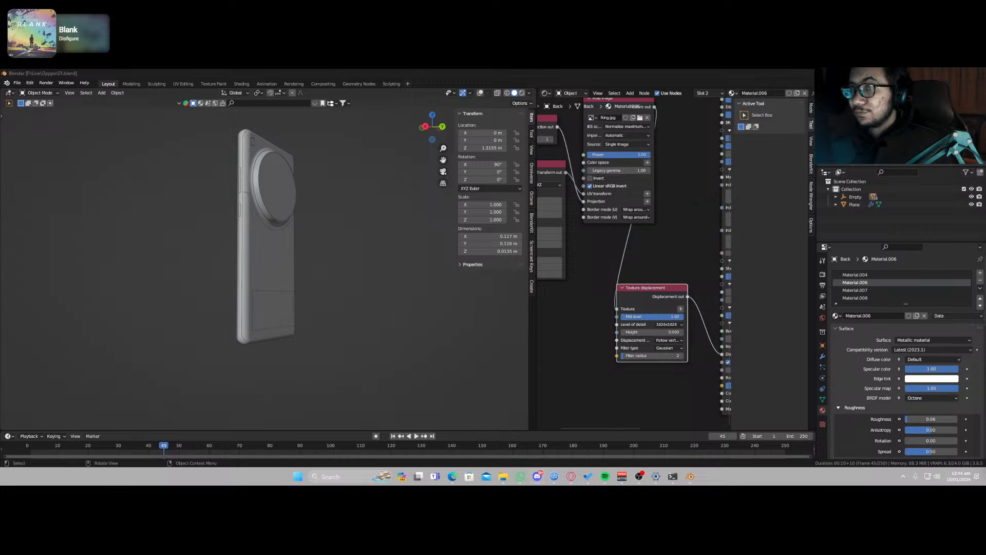
Step: Show the phone model in rendered shading, select the back glass around the camera, and turn on the viewport overlays
{"action": "key", "text": "z"}
{"action": "left_click", "coordinate": [387, 217]}
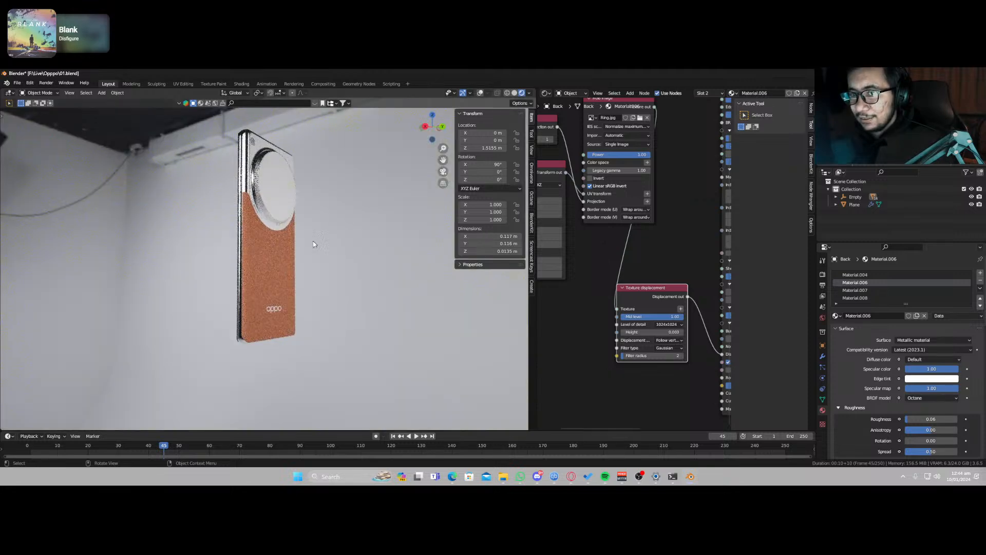
{"action": "middle_click_drag", "start_coordinate": [359, 215], "coordinate": [297, 186]}
{"action": "left_click", "coordinate": [305, 156]}
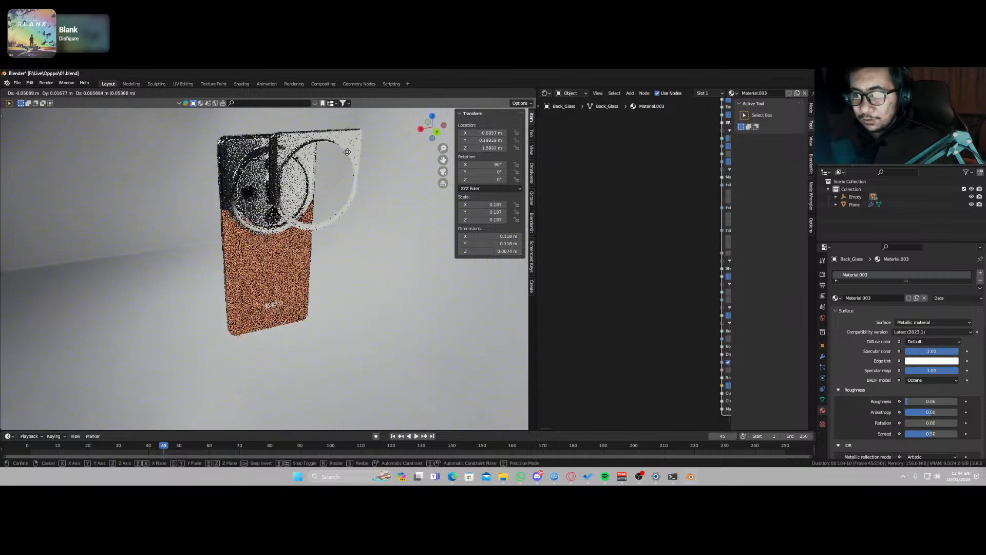
{"action": "left_click", "coordinate": [480, 93]}
{"action": "middle_click_drag", "start_coordinate": [288, 207], "coordinate": [300, 267]}
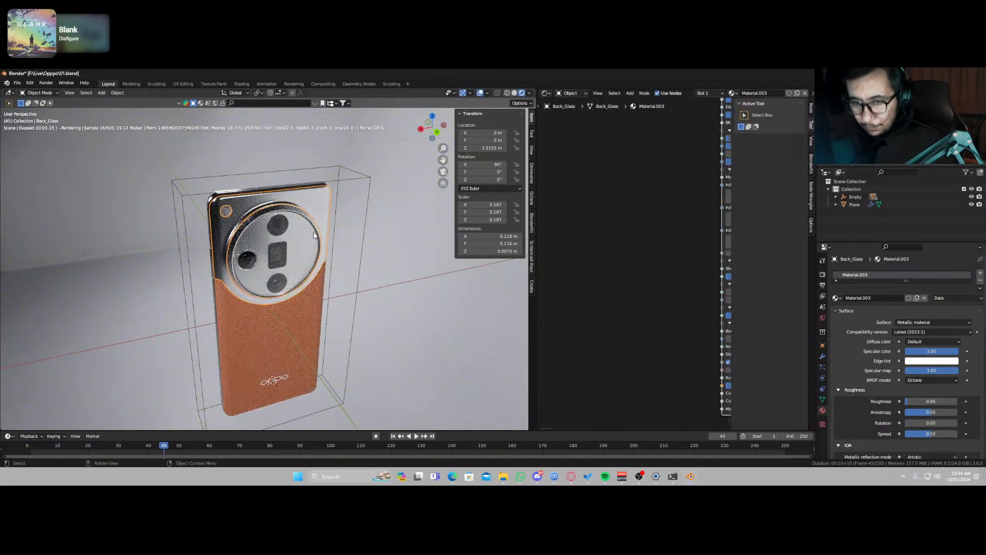
Step: Try to move the back glass along the global X axis
{"action": "key", "text": "g"}
{"action": "key", "text": "x"}
{"action": "left_click", "coordinate": [275, 211]}
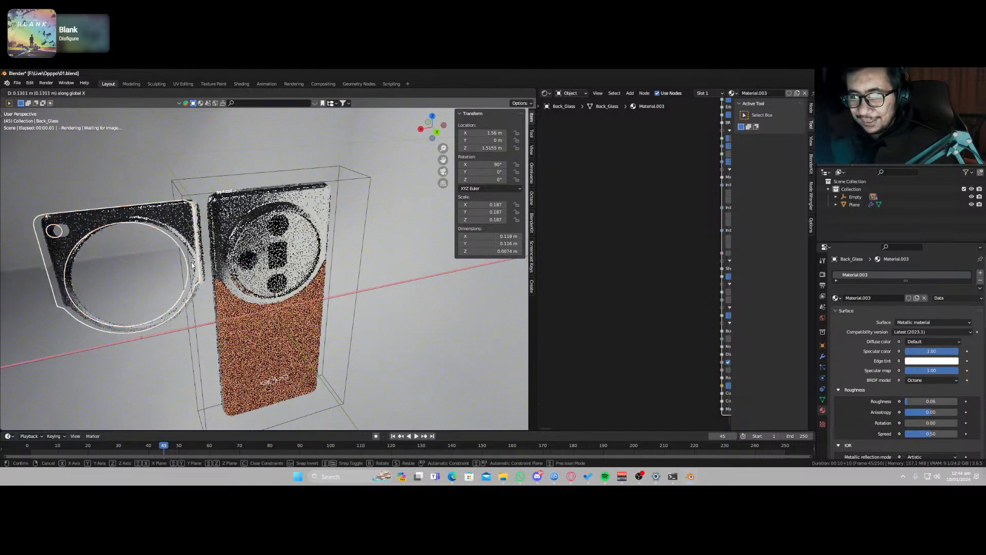
{"action": "key", "text": "ctrl+z"}
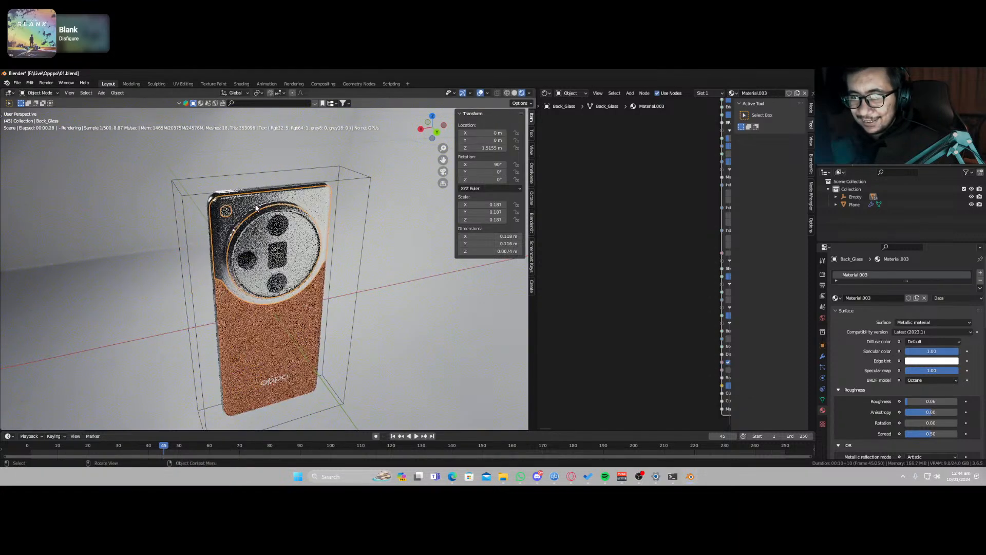
Step: Isolate the phone's Back object in local view and inspect its camera plate and displacement nodes
{"action": "left_click", "coordinate": [245, 247]}
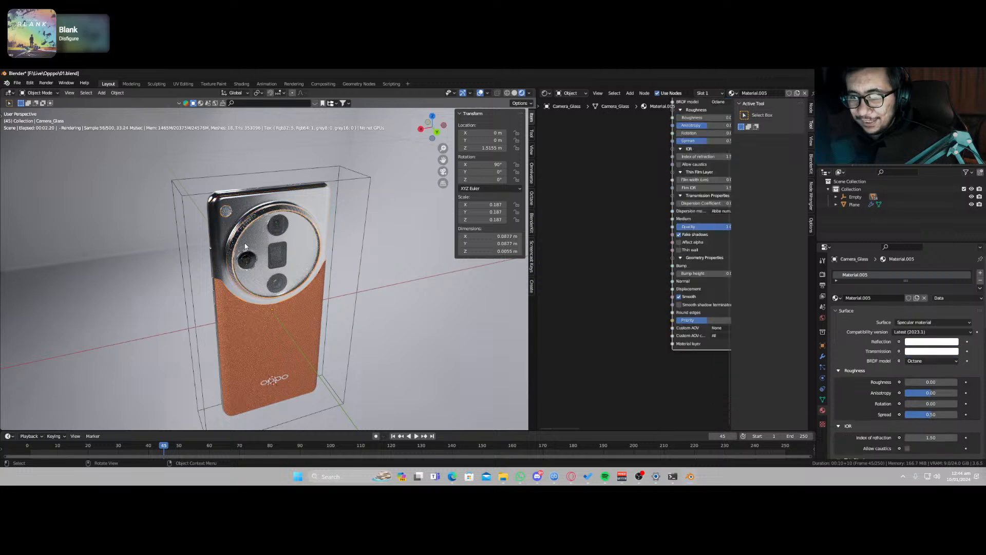
{"action": "left_click", "coordinate": [266, 237]}
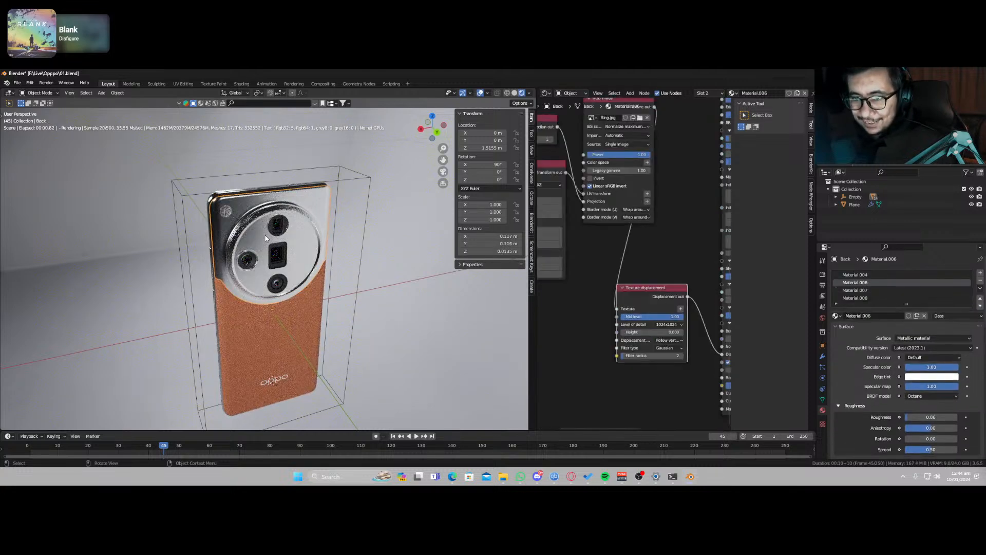
{"action": "key", "text": "KP_Divide"}
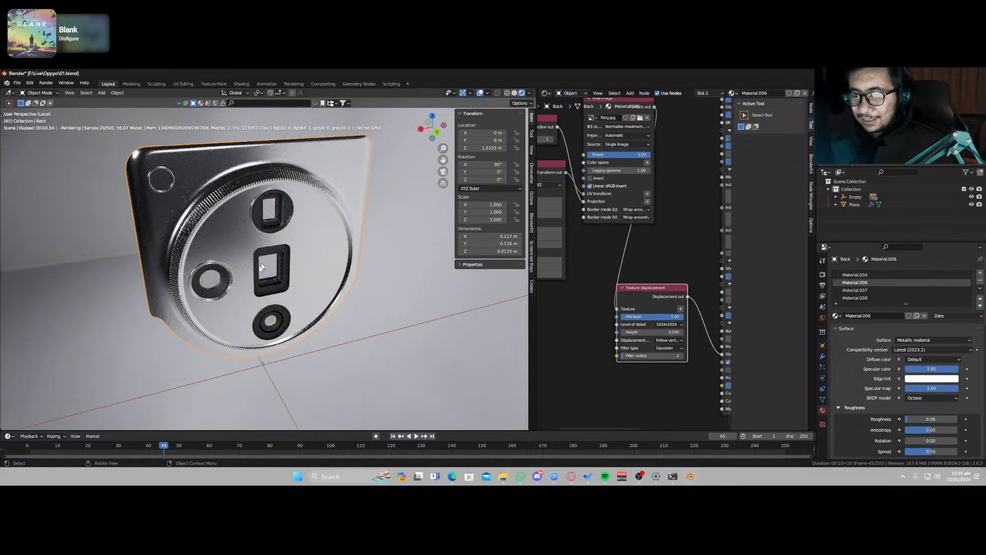
{"action": "middle_click_drag", "start_coordinate": [294, 296], "coordinate": [307, 284]}
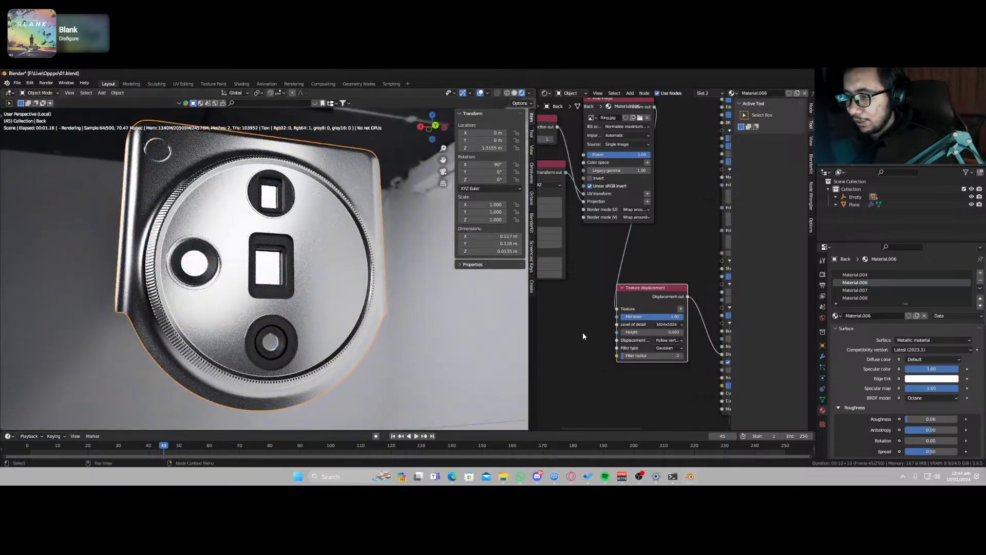
{"action": "scroll", "coordinate": [583, 332], "scroll_direction": "down", "scroll_amount": 2}
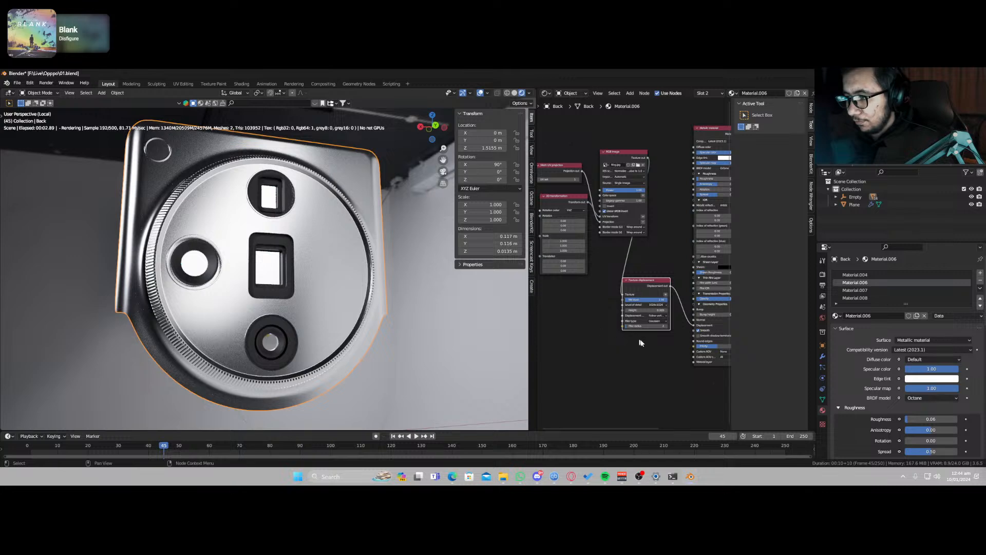
{"action": "middle_click_drag", "start_coordinate": [631, 334], "coordinate": [579, 294]}
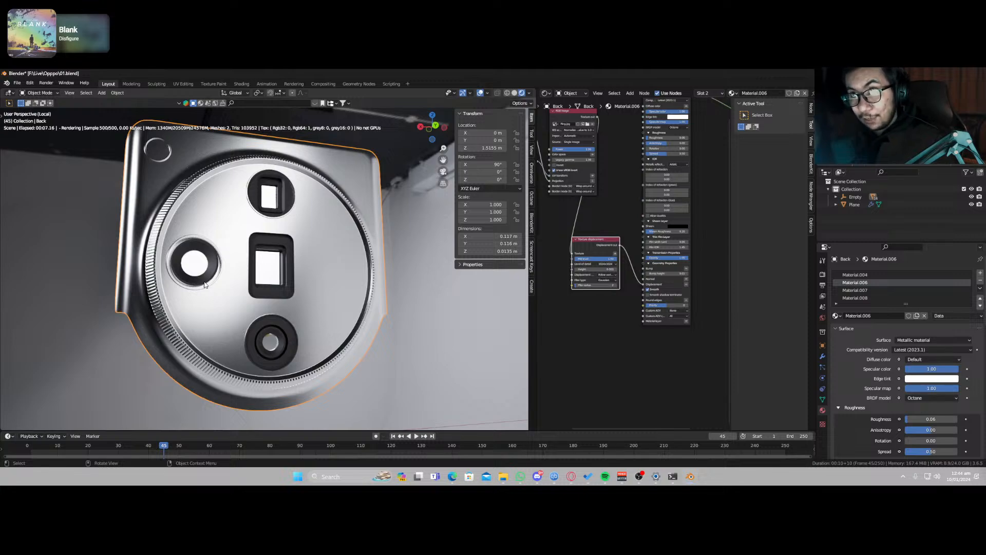
{"action": "middle_click_drag", "start_coordinate": [288, 243], "coordinate": [266, 310]}
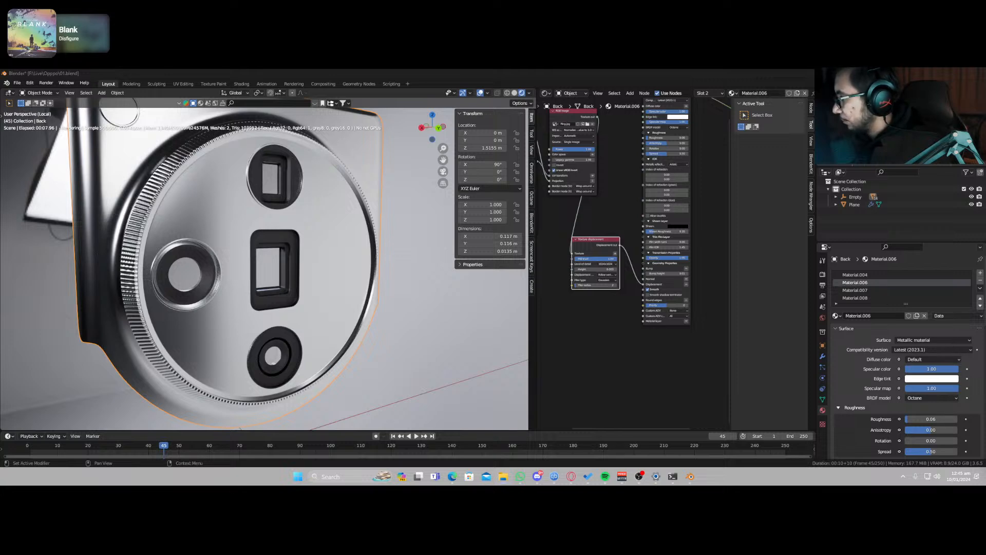
Step: Examine the camera module's plate texture in the Front & Back.jpeg reference image
{"action": "scroll", "coordinate": [469, 219], "scroll_direction": "up", "scroll_amount": 5}
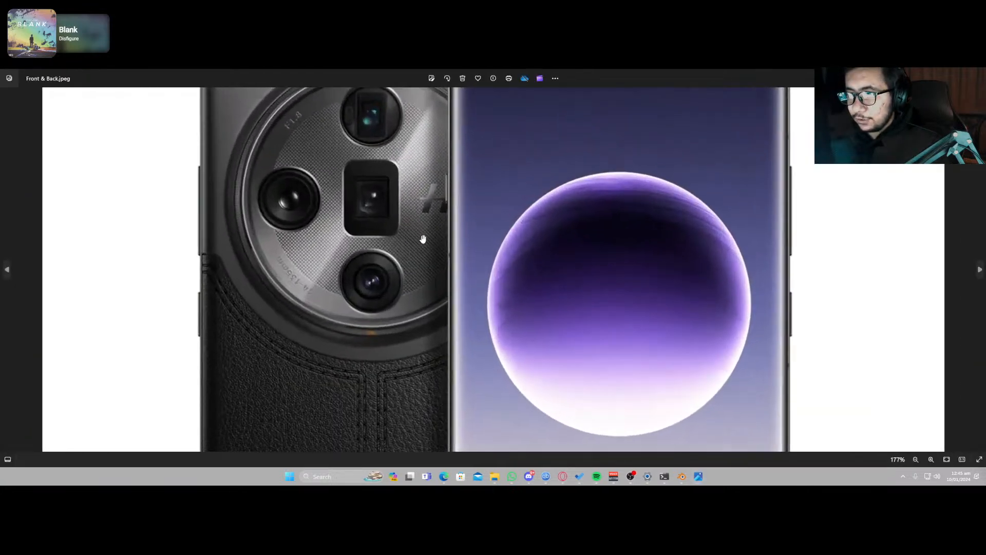
{"action": "scroll", "coordinate": [423, 239], "scroll_direction": "up", "scroll_amount": 1}
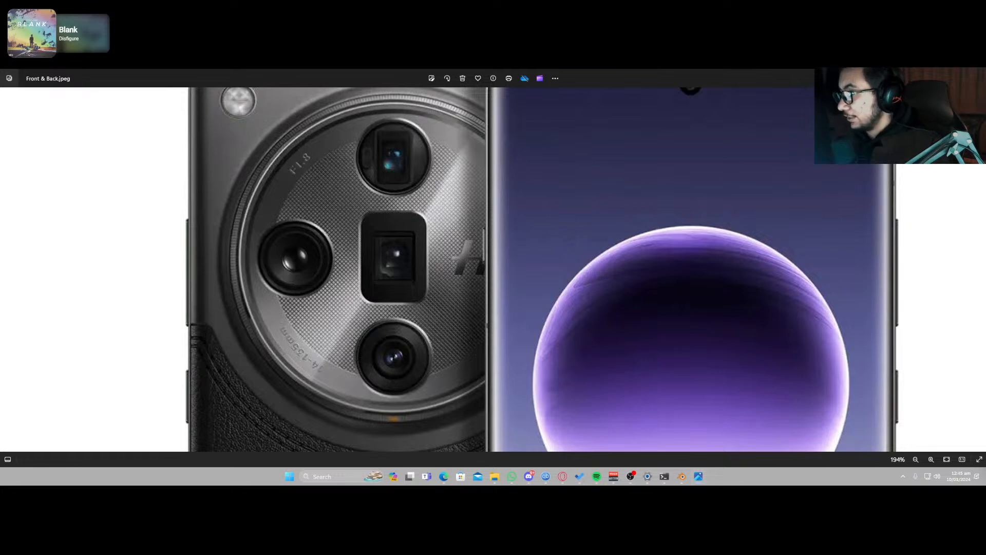
{"action": "key", "text": "alt+F4"}
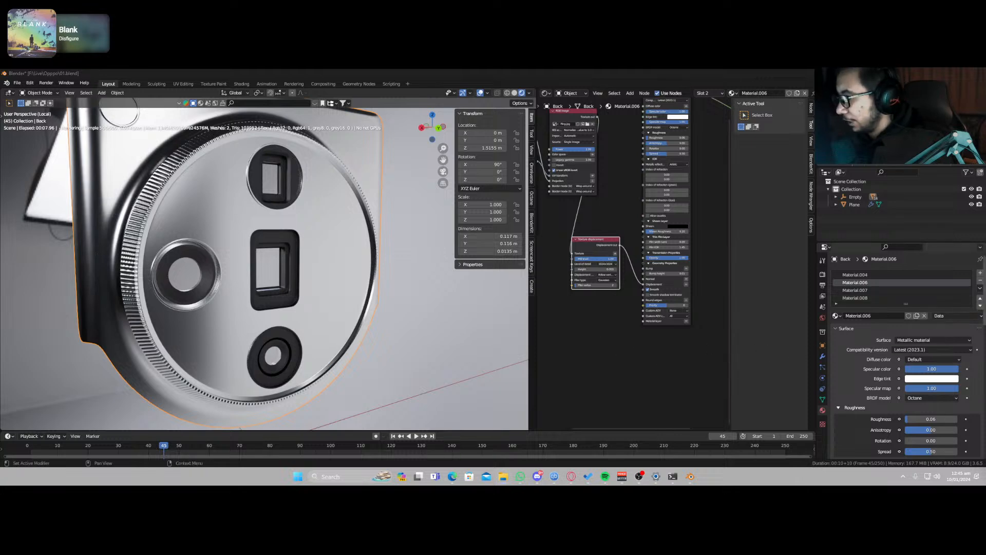
Step: Add a material slot to the Back object and fill it with a single-user copy of Material.006
{"action": "left_click", "coordinate": [980, 272]}
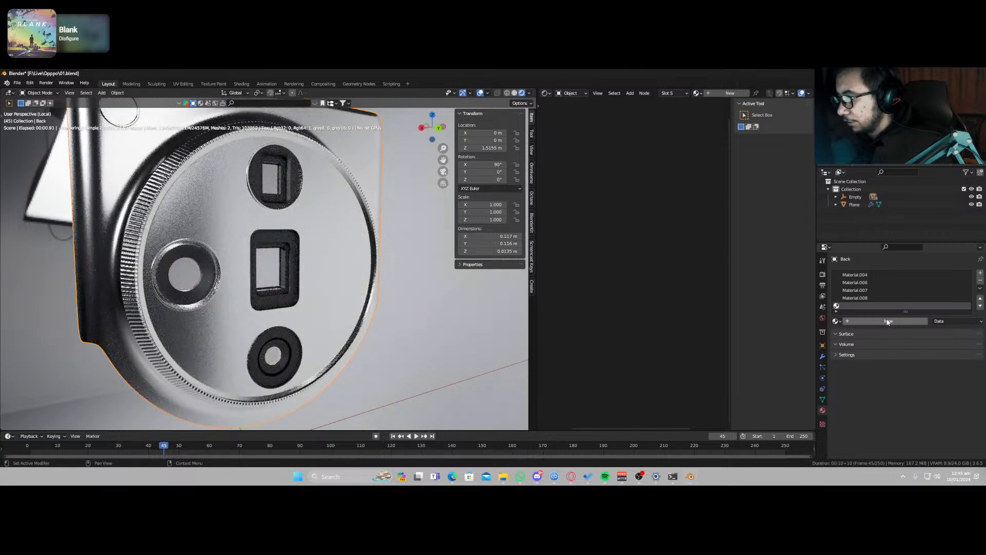
{"action": "left_click", "coordinate": [863, 298]}
{"action": "left_click", "coordinate": [863, 283]}
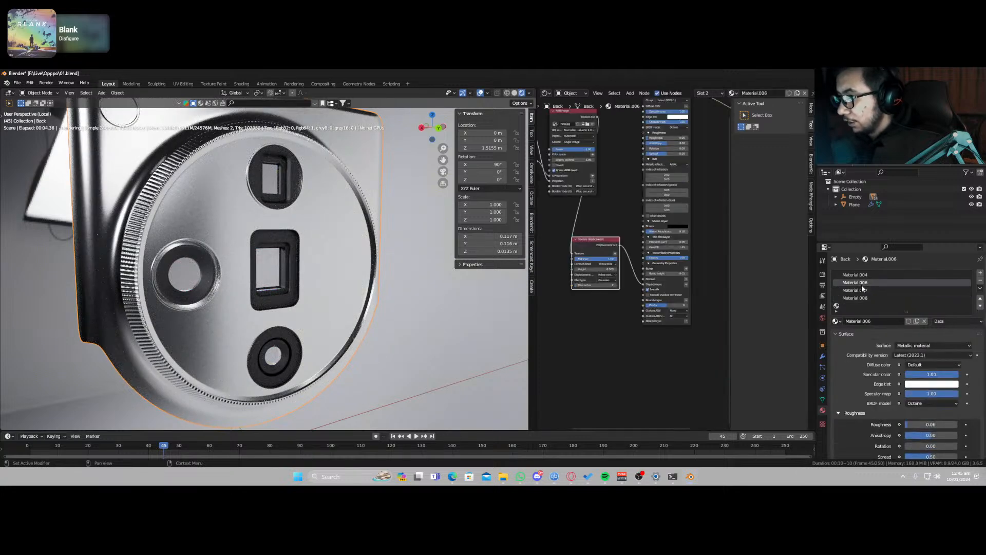
{"action": "scroll", "coordinate": [634, 263], "scroll_direction": "down", "scroll_amount": 3}
{"action": "middle_click_drag", "start_coordinate": [647, 218], "coordinate": [636, 264]}
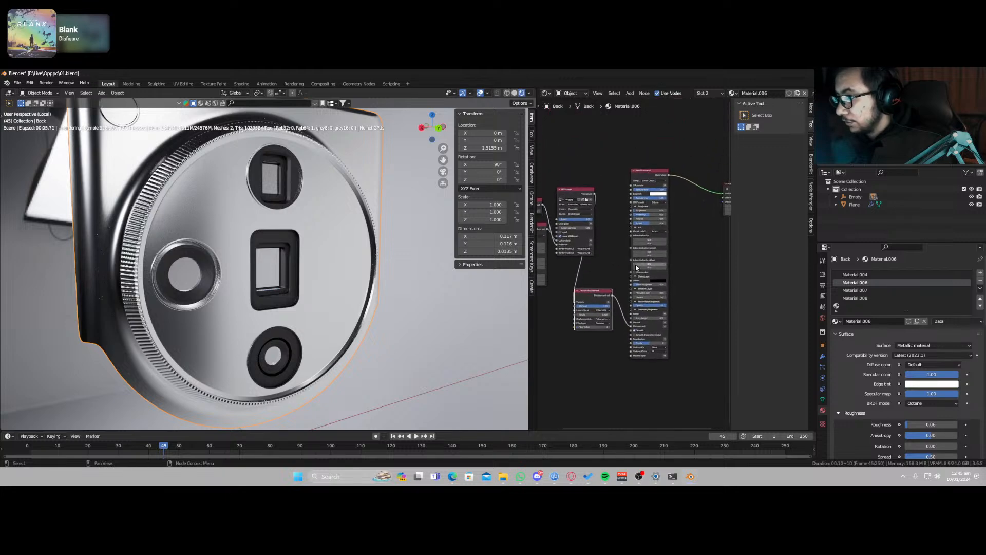
{"action": "left_click", "coordinate": [863, 306]}
{"action": "left_click", "coordinate": [835, 320]}
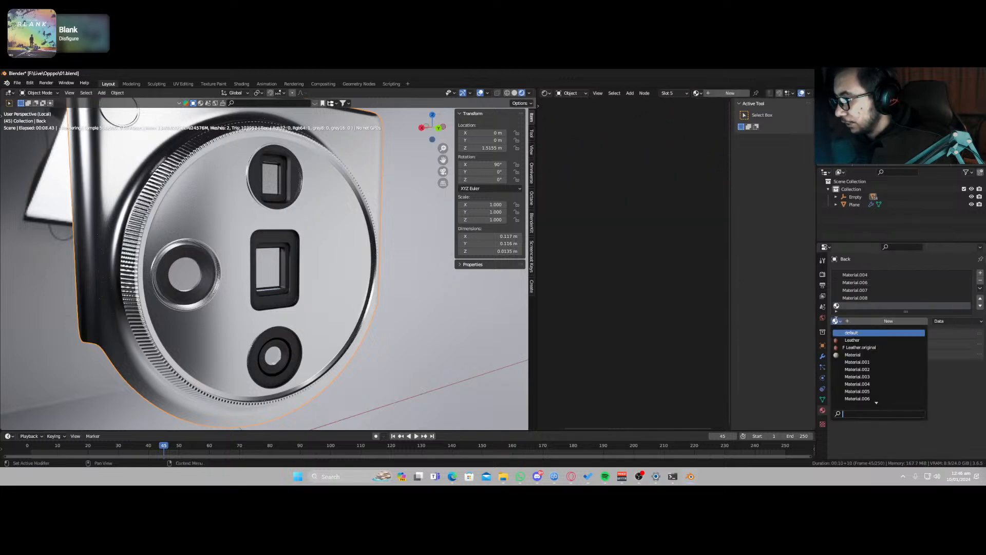
{"action": "left_click", "coordinate": [866, 398]}
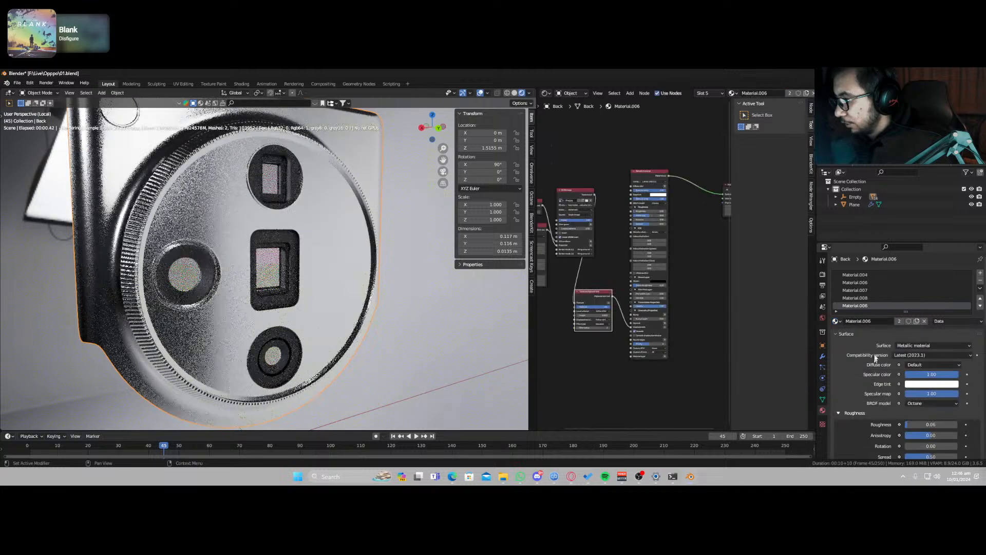
{"action": "left_click", "coordinate": [899, 320]}
Step: Delete the Texture displacement node from the copied material and reposition the remaining image texture nodes
{"action": "scroll", "coordinate": [599, 364], "scroll_direction": "up", "scroll_amount": 2}
{"action": "scroll", "coordinate": [600, 364], "scroll_direction": "down", "scroll_amount": 5}
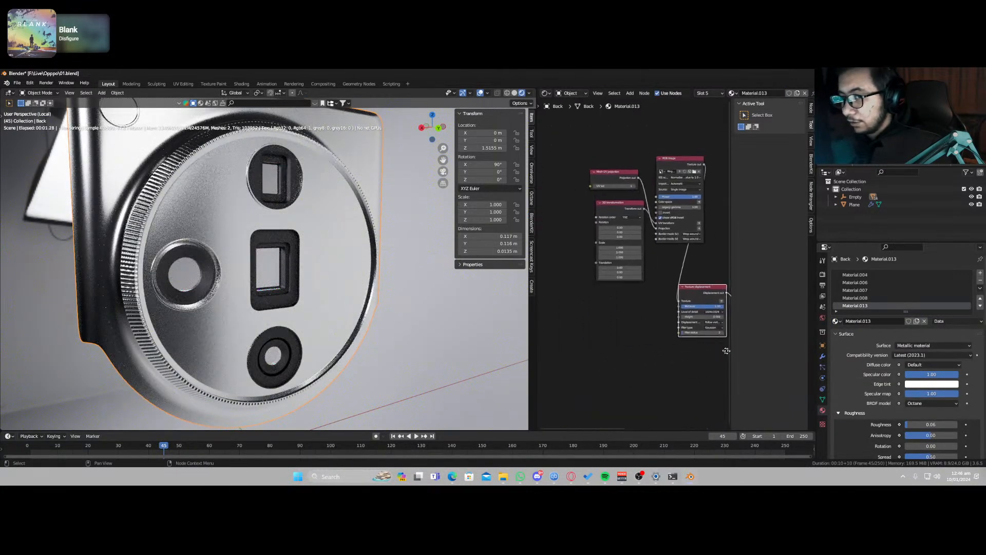
{"action": "left_click_drag", "start_coordinate": [568, 194], "coordinate": [611, 273]}
{"action": "left_click", "coordinate": [682, 286]}
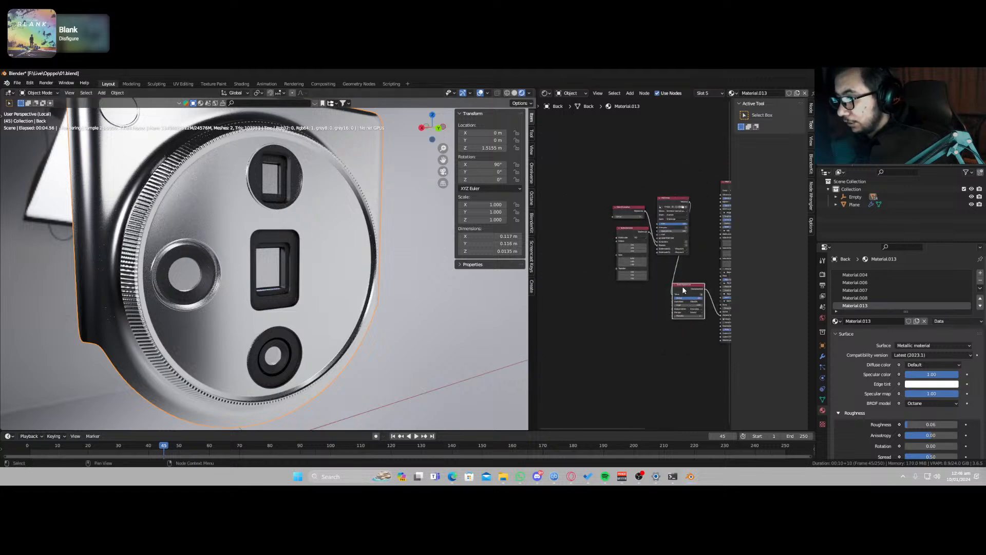
{"action": "key", "text": "Delete"}
{"action": "left_click_drag", "start_coordinate": [568, 176], "coordinate": [665, 303]}
{"action": "left_click_drag", "start_coordinate": [673, 207], "coordinate": [635, 230]}
Step: Load Camera_Normals.png into the RGB image node and connect its texture output to the metallic material's Normal input
{"action": "scroll", "coordinate": [643, 244], "scroll_direction": "up", "scroll_amount": 6}
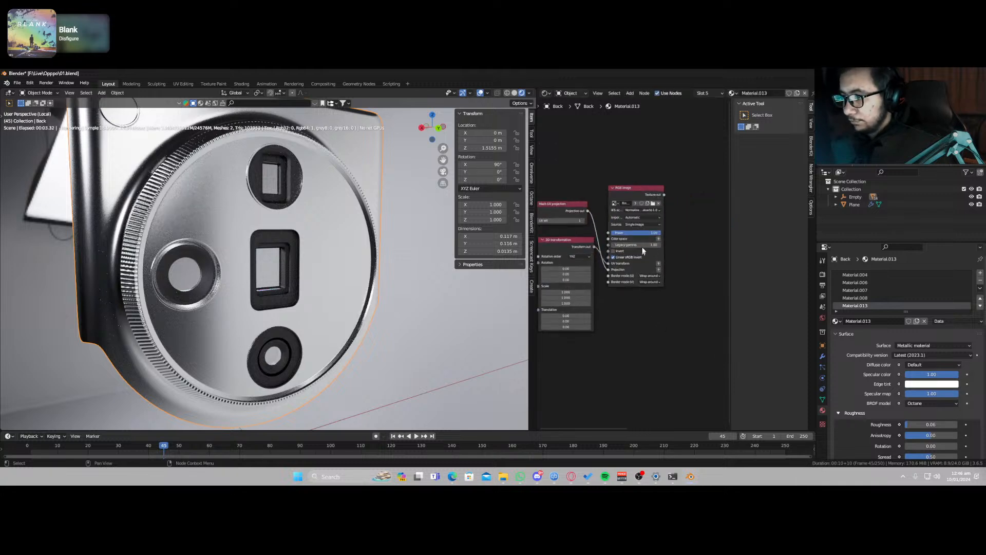
{"action": "left_click", "coordinate": [652, 204]}
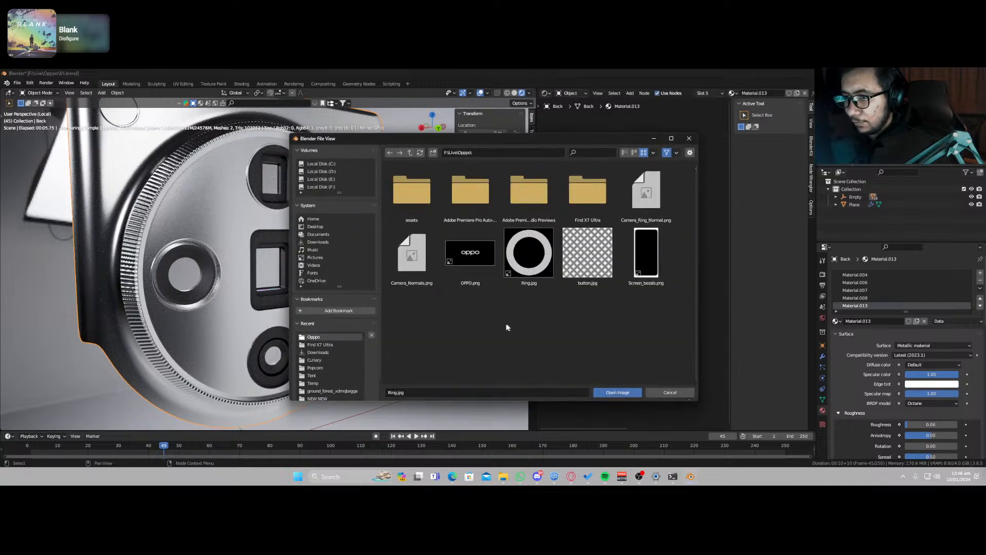
{"action": "double_click", "coordinate": [424, 266]}
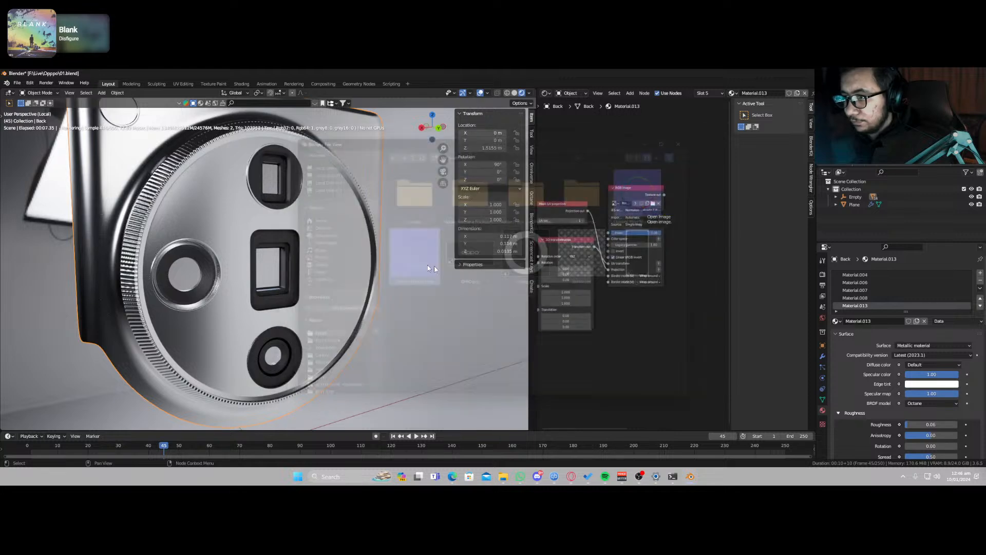
{"action": "scroll", "coordinate": [691, 315], "scroll_direction": "down", "scroll_amount": 5}
{"action": "scroll", "coordinate": [586, 293], "scroll_direction": "up", "scroll_amount": 3}
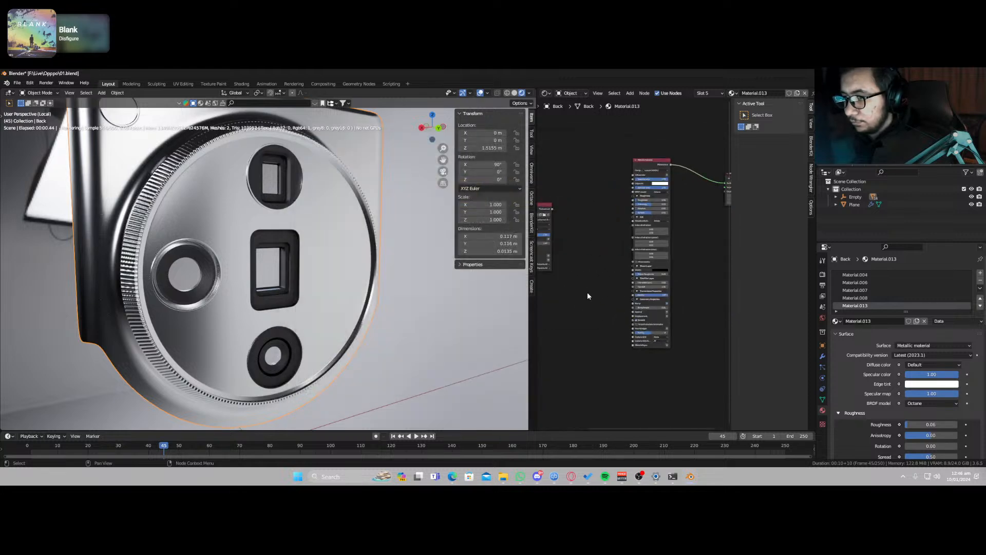
{"action": "left_click_drag", "start_coordinate": [543, 206], "coordinate": [633, 315]}
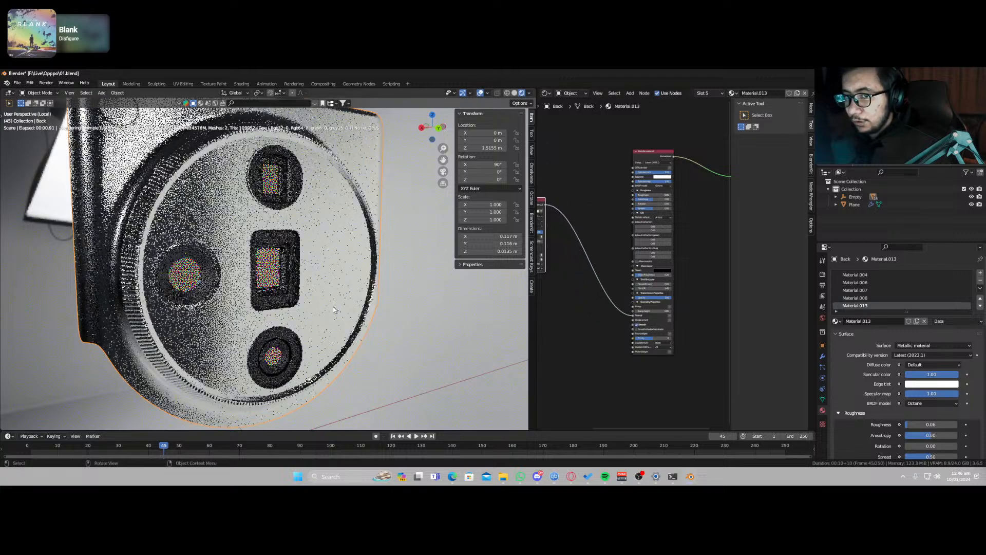
{"action": "scroll", "coordinate": [327, 311], "scroll_direction": "down", "scroll_amount": 1}
{"action": "mouse_move", "coordinate": [327, 310]}
{"action": "middle_mouse_down"}
{"action": "mouse_move", "coordinate": [293, 305]}
{"action": "mouse_move", "coordinate": [307, 296]}
{"action": "mouse_move", "coordinate": [312, 304]}
{"action": "middle_mouse_up"}
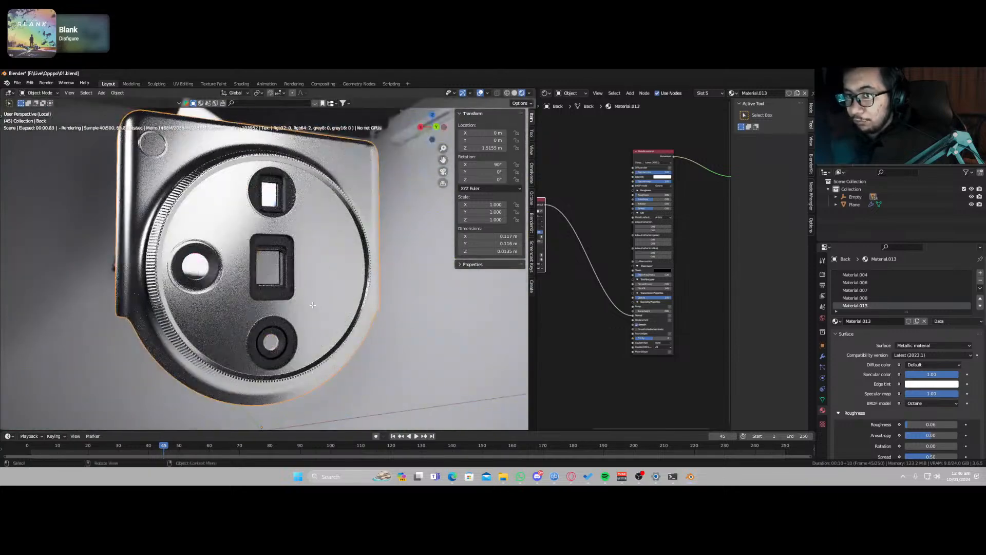
Step: Select the loop around the upper lens cutout of the camera plate in Edit Mode
{"action": "key", "text": "Tab"}
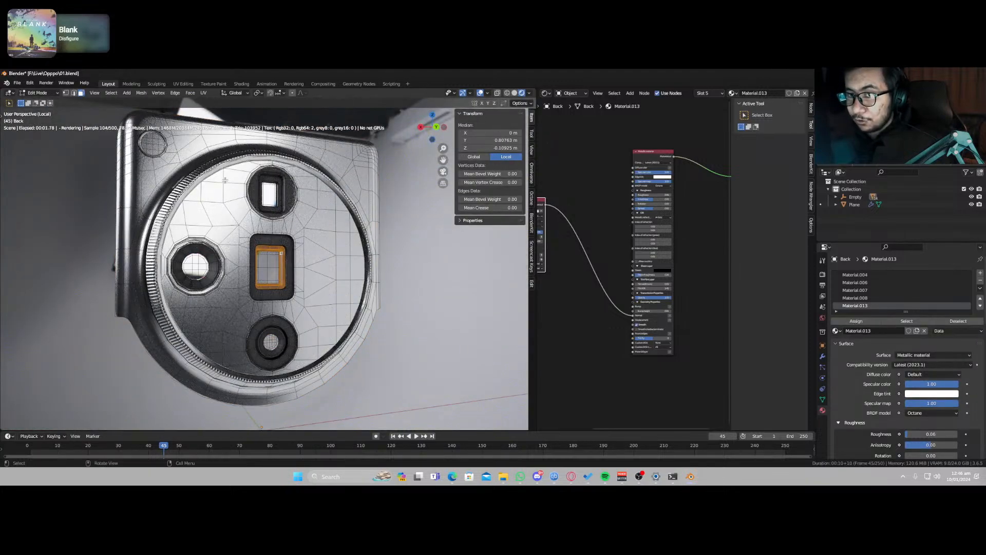
{"action": "left_click", "coordinate": [252, 165]}
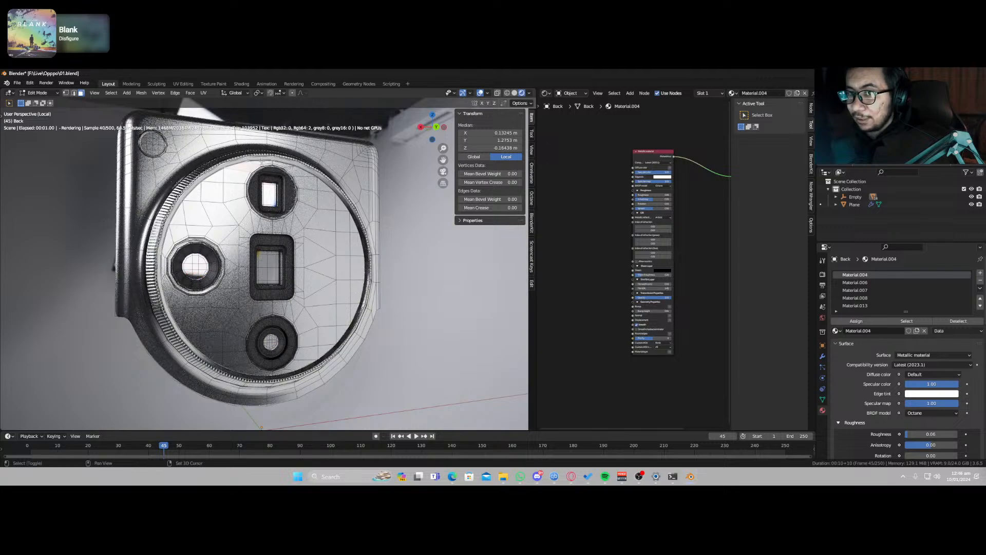
{"action": "scroll", "coordinate": [259, 193], "scroll_direction": "up", "scroll_amount": 1}
{"action": "middle_click_drag", "start_coordinate": [259, 193], "coordinate": [235, 167]}
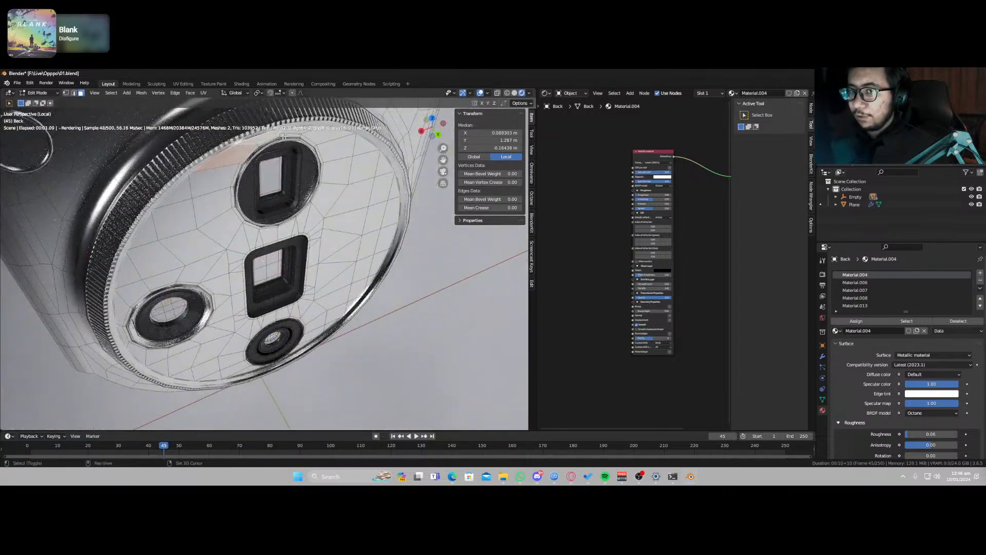
{"action": "left_click", "coordinate": [273, 139], "text": "alt+shift"}
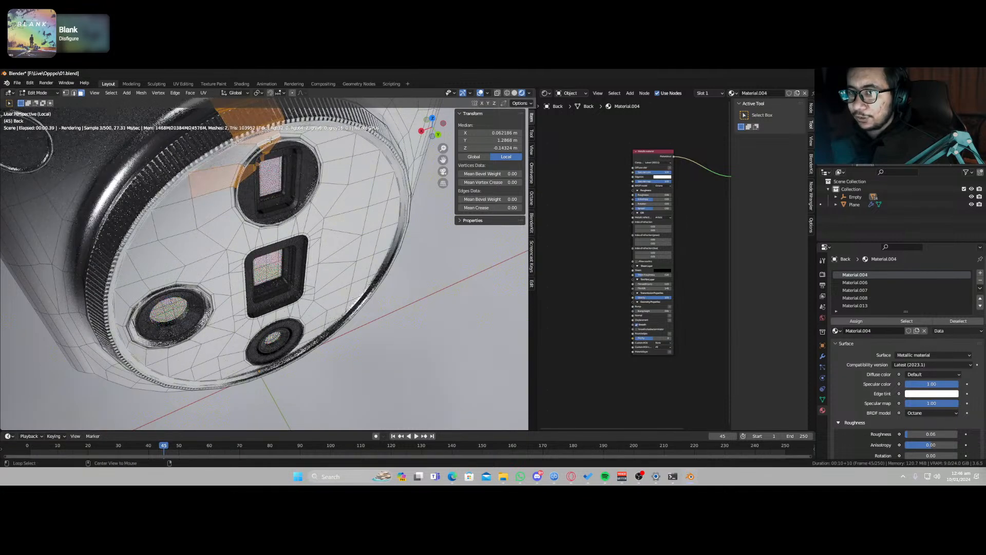
{"action": "left_click", "coordinate": [279, 137], "text": "alt"}
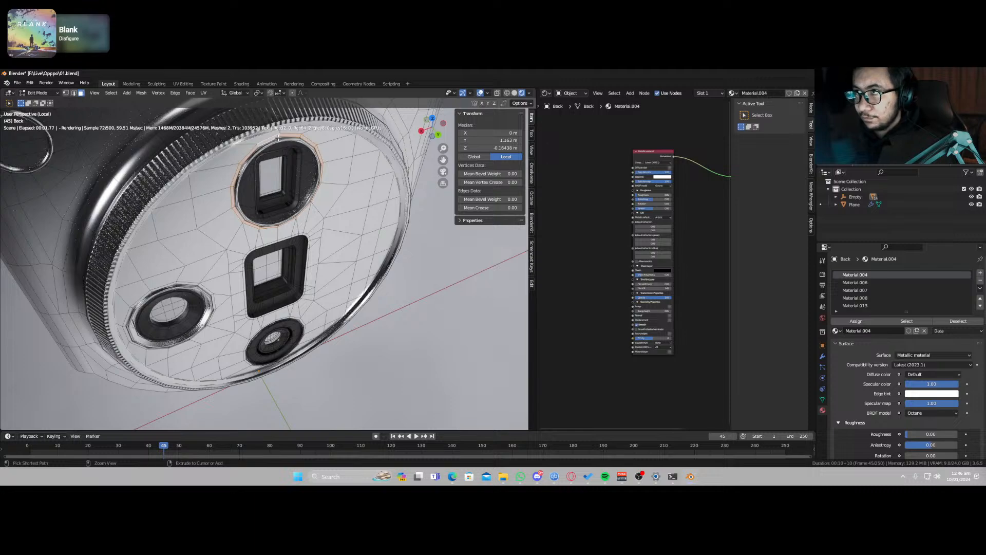
Step: Try to grow the selection from the upper lens loop outward over the camera plate's faces
{"action": "key", "text": "ctrl+KP_Add"}
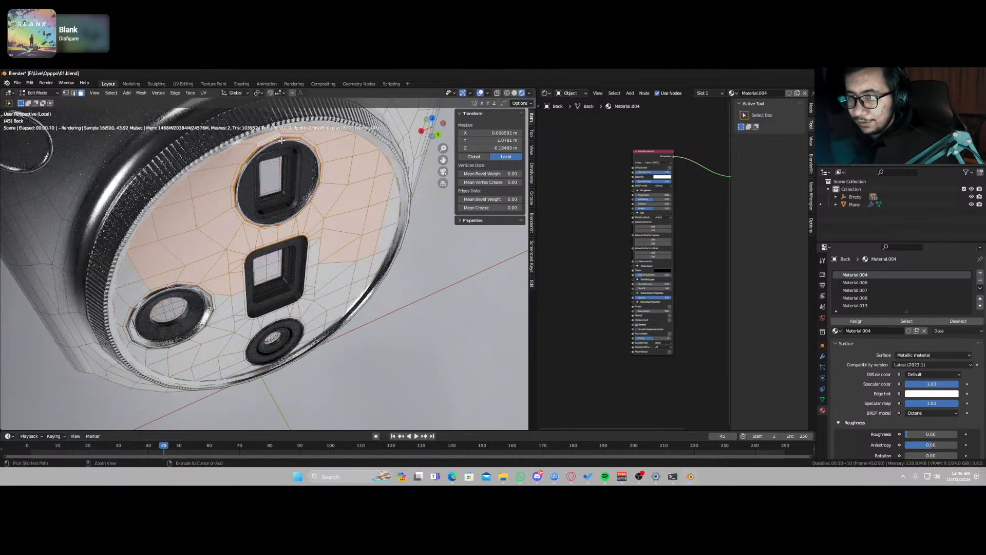
{"action": "middle_click_drag", "start_coordinate": [284, 266], "coordinate": [274, 217]}
{"action": "key", "text": "ctrl+z"}
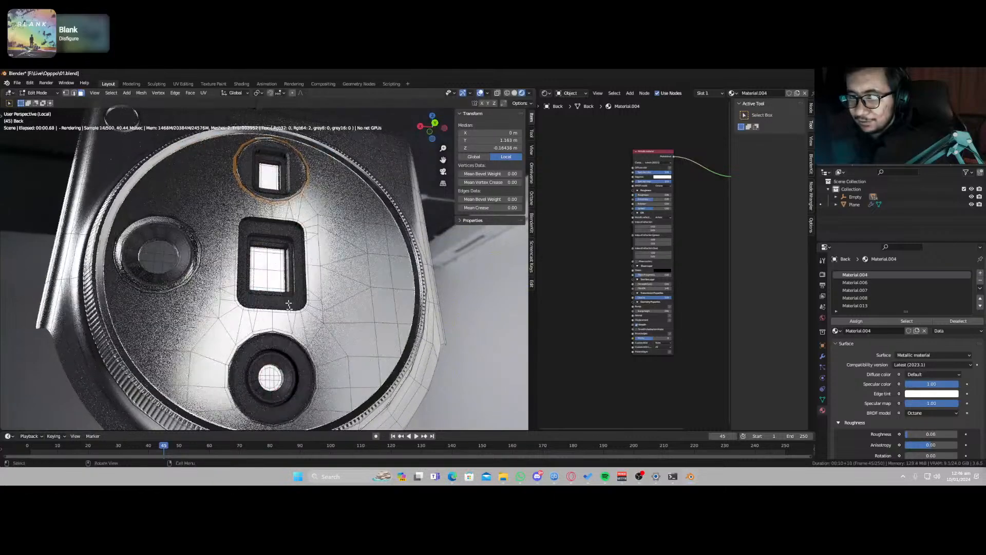
Step: Add the loops around the rectangular cutout, the side lens and the lower lens to the camera plate selection
{"action": "scroll", "coordinate": [288, 323], "scroll_direction": "up", "scroll_amount": 5}
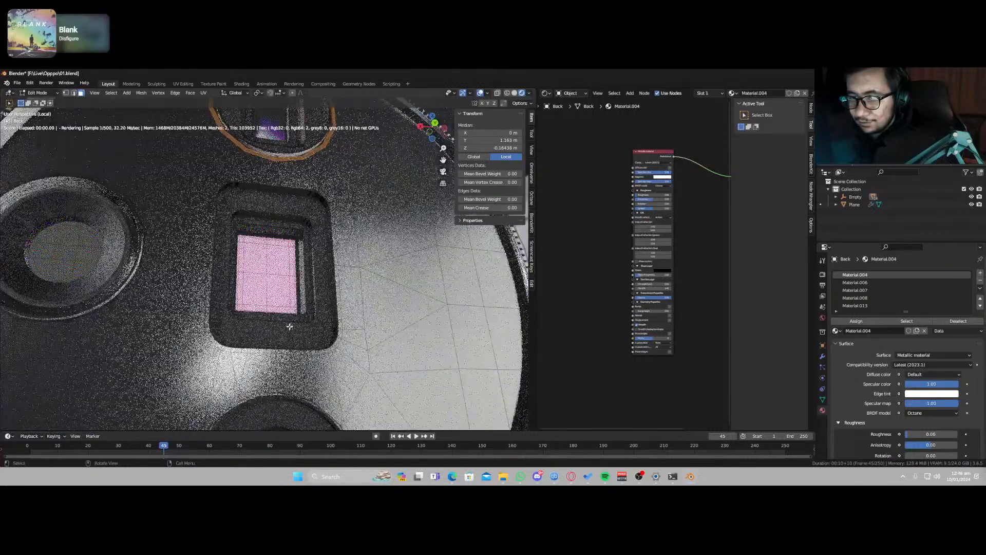
{"action": "left_click", "coordinate": [263, 352], "text": "alt+shift"}
{"action": "key", "text": "ctrl+z"}
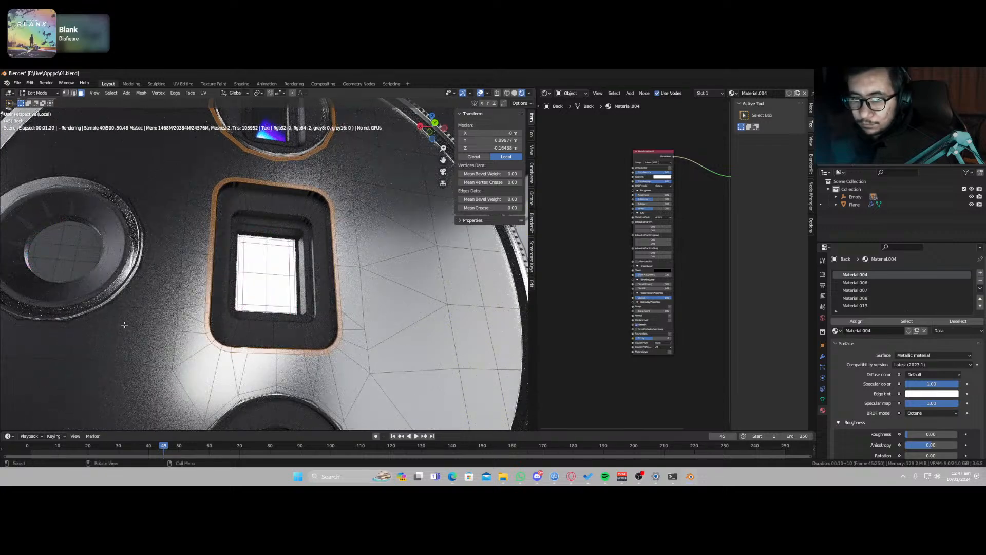
{"action": "middle_click_drag", "start_coordinate": [125, 325], "coordinate": [145, 306]}
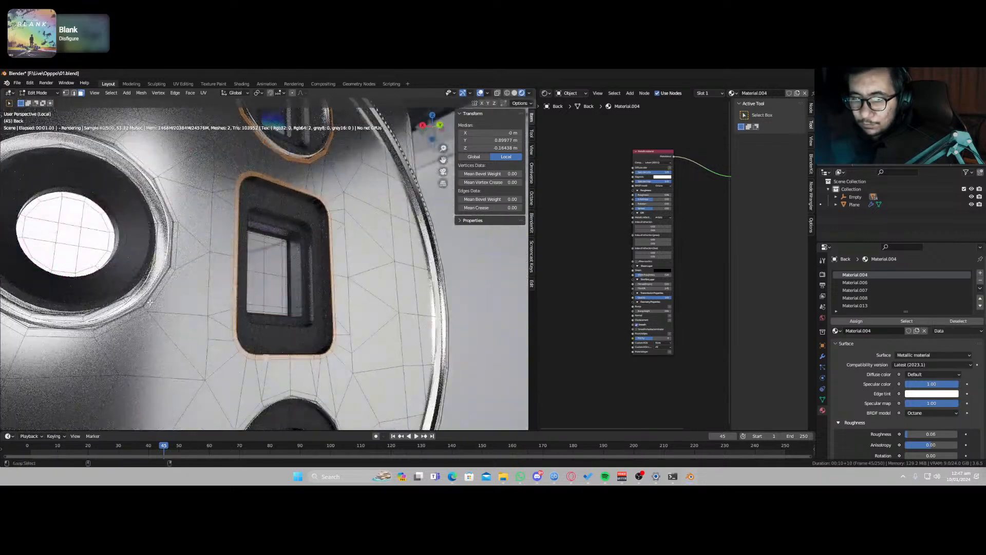
{"action": "scroll", "coordinate": [195, 339], "scroll_direction": "down", "scroll_amount": 3}
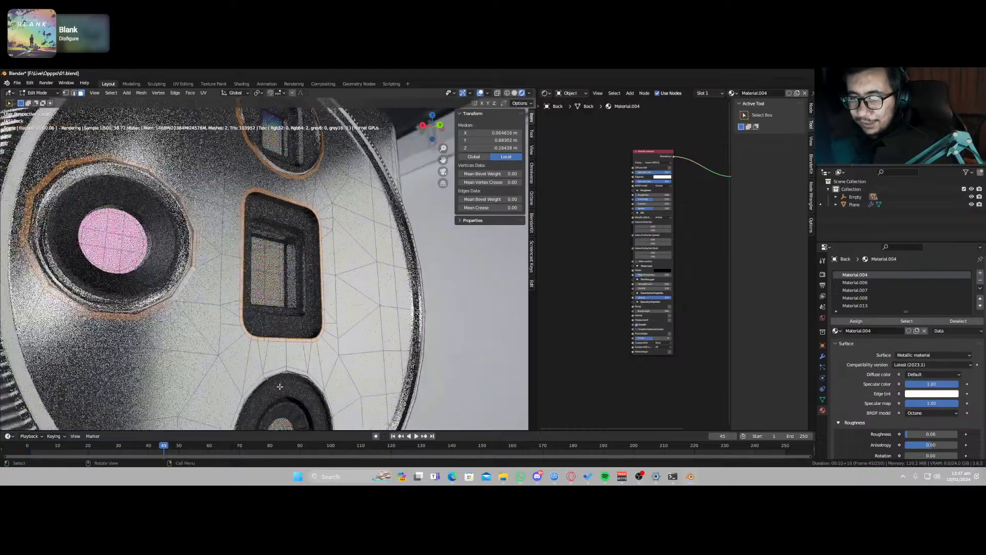
{"action": "middle_click_drag", "start_coordinate": [283, 391], "coordinate": [326, 263]}
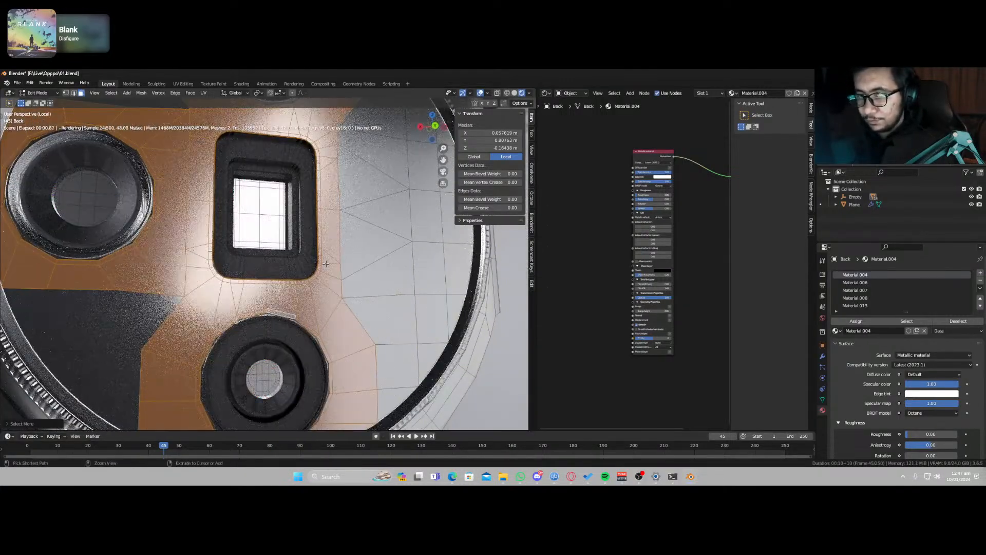
Step: Grow the selection from the cutout loops across the flat camera plate and add the missed faces near its rim
{"action": "key", "text": "ctrl+KP_Add"}
{"action": "key", "text": "ctrl+KP_Add"}
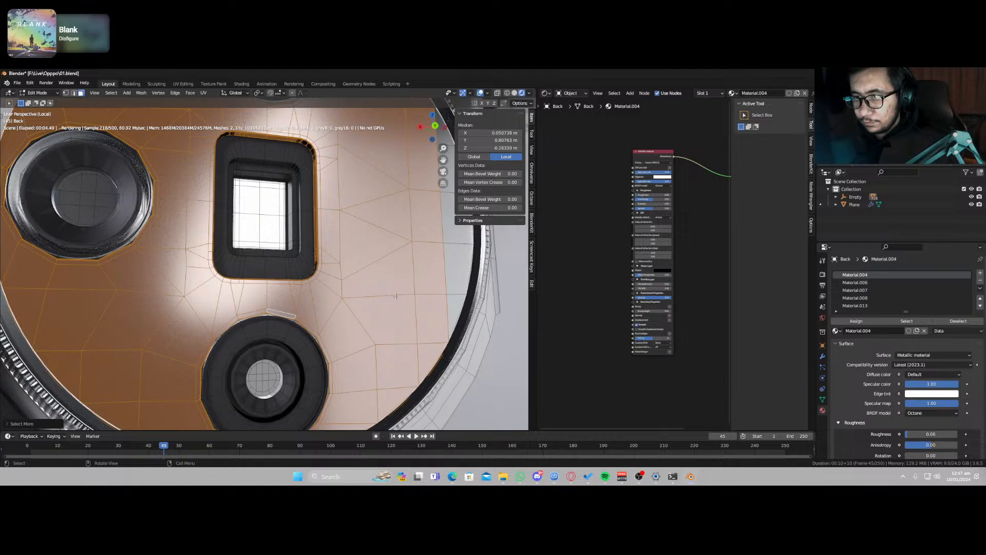
{"action": "key", "text": "ctrl+KP_Add"}
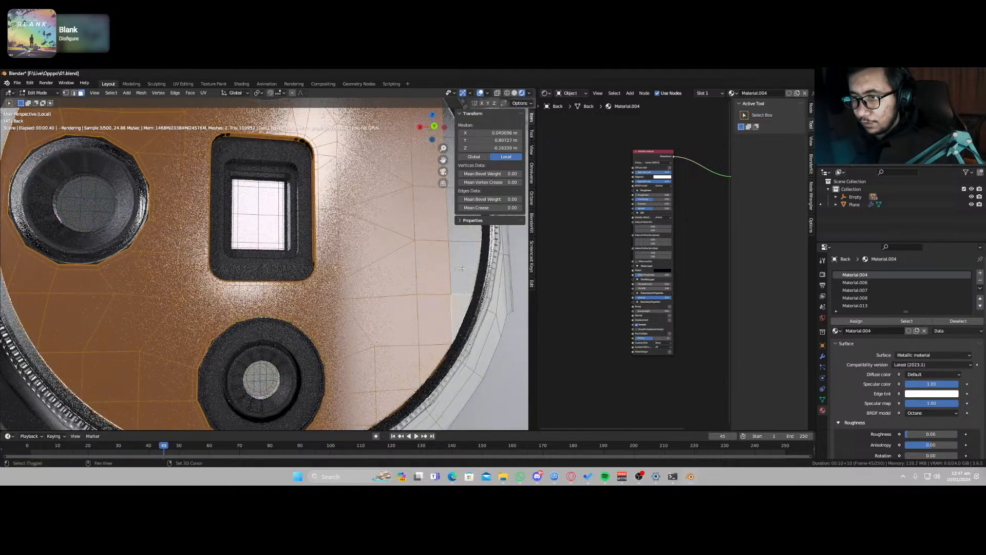
{"action": "scroll", "coordinate": [461, 268], "scroll_direction": "down", "scroll_amount": 2}
{"action": "middle_click_drag", "start_coordinate": [458, 265], "coordinate": [419, 270]}
{"action": "left_click", "coordinate": [413, 258], "text": "shift"}
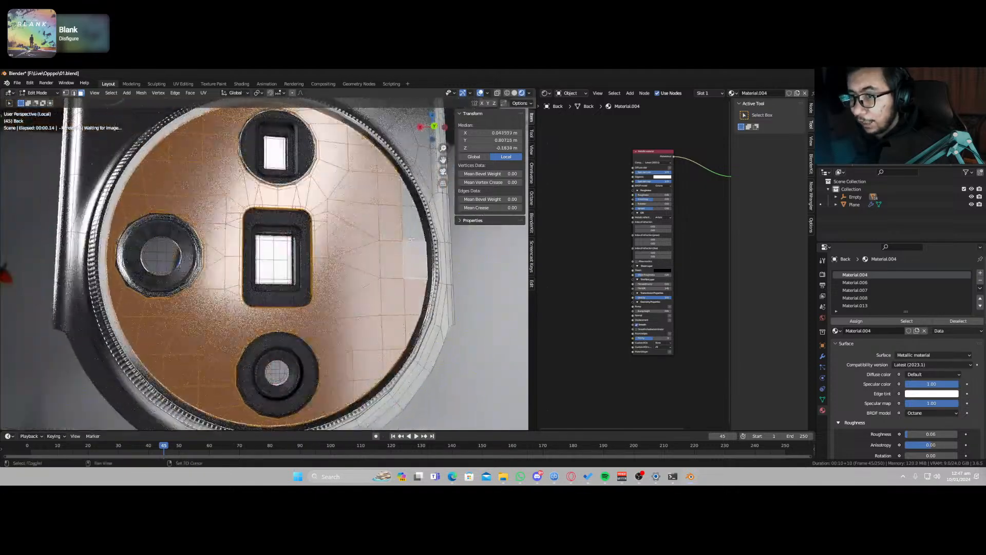
{"action": "key", "text": "ctrl+KP_Add"}
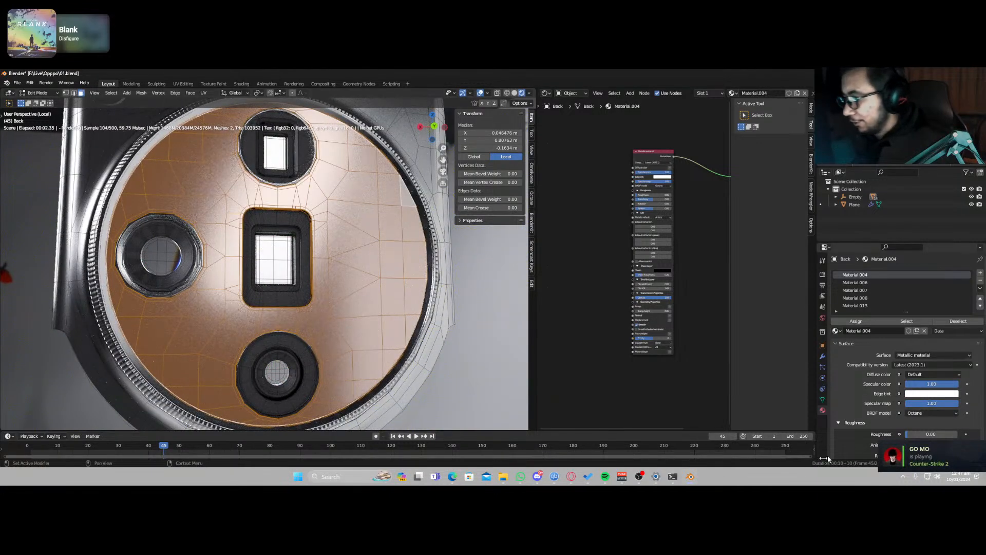
{"action": "left_click", "coordinate": [903, 476]}
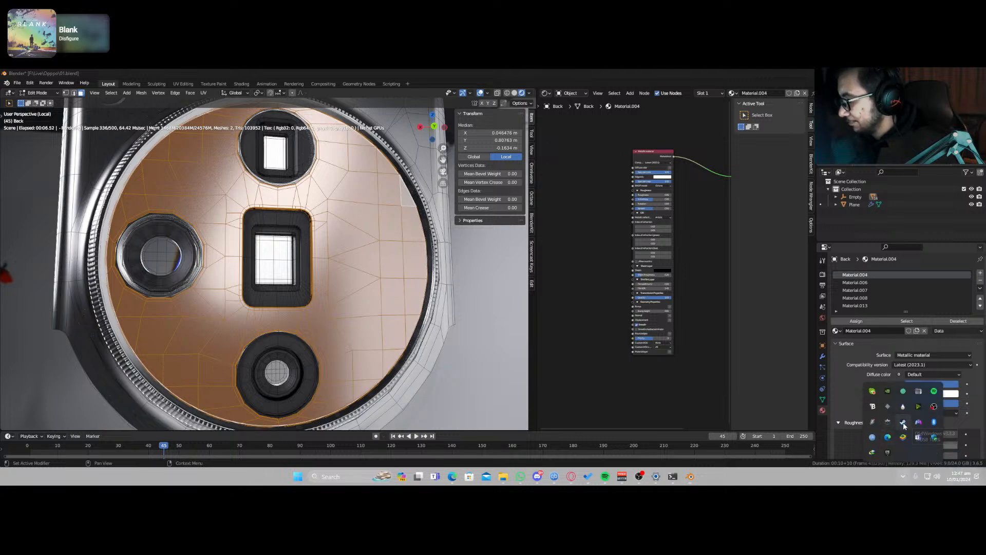
{"action": "right_click", "coordinate": [903, 422]}
{"action": "left_click", "coordinate": [882, 419]}
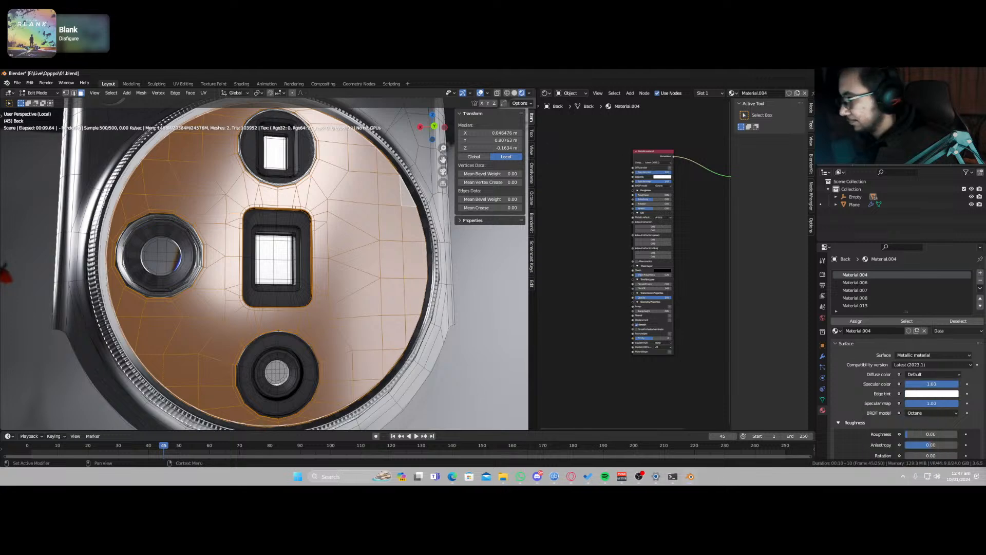
Step: Assign Material.013 to the selected camera plate faces
{"action": "scroll", "coordinate": [868, 320], "scroll_direction": "down", "scroll_amount": 1}
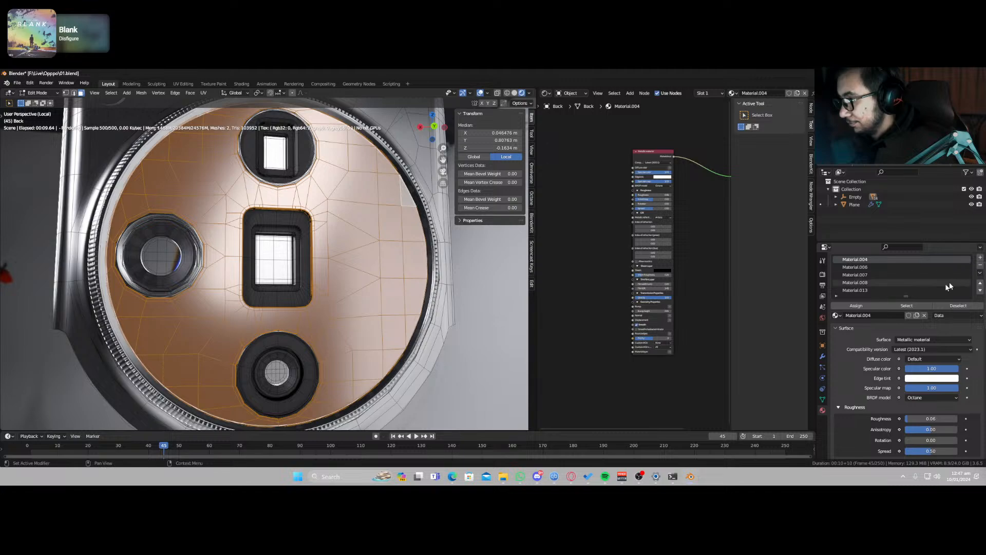
{"action": "left_click", "coordinate": [878, 291]}
{"action": "left_click", "coordinate": [861, 306]}
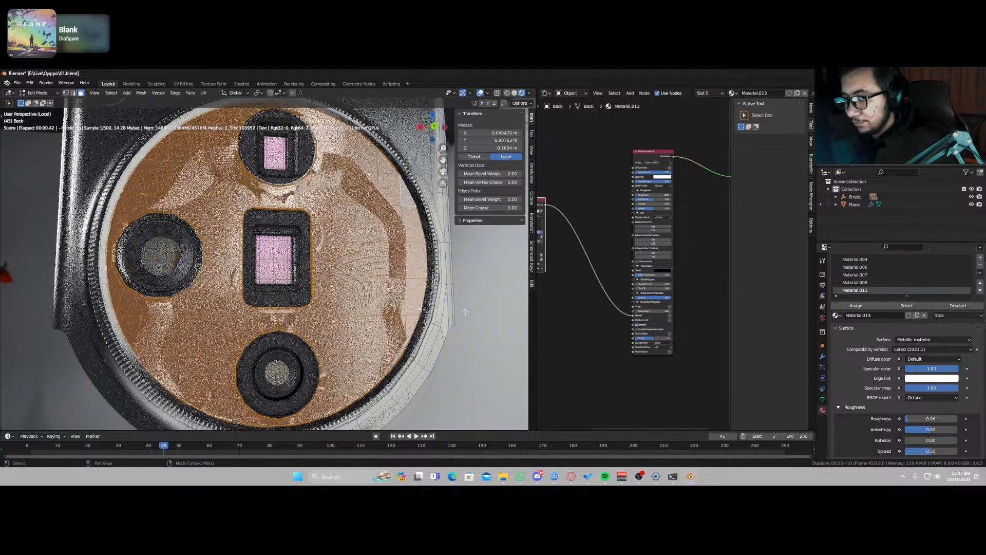
Step: Replace the node editor with the UV Editor showing Camera_Normals.png, and set the model to front view
{"action": "left_click", "coordinate": [547, 94]}
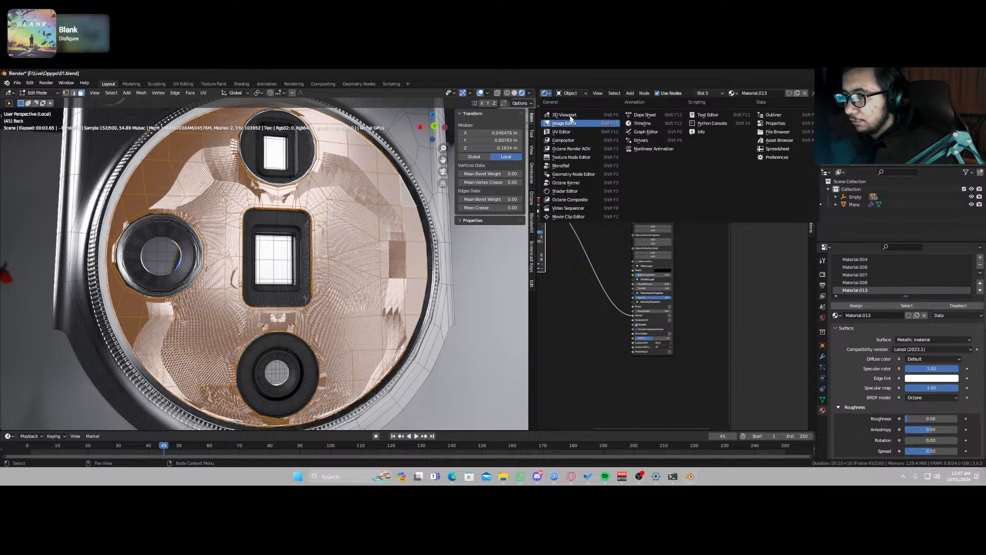
{"action": "left_click", "coordinate": [562, 131]}
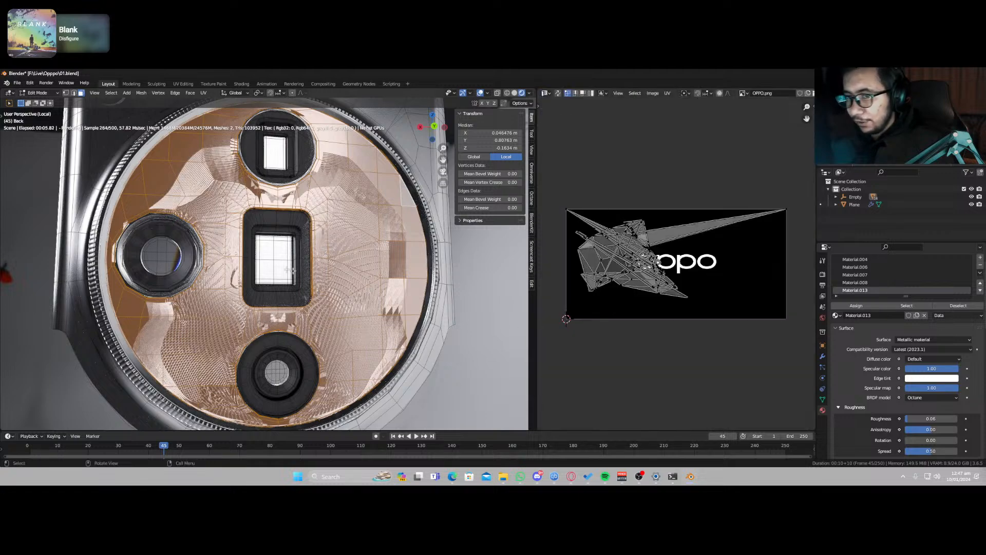
{"action": "key", "text": "KP_1"}
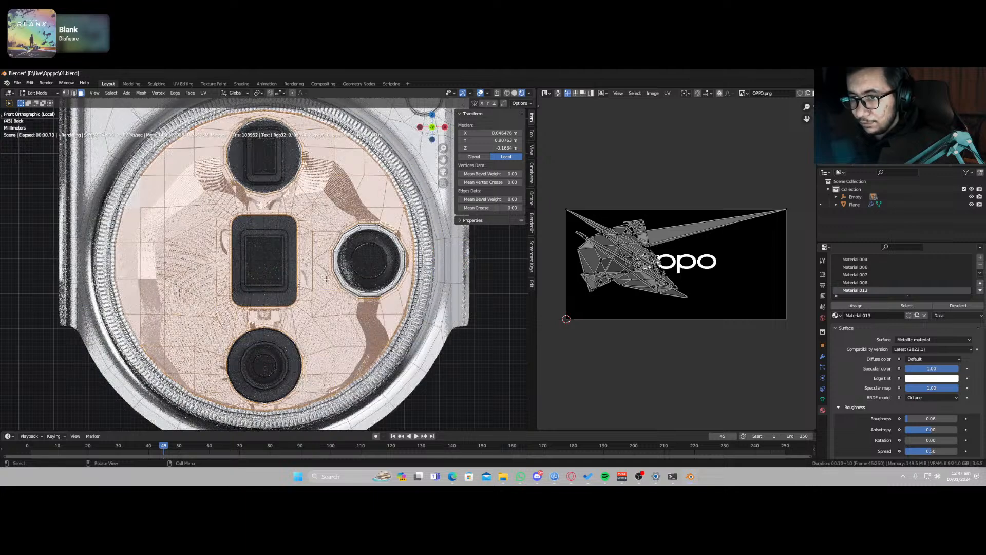
{"action": "left_click", "coordinate": [743, 94]}
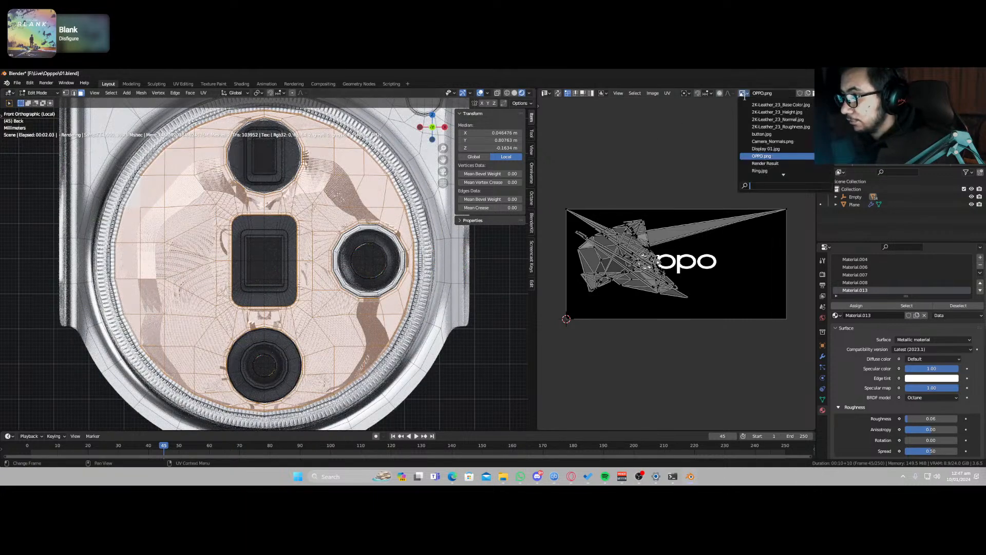
{"action": "type", "text": "ca"}
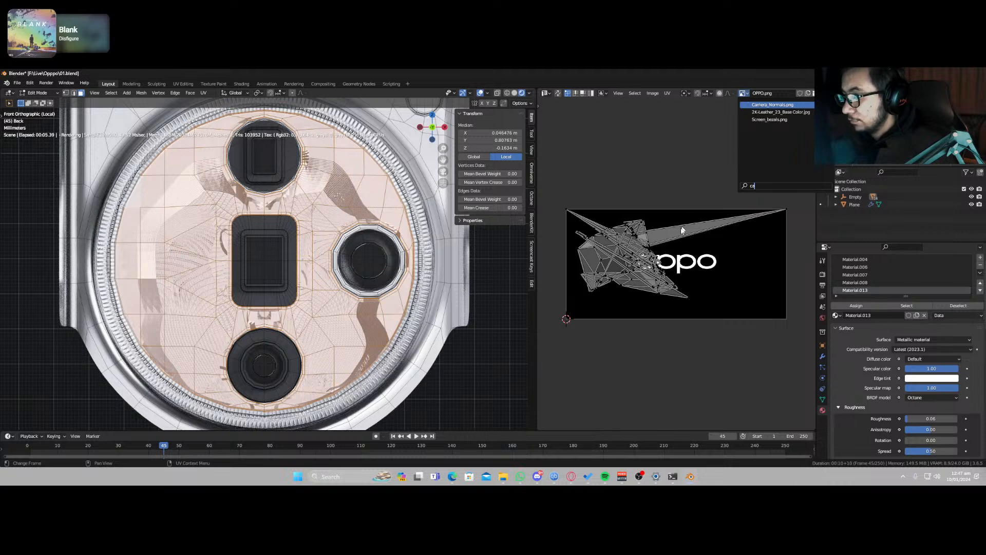
{"action": "key", "text": "Return"}
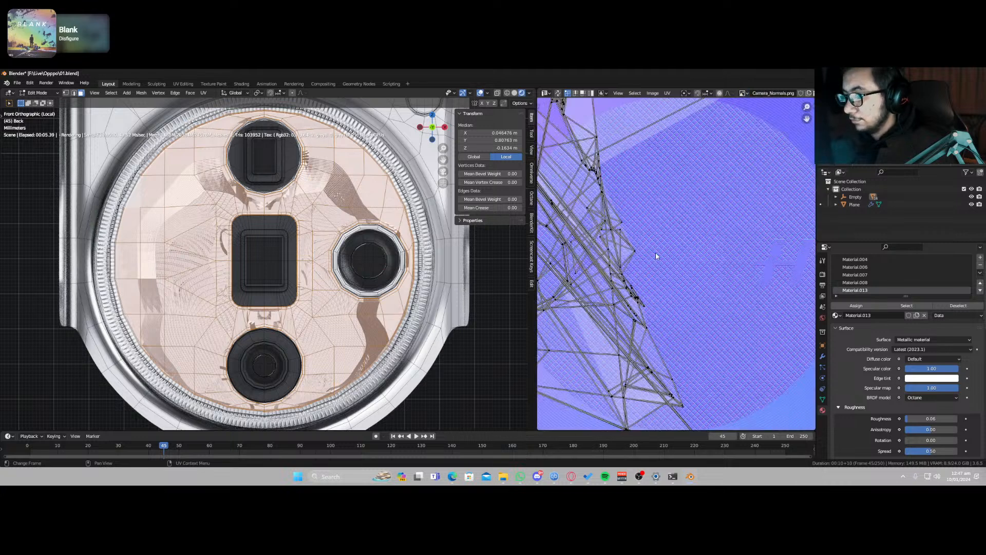
{"action": "scroll", "coordinate": [649, 271], "scroll_direction": "down", "scroll_amount": 4}
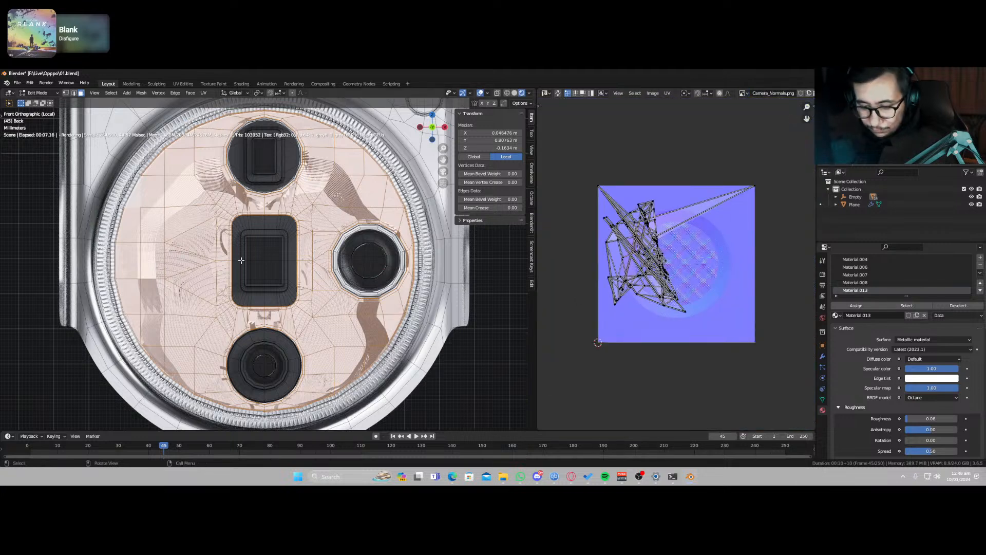
Step: Unwrap the selected camera plate faces with Project from View
{"action": "key", "text": "u"}
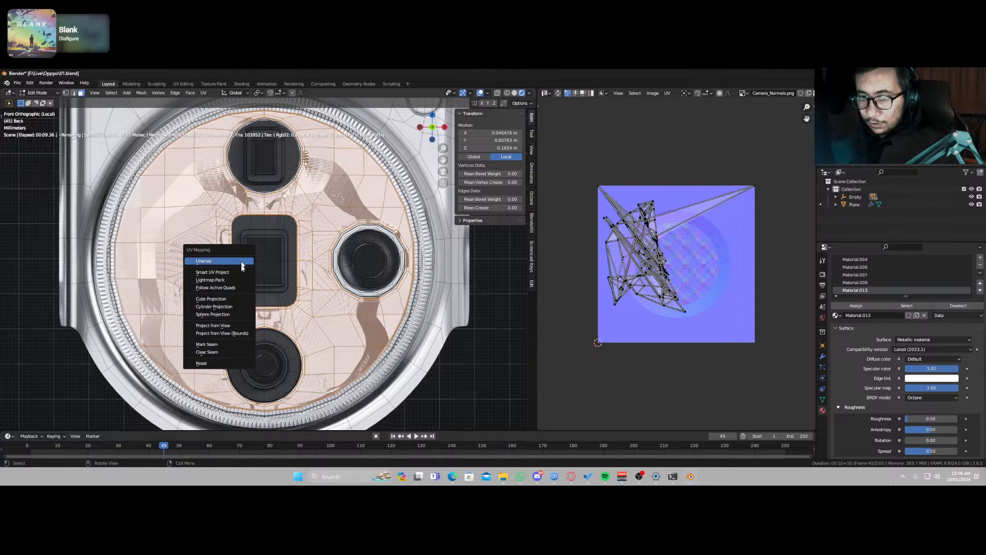
{"action": "left_click", "coordinate": [236, 326]}
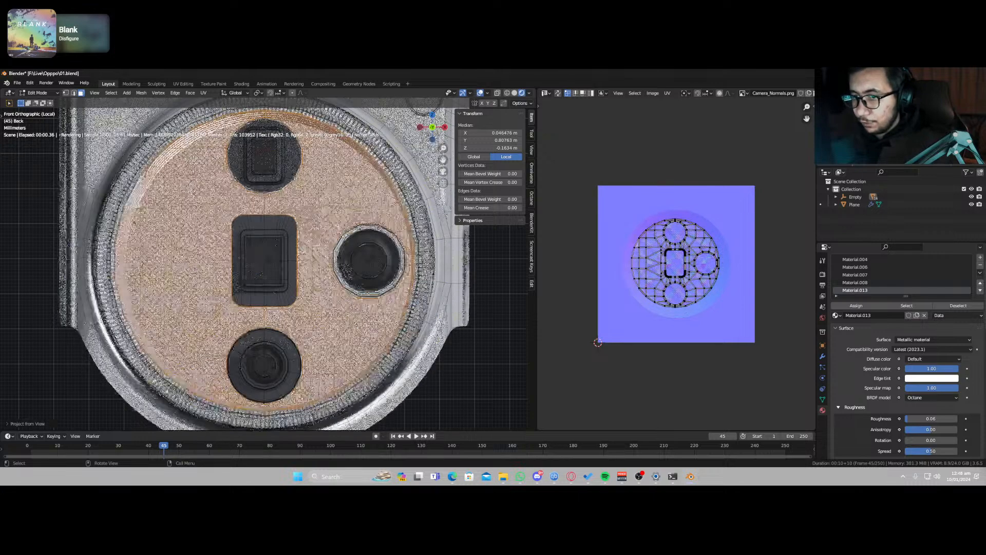
Step: Rotate all the camera plate UVs by 180° and scale them up by about 1.2 to fit the circular normal map
{"action": "scroll", "coordinate": [663, 288], "scroll_direction": "up", "scroll_amount": 4}
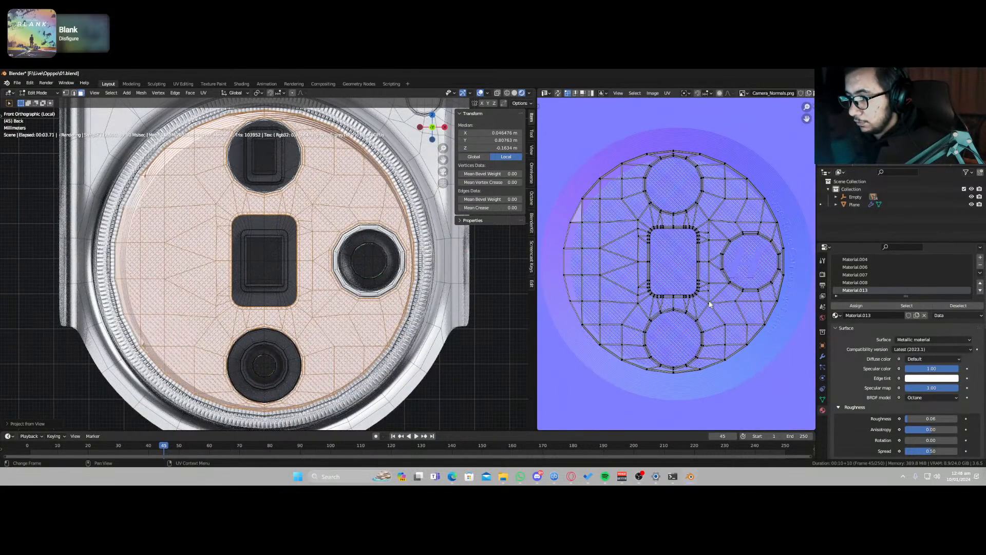
{"action": "key", "text": "a"}
{"action": "key", "text": "r"}
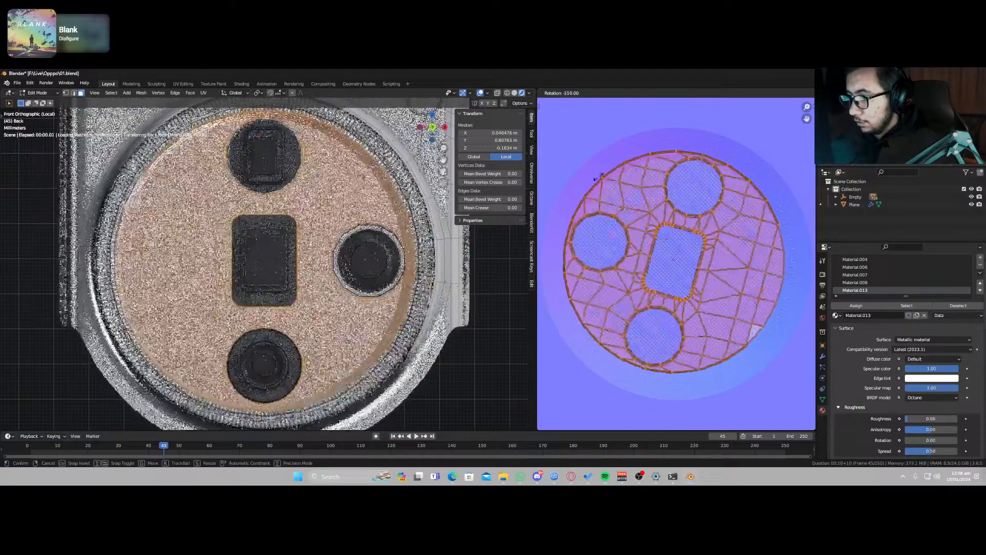
{"action": "left_click", "coordinate": [577, 192], "text": "ctrl"}
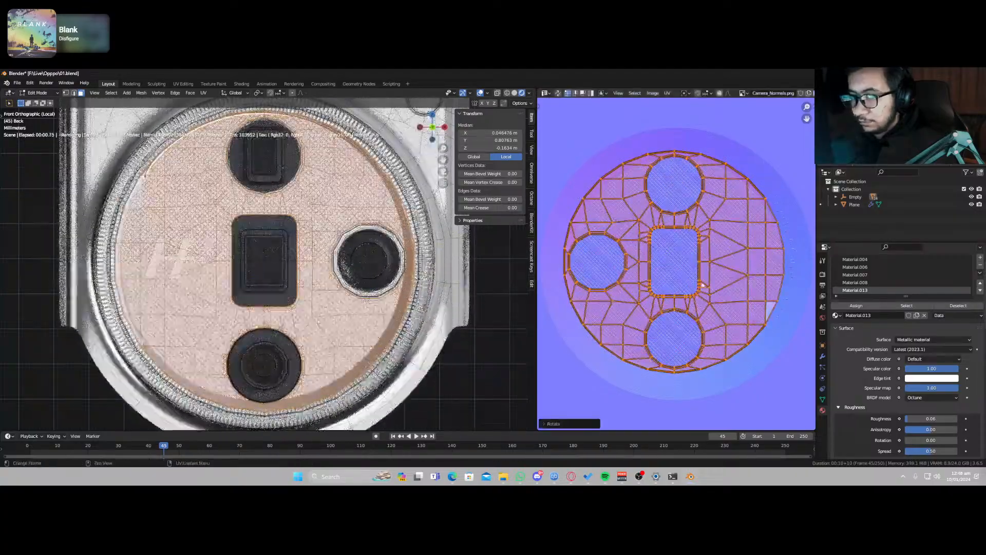
{"action": "key", "text": "s"}
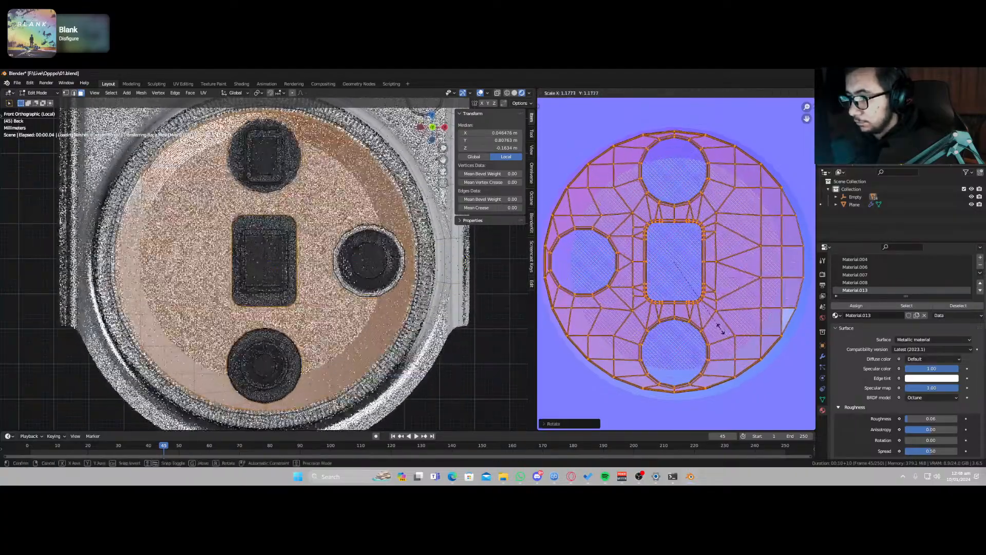
{"action": "left_click", "coordinate": [723, 332]}
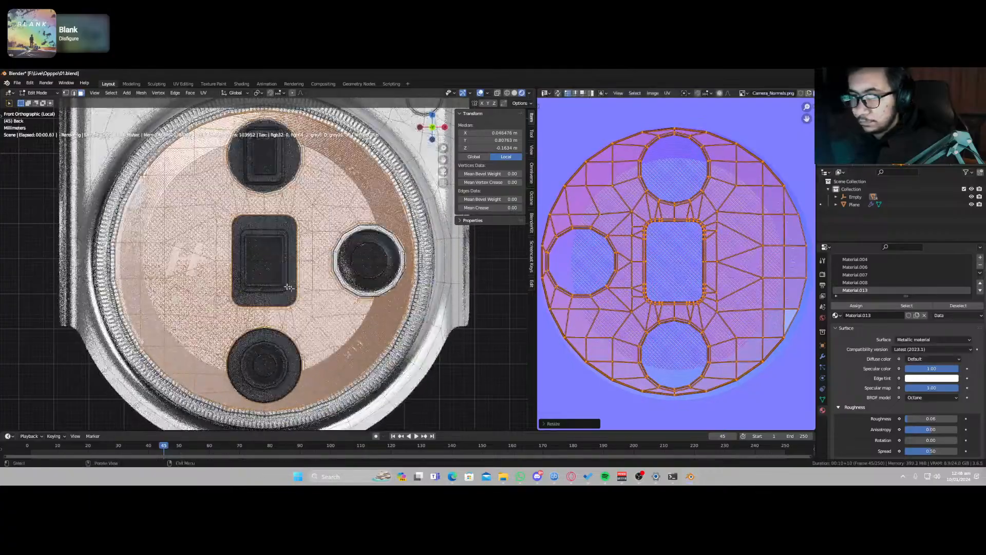
Step: Inspect the plate's texture and lettering in Object Mode from an angled view, and return to Edit Mode
{"action": "key", "text": "Tab"}
{"action": "middle_click_drag", "start_coordinate": [289, 287], "coordinate": [321, 315]}
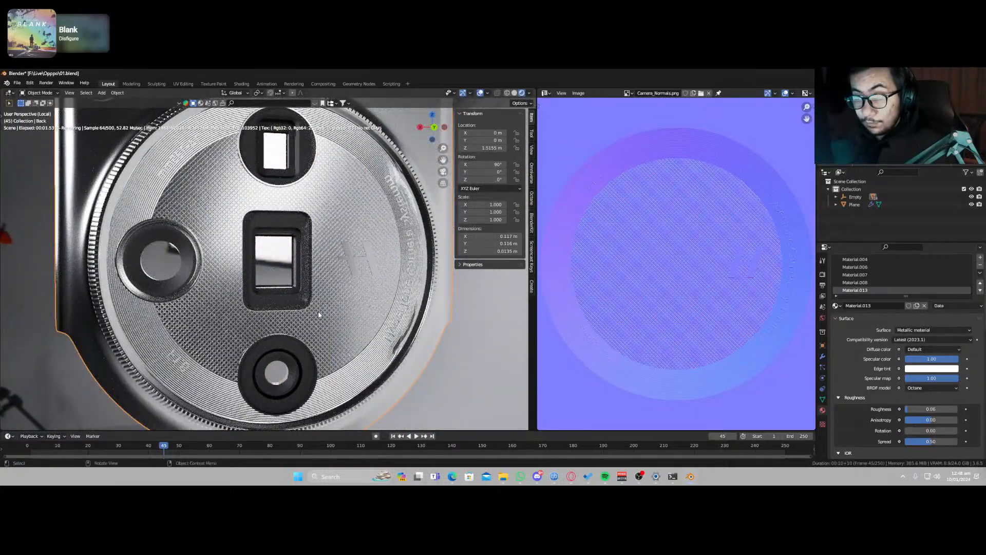
{"action": "scroll", "coordinate": [319, 314], "scroll_direction": "down", "scroll_amount": 1}
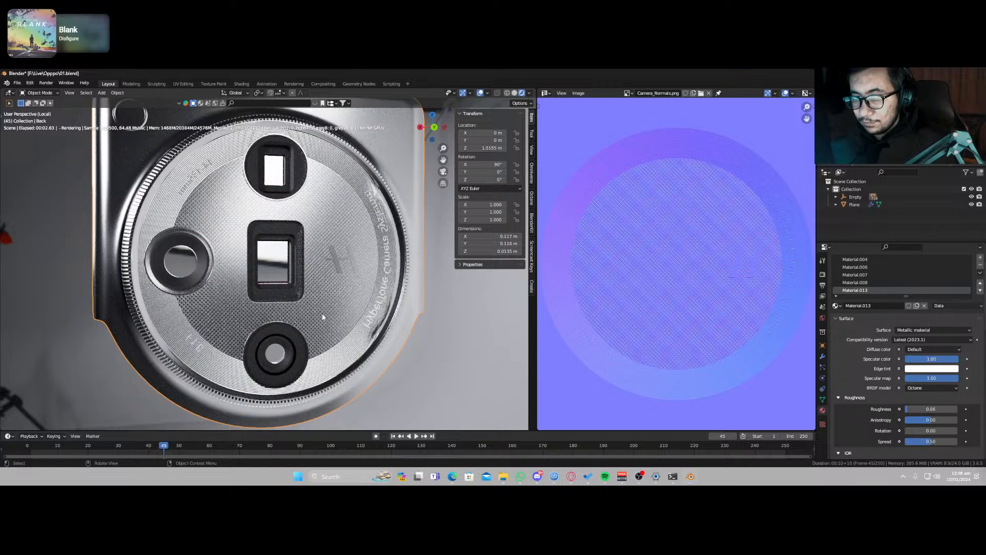
{"action": "mouse_move", "coordinate": [316, 323]}
{"action": "middle_mouse_down"}
{"action": "mouse_move", "coordinate": [291, 322]}
{"action": "mouse_move", "coordinate": [321, 321]}
{"action": "middle_mouse_up"}
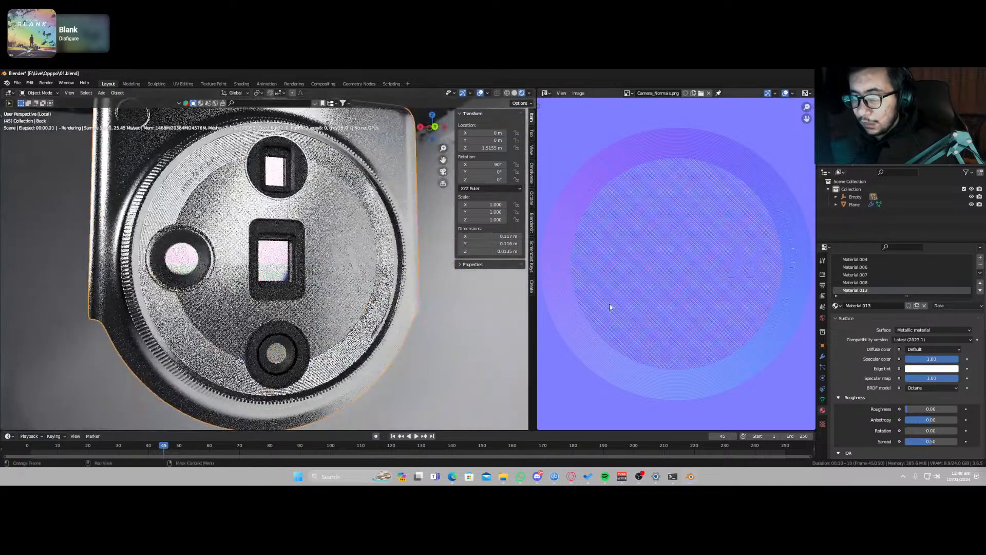
{"action": "key", "text": "Tab"}
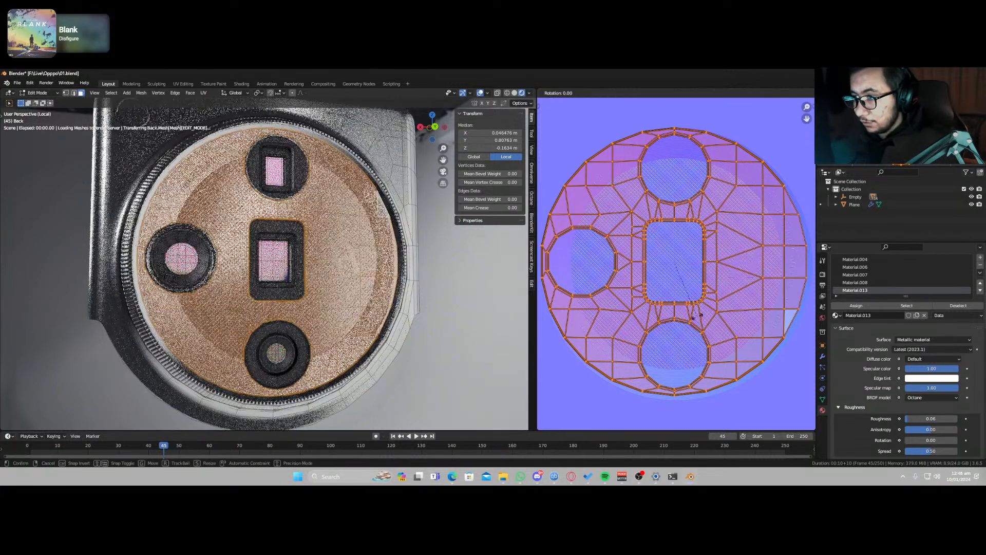
{"action": "key", "text": "s"}
{"action": "key", "text": "x"}
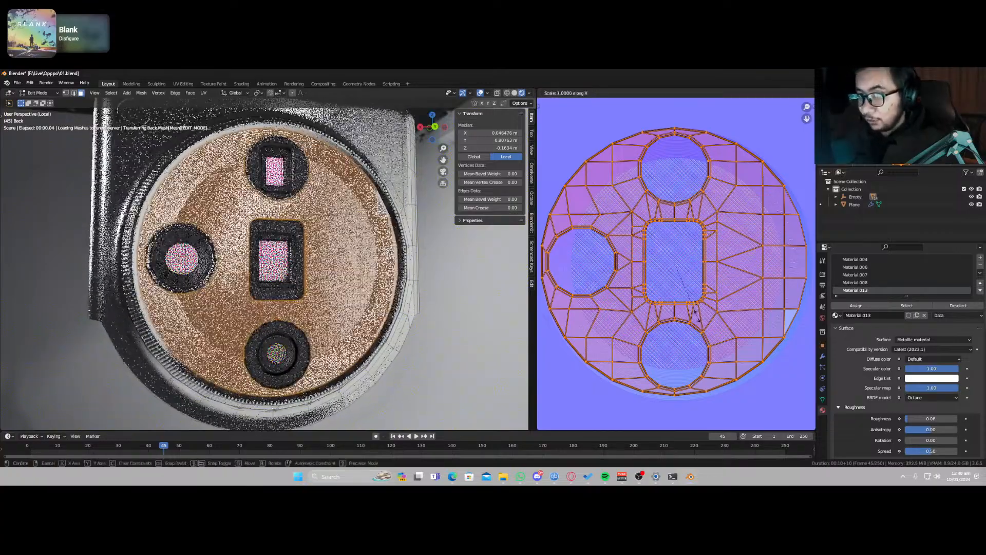
{"action": "type", "text": "-1"}
{"action": "key", "text": "Escape"}
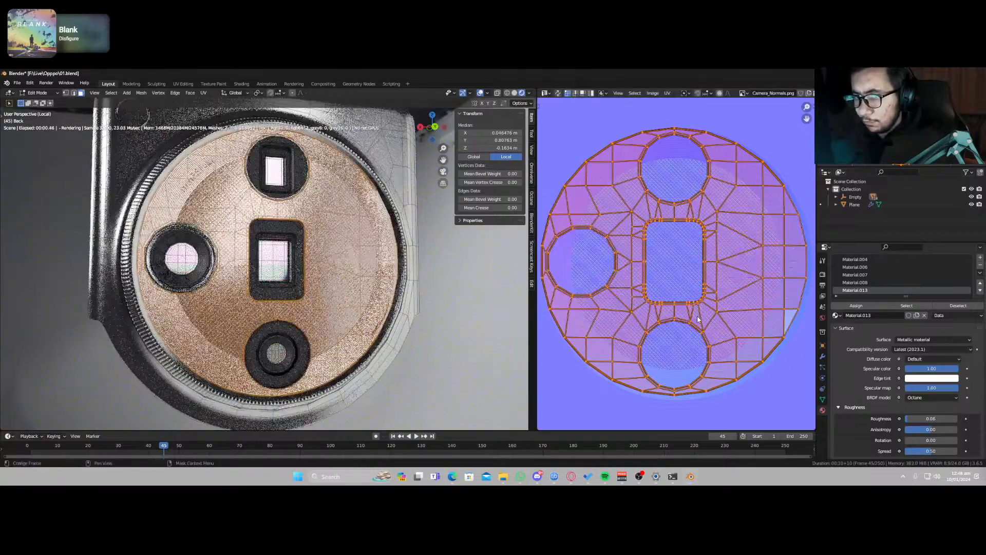
Step: Mirror the camera plate UVs vertically by scaling them by -1 along Y, and check the lettering in Object Mode
{"action": "key", "text": "s"}
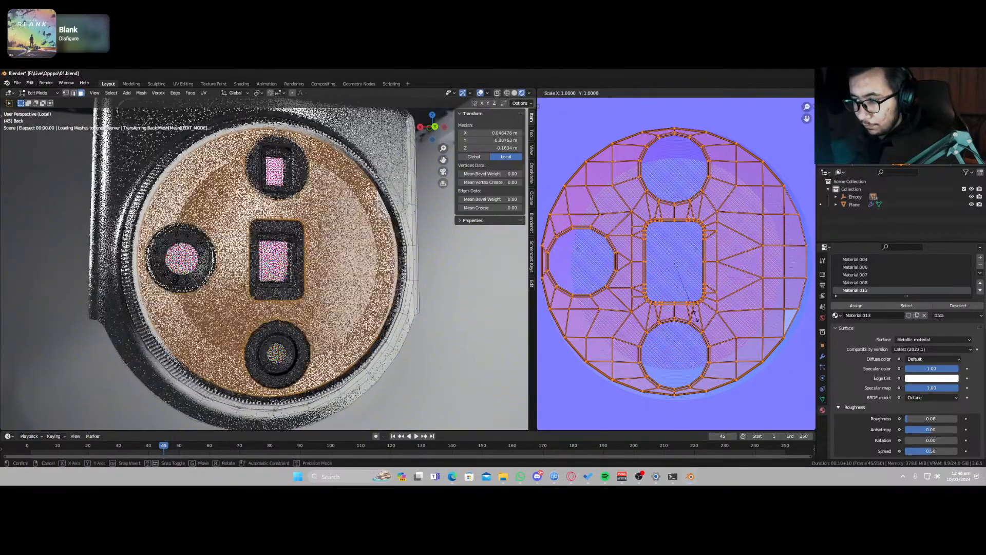
{"action": "key", "text": "y"}
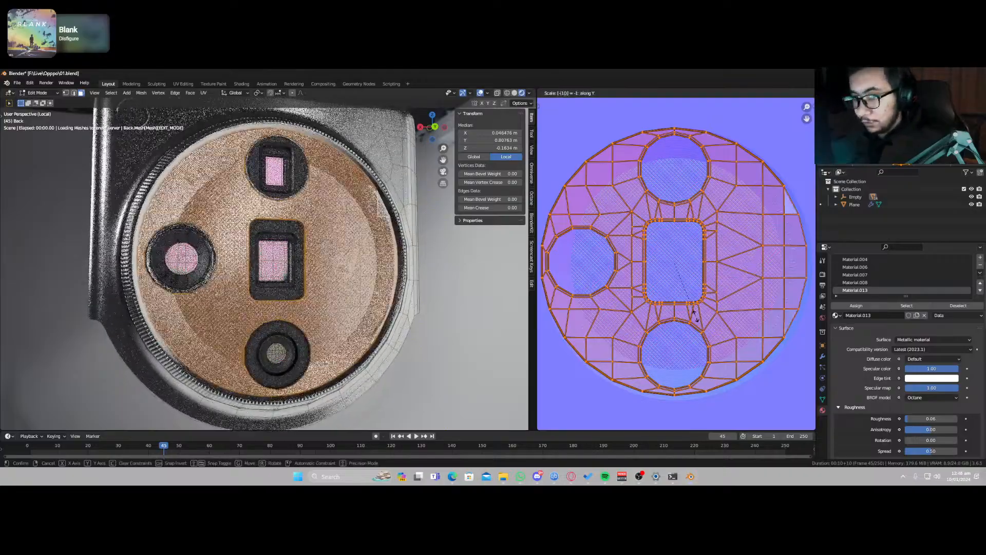
{"action": "left_click", "coordinate": [696, 318]}
{"action": "key", "text": "Tab"}
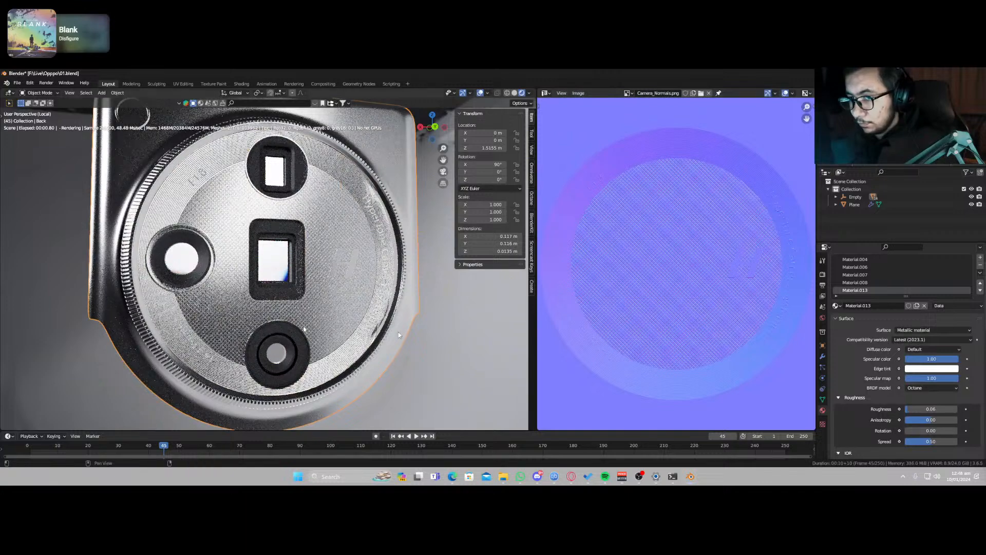
{"action": "key", "text": "Tab"}
Step: Scale the plate UVs up slightly and nudge them into line with the circular normal map, adjusting the height along Y
{"action": "scroll", "coordinate": [626, 309], "scroll_direction": "down", "scroll_amount": 1}
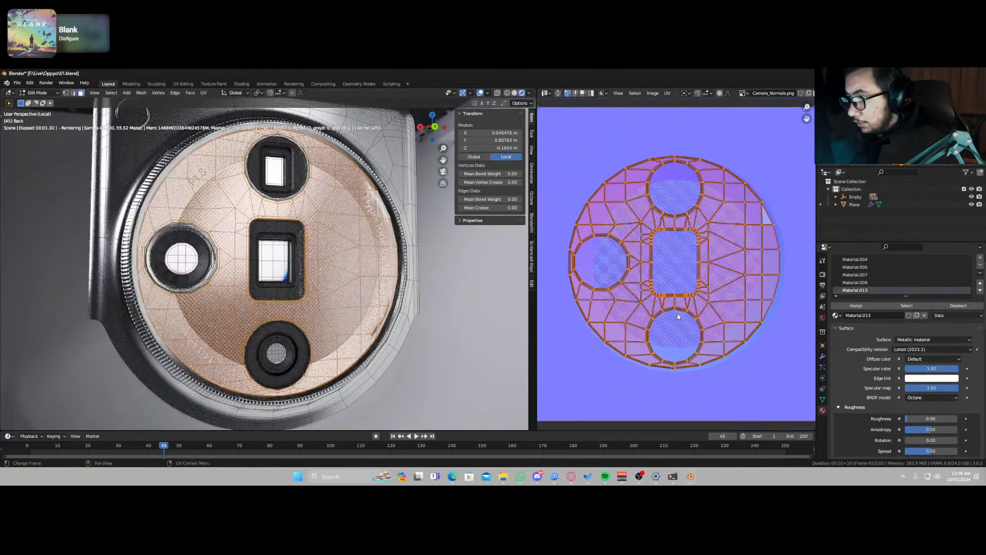
{"action": "middle_click_drag", "start_coordinate": [670, 302], "coordinate": [660, 272]}
{"action": "scroll", "coordinate": [660, 271], "scroll_direction": "up", "scroll_amount": 1}
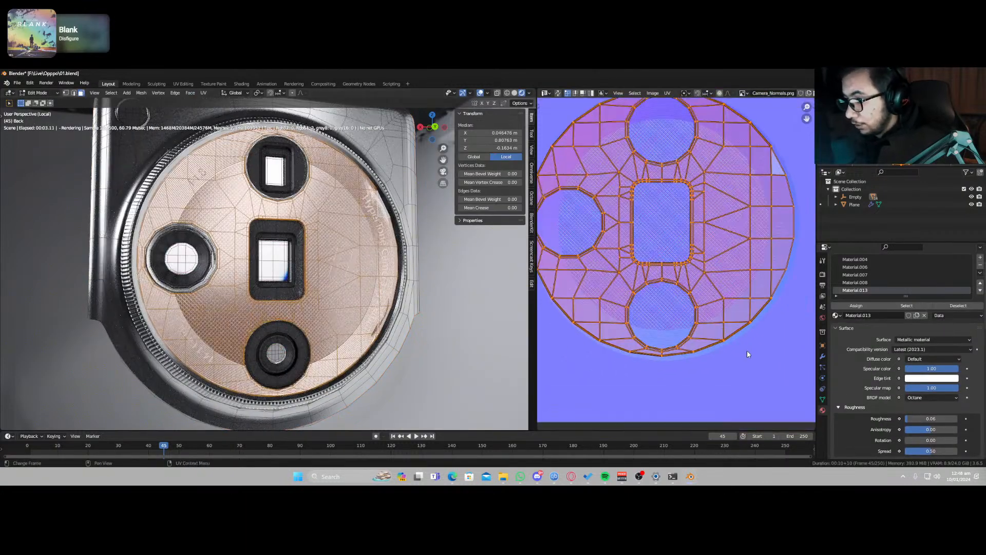
{"action": "key", "text": "s"}
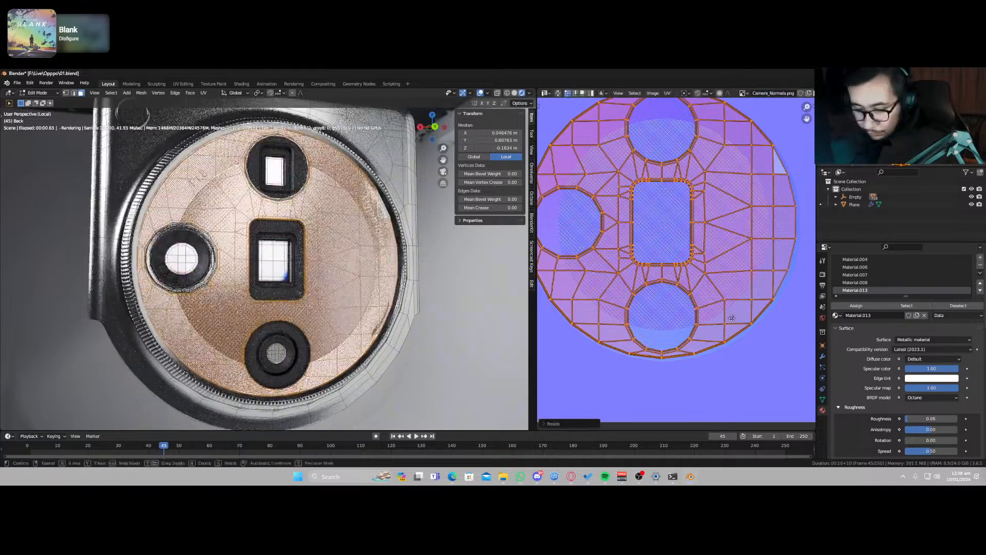
{"action": "left_click", "coordinate": [735, 319]}
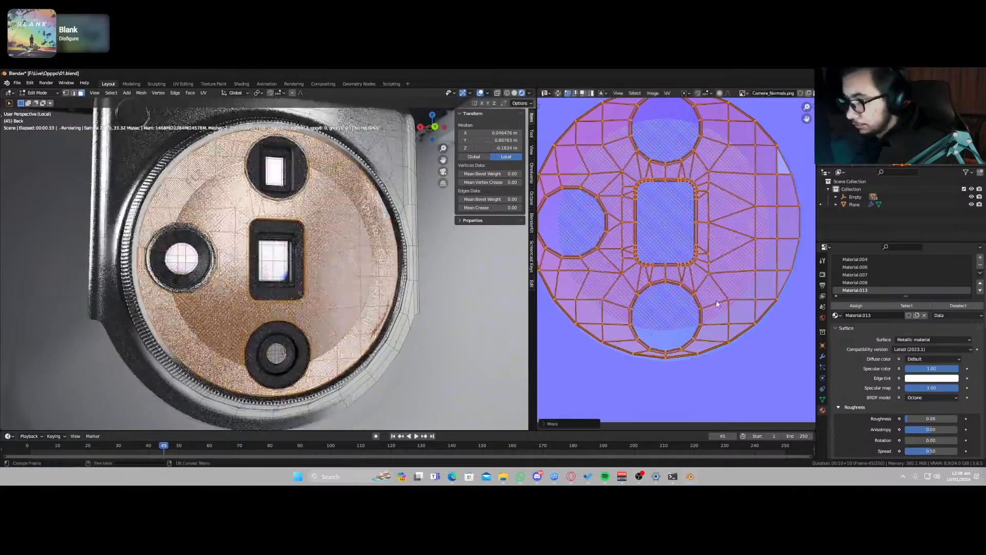
{"action": "key", "text": "g"}
{"action": "key", "text": "y"}
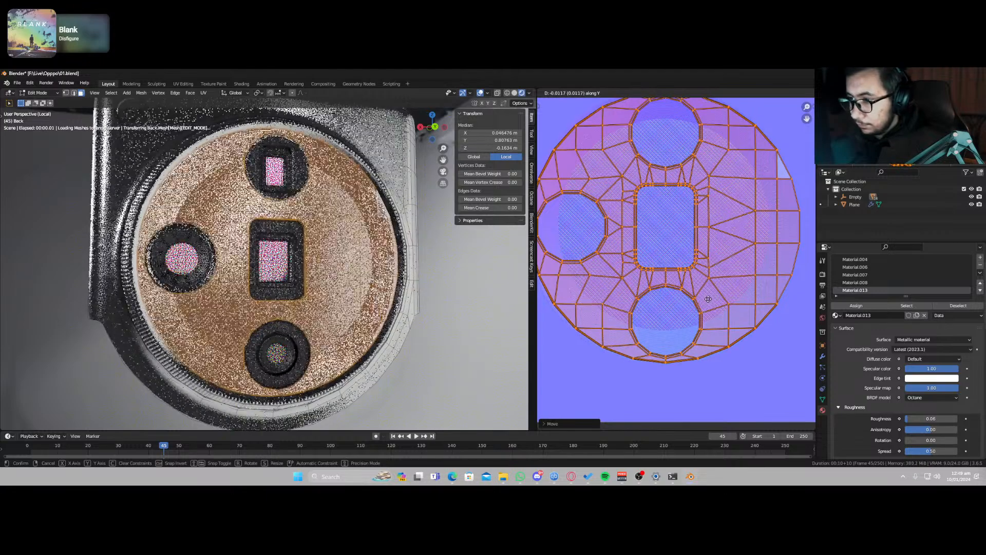
{"action": "left_click", "coordinate": [708, 296]}
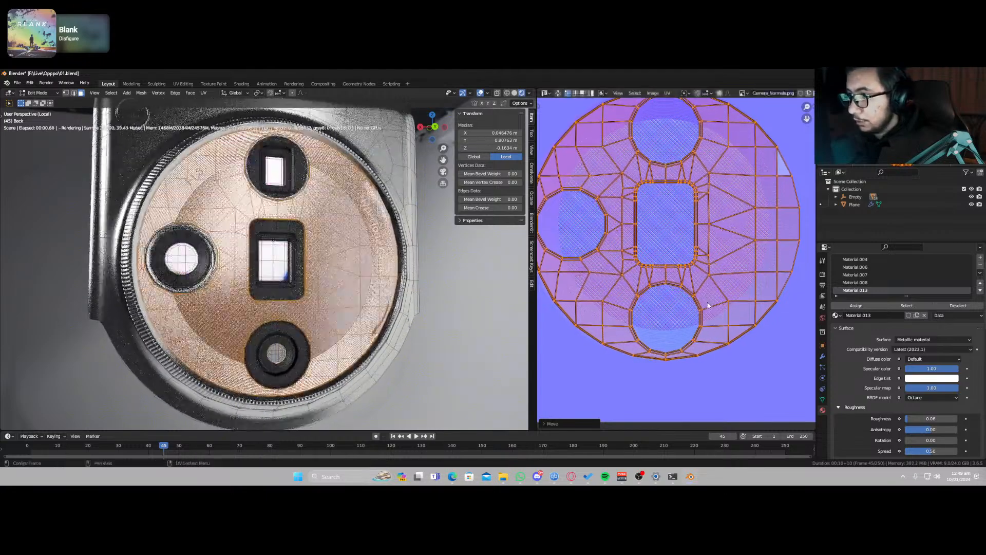
Step: Inspect the plate's lettering and rim in Object Mode from several angles, and return to Edit Mode
{"action": "key", "text": "Tab"}
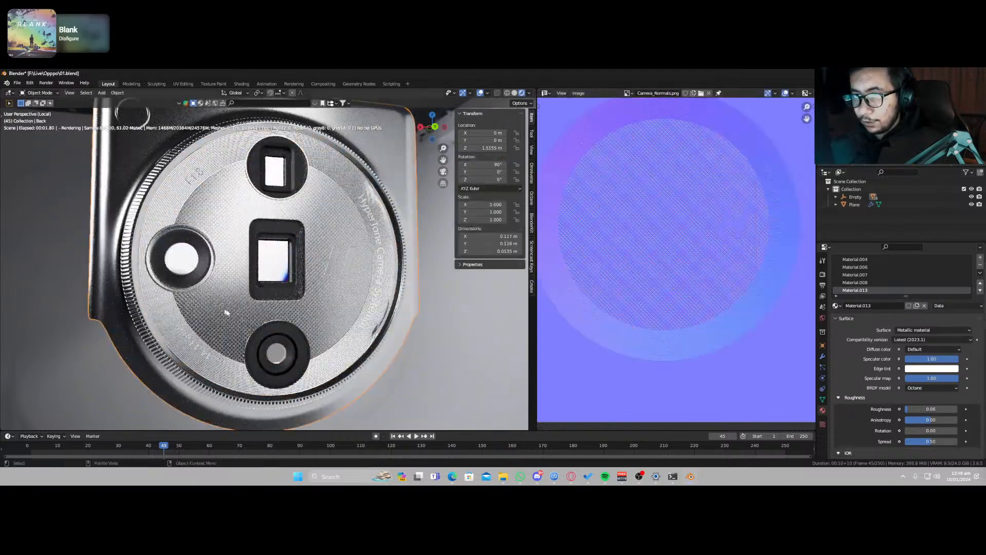
{"action": "middle_click_drag", "start_coordinate": [308, 314], "coordinate": [359, 230]}
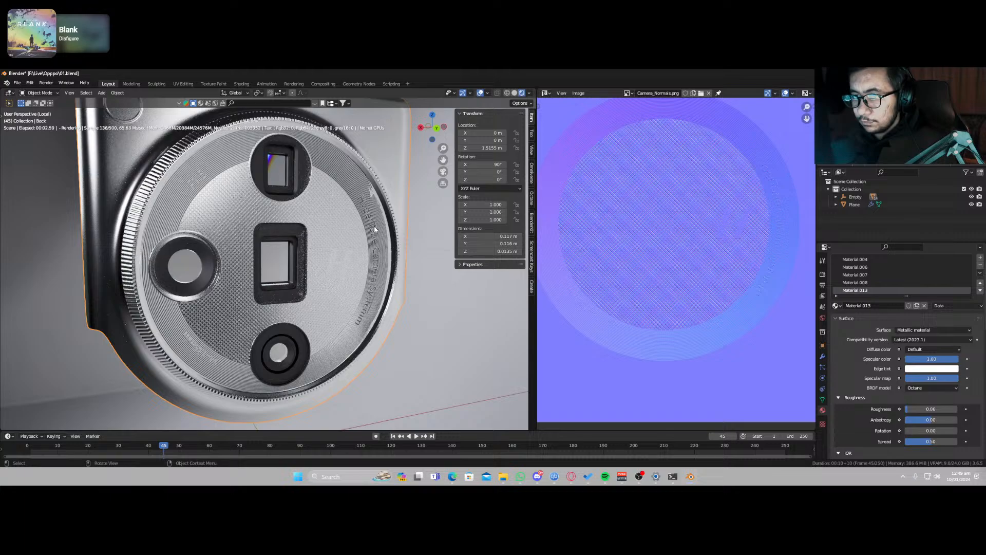
{"action": "middle_click_drag", "start_coordinate": [374, 226], "coordinate": [397, 203]}
{"action": "key", "text": "Tab"}
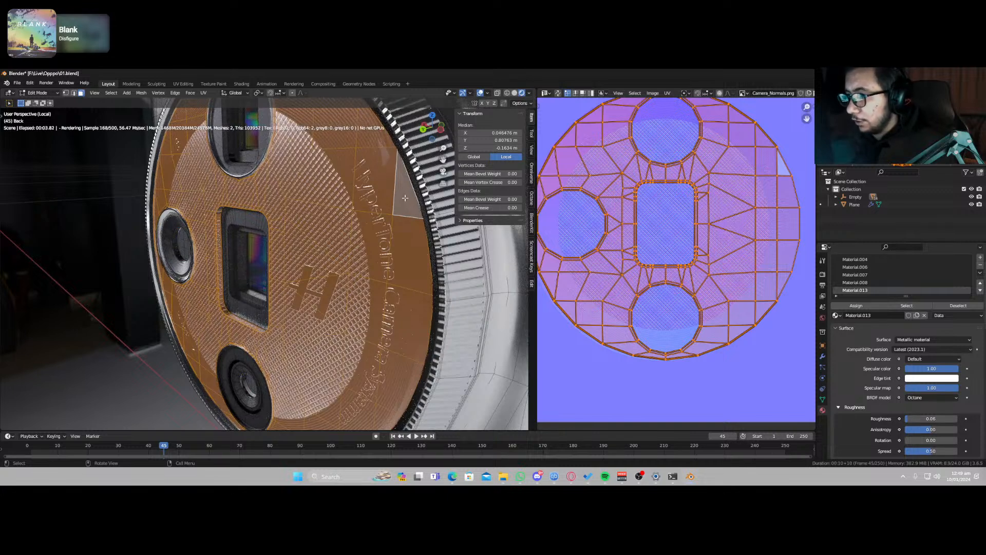
{"action": "left_click", "coordinate": [781, 168]}
{"action": "key", "text": "g"}
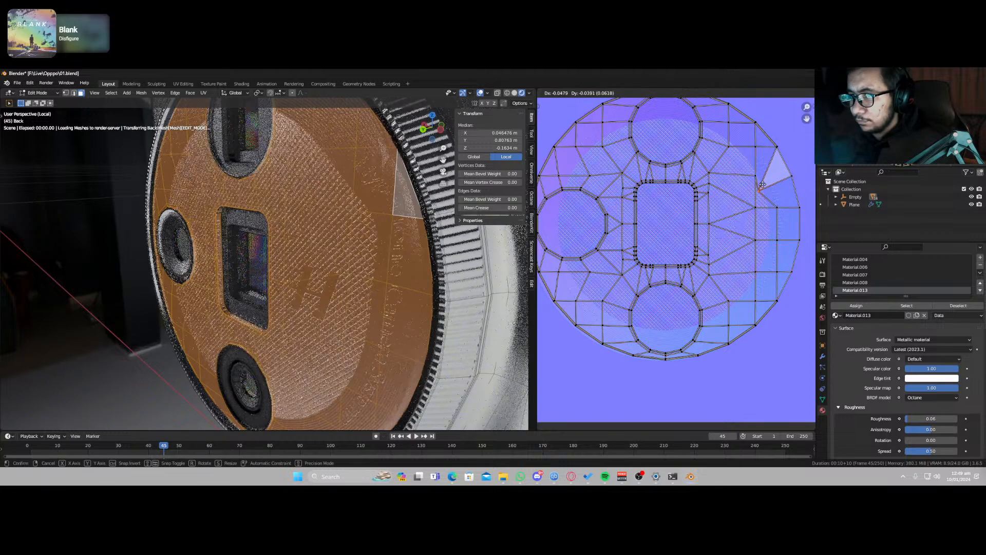
{"action": "left_click", "coordinate": [763, 185]}
Step: Scale all the plate UVs down to about 0.96, and inspect the logo and lettering in Object Mode
{"action": "scroll", "coordinate": [718, 310], "scroll_direction": "down", "scroll_amount": 1}
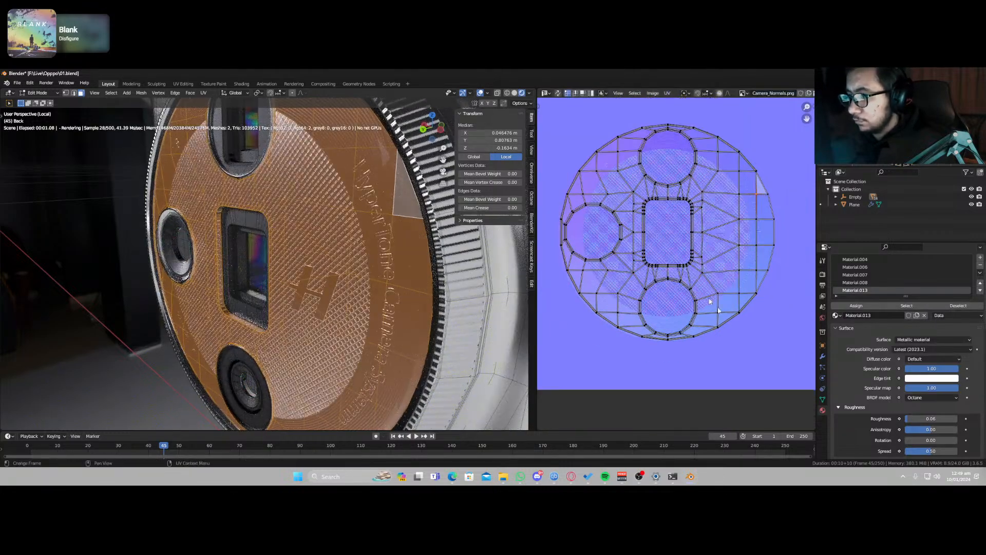
{"action": "key", "text": "a"}
{"action": "key", "text": "s"}
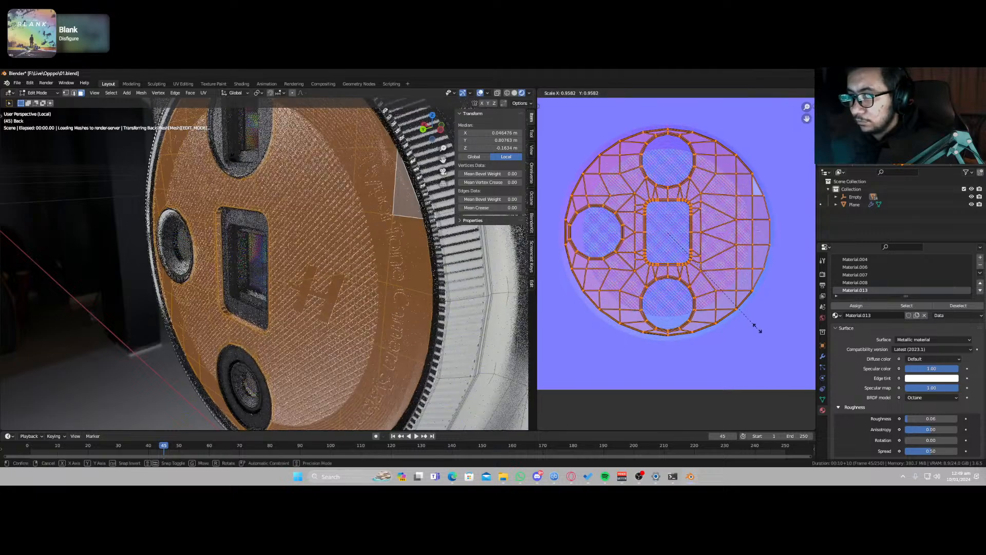
{"action": "left_click", "coordinate": [758, 329]}
{"action": "key", "text": "Tab"}
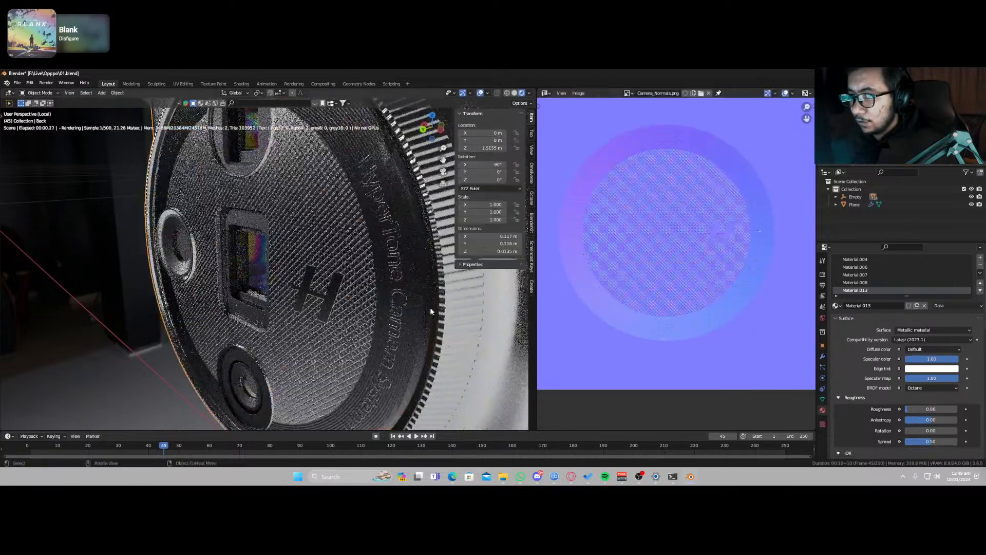
{"action": "middle_click_drag", "start_coordinate": [387, 293], "coordinate": [379, 191]}
{"action": "scroll", "coordinate": [417, 281], "scroll_direction": "down", "scroll_amount": 2}
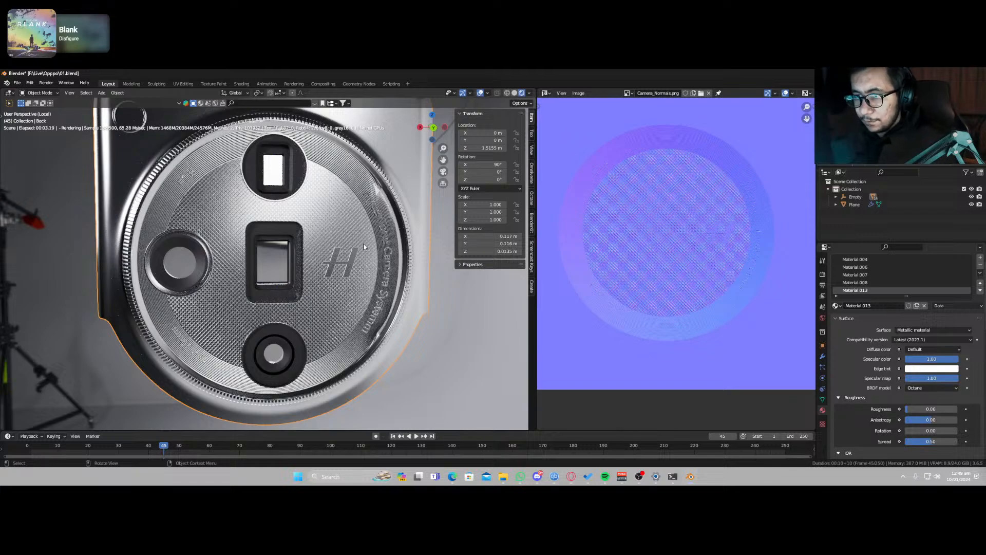
Step: Align the model to the back orthographic view and unwrap the camera plate faces again with Project from View
{"action": "key", "text": "Tab"}
{"action": "key", "text": "KP_1"}
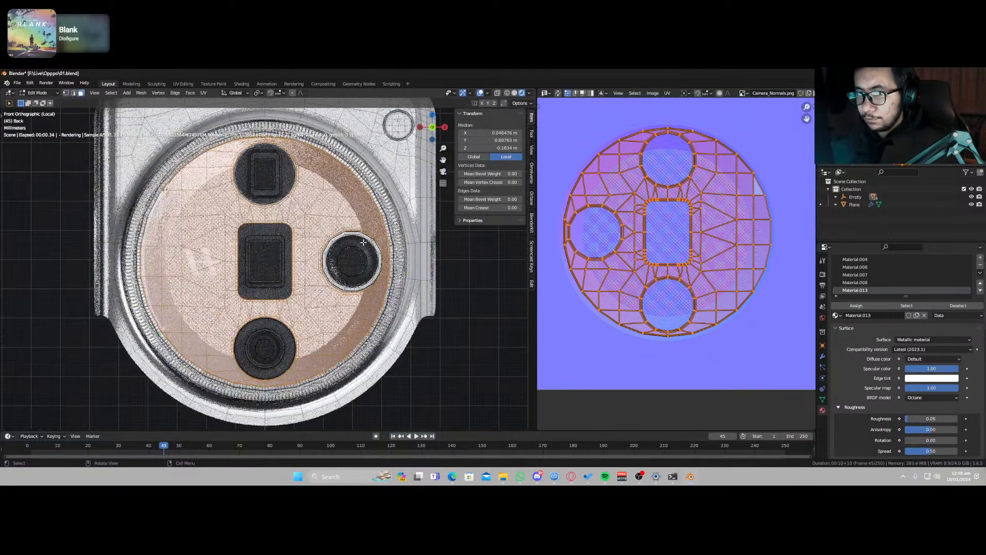
{"action": "key", "text": "ctrl+KP_1"}
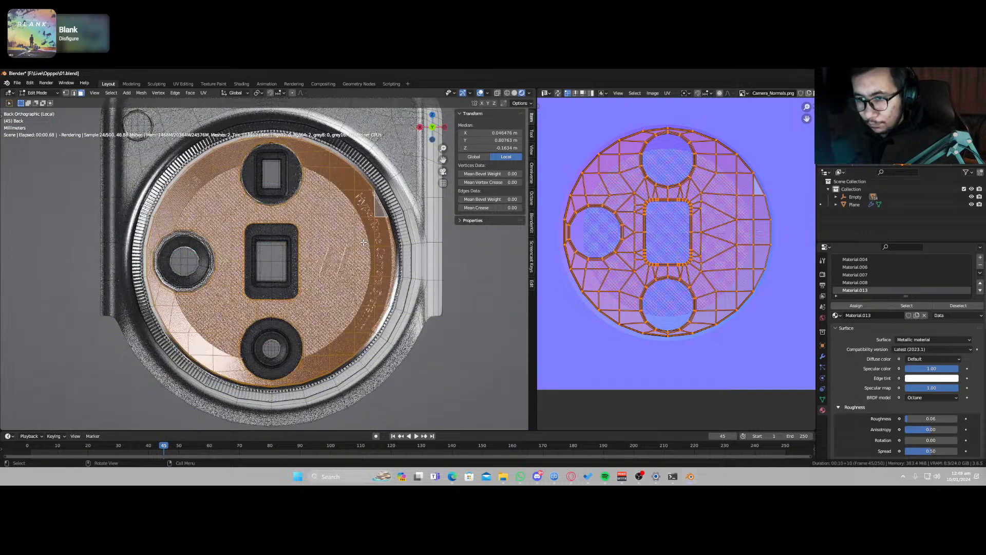
{"action": "left_click", "coordinate": [339, 243]}
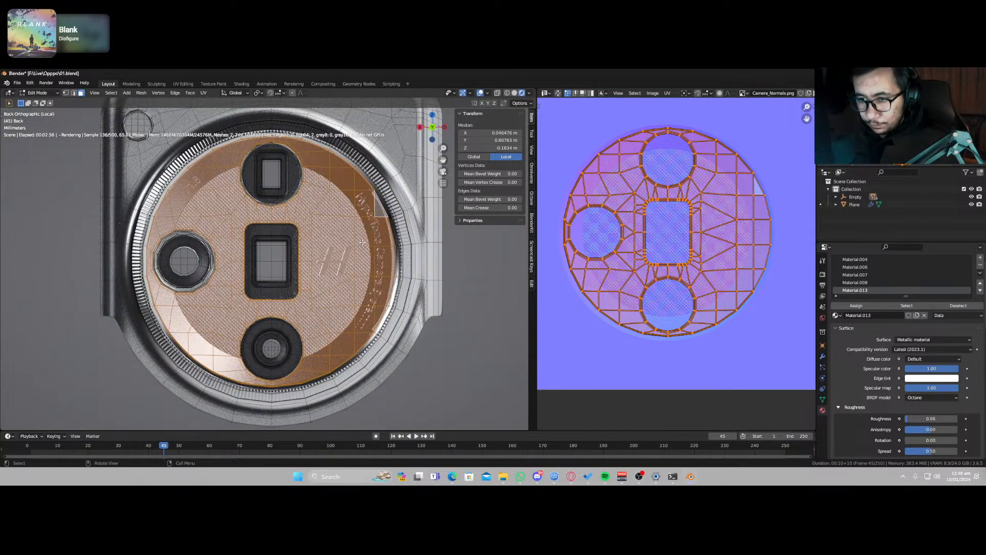
{"action": "key", "text": "u"}
{"action": "left_click", "coordinate": [346, 244]}
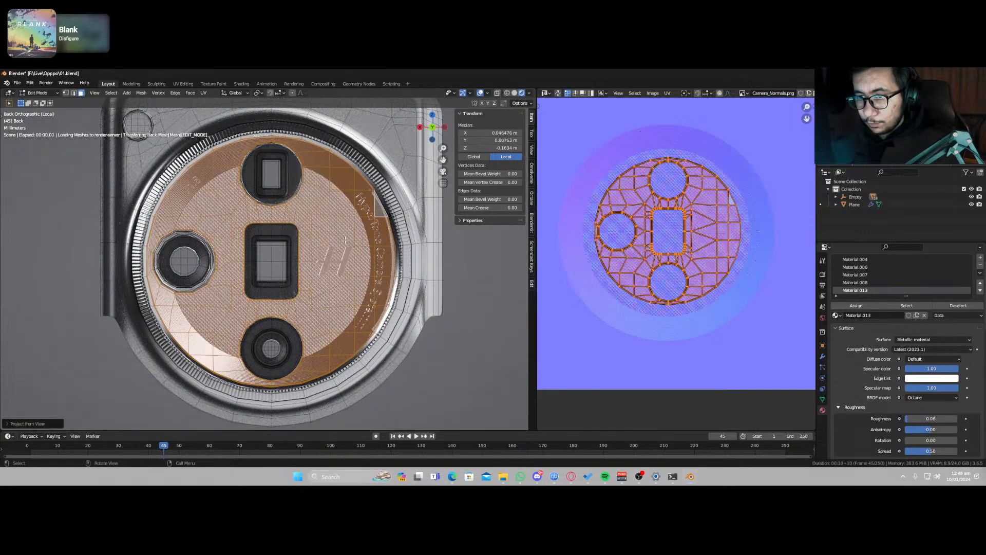
Step: Scale all the newly projected plate UVs up by about 1.15, and check the texture in Object Mode
{"action": "left_click_drag", "start_coordinate": [576, 156], "coordinate": [769, 303]}
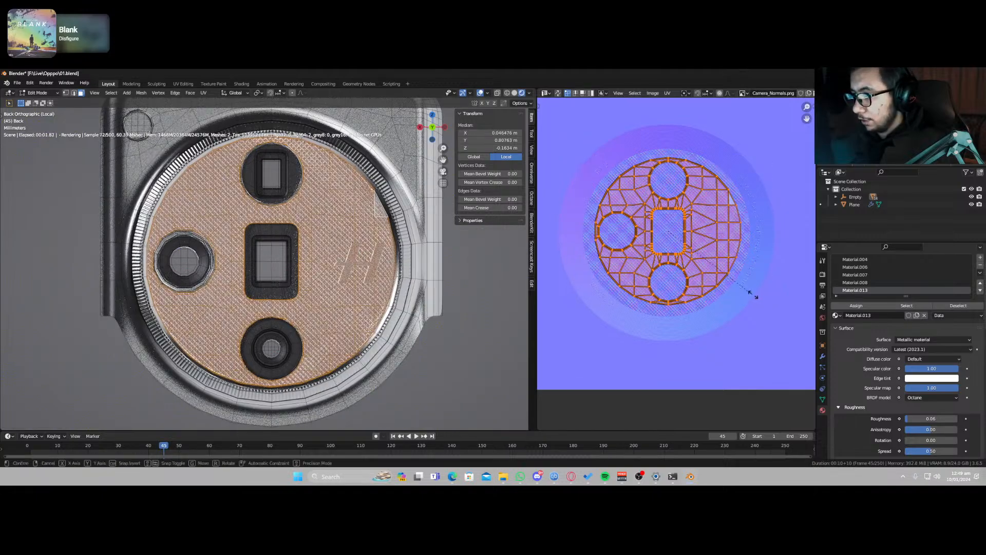
{"action": "key", "text": "s"}
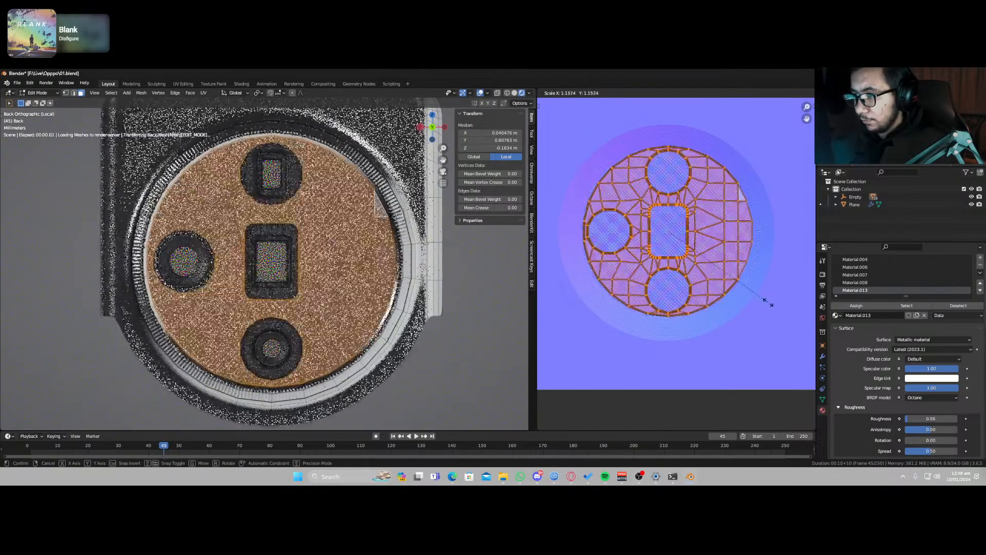
{"action": "left_click", "coordinate": [768, 302]}
{"action": "key", "text": "Tab"}
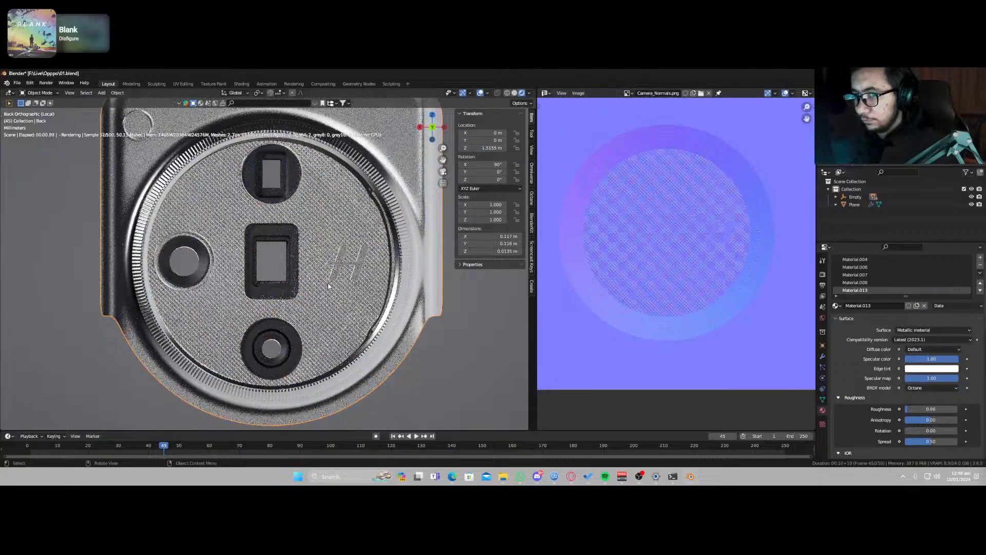
{"action": "key", "text": "Tab"}
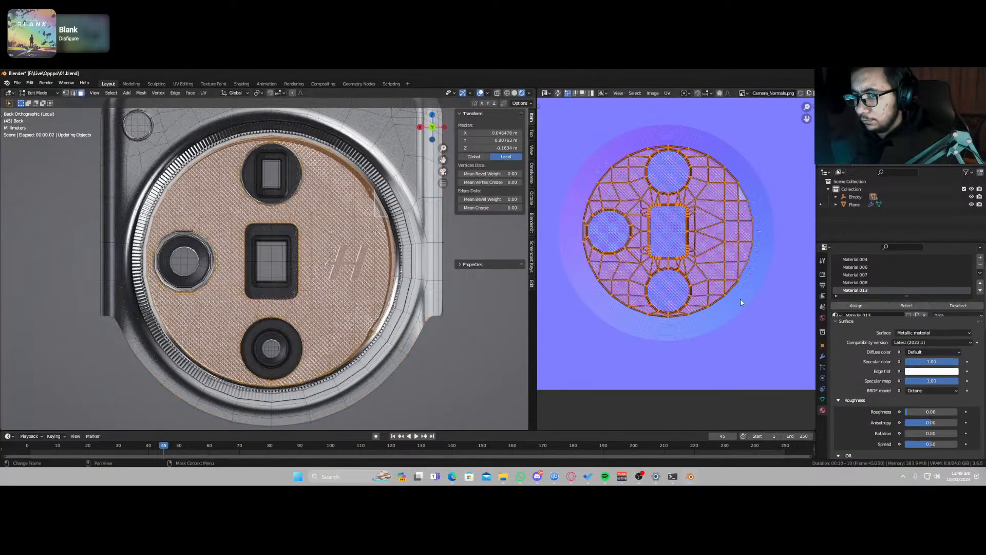
Step: Enlarge the plate UVs by about another 1.25 to fill the circular normal map, and check the lettering in perspective
{"action": "key", "text": "s"}
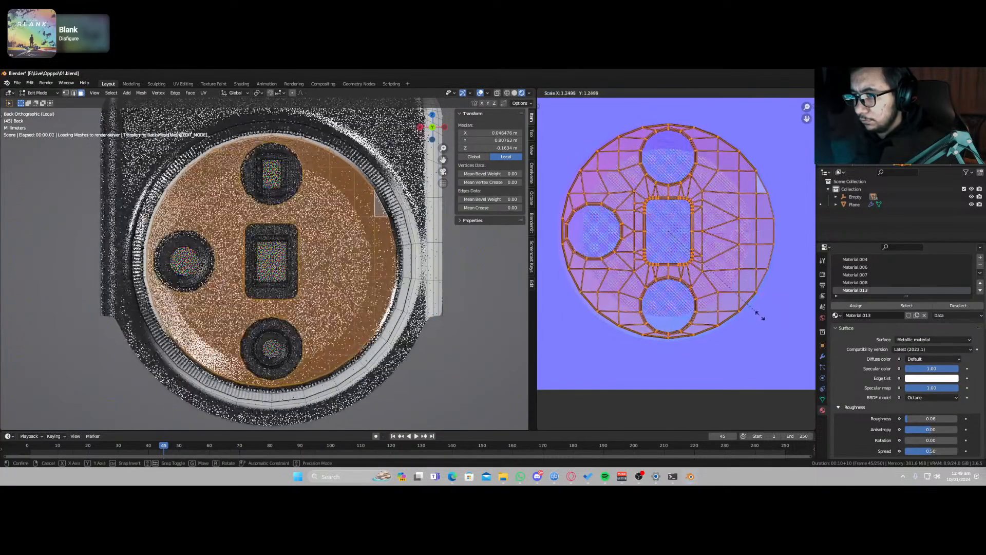
{"action": "left_click", "coordinate": [760, 313]}
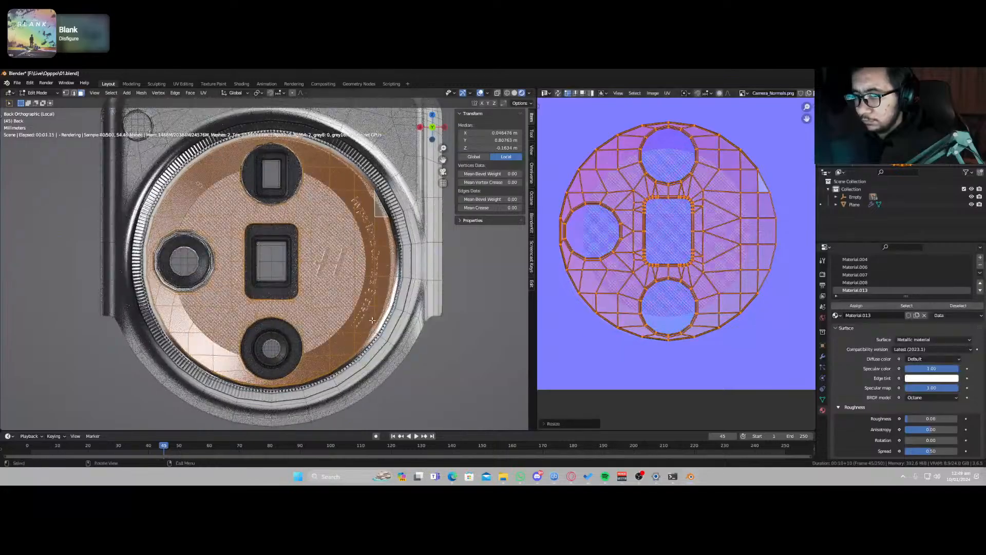
{"action": "key", "text": "Tab"}
{"action": "middle_click_drag", "start_coordinate": [372, 320], "coordinate": [416, 327]}
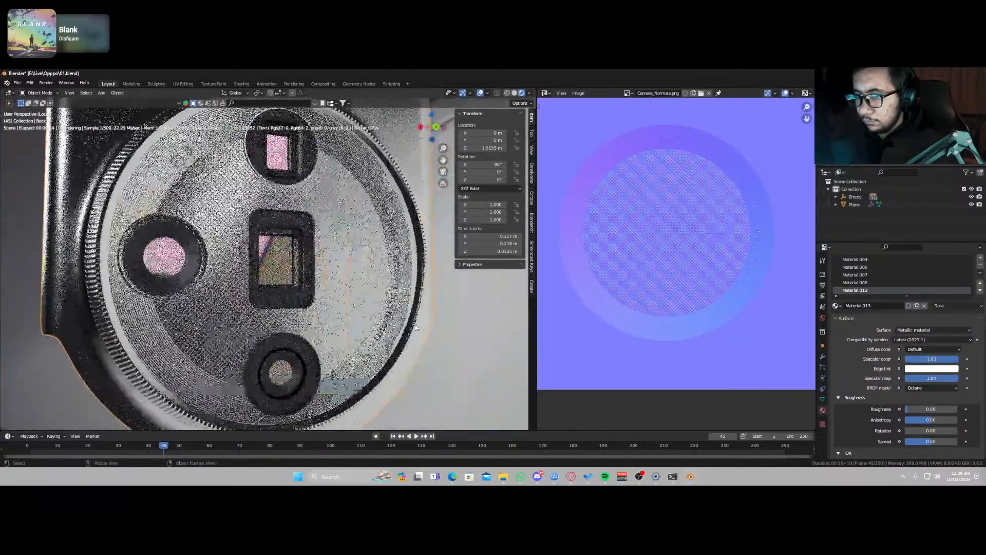
{"action": "key", "text": "Tab"}
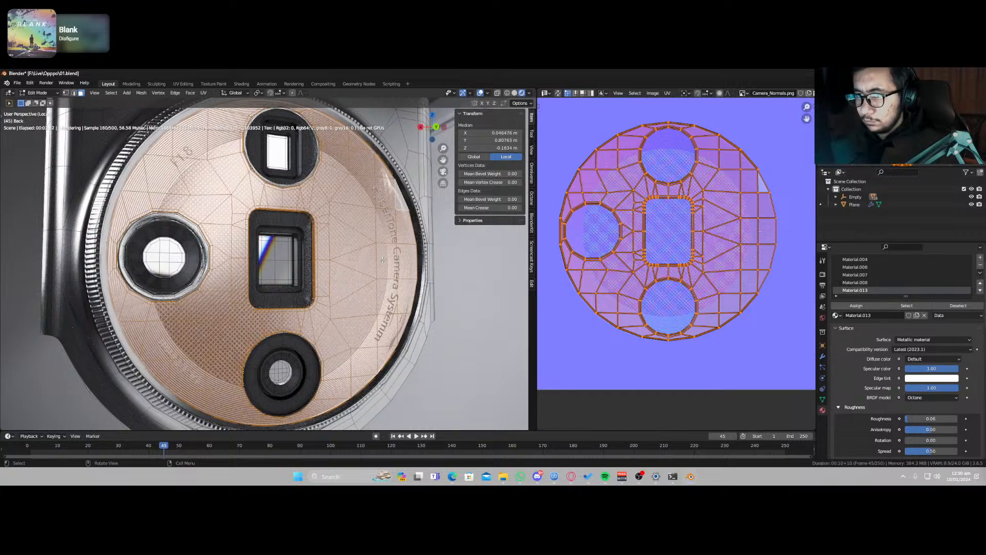
Step: Restart the rendered preview in Object Mode and inspect the plate's texture, logo and lettering up close
{"action": "key", "text": "Tab"}
{"action": "key", "text": "z"}
{"action": "left_click", "coordinate": [428, 285]}
{"action": "key", "text": "z"}
{"action": "left_click", "coordinate": [414, 192]}
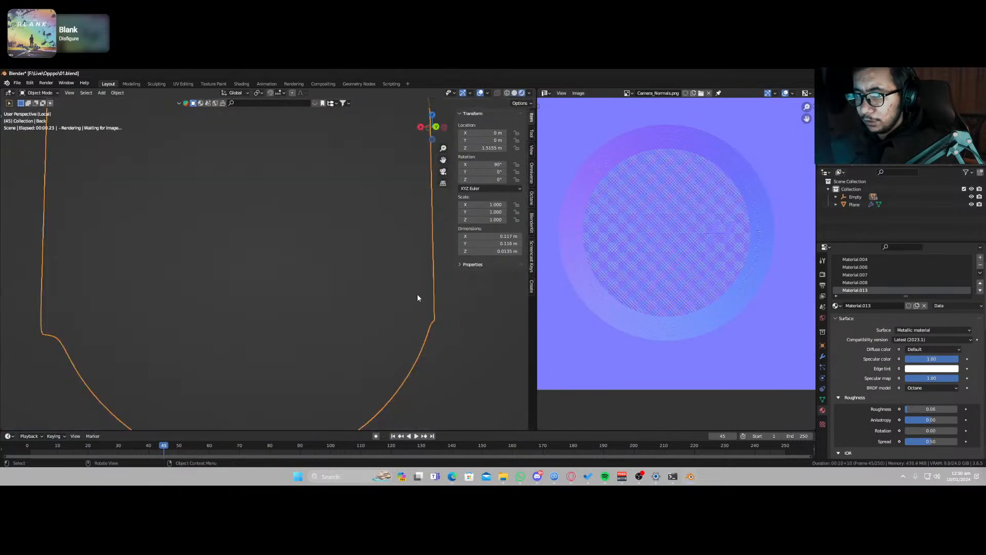
{"action": "middle_click_drag", "start_coordinate": [401, 295], "coordinate": [392, 295]}
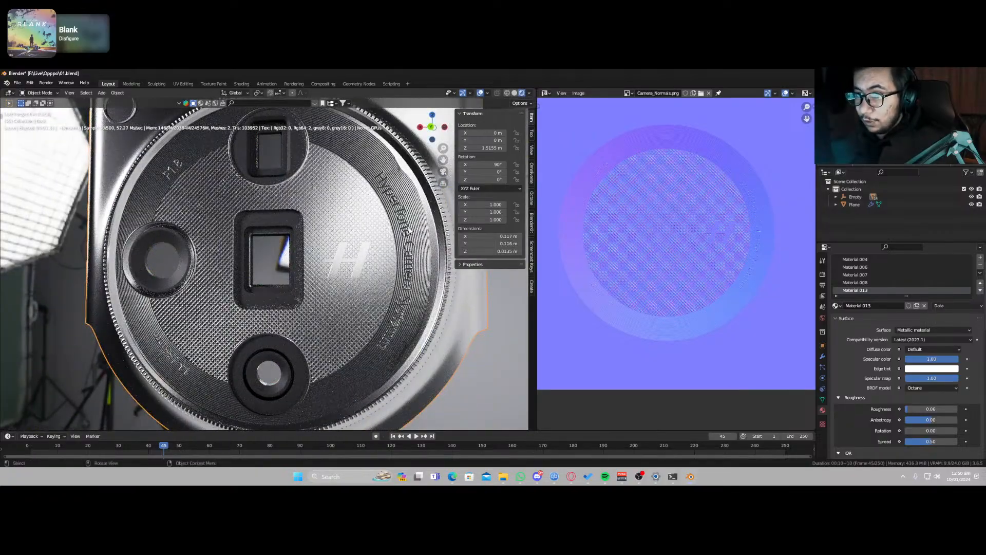
{"action": "scroll", "coordinate": [428, 250], "scroll_direction": "up", "scroll_amount": 6}
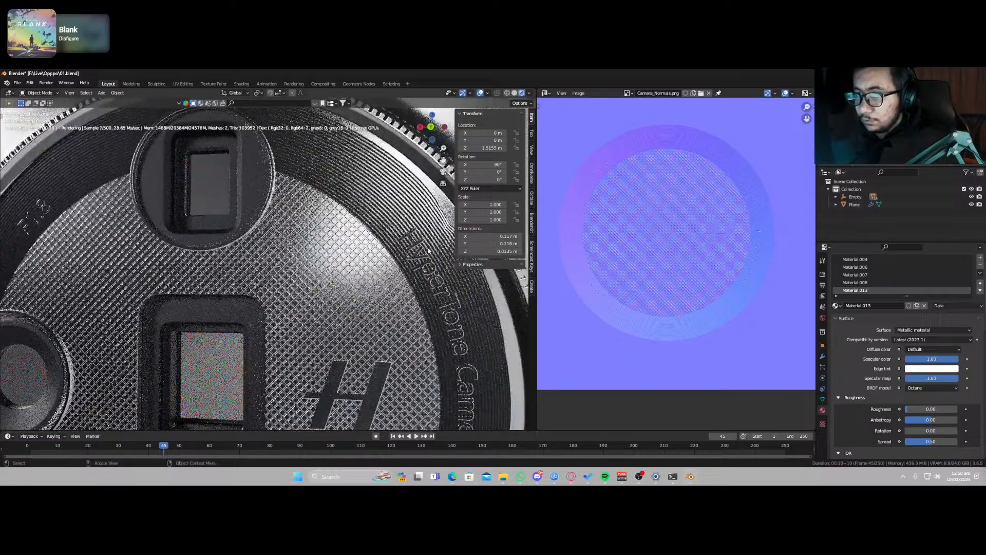
{"action": "middle_click_drag", "start_coordinate": [428, 251], "coordinate": [402, 240]}
Step: Try to extend the camera plate's face selection outward to its neighbouring faces
{"action": "key", "text": "Tab"}
{"action": "key", "text": "ctrl+KP_Add"}
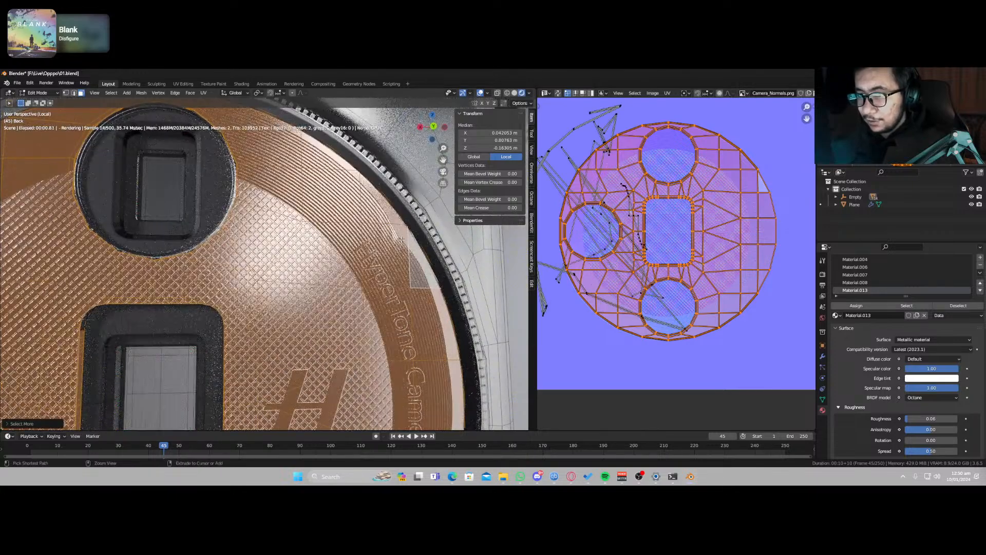
{"action": "key", "text": "ctrl+KP_Add"}
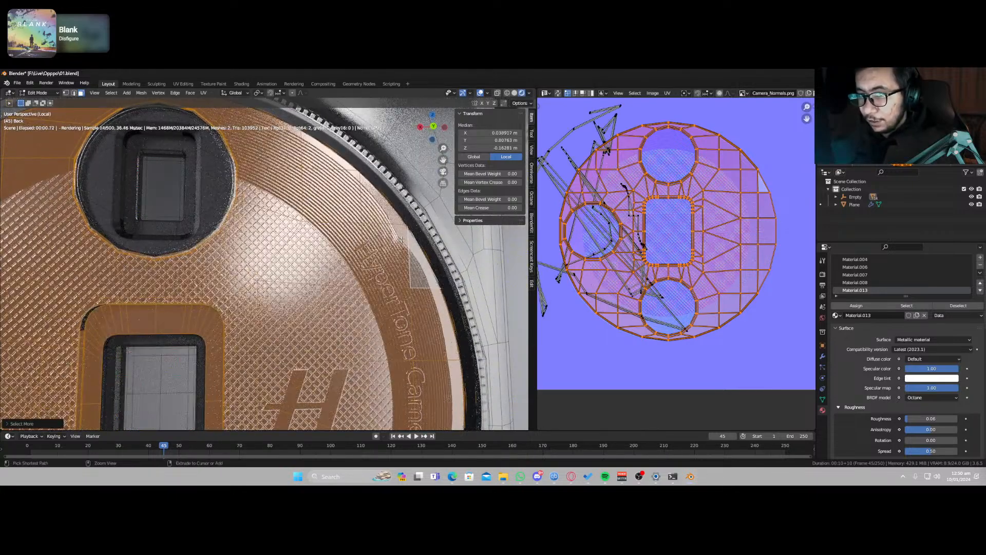
{"action": "key", "text": "ctrl+KP_Subtract"}
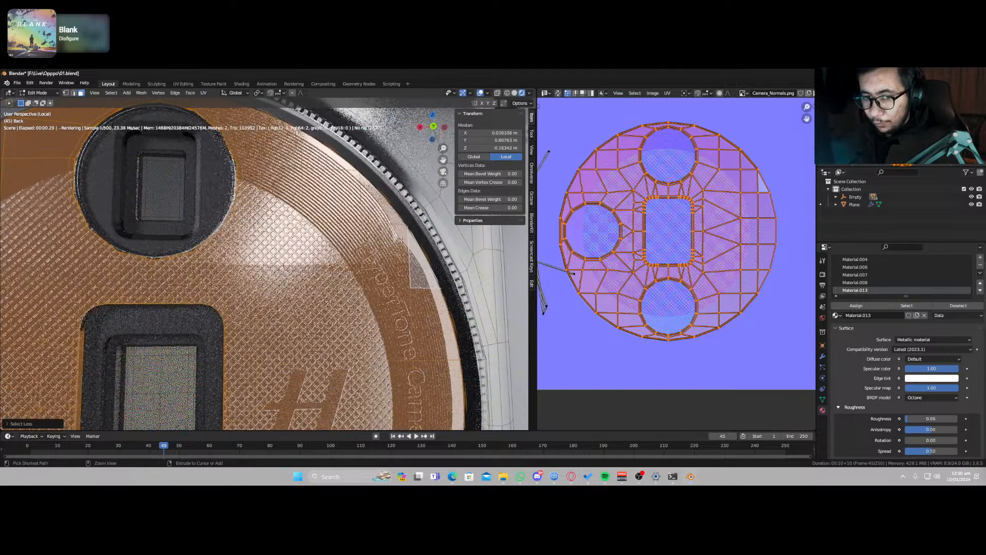
{"action": "scroll", "coordinate": [397, 234], "scroll_direction": "down", "scroll_amount": 2}
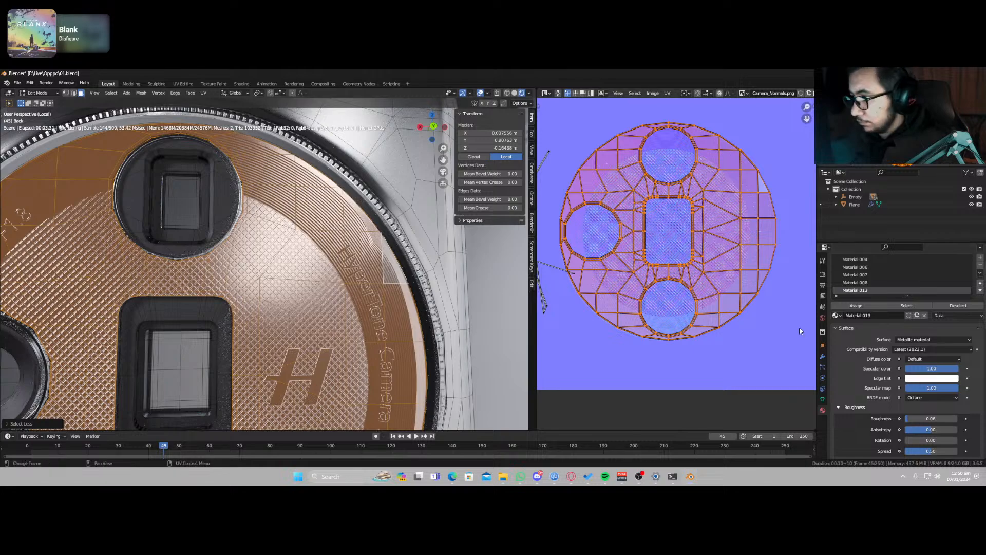
Step: Compare the lettering and groove pattern in the normal map image with the rendered plate up close in Object Mode
{"action": "key", "text": "Tab"}
{"action": "scroll", "coordinate": [676, 329], "scroll_direction": "up", "scroll_amount": 8}
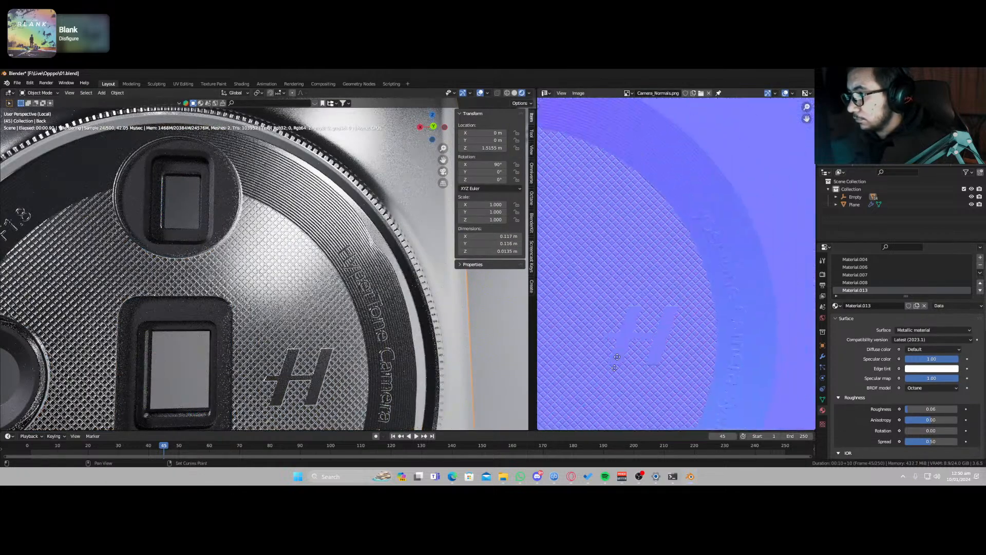
{"action": "scroll", "coordinate": [676, 329], "scroll_direction": "up", "scroll_amount": 2}
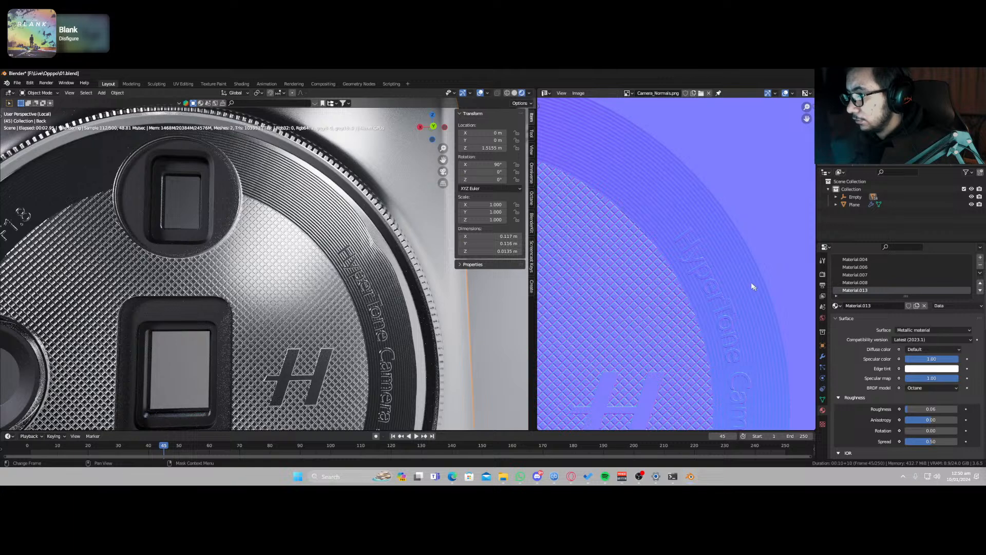
{"action": "scroll", "coordinate": [730, 241], "scroll_direction": "up", "scroll_amount": 4}
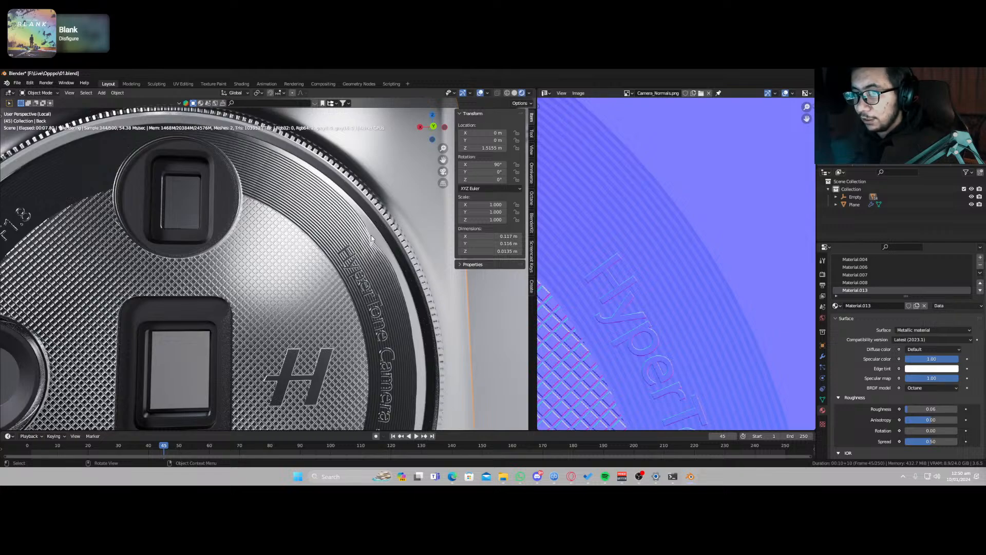
Step: Grow the camera plate's face selection outward to include its rim and assign Material.013 to the selected faces
{"action": "key", "text": "Tab"}
{"action": "scroll", "coordinate": [371, 238], "scroll_direction": "down", "scroll_amount": 2}
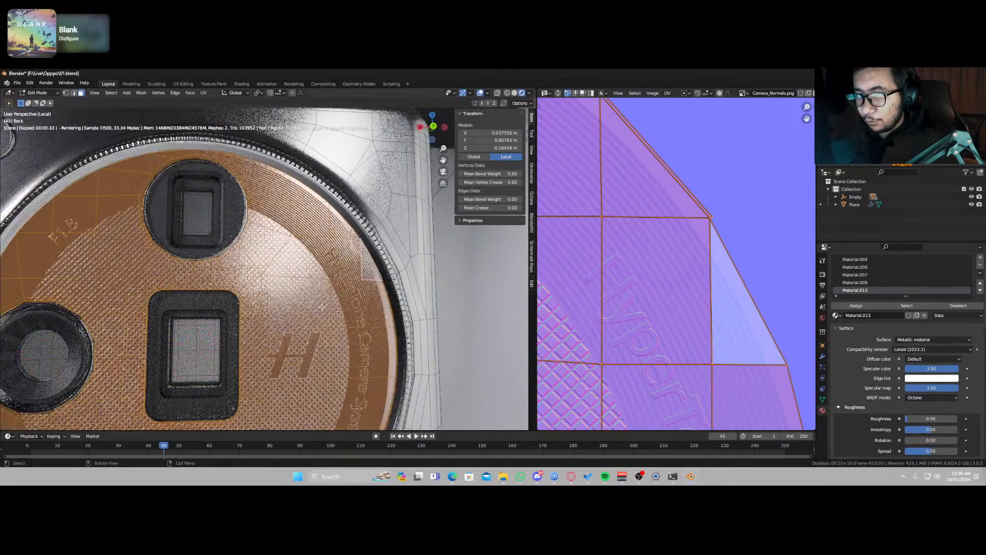
{"action": "key", "text": "ctrl+KP_Add"}
{"action": "key", "text": "ctrl+KP_Add"}
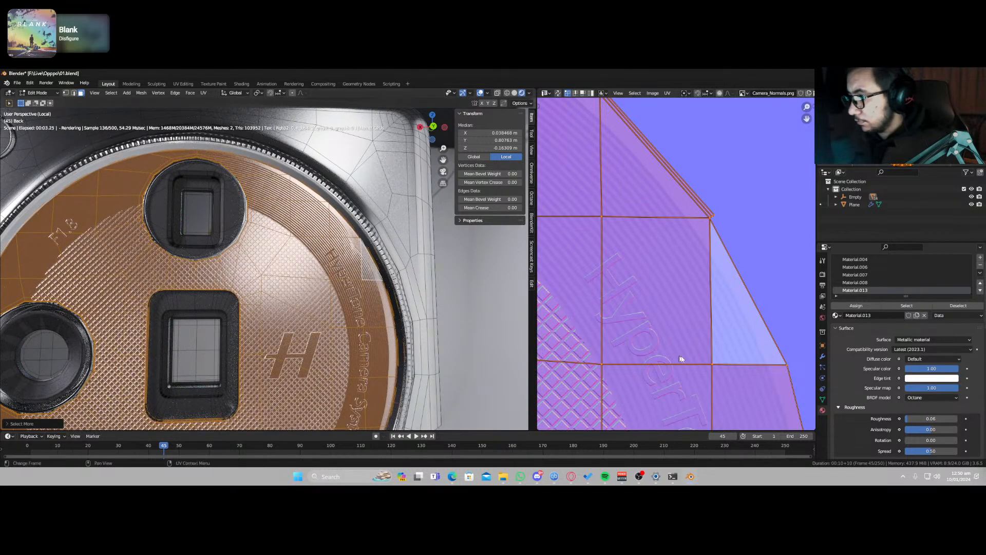
{"action": "left_click", "coordinate": [851, 305]}
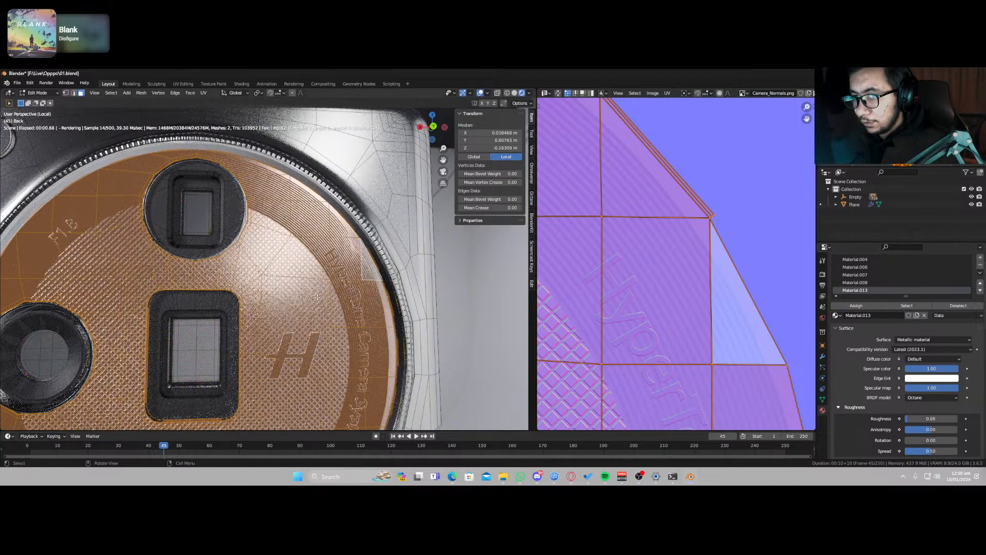
Step: Reproject the extended plate faces from the back orthographic view with Project from View, and move the UVs onto the circular normal map
{"action": "scroll", "coordinate": [585, 290], "scroll_direction": "down", "scroll_amount": 8}
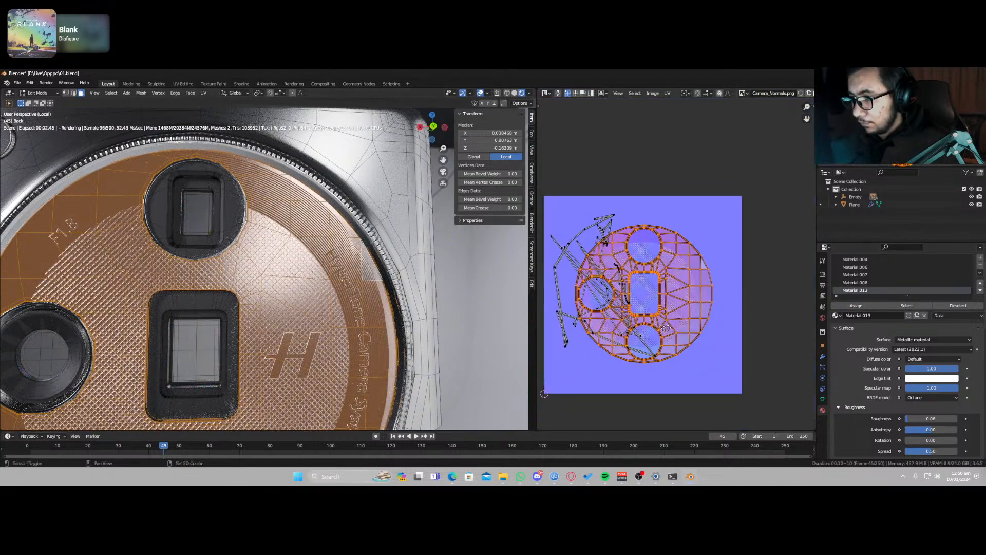
{"action": "key", "text": "ctrl+KP_1"}
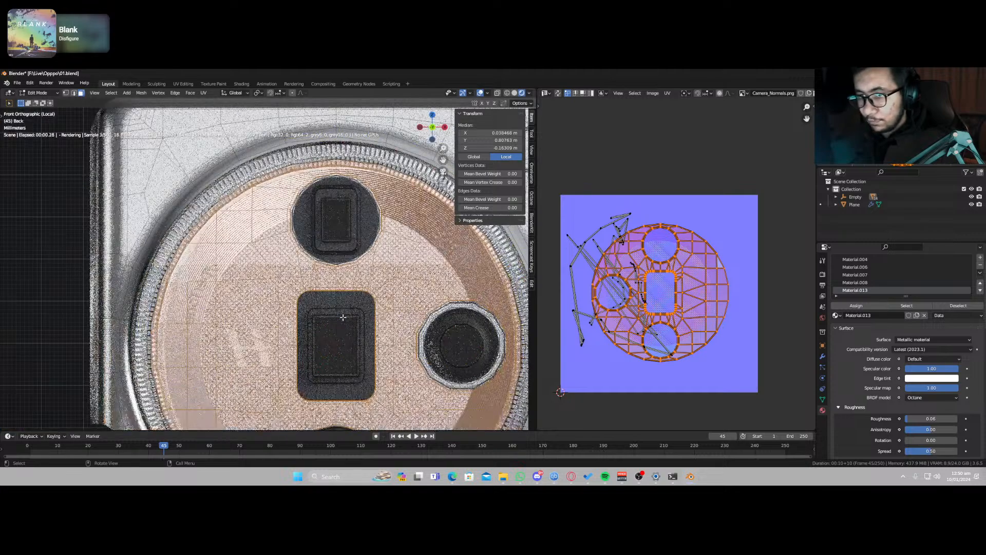
{"action": "key", "text": "u"}
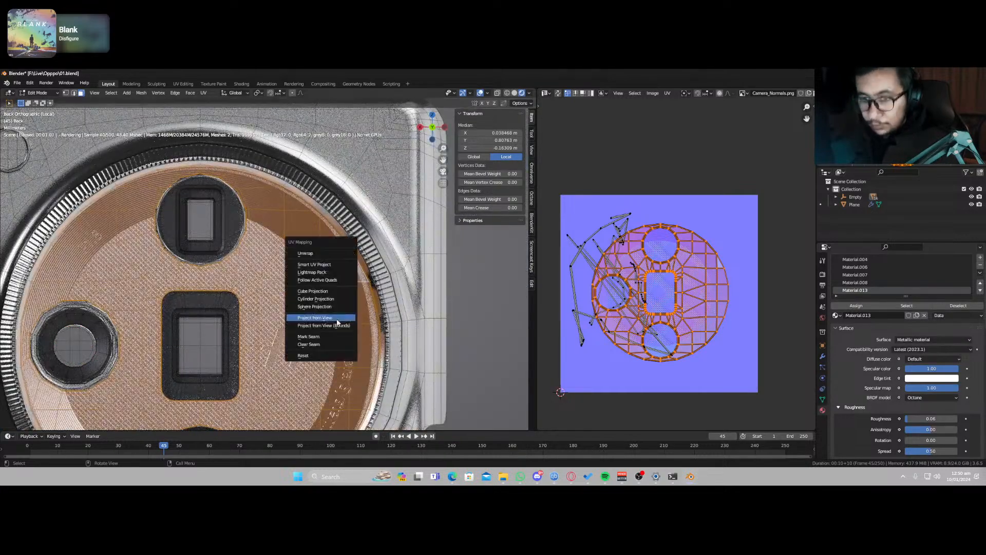
{"action": "key", "text": "Return"}
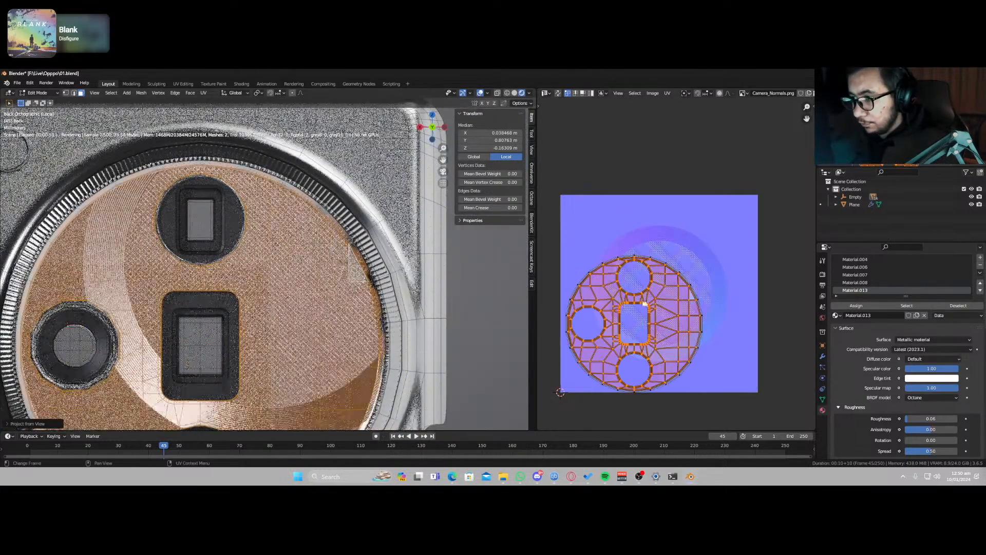
{"action": "key", "text": "g"}
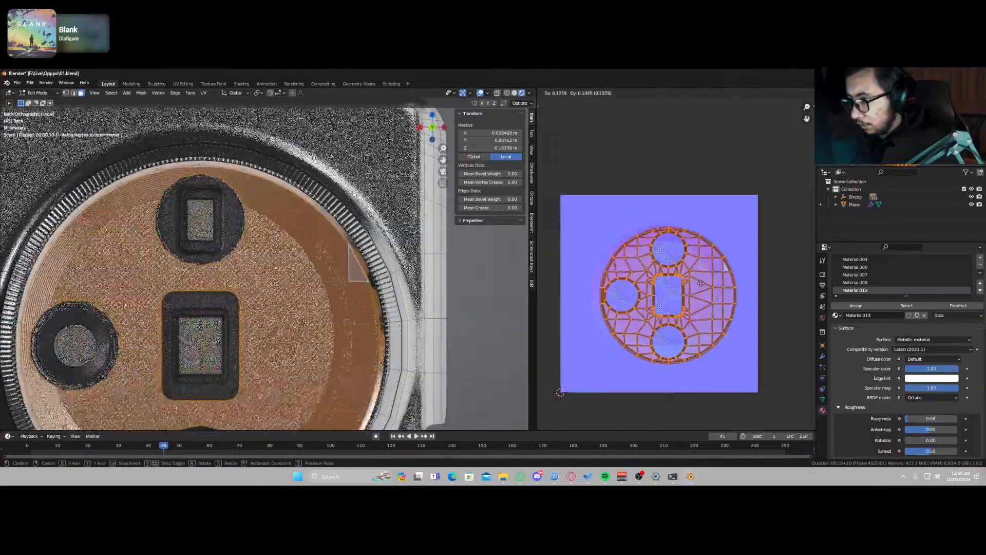
{"action": "left_click", "coordinate": [691, 280]}
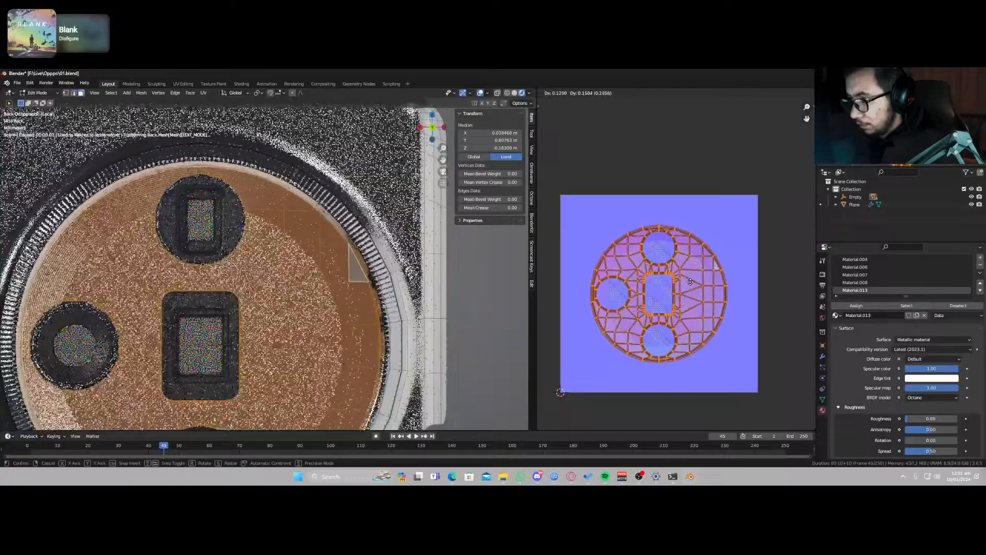
Step: Inspect the plate's projected texture and lettering in Object Mode from several perspective angles
{"action": "key", "text": "Tab"}
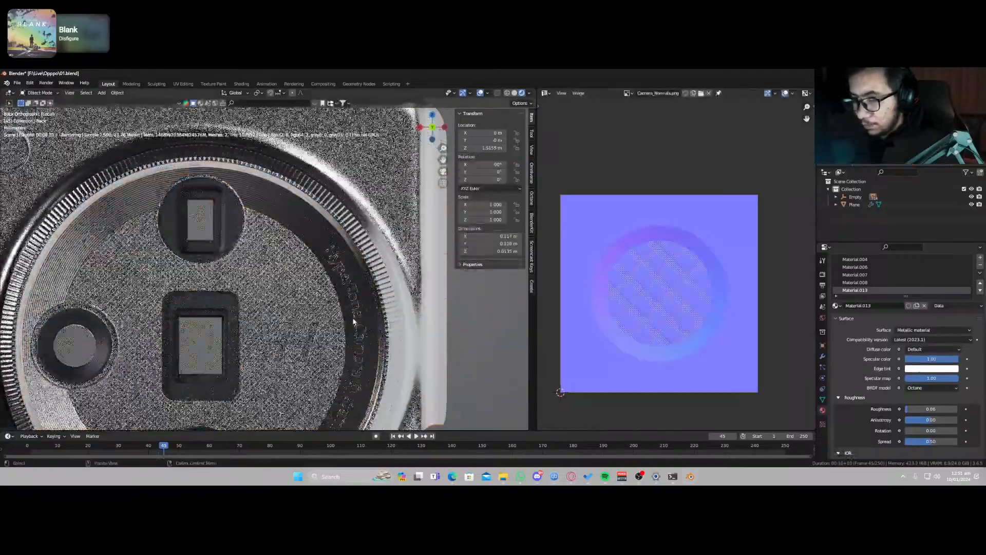
{"action": "middle_click_drag", "start_coordinate": [345, 325], "coordinate": [341, 331]}
{"action": "scroll", "coordinate": [340, 332], "scroll_direction": "down", "scroll_amount": 2}
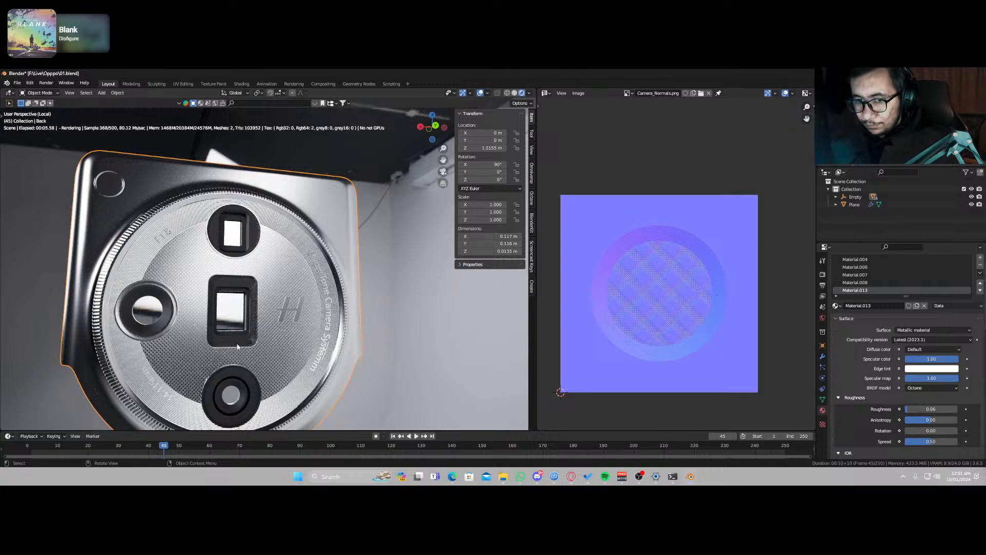
{"action": "mouse_move", "coordinate": [237, 347]}
{"action": "middle_mouse_down"}
{"action": "mouse_move", "coordinate": [211, 341]}
{"action": "mouse_move", "coordinate": [242, 340]}
{"action": "middle_mouse_up"}
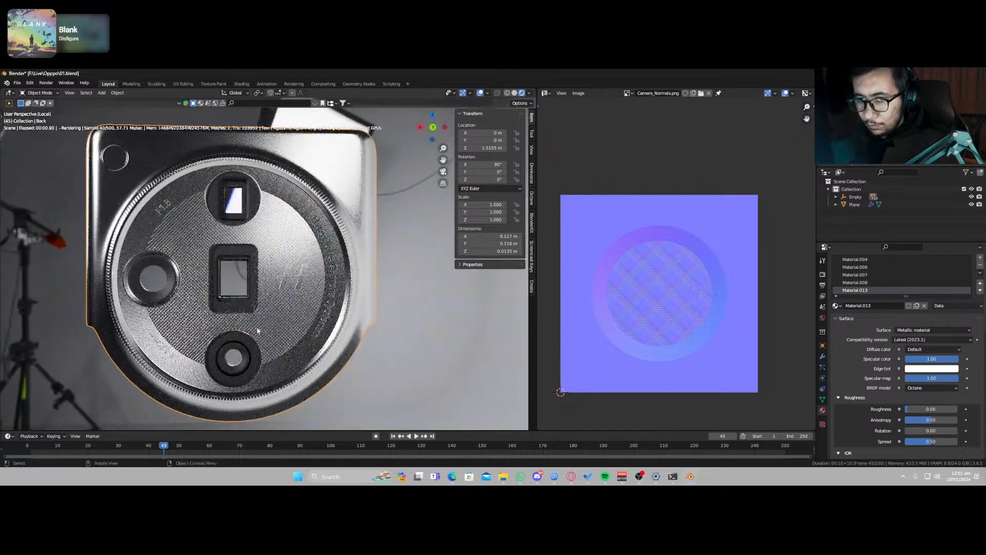
Step: Nudge the plate's UVs slightly along the X axis to centre them on the normal map's circle, and return to Object Mode
{"action": "key", "text": "ctrl+KP_1"}
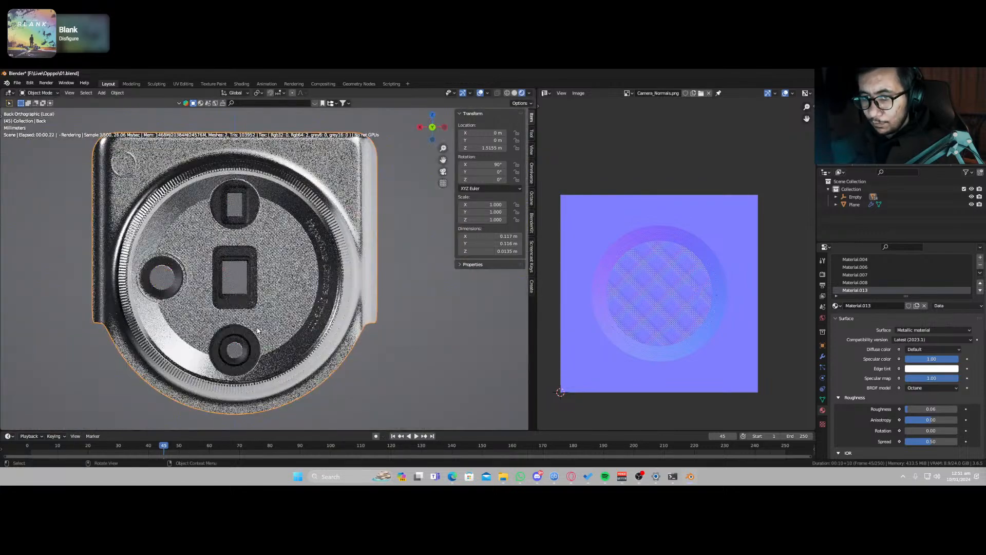
{"action": "scroll", "coordinate": [258, 330], "scroll_direction": "up", "scroll_amount": 3}
{"action": "key", "text": "Tab"}
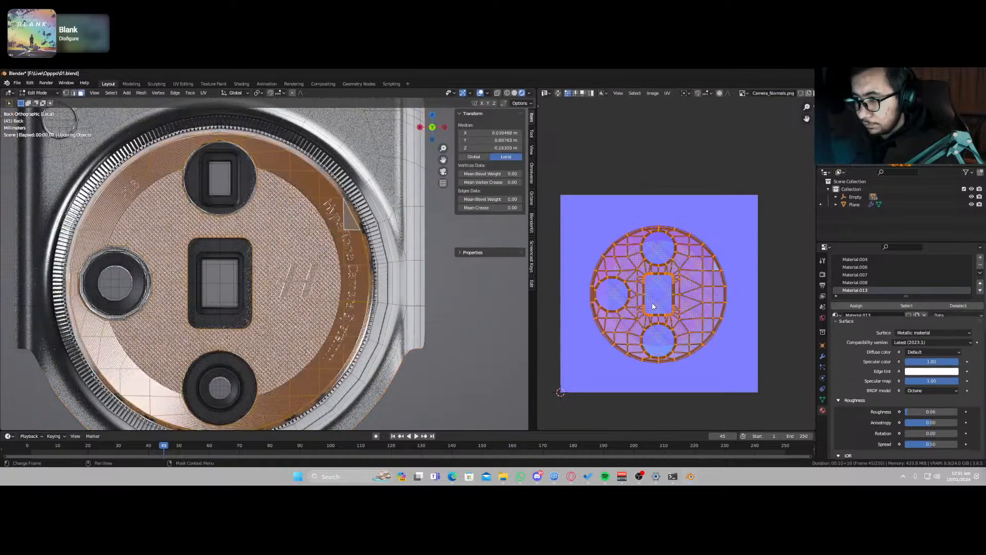
{"action": "scroll", "coordinate": [660, 317], "scroll_direction": "up", "scroll_amount": 5}
{"action": "middle_click_drag", "start_coordinate": [659, 314], "coordinate": [636, 248]}
{"action": "key", "text": "g"}
{"action": "key", "text": "x"}
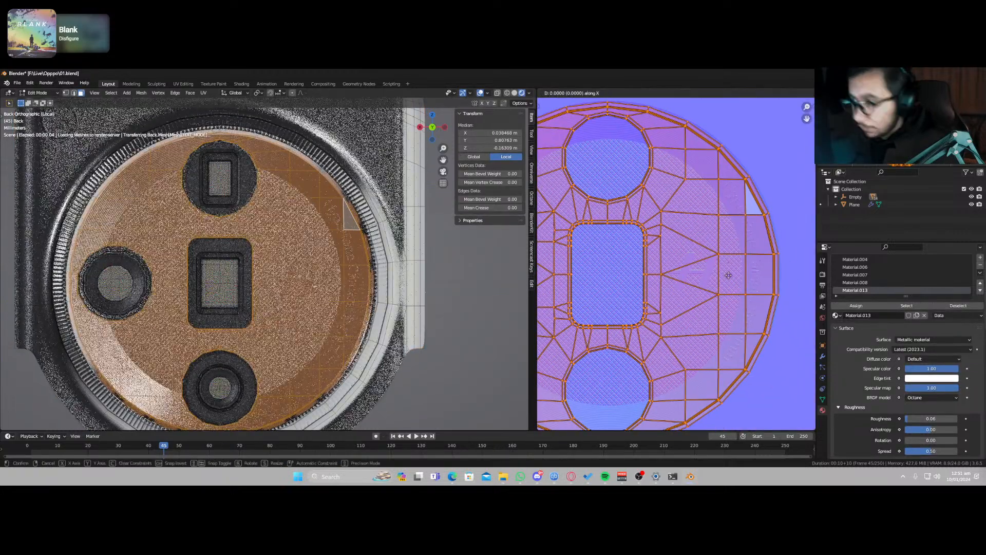
{"action": "left_click", "coordinate": [731, 278]}
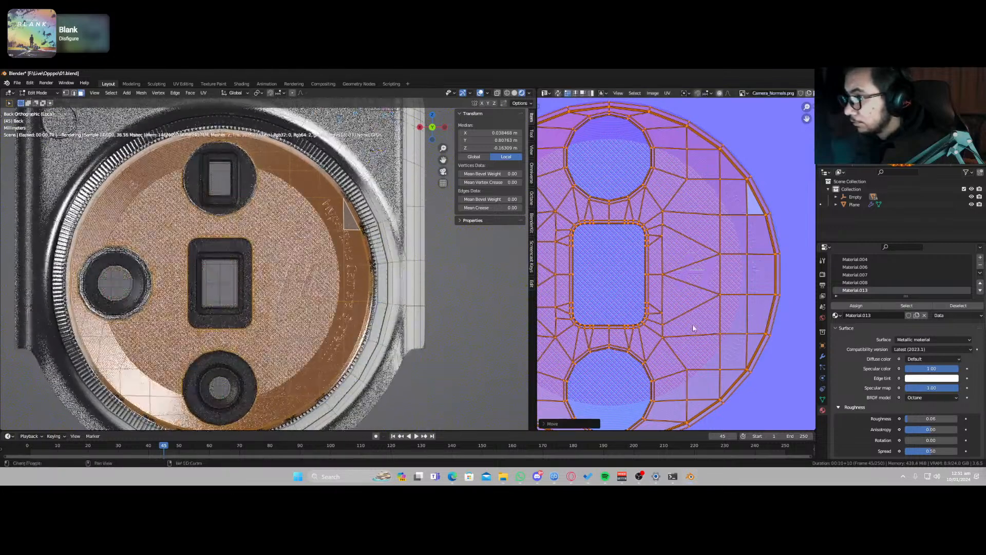
{"action": "middle_click_drag", "start_coordinate": [729, 287], "coordinate": [733, 327]}
{"action": "key", "text": "Tab"}
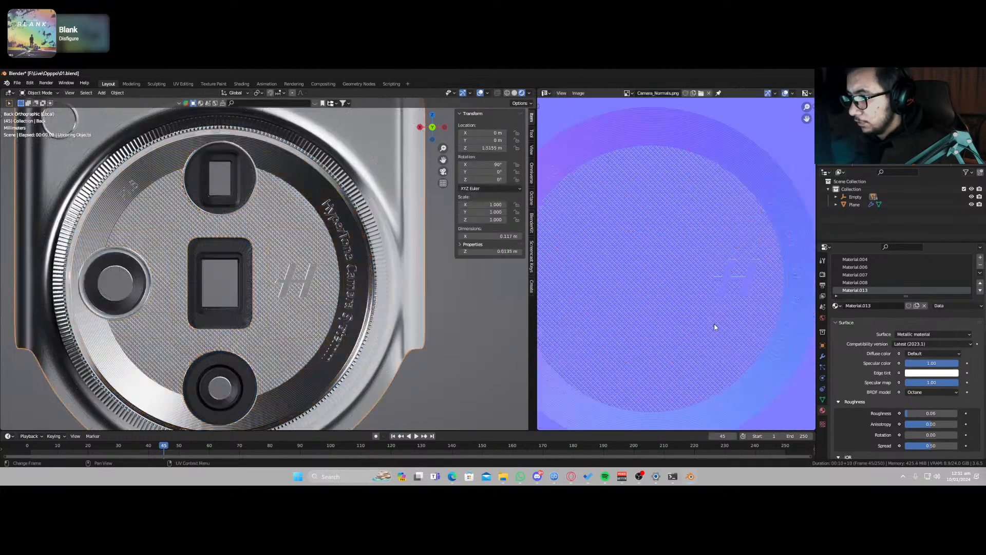
Step: Examine the realigned plate texture in the rendered preview while viewing the camera module from the side
{"action": "scroll", "coordinate": [291, 320], "scroll_direction": "down", "scroll_amount": 2}
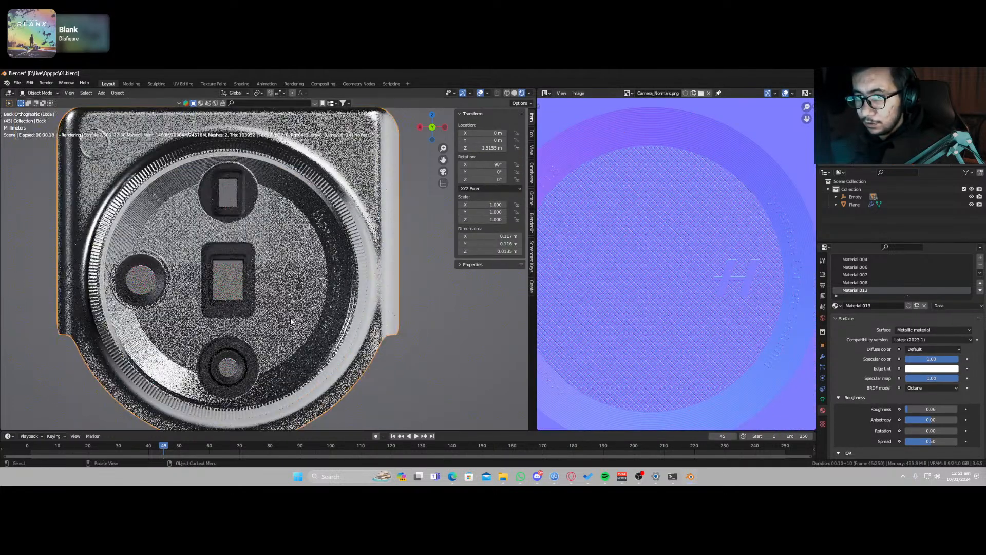
{"action": "middle_click_drag", "start_coordinate": [340, 337], "coordinate": [195, 293]}
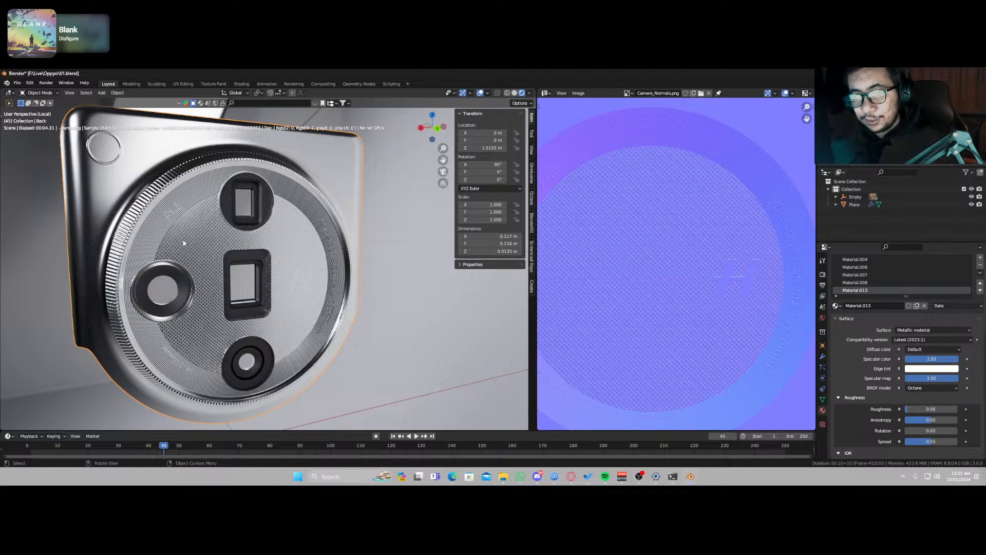
{"action": "middle_click_drag", "start_coordinate": [182, 242], "coordinate": [148, 245]}
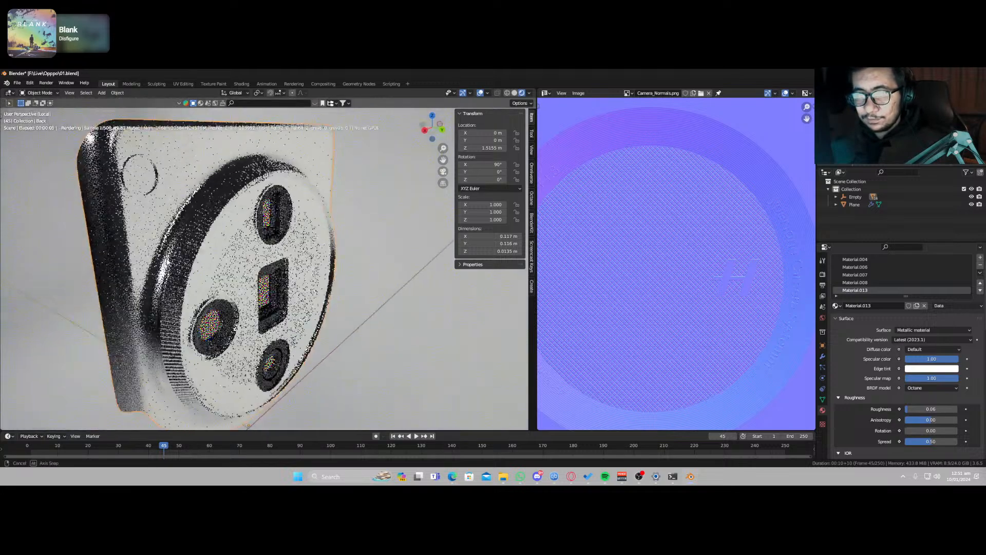
Step: Select all the faces inside the small circle at the corner of the phone's back, beside the camera ring
{"action": "key", "text": "Tab"}
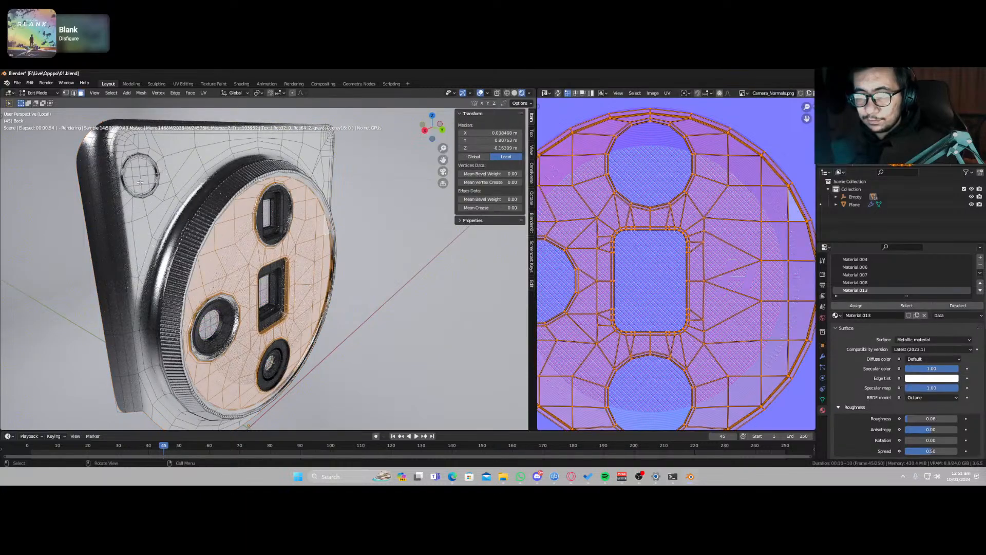
{"action": "mouse_move", "coordinate": [143, 185]}
{"action": "middle_mouse_down"}
{"action": "mouse_move", "coordinate": [134, 188]}
{"action": "mouse_move", "coordinate": [160, 180]}
{"action": "mouse_move", "coordinate": [142, 192]}
{"action": "middle_mouse_up"}
{"action": "left_click", "coordinate": [170, 172]}
{"action": "scroll", "coordinate": [75, 169], "scroll_direction": "up", "scroll_amount": 2}
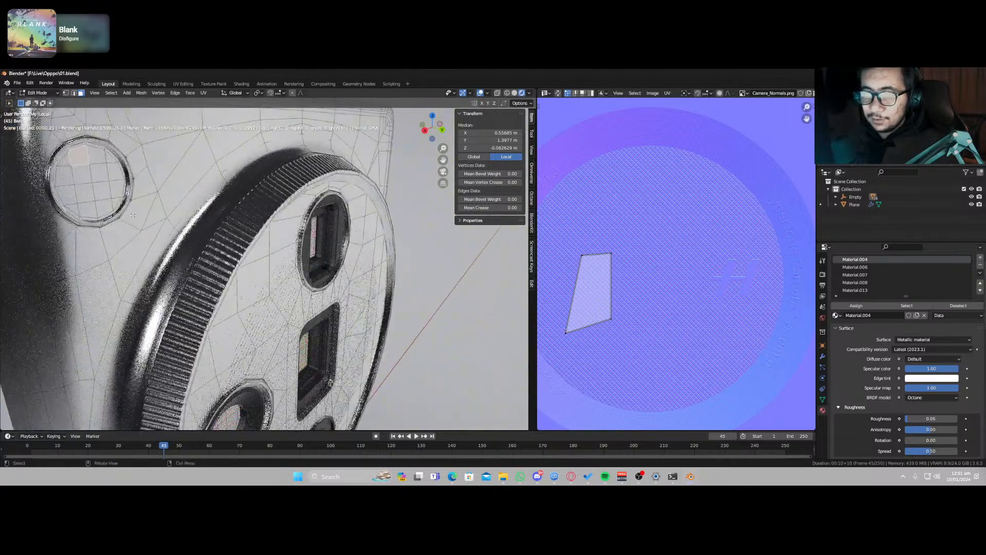
{"action": "left_click", "coordinate": [64, 162]}
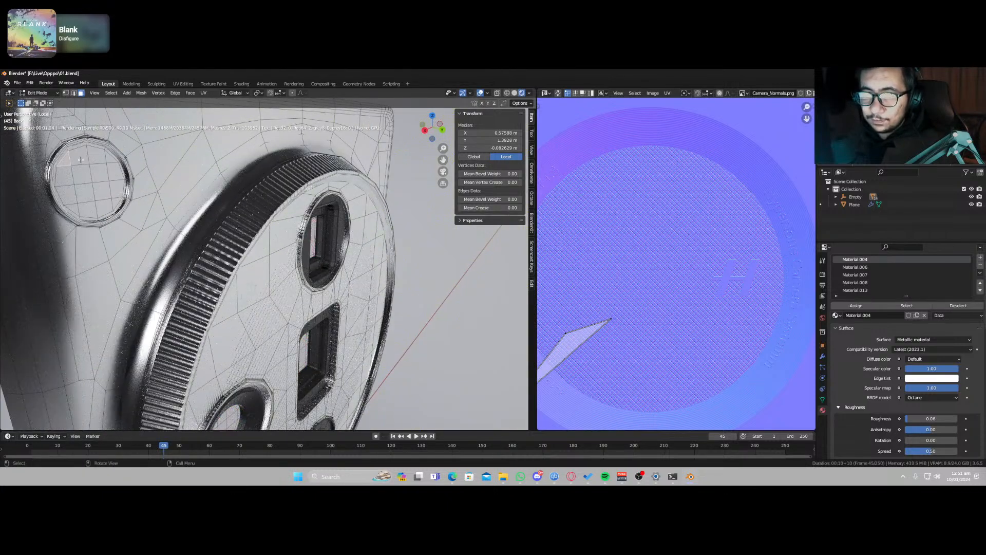
{"action": "left_click", "coordinate": [84, 176]}
{"action": "left_click", "coordinate": [98, 174], "text": "shift"}
{"action": "left_click", "coordinate": [101, 189], "text": "shift"}
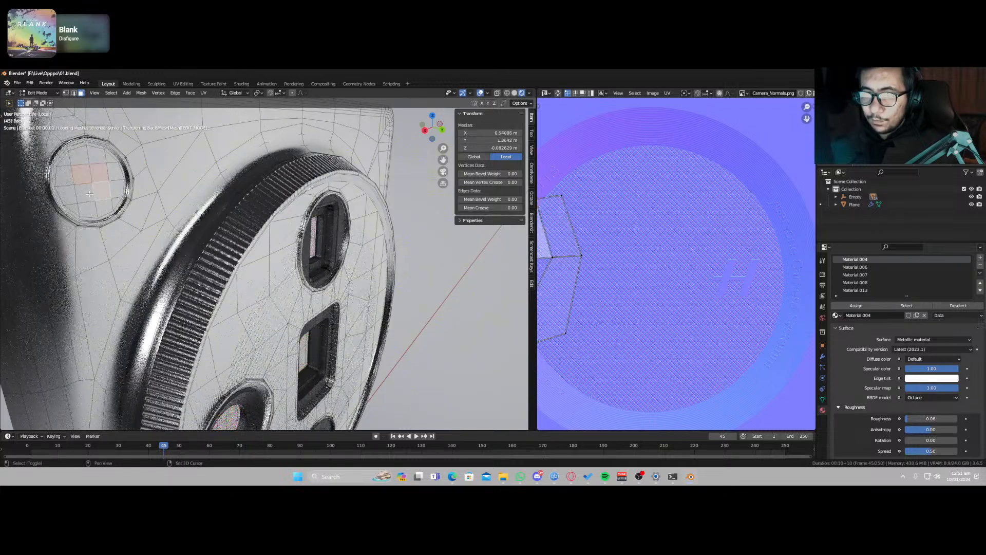
{"action": "left_click", "coordinate": [90, 193], "text": "shift"}
{"action": "key", "text": "ctrl+KP_6"}
{"action": "key", "text": "ctrl+KP_Add"}
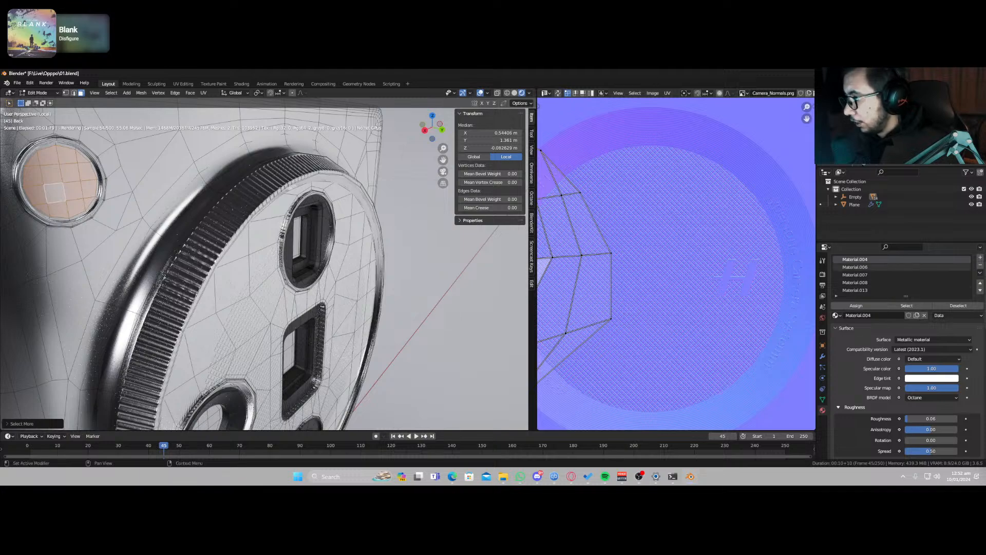
Step: Add a material slot, assign it to the small circle's faces, and create a new material in it
{"action": "left_click", "coordinate": [980, 257]}
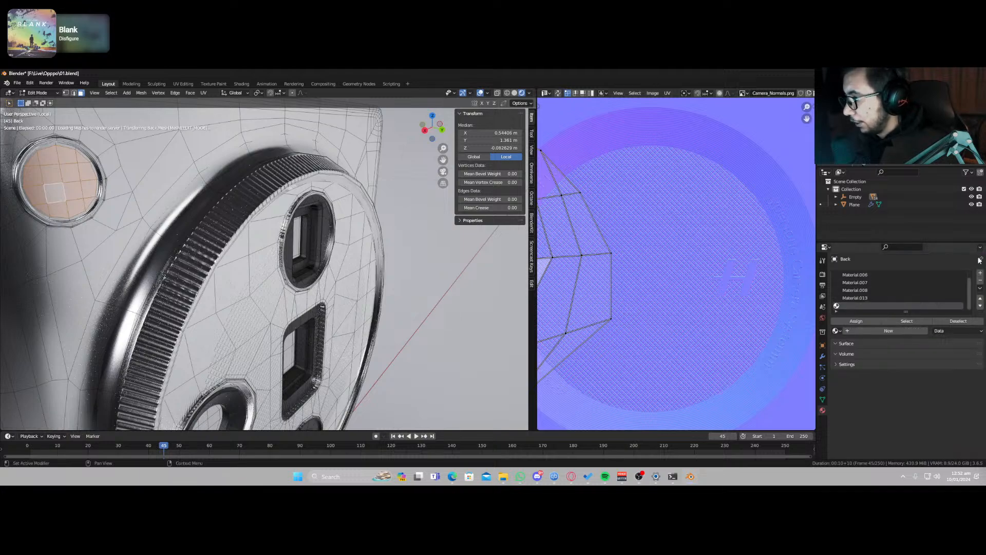
{"action": "left_click", "coordinate": [852, 321]}
{"action": "left_click", "coordinate": [860, 328]}
Step: Return to Object Mode and restart the rendered preview to show the small circle's new material
{"action": "key", "text": "Tab"}
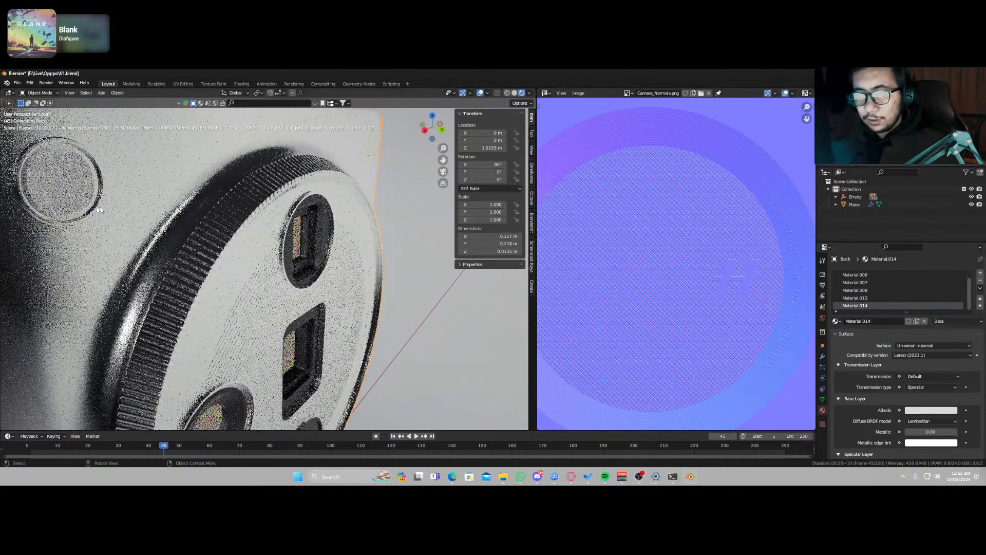
{"action": "key", "text": "z"}
{"action": "left_click", "coordinate": [189, 253]}
{"action": "key", "text": "z"}
{"action": "left_click", "coordinate": [165, 162]}
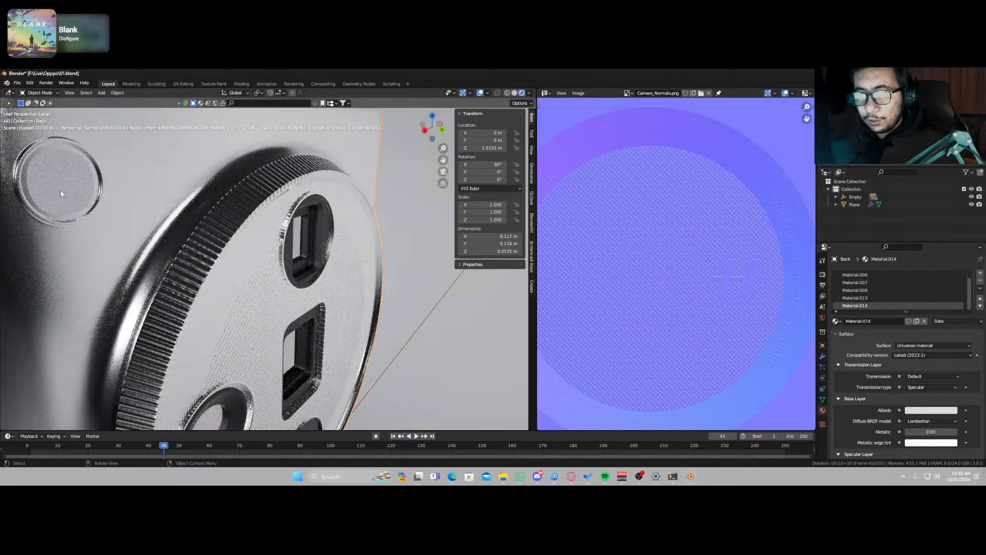
Step: Replace the normal map image view with the Shader Editor and set the small circle material's albedo to full white
{"action": "left_click", "coordinate": [546, 93]}
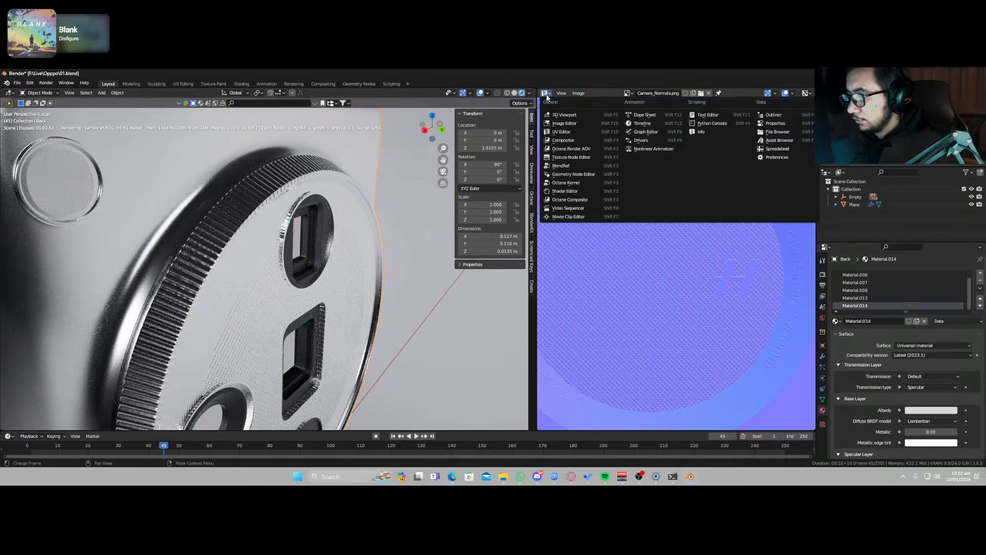
{"action": "left_click", "coordinate": [571, 193]}
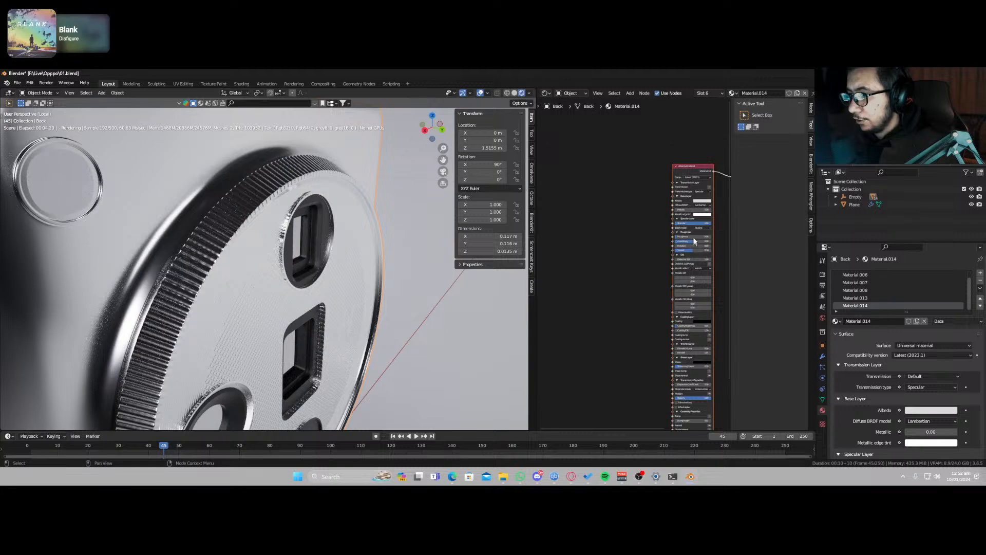
{"action": "left_click", "coordinate": [704, 202]}
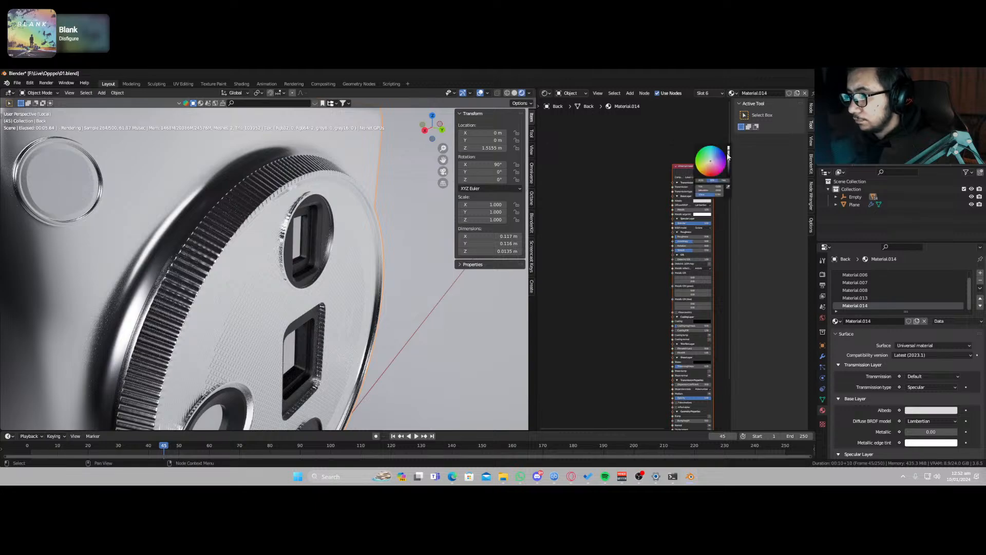
{"action": "left_click_drag", "start_coordinate": [728, 154], "coordinate": [728, 142]}
Step: In Edit Mode, grow the small circle's face selection by one ring and assign Material.014 to it
{"action": "middle_click_drag", "start_coordinate": [75, 198], "coordinate": [177, 200]}
{"action": "key", "text": "Tab"}
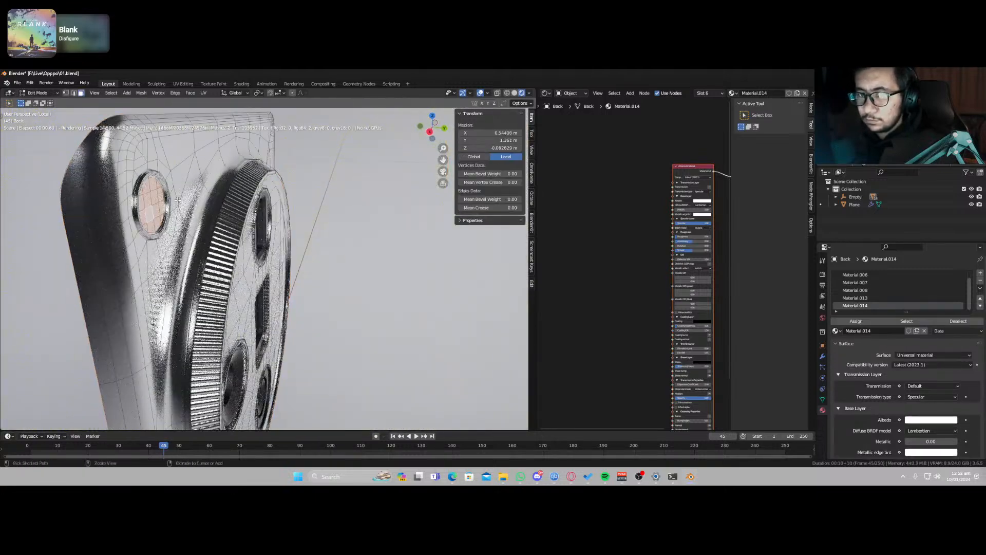
{"action": "key", "text": "ctrl+KP_Add"}
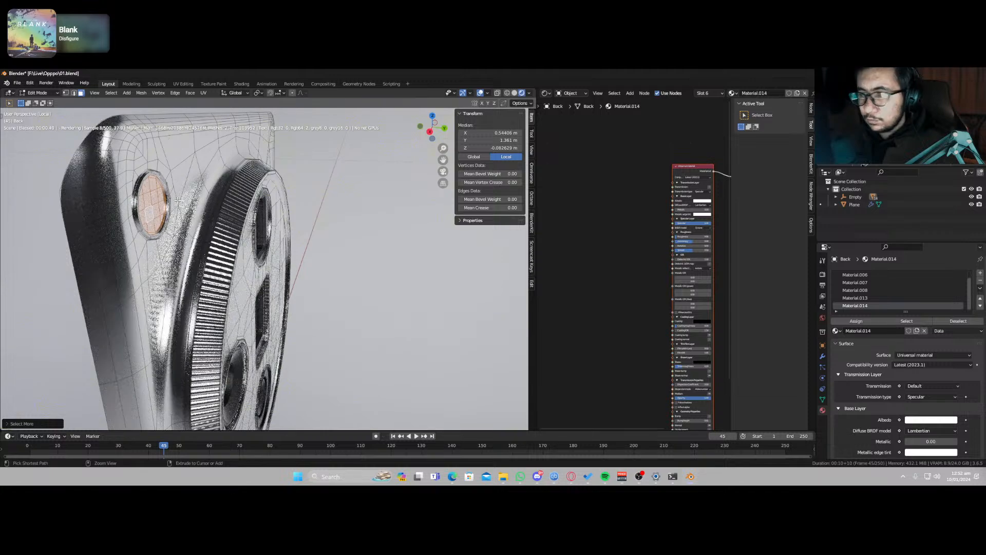
{"action": "left_click", "coordinate": [850, 322]}
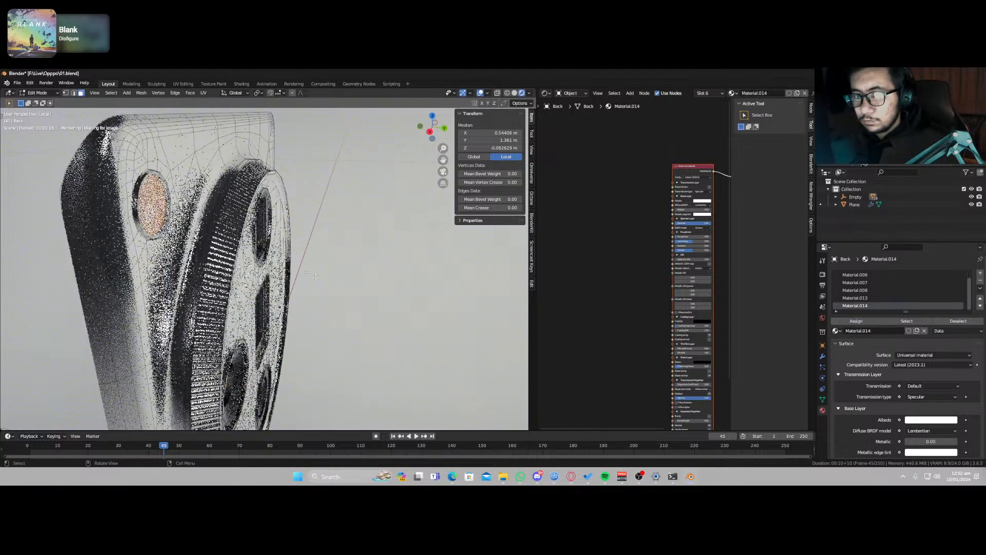
Step: Turn on X-ray and reselect all the faces inside the small circle from the back orthographic view
{"action": "left_click", "coordinate": [162, 207]}
{"action": "key", "text": "alt+z"}
{"action": "scroll", "coordinate": [147, 215], "scroll_direction": "up", "scroll_amount": 2}
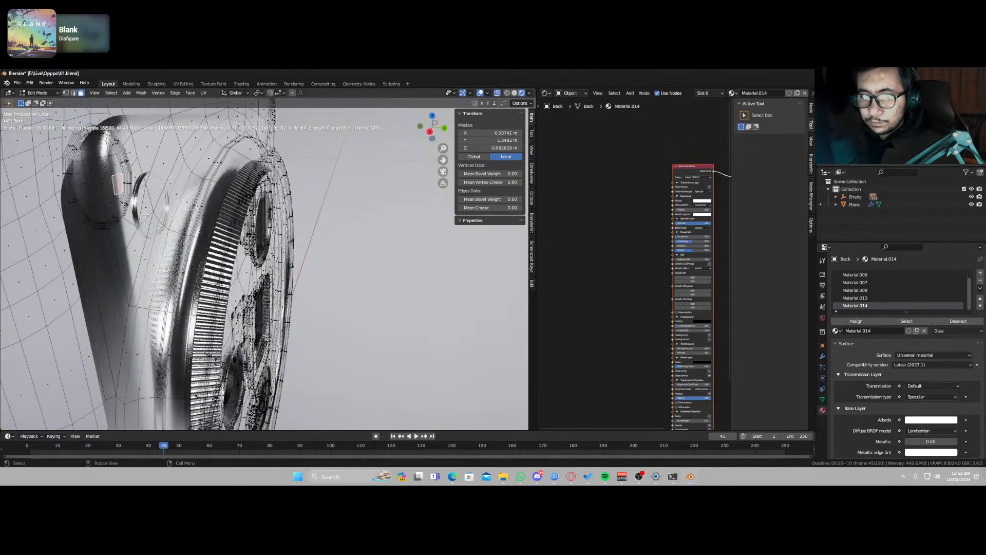
{"action": "middle_click_drag", "start_coordinate": [151, 226], "coordinate": [172, 228]}
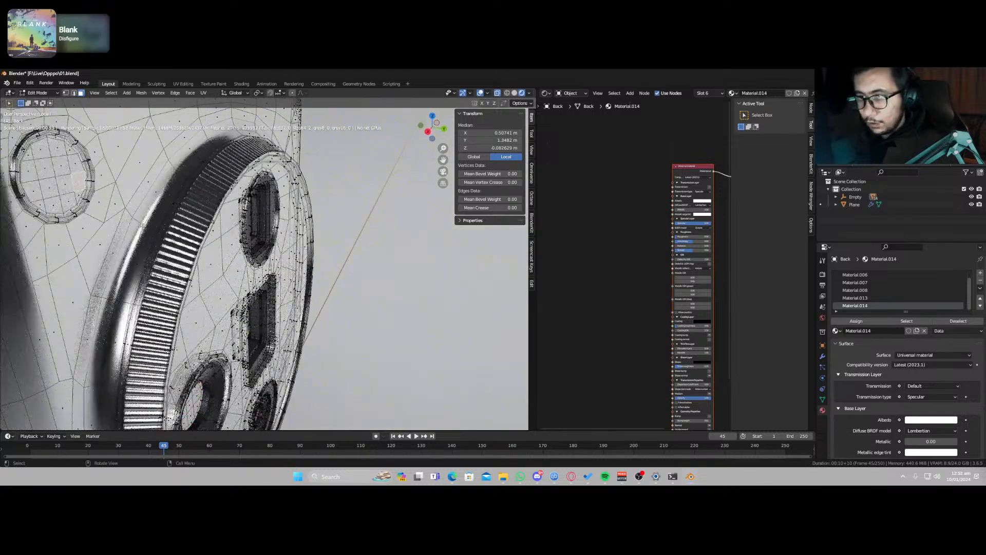
{"action": "key", "text": "KP_1"}
{"action": "key", "text": "ctrl+KP_1"}
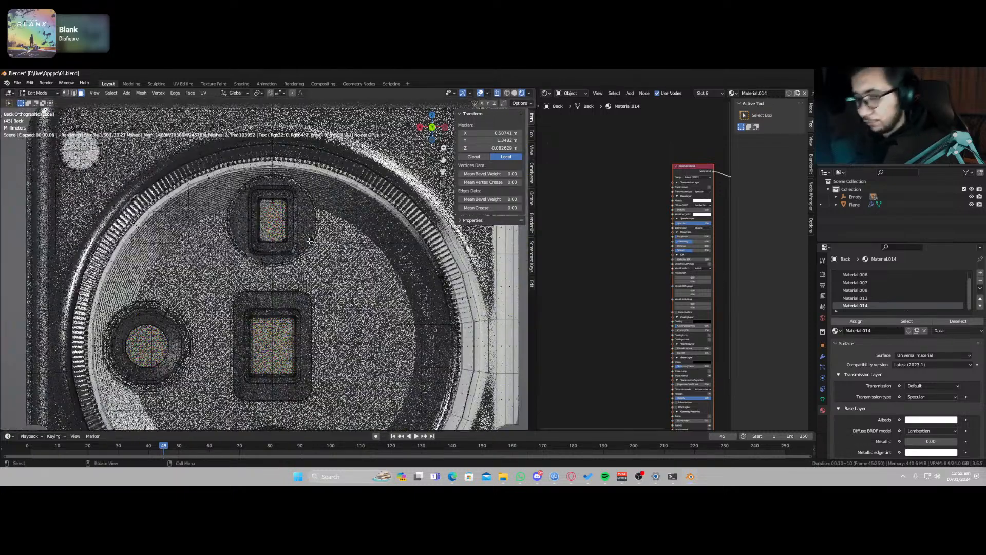
{"action": "middle_click_drag", "start_coordinate": [107, 163], "coordinate": [360, 345], "text": "shift"}
{"action": "scroll", "coordinate": [266, 255], "scroll_direction": "up", "scroll_amount": 5}
{"action": "scroll", "coordinate": [271, 297], "scroll_direction": "up", "scroll_amount": 3}
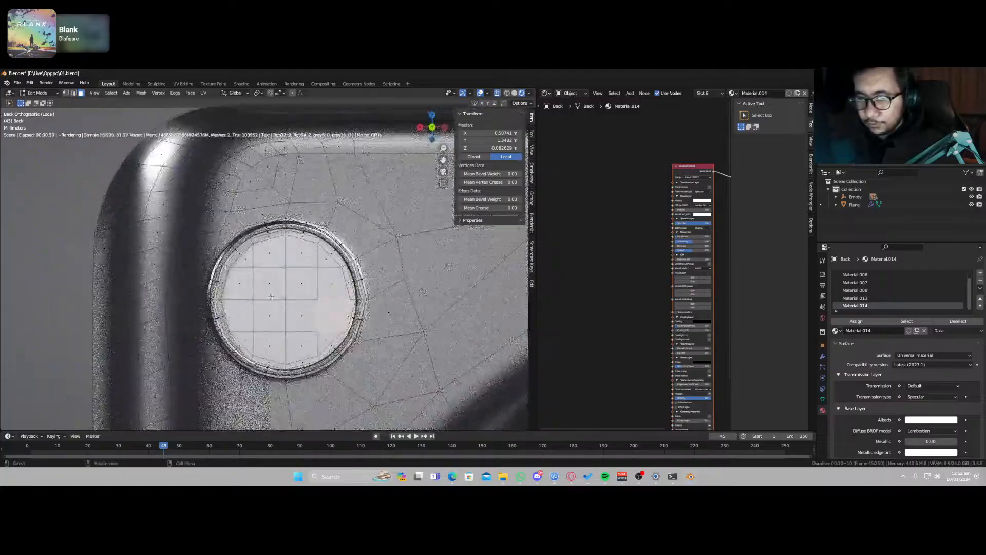
{"action": "left_click", "coordinate": [300, 287], "text": "shift"}
{"action": "left_click", "coordinate": [300, 312], "text": "shift"}
{"action": "left_click", "coordinate": [278, 313], "text": "shift"}
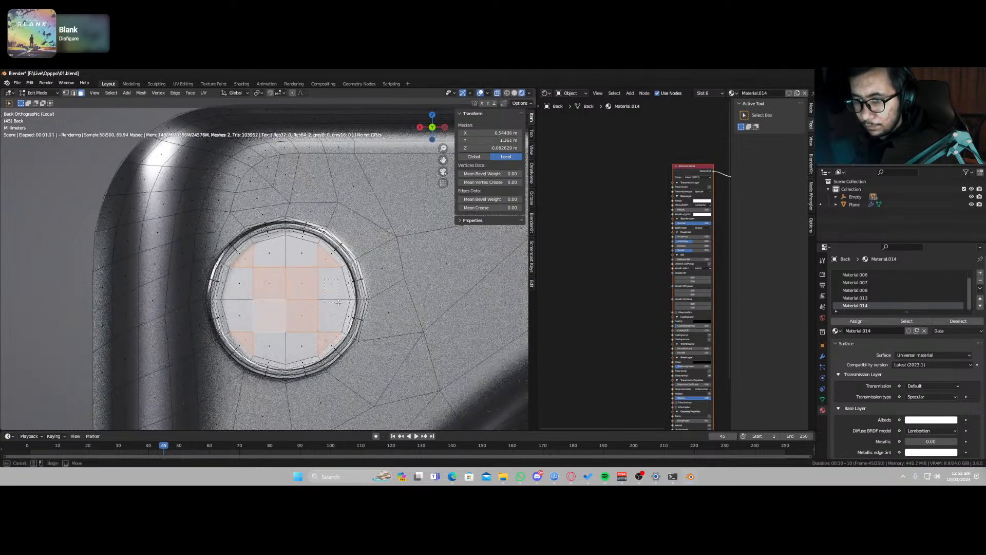
{"action": "left_click_drag", "start_coordinate": [339, 302], "coordinate": [341, 323], "text": "shift"}
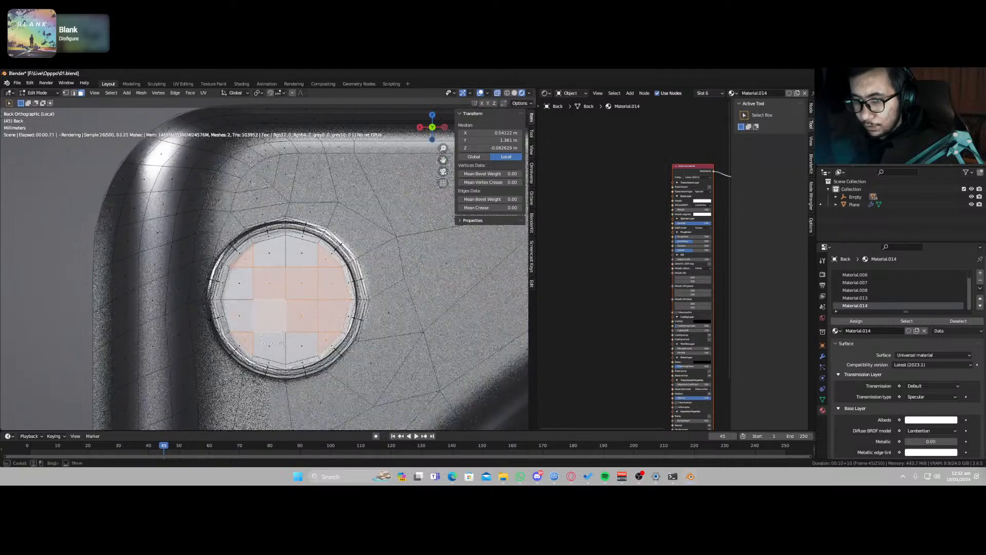
{"action": "left_click_drag", "start_coordinate": [305, 351], "coordinate": [305, 352], "text": "shift"}
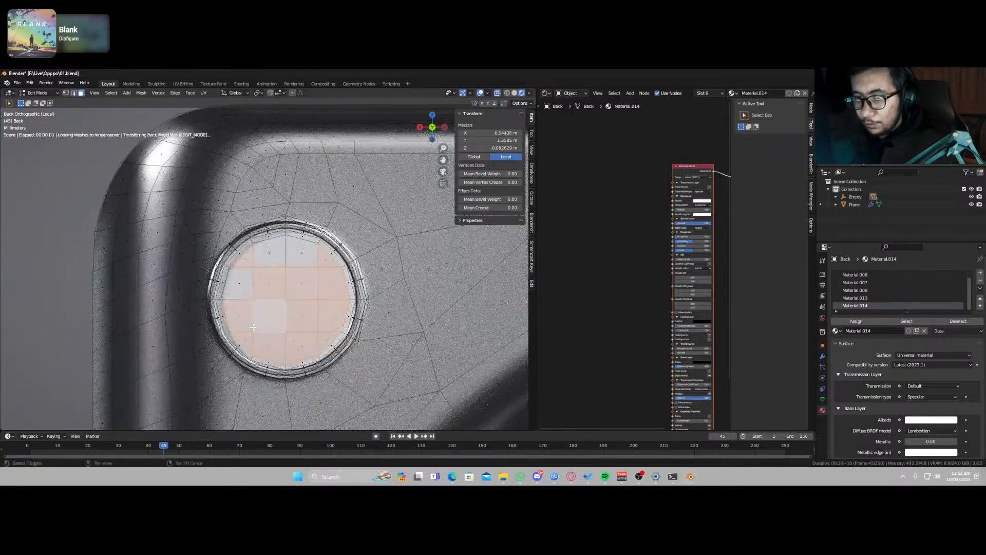
{"action": "left_click_drag", "start_coordinate": [233, 276], "coordinate": [244, 289], "text": "shift"}
{"action": "left_click_drag", "start_coordinate": [269, 251], "coordinate": [310, 271], "text": "shift"}
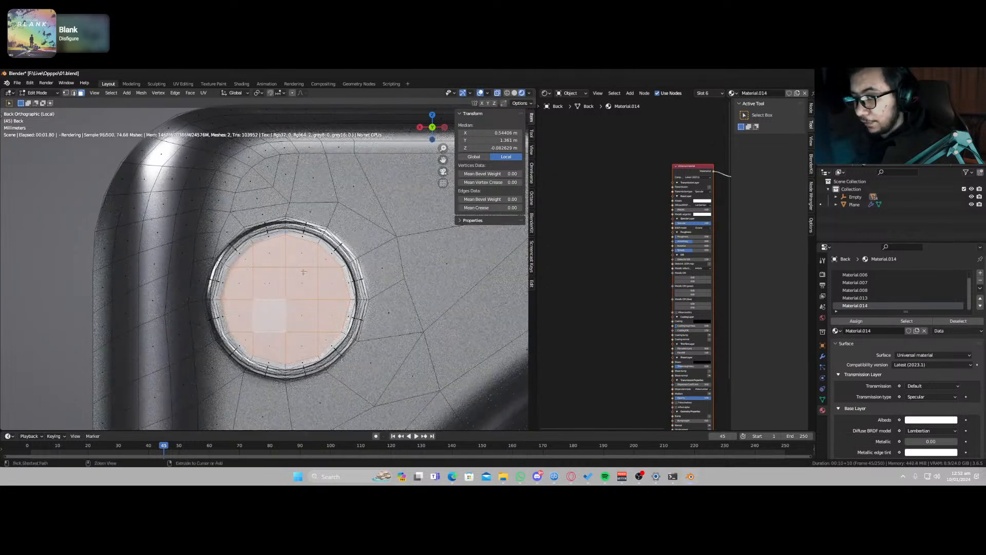
Step: Expand the reselected circle faces to include the surrounding ring and assign Material.014 to them again
{"action": "key", "text": "KP_5"}
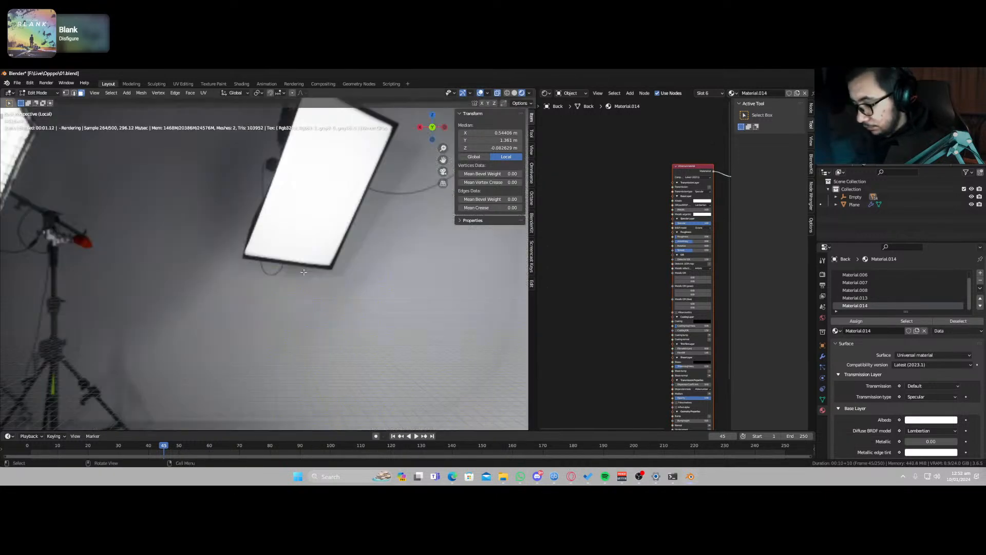
{"action": "key", "text": "KP_1"}
{"action": "key", "text": "ctrl+KP_1"}
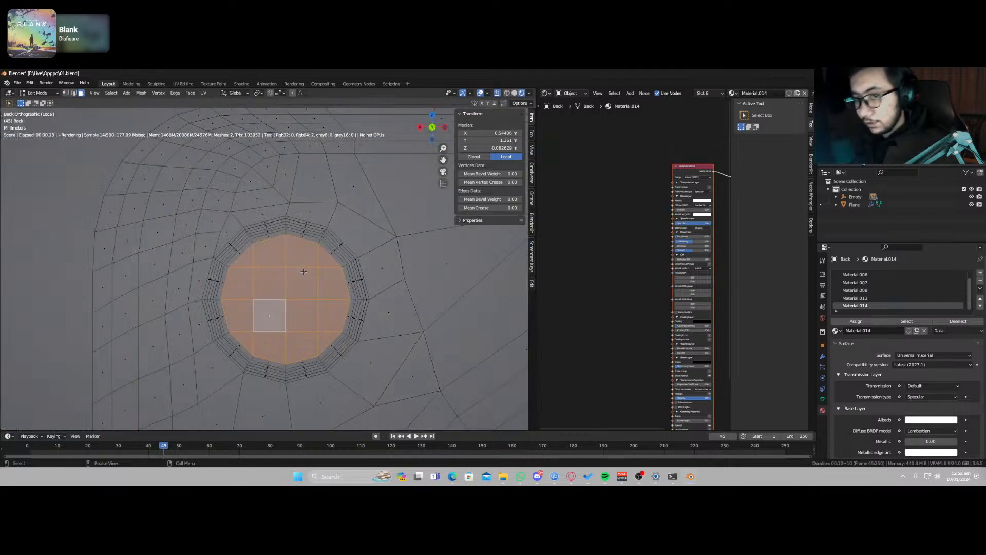
{"action": "scroll", "coordinate": [303, 277], "scroll_direction": "down", "scroll_amount": 6}
{"action": "scroll", "coordinate": [292, 316], "scroll_direction": "up", "scroll_amount": 3}
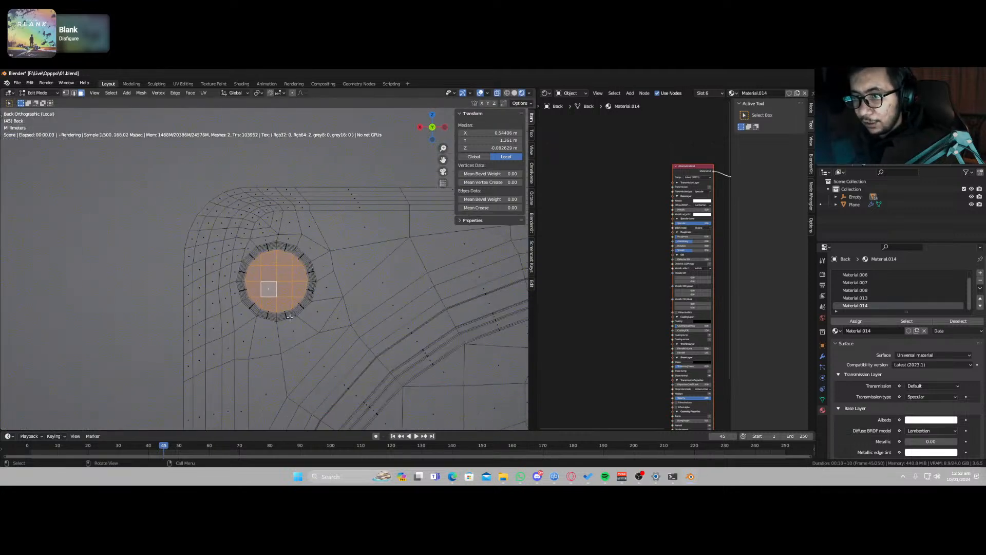
{"action": "middle_click_drag", "start_coordinate": [287, 319], "coordinate": [316, 320]}
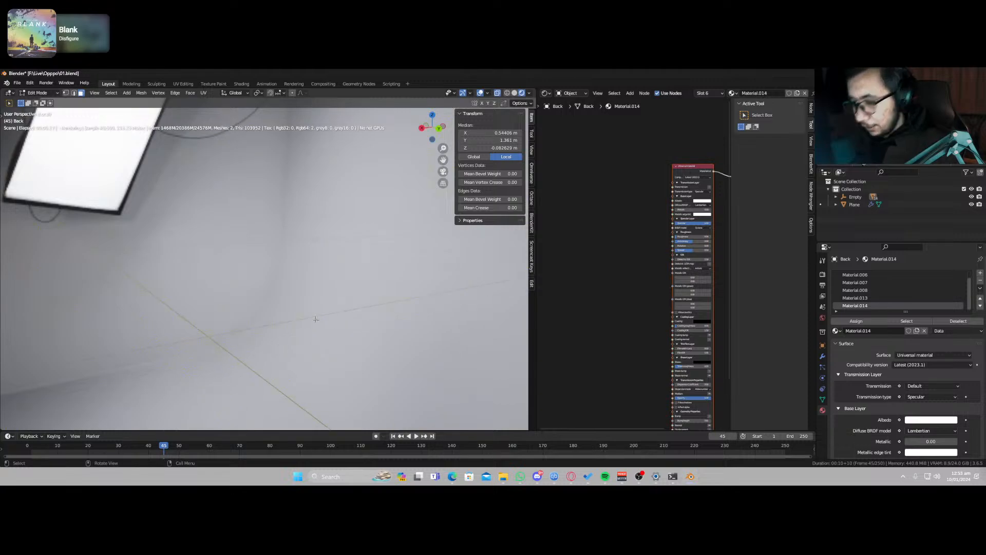
{"action": "key", "text": "KP_Decimal"}
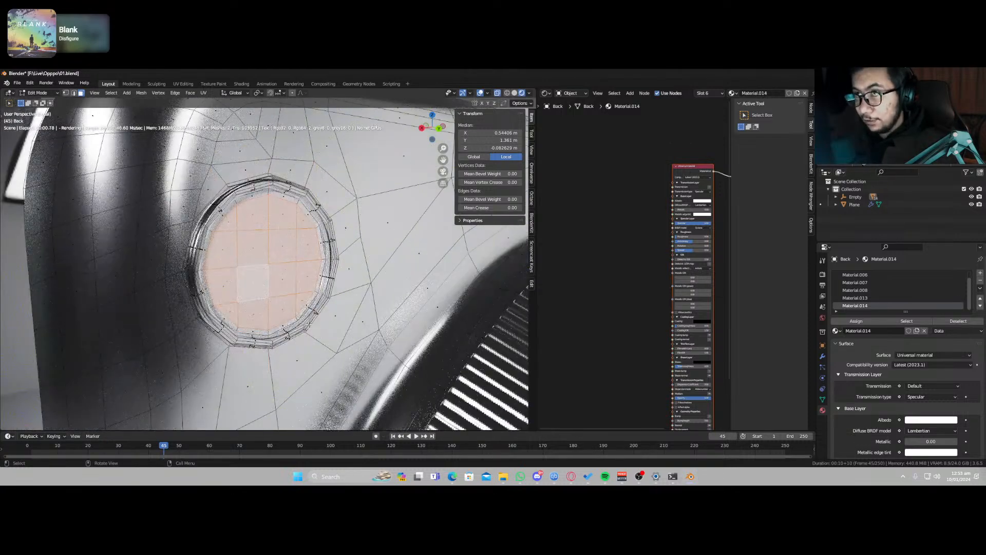
{"action": "key", "text": "ctrl+KP_Add"}
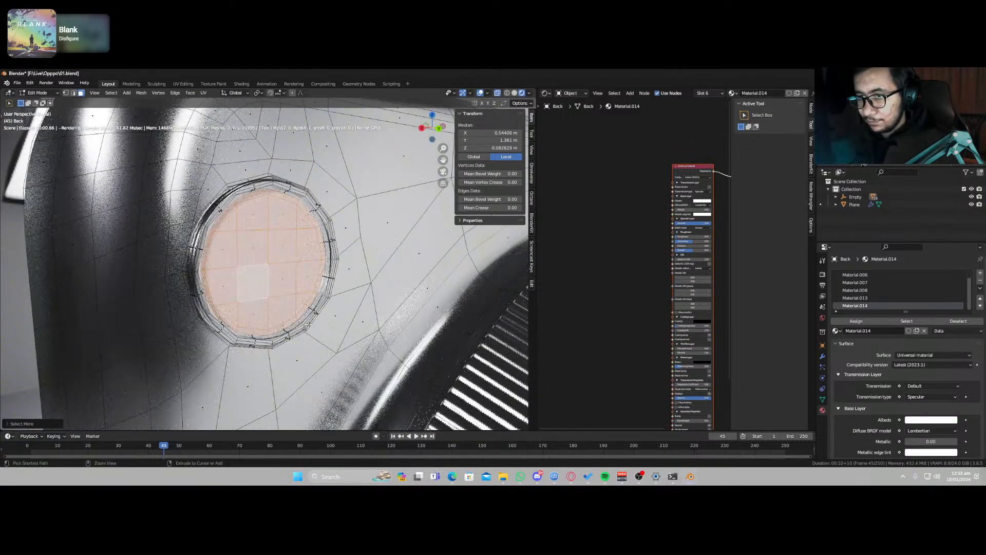
{"action": "left_click", "coordinate": [851, 322]}
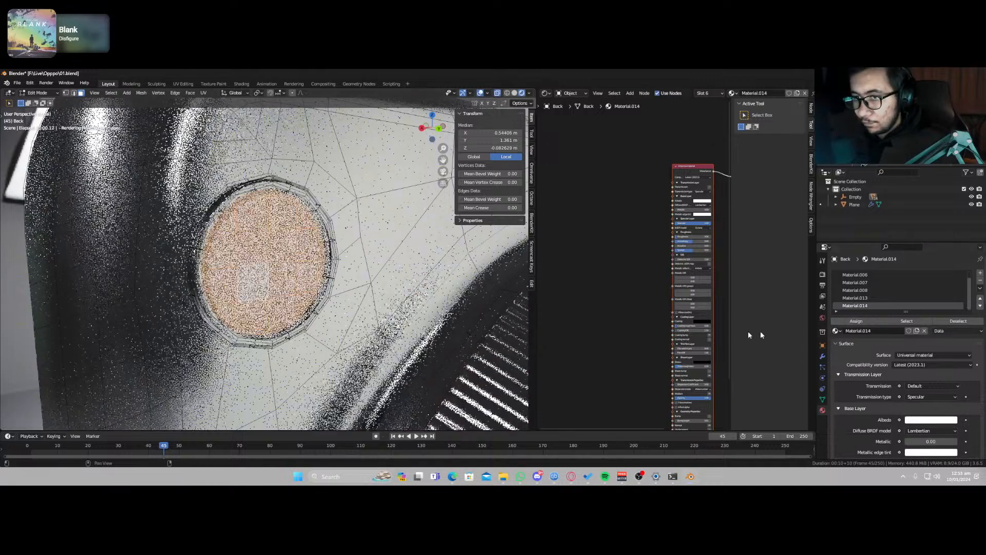
Step: Return to Object Mode and tint the small circle material's albedo a very pale pink
{"action": "key", "text": "Tab"}
{"action": "middle_click_drag", "start_coordinate": [283, 309], "coordinate": [251, 301]}
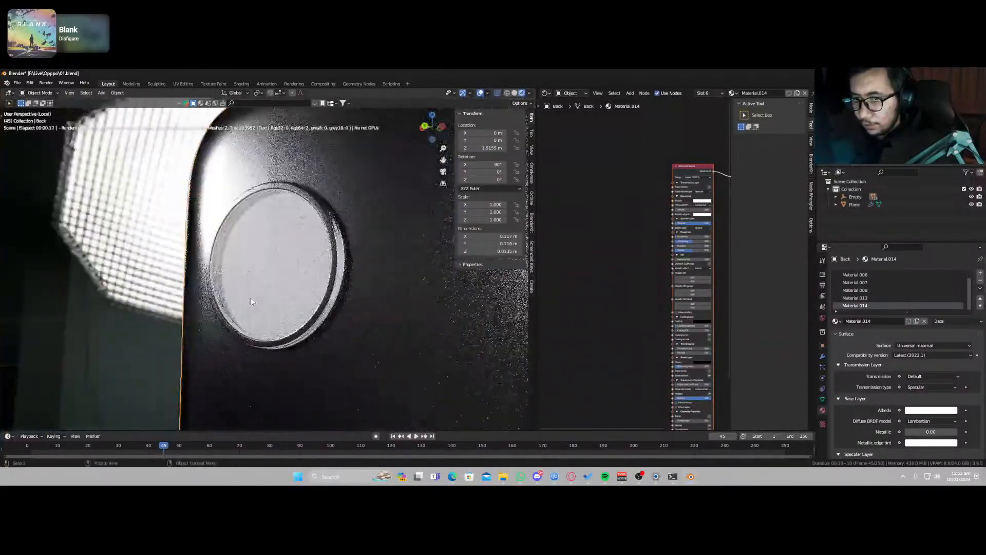
{"action": "left_click", "coordinate": [707, 201]}
{"action": "left_click_drag", "start_coordinate": [713, 167], "coordinate": [711, 165]}
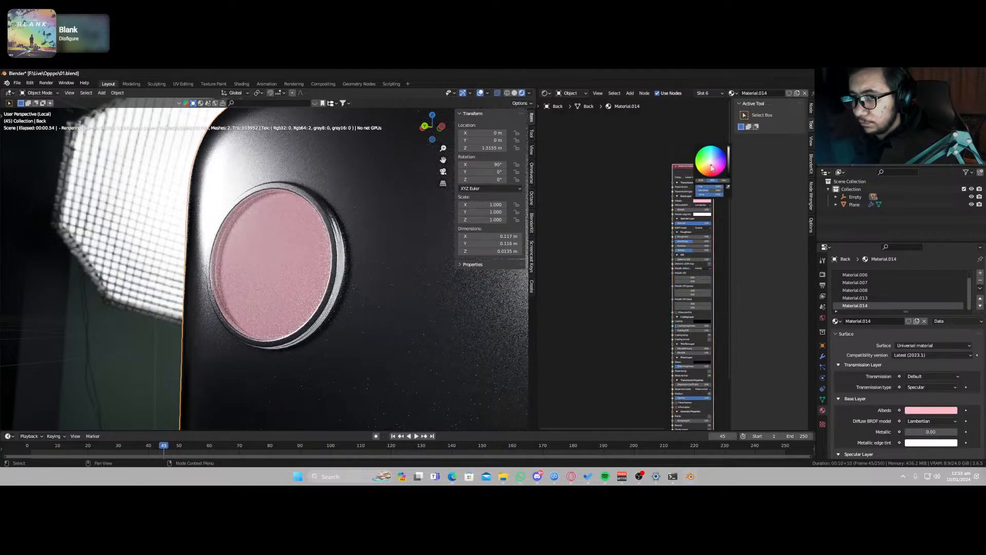
{"action": "mouse_move", "coordinate": [350, 288]}
{"action": "middle_mouse_down"}
{"action": "mouse_move", "coordinate": [294, 297]}
{"action": "mouse_move", "coordinate": [349, 288]}
{"action": "middle_mouse_up"}
{"action": "left_click", "coordinate": [708, 201]}
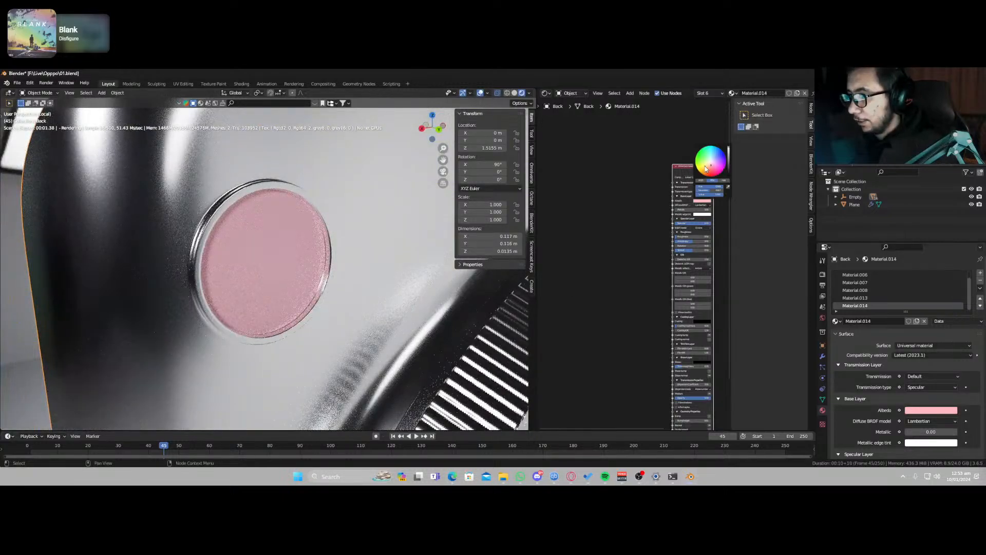
{"action": "left_click_drag", "start_coordinate": [706, 169], "coordinate": [710, 165]}
{"action": "left_click_drag", "start_coordinate": [709, 165], "coordinate": [710, 190]}
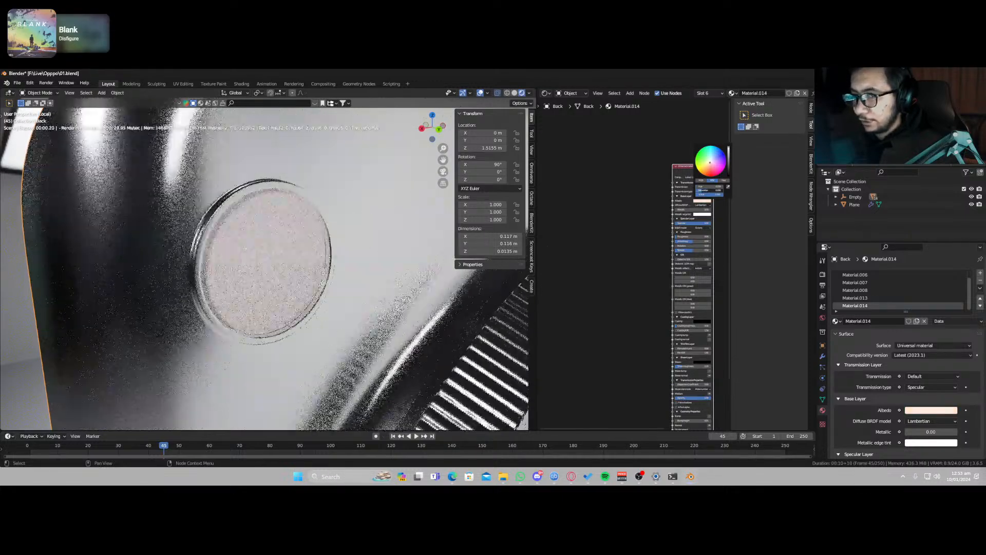
Step: Leave local view to bring back the whole phone and unhide all hidden objects
{"action": "scroll", "coordinate": [291, 341], "scroll_direction": "down", "scroll_amount": 7}
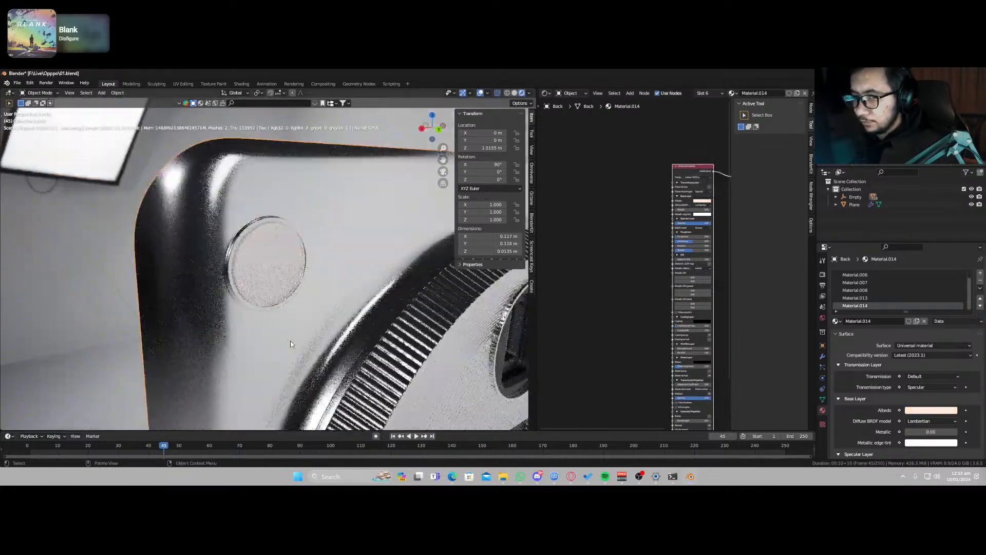
{"action": "middle_click_drag", "start_coordinate": [294, 377], "coordinate": [312, 374]}
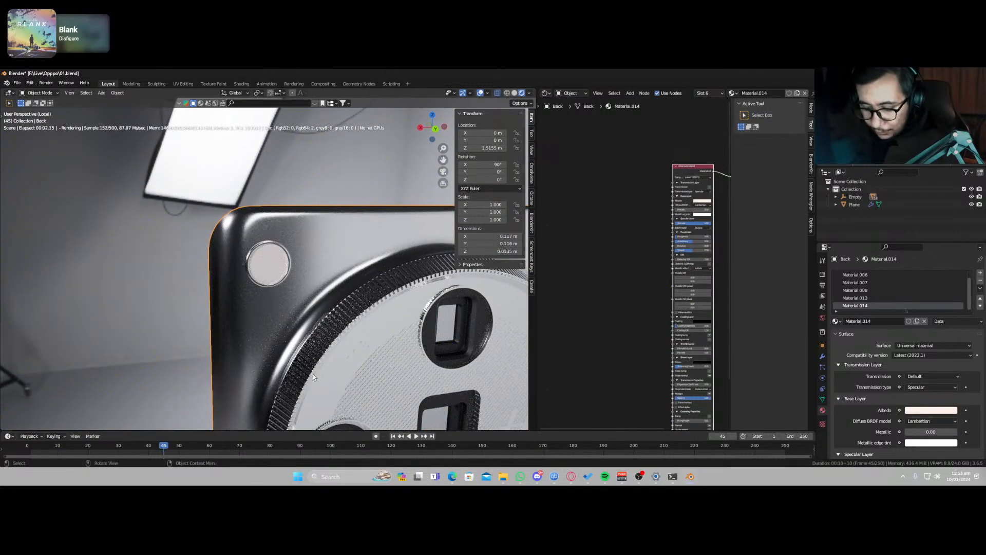
{"action": "key", "text": "KP_Divide"}
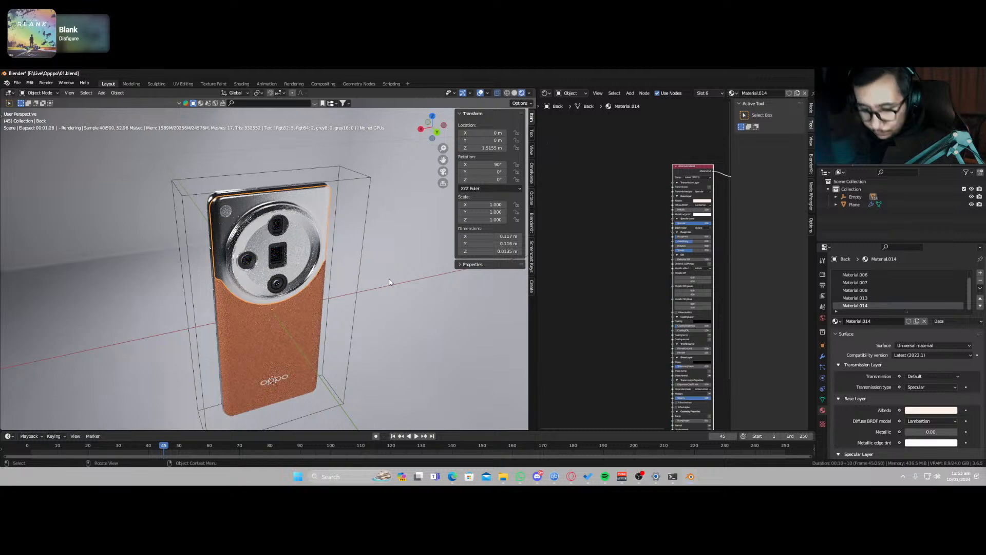
{"action": "key", "text": "alt+h"}
{"action": "middle_click_drag", "start_coordinate": [399, 247], "coordinate": [329, 364]}
Step: Switch the viewport to solid shading with X-ray off and save the Blender file
{"action": "key", "text": "z"}
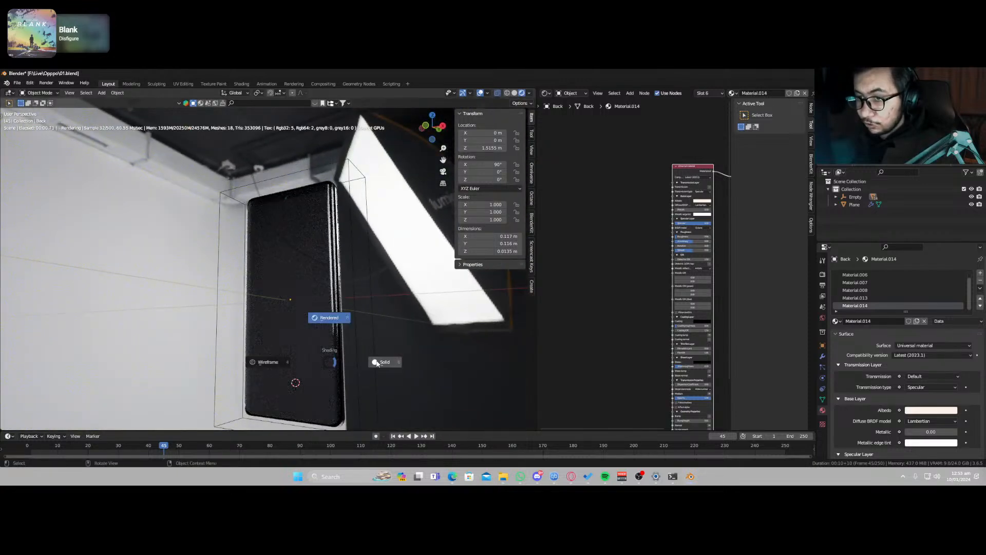
{"action": "left_click", "coordinate": [385, 360]}
{"action": "key", "text": "ctrl+s"}
{"action": "key", "text": "alt+z"}
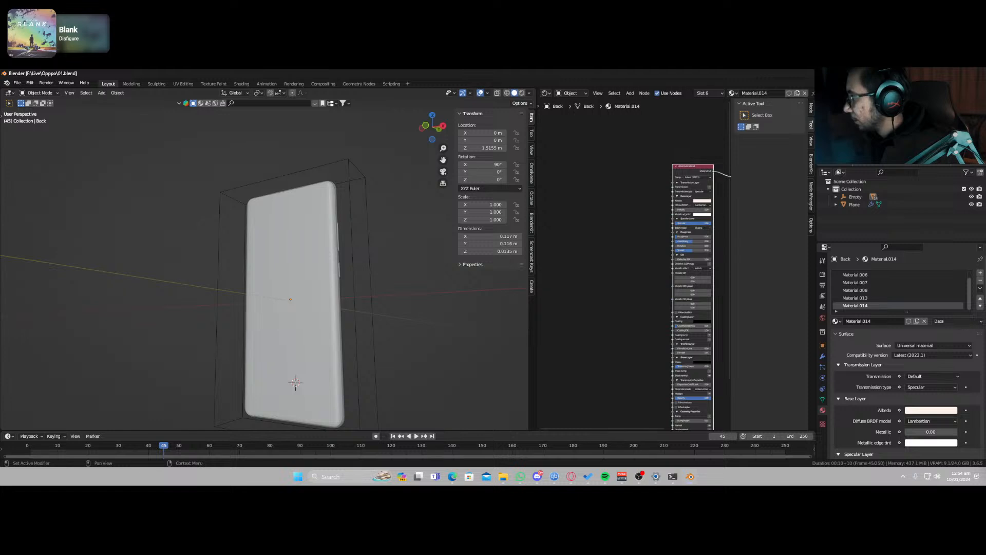
{"action": "middle_click_drag", "start_coordinate": [313, 257], "coordinate": [426, 334]}
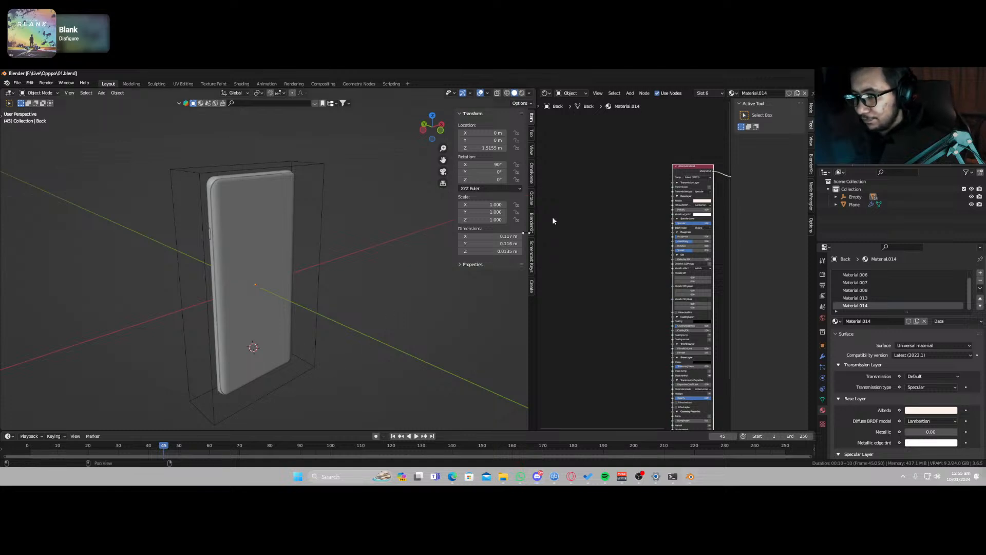
Step: Open a Video Sequencer in a new area above the Shader Editor and move the playhead to frame 0
{"action": "left_click_drag", "start_coordinate": [536, 119], "coordinate": [429, 280]}
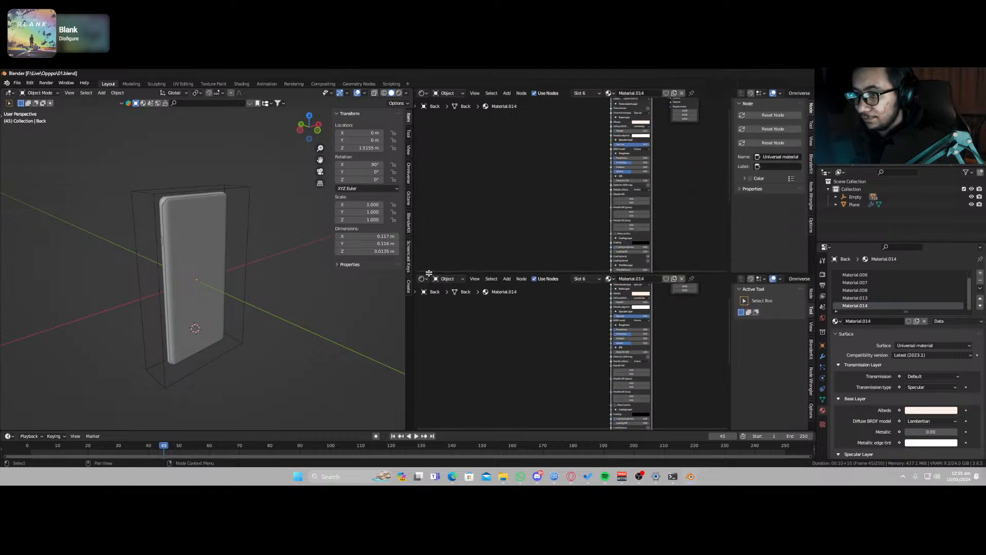
{"action": "left_click", "coordinate": [423, 94]}
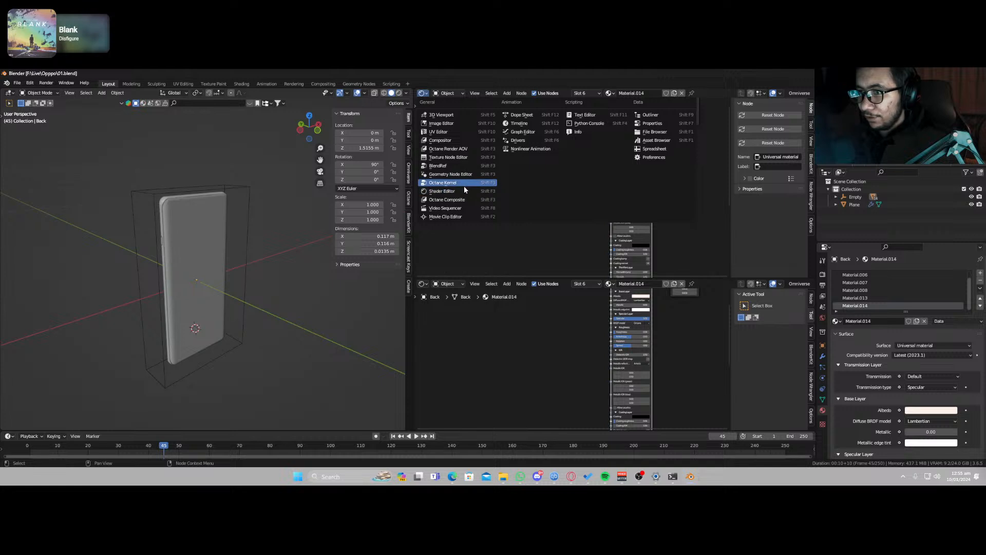
{"action": "left_click", "coordinate": [460, 208]}
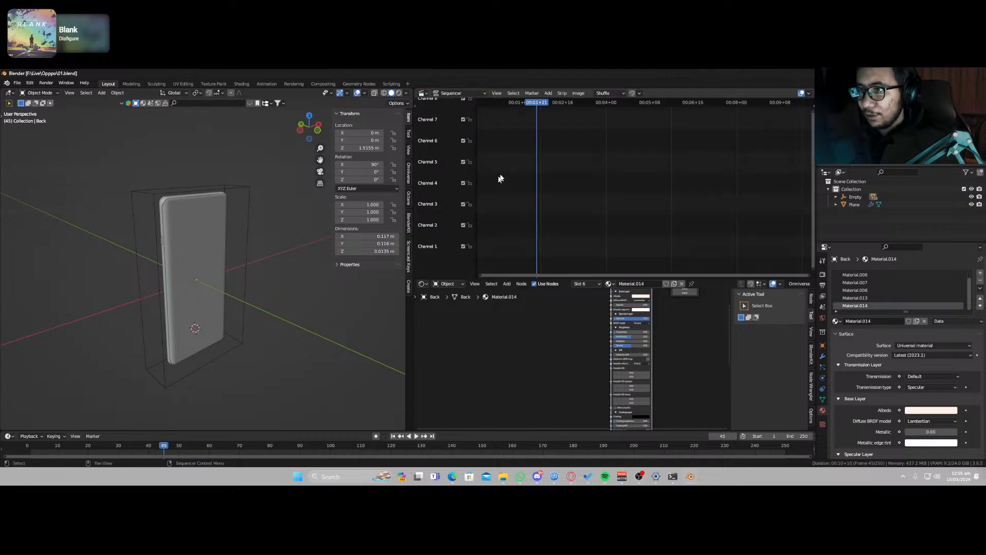
{"action": "left_click", "coordinate": [529, 104]}
{"action": "left_click_drag", "start_coordinate": [529, 105], "coordinate": [475, 106]}
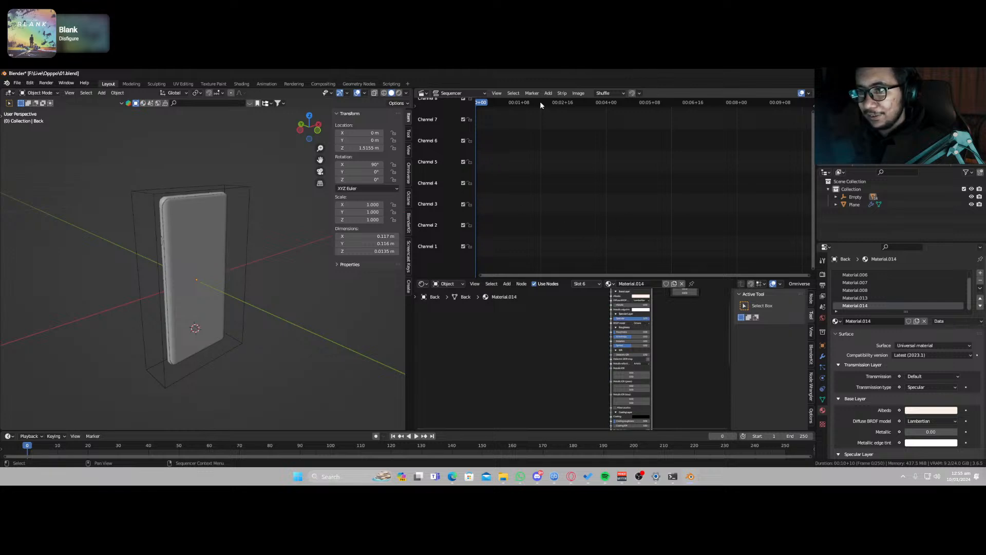
Step: Add Audio.mp3 from the Opppo folder to the Video Sequencer as a sound strip on channel 1 starting at frame 0
{"action": "left_click", "coordinate": [563, 94]}
{"action": "mouse_move", "coordinate": [549, 94]}
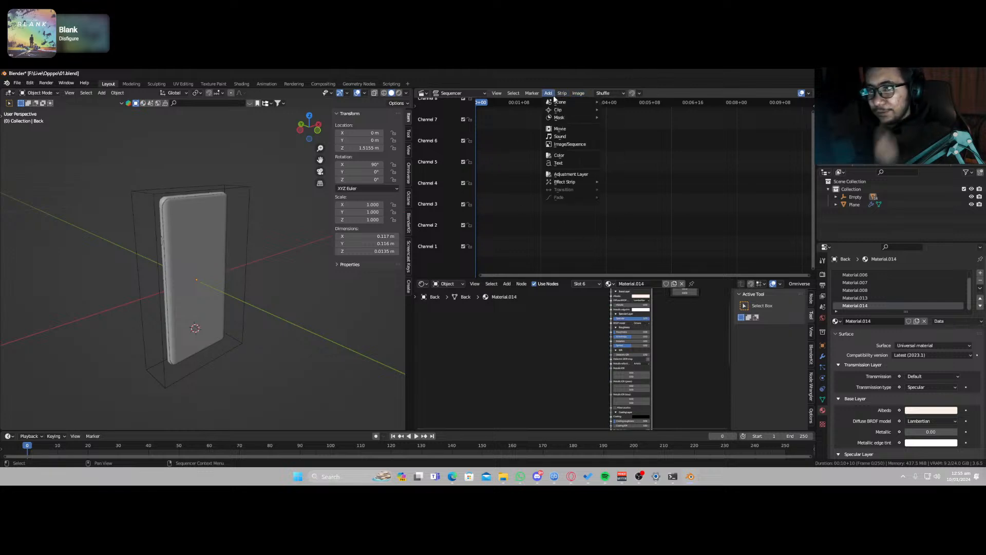
{"action": "left_click", "coordinate": [560, 137]}
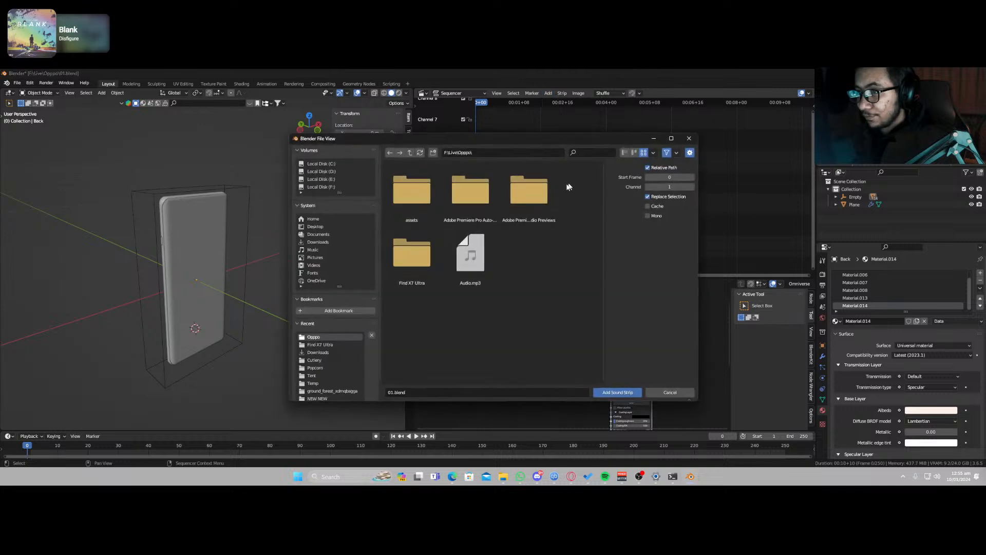
{"action": "left_click", "coordinate": [486, 260]}
{"action": "key", "text": "Return"}
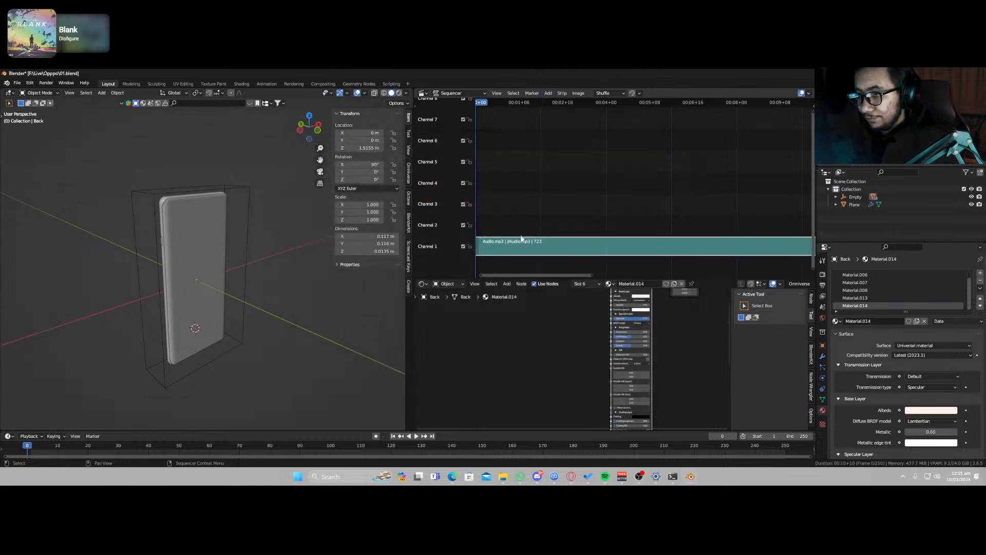
Step: Enable the waveform display for the Audio.mp3 strip, then hide the strip properties again
{"action": "key", "text": "n"}
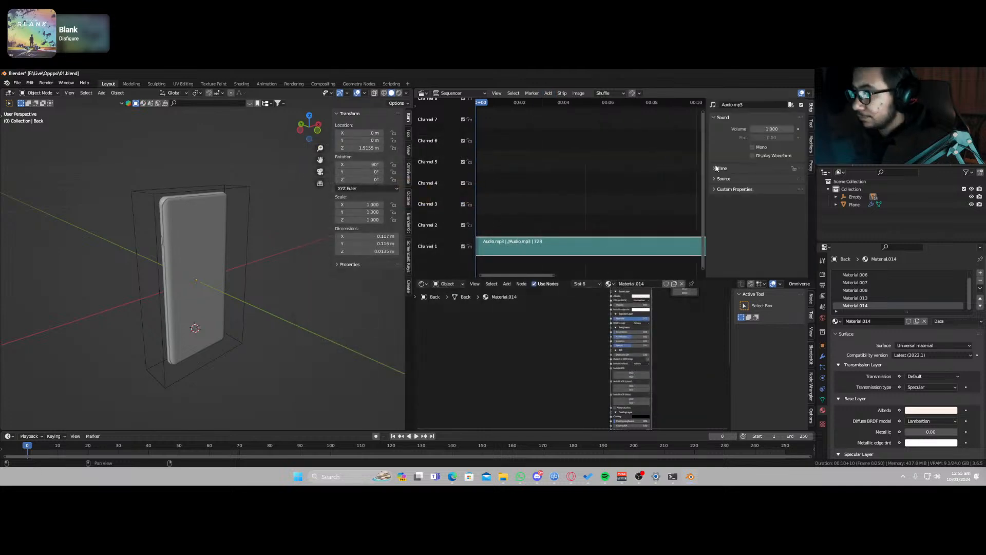
{"action": "left_click", "coordinate": [753, 156]}
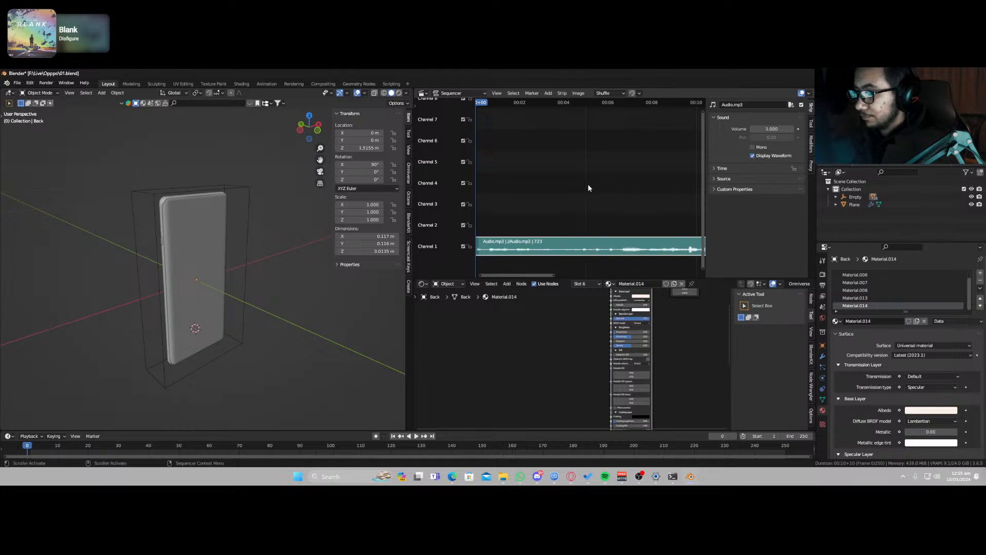
{"action": "key", "text": "n"}
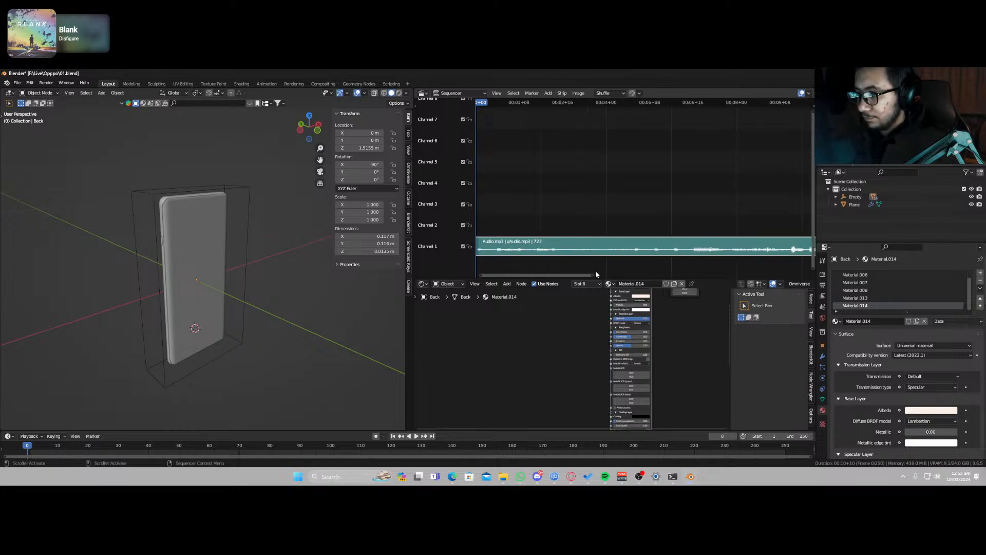
Step: Set the scene's end frame to 724 to match the length of the audio strip and save the Blender file
{"action": "left_click_drag", "start_coordinate": [593, 275], "coordinate": [901, 287]}
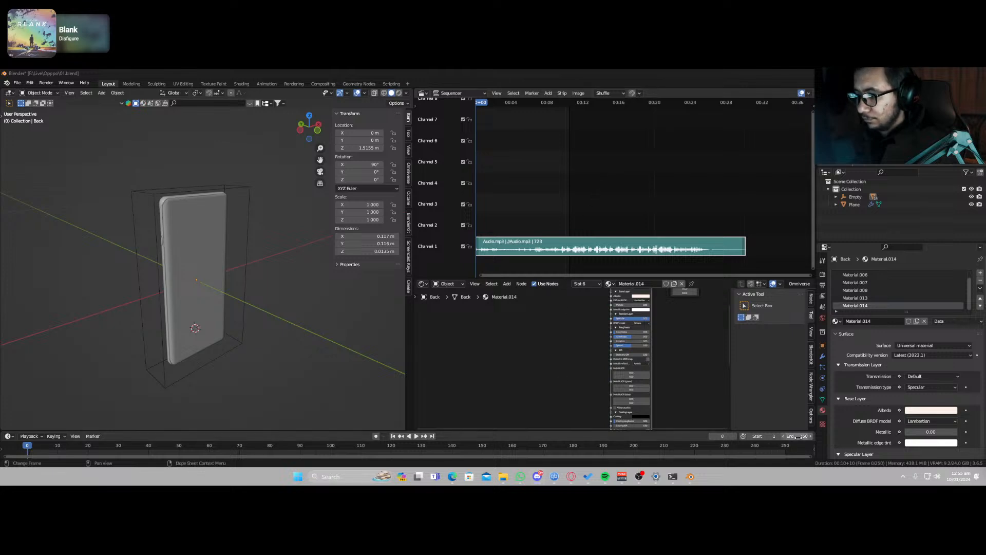
{"action": "left_click_drag", "start_coordinate": [797, 436], "coordinate": [803, 436]}
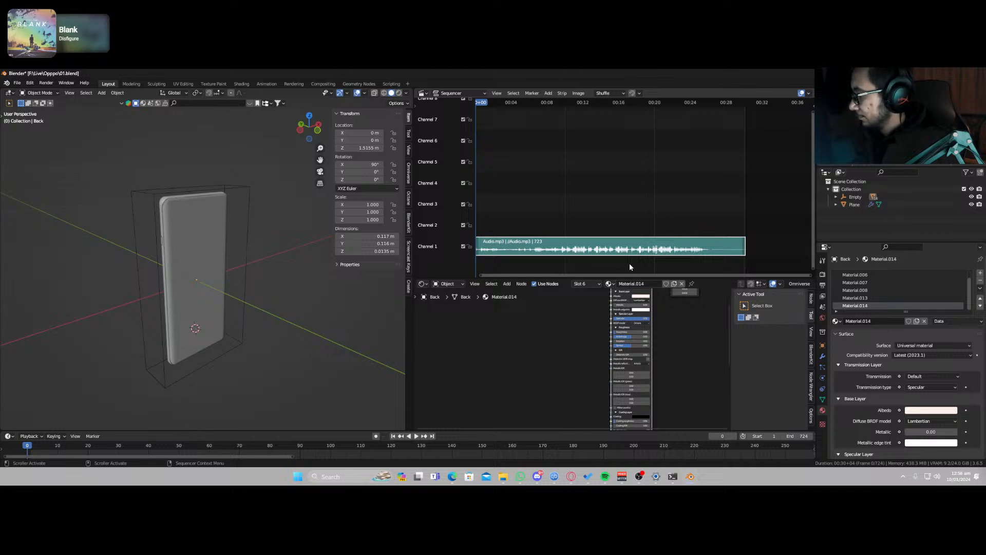
{"action": "key", "text": "ctrl+s"}
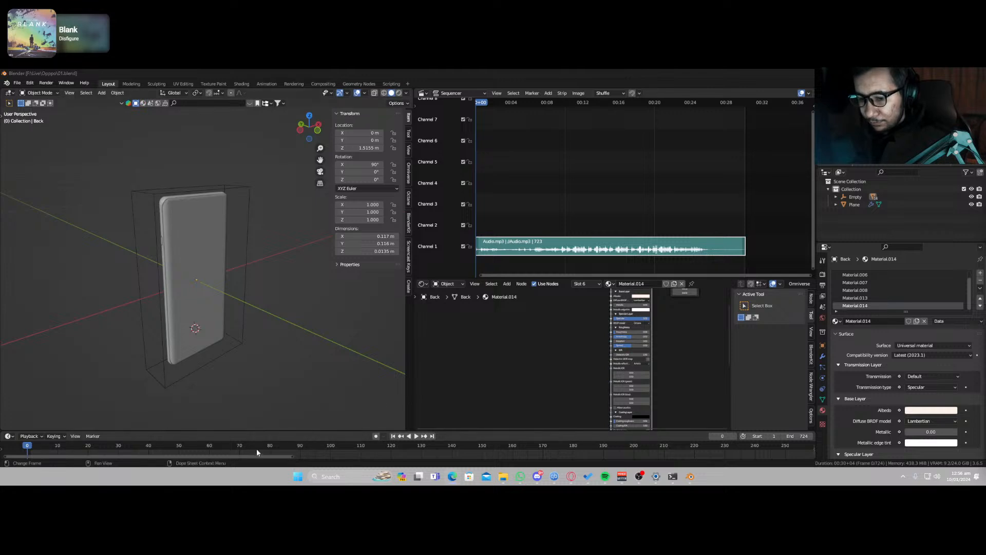
Step: Play the audio back from the start over the full frame range, return to frame 0 and save the file
{"action": "key", "text": "Home"}
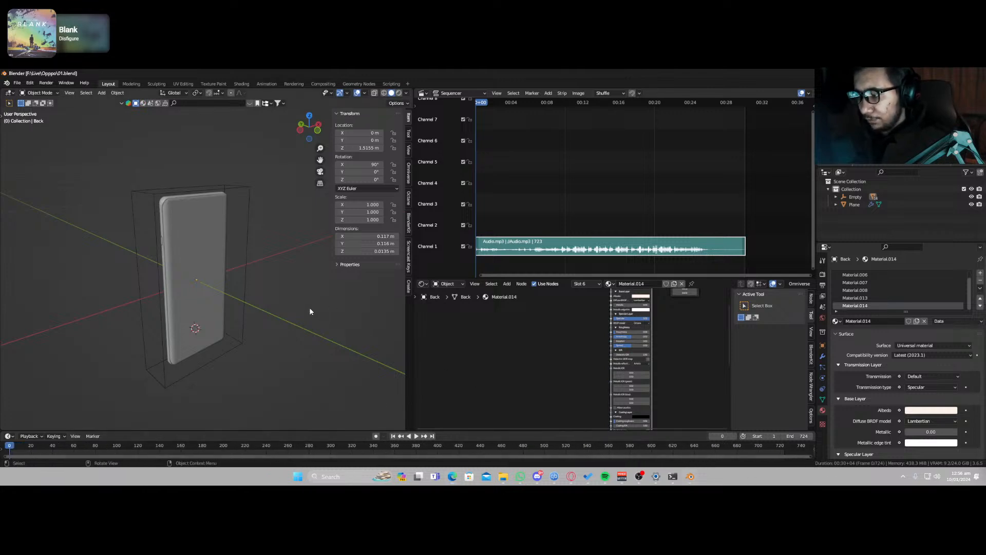
{"action": "key", "text": "space"}
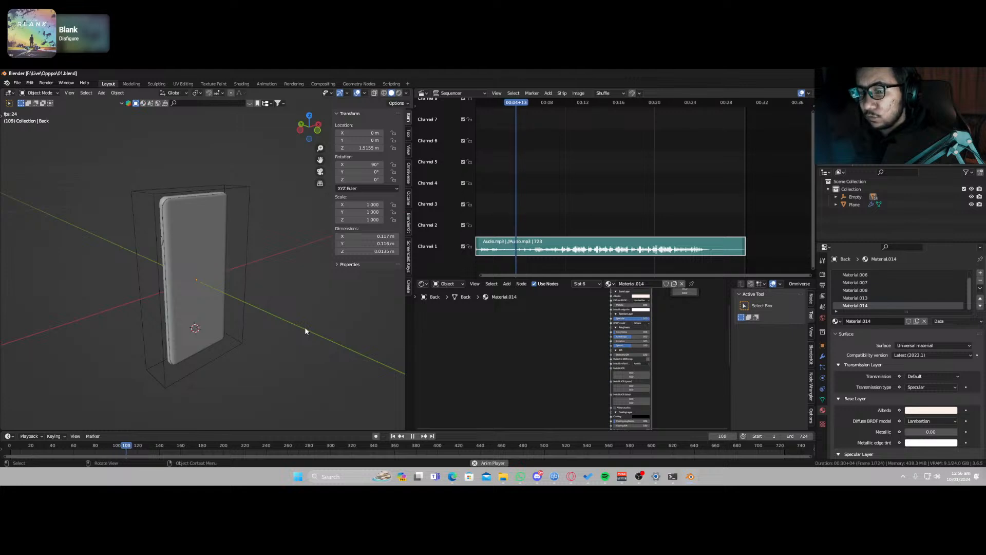
{"action": "key", "text": "space"}
{"action": "key", "text": "shift+Left"}
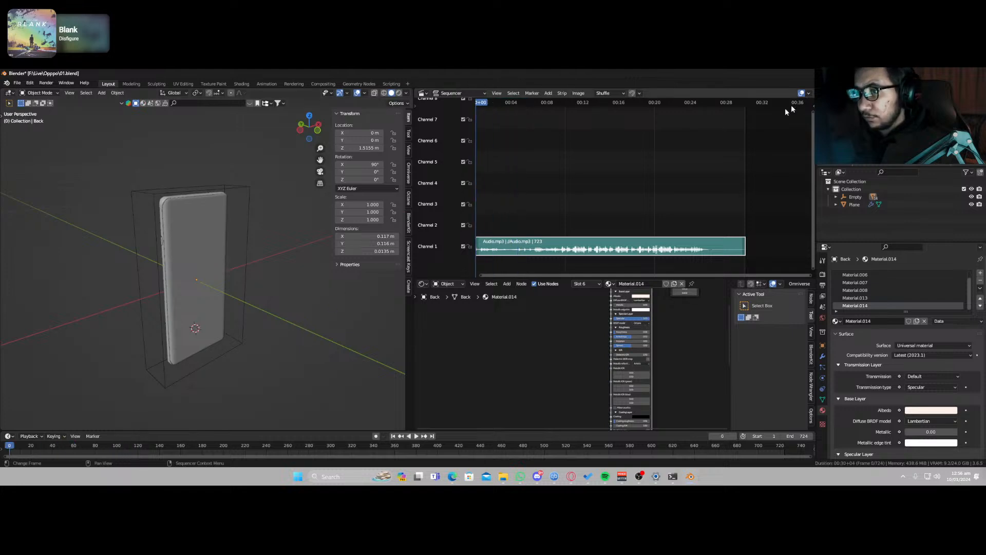
{"action": "key", "text": "ctrl+s"}
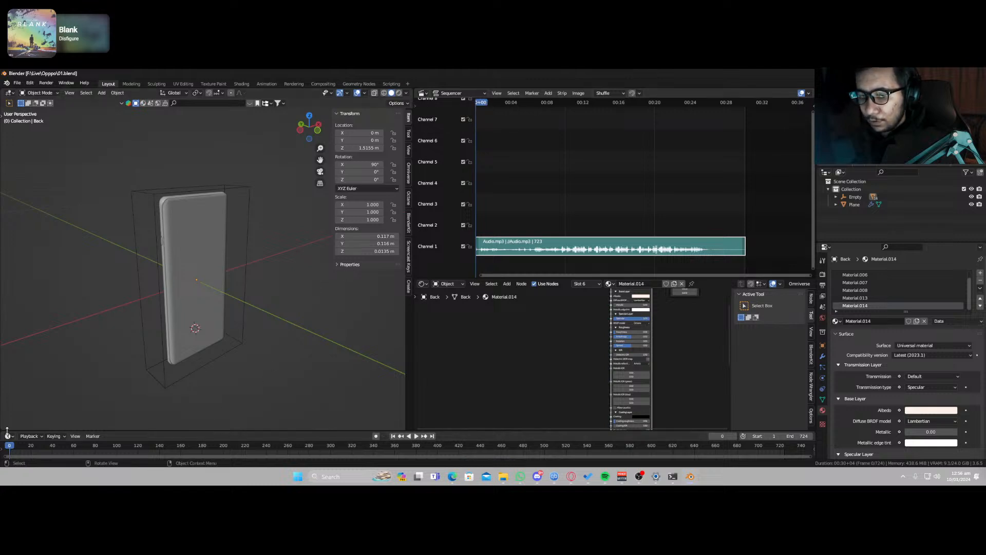
Step: Expand the timeline area over the 3D viewport above it
{"action": "mouse_move", "coordinate": [3, 431]}
{"action": "left_mouse_down"}
{"action": "mouse_move", "coordinate": [2, 419]}
{"action": "mouse_move", "coordinate": [6, 433]}
{"action": "left_mouse_up"}
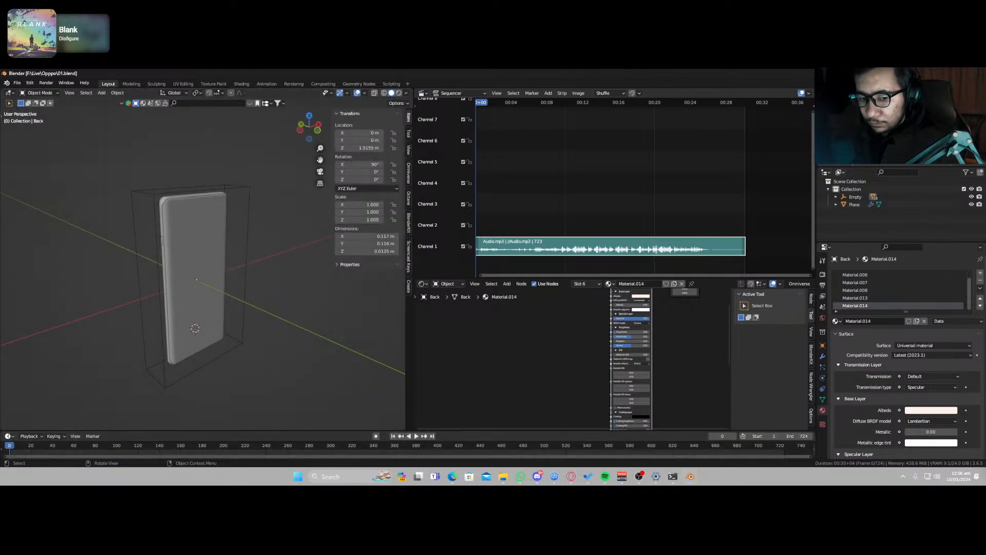
{"action": "mouse_move", "coordinate": [3, 431]}
{"action": "left_mouse_down"}
{"action": "mouse_move", "coordinate": [6, 411]}
{"action": "mouse_move", "coordinate": [9, 419]}
{"action": "left_mouse_up"}
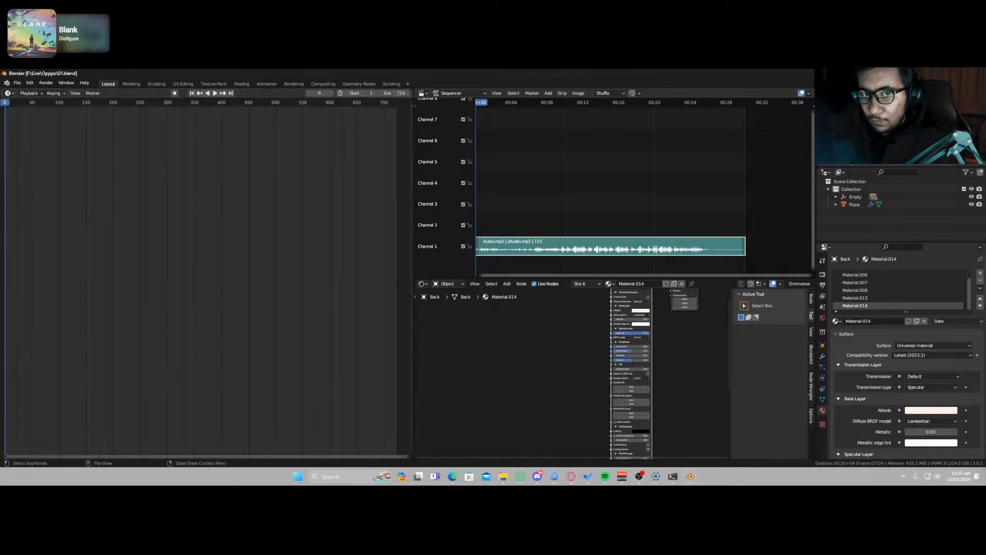
{"action": "left_click", "coordinate": [9, 93]}
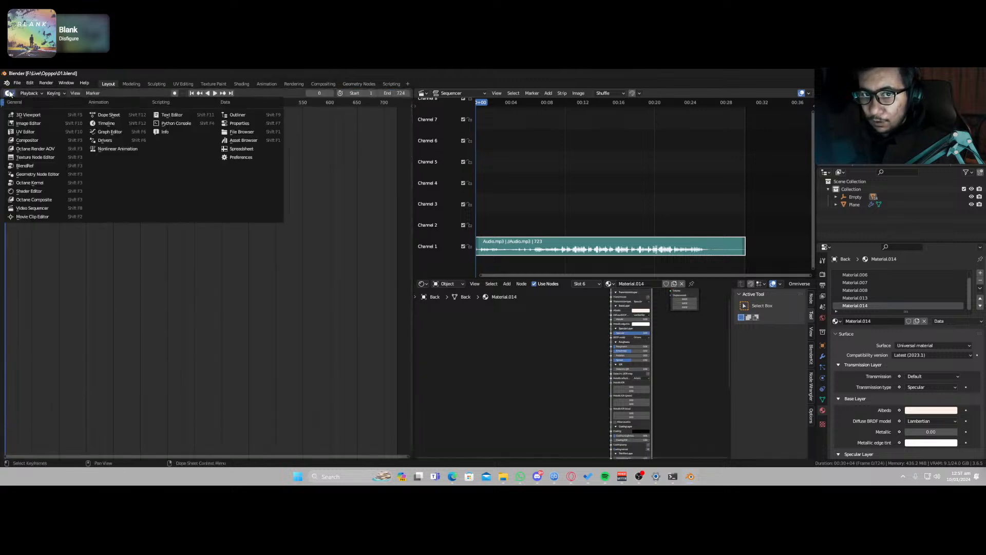
{"action": "left_click", "coordinate": [194, 364]}
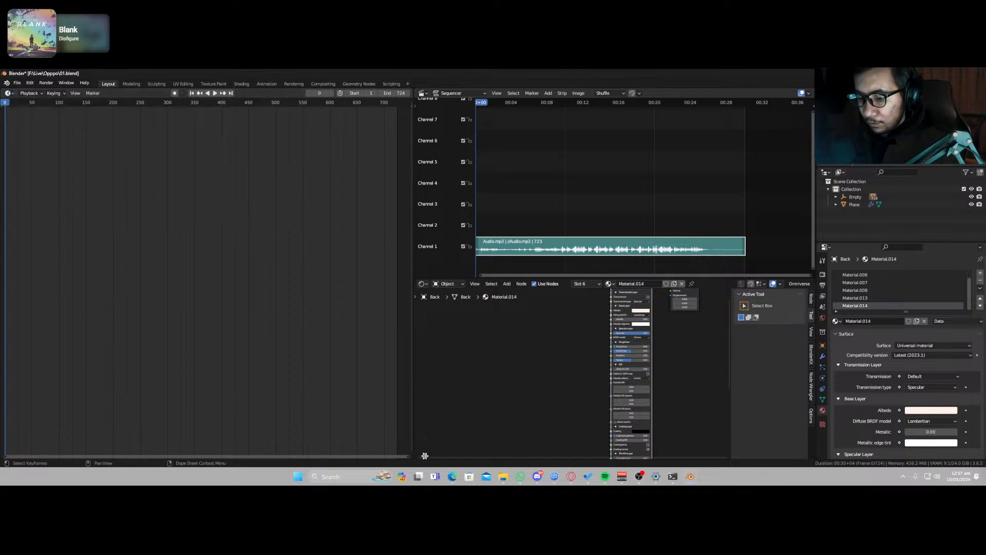
Step: Rearrange the areas into two full-width timeline strips stacked beneath the large timeline and the Shader Editor
{"action": "left_click_drag", "start_coordinate": [424, 455], "coordinate": [468, 451]}
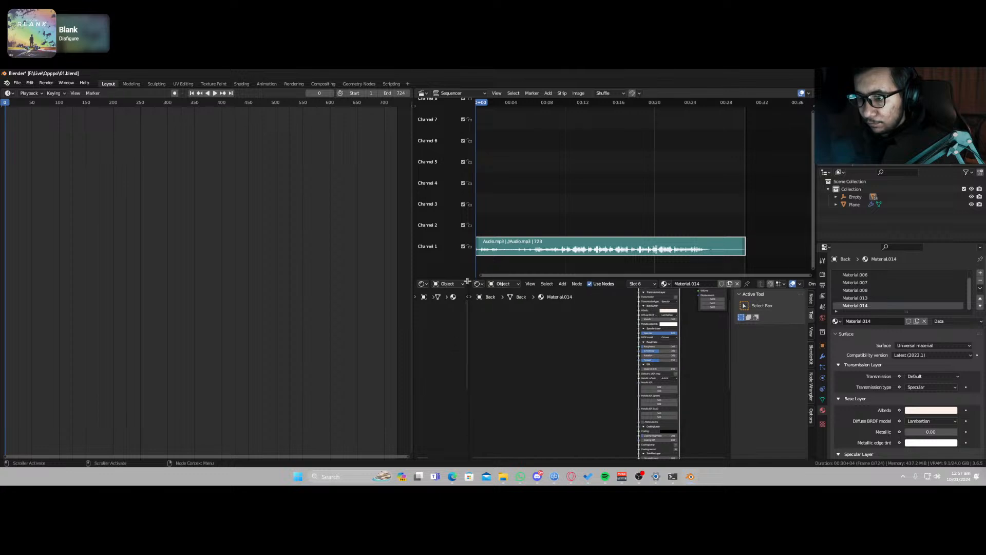
{"action": "left_click_drag", "start_coordinate": [467, 281], "coordinate": [452, 293]}
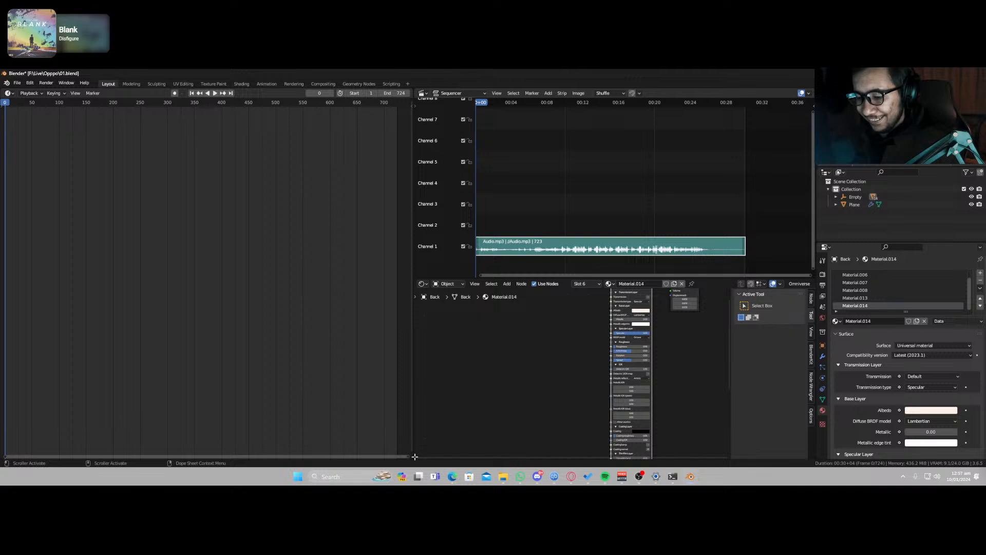
{"action": "left_click_drag", "start_coordinate": [410, 456], "coordinate": [405, 422]}
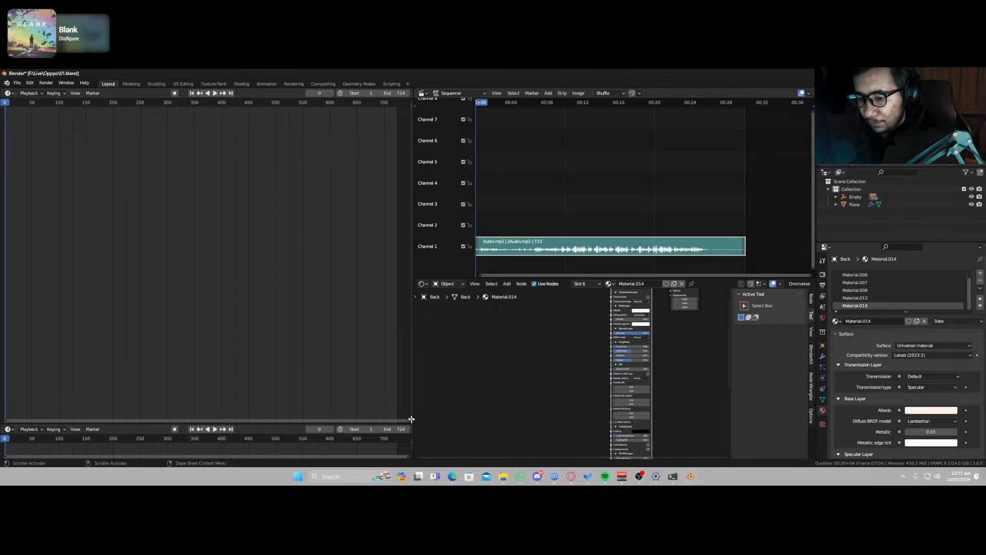
{"action": "left_click_drag", "start_coordinate": [411, 419], "coordinate": [475, 404]}
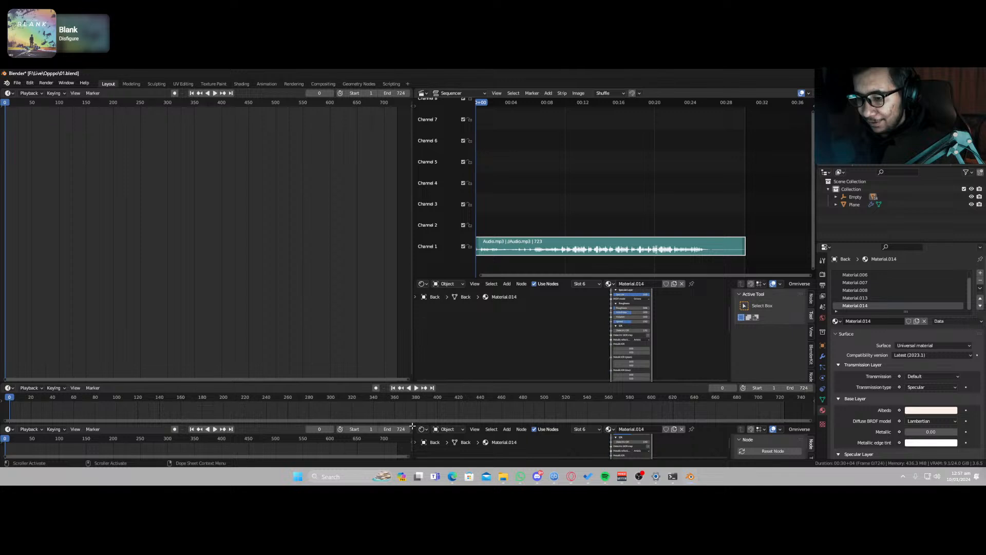
{"action": "left_click_drag", "start_coordinate": [412, 426], "coordinate": [473, 429]}
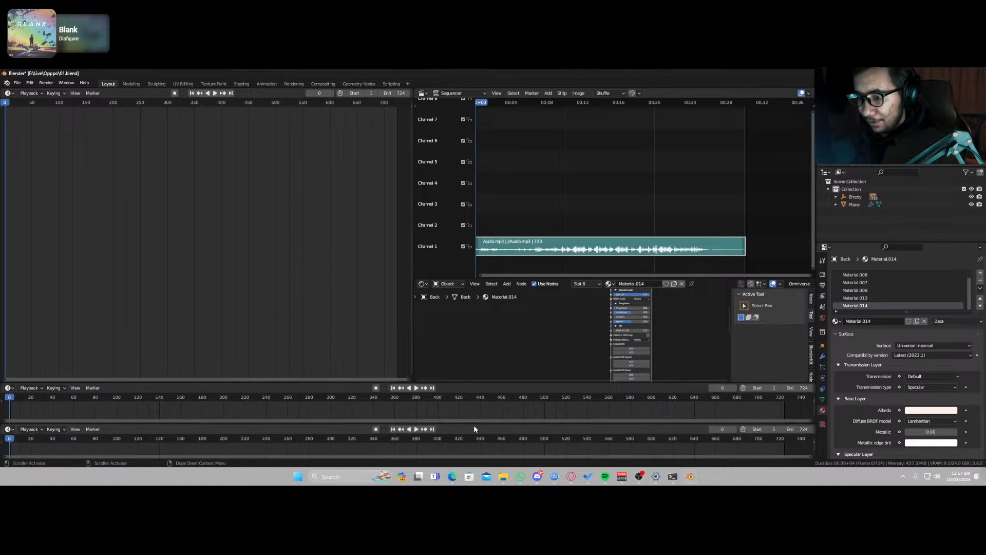
Step: Change the large timeline area to a 3D Viewport and frame all selected objects at an angled view
{"action": "left_click", "coordinate": [8, 93]}
{"action": "left_click", "coordinate": [20, 107]}
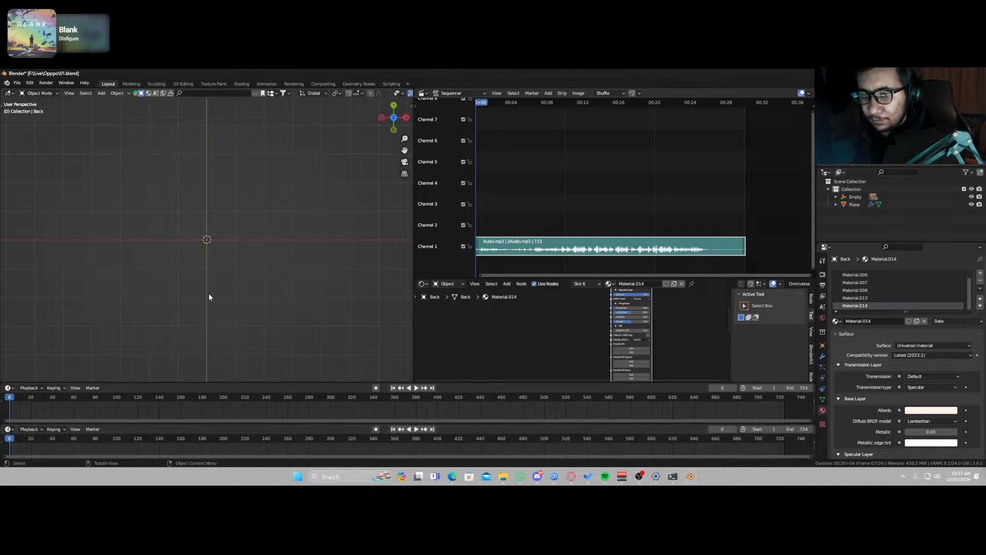
{"action": "middle_click_drag", "start_coordinate": [205, 299], "coordinate": [237, 230]}
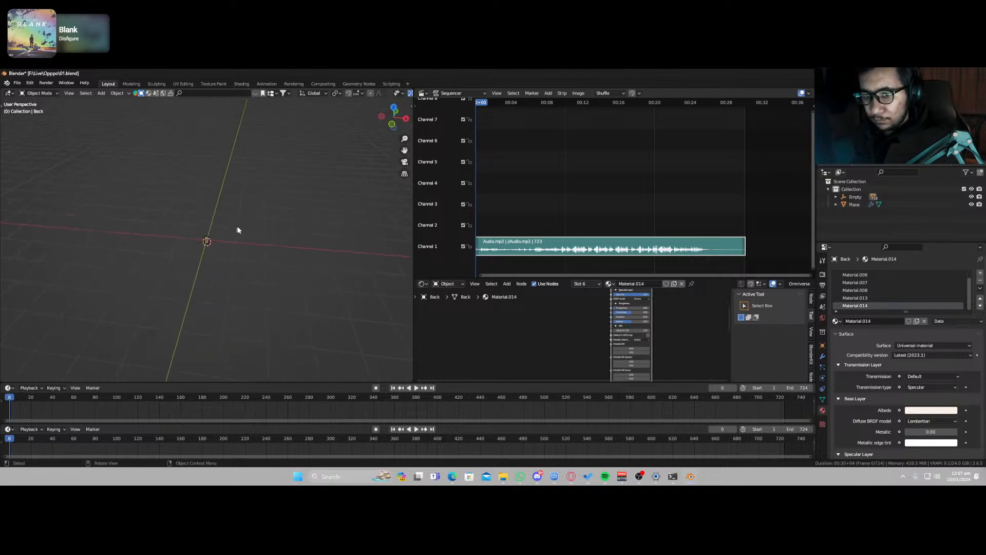
{"action": "key", "text": "a"}
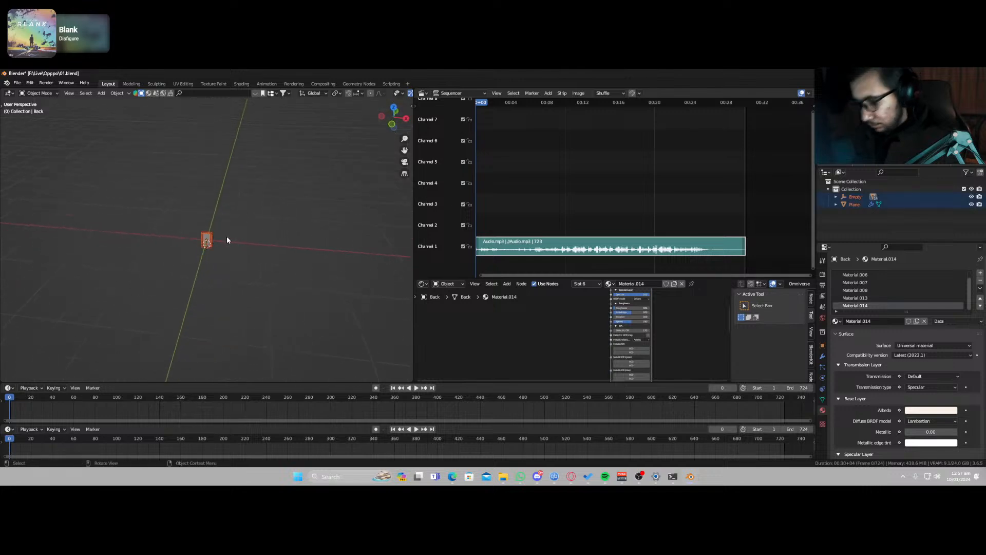
{"action": "key", "text": "KP_Decimal"}
{"action": "scroll", "coordinate": [291, 317], "scroll_direction": "down", "scroll_amount": 2}
{"action": "middle_click_drag", "start_coordinate": [291, 317], "coordinate": [233, 328]}
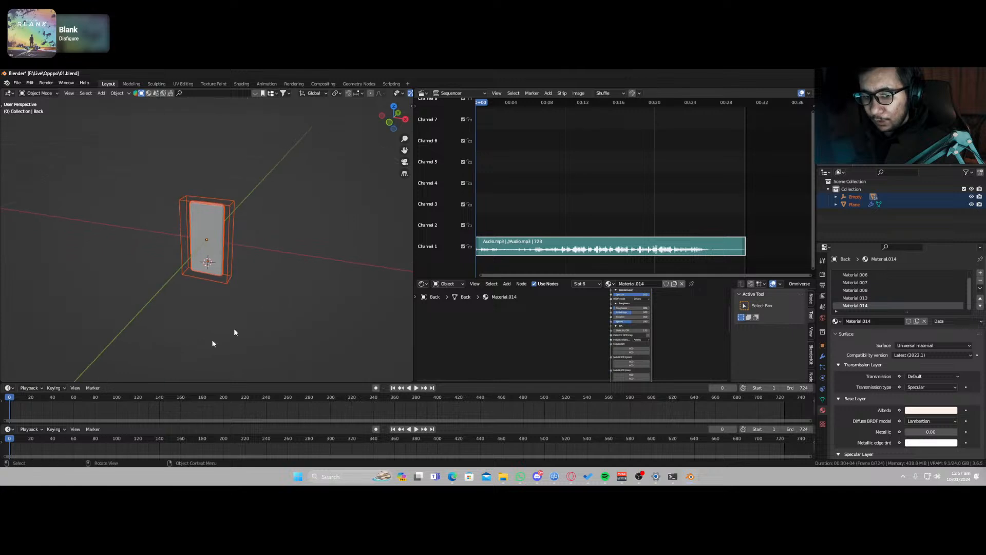
Step: Change the upper full-width timeline strip to a Video Sequencer, fit the audio strip in it and make the area slightly taller
{"action": "left_click", "coordinate": [7, 388]}
{"action": "left_click", "coordinate": [7, 388]}
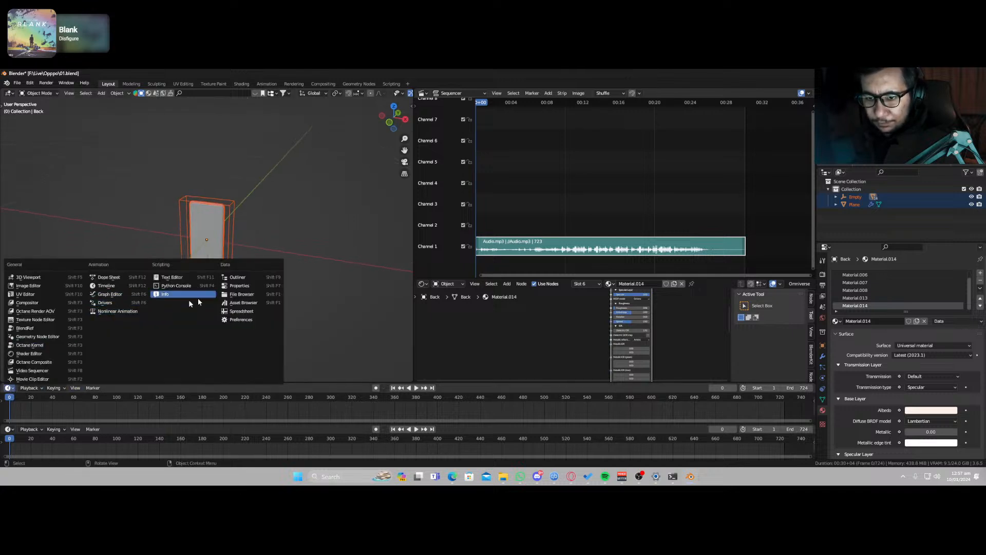
{"action": "left_click", "coordinate": [49, 371]}
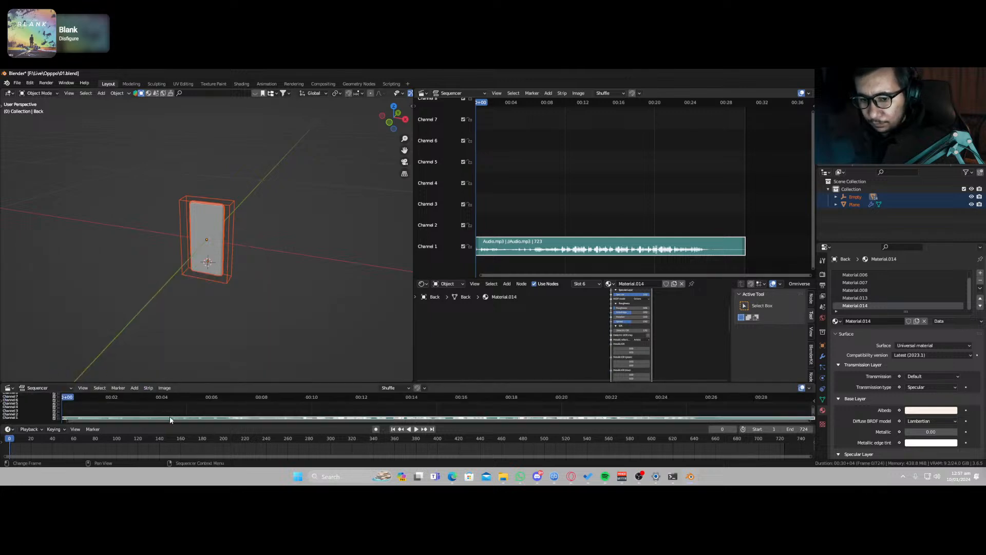
{"action": "key", "text": "Home"}
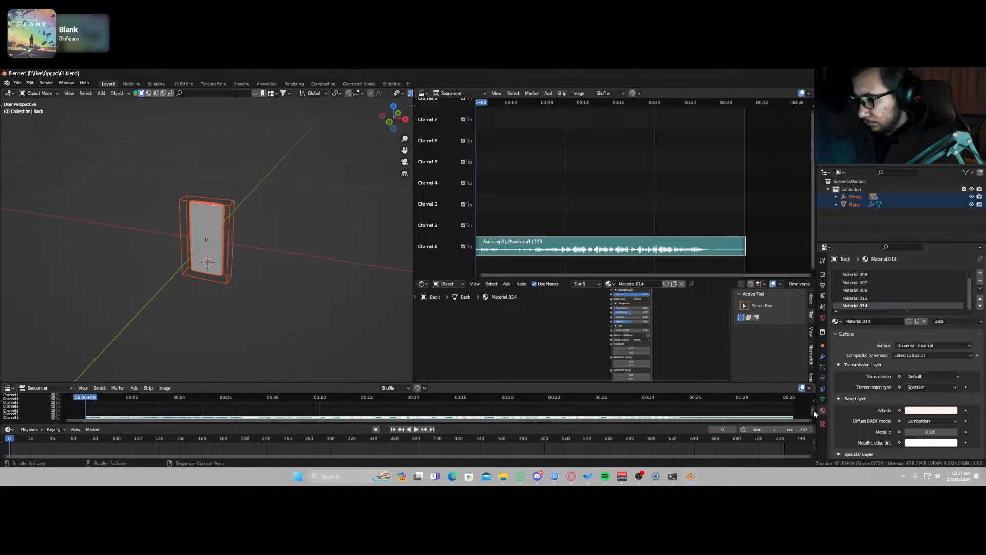
{"action": "left_click_drag", "start_coordinate": [813, 406], "coordinate": [819, 425]}
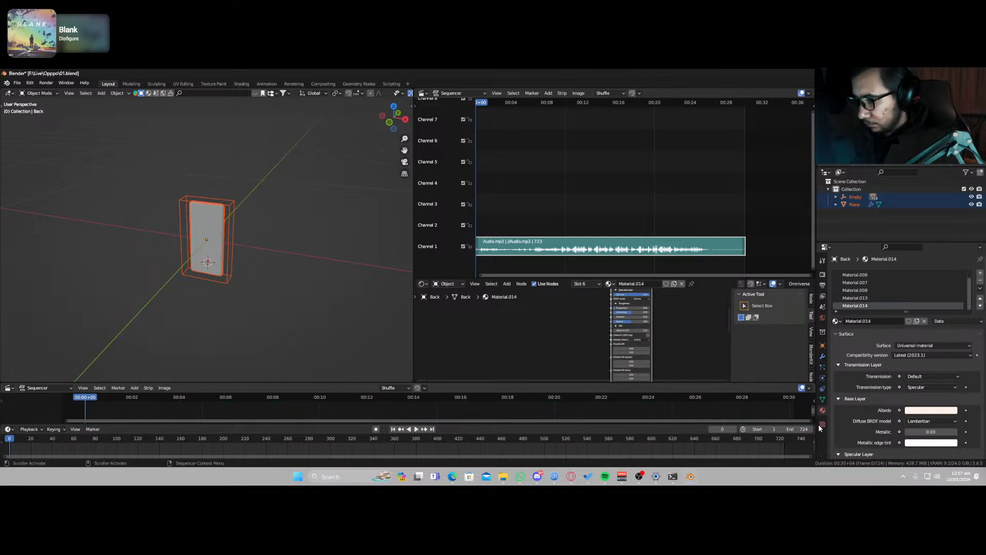
{"action": "key", "text": "Home"}
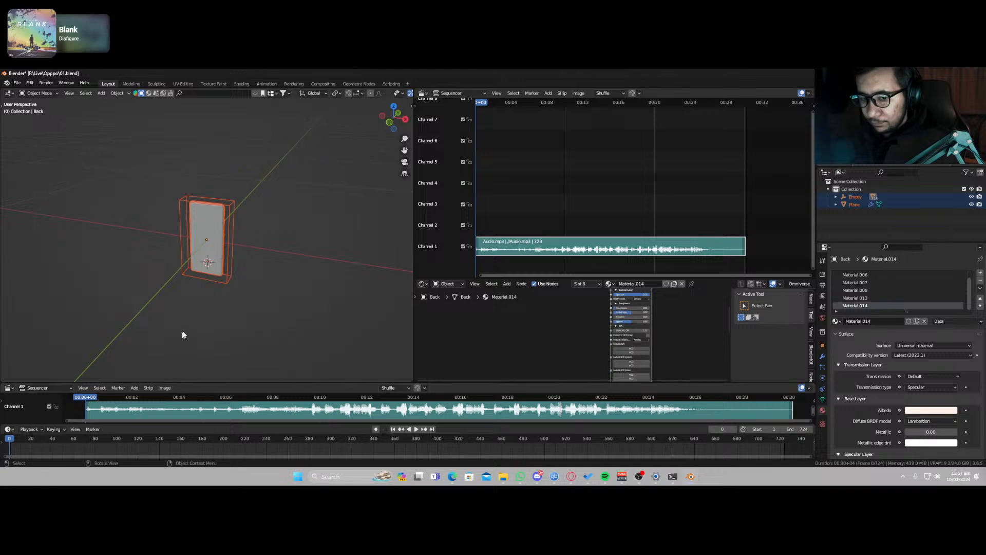
{"action": "left_click_drag", "start_coordinate": [199, 382], "coordinate": [204, 370]}
Step: Enlarge the Shader Editor area upward and change it to a second 3D Viewport showing the whole phone
{"action": "left_click_drag", "start_coordinate": [535, 279], "coordinate": [536, 235]}
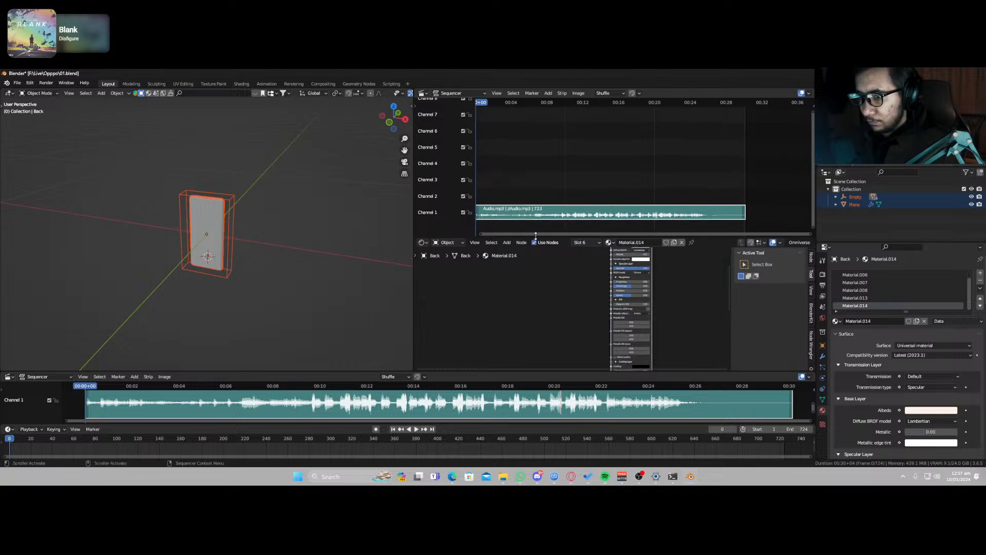
{"action": "left_click", "coordinate": [424, 243]}
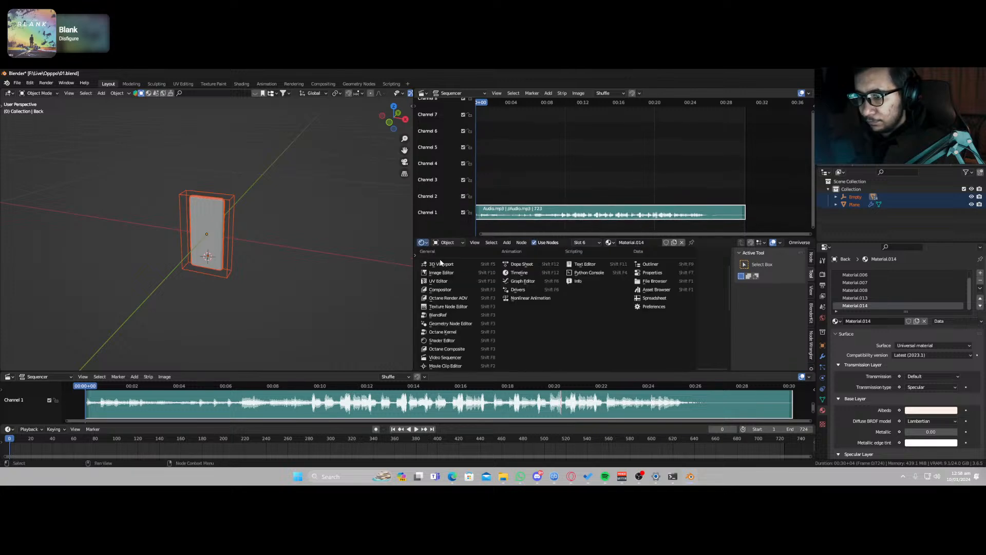
{"action": "left_click", "coordinate": [441, 264]}
{"action": "scroll", "coordinate": [571, 314], "scroll_direction": "down", "scroll_amount": 4}
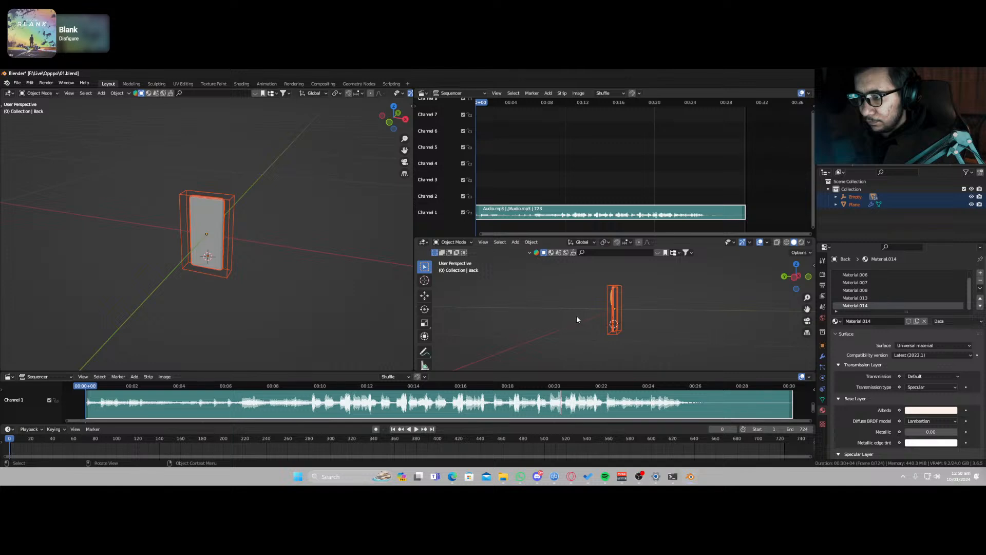
{"action": "middle_click_drag", "start_coordinate": [576, 319], "coordinate": [535, 324]}
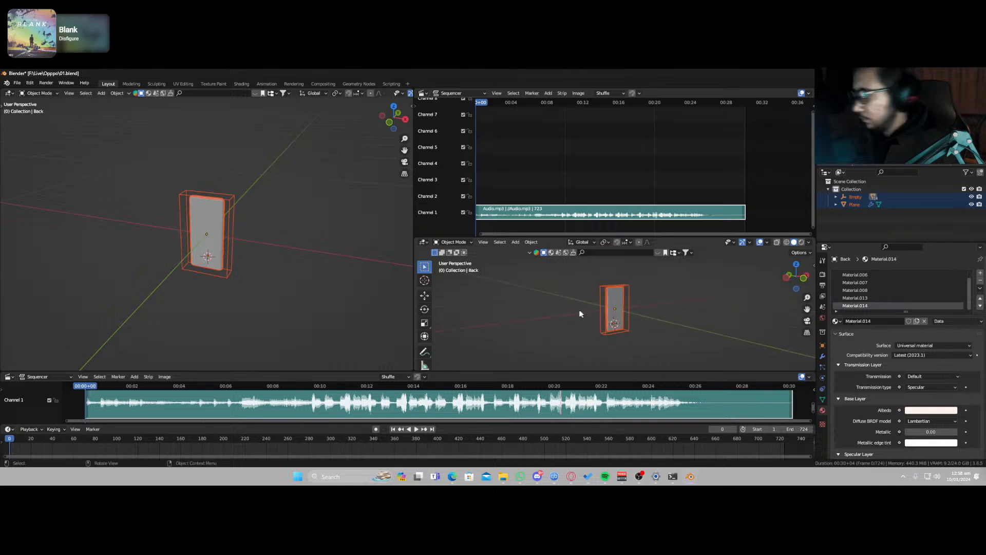
Step: Save the file and change the upper Video Sequencer area to a Shader Editor
{"action": "key", "text": "ctrl+s"}
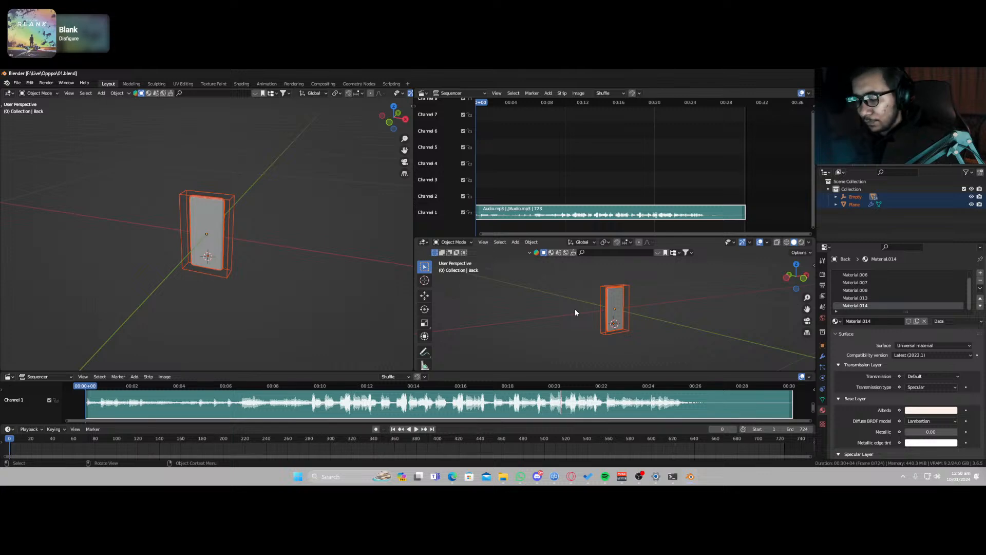
{"action": "left_click", "coordinate": [422, 93]}
{"action": "left_click", "coordinate": [453, 194]}
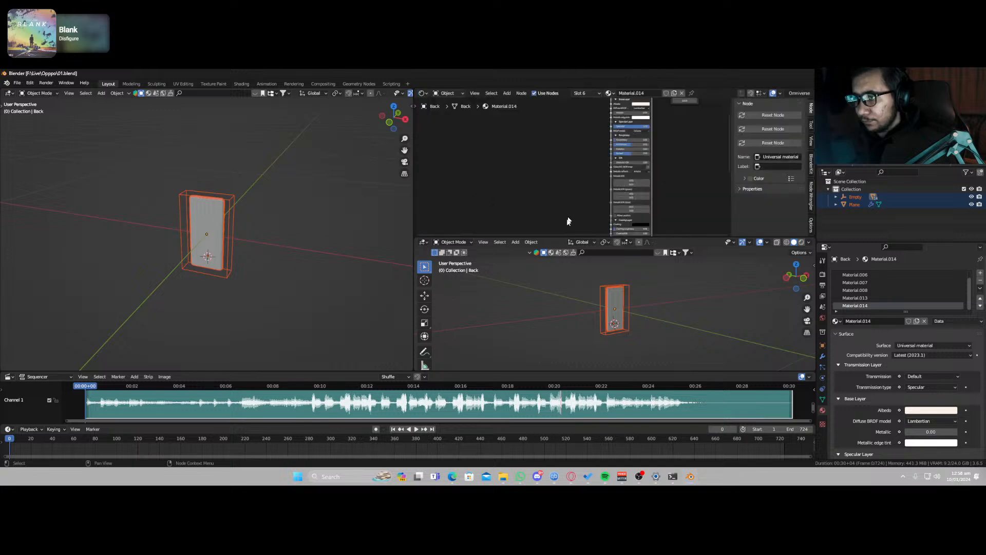
Step: Make the Shader Editor area slightly shorter and widen the large 3D Viewport beside it
{"action": "scroll", "coordinate": [568, 221], "scroll_direction": "down", "scroll_amount": 1}
{"action": "left_click_drag", "start_coordinate": [558, 237], "coordinate": [557, 226]}
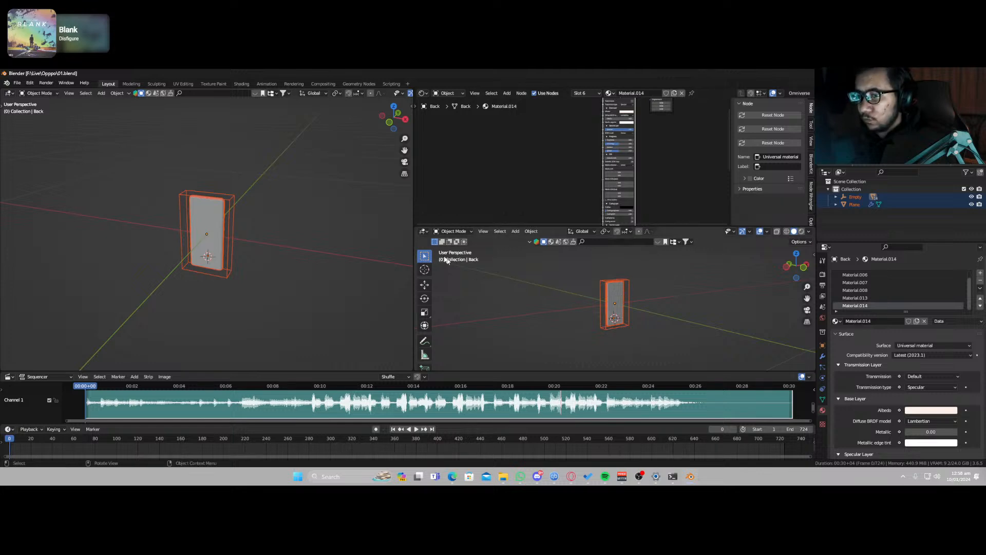
{"action": "left_click_drag", "start_coordinate": [413, 235], "coordinate": [435, 235]}
Step: Hide the gizmos and overlays in the smaller 3D Viewport, clear the selection and save the file
{"action": "left_click", "coordinate": [743, 232]}
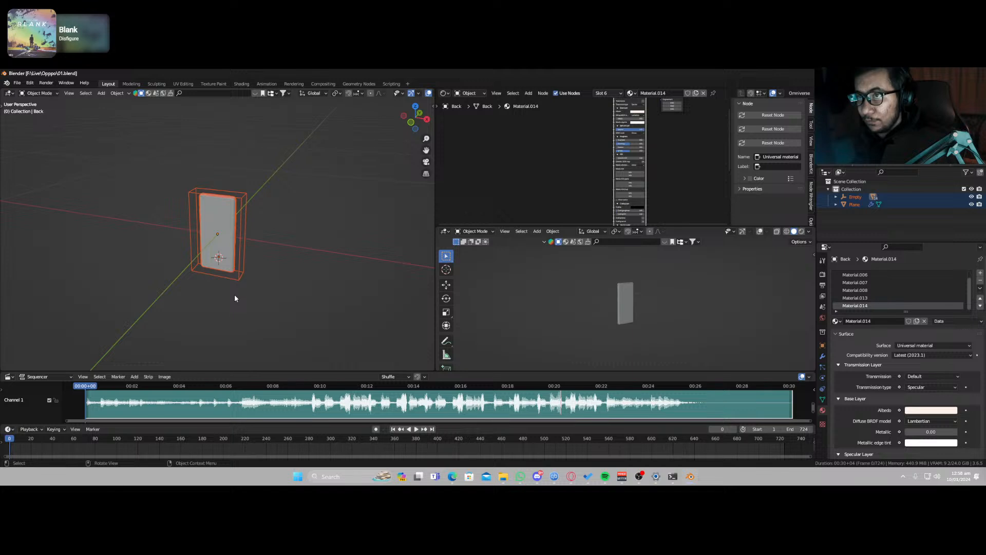
{"action": "left_click", "coordinate": [273, 259]}
{"action": "key", "text": "ctrl+s"}
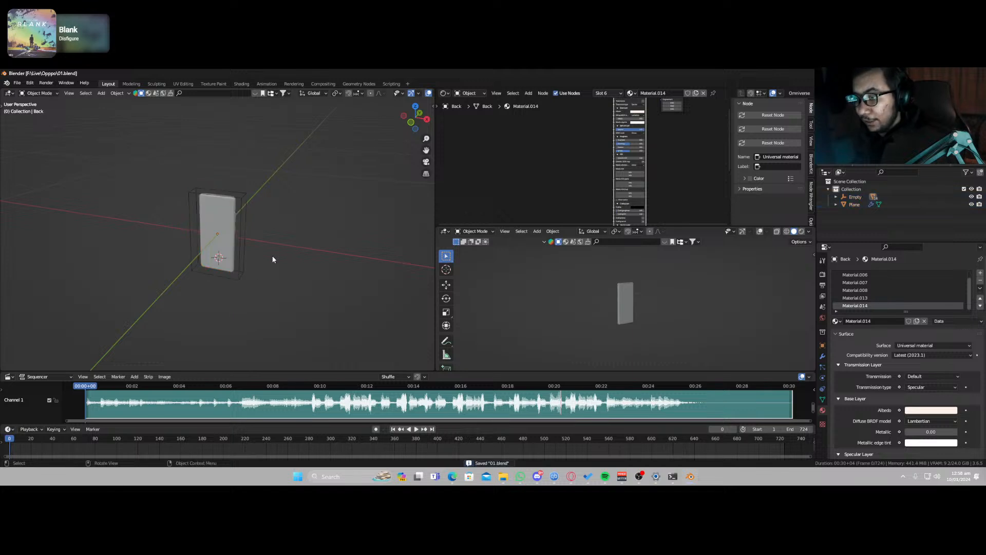
Step: Make the Video Sequencer area slightly taller and briefly test the audio playback, returning the playhead to frame 0
{"action": "left_click_drag", "start_coordinate": [359, 371], "coordinate": [359, 364]}
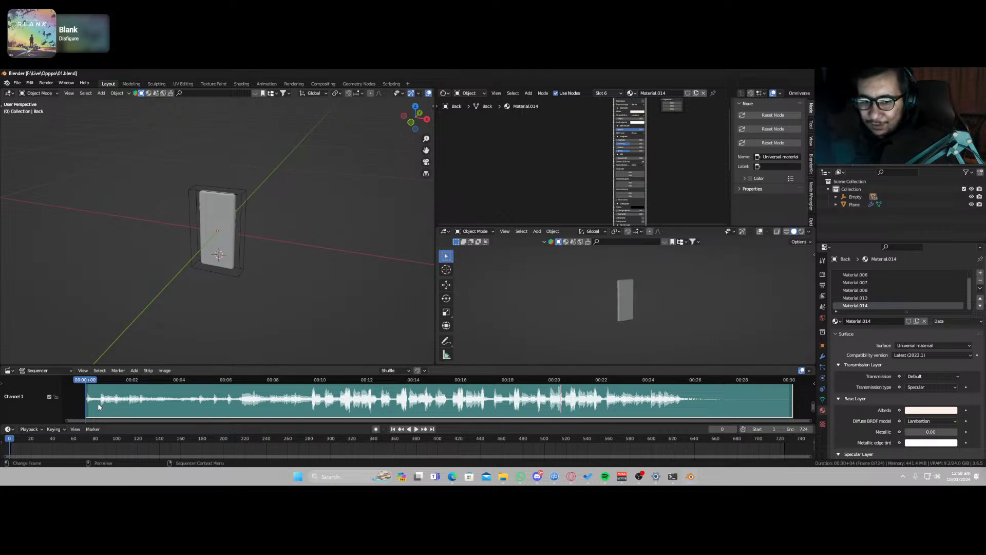
{"action": "scroll", "coordinate": [98, 404], "scroll_direction": "up", "scroll_amount": 2}
{"action": "left_click_drag", "start_coordinate": [153, 419], "coordinate": [82, 416]}
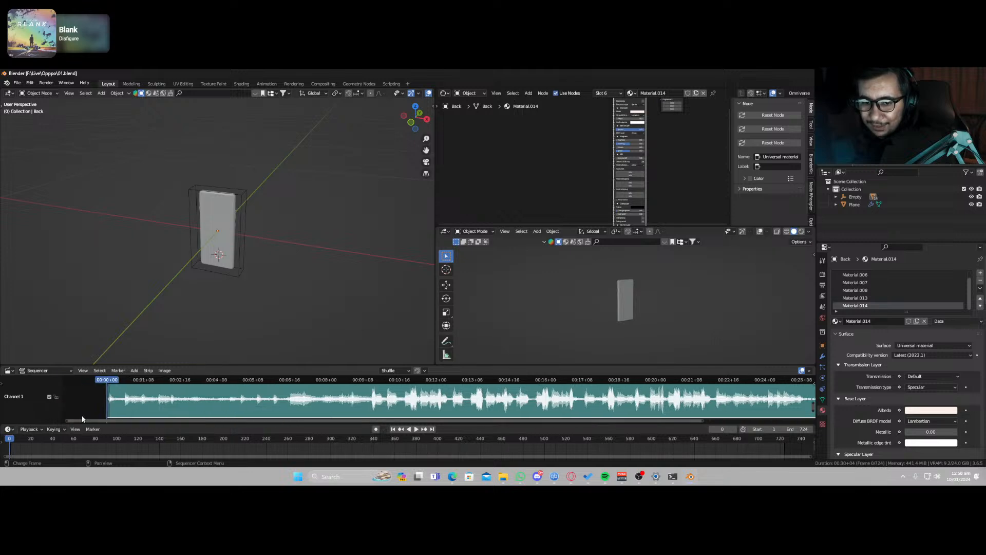
{"action": "key", "text": "space"}
{"action": "key", "text": "space"}
{"action": "left_click_drag", "start_coordinate": [119, 381], "coordinate": [107, 381]}
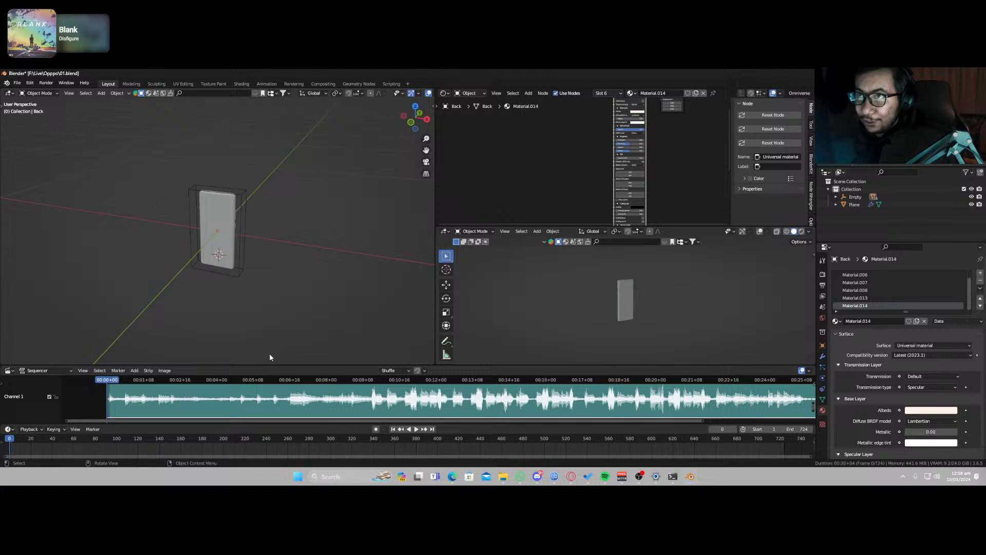
{"action": "scroll", "coordinate": [294, 334], "scroll_direction": "down", "scroll_amount": 1}
{"action": "scroll", "coordinate": [303, 389], "scroll_direction": "down", "scroll_amount": 3}
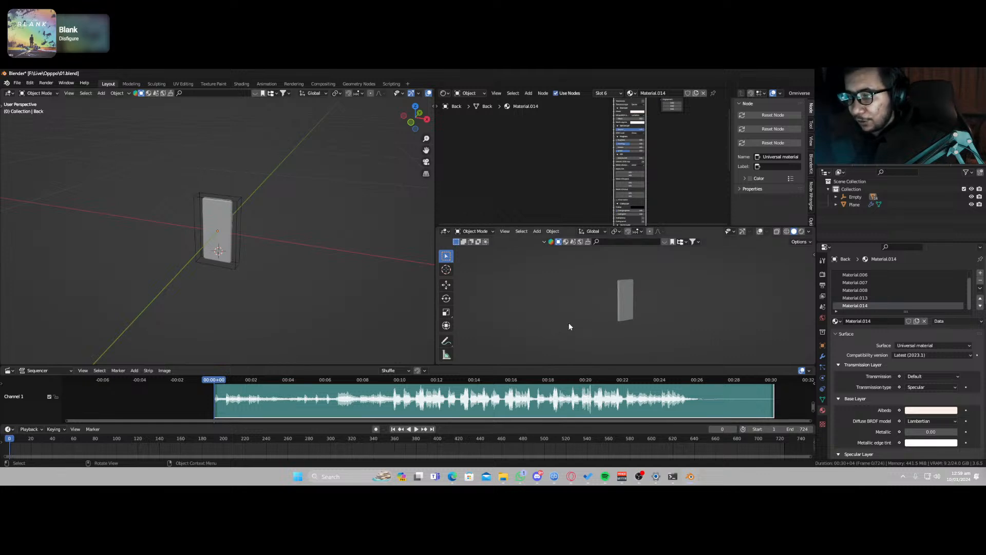
Step: Play the audio track from the start to its quiet ending with Solid shading, and return the playhead to frame 0
{"action": "key", "text": "z"}
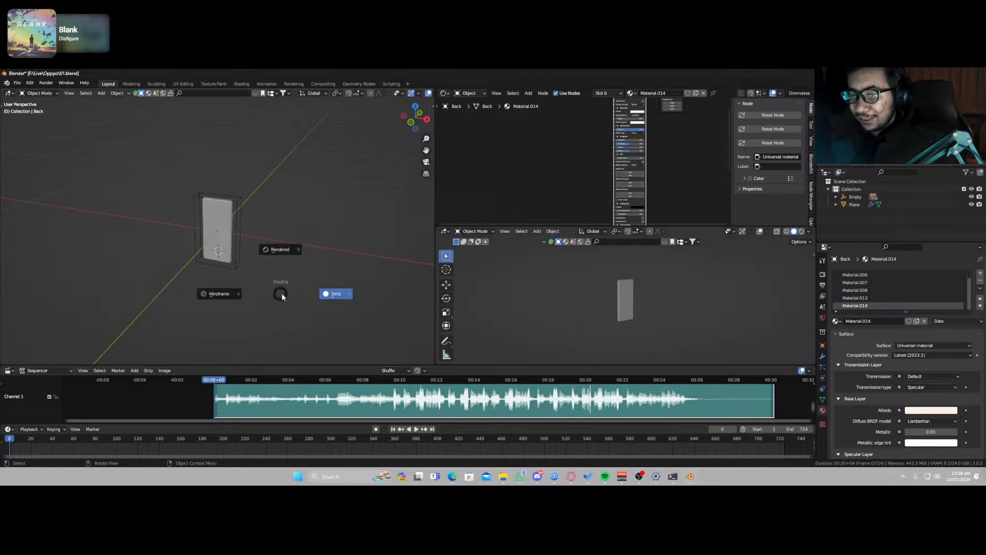
{"action": "left_click", "coordinate": [336, 293]}
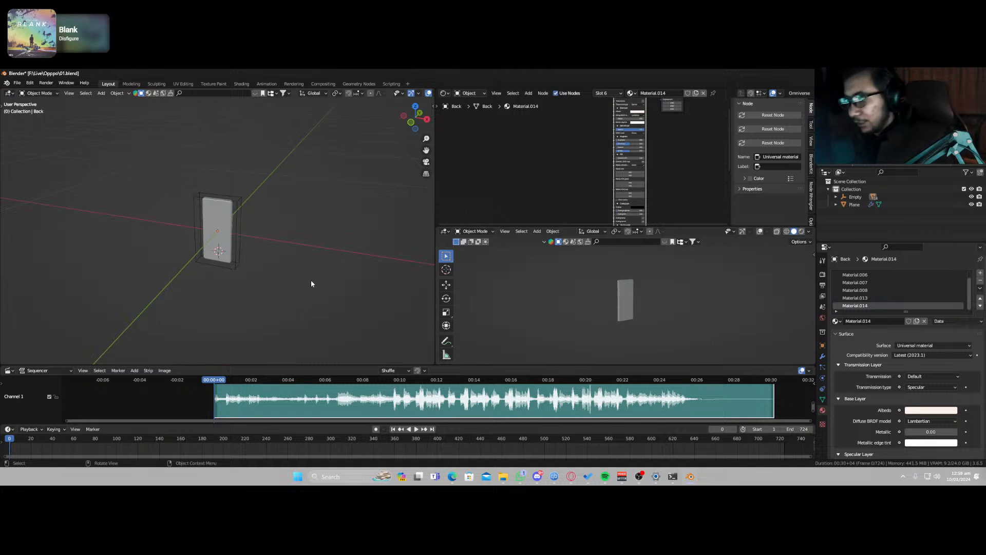
{"action": "key", "text": "space"}
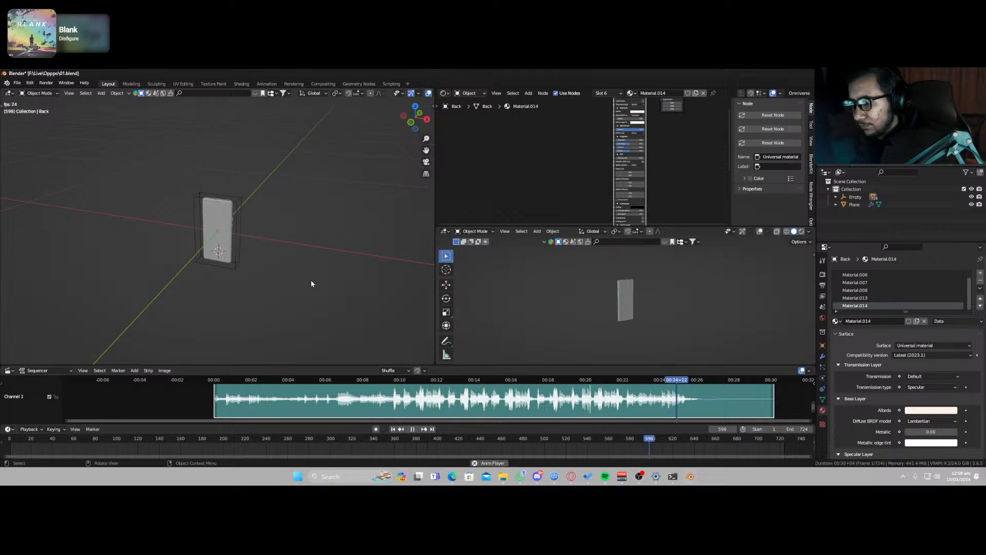
{"action": "key", "text": "space"}
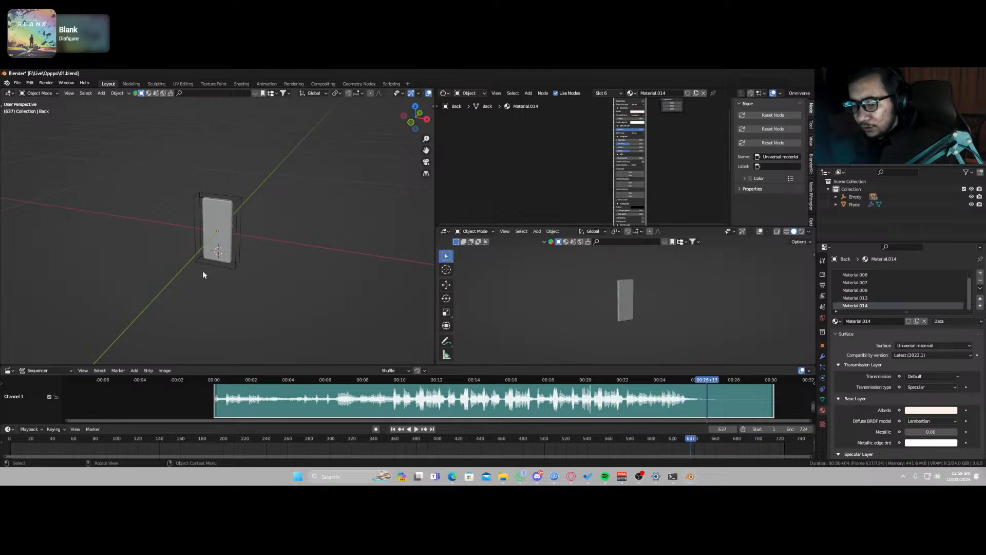
{"action": "left_click_drag", "start_coordinate": [225, 381], "coordinate": [212, 381]}
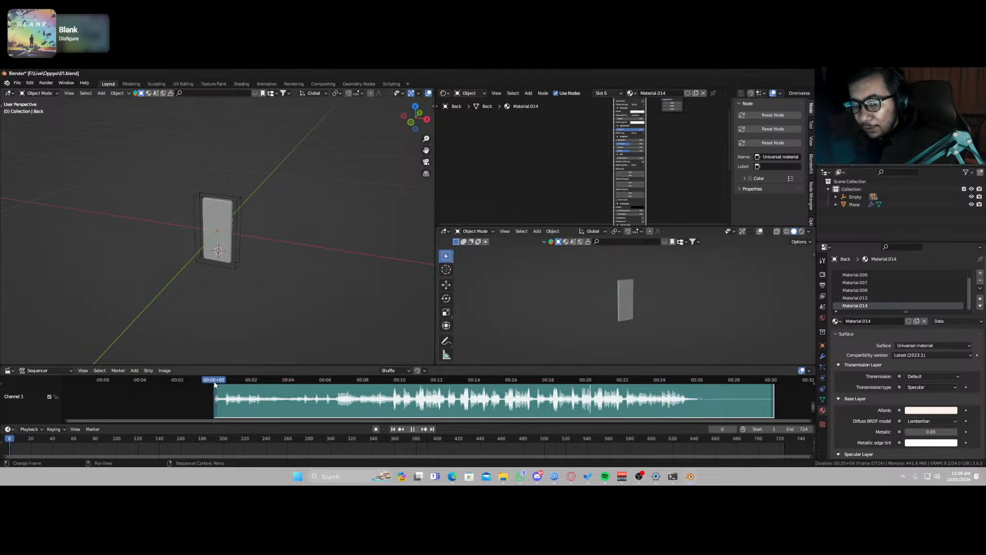
Step: Move the phone's parent empty down along the Z axis until most of the phone sits below ground level
{"action": "left_click", "coordinate": [239, 228]}
{"action": "key", "text": "g"}
{"action": "key", "text": "z"}
{"action": "left_click", "coordinate": [241, 261]}
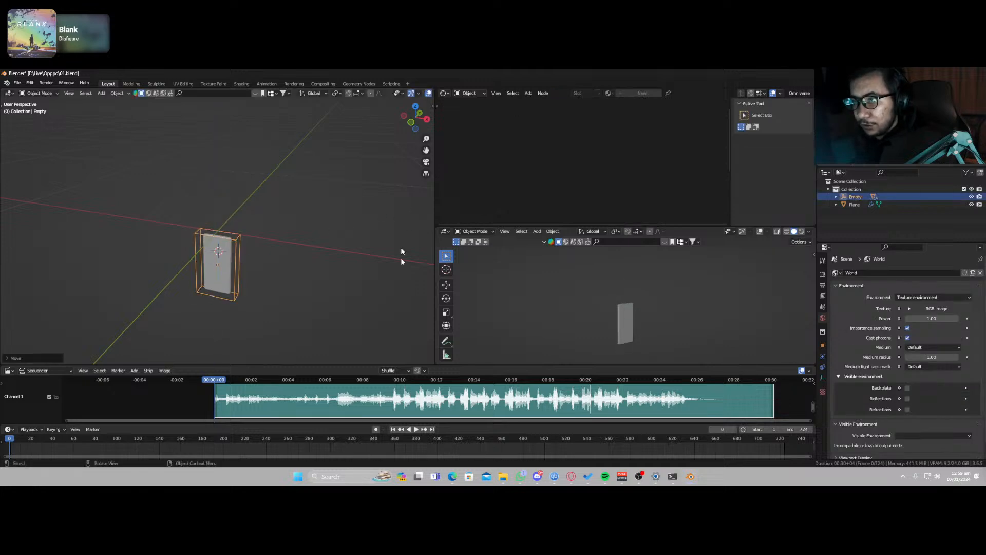
Step: Switch the smaller 3D Viewport to Rendered shading and display the World node tree in the Shader Editor
{"action": "key", "text": "z"}
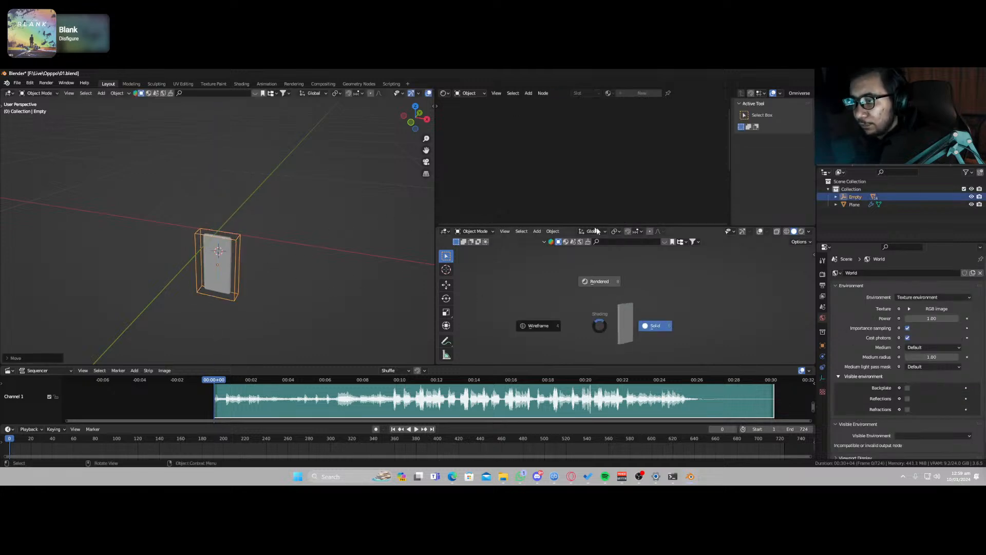
{"action": "left_click", "coordinate": [594, 307]}
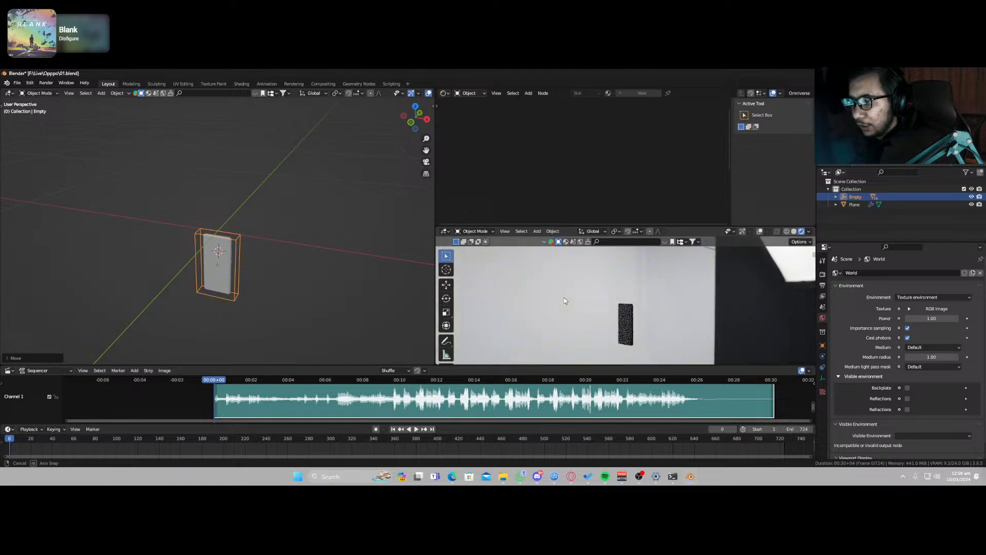
{"action": "left_click", "coordinate": [470, 93]}
{"action": "left_click", "coordinate": [478, 113]}
{"action": "scroll", "coordinate": [589, 135], "scroll_direction": "up", "scroll_amount": 5}
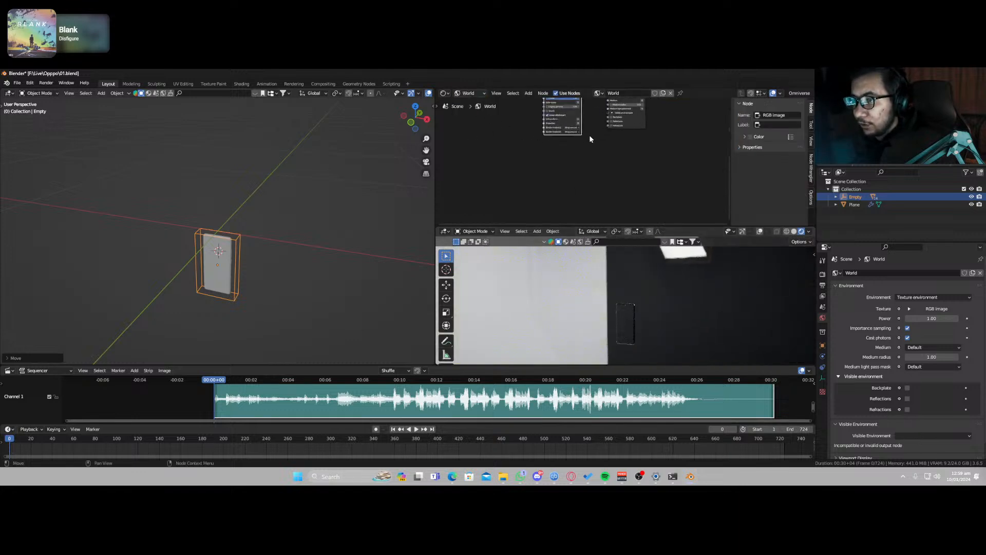
Step: Load the_sky_is_on_fire_4k.hdr into the world's RGB Image node and orbit the rendered view towards the open sea
{"action": "left_click", "coordinate": [584, 130]}
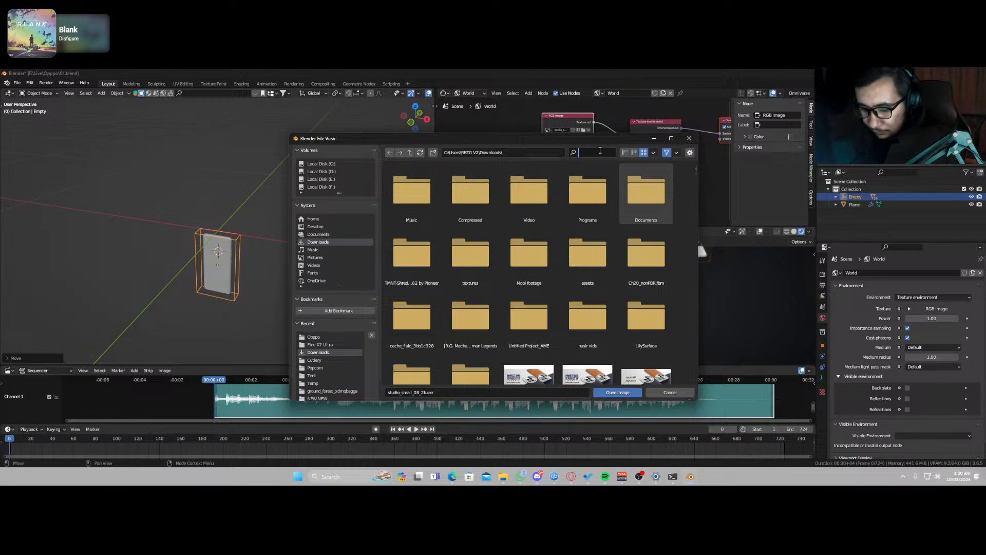
{"action": "type", "text": "fire"}
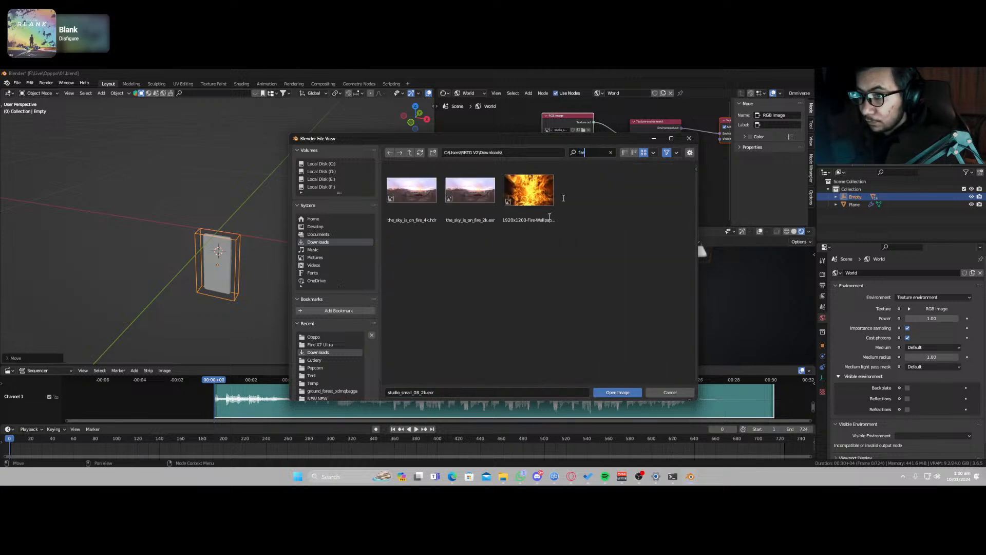
{"action": "double_click", "coordinate": [412, 193]}
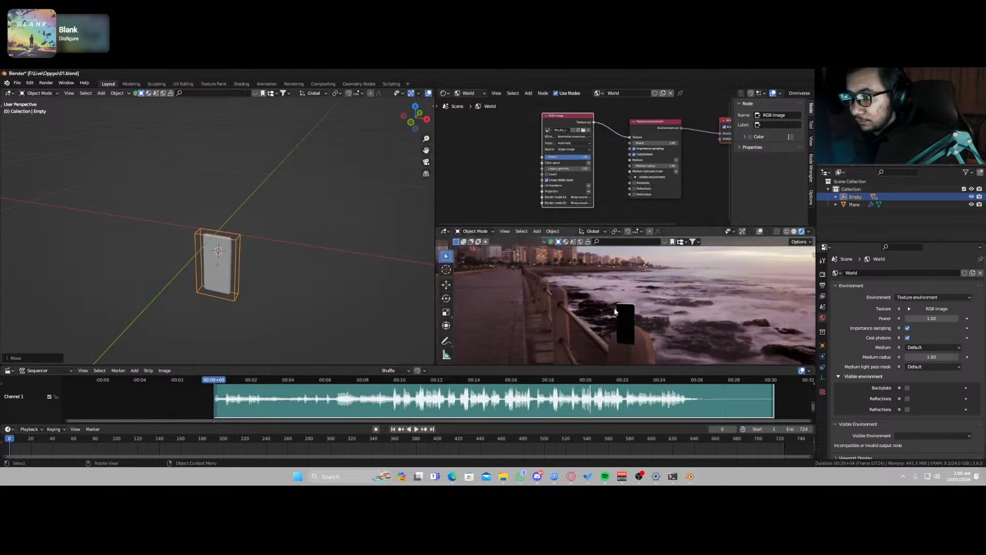
{"action": "middle_click_drag", "start_coordinate": [615, 311], "coordinate": [684, 304]}
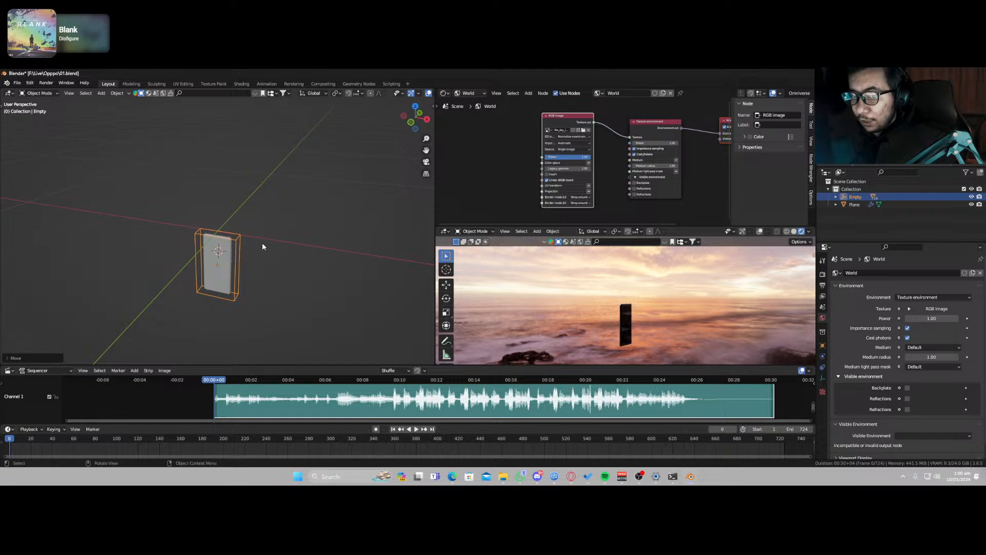
Step: Add a mesh plane at the scene origin and scale it up into a wide surface above the phone
{"action": "key", "text": "shift+a"}
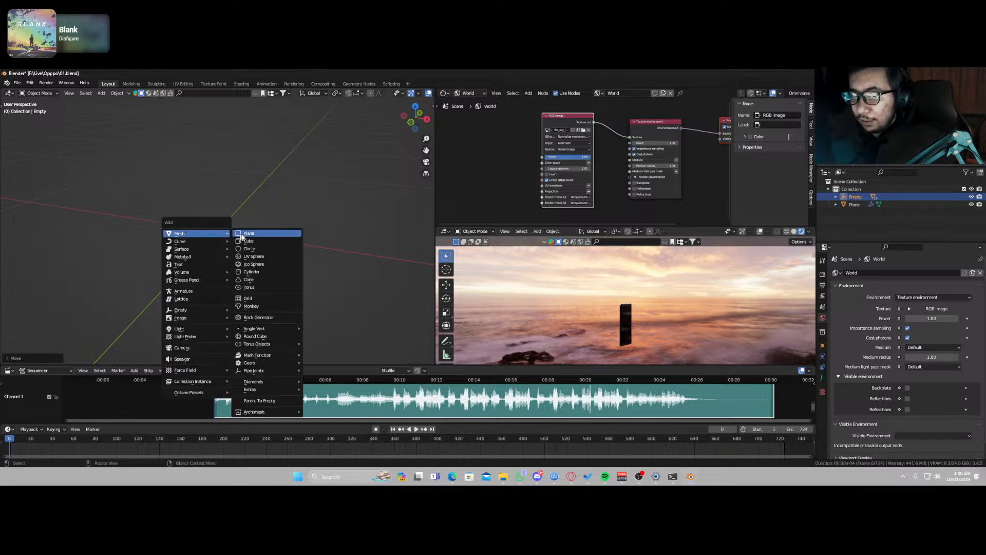
{"action": "left_click", "coordinate": [242, 234]}
{"action": "key", "text": "s"}
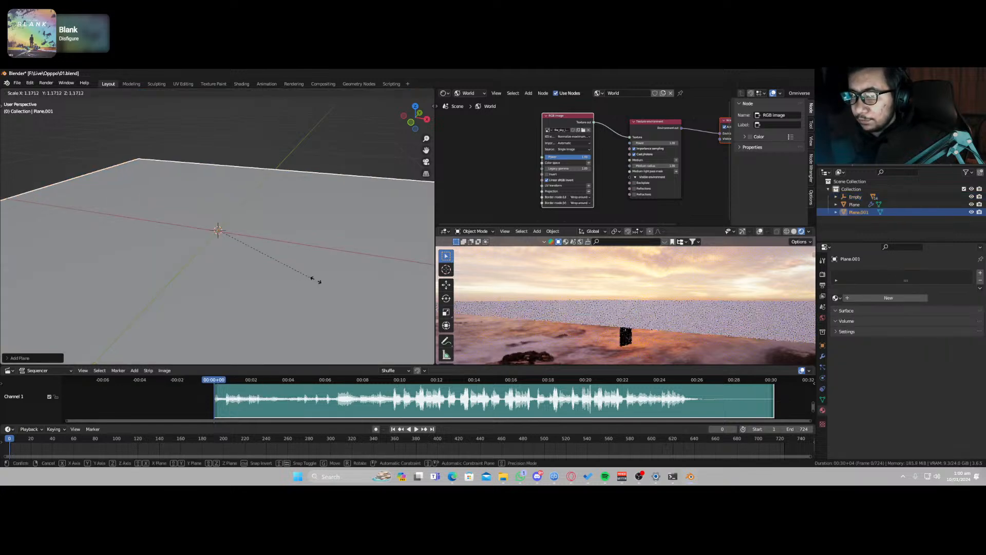
{"action": "left_click", "coordinate": [157, 288]}
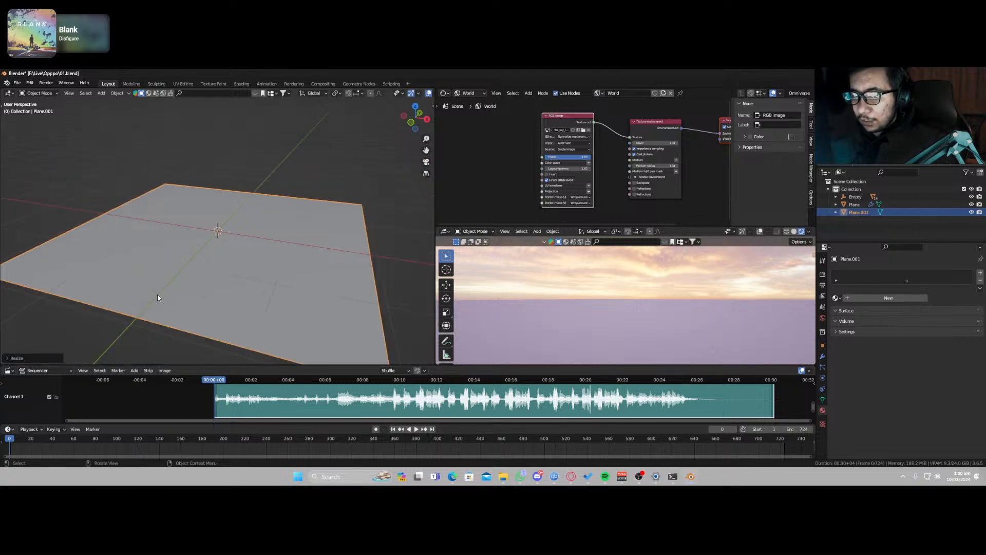
Step: Add a camera to the scene
{"action": "key", "text": "shift+a"}
{"action": "key", "text": "Escape"}
{"action": "key", "text": "shift+a"}
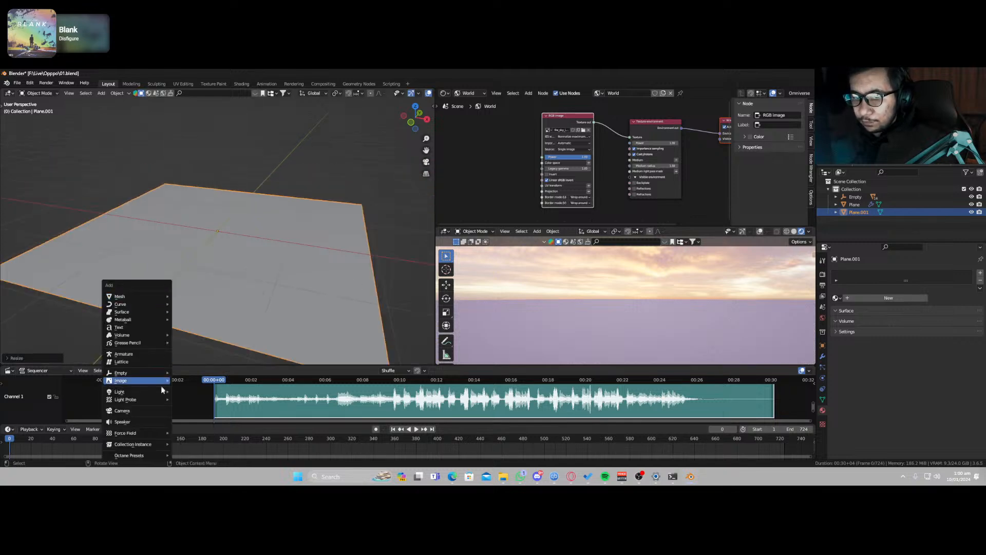
{"action": "left_click", "coordinate": [151, 410]}
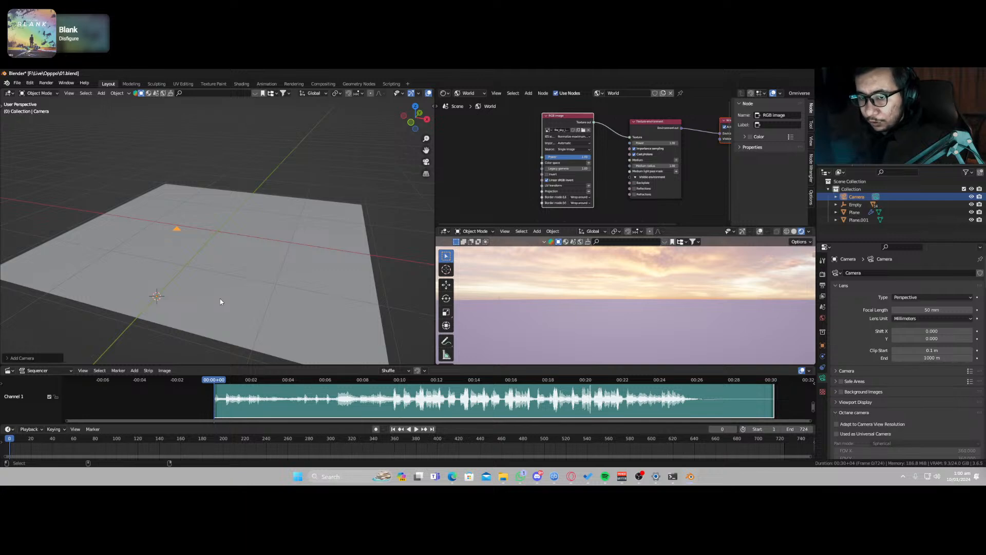
Step: Fly the camera back and just above the plane to face it at a low angle, and show the camera view in both viewports
{"action": "key", "text": "KP_0"}
{"action": "key", "text": "shift+grave"}
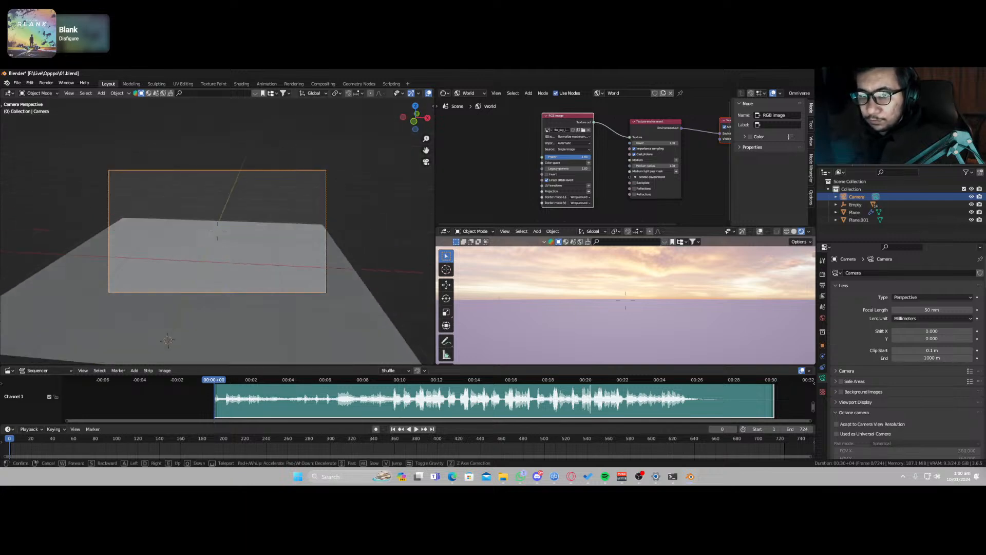
{"action": "key", "text": "s"}
{"action": "key", "text": "q"}
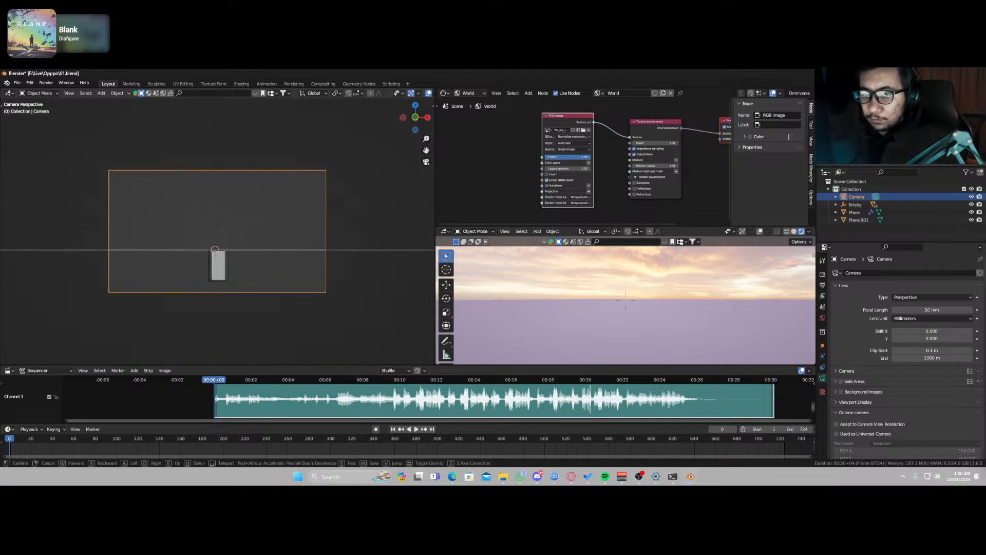
{"action": "key", "text": "e"}
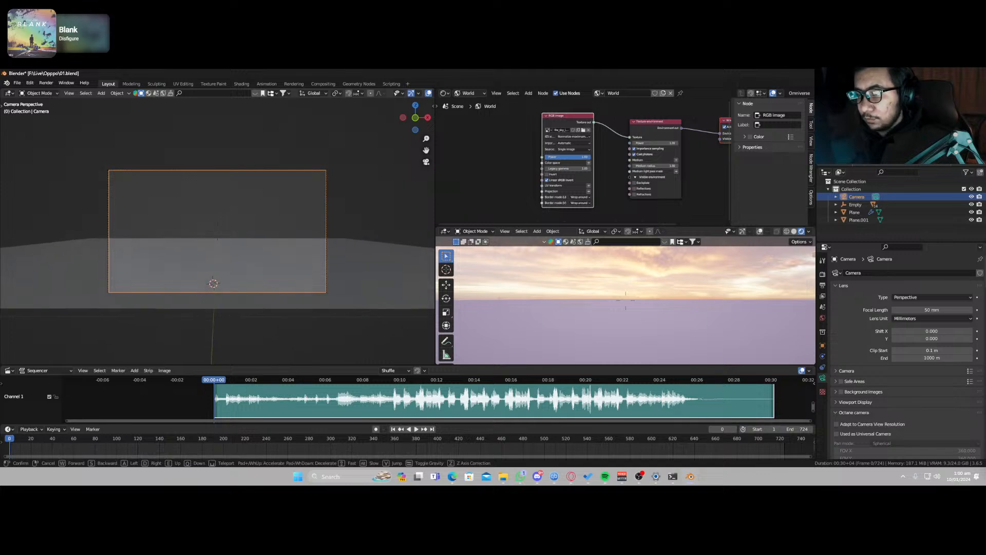
{"action": "left_click", "coordinate": [681, 292]}
{"action": "key", "text": "KP_0"}
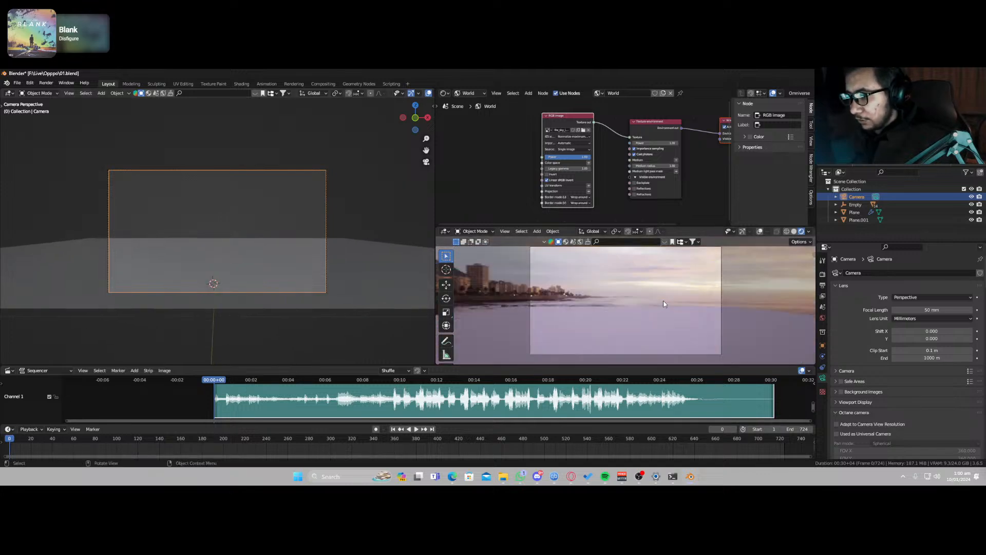
Step: Set the vertical render resolution to 810 px and open the camera's lens settings
{"action": "left_click", "coordinate": [822, 275]}
{"action": "left_click", "coordinate": [822, 285]}
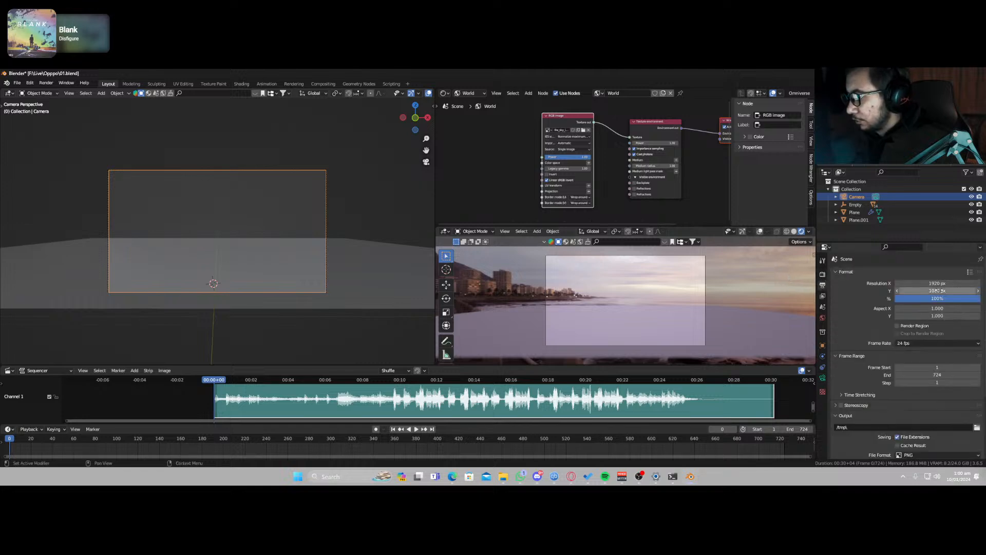
{"action": "key", "text": "Return"}
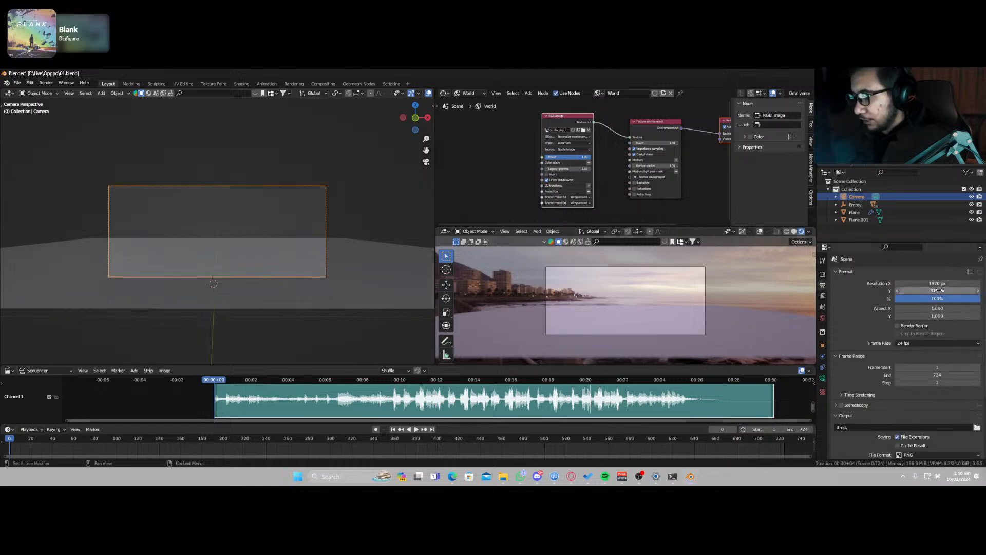
{"action": "scroll", "coordinate": [651, 329], "scroll_direction": "up", "scroll_amount": 1}
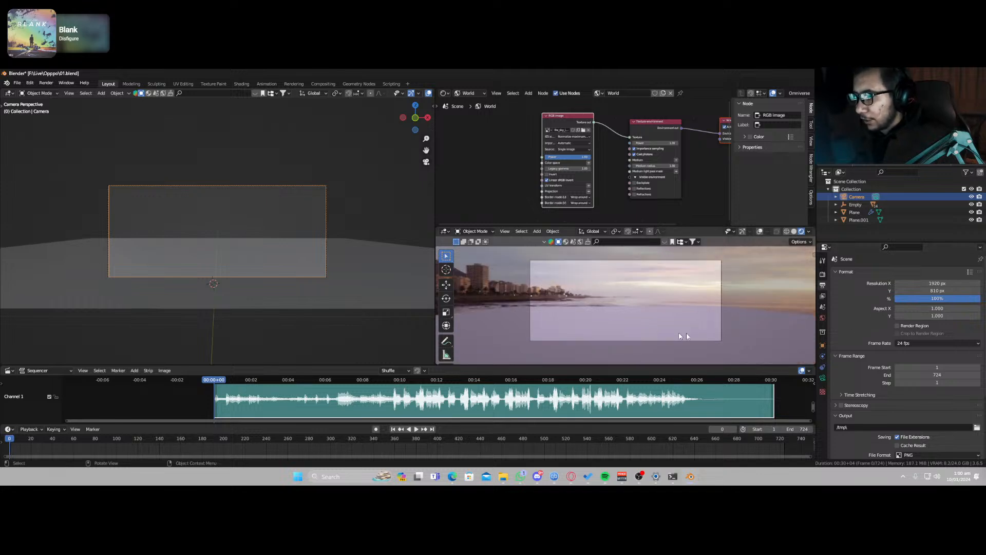
{"action": "left_click", "coordinate": [822, 378]}
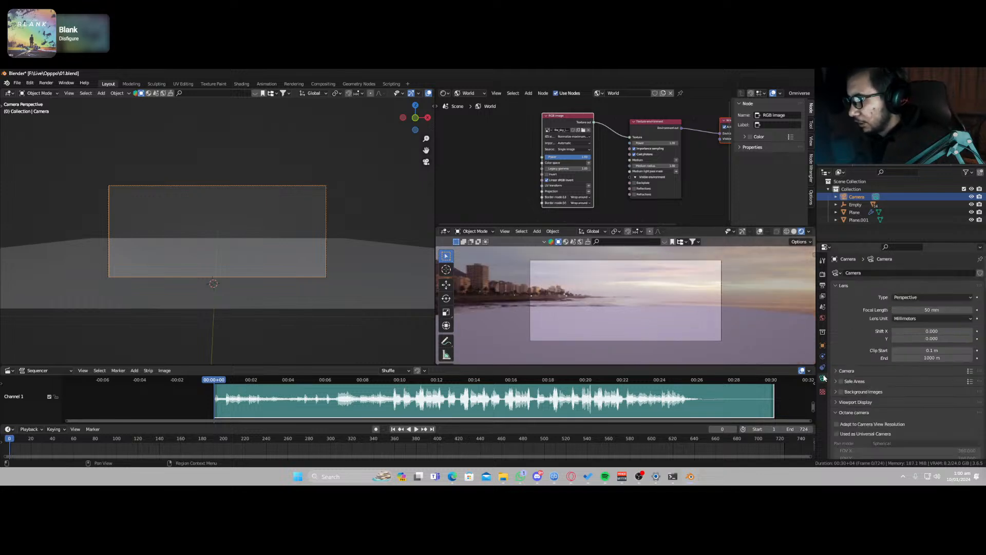
Step: Raise the camera's passepartout opacity to 1.000 and hide the tool shelf in the rendered view
{"action": "left_click", "coordinate": [850, 402]}
{"action": "scroll", "coordinate": [851, 413], "scroll_direction": "down", "scroll_amount": 2}
{"action": "left_click_drag", "start_coordinate": [933, 414], "coordinate": [971, 414]}
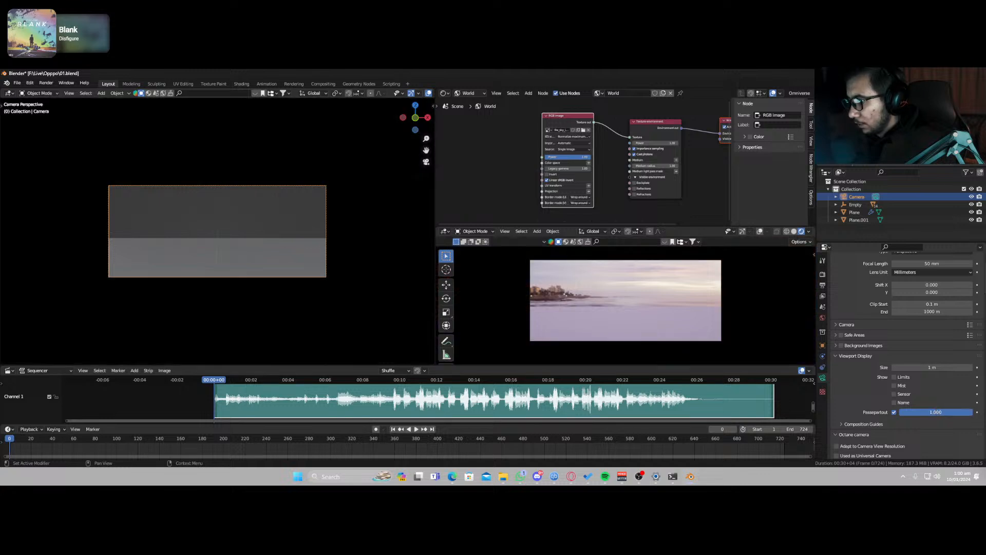
{"action": "scroll", "coordinate": [544, 322], "scroll_direction": "up", "scroll_amount": 1}
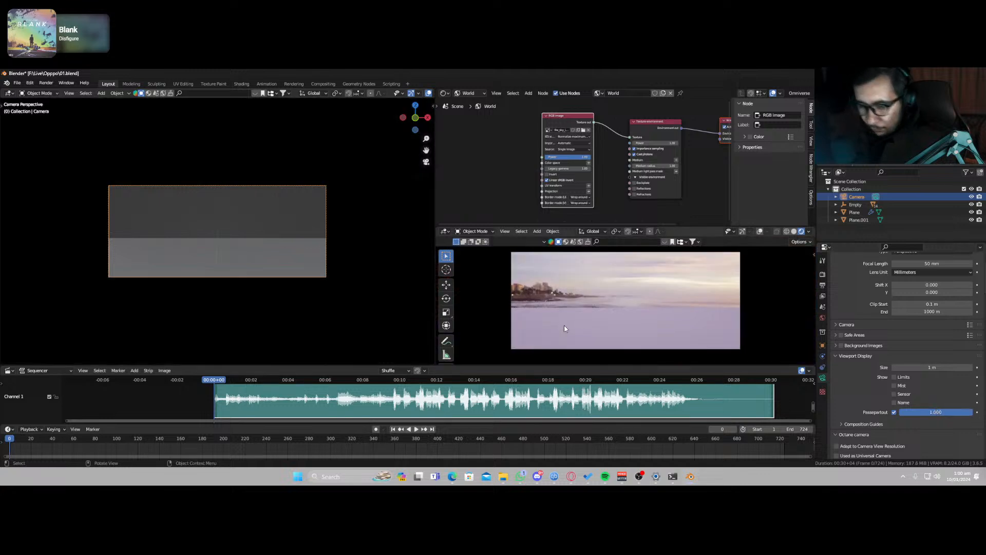
{"action": "key", "text": "t"}
Step: Select the large surface plane, view it from outside the camera, and switch the shader editor from World to Object
{"action": "left_click", "coordinate": [275, 254]}
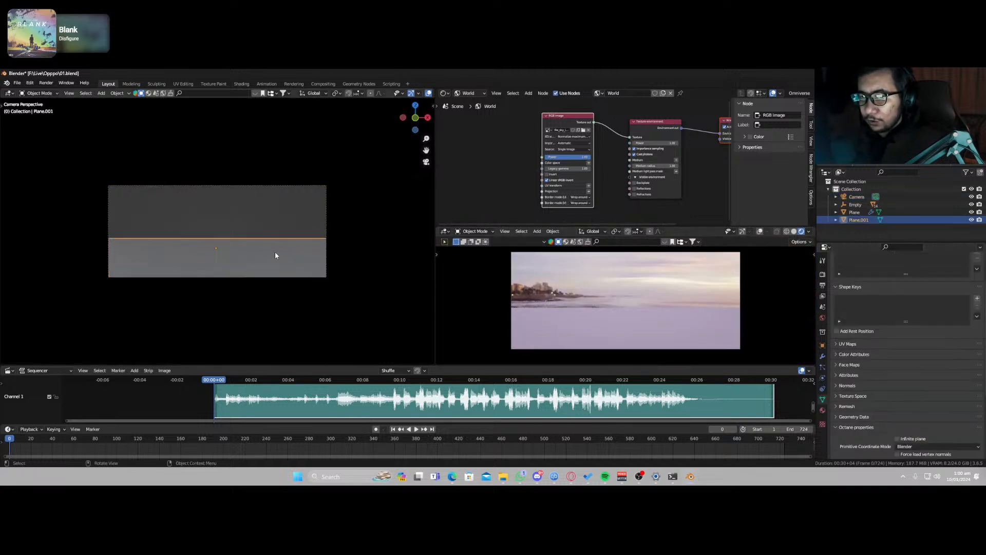
{"action": "mouse_move", "coordinate": [276, 254]}
{"action": "middle_mouse_down"}
{"action": "mouse_move", "coordinate": [238, 240]}
{"action": "mouse_move", "coordinate": [273, 264]}
{"action": "middle_mouse_up"}
{"action": "scroll", "coordinate": [273, 265], "scroll_direction": "down", "scroll_amount": 4}
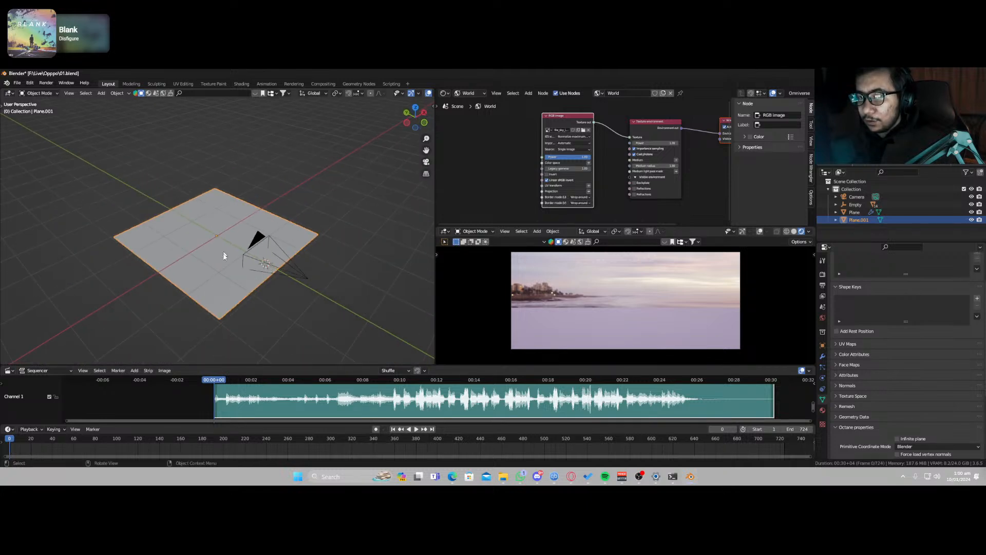
{"action": "left_click", "coordinate": [465, 94]}
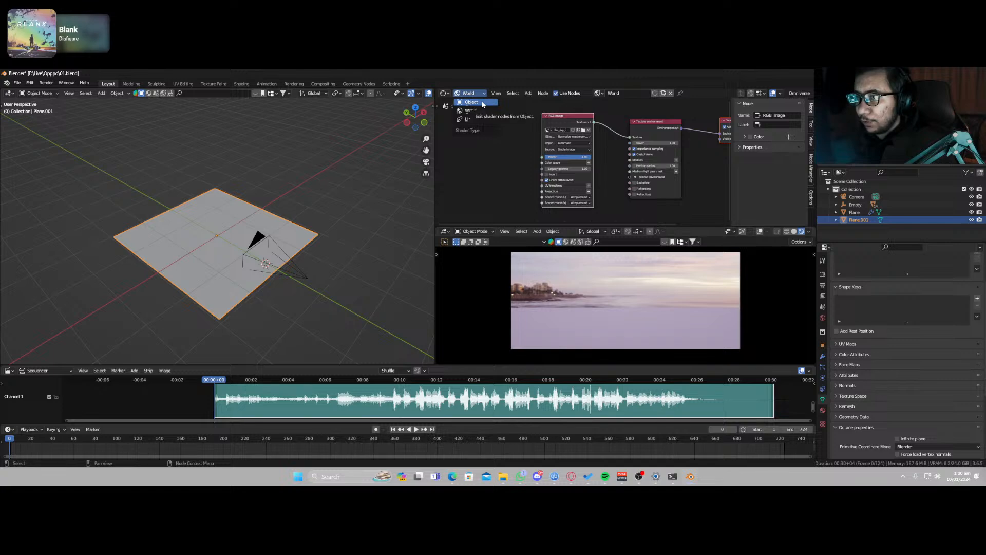
{"action": "left_click", "coordinate": [483, 103]}
Step: Extrude the surface plane's face downward about 0.28 m to give it thickness
{"action": "middle_click_drag", "start_coordinate": [243, 262], "coordinate": [265, 248]}
{"action": "key", "text": "Tab"}
{"action": "key", "text": "e"}
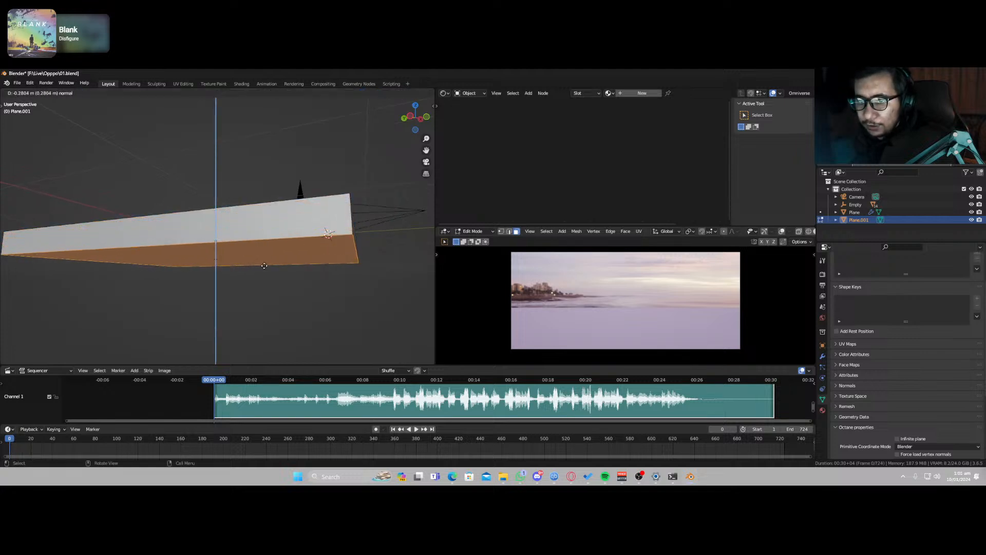
{"action": "left_click", "coordinate": [264, 265]}
{"action": "key", "text": "Tab"}
{"action": "middle_click_drag", "start_coordinate": [295, 215], "coordinate": [287, 249]}
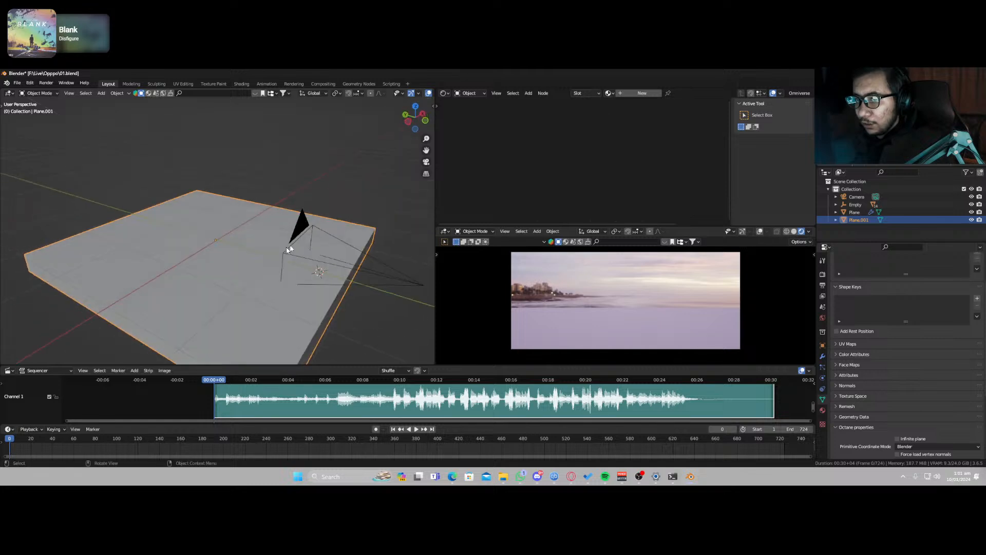
Step: Create a new material for the slab and replace its default shader with a Specular material connected to the output
{"action": "left_click", "coordinate": [641, 93]}
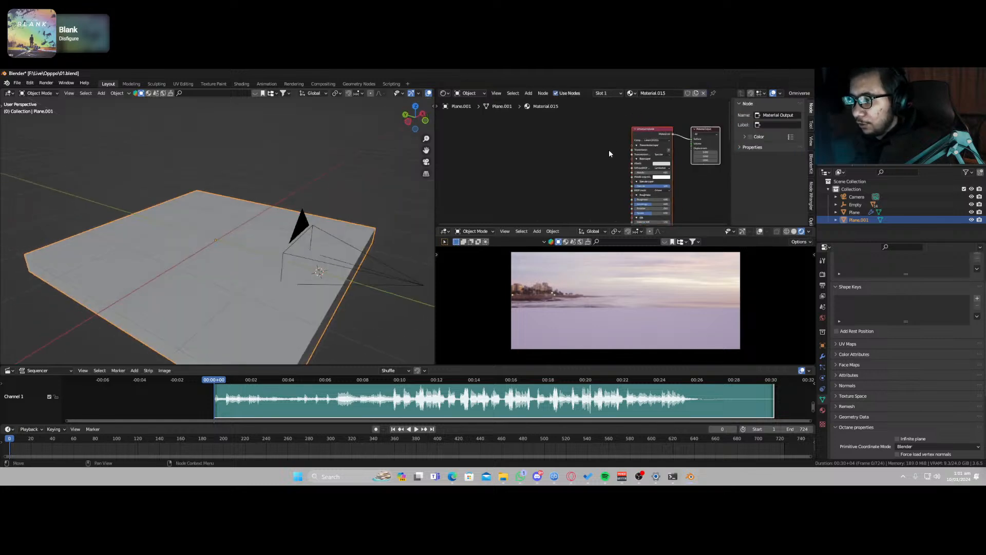
{"action": "key", "text": "x"}
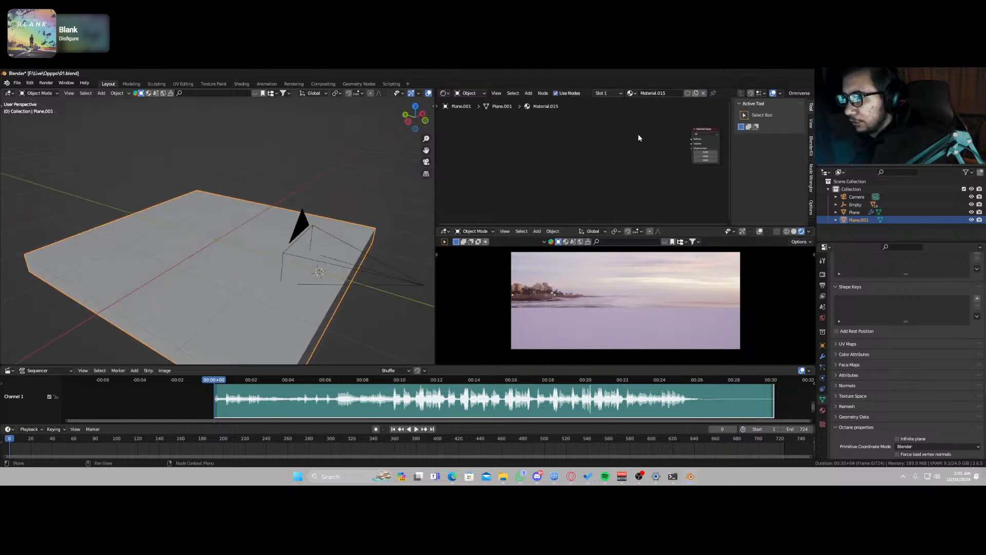
{"action": "key", "text": "shift+a"}
{"action": "type", "text": "spec"}
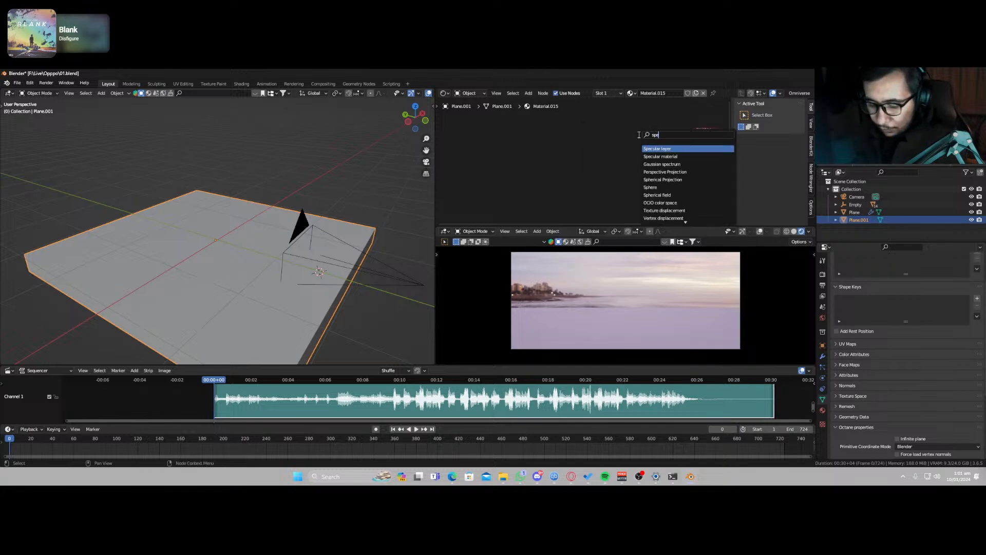
{"action": "left_click", "coordinate": [660, 156]}
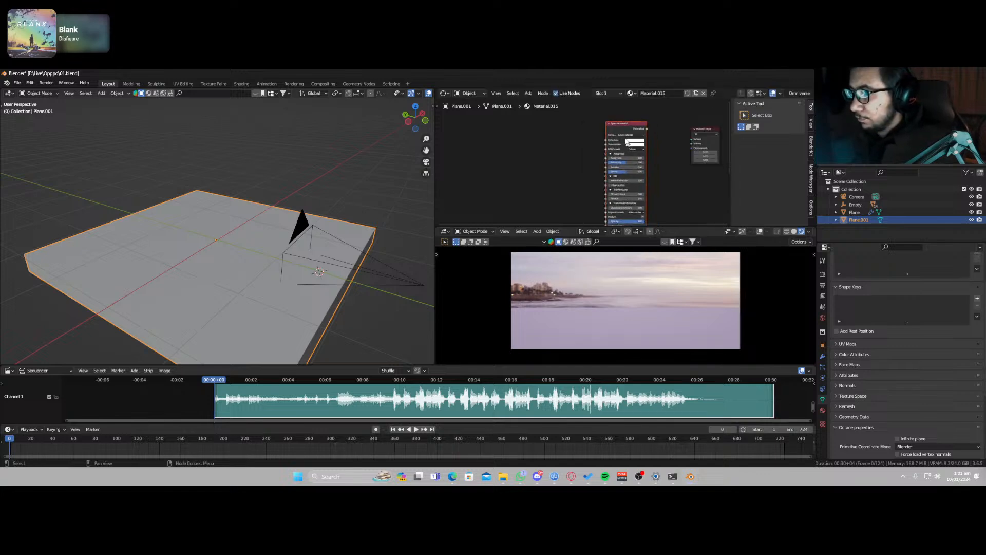
{"action": "left_click", "coordinate": [619, 131]}
{"action": "mouse_move", "coordinate": [596, 301]}
{"action": "middle_mouse_down"}
{"action": "mouse_move", "coordinate": [618, 322]}
{"action": "mouse_move", "coordinate": [619, 285]}
{"action": "middle_mouse_up"}
{"action": "key", "text": "z"}
{"action": "key", "text": "z"}
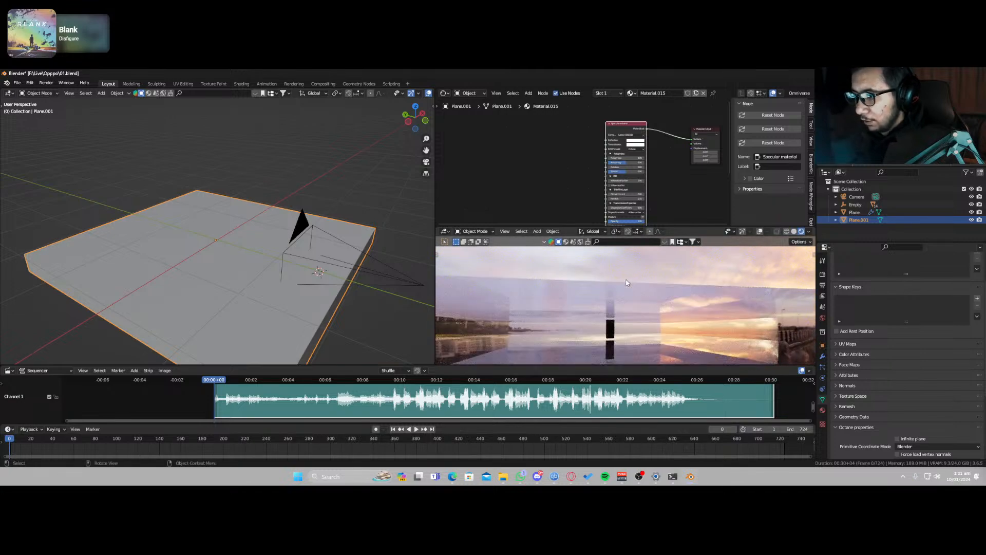
Step: Add a Cinema 4D noise node to the material and preview its output on the slab
{"action": "scroll", "coordinate": [566, 177], "scroll_direction": "up", "scroll_amount": 4}
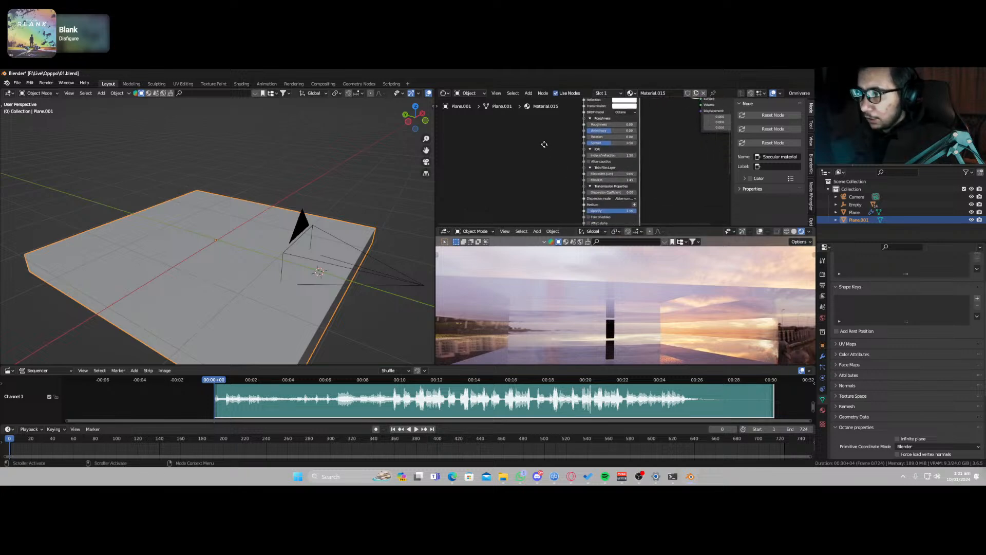
{"action": "middle_click_drag", "start_coordinate": [580, 182], "coordinate": [529, 134]}
{"action": "scroll", "coordinate": [535, 155], "scroll_direction": "down", "scroll_amount": 4}
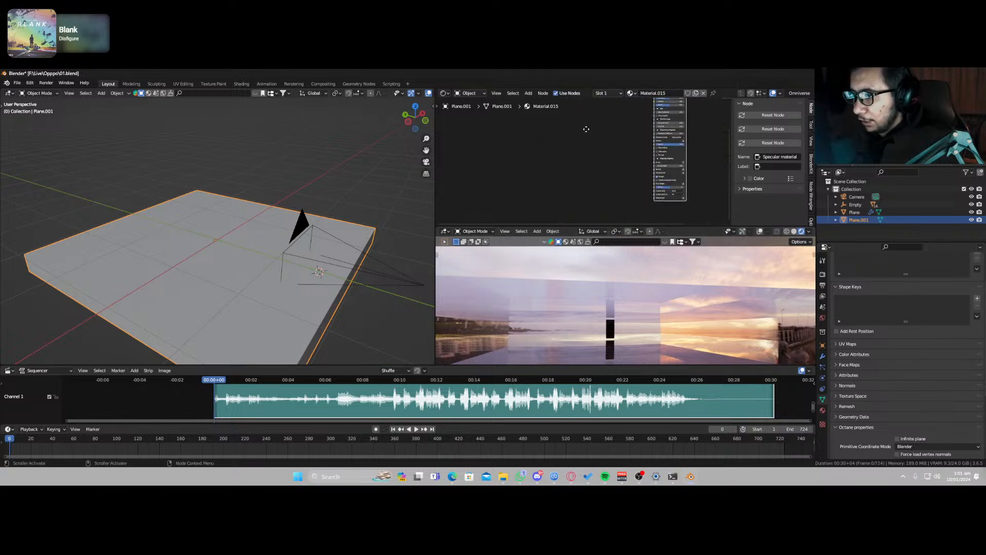
{"action": "key", "text": "shift+a"}
{"action": "type", "text": "cin"}
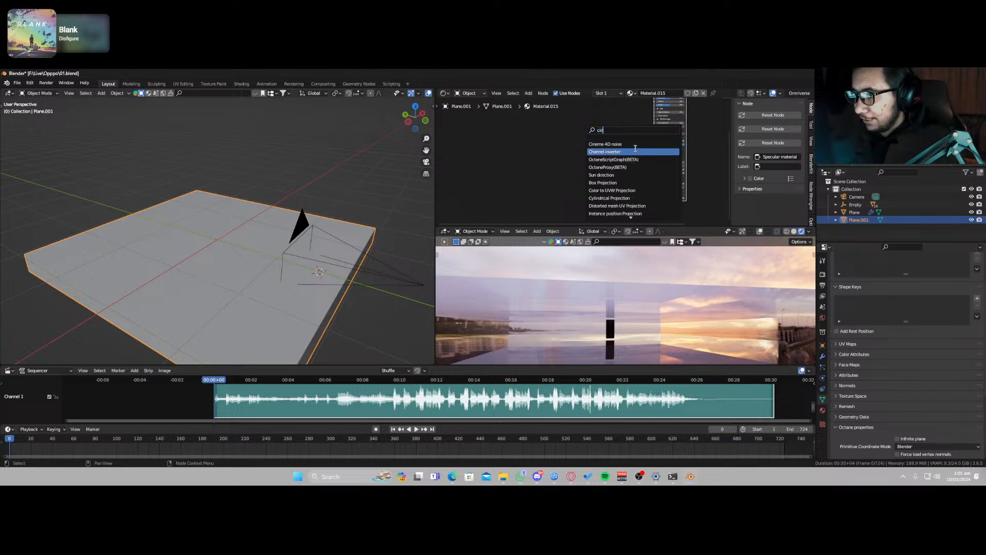
{"action": "left_click", "coordinate": [617, 144]}
{"action": "left_click", "coordinate": [503, 138]}
{"action": "scroll", "coordinate": [561, 185], "scroll_direction": "up", "scroll_amount": 1}
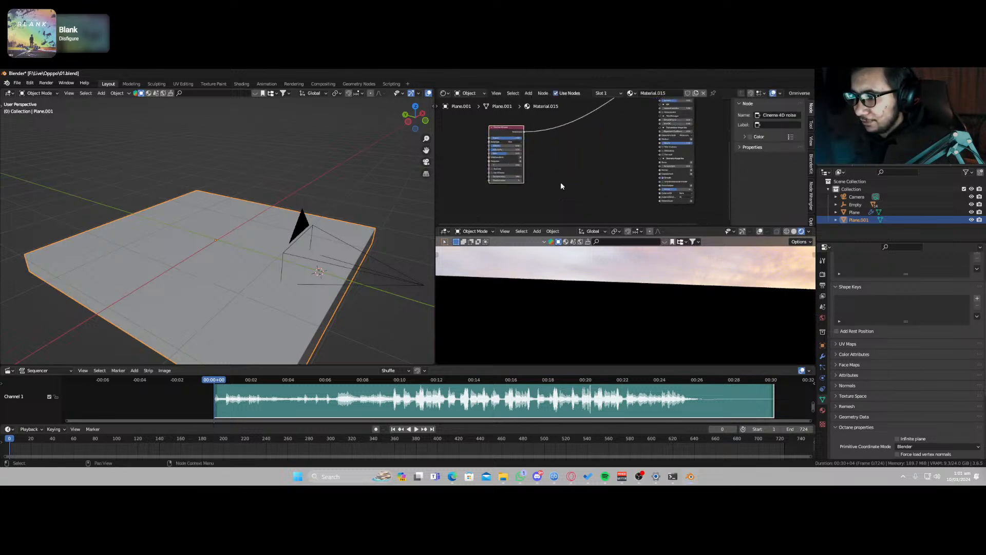
{"action": "middle_click_drag", "start_coordinate": [585, 264], "coordinate": [606, 303]}
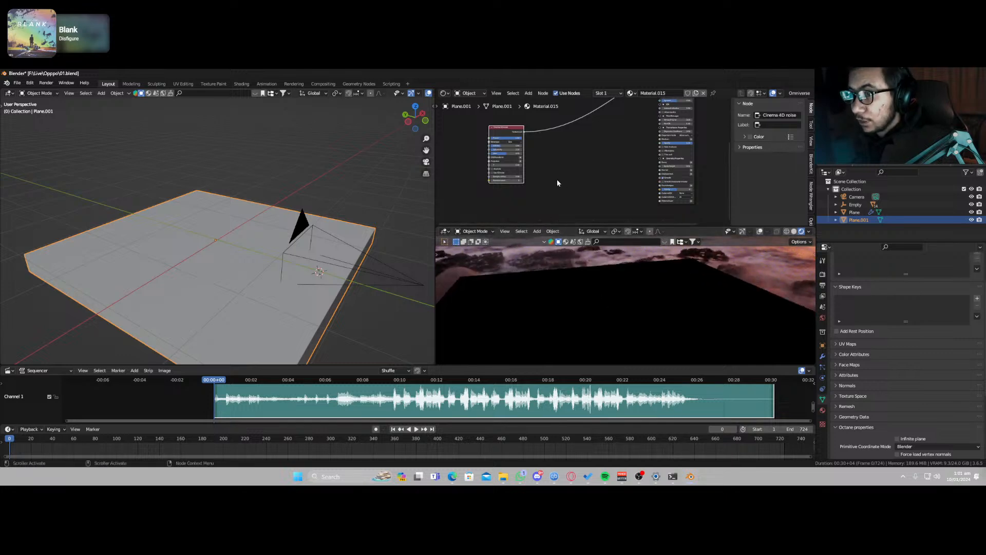
Step: Attach a transform node and an XYZ to UVW projection node to the Cinema 4D noise
{"action": "middle_click_drag", "start_coordinate": [544, 185], "coordinate": [641, 190]}
{"action": "scroll", "coordinate": [645, 165], "scroll_direction": "up", "scroll_amount": 3}
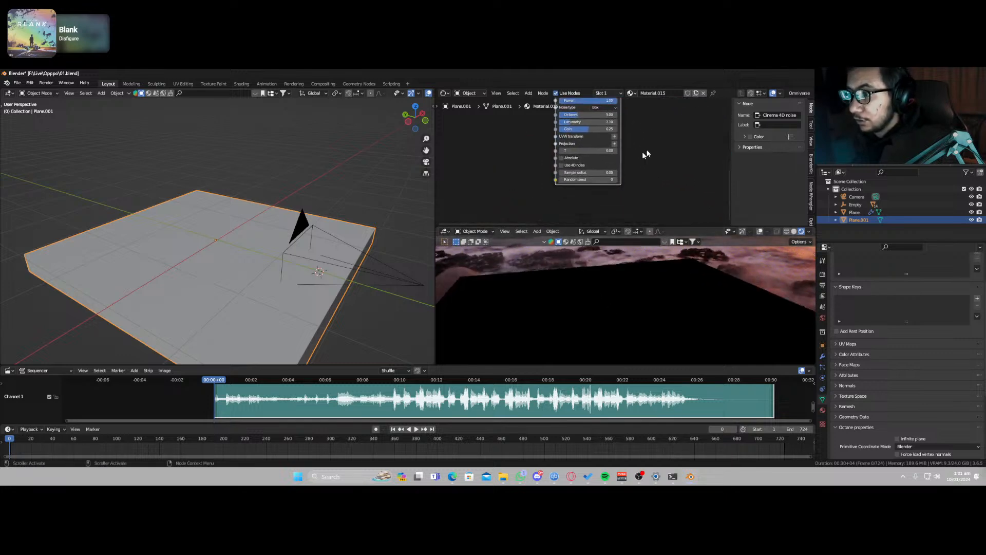
{"action": "left_click", "coordinate": [614, 145]}
{"action": "left_click", "coordinate": [614, 137]}
{"action": "mouse_move", "coordinate": [498, 131]}
{"action": "left_mouse_down"}
{"action": "mouse_move", "coordinate": [441, 85]}
{"action": "mouse_move", "coordinate": [515, 126]}
{"action": "left_mouse_up"}
Step: Lower the noise transform's scale on all three axes and restart the rendered preview to check the slab
{"action": "middle_click_drag", "start_coordinate": [573, 193], "coordinate": [587, 142]}
{"action": "left_click_drag", "start_coordinate": [546, 126], "coordinate": [546, 139]}
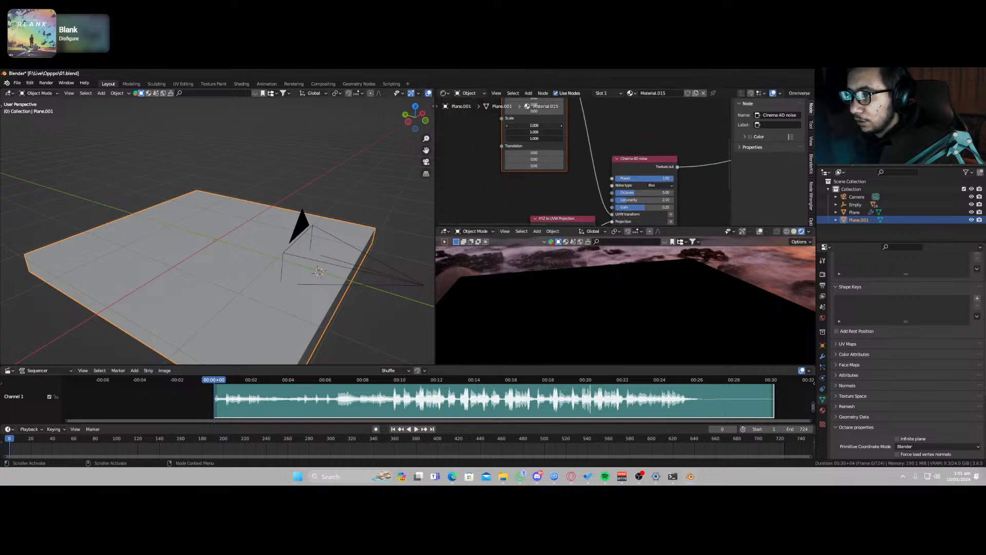
{"action": "key", "text": "z"}
{"action": "left_click", "coordinate": [624, 304]}
{"action": "key", "text": "z"}
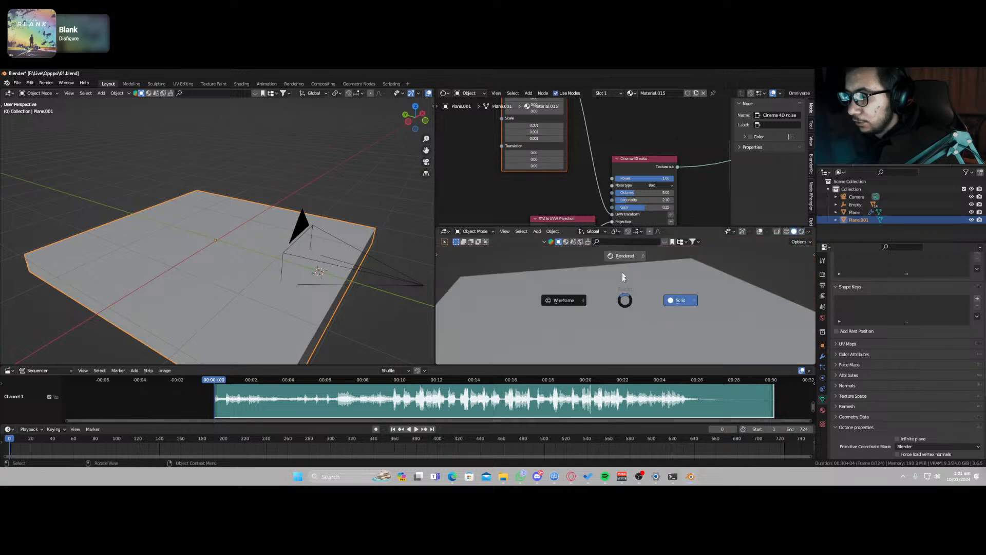
{"action": "left_click", "coordinate": [624, 281]}
{"action": "mouse_move", "coordinate": [621, 302]}
{"action": "middle_mouse_down"}
{"action": "mouse_move", "coordinate": [640, 289]}
{"action": "mouse_move", "coordinate": [630, 300]}
{"action": "middle_mouse_up"}
{"action": "scroll", "coordinate": [659, 171], "scroll_direction": "down", "scroll_amount": 10}
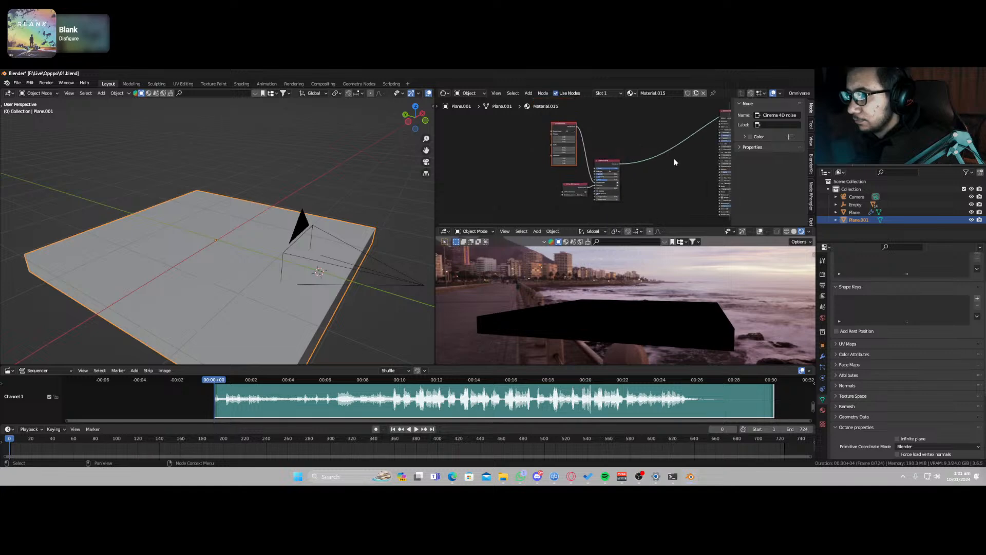
Step: Delete the extruded plane and add a mesh cube to replace it
{"action": "middle_click_drag", "start_coordinate": [674, 158], "coordinate": [571, 180]}
{"action": "key", "text": "Delete"}
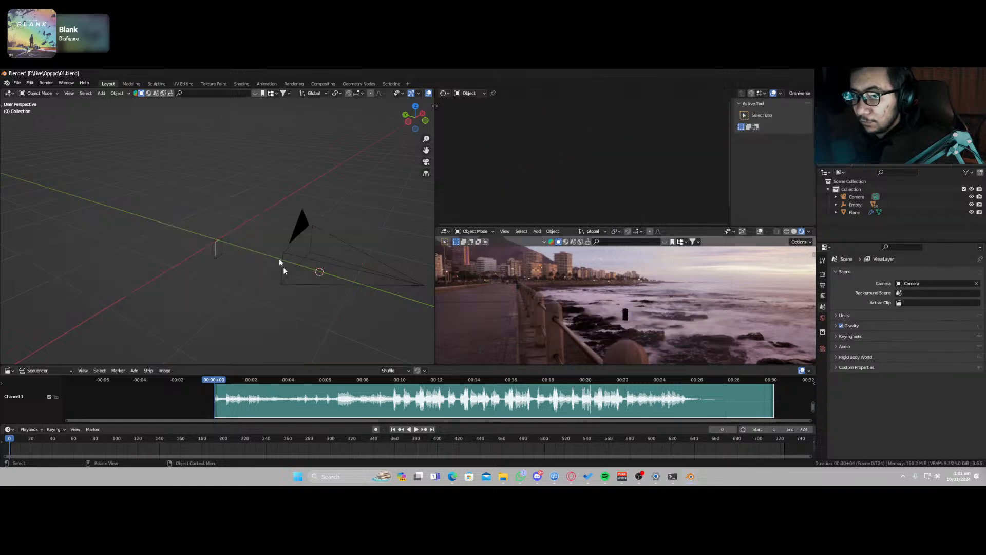
{"action": "key", "text": "shift+a"}
{"action": "mouse_move", "coordinate": [270, 134]}
{"action": "left_click", "coordinate": [316, 142]}
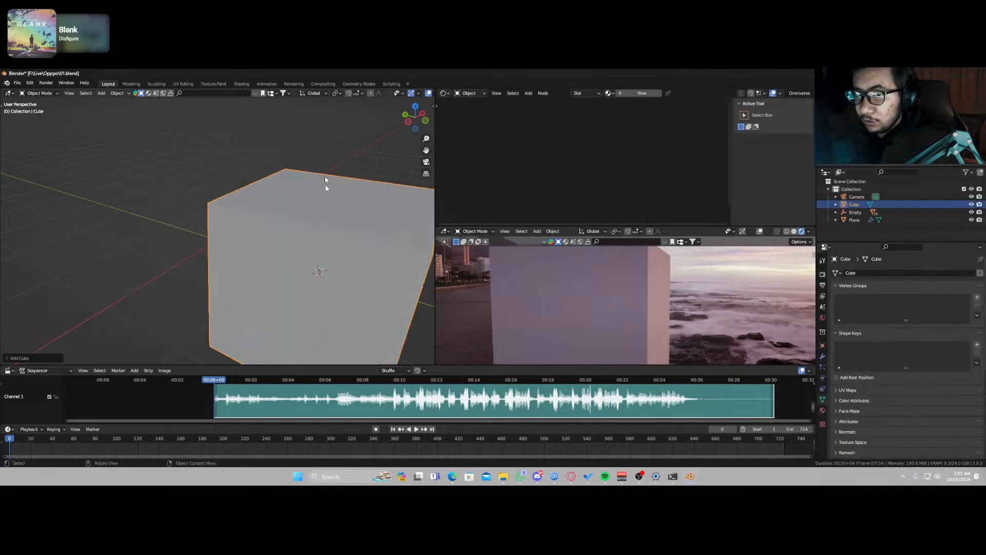
Step: Assign the existing Material.015 to the cube
{"action": "left_click", "coordinate": [823, 410]}
{"action": "left_click", "coordinate": [836, 298]}
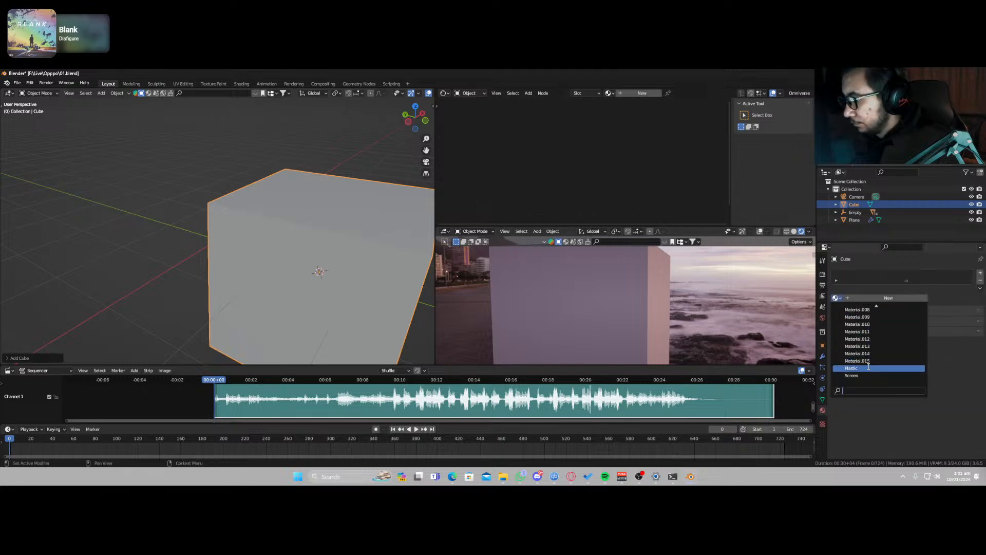
{"action": "left_click", "coordinate": [866, 360]}
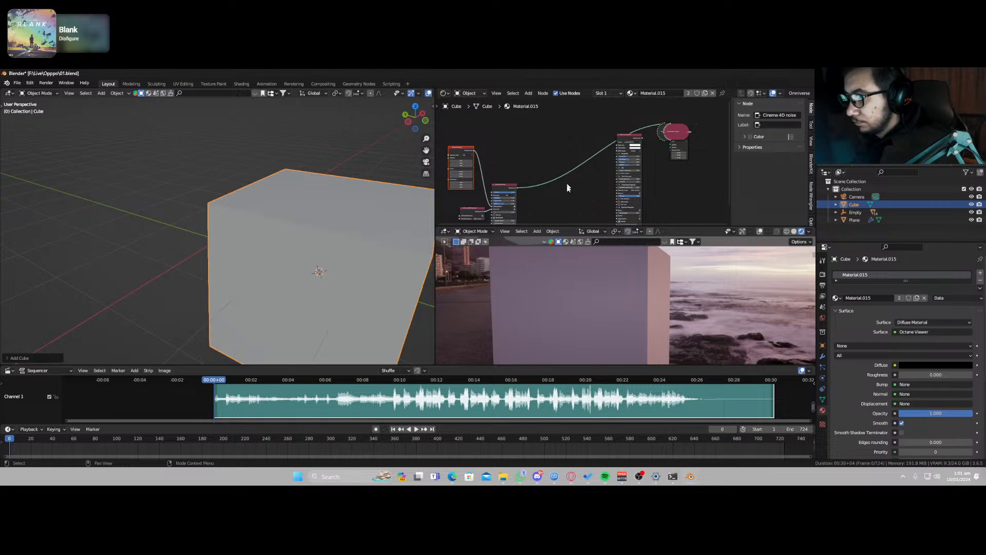
{"action": "middle_click_drag", "start_coordinate": [595, 321], "coordinate": [651, 318]}
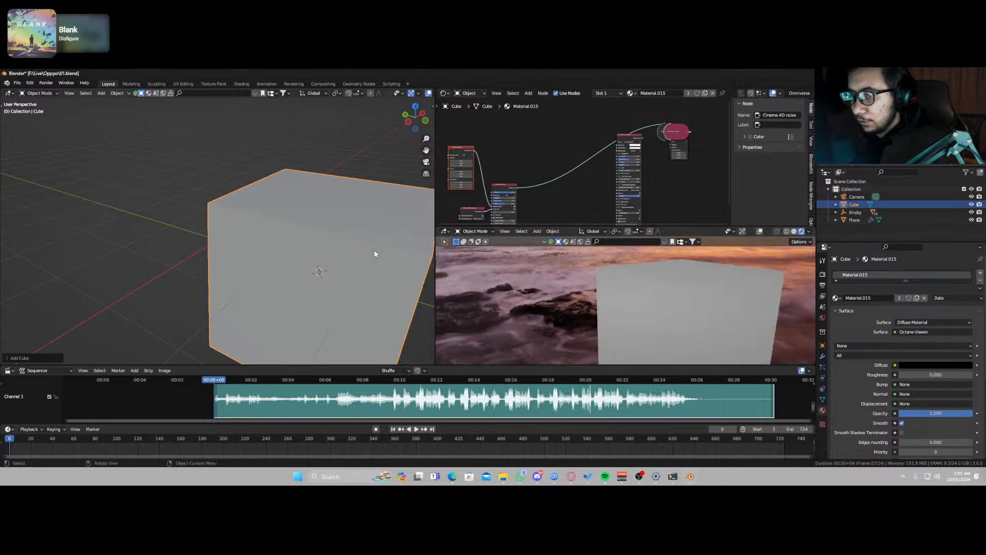
Step: Move the cube along Y clear of the camera and flatten it along Z into a thin slab
{"action": "key", "text": "g"}
{"action": "key", "text": "y"}
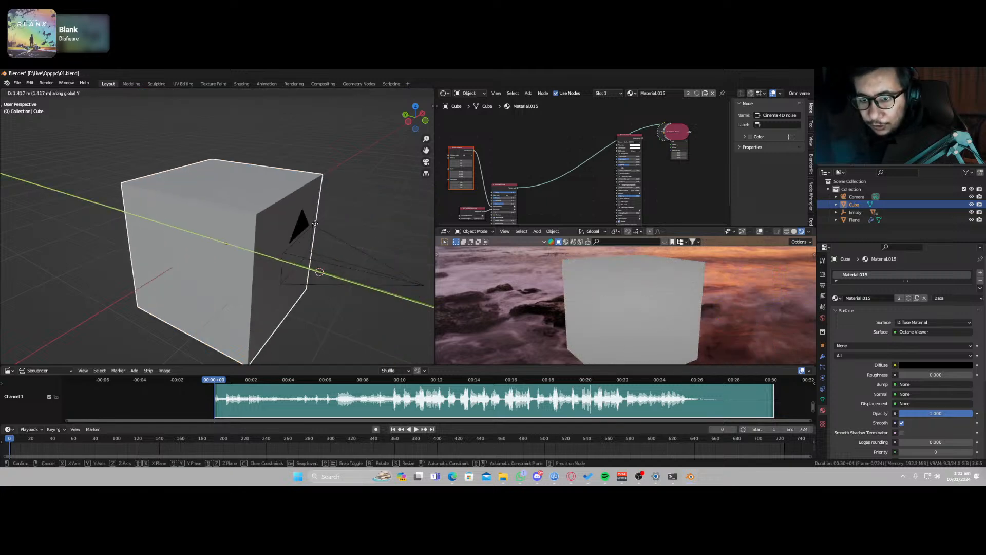
{"action": "left_click", "coordinate": [276, 216]}
{"action": "key", "text": "s"}
{"action": "key", "text": "z"}
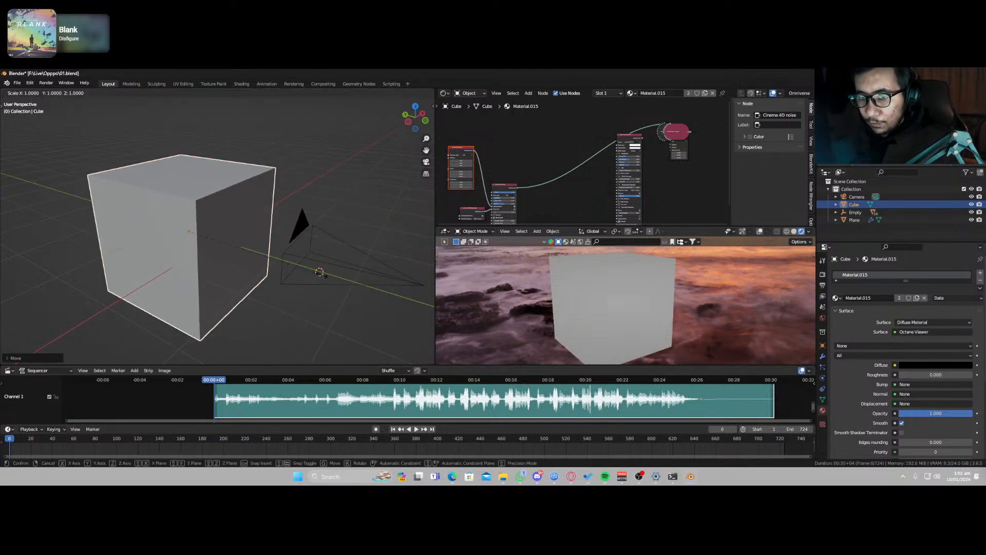
{"action": "left_click", "coordinate": [222, 238]}
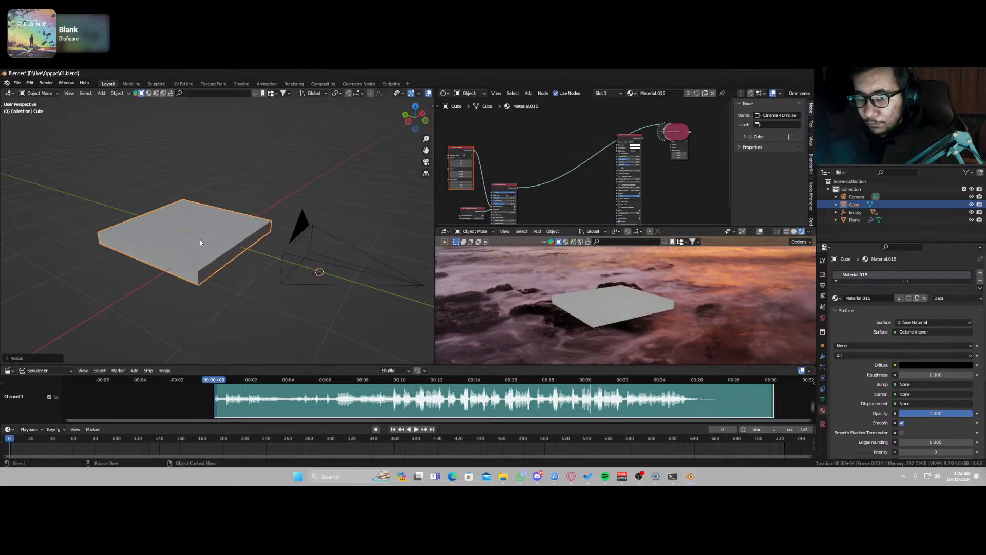
Step: Lower the slab slightly along Z and enlarge it in X and Y until it fills the camera's foreground
{"action": "key", "text": "g"}
{"action": "key", "text": "z"}
{"action": "left_click", "coordinate": [222, 236]}
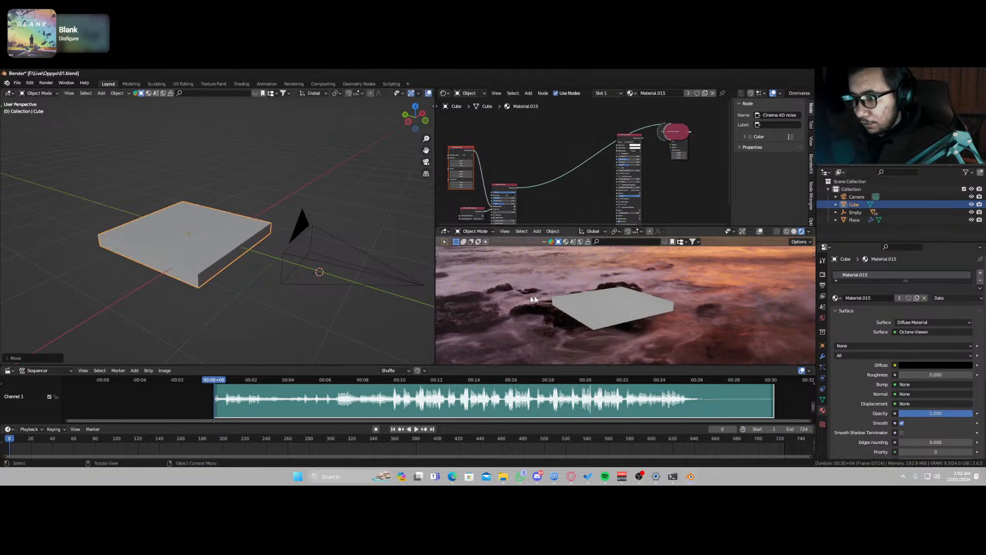
{"action": "key", "text": "KP_0"}
{"action": "key", "text": "s"}
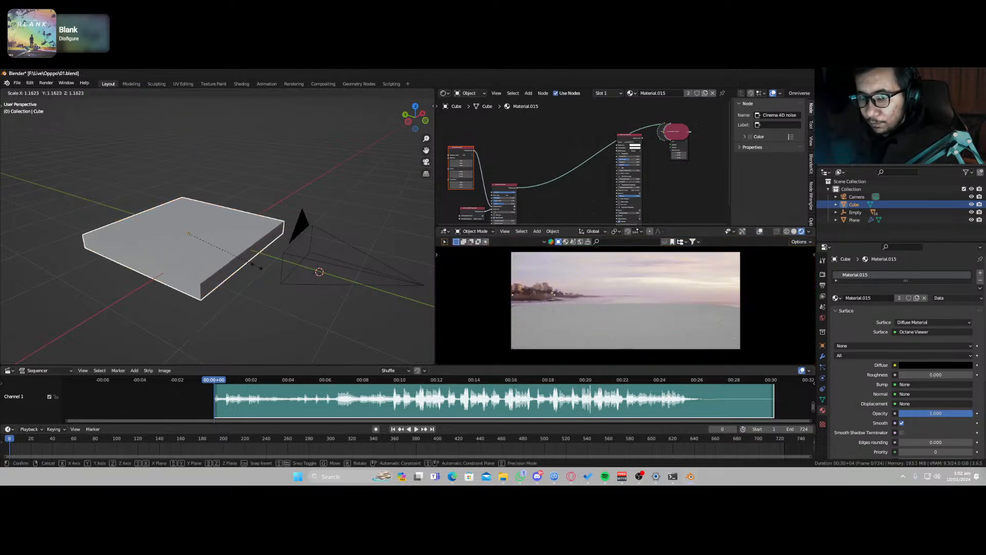
{"action": "key", "text": "shift+z"}
{"action": "left_click", "coordinate": [301, 288]}
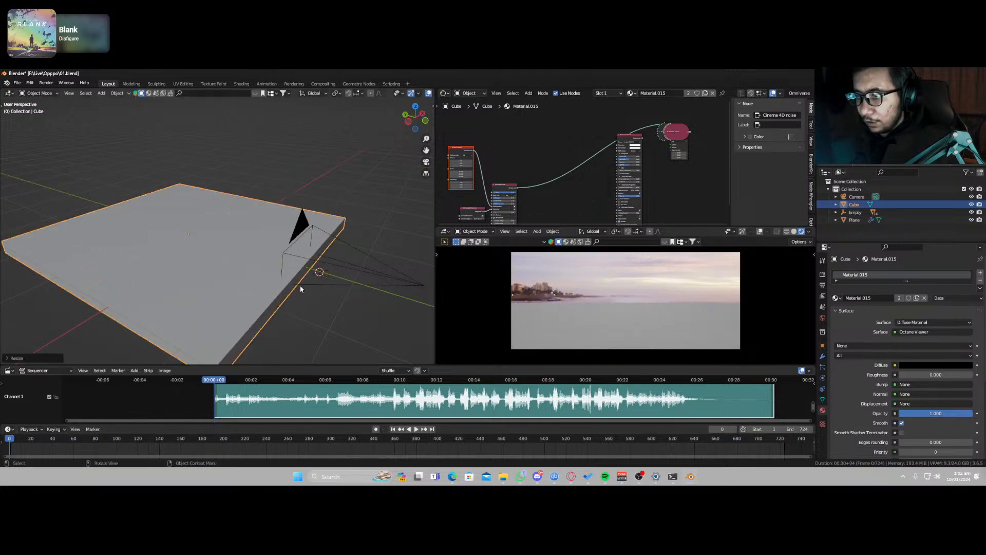
{"action": "middle_click_drag", "start_coordinate": [662, 310], "coordinate": [665, 333]}
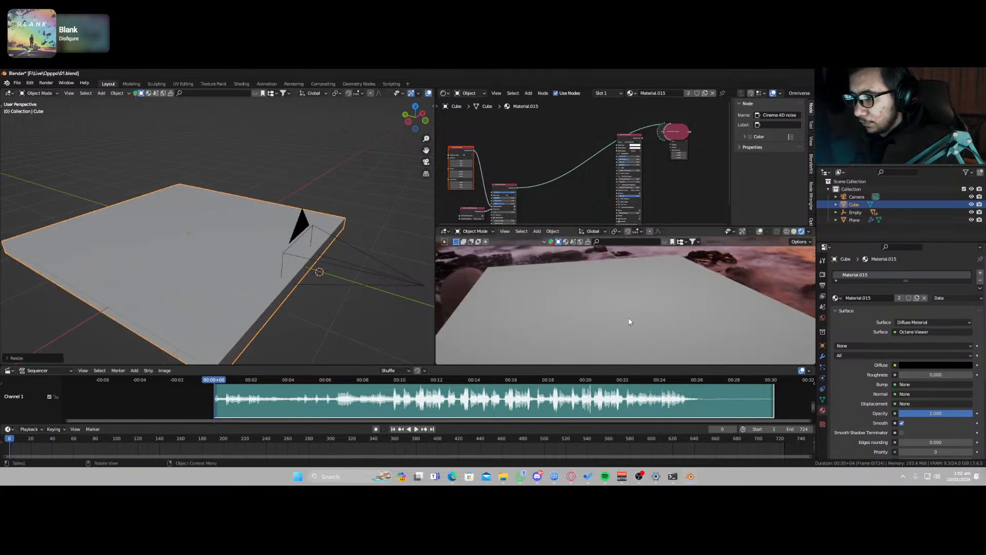
{"action": "key", "text": "KP_0"}
Step: Set the noise transform's scale to 0.201 on all three axes
{"action": "scroll", "coordinate": [516, 181], "scroll_direction": "up", "scroll_amount": 5}
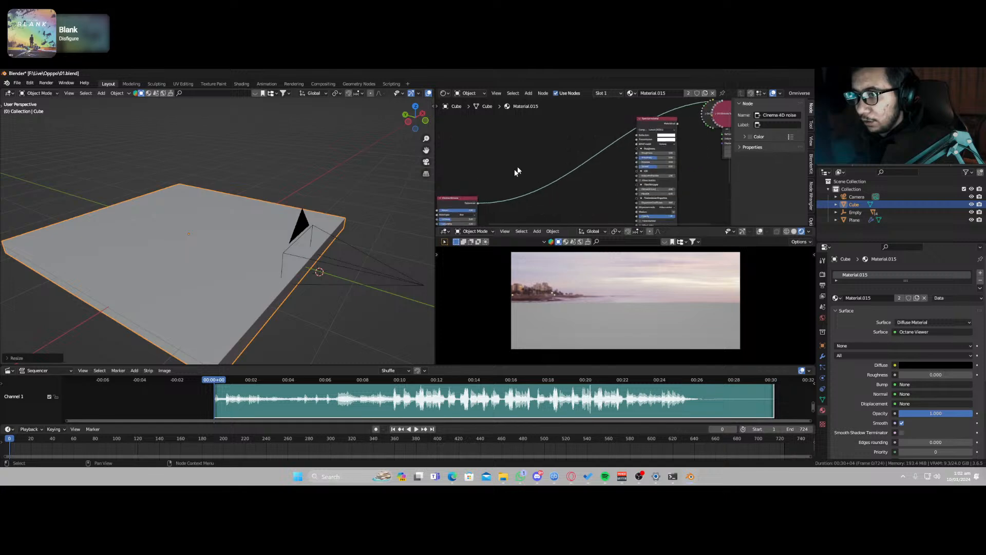
{"action": "mouse_move", "coordinate": [508, 148]}
{"action": "left_mouse_down"}
{"action": "mouse_move", "coordinate": [508, 162]}
{"action": "mouse_move", "coordinate": [519, 161]}
{"action": "left_mouse_up"}
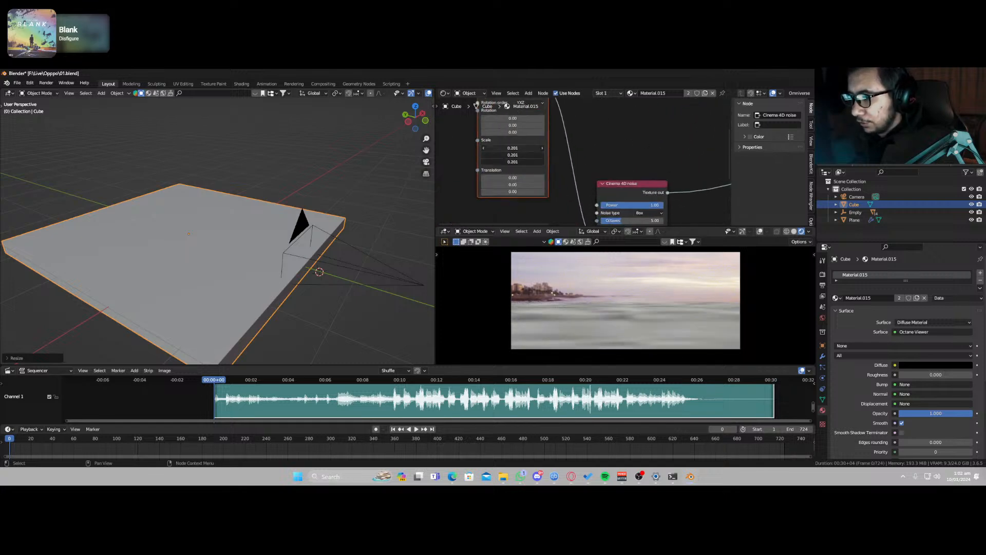
Step: Reset the Cinema 4D noise's T value to 0 and restart the rendered camera preview
{"action": "scroll", "coordinate": [576, 165], "scroll_direction": "down", "scroll_amount": 2}
{"action": "middle_click_drag", "start_coordinate": [576, 165], "coordinate": [576, 116]}
{"action": "scroll", "coordinate": [564, 182], "scroll_direction": "up", "scroll_amount": 3}
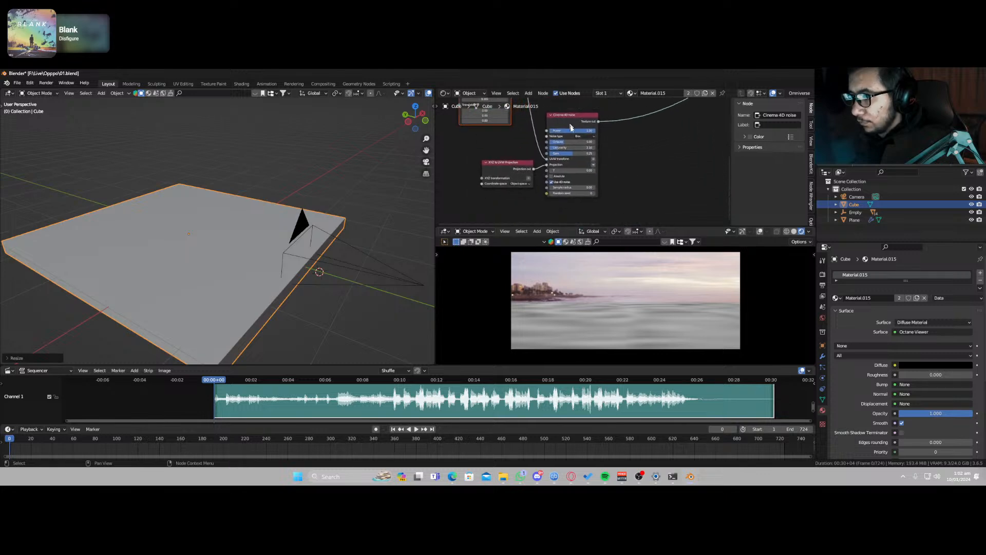
{"action": "left_click_drag", "start_coordinate": [567, 173], "coordinate": [547, 173]}
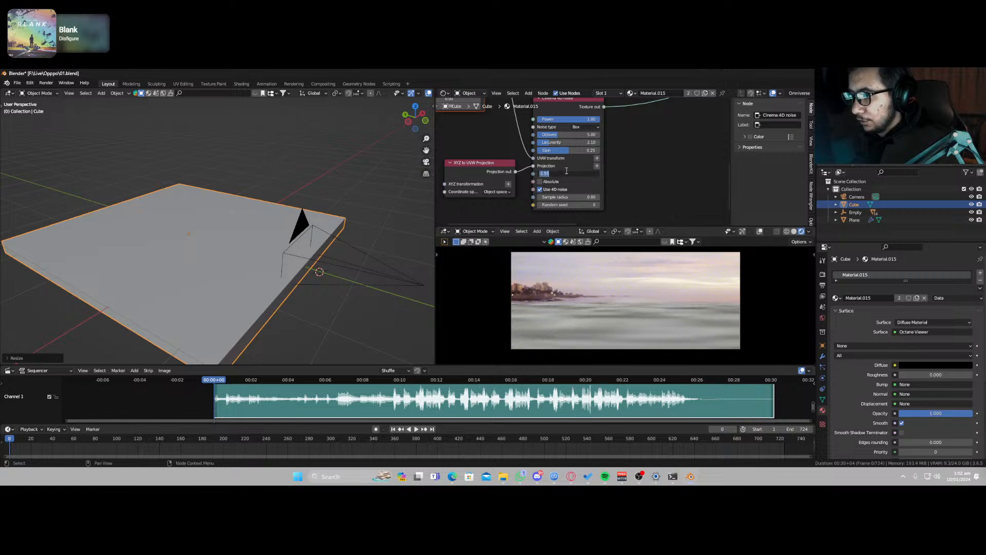
{"action": "type", "text": "0"}
{"action": "key", "text": "Return"}
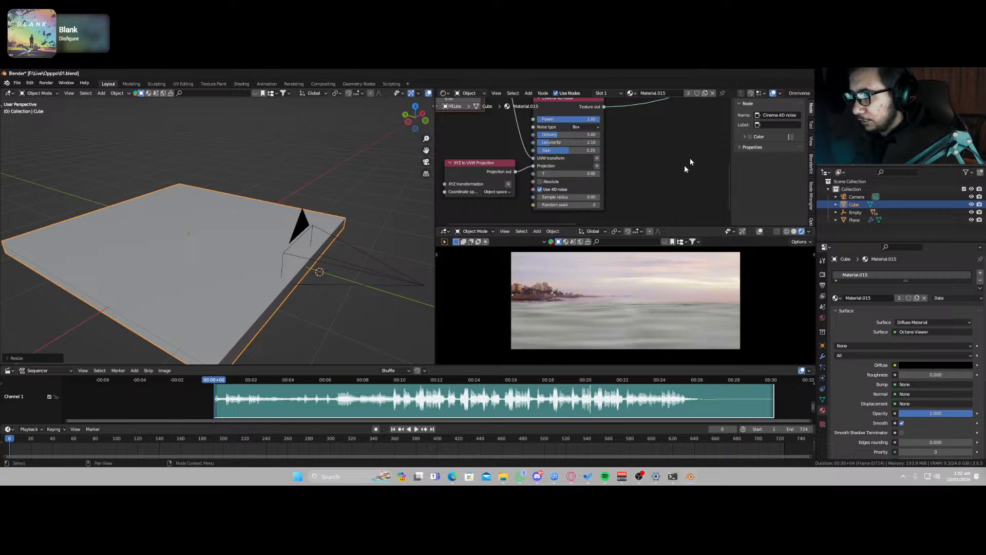
{"action": "key", "text": "z"}
{"action": "left_click", "coordinate": [686, 305]}
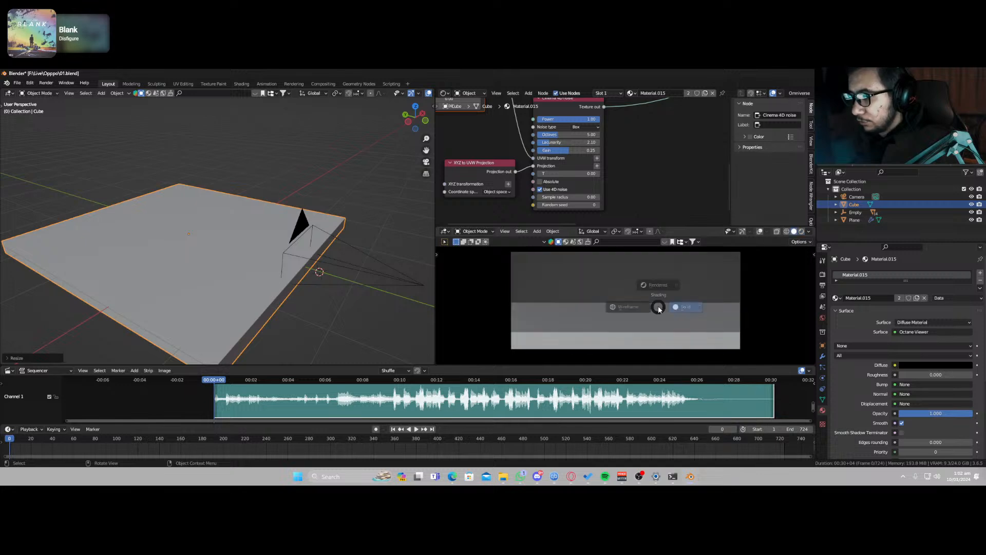
Step: Output the Specular material instead of the noise preview and connect the Cinema 4D noise's texture output to its Bump input
{"action": "scroll", "coordinate": [668, 174], "scroll_direction": "down", "scroll_amount": 5}
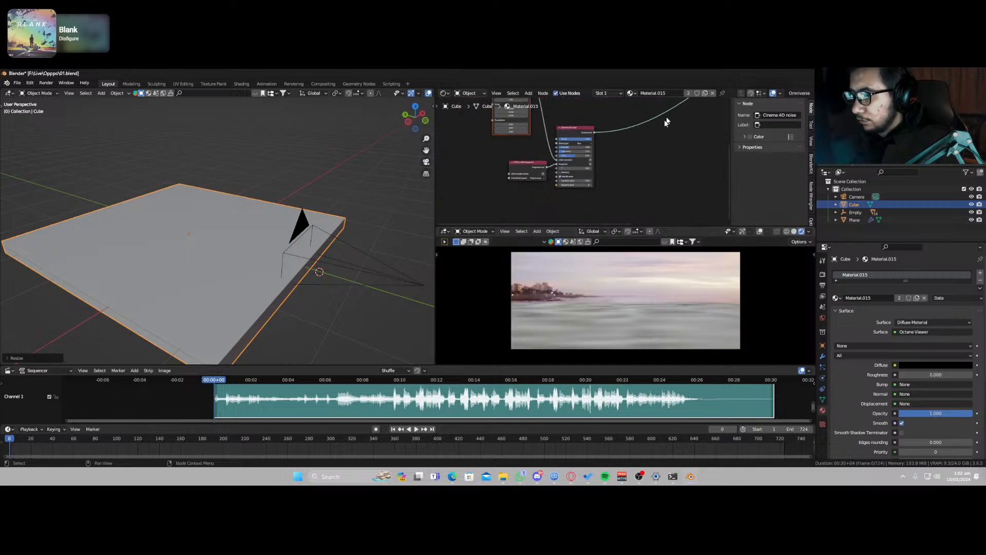
{"action": "middle_click_drag", "start_coordinate": [665, 118], "coordinate": [571, 167]}
{"action": "left_click", "coordinate": [600, 112], "text": "ctrl+shift"}
{"action": "scroll", "coordinate": [575, 169], "scroll_direction": "down", "scroll_amount": 1}
{"action": "scroll", "coordinate": [571, 167], "scroll_direction": "up", "scroll_amount": 2}
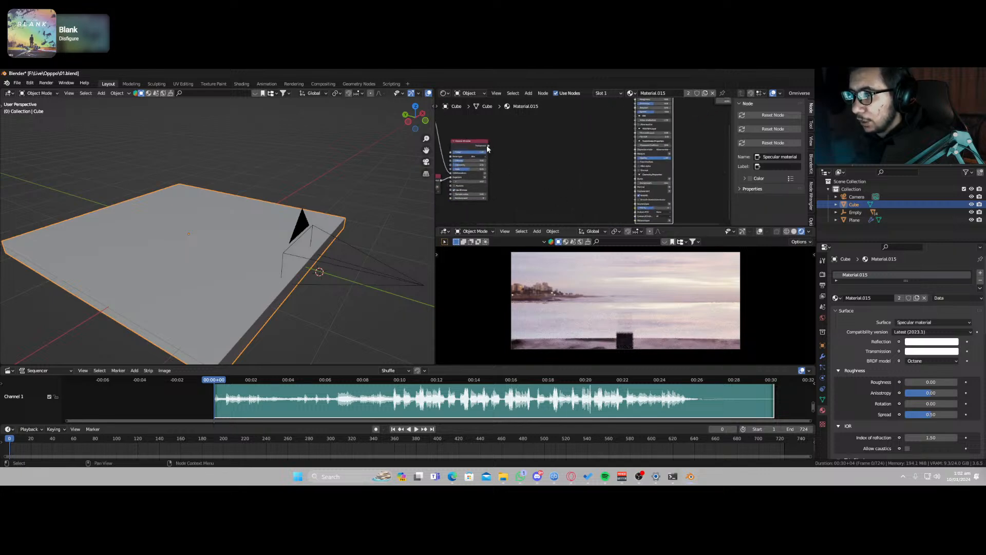
{"action": "left_click_drag", "start_coordinate": [487, 147], "coordinate": [561, 182]}
{"action": "left_click_drag", "start_coordinate": [619, 191], "coordinate": [639, 178]}
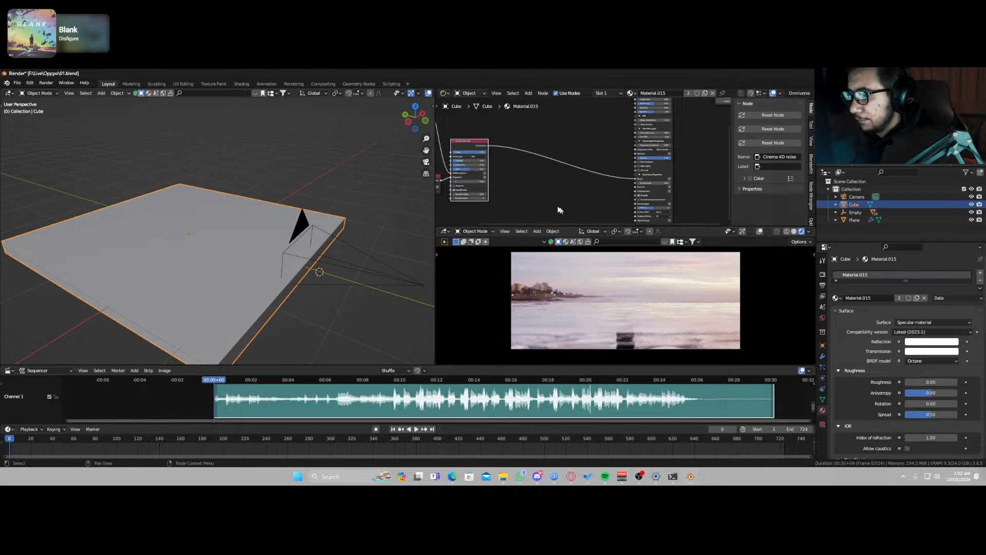
Step: Adjust the specular material's bump height and set the noise's T value to 8.83
{"action": "middle_click_drag", "start_coordinate": [527, 194], "coordinate": [583, 187]}
{"action": "scroll", "coordinate": [583, 189], "scroll_direction": "up", "scroll_amount": 2}
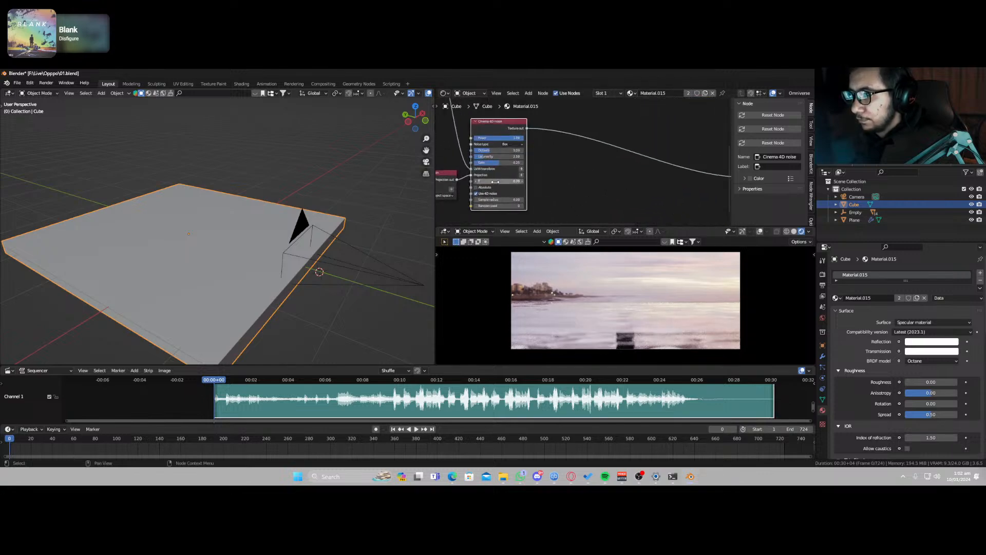
{"action": "left_click_drag", "start_coordinate": [499, 181], "coordinate": [709, 181]}
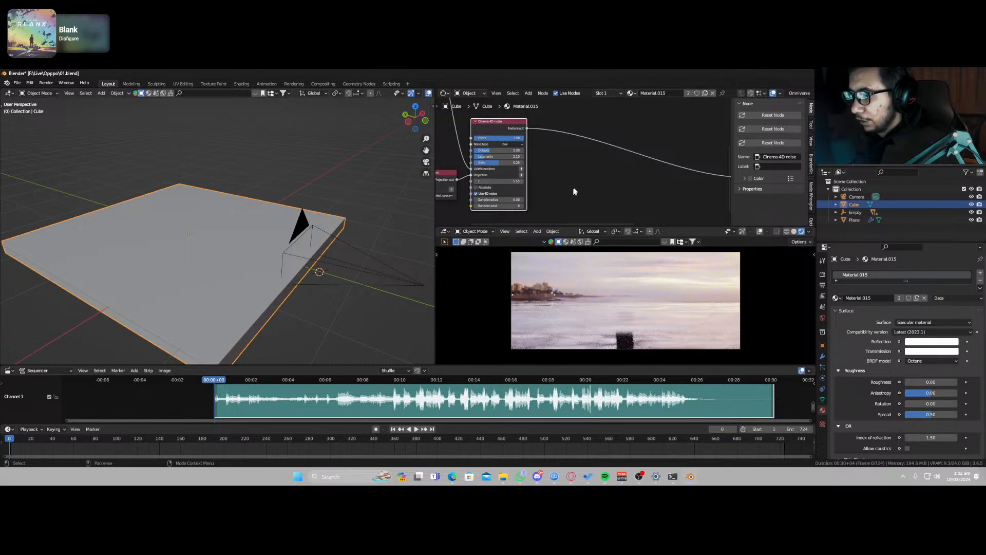
{"action": "scroll", "coordinate": [577, 190], "scroll_direction": "down", "scroll_amount": 2}
{"action": "middle_click_drag", "start_coordinate": [633, 174], "coordinate": [498, 156]}
{"action": "scroll", "coordinate": [534, 198], "scroll_direction": "up", "scroll_amount": 8}
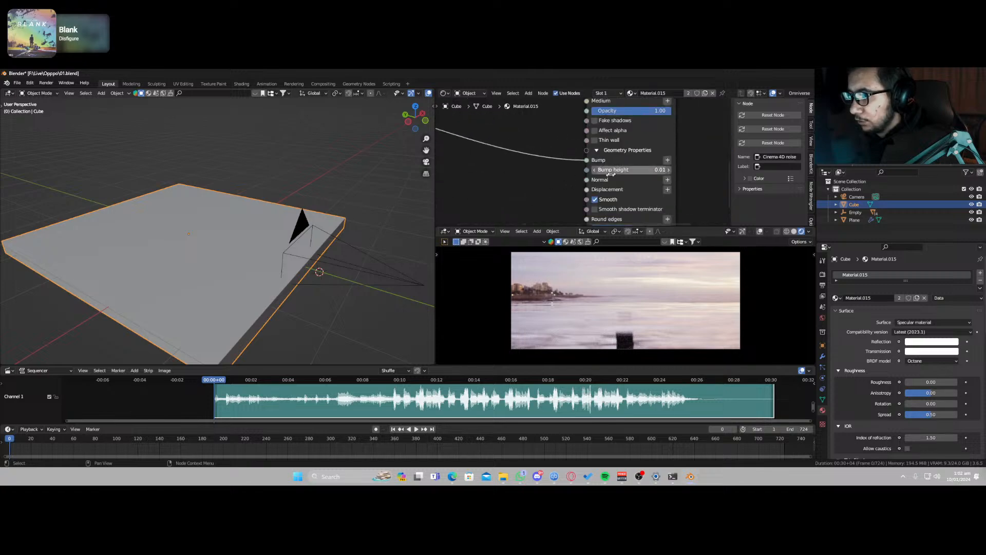
{"action": "left_click_drag", "start_coordinate": [611, 174], "coordinate": [639, 174]}
{"action": "middle_click_drag", "start_coordinate": [485, 184], "coordinate": [520, 192]}
{"action": "mouse_move", "coordinate": [508, 181]}
{"action": "left_mouse_down"}
{"action": "mouse_move", "coordinate": [529, 181]}
{"action": "mouse_move", "coordinate": [515, 181]}
{"action": "left_mouse_up"}
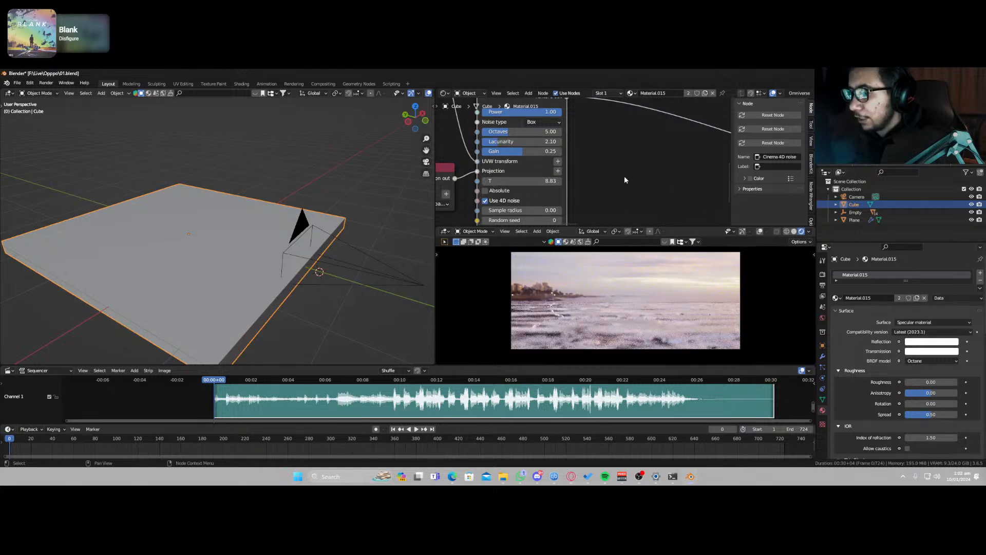
Step: In the World shader, add a transform to the environment image's UV transform and shift its X translation to bring the sunset into frame
{"action": "scroll", "coordinate": [625, 177], "scroll_direction": "down", "scroll_amount": 4}
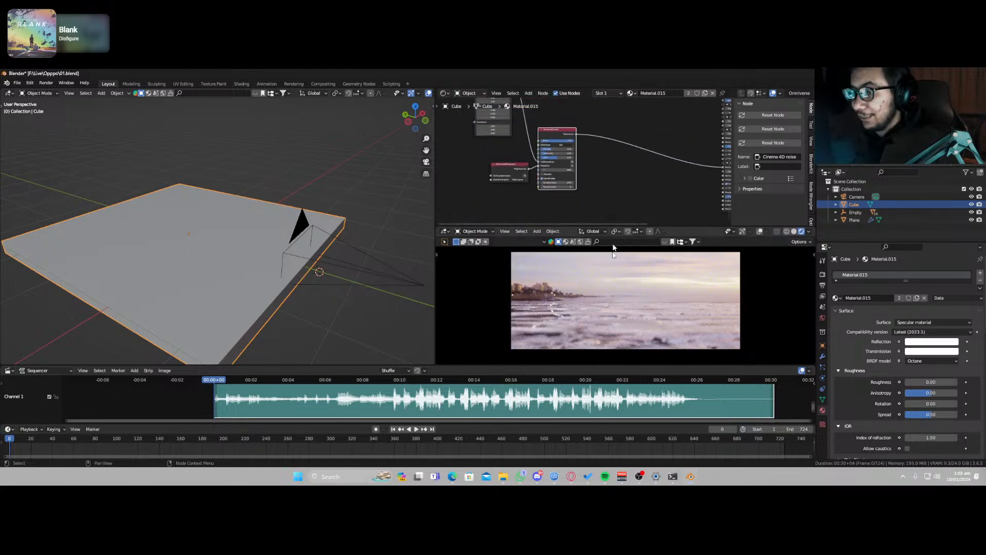
{"action": "left_click", "coordinate": [465, 94]}
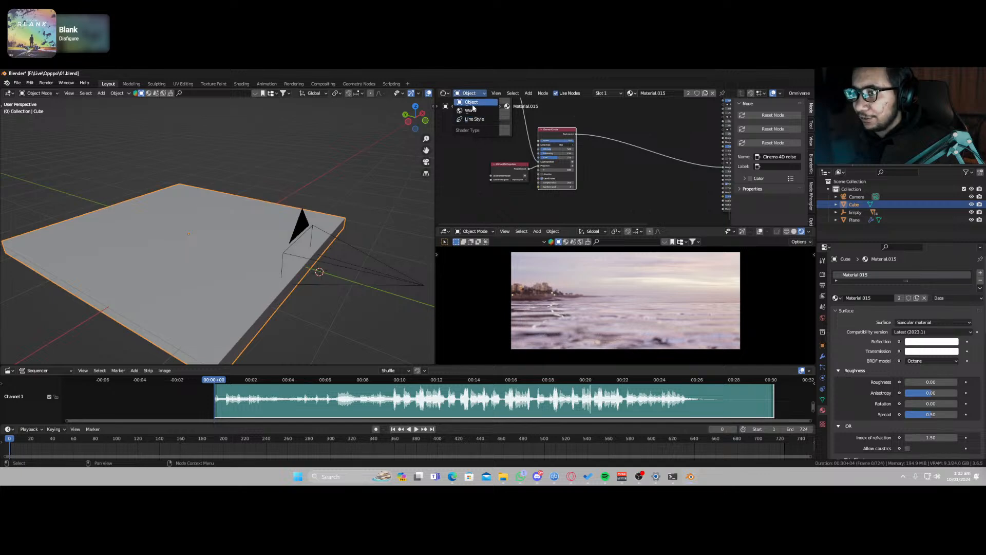
{"action": "left_click", "coordinate": [475, 106]}
{"action": "scroll", "coordinate": [574, 161], "scroll_direction": "up", "scroll_amount": 5}
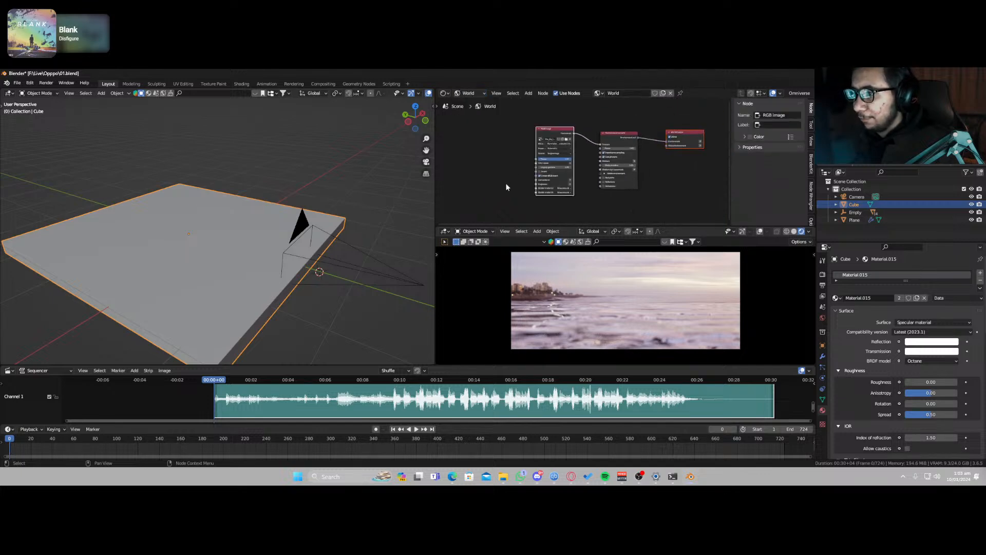
{"action": "middle_click_drag", "start_coordinate": [485, 200], "coordinate": [518, 149]}
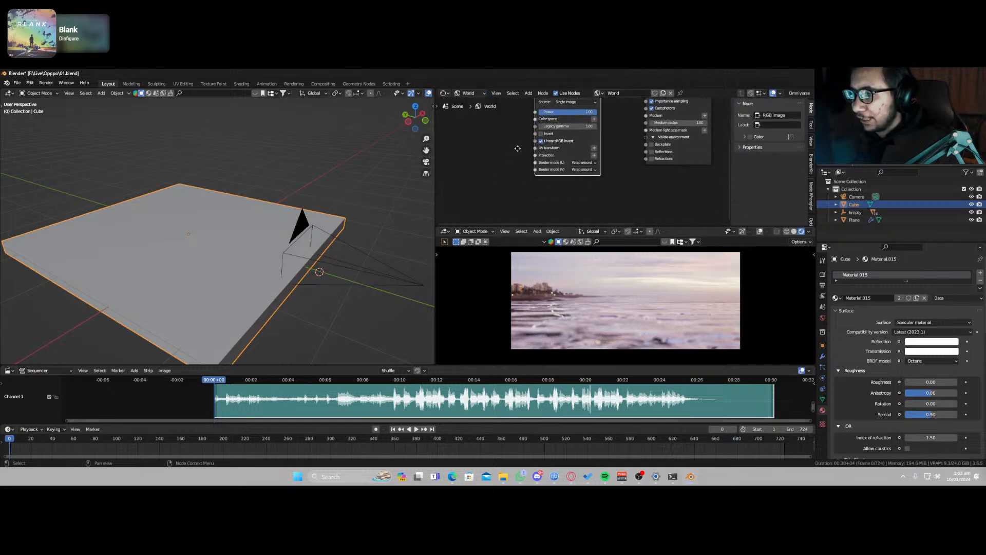
{"action": "left_click", "coordinate": [594, 148]}
{"action": "middle_click_drag", "start_coordinate": [562, 176], "coordinate": [608, 148]}
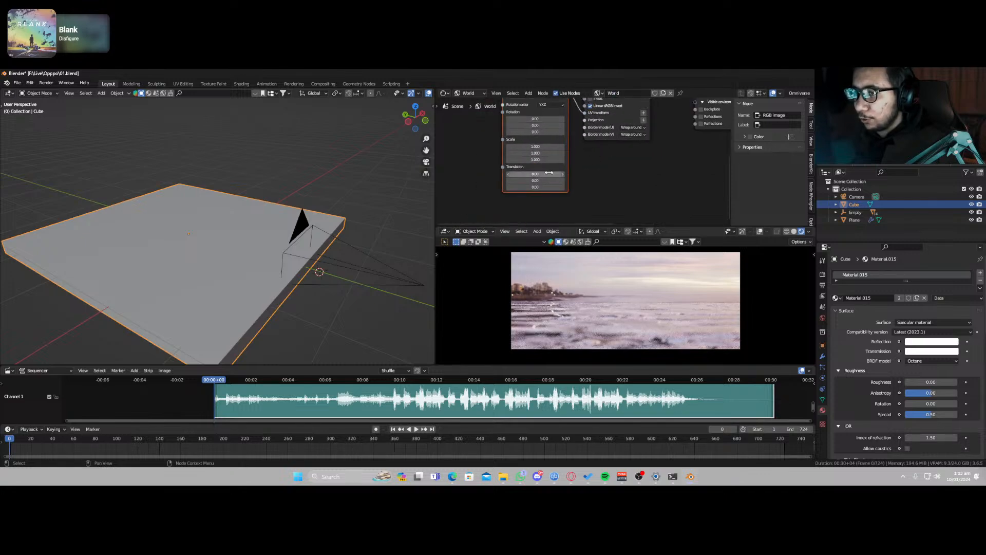
{"action": "left_click_drag", "start_coordinate": [540, 172], "coordinate": [544, 174]}
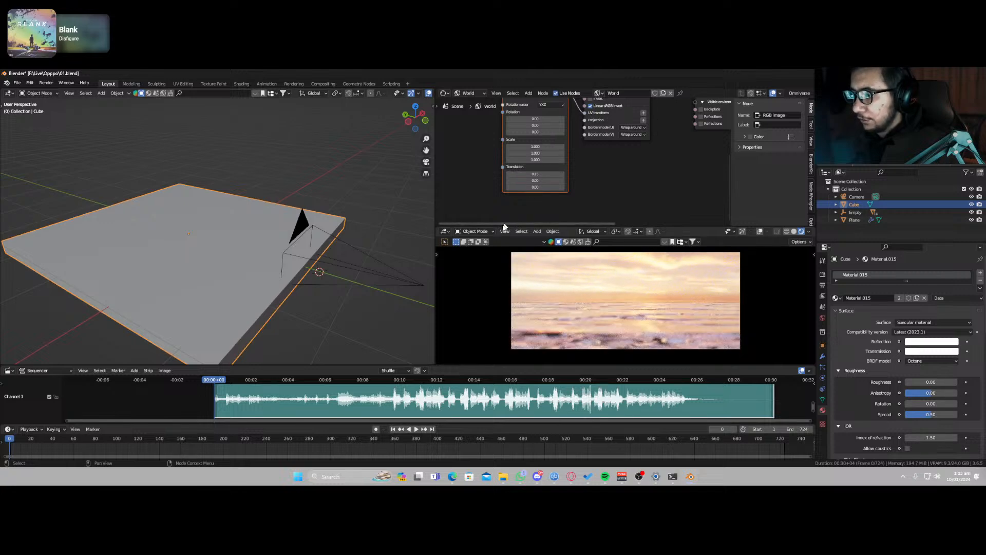
Step: Raise the camera about 0.05 m along Z while looking through it, and save the file
{"action": "left_click", "coordinate": [295, 234]}
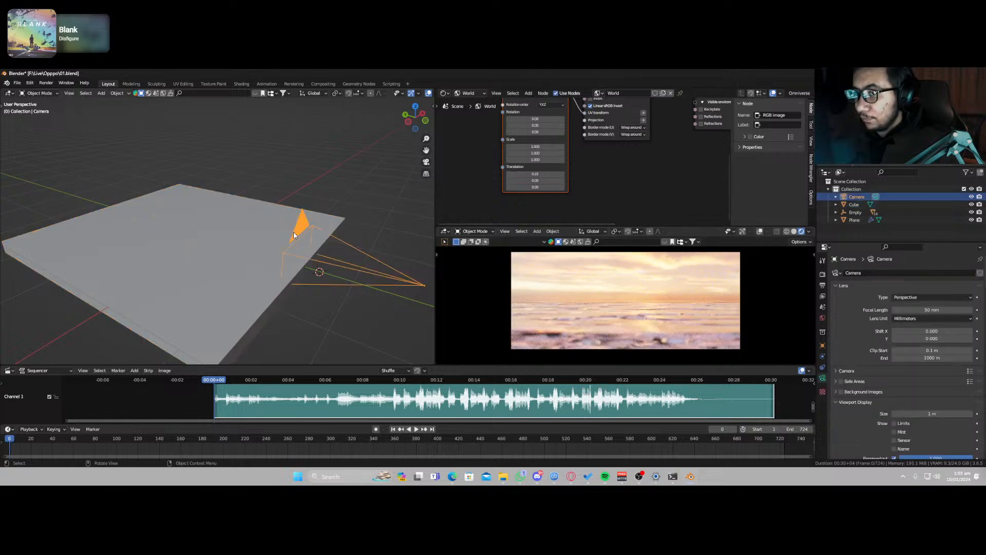
{"action": "key", "text": "KP_0"}
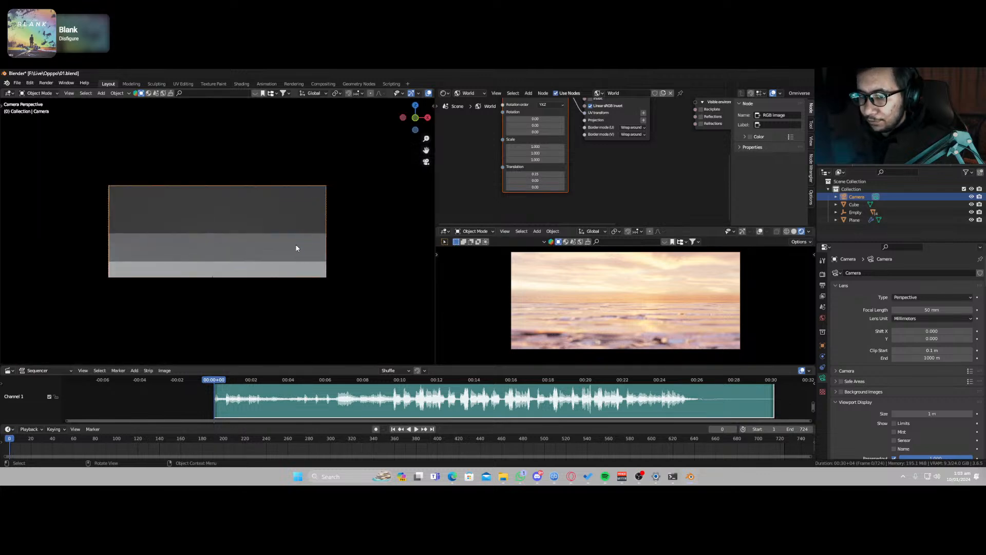
{"action": "key", "text": "g"}
{"action": "key", "text": "z"}
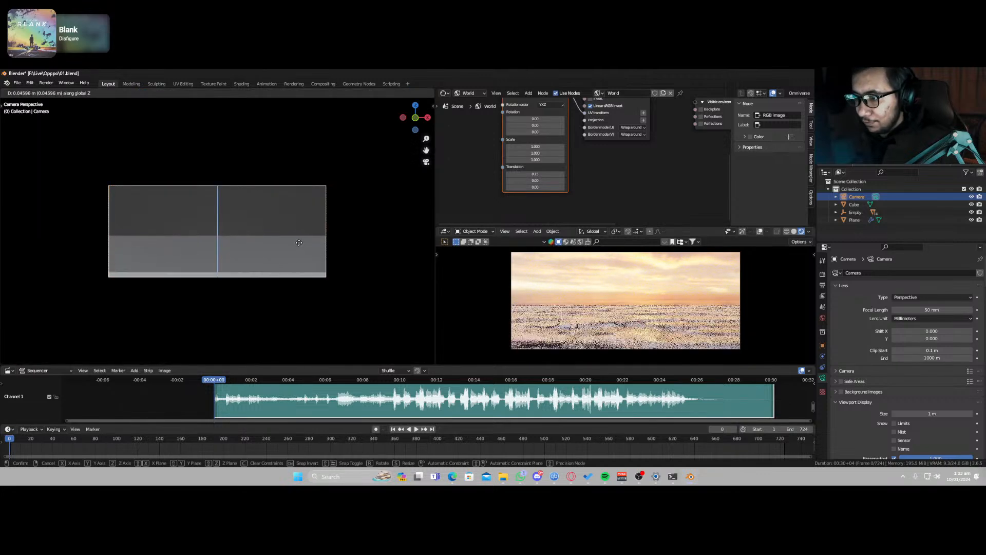
{"action": "left_click", "coordinate": [300, 245]}
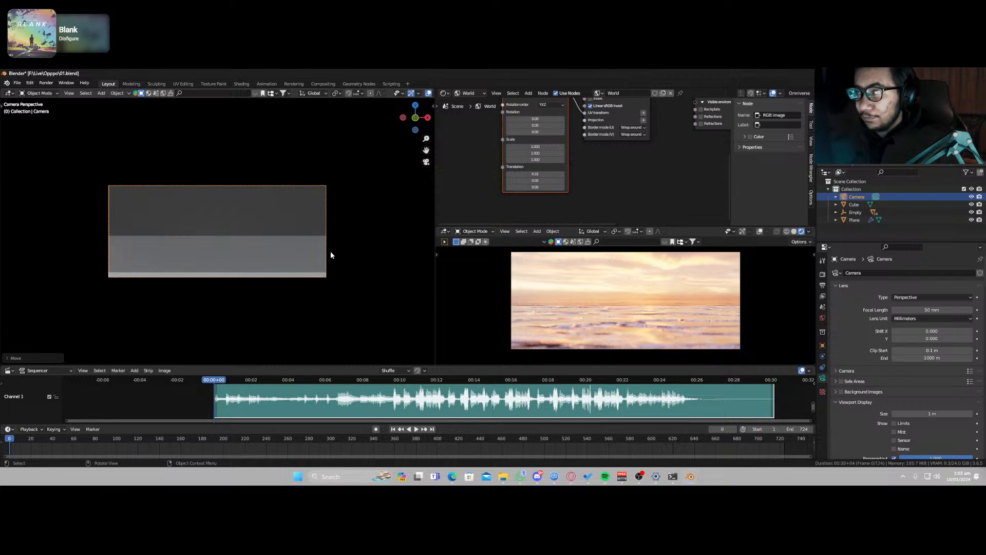
{"action": "key", "text": "ctrl+s"}
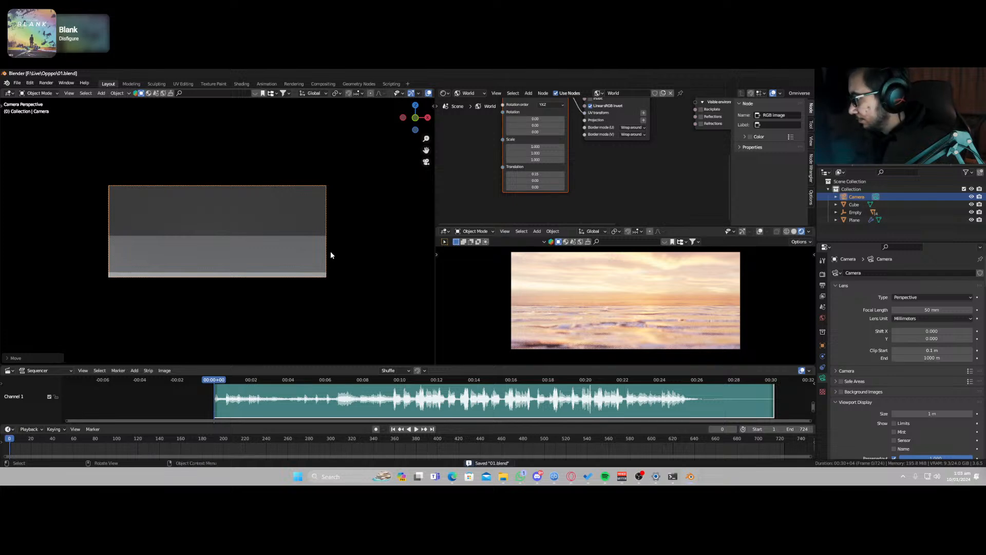
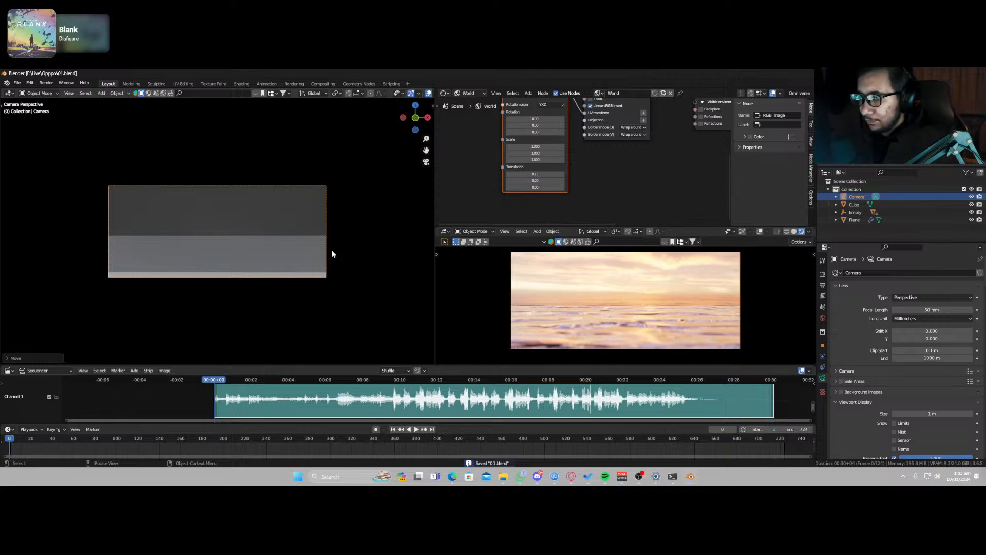
Step: Subdivide the entire slab mesh three times and return to Object Mode
{"action": "left_click", "coordinate": [272, 244]}
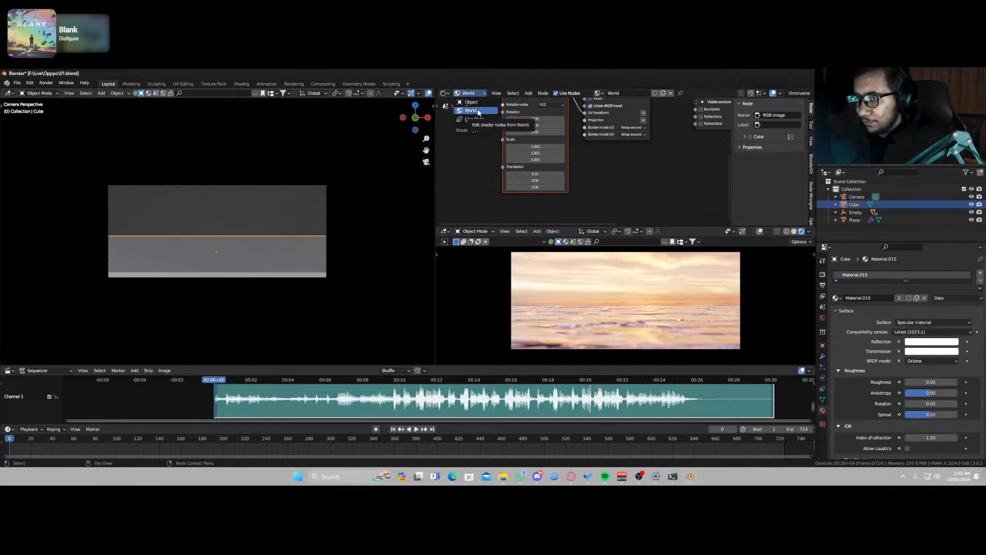
{"action": "left_click", "coordinate": [478, 111]}
{"action": "middle_click_drag", "start_coordinate": [210, 243], "coordinate": [233, 282]}
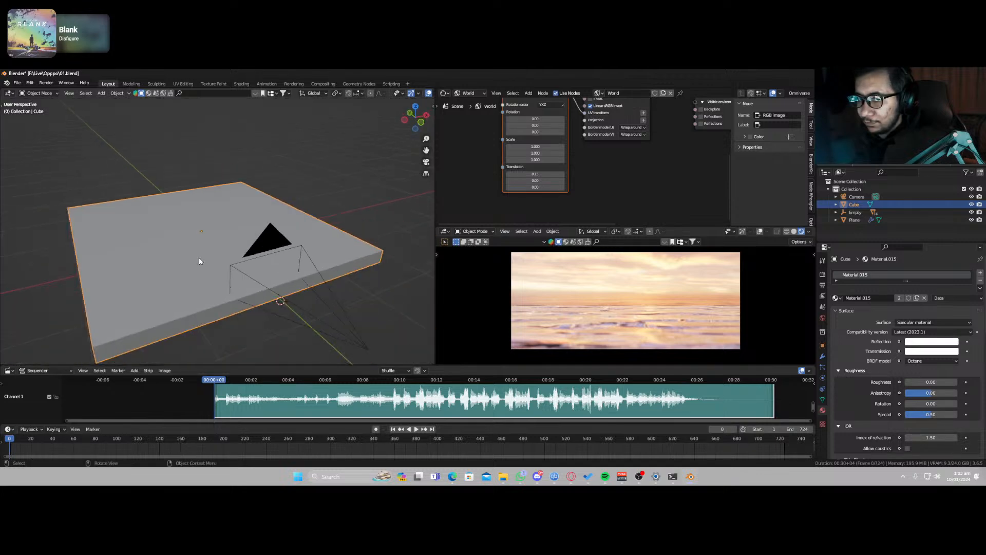
{"action": "key", "text": "Tab"}
{"action": "right_click", "coordinate": [192, 232]}
{"action": "left_click", "coordinate": [184, 248]}
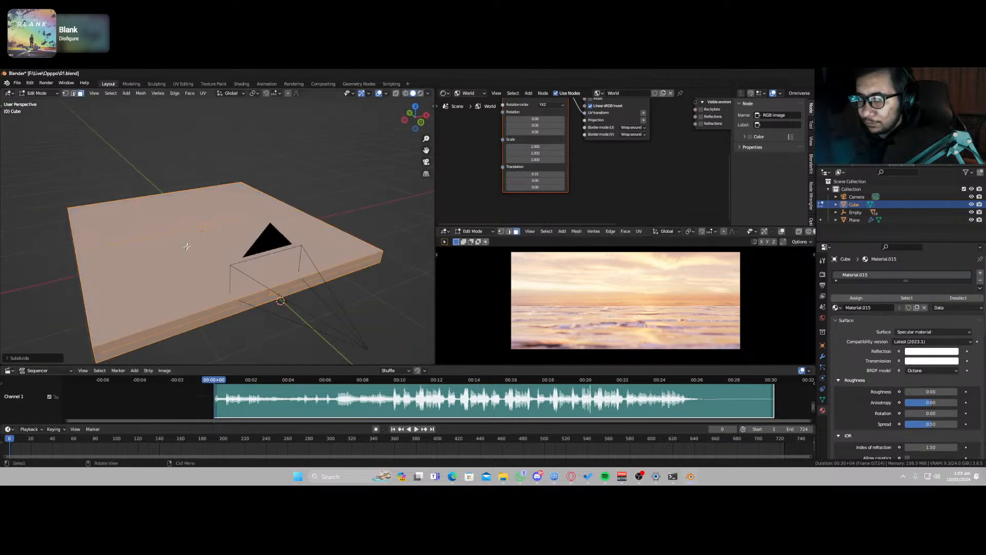
{"action": "right_click", "coordinate": [187, 247]}
{"action": "left_click", "coordinate": [191, 242]}
{"action": "right_click", "coordinate": [191, 243]}
{"action": "left_click", "coordinate": [190, 241]}
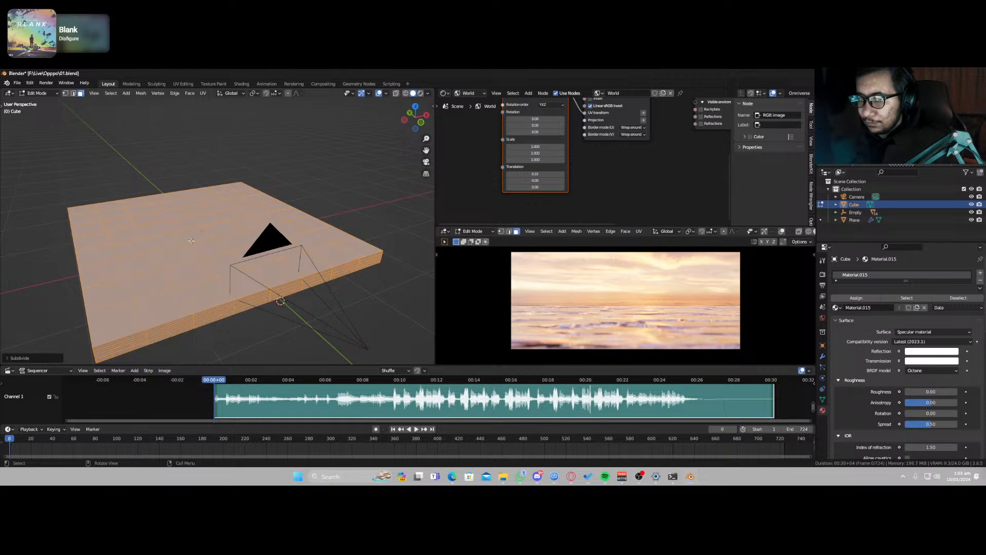
{"action": "key", "text": "Tab"}
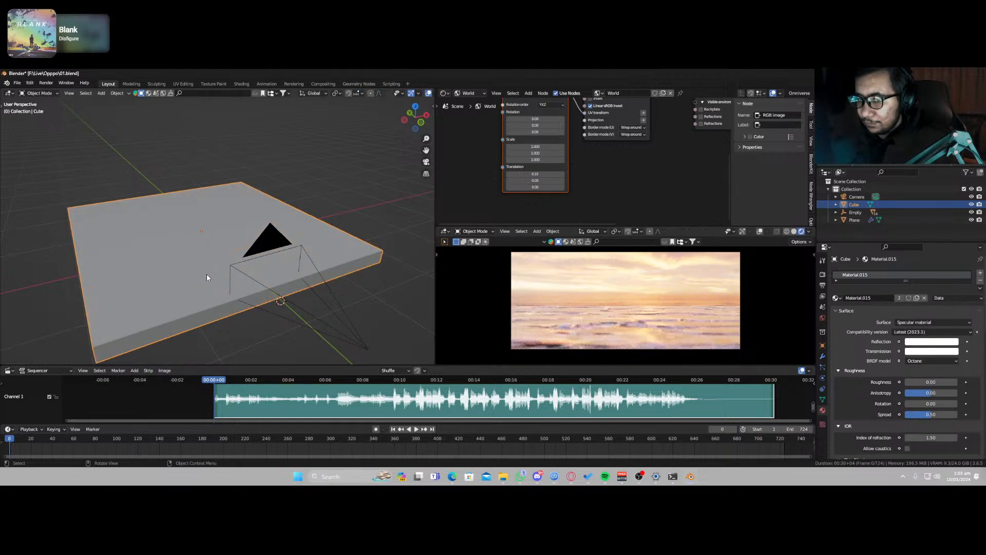
Step: Raise the phone's parent Empty along Z until the phone stands above the slab's surface
{"action": "middle_click_drag", "start_coordinate": [207, 278], "coordinate": [229, 281]}
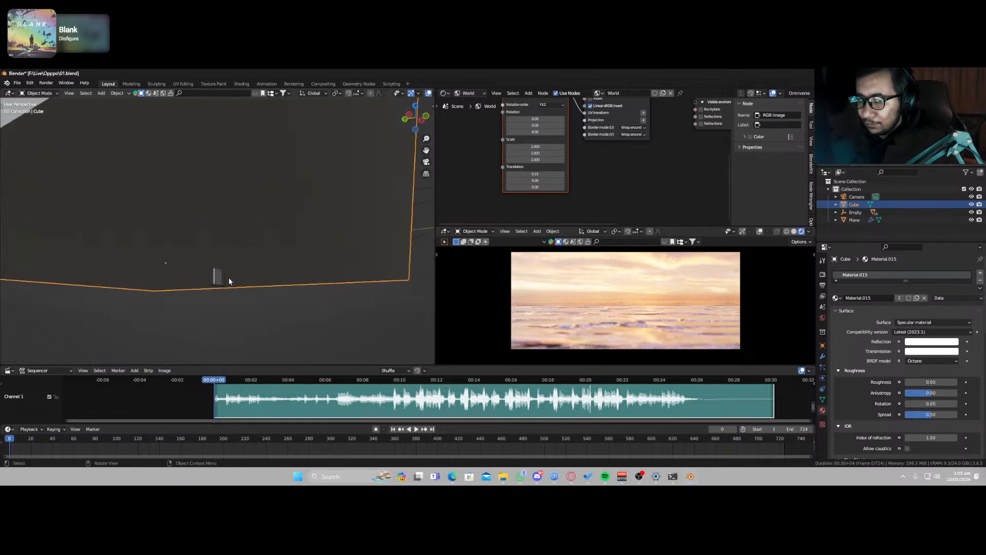
{"action": "left_click", "coordinate": [227, 293]}
{"action": "key", "text": "g"}
{"action": "key", "text": "z"}
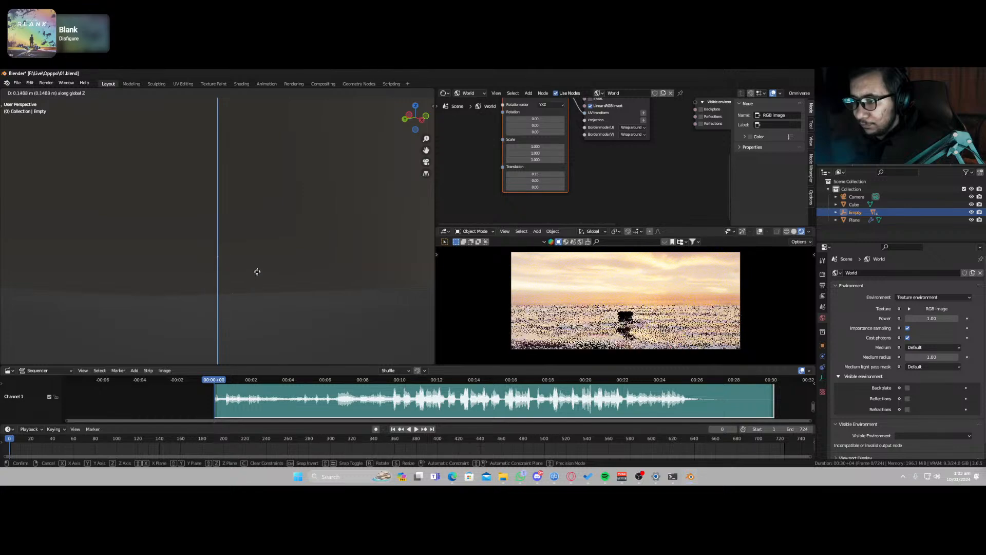
{"action": "left_click", "coordinate": [257, 240]}
Step: Confirm the phone's raised position, then scale the slab up along Z to roughly double its thickness
{"action": "left_click", "coordinate": [276, 266]}
{"action": "scroll", "coordinate": [271, 271], "scroll_direction": "down", "scroll_amount": 6}
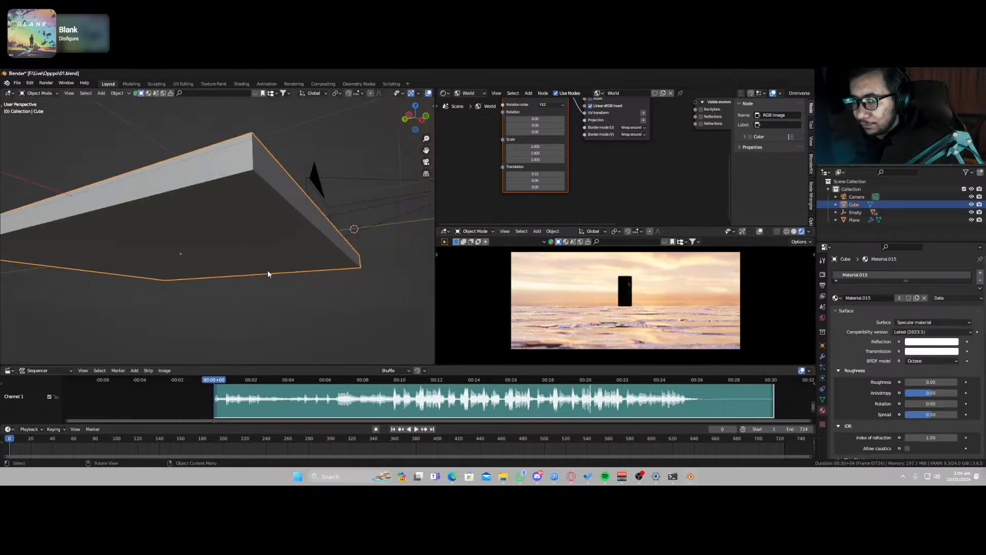
{"action": "key", "text": "Tab"}
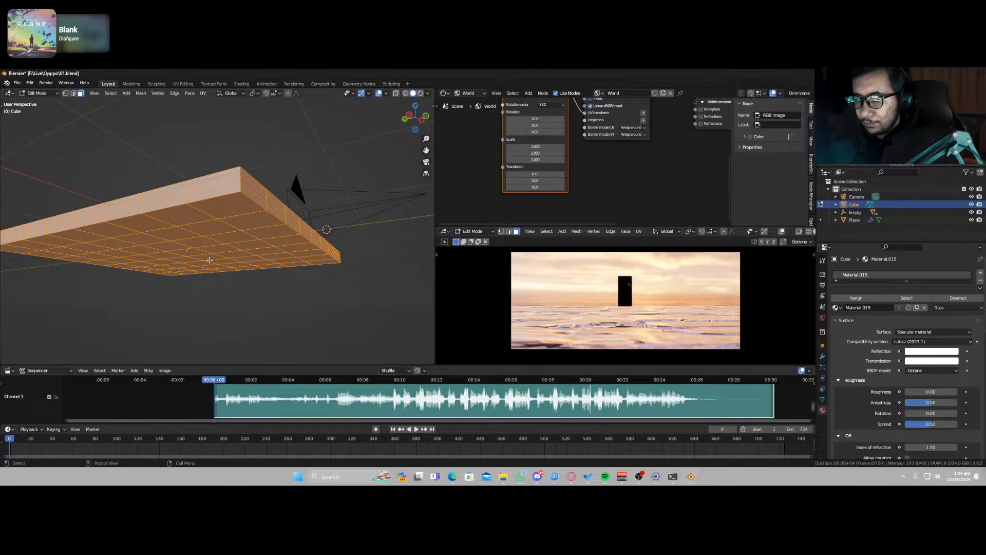
{"action": "key", "text": "Tab"}
{"action": "key", "text": "s"}
{"action": "key", "text": "z"}
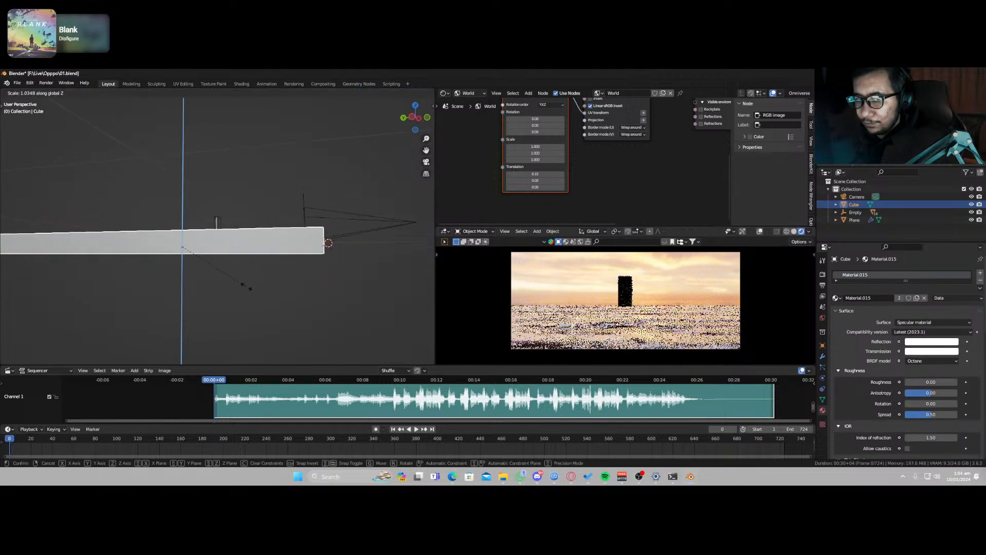
{"action": "left_click", "coordinate": [287, 340]}
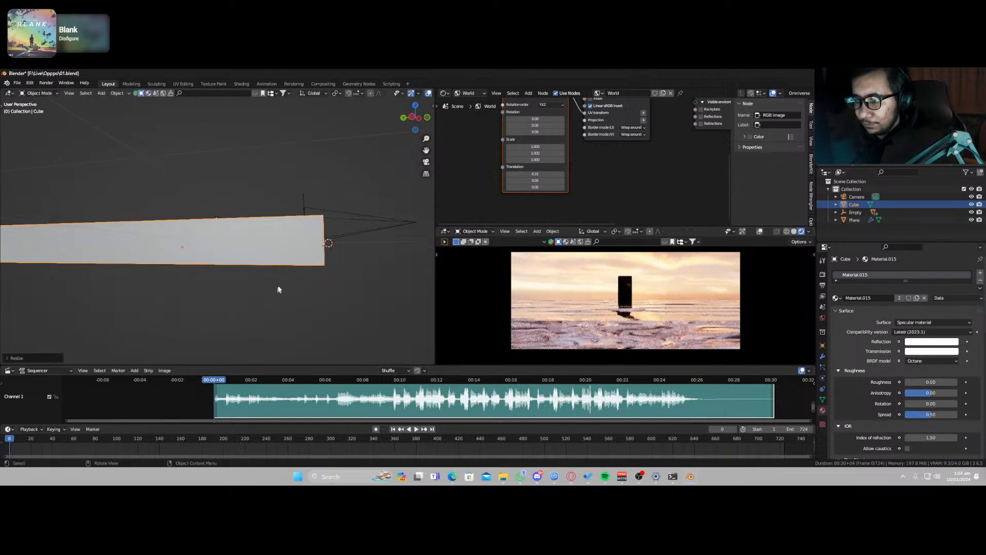
Step: Lower the thickened slab about 0.08 m along Z so the phone stands clear of its surface
{"action": "key", "text": "g"}
{"action": "key", "text": "z"}
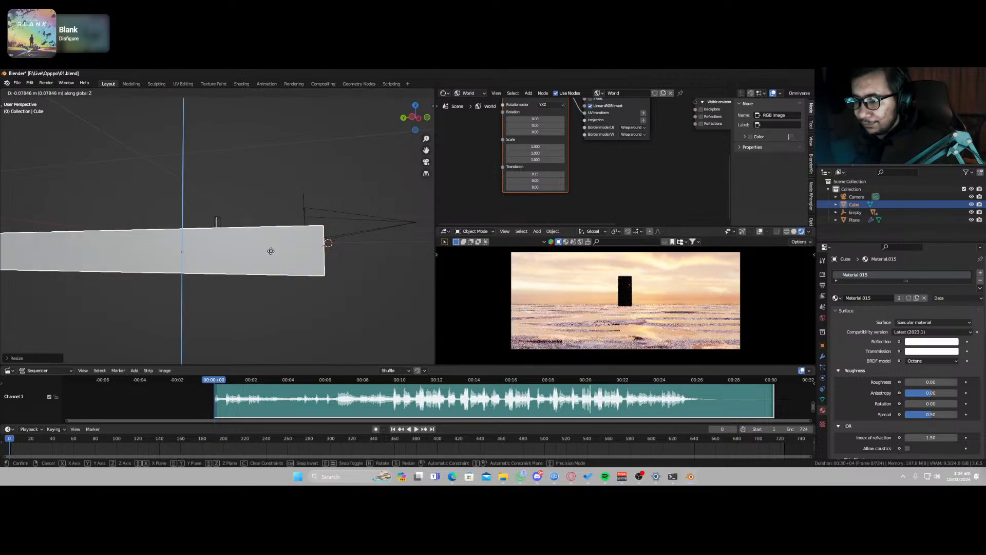
{"action": "left_click", "coordinate": [270, 249]}
Step: Lower the phone's parent Empty about 0.36 m along Z to submerge the phone in the slab
{"action": "middle_click_drag", "start_coordinate": [270, 249], "coordinate": [218, 230]}
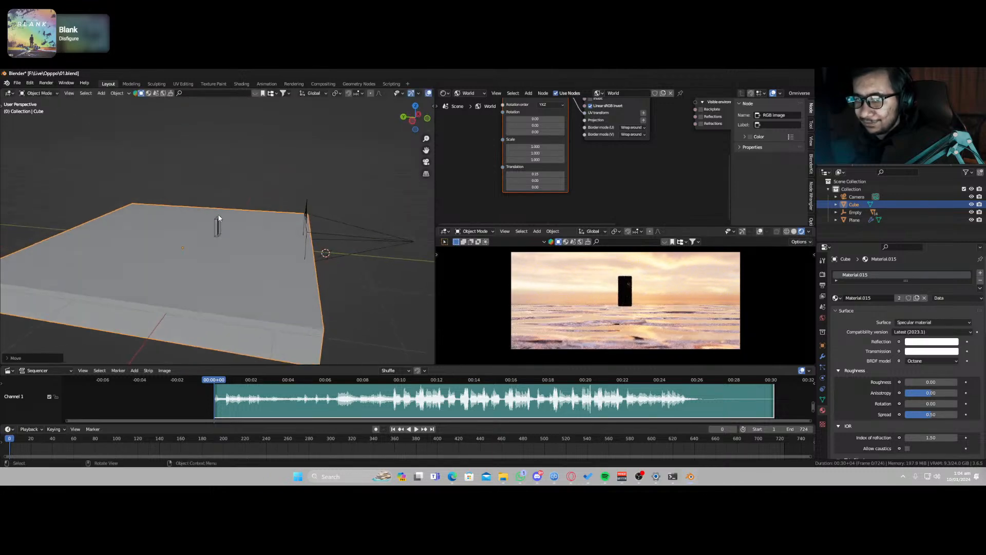
{"action": "left_click", "coordinate": [219, 218]}
{"action": "key", "text": "g"}
{"action": "key", "text": "z"}
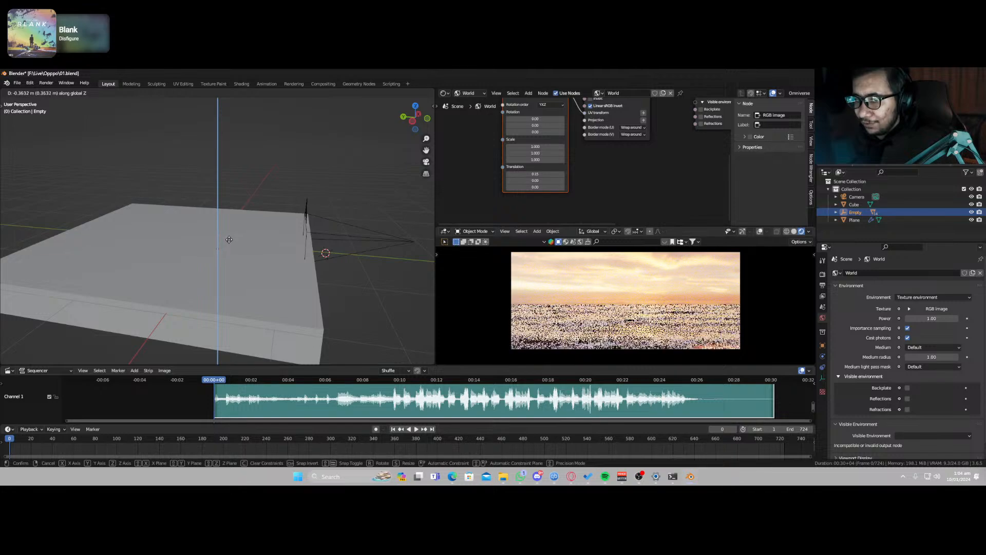
{"action": "left_click", "coordinate": [230, 240]}
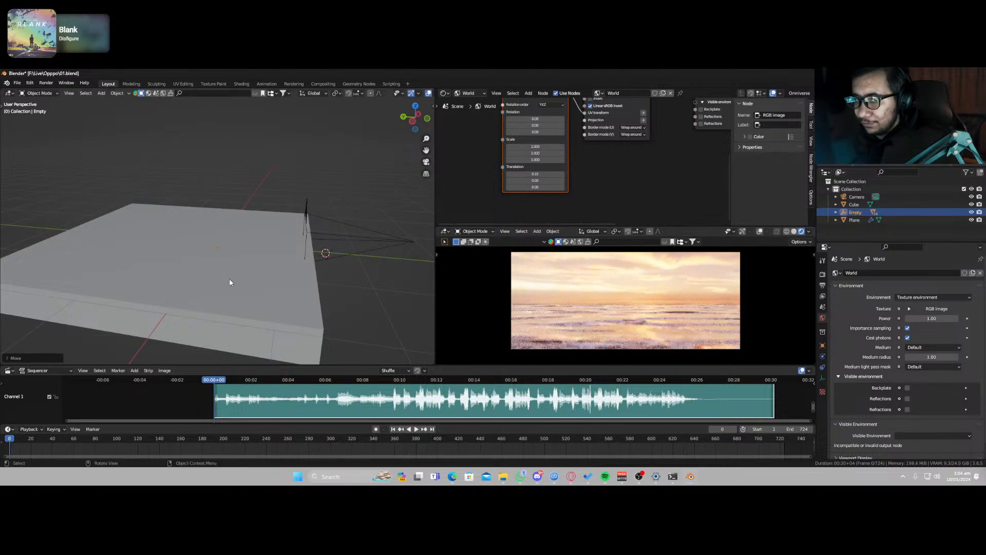
Step: Raise the phone's parent Empty along Z until the phone hovers above the slab
{"action": "mouse_move", "coordinate": [229, 282]}
{"action": "middle_mouse_down"}
{"action": "mouse_move", "coordinate": [242, 249]}
{"action": "mouse_move", "coordinate": [231, 262]}
{"action": "middle_mouse_up"}
{"action": "key", "text": "g"}
{"action": "key", "text": "z"}
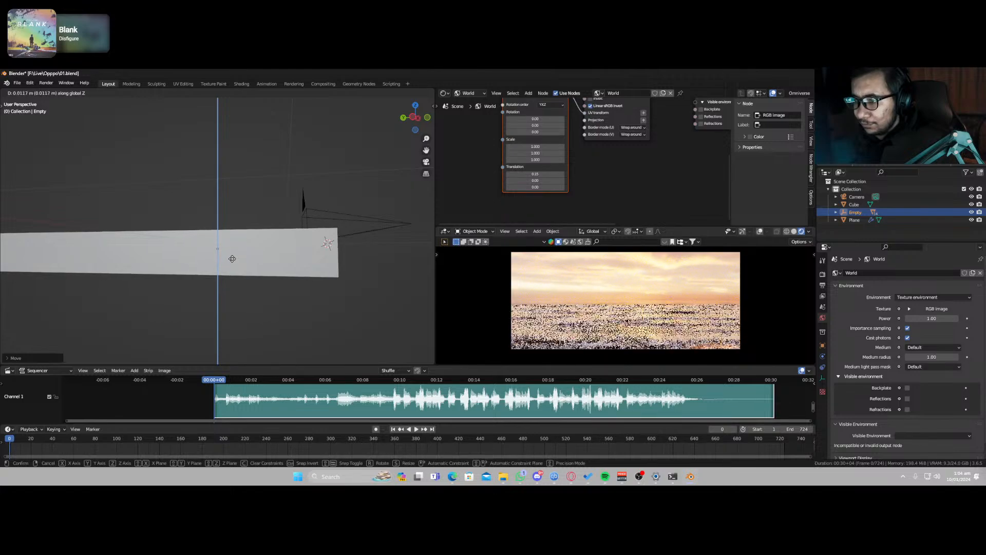
{"action": "left_click", "coordinate": [238, 230]}
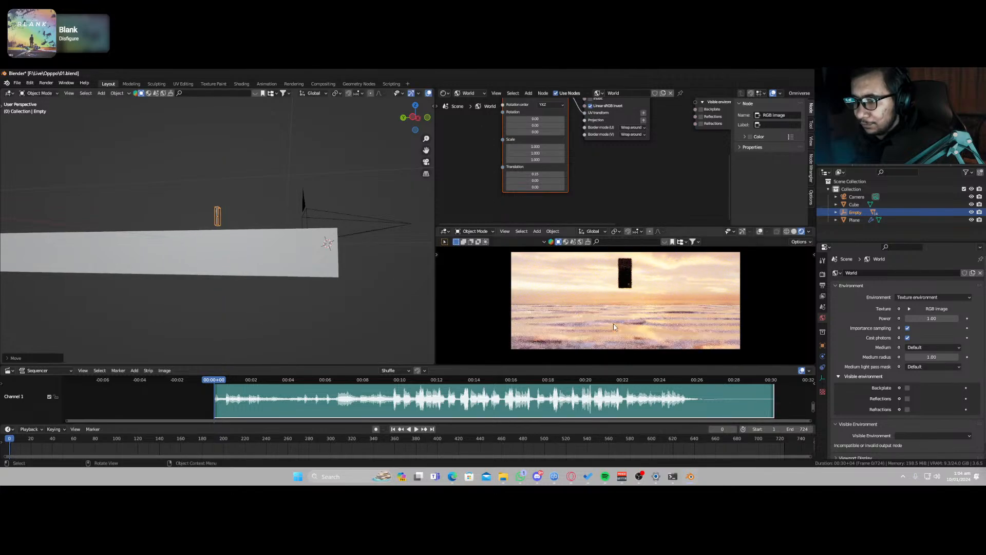
Step: Show the slab's object material in the shader editor and add a Volume medium to its Medium input
{"action": "mouse_move", "coordinate": [608, 315]}
{"action": "middle_mouse_down"}
{"action": "mouse_move", "coordinate": [606, 338]}
{"action": "mouse_move", "coordinate": [593, 315]}
{"action": "middle_mouse_up"}
{"action": "left_click", "coordinate": [592, 313]}
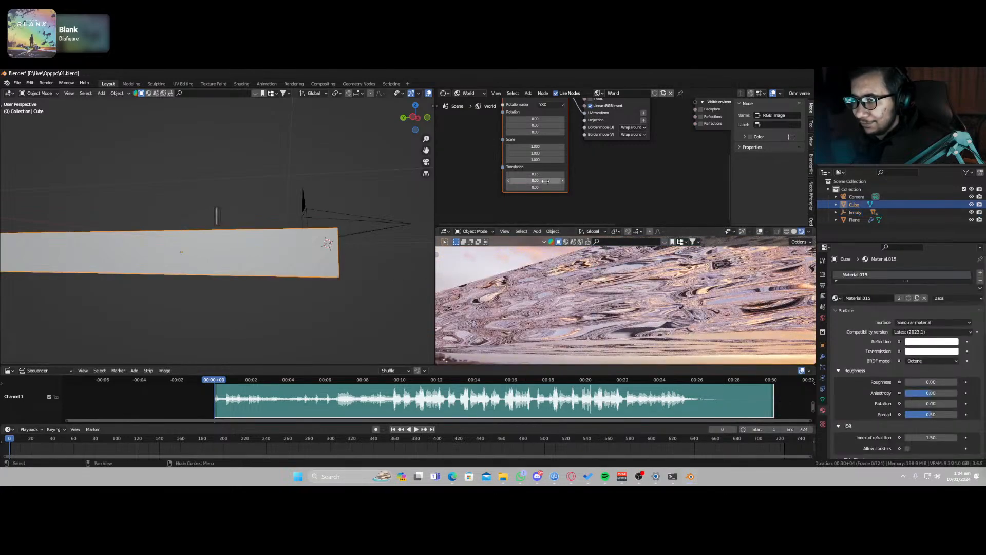
{"action": "scroll", "coordinate": [565, 205], "scroll_direction": "down", "scroll_amount": 5}
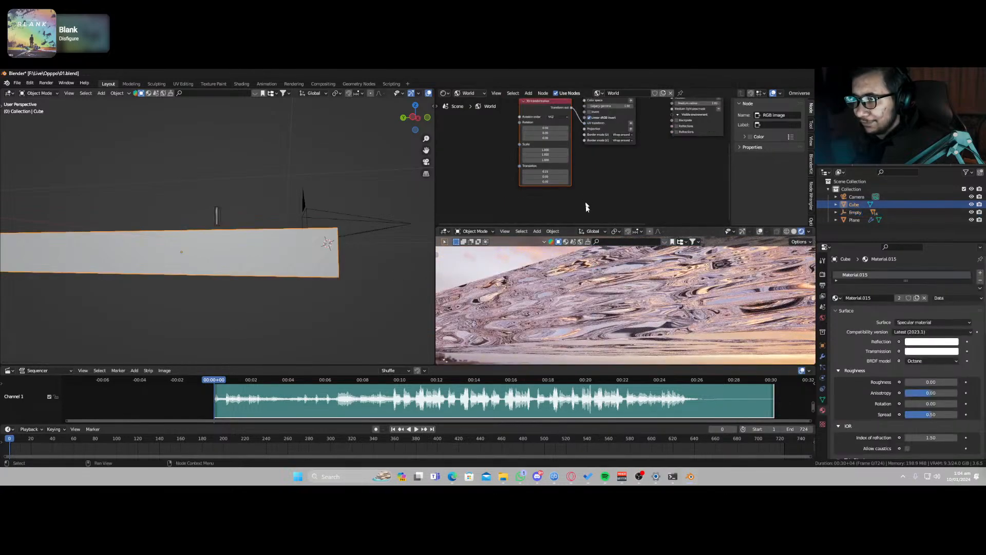
{"action": "left_click", "coordinate": [462, 94]}
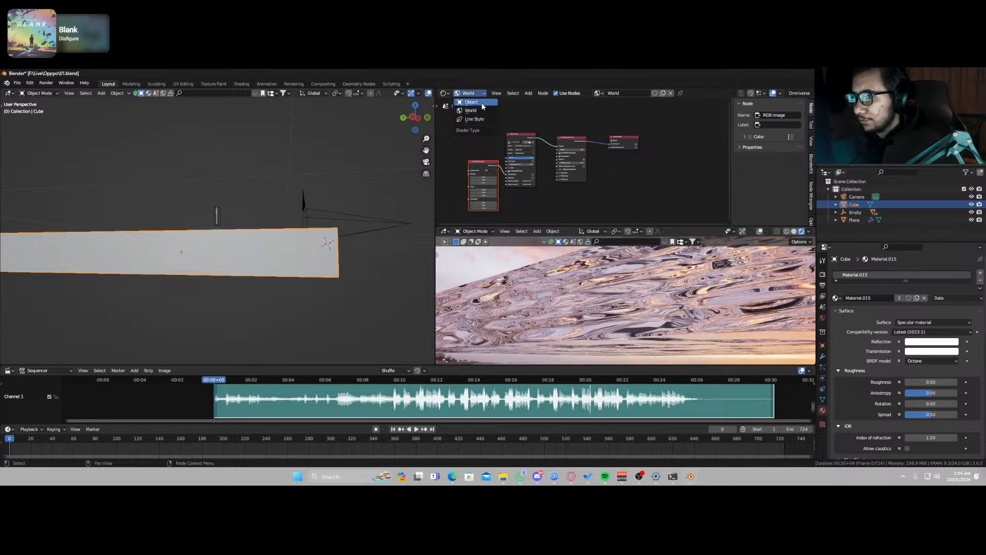
{"action": "left_click", "coordinate": [482, 102]}
{"action": "middle_click_drag", "start_coordinate": [506, 159], "coordinate": [574, 215]}
{"action": "scroll", "coordinate": [525, 160], "scroll_direction": "up", "scroll_amount": 6}
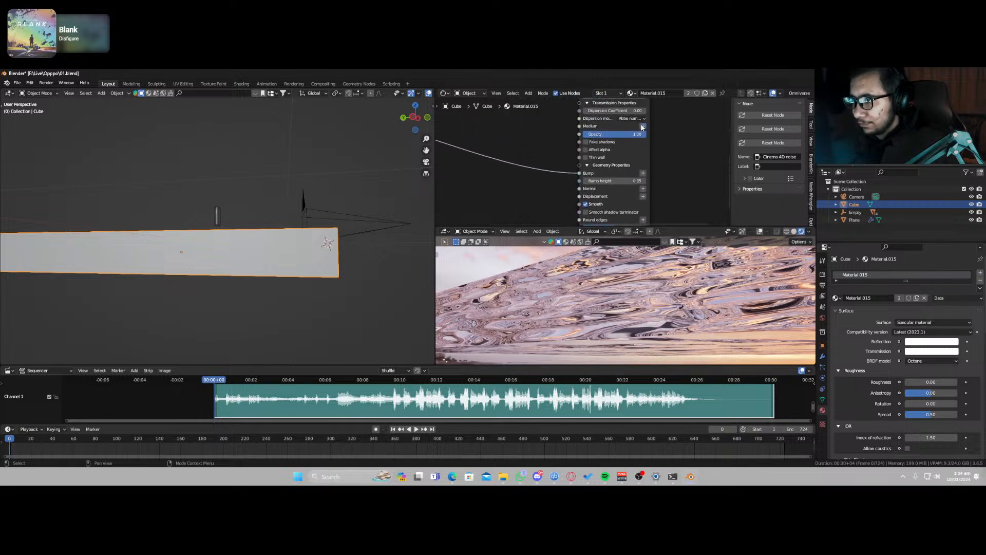
{"action": "left_click", "coordinate": [642, 127]}
{"action": "mouse_move", "coordinate": [637, 137]}
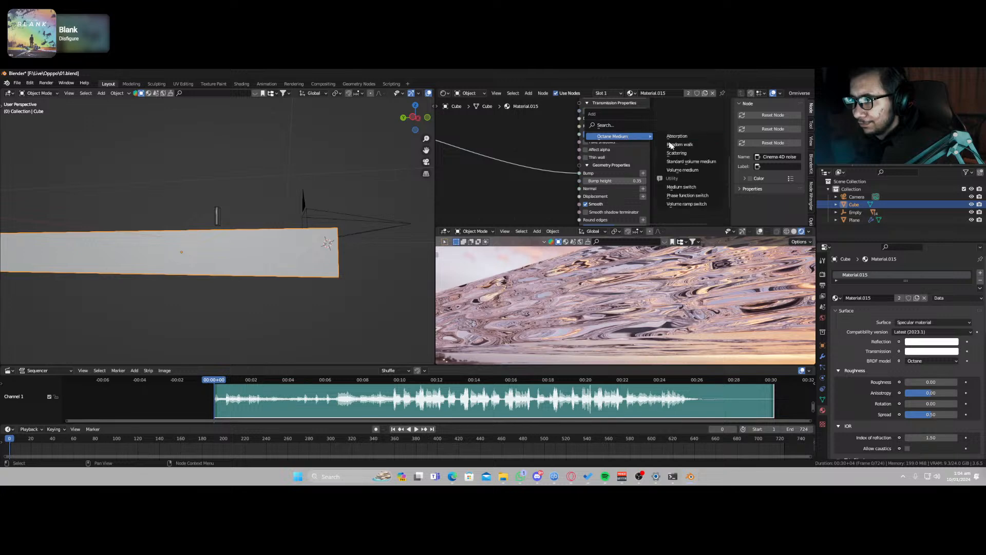
{"action": "left_click", "coordinate": [699, 171]}
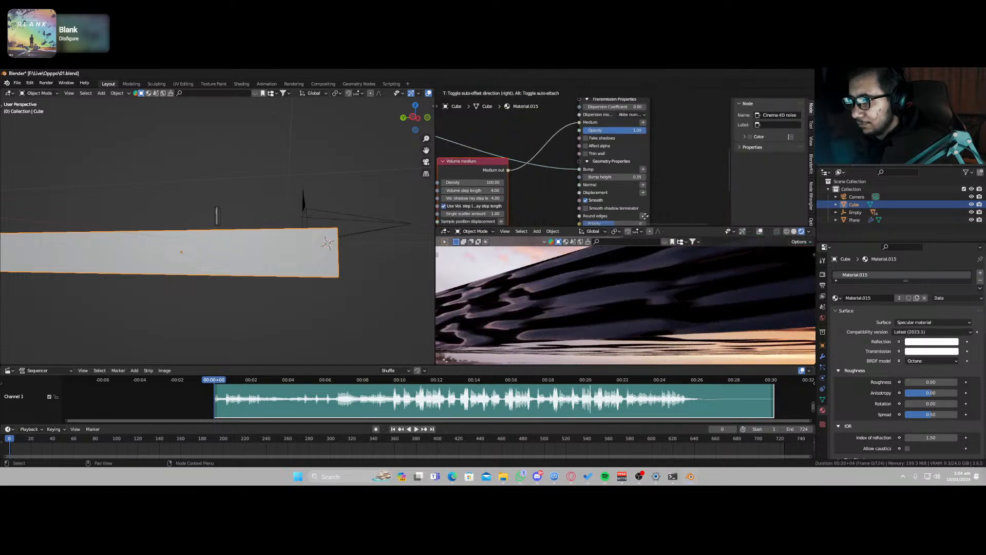
Step: Set the Volume medium's density to 0.10, check the rendered slab, and raise the density to 0.57
{"action": "scroll", "coordinate": [570, 184], "scroll_direction": "up", "scroll_amount": 2}
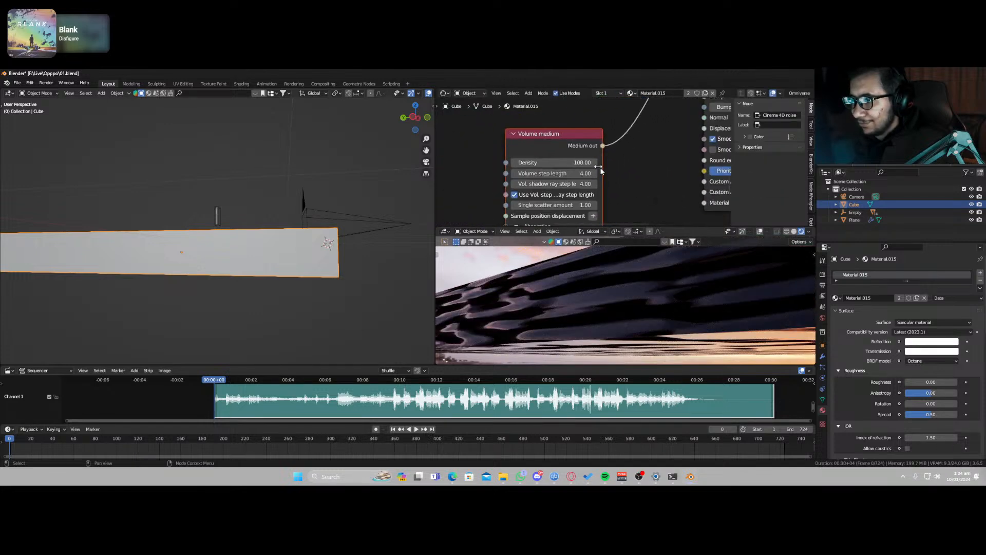
{"action": "left_click", "coordinate": [571, 162]}
{"action": "type", "text": "0.1"}
{"action": "key", "text": "Return"}
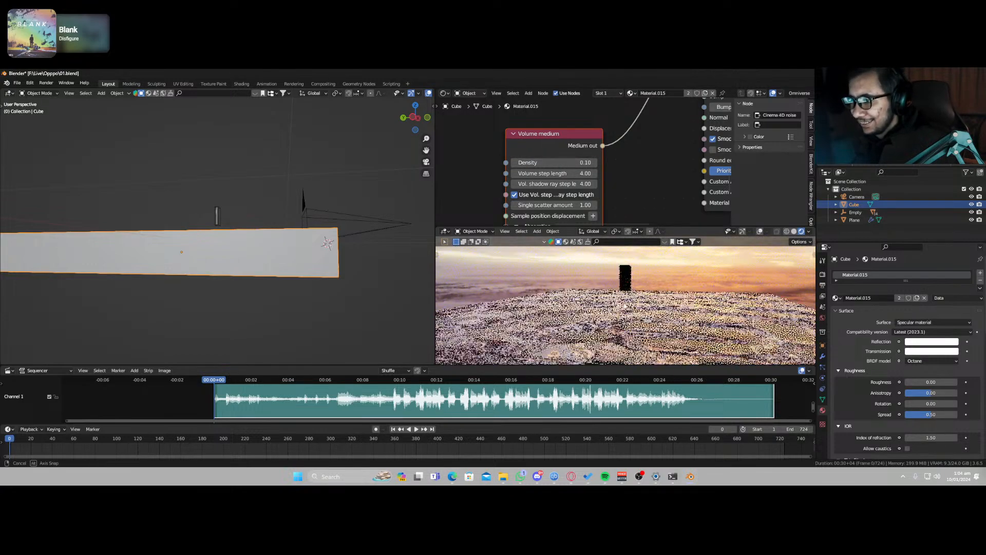
{"action": "scroll", "coordinate": [583, 162], "scroll_direction": "up", "scroll_amount": 1}
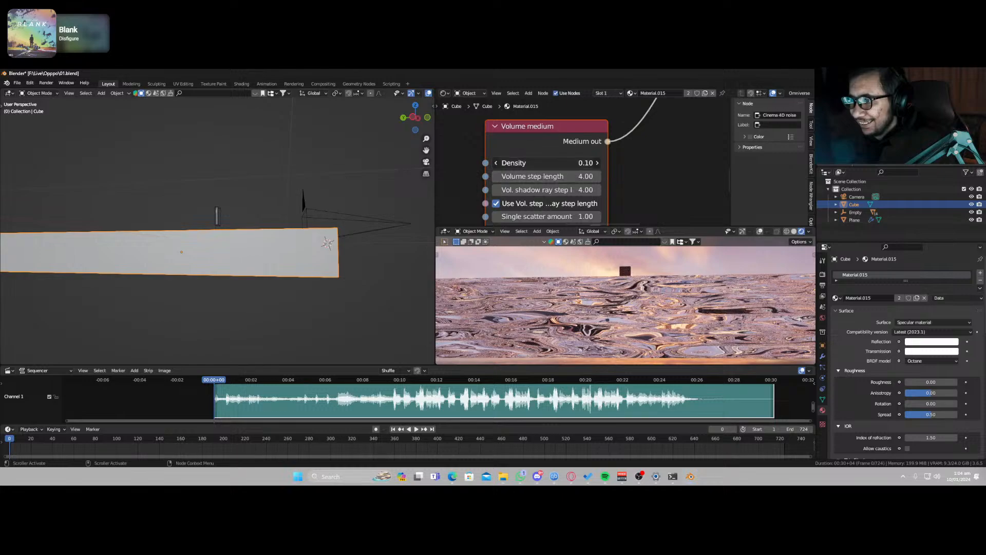
{"action": "left_click_drag", "start_coordinate": [582, 162], "coordinate": [609, 162]}
{"action": "mouse_move", "coordinate": [622, 308]}
{"action": "middle_mouse_down"}
{"action": "mouse_move", "coordinate": [620, 295]}
{"action": "mouse_move", "coordinate": [613, 304]}
{"action": "middle_mouse_up"}
Step: Set the Volume medium's scattering and absorption colours to full white
{"action": "scroll", "coordinate": [627, 192], "scroll_direction": "down", "scroll_amount": 3}
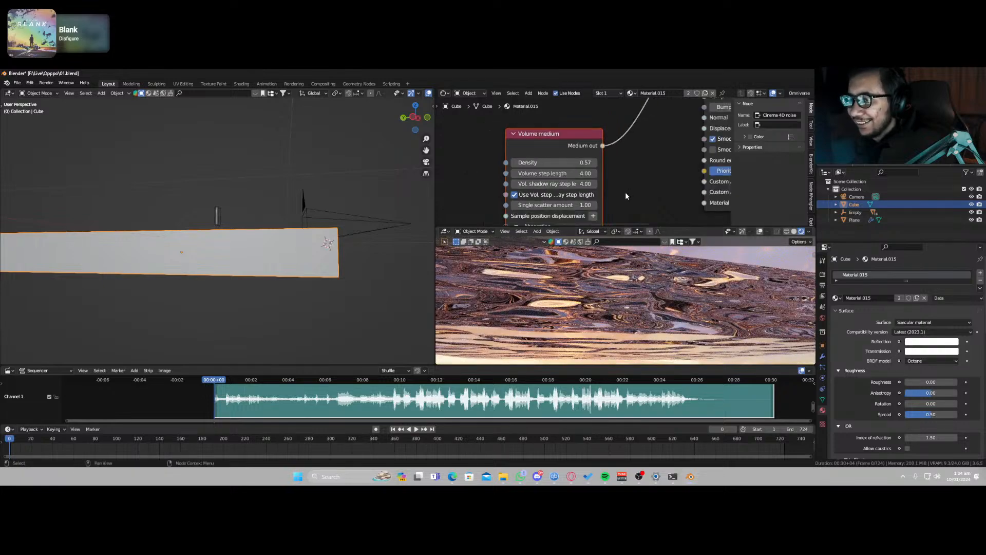
{"action": "middle_click_drag", "start_coordinate": [625, 192], "coordinate": [611, 93]}
{"action": "left_click", "coordinate": [560, 180]}
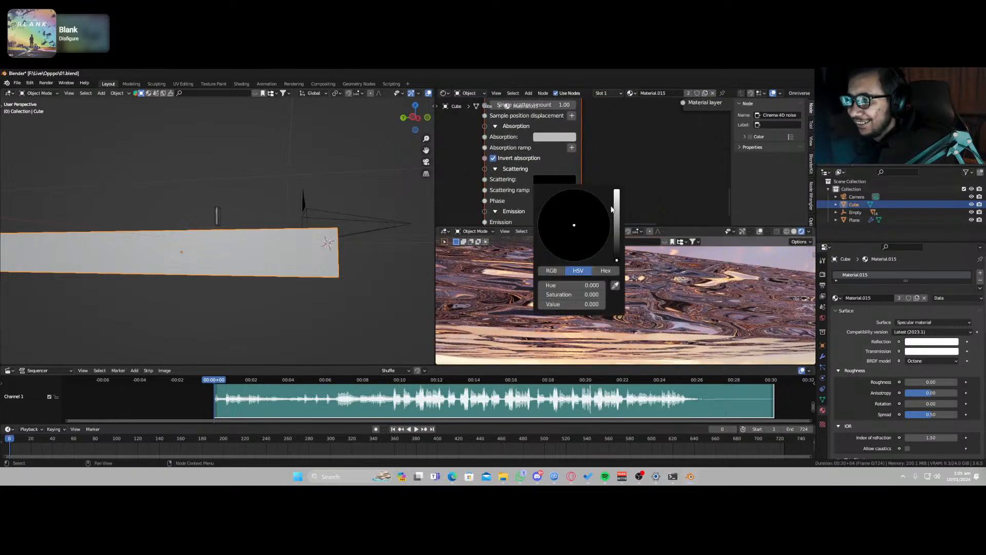
{"action": "left_click_drag", "start_coordinate": [614, 210], "coordinate": [616, 193]}
{"action": "left_click", "coordinate": [562, 137]}
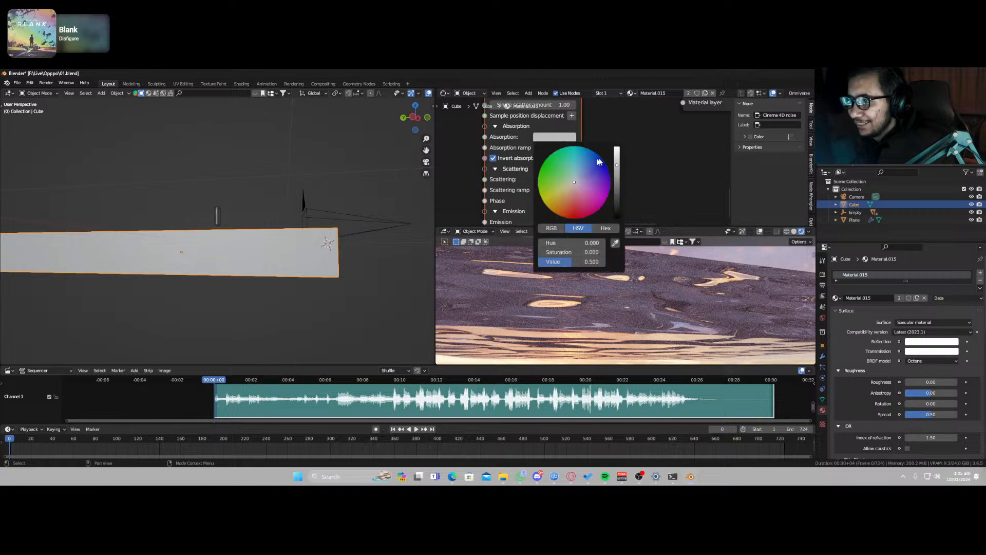
{"action": "left_click_drag", "start_coordinate": [616, 156], "coordinate": [617, 148]}
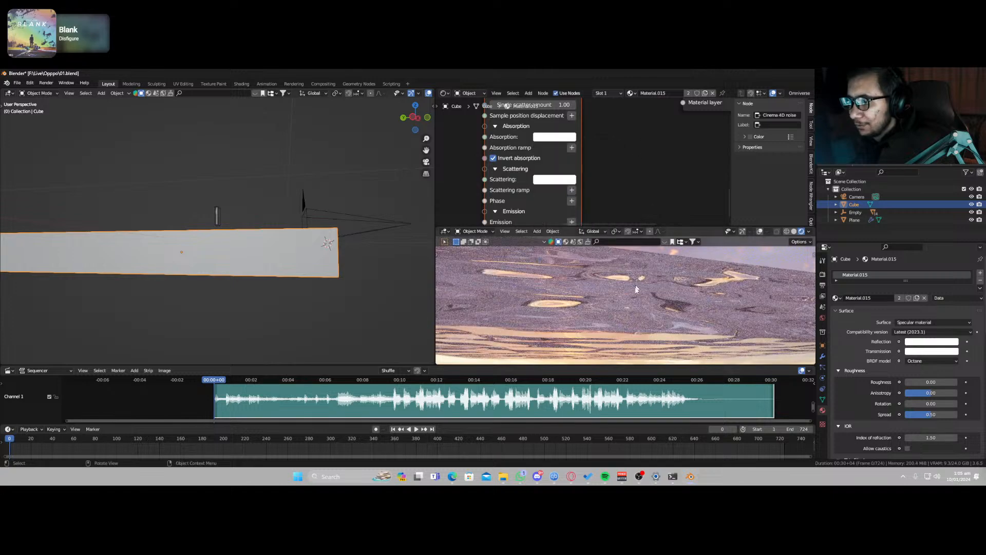
Step: Tint the Volume medium's absorption colour a very pale blue and return the rendered view to the camera
{"action": "left_click", "coordinate": [550, 138]}
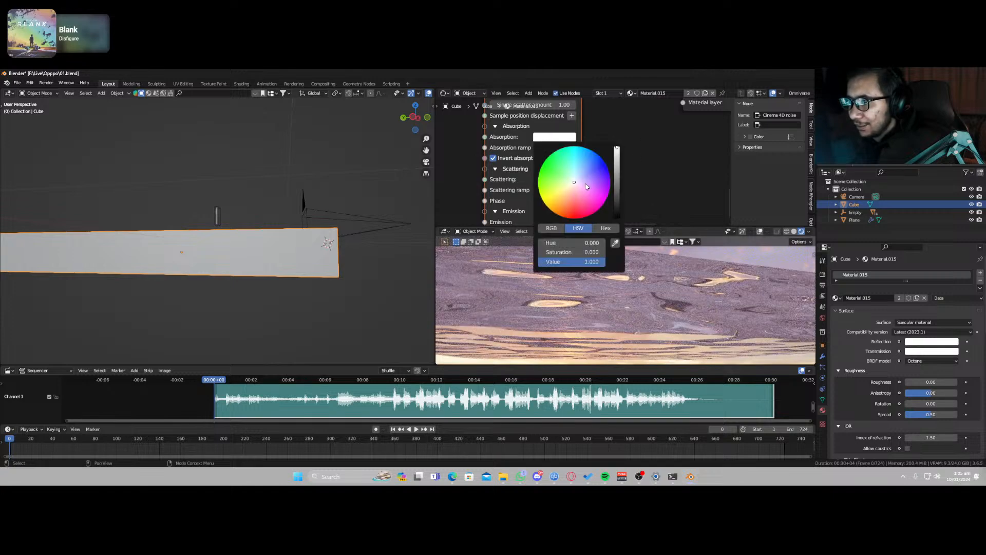
{"action": "left_click", "coordinate": [577, 177]}
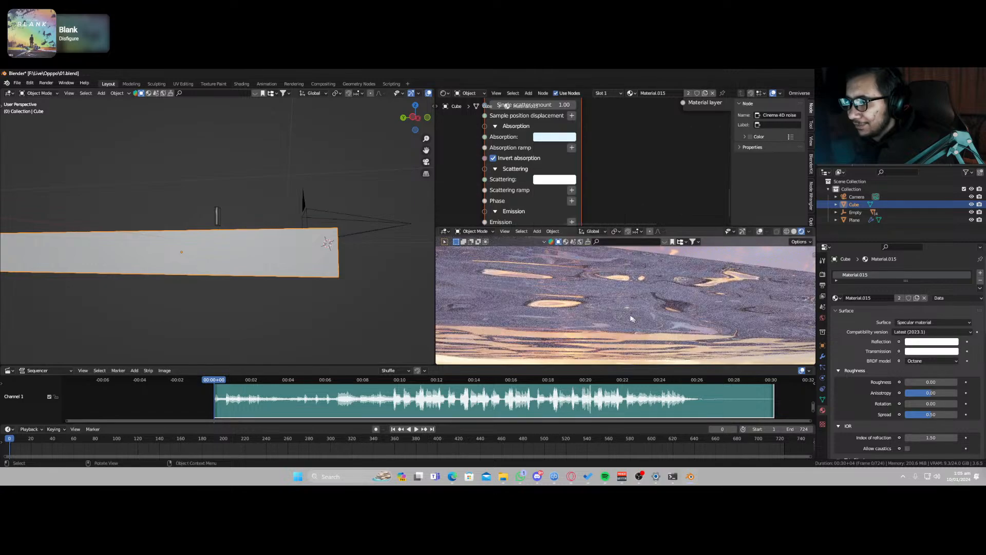
{"action": "key", "text": "KP_0"}
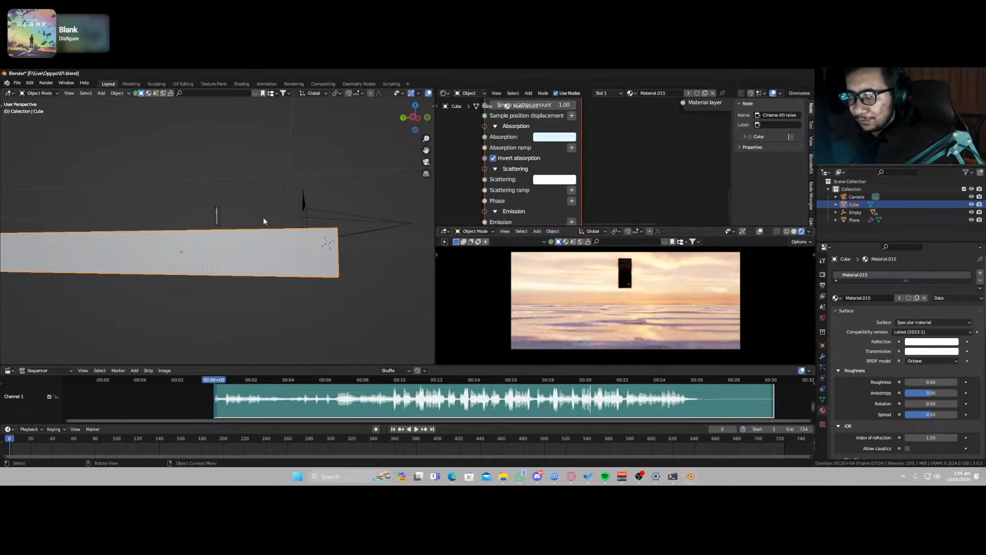
Step: Lower the phone's parent Empty along Z in two moves until the phone is partly sunk in the slab, and check it through the camera
{"action": "left_click", "coordinate": [222, 208]}
{"action": "key", "text": "g"}
{"action": "key", "text": "z"}
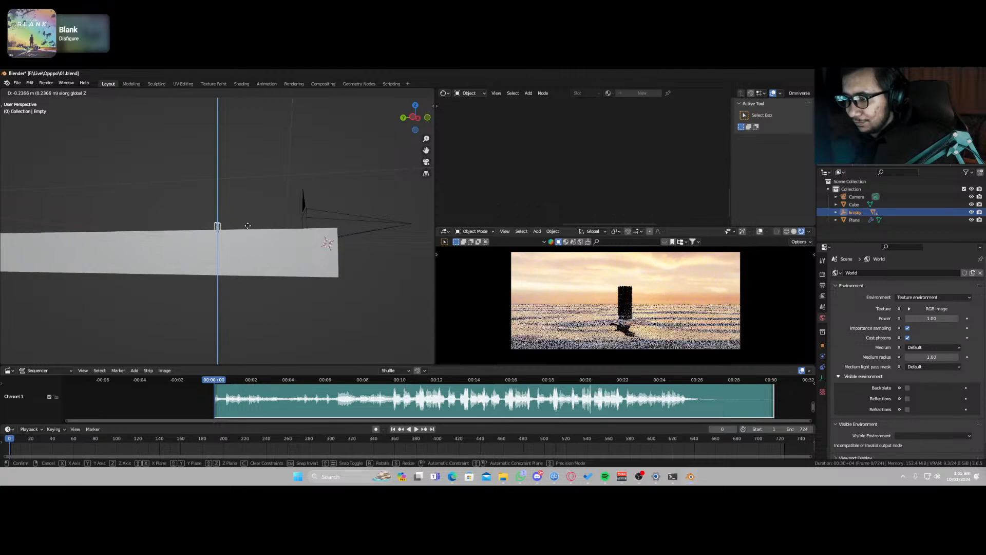
{"action": "left_click", "coordinate": [248, 224]}
{"action": "middle_click_drag", "start_coordinate": [639, 347], "coordinate": [598, 334]}
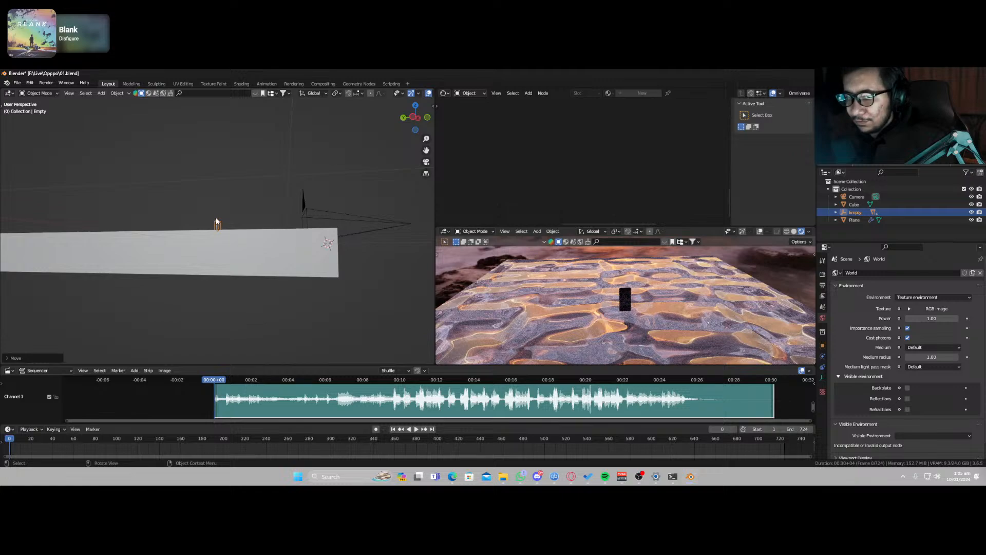
{"action": "key", "text": "g"}
{"action": "key", "text": "z"}
{"action": "left_click", "coordinate": [217, 236]}
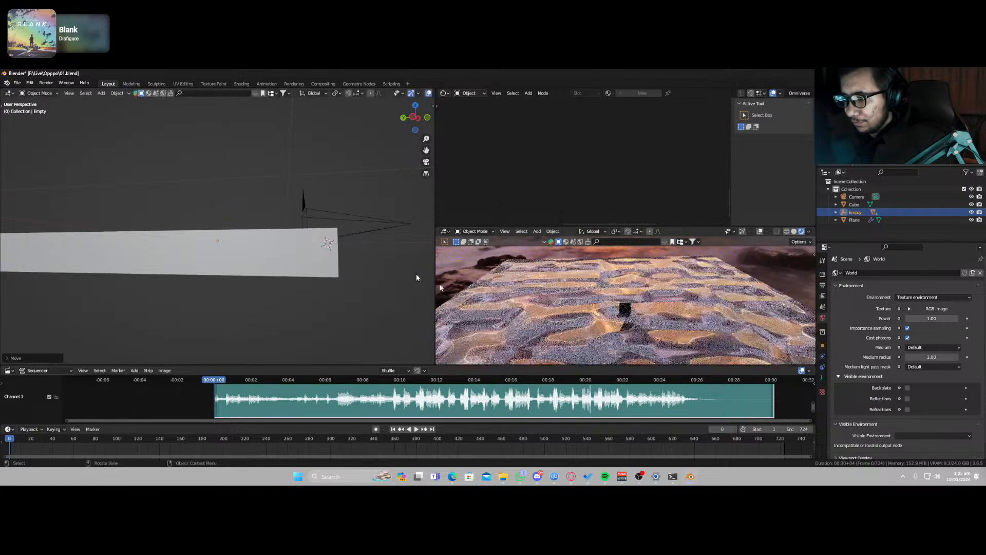
{"action": "key", "text": "KP_0"}
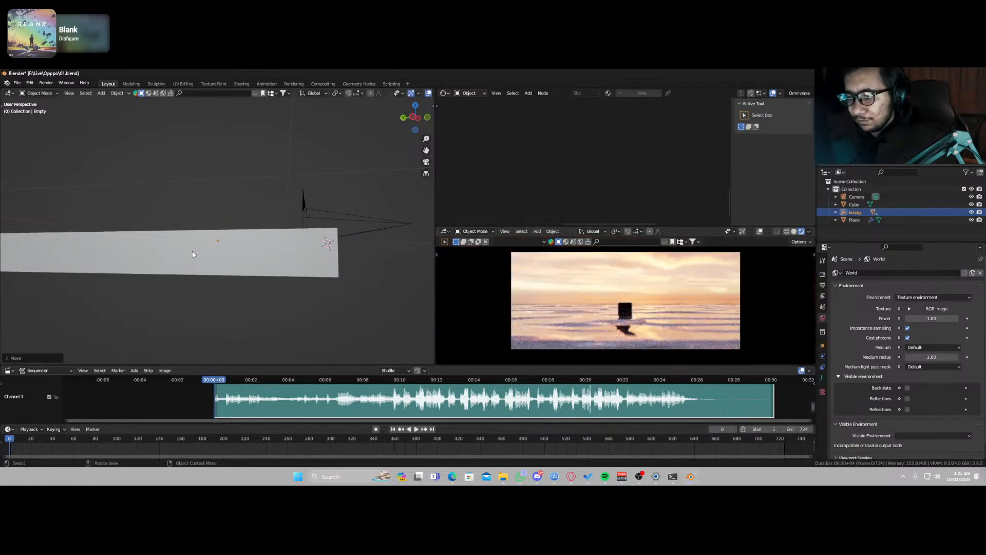
Step: Lower the phone's parent Empty further along Z until the phone is fully submerged inside the slab
{"action": "scroll", "coordinate": [193, 271], "scroll_direction": "up", "scroll_amount": 2}
{"action": "key", "text": "g"}
{"action": "key", "text": "z"}
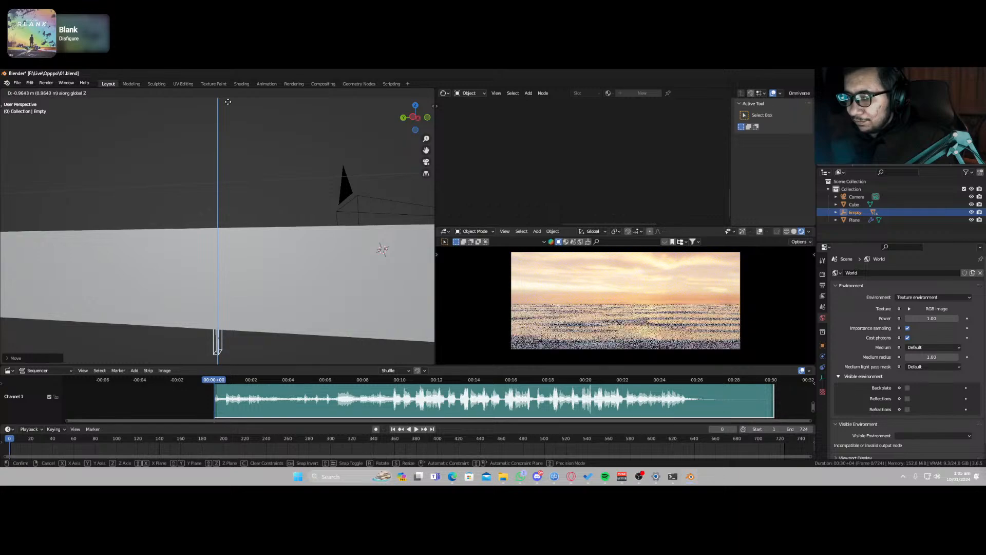
{"action": "left_click", "coordinate": [230, 310]}
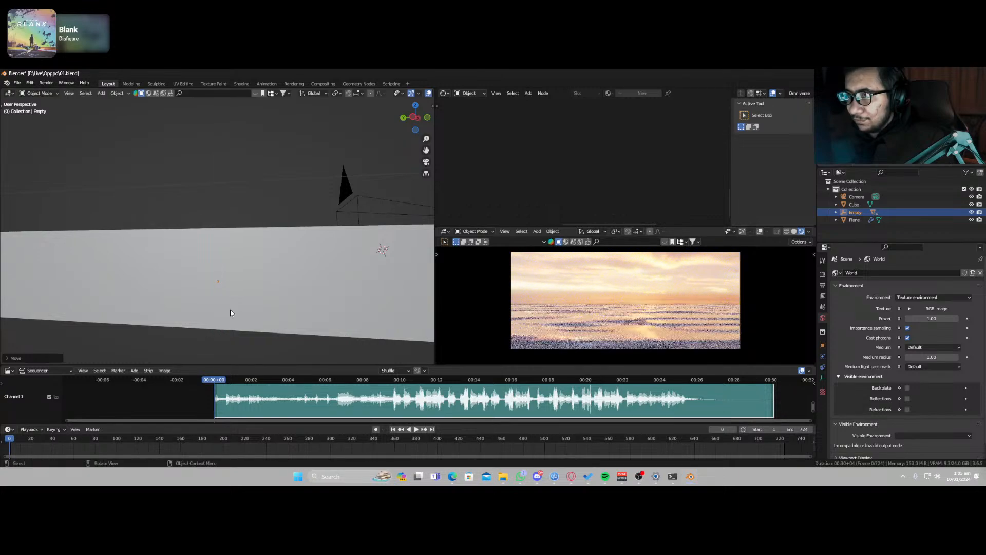
{"action": "scroll", "coordinate": [348, 283], "scroll_direction": "down", "scroll_amount": 2}
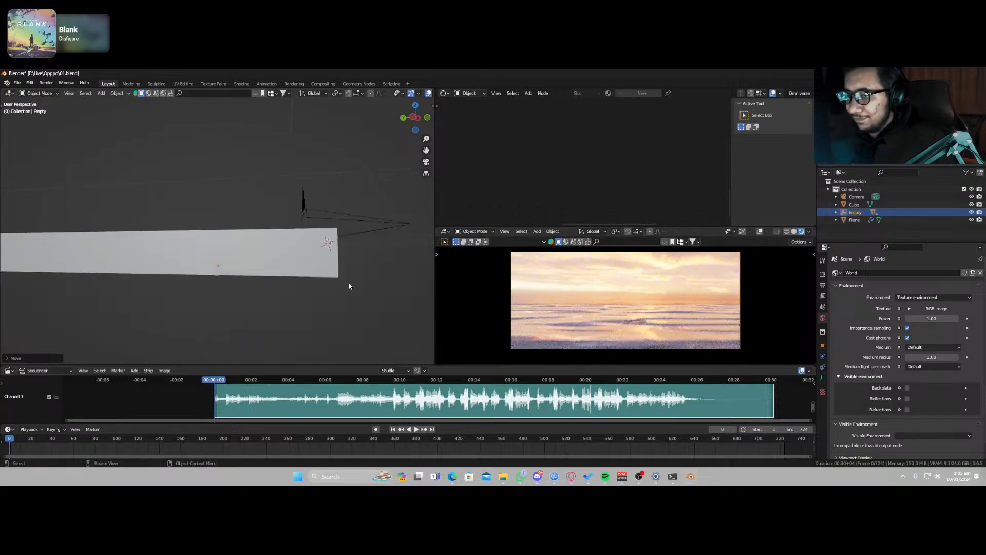
Step: Scale the slab up slightly in X and Y only, keeping its Z thickness locked
{"action": "left_click", "coordinate": [326, 274]}
{"action": "key", "text": "s"}
{"action": "key", "text": "shift+z"}
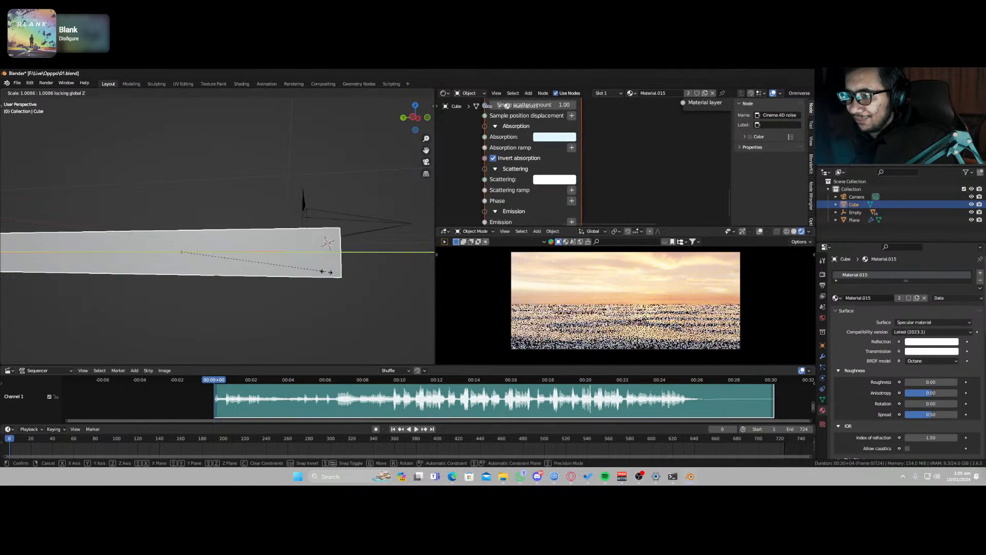
{"action": "left_click", "coordinate": [334, 277]}
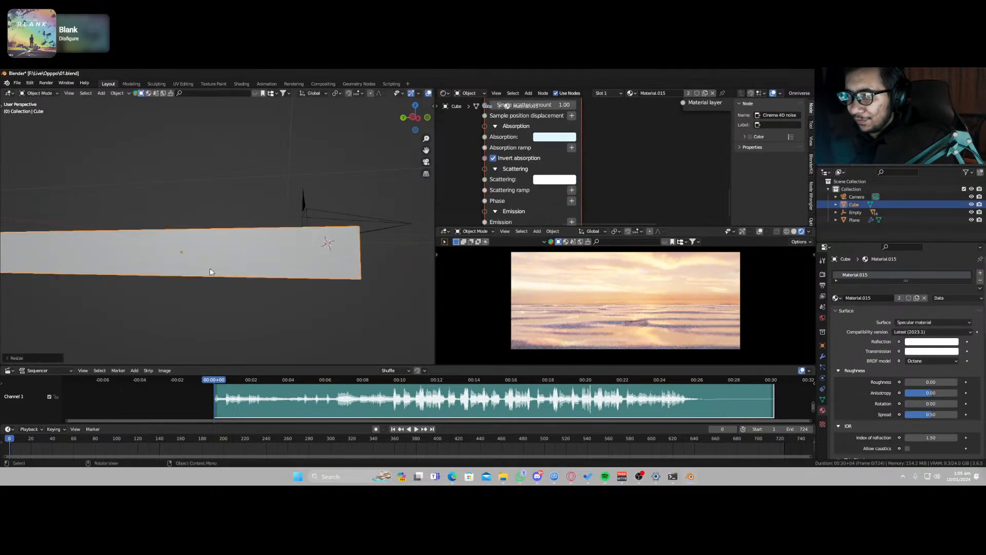
{"action": "scroll", "coordinate": [226, 277], "scroll_direction": "up", "scroll_amount": 2}
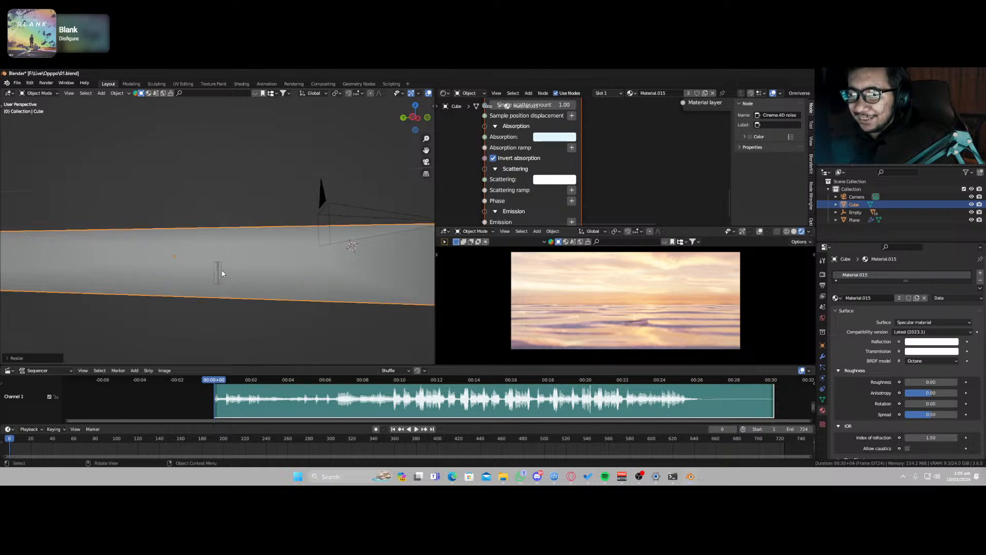
{"action": "left_click", "coordinate": [218, 273]}
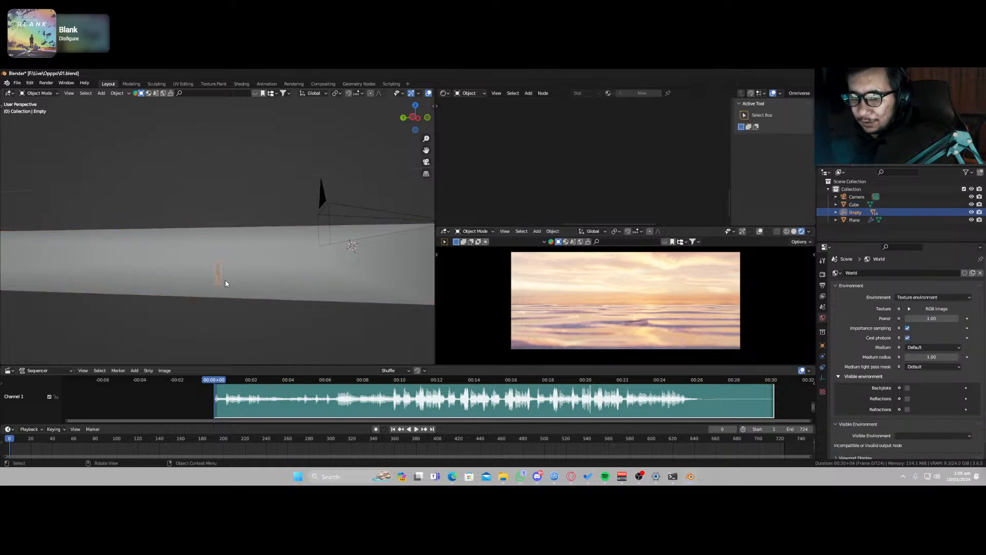
{"action": "key", "text": "g"}
{"action": "key", "text": "z"}
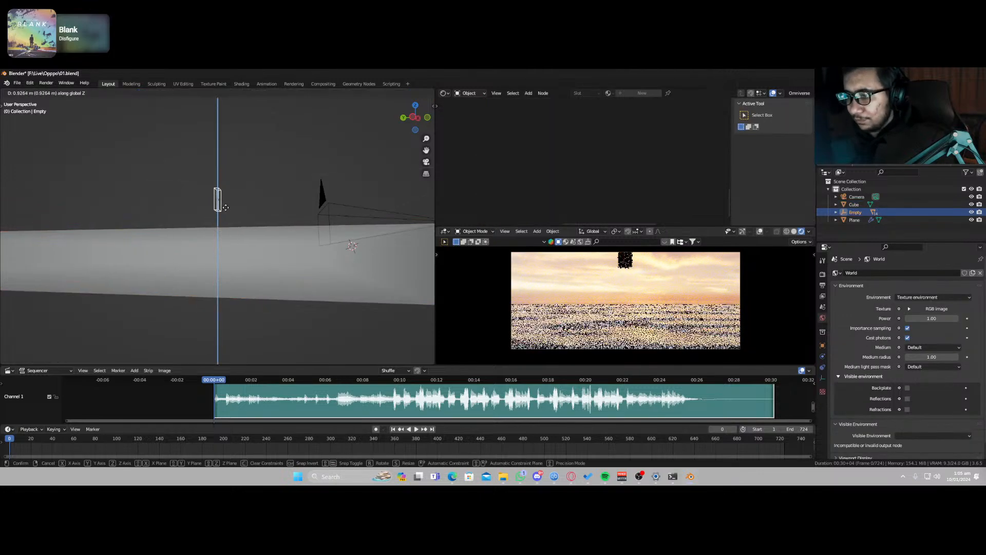
{"action": "right_click", "coordinate": [227, 234]}
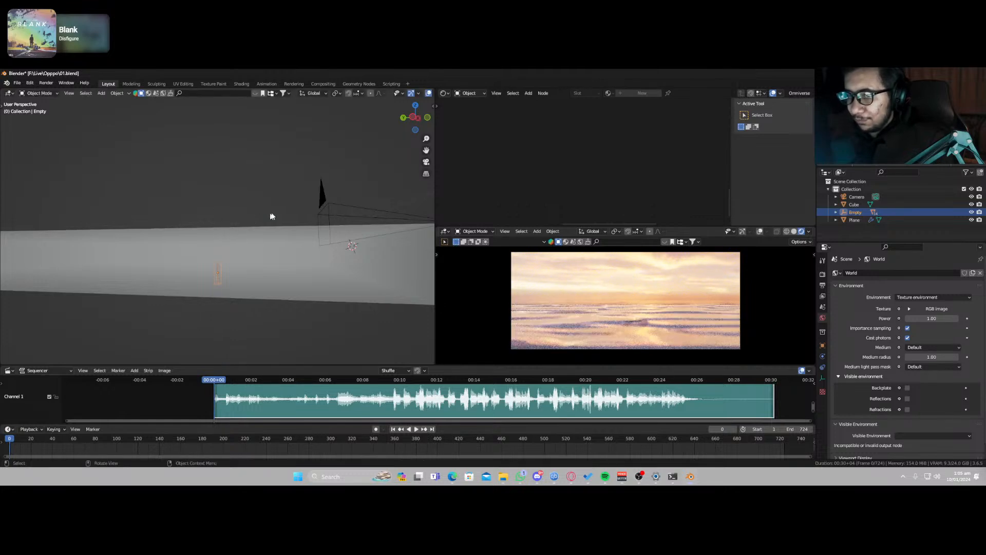
{"action": "middle_click_drag", "start_coordinate": [271, 216], "coordinate": [262, 282]}
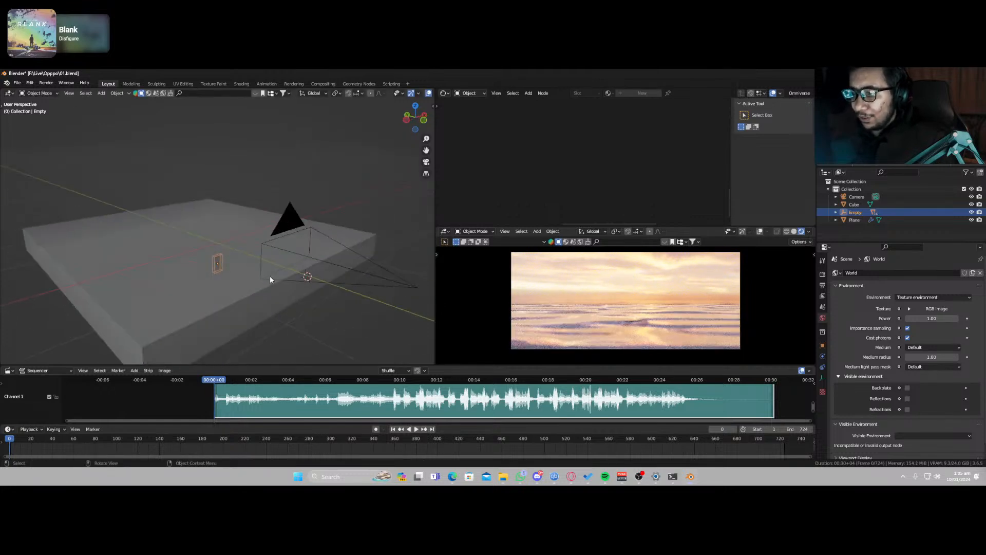
{"action": "left_click", "coordinate": [310, 258]}
{"action": "left_click", "coordinate": [310, 258]}
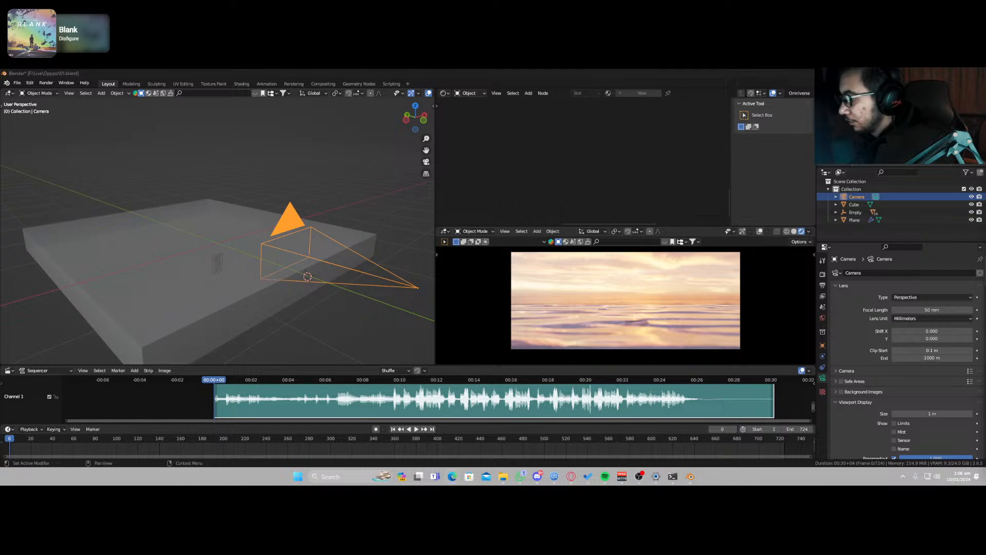
{"action": "left_click", "coordinate": [601, 316]}
{"action": "key", "text": "z"}
{"action": "left_click", "coordinate": [601, 316]}
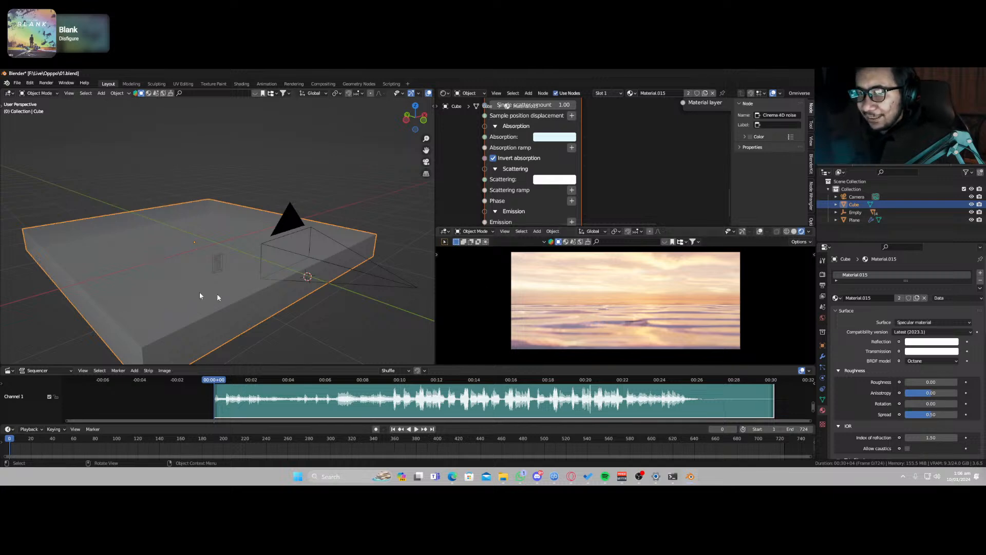
Step: Raise the phone's parent Empty by about 0.14 m along Z inside the slab
{"action": "left_click", "coordinate": [218, 260]}
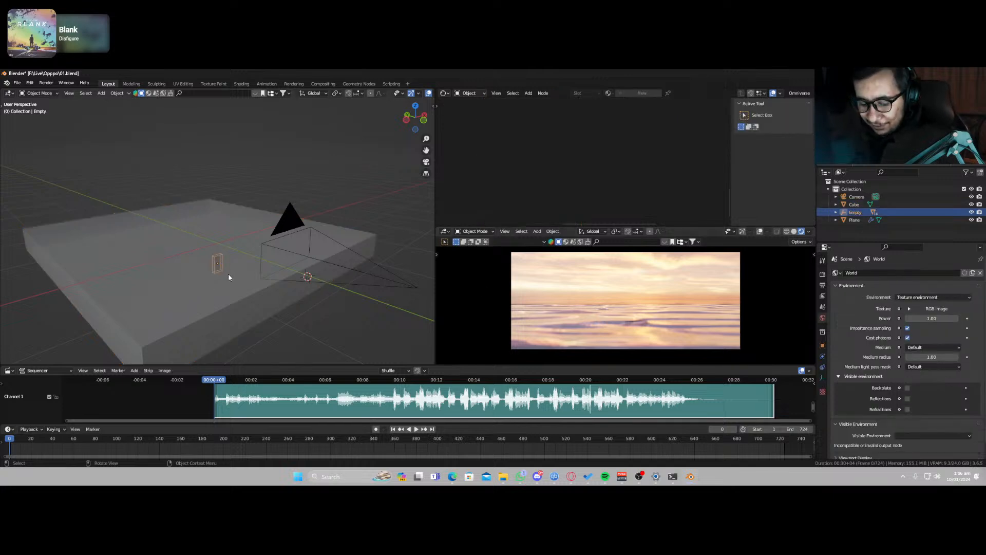
{"action": "key", "text": "g"}
{"action": "key", "text": "z"}
{"action": "right_click", "coordinate": [227, 253]}
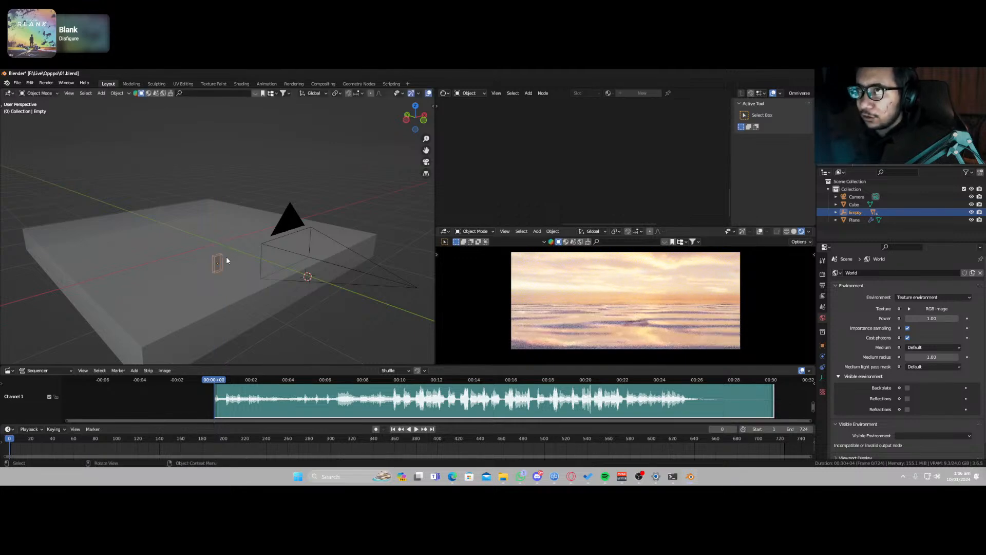
{"action": "key", "text": "g"}
{"action": "key", "text": "z"}
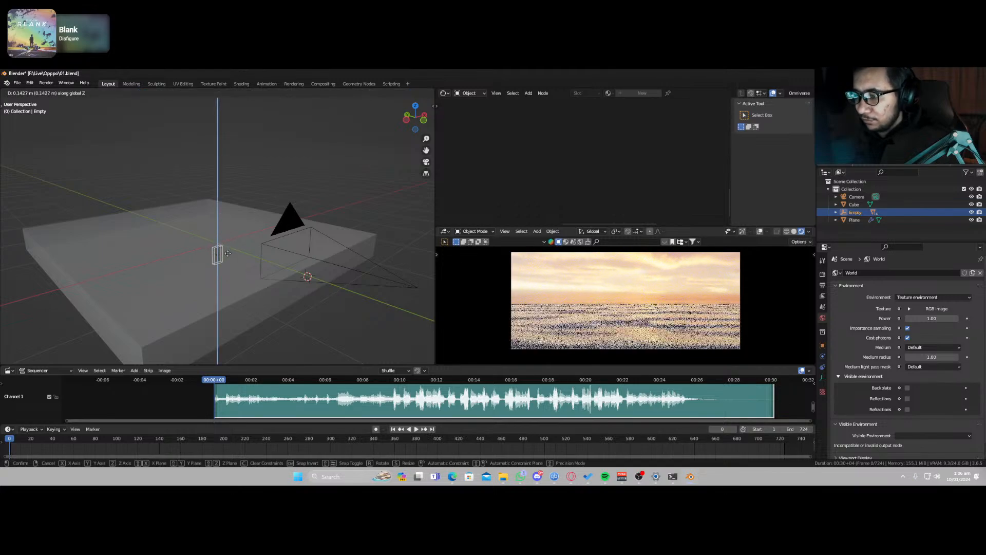
{"action": "left_click", "coordinate": [227, 253]}
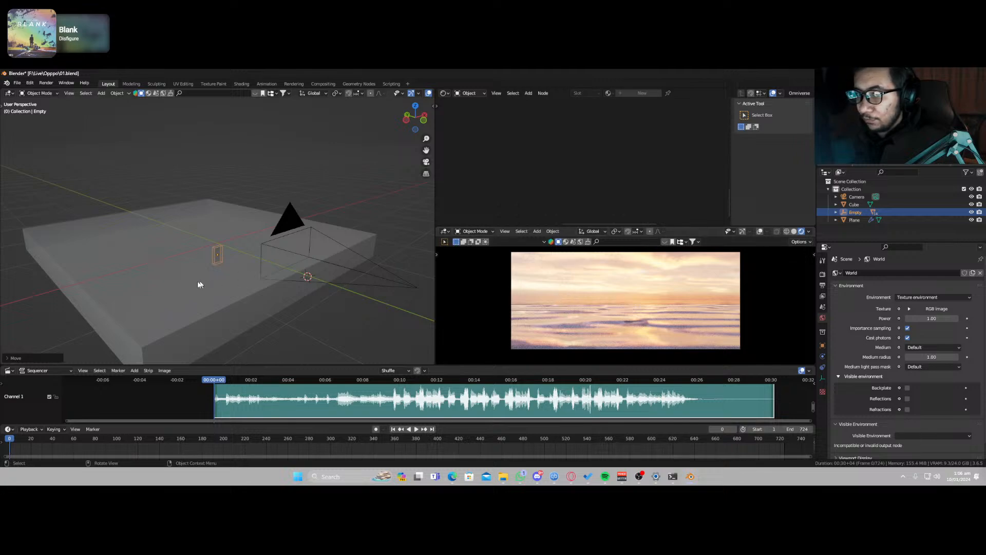
Step: Enlarge the slab about 1.4 times in X and Y only, keeping its Z thickness locked
{"action": "left_click", "coordinate": [208, 296]}
{"action": "key", "text": "s"}
{"action": "key", "text": "shift+z"}
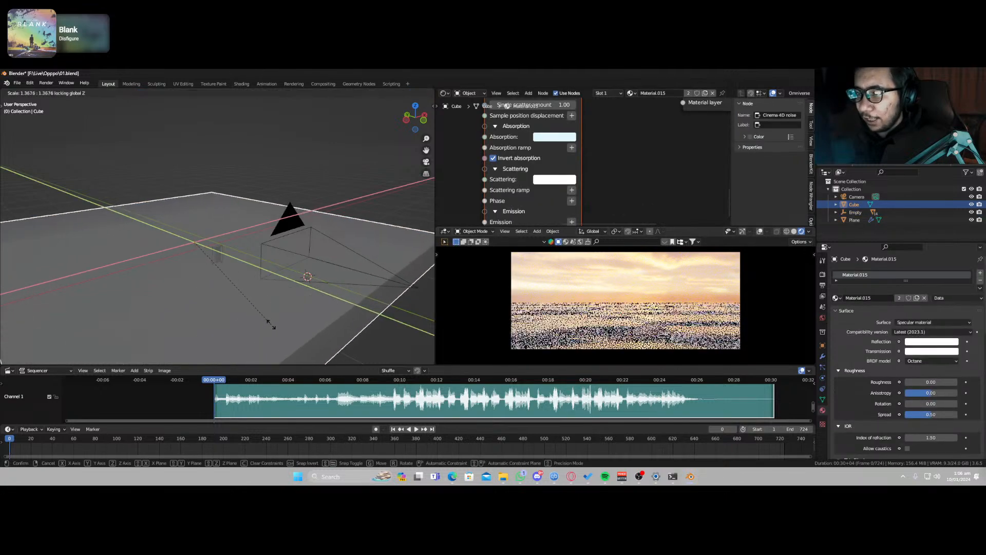
{"action": "left_click", "coordinate": [275, 326]}
Step: Move the slab about 0.69 m along global Y and switch the camera view to Solid shading
{"action": "key", "text": "g"}
{"action": "key", "text": "y"}
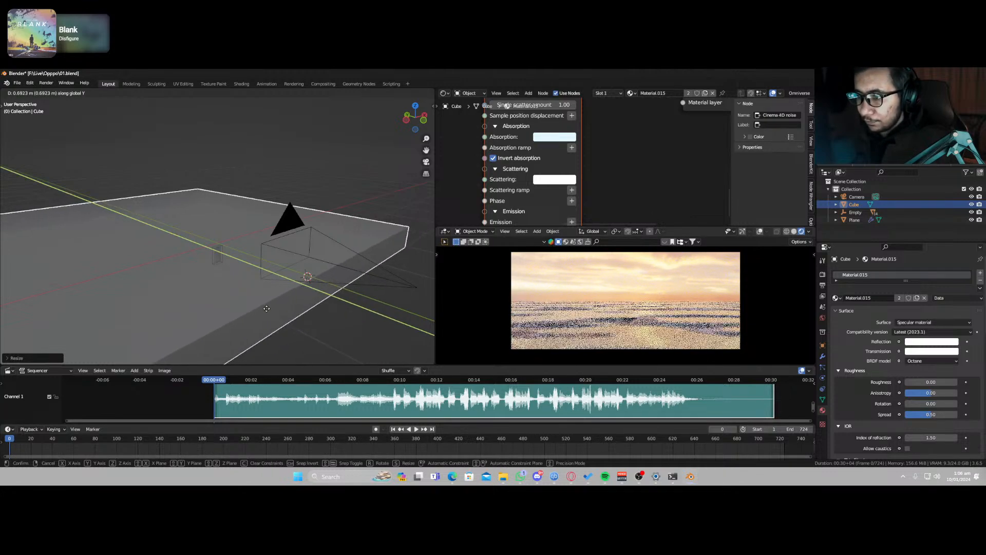
{"action": "left_click", "coordinate": [267, 308]}
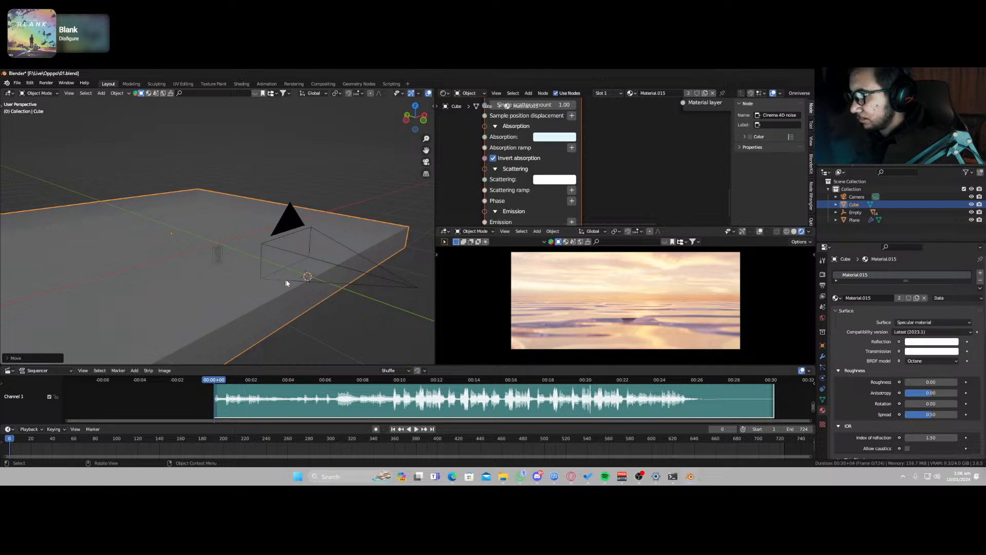
{"action": "key", "text": "z"}
{"action": "left_click", "coordinate": [644, 311]}
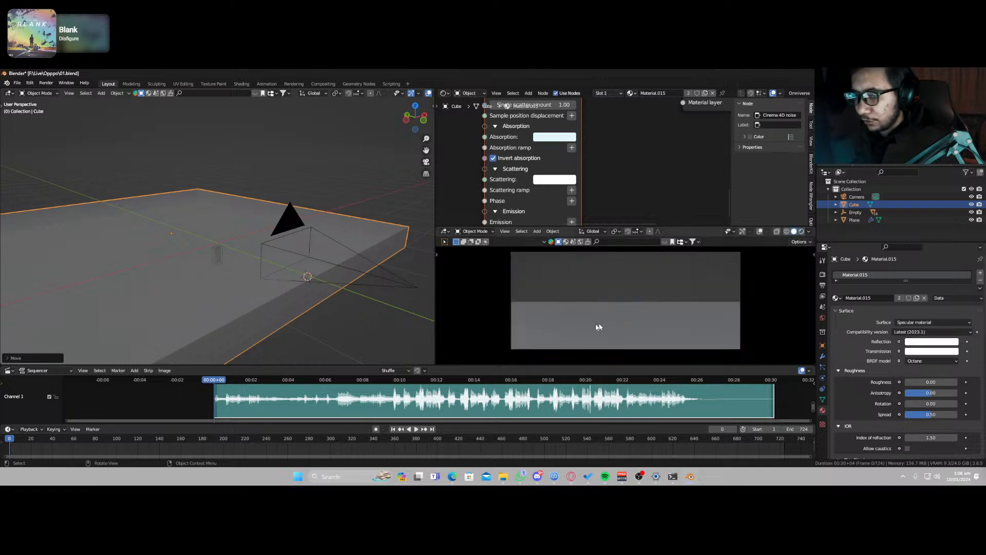
Step: Switch the camera viewport to rendered shading and reposition the XYZ to UVW Projection node beside the Cinema 4D noise node
{"action": "key", "text": "z"}
{"action": "left_click", "coordinate": [634, 273]}
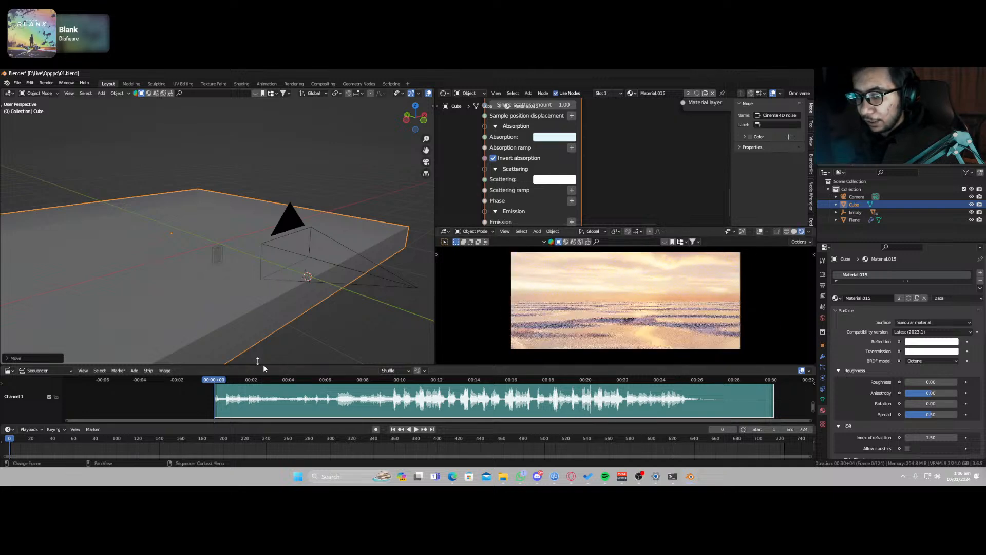
{"action": "scroll", "coordinate": [566, 177], "scroll_direction": "down", "scroll_amount": 6}
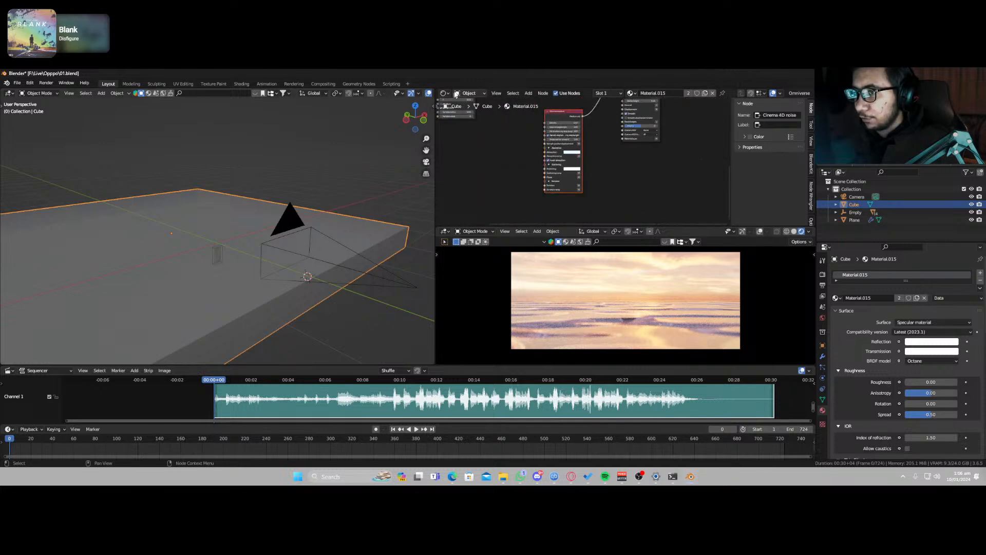
{"action": "scroll", "coordinate": [500, 136], "scroll_direction": "down", "scroll_amount": 1}
{"action": "middle_click_drag", "start_coordinate": [501, 138], "coordinate": [561, 200]}
{"action": "scroll", "coordinate": [561, 199], "scroll_direction": "up", "scroll_amount": 5}
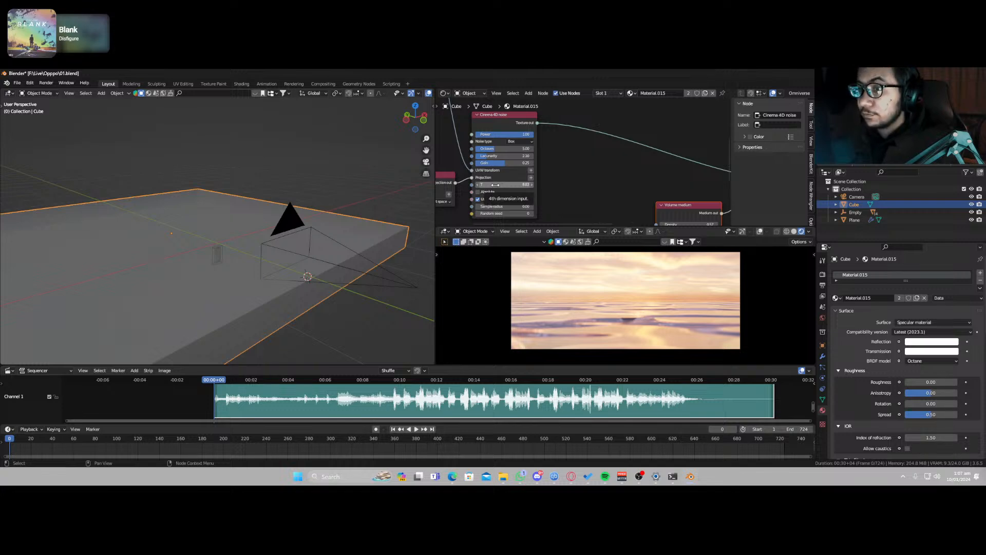
{"action": "middle_click_drag", "start_coordinate": [464, 189], "coordinate": [578, 176]}
{"action": "left_click_drag", "start_coordinate": [549, 163], "coordinate": [518, 135]}
Step: Try to feed the Cinema 4D noise node from a new Int value node, and delete that node
{"action": "key", "text": "shift+a"}
{"action": "type", "text": "s"}
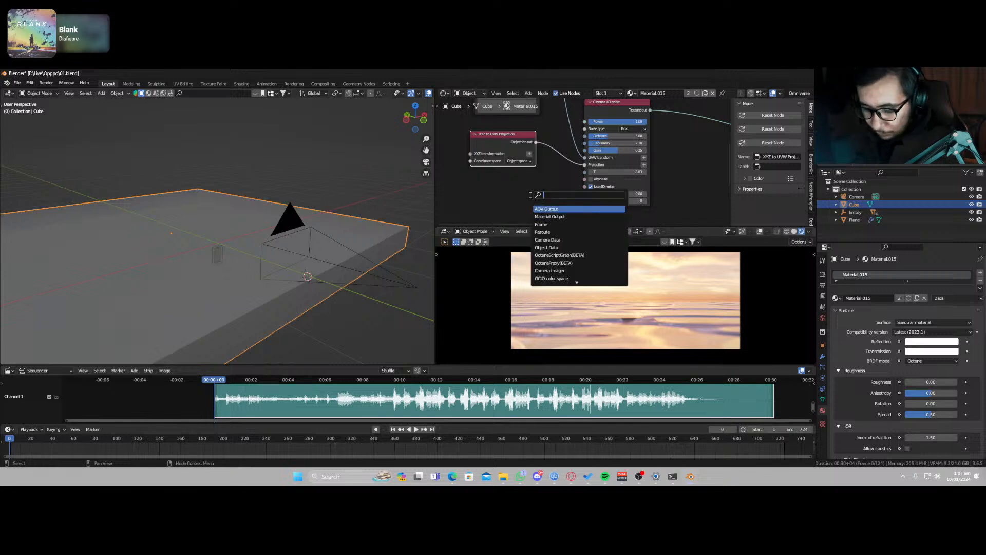
{"action": "type", "text": "valu"}
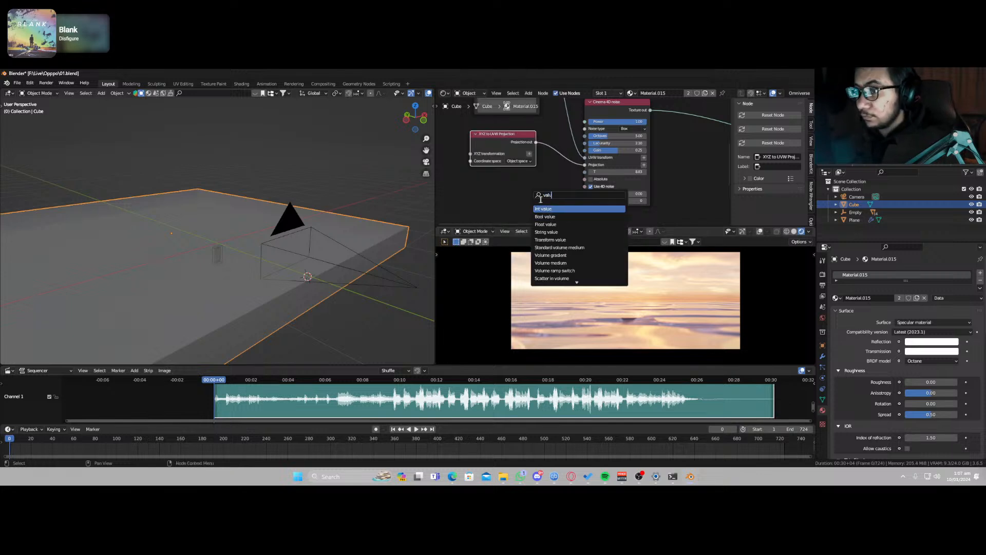
{"action": "key", "text": "Return"}
{"action": "left_click", "coordinate": [484, 187]}
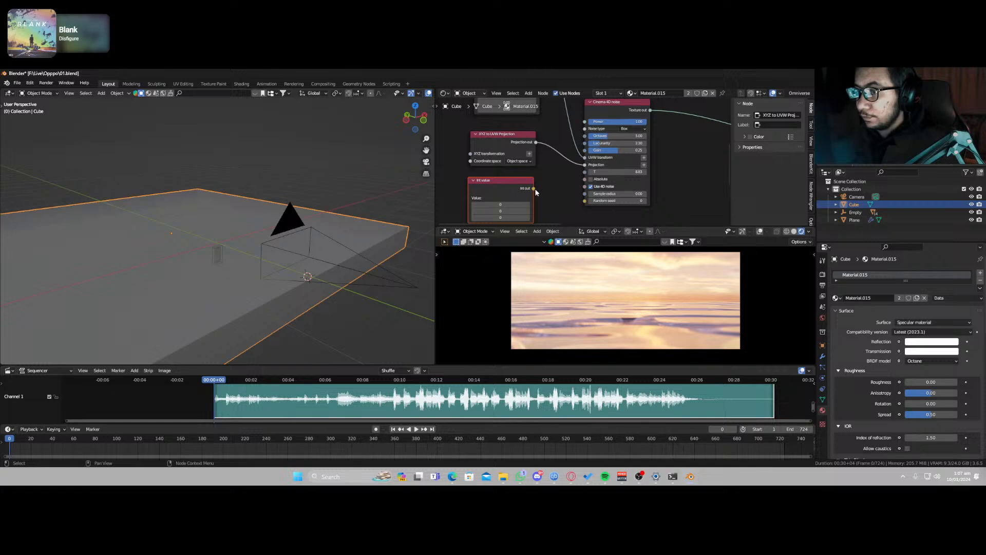
{"action": "left_click_drag", "start_coordinate": [534, 188], "coordinate": [555, 179]}
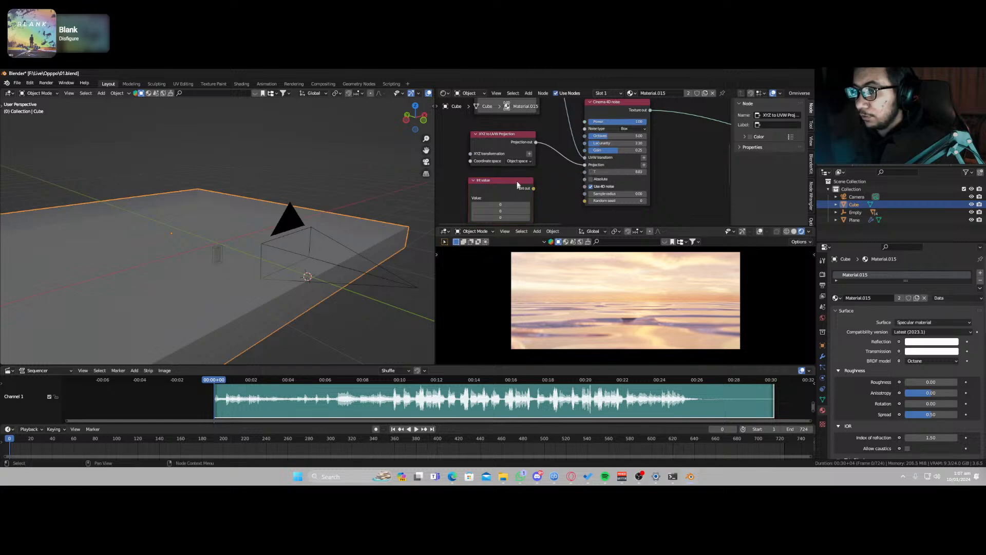
{"action": "left_click", "coordinate": [518, 183]}
{"action": "key", "text": "x"}
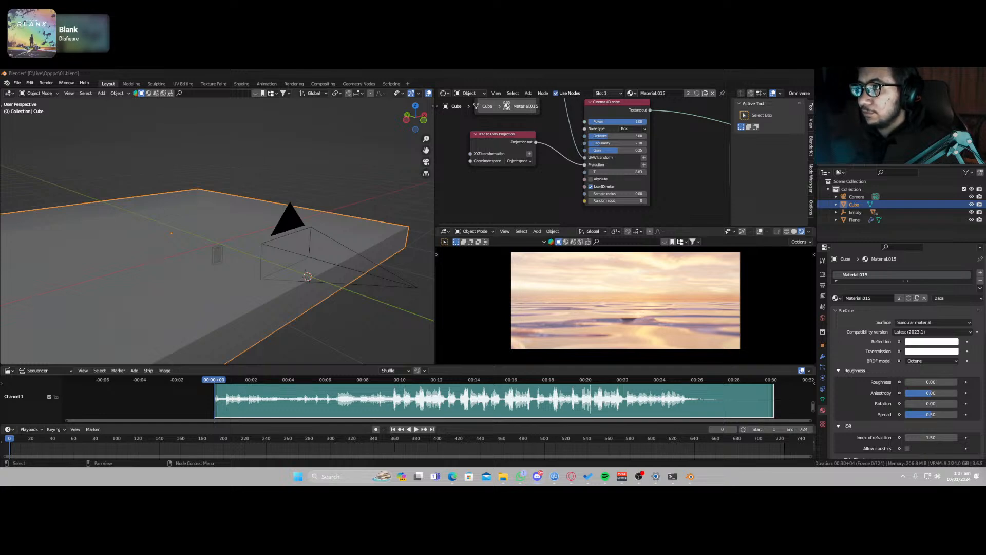
Step: Insert a keyframe on the Cinema 4D noise node's T value at frame 0
{"action": "left_click", "coordinate": [609, 172]}
{"action": "left_click", "coordinate": [609, 172]}
{"action": "left_click", "coordinate": [609, 165]}
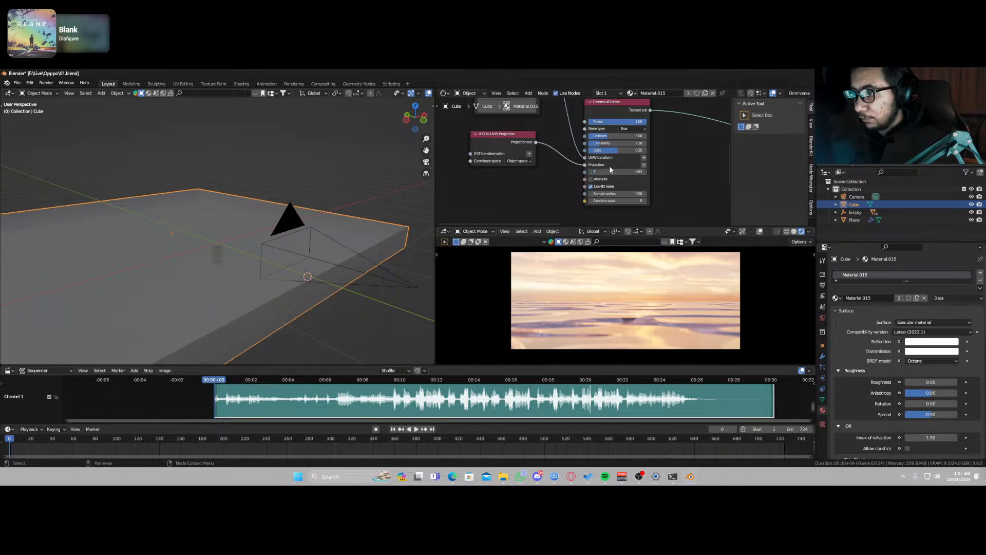
{"action": "left_click", "coordinate": [611, 164]}
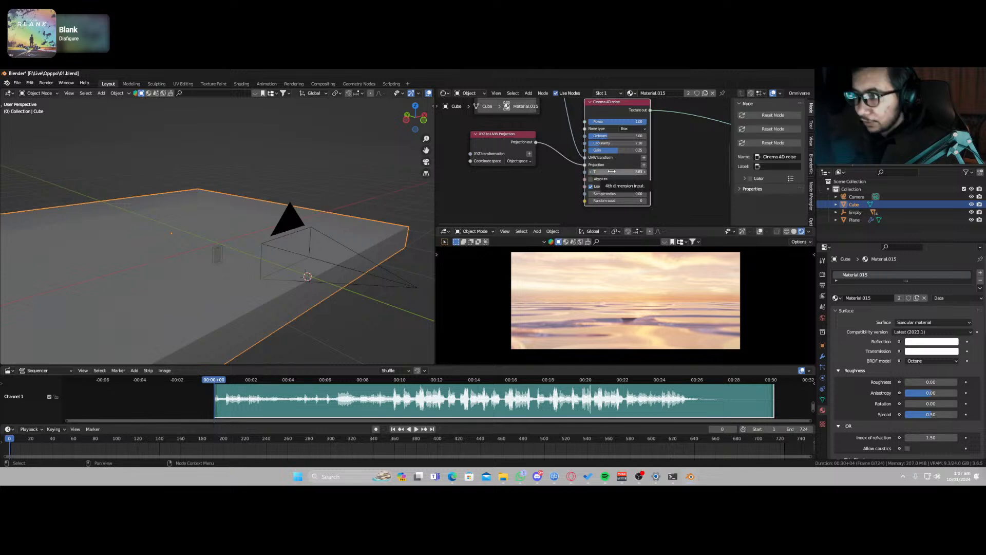
{"action": "key", "text": "i"}
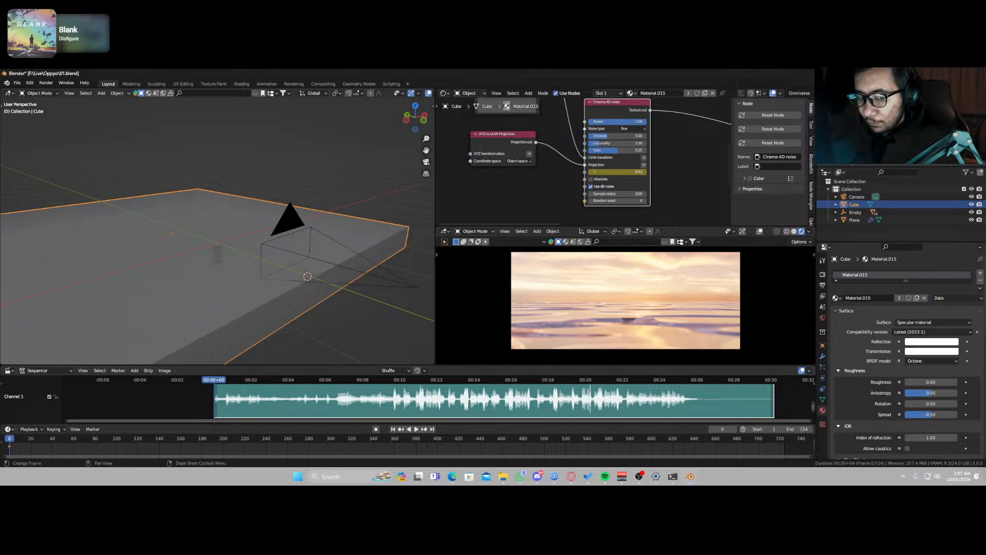
Step: At frame 231, set the Cinema 4D noise node's T value to 264.9 and keyframe it
{"action": "left_click_drag", "start_coordinate": [12, 440], "coordinate": [99, 446]}
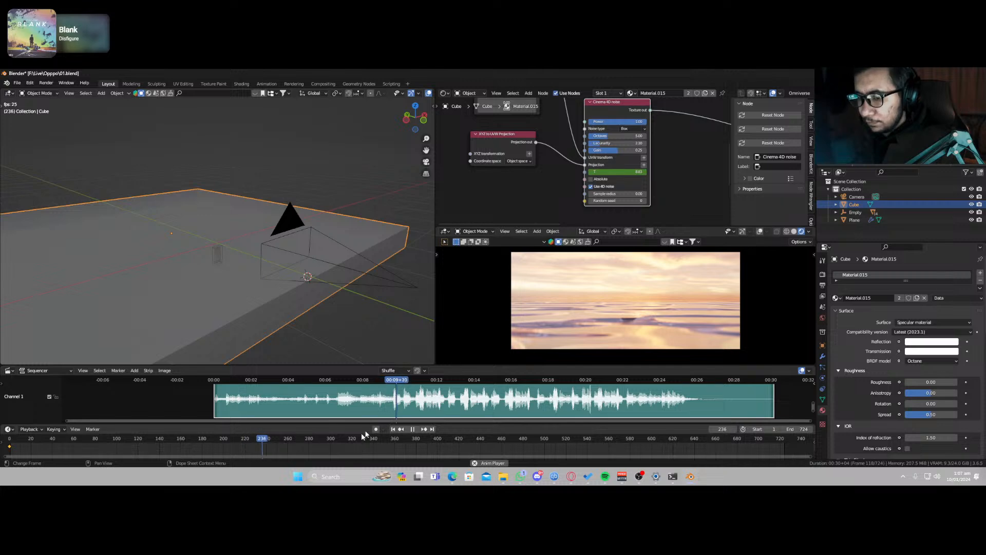
{"action": "key", "text": "space"}
{"action": "left_click_drag", "start_coordinate": [396, 380], "coordinate": [393, 380]}
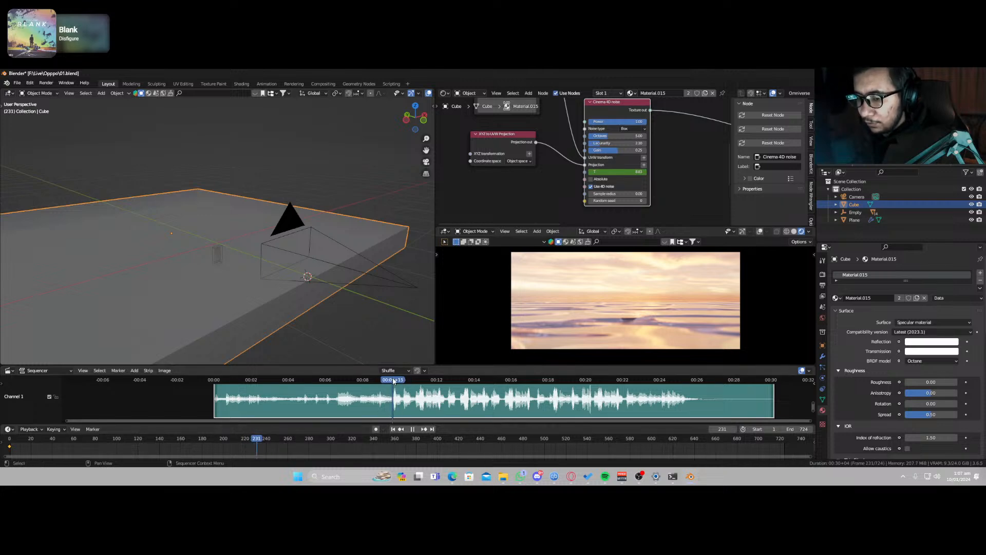
{"action": "left_click", "coordinate": [613, 174]}
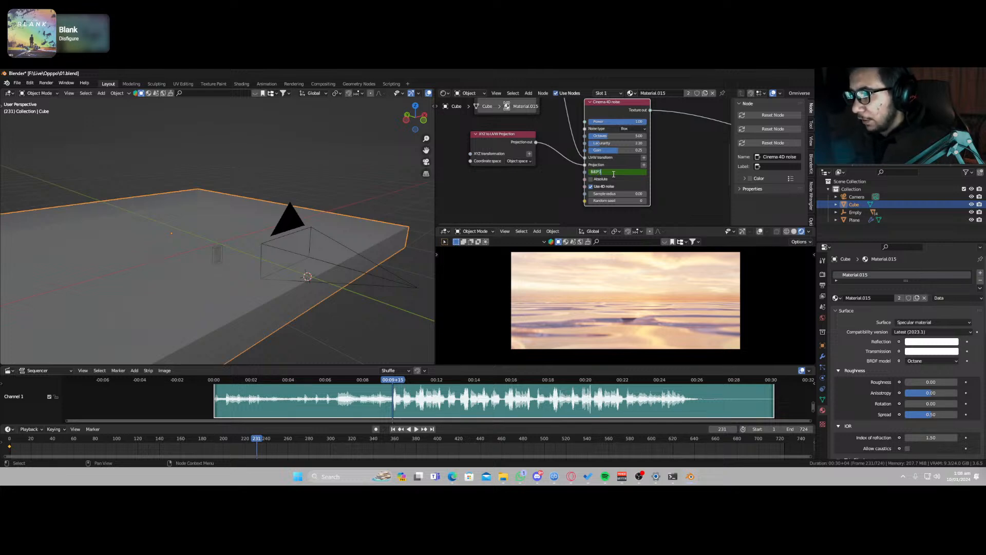
{"action": "key", "text": "Return"}
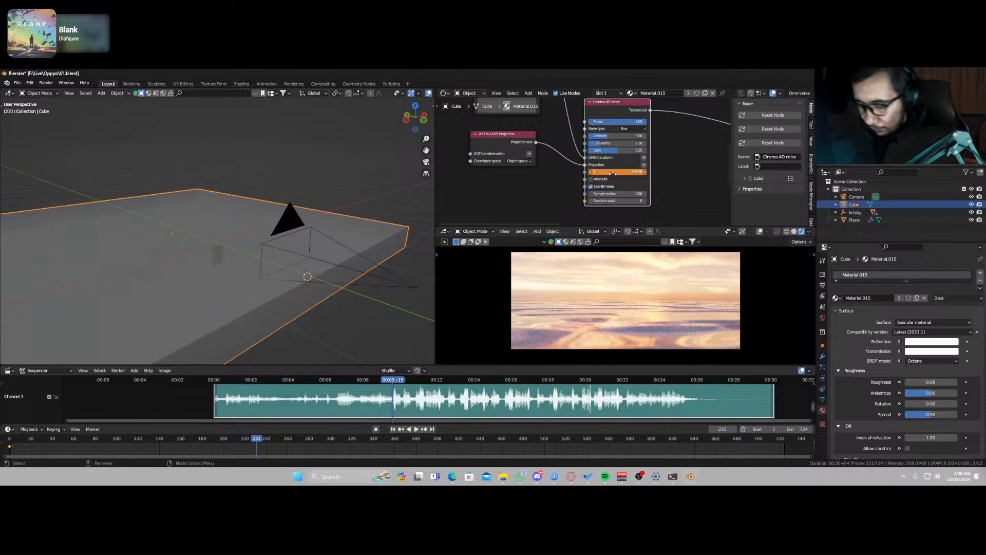
{"action": "key", "text": "i"}
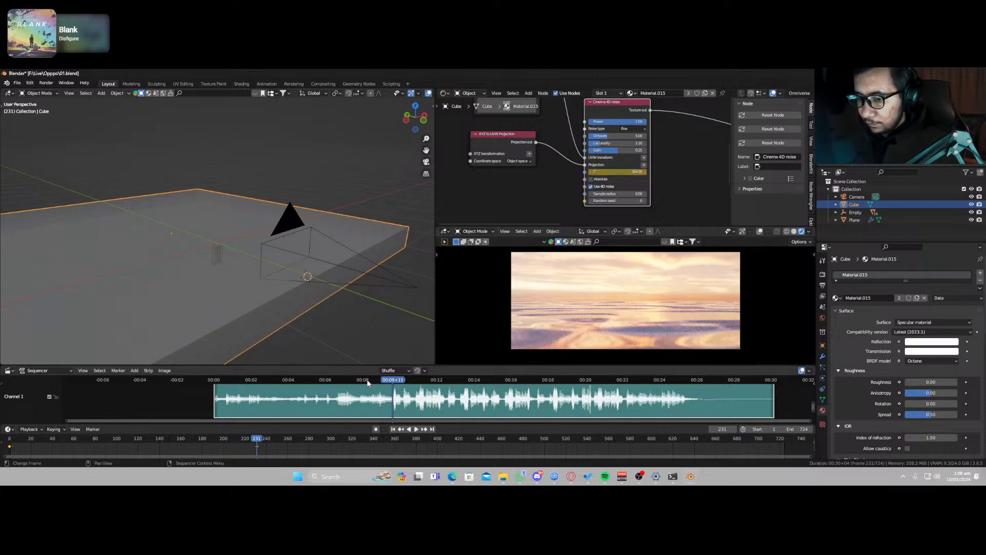
Step: Play the animation from frame 0 to check how the water surface moves in the rendered camera view
{"action": "left_click_drag", "start_coordinate": [365, 381], "coordinate": [213, 382]}
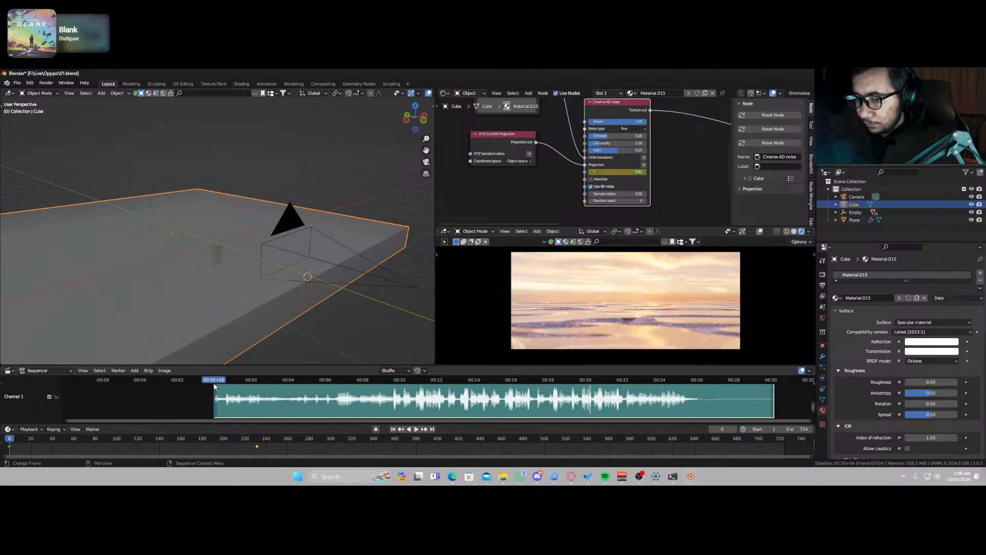
{"action": "key", "text": "space"}
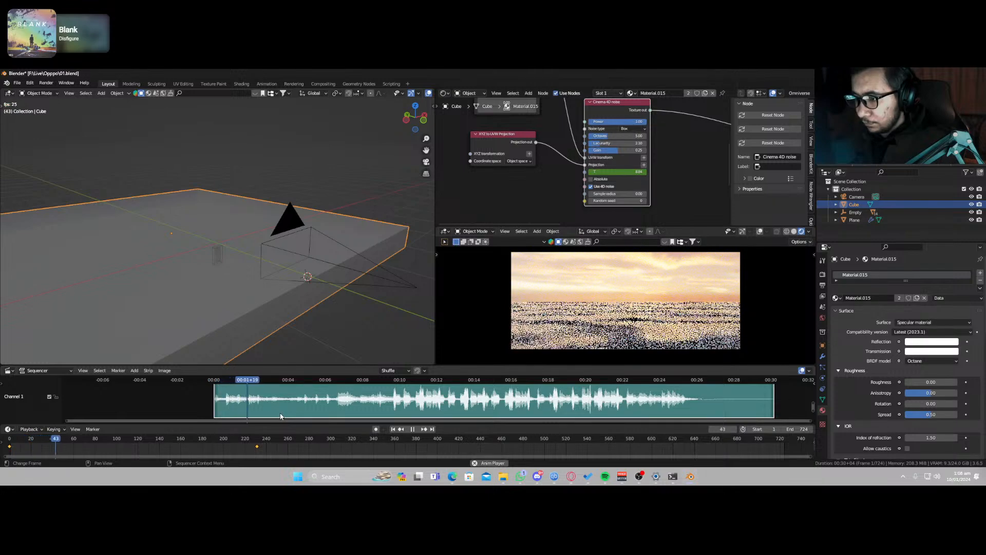
{"action": "key", "text": "space"}
{"action": "key", "text": "space"}
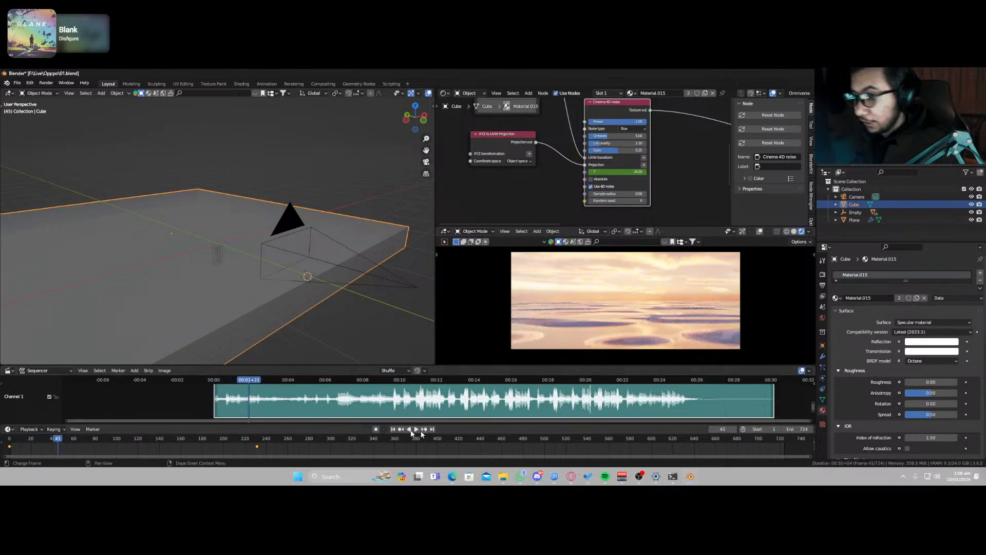
{"action": "key", "text": "space"}
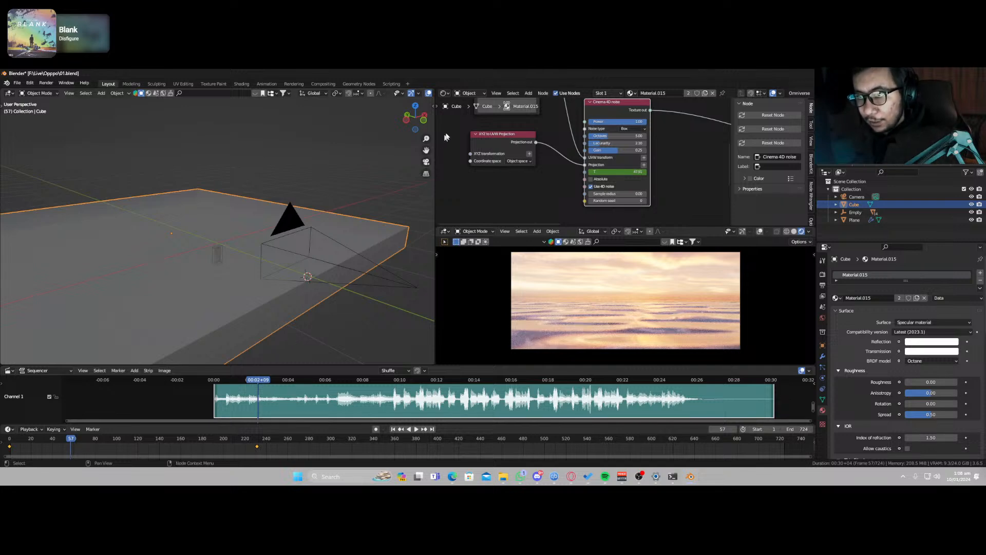
Step: Change the shader node area to the Graph Editor and frame the T value's curve
{"action": "left_click", "coordinate": [441, 95]}
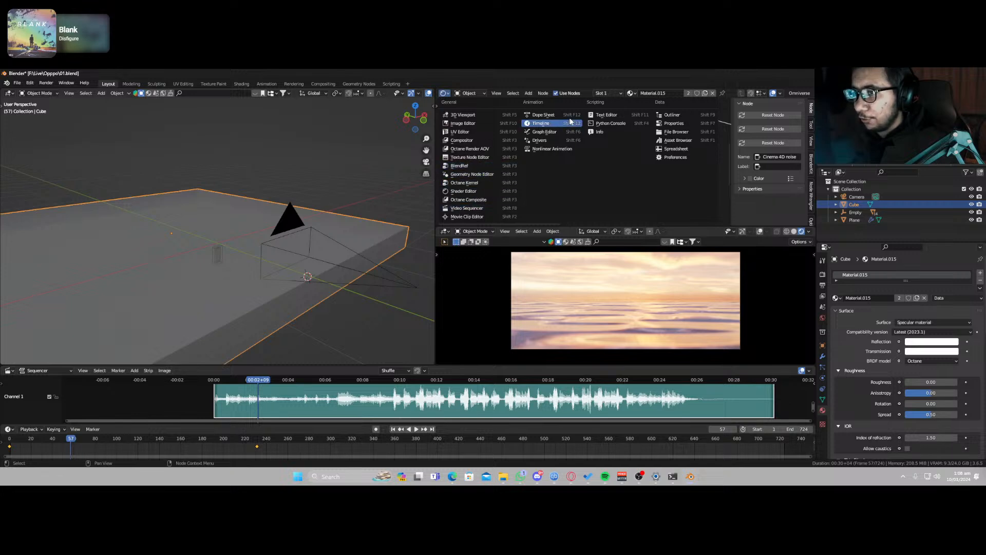
{"action": "left_click", "coordinate": [559, 133]}
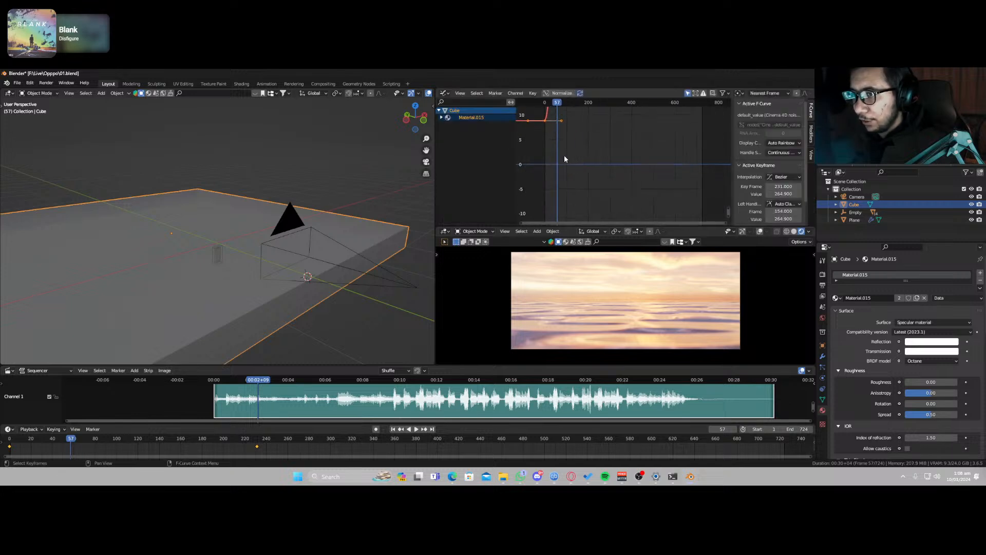
{"action": "scroll", "coordinate": [567, 156], "scroll_direction": "down", "scroll_amount": 3}
{"action": "middle_click_drag", "start_coordinate": [602, 133], "coordinate": [632, 124]}
{"action": "scroll", "coordinate": [589, 192], "scroll_direction": "up", "scroll_amount": 3}
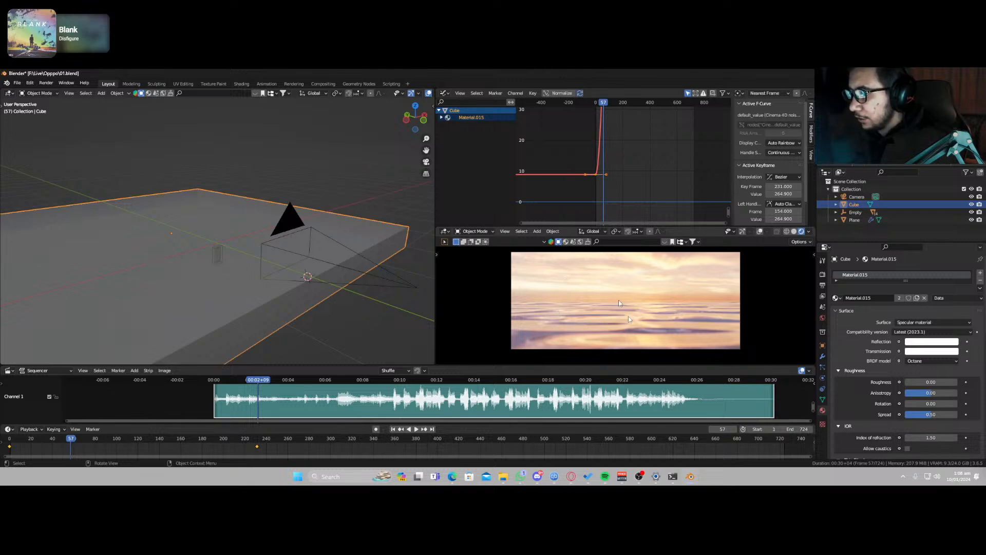
Step: Select all keyframes on the noise T curve and set their interpolation to Linear
{"action": "left_click", "coordinate": [608, 178]}
{"action": "scroll", "coordinate": [605, 180], "scroll_direction": "up", "scroll_amount": 6}
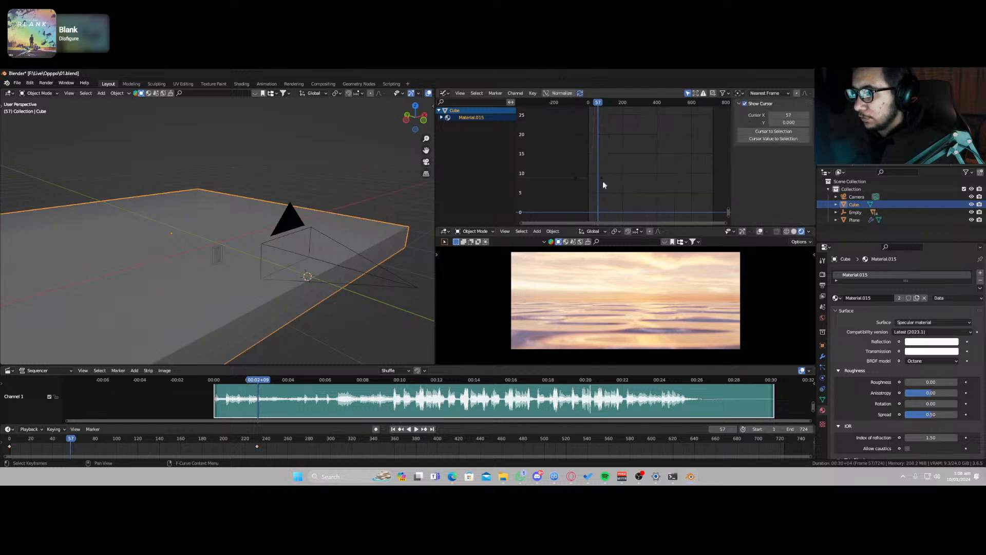
{"action": "key", "text": "a"}
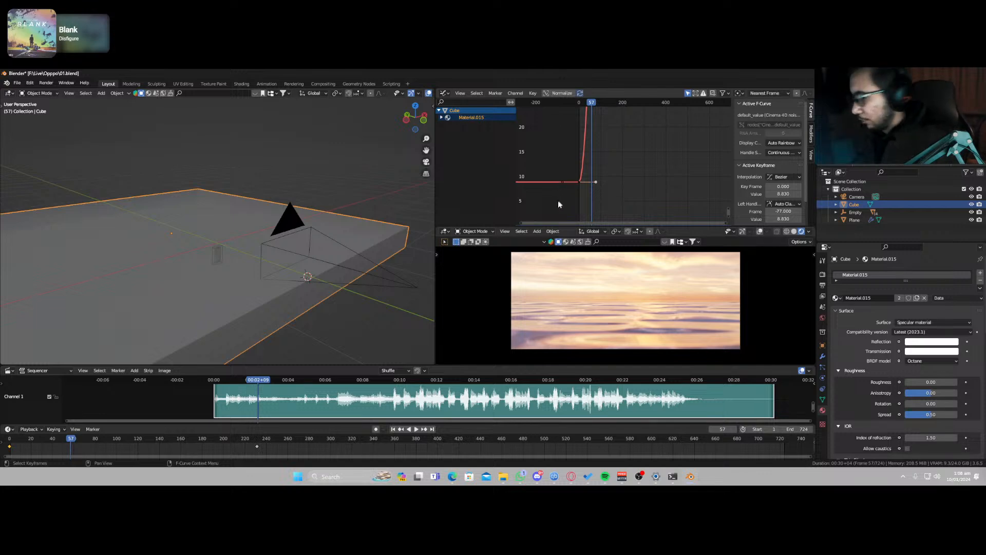
{"action": "scroll", "coordinate": [592, 158], "scroll_direction": "down", "scroll_amount": 3}
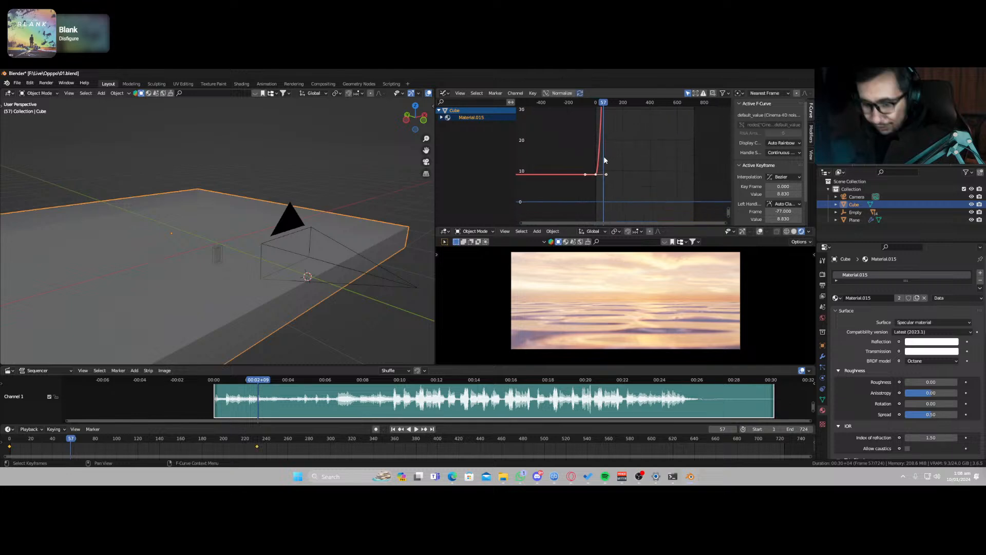
{"action": "key", "text": "t"}
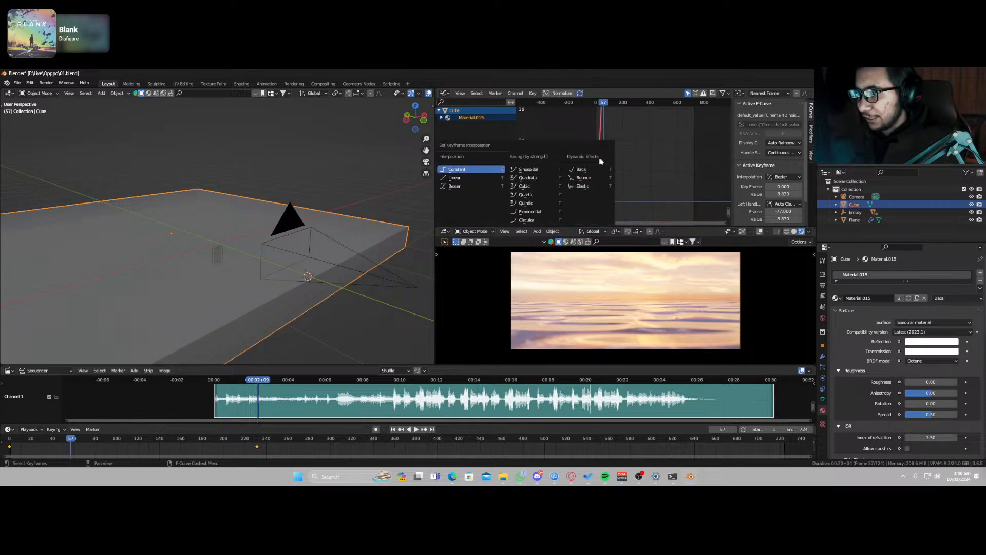
{"action": "left_click", "coordinate": [455, 178]}
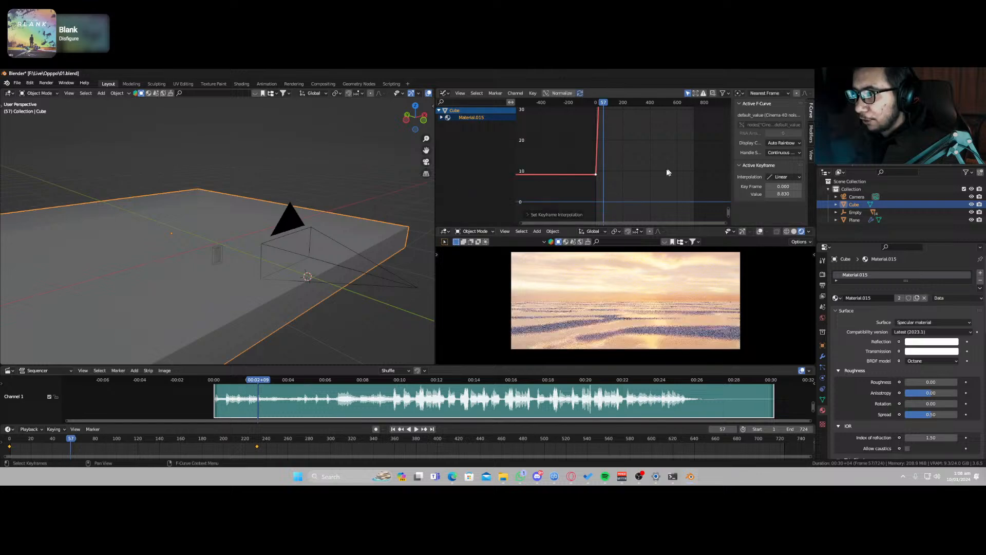
Step: Return to frame 0 and play a short preview of the linear water motion
{"action": "key", "text": "shift+Left"}
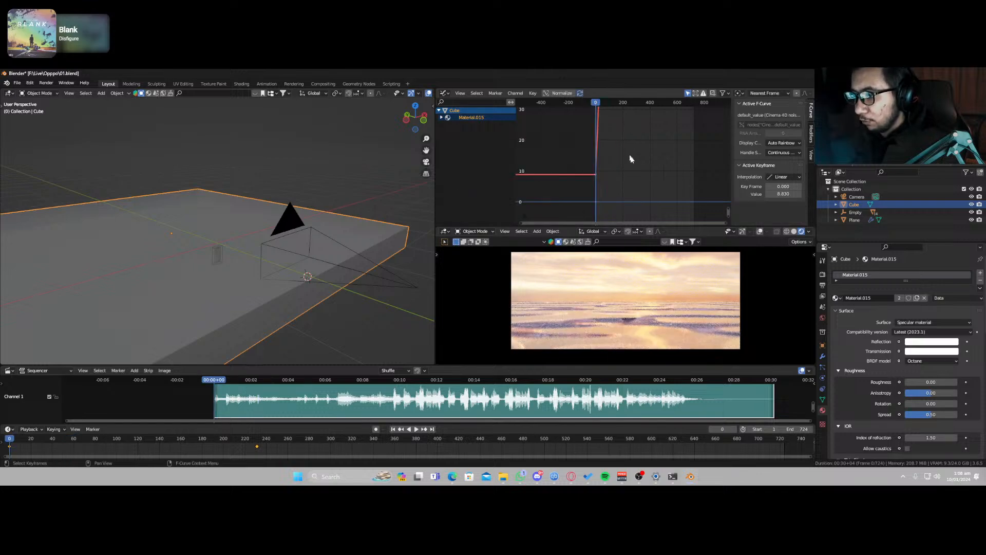
{"action": "key", "text": "space"}
{"action": "key", "text": "space"}
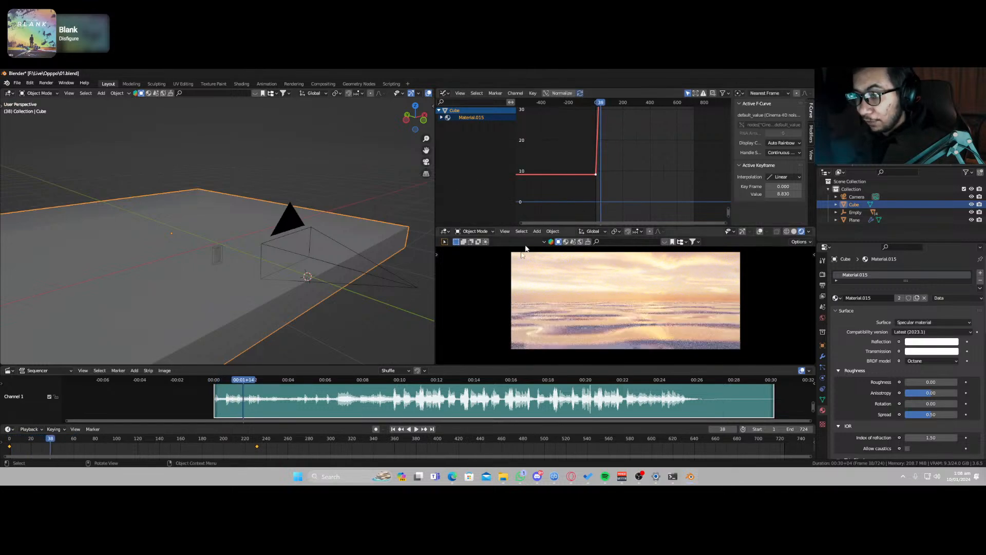
Step: Slow the water by moving the ending T keyframe to about frame 725, and replay the animation from the start
{"action": "left_click_drag", "start_coordinate": [246, 440], "coordinate": [785, 446]}
{"action": "left_click", "coordinate": [66, 438]}
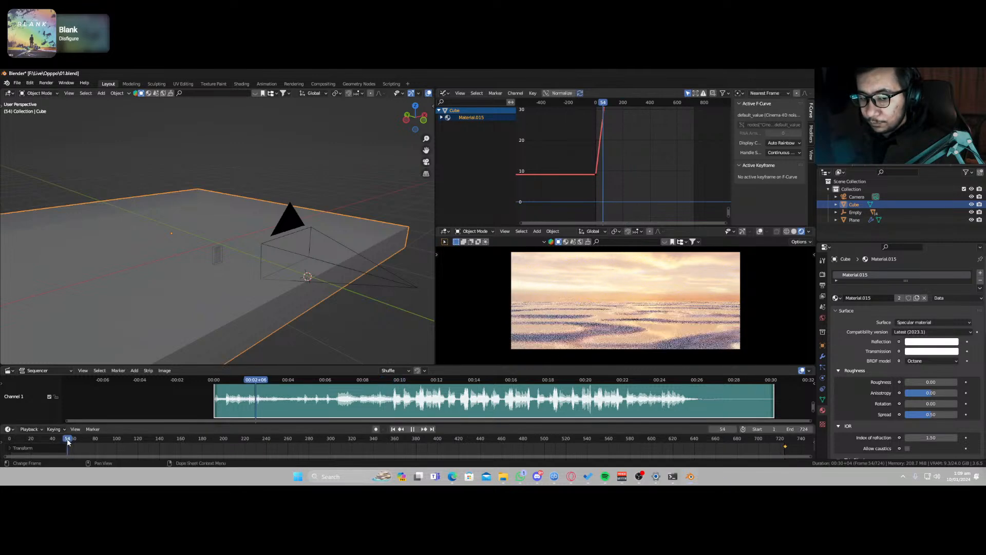
{"action": "left_click", "coordinate": [393, 429]}
{"action": "key", "text": "space"}
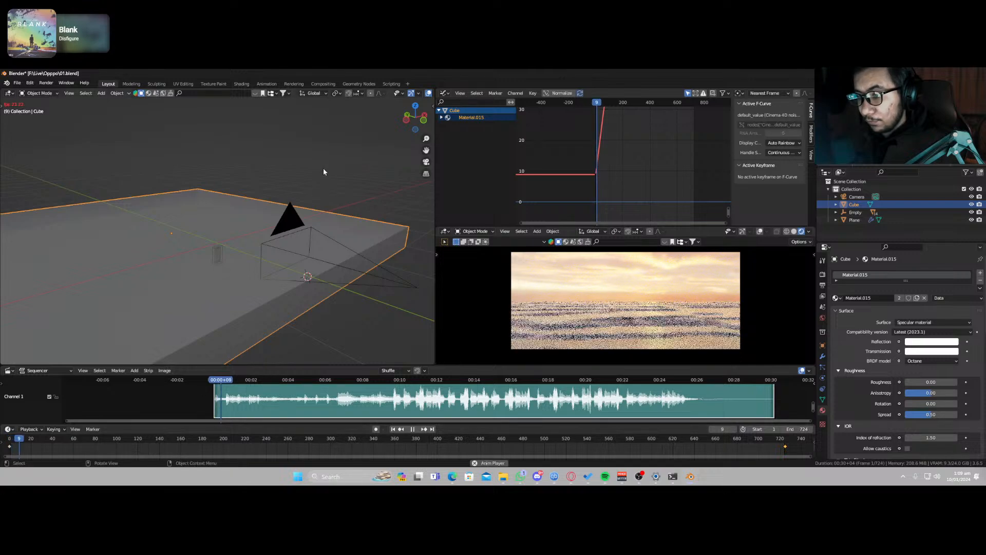
{"action": "key", "text": "space"}
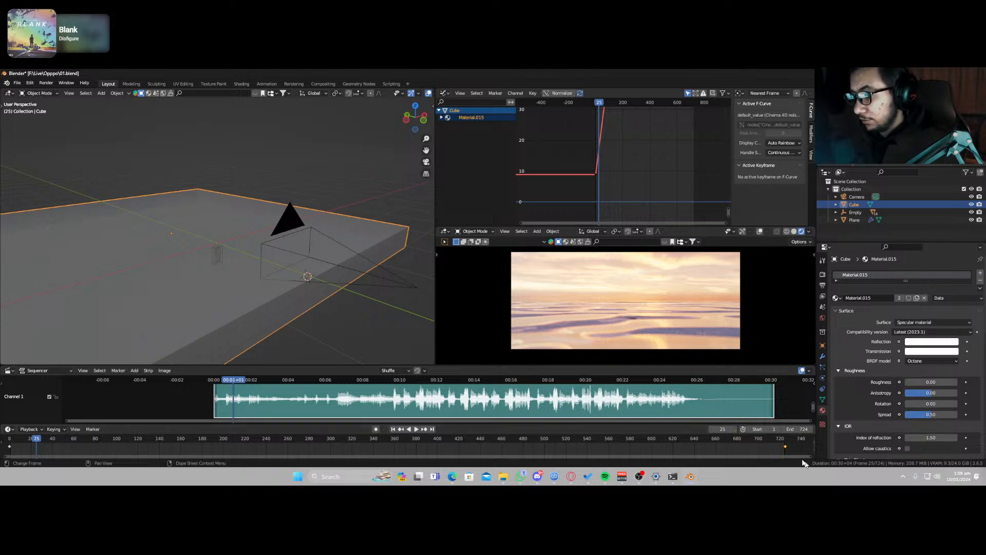
Step: Move the noise T curve's ending keyframe further out in time to slow the water, and replay the animation from frame 1
{"action": "left_click_drag", "start_coordinate": [785, 447], "coordinate": [803, 452]}
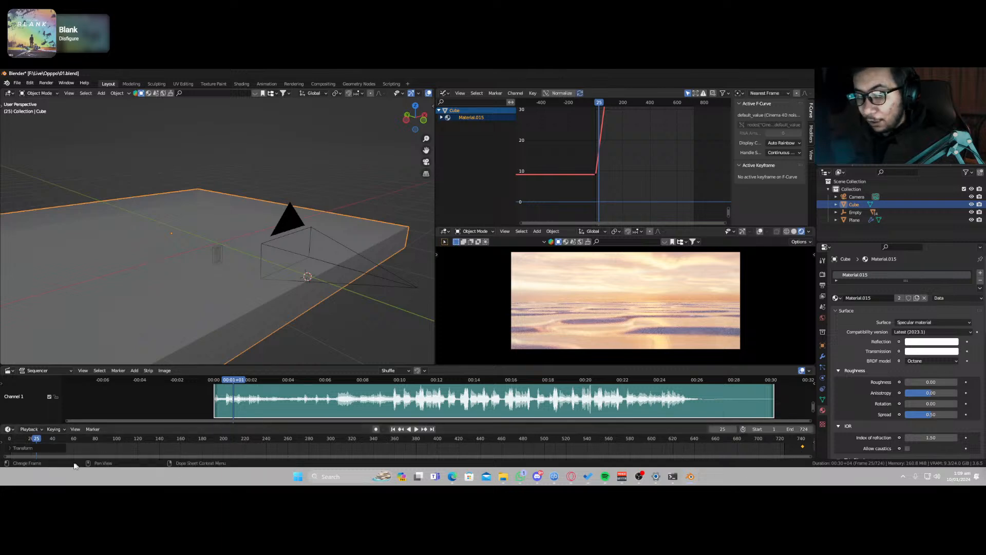
{"action": "mouse_move", "coordinate": [5, 457]}
{"action": "left_mouse_down"}
{"action": "mouse_move", "coordinate": [67, 463]}
{"action": "mouse_move", "coordinate": [0, 458]}
{"action": "left_mouse_up"}
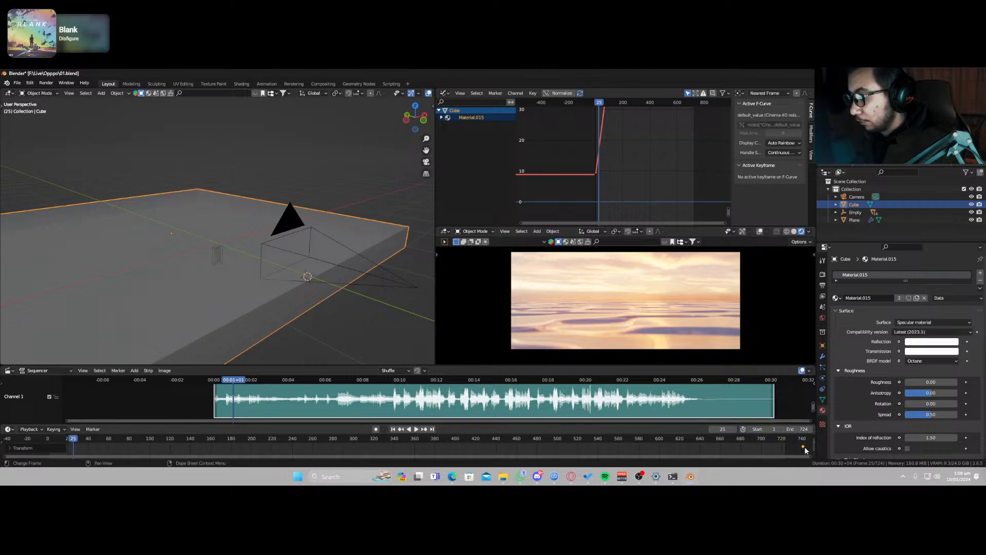
{"action": "left_click_drag", "start_coordinate": [805, 446], "coordinate": [668, 436]}
{"action": "left_click_drag", "start_coordinate": [105, 442], "coordinate": [62, 441]}
{"action": "left_click", "coordinate": [392, 429]}
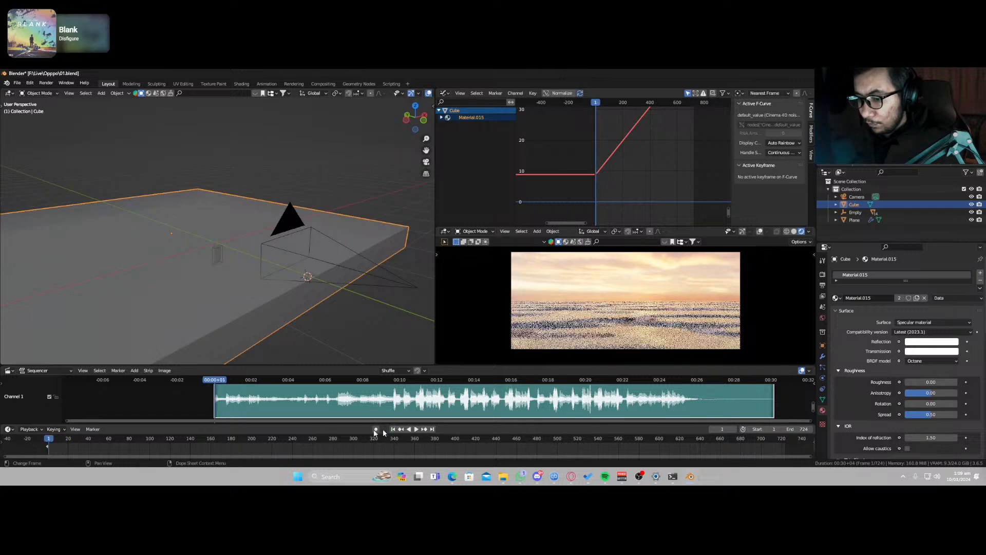
{"action": "key", "text": "space"}
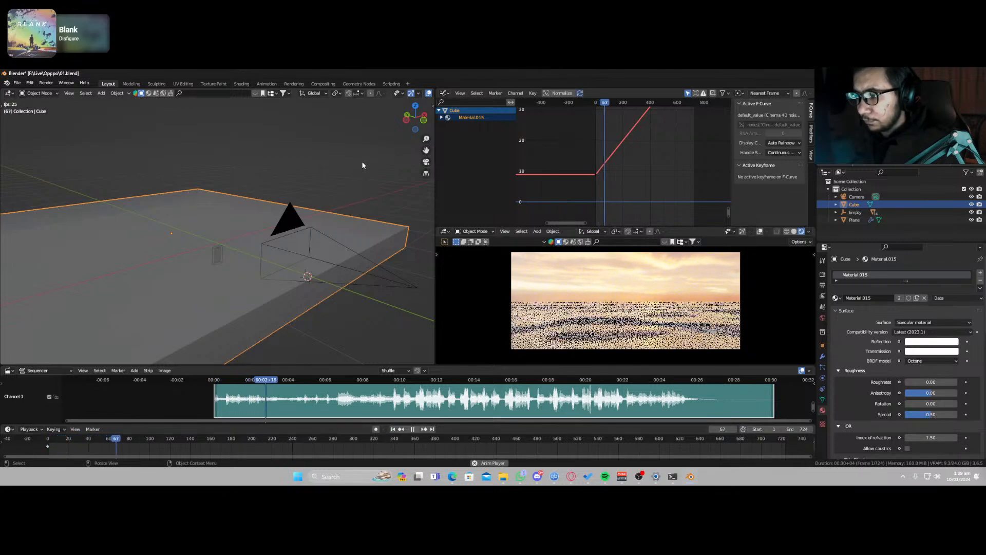
{"action": "key", "text": "space"}
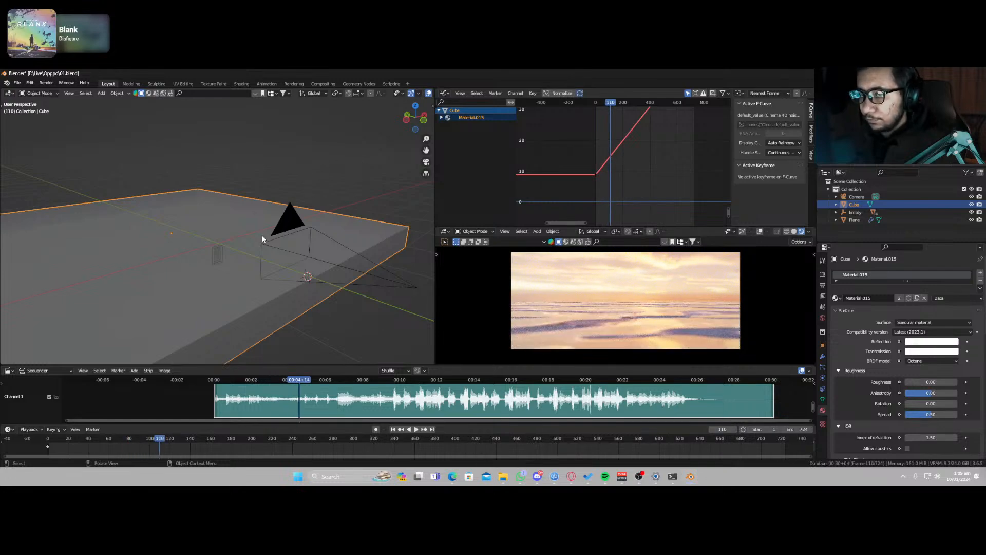
Step: Save the file and preview the slowed water motion from the start of the timeline
{"action": "left_click", "coordinate": [288, 229]}
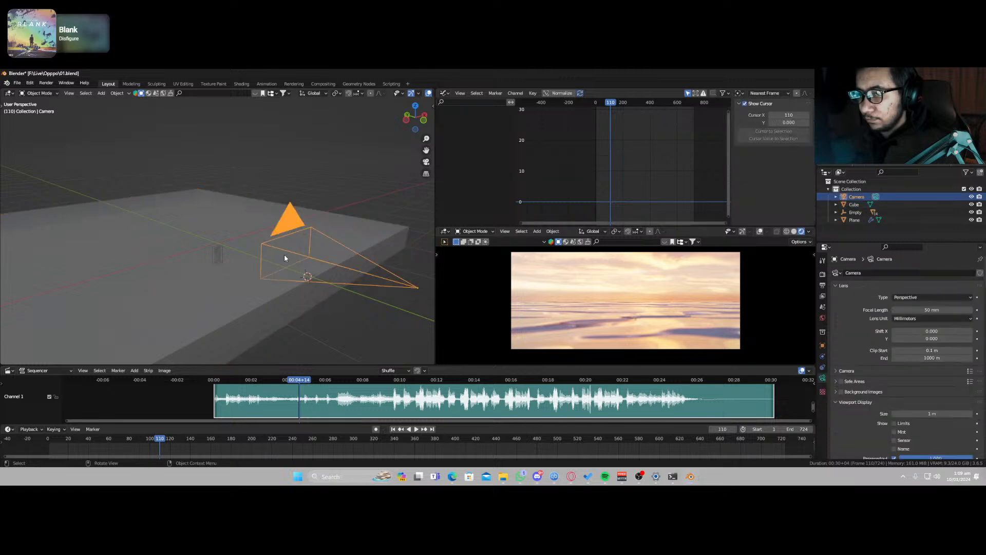
{"action": "left_click", "coordinate": [215, 383]}
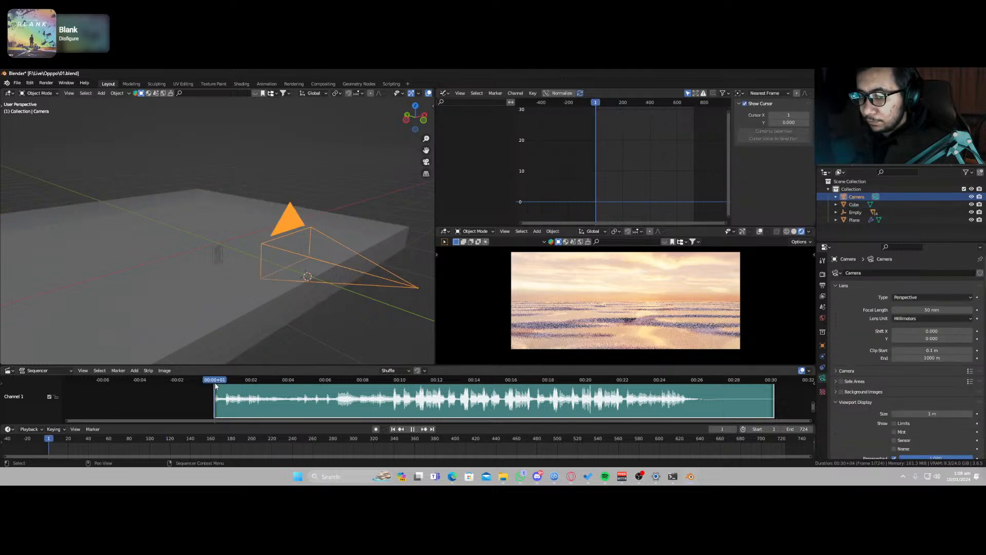
{"action": "key", "text": "space"}
{"action": "key", "text": "space"}
{"action": "key", "text": "ctrl+s"}
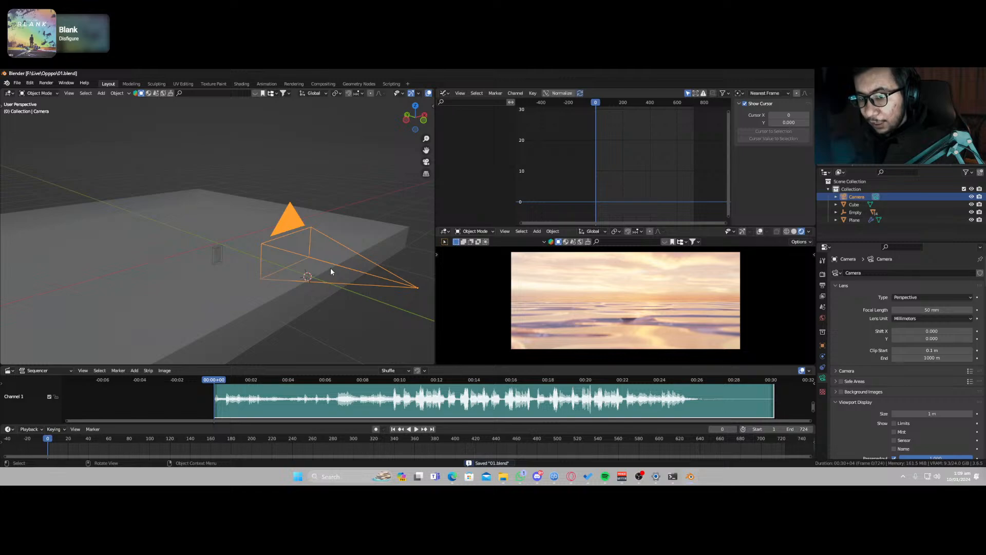
{"action": "key", "text": "space"}
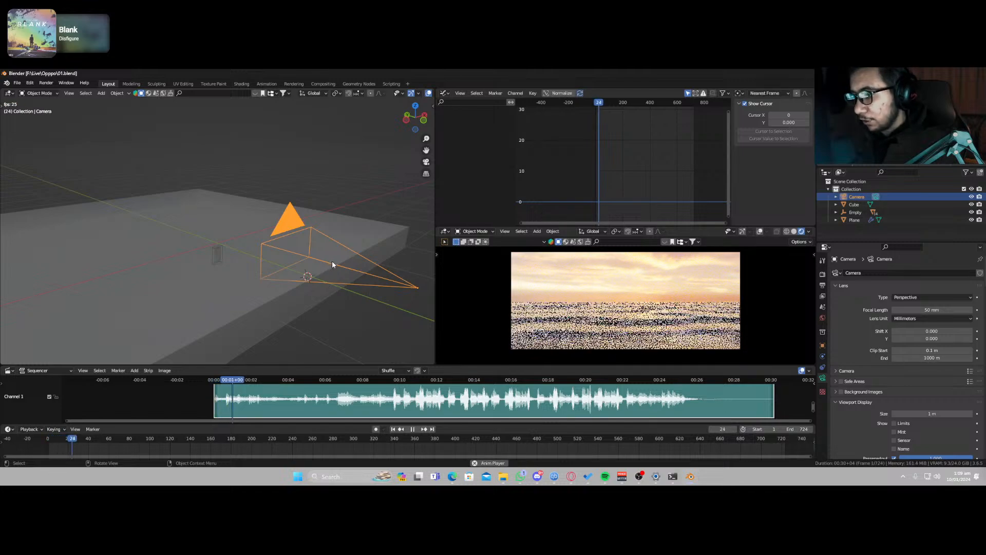
{"action": "key", "text": "space"}
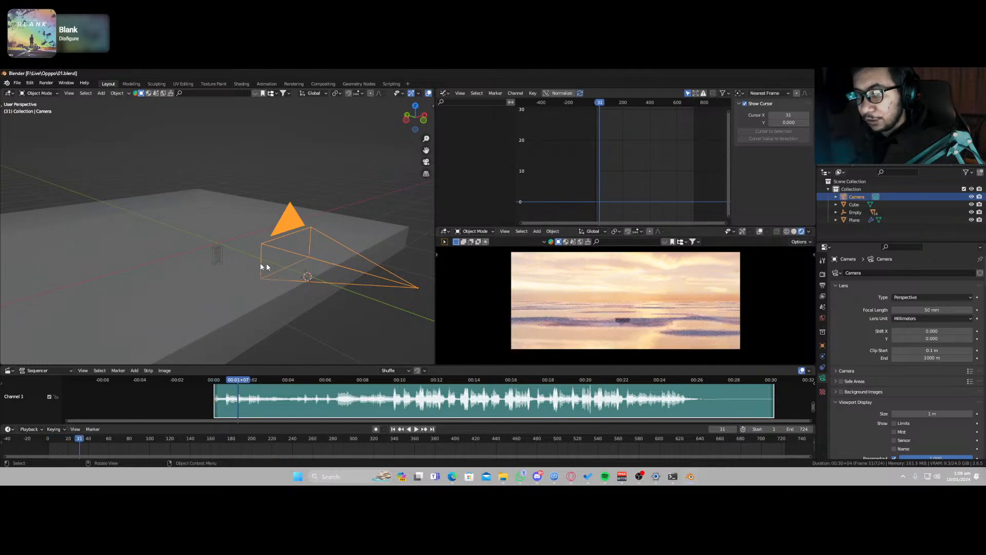
Step: Turn off the camera's depth-of-field autofocus, set its focus distance to 0.78 m, and return to frame 1
{"action": "left_click", "coordinate": [288, 227]}
{"action": "left_click", "coordinate": [292, 224]}
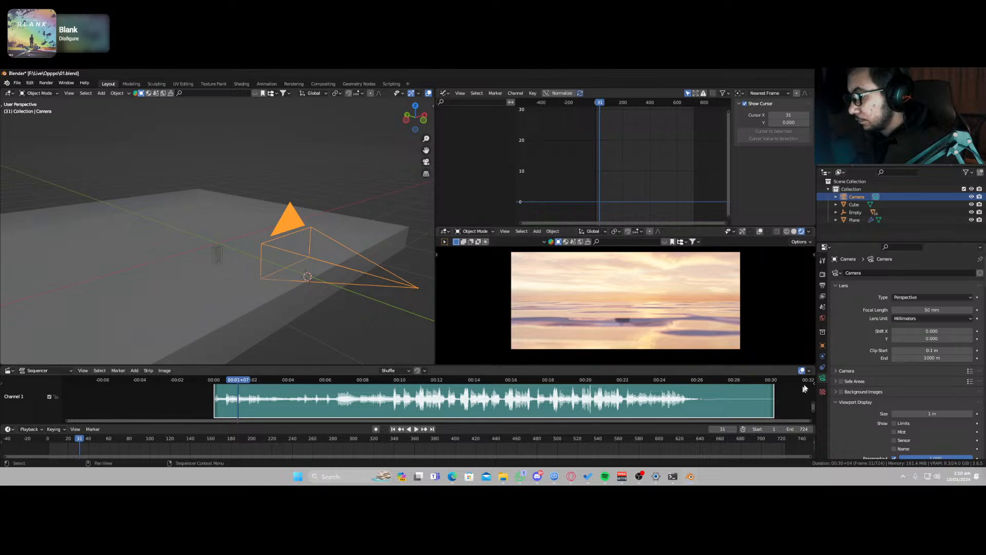
{"action": "scroll", "coordinate": [876, 390], "scroll_direction": "down", "scroll_amount": 10}
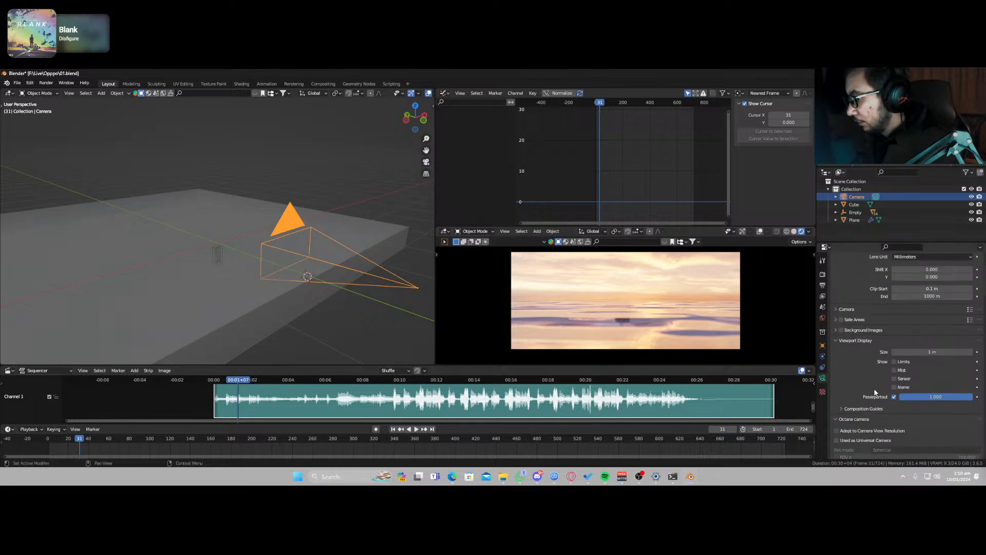
{"action": "scroll", "coordinate": [874, 389], "scroll_direction": "down", "scroll_amount": 3}
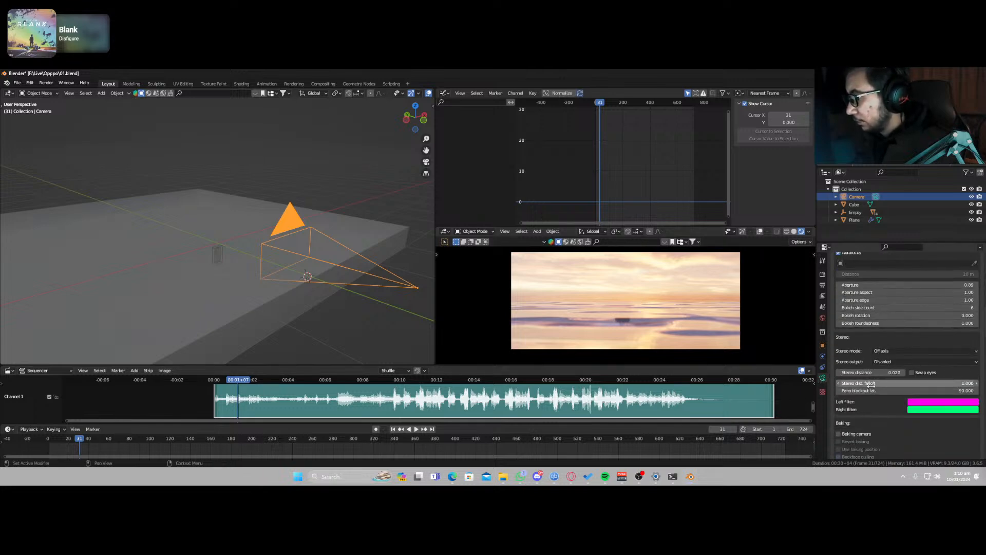
{"action": "scroll", "coordinate": [909, 285], "scroll_direction": "up", "scroll_amount": 2}
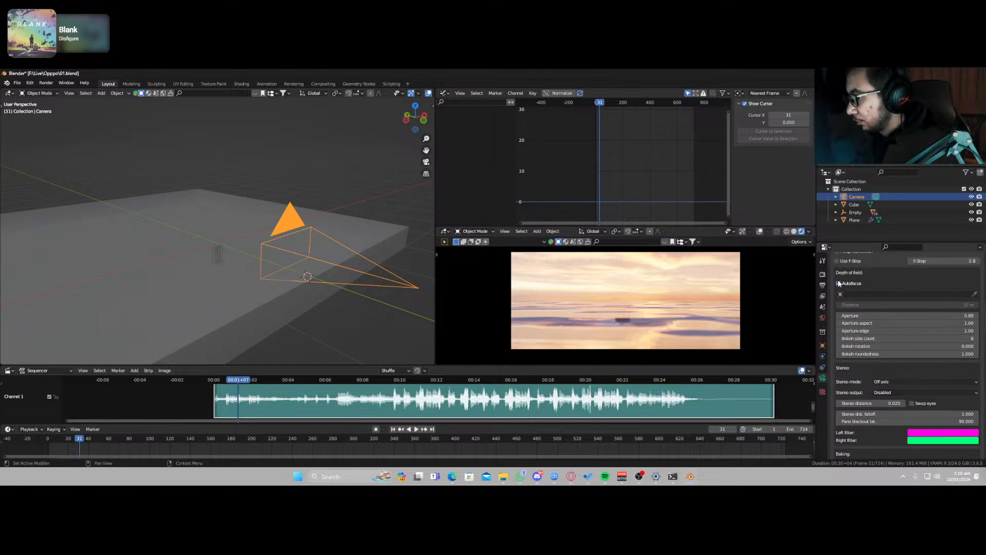
{"action": "left_click_drag", "start_coordinate": [943, 306], "coordinate": [875, 306]}
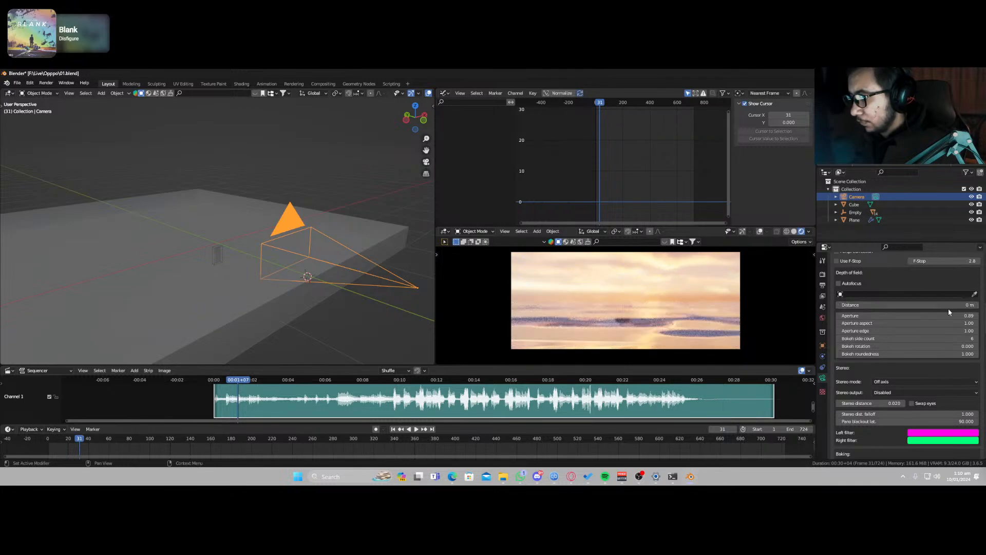
{"action": "left_click_drag", "start_coordinate": [881, 305], "coordinate": [931, 305]}
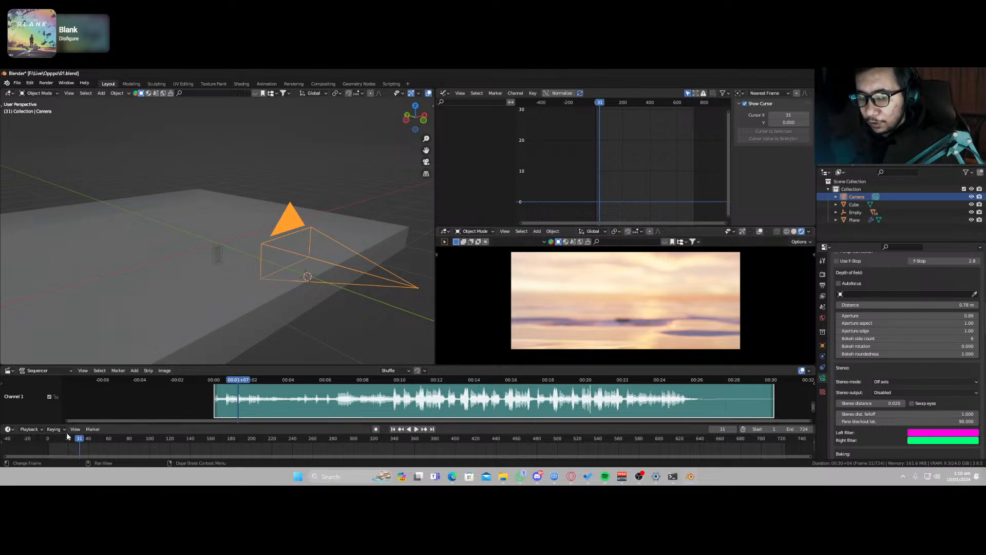
{"action": "left_click", "coordinate": [49, 440]}
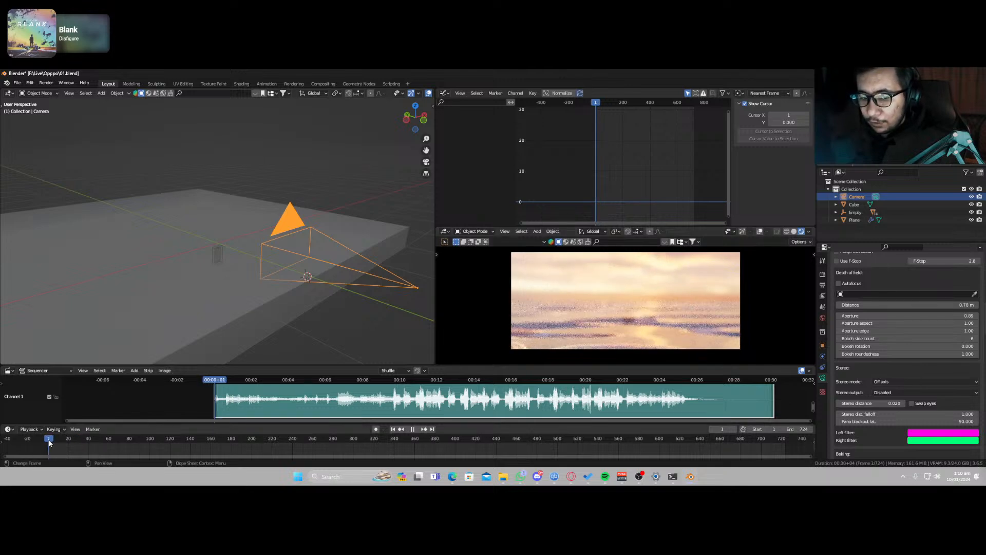
{"action": "left_click", "coordinate": [293, 235]}
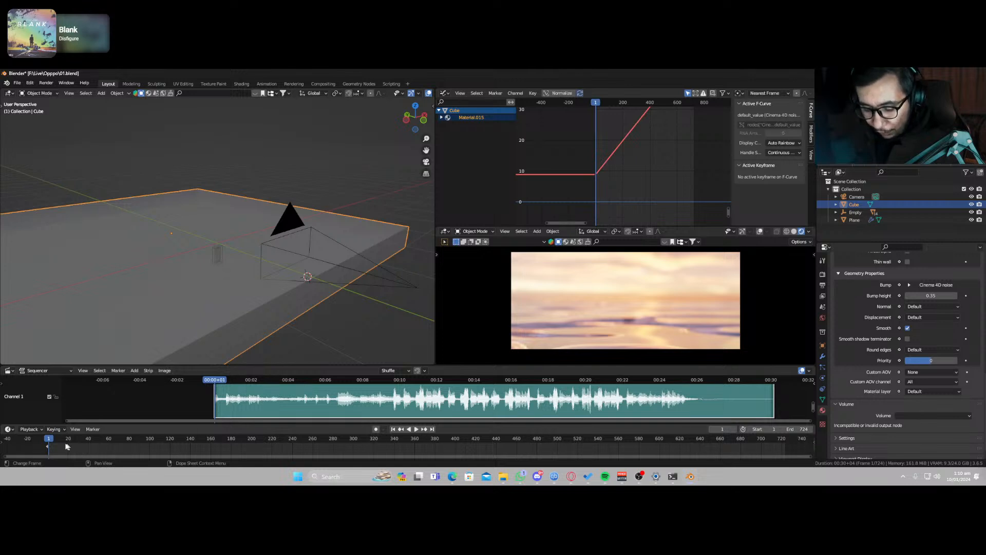
{"action": "key", "text": "ctrl+b"}
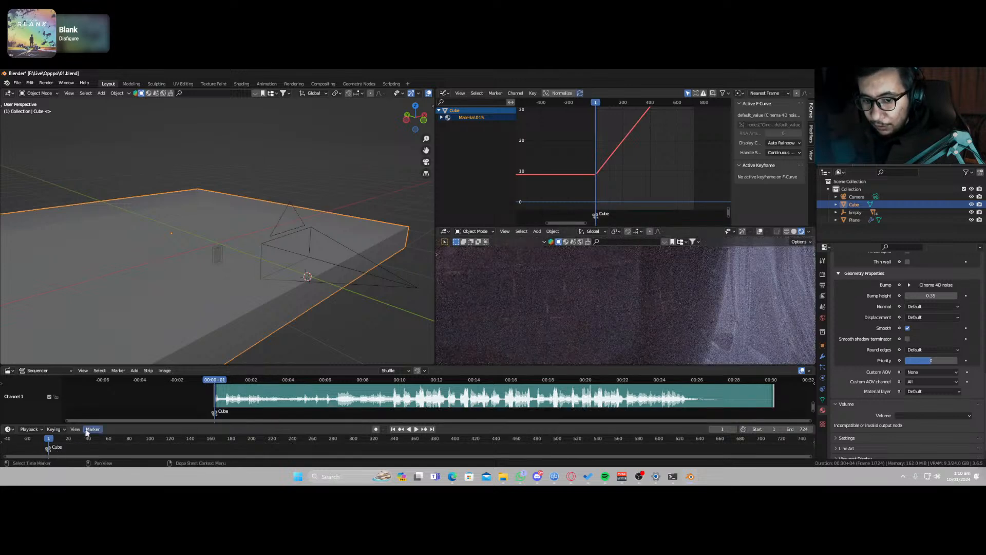
{"action": "key", "text": "ctrl+z"}
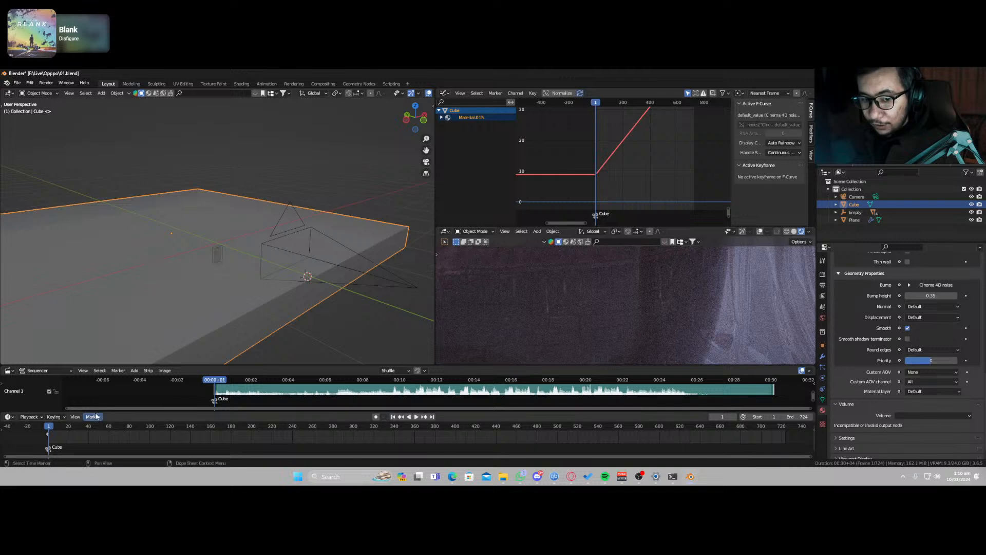
Step: Bind the camera to a timeline marker at frame 1 and enlarge the sequencer area
{"action": "left_click", "coordinate": [290, 222]}
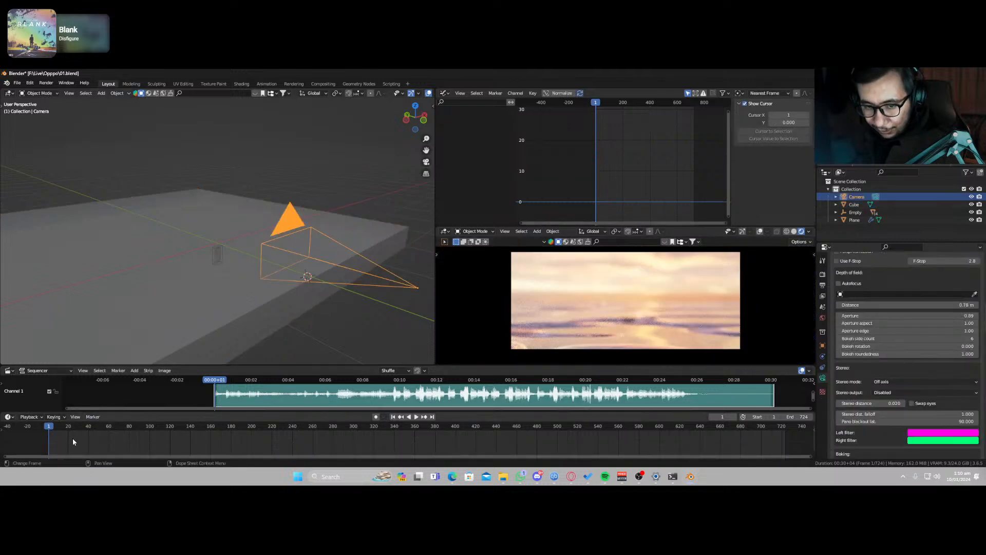
{"action": "key", "text": "ctrl+b"}
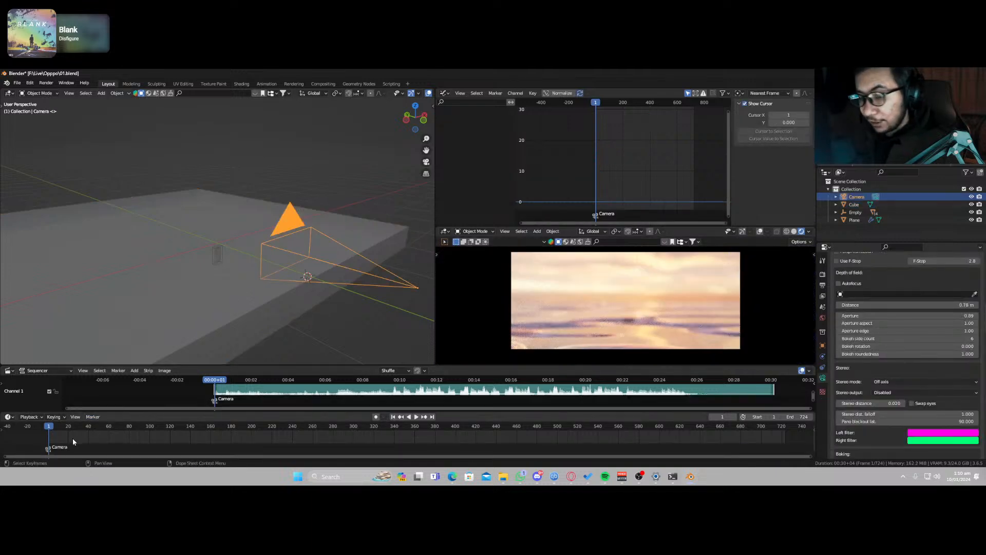
{"action": "left_click_drag", "start_coordinate": [253, 364], "coordinate": [252, 347]}
{"action": "scroll", "coordinate": [562, 302], "scroll_direction": "down", "scroll_amount": 1}
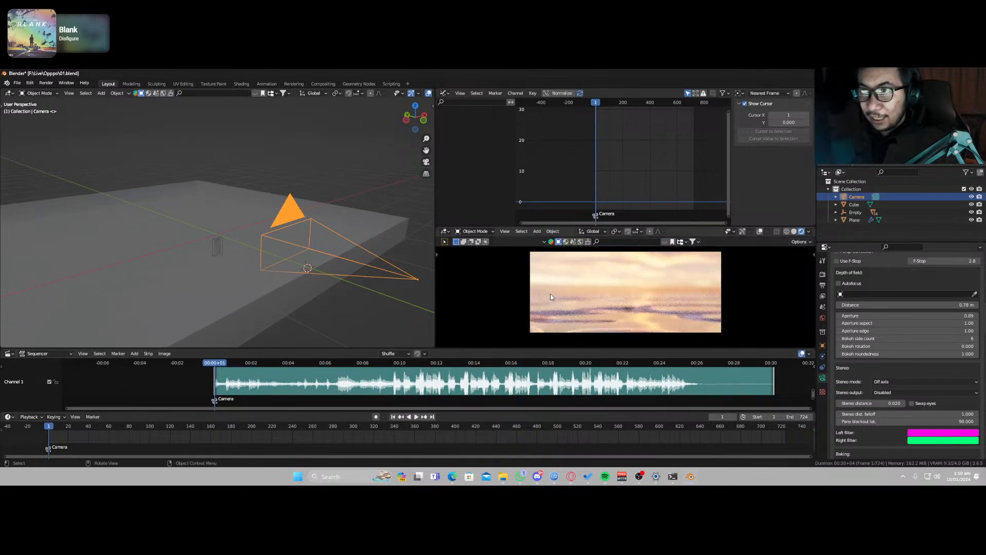
Step: Widen the main 3D viewport, and restore the camera view in the rendered viewport with its header hidden
{"action": "left_click_drag", "start_coordinate": [434, 271], "coordinate": [537, 279]}
{"action": "scroll", "coordinate": [582, 301], "scroll_direction": "up", "scroll_amount": 2}
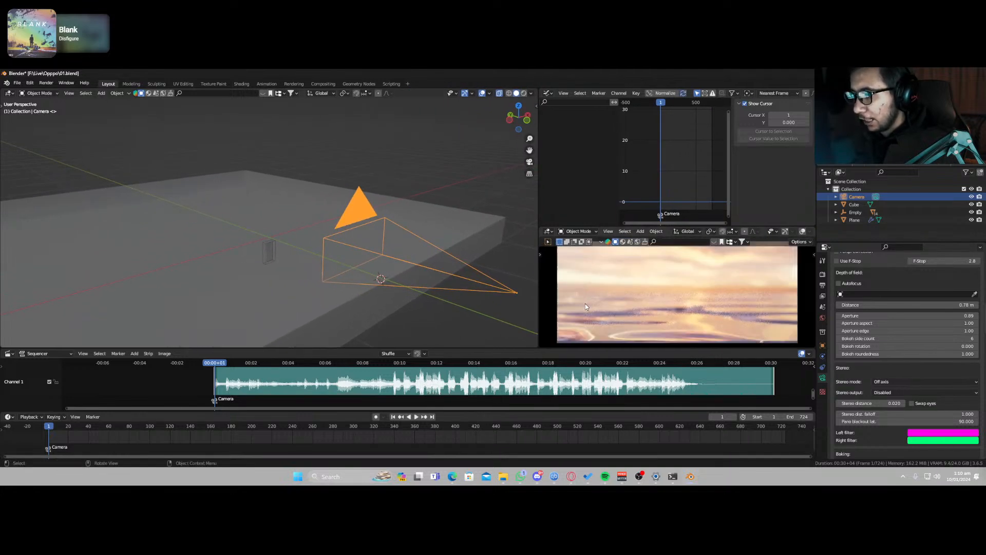
{"action": "scroll", "coordinate": [604, 299], "scroll_direction": "up", "scroll_amount": 2}
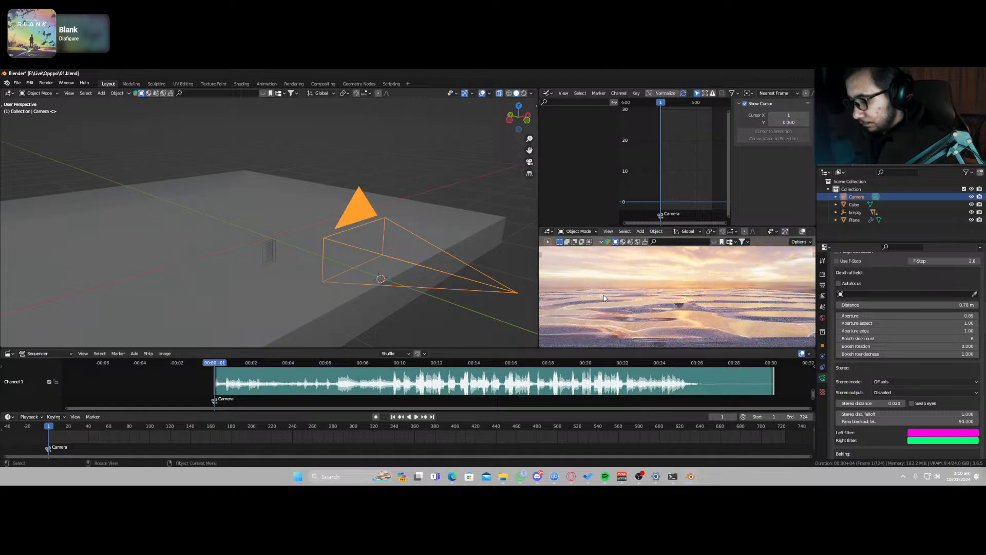
{"action": "key", "text": "KP_0"}
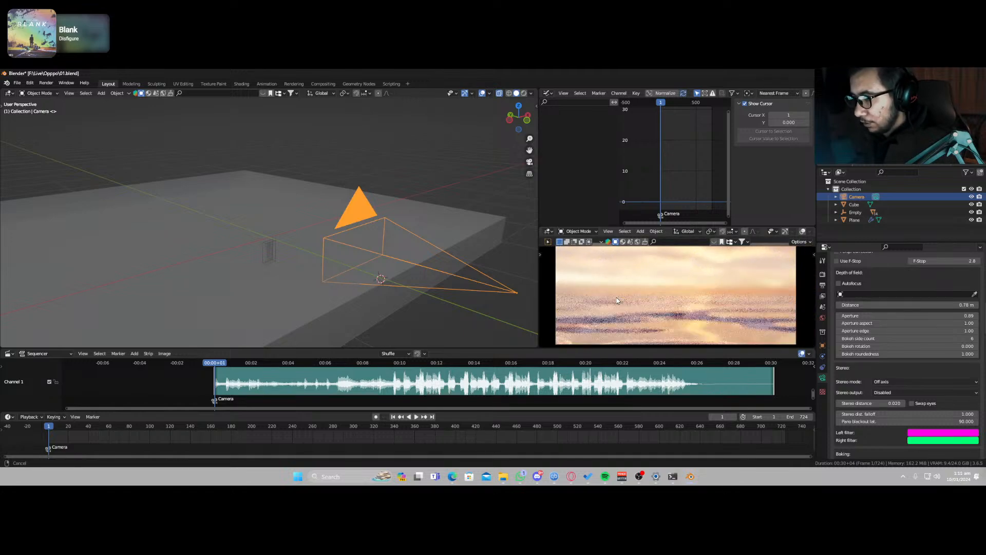
{"action": "right_click", "coordinate": [761, 236]}
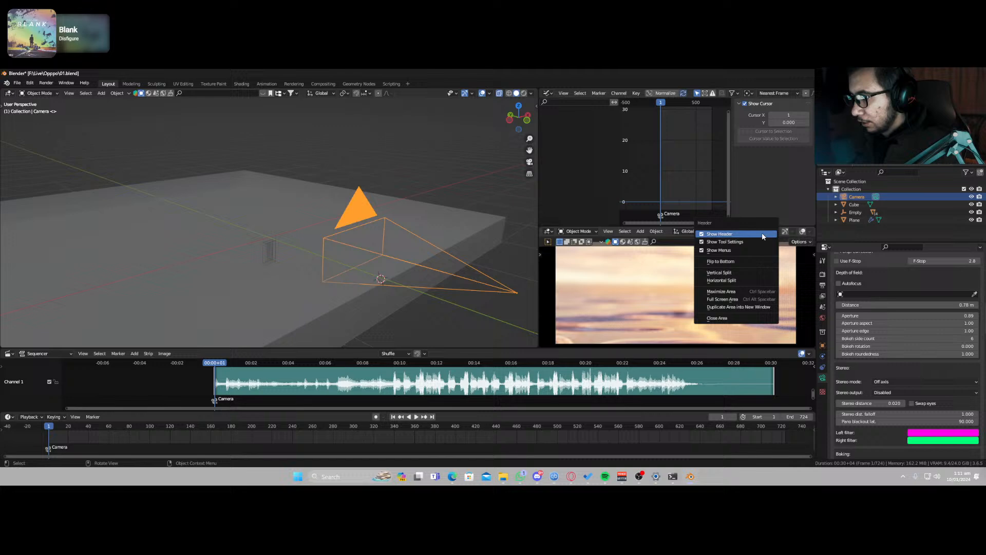
{"action": "left_click", "coordinate": [734, 227]}
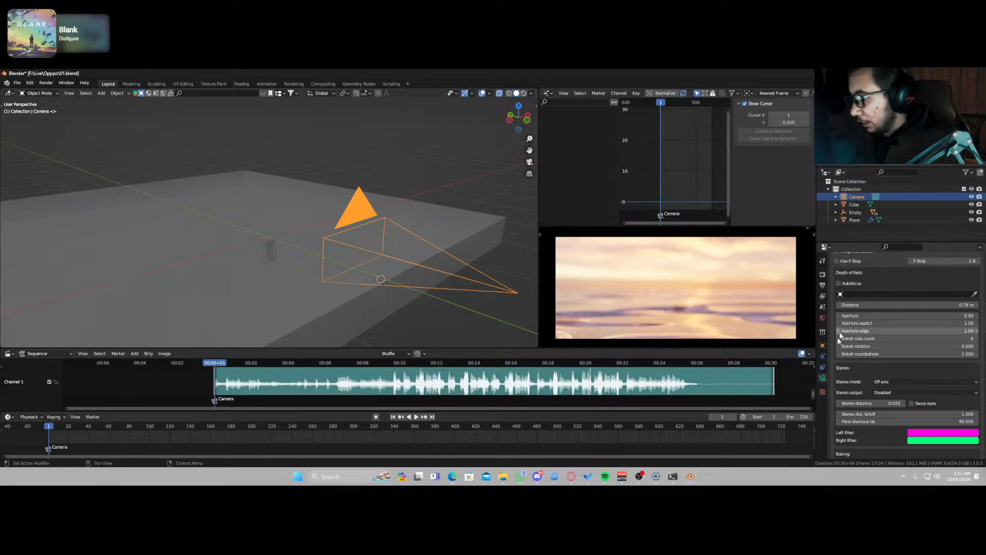
Step: Set the camera's focal length to 100 mm
{"action": "scroll", "coordinate": [900, 352], "scroll_direction": "up", "scroll_amount": 10}
{"action": "scroll", "coordinate": [900, 351], "scroll_direction": "up", "scroll_amount": 1}
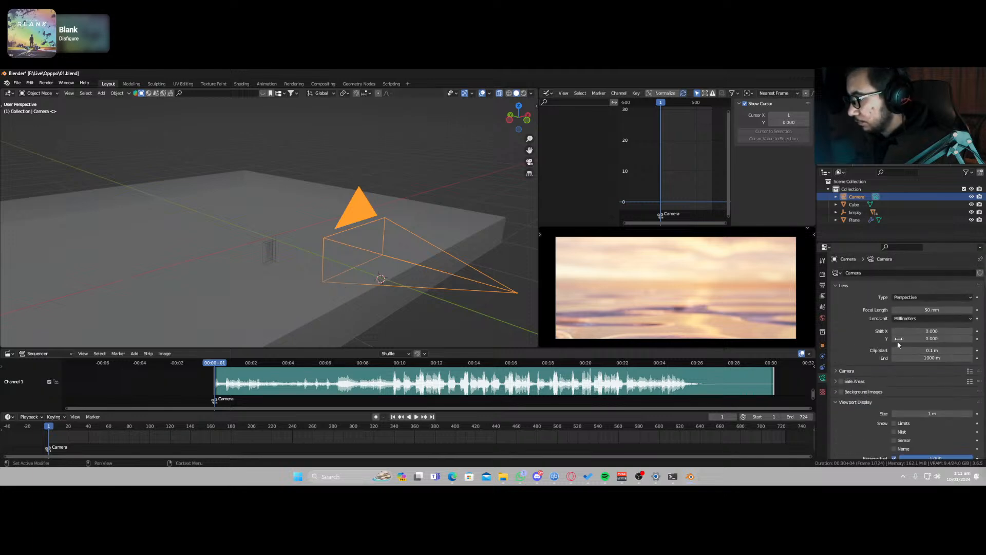
{"action": "left_click", "coordinate": [911, 310]}
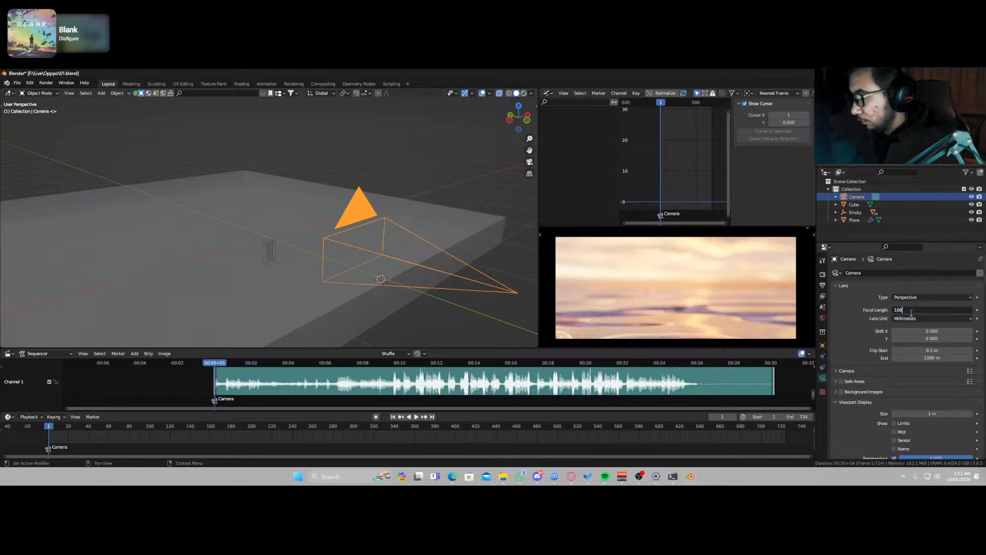
{"action": "type", "text": "108"}
{"action": "key", "text": "Return"}
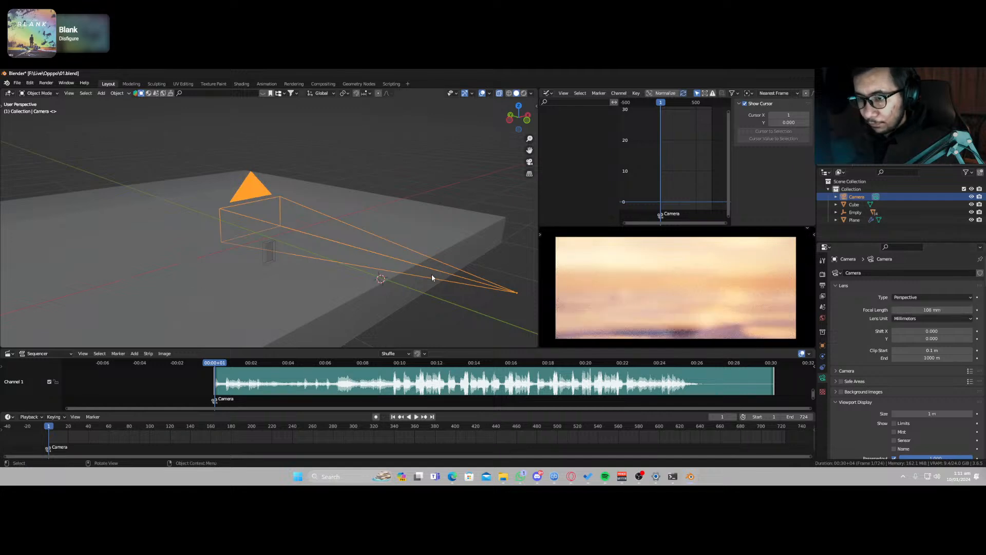
Step: Move the camera back along the global Y axis, farther away from the water slab
{"action": "left_click", "coordinate": [432, 278]}
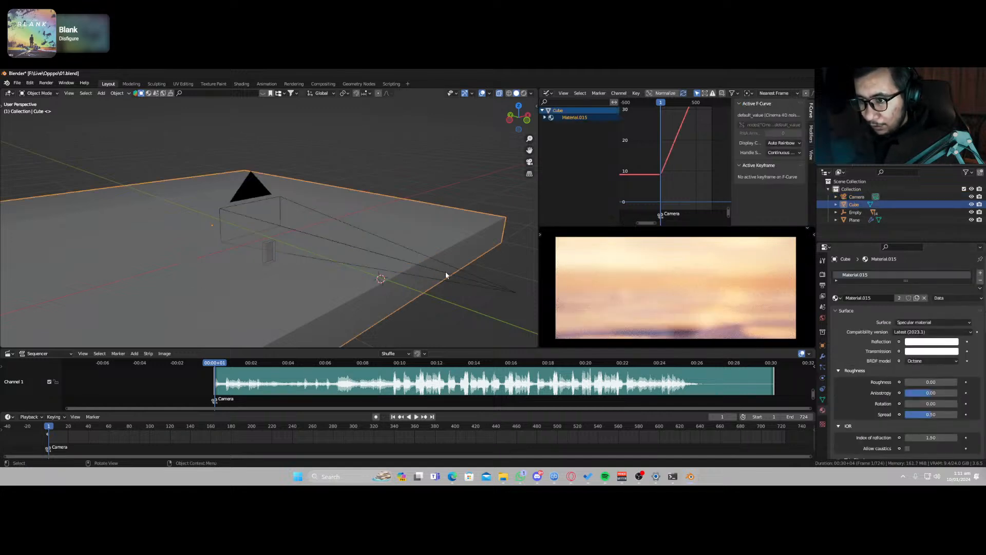
{"action": "left_click", "coordinate": [446, 274]}
{"action": "key", "text": "g"}
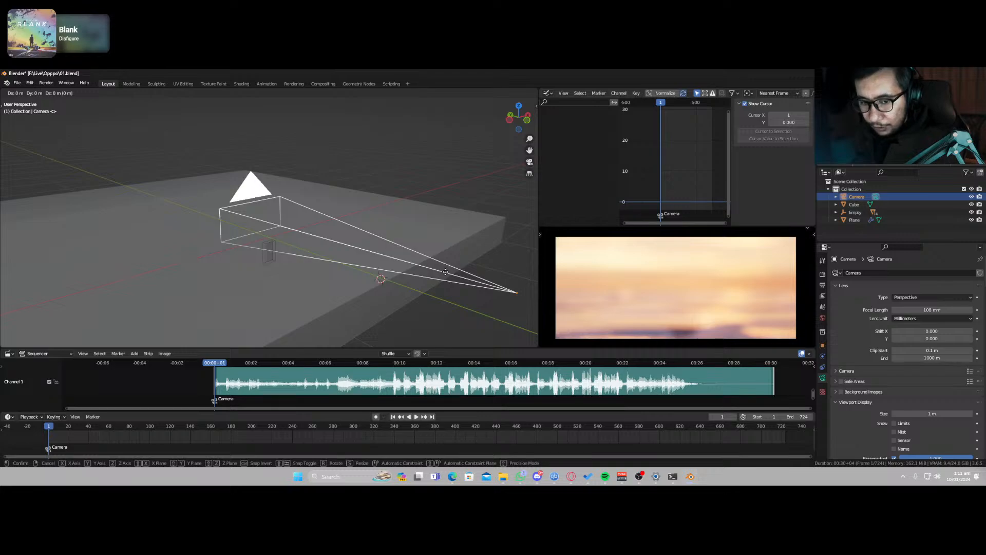
{"action": "key", "text": "y"}
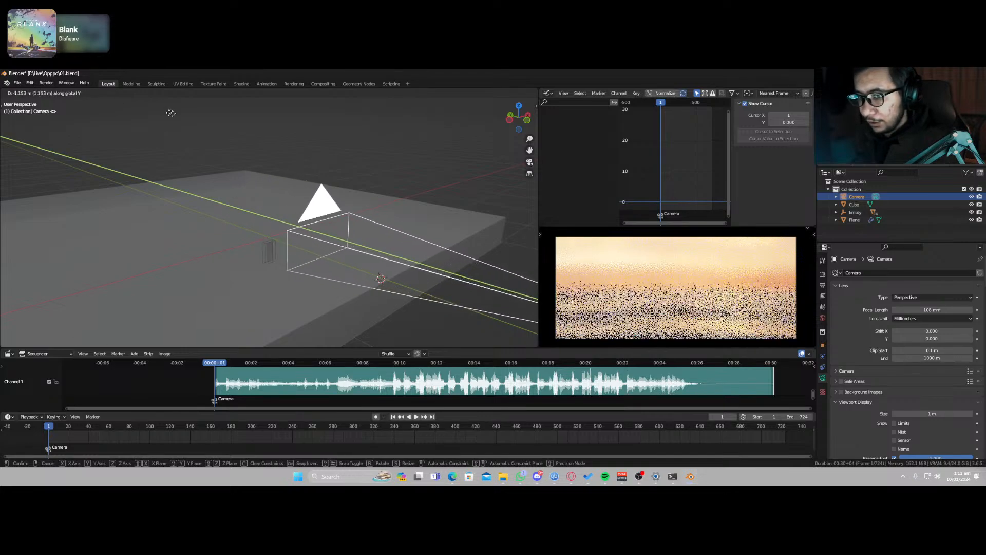
{"action": "left_click", "coordinate": [2, 221]}
{"action": "middle_click_drag", "start_coordinate": [167, 249], "coordinate": [484, 292]}
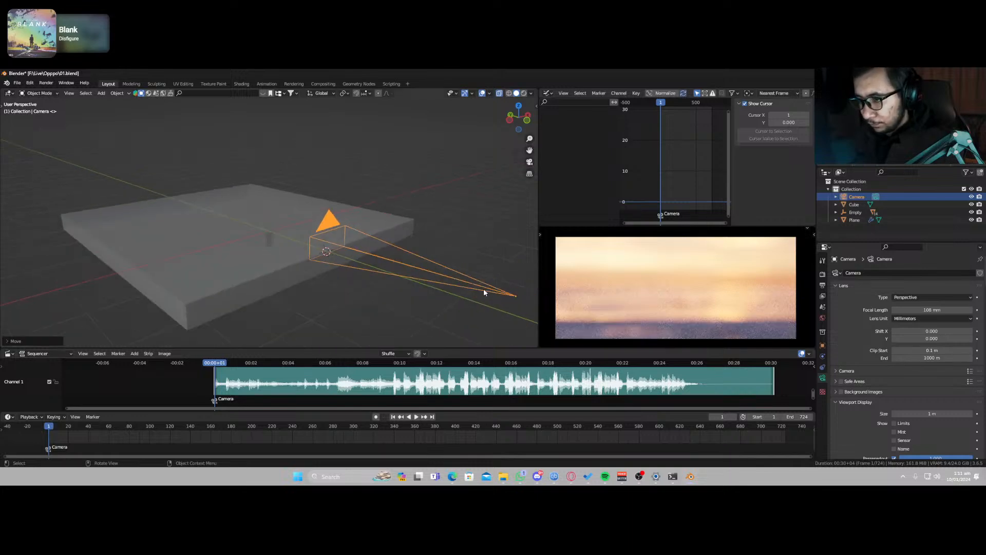
Step: Move the camera forward along its local Z axis, closer to the water, while looking through the camera
{"action": "key", "text": "KP_0"}
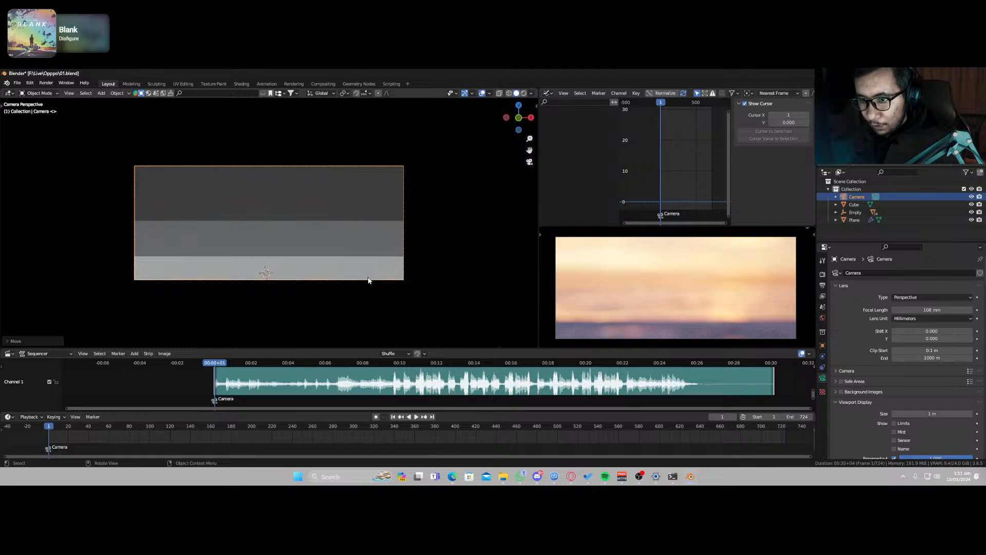
{"action": "key", "text": "g"}
{"action": "key", "text": "z"}
{"action": "key", "text": "z"}
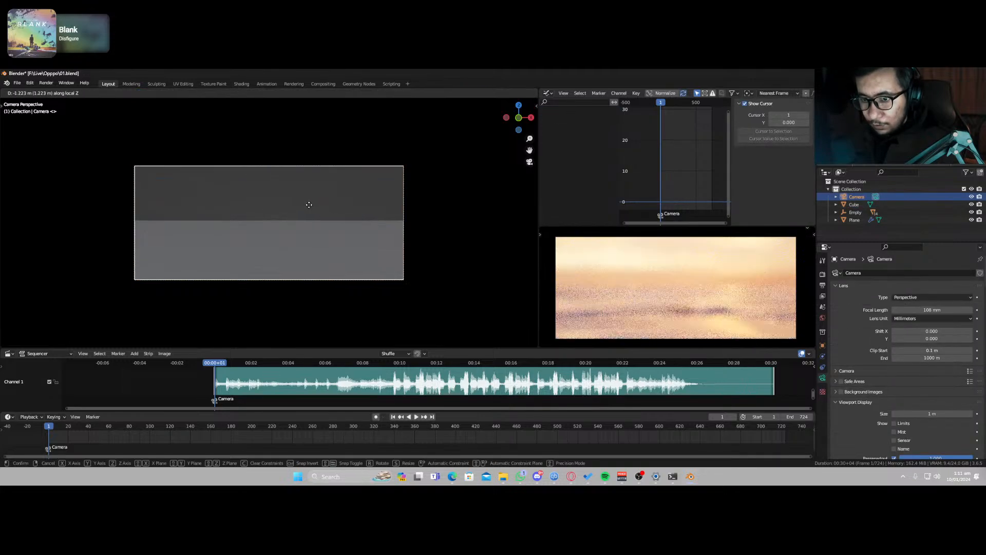
{"action": "left_click", "coordinate": [309, 204]}
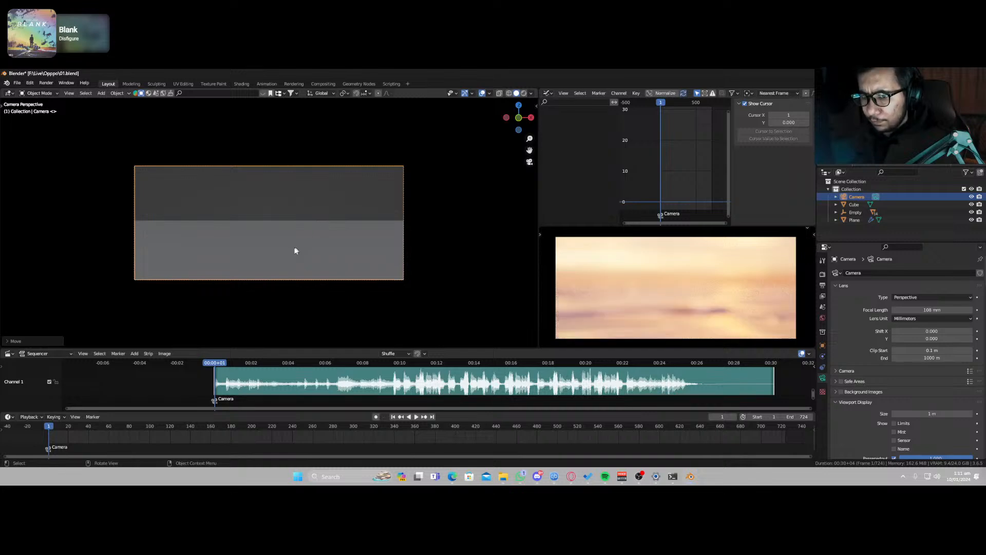
Step: Move the phone's empty along global Y, deeper into the water slab, and adjust its height along Z
{"action": "middle_click_drag", "start_coordinate": [297, 249], "coordinate": [368, 250]}
{"action": "key", "text": "alt+z"}
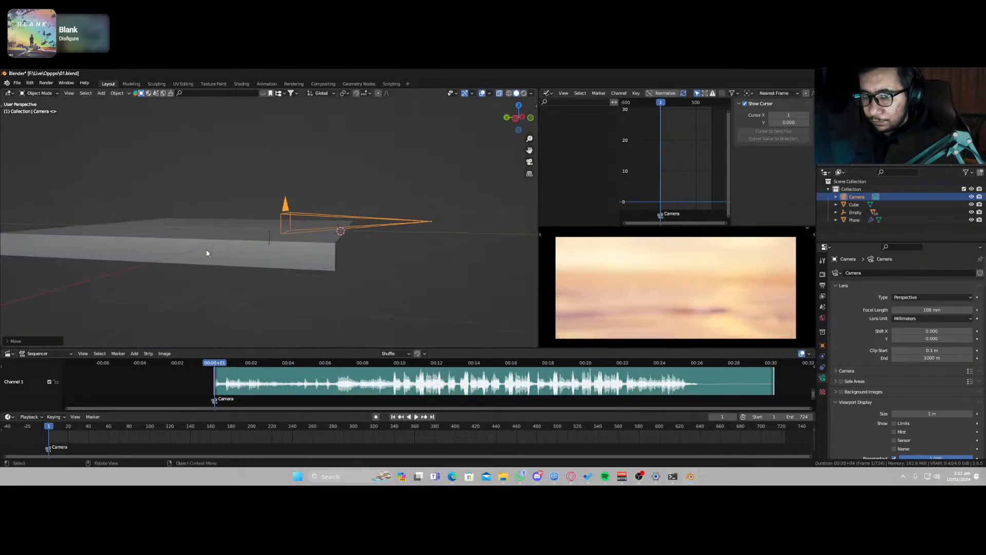
{"action": "left_click", "coordinate": [269, 230]}
{"action": "left_click", "coordinate": [269, 230]}
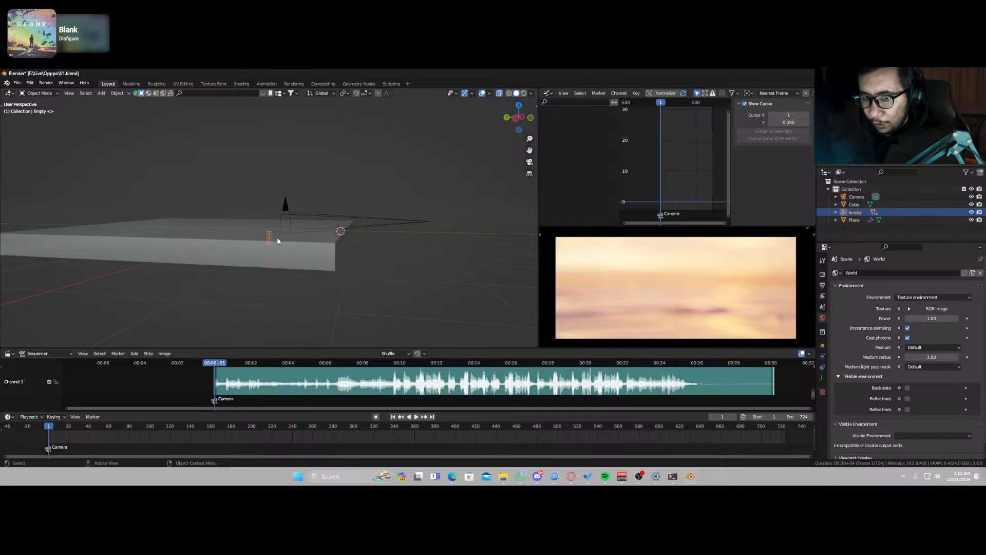
{"action": "key", "text": "KP_1"}
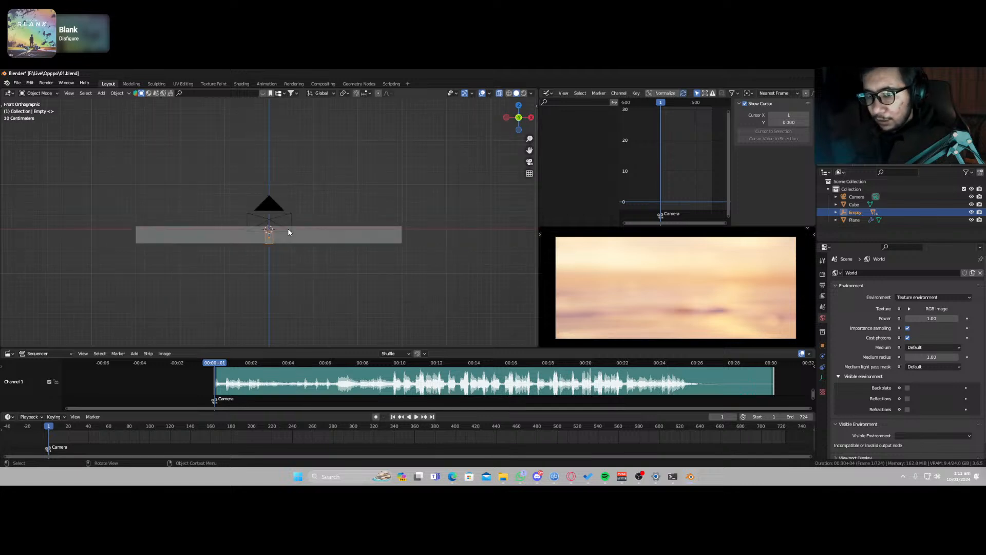
{"action": "key", "text": "KP_3"}
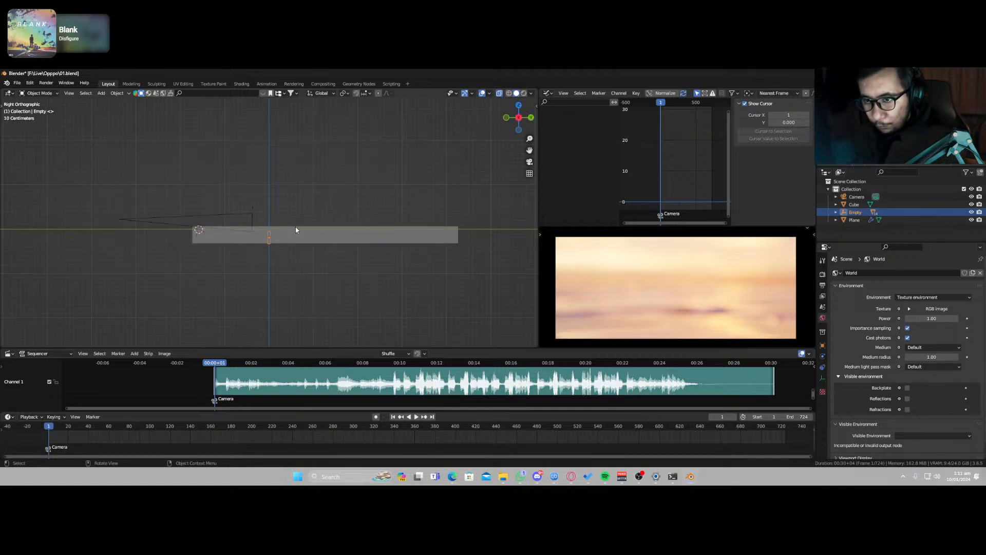
{"action": "key", "text": "g"}
{"action": "key", "text": "y"}
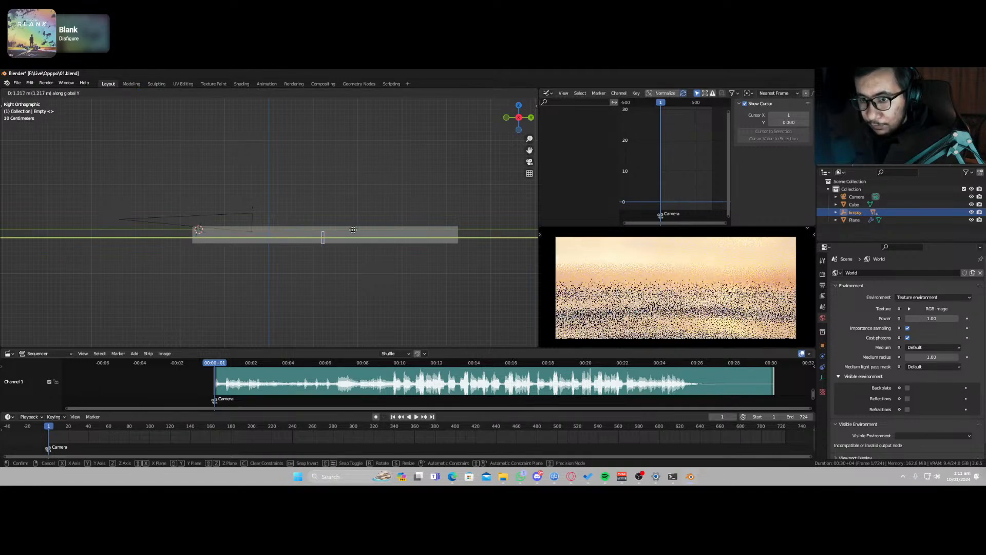
{"action": "left_click", "coordinate": [384, 223]}
{"action": "key", "text": "g"}
{"action": "key", "text": "z"}
{"action": "left_click", "coordinate": [385, 223]}
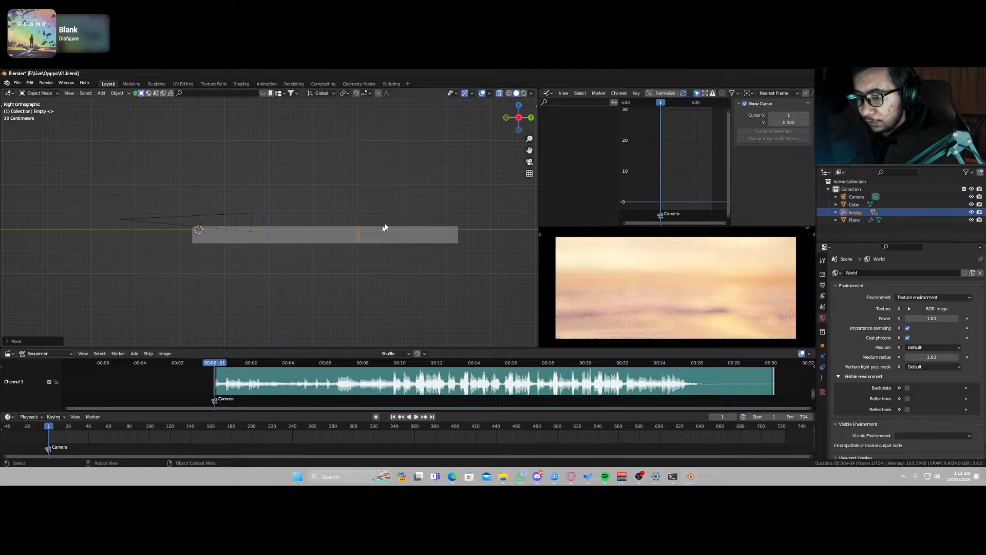
Step: Turn on the Limits display for the camera
{"action": "left_click", "coordinate": [253, 214]}
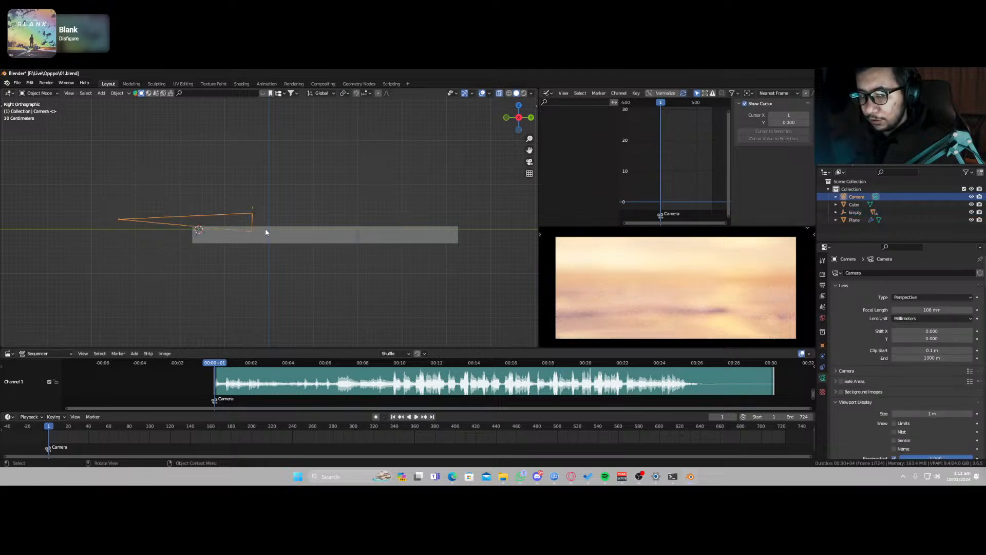
{"action": "key", "text": "KP_0"}
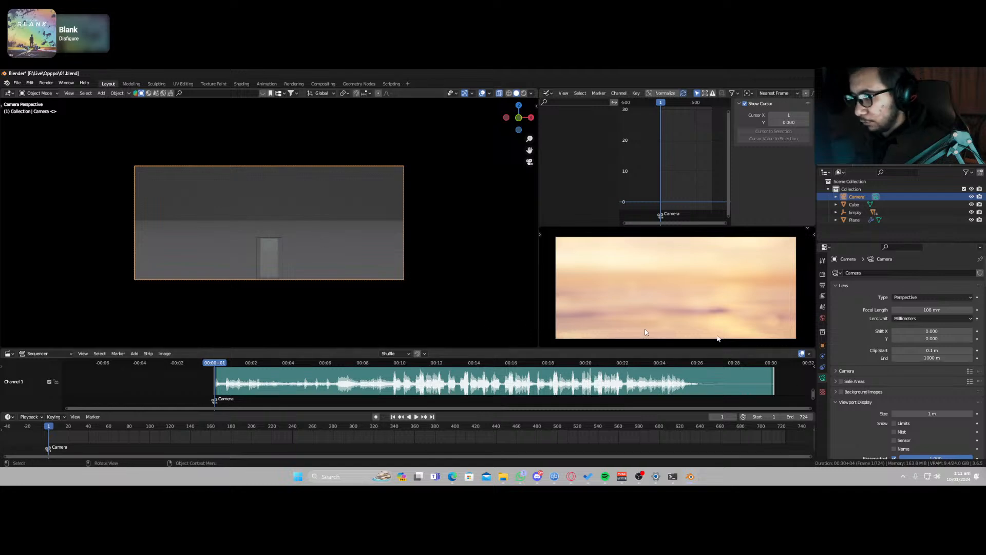
{"action": "scroll", "coordinate": [873, 391], "scroll_direction": "down", "scroll_amount": 3}
{"action": "left_click", "coordinate": [894, 377]}
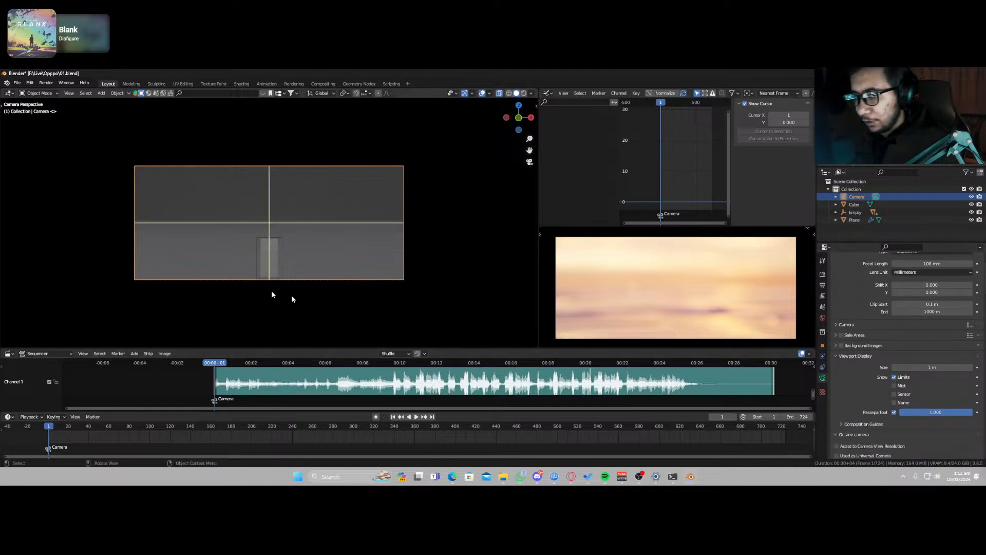
Step: Insert a Location & Rotation keyframe for the camera at frame 1
{"action": "mouse_move", "coordinate": [291, 295]}
{"action": "middle_mouse_down"}
{"action": "mouse_move", "coordinate": [341, 286]}
{"action": "mouse_move", "coordinate": [391, 250]}
{"action": "middle_mouse_up"}
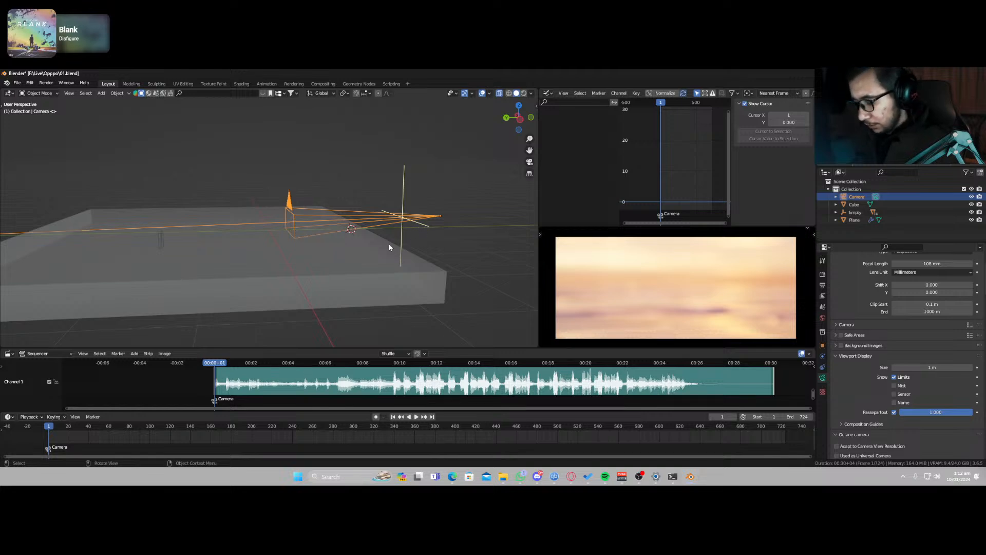
{"action": "key", "text": "KP_3"}
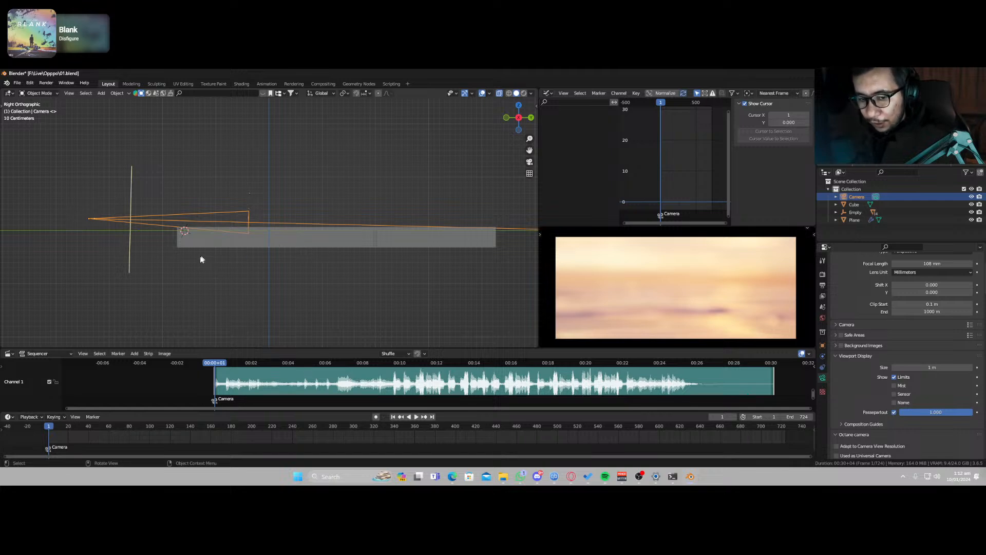
{"action": "key", "text": "i"}
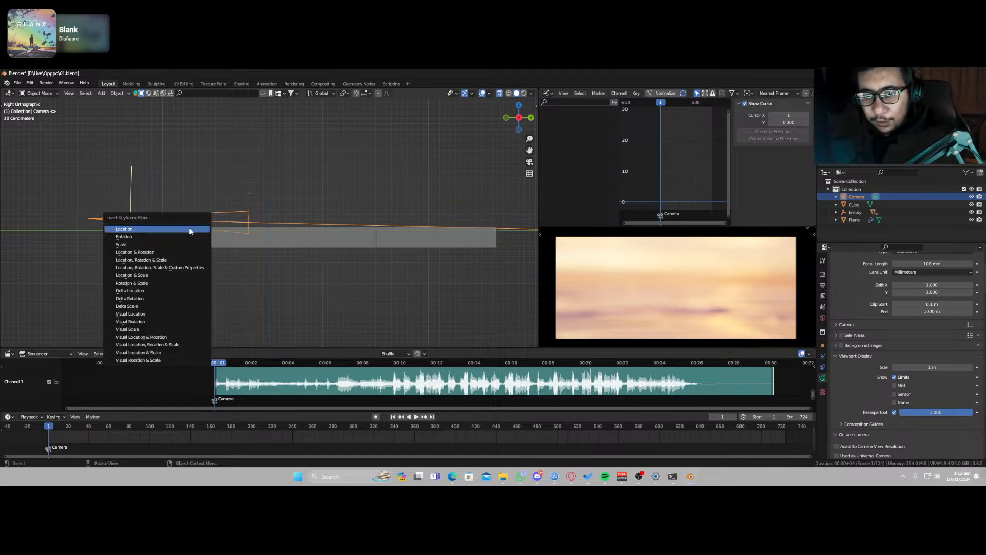
{"action": "left_click", "coordinate": [180, 252]}
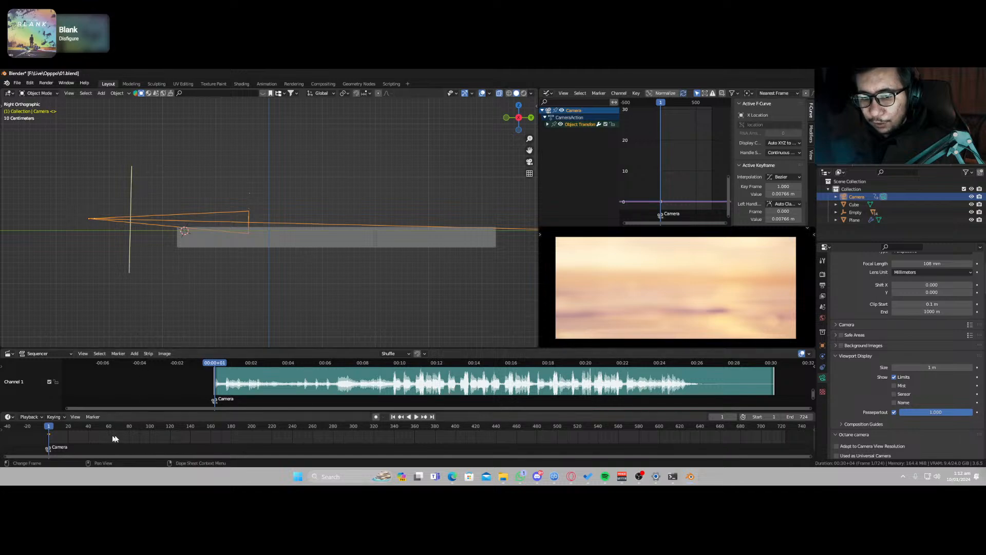
Step: Find the end point by playing the audio, and at frame 213 move the camera forward along global Y toward the phone
{"action": "left_click", "coordinate": [194, 429]}
{"action": "key", "text": "space"}
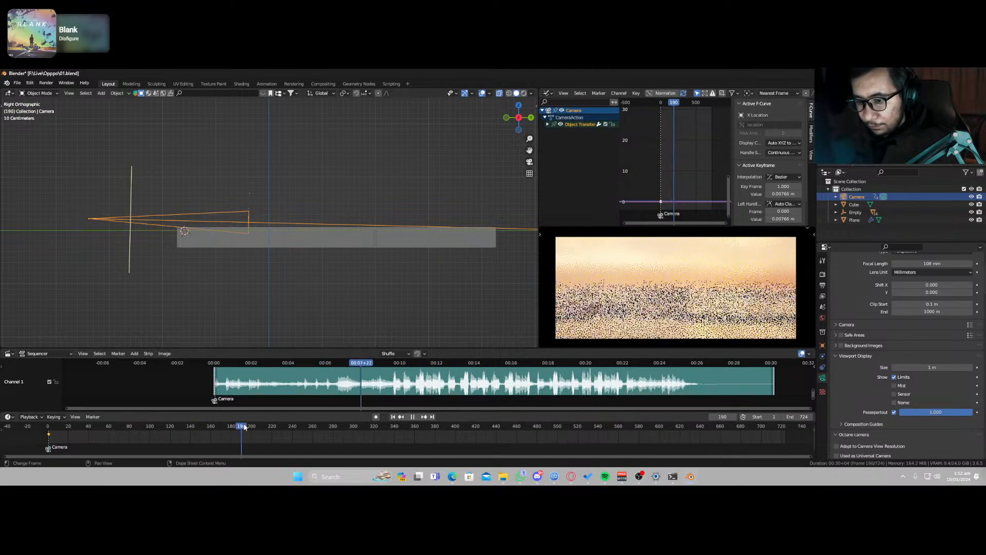
{"action": "left_click_drag", "start_coordinate": [244, 427], "coordinate": [265, 425]}
{"action": "key", "text": "space"}
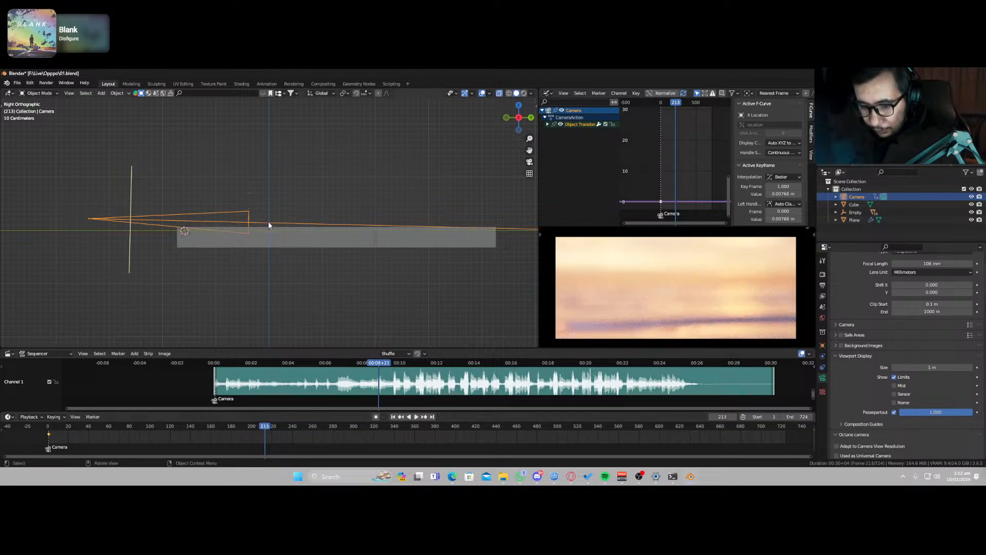
{"action": "key", "text": "g"}
{"action": "key", "text": "y"}
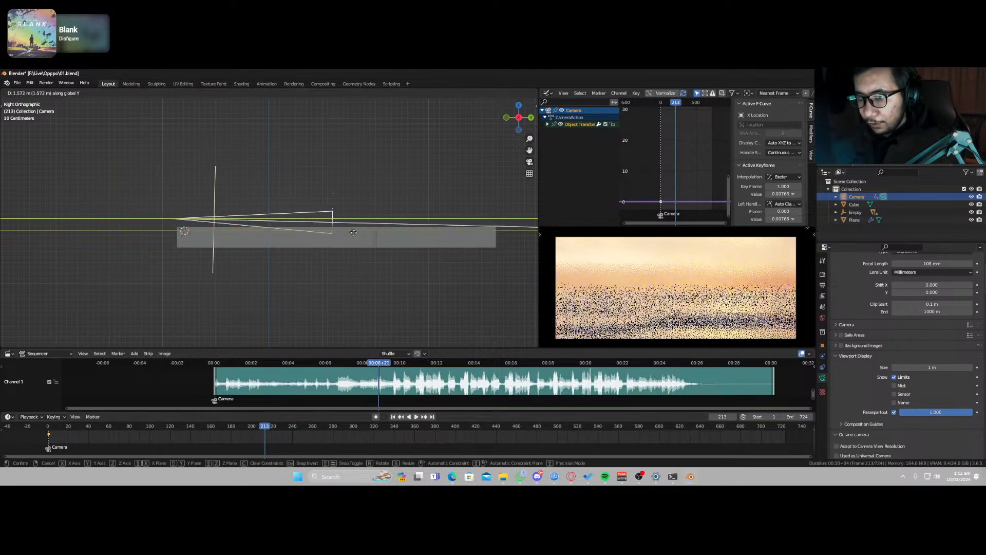
{"action": "left_click", "coordinate": [382, 237]}
Step: Raise the phone's empty about 0.3 m along global Z, above the water surface
{"action": "scroll", "coordinate": [390, 252], "scroll_direction": "up", "scroll_amount": 4}
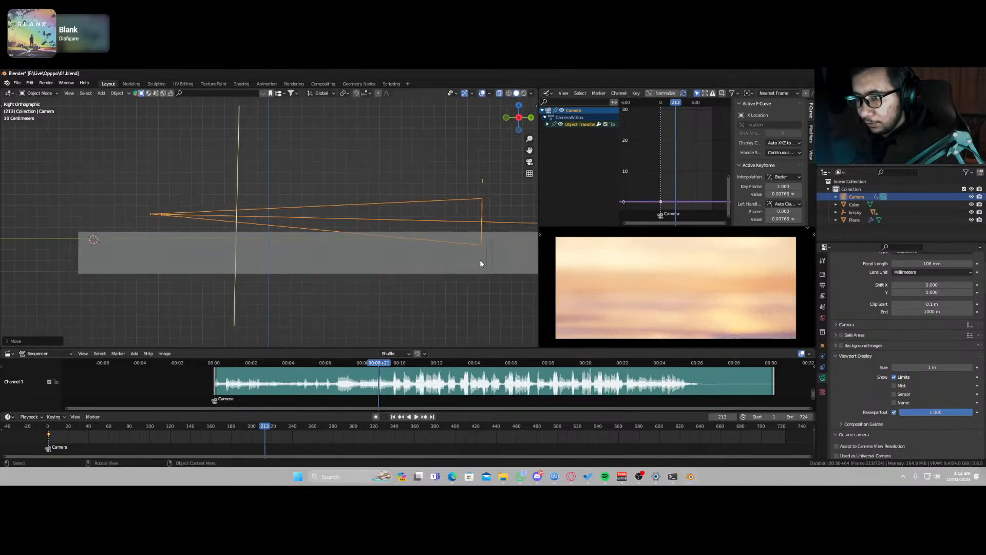
{"action": "middle_click_drag", "start_coordinate": [479, 263], "coordinate": [420, 249], "text": "shift"}
{"action": "left_click", "coordinate": [434, 250]}
{"action": "left_click", "coordinate": [435, 250]}
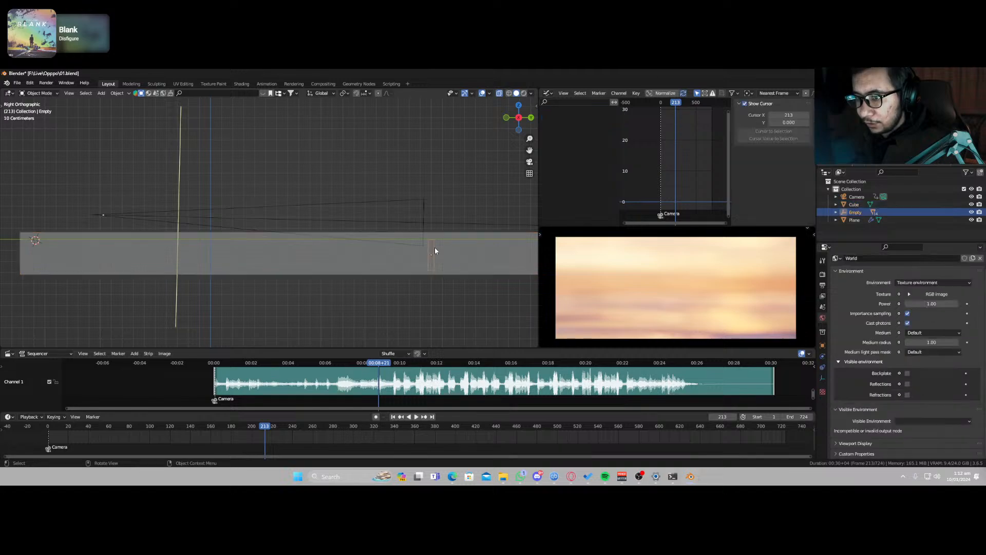
{"action": "key", "text": "g"}
{"action": "key", "text": "z"}
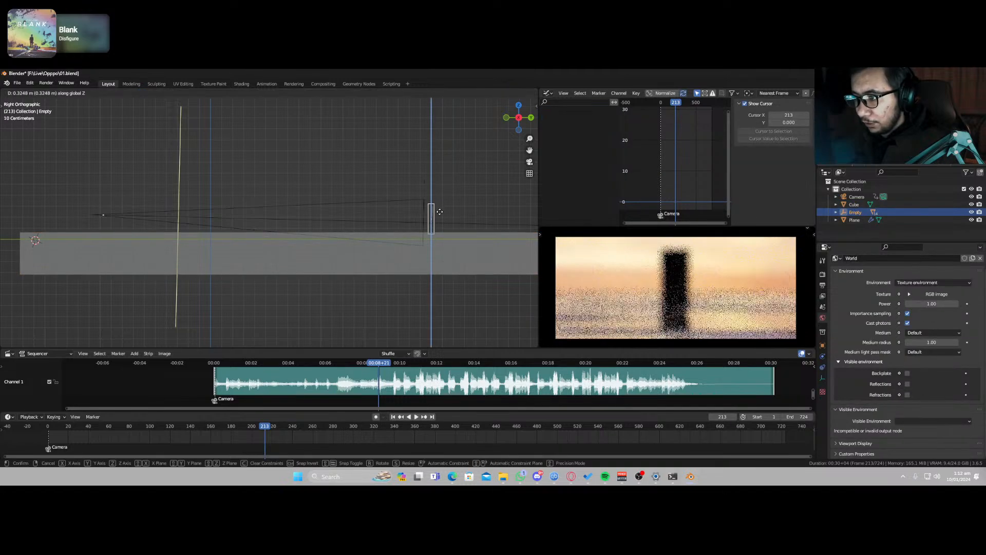
{"action": "left_click", "coordinate": [439, 209]}
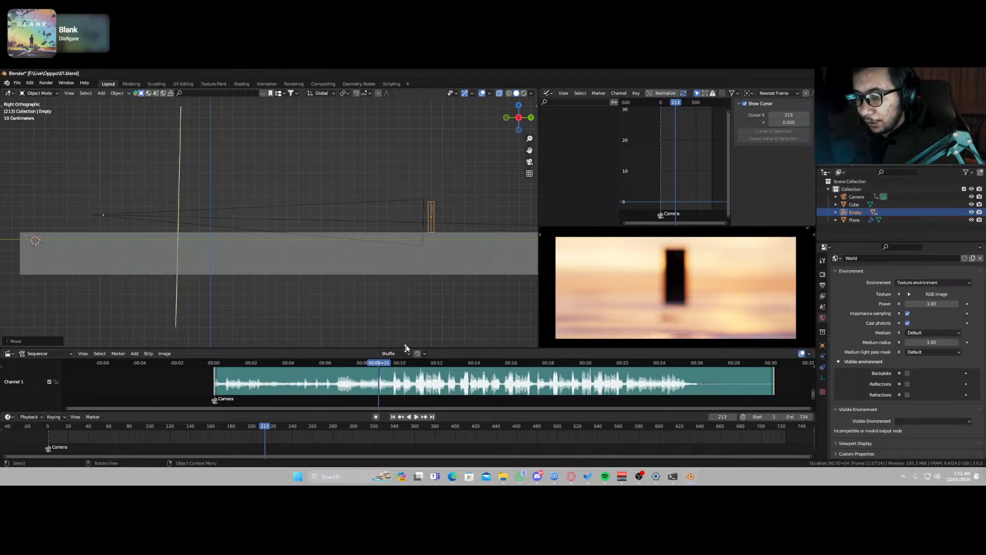
Step: Enable Autofocus in the camera's depth of field settings
{"action": "left_click", "coordinate": [361, 217]}
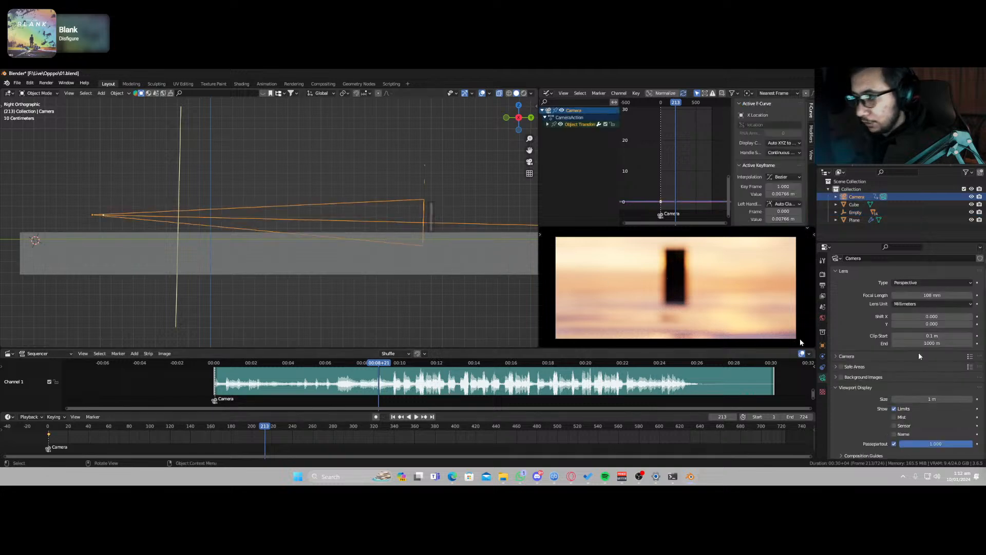
{"action": "scroll", "coordinate": [876, 393], "scroll_direction": "down", "scroll_amount": 10}
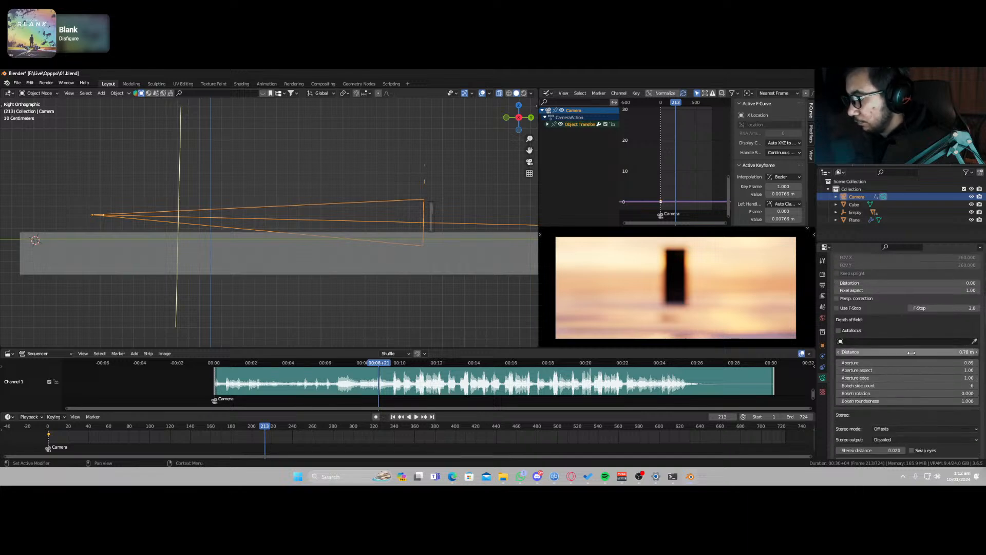
{"action": "left_click", "coordinate": [839, 330]}
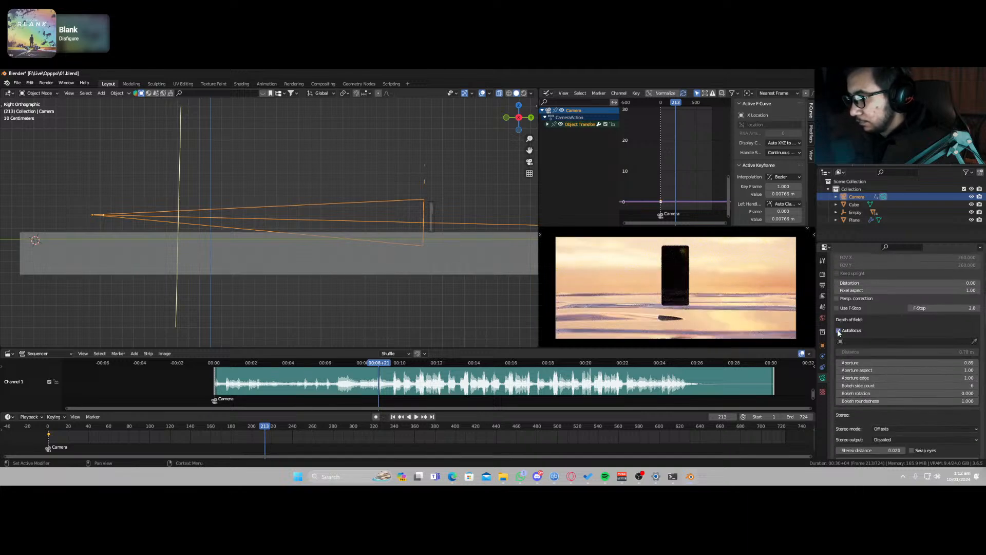
Step: Reframe the camera with fly navigation to center the phone, and keyframe the camera's available channels at frame 213
{"action": "key", "text": "KP_0"}
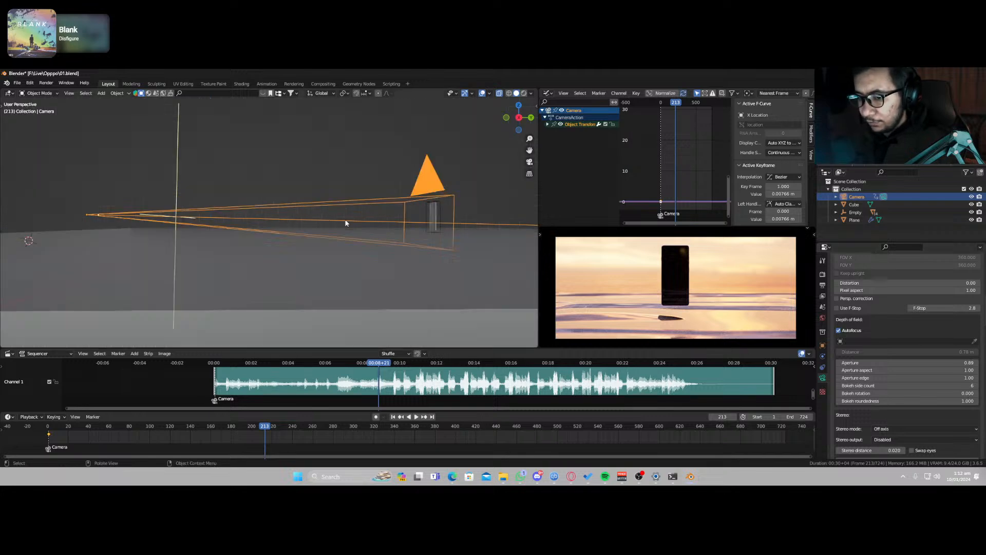
{"action": "key", "text": "shift+grave"}
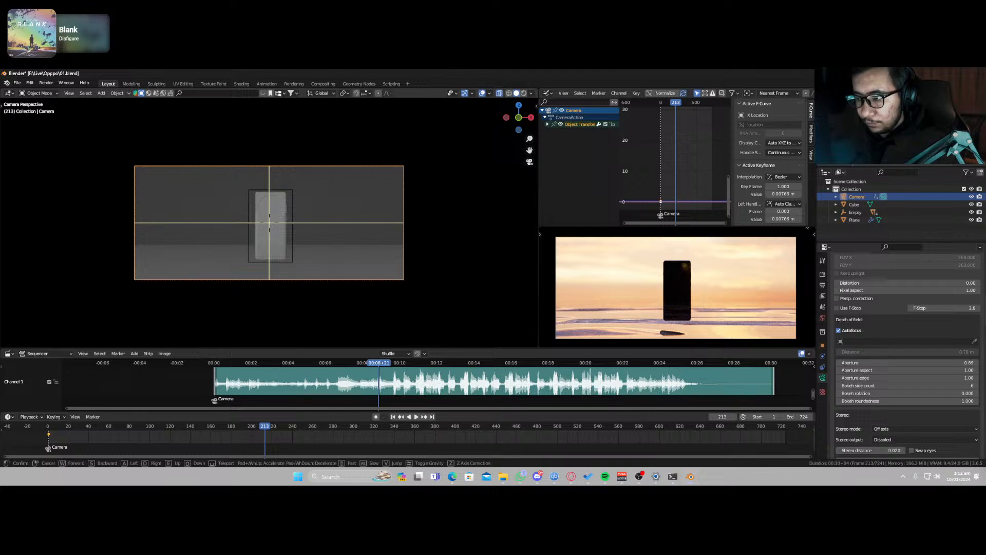
{"action": "left_click", "coordinate": [312, 240]}
{"action": "key", "text": "i"}
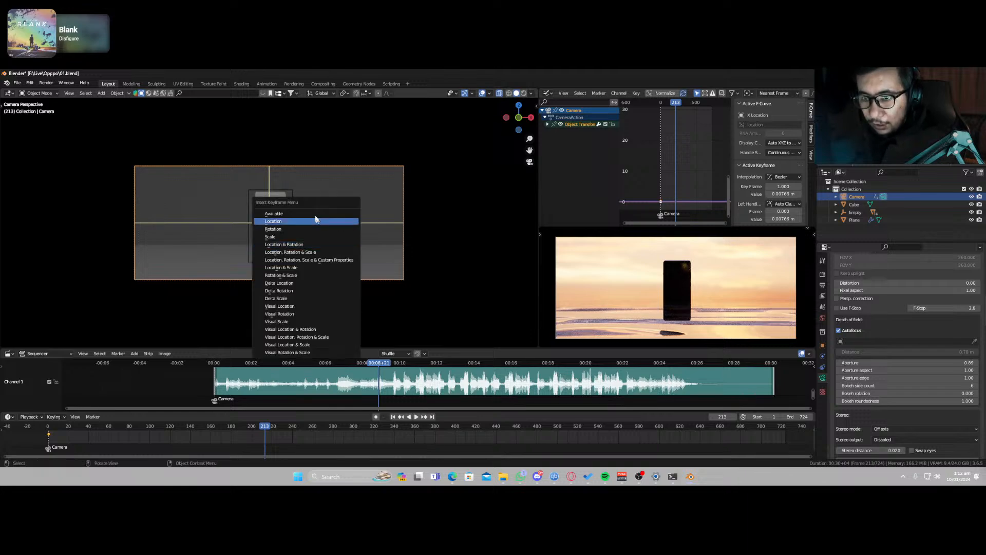
{"action": "left_click", "coordinate": [315, 214]}
Step: Play the camera move from the start of the timeline to check its motion
{"action": "left_click_drag", "start_coordinate": [262, 429], "coordinate": [47, 429]}
{"action": "key", "text": "space"}
{"action": "key", "text": "space"}
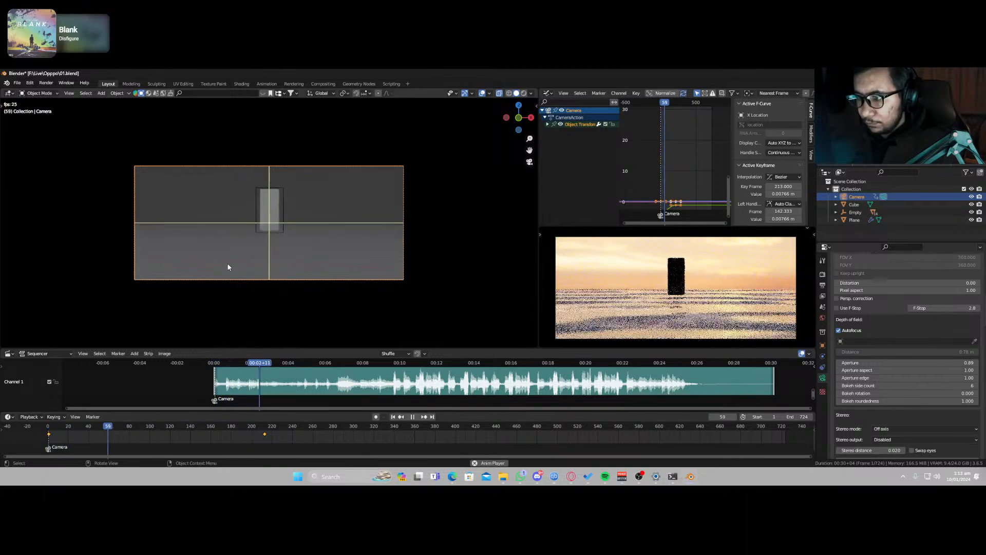
{"action": "key", "text": "space"}
Step: Lower the phone's empty along global Z below the water surface
{"action": "left_click", "coordinate": [285, 208]}
{"action": "key", "text": "g"}
{"action": "key", "text": "z"}
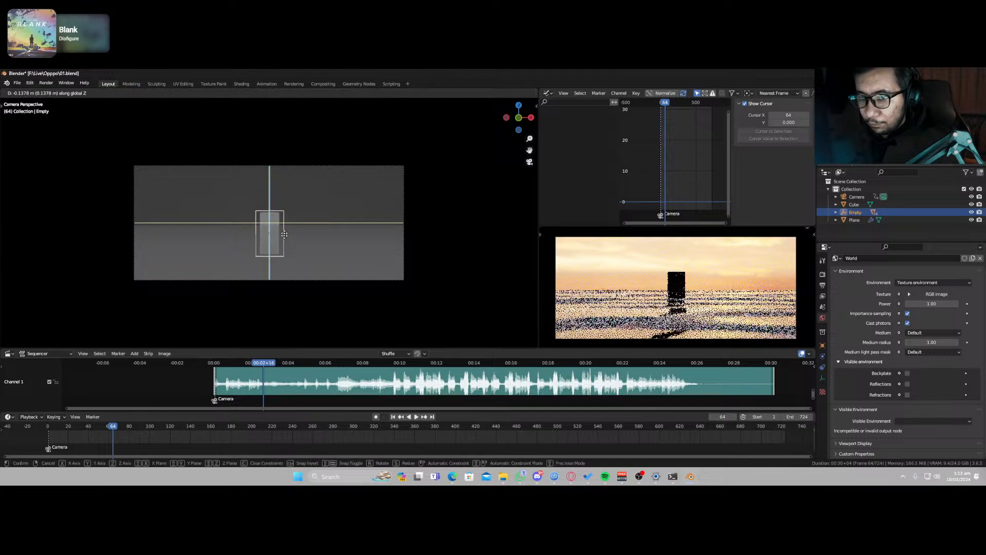
{"action": "left_click", "coordinate": [289, 274]}
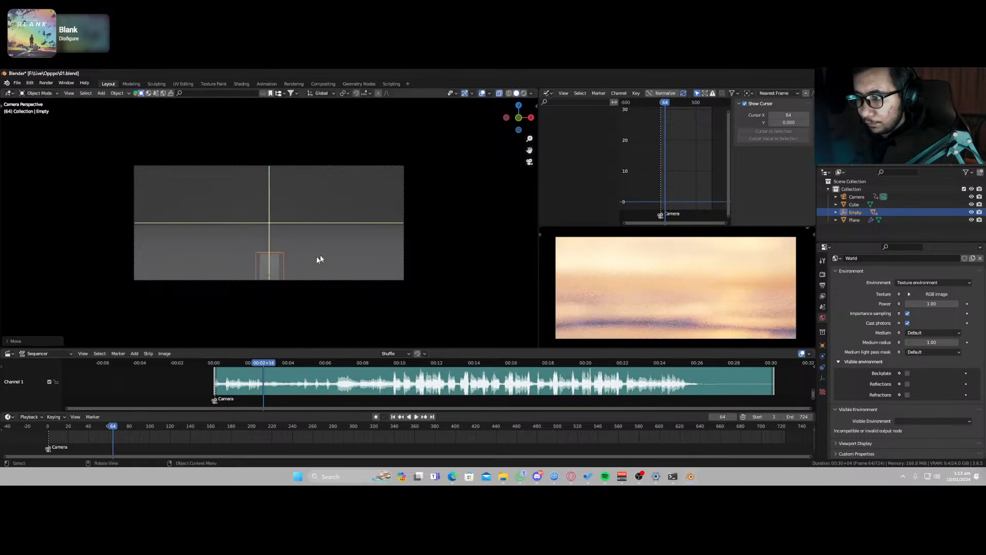
Step: Preview the camera move with the phone submerged, then reselect the camera and return to frame 0
{"action": "key", "text": "space"}
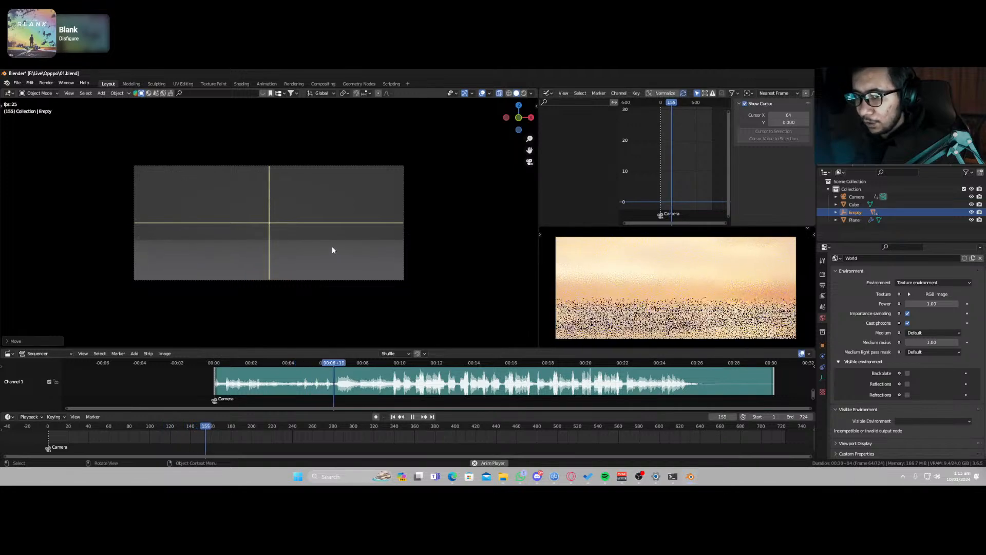
{"action": "key", "text": "space"}
{"action": "left_click", "coordinate": [320, 282]}
{"action": "left_click", "coordinate": [319, 279]}
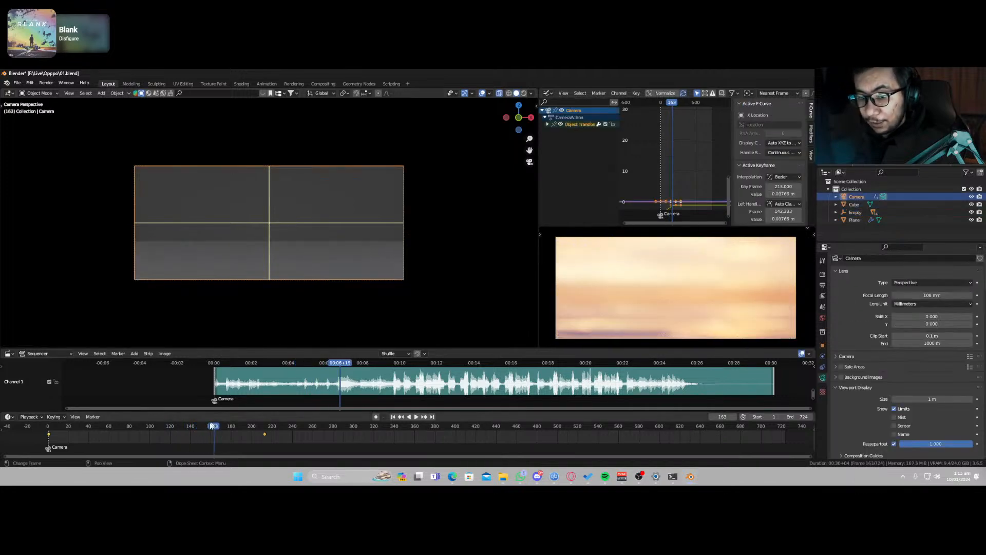
{"action": "left_click", "coordinate": [48, 428]}
{"action": "key", "text": "space"}
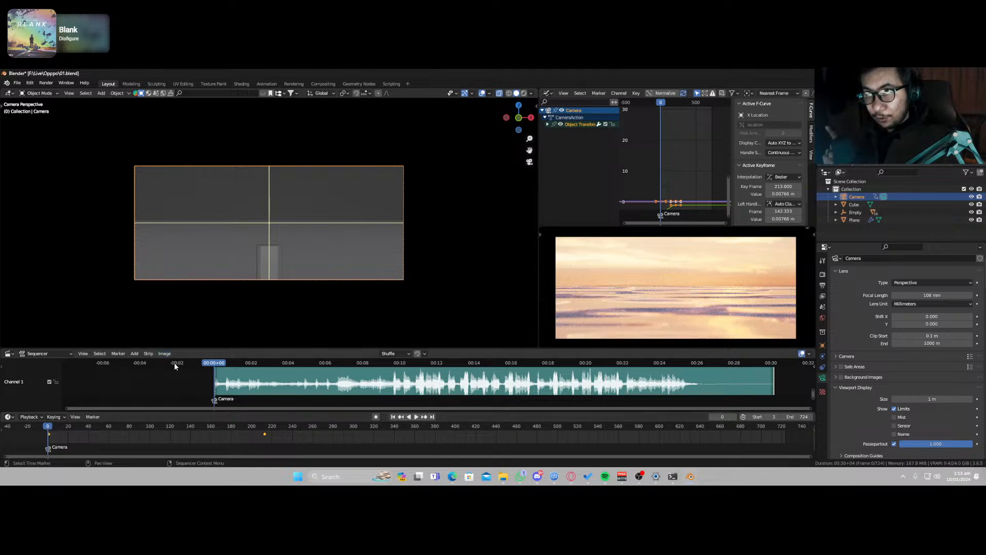
Step: Add a Camera Shakify shake to the camera and set its shake type to The Wedding
{"action": "scroll", "coordinate": [861, 387], "scroll_direction": "down", "scroll_amount": 1}
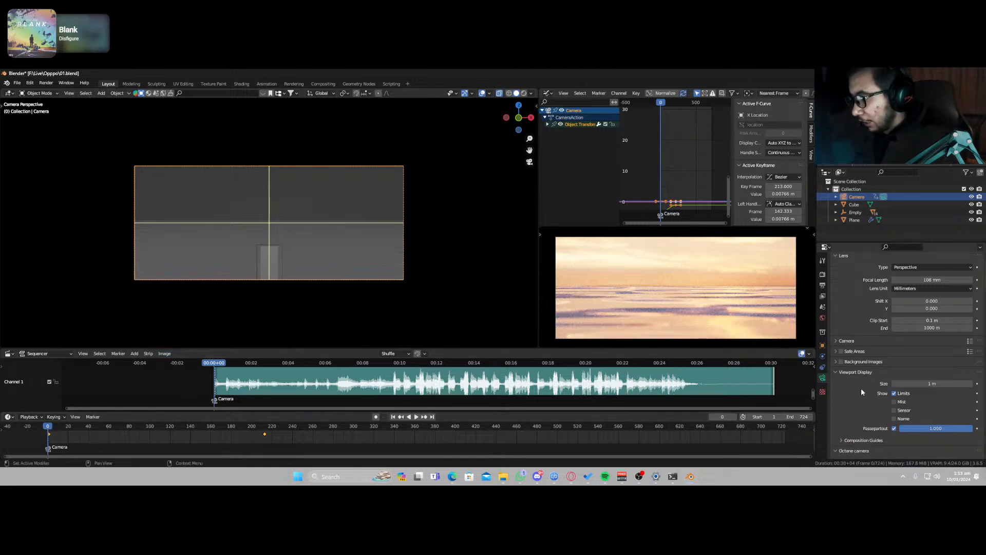
{"action": "scroll", "coordinate": [865, 393], "scroll_direction": "down", "scroll_amount": 12}
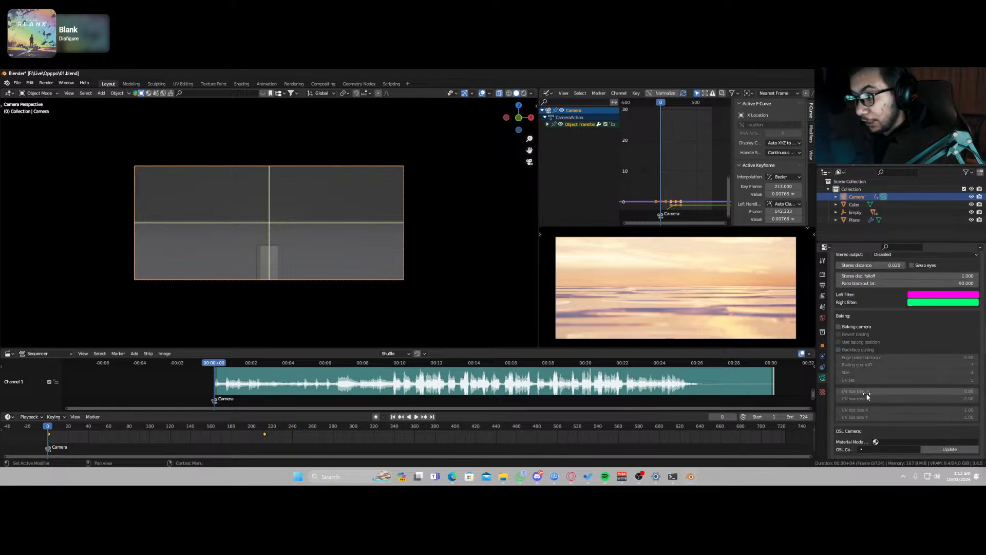
{"action": "scroll", "coordinate": [865, 395], "scroll_direction": "down", "scroll_amount": 3}
{"action": "scroll", "coordinate": [865, 393], "scroll_direction": "down", "scroll_amount": 12}
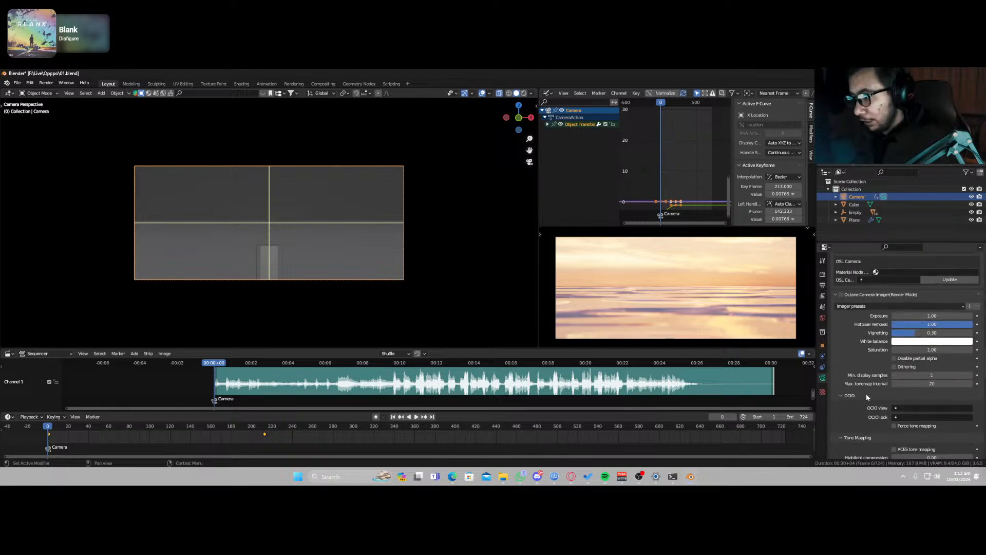
{"action": "scroll", "coordinate": [863, 395], "scroll_direction": "down", "scroll_amount": 15}
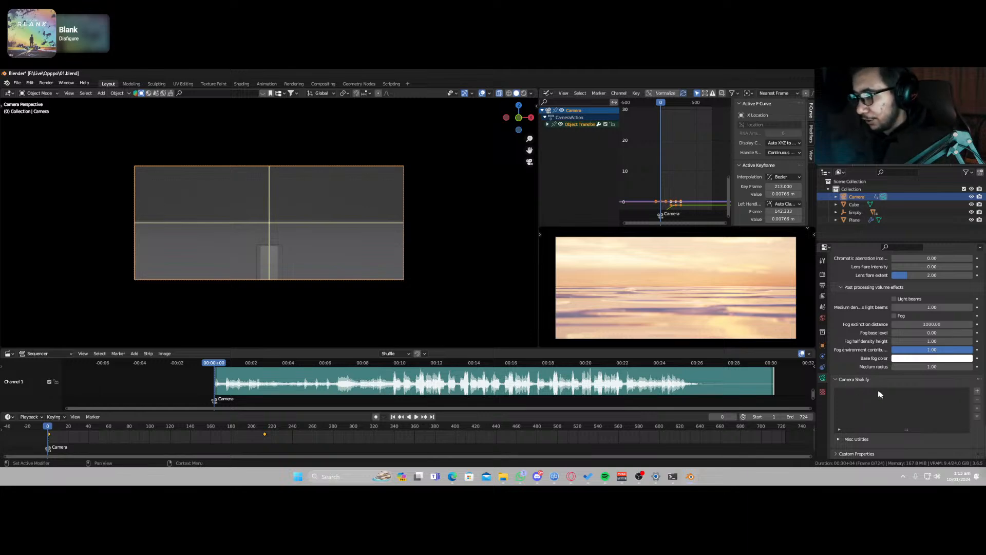
{"action": "left_click", "coordinate": [976, 391]}
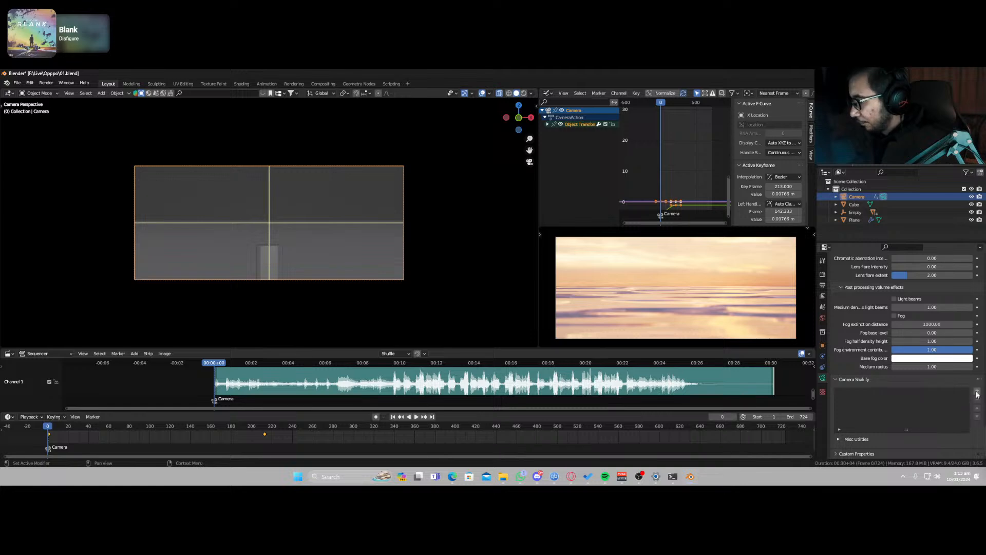
{"action": "left_click", "coordinate": [917, 439]}
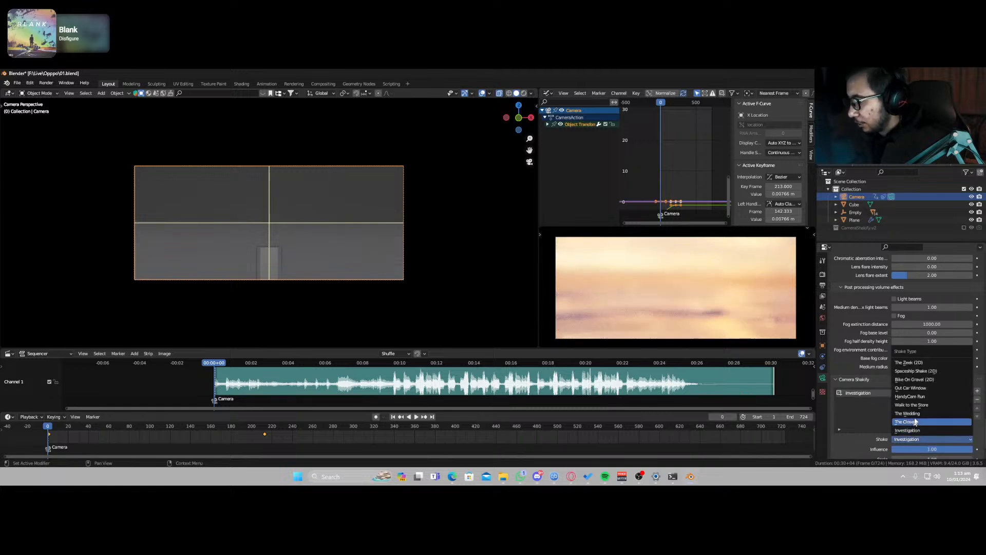
{"action": "left_click", "coordinate": [917, 416]}
{"action": "scroll", "coordinate": [861, 425], "scroll_direction": "down", "scroll_amount": 3}
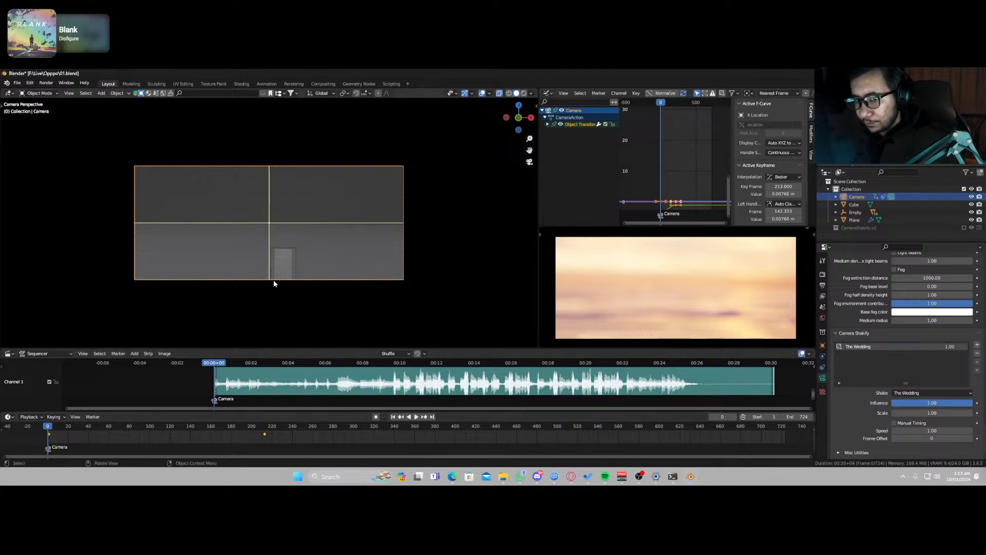
Step: Play the shaken camera move from the start to judge its motion, and return to frame 0
{"action": "key", "text": "space"}
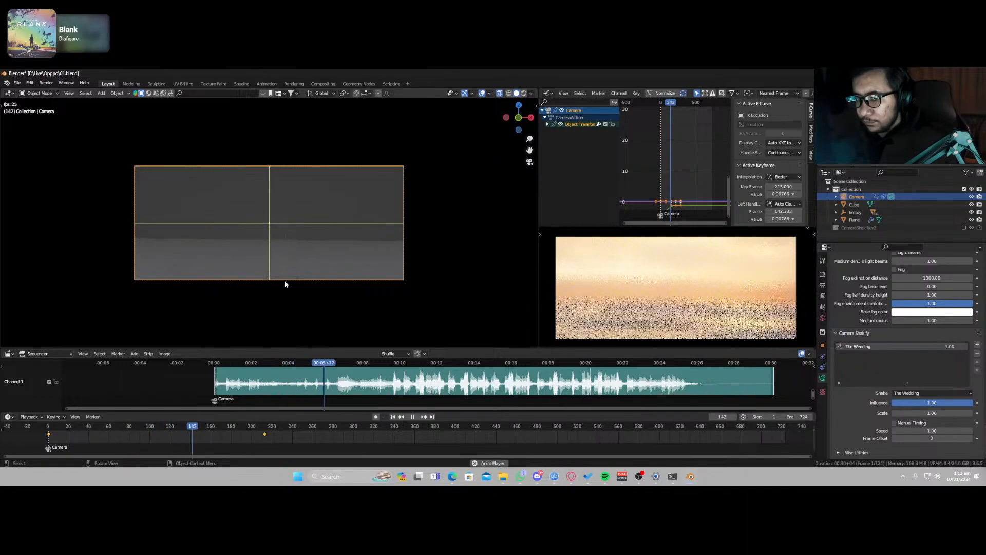
{"action": "key", "text": "space"}
{"action": "key", "text": "space"}
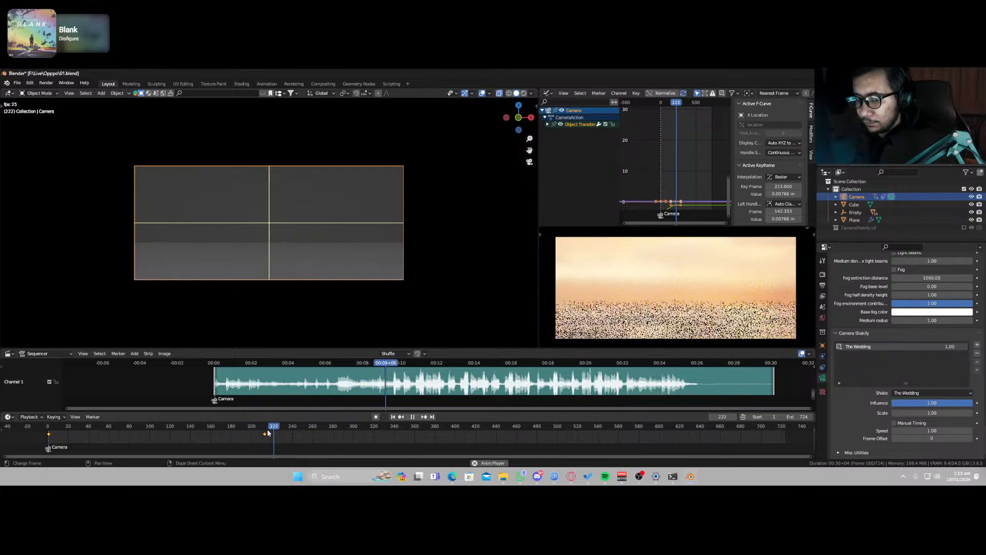
{"action": "key", "text": "space"}
{"action": "left_click_drag", "start_coordinate": [265, 431], "coordinate": [42, 426]}
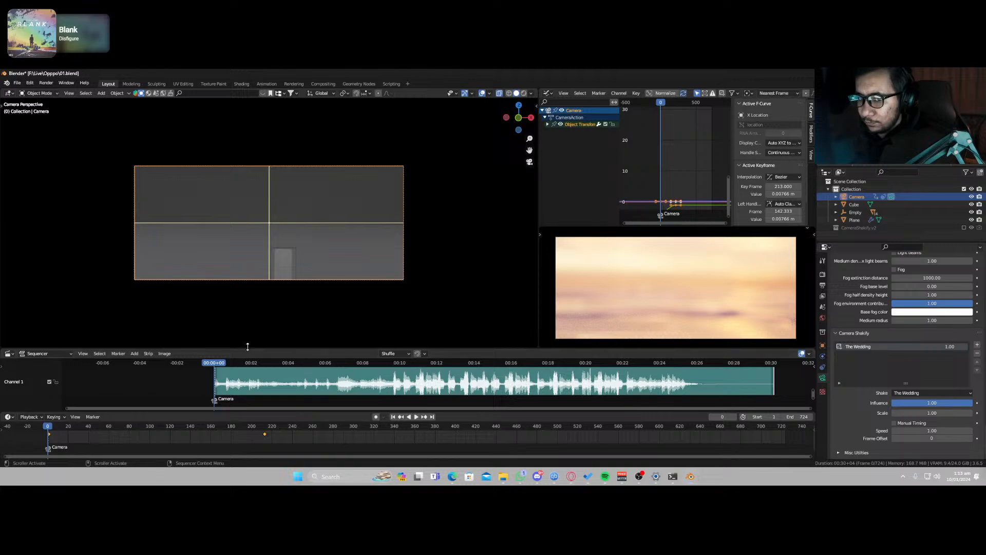
{"action": "key", "text": "space"}
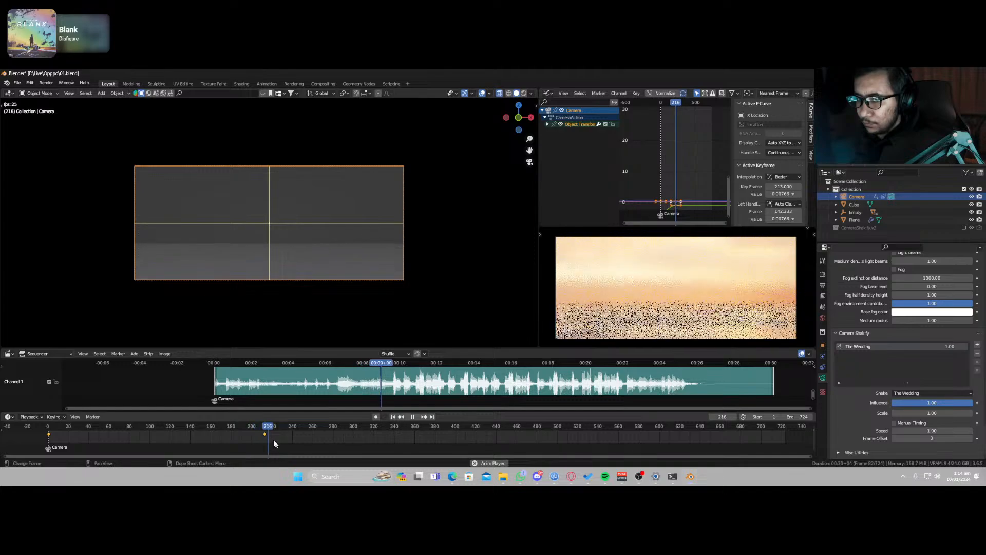
{"action": "key", "text": "space"}
{"action": "key", "text": "shift+Left"}
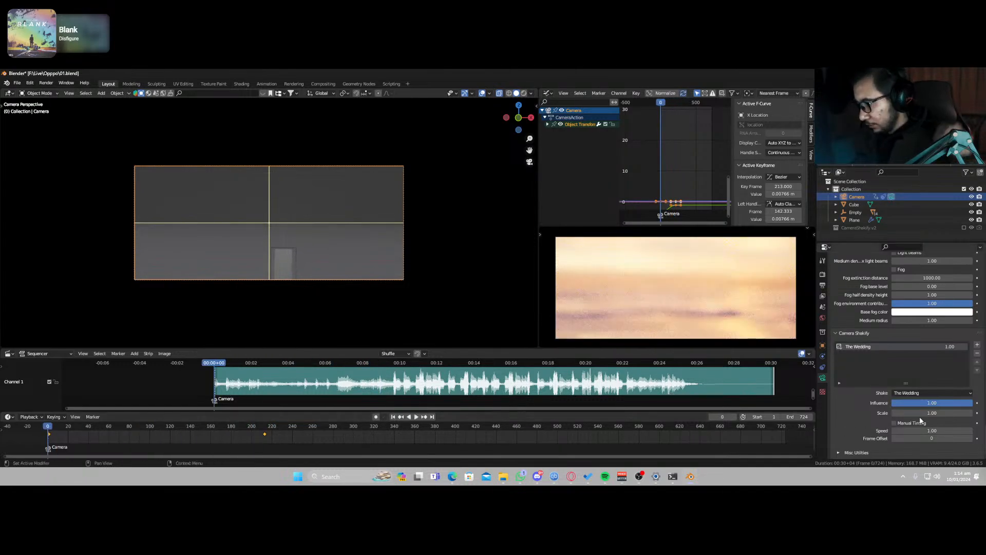
Step: Reduce the camera shake's influence to 0.72, preview the move, and return to frame 0
{"action": "left_click_drag", "start_coordinate": [932, 406], "coordinate": [908, 405]}
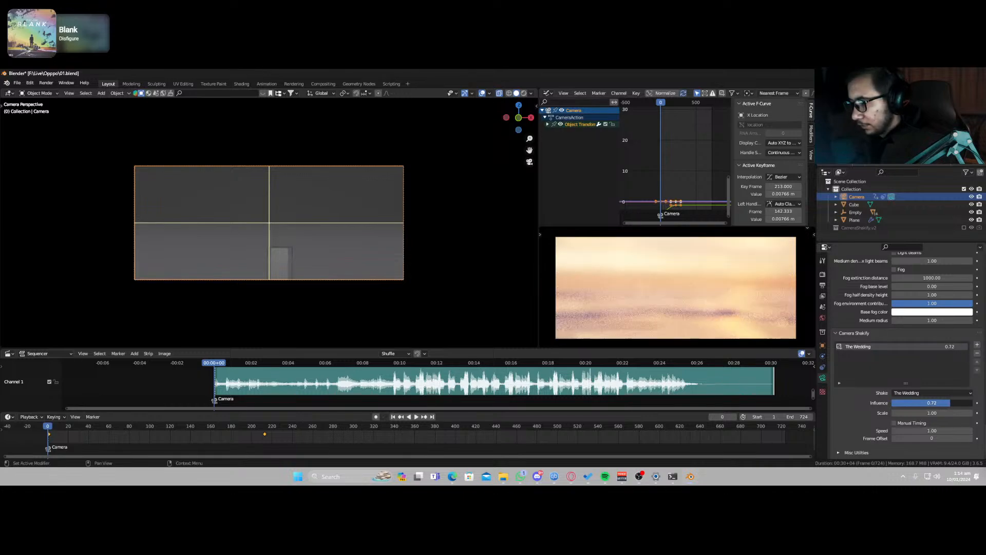
{"action": "key", "text": "space"}
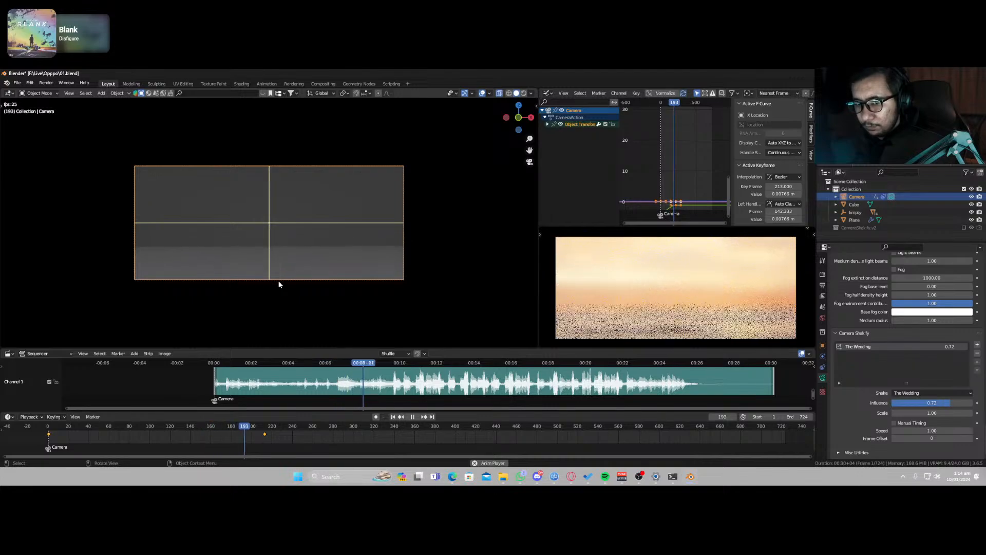
{"action": "left_click_drag", "start_coordinate": [258, 434], "coordinate": [48, 436]}
{"action": "key", "text": "Escape"}
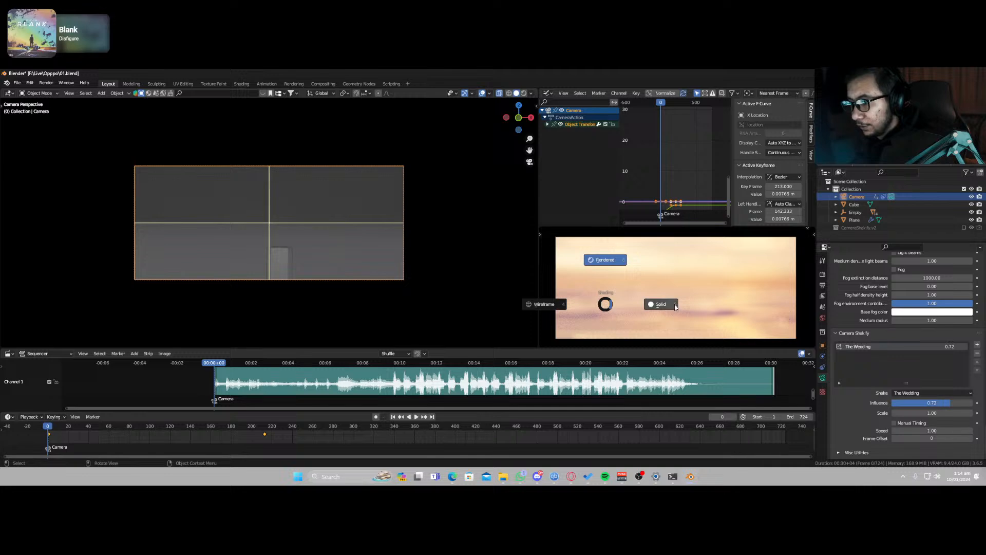
Step: Switch the small camera preview to Solid shading, select the phone's empty and view it from outside the camera
{"action": "left_click", "coordinate": [291, 253]}
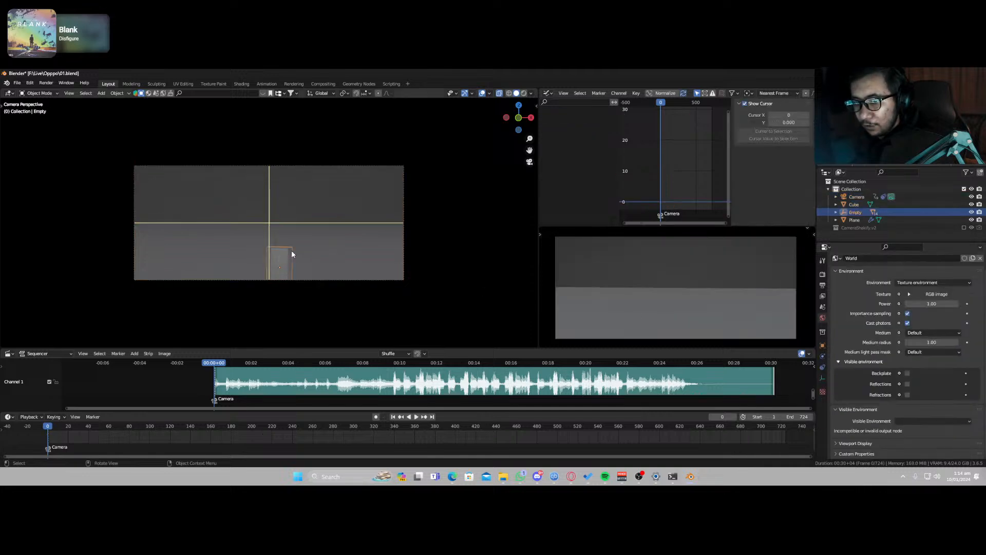
{"action": "mouse_move", "coordinate": [317, 257]}
{"action": "middle_mouse_down"}
{"action": "mouse_move", "coordinate": [297, 259]}
{"action": "mouse_move", "coordinate": [510, 256]}
{"action": "mouse_move", "coordinate": [331, 267]}
{"action": "middle_mouse_up"}
{"action": "scroll", "coordinate": [331, 267], "scroll_direction": "up", "scroll_amount": 4}
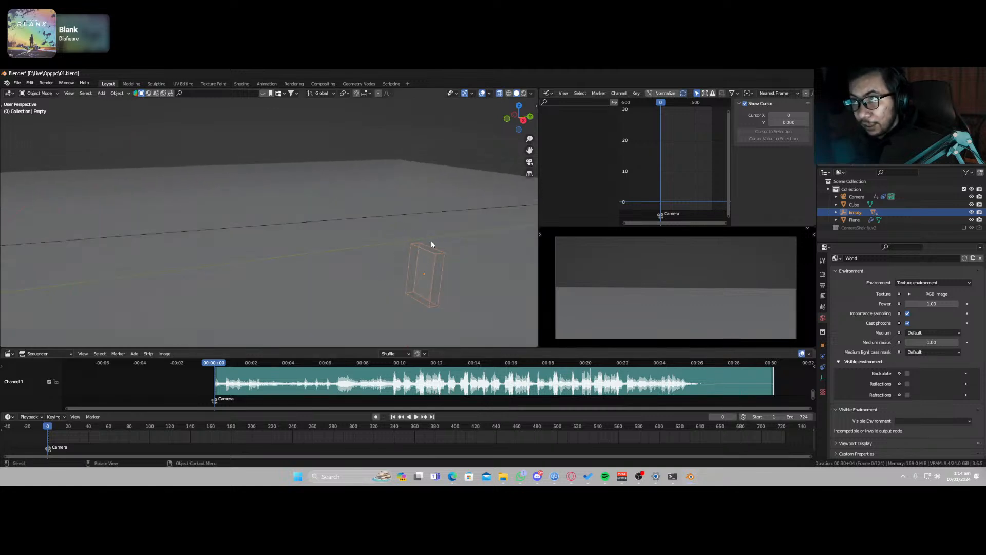
{"action": "middle_click_drag", "start_coordinate": [437, 295], "coordinate": [451, 278]}
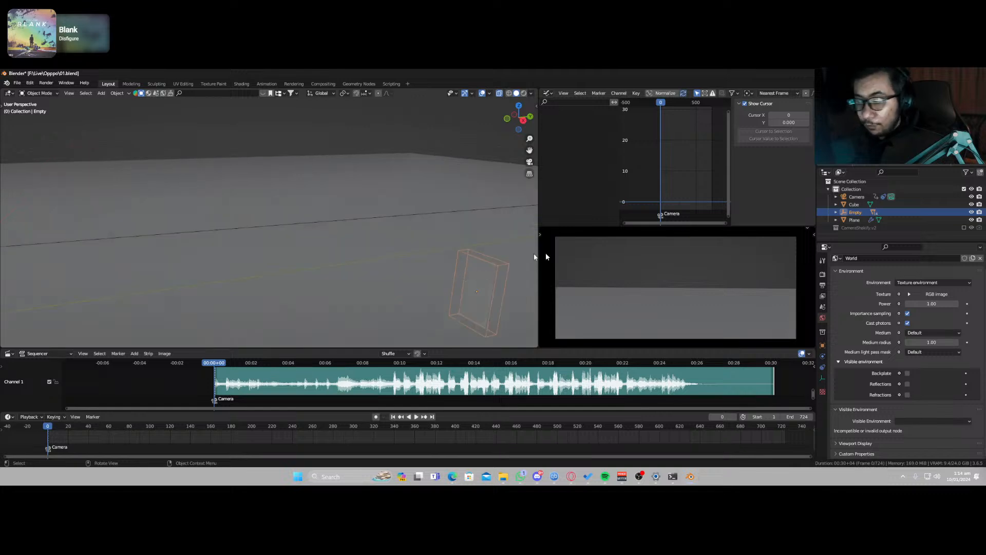
Step: Try a Surface Deform modifier on the water cube and remove it
{"action": "left_click", "coordinate": [429, 236]}
{"action": "left_click", "coordinate": [822, 358]}
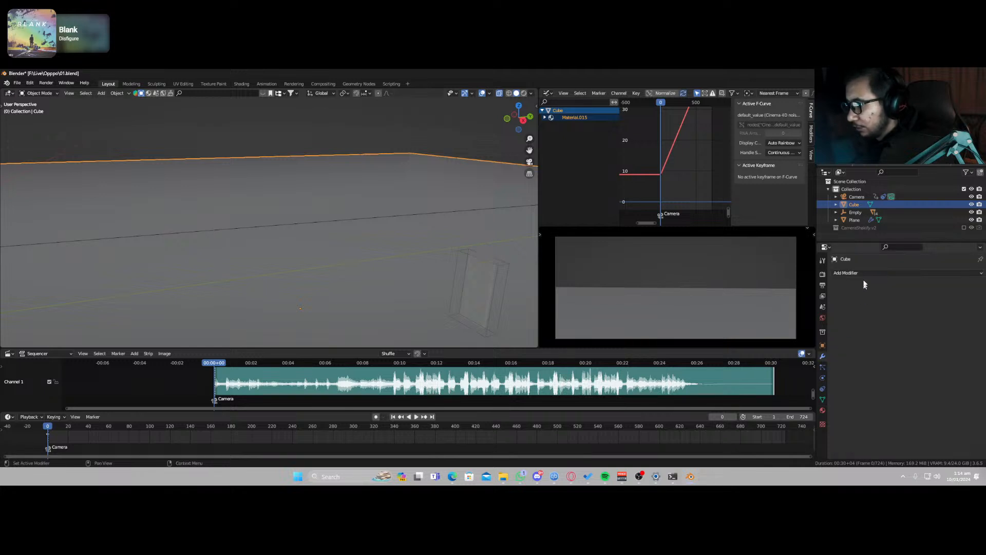
{"action": "left_click", "coordinate": [862, 273]}
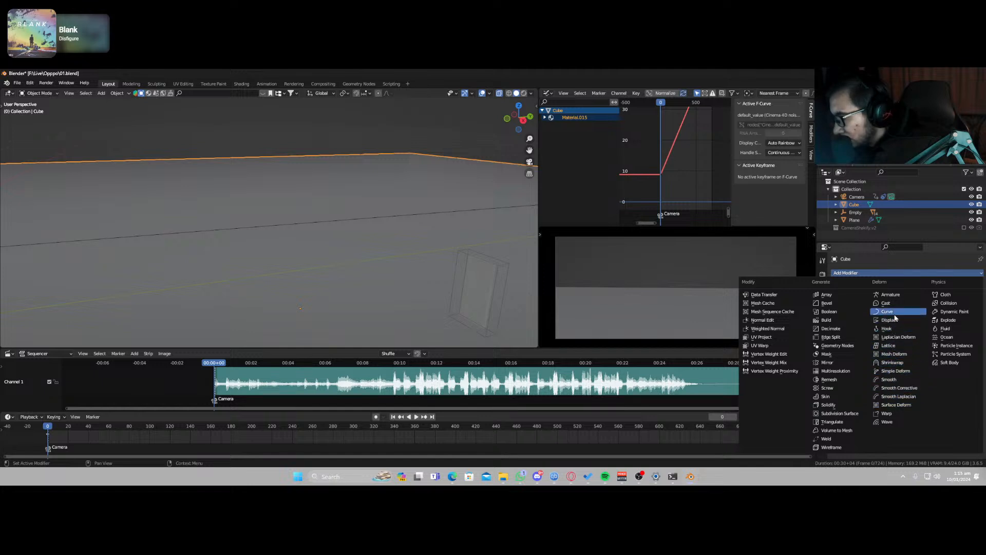
{"action": "left_click", "coordinate": [901, 406]}
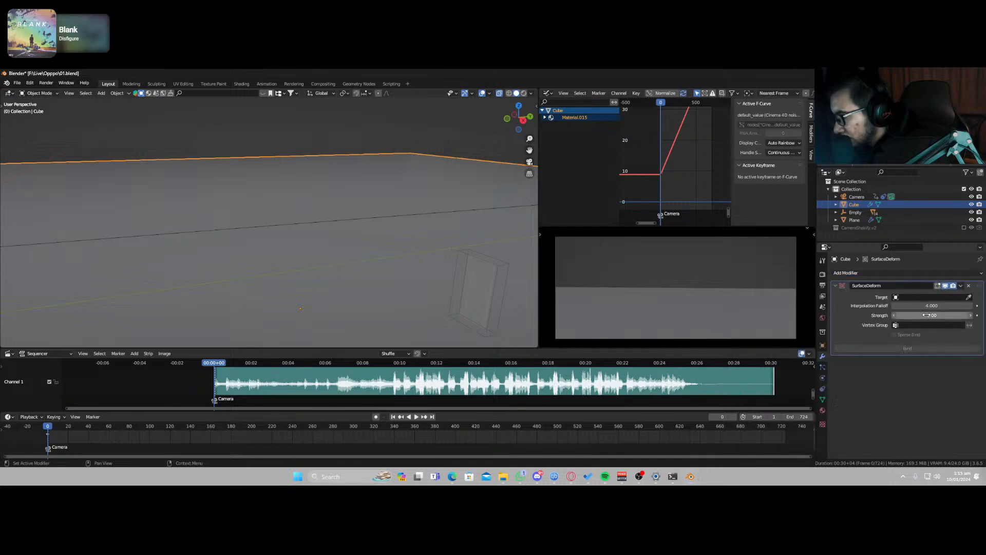
{"action": "left_click", "coordinate": [969, 285]}
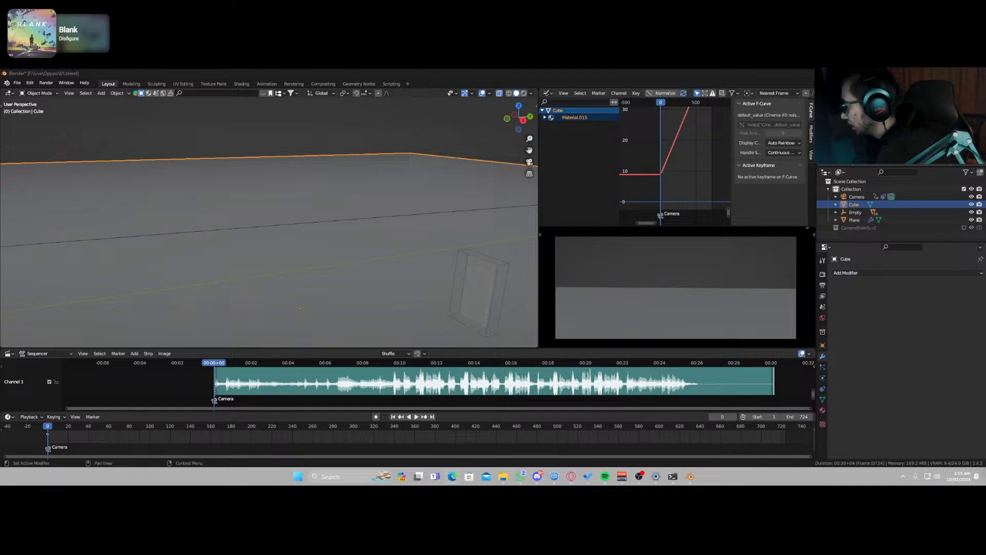
Step: Add Dynamic Paint physics to the water cube with its type set to Canvas
{"action": "left_click", "coordinate": [404, 212]}
{"action": "left_click", "coordinate": [450, 242]}
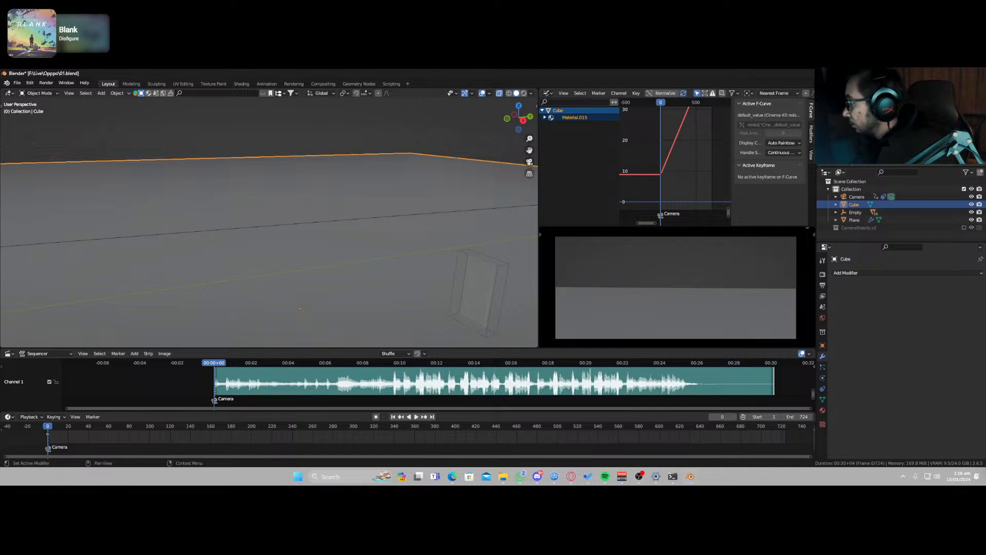
{"action": "left_click", "coordinate": [823, 378]}
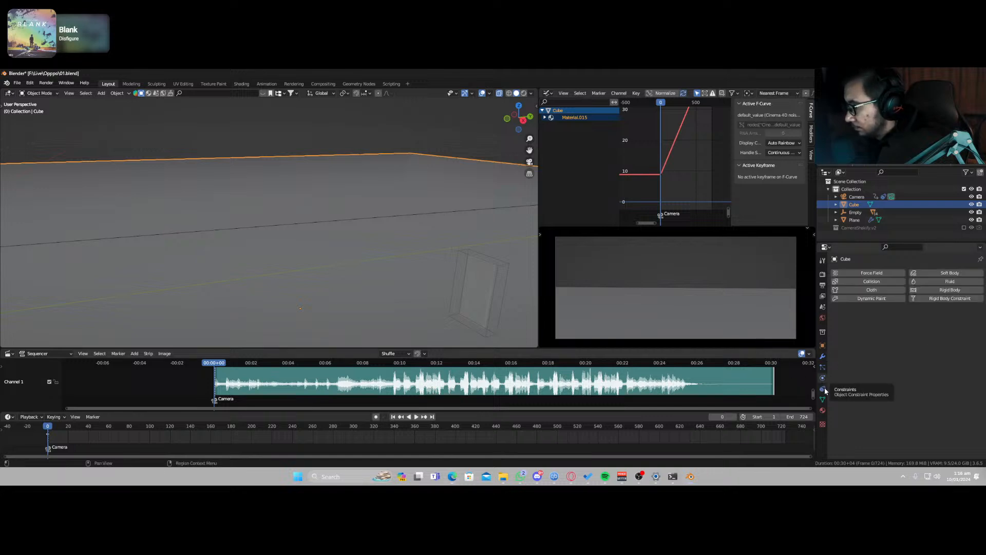
{"action": "left_click", "coordinate": [873, 299]}
{"action": "left_click", "coordinate": [911, 323]}
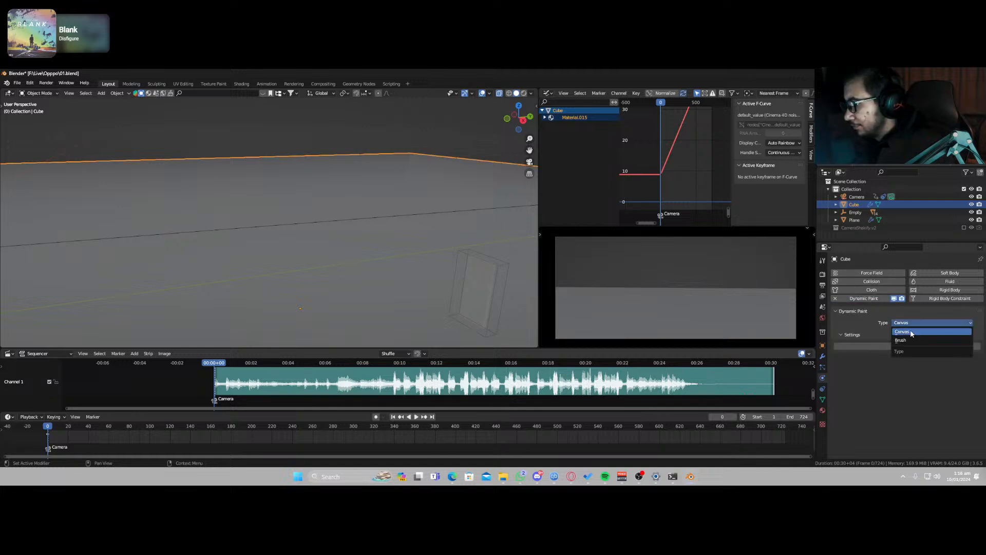
{"action": "left_click", "coordinate": [908, 332]}
Step: Fly the view beneath the water surface close to the phone and select its parent empty
{"action": "left_click", "coordinate": [497, 265]}
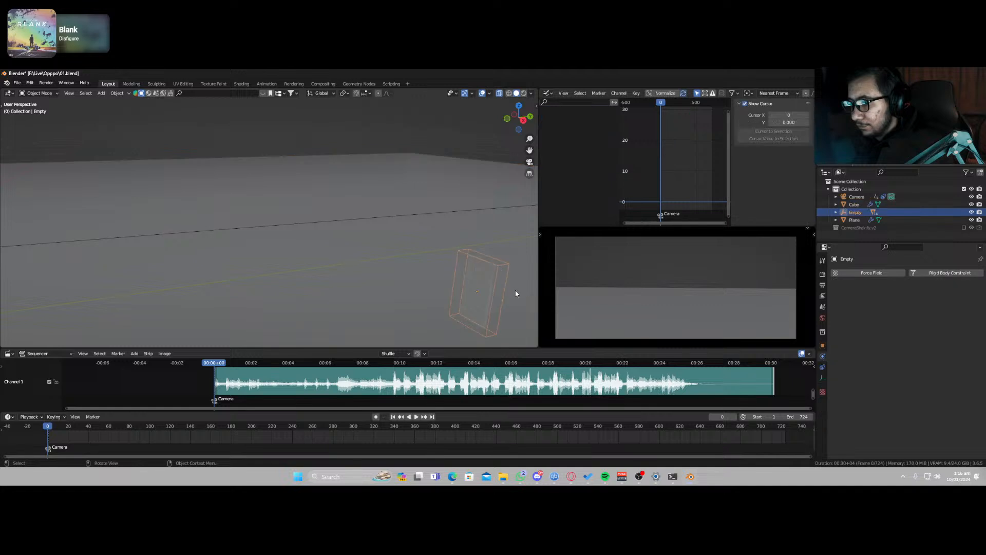
{"action": "scroll", "coordinate": [515, 289], "scroll_direction": "up", "scroll_amount": 1}
{"action": "middle_click_drag", "start_coordinate": [514, 289], "coordinate": [473, 289], "text": "shift"}
{"action": "scroll", "coordinate": [474, 289], "scroll_direction": "up", "scroll_amount": 1}
{"action": "key", "text": "shift+grave"}
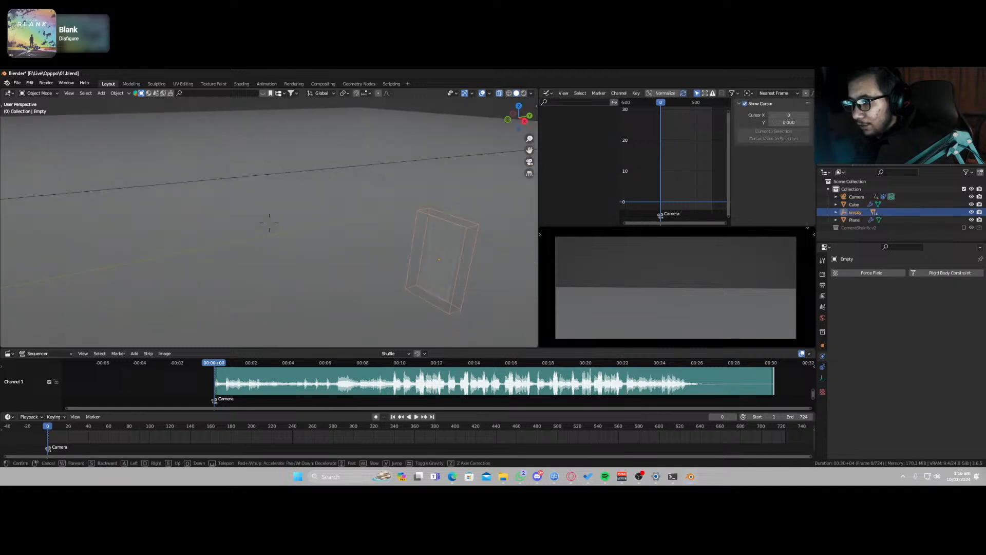
{"action": "key", "text": "w"}
{"action": "left_click", "coordinate": [390, 225]}
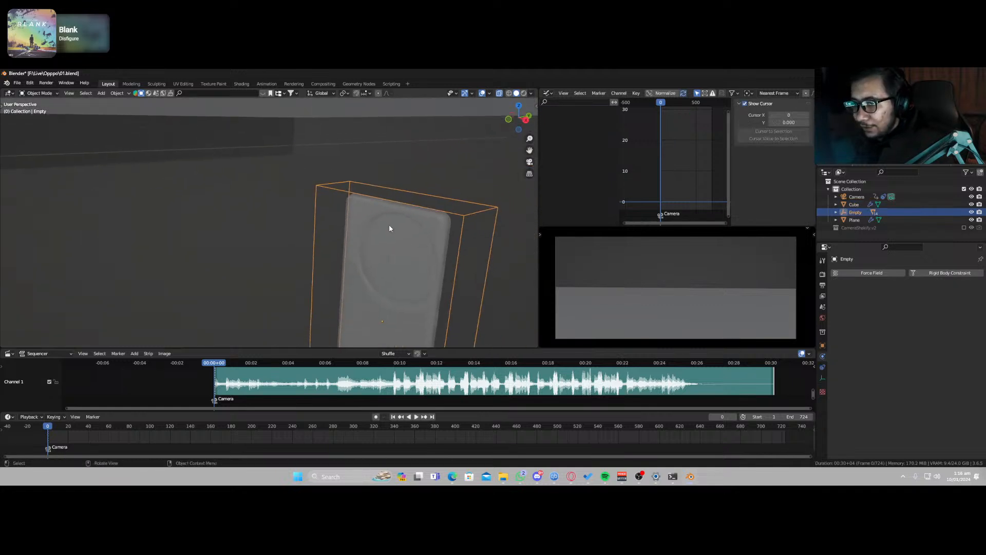
{"action": "left_click", "coordinate": [429, 222]}
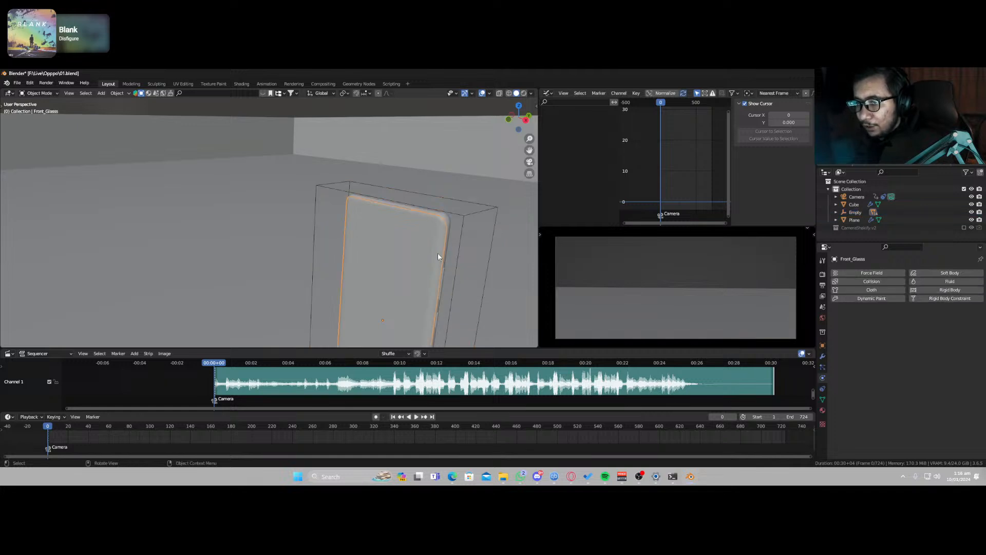
{"action": "left_click", "coordinate": [468, 218]}
{"action": "key", "text": "r"}
{"action": "key", "text": "z"}
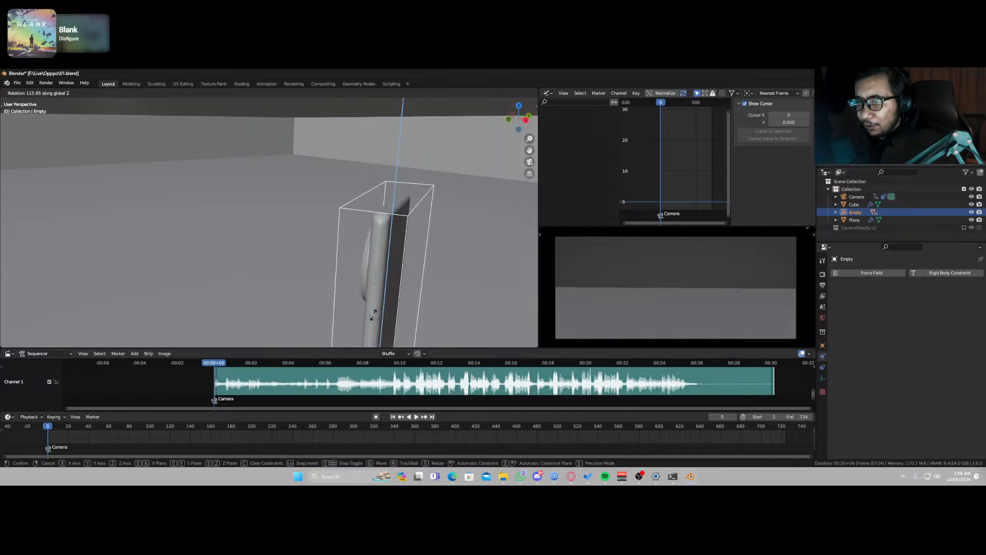
{"action": "right_click", "coordinate": [456, 289]}
Step: Rotate the phone's empty around global Z so the phone's camera side faces the current view
{"action": "key", "text": "r"}
{"action": "key", "text": "z"}
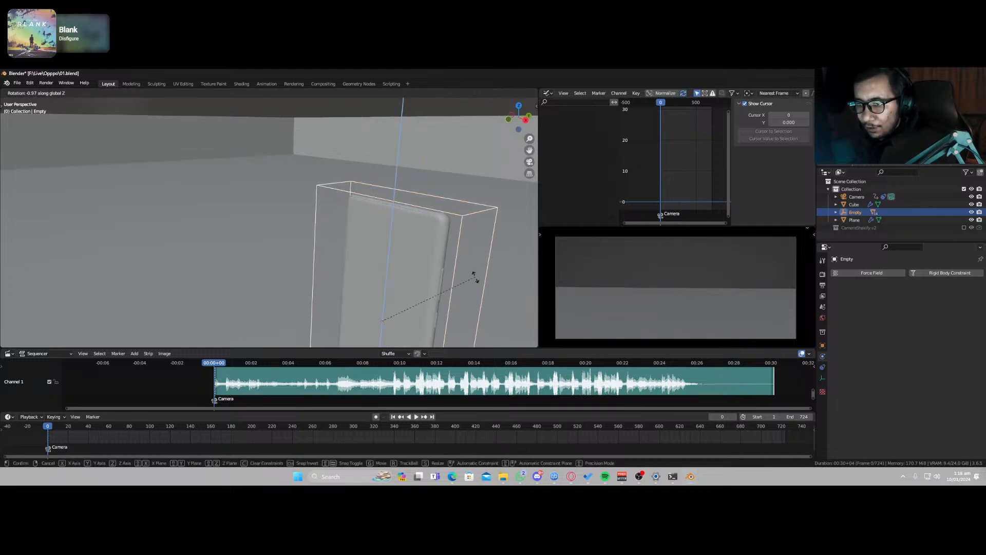
{"action": "left_click", "coordinate": [374, 314]}
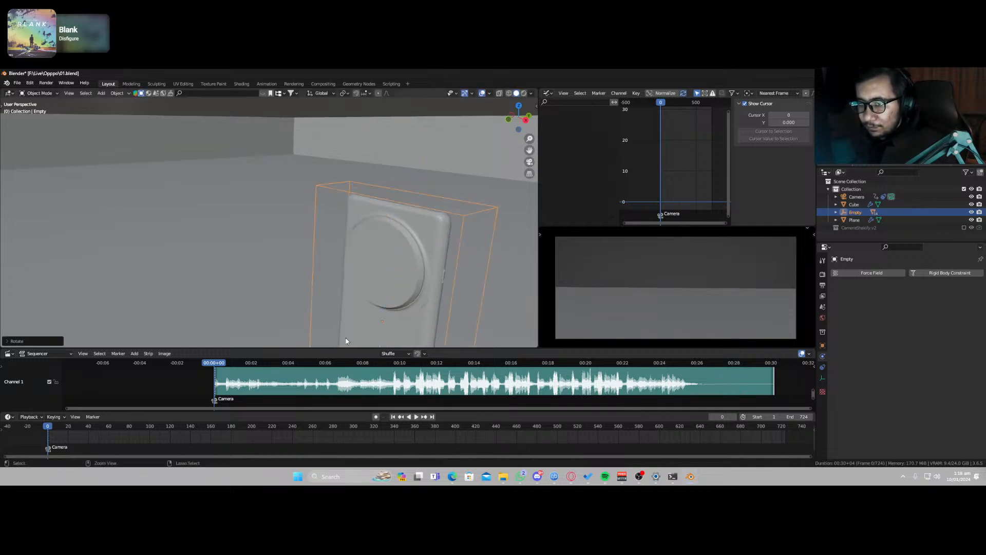
Step: Add Dynamic Paint physics to the phone's Frame object with its type set to Brush
{"action": "left_click", "coordinate": [429, 234]}
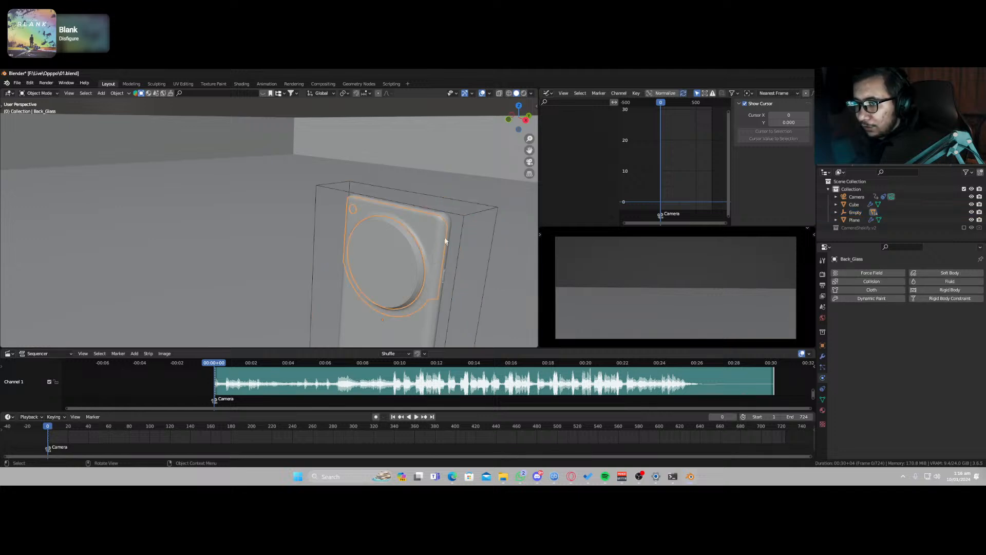
{"action": "left_click", "coordinate": [445, 220]}
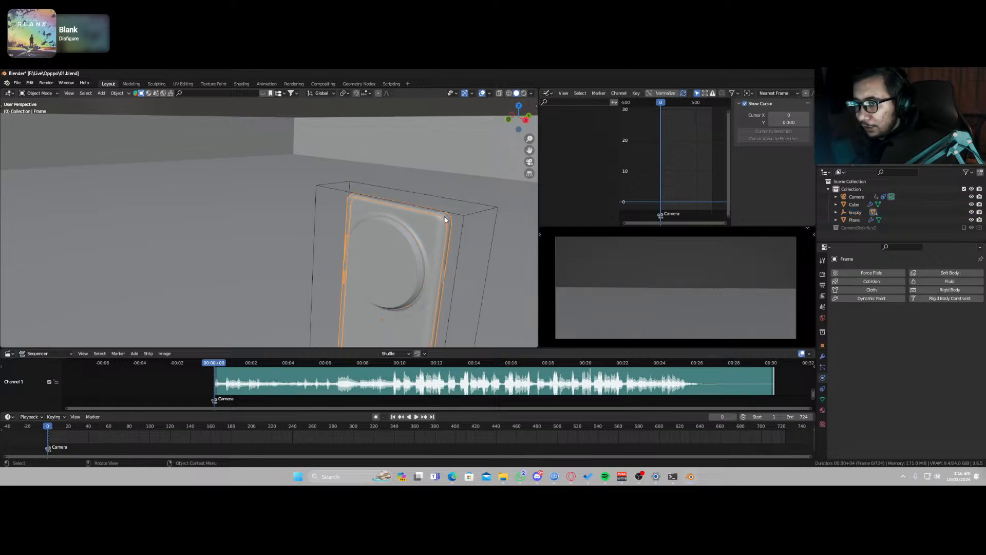
{"action": "left_click", "coordinate": [886, 298]}
{"action": "left_click", "coordinate": [916, 323]}
{"action": "left_click", "coordinate": [901, 340]}
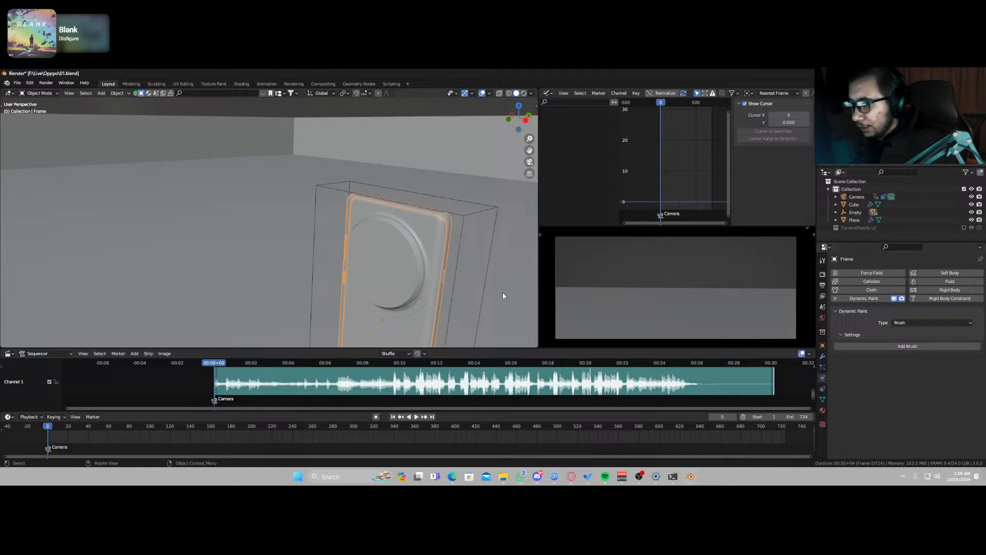
Step: Add a brush to the Frame object's Dynamic Paint and select the water cube
{"action": "left_click", "coordinate": [921, 348]}
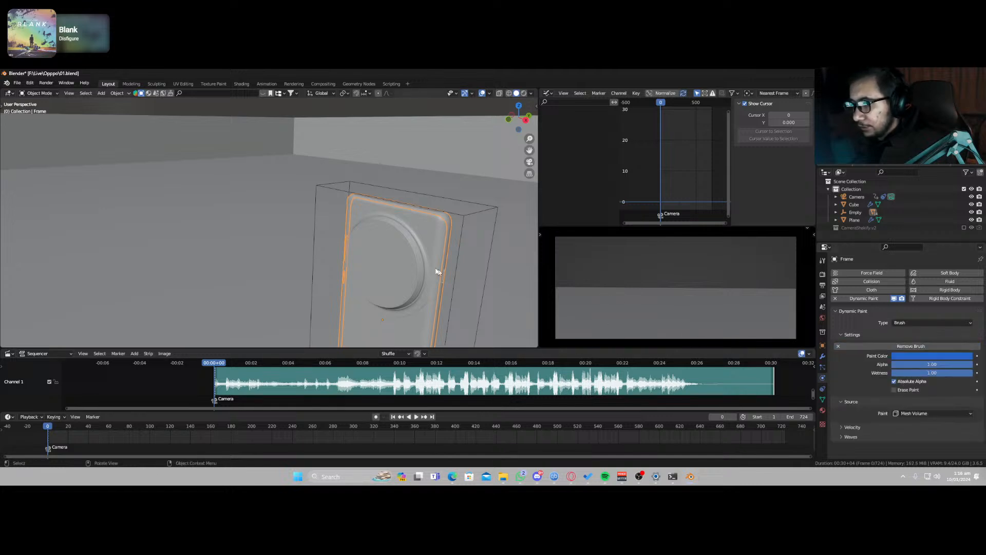
{"action": "left_click", "coordinate": [474, 156]}
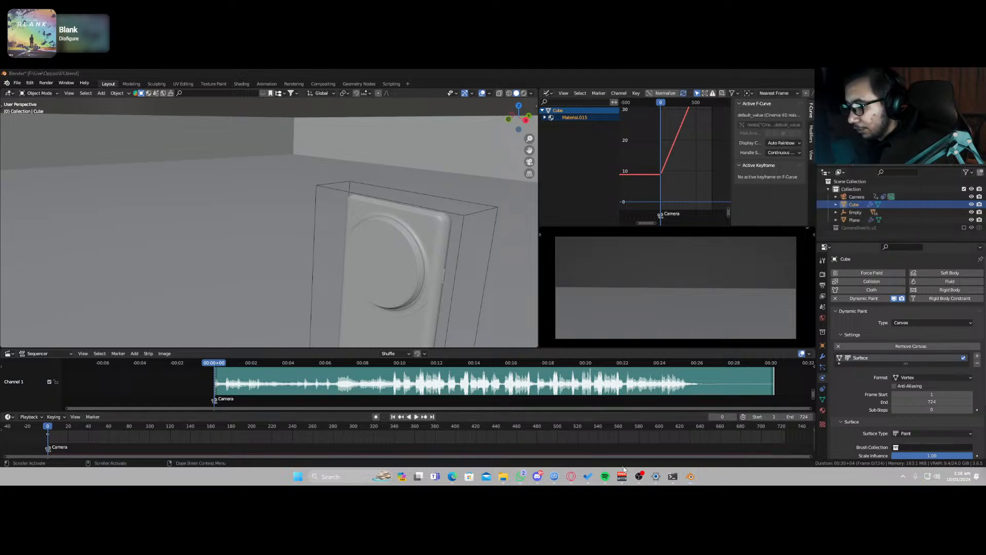
Step: Close the WhatsApp application running in the background, using Task Manager
{"action": "right_click", "coordinate": [522, 478]}
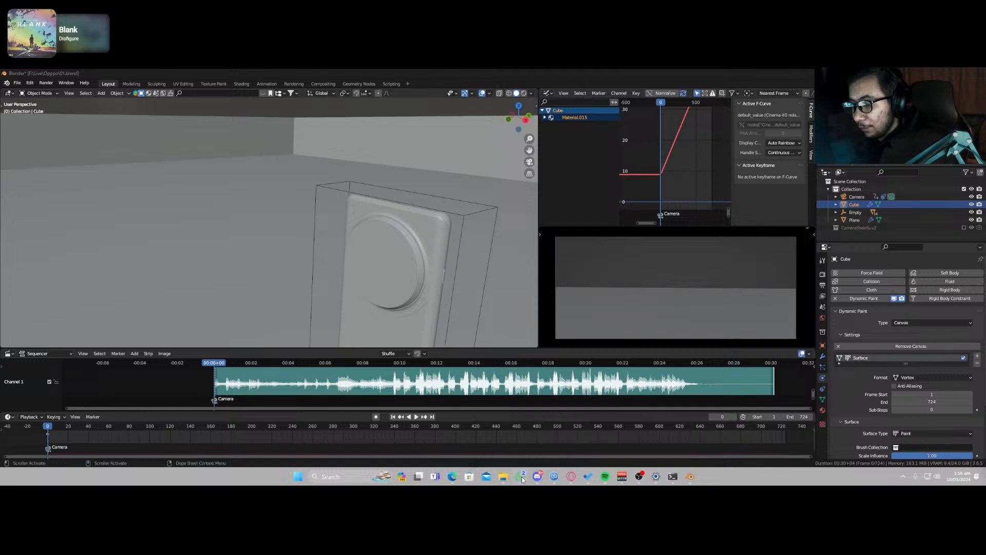
{"action": "left_click", "coordinate": [517, 457]}
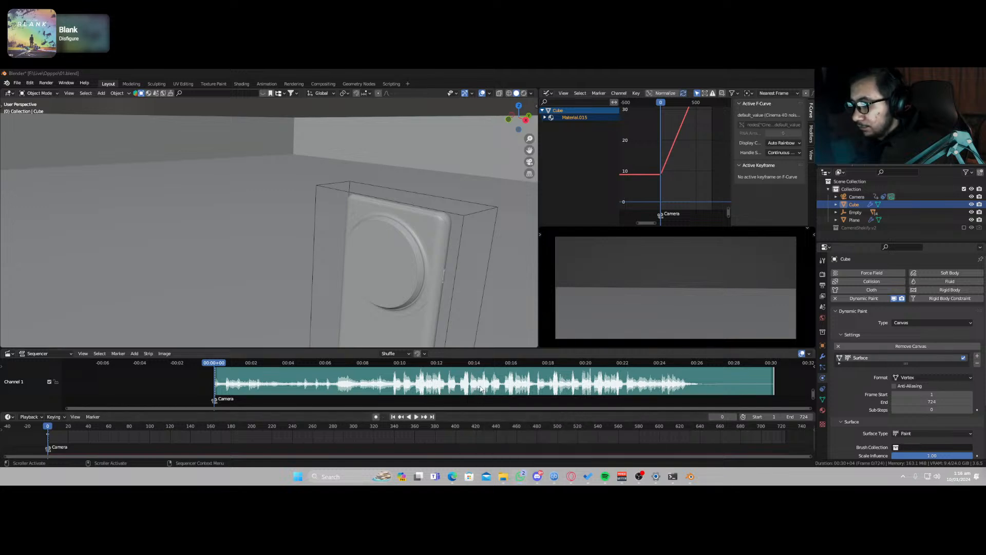
{"action": "mouse_move", "coordinate": [523, 479]}
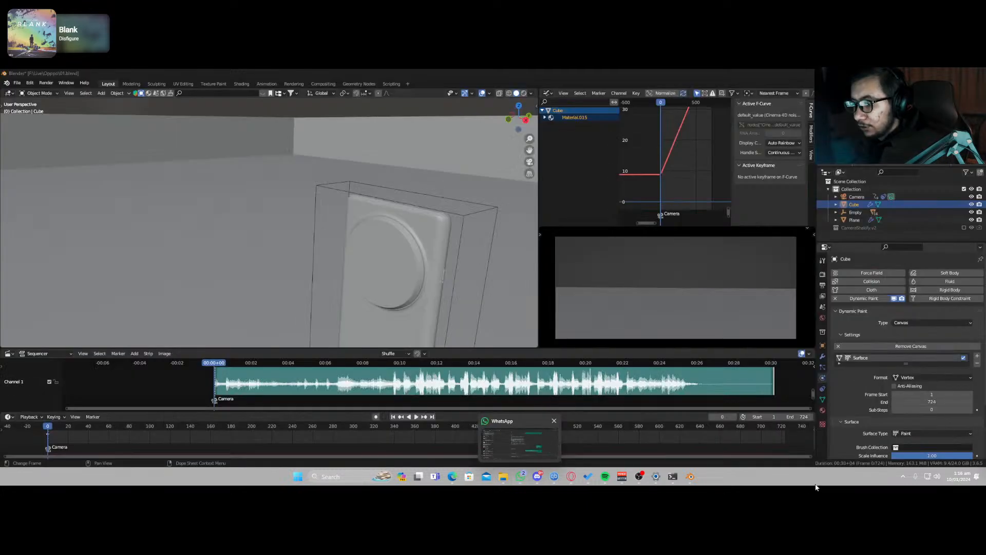
{"action": "right_click", "coordinate": [717, 484]}
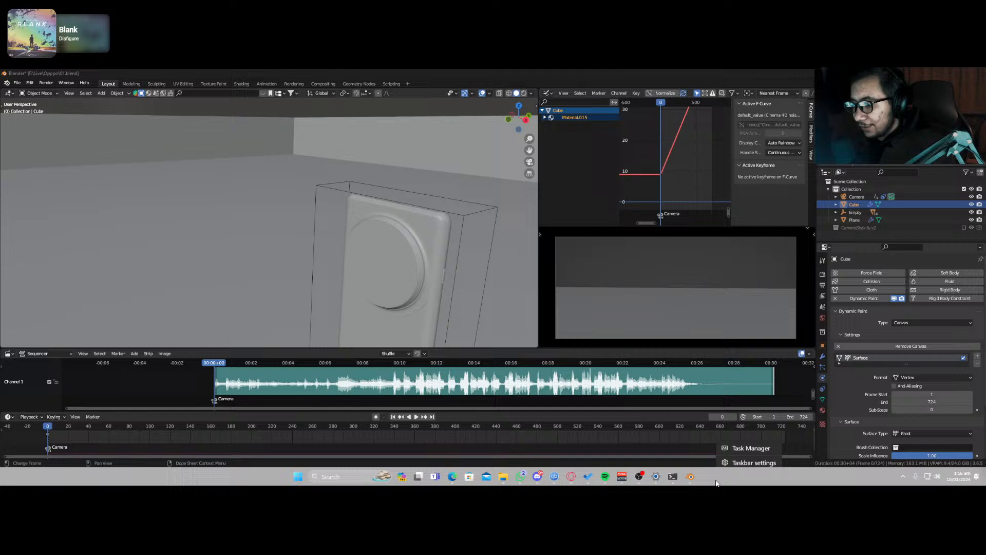
{"action": "left_click", "coordinate": [735, 447]}
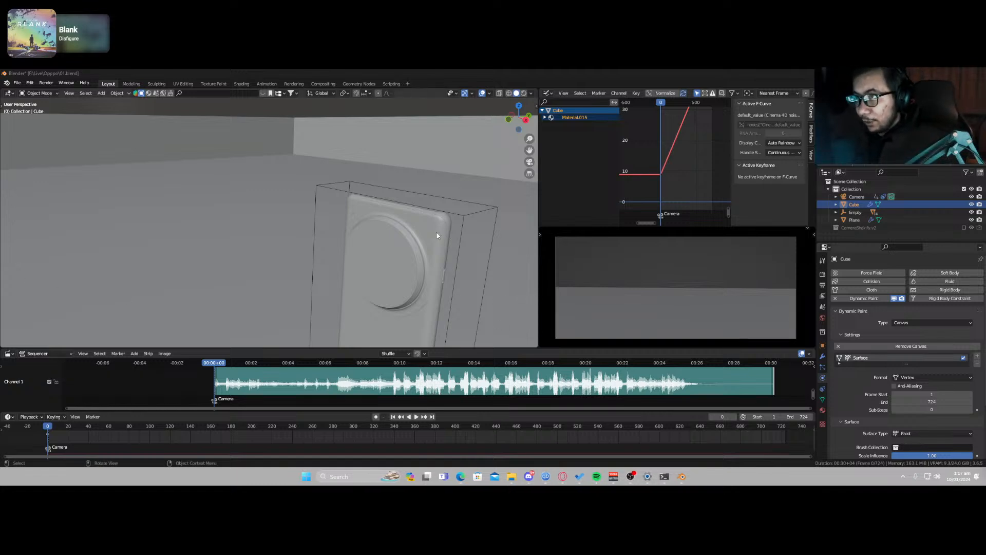
Step: Raise the phone's empty slightly along global Z, keeping the phone submerged
{"action": "middle_click_drag", "start_coordinate": [455, 254], "coordinate": [410, 204]}
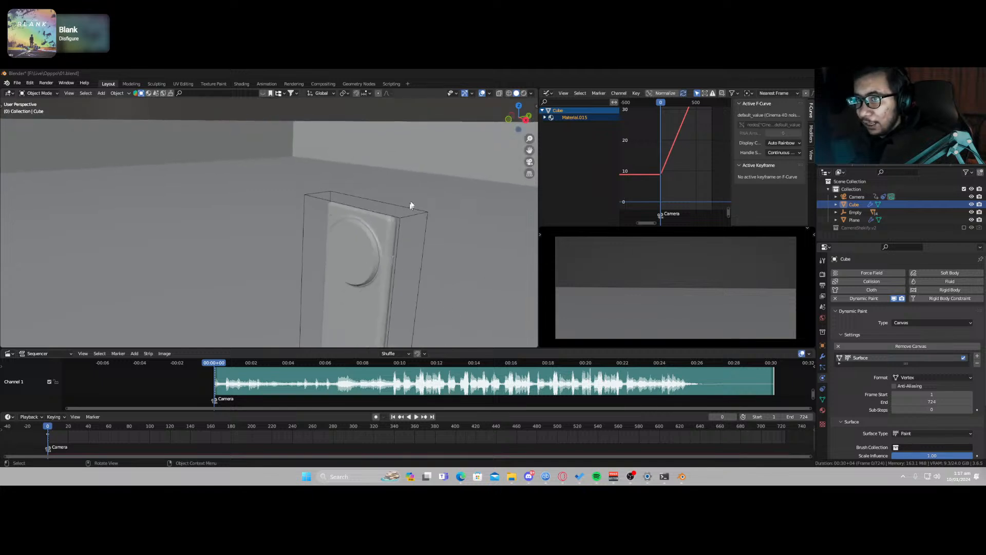
{"action": "left_click", "coordinate": [415, 219]}
{"action": "key", "text": "g"}
{"action": "key", "text": "z"}
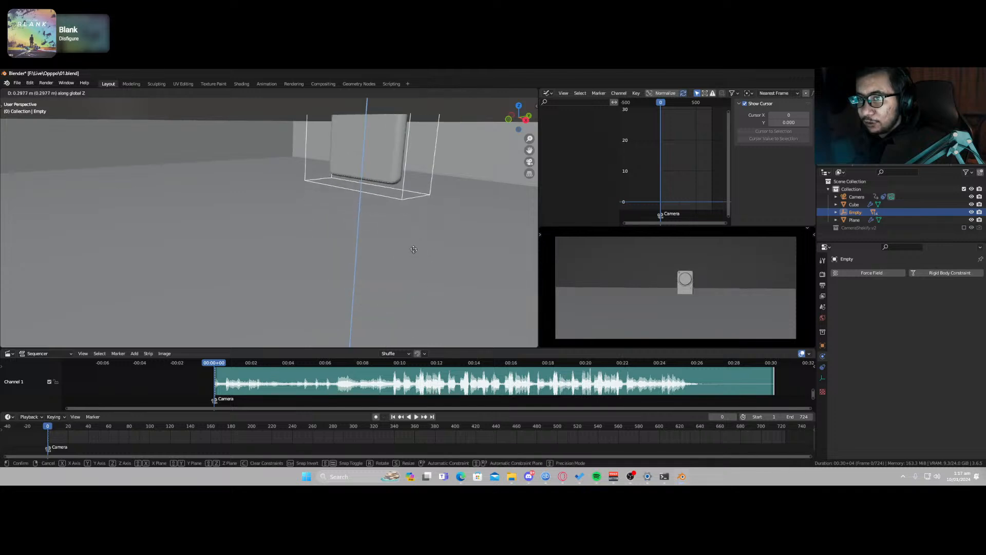
{"action": "left_click", "coordinate": [457, 243]}
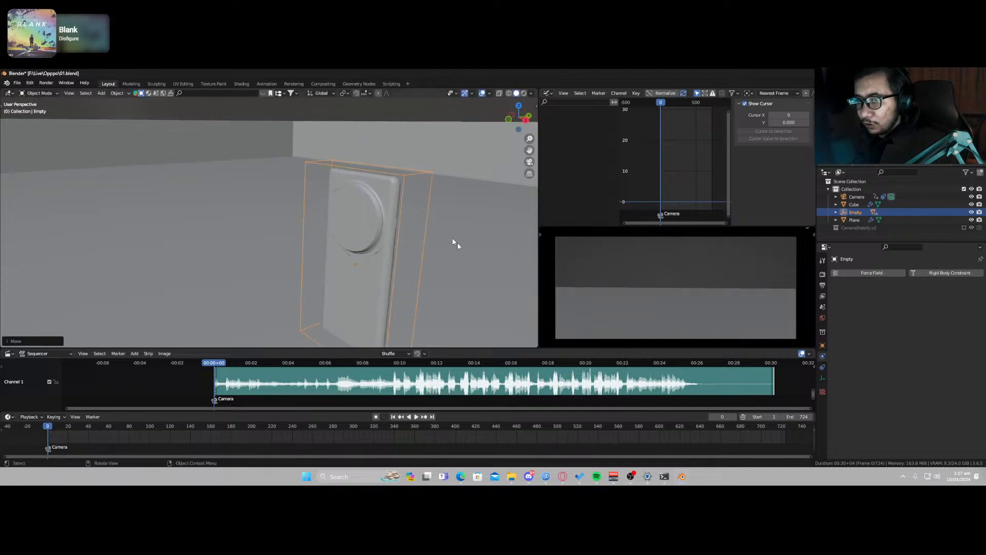
Step: Play the animation from above the water and try lifting the phone's empty through the surface along global Z
{"action": "middle_click_drag", "start_coordinate": [331, 303], "coordinate": [332, 260]}
{"action": "key", "text": "space"}
{"action": "key", "text": "g"}
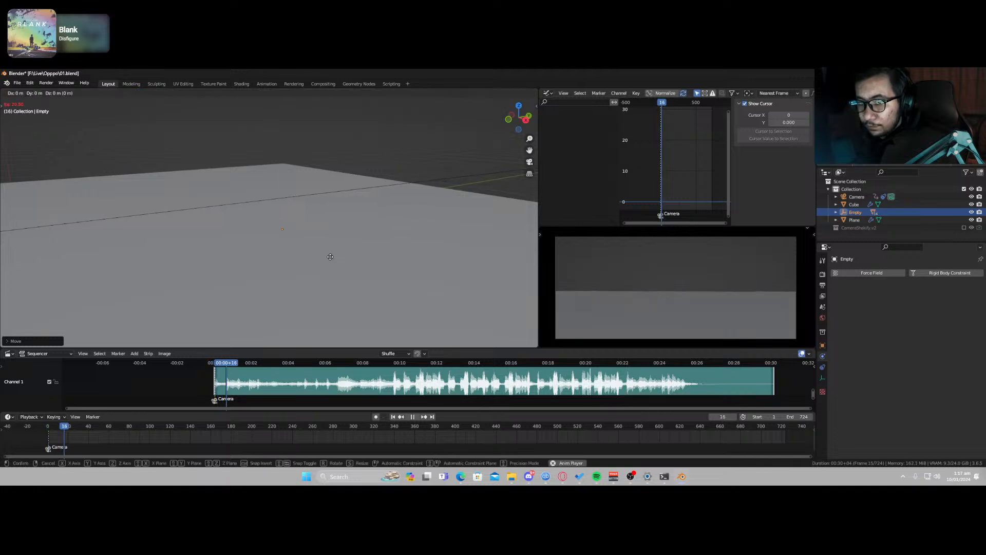
{"action": "key", "text": "z"}
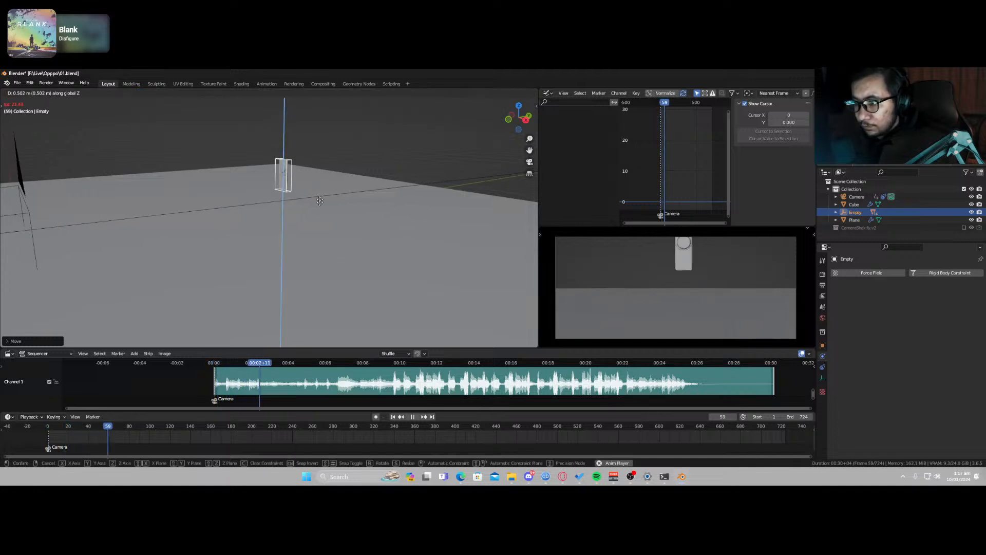
{"action": "right_click", "coordinate": [320, 214]}
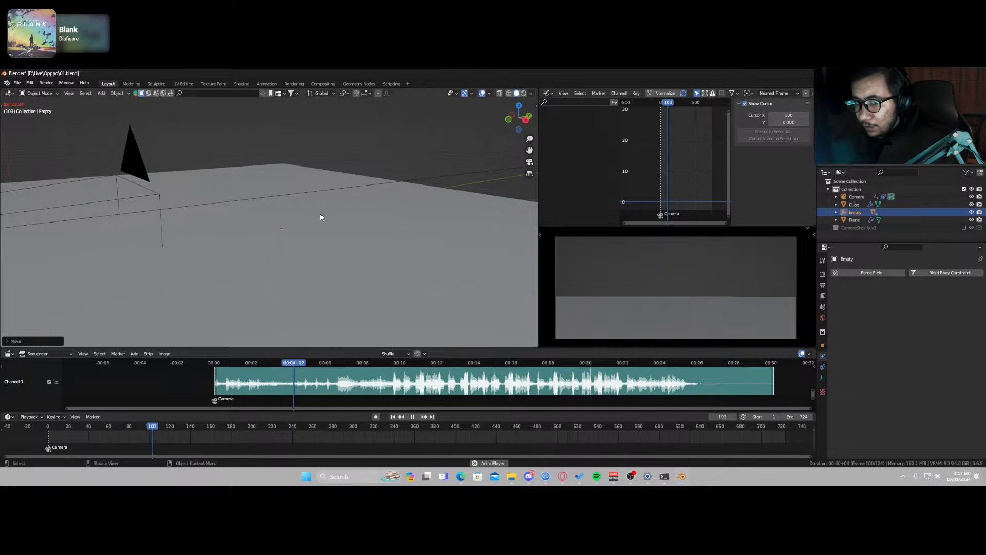
{"action": "key", "text": "space"}
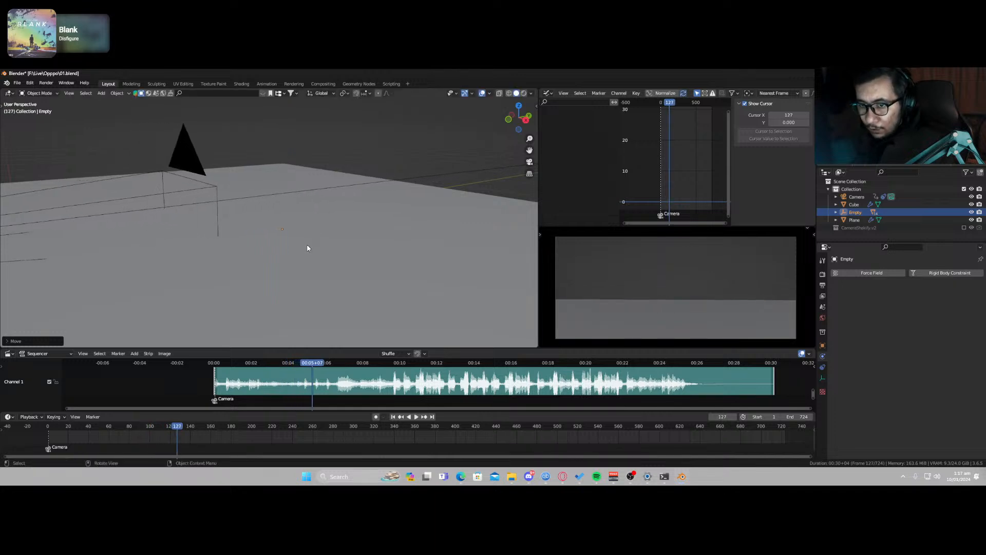
Step: Move the phone's empty up along global Z until the phone stands above the water surface
{"action": "key", "text": "g"}
{"action": "key", "text": "z"}
{"action": "left_click", "coordinate": [303, 196]}
{"action": "scroll", "coordinate": [296, 196], "scroll_direction": "up", "scroll_amount": 4}
{"action": "middle_click_drag", "start_coordinate": [286, 196], "coordinate": [300, 214], "text": "shift"}
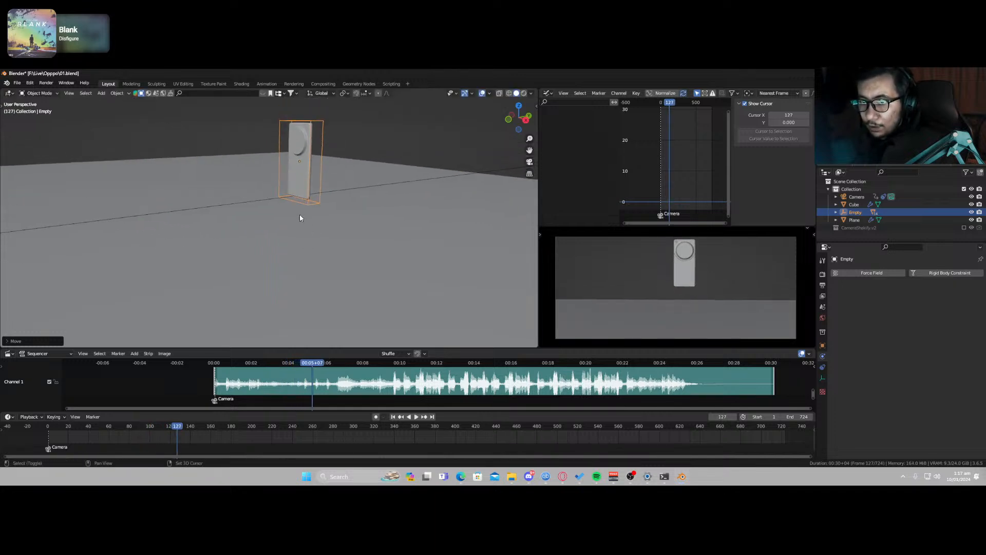
Step: Select the phone's Frame object and review its brush's paint source options and Velocity settings
{"action": "left_click", "coordinate": [310, 165]}
{"action": "middle_click_drag", "start_coordinate": [310, 162], "coordinate": [303, 184]}
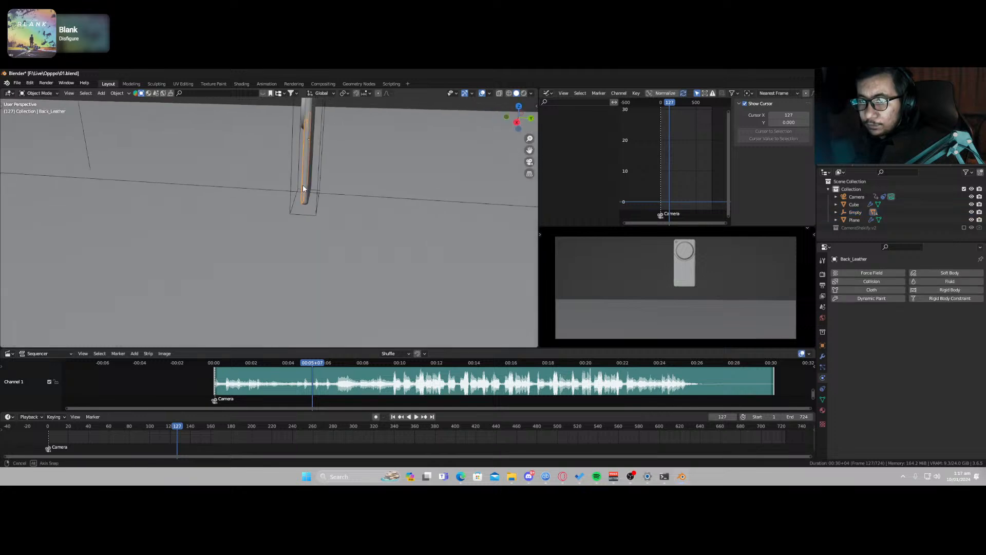
{"action": "left_click", "coordinate": [306, 173]}
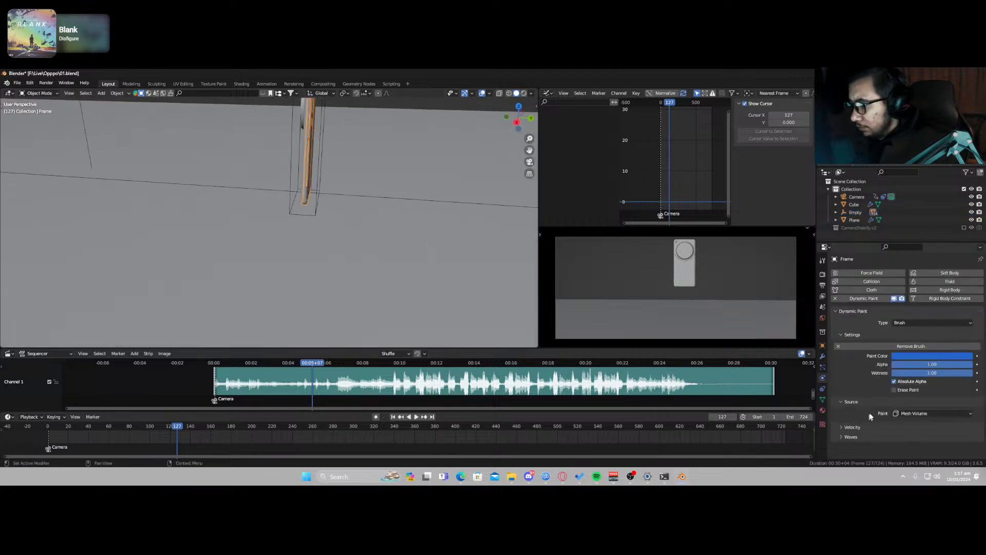
{"action": "left_click", "coordinate": [919, 414]}
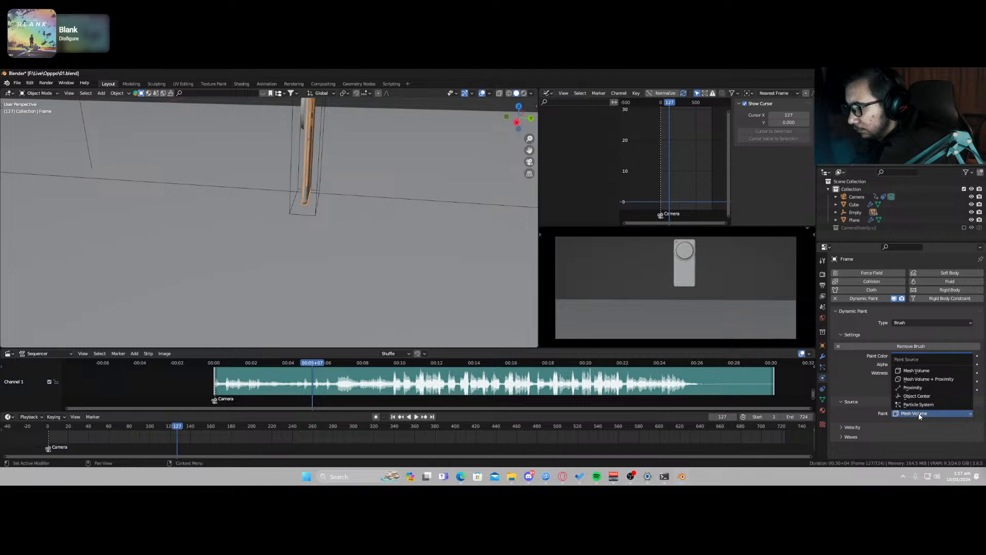
{"action": "left_click", "coordinate": [919, 414]}
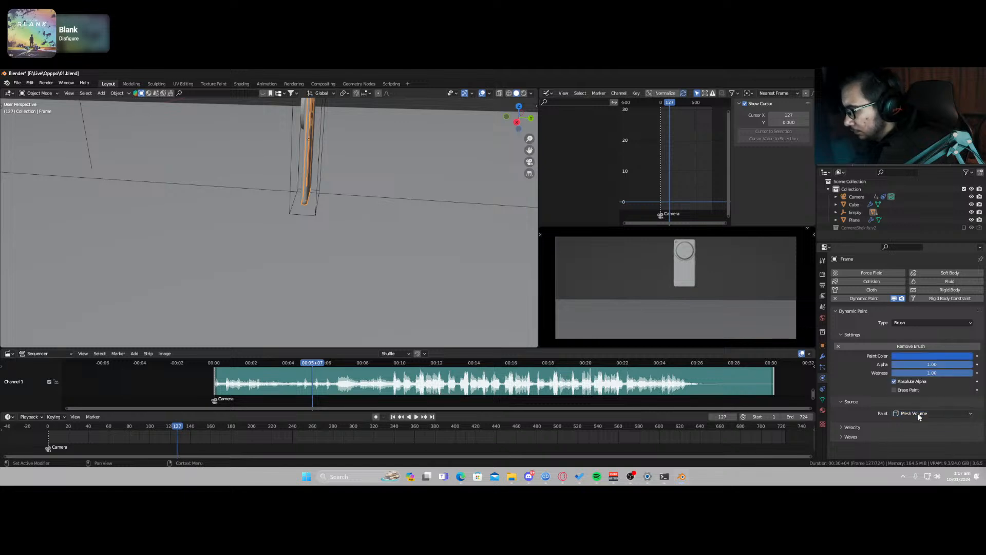
{"action": "left_click", "coordinate": [841, 428]}
{"action": "left_click", "coordinate": [840, 427]}
Step: Set the Brush Collection of the water cube's canvas surface to Collection
{"action": "left_click", "coordinate": [398, 240]}
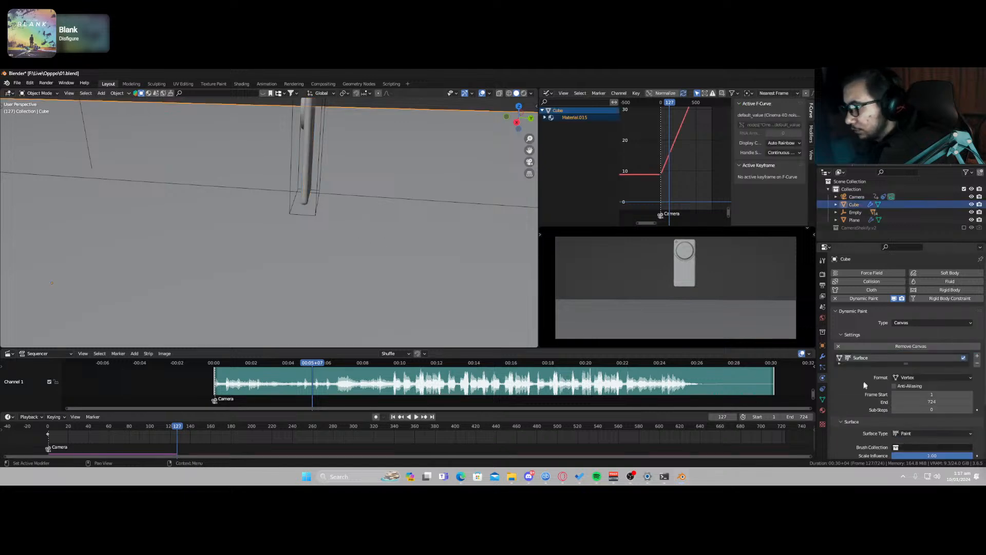
{"action": "scroll", "coordinate": [869, 402], "scroll_direction": "down", "scroll_amount": 3}
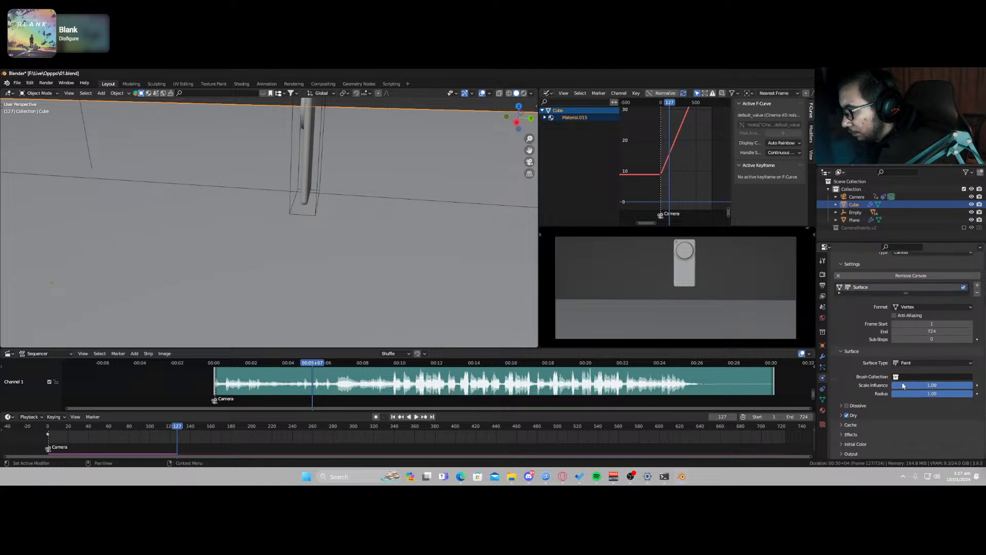
{"action": "left_click", "coordinate": [913, 378]}
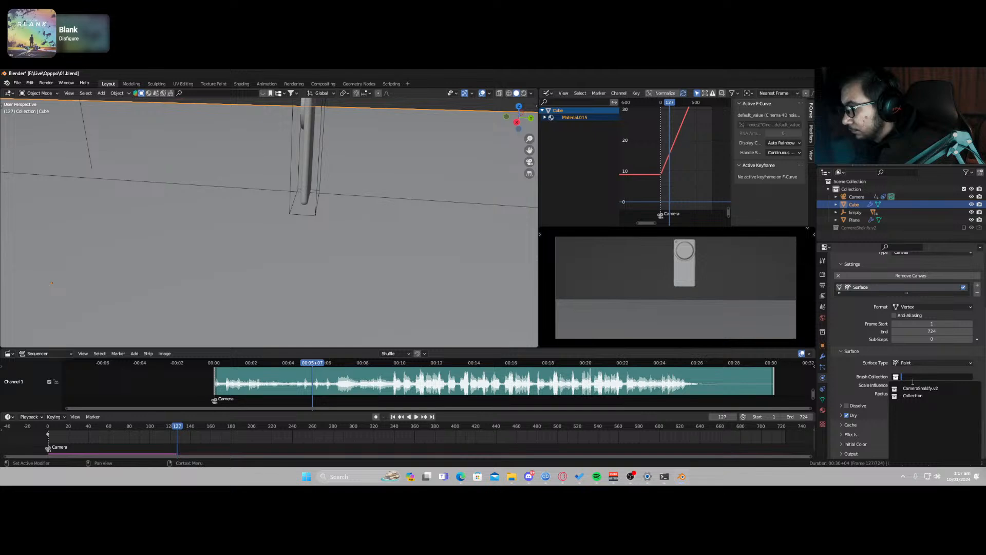
{"action": "left_click", "coordinate": [923, 396]}
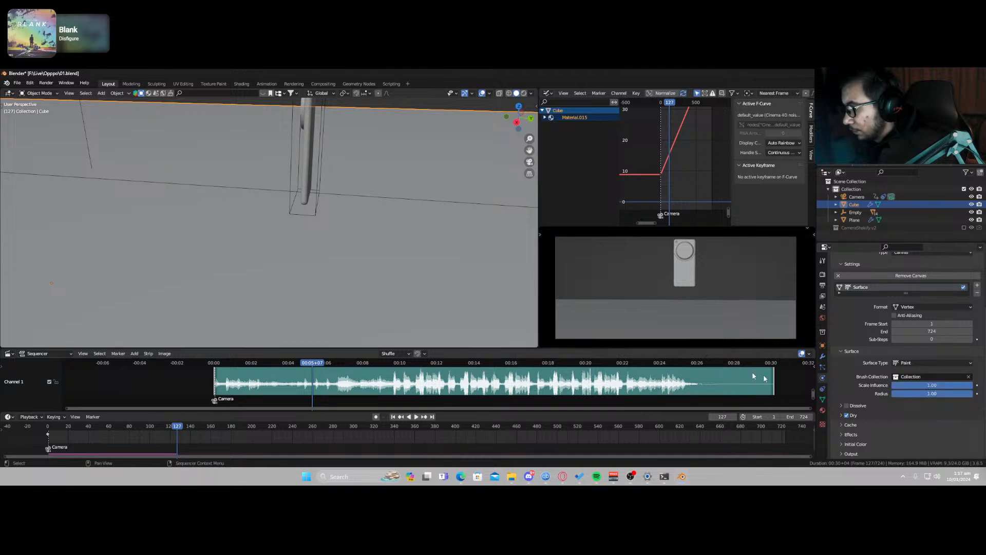
Step: Lower the phone's empty along global Z until the phone is back beneath the water surface
{"action": "left_click", "coordinate": [317, 214]}
{"action": "key", "text": "g"}
{"action": "key", "text": "z"}
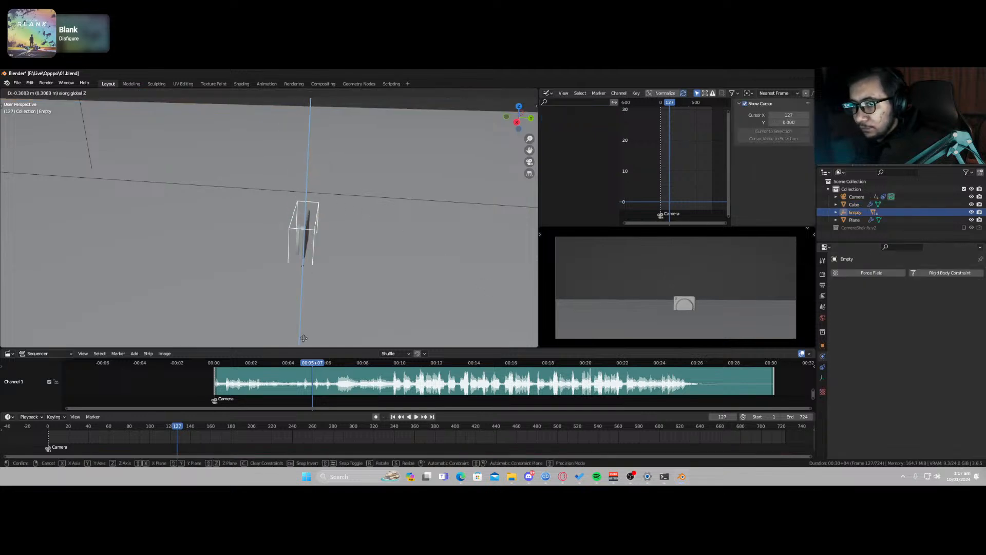
{"action": "left_click", "coordinate": [309, 132]}
Step: Test the water's reaction by moving the phone's empty along global Z during animation playback
{"action": "key", "text": "space"}
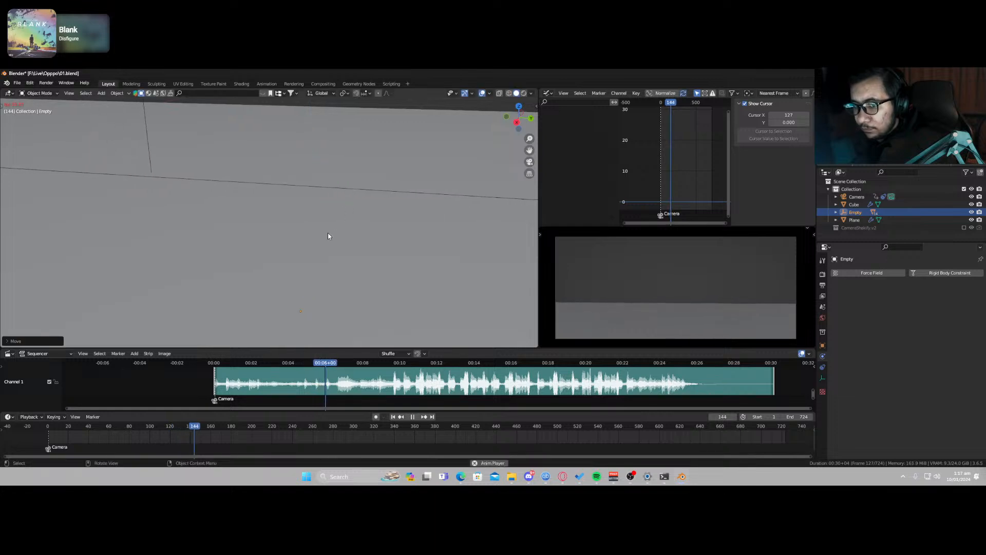
{"action": "key", "text": "g"}
{"action": "key", "text": "z"}
{"action": "left_click", "coordinate": [336, 129]}
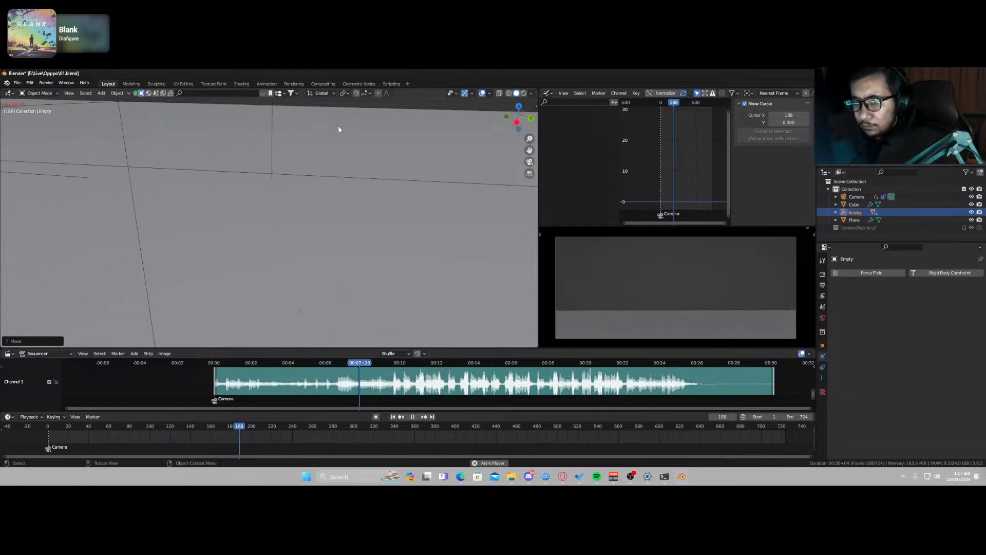
{"action": "key", "text": "space"}
Step: Select the water cube and enable Anti-Aliasing on its Dynamic Paint canvas surface
{"action": "key", "text": "z"}
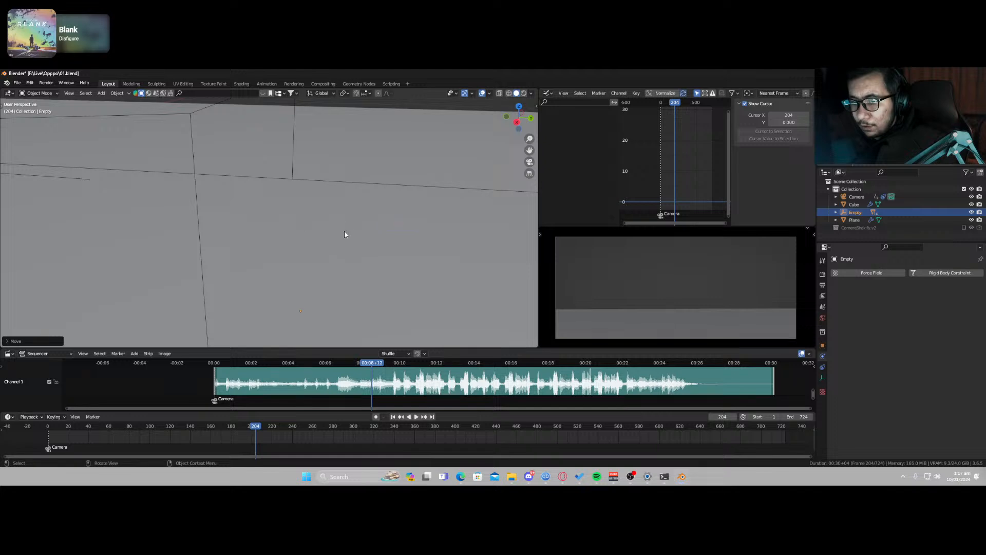
{"action": "scroll", "coordinate": [343, 233], "scroll_direction": "down", "scroll_amount": 7}
{"action": "middle_click_drag", "start_coordinate": [306, 263], "coordinate": [341, 233]}
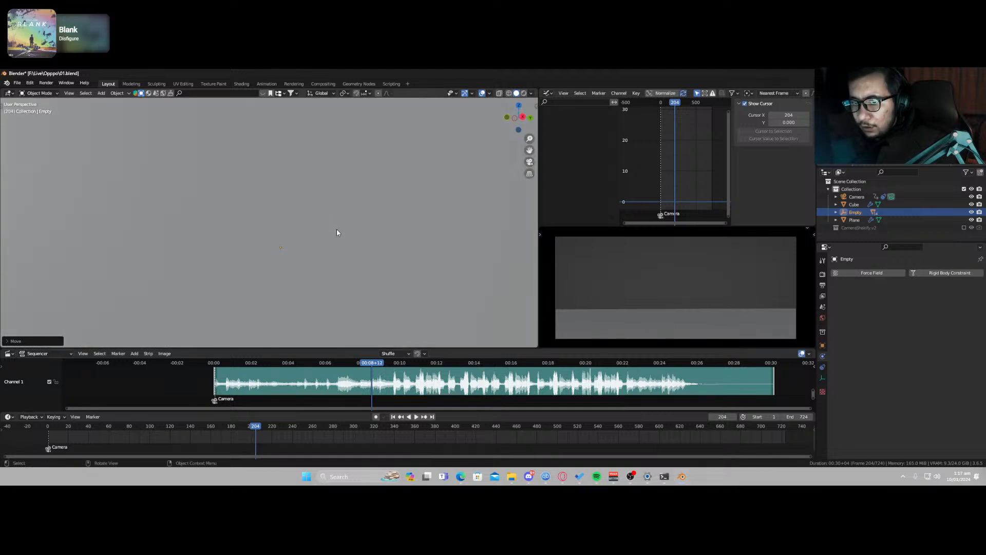
{"action": "left_click", "coordinate": [365, 234]}
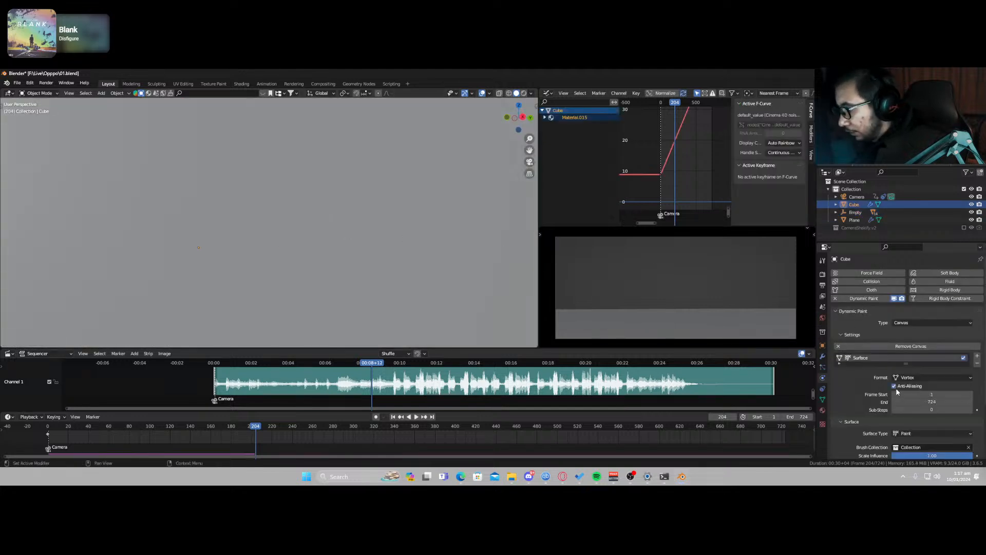
{"action": "scroll", "coordinate": [896, 388], "scroll_direction": "down", "scroll_amount": 4}
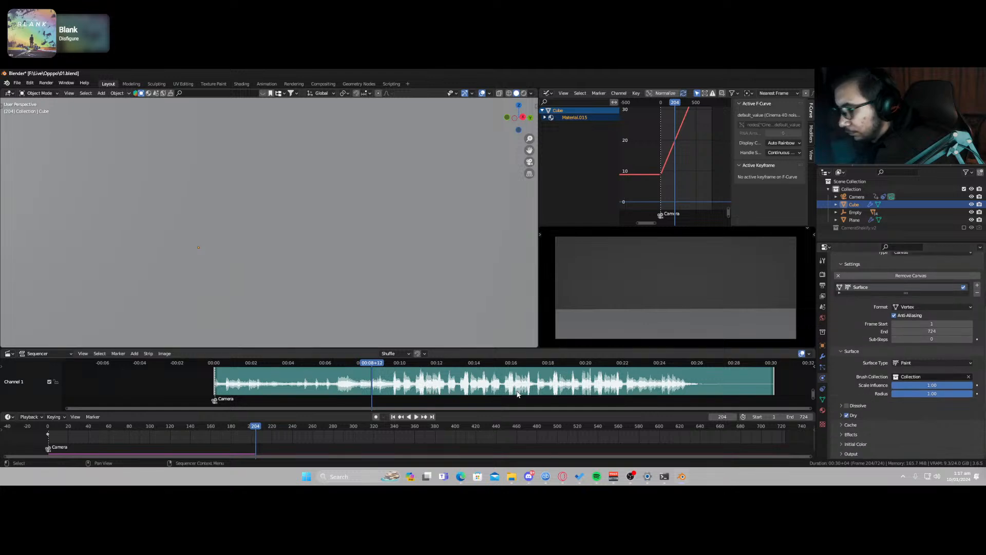
Step: Return to frame 0, view the whole water block, and play and scrub the animation to examine the water surface
{"action": "left_click_drag", "start_coordinate": [65, 429], "coordinate": [39, 429]}
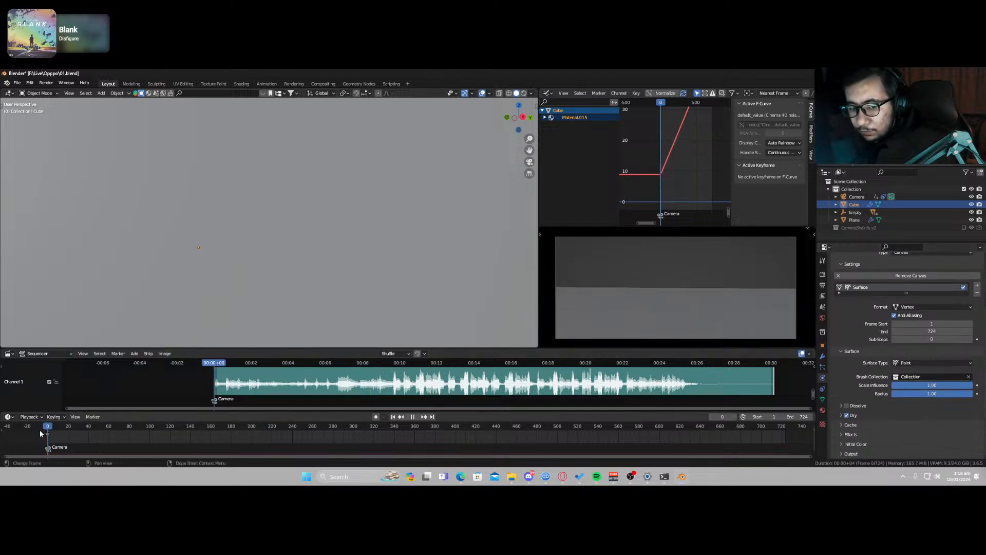
{"action": "scroll", "coordinate": [273, 240], "scroll_direction": "down", "scroll_amount": 5}
{"action": "middle_click_drag", "start_coordinate": [272, 239], "coordinate": [287, 250]}
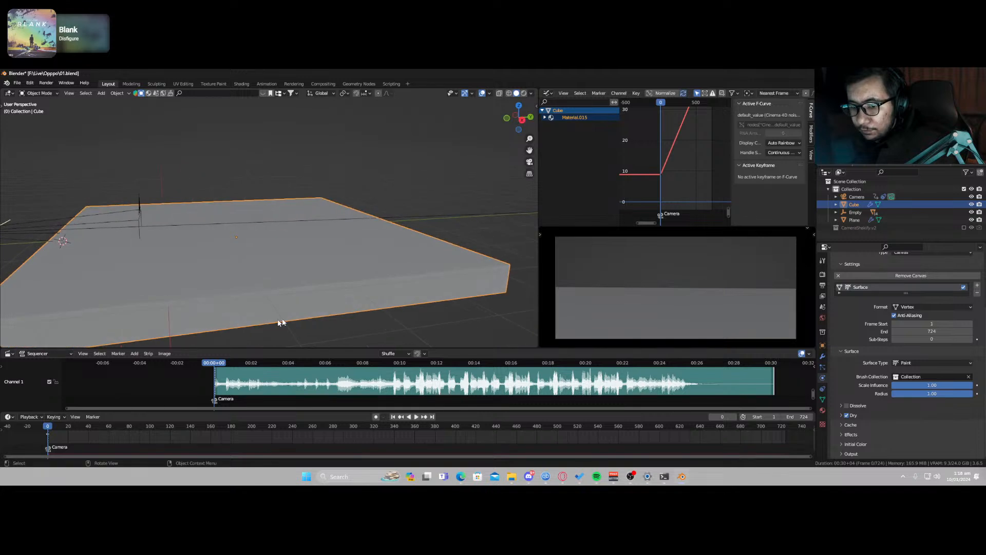
{"action": "left_click", "coordinate": [330, 362]}
{"action": "key", "text": "space"}
{"action": "left_click_drag", "start_coordinate": [330, 362], "coordinate": [303, 364]}
{"action": "key", "text": "space"}
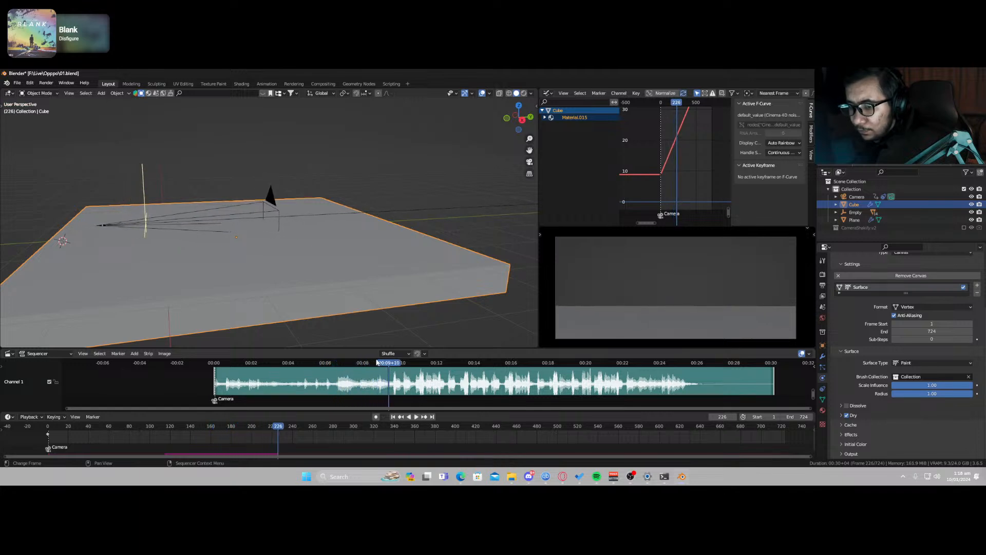
{"action": "left_click_drag", "start_coordinate": [388, 363], "coordinate": [369, 363]}
{"action": "key", "text": "space"}
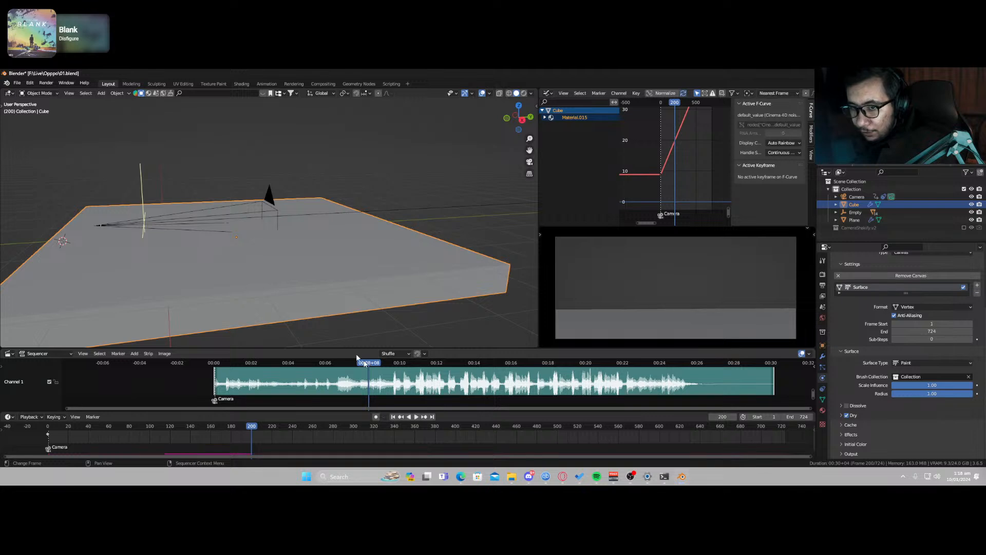
{"action": "key", "text": "space"}
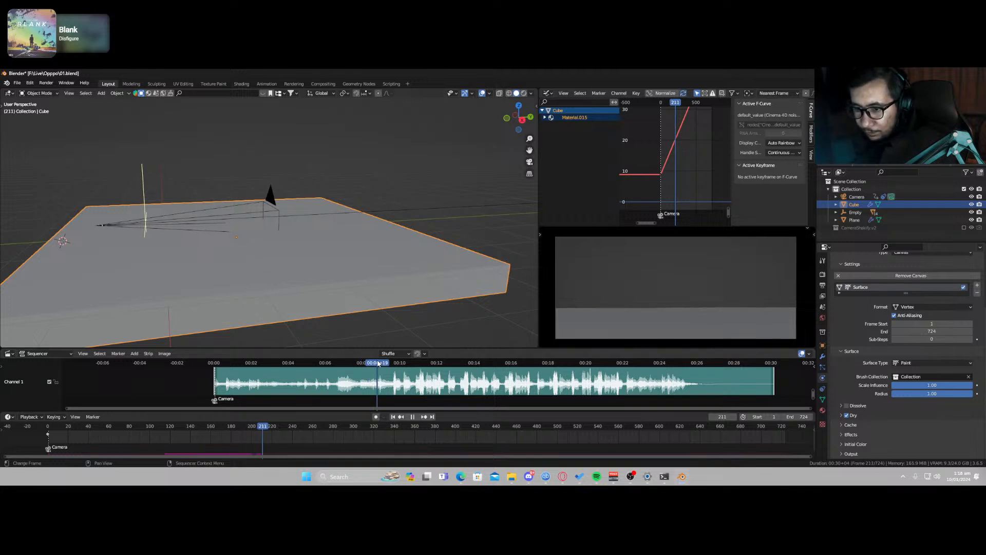
Step: Stop playback at frame 211 and keyframe the submerged phone's empty there
{"action": "key", "text": "space"}
{"action": "right_click", "coordinate": [284, 246]}
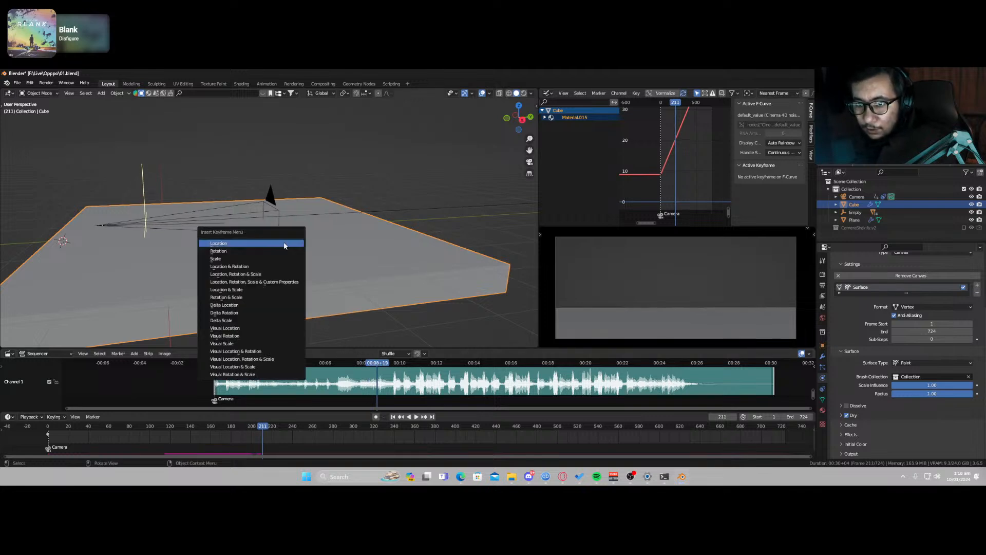
{"action": "key", "text": "Escape"}
{"action": "left_click", "coordinate": [278, 239]}
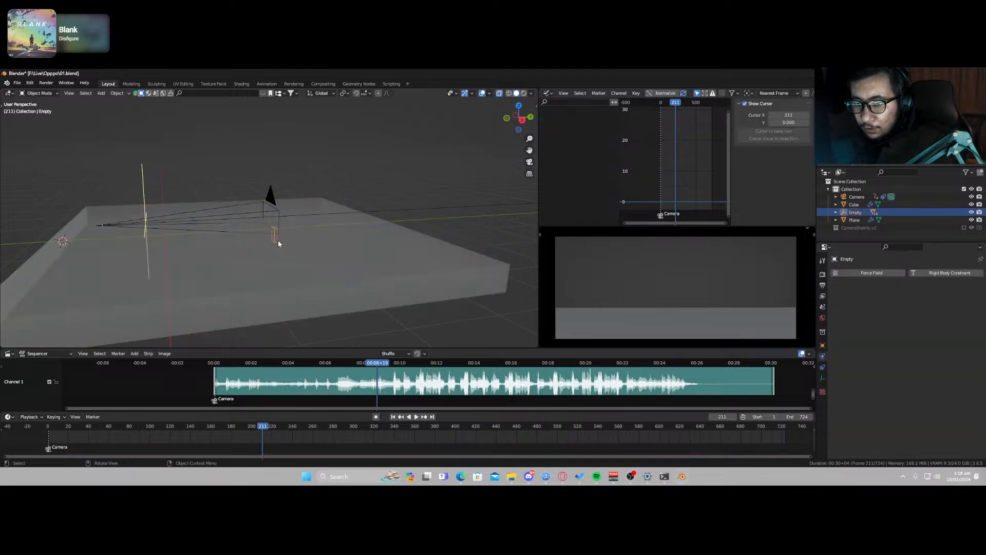
{"action": "key", "text": "i"}
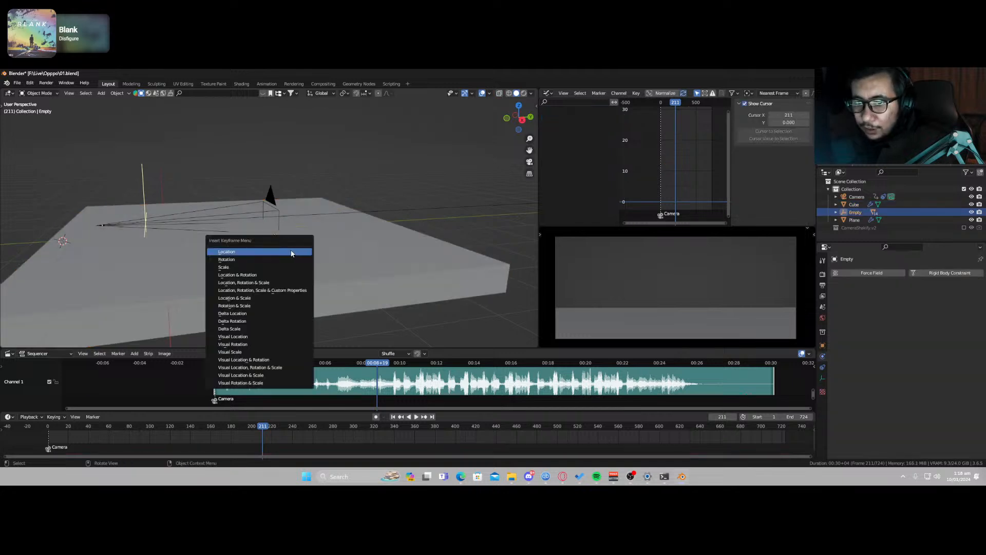
{"action": "left_click", "coordinate": [276, 277]}
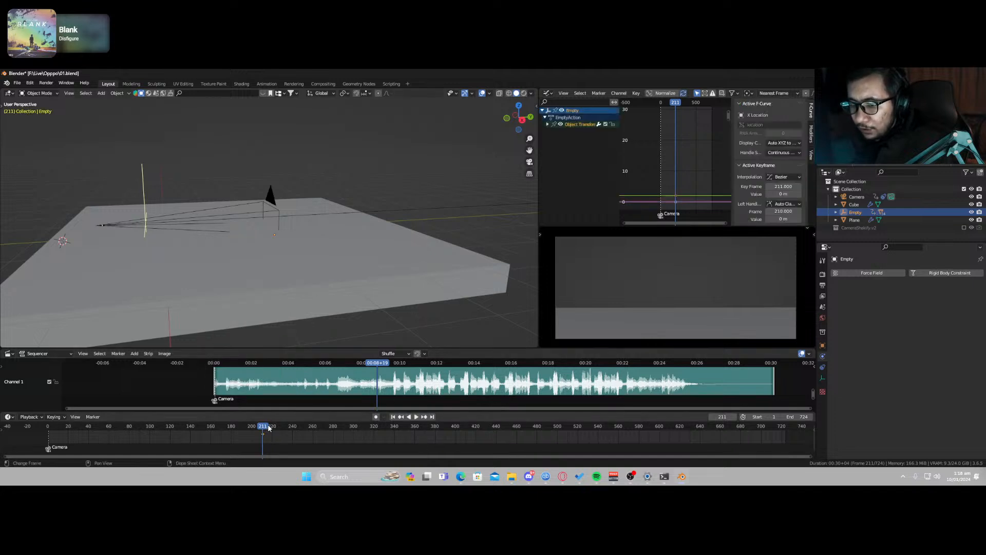
Step: At frame 217, raise the phone's empty along global Z above the water surface and keyframe it
{"action": "key", "text": "space"}
{"action": "key", "text": "space"}
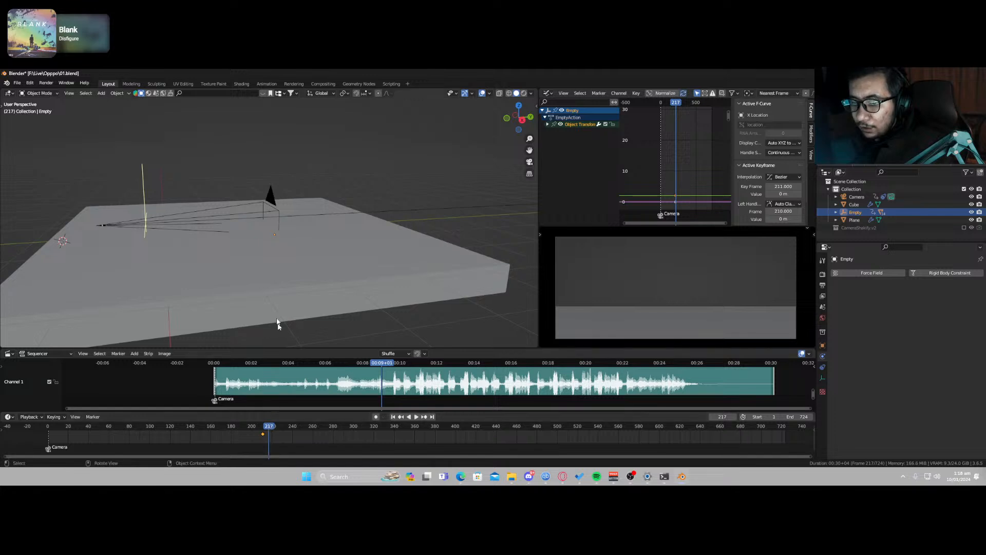
{"action": "key", "text": "g"}
{"action": "key", "text": "z"}
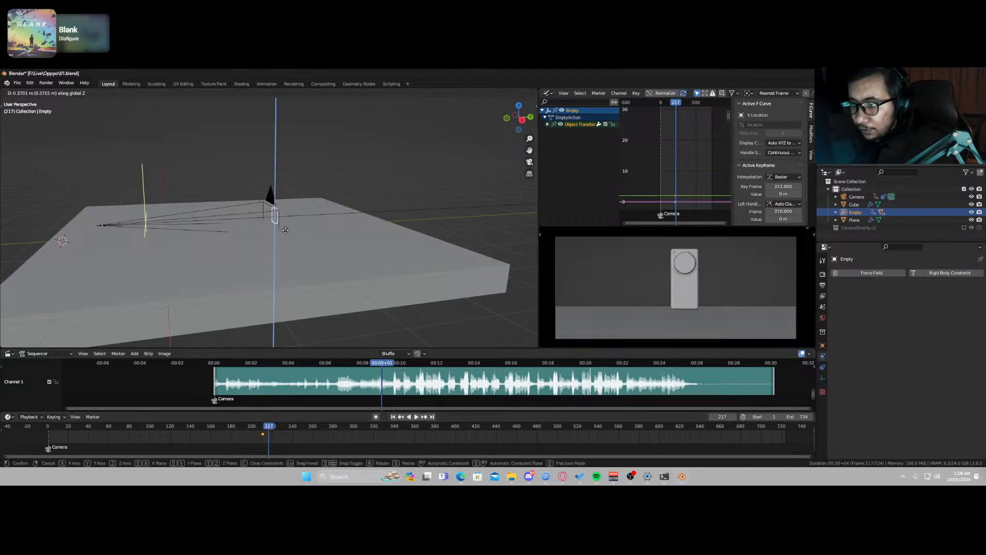
{"action": "left_click", "coordinate": [288, 227]}
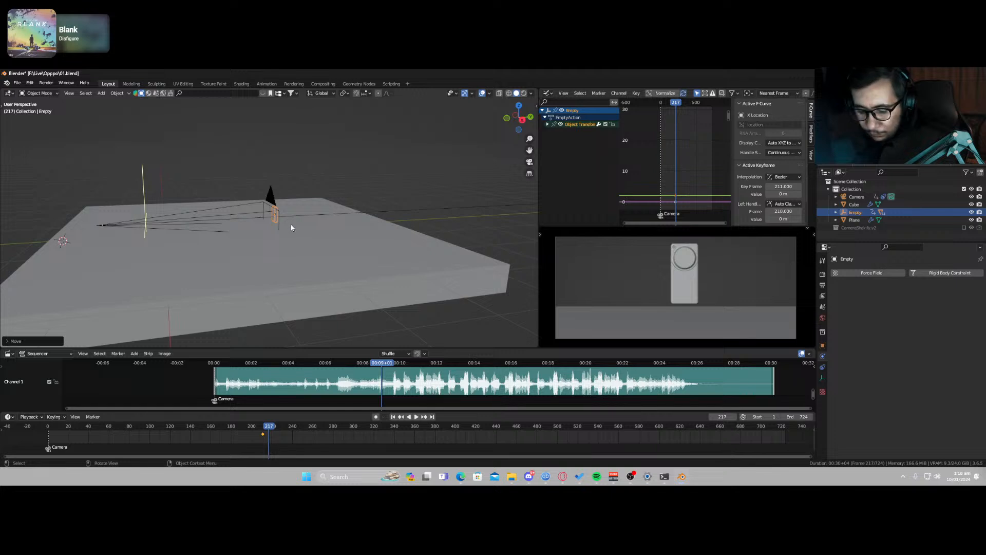
{"action": "key", "text": "i"}
{"action": "left_click", "coordinate": [288, 202]}
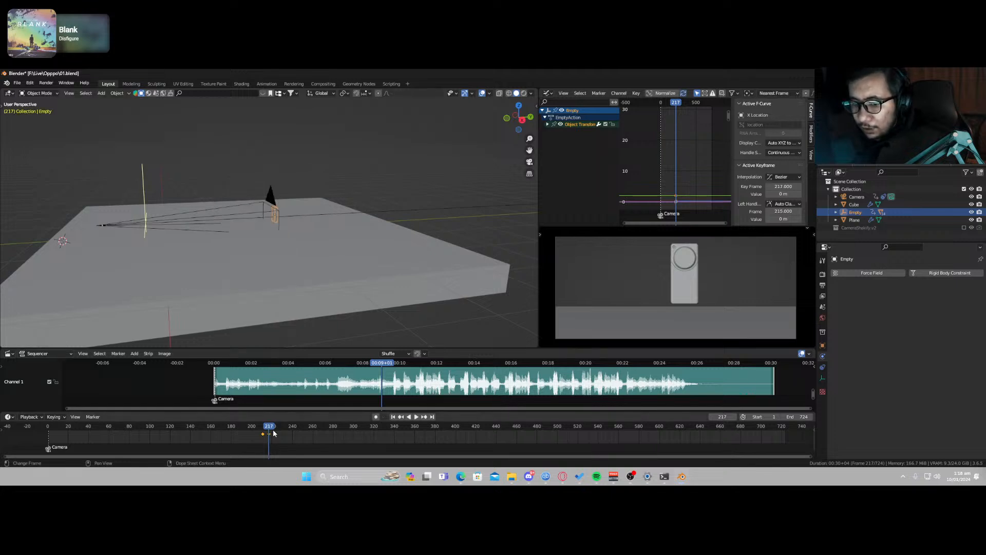
Step: Play and scrub the frames around the empty's two keyframes to examine the phone's rise out of the water
{"action": "key", "text": "space"}
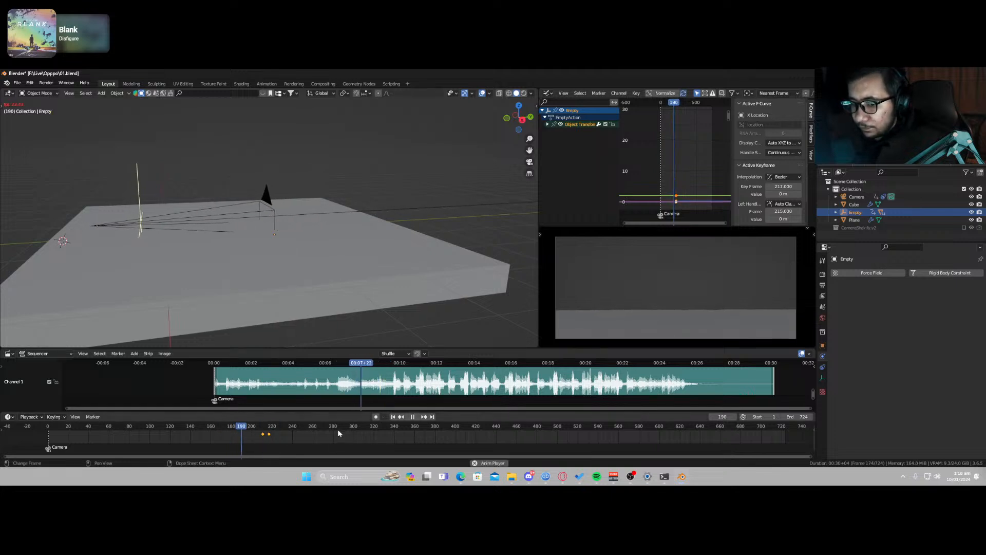
{"action": "key", "text": "space"}
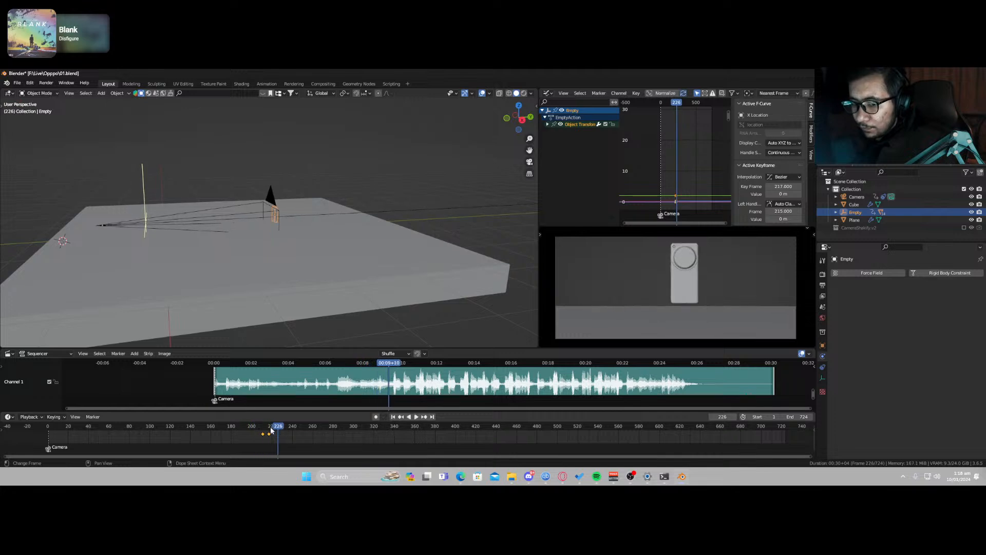
{"action": "mouse_move", "coordinate": [272, 430]}
{"action": "left_mouse_down"}
{"action": "mouse_move", "coordinate": [260, 430]}
{"action": "mouse_move", "coordinate": [267, 427]}
{"action": "left_mouse_up"}
Step: Enable Dissolve on the water cube's Dynamic Paint surface and give the cube a level 2 Subdivision Surface modifier
{"action": "left_click", "coordinate": [491, 286]}
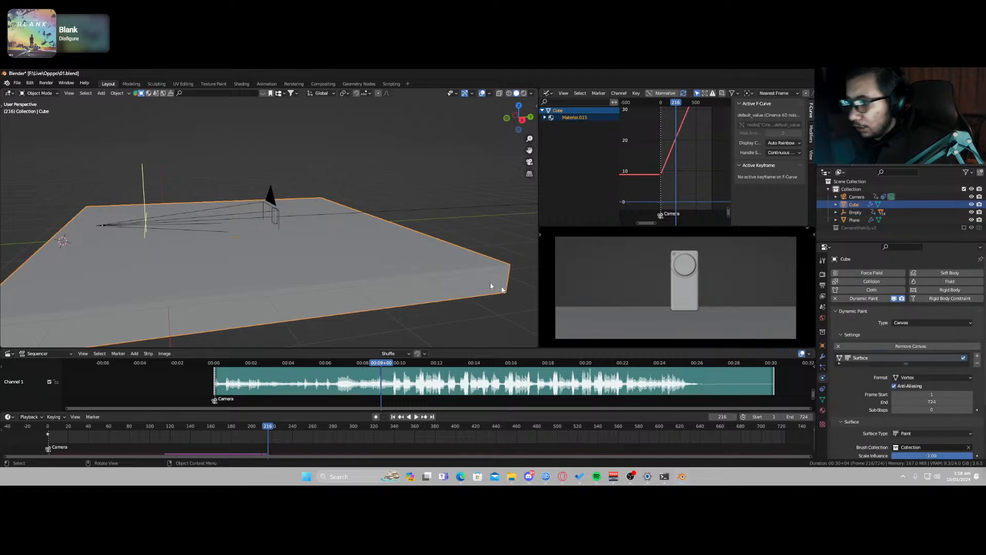
{"action": "scroll", "coordinate": [846, 409], "scroll_direction": "down", "scroll_amount": 3}
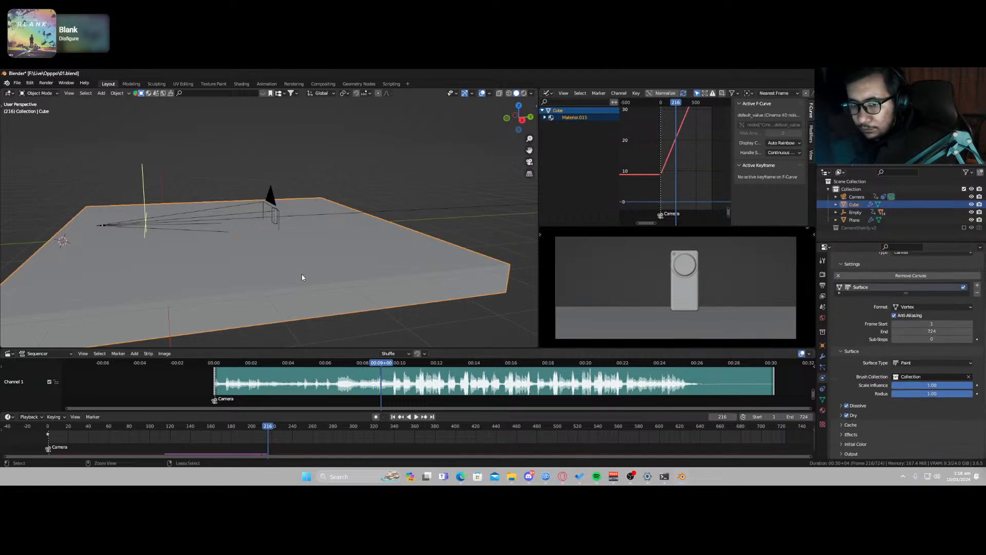
{"action": "key", "text": "ctrl+2"}
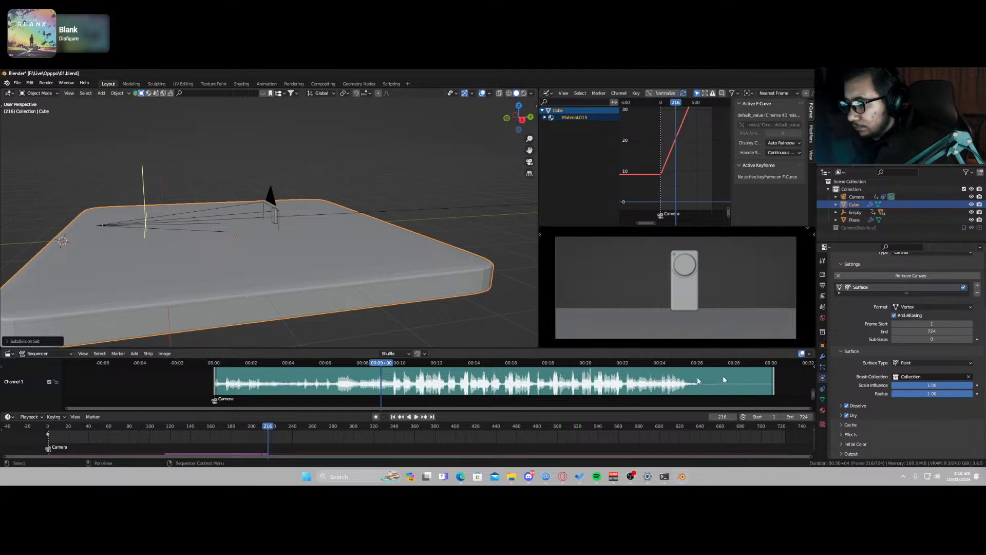
Step: Replay the phone's emergence to examine how the subdivided water surface reacts
{"action": "left_click", "coordinate": [261, 429]}
{"action": "left_click", "coordinate": [221, 429]}
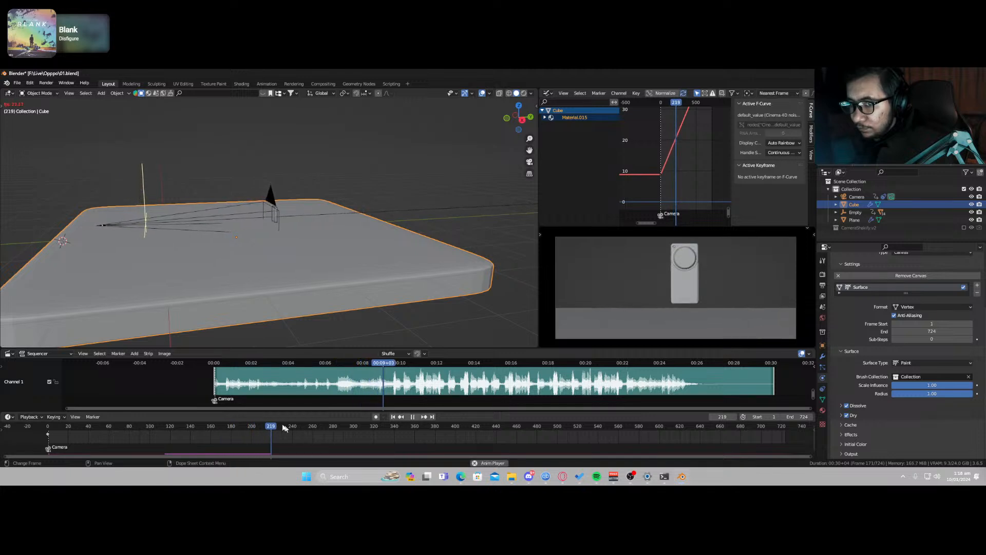
{"action": "key", "text": "space"}
Step: Select the phone's Frame object and set its Dynamic Paint brush source to Object Center
{"action": "scroll", "coordinate": [273, 244], "scroll_direction": "up", "scroll_amount": 3}
{"action": "scroll", "coordinate": [273, 244], "scroll_direction": "up", "scroll_amount": 2}
{"action": "left_click", "coordinate": [291, 219]}
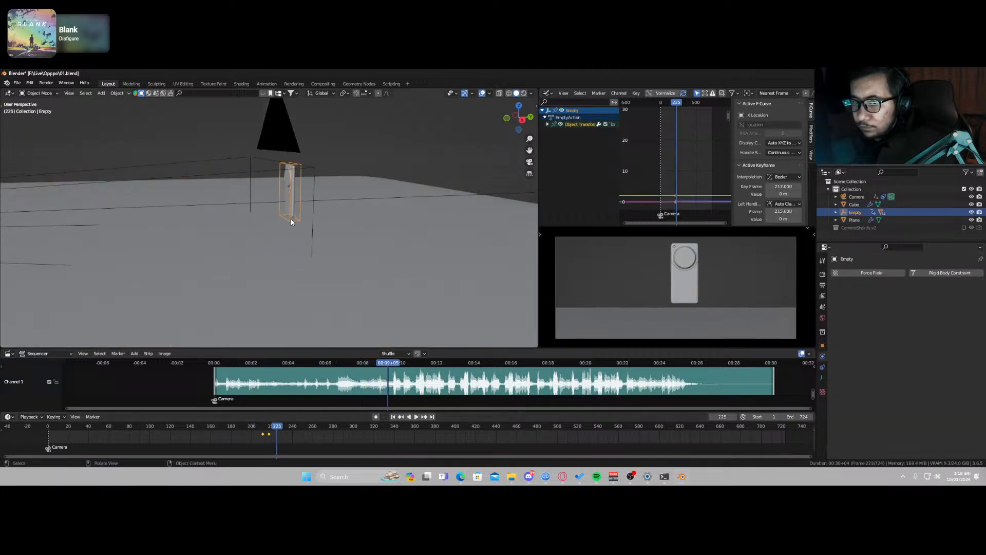
{"action": "left_click", "coordinate": [295, 205]}
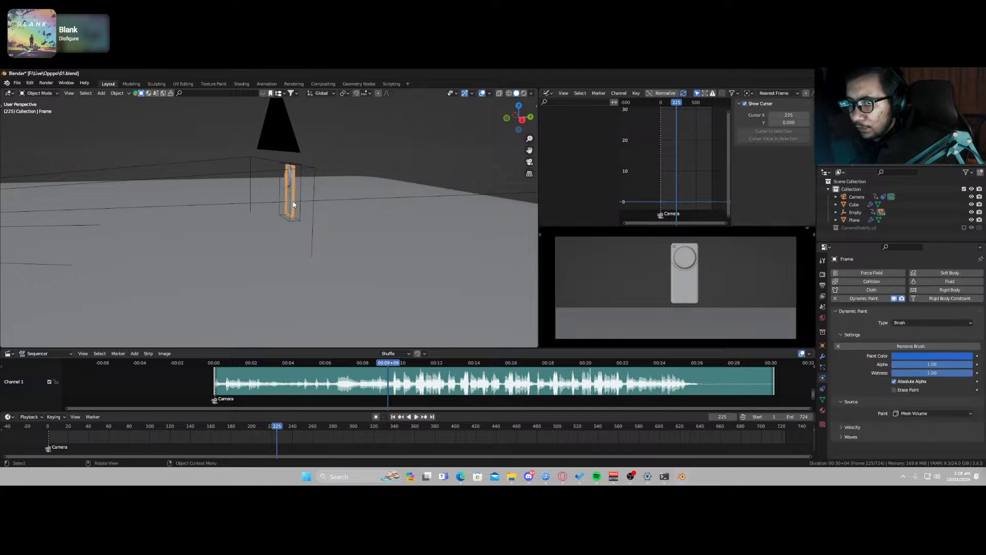
{"action": "left_click", "coordinate": [919, 413]}
{"action": "left_click", "coordinate": [919, 415]}
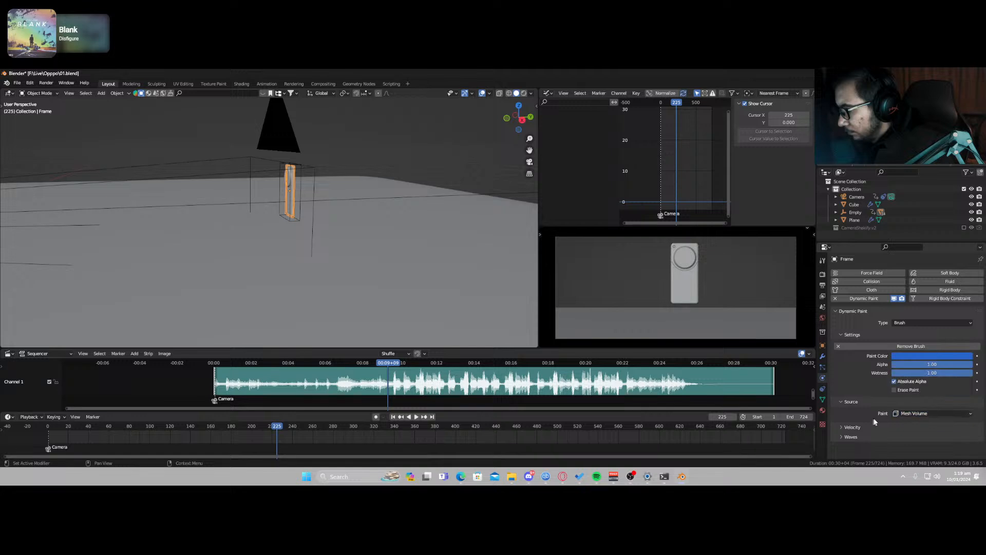
{"action": "left_click", "coordinate": [907, 414]}
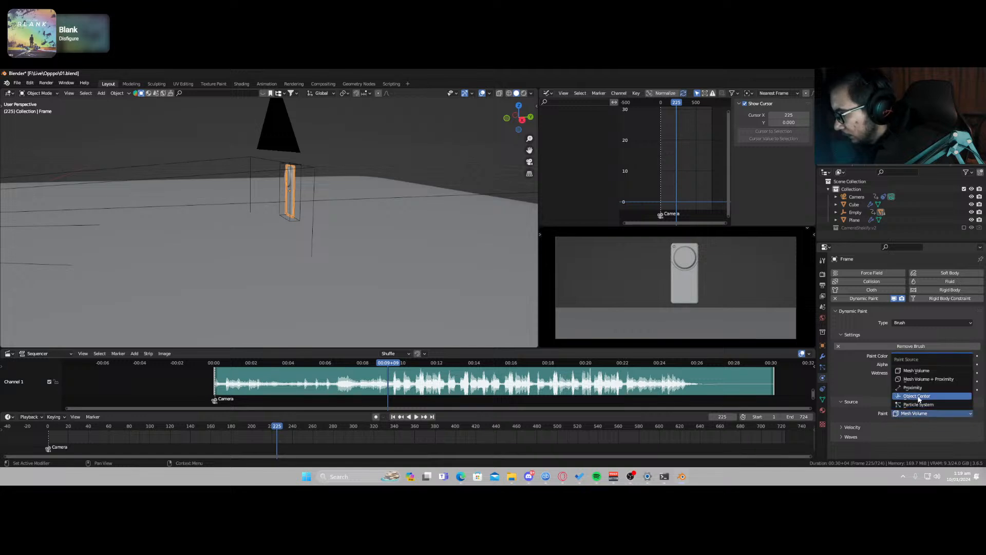
{"action": "left_click", "coordinate": [929, 399]}
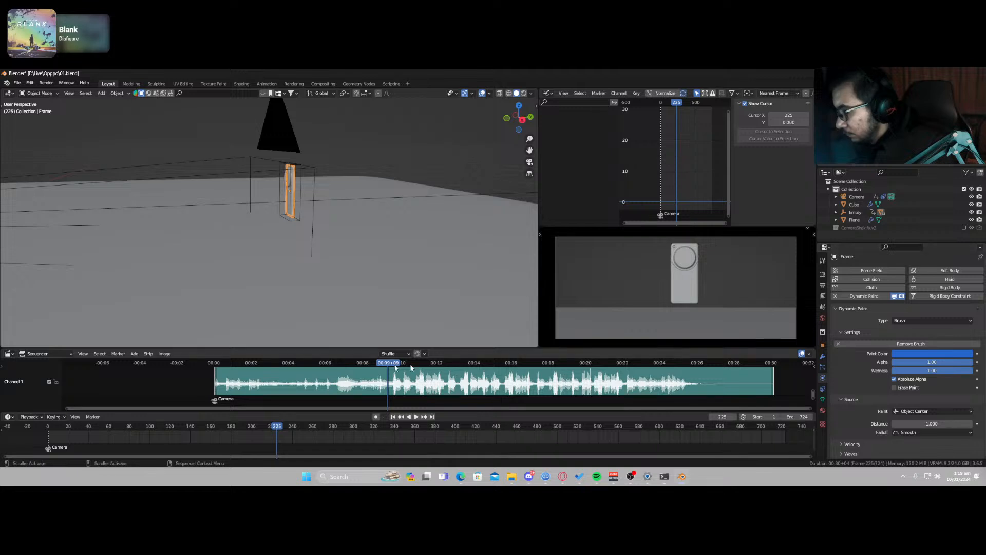
{"action": "key", "text": "z"}
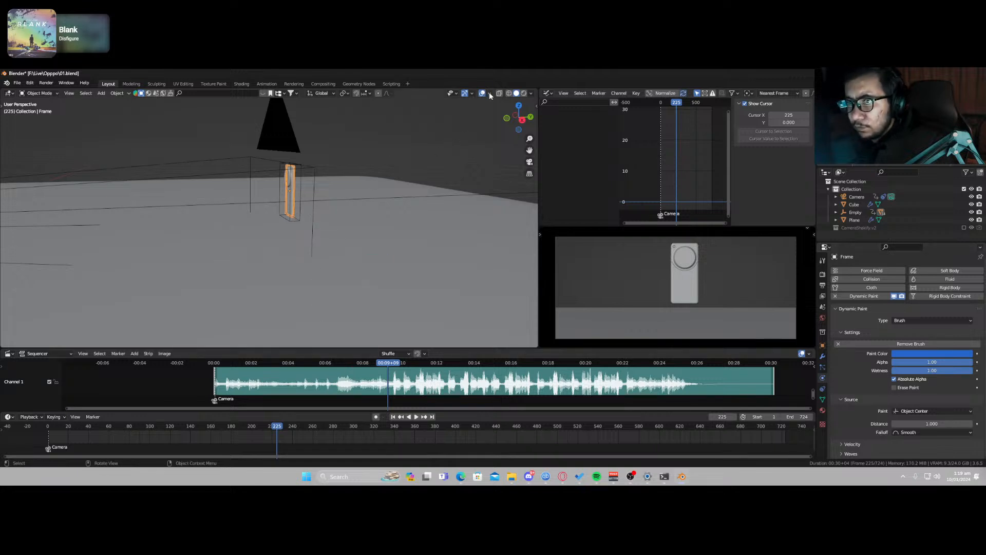
{"action": "left_click", "coordinate": [490, 94]}
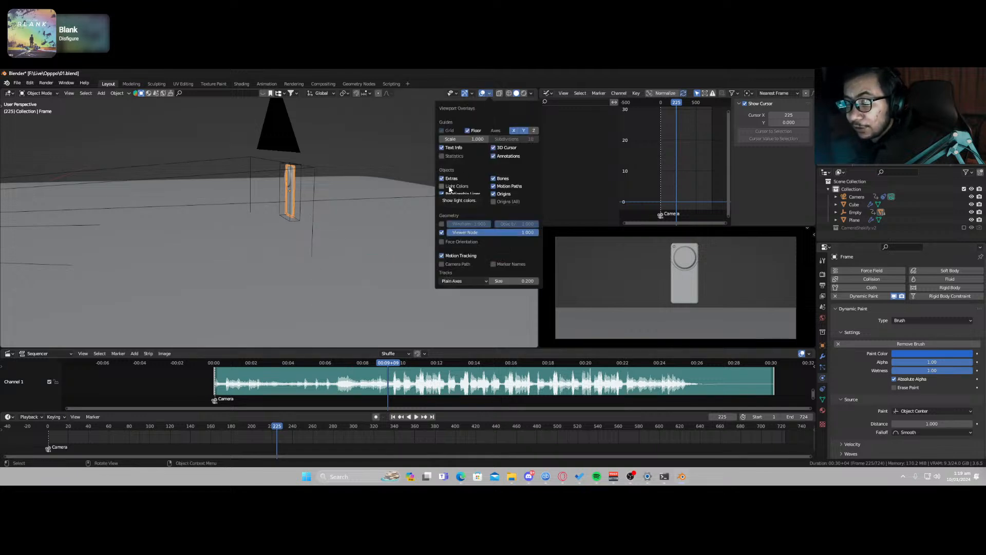
{"action": "left_click", "coordinate": [489, 94]}
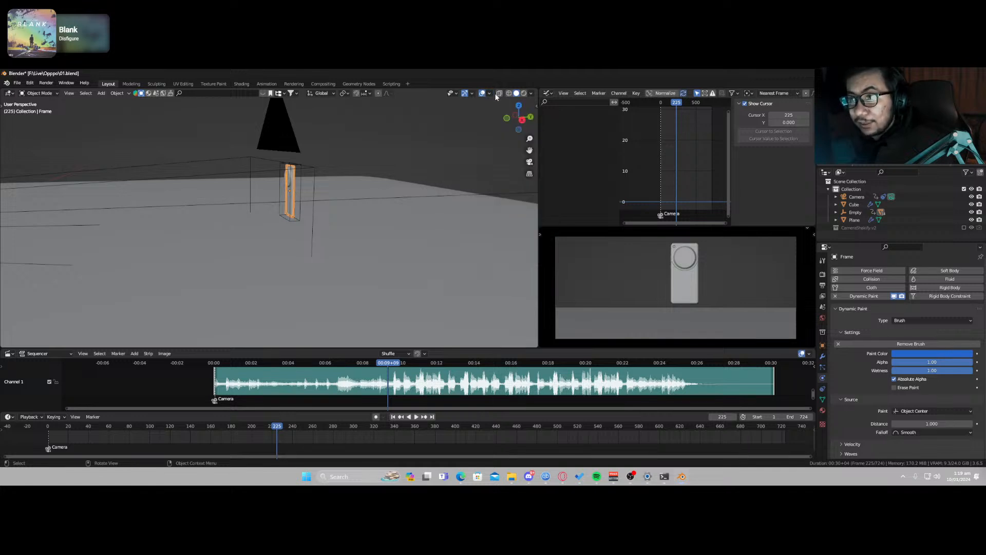
{"action": "left_click", "coordinate": [532, 94]}
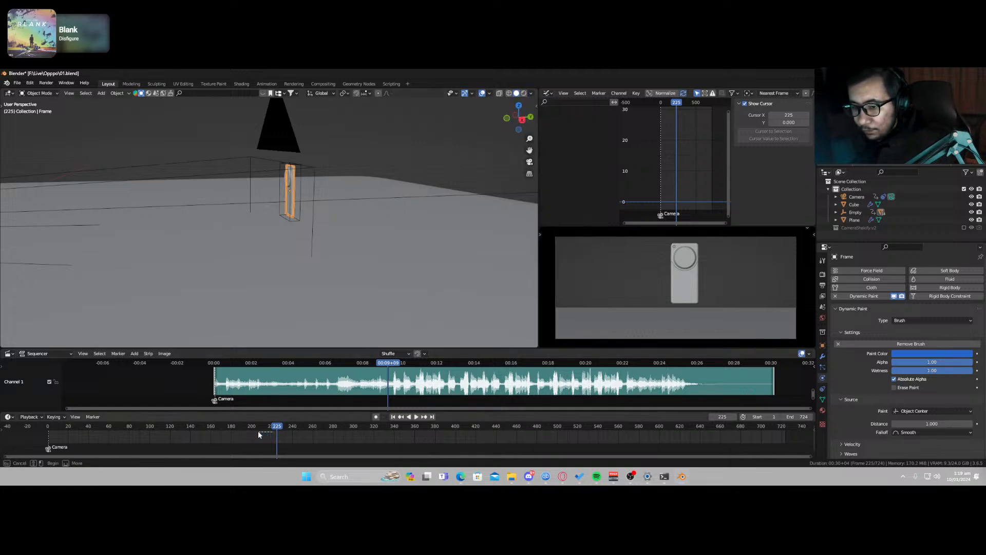
Step: At frame 219, select the phone's Back_Leather part and enable Dynamic Paint physics on it
{"action": "mouse_move", "coordinate": [272, 428]}
{"action": "left_mouse_down"}
{"action": "mouse_move", "coordinate": [256, 427]}
{"action": "mouse_move", "coordinate": [271, 428]}
{"action": "left_mouse_up"}
{"action": "scroll", "coordinate": [287, 194], "scroll_direction": "up", "scroll_amount": 4}
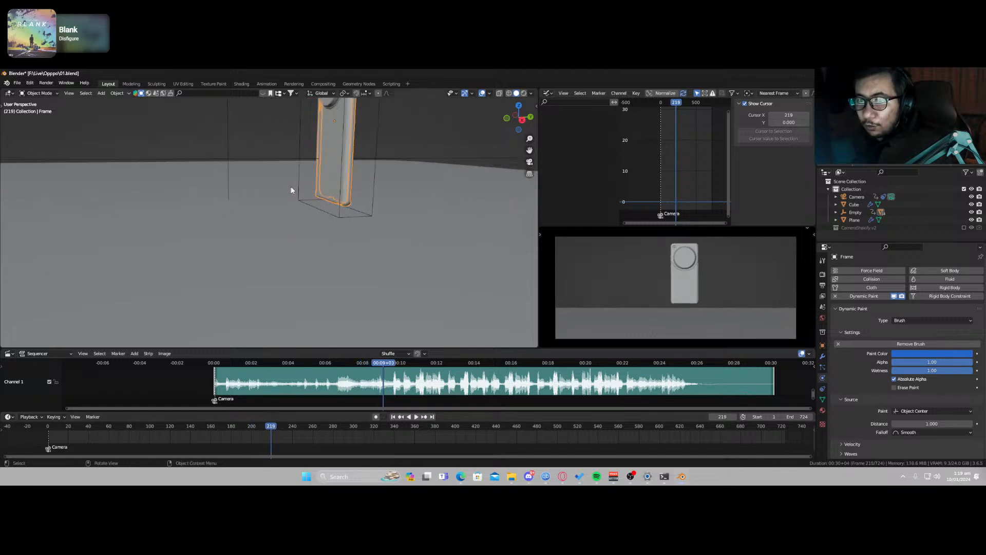
{"action": "left_click", "coordinate": [335, 162]}
{"action": "middle_click_drag", "start_coordinate": [336, 162], "coordinate": [302, 258]}
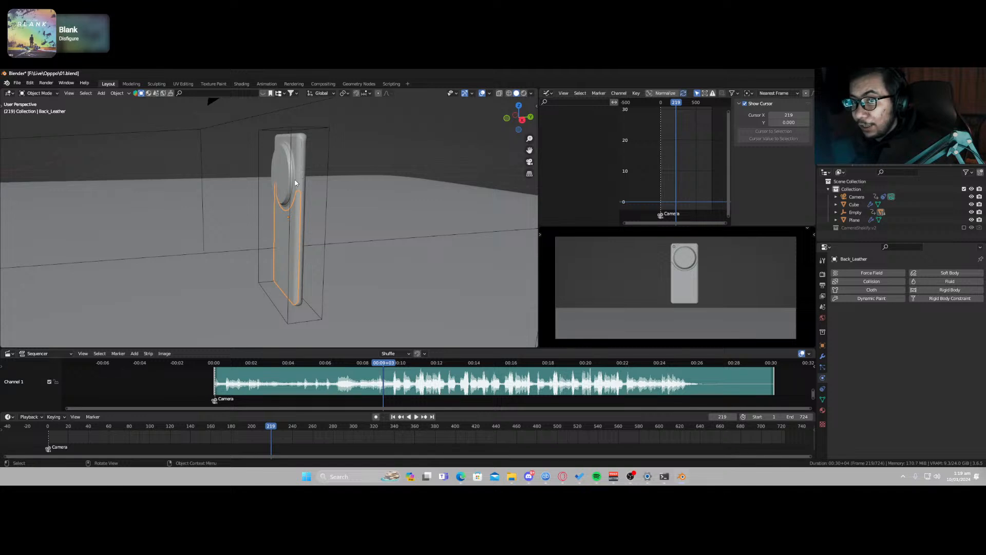
{"action": "left_click", "coordinate": [885, 298]}
{"action": "left_click", "coordinate": [912, 322]}
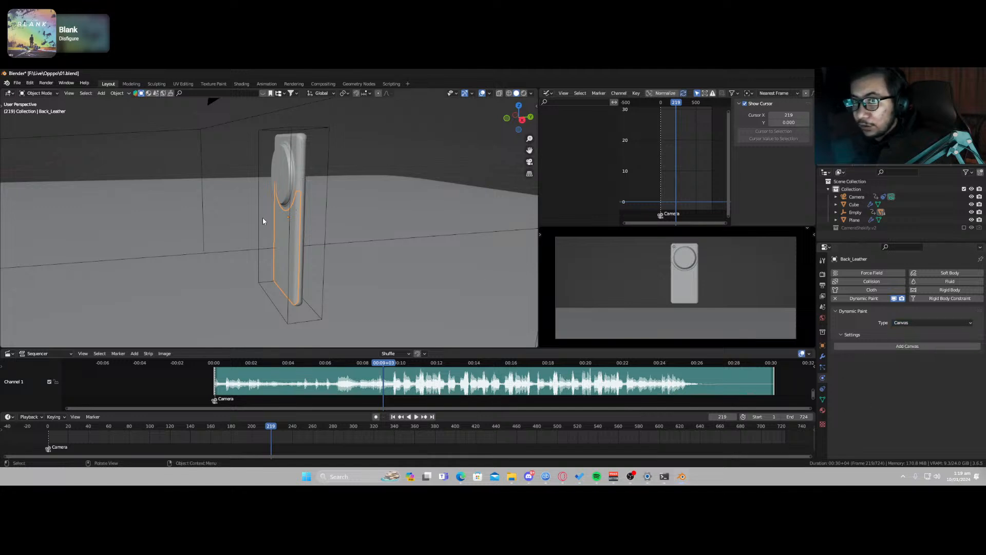
Step: Snap the 3D cursor to the Back_Leather part and add a mesh cube there
{"action": "middle_click_drag", "start_coordinate": [263, 218], "coordinate": [298, 235]}
{"action": "key", "text": "shift+s"}
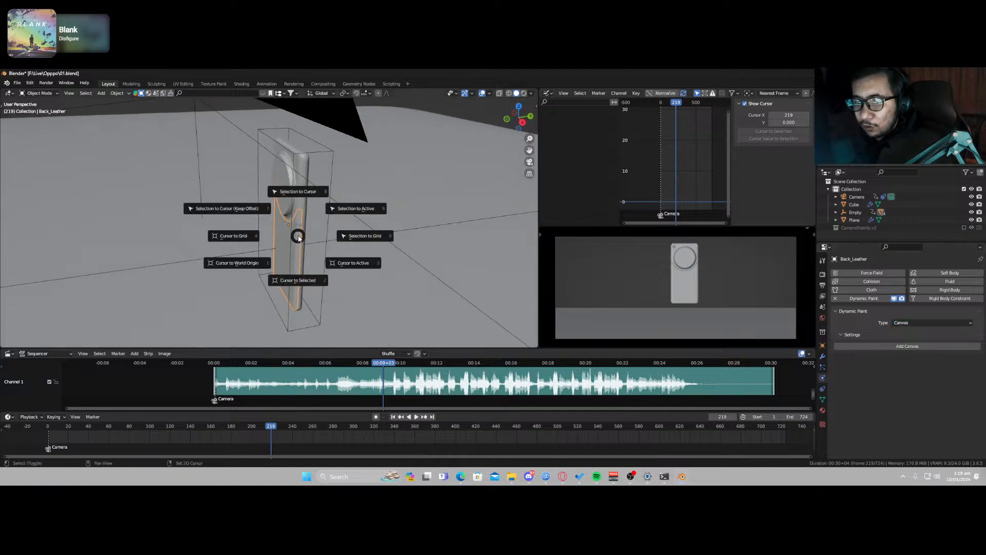
{"action": "left_click", "coordinate": [295, 280]}
{"action": "key", "text": "shift+a"}
{"action": "mouse_move", "coordinate": [295, 264]}
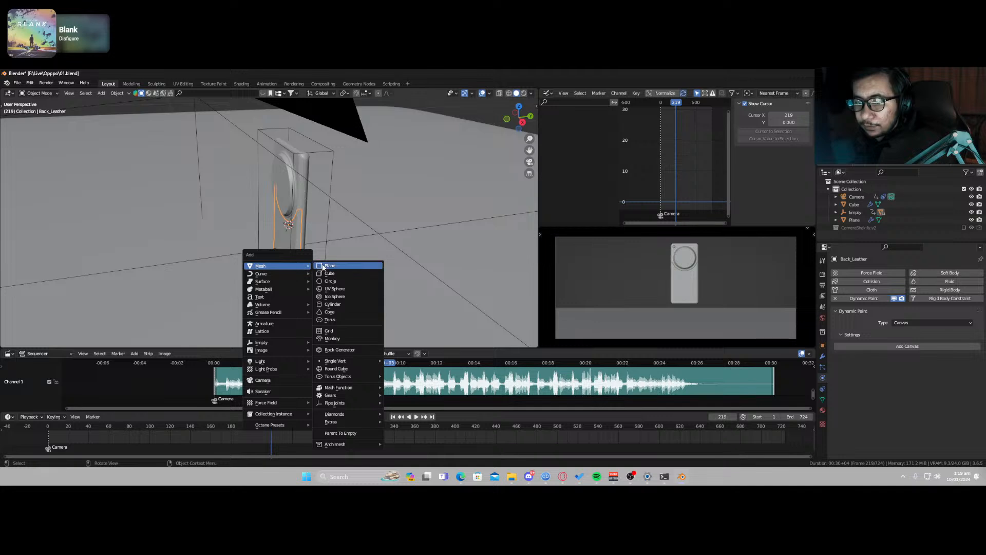
{"action": "left_click", "coordinate": [345, 275]}
Step: Shrink the new cube to roughly the phone's width and stretch it along global Z to about the phone's height
{"action": "key", "text": "s"}
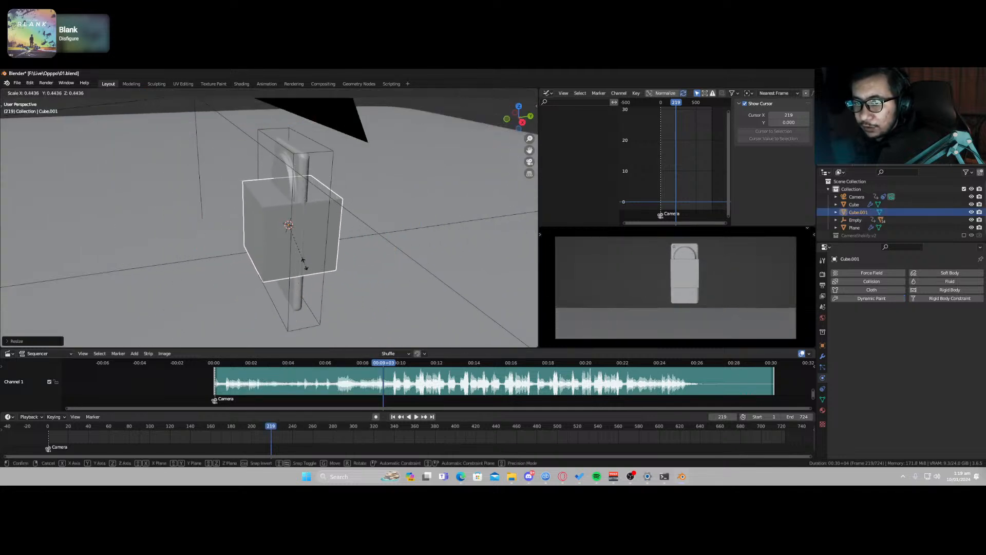
{"action": "left_click", "coordinate": [306, 264]}
{"action": "key", "text": "s"}
{"action": "key", "text": "z"}
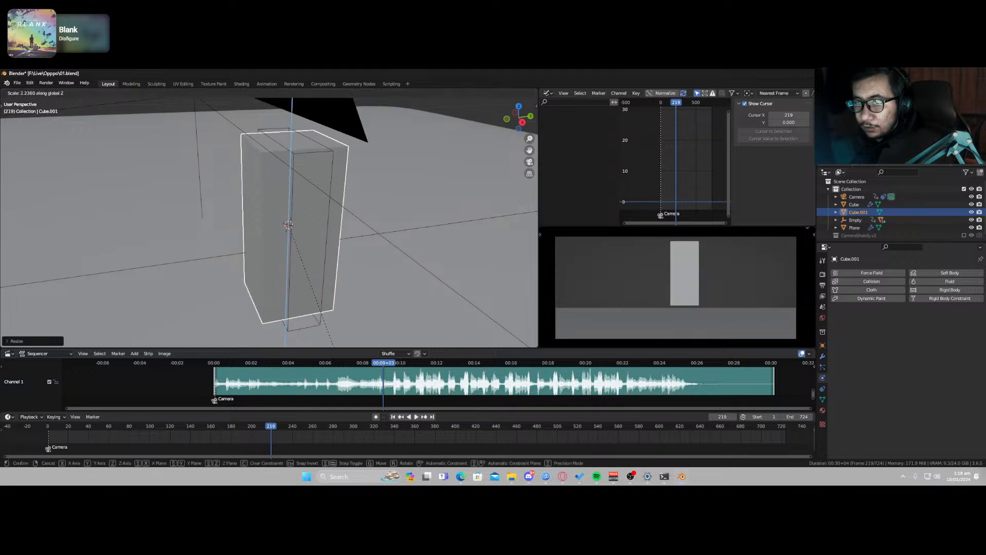
{"action": "left_click", "coordinate": [324, 92]}
Step: Narrow the new cube along global Y so it fits within the phone's empty outline
{"action": "key", "text": "s"}
{"action": "key", "text": "x"}
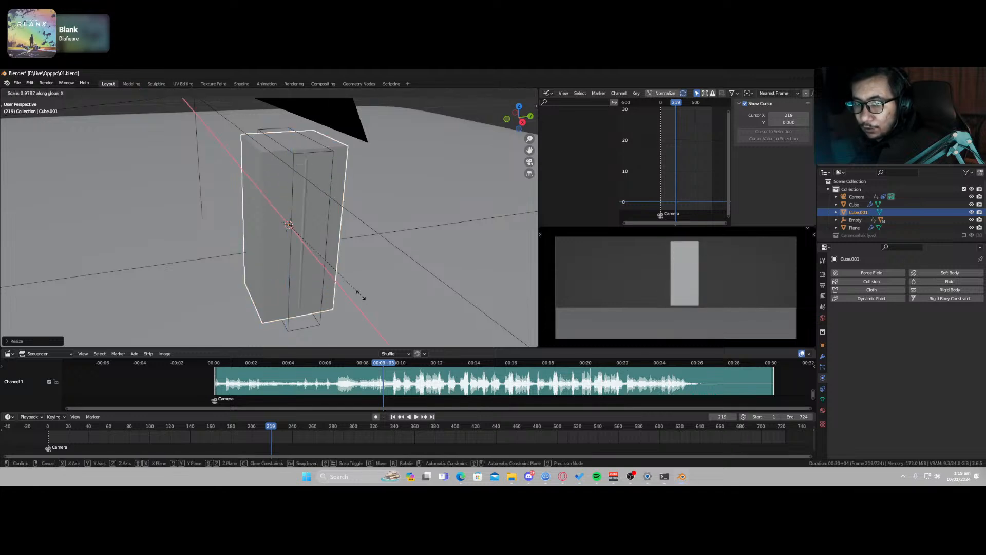
{"action": "key", "text": "Escape"}
{"action": "key", "text": "s"}
{"action": "key", "text": "y"}
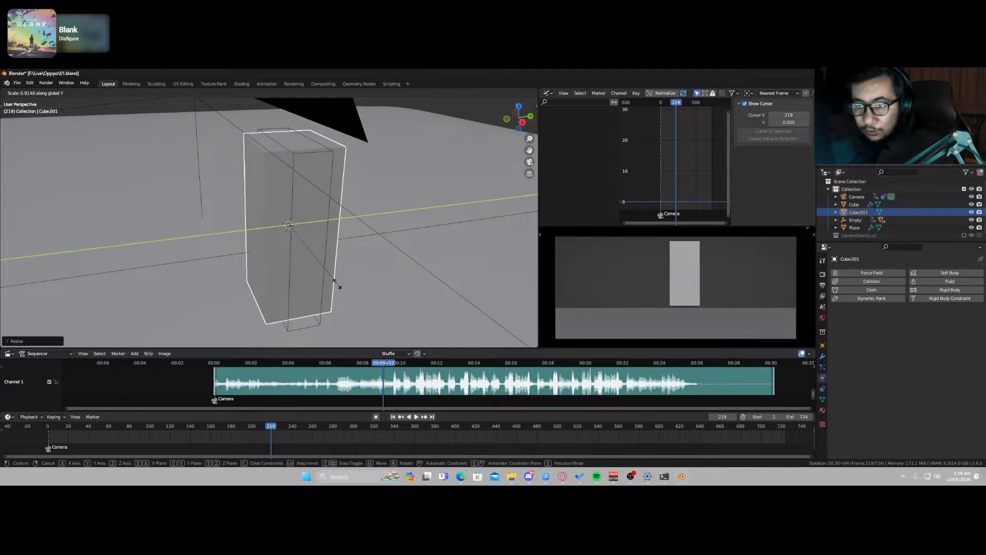
{"action": "left_click", "coordinate": [295, 261]}
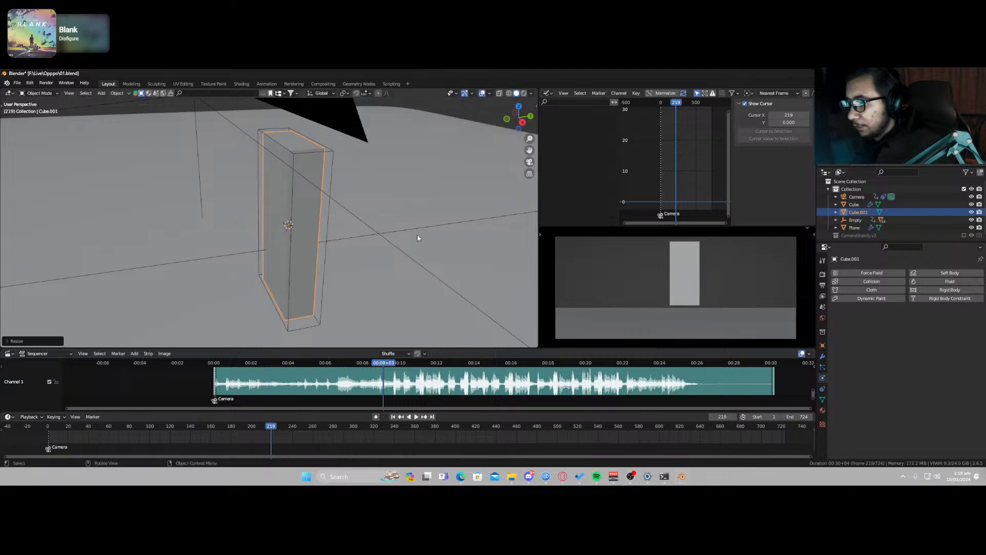
Step: Parent the new cube to the phone's Empty, keeping its transform, and move to frame 218
{"action": "left_click", "coordinate": [328, 232]}
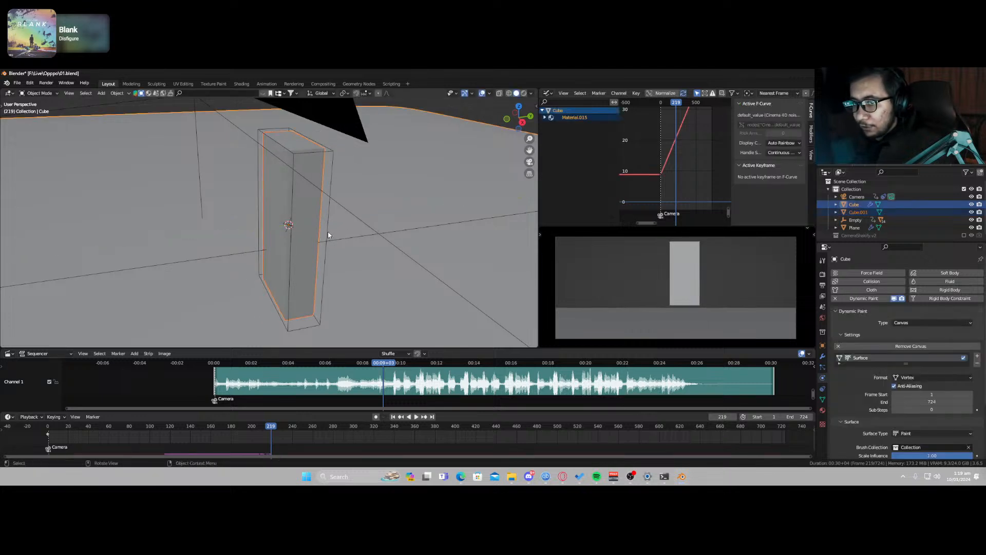
{"action": "left_click", "coordinate": [317, 226]}
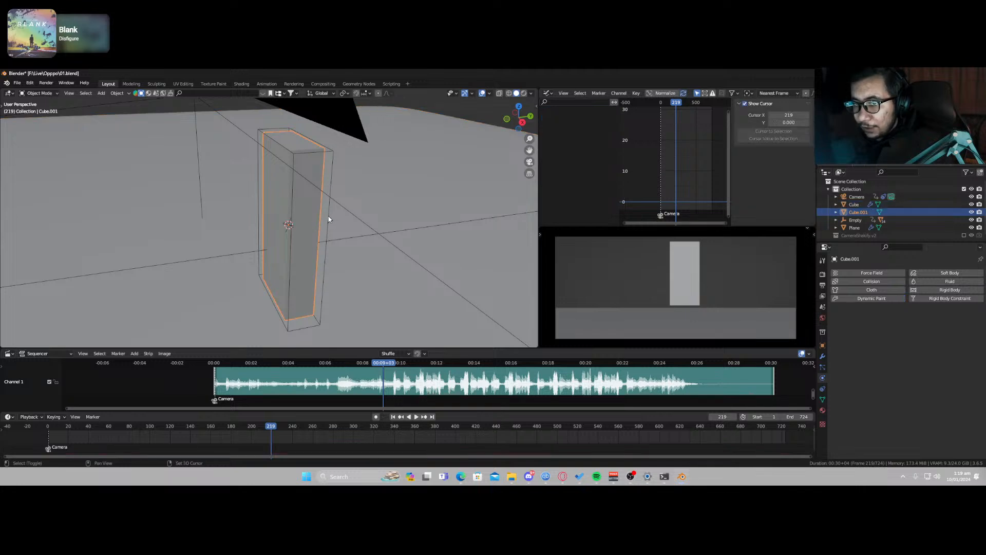
{"action": "left_click", "coordinate": [329, 220], "text": "shift"}
{"action": "key", "text": "ctrl+p"}
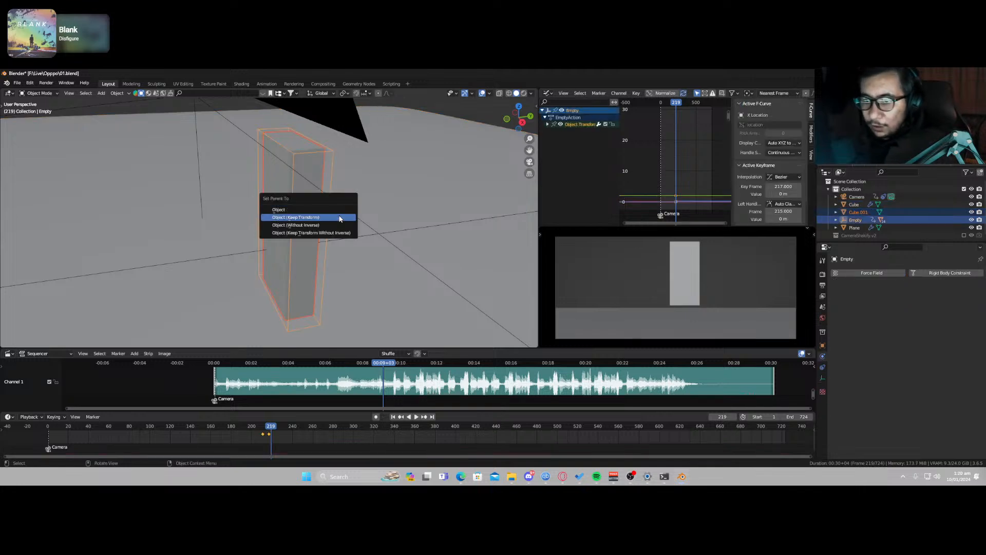
{"action": "left_click", "coordinate": [340, 218]}
{"action": "mouse_move", "coordinate": [270, 429]}
{"action": "left_mouse_down"}
{"action": "mouse_move", "coordinate": [260, 429]}
{"action": "mouse_move", "coordinate": [270, 429]}
{"action": "left_mouse_up"}
Step: Enable Dynamic Paint on the new cube, set its type to Brush and add the brush
{"action": "left_click", "coordinate": [302, 275]}
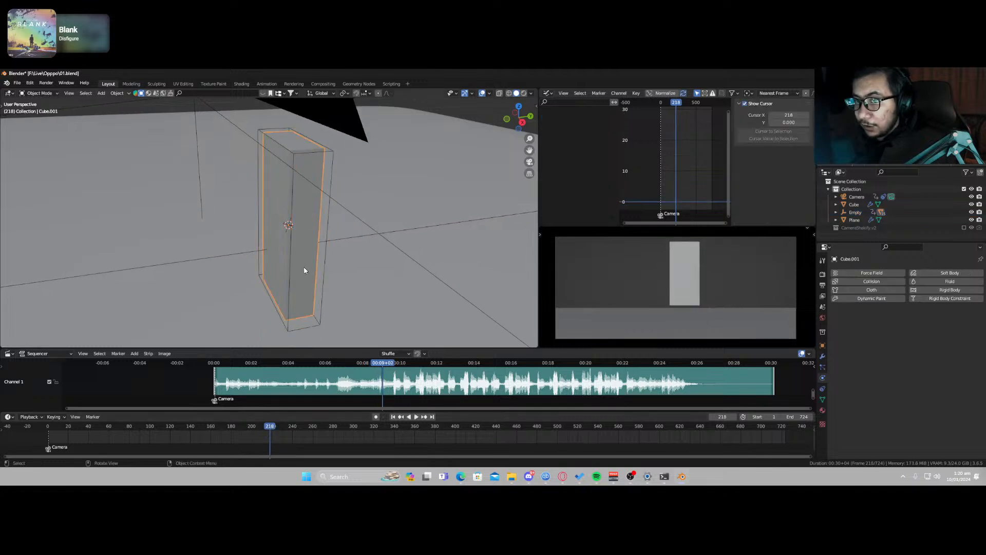
{"action": "left_click", "coordinate": [891, 301]}
{"action": "left_click", "coordinate": [904, 322]}
{"action": "left_click", "coordinate": [896, 340]}
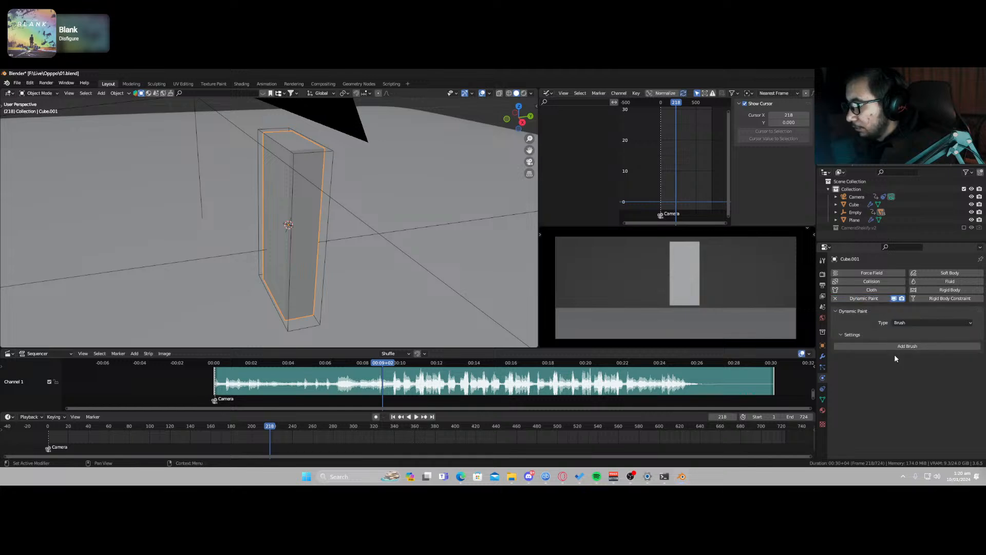
{"action": "left_click", "coordinate": [895, 348]}
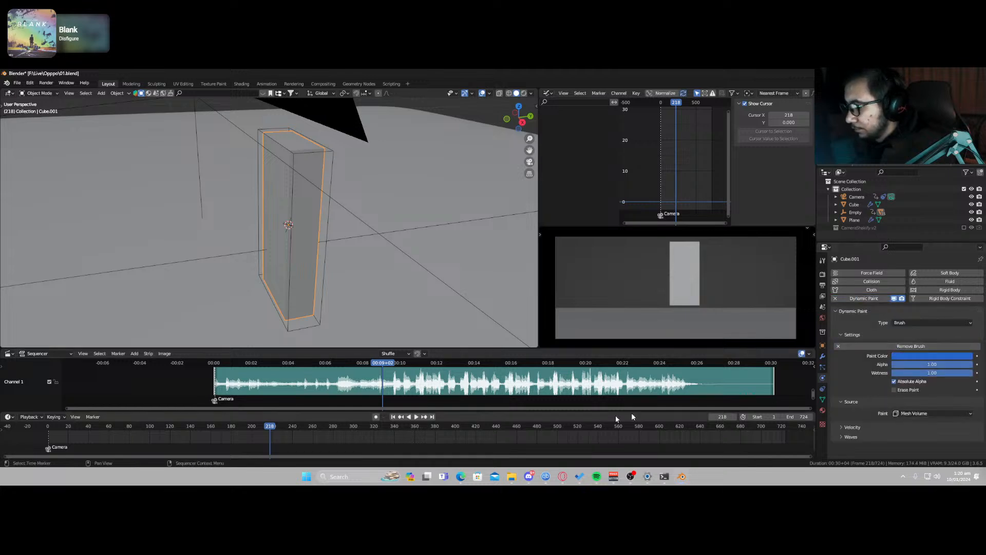
Step: Play the animation from about frame 177 to check whether the rising brush cube disturbs the water surface
{"action": "left_click_drag", "start_coordinate": [271, 435], "coordinate": [227, 435]}
{"action": "key", "text": "space"}
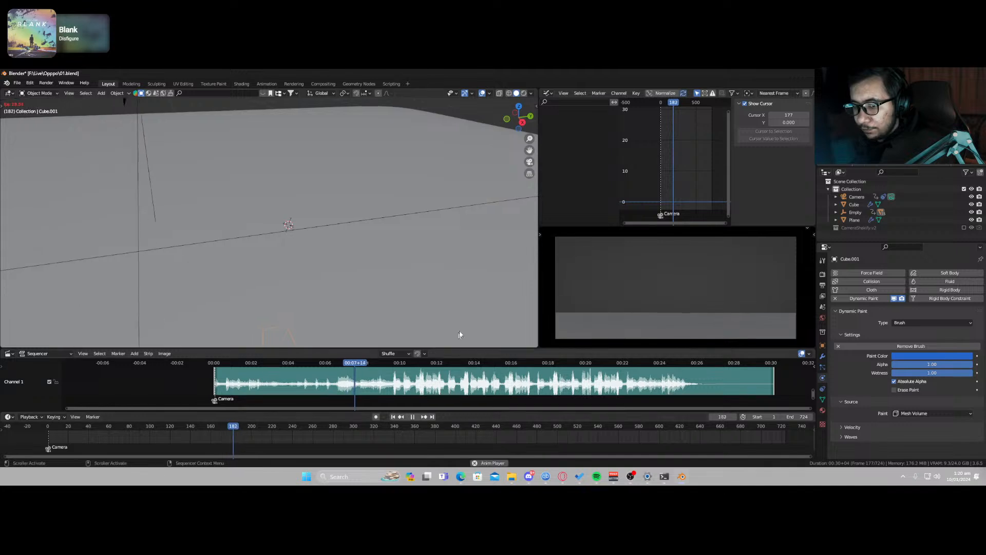
{"action": "key", "text": "space"}
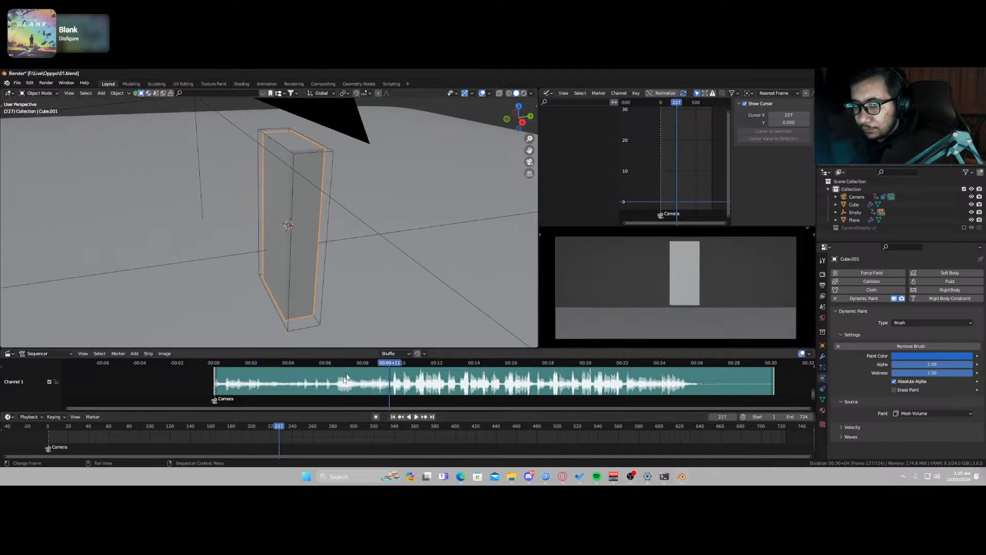
{"action": "mouse_move", "coordinate": [267, 426]}
{"action": "left_mouse_down"}
{"action": "mouse_move", "coordinate": [249, 426]}
{"action": "mouse_move", "coordinate": [275, 427]}
{"action": "left_mouse_up"}
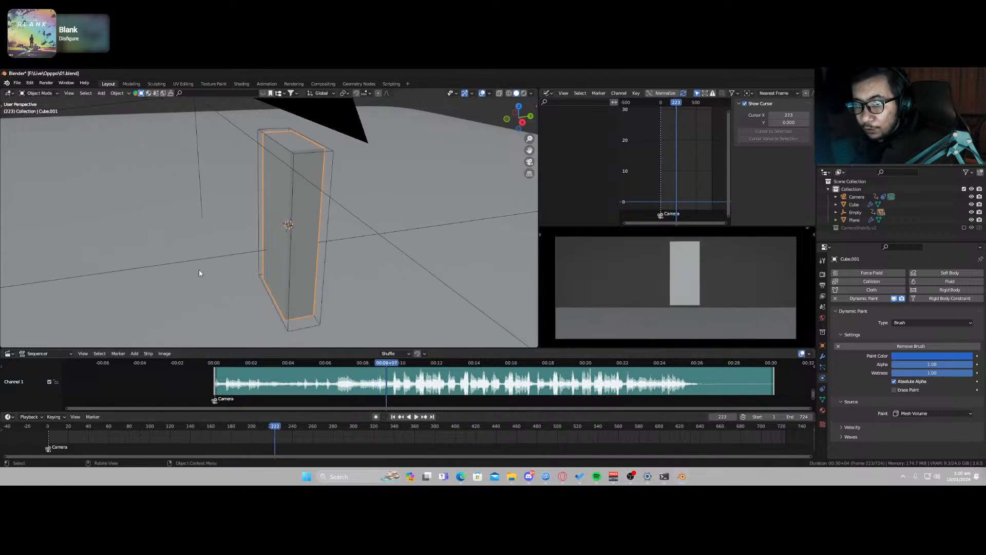
Step: Move the water slab's Subdivision modifier above Dynamic Paint and set its viewport and render levels to 3
{"action": "left_click", "coordinate": [211, 277]}
{"action": "key", "text": "Tab"}
{"action": "scroll", "coordinate": [211, 278], "scroll_direction": "down", "scroll_amount": 8}
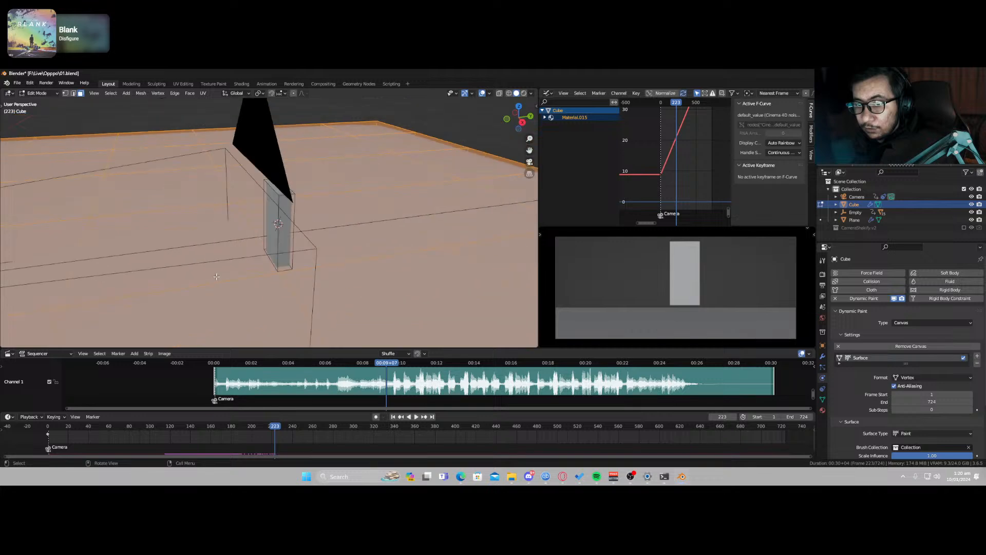
{"action": "left_click", "coordinate": [823, 356]}
{"action": "left_click_drag", "start_coordinate": [980, 310], "coordinate": [975, 264]}
{"action": "key", "text": "Tab"}
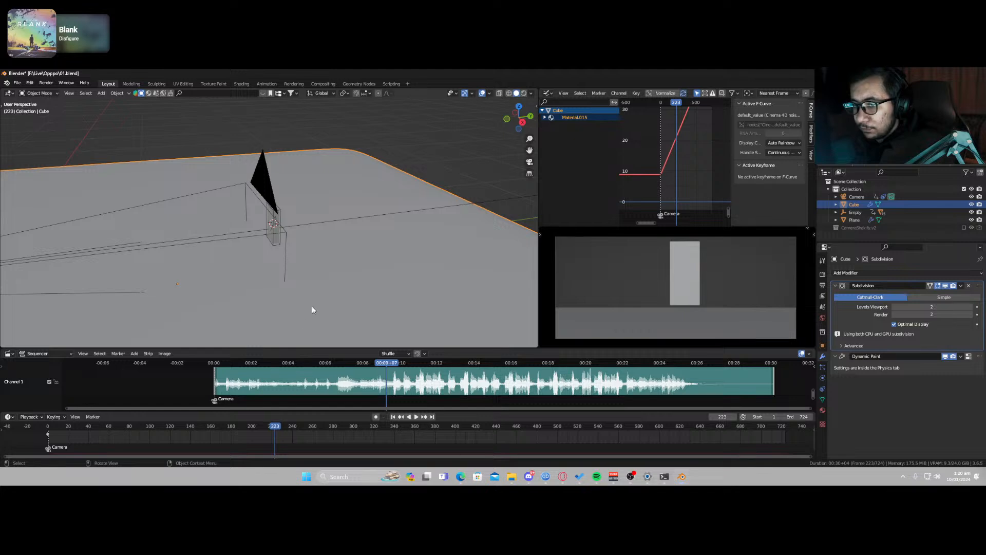
{"action": "left_click", "coordinate": [970, 307]}
{"action": "left_click", "coordinate": [970, 315]}
Step: Replay the phone's rise with the denser water slab and examine the surface around the brush cube
{"action": "left_click_drag", "start_coordinate": [288, 433], "coordinate": [227, 432]}
{"action": "key", "text": "space"}
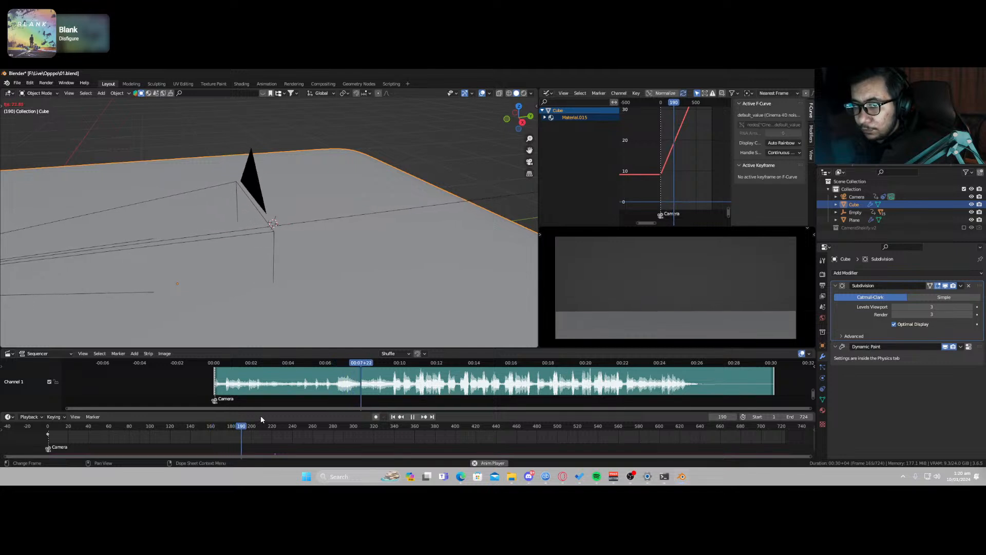
{"action": "key", "text": "space"}
{"action": "middle_click_drag", "start_coordinate": [288, 279], "coordinate": [285, 279]}
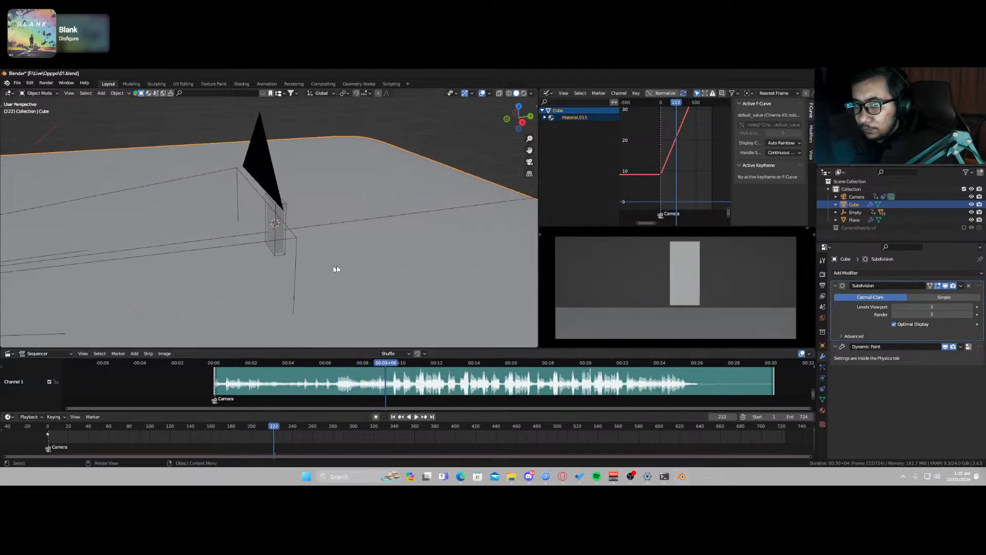
Step: Clear the Brush Collection from the water slab's Dynamic Paint canvas surface
{"action": "left_click", "coordinate": [823, 367]}
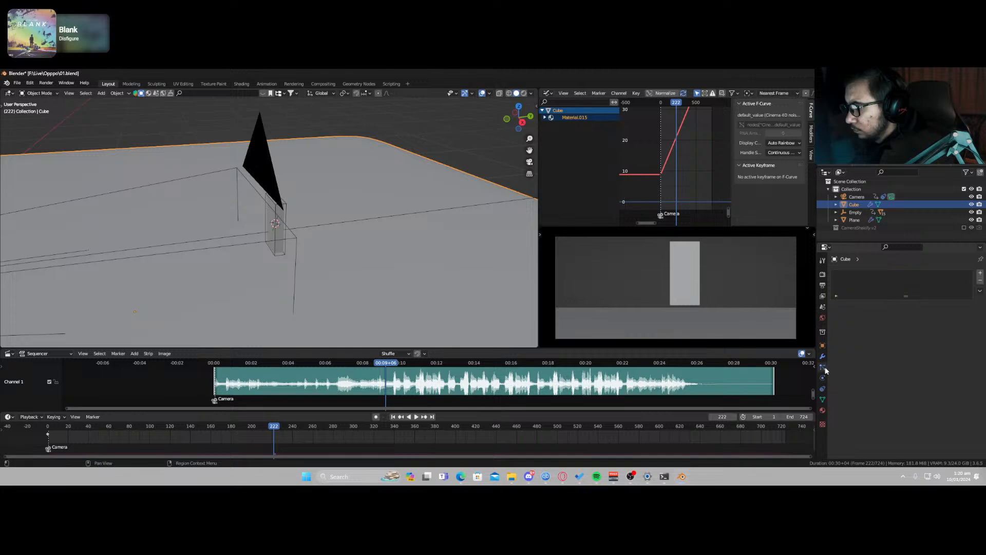
{"action": "left_click", "coordinate": [823, 378]}
{"action": "scroll", "coordinate": [860, 391], "scroll_direction": "down", "scroll_amount": 3}
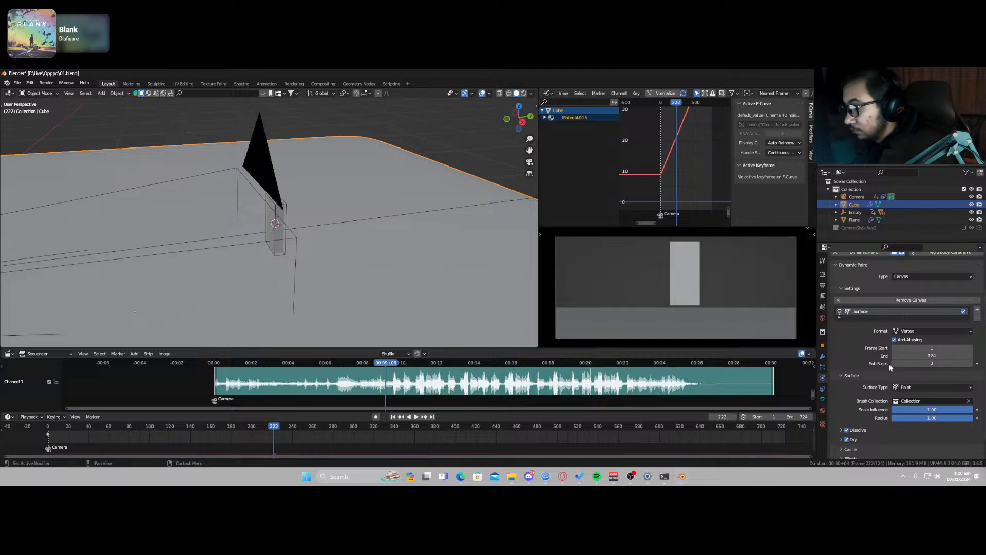
{"action": "scroll", "coordinate": [875, 385], "scroll_direction": "down", "scroll_amount": 2}
{"action": "left_click", "coordinate": [916, 377]}
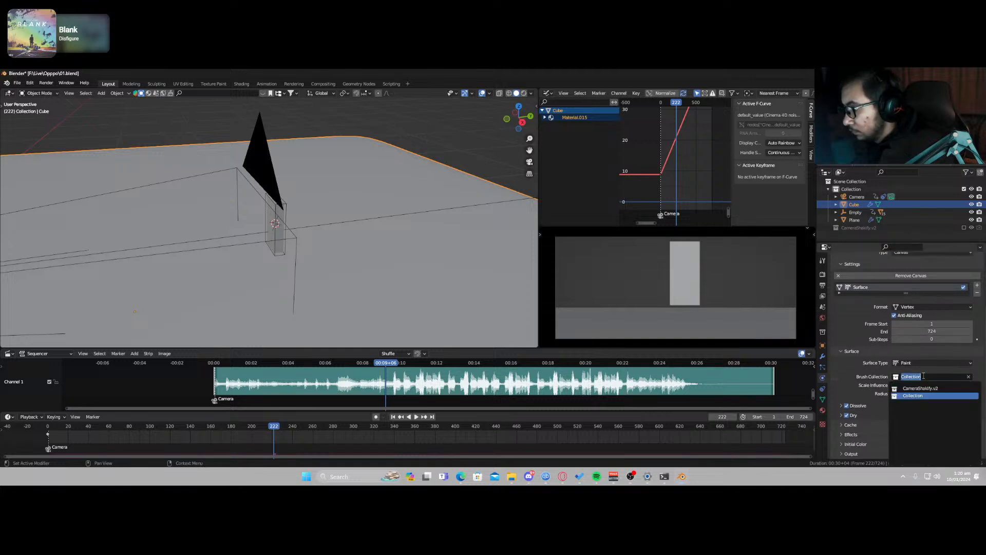
{"action": "left_click", "coordinate": [970, 377]}
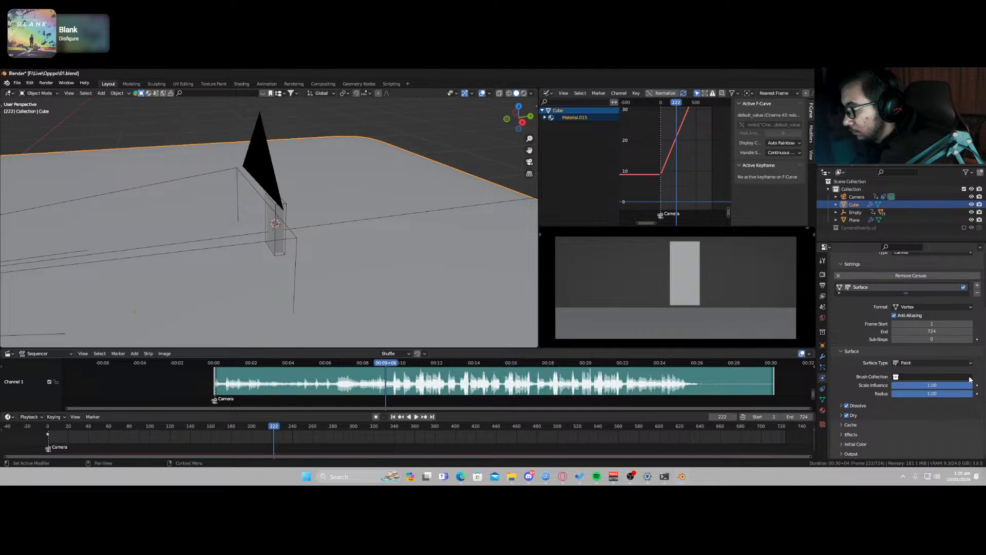
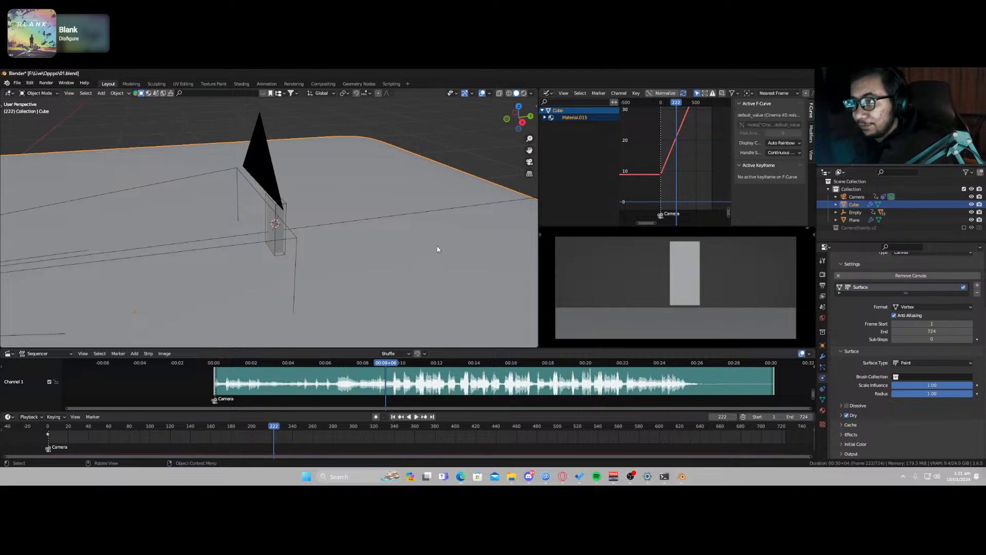
Step: Remove the Subdivision modifier from the water slab and return to Object Mode without subdividing its faces
{"action": "key", "text": "Tab"}
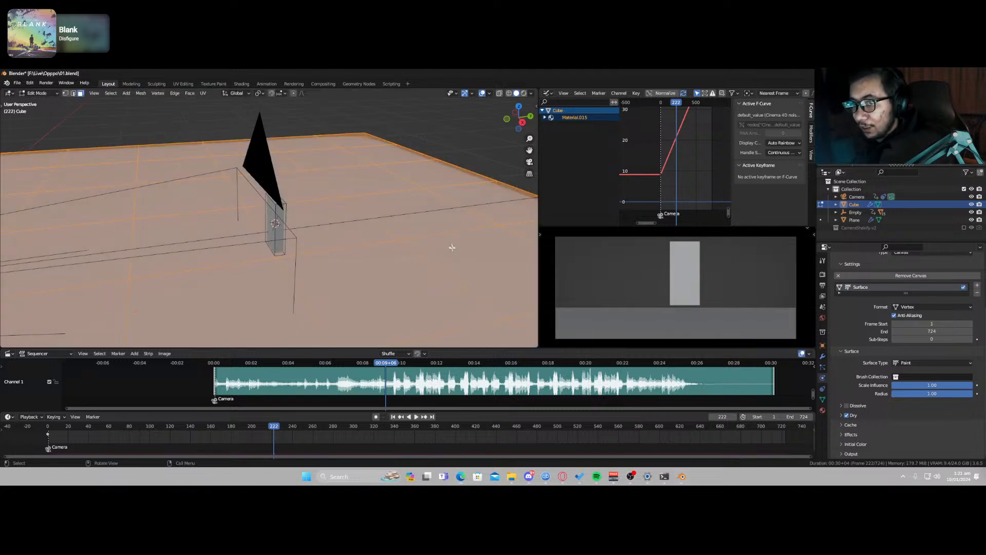
{"action": "left_click", "coordinate": [824, 357]}
{"action": "left_click", "coordinate": [968, 286]}
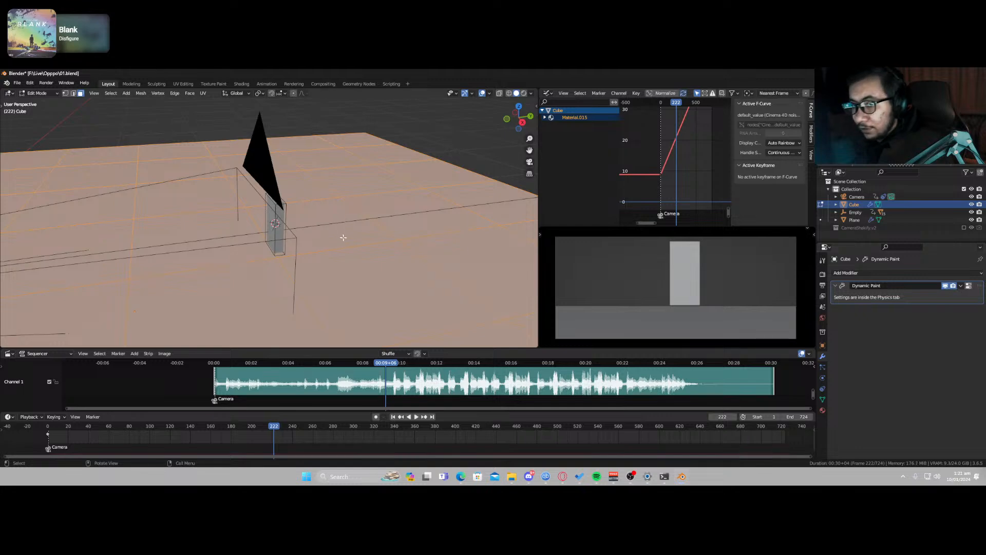
{"action": "scroll", "coordinate": [341, 236], "scroll_direction": "down", "scroll_amount": 8}
{"action": "right_click", "coordinate": [291, 249]}
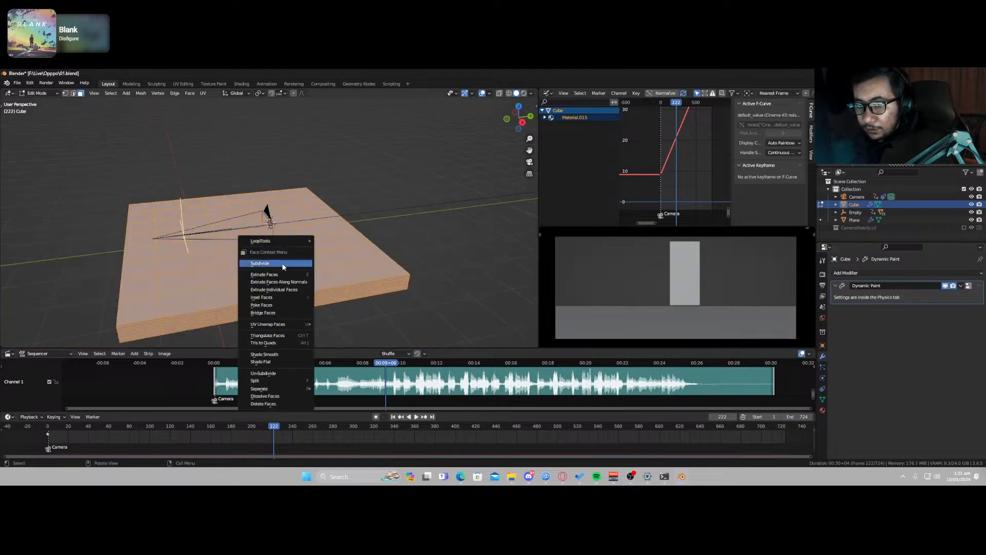
{"action": "key", "text": "Escape"}
{"action": "key", "text": "Tab"}
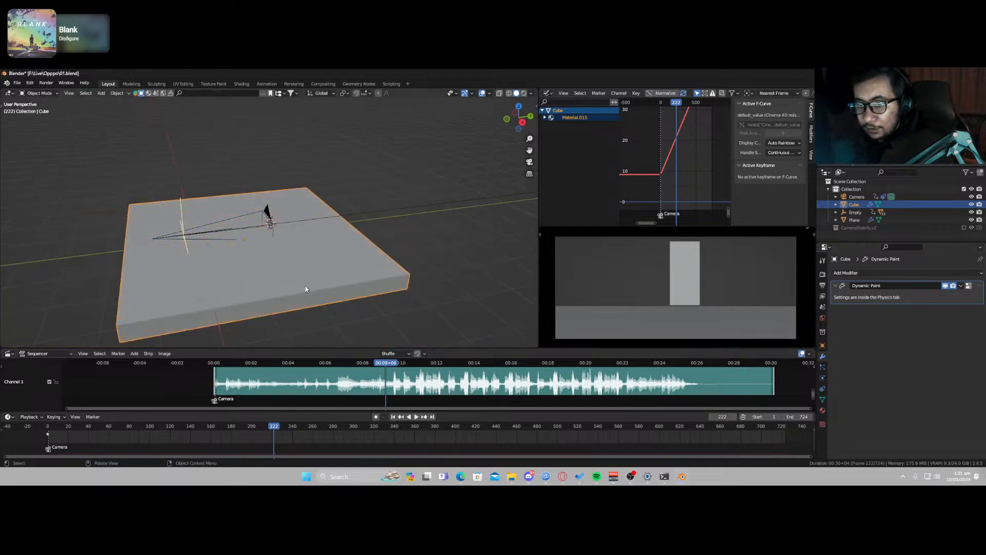
Step: Play the phone's rise up to frame 226 and inspect the water surface around it up close
{"action": "scroll", "coordinate": [304, 289], "scroll_direction": "up", "scroll_amount": 2}
{"action": "key", "text": "ctrl+shift+space"}
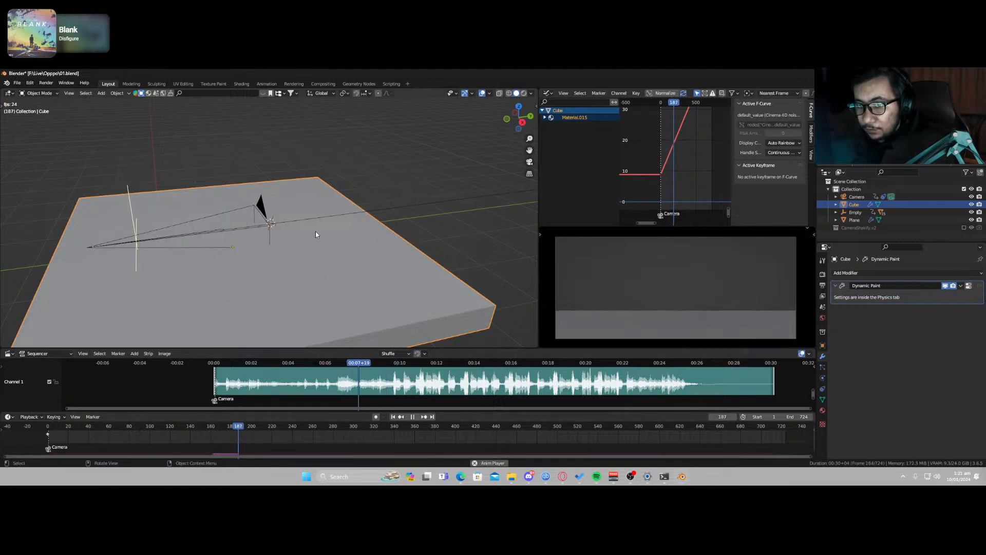
{"action": "key", "text": "space"}
{"action": "scroll", "coordinate": [315, 231], "scroll_direction": "up", "scroll_amount": 9}
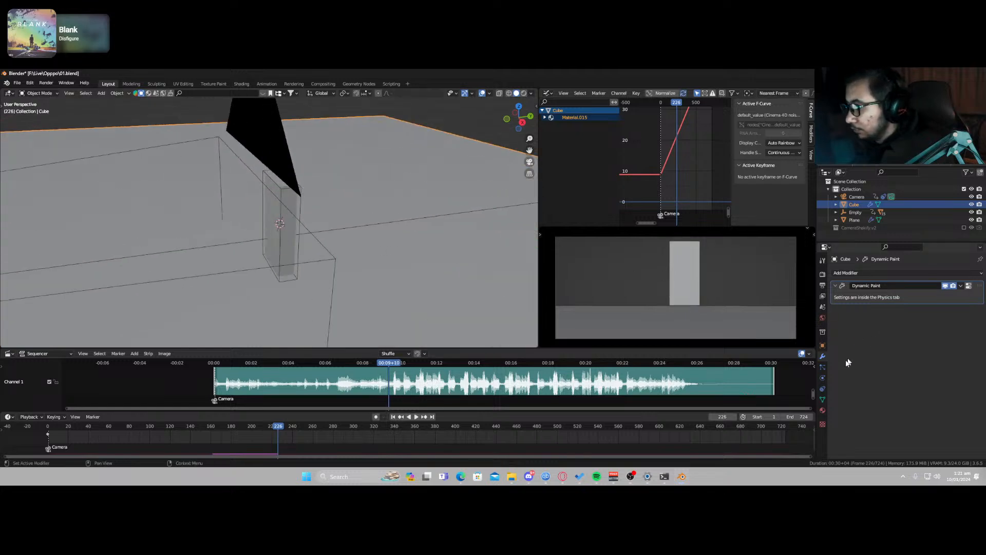
Step: Enable Dissolve on the water slab's canvas surface, expand its Cache settings and move back to frame 204
{"action": "left_click", "coordinate": [823, 378]}
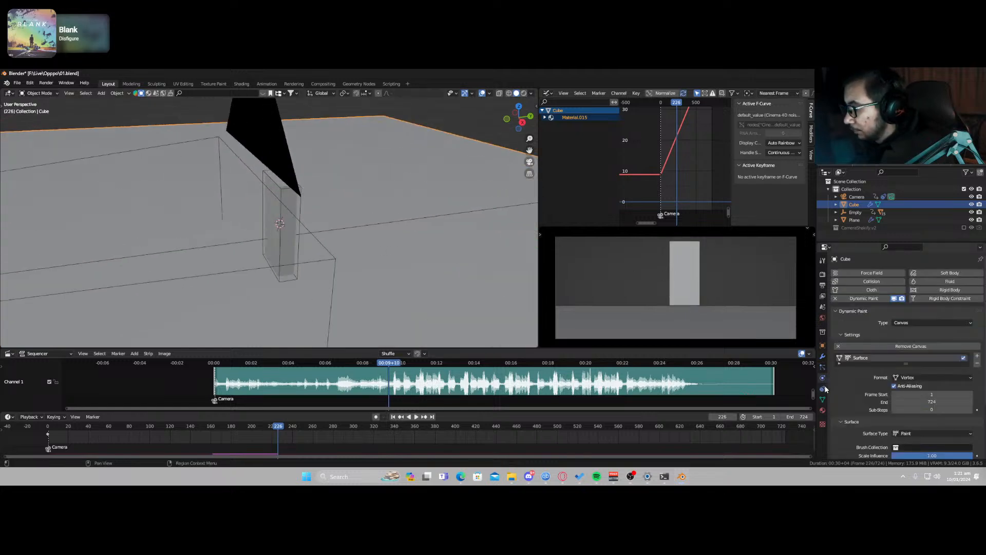
{"action": "scroll", "coordinate": [852, 381], "scroll_direction": "down", "scroll_amount": 4}
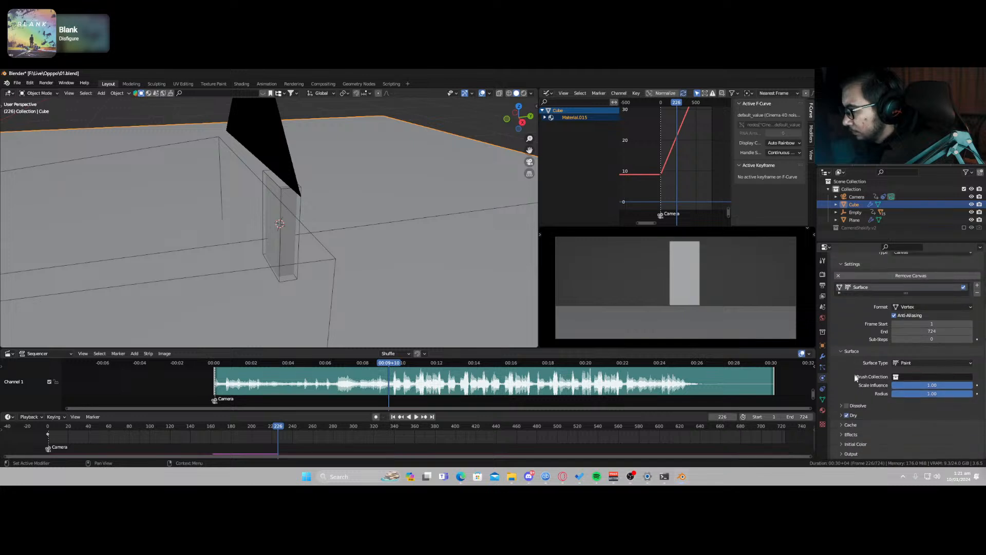
{"action": "left_click", "coordinate": [842, 425]}
{"action": "scroll", "coordinate": [847, 421], "scroll_direction": "down", "scroll_amount": 4}
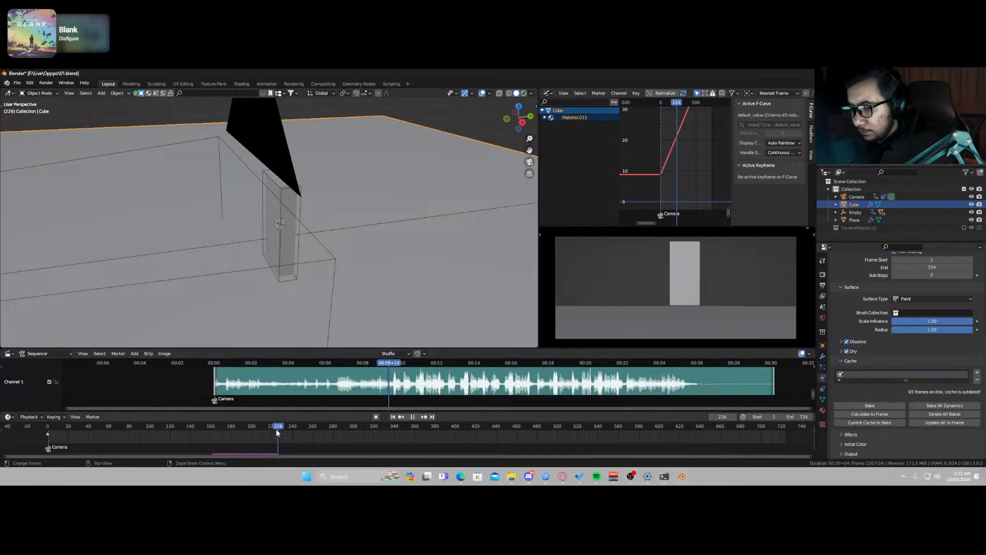
{"action": "left_click_drag", "start_coordinate": [276, 433], "coordinate": [257, 433]}
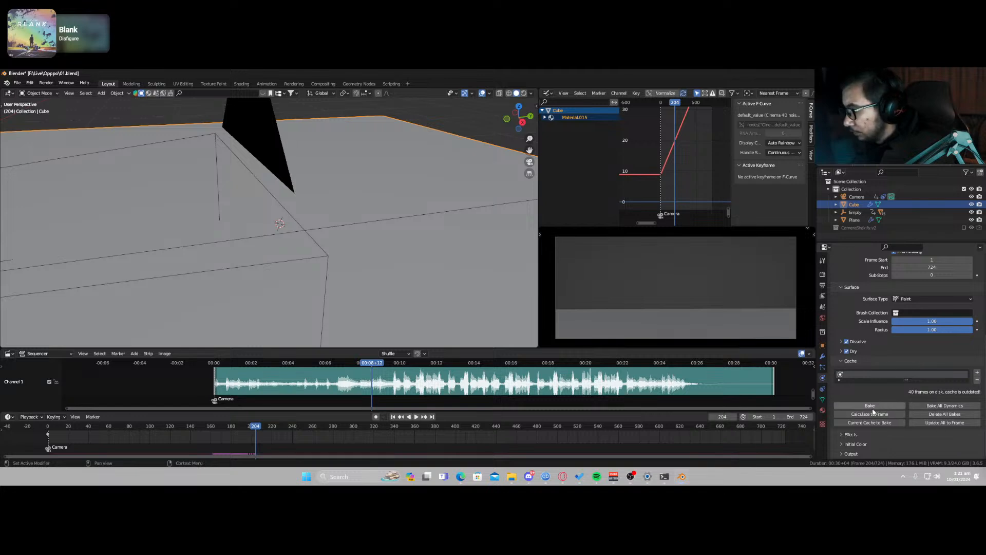
{"action": "scroll", "coordinate": [867, 418], "scroll_direction": "up", "scroll_amount": 3}
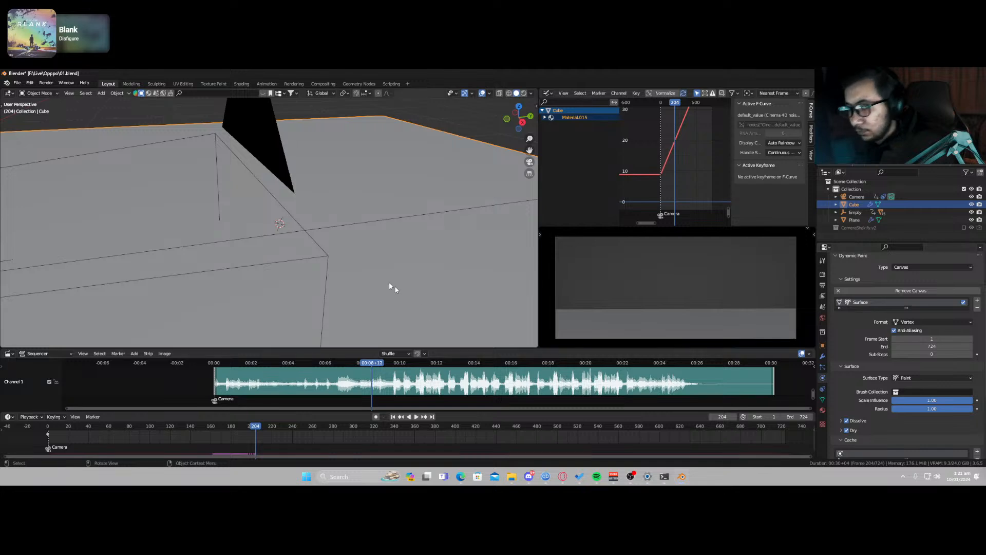
Step: Select the brush cube from beneath the water slab and set its paint source to Mesh Volume + Proximity
{"action": "middle_click_drag", "start_coordinate": [392, 286], "coordinate": [352, 297]}
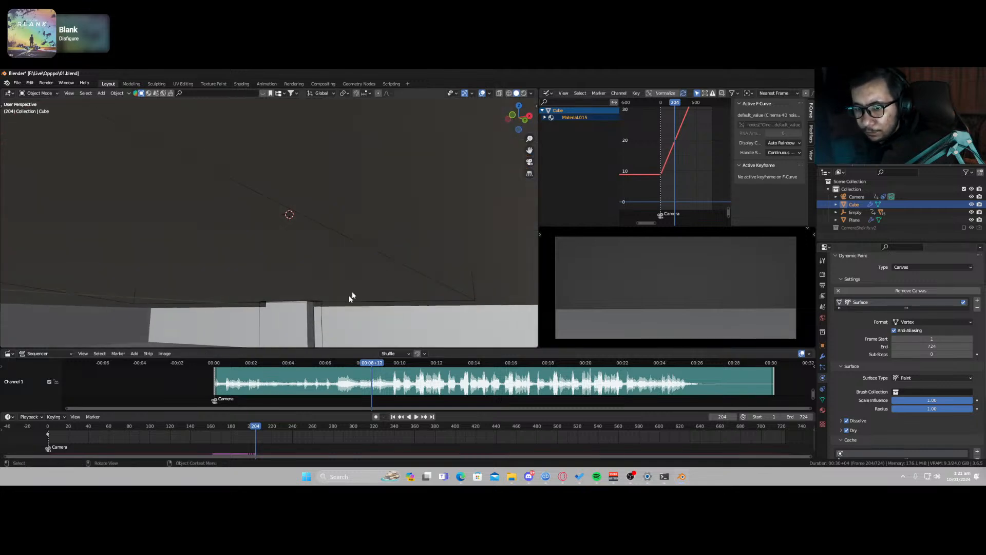
{"action": "left_click", "coordinate": [312, 319]}
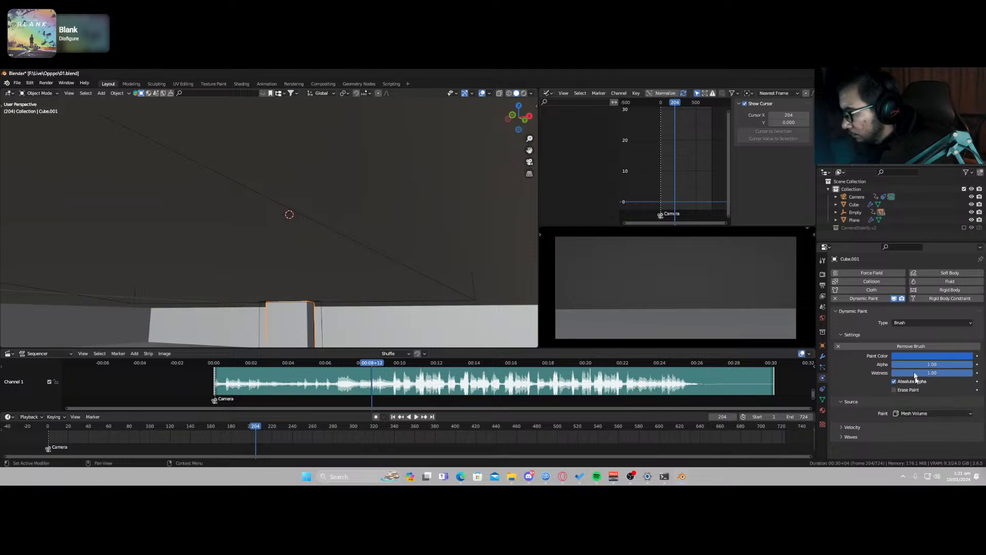
{"action": "left_click", "coordinate": [910, 323]}
{"action": "left_click", "coordinate": [907, 324]}
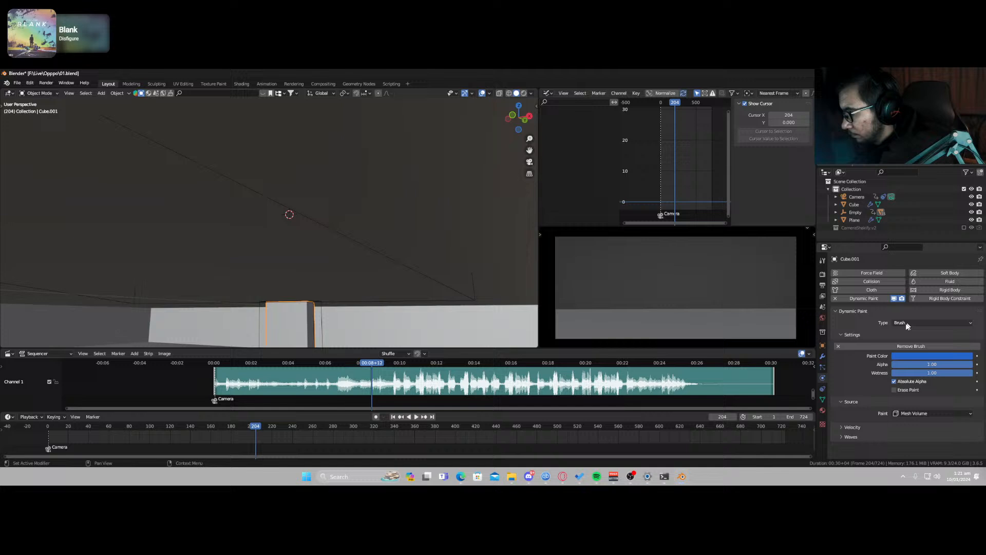
{"action": "left_click", "coordinate": [916, 414]}
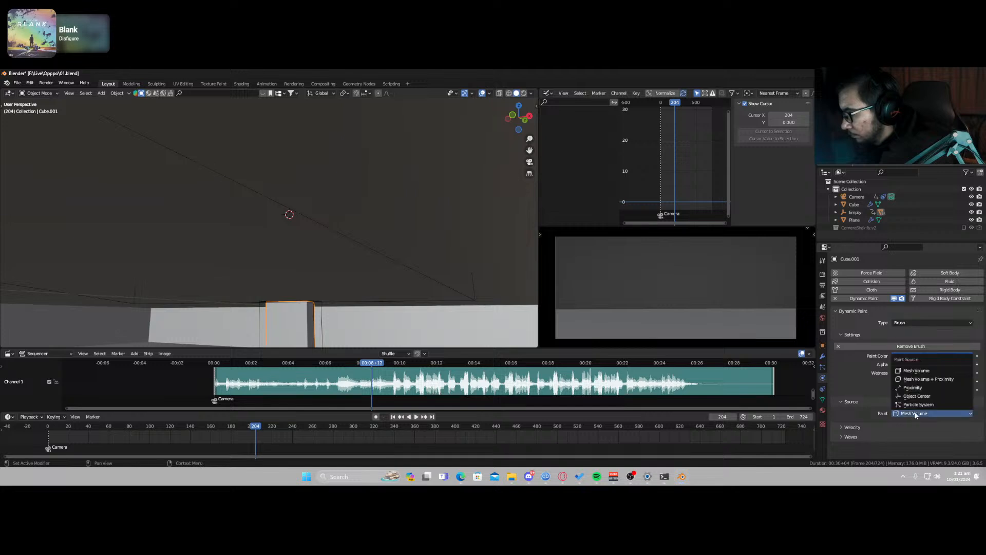
{"action": "left_click", "coordinate": [947, 379]}
Step: Expand the brush cube's Velocity settings and review the options below its paint source
{"action": "scroll", "coordinate": [858, 434], "scroll_direction": "down", "scroll_amount": 2}
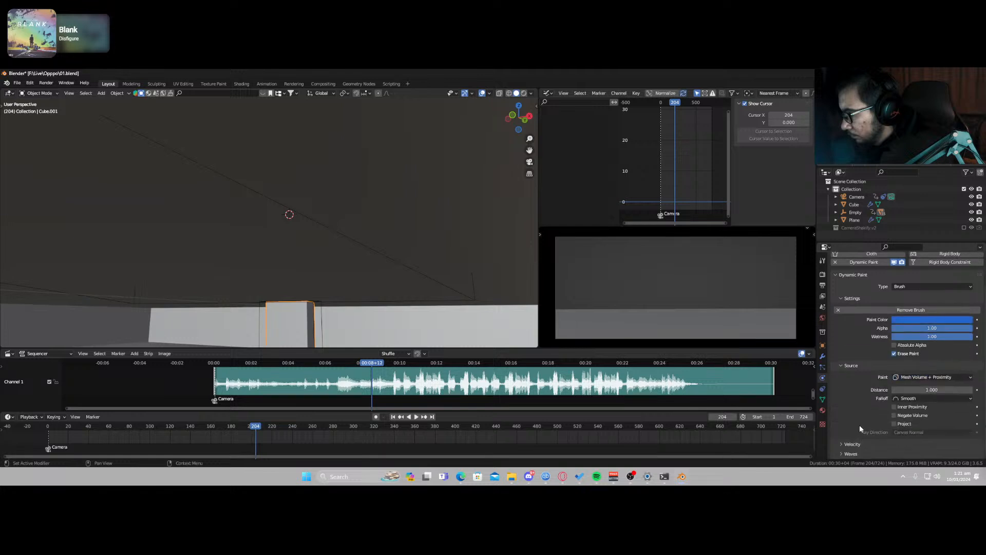
{"action": "left_click", "coordinate": [841, 444]}
{"action": "scroll", "coordinate": [858, 413], "scroll_direction": "down", "scroll_amount": 3}
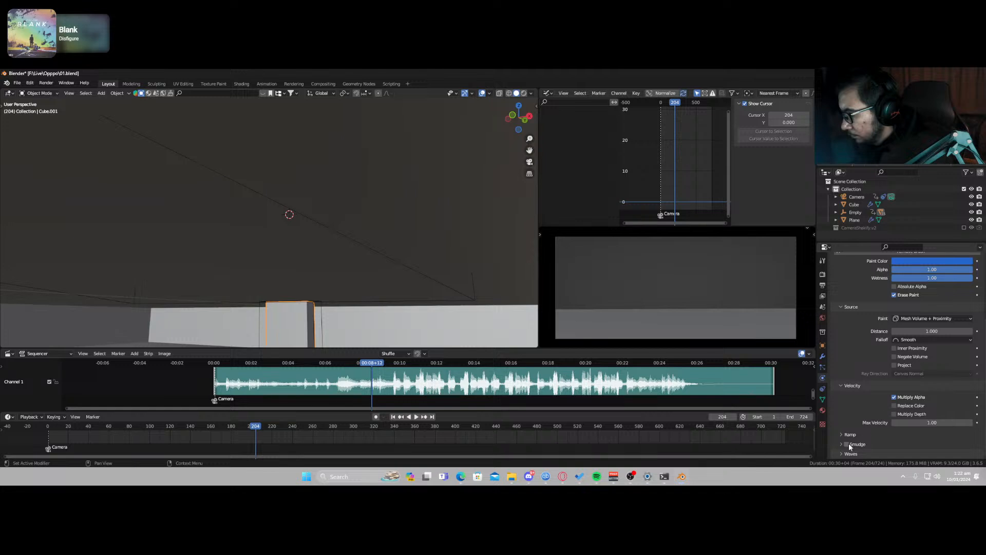
Step: Play the phone's rise to frame 225, move back to frame 165 and save the file
{"action": "key", "text": "space"}
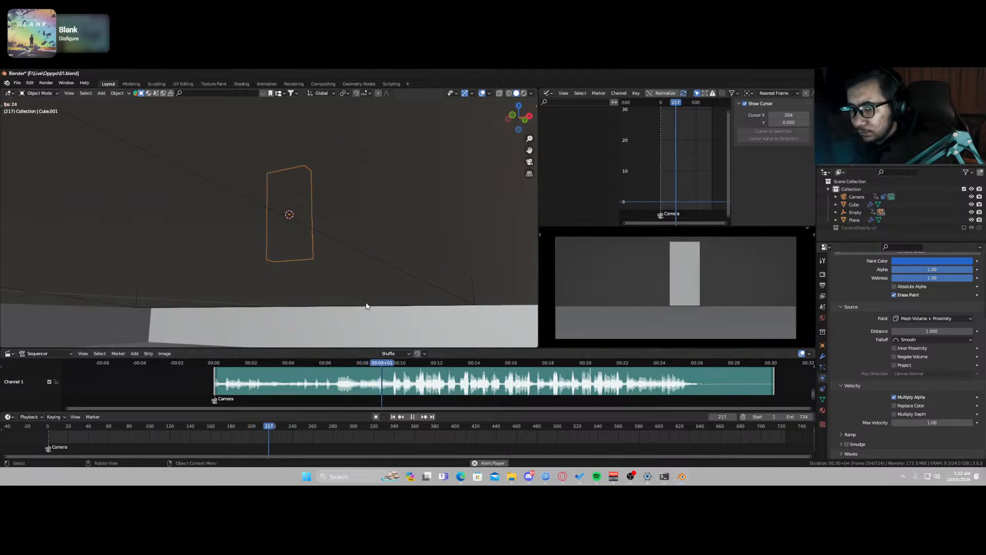
{"action": "middle_click_drag", "start_coordinate": [372, 281], "coordinate": [363, 353]}
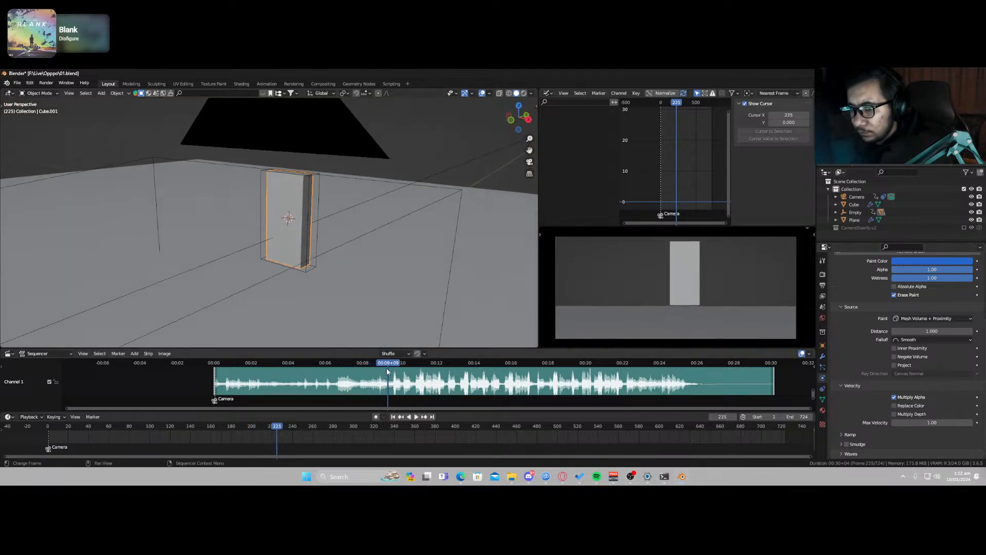
{"action": "left_click_drag", "start_coordinate": [388, 371], "coordinate": [341, 370]}
{"action": "key", "text": "ctrl+s"}
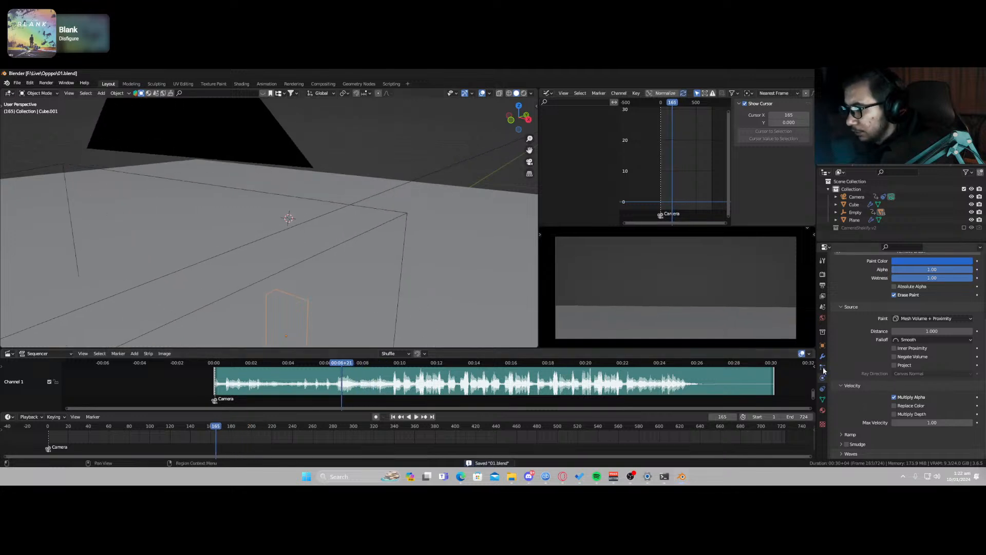
Step: Select the water slab and bake its Dynamic Paint surface cache
{"action": "scroll", "coordinate": [867, 387], "scroll_direction": "up", "scroll_amount": 4}
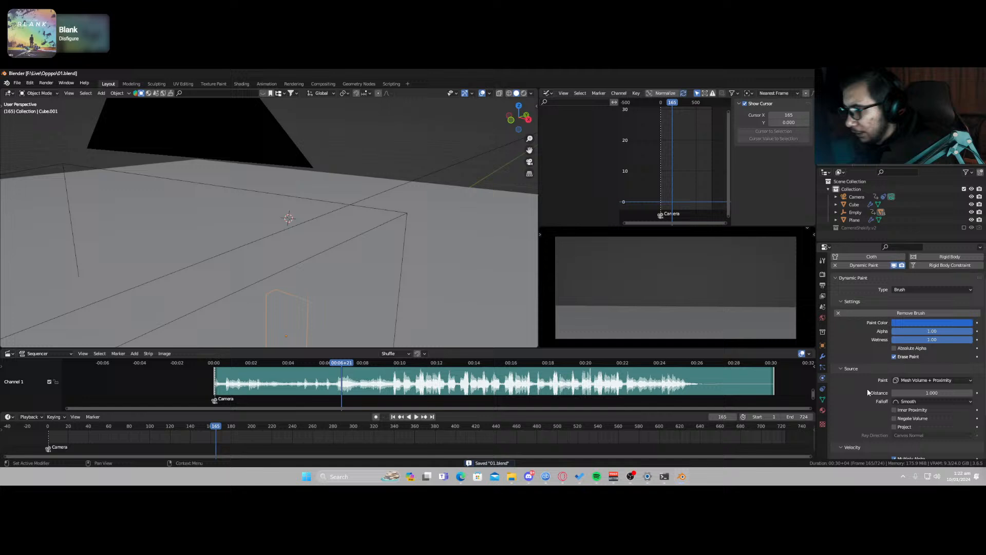
{"action": "scroll", "coordinate": [412, 197], "scroll_direction": "up", "scroll_amount": 1}
{"action": "left_click", "coordinate": [411, 197]}
{"action": "scroll", "coordinate": [858, 372], "scroll_direction": "down", "scroll_amount": 5}
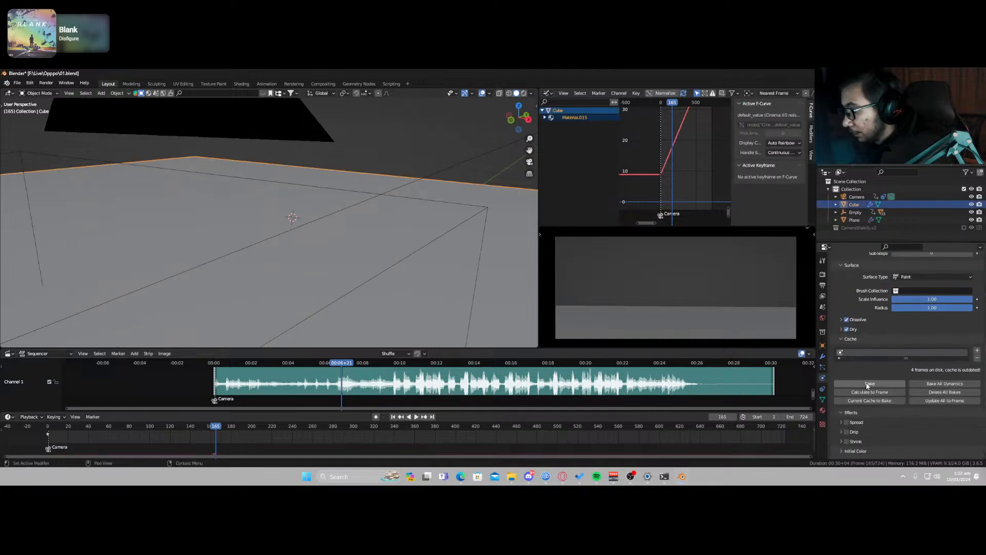
{"action": "left_click", "coordinate": [869, 384]}
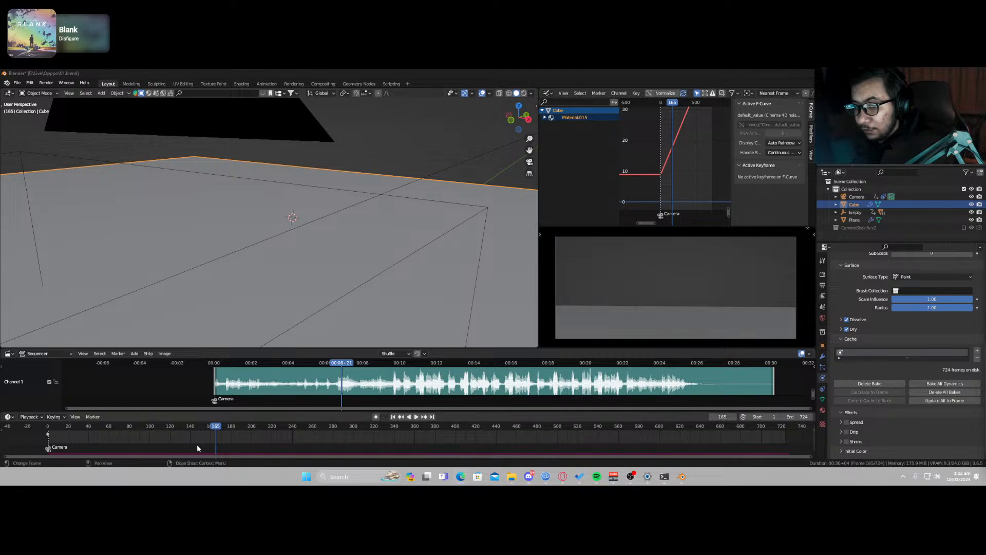
Step: Play the baked animation from frame 140 and recheck the water around the phone near frame 217
{"action": "left_click", "coordinate": [189, 426]}
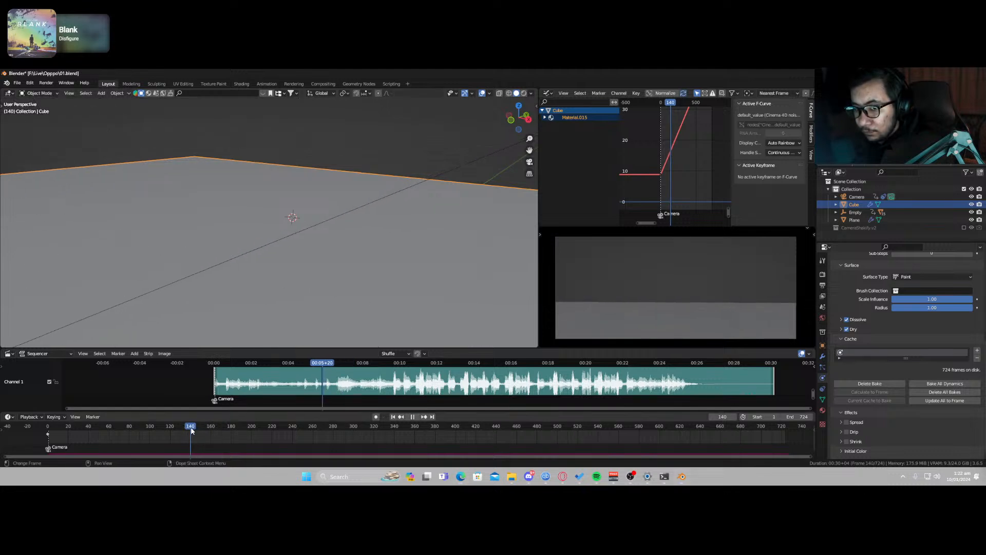
{"action": "key", "text": "space"}
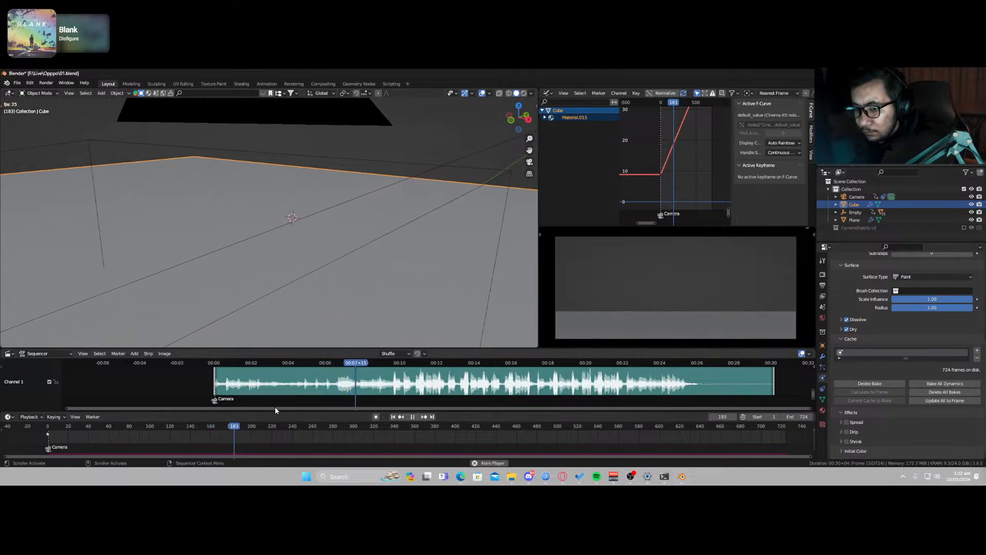
{"action": "key", "text": "space"}
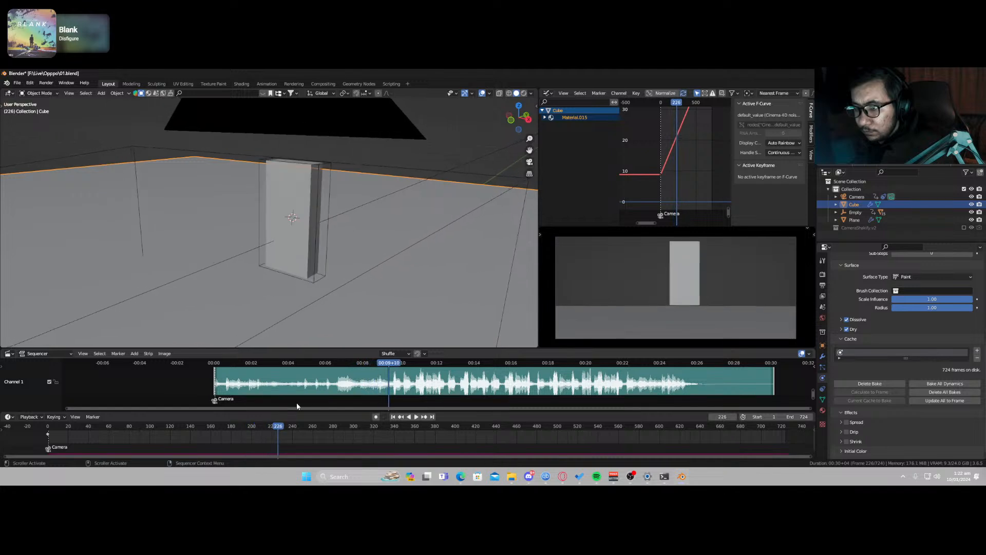
{"action": "left_click_drag", "start_coordinate": [278, 421], "coordinate": [260, 427]}
{"action": "key", "text": "space"}
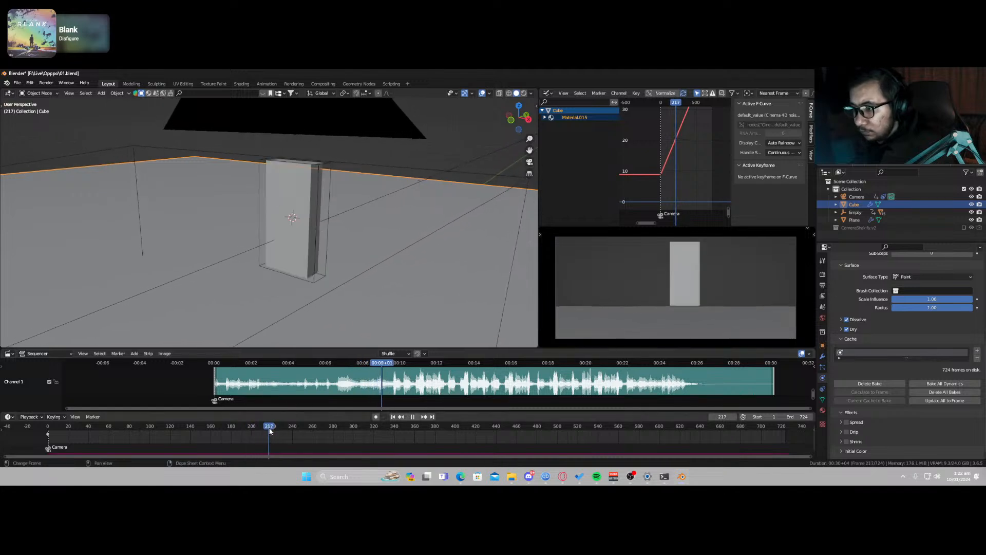
{"action": "key", "text": "space"}
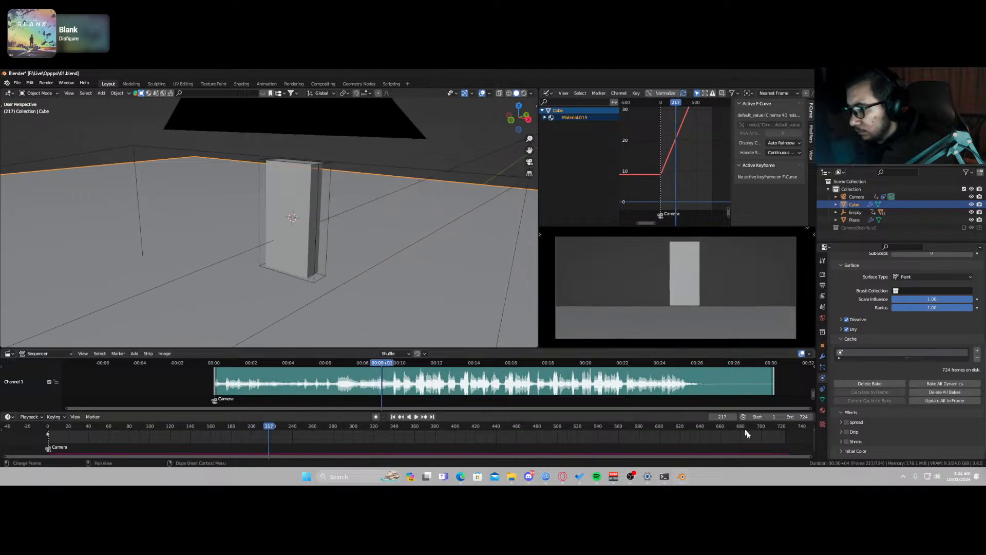
Step: Enable the Spread, Drip and Shrink effects on the water canvas and delete its existing bake
{"action": "left_click", "coordinate": [846, 422]}
{"action": "left_click", "coordinate": [846, 432]}
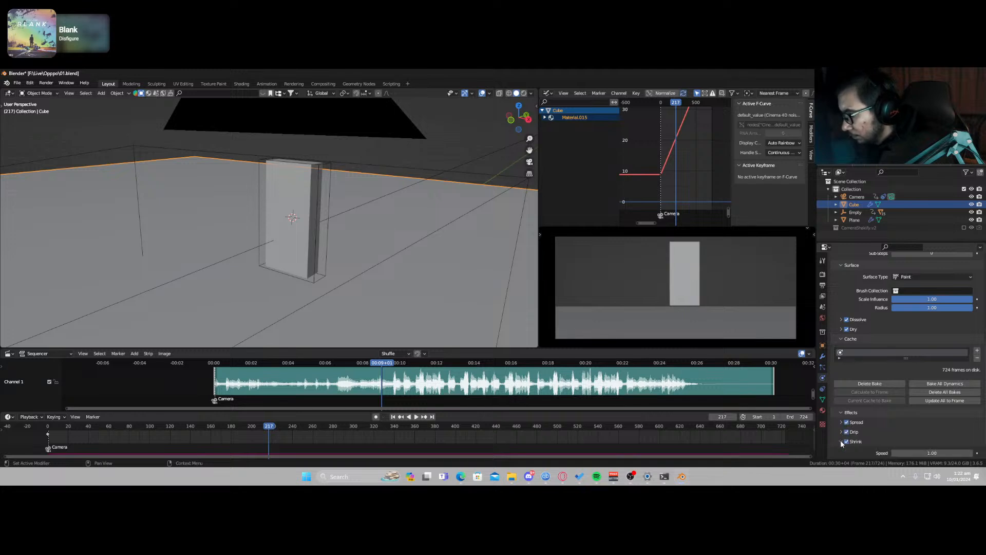
{"action": "left_click", "coordinate": [842, 432]}
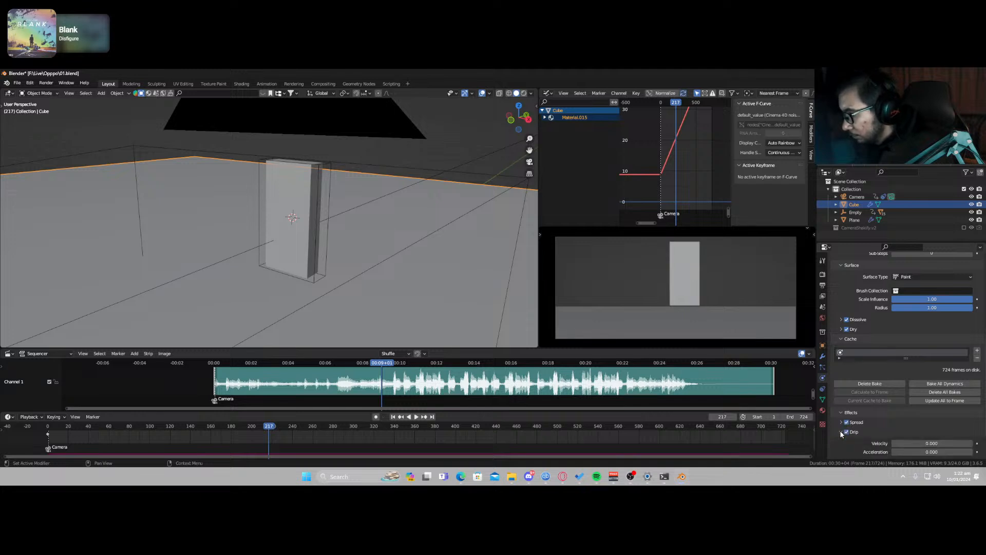
{"action": "left_click", "coordinate": [840, 431]}
Step: Play the phone's rise from frame 201, then replay the animation from the start to frame 225
{"action": "left_click", "coordinate": [252, 426]}
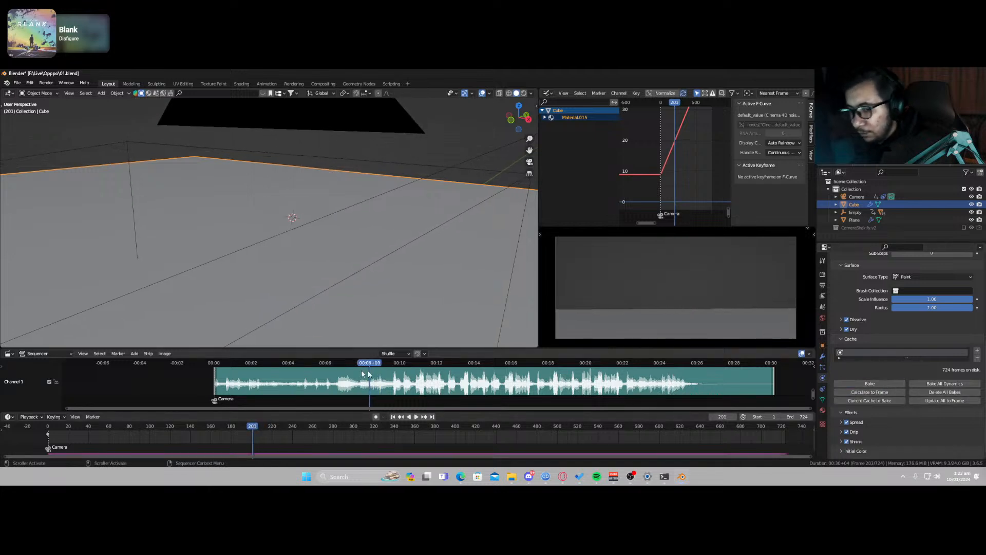
{"action": "key", "text": "space"}
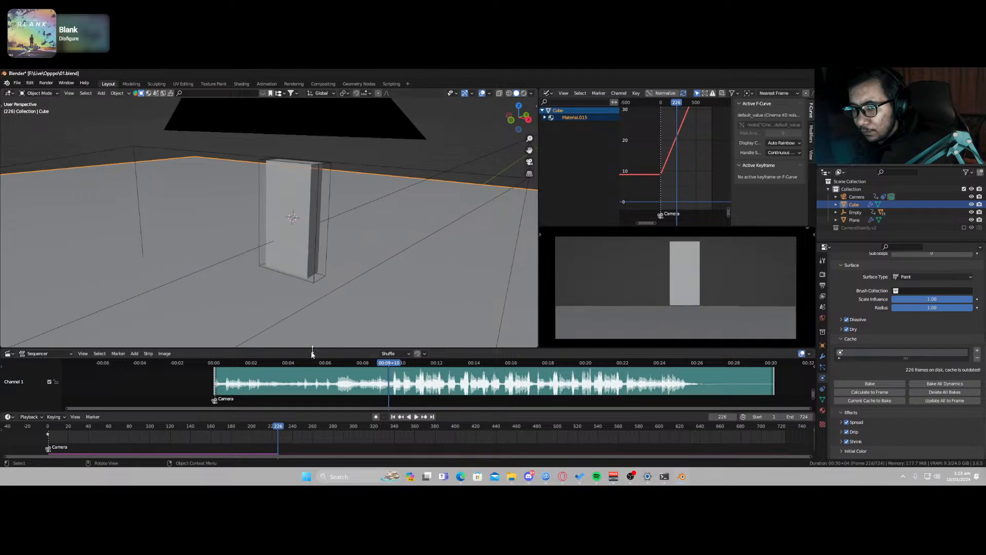
{"action": "key", "text": "shift+Left"}
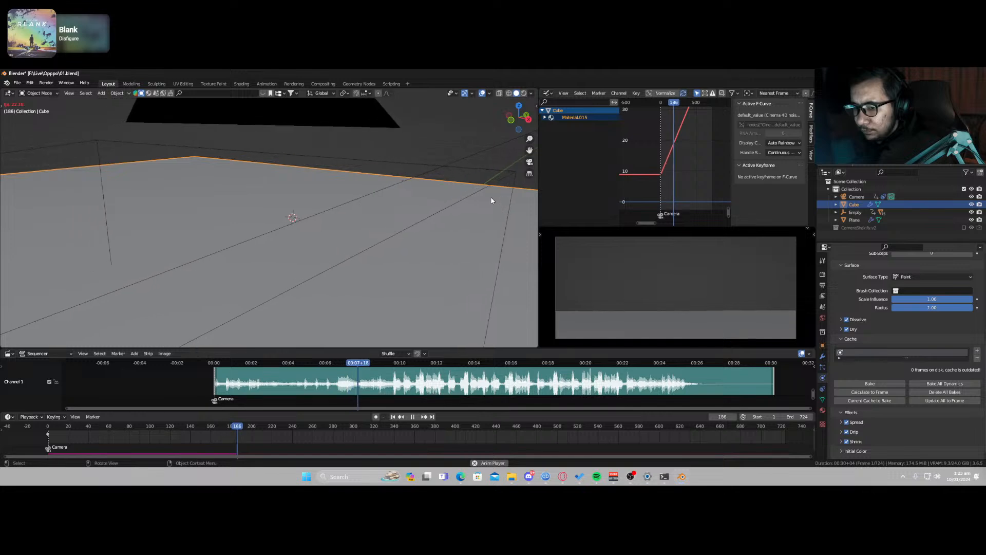
{"action": "key", "text": "space"}
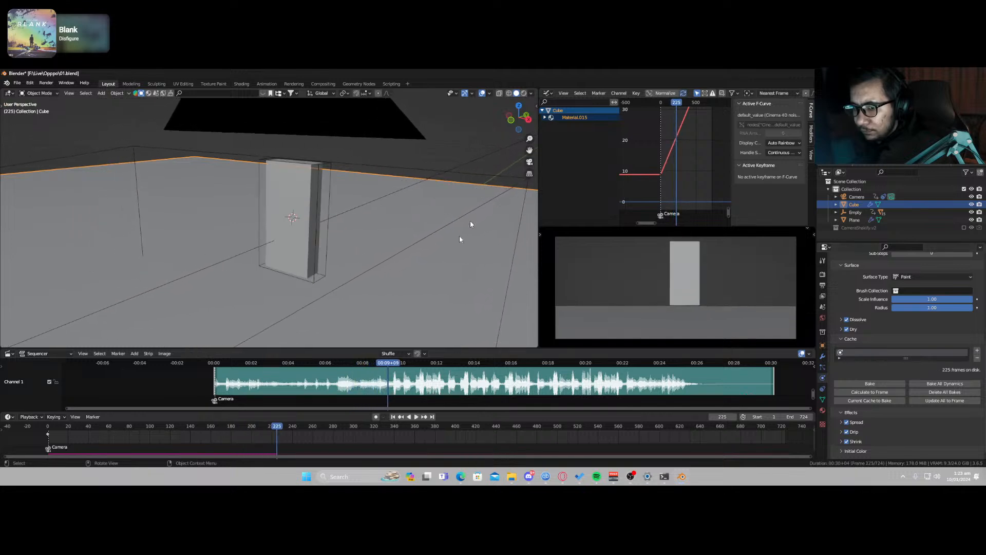
Step: Undo the accidental shift of the audio strip and replay the phone's emergence up to frame 222
{"action": "mouse_move", "coordinate": [385, 377]}
{"action": "left_mouse_down"}
{"action": "mouse_move", "coordinate": [353, 381]}
{"action": "mouse_move", "coordinate": [374, 381]}
{"action": "left_mouse_up"}
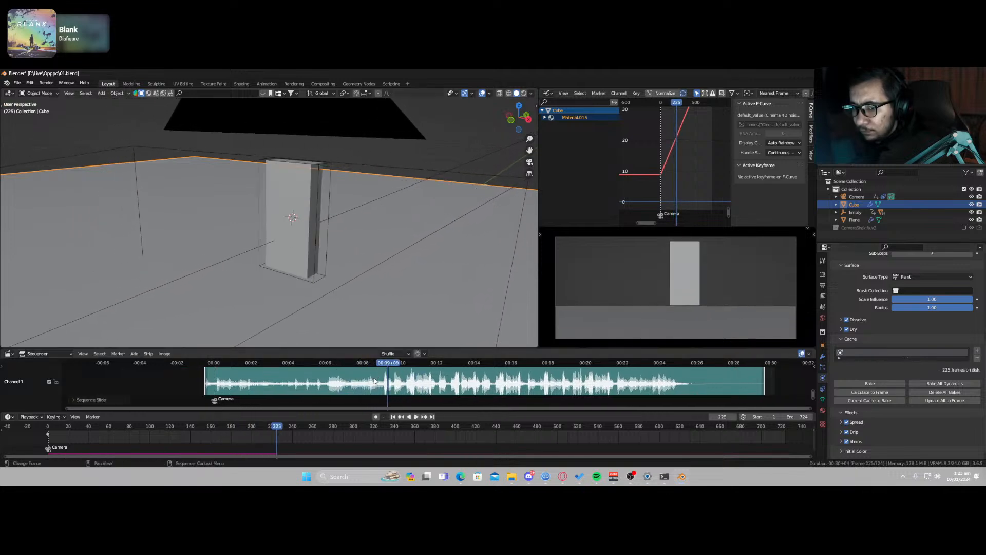
{"action": "key", "text": "ctrl+z"}
{"action": "left_click", "coordinate": [374, 364]}
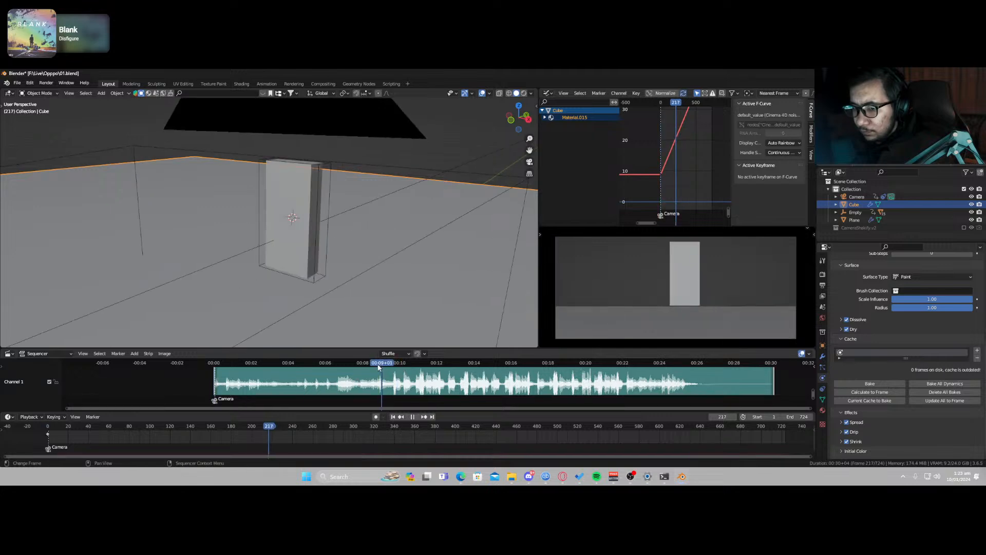
{"action": "key", "text": "space"}
{"action": "key", "text": "space"}
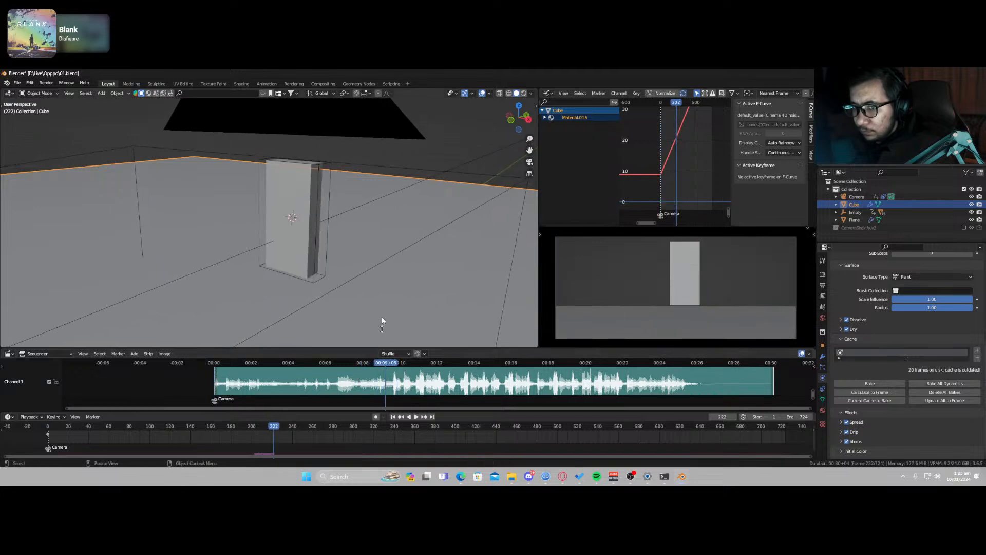
Step: Subdivide the water slab's mesh twice in Edit Mode and return to Object Mode
{"action": "key", "text": "Tab"}
{"action": "right_click", "coordinate": [386, 277]}
{"action": "left_click", "coordinate": [370, 289]}
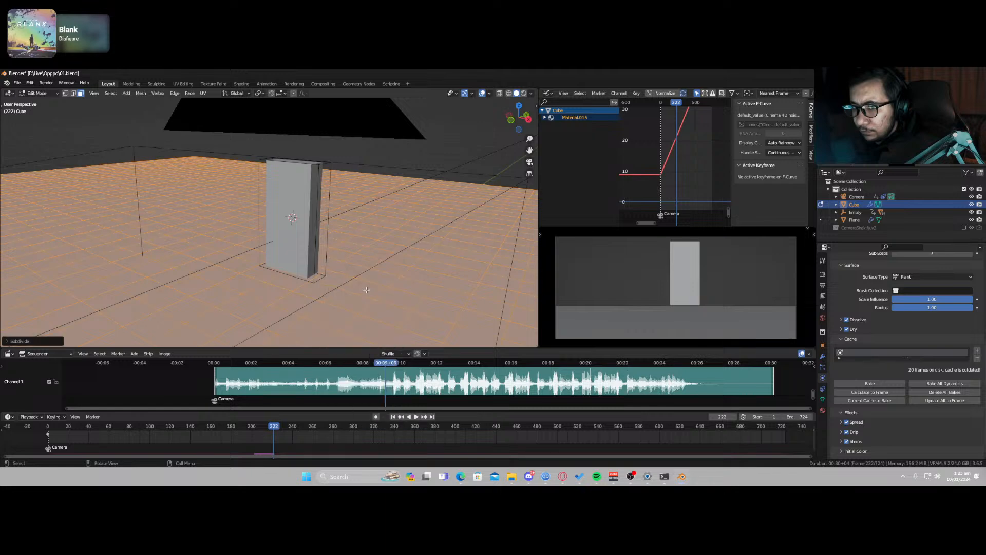
{"action": "right_click", "coordinate": [381, 290]}
{"action": "left_click", "coordinate": [380, 290]}
{"action": "key", "text": "Tab"}
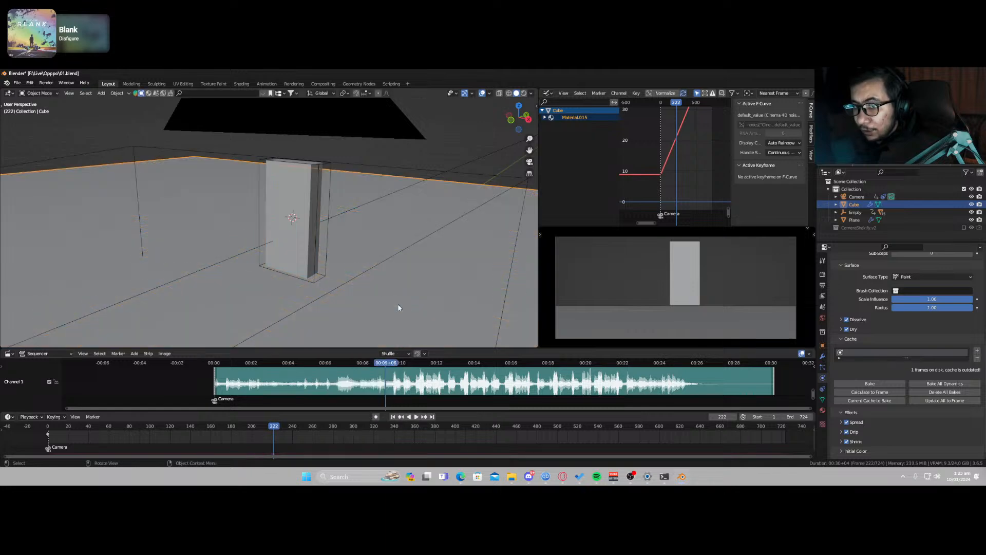
Step: Move to frame 0 and bake the subdivided water slab's Dynamic Paint cache
{"action": "left_click_drag", "start_coordinate": [378, 364], "coordinate": [206, 375]}
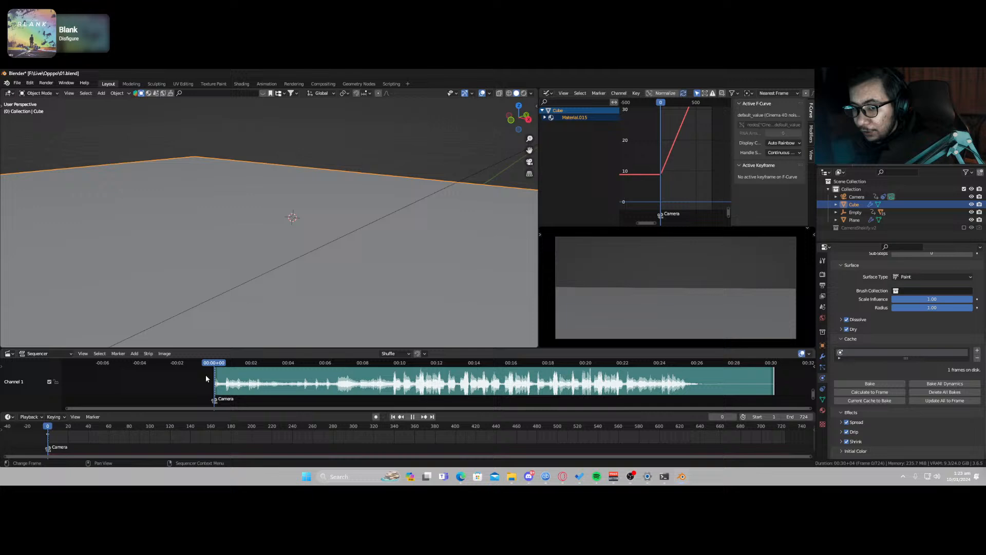
{"action": "left_click", "coordinate": [858, 385]}
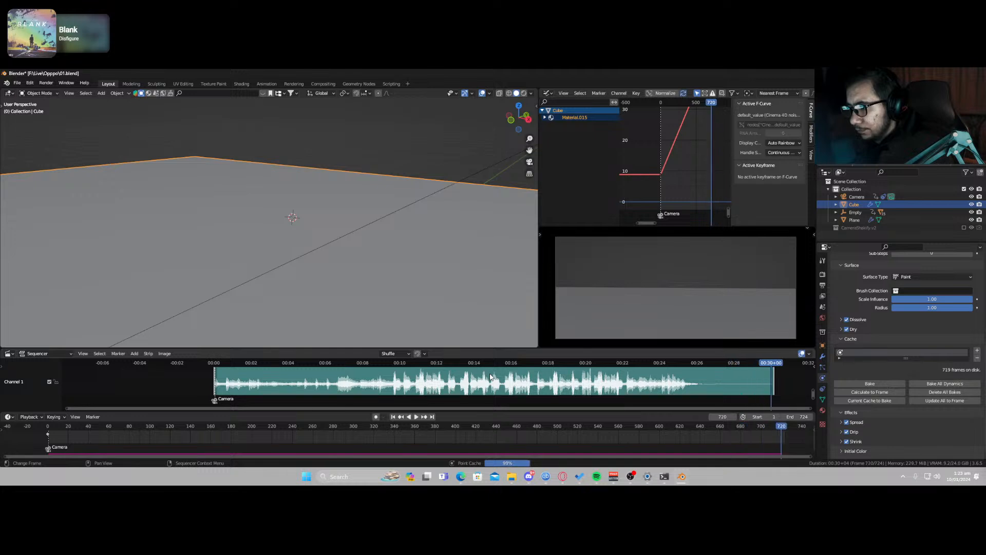
Step: Check the baked water around frame 222 in the rendered camera view, then return that view to Solid shading
{"action": "key", "text": "space"}
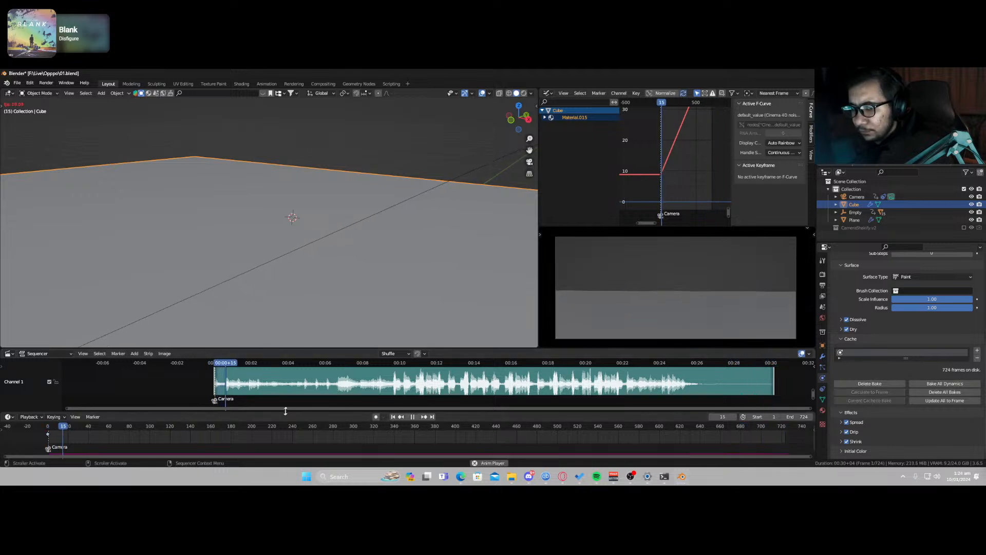
{"action": "left_click_drag", "start_coordinate": [339, 367], "coordinate": [374, 376]}
{"action": "key", "text": "space"}
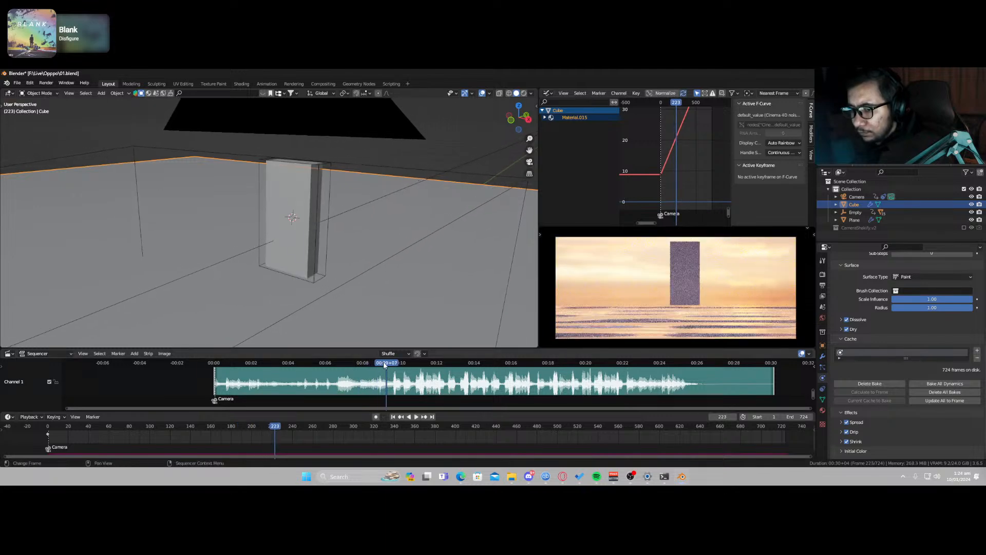
{"action": "mouse_move", "coordinate": [387, 363]}
{"action": "left_mouse_down"}
{"action": "mouse_move", "coordinate": [367, 367]}
{"action": "mouse_move", "coordinate": [387, 364]}
{"action": "left_mouse_up"}
{"action": "key", "text": "z"}
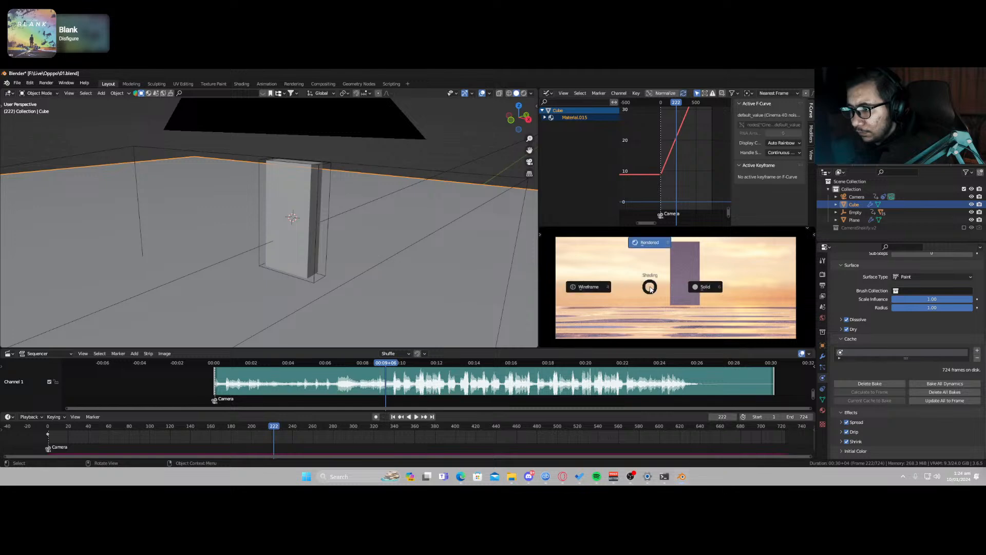
{"action": "left_click", "coordinate": [709, 288]}
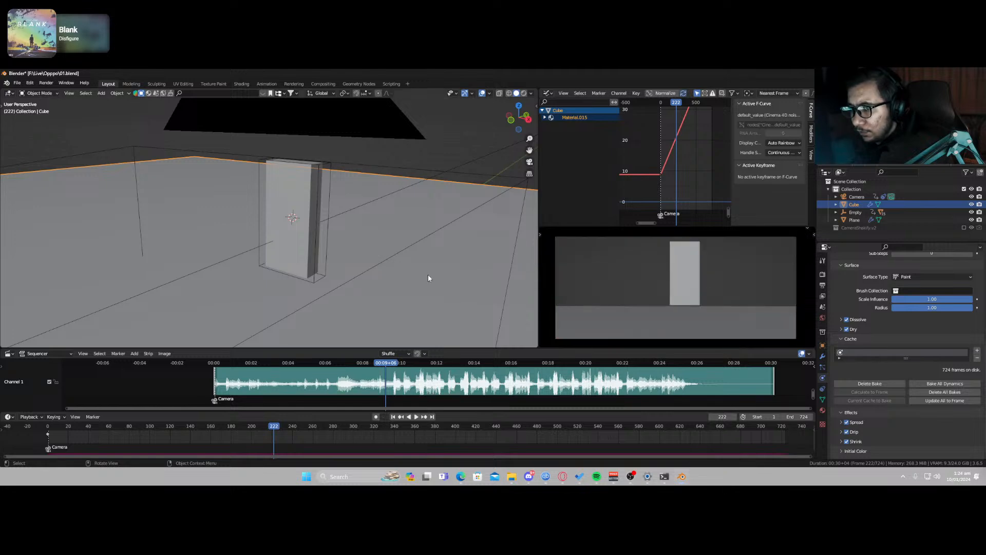
Step: Try to move the phone's parent empty along the Z axis while the animation plays
{"action": "left_click", "coordinate": [315, 245]}
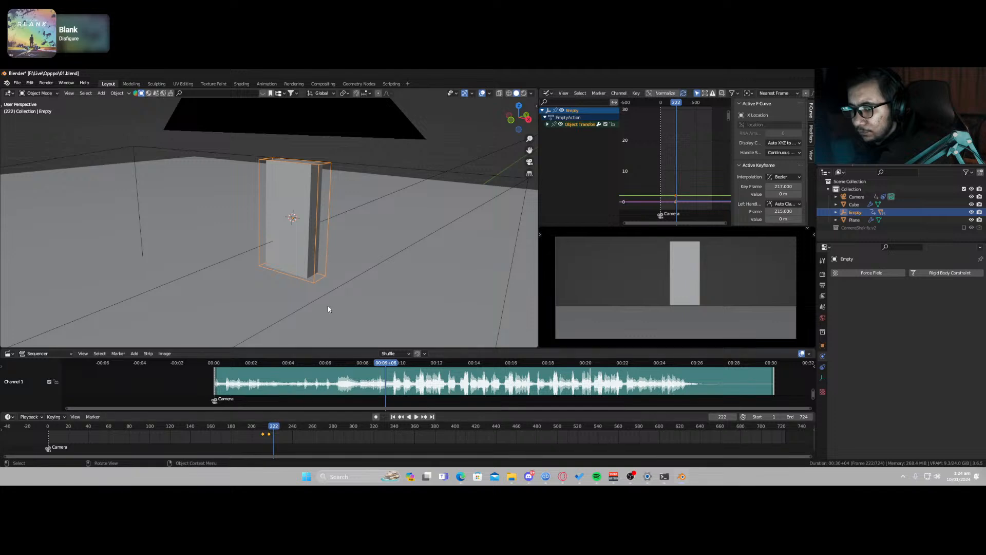
{"action": "key", "text": "space"}
{"action": "key", "text": "g"}
{"action": "key", "text": "z"}
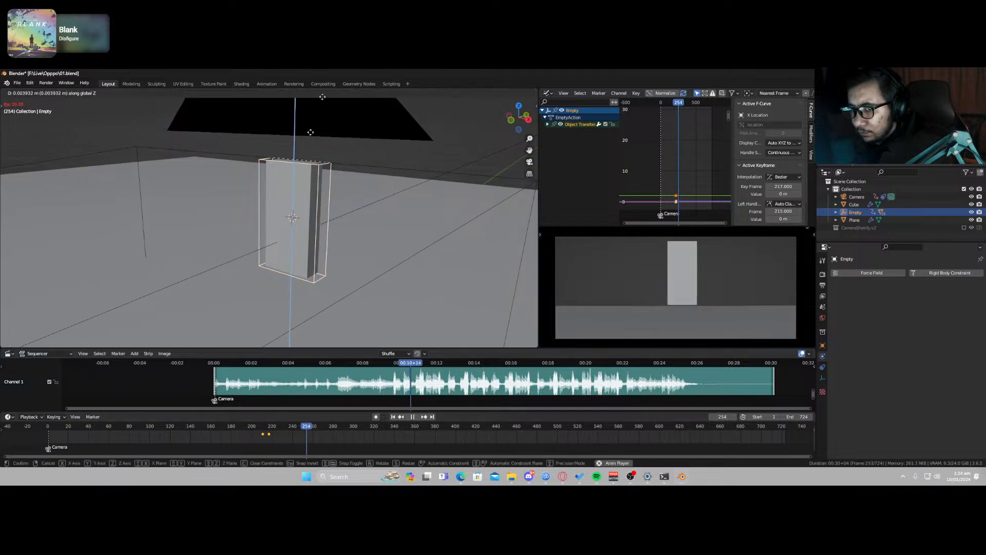
{"action": "right_click", "coordinate": [321, 119]}
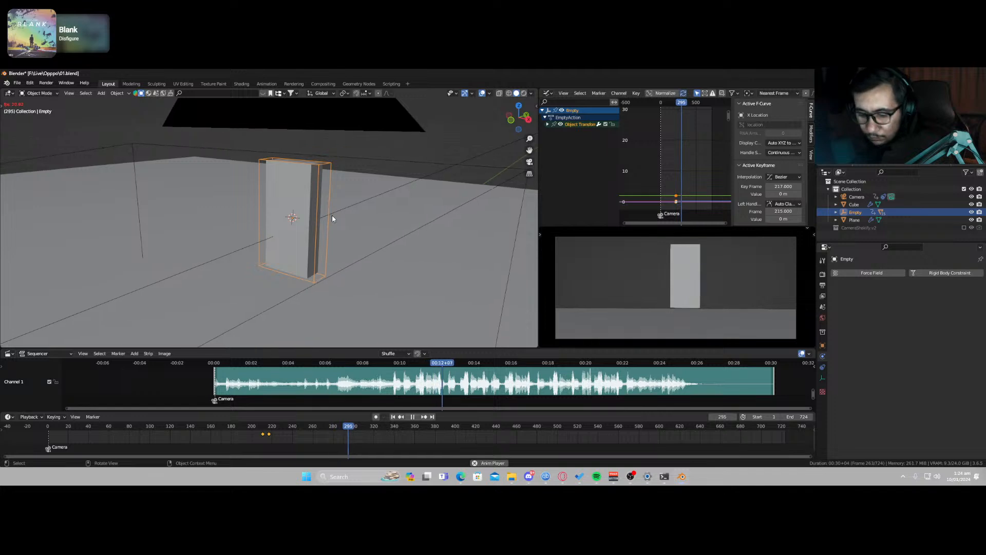
{"action": "key", "text": "space"}
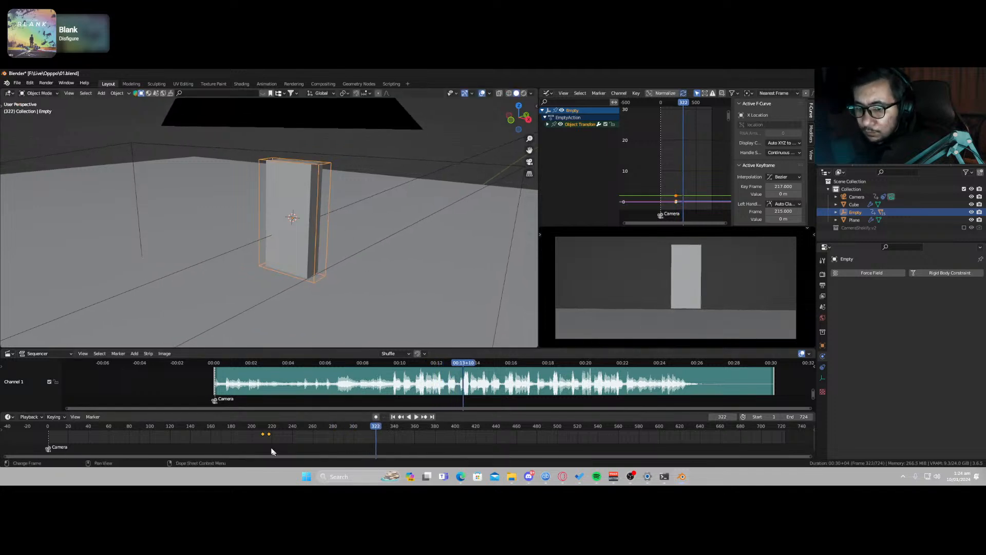
Step: Try moving the brush cube around the phone from frame 231 onward, both with playback stopped and with the animation playing
{"action": "left_click_drag", "start_coordinate": [265, 428], "coordinate": [283, 428]}
{"action": "left_click", "coordinate": [305, 235]}
{"action": "key", "text": "g"}
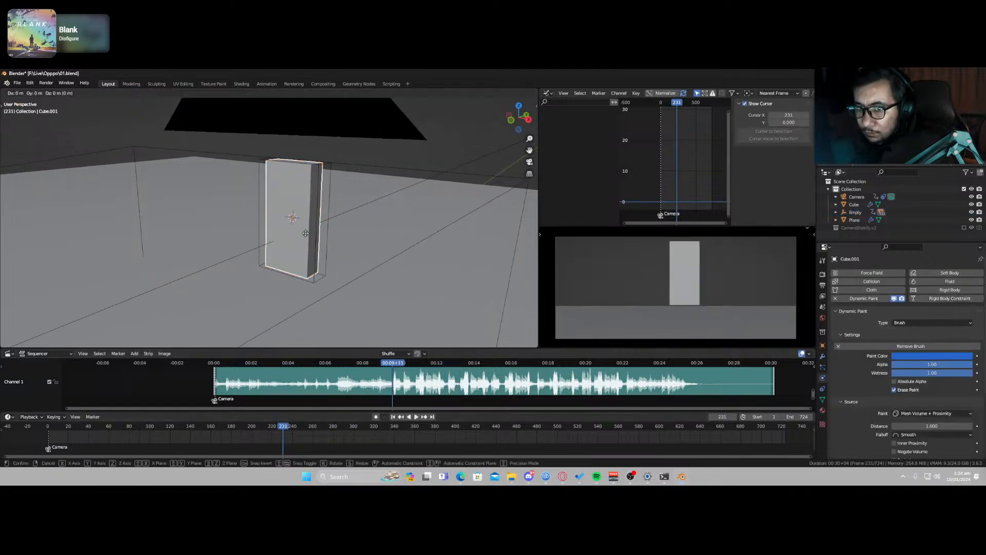
{"action": "right_click", "coordinate": [311, 258]}
{"action": "key", "text": "space"}
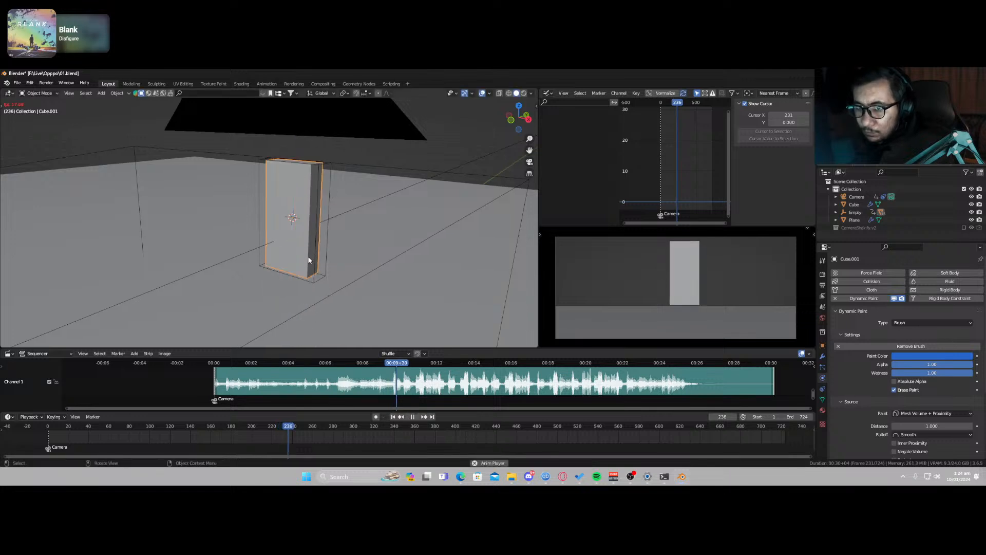
{"action": "key", "text": "g"}
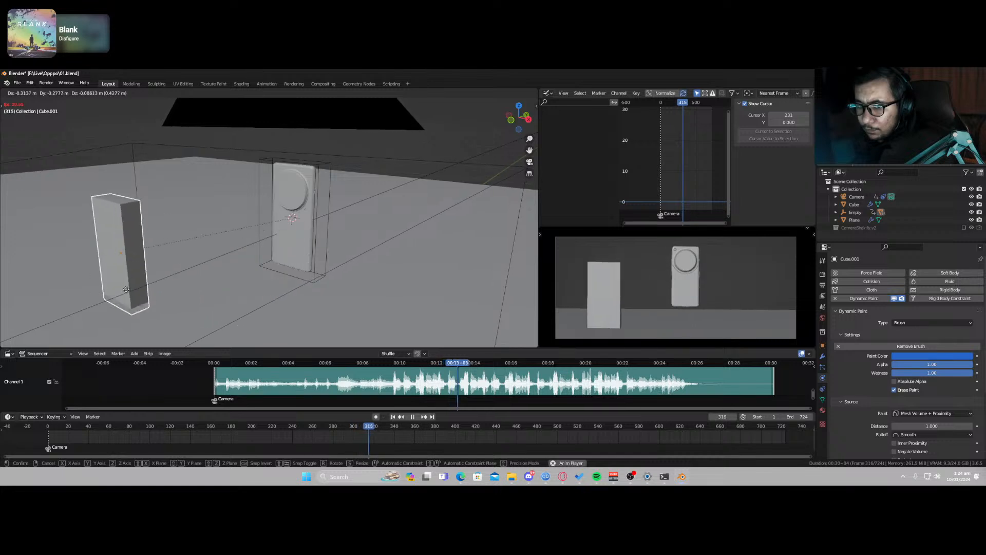
{"action": "right_click", "coordinate": [359, 291]}
{"action": "key", "text": "space"}
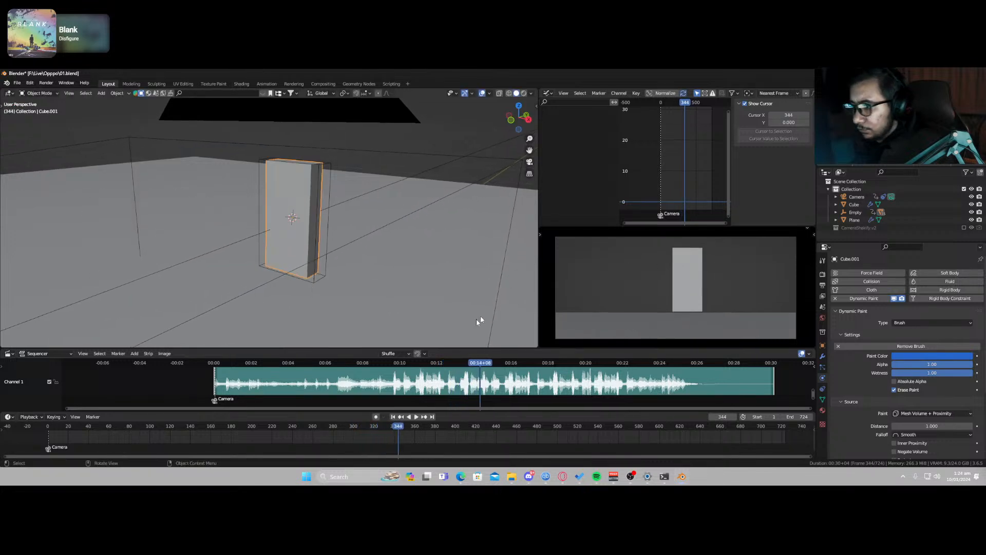
Step: Return to frame 1 and remove the brush and the whole Dynamic Paint physics from the cube around the phone
{"action": "left_click", "coordinate": [393, 416]}
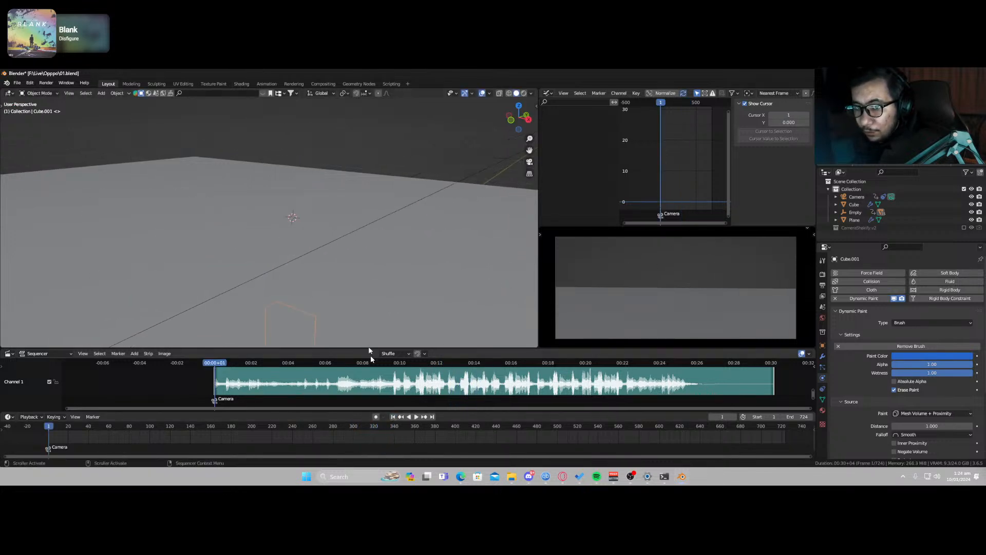
{"action": "scroll", "coordinate": [889, 370], "scroll_direction": "down", "scroll_amount": 5}
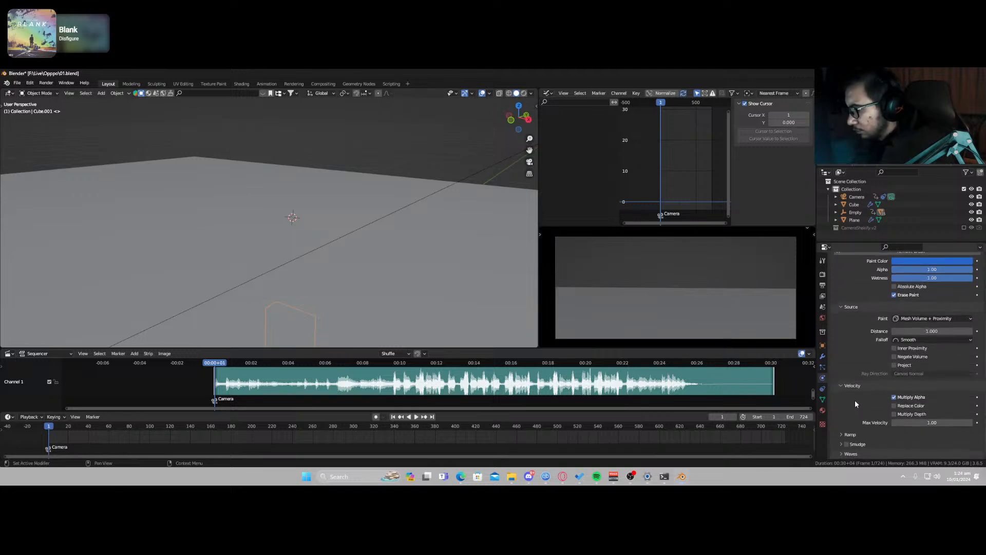
{"action": "scroll", "coordinate": [855, 400], "scroll_direction": "up", "scroll_amount": 5}
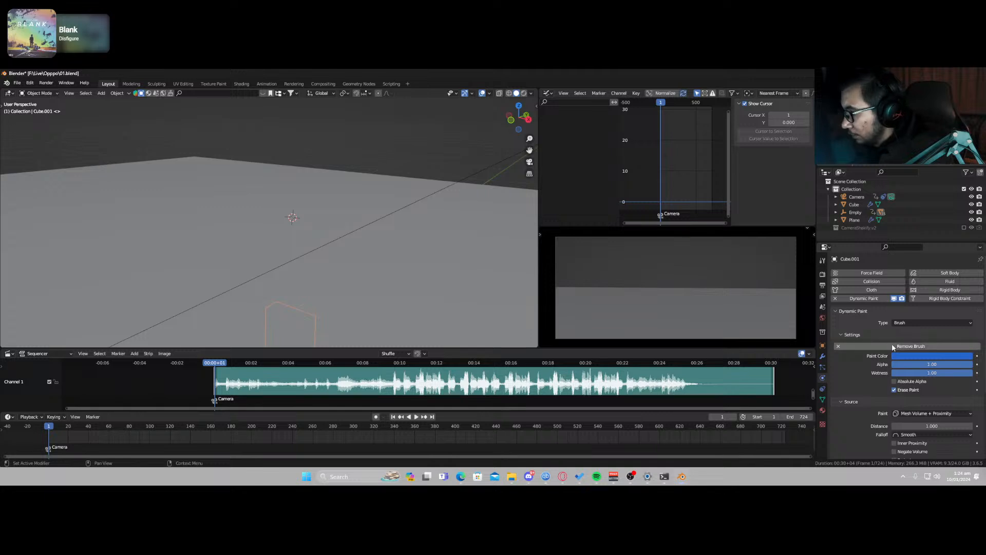
{"action": "left_click", "coordinate": [893, 346]}
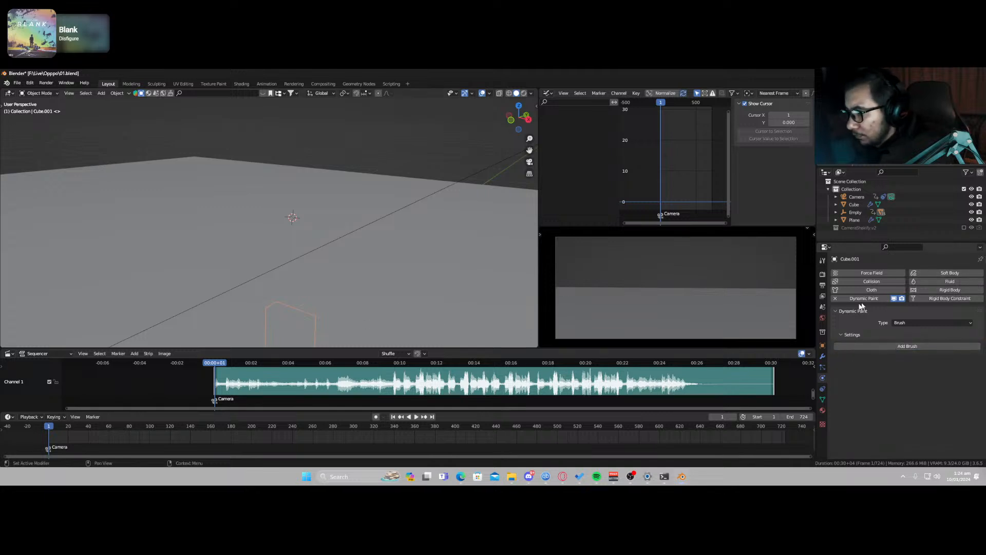
{"action": "left_click", "coordinate": [836, 299]}
Step: Turn on X-ray display and remove the Dynamic Paint brush from the phone's Frame object inside the cube
{"action": "middle_click_drag", "start_coordinate": [444, 336], "coordinate": [436, 292]}
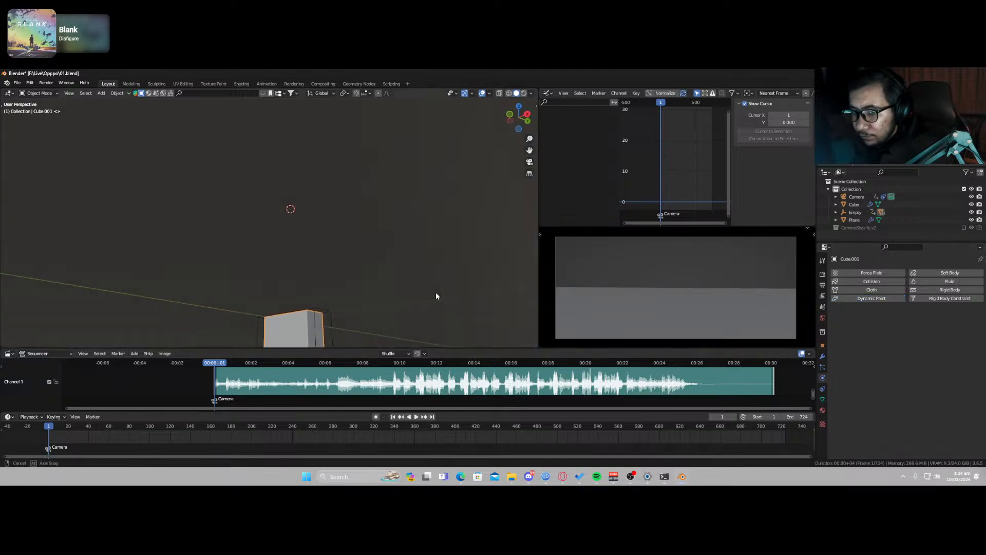
{"action": "middle_click_drag", "start_coordinate": [332, 325], "coordinate": [285, 280], "text": "shift"}
{"action": "key", "text": "alt+z"}
{"action": "left_click", "coordinate": [334, 270]}
{"action": "left_click", "coordinate": [337, 276]}
{"action": "left_click", "coordinate": [284, 261]}
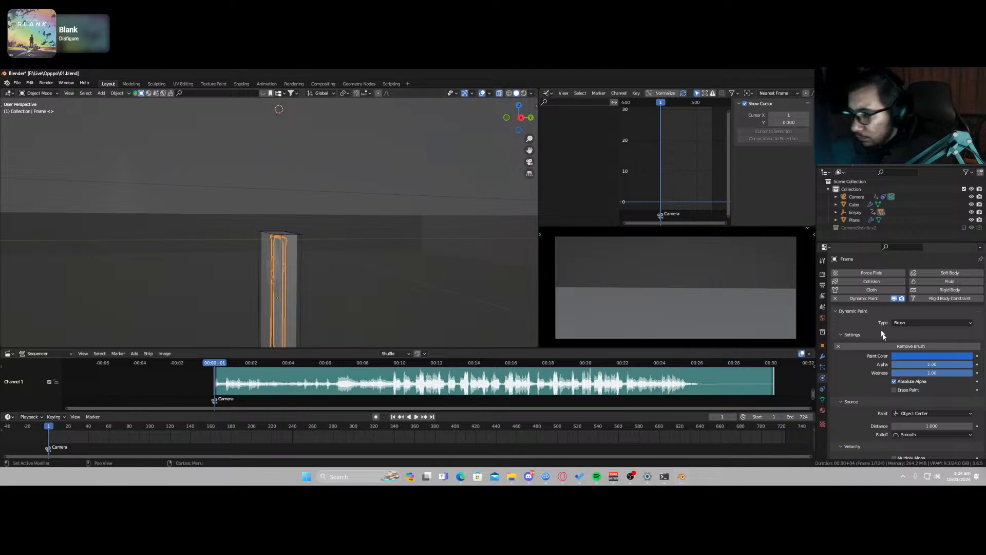
{"action": "left_click", "coordinate": [911, 346]}
Step: Add Dynamic Paint physics to the cube around the phone again and make it a brush
{"action": "left_click", "coordinate": [298, 260]}
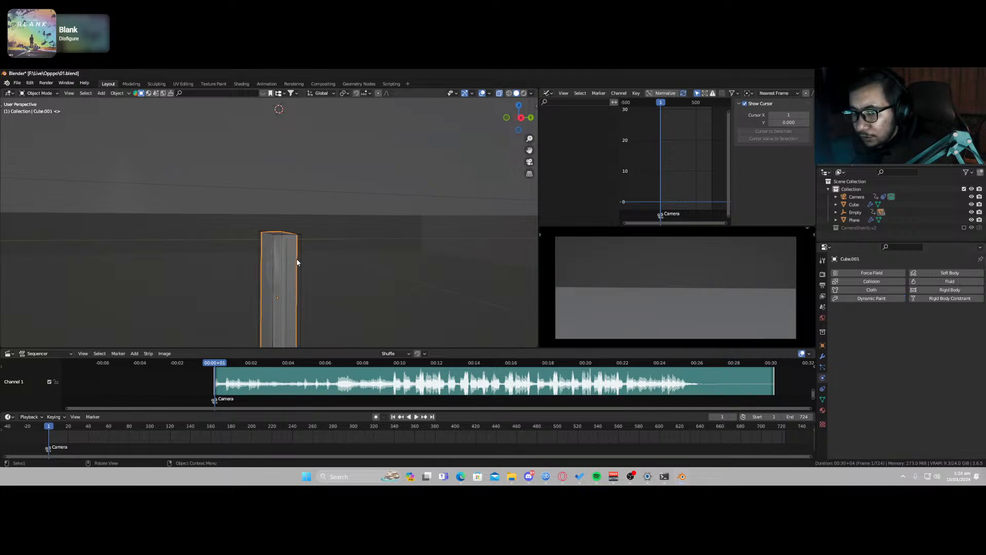
{"action": "left_click", "coordinate": [872, 298]}
{"action": "left_click", "coordinate": [922, 323]}
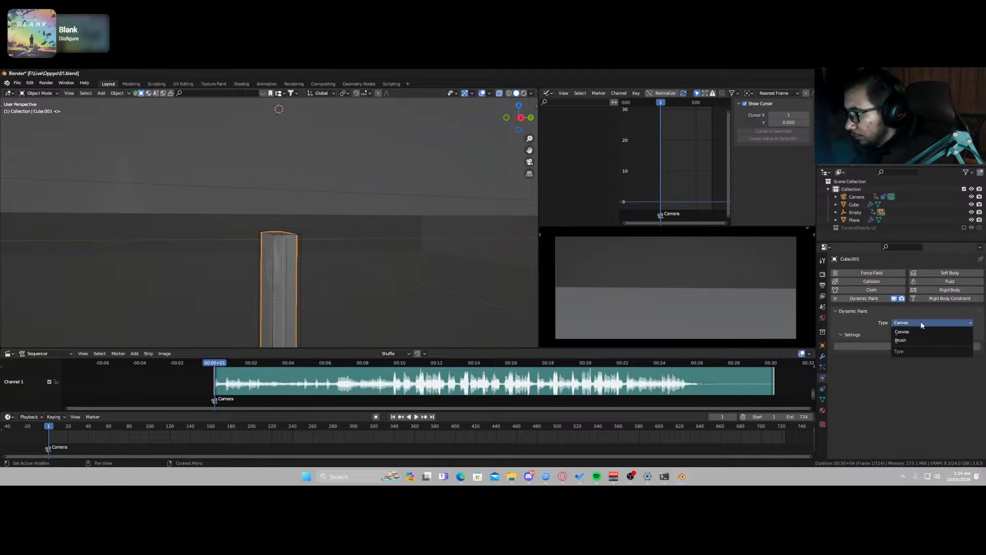
{"action": "left_click", "coordinate": [906, 342]}
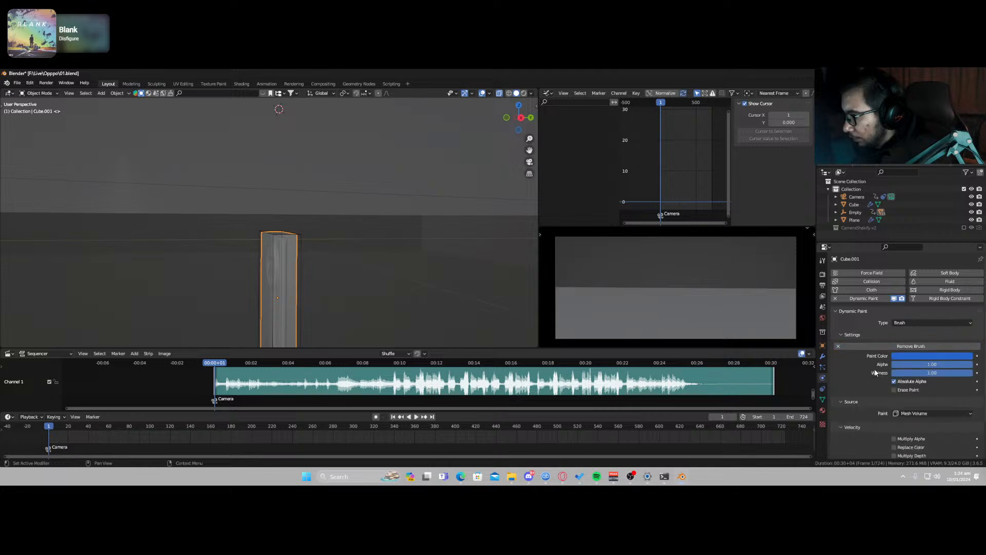
Step: Set the cube brush's paint source to Proximity with a distance of 1.2
{"action": "scroll", "coordinate": [874, 371], "scroll_direction": "down", "scroll_amount": 2}
{"action": "left_click", "coordinate": [919, 373]}
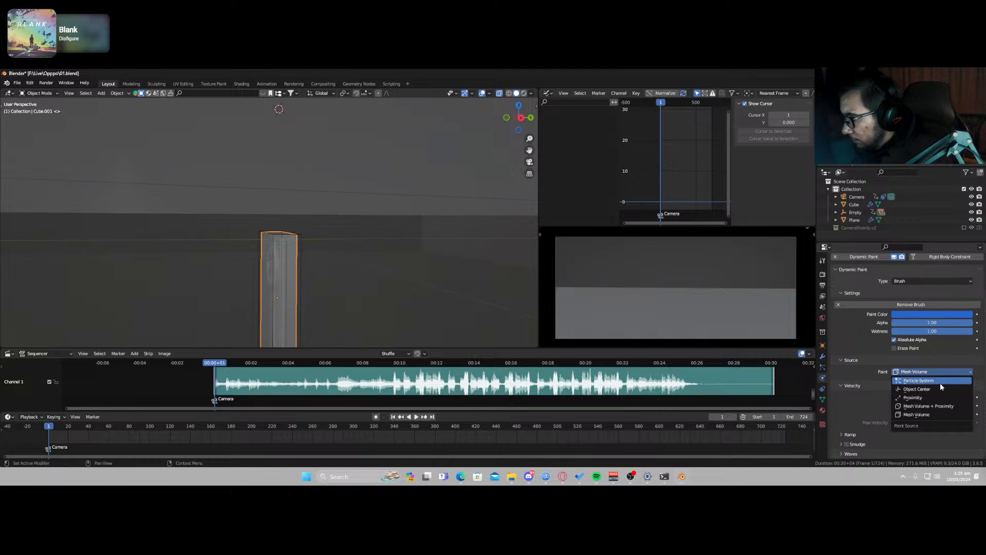
{"action": "left_click", "coordinate": [940, 383]}
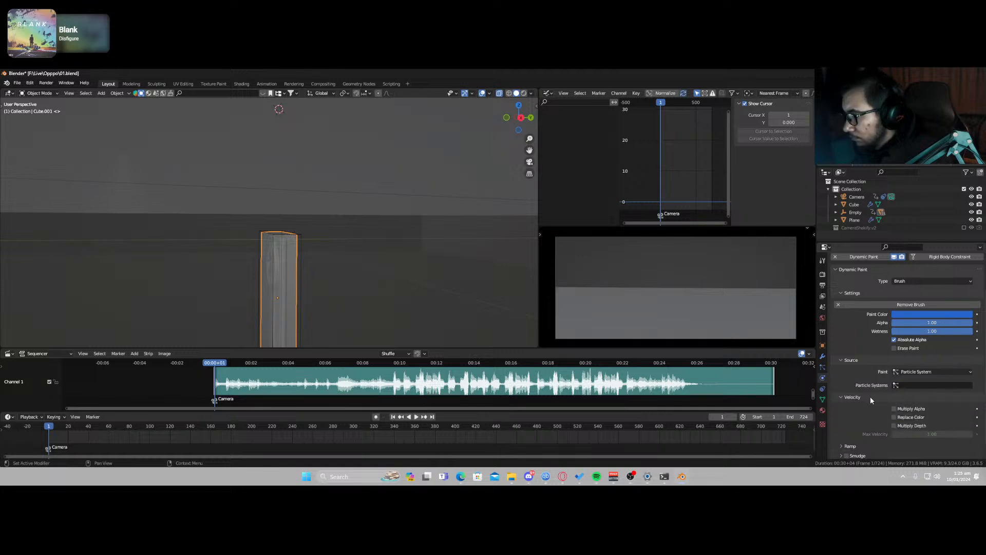
{"action": "left_click", "coordinate": [919, 386]}
{"action": "left_click", "coordinate": [924, 372]}
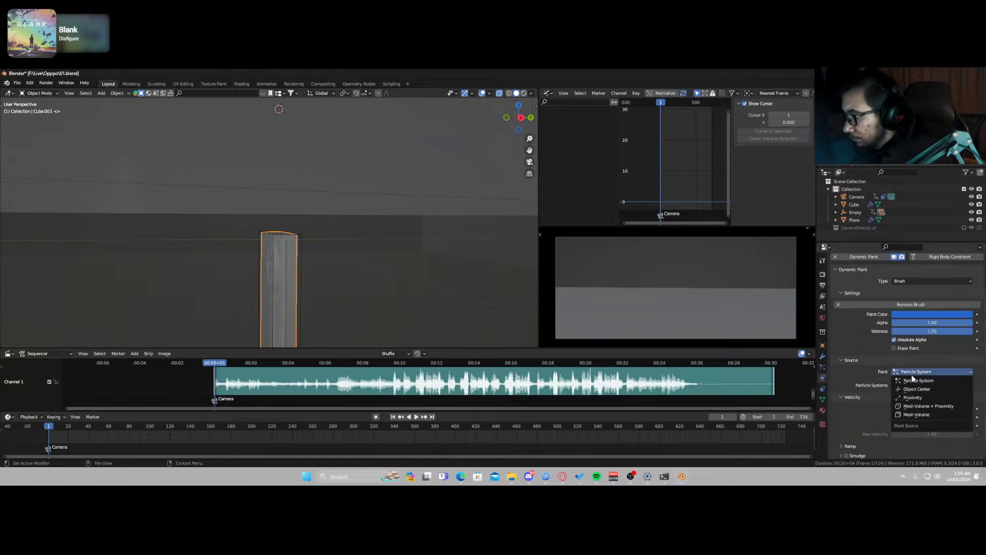
{"action": "left_click", "coordinate": [935, 396]}
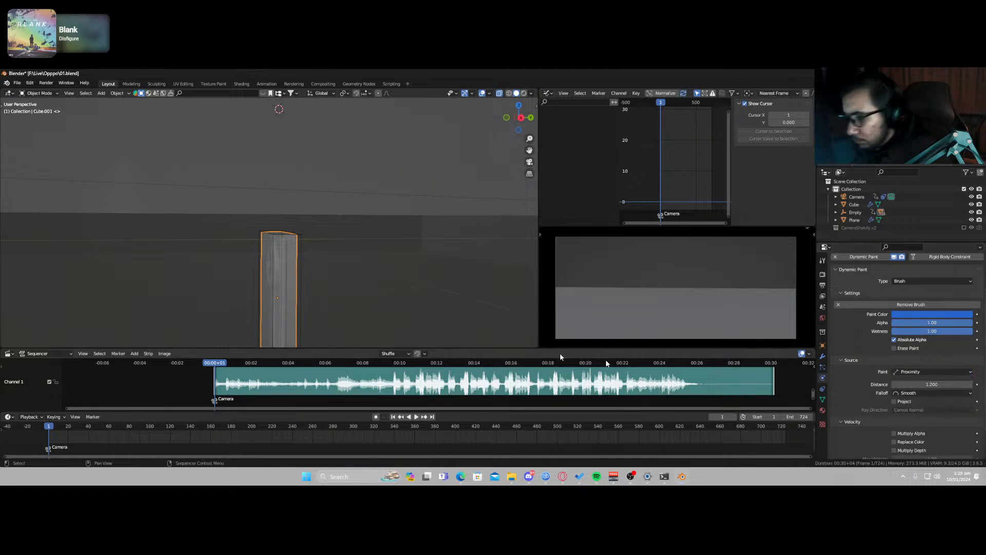
Step: Try baking all dynamics for the water slab from frame 0, then delete all bakes
{"action": "key", "text": "space"}
{"action": "key", "text": "space"}
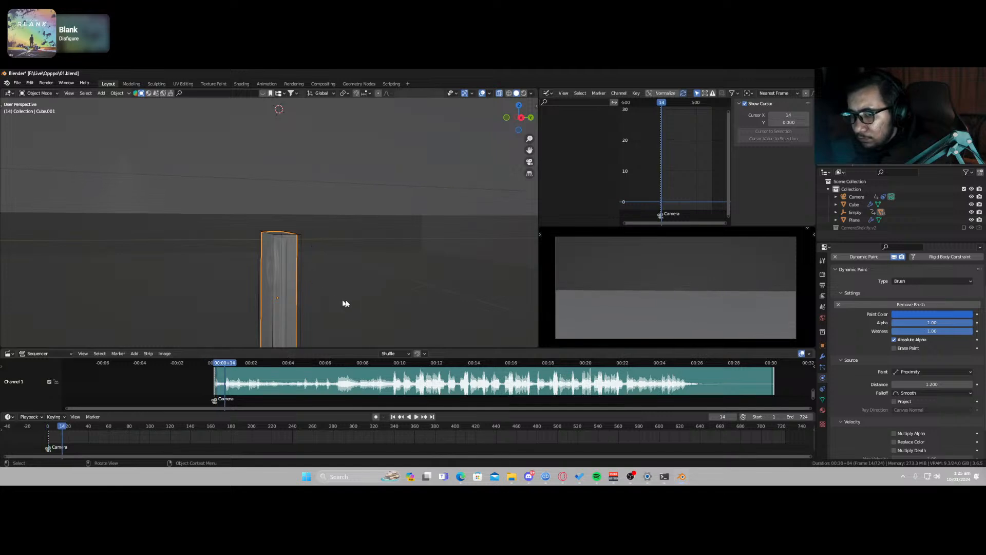
{"action": "left_click", "coordinate": [414, 202]}
{"action": "scroll", "coordinate": [854, 388], "scroll_direction": "down", "scroll_amount": 6}
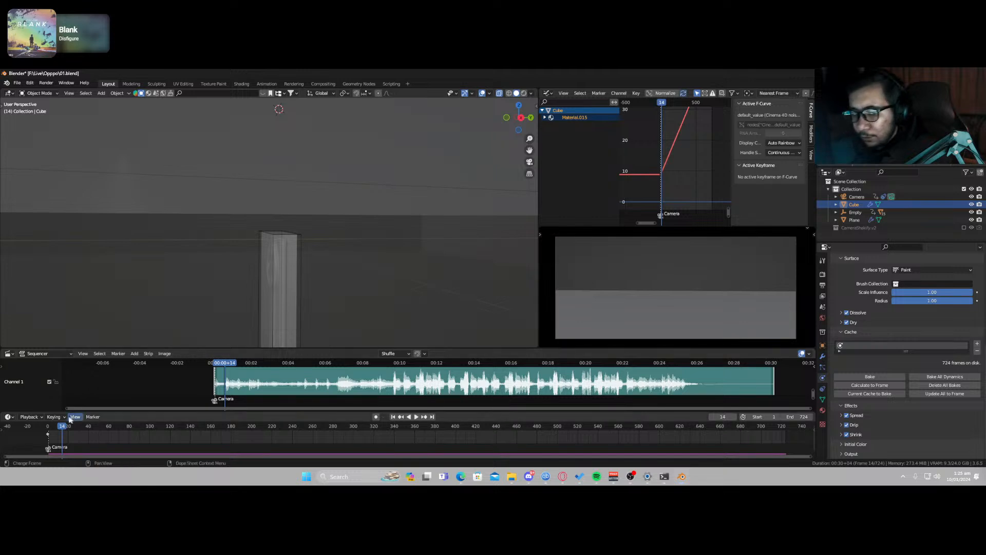
{"action": "key", "text": "Down"}
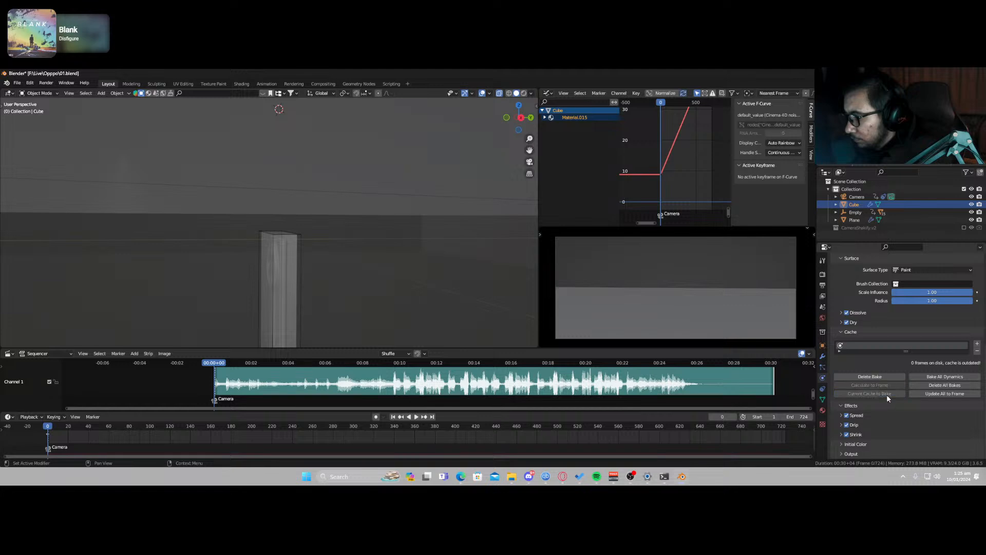
{"action": "left_click", "coordinate": [873, 376]}
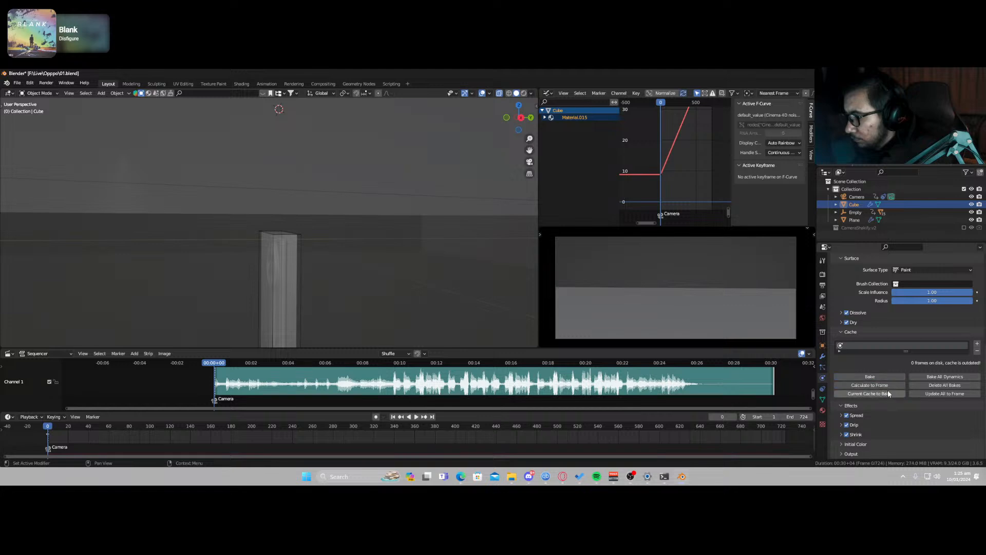
{"action": "left_click", "coordinate": [933, 387]}
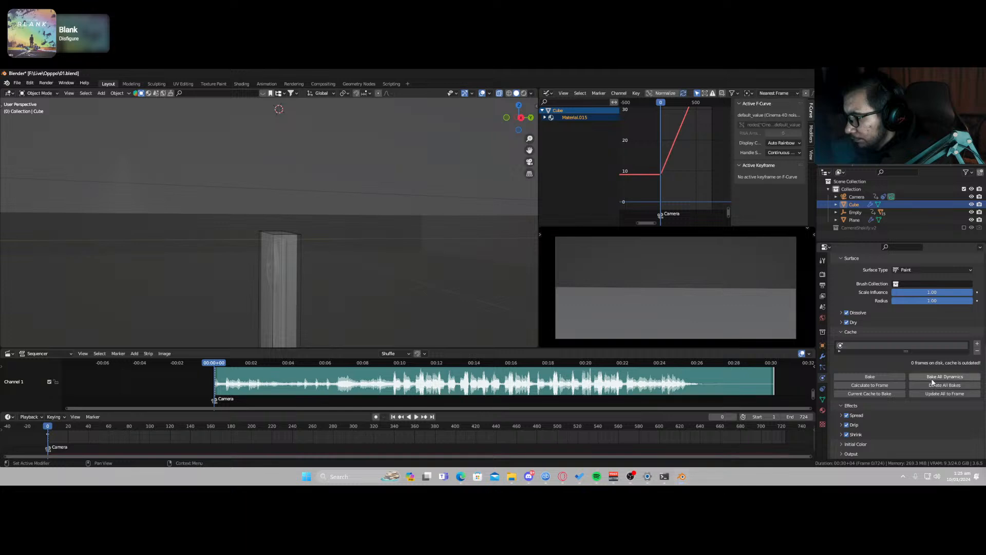
{"action": "left_click", "coordinate": [933, 378]}
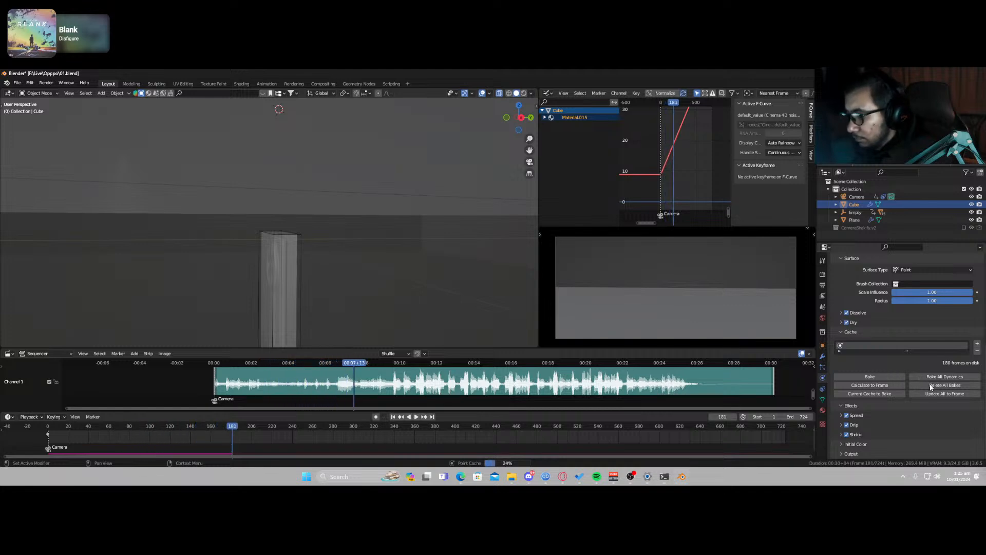
{"action": "left_click", "coordinate": [944, 385]}
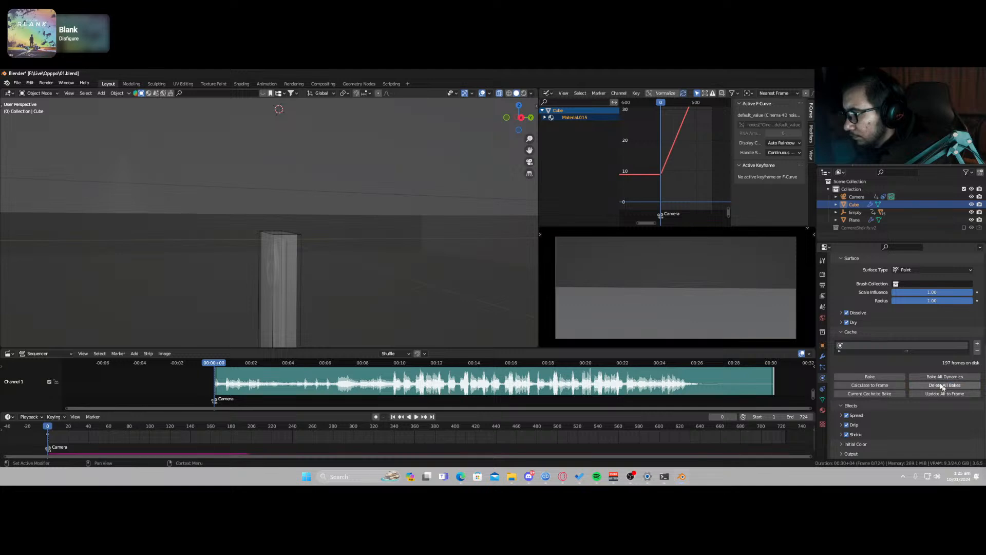
Step: Turn off Dry on the water slab's paint surface and review its Dissolve and Dry settings
{"action": "left_click", "coordinate": [842, 312]}
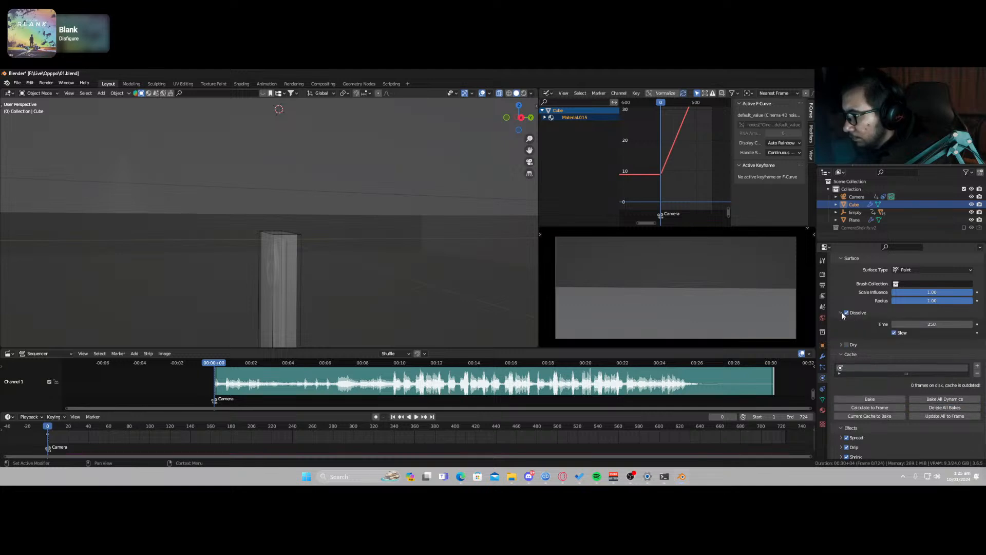
{"action": "left_click", "coordinate": [842, 313]}
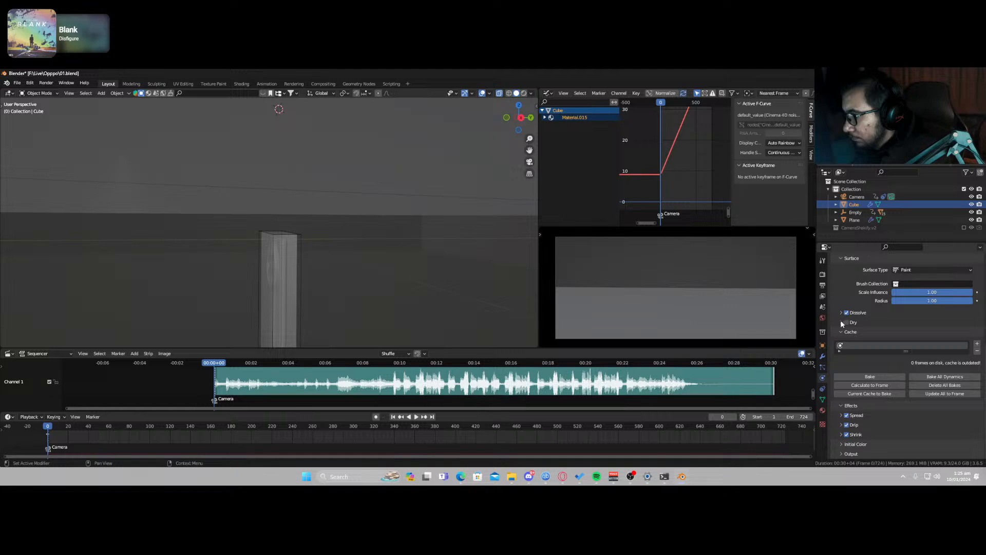
{"action": "left_click", "coordinate": [841, 323]}
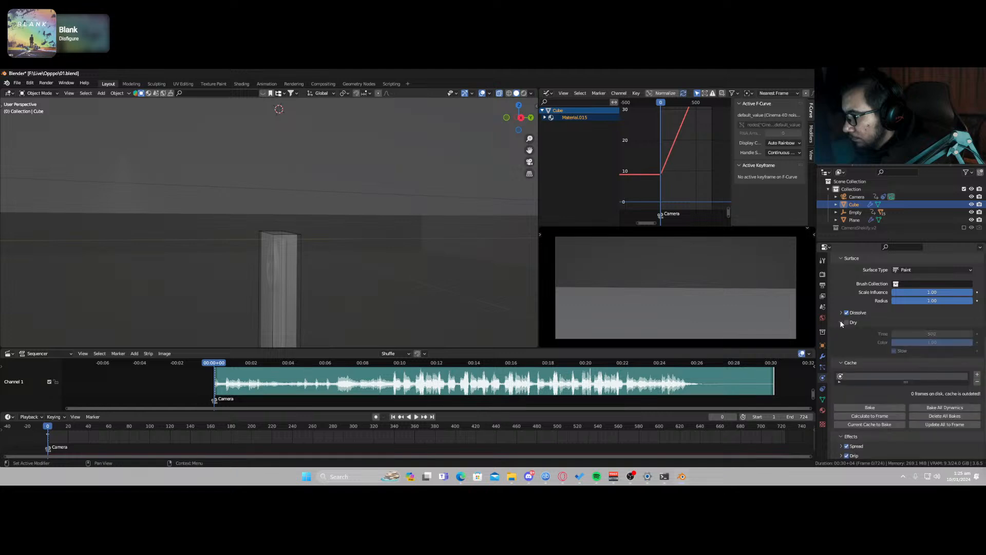
{"action": "left_click", "coordinate": [842, 323]}
{"action": "scroll", "coordinate": [890, 362], "scroll_direction": "up", "scroll_amount": 3}
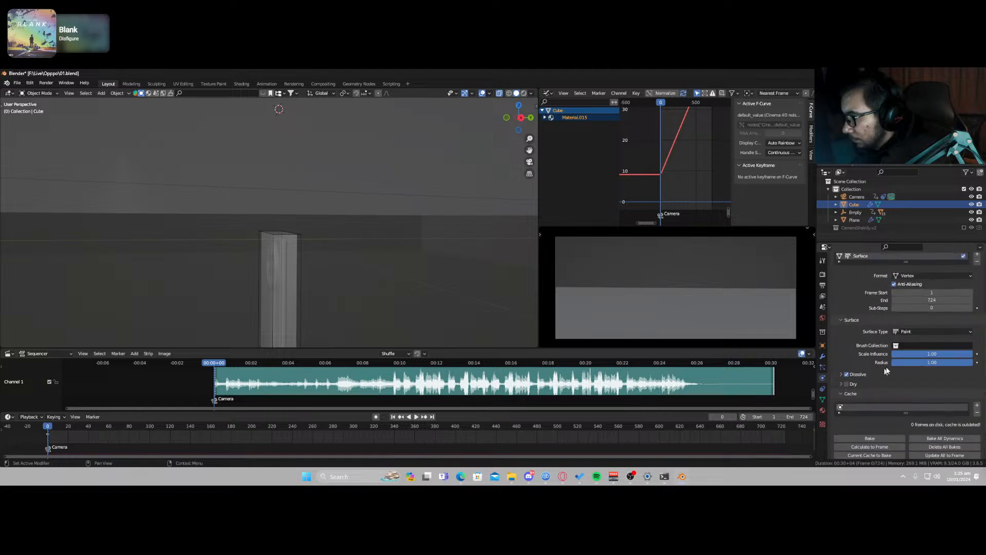
Step: Set the water surface's brush collection to Collection and its surface type to Waves
{"action": "left_click", "coordinate": [923, 346]}
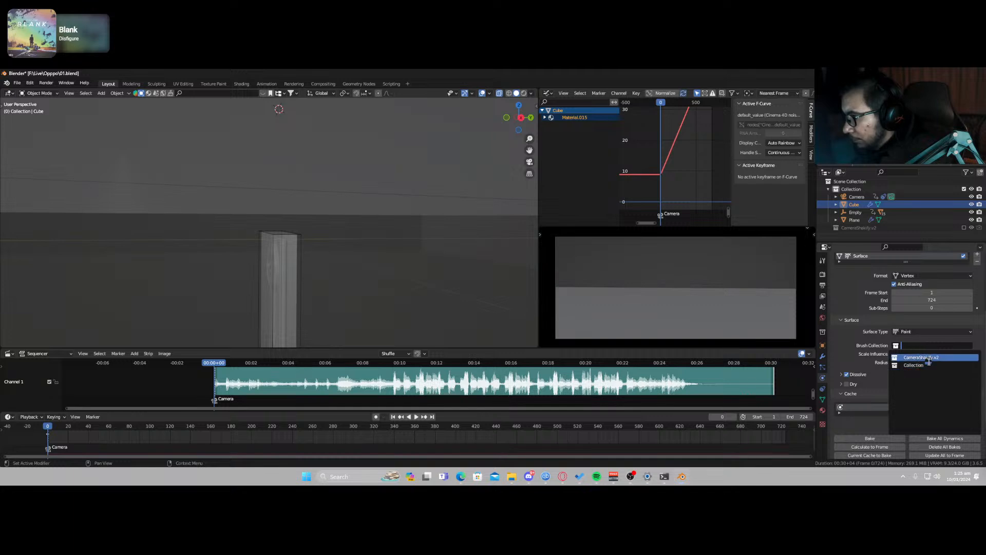
{"action": "left_click", "coordinate": [917, 364]}
{"action": "left_click", "coordinate": [917, 332]}
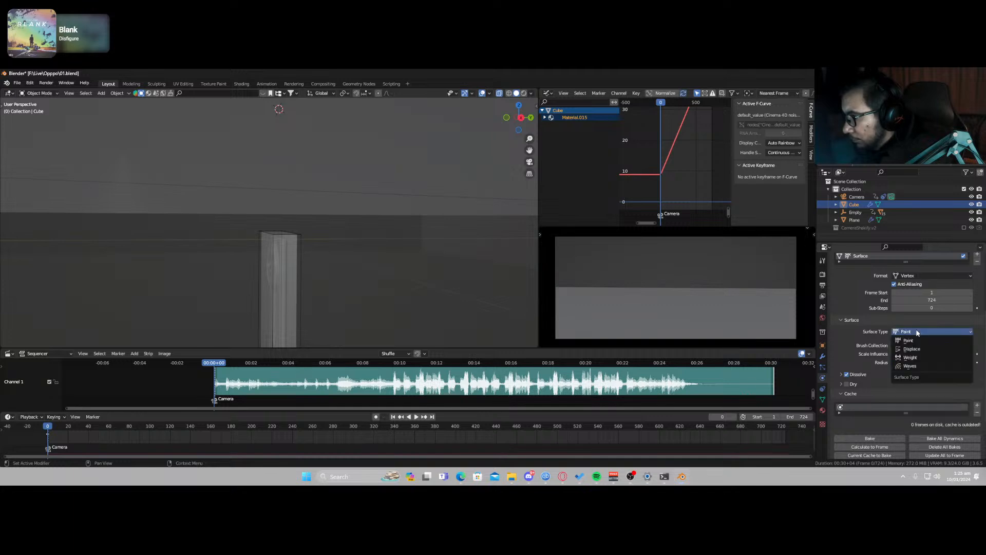
{"action": "left_click", "coordinate": [910, 365]}
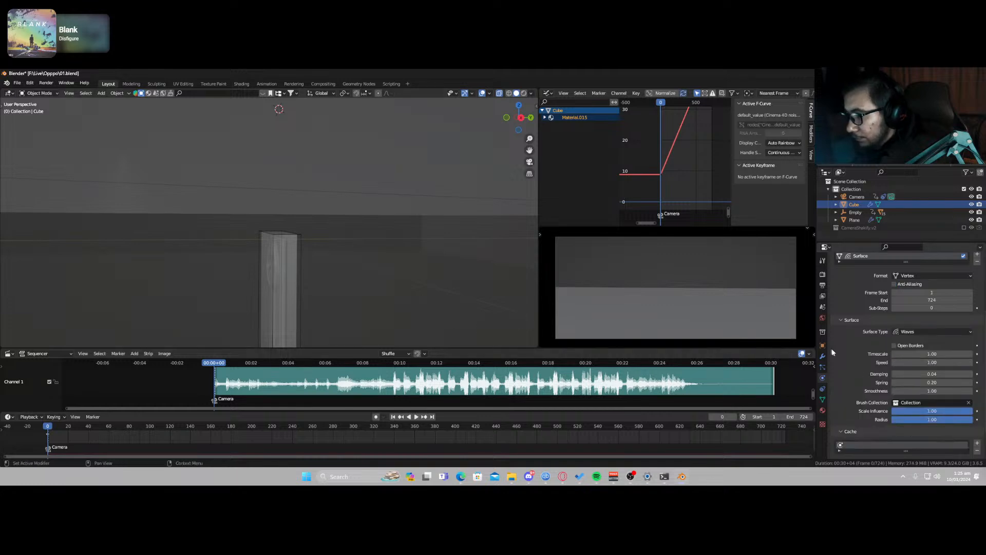
Step: Play the animation from frame 0 through the camera view to check the water slab's surface before the phone rises
{"action": "scroll", "coordinate": [300, 285], "scroll_direction": "down", "scroll_amount": 5}
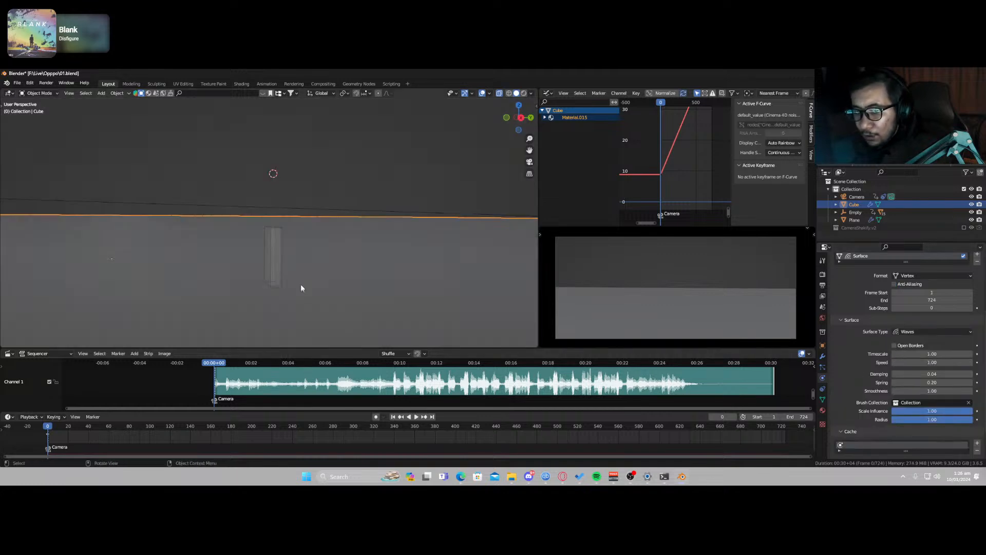
{"action": "left_click", "coordinate": [284, 257]}
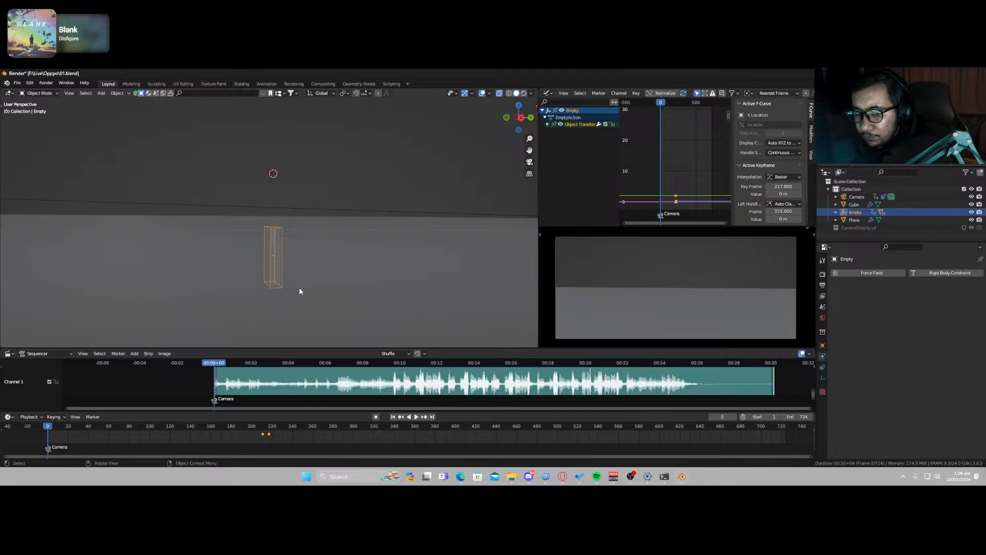
{"action": "key", "text": "space"}
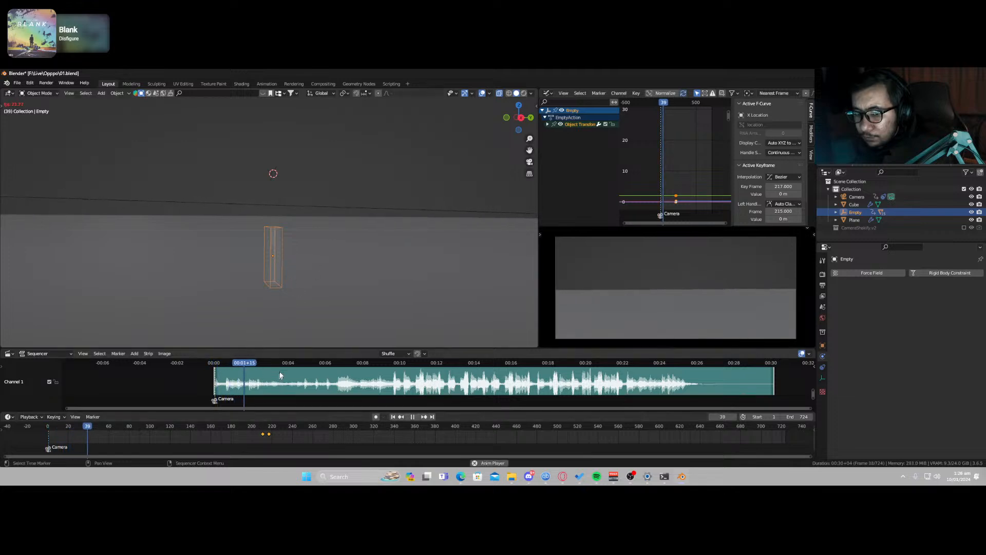
{"action": "key", "text": "space"}
{"action": "left_click", "coordinate": [340, 279]}
{"action": "key", "text": "space"}
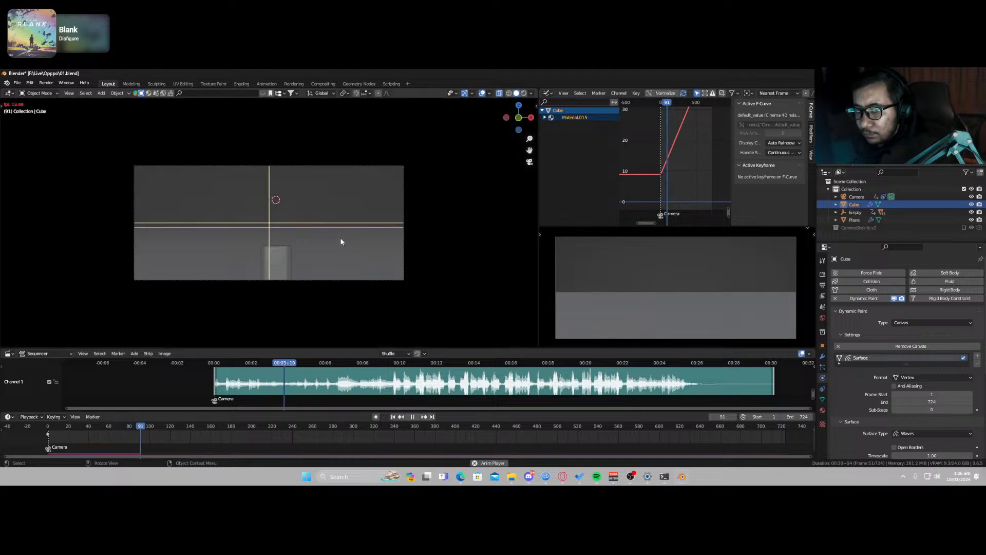
{"action": "key", "text": "KP_0"}
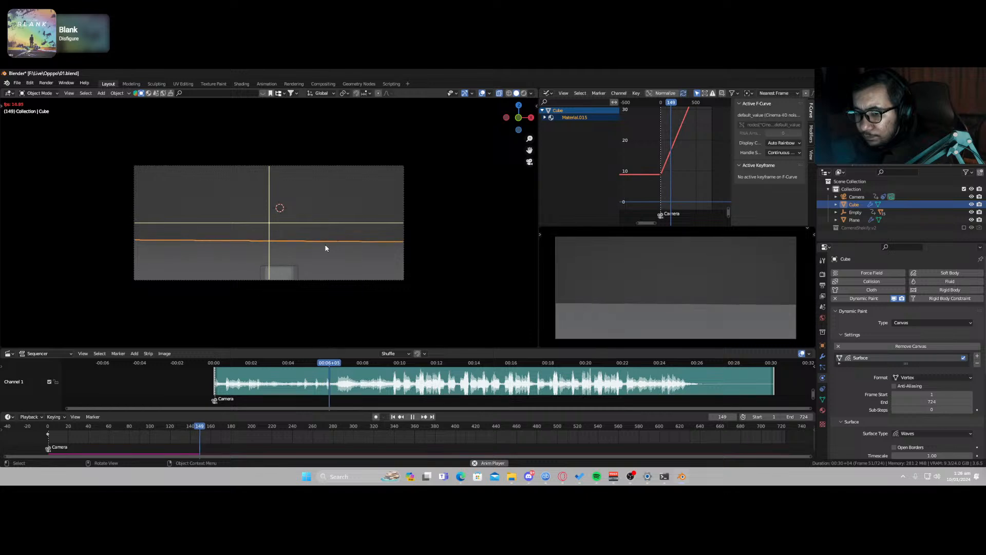
{"action": "key", "text": "space"}
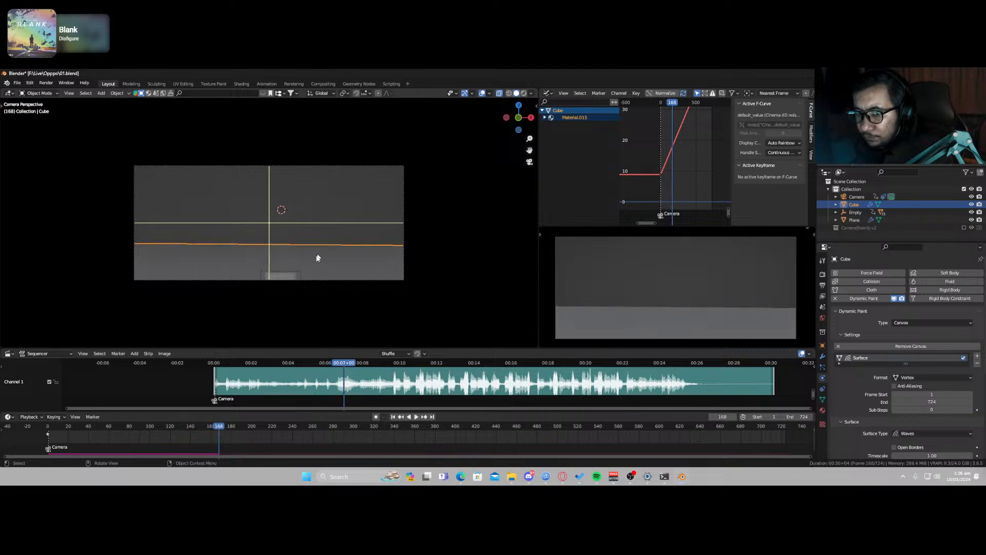
Step: Select the phone's empty and replay its rise through the water up to about frame 228
{"action": "left_click", "coordinate": [300, 278]}
{"action": "left_click_drag", "start_coordinate": [228, 427], "coordinate": [195, 426]}
{"action": "key", "text": "space"}
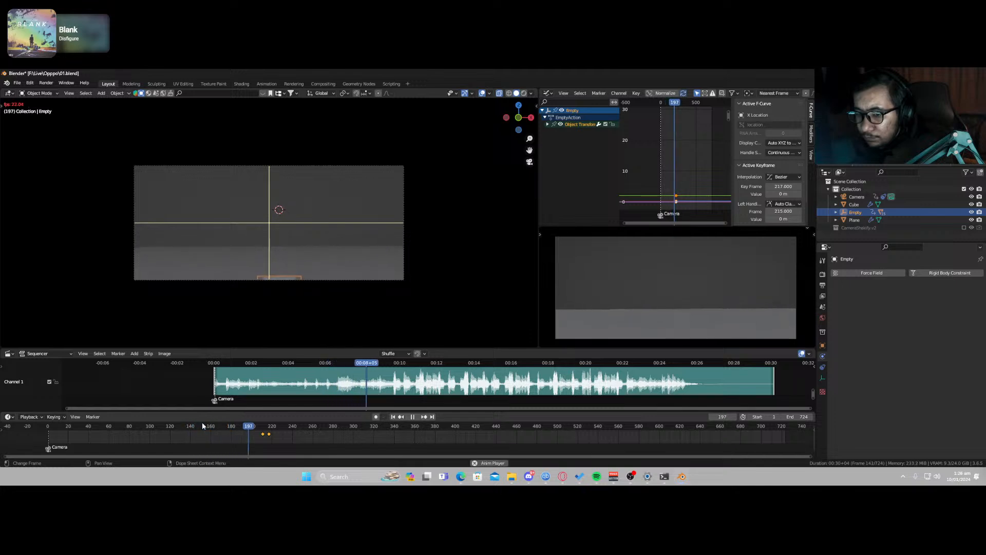
{"action": "key", "text": "space"}
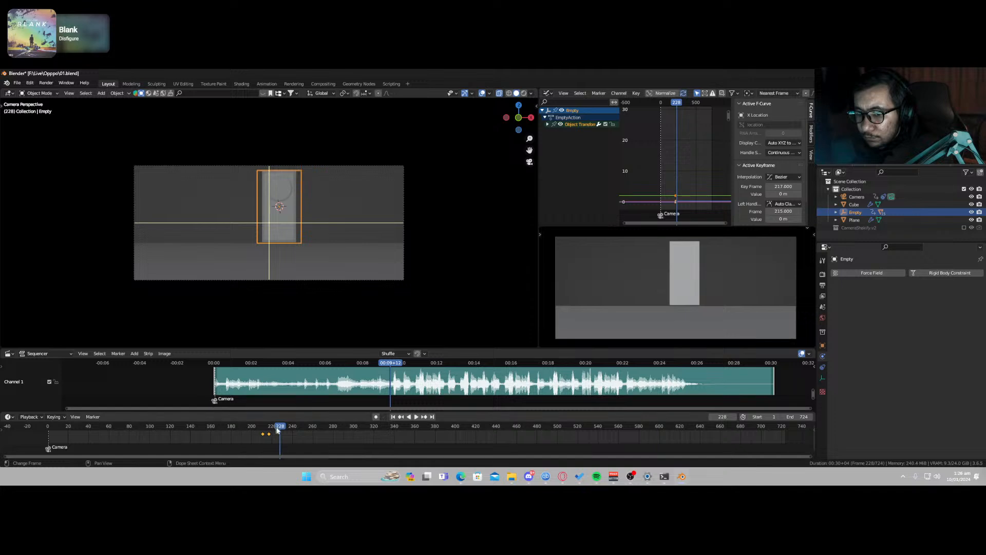
{"action": "left_click_drag", "start_coordinate": [277, 430], "coordinate": [266, 428]}
{"action": "key", "text": "space"}
Step: Set the brush cube's Dynamic Paint source to Mesh Volume
{"action": "left_click", "coordinate": [290, 254]}
{"action": "left_click", "coordinate": [297, 261]}
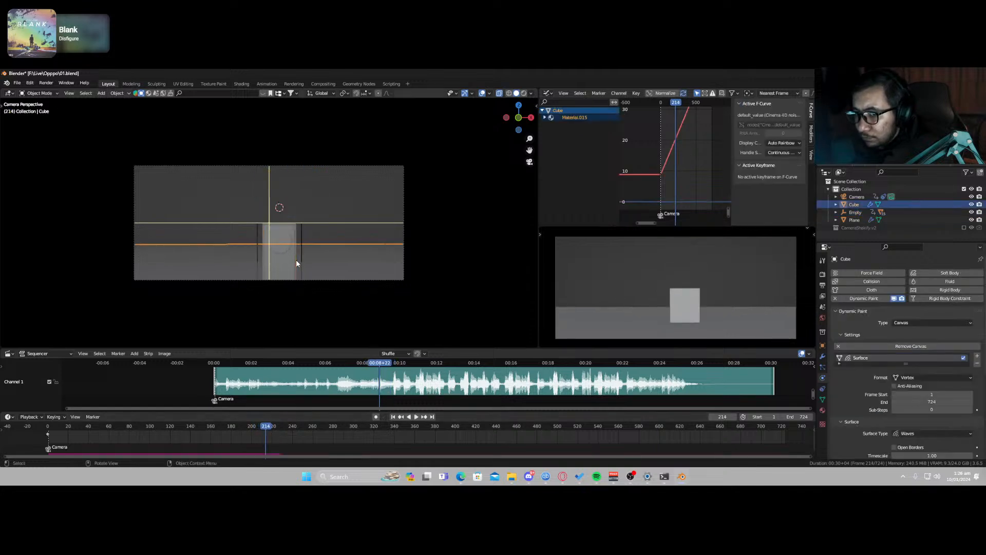
{"action": "left_click", "coordinate": [295, 261]}
{"action": "scroll", "coordinate": [908, 421], "scroll_direction": "down", "scroll_amount": 3}
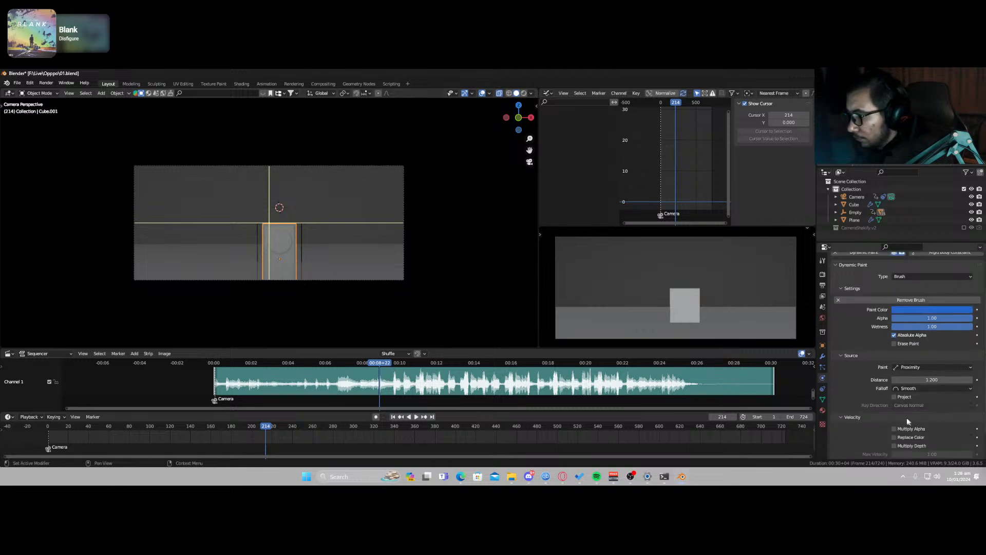
{"action": "left_click", "coordinate": [911, 368]}
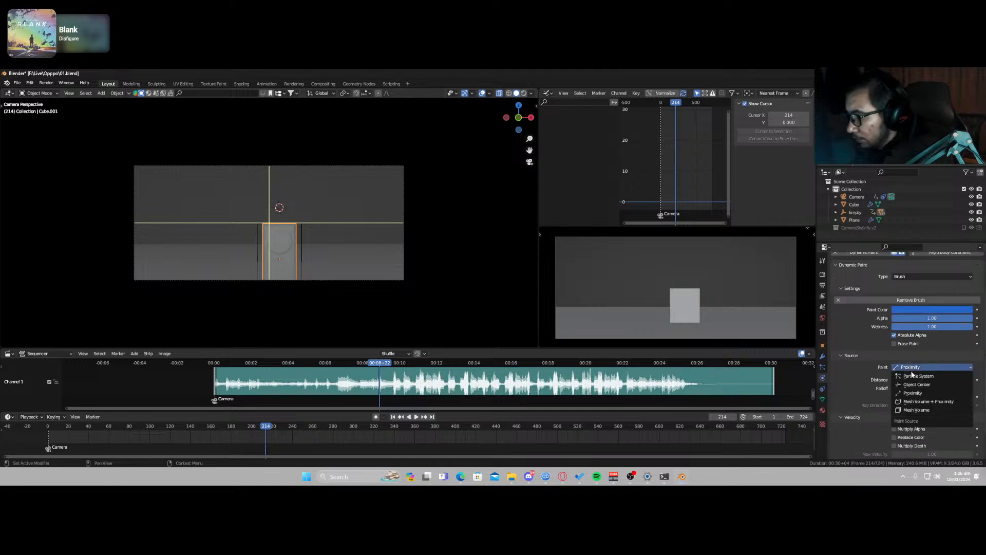
{"action": "left_click", "coordinate": [918, 409]}
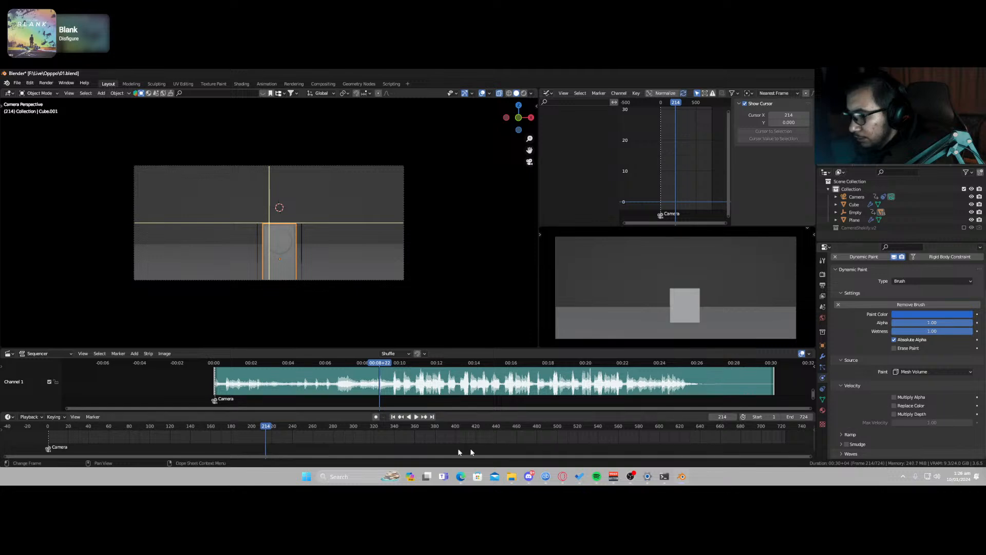
Step: Play the animation from the start through the phone's rise to test the Mesh Volume brush
{"action": "left_click_drag", "start_coordinate": [260, 433], "coordinate": [47, 434]}
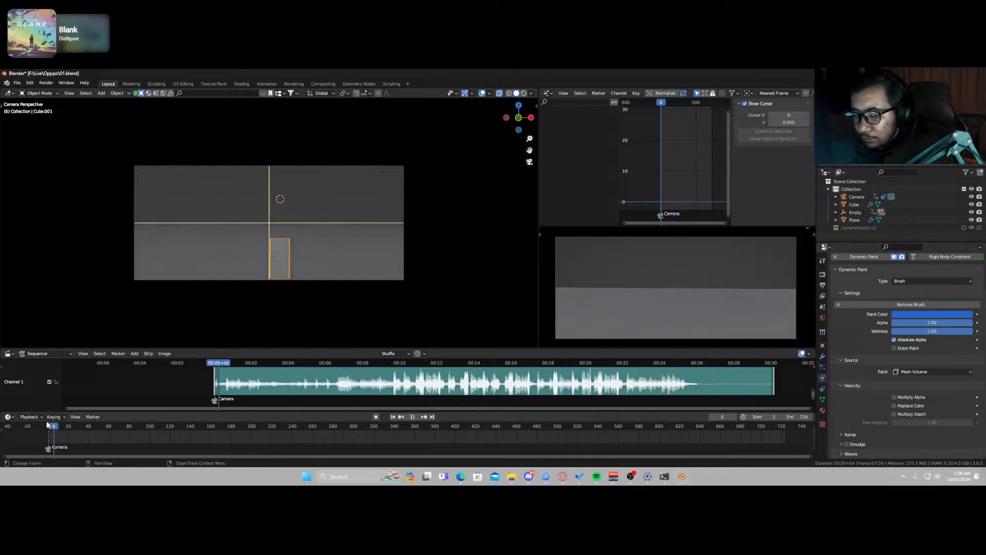
{"action": "key", "text": "space"}
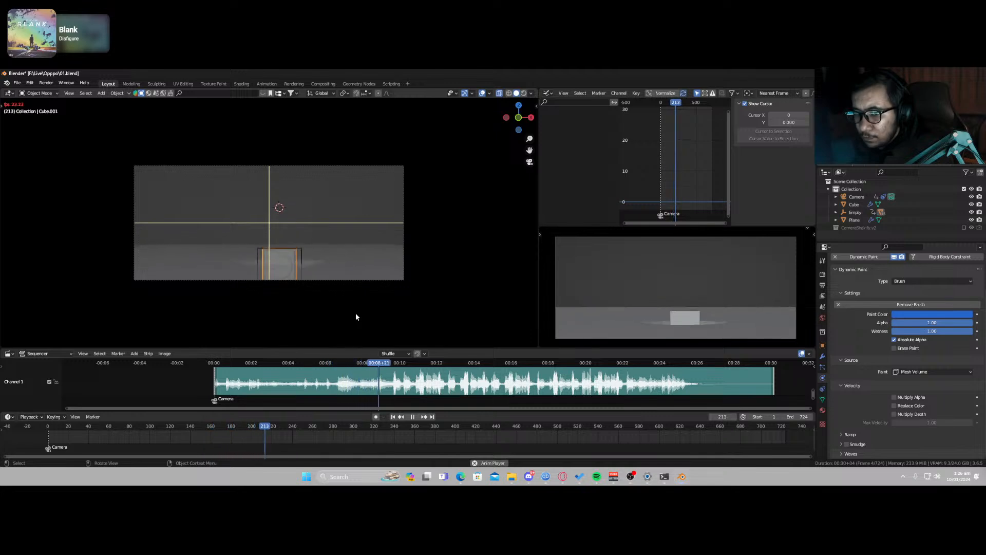
{"action": "key", "text": "space"}
Step: Replay the phone's rise several times from about frame 204 and examine the waves it makes
{"action": "left_click_drag", "start_coordinate": [390, 364], "coordinate": [370, 365]}
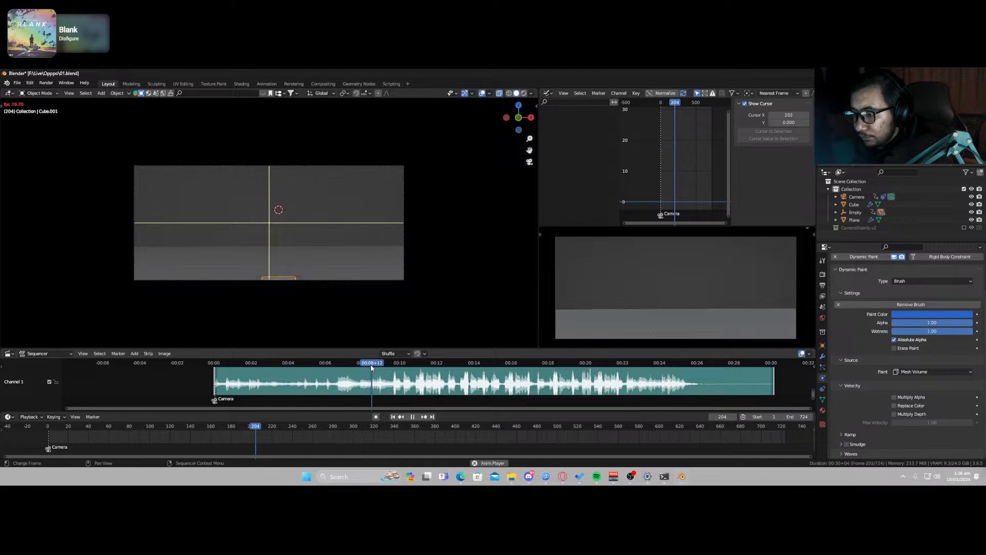
{"action": "key", "text": "space"}
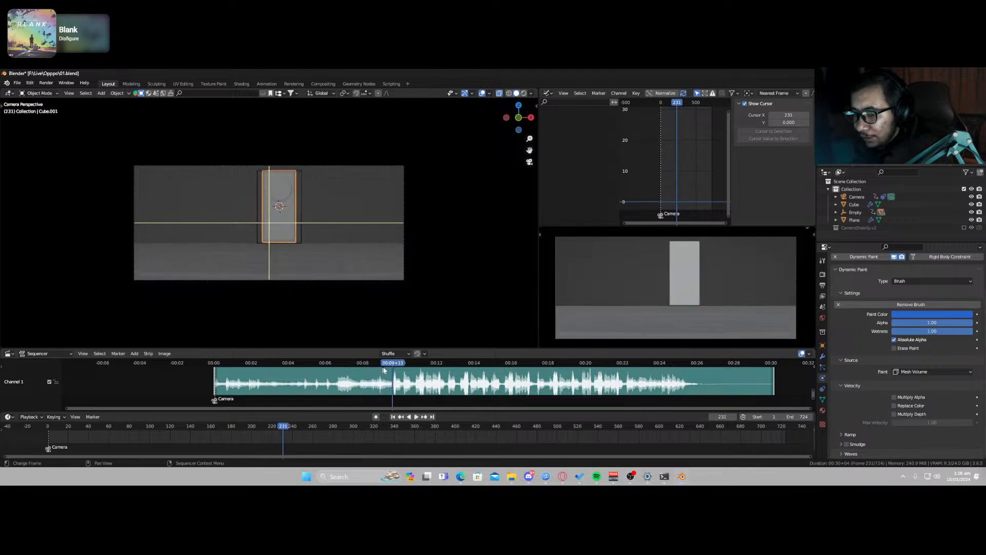
{"action": "left_click_drag", "start_coordinate": [392, 363], "coordinate": [373, 364]}
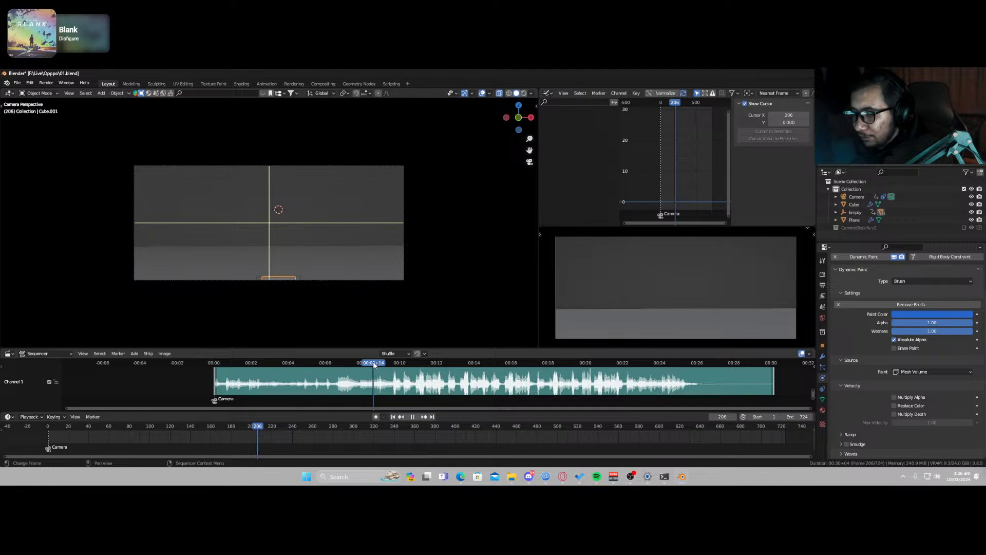
{"action": "key", "text": "z"}
{"action": "left_click", "coordinate": [677, 317]}
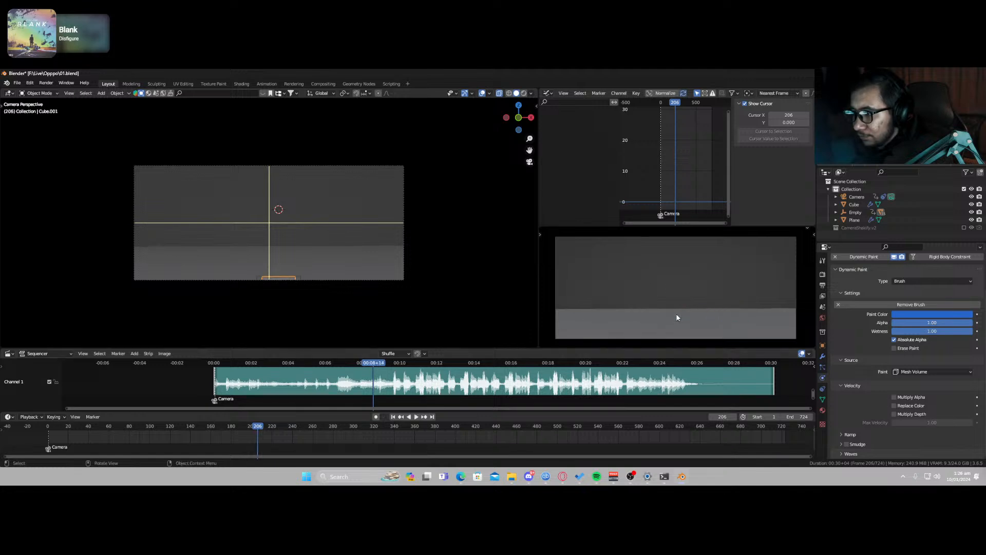
{"action": "key", "text": "space"}
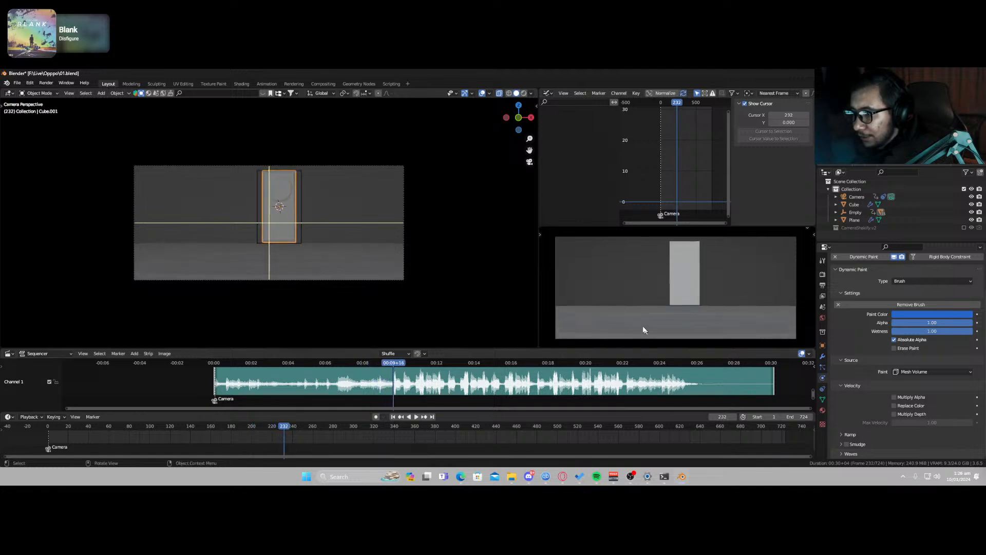
{"action": "left_click_drag", "start_coordinate": [394, 363], "coordinate": [373, 363]}
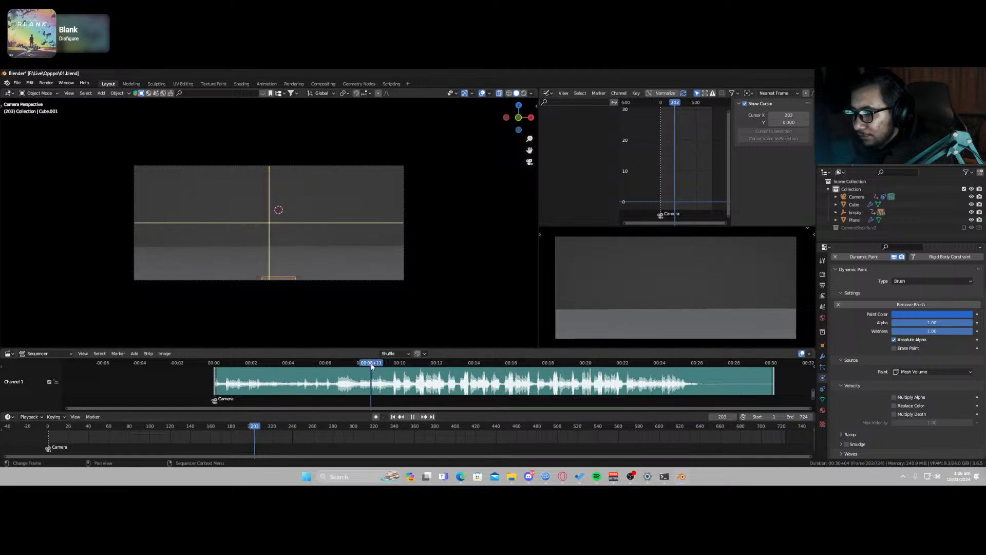
{"action": "key", "text": "space"}
{"action": "key", "text": "space"}
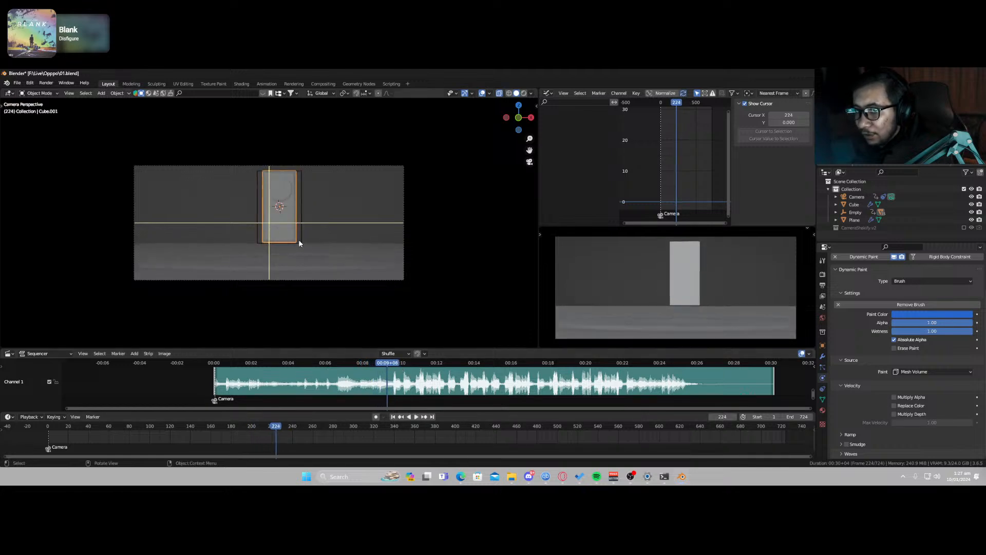
Step: Review the brush cube's Octane object settings and switch the smaller camera view to Rendered shading
{"action": "left_click", "coordinate": [292, 238]}
{"action": "left_click", "coordinate": [296, 214]}
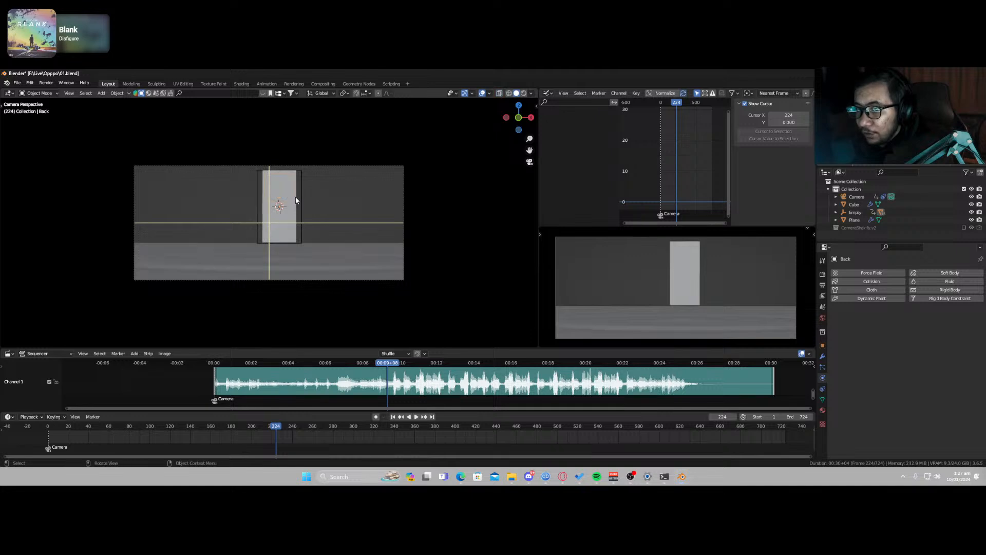
{"action": "left_click", "coordinate": [823, 345]}
{"action": "scroll", "coordinate": [865, 404], "scroll_direction": "down", "scroll_amount": 4}
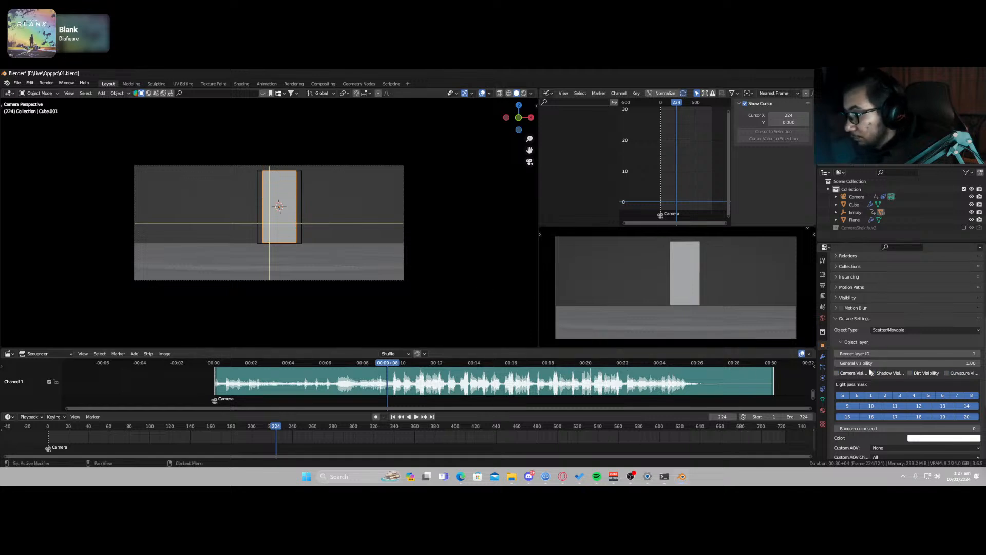
{"action": "scroll", "coordinate": [856, 390], "scroll_direction": "down", "scroll_amount": 5}
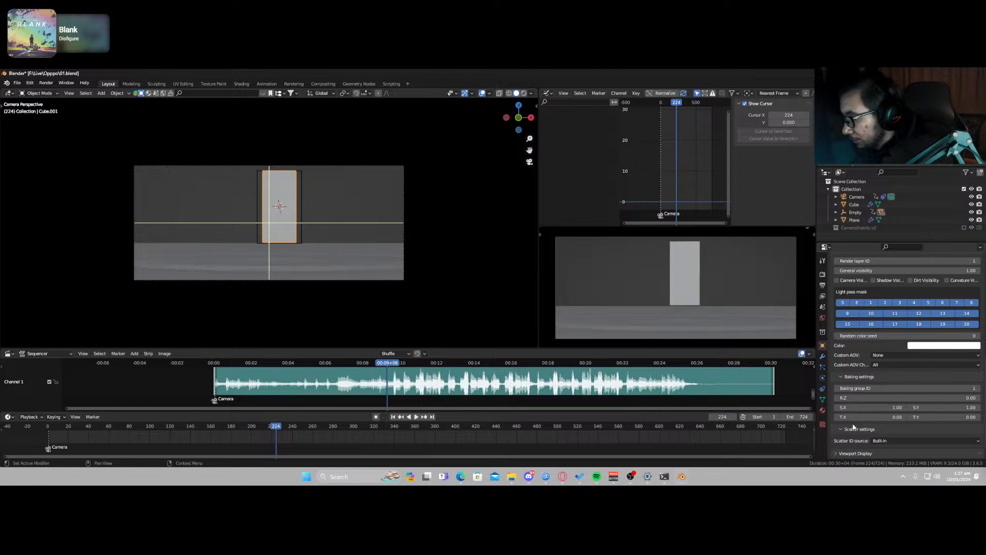
{"action": "scroll", "coordinate": [856, 429], "scroll_direction": "down", "scroll_amount": 1}
{"action": "key", "text": "z"}
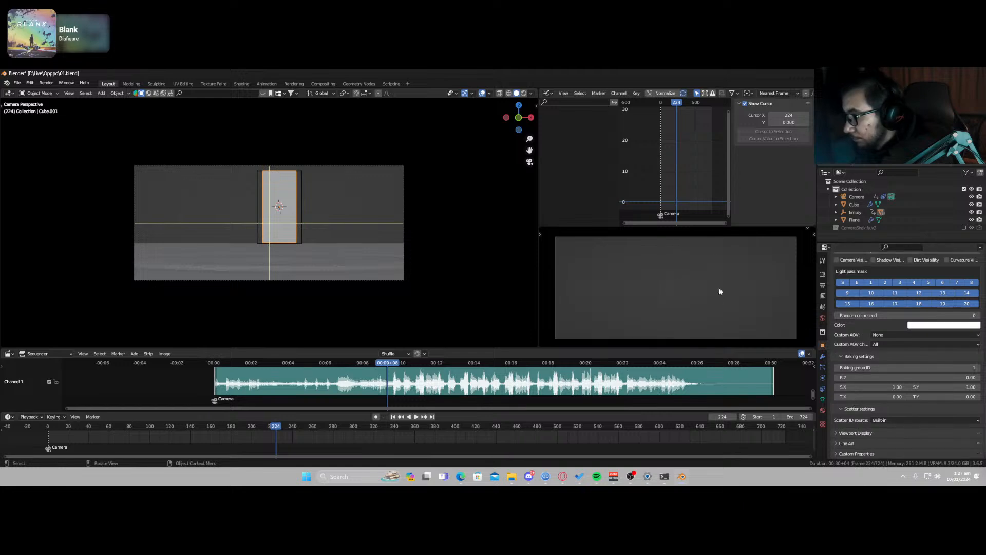
{"action": "key", "text": "z"}
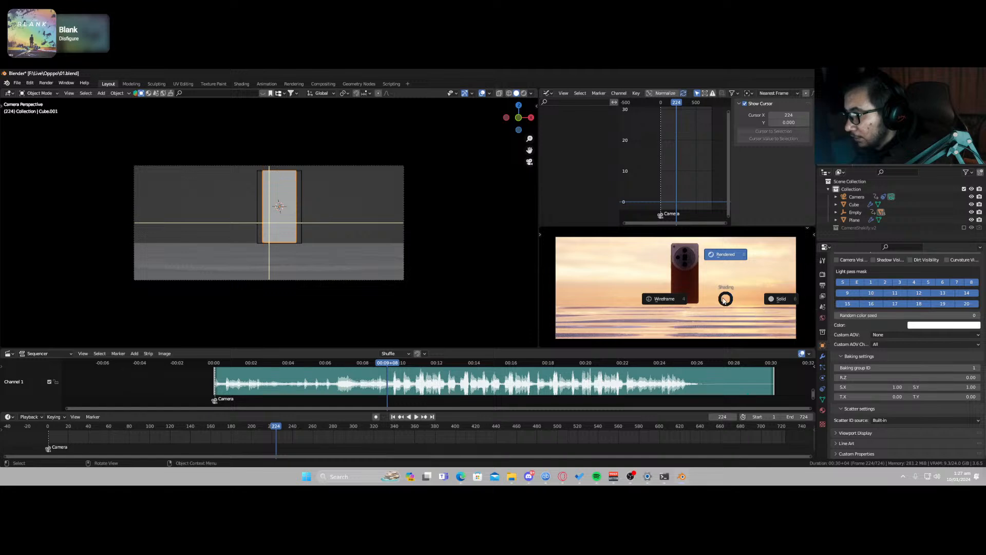
{"action": "key", "text": "Escape"}
Step: Turn off Selectable, Viewports and Renders in the brush cube's visibility settings
{"action": "scroll", "coordinate": [871, 401], "scroll_direction": "up", "scroll_amount": 2}
{"action": "scroll", "coordinate": [872, 400], "scroll_direction": "up", "scroll_amount": 2}
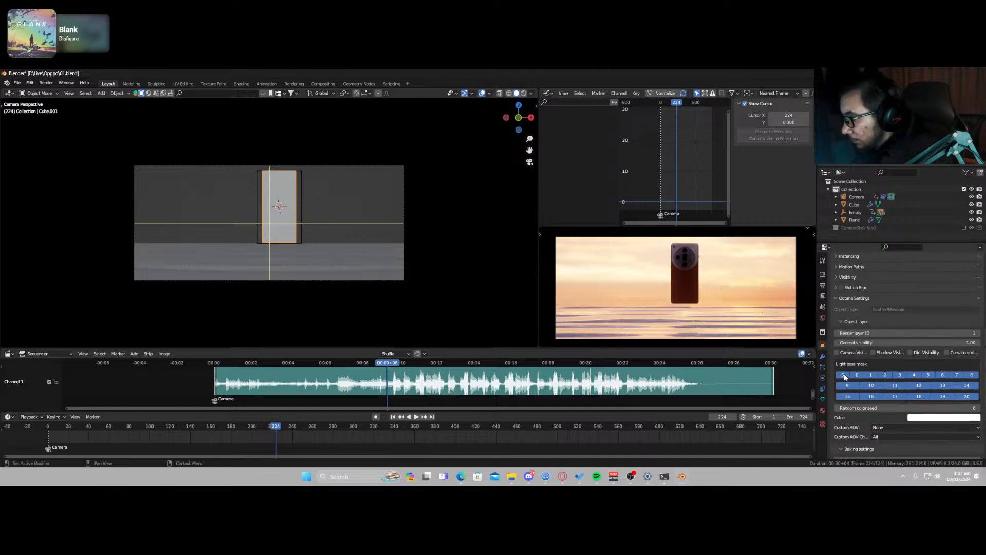
{"action": "scroll", "coordinate": [844, 377], "scroll_direction": "up", "scroll_amount": 3}
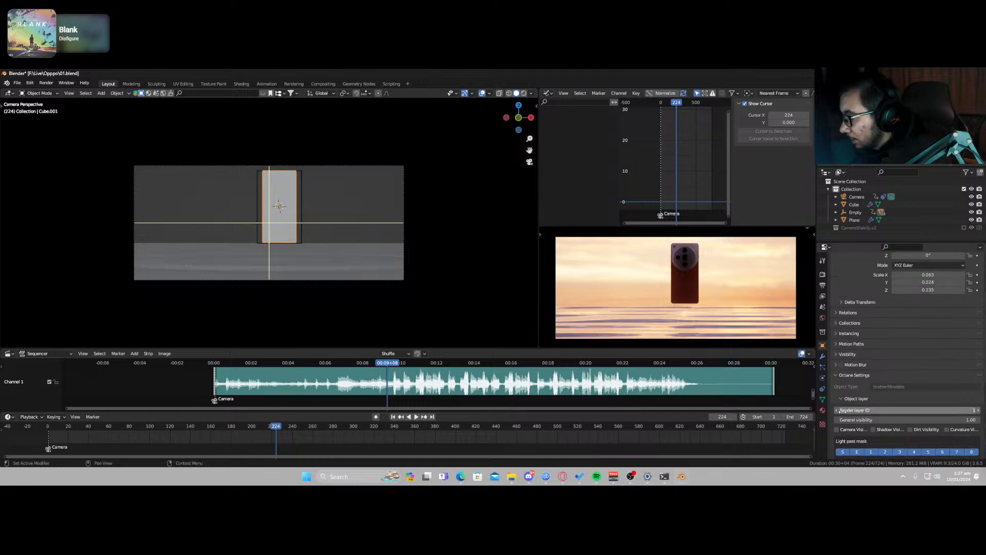
{"action": "left_click", "coordinate": [836, 355]}
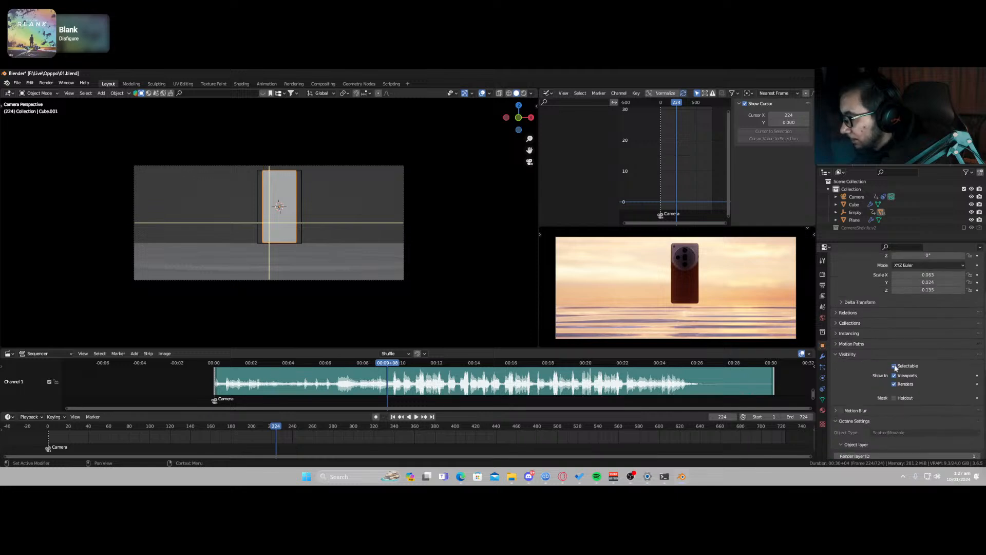
{"action": "left_click_drag", "start_coordinate": [895, 375], "coordinate": [895, 389]}
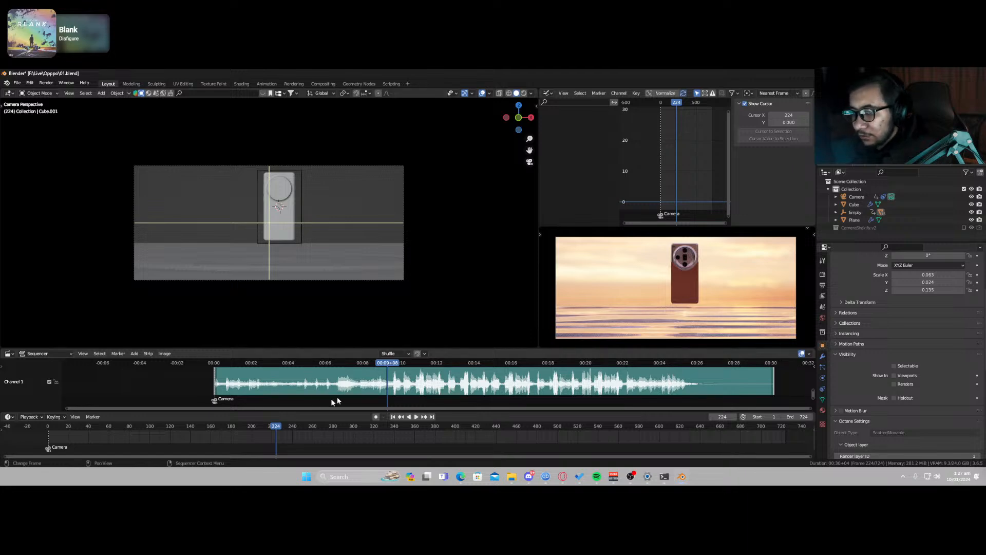
Step: Go to frame 222 and inspect the rendered waves and the water slab's modifier and particle properties
{"action": "mouse_move", "coordinate": [390, 364]}
{"action": "left_mouse_down"}
{"action": "mouse_move", "coordinate": [331, 371]}
{"action": "mouse_move", "coordinate": [387, 380]}
{"action": "left_mouse_up"}
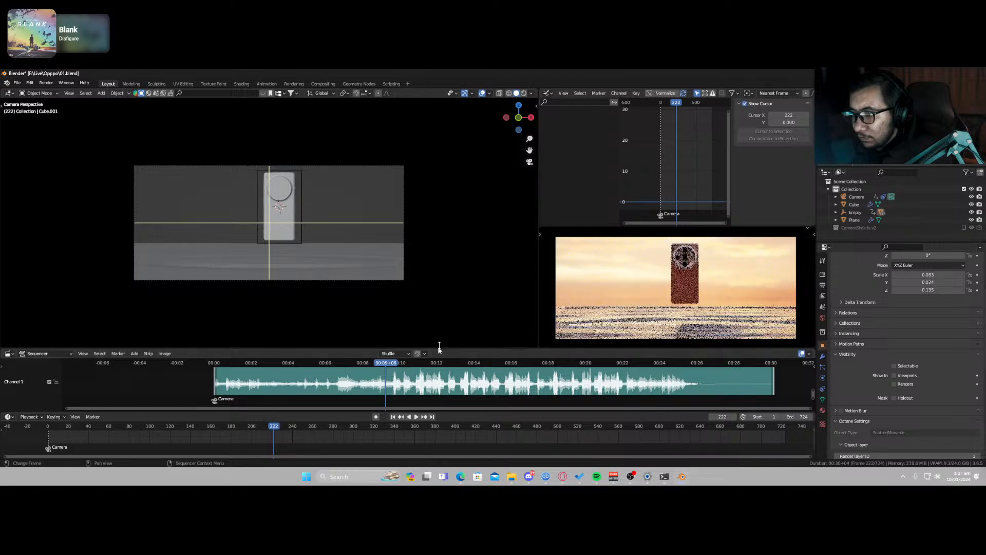
{"action": "left_click", "coordinate": [322, 269]}
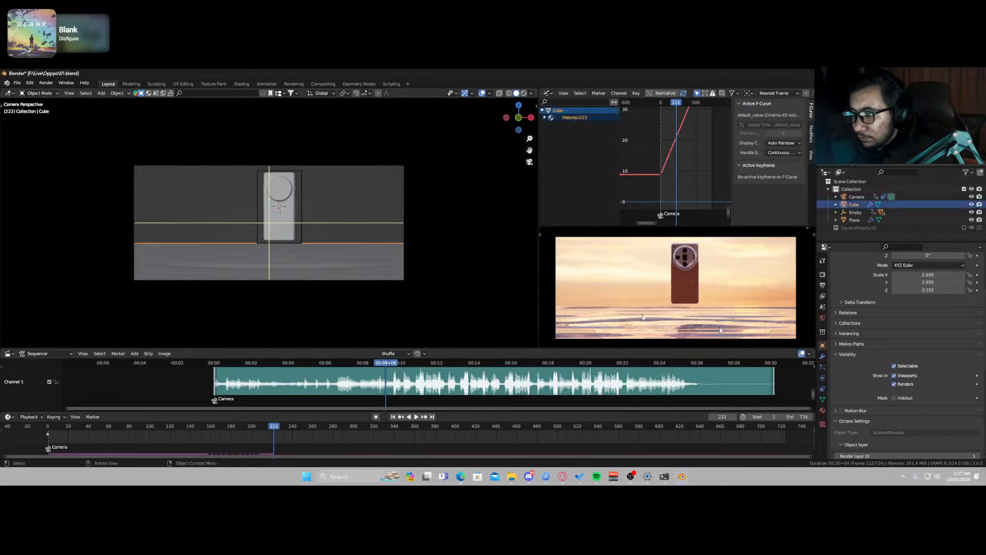
{"action": "left_click", "coordinate": [823, 356]}
{"action": "left_click", "coordinate": [822, 367]}
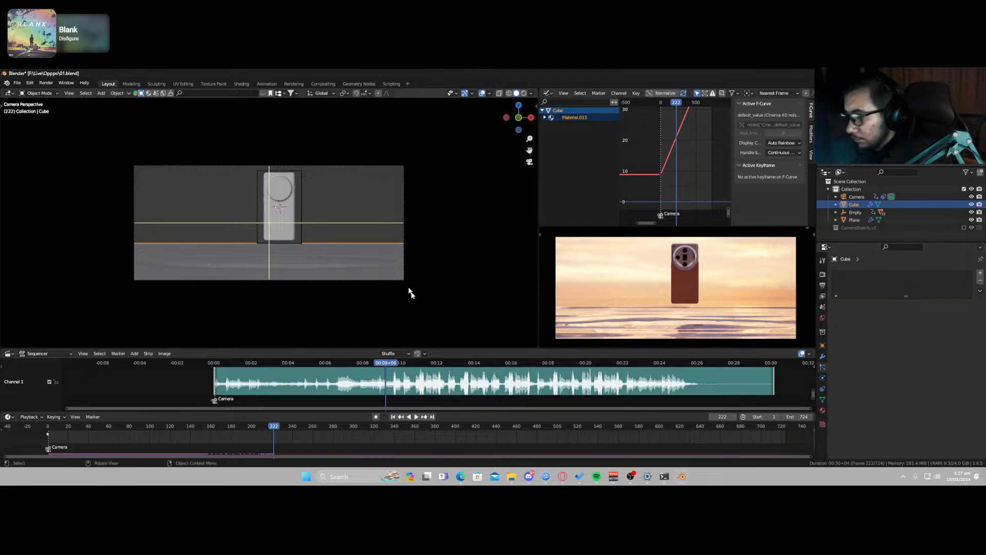
Step: Select the phone's empty and compare the rendered scene at its keyframes on frames 217 and 211
{"action": "left_click", "coordinate": [302, 244]}
{"action": "left_click_drag", "start_coordinate": [275, 429], "coordinate": [269, 429]}
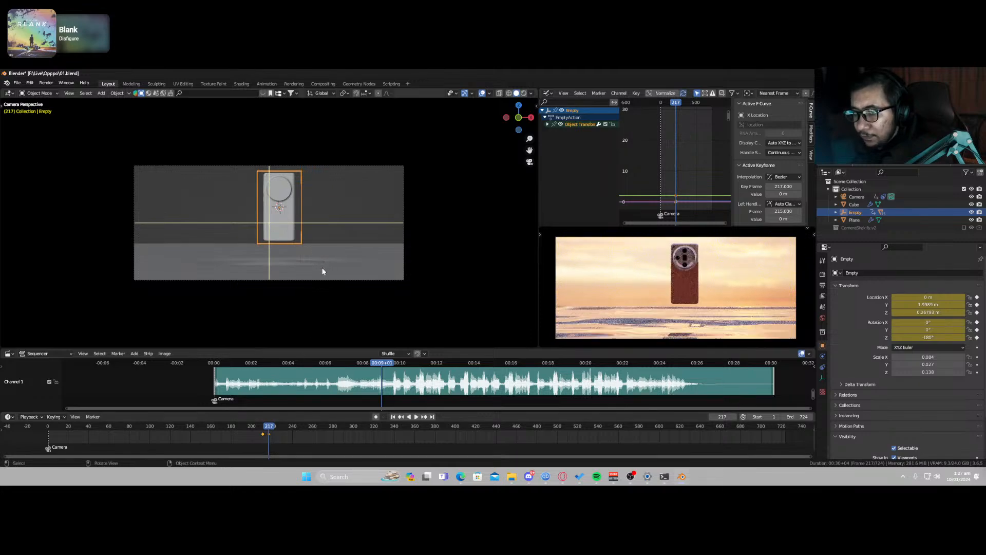
{"action": "left_click_drag", "start_coordinate": [268, 428], "coordinate": [262, 428]}
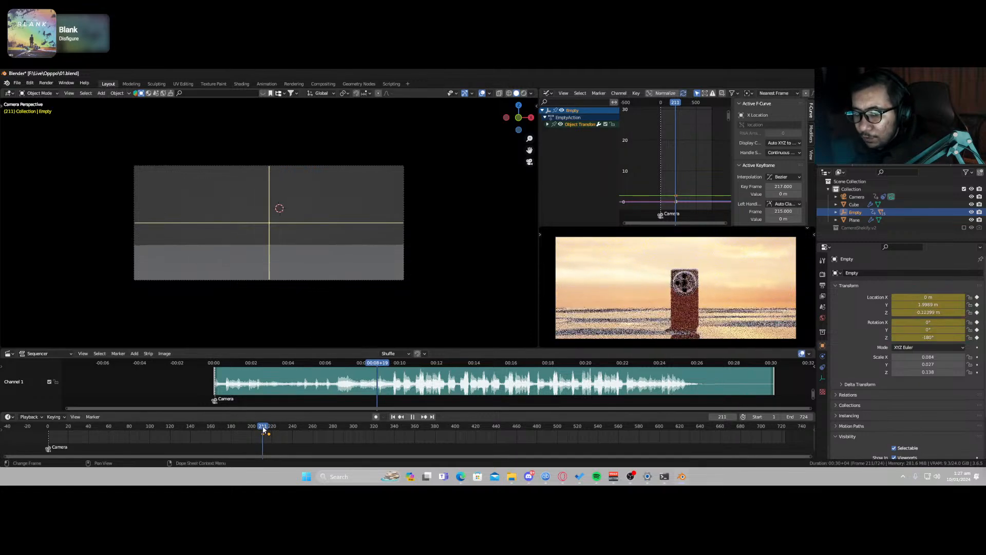
Step: Rotate the phone's empty 180° around the global Z axis at frame 211 and keyframe it
{"action": "key", "text": "KP_0"}
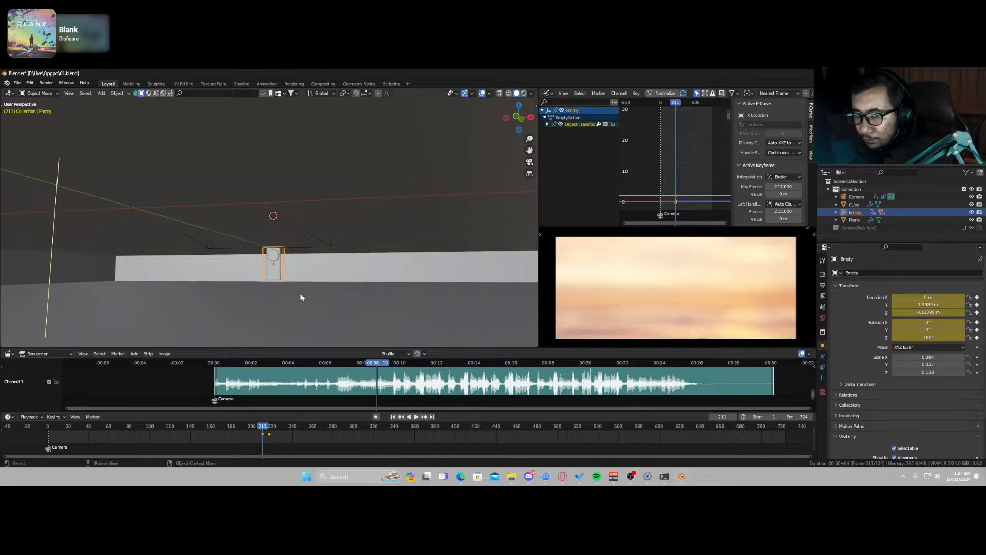
{"action": "type", "text": "rz"}
{"action": "type", "text": "180"}
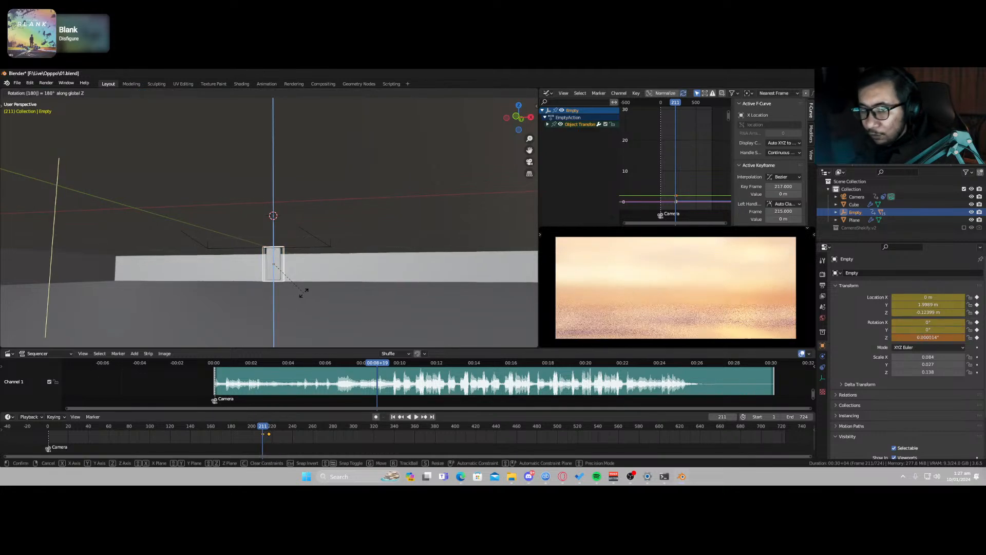
{"action": "key", "text": "Return"}
{"action": "key", "text": "i"}
{"action": "left_click", "coordinate": [306, 294]}
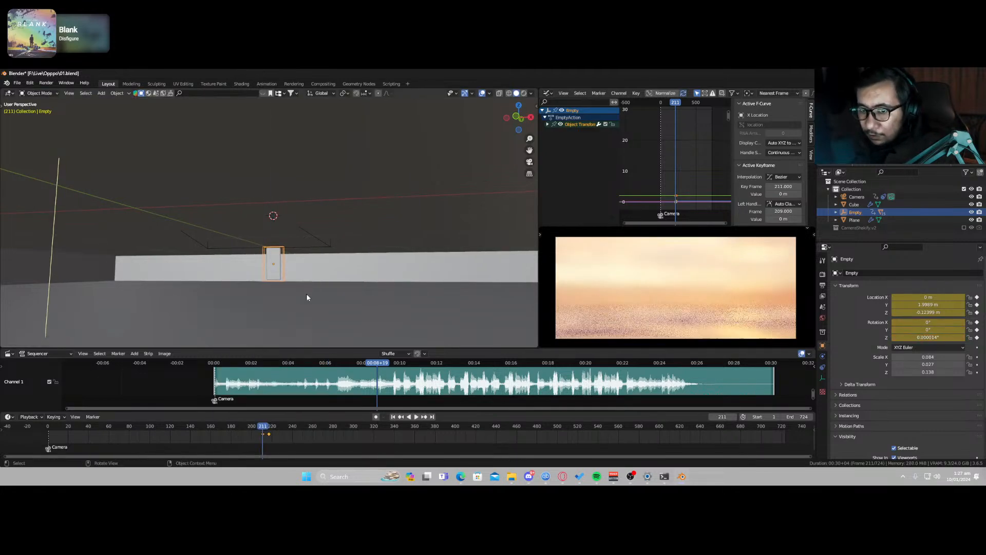
Step: Switch the smaller camera view to Solid shading and play back the phone's turning rise, stopping at frame 230
{"action": "key", "text": "space"}
{"action": "key", "text": "space"}
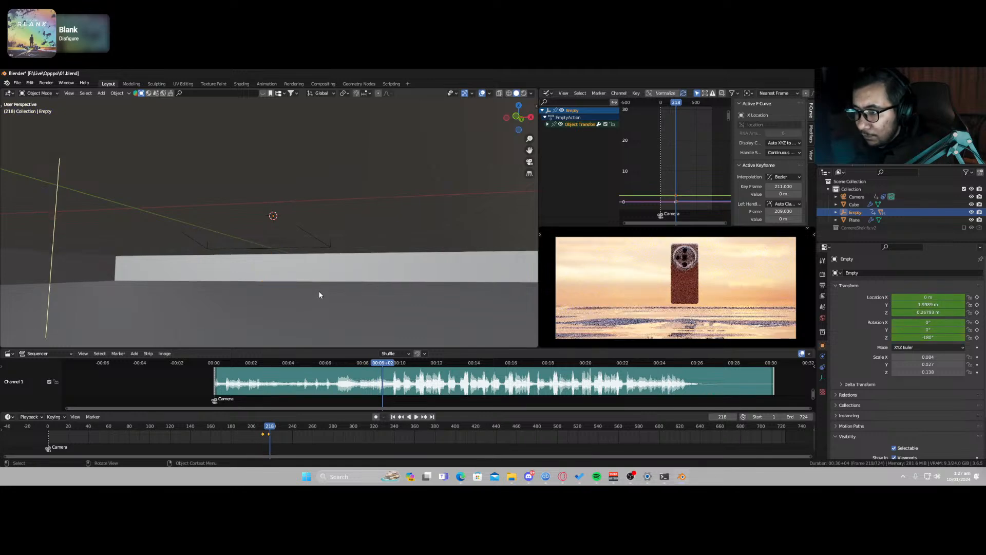
{"action": "key", "text": "z"}
{"action": "left_click", "coordinate": [607, 337]}
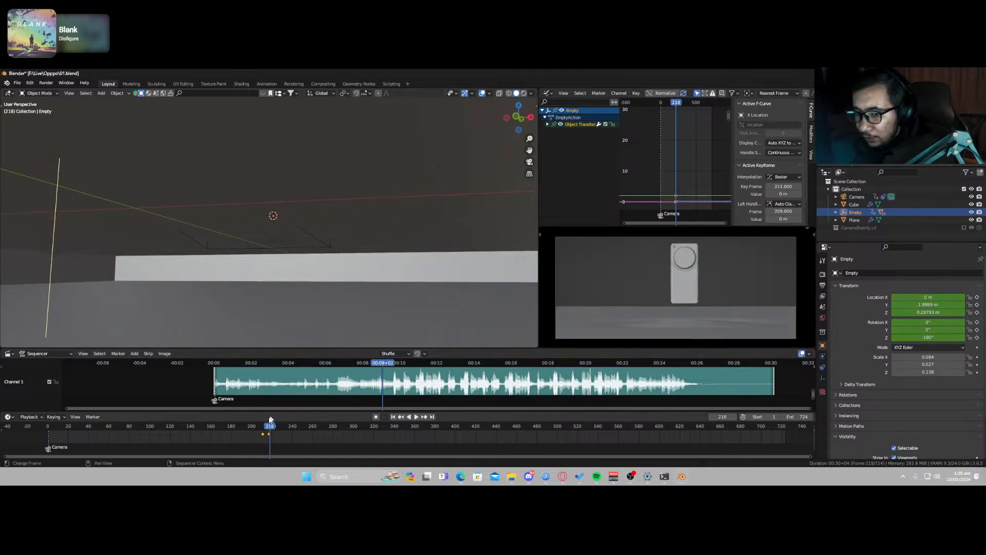
{"action": "key", "text": "space"}
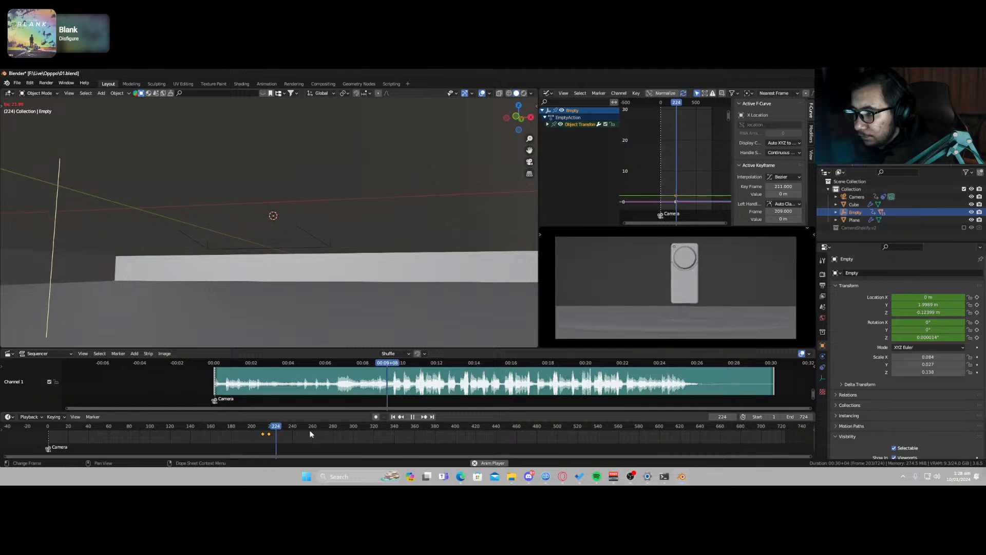
{"action": "key", "text": "space"}
{"action": "key", "text": "KP_Decimal"}
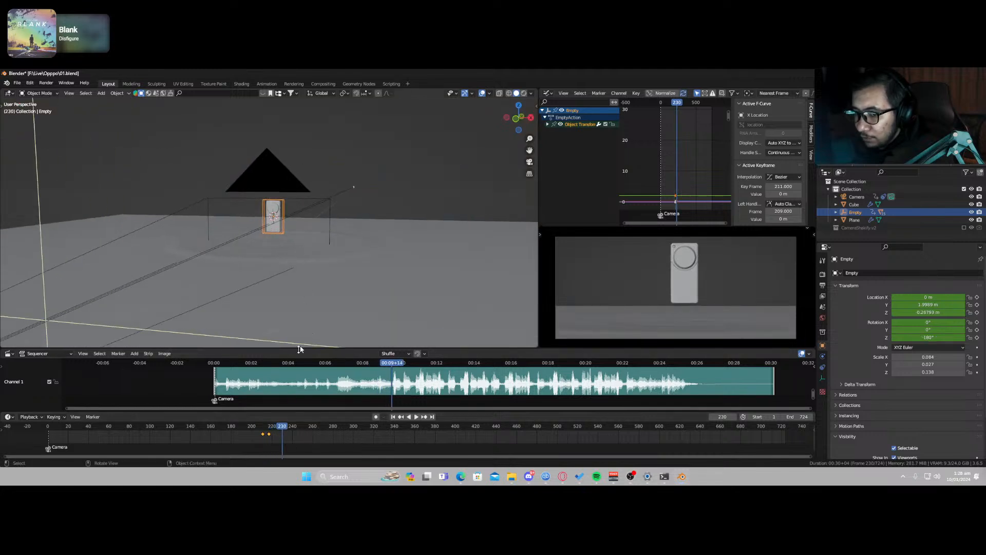
{"action": "left_click", "coordinate": [260, 441]}
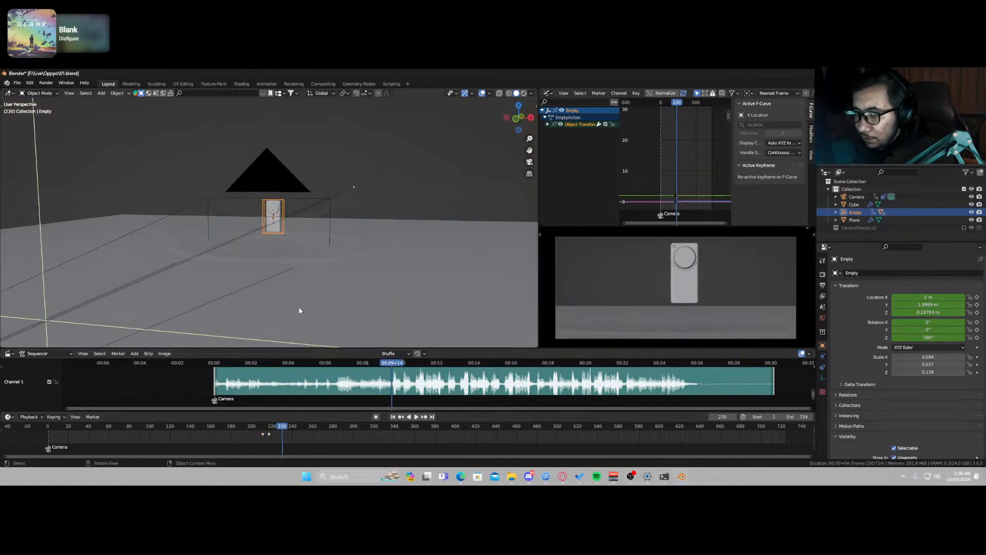
Step: Bake the water slab's Dynamic Paint wave cache for frames 1 to 724 and play the result from frame 203
{"action": "left_click", "coordinate": [308, 268]}
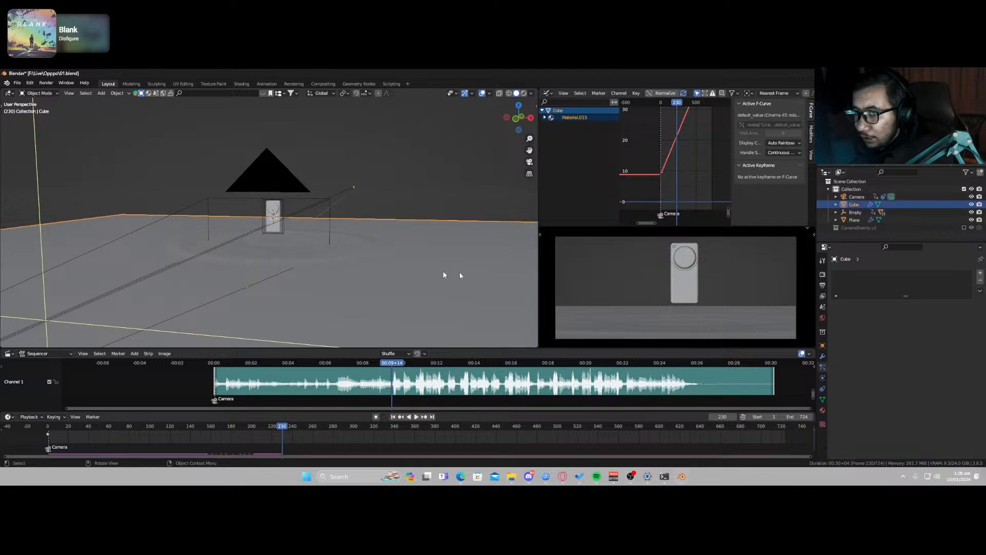
{"action": "left_click", "coordinate": [822, 389]}
{"action": "left_click", "coordinate": [823, 379]}
{"action": "scroll", "coordinate": [862, 385], "scroll_direction": "down", "scroll_amount": 3}
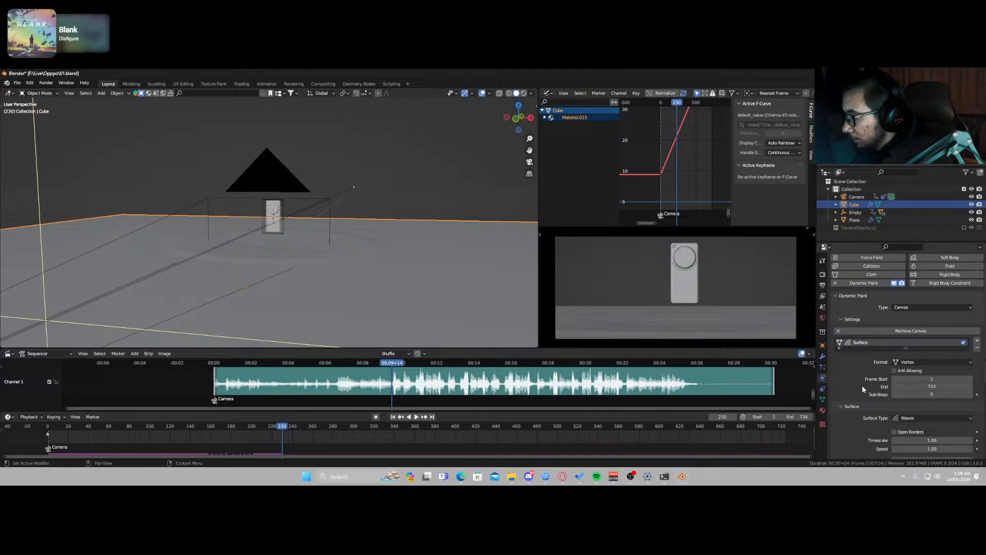
{"action": "scroll", "coordinate": [861, 383], "scroll_direction": "down", "scroll_amount": 3}
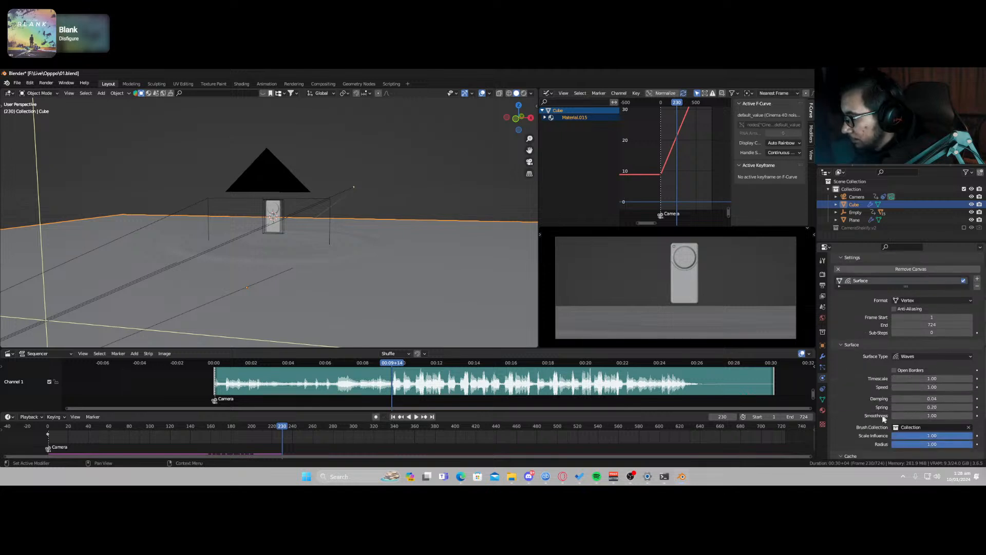
{"action": "scroll", "coordinate": [868, 419], "scroll_direction": "down", "scroll_amount": 3}
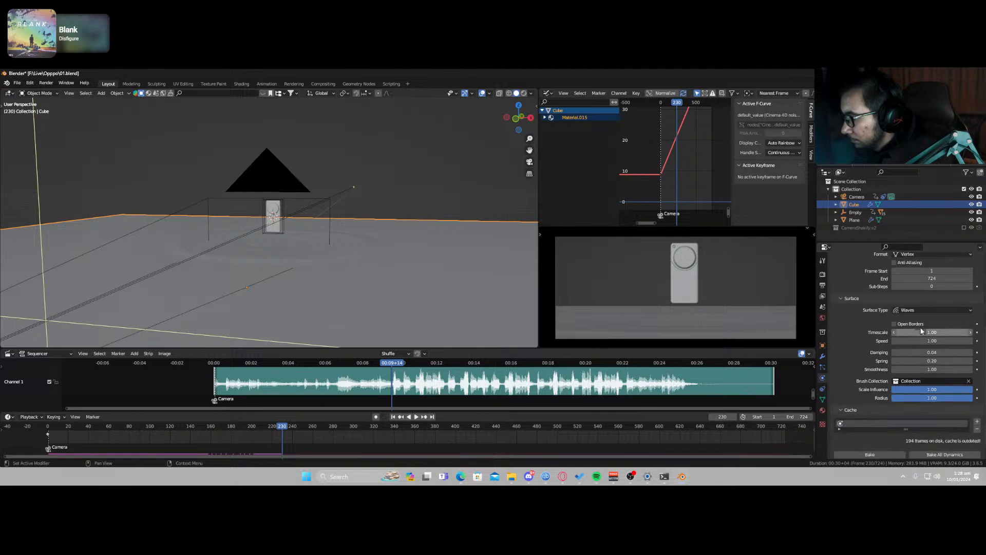
{"action": "scroll", "coordinate": [859, 377], "scroll_direction": "down", "scroll_amount": 1}
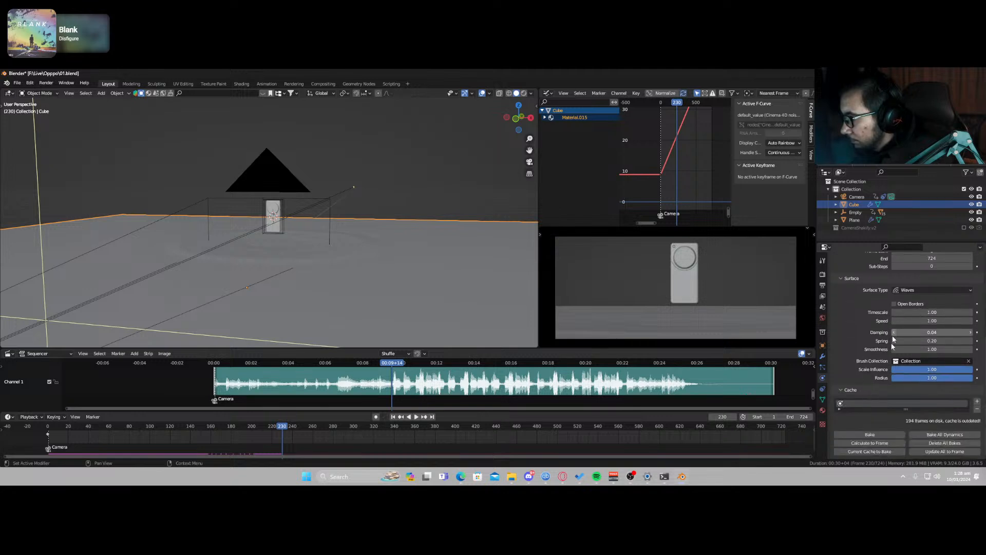
{"action": "left_click", "coordinate": [864, 434]}
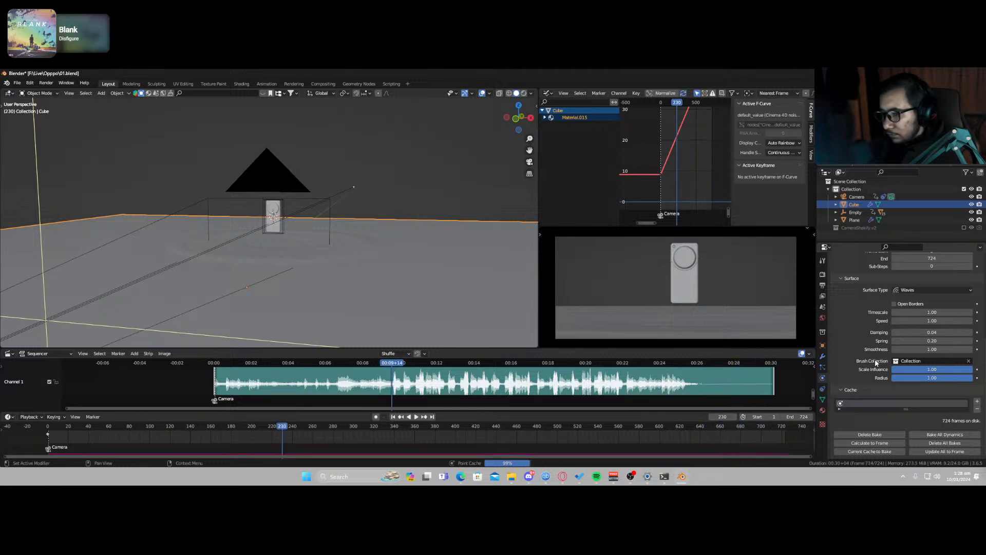
{"action": "left_click", "coordinate": [251, 430]}
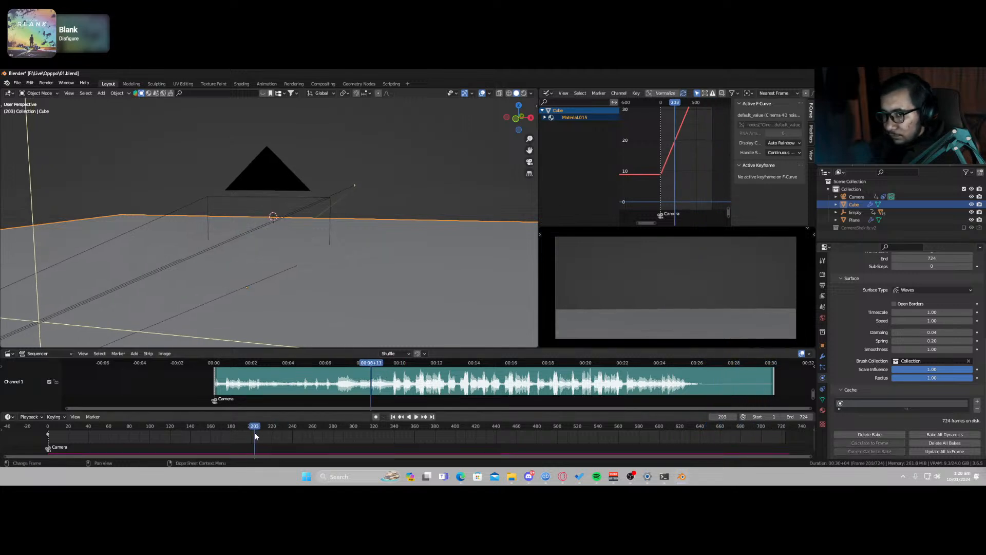
{"action": "key", "text": "space"}
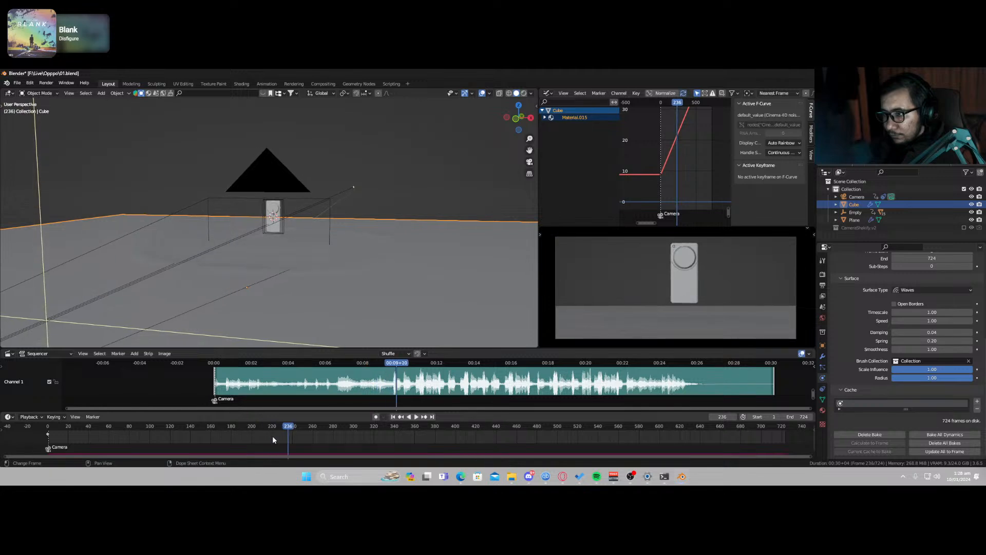
Step: Play back the phone's appearance from about frame 190 to 232, and park the playhead at frame 217
{"action": "left_click", "coordinate": [252, 434]}
{"action": "left_click_drag", "start_coordinate": [251, 432], "coordinate": [240, 433]}
{"action": "key", "text": "space"}
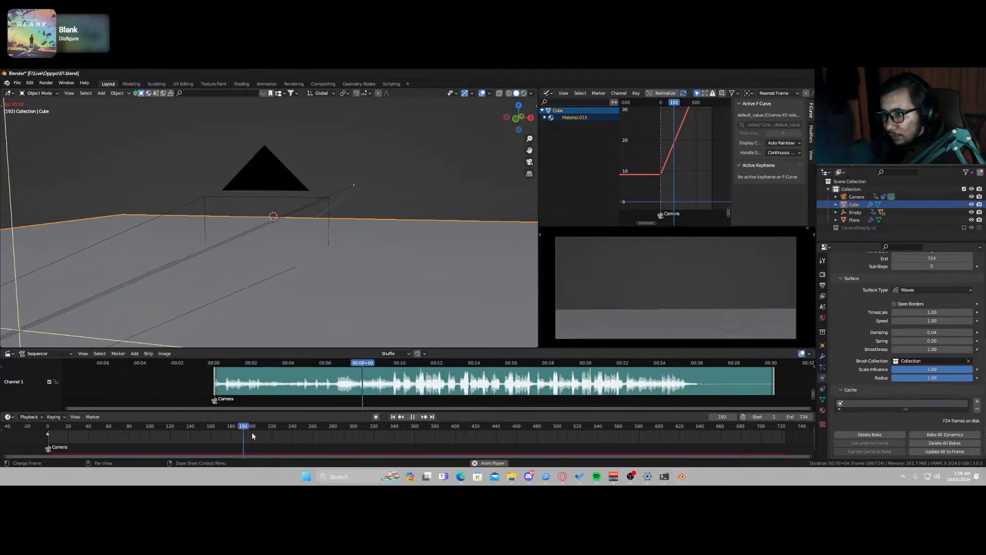
{"action": "key", "text": "space"}
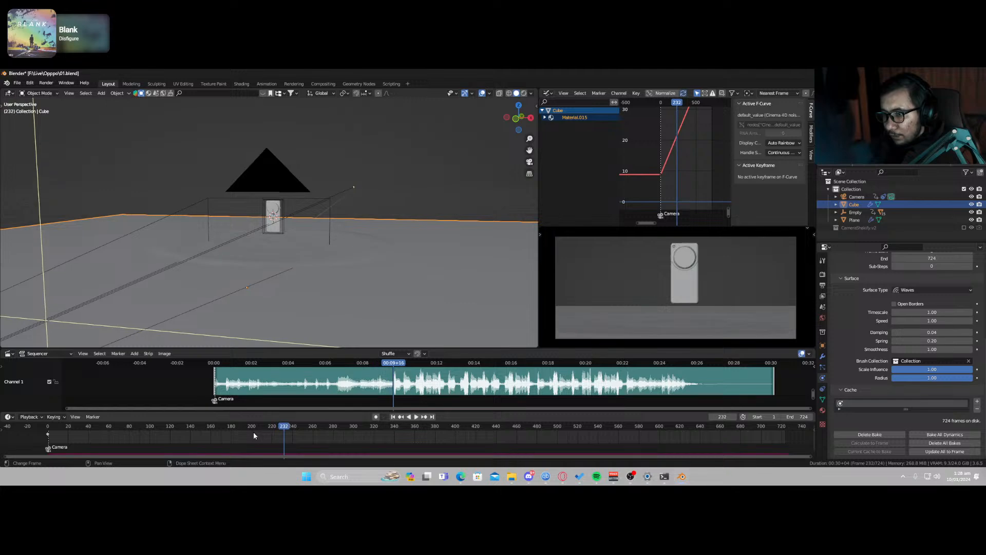
{"action": "left_click_drag", "start_coordinate": [271, 431], "coordinate": [270, 431]}
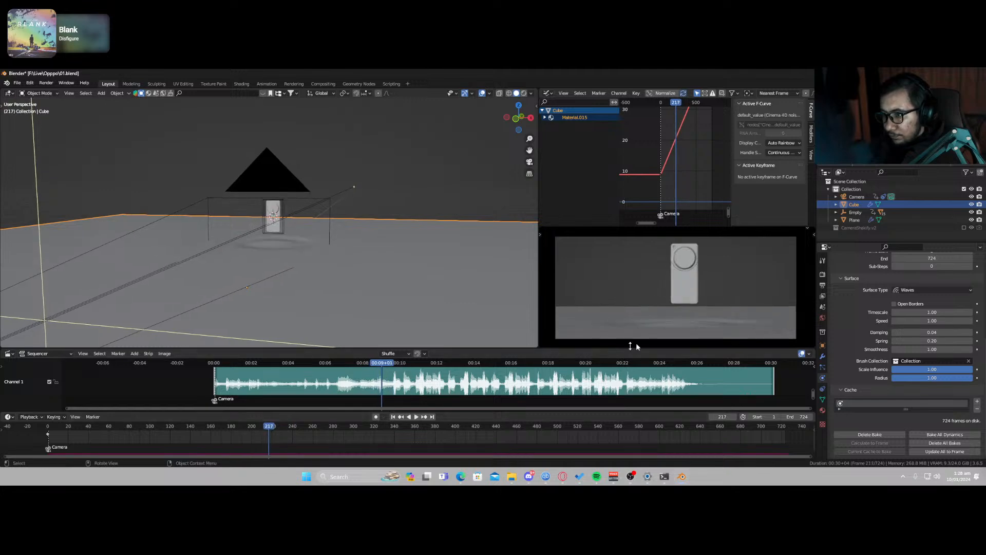
Step: Preview the phone's appearance up to frame 237 in the camera view with rendered shading, and return that view to solid shading
{"action": "key", "text": "z"}
{"action": "left_click", "coordinate": [725, 286]}
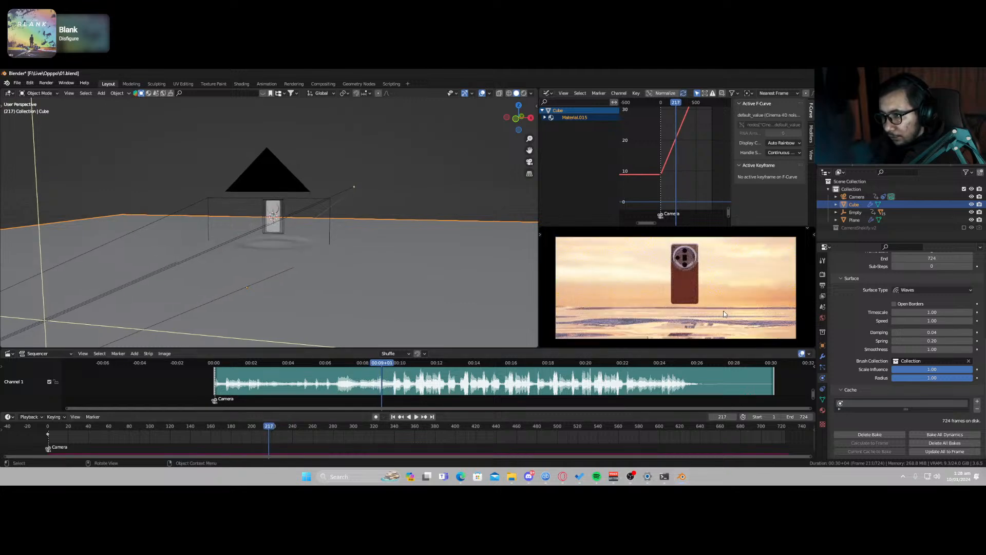
{"action": "key", "text": "space"}
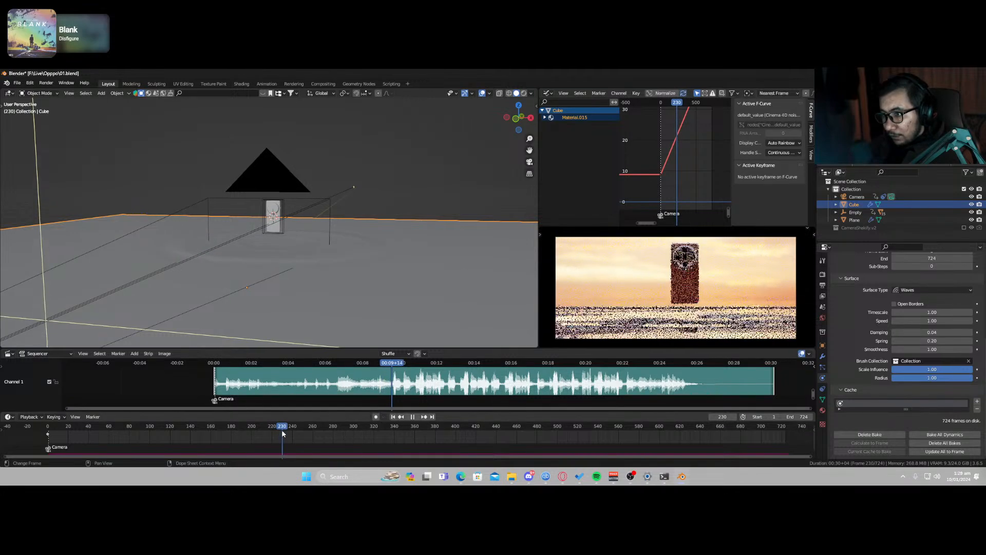
{"action": "key", "text": "space"}
{"action": "left_click_drag", "start_coordinate": [281, 430], "coordinate": [265, 430]}
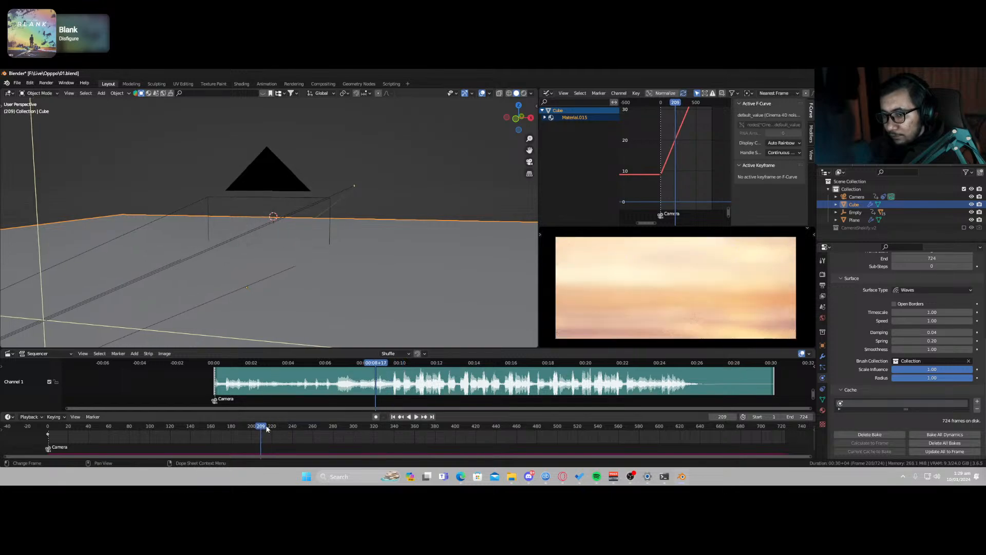
{"action": "key", "text": "space"}
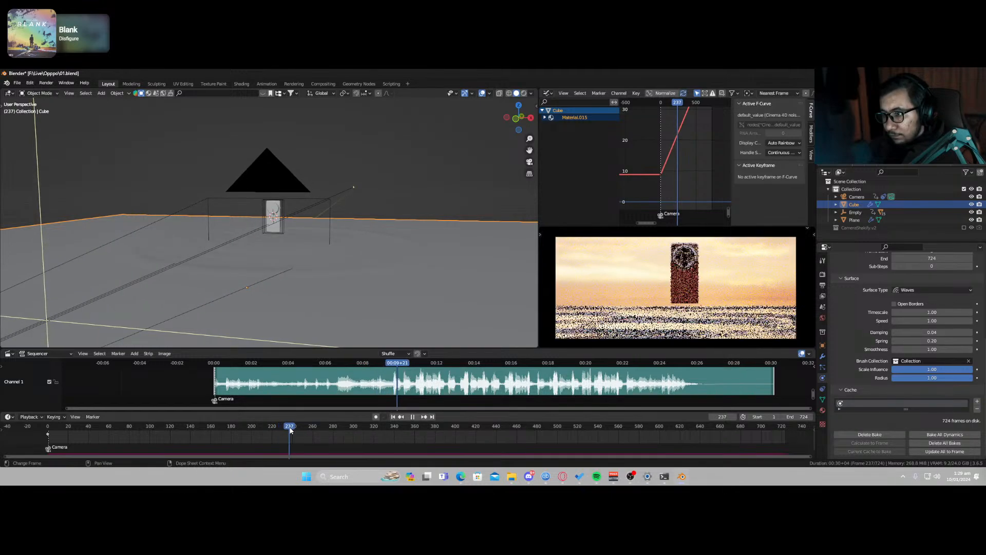
{"action": "key", "text": "space"}
{"action": "key", "text": "z"}
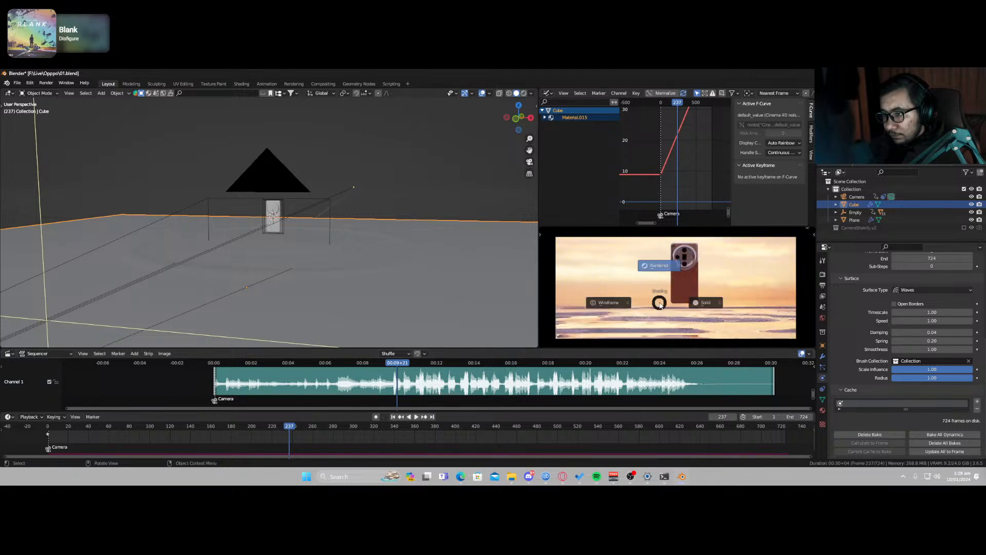
{"action": "left_click", "coordinate": [671, 308]}
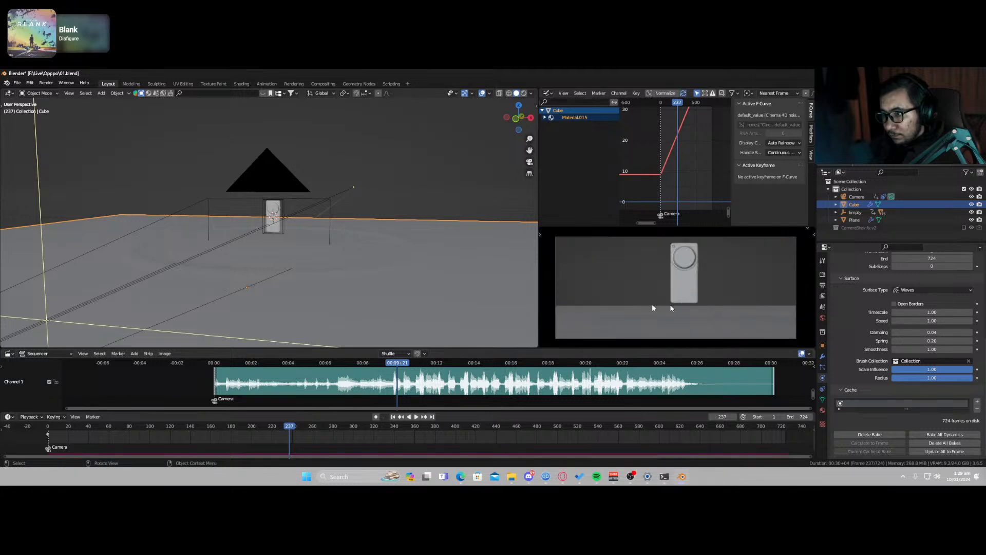
Step: Select the phone's empty, play the soundtrack up to frame 232, and rotate the empty slightly about the Z axis
{"action": "left_click", "coordinate": [282, 212]}
{"action": "scroll", "coordinate": [278, 285], "scroll_direction": "up", "scroll_amount": 3}
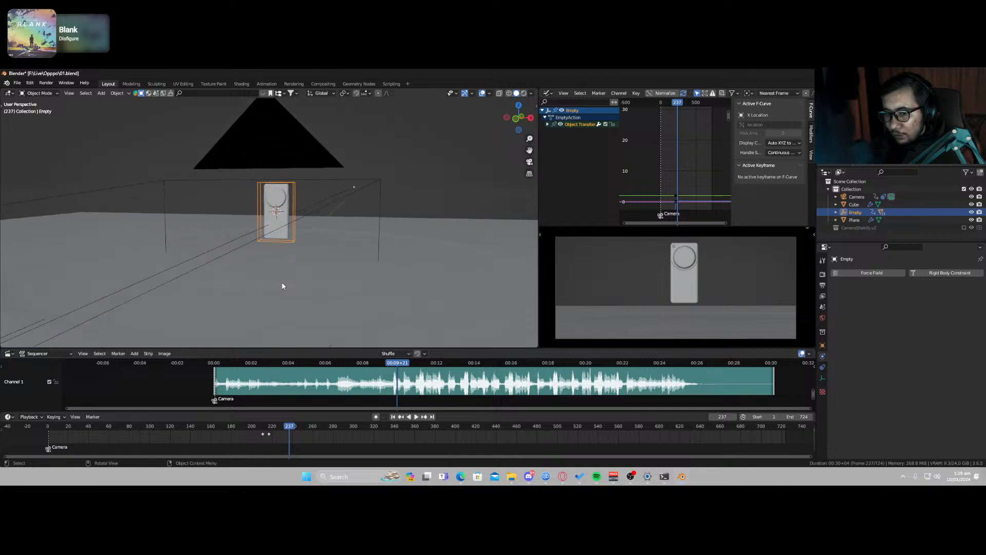
{"action": "left_click", "coordinate": [391, 365]}
{"action": "key", "text": "space"}
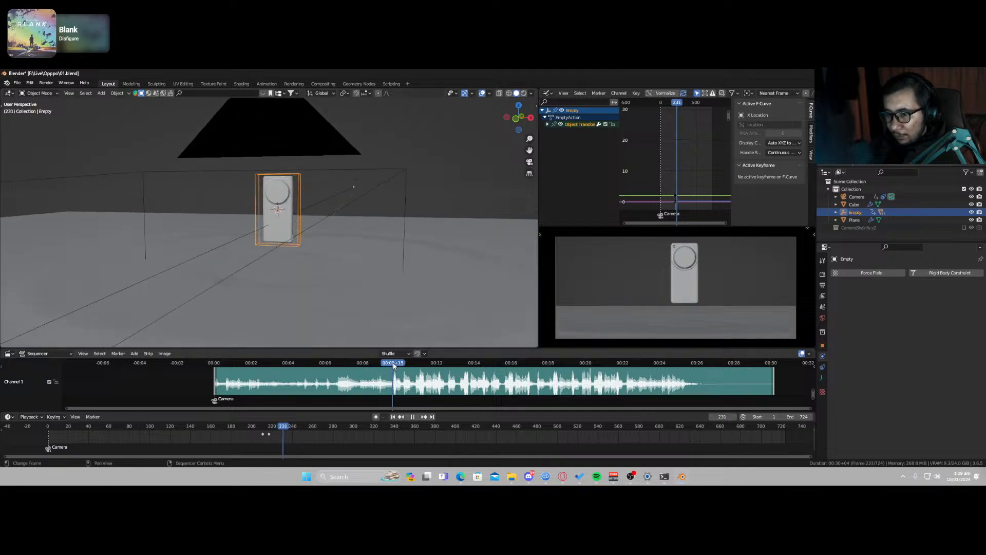
{"action": "key", "text": "r"}
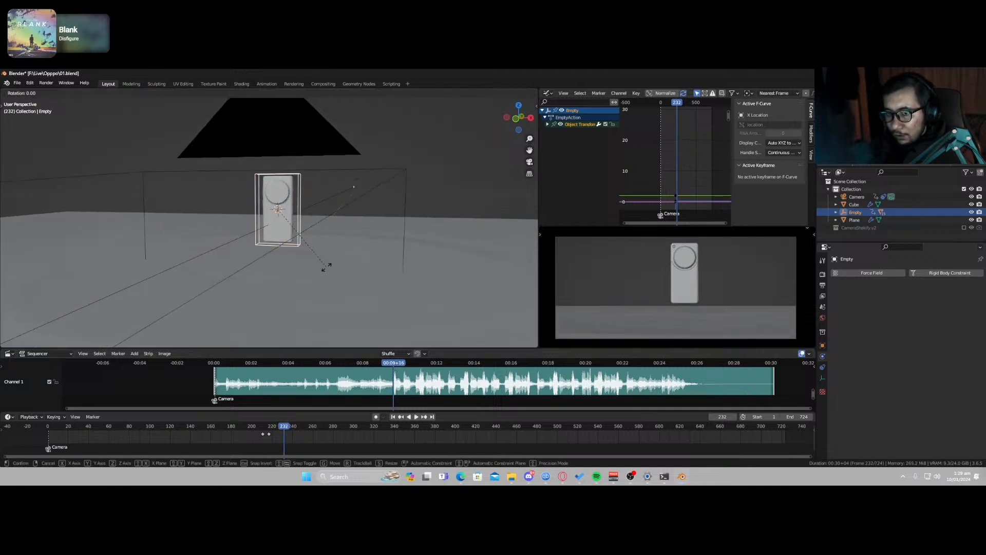
{"action": "key", "text": "z"}
{"action": "left_click", "coordinate": [345, 237]}
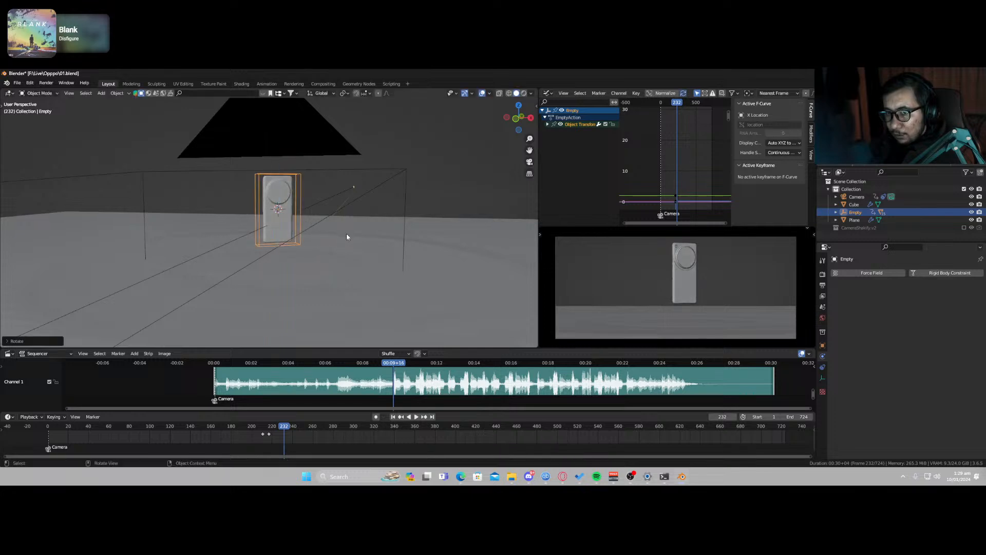
Step: Tilt the phone's empty around its local X axis and insert an Available keyframe at frame 232
{"action": "key", "text": "r"}
{"action": "key", "text": "x"}
{"action": "key", "text": "x"}
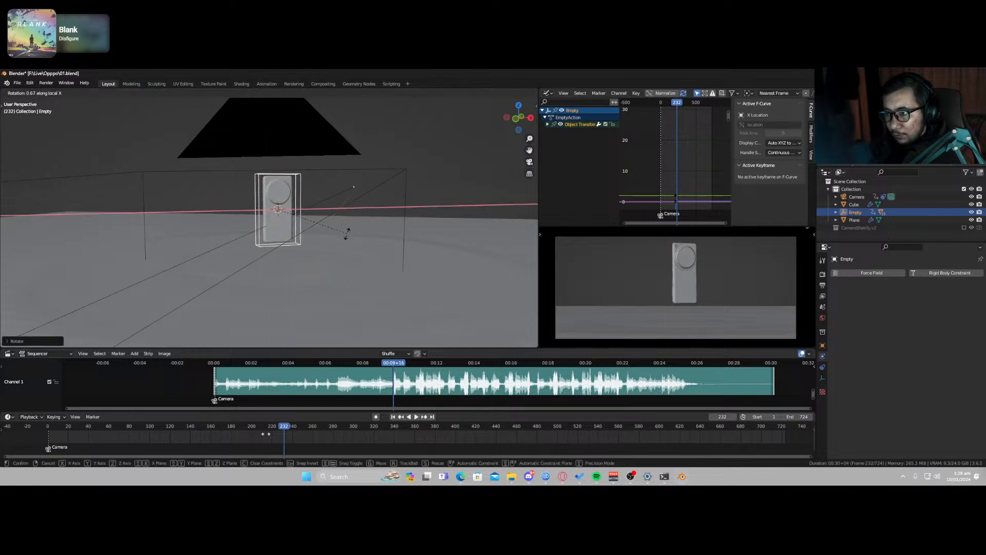
{"action": "left_click", "coordinate": [360, 209]}
{"action": "key", "text": "i"}
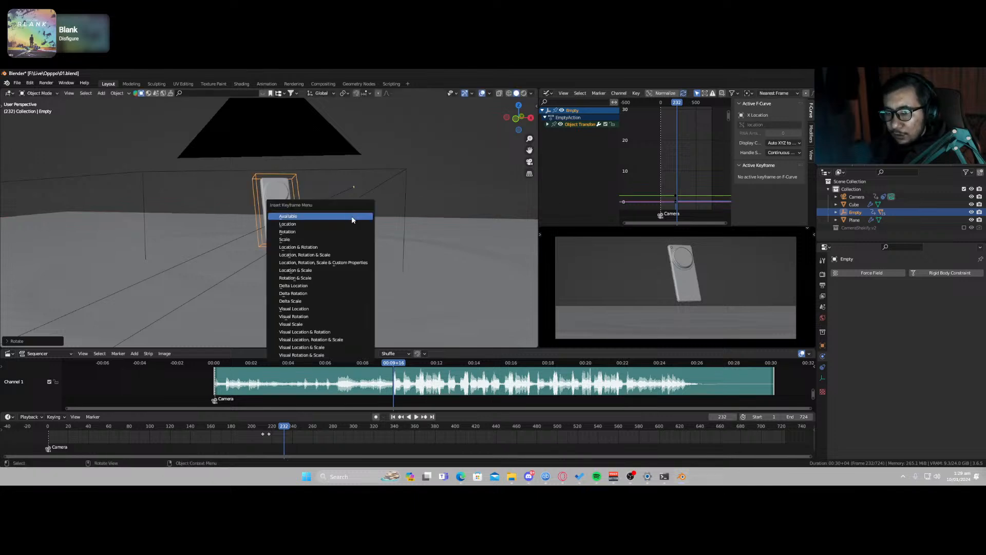
{"action": "left_click", "coordinate": [353, 220]}
Step: Examine the empty's new curves and play back the phone's tilt up to frame 233
{"action": "scroll", "coordinate": [667, 152], "scroll_direction": "down", "scroll_amount": 2}
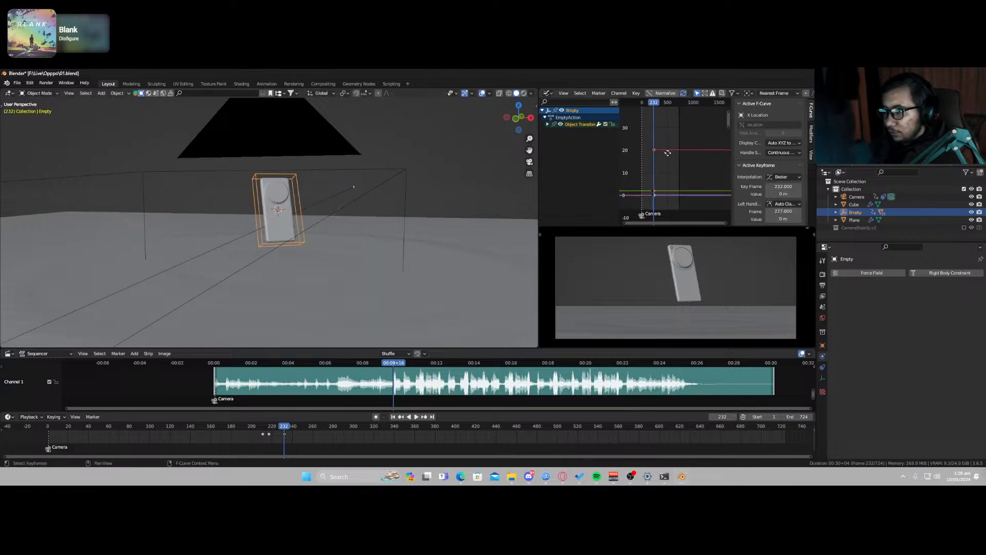
{"action": "scroll", "coordinate": [673, 164], "scroll_direction": "up", "scroll_amount": 3}
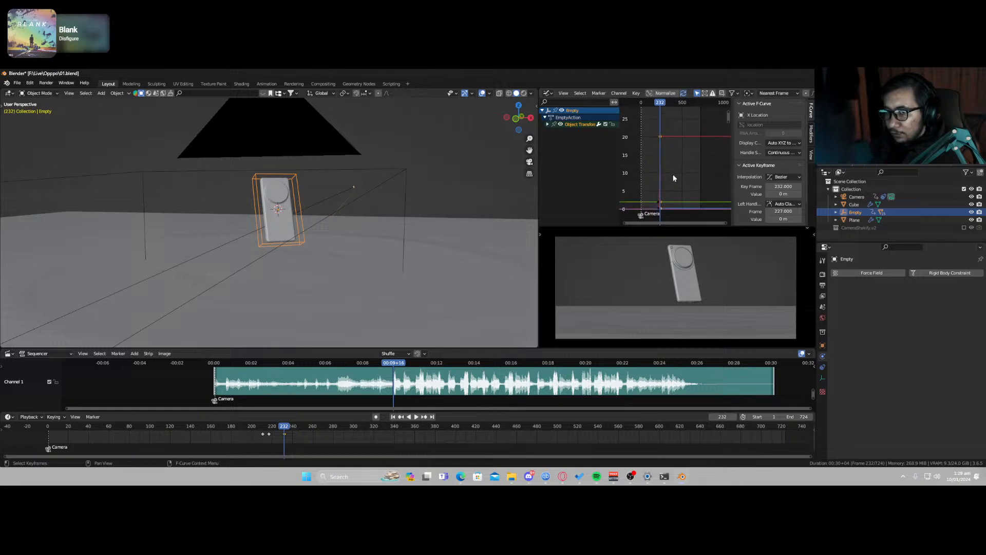
{"action": "left_click_drag", "start_coordinate": [283, 436], "coordinate": [255, 436]}
{"action": "key", "text": "space"}
{"action": "key", "text": "space"}
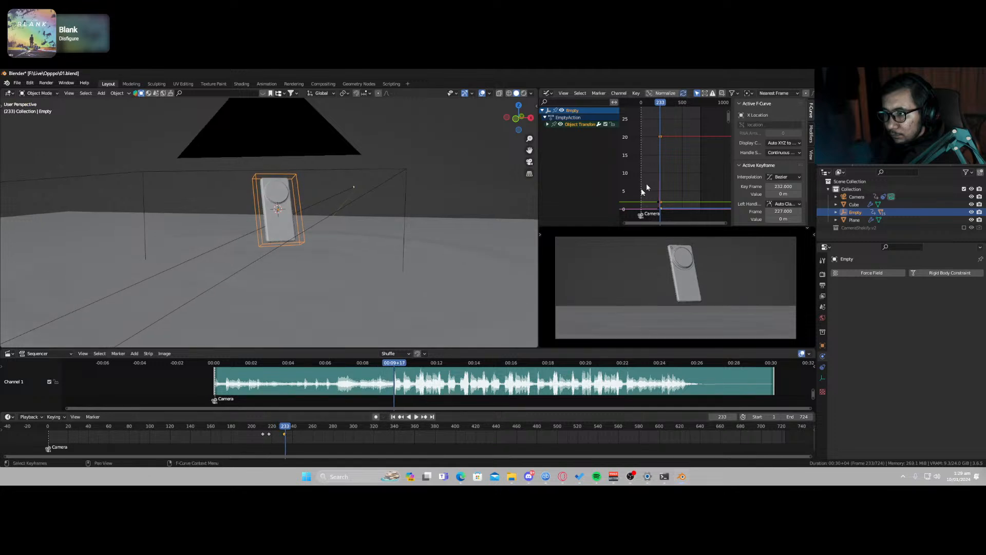
Step: Expand the empty's transform channels and leave only the X Euler Rotation curve displayed
{"action": "scroll", "coordinate": [677, 171], "scroll_direction": "up", "scroll_amount": 2}
{"action": "middle_click_drag", "start_coordinate": [677, 170], "coordinate": [652, 162]}
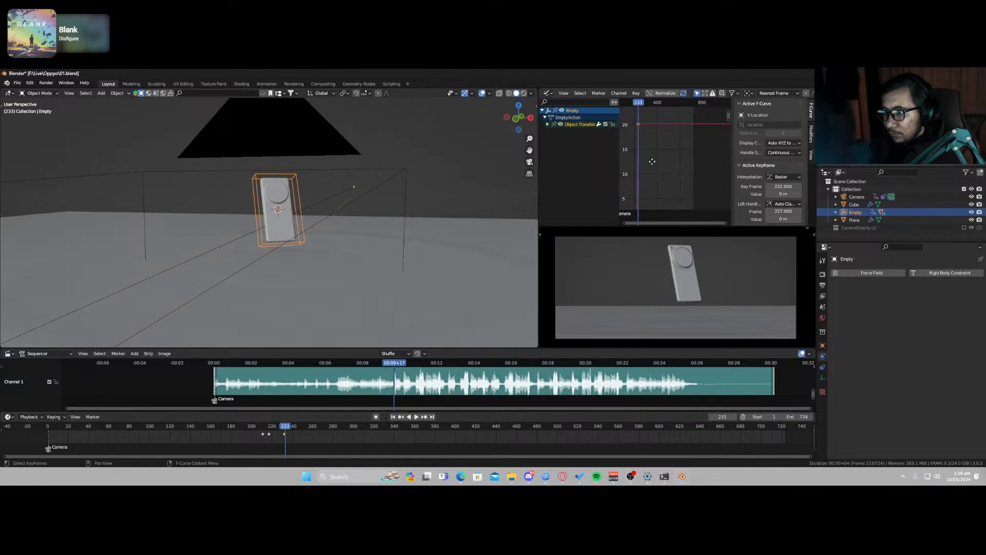
{"action": "left_click", "coordinate": [547, 125]}
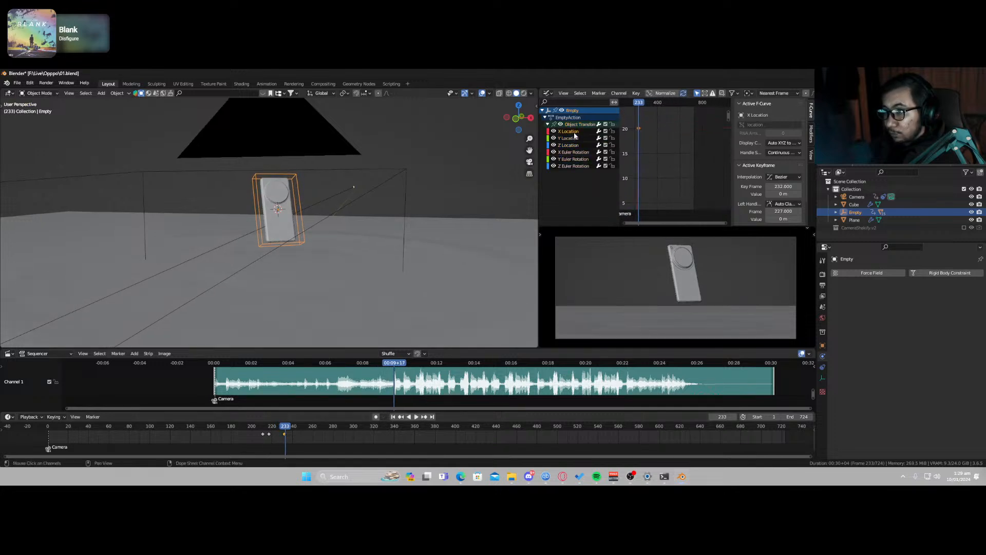
{"action": "scroll", "coordinate": [652, 161], "scroll_direction": "up", "scroll_amount": 1}
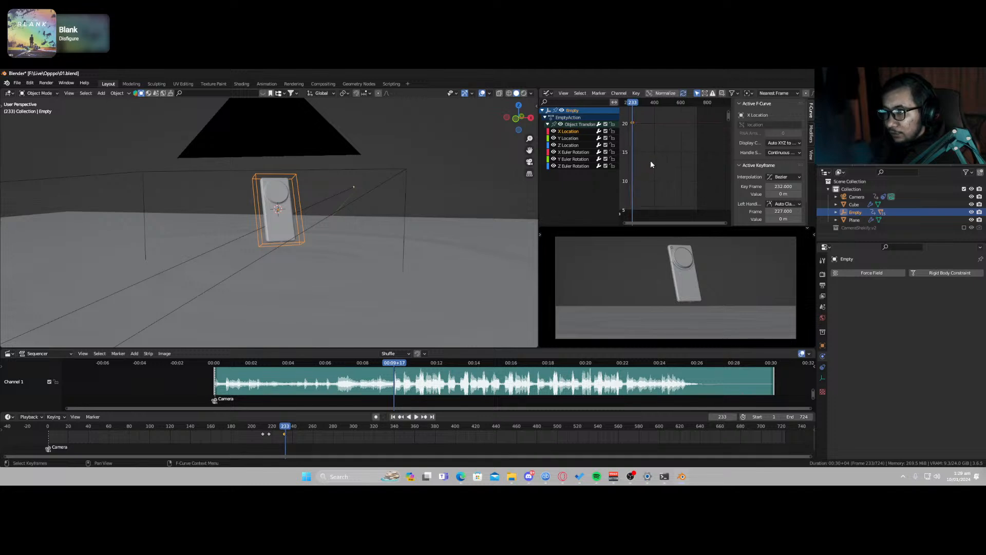
{"action": "mouse_move", "coordinate": [650, 160]}
{"action": "middle_mouse_down"}
{"action": "mouse_move", "coordinate": [729, 167]}
{"action": "mouse_move", "coordinate": [629, 197]}
{"action": "mouse_move", "coordinate": [652, 200]}
{"action": "middle_mouse_up"}
{"action": "scroll", "coordinate": [703, 129], "scroll_direction": "up", "scroll_amount": 8}
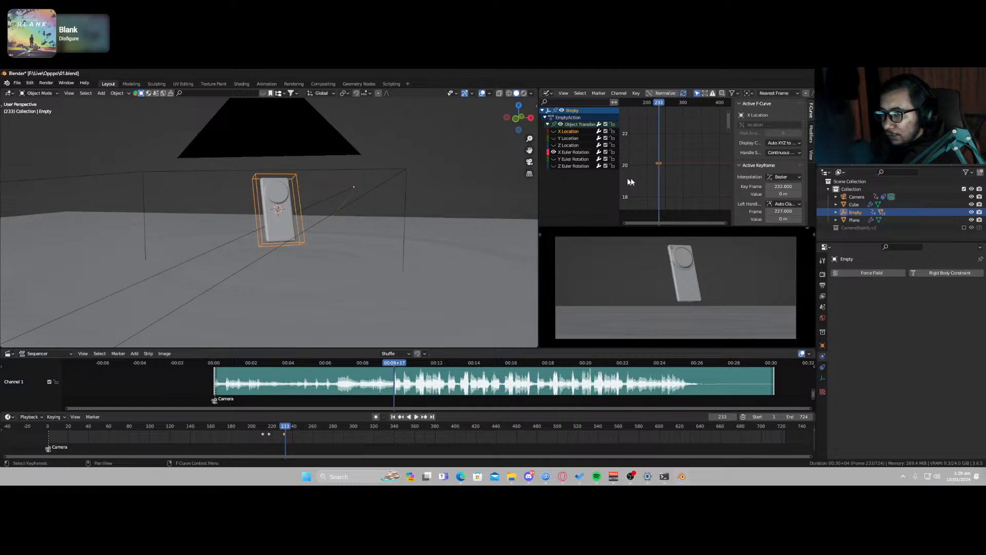
Step: Select the X Euler Rotation keyframe at frame 232, rotate its handles to slope upward, and scale them longer
{"action": "left_click", "coordinate": [645, 165]}
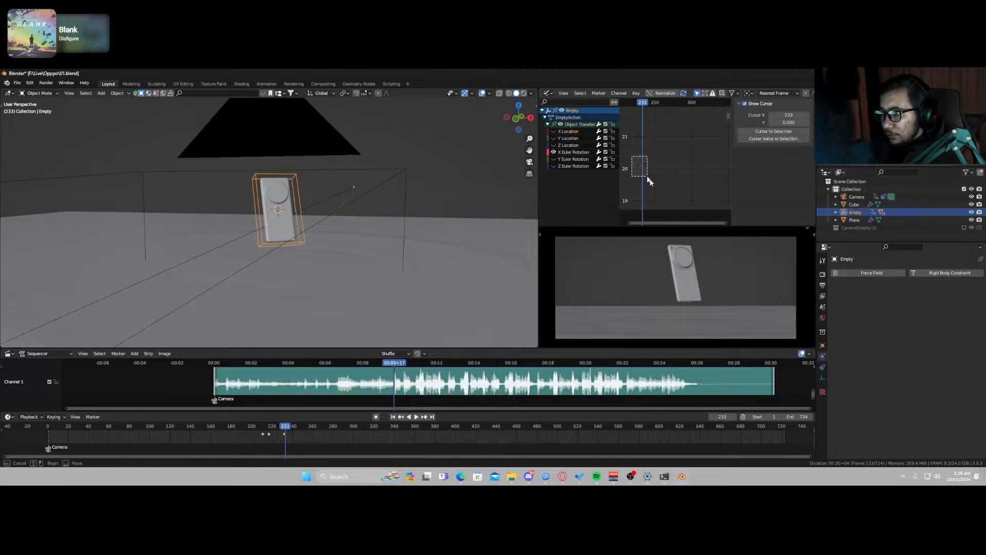
{"action": "key", "text": "r"}
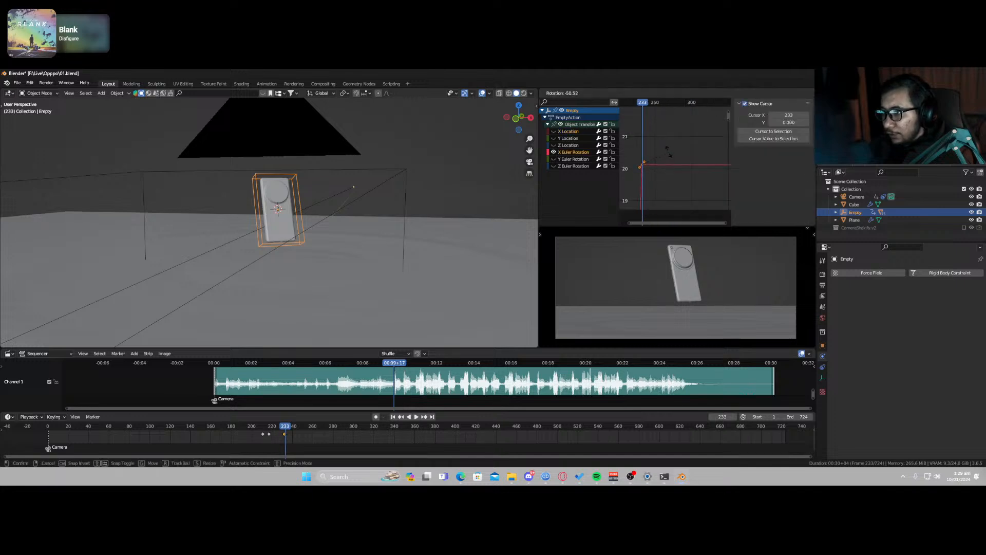
{"action": "left_click", "coordinate": [667, 149]}
{"action": "key", "text": "s"}
{"action": "left_click", "coordinate": [637, 124]}
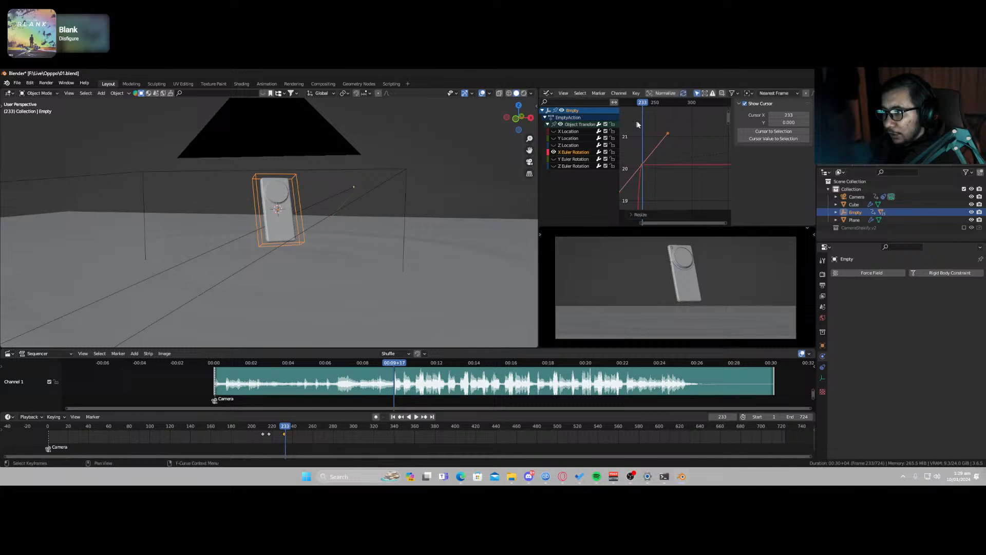
Step: Try to rotate and enlarge the two earlier X Euler Rotation keyframes together, near the zero line
{"action": "scroll", "coordinate": [664, 179], "scroll_direction": "down", "scroll_amount": 9}
{"action": "mouse_move", "coordinate": [665, 180]}
{"action": "middle_mouse_down"}
{"action": "mouse_move", "coordinate": [687, 187]}
{"action": "mouse_move", "coordinate": [678, 112]}
{"action": "mouse_move", "coordinate": [672, 184]}
{"action": "middle_mouse_up"}
{"action": "scroll", "coordinate": [671, 178], "scroll_direction": "up", "scroll_amount": 10}
{"action": "middle_click_drag", "start_coordinate": [650, 138], "coordinate": [667, 206]}
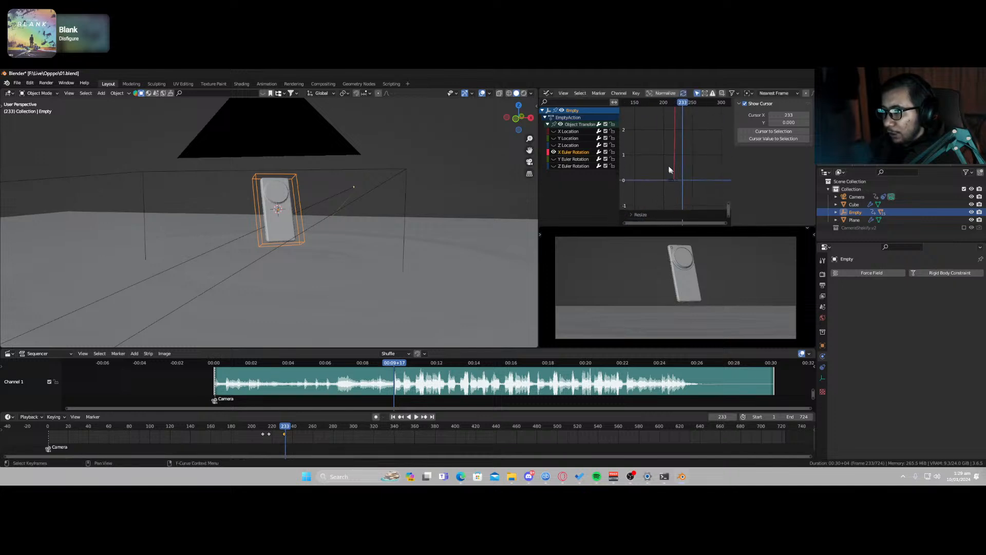
{"action": "left_click_drag", "start_coordinate": [658, 147], "coordinate": [707, 210]}
{"action": "key", "text": "r"}
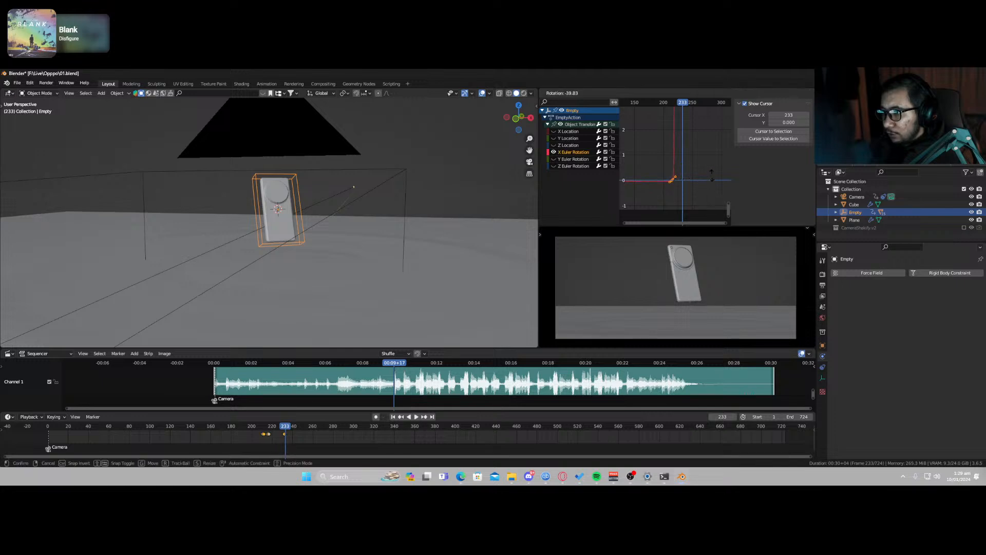
{"action": "left_click", "coordinate": [711, 175]}
{"action": "key", "text": "s"}
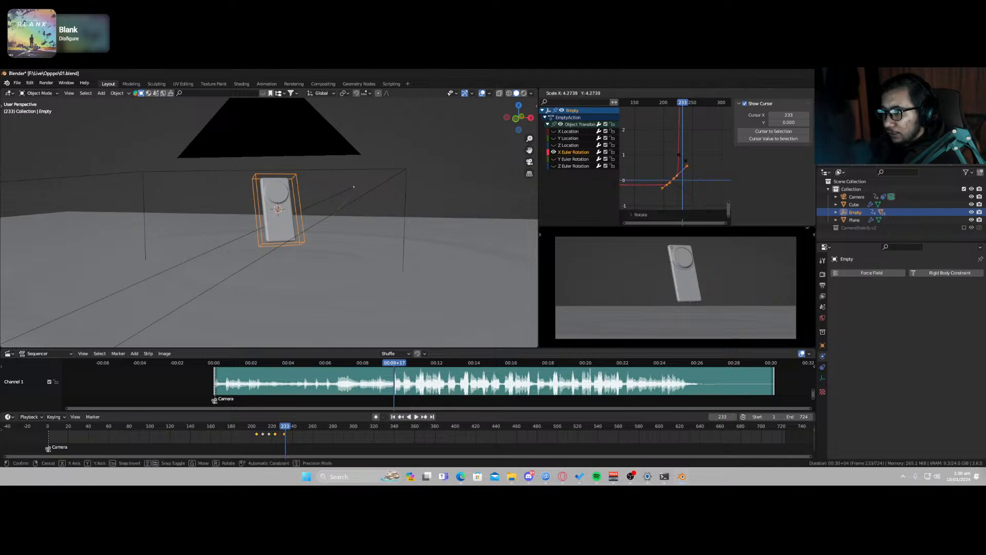
{"action": "left_click", "coordinate": [684, 160]}
{"action": "scroll", "coordinate": [674, 187], "scroll_direction": "up", "scroll_amount": 5}
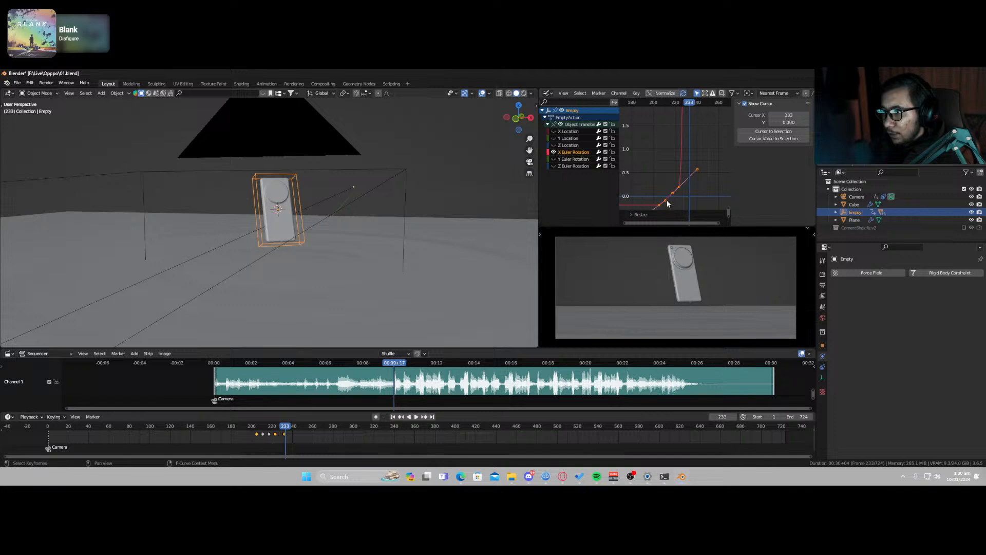
Step: Undo the joint rotation and scaling of the two earlier X Euler Rotation keyframes
{"action": "left_click", "coordinate": [667, 202]}
{"action": "key", "text": "ctrl+z"}
{"action": "key", "text": "ctrl+z"}
{"action": "key", "text": "ctrl+z"}
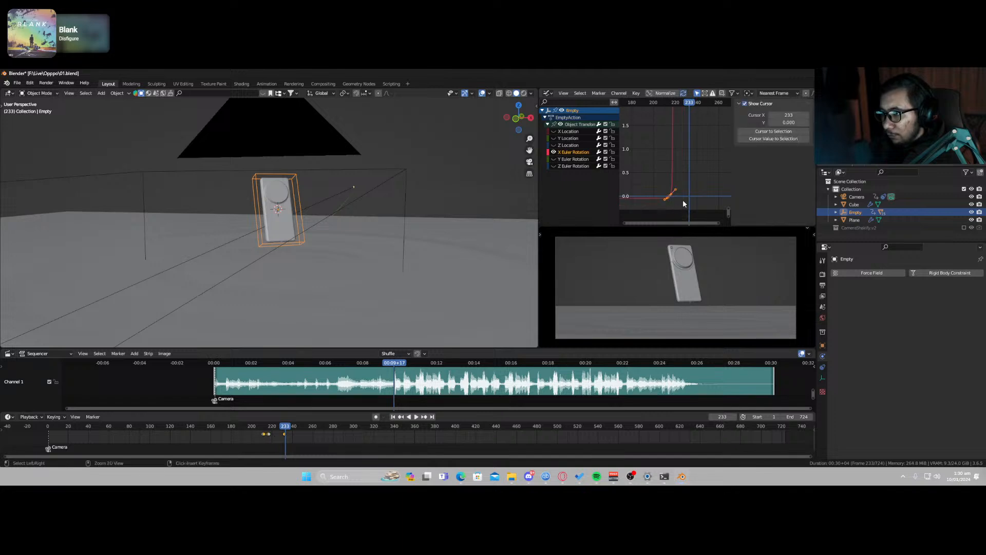
Step: Select the X Euler Rotation keyframe at frame 217, scale its handles longer, and rotate them by about -67 degrees
{"action": "scroll", "coordinate": [677, 191], "scroll_direction": "up", "scroll_amount": 5}
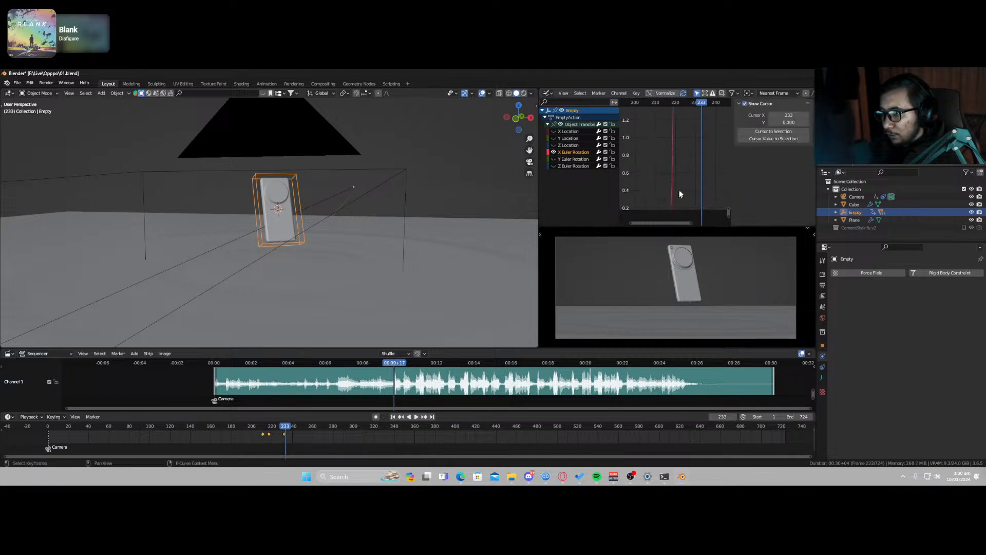
{"action": "middle_click_drag", "start_coordinate": [685, 164], "coordinate": [677, 189]}
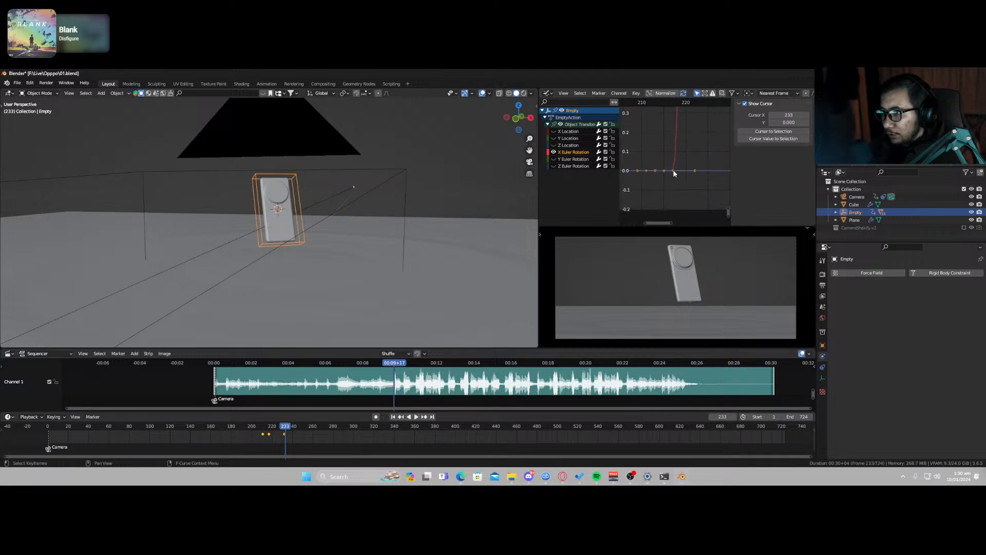
{"action": "left_click", "coordinate": [675, 167]}
{"action": "scroll", "coordinate": [676, 185], "scroll_direction": "down", "scroll_amount": 3}
{"action": "key", "text": "s"}
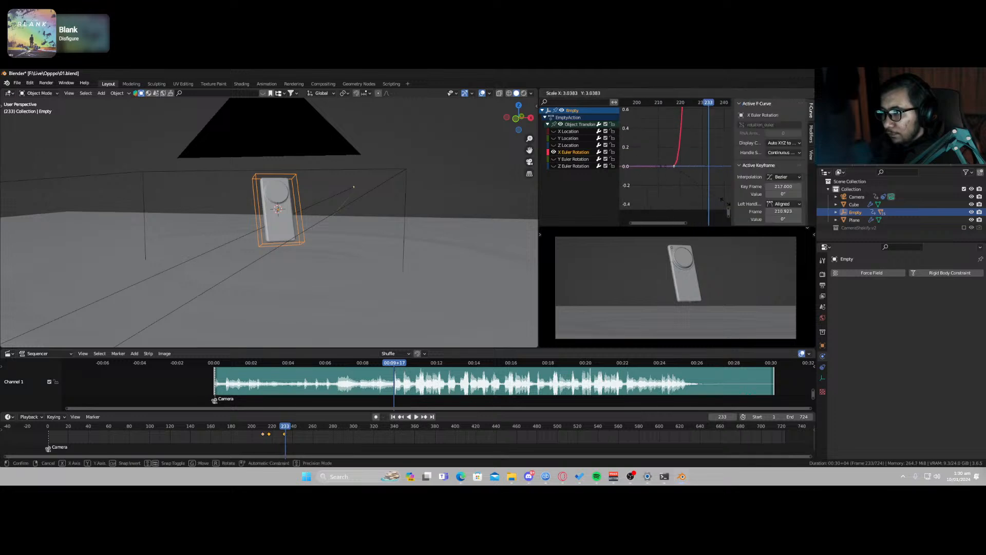
{"action": "left_click", "coordinate": [625, 201]}
{"action": "key", "text": "r"}
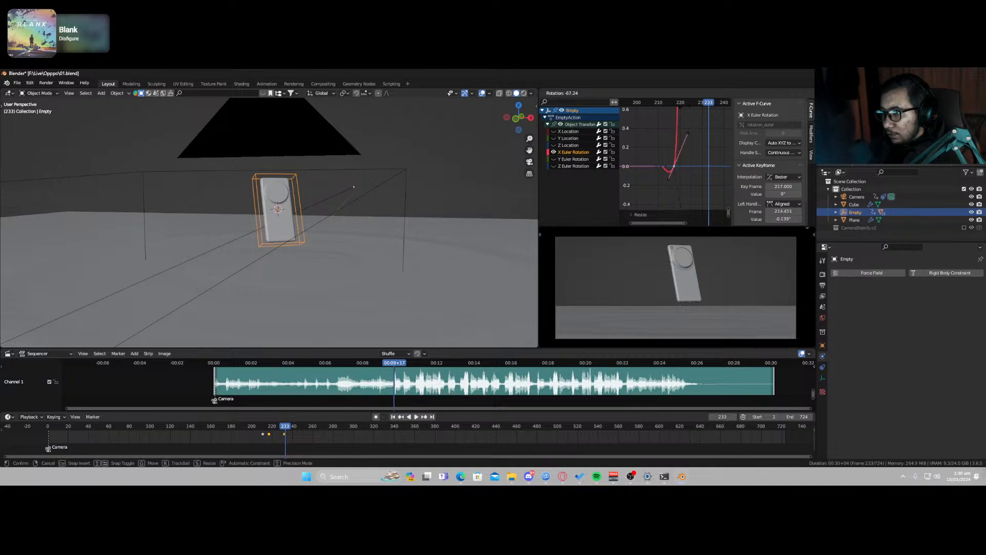
{"action": "left_click", "coordinate": [682, 109]}
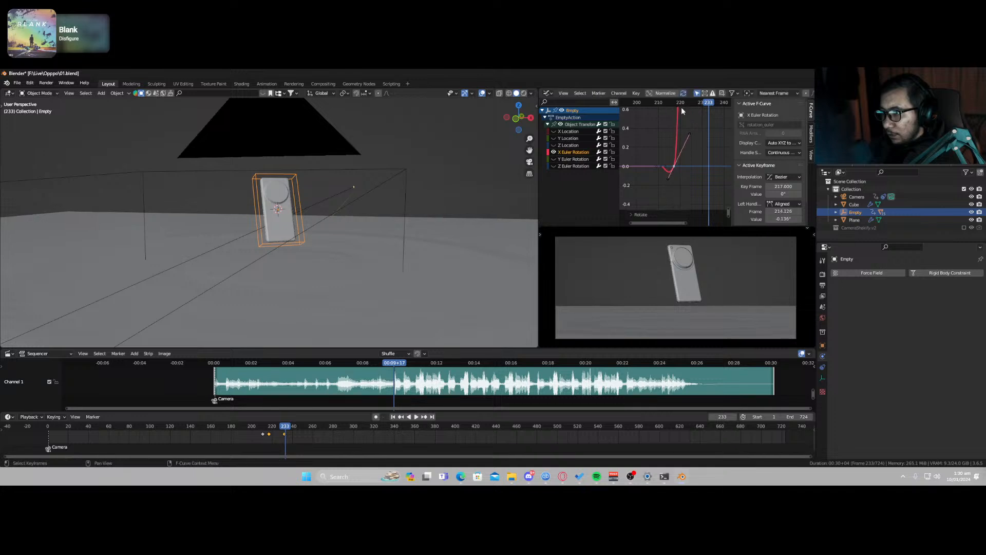
Step: Play back the phone's tilt and move the empty's last keyframe to about frame 260
{"action": "left_click", "coordinate": [257, 431]}
{"action": "key", "text": "space"}
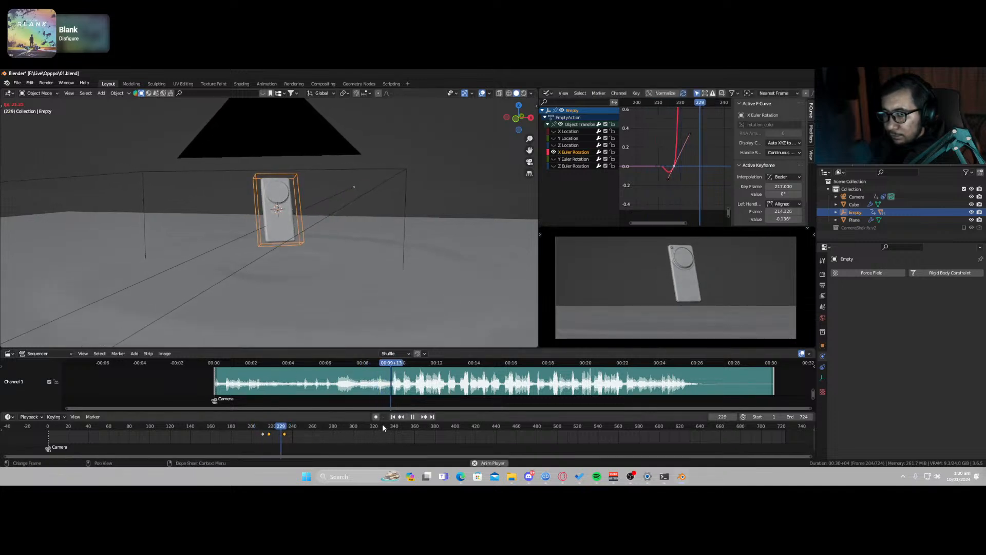
{"action": "key", "text": "space"}
{"action": "left_click", "coordinate": [272, 431]}
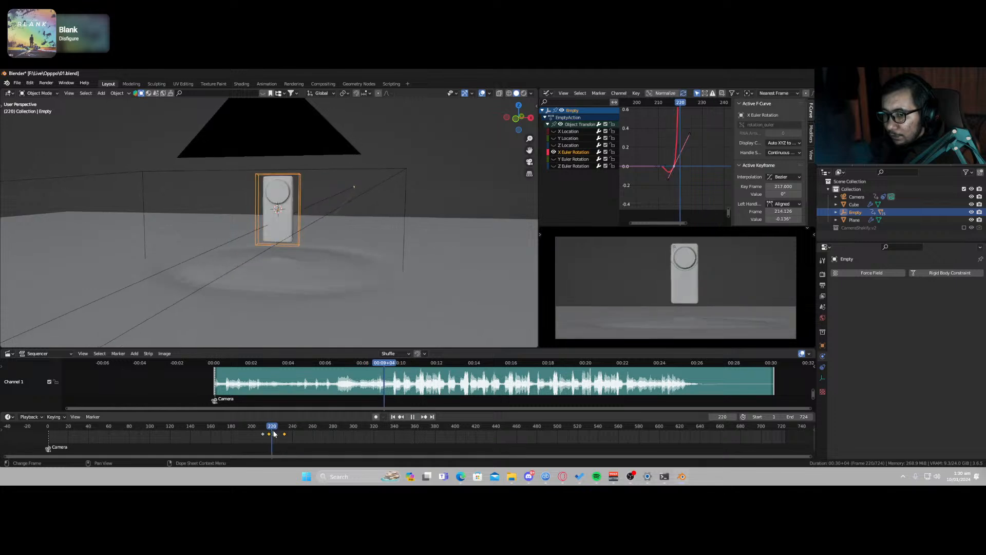
{"action": "left_click_drag", "start_coordinate": [284, 434], "coordinate": [314, 437]}
Step: Play the animation from before the tilt and again from the start to check the new keyframe timing against the soundtrack
{"action": "left_click", "coordinate": [257, 431]}
{"action": "key", "text": "space"}
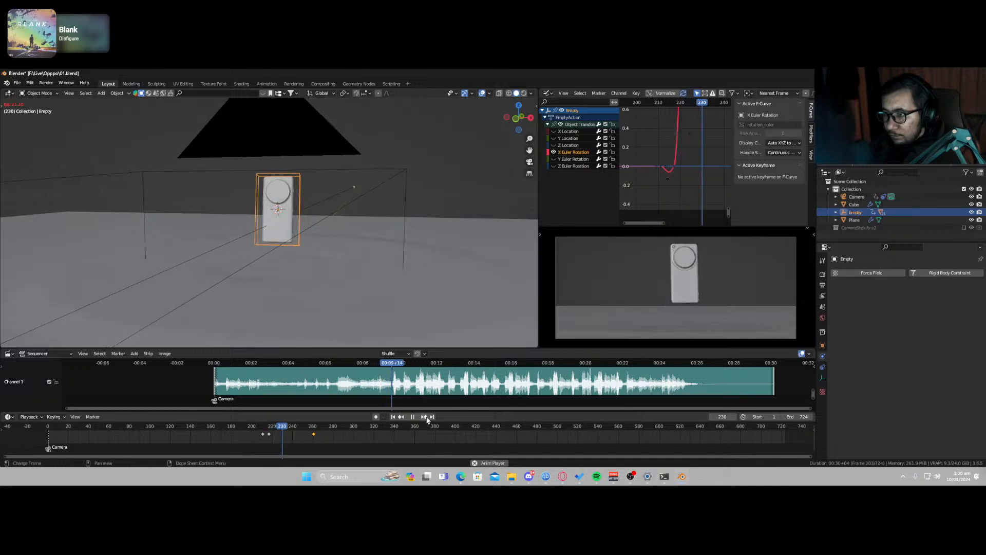
{"action": "key", "text": "space"}
{"action": "left_click_drag", "start_coordinate": [286, 441], "coordinate": [43, 429]}
{"action": "key", "text": "space"}
{"action": "key", "text": "space"}
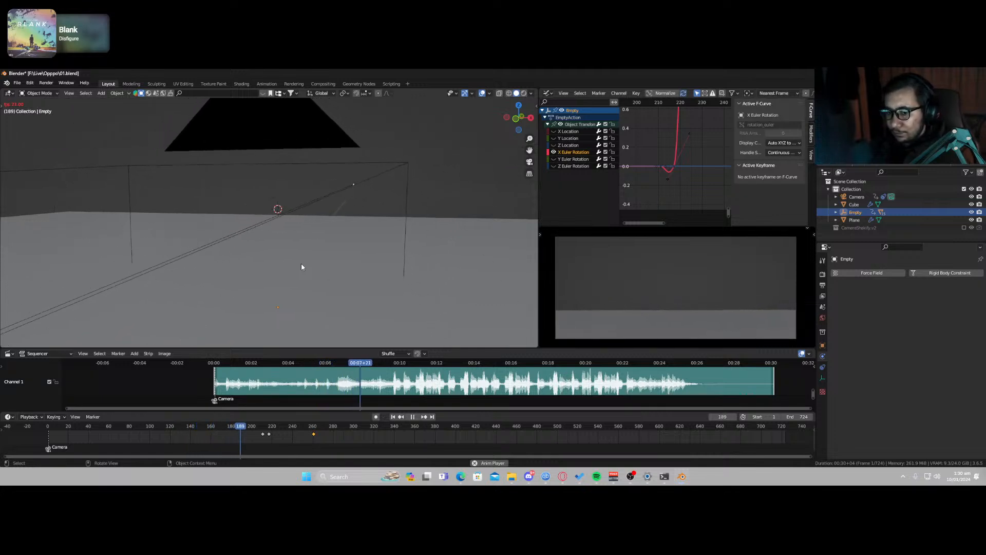
{"action": "key", "text": "space"}
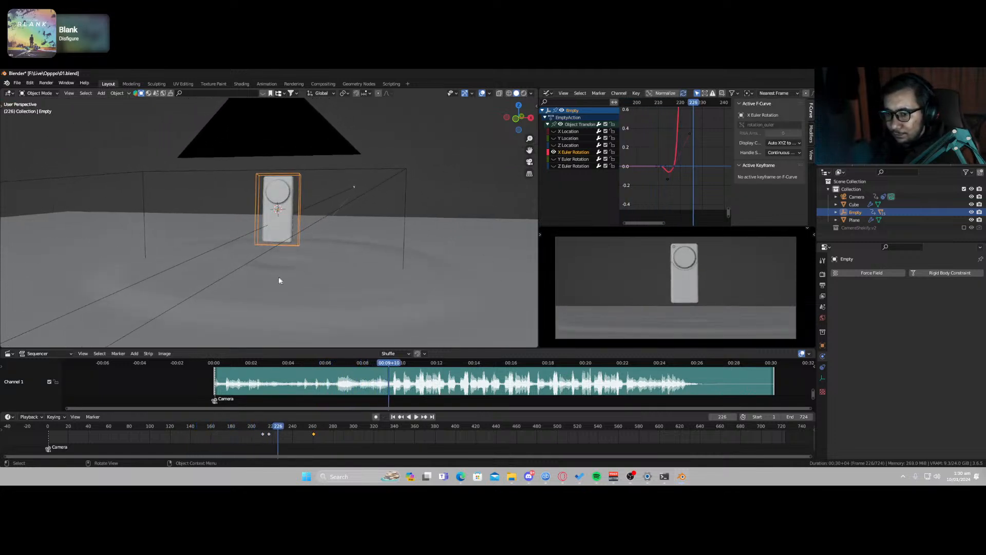
Step: Select the ground object, show its modifiers, and play the soundtrack around the beat, stopping at frame 231 for the camera cut
{"action": "left_click", "coordinate": [342, 288]}
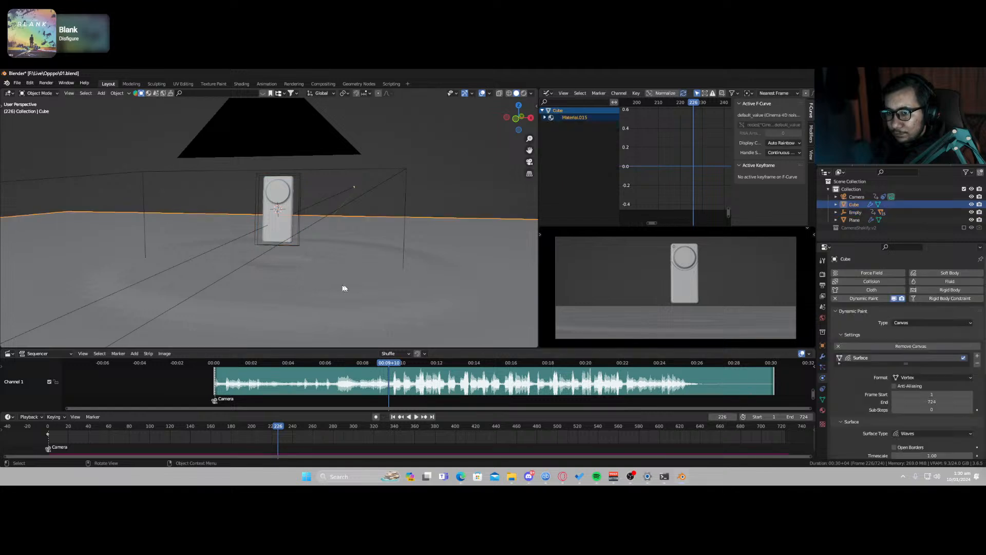
{"action": "left_click", "coordinate": [822, 356]}
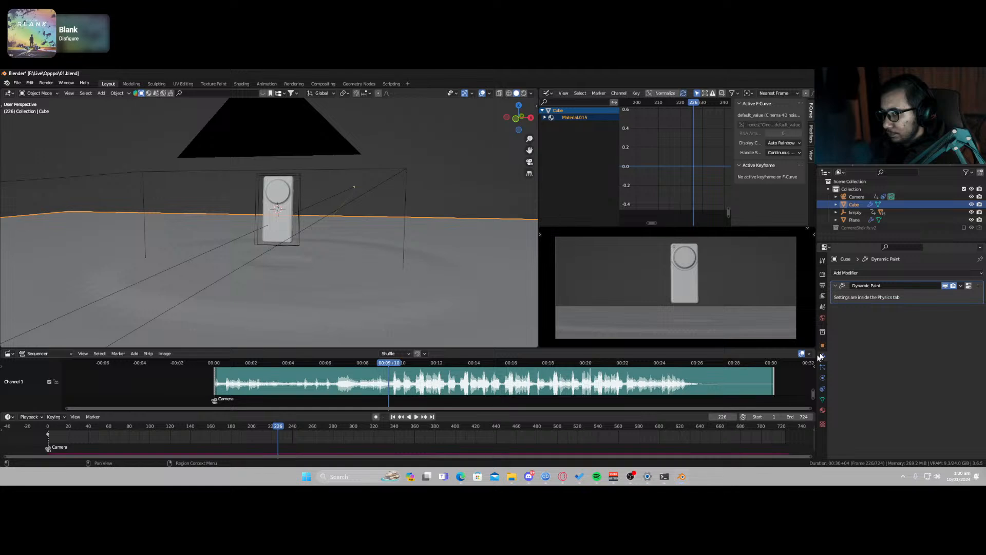
{"action": "left_click_drag", "start_coordinate": [258, 430], "coordinate": [236, 431]}
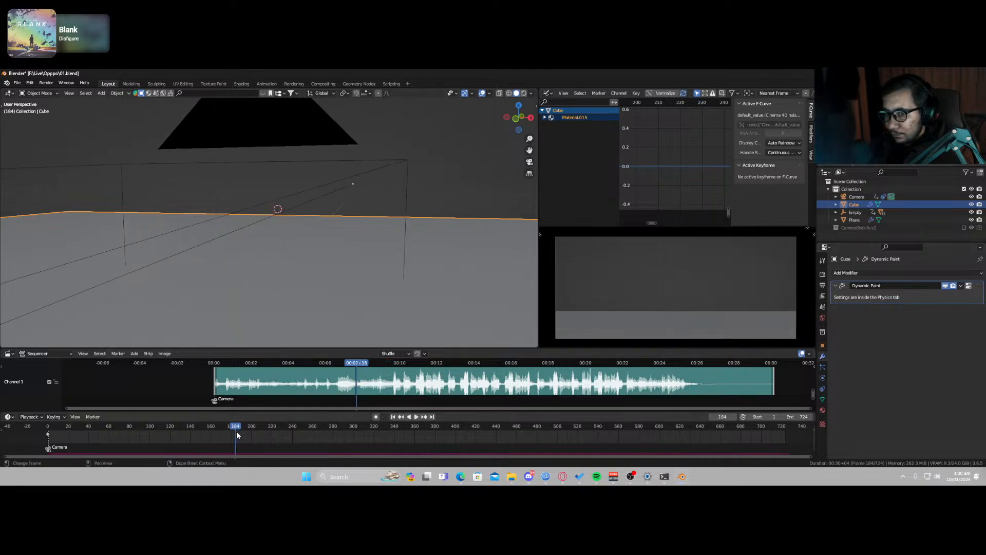
{"action": "key", "text": "space"}
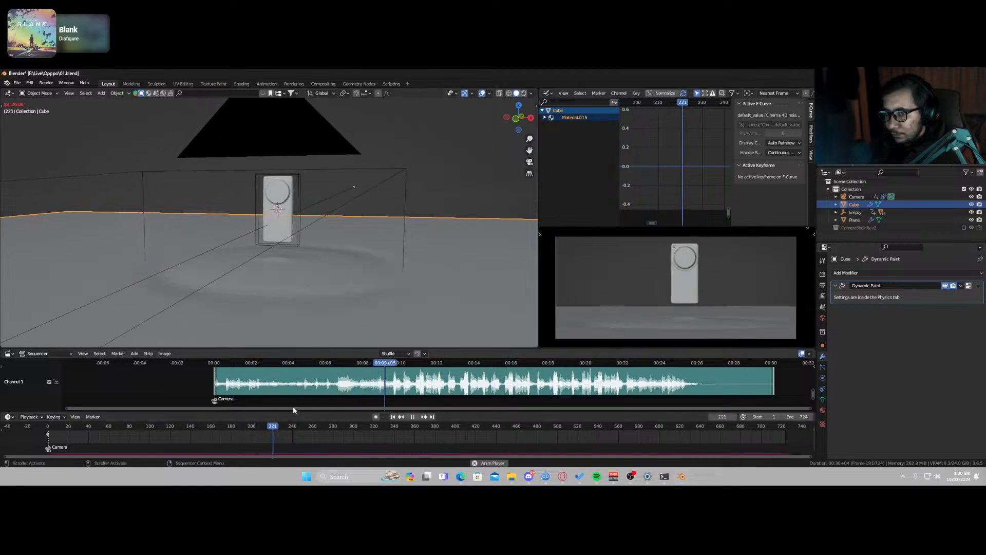
{"action": "key", "text": "space"}
{"action": "mouse_move", "coordinate": [295, 423]}
{"action": "left_mouse_down"}
{"action": "mouse_move", "coordinate": [261, 430]}
{"action": "mouse_move", "coordinate": [283, 429]}
{"action": "left_mouse_up"}
{"action": "key", "text": "space"}
{"action": "key", "text": "space"}
{"action": "key", "text": "space"}
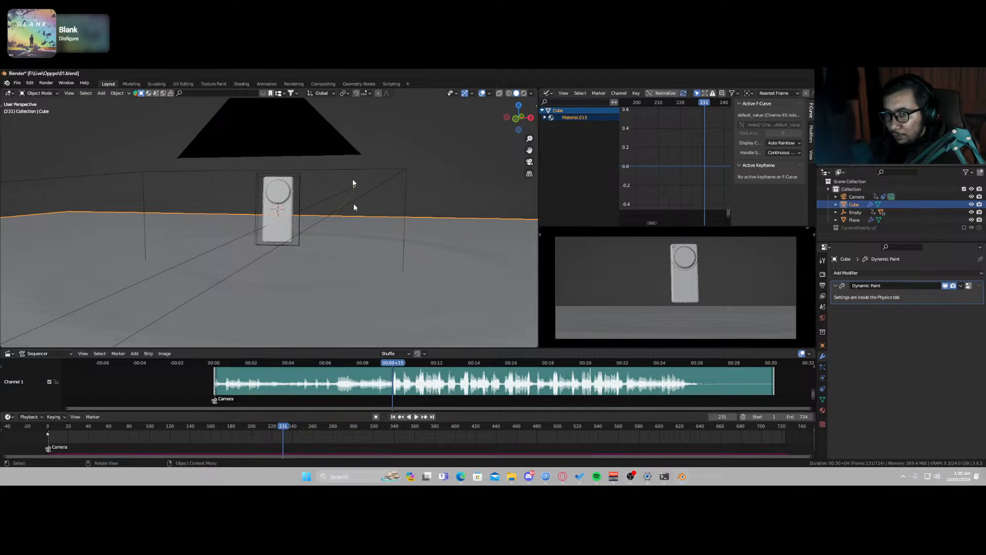
Step: Duplicate the existing camera, place the copy beyond the phone, and delete the copy's keyframes
{"action": "scroll", "coordinate": [309, 204], "scroll_direction": "down", "scroll_amount": 4}
{"action": "middle_click_drag", "start_coordinate": [297, 165], "coordinate": [275, 193]}
{"action": "left_click", "coordinate": [288, 207]}
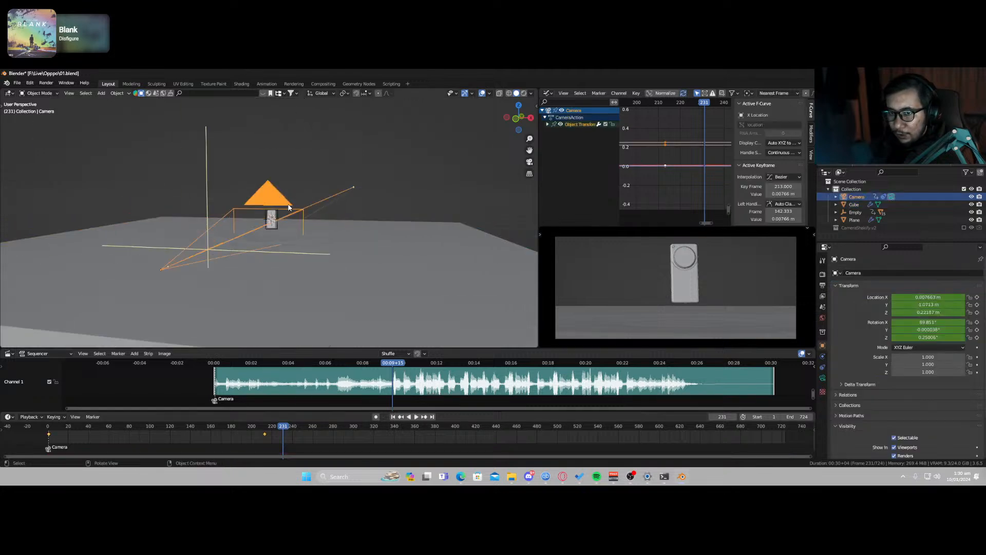
{"action": "key", "text": "shift+d"}
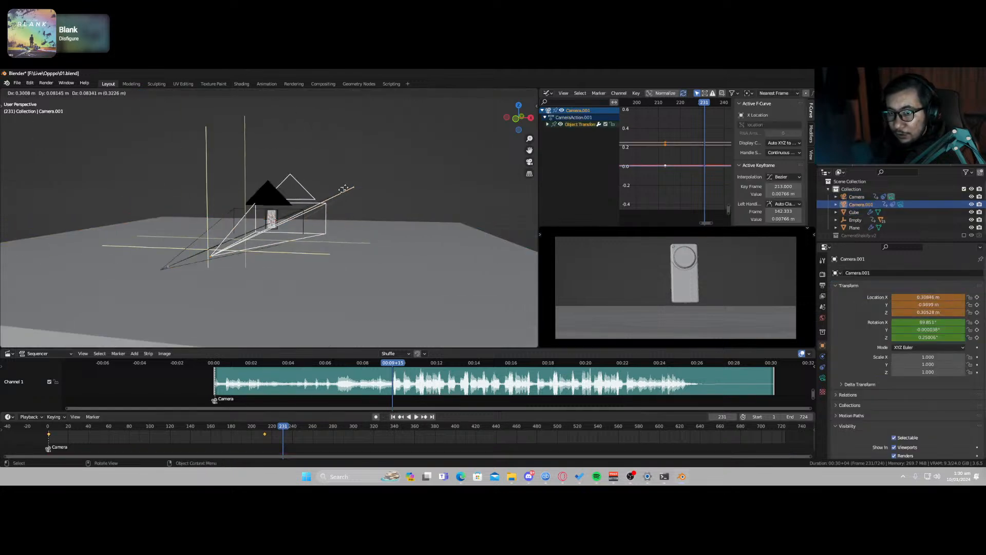
{"action": "left_click", "coordinate": [438, 166]}
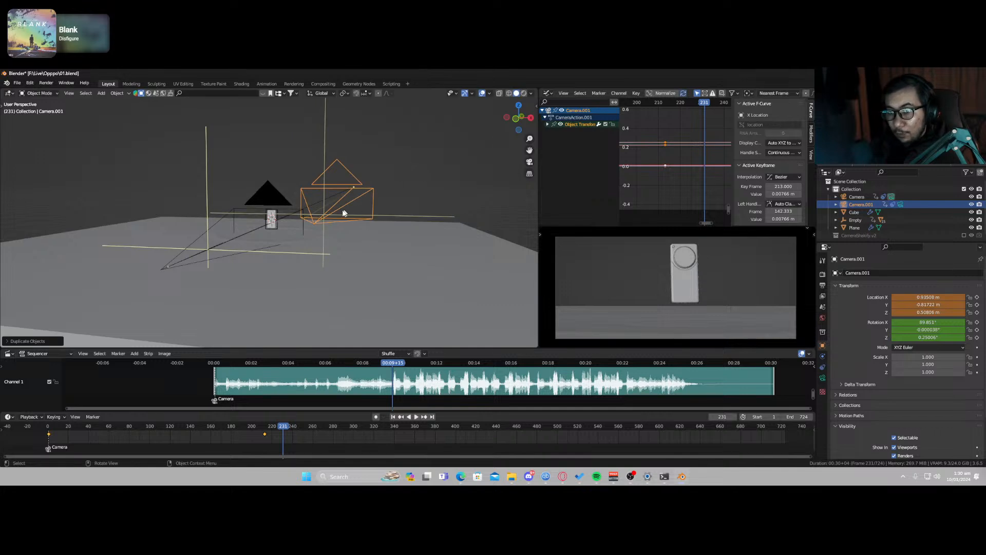
{"action": "key", "text": "x"}
{"action": "left_click", "coordinate": [237, 442]}
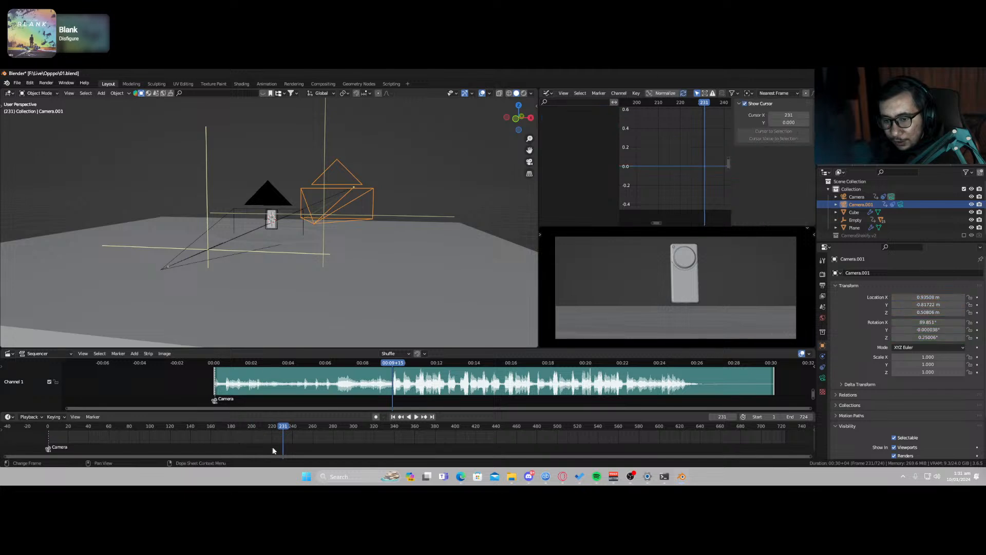
Step: Bind Camera.001 to a timeline marker at frame 231, look through it, and try to walk the camera
{"action": "key", "text": "ctrl+b"}
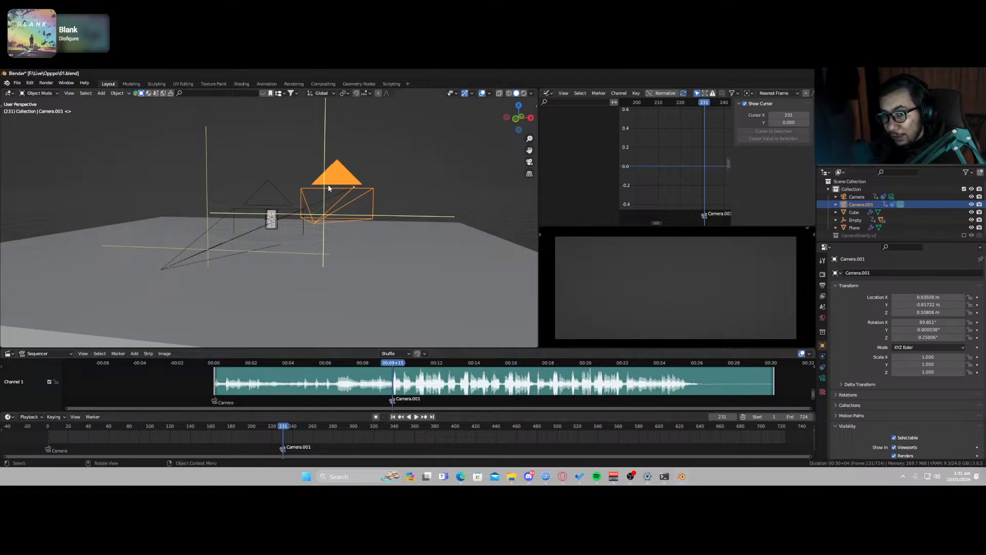
{"action": "key", "text": "KP_0"}
{"action": "key", "text": "shift+grave"}
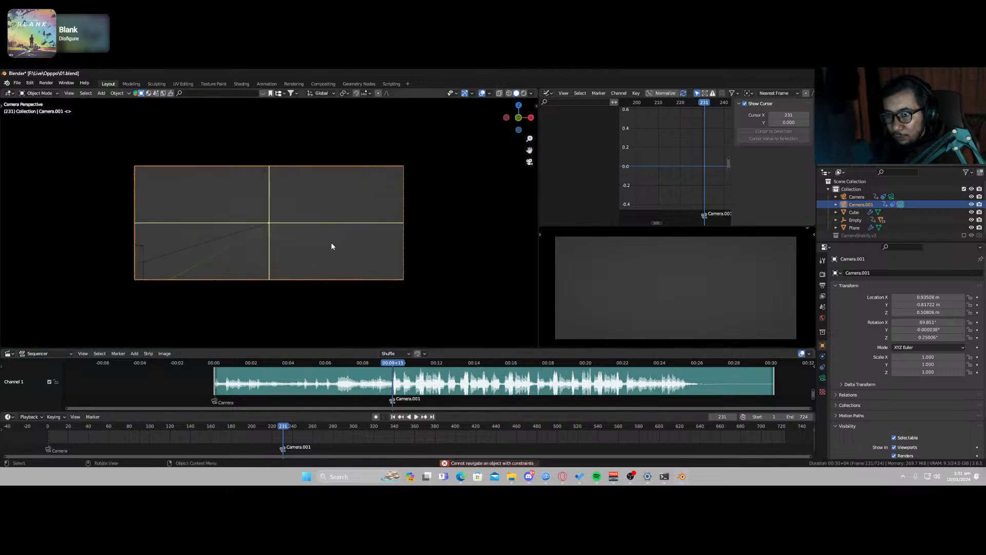
Step: Find what locks Camera.001's navigation and remove both CameraShakify object constraints, location and rotation
{"action": "left_click", "coordinate": [822, 379]}
{"action": "scroll", "coordinate": [891, 403], "scroll_direction": "down", "scroll_amount": 15}
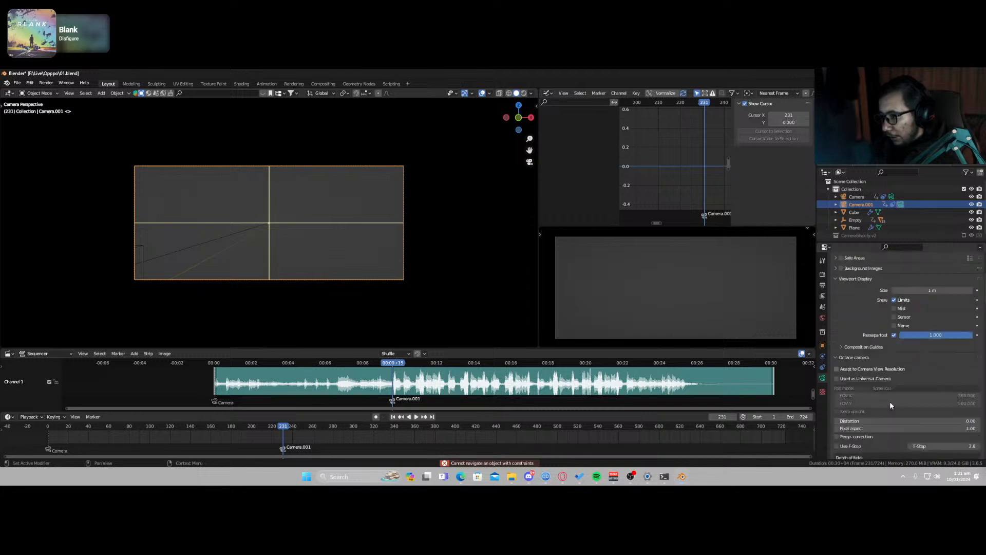
{"action": "scroll", "coordinate": [892, 409], "scroll_direction": "down", "scroll_amount": 15}
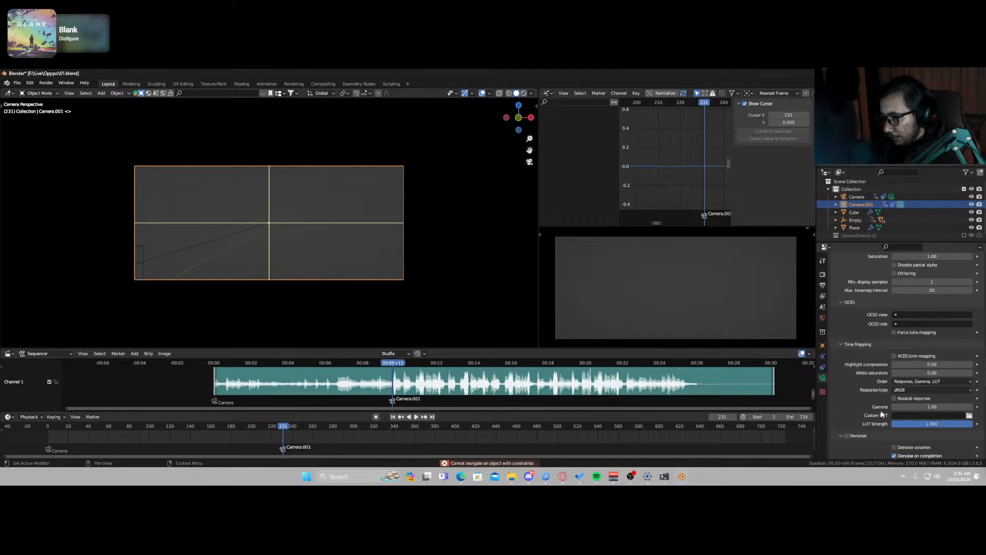
{"action": "scroll", "coordinate": [876, 415], "scroll_direction": "down", "scroll_amount": 8}
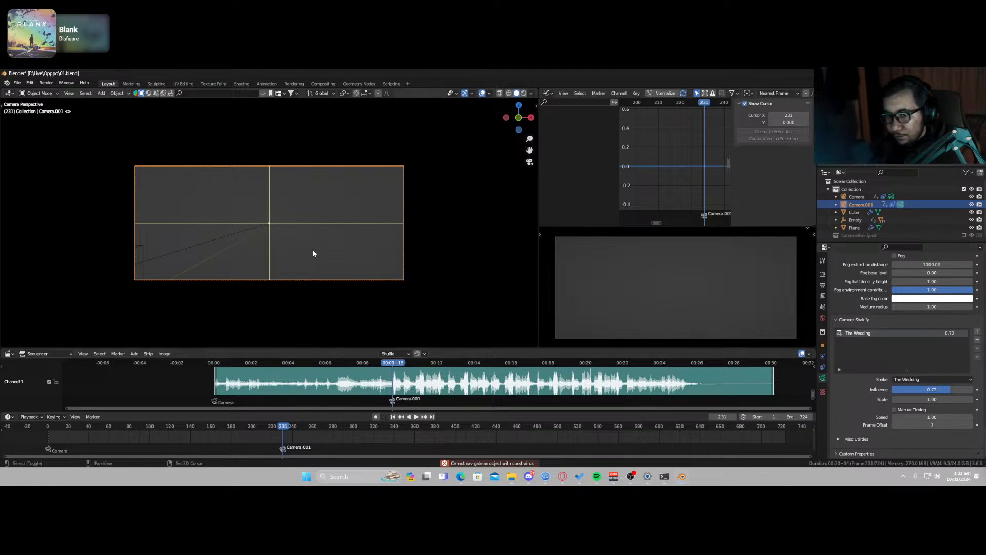
{"action": "key", "text": "shift+grave"}
{"action": "left_click", "coordinate": [823, 367]}
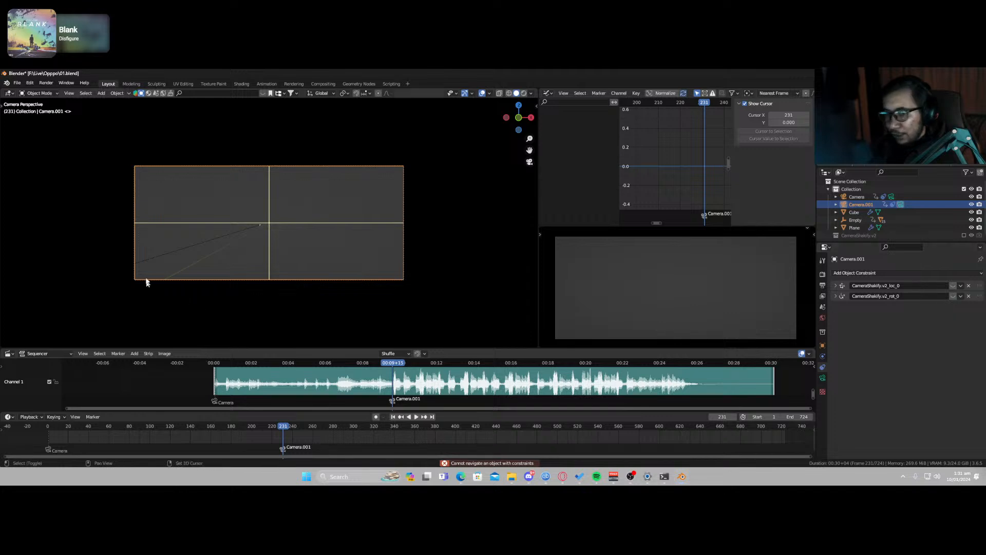
{"action": "key", "text": "shift+grave"}
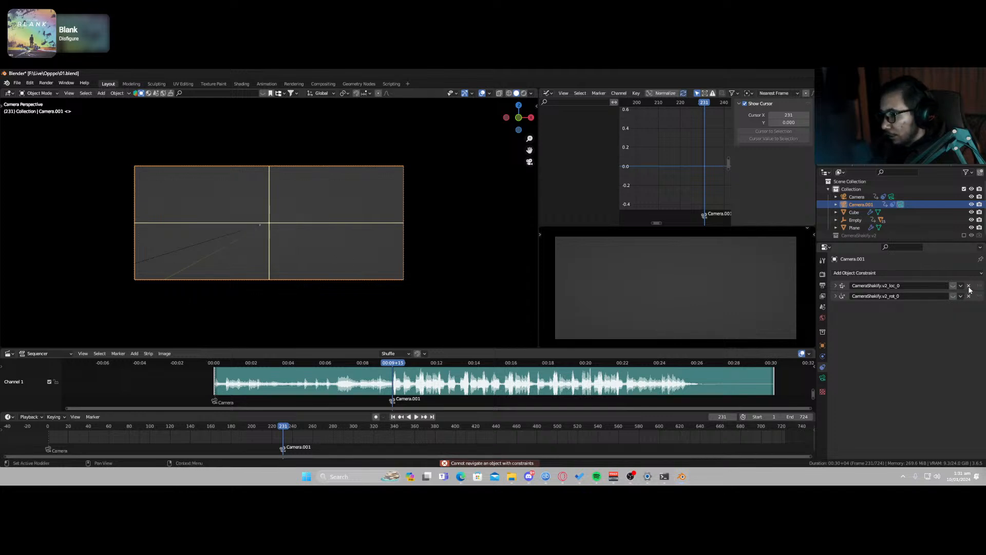
{"action": "left_click", "coordinate": [969, 296]}
{"action": "left_click", "coordinate": [969, 286]}
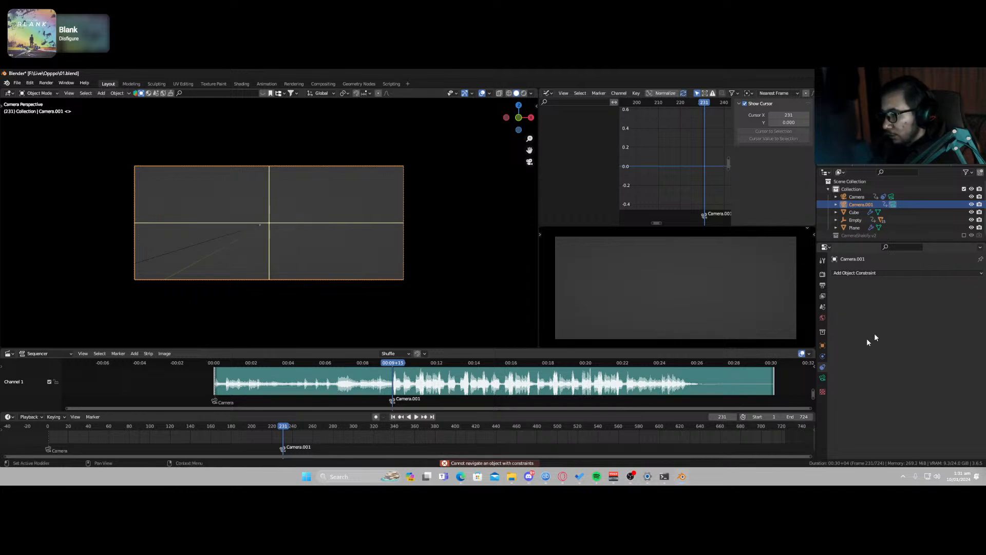
Step: Remove The Wedding shake from Camera.001's Camera Shakify list
{"action": "left_click", "coordinate": [822, 379]}
{"action": "scroll", "coordinate": [954, 403], "scroll_direction": "down", "scroll_amount": 15}
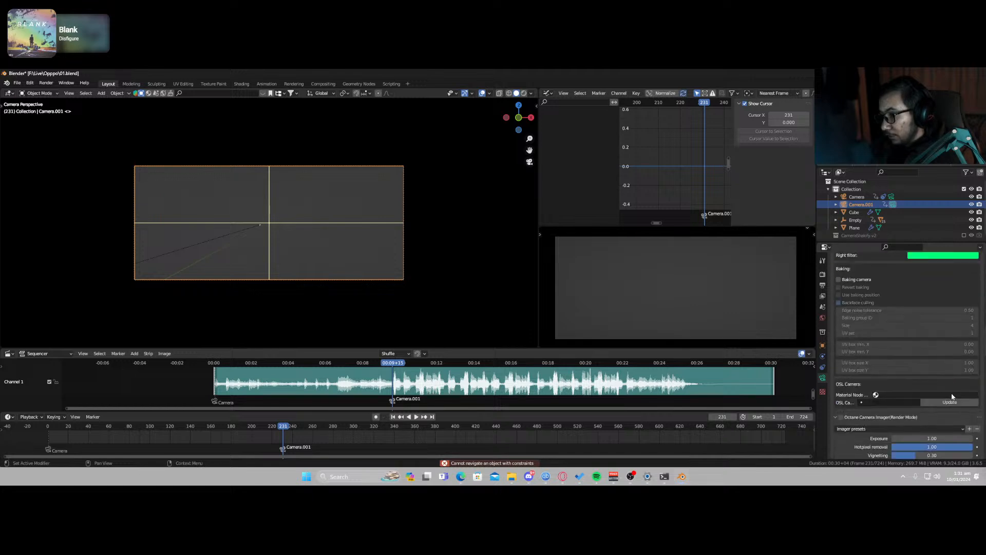
{"action": "scroll", "coordinate": [950, 395], "scroll_direction": "down", "scroll_amount": 15}
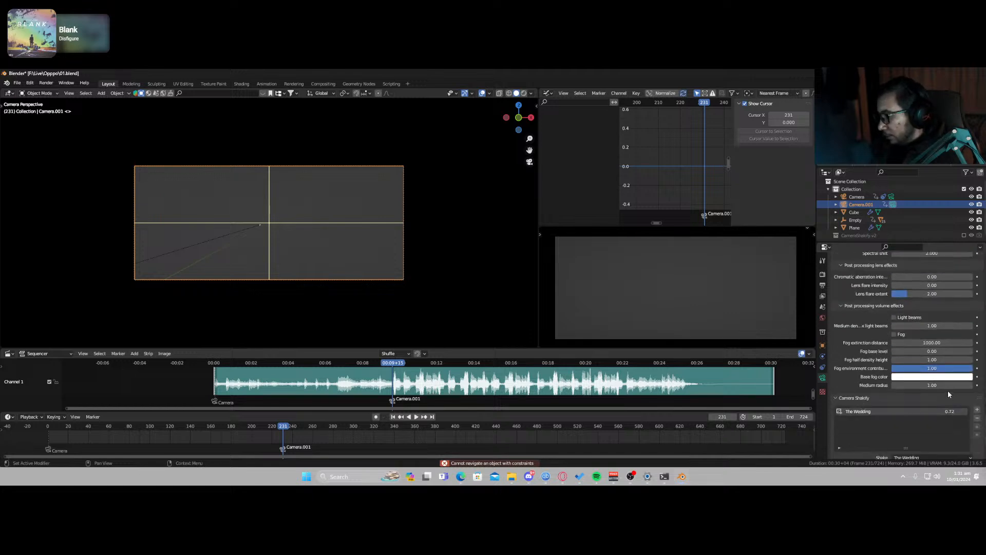
{"action": "scroll", "coordinate": [948, 392], "scroll_direction": "down", "scroll_amount": 4}
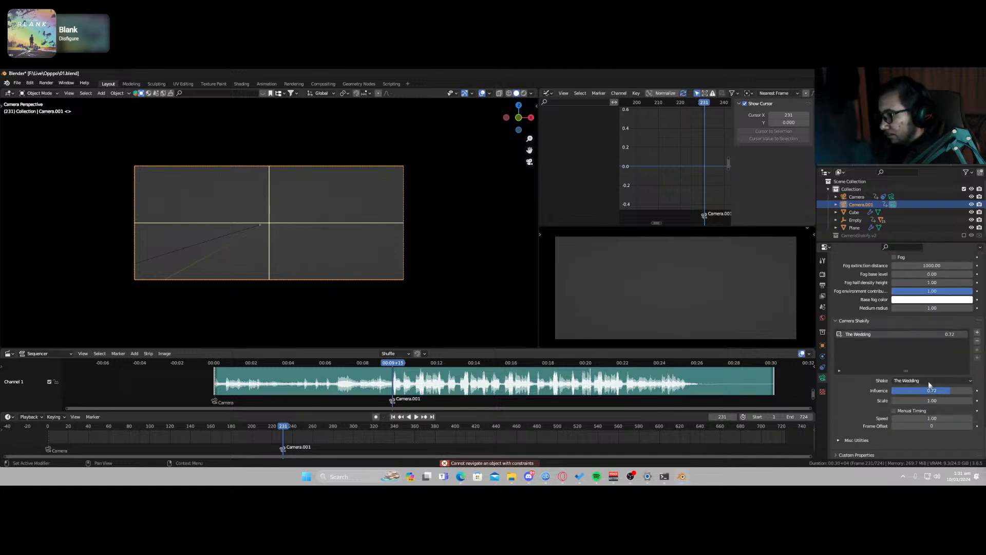
{"action": "left_click", "coordinate": [978, 341]}
Step: Walk Camera.001 in to a close-up of the phone's round camera module and switch the preview viewport to rendered shading
{"action": "key", "text": "shift+grave"}
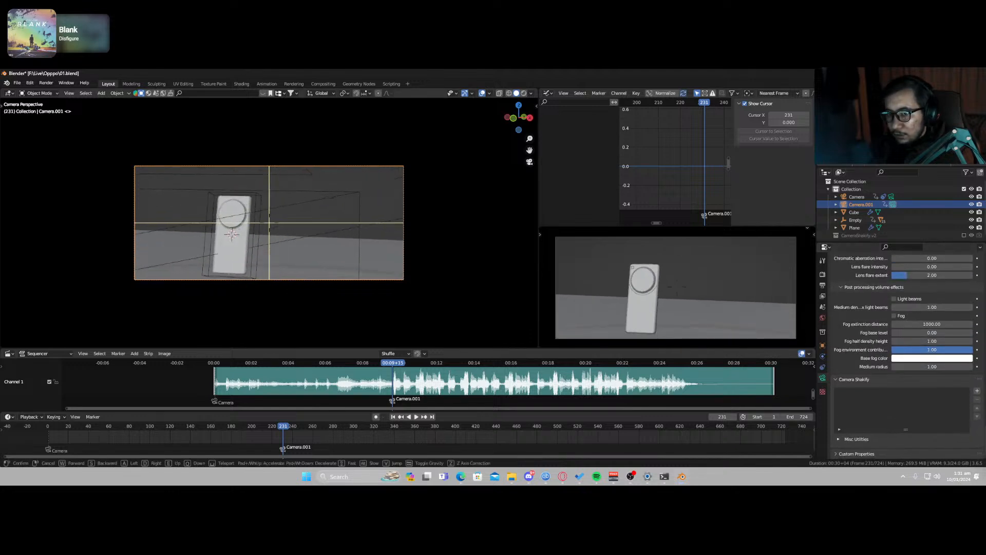
{"action": "key", "text": "w"}
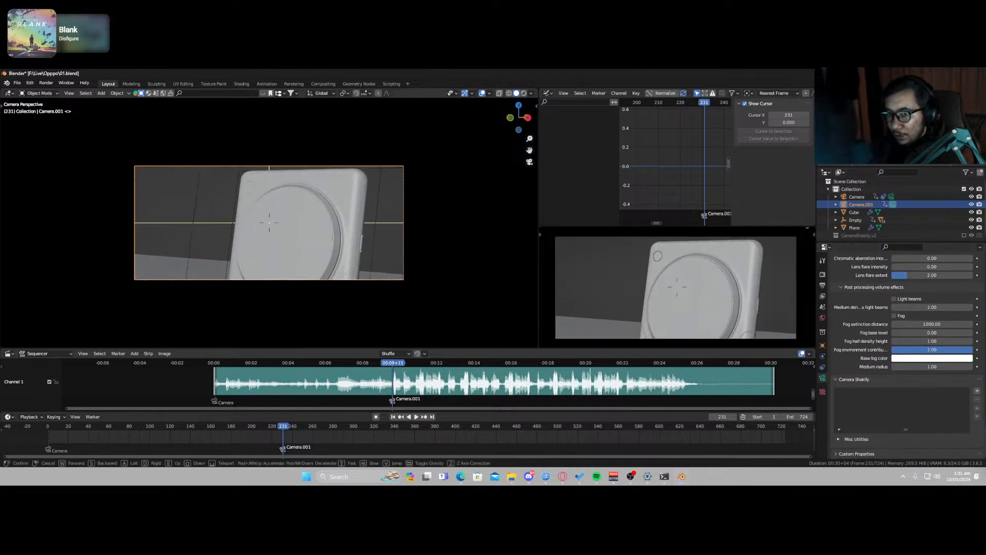
{"action": "left_click", "coordinate": [375, 241]}
{"action": "key", "text": "z"}
{"action": "left_click", "coordinate": [655, 269]}
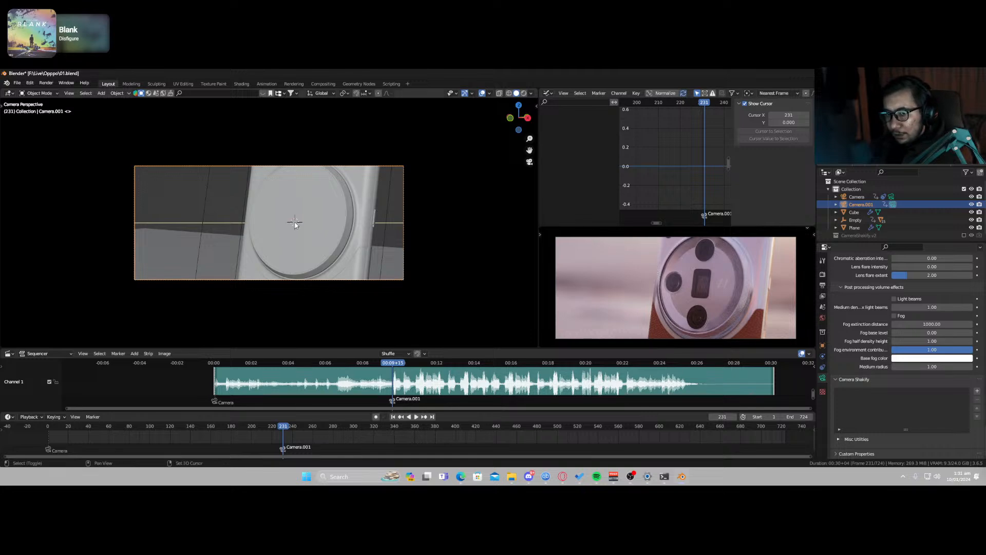
Step: Try lighting the phone with a standard area light raised along Z, and delete that light
{"action": "middle_click_drag", "start_coordinate": [296, 225], "coordinate": [403, 284]}
{"action": "key", "text": "shift+a"}
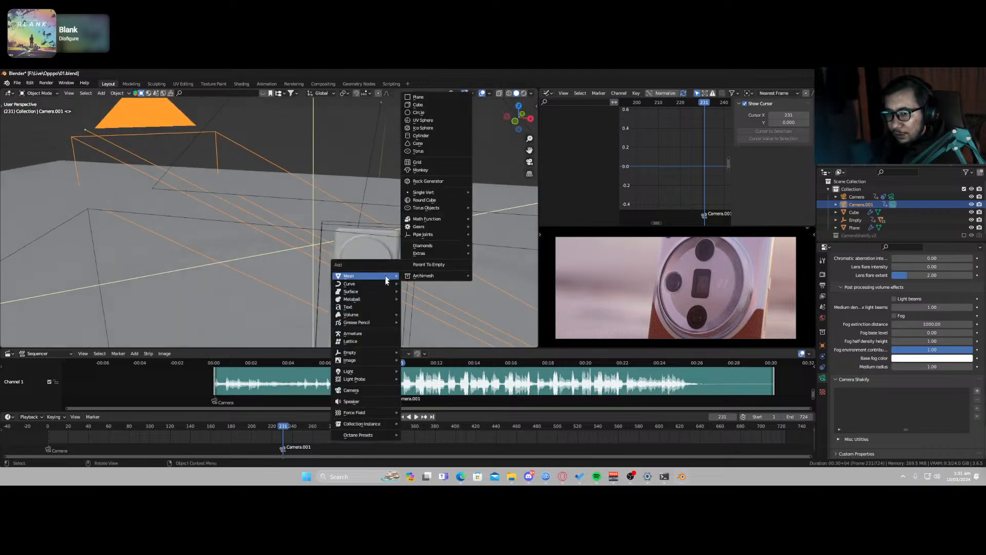
{"action": "mouse_move", "coordinate": [374, 370]}
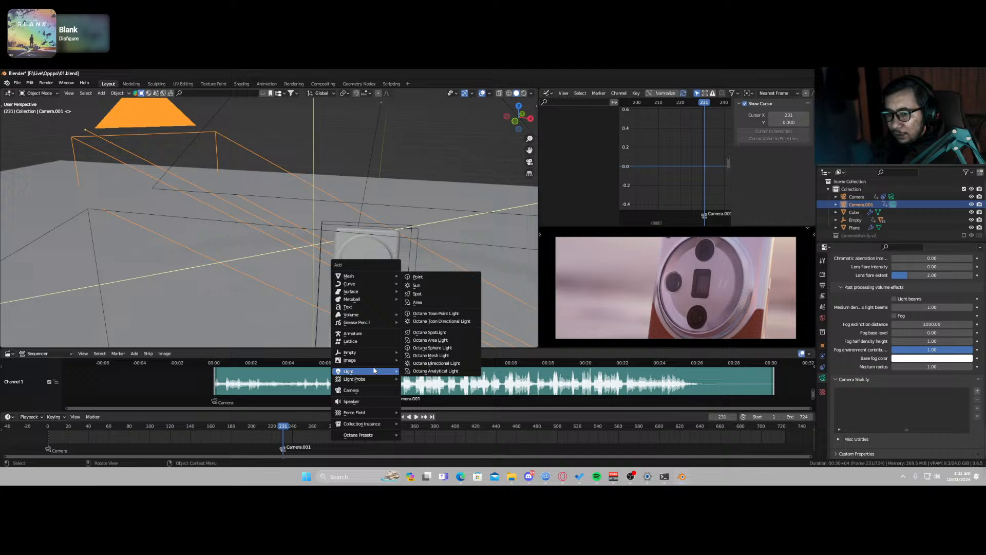
{"action": "left_click", "coordinate": [438, 303]}
{"action": "scroll", "coordinate": [417, 313], "scroll_direction": "down", "scroll_amount": 2}
{"action": "key", "text": "g"}
{"action": "key", "text": "z"}
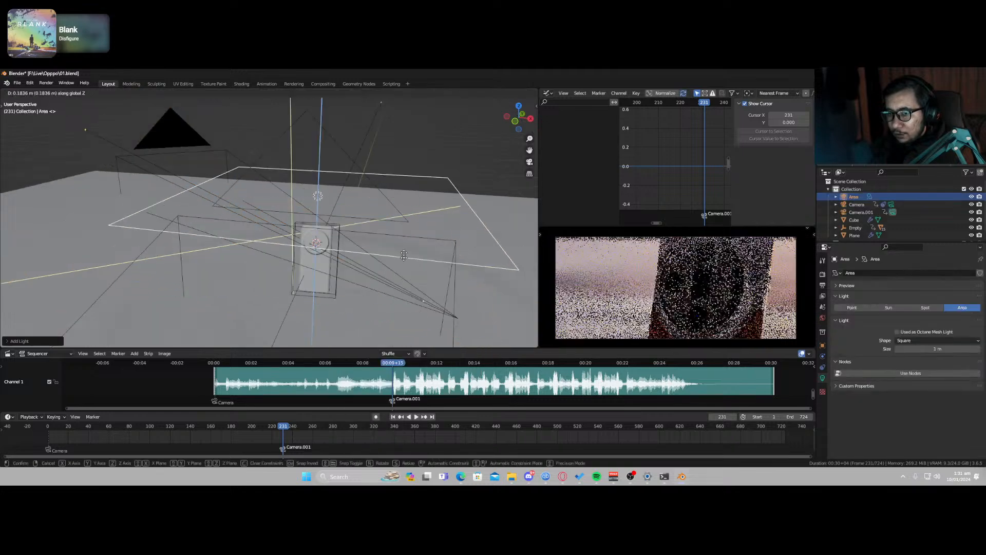
{"action": "left_click", "coordinate": [407, 221]}
{"action": "key", "text": "x"}
{"action": "left_click", "coordinate": [407, 219]}
Step: Add an Octane Area Light and raise it about 0.46 m along Z above the phone
{"action": "key", "text": "shift+a"}
{"action": "mouse_move", "coordinate": [360, 245]}
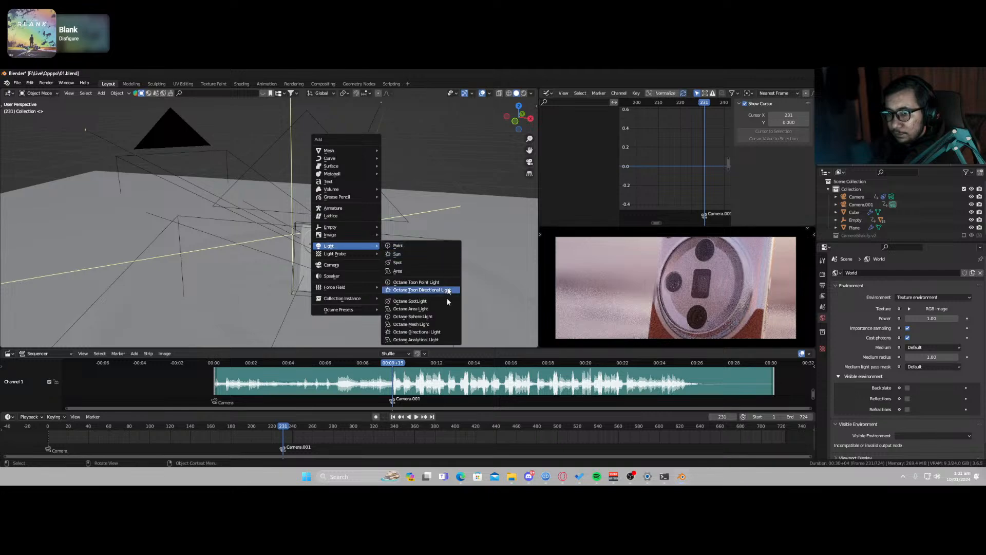
{"action": "left_click", "coordinate": [432, 312]}
{"action": "key", "text": "g"}
{"action": "key", "text": "z"}
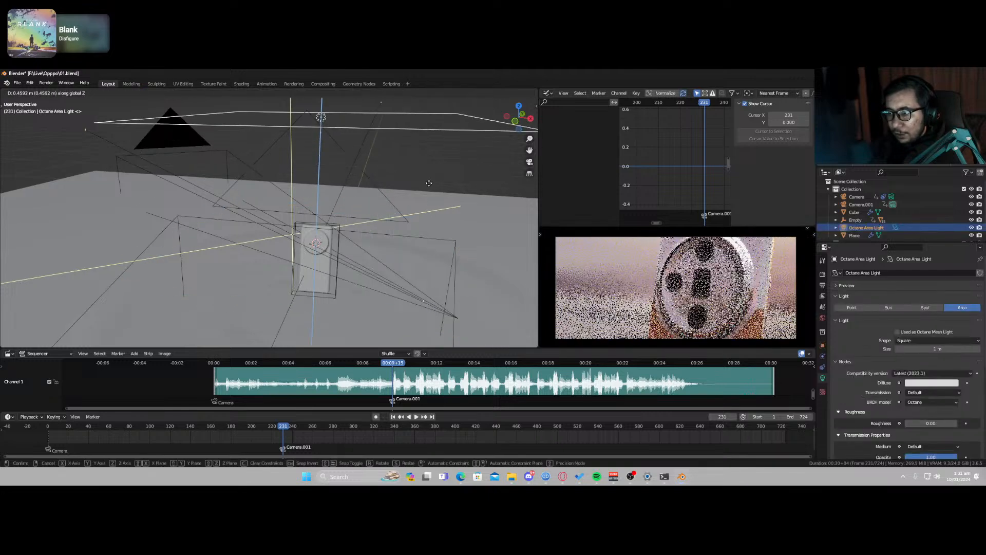
{"action": "left_click", "coordinate": [426, 180]}
Step: Look through the Octane Area Light and fly it backward and upward until it aims down at the phone from a distance
{"action": "key", "text": "ctrl+KP_0"}
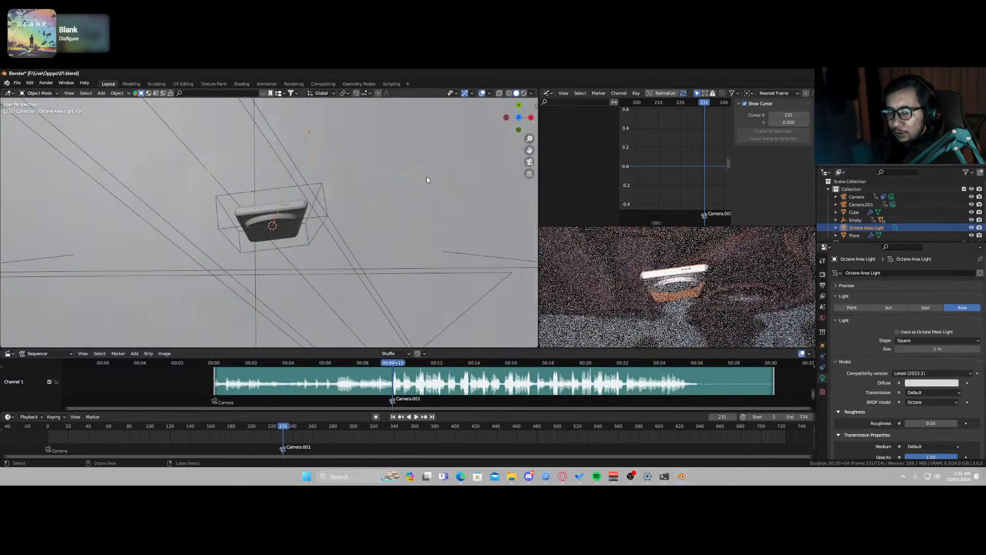
{"action": "key", "text": "shift+grave"}
{"action": "key", "text": "s"}
{"action": "key", "text": "q"}
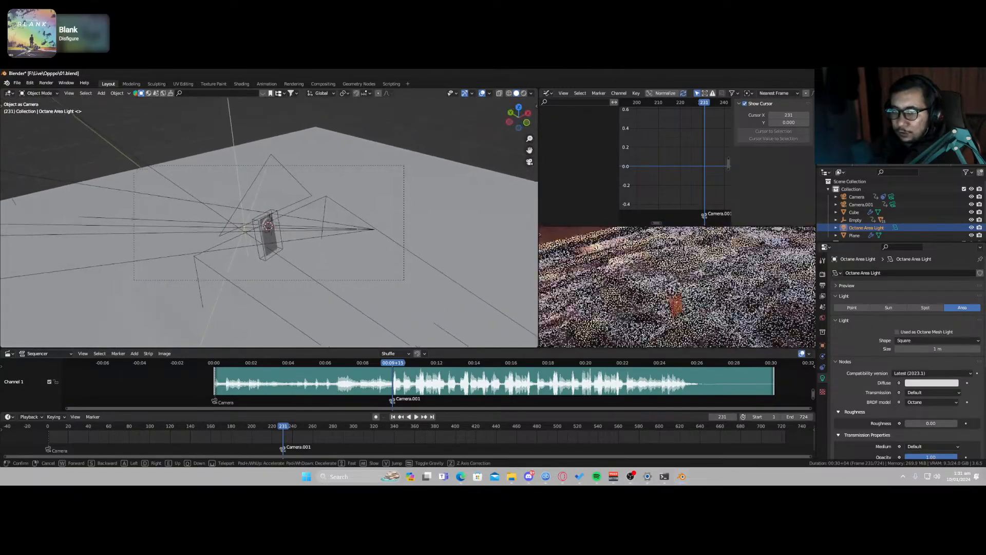
{"action": "left_click", "coordinate": [362, 148]}
{"action": "middle_click_drag", "start_coordinate": [328, 194], "coordinate": [384, 222]}
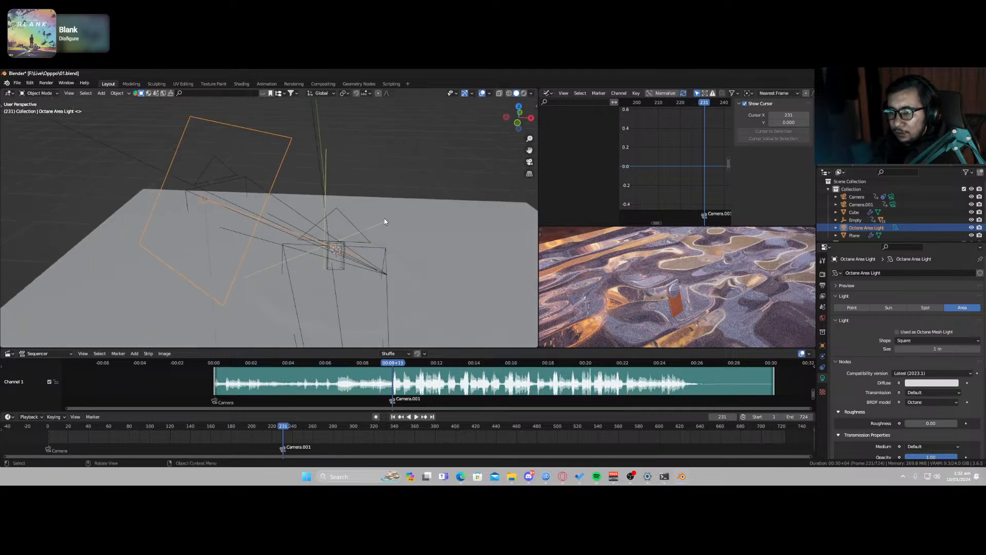
Step: Go to frame 237, shift the area light slightly along global Z, and inspect the camera module in the render preview
{"action": "key", "text": "KP_0"}
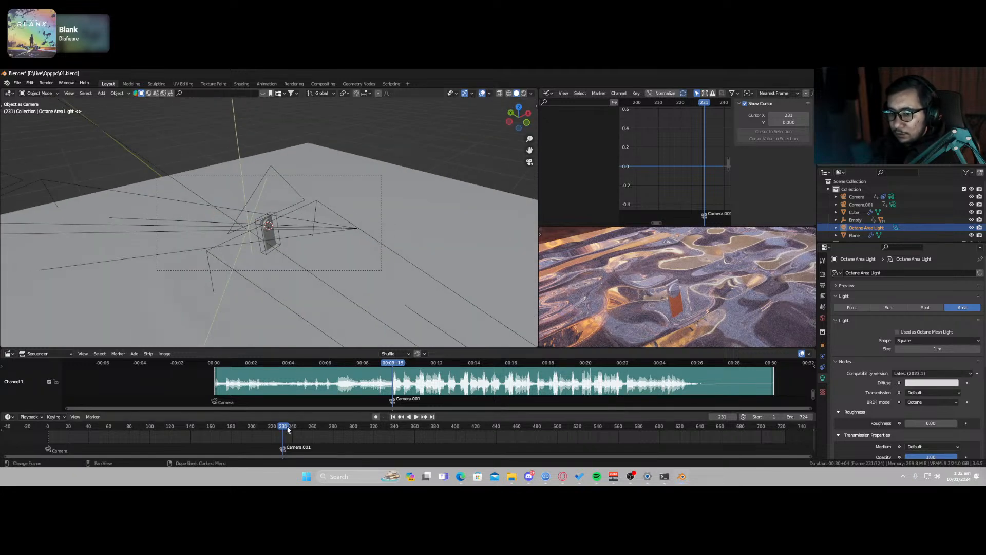
{"action": "left_click_drag", "start_coordinate": [287, 430], "coordinate": [289, 429]}
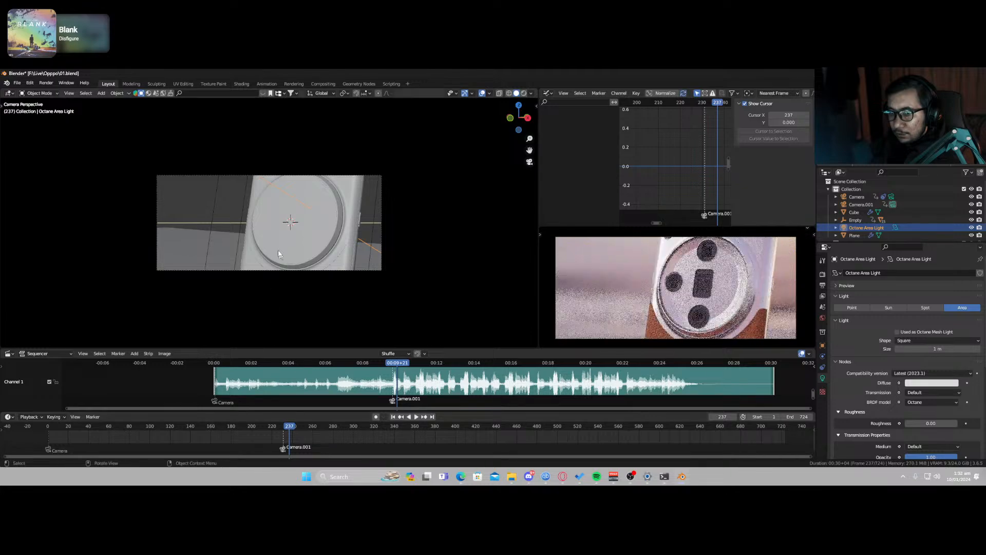
{"action": "key", "text": "g"}
{"action": "key", "text": "z"}
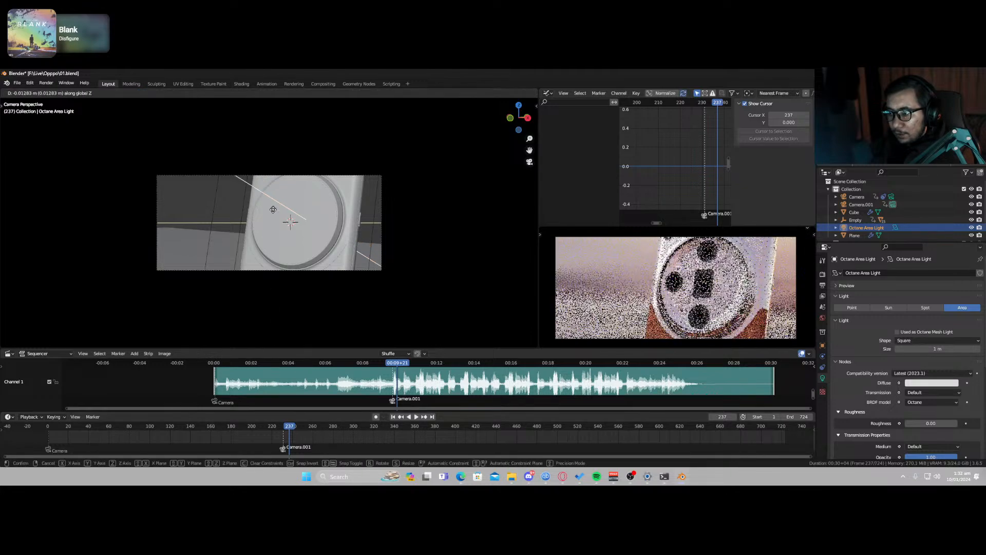
{"action": "left_click", "coordinate": [278, 238]}
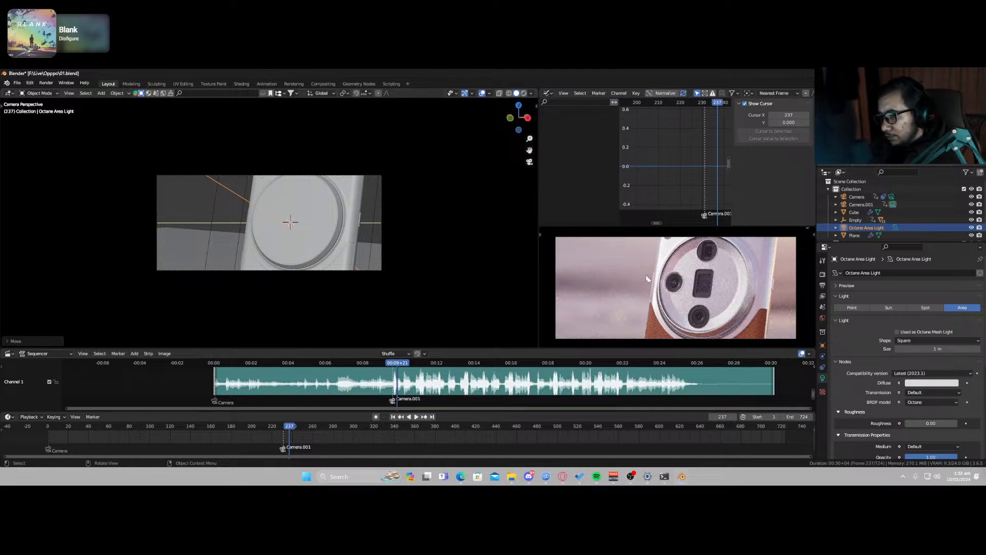
{"action": "scroll", "coordinate": [611, 273], "scroll_direction": "up", "scroll_amount": 8}
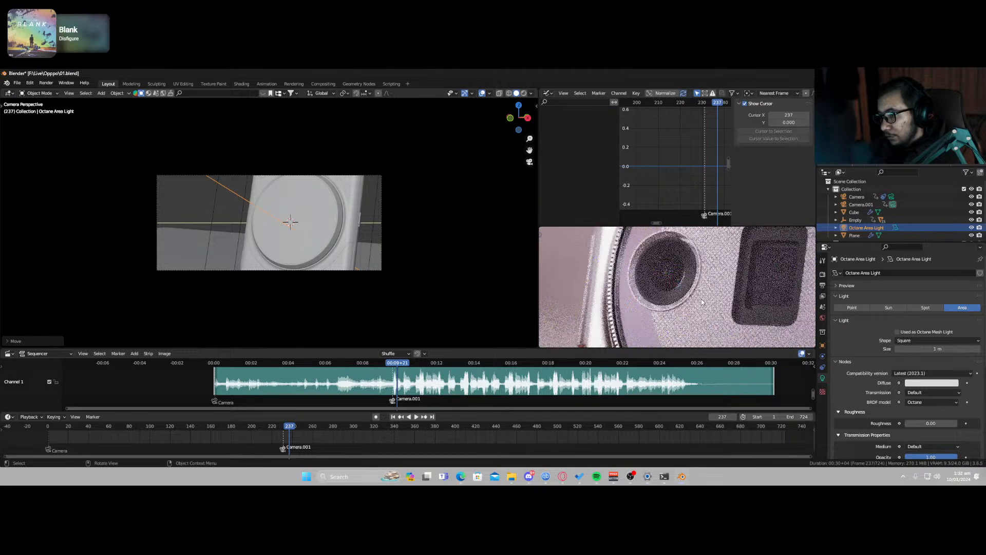
{"action": "scroll", "coordinate": [702, 302], "scroll_direction": "down", "scroll_amount": 8}
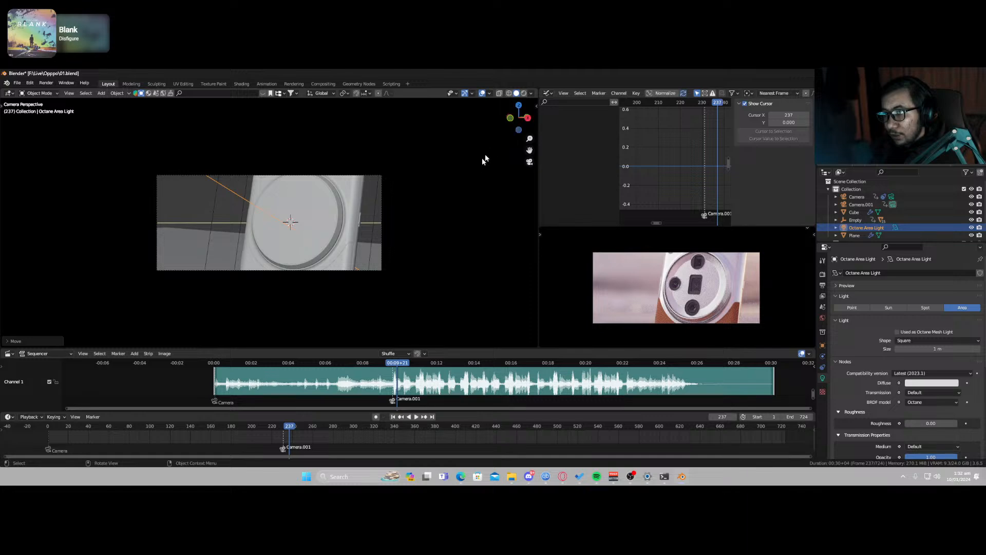
Step: Set the pivot point to 3D Cursor and rotate the area light around the phone about global Z
{"action": "middle_click_drag", "start_coordinate": [207, 172], "coordinate": [236, 214]}
{"action": "scroll", "coordinate": [229, 179], "scroll_direction": "down", "scroll_amount": 5}
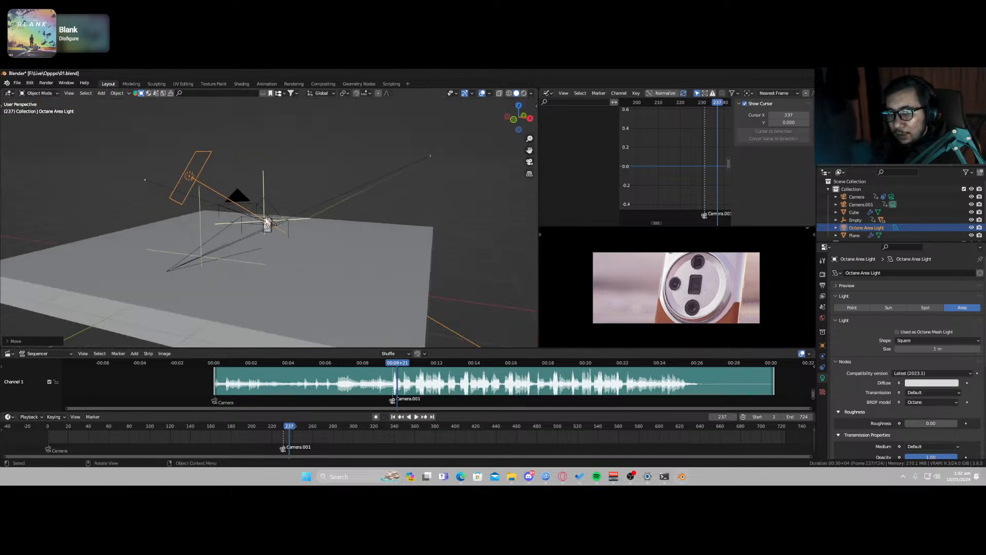
{"action": "left_click", "coordinate": [346, 93]}
{"action": "left_click", "coordinate": [358, 116]}
{"action": "scroll", "coordinate": [307, 215], "scroll_direction": "up", "scroll_amount": 3}
{"action": "key", "text": "r"}
{"action": "key", "text": "z"}
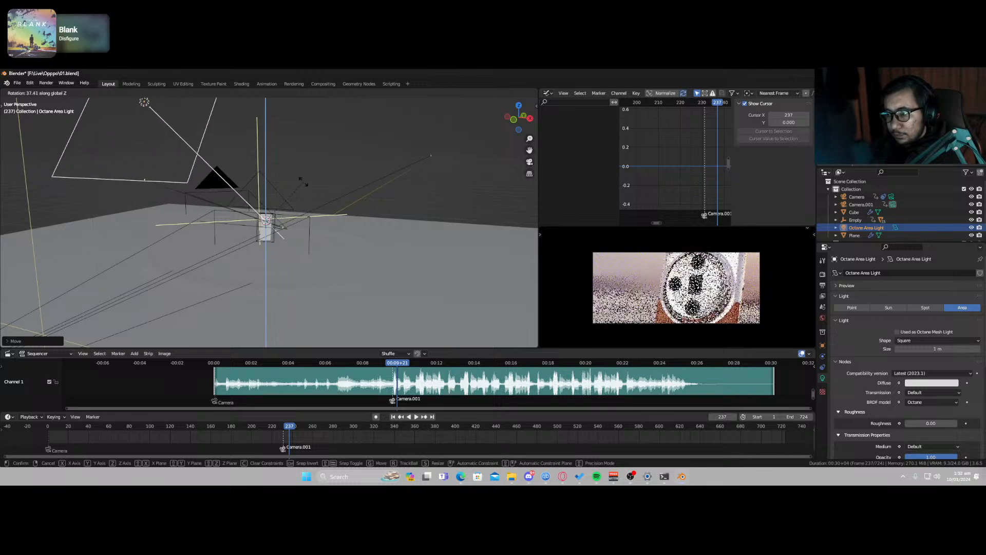
{"action": "key", "text": "Return"}
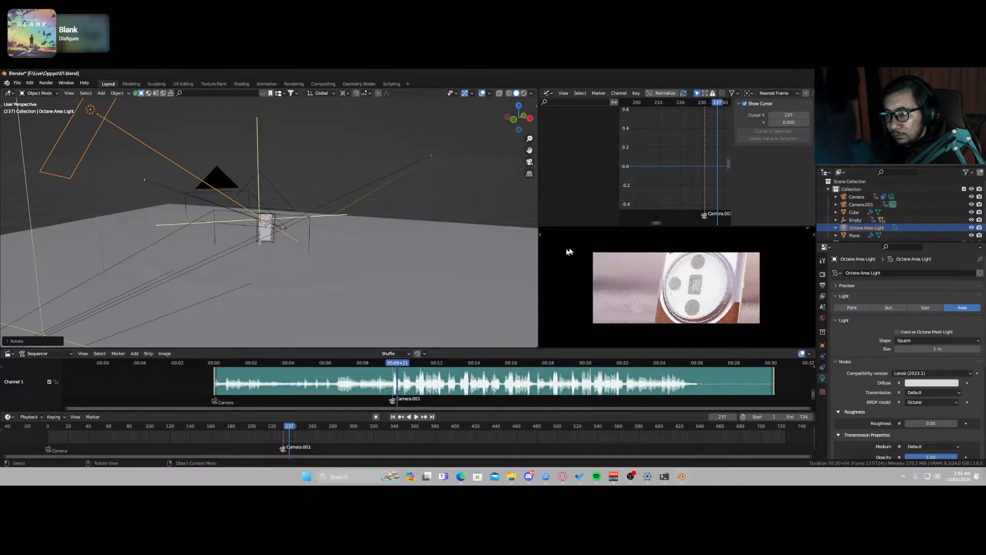
Step: Move the area light about 0.99 m toward the phone along its local Z and swing it farther around global Z
{"action": "scroll", "coordinate": [239, 206], "scroll_direction": "up", "scroll_amount": 2}
{"action": "key", "text": "g"}
{"action": "key", "text": "z"}
{"action": "key", "text": "z"}
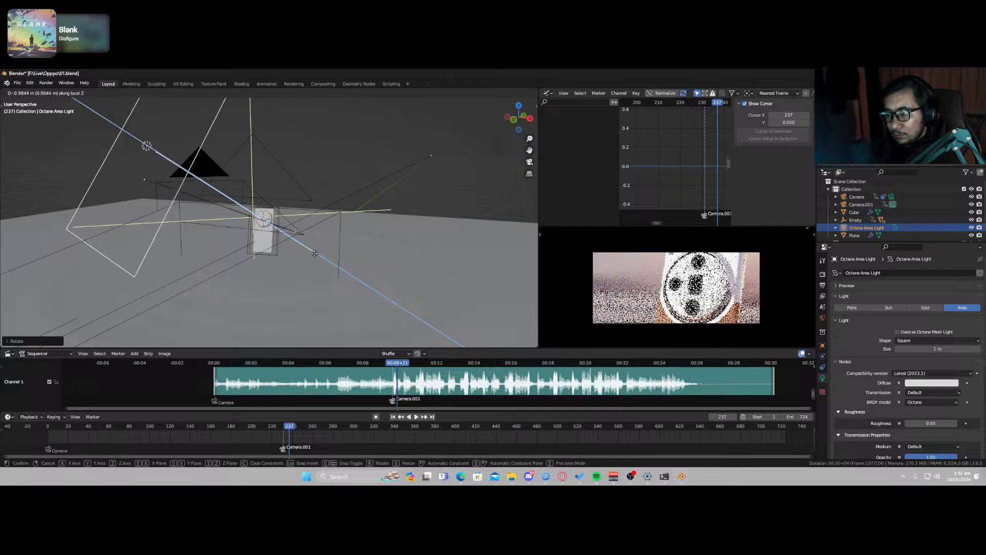
{"action": "key", "text": "Return"}
{"action": "key", "text": "r"}
{"action": "key", "text": "z"}
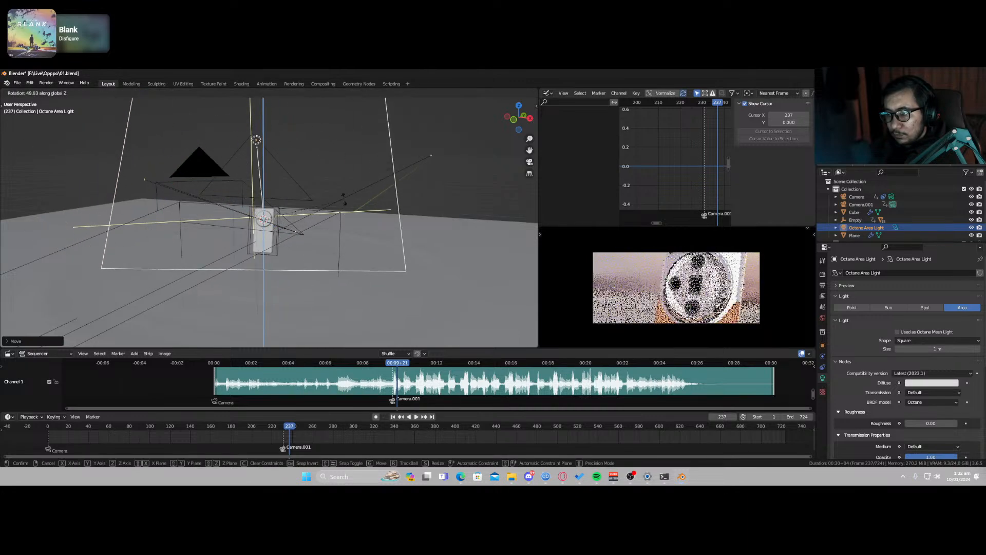
{"action": "left_click", "coordinate": [339, 242]}
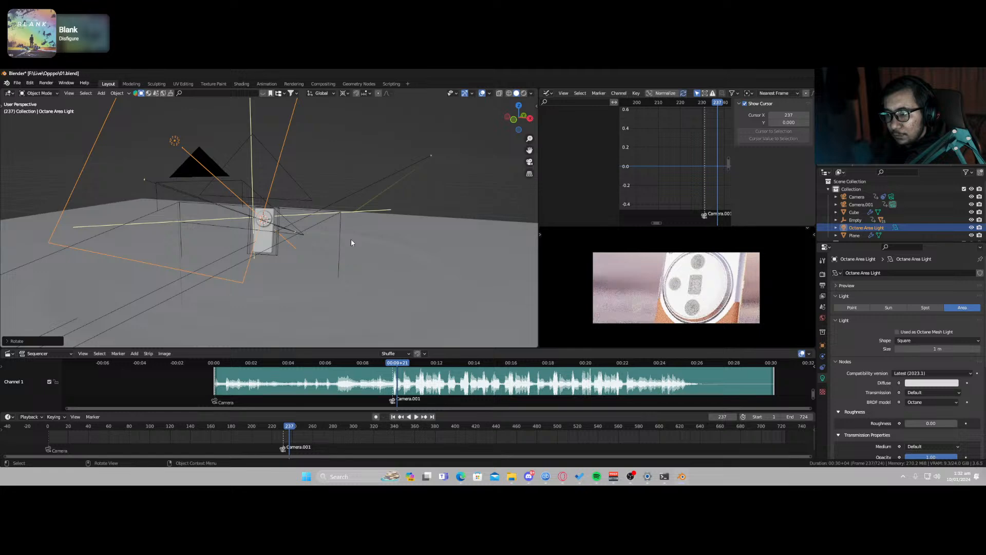
Step: Select the Camera_Glass object on the phone and show its Specular material's transmission settings in the Shader Editor
{"action": "middle_click_drag", "start_coordinate": [350, 239], "coordinate": [310, 230]}
{"action": "scroll", "coordinate": [310, 230], "scroll_direction": "up", "scroll_amount": 5}
{"action": "left_click", "coordinate": [266, 188]}
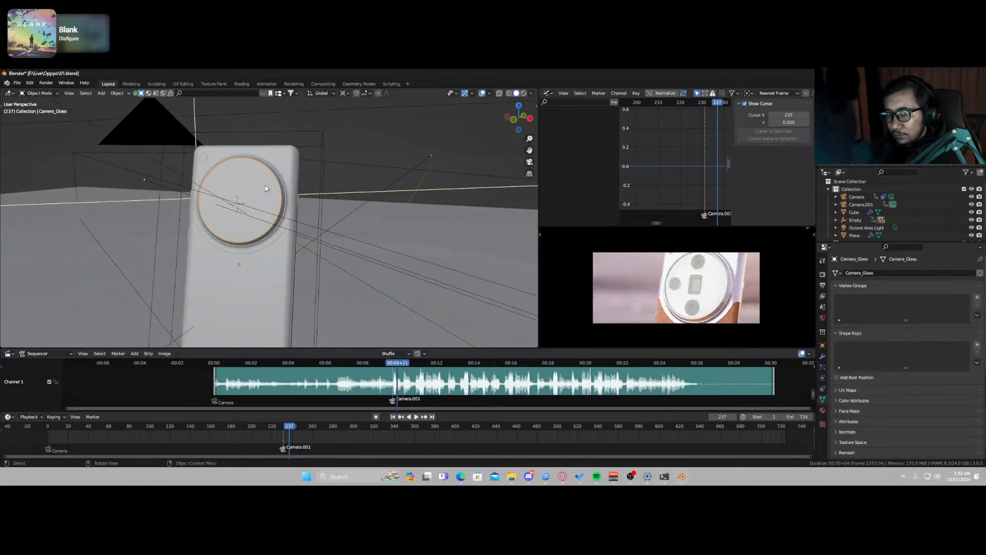
{"action": "left_click", "coordinate": [547, 93]}
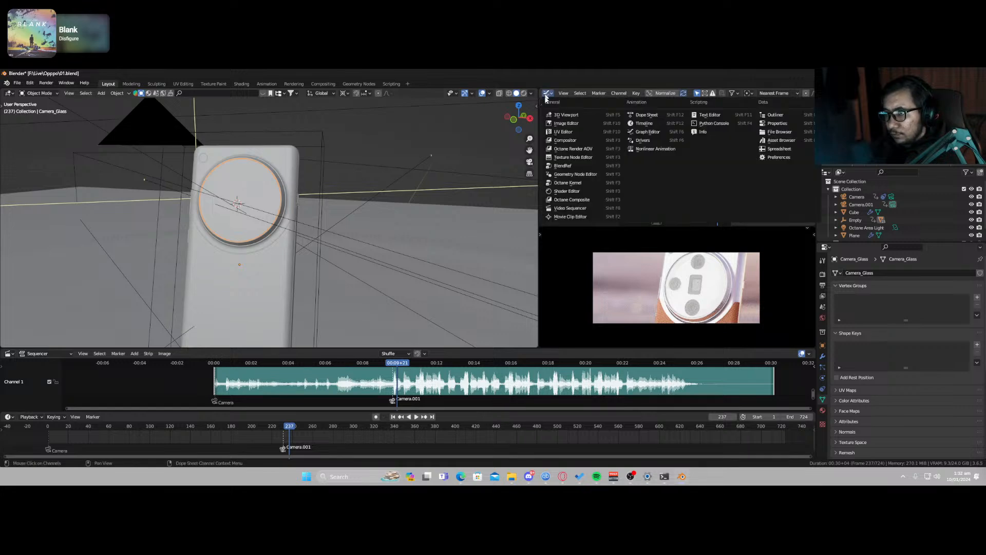
{"action": "left_click", "coordinate": [575, 196]}
{"action": "key", "text": "Home"}
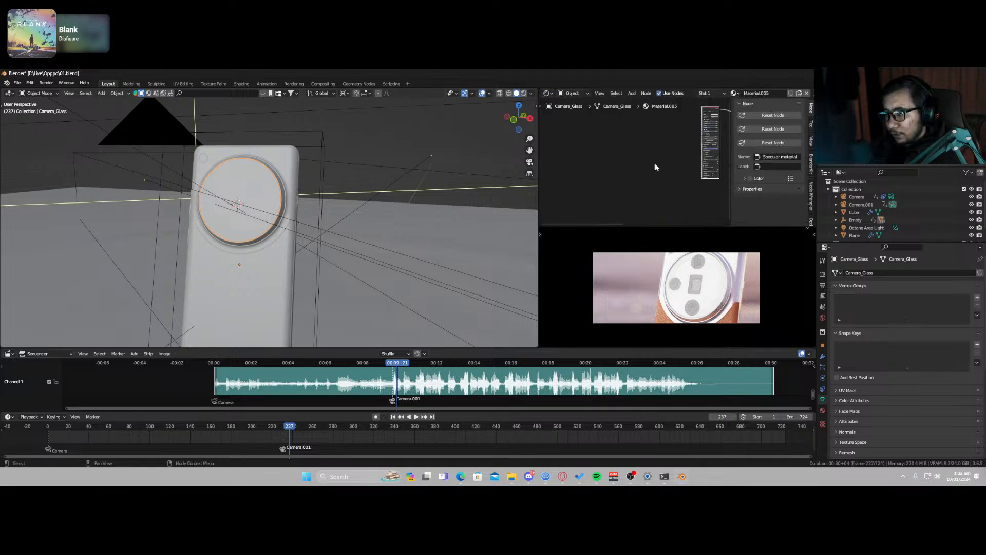
{"action": "scroll", "coordinate": [602, 159], "scroll_direction": "up", "scroll_amount": 8}
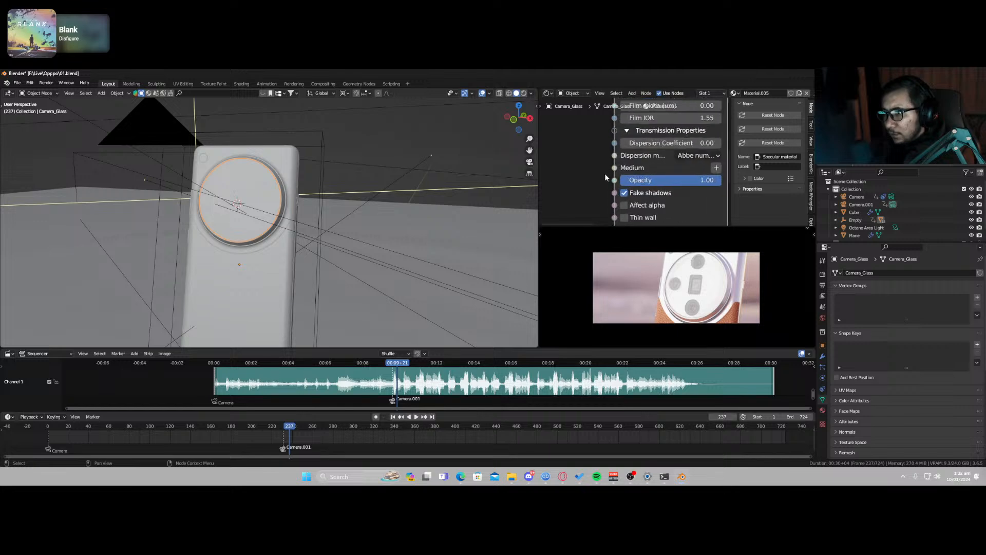
Step: Try the glass material with Fake shadows off and with Thin wall on, restoring both settings and checking the preview
{"action": "left_click", "coordinate": [599, 146]}
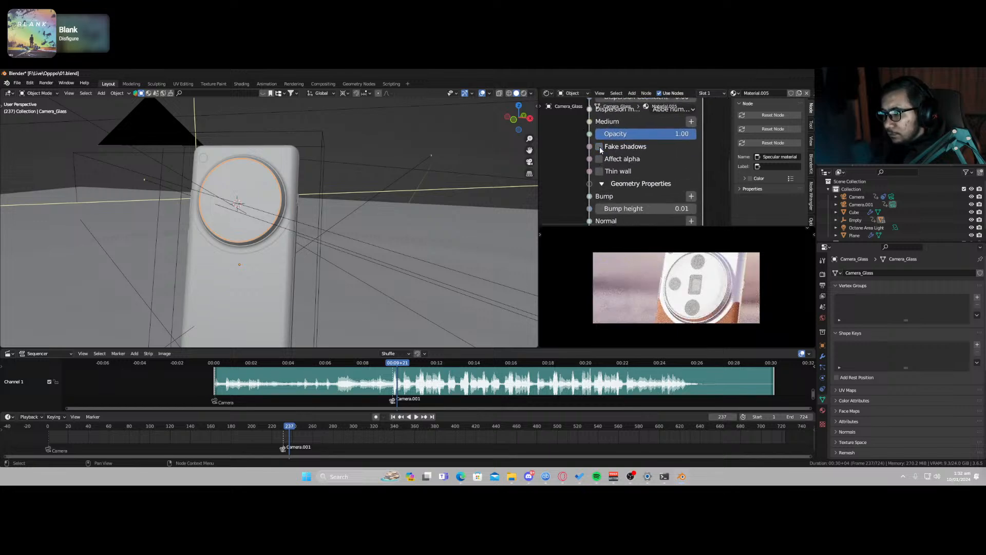
{"action": "left_click", "coordinate": [599, 147]}
{"action": "left_click", "coordinate": [600, 173]}
{"action": "left_click", "coordinate": [600, 174]}
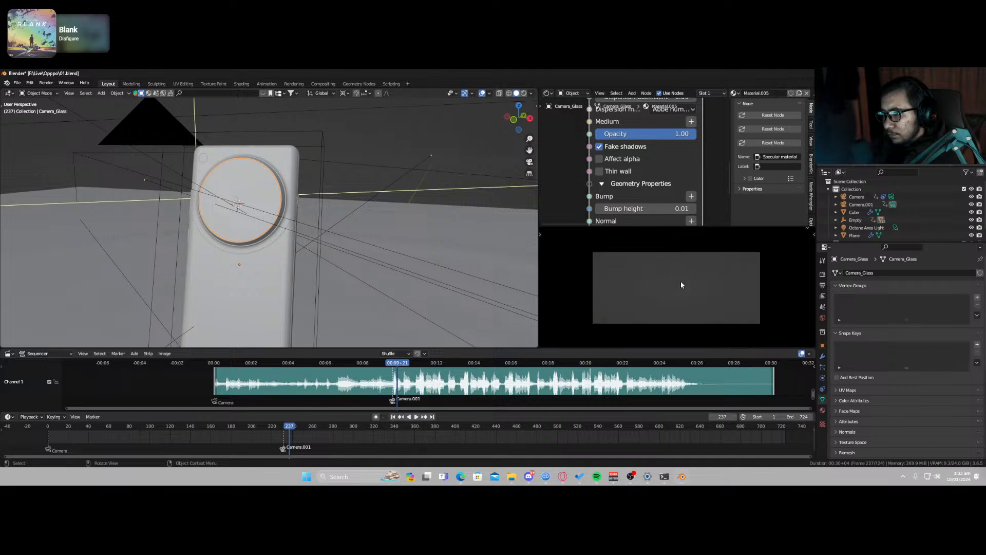
{"action": "scroll", "coordinate": [680, 288], "scroll_direction": "up", "scroll_amount": 2}
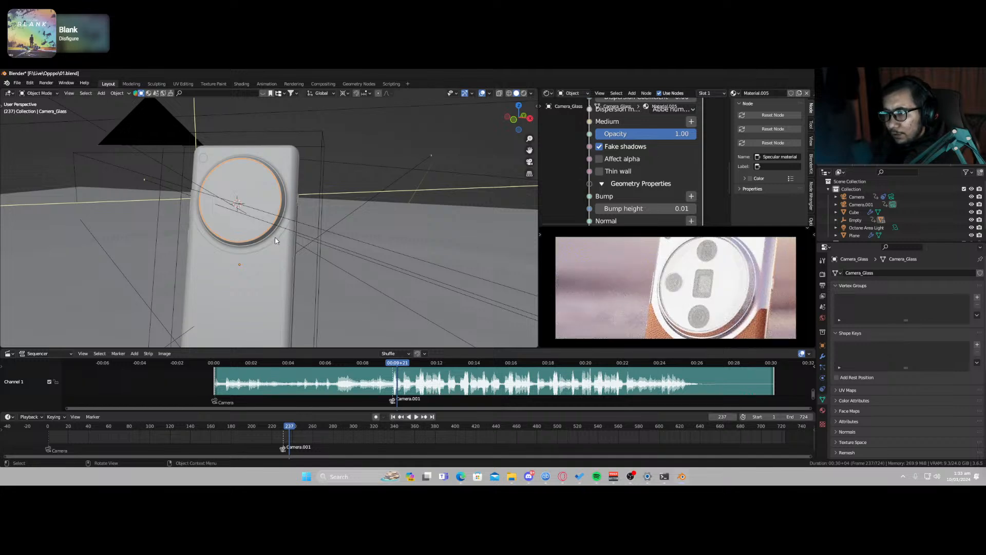
Step: Select the Octane Area Light and rotate it back about global Z to reduce the glare on the camera glass
{"action": "scroll", "coordinate": [291, 238], "scroll_direction": "down", "scroll_amount": 10}
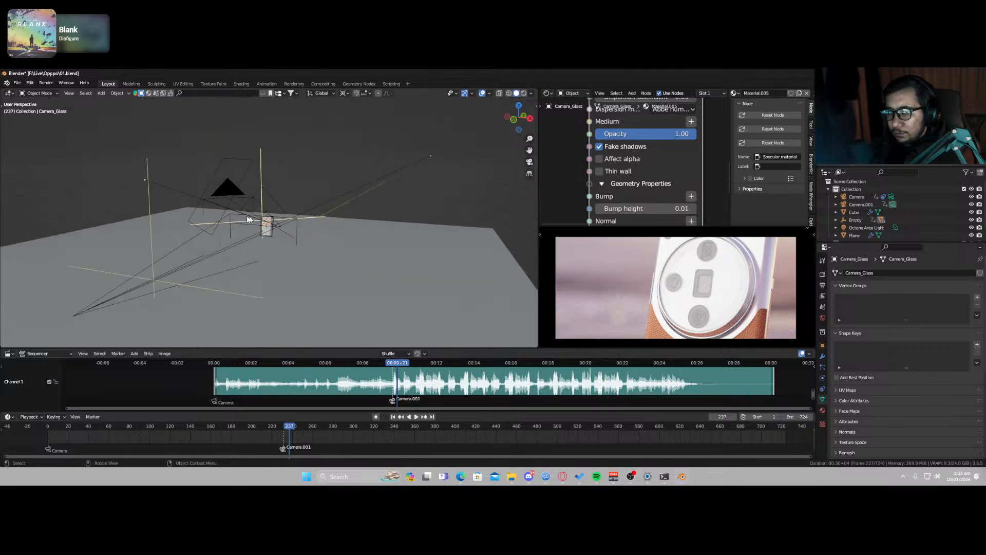
{"action": "left_click", "coordinate": [225, 190]}
{"action": "key", "text": "r"}
{"action": "key", "text": "z"}
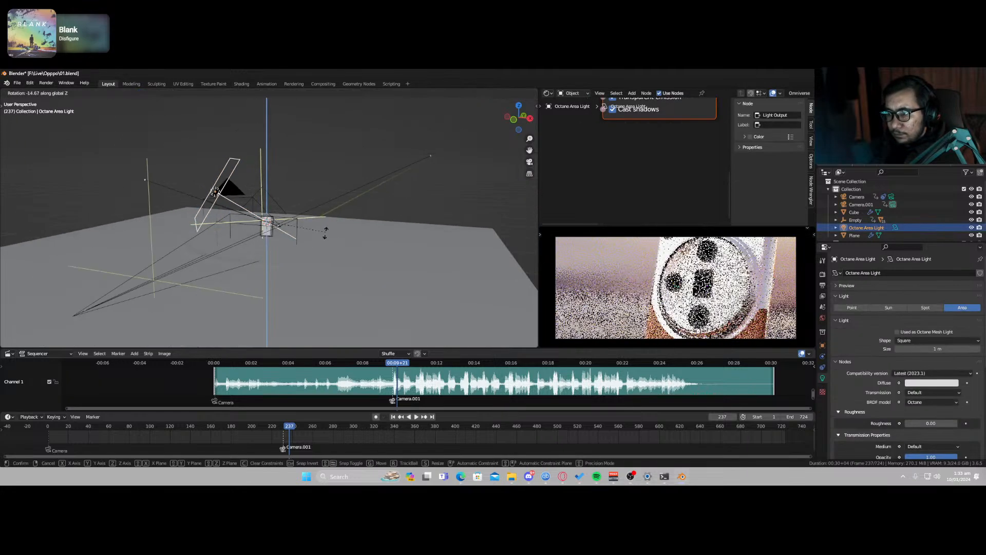
{"action": "left_click", "coordinate": [313, 242]}
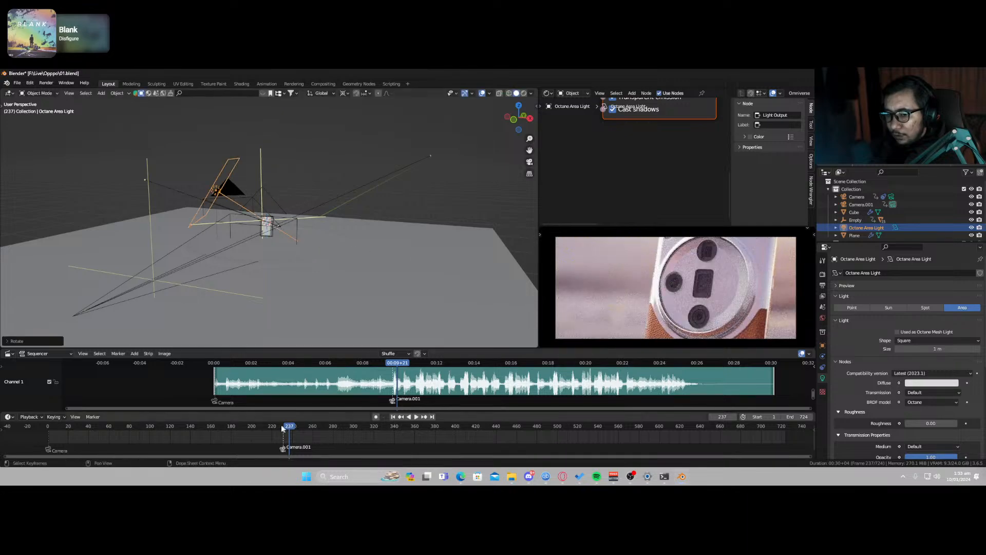
Step: Play the animation from about frame 198 across the camera cut, return to frame 228, and inspect the phone's leather back up close
{"action": "left_click_drag", "start_coordinate": [282, 427], "coordinate": [252, 430]}
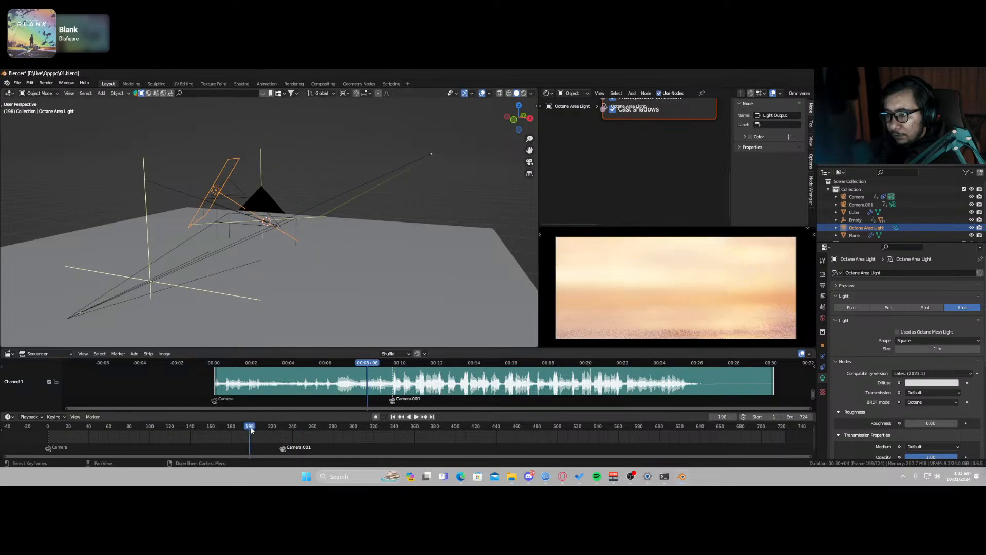
{"action": "key", "text": "space"}
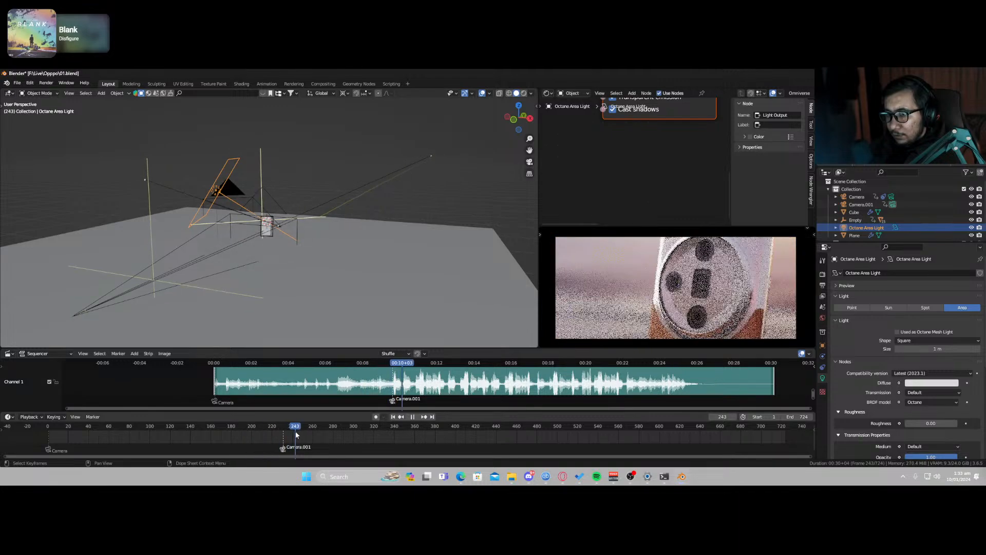
{"action": "left_click_drag", "start_coordinate": [296, 432], "coordinate": [281, 432]}
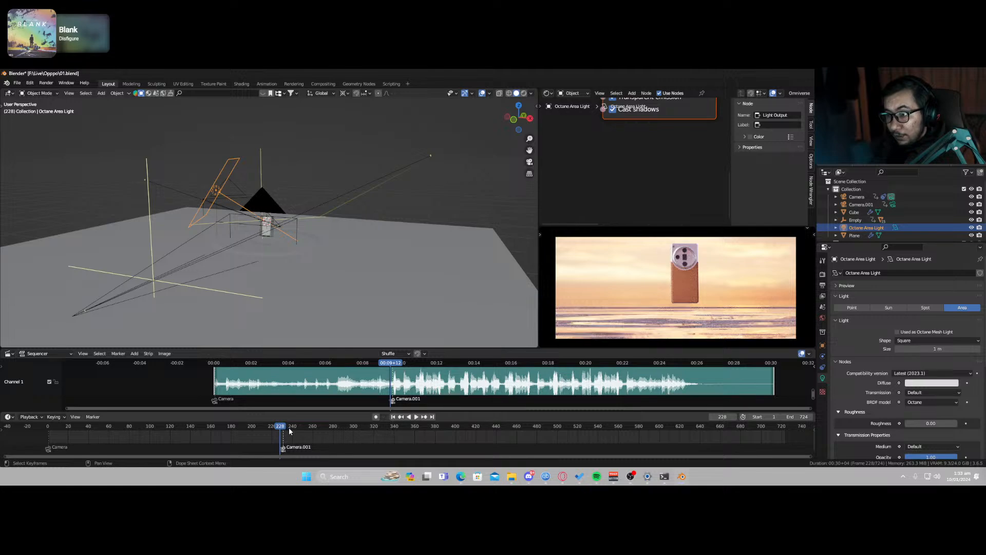
{"action": "scroll", "coordinate": [710, 304], "scroll_direction": "up", "scroll_amount": 6}
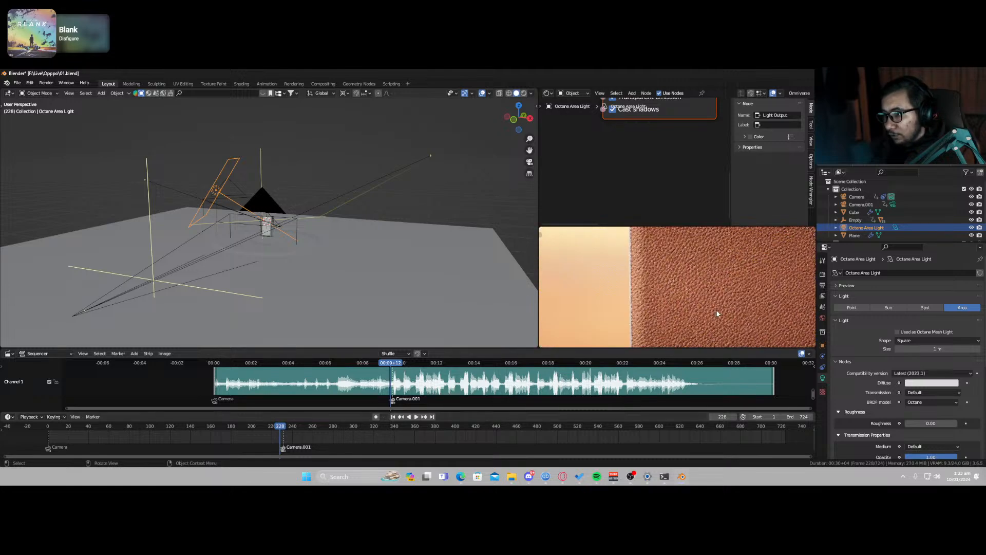
{"action": "scroll", "coordinate": [718, 309], "scroll_direction": "down", "scroll_amount": 2}
{"action": "scroll", "coordinate": [718, 314], "scroll_direction": "down", "scroll_amount": 3}
Step: Bring the 3D view in close to the lower part of the phone's back and examine it
{"action": "scroll", "coordinate": [281, 234], "scroll_direction": "up", "scroll_amount": 6}
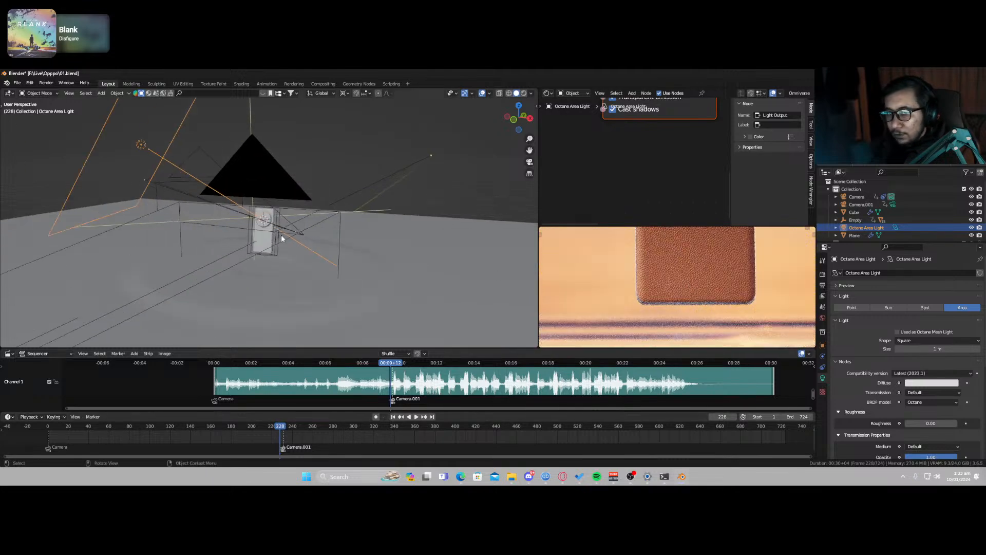
{"action": "scroll", "coordinate": [265, 268], "scroll_direction": "up", "scroll_amount": 2}
{"action": "scroll", "coordinate": [271, 284], "scroll_direction": "down", "scroll_amount": 10}
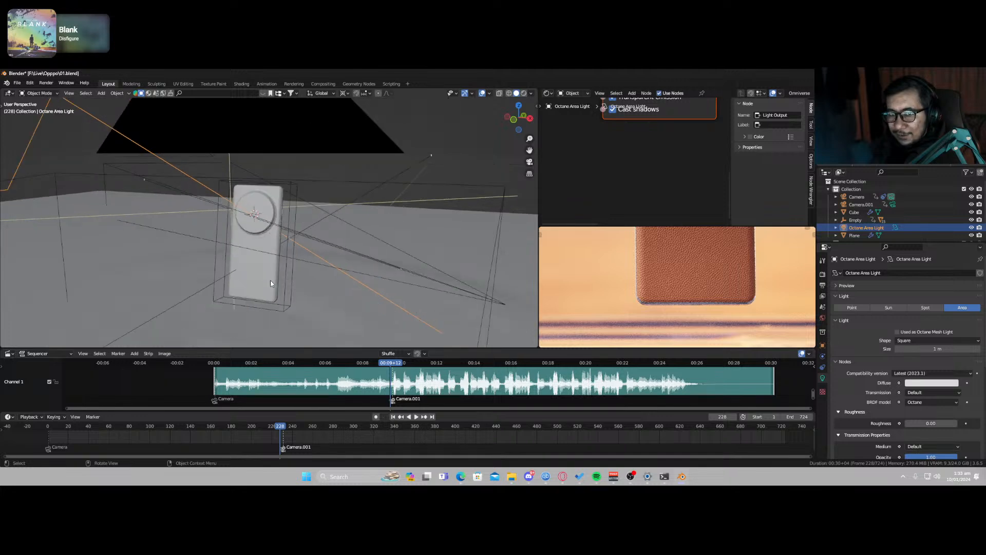
{"action": "middle_click_drag", "start_coordinate": [270, 288], "coordinate": [299, 171]}
{"action": "scroll", "coordinate": [269, 236], "scroll_direction": "up", "scroll_amount": 11}
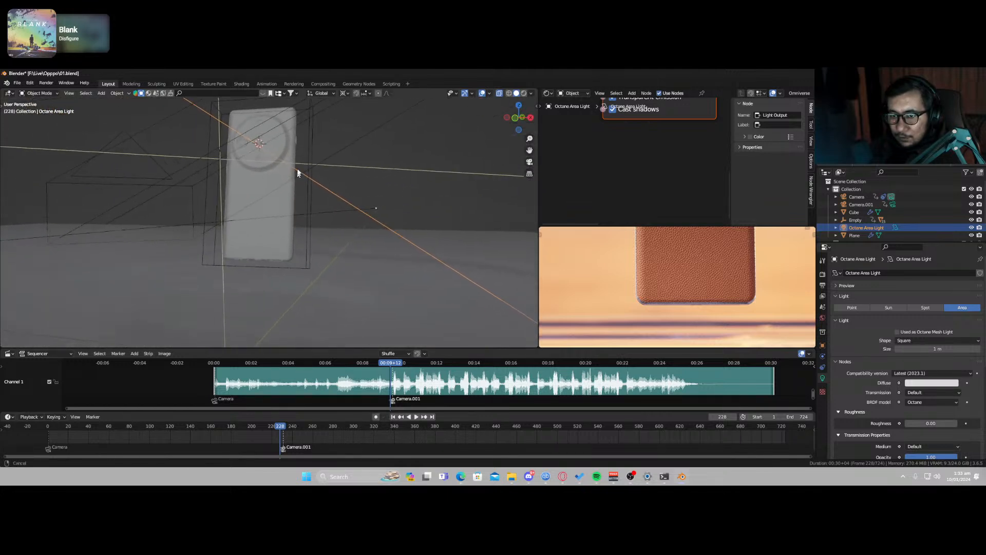
{"action": "scroll", "coordinate": [278, 242], "scroll_direction": "up", "scroll_amount": 4}
{"action": "scroll", "coordinate": [280, 254], "scroll_direction": "down", "scroll_amount": 2}
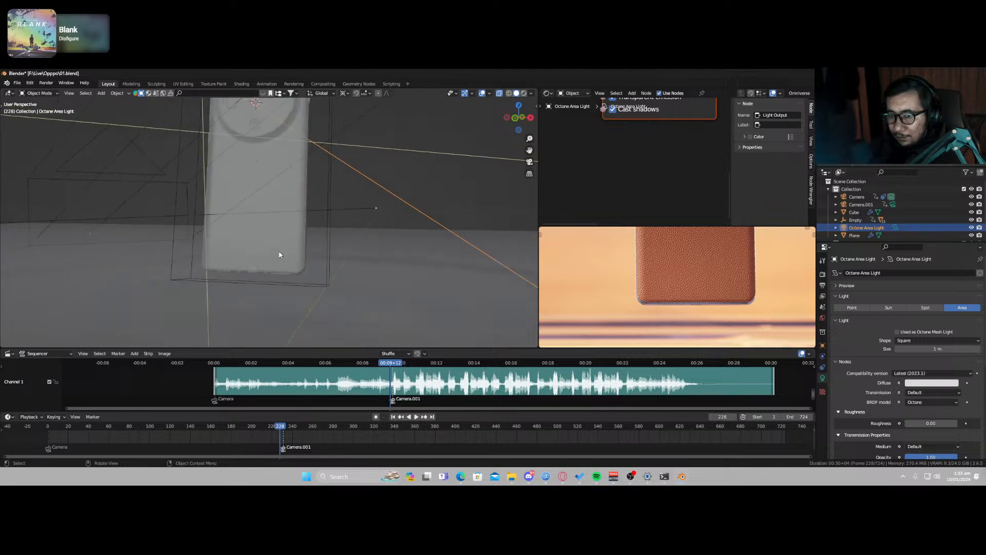
{"action": "key", "text": "shift+grave"}
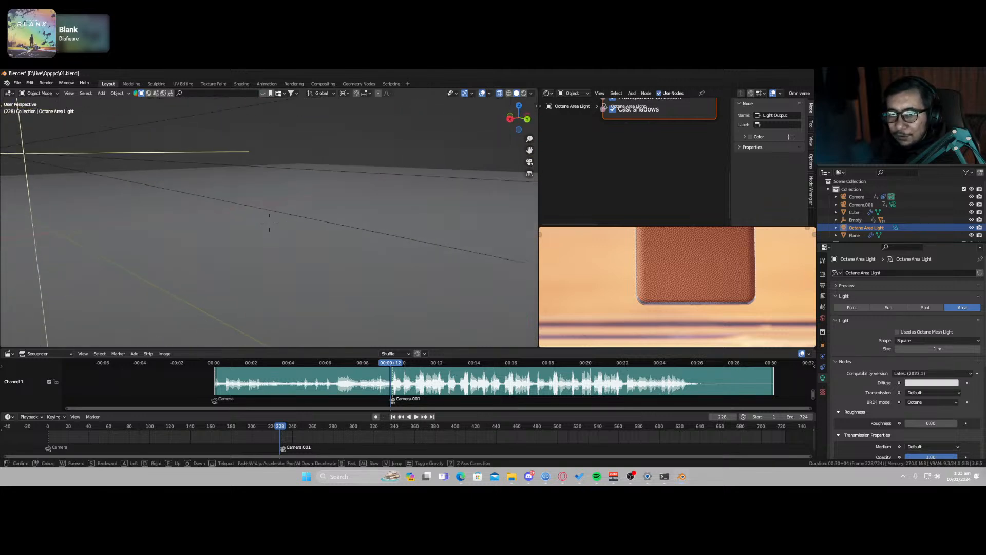
{"action": "key", "text": "w"}
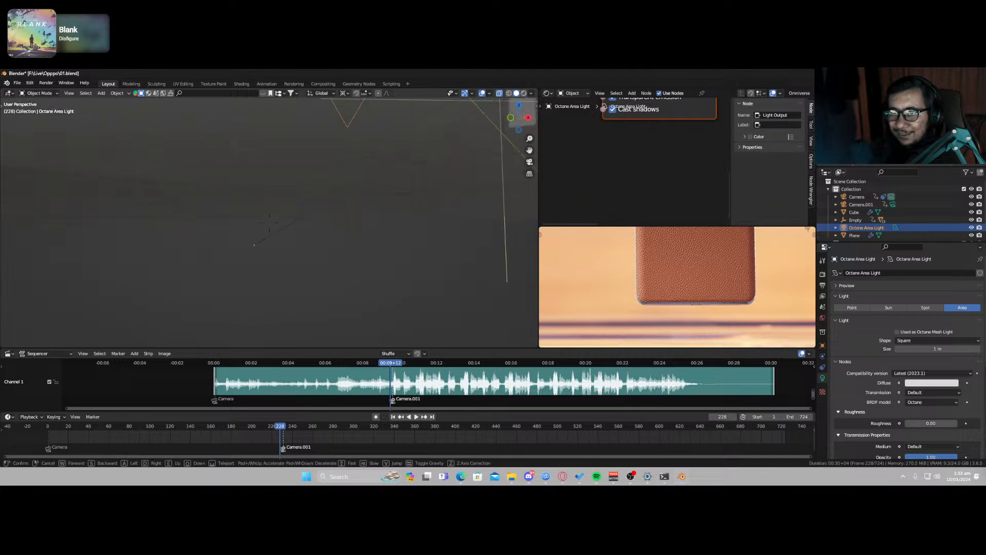
{"action": "key", "text": "e"}
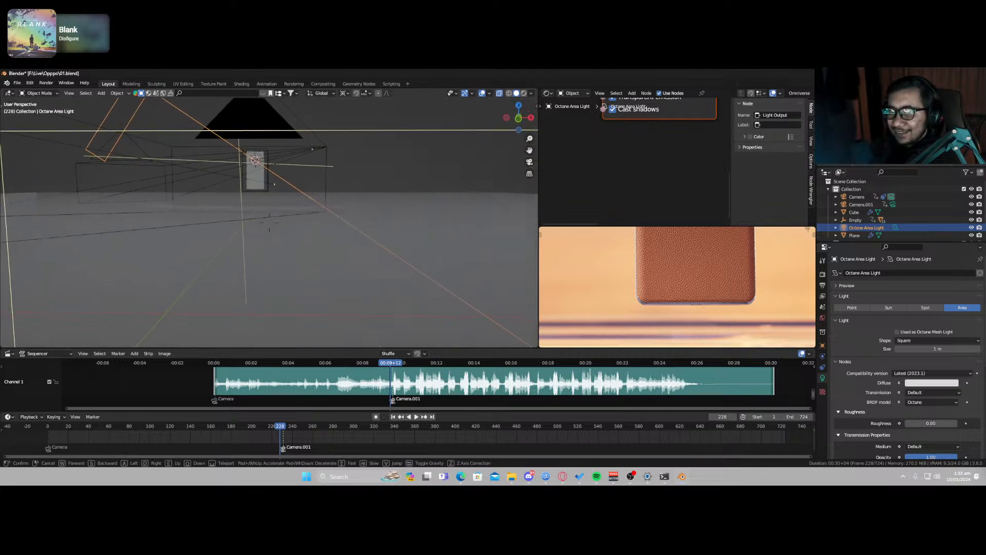
{"action": "key", "text": "q"}
{"action": "key", "text": "e"}
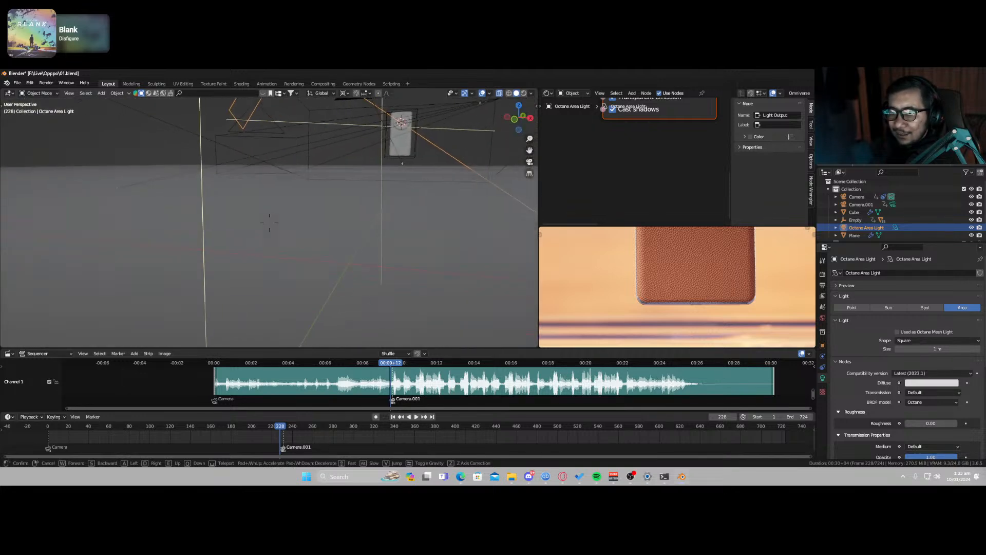
{"action": "key", "text": "q"}
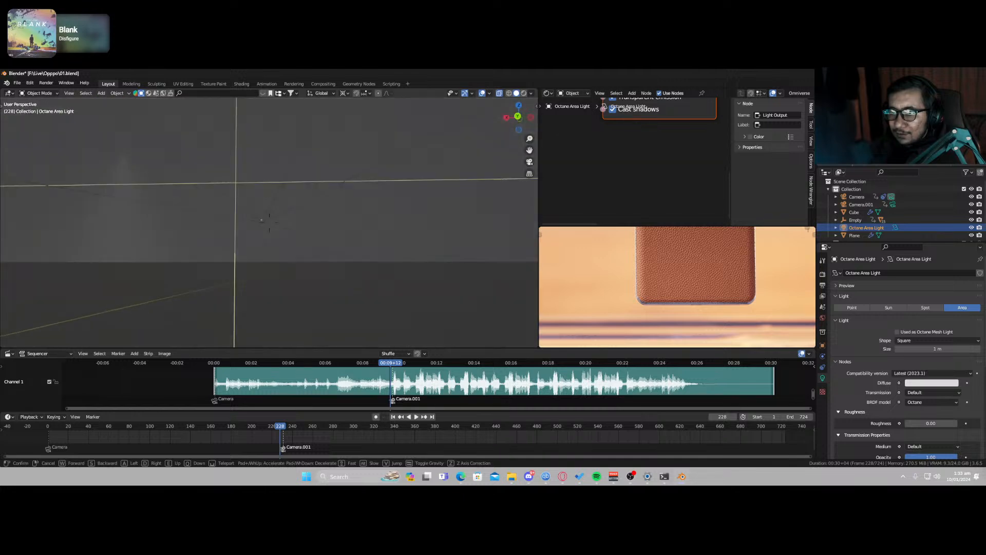
{"action": "key", "text": "e"}
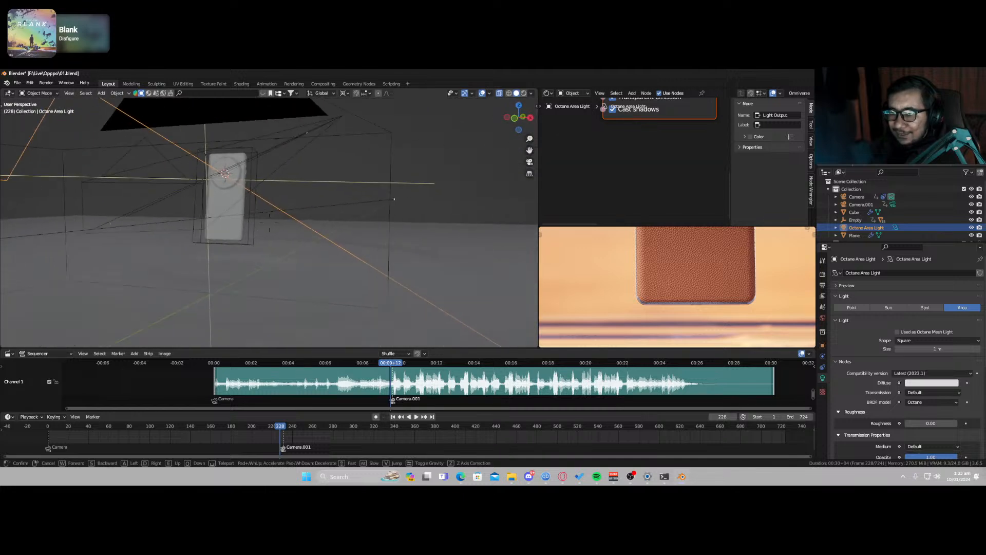
{"action": "key", "text": "w"}
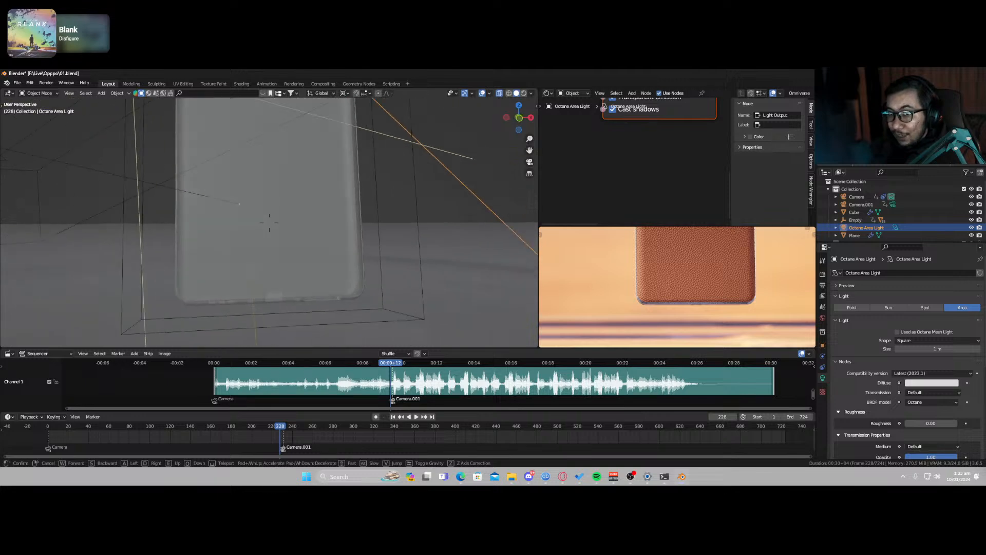
{"action": "left_click", "coordinate": [269, 222]}
Step: Select the phone's Back_Leather object and check its mesh in Edit Mode, returning to Object Mode
{"action": "left_click", "coordinate": [285, 239]}
{"action": "key", "text": "Tab"}
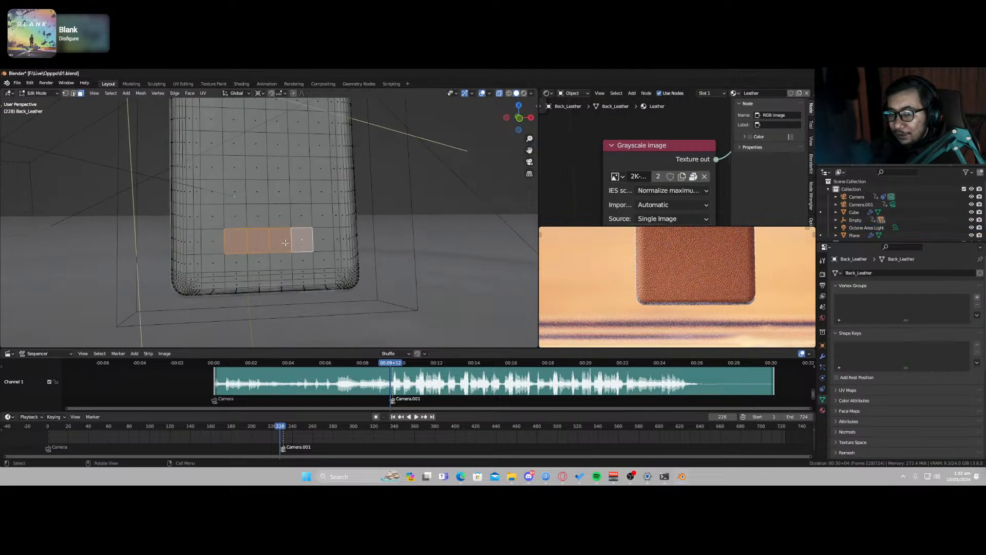
{"action": "key", "text": "Tab"}
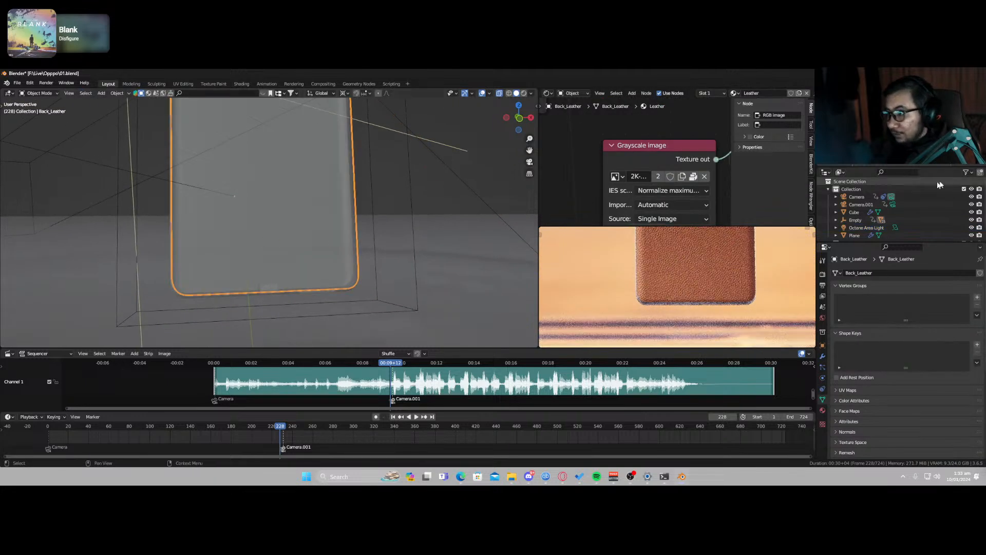
Step: Expand the Empty's hierarchy, look through the phone's child parts, and select the hidden Cube.001
{"action": "scroll", "coordinate": [863, 213], "scroll_direction": "down", "scroll_amount": 1}
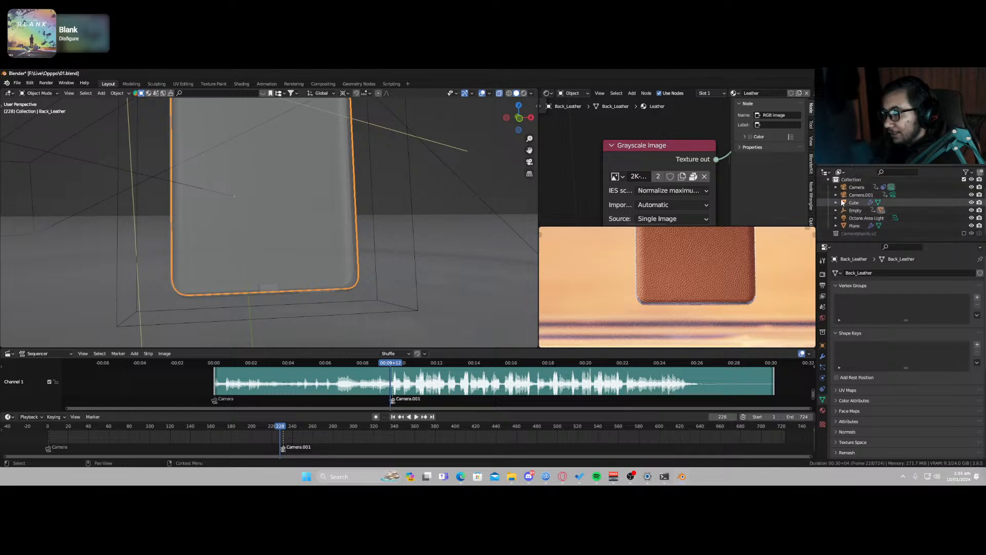
{"action": "left_click", "coordinate": [836, 210]}
{"action": "scroll", "coordinate": [845, 217], "scroll_direction": "down", "scroll_amount": 3}
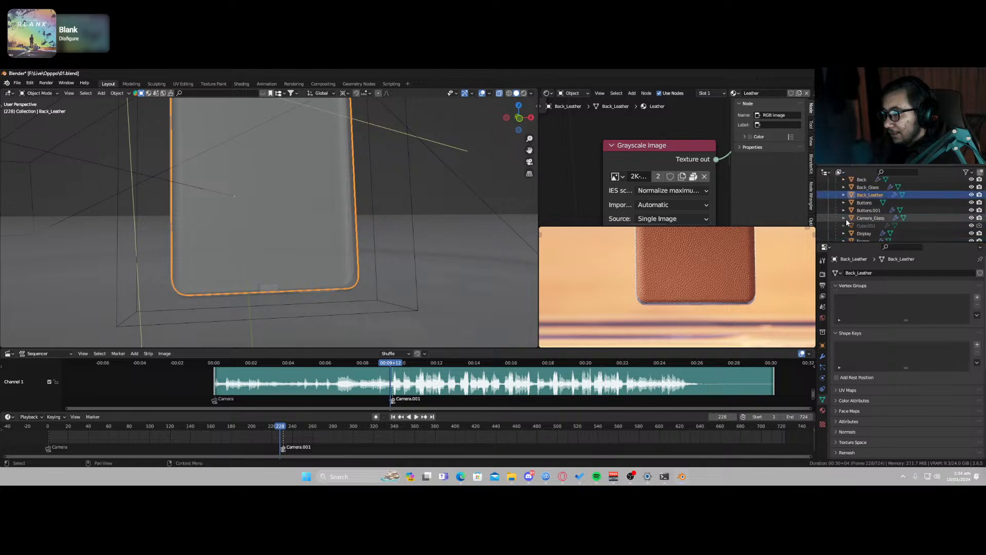
{"action": "scroll", "coordinate": [846, 219], "scroll_direction": "down", "scroll_amount": 2}
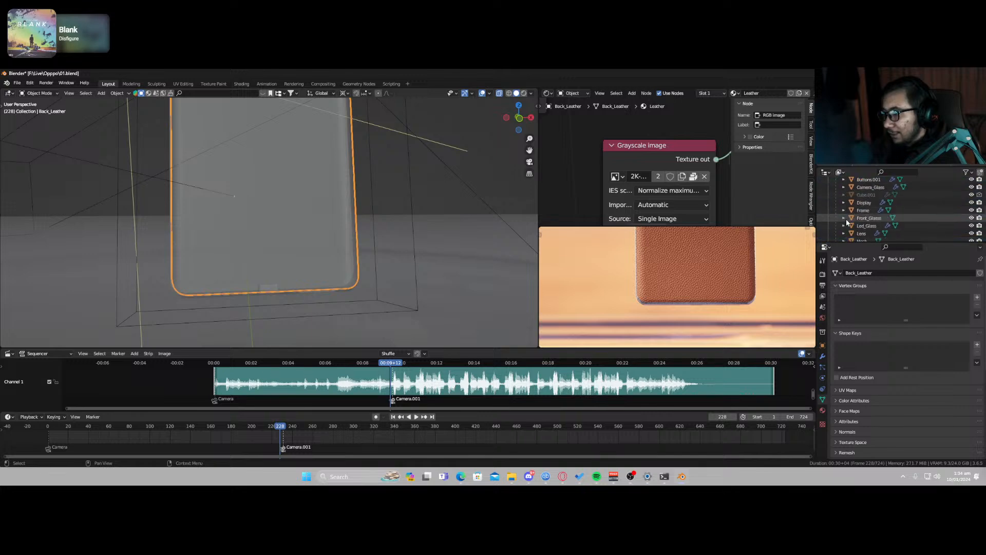
{"action": "scroll", "coordinate": [846, 221], "scroll_direction": "down", "scroll_amount": 2}
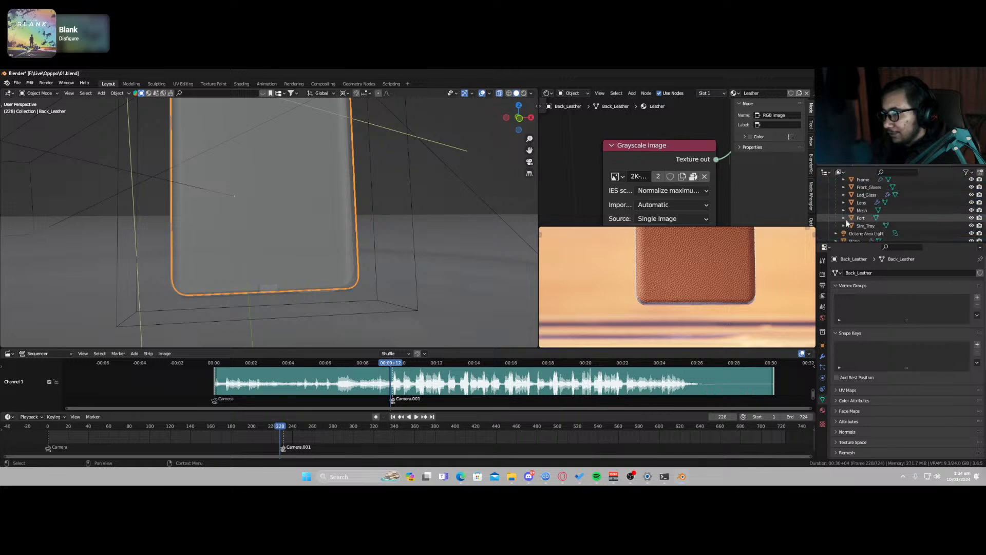
{"action": "scroll", "coordinate": [848, 221], "scroll_direction": "up", "scroll_amount": 2}
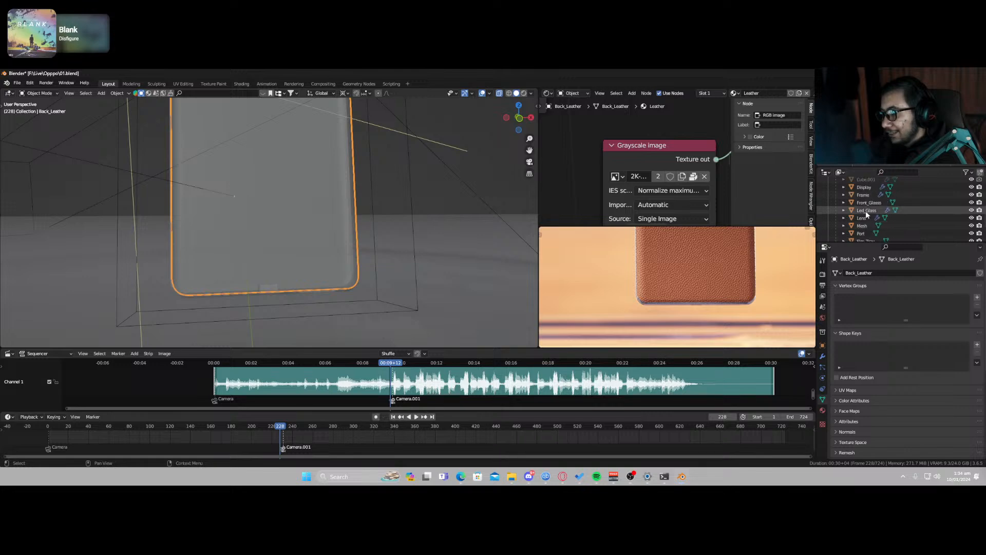
{"action": "scroll", "coordinate": [865, 206], "scroll_direction": "up", "scroll_amount": 2}
{"action": "left_click", "coordinate": [864, 194]}
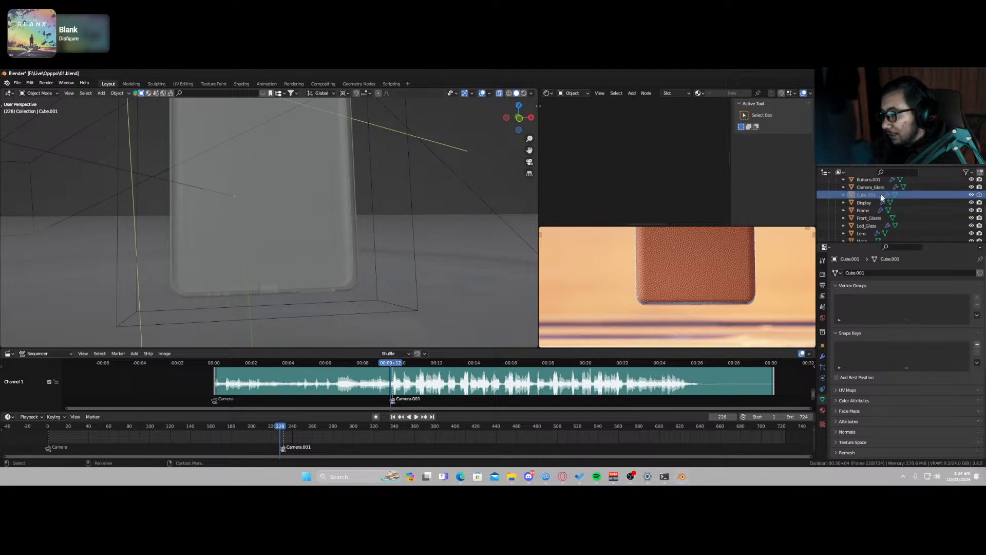
Step: Select Back, Back_Glass, Back_Leather, Buttons and Buttons.001 one after another to identify each part and its material
{"action": "scroll", "coordinate": [878, 211], "scroll_direction": "up", "scroll_amount": 4}
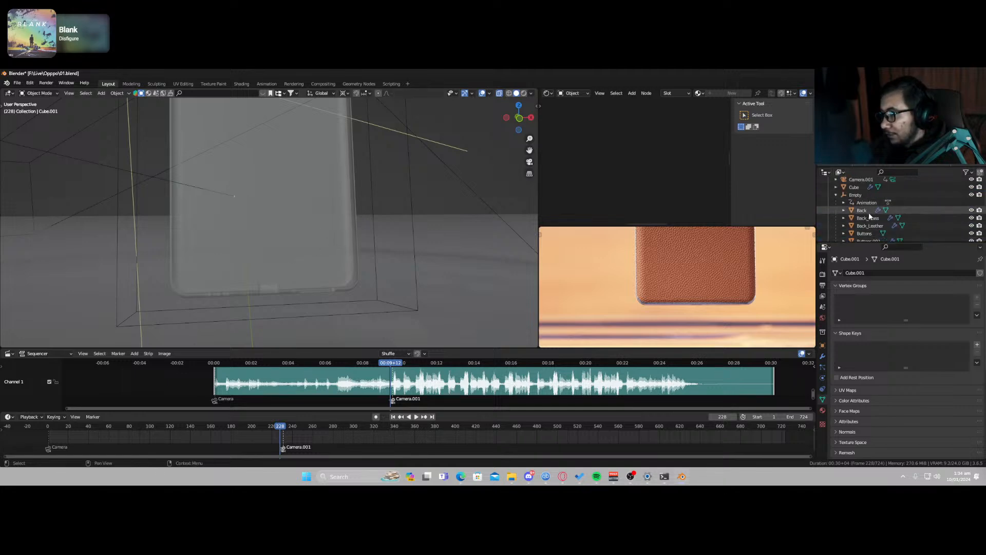
{"action": "left_click", "coordinate": [876, 211]}
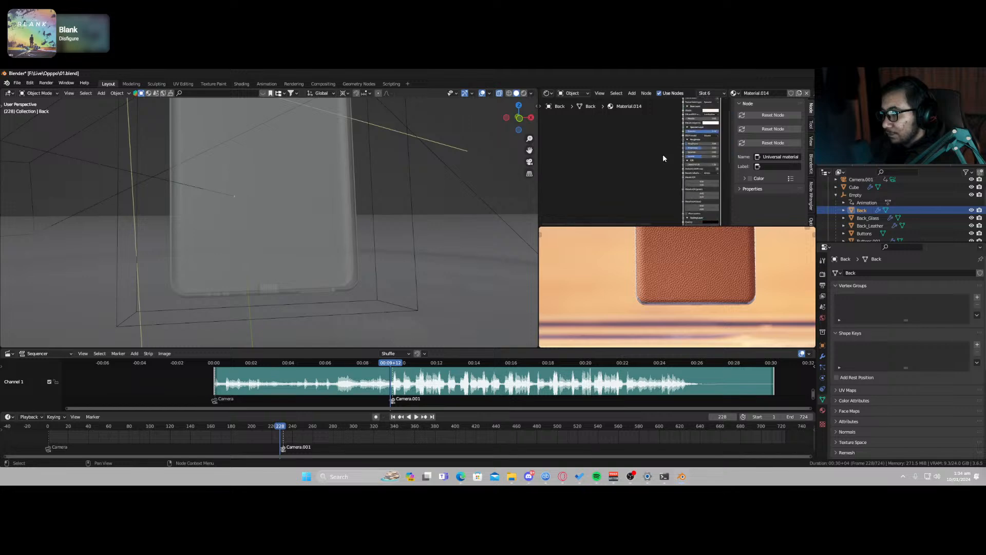
{"action": "left_click", "coordinate": [870, 218]}
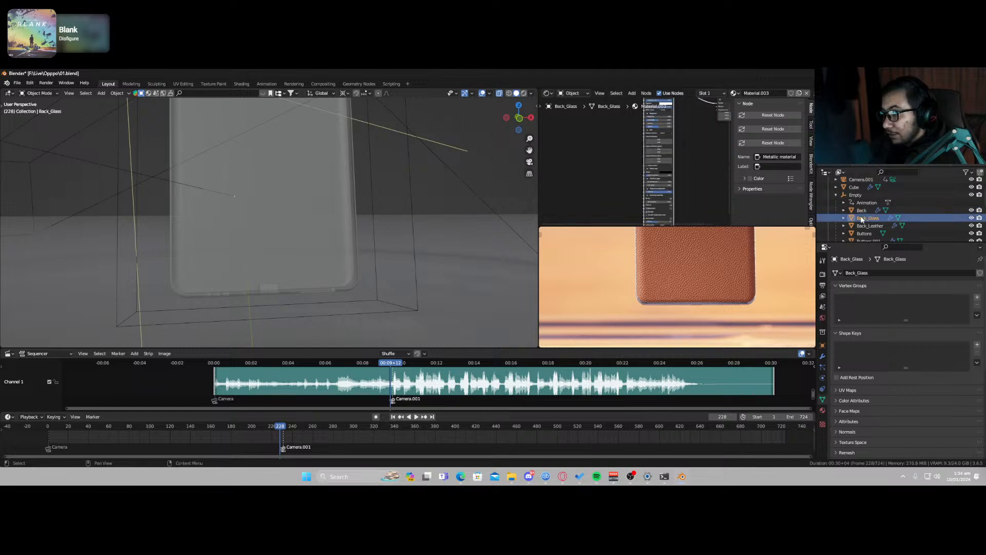
{"action": "left_click", "coordinate": [868, 225]}
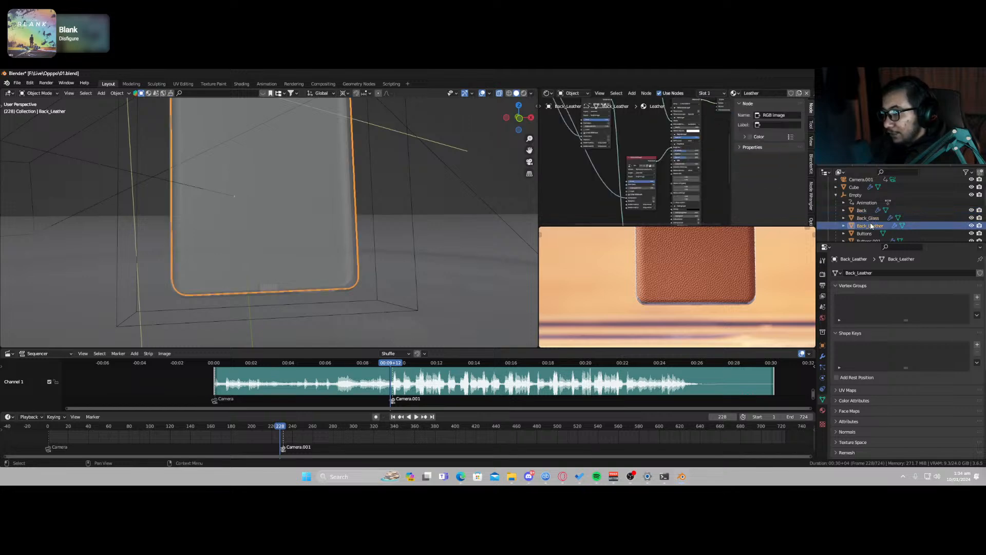
{"action": "scroll", "coordinate": [872, 226], "scroll_direction": "down", "scroll_amount": 1}
{"action": "left_click", "coordinate": [872, 218]}
{"action": "left_click", "coordinate": [871, 226]}
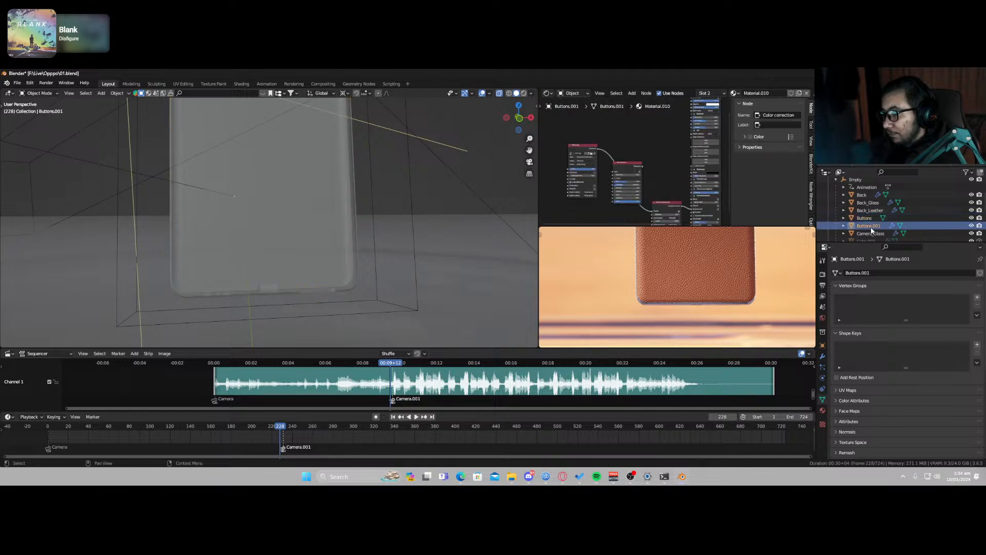
Step: Check the phone's Camera_Glass, Display, Frame, front glass, Led_Glass and Lens by selecting each in turn
{"action": "scroll", "coordinate": [871, 222], "scroll_direction": "down", "scroll_amount": 2}
{"action": "left_click", "coordinate": [871, 204]}
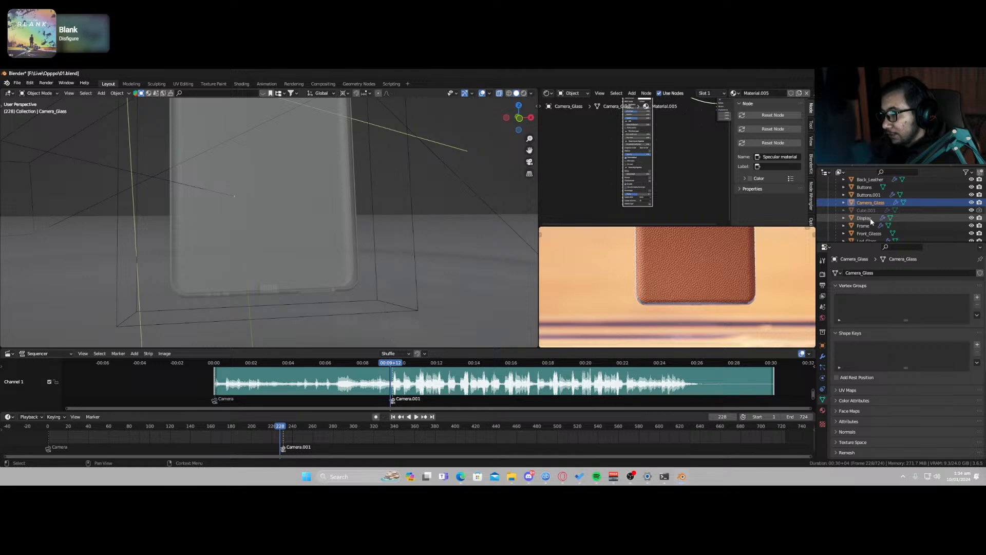
{"action": "left_click", "coordinate": [872, 218]}
{"action": "left_click", "coordinate": [872, 226]}
{"action": "left_click", "coordinate": [872, 233]}
{"action": "scroll", "coordinate": [873, 229], "scroll_direction": "down", "scroll_amount": 2}
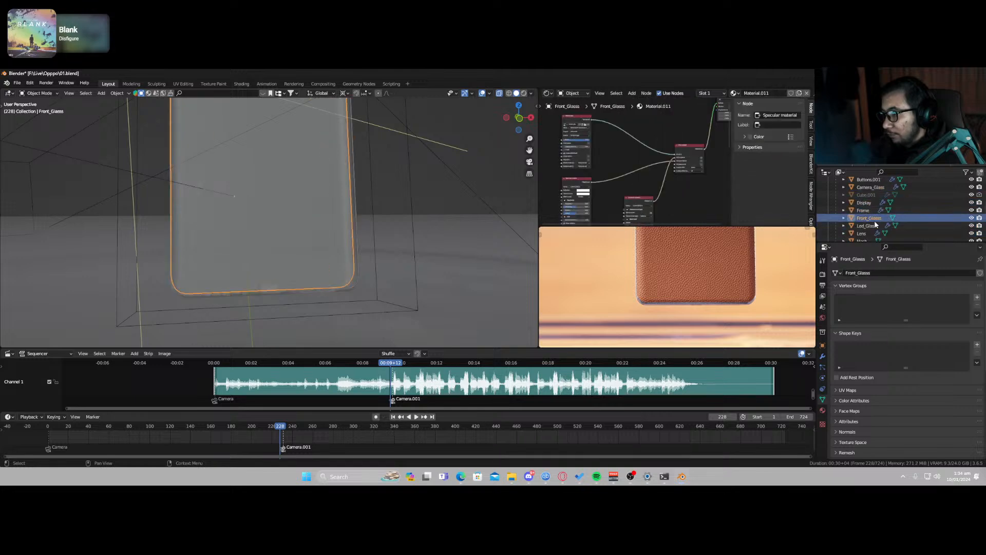
{"action": "left_click", "coordinate": [875, 226]}
{"action": "left_click", "coordinate": [868, 233]}
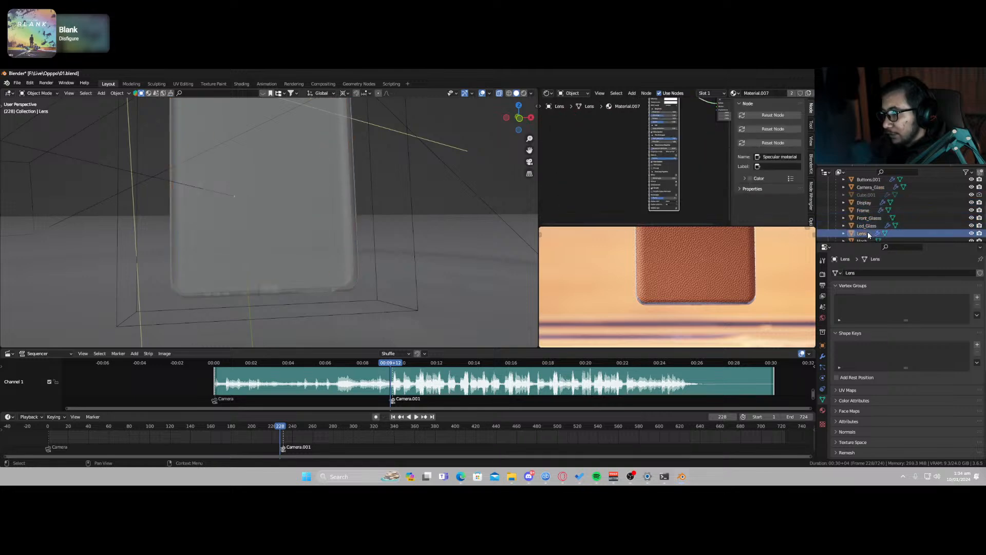
Step: Select Mesh, Port and Sim_Tray in turn to locate these parts along the phone's lower edge
{"action": "scroll", "coordinate": [869, 234], "scroll_direction": "down", "scroll_amount": 2}
{"action": "left_click", "coordinate": [863, 226]}
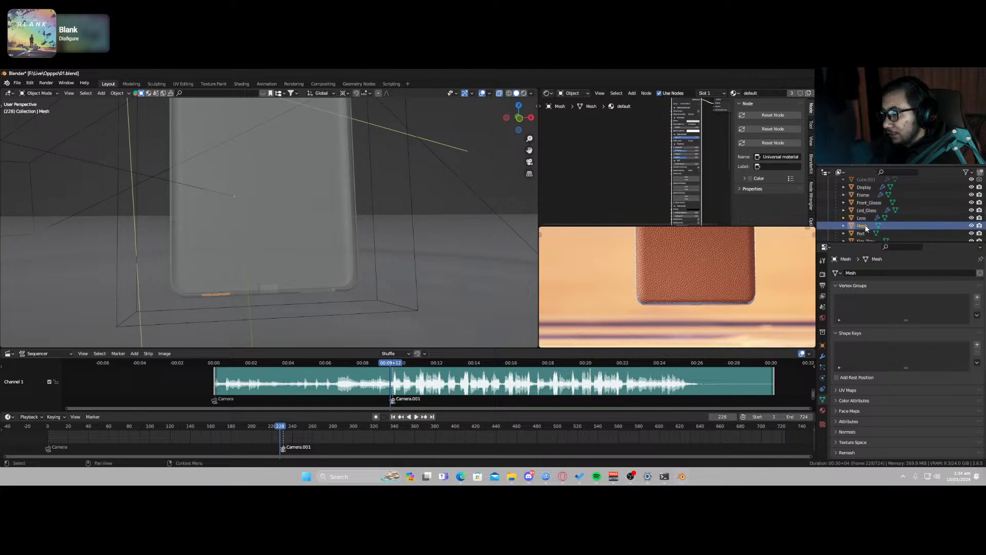
{"action": "left_click", "coordinate": [862, 233]}
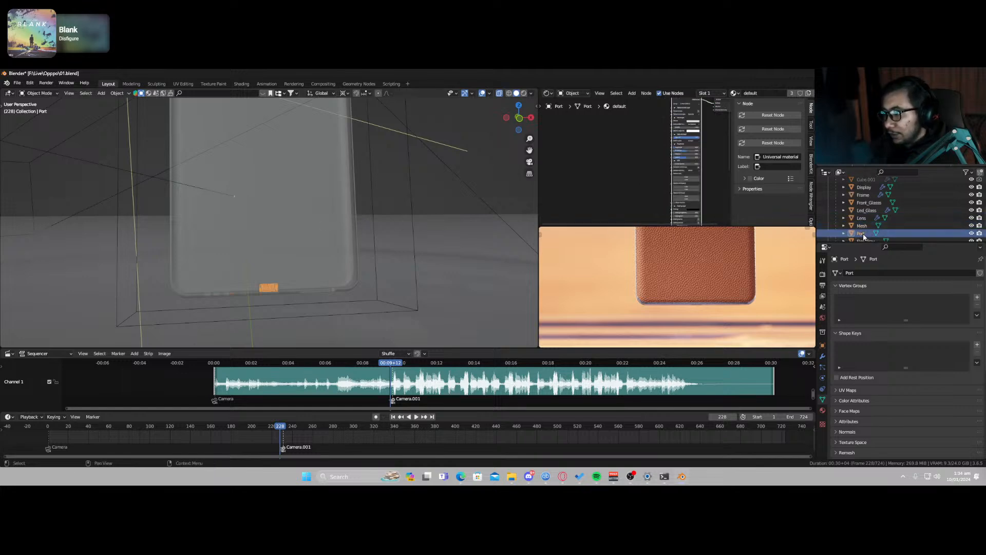
{"action": "scroll", "coordinate": [869, 223], "scroll_direction": "down", "scroll_amount": 2}
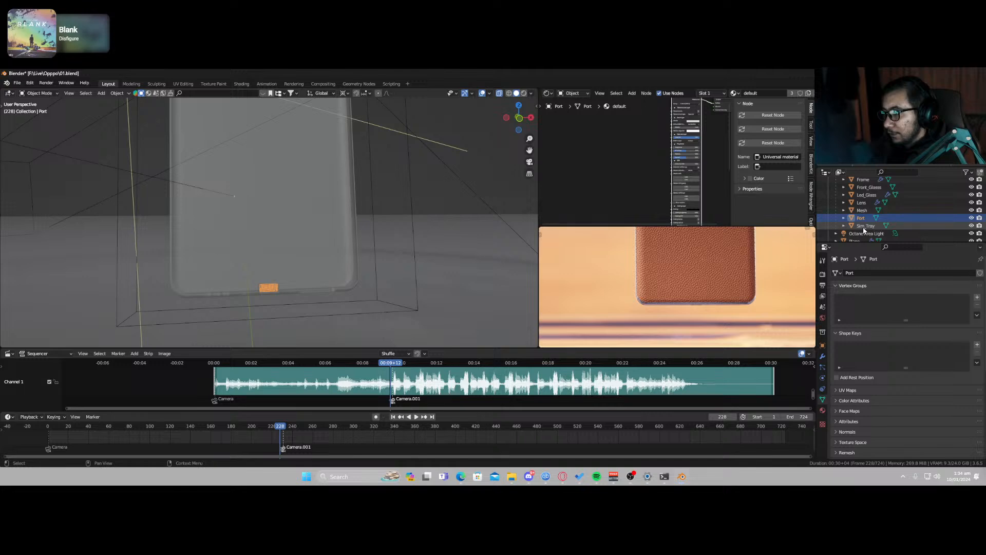
{"action": "left_click", "coordinate": [865, 226]}
{"action": "scroll", "coordinate": [868, 224], "scroll_direction": "down", "scroll_amount": 2}
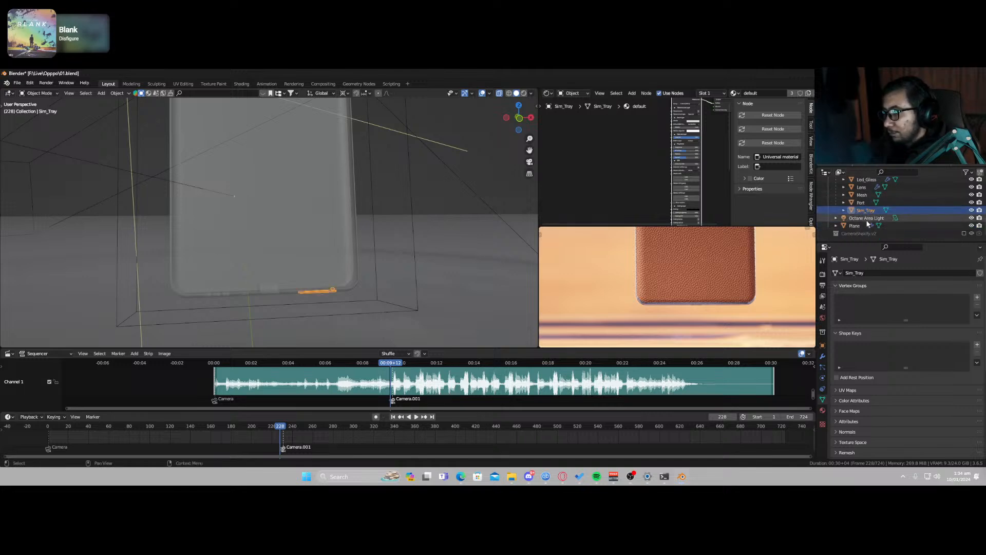
Step: Select the Plane object near the lower edge of the phone's back and show its Shrinkwrap modifier settings
{"action": "left_click", "coordinate": [845, 229]}
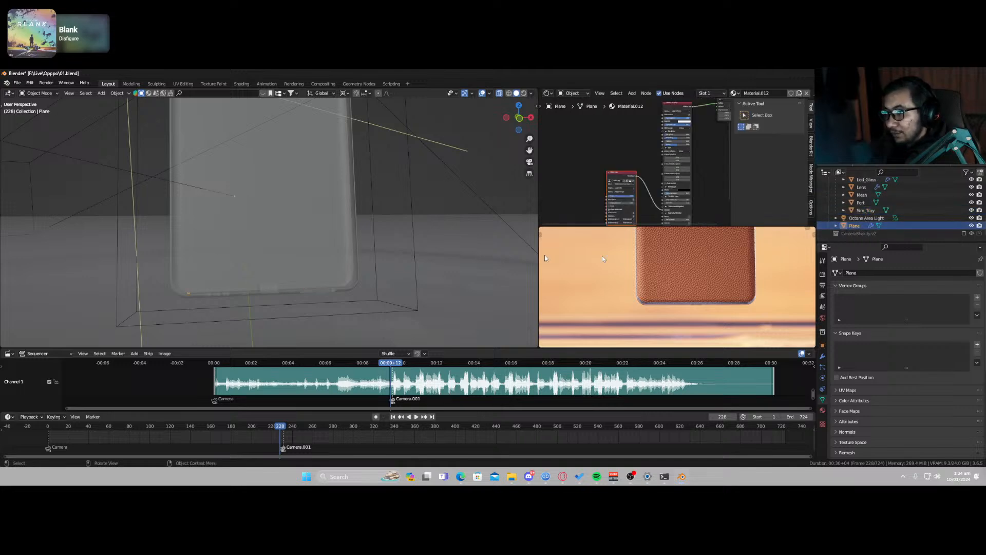
{"action": "scroll", "coordinate": [362, 275], "scroll_direction": "down", "scroll_amount": 5}
{"action": "scroll", "coordinate": [288, 263], "scroll_direction": "up", "scroll_amount": 4}
{"action": "middle_click_drag", "start_coordinate": [275, 271], "coordinate": [396, 218]}
{"action": "scroll", "coordinate": [411, 206], "scroll_direction": "up", "scroll_amount": 2}
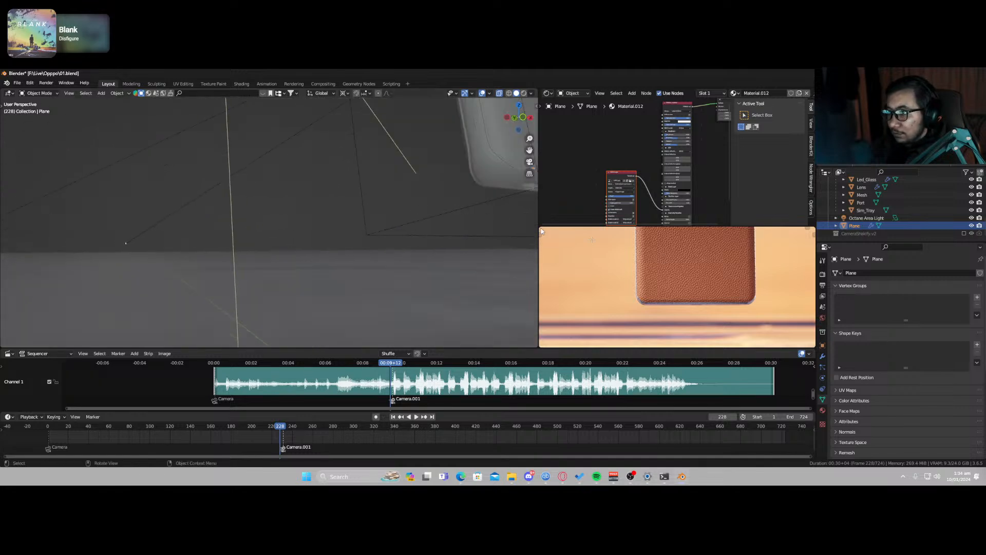
{"action": "left_click", "coordinate": [823, 356]}
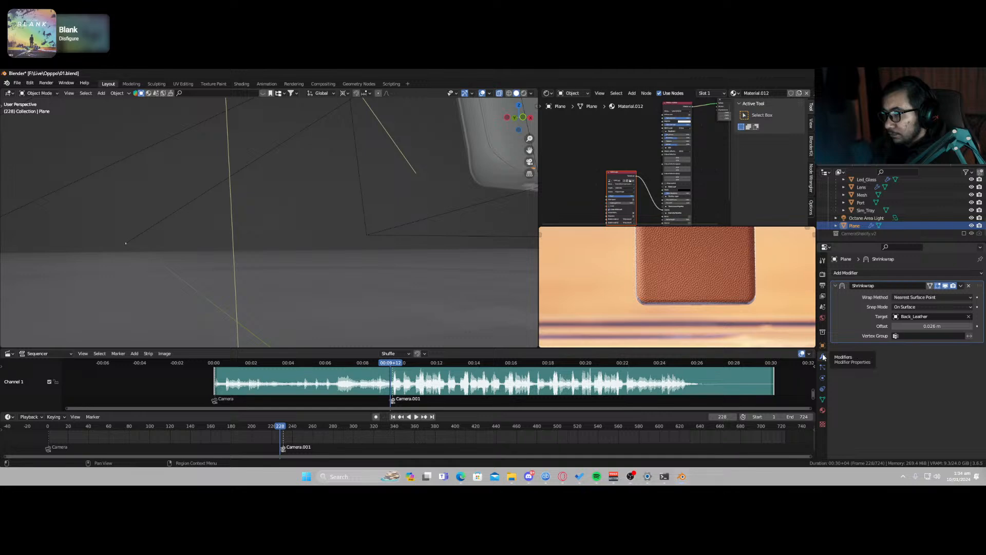
{"action": "scroll", "coordinate": [510, 187], "scroll_direction": "up", "scroll_amount": 6}
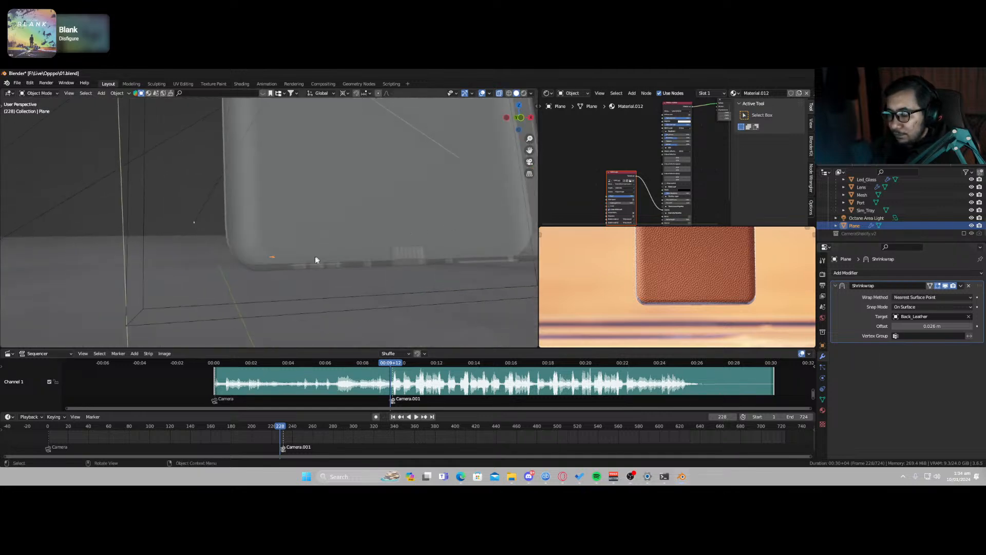
Step: Reposition the Plane away from the phone's lower edge by snapping it to the 3D cursor on the phone's back
{"action": "middle_click_drag", "start_coordinate": [315, 257], "coordinate": [370, 224]}
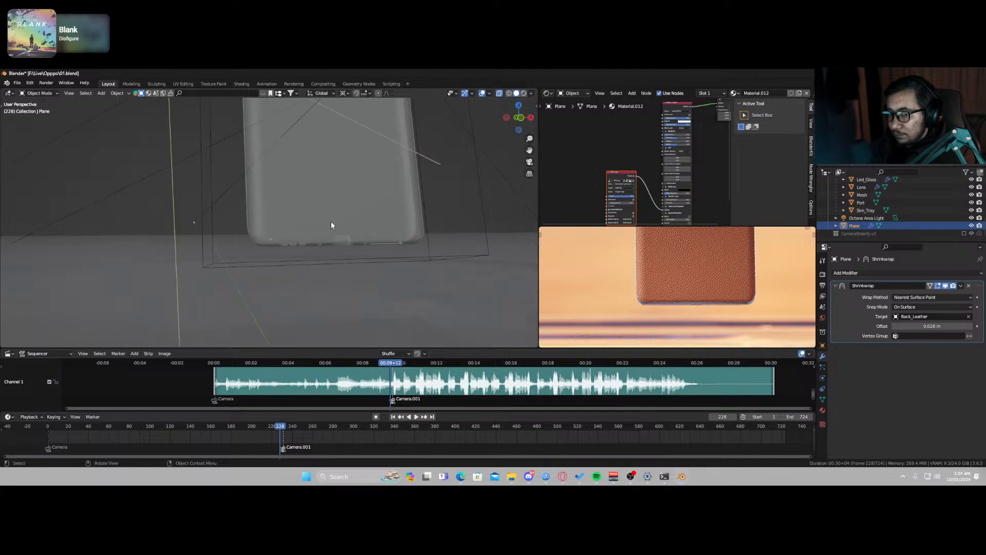
{"action": "key", "text": "g"}
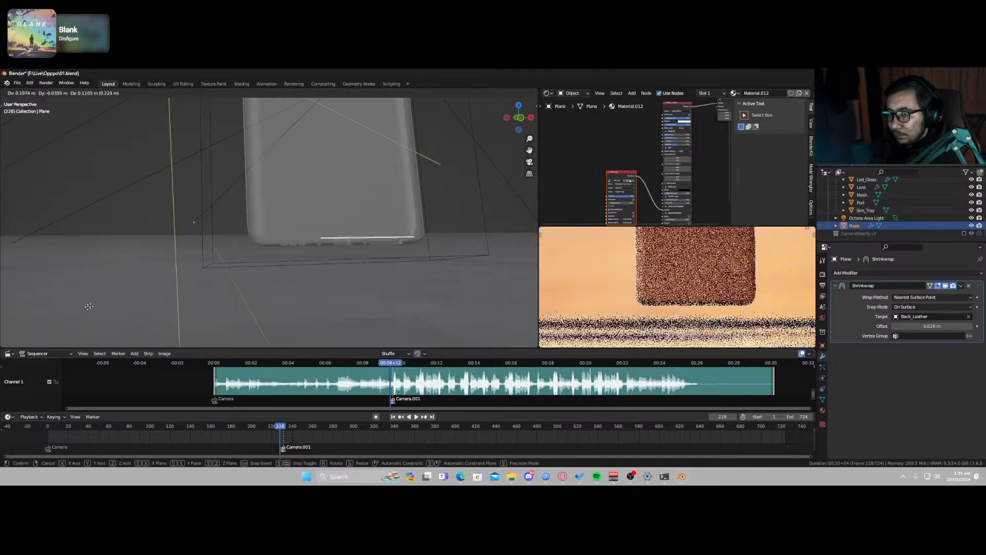
{"action": "left_click", "coordinate": [89, 307]}
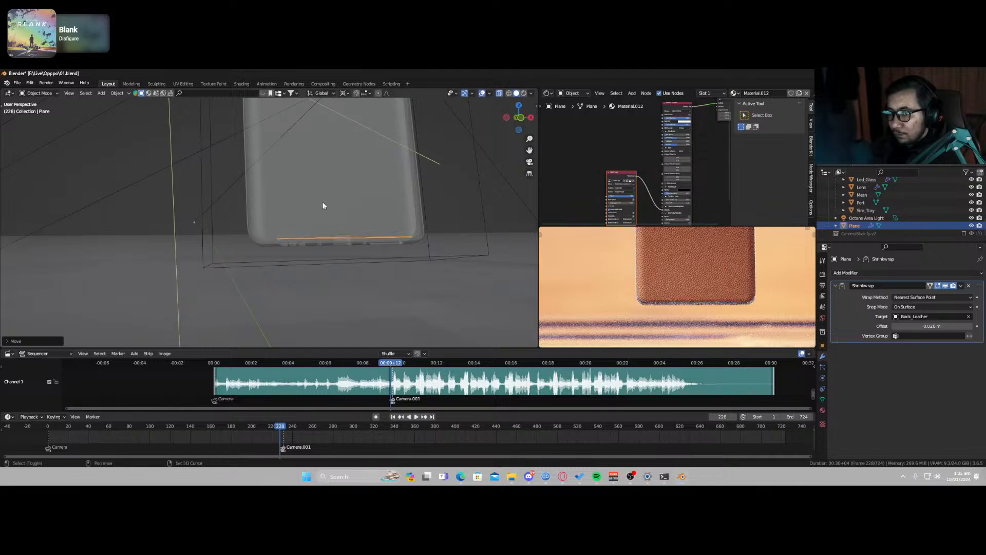
{"action": "key", "text": "shift+s"}
{"action": "left_click", "coordinate": [363, 206]}
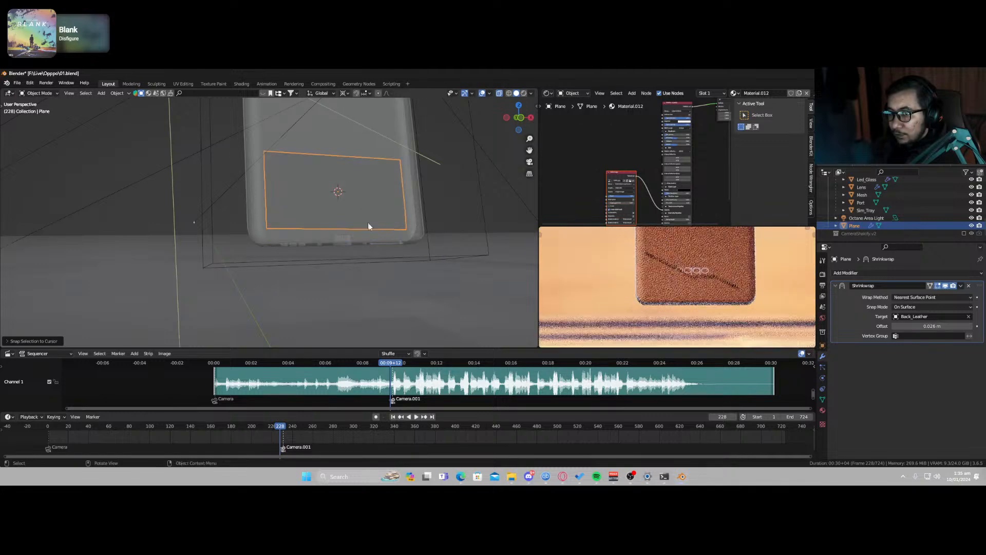
Step: Raise the logo Plane slightly along the global Z axis on the phone's back
{"action": "scroll", "coordinate": [403, 249], "scroll_direction": "up", "scroll_amount": 4}
{"action": "middle_click_drag", "start_coordinate": [402, 250], "coordinate": [393, 256]}
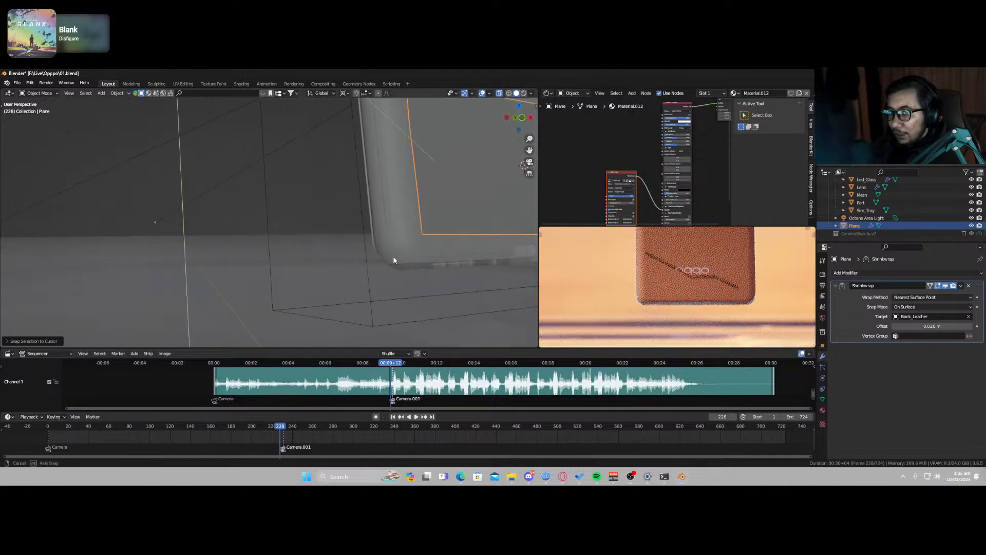
{"action": "key", "text": "shift+grave"}
{"action": "key", "text": "a"}
{"action": "key", "text": "s"}
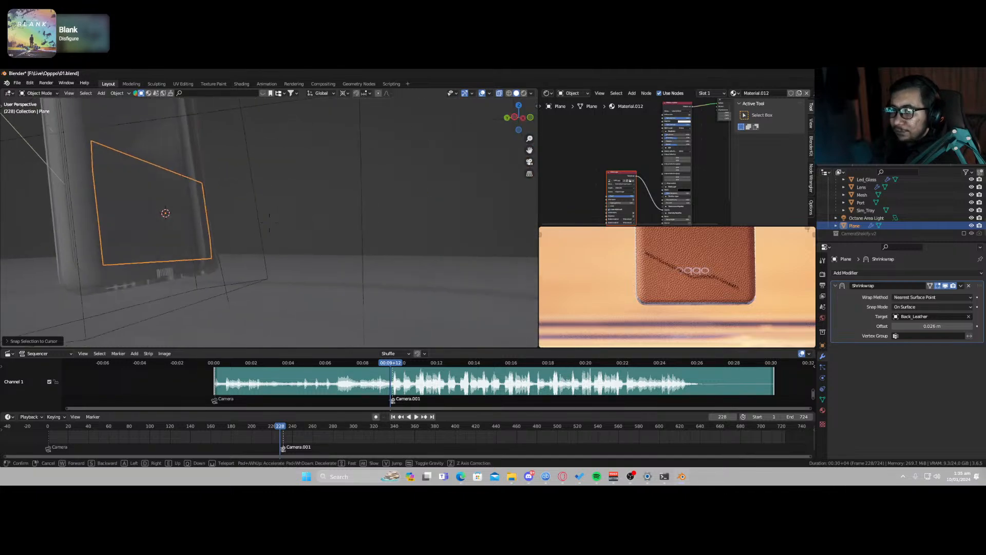
{"action": "left_click", "coordinate": [379, 260]}
{"action": "key", "text": "g"}
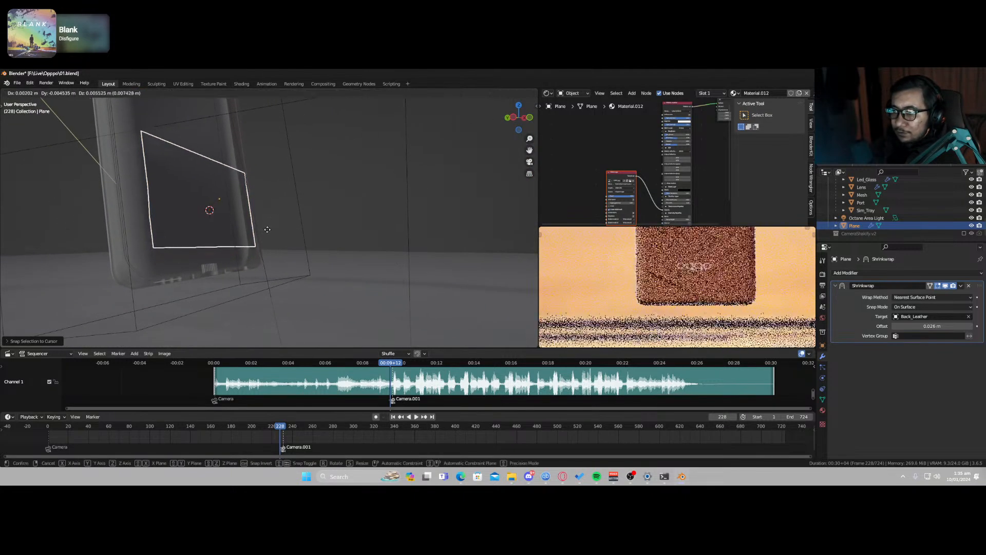
{"action": "key", "text": "z"}
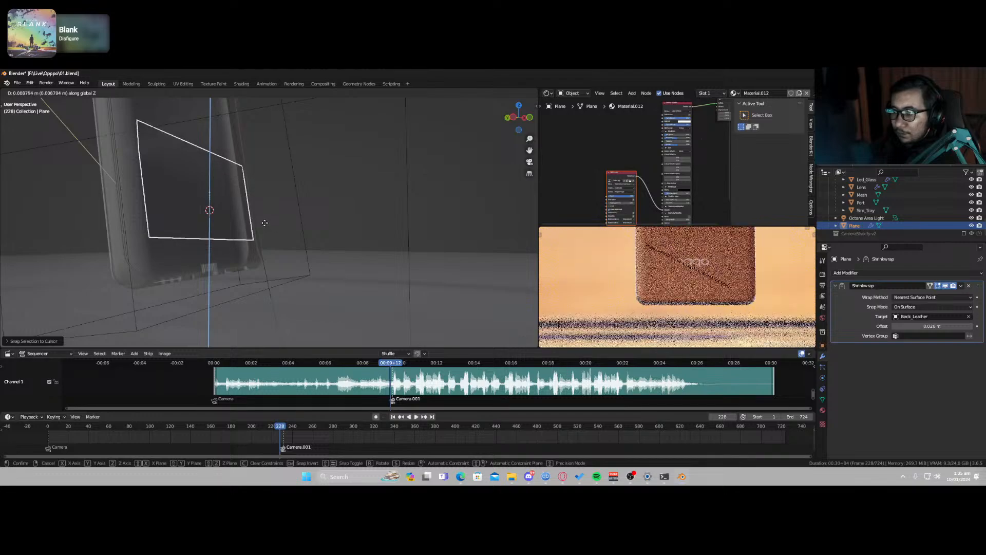
{"action": "left_click", "coordinate": [247, 240]}
{"action": "middle_click_drag", "start_coordinate": [248, 240], "coordinate": [319, 277], "text": "shift"}
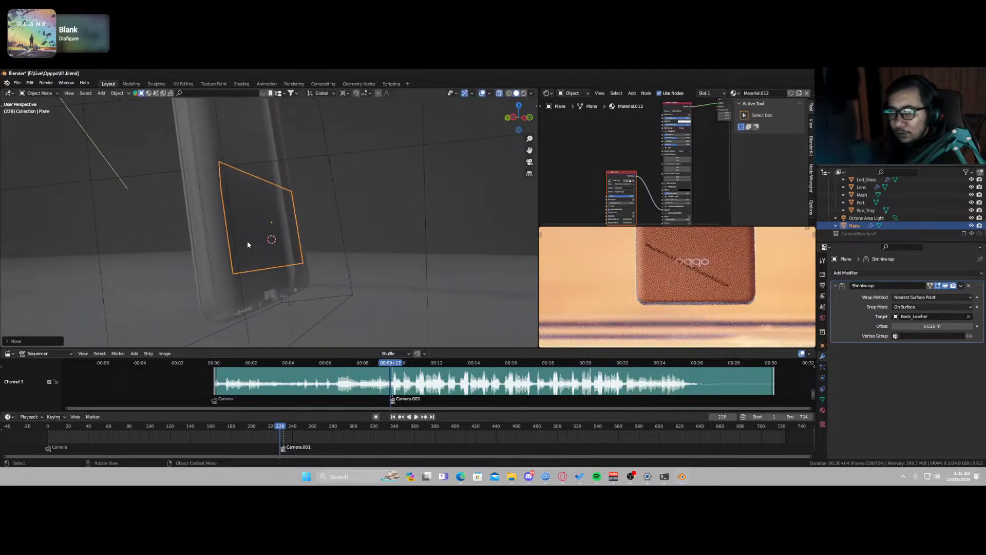
Step: Rotate the logo Plane about 194° around its local Y axis
{"action": "scroll", "coordinate": [319, 278], "scroll_direction": "up", "scroll_amount": 2}
{"action": "key", "text": "r"}
{"action": "key", "text": "z"}
{"action": "key", "text": "z"}
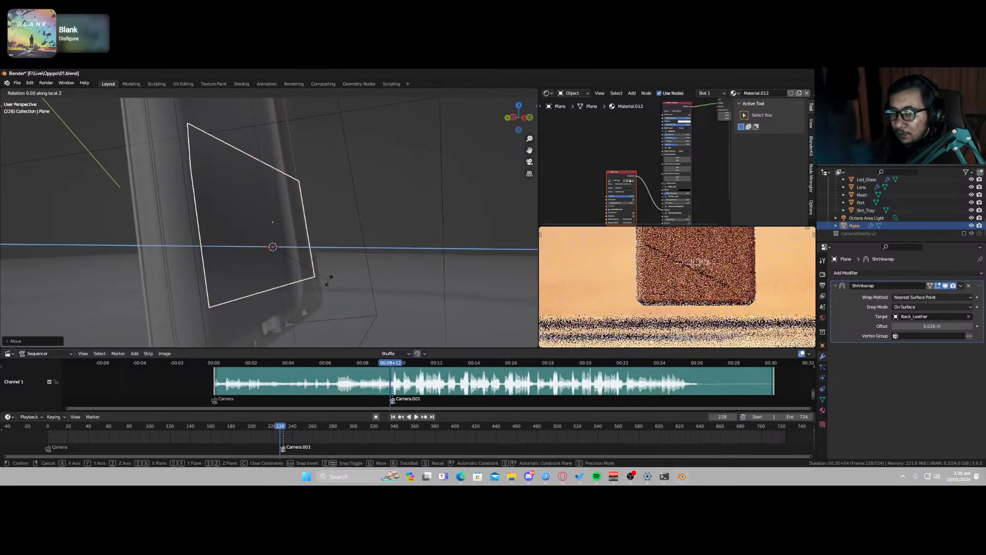
{"action": "key", "text": "y"}
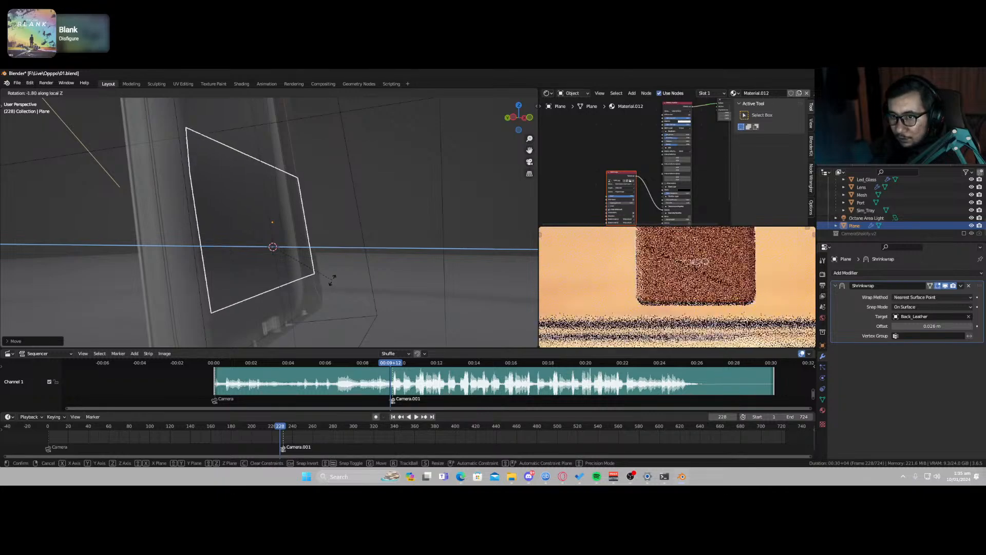
{"action": "key", "text": "y"}
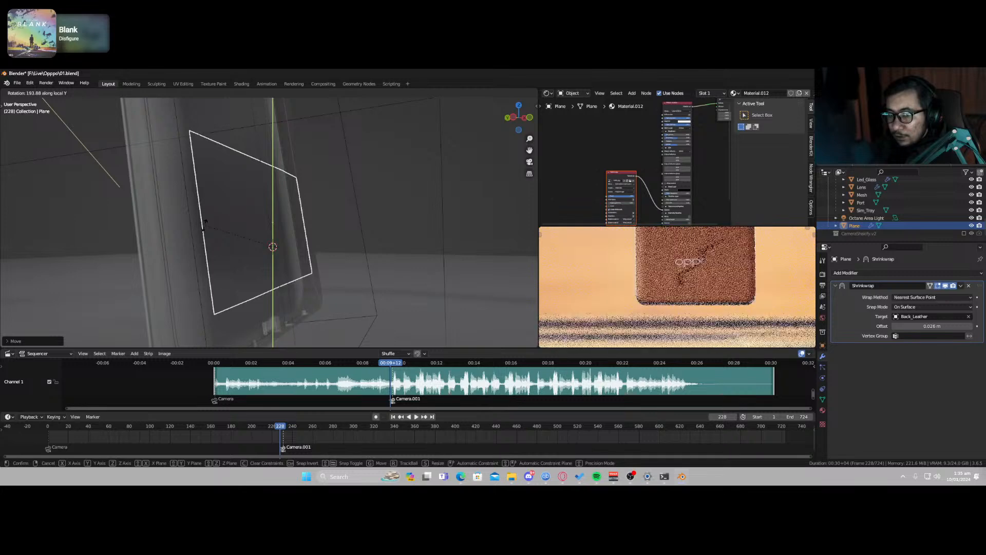
{"action": "left_click", "coordinate": [311, 275]}
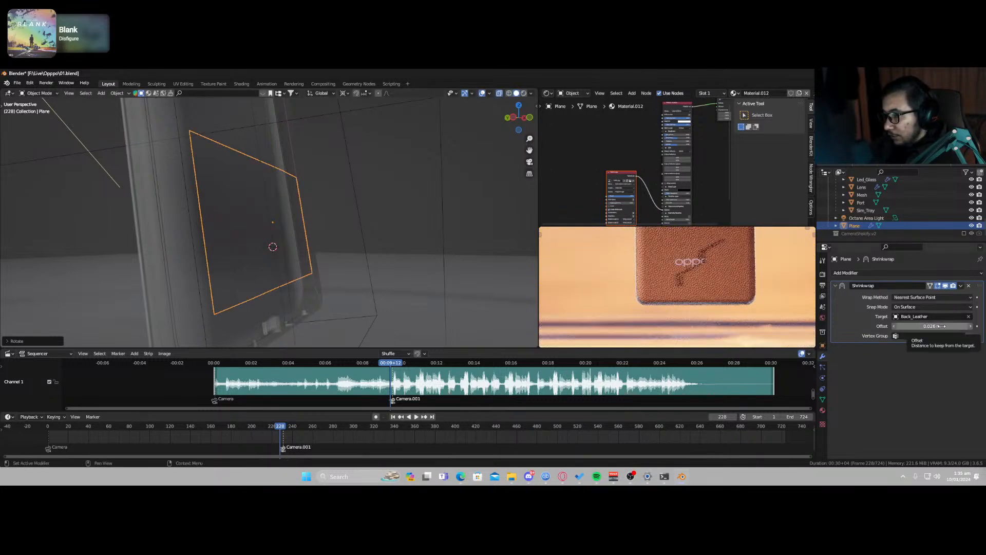
Step: Shift the logo Plane about -0.009 m along the global Y axis to clear the leather surface
{"action": "middle_click_drag", "start_coordinate": [266, 264], "coordinate": [306, 263]}
{"action": "key", "text": "g"}
{"action": "key", "text": "y"}
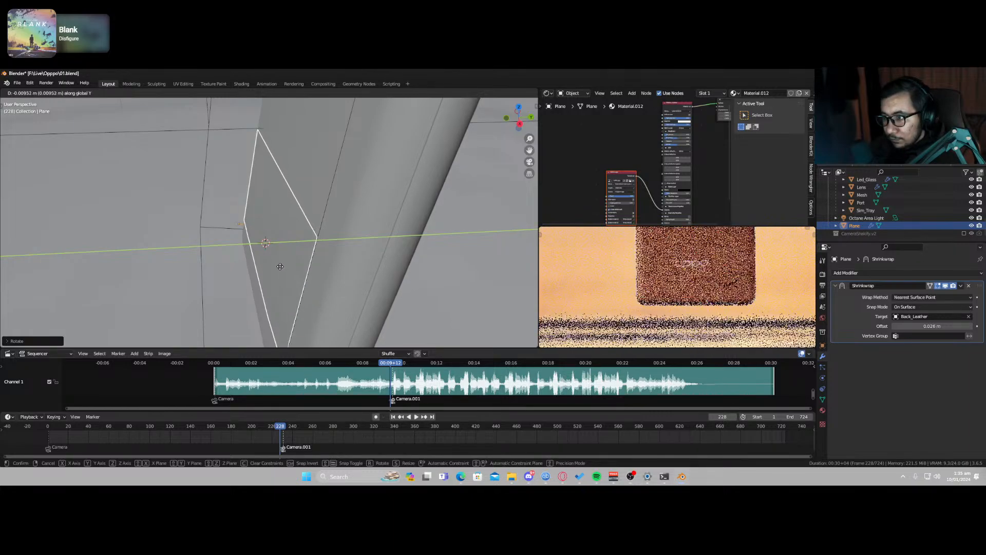
{"action": "left_click", "coordinate": [278, 266]}
Step: Try smooth shading on the logo Plane and undo it
{"action": "mouse_move", "coordinate": [276, 267]}
{"action": "middle_mouse_down"}
{"action": "mouse_move", "coordinate": [267, 271]}
{"action": "mouse_move", "coordinate": [270, 252]}
{"action": "middle_mouse_up"}
{"action": "right_click", "coordinate": [270, 251]}
{"action": "left_click", "coordinate": [267, 251]}
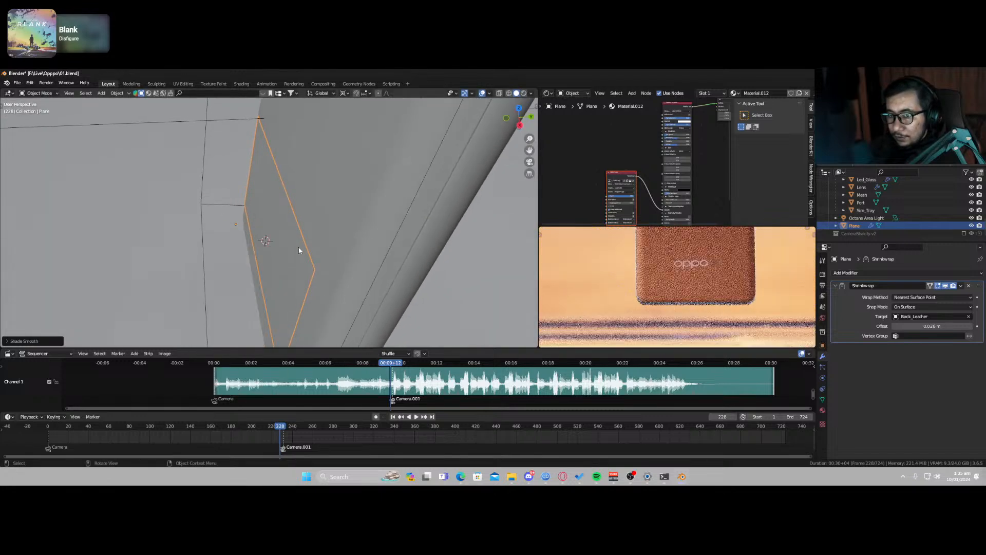
{"action": "key", "text": "ctrl+z"}
Step: Apply the Plane's Shrinkwrap modifier and parent the Plane to the phone's Empty with Object (Keep Transform)
{"action": "left_click", "coordinate": [960, 289]}
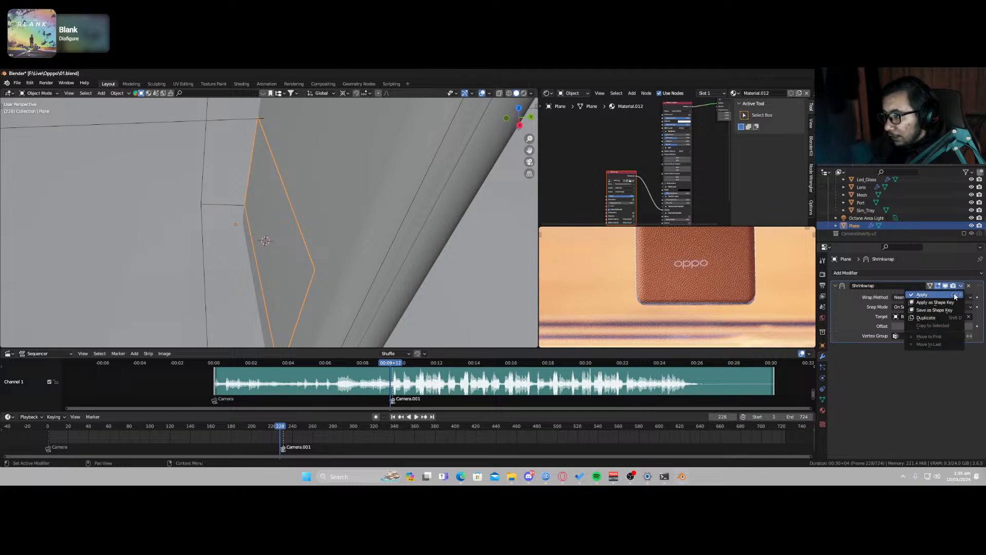
{"action": "left_click", "coordinate": [955, 297]}
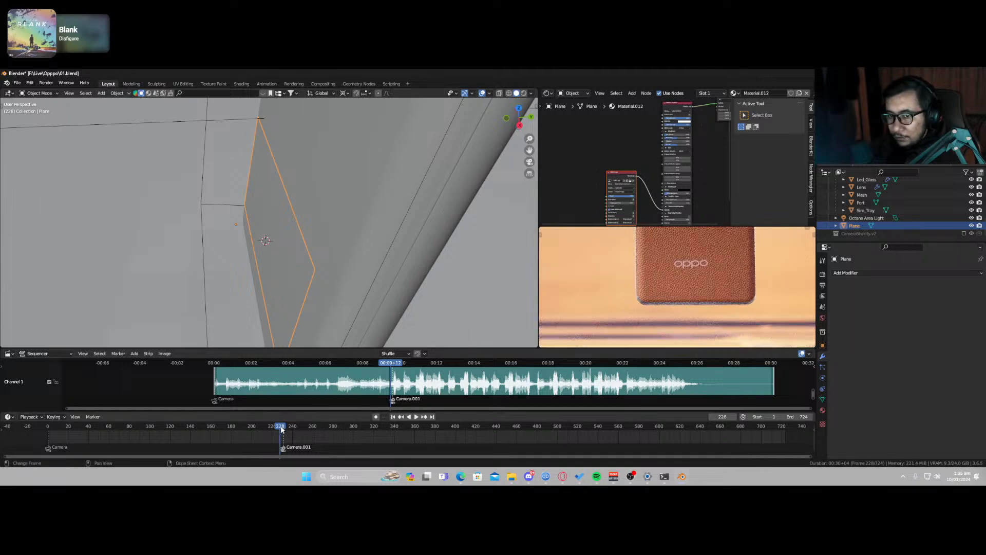
{"action": "left_click", "coordinate": [204, 286]}
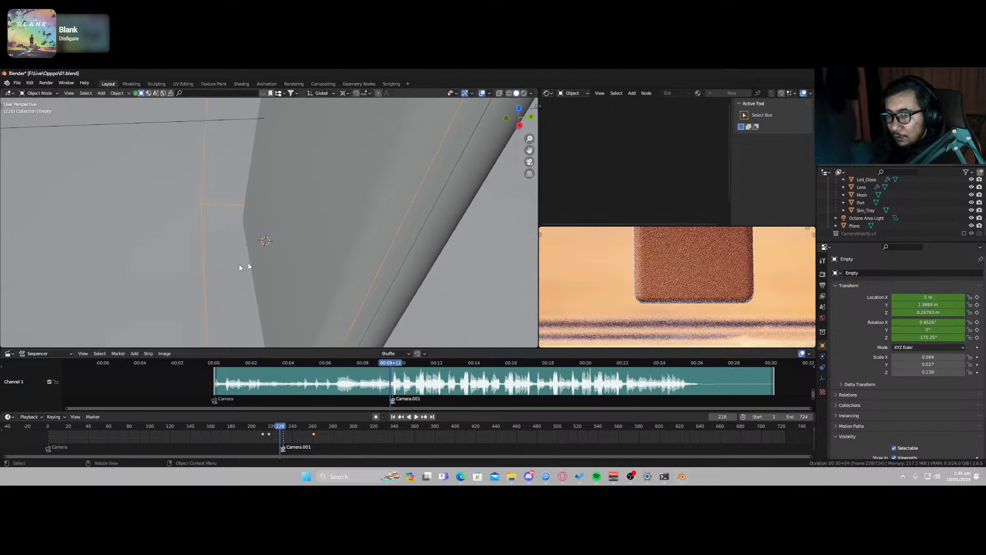
{"action": "left_click", "coordinate": [291, 247]}
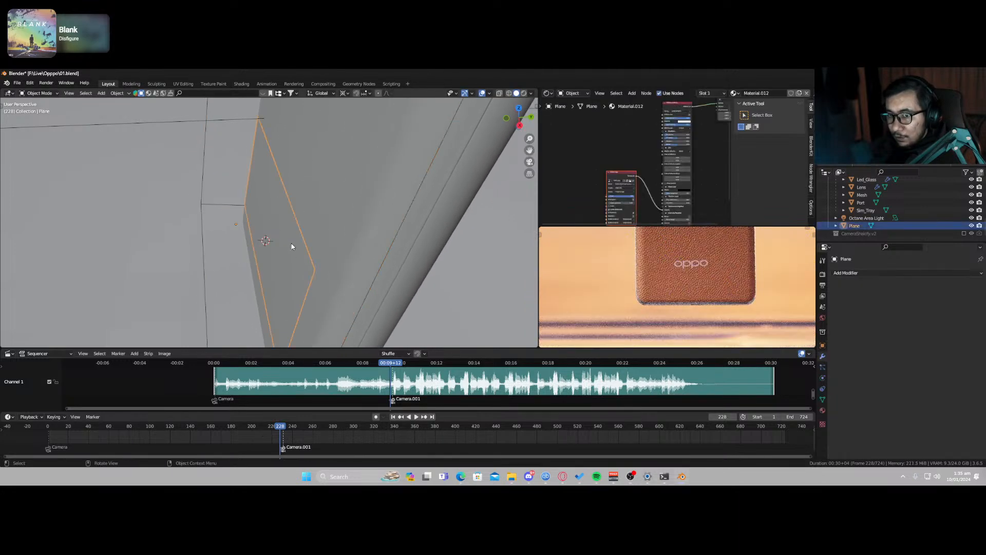
{"action": "left_click", "coordinate": [202, 200], "text": "shift"}
{"action": "key", "text": "ctrl+p"}
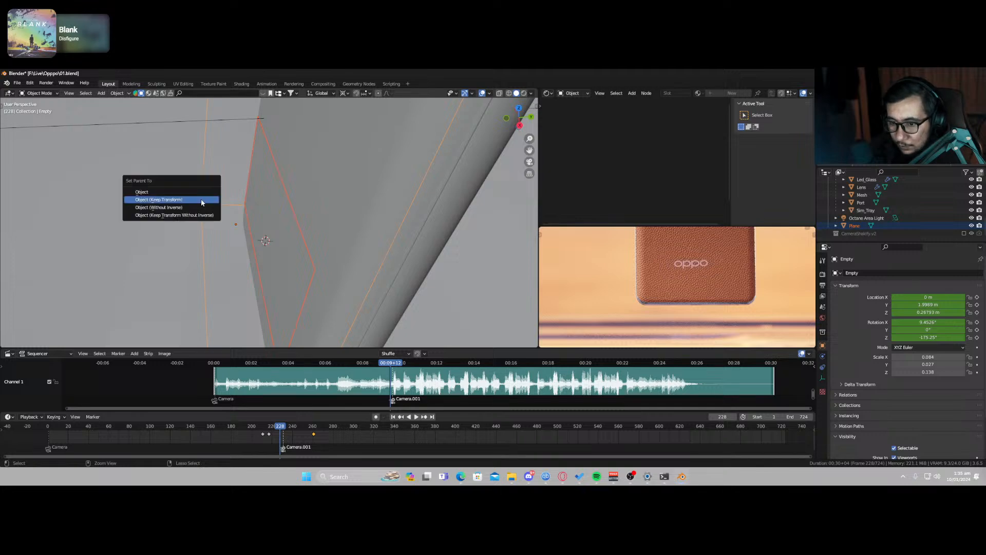
{"action": "left_click", "coordinate": [201, 201]}
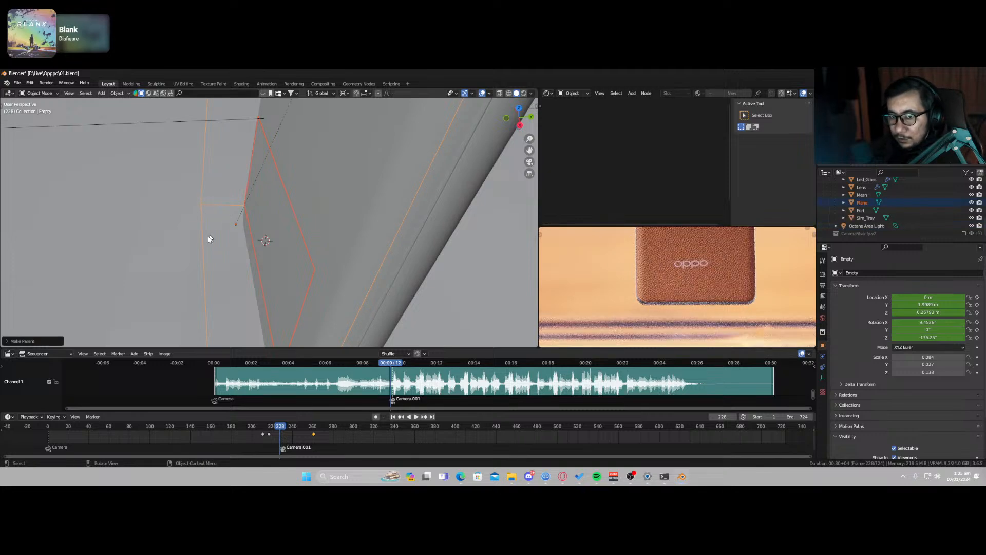
Step: Select the Empty and test-move it to check that the logo Plane follows, cancelling the move
{"action": "left_click", "coordinate": [203, 245]}
{"action": "left_click", "coordinate": [201, 246]}
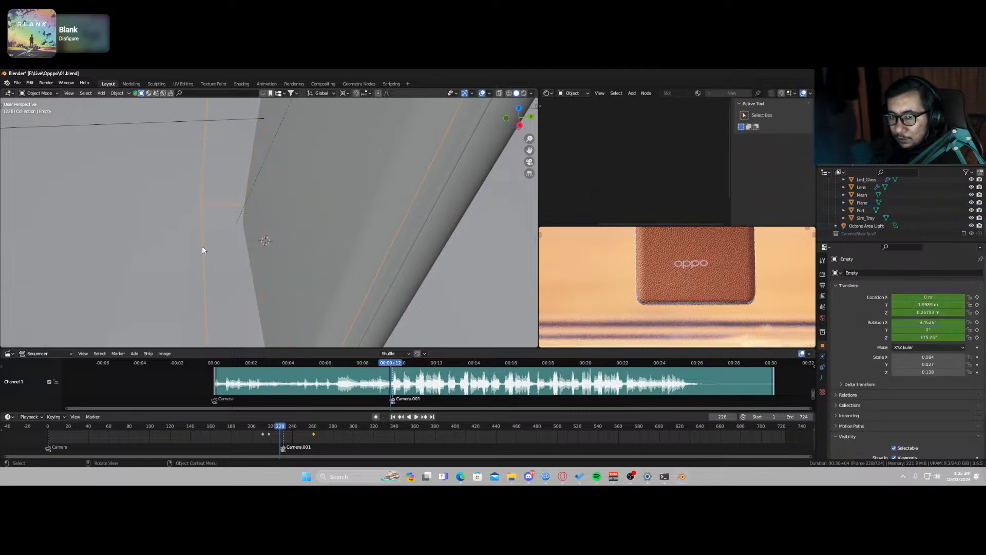
{"action": "key", "text": "g"}
{"action": "key", "text": "Escape"}
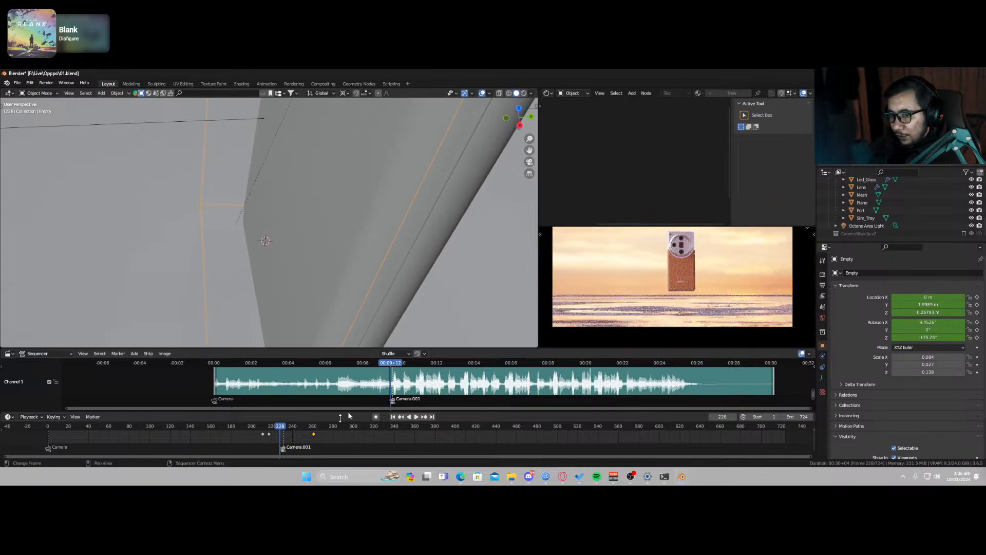
Step: Advance the animation to frame 237 and view the scene through the close-up camera
{"action": "key", "text": "space"}
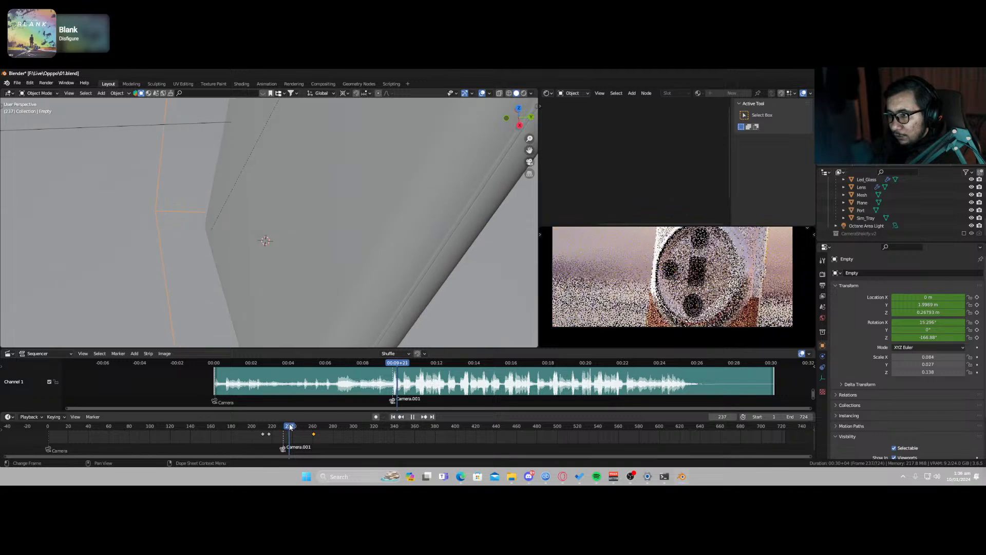
{"action": "key", "text": "space"}
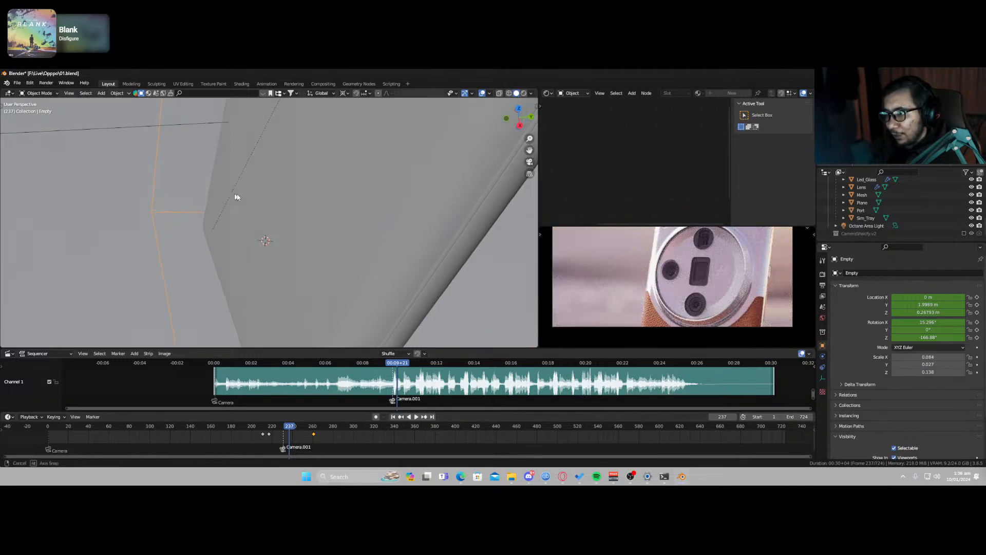
{"action": "key", "text": "KP_0"}
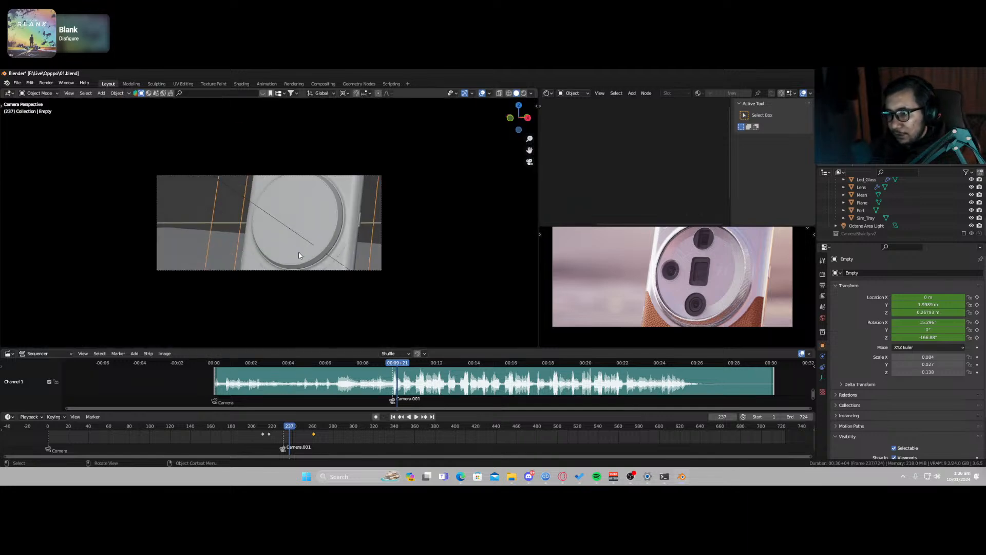
Step: Select the Octane Area Light aimed at the phone and save the file
{"action": "left_click", "coordinate": [247, 200]}
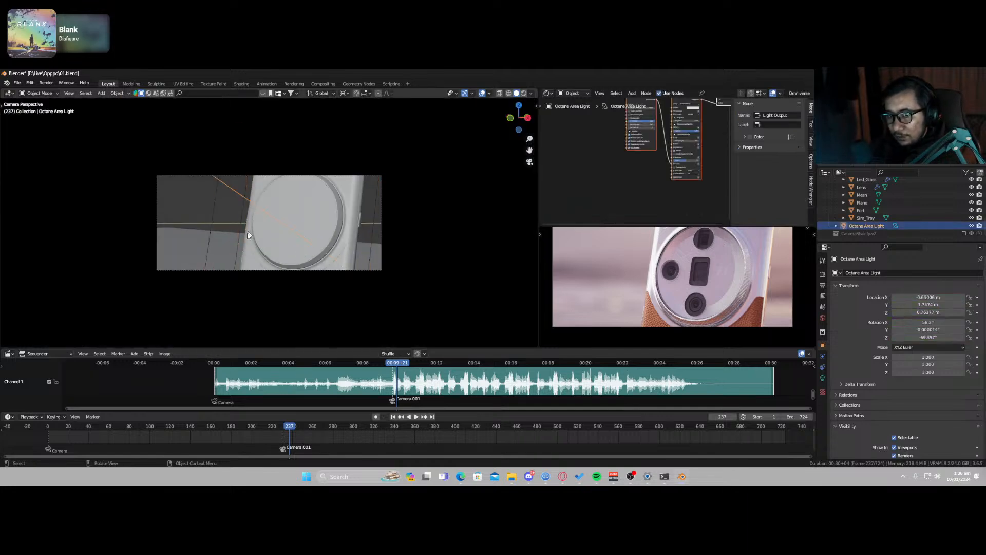
{"action": "middle_click_drag", "start_coordinate": [250, 236], "coordinate": [276, 242]}
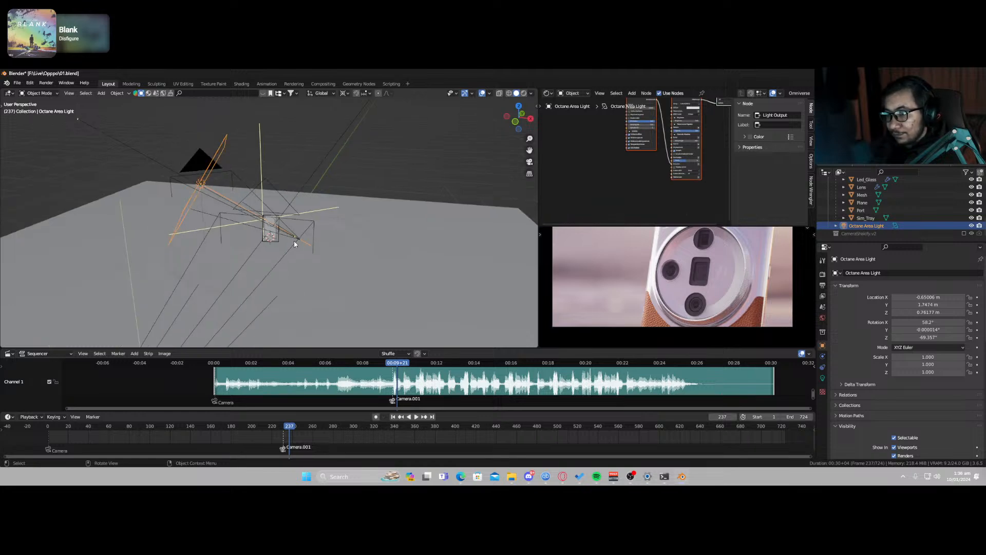
{"action": "middle_click_drag", "start_coordinate": [734, 302], "coordinate": [730, 311], "text": "shift"}
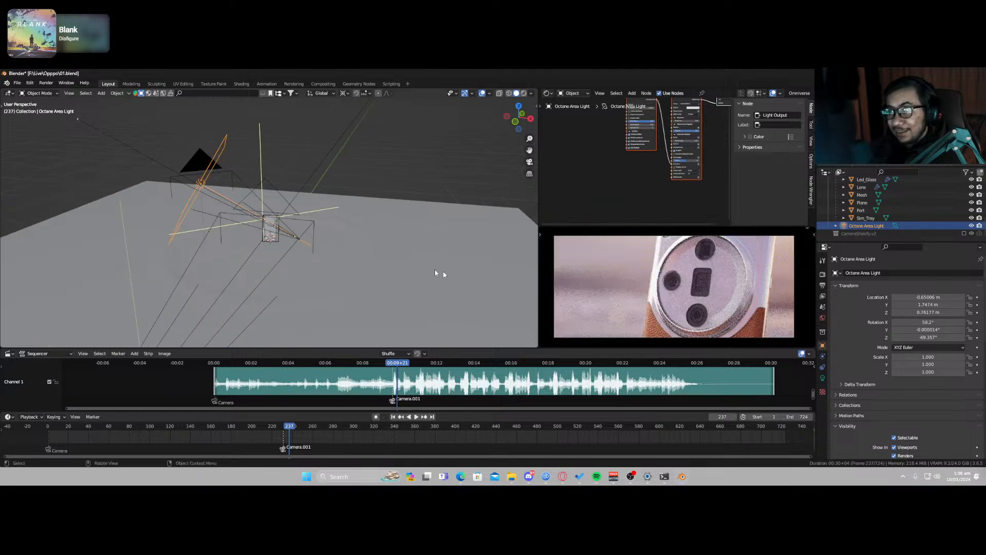
{"action": "scroll", "coordinate": [280, 235], "scroll_direction": "up", "scroll_amount": 8}
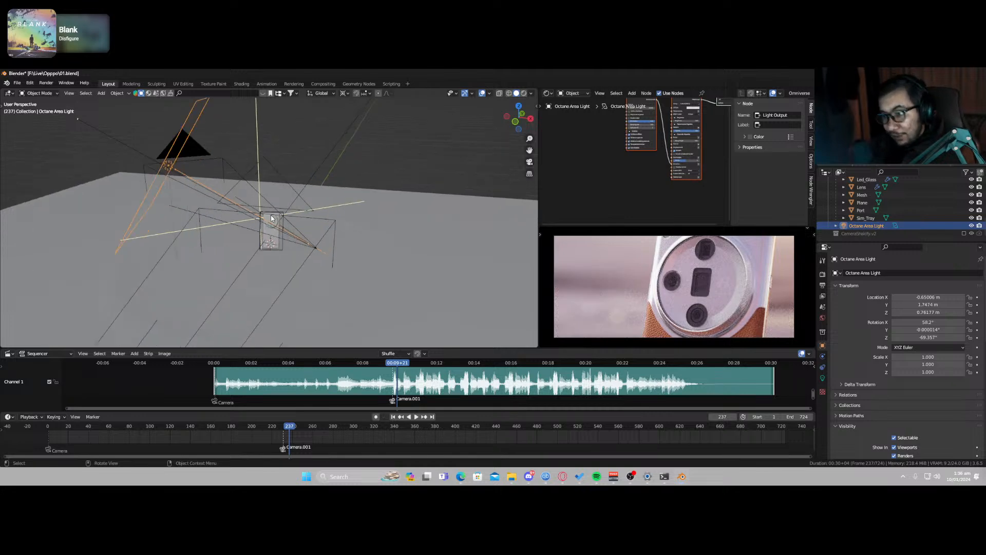
{"action": "scroll", "coordinate": [282, 236], "scroll_direction": "down", "scroll_amount": 2}
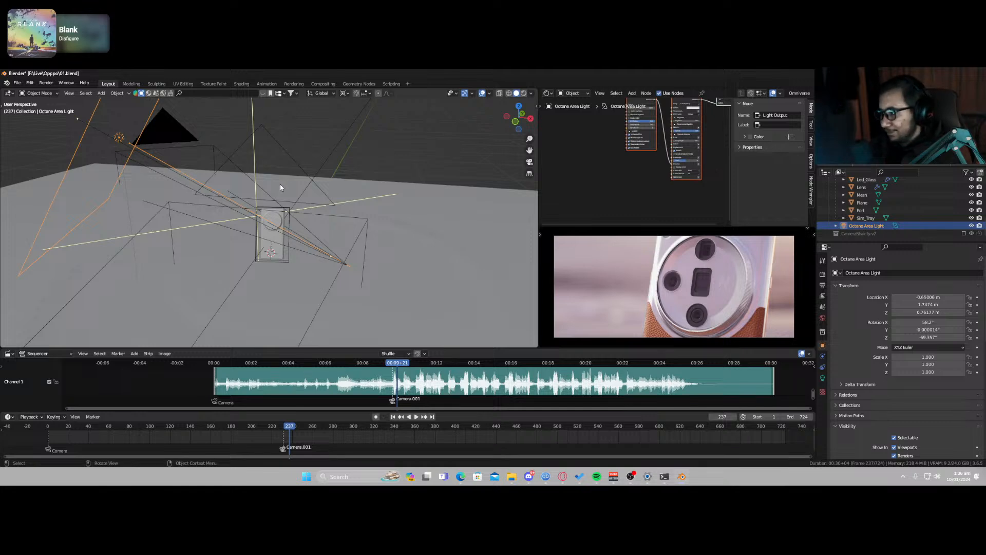
{"action": "key", "text": "ctrl+s"}
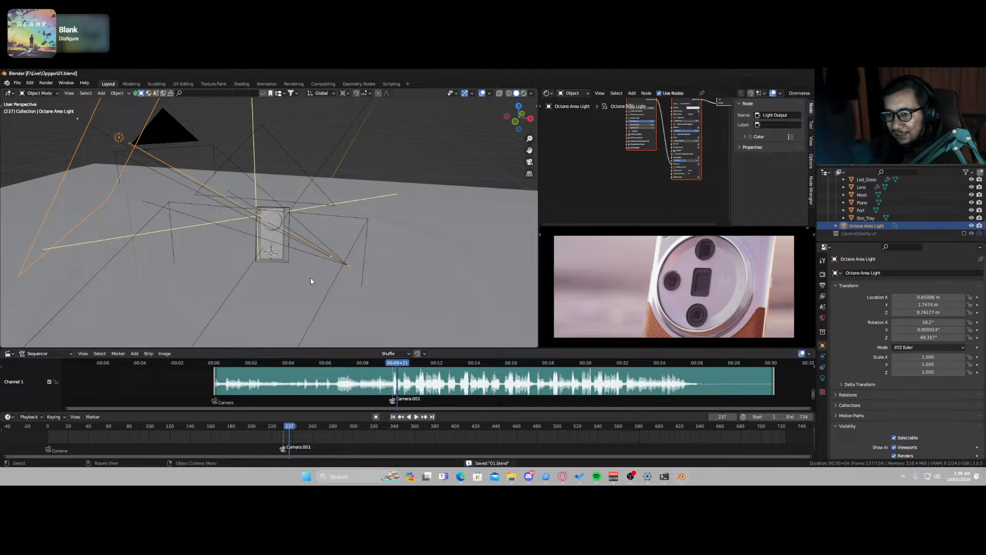
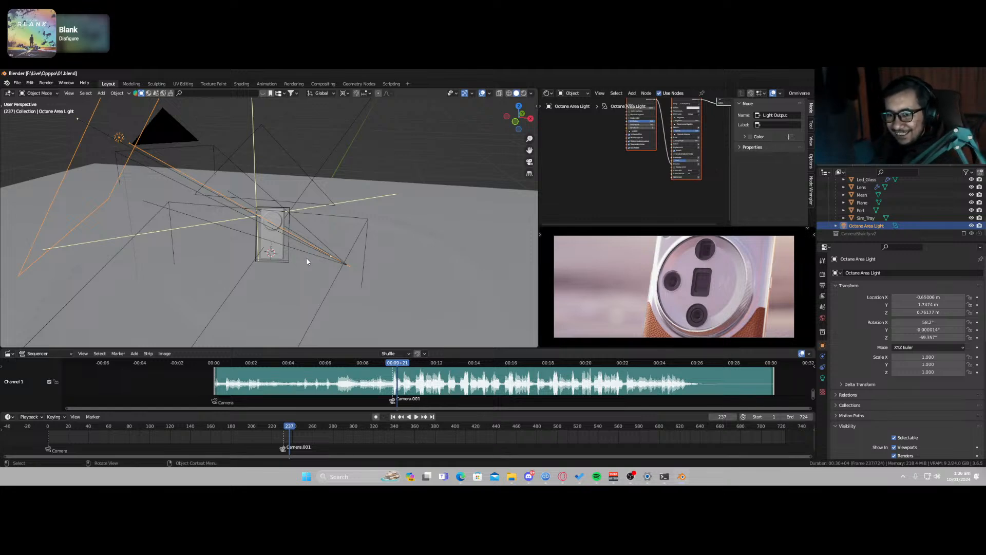
Step: Insert a Location & Rotation keyframe for the Octane Area Light at frame 237
{"action": "middle_click_drag", "start_coordinate": [306, 262], "coordinate": [299, 268]}
{"action": "mouse_move", "coordinate": [284, 291]}
{"action": "middle_mouse_down"}
{"action": "mouse_move", "coordinate": [260, 301]}
{"action": "mouse_move", "coordinate": [258, 281]}
{"action": "mouse_move", "coordinate": [277, 281]}
{"action": "middle_mouse_up"}
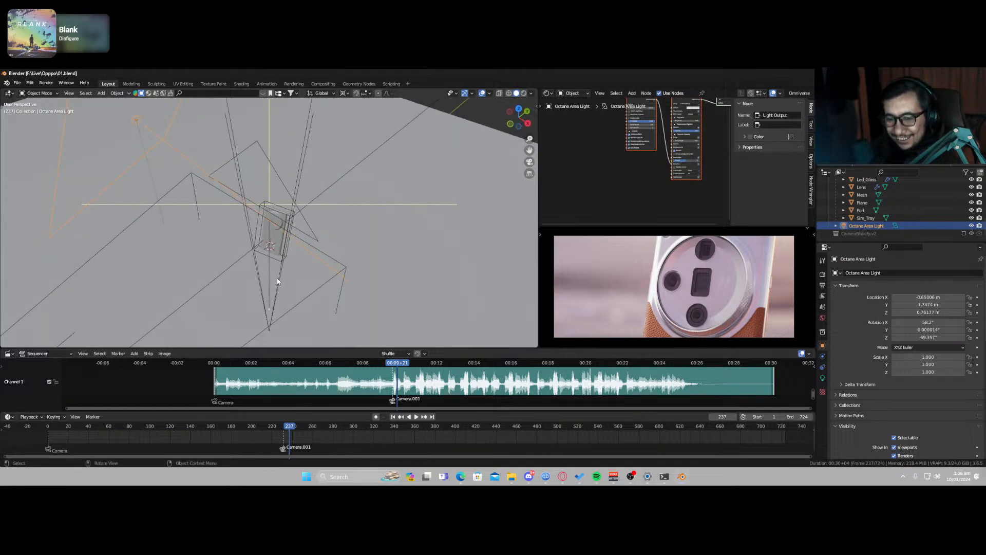
{"action": "key", "text": "i"}
{"action": "left_click", "coordinate": [264, 301]}
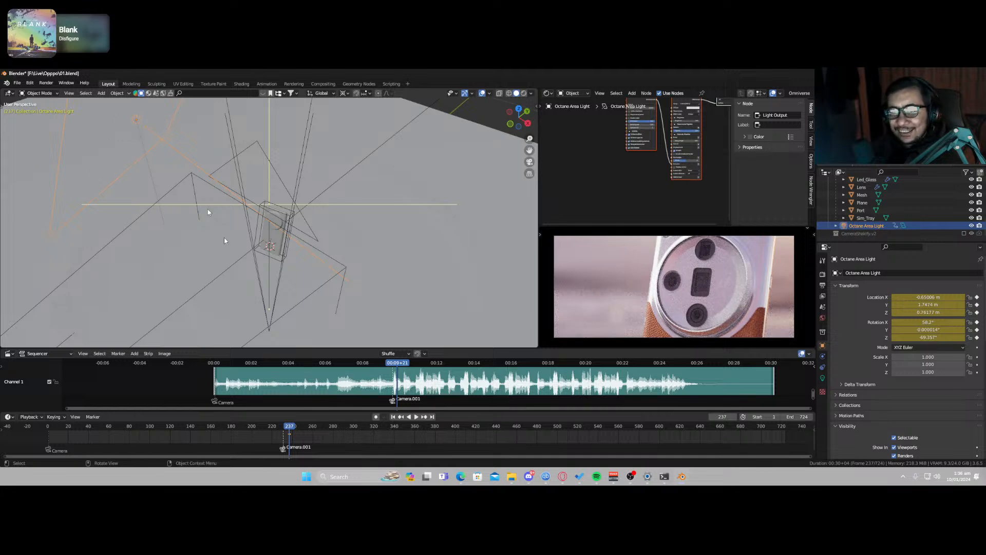
Step: At frame 300, rotate the Octane Area Light about global Z to the phone's other side and insert a Location & Rotation keyframe
{"action": "left_click_drag", "start_coordinate": [290, 437], "coordinate": [353, 434]}
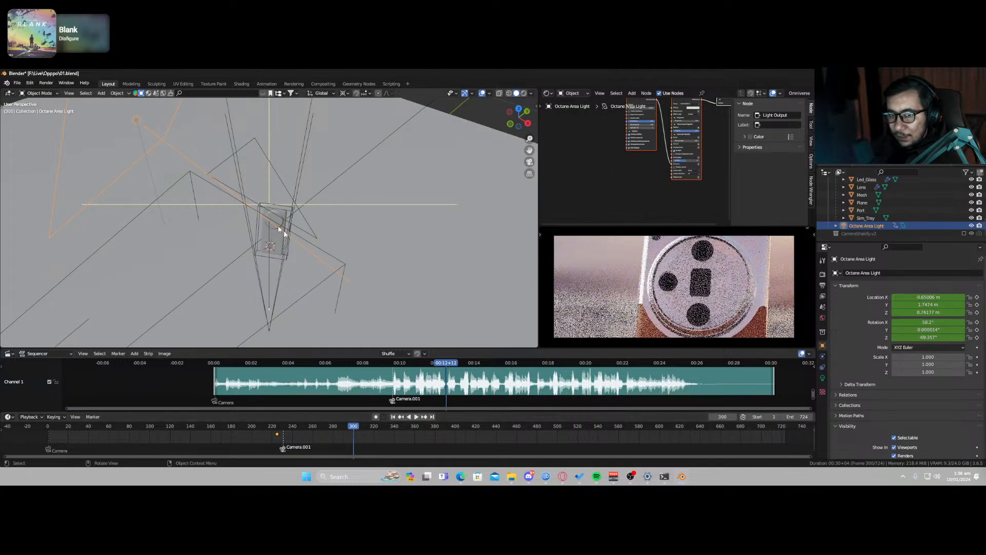
{"action": "key", "text": "r"}
{"action": "key", "text": "z"}
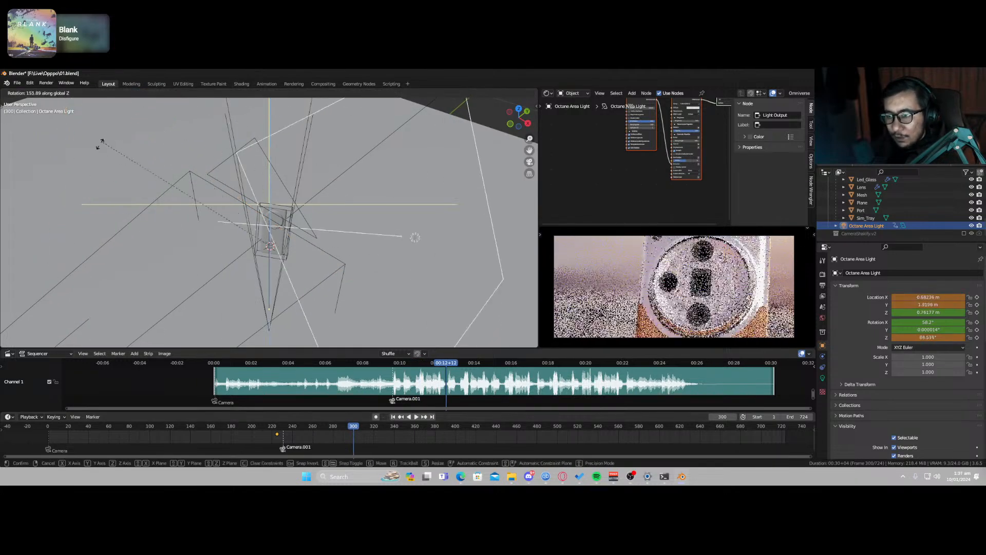
{"action": "left_click", "coordinate": [95, 212]}
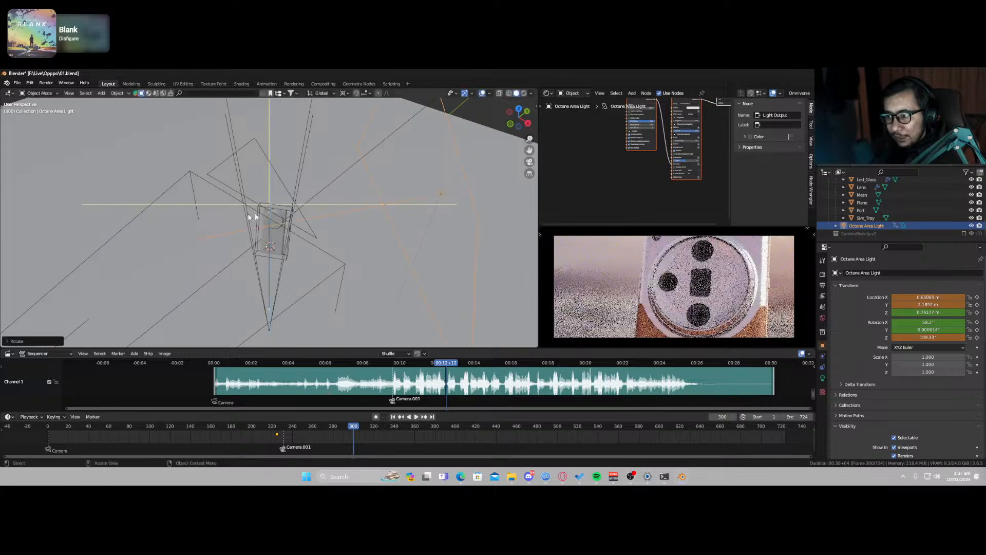
{"action": "key", "text": "i"}
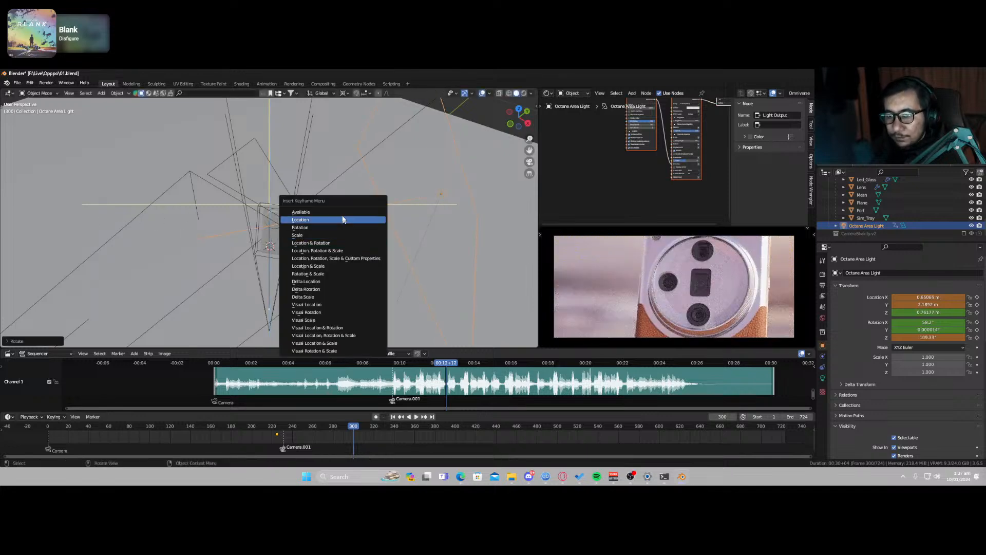
{"action": "left_click", "coordinate": [349, 240]}
Step: Replace the node editor with the Graph Editor and examine the Octane Area Light's animation curves
{"action": "left_click", "coordinate": [547, 93]}
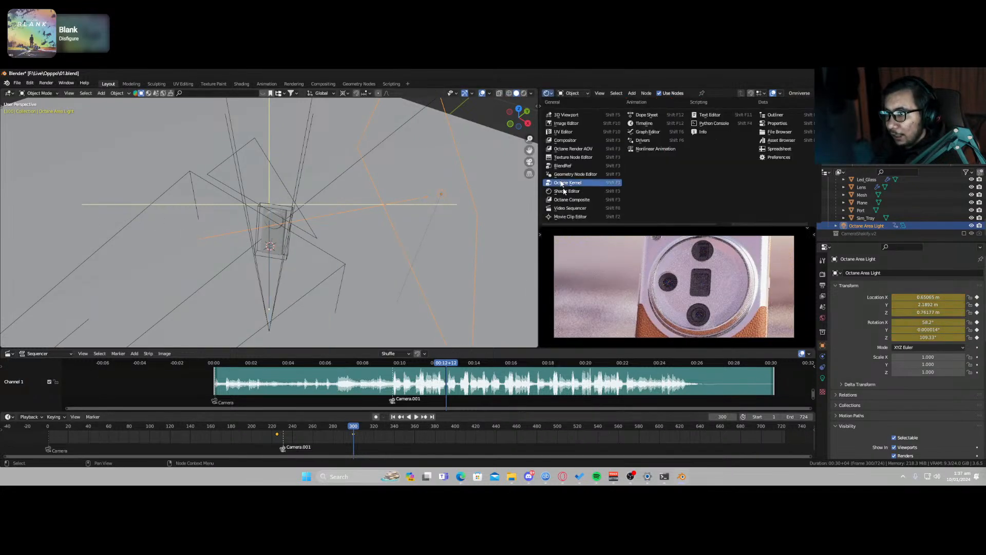
{"action": "left_click", "coordinate": [639, 137]}
{"action": "scroll", "coordinate": [645, 164], "scroll_direction": "down", "scroll_amount": 5}
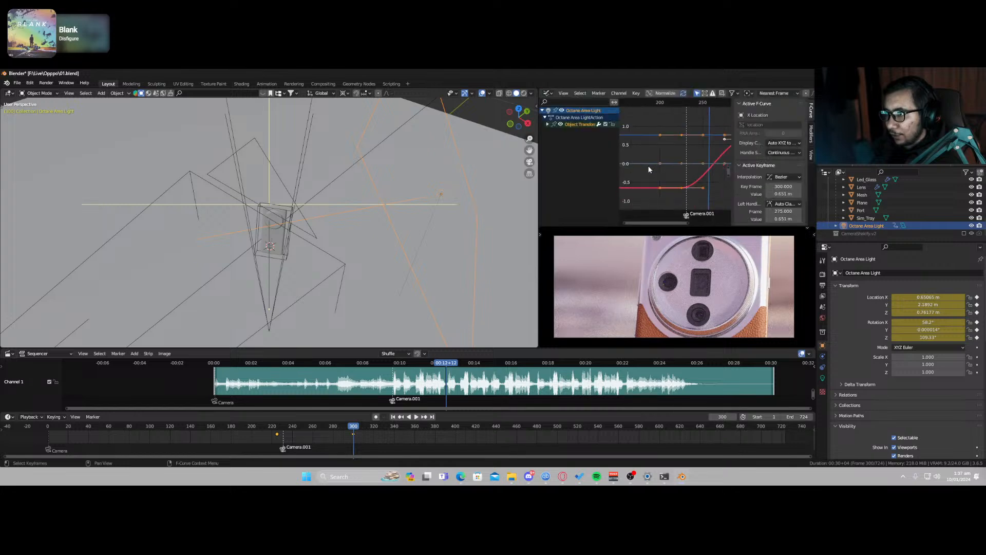
Step: Play back the light animation repeatedly from about frame 220, with the camera preview in Solid shading
{"action": "left_click", "coordinate": [271, 429]}
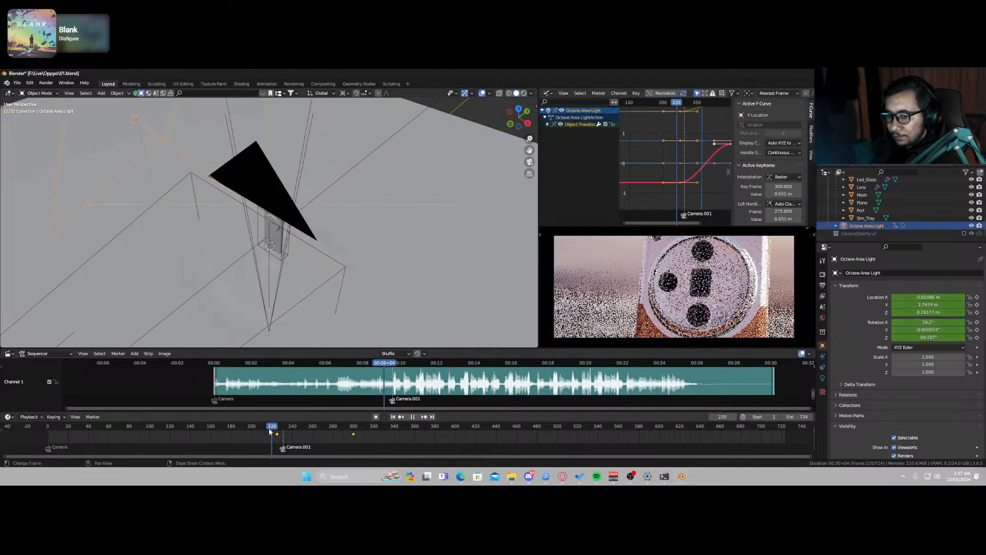
{"action": "key", "text": "space"}
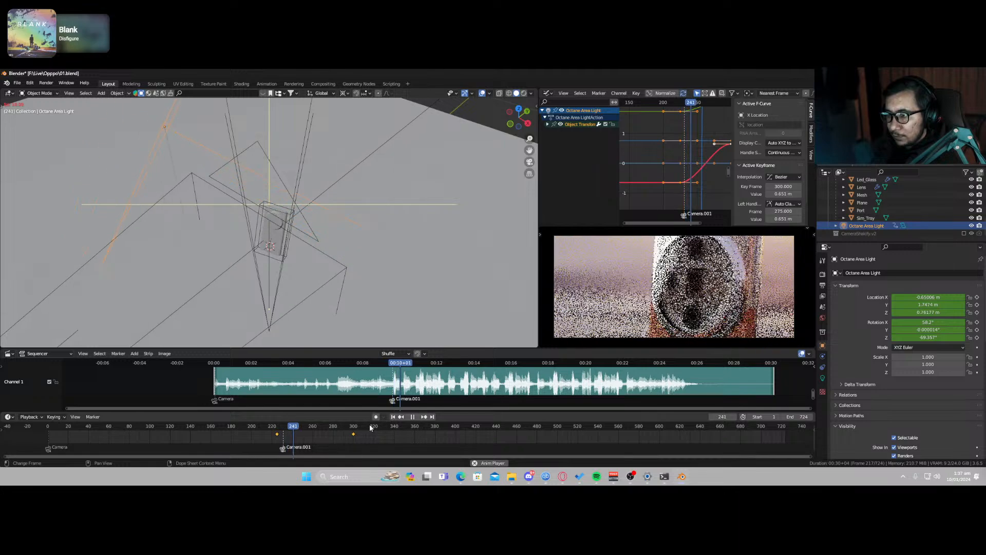
{"action": "key", "text": "space"}
{"action": "key", "text": "z"}
{"action": "left_click", "coordinate": [631, 287]}
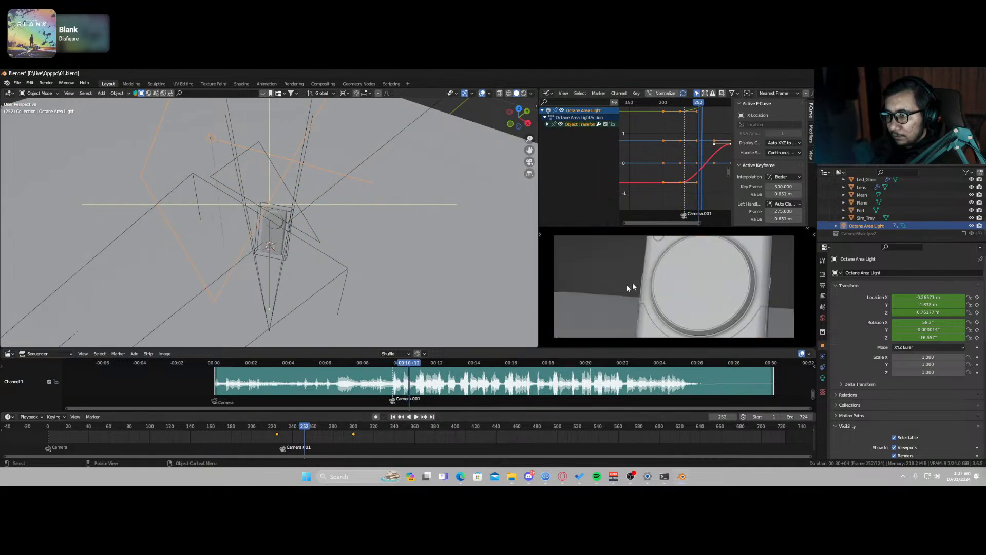
{"action": "left_click", "coordinate": [271, 429]}
{"action": "key", "text": "space"}
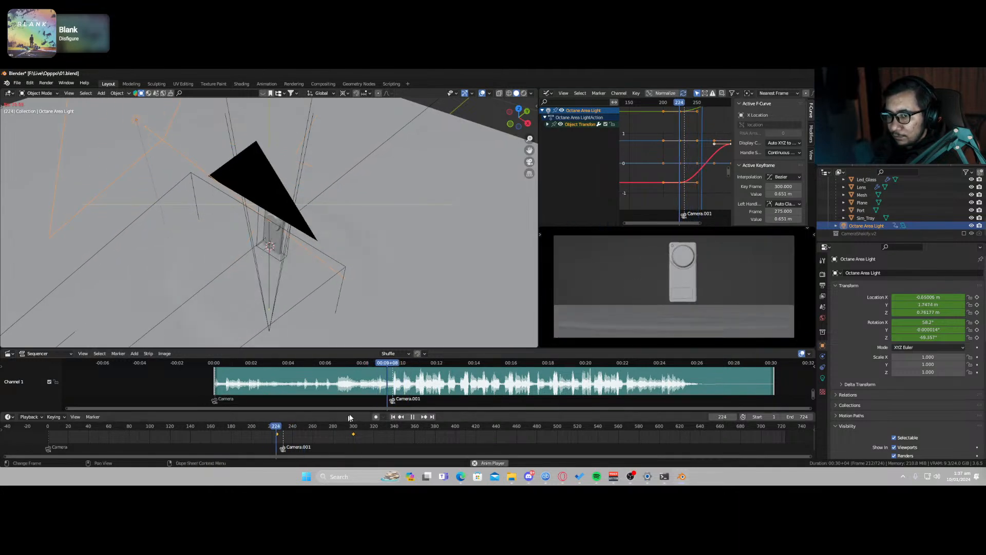
{"action": "key", "text": "space"}
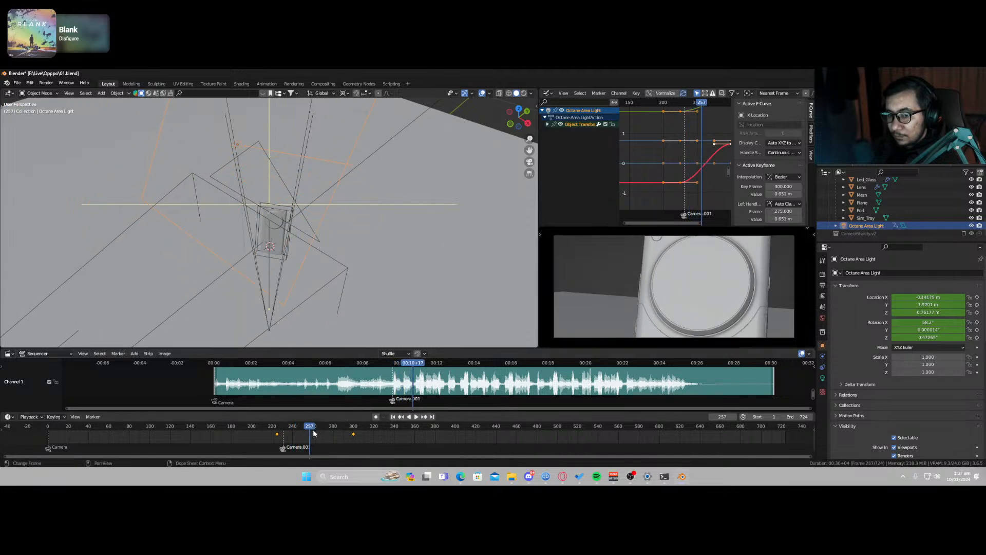
{"action": "left_click_drag", "start_coordinate": [313, 430], "coordinate": [270, 436]}
{"action": "key", "text": "space"}
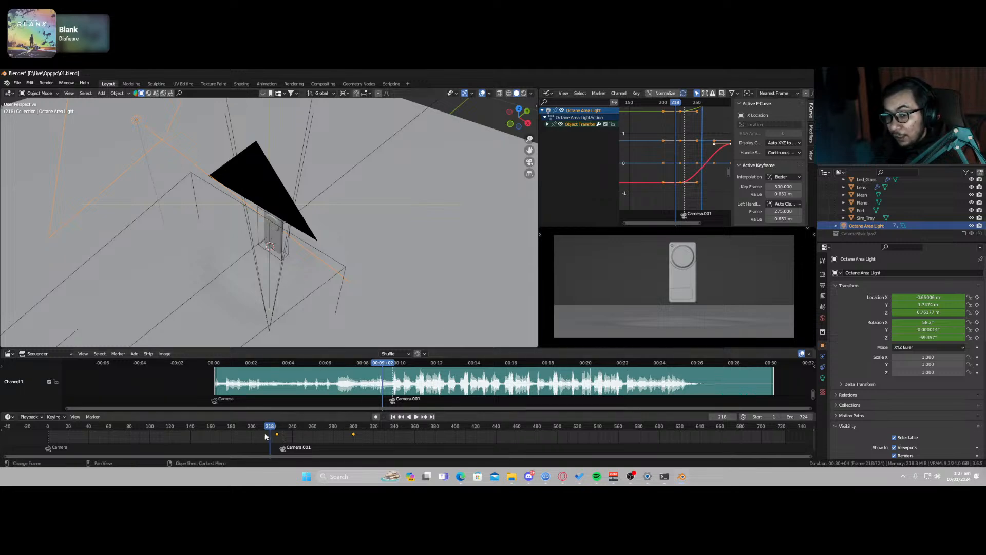
{"action": "left_click_drag", "start_coordinate": [265, 436], "coordinate": [362, 435]}
{"action": "key", "text": "Delete"}
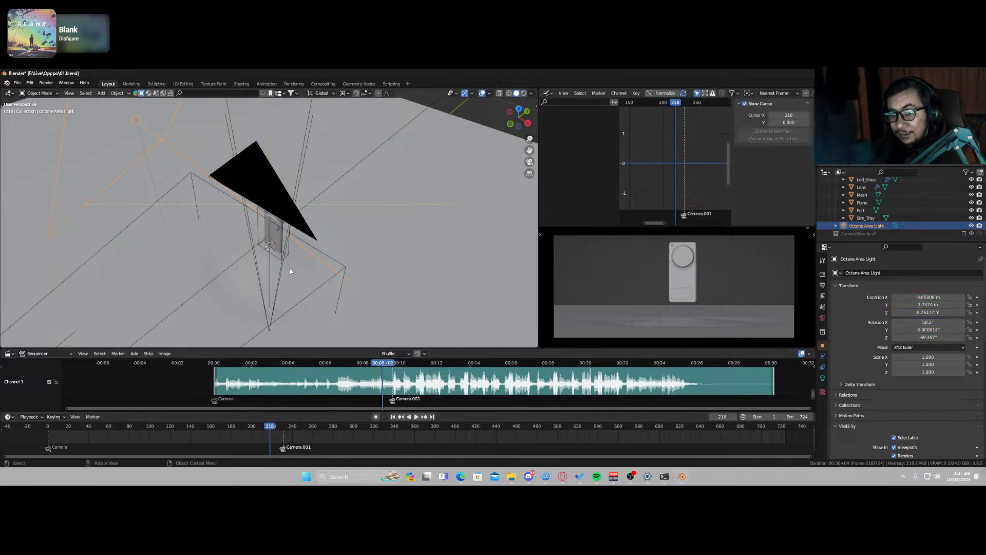
{"action": "key", "text": "ctrl+z"}
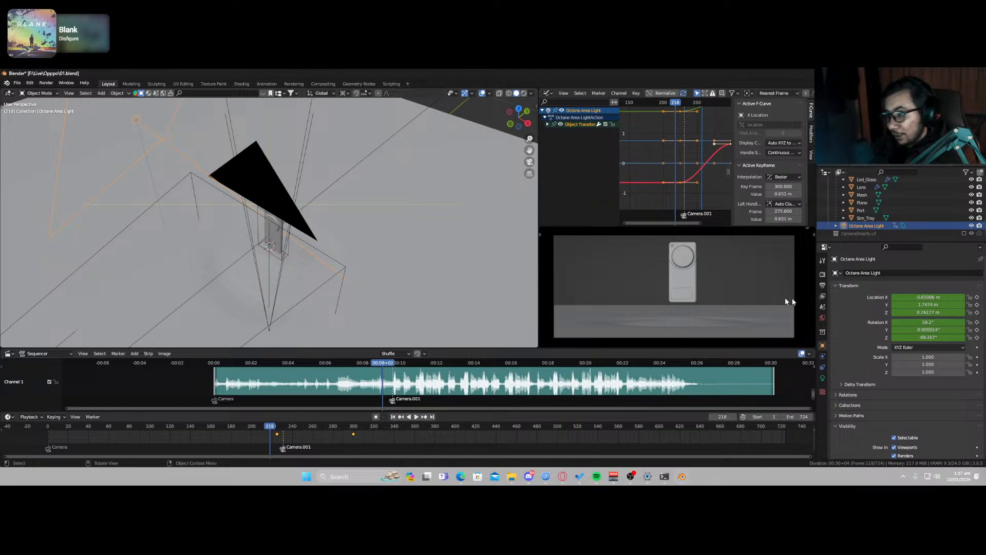
Step: Add a Track To constraint to the Octane Area Light with target Camera and track axis -Y, and play back to check it
{"action": "left_click", "coordinate": [824, 368]}
{"action": "left_click", "coordinate": [869, 273]}
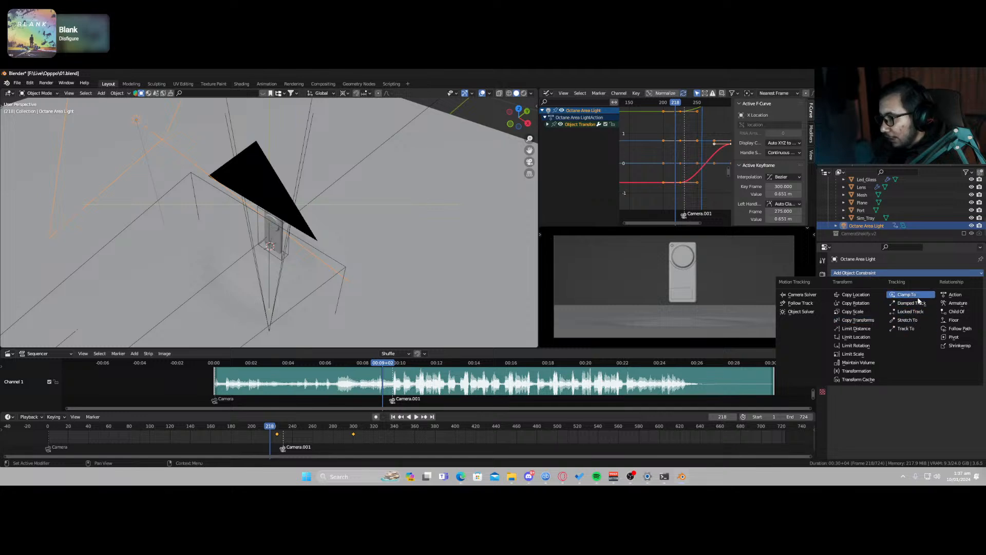
{"action": "left_click", "coordinate": [920, 327]}
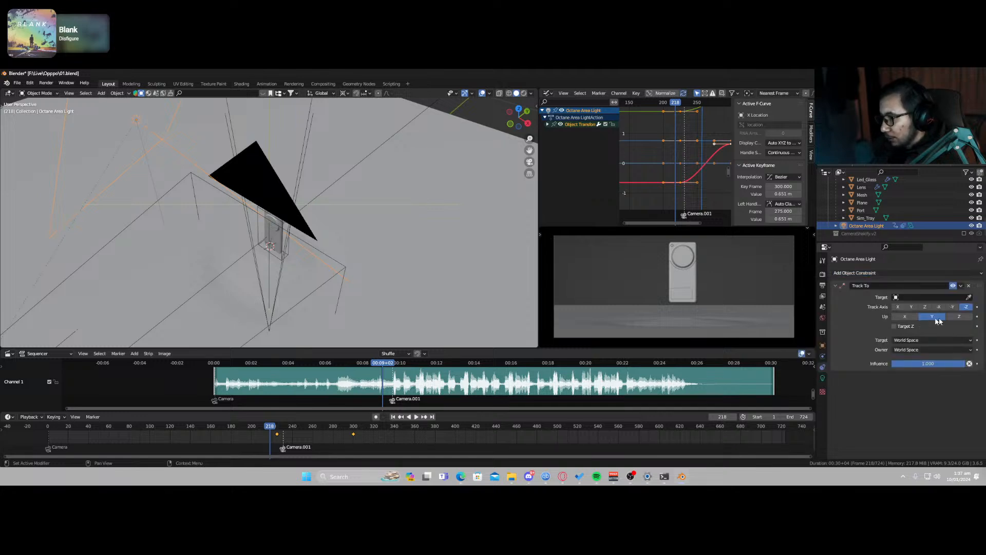
{"action": "left_click", "coordinate": [971, 297]}
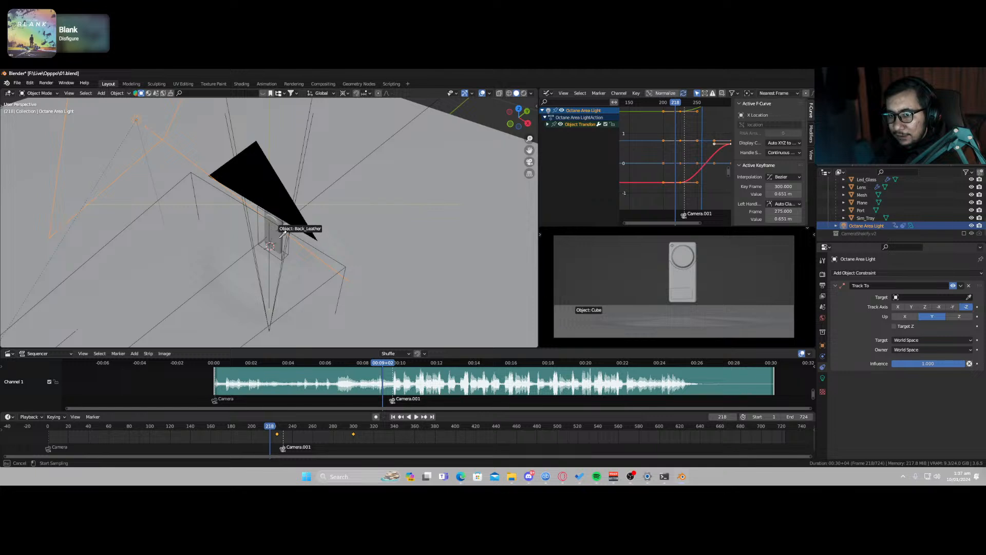
{"action": "left_click", "coordinate": [276, 221]}
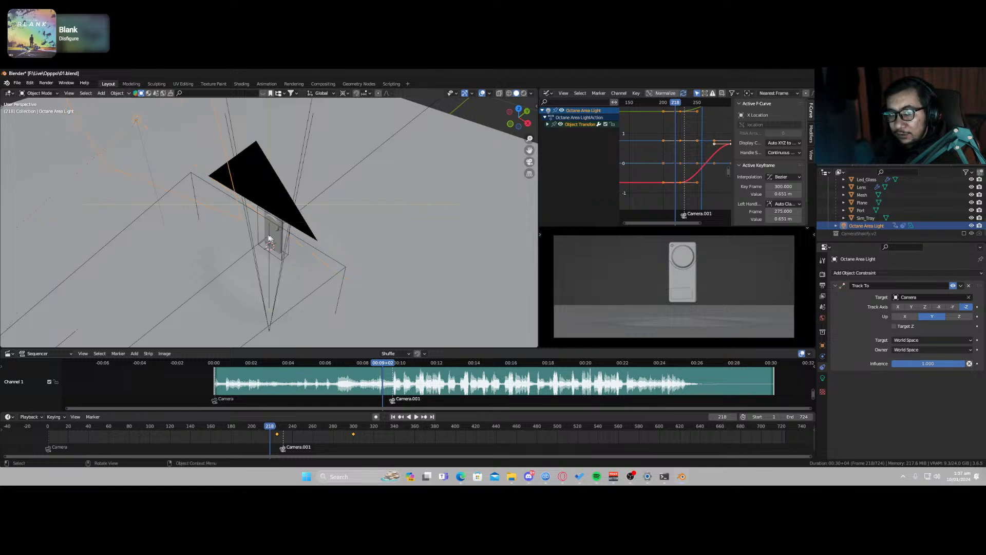
{"action": "left_click", "coordinate": [926, 307]}
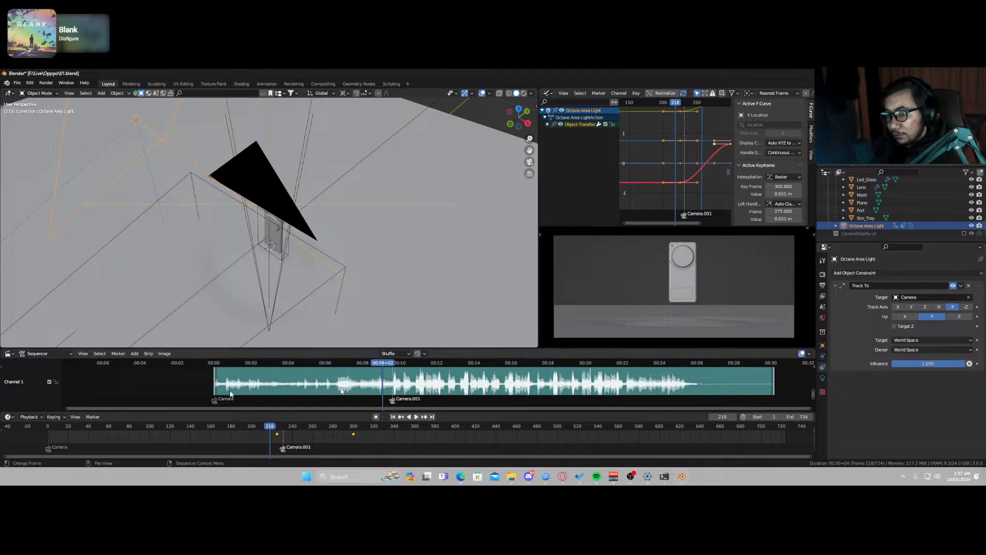
{"action": "key", "text": "space"}
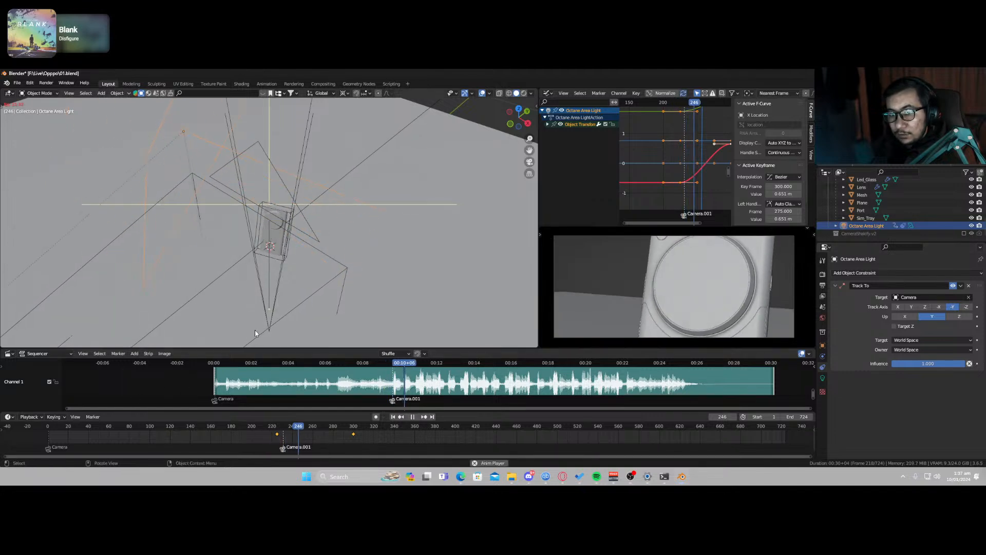
{"action": "key", "text": "space"}
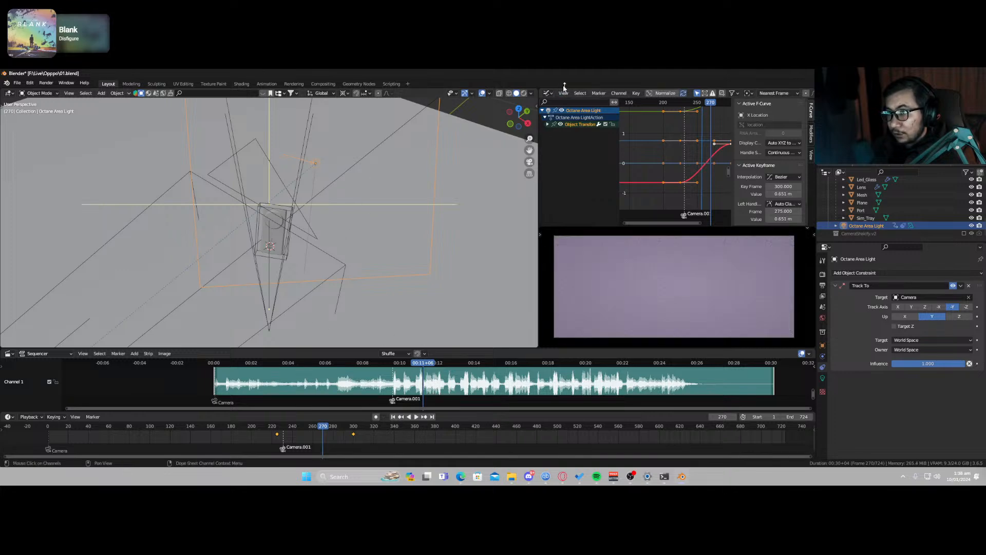
Step: Bring back the light's shader nodes and set the Octane Area Light's opacity to 0
{"action": "left_click", "coordinate": [548, 93]}
{"action": "left_click", "coordinate": [580, 187]}
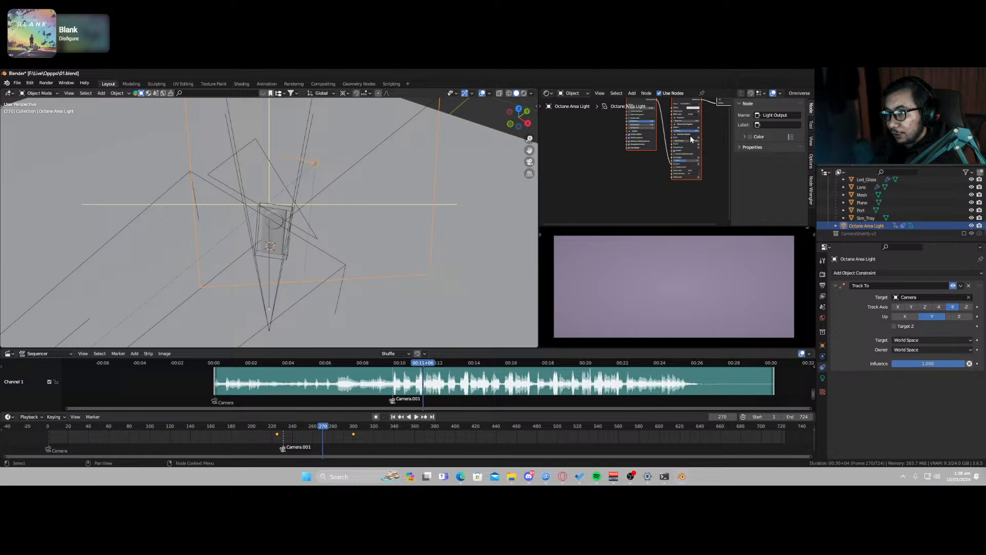
{"action": "left_click", "coordinate": [691, 138]}
{"action": "left_click_drag", "start_coordinate": [685, 132], "coordinate": [659, 132]}
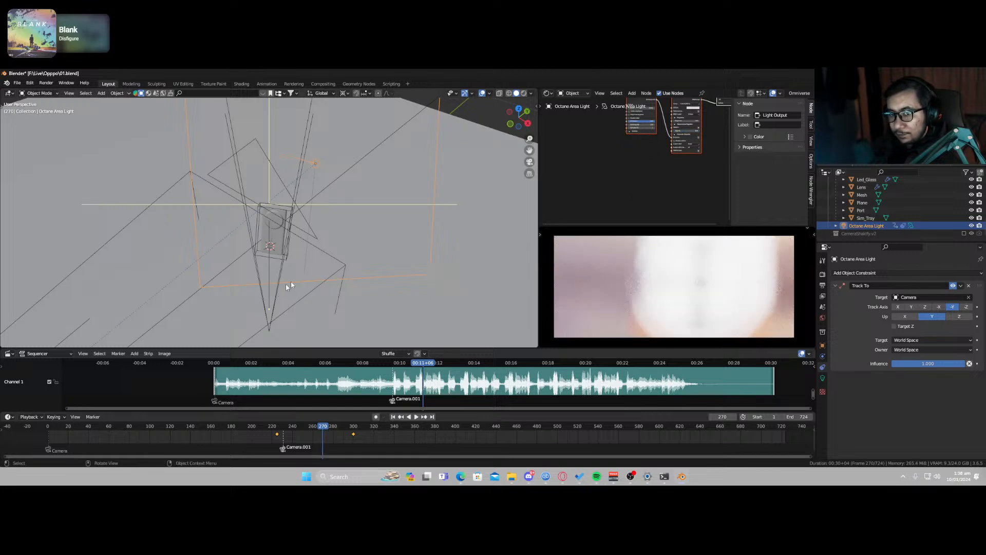
Step: Scrub the animation between about frames 259 and 293 to examine the light's sweep over the phone in the render
{"action": "middle_click_drag", "start_coordinate": [340, 272], "coordinate": [377, 244]}
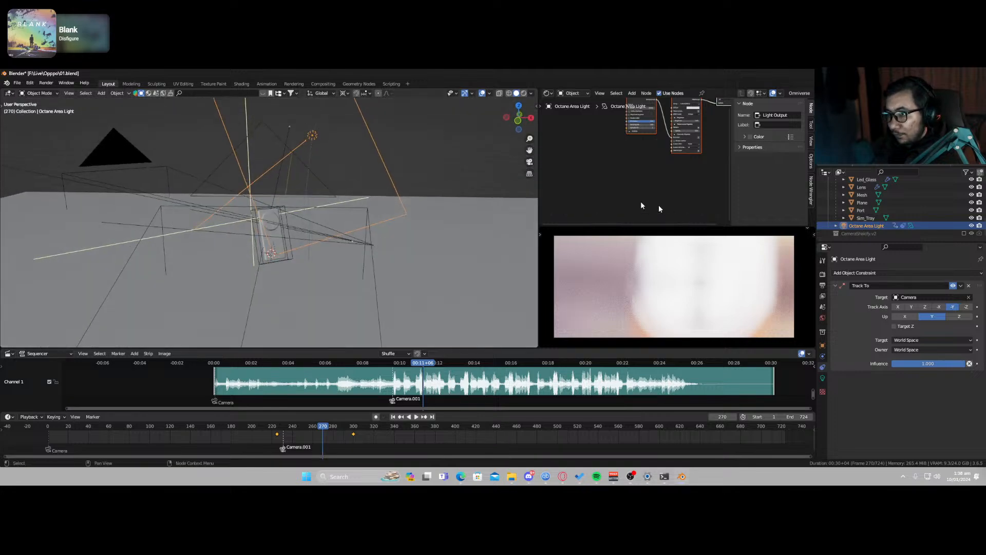
{"action": "key", "text": "space"}
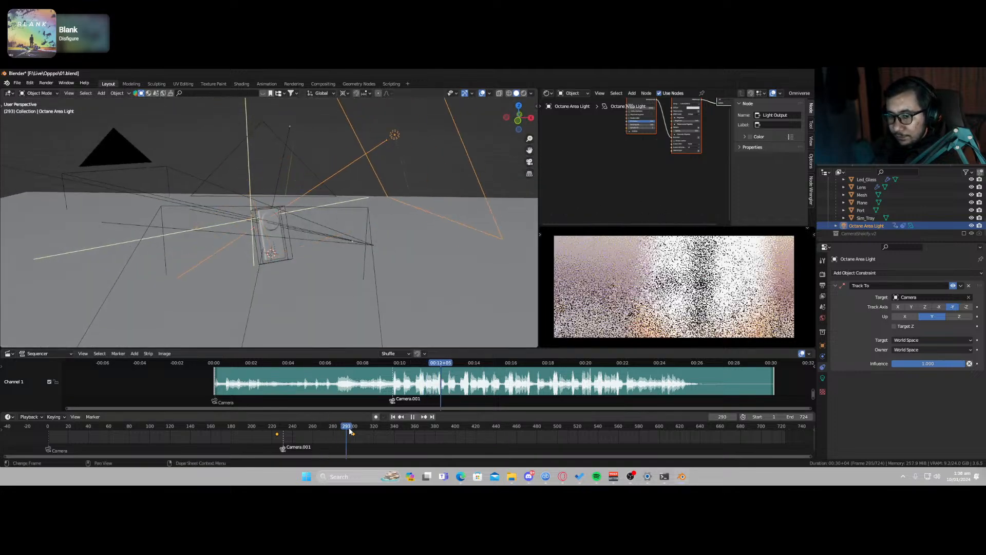
{"action": "left_click", "coordinate": [313, 428]}
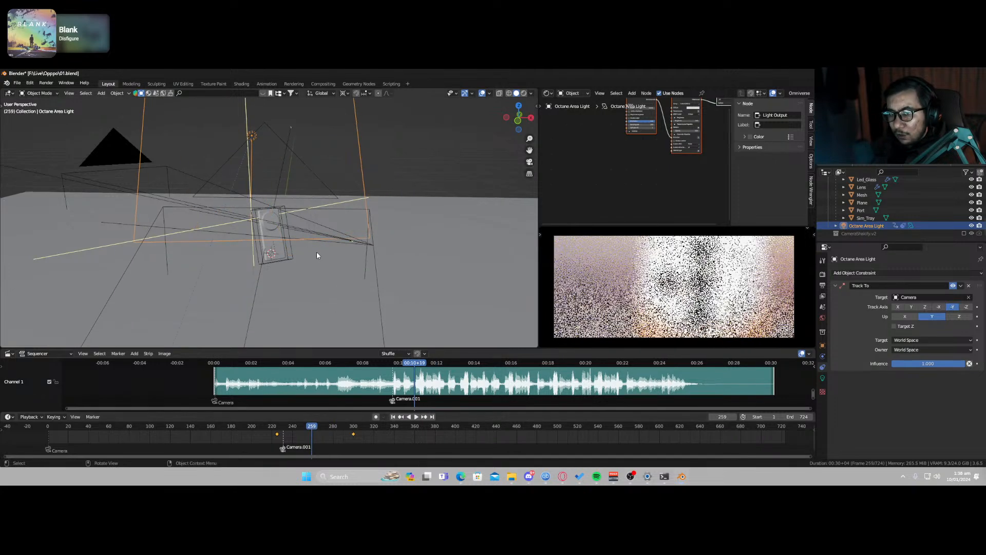
{"action": "key", "text": "Escape"}
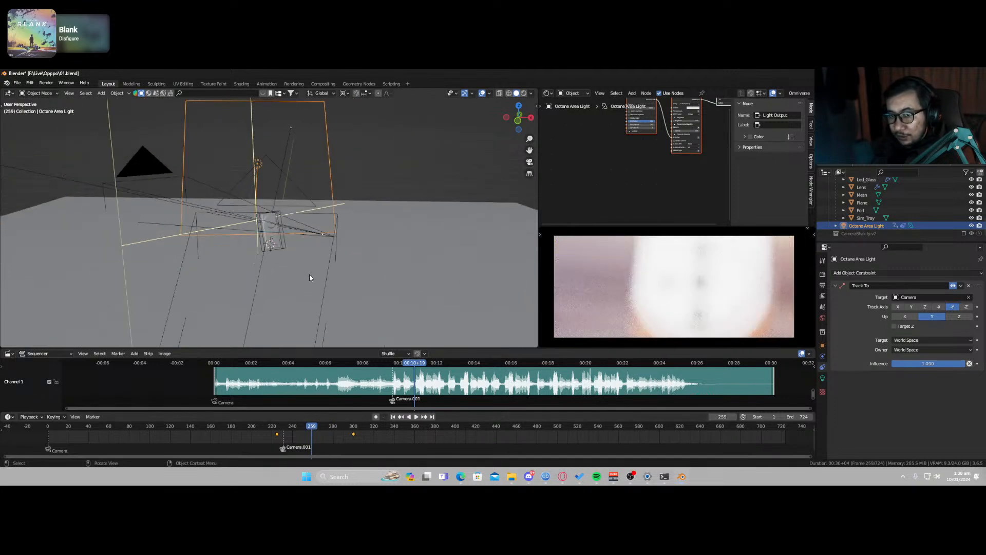
Step: Select the close-up camera Camera.001, disable its Octane autofocus, and set Camera_Glass as the depth-of-field focus object
{"action": "key", "text": "KP_0"}
{"action": "left_click", "coordinate": [334, 272]}
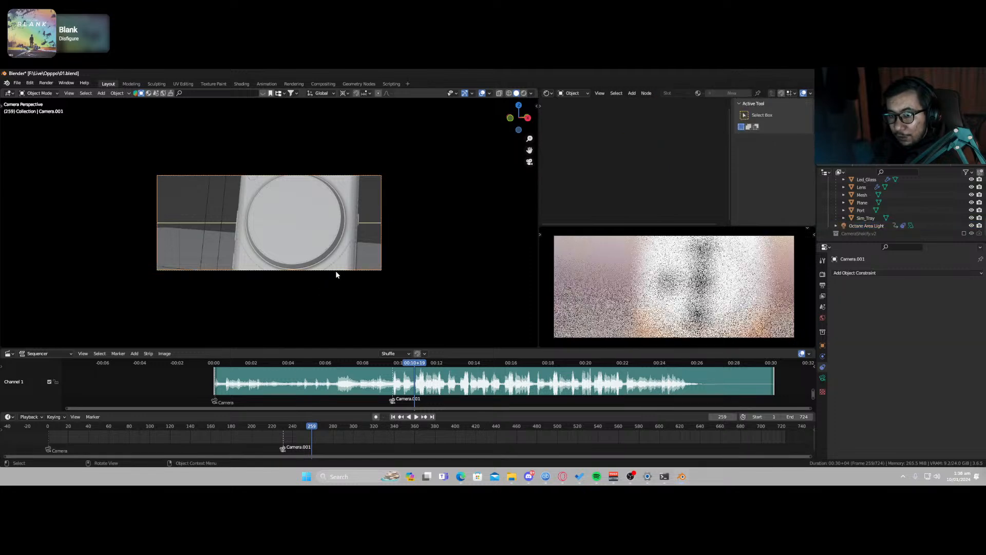
{"action": "left_click", "coordinate": [823, 378]}
{"action": "scroll", "coordinate": [870, 364], "scroll_direction": "down", "scroll_amount": 8}
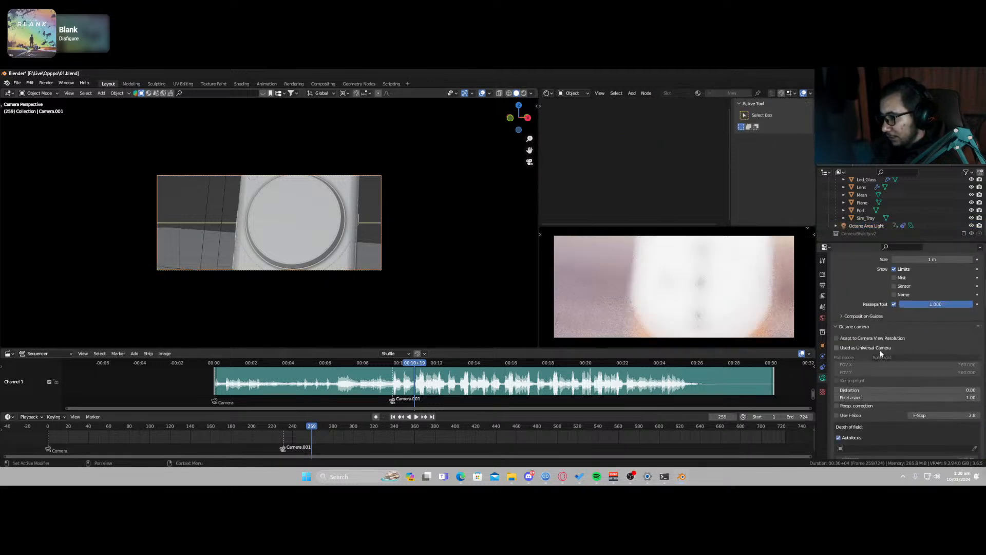
{"action": "left_click", "coordinate": [846, 378]}
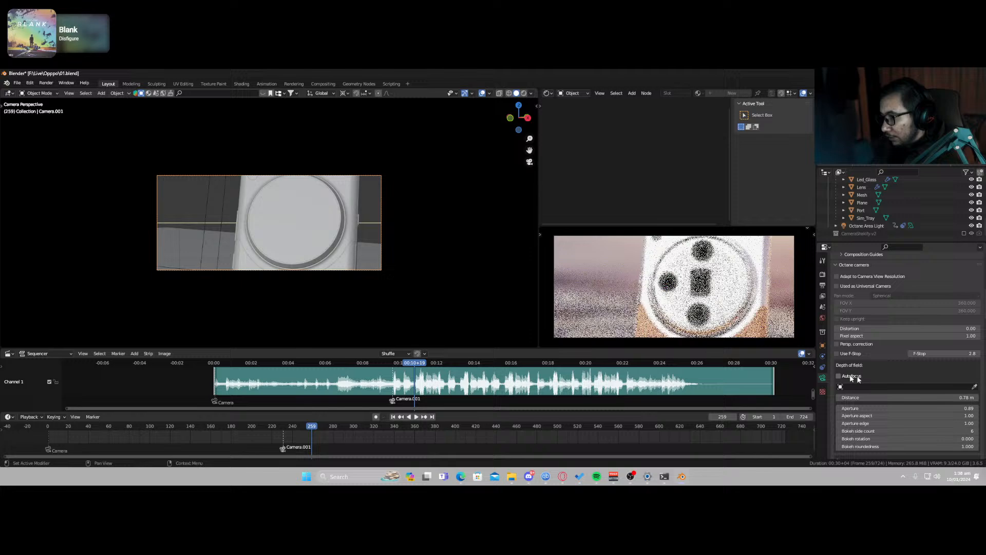
{"action": "left_click", "coordinate": [974, 386]}
{"action": "left_click", "coordinate": [302, 224]}
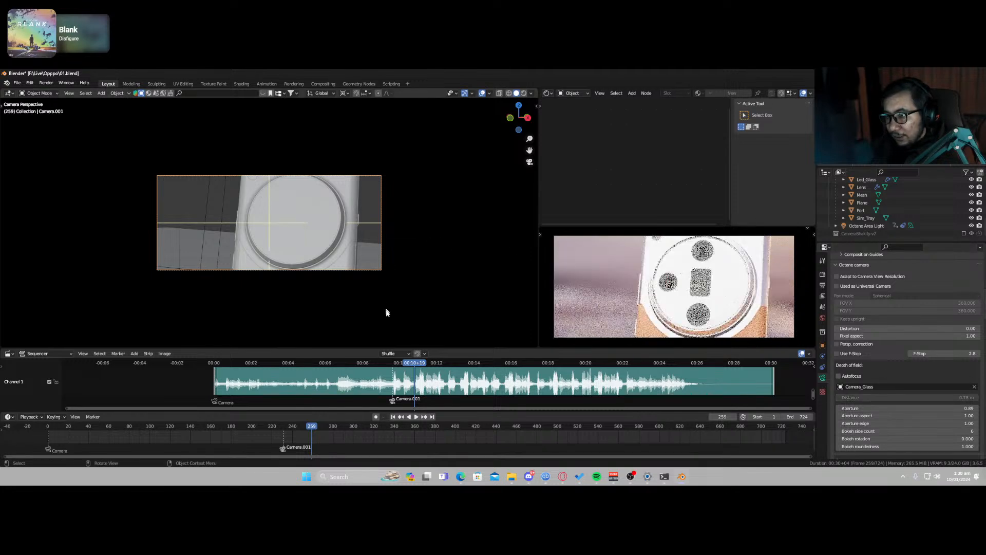
Step: Play and scrub the close-up shot to review the moving light with the new focus, stopping at frame 268
{"action": "left_click_drag", "start_coordinate": [302, 434], "coordinate": [271, 434]}
{"action": "key", "text": "space"}
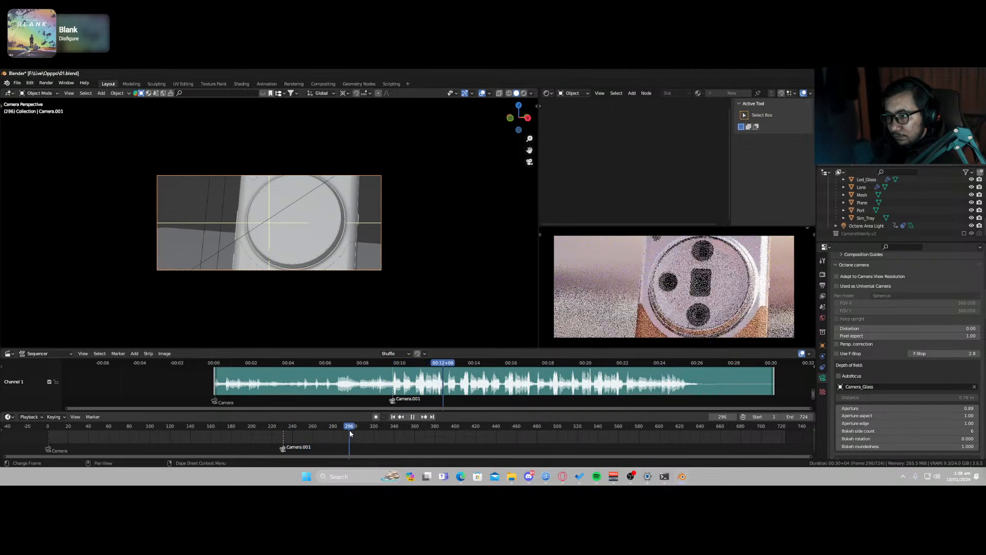
{"action": "left_click_drag", "start_coordinate": [343, 432], "coordinate": [321, 431]}
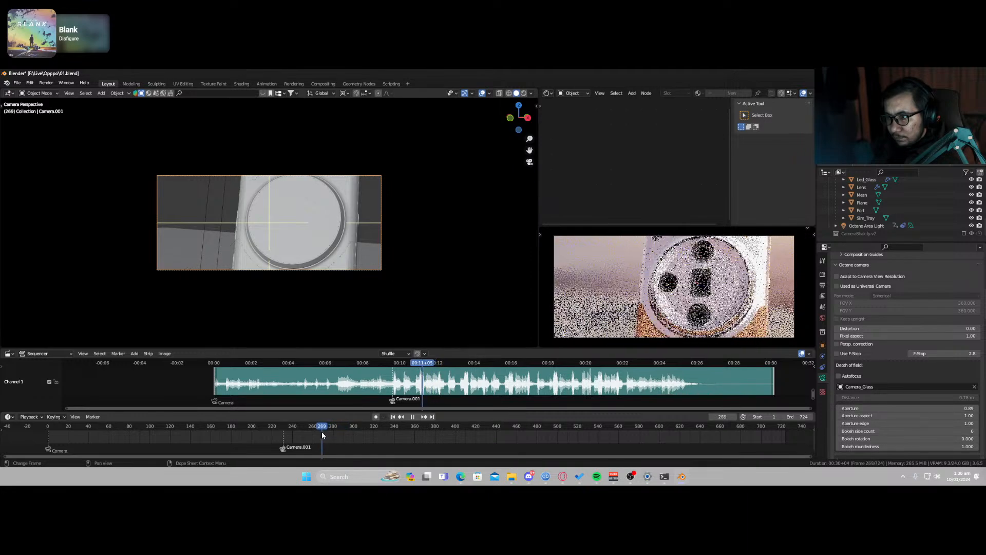
{"action": "key", "text": "space"}
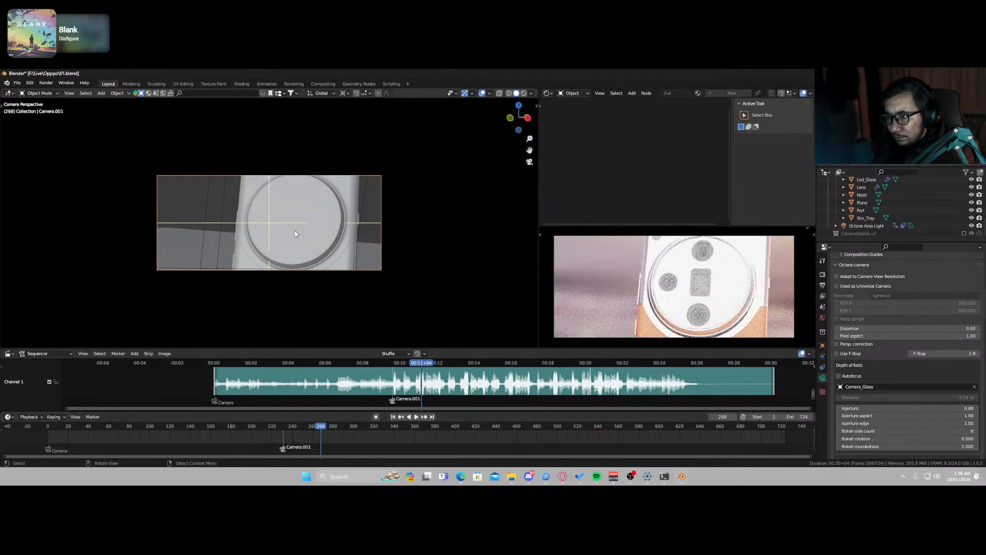
Step: Select the Octane Area Light in front of the phone and scale it down to about 0.212
{"action": "middle_click_drag", "start_coordinate": [298, 236], "coordinate": [284, 236]}
{"action": "scroll", "coordinate": [285, 236], "scroll_direction": "down", "scroll_amount": 6}
{"action": "left_click", "coordinate": [284, 192]}
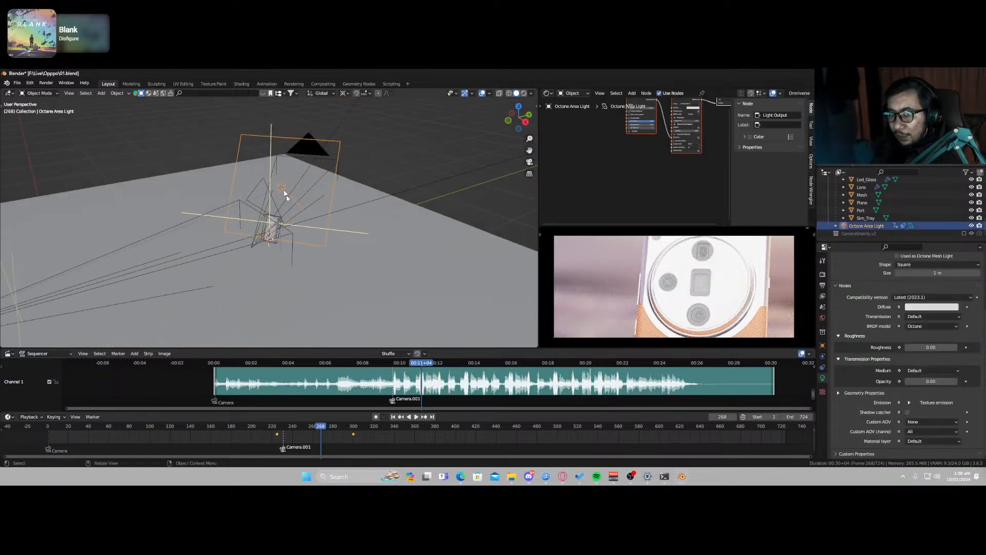
{"action": "middle_click_drag", "start_coordinate": [374, 296], "coordinate": [288, 252]}
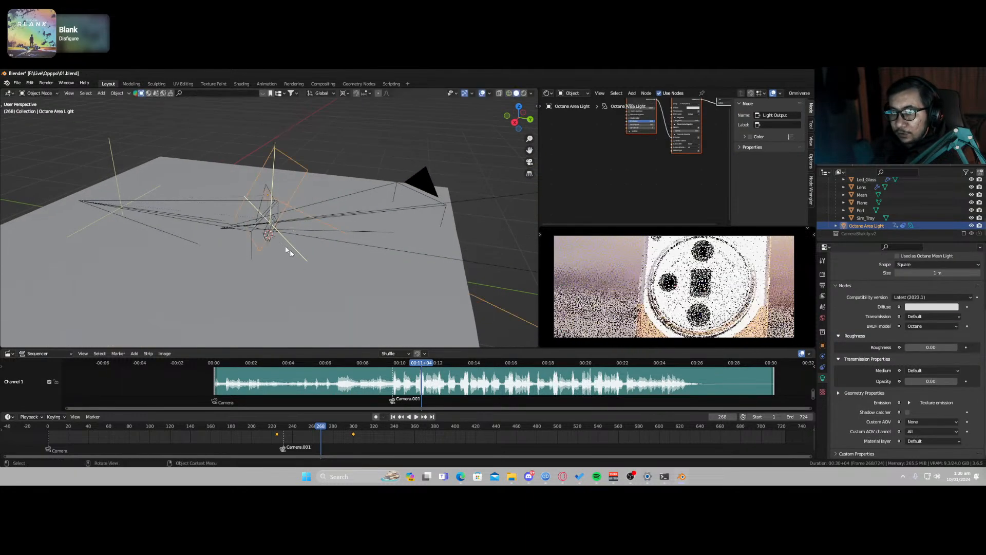
{"action": "left_click", "coordinate": [347, 94]}
{"action": "key", "text": "s"}
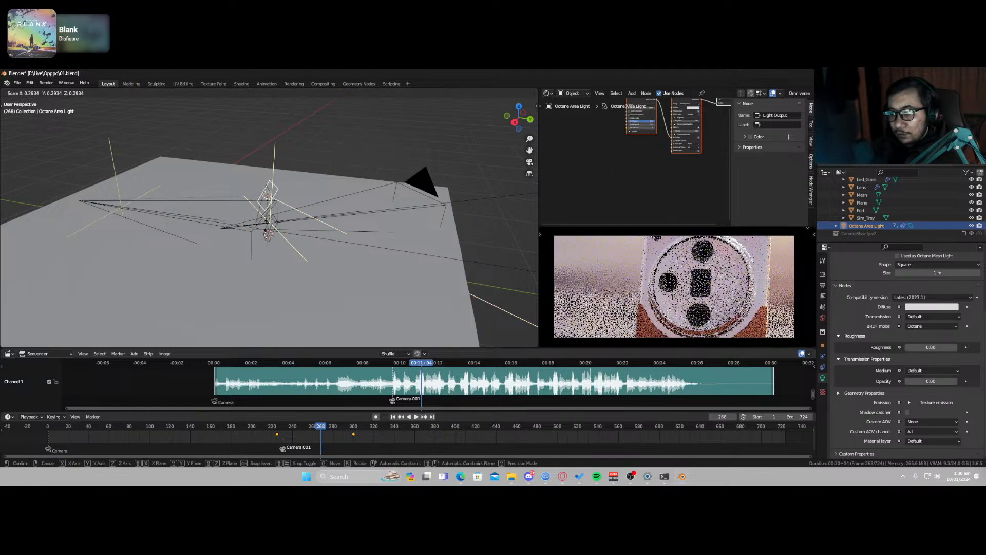
{"action": "left_click", "coordinate": [266, 220]}
{"action": "scroll", "coordinate": [272, 220], "scroll_direction": "up", "scroll_amount": 3}
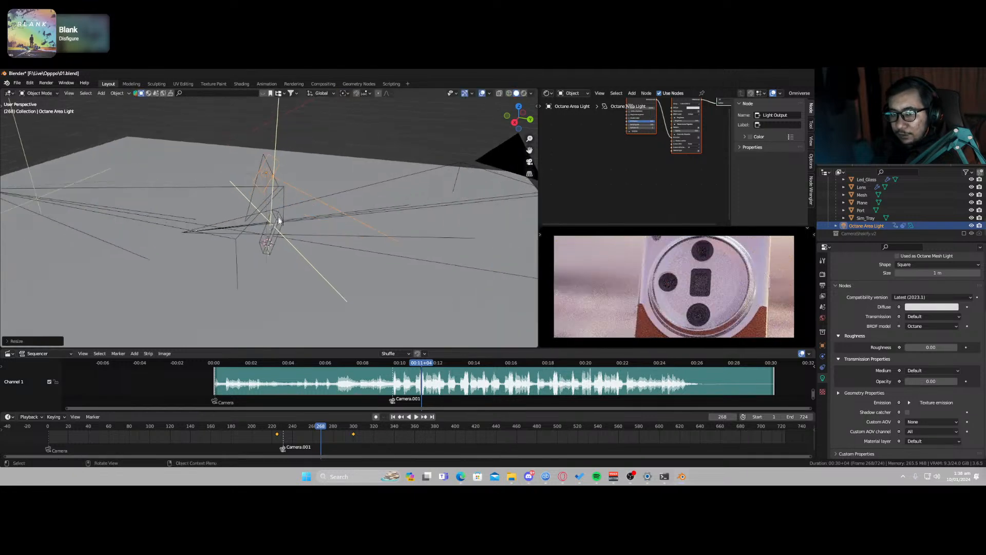
{"action": "scroll", "coordinate": [280, 223], "scroll_direction": "up", "scroll_amount": 2}
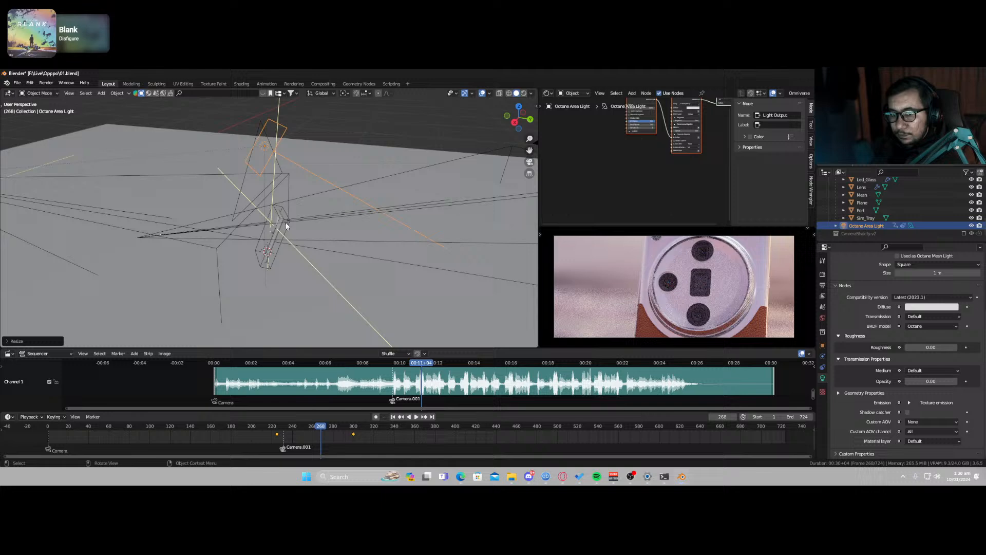
Step: Offset the area light with its delta location, using -0.57 m in Y and -0.17 m in Z
{"action": "left_click", "coordinate": [822, 346]}
{"action": "scroll", "coordinate": [855, 363], "scroll_direction": "up", "scroll_amount": 3}
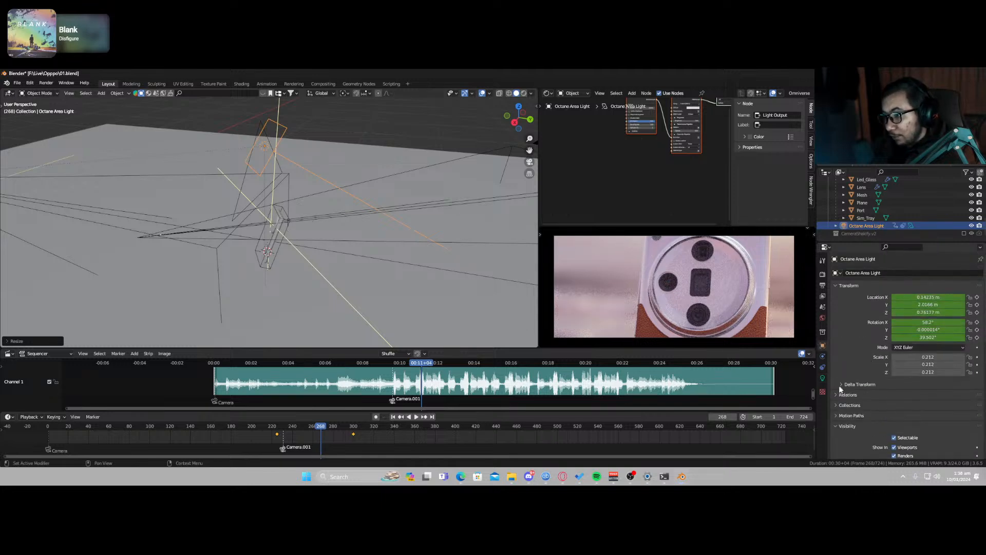
{"action": "left_click", "coordinate": [842, 384]}
{"action": "scroll", "coordinate": [848, 386], "scroll_direction": "down", "scroll_amount": 2}
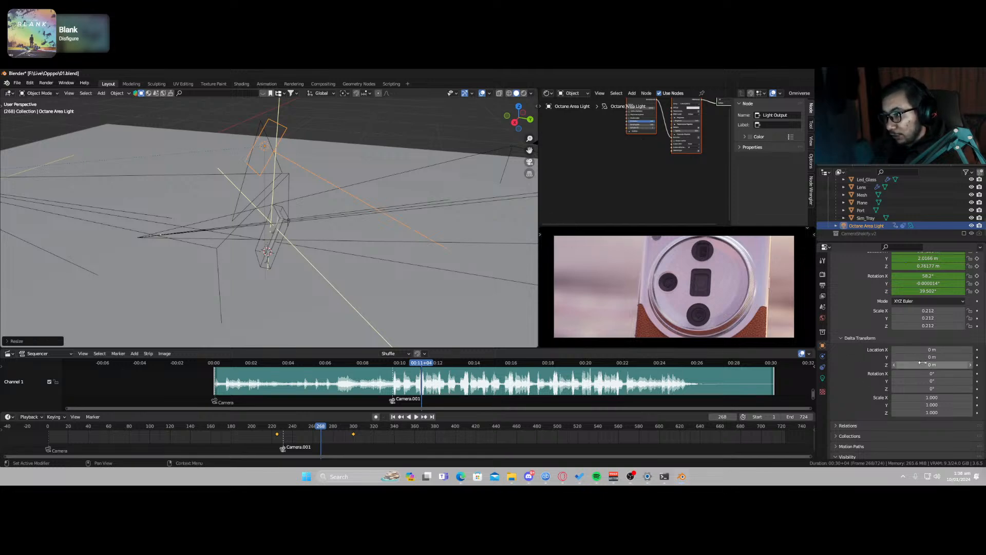
{"action": "left_click_drag", "start_coordinate": [927, 357], "coordinate": [893, 357]}
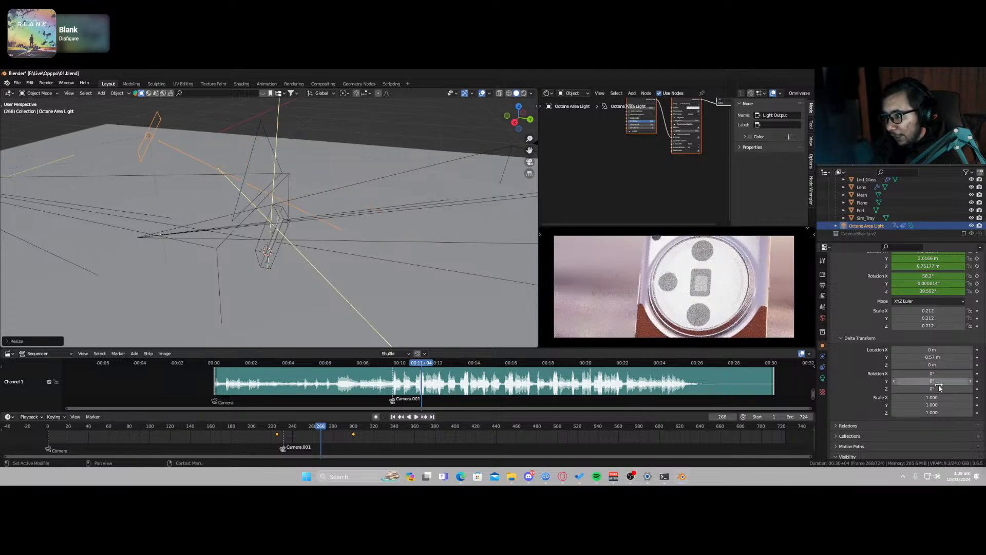
{"action": "left_click_drag", "start_coordinate": [932, 364], "coordinate": [922, 365]}
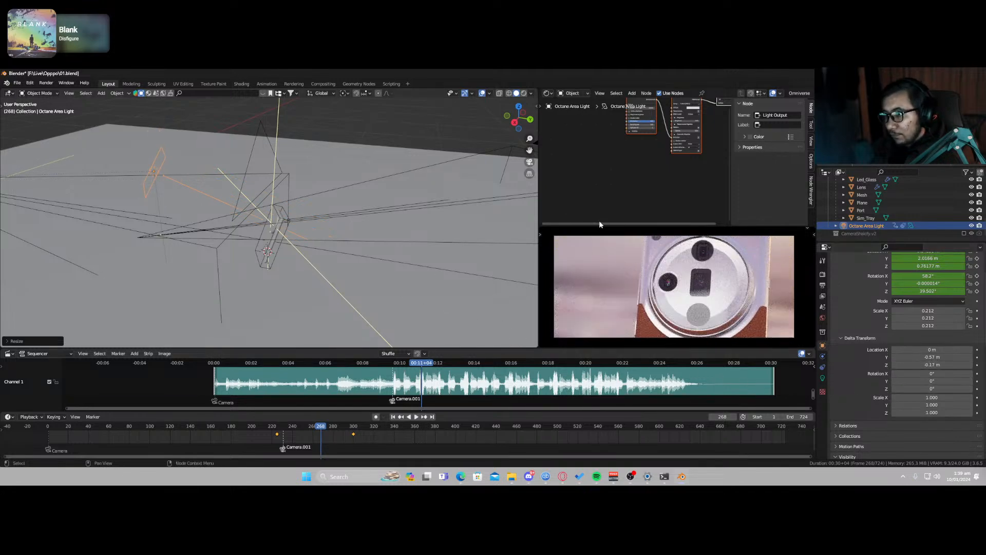
{"action": "key", "text": "minus"}
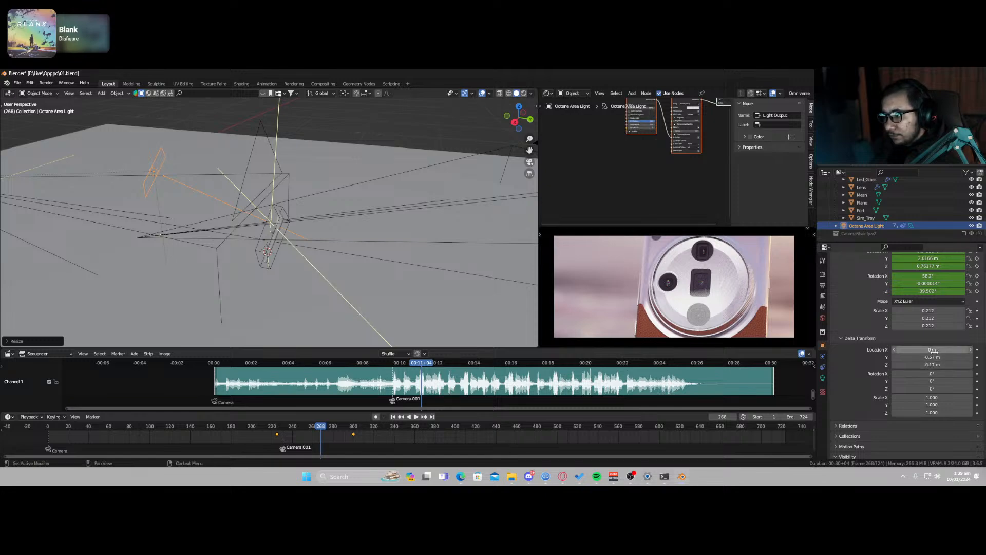
Step: Set the light's delta rotation to X -13° and Y 14°, and at frame 260 its delta location to X 0.2 m and Y -0.25 m
{"action": "left_click_drag", "start_coordinate": [933, 377], "coordinate": [899, 373]}
{"action": "middle_click_drag", "start_coordinate": [272, 240], "coordinate": [344, 241]}
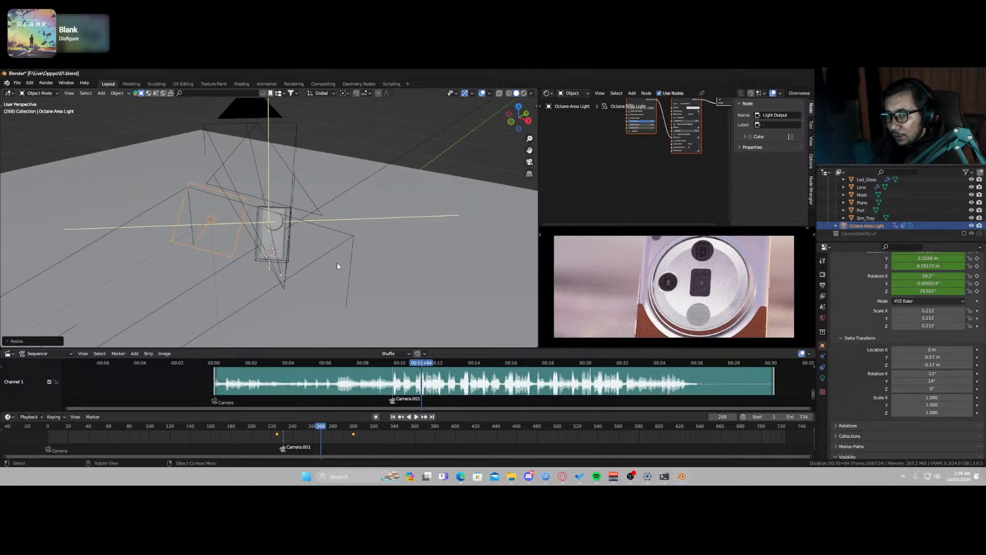
{"action": "mouse_move", "coordinate": [325, 429]}
{"action": "left_mouse_down"}
{"action": "mouse_move", "coordinate": [334, 428]}
{"action": "mouse_move", "coordinate": [313, 428]}
{"action": "left_mouse_up"}
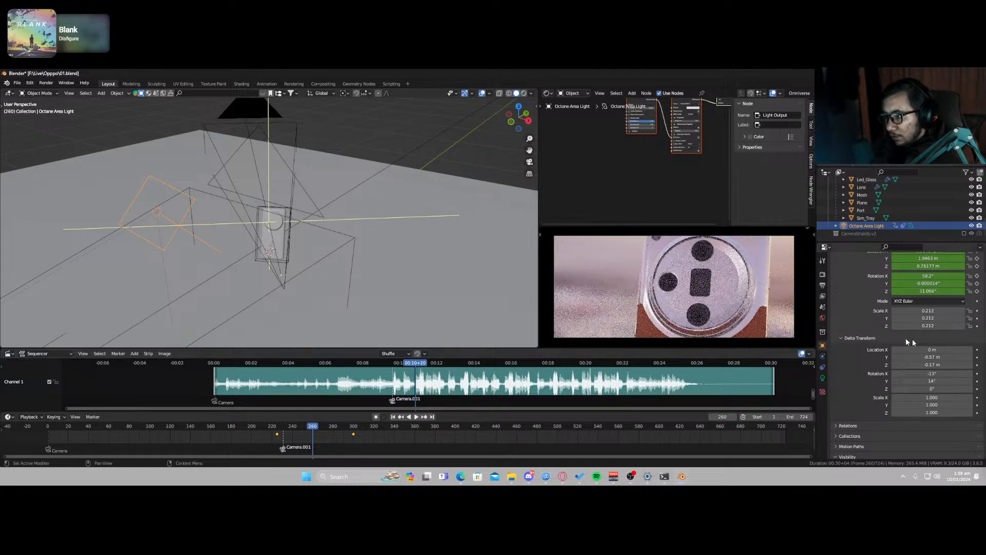
{"action": "mouse_move", "coordinate": [931, 350]}
{"action": "left_mouse_down"}
{"action": "mouse_move", "coordinate": [968, 349]}
{"action": "mouse_move", "coordinate": [909, 358]}
{"action": "mouse_move", "coordinate": [920, 349]}
{"action": "left_mouse_up"}
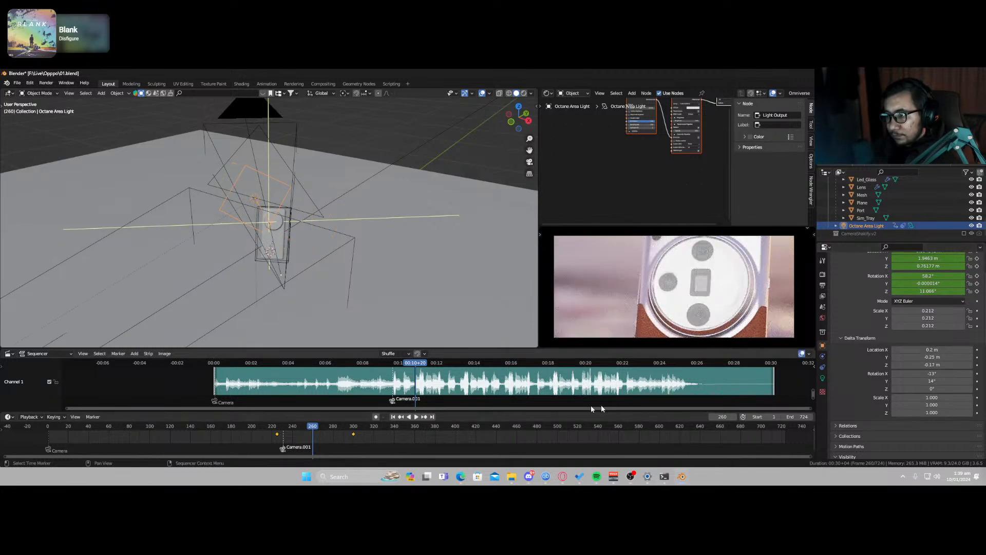
Step: Scrub between about frames 255 and 252 and examine the light's reflection on the camera module in the render
{"action": "left_click_drag", "start_coordinate": [275, 428], "coordinate": [307, 424]}
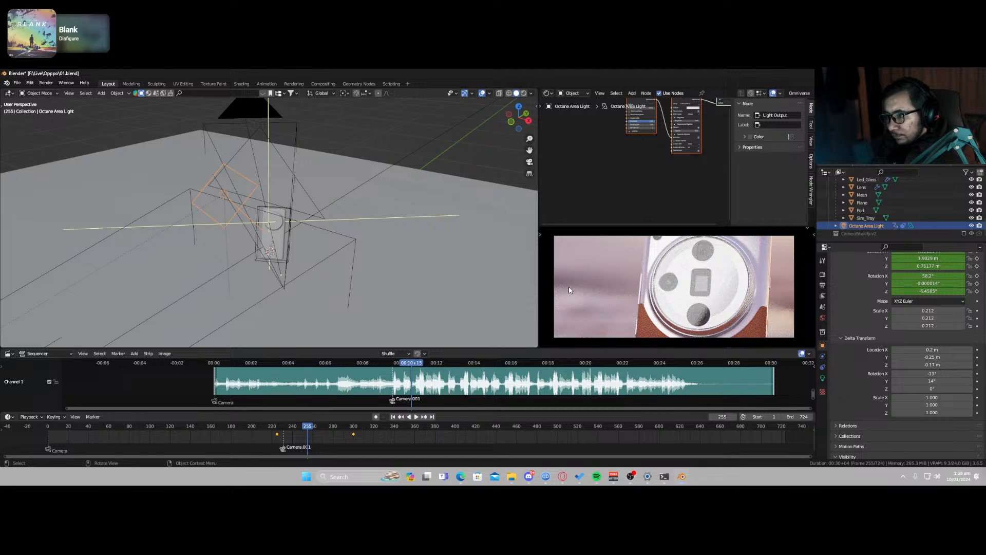
{"action": "scroll", "coordinate": [642, 298], "scroll_direction": "up", "scroll_amount": 4}
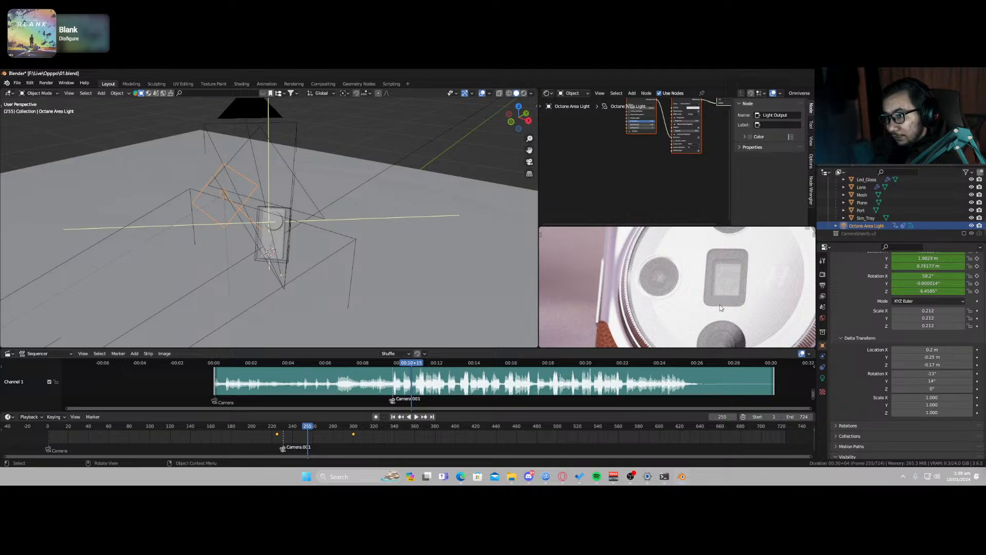
{"action": "scroll", "coordinate": [720, 308], "scroll_direction": "down", "scroll_amount": 4}
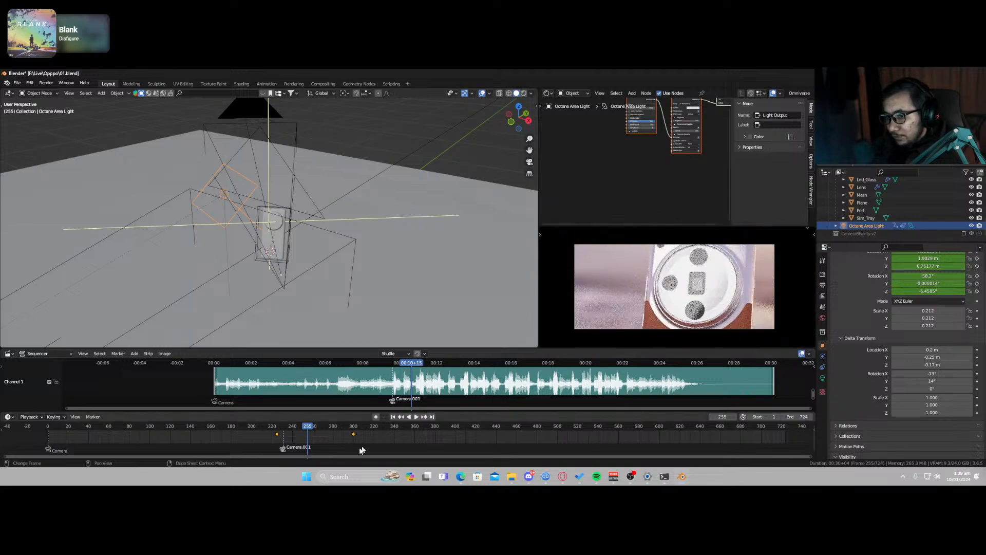
{"action": "mouse_move", "coordinate": [302, 429]}
{"action": "left_mouse_down"}
{"action": "mouse_move", "coordinate": [287, 431]}
{"action": "mouse_move", "coordinate": [319, 432]}
{"action": "mouse_move", "coordinate": [305, 429]}
{"action": "left_mouse_up"}
Step: Expand the visibility options of the light's emission node and turn off Visible on diffuse and Visible on specular
{"action": "scroll", "coordinate": [641, 123], "scroll_direction": "up", "scroll_amount": 2}
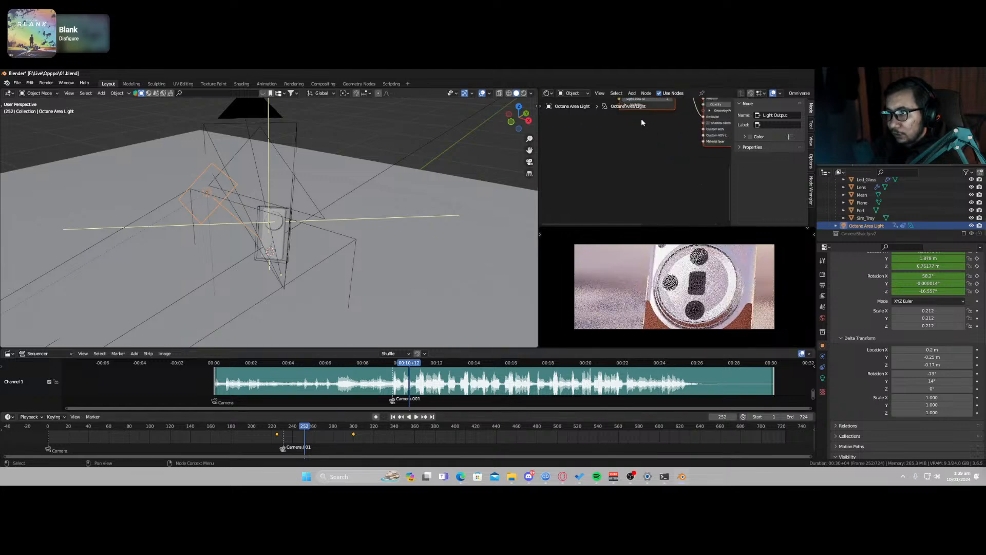
{"action": "middle_click_drag", "start_coordinate": [641, 122], "coordinate": [593, 193]}
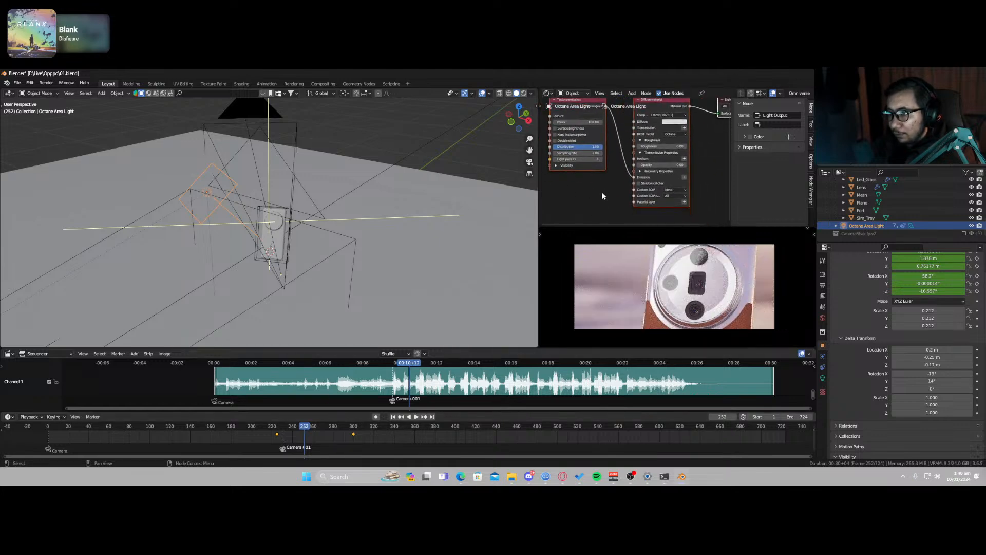
{"action": "scroll", "coordinate": [573, 190], "scroll_direction": "up", "scroll_amount": 1}
{"action": "scroll", "coordinate": [591, 181], "scroll_direction": "up", "scroll_amount": 5}
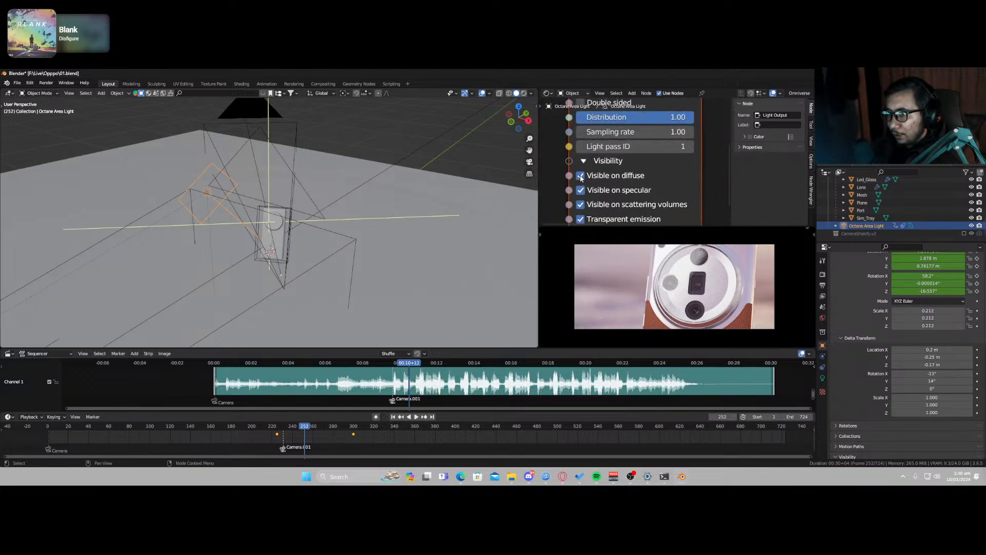
{"action": "left_click", "coordinate": [581, 176]}
{"action": "scroll", "coordinate": [591, 155], "scroll_direction": "down", "scroll_amount": 2, "text": "shift"}
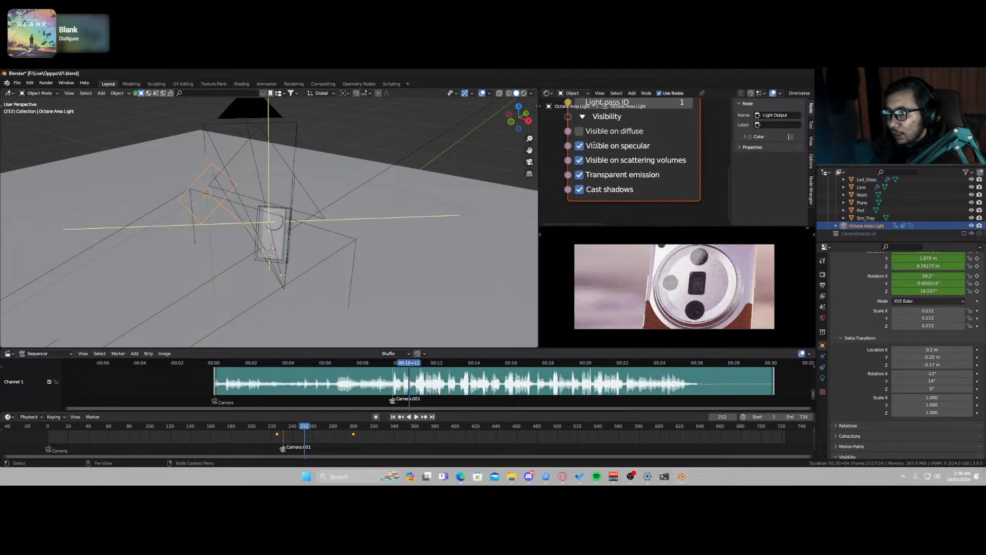
{"action": "middle_click_drag", "start_coordinate": [594, 145], "coordinate": [590, 149]}
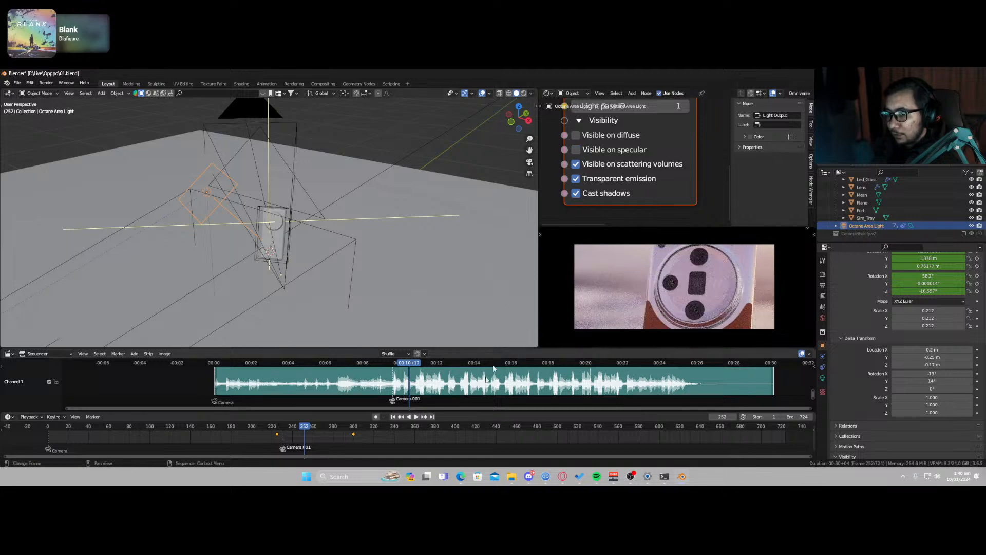
Step: Play the shot, turn Visible on specular back on at frame 270, and check the render at frame 264
{"action": "key", "text": "space"}
{"action": "left_click", "coordinate": [323, 430]}
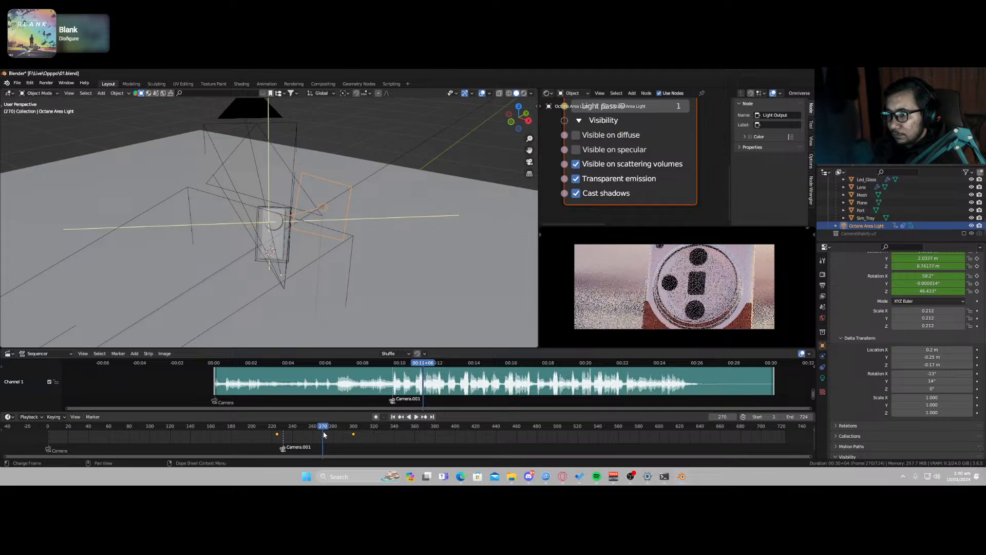
{"action": "left_click", "coordinate": [577, 149]}
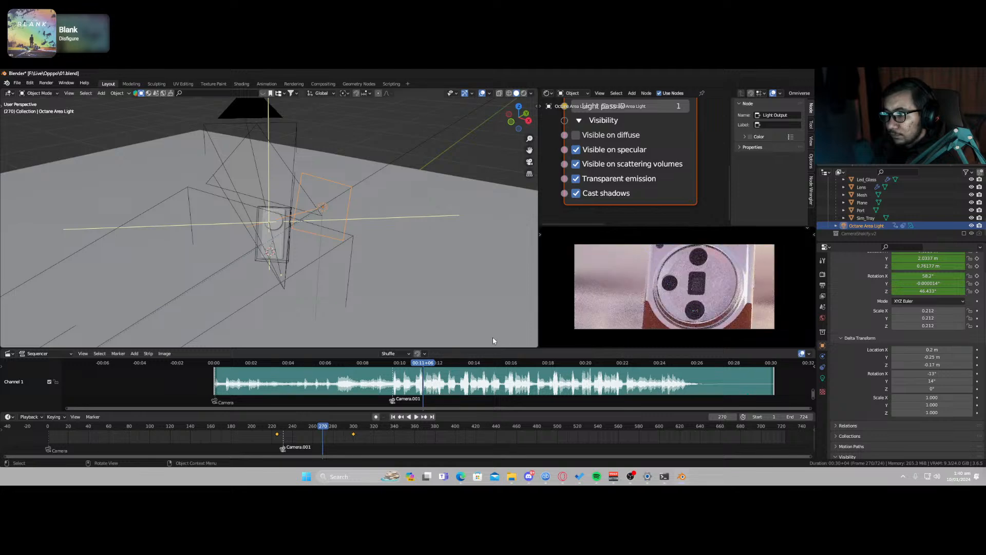
{"action": "left_click_drag", "start_coordinate": [324, 430], "coordinate": [317, 428]}
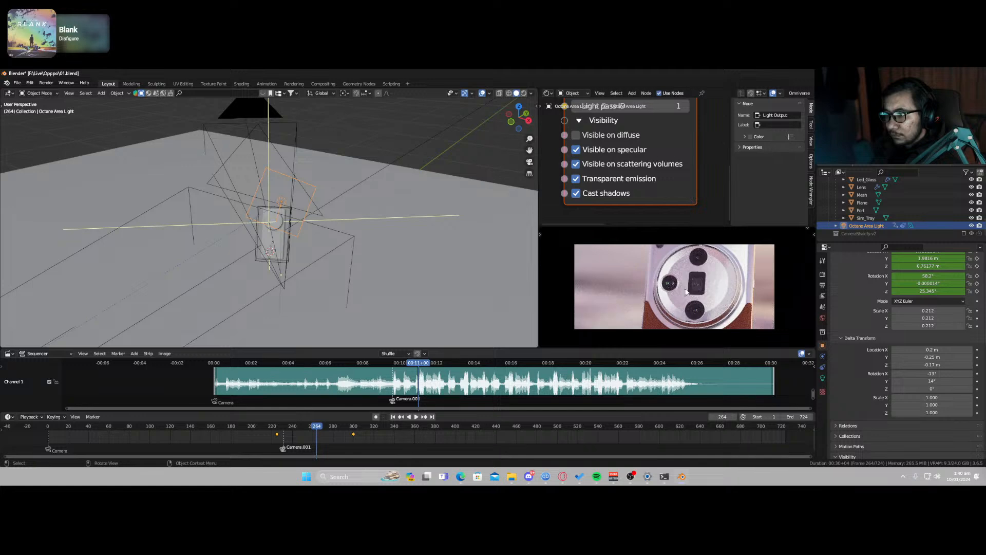
Step: Review the shot with Visible on specular off, and restore both diffuse and specular visibility, stopping at frame 254
{"action": "scroll", "coordinate": [593, 177], "scroll_direction": "up", "scroll_amount": 1}
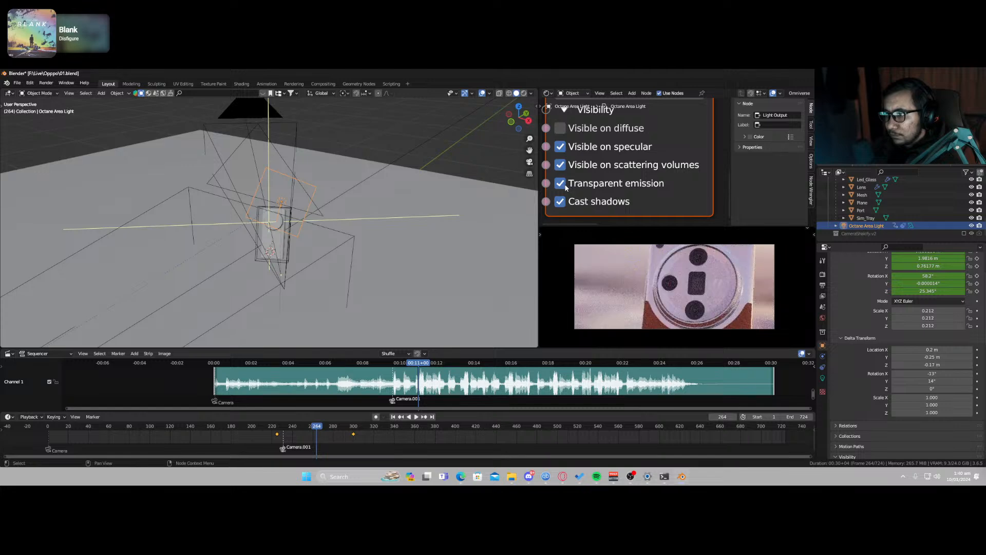
{"action": "left_click", "coordinate": [561, 147]}
{"action": "left_click_drag", "start_coordinate": [317, 431], "coordinate": [282, 428]}
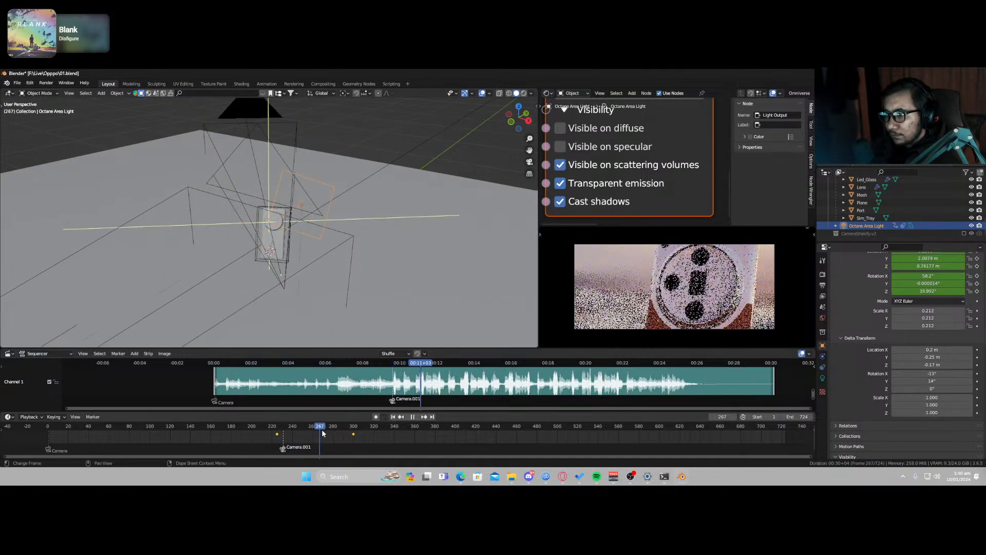
{"action": "key", "text": "space"}
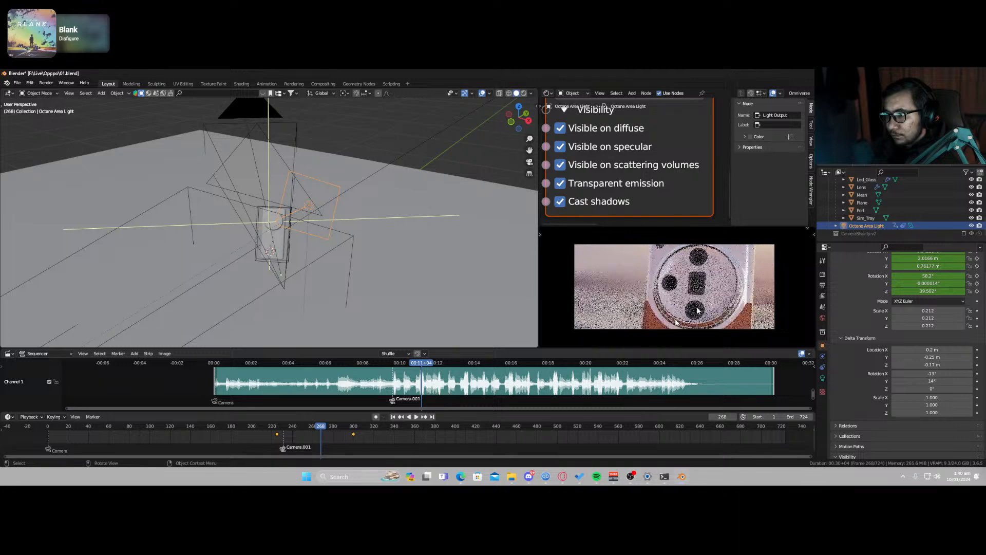
{"action": "mouse_move", "coordinate": [315, 430]}
{"action": "left_mouse_down"}
{"action": "mouse_move", "coordinate": [296, 437]}
{"action": "mouse_move", "coordinate": [307, 437]}
{"action": "left_mouse_up"}
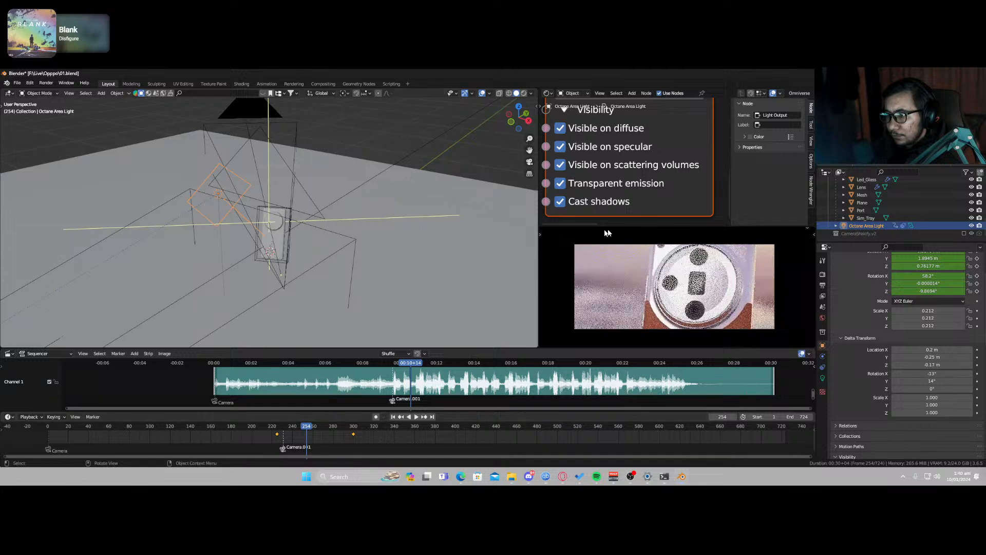
Step: Turn off Visible on diffuse for the light's emission and set its light pass ID to 2
{"action": "scroll", "coordinate": [631, 170], "scroll_direction": "down", "scroll_amount": 5}
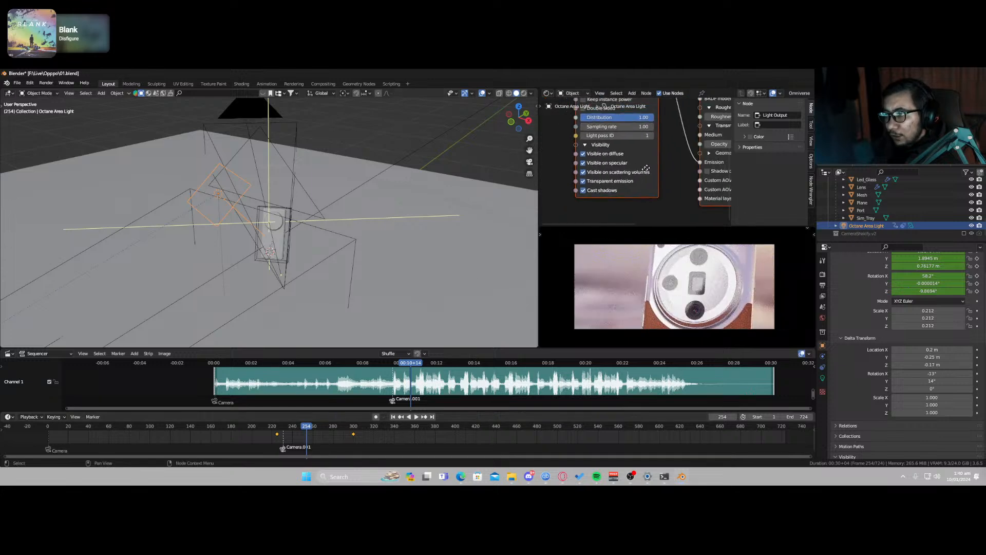
{"action": "left_click", "coordinate": [568, 171]}
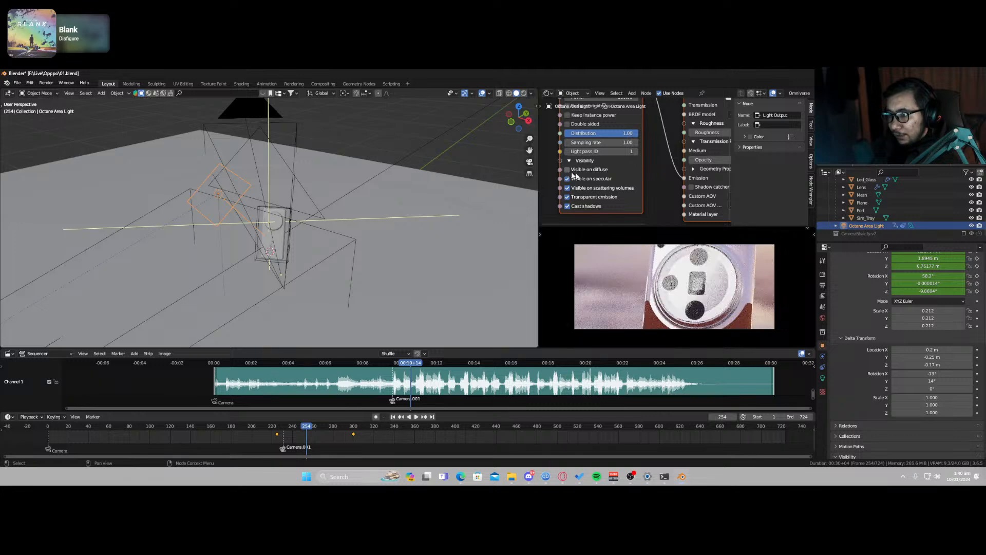
{"action": "scroll", "coordinate": [615, 181], "scroll_direction": "up", "scroll_amount": 2}
{"action": "middle_click_drag", "start_coordinate": [615, 179], "coordinate": [634, 199]}
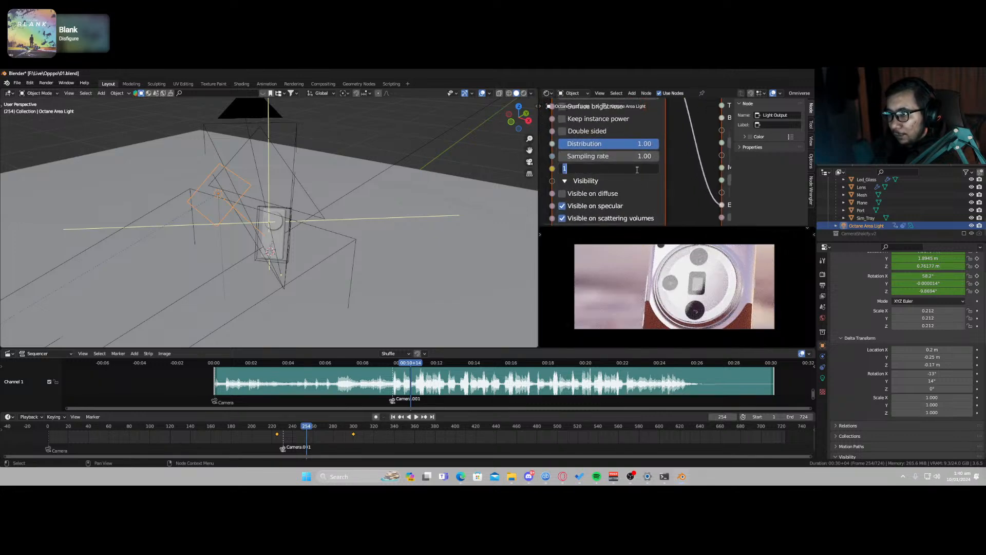
{"action": "type", "text": "2"}
{"action": "key", "text": "Return"}
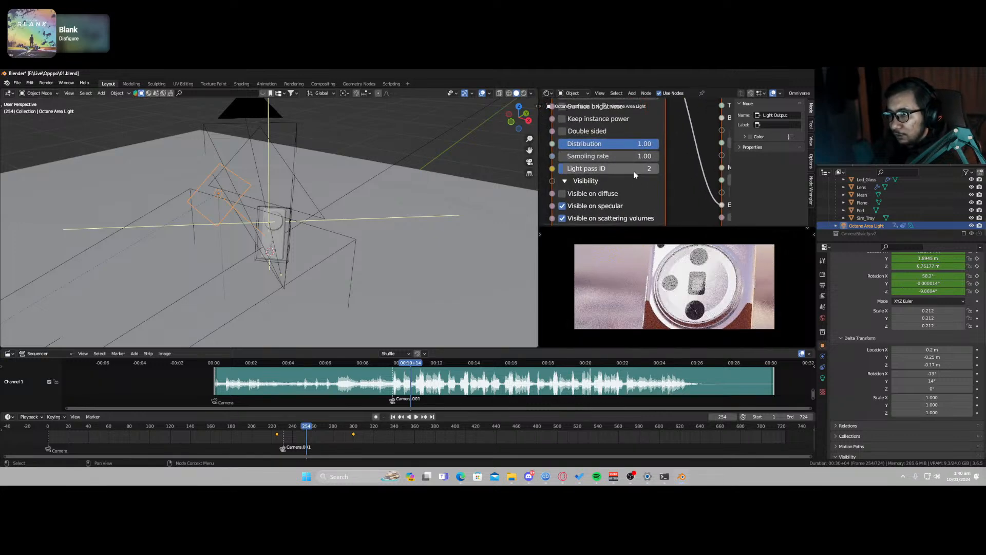
{"action": "scroll", "coordinate": [641, 183], "scroll_direction": "down", "scroll_amount": 1}
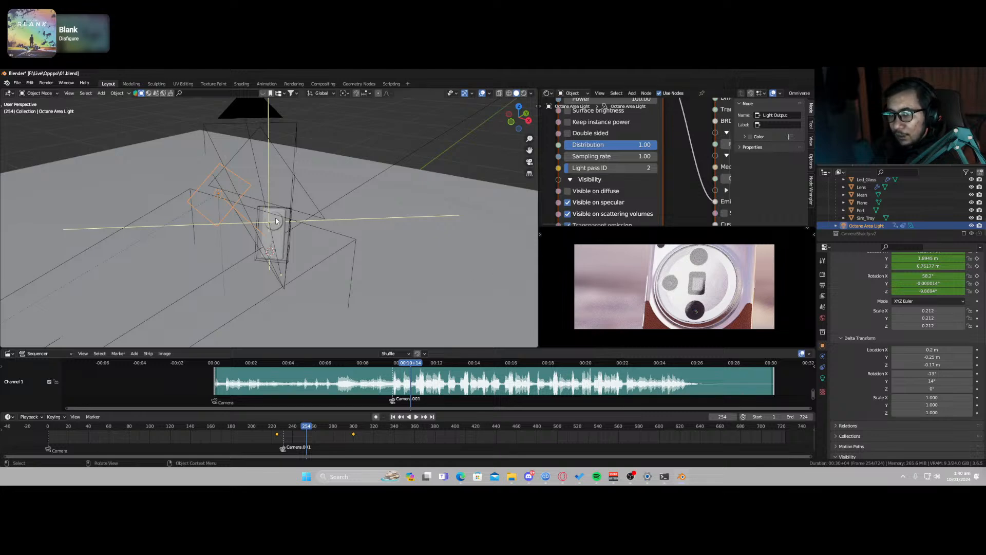
Step: Turn off light pass 2 in the light pass mask of the phone's back glass and back leather
{"action": "scroll", "coordinate": [276, 221], "scroll_direction": "up", "scroll_amount": 5}
{"action": "left_click", "coordinate": [323, 174]}
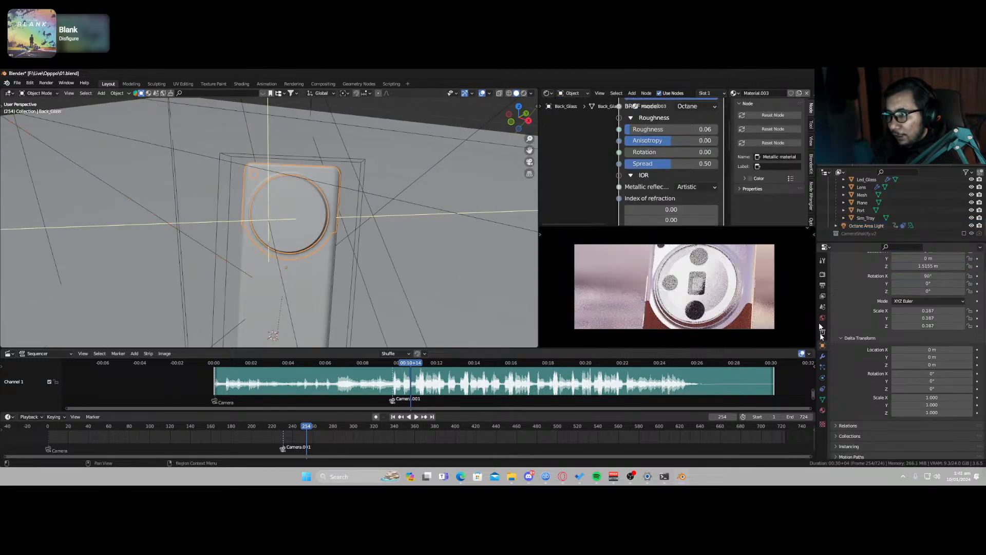
{"action": "scroll", "coordinate": [869, 351], "scroll_direction": "down", "scroll_amount": 10}
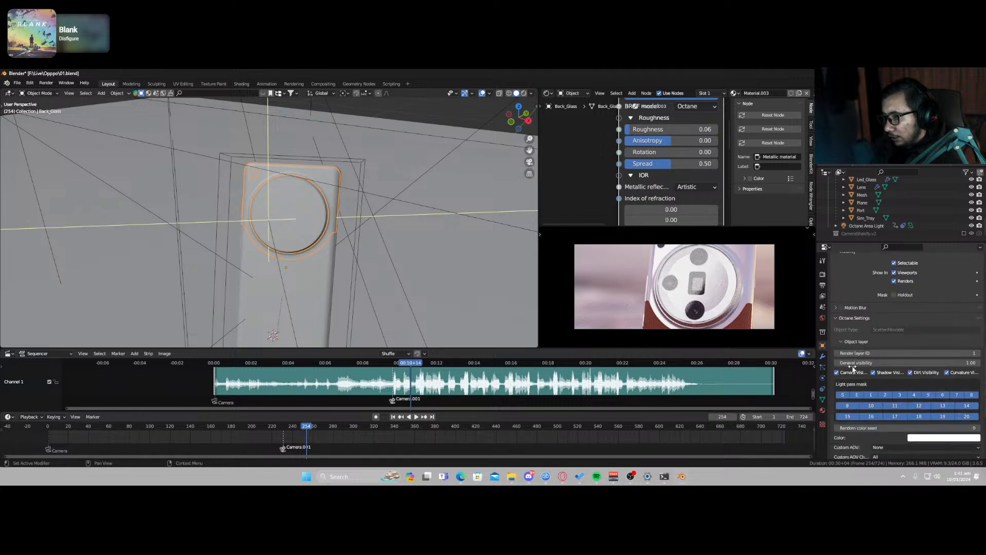
{"action": "left_click", "coordinate": [885, 333]}
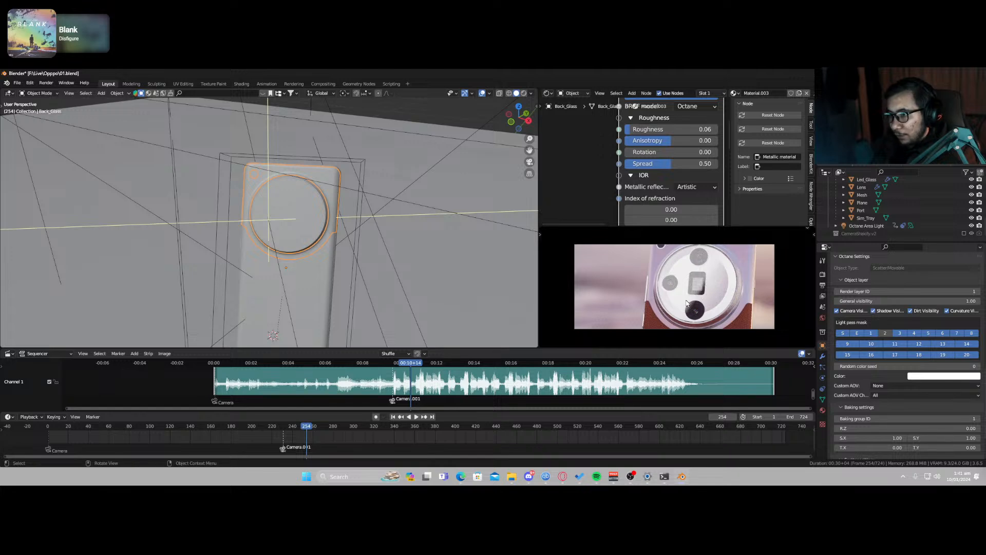
{"action": "left_click", "coordinate": [311, 283]}
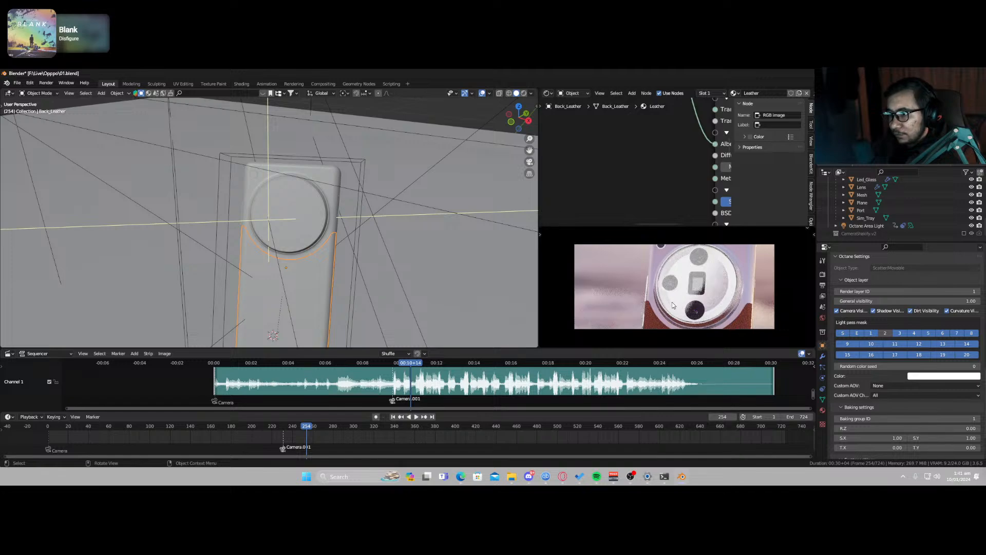
Step: Play the shot around the camera cut and examine the camera module closely in the render at frame 230
{"action": "scroll", "coordinate": [673, 305], "scroll_direction": "up", "scroll_amount": 5}
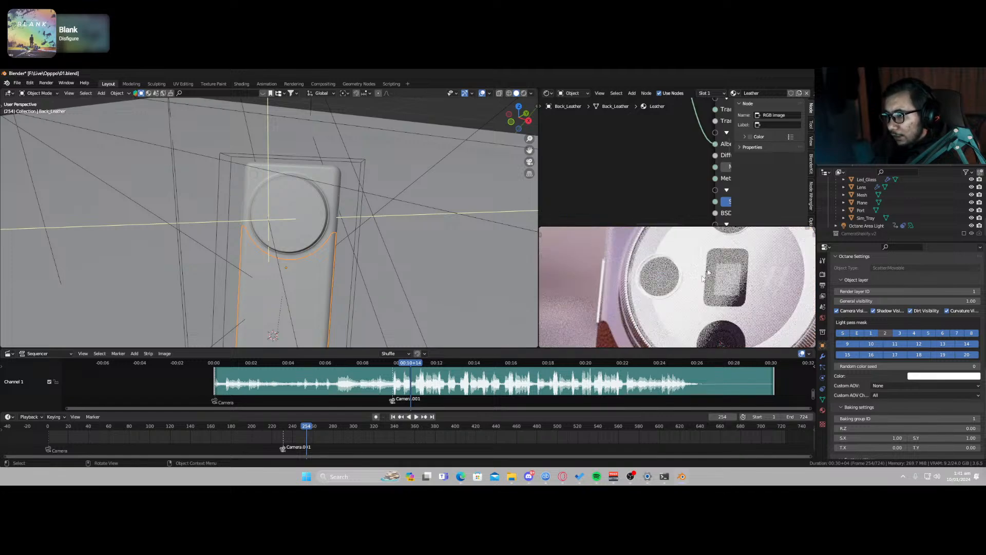
{"action": "scroll", "coordinate": [703, 278], "scroll_direction": "down", "scroll_amount": 6}
{"action": "scroll", "coordinate": [706, 275], "scroll_direction": "up", "scroll_amount": 2}
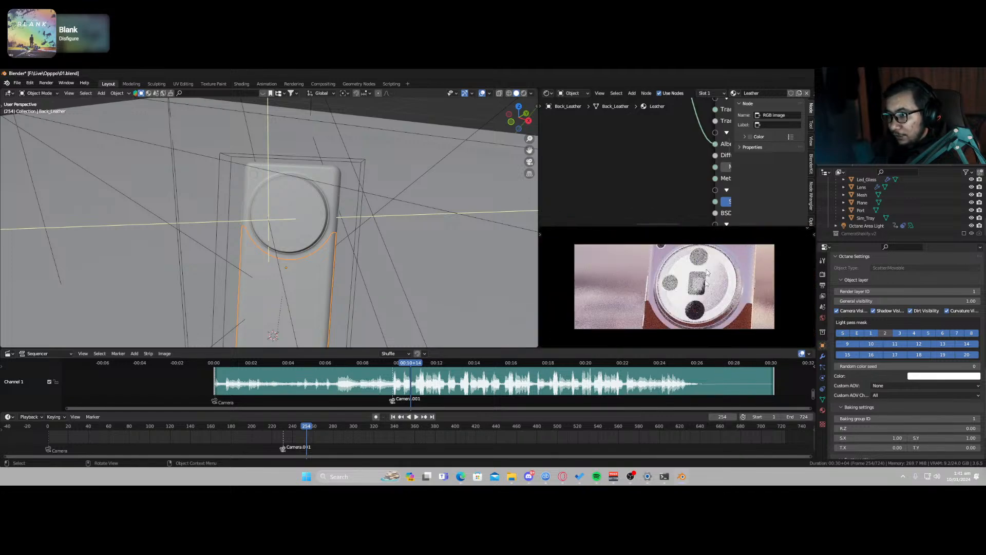
{"action": "left_click_drag", "start_coordinate": [306, 429], "coordinate": [260, 433]}
{"action": "key", "text": "space"}
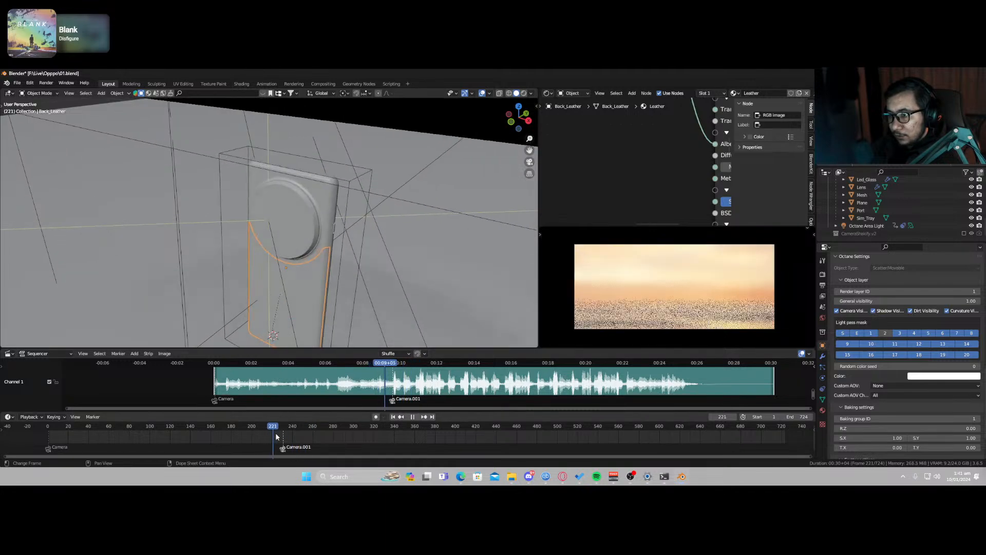
{"action": "key", "text": "space"}
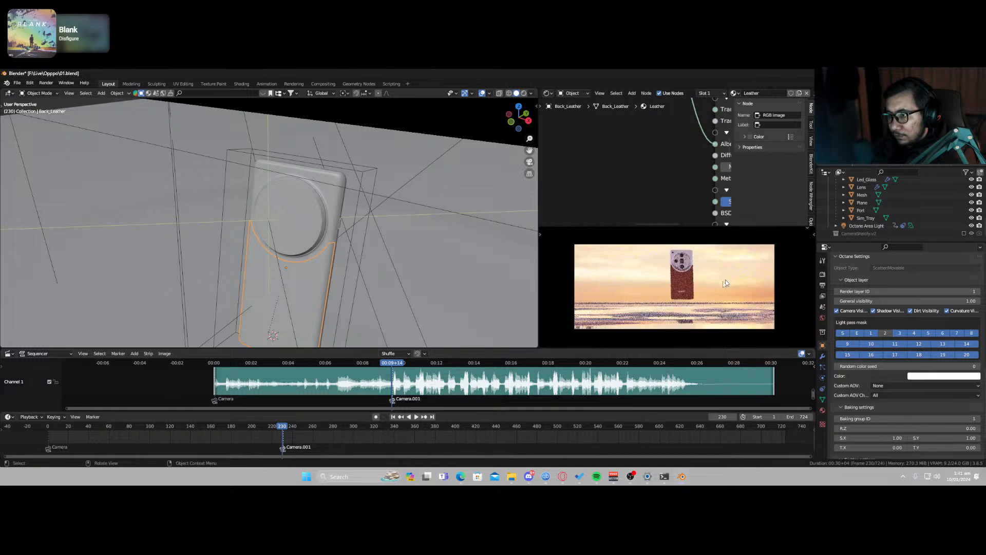
{"action": "scroll", "coordinate": [692, 263], "scroll_direction": "up", "scroll_amount": 5}
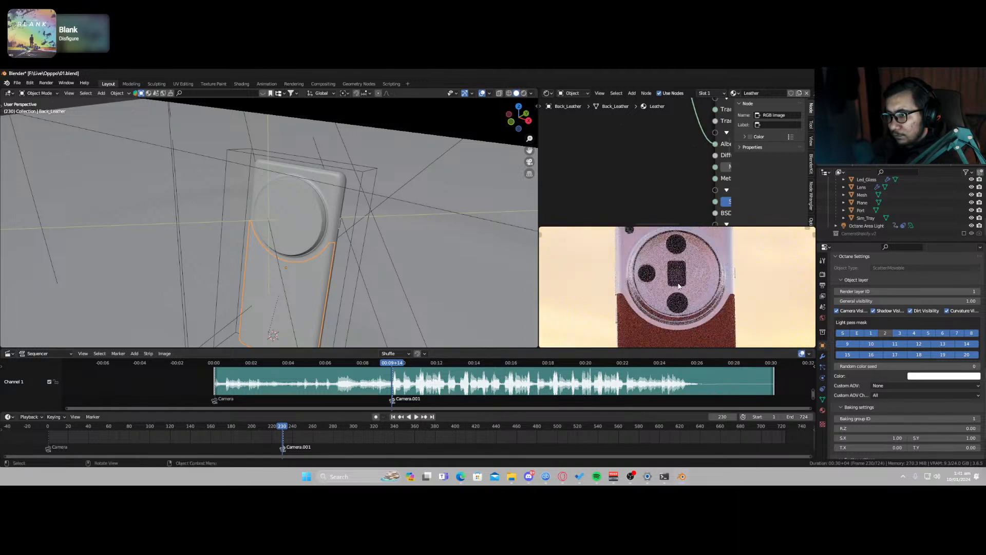
{"action": "scroll", "coordinate": [677, 288], "scroll_direction": "up", "scroll_amount": 2}
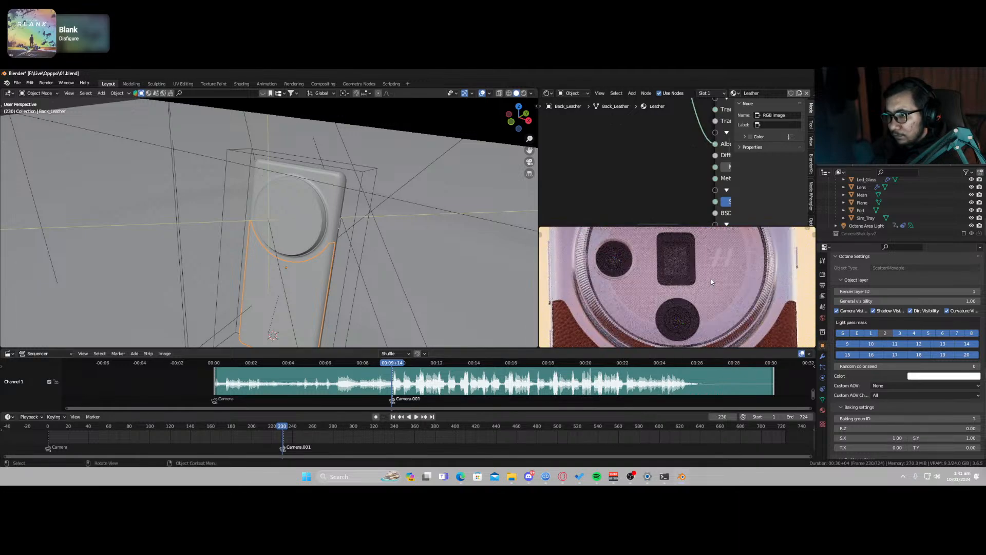
Step: Add a Solidify modifier to the camera glass and set its thickness to 0.14 m
{"action": "left_click", "coordinate": [712, 282]}
{"action": "left_click", "coordinate": [822, 355]}
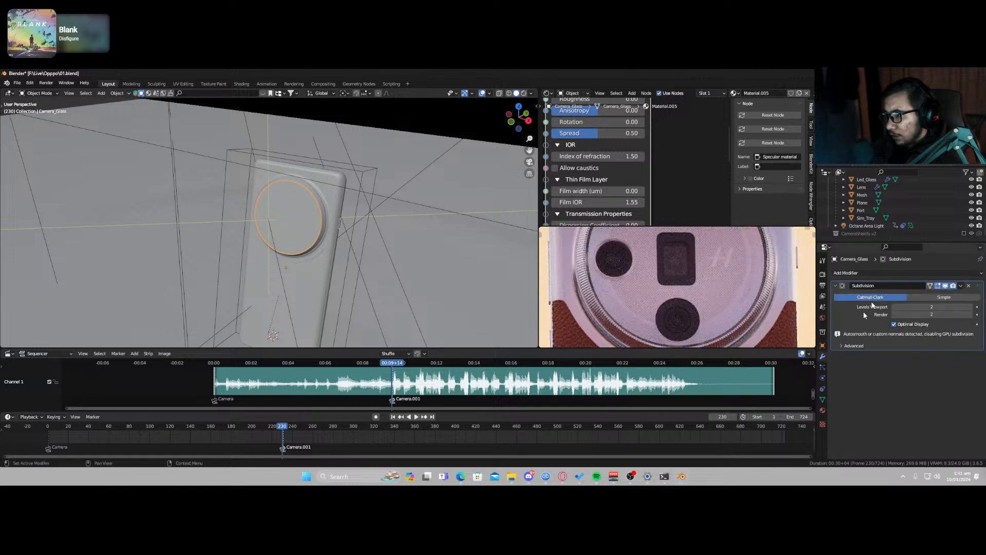
{"action": "left_click", "coordinate": [876, 277]}
{"action": "left_click", "coordinate": [850, 410]}
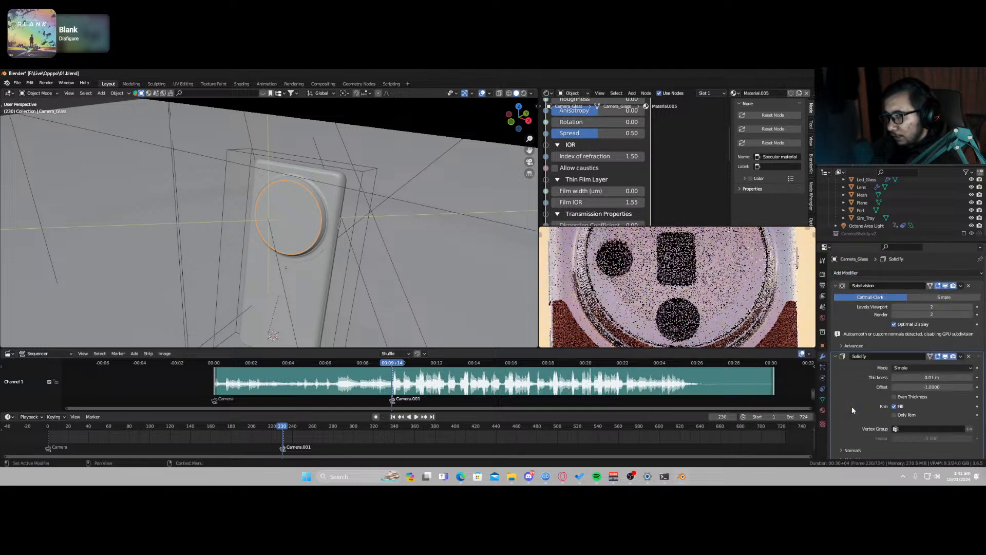
{"action": "left_click_drag", "start_coordinate": [931, 378], "coordinate": [962, 378]}
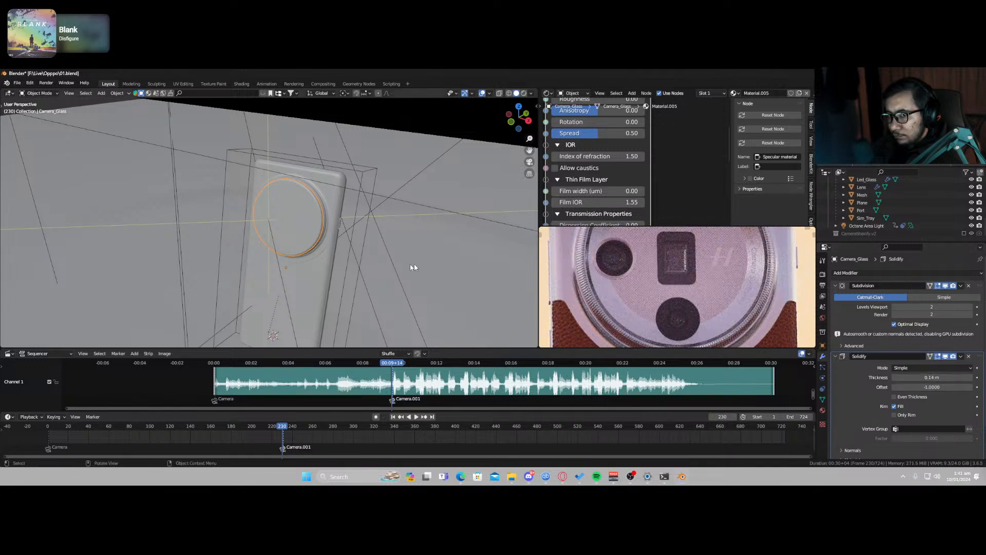
Step: Inspect the camera glass from the side and move its Solidify modifier above Subdivision
{"action": "scroll", "coordinate": [358, 263], "scroll_direction": "up", "scroll_amount": 6}
{"action": "mouse_move", "coordinate": [414, 263]}
{"action": "middle_mouse_down"}
{"action": "mouse_move", "coordinate": [357, 262]}
{"action": "mouse_move", "coordinate": [390, 255]}
{"action": "mouse_move", "coordinate": [359, 244]}
{"action": "mouse_move", "coordinate": [399, 267]}
{"action": "middle_mouse_up"}
{"action": "left_click_drag", "start_coordinate": [980, 356], "coordinate": [971, 288]}
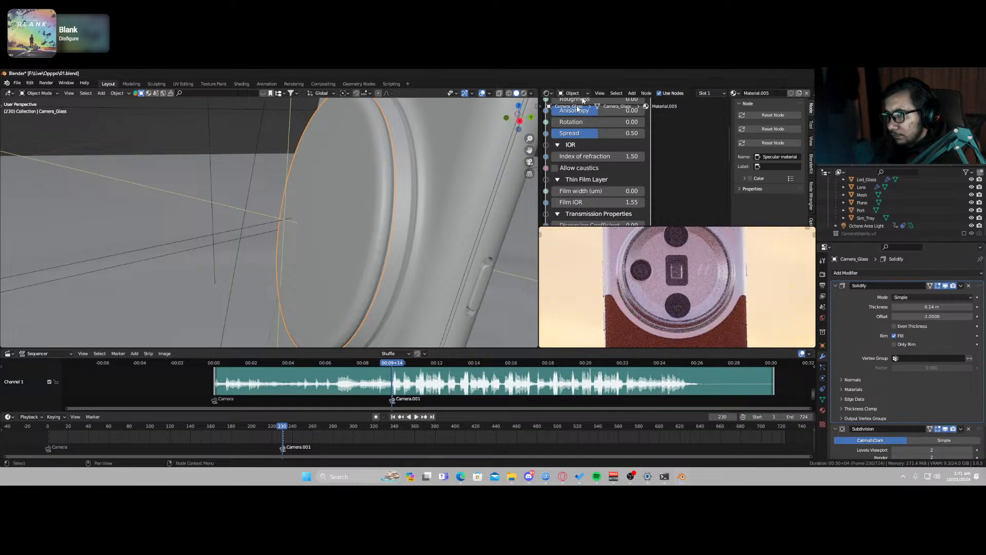
Step: Enable Allow caustics on the camera glass's specular material and remove the glass's Solidify modifier
{"action": "scroll", "coordinate": [641, 148], "scroll_direction": "down", "scroll_amount": 3}
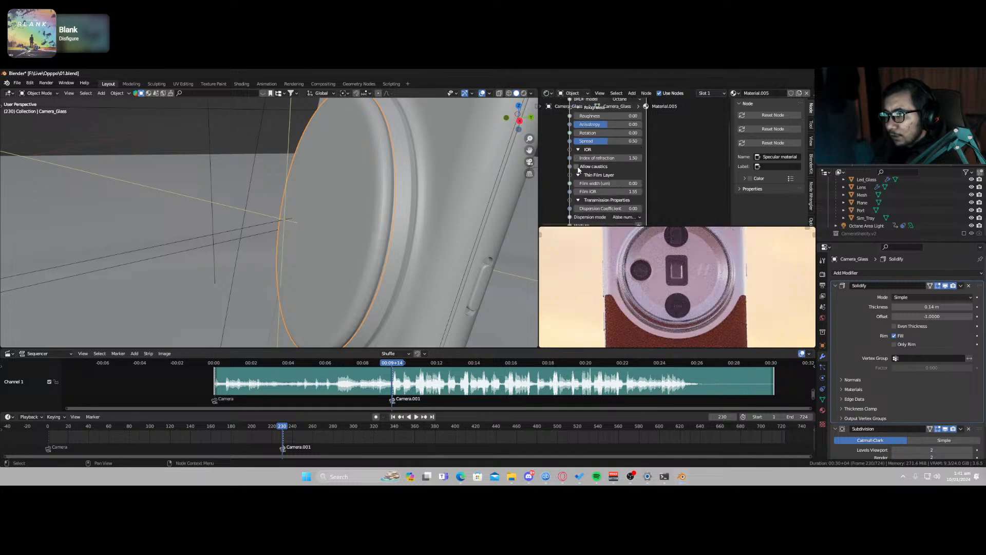
{"action": "scroll", "coordinate": [627, 167], "scroll_direction": "down", "scroll_amount": 4}
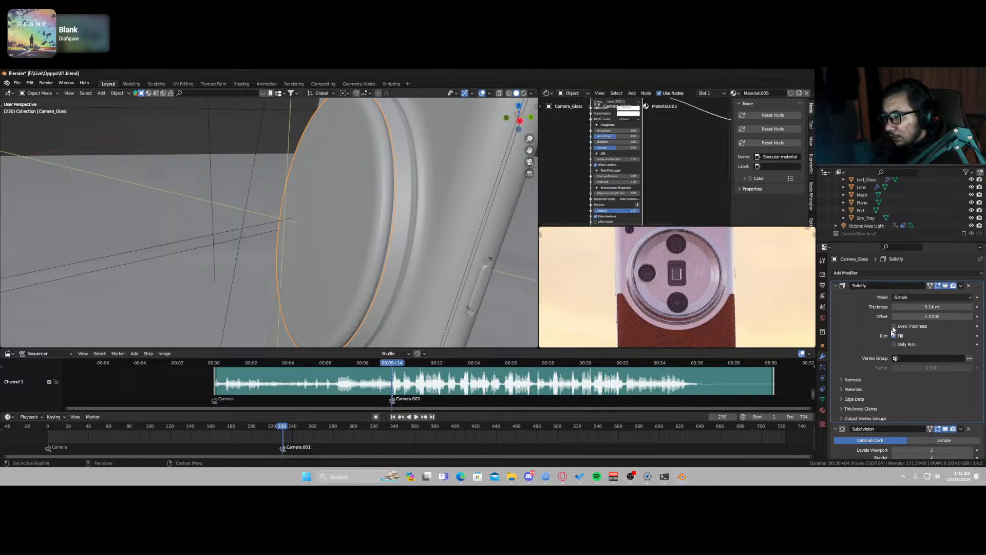
{"action": "left_click", "coordinate": [968, 286]}
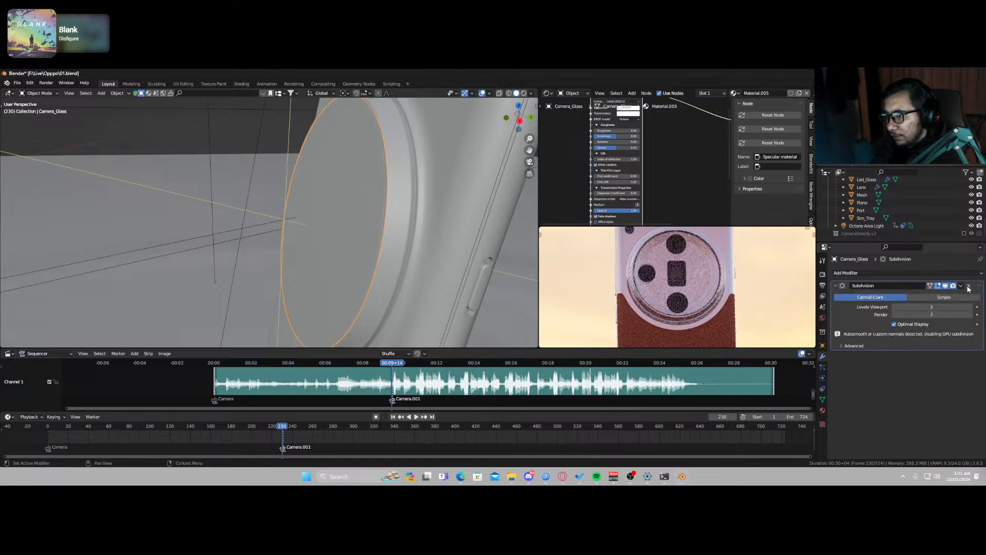
Step: Try an index of refraction of 1.65 on the camera glass material
{"action": "scroll", "coordinate": [625, 153], "scroll_direction": "up", "scroll_amount": 5}
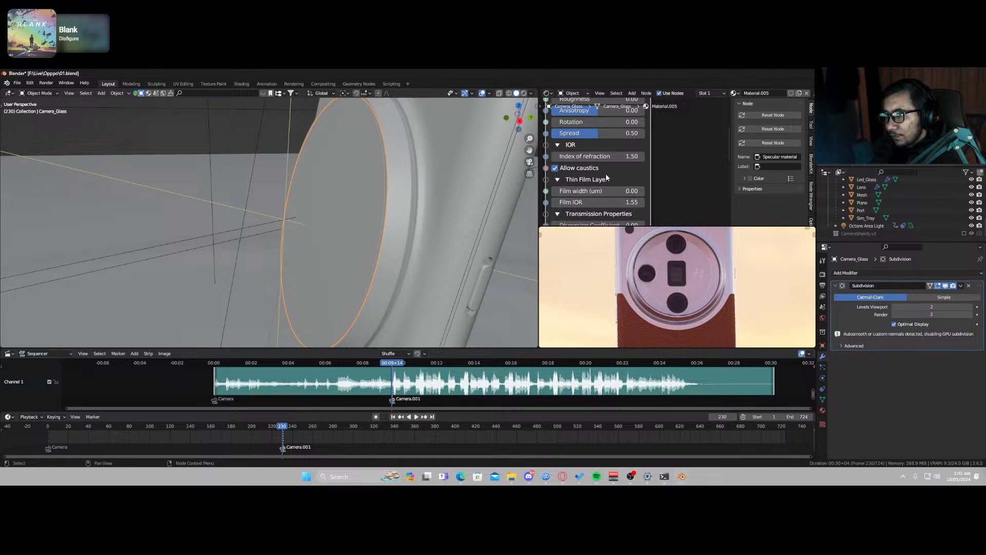
{"action": "scroll", "coordinate": [606, 177], "scroll_direction": "down", "scroll_amount": 1}
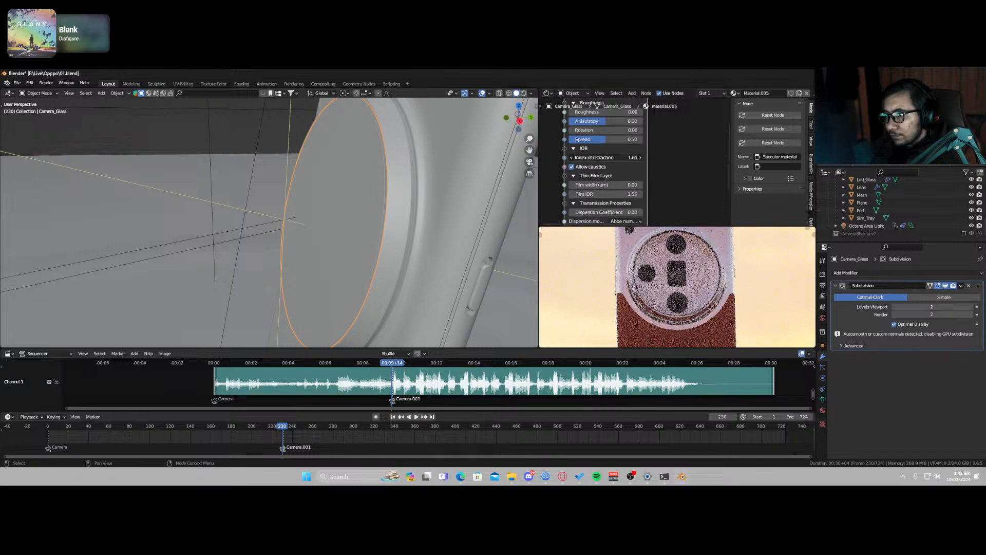
{"action": "scroll", "coordinate": [596, 198], "scroll_direction": "up", "scroll_amount": 1}
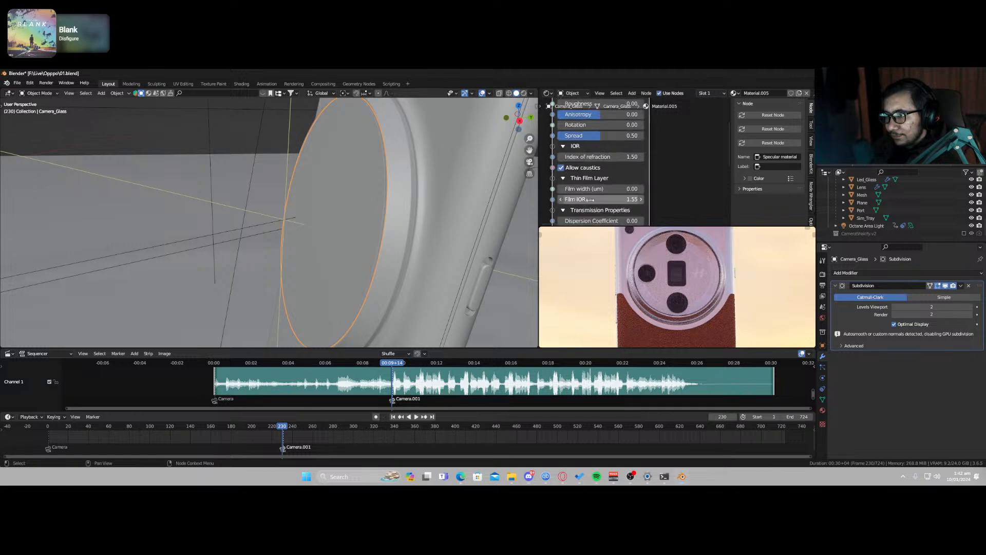
Step: Set the camera glass material's dispersion coefficient to 28.89 and roughness to 0.03, checking the render at frame 240
{"action": "middle_click_drag", "start_coordinate": [597, 196], "coordinate": [608, 119]}
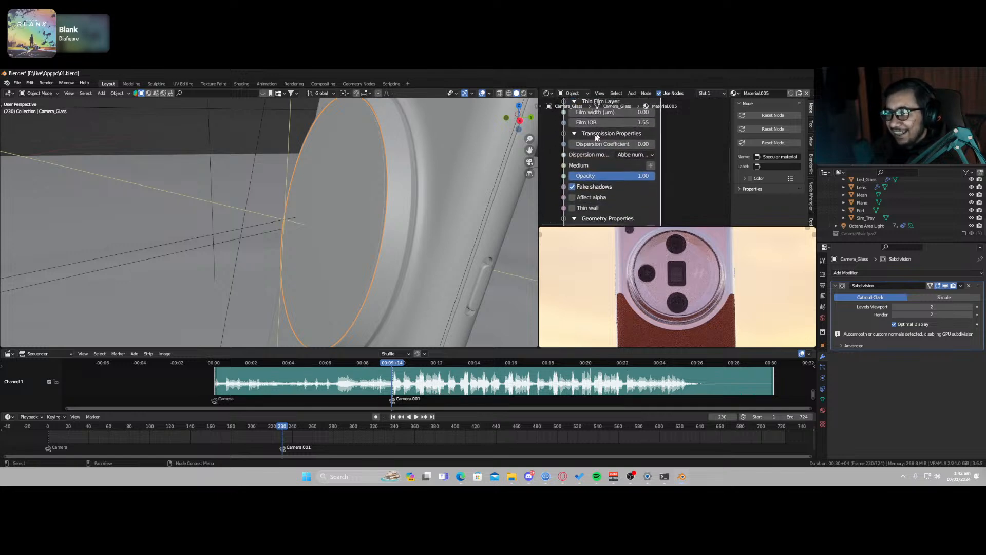
{"action": "left_click_drag", "start_coordinate": [603, 144], "coordinate": [653, 144]}
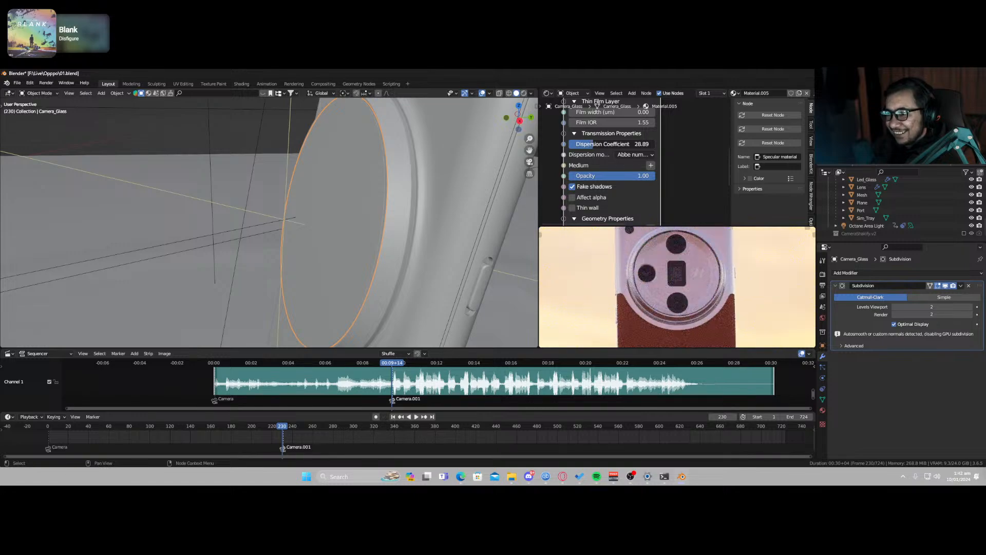
{"action": "left_click_drag", "start_coordinate": [282, 428], "coordinate": [292, 428]}
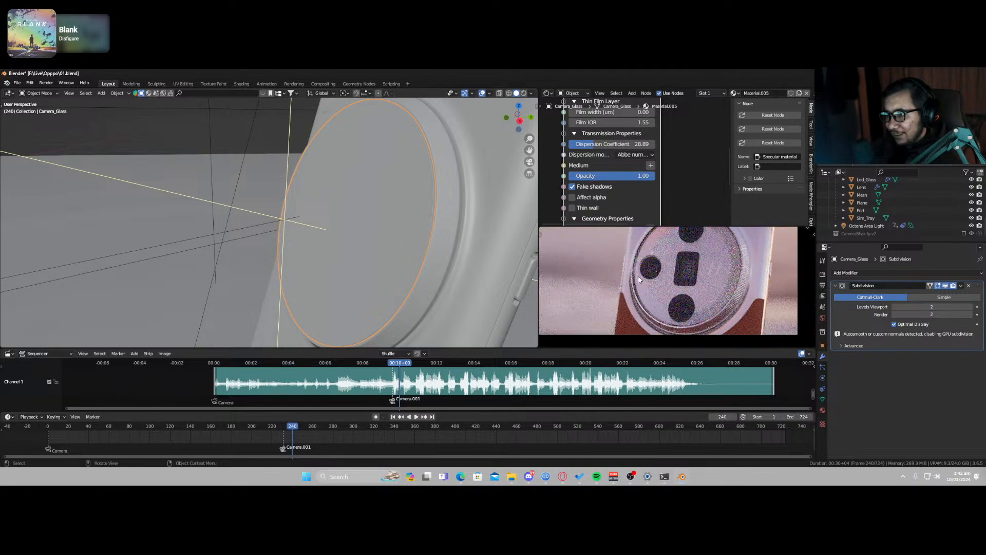
{"action": "scroll", "coordinate": [641, 135], "scroll_direction": "up", "scroll_amount": 5}
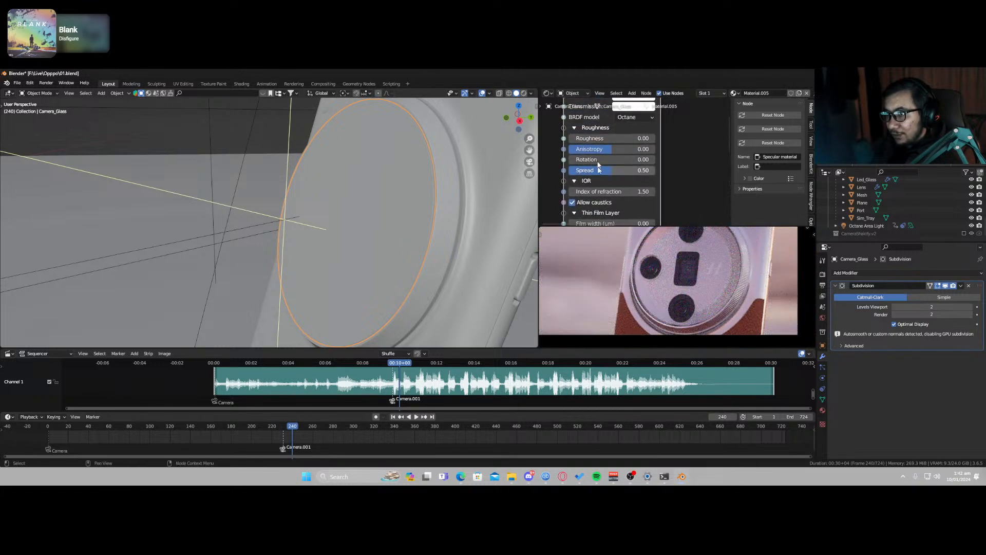
{"action": "left_click_drag", "start_coordinate": [636, 138], "coordinate": [639, 138]}
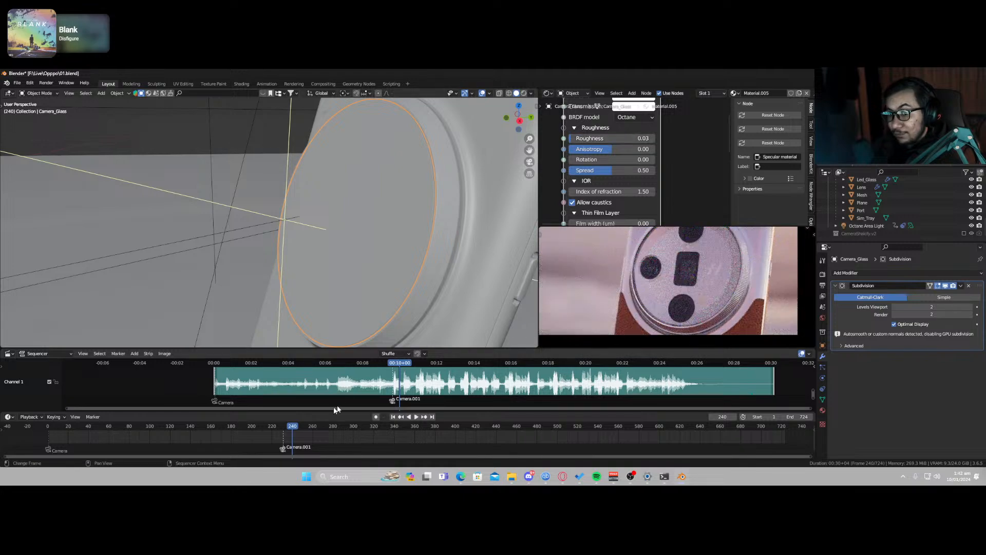
Step: Play through the close-up shot to review the light sweep over the adjusted camera glass
{"action": "key", "text": "space"}
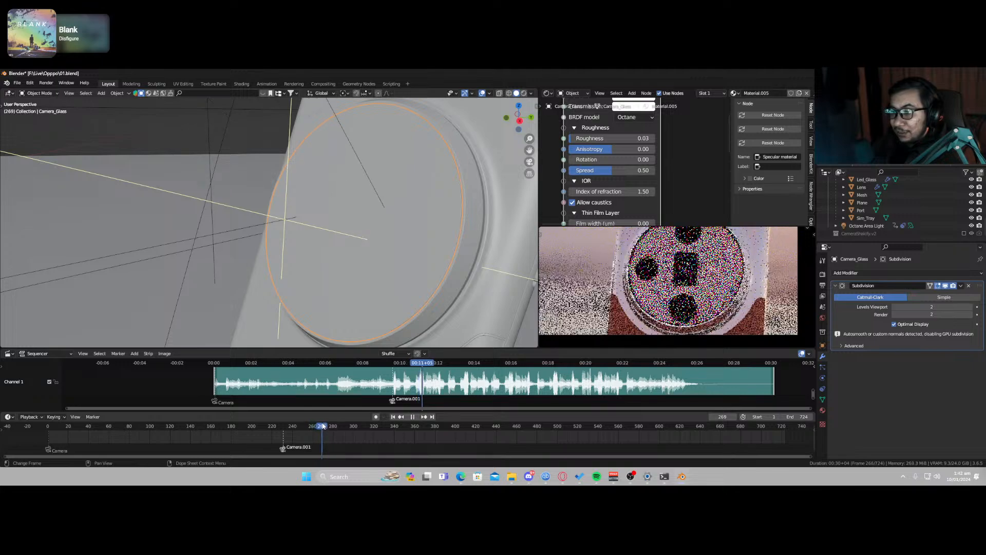
{"action": "key", "text": "space"}
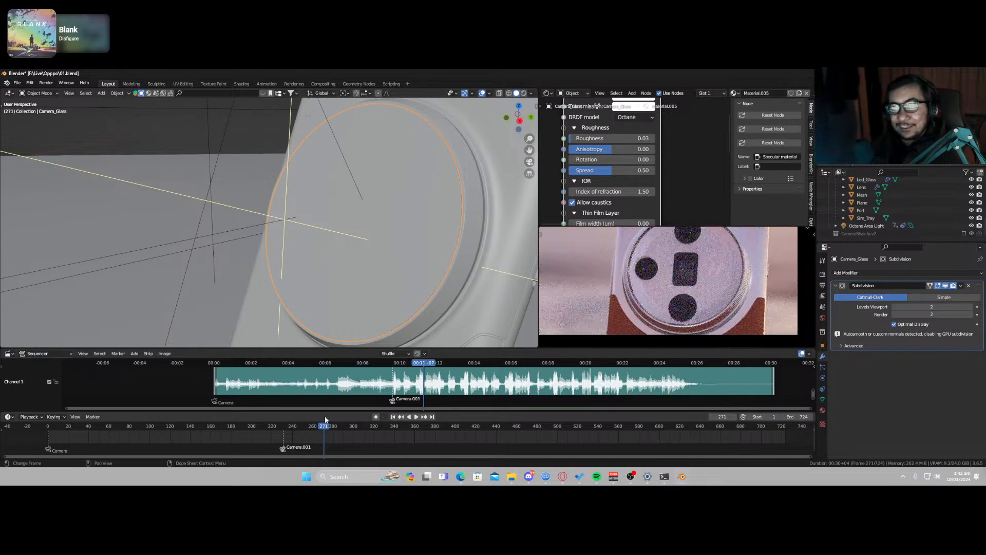
{"action": "key", "text": "space"}
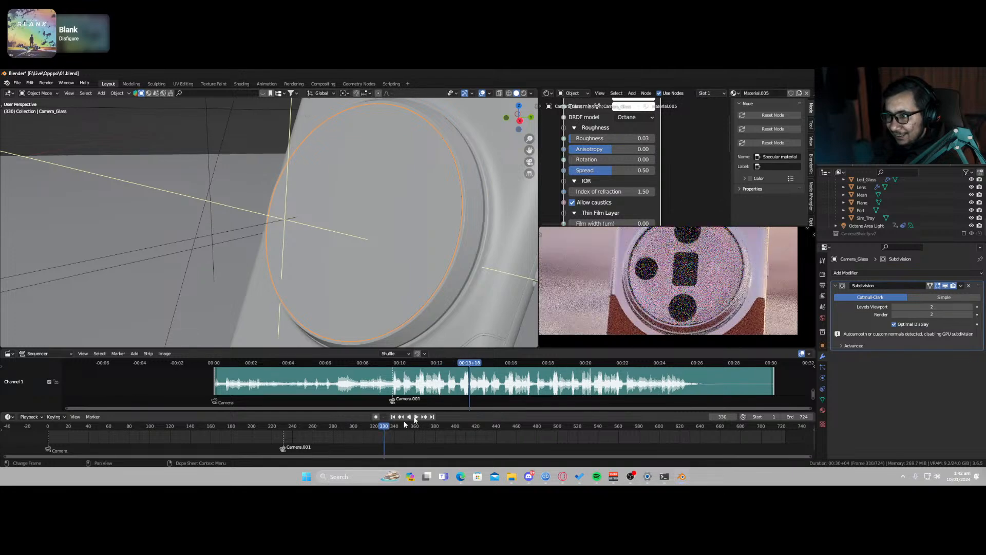
{"action": "key", "text": "space"}
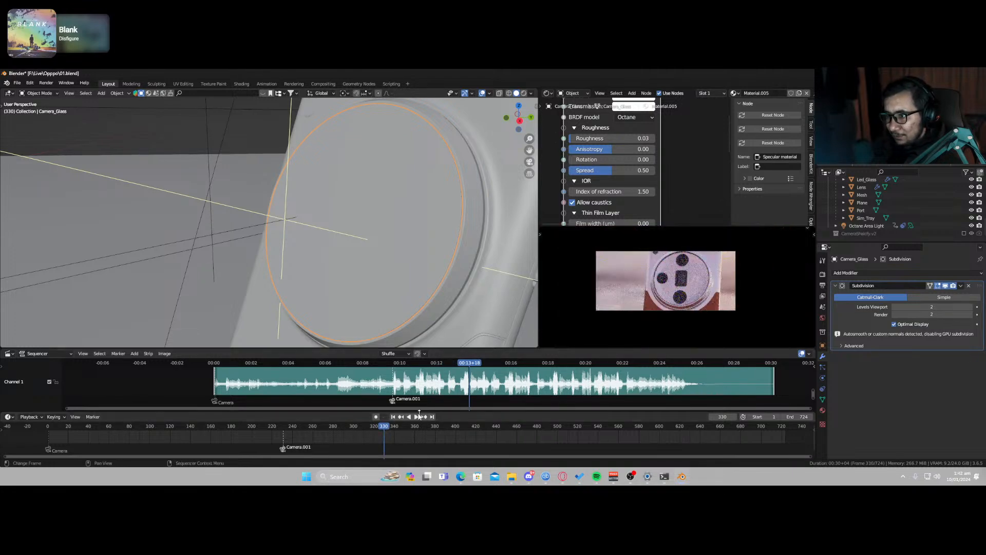
{"action": "key", "text": "space"}
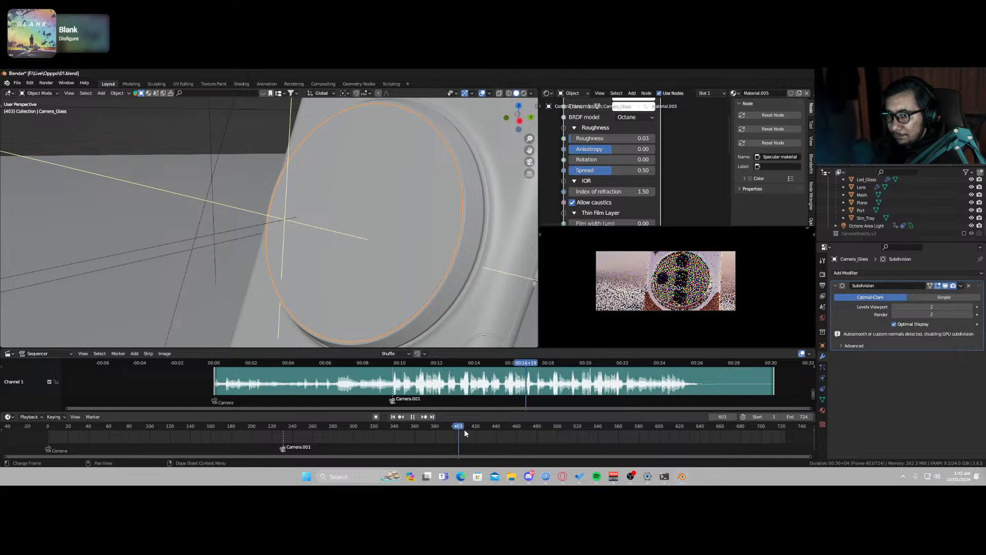
Step: Return to frame 264 and examine the light's reflection on the camera glass closely in the render
{"action": "left_click", "coordinate": [309, 426]}
{"action": "left_click", "coordinate": [318, 426]}
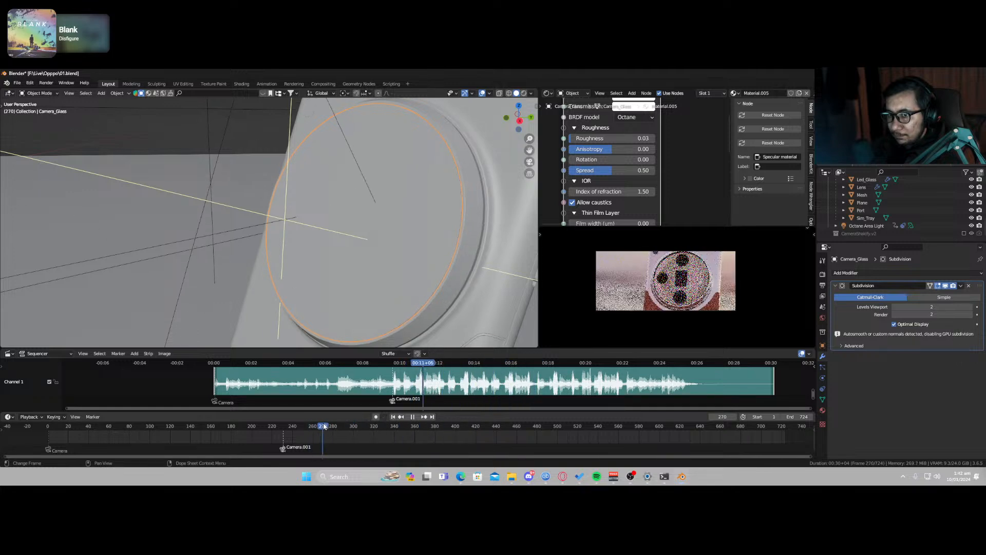
{"action": "left_click_drag", "start_coordinate": [318, 426], "coordinate": [317, 426]}
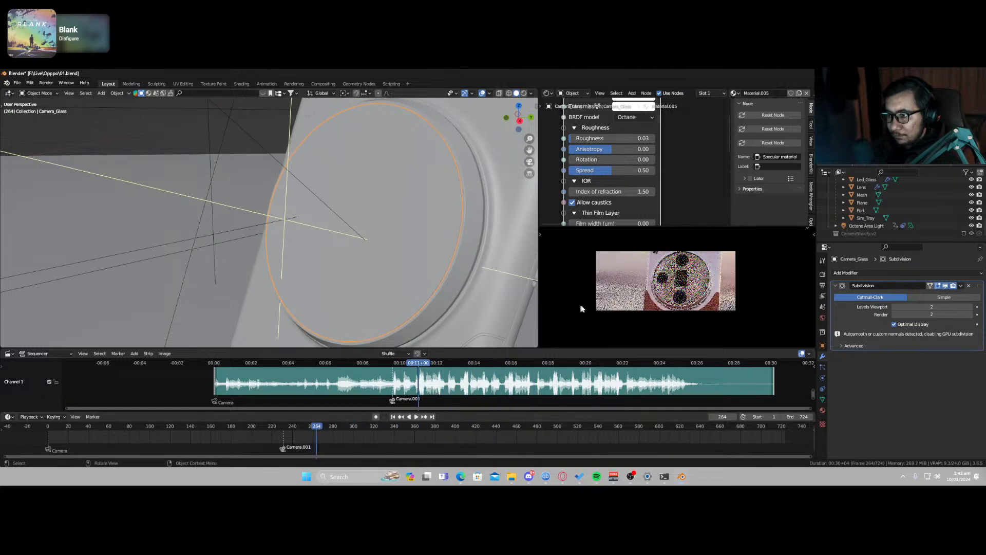
{"action": "scroll", "coordinate": [657, 296], "scroll_direction": "up", "scroll_amount": 4}
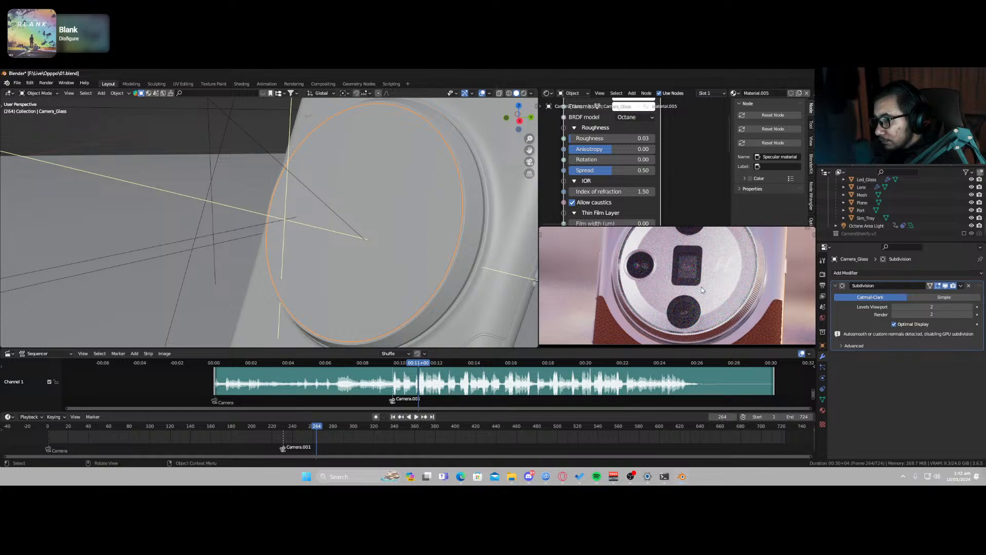
{"action": "scroll", "coordinate": [690, 288], "scroll_direction": "up", "scroll_amount": 2}
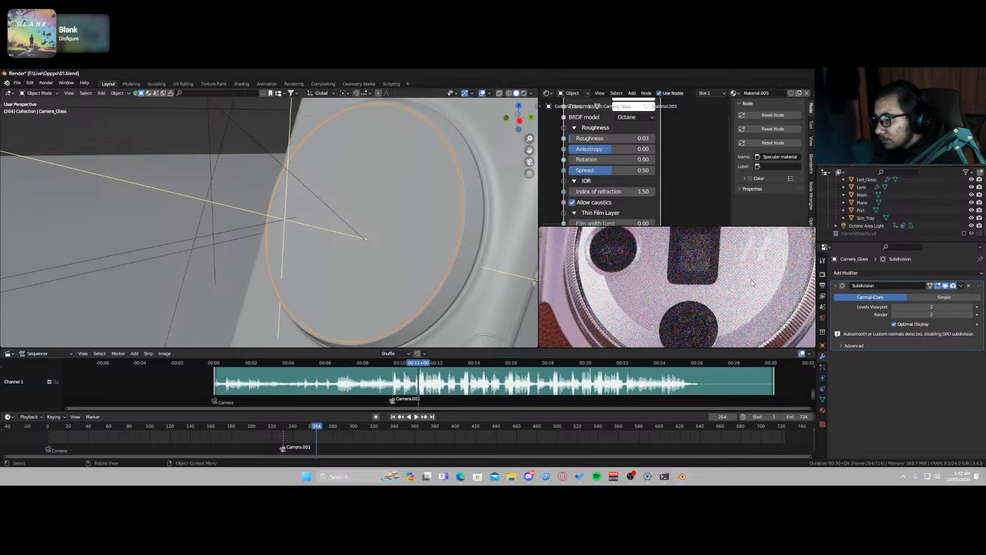
{"action": "scroll", "coordinate": [751, 281], "scroll_direction": "down", "scroll_amount": 5}
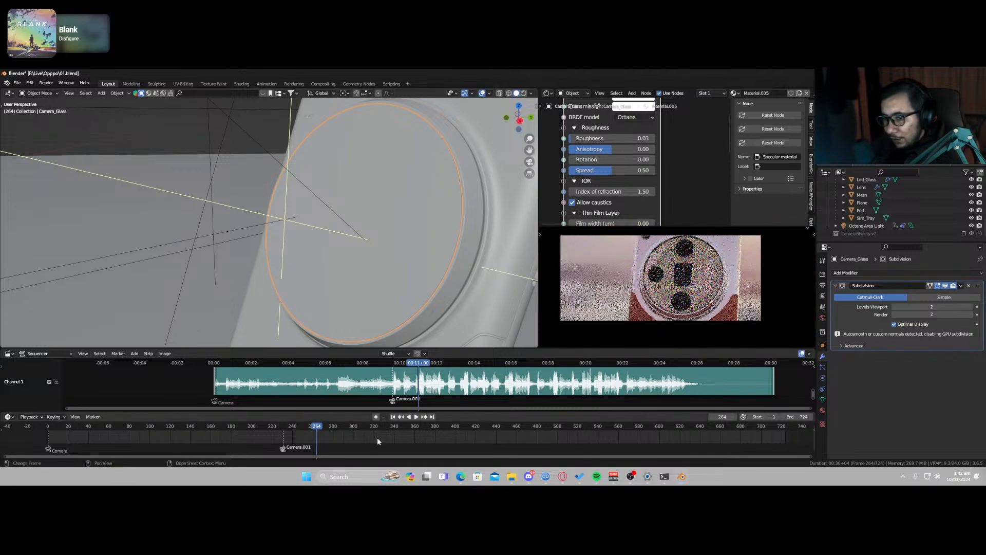
Step: Play the animation from near the start through the close-up camera cut to review its timing against the soundtrack
{"action": "key", "text": "shift+Left"}
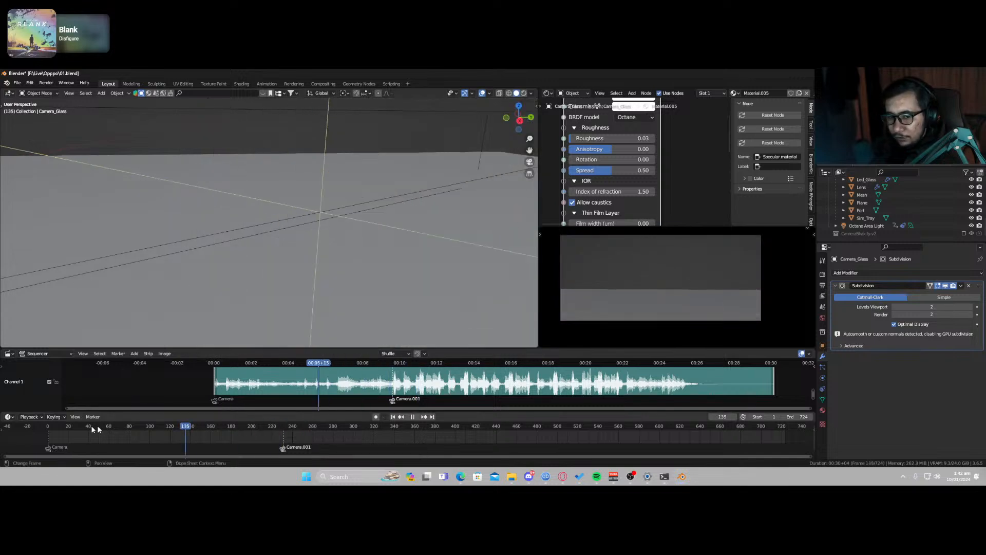
{"action": "key", "text": "space"}
{"action": "key", "text": "space"}
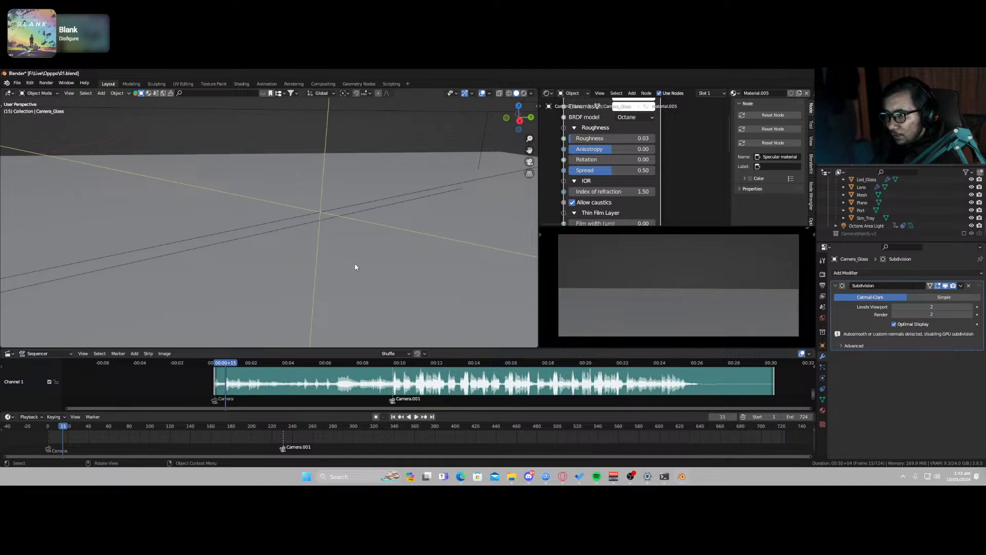
{"action": "key", "text": "space"}
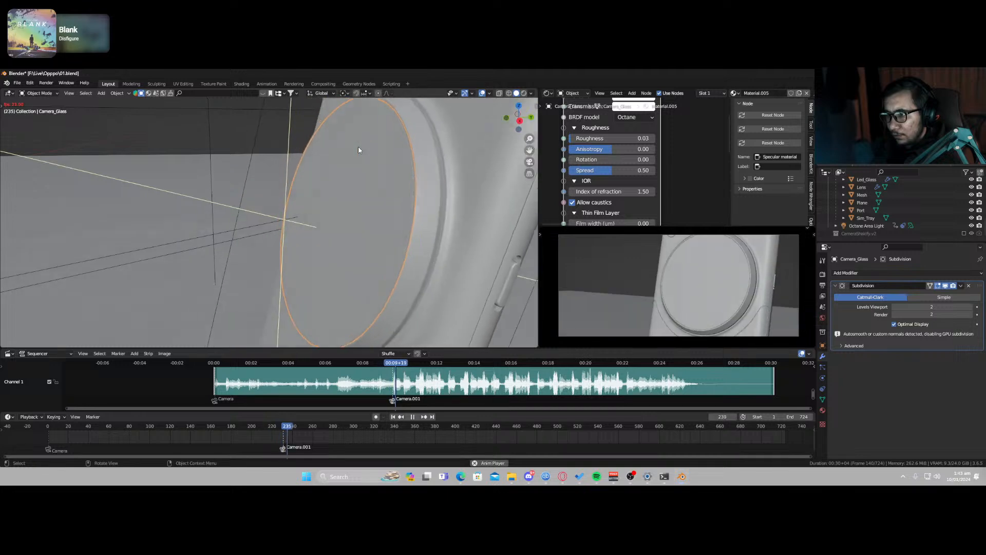
{"action": "key", "text": "space"}
Step: Hide the large backdrop Cube around the phone in the viewport
{"action": "scroll", "coordinate": [278, 224], "scroll_direction": "down", "scroll_amount": 8}
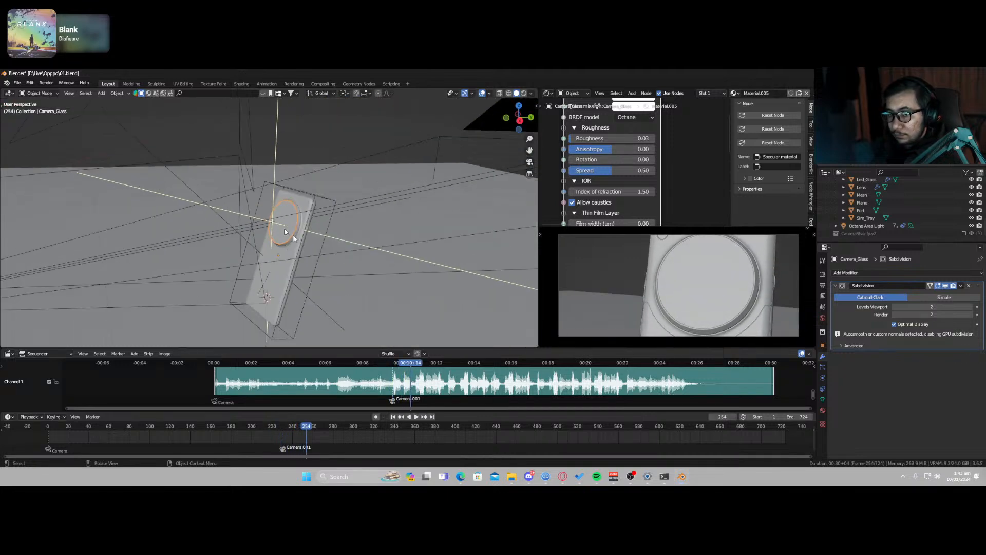
{"action": "left_click", "coordinate": [376, 290]}
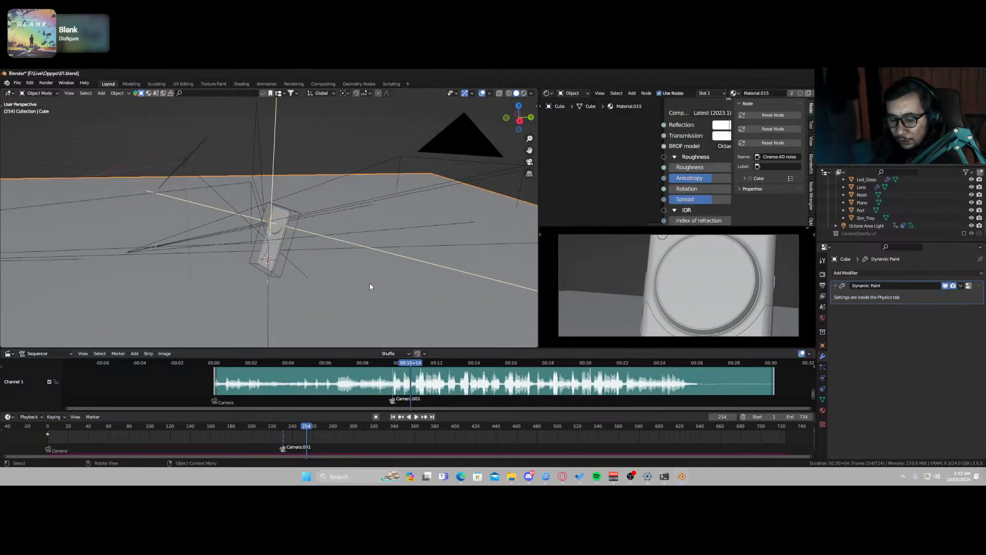
{"action": "key", "text": "h"}
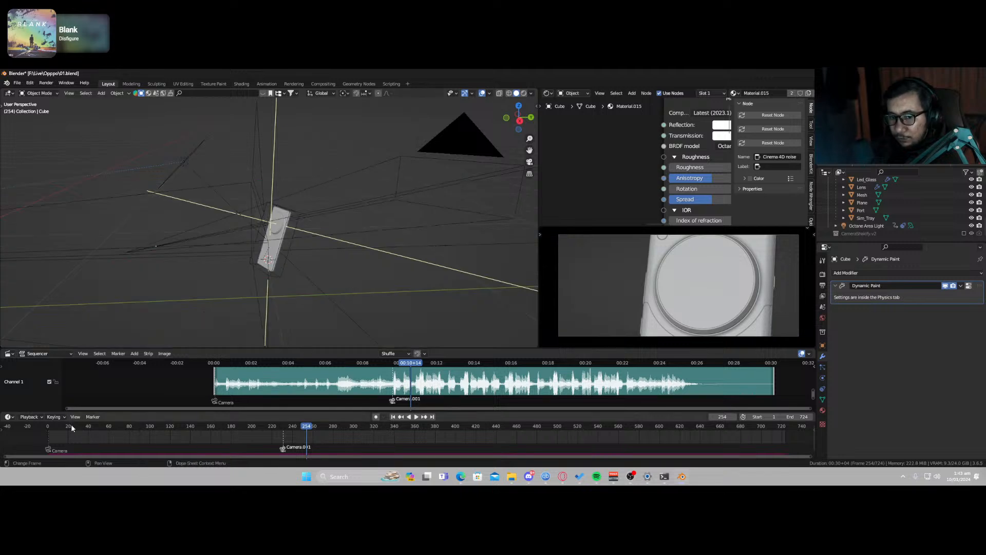
Step: Play the animation from the first frame up to the camera cut with the backdrop hidden
{"action": "left_click", "coordinate": [47, 429]}
{"action": "key", "text": "space"}
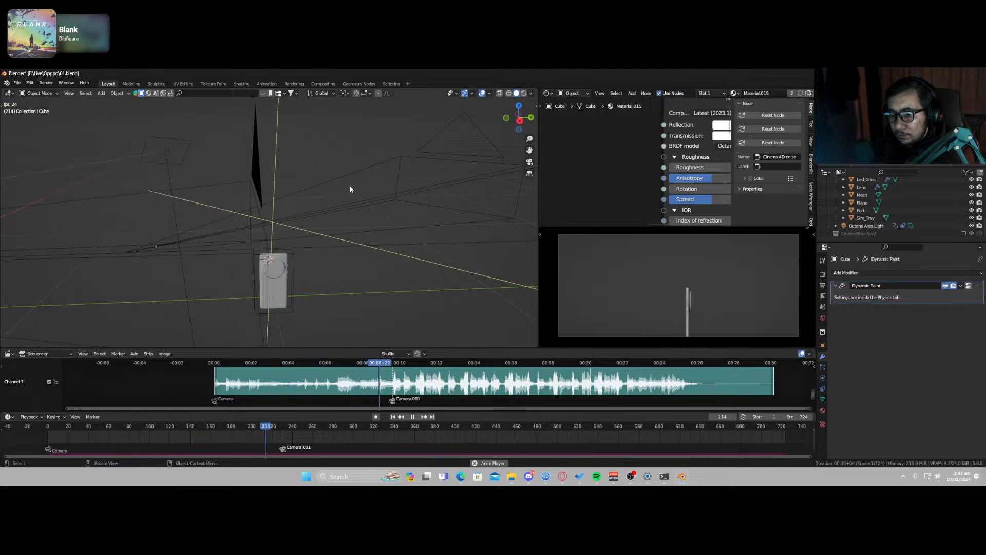
{"action": "key", "text": "space"}
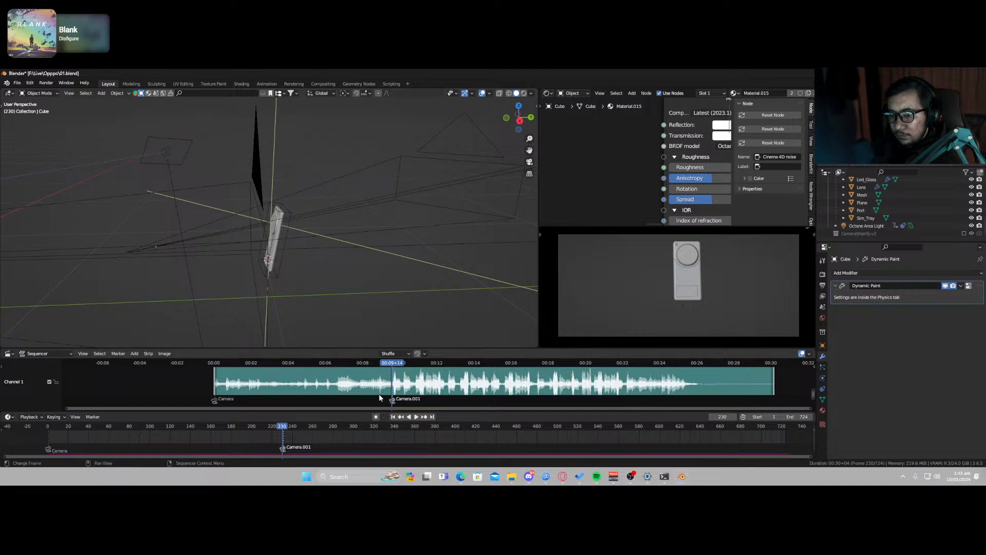
Step: Replay the frames around the Camera.001 marker several times to find the beat for the next camera move
{"action": "key", "text": "space"}
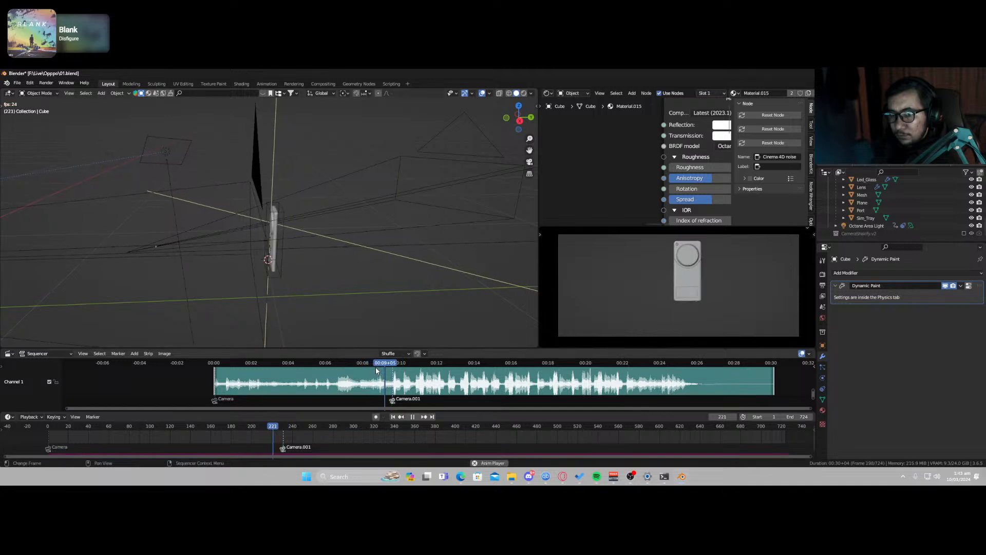
{"action": "key", "text": "space"}
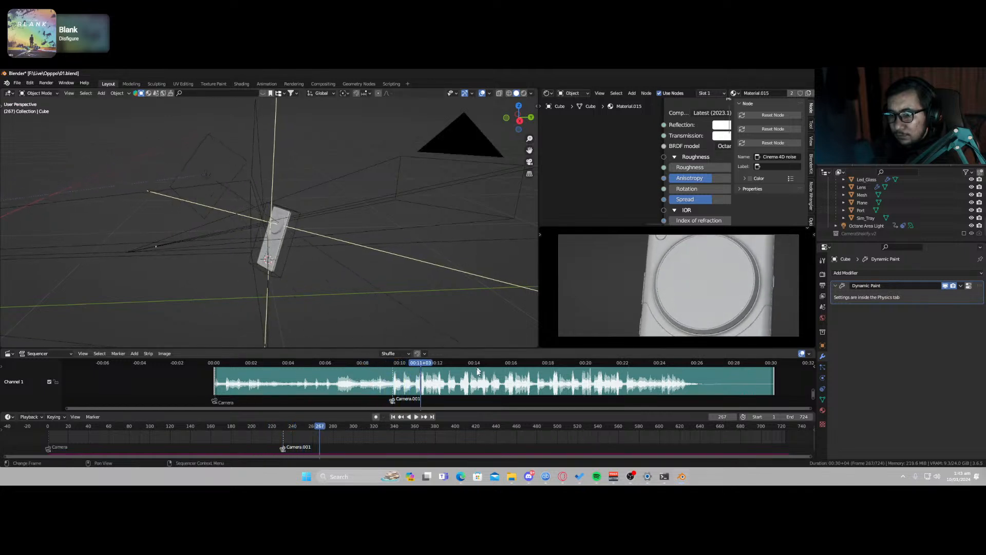
{"action": "left_click", "coordinate": [398, 369]}
{"action": "key", "text": "space"}
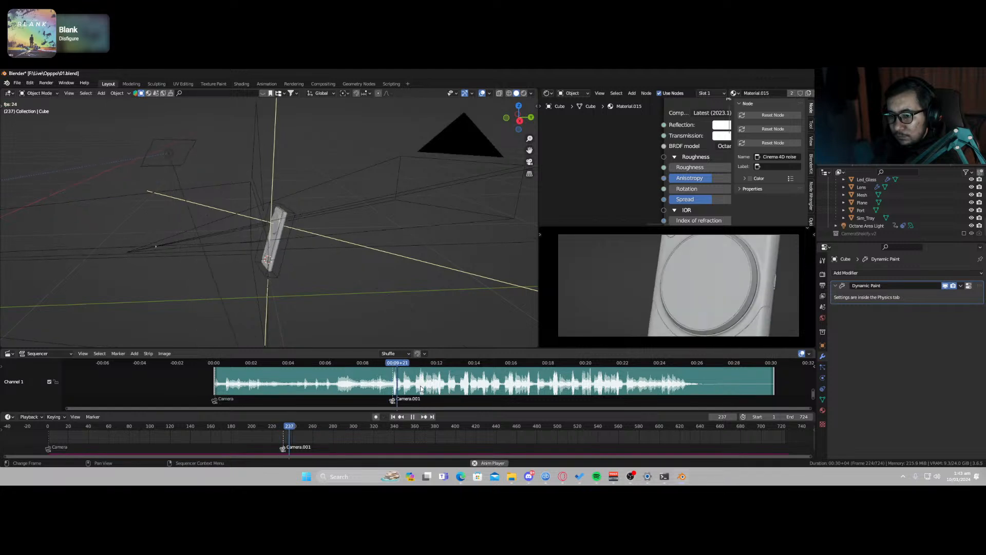
{"action": "key", "text": "space"}
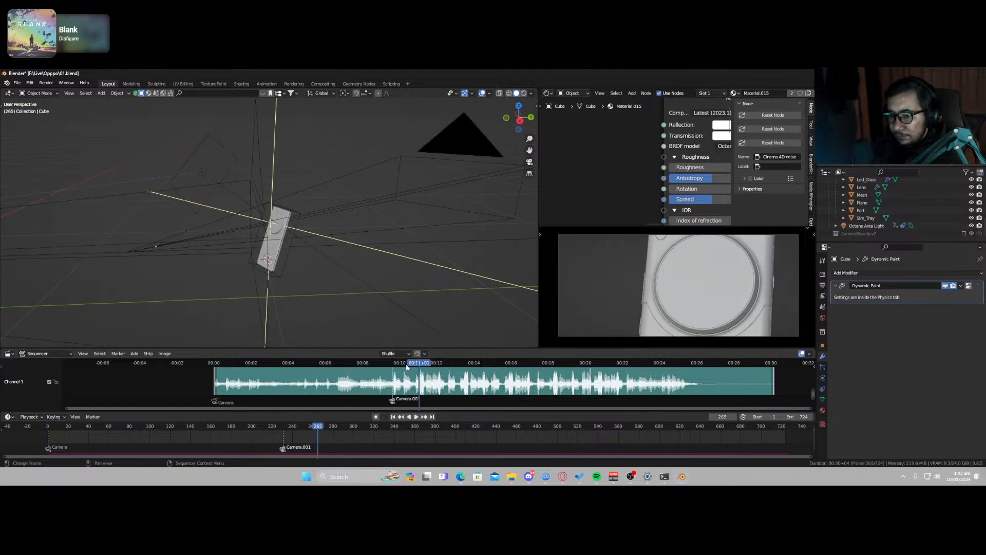
{"action": "left_click", "coordinate": [402, 368]}
{"action": "key", "text": "space"}
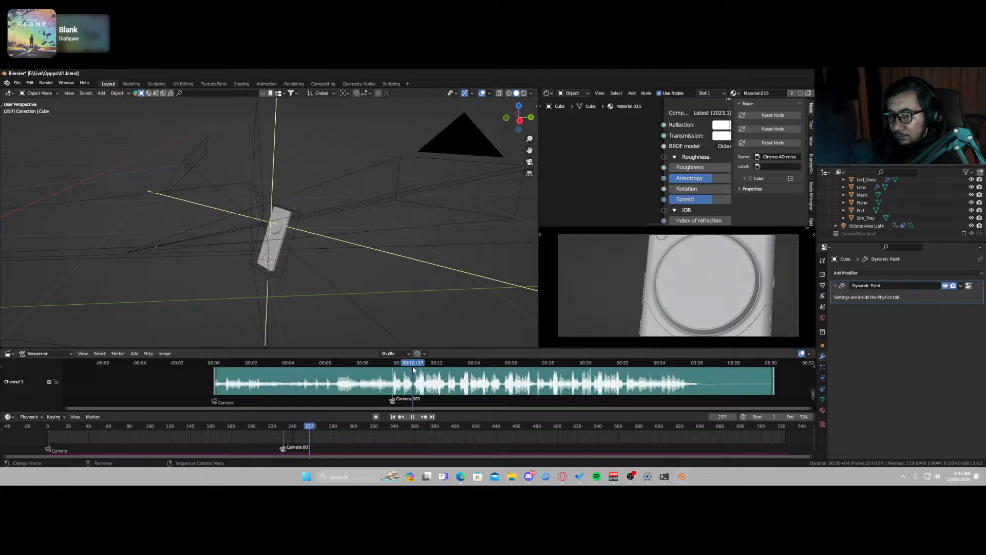
{"action": "left_click", "coordinate": [377, 376]}
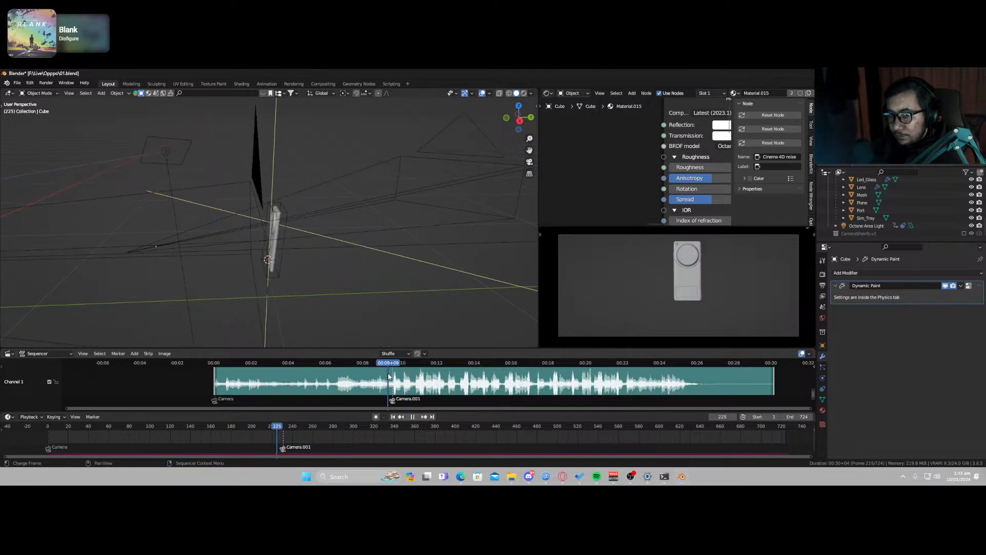
Step: Keyframe the close-up camera's location and rotation at frame 243, matching the beat in the soundtrack
{"action": "left_click", "coordinate": [254, 176]}
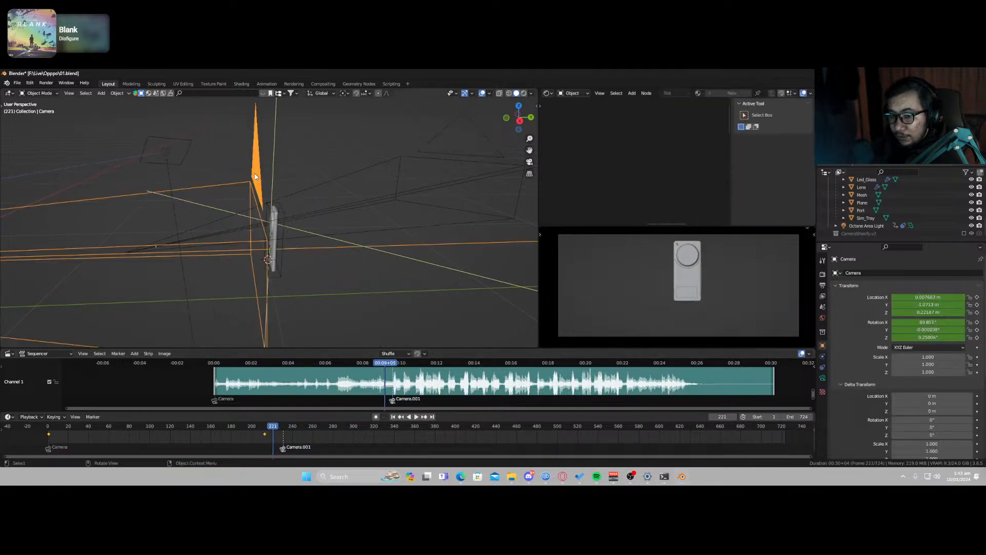
{"action": "key", "text": "space"}
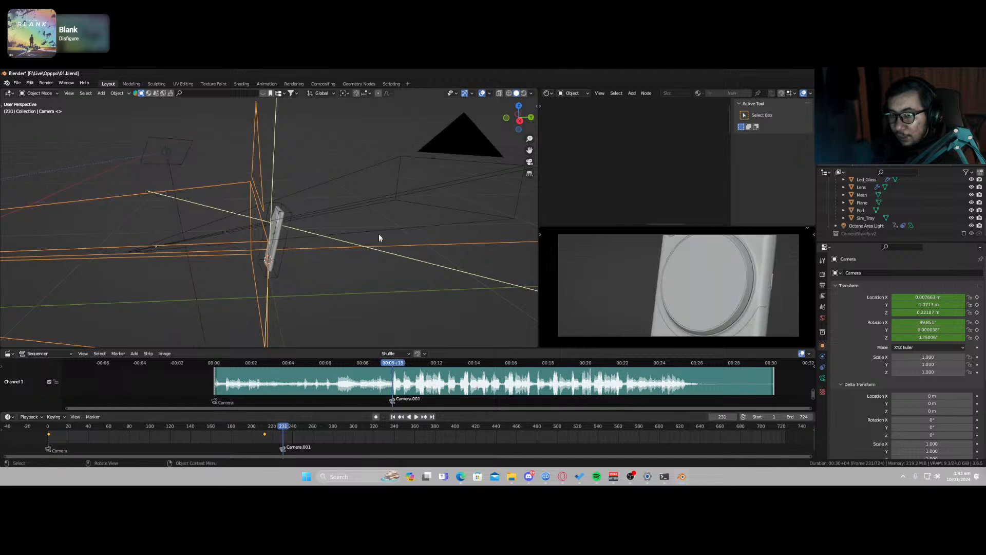
{"action": "left_click", "coordinate": [391, 198]}
{"action": "key", "text": "space"}
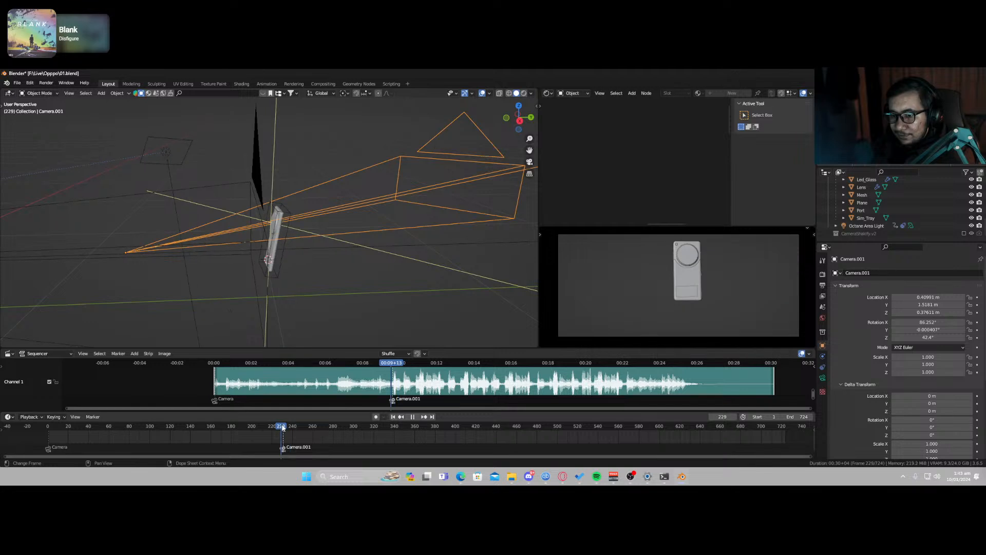
{"action": "left_click_drag", "start_coordinate": [338, 427], "coordinate": [294, 427]}
{"action": "key", "text": "space"}
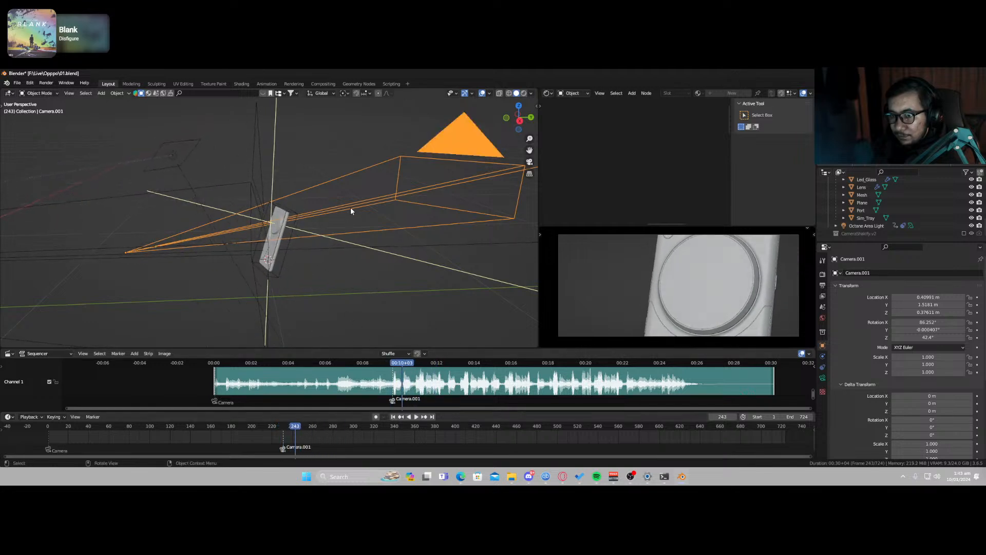
{"action": "mouse_move", "coordinate": [295, 430]}
{"action": "left_mouse_down"}
{"action": "mouse_move", "coordinate": [280, 429]}
{"action": "mouse_move", "coordinate": [306, 429]}
{"action": "mouse_move", "coordinate": [295, 432]}
{"action": "left_mouse_up"}
{"action": "key", "text": "space"}
{"action": "key", "text": "space"}
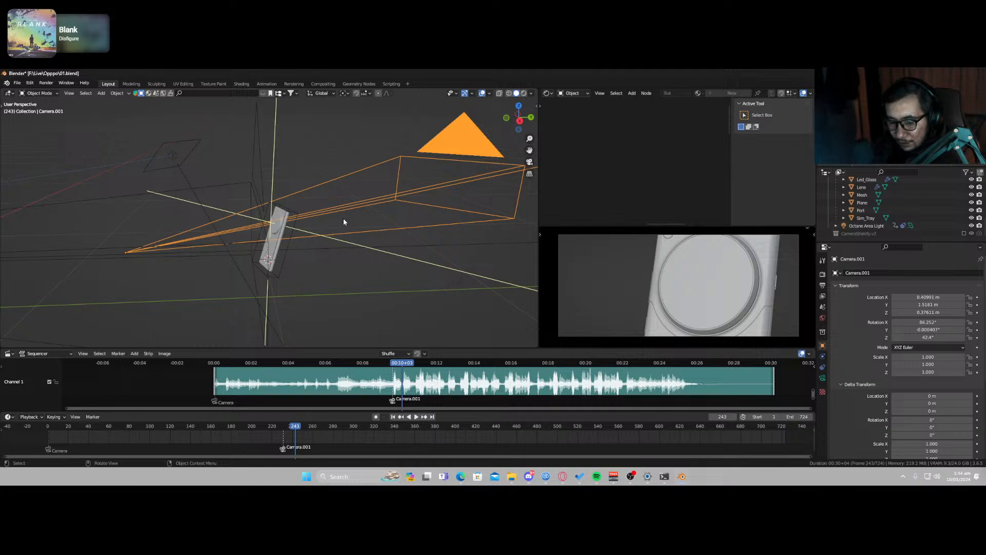
{"action": "key", "text": "i"}
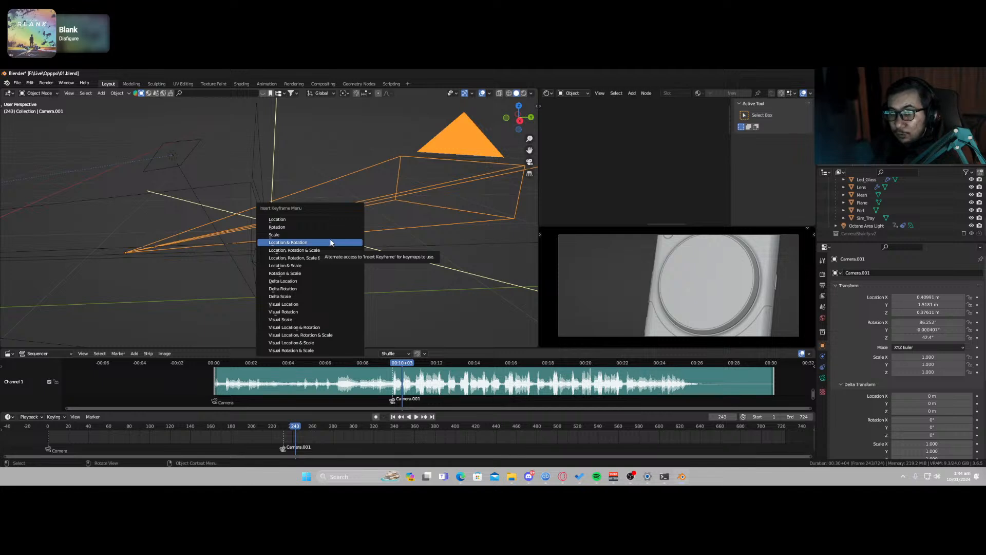
{"action": "left_click", "coordinate": [330, 242]}
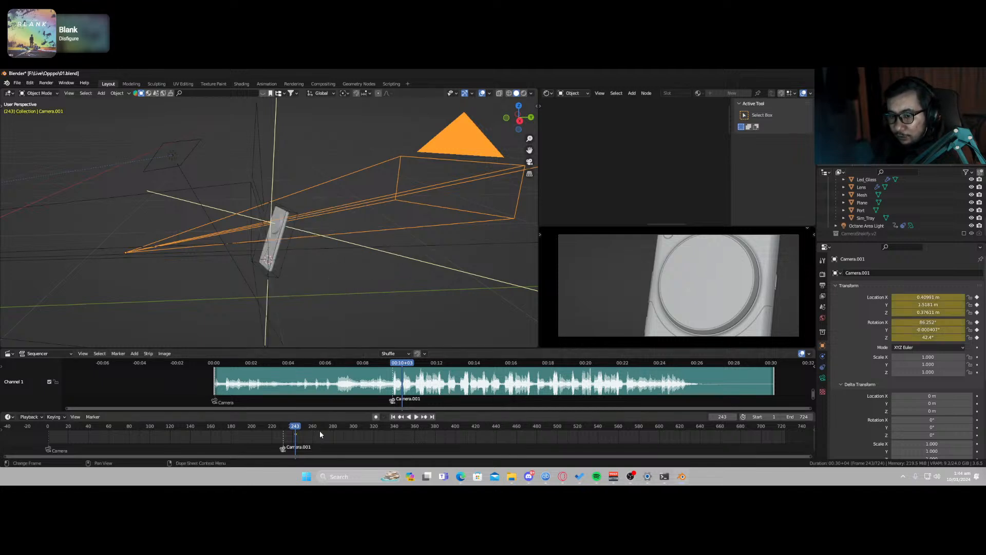
Step: At frame 282, fly the close-up camera down to frame the phone's bottom edge and port, and keyframe its location and rotation
{"action": "key", "text": "space"}
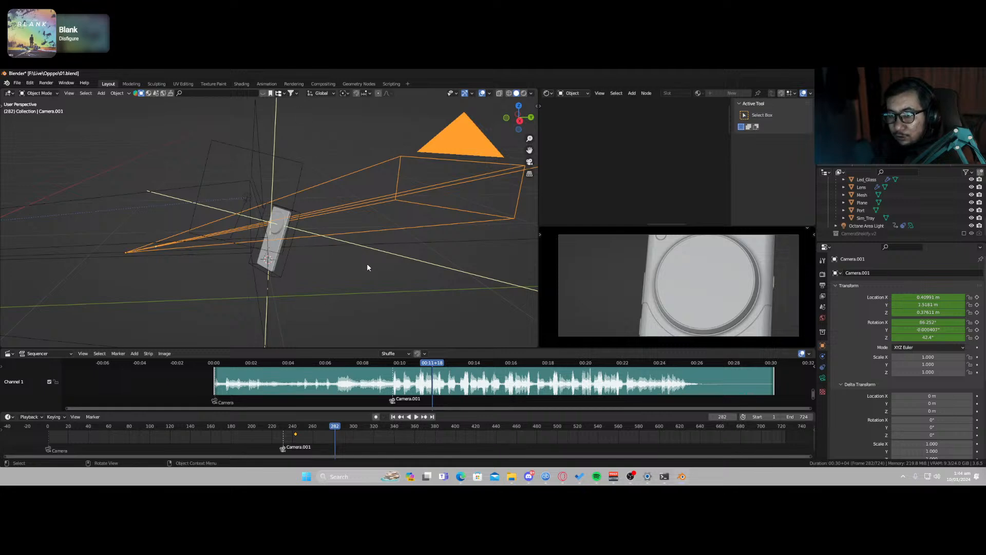
{"action": "key", "text": "KP_0"}
{"action": "key", "text": "shift+grave"}
{"action": "key", "text": "d"}
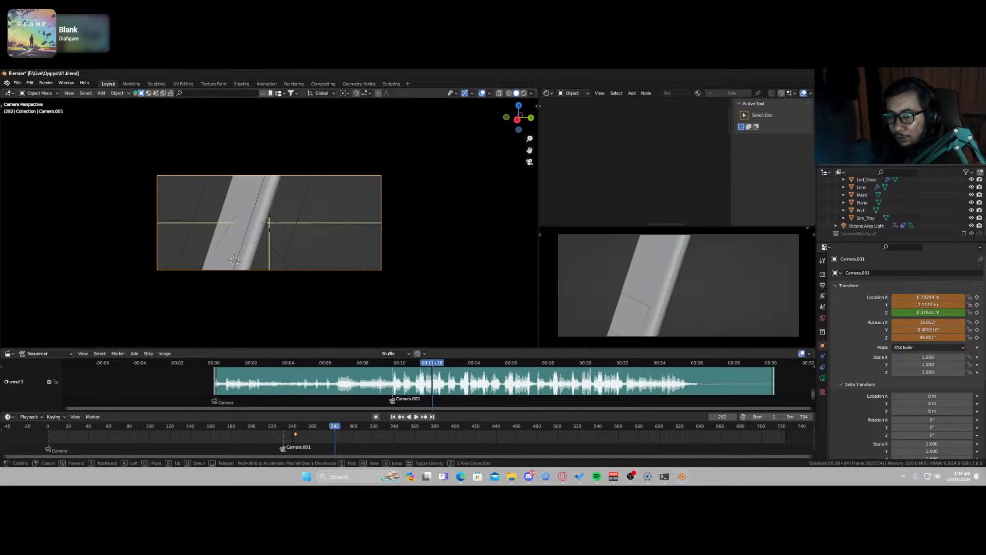
{"action": "key", "text": "w"}
{"action": "key", "text": "a"}
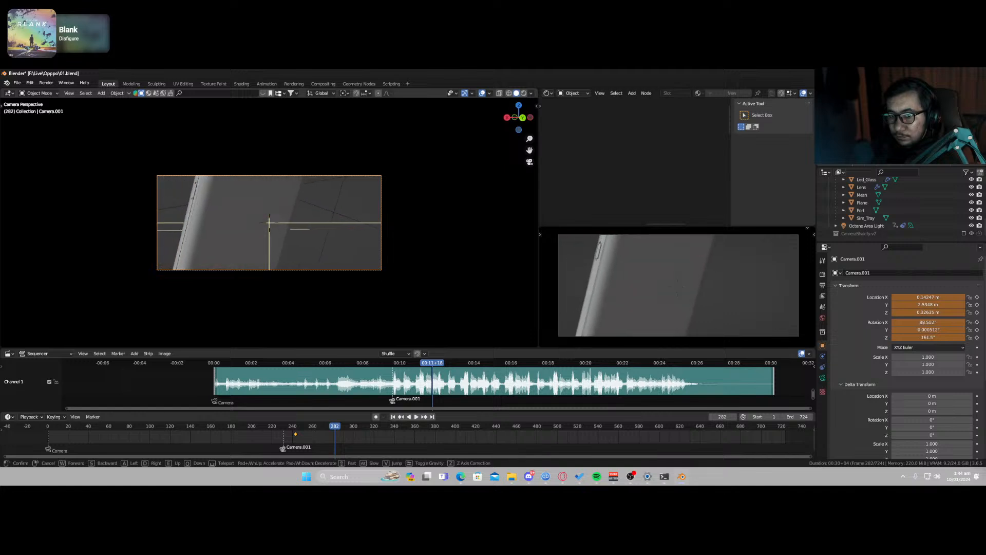
{"action": "key", "text": "s"}
{"action": "key", "text": "e"}
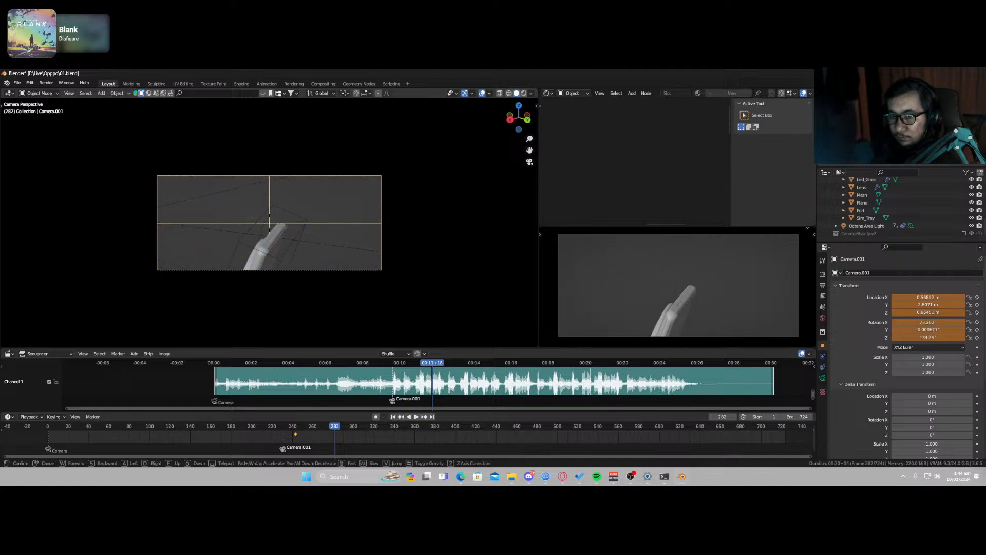
{"action": "key", "text": "a"}
{"action": "key", "text": "q"}
{"action": "key", "text": "a"}
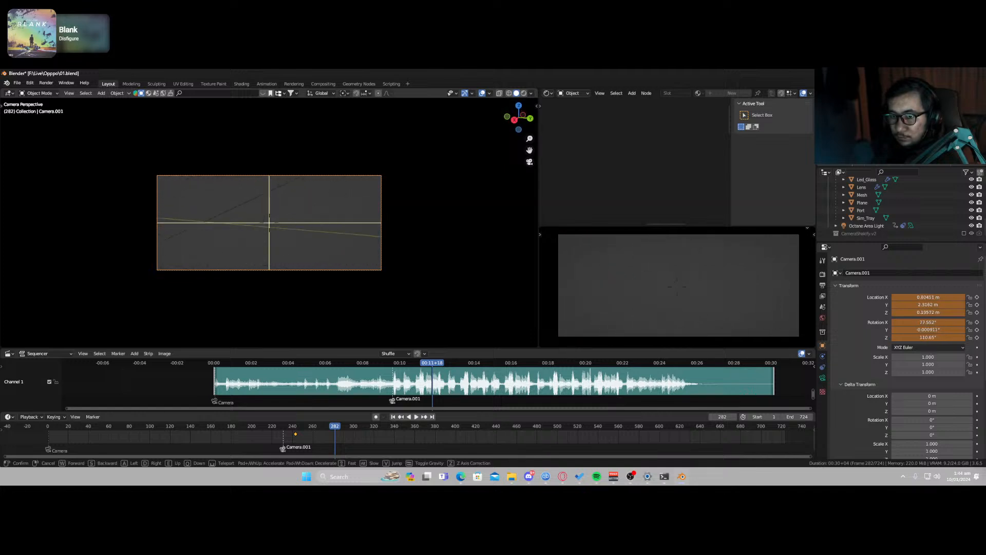
{"action": "key", "text": "q"}
{"action": "key", "text": "w"}
{"action": "key", "text": "w"}
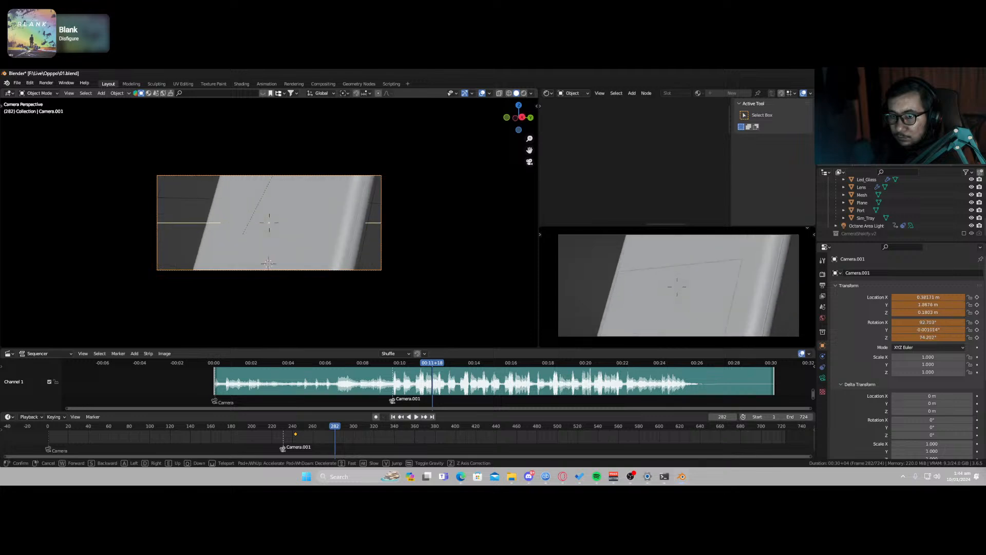
{"action": "key", "text": "q"}
{"action": "left_click", "coordinate": [373, 304]}
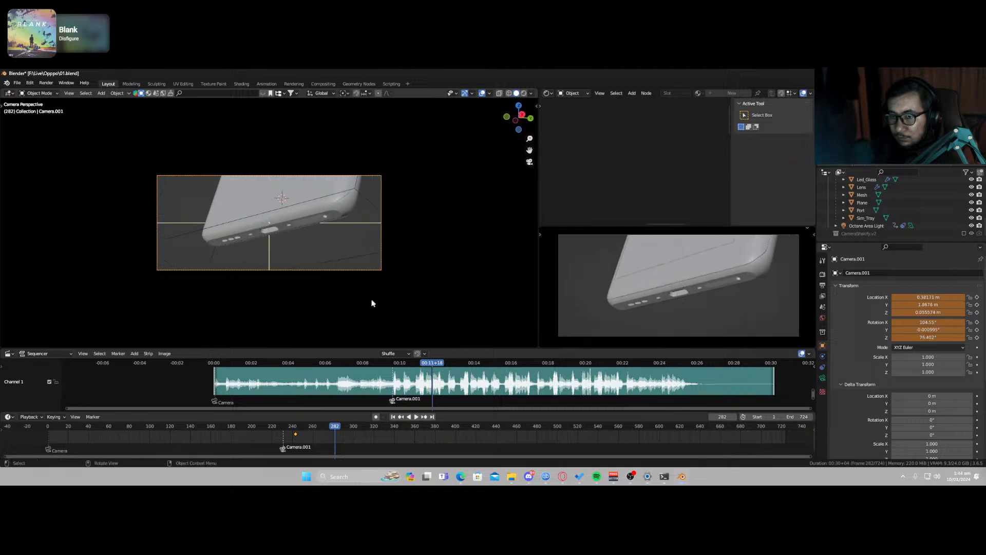
{"action": "key", "text": "i"}
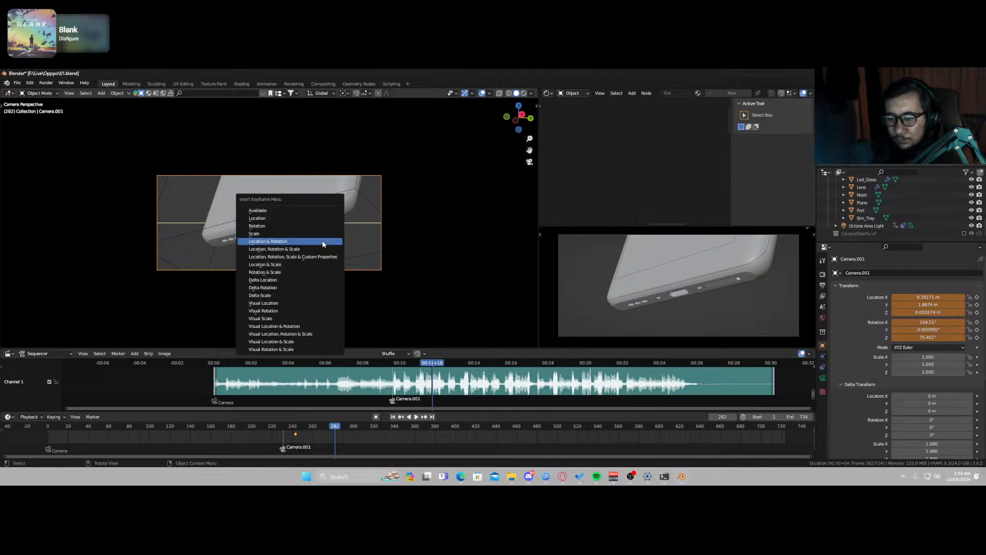
{"action": "left_click", "coordinate": [298, 211]}
Step: Replay the camera move from the module to the phone's bottom edge twice to check its timing
{"action": "left_click_drag", "start_coordinate": [334, 427], "coordinate": [286, 430]}
{"action": "key", "text": "space"}
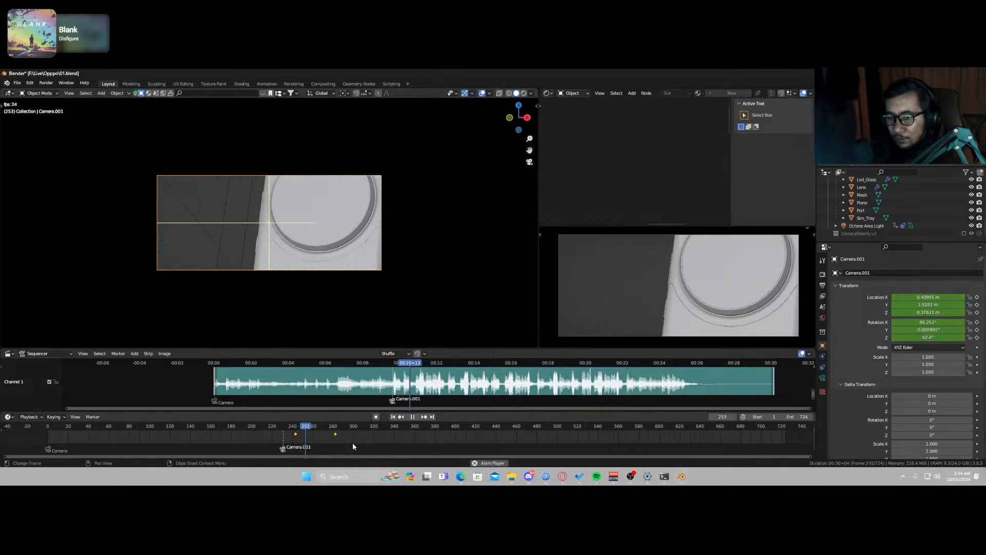
{"action": "key", "text": "space"}
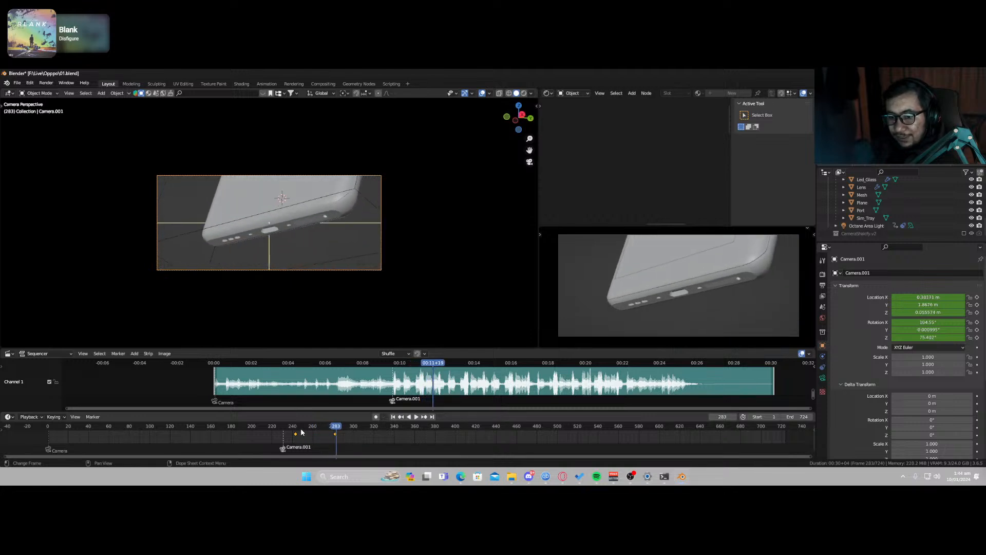
{"action": "left_click_drag", "start_coordinate": [302, 437], "coordinate": [260, 433]}
{"action": "key", "text": "space"}
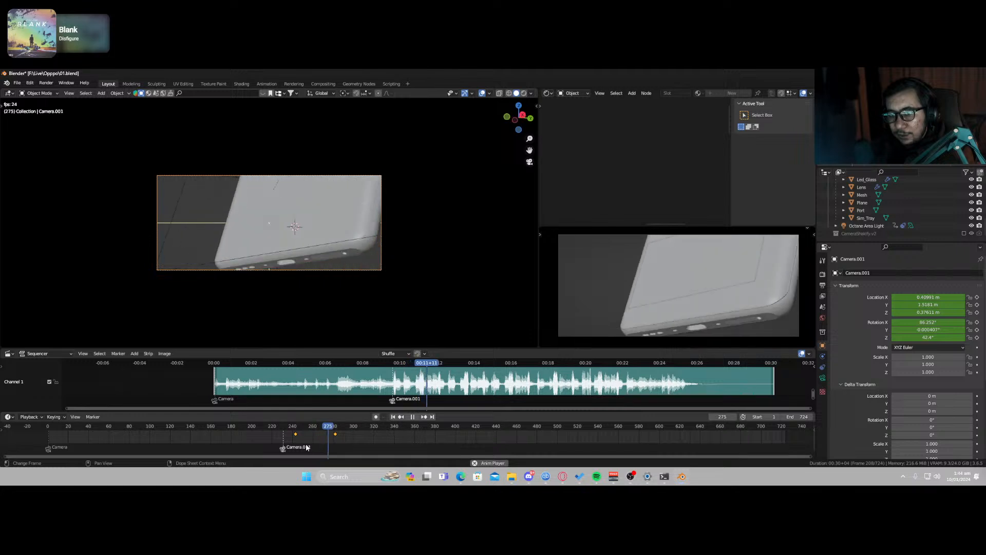
{"action": "key", "text": "space"}
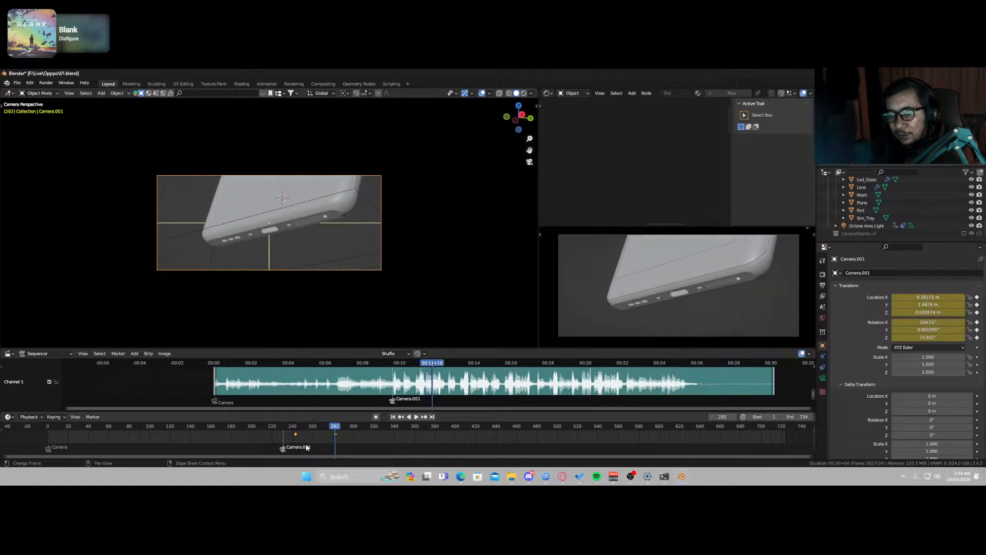
Step: Replace the node editor area with the Graph Editor and frame the close-up camera's curves between its two keyframes
{"action": "left_click", "coordinate": [548, 93]}
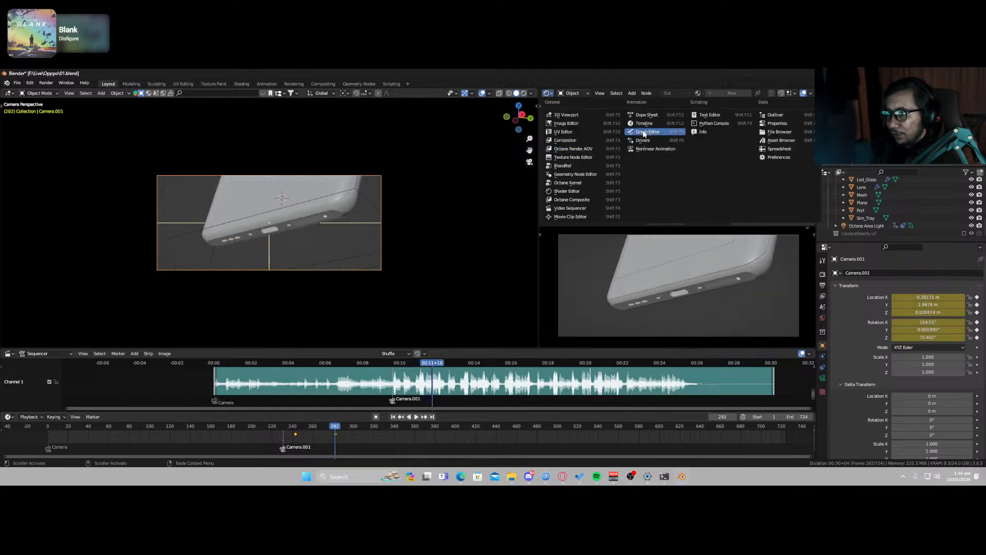
{"action": "left_click", "coordinate": [658, 140]}
{"action": "scroll", "coordinate": [668, 173], "scroll_direction": "down", "scroll_amount": 3}
{"action": "mouse_move", "coordinate": [696, 143]}
{"action": "middle_mouse_down"}
{"action": "mouse_move", "coordinate": [659, 164]}
{"action": "mouse_move", "coordinate": [703, 143]}
{"action": "mouse_move", "coordinate": [693, 141]}
{"action": "middle_mouse_up"}
{"action": "scroll", "coordinate": [659, 164], "scroll_direction": "up", "scroll_amount": 7}
{"action": "scroll", "coordinate": [657, 166], "scroll_direction": "up", "scroll_amount": 2}
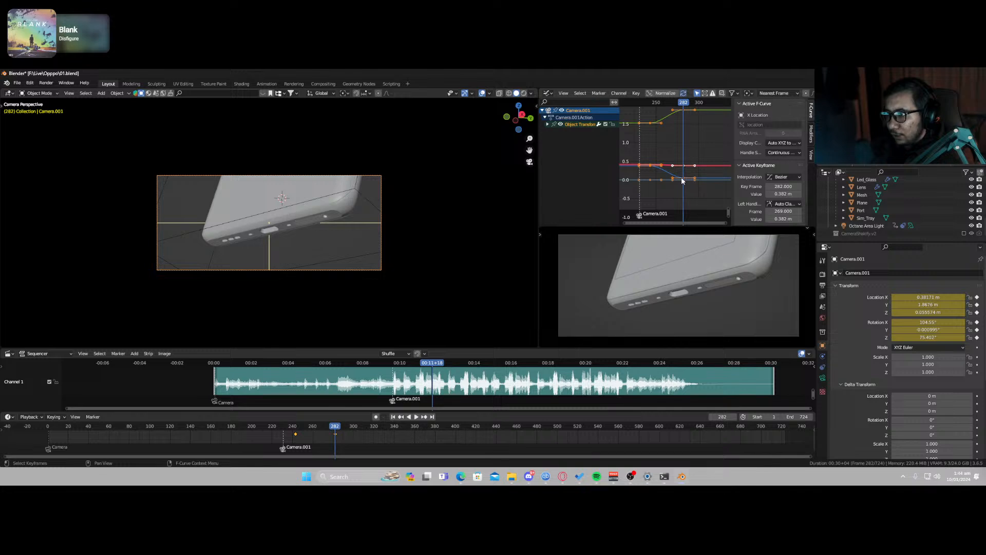
Step: Expand the close-up camera's transform channels in the Graph Editor and select only the Z Location curve
{"action": "middle_click_drag", "start_coordinate": [684, 142], "coordinate": [688, 119]}
{"action": "left_click", "coordinate": [650, 162]}
{"action": "left_click", "coordinate": [679, 145]}
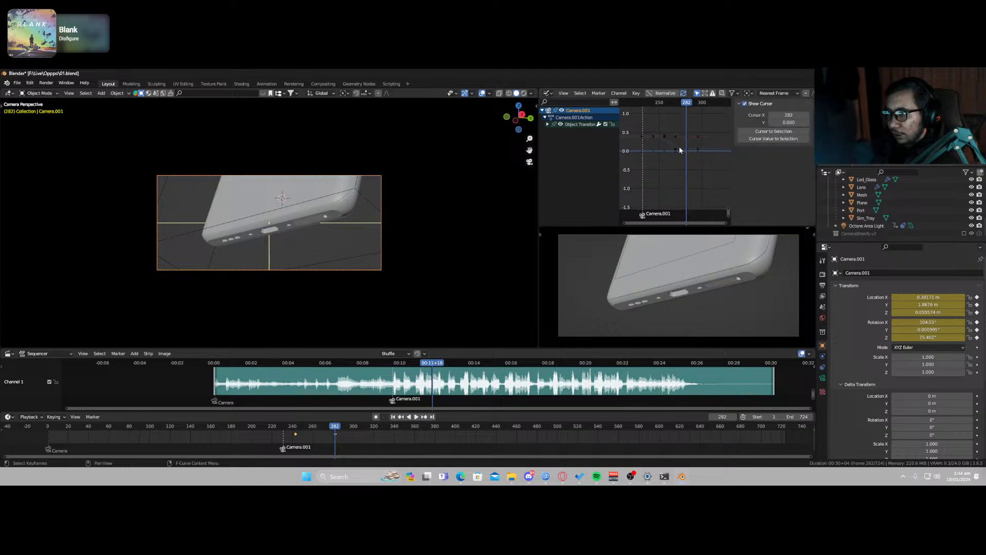
{"action": "left_click", "coordinate": [682, 149]}
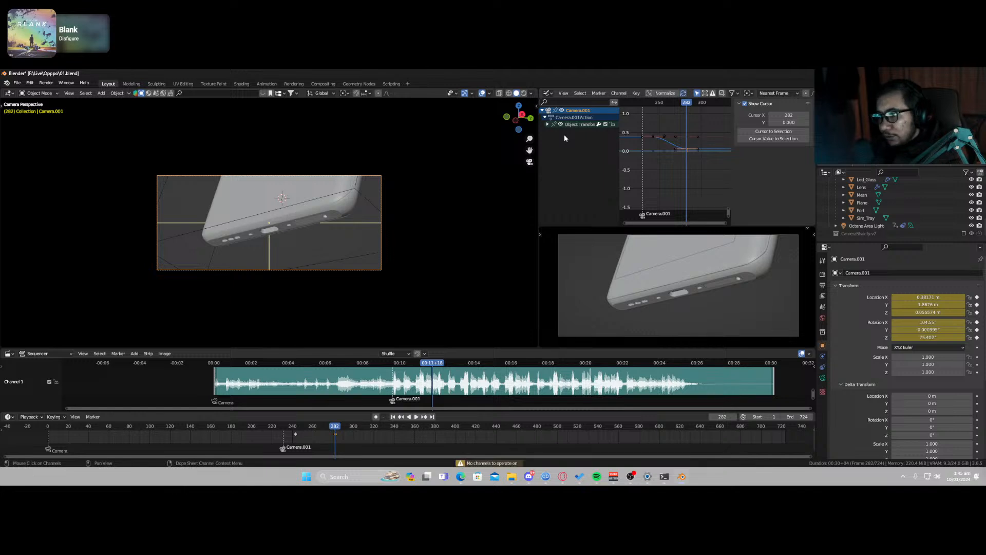
{"action": "left_click", "coordinate": [545, 118]}
{"action": "left_click", "coordinate": [549, 126]}
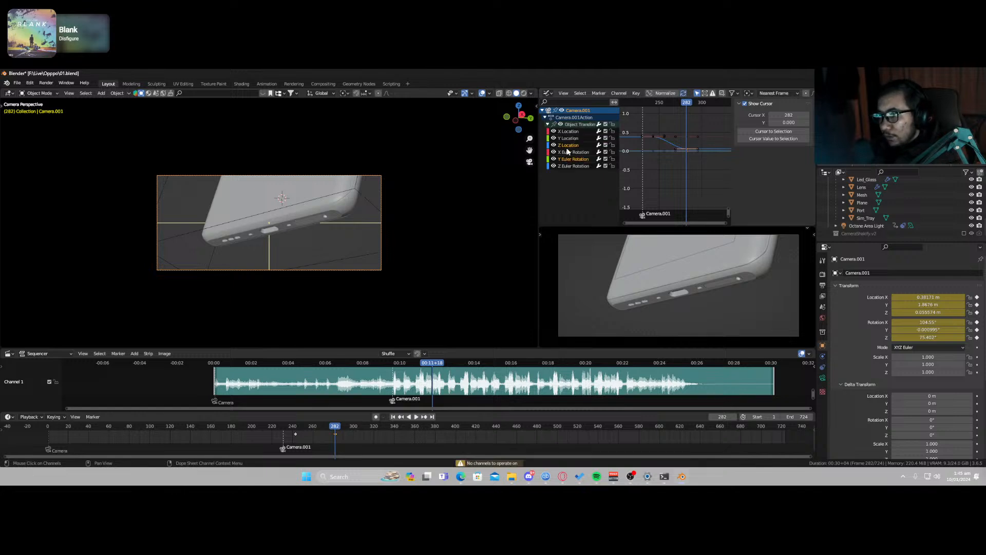
{"action": "left_click", "coordinate": [568, 145]}
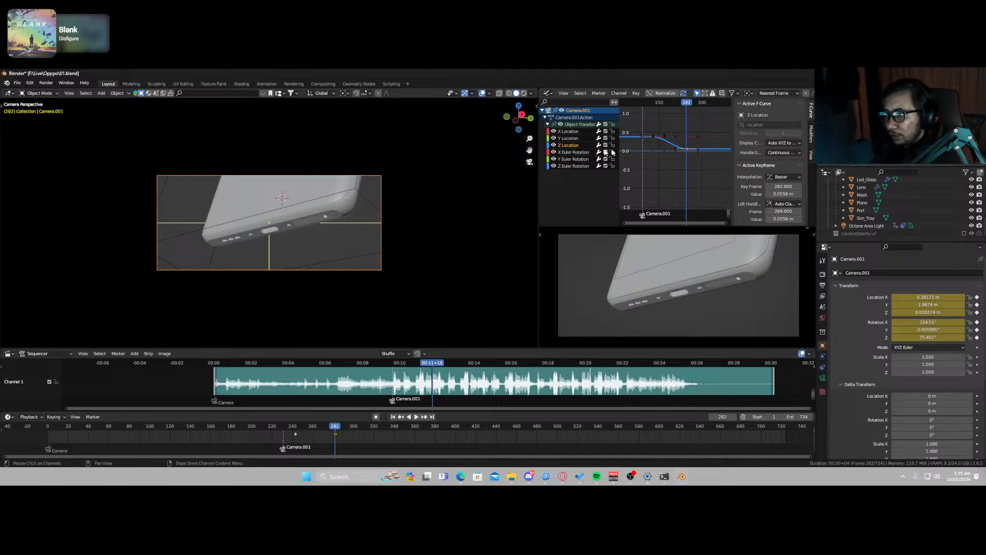
Step: Stretch the Z Location handles at frame 282 along the time axis, left handle to about frame 249, and replay the camera move
{"action": "scroll", "coordinate": [679, 155], "scroll_direction": "up", "scroll_amount": 2}
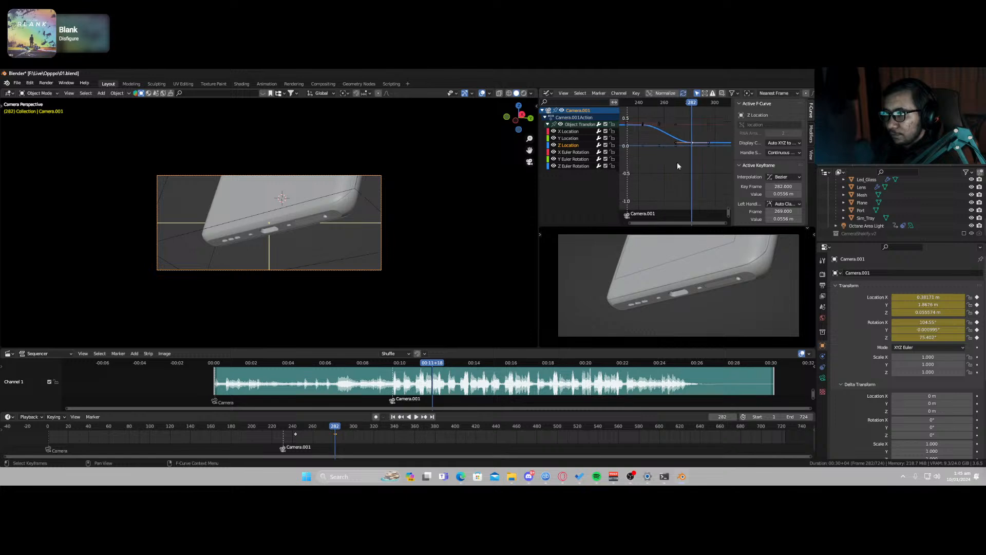
{"action": "key", "text": "s"}
{"action": "key", "text": "x"}
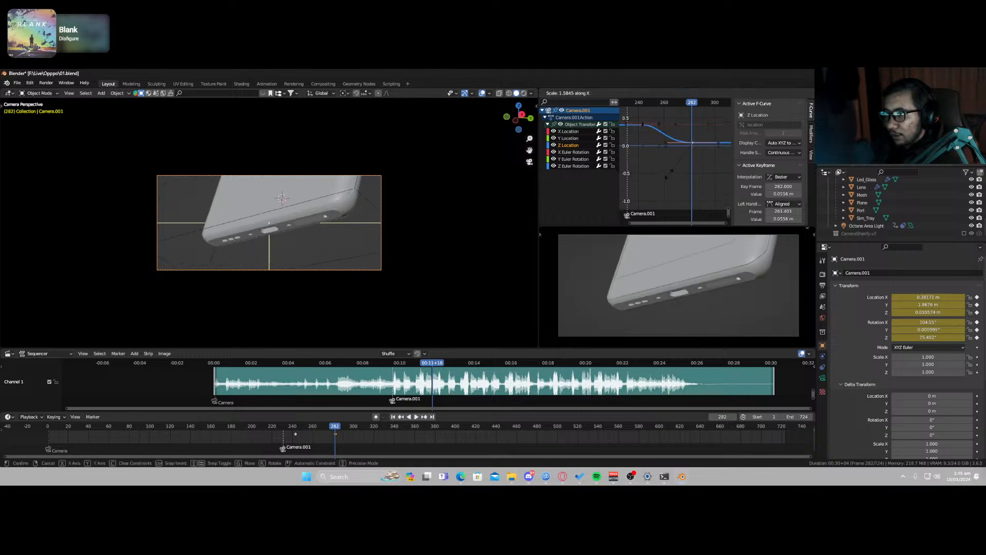
{"action": "key", "text": "Return"}
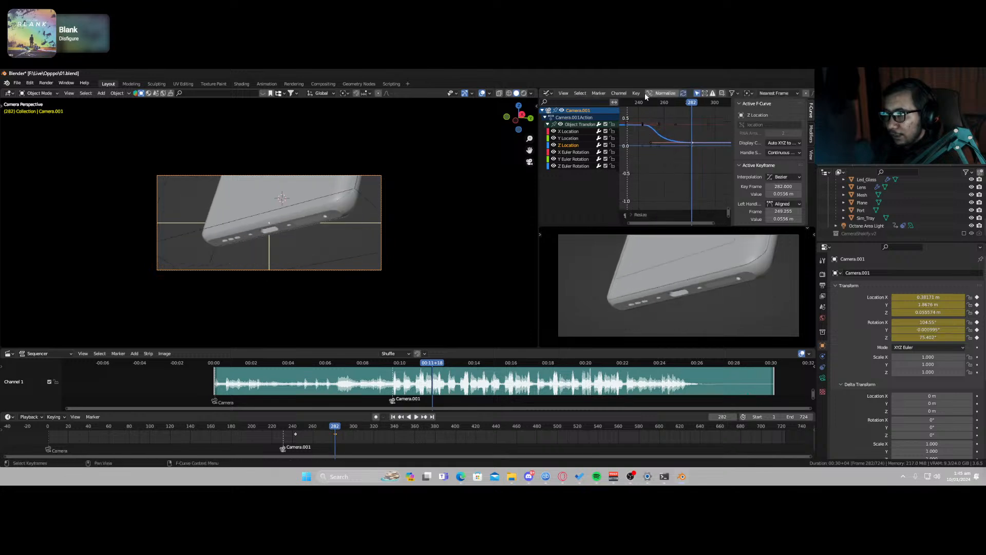
{"action": "key", "text": "shift+ctrl+space"}
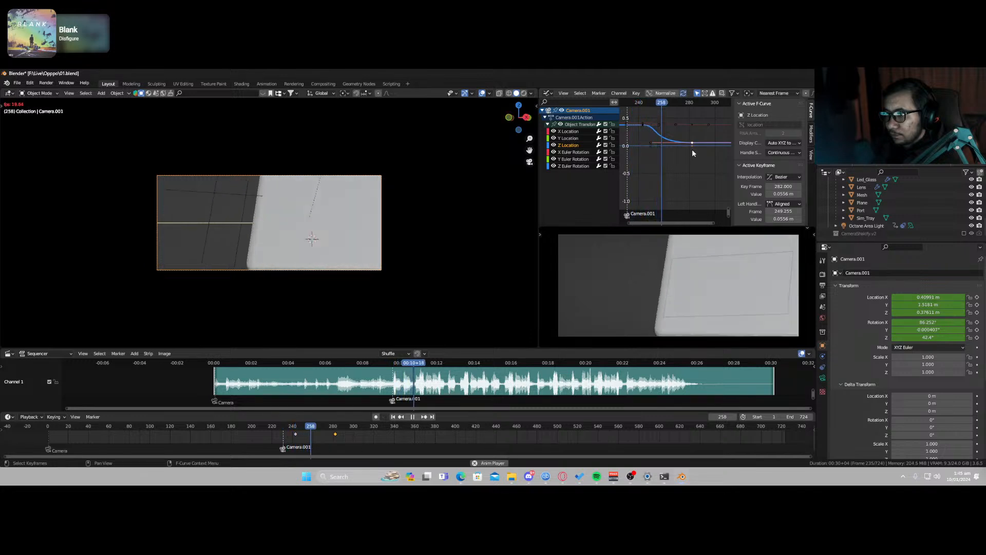
{"action": "key", "text": "space"}
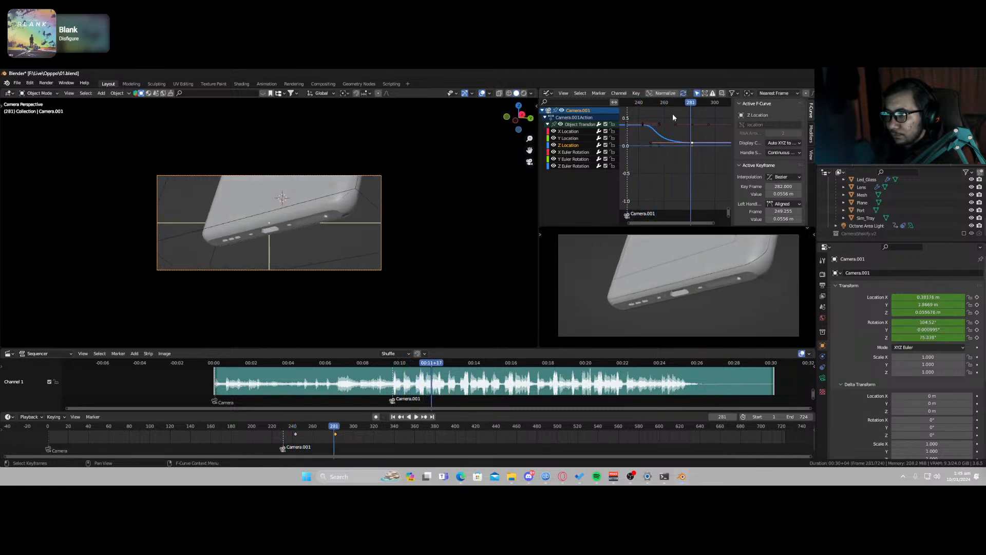
Step: Lengthen the Z Location handles at frame 243, left handle to about frame 212, and replay the camera move twice
{"action": "left_click", "coordinate": [643, 124]}
{"action": "key", "text": "s"}
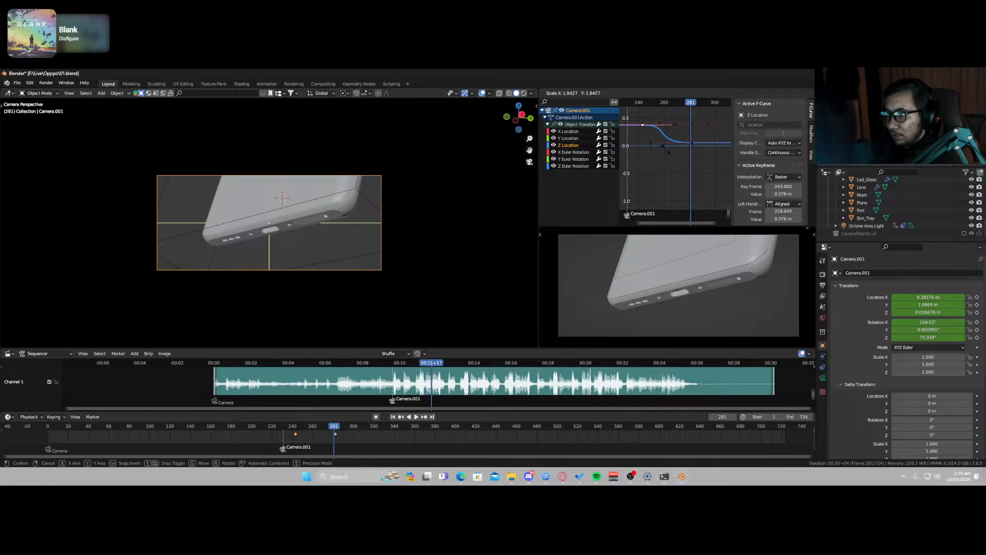
{"action": "key", "text": "Return"}
{"action": "key", "text": "shift+ctrl+space"}
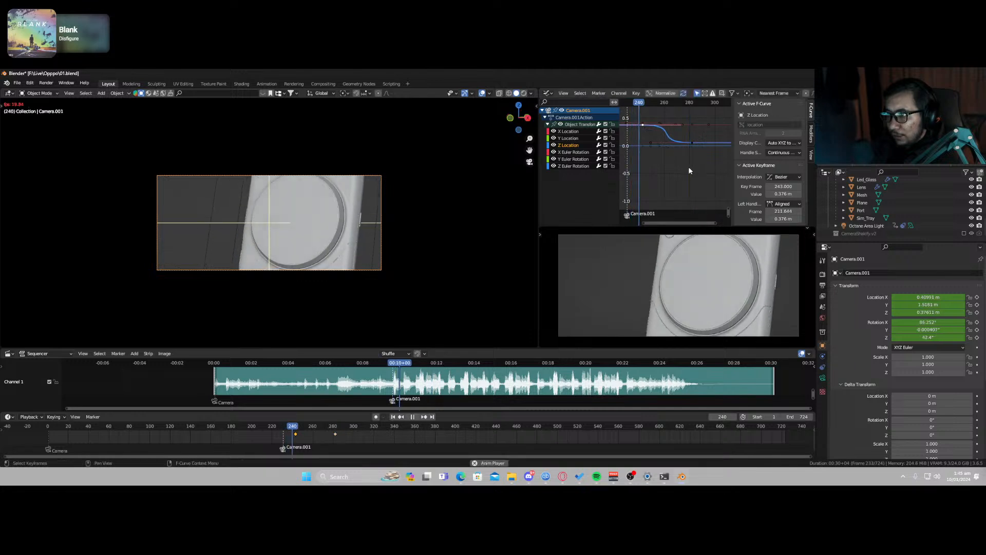
{"action": "key", "text": "space"}
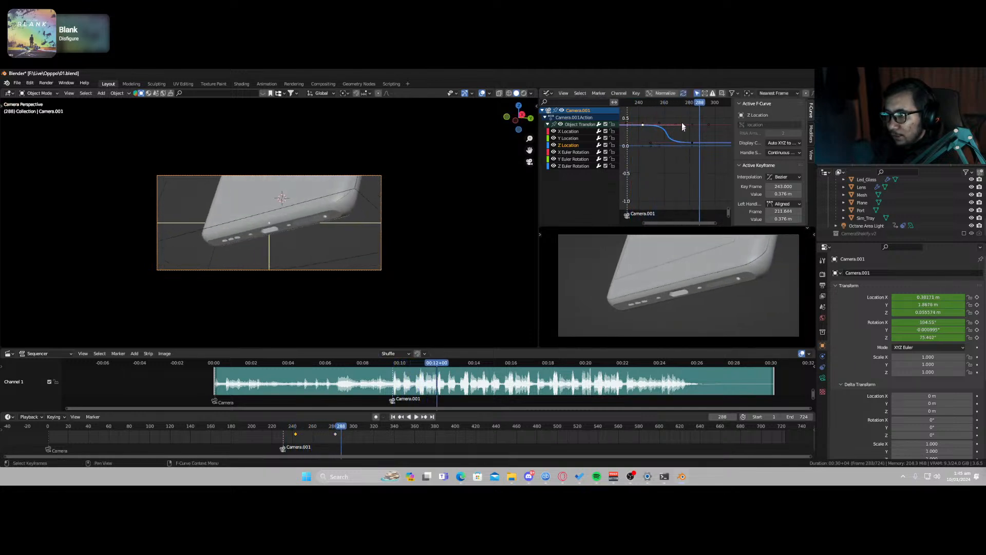
{"action": "key", "text": "shift+ctrl+space"}
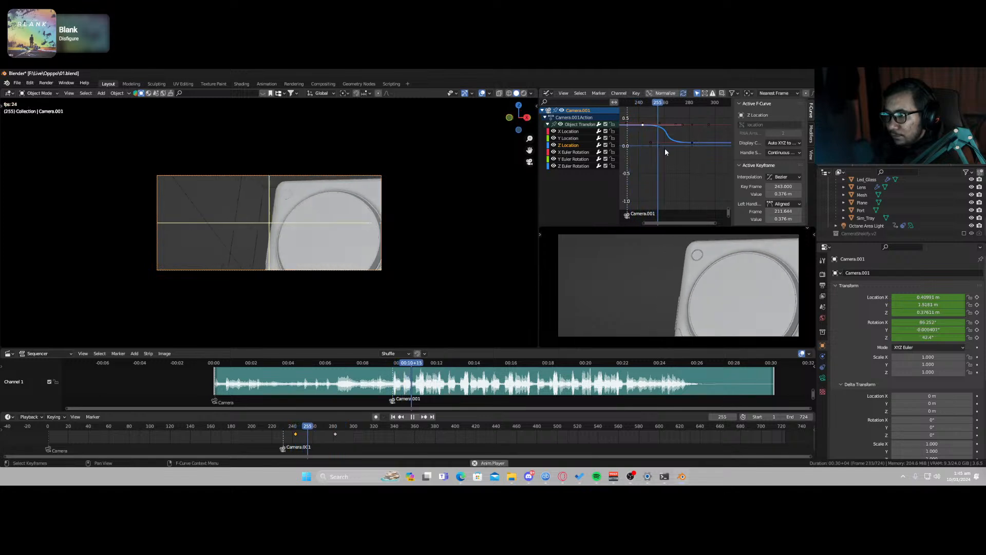
{"action": "key", "text": "space"}
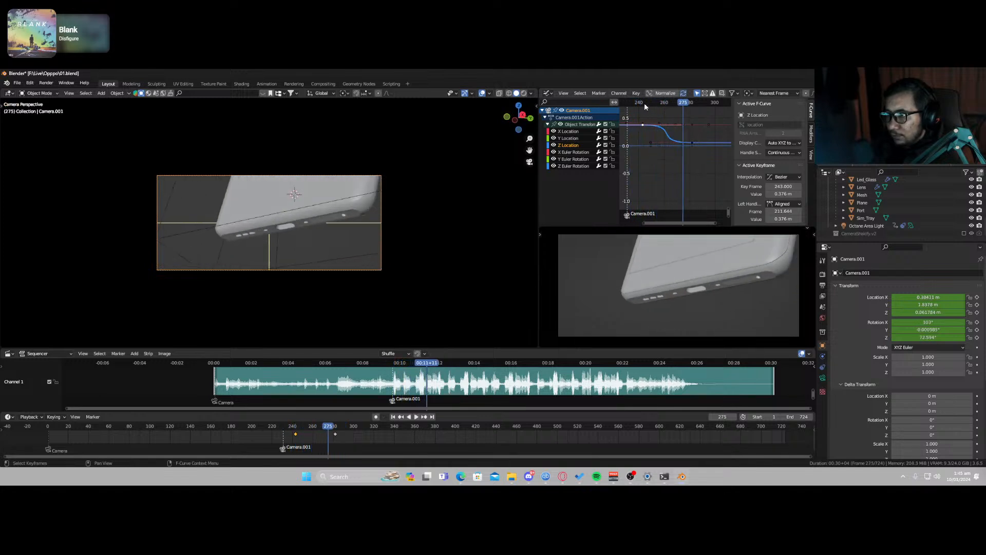
Step: Stretch the Y Location curve's handles at frames 243 and 282 along the time axis, with the latter's left handle at about frame 258
{"action": "left_click_drag", "start_coordinate": [645, 106], "coordinate": [636, 105]}
{"action": "scroll", "coordinate": [659, 134], "scroll_direction": "down", "scroll_amount": 14}
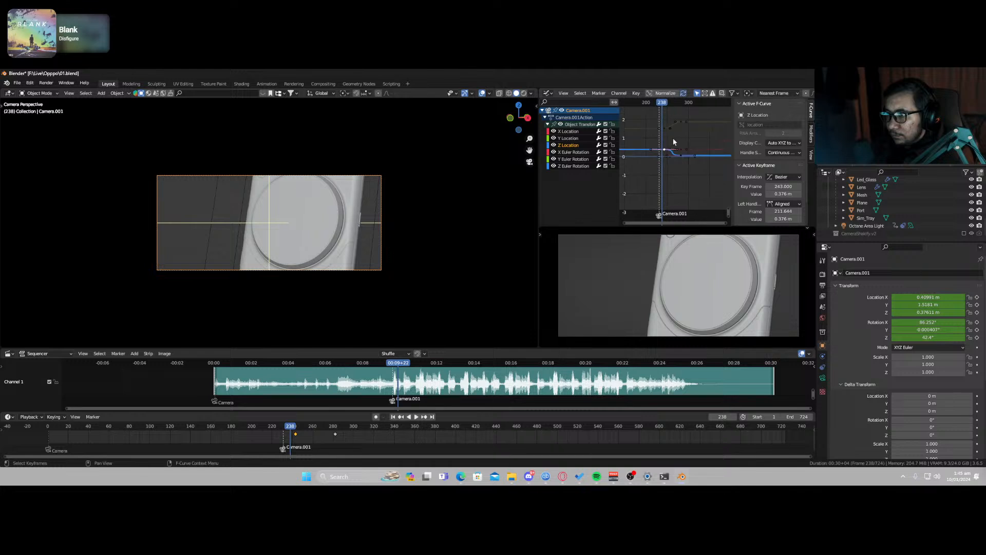
{"action": "middle_click_drag", "start_coordinate": [672, 139], "coordinate": [667, 157]}
{"action": "scroll", "coordinate": [655, 161], "scroll_direction": "up", "scroll_amount": 11}
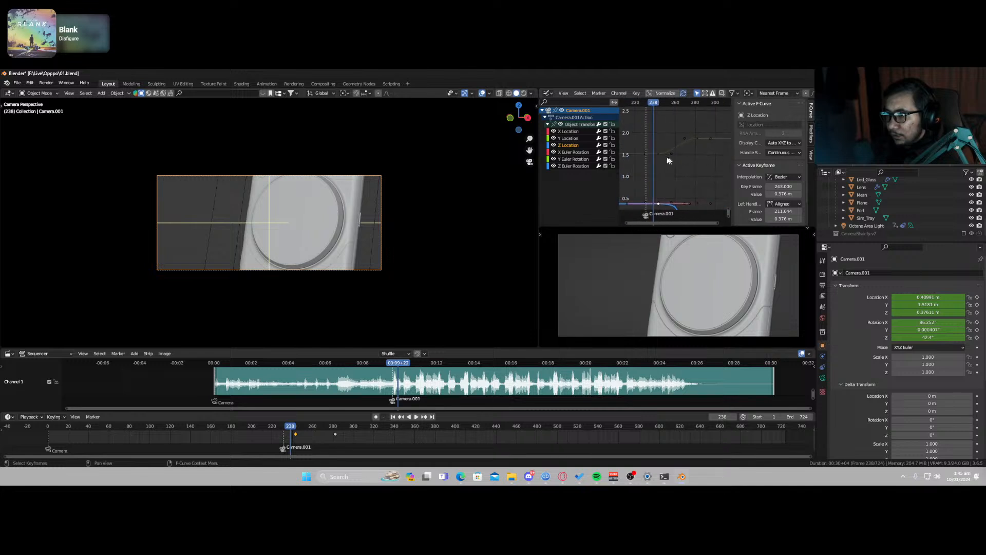
{"action": "key", "text": "s"}
{"action": "key", "text": "x"}
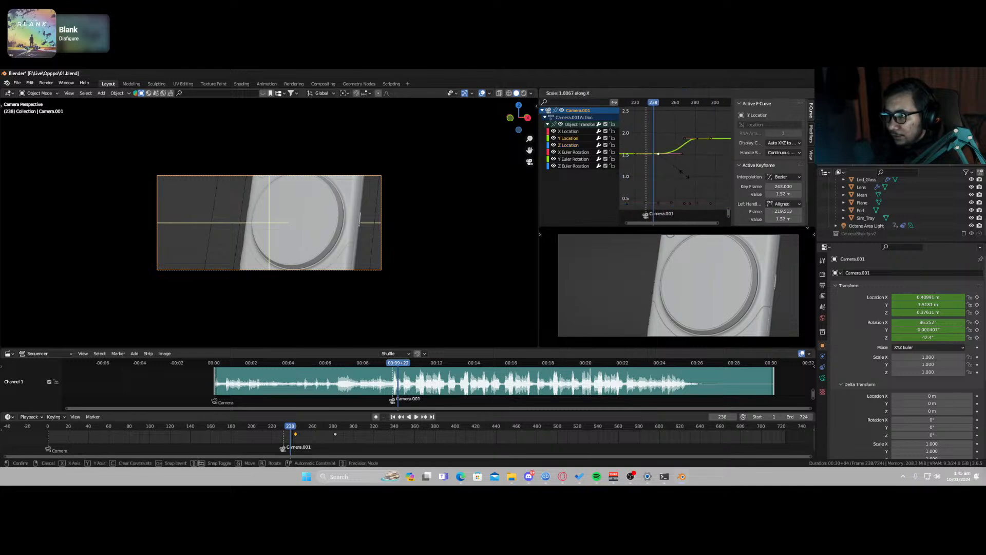
{"action": "left_click", "coordinate": [696, 161]}
{"action": "key", "text": "s"}
{"action": "key", "text": "x"}
{"action": "left_click", "coordinate": [697, 179]}
{"action": "left_click_drag", "start_coordinate": [650, 105], "coordinate": [646, 105]}
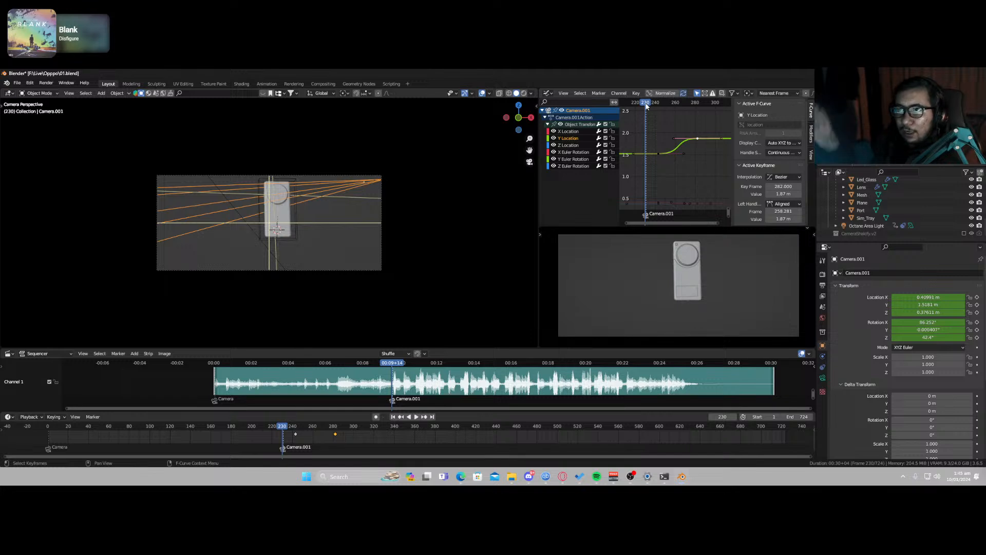
Step: Lengthen the Y Location handles at frames 243 and 282 further for a steeper mid-move transition, and replay the camera move
{"action": "scroll", "coordinate": [689, 158], "scroll_direction": "up", "scroll_amount": 2}
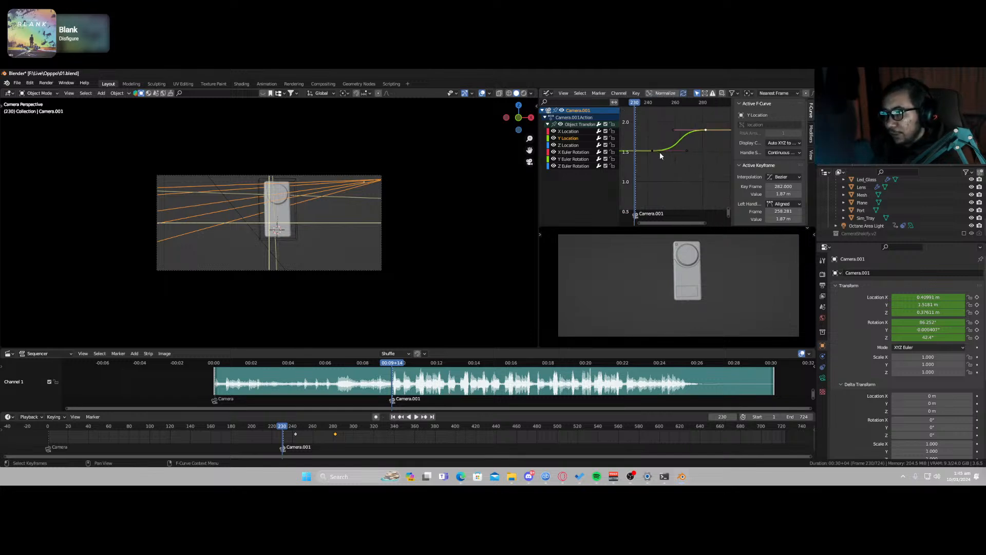
{"action": "key", "text": "s"}
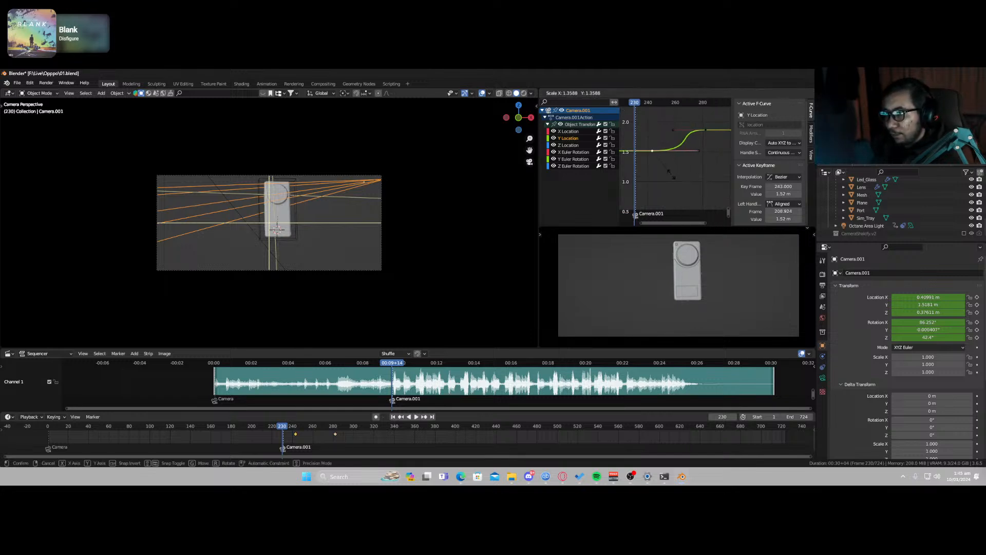
{"action": "left_click", "coordinate": [673, 177]}
{"action": "left_click", "coordinate": [705, 130]}
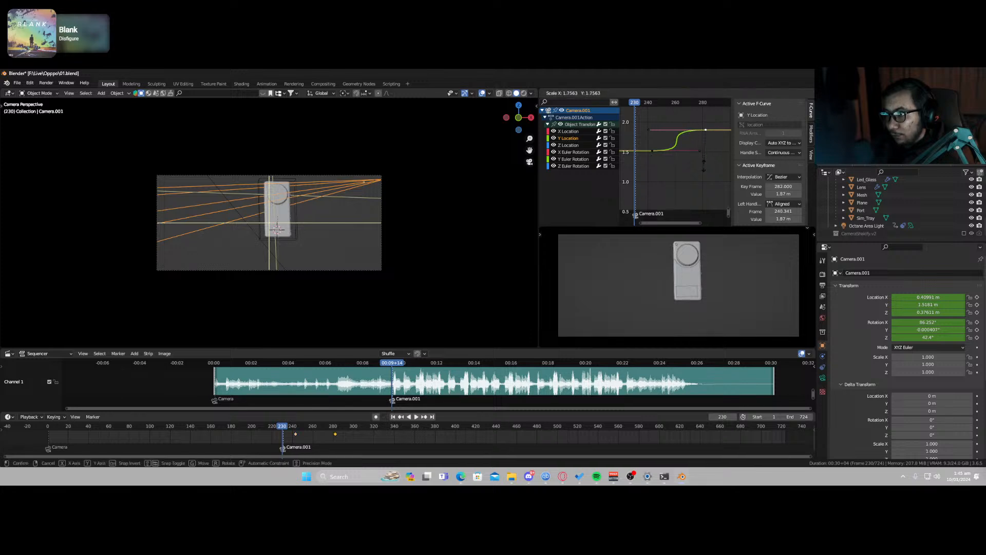
{"action": "key", "text": "space"}
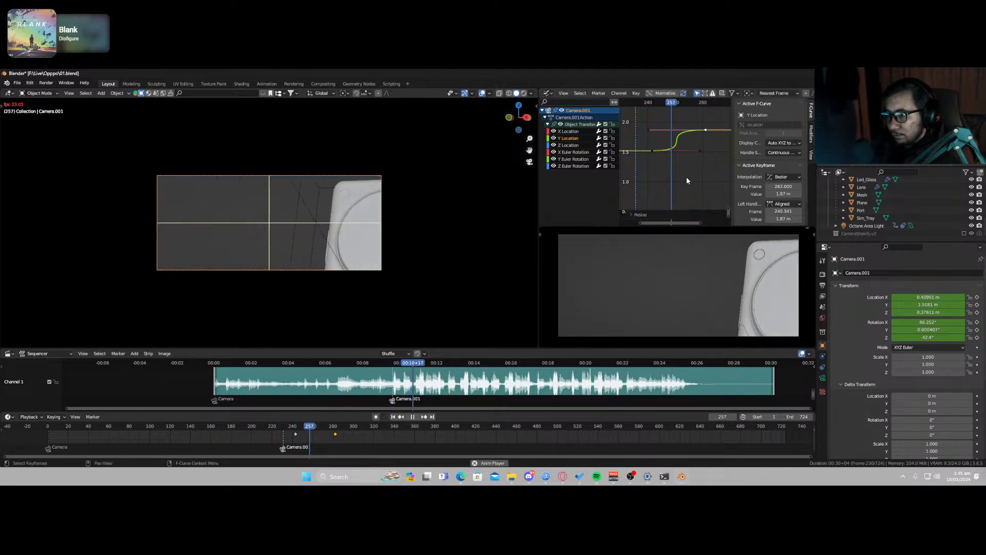
{"action": "key", "text": "space"}
Step: At frame 260, re-aim the close-up camera at the phone's lower corner and insert keyframes on all available channels
{"action": "mouse_move", "coordinate": [662, 102]}
{"action": "left_mouse_down"}
{"action": "mouse_move", "coordinate": [642, 111]}
{"action": "mouse_move", "coordinate": [676, 114]}
{"action": "left_mouse_up"}
{"action": "key", "text": "shift+grave"}
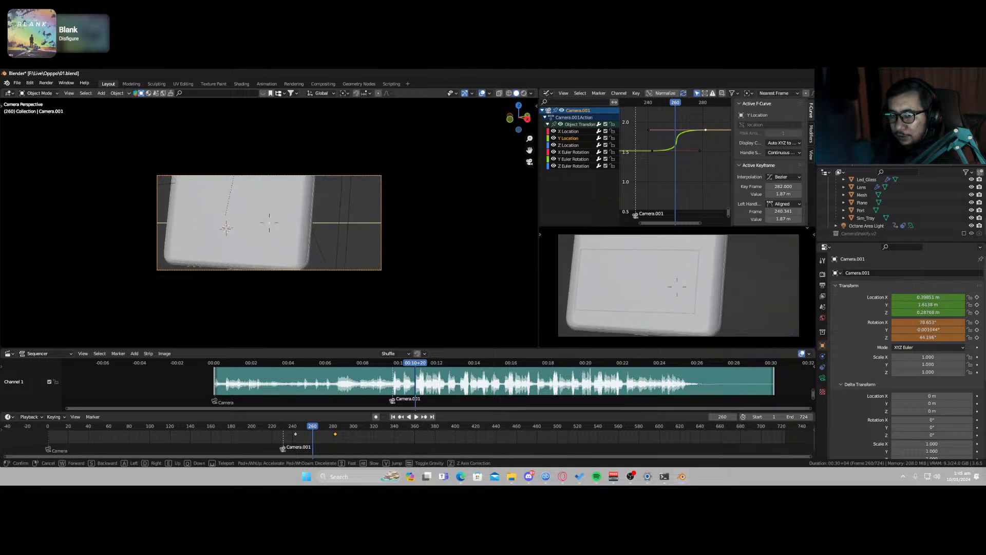
{"action": "left_click", "coordinate": [304, 233]}
{"action": "key", "text": "i"}
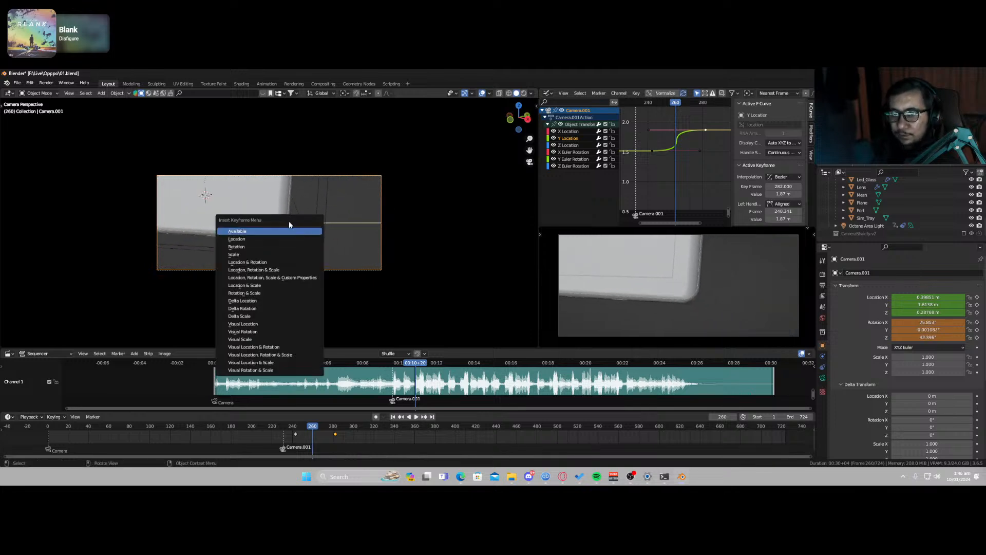
{"action": "left_click", "coordinate": [286, 234]}
Step: Replay the camera move from frame 230 and scrub around the new keyframe at frame 260 to check the framing
{"action": "left_click_drag", "start_coordinate": [310, 427], "coordinate": [282, 432]}
{"action": "key", "text": "space"}
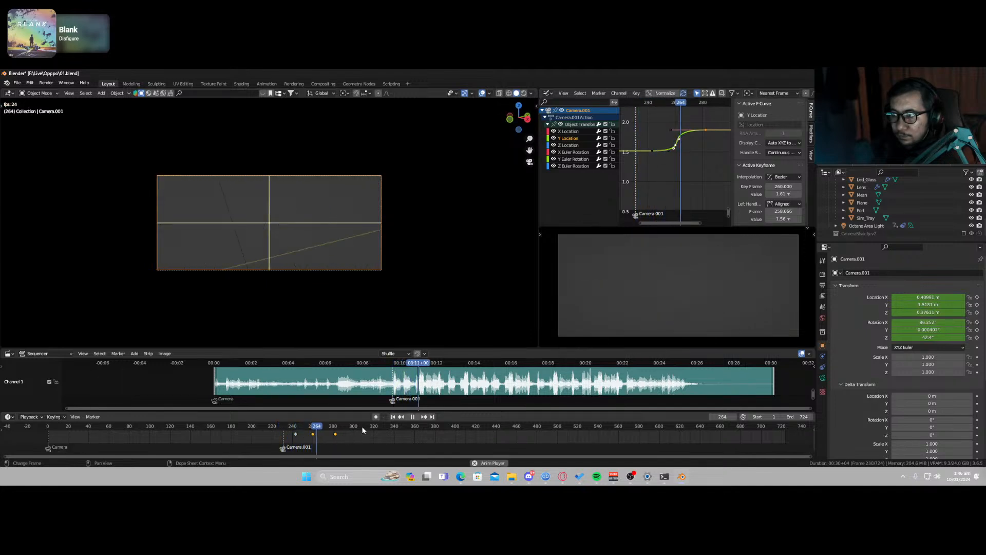
{"action": "key", "text": "space"}
{"action": "left_click_drag", "start_coordinate": [336, 428], "coordinate": [313, 426]}
{"action": "key", "text": "space"}
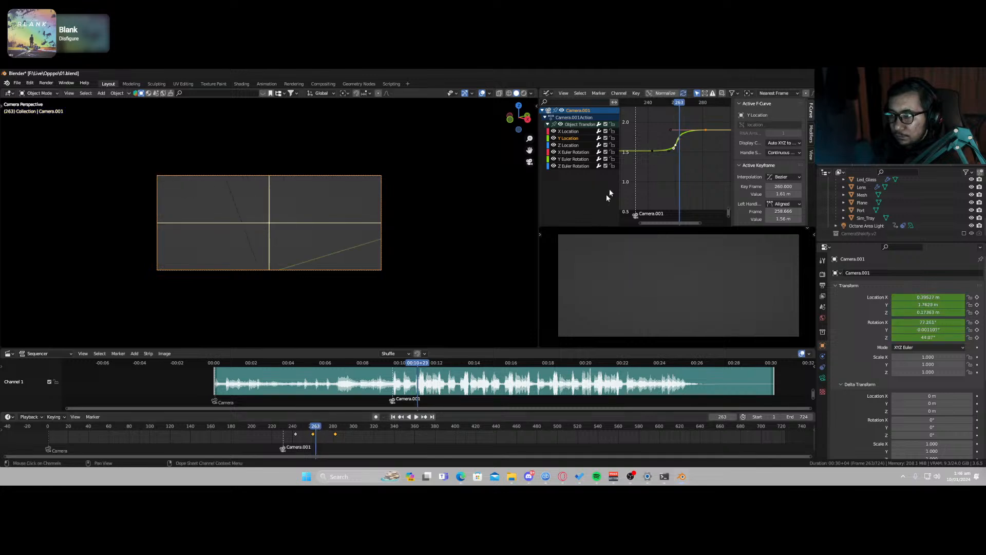
Step: Smooth the Y Location curve by adjusting the handles of its keyframes at frames 260 and 282
{"action": "scroll", "coordinate": [674, 154], "scroll_direction": "up", "scroll_amount": 3}
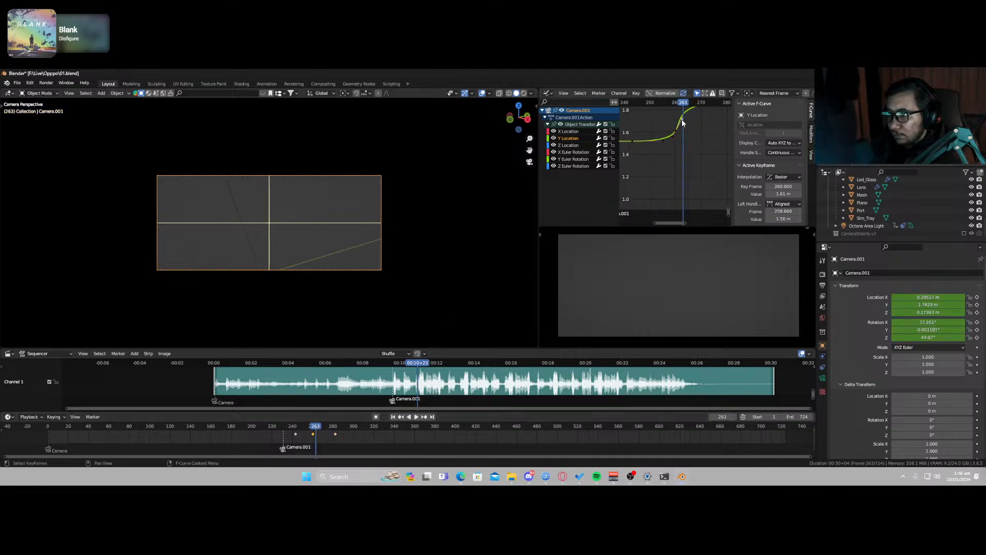
{"action": "mouse_move", "coordinate": [682, 119]}
{"action": "left_mouse_down"}
{"action": "mouse_move", "coordinate": [646, 106]}
{"action": "mouse_move", "coordinate": [686, 114]}
{"action": "left_mouse_up"}
{"action": "scroll", "coordinate": [696, 125], "scroll_direction": "down", "scroll_amount": 3}
{"action": "middle_click_drag", "start_coordinate": [696, 124], "coordinate": [672, 149]}
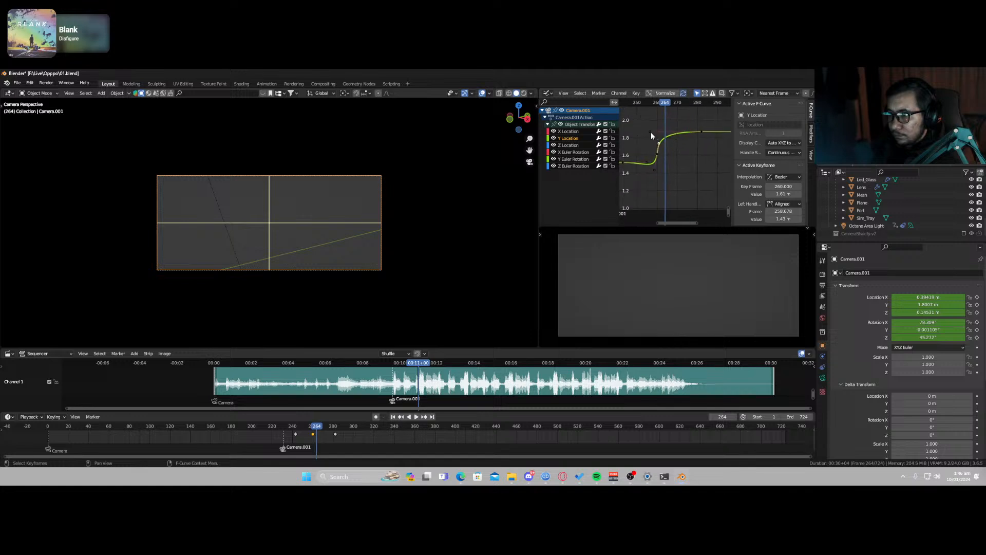
{"action": "left_click_drag", "start_coordinate": [652, 132], "coordinate": [657, 132]}
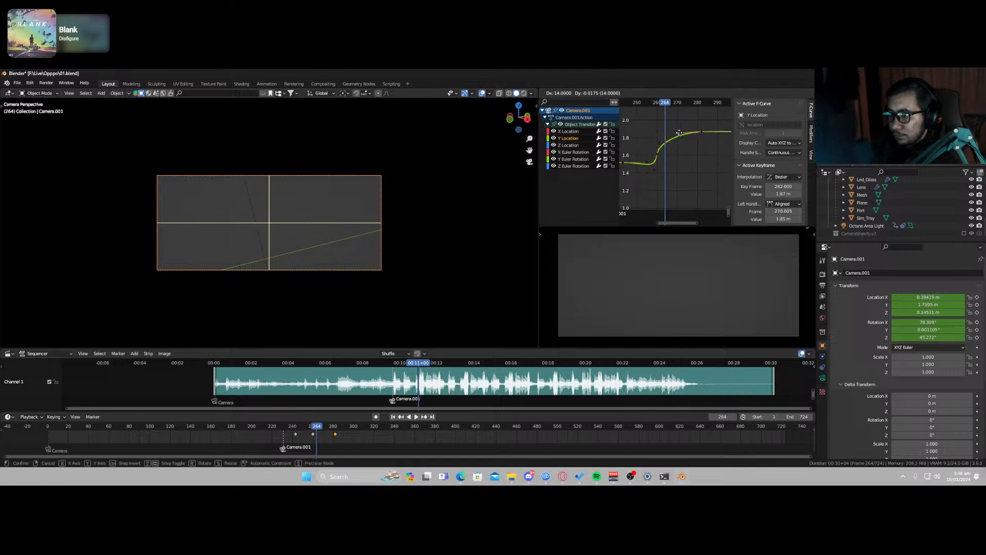
{"action": "left_click_drag", "start_coordinate": [673, 142], "coordinate": [663, 146]}
Step: Save the file and replay the camera move from frame 243
{"action": "key", "text": "ctrl+s"}
{"action": "left_click", "coordinate": [642, 105]}
{"action": "key", "text": "space"}
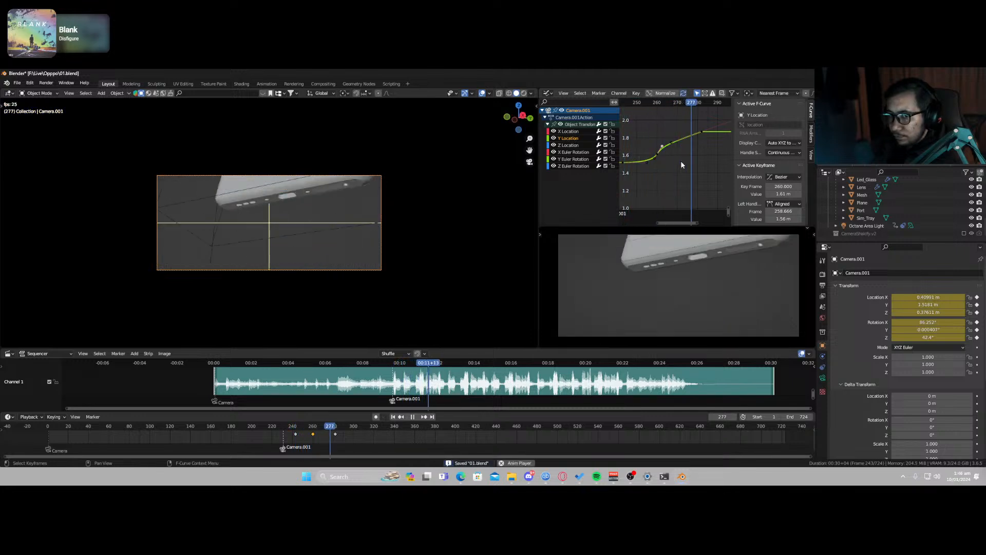
{"action": "key", "text": "space"}
Step: Extend the right handle of the Z Location keyframe at frame 260 to about frame 271, and scrub to frame 265 to check it
{"action": "scroll", "coordinate": [665, 174], "scroll_direction": "down", "scroll_amount": 3}
{"action": "middle_click_drag", "start_coordinate": [669, 177], "coordinate": [677, 213]}
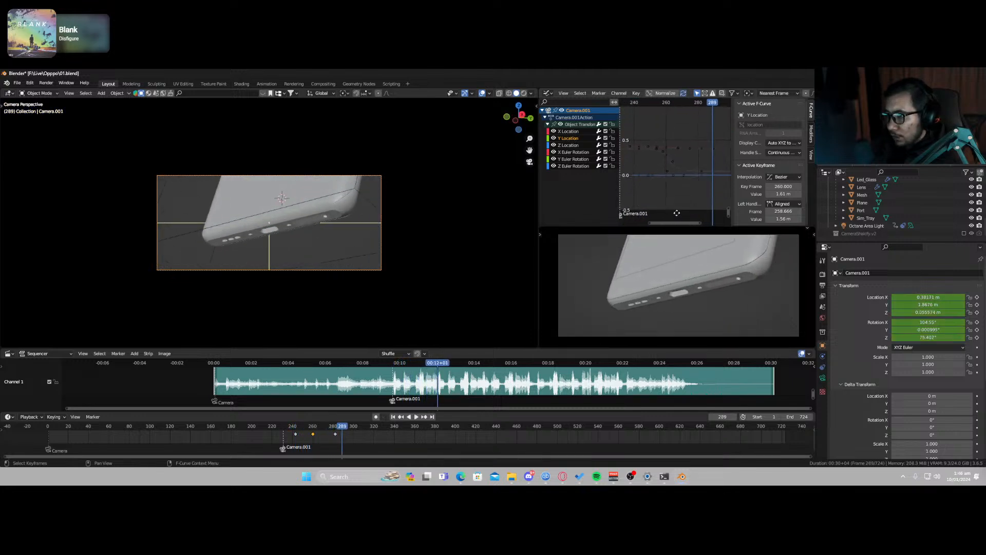
{"action": "scroll", "coordinate": [676, 184], "scroll_direction": "up", "scroll_amount": 9}
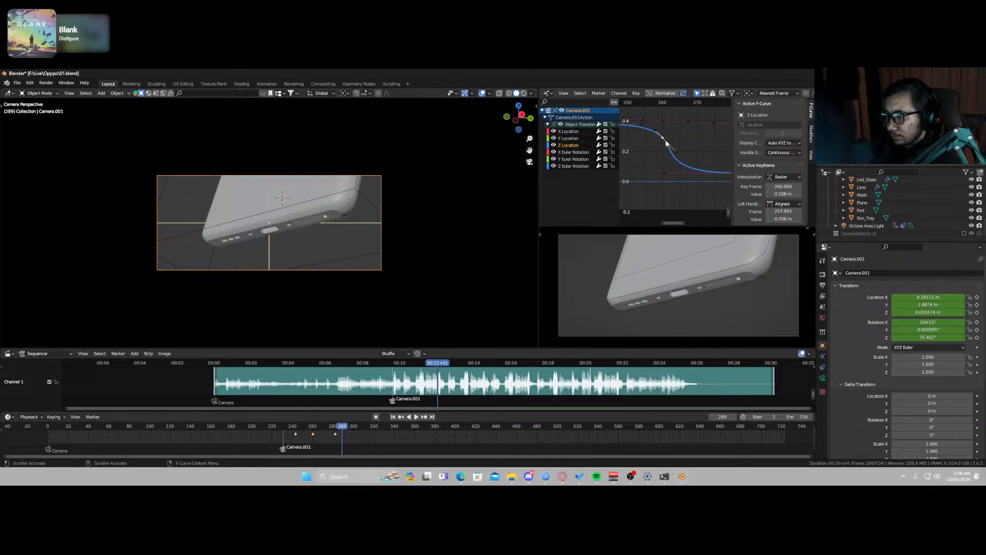
{"action": "left_click_drag", "start_coordinate": [675, 153], "coordinate": [688, 157]}
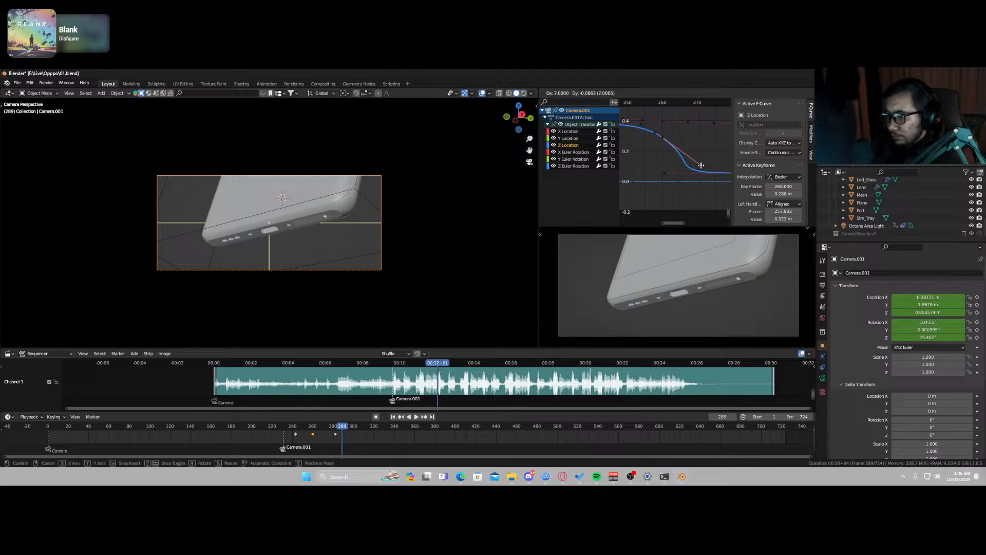
{"action": "left_click_drag", "start_coordinate": [637, 105], "coordinate": [679, 117]}
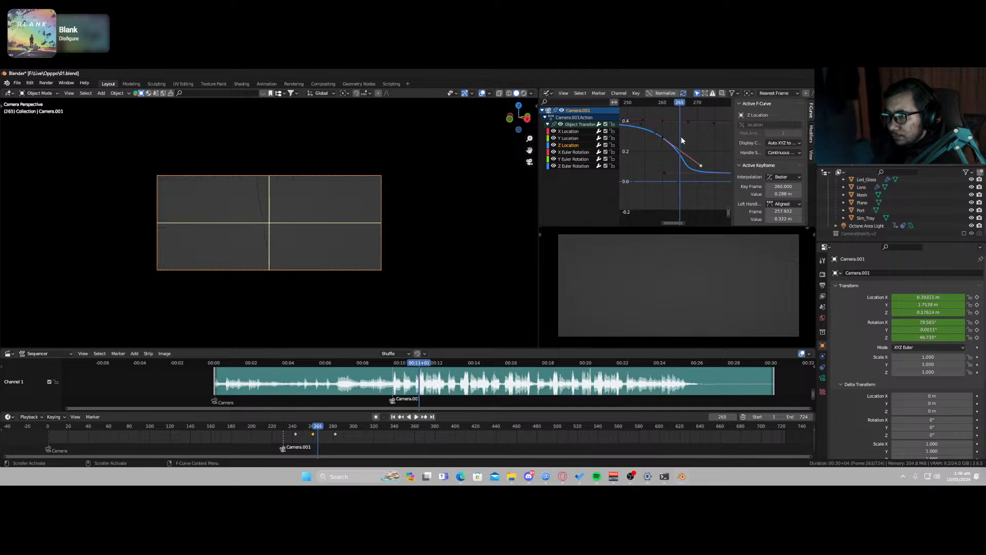
Step: Reshape the X Location curve by moving and rotating the right handle of its keyframe at frame 260
{"action": "scroll", "coordinate": [685, 136], "scroll_direction": "down", "scroll_amount": 4}
{"action": "left_click", "coordinate": [681, 142]}
{"action": "scroll", "coordinate": [679, 150], "scroll_direction": "up", "scroll_amount": 4}
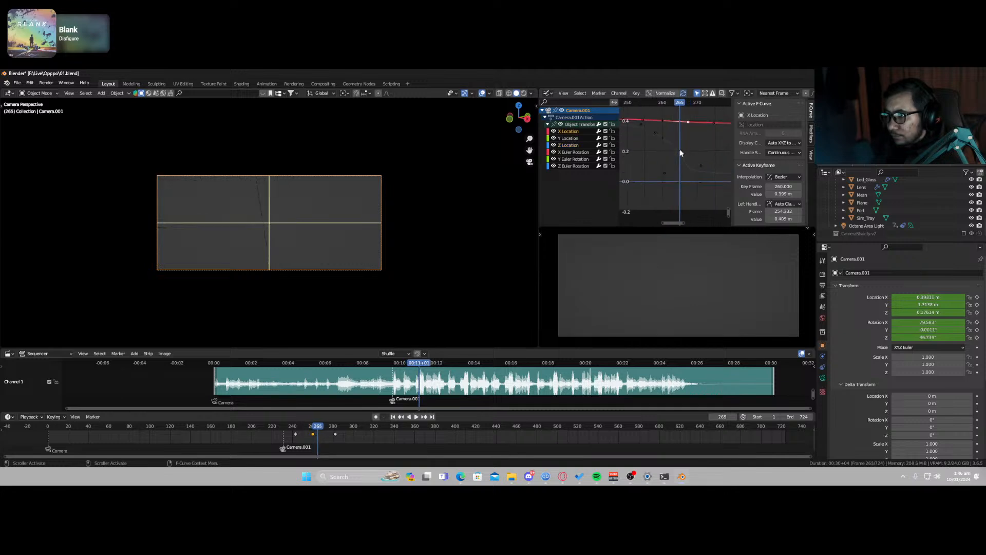
{"action": "key", "text": "g"}
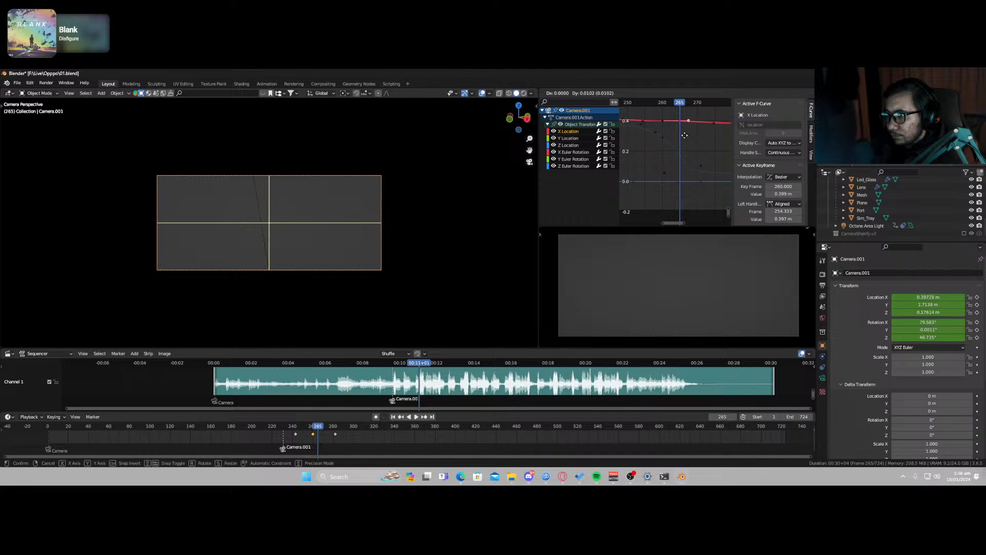
{"action": "left_click", "coordinate": [688, 141]}
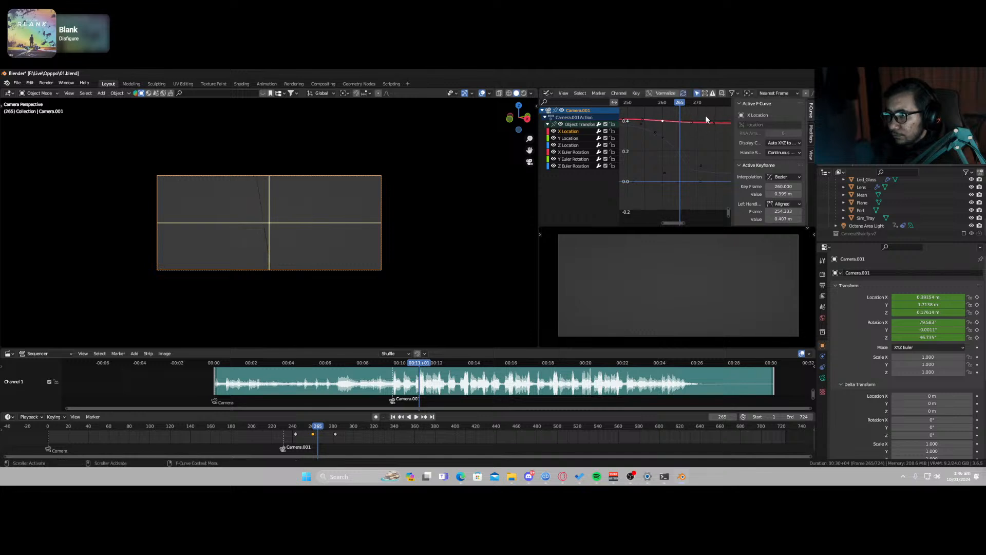
{"action": "left_click_drag", "start_coordinate": [689, 113], "coordinate": [698, 133]}
{"action": "key", "text": "x"}
{"action": "left_click", "coordinate": [698, 134]}
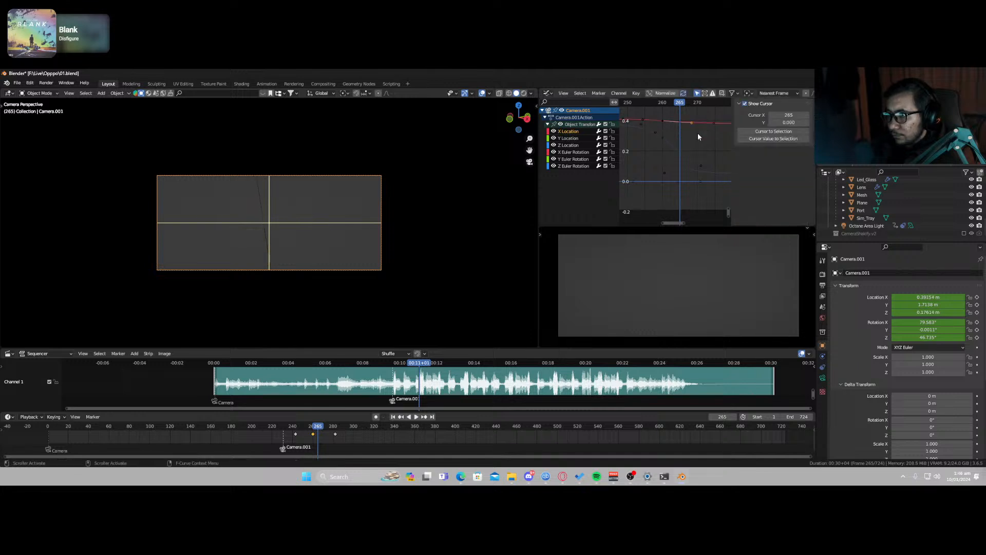
{"action": "key", "text": "r"}
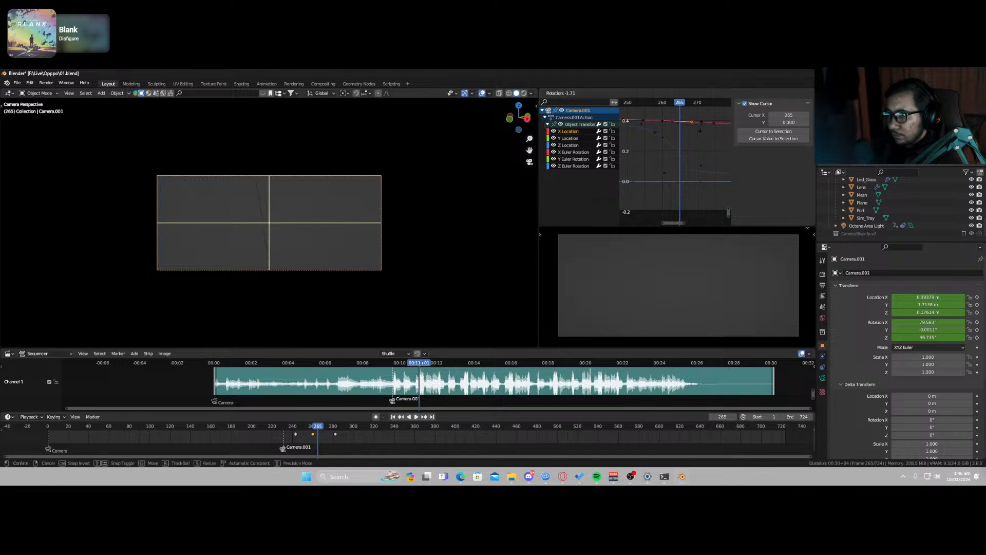
{"action": "left_click", "coordinate": [699, 129]}
Step: Examine the camera's Euler rotation curves around frame 265 in the Graph Editor
{"action": "left_click", "coordinate": [570, 146]}
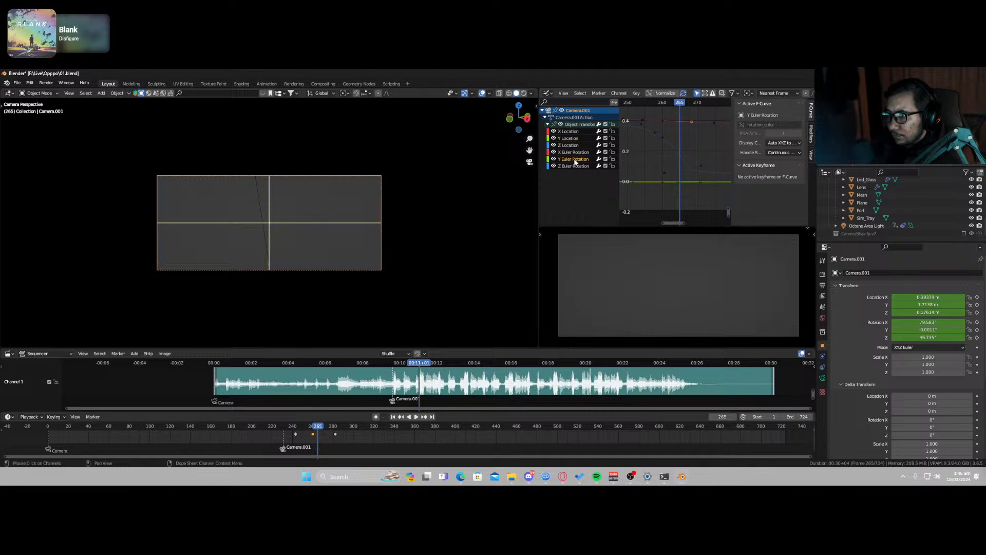
{"action": "left_click", "coordinate": [573, 152]}
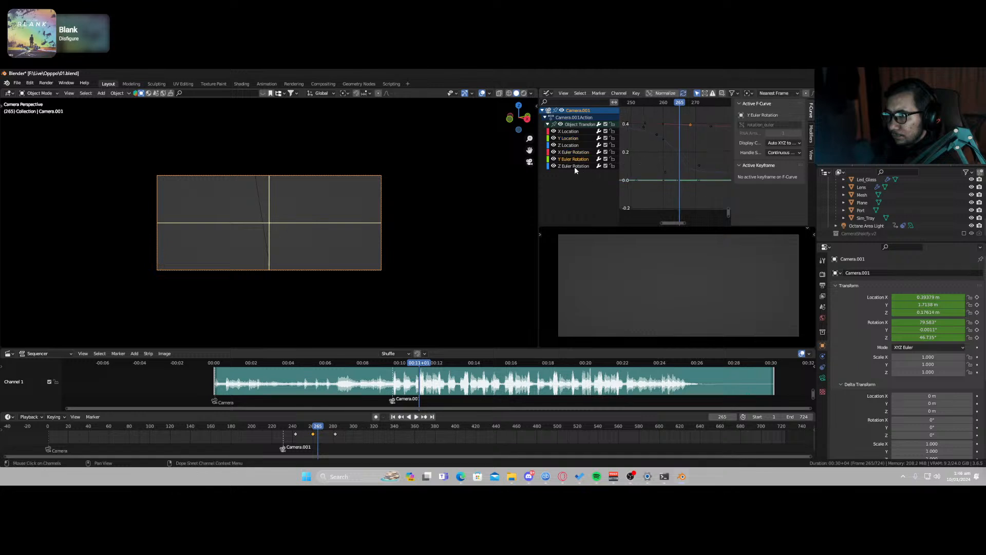
{"action": "scroll", "coordinate": [701, 150], "scroll_direction": "down", "scroll_amount": 10}
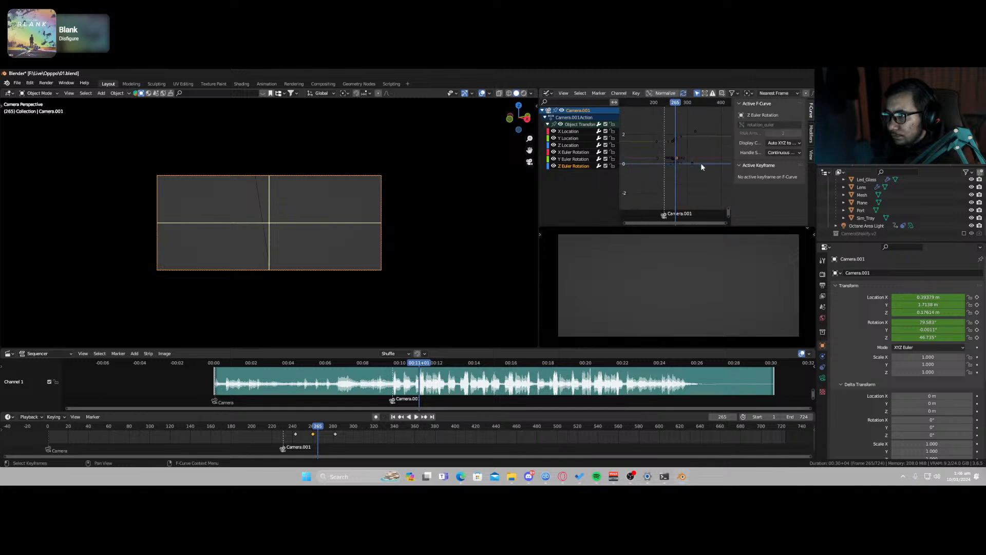
{"action": "scroll", "coordinate": [691, 166], "scroll_direction": "up", "scroll_amount": 5}
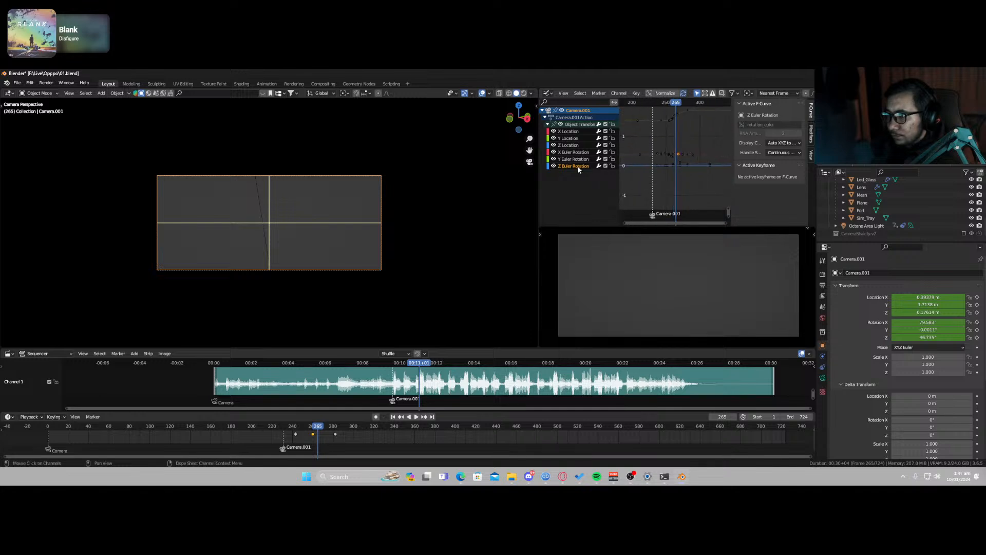
{"action": "scroll", "coordinate": [666, 160], "scroll_direction": "up", "scroll_amount": 7}
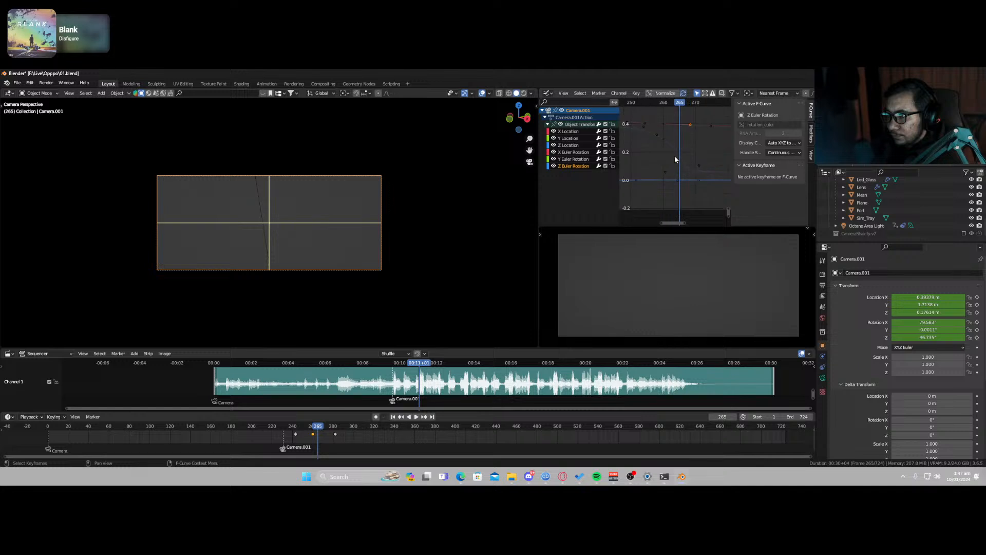
{"action": "middle_click_drag", "start_coordinate": [675, 160], "coordinate": [665, 114]}
{"action": "scroll", "coordinate": [670, 158], "scroll_direction": "down", "scroll_amount": 10}
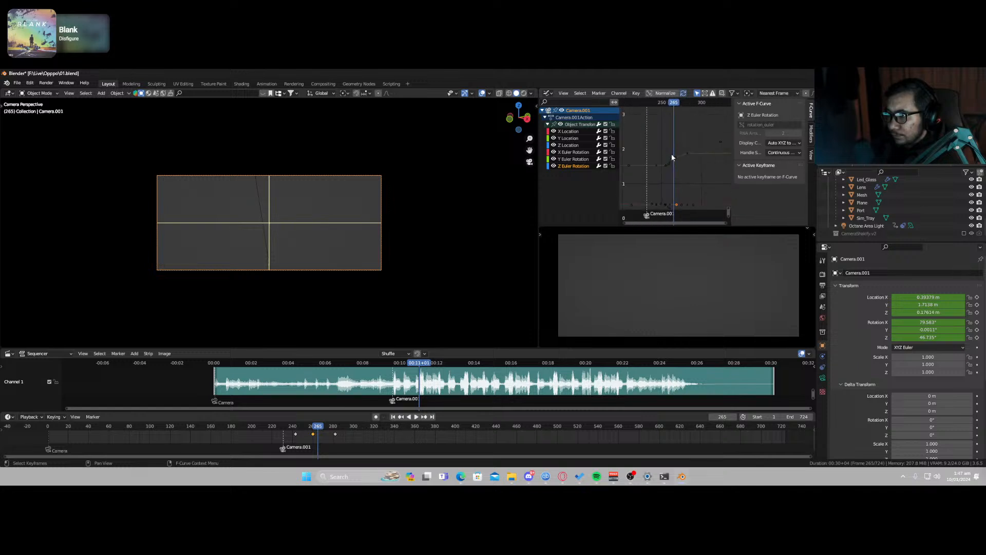
{"action": "scroll", "coordinate": [679, 165], "scroll_direction": "up", "scroll_amount": 4}
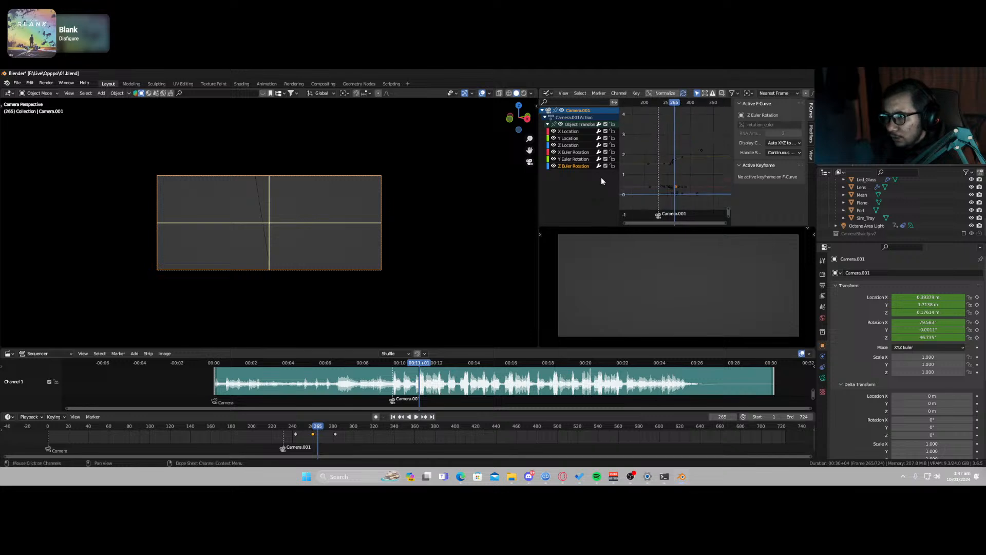
Step: Re-aim the camera at the phone's bottom corner in fly navigation and insert a keyframe at frame 265
{"action": "key", "text": "shift+grave"}
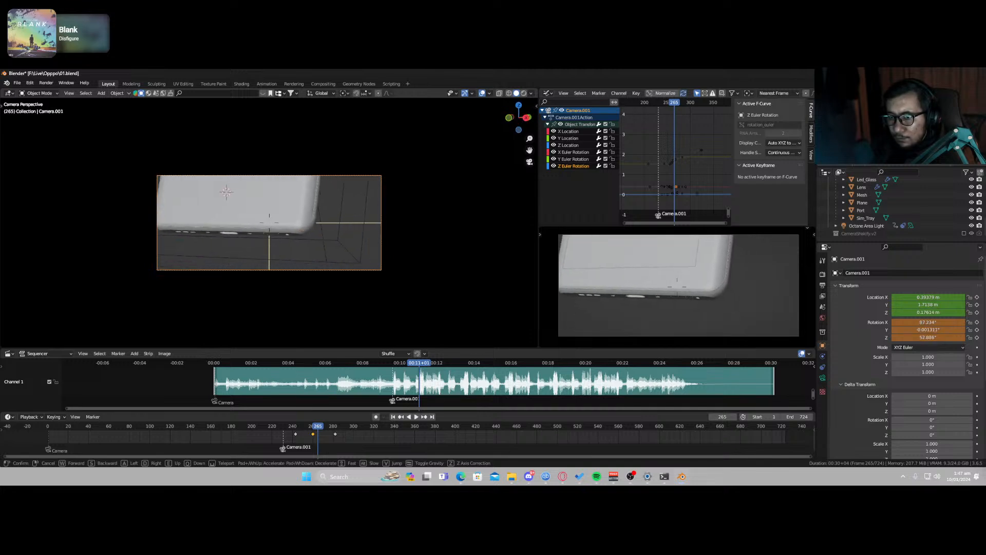
{"action": "left_click", "coordinate": [327, 225]}
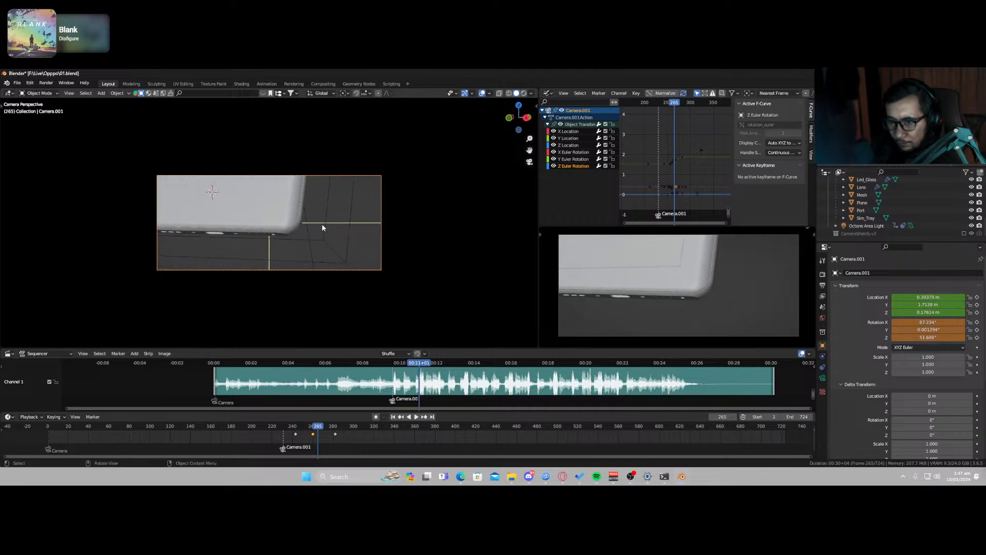
{"action": "key", "text": "i"}
{"action": "left_click", "coordinate": [330, 289]}
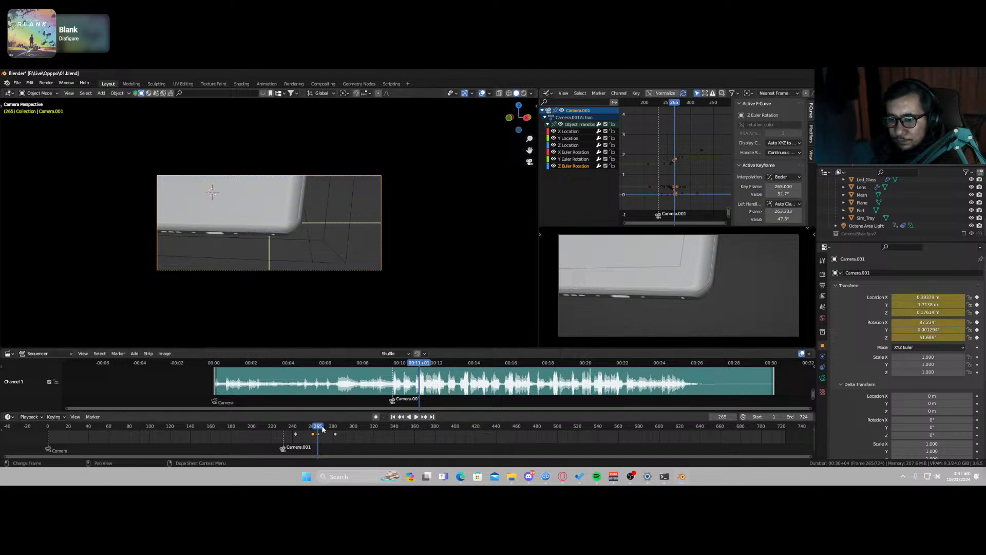
Step: Replay the camera move from the Camera.001 marker to check the new keyframe at frame 265
{"action": "left_click_drag", "start_coordinate": [322, 429], "coordinate": [284, 428]}
{"action": "key", "text": "space"}
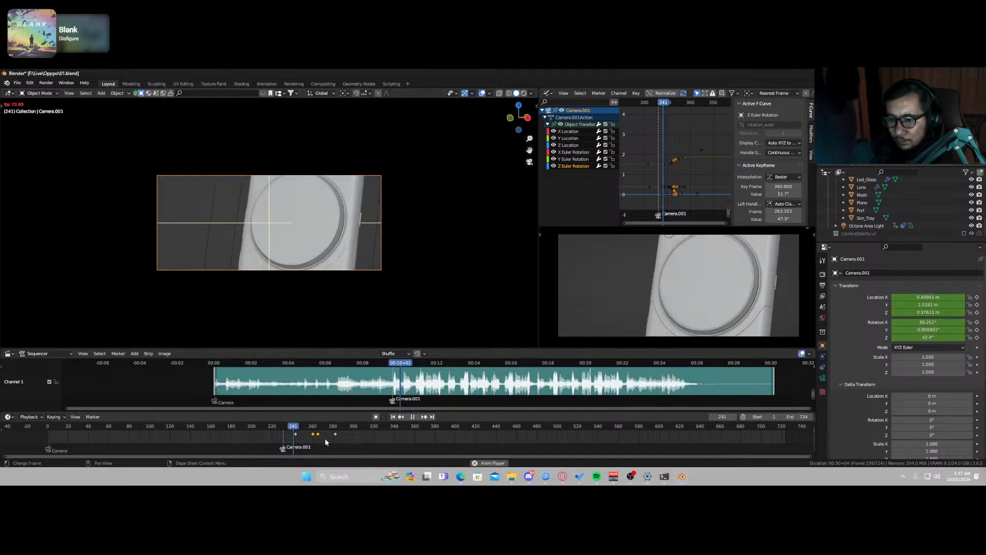
{"action": "key", "text": "space"}
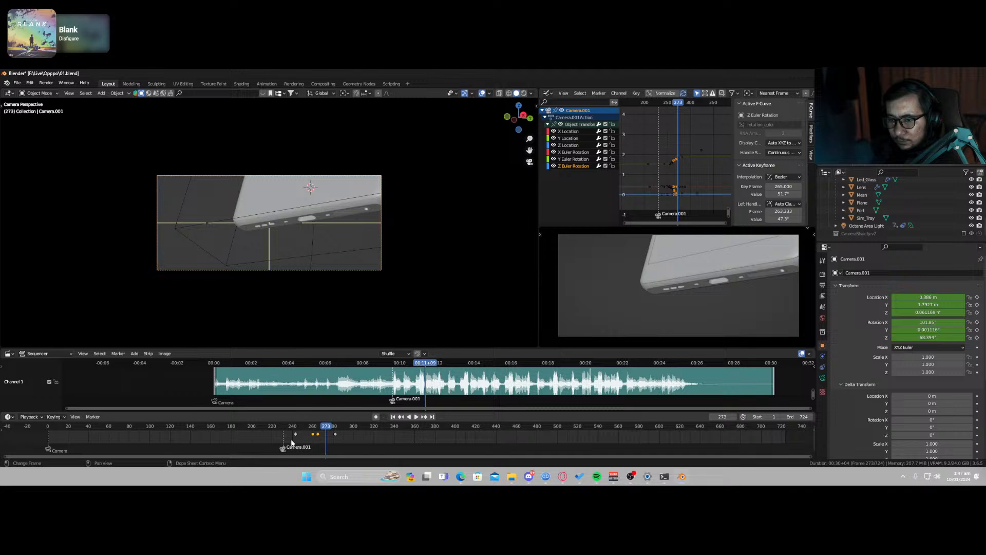
Step: Delete the camera keyframes at frames 260, 265 and 282, keeping the first one, and play from the Camera.001 marker
{"action": "mouse_move", "coordinate": [295, 434]}
{"action": "left_mouse_down"}
{"action": "mouse_move", "coordinate": [333, 436]}
{"action": "mouse_move", "coordinate": [281, 436]}
{"action": "left_mouse_up"}
{"action": "key", "text": "Delete"}
{"action": "key", "text": "space"}
{"action": "key", "text": "space"}
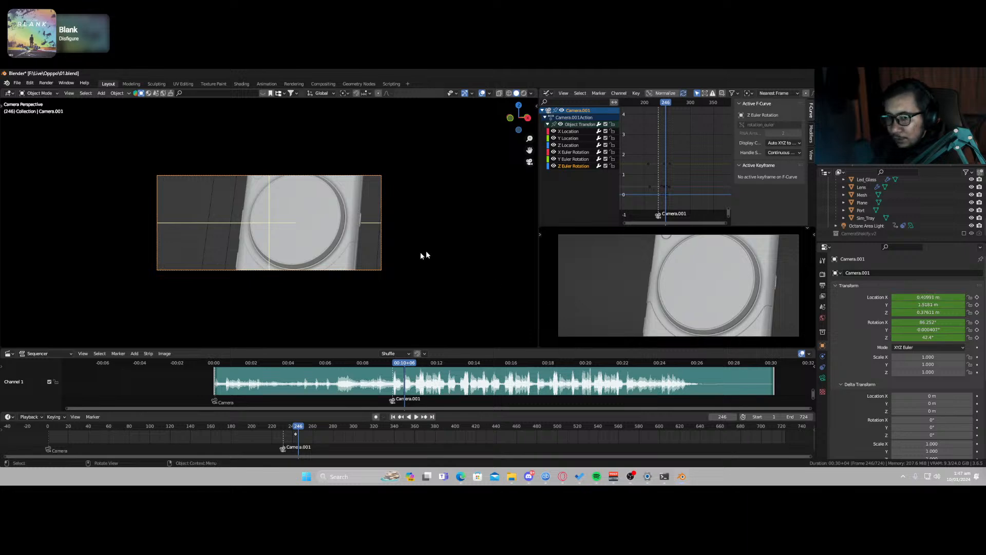
Step: Try to move Camera.001 along the global Z axis at frame 246
{"action": "key", "text": "g"}
{"action": "key", "text": "z"}
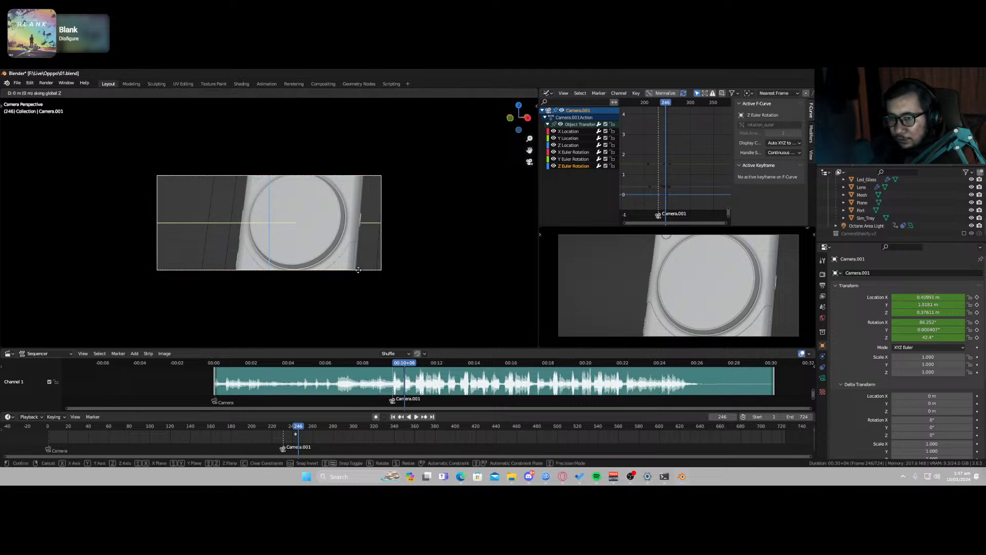
{"action": "left_click", "coordinate": [358, 271]}
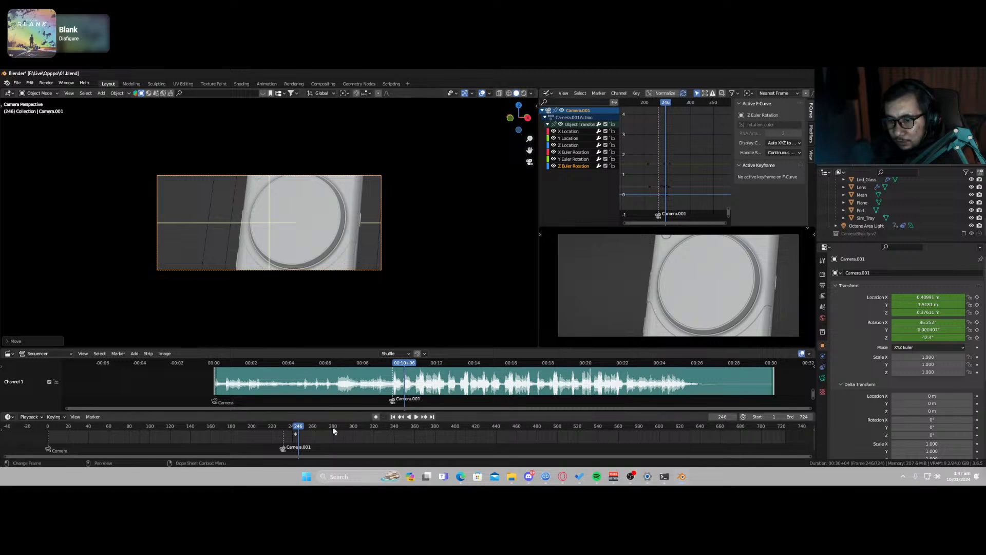
Step: At frame 274, place the 3D cursor on the lower edge of the circular camera module and set the transform pivot to 3D Cursor
{"action": "left_click_drag", "start_coordinate": [300, 427], "coordinate": [327, 429]}
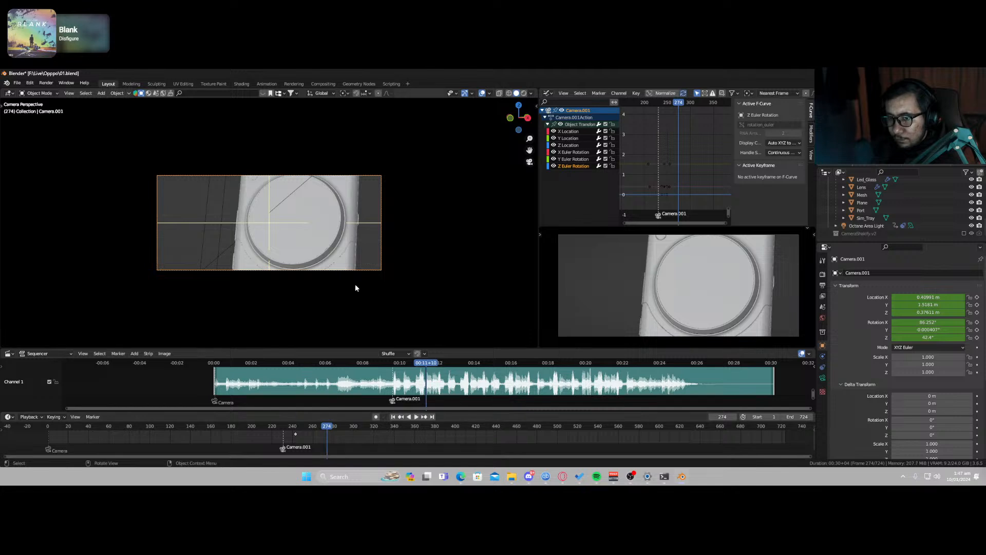
{"action": "key", "text": "shift+grave"}
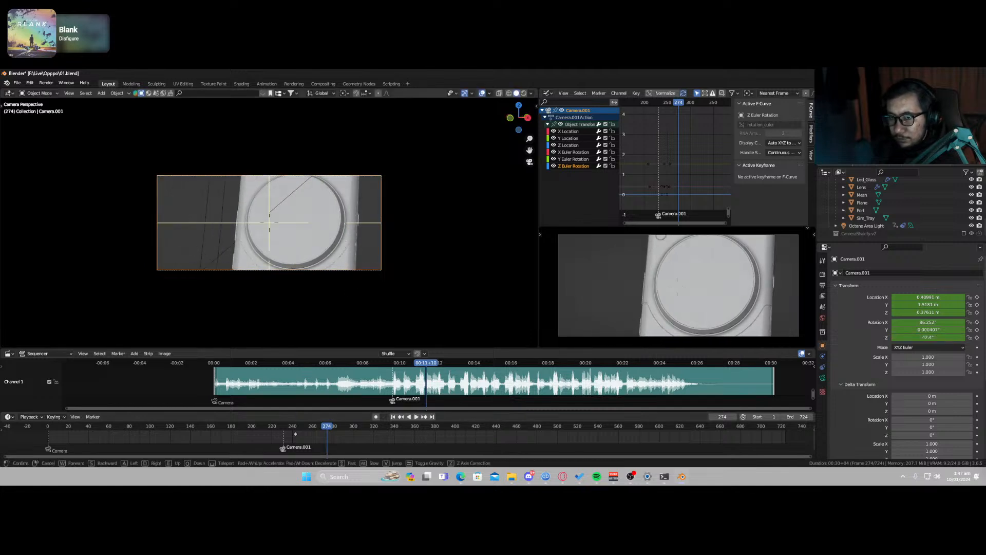
{"action": "left_click", "coordinate": [341, 240]}
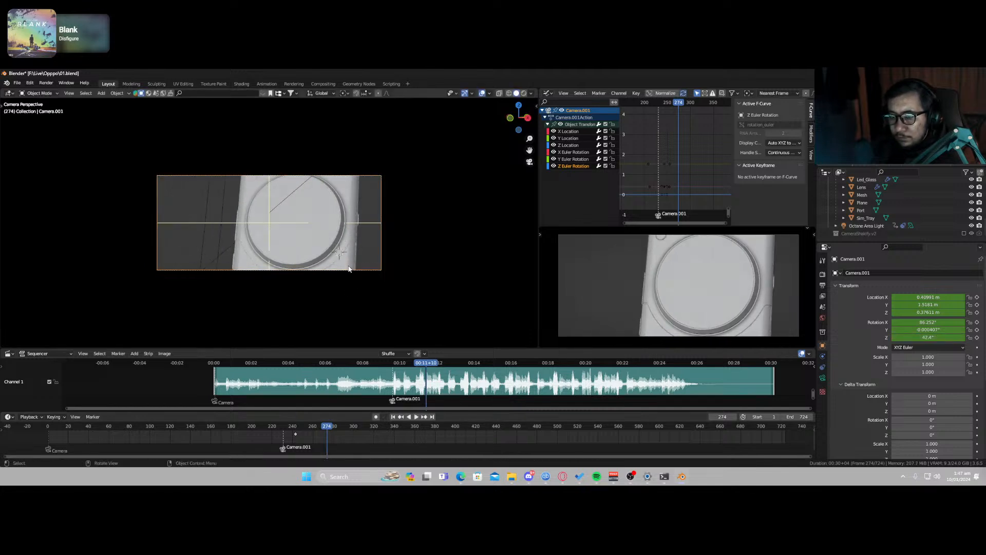
{"action": "left_click", "coordinate": [321, 94]}
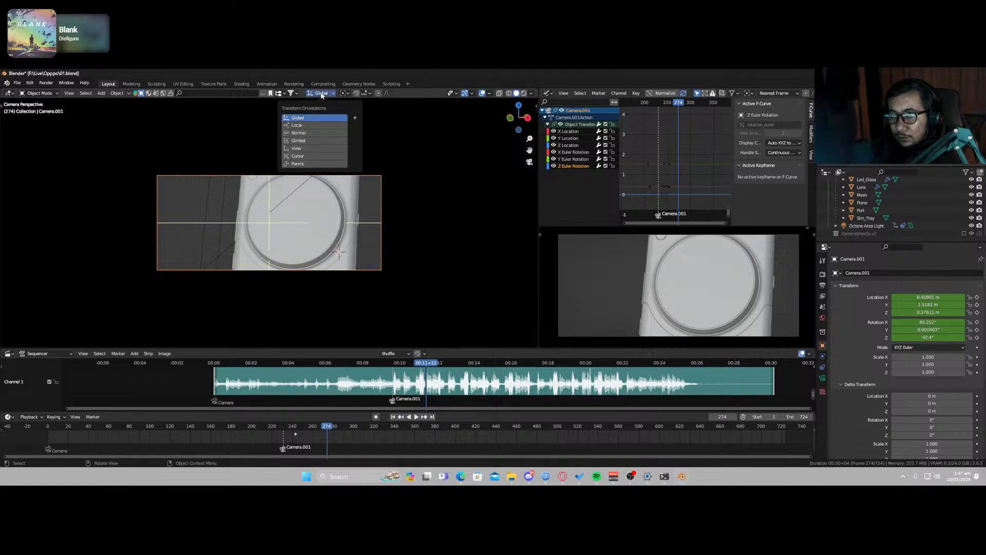
{"action": "mouse_move", "coordinate": [345, 94]}
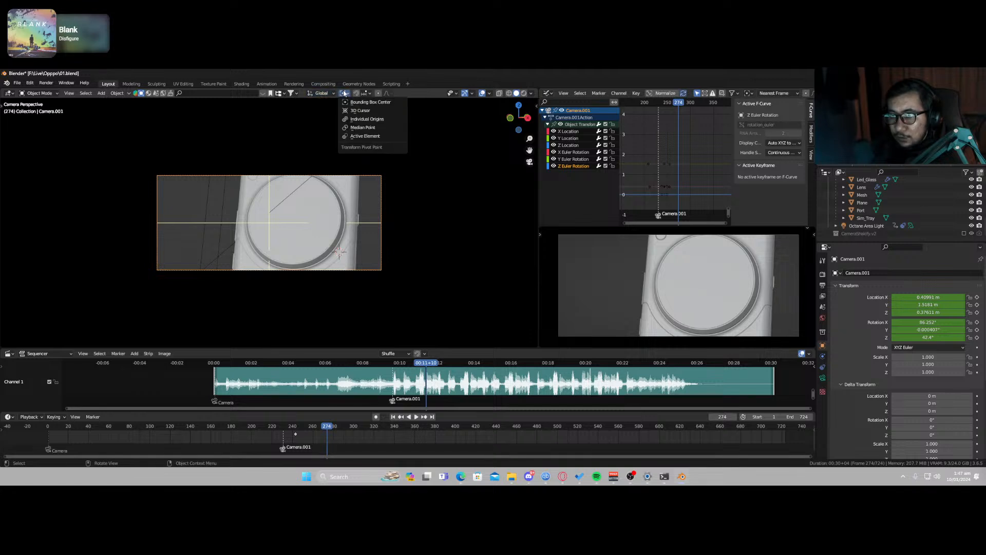
{"action": "left_click", "coordinate": [356, 111]}
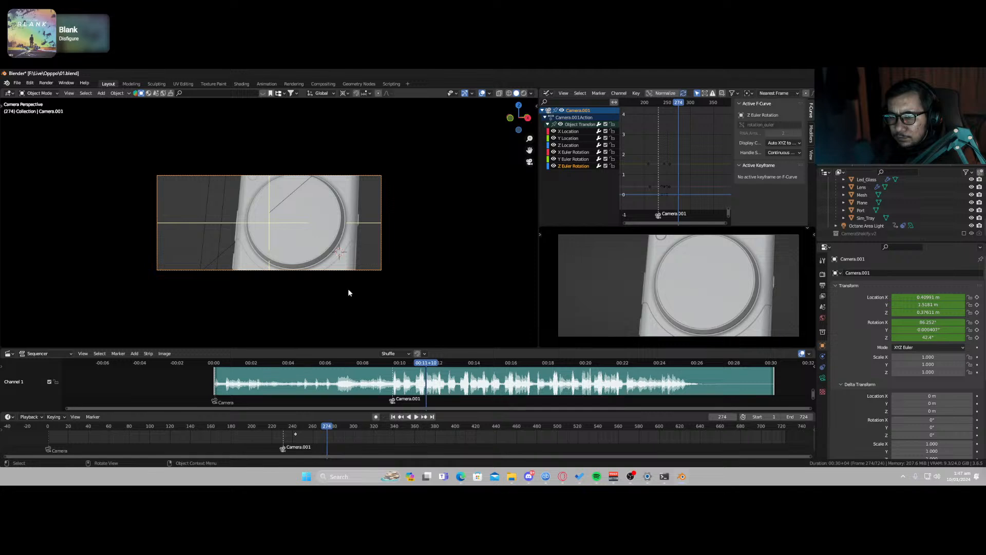
Step: Rotate Camera.001 around the 3D cursor on the global Z axis to a Z rotation of about 37.6°
{"action": "key", "text": "r"}
{"action": "key", "text": "z"}
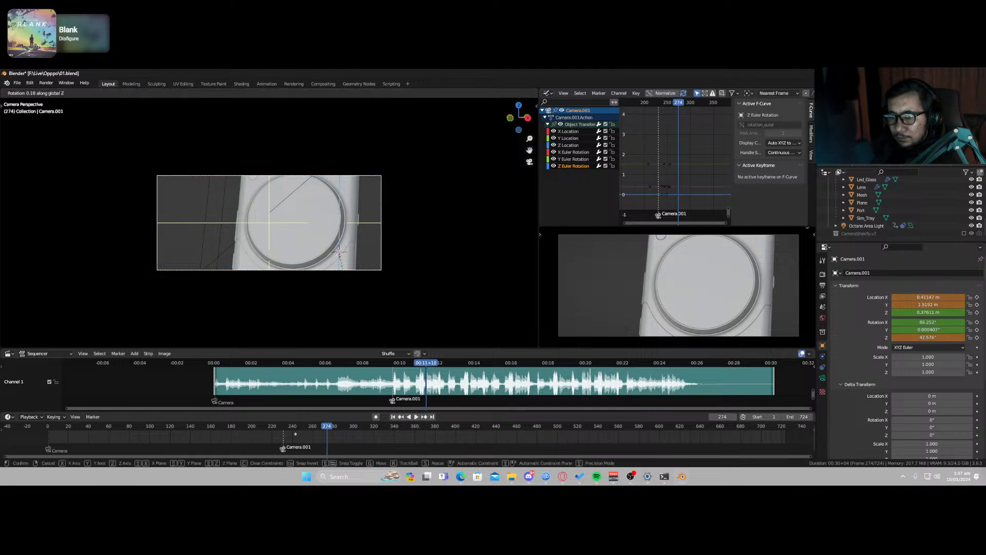
{"action": "left_click", "coordinate": [491, 261]}
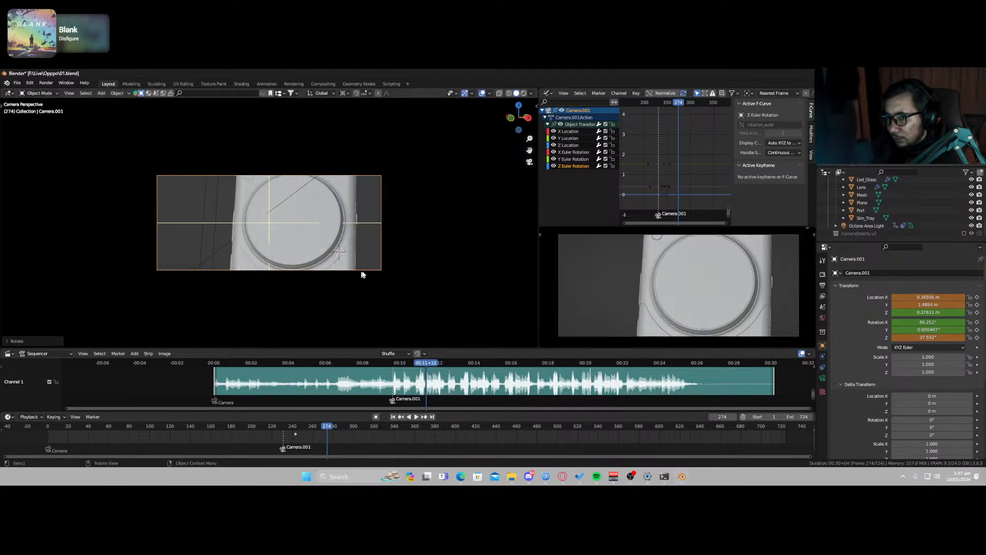
Step: Add a Track To constraint to Camera.001 with Empty as its target
{"action": "left_click", "coordinate": [822, 371]}
{"action": "left_click", "coordinate": [914, 273]}
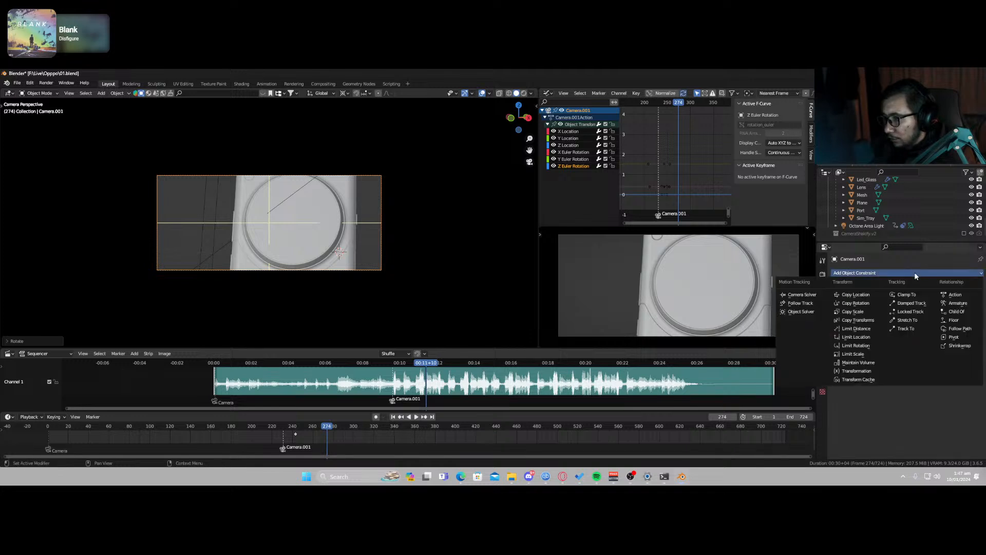
{"action": "left_click", "coordinate": [907, 328]}
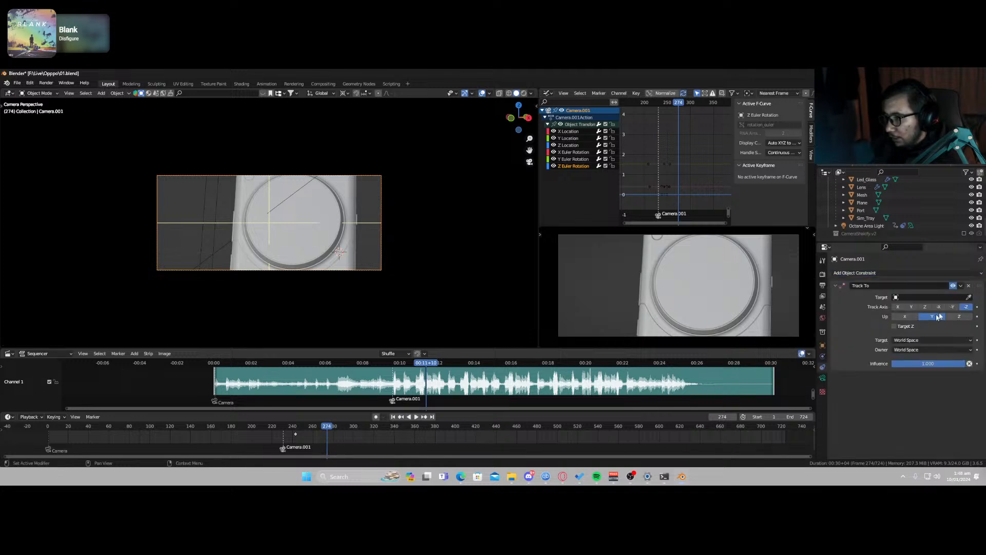
{"action": "left_click", "coordinate": [968, 297]}
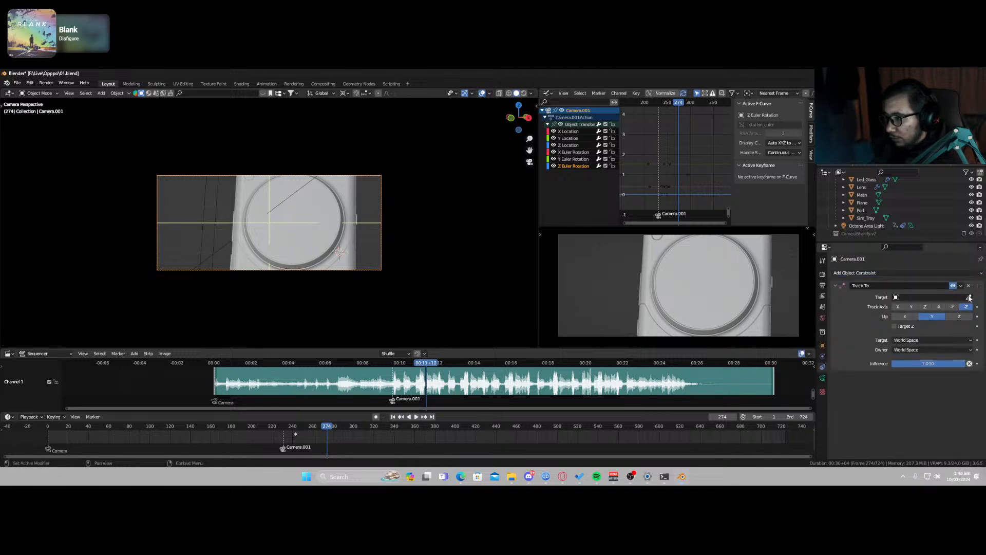
{"action": "left_click", "coordinate": [205, 204]}
Step: Set the Track To influence to 0 at frame 242 and insert a keyframe for it
{"action": "left_click_drag", "start_coordinate": [331, 429], "coordinate": [275, 430]}
{"action": "key", "text": "space"}
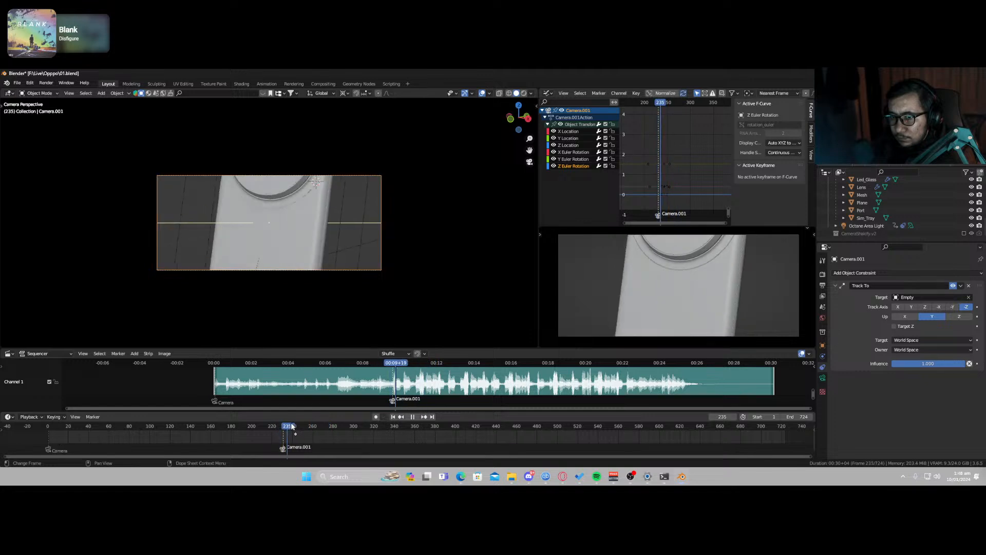
{"action": "key", "text": "space"}
{"action": "left_click_drag", "start_coordinate": [941, 364], "coordinate": [892, 364]}
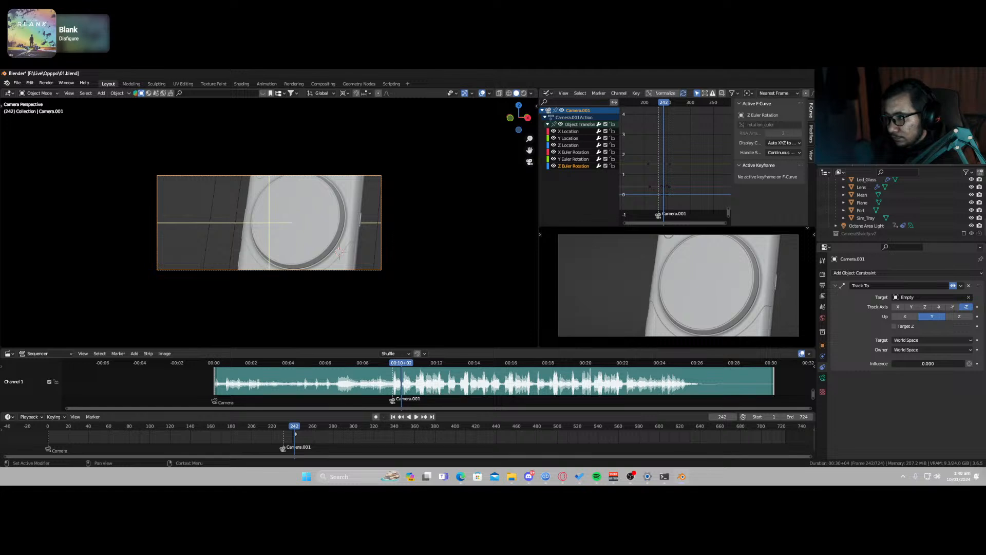
{"action": "key", "text": "i"}
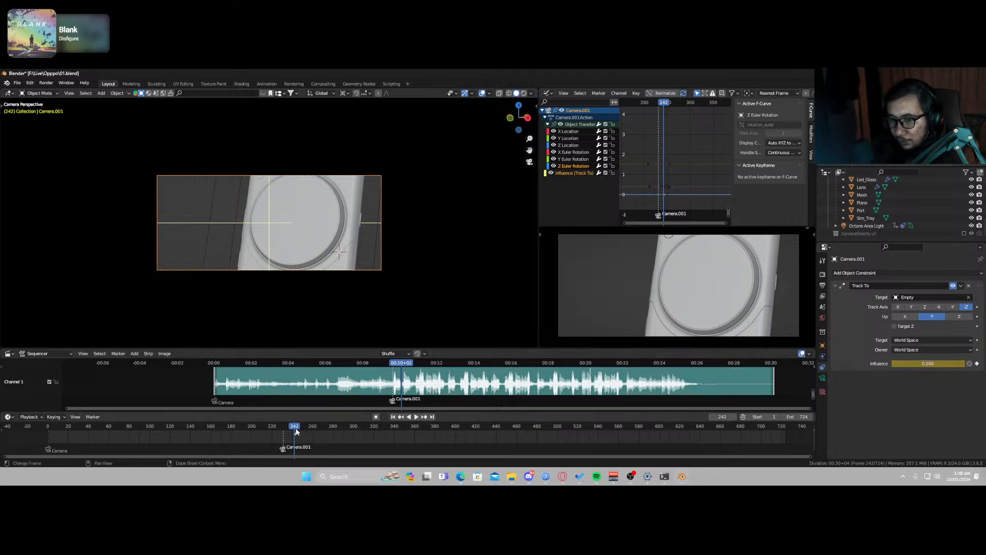
Step: Set the Track To influence to 1 at frame 281 and insert a keyframe for it
{"action": "key", "text": "space"}
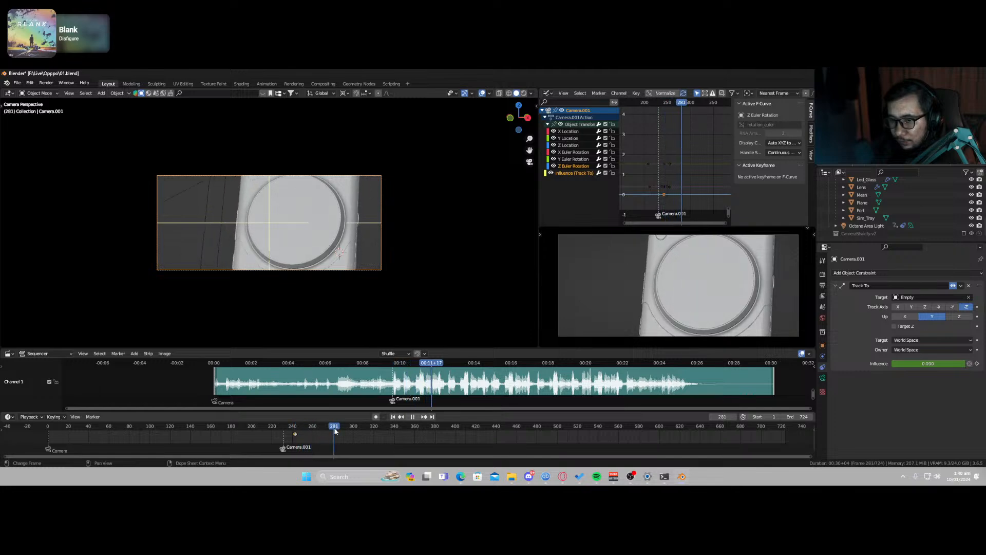
{"action": "left_click_drag", "start_coordinate": [927, 364], "coordinate": [966, 364]}
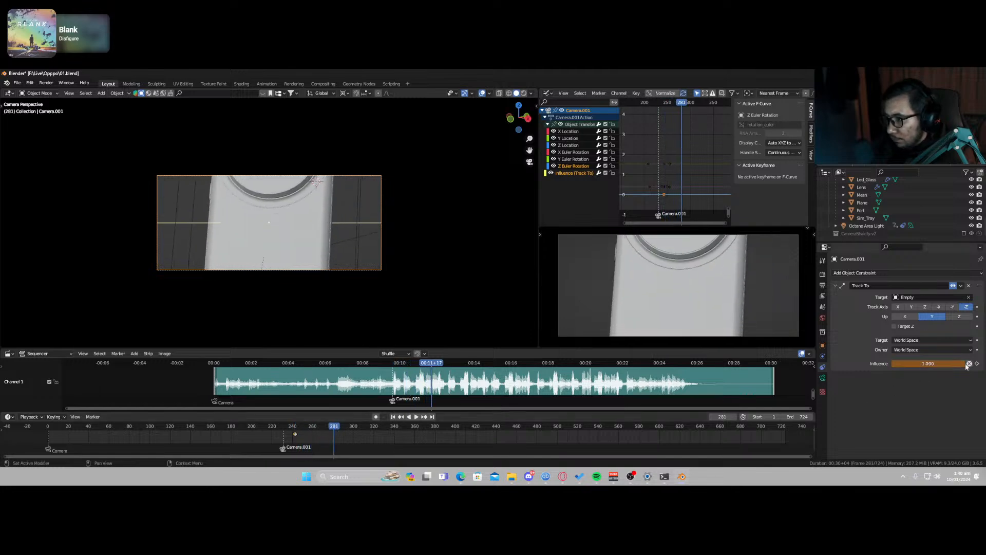
{"action": "key", "text": "i"}
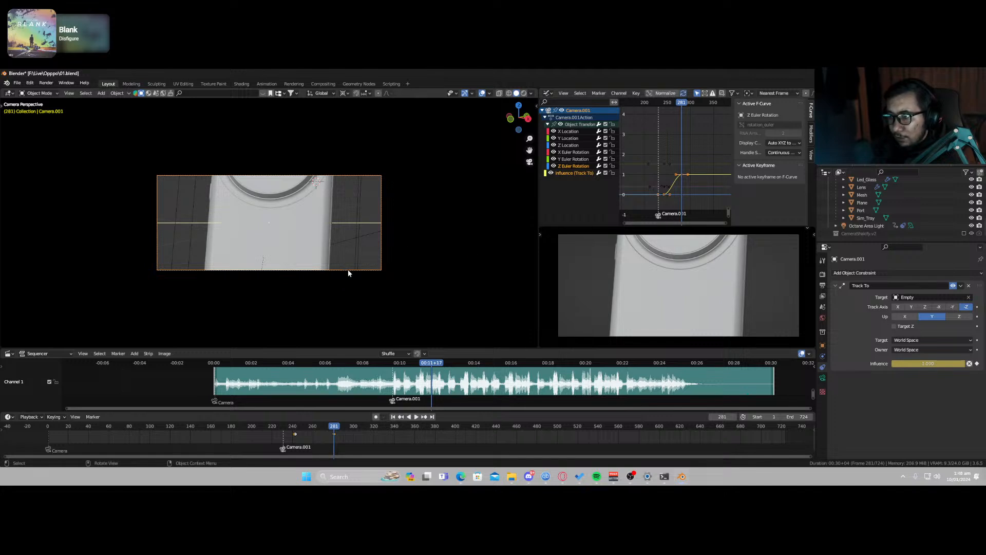
Step: Try to reposition the constrained camera by moving it along the global Z axis
{"action": "key", "text": "shift+grave"}
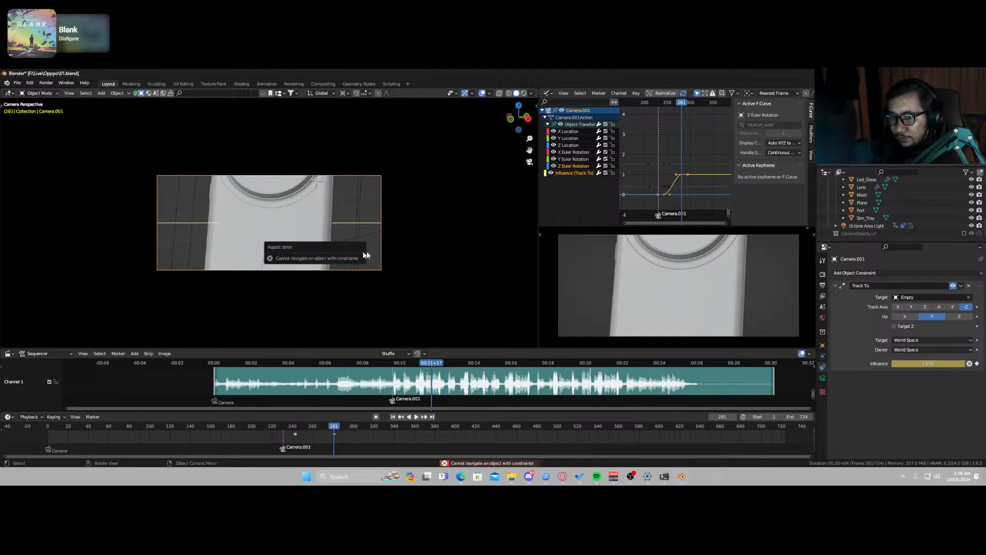
{"action": "key", "text": "g"}
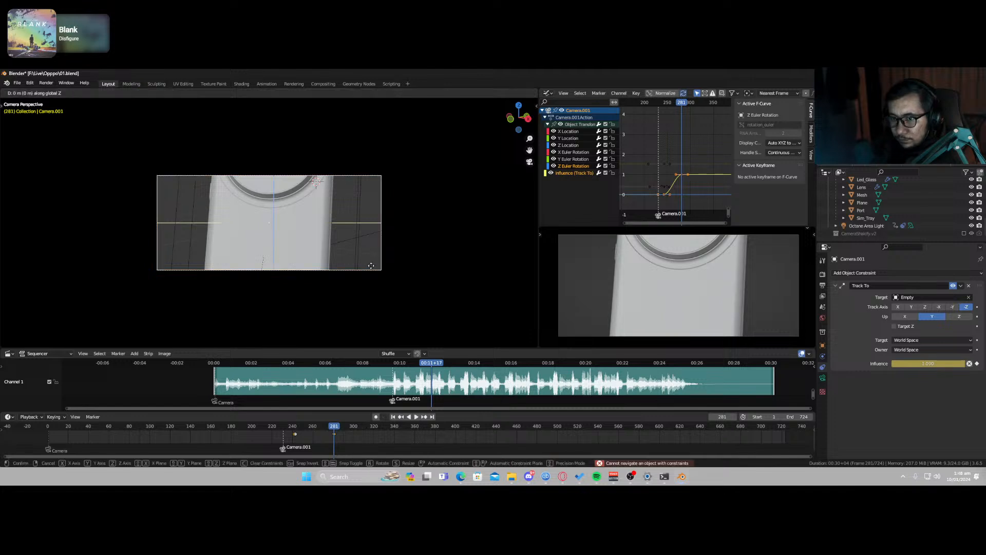
{"action": "key", "text": "z"}
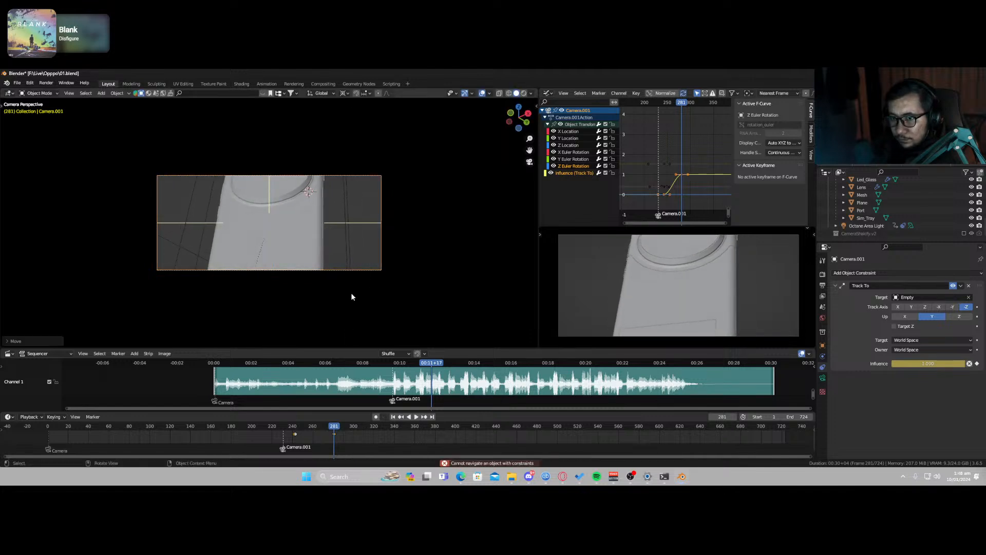
{"action": "left_click", "coordinate": [352, 293]}
Step: Try rotating the camera about 88° around the global Z axis, then undo the rotation and the preceding move
{"action": "key", "text": "r"}
{"action": "key", "text": "z"}
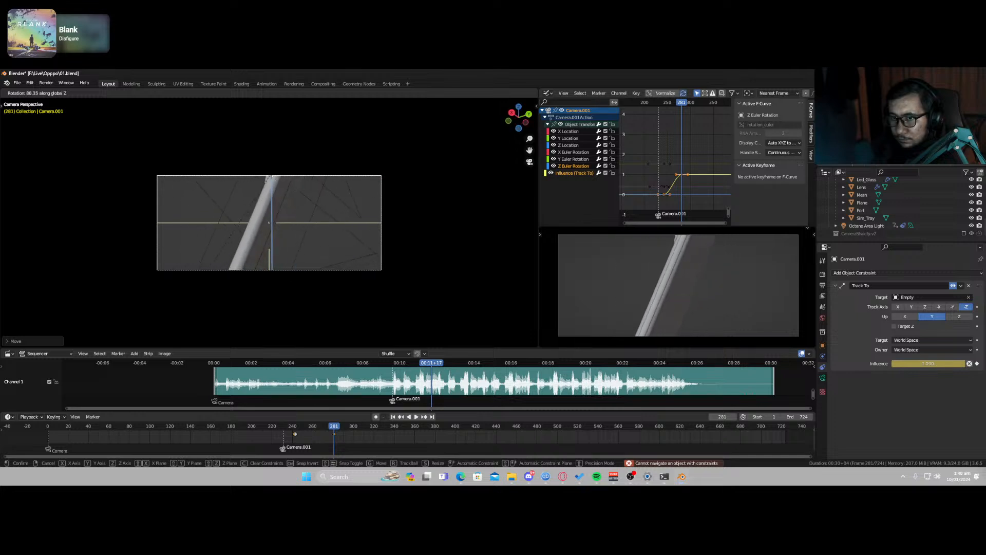
{"action": "left_click", "coordinate": [152, 98]}
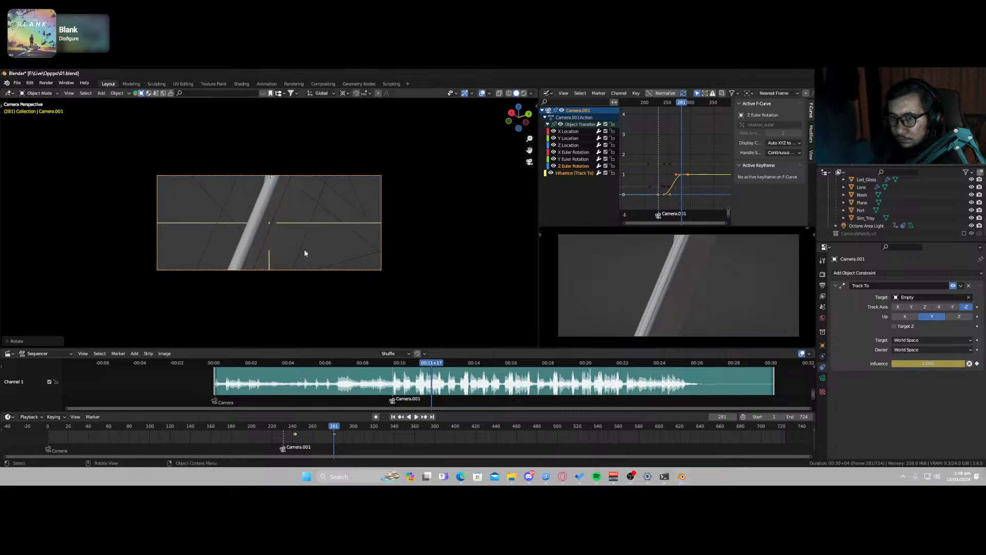
{"action": "key", "text": "ctrl+z"}
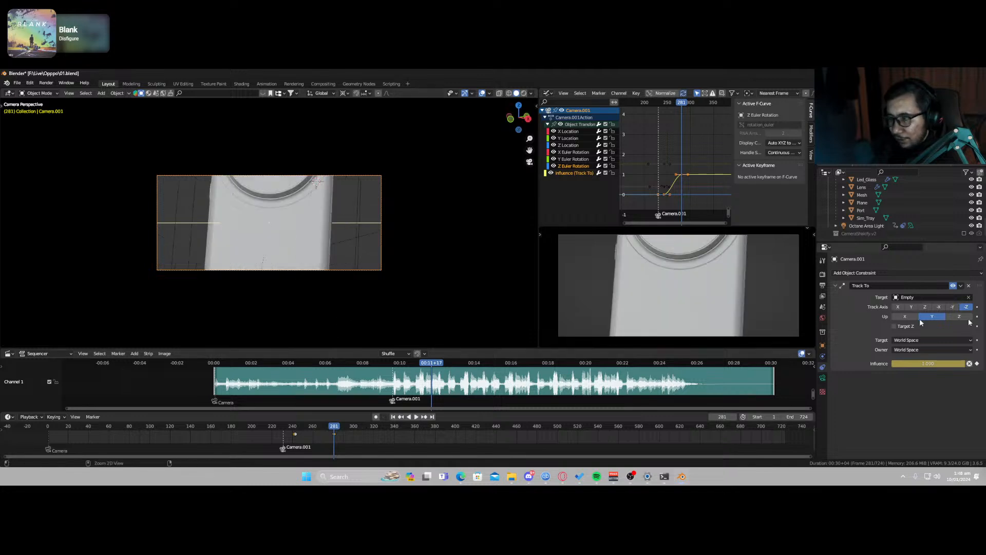
Step: Remove the Track To constraint from Camera.001 and delete its influence keyframes and leftover animation channel
{"action": "left_click", "coordinate": [969, 286]}
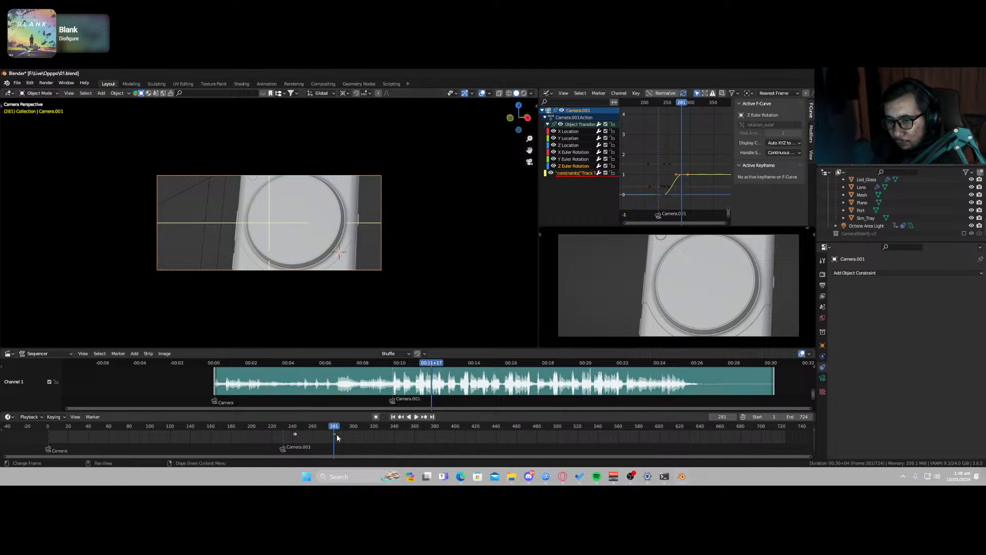
{"action": "key", "text": "Delete"}
{"action": "left_click_drag", "start_coordinate": [299, 428], "coordinate": [297, 428]}
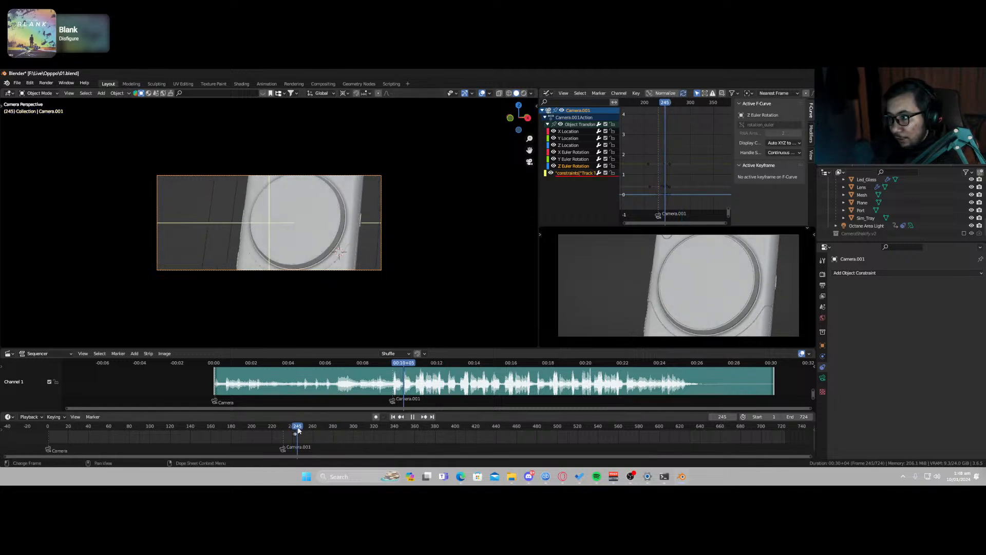
{"action": "left_click", "coordinate": [574, 174]}
{"action": "key", "text": "Delete"}
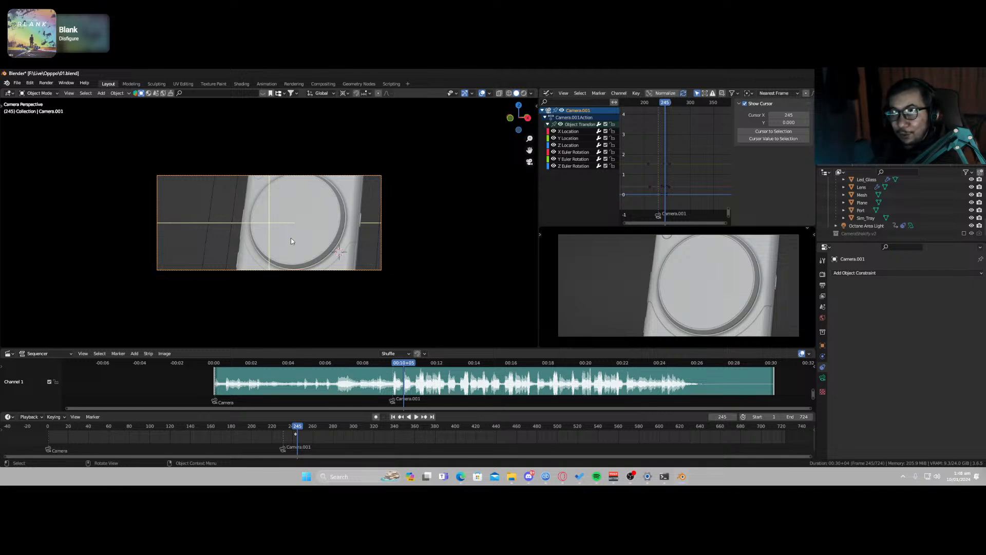
Step: Add an empty at the center of the circular camera module and scale it down
{"action": "key", "text": "shift+a"}
{"action": "mouse_move", "coordinate": [295, 234]}
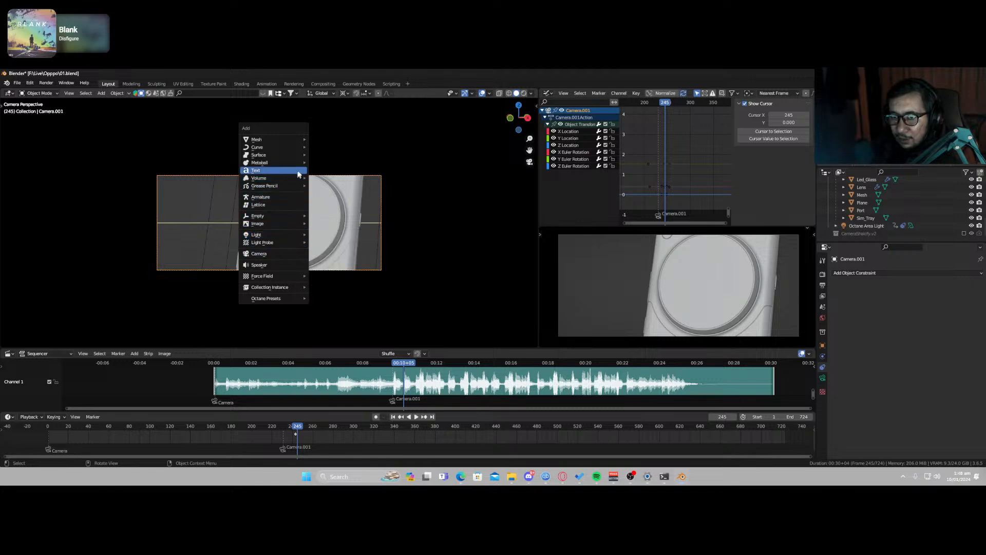
{"action": "mouse_move", "coordinate": [294, 217]}
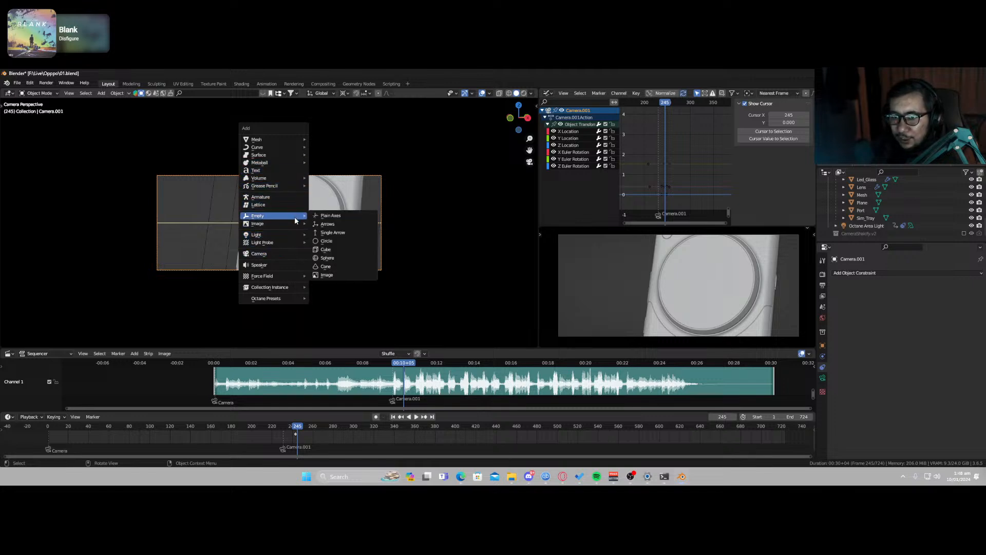
{"action": "left_click", "coordinate": [345, 254]}
{"action": "key", "text": "s"}
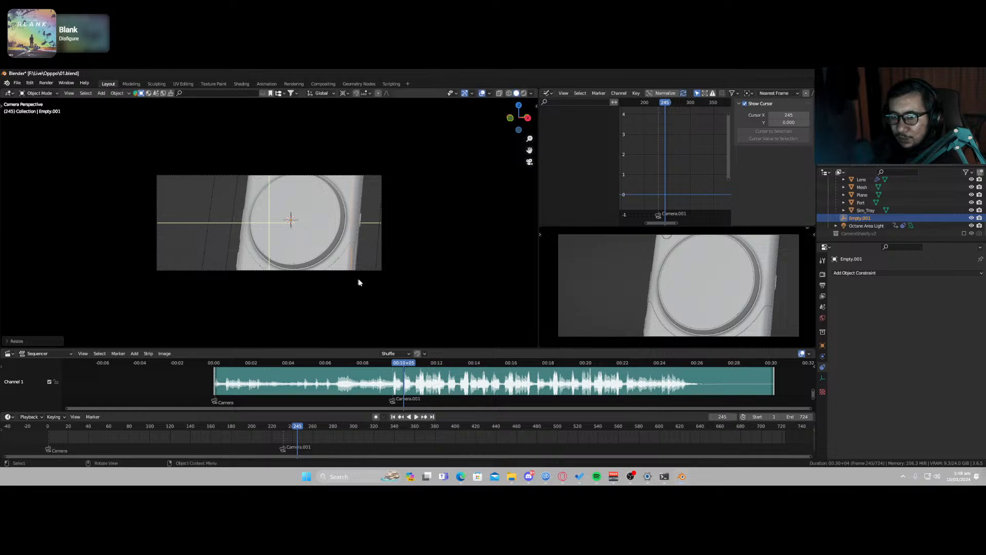
{"action": "left_click", "coordinate": [284, 230]}
Step: Add a Track To constraint to Camera.001 with the empty at the center of the camera module as its target
{"action": "left_click", "coordinate": [358, 270]}
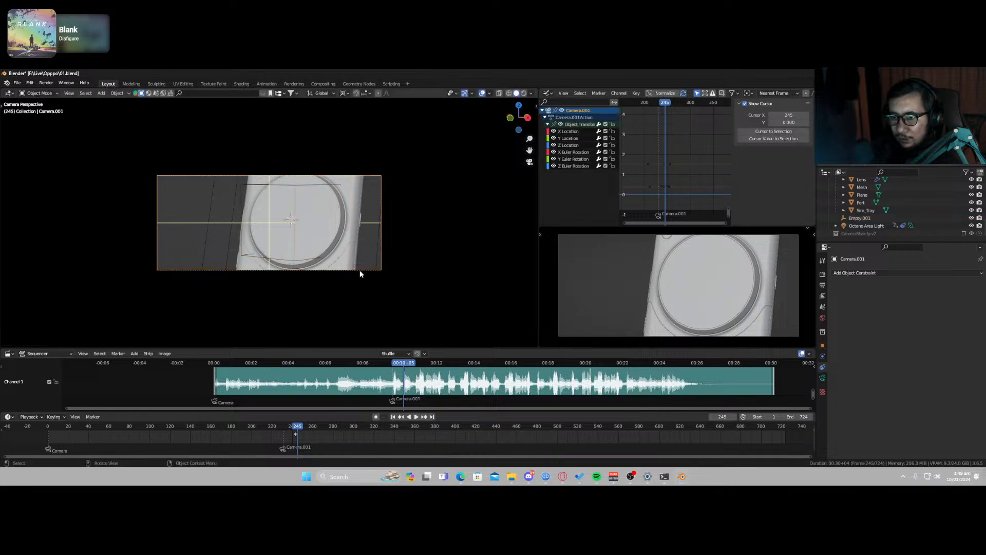
{"action": "left_click", "coordinate": [822, 377]}
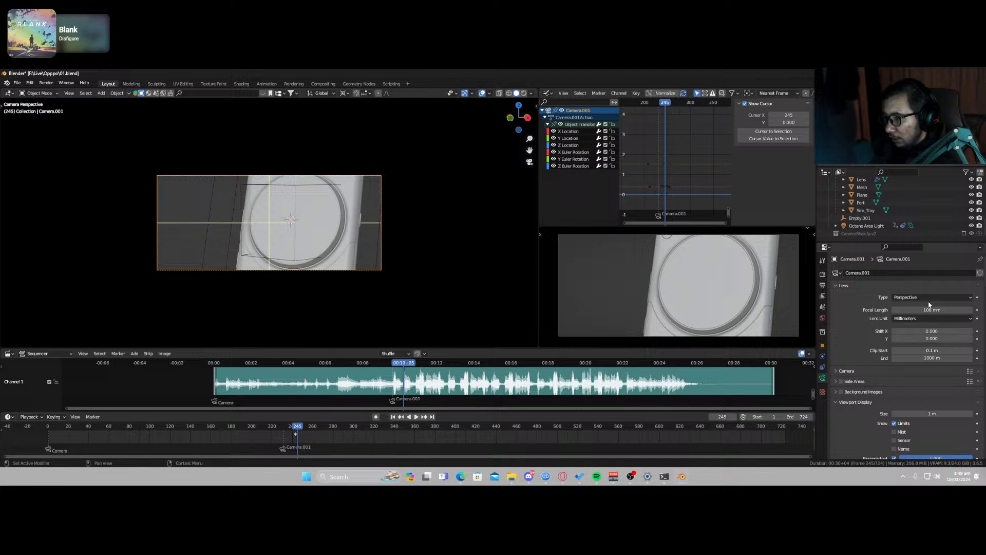
{"action": "left_click", "coordinate": [823, 367]}
{"action": "left_click", "coordinate": [883, 273]}
{"action": "left_click", "coordinate": [906, 333]}
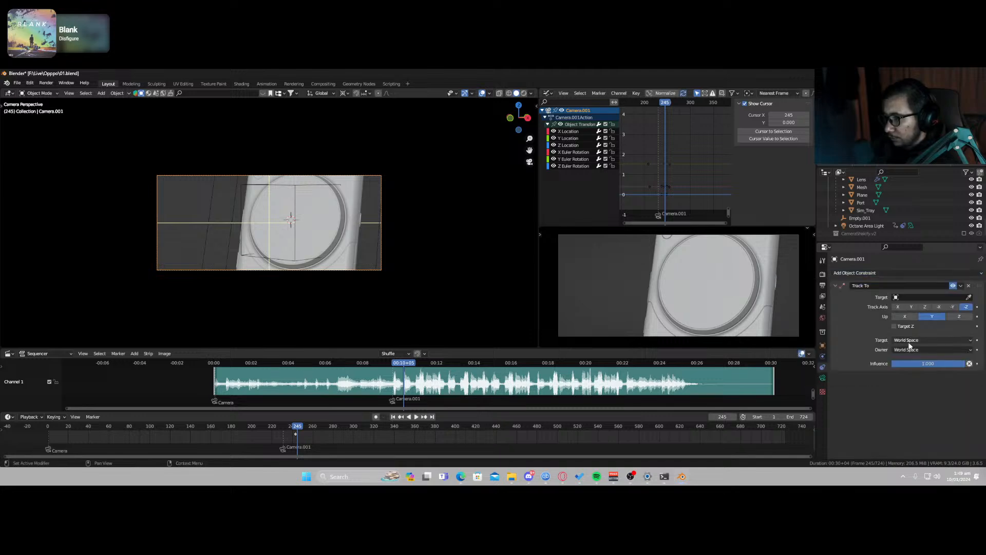
{"action": "left_click", "coordinate": [969, 297]}
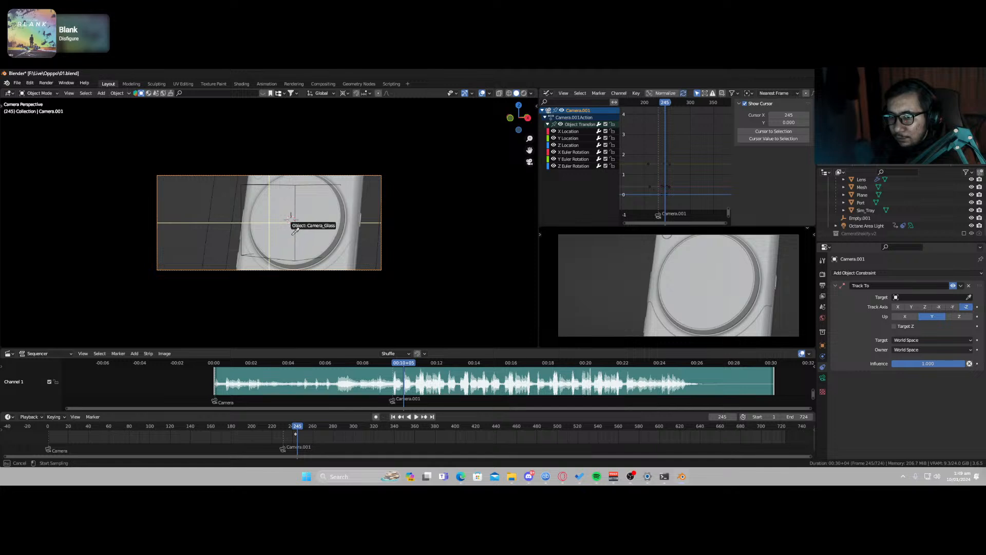
{"action": "left_click", "coordinate": [297, 229]}
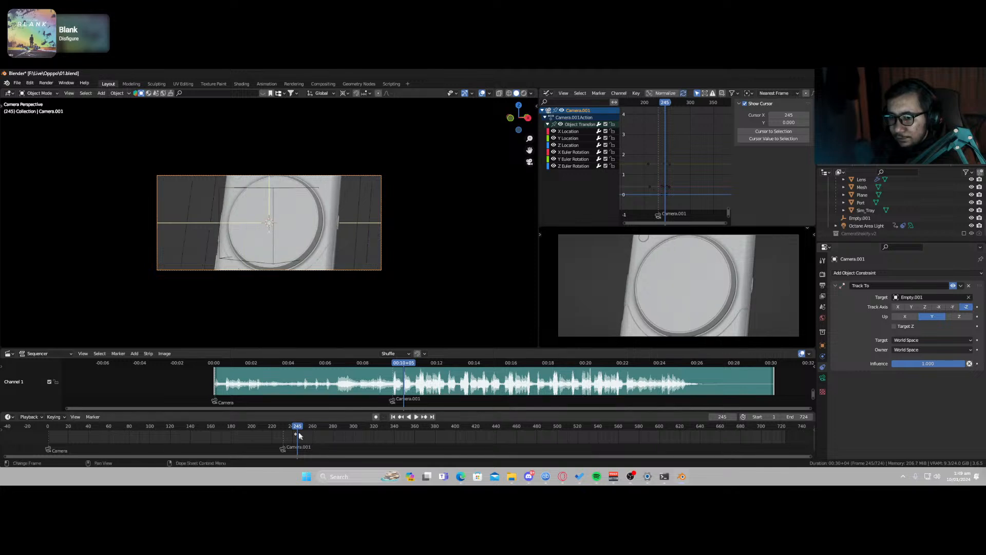
Step: At frame 282, try moving Camera.001 along the global Z axis and along the global X axis
{"action": "left_click_drag", "start_coordinate": [298, 433], "coordinate": [334, 434]}
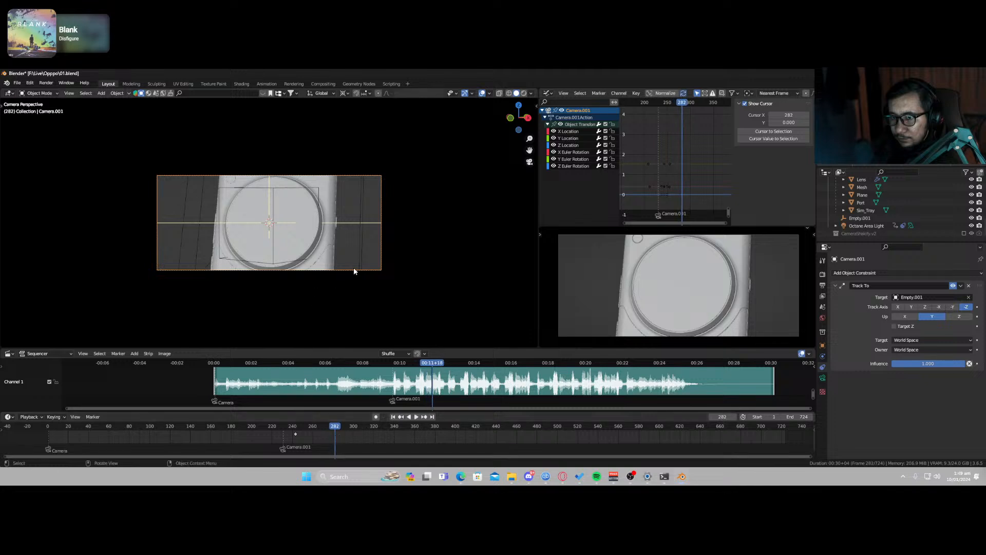
{"action": "key", "text": "g"}
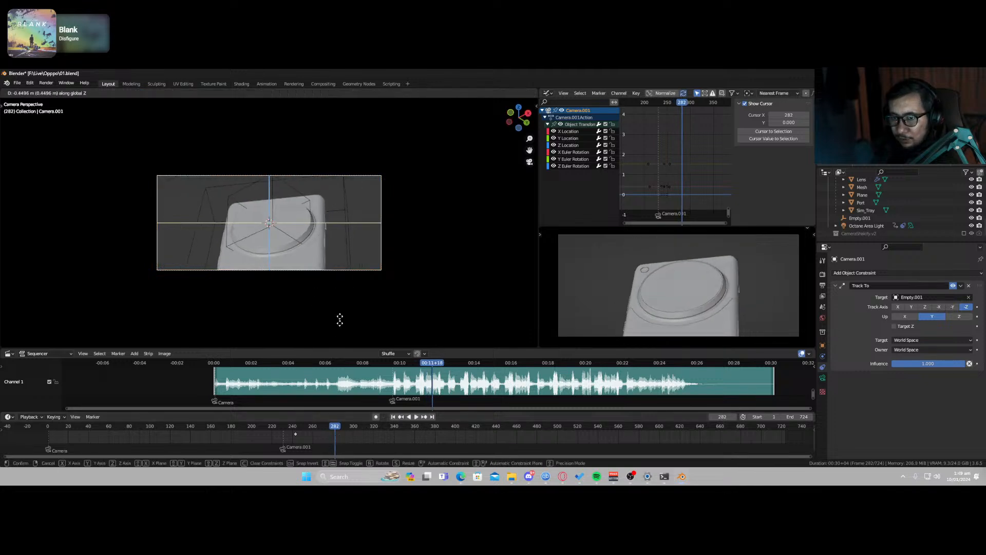
{"action": "key", "text": "z"}
{"action": "left_click", "coordinate": [324, 264]}
{"action": "key", "text": "g"}
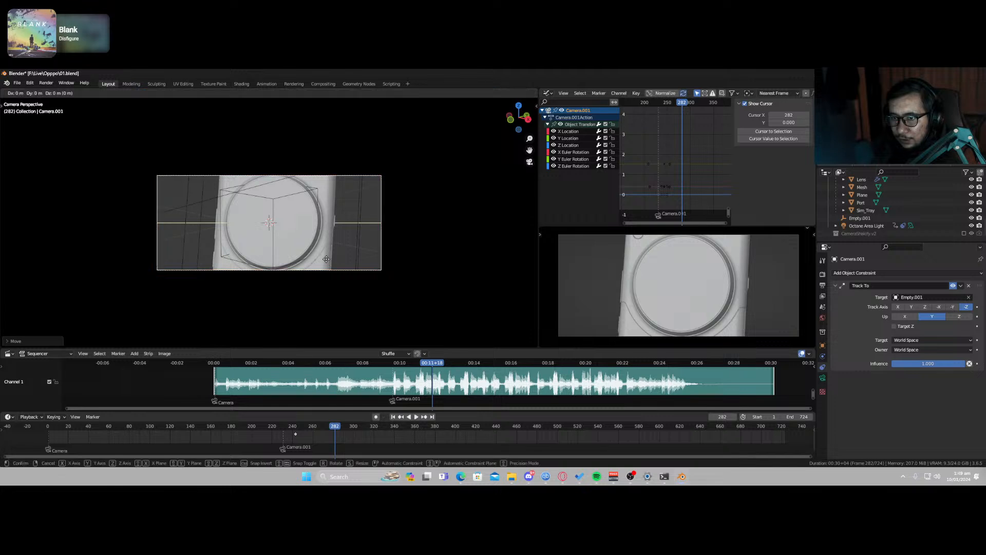
{"action": "key", "text": "x"}
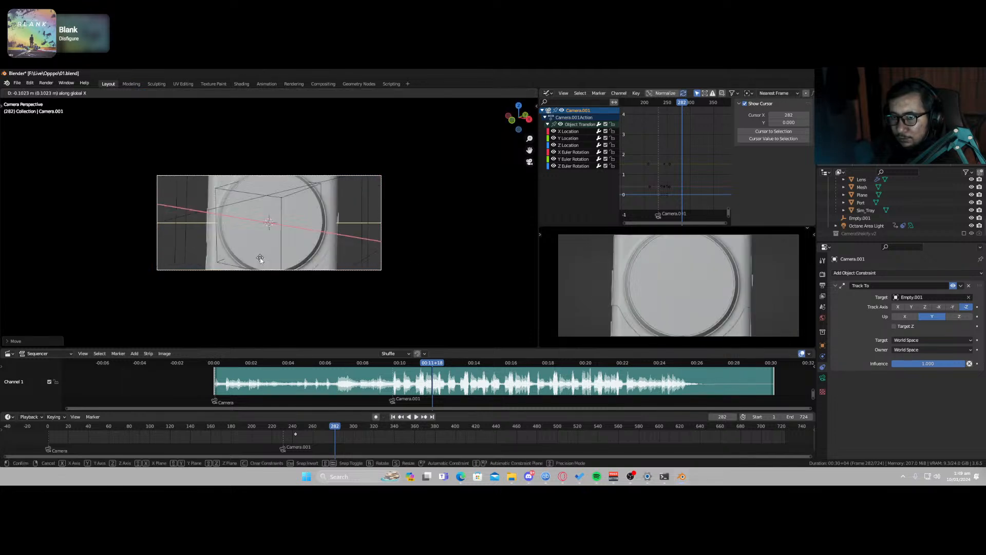
{"action": "left_click", "coordinate": [282, 276]}
Step: Play back the shot from frame 241 against the music, and move Camera.001's keyframe to frame 271
{"action": "left_click", "coordinate": [296, 429]}
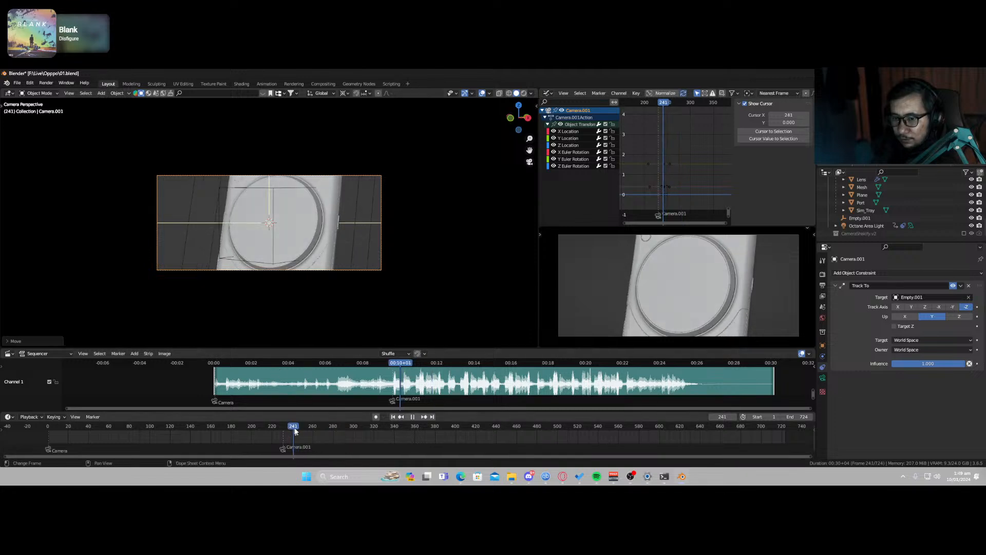
{"action": "key", "text": "space"}
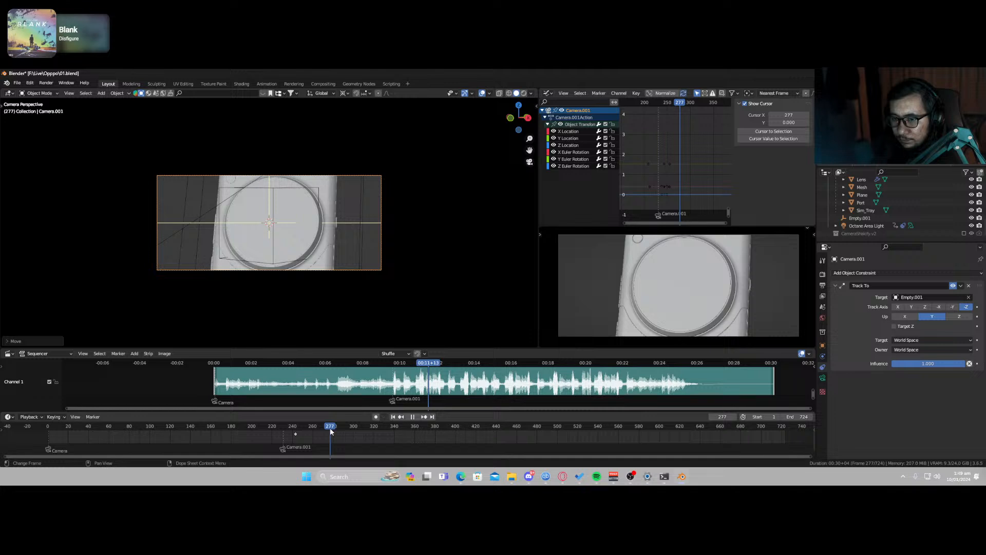
{"action": "key", "text": "space"}
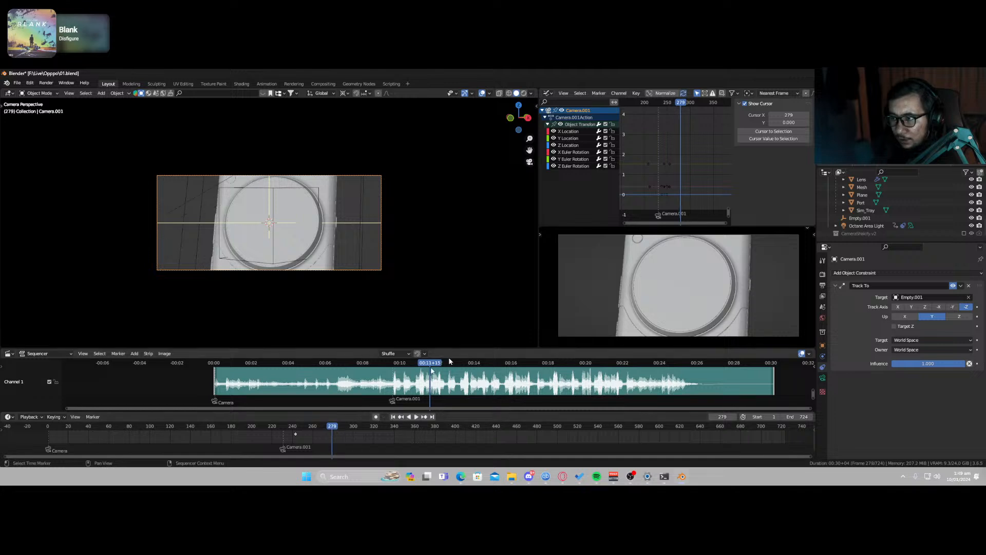
{"action": "left_click", "coordinate": [273, 240]}
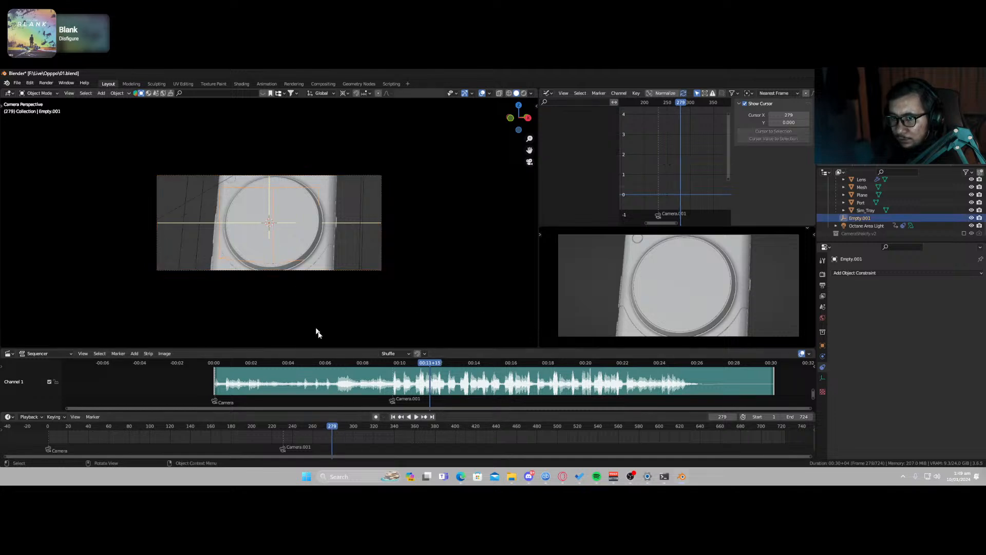
{"action": "left_click", "coordinate": [318, 274]}
{"action": "left_click_drag", "start_coordinate": [296, 437], "coordinate": [326, 439]}
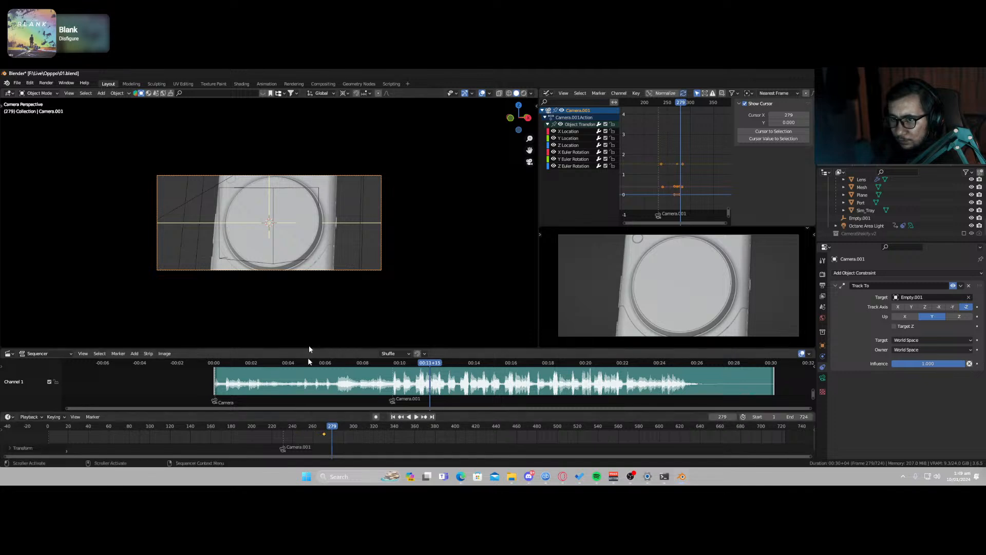
Step: At frame 279, move Camera.001 away from the phone along the global X axis and insert a keyframe on the available channels
{"action": "key", "text": "g"}
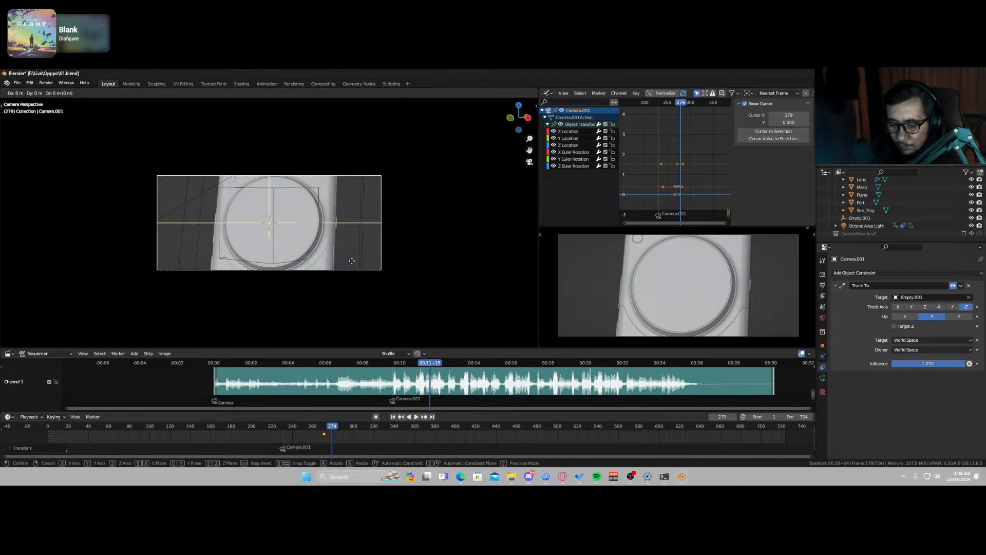
{"action": "key", "text": "x"}
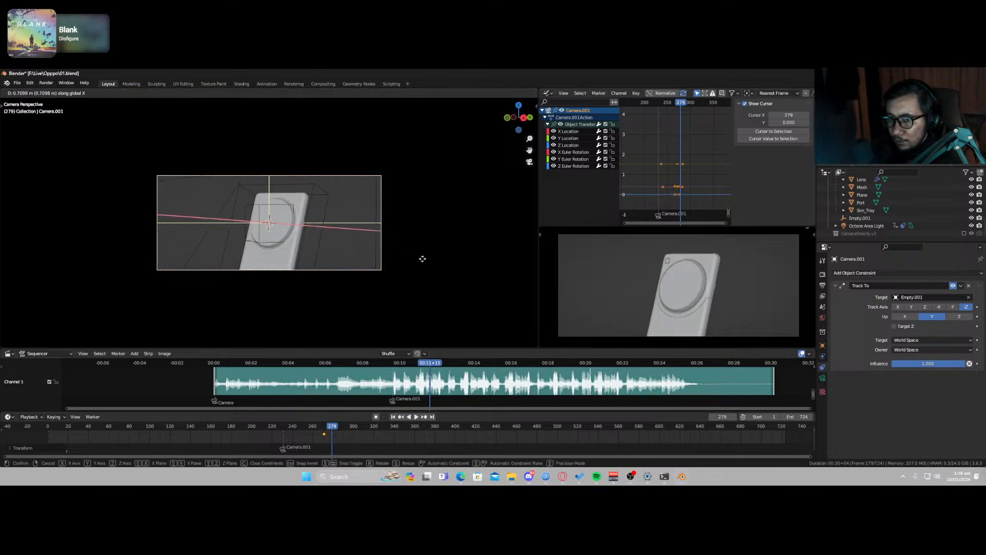
{"action": "left_click", "coordinate": [438, 260]}
{"action": "key", "text": "i"}
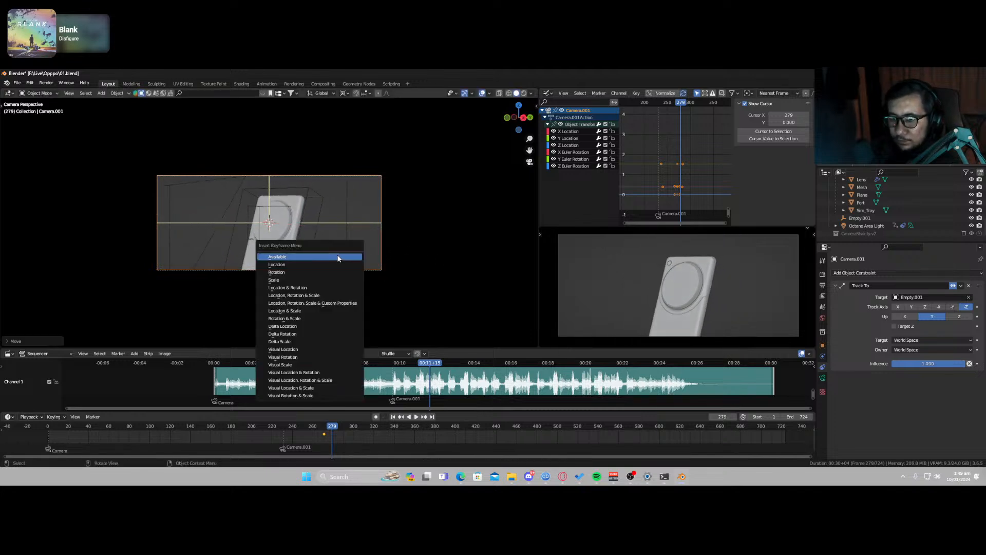
{"action": "left_click", "coordinate": [342, 257]}
Step: Shift both Camera.001 keyframes 6 frames earlier so the first sits at frame 265, checking the timing with playback
{"action": "left_click_drag", "start_coordinate": [333, 427], "coordinate": [285, 427]}
{"action": "key", "text": "space"}
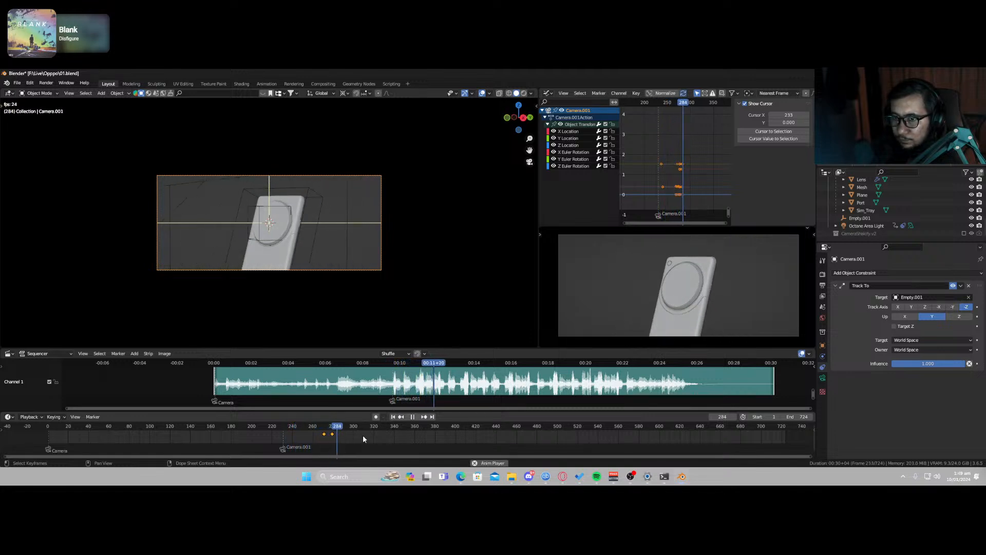
{"action": "key", "text": "space"}
{"action": "left_click_drag", "start_coordinate": [315, 429], "coordinate": [319, 430]}
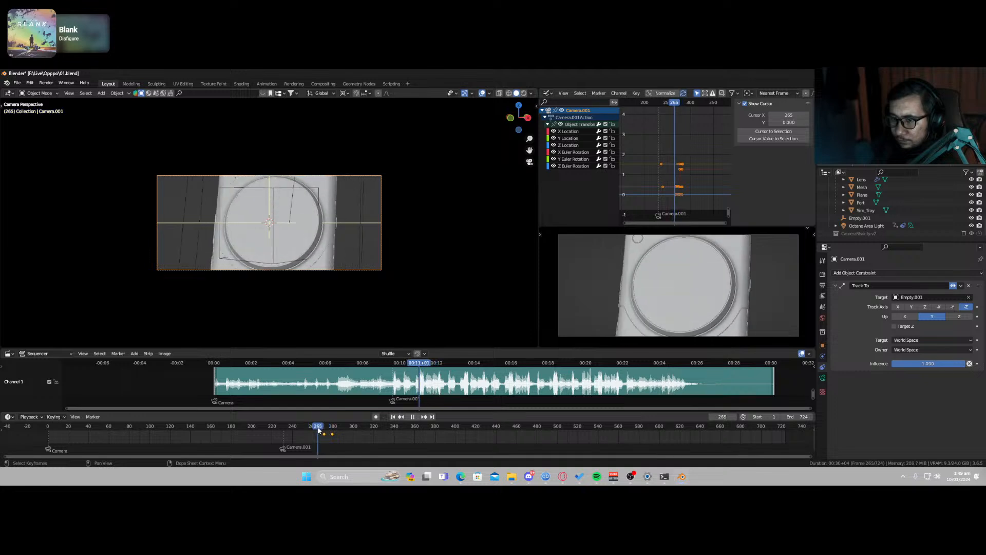
{"action": "key", "text": "g"}
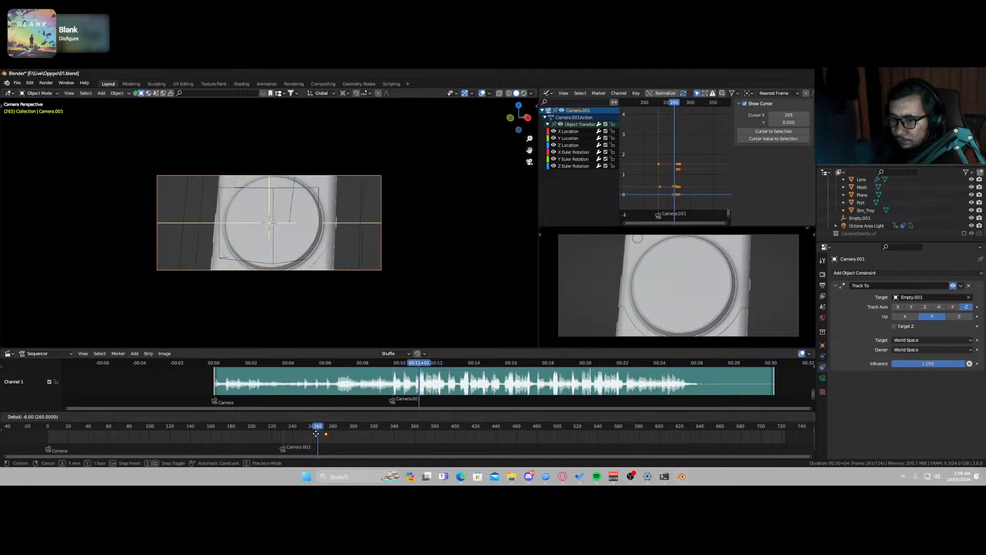
{"action": "left_click", "coordinate": [317, 433]}
{"action": "key", "text": "space"}
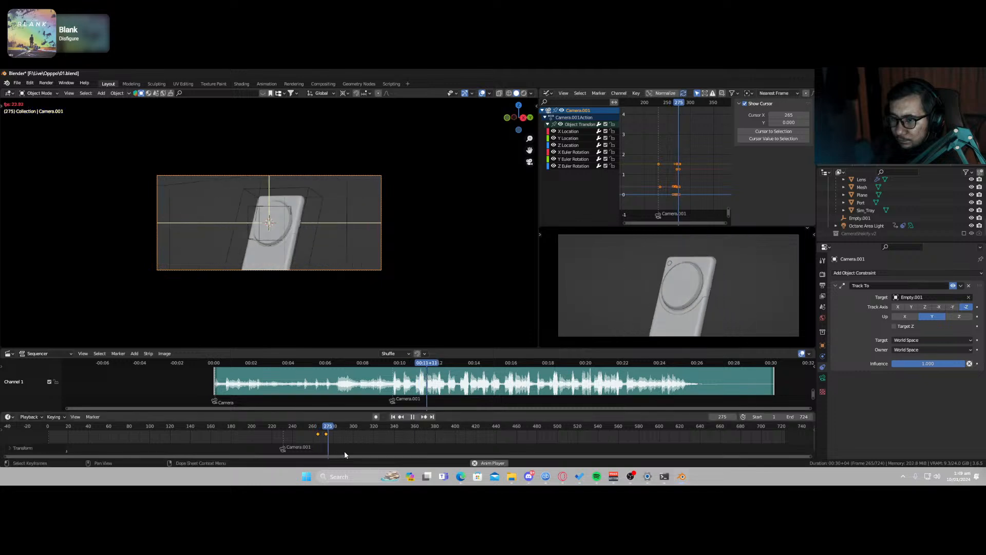
{"action": "key", "text": "space"}
Step: At the frame 273 keyframe, try rotating Camera.001 about its local Z axis and freely, and inspect its transform values
{"action": "left_click", "coordinate": [317, 427]}
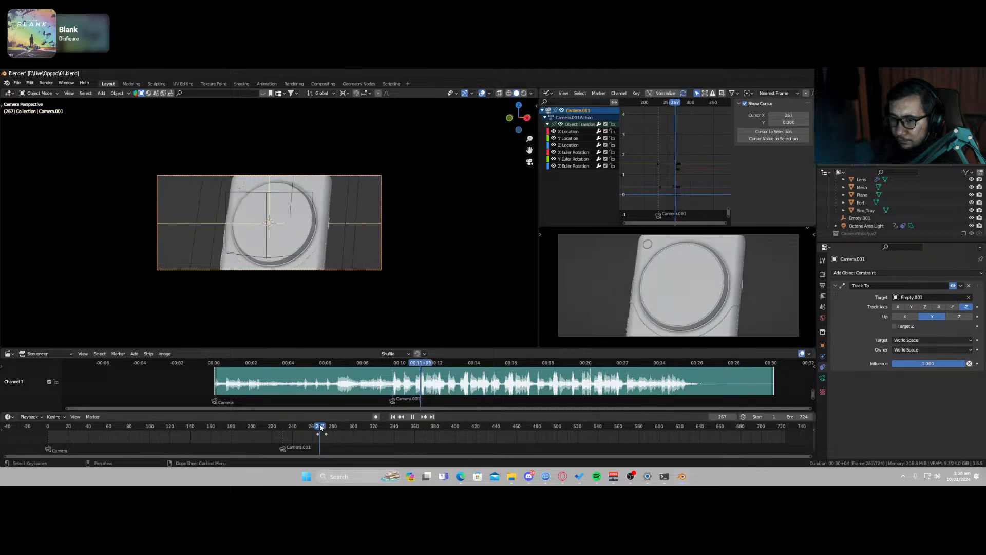
{"action": "key", "text": "space"}
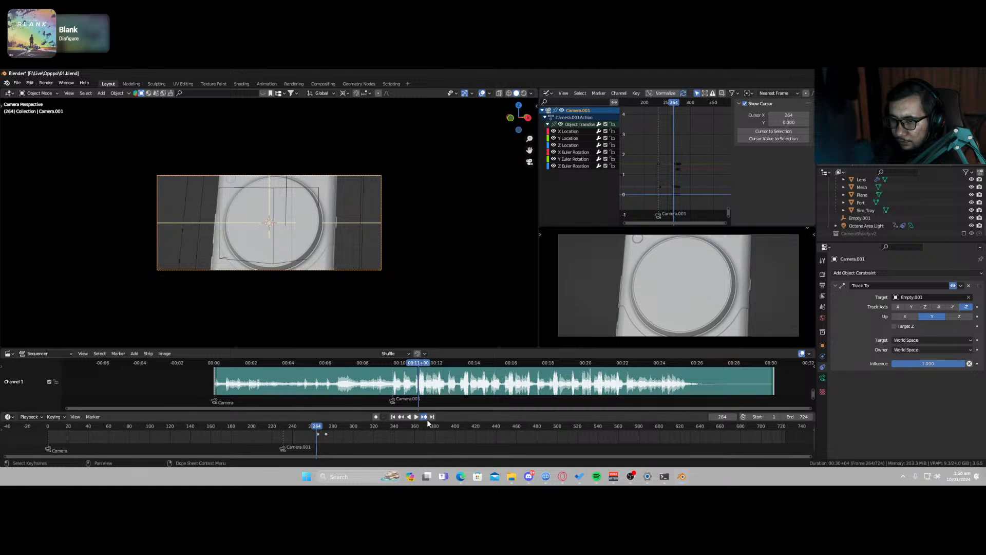
{"action": "left_click", "coordinate": [426, 418]}
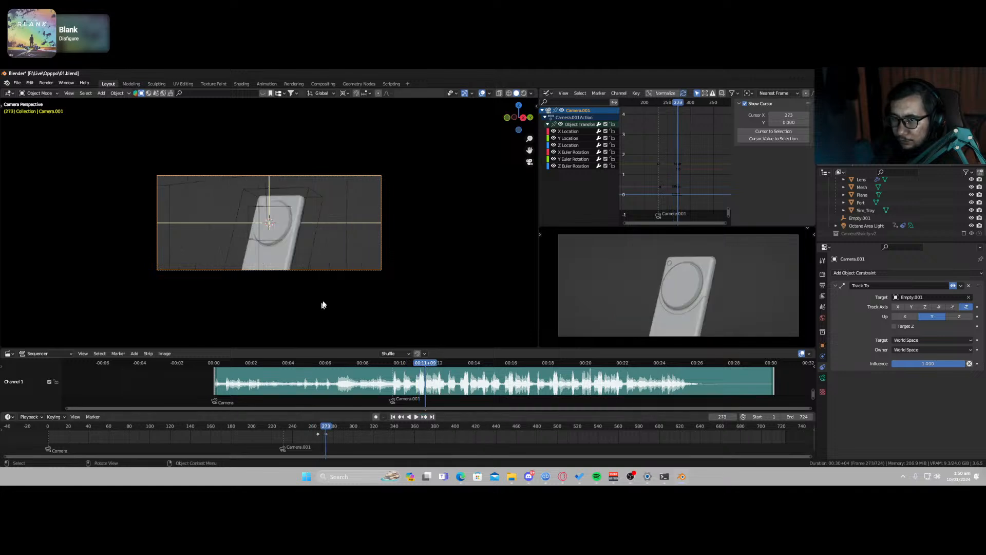
{"action": "key", "text": "r"}
{"action": "key", "text": "z"}
{"action": "key", "text": "z"}
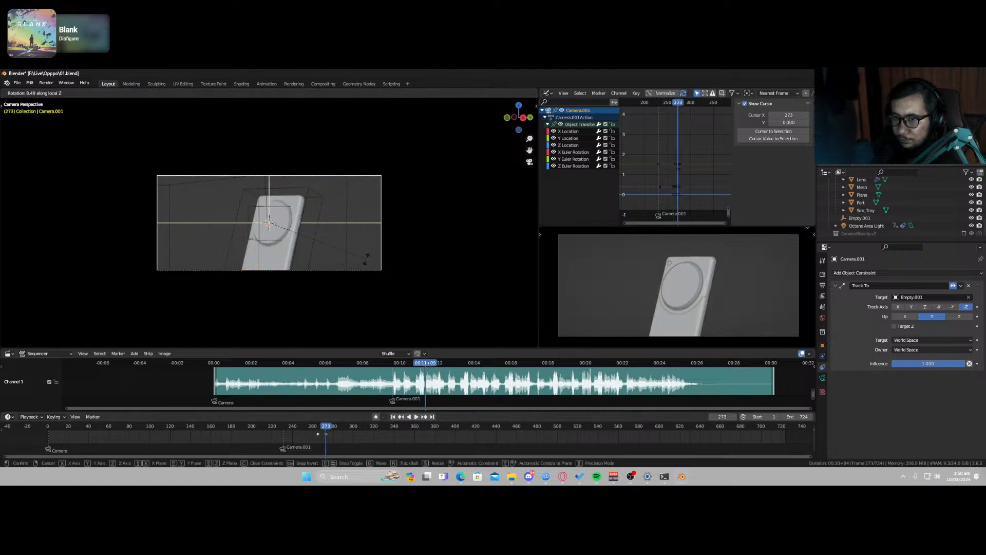
{"action": "right_click", "coordinate": [365, 261]}
{"action": "key", "text": "r"}
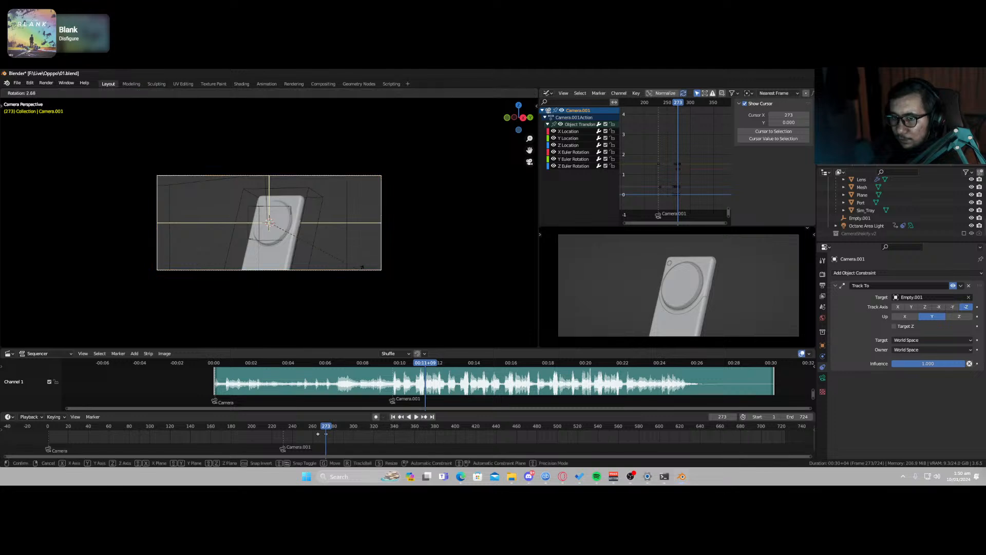
{"action": "left_click", "coordinate": [361, 269]}
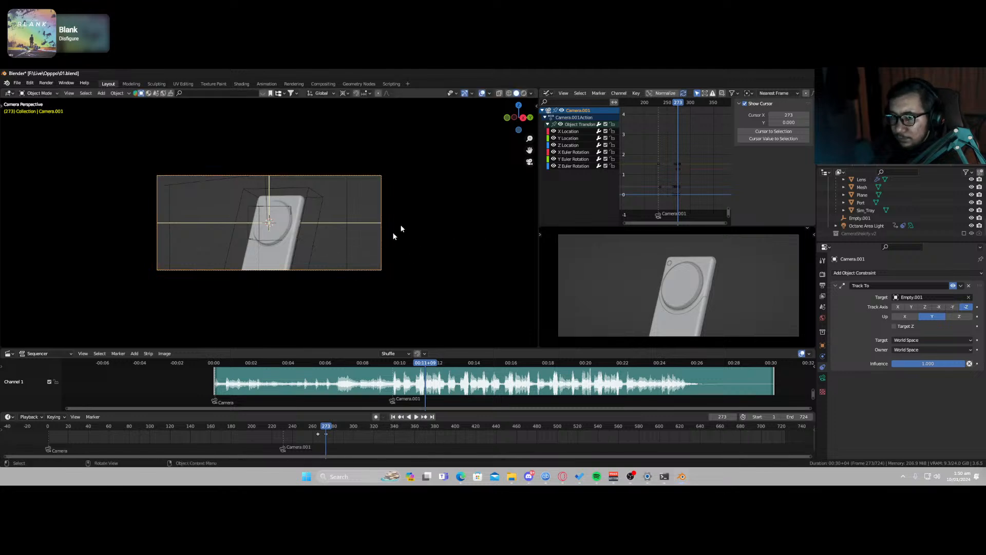
{"action": "left_click", "coordinate": [535, 105]}
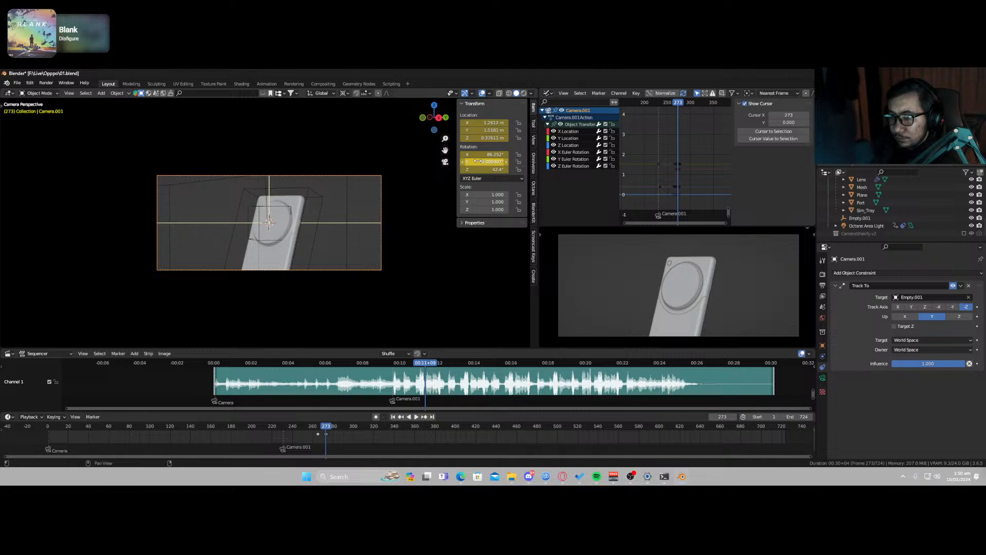
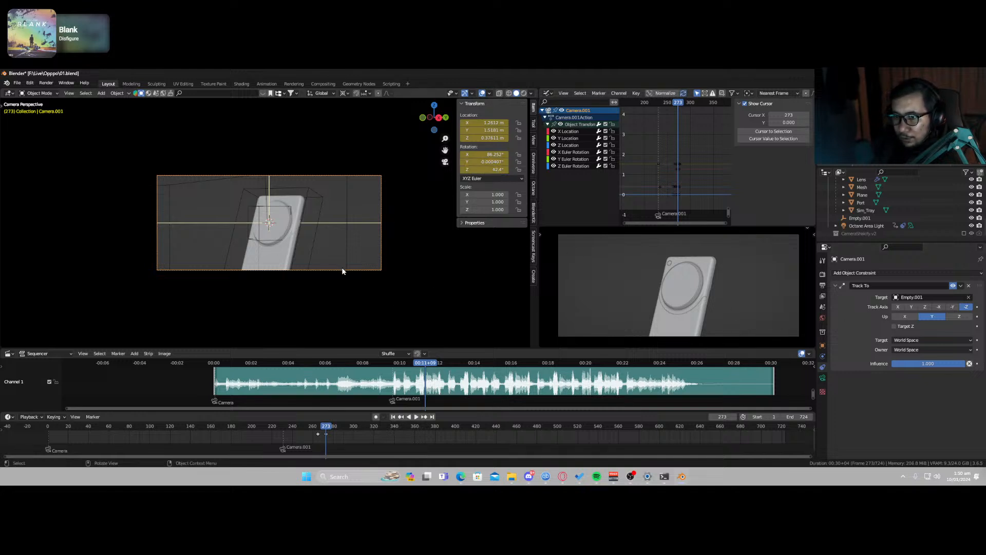
Step: Add a Plain Axes empty at Camera.001's position using the 3D cursor, and reselect the camera
{"action": "scroll", "coordinate": [319, 269], "scroll_direction": "up", "scroll_amount": 2}
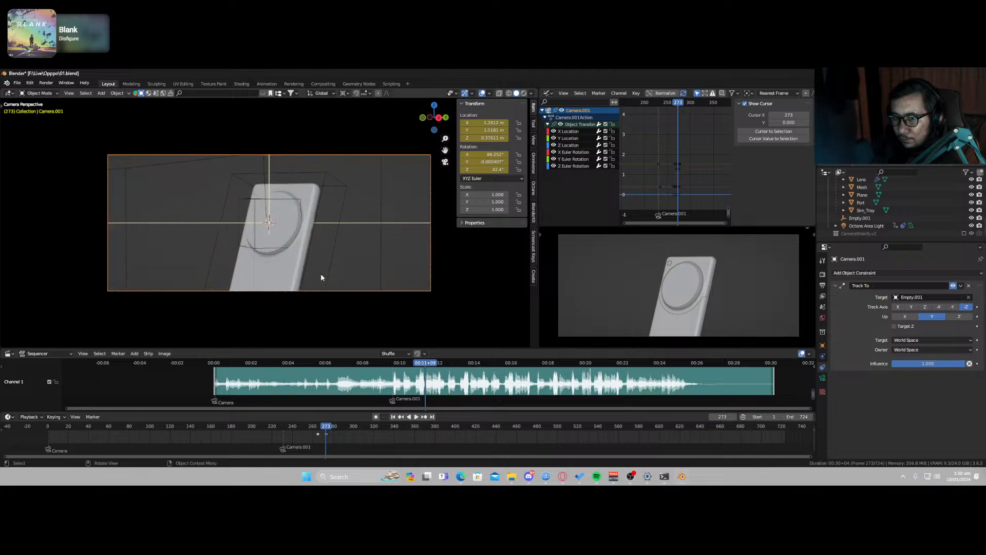
{"action": "scroll", "coordinate": [320, 273], "scroll_direction": "down", "scroll_amount": 1}
{"action": "middle_click_drag", "start_coordinate": [323, 282], "coordinate": [344, 284]}
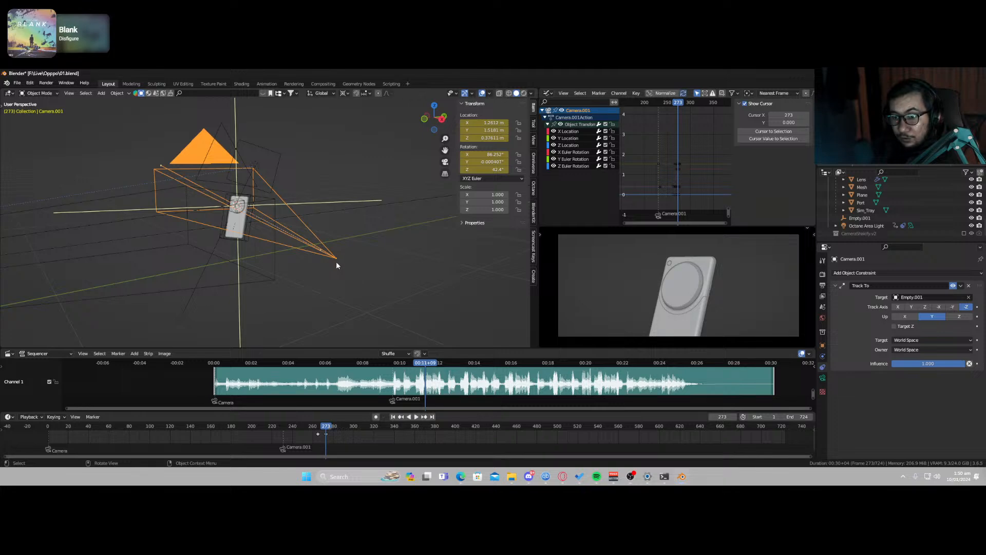
{"action": "key", "text": "shift+s"}
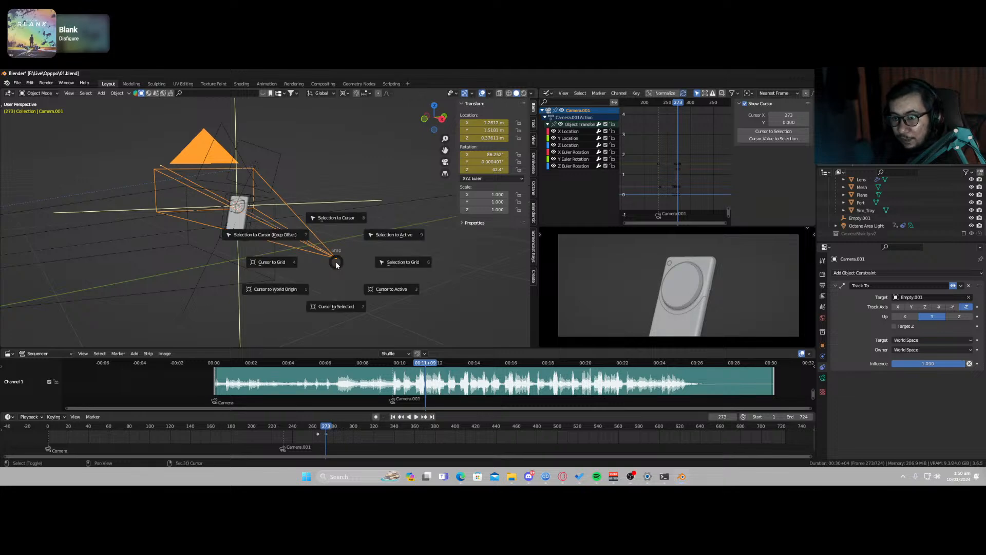
{"action": "left_click", "coordinate": [343, 296]}
{"action": "key", "text": "shift+a"}
{"action": "mouse_move", "coordinate": [347, 286]}
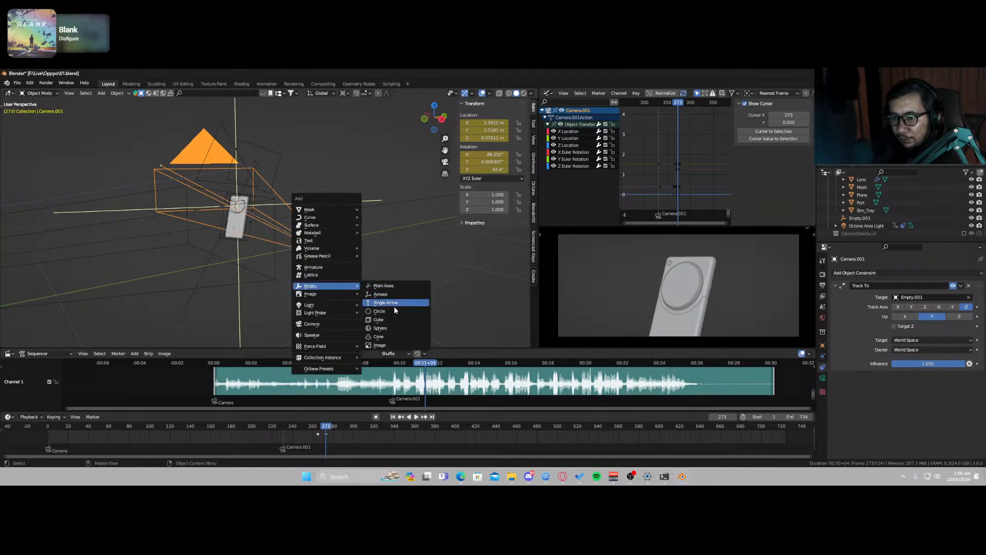
{"action": "left_click", "coordinate": [389, 286]}
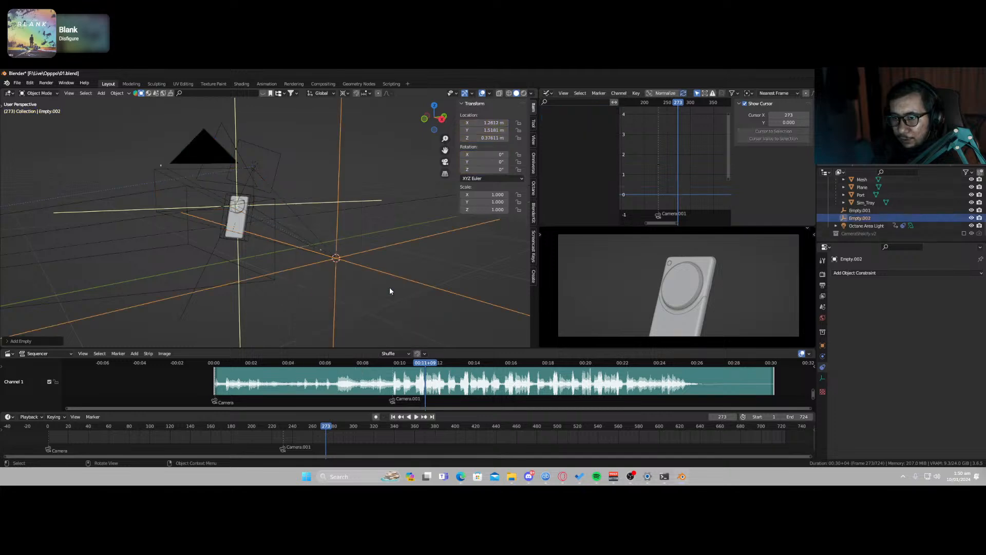
{"action": "left_click", "coordinate": [322, 241], "text": "shift"}
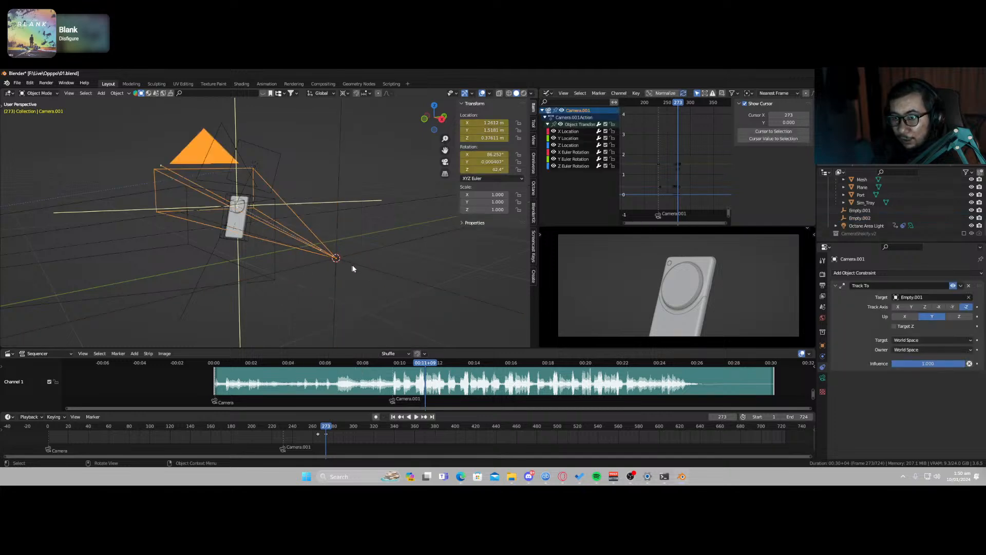
Step: Parent Camera.001 to Empty.002 using Object (Keep Transform)
{"action": "left_click", "coordinate": [368, 267], "text": "shift"}
{"action": "key", "text": "ctrl+p"}
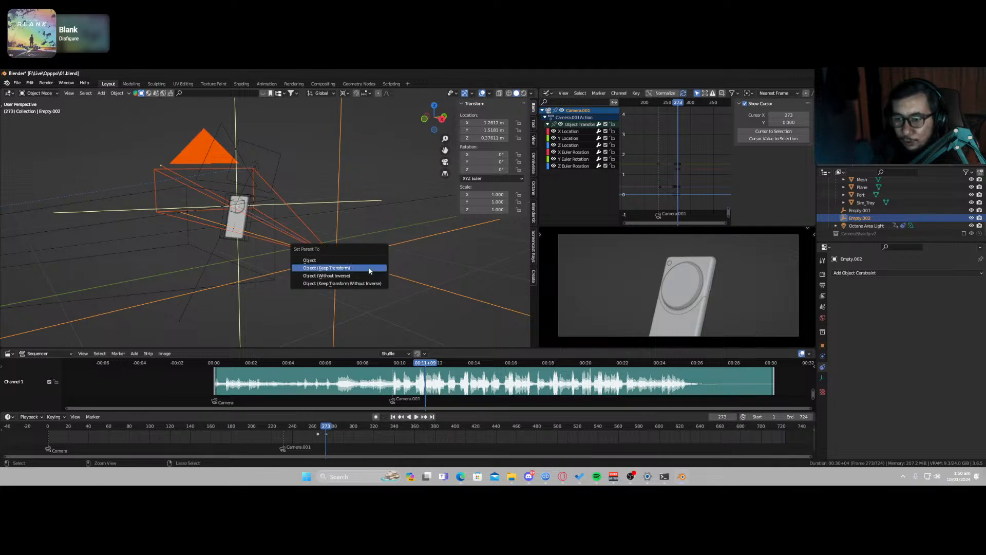
{"action": "left_click", "coordinate": [368, 267]}
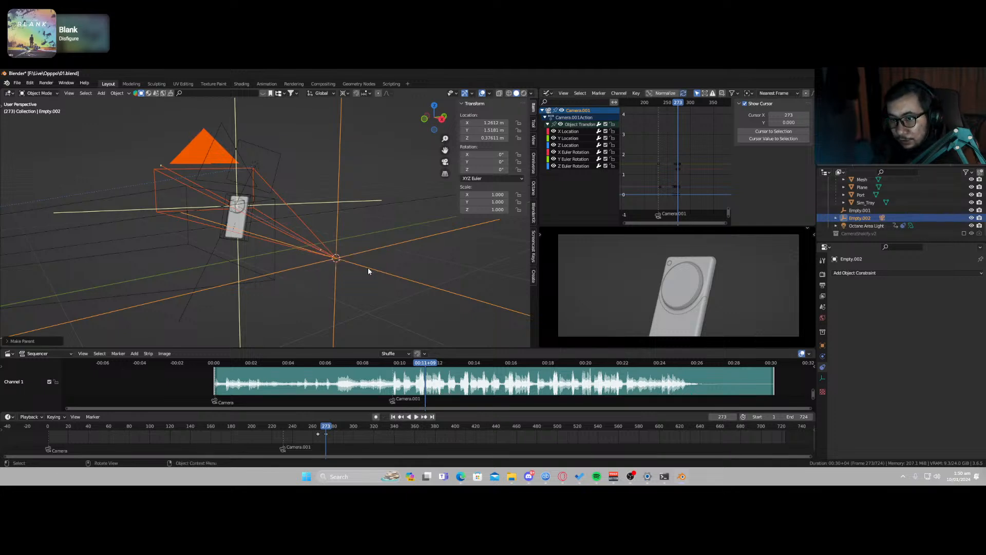
{"action": "key", "text": "g"}
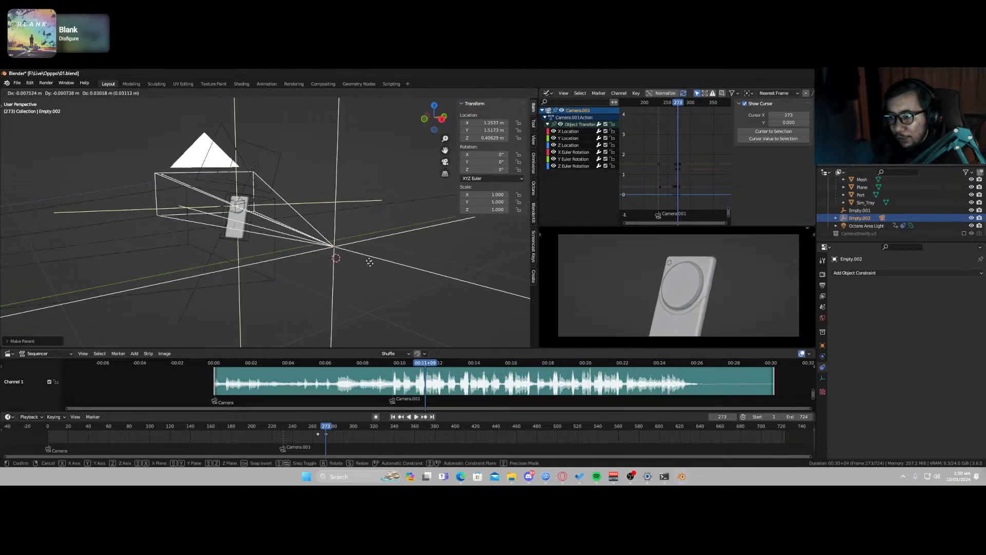
{"action": "left_click", "coordinate": [362, 269]}
{"action": "key", "text": "r"}
{"action": "key", "text": "z"}
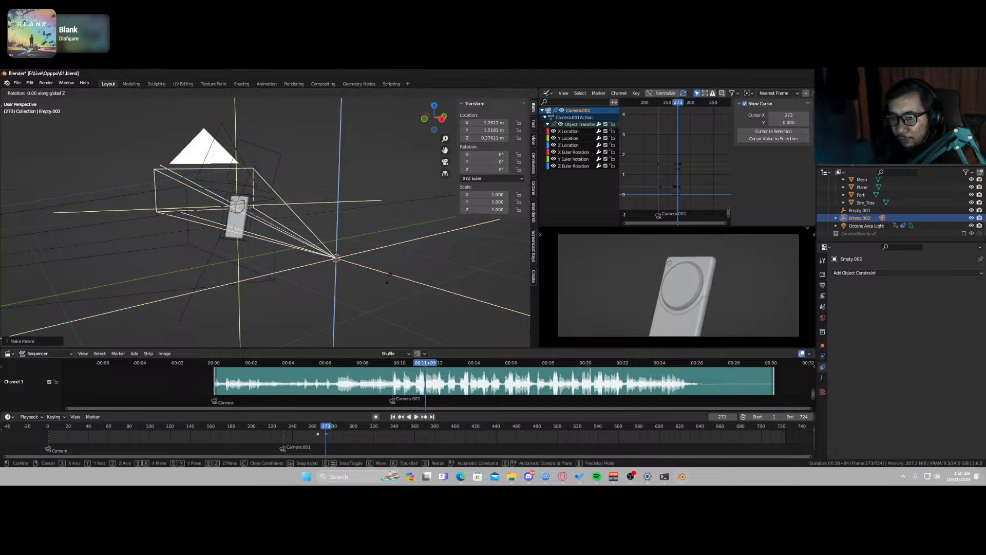
{"action": "left_click", "coordinate": [386, 280]}
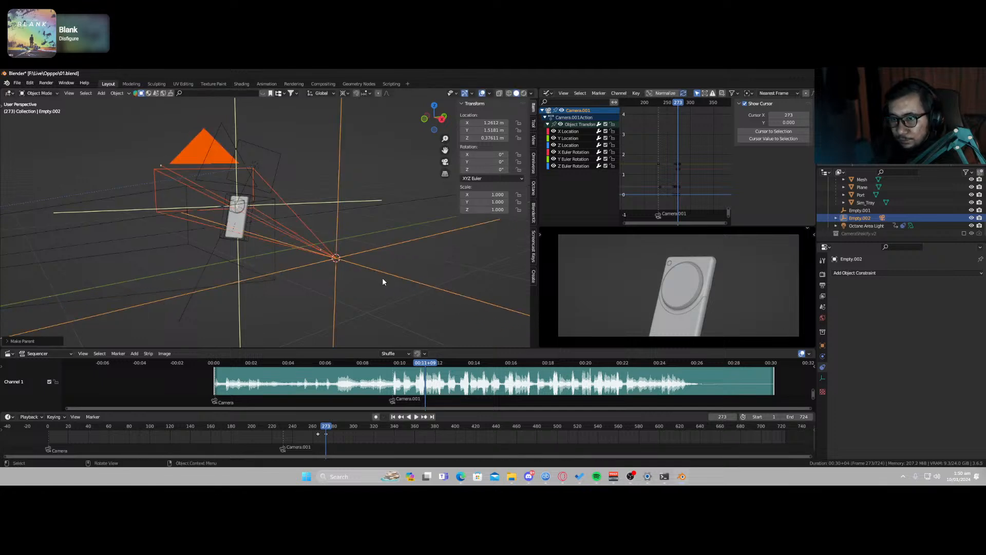
Step: At frame 273, move Empty.002 to about X 1.51 m, Y 2.01 m, Z 0.90 m and insert a Location keyframe
{"action": "key", "text": "g"}
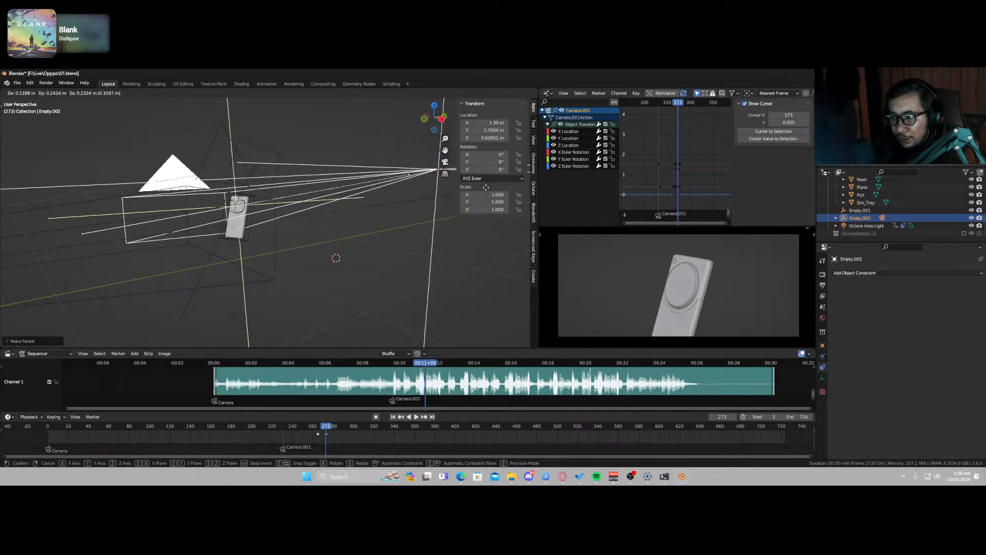
{"action": "left_click", "coordinate": [49, 330]}
{"action": "key", "text": "KP_0"}
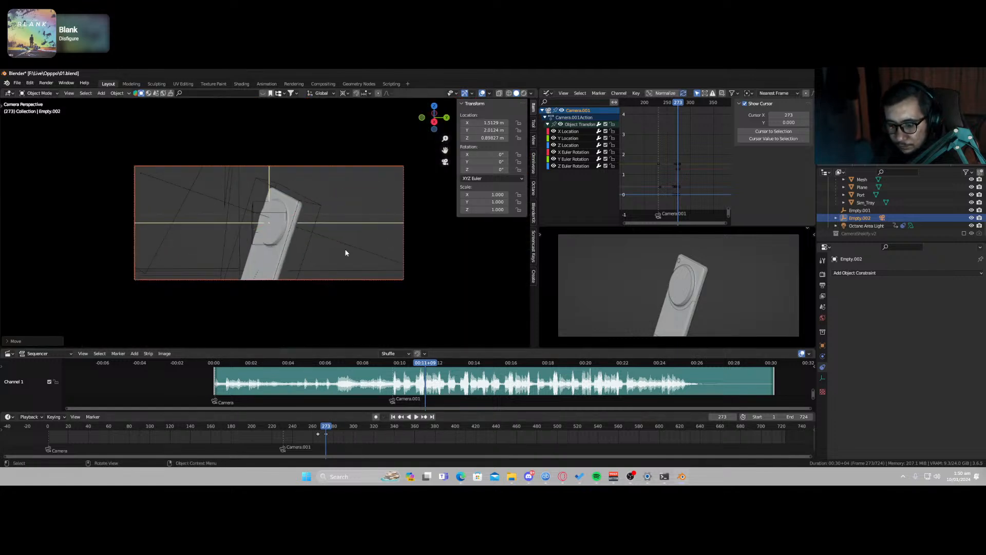
{"action": "key", "text": "i"}
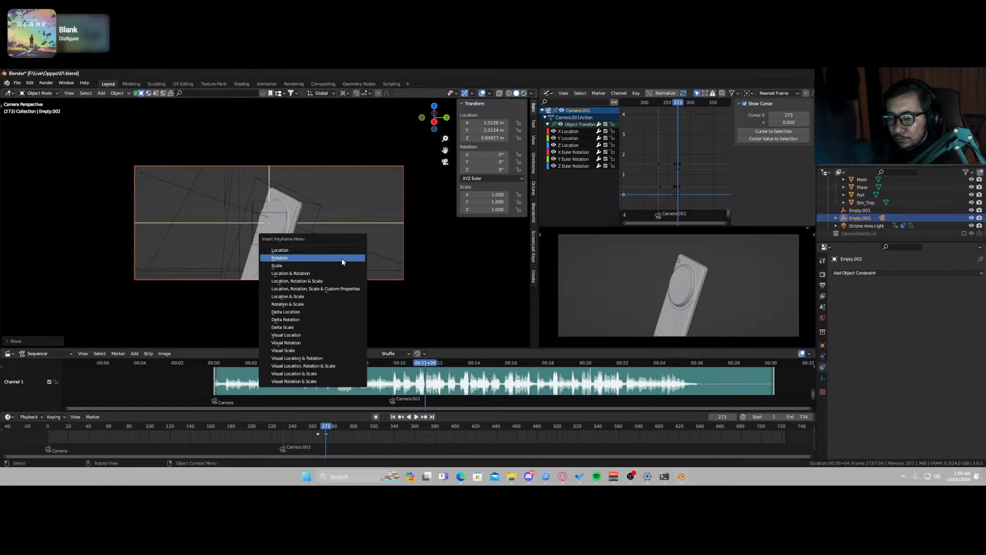
{"action": "left_click", "coordinate": [337, 251]}
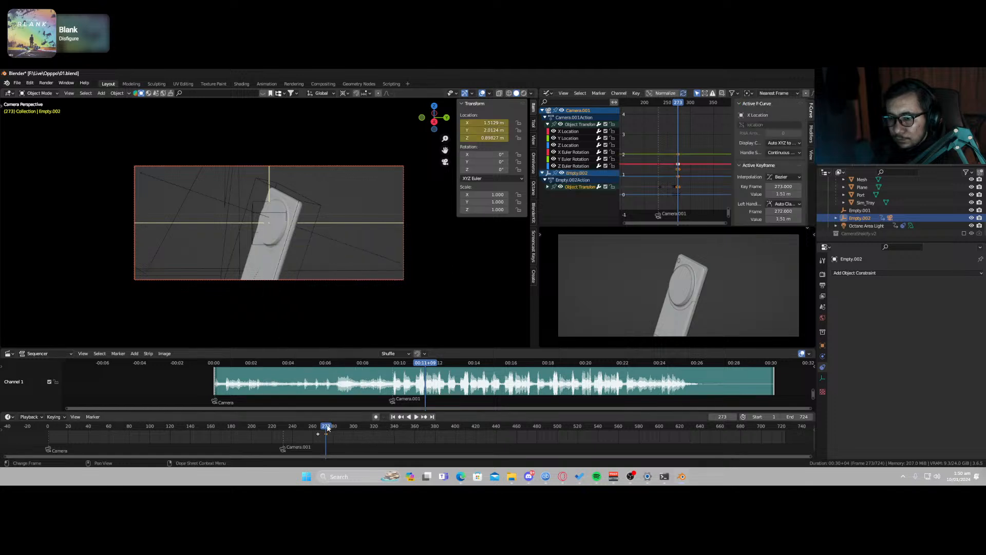
Step: At frame 265, lower Empty.002 along the global Z axis to about Z 0.33 m and insert a Location keyframe
{"action": "left_click_drag", "start_coordinate": [328, 428], "coordinate": [319, 428]}
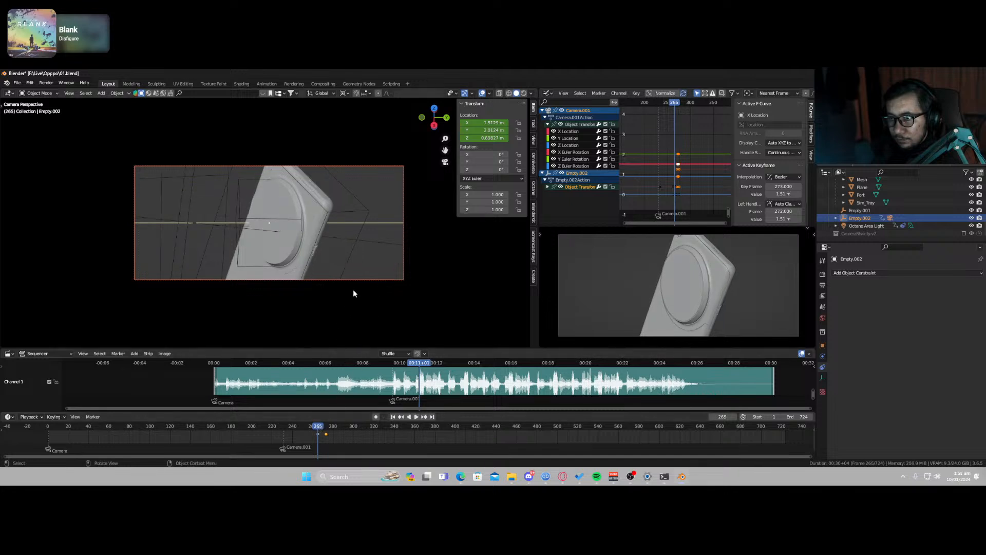
{"action": "key", "text": "g"}
{"action": "key", "text": "z"}
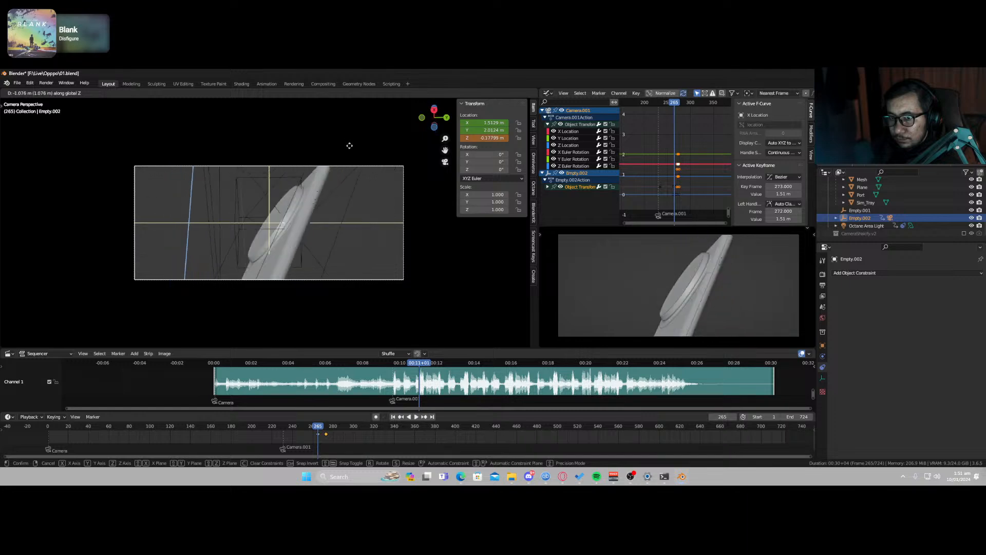
{"action": "left_click", "coordinate": [357, 127]}
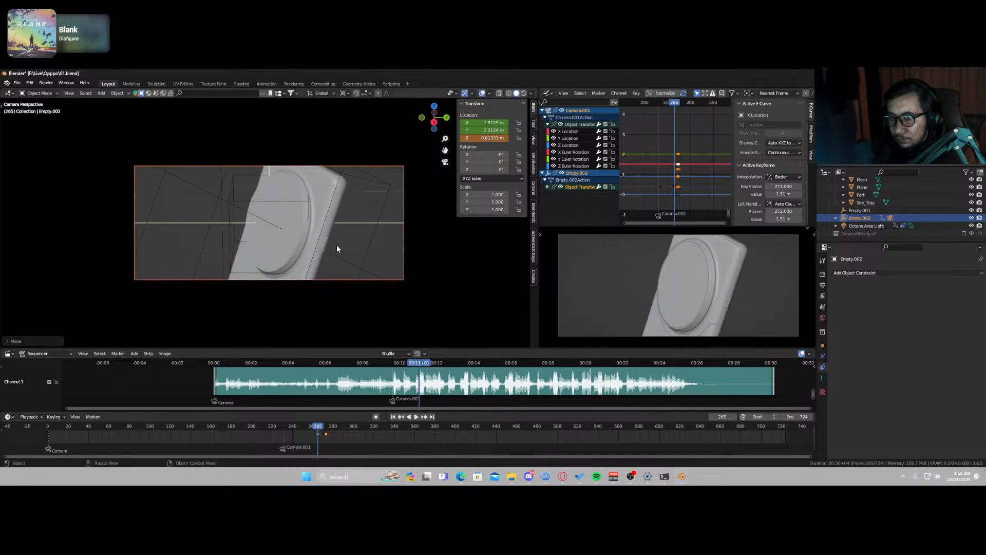
{"action": "key", "text": "g"}
{"action": "key", "text": "z"}
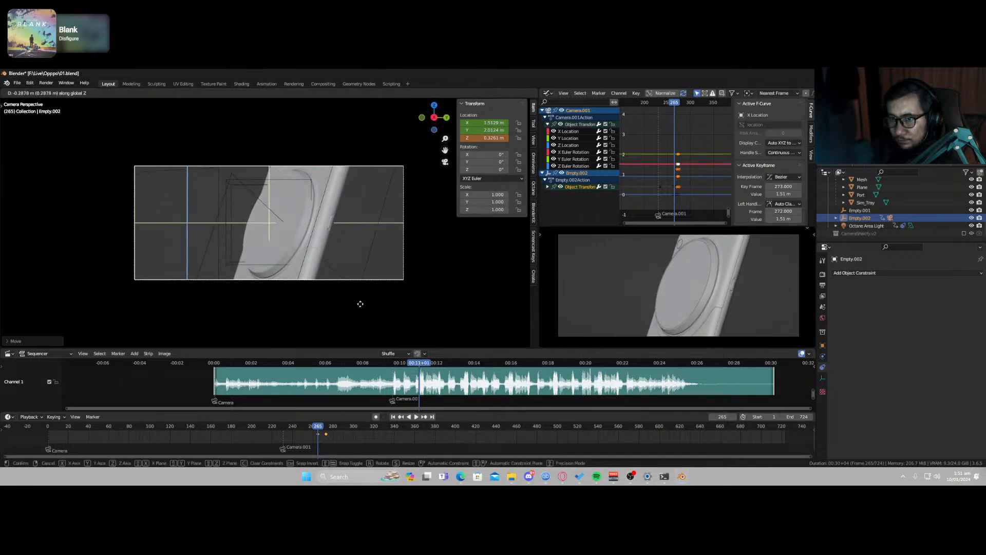
{"action": "left_click", "coordinate": [360, 303]}
{"action": "key", "text": "i"}
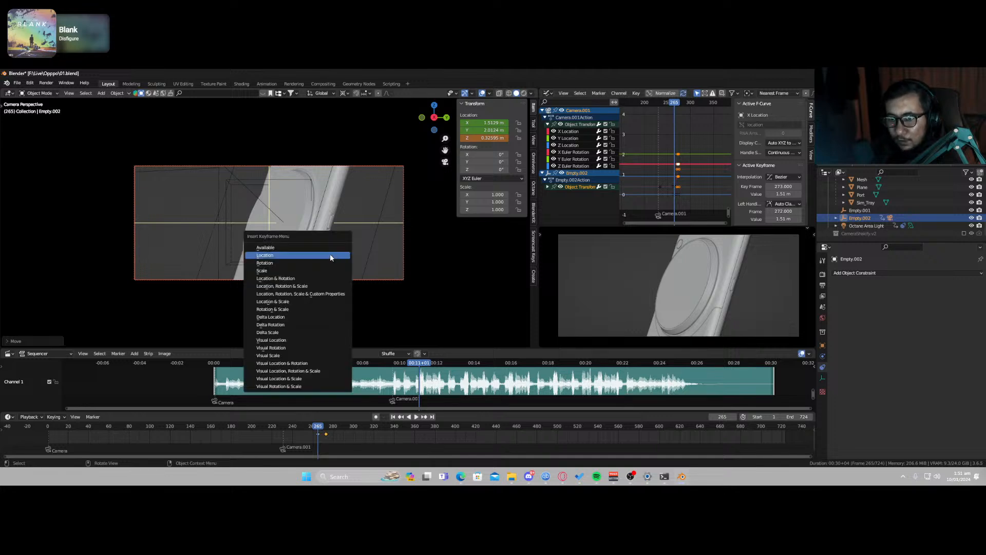
{"action": "left_click", "coordinate": [330, 255]}
Step: Play the animation from frame 224 through the new empty keyframes to check the camera move
{"action": "mouse_move", "coordinate": [317, 428]}
{"action": "left_mouse_down"}
{"action": "mouse_move", "coordinate": [337, 433]}
{"action": "mouse_move", "coordinate": [274, 439]}
{"action": "left_mouse_up"}
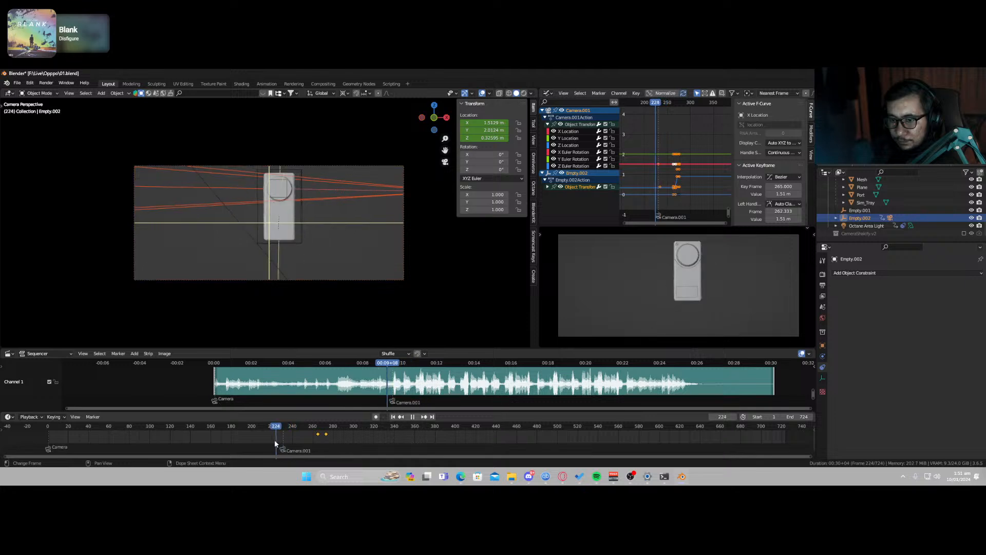
{"action": "key", "text": "space"}
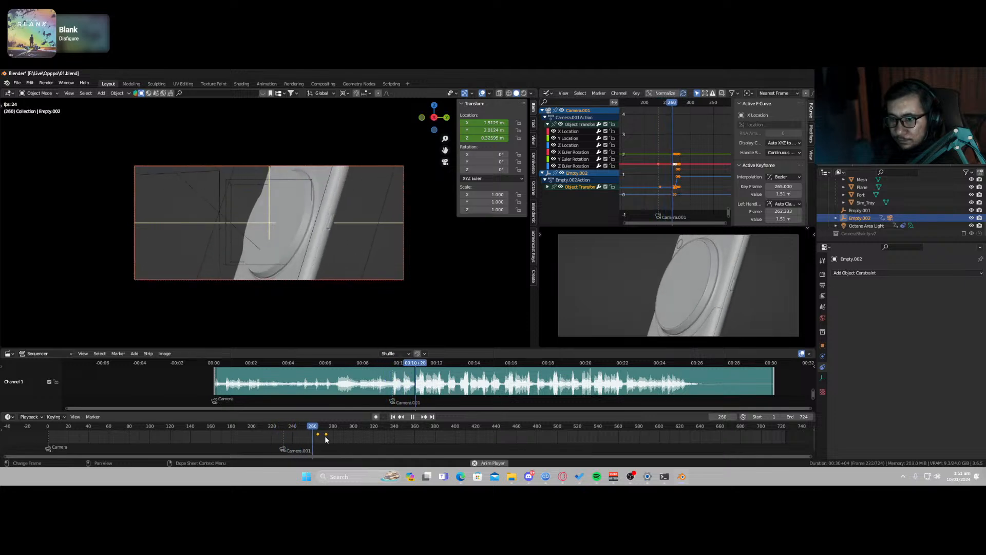
{"action": "key", "text": "space"}
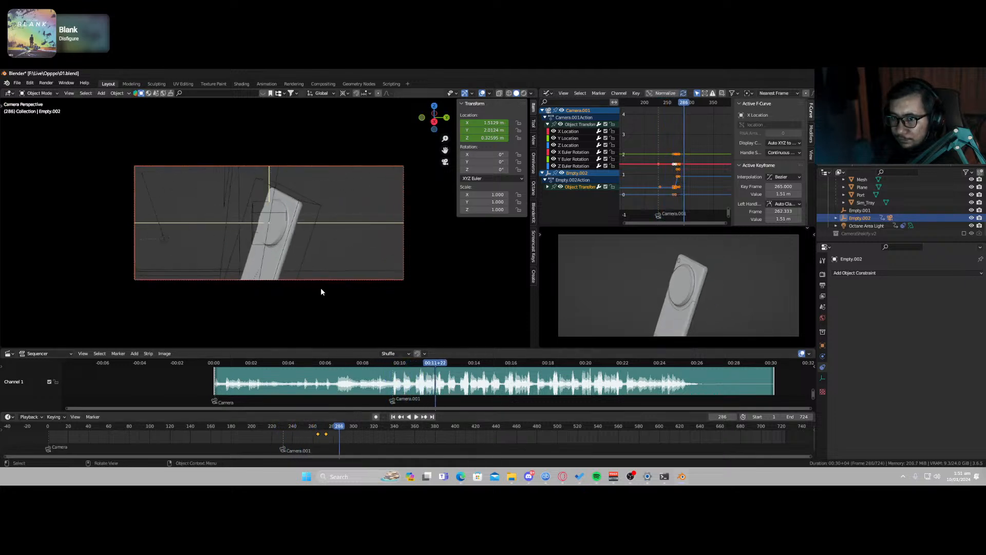
Step: Select Camera.001 and set the interpolation of its keyframes to Exponential in the Graph Editor
{"action": "left_click", "coordinate": [322, 428]}
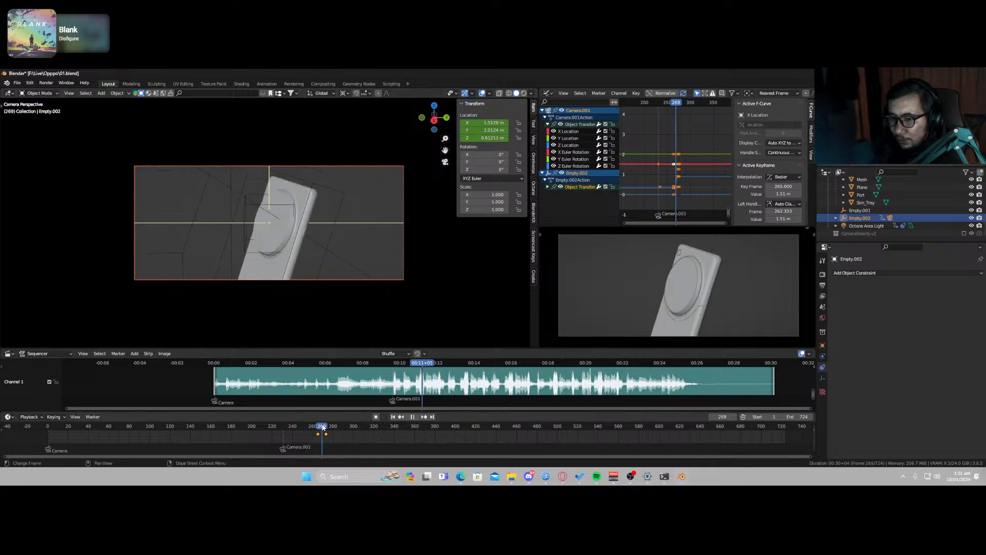
{"action": "scroll", "coordinate": [686, 156], "scroll_direction": "up", "scroll_amount": 3}
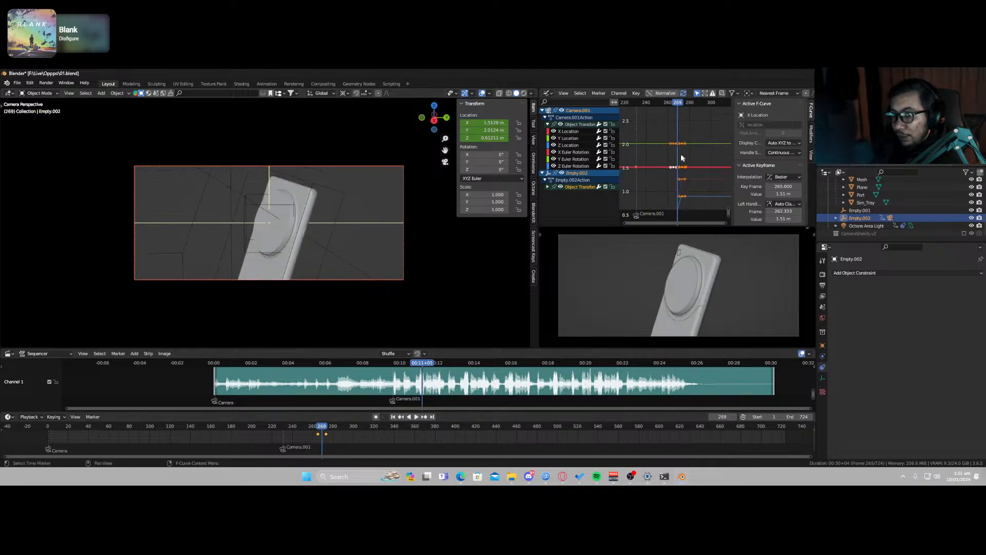
{"action": "scroll", "coordinate": [663, 170], "scroll_direction": "down", "scroll_amount": 2}
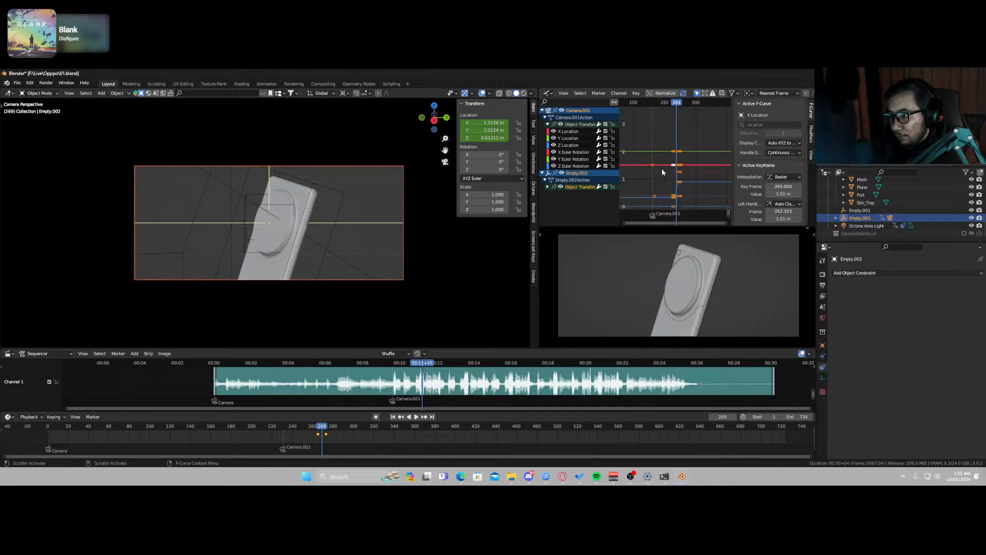
{"action": "key", "text": "Home"}
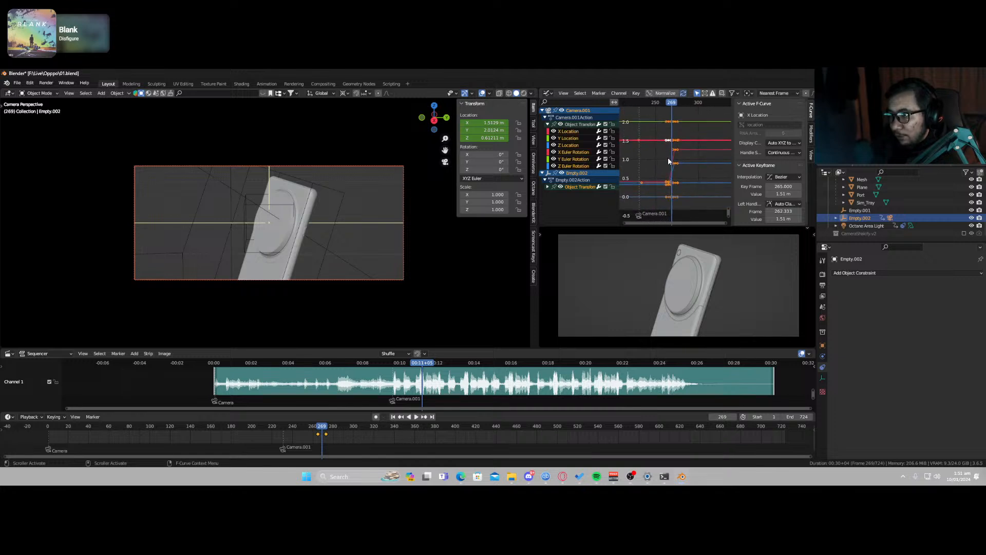
{"action": "left_click", "coordinate": [353, 279]}
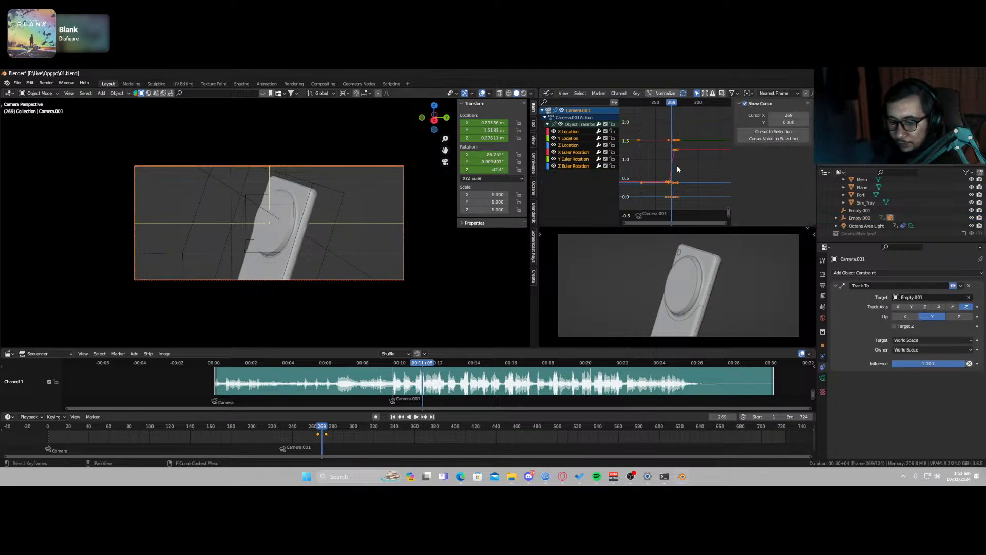
{"action": "key", "text": "t"}
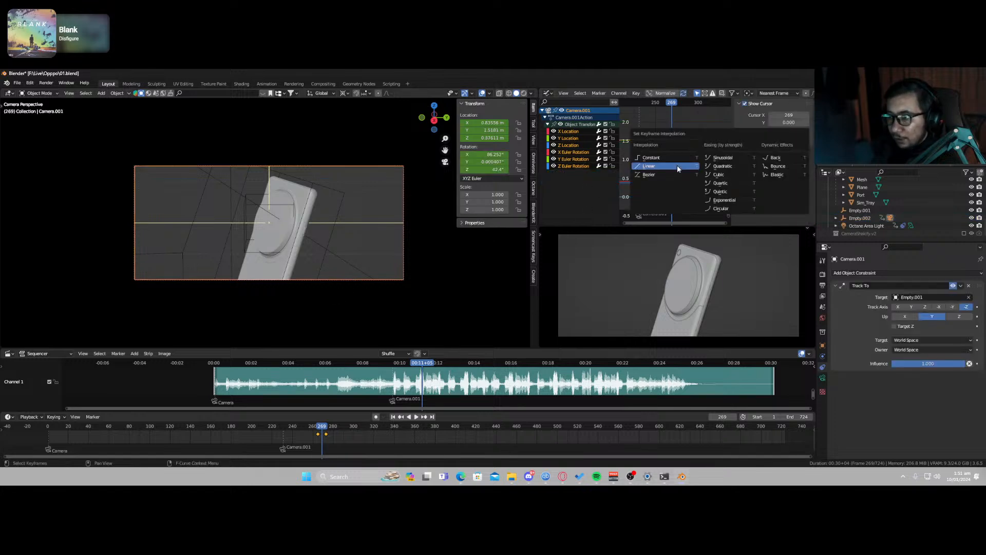
{"action": "left_click", "coordinate": [725, 200]}
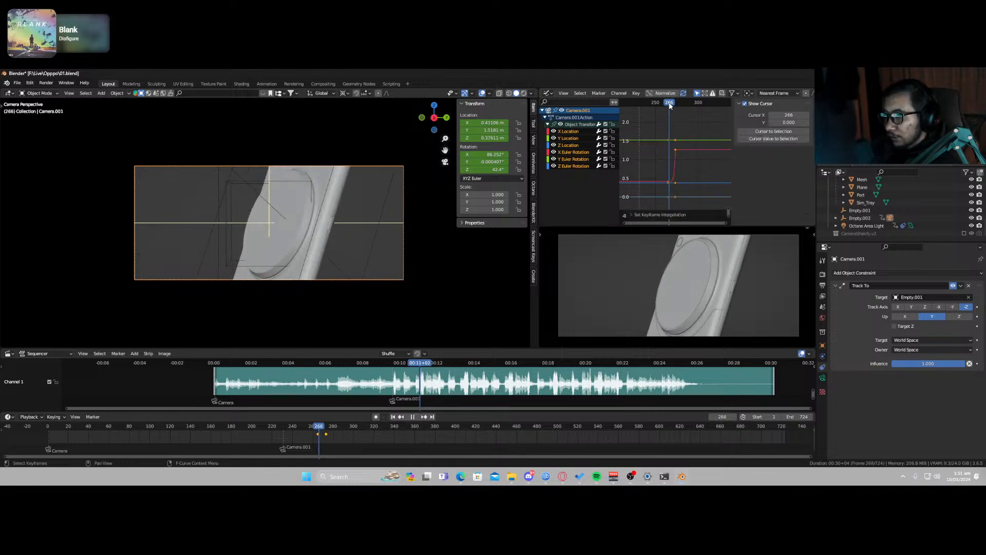
Step: Play the second shot twice from before the frame 265 keyframe to check the camera's eased motion
{"action": "left_click_drag", "start_coordinate": [671, 105], "coordinate": [667, 102]}
{"action": "key", "text": "space"}
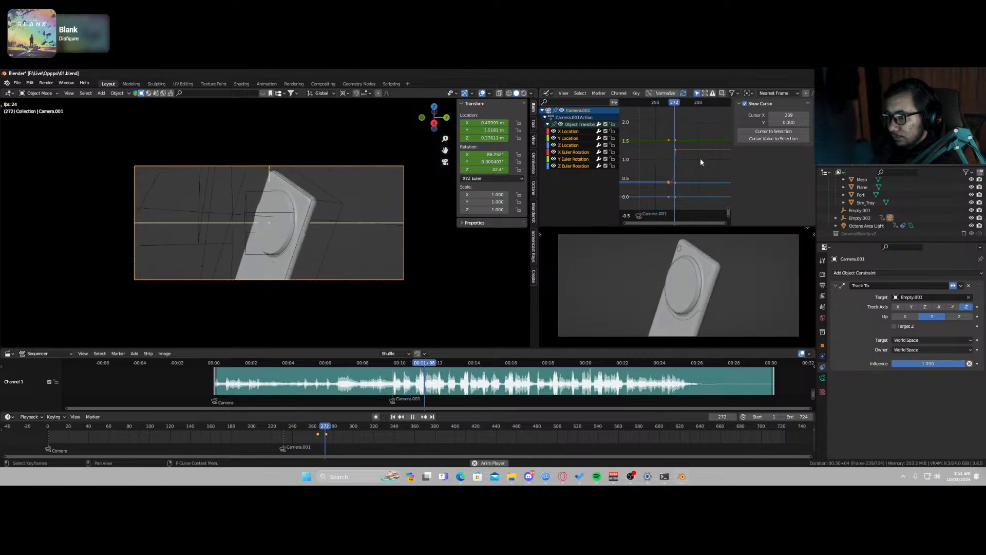
{"action": "key", "text": "space"}
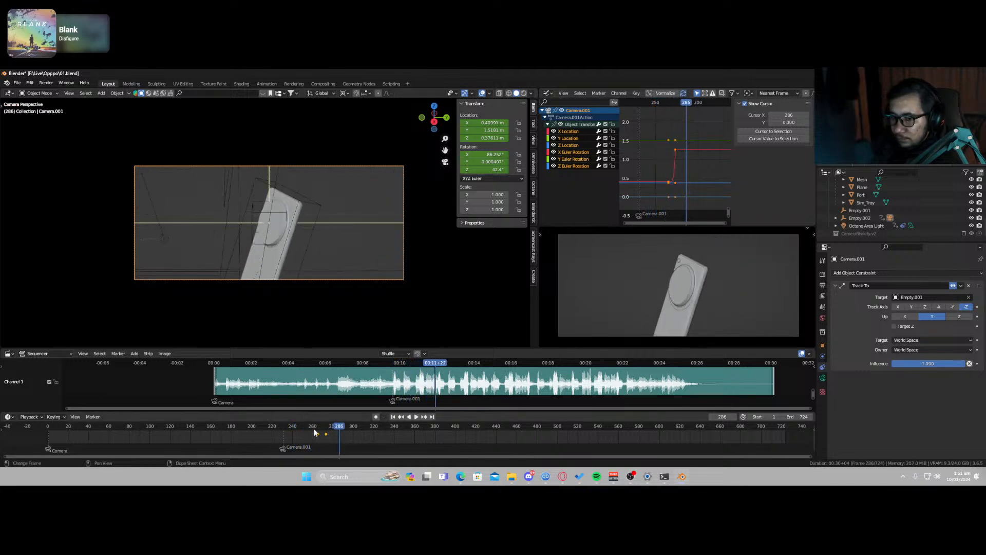
{"action": "left_click_drag", "start_coordinate": [314, 432], "coordinate": [306, 430]}
{"action": "key", "text": "space"}
{"action": "key", "text": "space"}
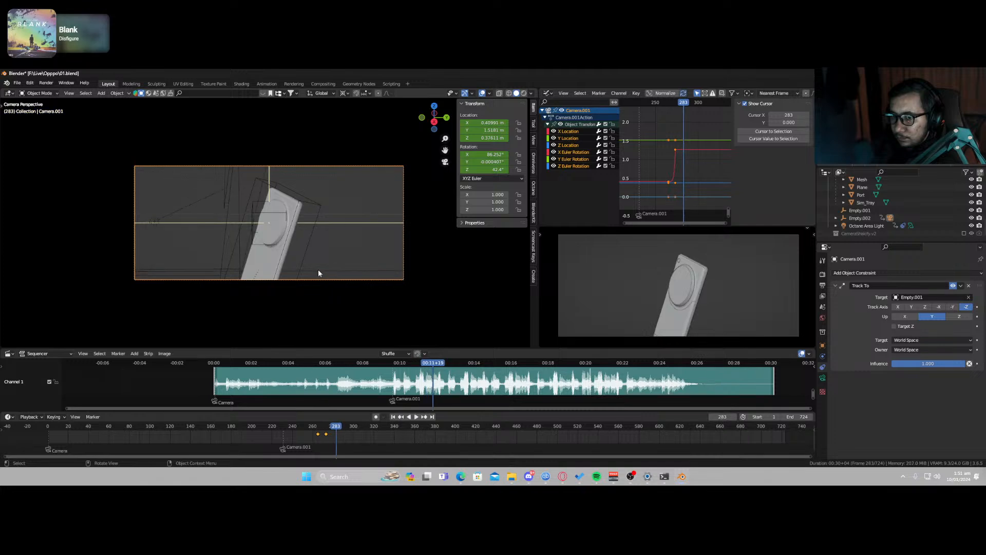
Step: Select Empty.002 and set the interpolation of its location keyframes to Exponential
{"action": "middle_click_drag", "start_coordinate": [319, 270], "coordinate": [334, 274]}
{"action": "scroll", "coordinate": [334, 274], "scroll_direction": "down", "scroll_amount": 7}
{"action": "left_click", "coordinate": [328, 268]}
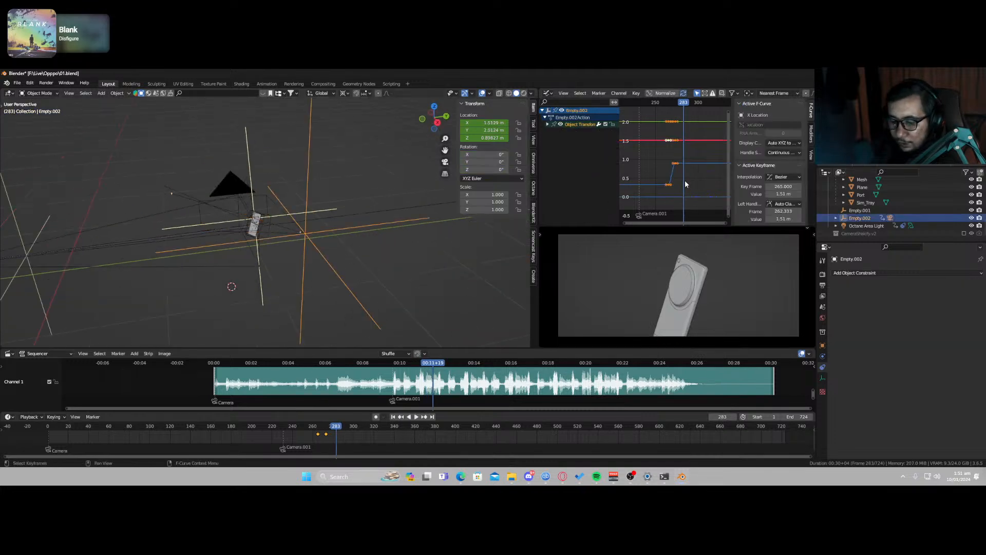
{"action": "key", "text": "t"}
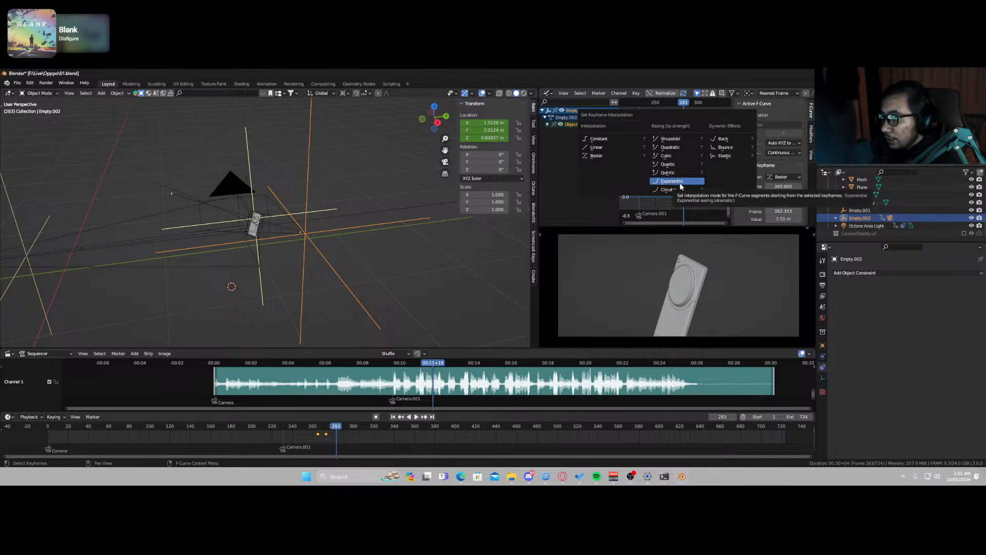
{"action": "left_click", "coordinate": [671, 182]}
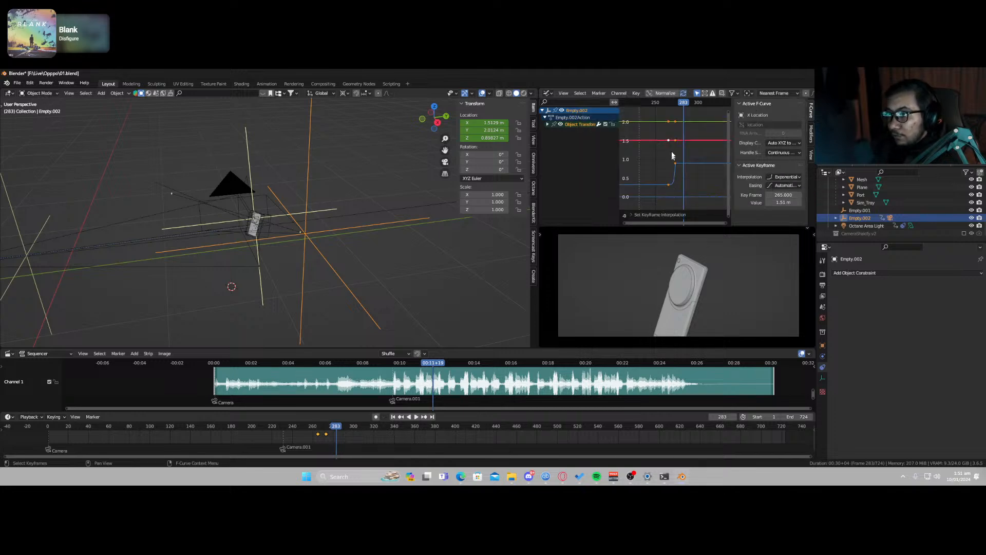
Step: Save the file and play the eased movement from frame 253, returning to that frame
{"action": "left_click", "coordinate": [659, 103]}
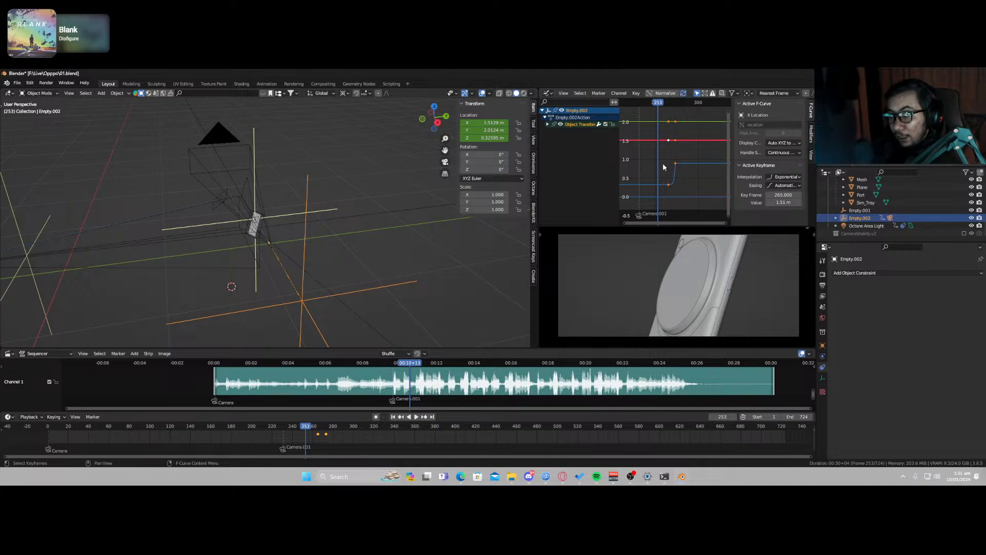
{"action": "key", "text": "ctrl+s"}
{"action": "key", "text": "space"}
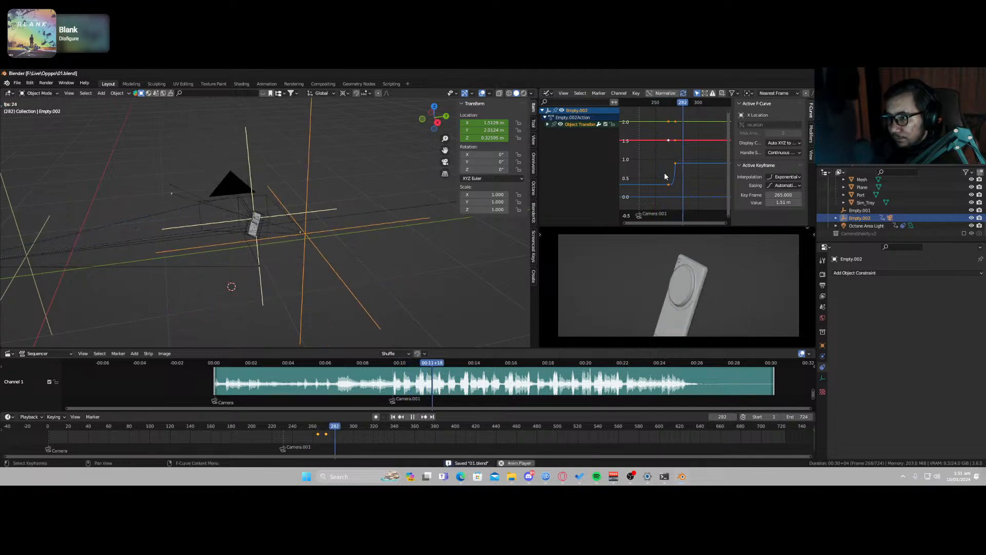
{"action": "key", "text": "space"}
{"action": "left_click", "coordinate": [657, 103]}
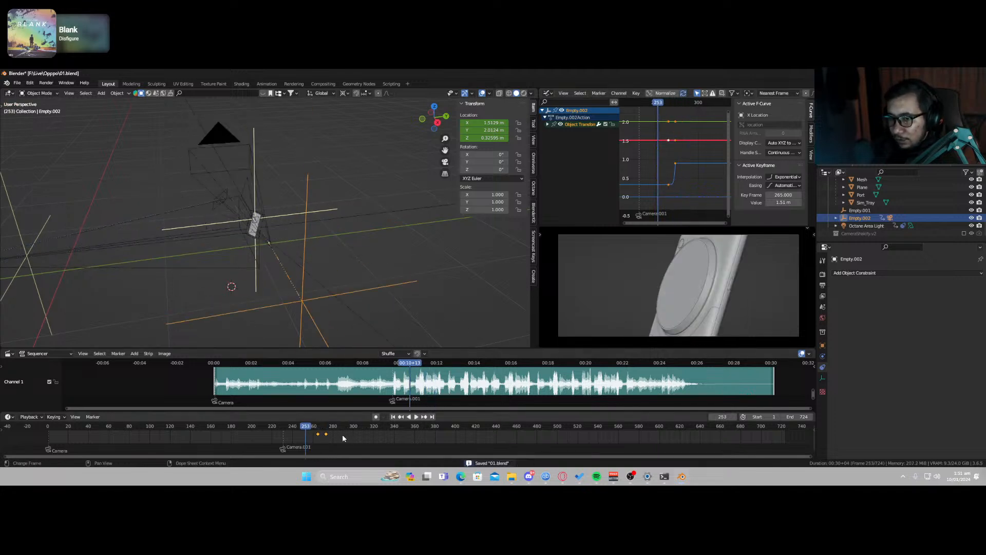
Step: Select Camera.001, move its second movement keyframe to about frame 293 and play the shot to check the slower motion
{"action": "middle_click_drag", "start_coordinate": [295, 295], "coordinate": [343, 287]}
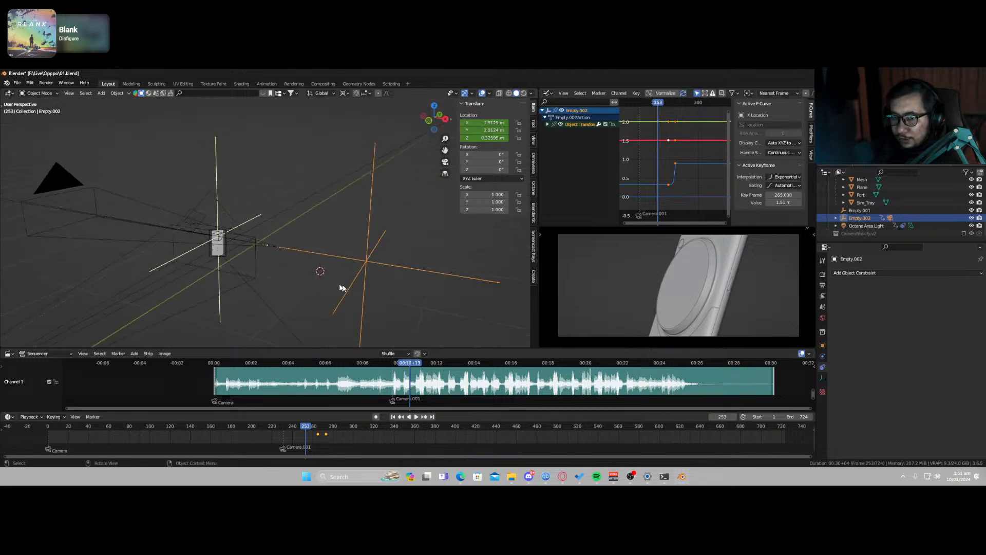
{"action": "left_click", "coordinate": [272, 249]}
{"action": "left_click", "coordinate": [327, 435]}
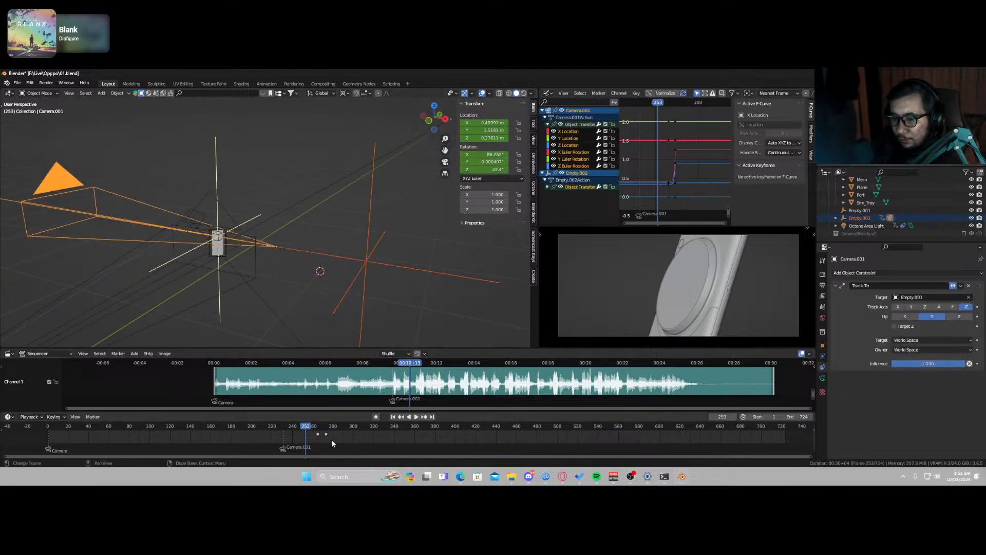
{"action": "key", "text": "g"}
{"action": "left_click", "coordinate": [348, 439]}
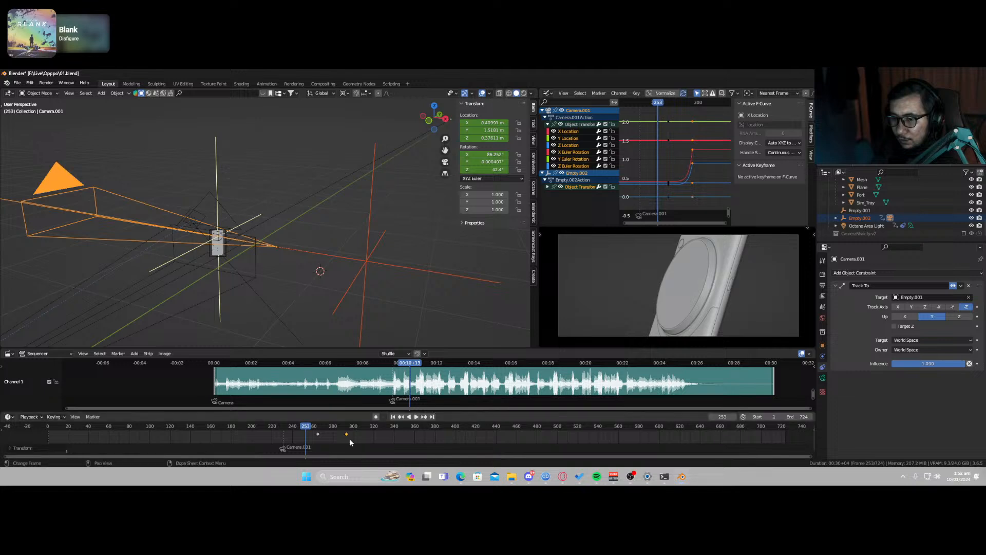
{"action": "key", "text": "space"}
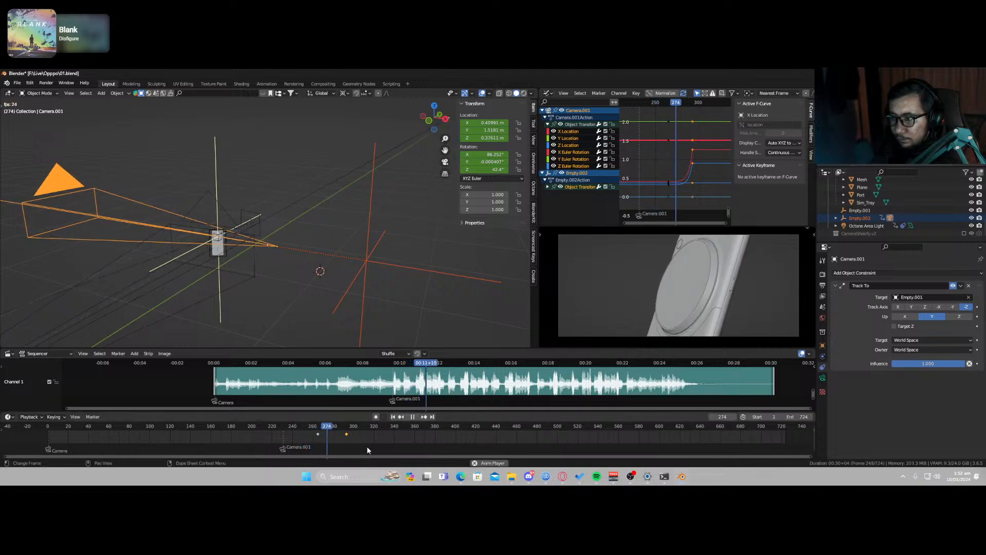
{"action": "key", "text": "space"}
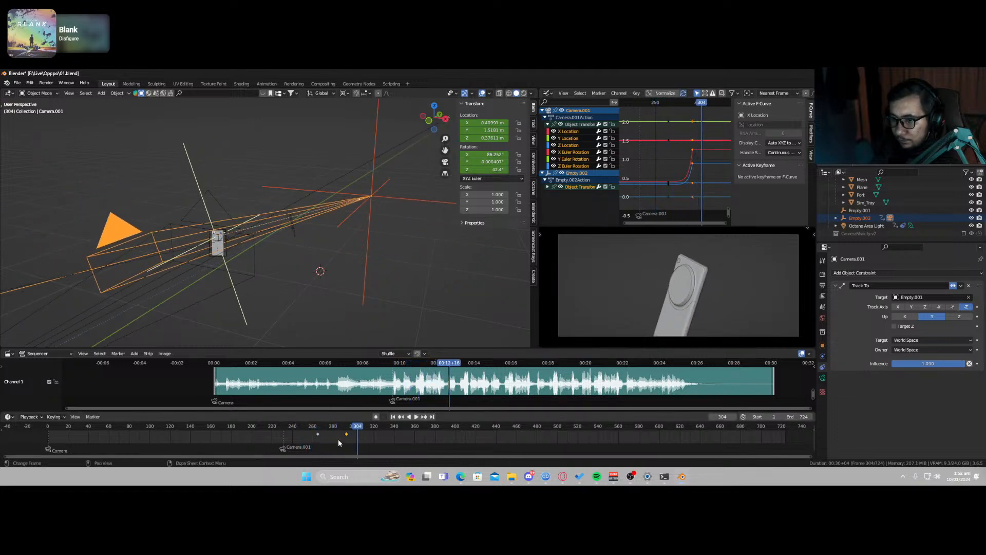
Step: Move Camera.001's last keyframe back to about frame 284 and play the shot again from before the movement
{"action": "key", "text": "g"}
{"action": "left_click", "coordinate": [336, 438]}
{"action": "left_click", "coordinate": [307, 425]}
{"action": "key", "text": "space"}
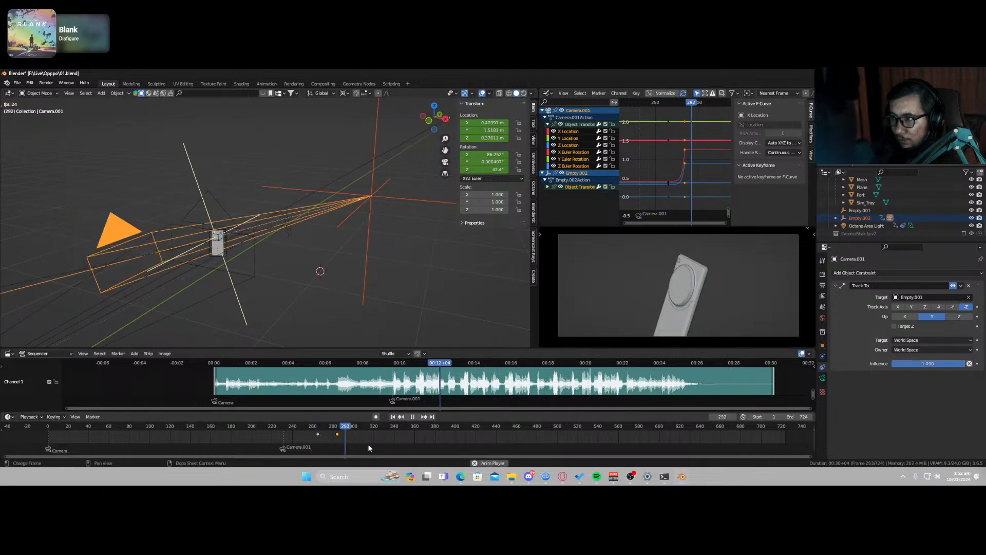
{"action": "left_click", "coordinate": [288, 426]}
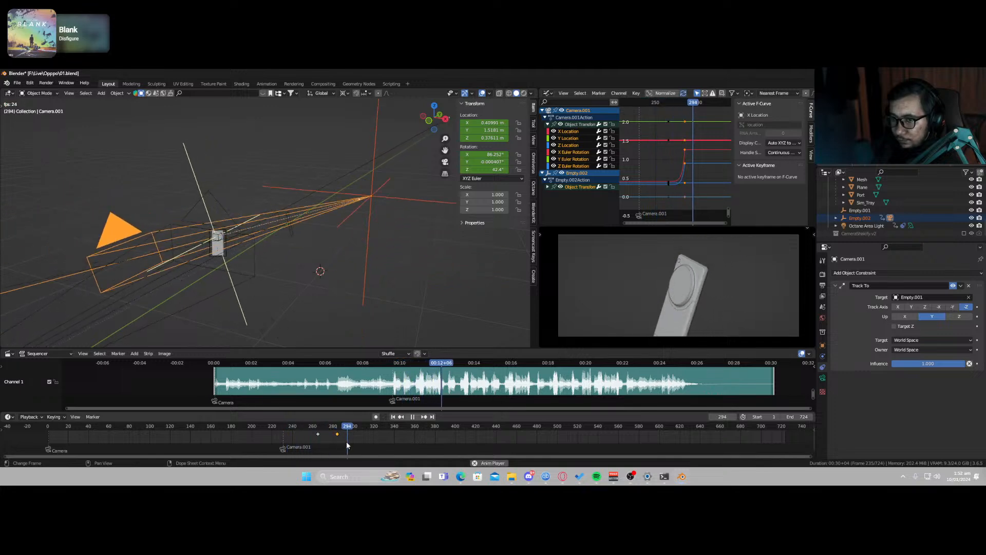
{"action": "key", "text": "space"}
Step: Shift both movement keyframes of the camera earlier so the first lies at frame 253, and play the shot
{"action": "left_click_drag", "start_coordinate": [309, 440], "coordinate": [279, 429]}
{"action": "key", "text": "space"}
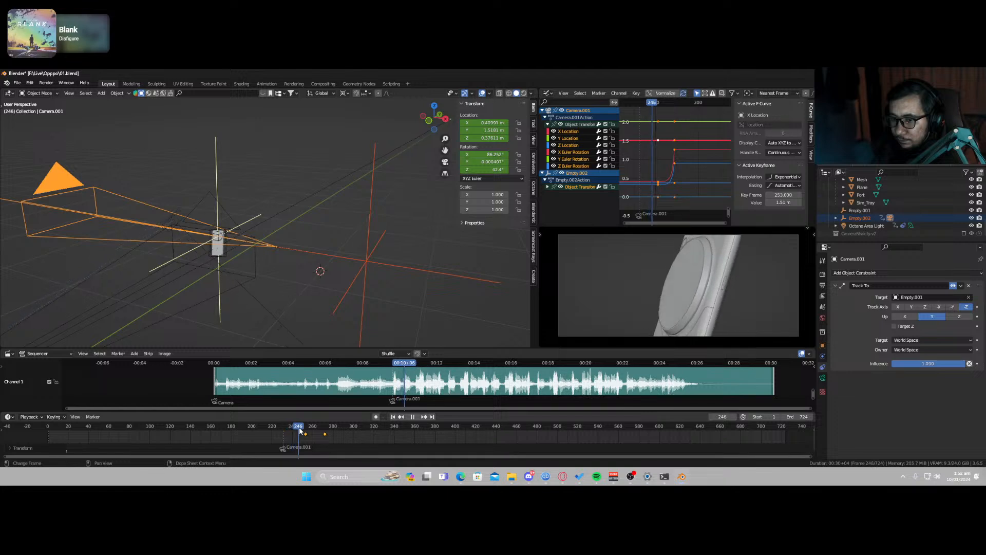
{"action": "left_click_drag", "start_coordinate": [322, 432], "coordinate": [273, 438]}
{"action": "key", "text": "space"}
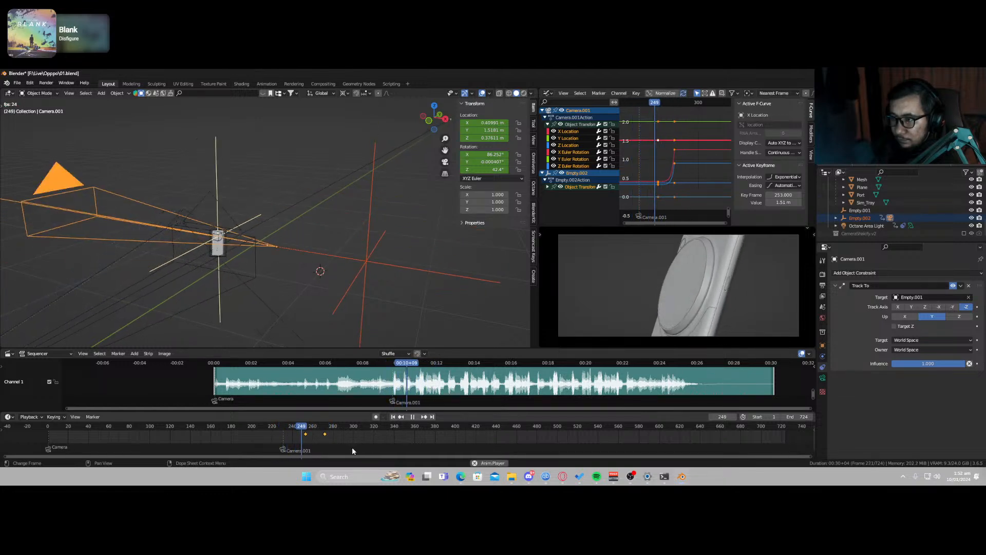
{"action": "key", "text": "space"}
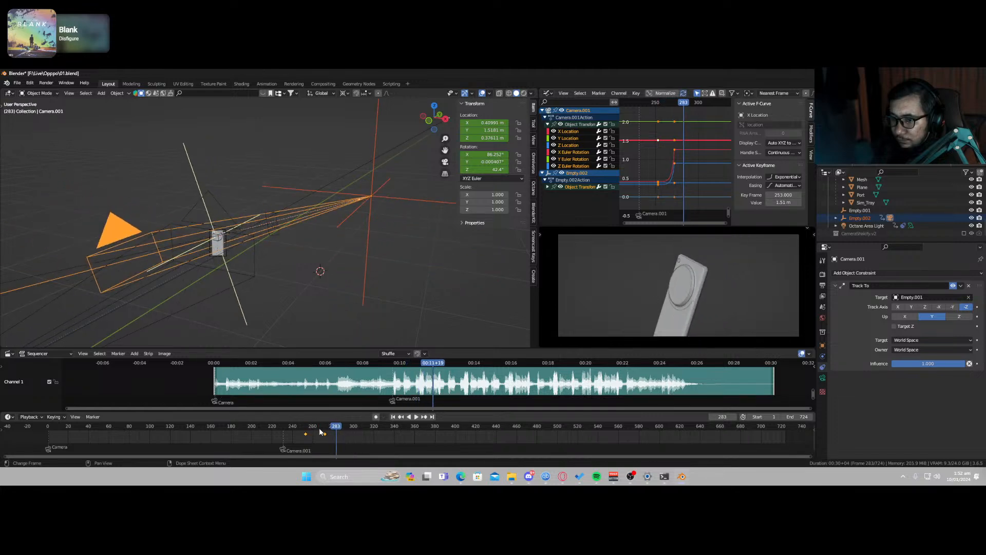
Step: Shift both movement keyframes to start at frame 241, save the file and play the shot against the music
{"action": "left_click_drag", "start_coordinate": [343, 441], "coordinate": [310, 439]}
{"action": "left_click", "coordinate": [282, 424]}
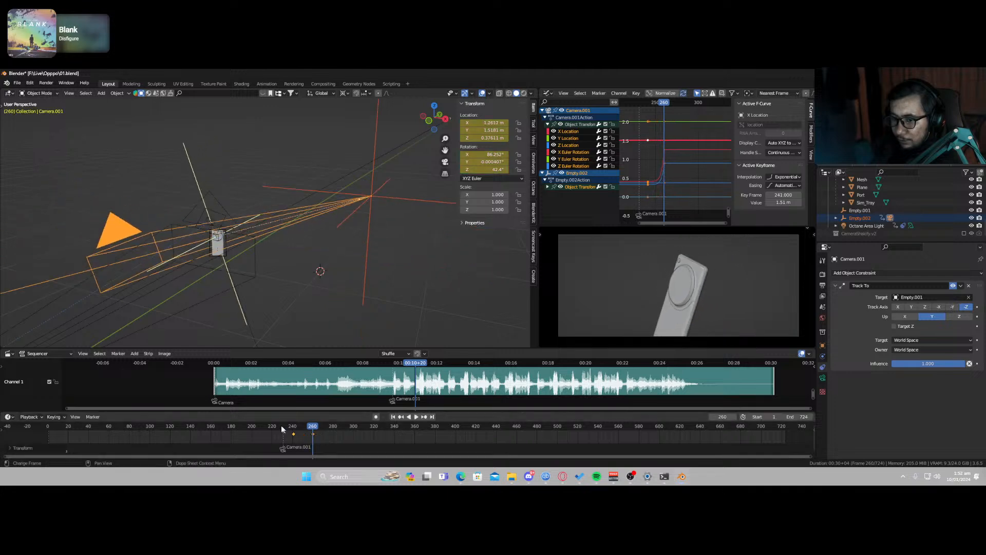
{"action": "key", "text": "space"}
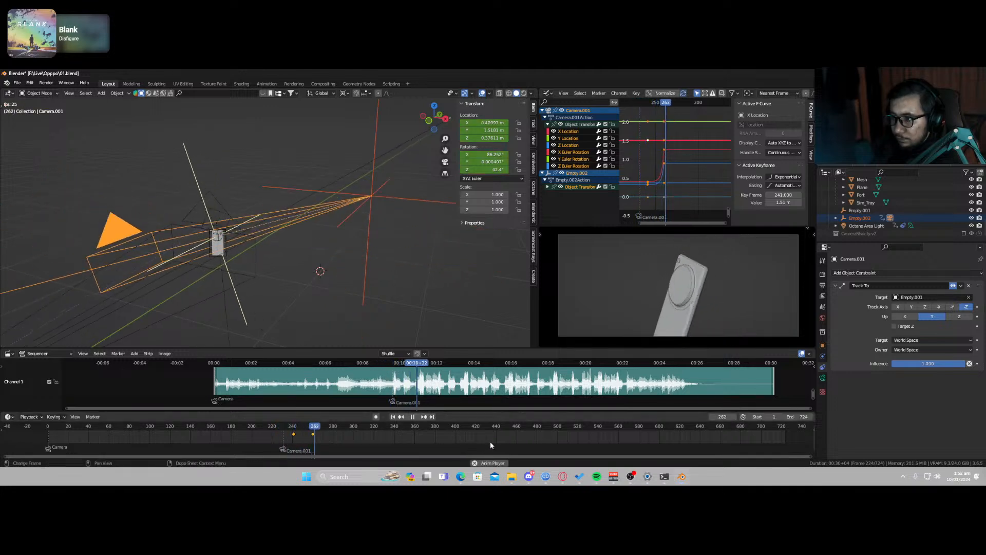
{"action": "key", "text": "space"}
{"action": "key", "text": "ctrl+s"}
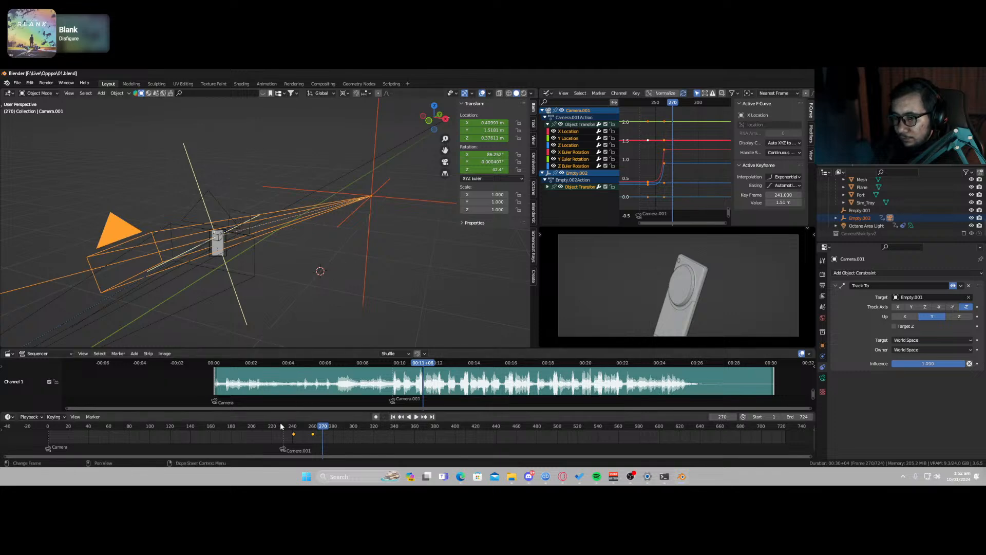
{"action": "left_click_drag", "start_coordinate": [285, 434], "coordinate": [247, 434]}
{"action": "key", "text": "space"}
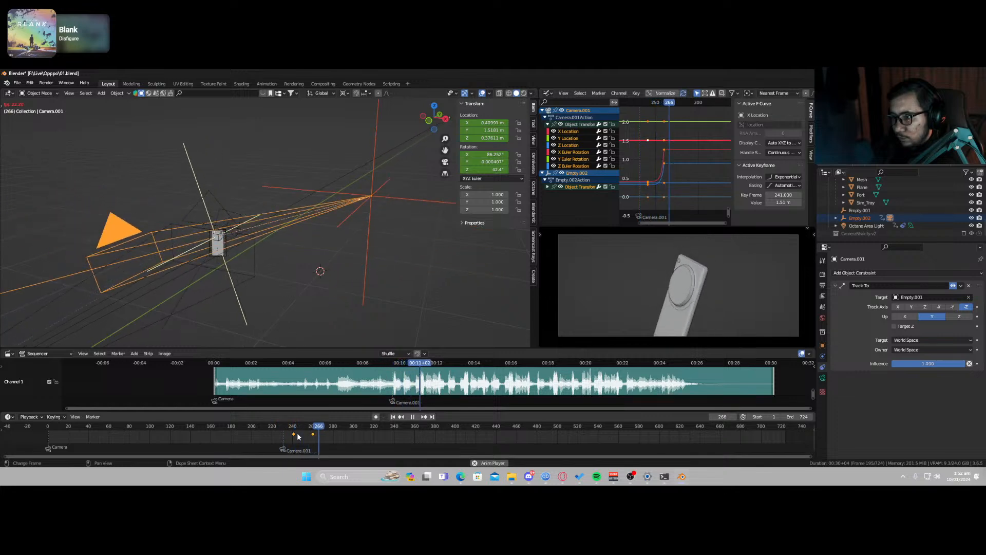
{"action": "key", "text": "space"}
Step: Undo the keyframe retiming, the exponential easing, the Empty.002 animation and its parenting to the camera
{"action": "key", "text": "ctrl+z"}
{"action": "key", "text": "ctrl+z"}
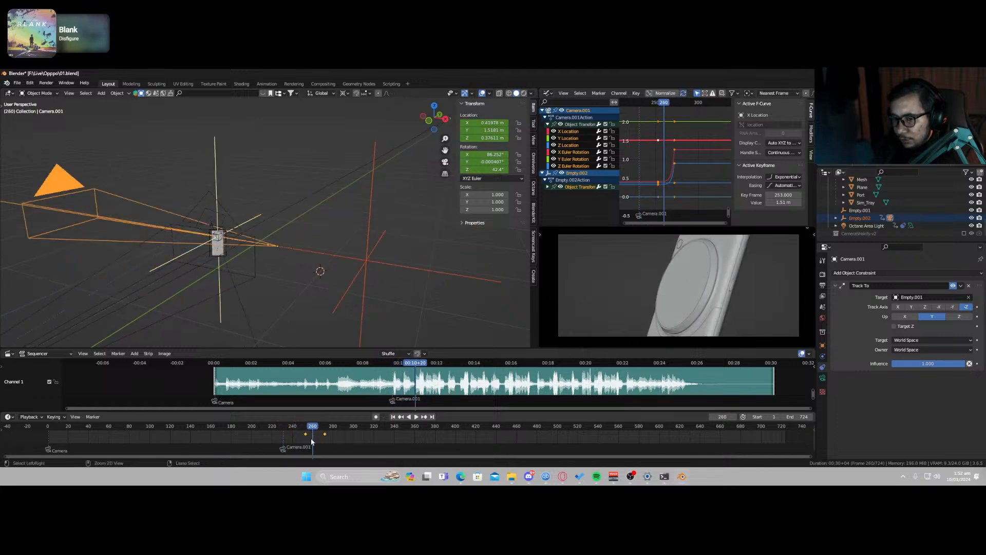
{"action": "key", "text": "ctrl+z"}
{"action": "key", "text": "ctrl+z"}
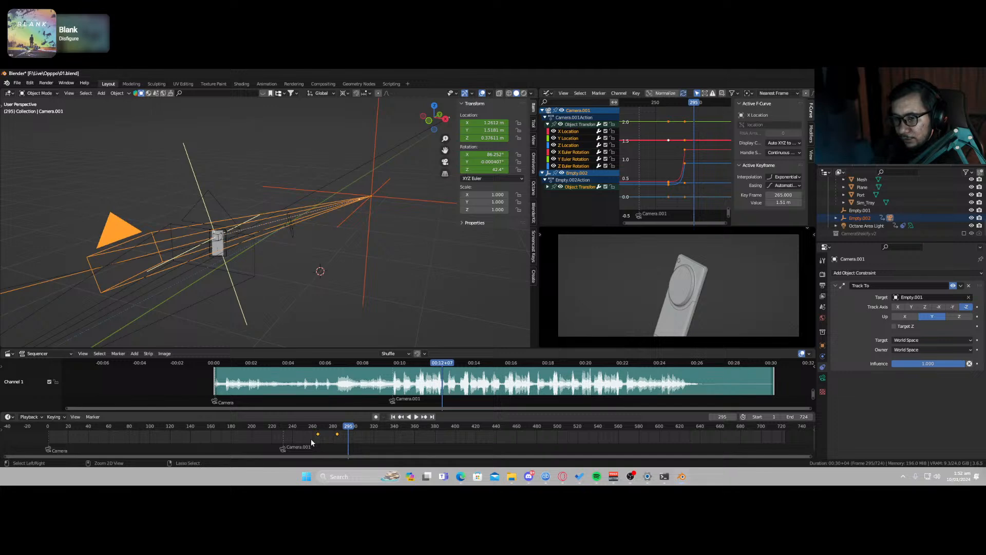
{"action": "key", "text": "ctrl+z"}
{"action": "key", "text": "ctrl+z"}
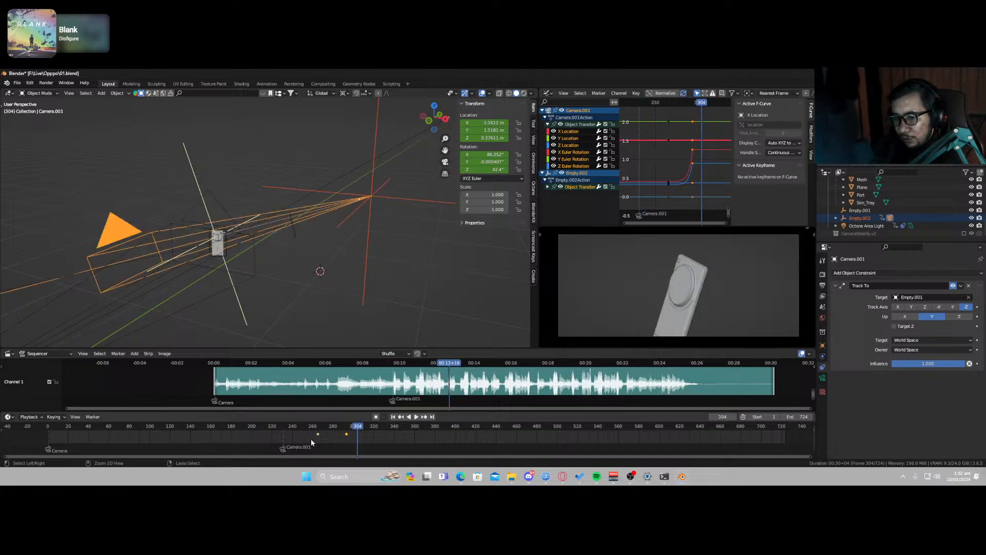
{"action": "key", "text": "ctrl+z"}
{"action": "key", "text": "ctrl+z"}
{"action": "key", "text": "ctrl+z"}
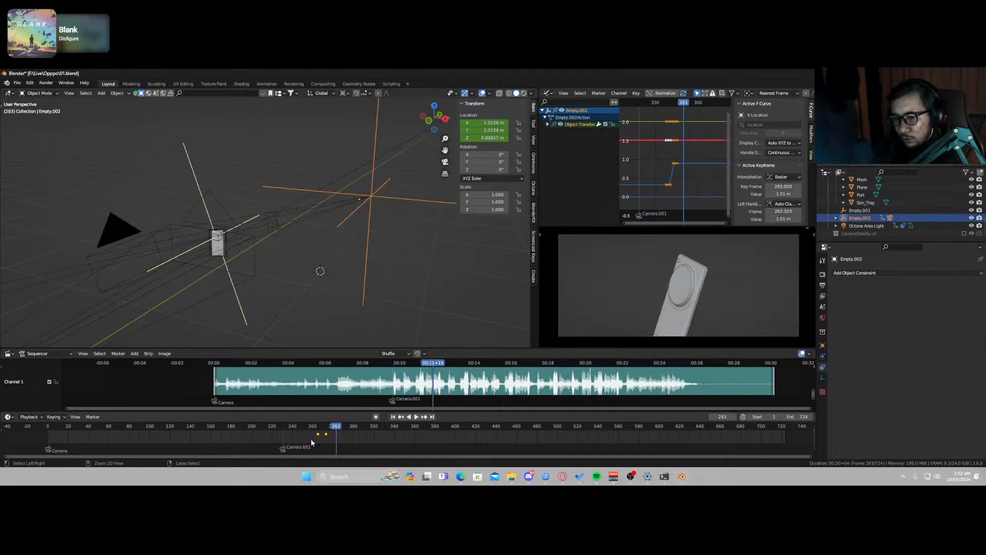
{"action": "key", "text": "ctrl+z"}
{"action": "key", "text": "ctrl+z"}
{"action": "key", "text": "ctrl+z"}
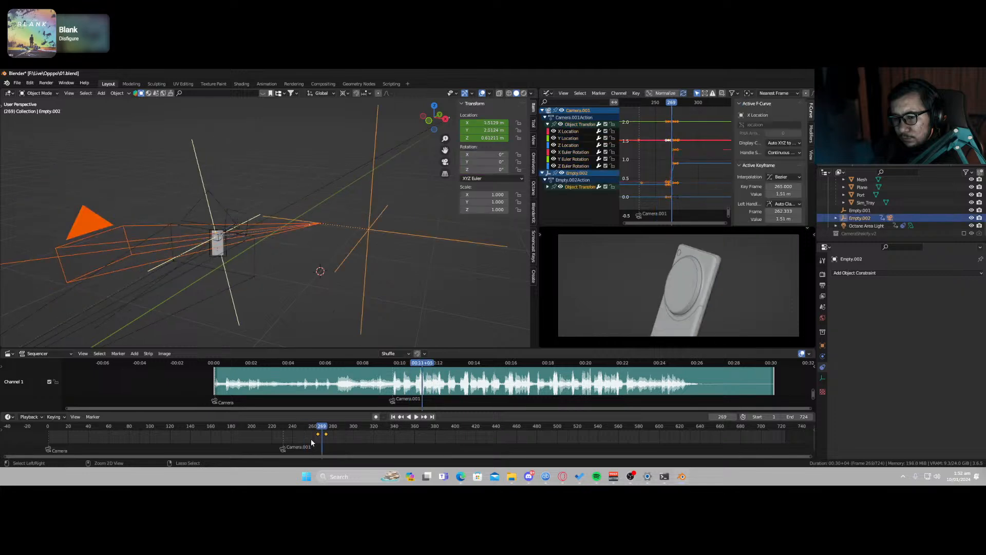
{"action": "key", "text": "ctrl+z"}
{"action": "key", "text": "ctrl+z"}
{"action": "key", "text": "ctrl+z"}
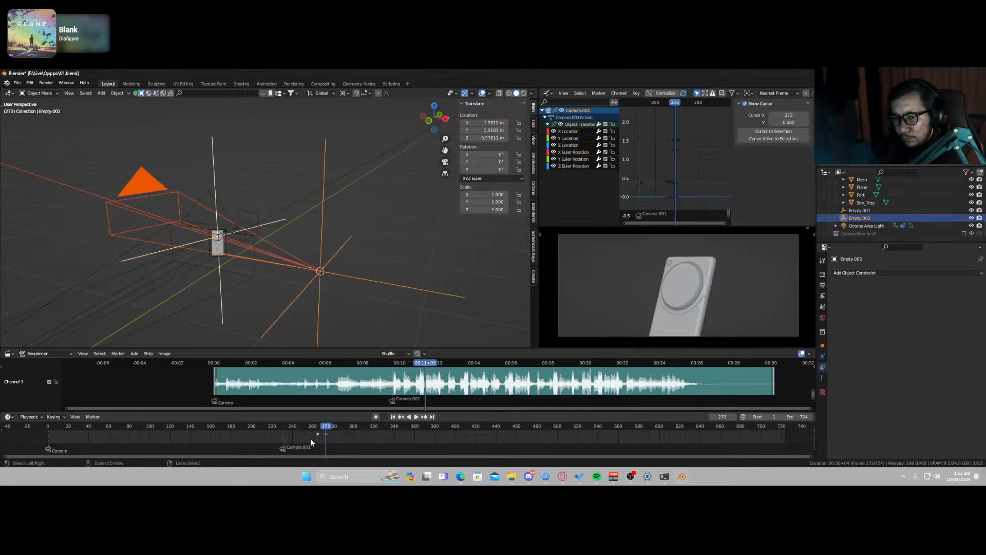
{"action": "key", "text": "ctrl+z"}
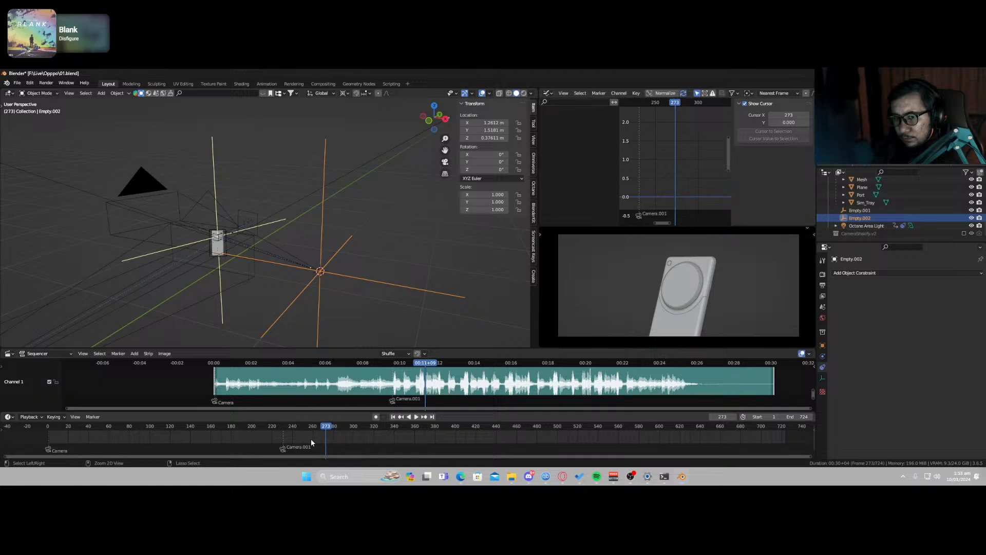
Step: Delete Empty.002 and play the second shot from about frame 229
{"action": "key", "text": "x"}
{"action": "left_click", "coordinate": [372, 280]}
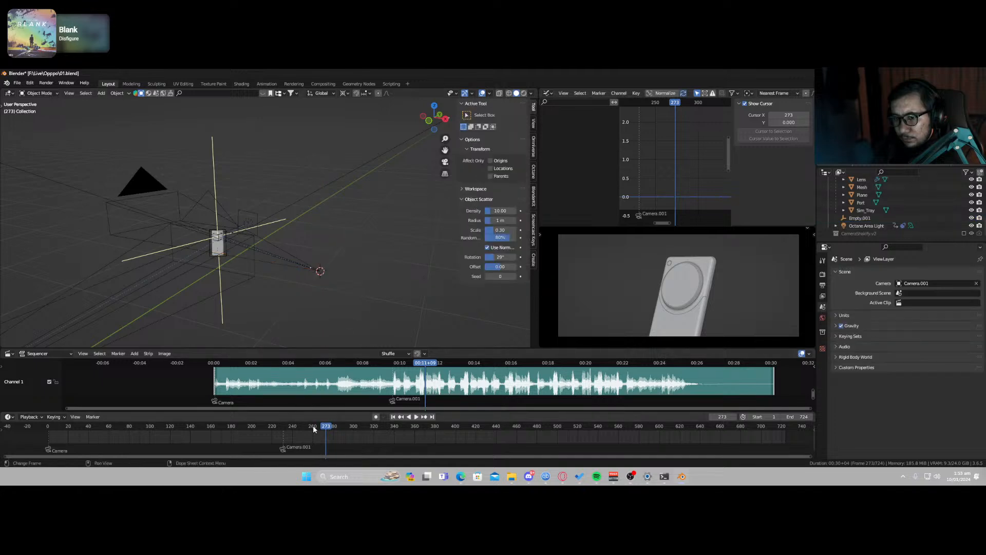
{"action": "left_click_drag", "start_coordinate": [313, 429], "coordinate": [281, 434]}
{"action": "key", "text": "space"}
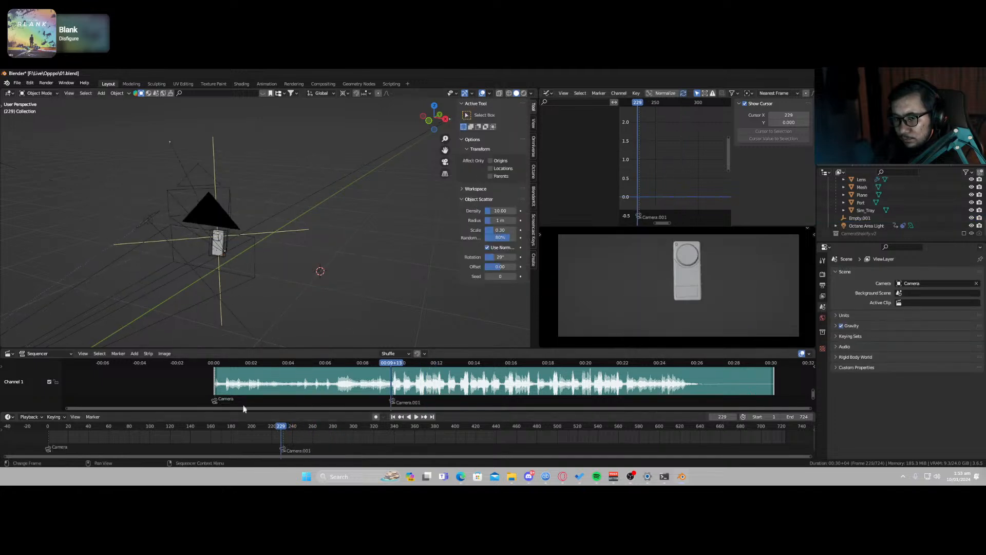
{"action": "key", "text": "space"}
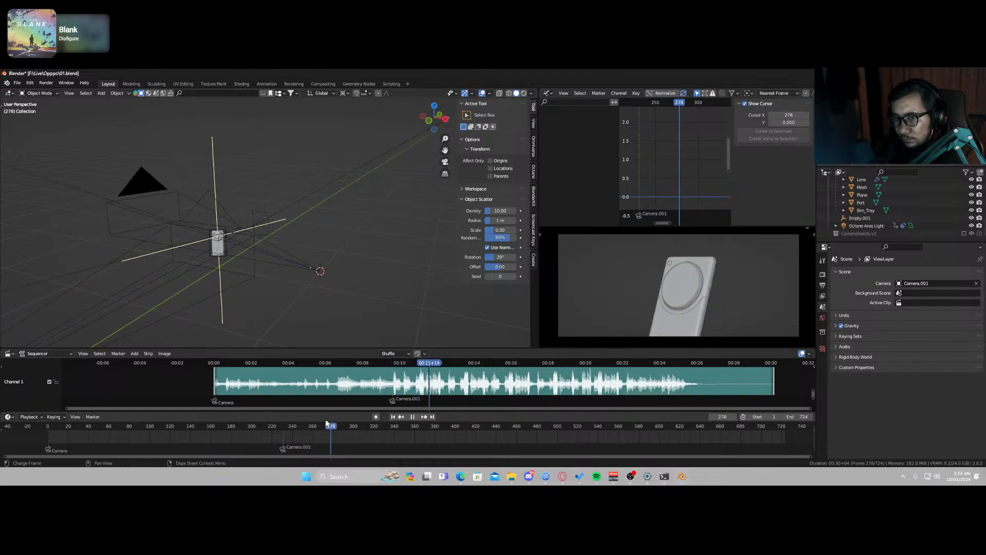
{"action": "key", "text": "space"}
Step: Select Camera.001 and delete all of its keyframes
{"action": "left_click", "coordinate": [195, 175]}
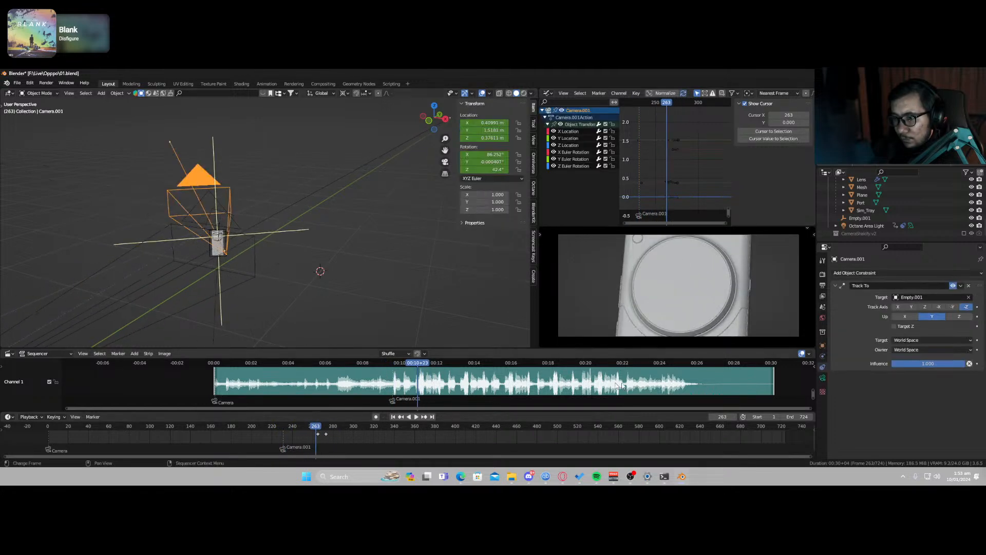
{"action": "key", "text": "a"}
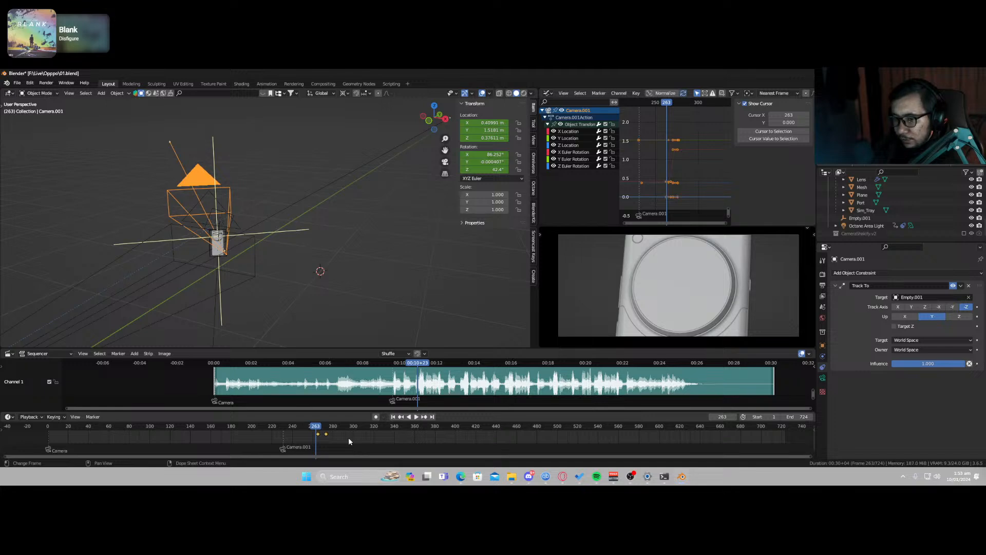
{"action": "key", "text": "x"}
{"action": "left_click", "coordinate": [350, 438]}
Step: Play the animation with the music to find the next beat after Camera.001's marker, and set the current frame to 261
{"action": "left_click_drag", "start_coordinate": [315, 428], "coordinate": [261, 434]}
{"action": "key", "text": "space"}
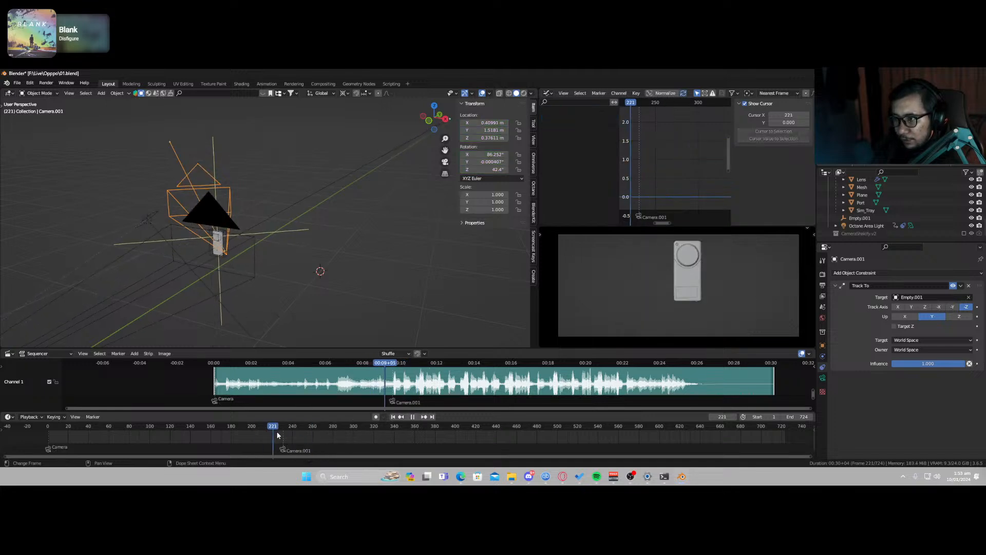
{"action": "left_click", "coordinate": [310, 436]}
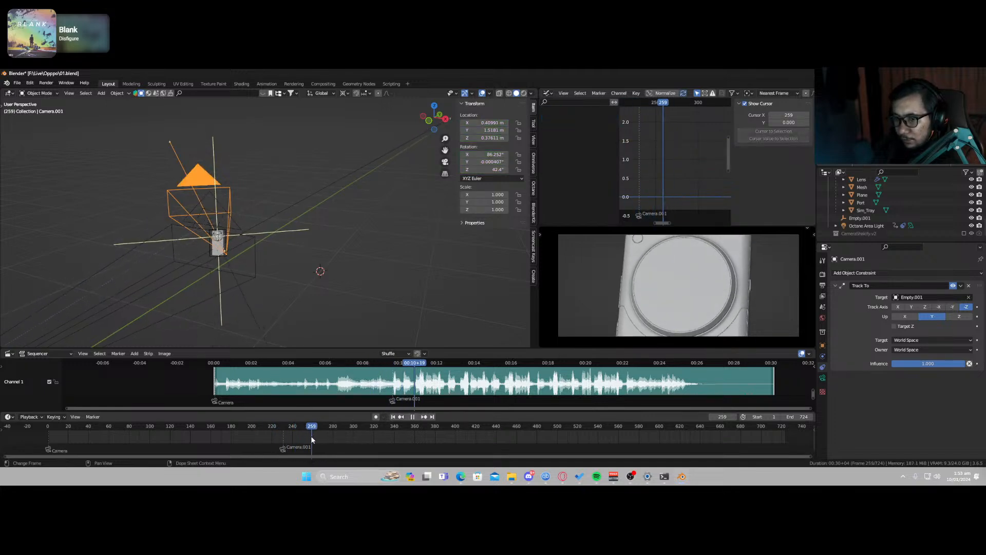
{"action": "key", "text": "space"}
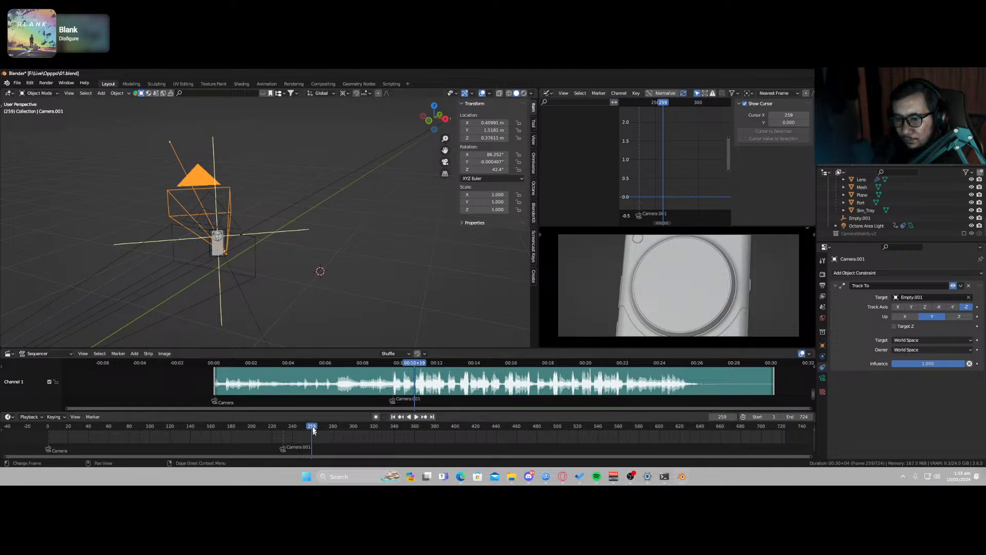
{"action": "left_click_drag", "start_coordinate": [304, 427], "coordinate": [101, 440]}
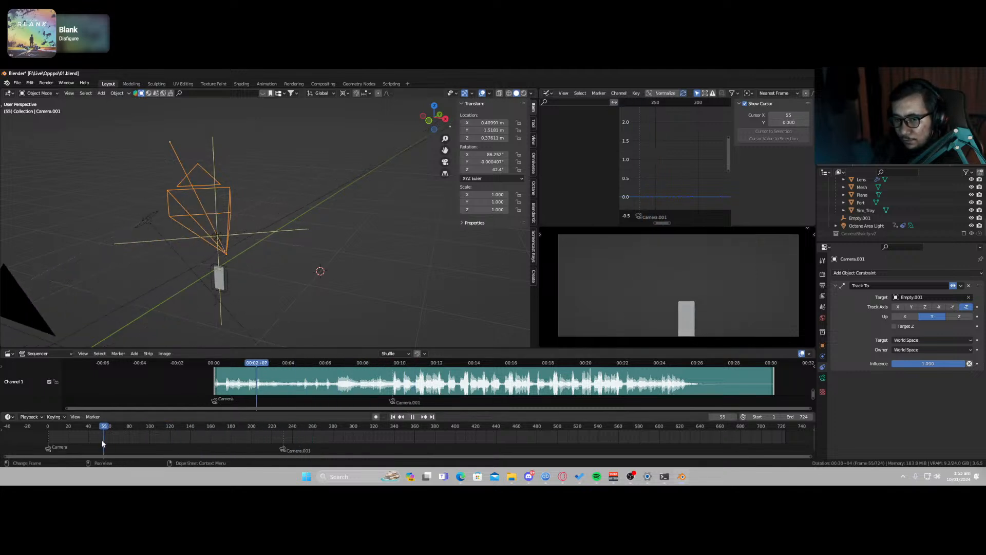
{"action": "key", "text": "space"}
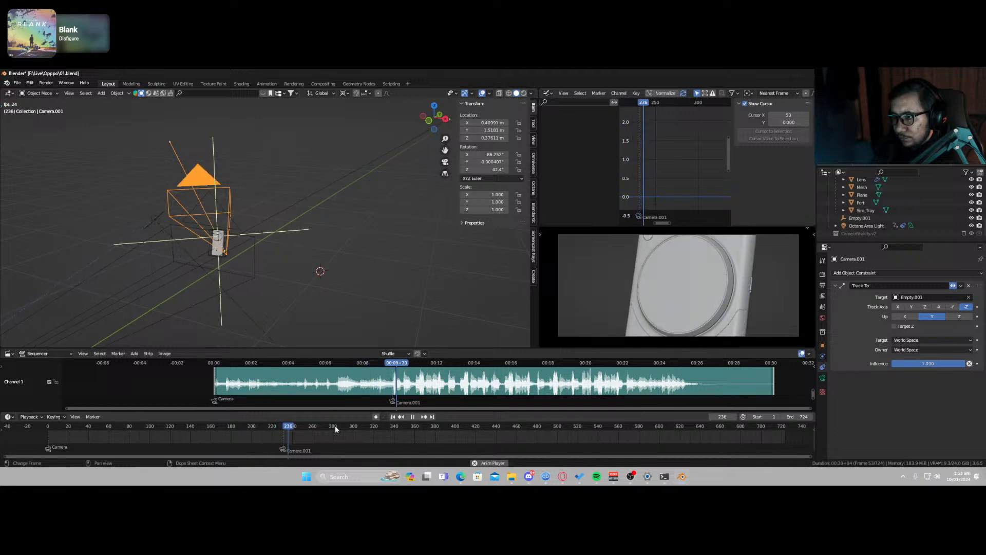
{"action": "key", "text": "space"}
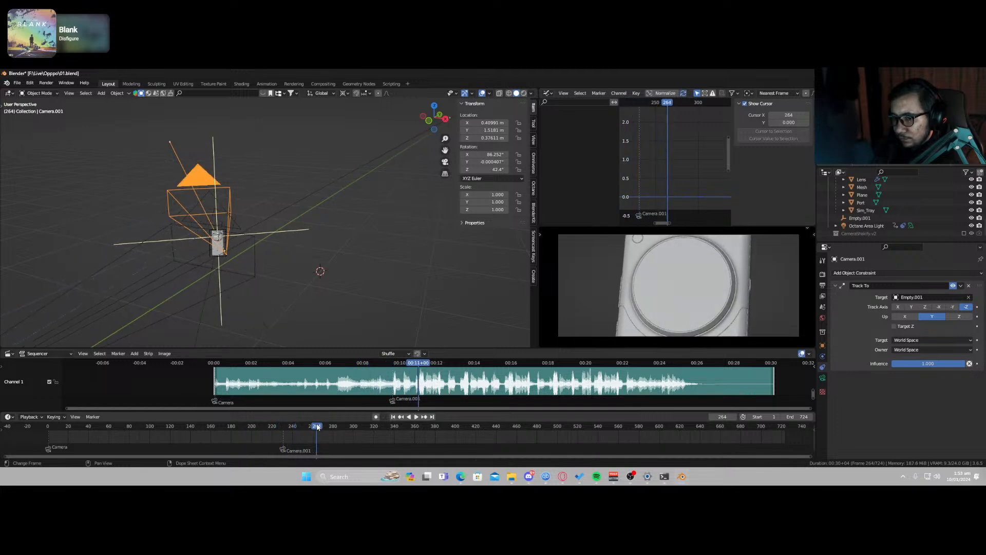
{"action": "left_click_drag", "start_coordinate": [317, 427], "coordinate": [314, 428]}
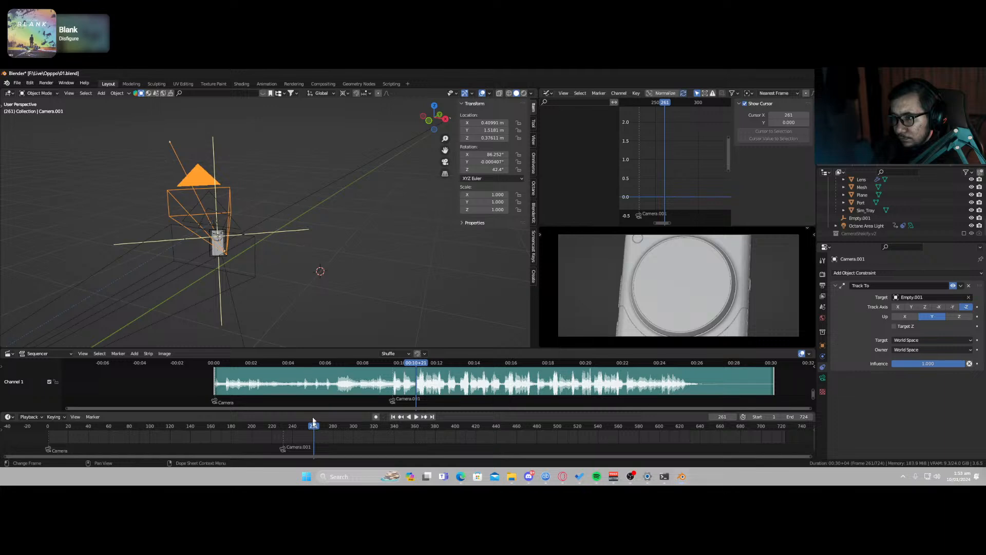
Step: Duplicate Camera.001 beside the original and remove the Track To constraint from the copy
{"action": "middle_click_drag", "start_coordinate": [272, 277], "coordinate": [251, 272]}
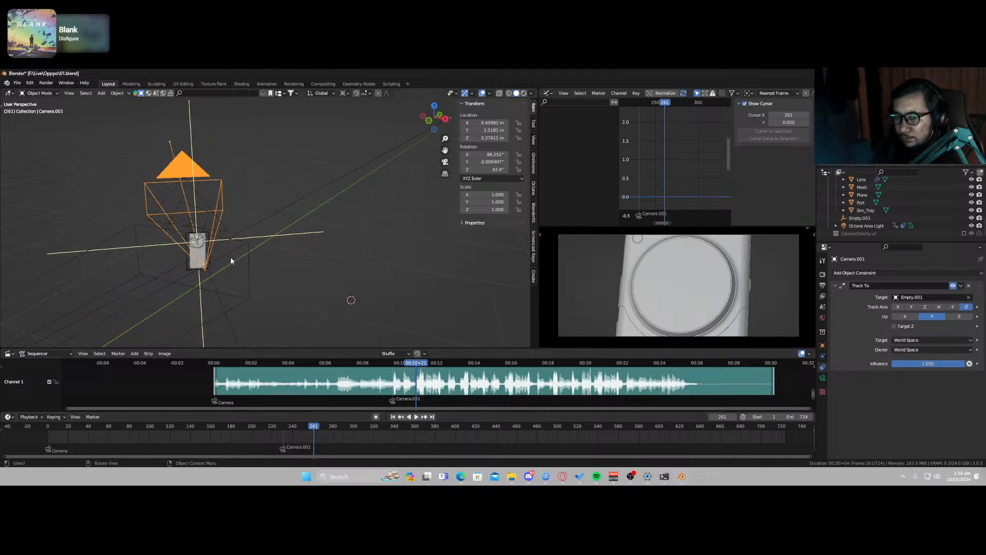
{"action": "key", "text": "shift+d"}
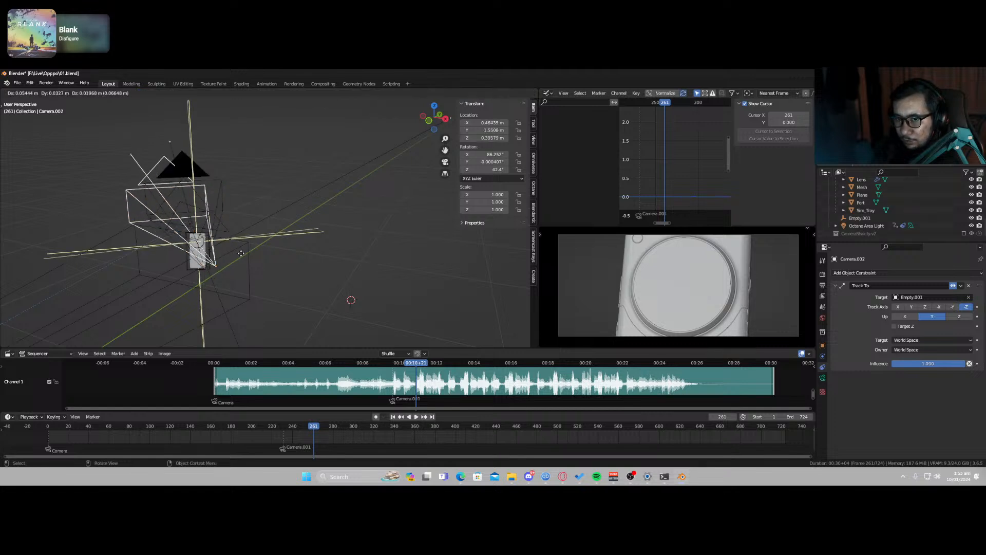
{"action": "left_click", "coordinate": [268, 252]}
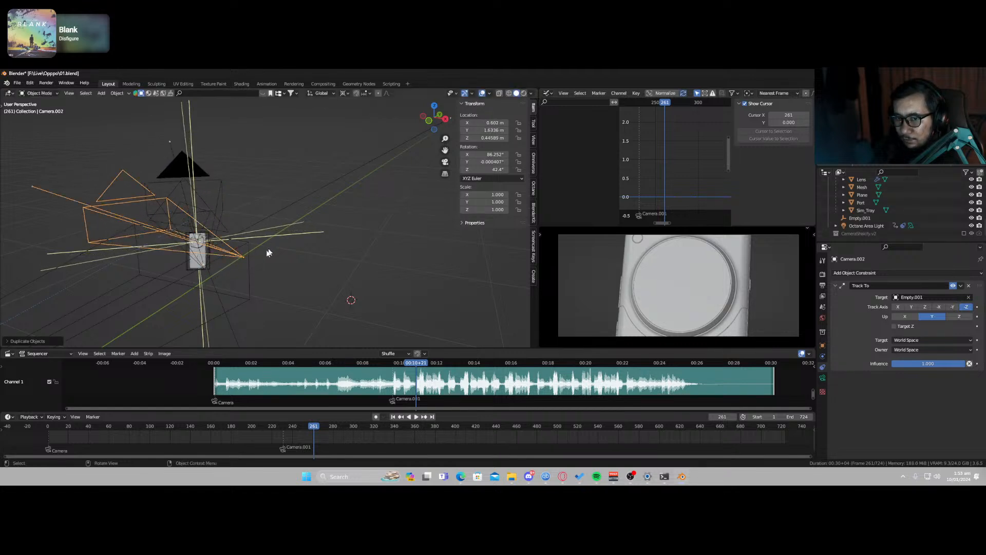
{"action": "left_click", "coordinate": [969, 286]}
Step: Fly the duplicated camera toward the lower back of the phone and switch the preview viewport to rendered shading
{"action": "key", "text": "KP_0"}
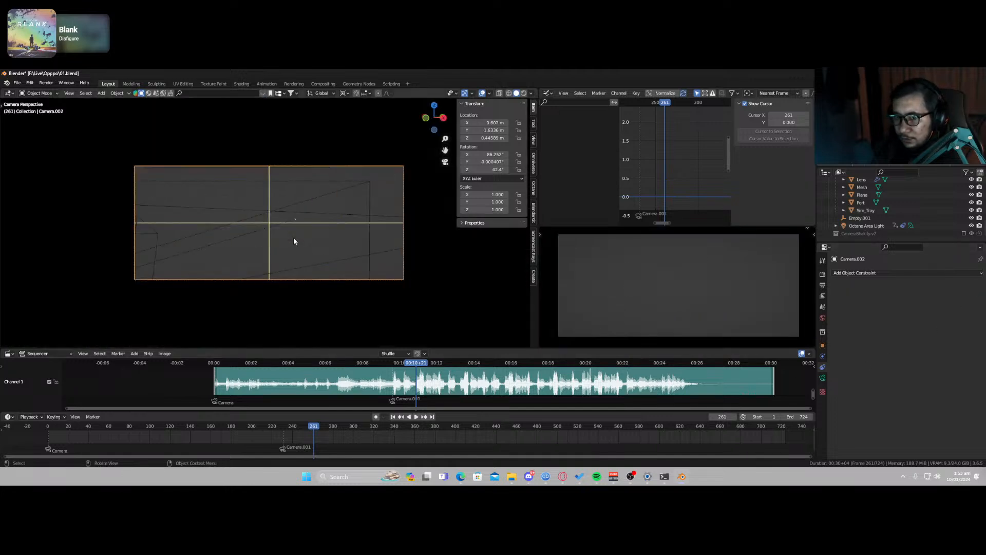
{"action": "key", "text": "shift+grave"}
{"action": "key", "text": "w"}
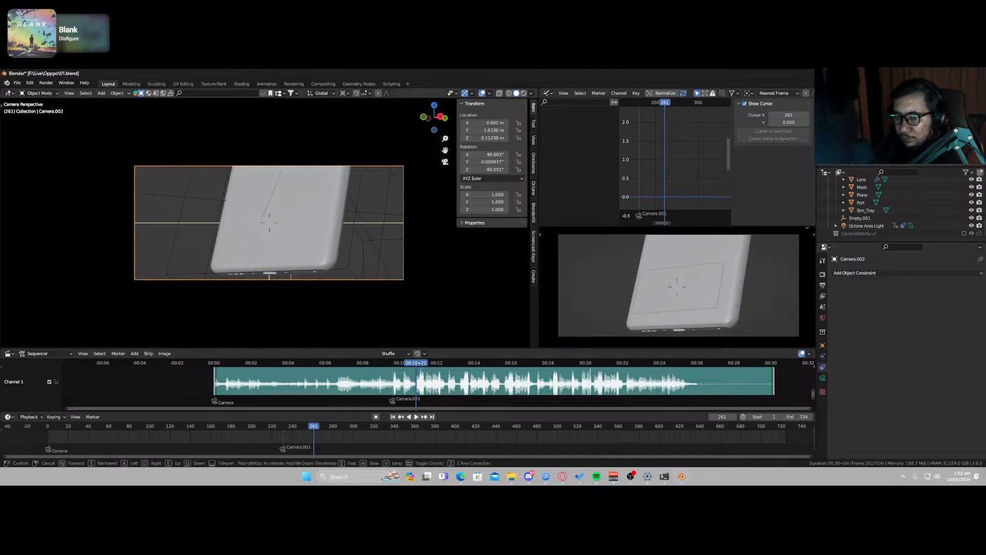
{"action": "left_click", "coordinate": [295, 241]}
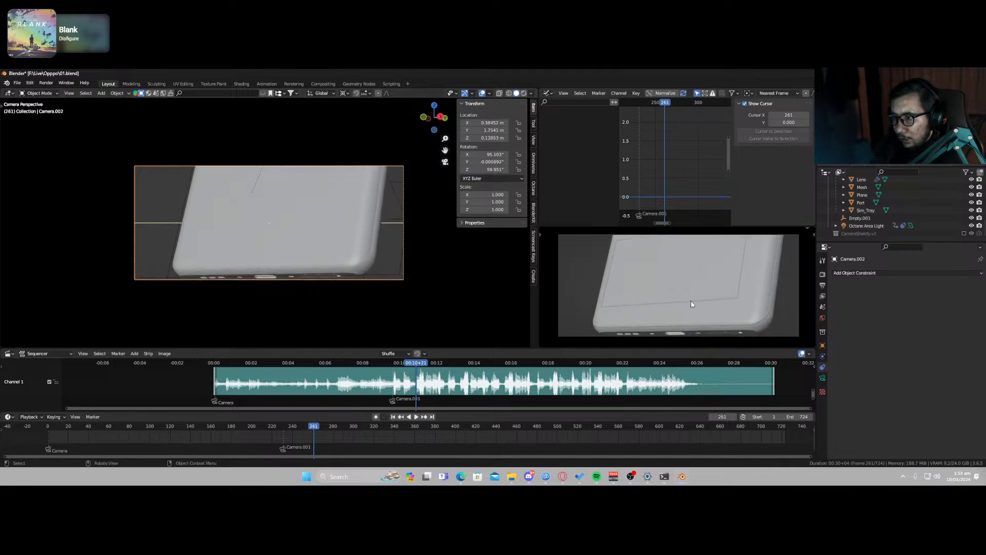
{"action": "key", "text": "z"}
{"action": "left_click", "coordinate": [694, 269]}
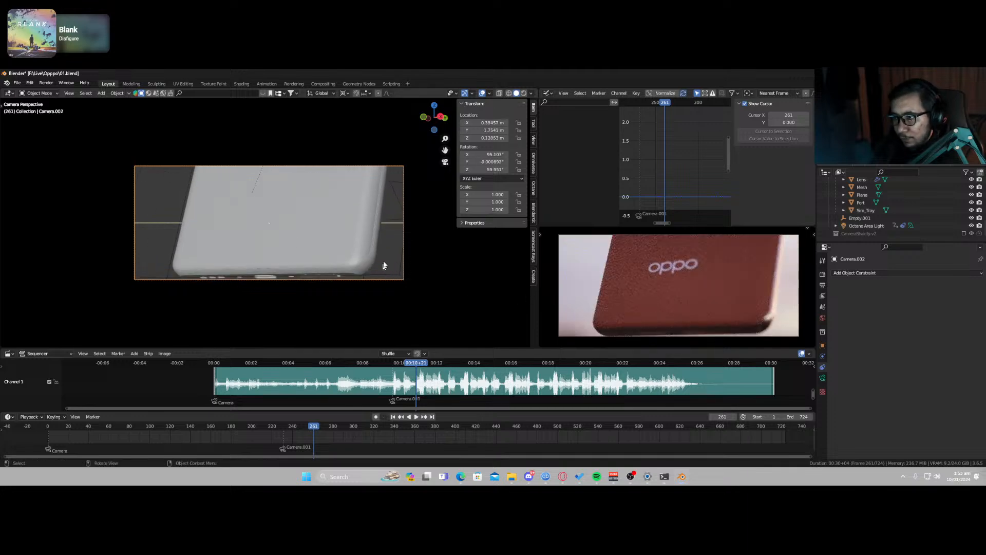
Step: Fly Camera.002 close to the OPPO logo, to about X 0.277, Y 1.814, Z 0.240 m, and dismiss the desktop notification
{"action": "key", "text": "shift+grave"}
{"action": "key", "text": "e"}
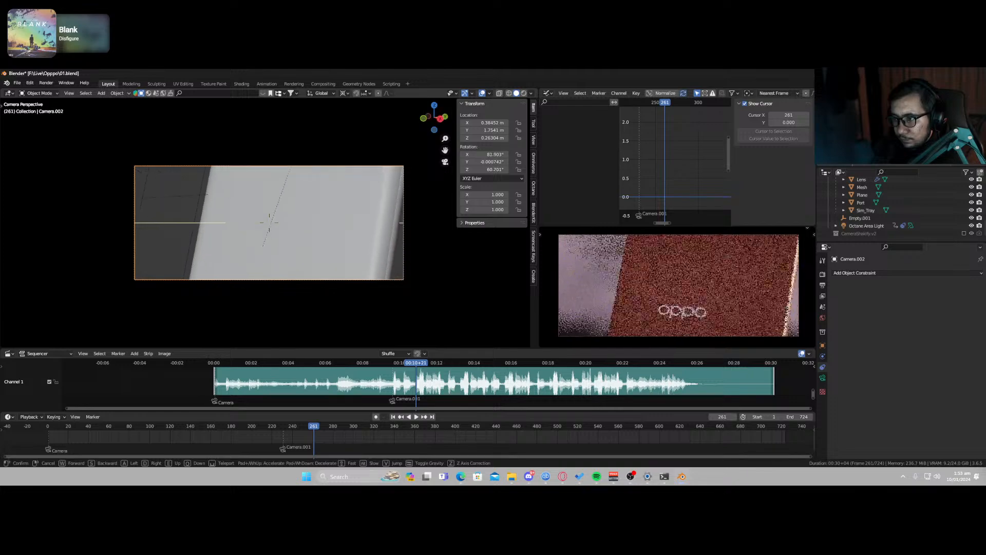
{"action": "key", "text": "w"}
{"action": "left_click", "coordinate": [388, 256]}
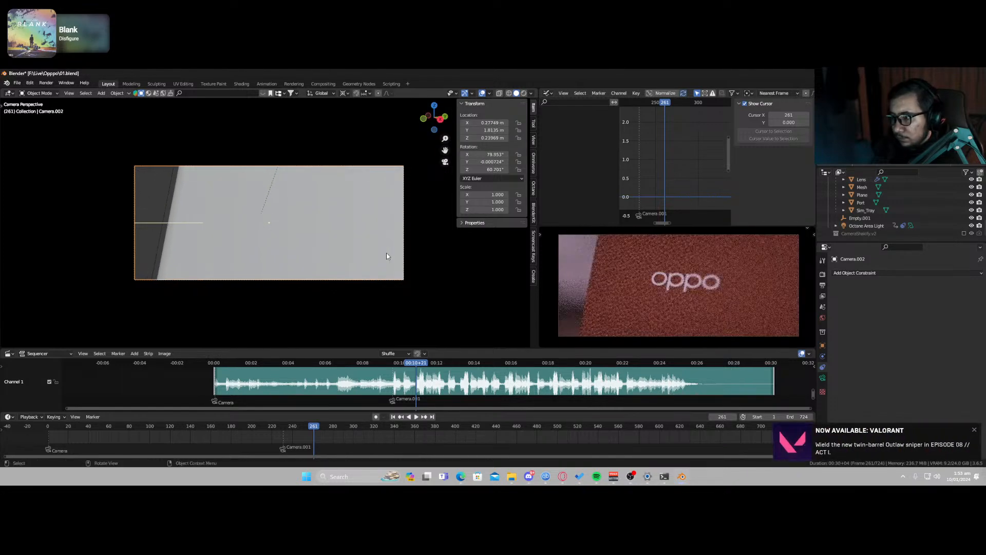
{"action": "left_click", "coordinate": [974, 431]}
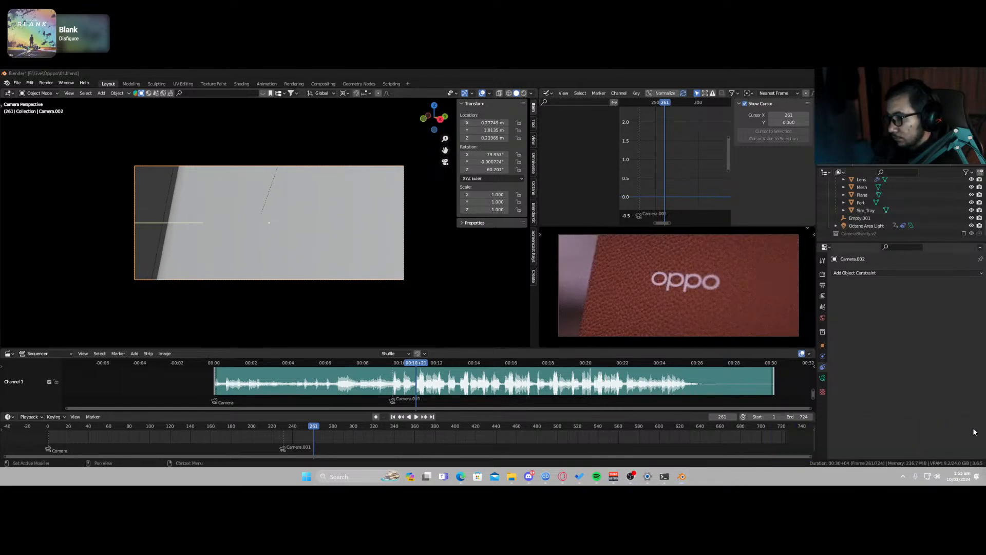
Step: Duplicate Empty.001 straight down along Z to the lower part of the phone, at a height of about 0.178 m
{"action": "middle_click_drag", "start_coordinate": [186, 208], "coordinate": [355, 228]}
{"action": "left_click", "coordinate": [362, 227]}
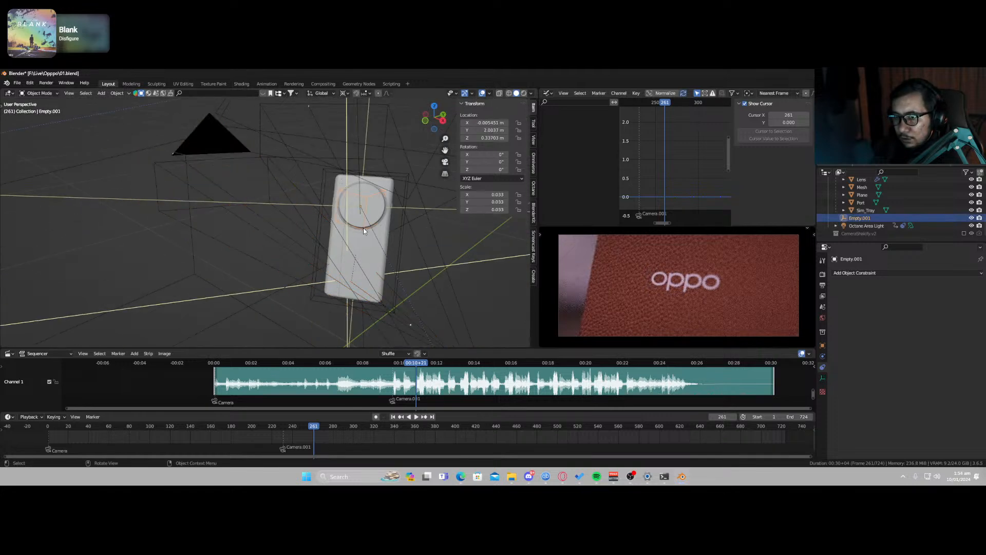
{"action": "key", "text": "shift+d"}
{"action": "key", "text": "z"}
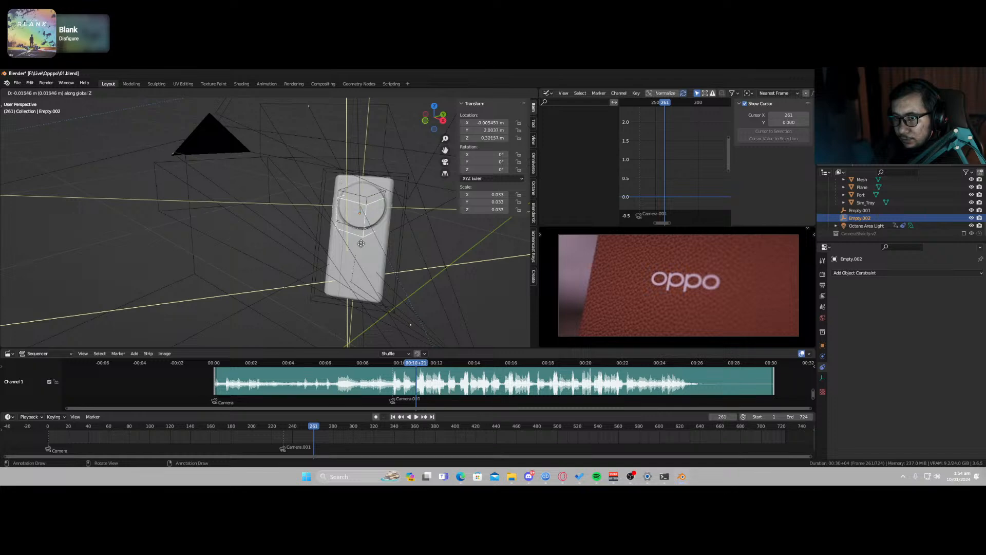
{"action": "left_click", "coordinate": [345, 117]}
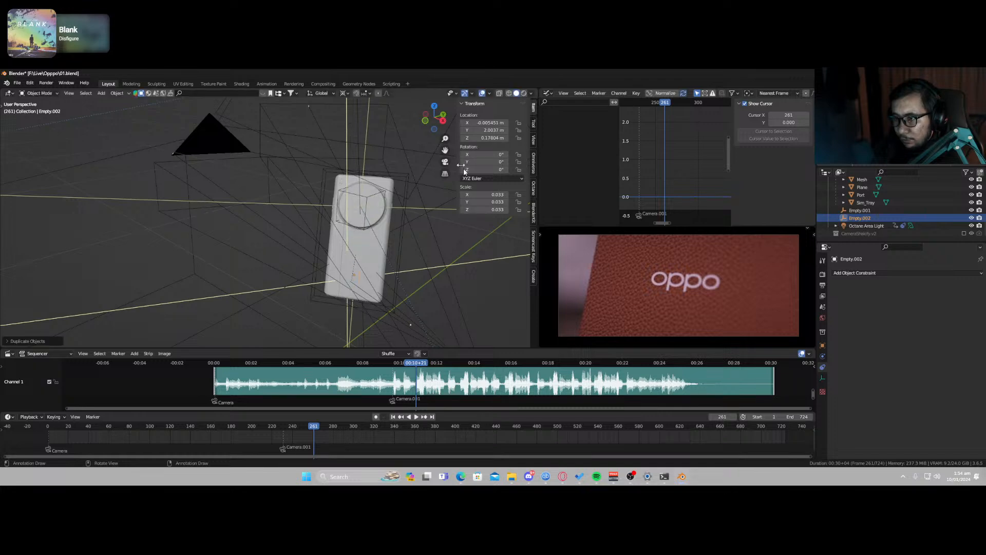
Step: Move Empty.002 along the Y axis toward the phone's back, to about 1.975 m
{"action": "middle_click_drag", "start_coordinate": [344, 118], "coordinate": [352, 205]}
{"action": "scroll", "coordinate": [322, 188], "scroll_direction": "up", "scroll_amount": 3}
{"action": "scroll", "coordinate": [329, 190], "scroll_direction": "down", "scroll_amount": 1}
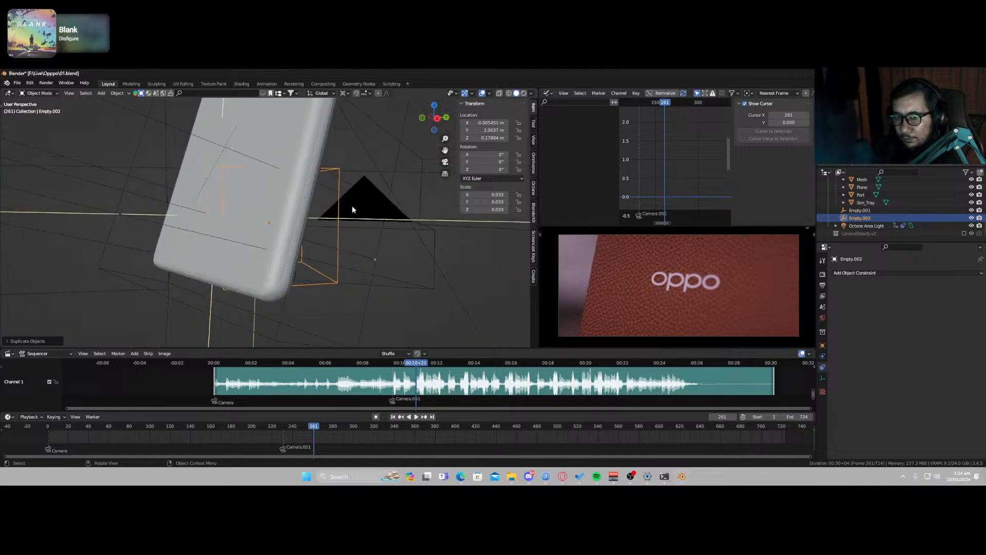
{"action": "key", "text": "g"}
{"action": "key", "text": "x"}
{"action": "key", "text": "y"}
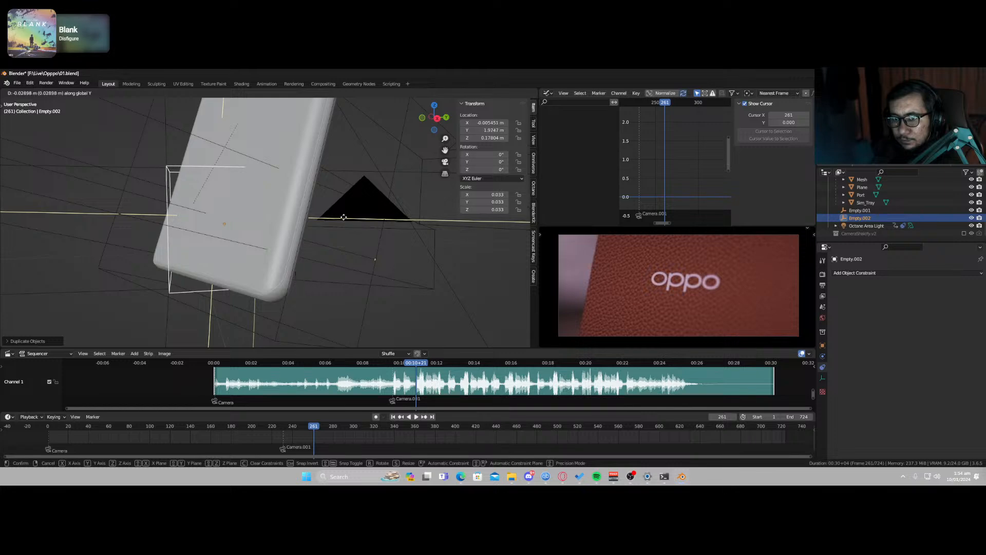
{"action": "left_click", "coordinate": [342, 215]}
Step: Bind Camera.002 to a timeline marker at frame 261
{"action": "key", "text": "KP_0"}
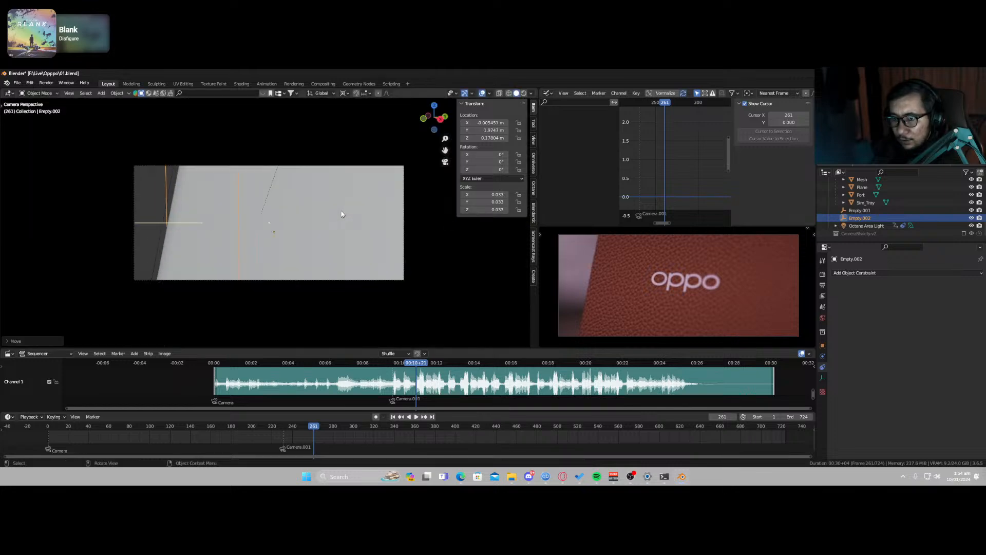
{"action": "left_click", "coordinate": [345, 280]}
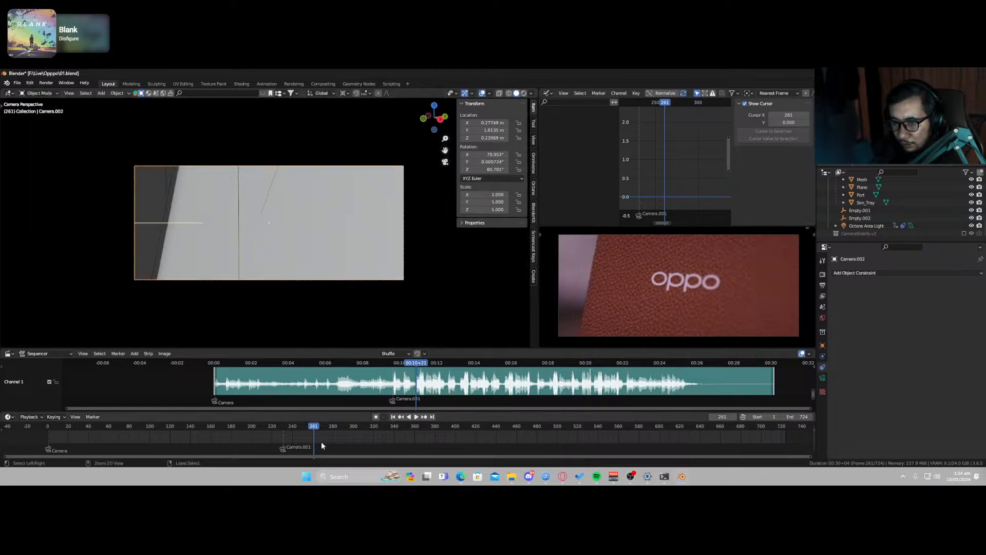
{"action": "key", "text": "ctrl+b"}
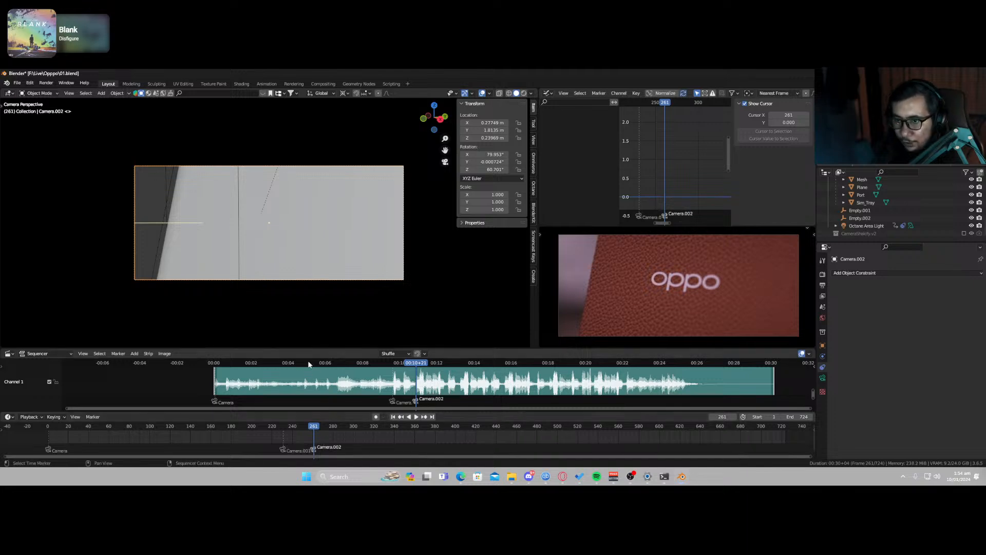
Step: Move Empty.002 horizontally with Z locked, to about X 0.003 m and Y 1.981 m
{"action": "middle_click_drag", "start_coordinate": [319, 282], "coordinate": [253, 275]}
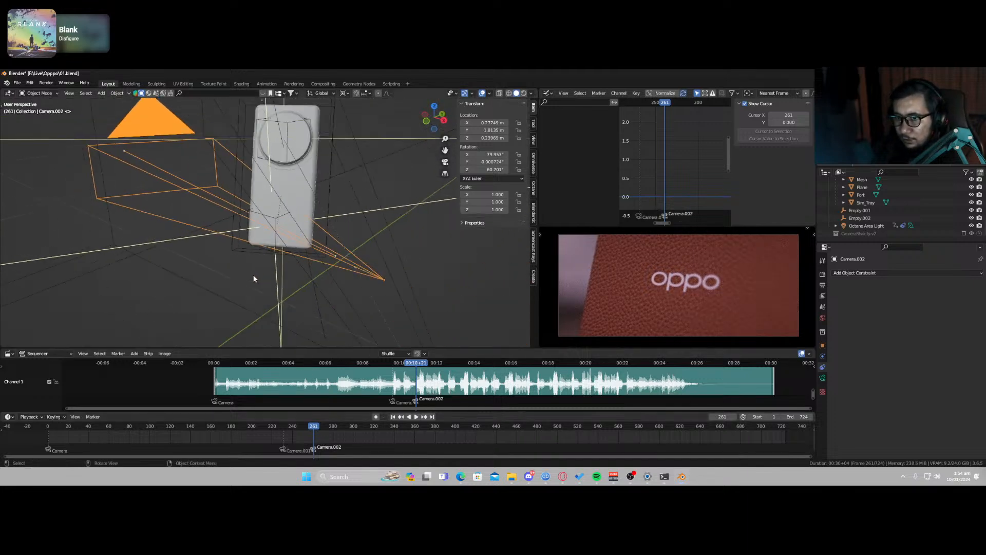
{"action": "left_click", "coordinate": [276, 222]}
{"action": "key", "text": "g"}
{"action": "key", "text": "x"}
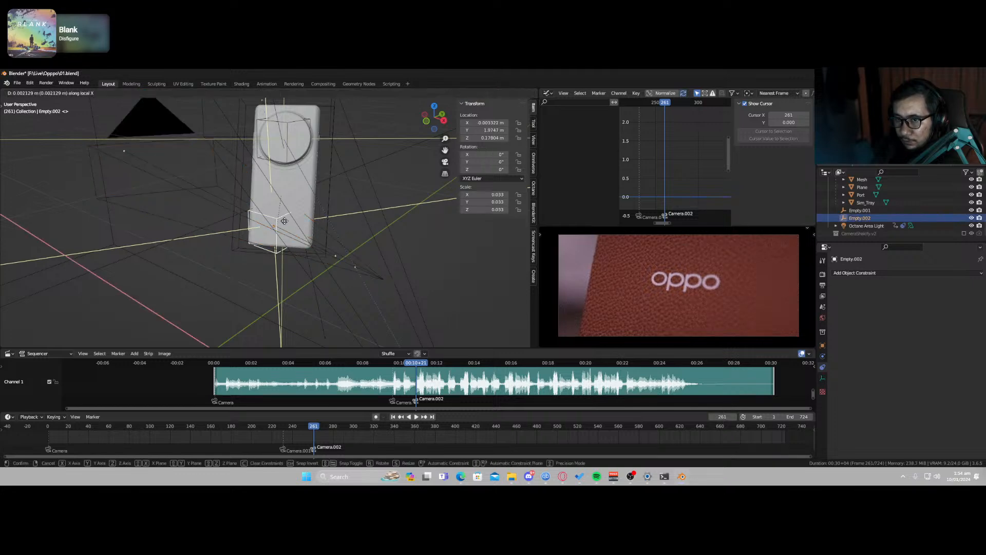
{"action": "key", "text": "shift+z"}
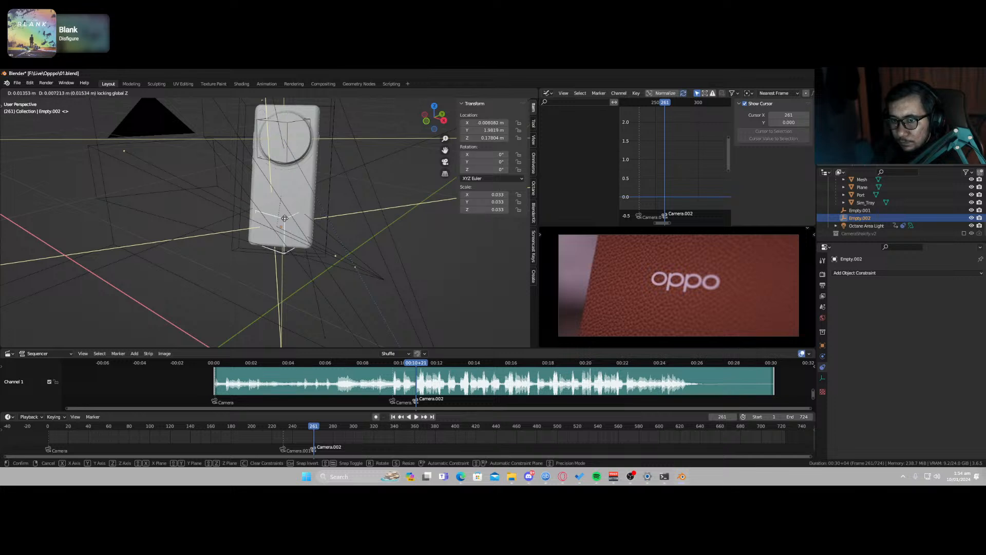
{"action": "left_click", "coordinate": [285, 220]}
{"action": "key", "text": "r"}
{"action": "key", "text": "z"}
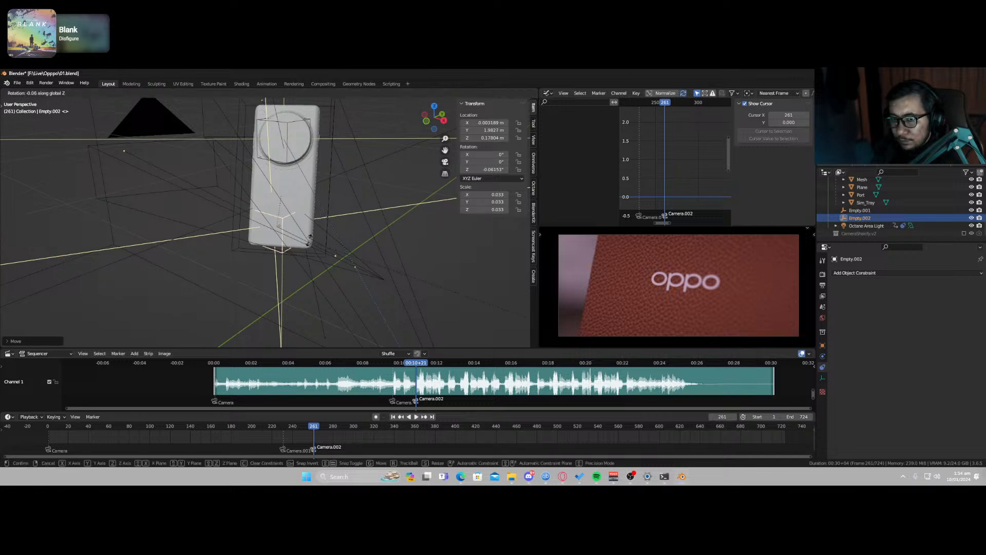
{"action": "key", "text": "Escape"}
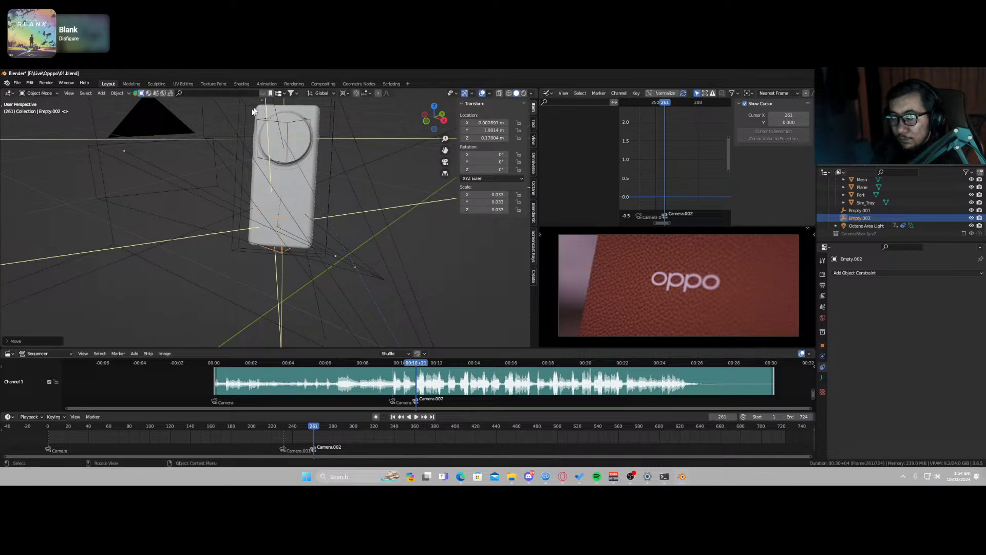
Step: Change the transform pivot point and rotate Empty.002 by about 30° around the global Z axis
{"action": "left_click", "coordinate": [344, 93]}
{"action": "left_click", "coordinate": [349, 102]}
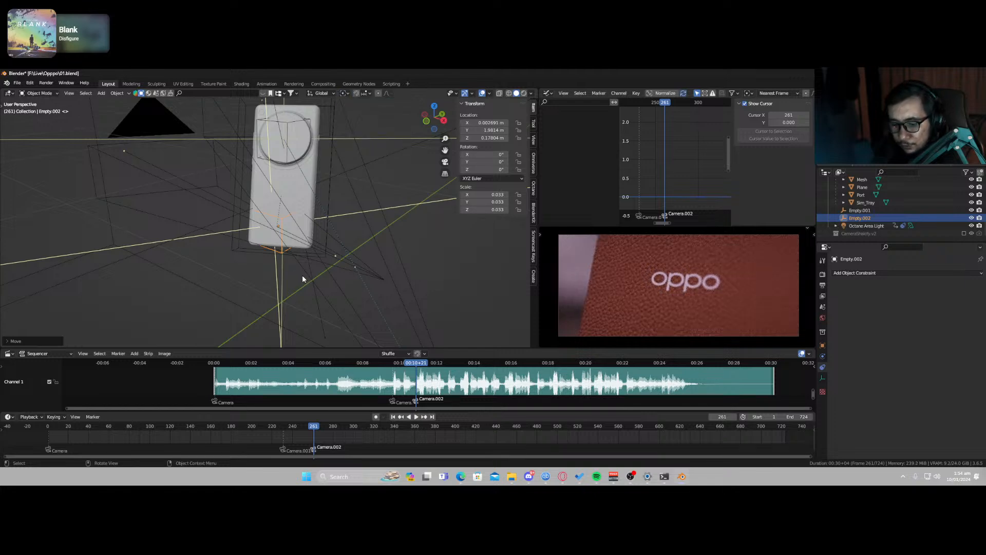
{"action": "key", "text": "r"}
{"action": "key", "text": "z"}
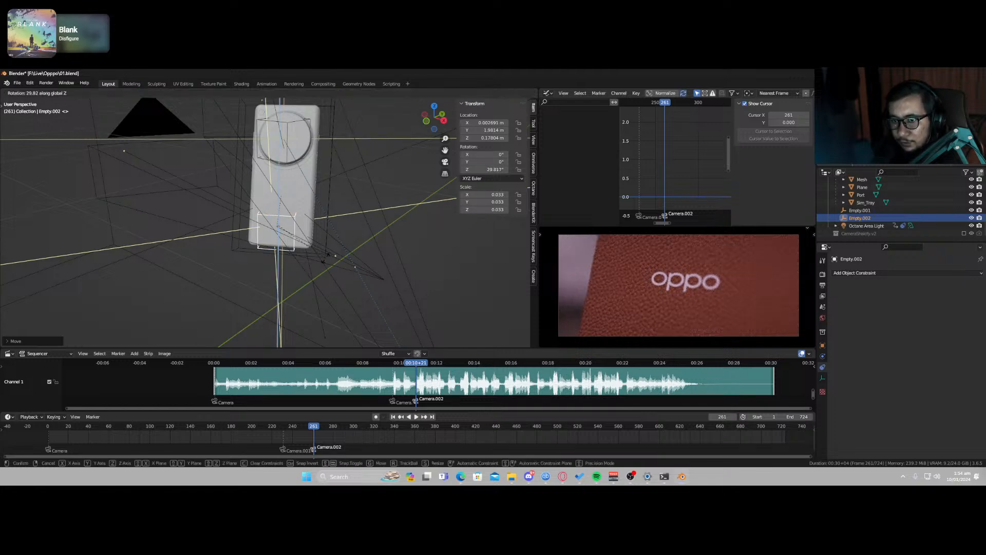
{"action": "left_click", "coordinate": [328, 254]}
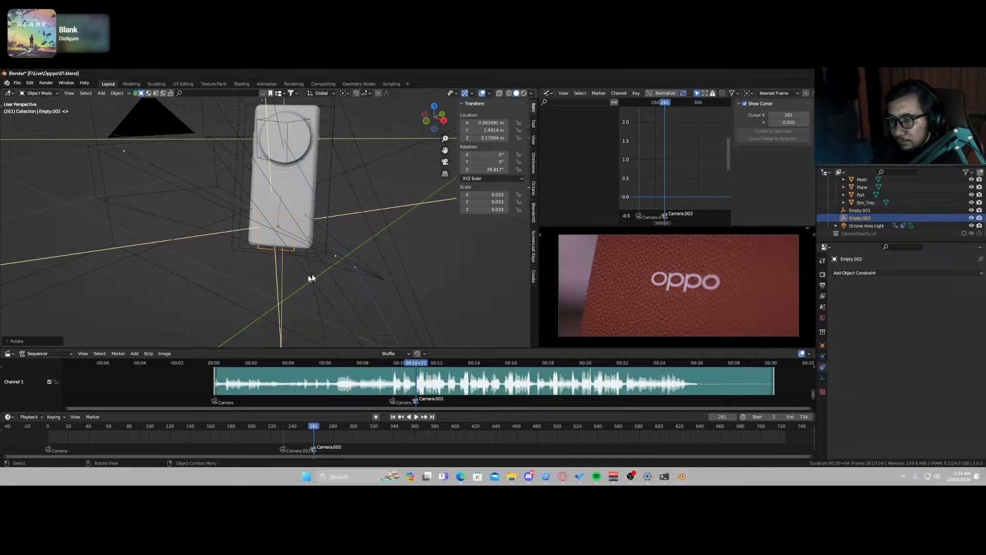
Step: Add a Track To constraint to Camera.002 with Empty.002 as its target
{"action": "left_click", "coordinate": [356, 266]}
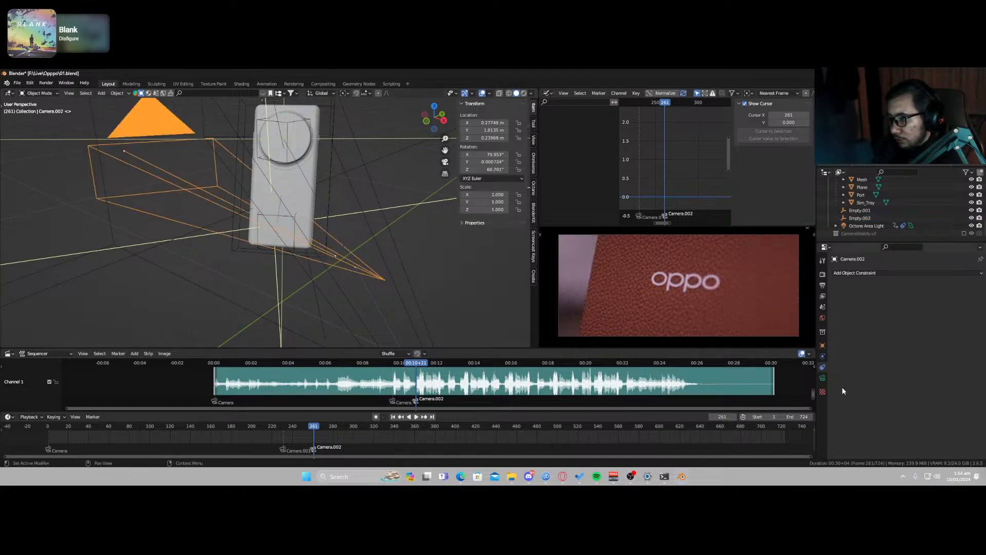
{"action": "left_click", "coordinate": [822, 379]}
{"action": "left_click", "coordinate": [823, 367]}
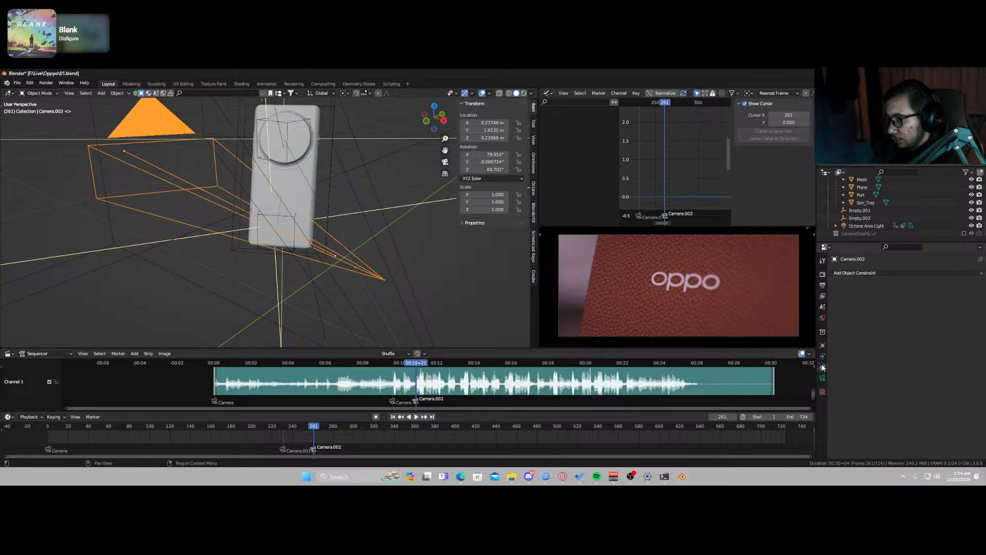
{"action": "left_click", "coordinate": [868, 272]}
{"action": "left_click", "coordinate": [910, 324]}
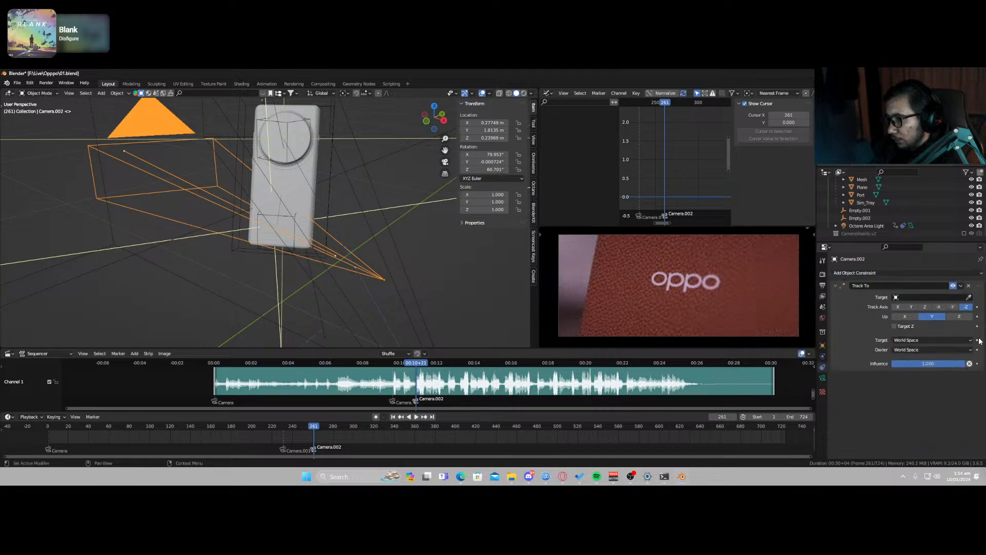
{"action": "left_click", "coordinate": [969, 298]}
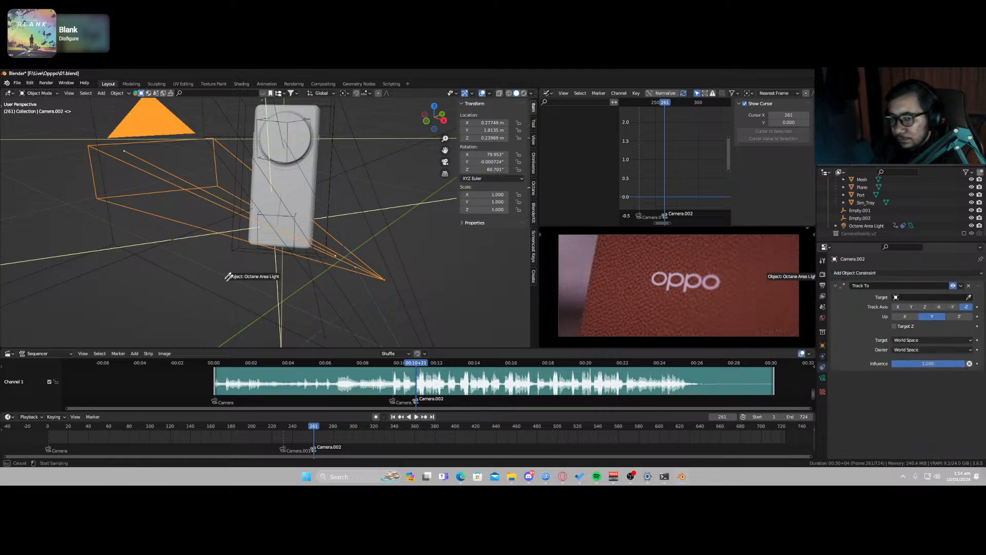
{"action": "left_click", "coordinate": [297, 222]}
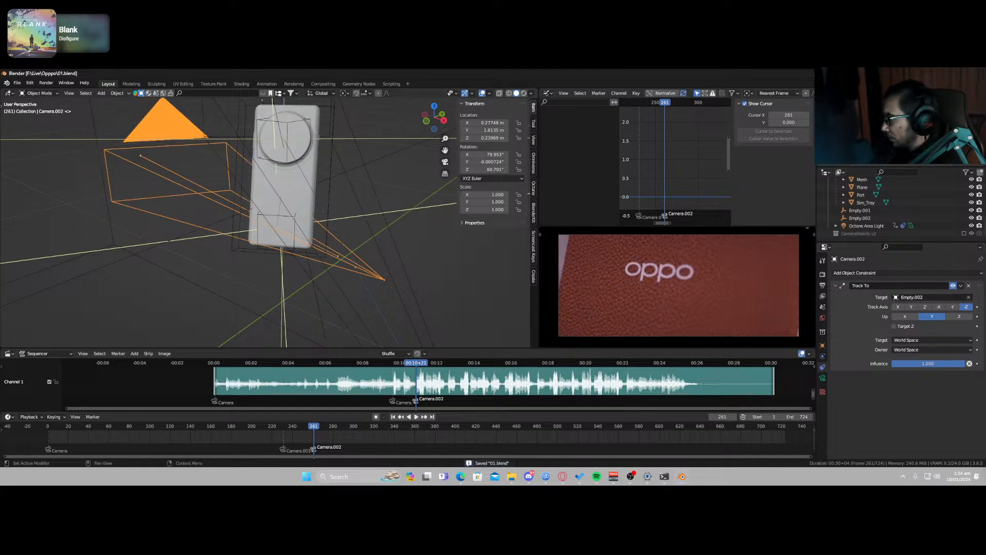
Step: Reposition Camera.002 freely and then along its local Z to about X 0.190 m, Y 1.687 m, Z 0.228 m
{"action": "left_click", "coordinate": [220, 299]}
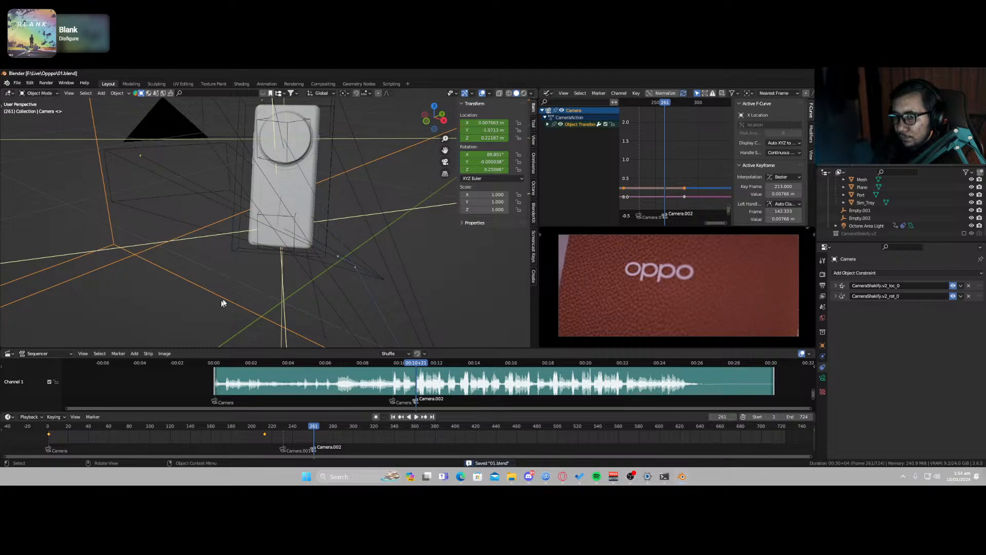
{"action": "left_click", "coordinate": [389, 278]}
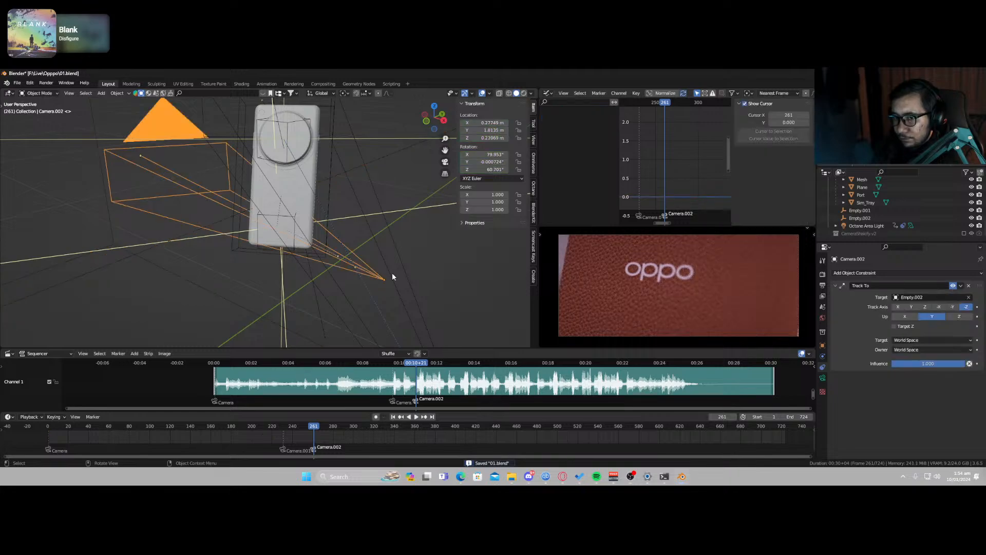
{"action": "key", "text": "g"}
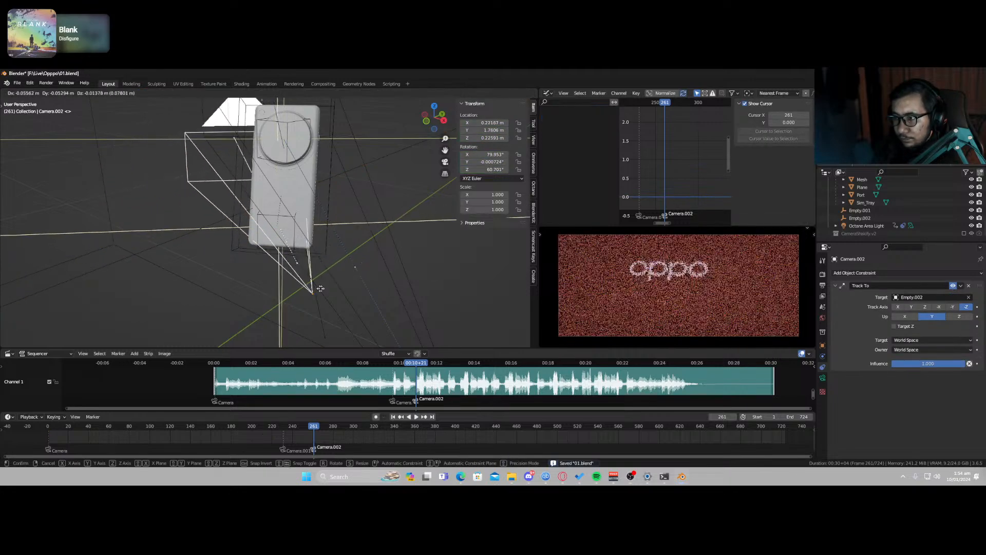
{"action": "key", "text": "z"}
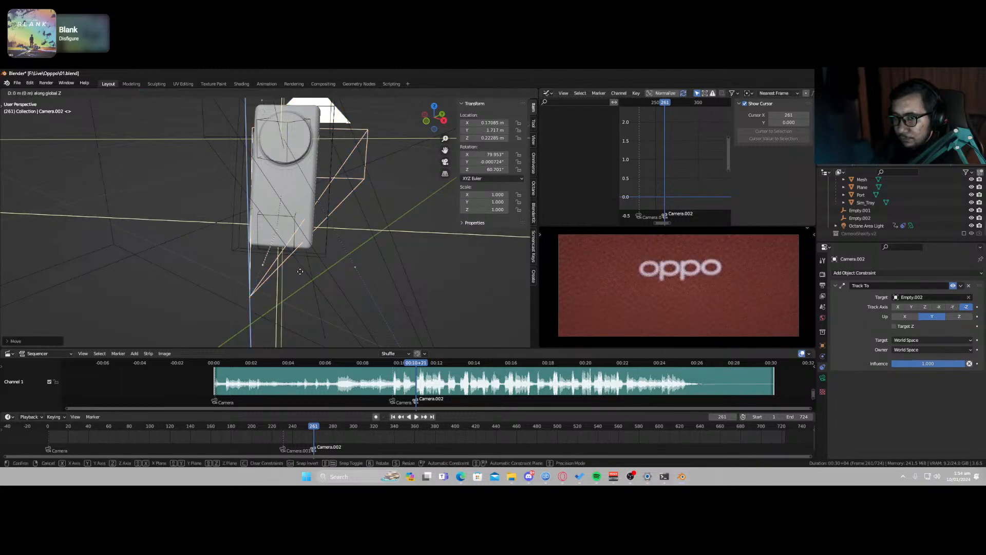
{"action": "key", "text": "z"}
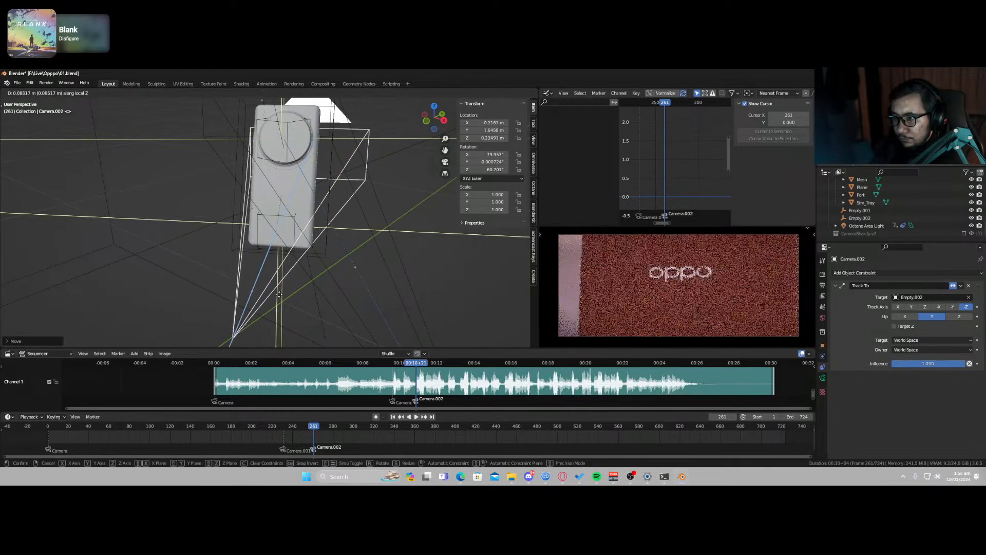
{"action": "left_click", "coordinate": [312, 274]}
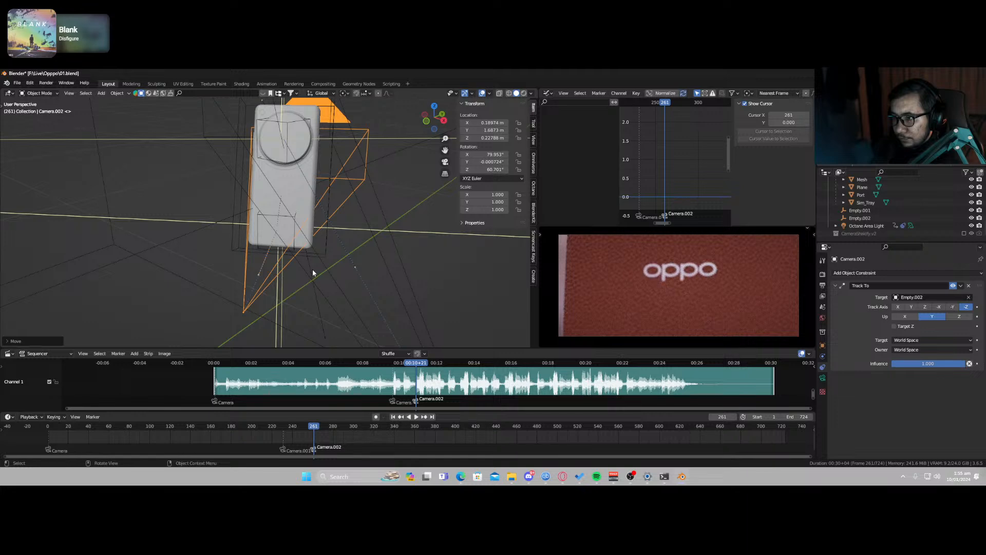
Step: Replace Camera.002's depth of field focus object Camera_Glass with the logo Plane on the phone's back
{"action": "mouse_move", "coordinate": [285, 246]}
{"action": "middle_mouse_down"}
{"action": "mouse_move", "coordinate": [298, 250]}
{"action": "mouse_move", "coordinate": [273, 242]}
{"action": "middle_mouse_up"}
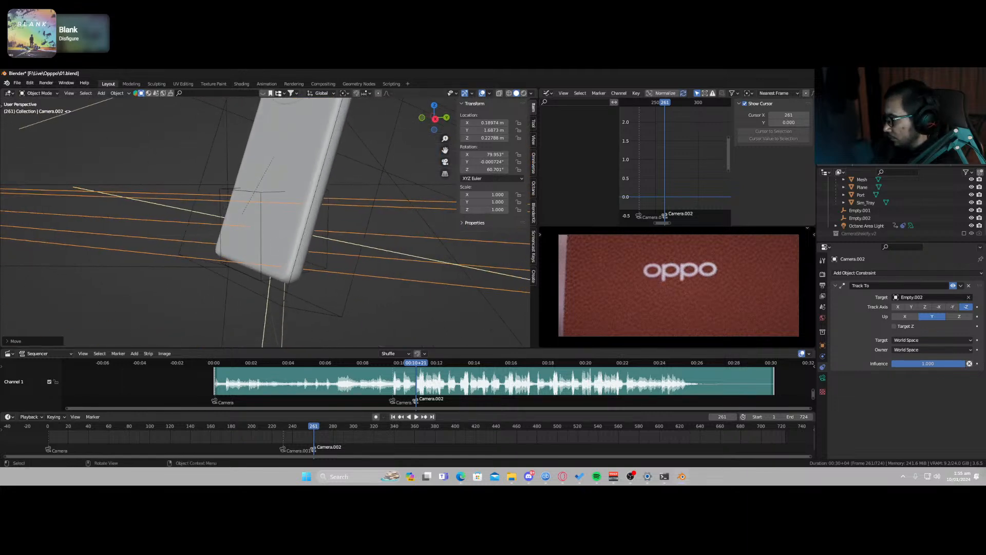
{"action": "scroll", "coordinate": [264, 209], "scroll_direction": "up", "scroll_amount": 2}
{"action": "left_click", "coordinate": [291, 230]}
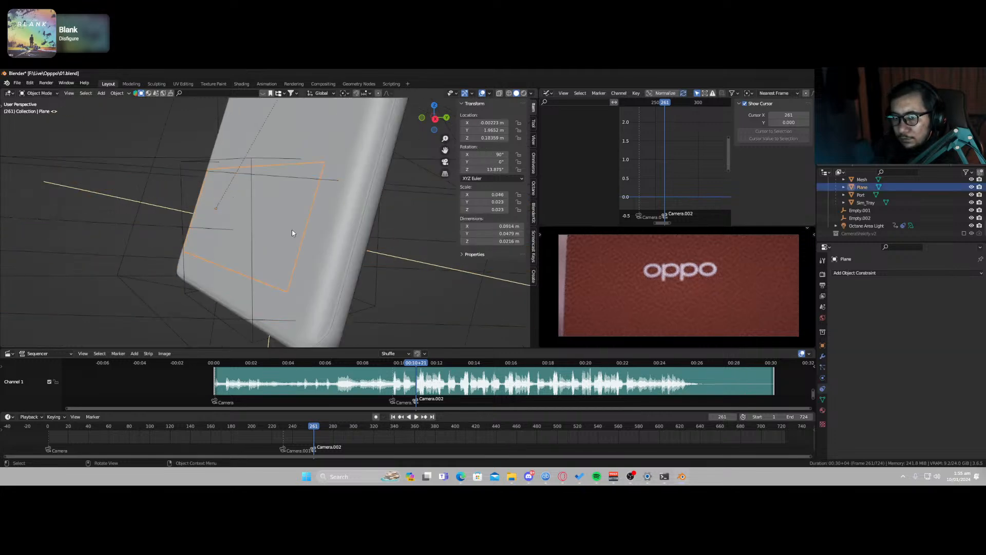
{"action": "left_click", "coordinate": [208, 230]}
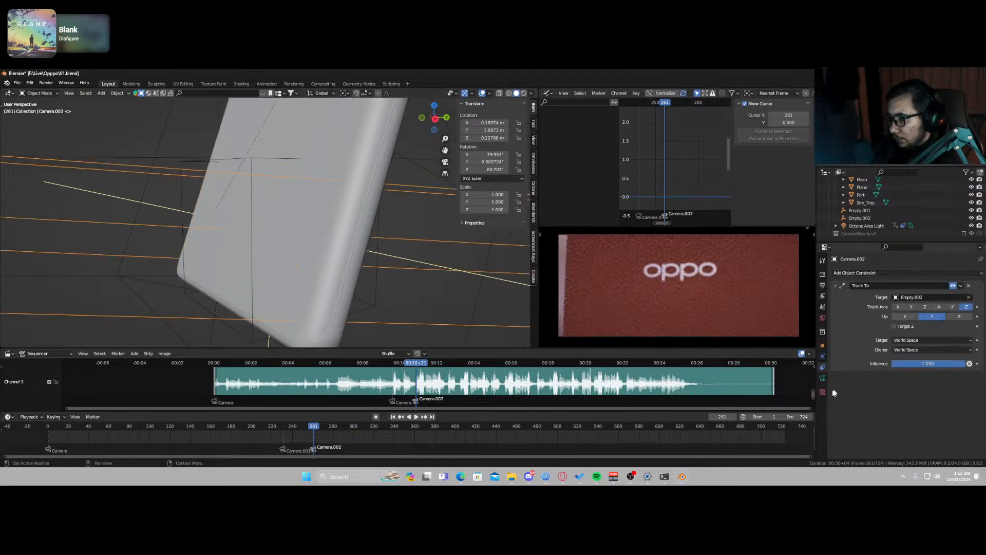
{"action": "left_click", "coordinate": [822, 378]}
{"action": "scroll", "coordinate": [889, 376], "scroll_direction": "down", "scroll_amount": 6}
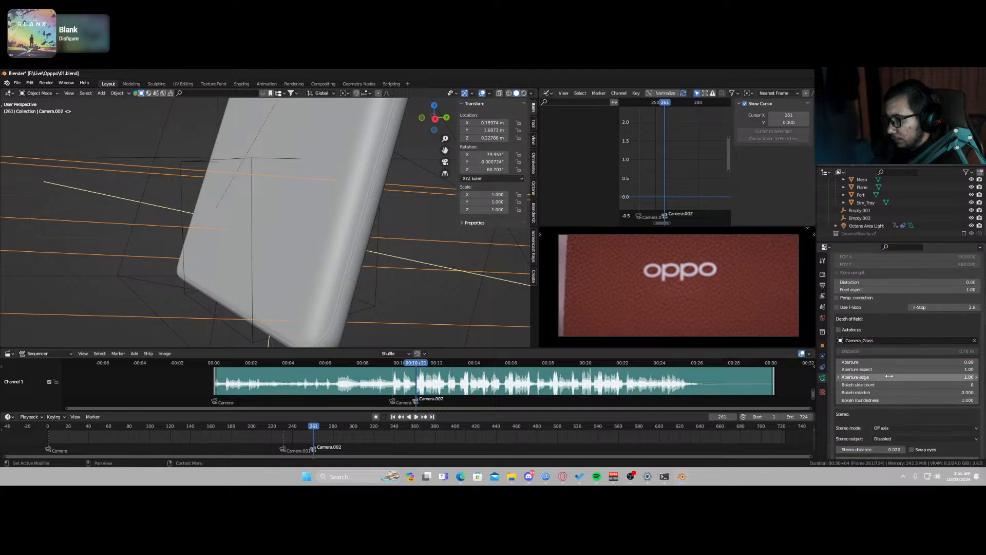
{"action": "left_click", "coordinate": [974, 340]}
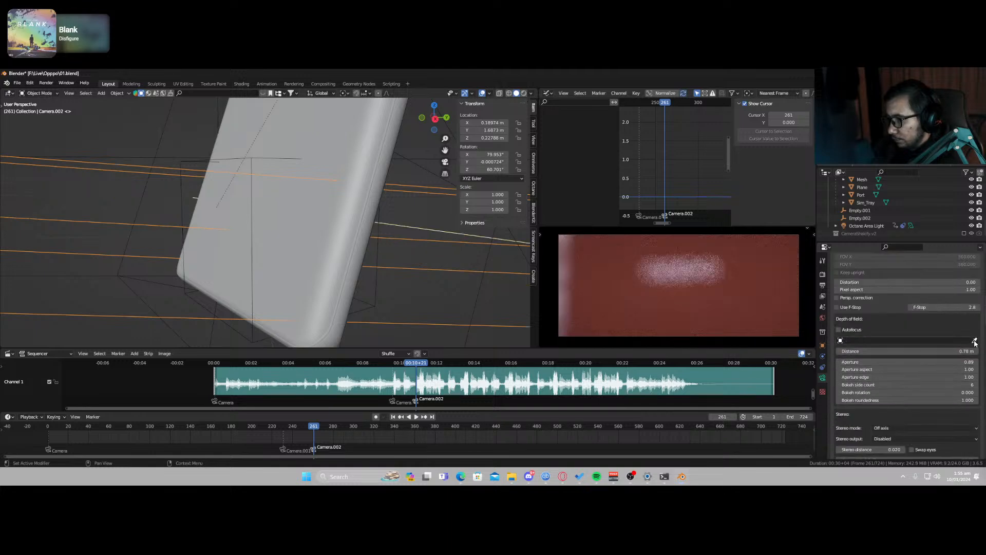
{"action": "left_click", "coordinate": [974, 340]}
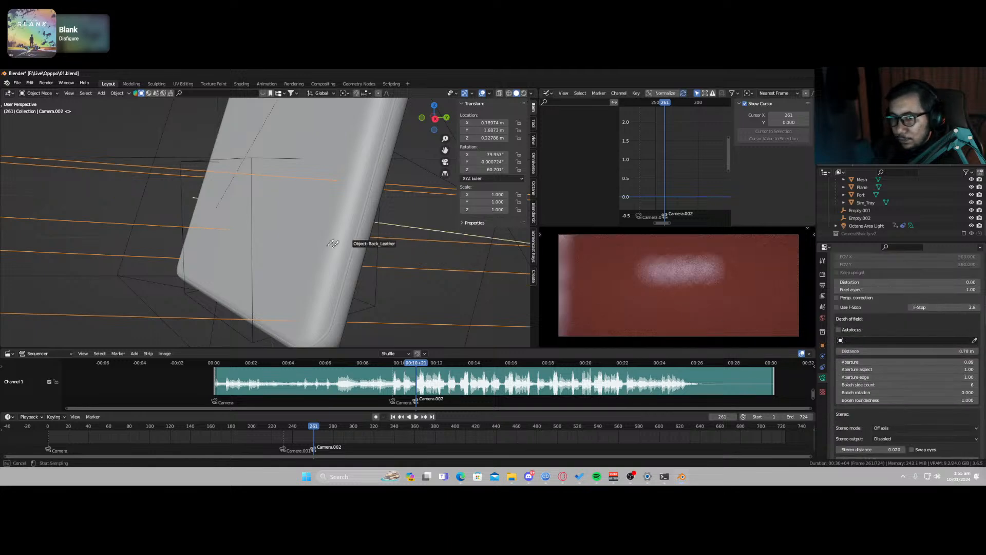
{"action": "left_click", "coordinate": [261, 218]}
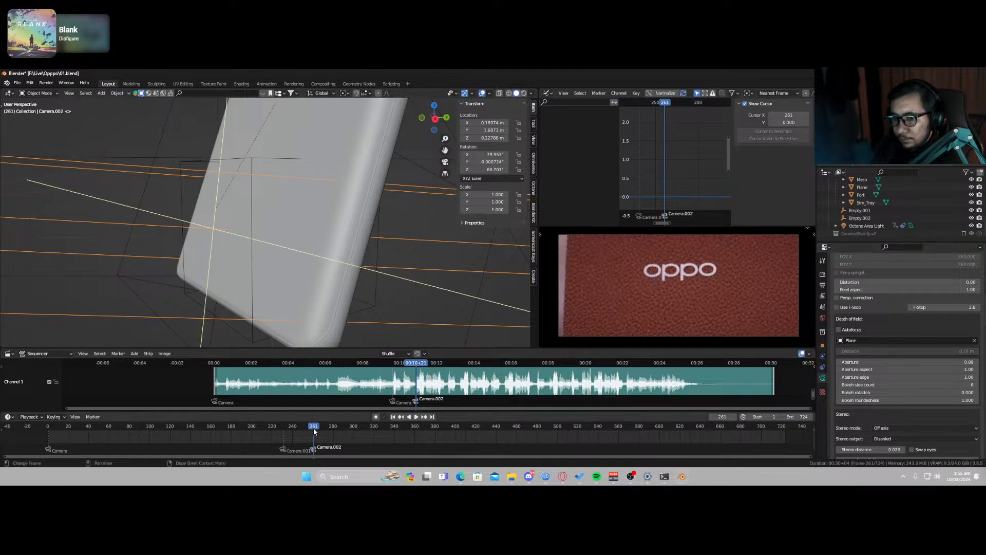
Step: Play the animation across the marker at frame 261 to check the cut to Camera.002
{"action": "mouse_move", "coordinate": [314, 431]}
{"action": "left_mouse_down"}
{"action": "mouse_move", "coordinate": [297, 430]}
{"action": "mouse_move", "coordinate": [304, 432]}
{"action": "left_mouse_up"}
{"action": "key", "text": "space"}
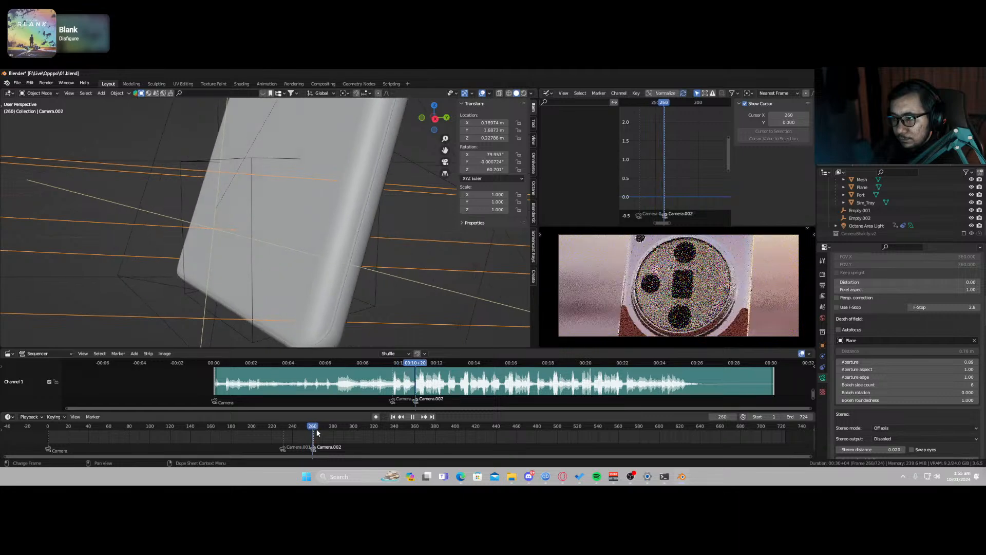
{"action": "key", "text": "space"}
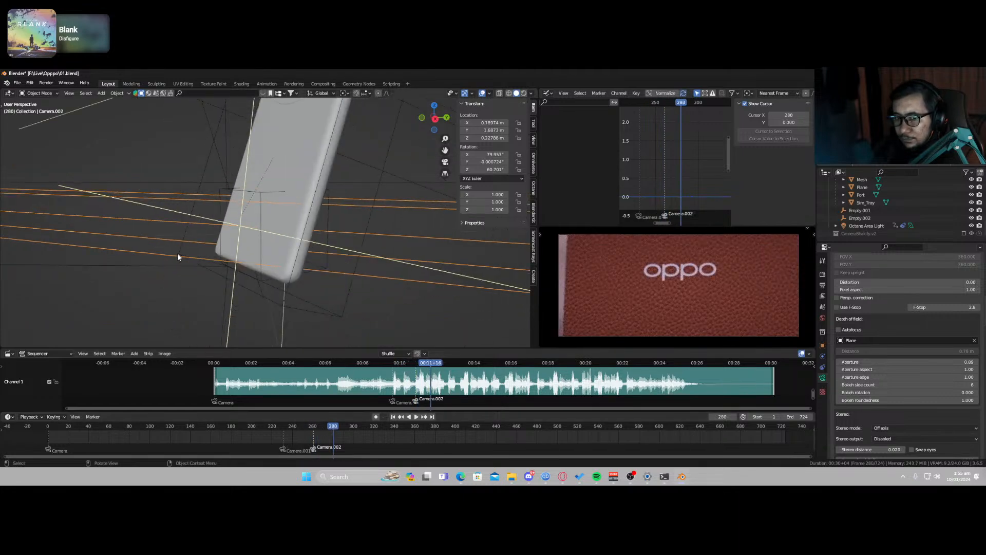
Step: Move Camera.002 along the global X axis to about 0.412 m
{"action": "key", "text": "r"}
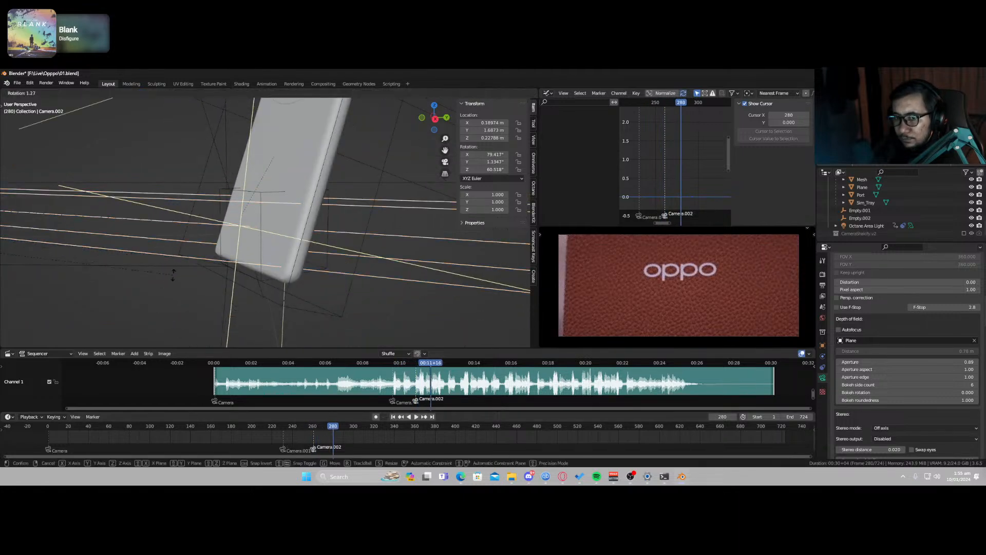
{"action": "key", "text": "Escape"}
{"action": "key", "text": "g"}
{"action": "key", "text": "x"}
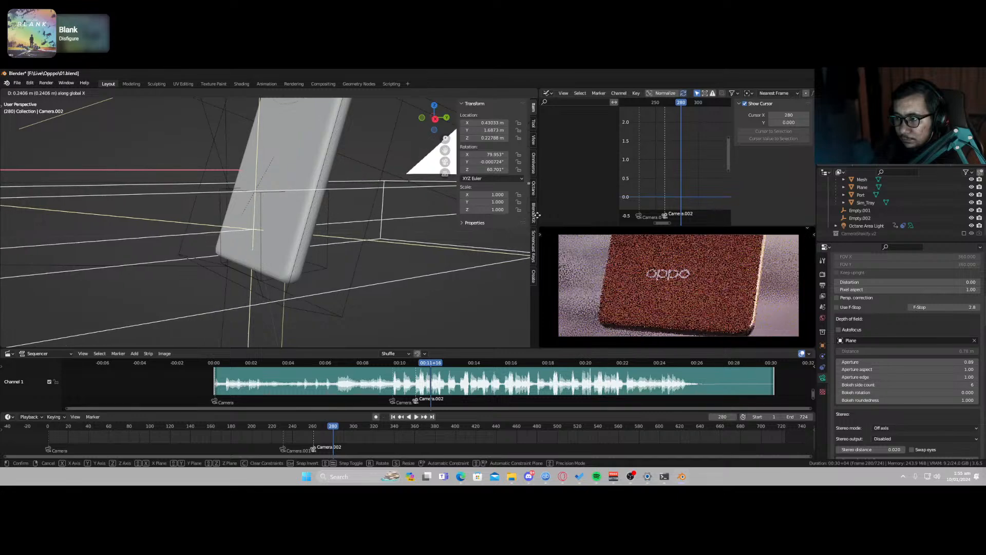
{"action": "left_click", "coordinate": [20, 208]}
Step: Insert a Location & Rotation keyframe for Camera.002 at frame 280 and shift it to frame 257
{"action": "middle_click_drag", "start_coordinate": [10, 209], "coordinate": [109, 228]}
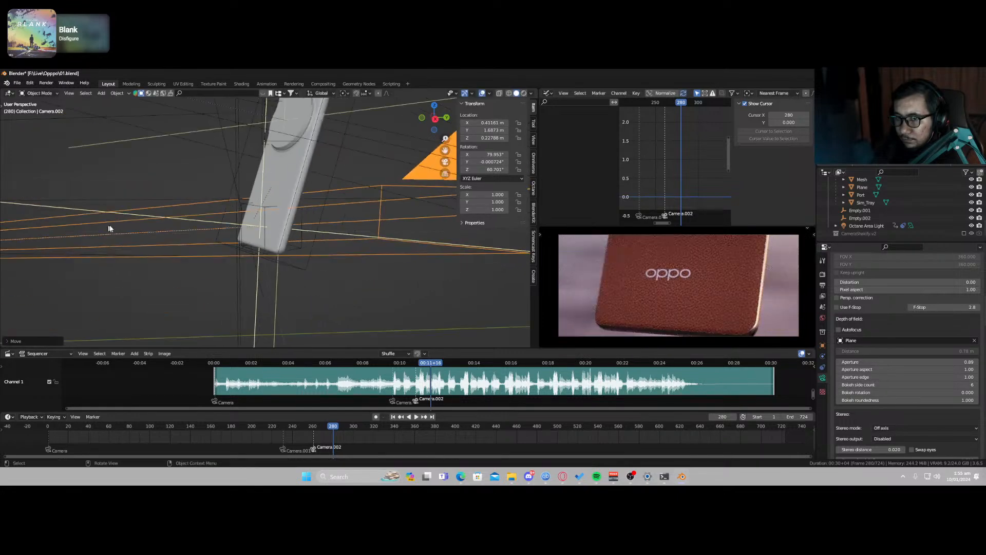
{"action": "key", "text": "KP_7"}
{"action": "scroll", "coordinate": [151, 216], "scroll_direction": "down", "scroll_amount": 3}
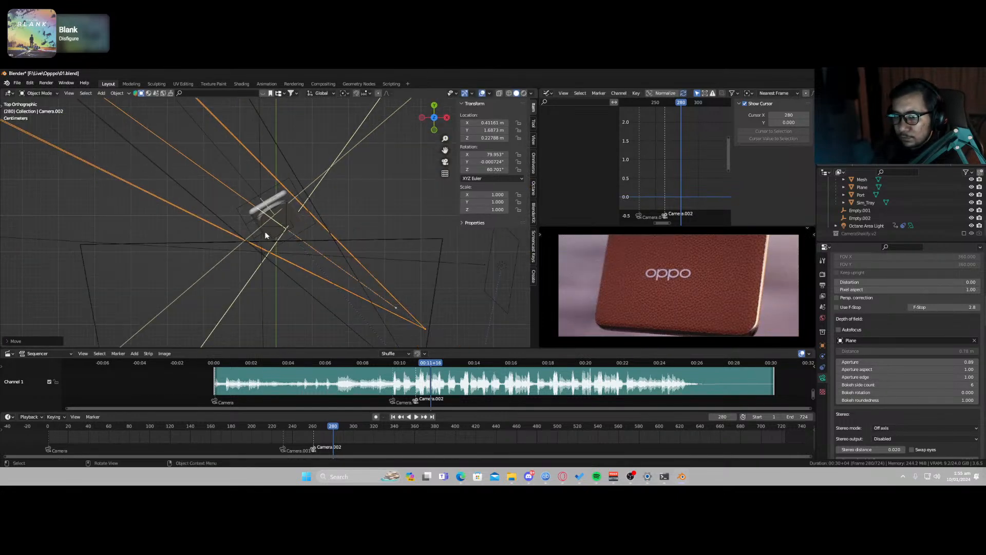
{"action": "scroll", "coordinate": [265, 233], "scroll_direction": "down", "scroll_amount": 3}
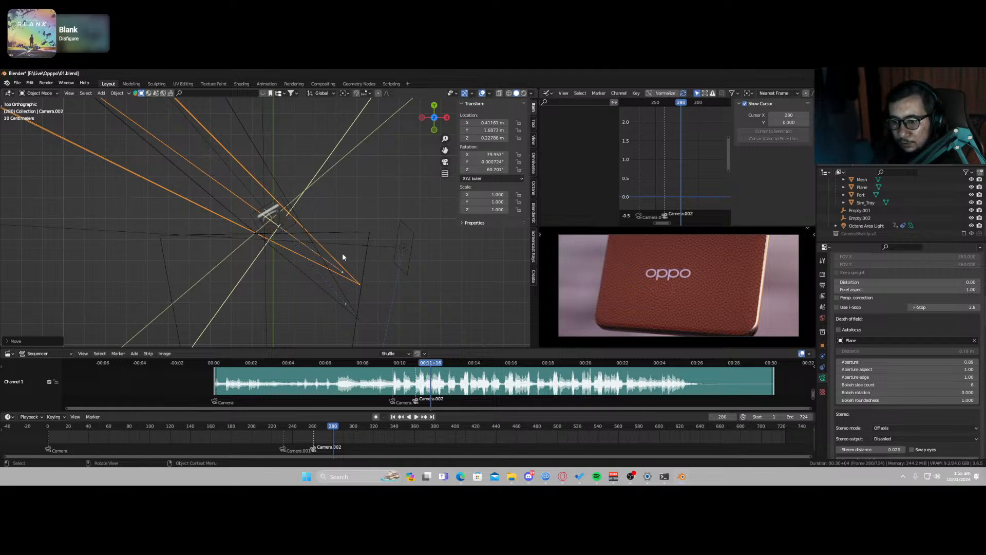
{"action": "key", "text": "i"}
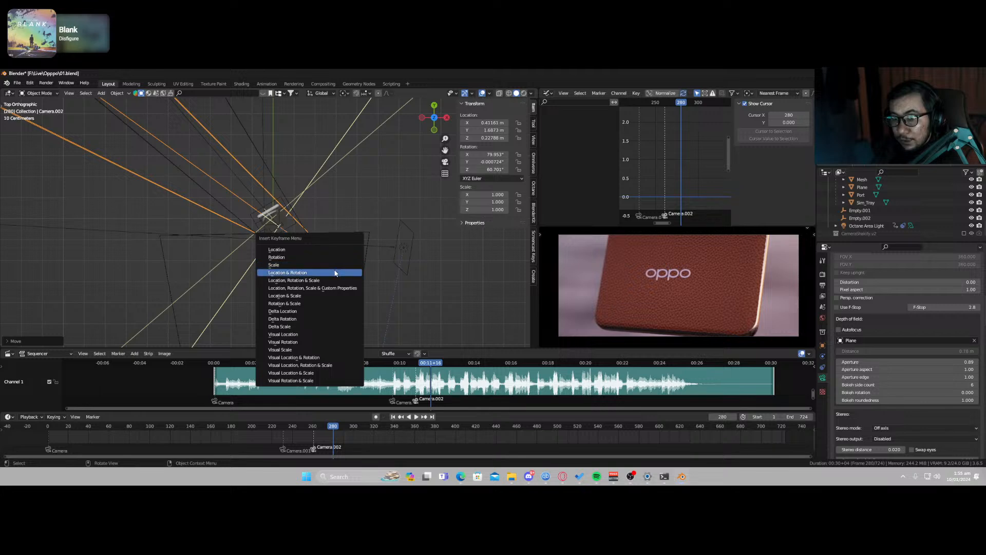
{"action": "left_click", "coordinate": [335, 273]}
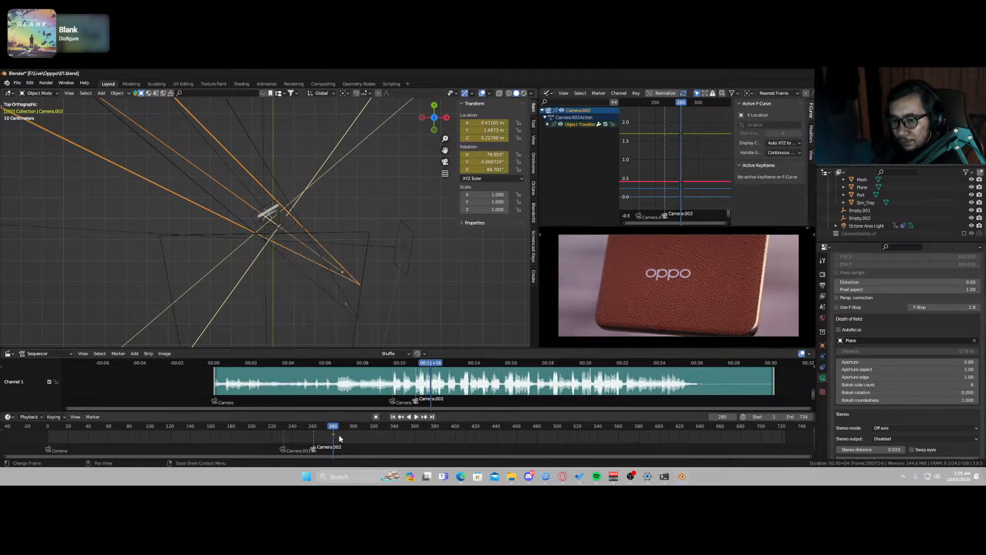
{"action": "mouse_move", "coordinate": [334, 435]}
{"action": "left_mouse_down"}
{"action": "mouse_move", "coordinate": [311, 444]}
{"action": "mouse_move", "coordinate": [320, 432]}
{"action": "mouse_move", "coordinate": [307, 432]}
{"action": "mouse_move", "coordinate": [329, 428]}
{"action": "left_mouse_up"}
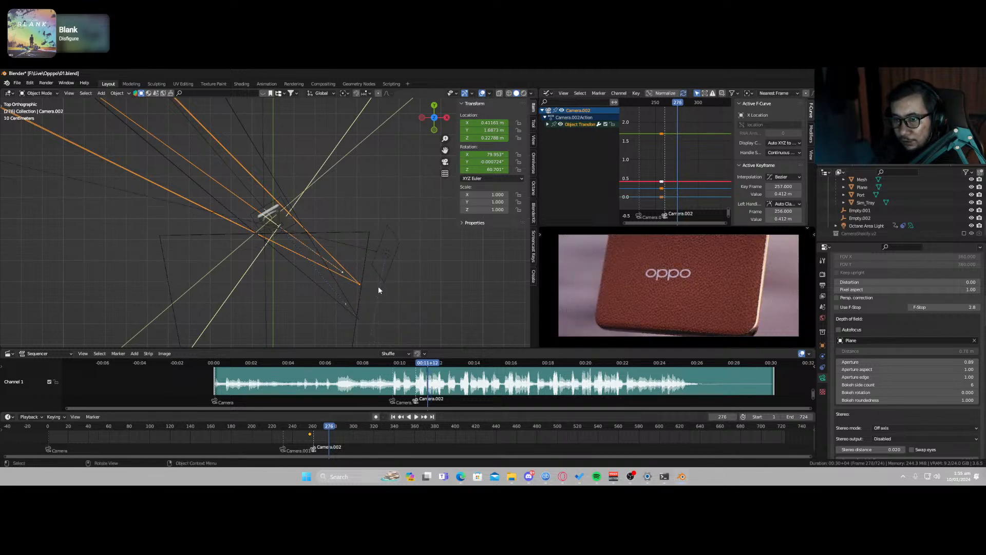
Step: At frame 276, move Camera.002 to about X -0.007 m and Y 1.546 m, and keyframe its location and rotation
{"action": "key", "text": "g"}
{"action": "key", "text": "x"}
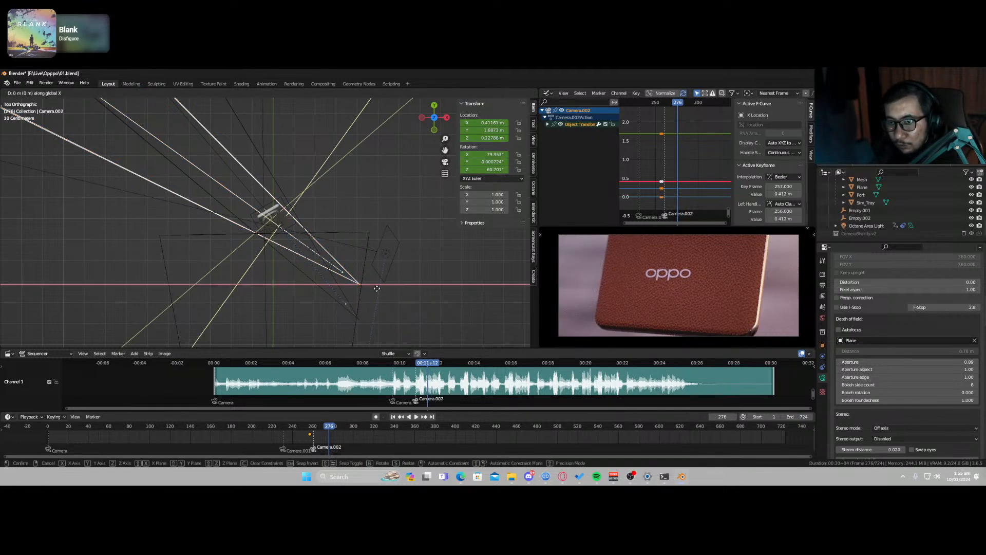
{"action": "left_click", "coordinate": [288, 323]}
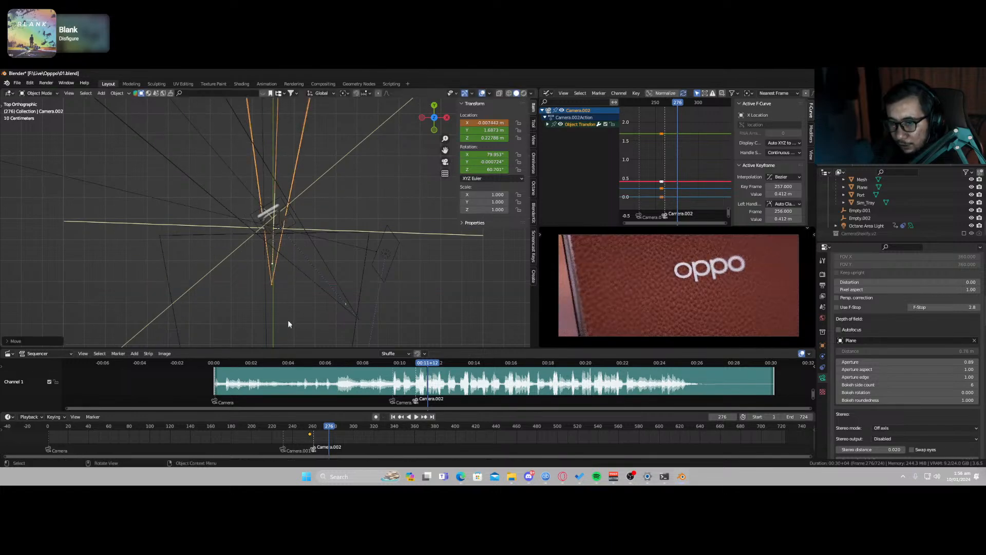
{"action": "key", "text": "g"}
{"action": "key", "text": "y"}
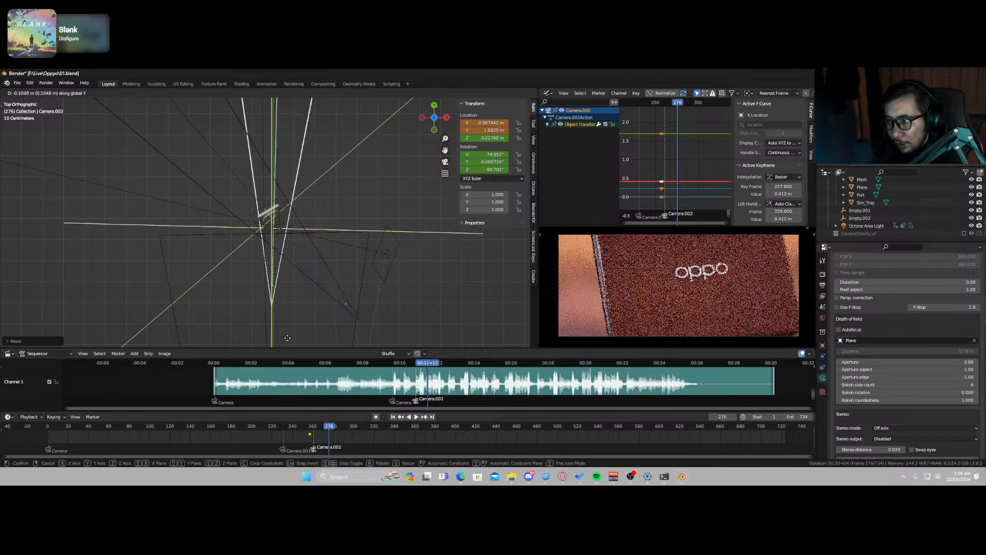
{"action": "left_click", "coordinate": [296, 340]}
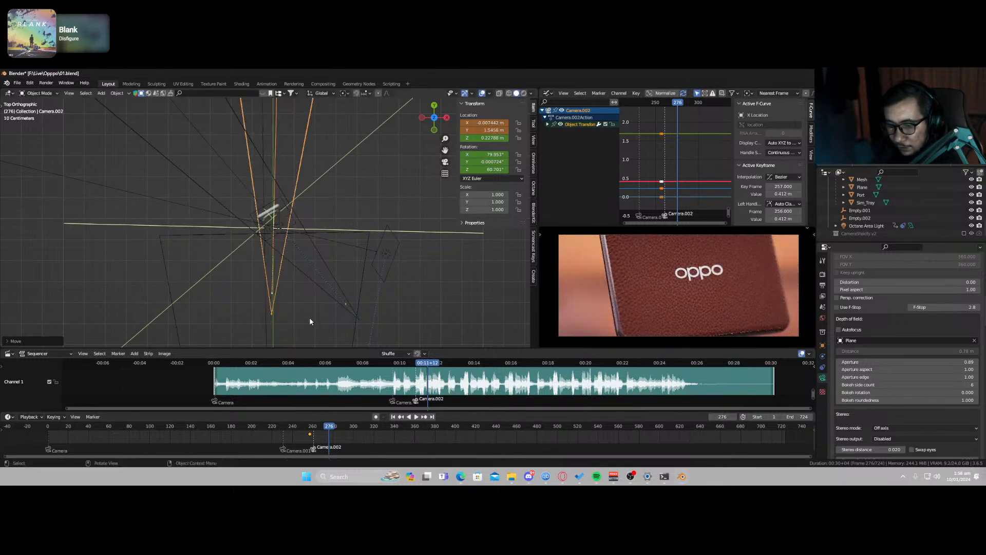
{"action": "key", "text": "i"}
{"action": "left_click", "coordinate": [309, 287]}
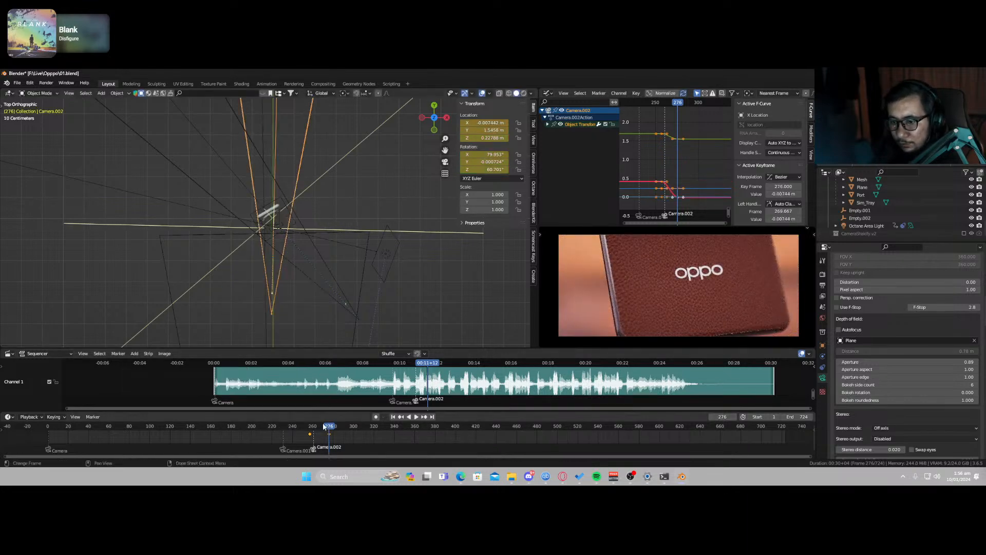
Step: Switch the camera preview to Solid shading and play the Camera.002 move from frame 251
{"action": "left_click_drag", "start_coordinate": [324, 426], "coordinate": [304, 427]}
{"action": "key", "text": "z"}
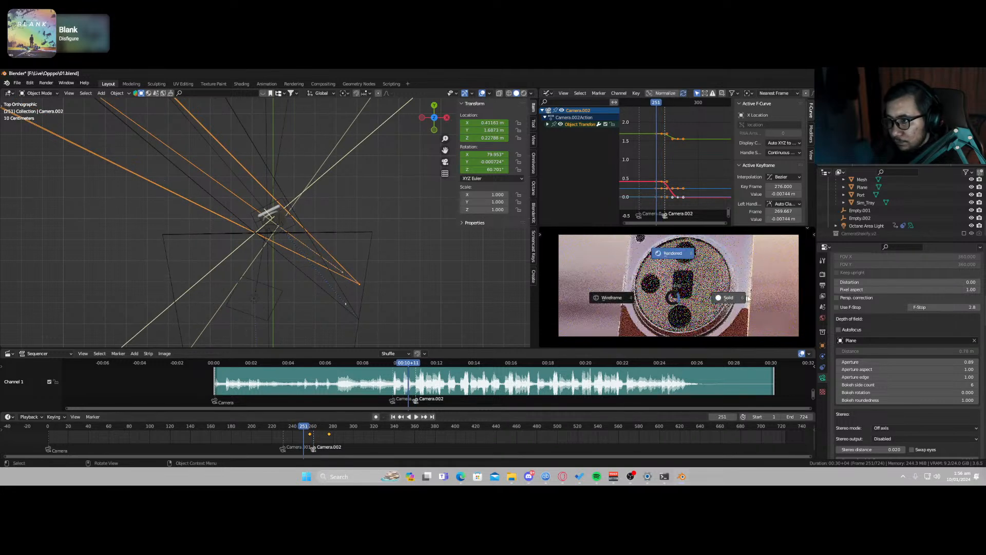
{"action": "left_click", "coordinate": [749, 299]}
{"action": "key", "text": "space"}
{"action": "key", "text": "space"}
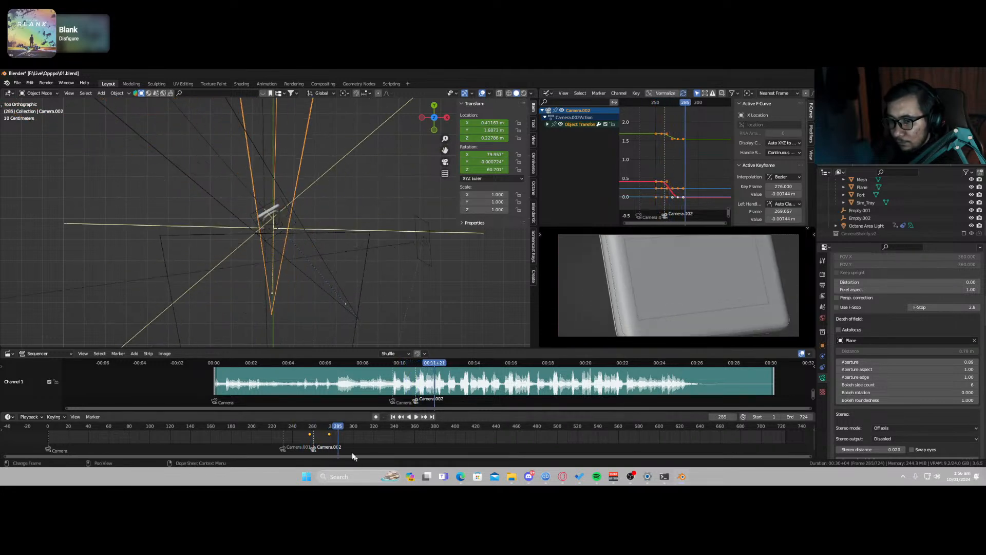
Step: Shift Camera.002's second keyframe from frame 276 to frame 341
{"action": "left_click_drag", "start_coordinate": [340, 446], "coordinate": [325, 432]}
{"action": "key", "text": "g"}
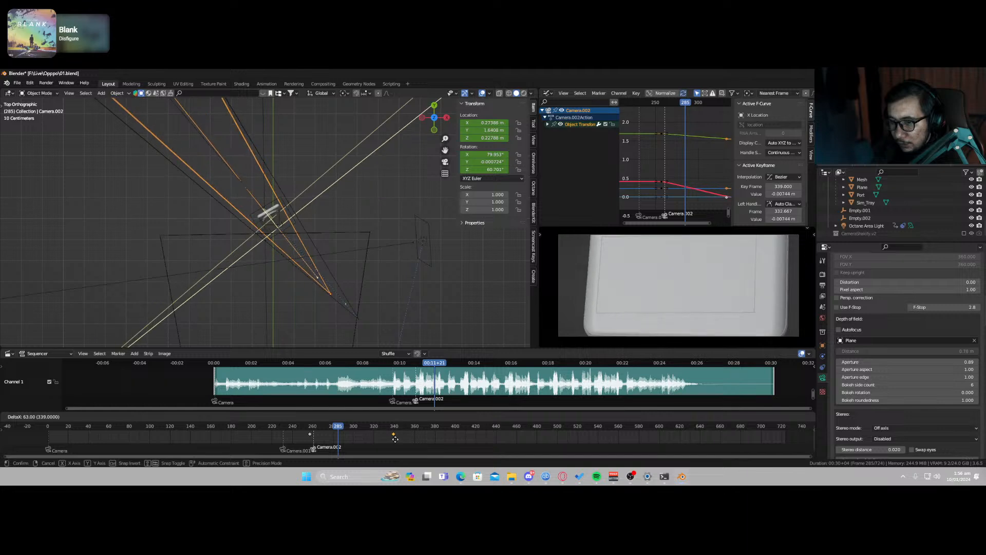
{"action": "left_click", "coordinate": [396, 440]}
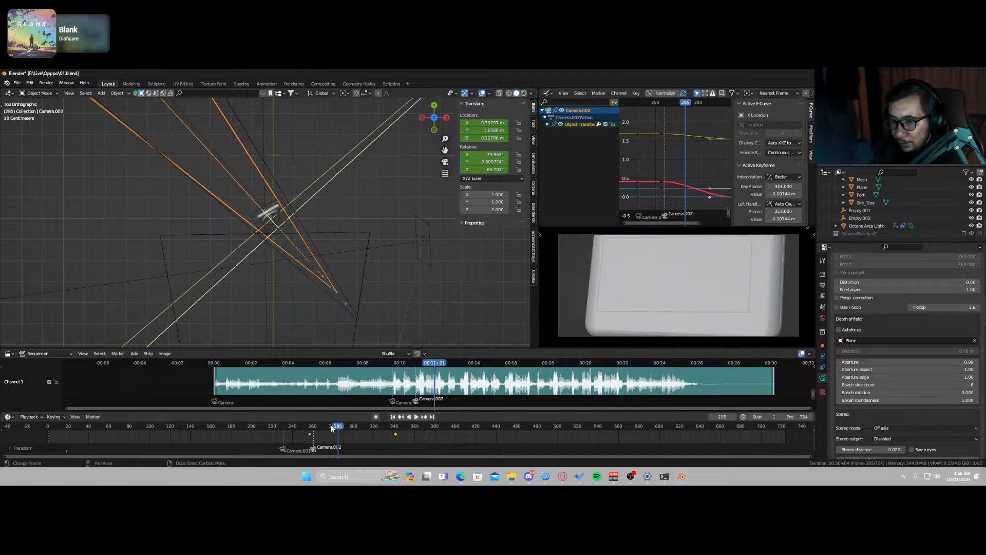
Step: Play the animation through the Camera.001 and Camera.002 shots to check the slower camera move against the music
{"action": "left_click_drag", "start_coordinate": [330, 429], "coordinate": [256, 434]}
{"action": "key", "text": "space"}
{"action": "key", "text": "space"}
{"action": "key", "text": "space"}
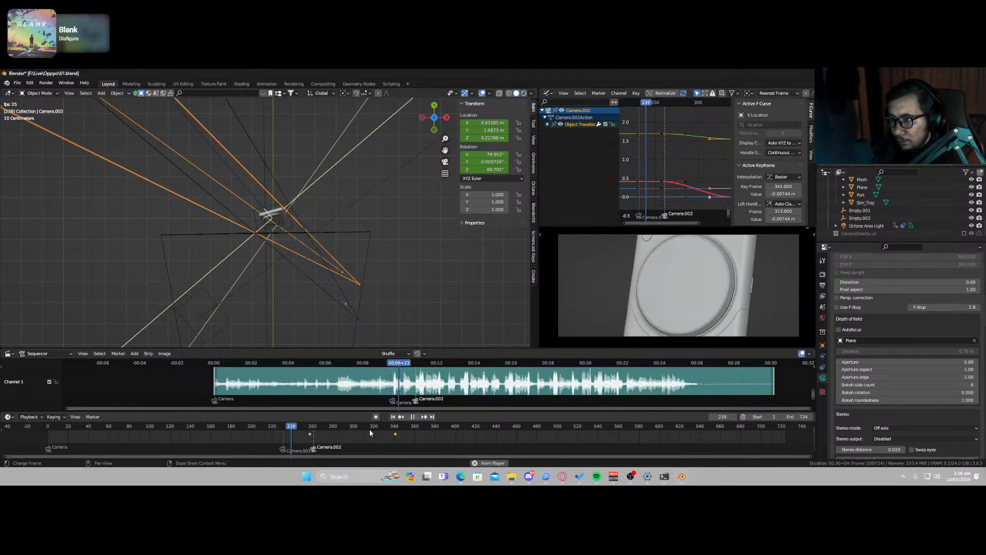
{"action": "key", "text": "space"}
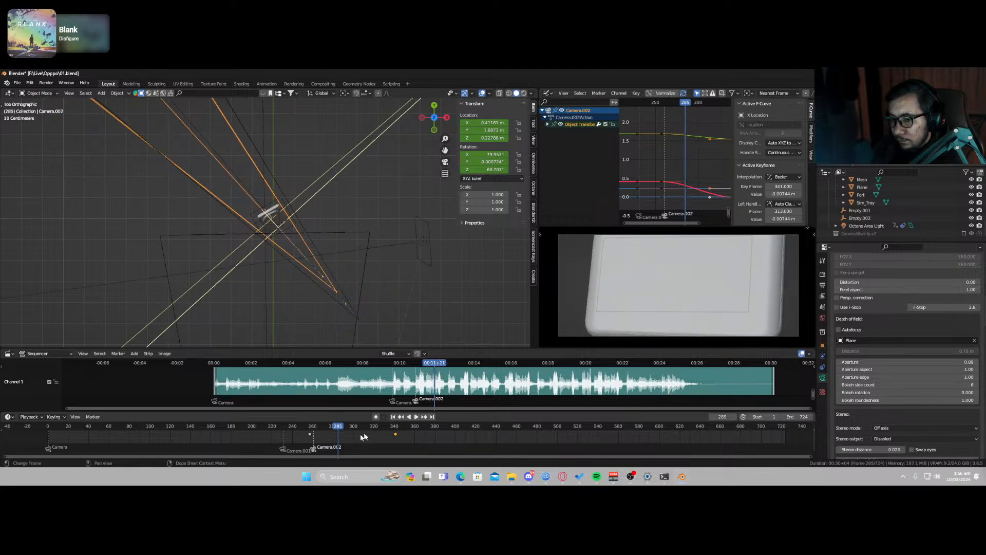
Step: Shift both Camera.002 keyframes 11 frames earlier, to frames 246 and 330
{"action": "left_click_drag", "start_coordinate": [295, 441], "coordinate": [405, 437]}
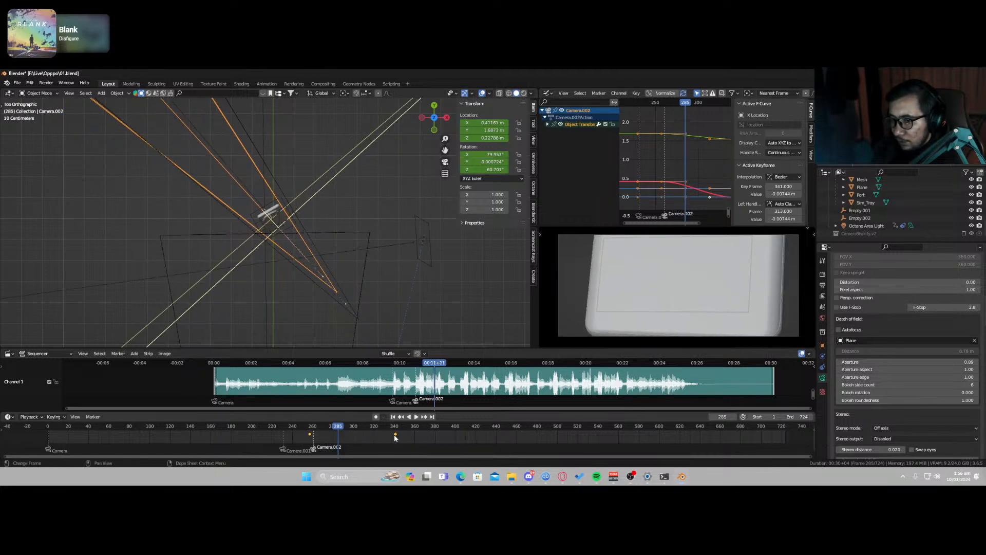
{"action": "key", "text": "g"}
{"action": "left_click", "coordinate": [381, 436]}
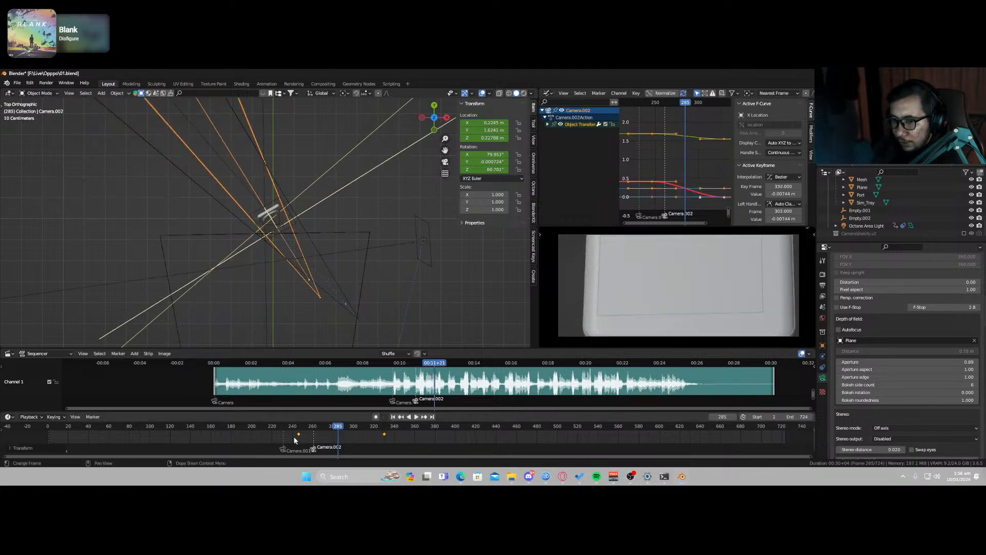
Step: Play the Camera.001 to Camera.002 transition to check the shifted camera keyframes against the music
{"action": "left_click_drag", "start_coordinate": [287, 427], "coordinate": [269, 427]}
{"action": "key", "text": "space"}
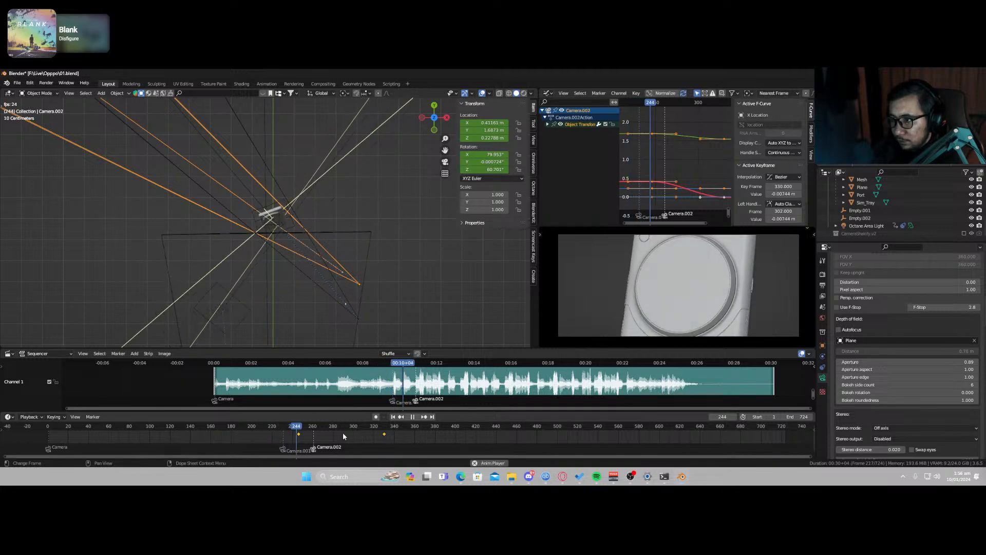
{"action": "key", "text": "space"}
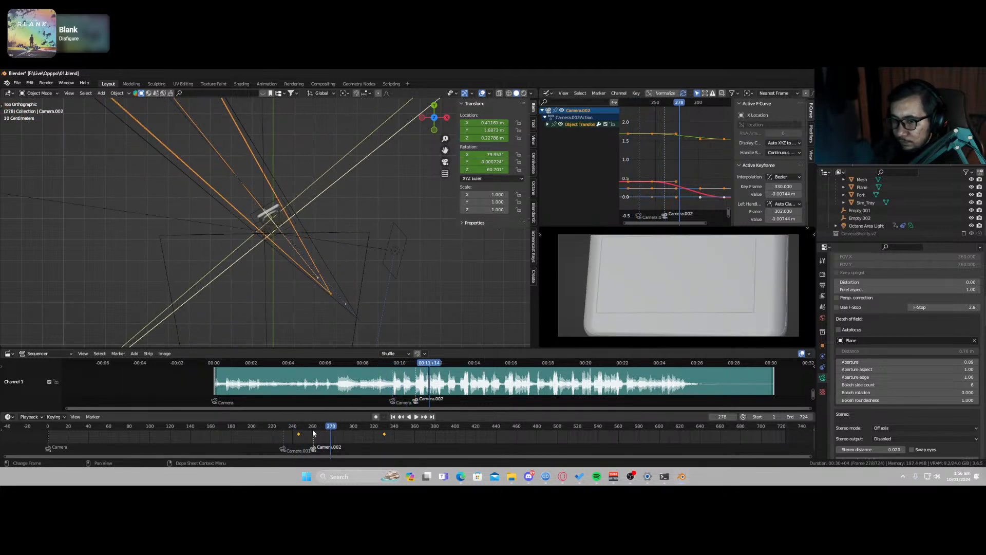
{"action": "left_click_drag", "start_coordinate": [313, 430], "coordinate": [304, 429]}
{"action": "key", "text": "space"}
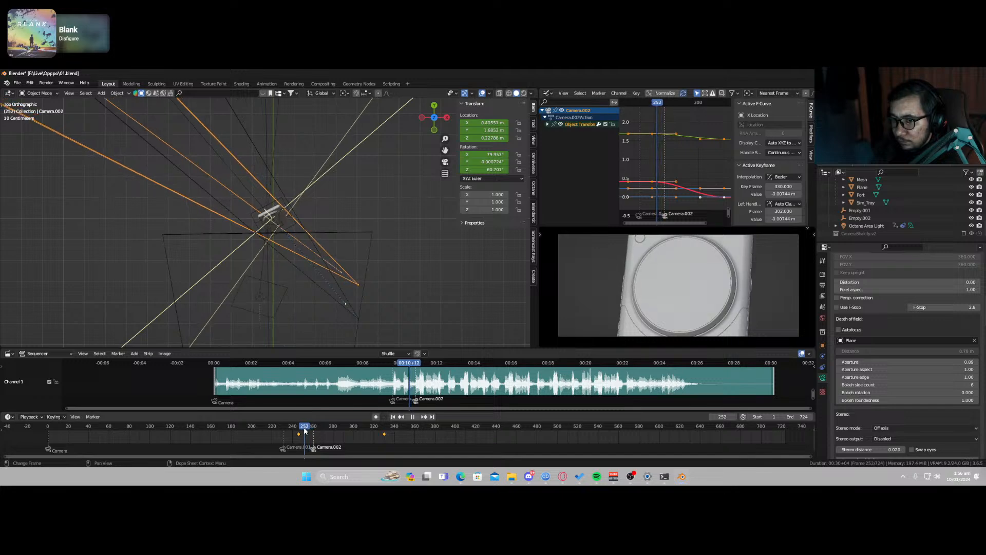
{"action": "key", "text": "Escape"}
{"action": "key", "text": "space"}
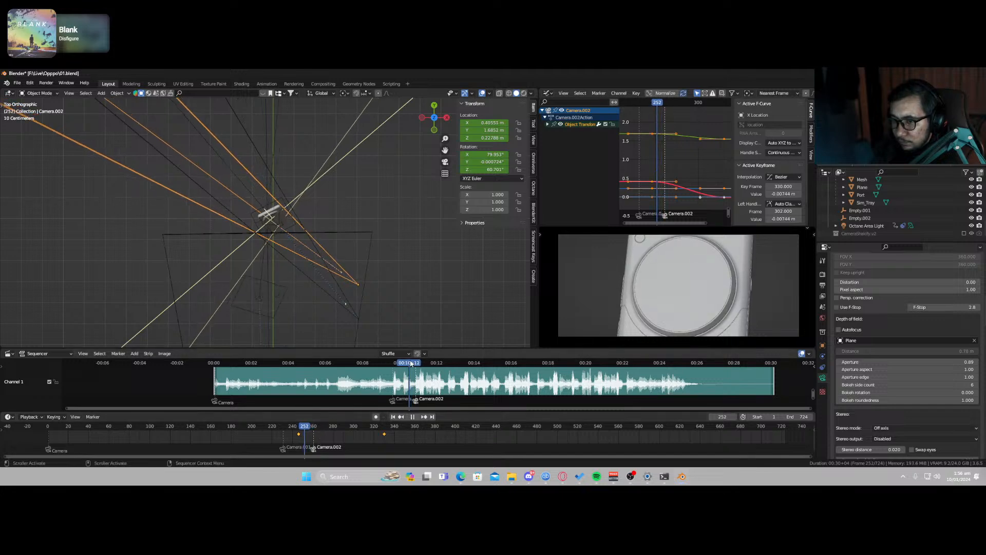
{"action": "key", "text": "space"}
Step: At frame 248, select the Empty around the phone and shift its last keyframe to about frame 270
{"action": "mouse_move", "coordinate": [410, 364]}
{"action": "left_mouse_down"}
{"action": "mouse_move", "coordinate": [398, 363]}
{"action": "mouse_move", "coordinate": [406, 364]}
{"action": "left_mouse_up"}
{"action": "left_click", "coordinate": [271, 207]}
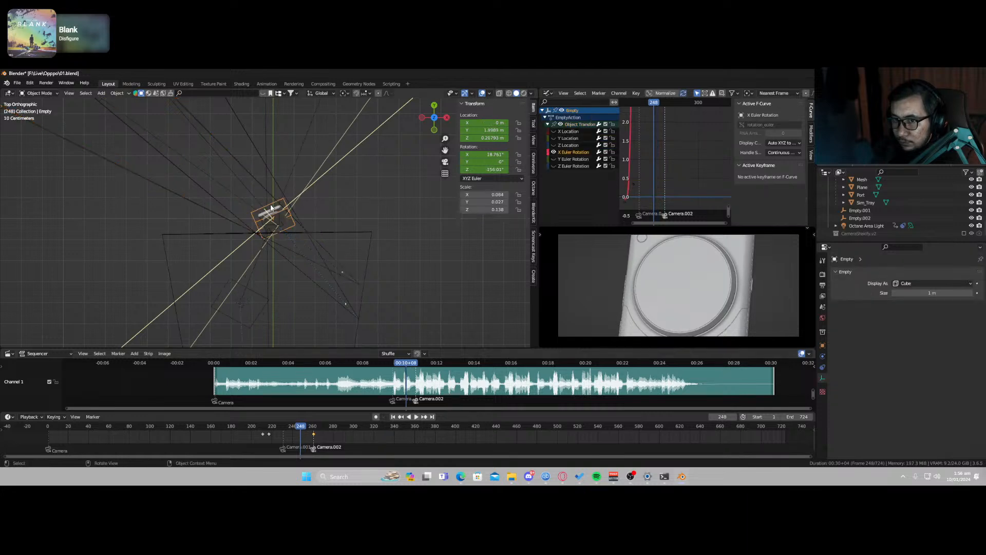
{"action": "left_click_drag", "start_coordinate": [311, 436], "coordinate": [317, 435]}
{"action": "left_click_drag", "start_coordinate": [317, 436], "coordinate": [323, 434]}
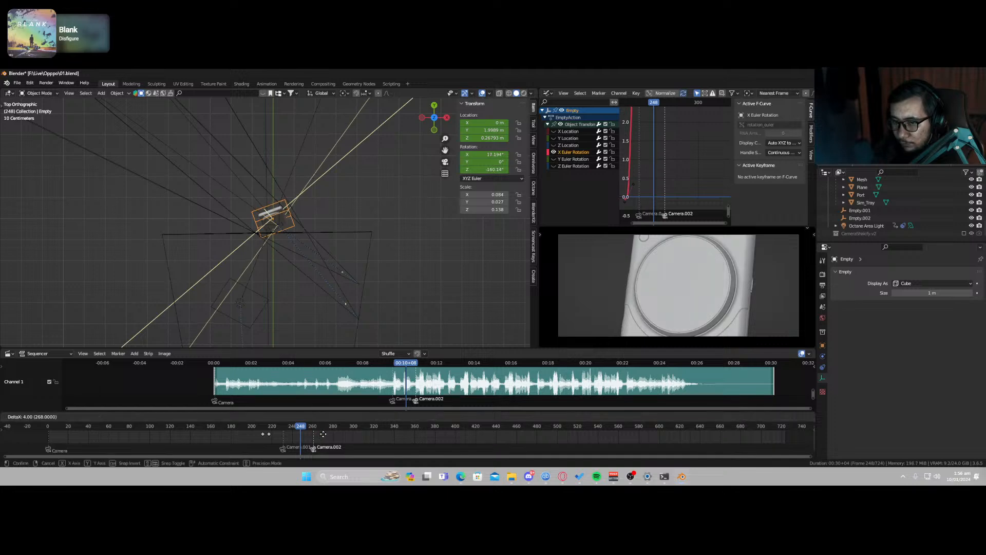
{"action": "left_click", "coordinate": [325, 433]}
Step: Play the transition into Camera.002 repeatedly to check the Empty's rotation timing, and save 01.blend
{"action": "key", "text": "space"}
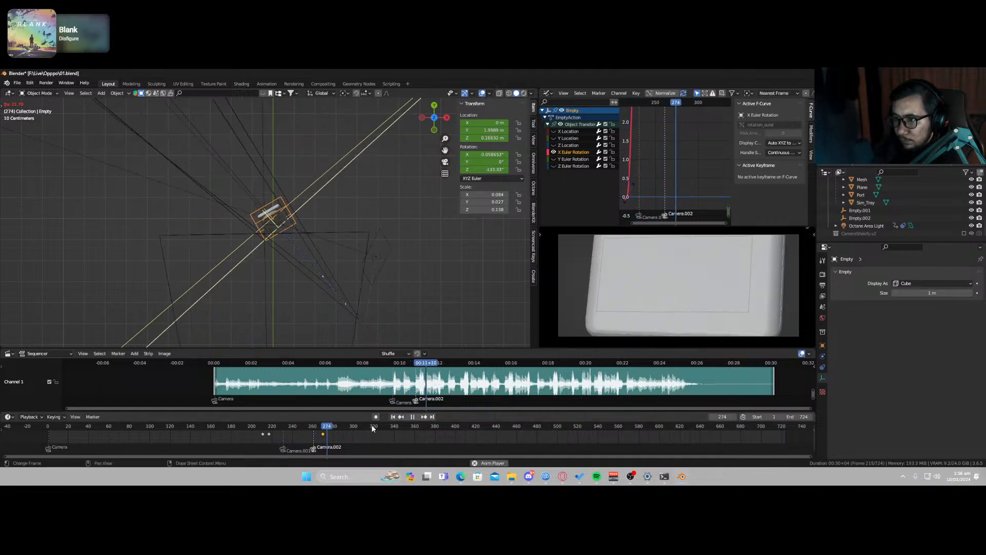
{"action": "left_click", "coordinate": [260, 429]}
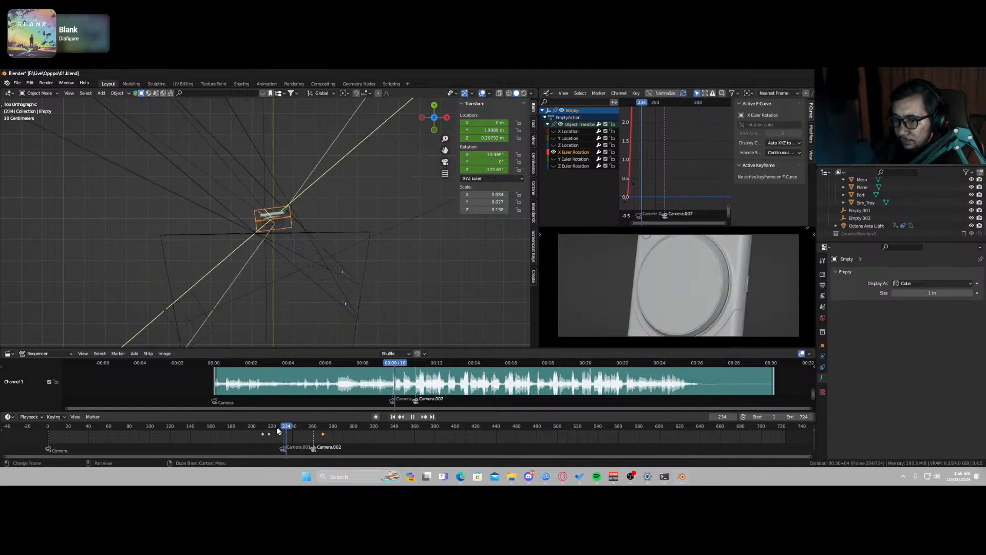
{"action": "key", "text": "ctrl+s"}
{"action": "key", "text": "space"}
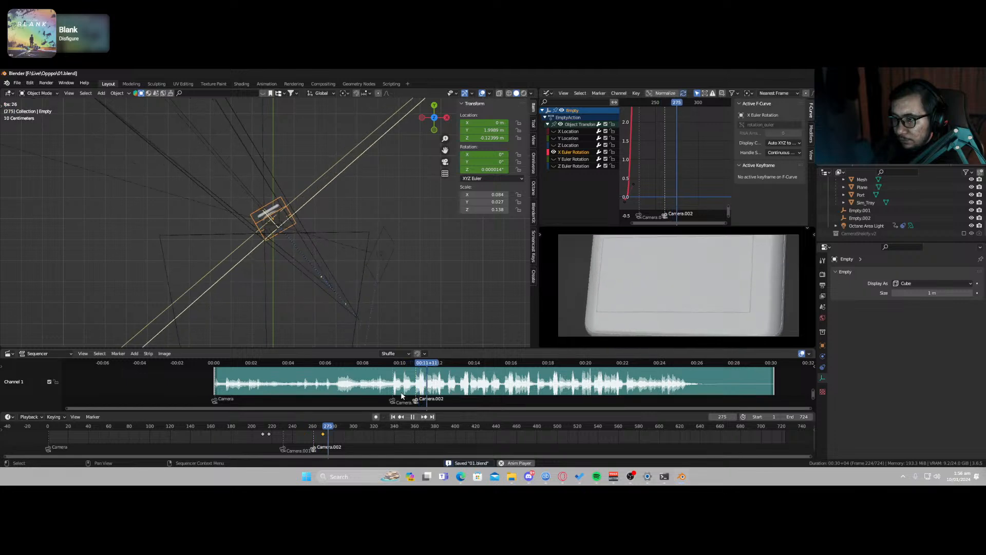
{"action": "key", "text": "space"}
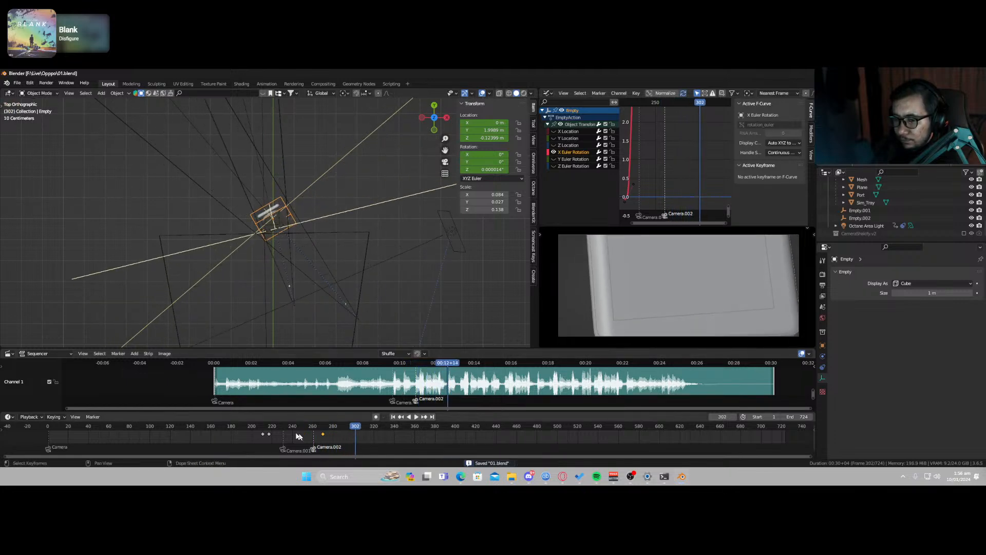
{"action": "left_click", "coordinate": [269, 430]}
{"action": "key", "text": "space"}
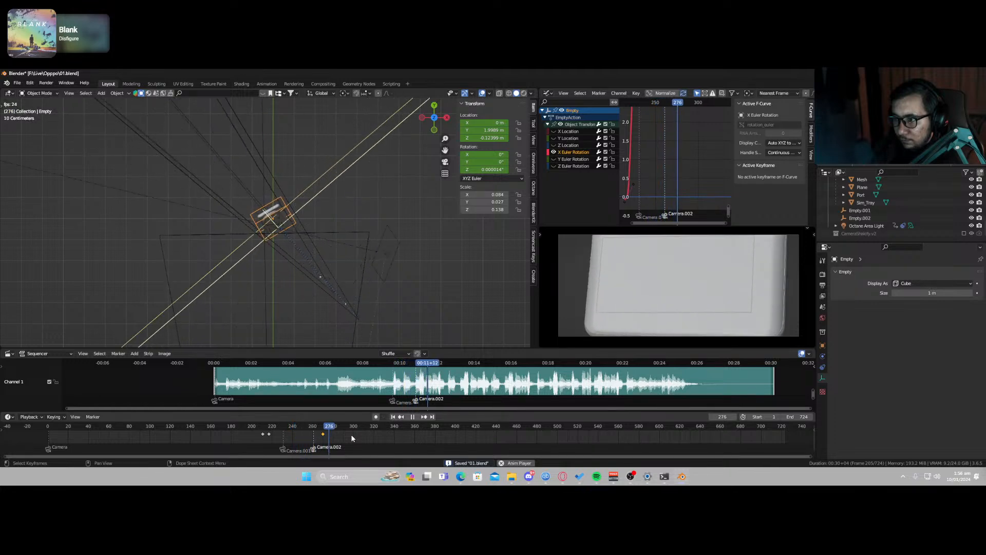
{"action": "key", "text": "space"}
{"action": "key", "text": "ctrl+s"}
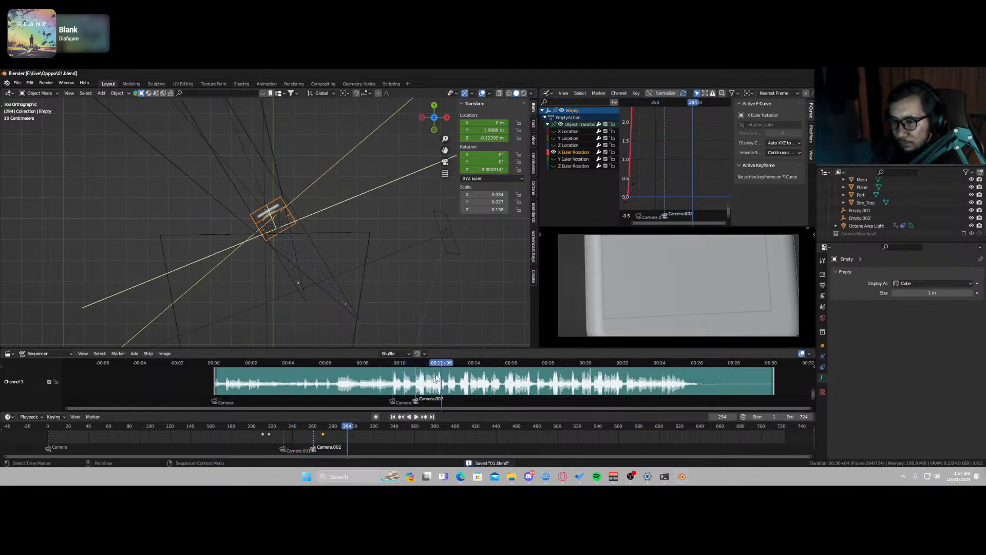
Step: Switch the camera preview to Rendered shading and play the animation from frame 198
{"action": "left_click", "coordinate": [438, 366]}
{"action": "left_click_drag", "start_coordinate": [437, 365], "coordinate": [366, 366]}
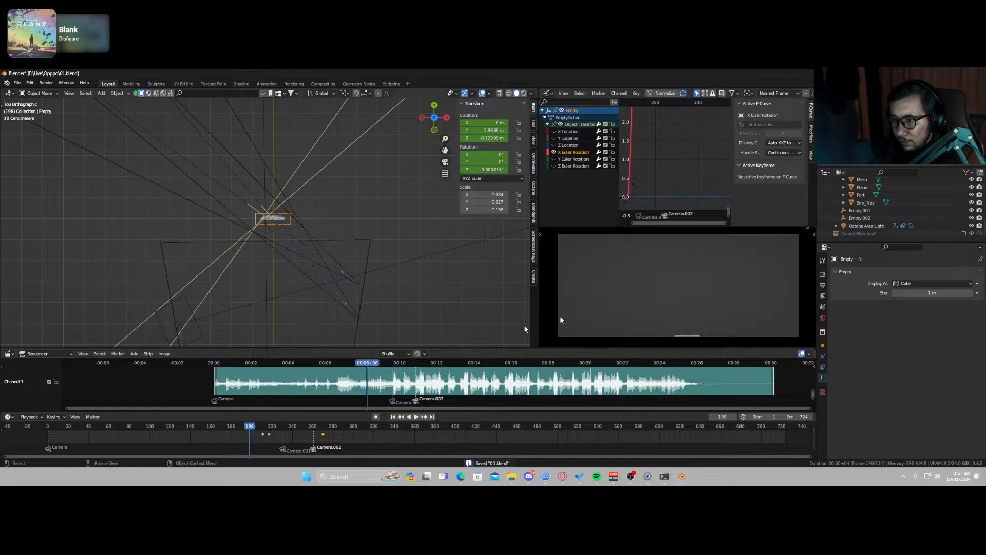
{"action": "key", "text": "z"}
{"action": "left_click", "coordinate": [639, 304]}
{"action": "key", "text": "space"}
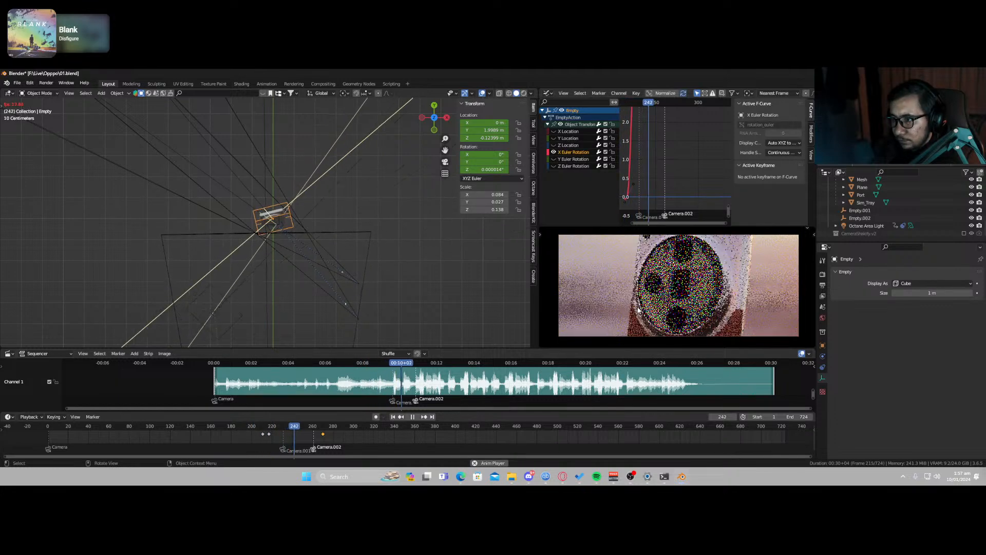
{"action": "key", "text": "space"}
Step: Set the Octane kernel's maximum preview samples to 10
{"action": "left_click", "coordinate": [823, 274]}
{"action": "scroll", "coordinate": [878, 357], "scroll_direction": "down", "scroll_amount": 3}
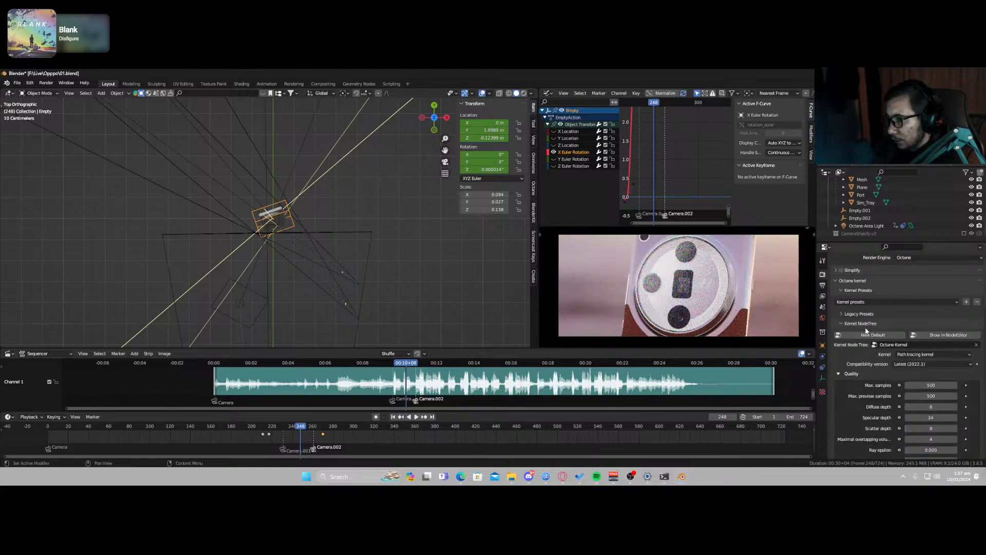
{"action": "left_click", "coordinate": [934, 380]}
{"action": "type", "text": "10"}
{"action": "key", "text": "Return"}
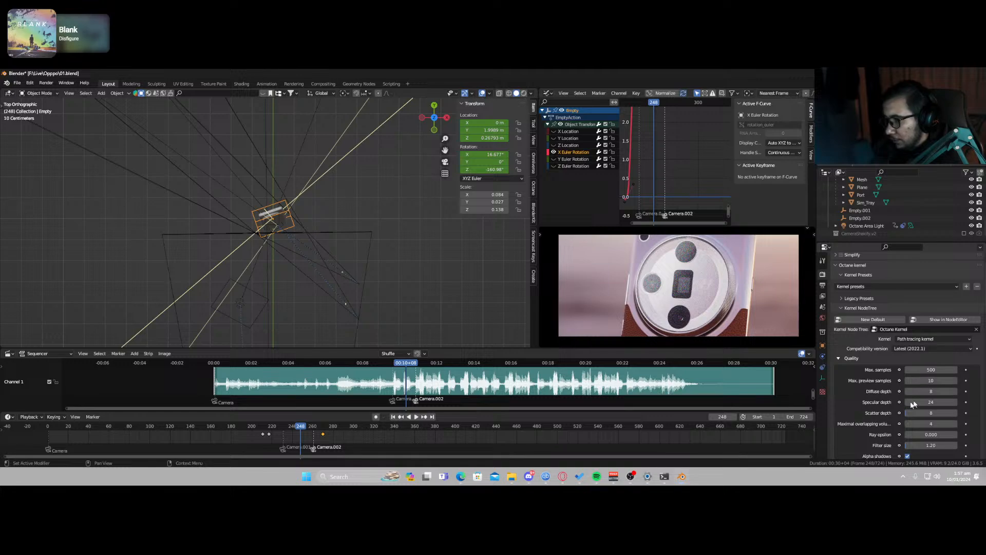
Step: Play the rendered camera preview through the lens shot into the OPPO logo shot
{"action": "left_click", "coordinate": [277, 434]}
{"action": "key", "text": "space"}
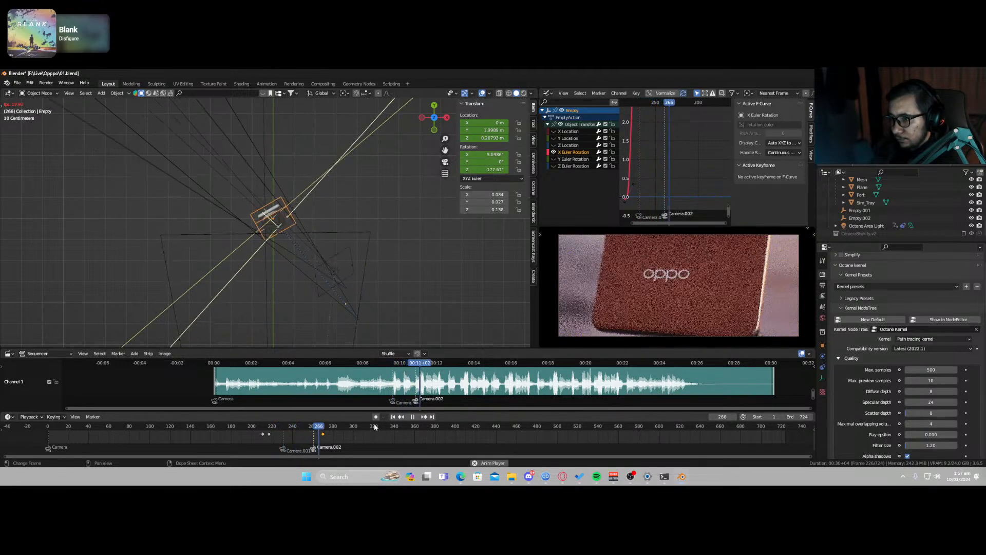
{"action": "key", "text": "space"}
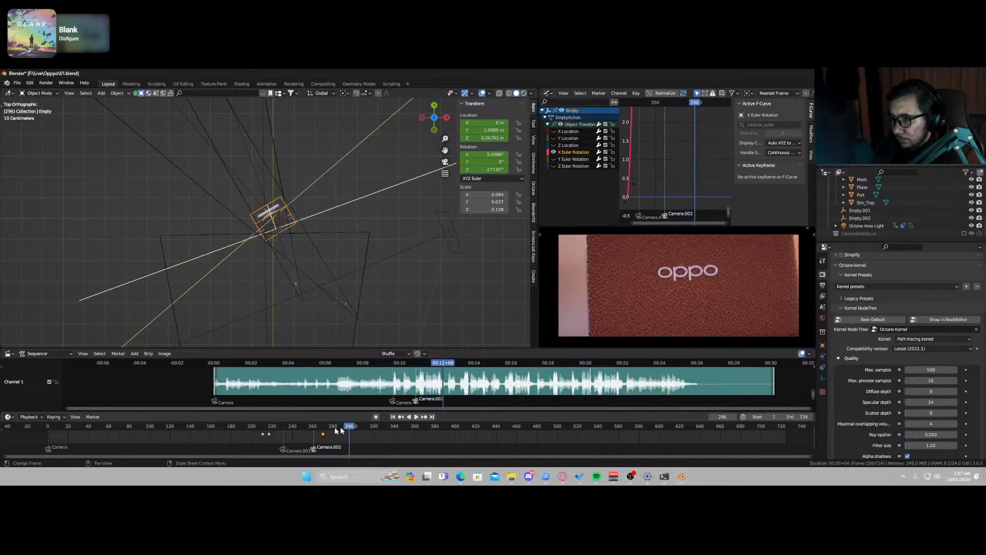
Step: Return the camera preview to Solid shading, play the cut up to frame 289, and save 01.blend
{"action": "left_click", "coordinate": [280, 433]}
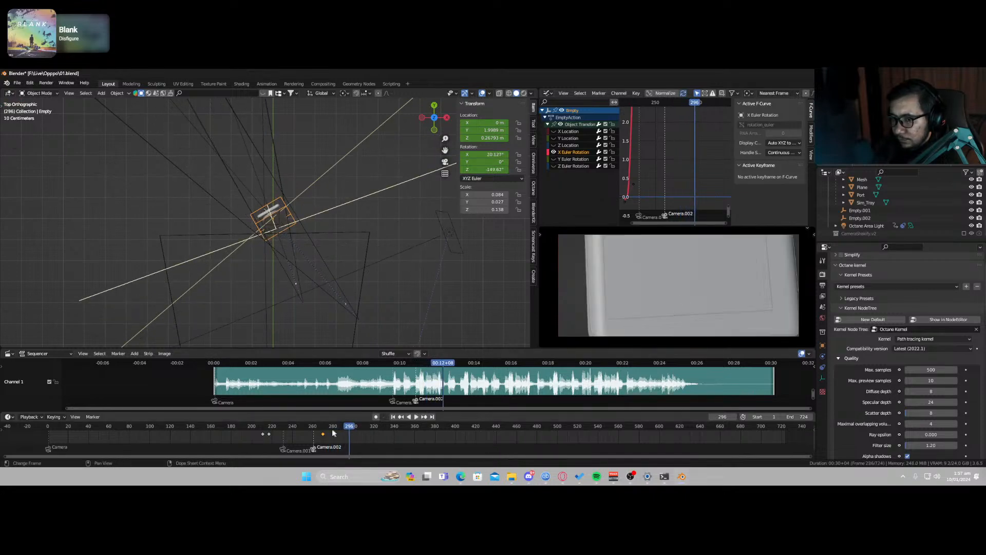
{"action": "key", "text": "space"}
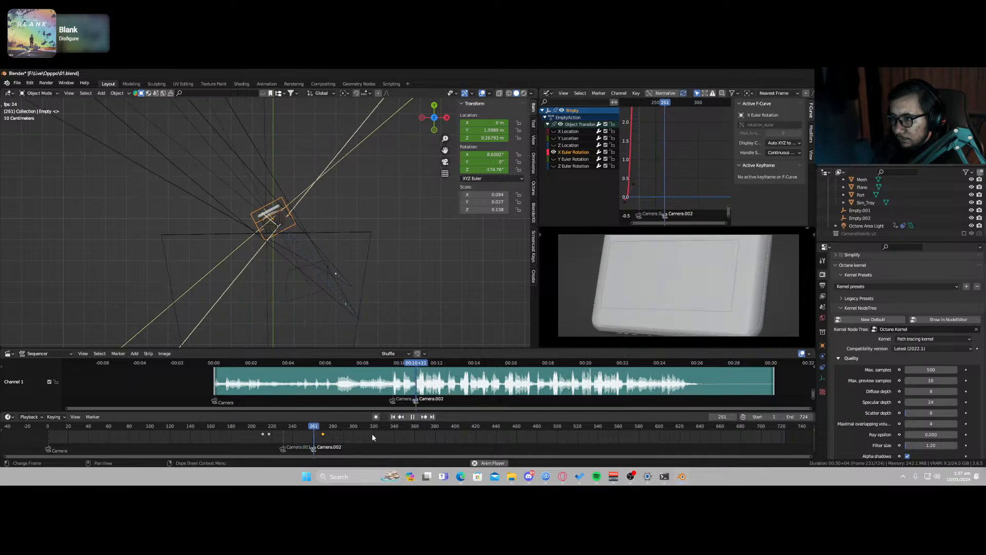
{"action": "key", "text": "space"}
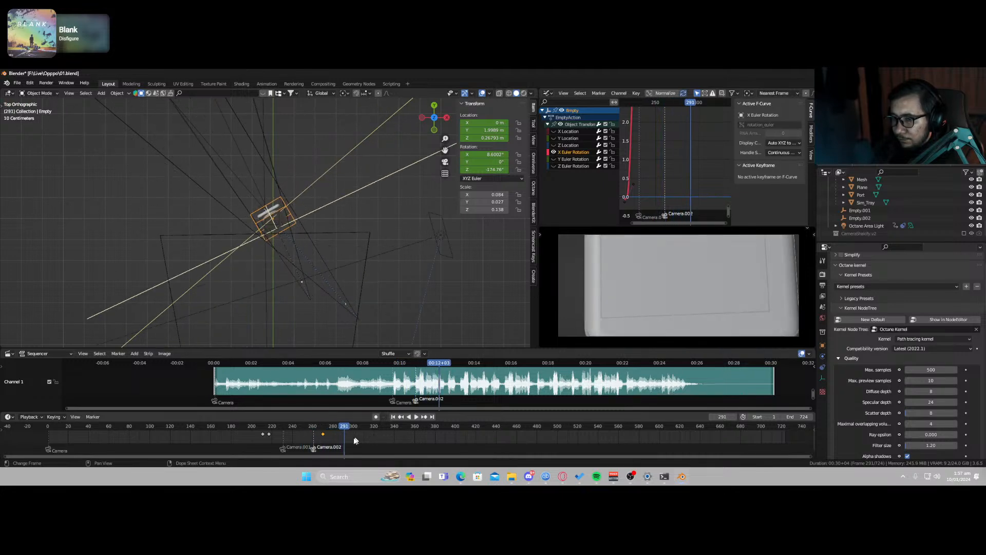
{"action": "key", "text": "Left"}
{"action": "key", "text": "Left"}
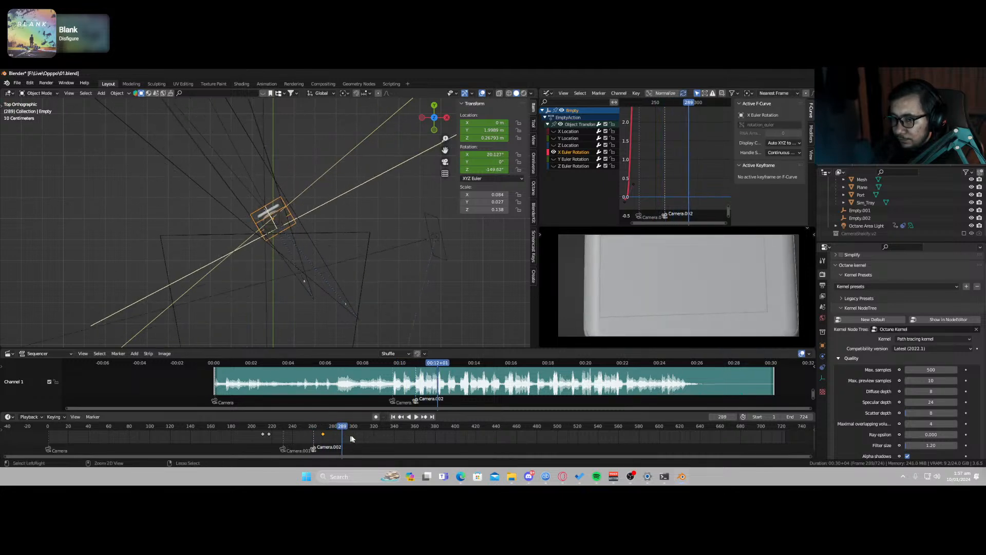
{"action": "key", "text": "ctrl+s"}
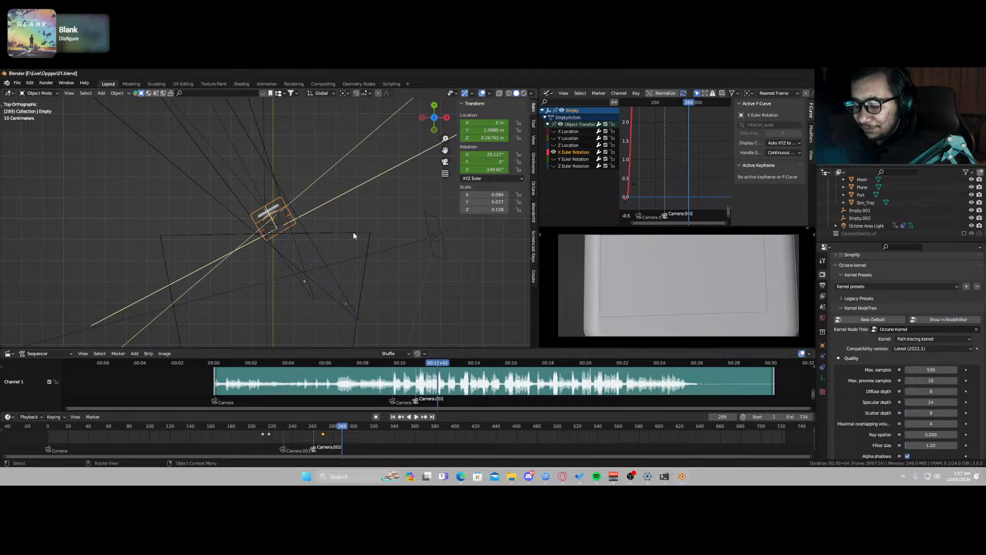
{"action": "key", "text": "ctrl+s"}
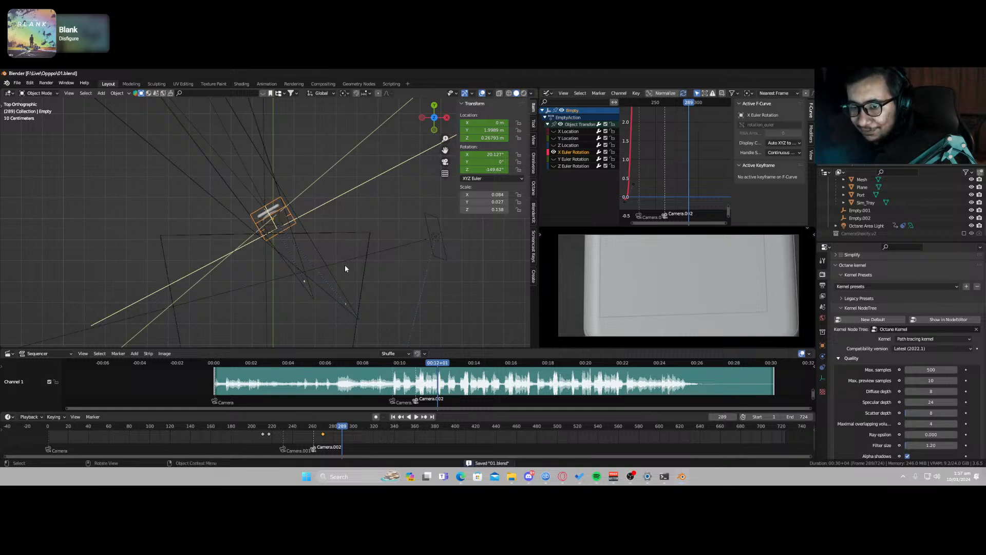
Step: Switch the main viewport to the active camera view and select Camera.002 to show its F-curves
{"action": "key", "text": "KP_0"}
{"action": "left_click", "coordinate": [360, 281]}
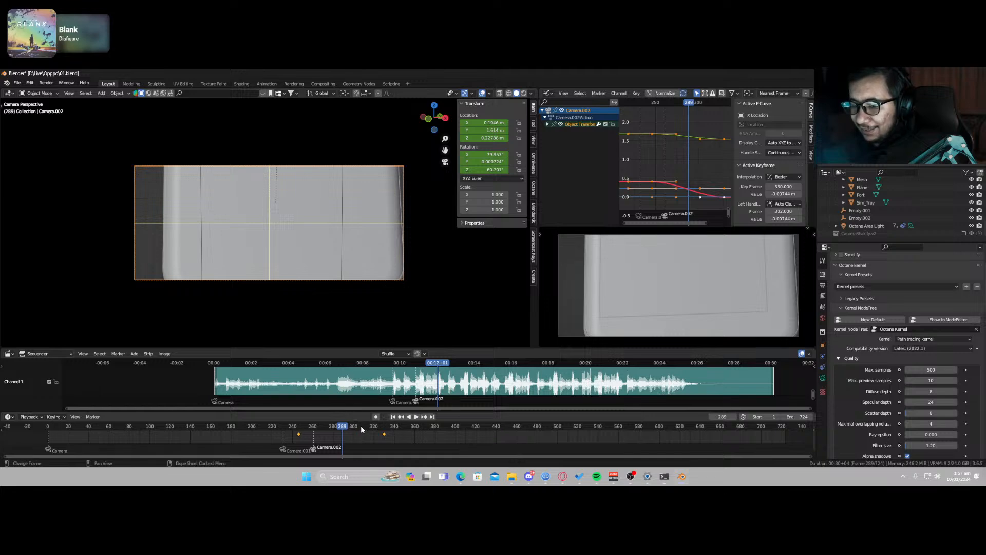
{"action": "scroll", "coordinate": [675, 146], "scroll_direction": "down", "scroll_amount": 1}
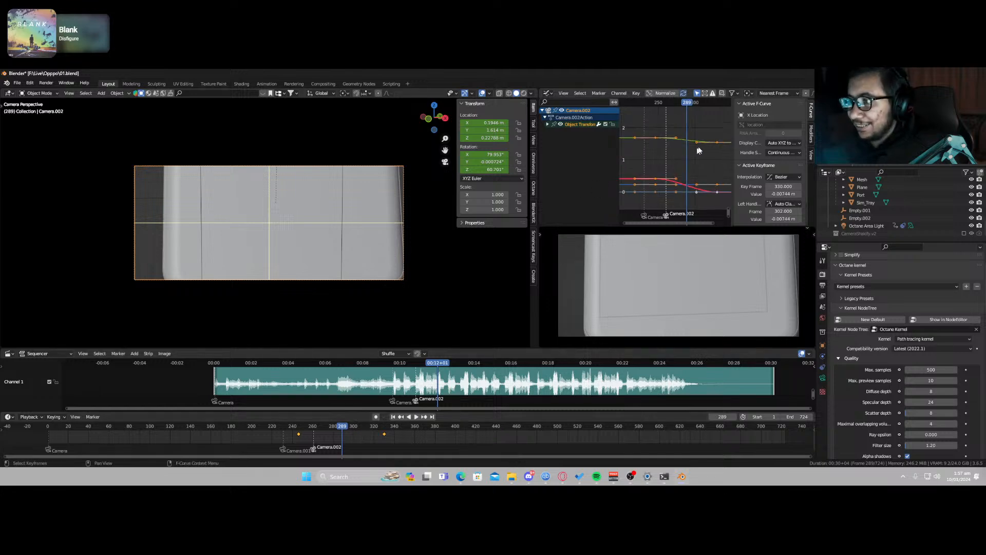
{"action": "left_click", "coordinate": [717, 142]}
{"action": "key", "text": "r"}
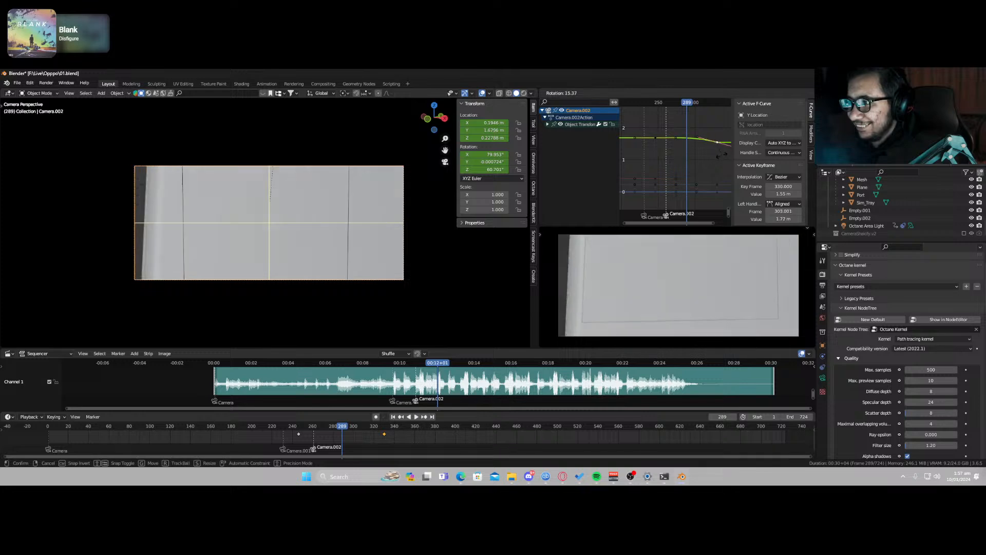
{"action": "key", "text": "Escape"}
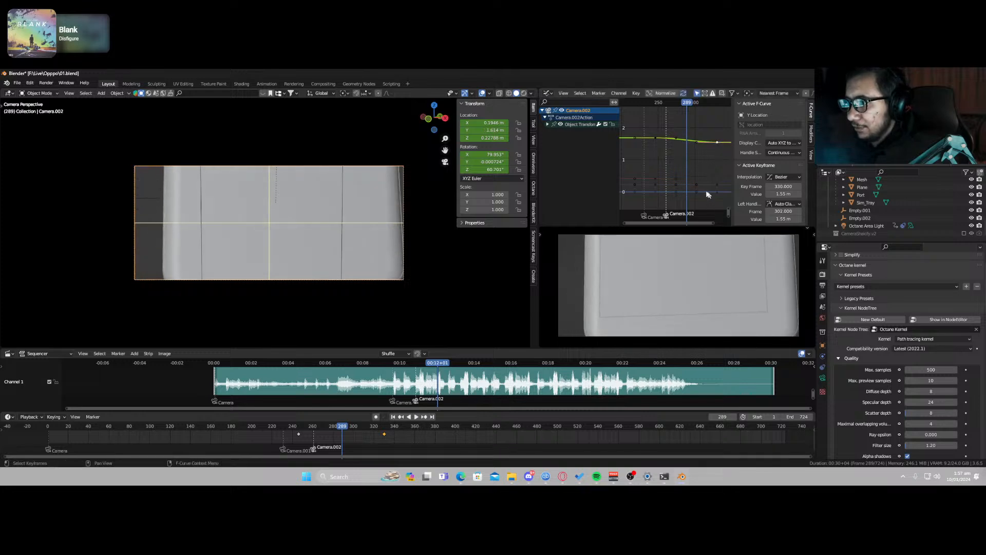
Step: Expand Camera.002's transform channels and scale up the X Location handles at the frame 246 keyframe, putting the left handle at about frame 195
{"action": "left_click", "coordinate": [547, 125]}
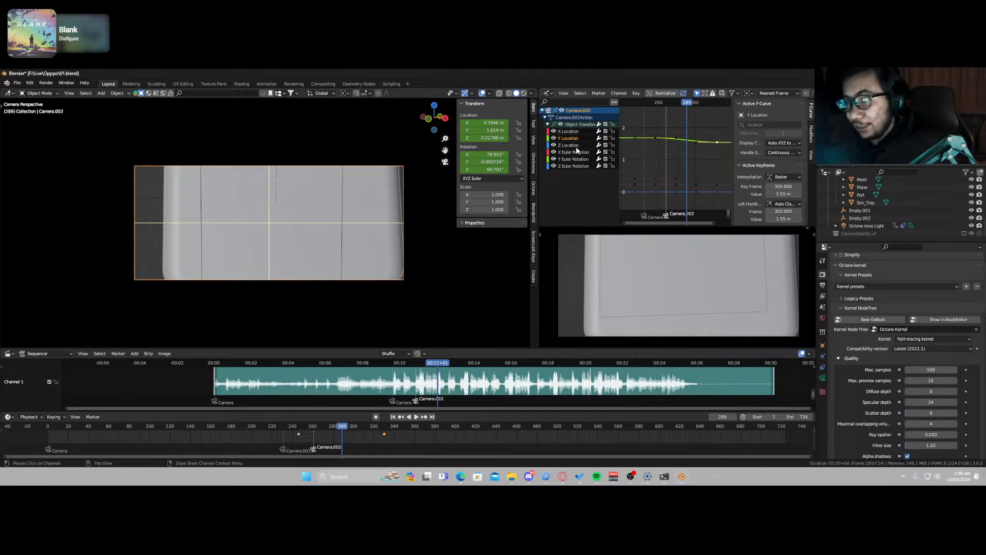
{"action": "left_click", "coordinate": [576, 147]}
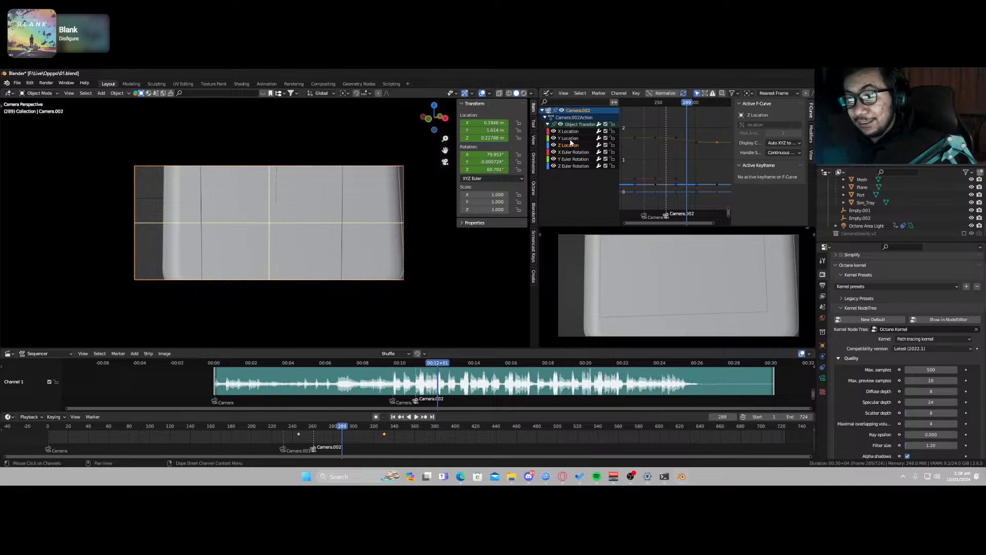
{"action": "left_click", "coordinate": [570, 141]}
{"action": "left_click", "coordinate": [569, 131]}
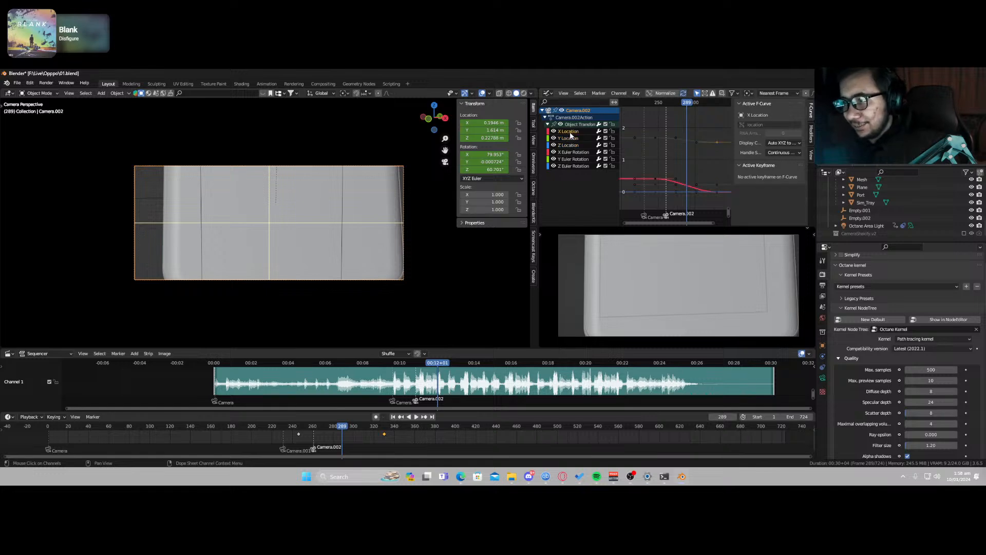
{"action": "left_click", "coordinate": [655, 178]}
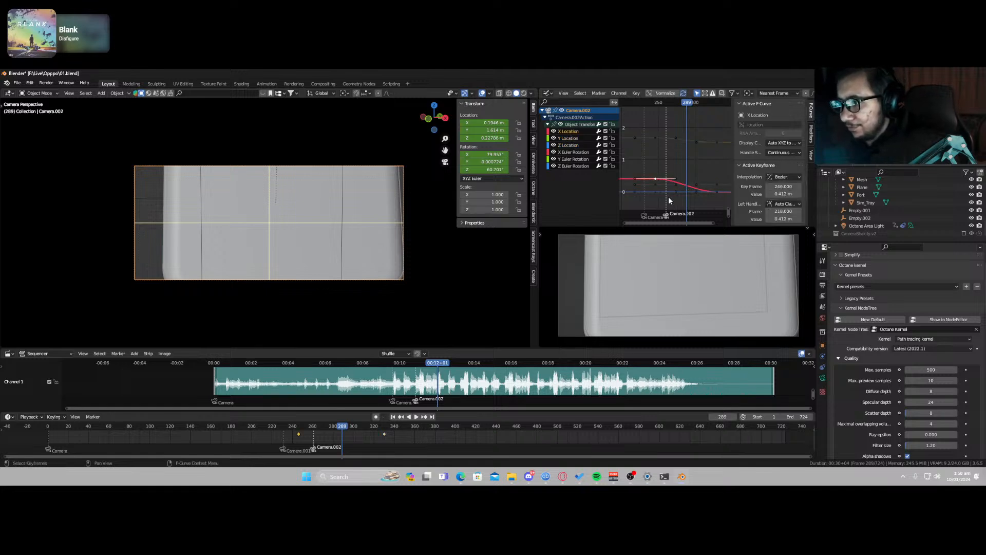
{"action": "key", "text": "s"}
{"action": "left_click", "coordinate": [679, 194]}
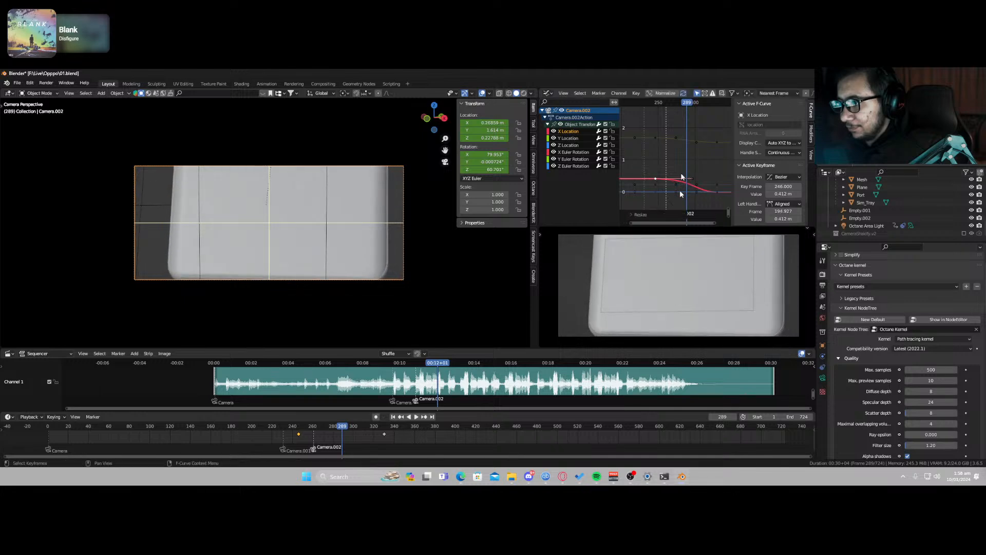
Step: Play Camera.002's logo move to check the new easing, move the playhead to frame 347, and save 01.blend
{"action": "left_click_drag", "start_coordinate": [666, 107], "coordinate": [653, 107]}
{"action": "key", "text": "space"}
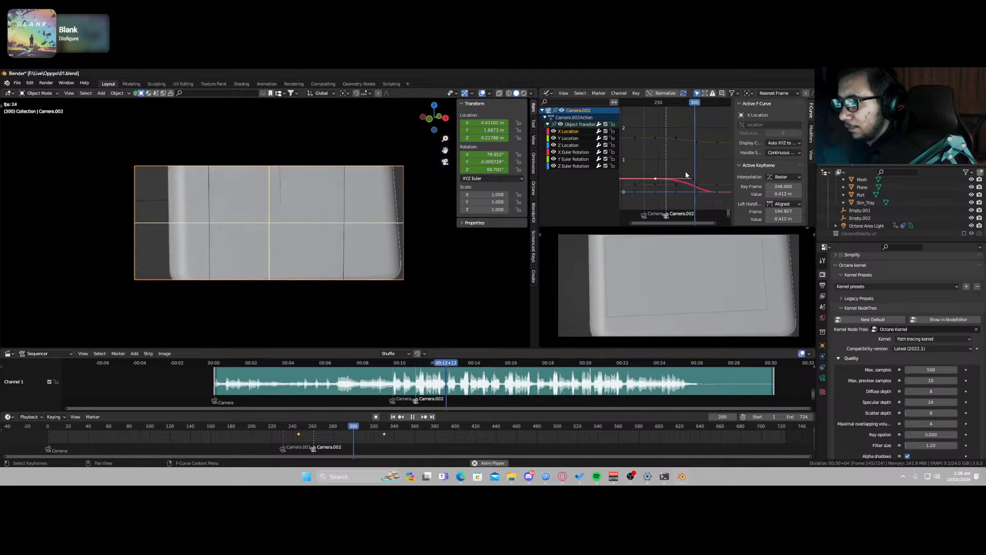
{"action": "key", "text": "space"}
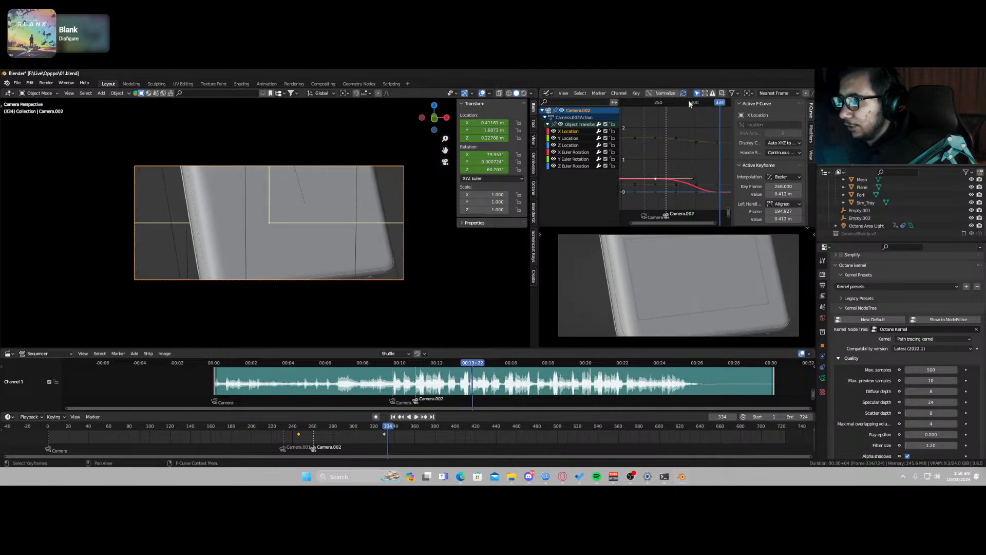
{"action": "left_click_drag", "start_coordinate": [689, 101], "coordinate": [729, 116]}
{"action": "key", "text": "ctrl+s"}
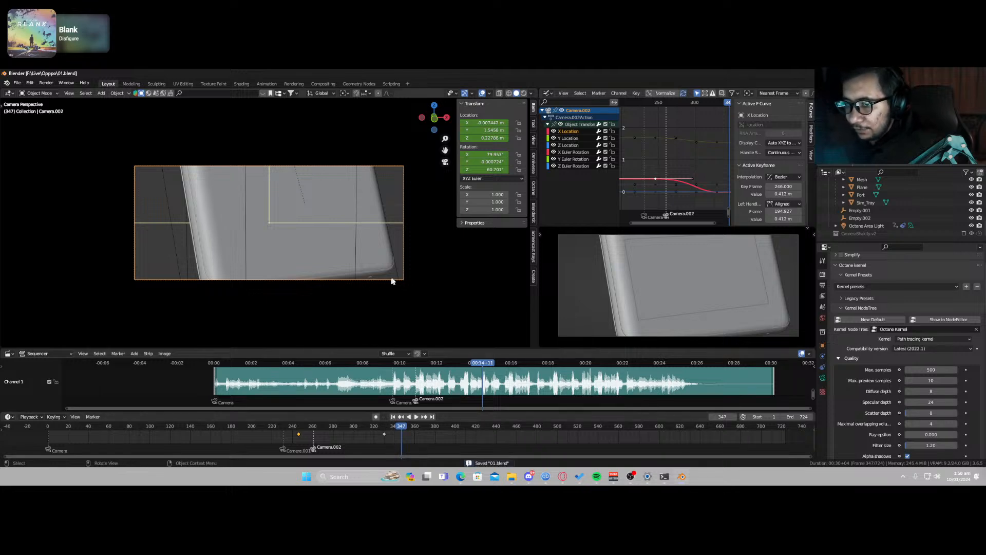
Step: Return to the lens shot at frame 237, select Camera.001, and add a Camera Shakify shake to it
{"action": "left_click_drag", "start_coordinate": [362, 425], "coordinate": [289, 429]}
{"action": "key", "text": "space"}
{"action": "key", "text": "space"}
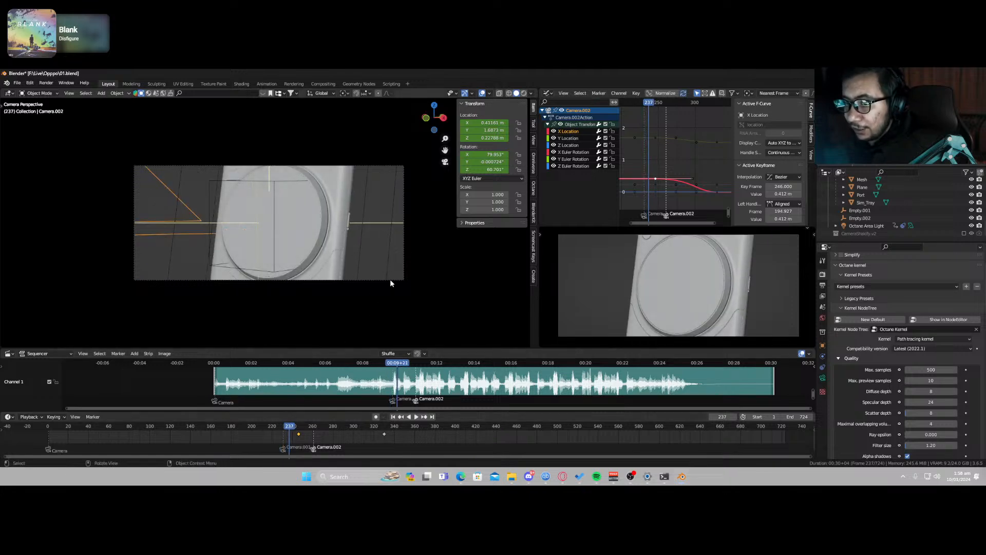
{"action": "left_click", "coordinate": [390, 280]}
{"action": "left_click", "coordinate": [824, 377]}
{"action": "scroll", "coordinate": [871, 358], "scroll_direction": "down", "scroll_amount": 10}
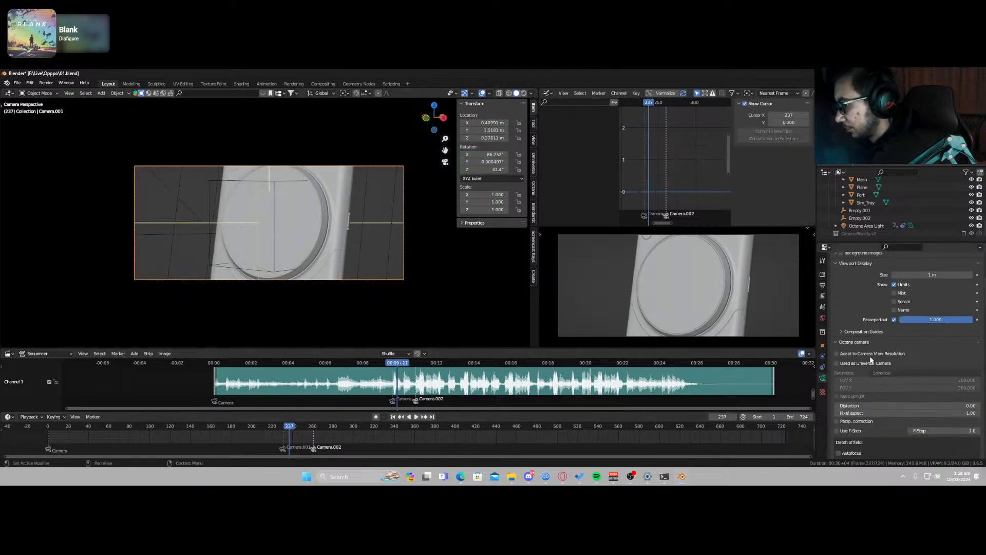
{"action": "scroll", "coordinate": [871, 357], "scroll_direction": "down", "scroll_amount": 15}
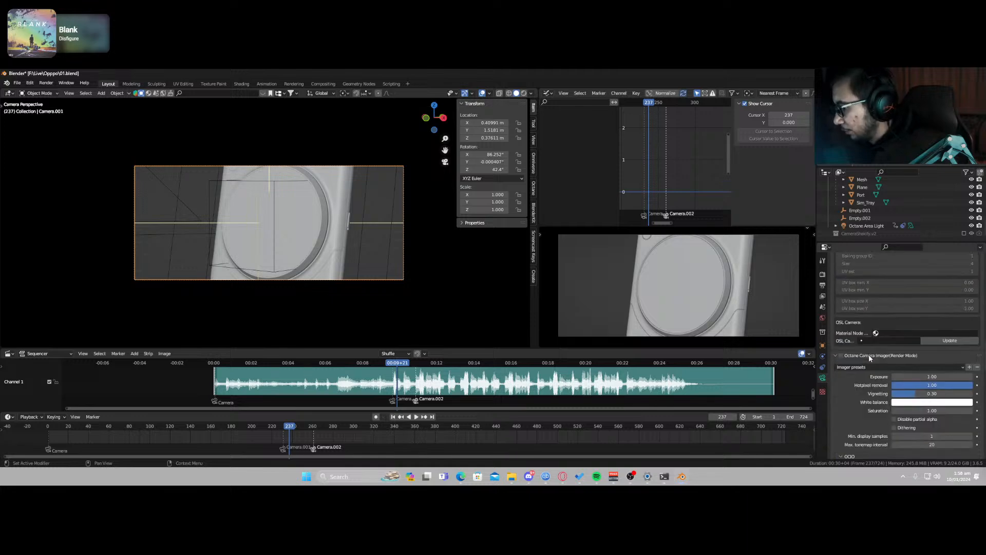
{"action": "scroll", "coordinate": [868, 354], "scroll_direction": "down", "scroll_amount": 12}
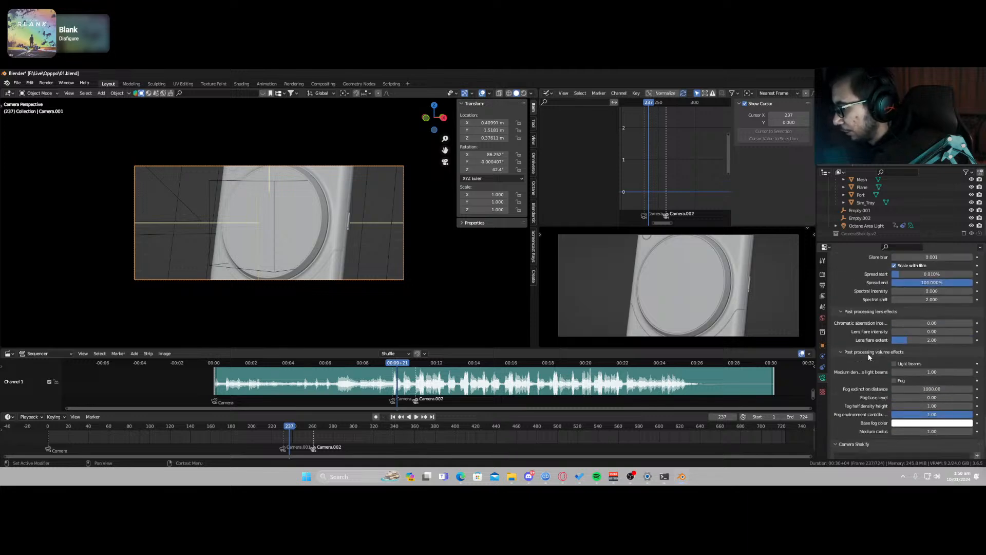
{"action": "left_click", "coordinate": [976, 391]}
{"action": "scroll", "coordinate": [959, 408], "scroll_direction": "down", "scroll_amount": 2}
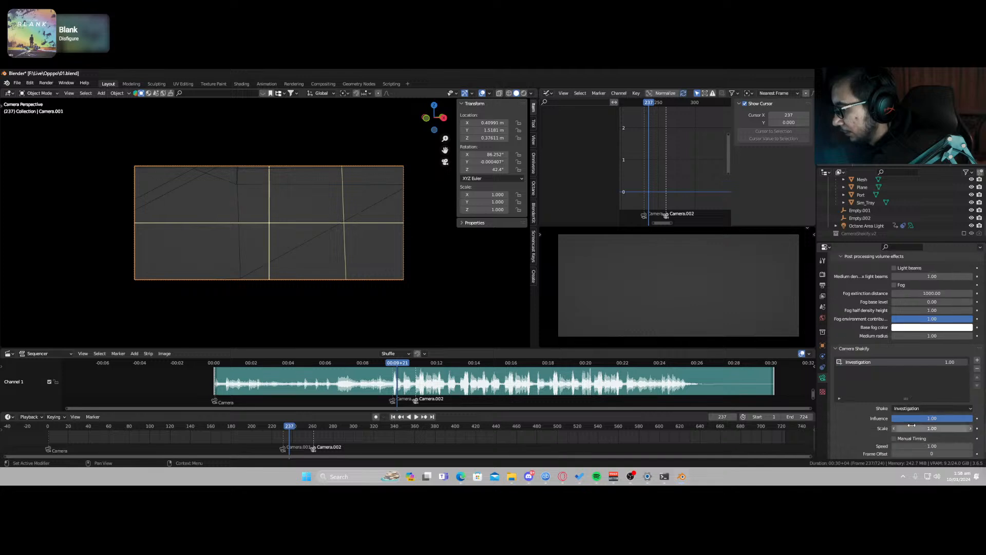
Step: Set Camera.001's shake type to The Wedding with an influence of 0.45
{"action": "left_click", "coordinate": [945, 408]}
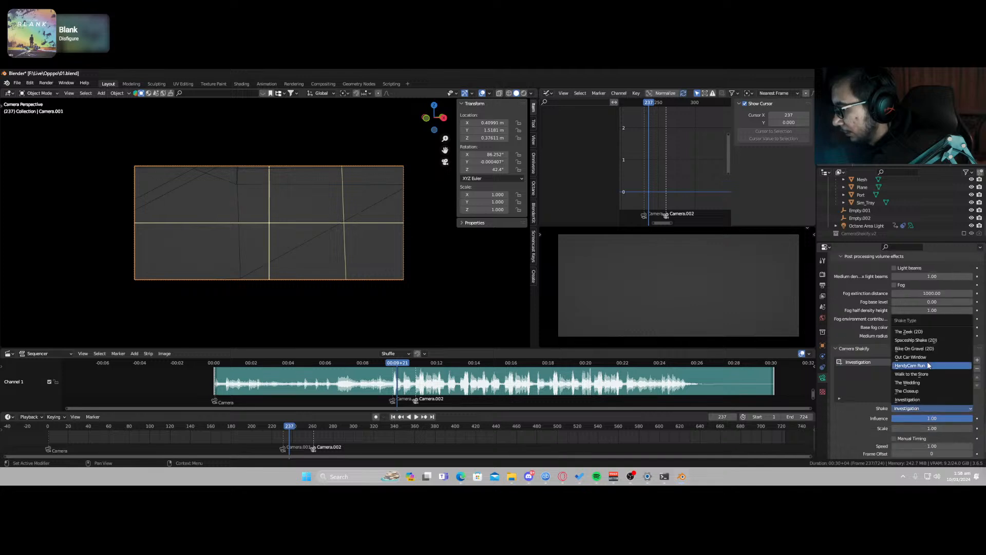
{"action": "left_click", "coordinate": [922, 383]}
{"action": "left_click_drag", "start_coordinate": [943, 418], "coordinate": [908, 418]}
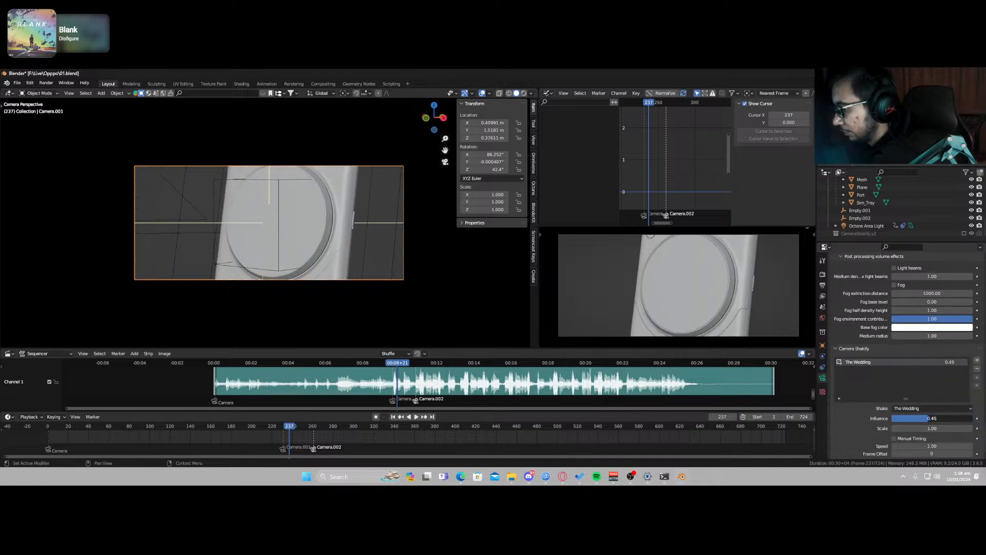
Step: Play the cut twice through Camera.001's lens shot to check the strength of its shake
{"action": "left_click", "coordinate": [276, 427]}
{"action": "key", "text": "space"}
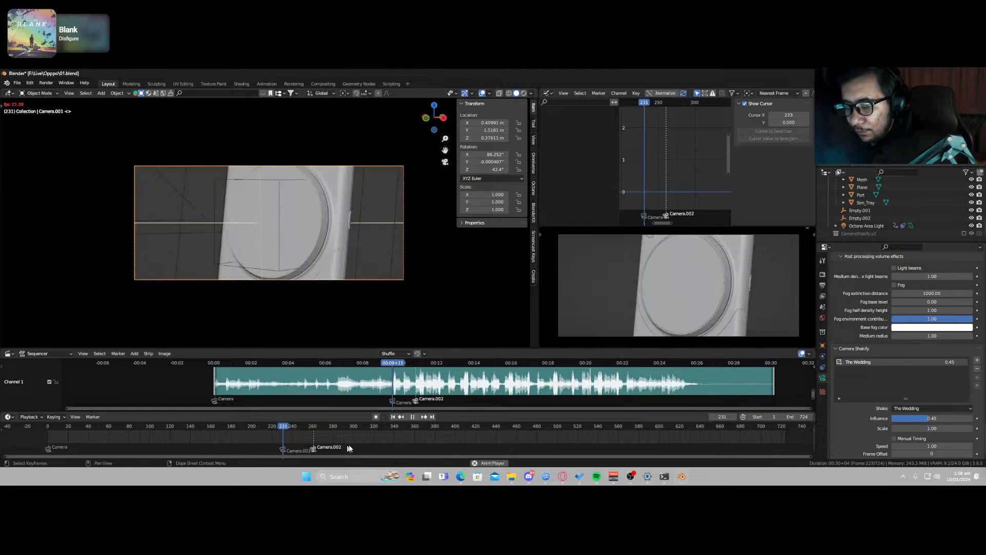
{"action": "key", "text": "space"}
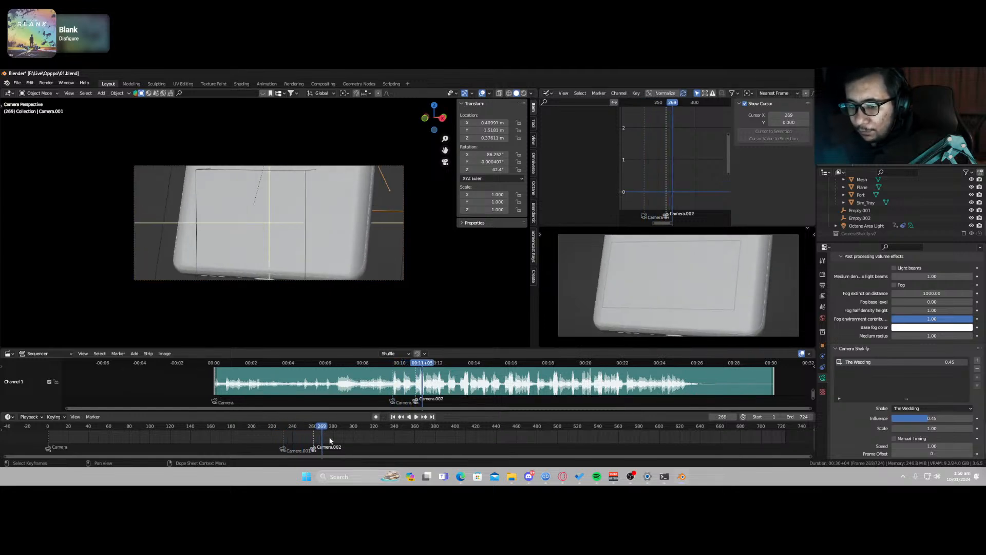
{"action": "left_click_drag", "start_coordinate": [309, 426], "coordinate": [271, 430]}
{"action": "key", "text": "space"}
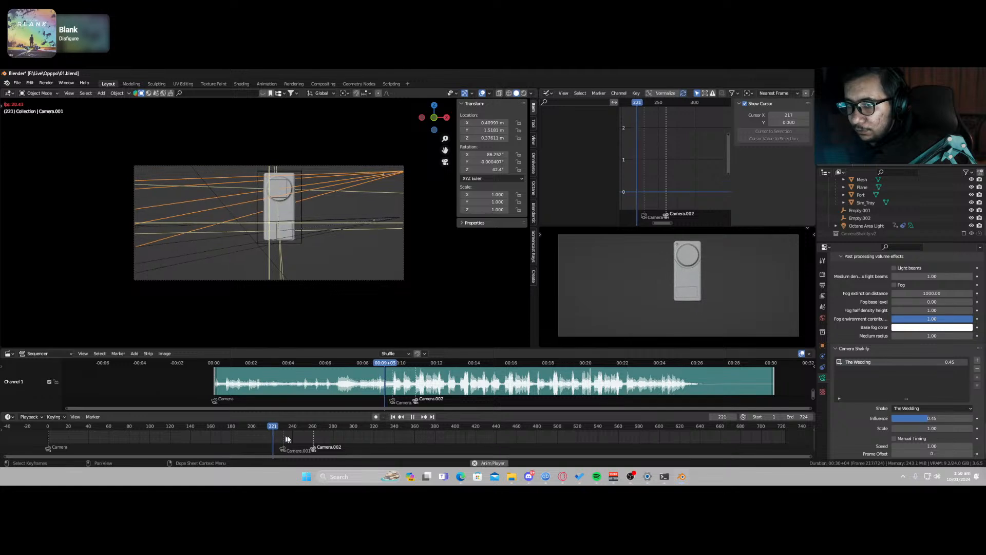
{"action": "key", "text": "space"}
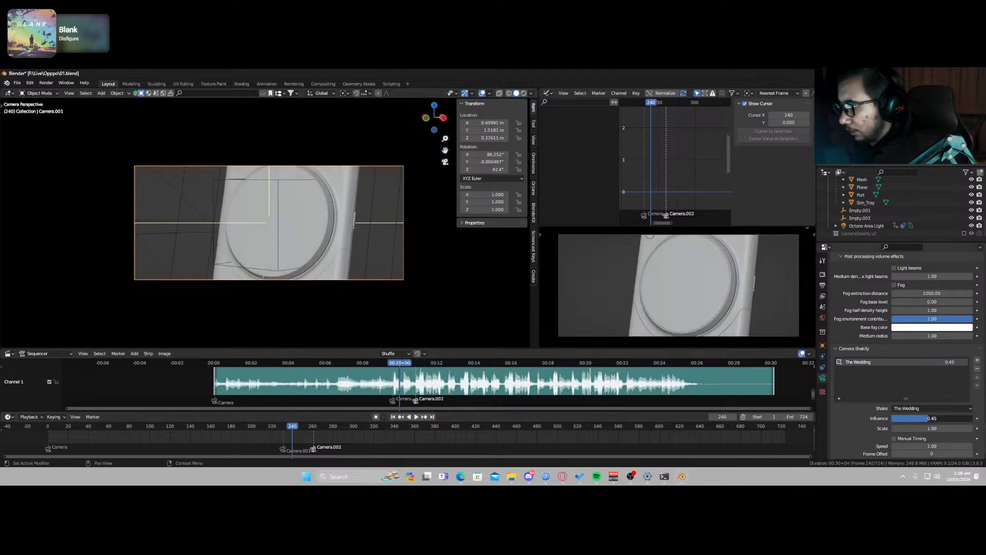
Step: Lower Camera.001's shake influence to 0.15 and play the cut up to frame 271
{"action": "left_click_drag", "start_coordinate": [928, 418], "coordinate": [905, 418]}
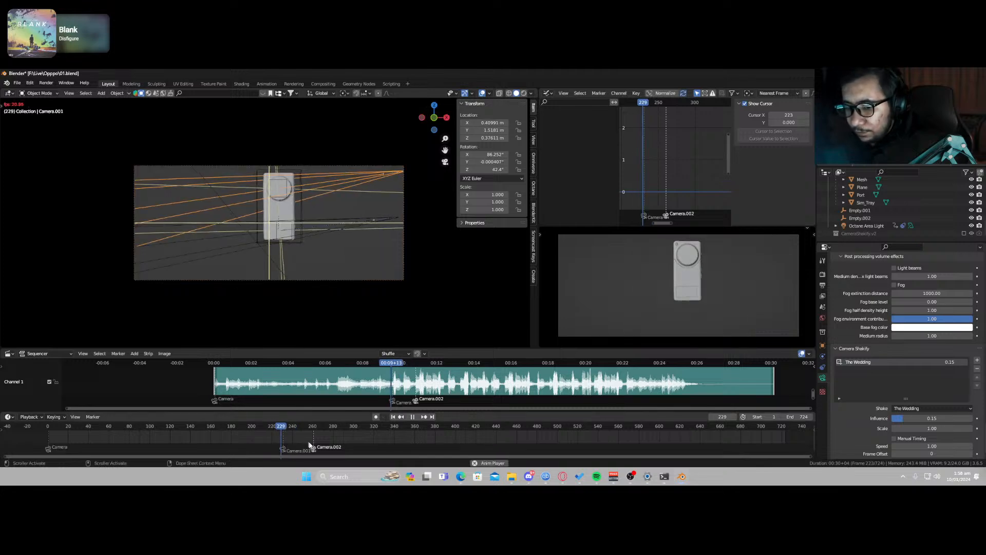
{"action": "key", "text": "space"}
{"action": "key", "text": "space"}
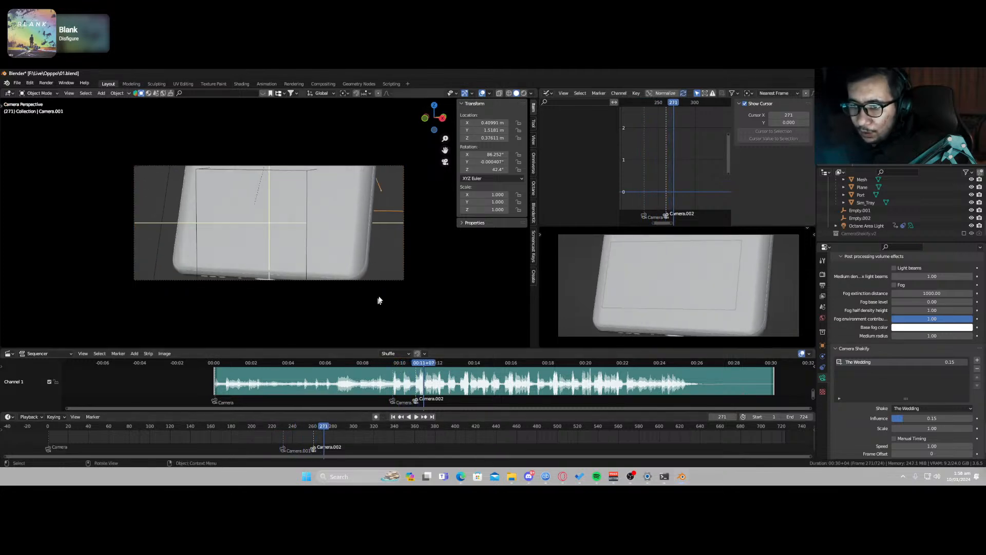
Step: Add The Wedding shake to Camera.002 with an influence of 0.10, move the playhead to frame 213, and save 01.blend
{"action": "left_click", "coordinate": [388, 281]}
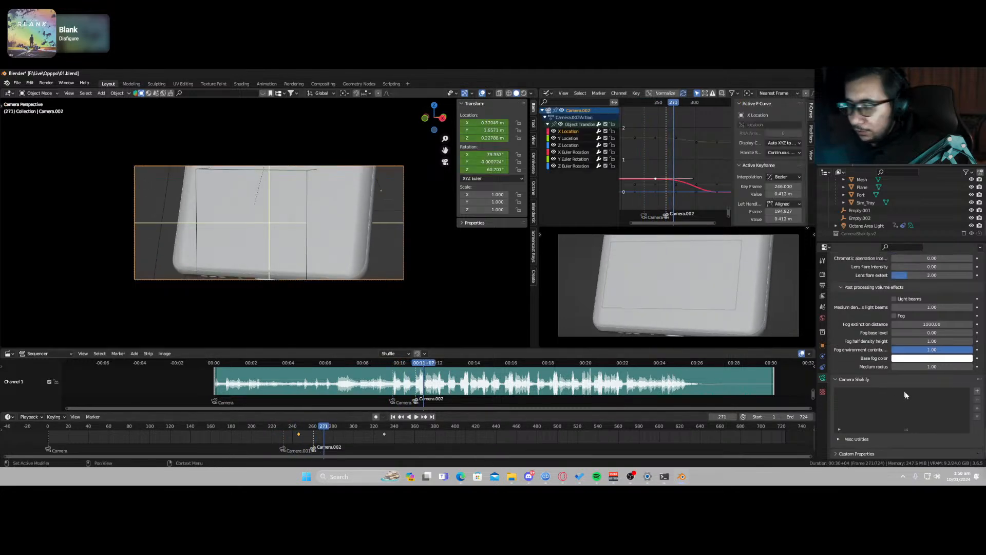
{"action": "left_click", "coordinate": [978, 391]}
{"action": "left_click", "coordinate": [924, 439]}
{"action": "left_click", "coordinate": [919, 440]}
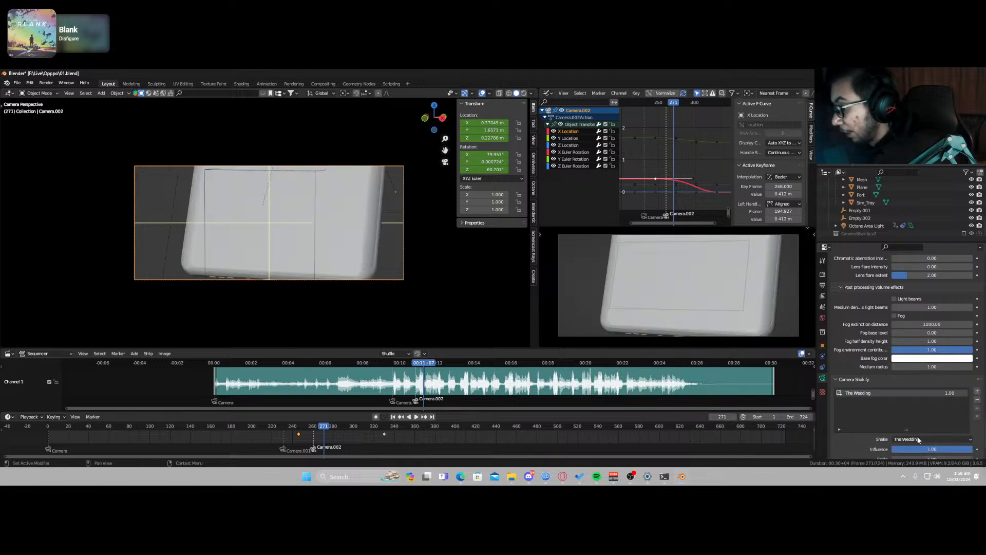
{"action": "left_click_drag", "start_coordinate": [947, 448], "coordinate": [903, 449]}
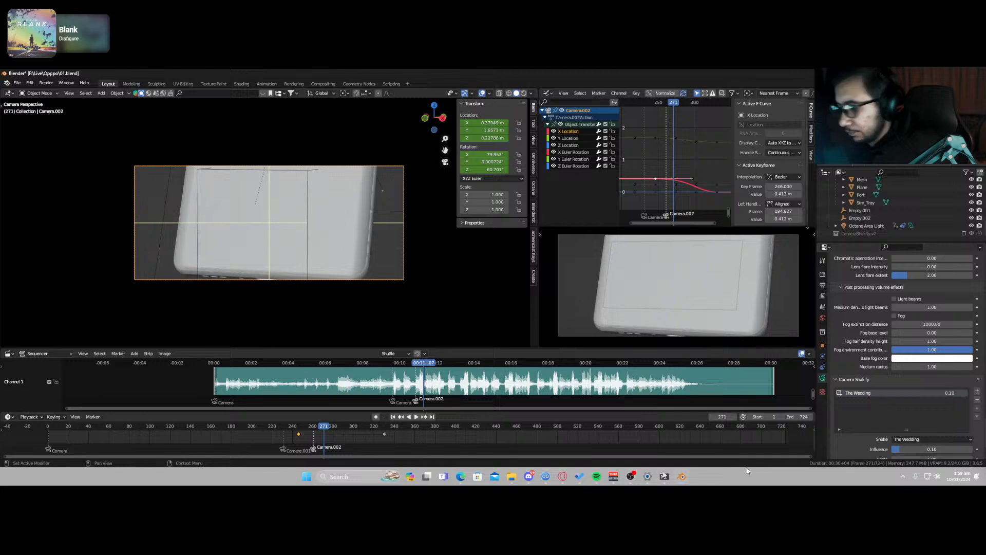
{"action": "left_click", "coordinate": [265, 434]}
{"action": "key", "text": "ctrl+s"}
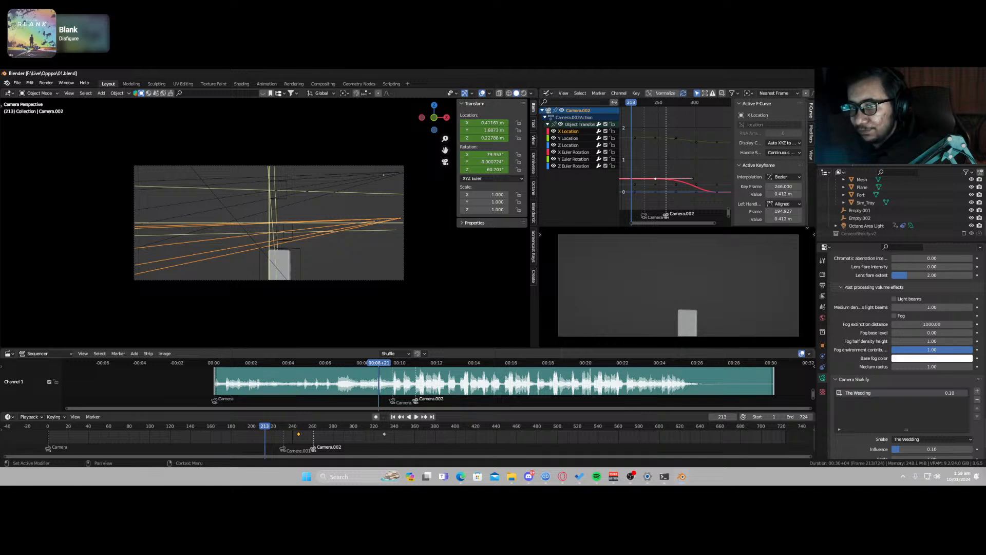
Step: Play the cut from about frame 213 through Camera.002's shot and place the playhead at frame 289 for the next cut
{"action": "left_click", "coordinate": [446, 288]}
{"action": "key", "text": "space"}
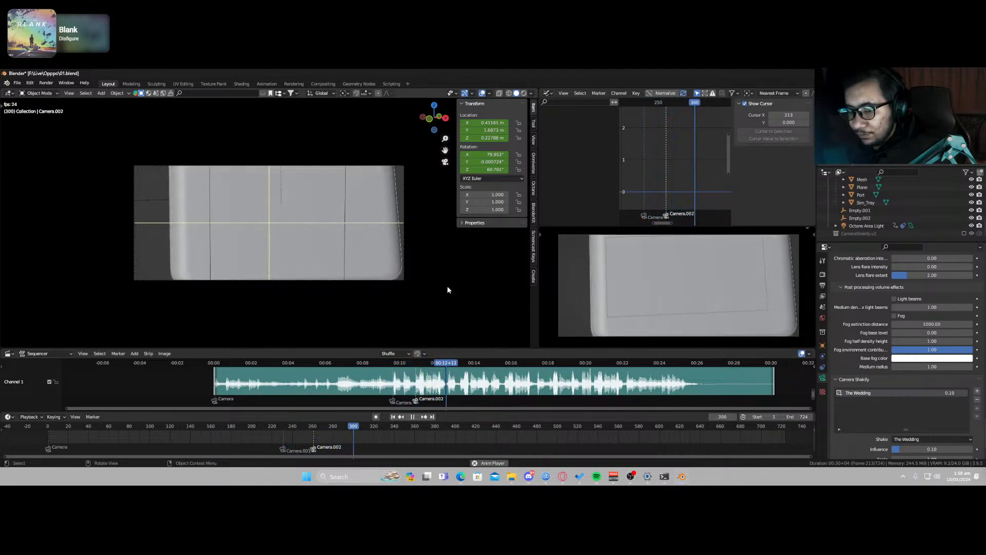
{"action": "key", "text": "space"}
{"action": "left_click", "coordinate": [267, 426]}
{"action": "key", "text": "space"}
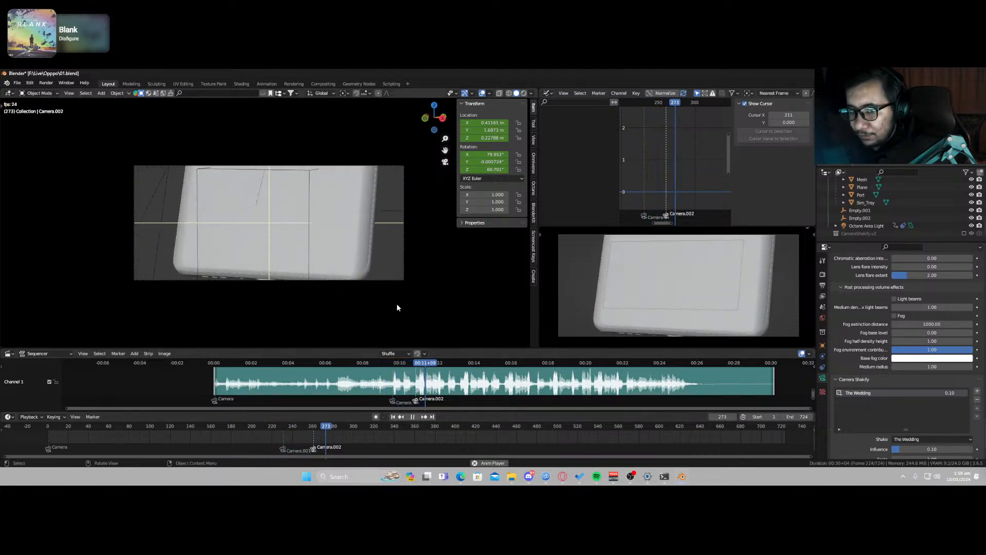
{"action": "key", "text": "space"}
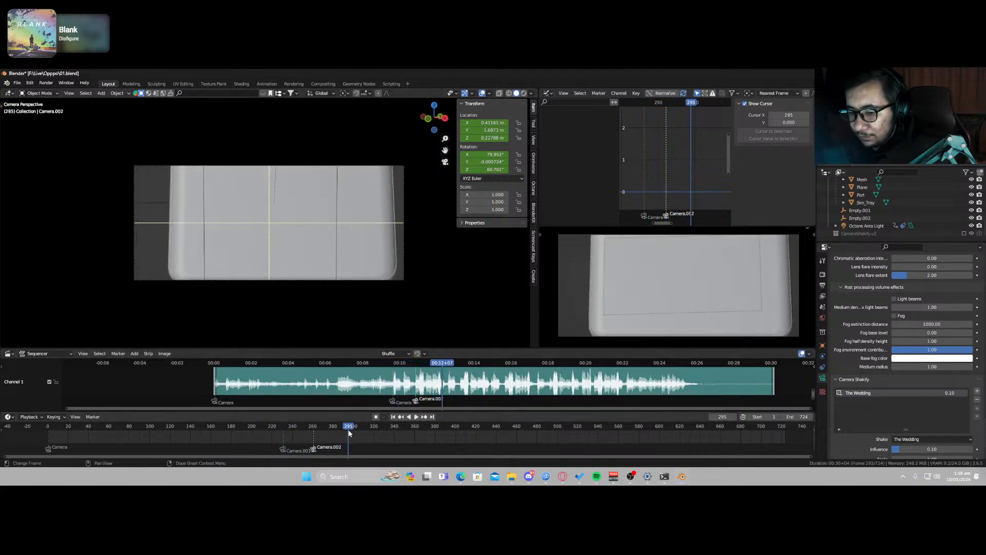
{"action": "left_click_drag", "start_coordinate": [348, 432], "coordinate": [342, 433]}
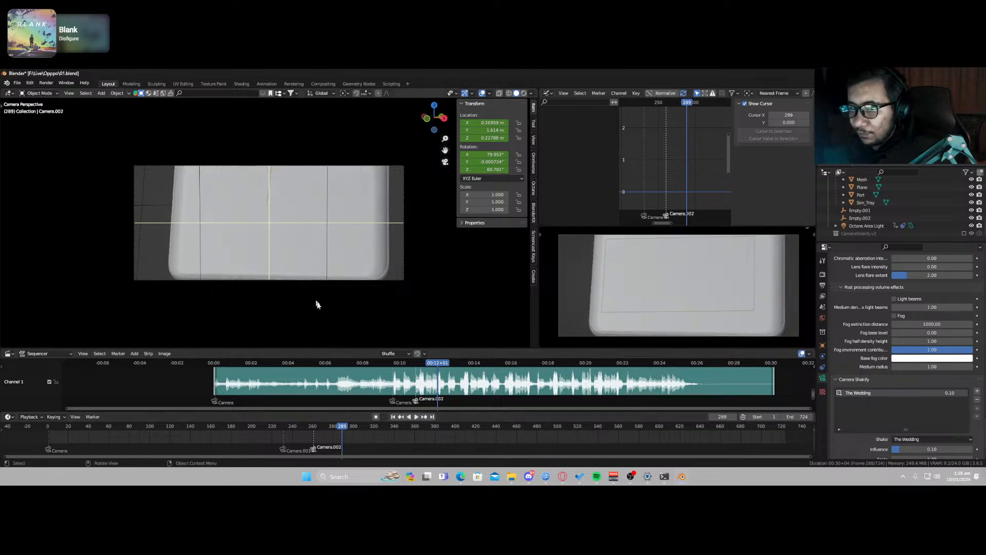
Step: Duplicate Camera.002 in place and bind the copy to a timeline marker at frame 289
{"action": "left_click", "coordinate": [389, 279]}
{"action": "key", "text": "shift+d"}
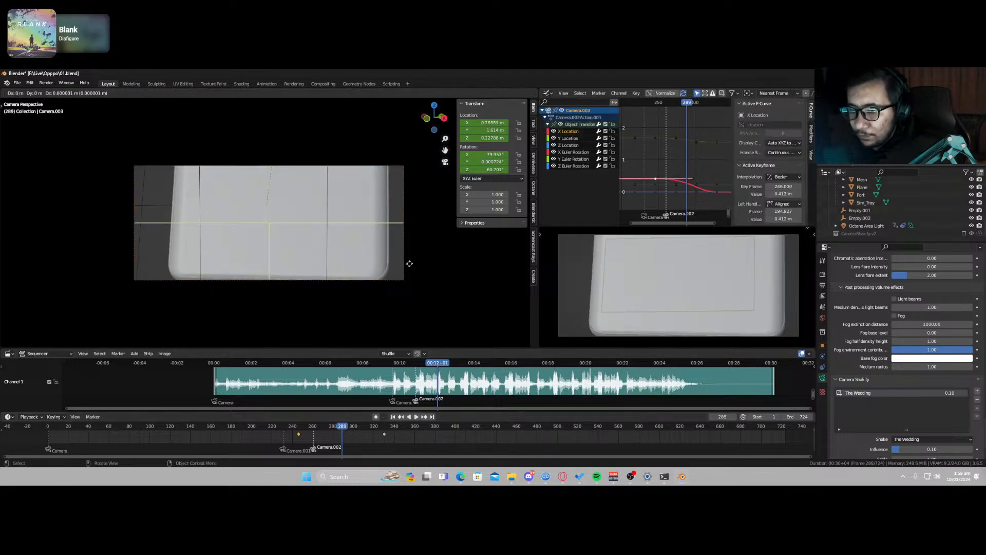
{"action": "right_click", "coordinate": [412, 260]}
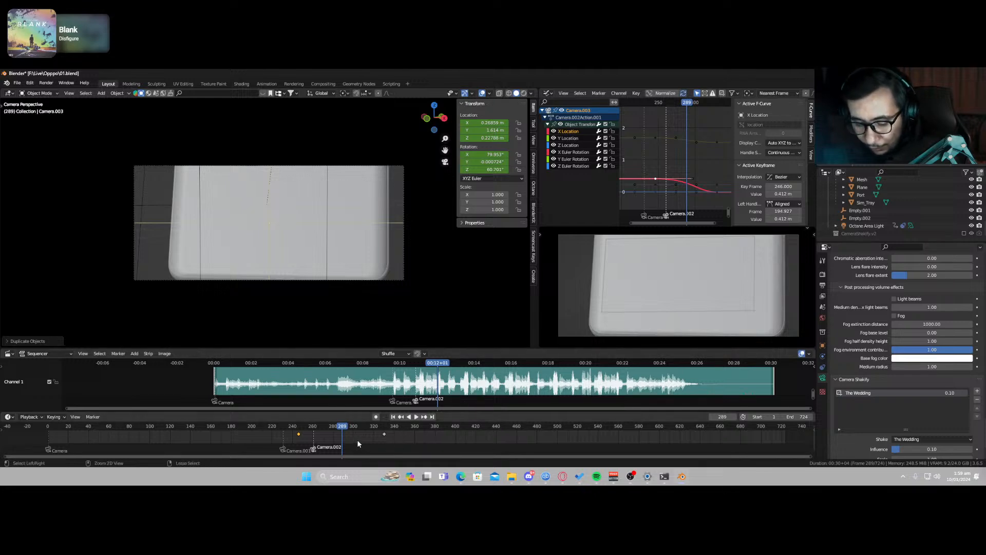
{"action": "key", "text": "ctrl+b"}
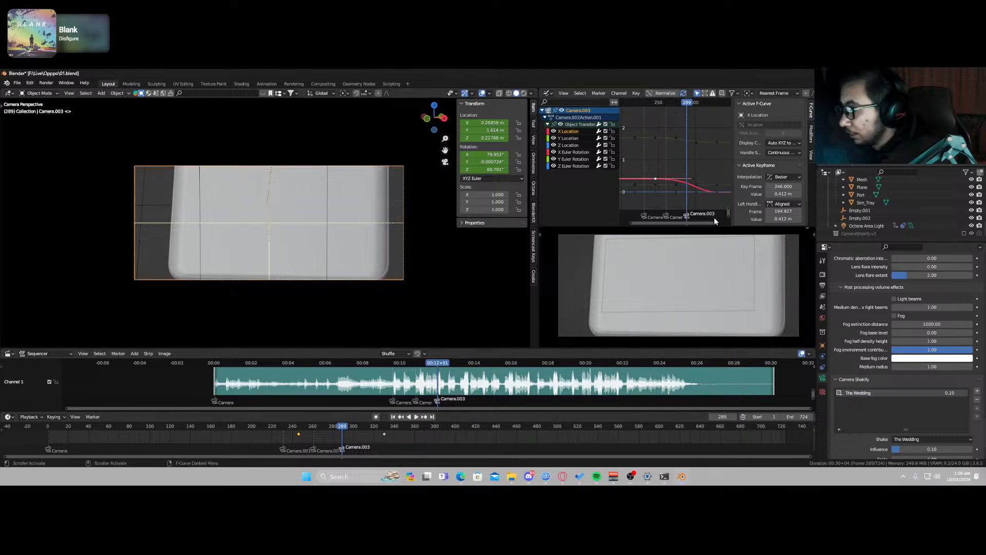
Step: Delete all of Camera.003's copied keyframes and remove its The Wedding shake
{"action": "key", "text": "x"}
{"action": "left_click", "coordinate": [417, 437]}
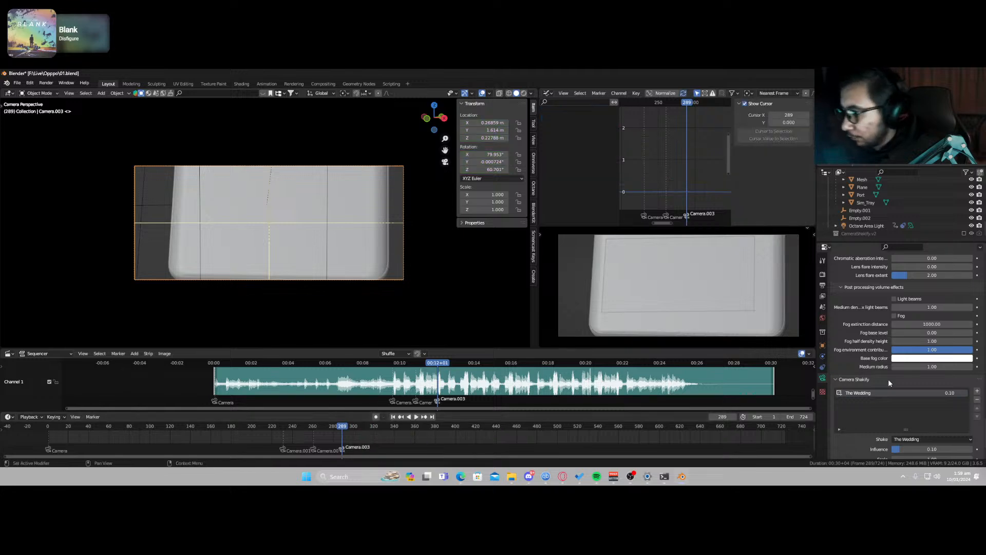
{"action": "left_click", "coordinate": [978, 400]}
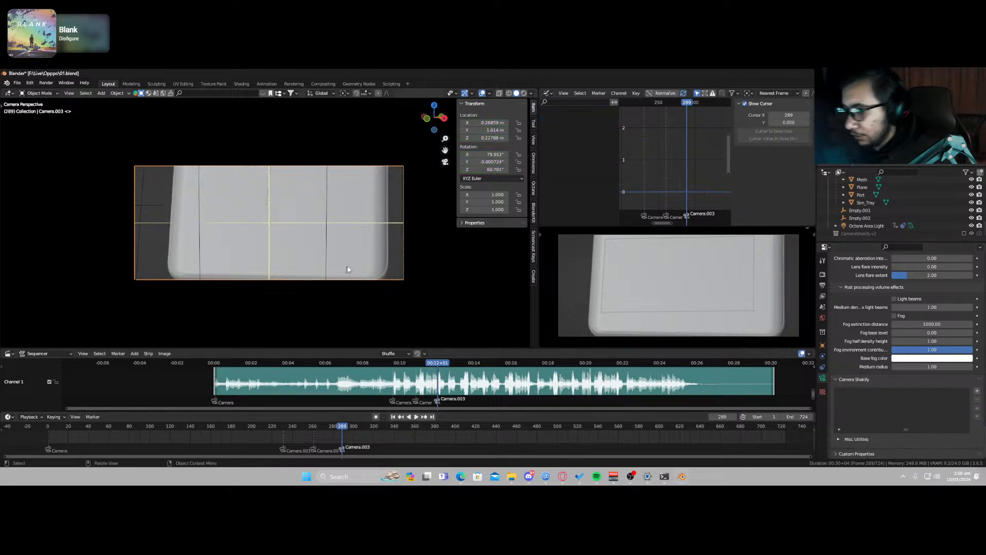
Step: Remove the Track To constraint targeting Empty.002 from Camera.003 so the camera can be flown freely
{"action": "key", "text": "shift+grave"}
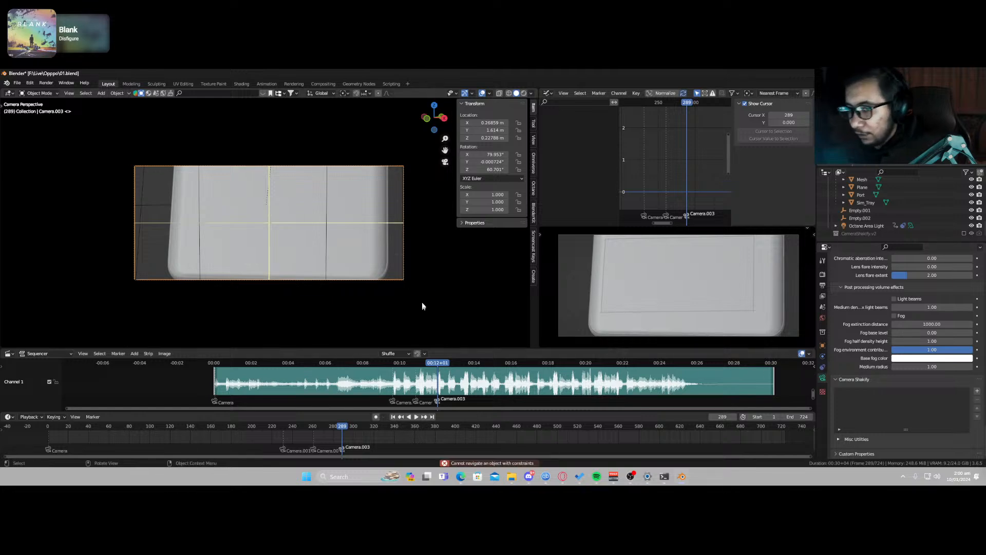
{"action": "left_click", "coordinate": [822, 367]}
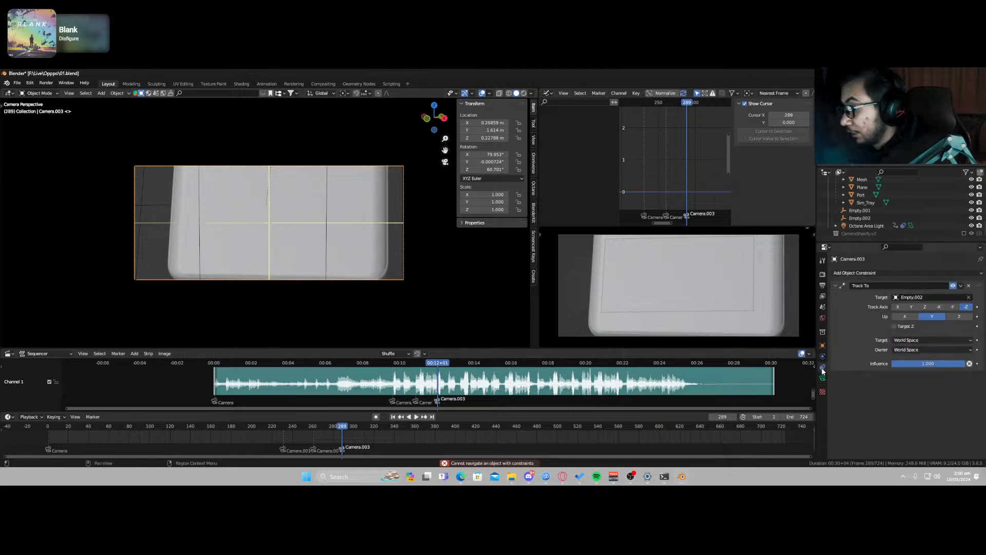
{"action": "left_click", "coordinate": [968, 285]}
Step: Fly Camera.003 around the phone to find an angle on its upper back with the round camera module in frame
{"action": "key", "text": "shift+grave"}
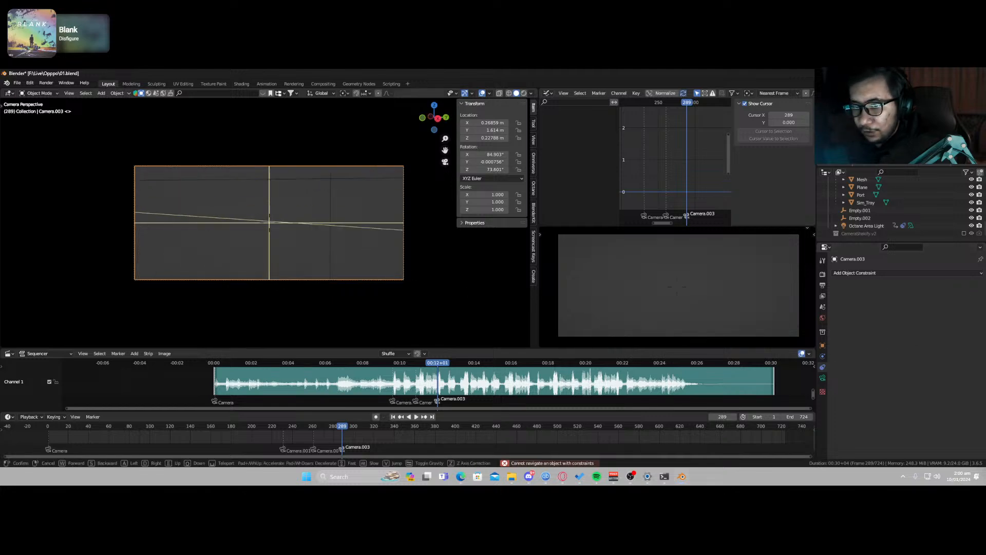
{"action": "key", "text": "d"}
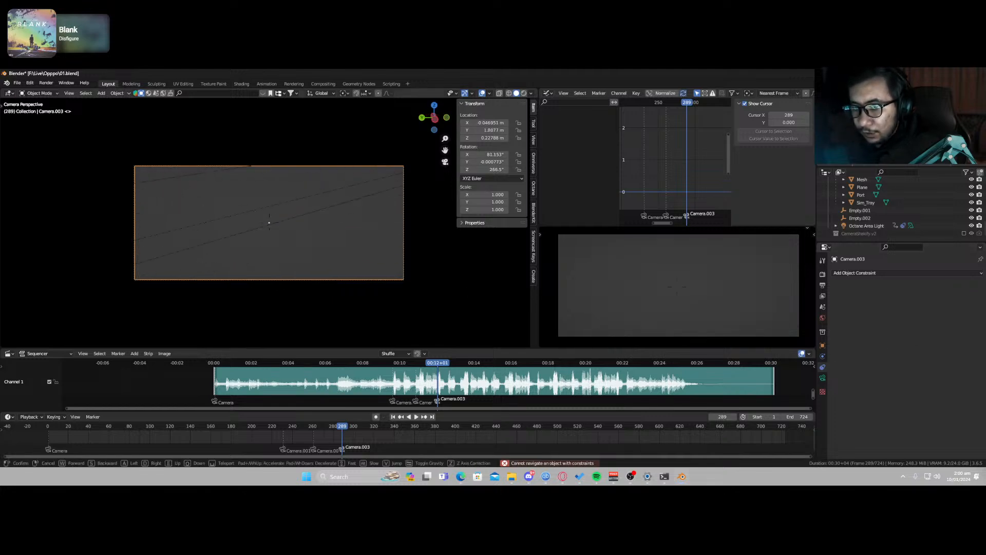
{"action": "key", "text": "a"}
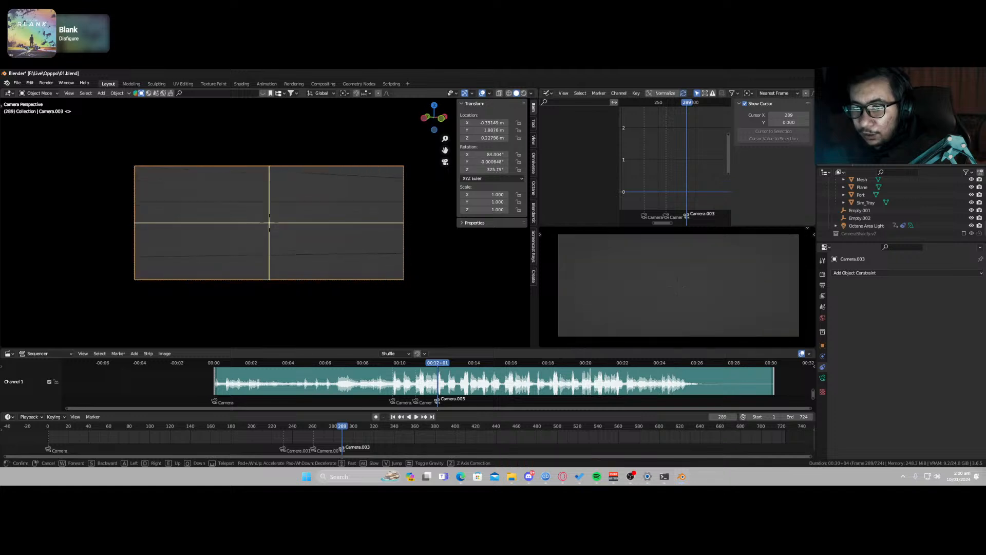
{"action": "key", "text": "s"}
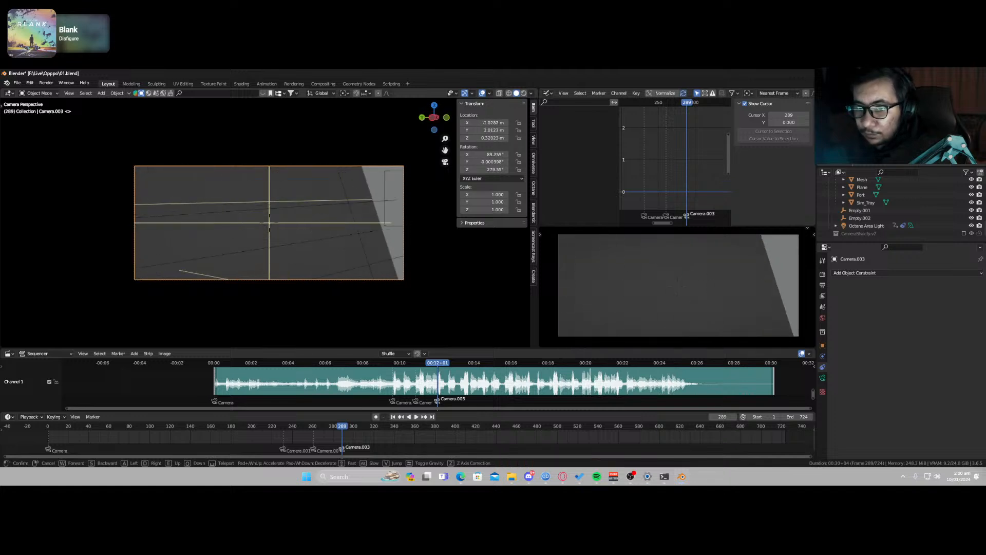
{"action": "key", "text": "a"}
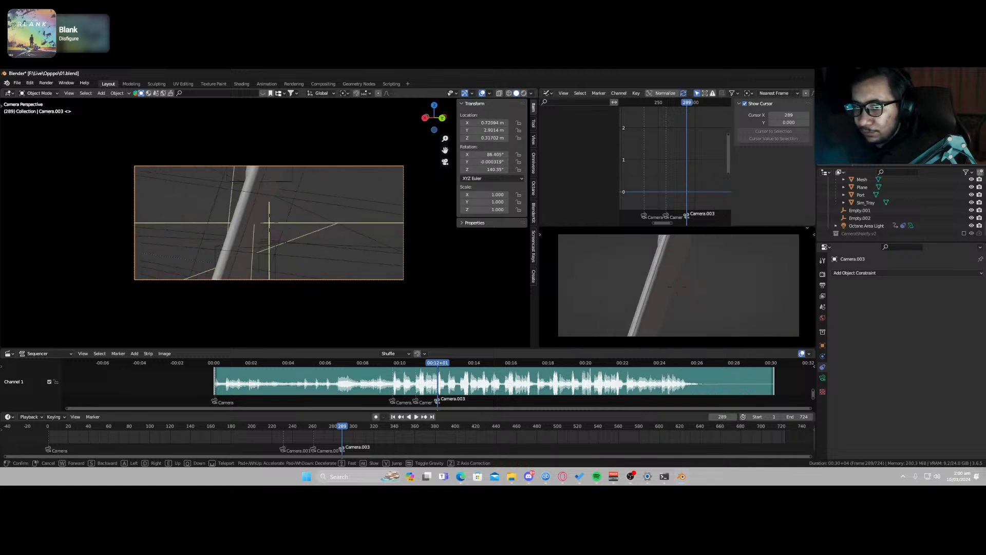
{"action": "key", "text": "a"}
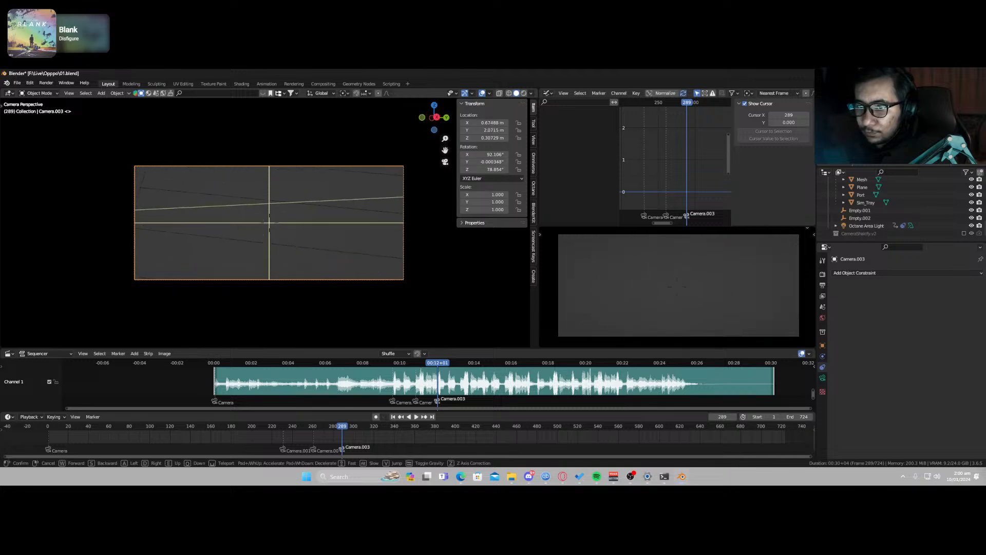
{"action": "key", "text": "w"}
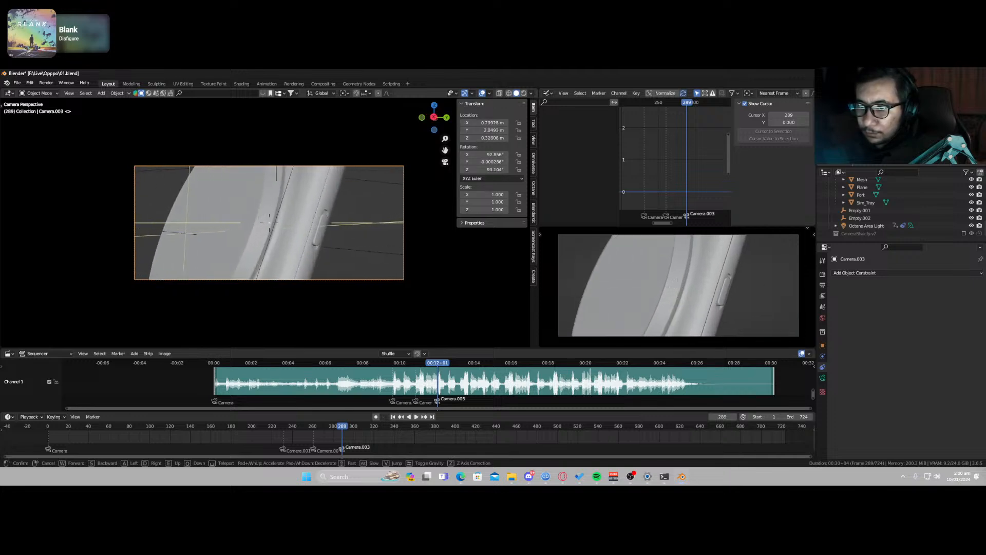
{"action": "key", "text": "w"}
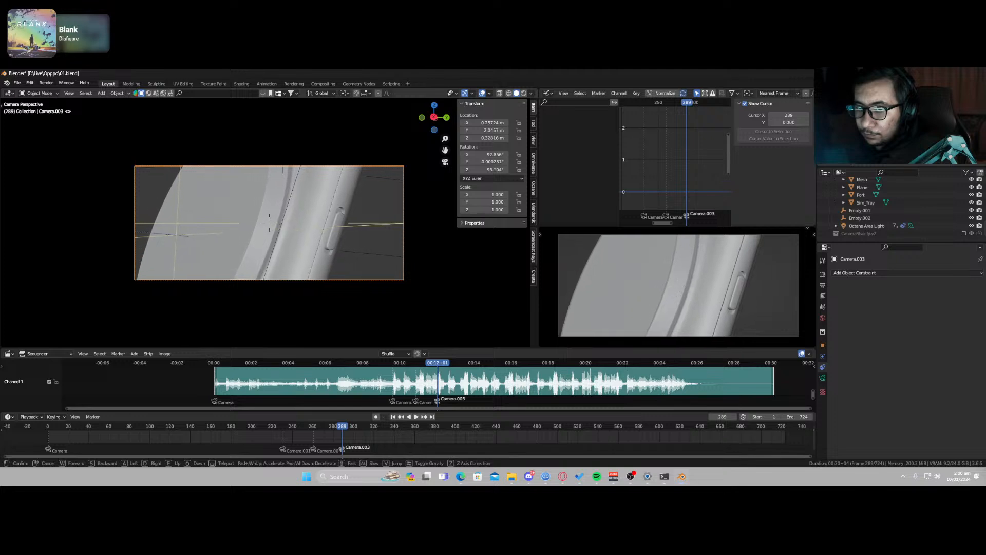
{"action": "key", "text": "a"}
{"action": "key", "text": "a"}
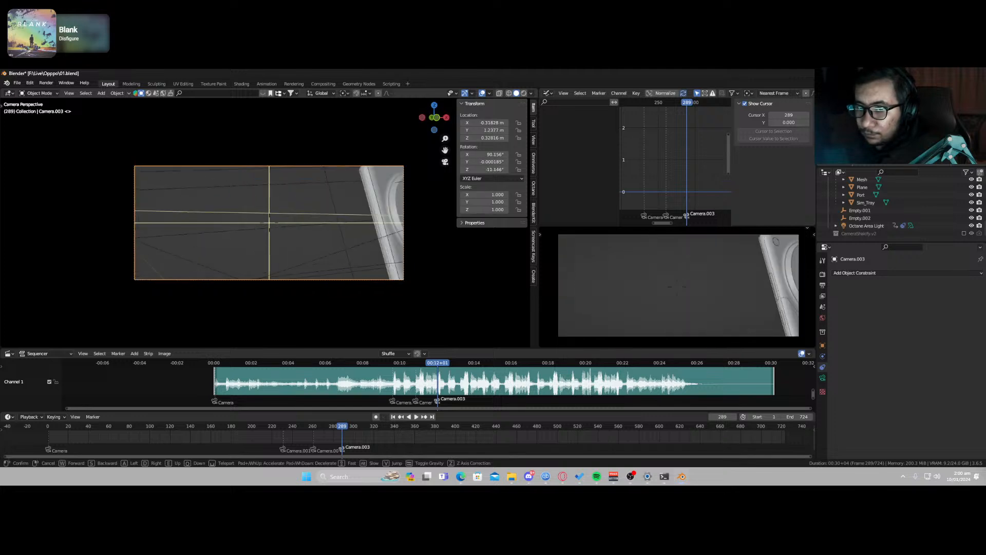
{"action": "key", "text": "s"}
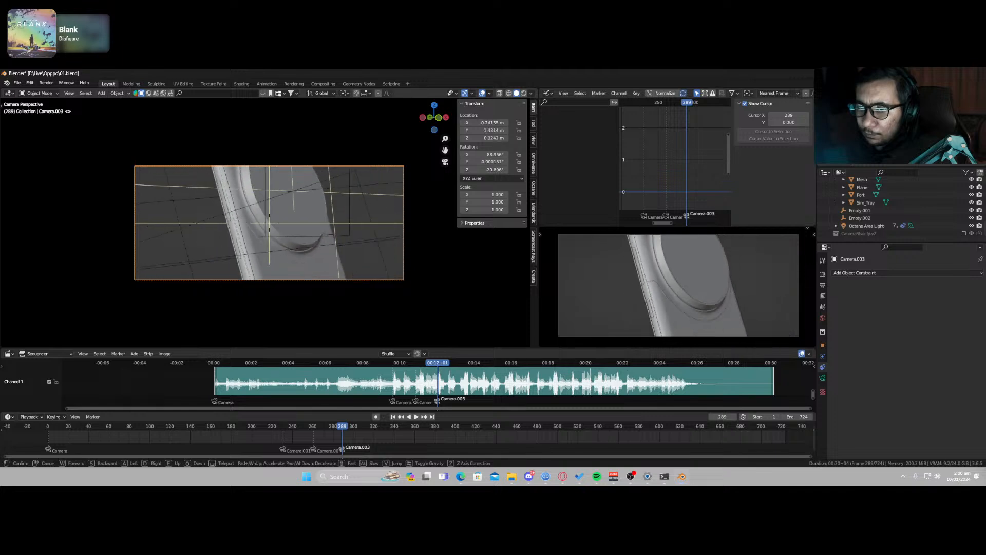
{"action": "left_click", "coordinate": [356, 263]}
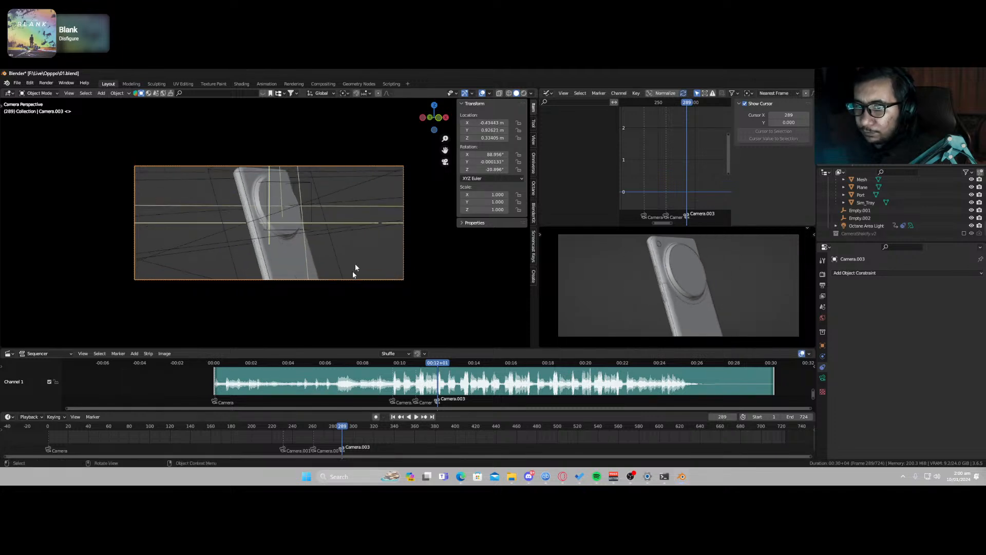
Step: Delete Camera.003 and duplicate the opening Camera marker onto frame 289 so the shot cuts back to Camera
{"action": "key", "text": "x"}
{"action": "left_click", "coordinate": [319, 280]}
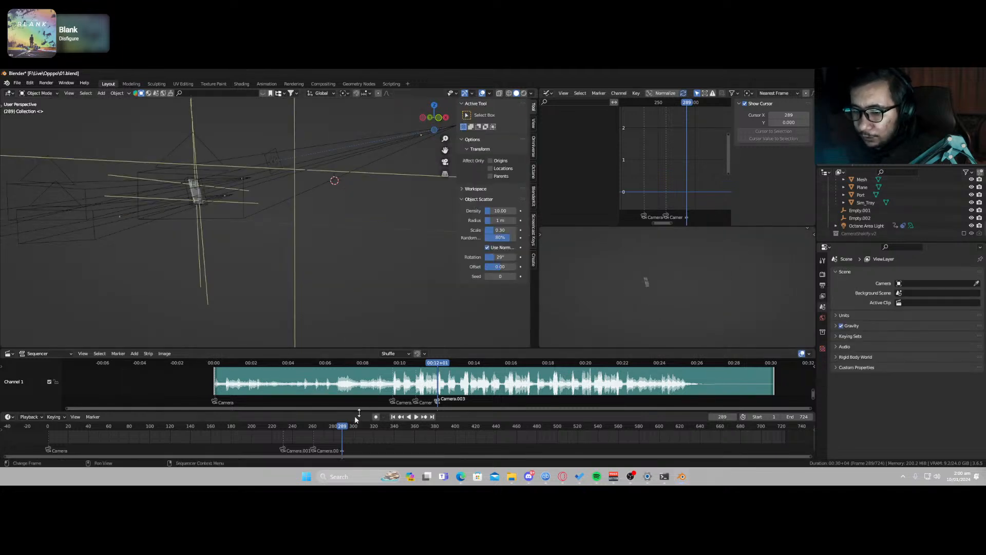
{"action": "left_click", "coordinate": [67, 449]}
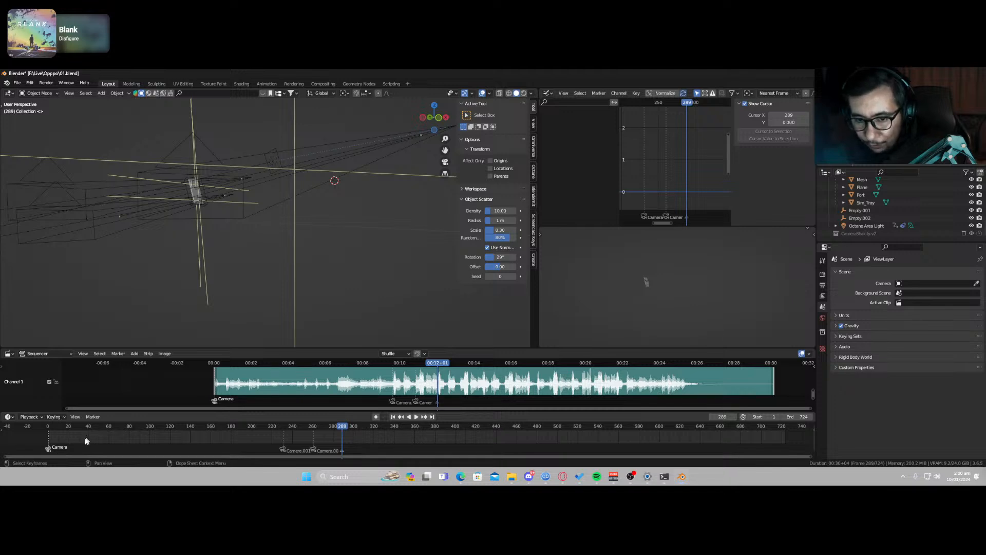
{"action": "key", "text": "shift+d"}
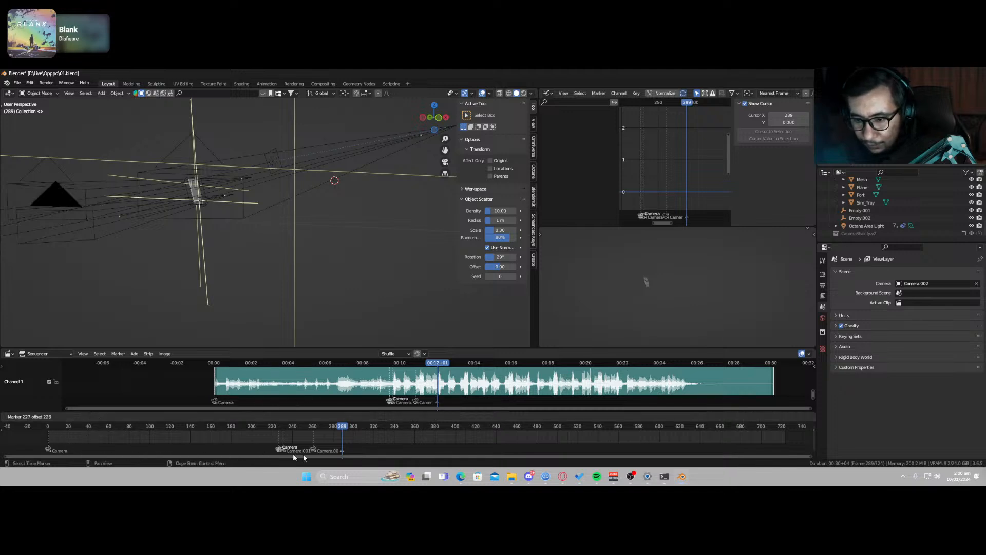
{"action": "left_click", "coordinate": [344, 452]}
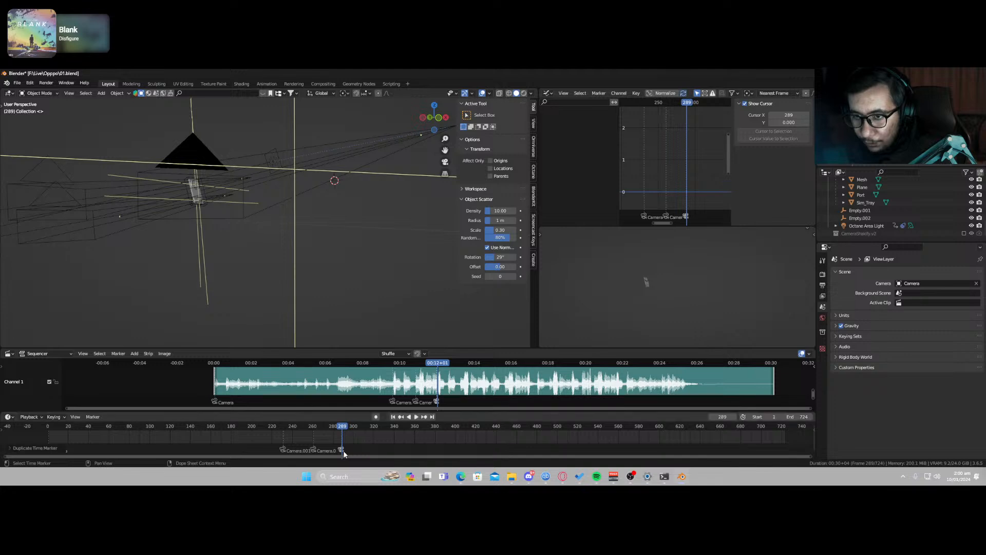
Step: Keyframe the location and rotation of the phone's Empty at frame 285, just before the cut back to Camera
{"action": "key", "text": "KP_0"}
{"action": "scroll", "coordinate": [297, 250], "scroll_direction": "up", "scroll_amount": 4}
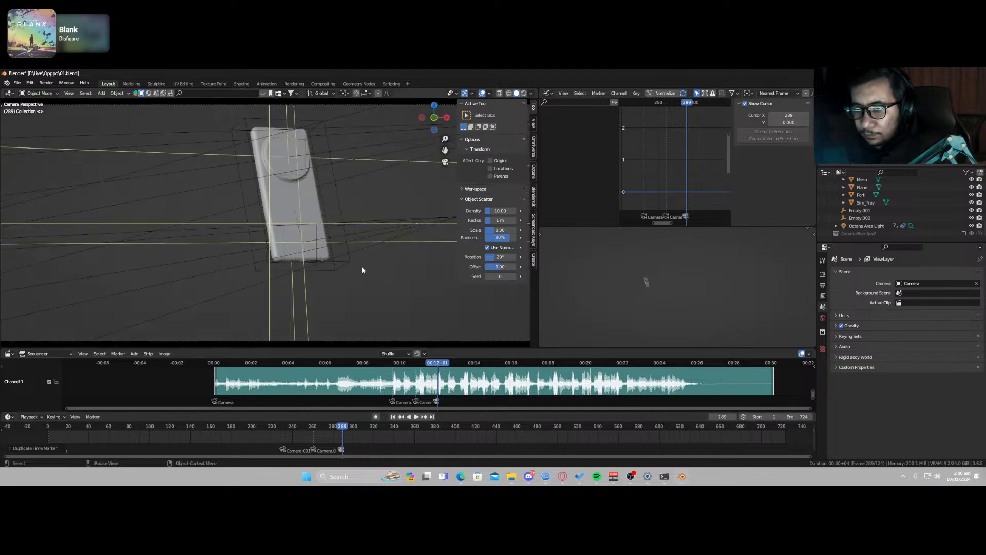
{"action": "left_click", "coordinate": [345, 258]}
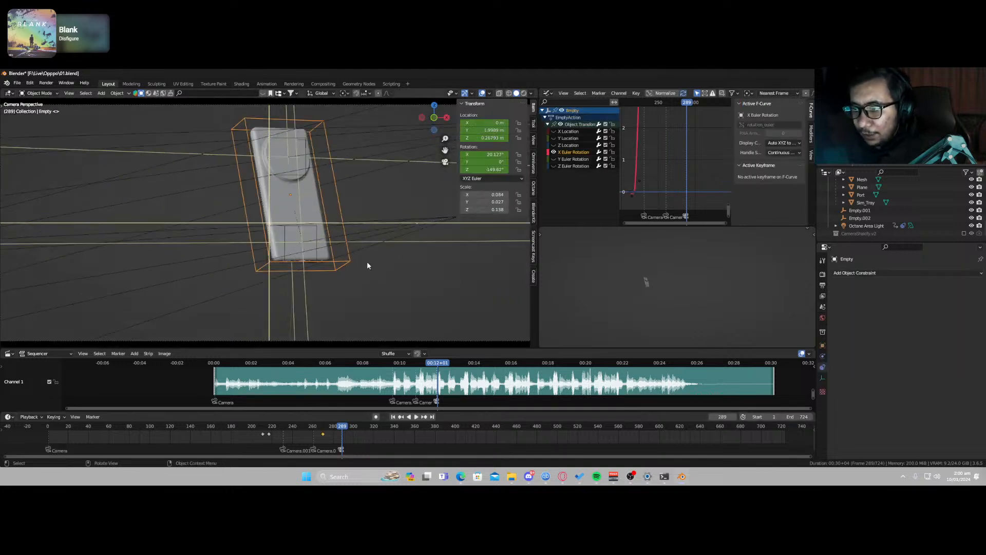
{"action": "scroll", "coordinate": [367, 264], "scroll_direction": "down", "scroll_amount": 2}
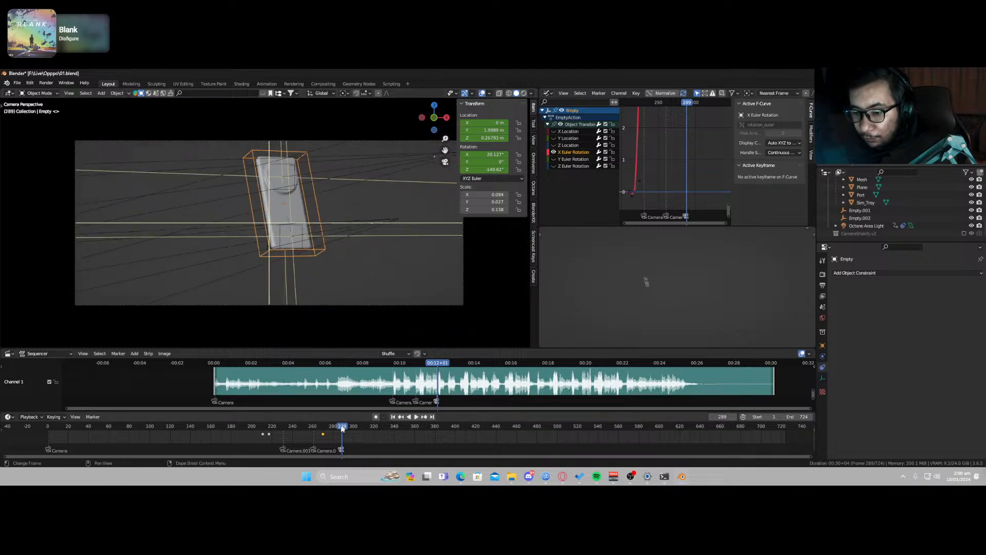
{"action": "left_click", "coordinate": [339, 431]}
{"action": "left_click_drag", "start_coordinate": [339, 430], "coordinate": [336, 430]}
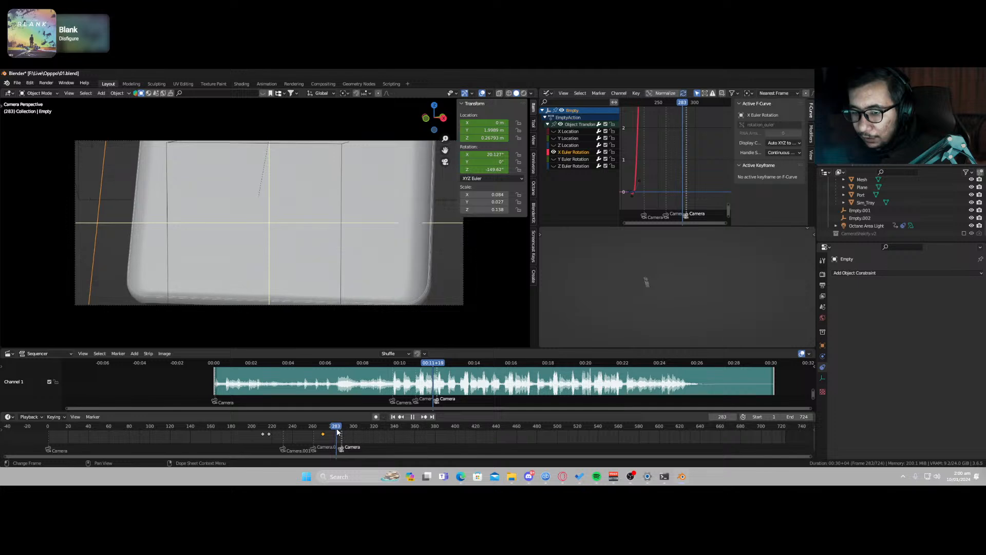
{"action": "mouse_move", "coordinate": [337, 431]}
{"action": "left_mouse_down"}
{"action": "mouse_move", "coordinate": [351, 431]}
{"action": "mouse_move", "coordinate": [337, 430]}
{"action": "left_mouse_up"}
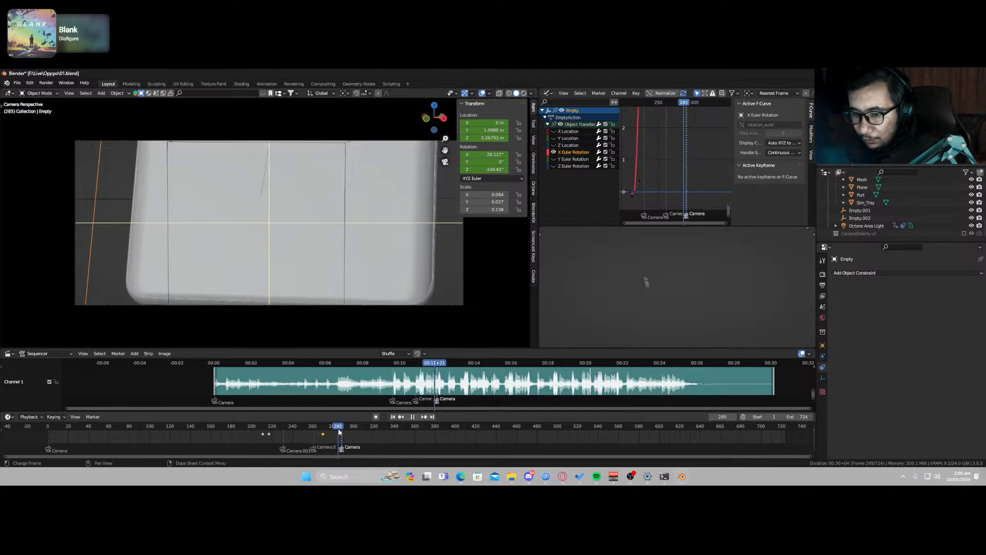
{"action": "key", "text": "i"}
{"action": "left_click", "coordinate": [375, 212]}
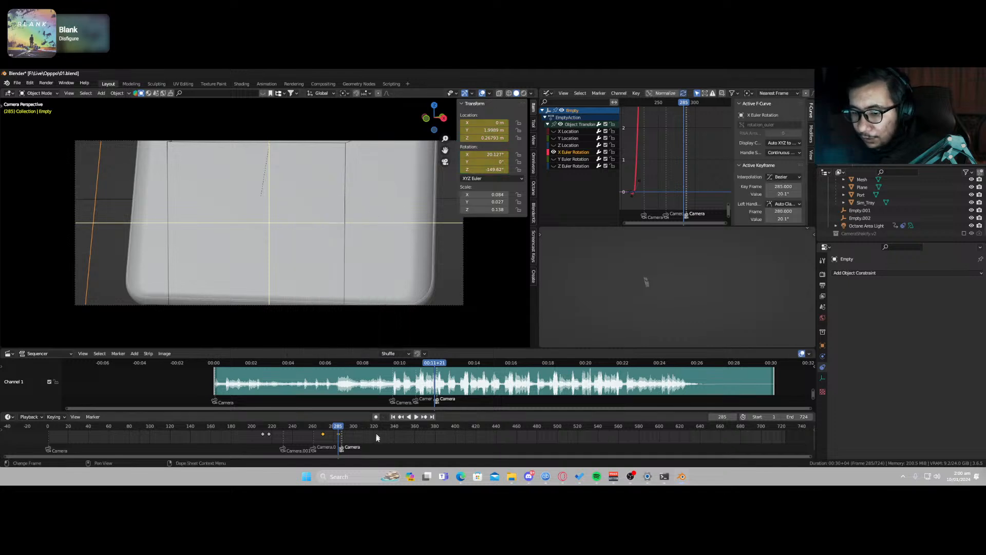
Step: Play the shot to frame 311 and rotate the Empty around X and Z so the phone's back faces the camera
{"action": "key", "text": "space"}
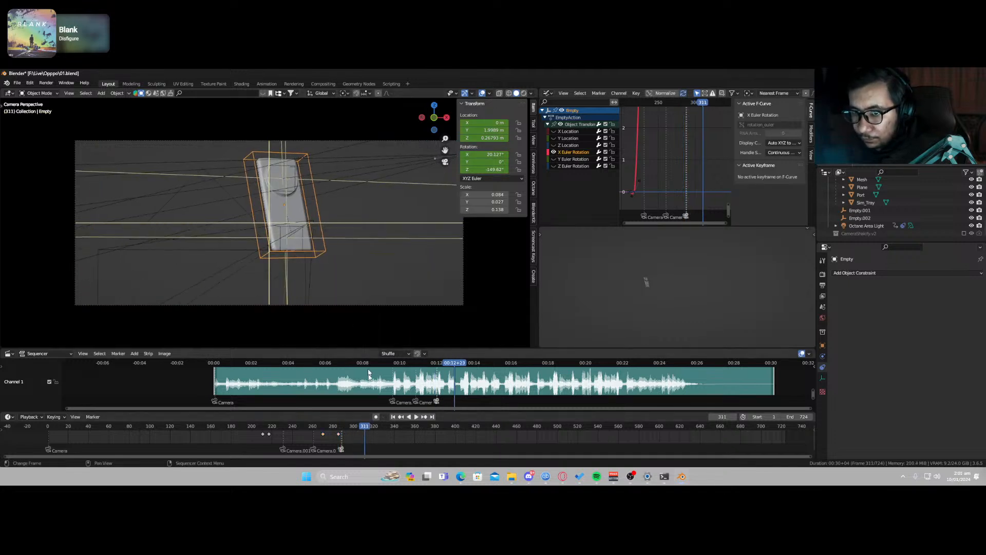
{"action": "mouse_move", "coordinate": [367, 426]}
{"action": "left_mouse_down"}
{"action": "mouse_move", "coordinate": [391, 427]}
{"action": "mouse_move", "coordinate": [365, 429]}
{"action": "left_mouse_up"}
{"action": "key", "text": "r"}
{"action": "key", "text": "x"}
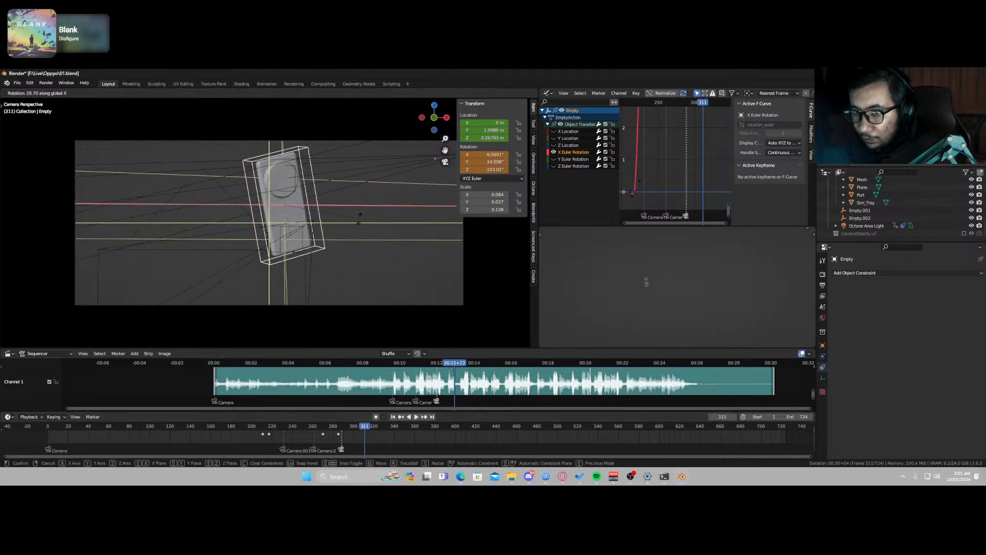
{"action": "key", "text": "z"}
{"action": "key", "text": "z"}
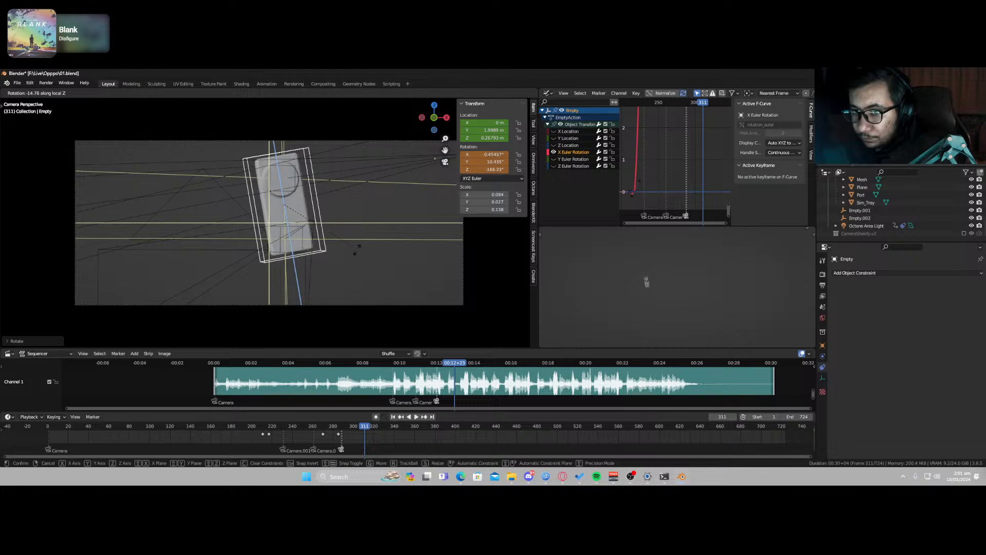
{"action": "left_click", "coordinate": [352, 273]}
Step: Straighten the Empty around its local Y axis at frame 311 and fit the camera frame in the preview viewport
{"action": "key", "text": "r"}
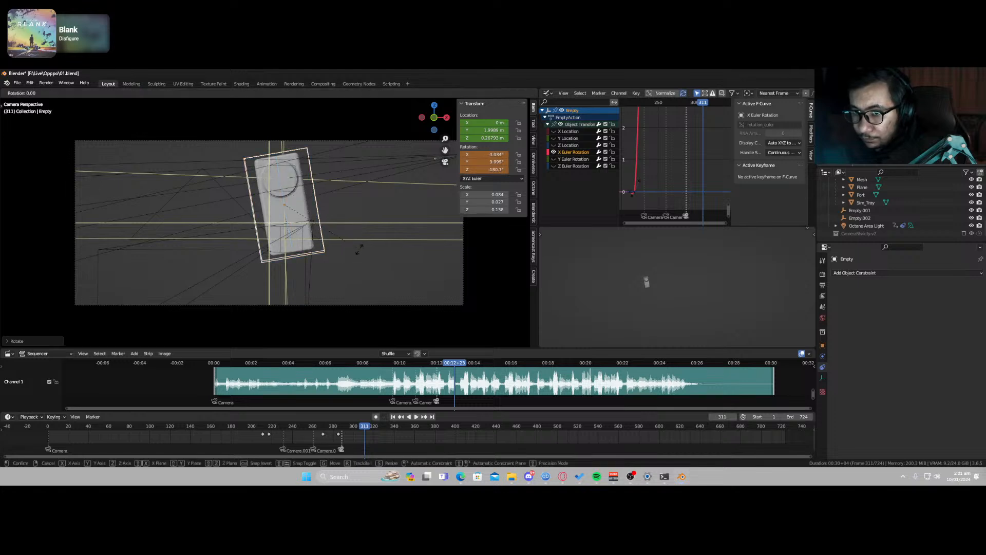
{"action": "key", "text": "x"}
{"action": "key", "text": "x"}
{"action": "key", "text": "y"}
{"action": "key", "text": "y"}
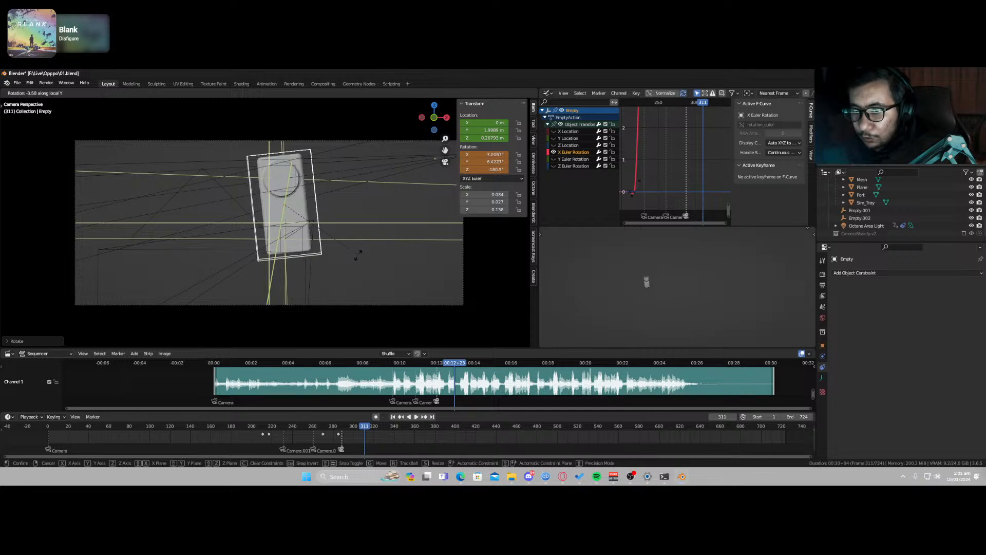
{"action": "left_click", "coordinate": [353, 264]}
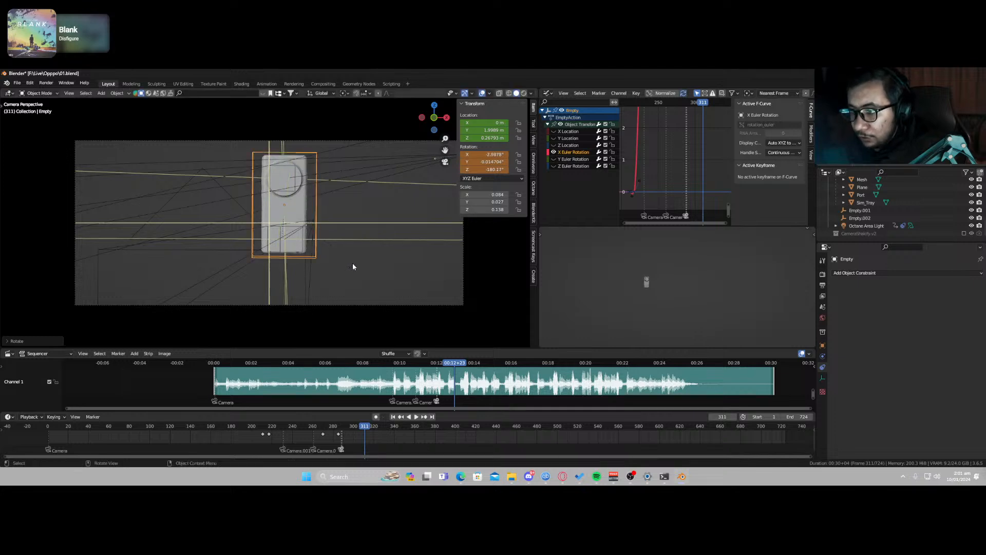
{"action": "key", "text": "Home"}
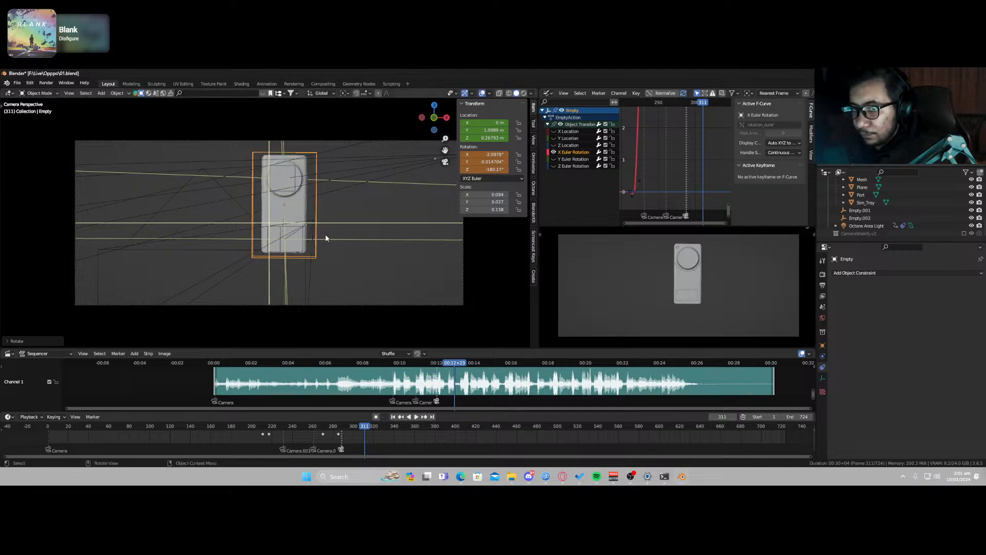
Step: At frame 332, rotate the phone's Empty about 20° around global X and about -30° around global Z to face the camera
{"action": "mouse_move", "coordinate": [362, 430]}
{"action": "left_mouse_down"}
{"action": "mouse_move", "coordinate": [350, 430]}
{"action": "mouse_move", "coordinate": [362, 430]}
{"action": "left_mouse_up"}
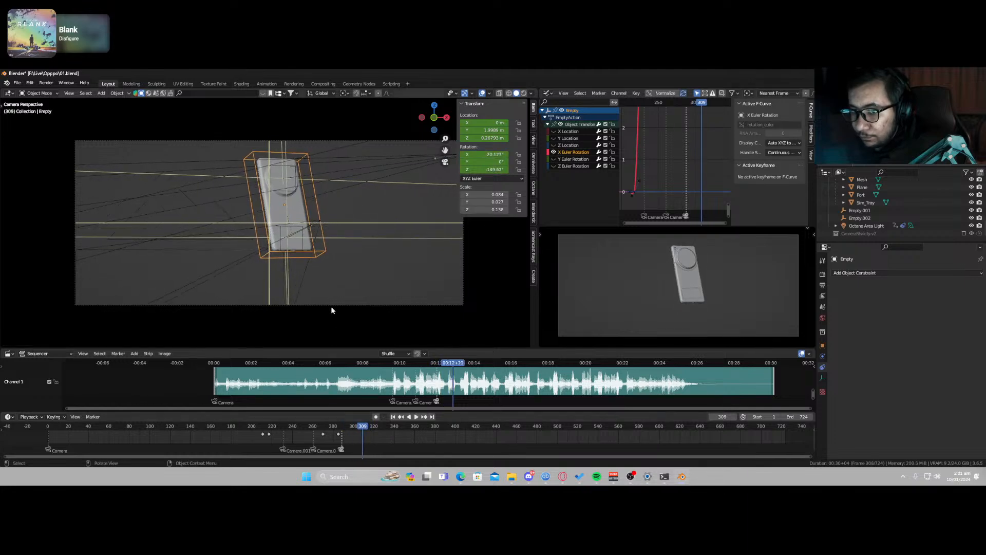
{"action": "left_click", "coordinate": [331, 307]}
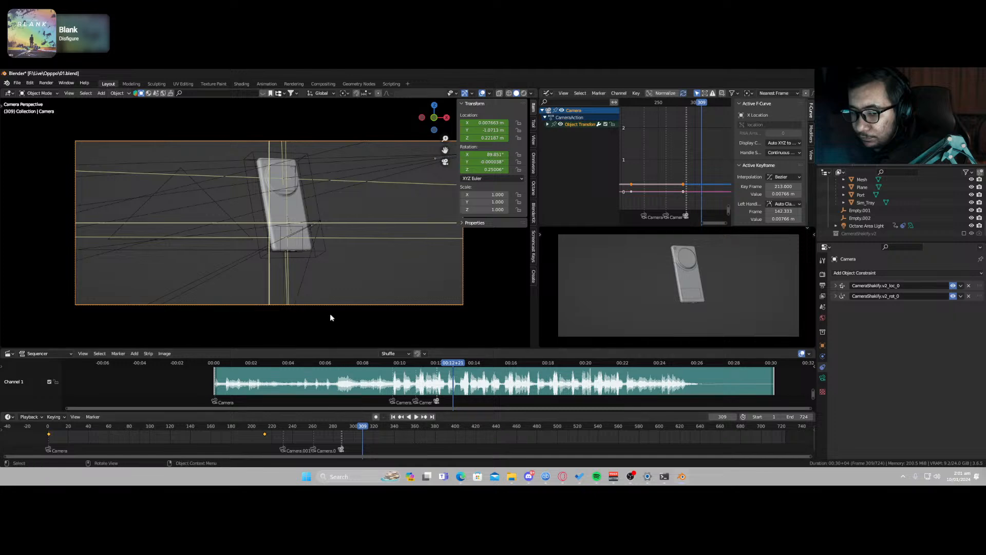
{"action": "left_click_drag", "start_coordinate": [268, 432], "coordinate": [387, 436]}
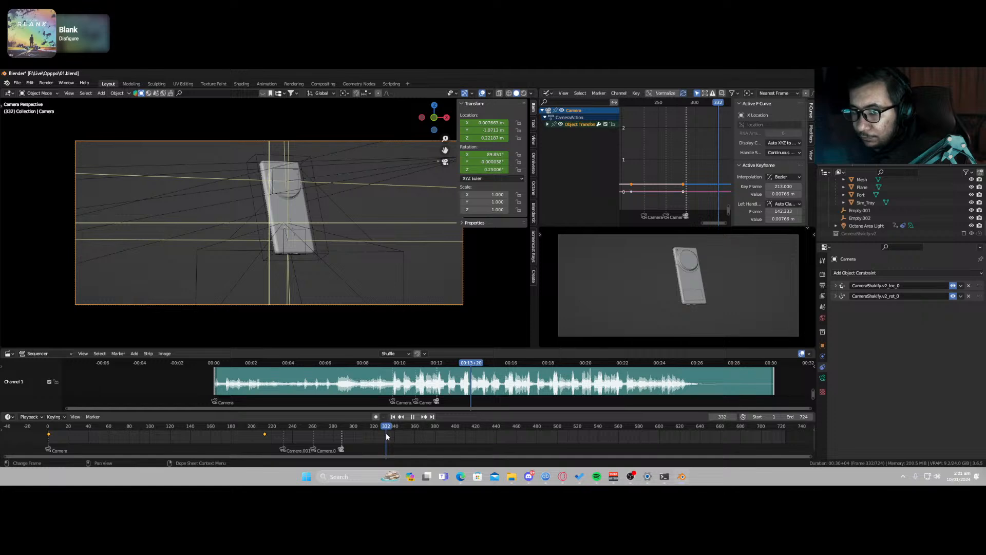
{"action": "left_click", "coordinate": [322, 248]}
{"action": "left_click", "coordinate": [324, 251]}
{"action": "key", "text": "r"}
{"action": "key", "text": "x"}
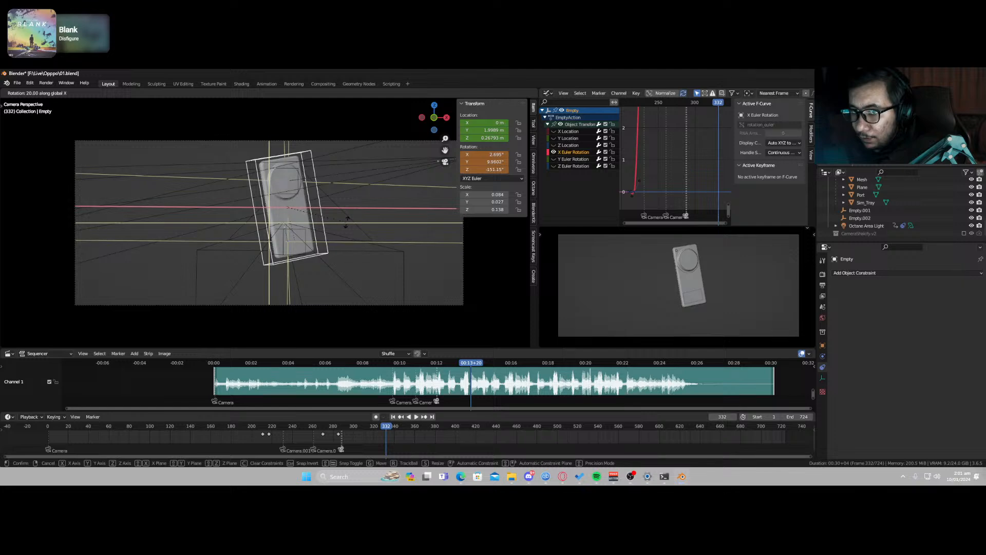
{"action": "key", "text": "z"}
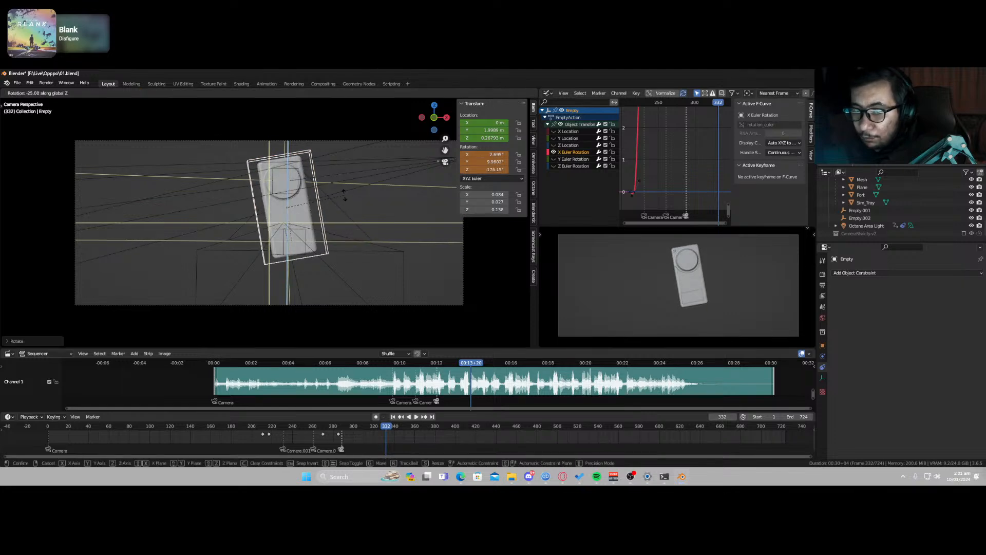
{"action": "left_click", "coordinate": [343, 196]}
Step: Straighten the phone's Empty around its local Y axis at frame 332 and keyframe its available channels
{"action": "key", "text": "r"}
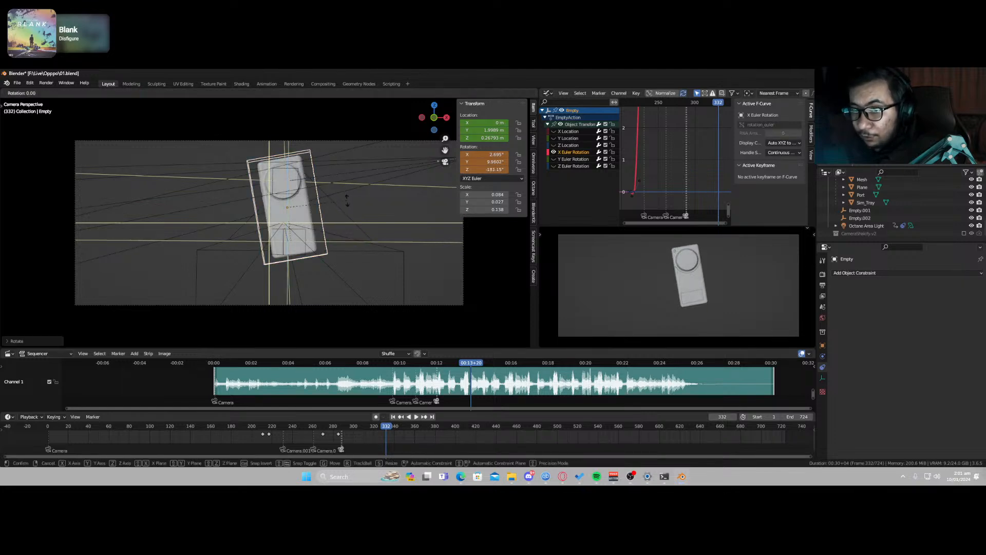
{"action": "key", "text": "x"}
{"action": "key", "text": "y"}
{"action": "key", "text": "y"}
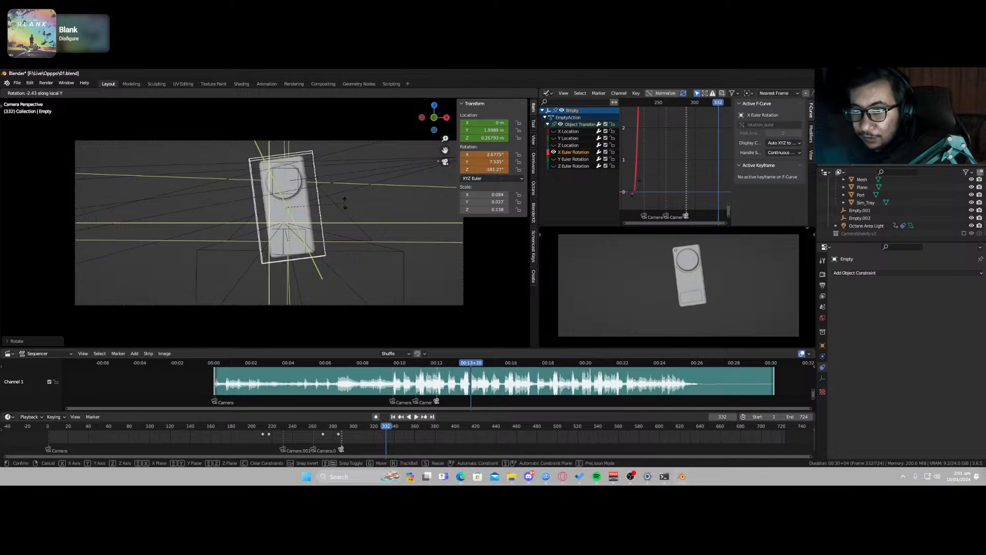
{"action": "left_click", "coordinate": [343, 210]}
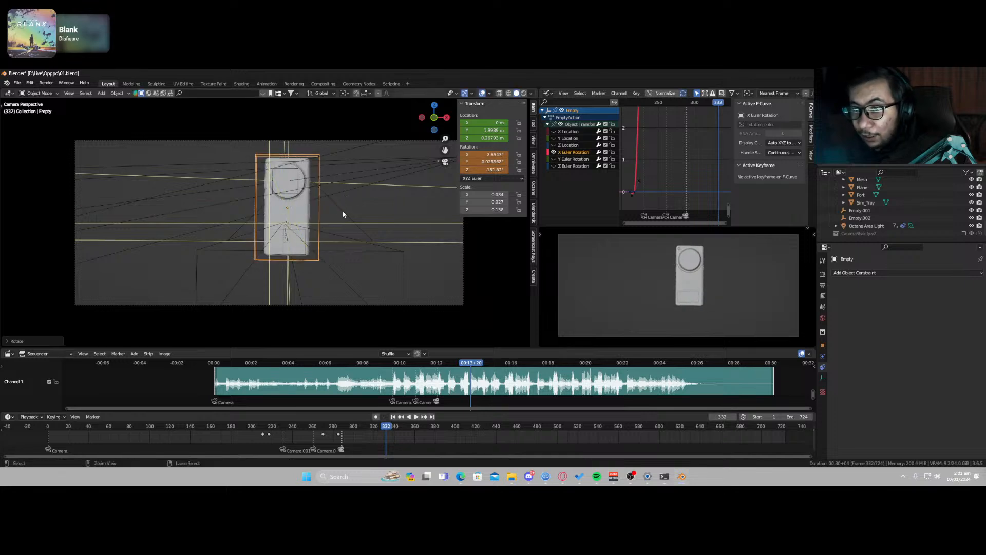
{"action": "key", "text": "i"}
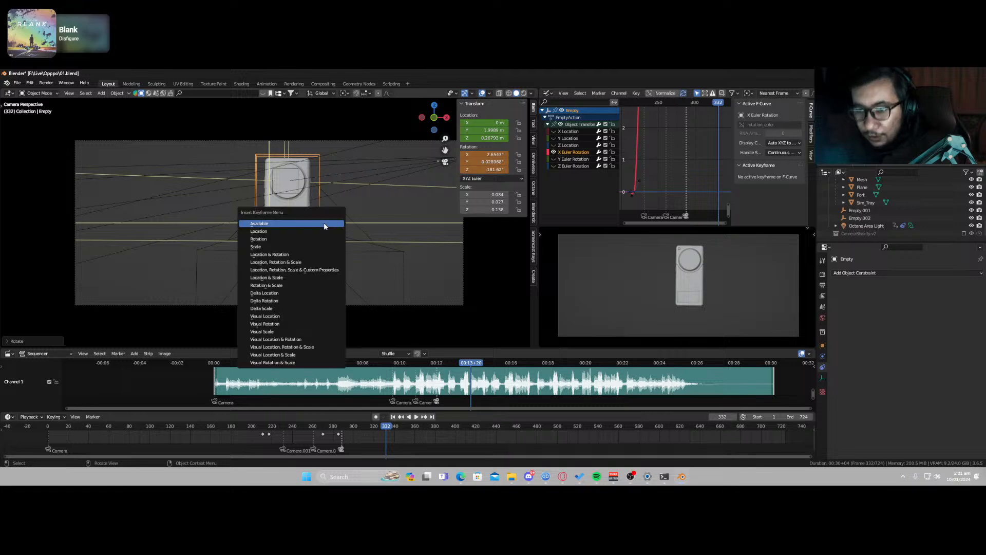
{"action": "left_click", "coordinate": [323, 222]}
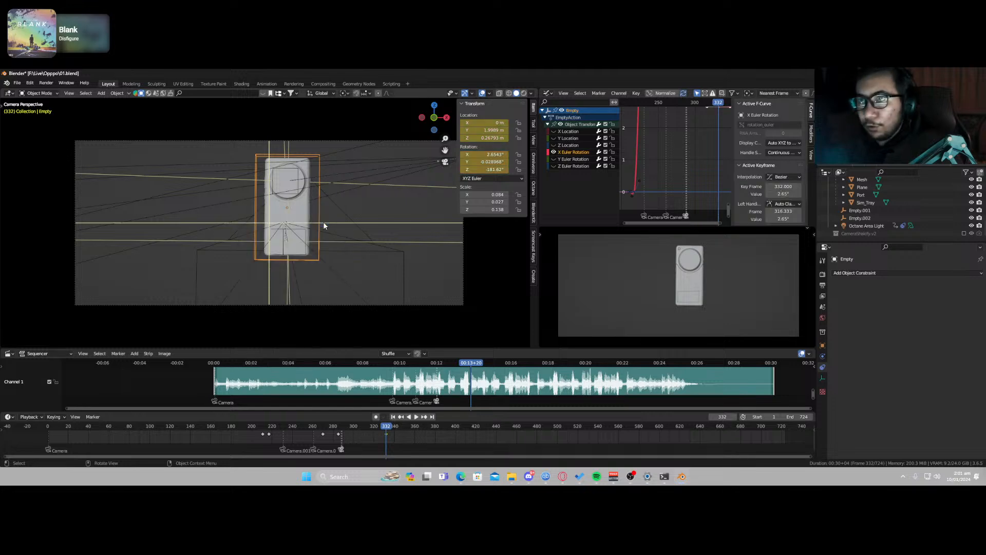
Step: Play back the cut against the music and move the Empty's final turn keyframe to frame 302
{"action": "left_click_drag", "start_coordinate": [386, 428], "coordinate": [314, 431]}
{"action": "key", "text": "space"}
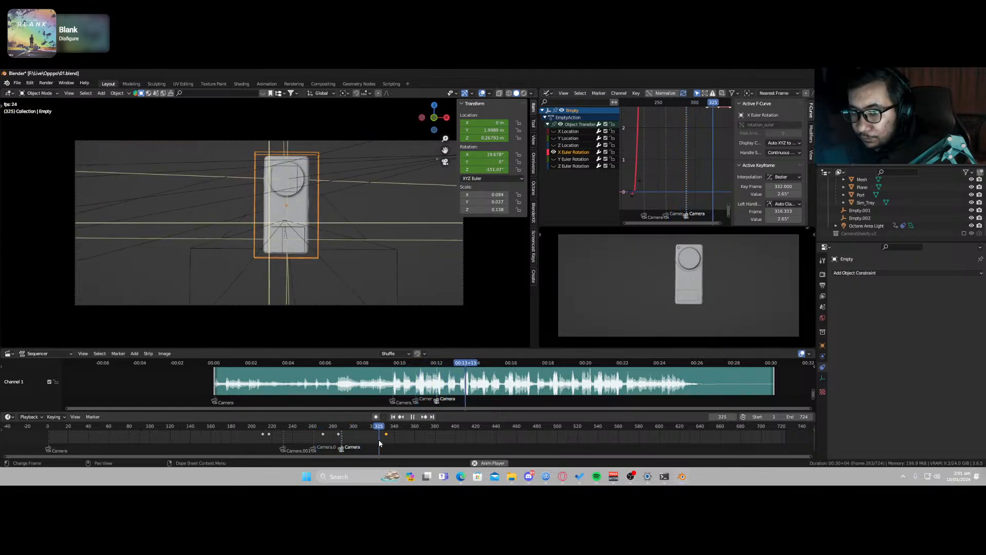
{"action": "key", "text": "space"}
{"action": "left_click_drag", "start_coordinate": [350, 428], "coordinate": [171, 437]}
{"action": "key", "text": "space"}
{"action": "key", "text": "space"}
{"action": "left_click", "coordinate": [368, 436]}
{"action": "key", "text": "space"}
{"action": "key", "text": "space"}
{"action": "key", "text": "space"}
{"action": "key", "text": "space"}
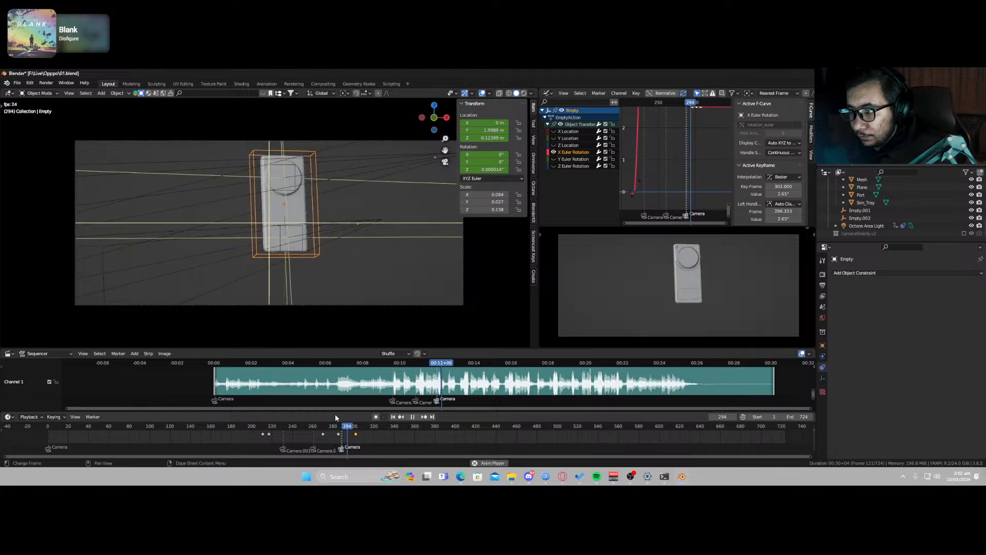
Step: Check the phone's turn between frames 284 and 302, go to frame 302 and save the file
{"action": "left_click", "coordinate": [354, 428]}
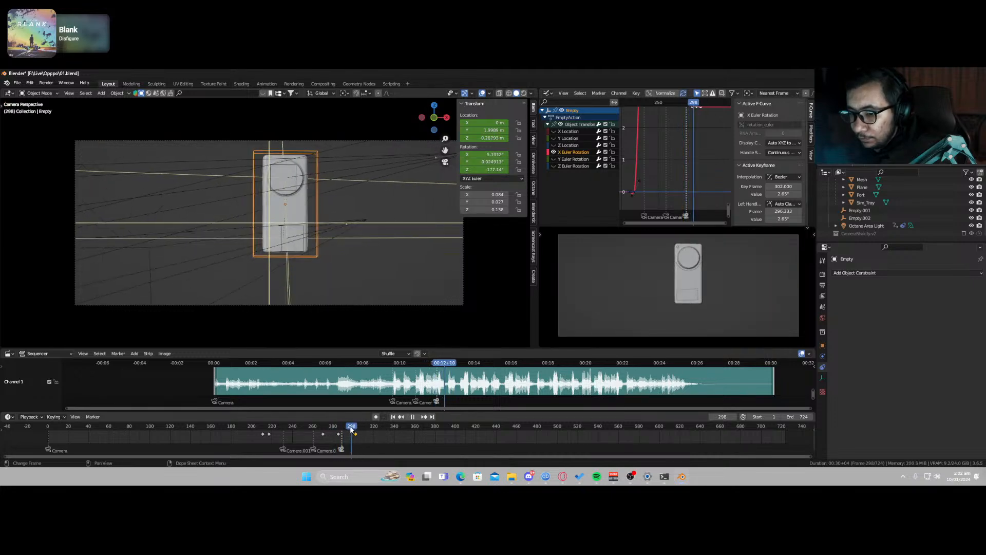
{"action": "left_click_drag", "start_coordinate": [355, 429], "coordinate": [338, 429]}
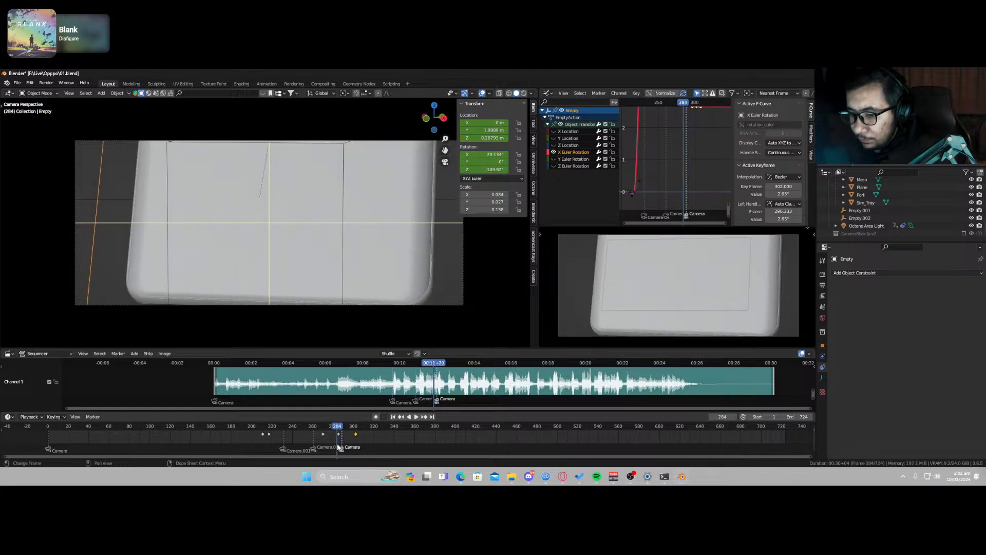
{"action": "scroll", "coordinate": [338, 446], "scroll_direction": "up", "scroll_amount": 16}
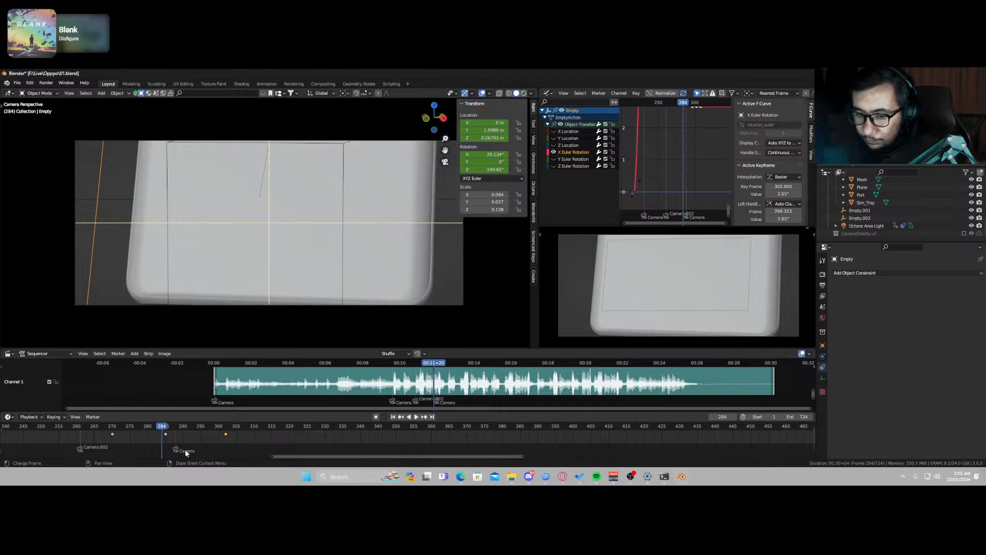
{"action": "key", "text": "space"}
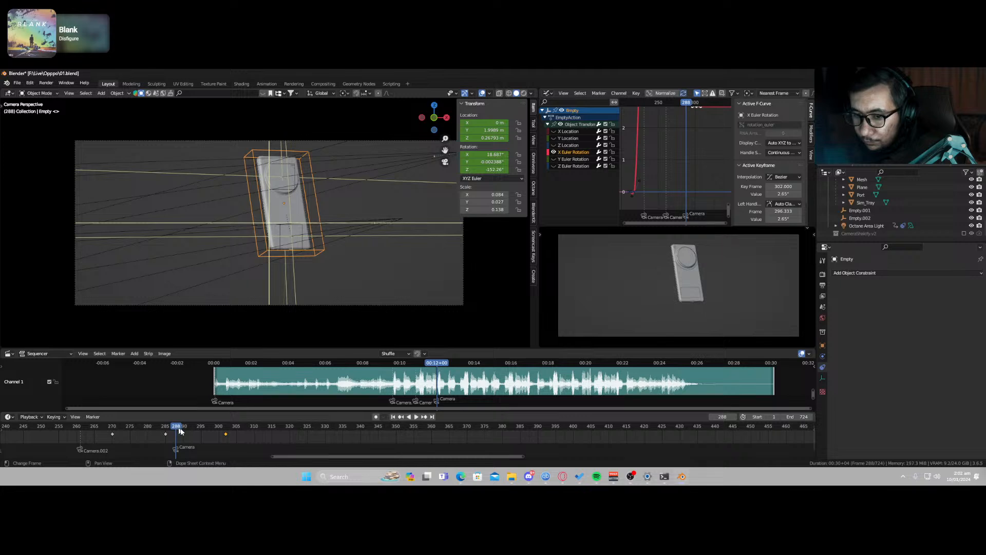
{"action": "key", "text": "Up"}
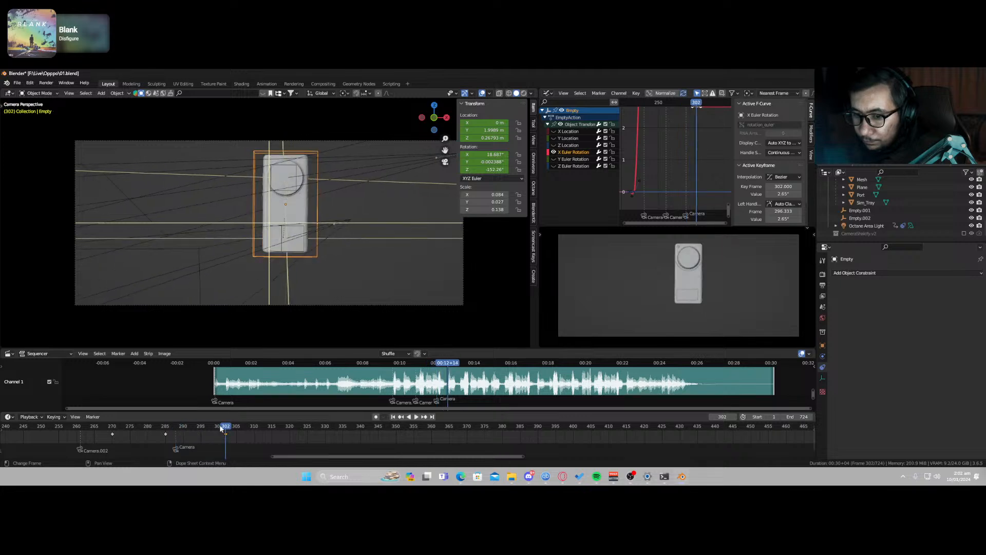
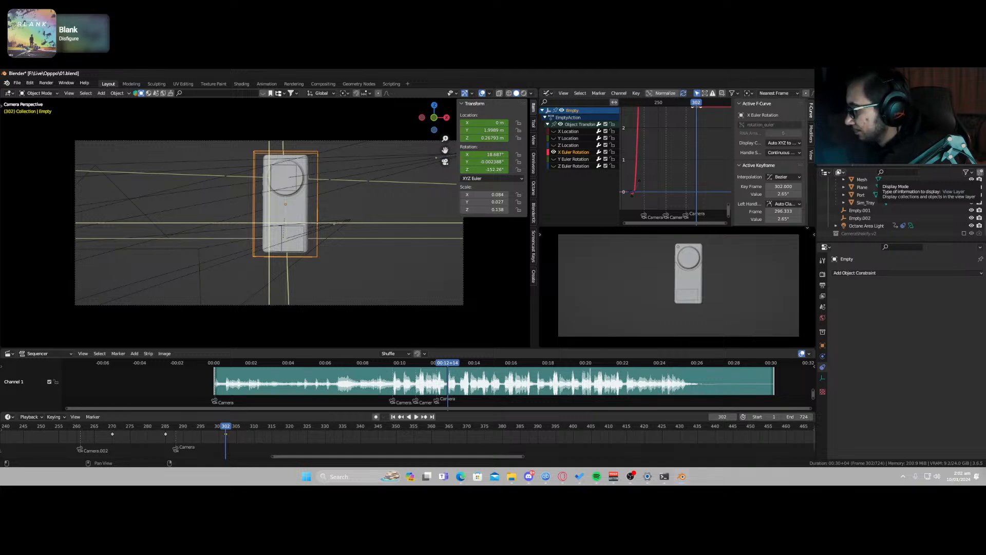
{"action": "key", "text": "ctrl+s"}
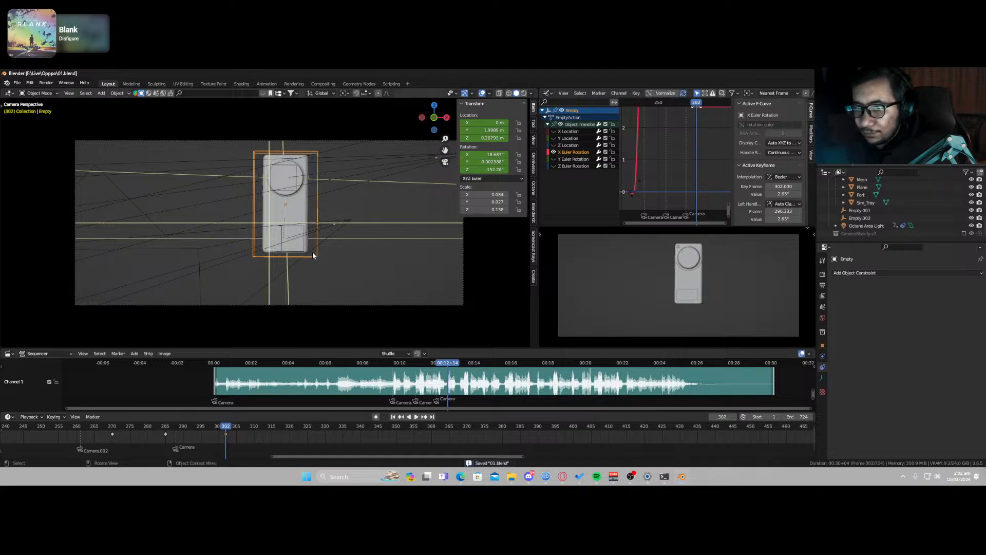
{"action": "left_click", "coordinate": [318, 307]}
{"action": "key", "text": "shift+d"}
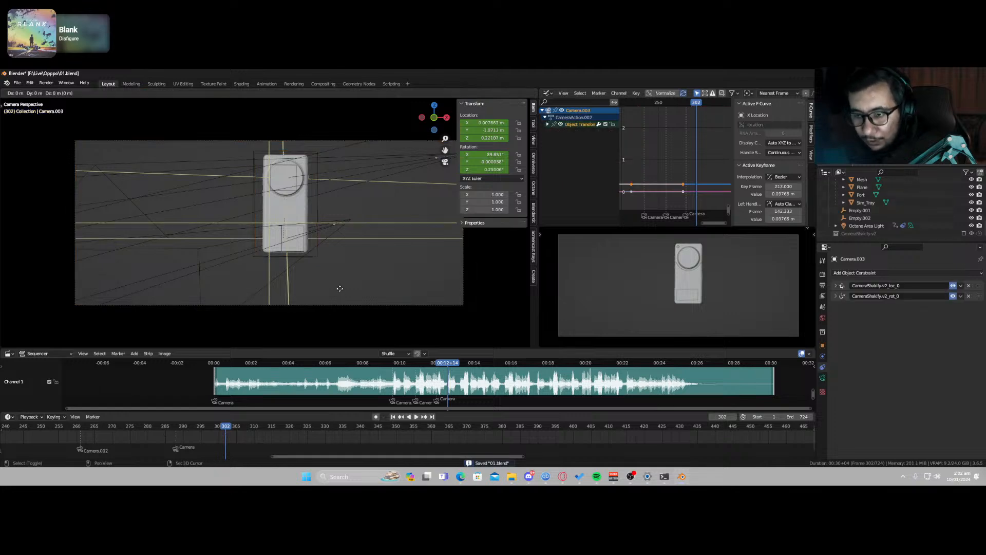
{"action": "right_click", "coordinate": [359, 266]}
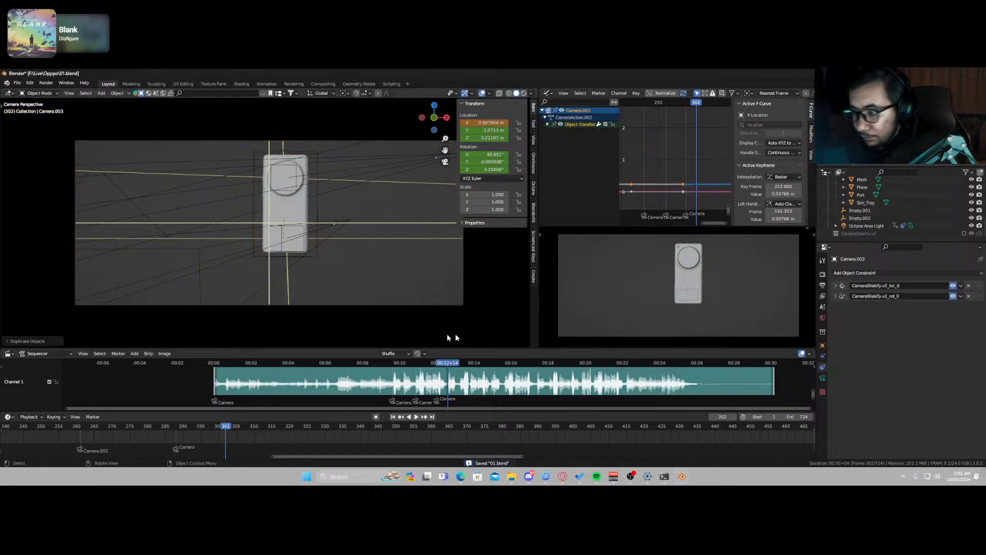
{"action": "left_click", "coordinate": [446, 295]}
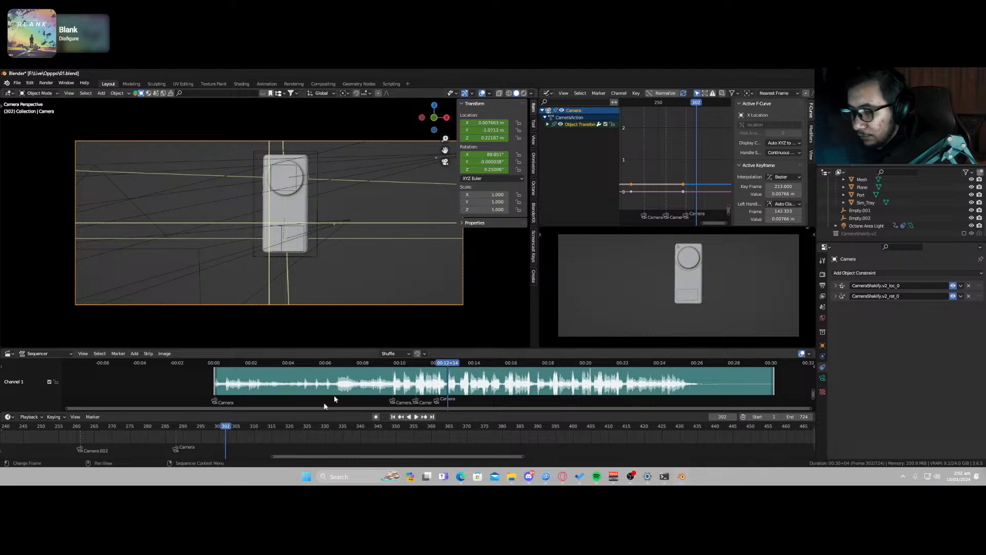
Step: Duplicate Camera.002 in place and remove the Track To and both CameraShakify constraints from the copy
{"action": "left_click", "coordinate": [90, 436]}
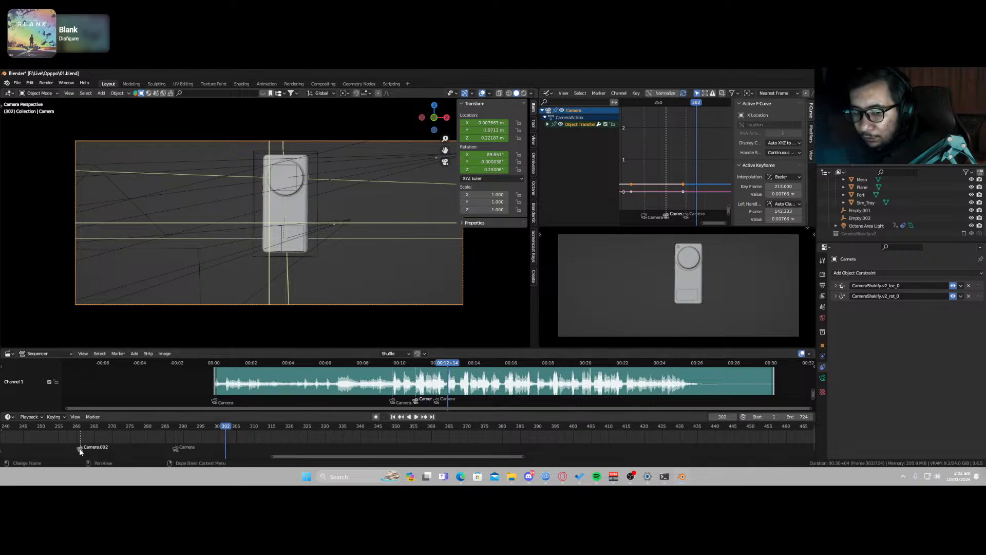
{"action": "scroll", "coordinate": [856, 217], "scroll_direction": "up", "scroll_amount": 3}
{"action": "scroll", "coordinate": [855, 217], "scroll_direction": "up", "scroll_amount": 3}
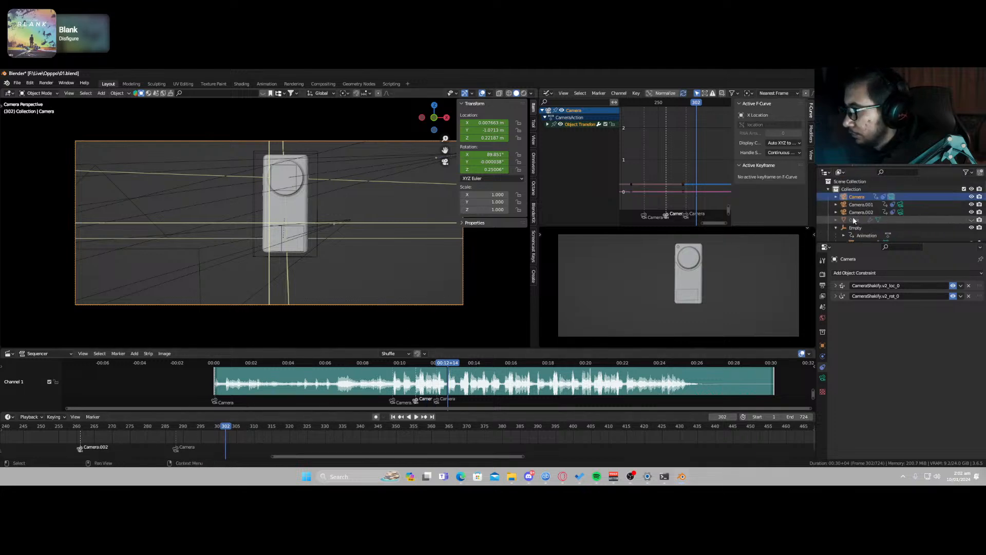
{"action": "left_click", "coordinate": [858, 212]}
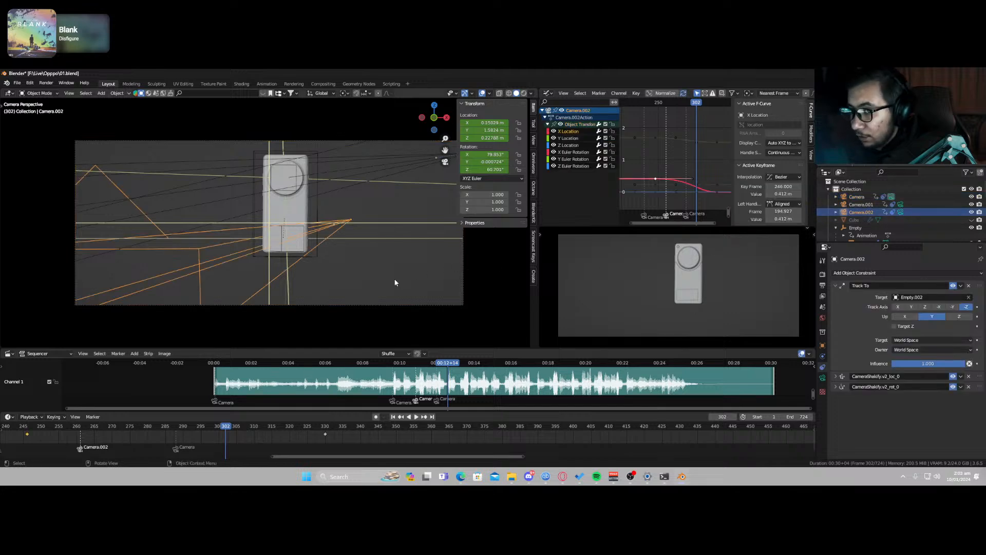
{"action": "key", "text": "shift+d"}
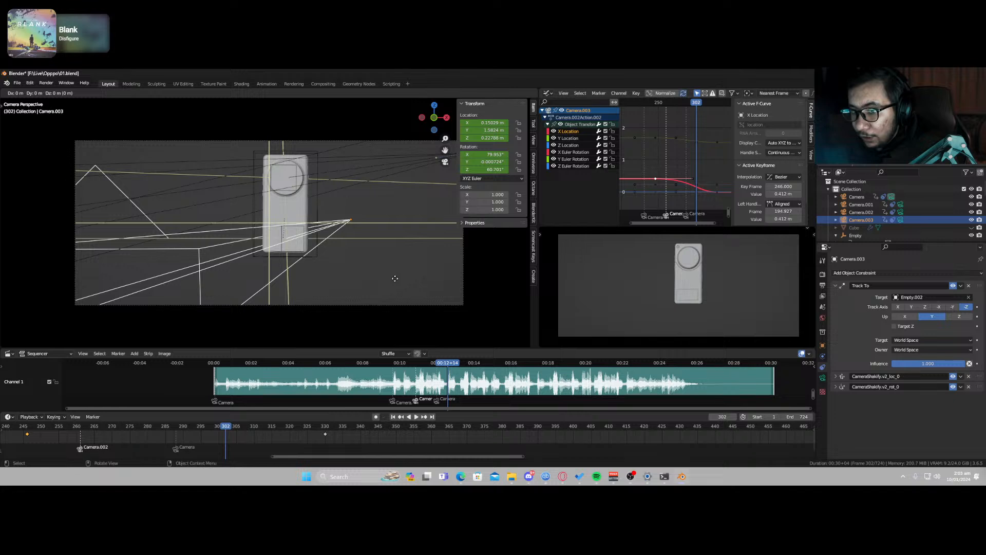
{"action": "right_click", "coordinate": [395, 279]}
{"action": "left_click", "coordinate": [969, 286]}
{"action": "left_click", "coordinate": [969, 286]}
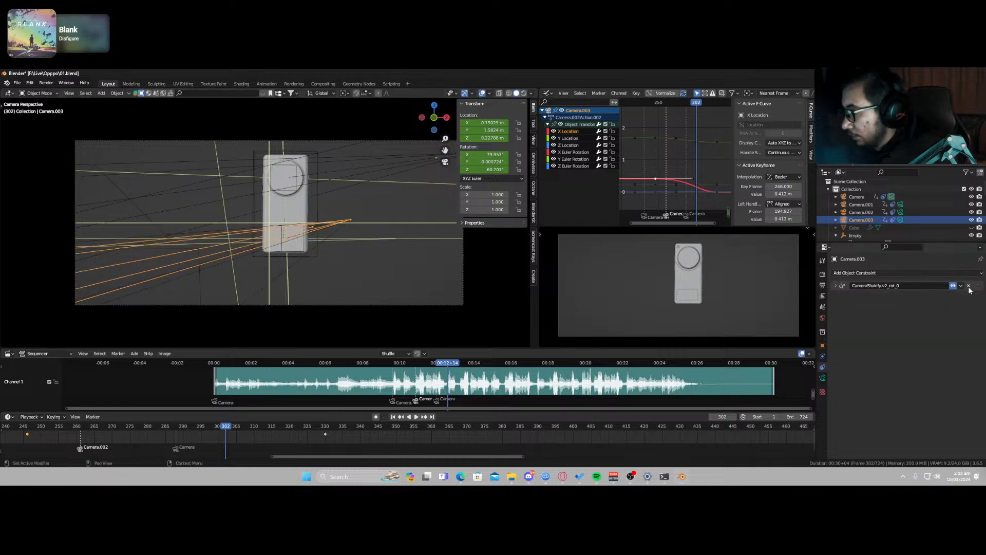
{"action": "left_click", "coordinate": [969, 286]}
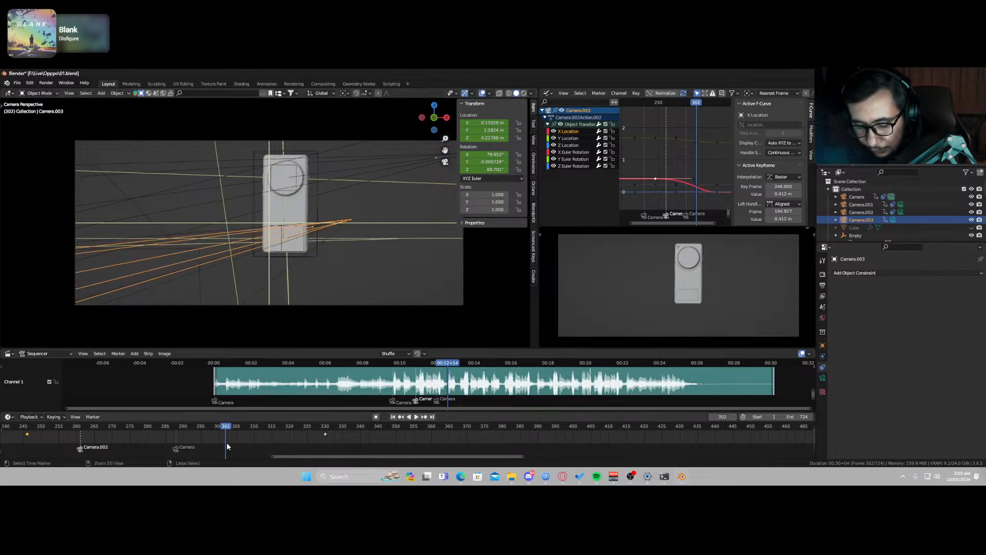
Step: Bind Camera.003 to a timeline marker at frame 302 and delete the keyframes it inherited
{"action": "key", "text": "ctrl+b"}
{"action": "key", "text": "x"}
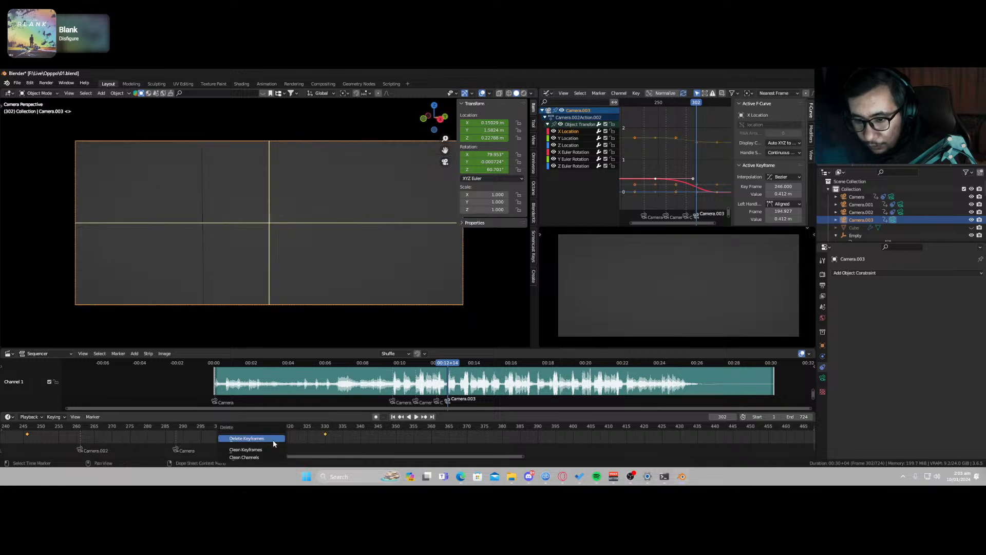
{"action": "left_click", "coordinate": [272, 439]}
Step: Fly Camera.003 back and around the phone until it looks straight at the phone's thin side edge
{"action": "key", "text": "shift+grave"}
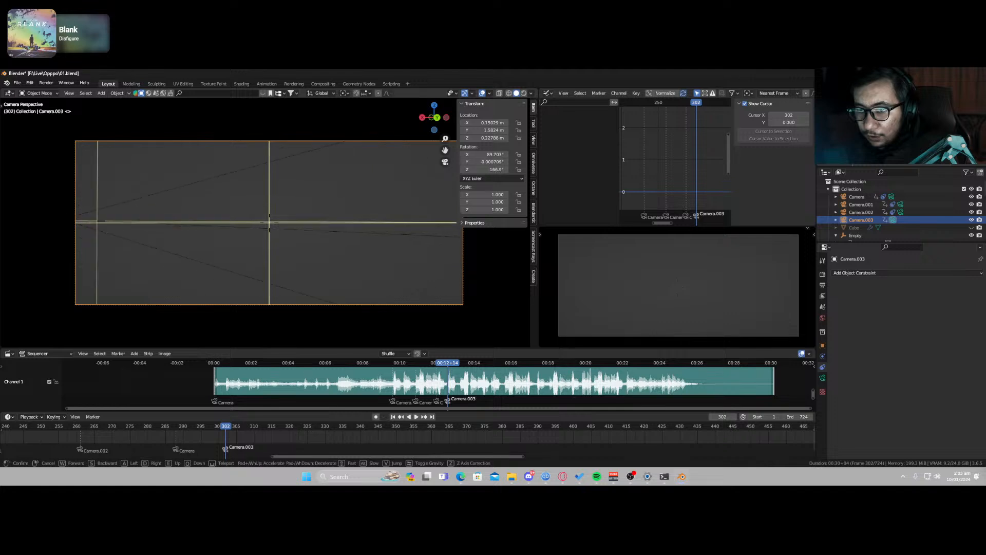
{"action": "key", "text": "s"}
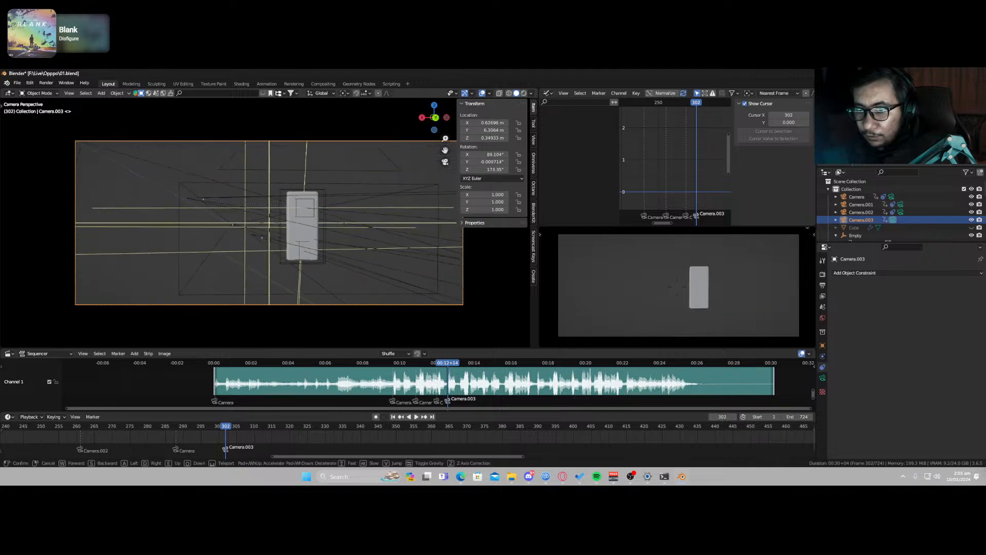
{"action": "key", "text": "w"}
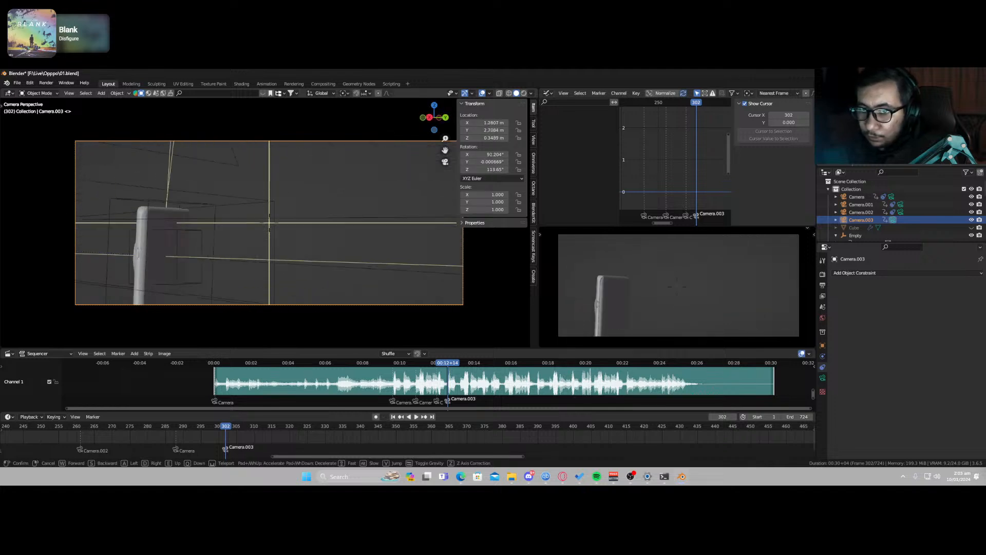
{"action": "key", "text": "a"}
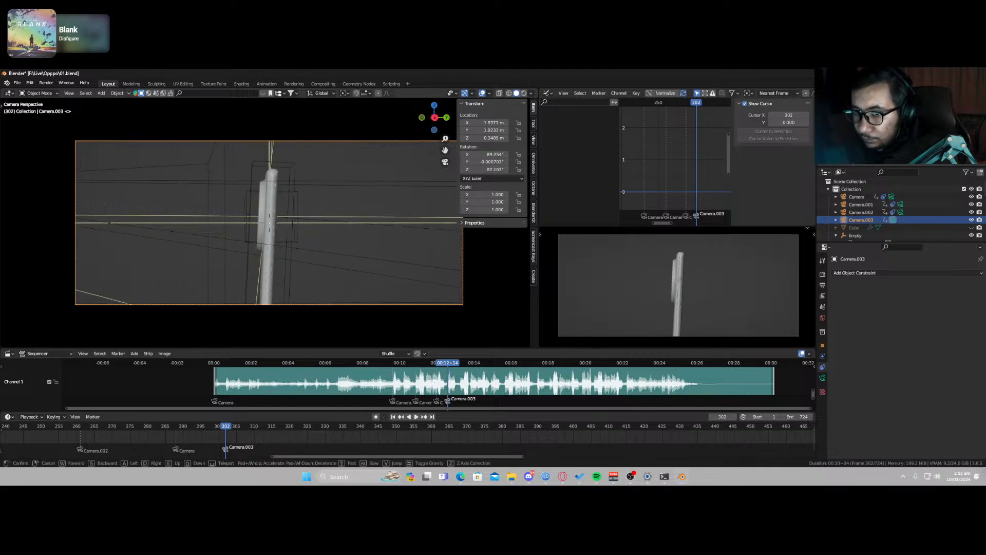
{"action": "left_click", "coordinate": [302, 270]}
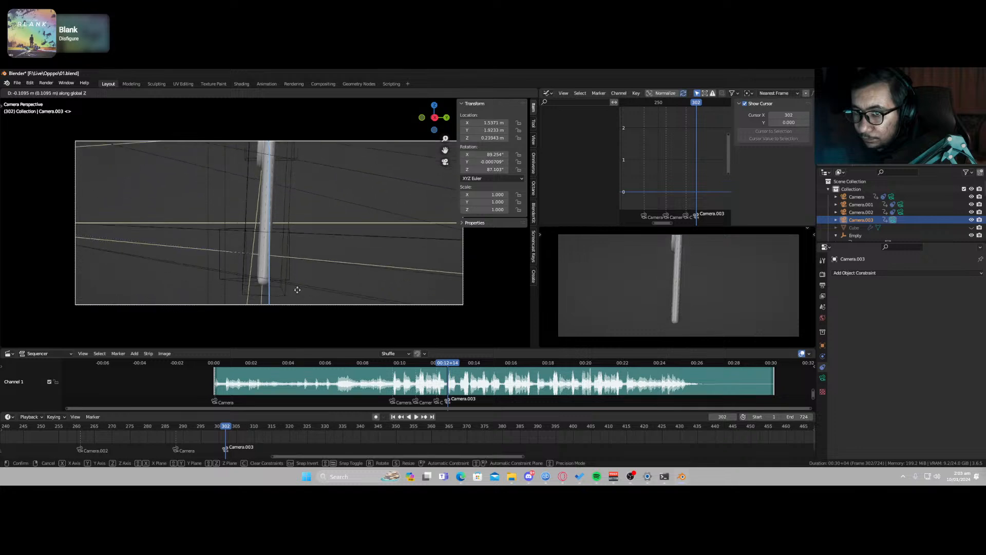
Step: Lower Camera.003 about 0.14 m along global Z and roll it about 28° around its local Z axis
{"action": "left_click", "coordinate": [316, 282]}
{"action": "key", "text": "r"}
{"action": "key", "text": "z"}
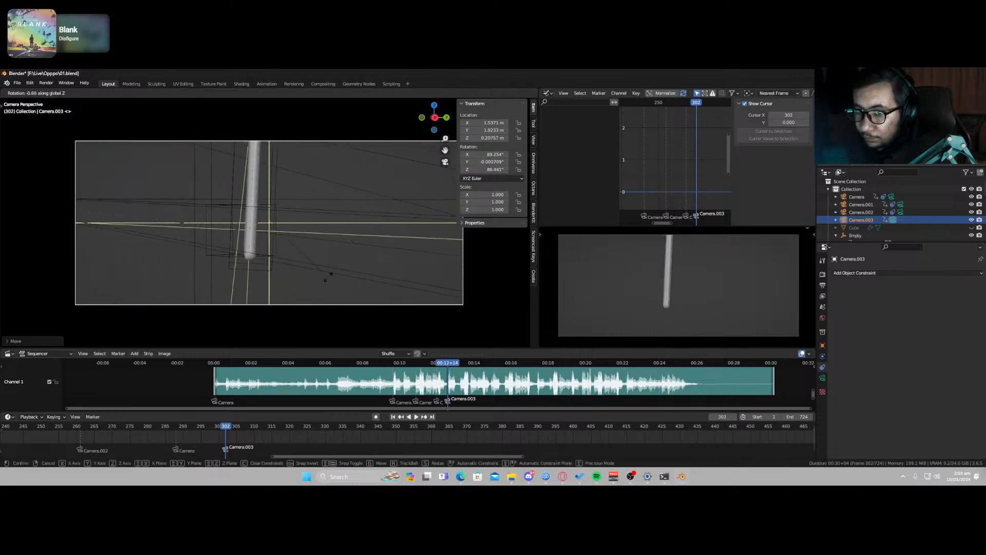
{"action": "key", "text": "z"}
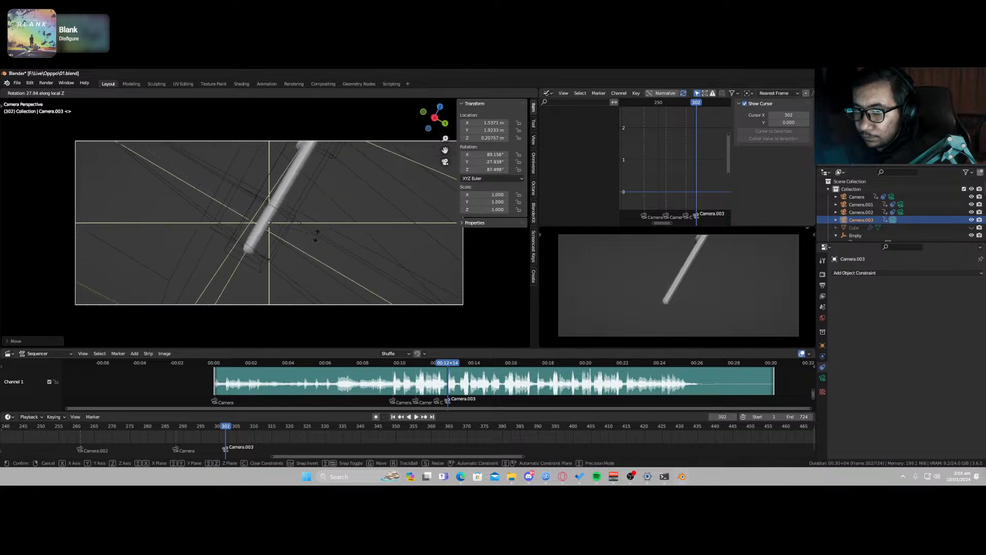
{"action": "left_click", "coordinate": [311, 221]}
Step: Move Camera.003 down until the phone is out of frame, and keyframe its location and rotation at frame 302
{"action": "key", "text": "g"}
{"action": "key", "text": "z"}
{"action": "key", "text": "z"}
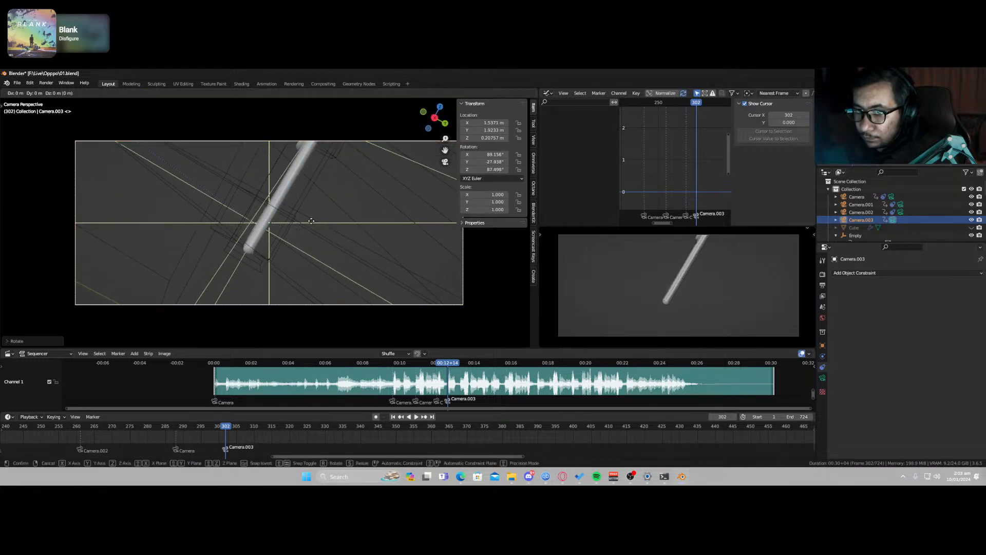
{"action": "left_click", "coordinate": [285, 250]}
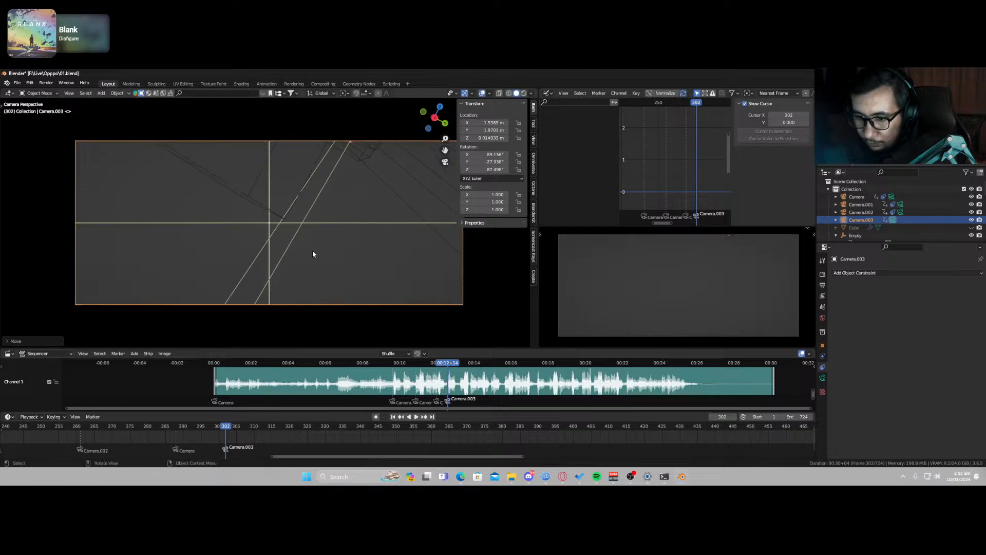
{"action": "key", "text": "i"}
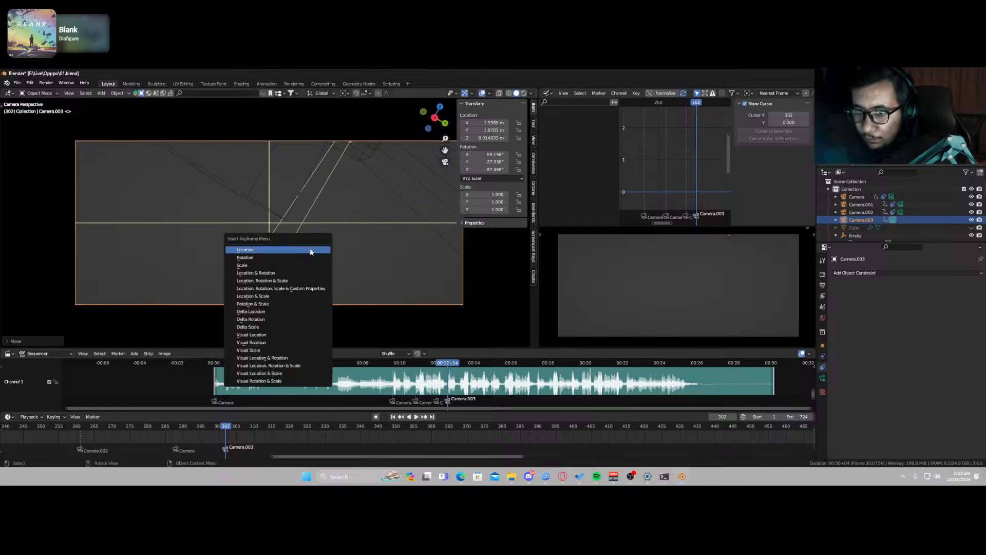
{"action": "left_click", "coordinate": [301, 274]}
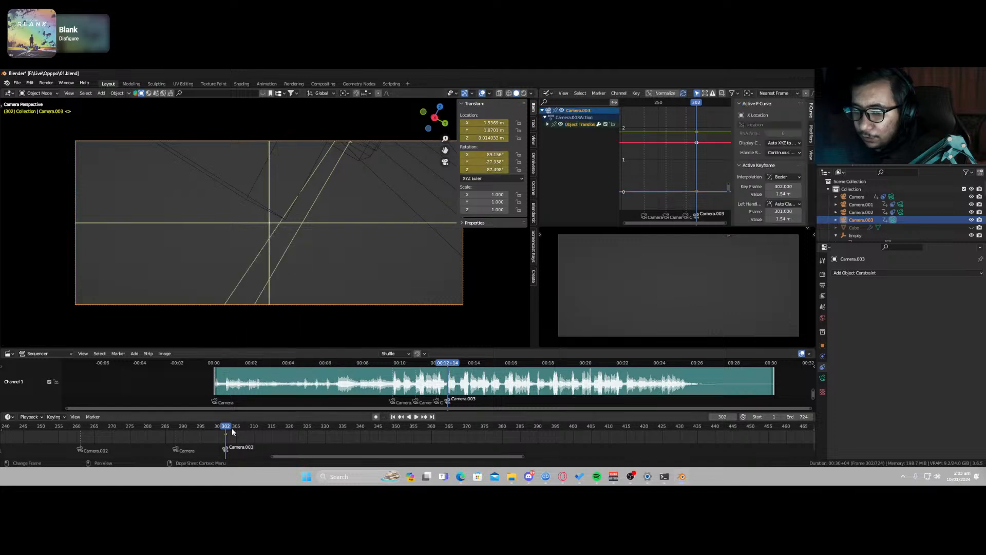
Step: At frame 313, raise Camera.003 along Z to about 0.34 m so the upper part of the phone's edge enters the frame
{"action": "left_click_drag", "start_coordinate": [233, 431], "coordinate": [267, 431]}
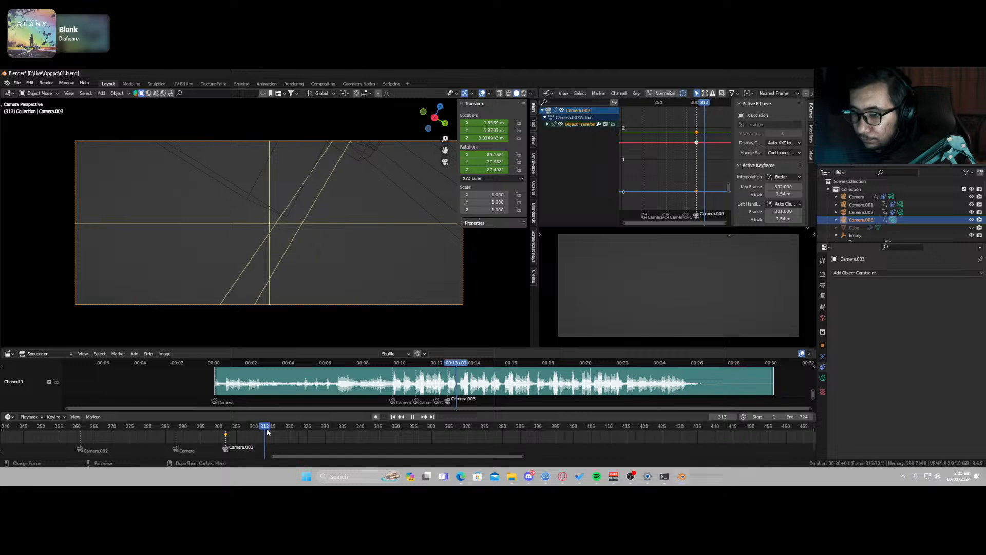
{"action": "key", "text": "g"}
{"action": "key", "text": "z"}
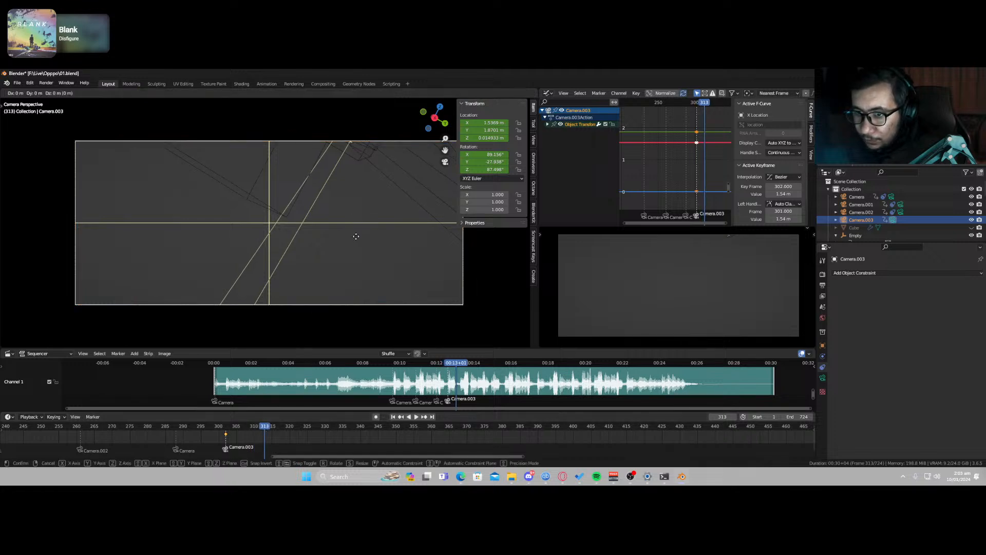
{"action": "left_click", "coordinate": [392, 226]}
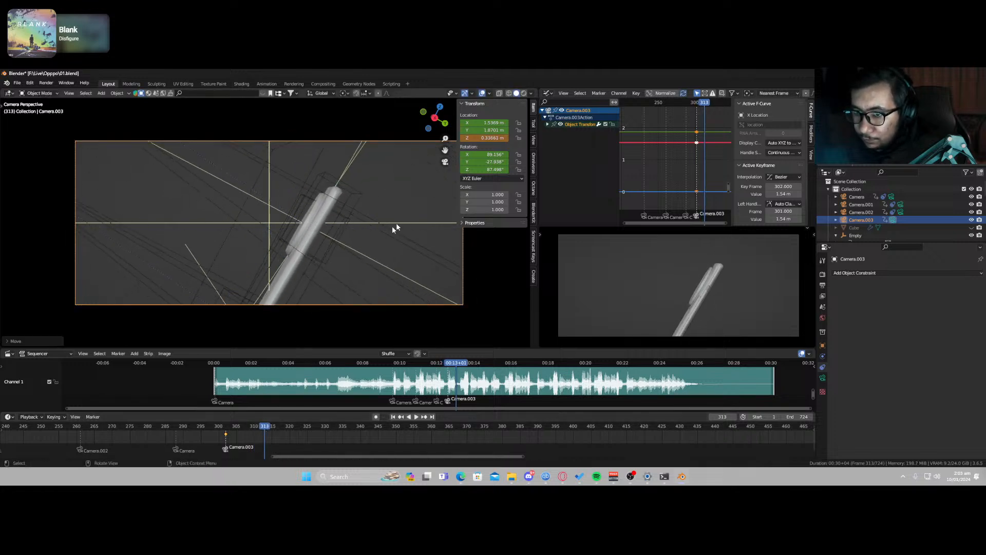
Step: Turn Camera.003 around global Z to about 85.6° to center the phone, and keyframe its pose at frame 313
{"action": "key", "text": "r"}
{"action": "key", "text": "z"}
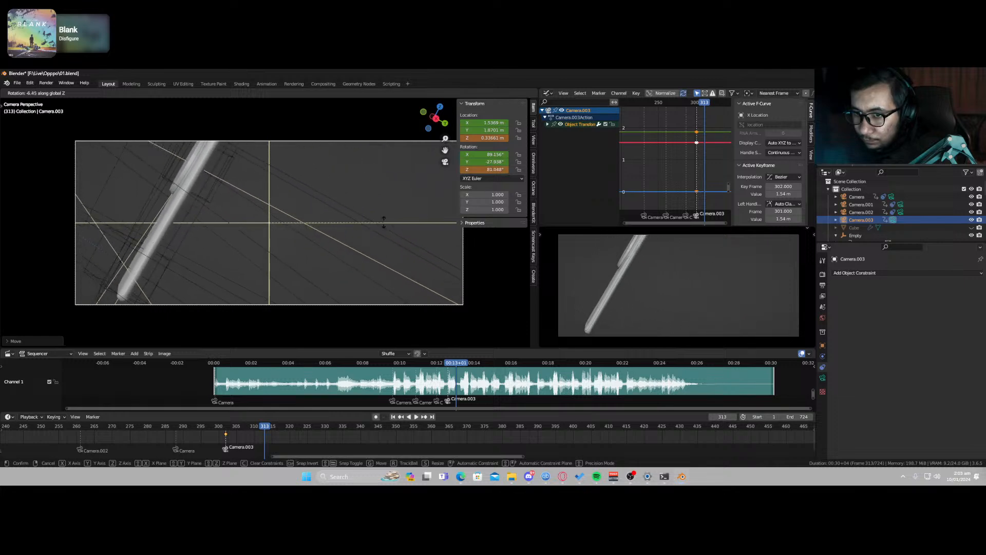
{"action": "left_click", "coordinate": [370, 232]}
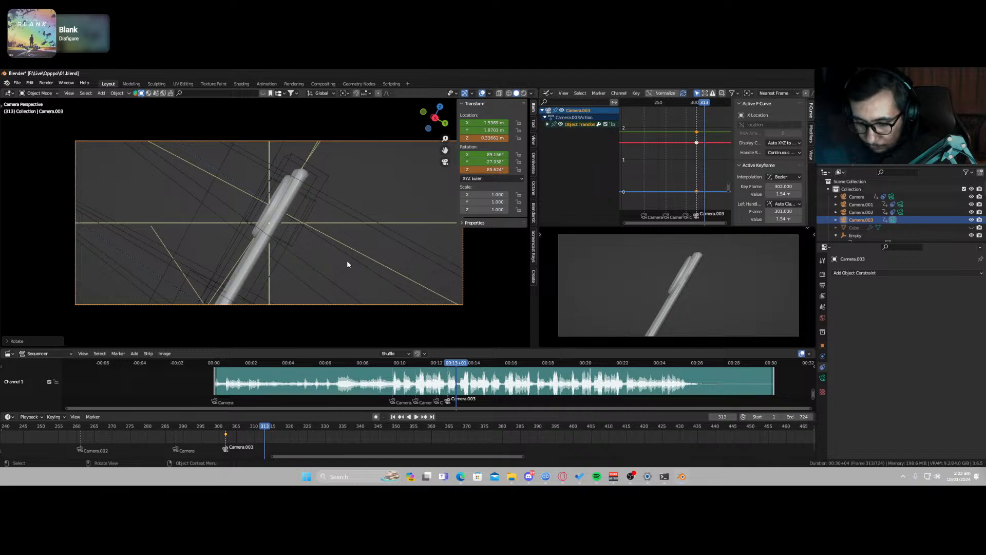
{"action": "key", "text": "i"}
{"action": "left_click", "coordinate": [339, 230]}
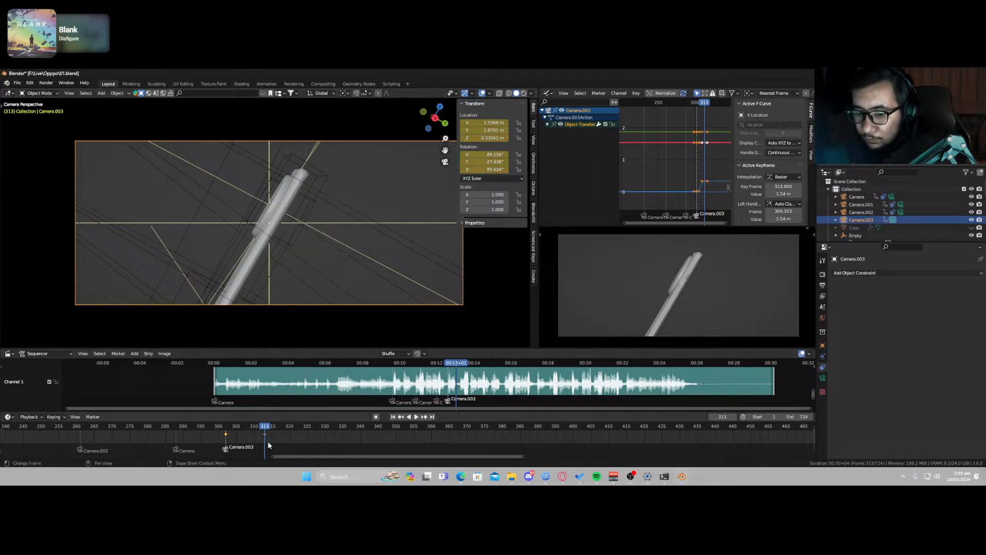
Step: Play the Camera.003 shot from its start and shift its first keyframe one frame on, to frame 303
{"action": "left_click_drag", "start_coordinate": [268, 445], "coordinate": [223, 433]}
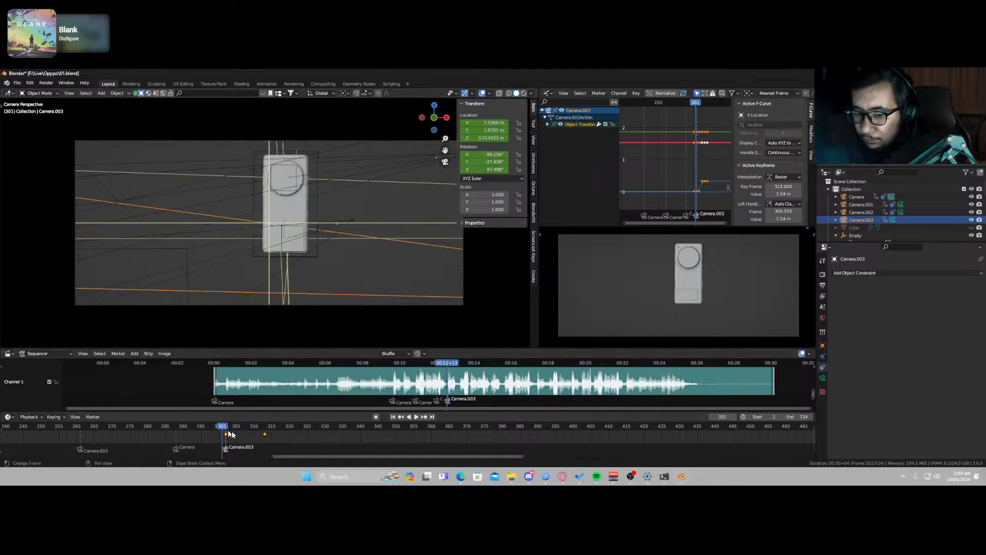
{"action": "key", "text": "space"}
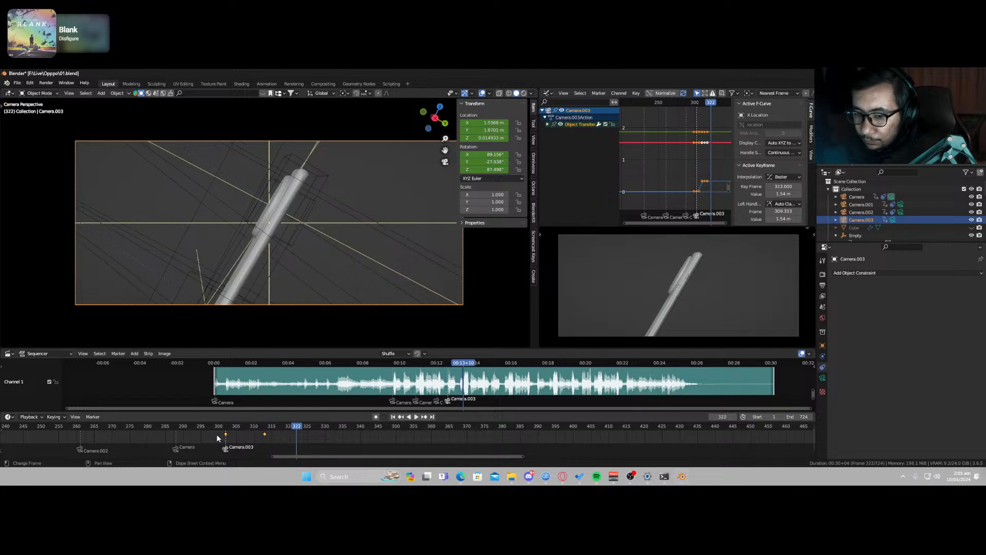
{"action": "left_click_drag", "start_coordinate": [226, 435], "coordinate": [229, 435]}
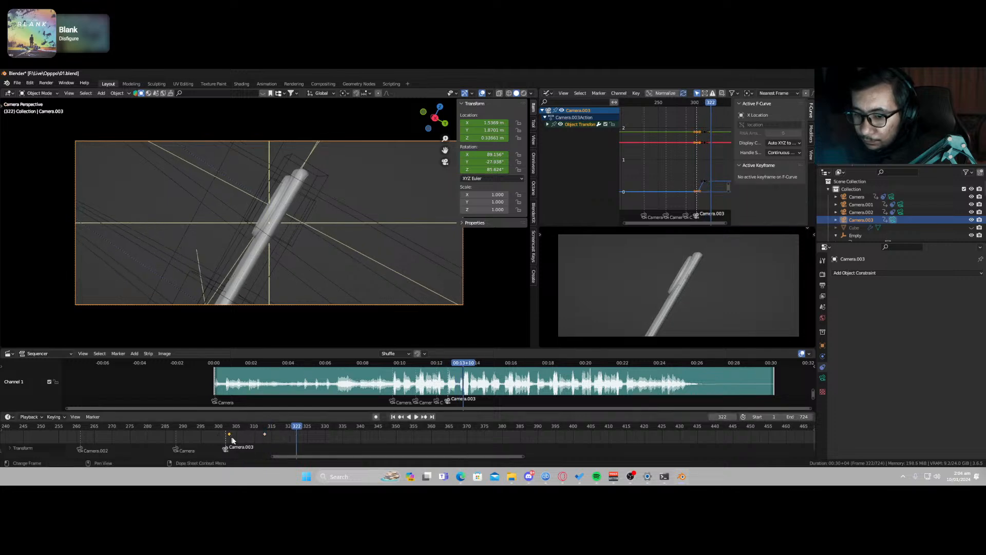
Step: Set both Camera.003 keyframes to Exponential interpolation and play the shot back from just before its marker
{"action": "left_click", "coordinate": [259, 443], "text": "shift"}
{"action": "scroll", "coordinate": [665, 152], "scroll_direction": "up", "scroll_amount": 2}
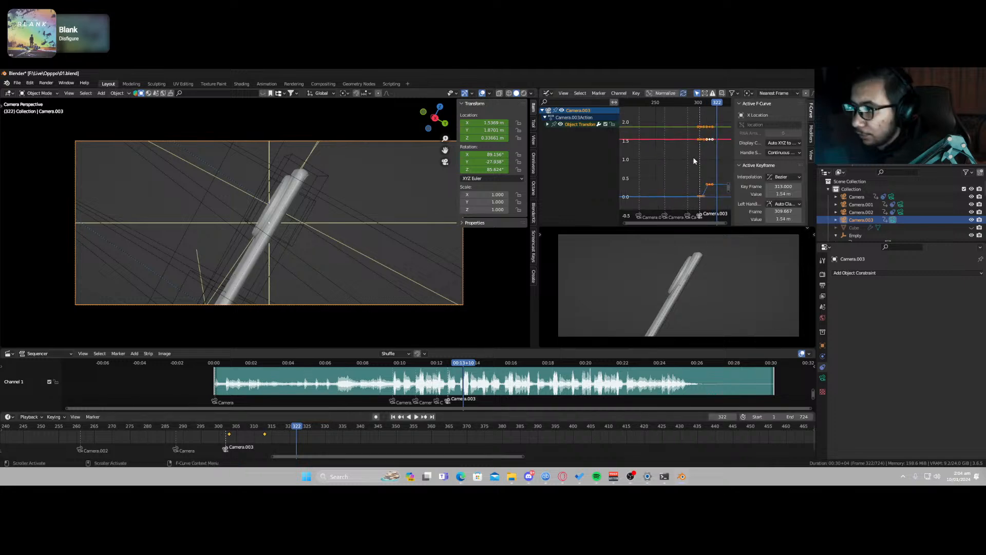
{"action": "key", "text": "t"}
{"action": "left_click", "coordinate": [688, 158]}
{"action": "left_click_drag", "start_coordinate": [227, 427], "coordinate": [223, 427]}
{"action": "key", "text": "space"}
{"action": "key", "text": "space"}
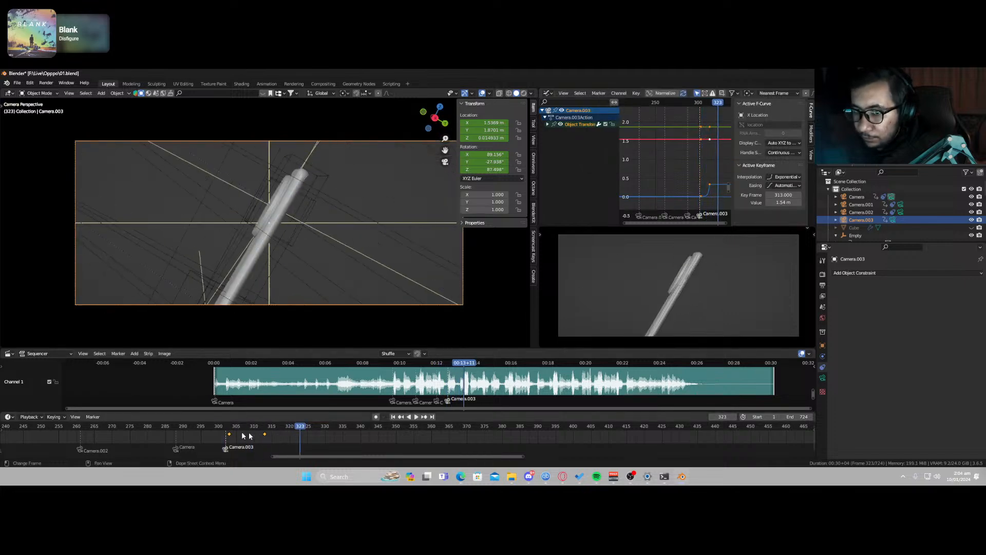
{"action": "left_click", "coordinate": [212, 427]}
{"action": "key", "text": "space"}
{"action": "key", "text": "space"}
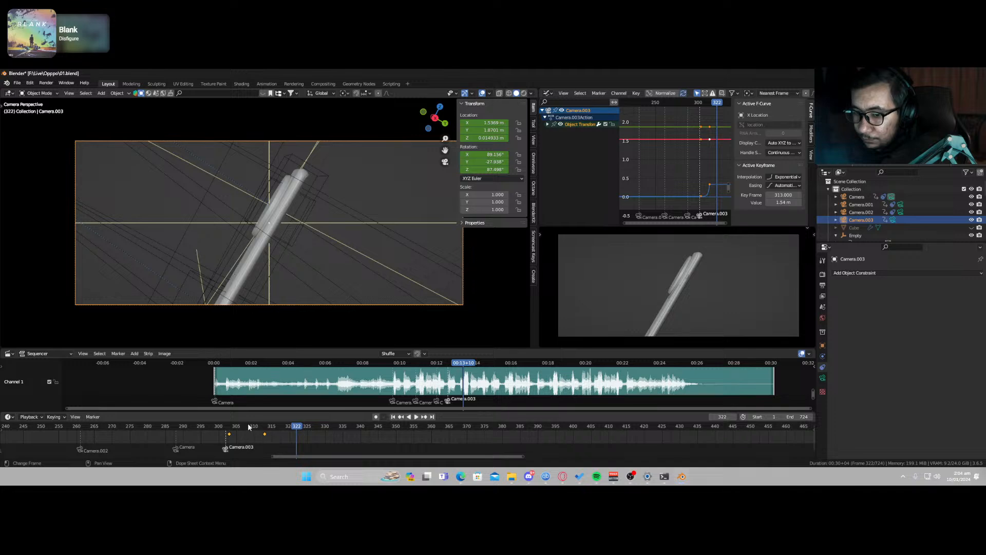
Step: Back at frame 313, move Camera.003 along global X to about 1.37 m and keyframe it again
{"action": "mouse_move", "coordinate": [248, 426]}
{"action": "left_mouse_down"}
{"action": "mouse_move", "coordinate": [229, 427]}
{"action": "mouse_move", "coordinate": [273, 432]}
{"action": "mouse_move", "coordinate": [264, 433]}
{"action": "left_mouse_up"}
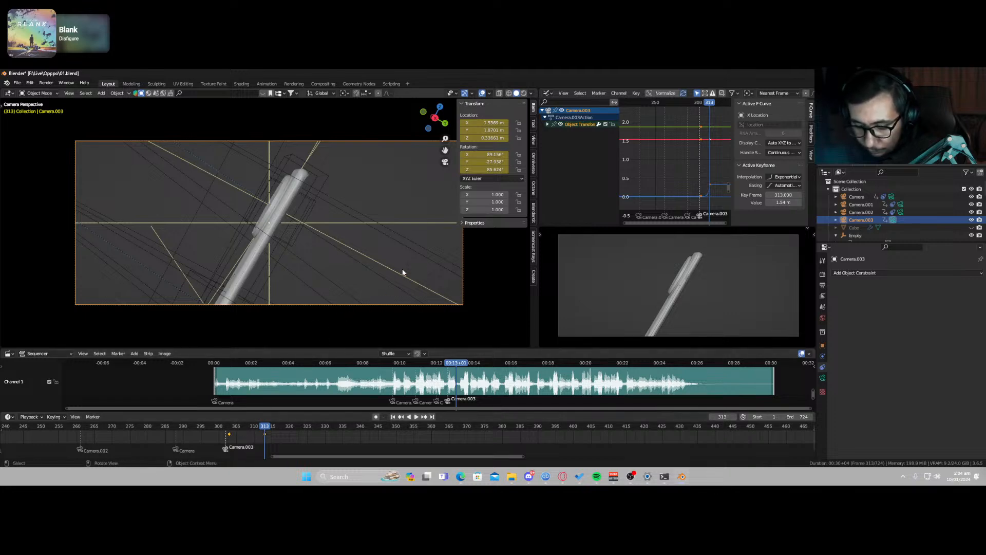
{"action": "key", "text": "g"}
{"action": "key", "text": "x"}
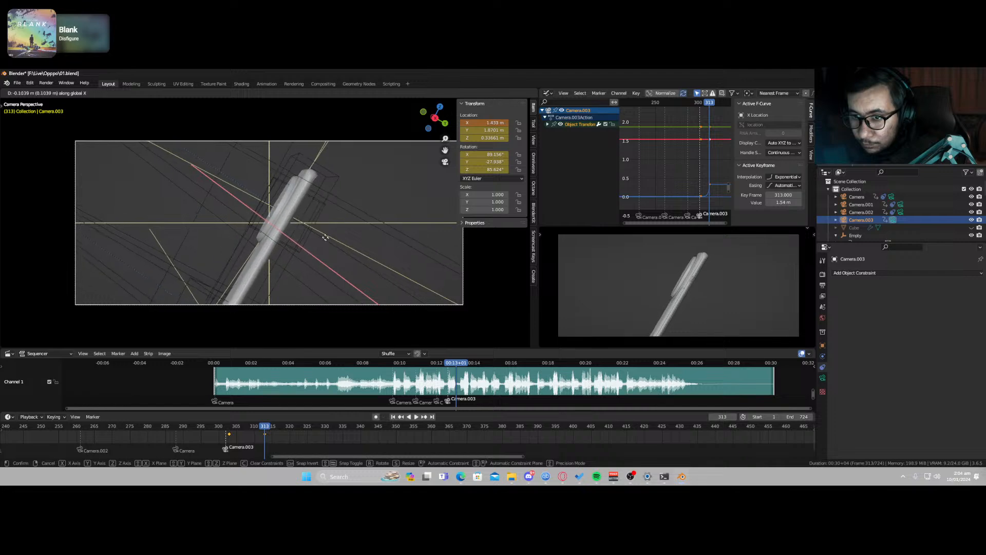
{"action": "left_click", "coordinate": [296, 232]}
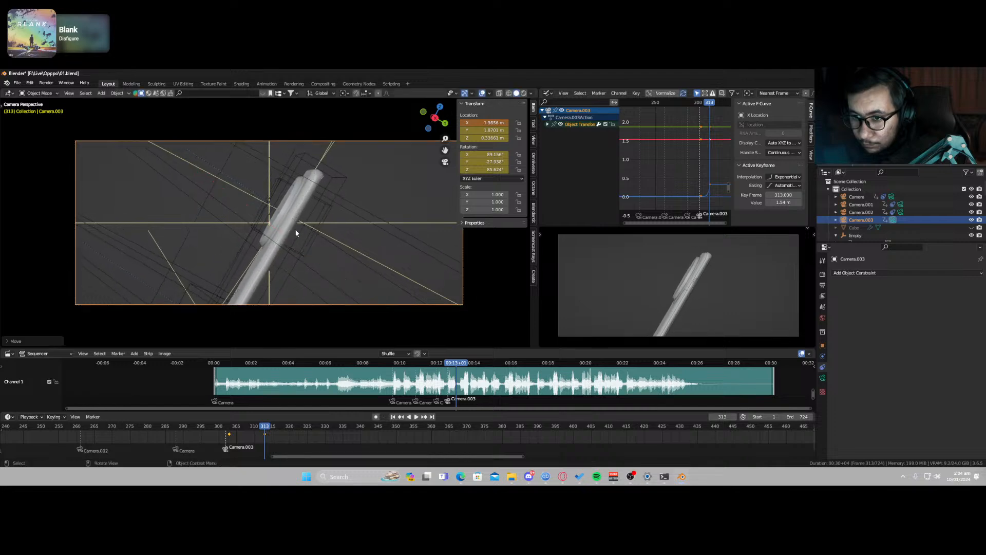
{"action": "key", "text": "i"}
{"action": "left_click", "coordinate": [375, 255]}
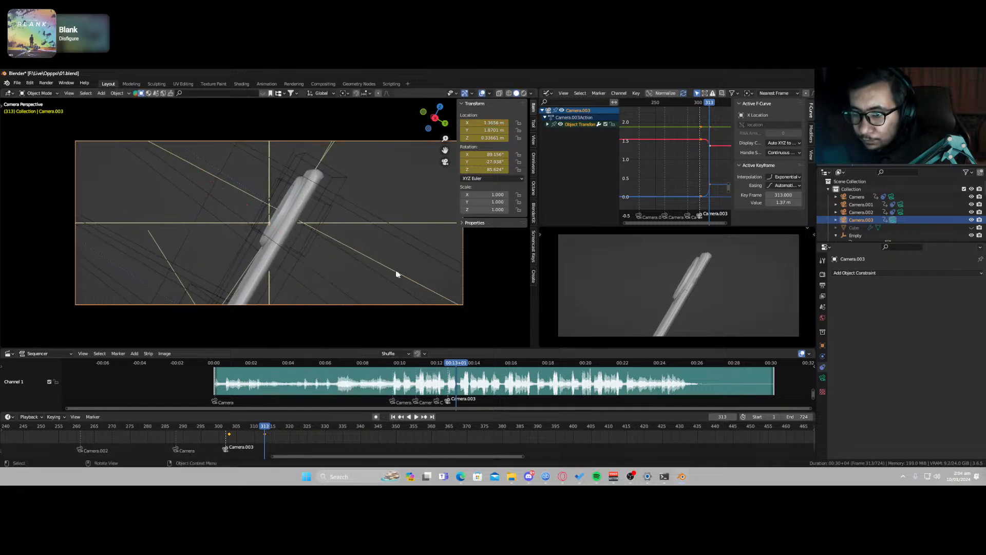
Step: Move Camera.003 along global Y to about 1.7 m and turn it around global Z to about 77°, recentering the phone
{"action": "key", "text": "r"}
{"action": "key", "text": "z"}
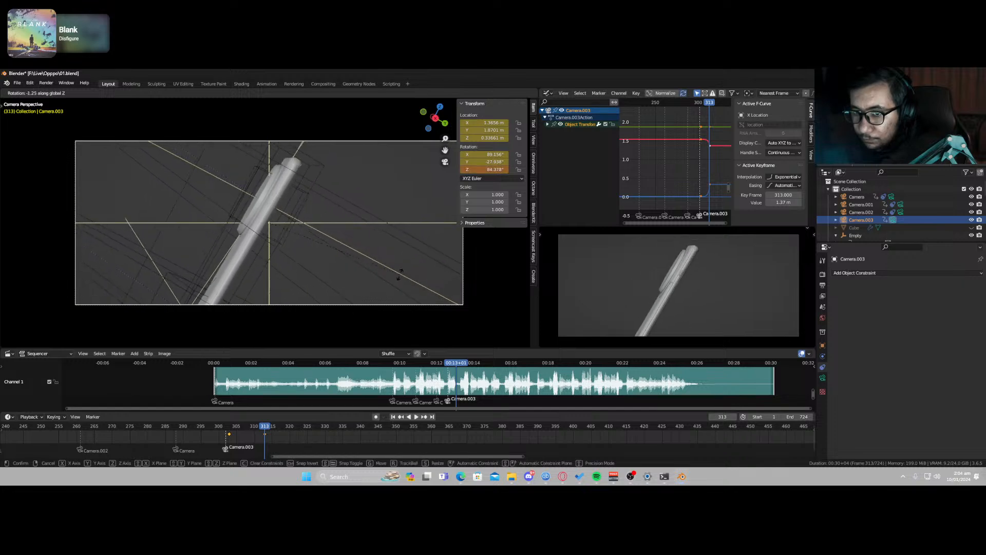
{"action": "left_click", "coordinate": [400, 276]}
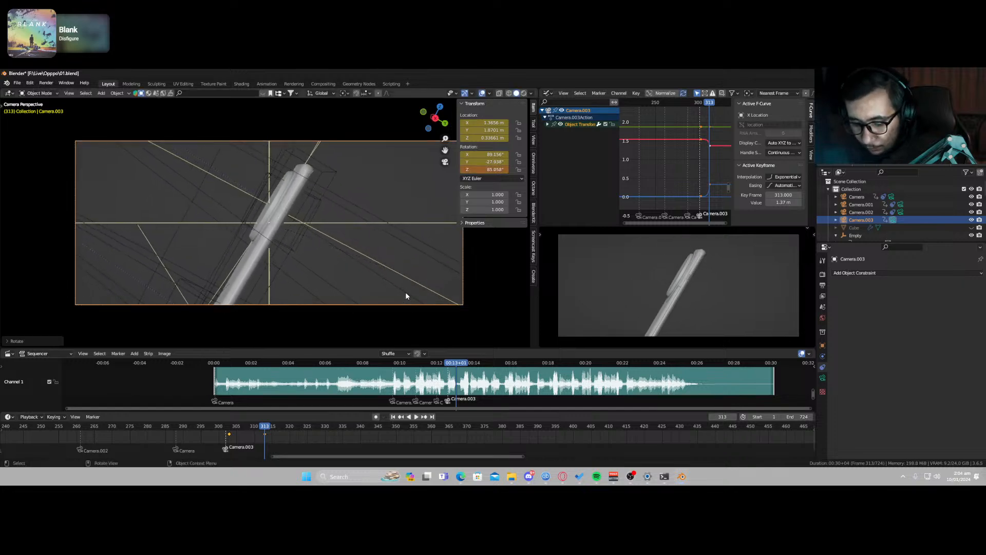
{"action": "key", "text": "g"}
{"action": "key", "text": "y"}
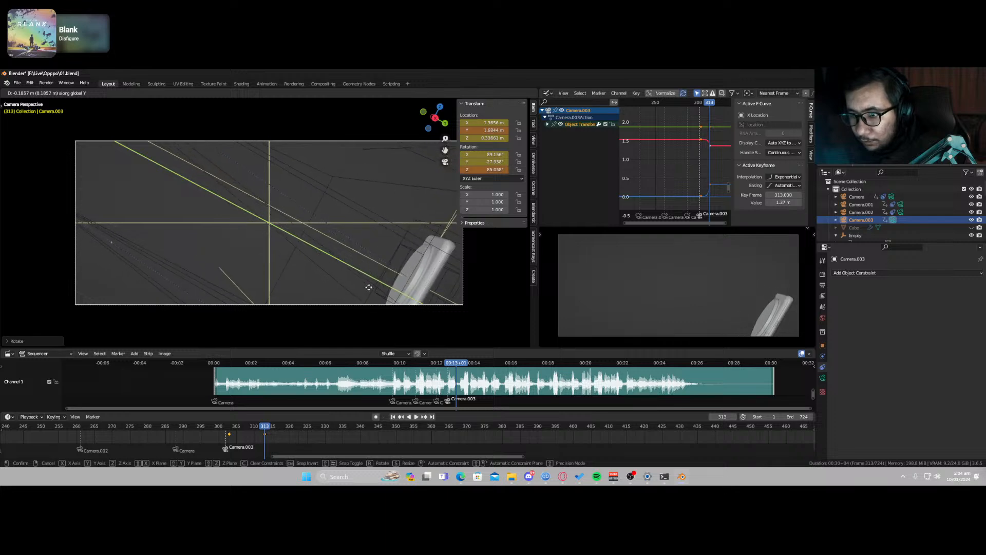
{"action": "left_click", "coordinate": [385, 277]}
{"action": "key", "text": "r"}
{"action": "key", "text": "z"}
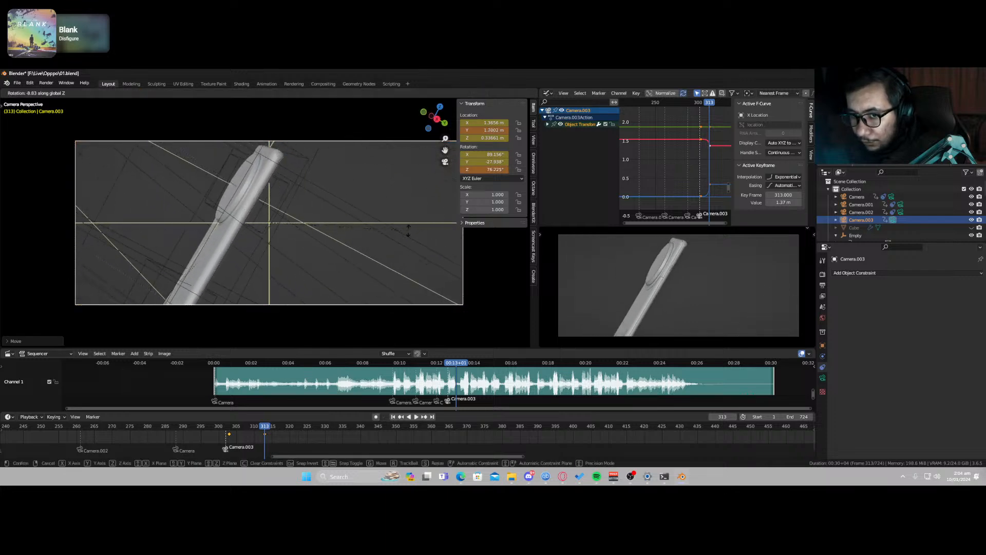
{"action": "left_click", "coordinate": [409, 248]}
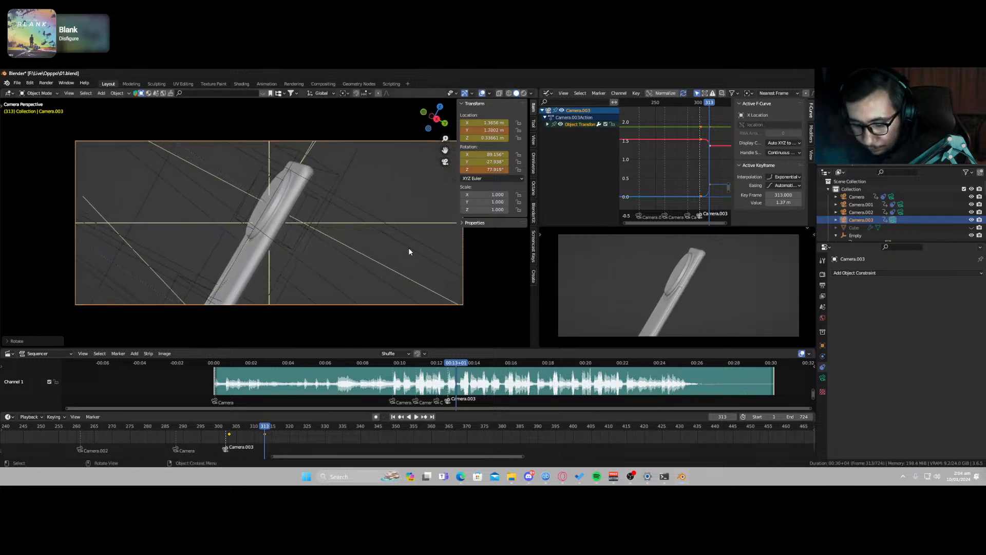
Step: Move Camera.003 further along global Y to about 1.57 m and turn it around global Z to about 72.6°
{"action": "key", "text": "g"}
{"action": "key", "text": "y"}
{"action": "left_click", "coordinate": [408, 242]}
{"action": "key", "text": "r"}
{"action": "key", "text": "z"}
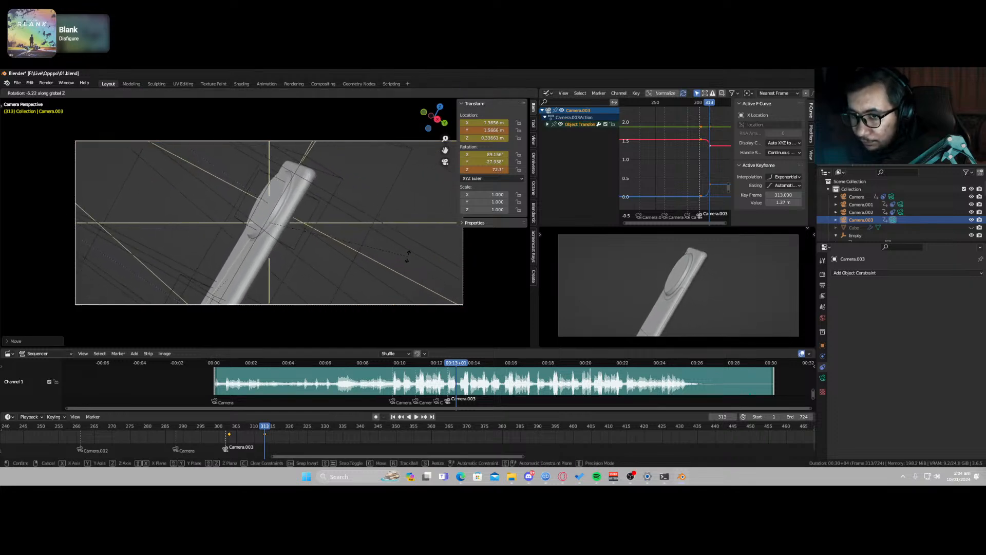
{"action": "left_click", "coordinate": [408, 260]}
Step: Keyframe the new Camera.003 pose at frame 313 and play the shot back from its marker
{"action": "right_click", "coordinate": [389, 258]}
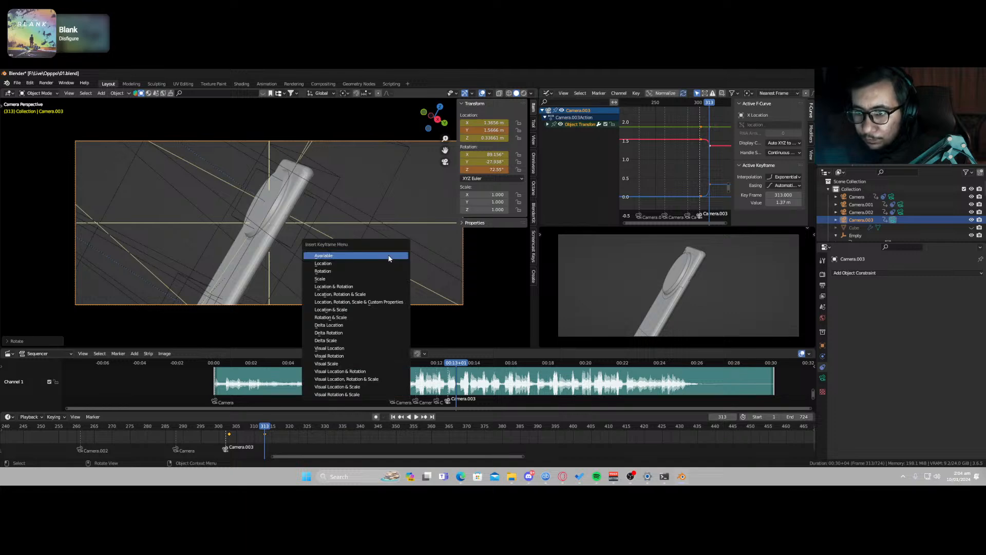
{"action": "left_click_drag", "start_coordinate": [261, 428], "coordinate": [226, 429]}
{"action": "key", "text": "space"}
{"action": "key", "text": "space"}
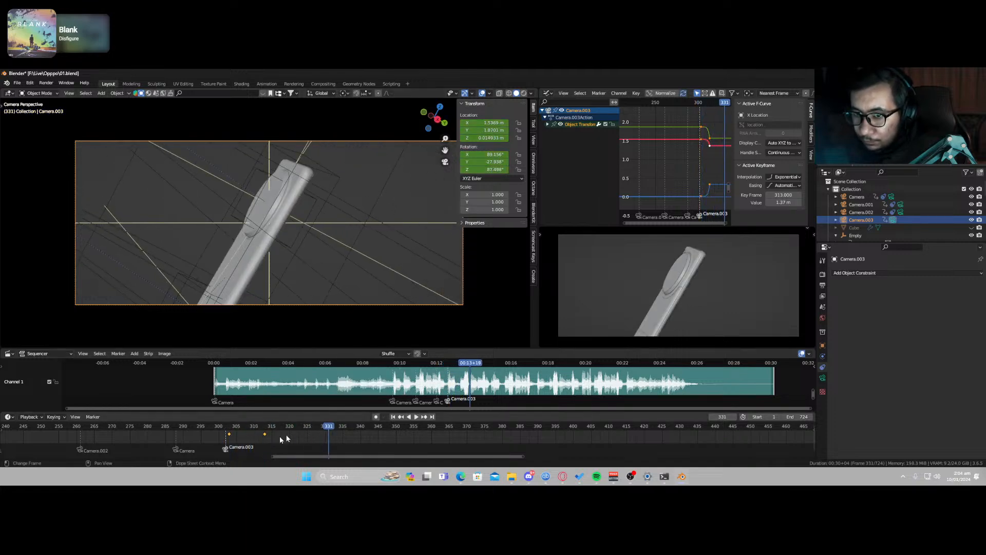
Step: Try to rotate Camera.003 about the global Z axis at frame 319, and set the transform pivot point to the 3D Cursor
{"action": "left_click", "coordinate": [229, 431]}
{"action": "key", "text": "space"}
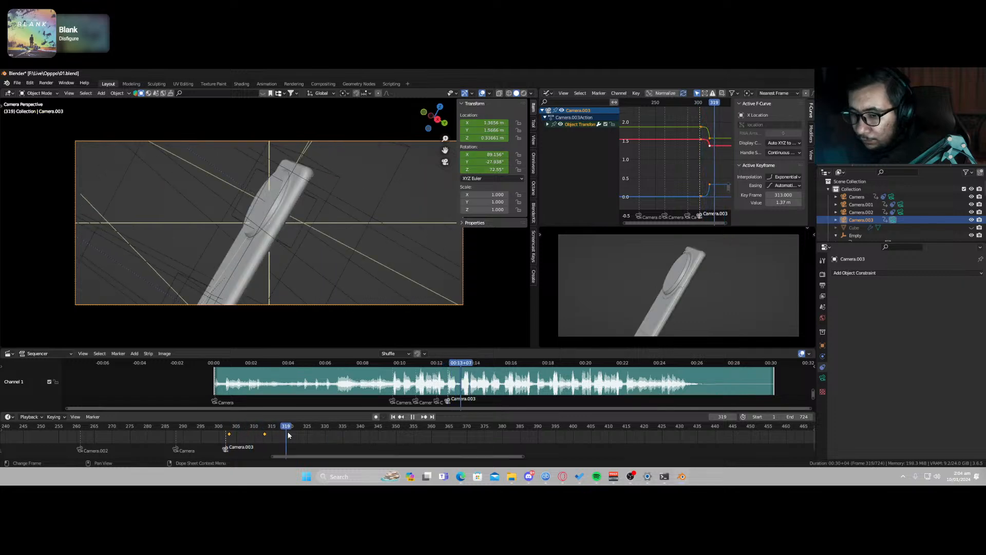
{"action": "key", "text": "r"}
{"action": "key", "text": "z"}
{"action": "left_click", "coordinate": [375, 250]}
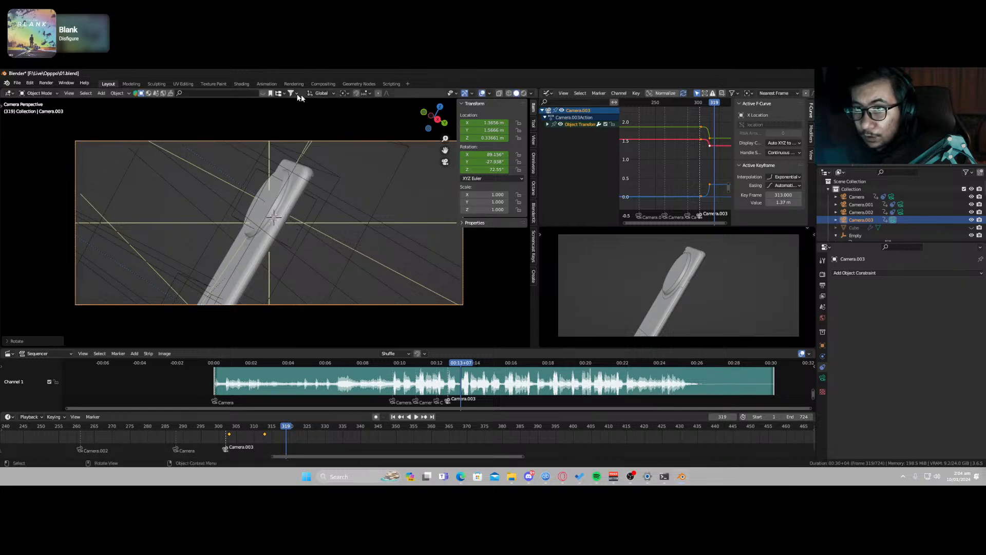
{"action": "left_click", "coordinate": [344, 94]}
{"action": "left_click", "coordinate": [359, 111]}
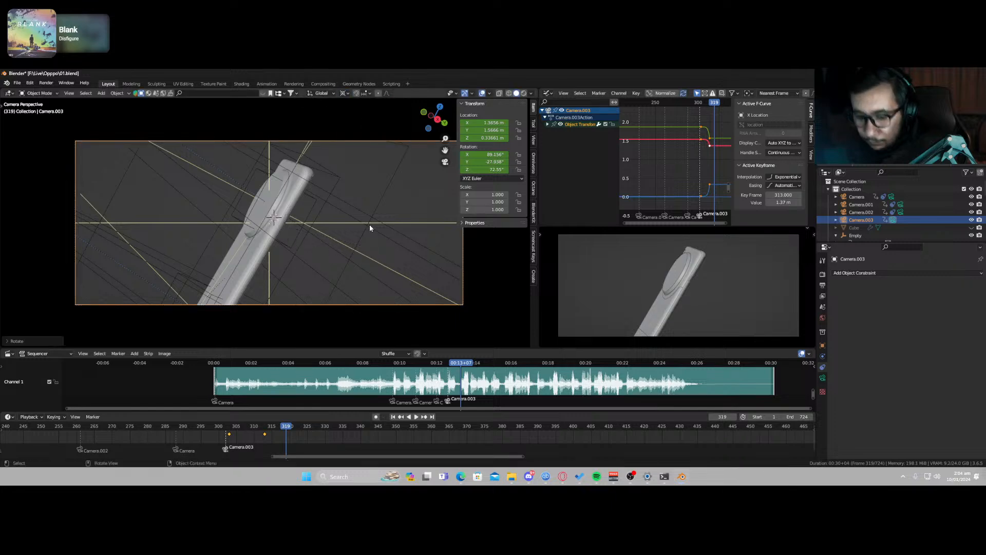
Step: Rotate Camera.003 about the global Z axis to about 63° at frame 319, insert an Available keyframe, and play back the move
{"action": "key", "text": "r"}
{"action": "key", "text": "z"}
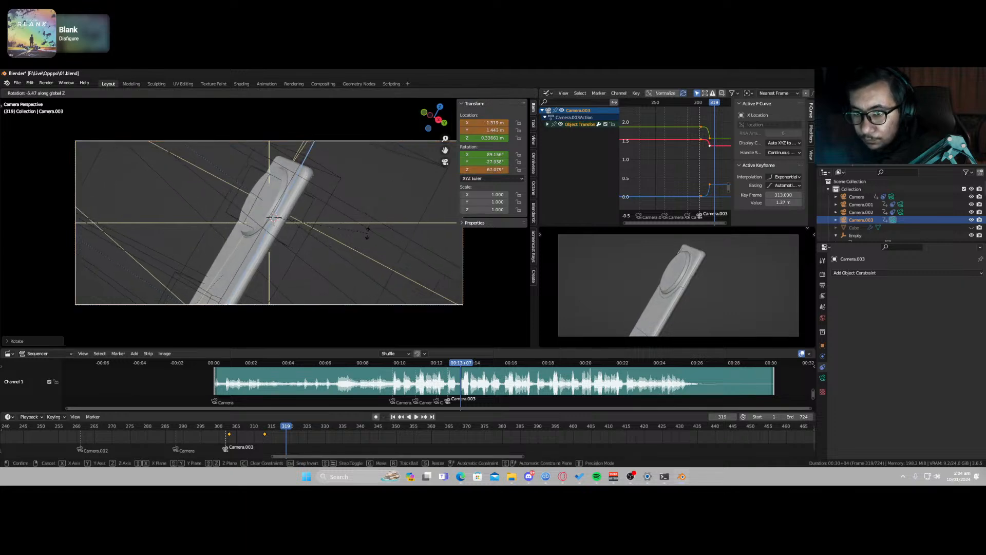
{"action": "left_click", "coordinate": [365, 242]}
{"action": "key", "text": "i"}
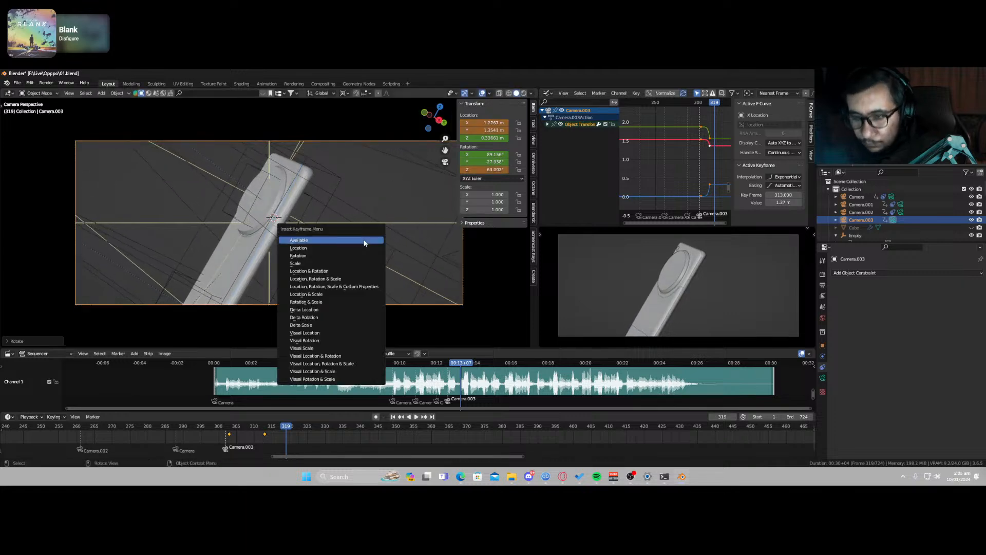
{"action": "left_click", "coordinate": [360, 242]}
{"action": "left_click_drag", "start_coordinate": [281, 431], "coordinate": [198, 432]}
{"action": "key", "text": "space"}
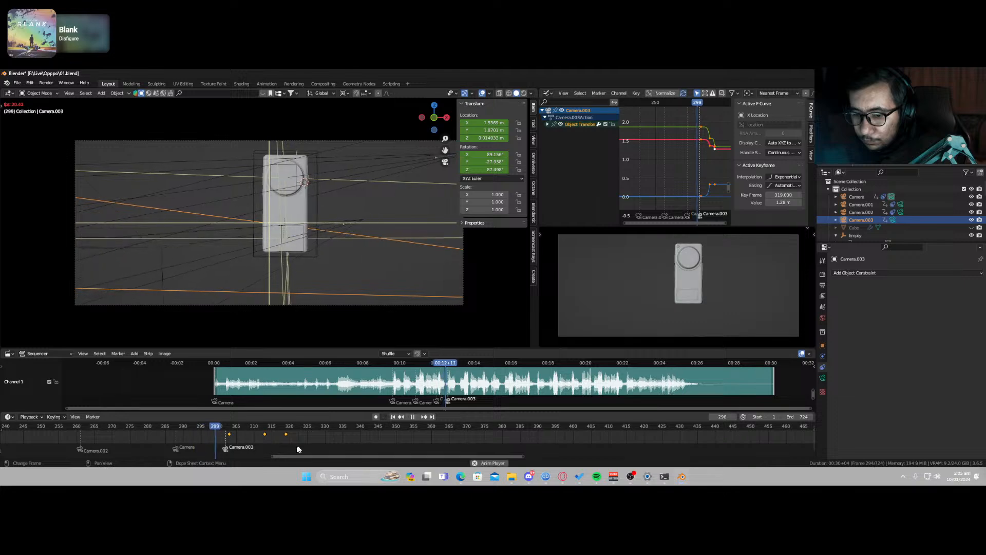
{"action": "key", "text": "space"}
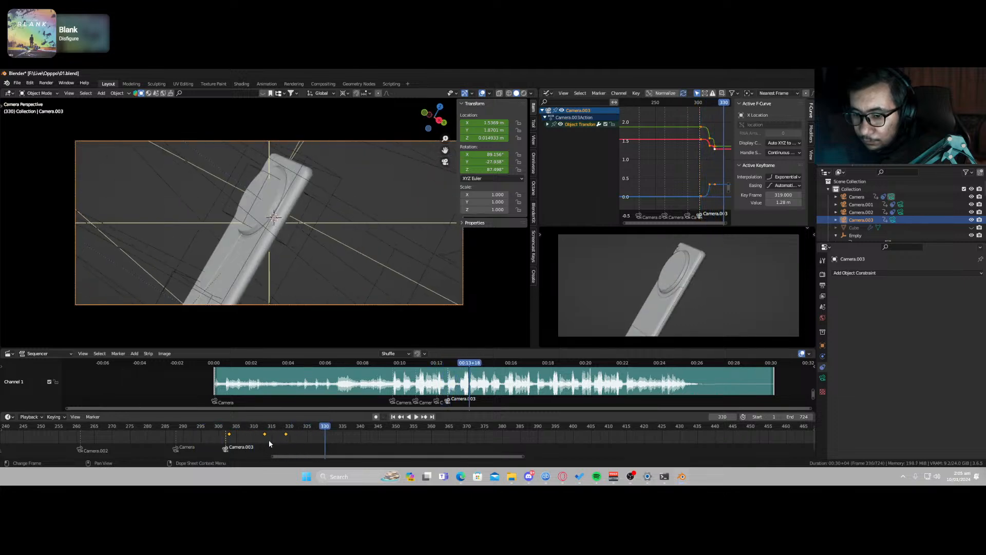
Step: Set the X Location keyframes at frames 313 and 319 to Bezier interpolation and play back the camera move
{"action": "scroll", "coordinate": [686, 165], "scroll_direction": "up", "scroll_amount": 3}
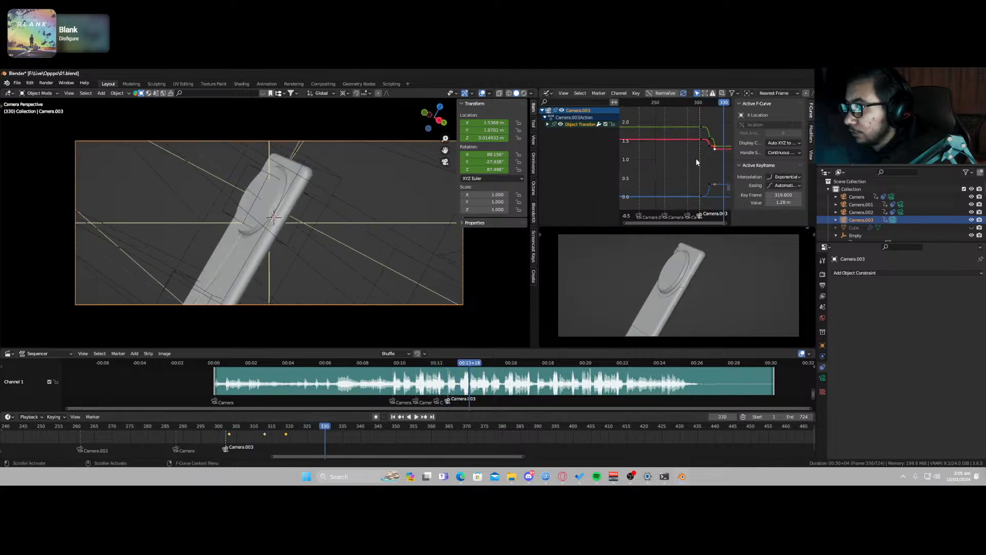
{"action": "middle_click_drag", "start_coordinate": [715, 146], "coordinate": [672, 179]}
{"action": "scroll", "coordinate": [672, 181], "scroll_direction": "up", "scroll_amount": 5}
{"action": "left_click", "coordinate": [673, 184]}
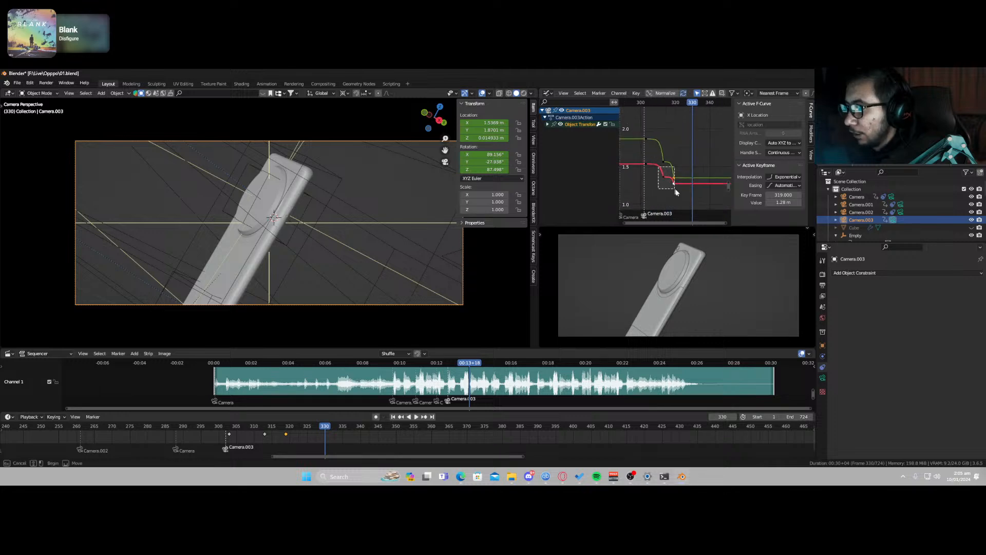
{"action": "right_click", "coordinate": [673, 184]}
{"action": "key", "text": "Escape"}
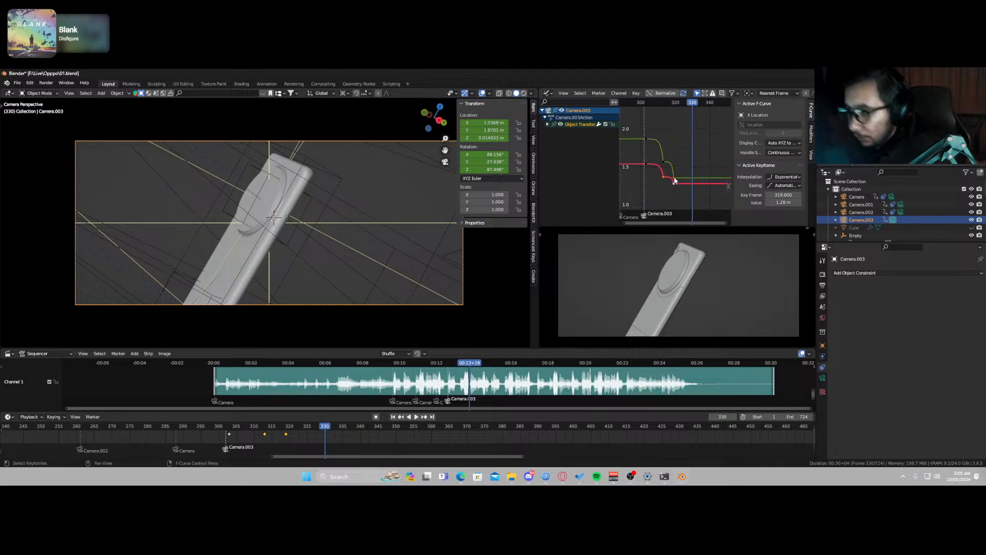
{"action": "key", "text": "t"}
{"action": "left_click", "coordinate": [593, 153]}
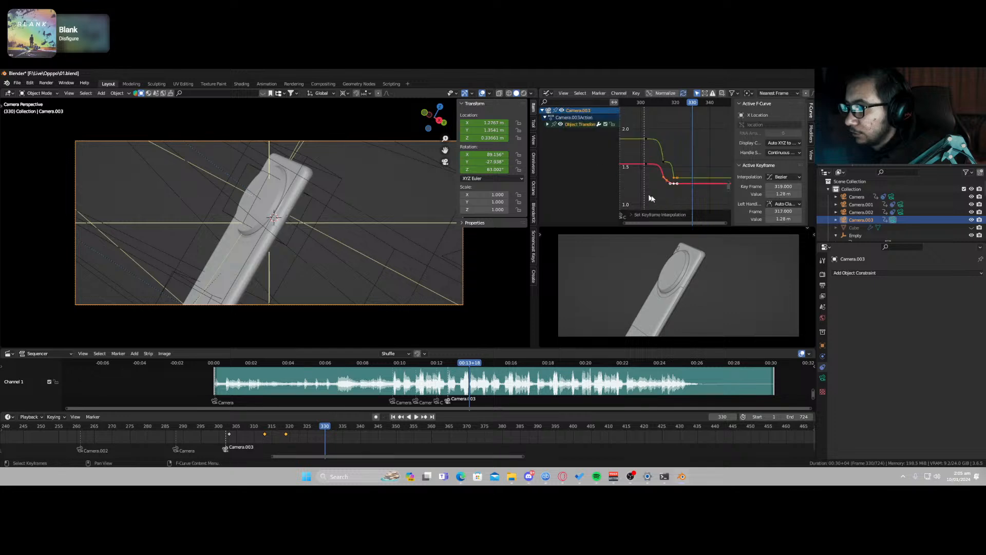
{"action": "left_click", "coordinate": [643, 104]}
{"action": "key", "text": "space"}
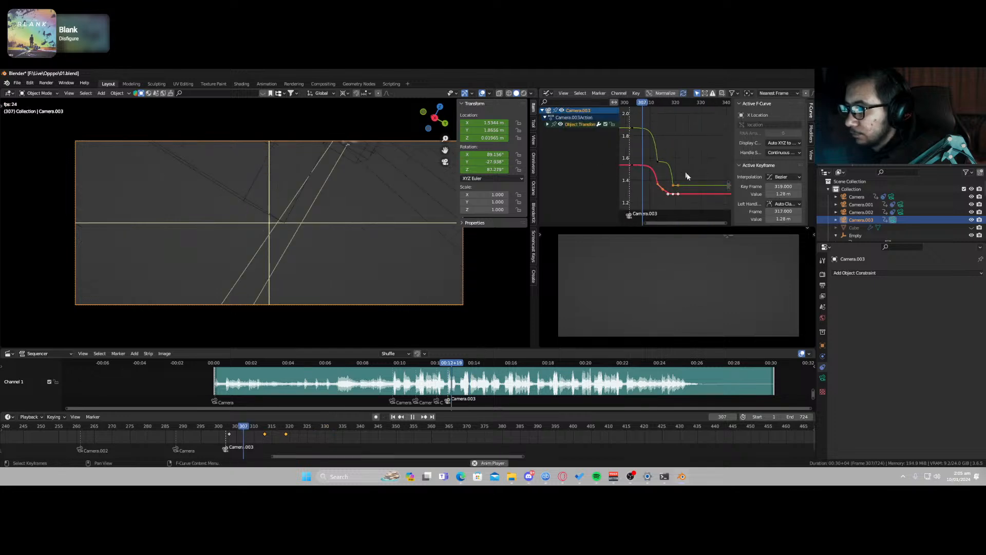
{"action": "key", "text": "space"}
Step: Set the Y Location keyframe at frame 313 to Bezier interpolation
{"action": "left_click_drag", "start_coordinate": [650, 153], "coordinate": [668, 171]}
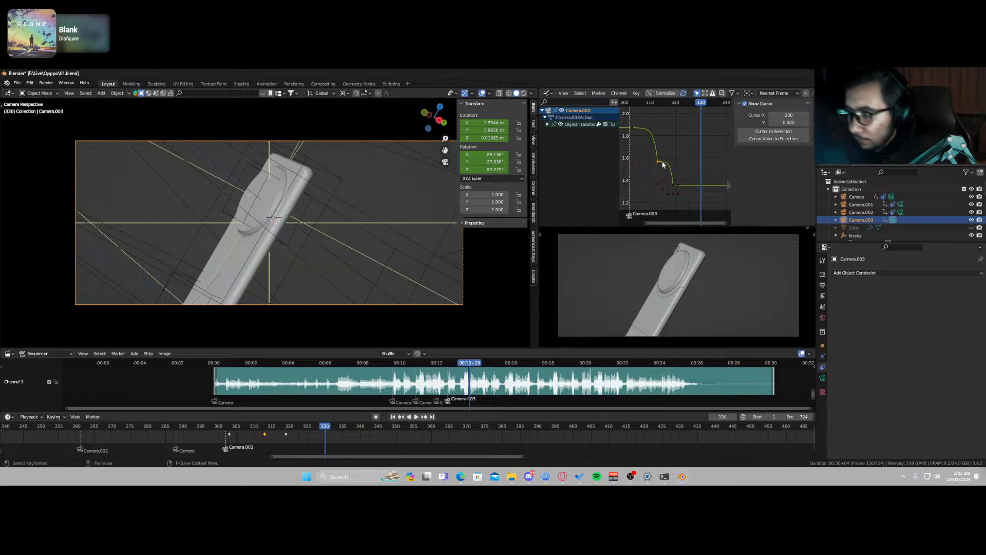
{"action": "key", "text": "t"}
{"action": "left_click", "coordinate": [665, 166]}
{"action": "left_click", "coordinate": [665, 175]}
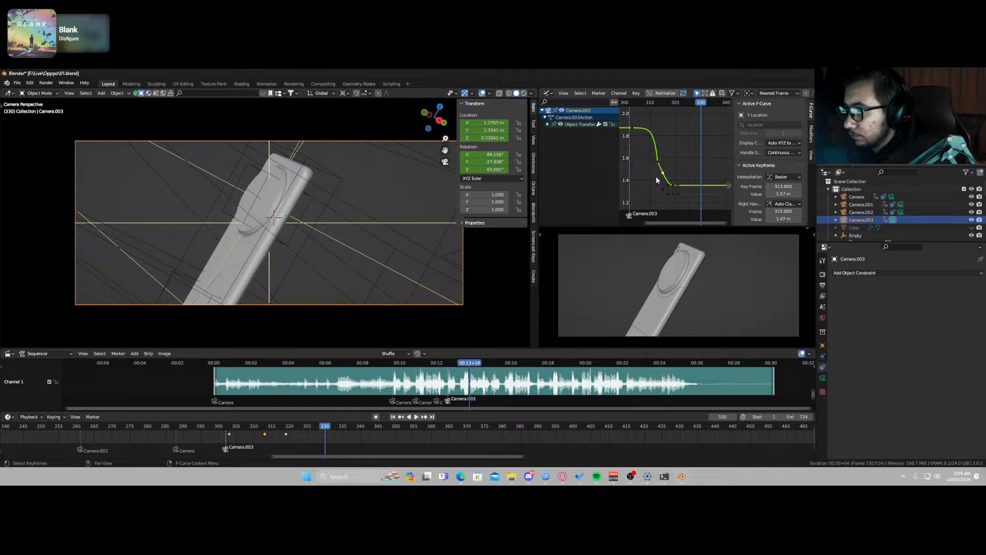
{"action": "left_click", "coordinate": [655, 179]}
Step: Stretch the X and Y Location keyframes in time to span about frames 311 to 321, and preview the animation
{"action": "left_click_drag", "start_coordinate": [652, 154], "coordinate": [688, 199]}
{"action": "key", "text": "s"}
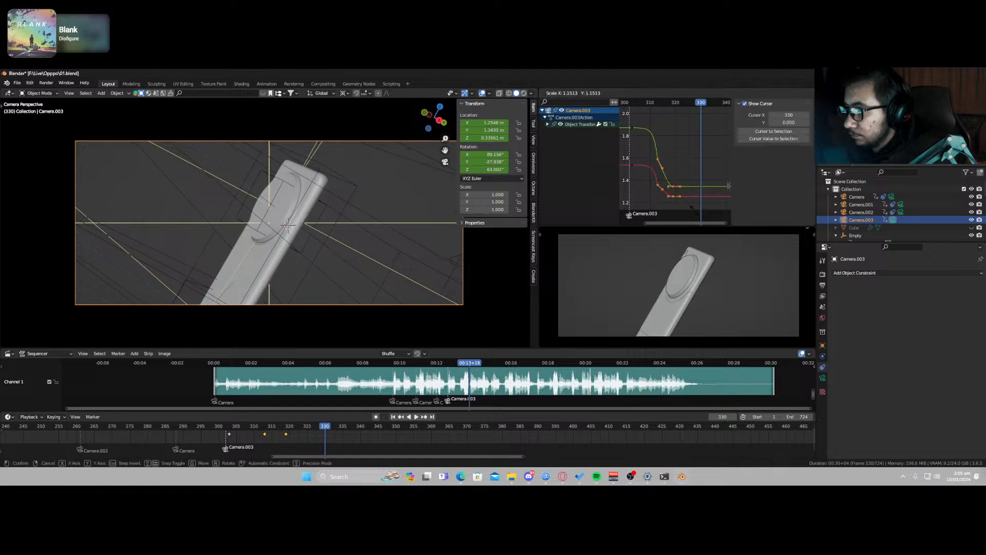
{"action": "key", "text": "x"}
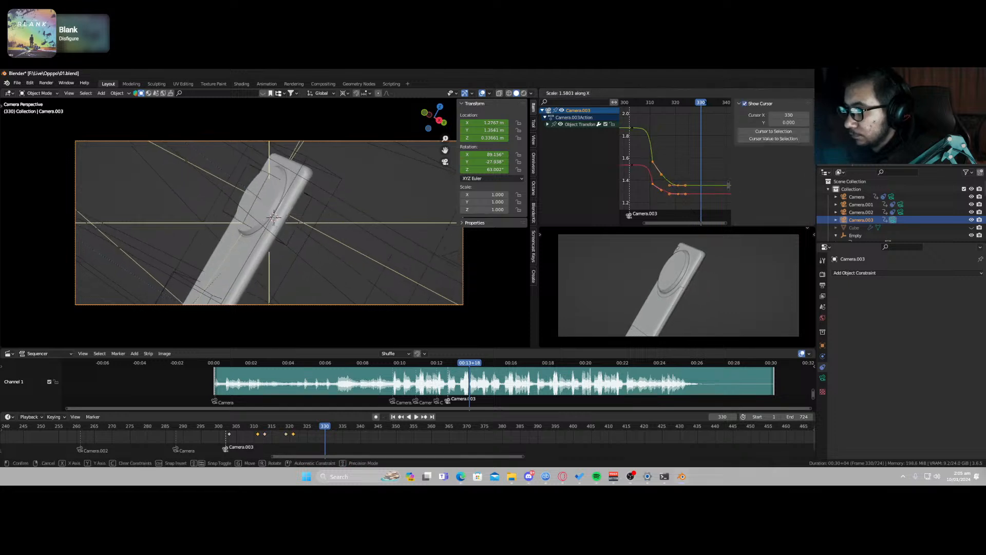
{"action": "left_click", "coordinate": [689, 72]}
{"action": "left_click", "coordinate": [637, 102]}
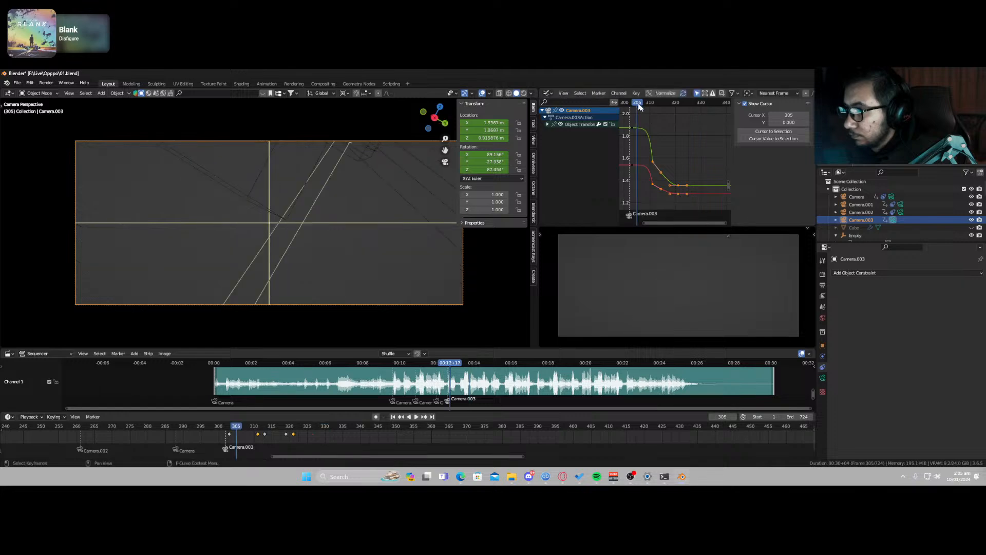
{"action": "key", "text": "space"}
{"action": "key", "text": "space"}
Step: Set the Z Location keyframes at frames 313 and 319 to Bezier interpolation
{"action": "middle_click_drag", "start_coordinate": [663, 178], "coordinate": [668, 105]}
{"action": "middle_click_drag", "start_coordinate": [671, 205], "coordinate": [667, 171]}
{"action": "scroll", "coordinate": [667, 168], "scroll_direction": "up", "scroll_amount": 3}
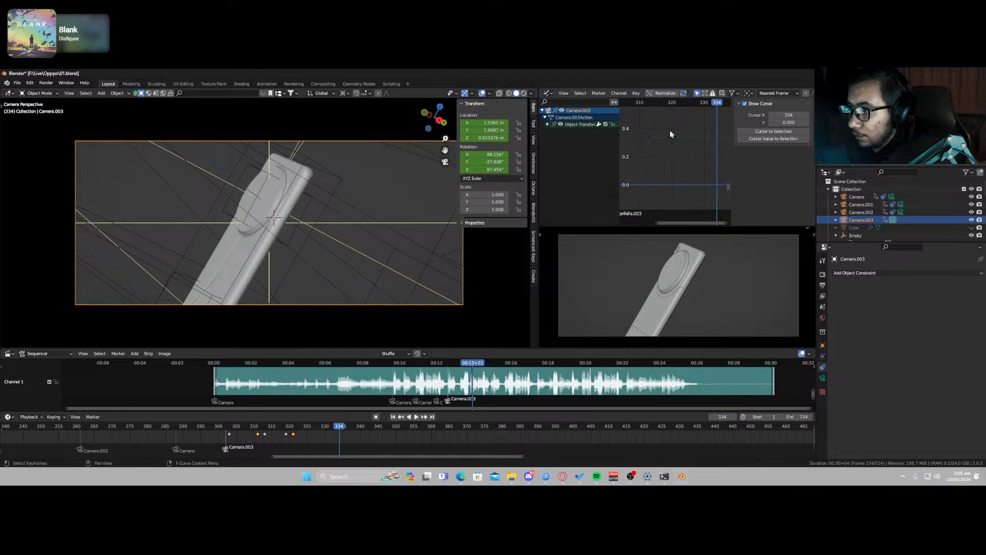
{"action": "left_click_drag", "start_coordinate": [651, 127], "coordinate": [677, 144]}
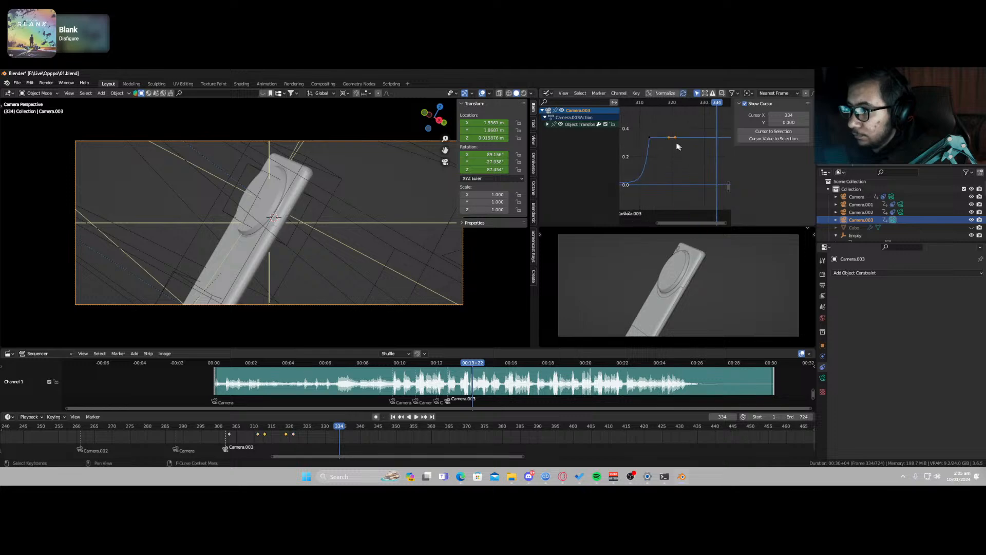
{"action": "right_click", "coordinate": [648, 140]}
{"action": "key", "text": "Escape"}
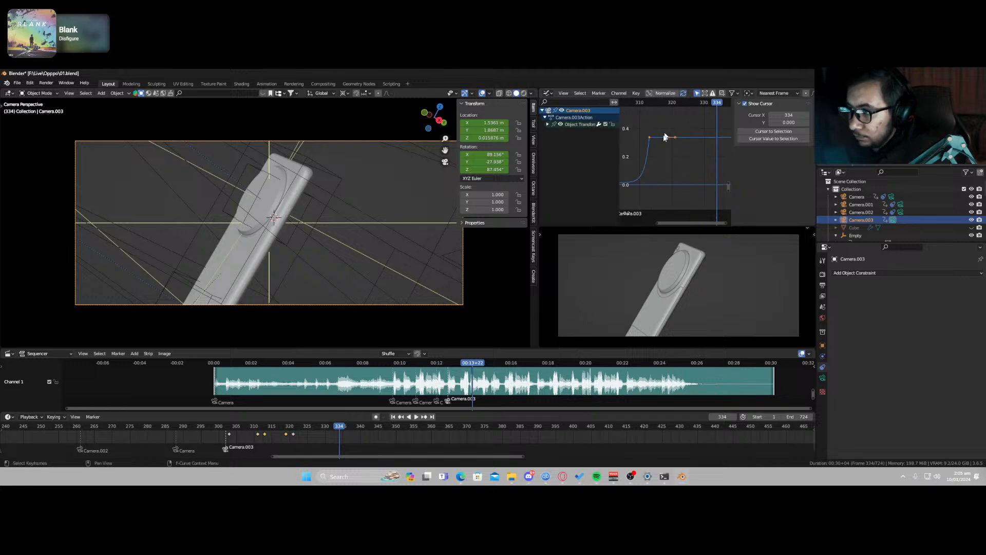
{"action": "key", "text": "t"}
{"action": "left_click", "coordinate": [662, 141]}
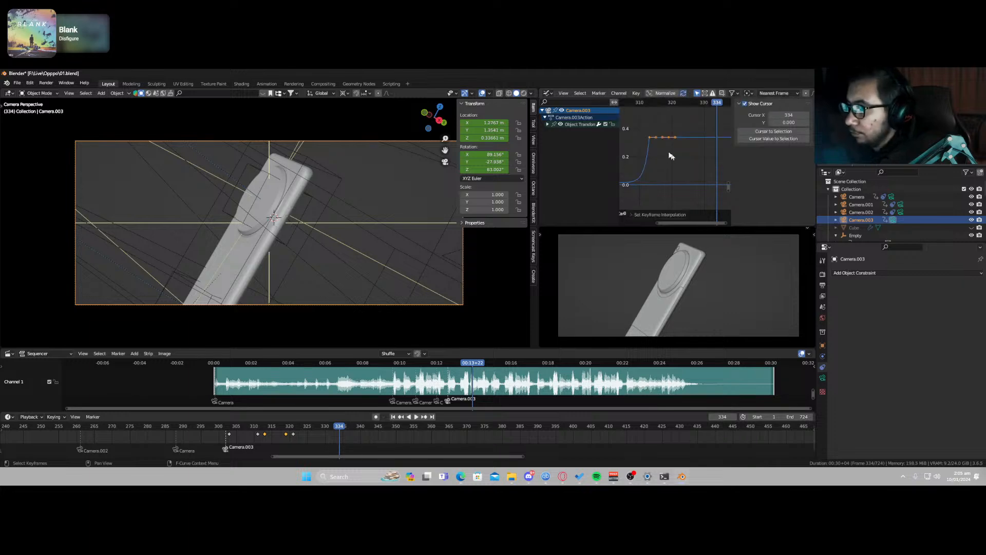
Step: Raise the Z Location keyframe at frame 319 to about 0.38 m, pull frame 313's right handle to about 0.4 m, and preview
{"action": "left_click", "coordinate": [668, 138]}
{"action": "key", "text": "g"}
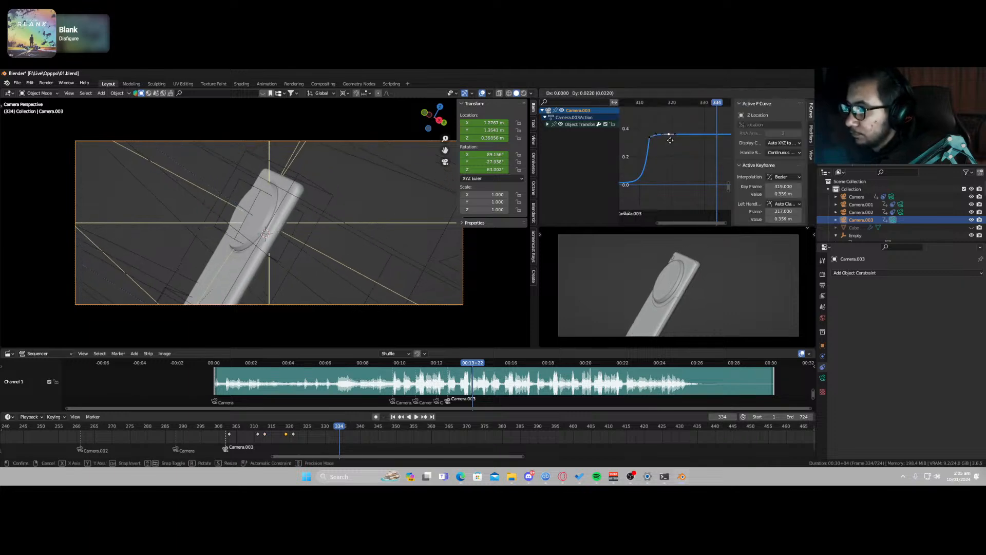
{"action": "left_click", "coordinate": [669, 140]}
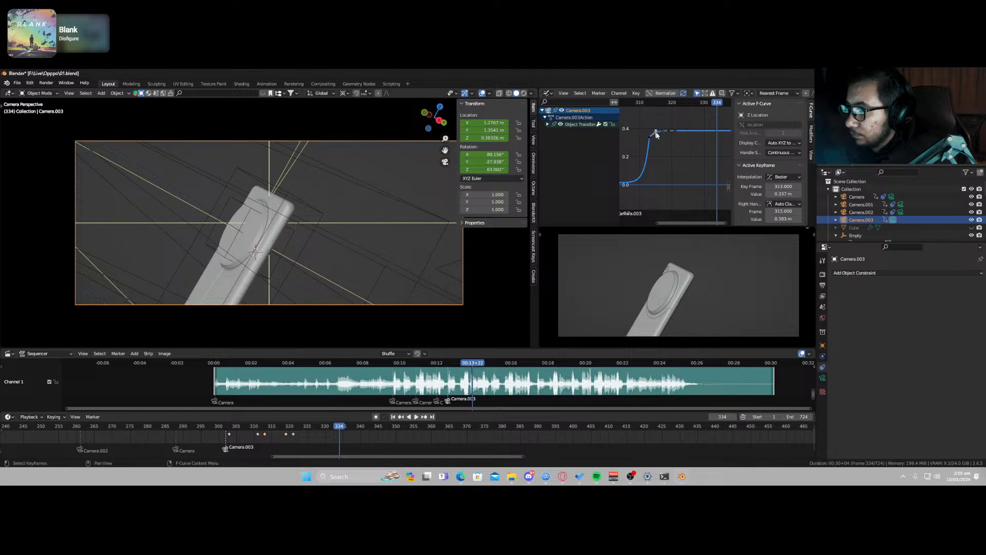
{"action": "left_click_drag", "start_coordinate": [657, 135], "coordinate": [653, 129]}
{"action": "left_click", "coordinate": [631, 103]}
{"action": "key", "text": "space"}
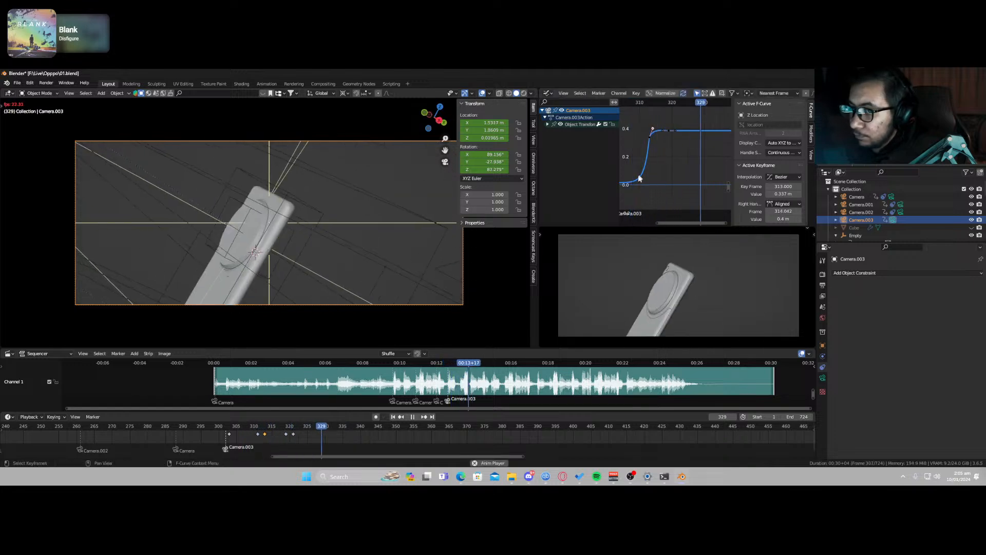
{"action": "key", "text": "space"}
Step: Examine the X and Y Location keyframes around frames 311 to 313 and scrub the camera motion there
{"action": "mouse_move", "coordinate": [729, 187]}
{"action": "left_mouse_down"}
{"action": "mouse_move", "coordinate": [726, 174]}
{"action": "mouse_move", "coordinate": [726, 183]}
{"action": "left_mouse_up"}
{"action": "key", "text": "Home"}
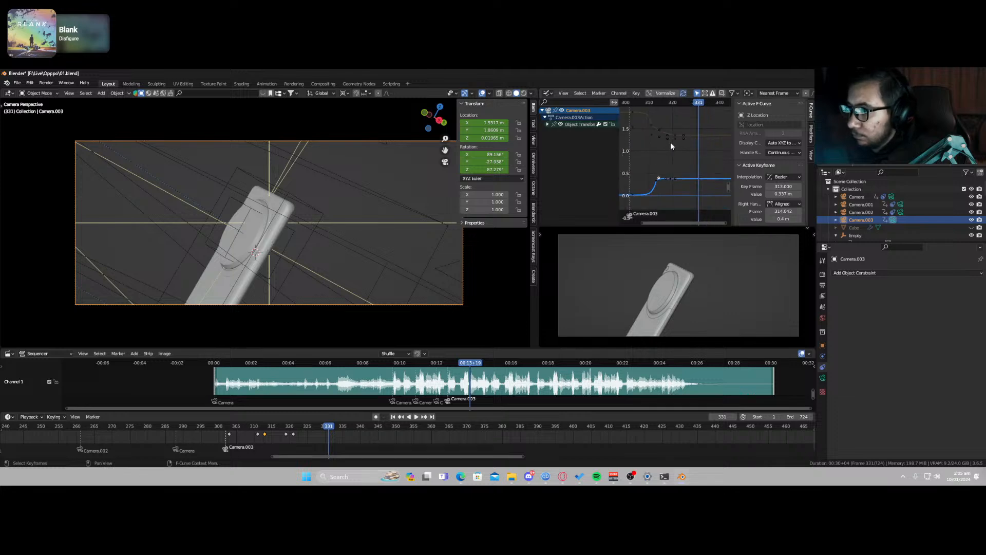
{"action": "left_click_drag", "start_coordinate": [637, 104], "coordinate": [658, 109]}
{"action": "left_click", "coordinate": [661, 138]}
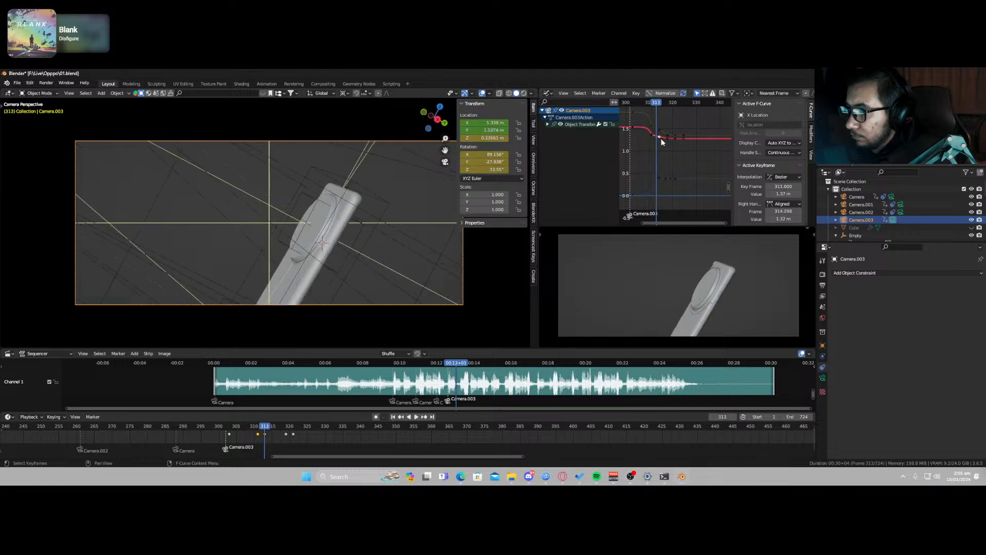
{"action": "scroll", "coordinate": [661, 144], "scroll_direction": "up", "scroll_amount": 2}
{"action": "left_click", "coordinate": [656, 125]}
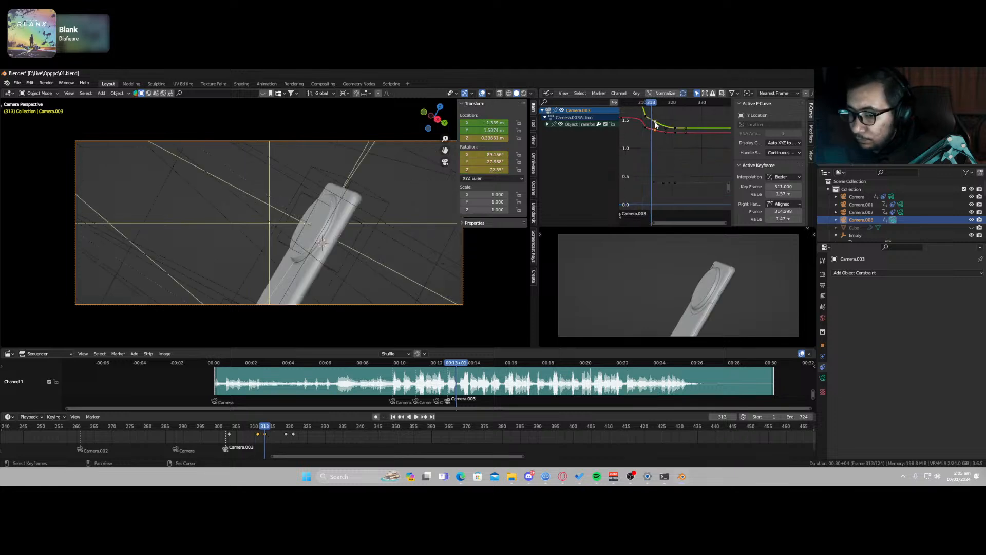
{"action": "key", "text": "space"}
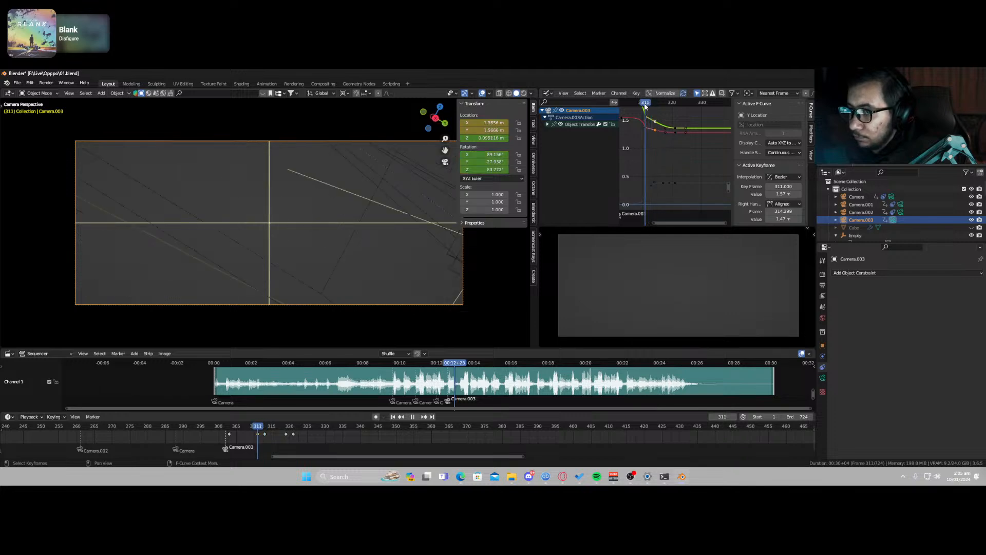
{"action": "key", "text": "space"}
Step: Delete all of Camera.003's keyframes after the one at frame 303
{"action": "key", "text": "x"}
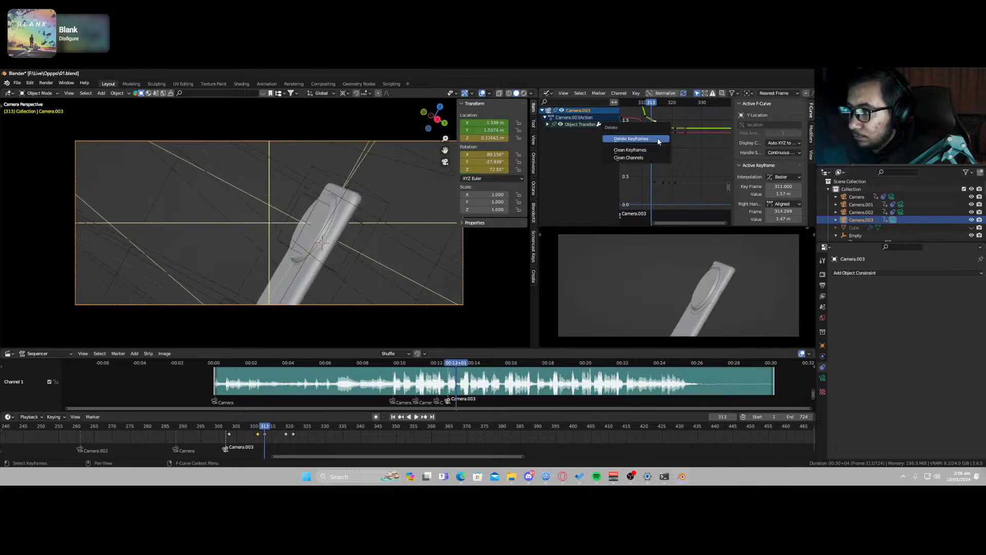
{"action": "left_click", "coordinate": [659, 140]}
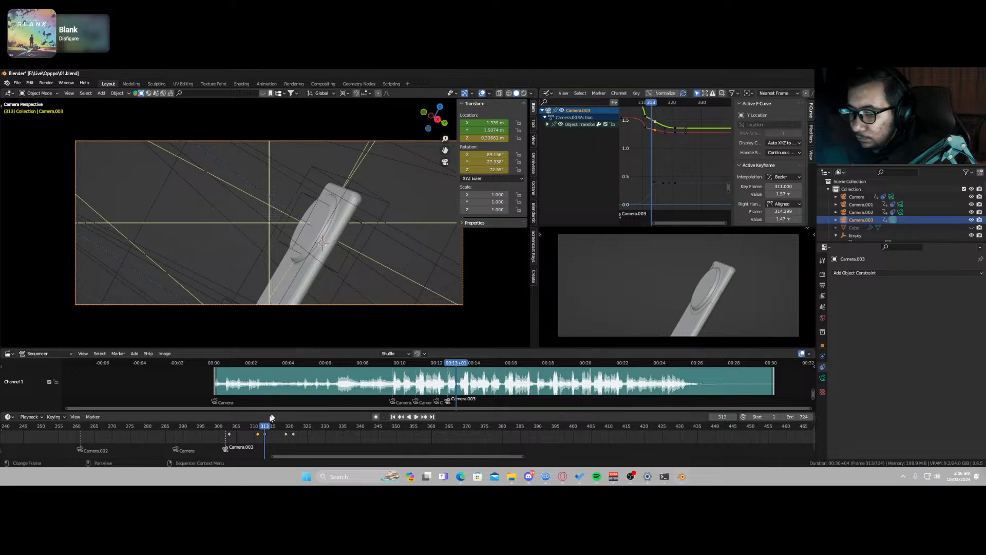
{"action": "left_click", "coordinate": [265, 436]}
{"action": "key", "text": "x"}
{"action": "left_click", "coordinate": [268, 437]}
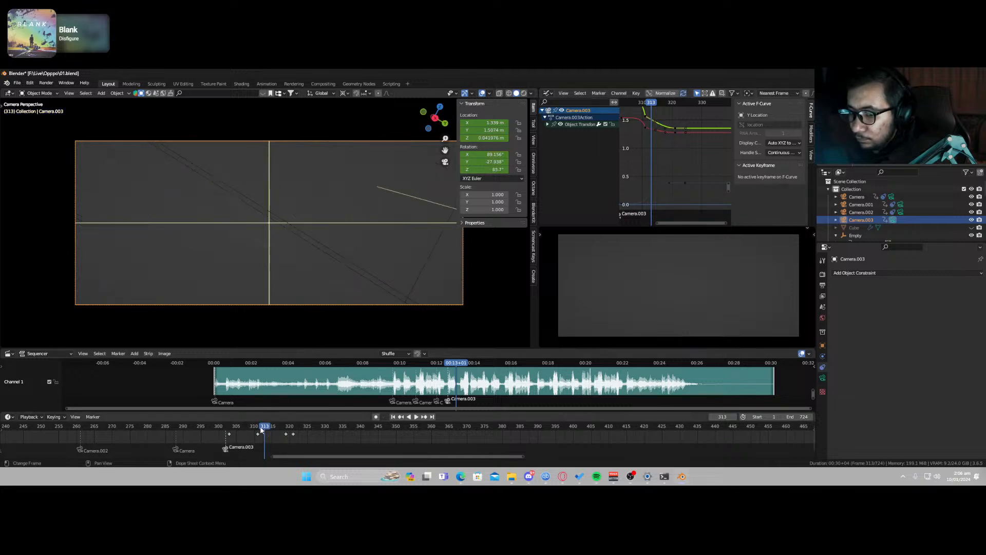
{"action": "left_click_drag", "start_coordinate": [258, 428], "coordinate": [307, 433]}
{"action": "key", "text": "Delete"}
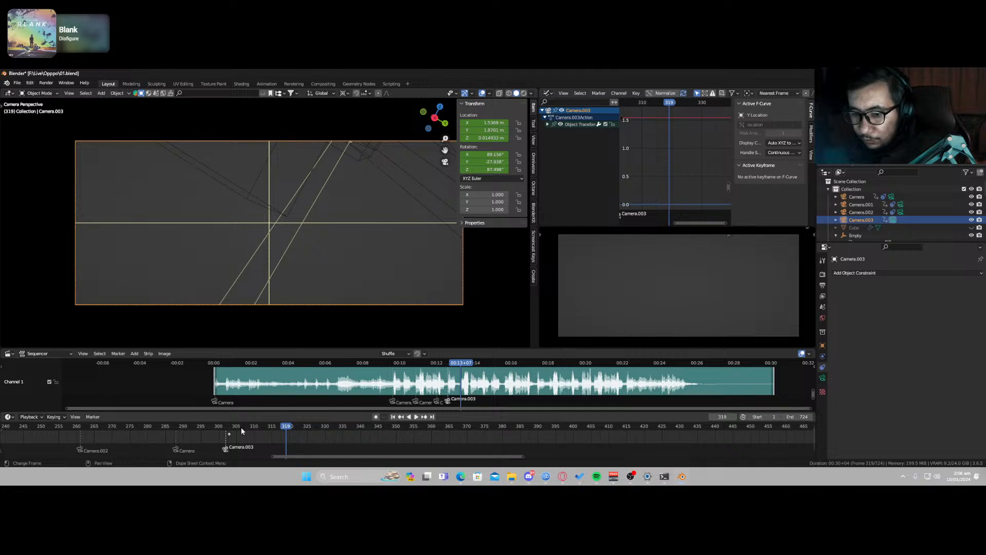
Step: Try to move Camera.003 along the global Z axis at frame 303
{"action": "left_click_drag", "start_coordinate": [233, 431], "coordinate": [230, 432]}
{"action": "key", "text": "g"}
{"action": "key", "text": "z"}
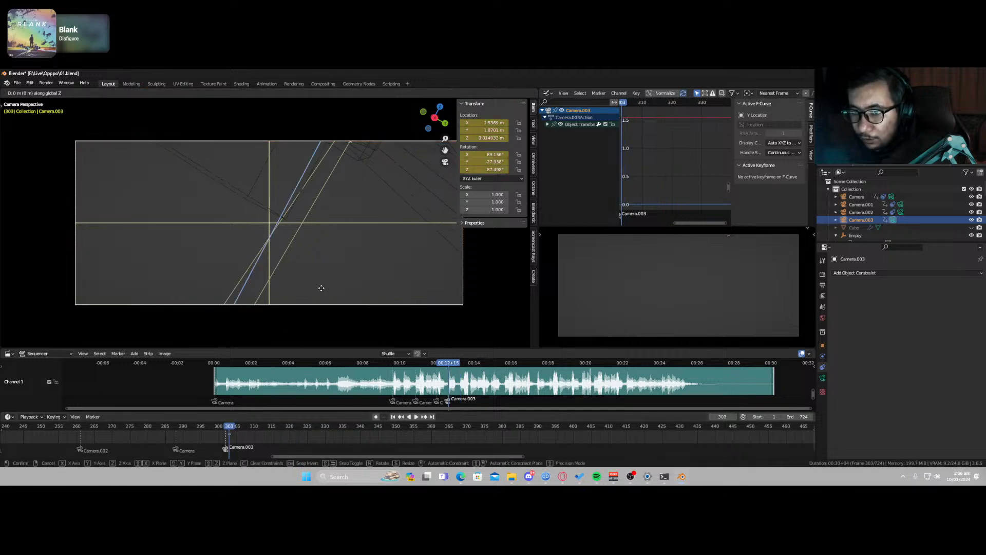
{"action": "left_click", "coordinate": [352, 259]}
Step: Move Camera.003 along the global Z axis to a height of about 0.32 m at frame 311
{"action": "left_click_drag", "start_coordinate": [246, 428], "coordinate": [258, 428]}
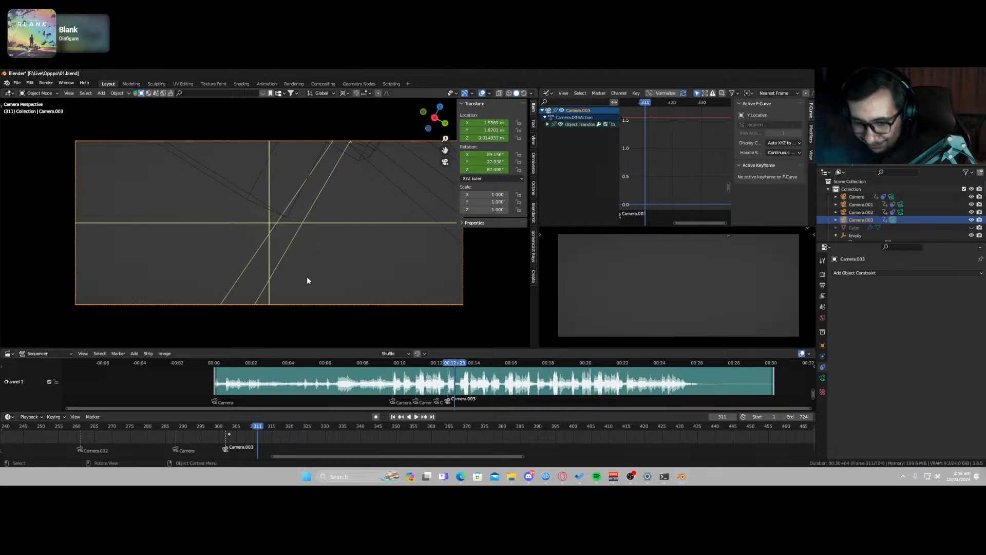
{"action": "key", "text": "g"}
{"action": "key", "text": "z"}
{"action": "left_click", "coordinate": [337, 241]}
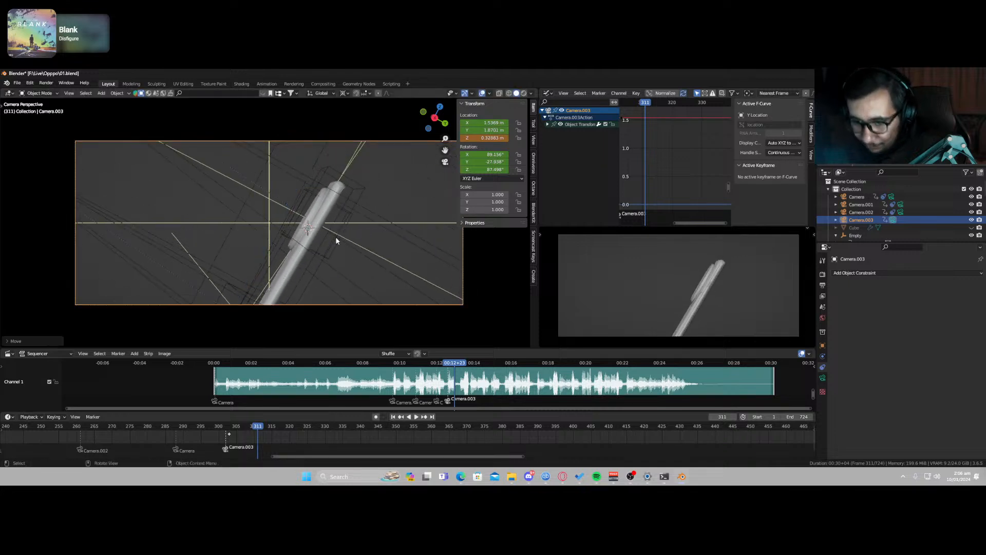
Step: Keyframe Camera.003 at frame 311, and rotate it about -30° around the global Z axis with a keyframe at frame 315
{"action": "key", "text": "i"}
{"action": "left_click", "coordinate": [333, 261]}
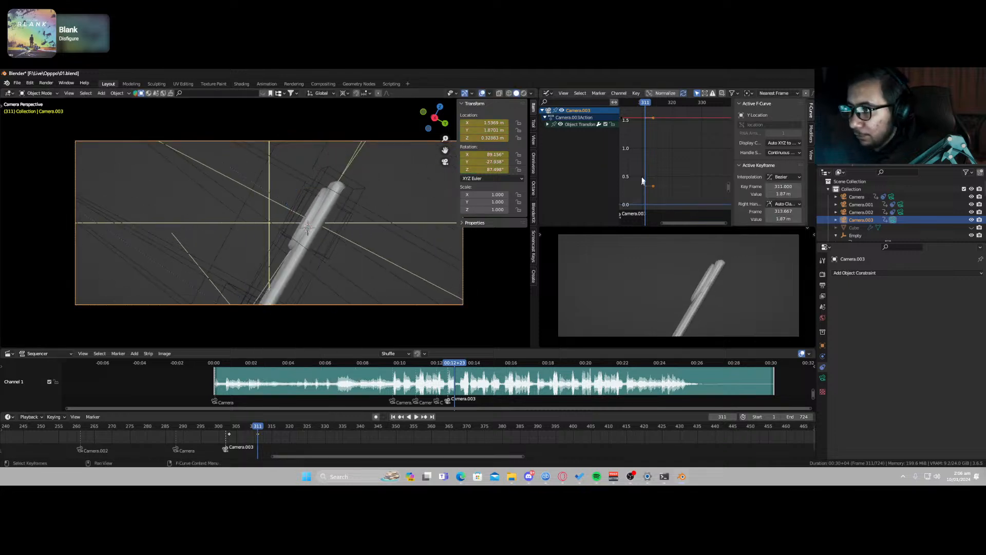
{"action": "key", "text": "space"}
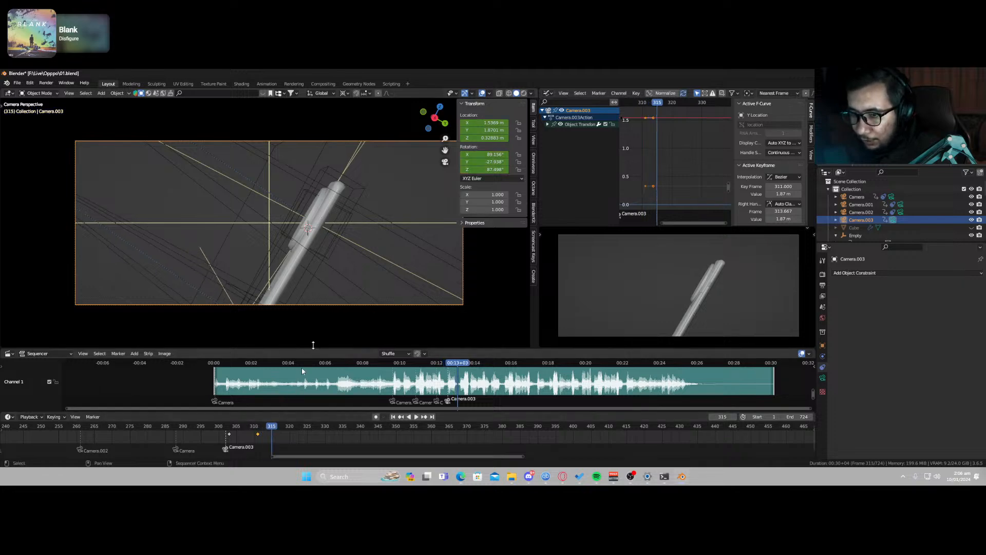
{"action": "key", "text": "r"}
{"action": "key", "text": "z"}
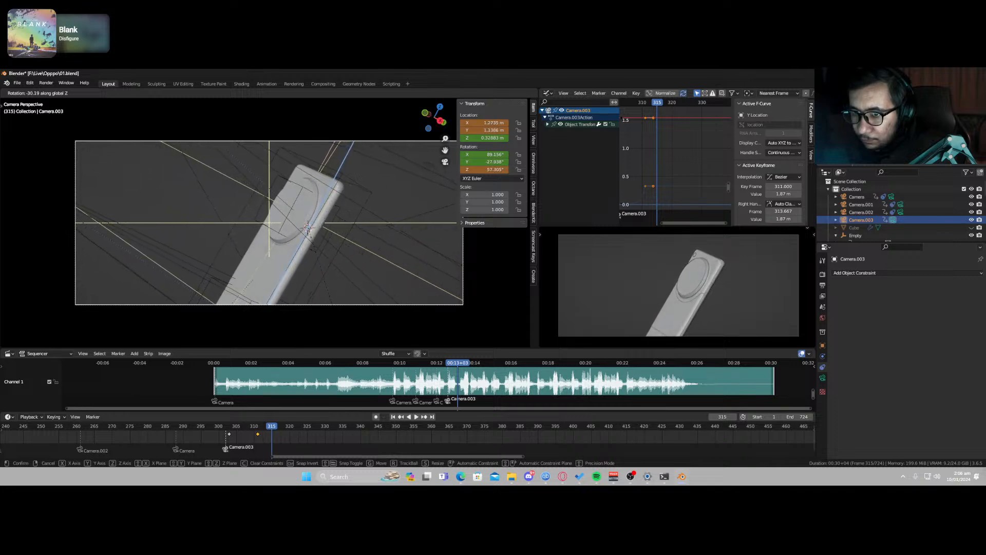
{"action": "left_click", "coordinate": [343, 248]}
{"action": "key", "text": "i"}
{"action": "left_click", "coordinate": [343, 248]}
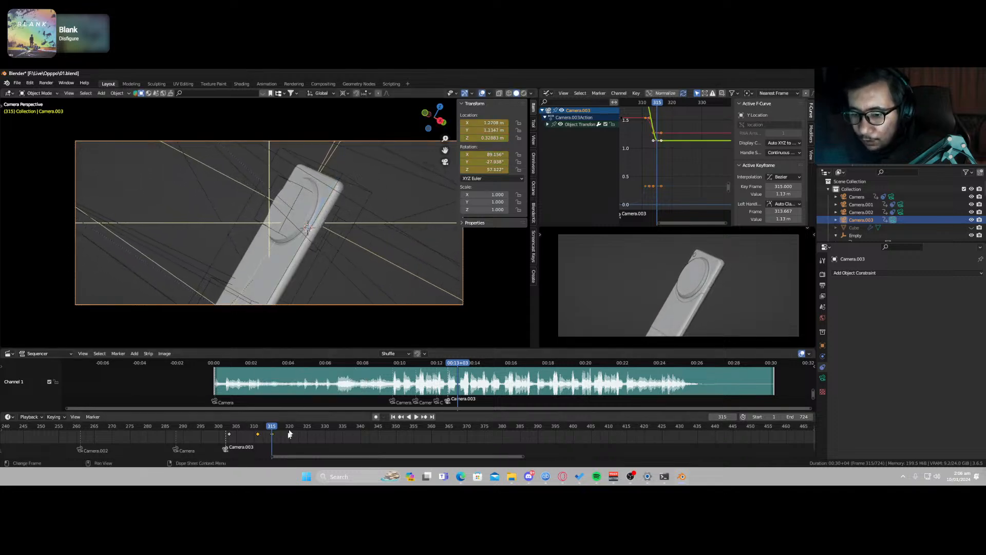
Step: Set the interpolation of the Y Location curve's keyframes at frames 311 and 315 to Bezier
{"action": "scroll", "coordinate": [668, 162], "scroll_direction": "up", "scroll_amount": 3}
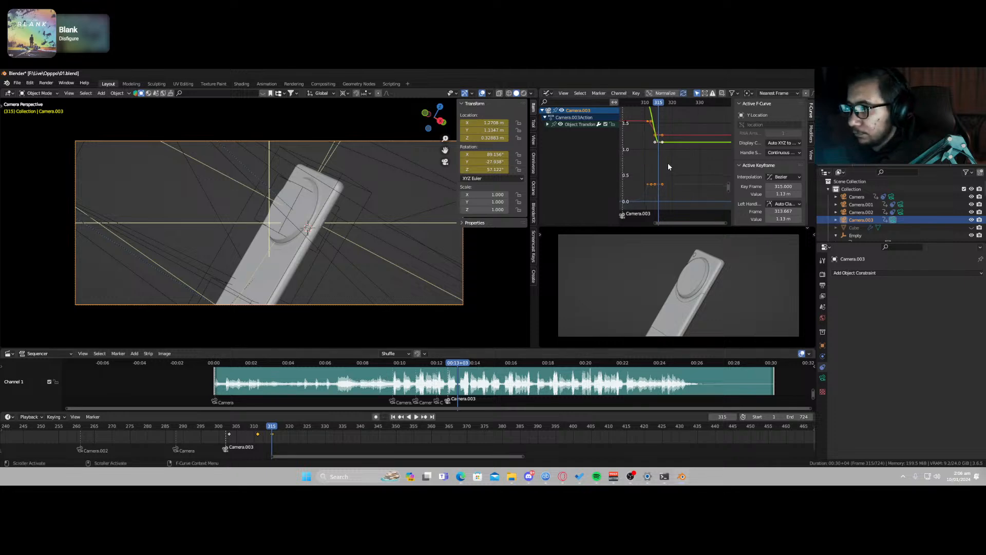
{"action": "middle_click_drag", "start_coordinate": [666, 161], "coordinate": [669, 158]}
{"action": "left_click", "coordinate": [674, 188]}
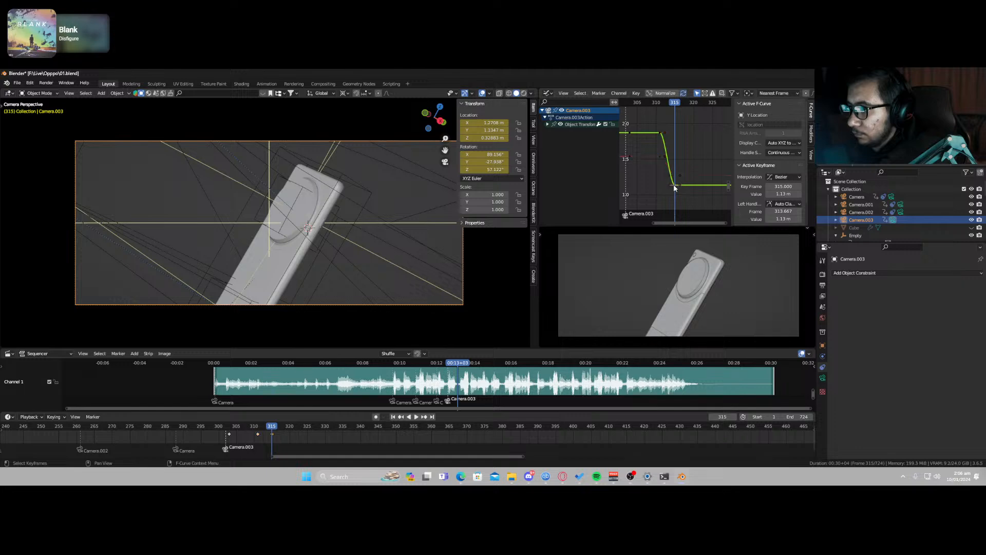
{"action": "left_click", "coordinate": [660, 135]}
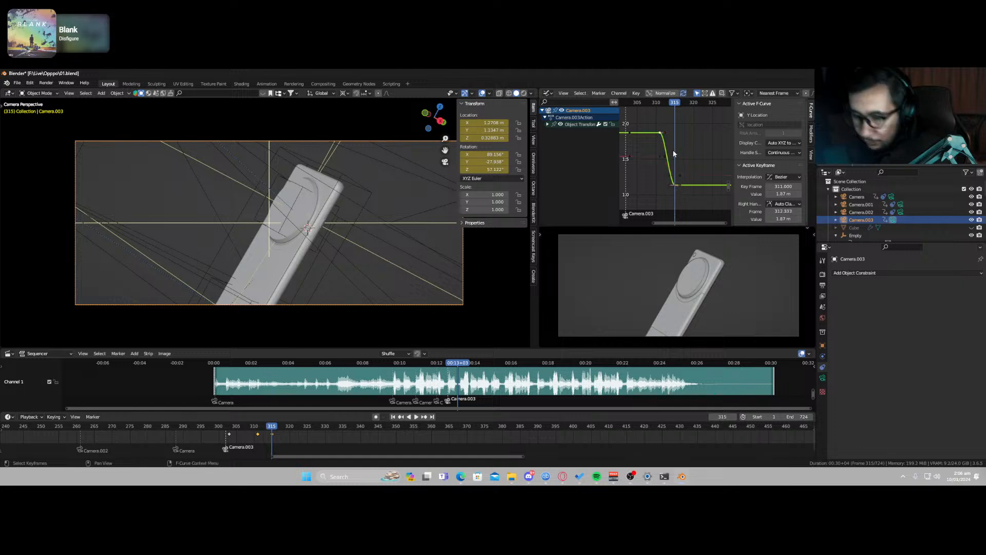
{"action": "key", "text": "b"}
{"action": "key", "text": "Escape"}
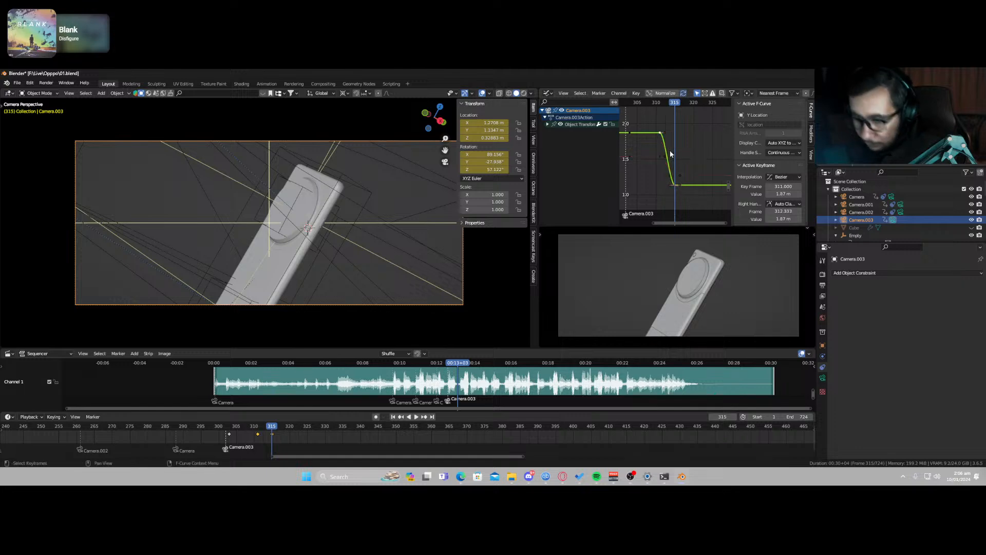
{"action": "key", "text": "t"}
{"action": "left_click", "coordinate": [675, 159]}
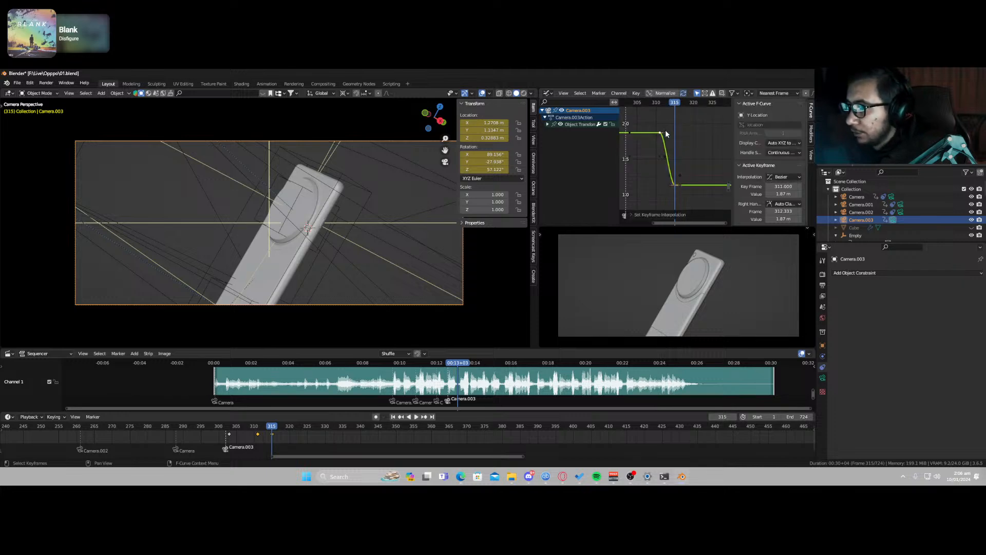
Step: Scale the Y Location keyframes at frames 311 and 315 outward in time to frames 307 and 319, and play back the motion
{"action": "key", "text": "s"}
{"action": "key", "text": "x"}
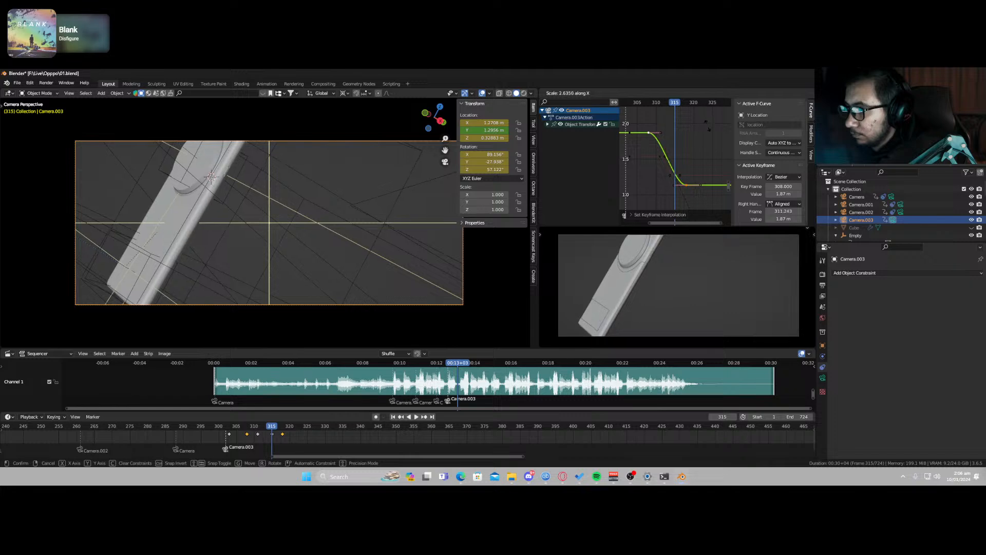
{"action": "left_click", "coordinate": [644, 134]}
{"action": "left_click", "coordinate": [634, 102]}
{"action": "key", "text": "space"}
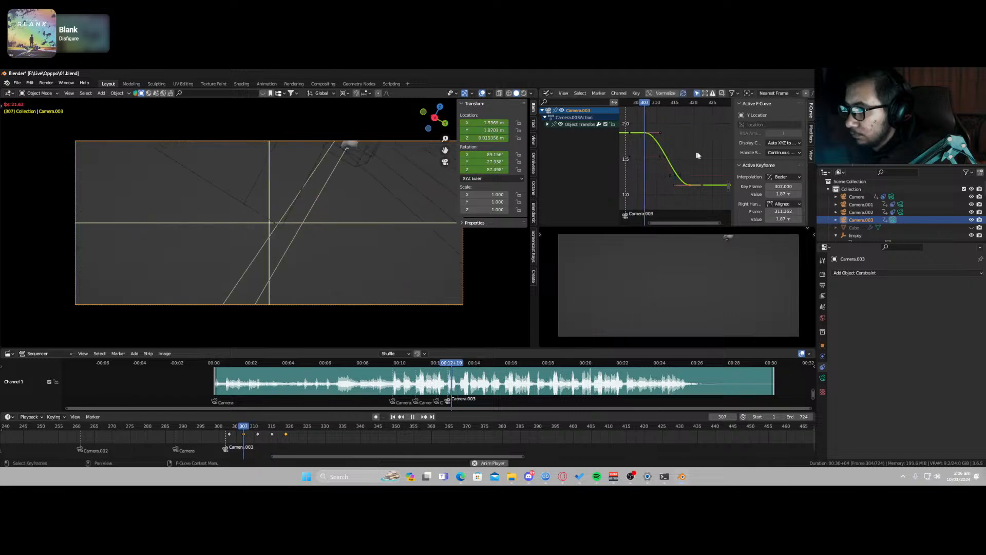
{"action": "key", "text": "space"}
{"action": "key", "text": "space"}
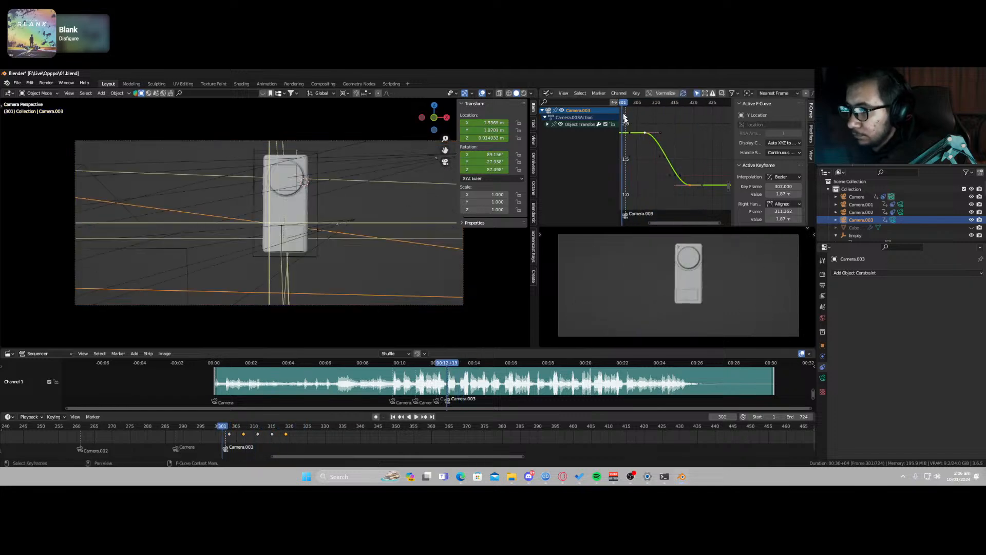
{"action": "key", "text": "Escape"}
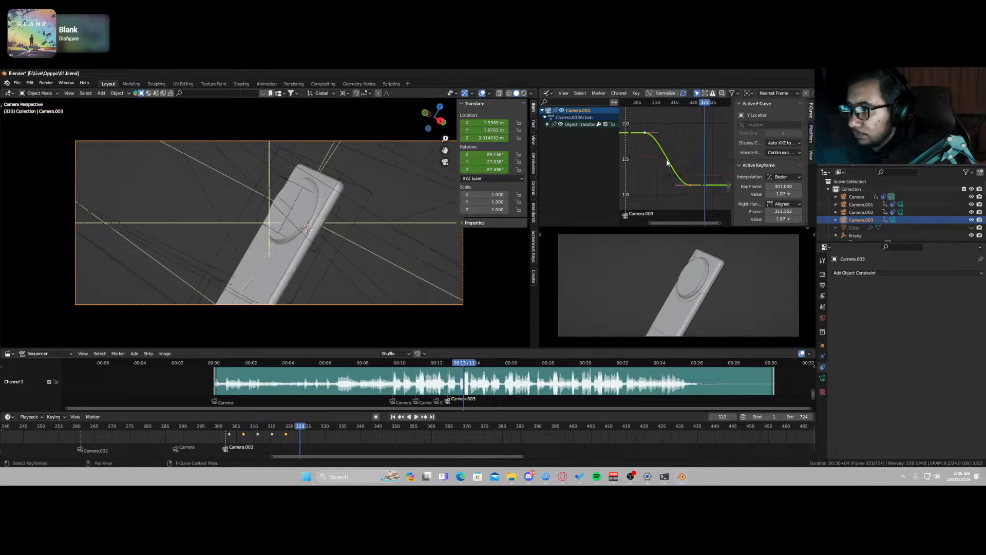
Step: Move the Y Location keyframe from frame 307 to frame 311 and play back the camera motion
{"action": "left_click", "coordinate": [646, 134]}
{"action": "key", "text": "g"}
{"action": "key", "text": "x"}
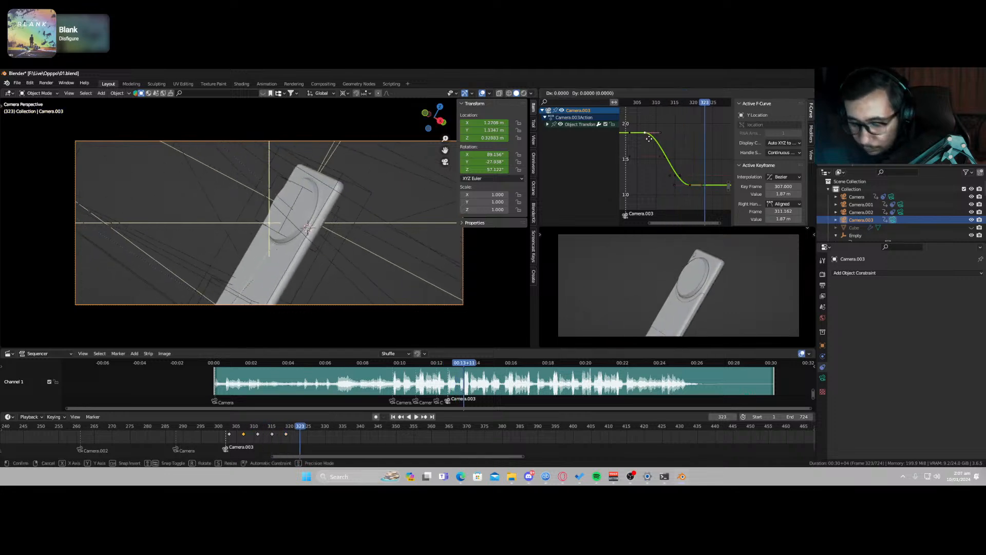
{"action": "left_click", "coordinate": [662, 148]}
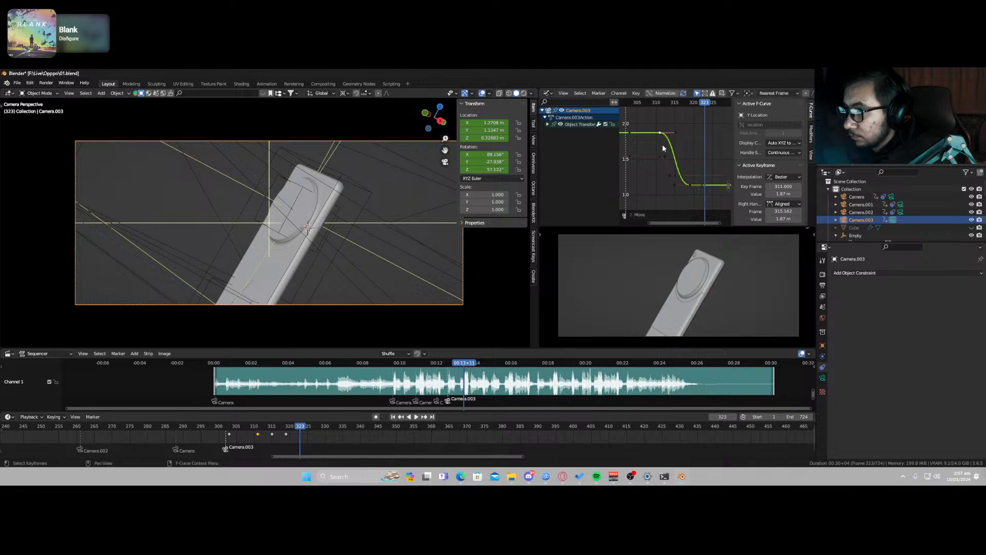
{"action": "left_click", "coordinate": [630, 103]}
{"action": "key", "text": "space"}
{"action": "key", "text": "space"}
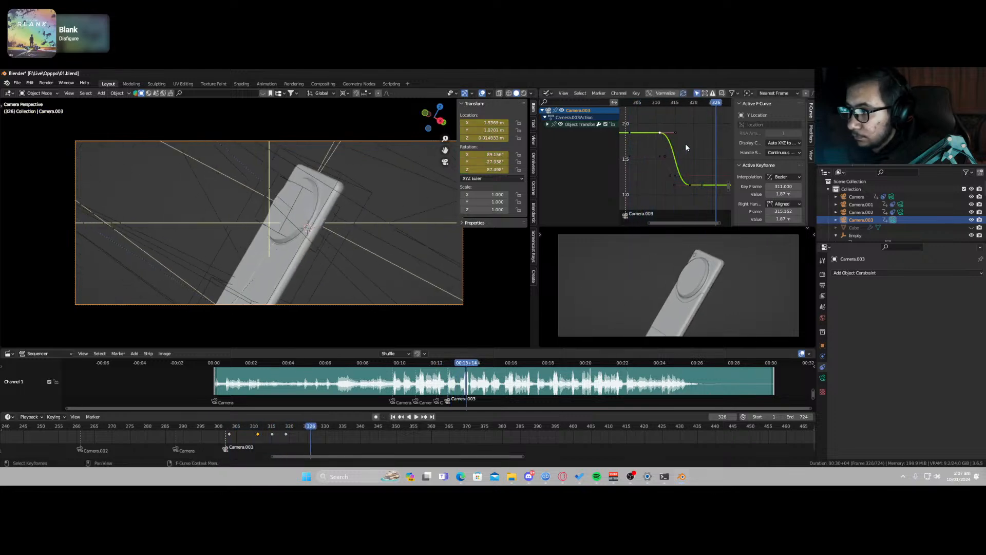
Step: Raise the Y Location keyframe at frame 319 to about 1.21 m
{"action": "left_click", "coordinate": [690, 184]}
{"action": "key", "text": "g"}
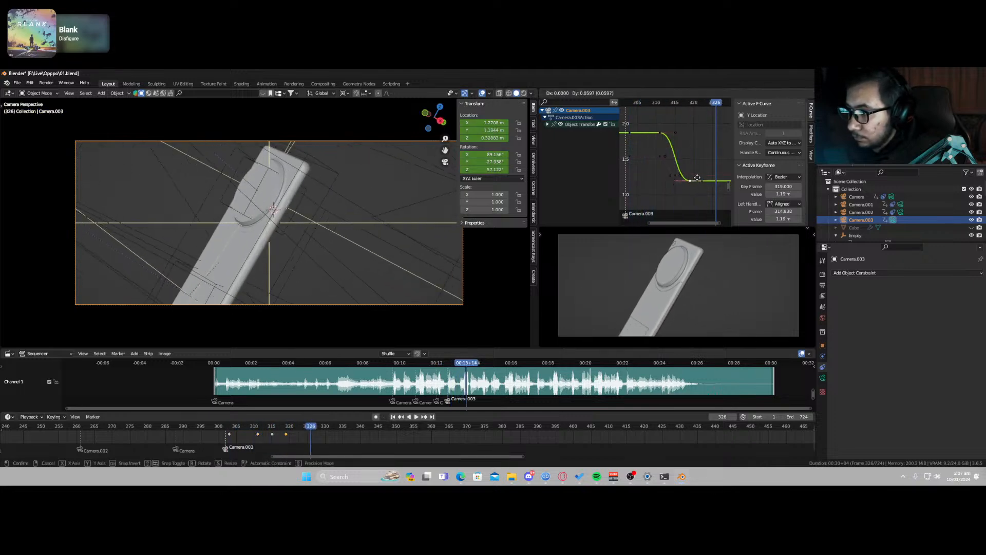
{"action": "left_click", "coordinate": [697, 177]}
Step: Try lowering the Y Location keyframes at frames 303 and 311 to about 1.54 m
{"action": "left_click_drag", "start_coordinate": [670, 103], "coordinate": [661, 142]}
{"action": "right_click", "coordinate": [661, 142]}
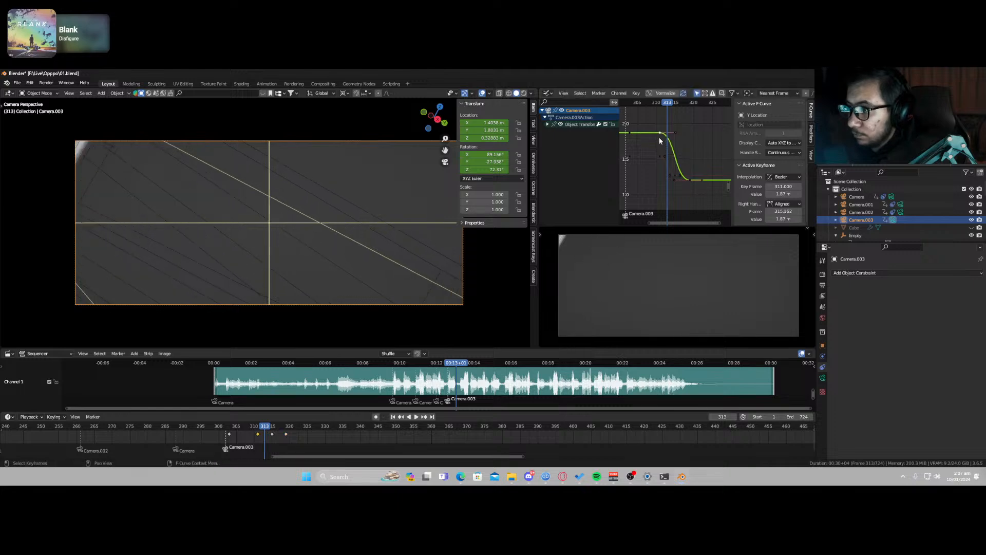
{"action": "key", "text": "g"}
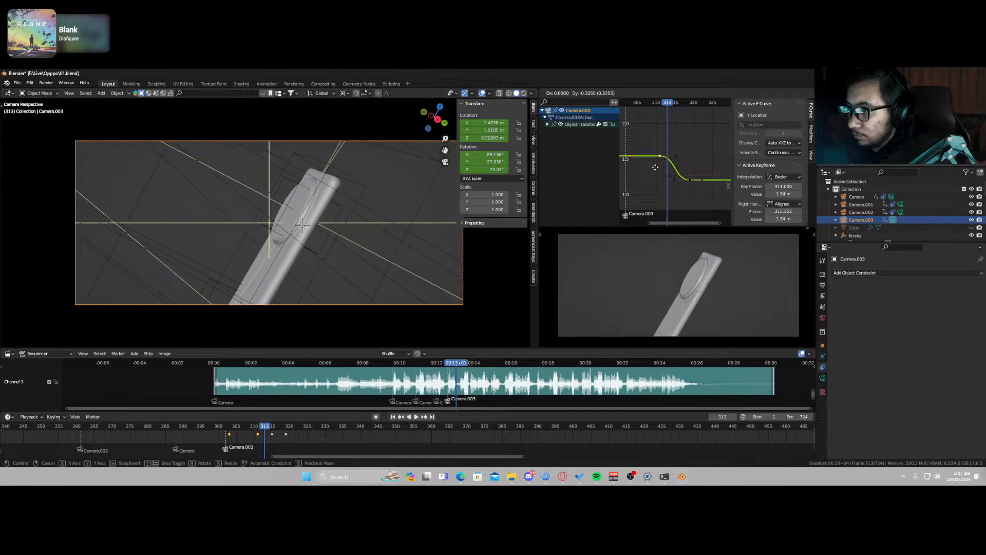
{"action": "left_click", "coordinate": [655, 168]}
{"action": "left_click_drag", "start_coordinate": [651, 102], "coordinate": [659, 122]}
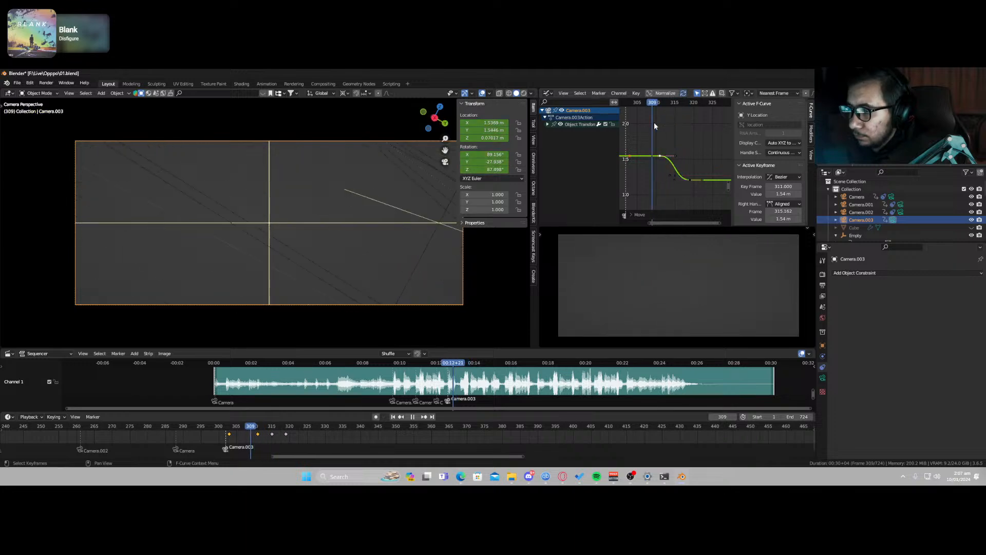
{"action": "key", "text": "ctrl+z"}
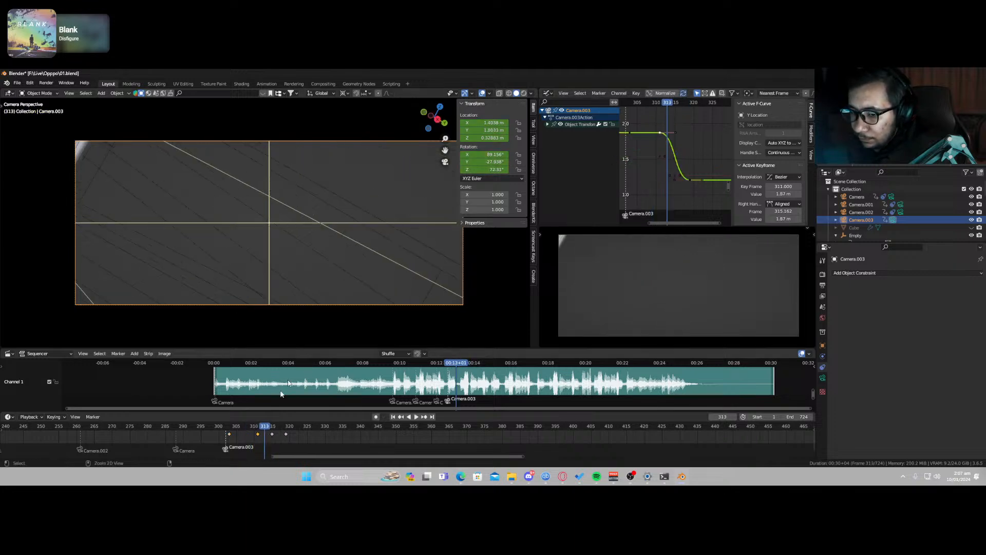
Step: Delete Camera.003's keyframes from frame 311 through frame 319
{"action": "left_click", "coordinate": [286, 434]}
{"action": "left_click_drag", "start_coordinate": [295, 441], "coordinate": [248, 434]}
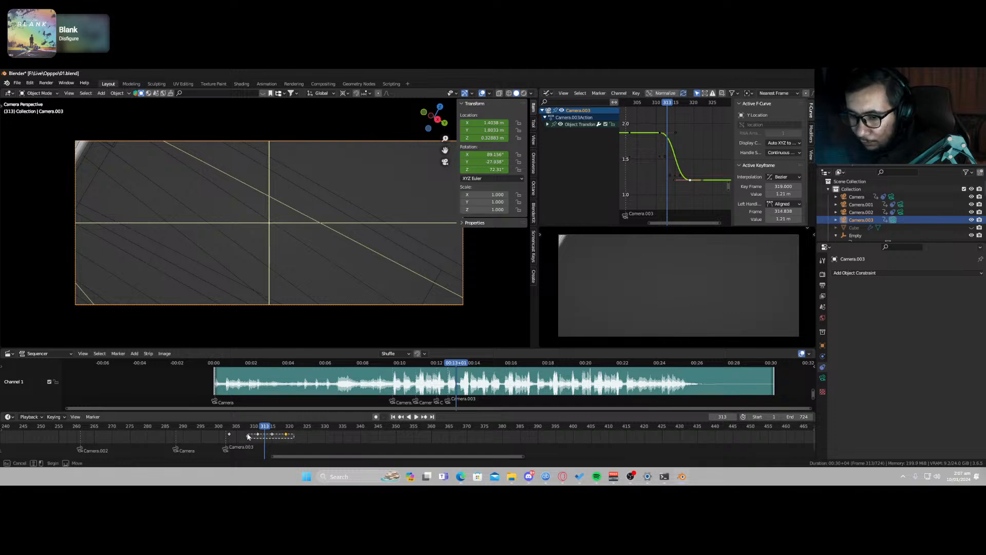
{"action": "key", "text": "Delete"}
Step: Move Camera.003 along the global Z axis to a height of about 0.34 m and keyframe it at frame 313
{"action": "key", "text": "g"}
{"action": "key", "text": "z"}
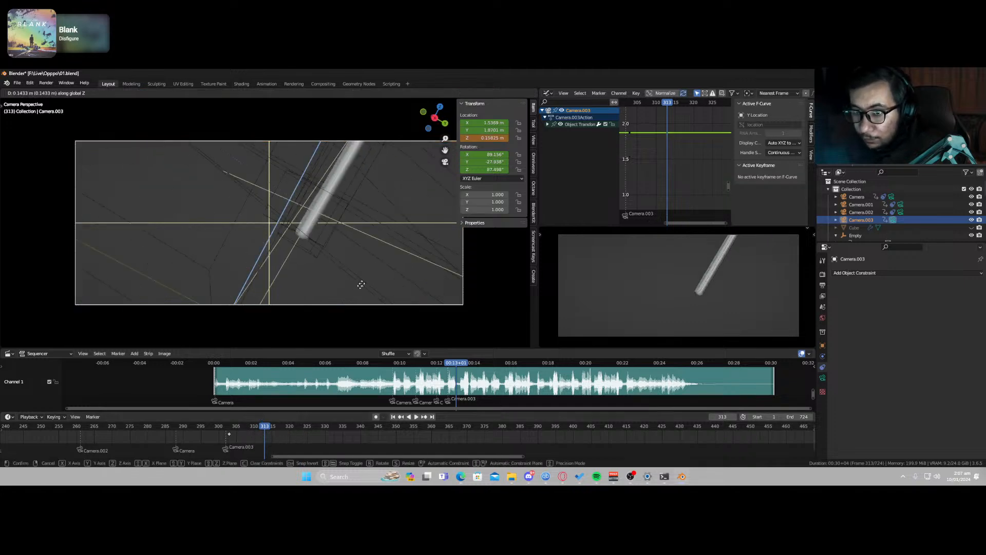
{"action": "left_click", "coordinate": [371, 277]}
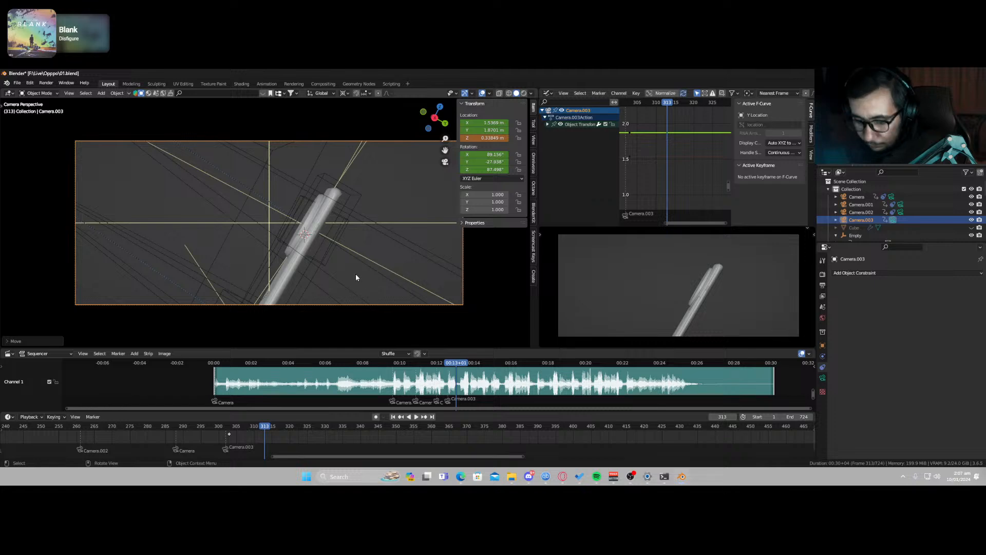
{"action": "key", "text": "i"}
{"action": "left_click", "coordinate": [355, 273]}
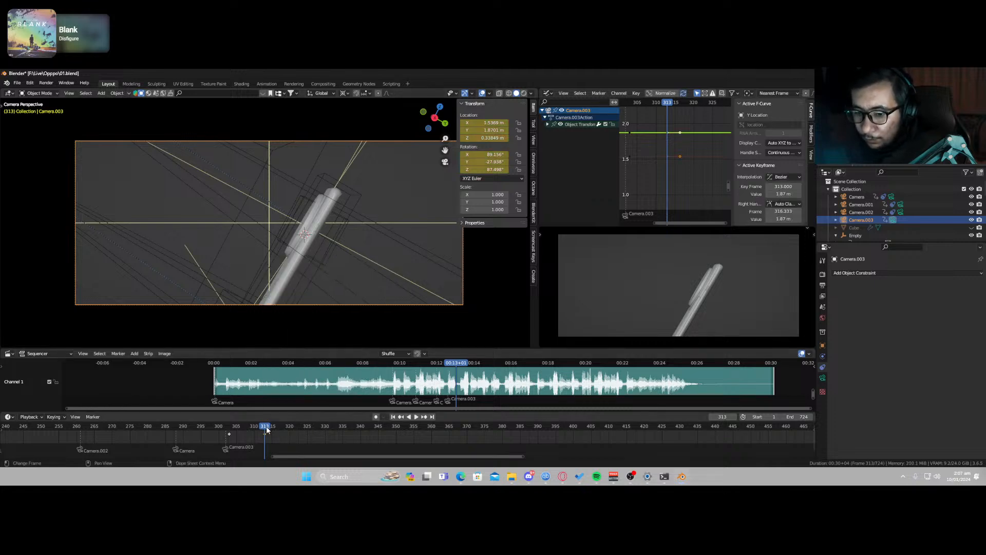
Step: Shift both Camera.003 keyframes four frames earlier, to frames 299 and 309, and play back the motion
{"action": "left_click", "coordinate": [225, 434]}
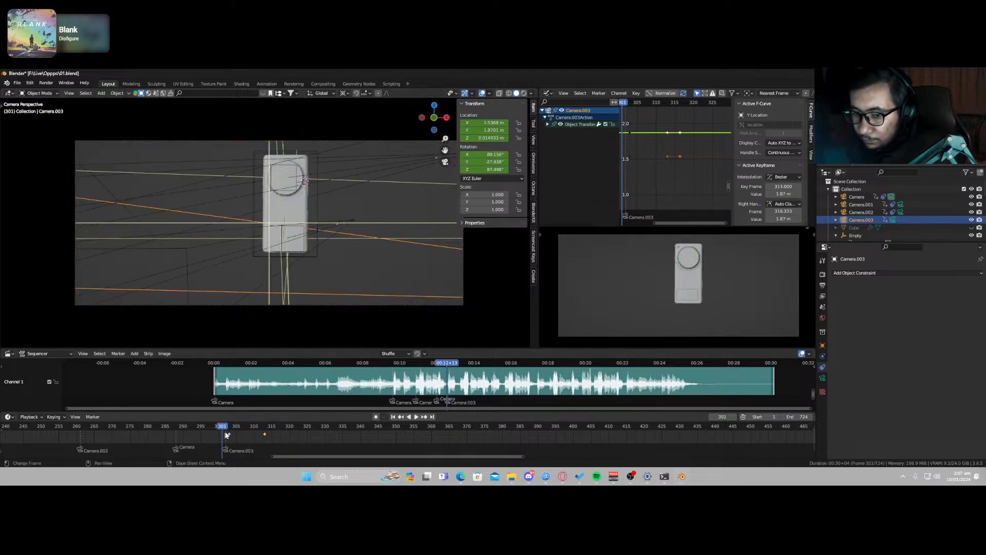
{"action": "key", "text": "space"}
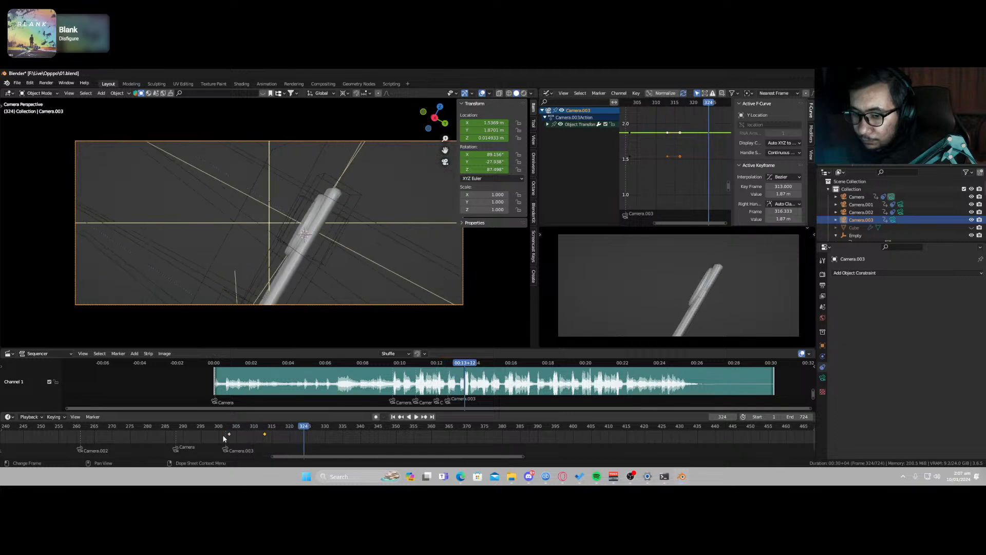
{"action": "left_click_drag", "start_coordinate": [219, 443], "coordinate": [273, 436]}
{"action": "key", "text": "g"}
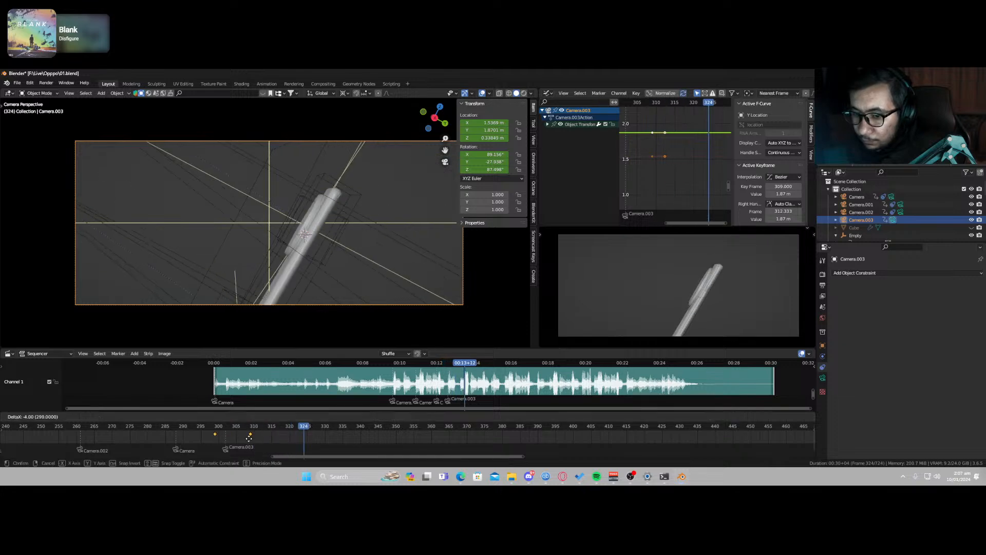
{"action": "left_click", "coordinate": [249, 438]}
{"action": "left_click", "coordinate": [216, 428]}
{"action": "key", "text": "space"}
{"action": "key", "text": "space"}
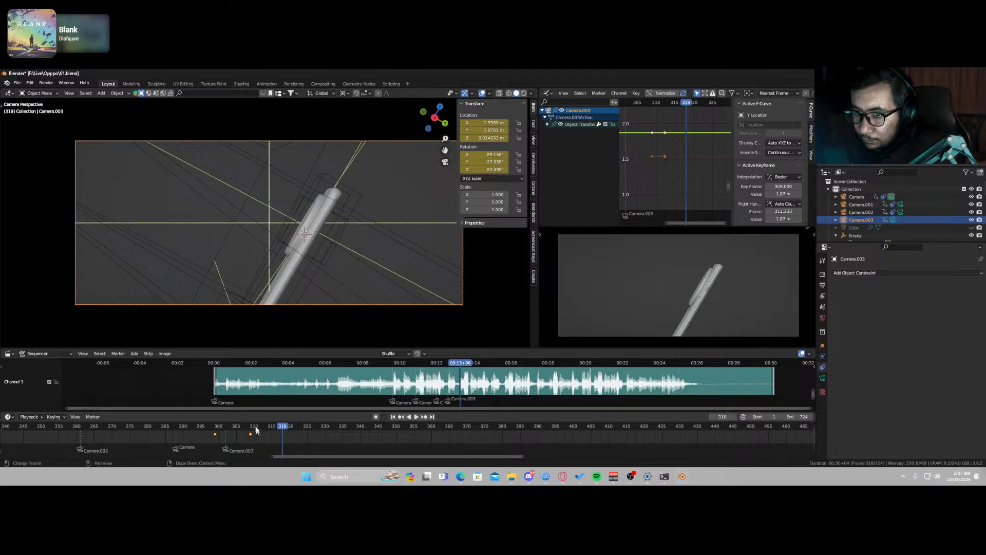
{"action": "left_click", "coordinate": [218, 428]}
{"action": "key", "text": "space"}
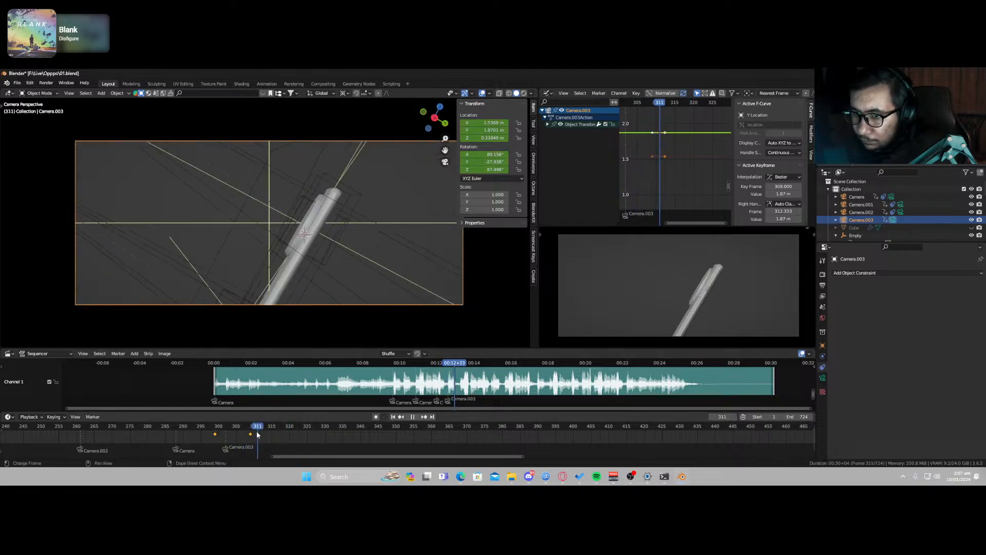
{"action": "key", "text": "space"}
Step: Go to frame 303 in the camera view and delete both remaining Camera.003 keyframes
{"action": "middle_click_drag", "start_coordinate": [288, 242], "coordinate": [318, 298]}
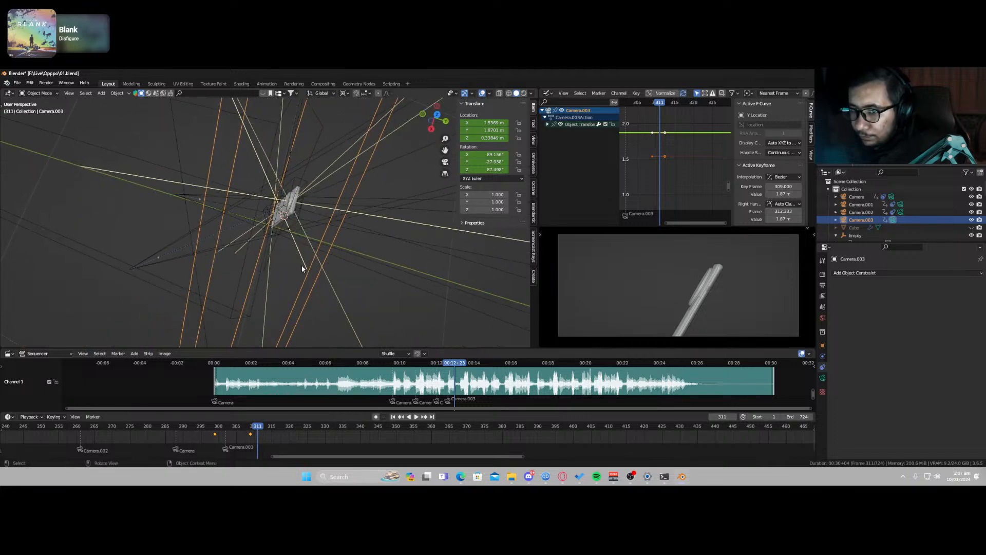
{"action": "key", "text": "KP_0"}
{"action": "left_click", "coordinate": [230, 429]}
{"action": "key", "text": "space"}
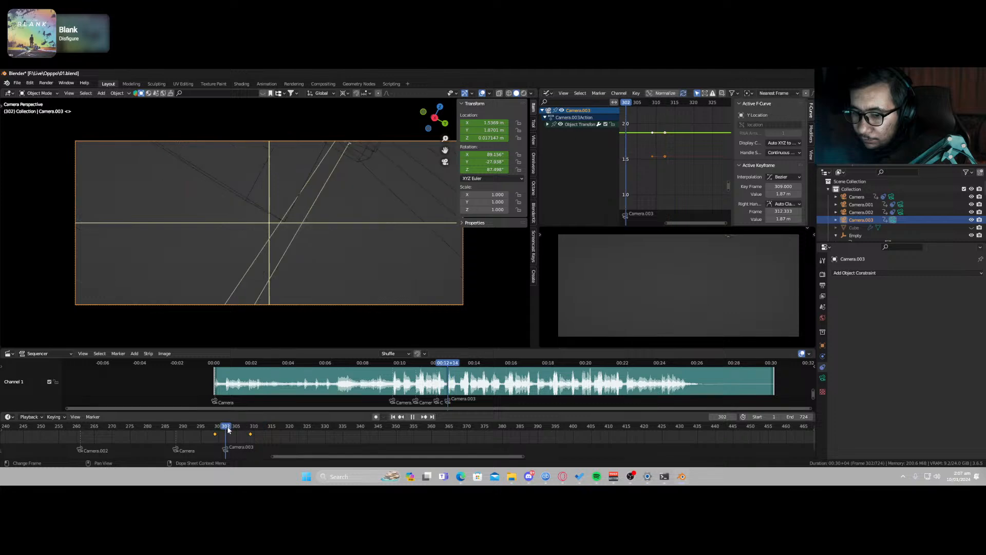
{"action": "key", "text": "space"}
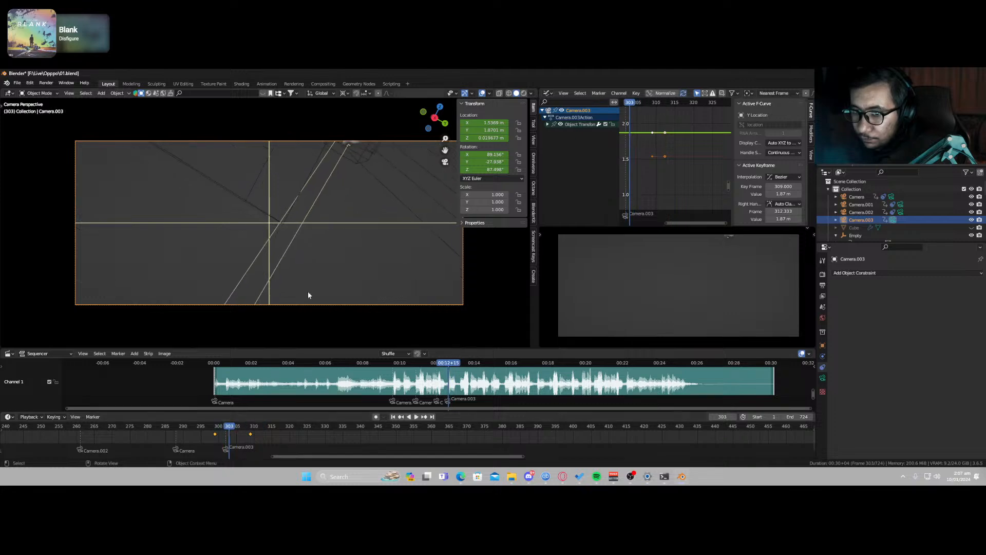
{"action": "key", "text": "x"}
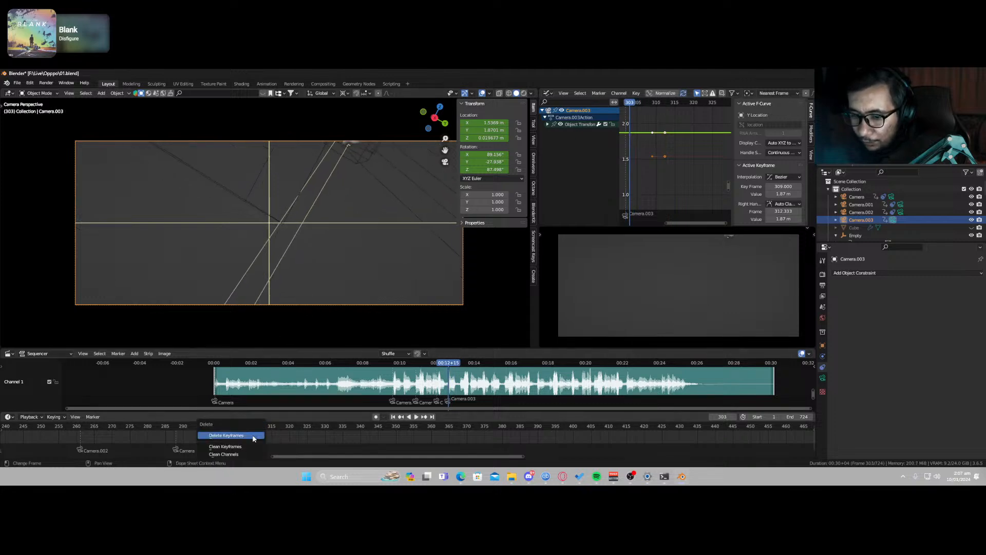
{"action": "left_click", "coordinate": [240, 434]}
Step: Raise Camera.003 along global Z to about 0.18 m, and move it along its local Z axis toward the phone to X about 0.69 m
{"action": "key", "text": "g"}
{"action": "key", "text": "z"}
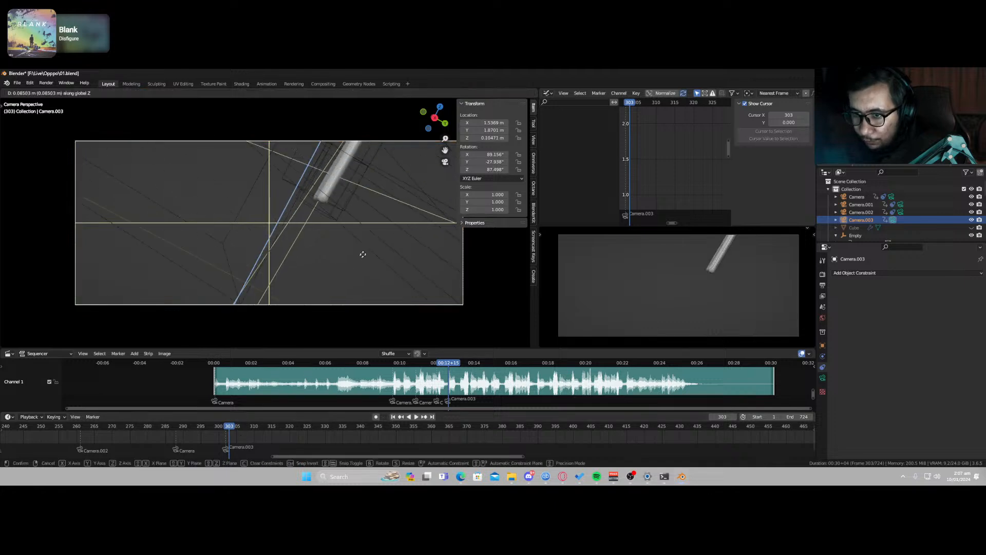
{"action": "left_click", "coordinate": [368, 249]}
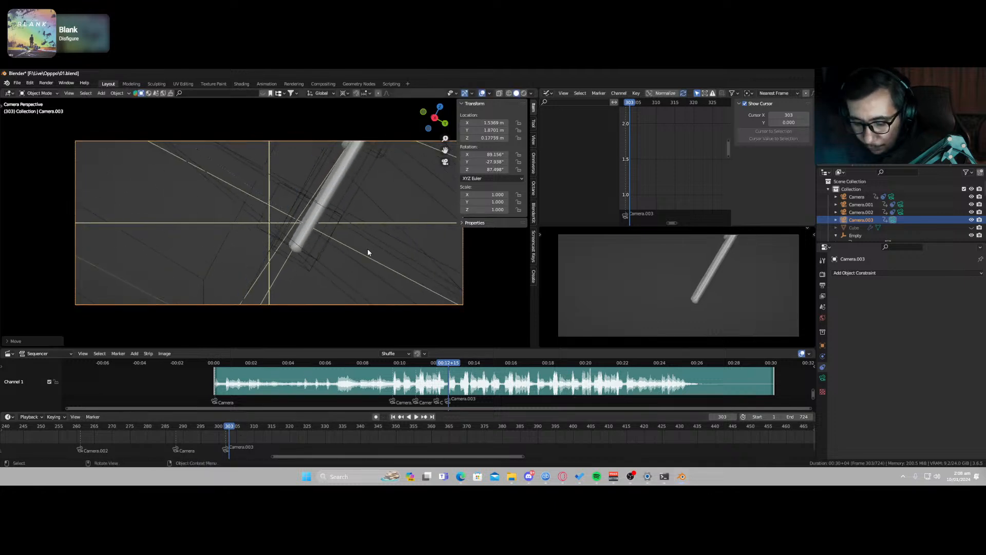
{"action": "key", "text": "g"}
{"action": "key", "text": "y"}
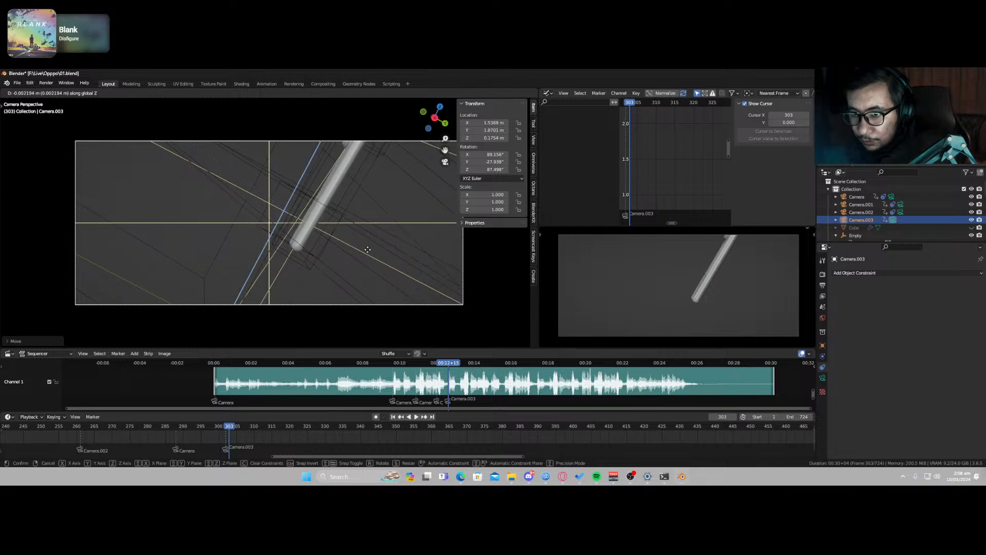
{"action": "key", "text": "z"}
{"action": "key", "text": "z"}
{"action": "left_click", "coordinate": [324, 181]}
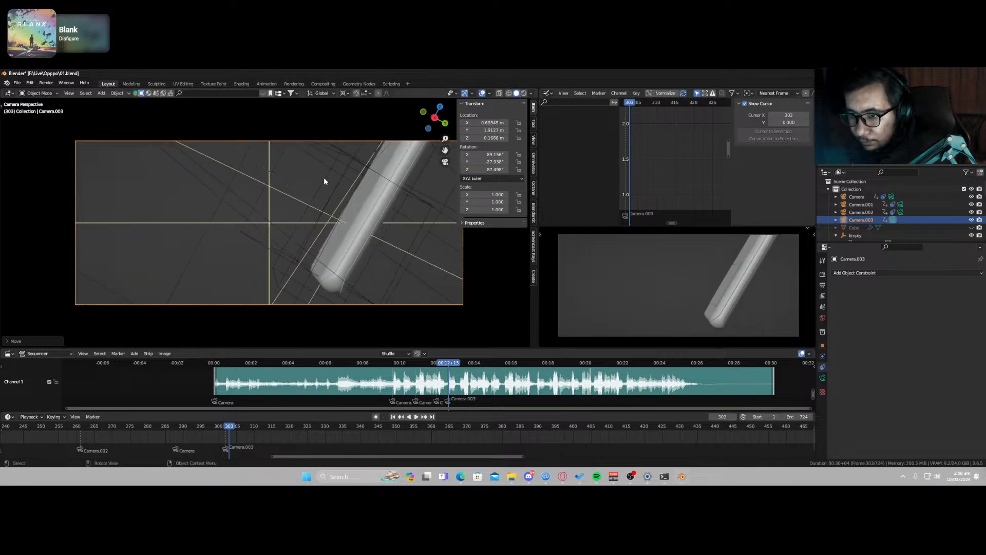
Step: Shift Camera.003 about 0.05 m along its local X axis to frame the phone's lower end, and save the file
{"action": "key", "text": "g"}
{"action": "key", "text": "x"}
{"action": "key", "text": "x"}
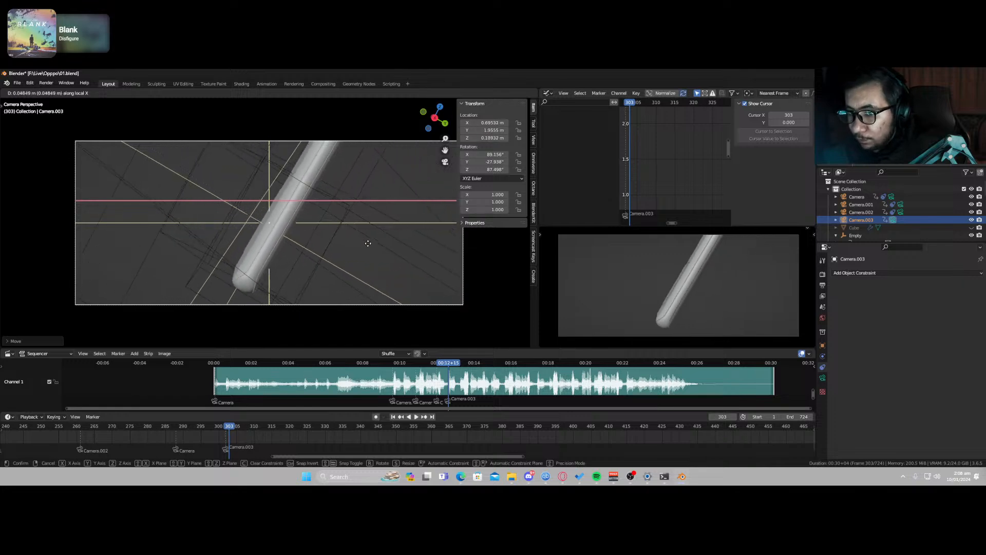
{"action": "left_click", "coordinate": [368, 242]}
{"action": "key", "text": "ctrl+s"}
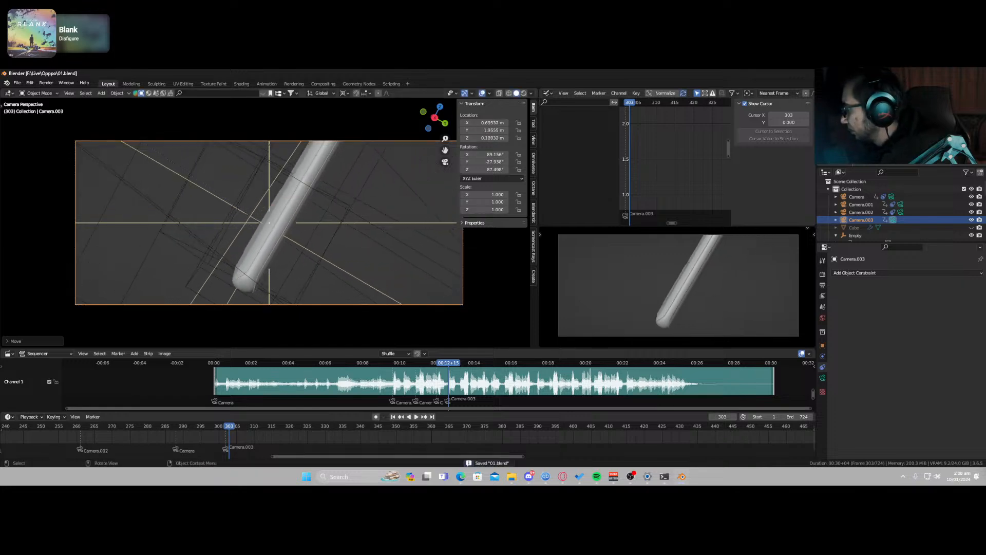
Step: Keyframe Camera.003's location and rotation at frame 303 and shift that keyframe one frame earlier, to frame 302
{"action": "left_click", "coordinate": [266, 304]}
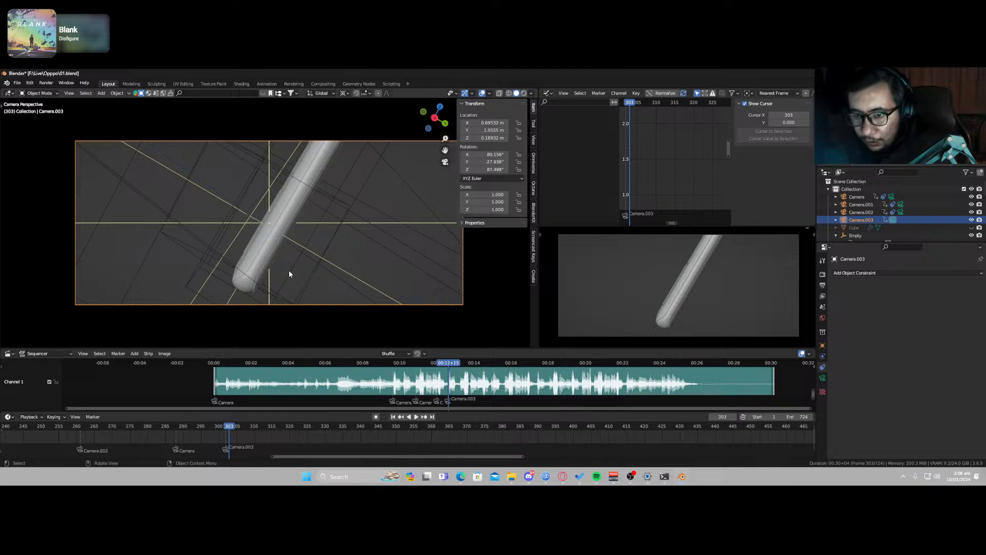
{"action": "key", "text": "i"}
{"action": "left_click", "coordinate": [269, 294]}
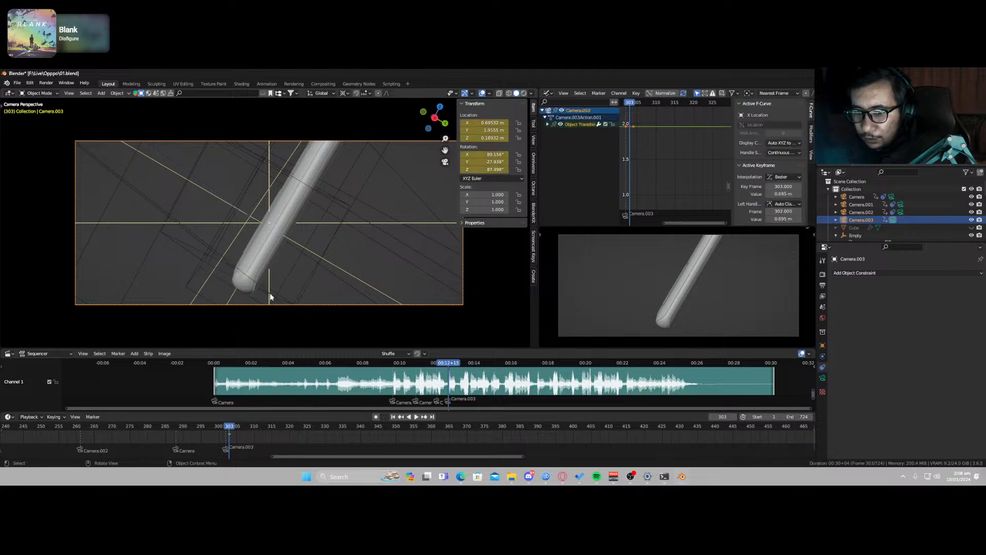
{"action": "left_click_drag", "start_coordinate": [229, 434], "coordinate": [226, 434]}
Step: At frame 311, raise Camera.003 along the global Z axis to a height of about 0.36 m
{"action": "left_click_drag", "start_coordinate": [230, 427], "coordinate": [259, 429]}
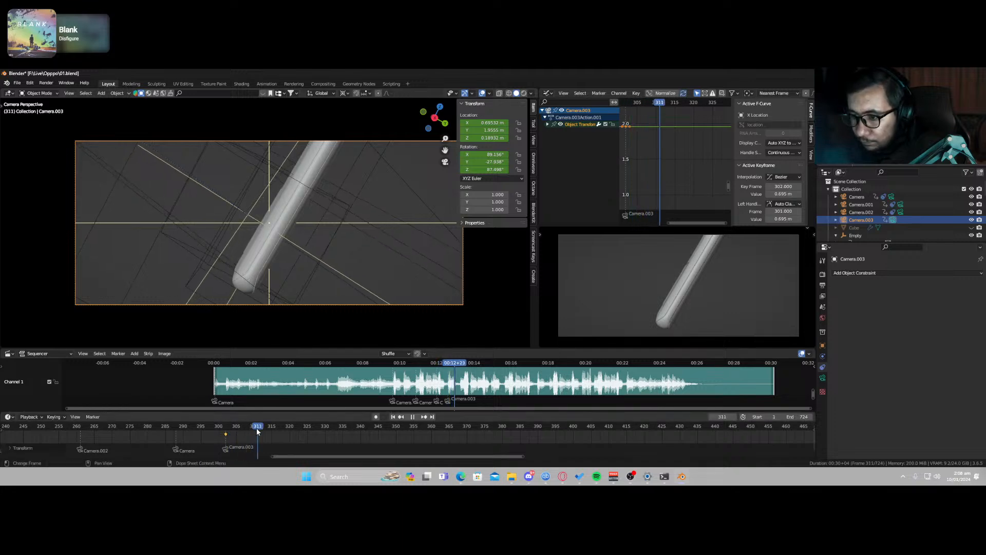
{"action": "key", "text": "g"}
{"action": "key", "text": "z"}
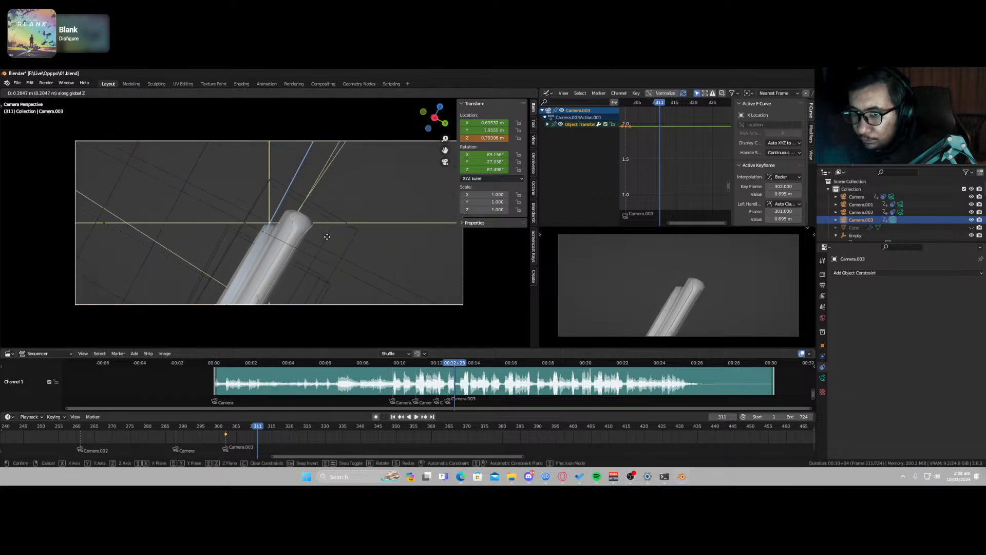
{"action": "left_click", "coordinate": [325, 239]}
Step: Rotate Camera.003 about 28° around its local Z axis so the phone stands upright, and keyframe location and rotation at frame 311
{"action": "key", "text": "r"}
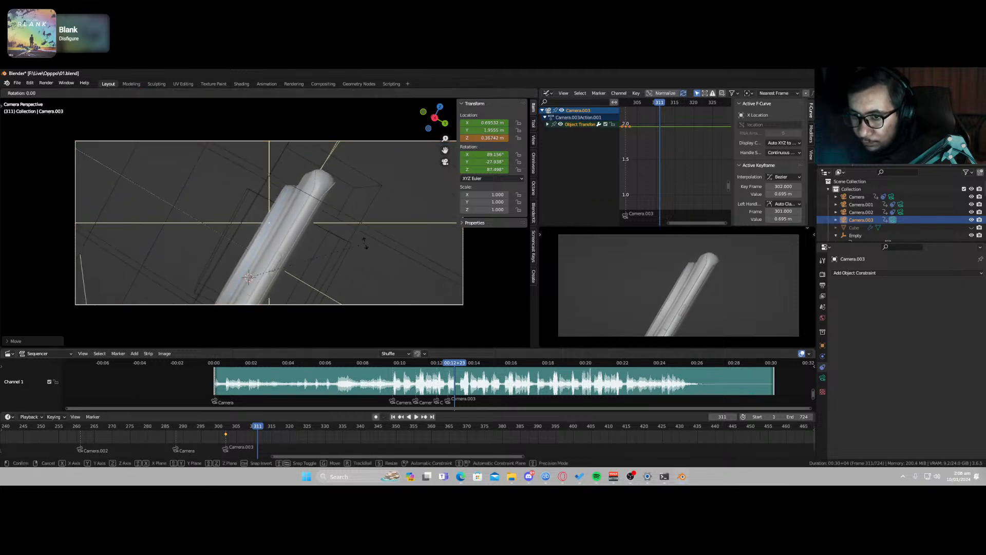
{"action": "key", "text": "z"}
{"action": "key", "text": "z"}
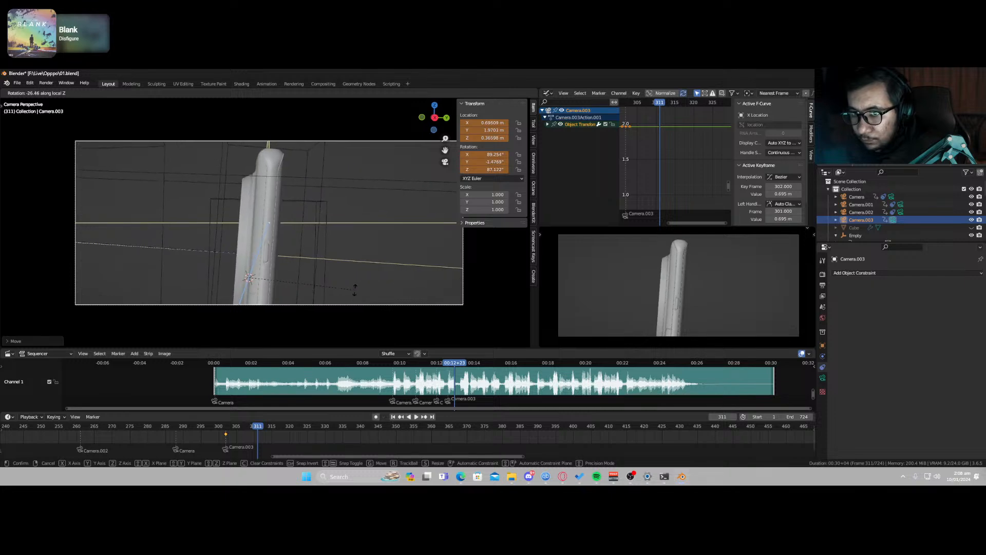
{"action": "left_click", "coordinate": [352, 294]}
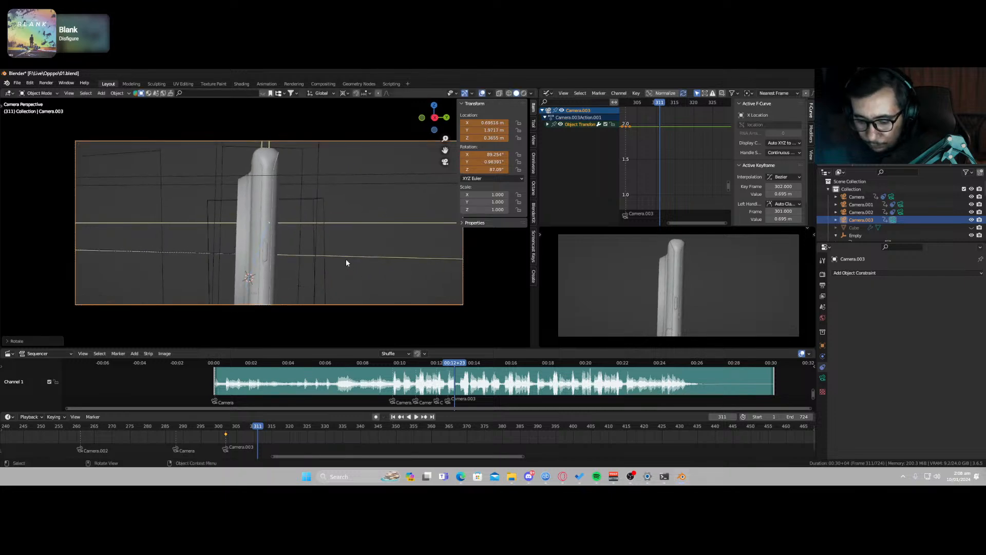
{"action": "key", "text": "i"}
{"action": "left_click", "coordinate": [328, 229]}
Step: Scrub and play back Camera.003's new motion twice, starting a few frames before the cut at frame 302
{"action": "left_click", "coordinate": [246, 427]}
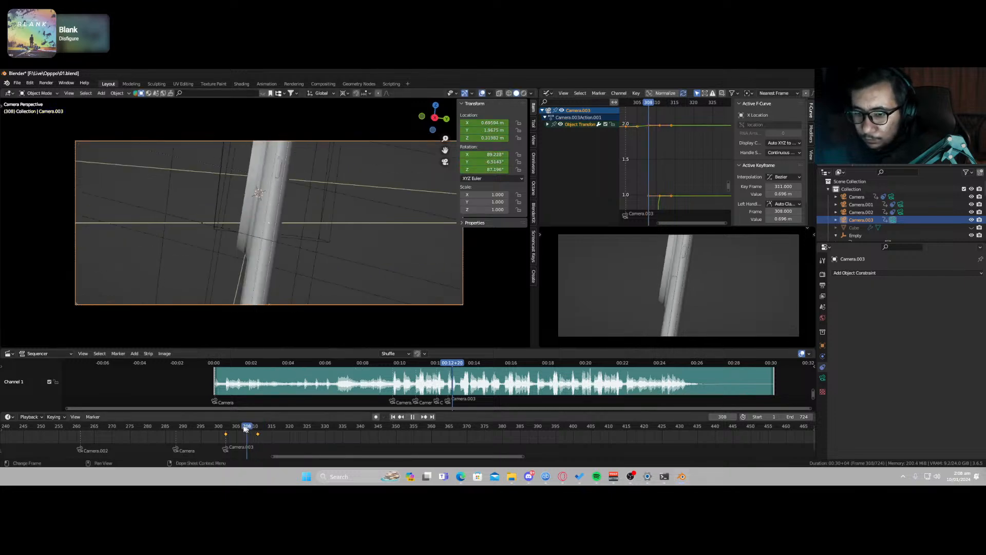
{"action": "left_click_drag", "start_coordinate": [245, 428], "coordinate": [208, 430]}
{"action": "key", "text": "space"}
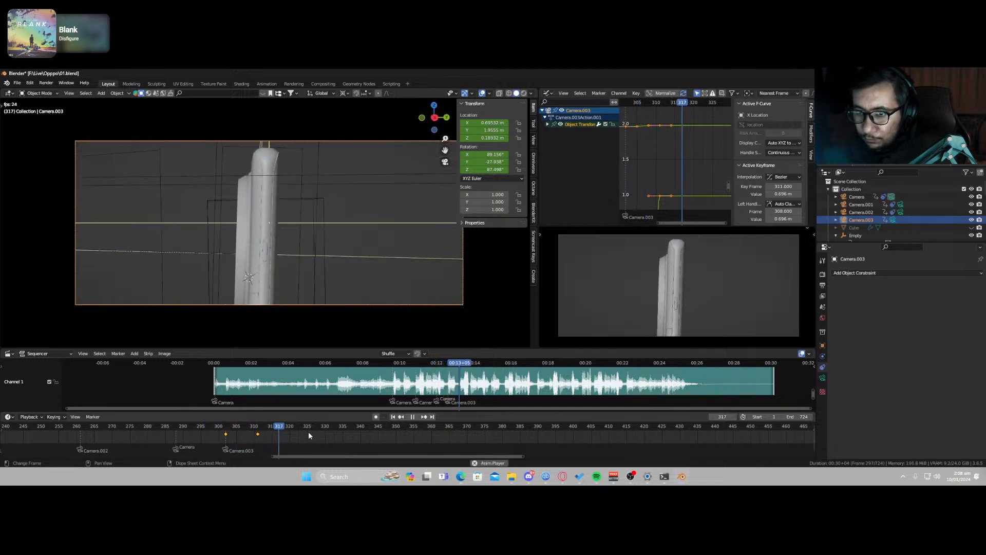
{"action": "left_click", "coordinate": [199, 429]}
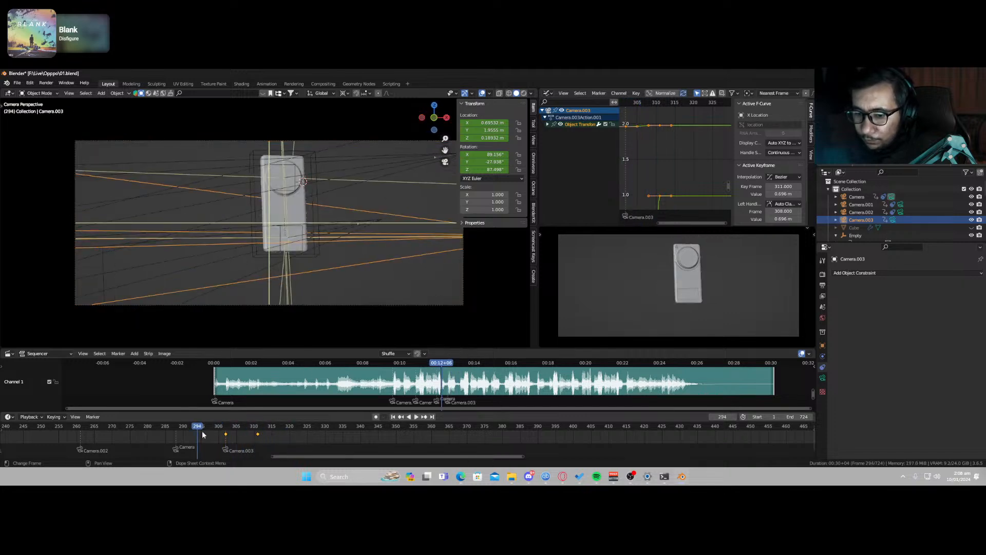
{"action": "key", "text": "space"}
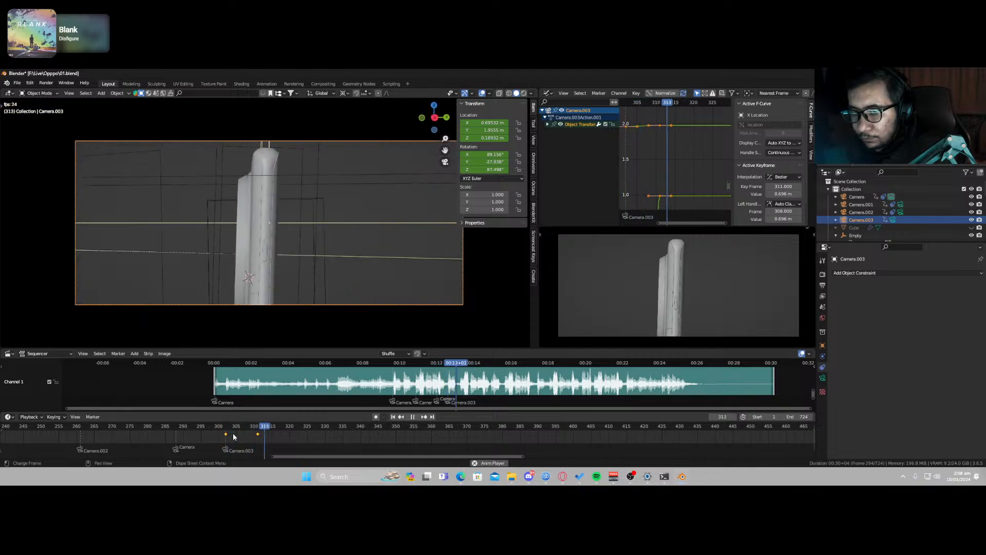
{"action": "left_click", "coordinate": [177, 428]}
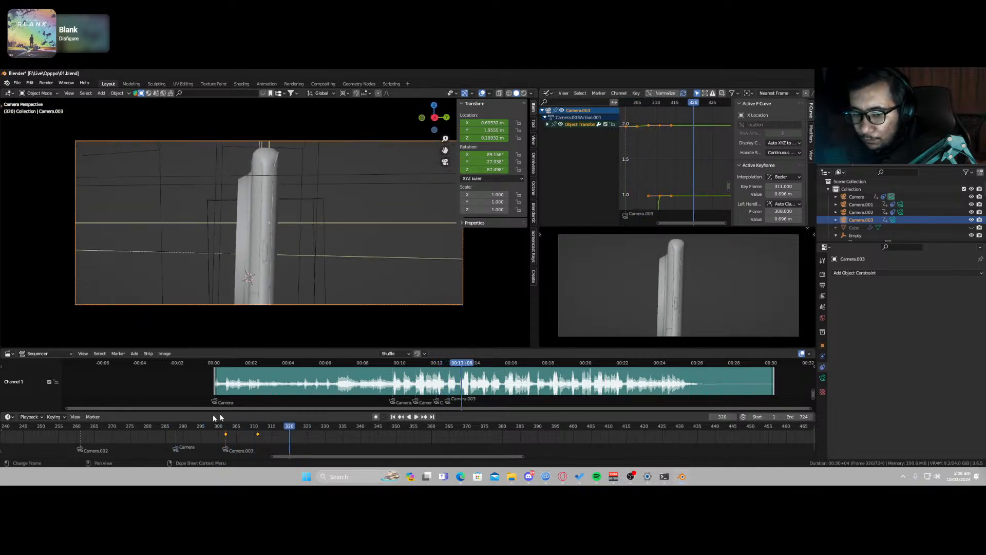
Step: Review the animation from frame 1 and again from frame 302, saving the file
{"action": "left_click", "coordinate": [393, 417]}
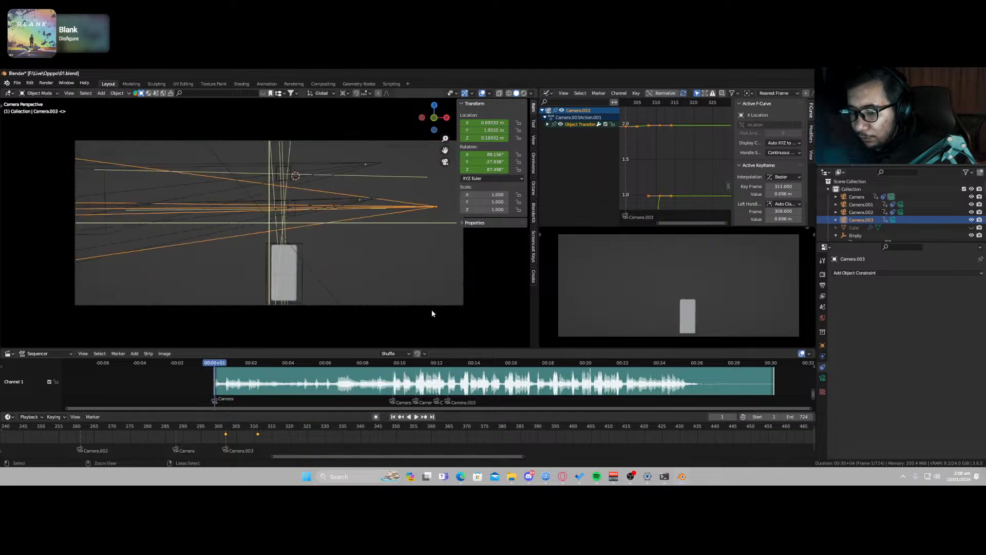
{"action": "key", "text": "ctrl+s"}
{"action": "key", "text": "space"}
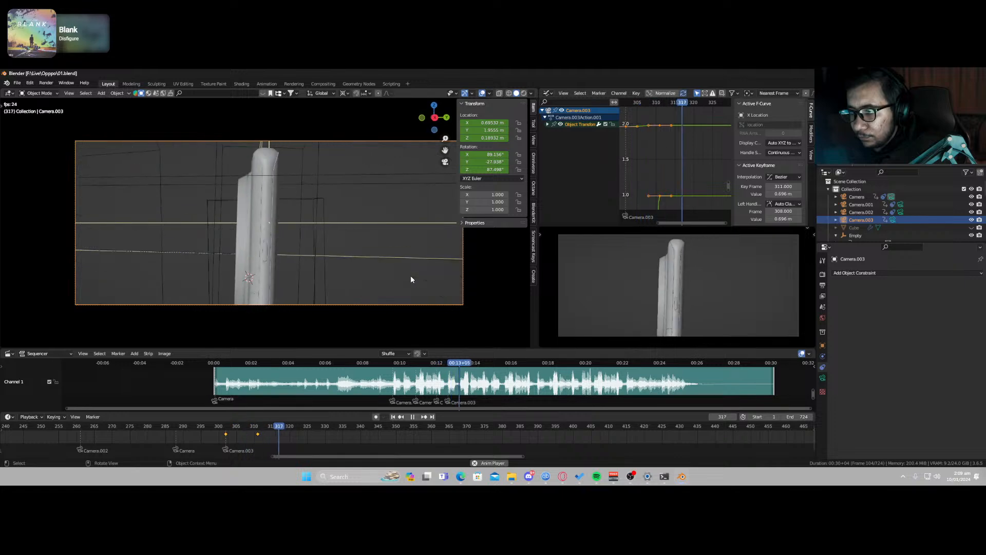
{"action": "key", "text": "space"}
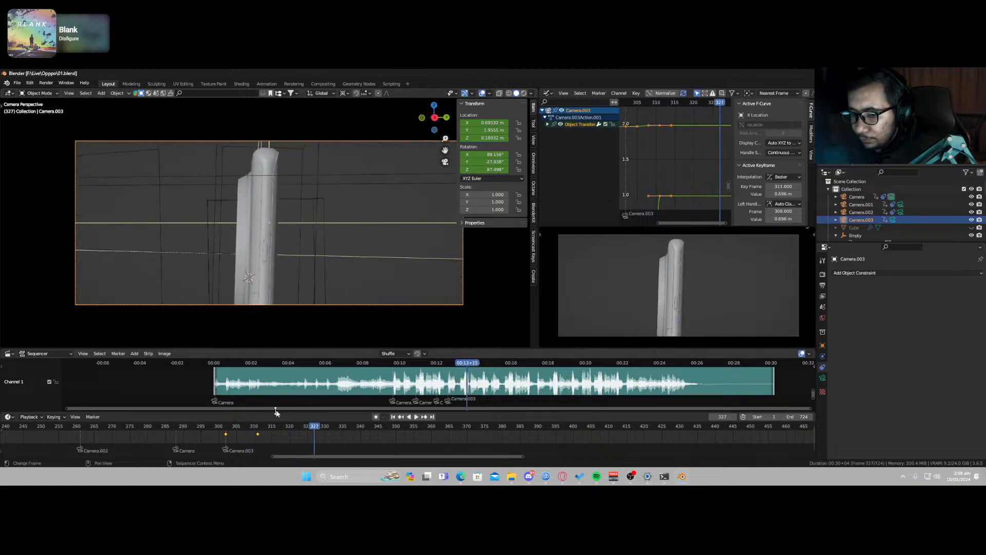
{"action": "left_click", "coordinate": [226, 430]}
{"action": "key", "text": "space"}
{"action": "key", "text": "space"}
{"action": "key", "text": "ctrl+s"}
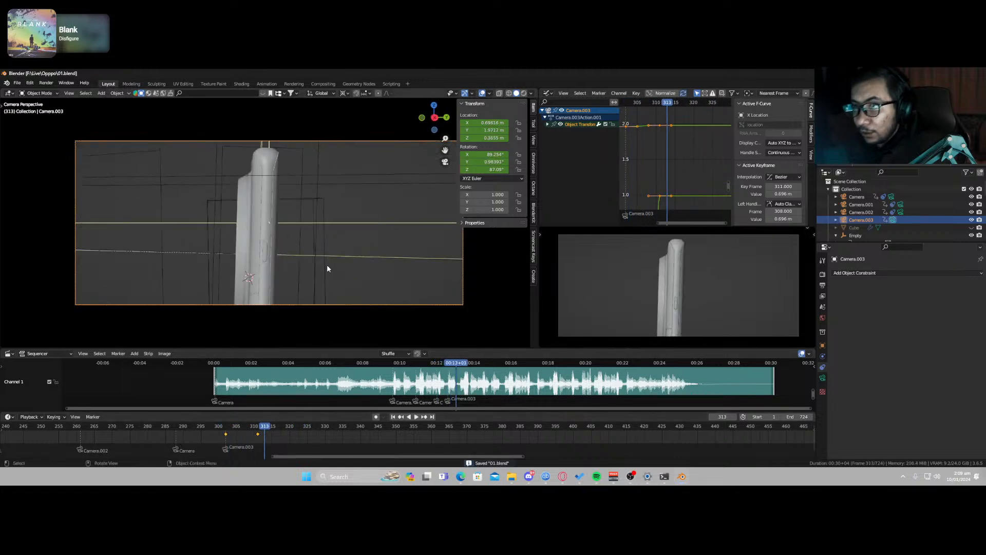
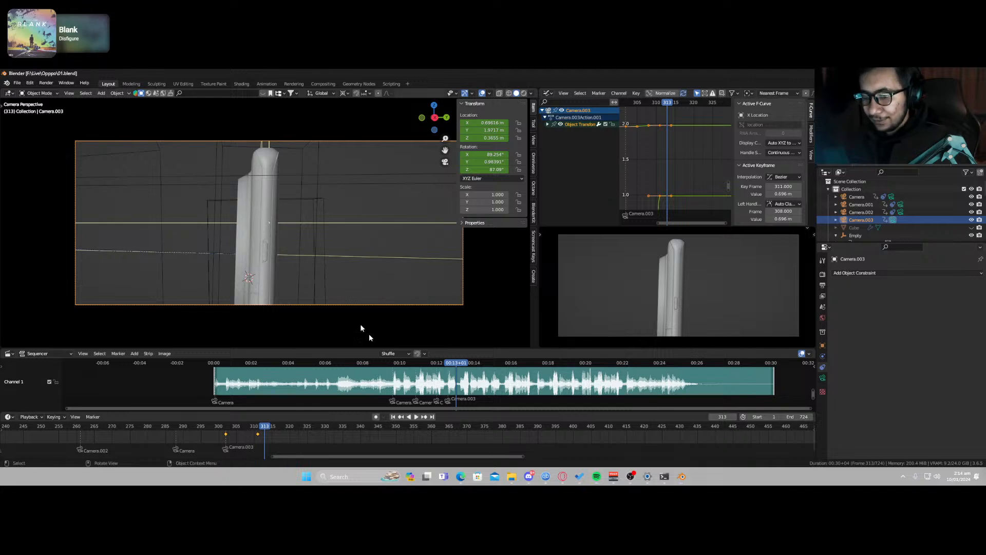
Step: Replay the camera cuts from frame 294 and again from about frame 259
{"action": "left_click", "coordinate": [191, 433]}
{"action": "key", "text": "space"}
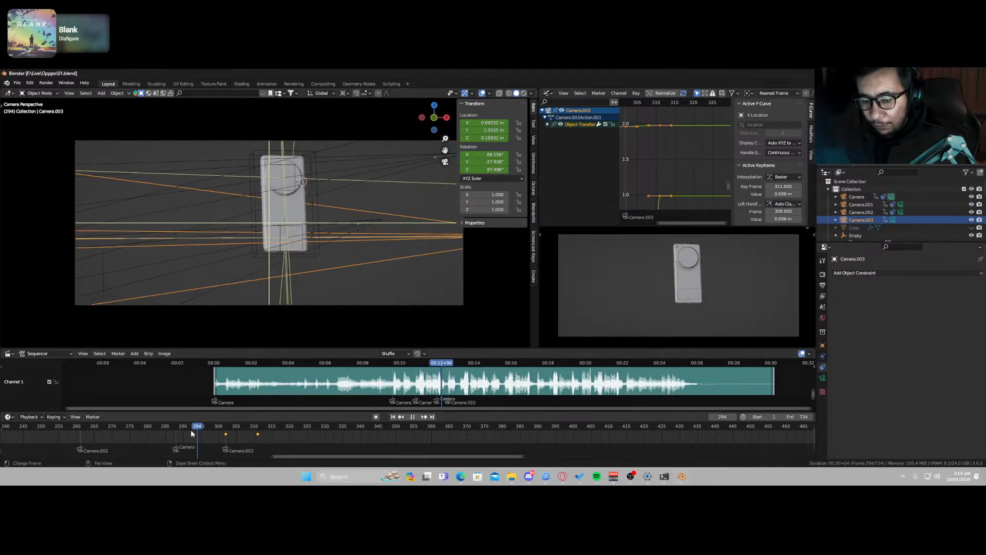
{"action": "left_click", "coordinate": [74, 436]}
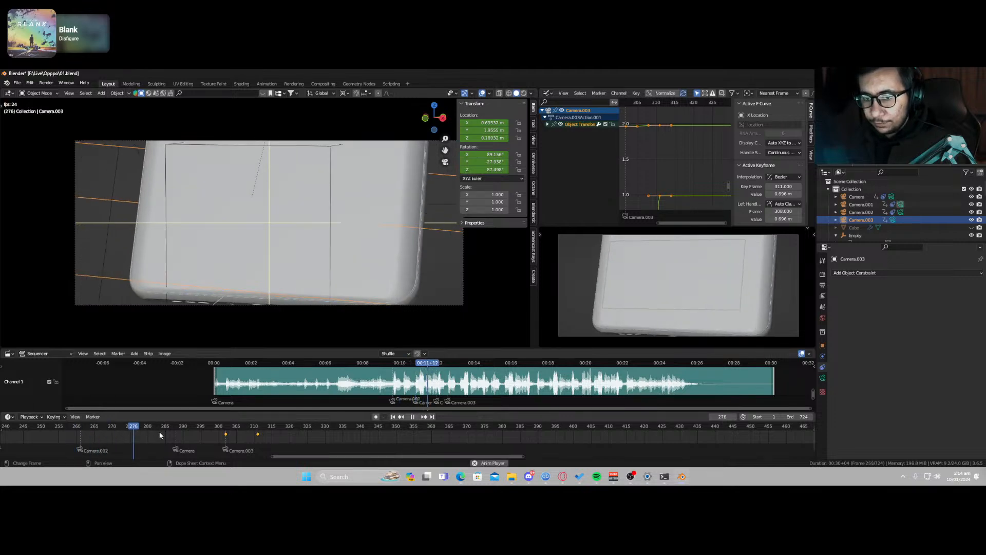
{"action": "key", "text": "space"}
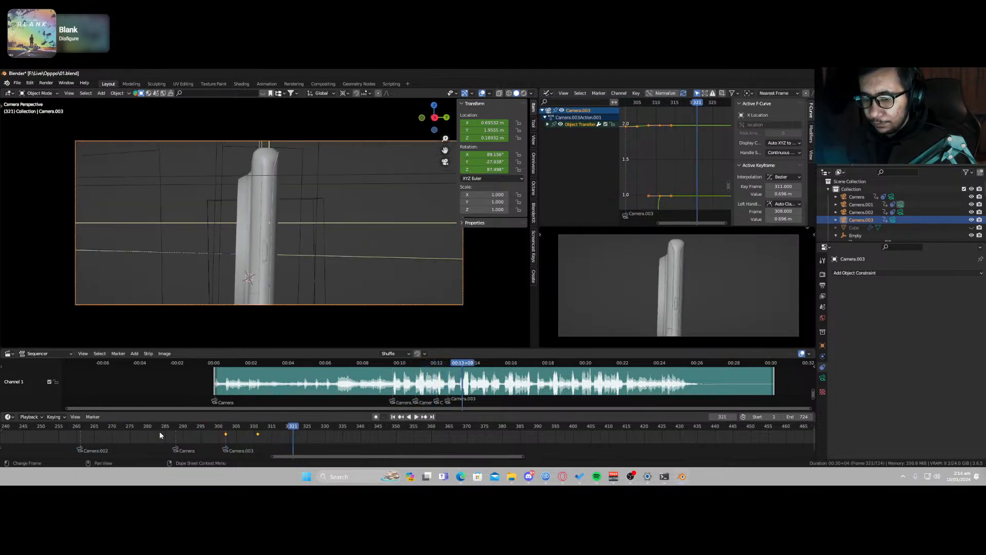
Step: Delete both Camera.003 keyframes and the Camera.003 marker at frame 302
{"action": "mouse_move", "coordinate": [226, 426]}
{"action": "left_mouse_down"}
{"action": "mouse_move", "coordinate": [256, 425]}
{"action": "mouse_move", "coordinate": [222, 433]}
{"action": "mouse_move", "coordinate": [233, 433]}
{"action": "left_mouse_up"}
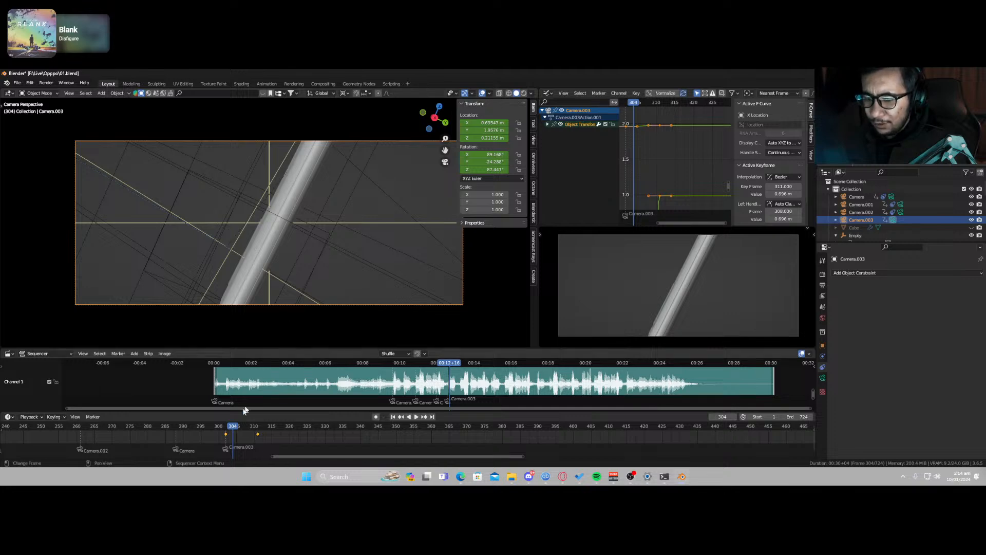
{"action": "key", "text": "x"}
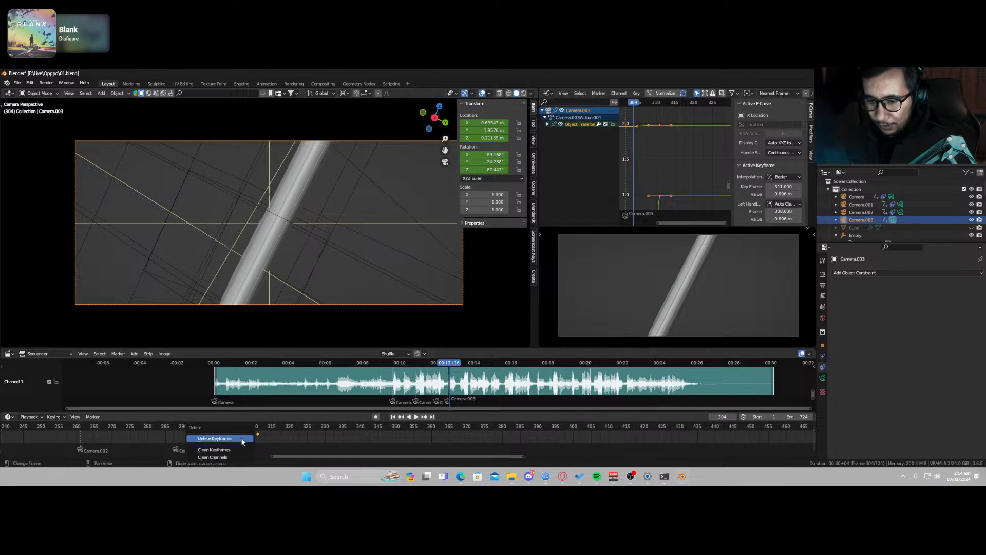
{"action": "left_click", "coordinate": [242, 440]}
{"action": "left_click", "coordinate": [229, 444]}
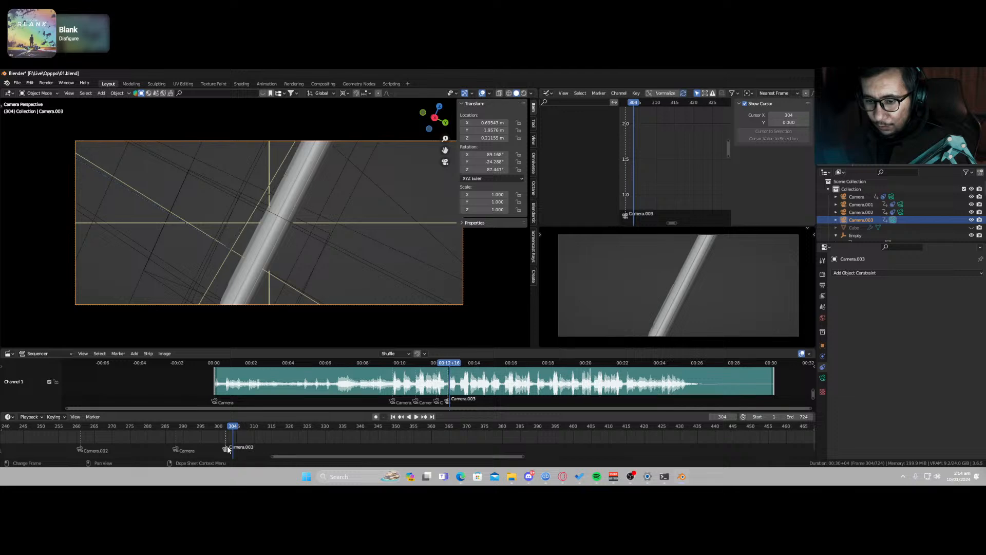
{"action": "key", "text": "x"}
{"action": "left_click", "coordinate": [228, 442]}
Step: Go to frame 302, select the Empty around the phone, and keyframe its location and rotation
{"action": "key", "text": "space"}
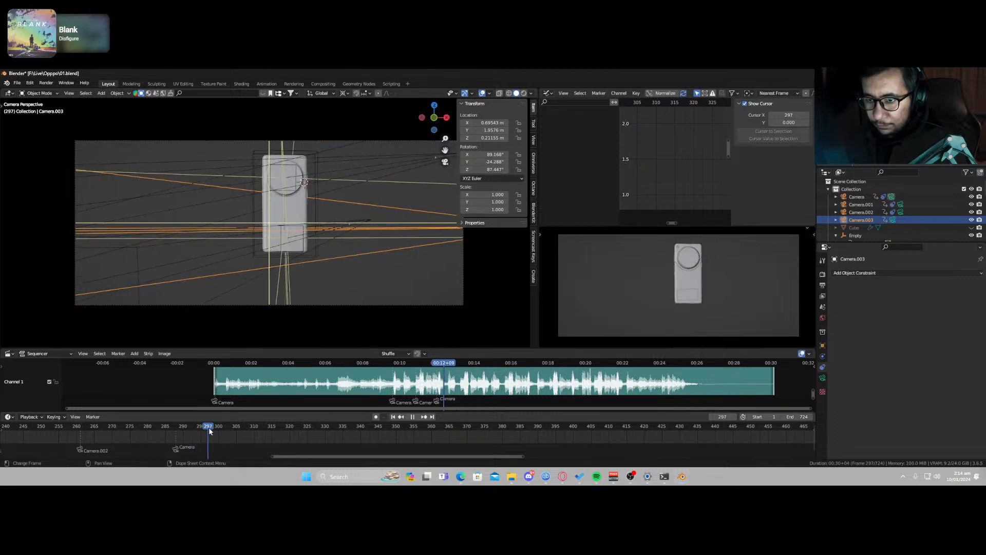
{"action": "left_click_drag", "start_coordinate": [244, 431], "coordinate": [226, 433]}
{"action": "key", "text": "space"}
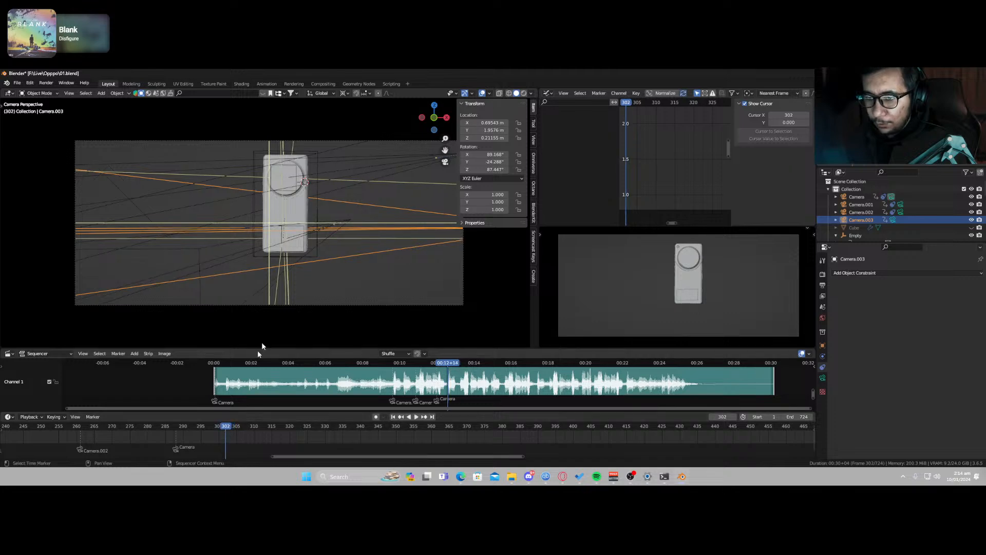
{"action": "left_click", "coordinate": [309, 256]}
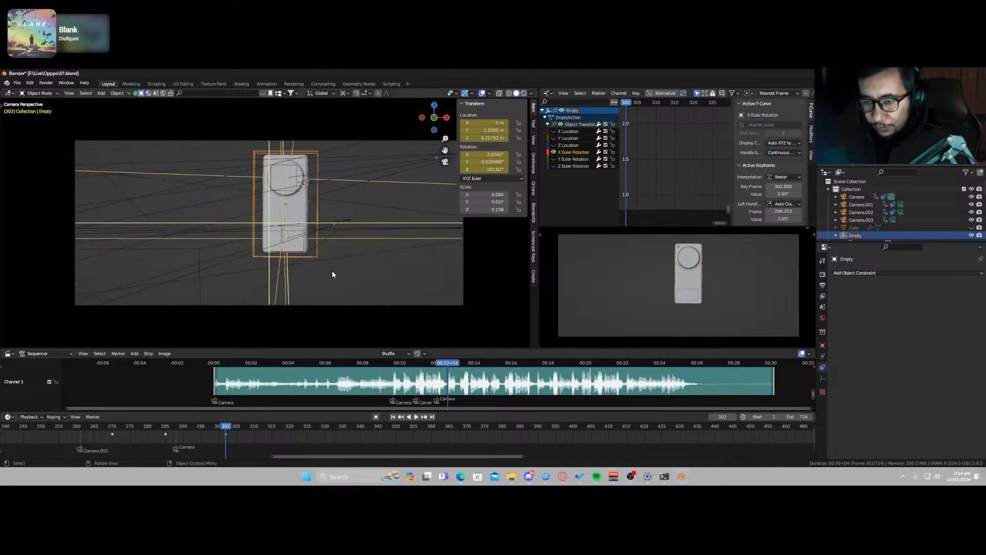
{"action": "key", "text": "i"}
{"action": "left_click", "coordinate": [324, 263]}
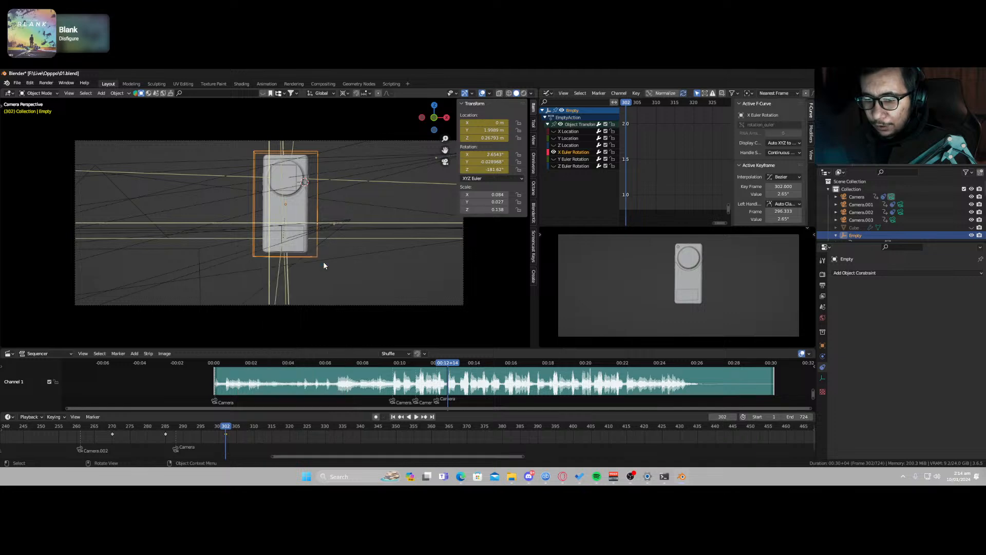
Step: At frame 313, rotate the Empty 180° about the global Z axis around its own center and keyframe its available channels
{"action": "left_click_drag", "start_coordinate": [228, 429], "coordinate": [267, 425]}
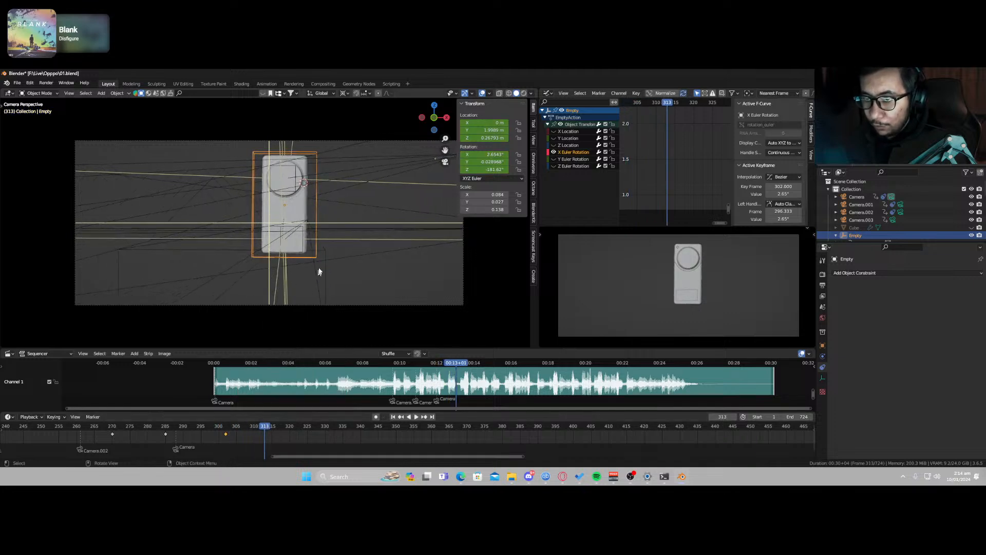
{"action": "key", "text": "r"}
{"action": "key", "text": "z"}
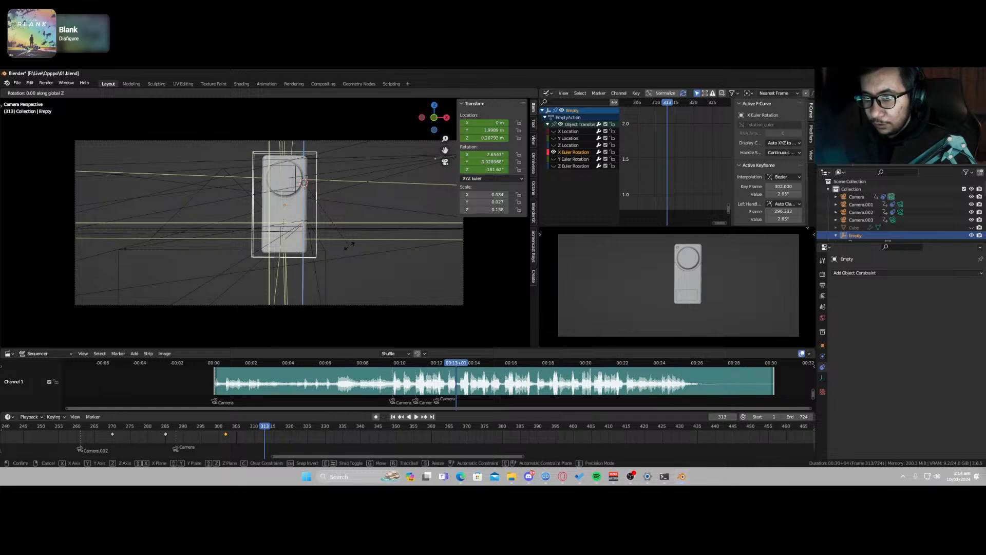
{"action": "right_click", "coordinate": [349, 246]}
{"action": "left_click", "coordinate": [344, 93]}
{"action": "left_click", "coordinate": [347, 102]}
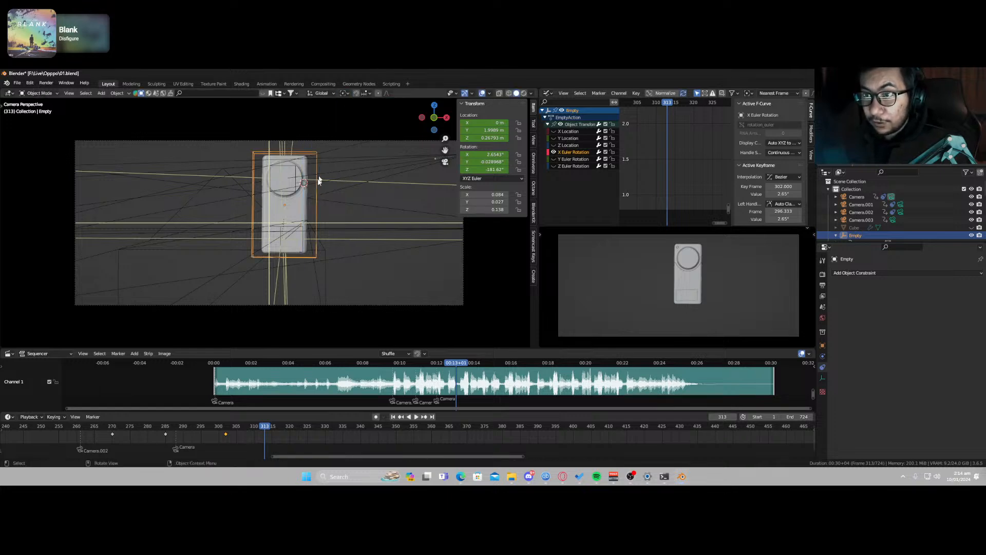
{"action": "type", "text": "rz180"}
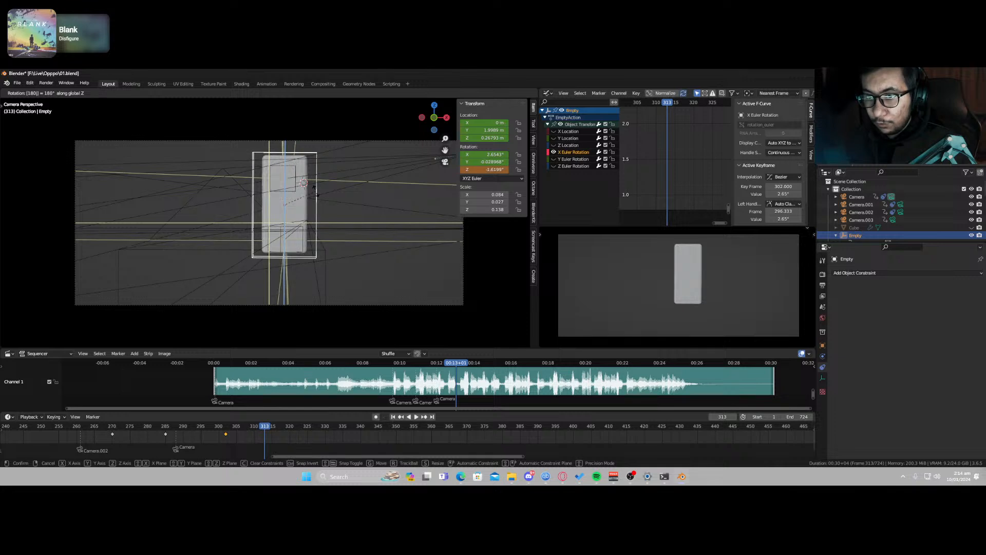
{"action": "key", "text": "Return"}
{"action": "key", "text": "i"}
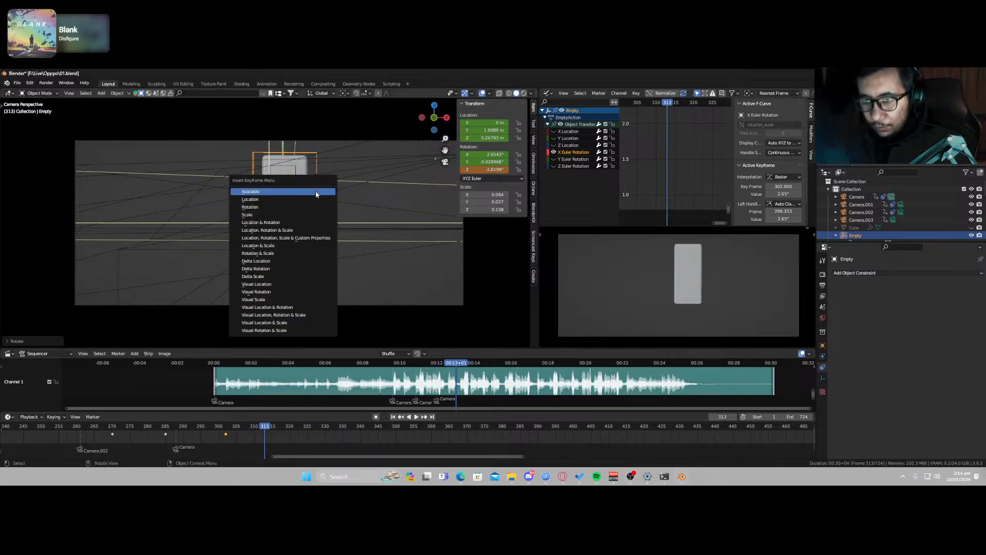
{"action": "left_click", "coordinate": [316, 192]}
Step: Replay the phone's spin from about frame 282 and again from about frame 283
{"action": "left_click", "coordinate": [216, 429]}
{"action": "key", "text": "space"}
{"action": "left_click_drag", "start_coordinate": [216, 433], "coordinate": [149, 435]}
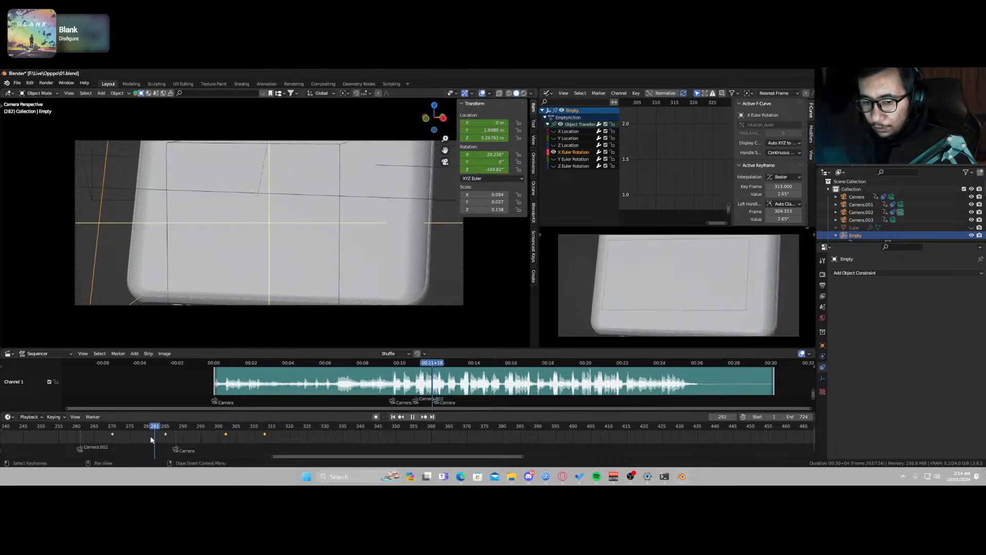
{"action": "key", "text": "space"}
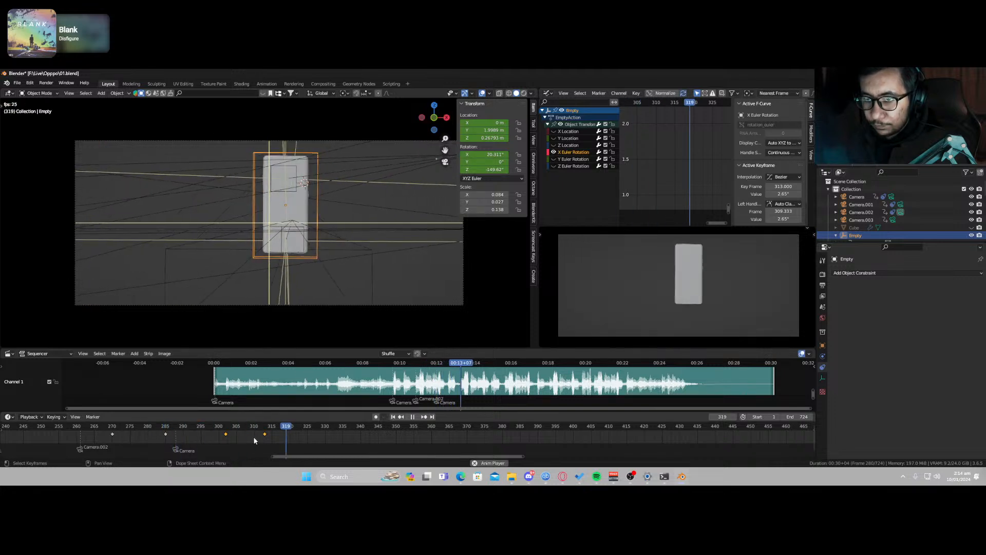
{"action": "key", "text": "space"}
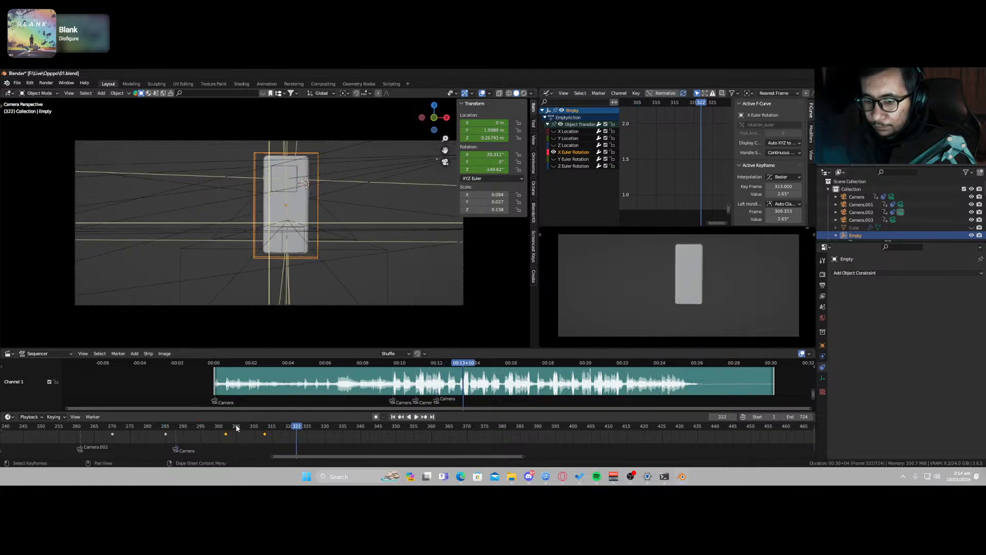
{"action": "left_click_drag", "start_coordinate": [231, 431], "coordinate": [158, 434]}
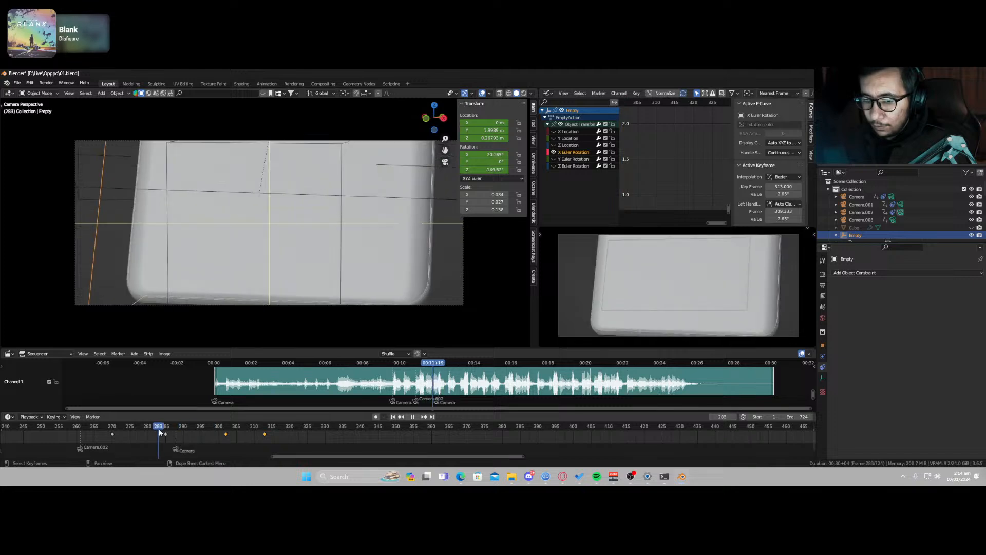
{"action": "key", "text": "space"}
{"action": "key", "text": "space"}
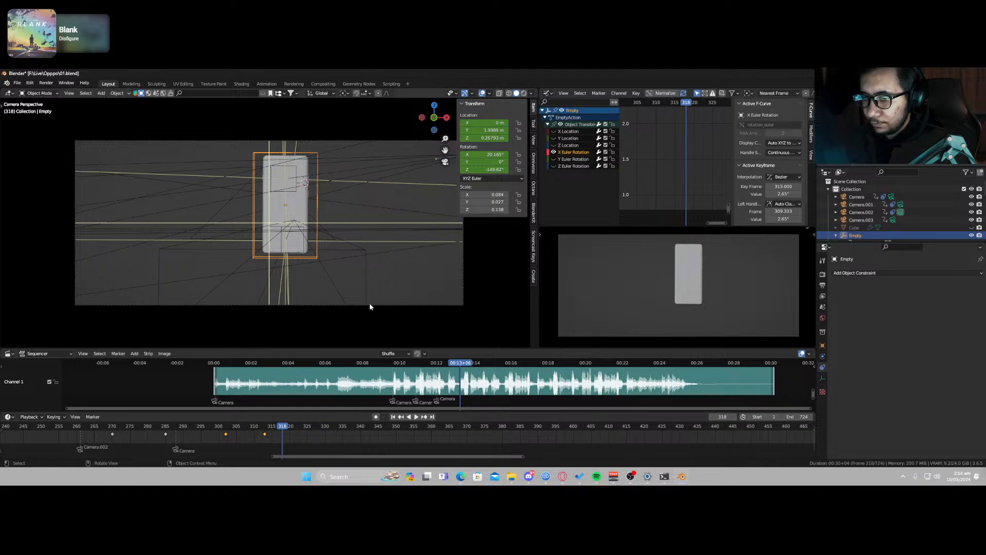
Step: Go to frame 302, select Camera.003, and bind it to a marker at that frame
{"action": "left_click", "coordinate": [226, 427]}
{"action": "key", "text": "space"}
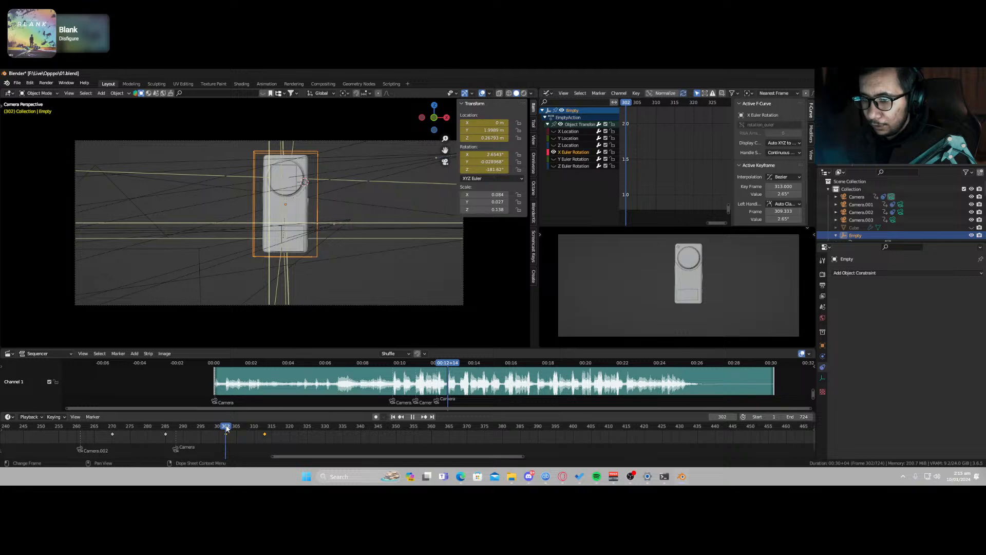
{"action": "key", "text": "space"}
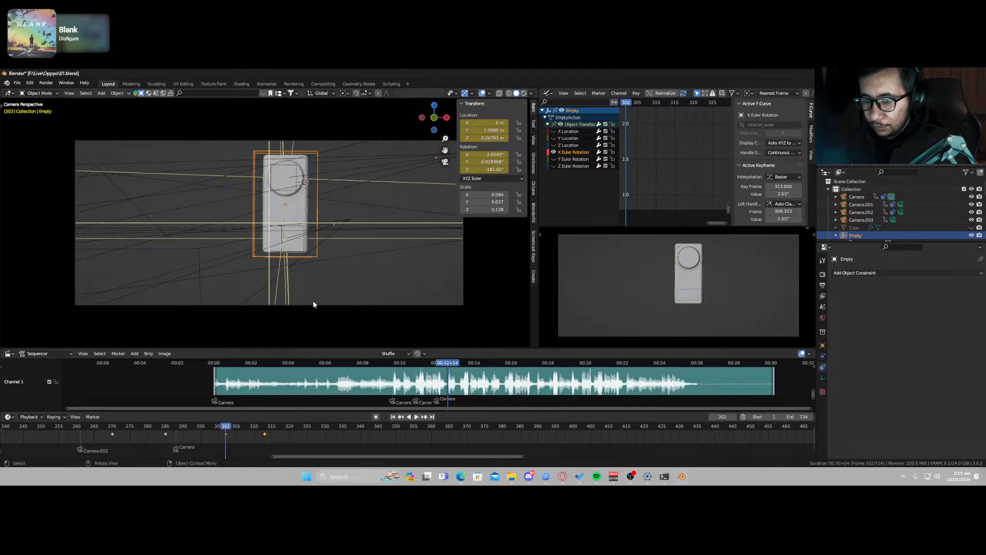
{"action": "left_click", "coordinate": [861, 220]}
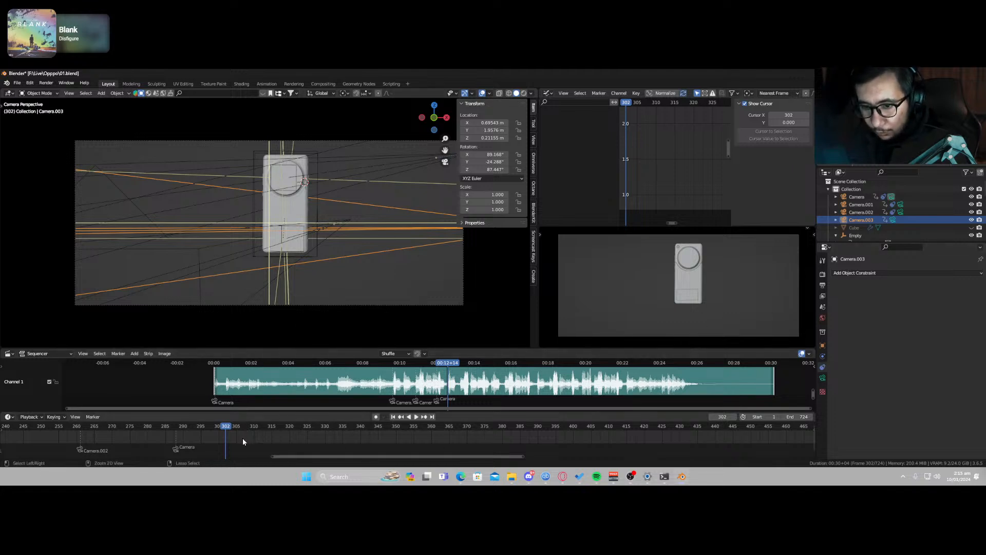
{"action": "key", "text": "ctrl+b"}
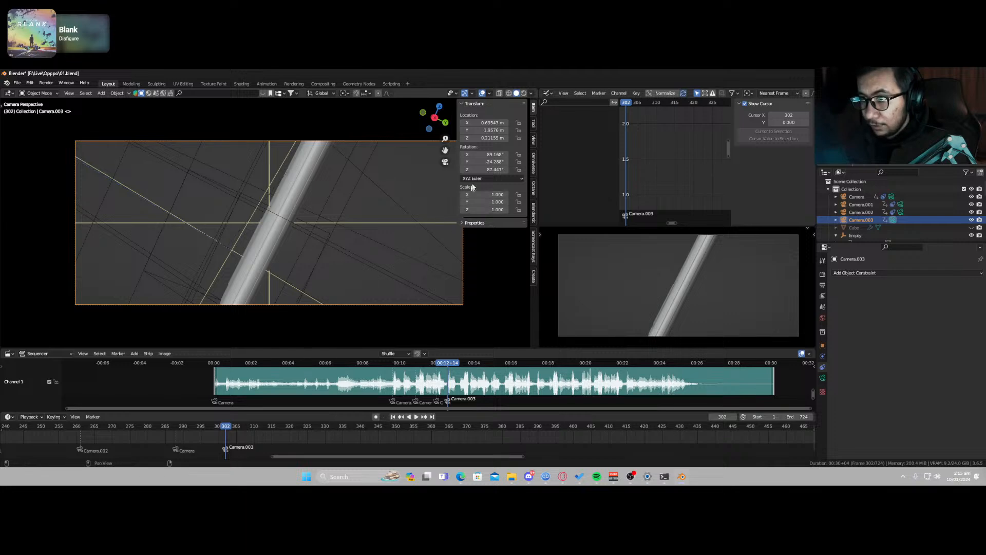
Step: Set Camera.003's X, Y and Z rotation to 0°
{"action": "left_click", "coordinate": [491, 169]}
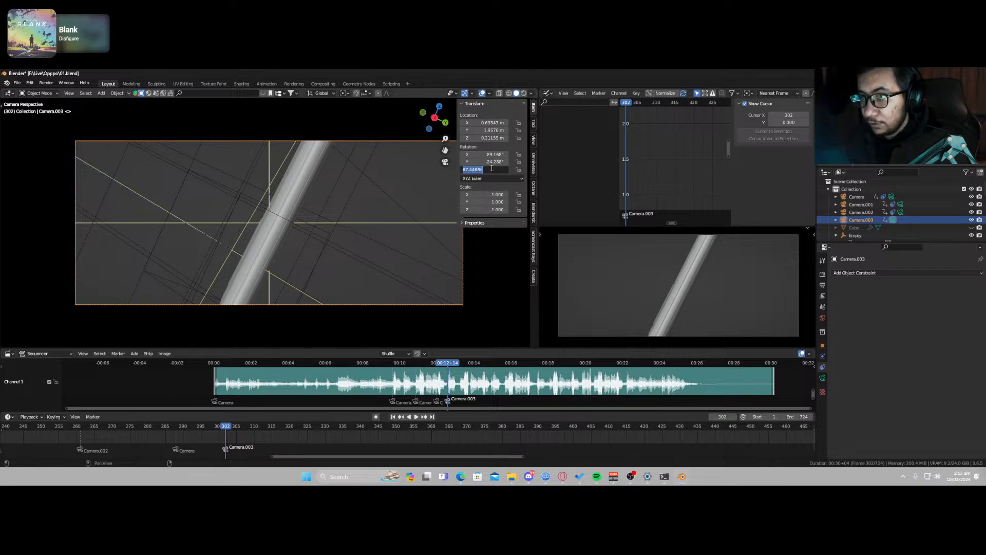
{"action": "type", "text": "0"}
{"action": "key", "text": "Return"}
{"action": "left_click", "coordinate": [484, 162]}
{"action": "type", "text": "0"}
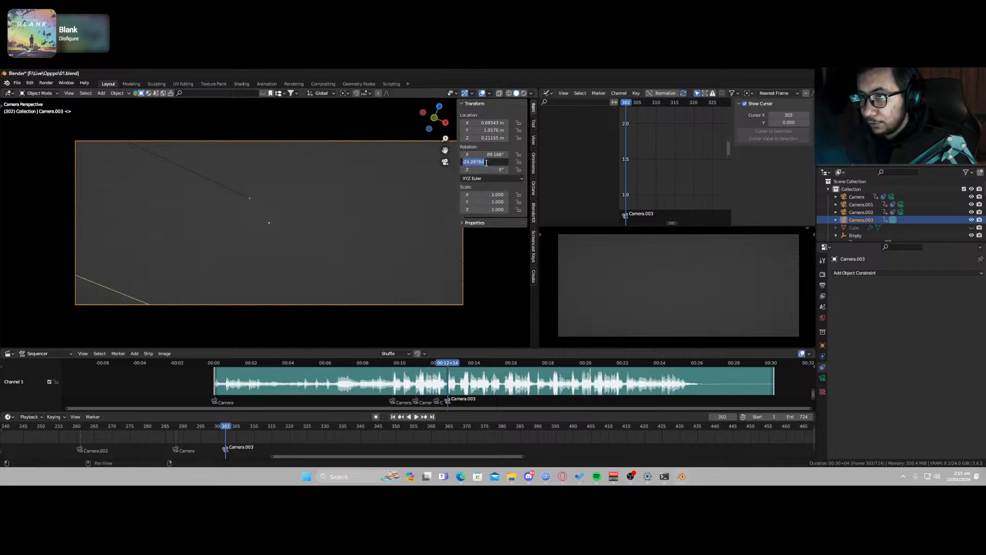
{"action": "key", "text": "Return"}
{"action": "left_click", "coordinate": [485, 154]}
{"action": "type", "text": "0"}
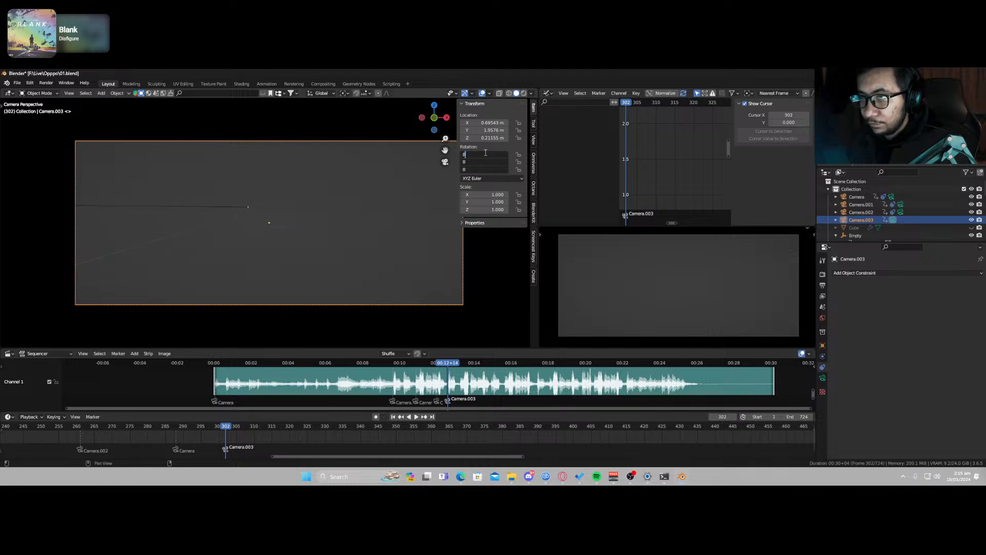
{"action": "key", "text": "Return"}
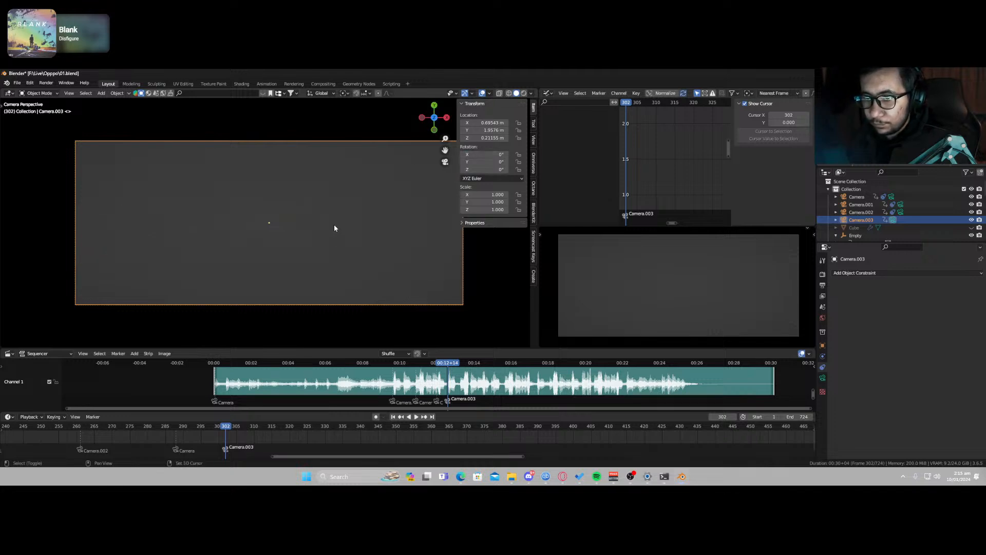
Step: Fly Camera.003 around the phone until it faces the back with the camera ring nearly straight on, at close range
{"action": "key", "text": "shift+grave"}
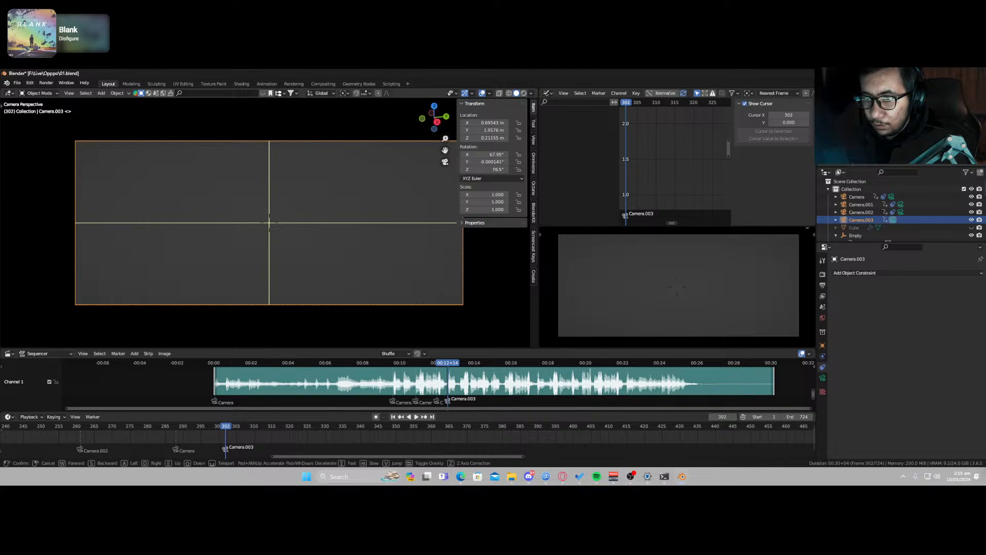
{"action": "key", "text": "s"}
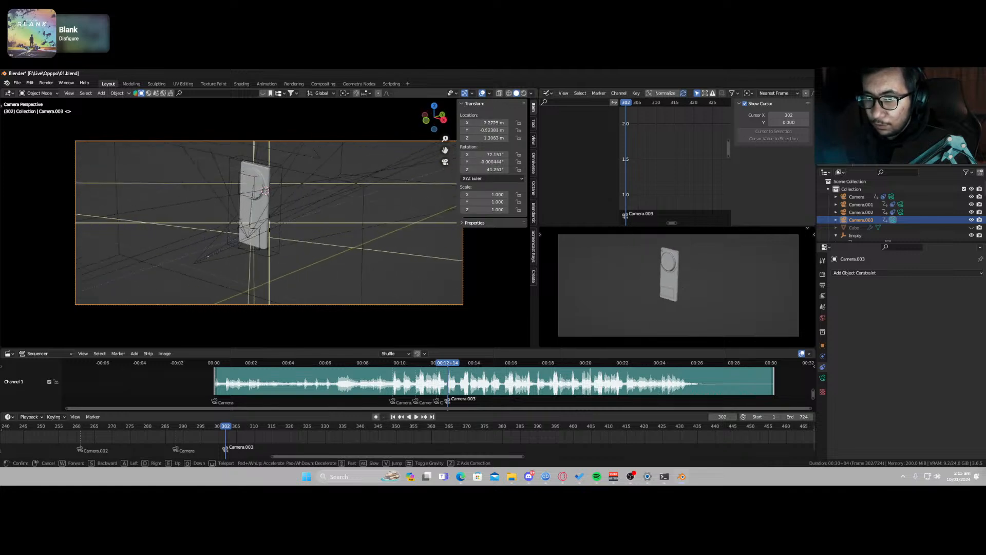
{"action": "key", "text": "d"}
{"action": "key", "text": "d"}
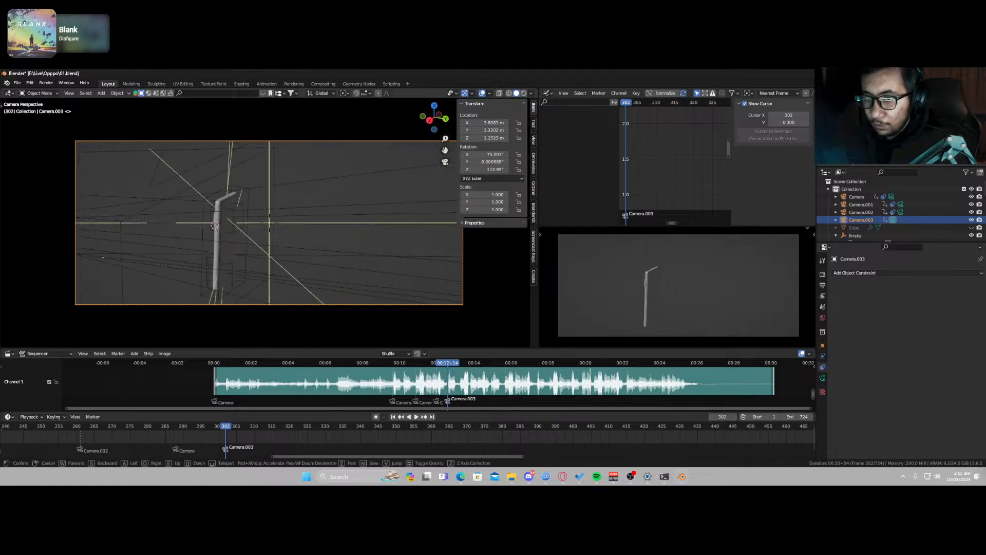
{"action": "key", "text": "a"}
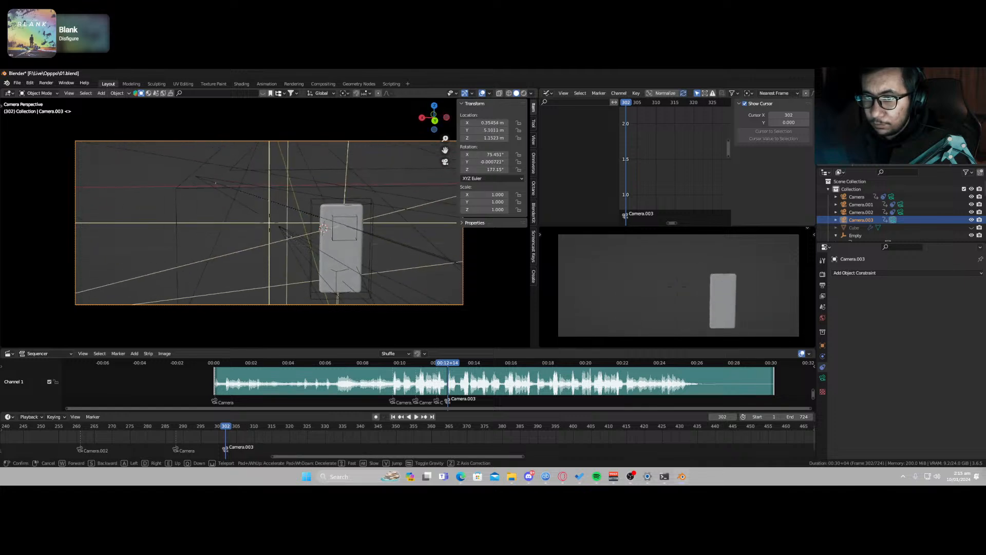
{"action": "key", "text": "w"}
{"action": "key", "text": "a"}
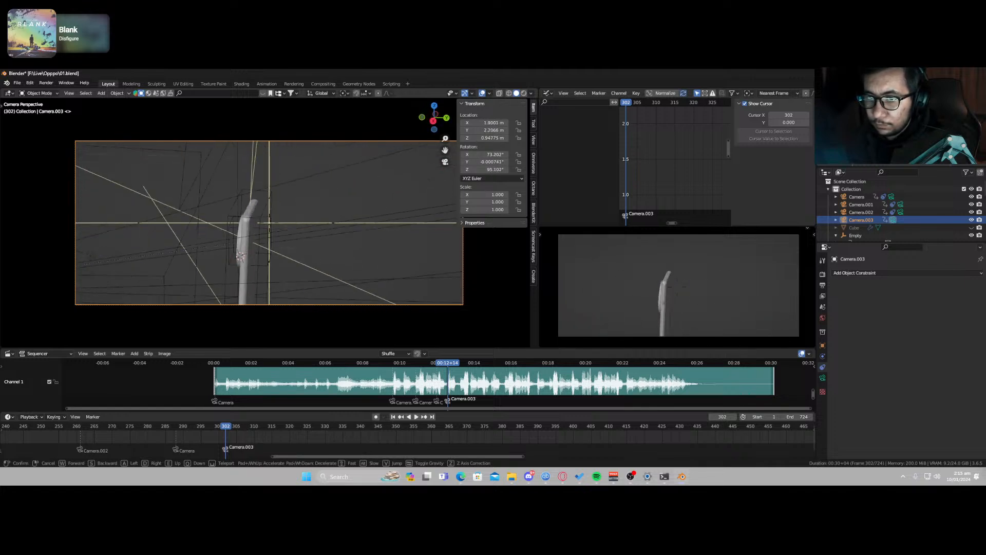
{"action": "key", "text": "a"}
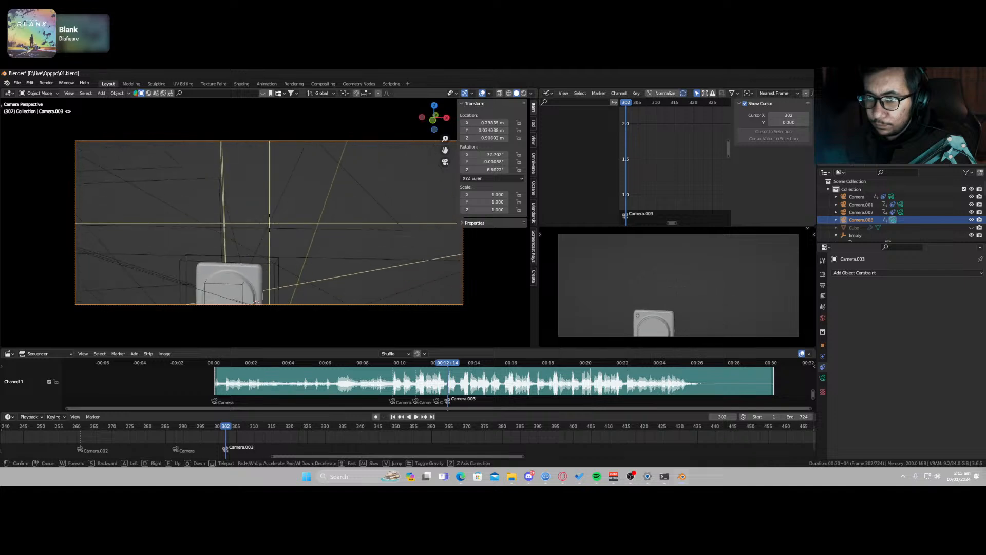
{"action": "key", "text": "q"}
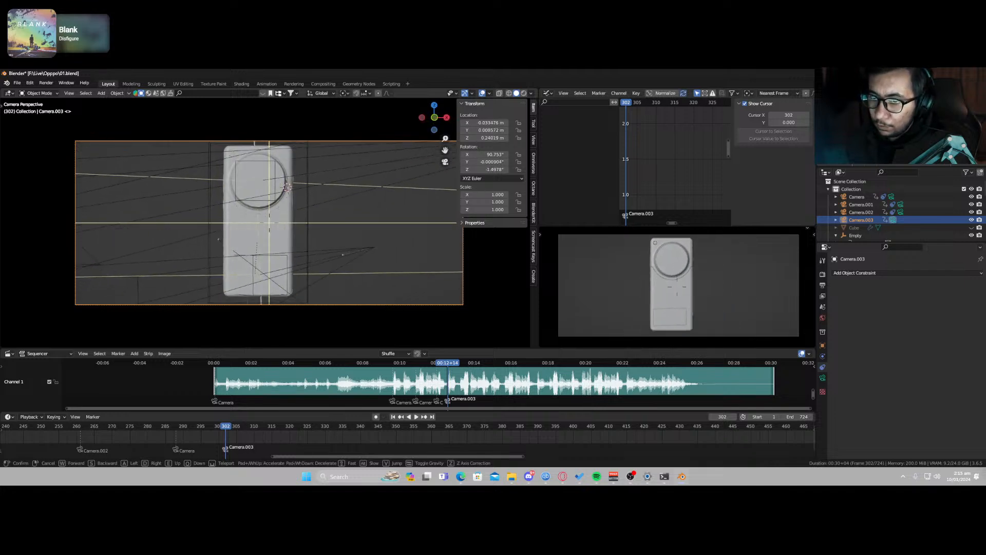
{"action": "key", "text": "a"}
{"action": "key", "text": "d"}
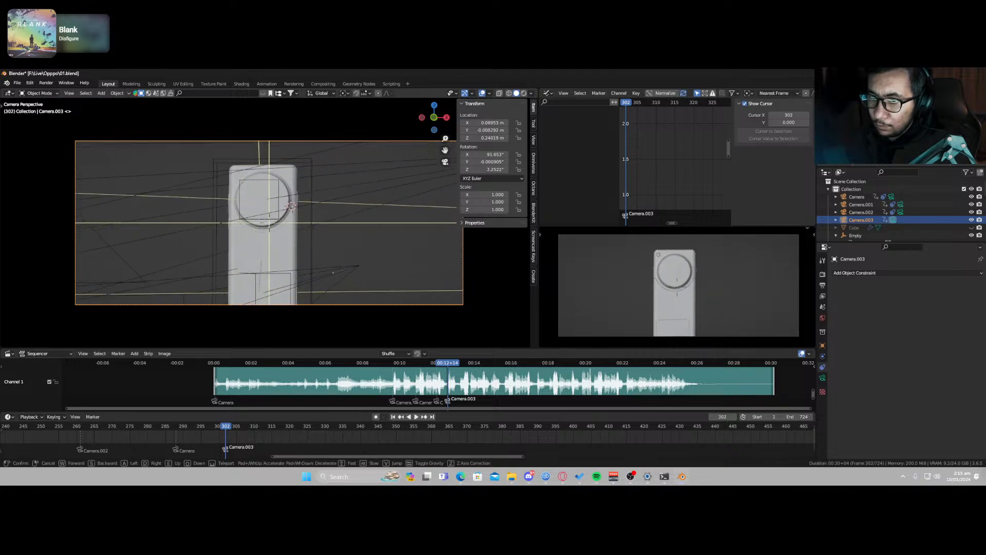
{"action": "left_click", "coordinate": [333, 224]}
Step: Lower Camera.003 about 0.026 m along Z to fit the whole phone in frame, and roll it about -0.10° around its local Z axis
{"action": "key", "text": "g"}
{"action": "key", "text": "z"}
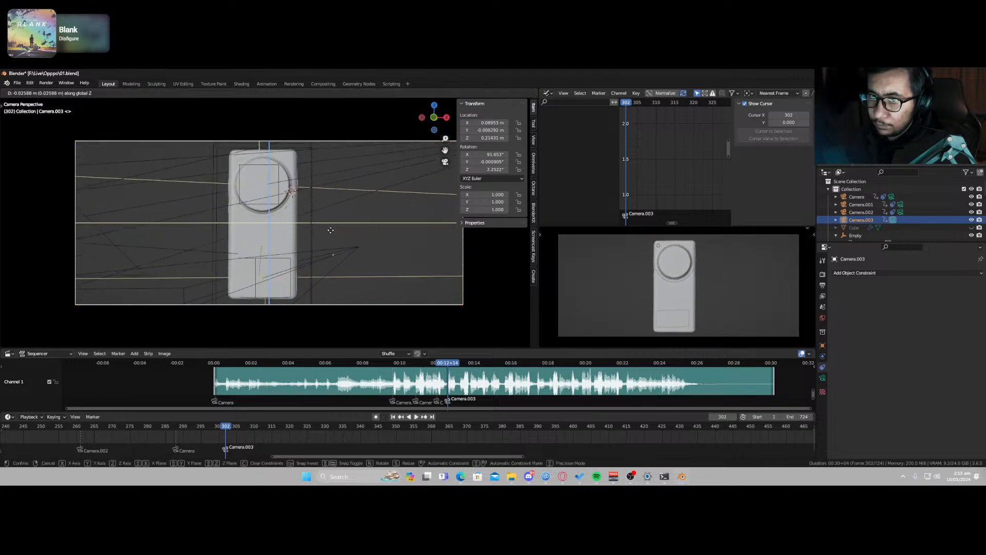
{"action": "left_click", "coordinate": [331, 234]}
{"action": "key", "text": "r"}
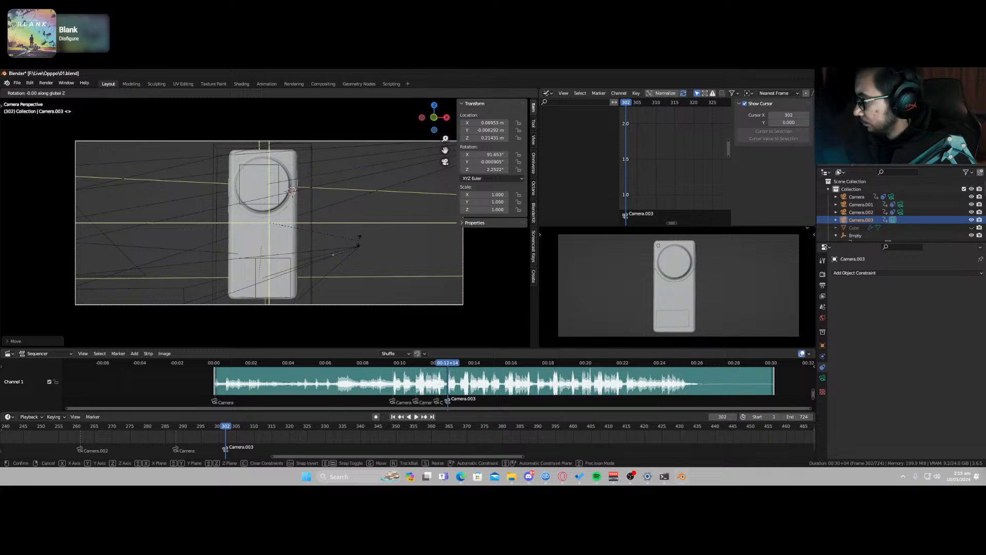
{"action": "key", "text": "z"}
{"action": "key", "text": "z"}
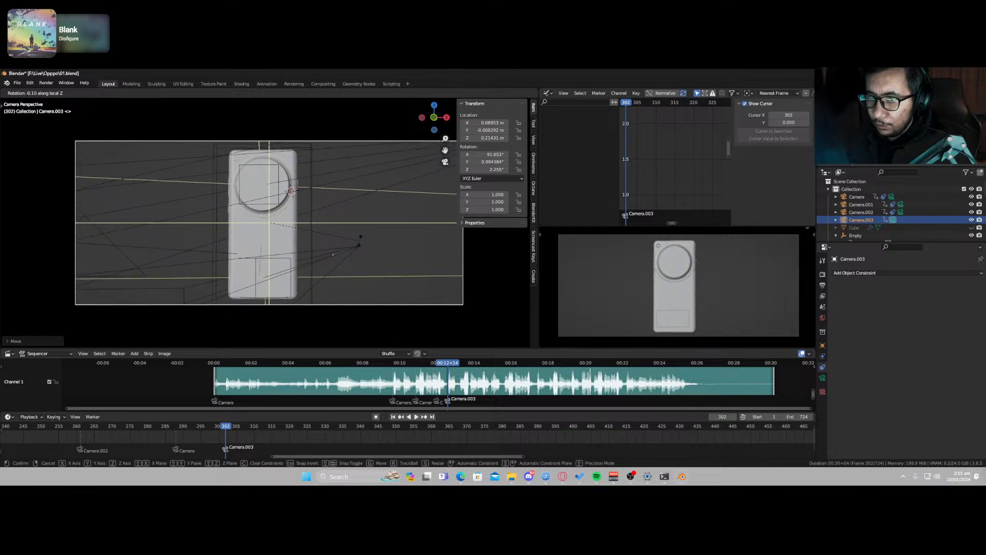
{"action": "left_click", "coordinate": [362, 242]}
{"action": "key", "text": "r"}
{"action": "key", "text": "z"}
{"action": "left_click", "coordinate": [366, 245]}
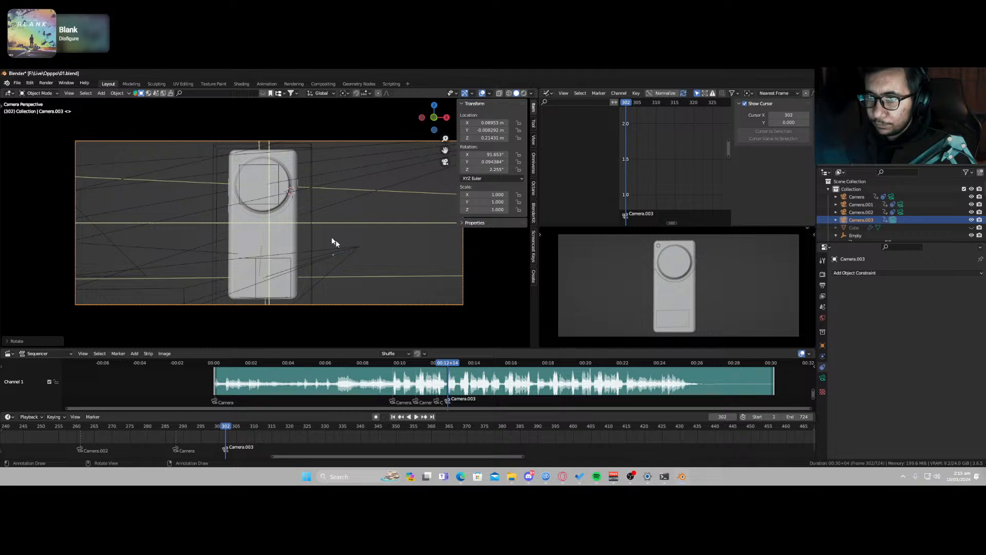
Step: Place the 3D cursor on the middle of the phone and switch the small camera preview to rendered shading
{"action": "right_click", "coordinate": [266, 232], "text": "shift"}
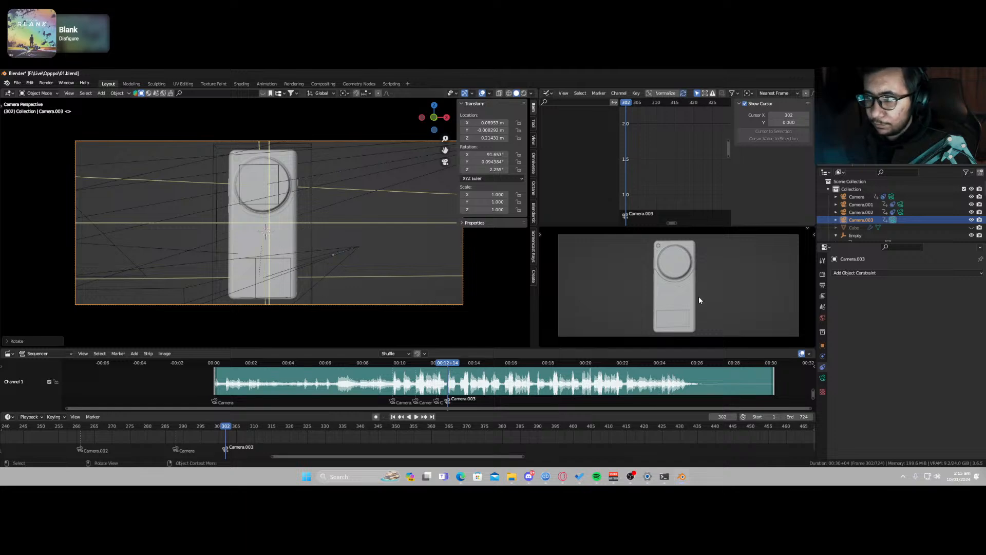
{"action": "key", "text": "z"}
{"action": "left_click", "coordinate": [685, 280]}
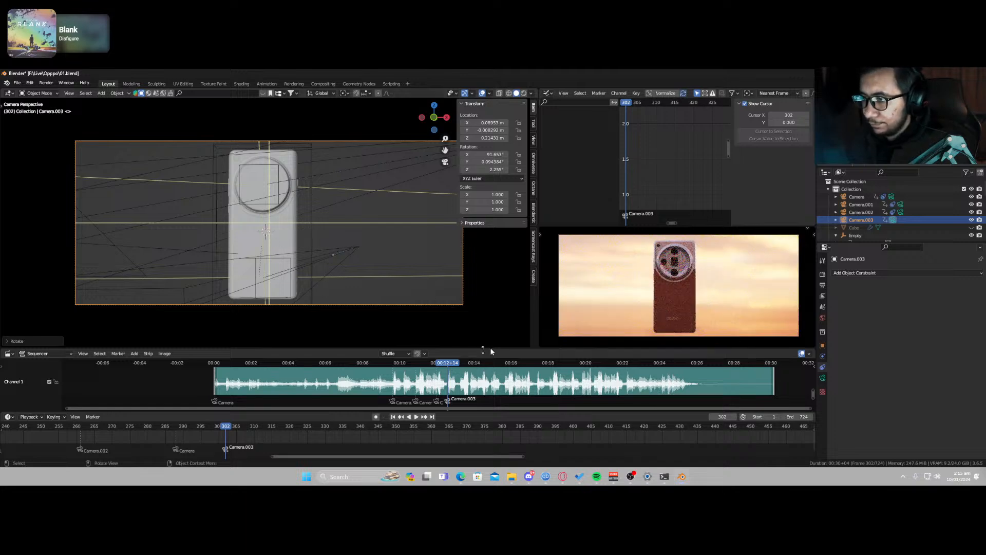
Step: Save the file and play the new Camera.003 shot from frame 302 to about frame 315
{"action": "key", "text": "ctrl+s"}
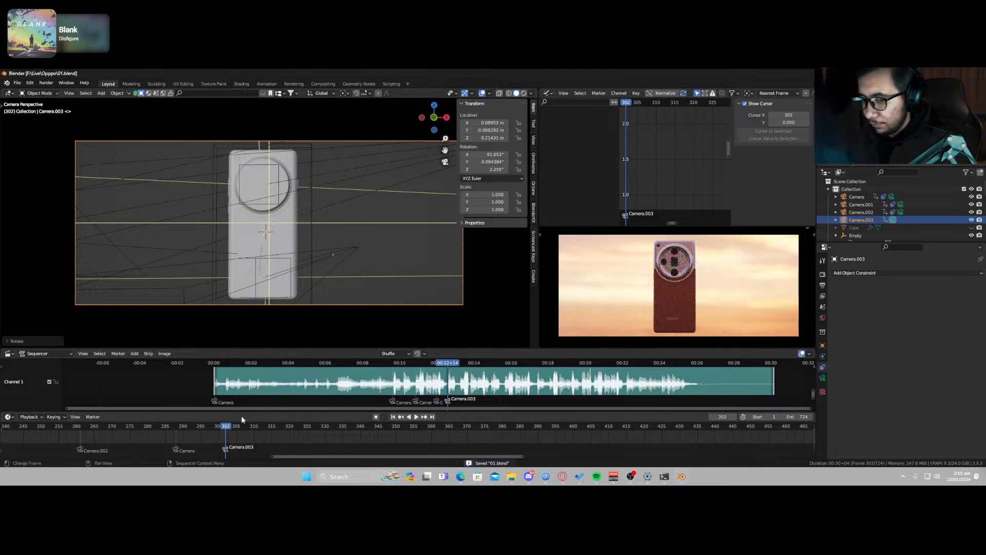
{"action": "key", "text": "space"}
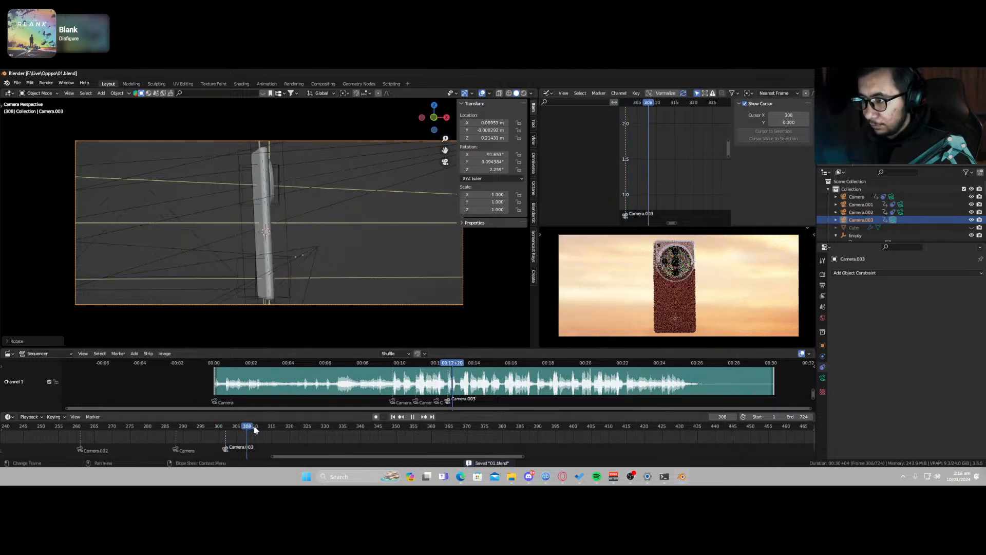
{"action": "key", "text": "space"}
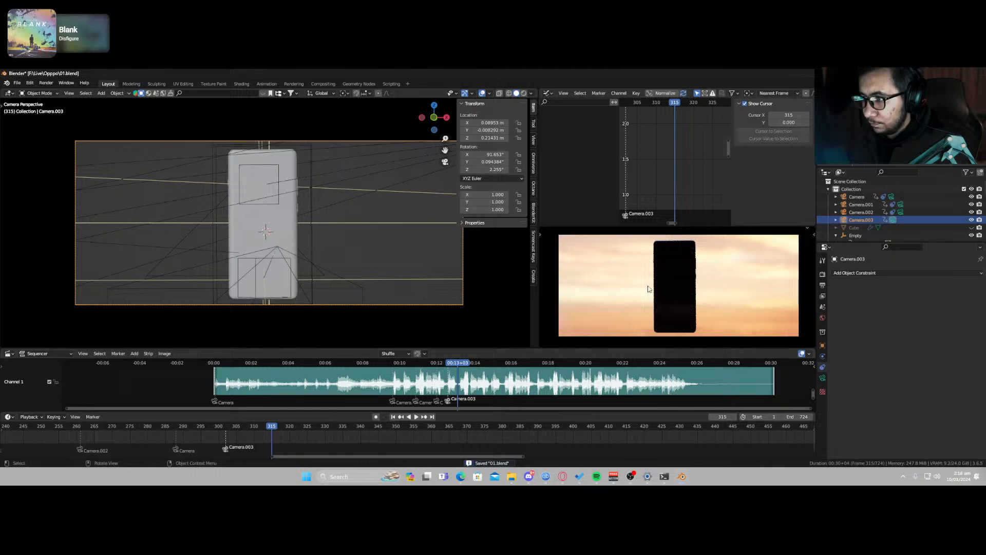
Step: Switch the small camera preview to solid shading and replay the camera cuts from about frame 290 to frame 320
{"action": "key", "text": "z"}
{"action": "left_click", "coordinate": [694, 288]}
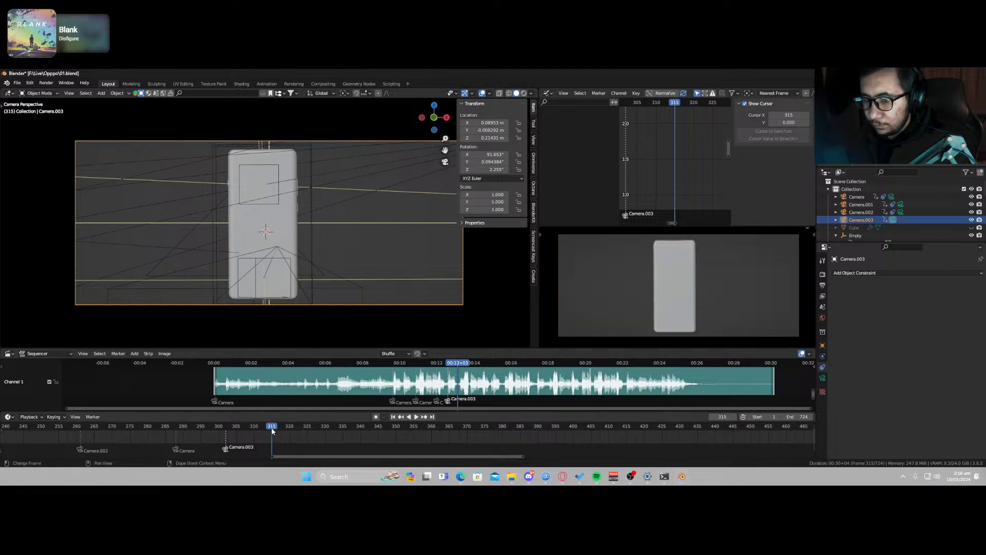
{"action": "left_click_drag", "start_coordinate": [460, 365], "coordinate": [440, 364]}
{"action": "key", "text": "space"}
{"action": "key", "text": "space"}
{"action": "key", "text": "space"}
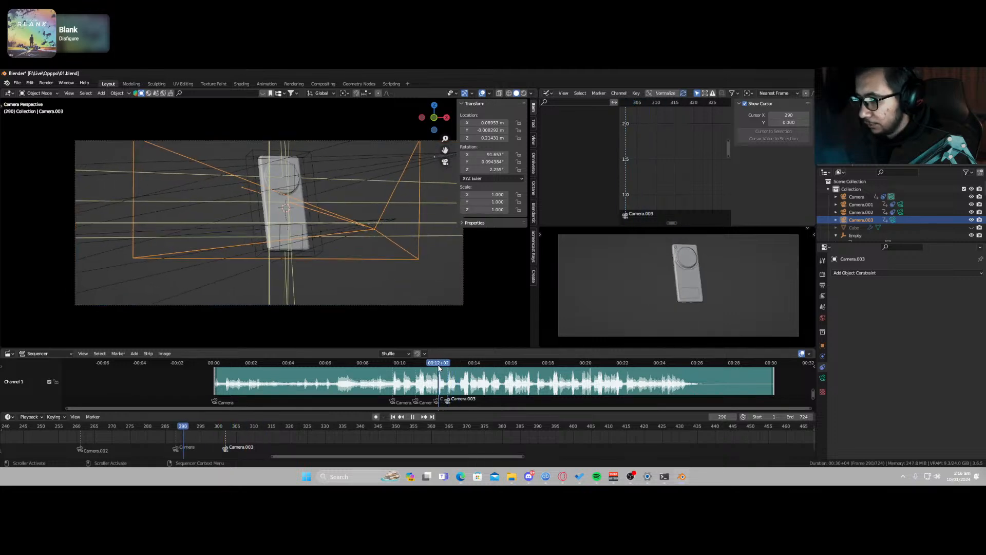
{"action": "key", "text": "space"}
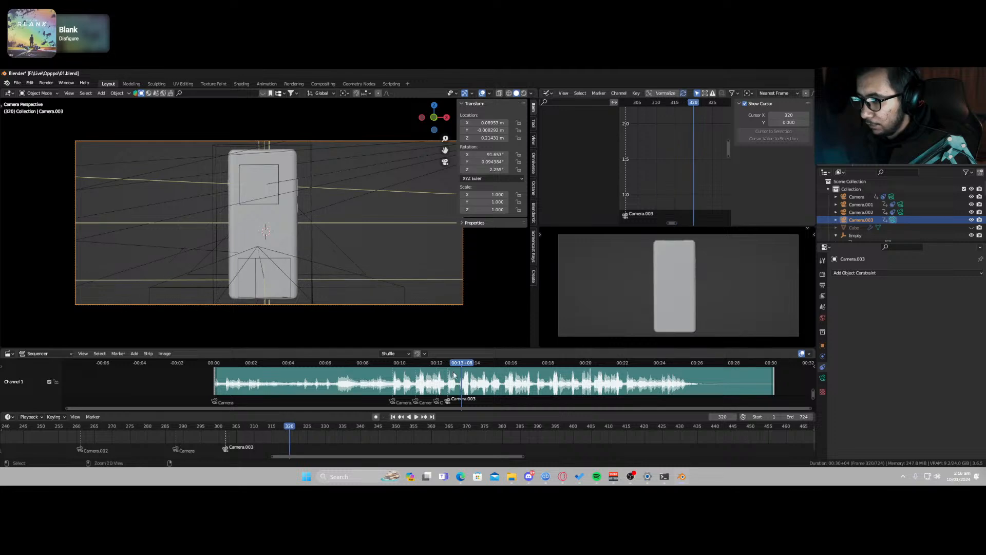
Step: Save the file and stop the playback with the playhead on frame 312
{"action": "key", "text": "ctrl+s"}
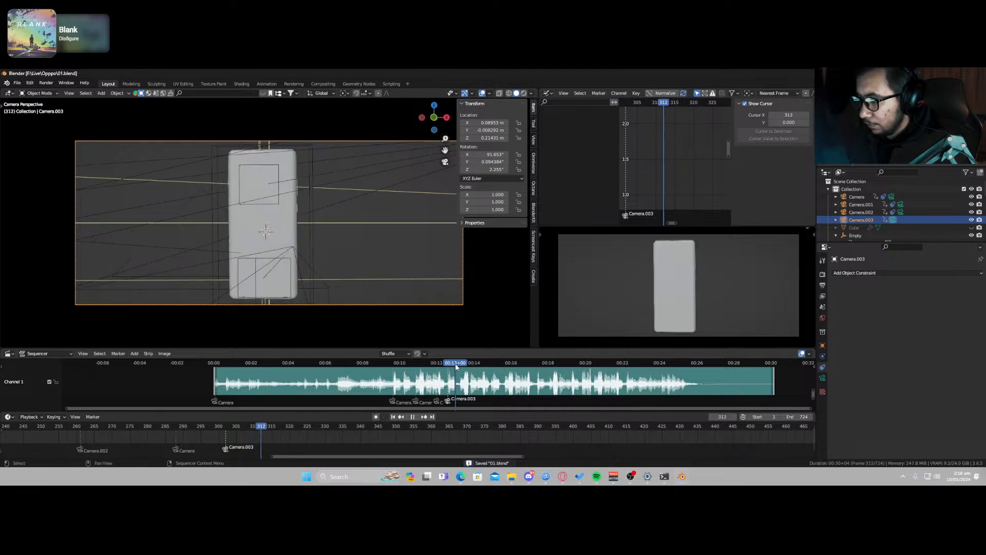
{"action": "key", "text": "space"}
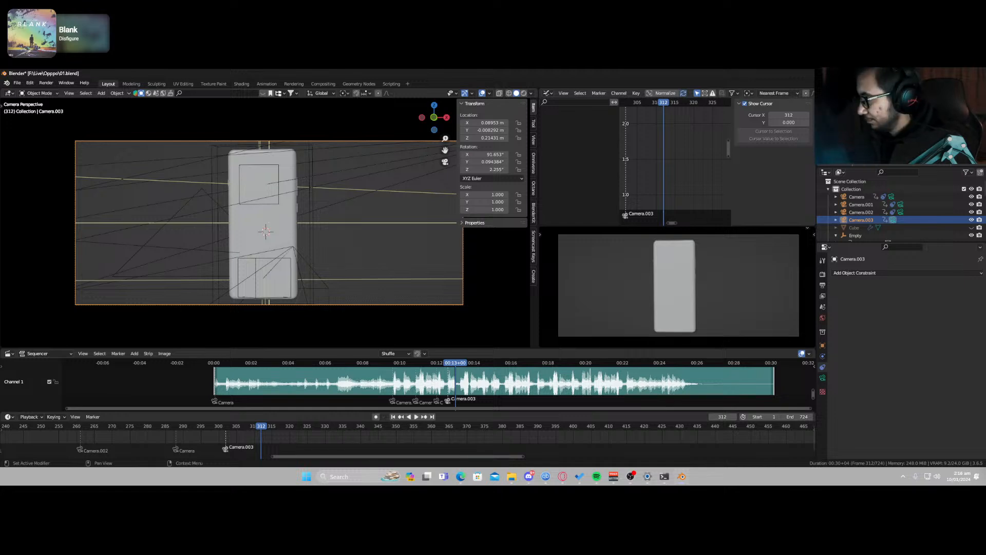
{"action": "key", "text": "ctrl+s"}
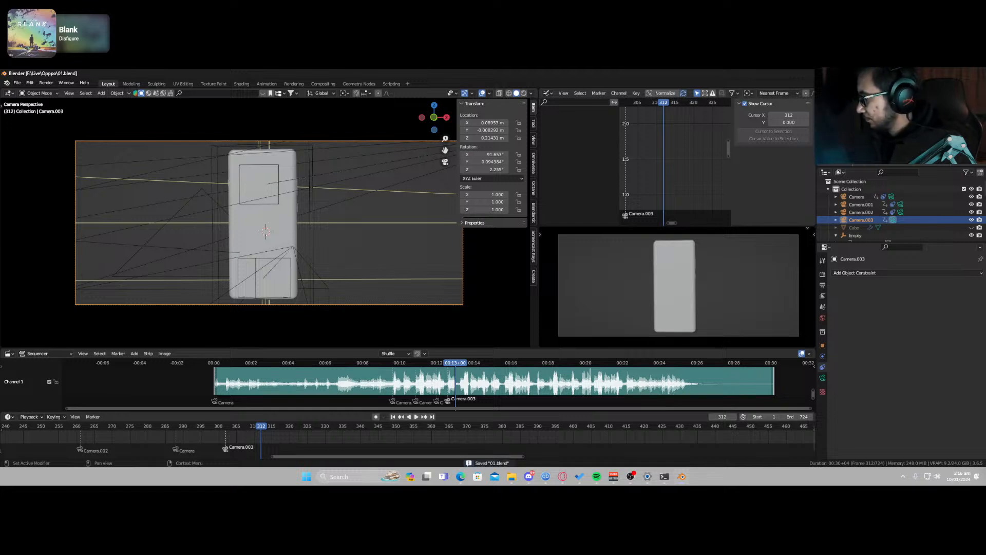
Step: Hide the phone's Front_Glass object and select the Display object behind it
{"action": "left_click", "coordinate": [472, 304]}
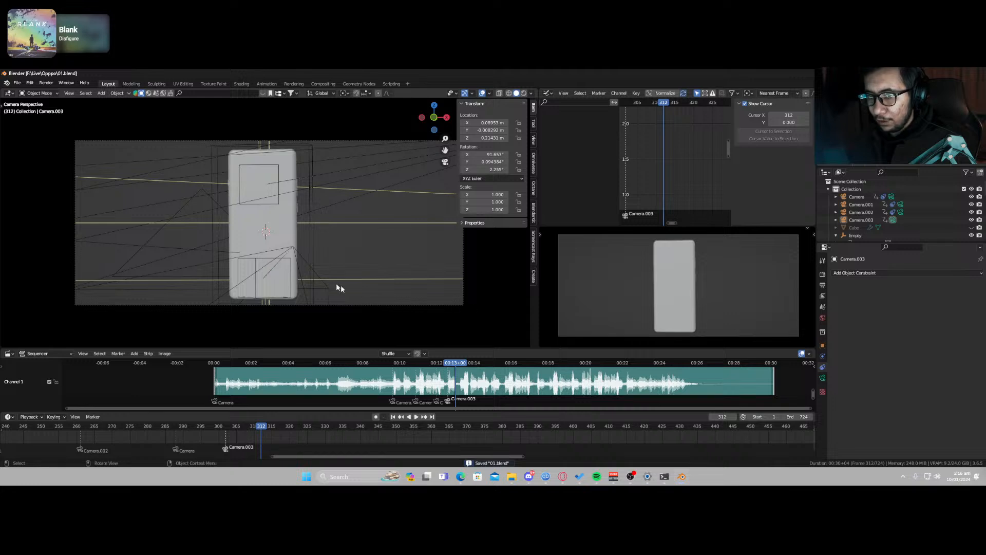
{"action": "left_click", "coordinate": [278, 219]}
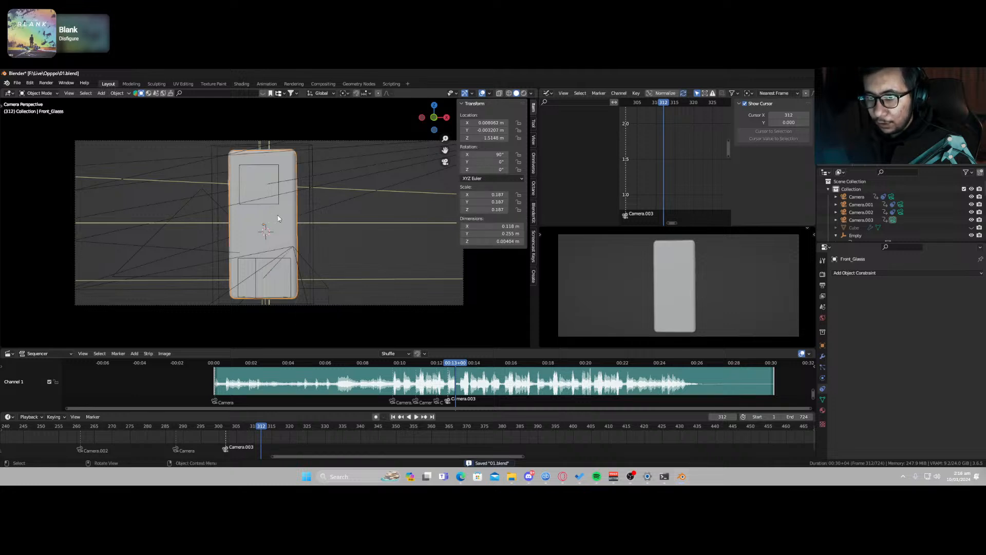
{"action": "left_click", "coordinate": [278, 219]}
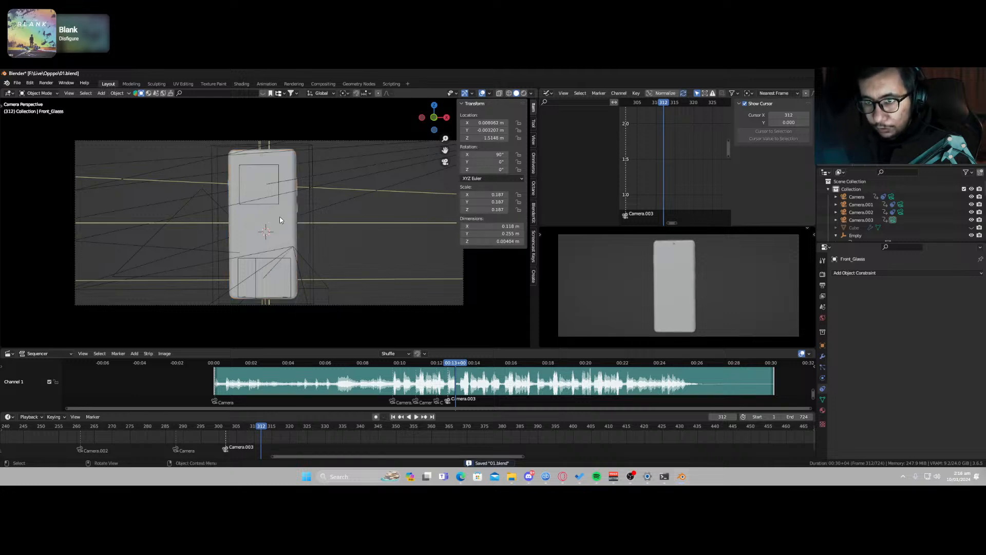
Step: Show the Display's Screen material in the Shader Editor, framed on its Texture emission node
{"action": "left_click", "coordinate": [549, 94]}
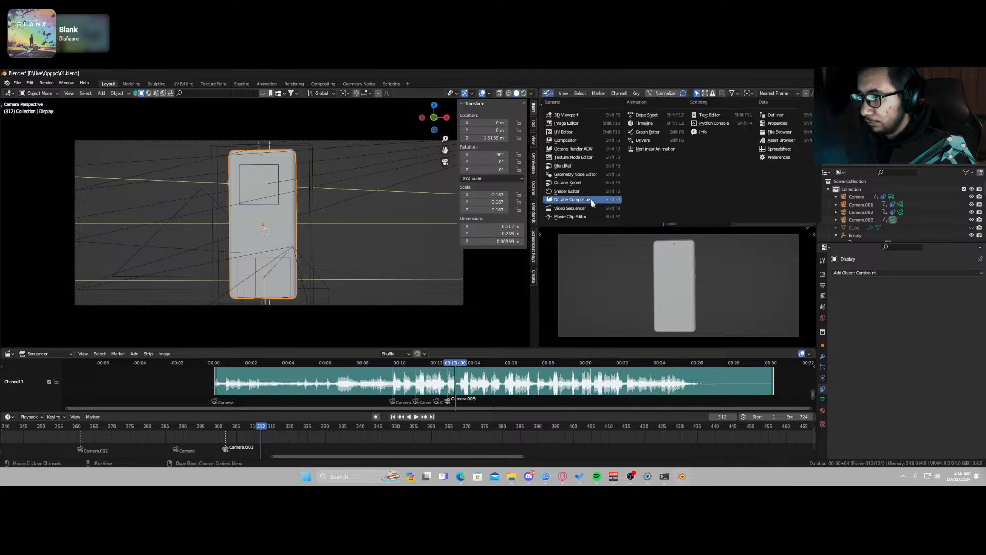
{"action": "left_click", "coordinate": [586, 191]}
{"action": "scroll", "coordinate": [649, 166], "scroll_direction": "down", "scroll_amount": 3}
{"action": "scroll", "coordinate": [649, 171], "scroll_direction": "down", "scroll_amount": 4}
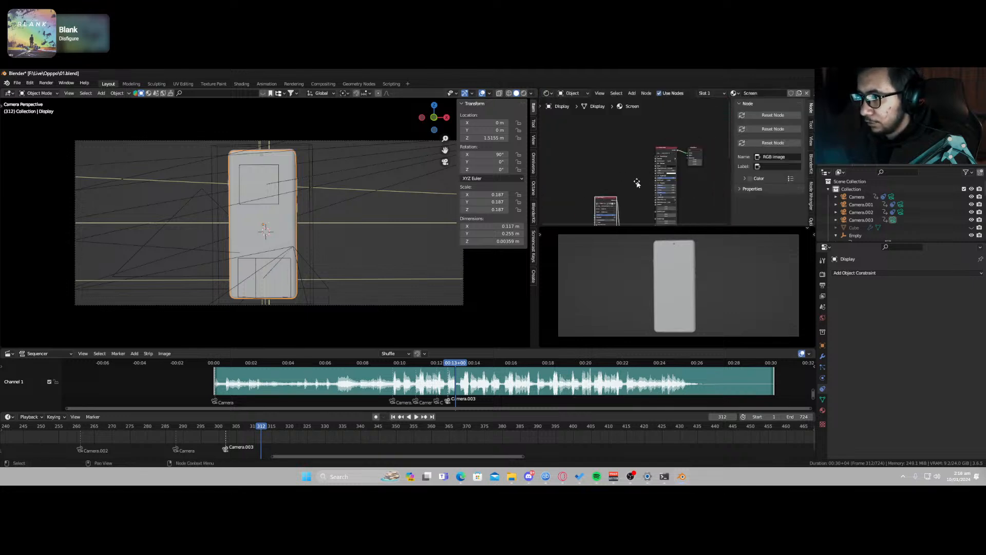
{"action": "middle_click_drag", "start_coordinate": [636, 180], "coordinate": [625, 95]}
{"action": "scroll", "coordinate": [594, 192], "scroll_direction": "up", "scroll_amount": 7}
{"action": "scroll", "coordinate": [575, 203], "scroll_direction": "up", "scroll_amount": 3}
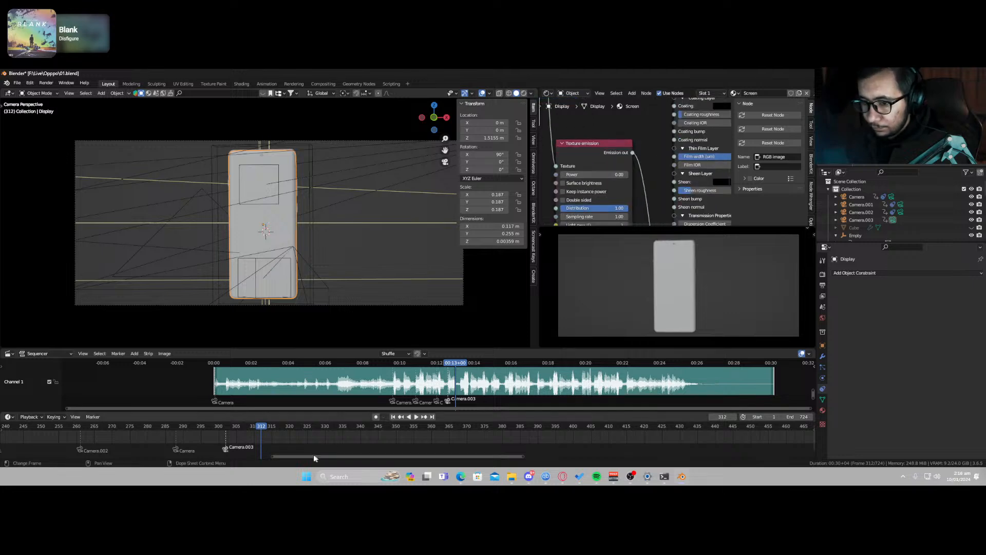
Step: Keyframe the Texture emission power at 0 on frame 309 and at 100 on frame 314
{"action": "left_click_drag", "start_coordinate": [259, 427], "coordinate": [252, 428]}
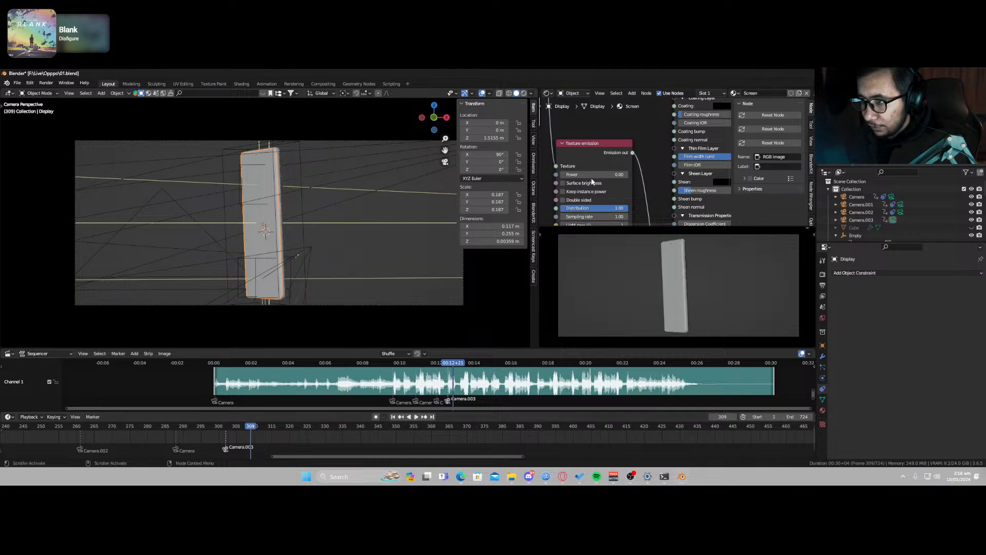
{"action": "key", "text": "i"}
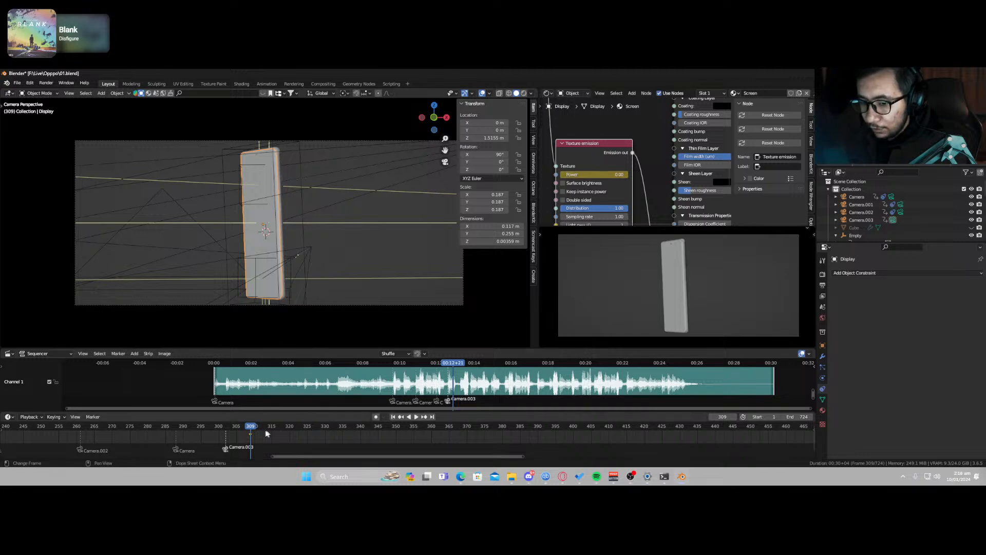
{"action": "left_click_drag", "start_coordinate": [252, 430], "coordinate": [268, 430]}
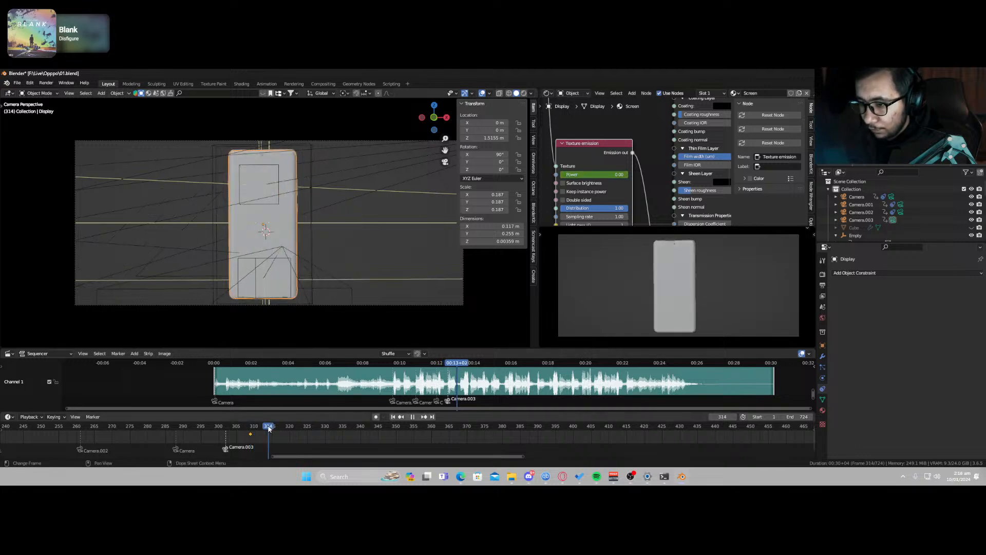
{"action": "left_click_drag", "start_coordinate": [595, 174], "coordinate": [574, 174]}
{"action": "left_click", "coordinate": [574, 175]}
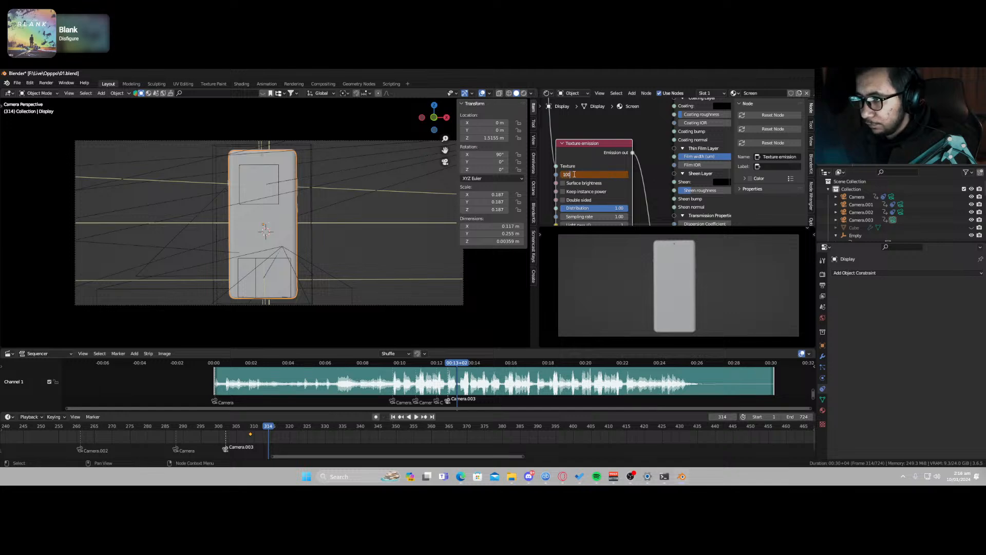
{"action": "key", "text": "Return"}
{"action": "key", "text": "i"}
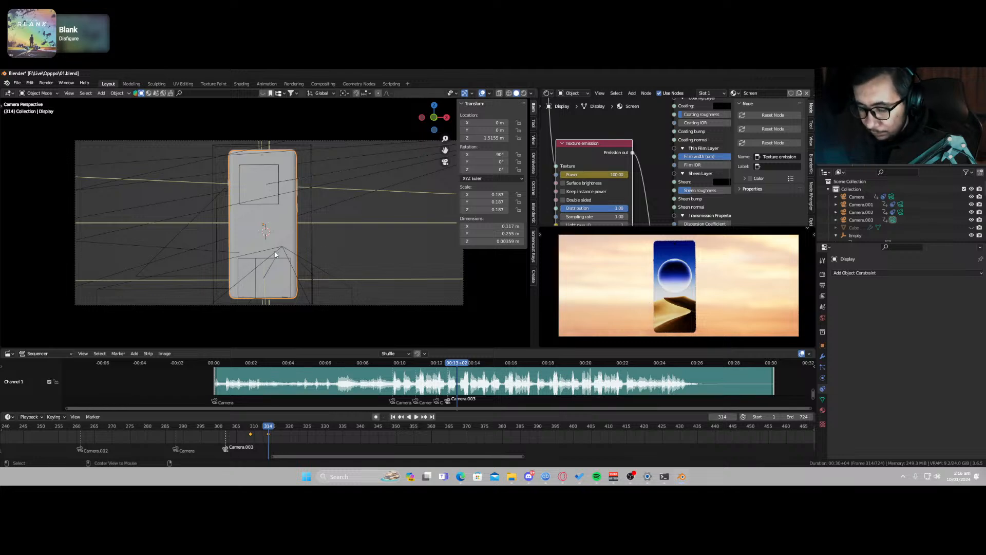
Step: Unhide all hidden objects and hide only the Cube floor again
{"action": "key", "text": "alt+h"}
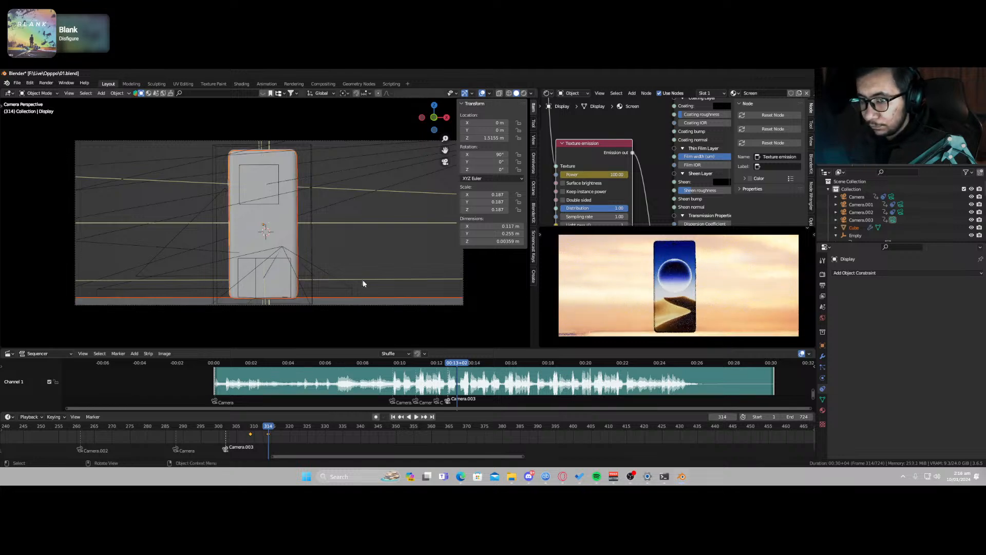
{"action": "left_click", "coordinate": [389, 302]}
{"action": "key", "text": "h"}
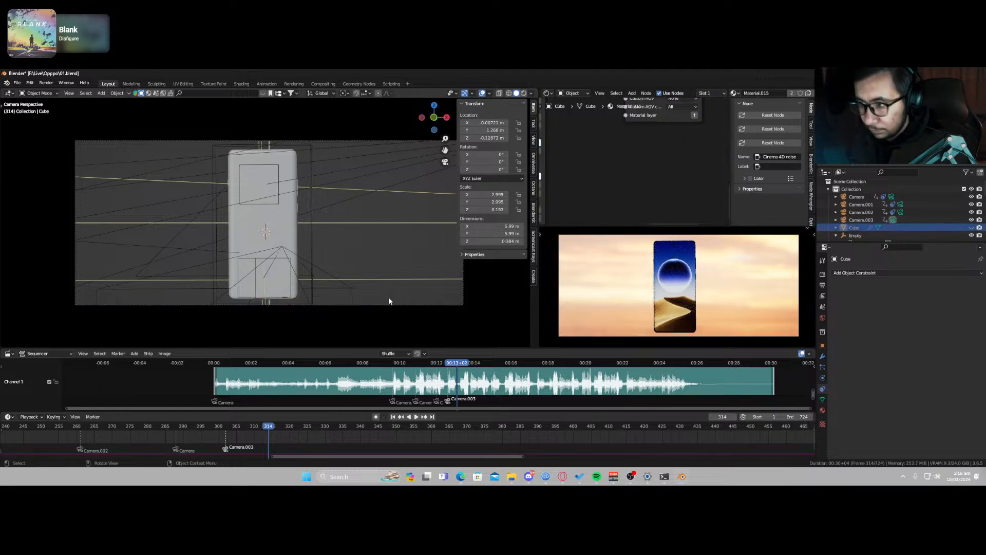
Step: Review the phone turning and its screen lighting up in the rendered preview, through to frame 323
{"action": "left_click_drag", "start_coordinate": [269, 428], "coordinate": [234, 429]}
{"action": "key", "text": "space"}
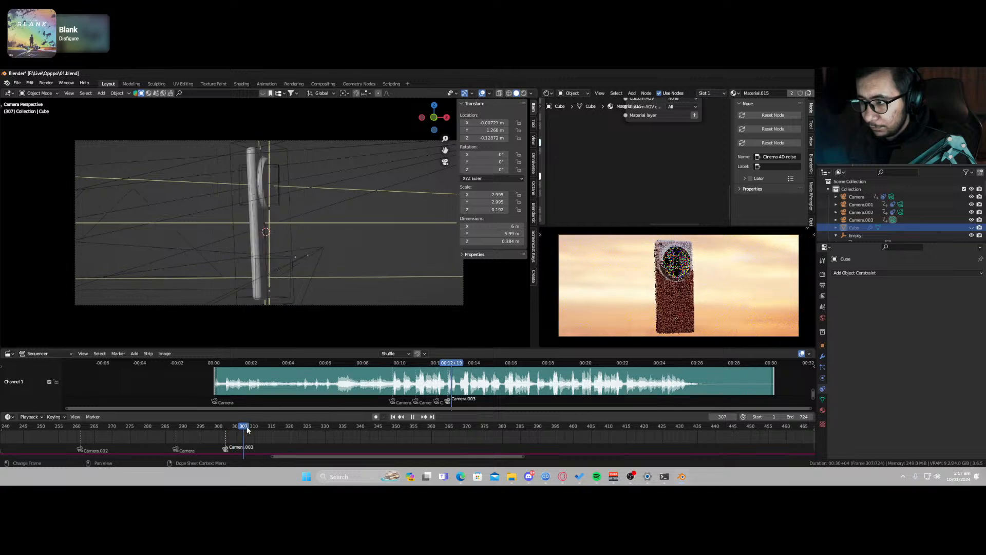
{"action": "left_click_drag", "start_coordinate": [272, 429], "coordinate": [298, 428]}
{"action": "key", "text": "space"}
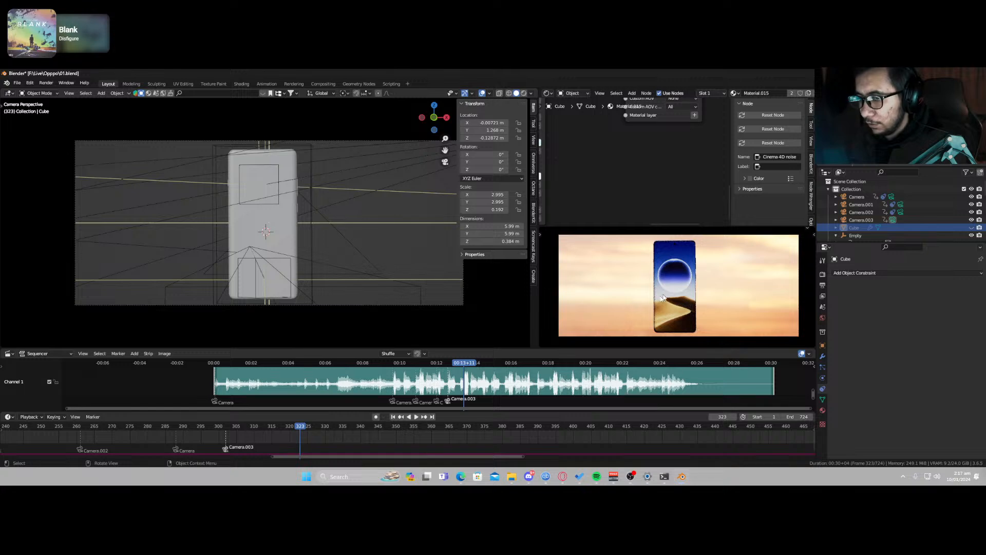
Step: Find the next cut point in the audio at frame 473, duplicate Camera.003 in place and bind the copy to a camera marker there
{"action": "key", "text": "space"}
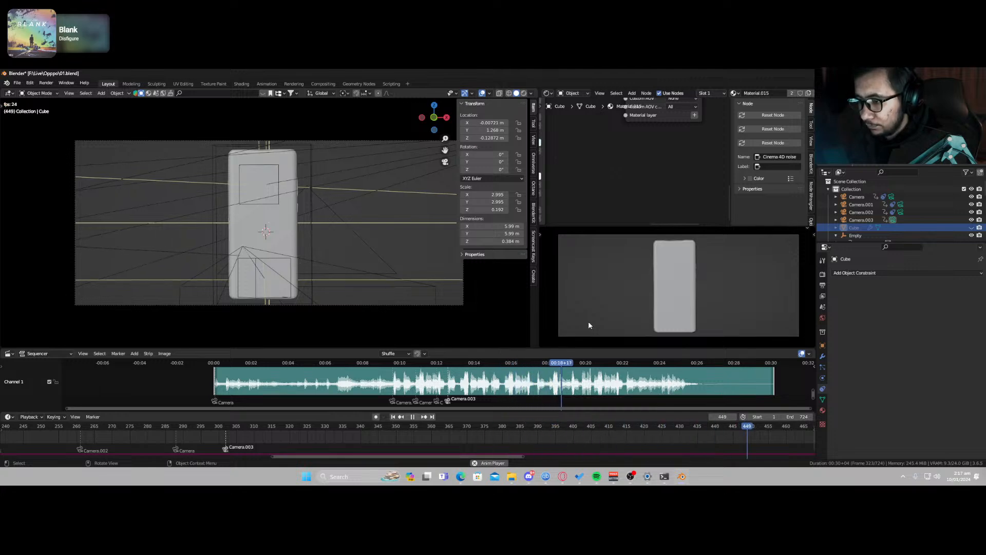
{"action": "key", "text": "space"}
{"action": "left_click", "coordinate": [568, 363]}
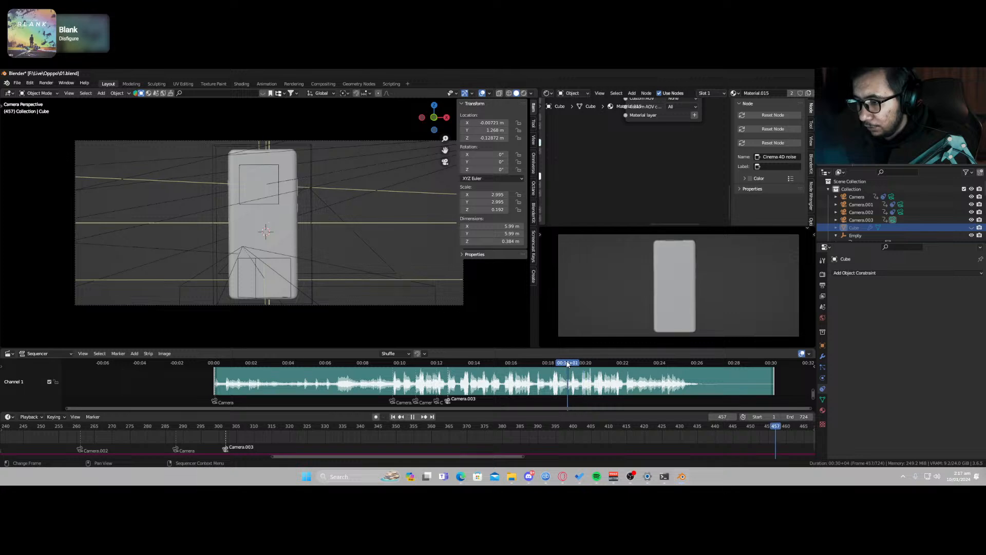
{"action": "mouse_move", "coordinate": [568, 363]}
{"action": "left_mouse_down"}
{"action": "mouse_move", "coordinate": [589, 363]}
{"action": "mouse_move", "coordinate": [580, 365]}
{"action": "left_mouse_up"}
{"action": "key", "text": "space"}
{"action": "left_click", "coordinate": [418, 303]}
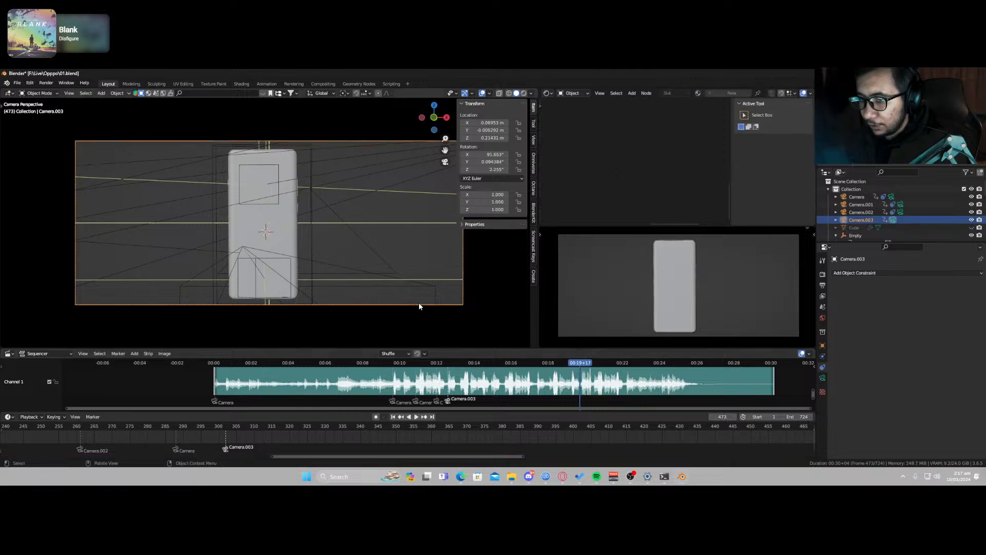
{"action": "key", "text": "shift+d"}
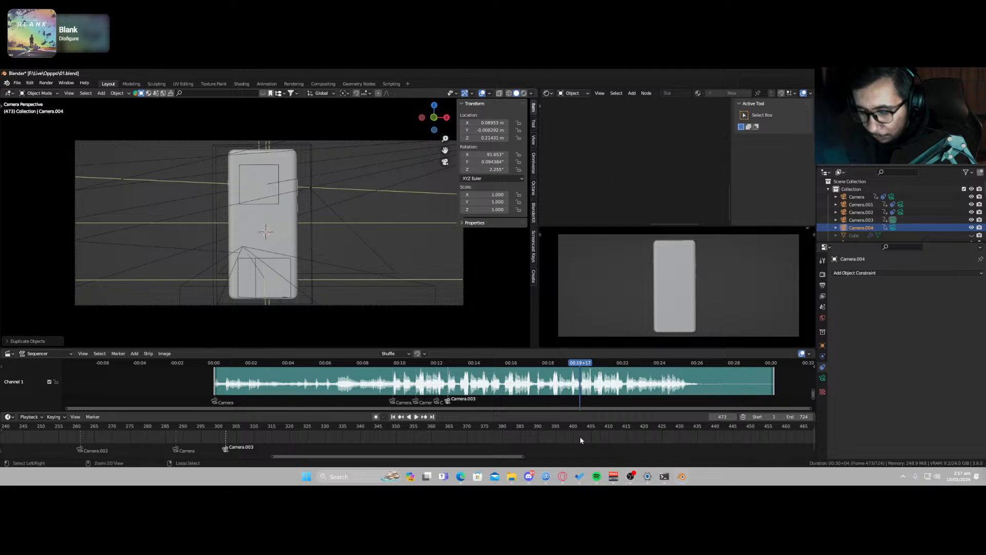
{"action": "key", "text": "ctrl+b"}
Step: Save the file and play the Camera.003 shot from its start to frame 334
{"action": "left_click_drag", "start_coordinate": [575, 366], "coordinate": [445, 387]}
{"action": "key", "text": "ctrl+s"}
{"action": "key", "text": "space"}
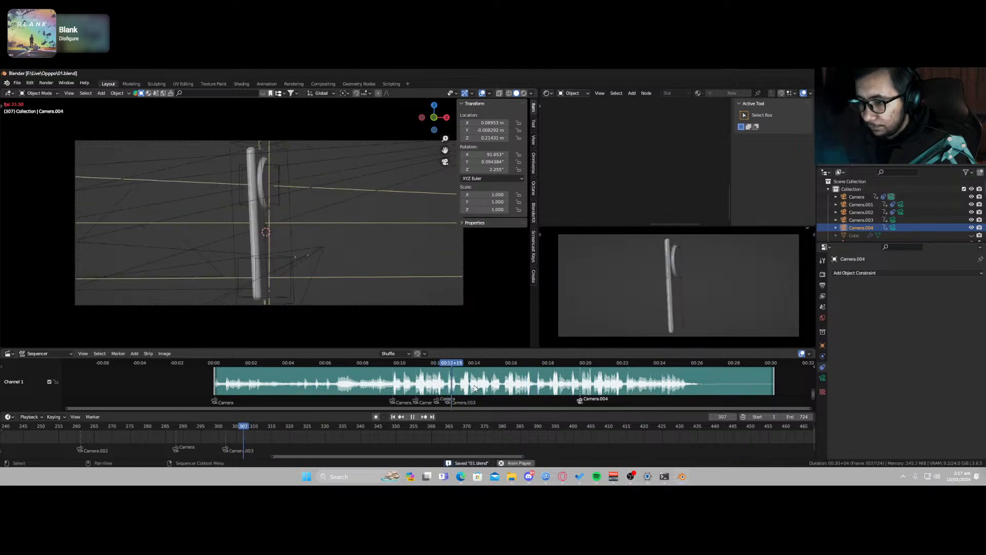
{"action": "key", "text": "space"}
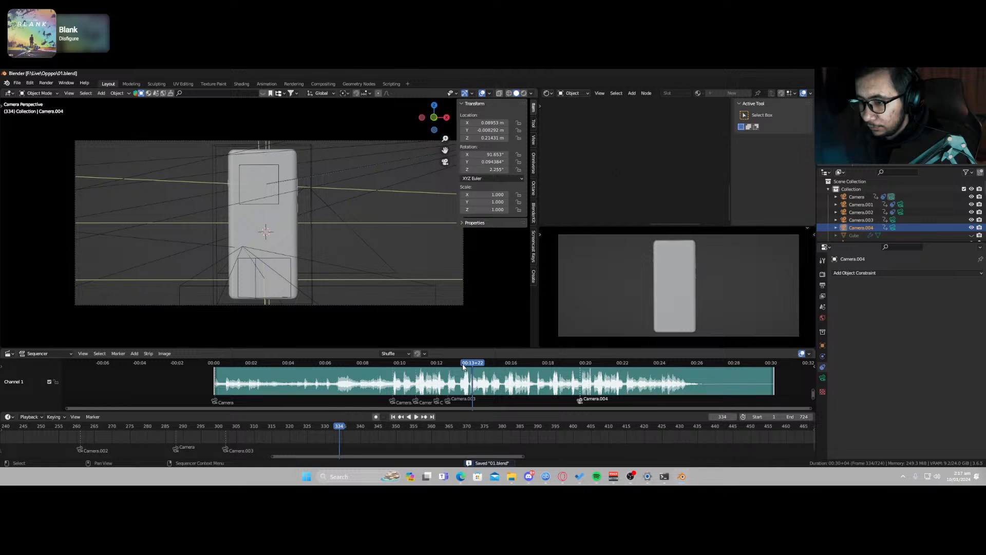
Step: Switch the small camera preview to rendered shading and scrub through the Camera.003 shot to frame 317
{"action": "left_click_drag", "start_coordinate": [464, 366], "coordinate": [460, 364]}
{"action": "key", "text": "z"}
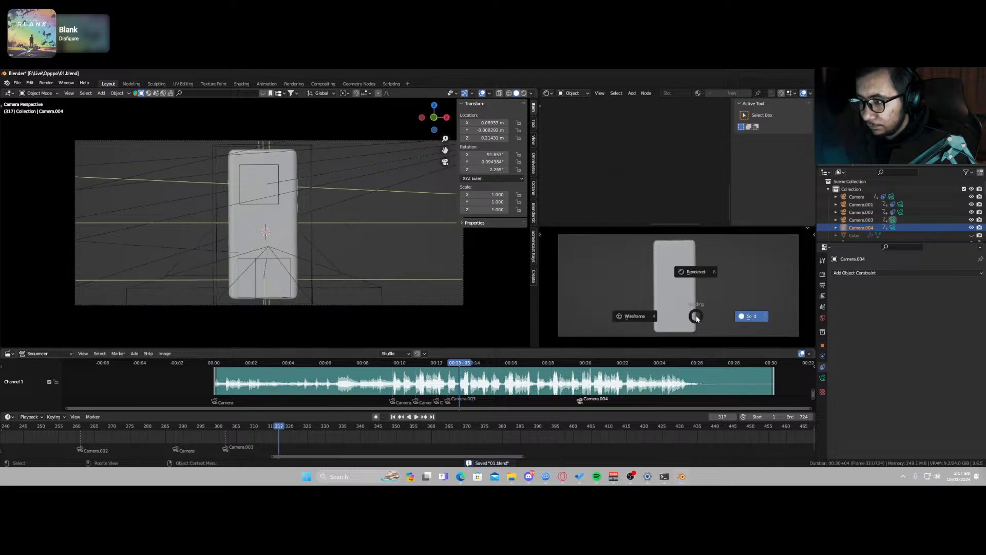
{"action": "left_click", "coordinate": [698, 292]}
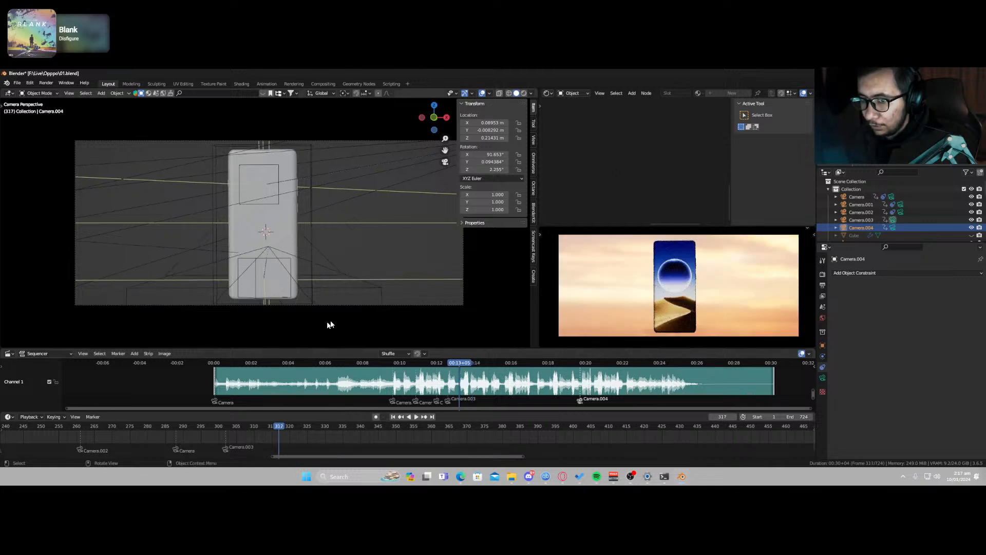
{"action": "left_click_drag", "start_coordinate": [220, 428], "coordinate": [279, 429]}
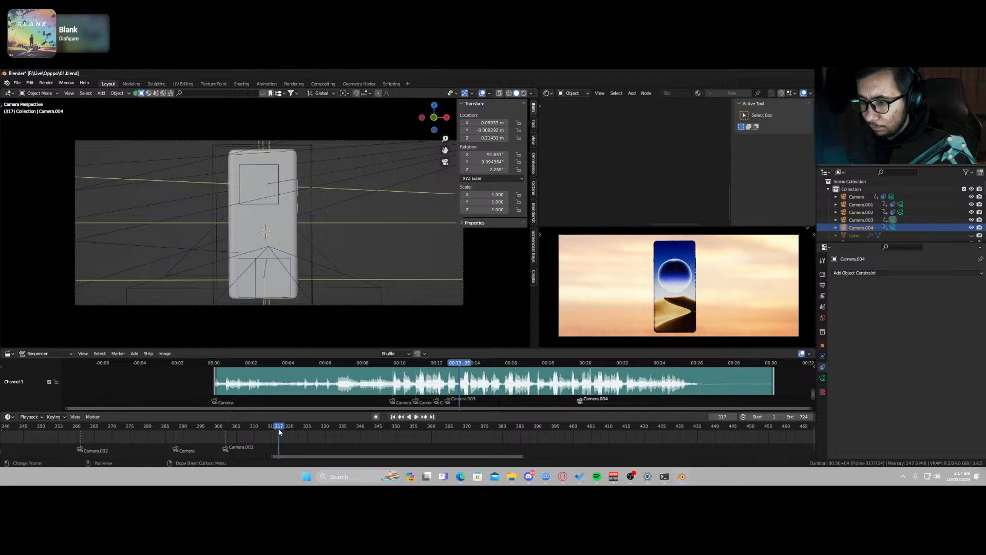
Step: Duplicate Camera.004, offset the copy about 0.018 m in X and 0.012 m in Z, and bind it to a camera marker at frame 317
{"action": "key", "text": "shift+d"}
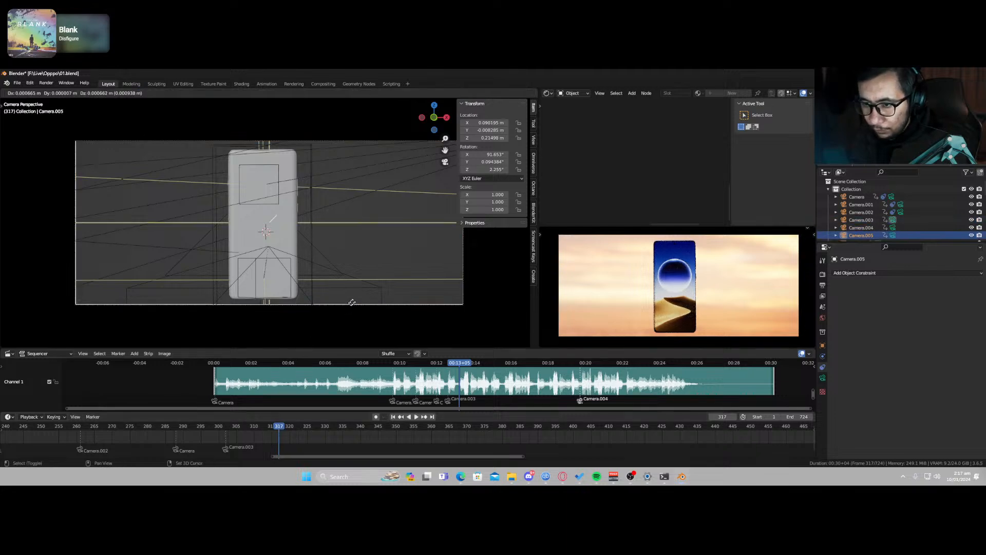
{"action": "left_click", "coordinate": [358, 307]}
{"action": "key", "text": "ctrl+b"}
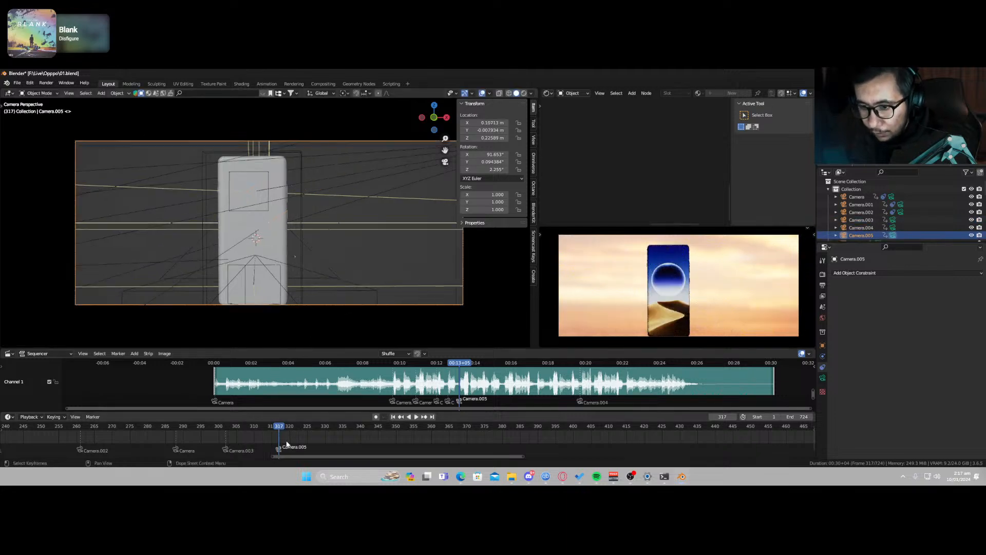
Step: Reposition Camera.005 for a close side view of the phone's edge, at about X 0.594 m, Y 1.73 m, Z 0.301 m with 63.6° Z rotation
{"action": "key", "text": "shift+grave"}
{"action": "key", "text": "d"}
{"action": "key", "text": "w"}
{"action": "key", "text": "d"}
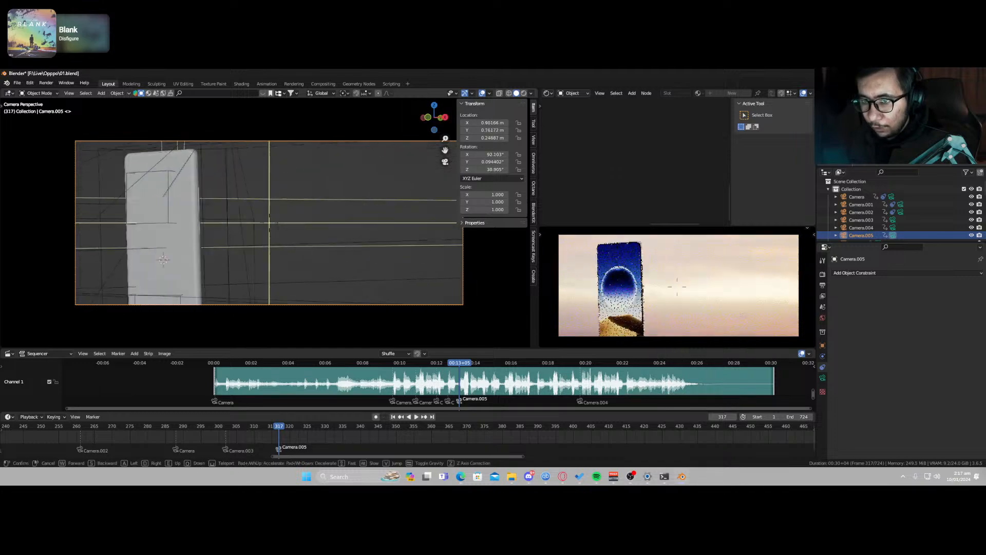
{"action": "key", "text": "w"}
{"action": "key", "text": "a"}
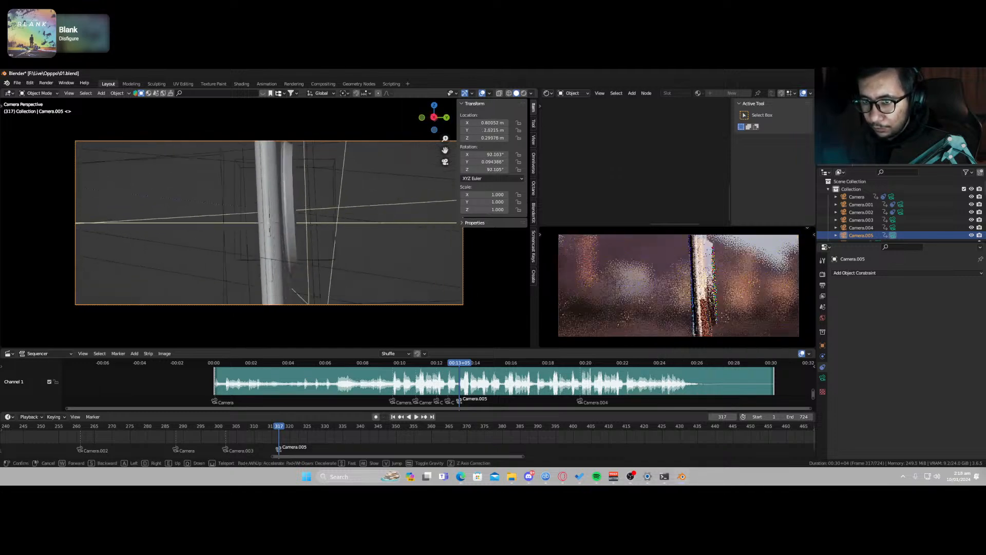
{"action": "key", "text": "a"}
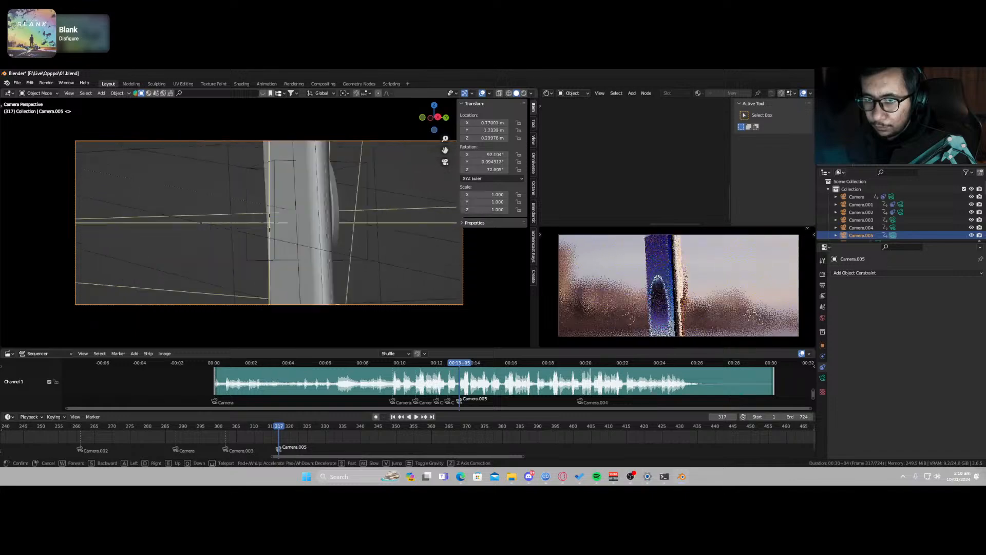
{"action": "key", "text": "w"}
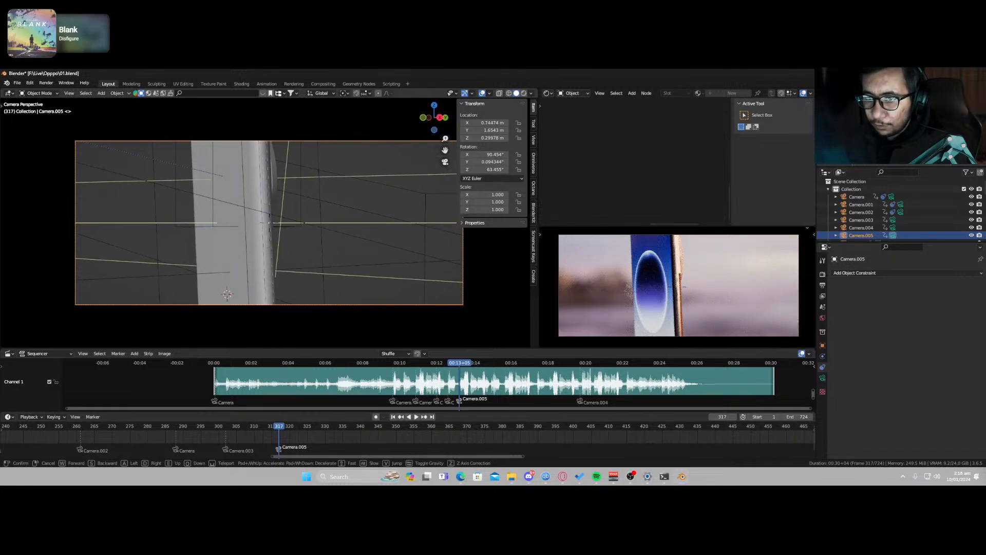
{"action": "left_click", "coordinate": [347, 268]}
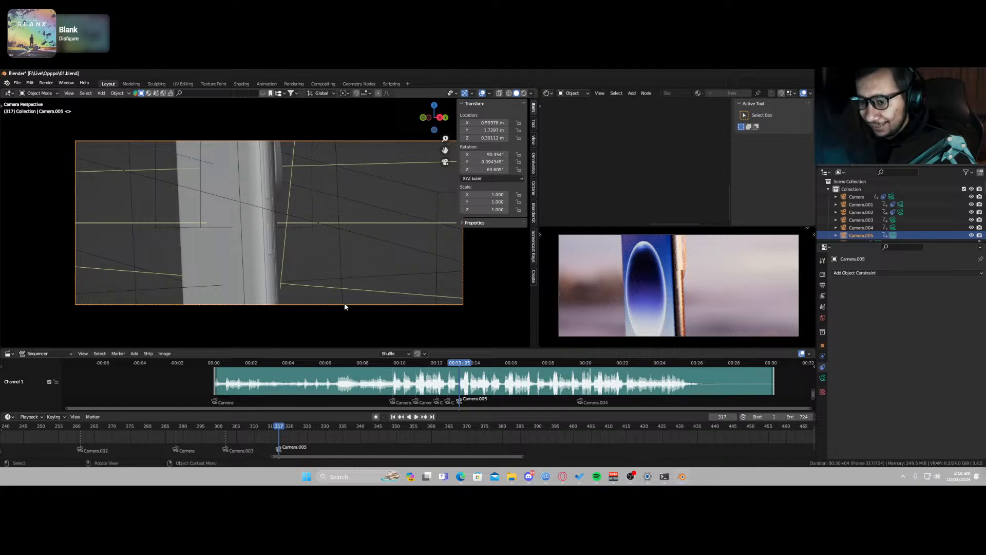
Step: Replace Plane with the phone's Buttons object as the depth-of-field focus target of Camera.005, and inspect the focus in the rendered preview
{"action": "left_click", "coordinate": [822, 378]}
{"action": "scroll", "coordinate": [861, 392], "scroll_direction": "down", "scroll_amount": 3}
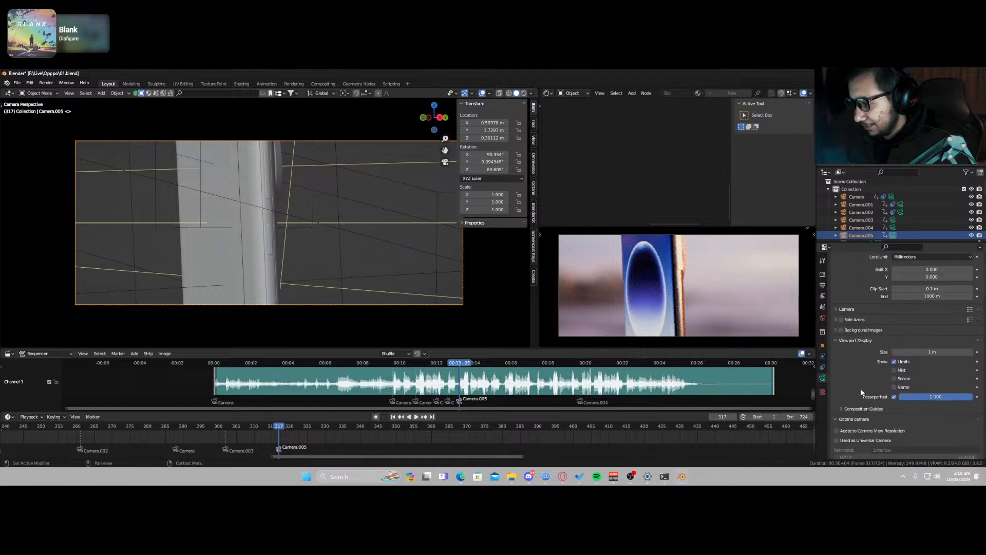
{"action": "scroll", "coordinate": [862, 392], "scroll_direction": "down", "scroll_amount": 10}
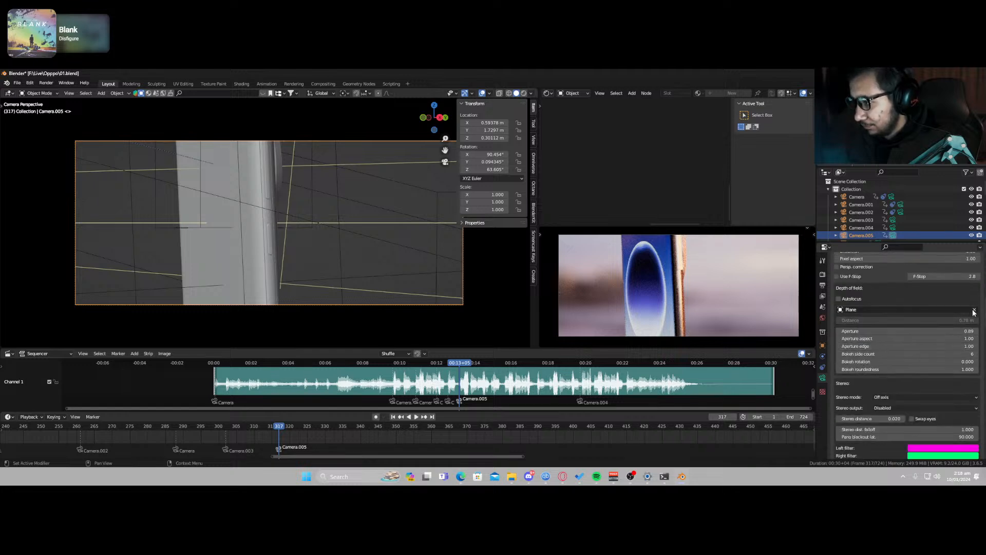
{"action": "left_click", "coordinate": [974, 311]}
{"action": "left_click", "coordinate": [974, 310]}
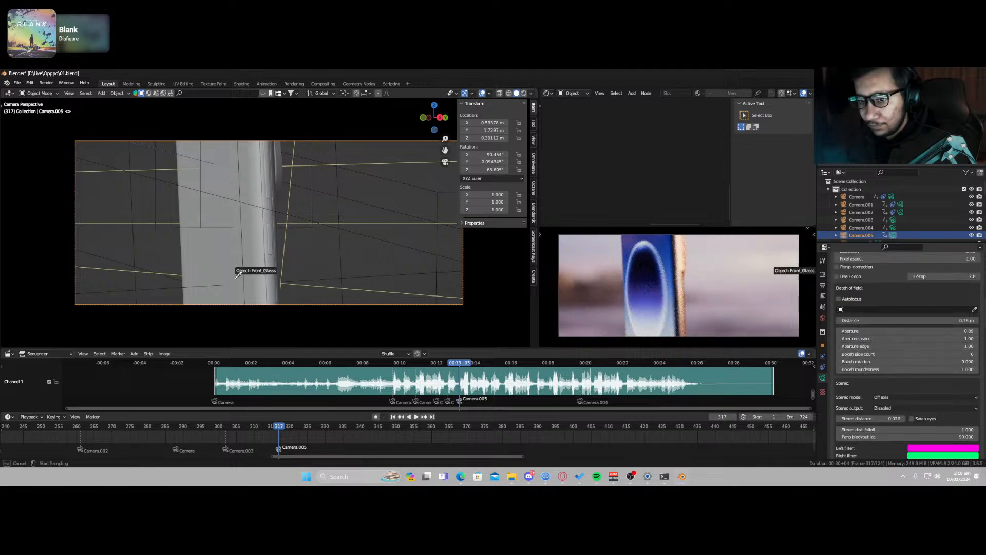
{"action": "left_click", "coordinate": [280, 227]}
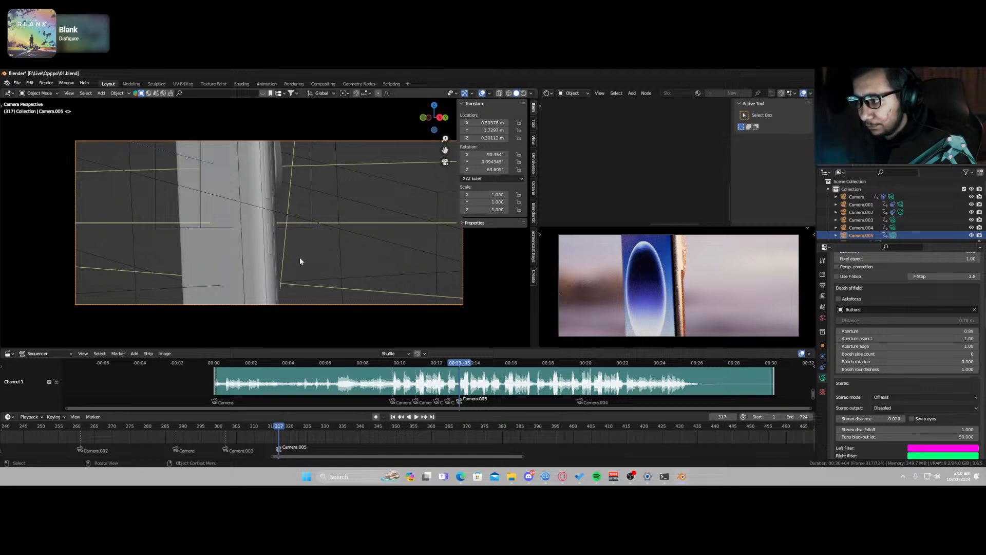
{"action": "scroll", "coordinate": [674, 289], "scroll_direction": "up", "scroll_amount": 10}
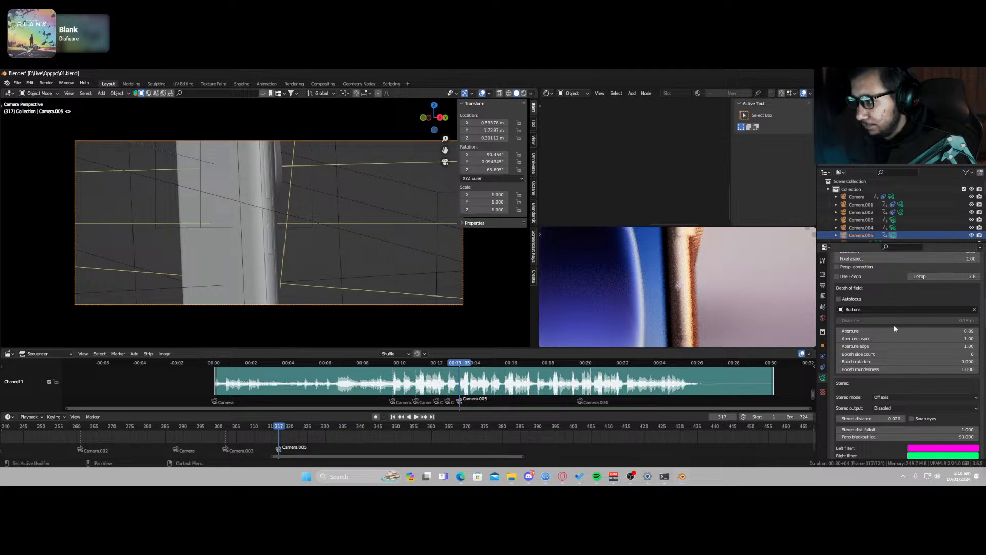
Step: Clear the depth-of-field focus object of Camera.005 and set its focus distance to 0.59 m
{"action": "left_click", "coordinate": [974, 310]}
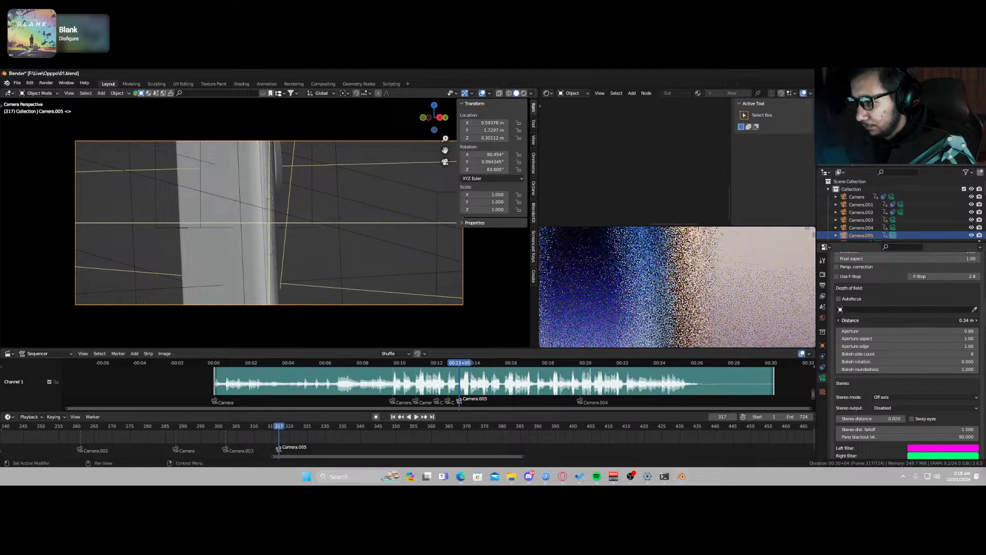
{"action": "left_click_drag", "start_coordinate": [924, 320], "coordinate": [949, 328]}
{"action": "scroll", "coordinate": [675, 311], "scroll_direction": "down", "scroll_amount": 6}
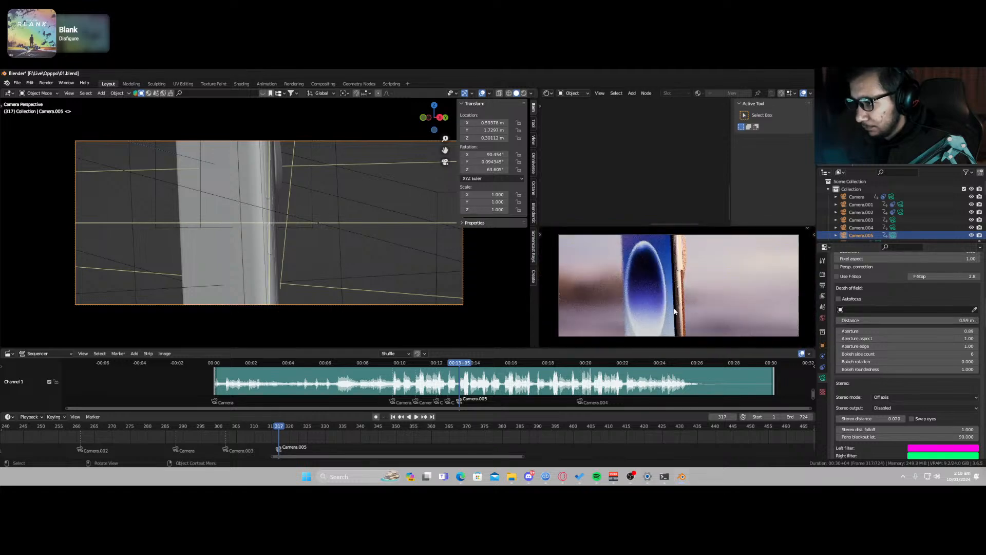
Step: Examine the phone's side buttons from outside the camera, switch the small preview to solid shading, and return to the Camera.005 view
{"action": "middle_click_drag", "start_coordinate": [271, 260], "coordinate": [238, 288]}
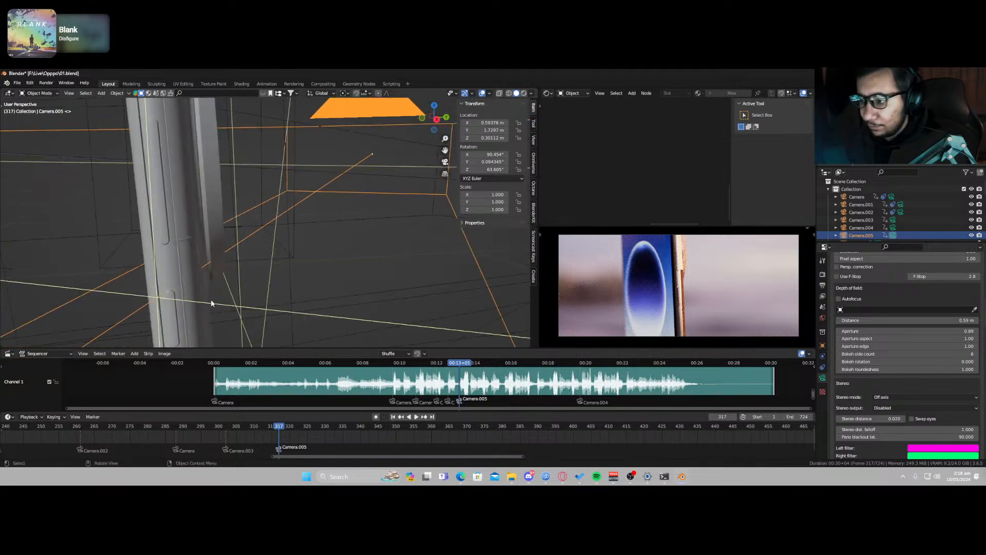
{"action": "scroll", "coordinate": [669, 303], "scroll_direction": "up", "scroll_amount": 2}
{"action": "scroll", "coordinate": [665, 305], "scroll_direction": "down", "scroll_amount": 4}
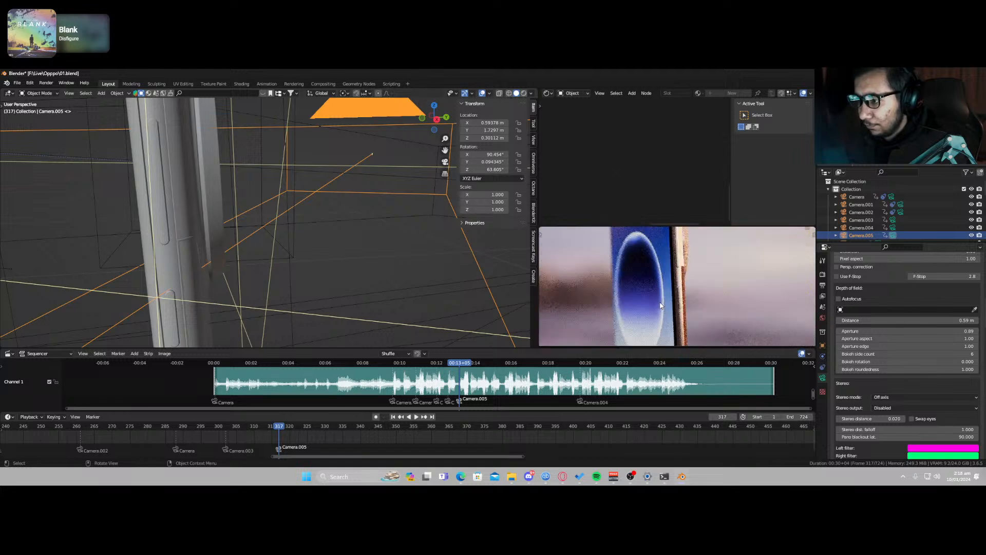
{"action": "key", "text": "z"}
{"action": "left_click", "coordinate": [700, 311]}
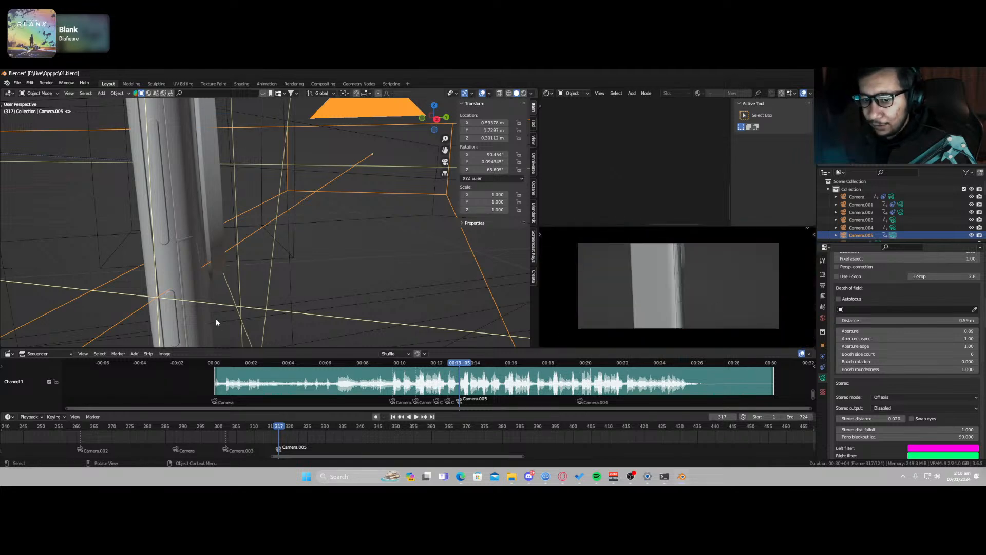
{"action": "key", "text": "KP_0"}
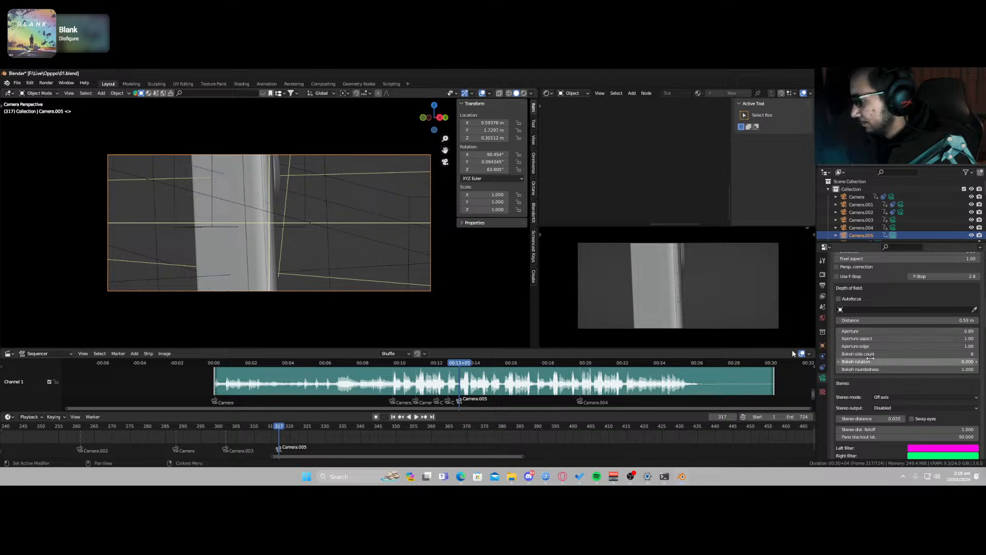
Step: Place the 3D cursor on the phone's side button and use the 3D cursor as the transform pivot point
{"action": "scroll", "coordinate": [278, 253], "scroll_direction": "up", "scroll_amount": 3}
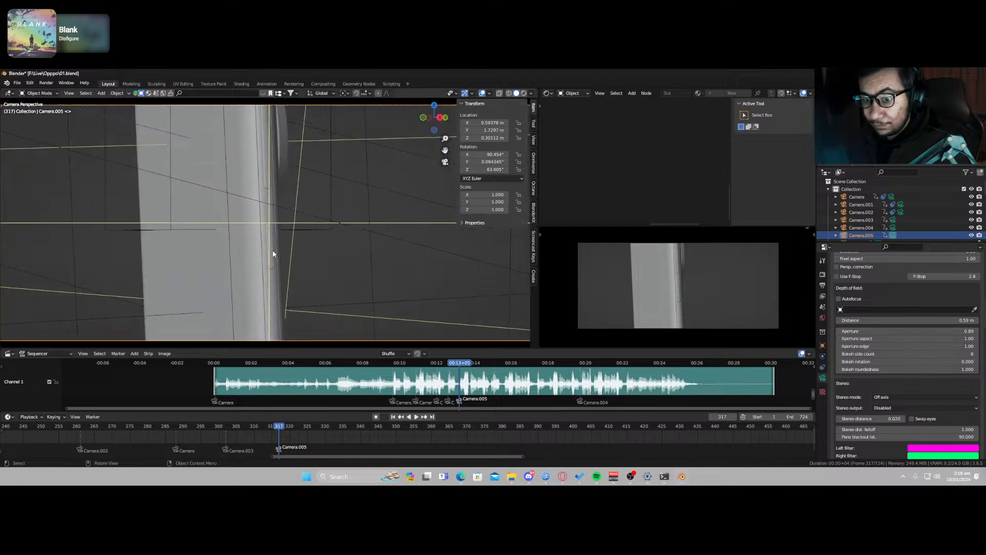
{"action": "scroll", "coordinate": [274, 257], "scroll_direction": "up", "scroll_amount": 2}
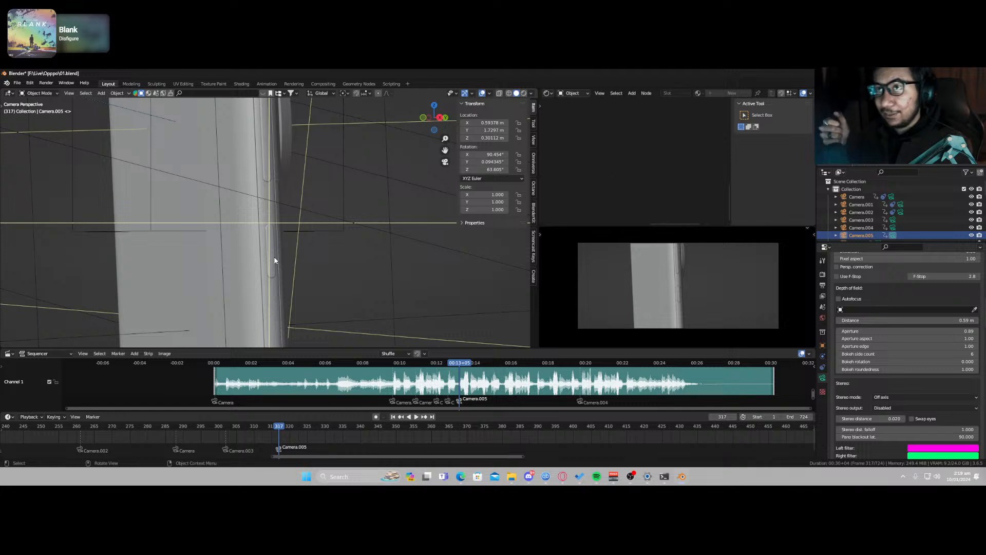
{"action": "scroll", "coordinate": [276, 260], "scroll_direction": "down", "scroll_amount": 2}
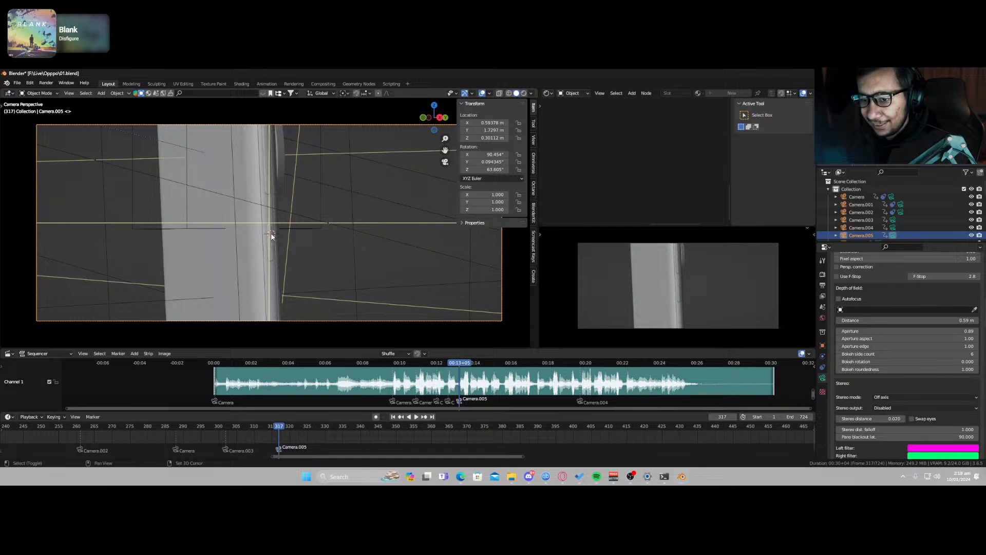
{"action": "left_click", "coordinate": [320, 93]}
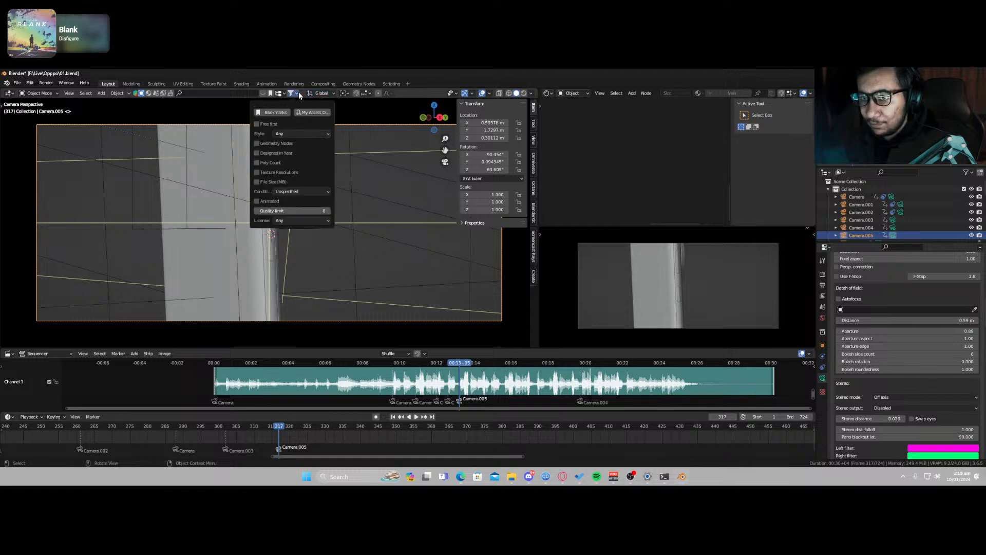
{"action": "left_click", "coordinate": [343, 93]}
{"action": "left_click", "coordinate": [351, 111]}
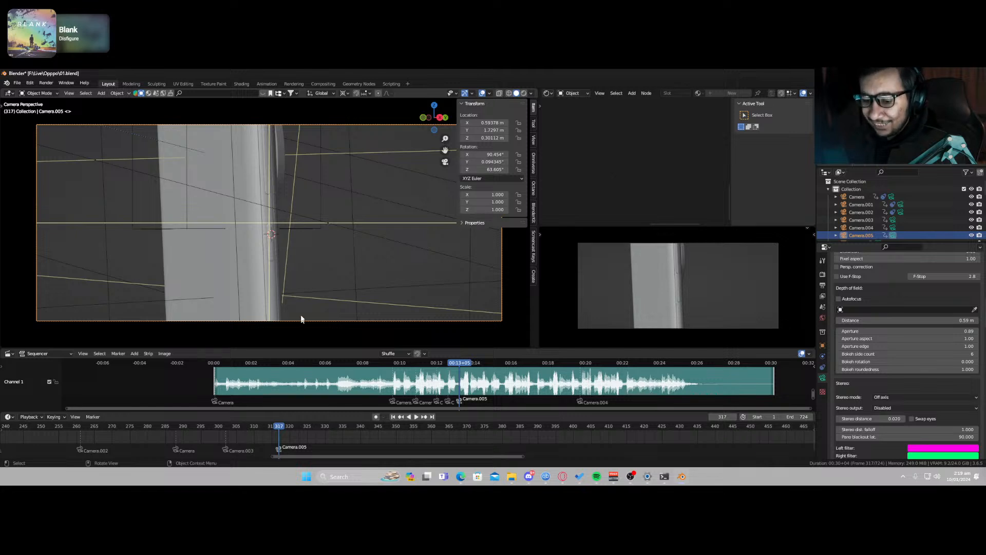
Step: Insert a Location & Rotation keyframe for Camera.005 at frame 317 and move that keyframe to frame 315
{"action": "key", "text": "i"}
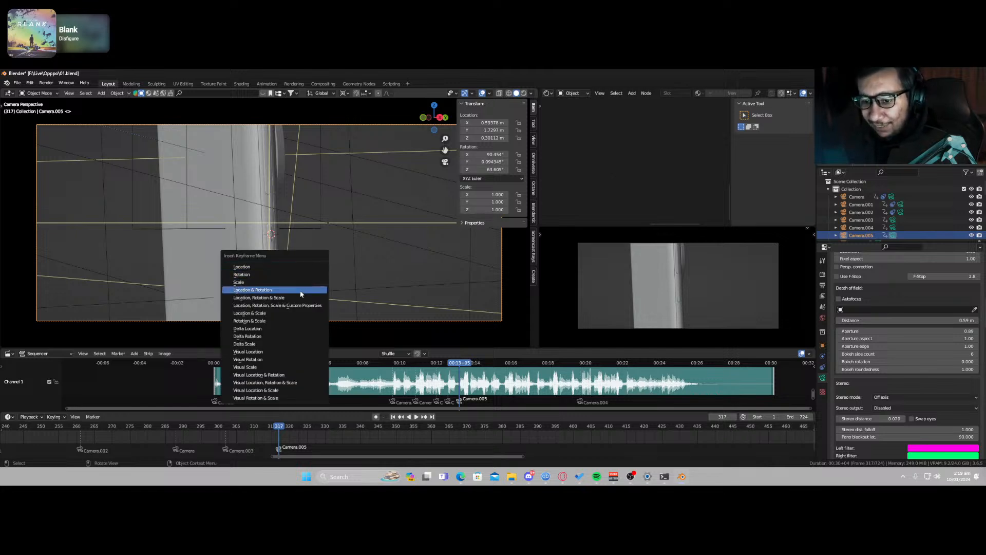
{"action": "left_click", "coordinate": [301, 289]}
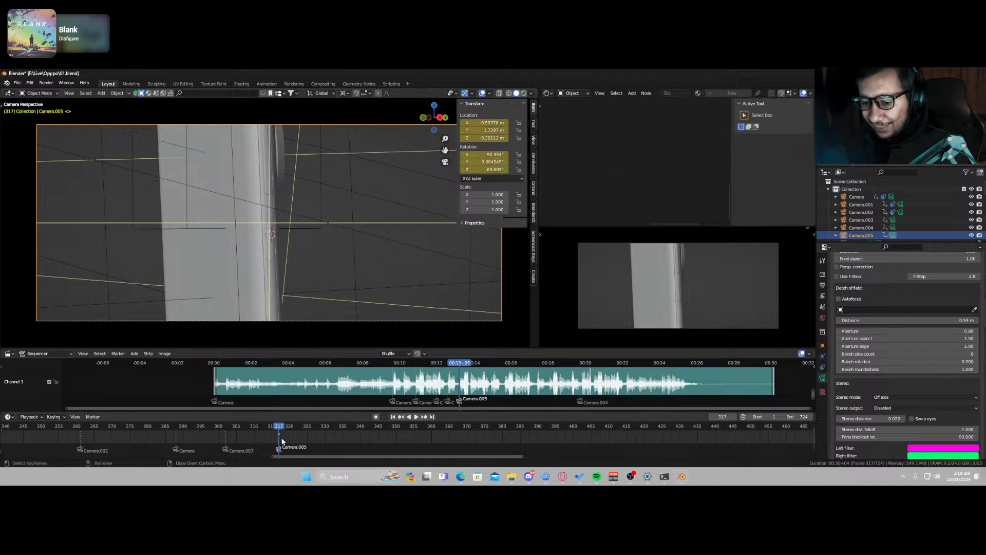
{"action": "left_click_drag", "start_coordinate": [280, 437], "coordinate": [272, 436]}
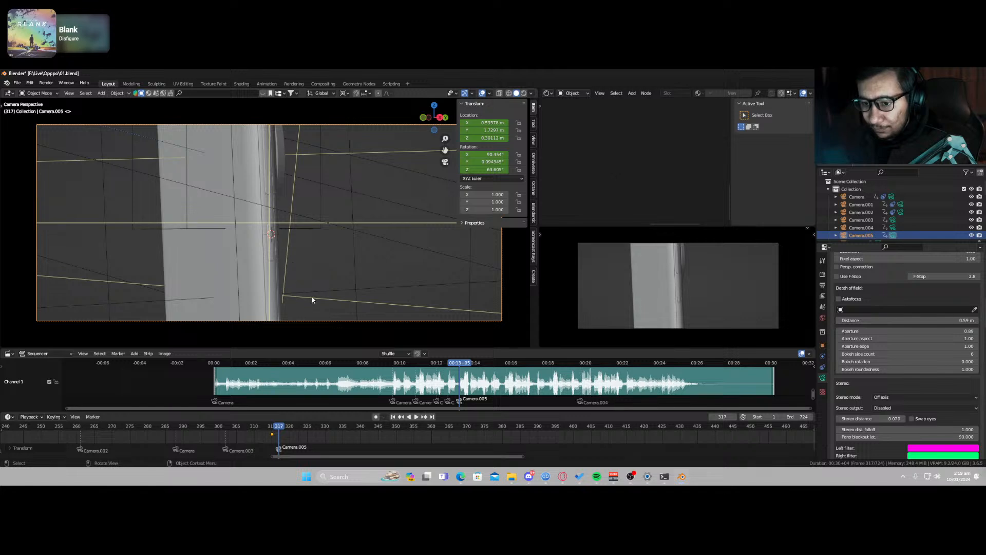
Step: Rotate Camera.005 around the cursor about global Z to a Z rotation of about 94.7° and keyframe its location and rotation at frame 317
{"action": "key", "text": "r"}
{"action": "key", "text": "z"}
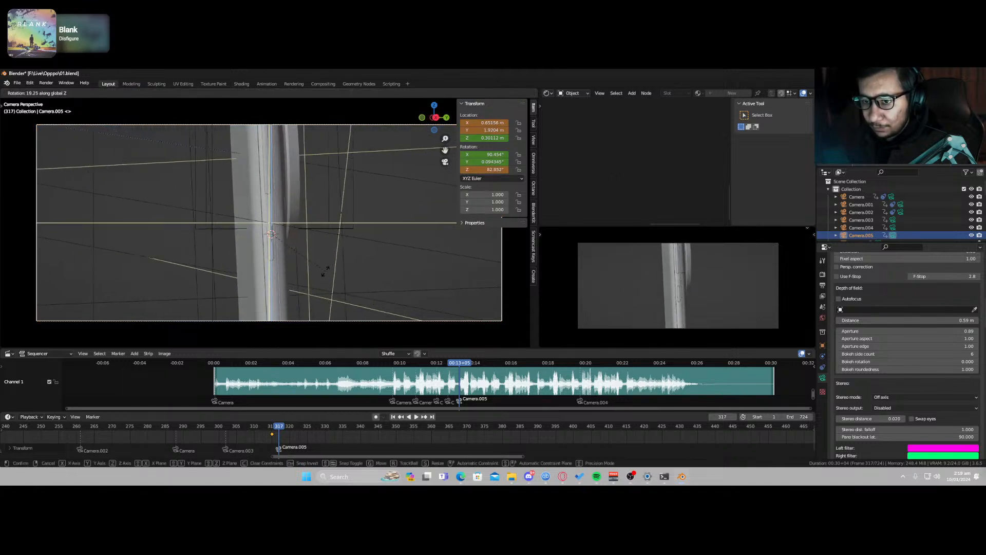
{"action": "left_click", "coordinate": [332, 258]}
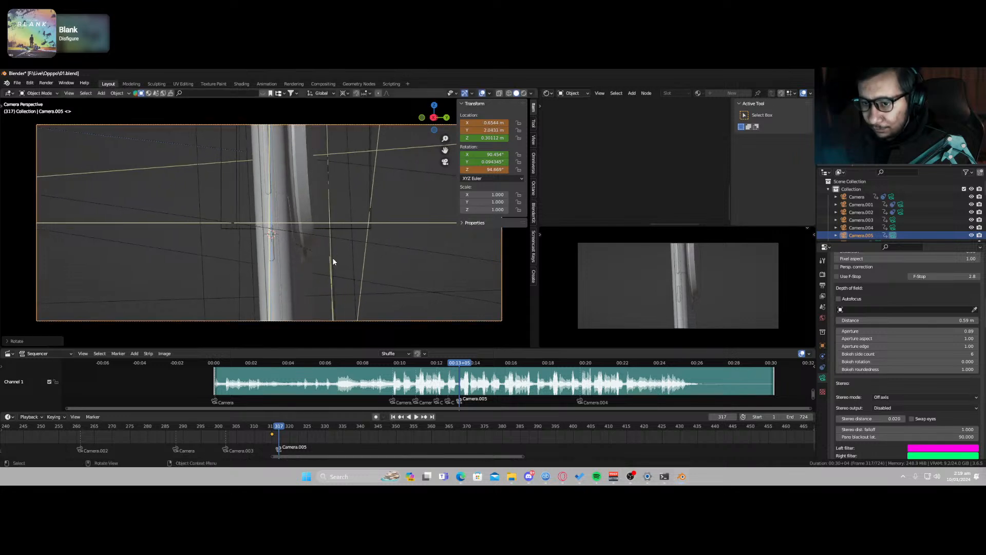
{"action": "key", "text": "i"}
{"action": "left_click", "coordinate": [318, 228]}
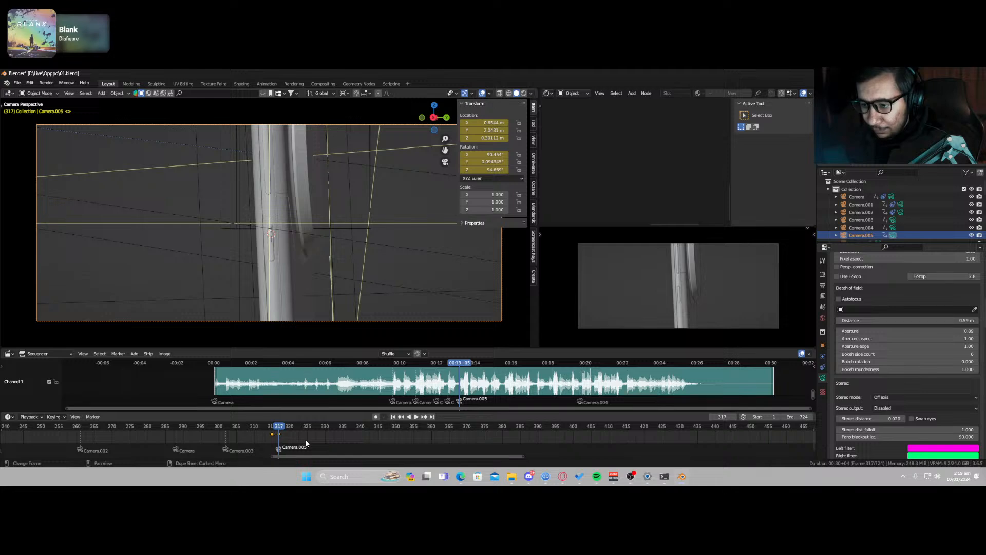
Step: Move the end keyframe of Camera.005 to frame 322 and play the audio to find the shot's end near frame 339
{"action": "left_click_drag", "start_coordinate": [281, 436], "coordinate": [337, 426]}
{"action": "key", "text": "space"}
{"action": "key", "text": "space"}
{"action": "key", "text": "space"}
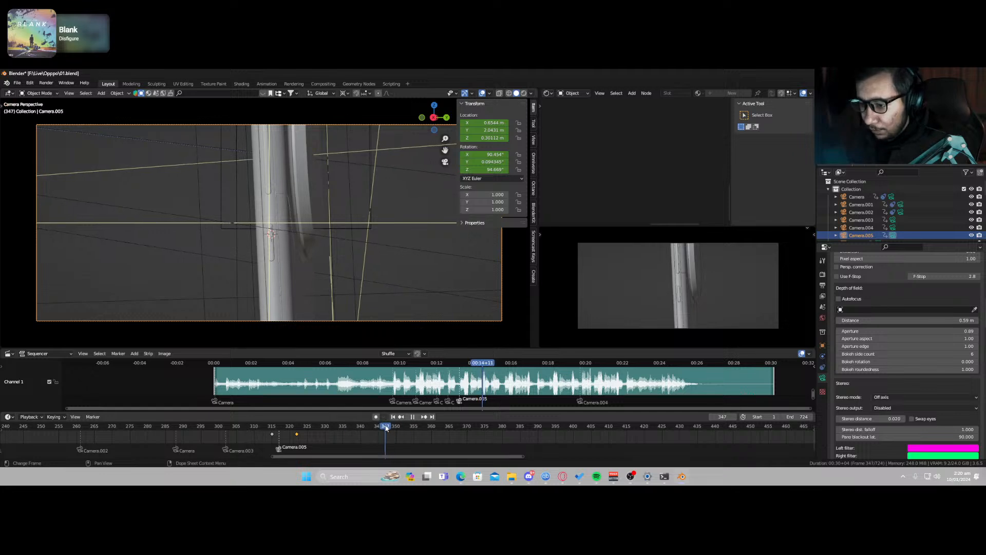
{"action": "left_click", "coordinate": [344, 426]}
{"action": "key", "text": "space"}
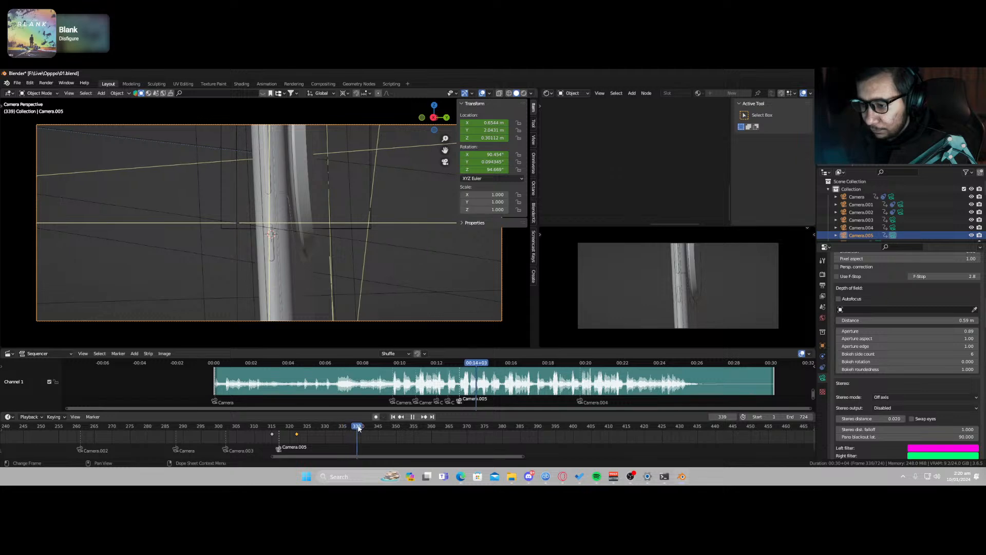
Step: Move the end keyframe of Camera.005 to frame 339 and play the shot from just before its camera marker
{"action": "left_click_drag", "start_coordinate": [297, 435], "coordinate": [357, 434]}
{"action": "left_click", "coordinate": [266, 427]}
{"action": "key", "text": "space"}
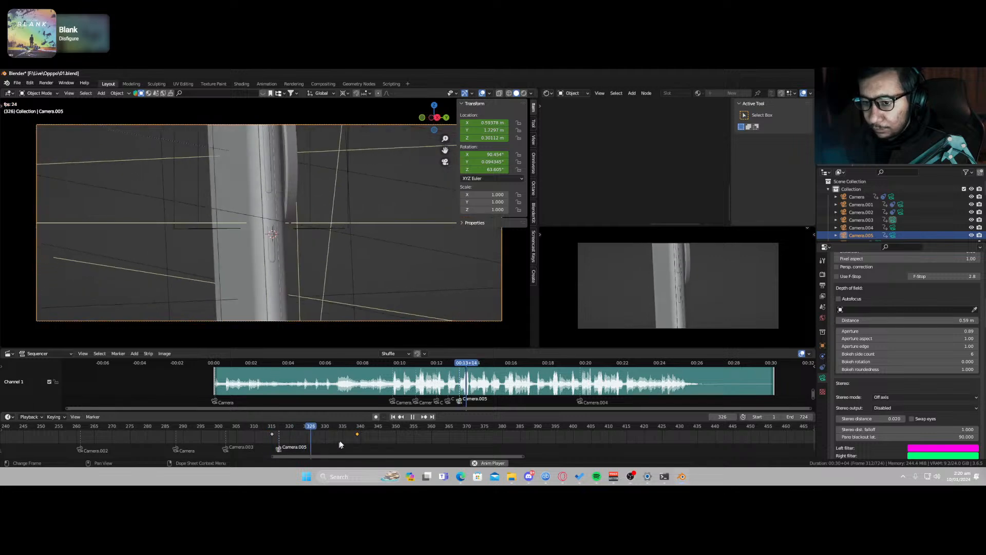
{"action": "key", "text": "space"}
Step: Move the start keyframe of Camera.005 to frame 302 and play the shot, including a run-up from frame 282
{"action": "left_click_drag", "start_coordinate": [272, 436], "coordinate": [221, 442]}
{"action": "left_click", "coordinate": [272, 427]}
{"action": "key", "text": "space"}
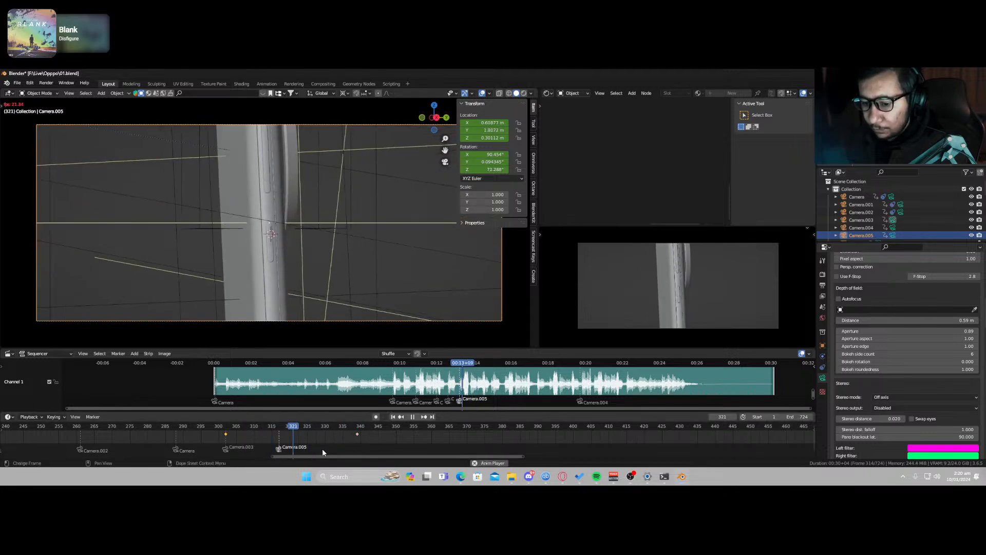
{"action": "key", "text": "space"}
{"action": "left_click", "coordinate": [154, 431]}
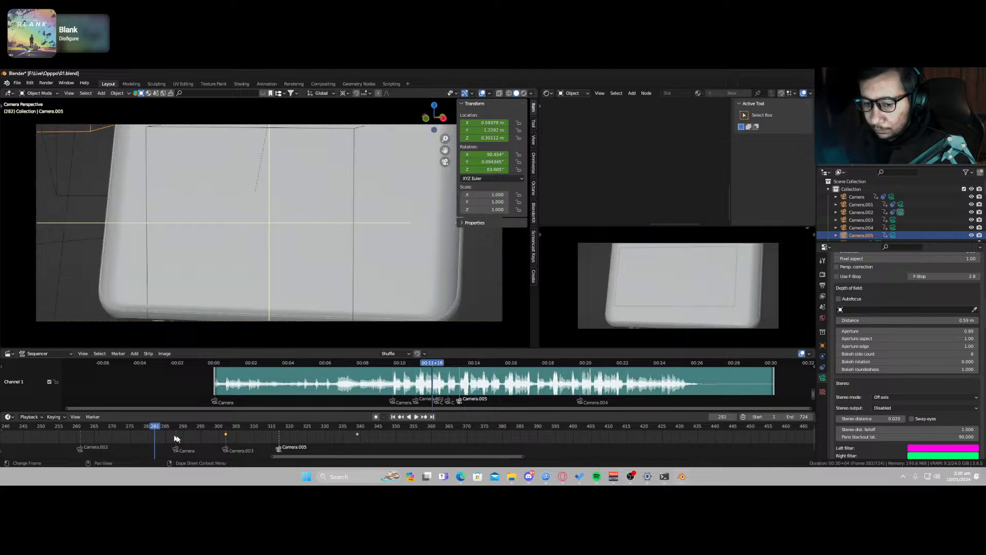
{"action": "key", "text": "space"}
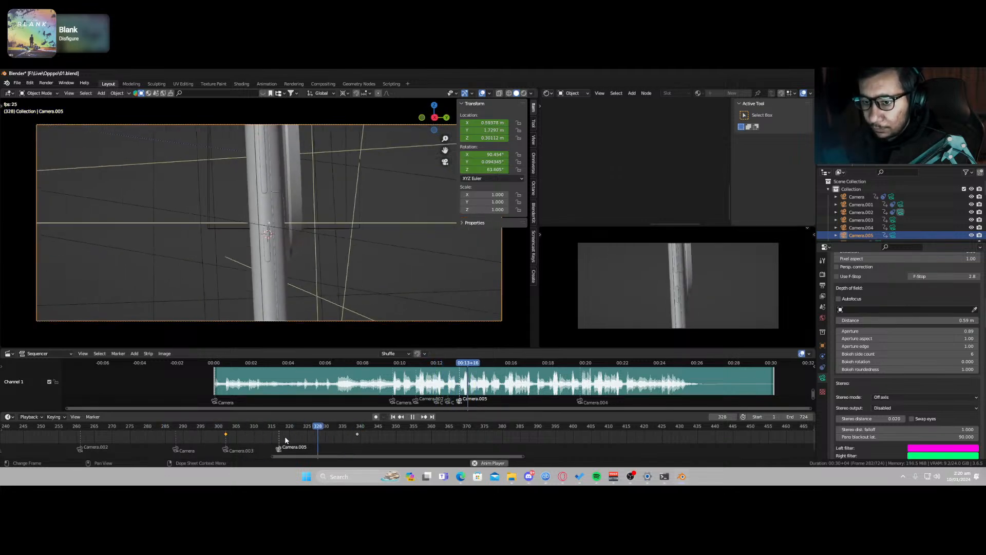
{"action": "key", "text": "space"}
Step: Move the end keyframe of Camera.005 to frame 399 and replay the shot from the start keyframe
{"action": "left_click_drag", "start_coordinate": [359, 436], "coordinate": [581, 438]}
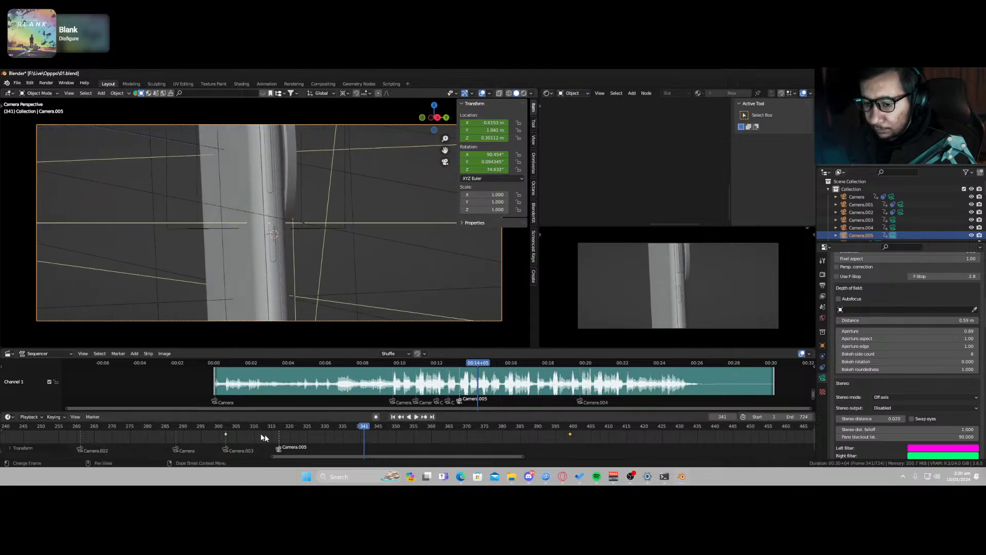
{"action": "left_click", "coordinate": [224, 429]}
{"action": "key", "text": "space"}
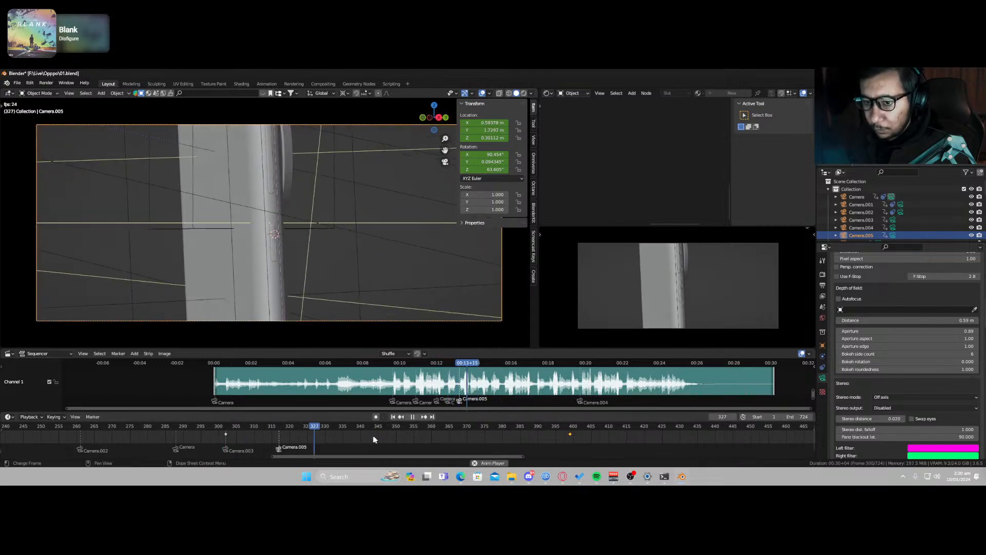
Step: Replay the Camera.005 shot with a run-up from about frame 280 and stop at frame 353
{"action": "key", "text": "space"}
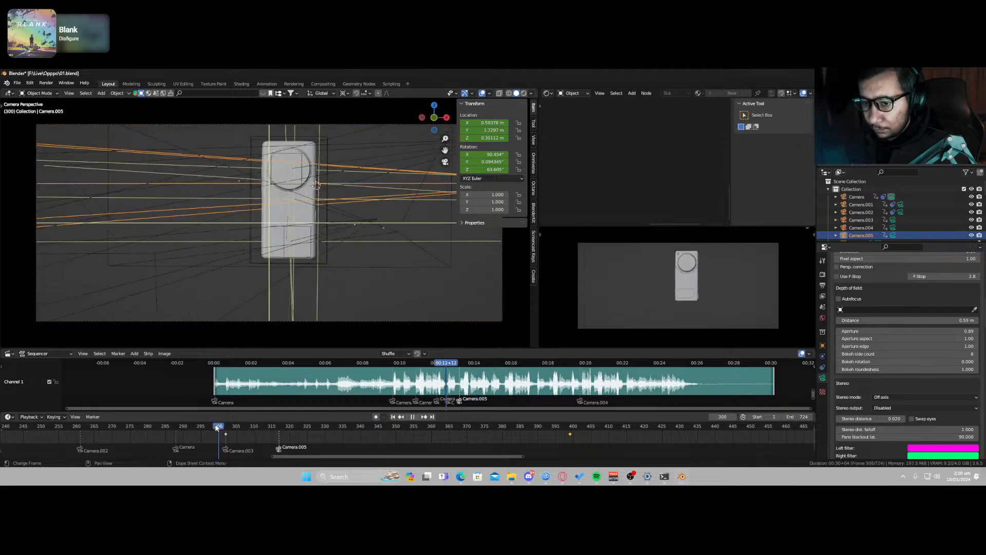
{"action": "left_click", "coordinate": [122, 434]}
{"action": "left_click", "coordinate": [221, 434]}
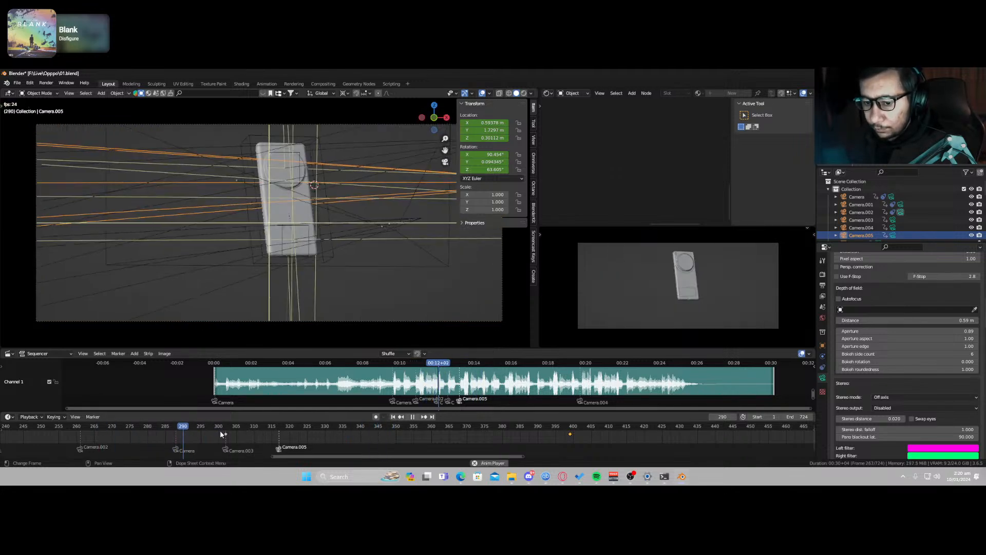
{"action": "key", "text": "space"}
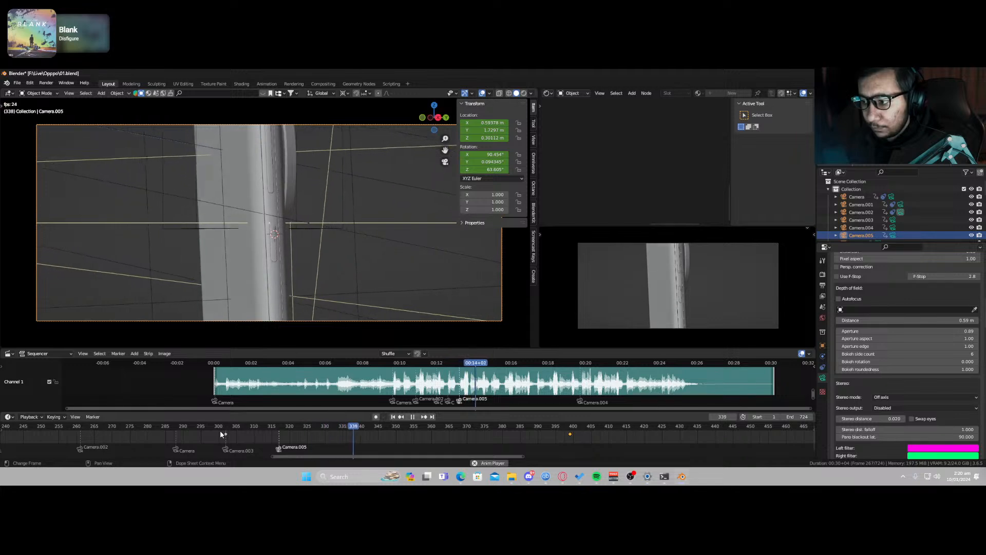
{"action": "key", "text": "space"}
Step: Save the file and play the whole animation with its audio from the first frame
{"action": "scroll", "coordinate": [153, 433], "scroll_direction": "down", "scroll_amount": 4, "text": "alt"}
{"action": "scroll", "coordinate": [154, 433], "scroll_direction": "down", "scroll_amount": 9, "text": "ctrl"}
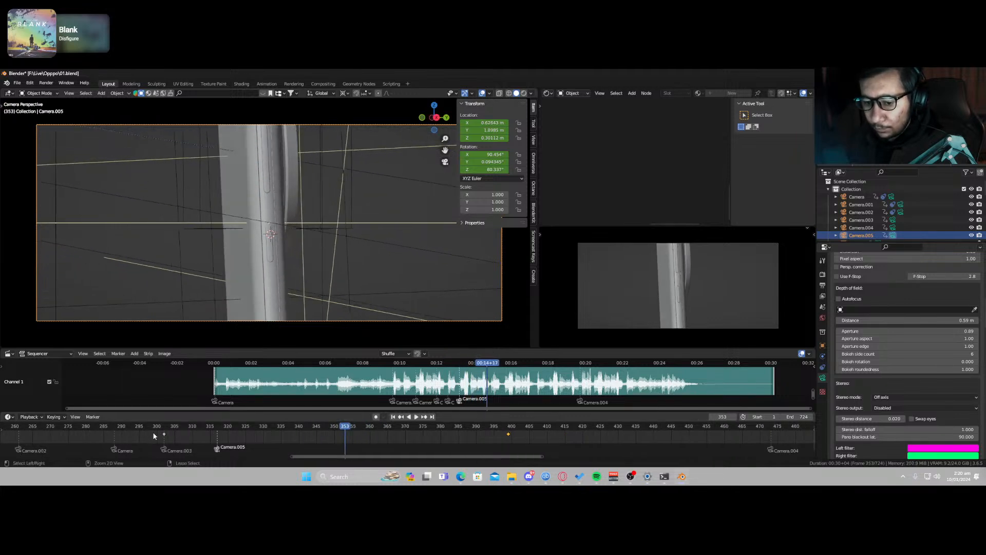
{"action": "scroll", "coordinate": [153, 436], "scroll_direction": "down", "scroll_amount": 4, "text": "ctrl"}
{"action": "scroll", "coordinate": [162, 433], "scroll_direction": "down", "scroll_amount": 4}
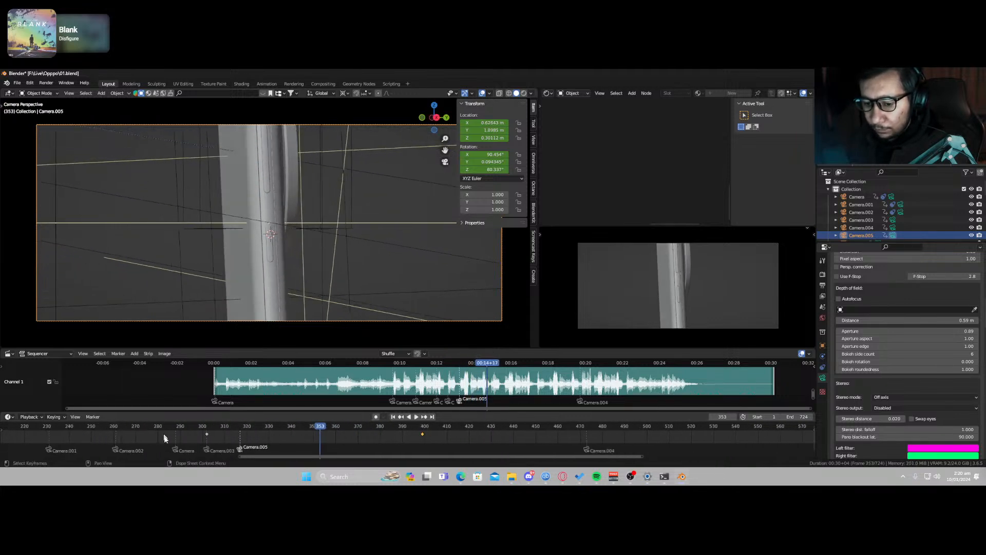
{"action": "scroll", "coordinate": [165, 436], "scroll_direction": "down", "scroll_amount": 6}
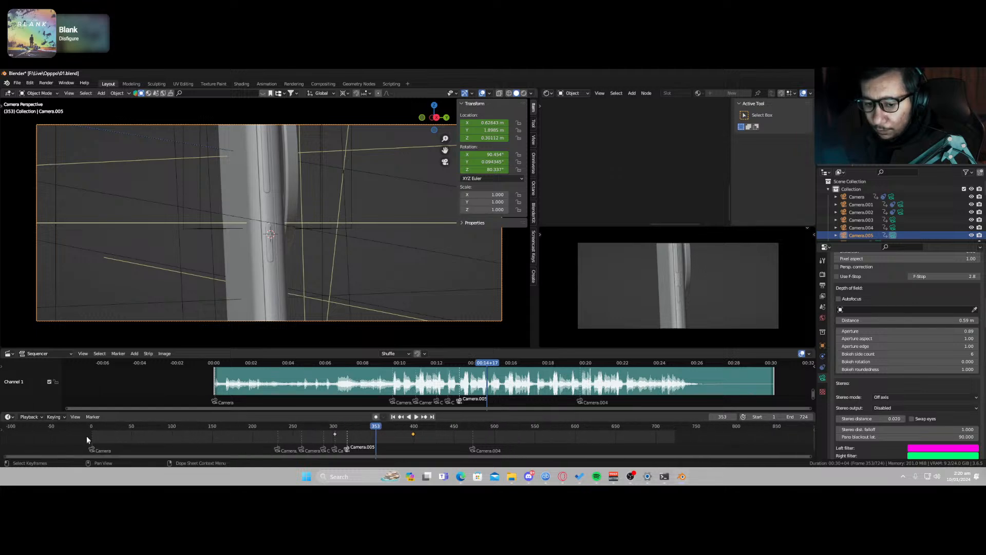
{"action": "left_click", "coordinate": [90, 427]}
{"action": "key", "text": "ctrl+s"}
{"action": "key", "text": "space"}
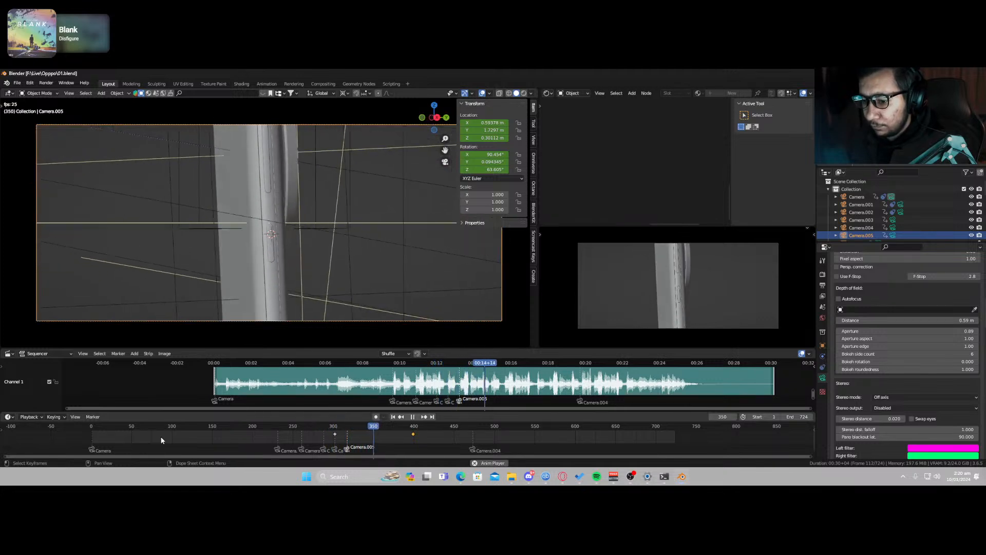
Step: Find the next cut at frame 347, duplicate Camera.005 there and bind the copy to a camera marker at that frame
{"action": "left_click_drag", "start_coordinate": [376, 428], "coordinate": [334, 430]}
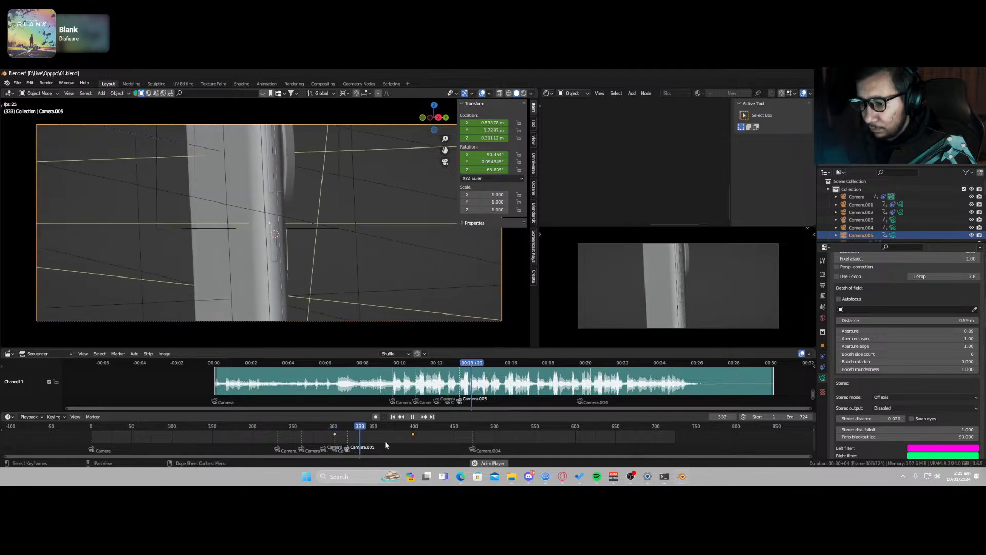
{"action": "key", "text": "space"}
{"action": "left_click_drag", "start_coordinate": [376, 432], "coordinate": [373, 430]}
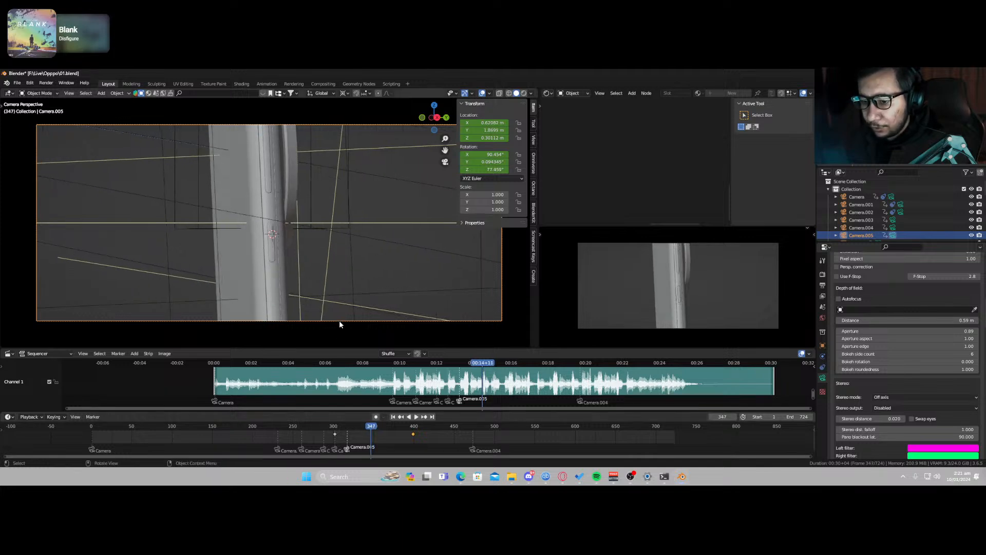
{"action": "key", "text": "shift+d"}
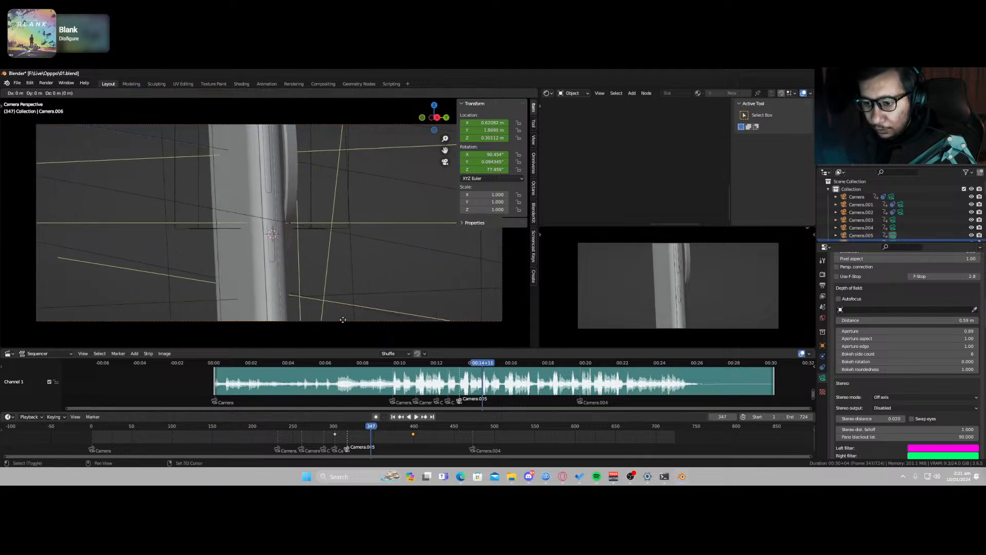
{"action": "left_click", "coordinate": [343, 314]}
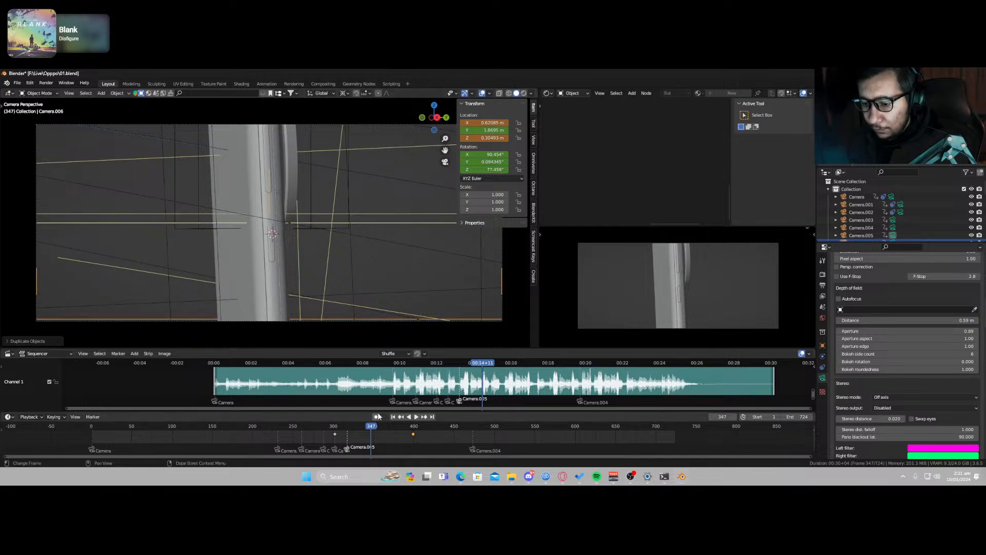
{"action": "key", "text": "ctrl+b"}
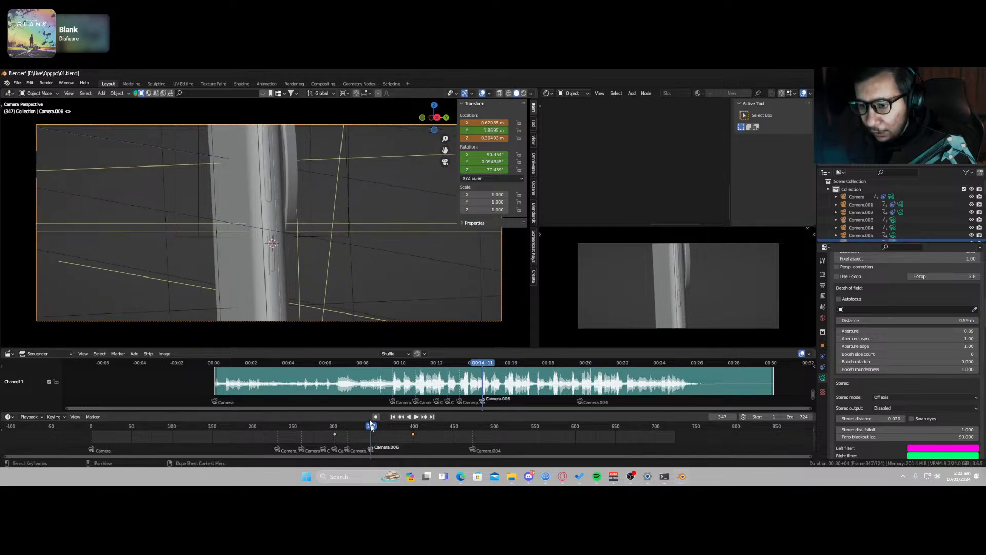
Step: Try a delta location Z of 180 m on the duplicated camera, inspect its position and reset the value to 0
{"action": "left_click", "coordinate": [822, 344]}
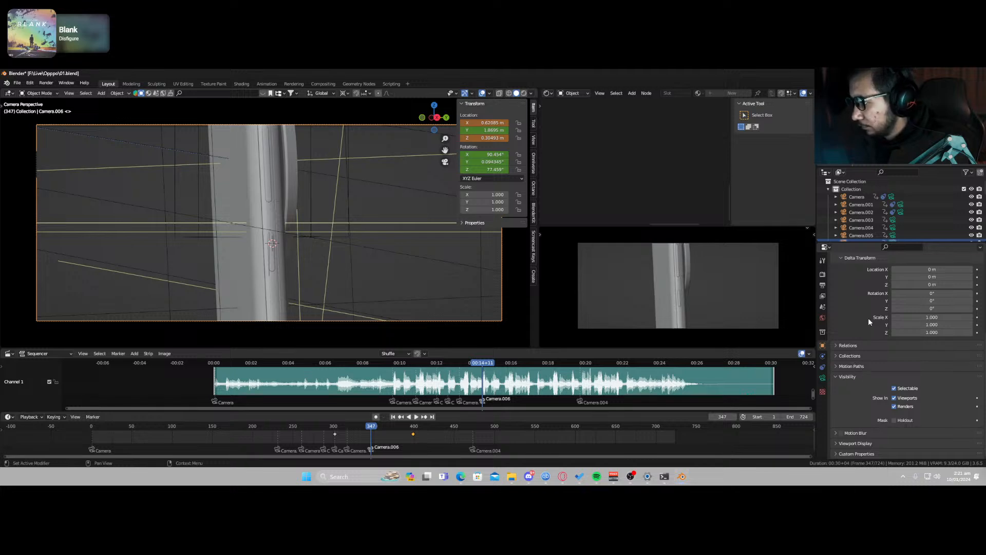
{"action": "scroll", "coordinate": [868, 334], "scroll_direction": "up", "scroll_amount": 2}
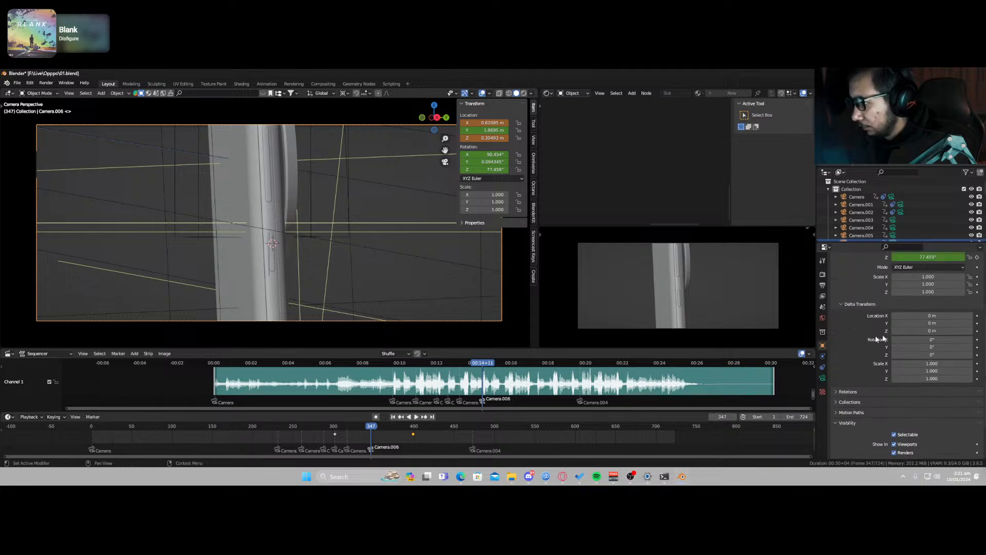
{"action": "left_click", "coordinate": [930, 330]}
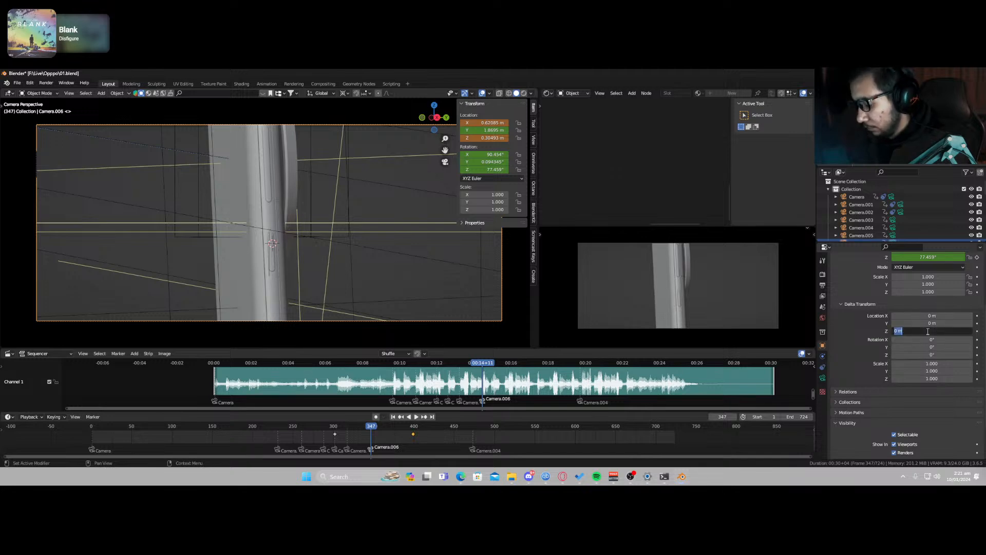
{"action": "type", "text": "180"}
{"action": "key", "text": "Return"}
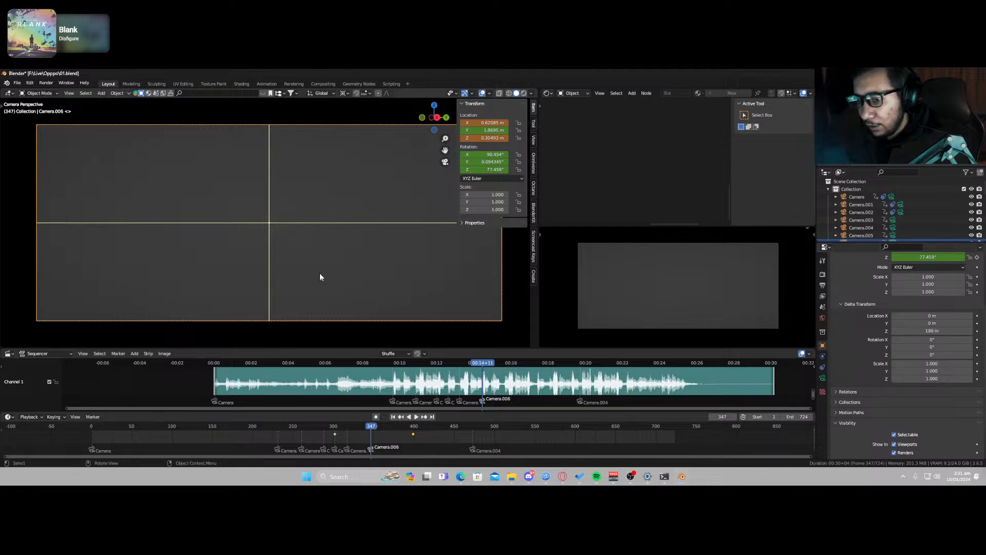
{"action": "middle_click_drag", "start_coordinate": [320, 272], "coordinate": [276, 270]}
{"action": "scroll", "coordinate": [340, 268], "scroll_direction": "up", "scroll_amount": 3}
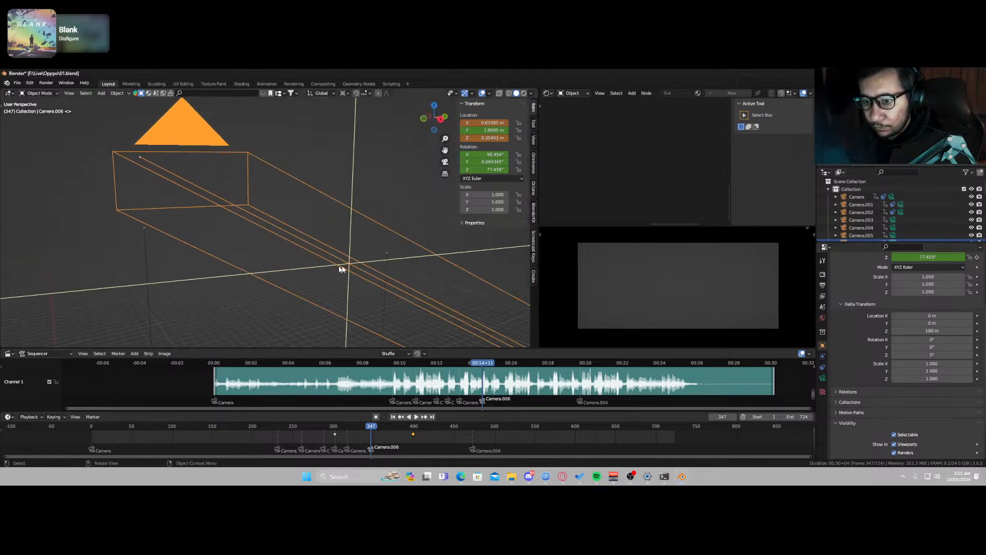
{"action": "middle_click_drag", "start_coordinate": [349, 271], "coordinate": [339, 307]}
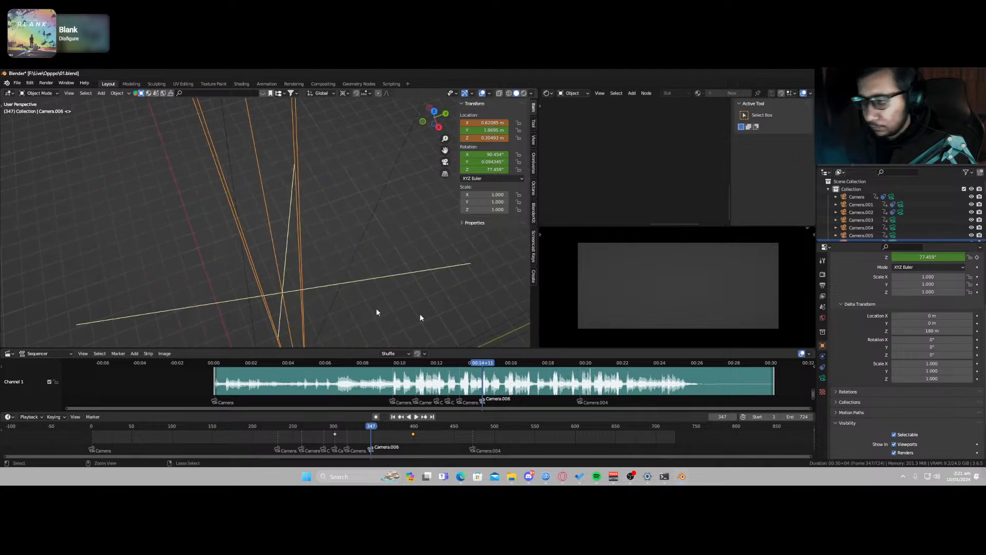
{"action": "left_click", "coordinate": [947, 331]}
{"action": "type", "text": "0"}
{"action": "key", "text": "Return"}
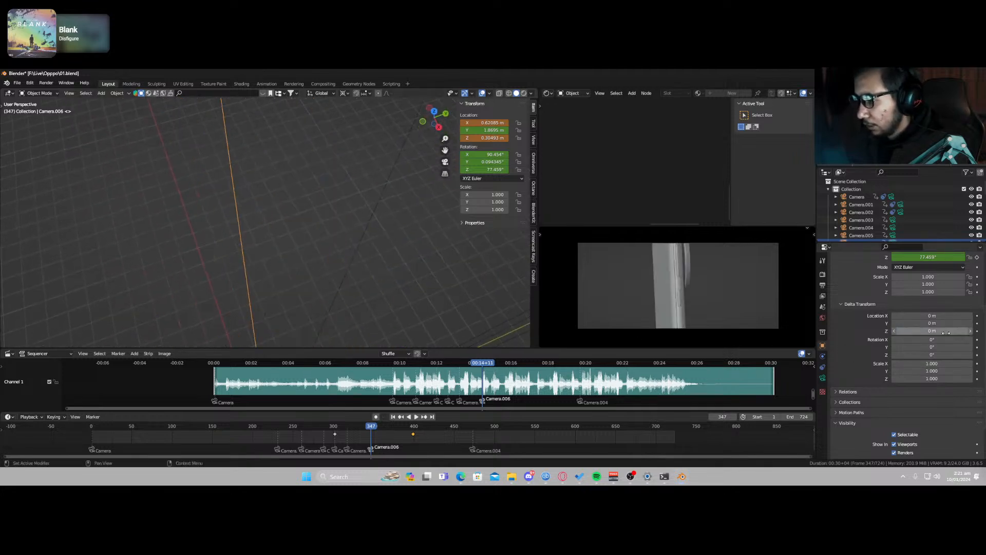
{"action": "scroll", "coordinate": [363, 287], "scroll_direction": "down", "scroll_amount": 3}
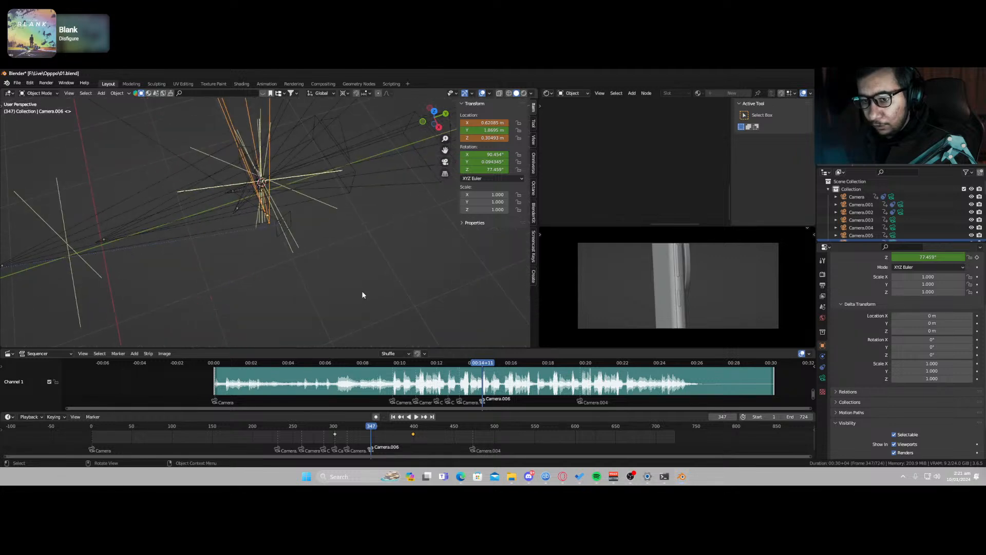
Step: Try a delta rotation Z of 180° on the duplicated camera, check its direction and undo the rotation
{"action": "left_click", "coordinate": [935, 355]}
{"action": "type", "text": "180"}
{"action": "key", "text": "Return"}
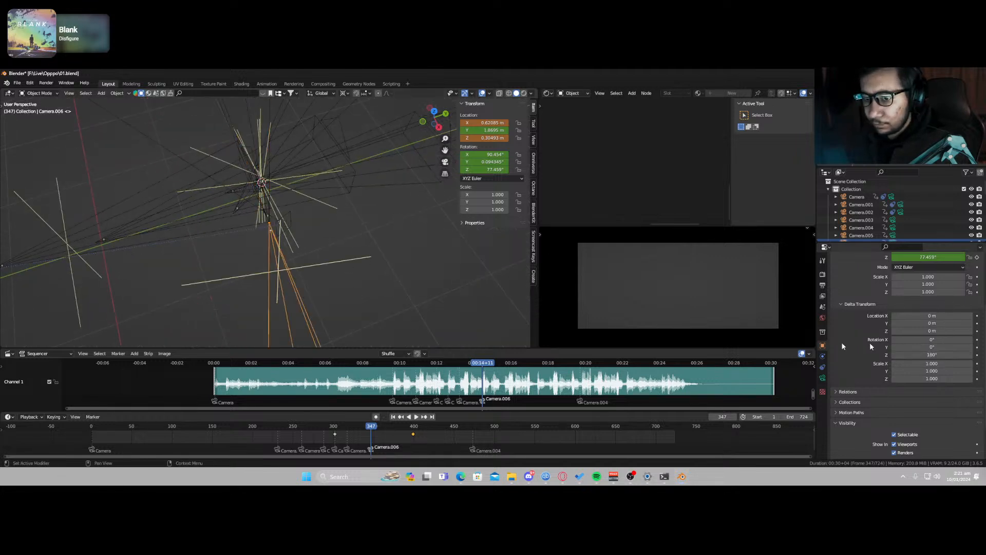
{"action": "middle_click_drag", "start_coordinate": [282, 304], "coordinate": [294, 298]}
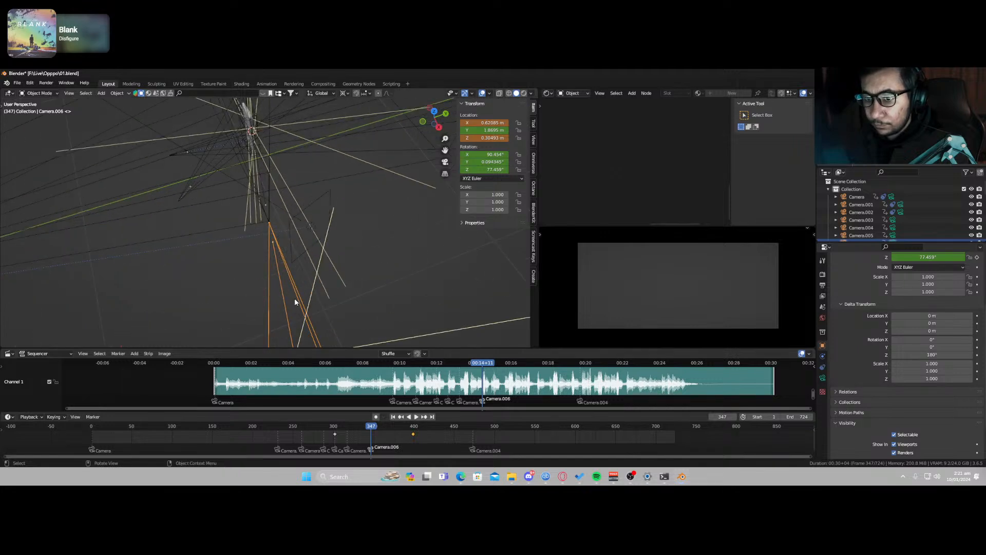
{"action": "key", "text": "ctrl+z"}
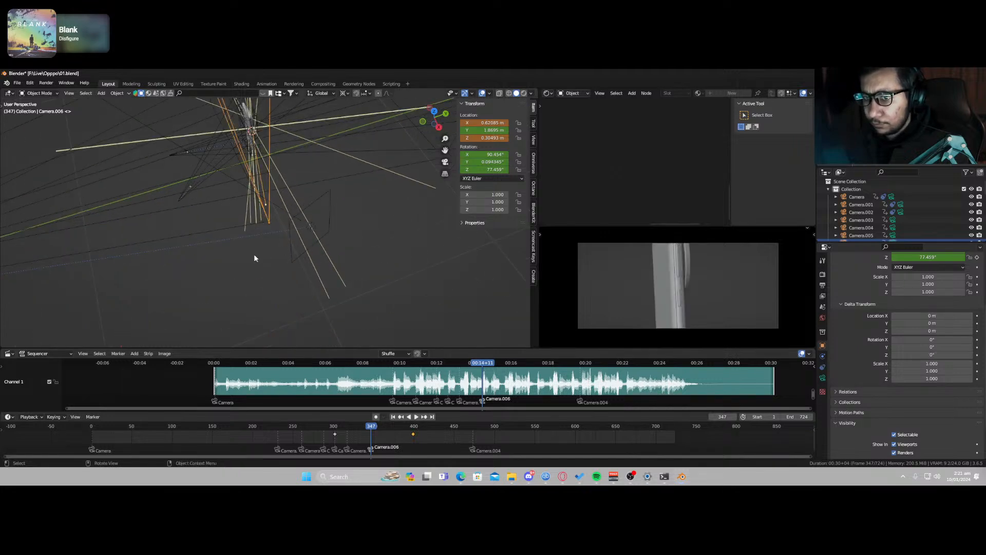
{"action": "middle_click_drag", "start_coordinate": [256, 260], "coordinate": [341, 272]}
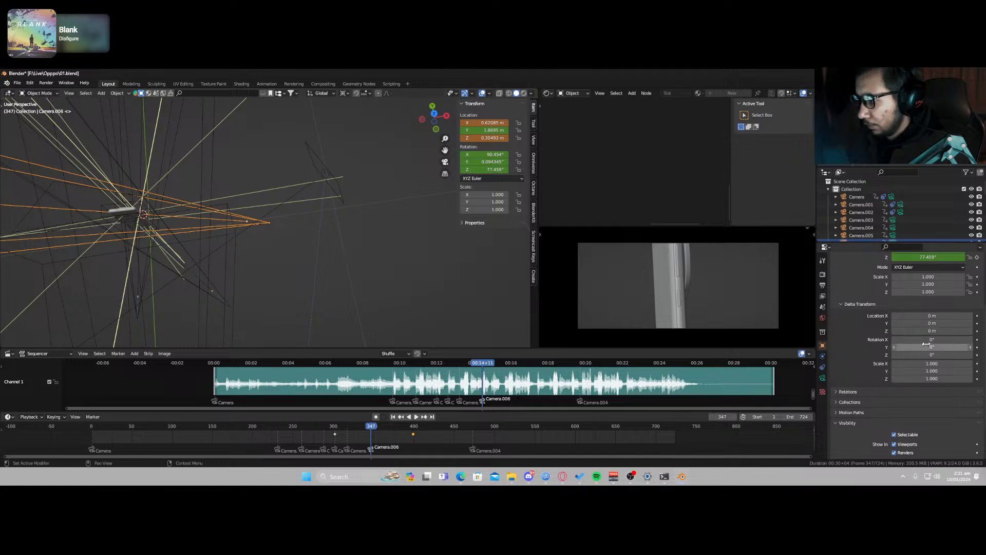
Step: Set the duplicated camera's delta location X to -0.85 m and its delta rotation Z to -134° to face the phone
{"action": "left_click_drag", "start_coordinate": [936, 348], "coordinate": [888, 316]}
{"action": "key", "text": "ctrl+z"}
{"action": "key", "text": "ctrl+z"}
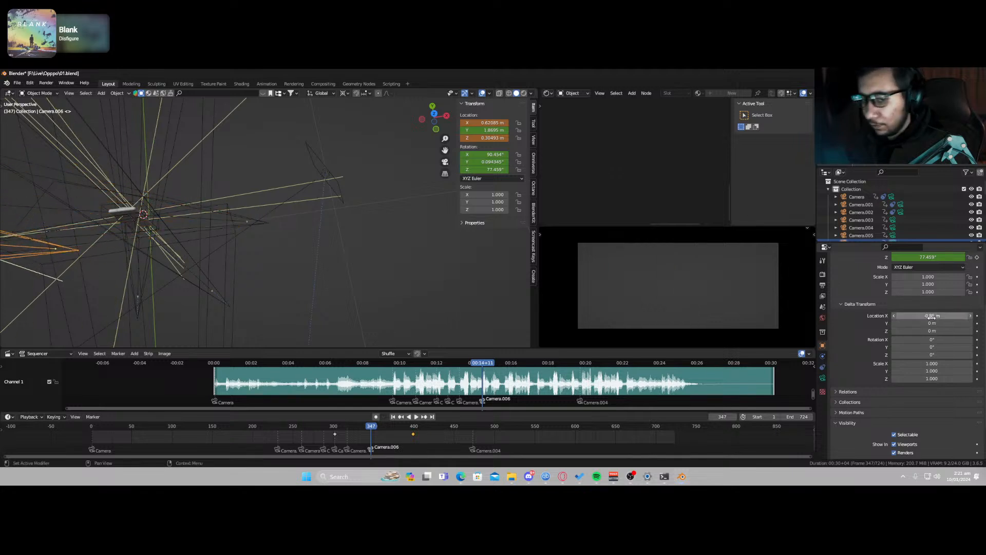
{"action": "left_click", "coordinate": [935, 354]}
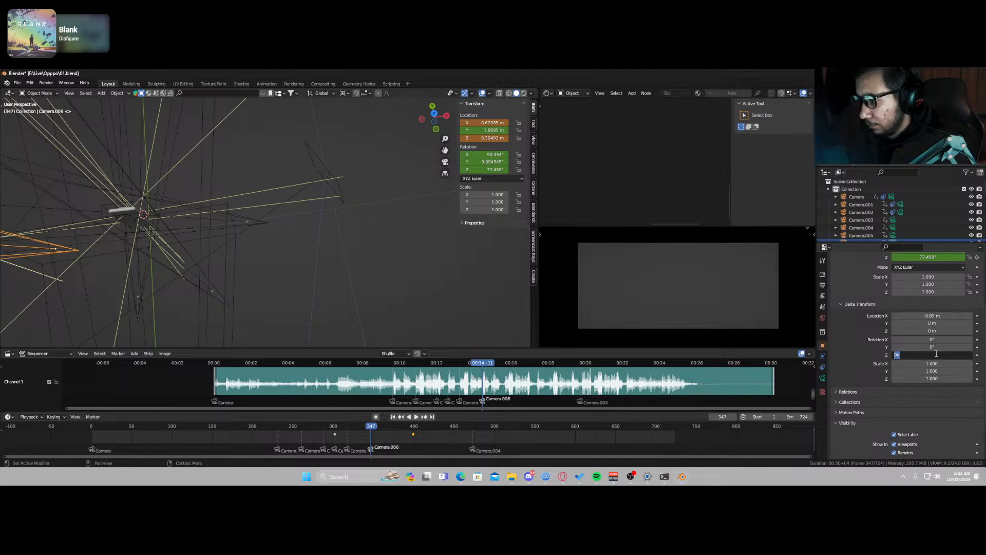
{"action": "key", "text": "Return"}
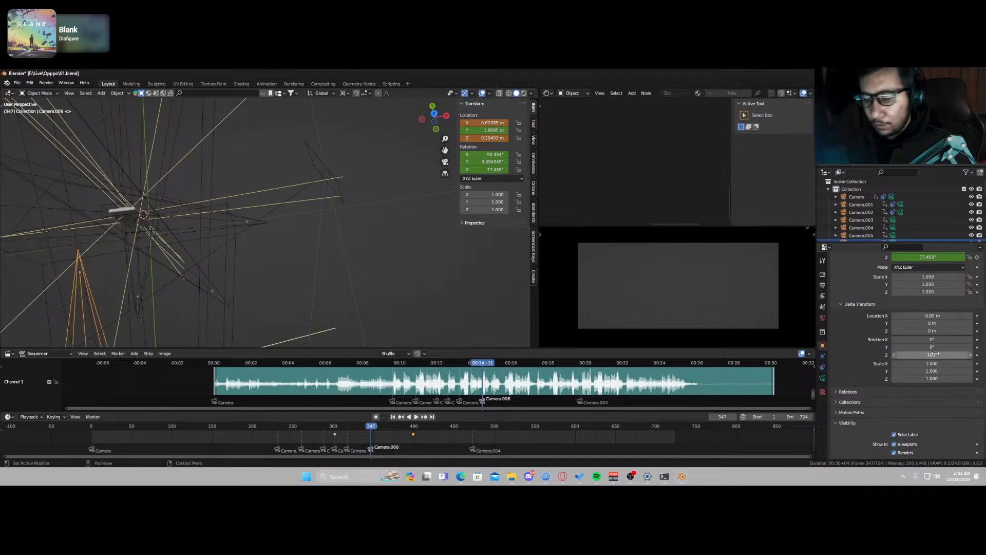
{"action": "left_click_drag", "start_coordinate": [941, 354], "coordinate": [848, 354]}
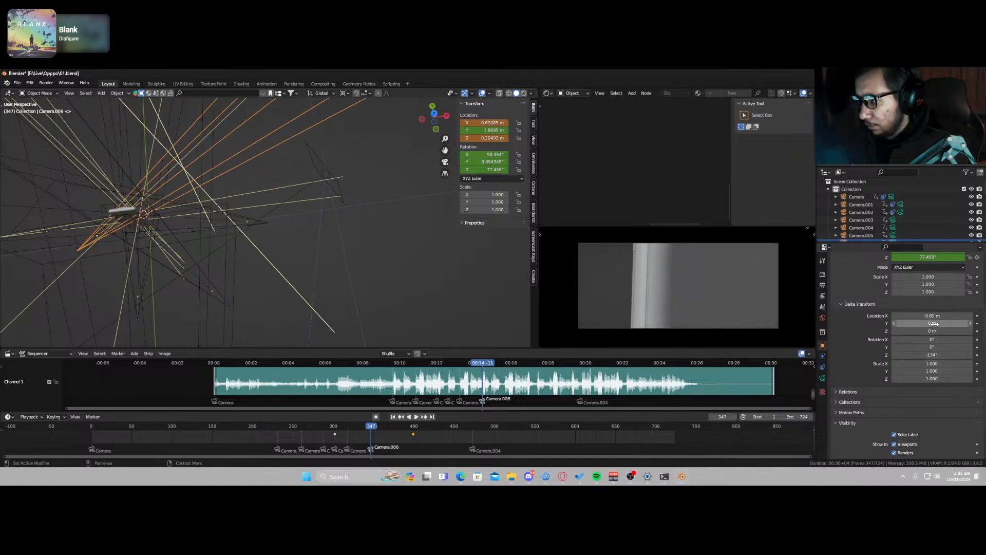
Step: Reframe the phone's upper part by setting the duplicated camera's delta location to X -1.175 m, Y -0.208 m and Z 0.06 m
{"action": "left_click_drag", "start_coordinate": [932, 323], "coordinate": [935, 331]}
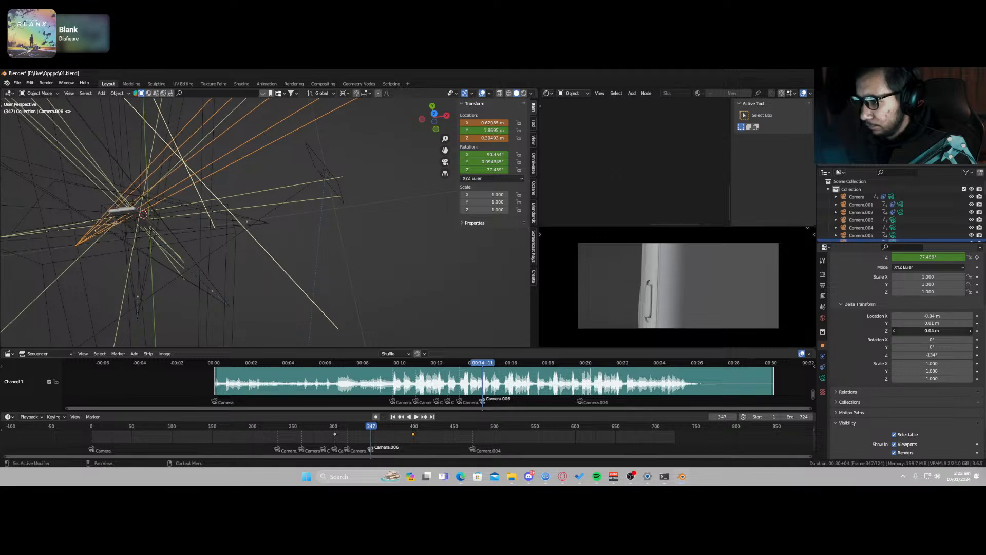
{"action": "scroll", "coordinate": [101, 228], "scroll_direction": "up", "scroll_amount": 3}
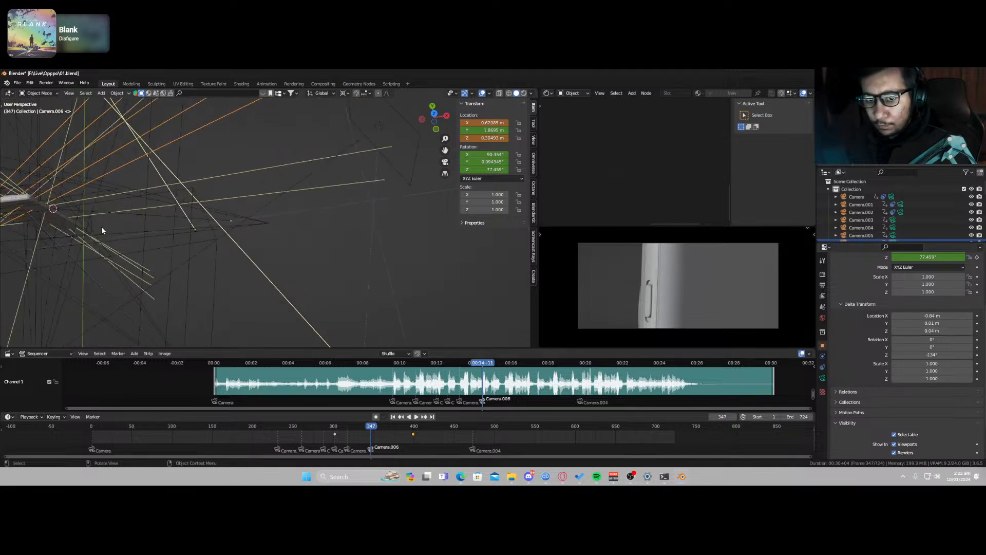
{"action": "middle_click_drag", "start_coordinate": [102, 227], "coordinate": [382, 225], "text": "shift"}
{"action": "scroll", "coordinate": [329, 238], "scroll_direction": "up", "scroll_amount": 3}
{"action": "scroll", "coordinate": [272, 258], "scroll_direction": "up", "scroll_amount": 2}
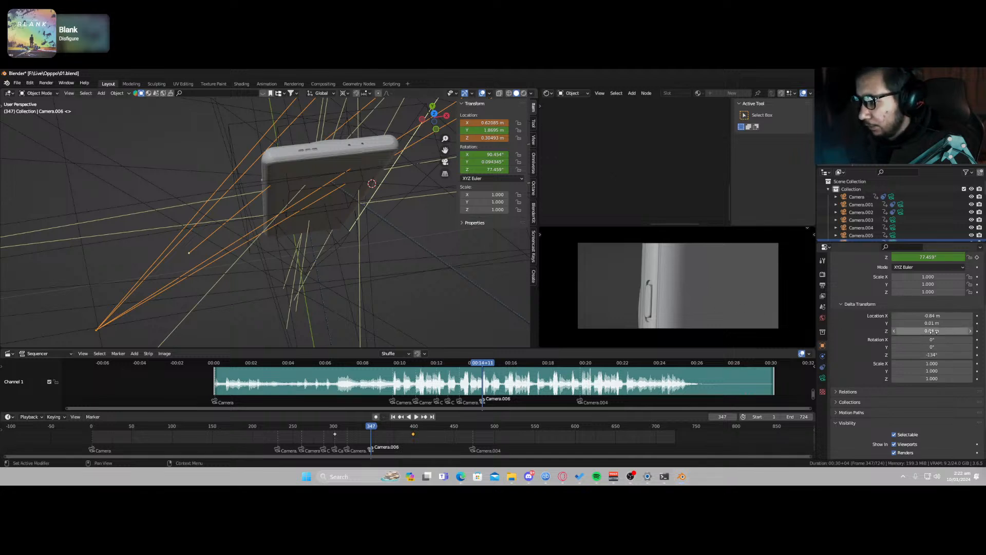
{"action": "left_click_drag", "start_coordinate": [934, 331], "coordinate": [922, 315]}
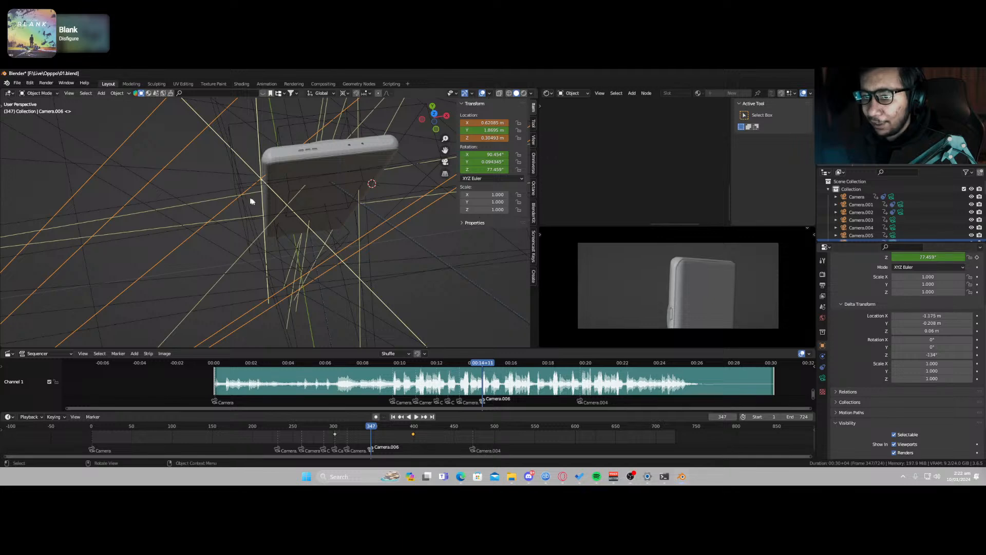
Step: Lower the duplicated camera's delta location Z to 0.032 m and start playback from frame 347
{"action": "middle_click_drag", "start_coordinate": [252, 201], "coordinate": [308, 157]}
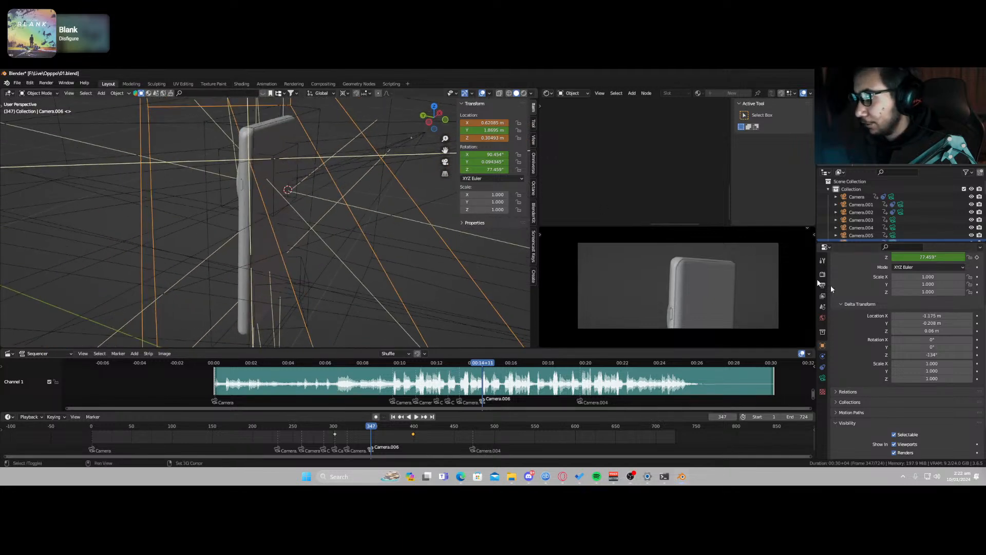
{"action": "mouse_move", "coordinate": [932, 330]}
{"action": "left_mouse_down"}
{"action": "mouse_move", "coordinate": [918, 330]}
{"action": "mouse_move", "coordinate": [934, 330]}
{"action": "left_mouse_up"}
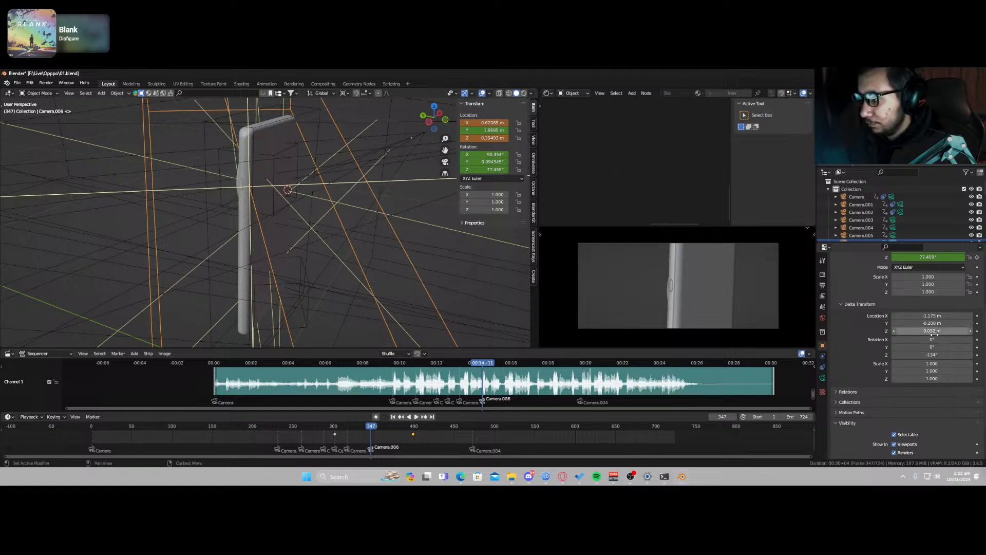
{"action": "key", "text": "space"}
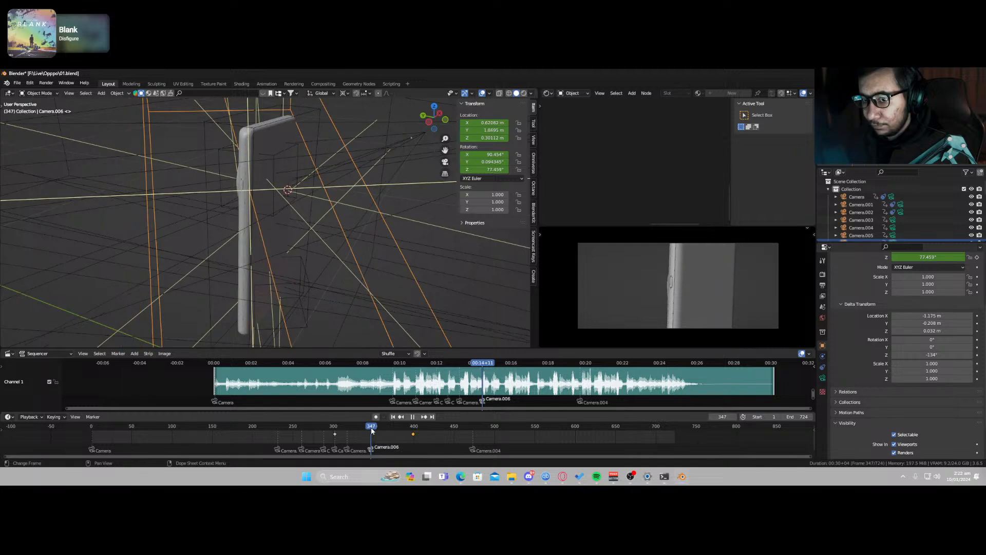
Step: Stop playback at frame 348 and delete the duplicated camera's existing location and rotation keyframes
{"action": "left_click", "coordinate": [373, 430]}
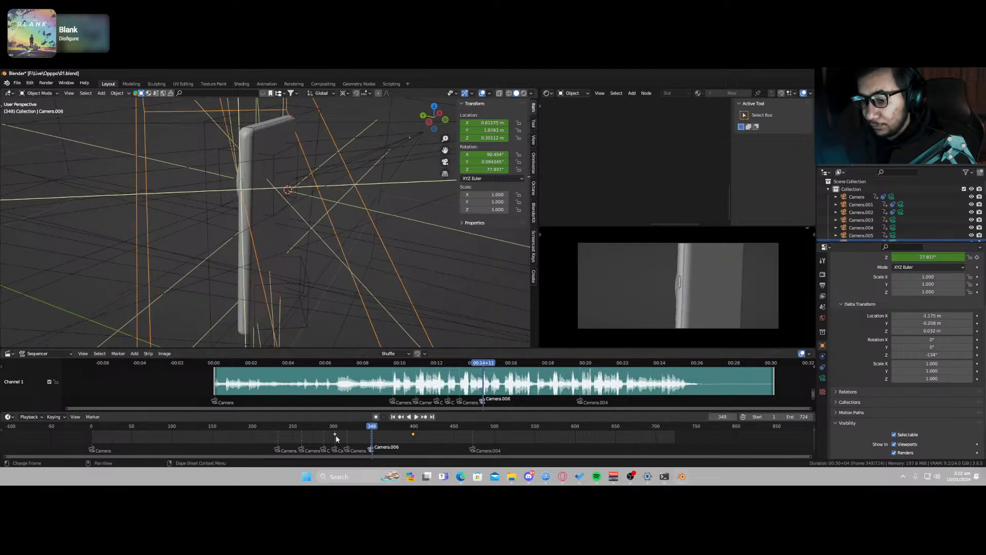
{"action": "key", "text": "x"}
{"action": "left_click", "coordinate": [358, 443]}
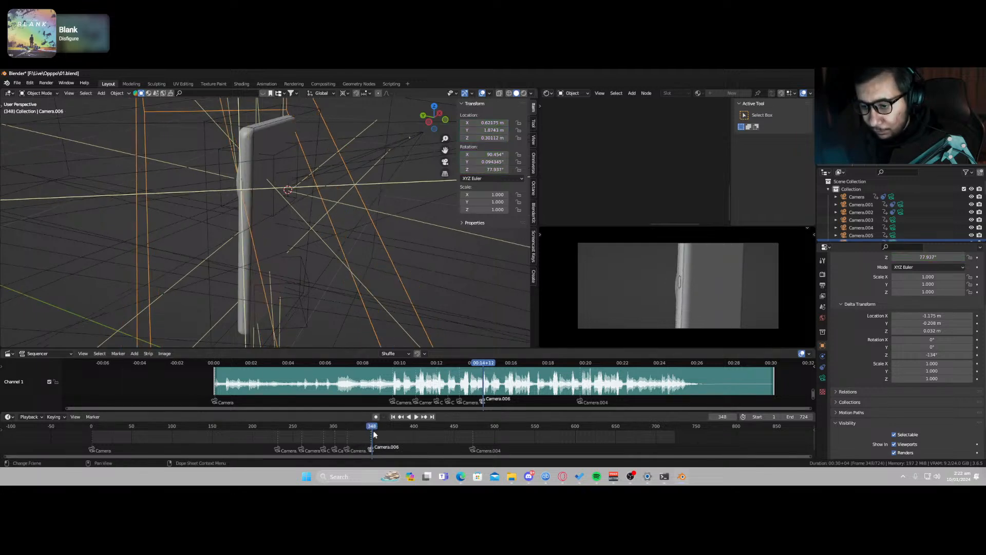
Step: Reset the duplicated camera's delta location X, Y and Z to 0 m and its delta rotation Z to 0°
{"action": "scroll", "coordinate": [307, 236], "scroll_direction": "up", "scroll_amount": 3}
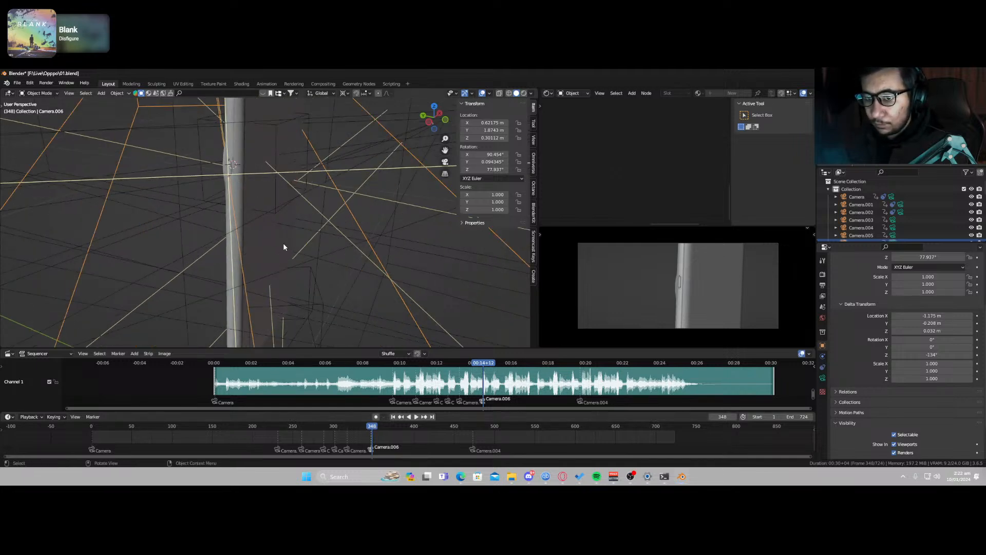
{"action": "middle_click_drag", "start_coordinate": [284, 244], "coordinate": [284, 244]}
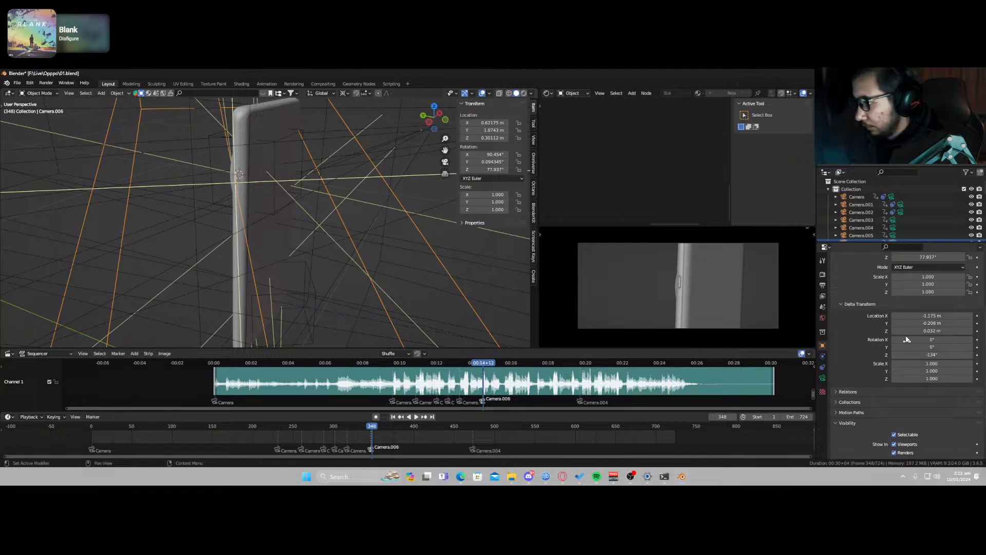
{"action": "type", "text": "0"}
{"action": "key", "text": "Return"}
{"action": "left_click", "coordinate": [940, 324]}
{"action": "type", "text": "0"}
{"action": "key", "text": "Return"}
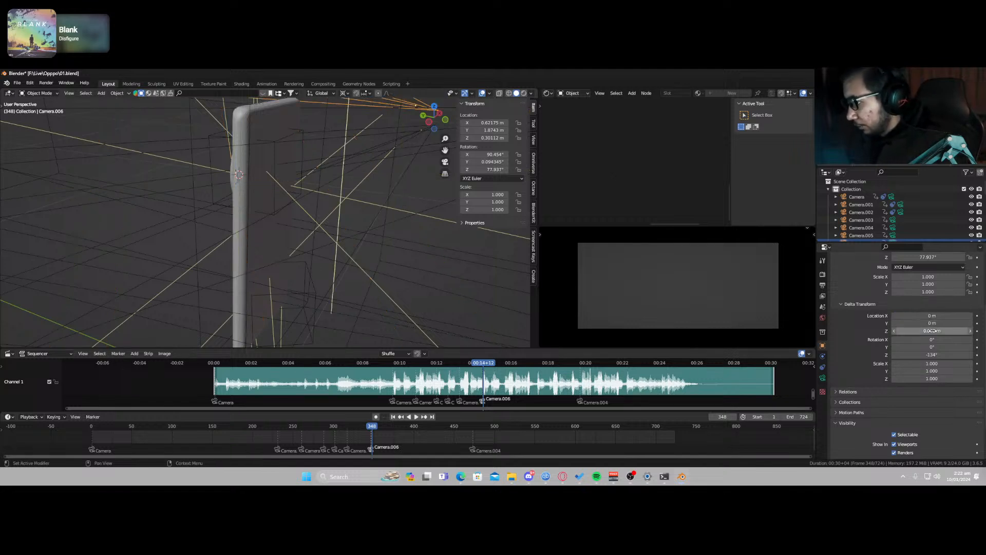
{"action": "left_click", "coordinate": [939, 332]}
{"action": "type", "text": "0"}
{"action": "key", "text": "Return"}
{"action": "key", "text": "BackSpace"}
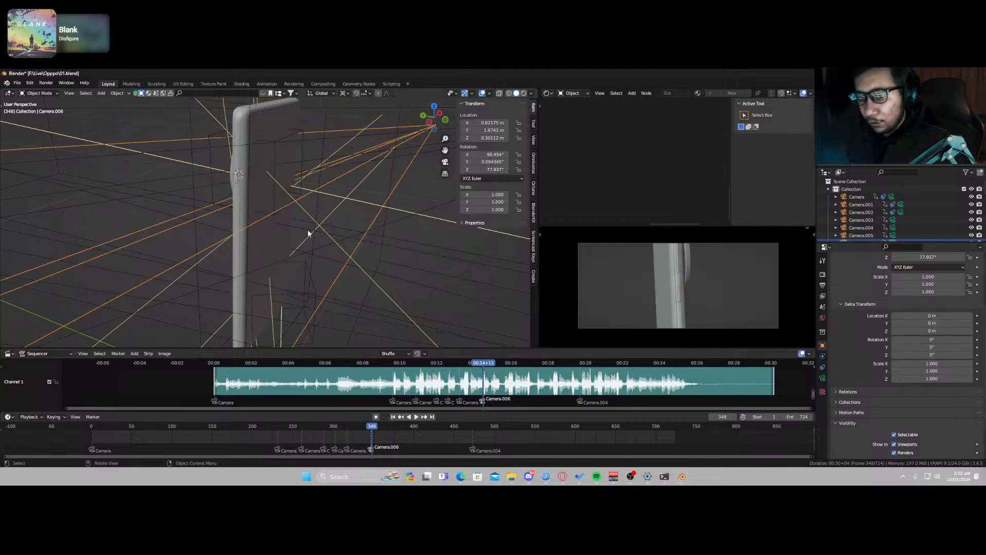
Step: Fly the duplicated camera around the phone in camera view to frame a close-up of the side button
{"action": "key", "text": "KP_0"}
{"action": "key", "text": "shift+grave"}
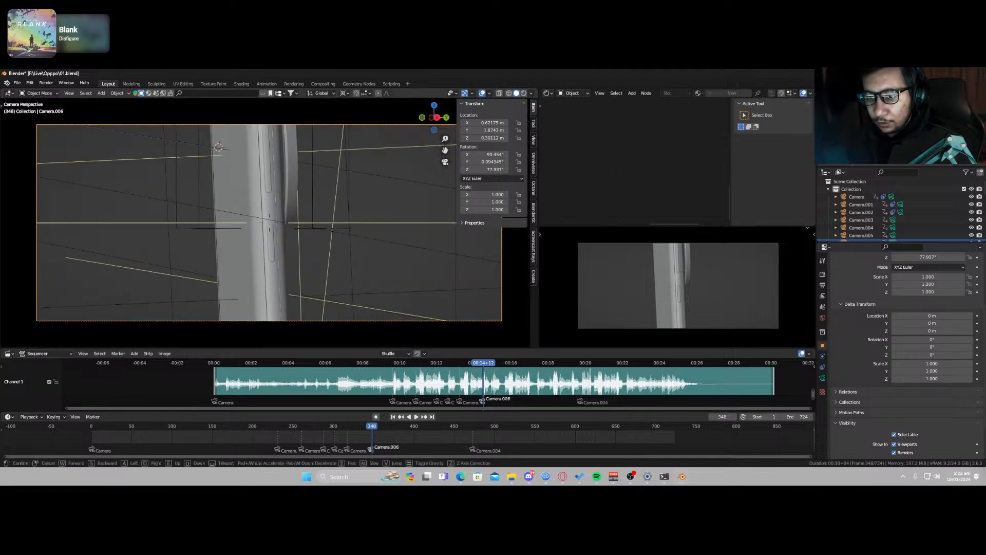
{"action": "key", "text": "a"}
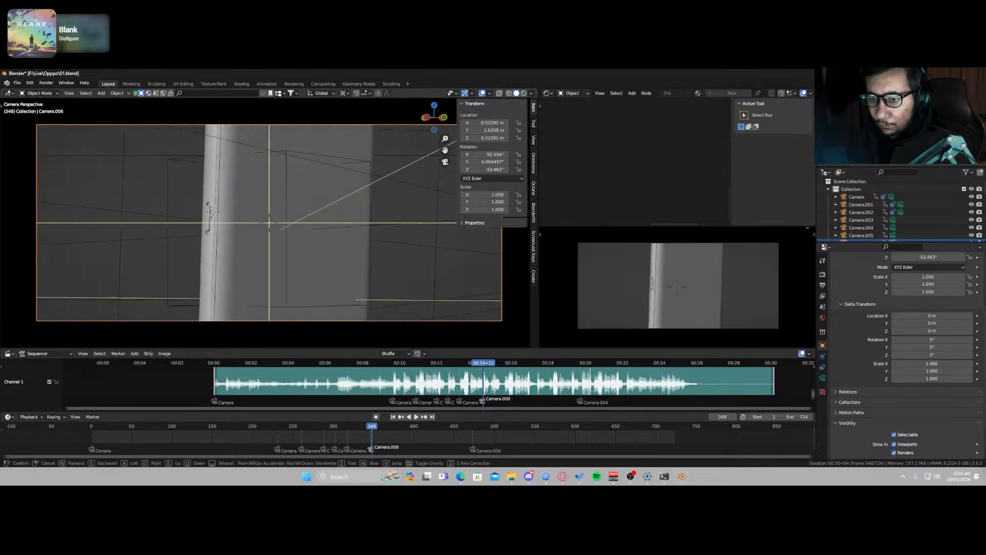
{"action": "key", "text": "w"}
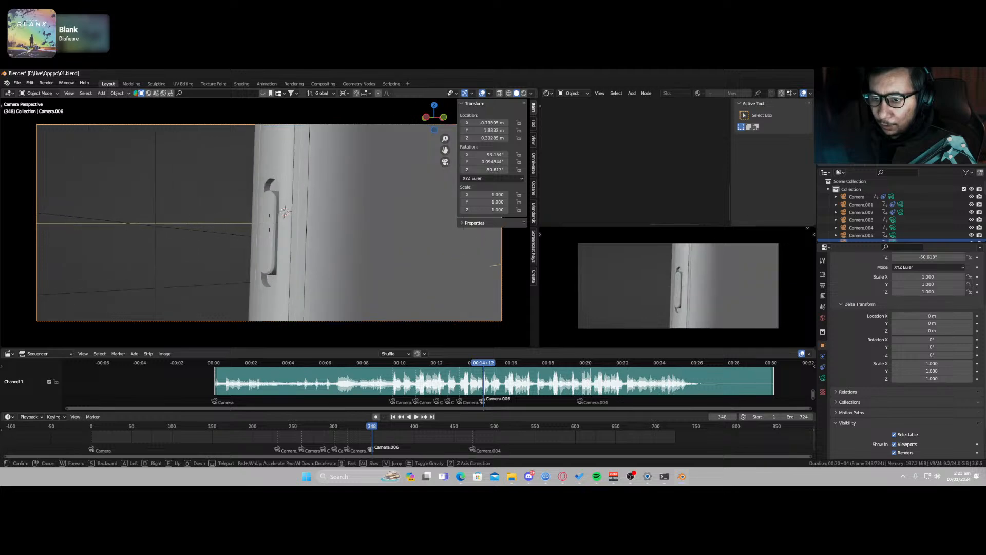
{"action": "key", "text": "w"}
{"action": "key", "text": "s"}
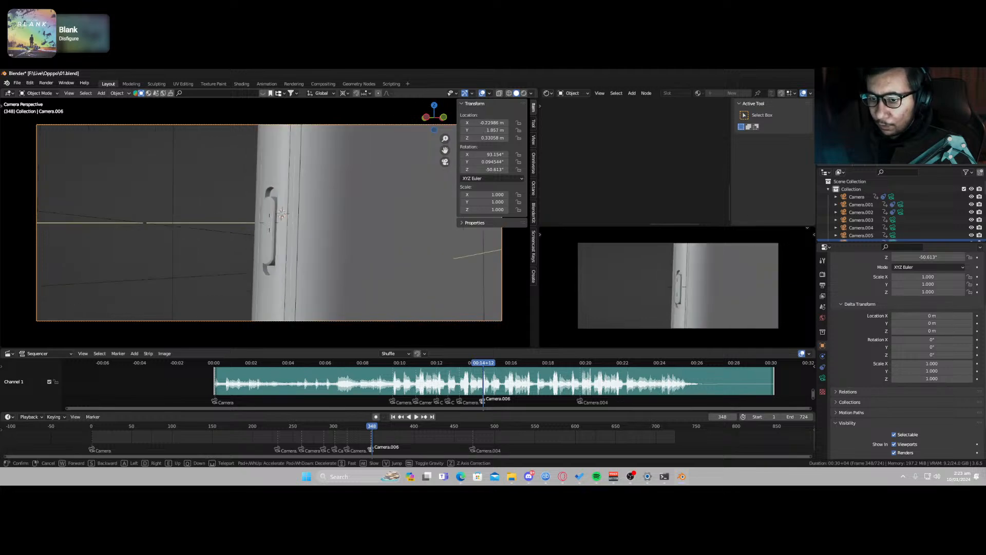
{"action": "left_click", "coordinate": [307, 233]}
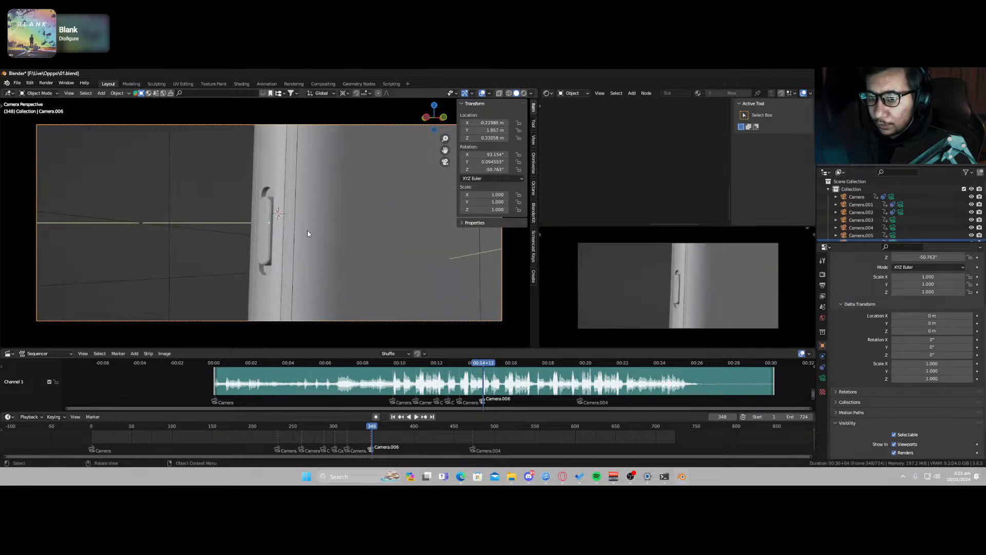
Step: Switch the camera preview to rendered shading and set the camera's depth of field distance to 0.22 m to focus the side button
{"action": "key", "text": "z"}
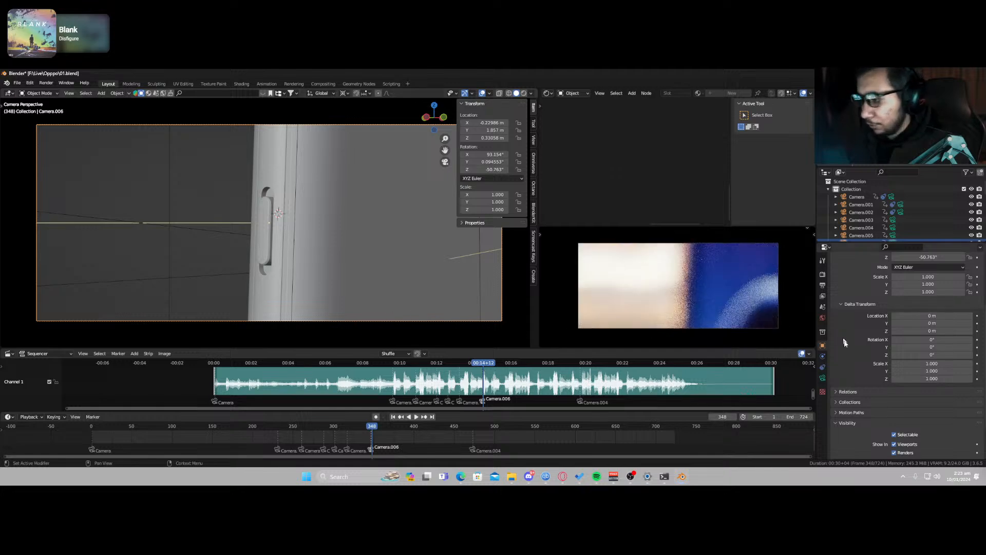
{"action": "left_click", "coordinate": [823, 377]}
{"action": "scroll", "coordinate": [915, 349], "scroll_direction": "down", "scroll_amount": 10}
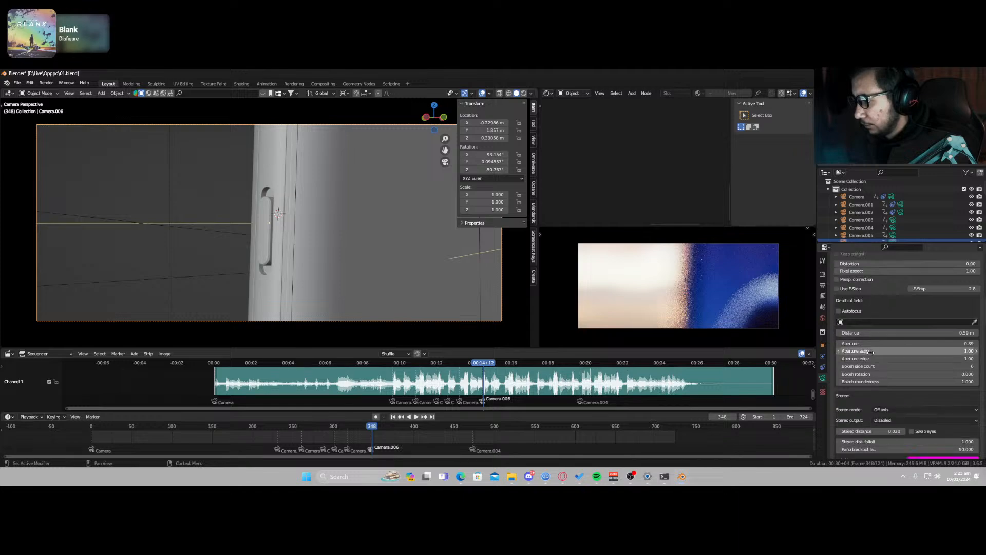
{"action": "left_click_drag", "start_coordinate": [933, 335], "coordinate": [909, 336]}
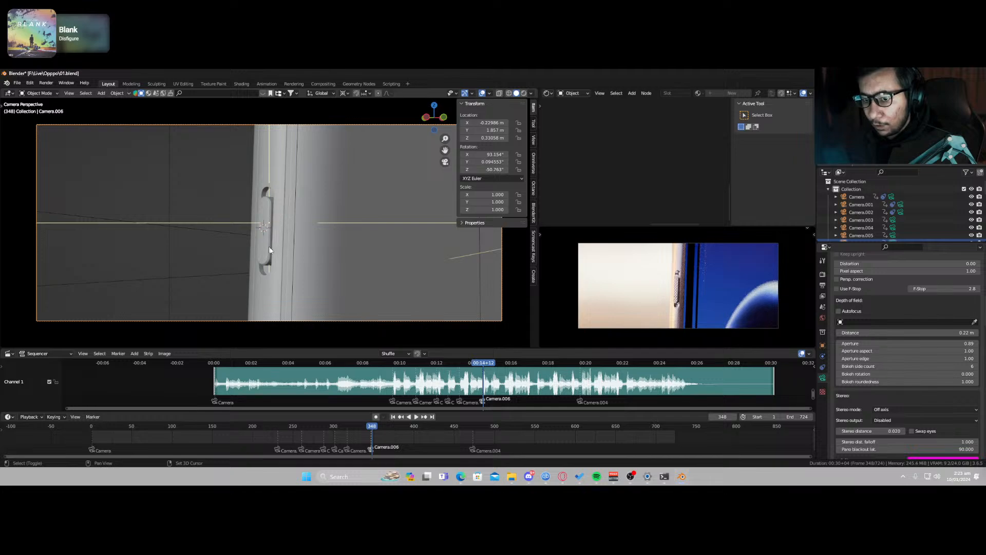
Step: Rotate the camera around the side button along the global Z axis to a Z rotation of about -36.3°
{"action": "key", "text": "r"}
{"action": "key", "text": "z"}
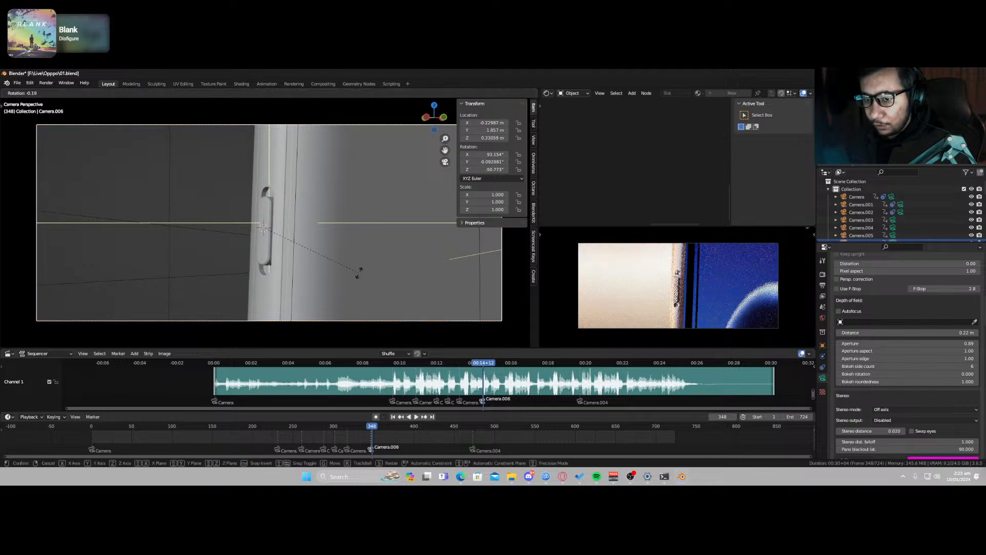
{"action": "left_click", "coordinate": [387, 256]}
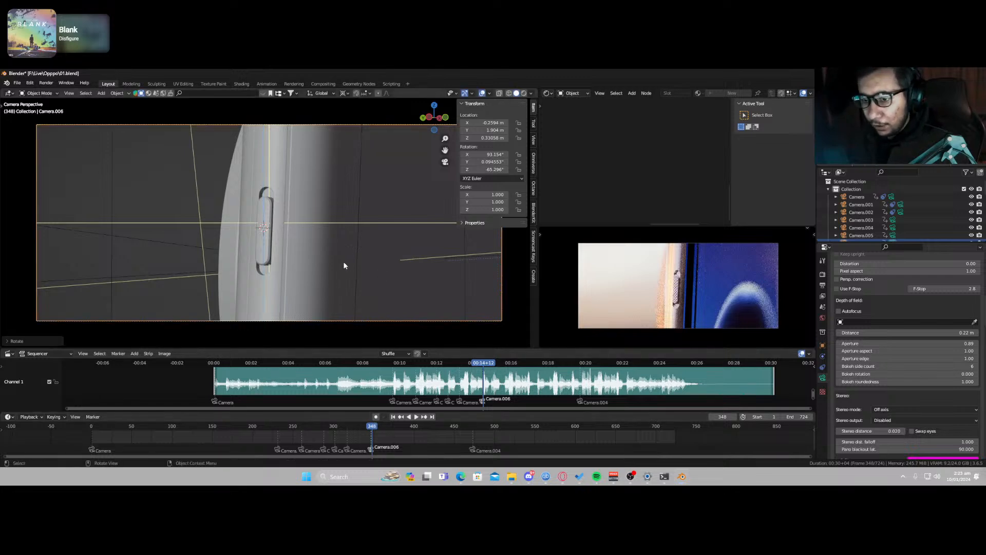
{"action": "key", "text": "r"}
{"action": "key", "text": "z"}
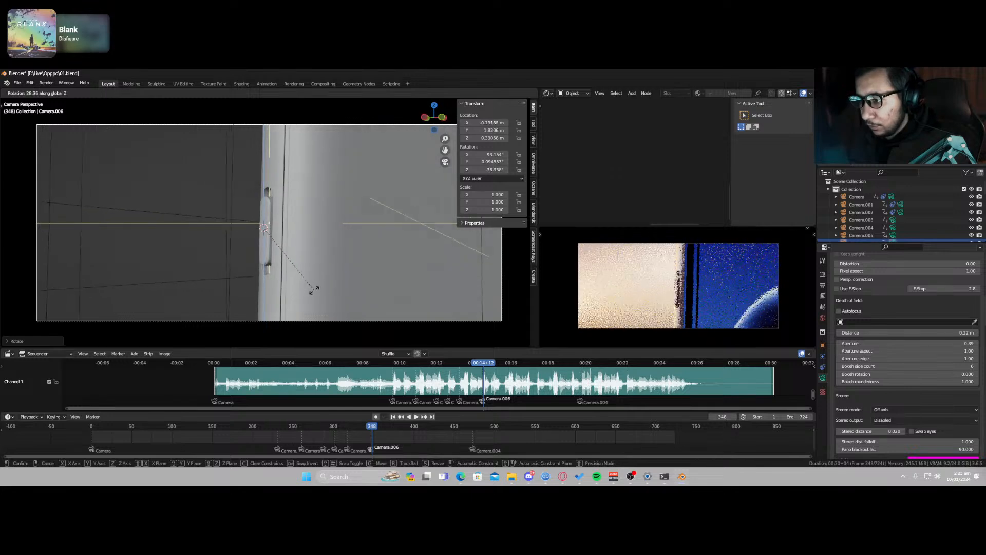
{"action": "left_click", "coordinate": [319, 294]}
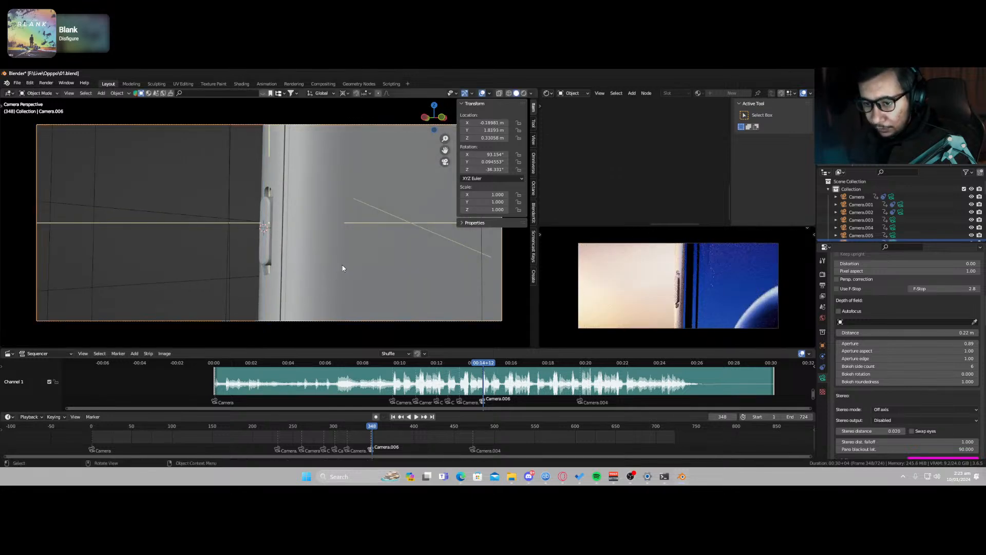
Step: Insert a Location & Rotation keyframe for the camera and move it back to about frame 300
{"action": "key", "text": "i"}
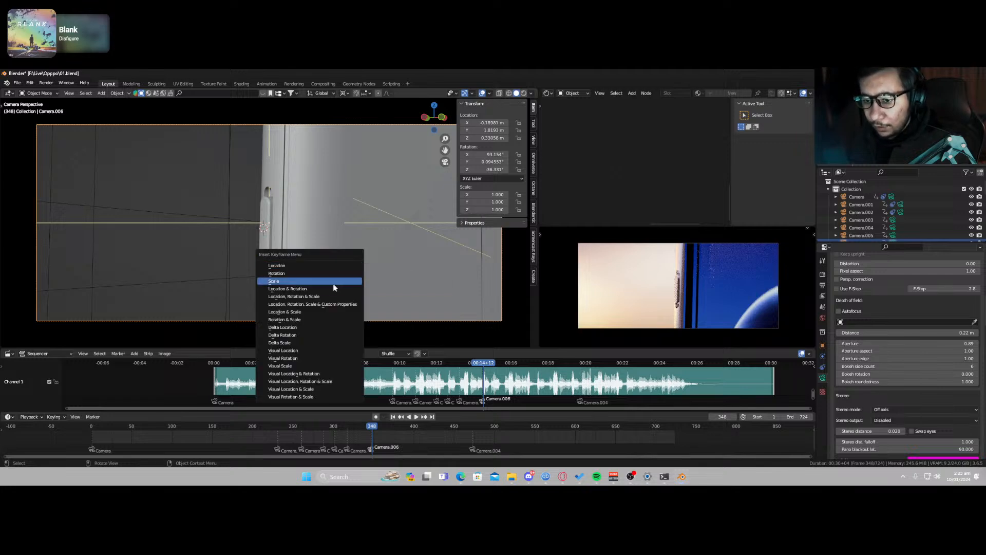
{"action": "left_click", "coordinate": [324, 288]}
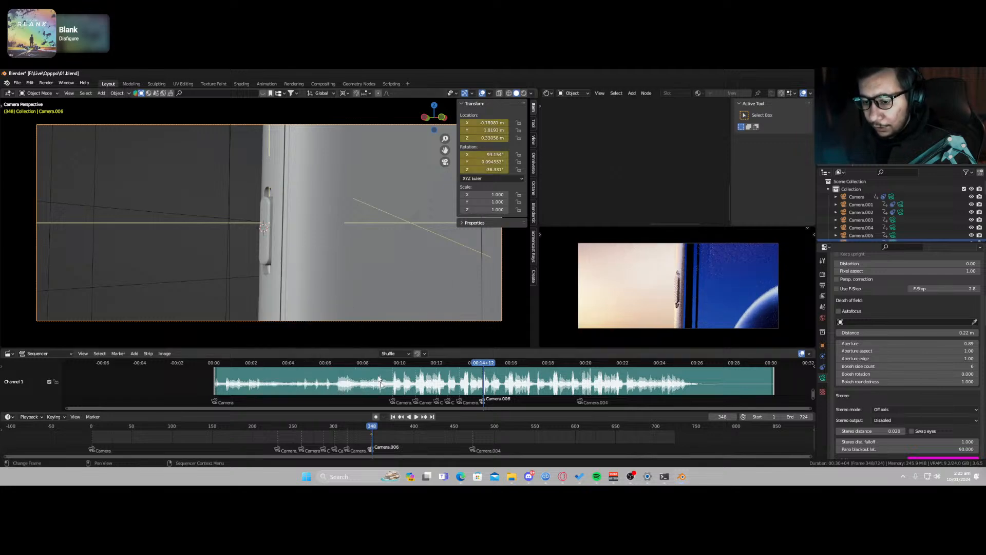
{"action": "key", "text": "g"}
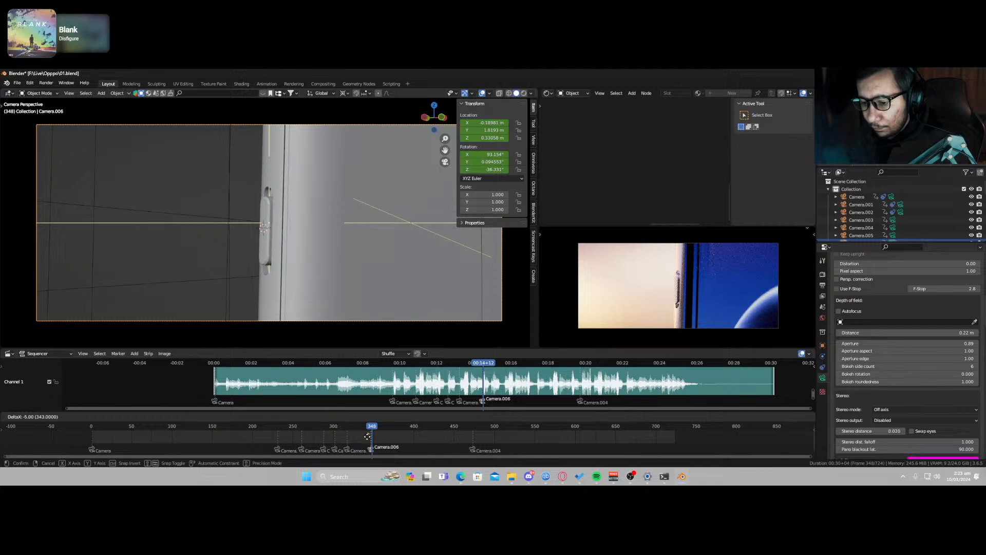
{"action": "left_click", "coordinate": [332, 441]}
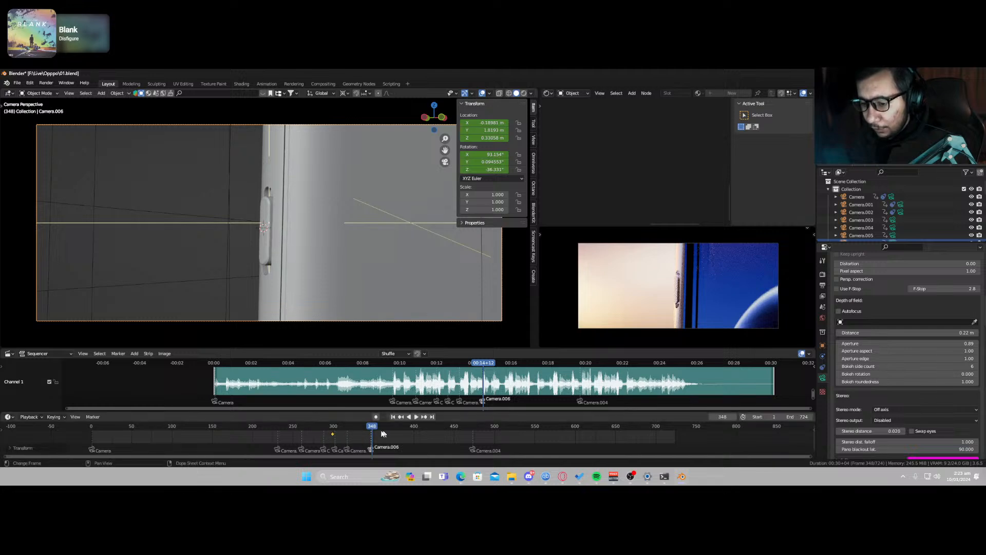
Step: Rotate the camera along the global Z axis to about -79.2° and place its Location & Rotation keyframe at about frame 414
{"action": "key", "text": "r"}
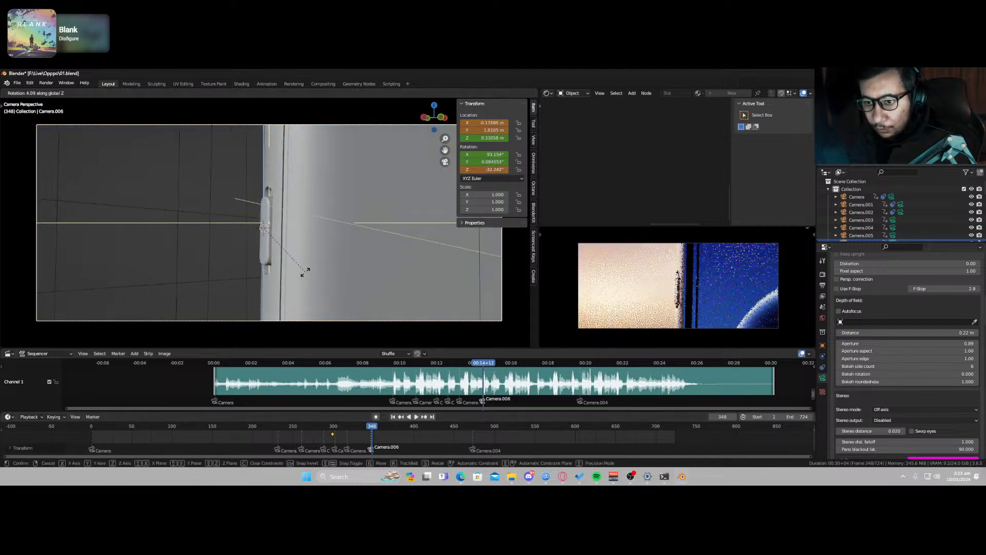
{"action": "key", "text": "z"}
{"action": "left_click", "coordinate": [337, 253]}
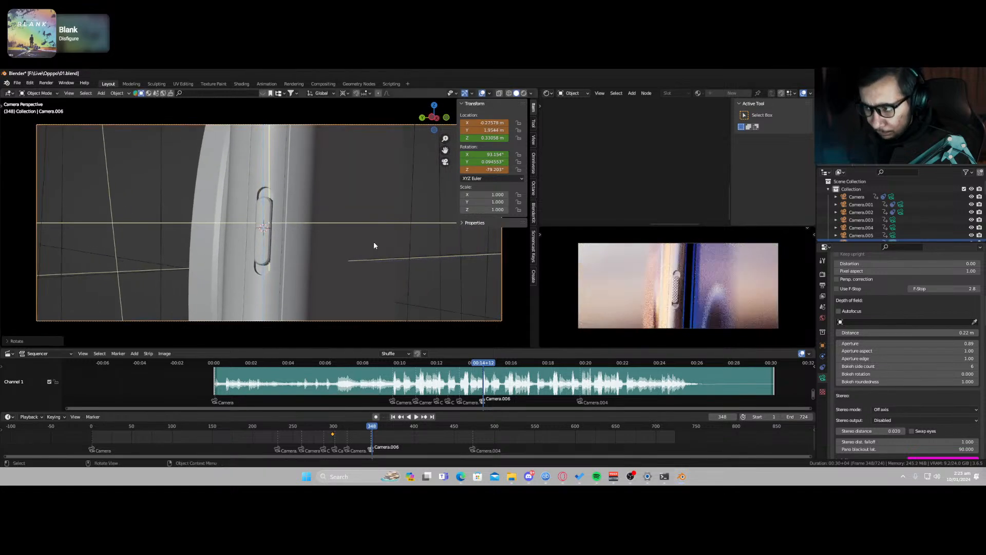
{"action": "key", "text": "i"}
{"action": "left_click", "coordinate": [362, 206]}
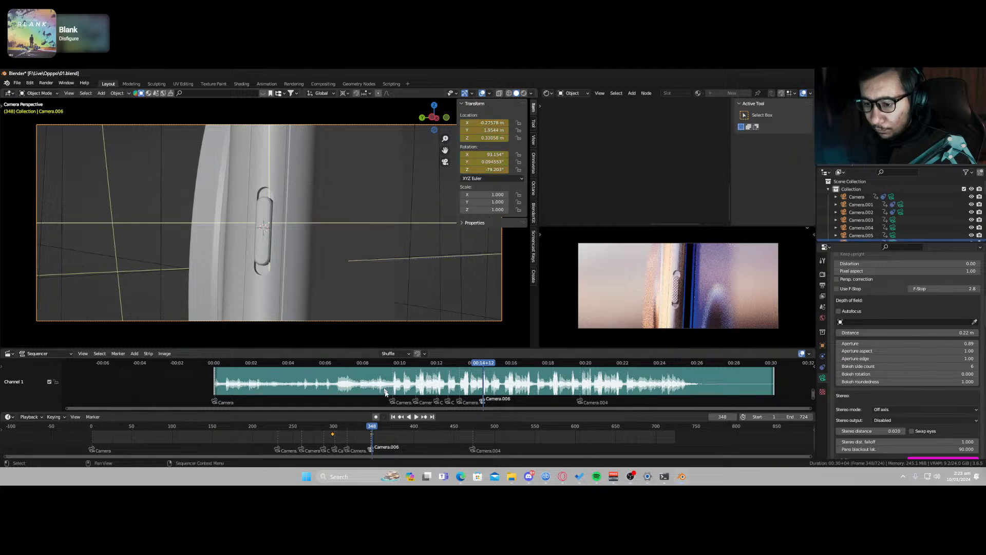
{"action": "key", "text": "g"}
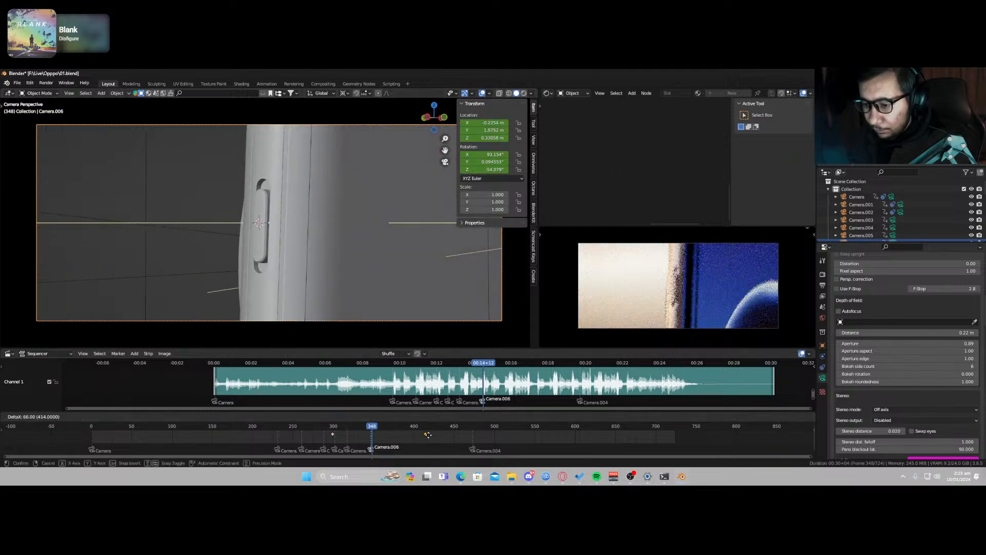
{"action": "left_click", "coordinate": [428, 435]}
Step: Play back the camera cuts twice, the second time from frame 228, to check the lead-in to the side-button shot
{"action": "left_click", "coordinate": [290, 434]}
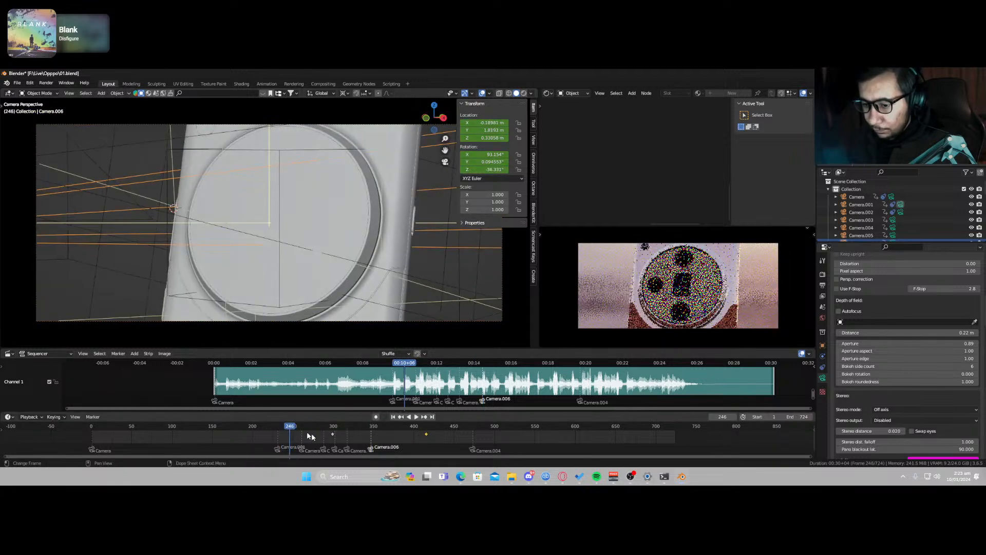
{"action": "key", "text": "space"}
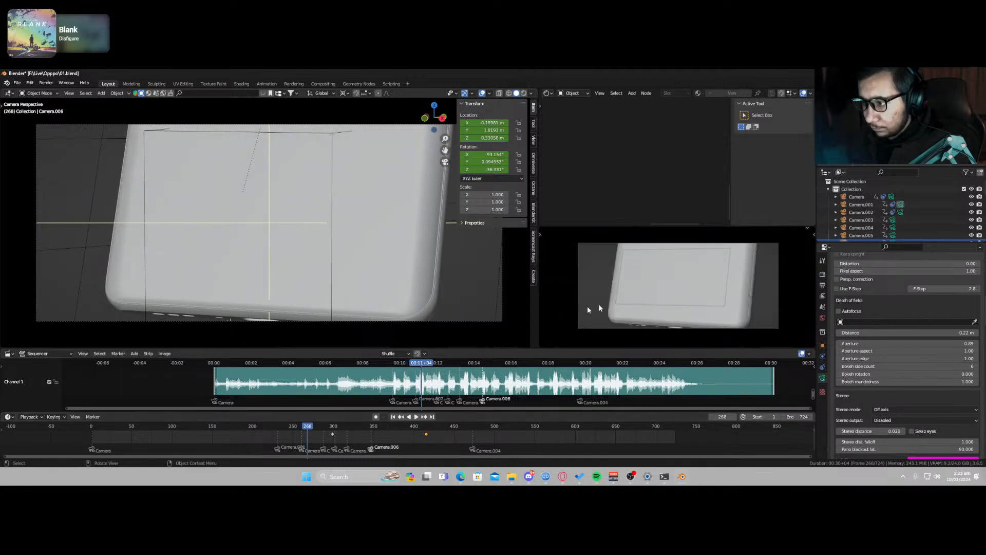
{"action": "key", "text": "space"}
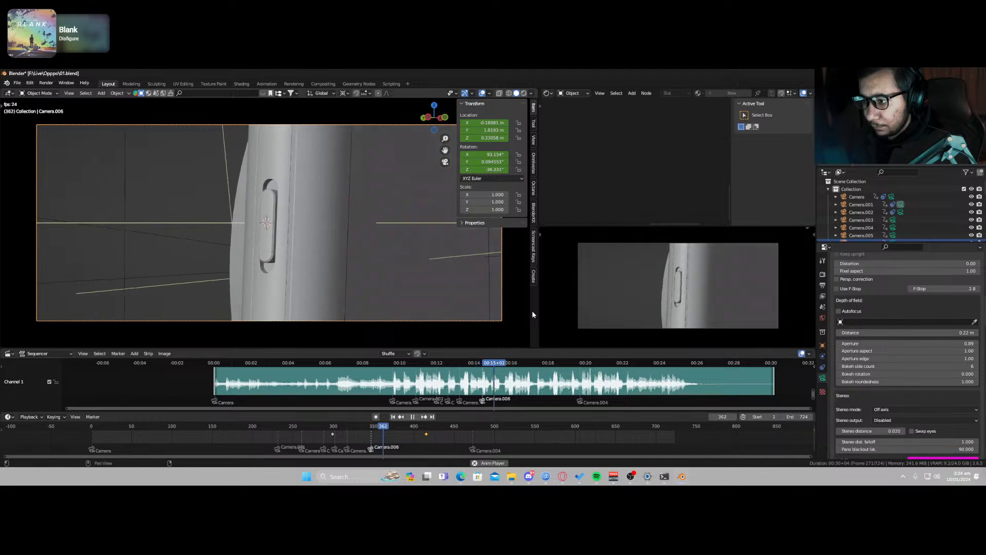
{"action": "key", "text": "space"}
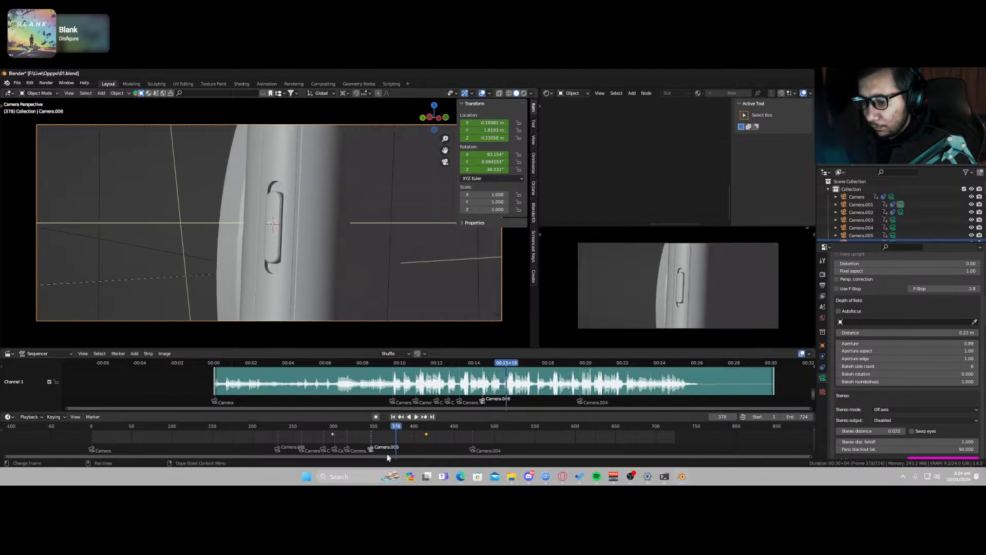
{"action": "left_click_drag", "start_coordinate": [273, 426], "coordinate": [275, 426]}
{"action": "key", "text": "space"}
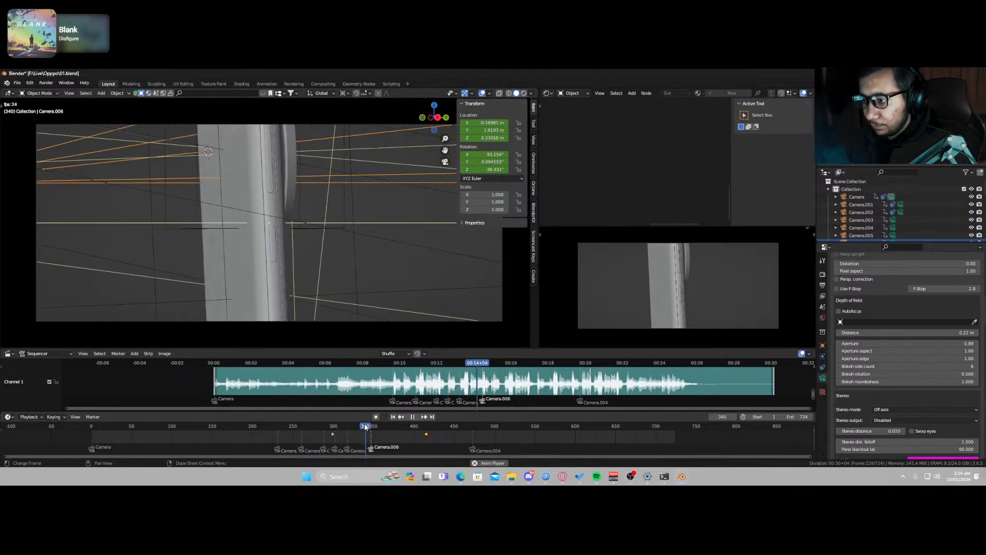
{"action": "key", "text": "space"}
Step: Select Camera.005 and raise its Delta Transform Location Z to 0.016 m
{"action": "left_click", "coordinate": [321, 321]}
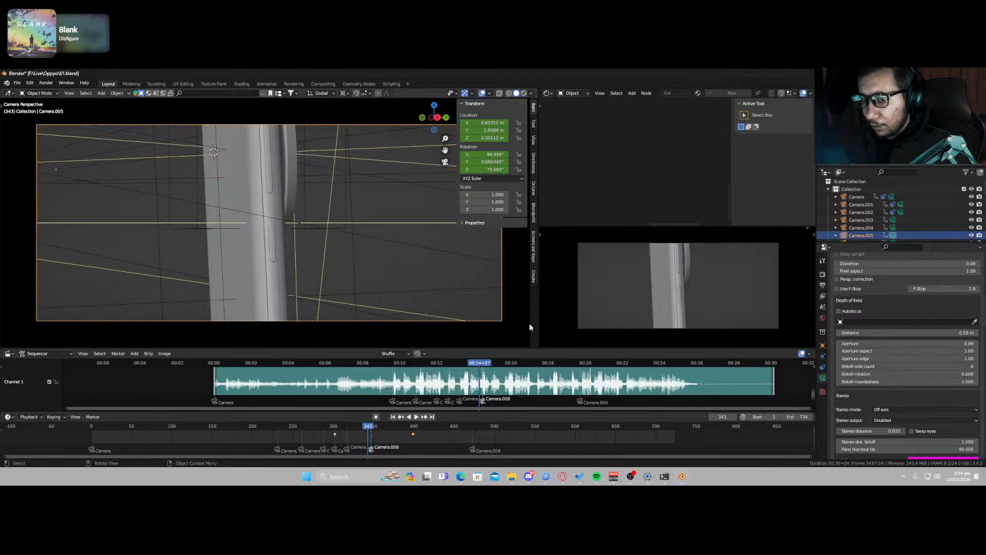
{"action": "left_click", "coordinate": [823, 346]}
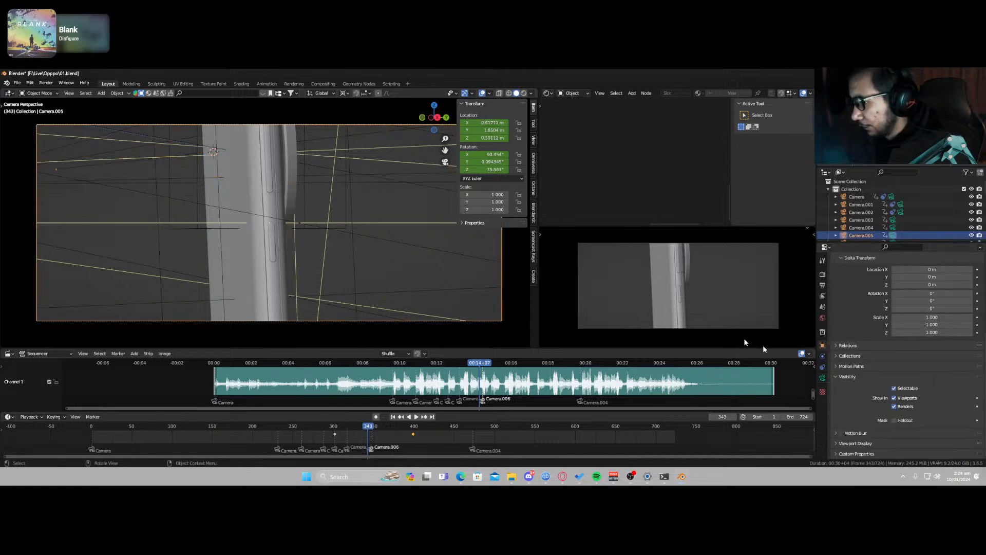
{"action": "scroll", "coordinate": [868, 399], "scroll_direction": "up", "scroll_amount": 1}
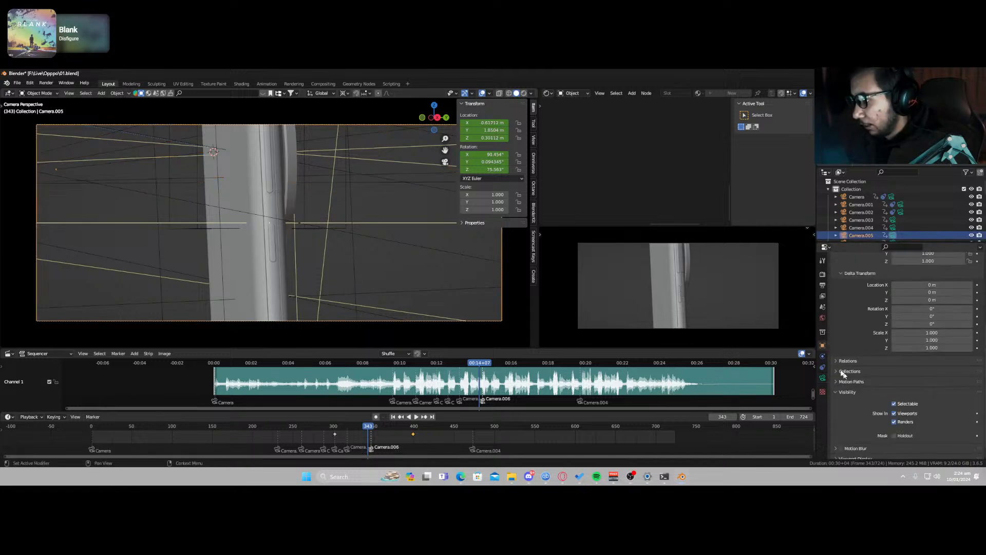
{"action": "scroll", "coordinate": [850, 345], "scroll_direction": "up", "scroll_amount": 2}
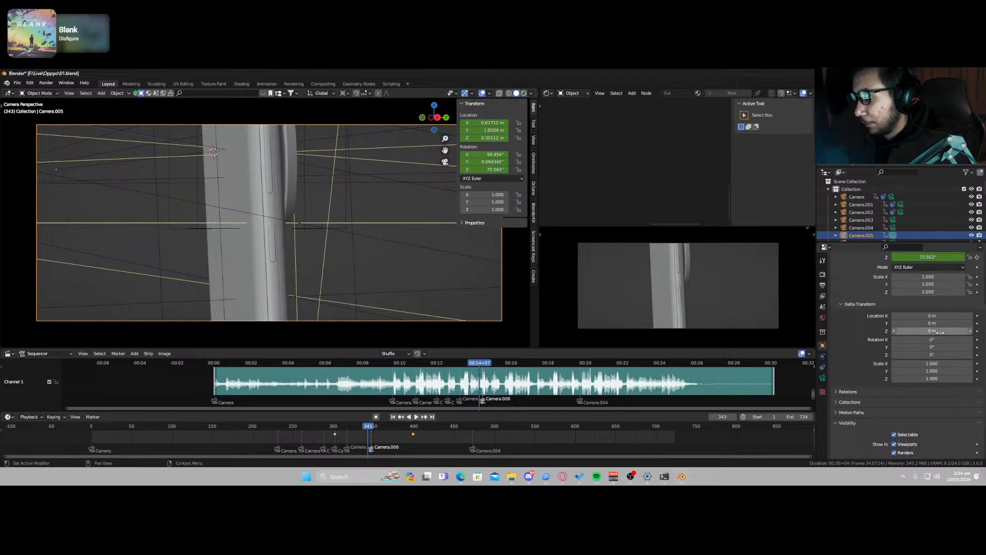
{"action": "left_click_drag", "start_coordinate": [939, 332], "coordinate": [954, 333]}
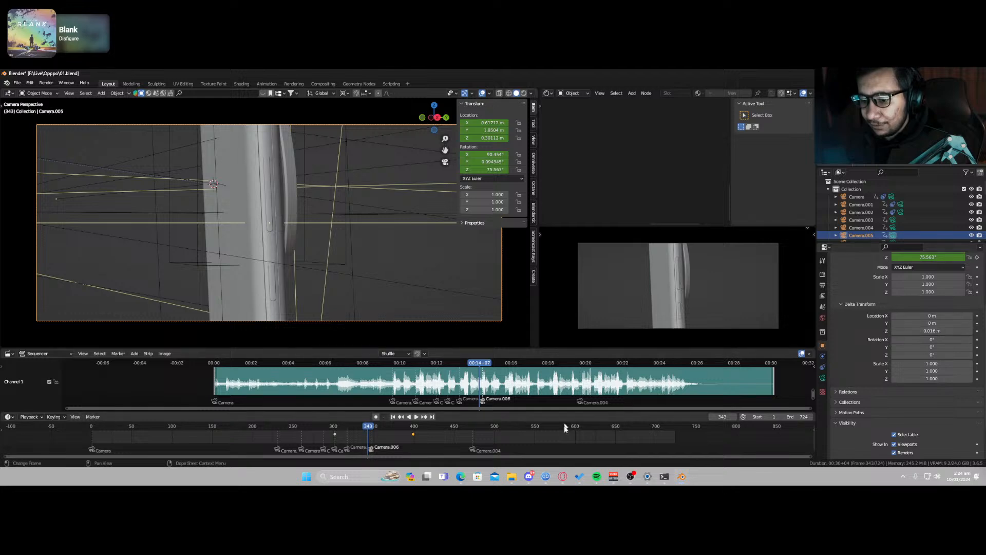
Step: Save the file and play back the camera cut into the side-button shot
{"action": "left_click_drag", "start_coordinate": [358, 428], "coordinate": [326, 430]}
{"action": "key", "text": "ctrl+s"}
{"action": "key", "text": "space"}
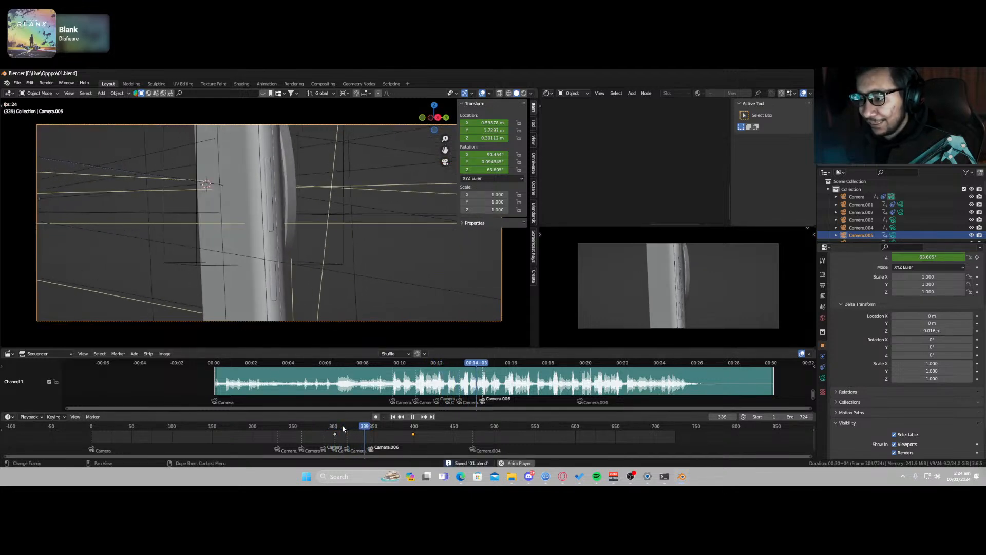
{"action": "key", "text": "space"}
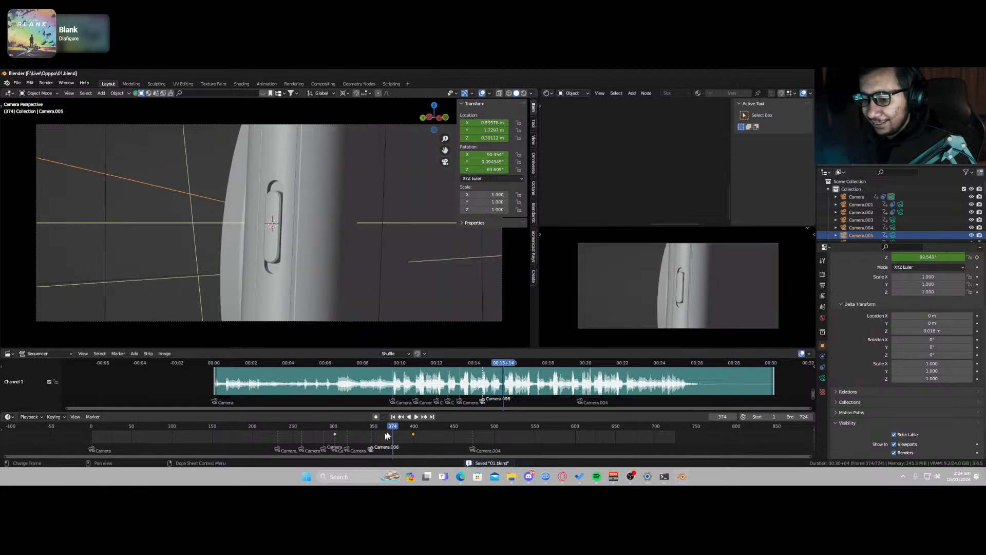
Step: At frame 347, select the phone's front glass and switch the camera preview to rendered shading
{"action": "left_click_drag", "start_coordinate": [396, 428], "coordinate": [371, 429]}
{"action": "left_click", "coordinate": [347, 276]}
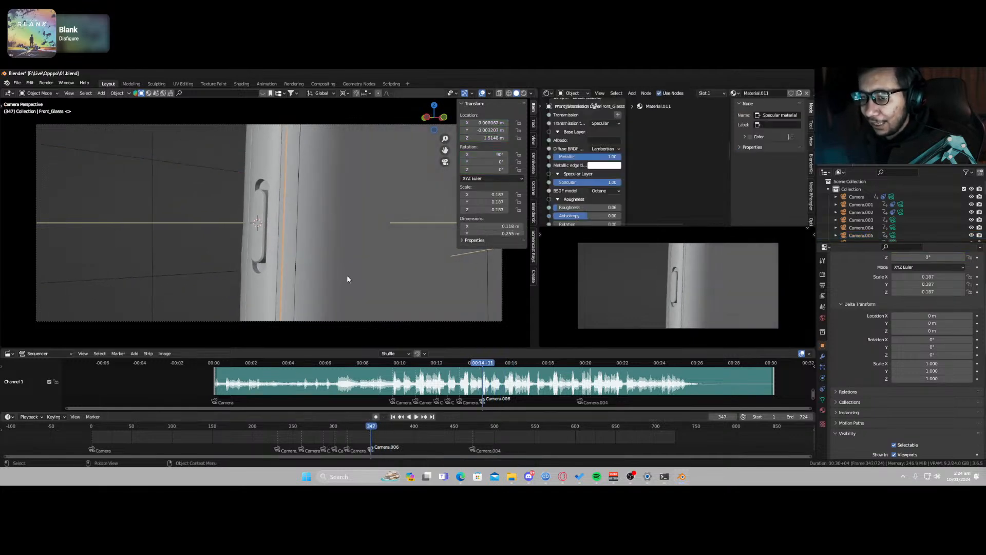
{"action": "key", "text": "z"}
{"action": "left_click", "coordinate": [669, 299]}
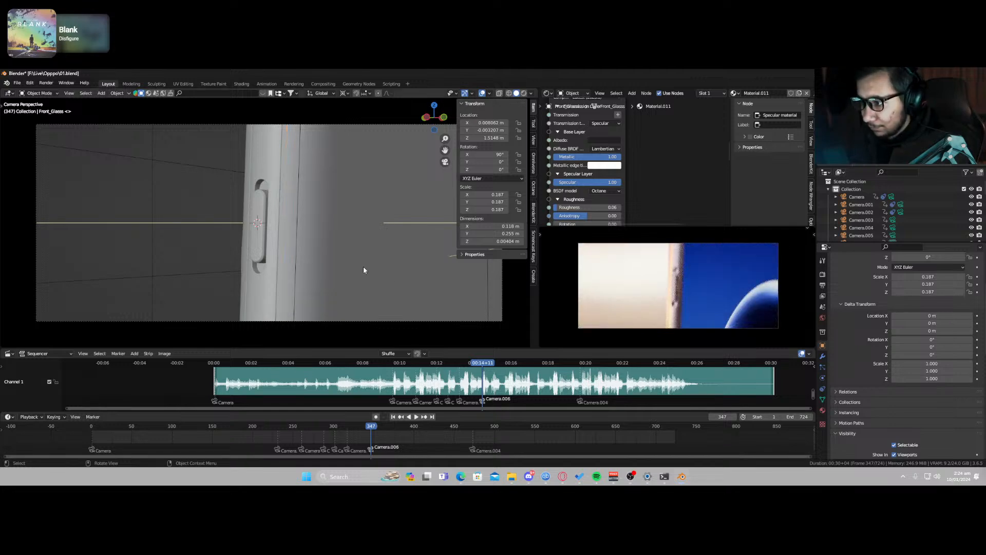
{"action": "key", "text": "ctrl+z"}
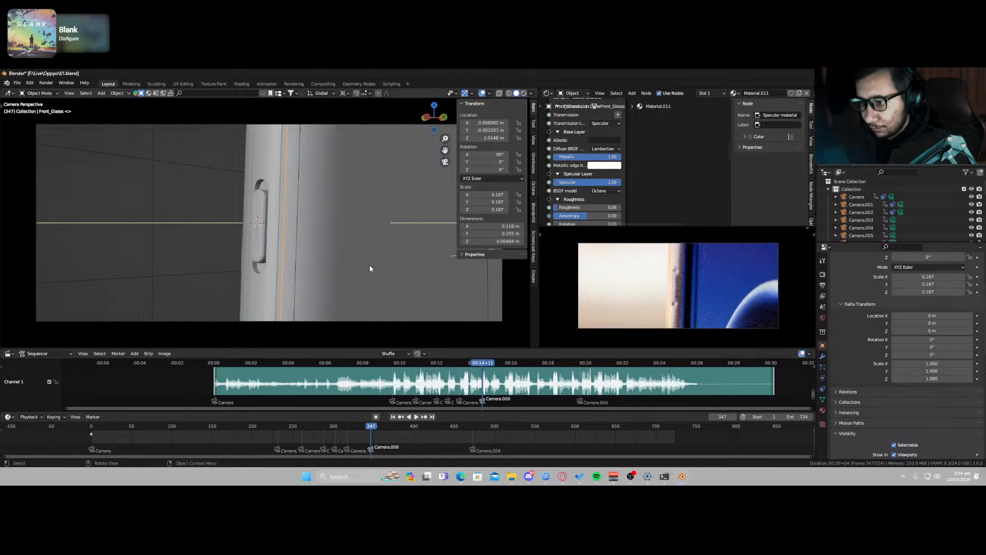
Step: Orbit around the phone in the rendered preview and return it to the camera view
{"action": "middle_click_drag", "start_coordinate": [642, 297], "coordinate": [633, 299]}
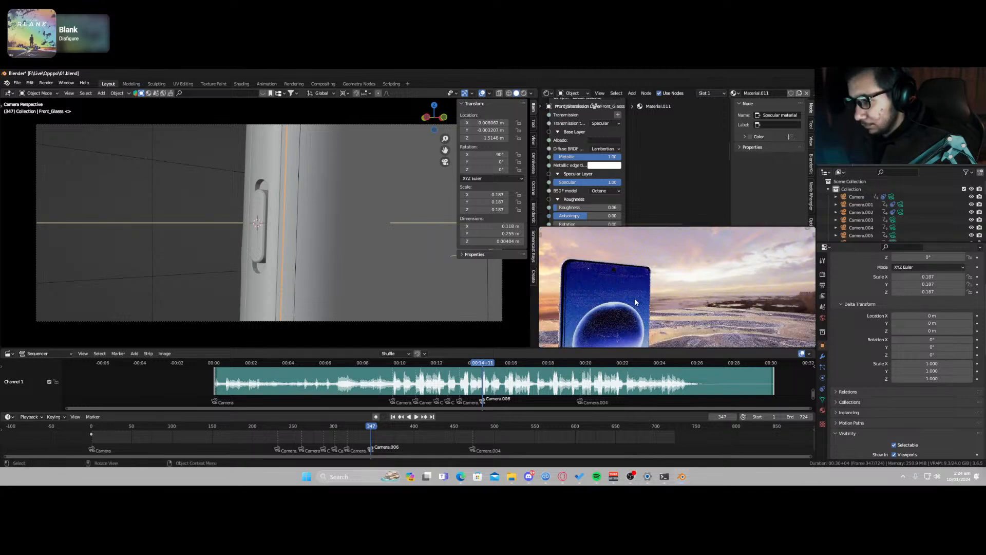
{"action": "key", "text": "Home"}
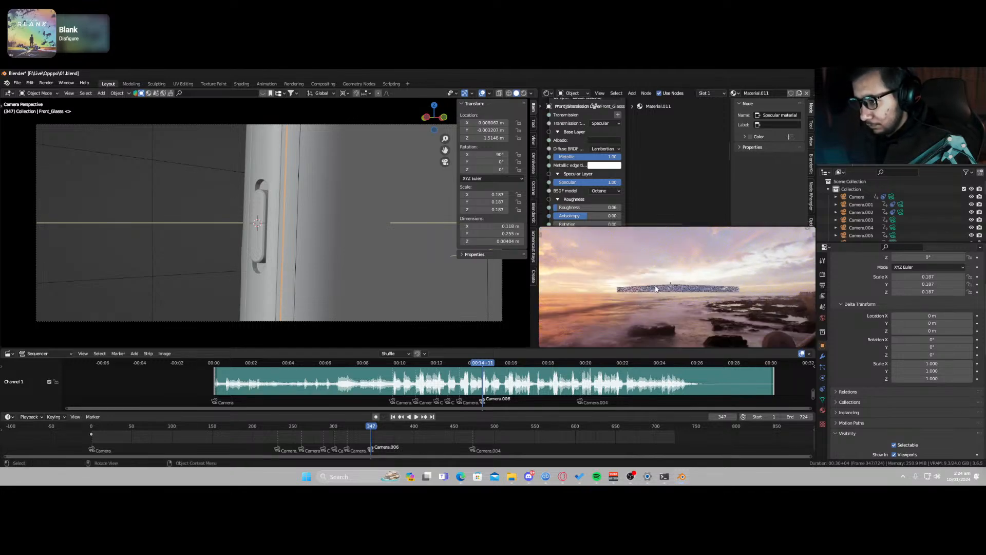
{"action": "key", "text": "KP_0"}
{"action": "middle_click_drag", "start_coordinate": [604, 312], "coordinate": [618, 320]}
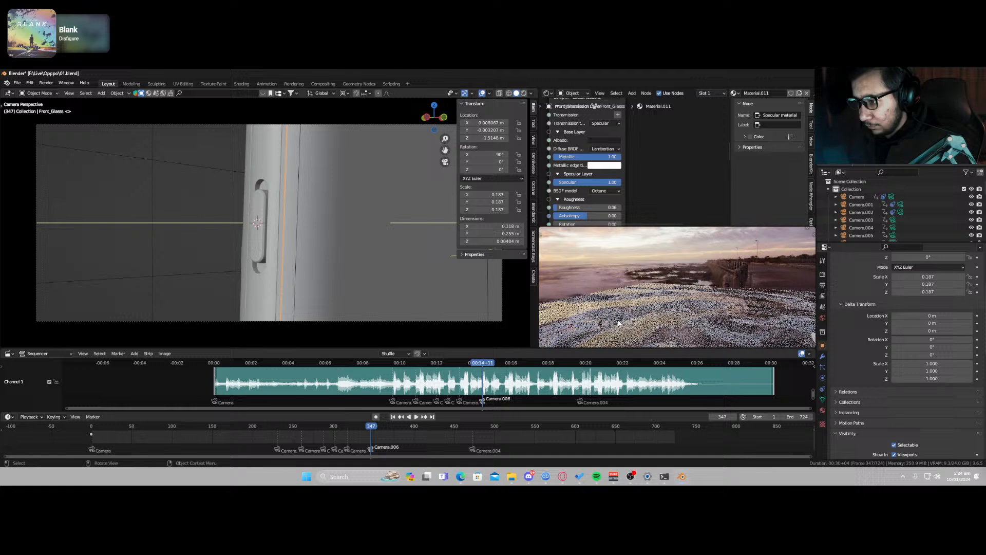
{"action": "left_click", "coordinate": [647, 315]}
{"action": "key", "text": "KP_0"}
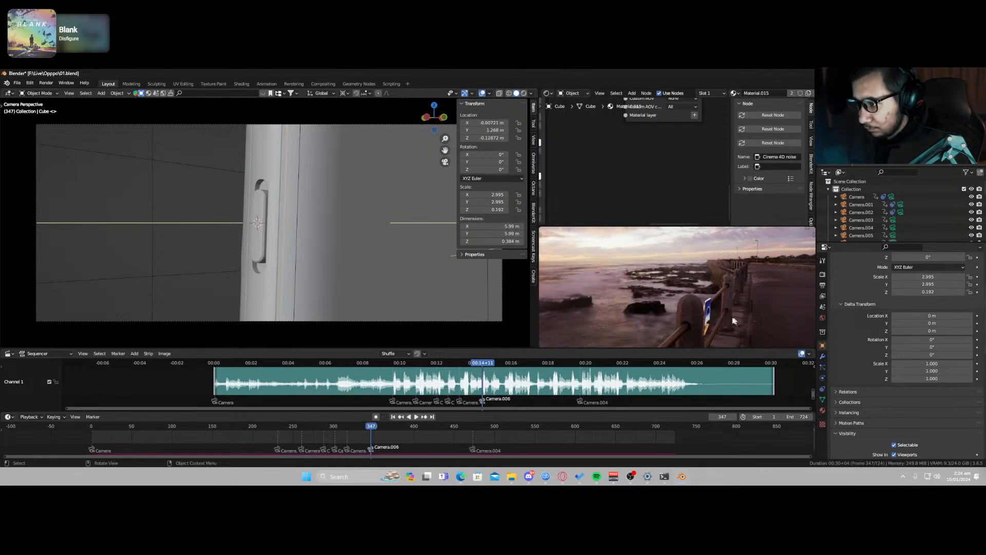
Step: Isolate the front glass in local view and examine it alone and against the phone body in the rendered preview
{"action": "left_click", "coordinate": [415, 291]}
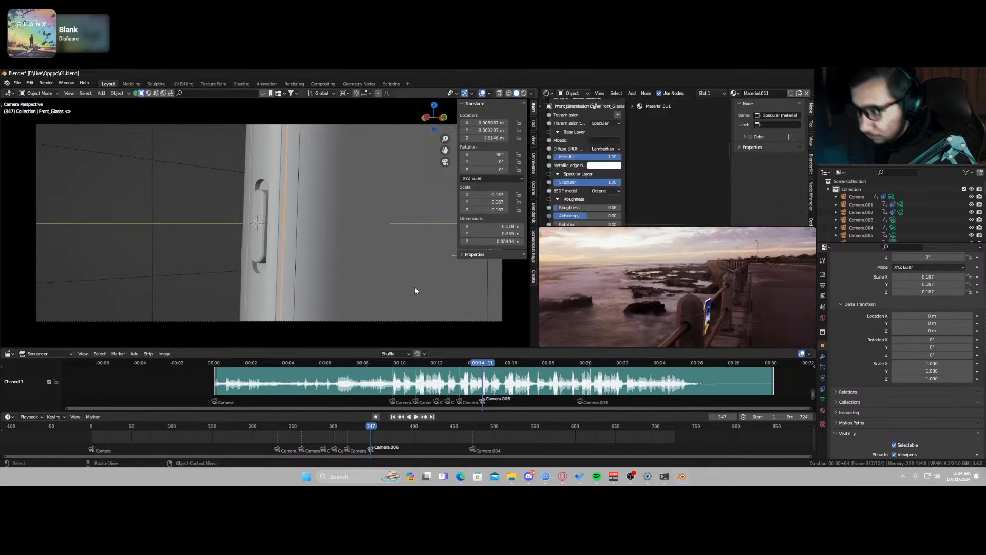
{"action": "key", "text": "KP_Divide"}
{"action": "key", "text": "KP_Decimal"}
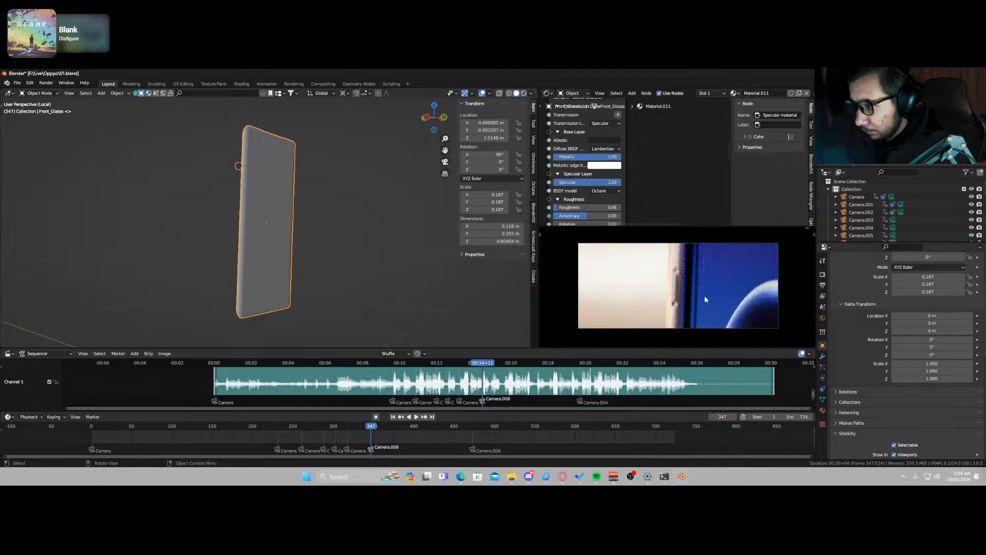
{"action": "key", "text": "KP_0"}
{"action": "middle_click_drag", "start_coordinate": [668, 300], "coordinate": [639, 299]}
{"action": "key", "text": "KP_0"}
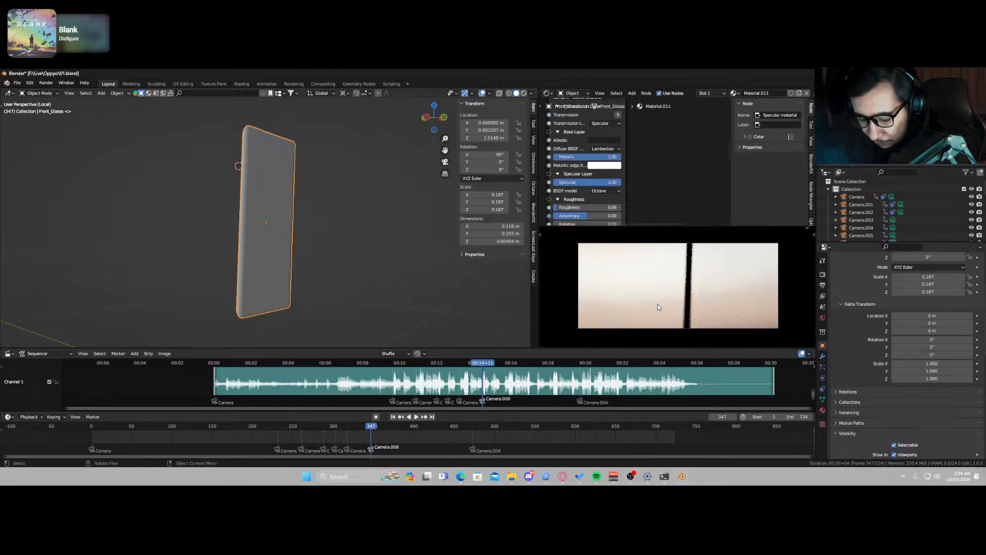
{"action": "middle_click_drag", "start_coordinate": [671, 305], "coordinate": [697, 299]}
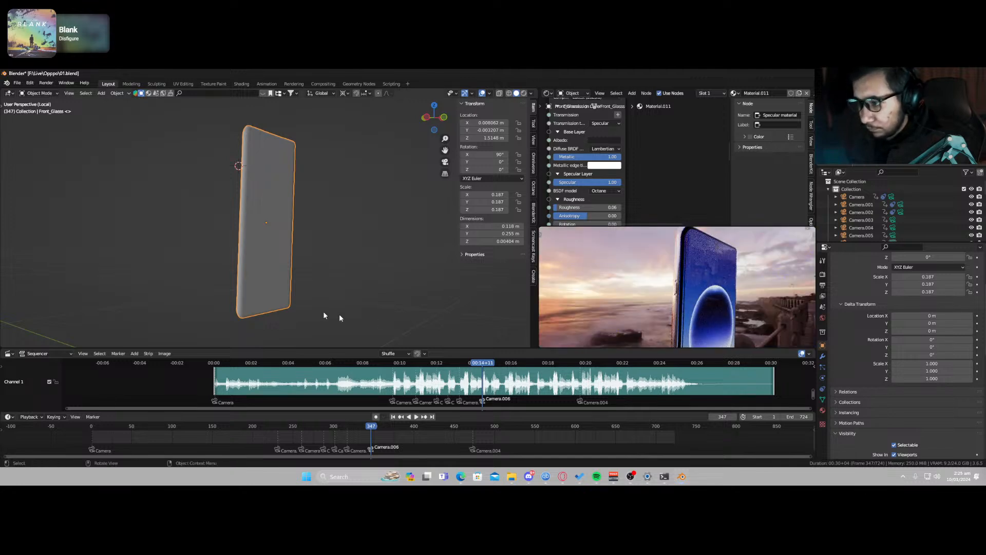
{"action": "scroll", "coordinate": [248, 263], "scroll_direction": "up", "scroll_amount": 2}
{"action": "key", "text": "KP_0"}
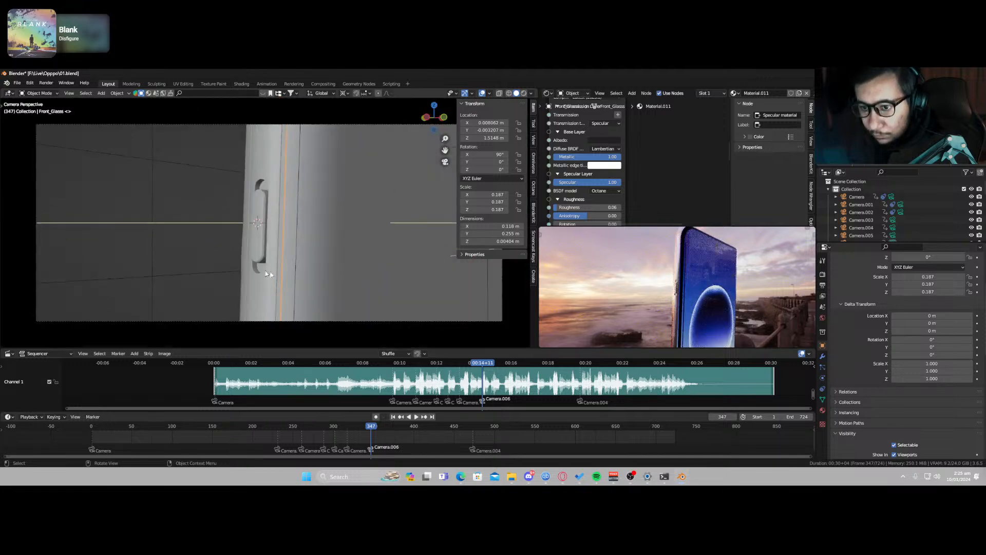
Step: Move the front glass along its local X axis to an X location of about -0.0004 m
{"action": "key", "text": "g"}
{"action": "key", "text": "y"}
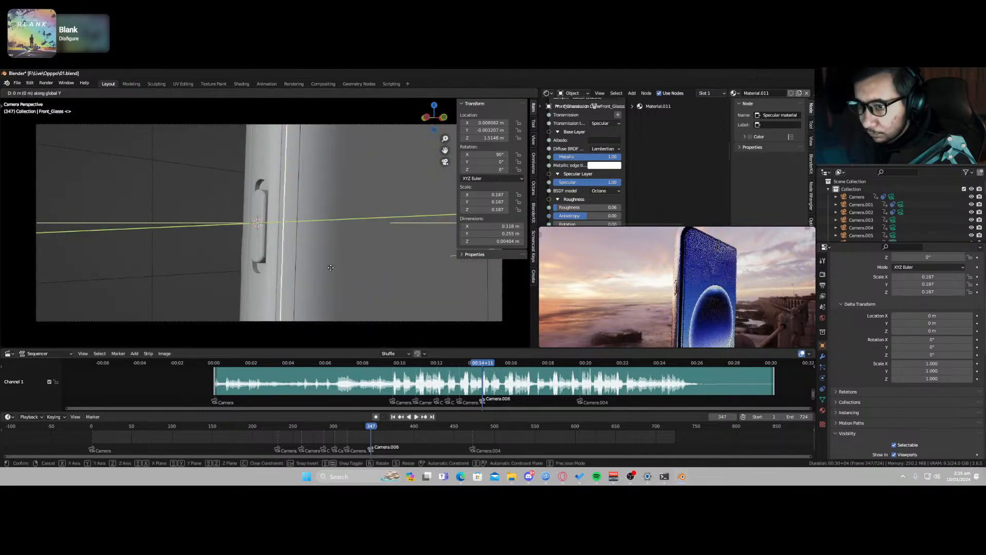
{"action": "key", "text": "y"}
{"action": "key", "text": "x"}
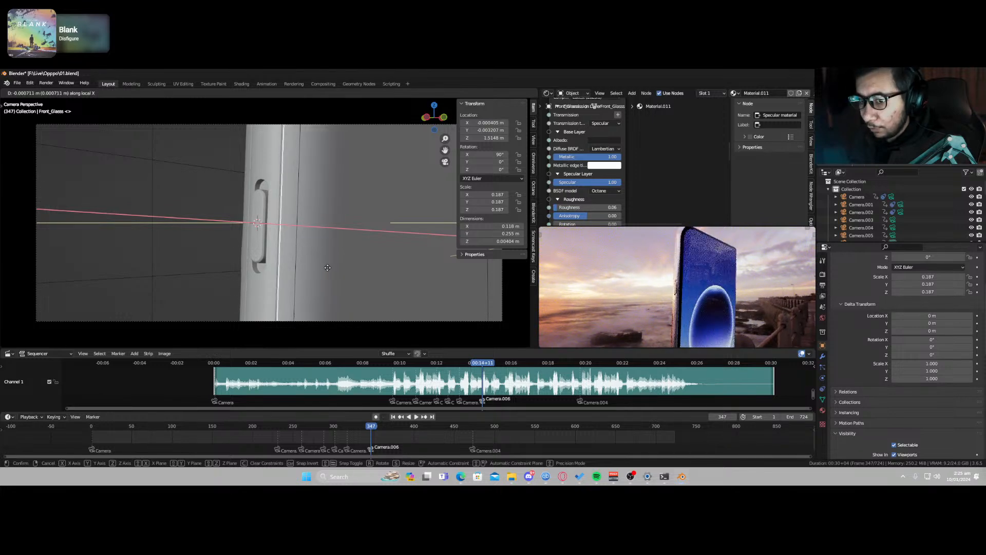
{"action": "left_click", "coordinate": [334, 264]}
Step: Nudge the front glass about -0.00066 m along its local Z axis
{"action": "middle_click_drag", "start_coordinate": [333, 265], "coordinate": [341, 289]}
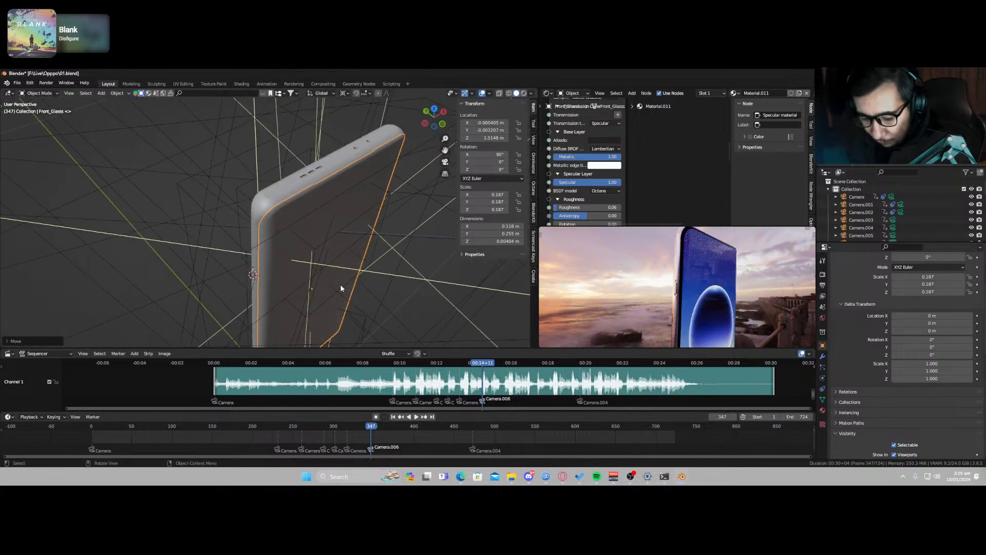
{"action": "key", "text": "g"}
{"action": "key", "text": "z"}
{"action": "key", "text": "z"}
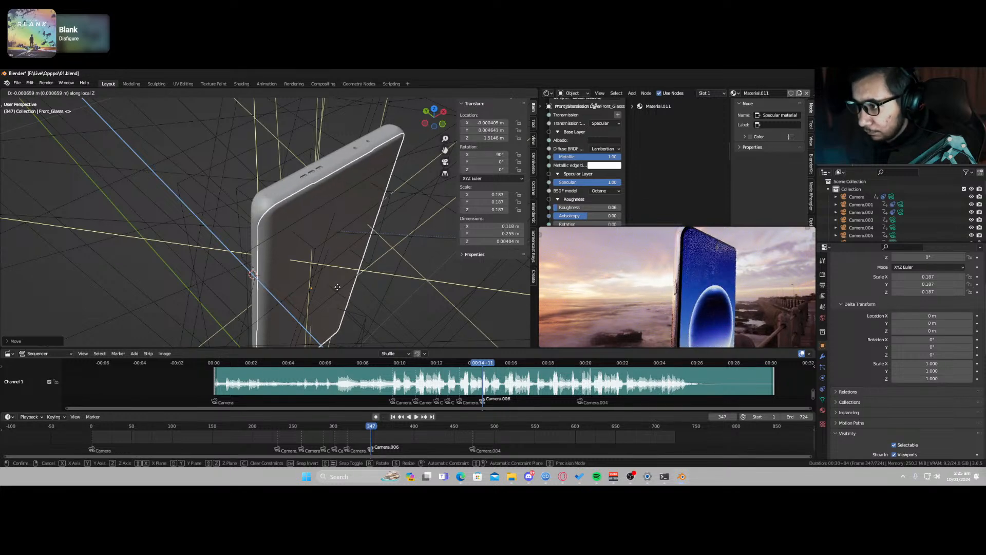
{"action": "left_click", "coordinate": [337, 287]}
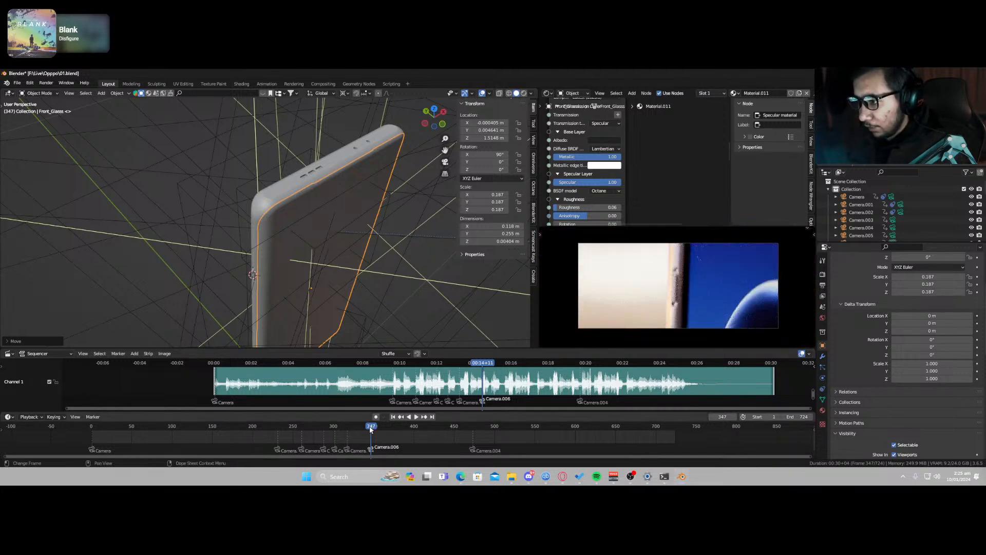
Step: At frame 338, select Camera.005 and set its depth-of-field distance to 0.58 m while checking the rendered side edge
{"action": "mouse_move", "coordinate": [370, 429]}
{"action": "left_mouse_down"}
{"action": "mouse_move", "coordinate": [331, 431]}
{"action": "mouse_move", "coordinate": [362, 427]}
{"action": "left_mouse_up"}
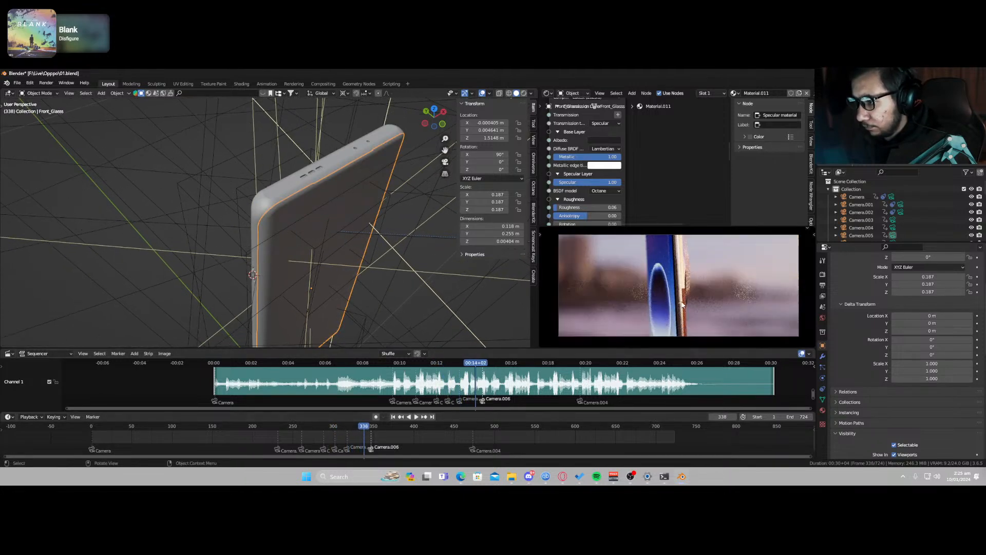
{"action": "scroll", "coordinate": [682, 305], "scroll_direction": "up", "scroll_amount": 3}
{"action": "middle_click_drag", "start_coordinate": [686, 331], "coordinate": [675, 284], "text": "shift"}
{"action": "key", "text": "KP_0"}
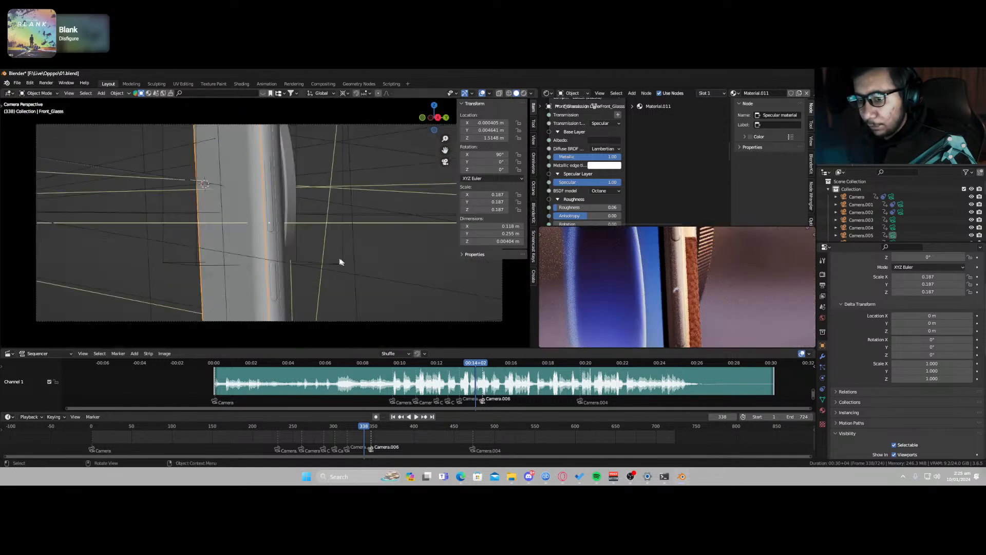
{"action": "left_click", "coordinate": [348, 341]}
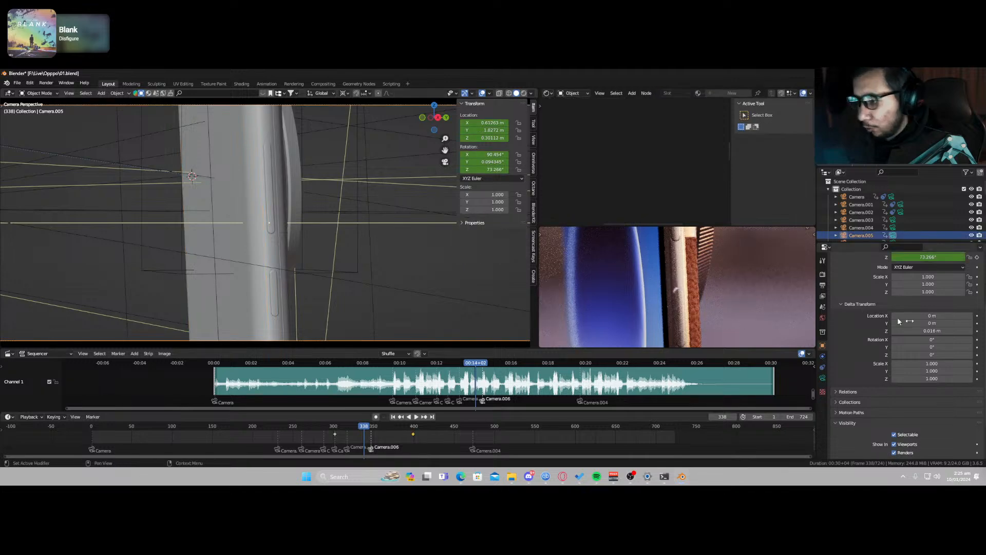
{"action": "left_click", "coordinate": [822, 378]}
{"action": "scroll", "coordinate": [875, 362], "scroll_direction": "down", "scroll_amount": 5}
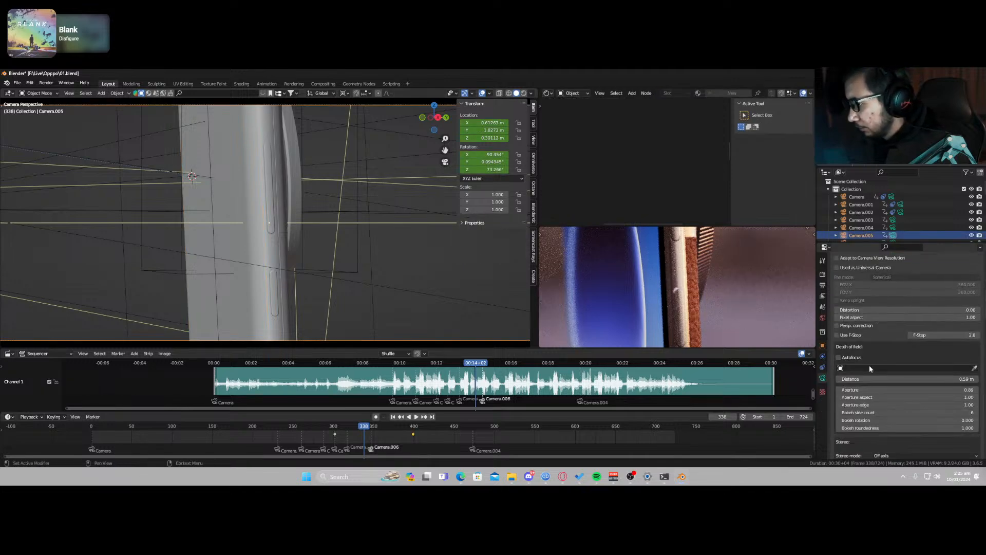
{"action": "left_click_drag", "start_coordinate": [889, 379], "coordinate": [887, 379]}
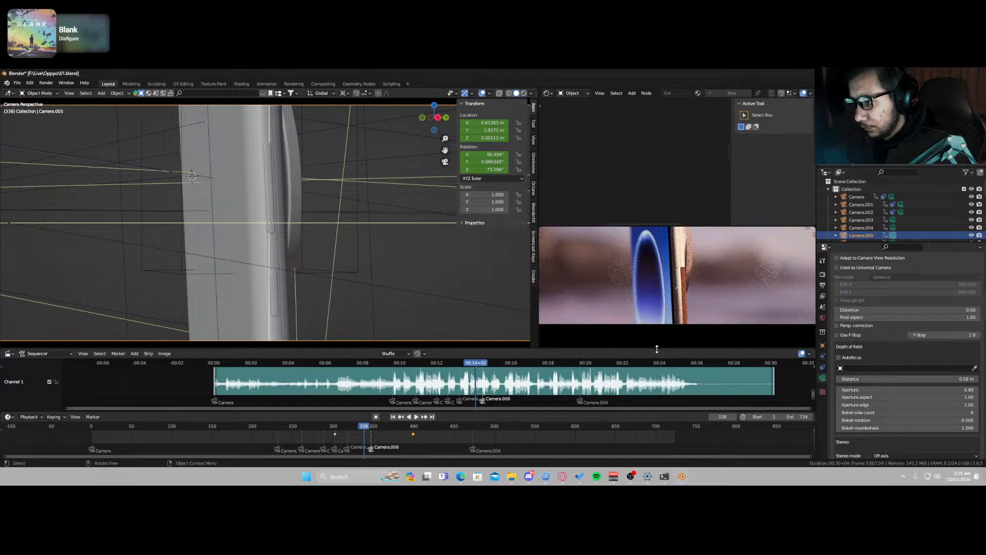
{"action": "middle_click_drag", "start_coordinate": [669, 283], "coordinate": [669, 296], "text": "shift"}
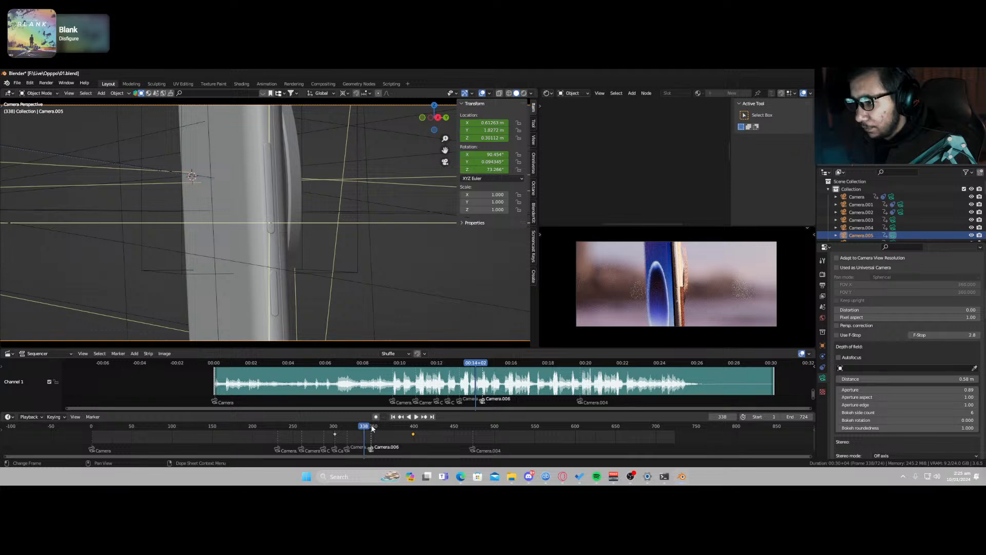
Step: At frame 351, select Camera.006 and set its depth-of-field distance to 0.21 m to focus on the side button
{"action": "key", "text": "space"}
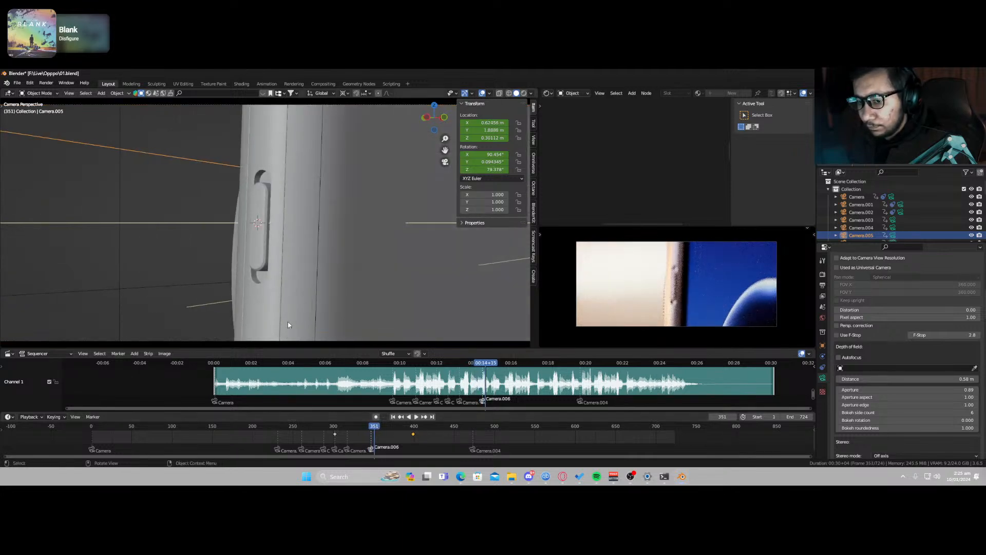
{"action": "scroll", "coordinate": [288, 325], "scroll_direction": "down", "scroll_amount": 5}
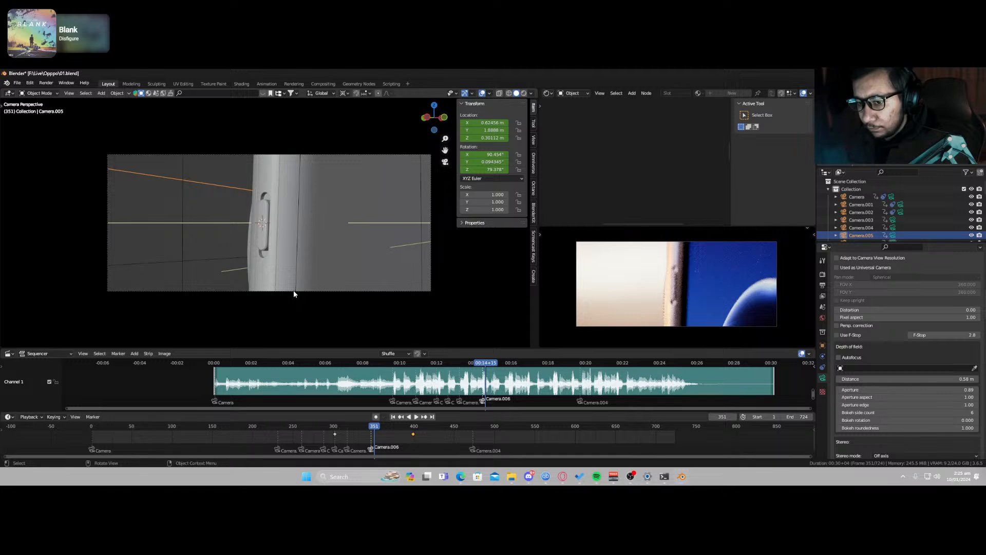
{"action": "left_click", "coordinate": [294, 292]}
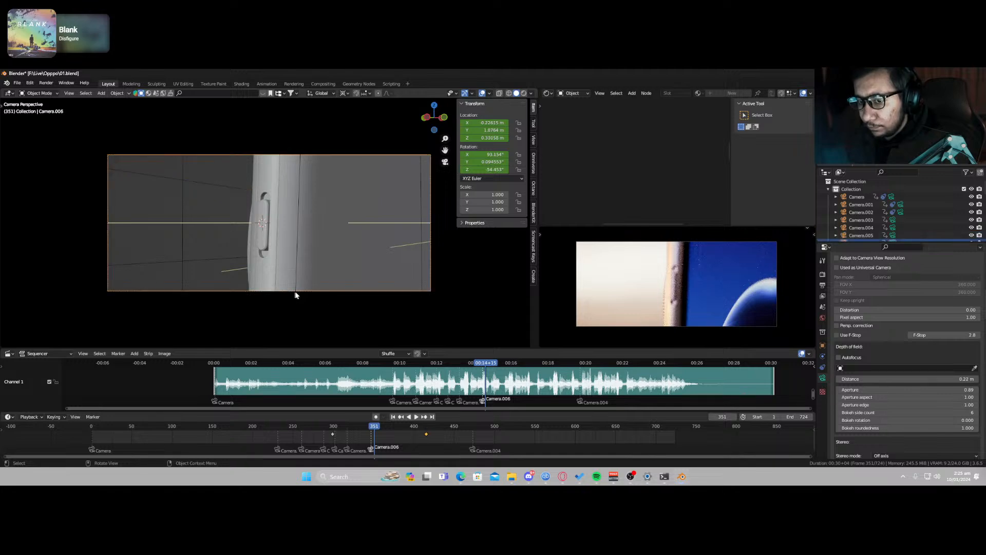
{"action": "left_click_drag", "start_coordinate": [904, 378], "coordinate": [910, 378]}
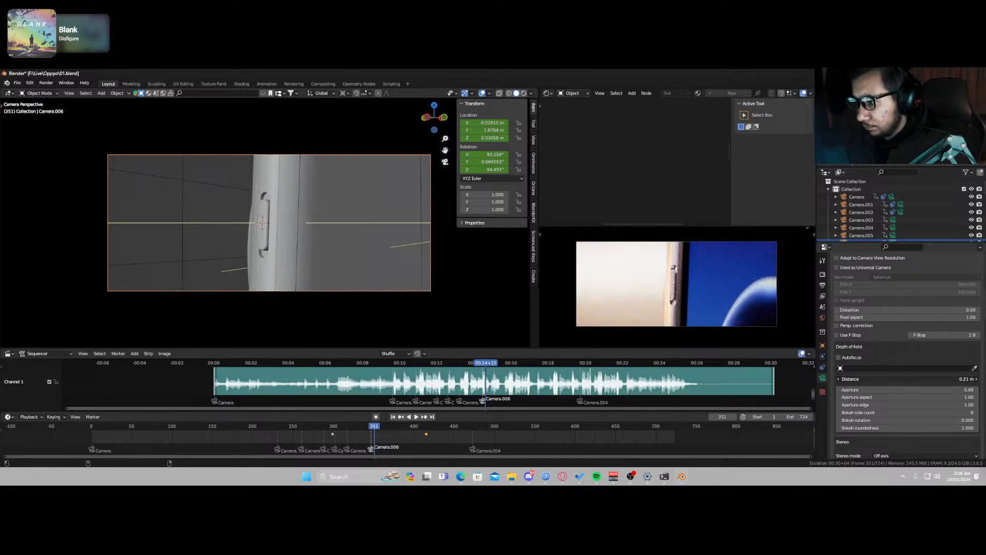
{"action": "middle_click_drag", "start_coordinate": [228, 189], "coordinate": [301, 268]}
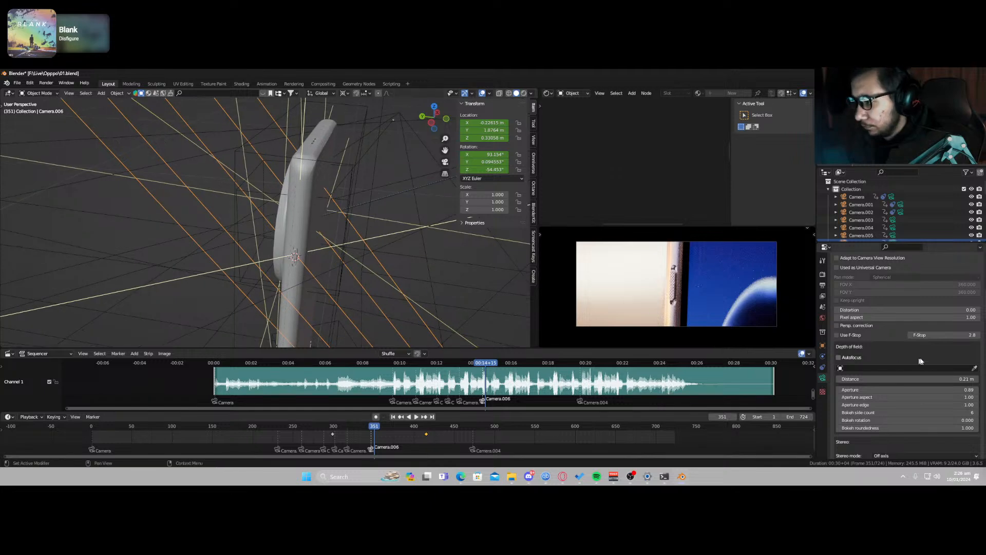
Step: Try the side-button object Buttons.001 as Camera.006's depth-of-field focus object and clear it again
{"action": "left_click", "coordinate": [974, 369]}
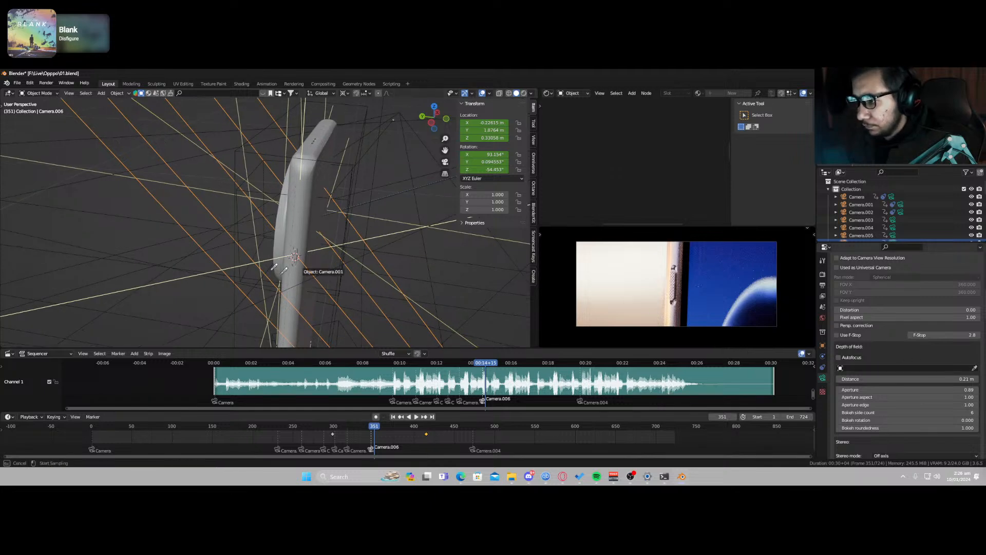
{"action": "left_click", "coordinate": [296, 250]}
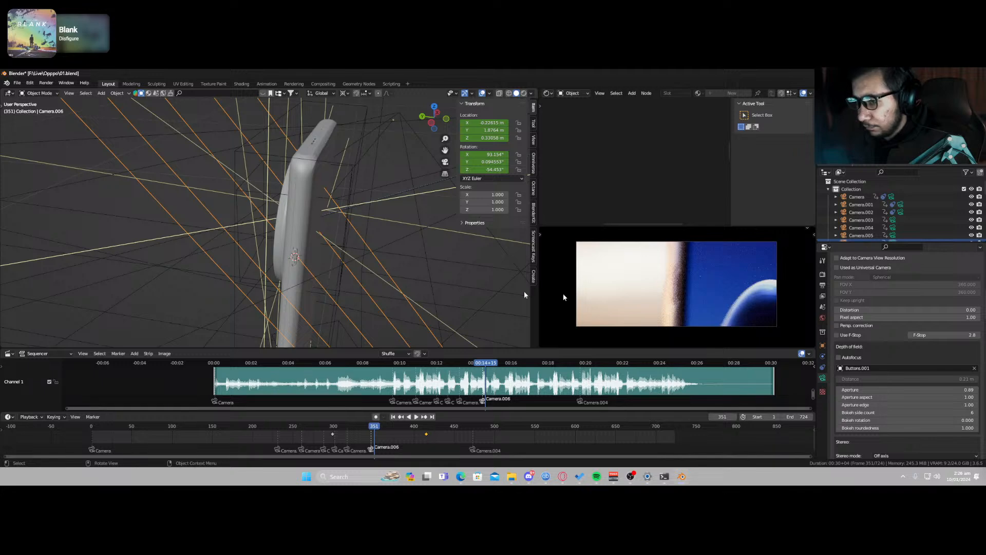
{"action": "left_click_drag", "start_coordinate": [947, 390], "coordinate": [906, 390]}
{"action": "key", "text": "ctrl+z"}
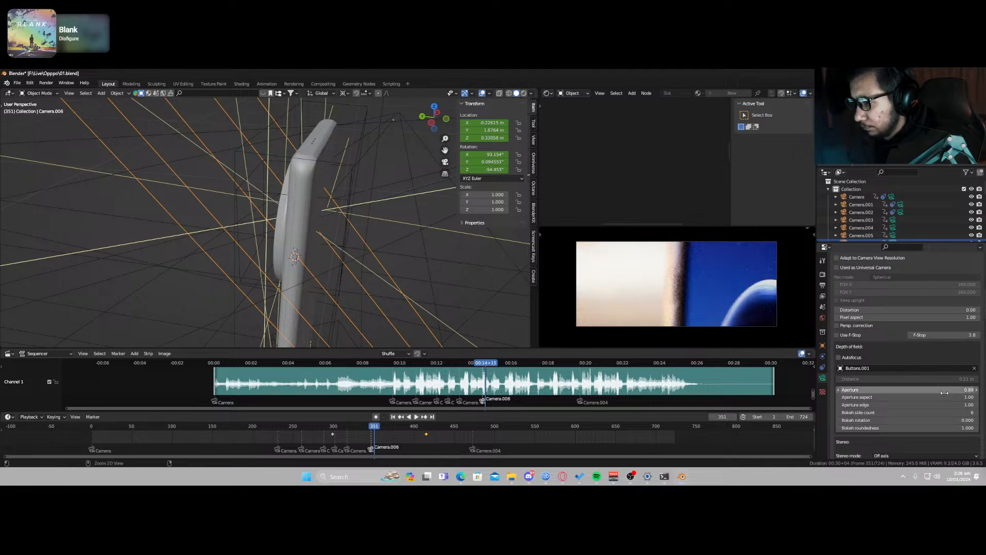
{"action": "left_click", "coordinate": [975, 369]}
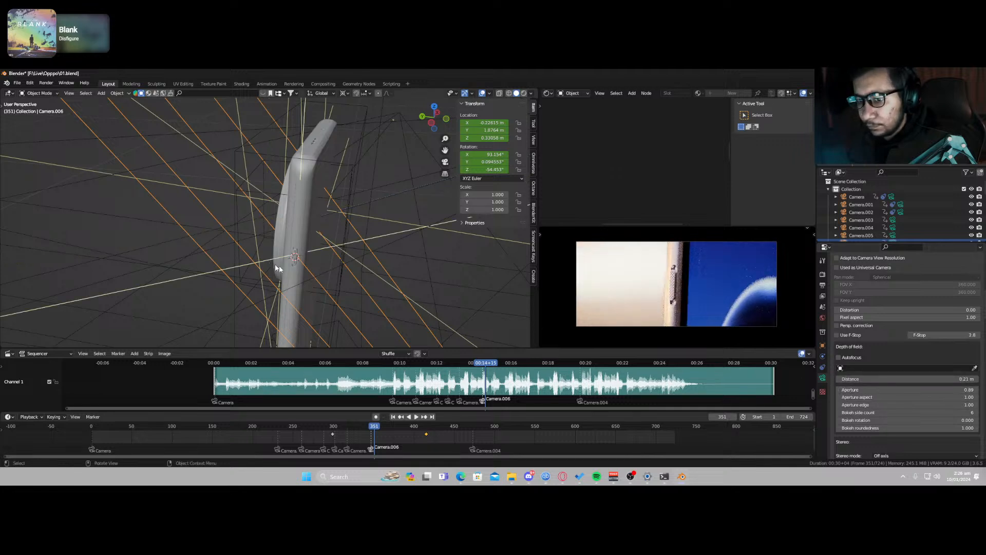
Step: Add a Plain Axes empty at the phone's side button and check its placement through Camera.006
{"action": "scroll", "coordinate": [320, 289], "scroll_direction": "up", "scroll_amount": 3}
{"action": "key", "text": "shift+a"}
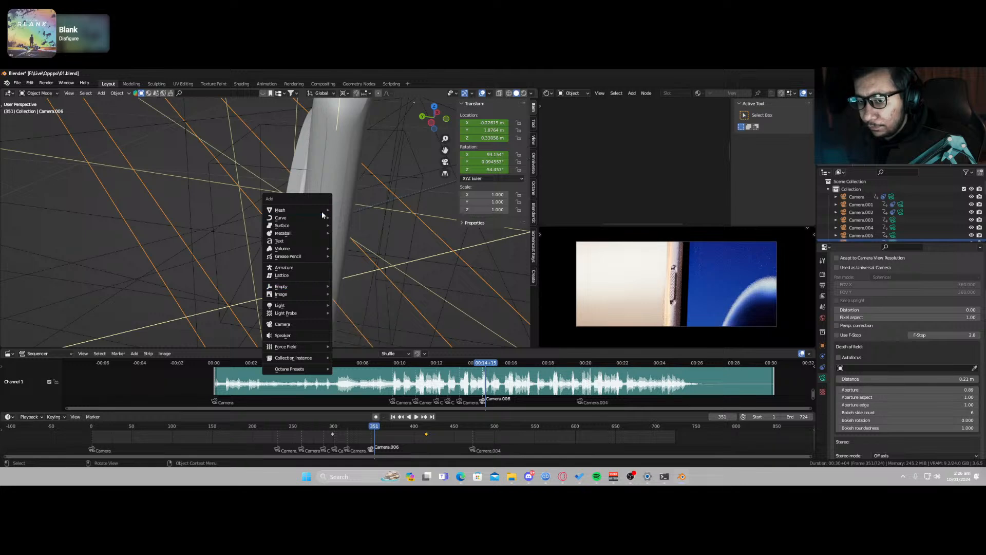
{"action": "mouse_move", "coordinate": [320, 210]}
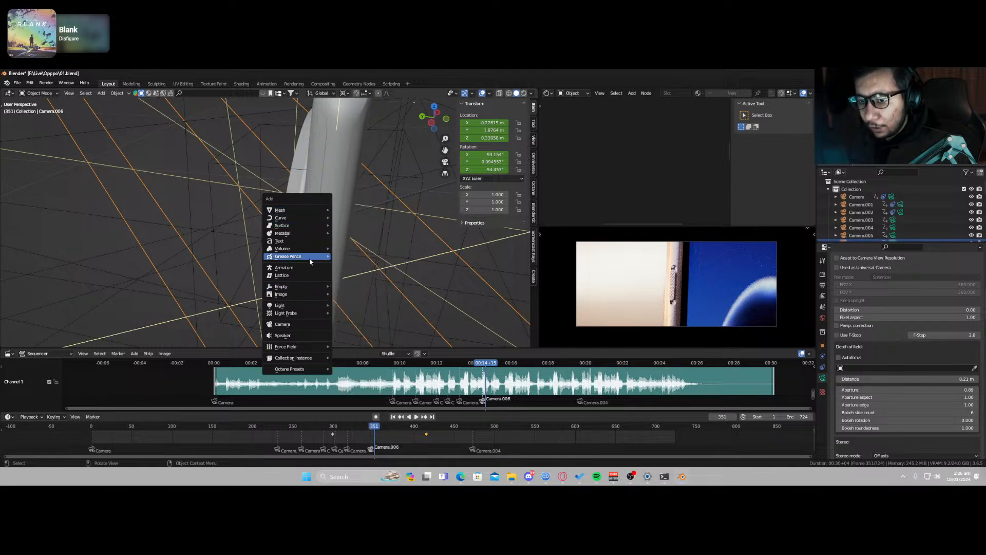
{"action": "mouse_move", "coordinate": [304, 233]}
{"action": "mouse_move", "coordinate": [311, 286]}
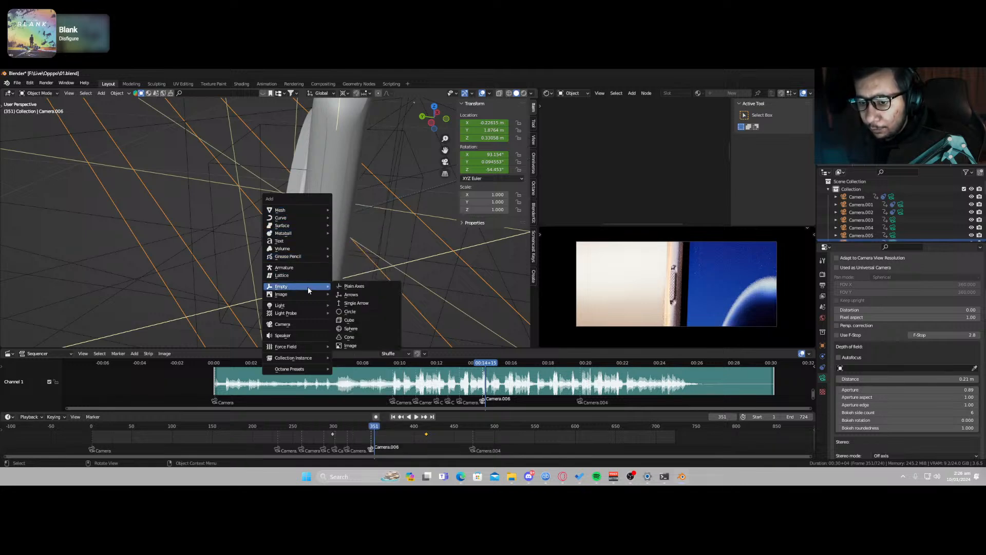
{"action": "left_click", "coordinate": [361, 288]}
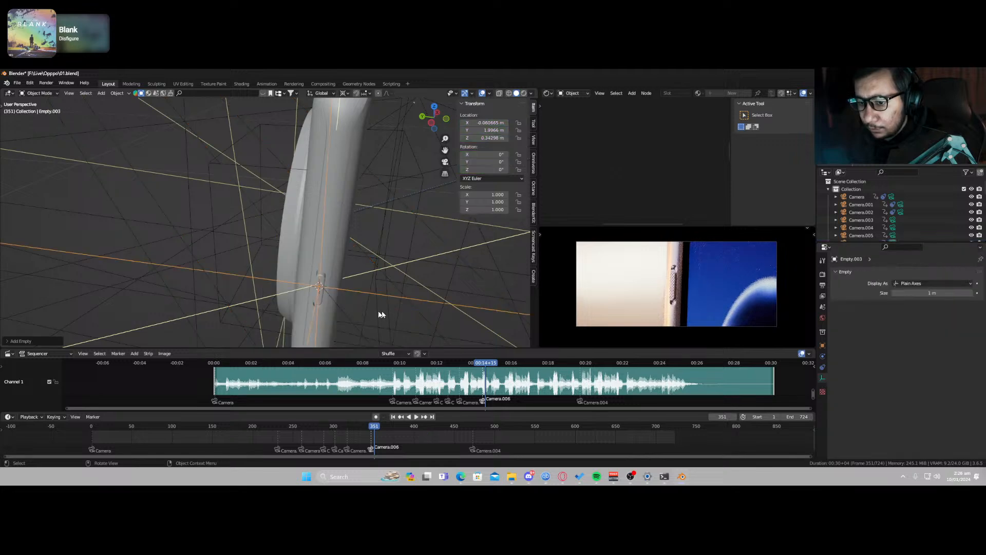
{"action": "middle_click_drag", "start_coordinate": [360, 310], "coordinate": [371, 308]}
{"action": "key", "text": "KP_0"}
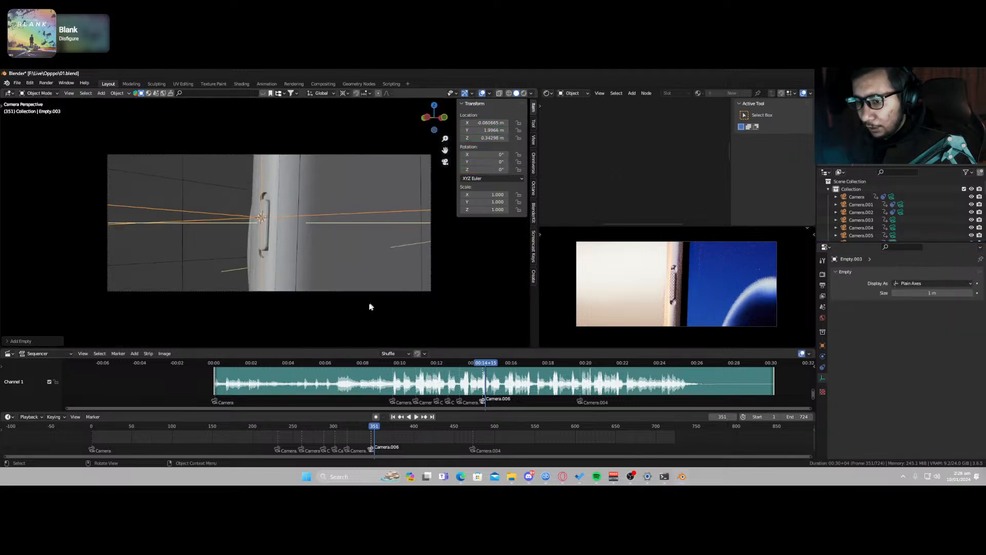
Step: Set Camera.006's aperture to 1.99 and assign Buttons.001 as its depth-of-field focus object
{"action": "left_click", "coordinate": [355, 290]}
{"action": "scroll", "coordinate": [881, 393], "scroll_direction": "down", "scroll_amount": 3}
{"action": "scroll", "coordinate": [881, 393], "scroll_direction": "down", "scroll_amount": 10}
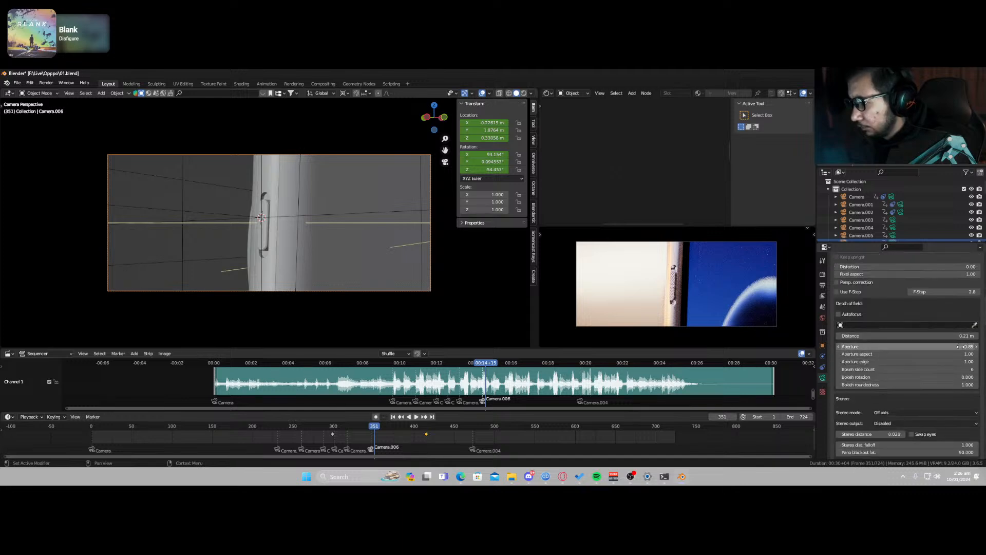
{"action": "mouse_move", "coordinate": [959, 346]}
{"action": "left_mouse_down"}
{"action": "mouse_move", "coordinate": [972, 346]}
{"action": "mouse_move", "coordinate": [958, 347]}
{"action": "left_mouse_up"}
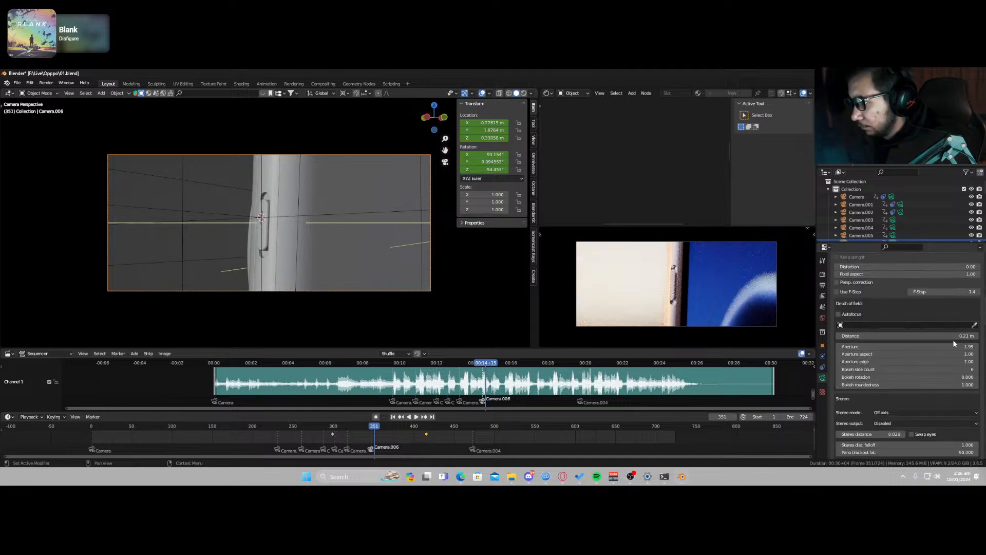
{"action": "left_click", "coordinate": [975, 325]}
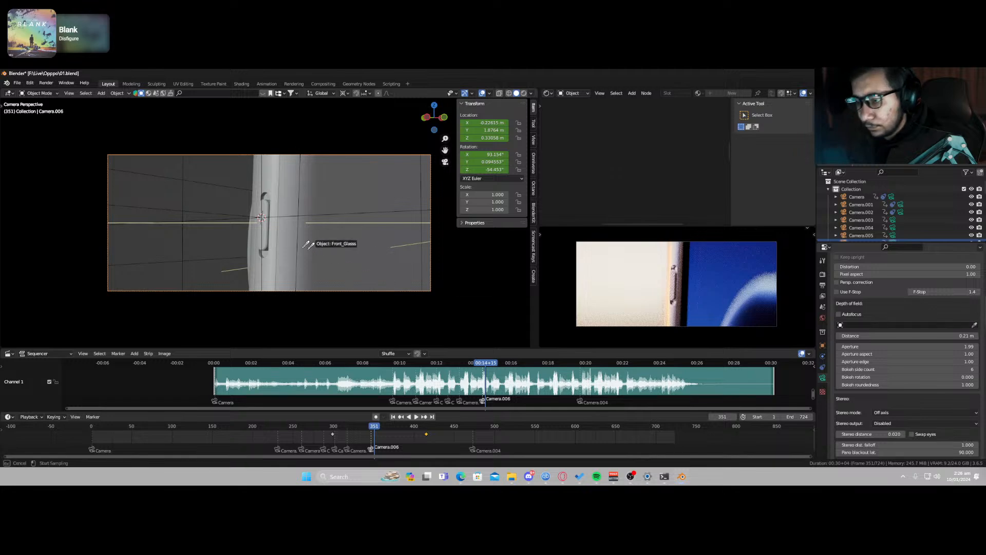
{"action": "left_click", "coordinate": [263, 195]}
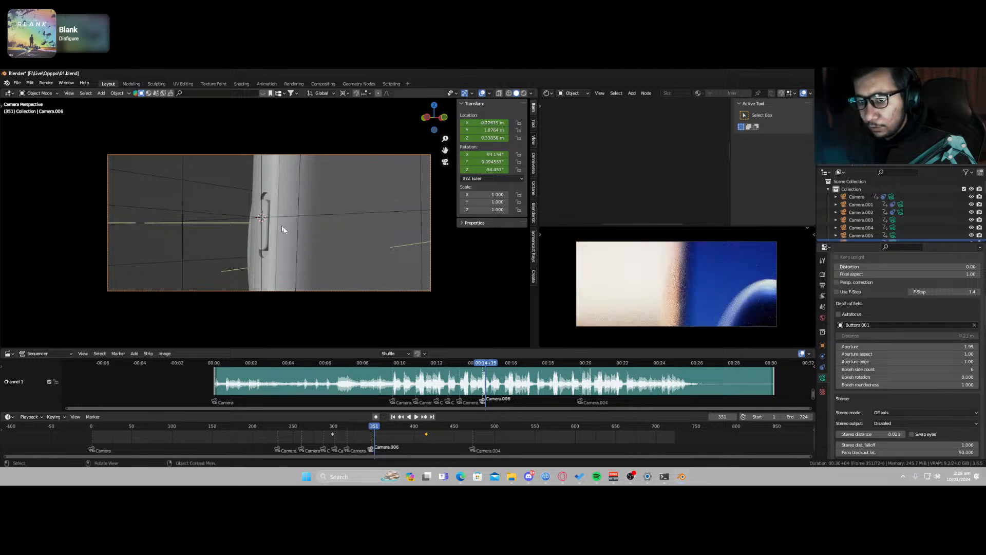
Step: Move the empty at the side button along the global X axis to an X location of about -0.0596 m
{"action": "key", "text": "g"}
{"action": "key", "text": "z"}
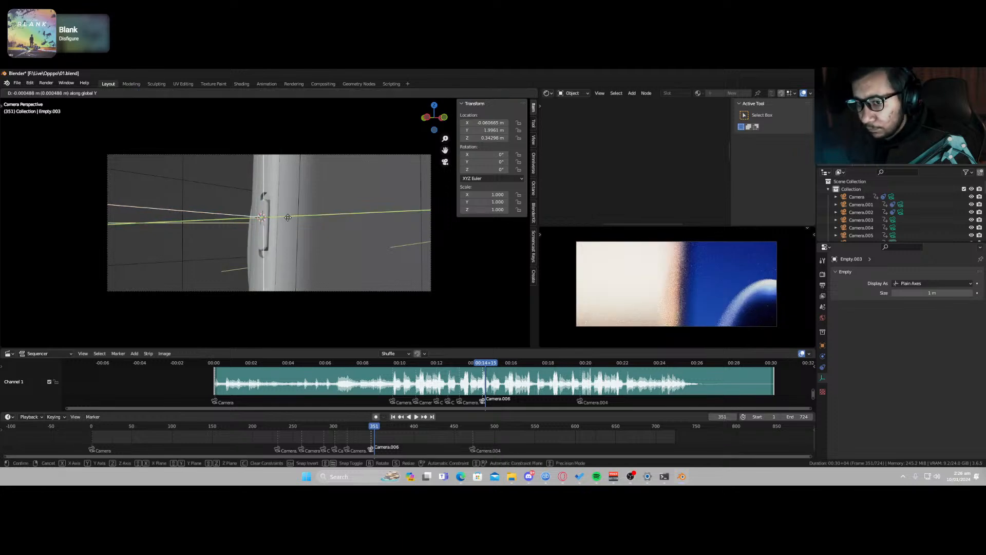
{"action": "key", "text": "x"}
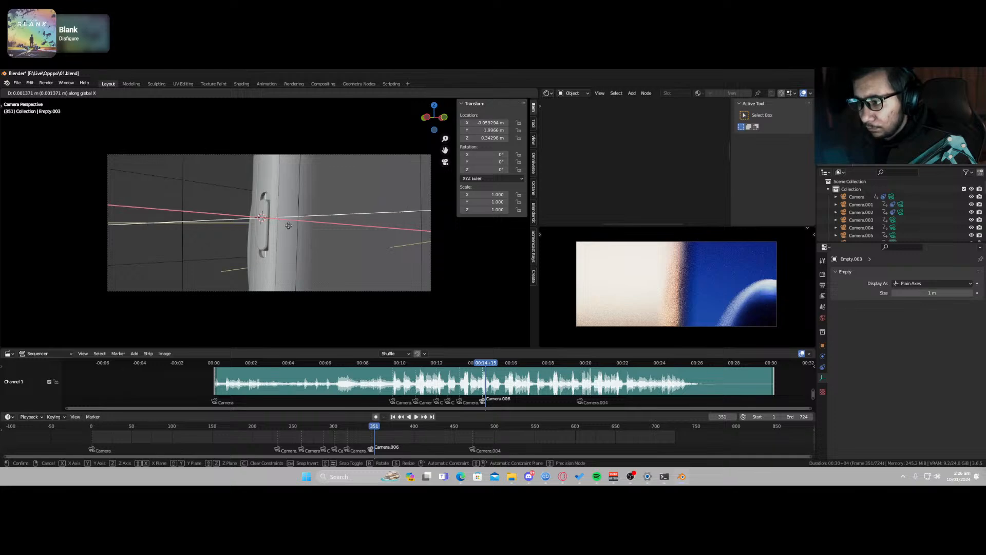
{"action": "left_click", "coordinate": [291, 224]}
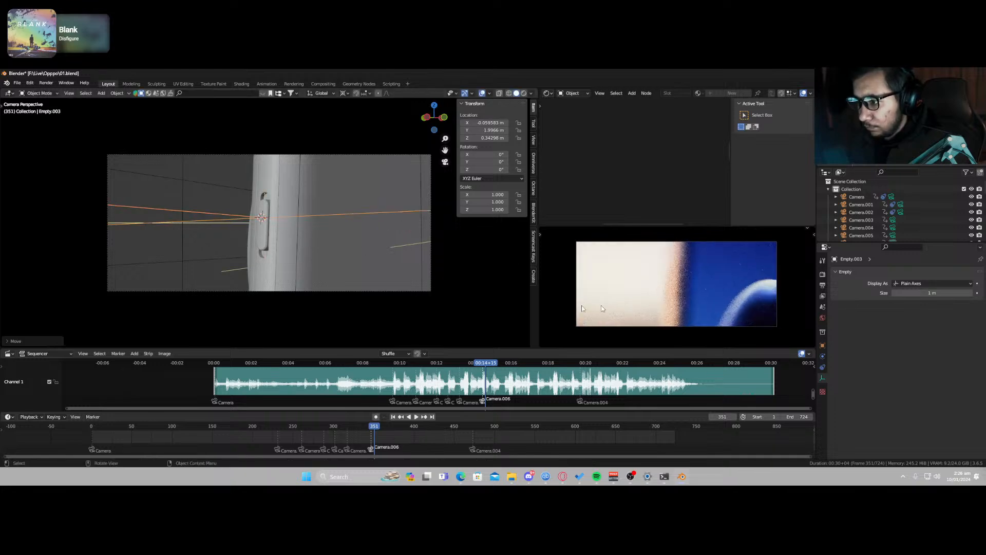
{"action": "middle_click_drag", "start_coordinate": [192, 247], "coordinate": [352, 285]}
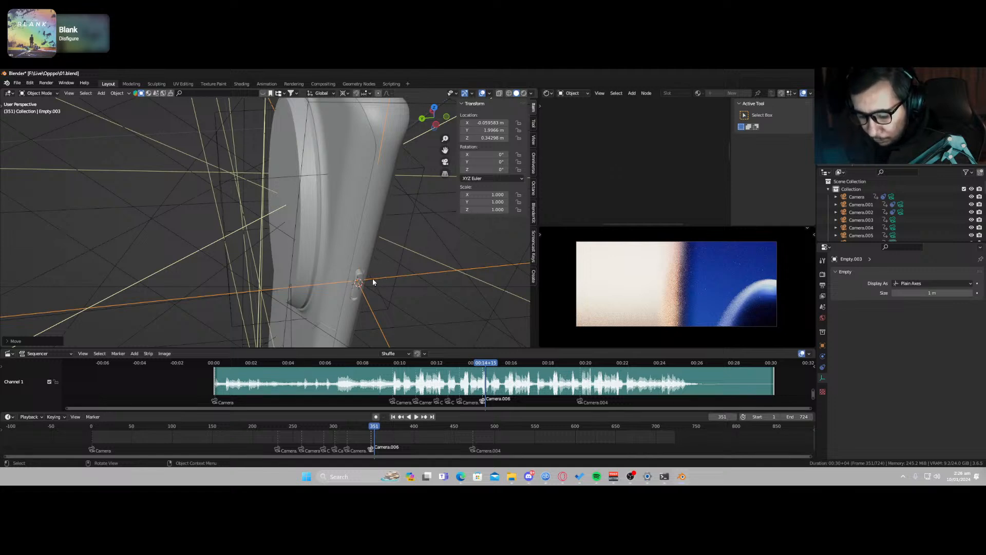
{"action": "key", "text": "g"}
{"action": "left_click", "coordinate": [334, 261]}
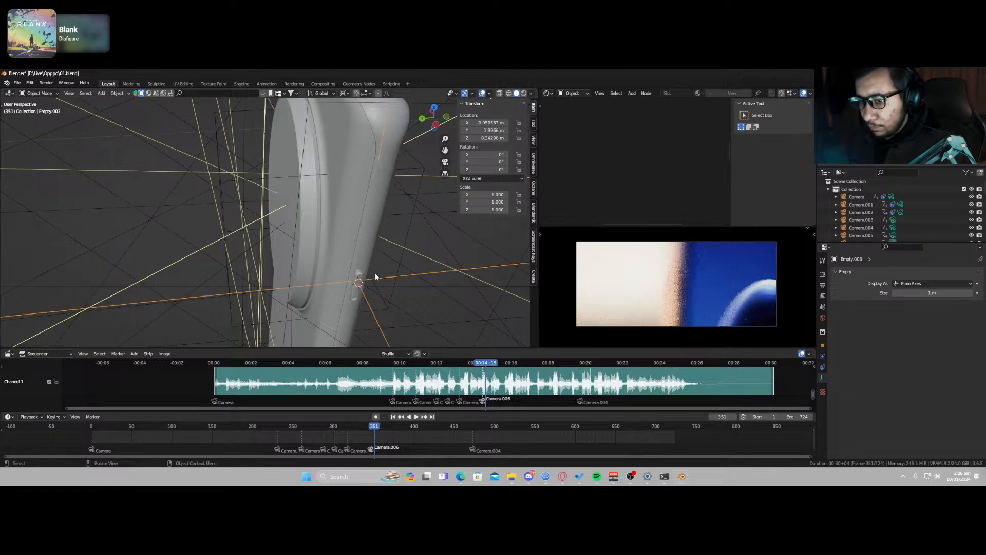
Step: Return to the camera view, refresh the rendered preview and reduce Camera.006's aperture to 0.29
{"action": "key", "text": "KP_0"}
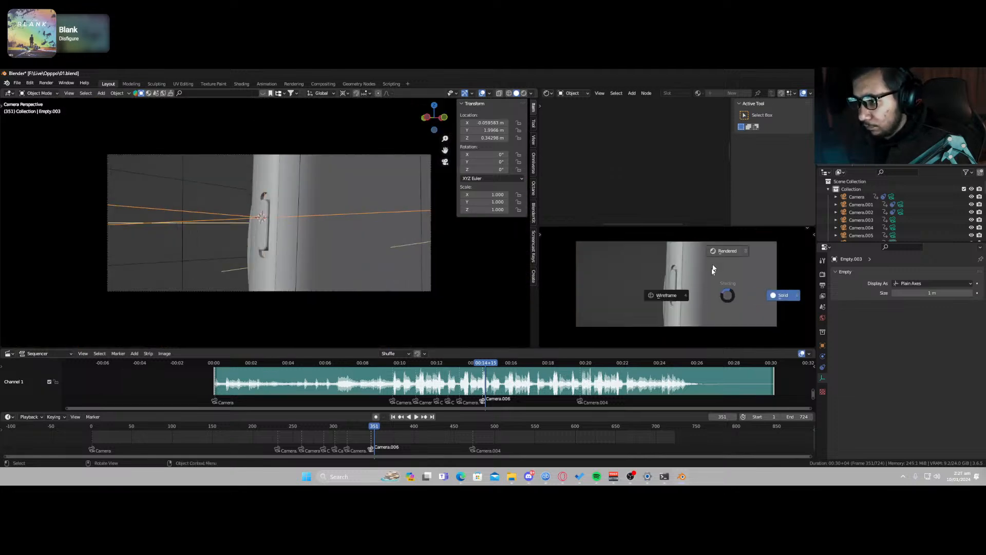
{"action": "left_click", "coordinate": [393, 290]}
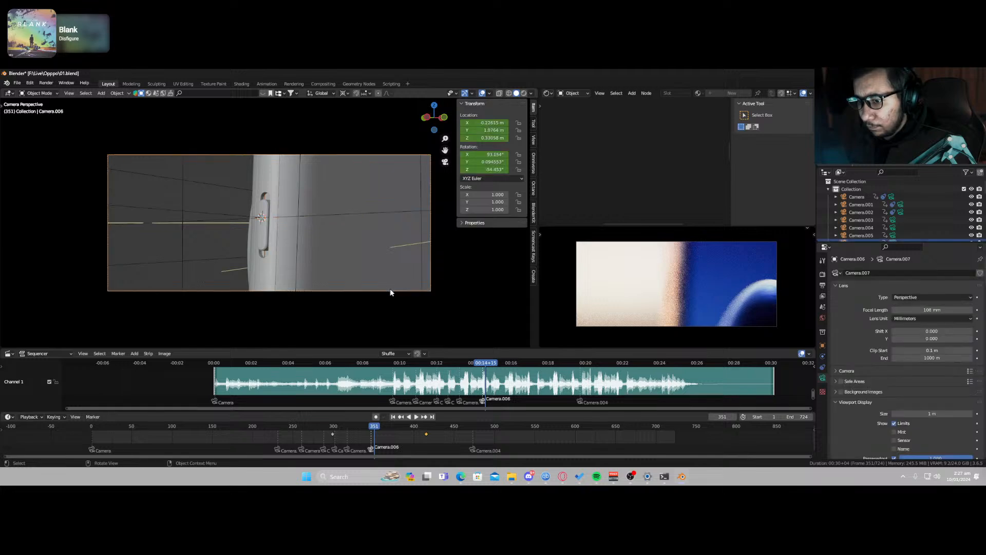
{"action": "scroll", "coordinate": [920, 408], "scroll_direction": "down", "scroll_amount": 10}
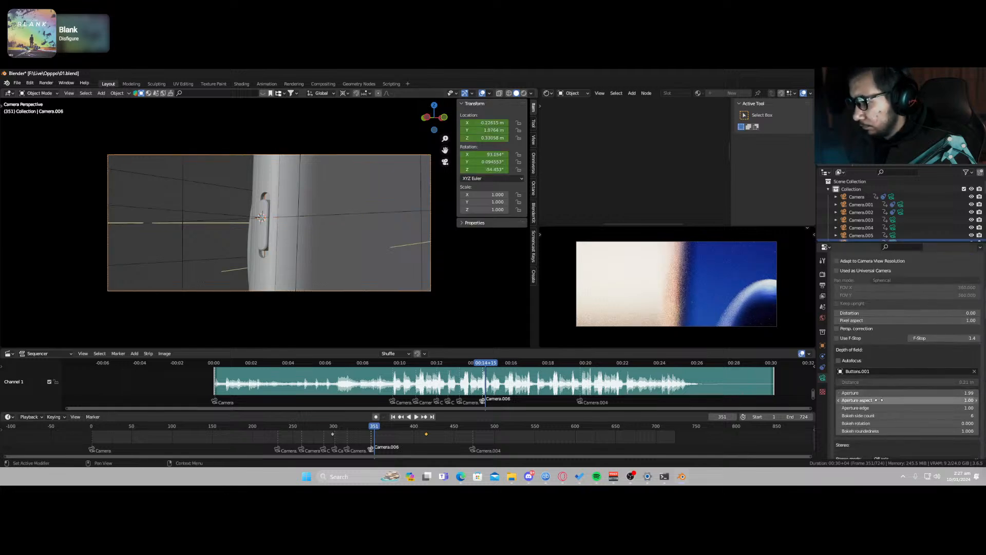
{"action": "left_click_drag", "start_coordinate": [874, 392], "coordinate": [831, 392]}
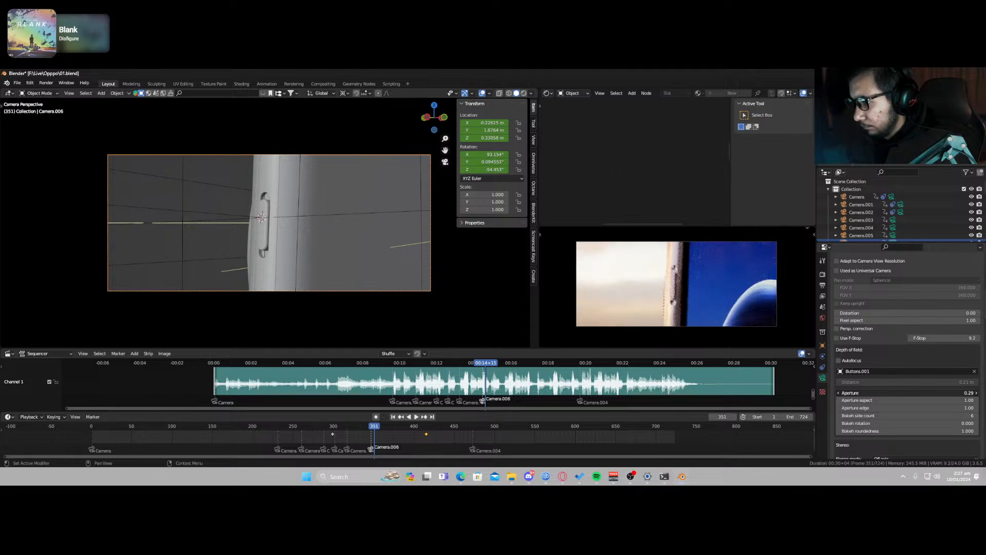
Step: Try shifting the empty beside the side button and delete it
{"action": "left_click", "coordinate": [276, 225]}
{"action": "key", "text": "g"}
{"action": "left_click", "coordinate": [284, 231]}
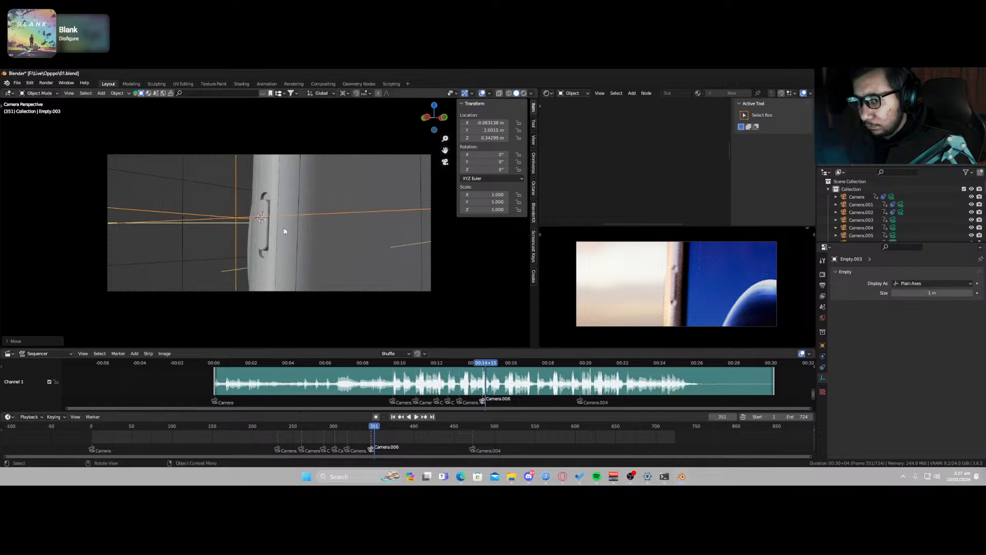
{"action": "key", "text": "Delete"}
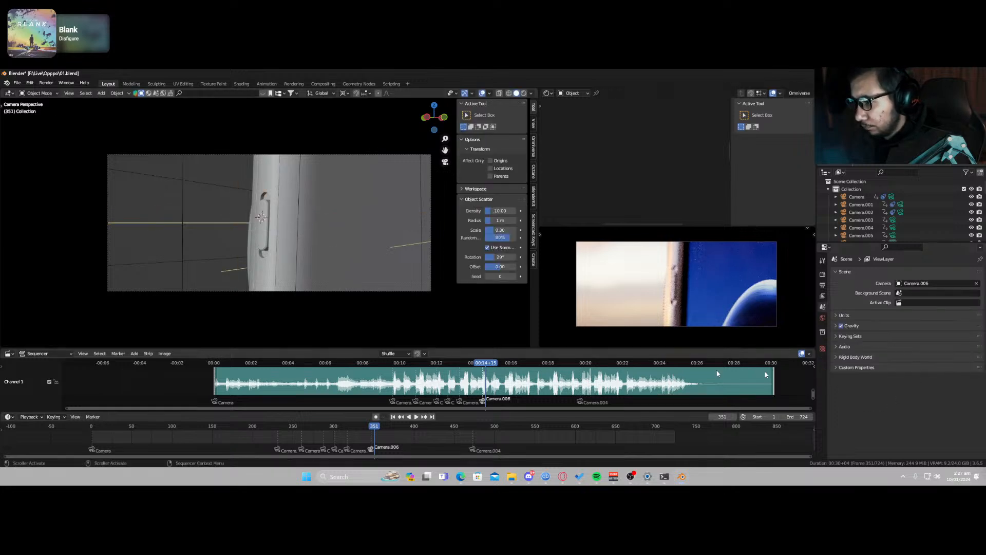
Step: Enable depth-of-field autofocus on Camera.006 and set its aperture to 1.19
{"action": "left_click", "coordinate": [294, 291]}
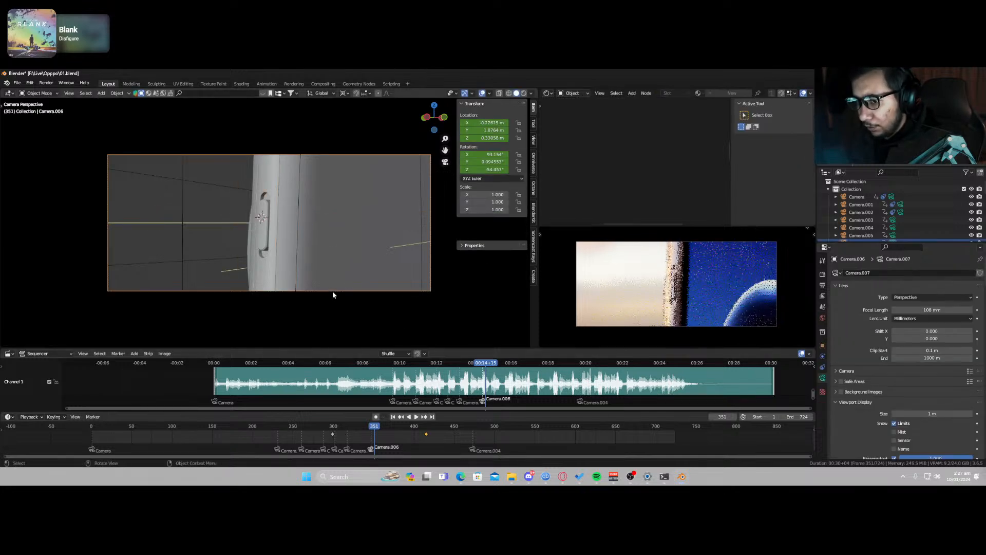
{"action": "scroll", "coordinate": [853, 405], "scroll_direction": "down", "scroll_amount": 10}
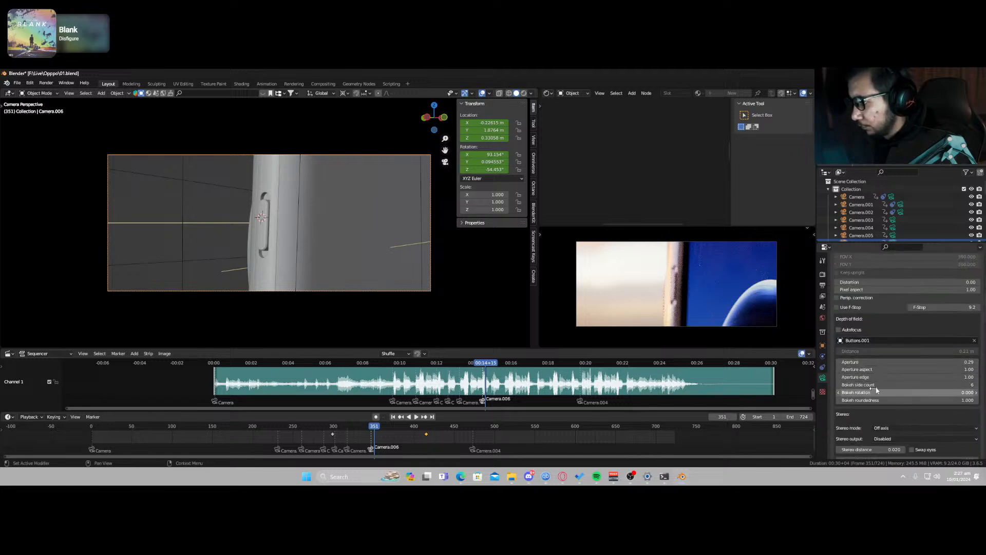
{"action": "left_click", "coordinate": [839, 329]}
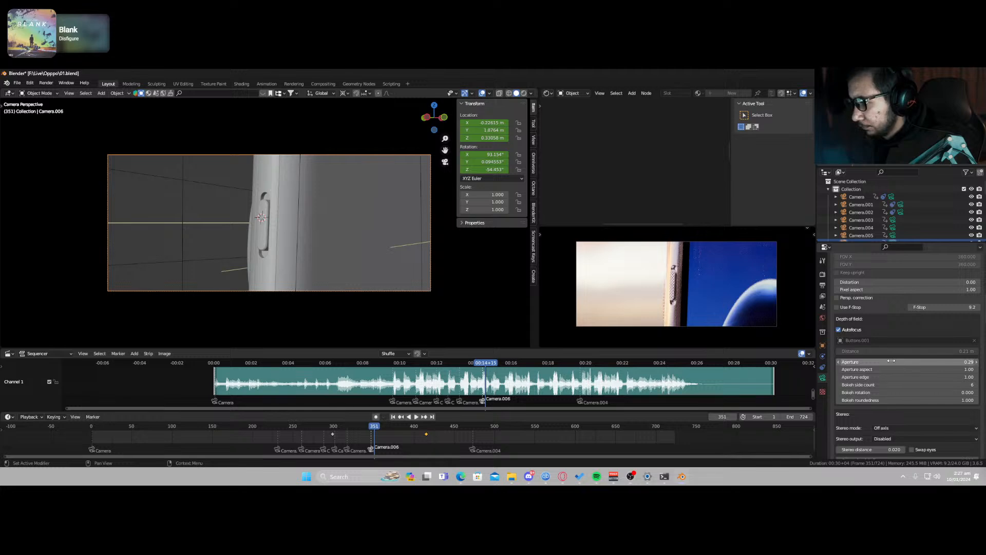
{"action": "left_click_drag", "start_coordinate": [891, 362], "coordinate": [919, 362]}
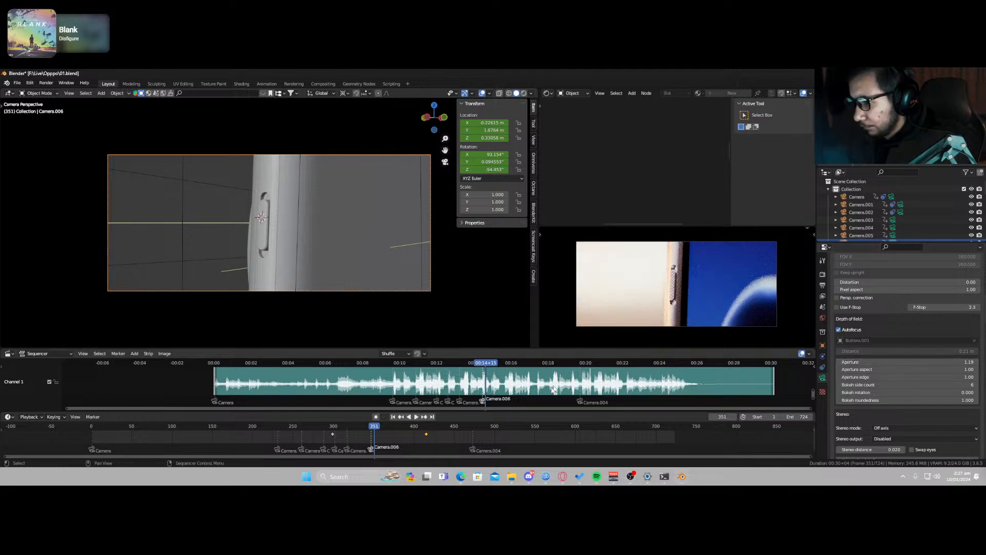
Step: Inspect the rendered side edge at frame 323, enable depth-of-field autofocus on Camera.005 and replay the shot
{"action": "key", "text": "space"}
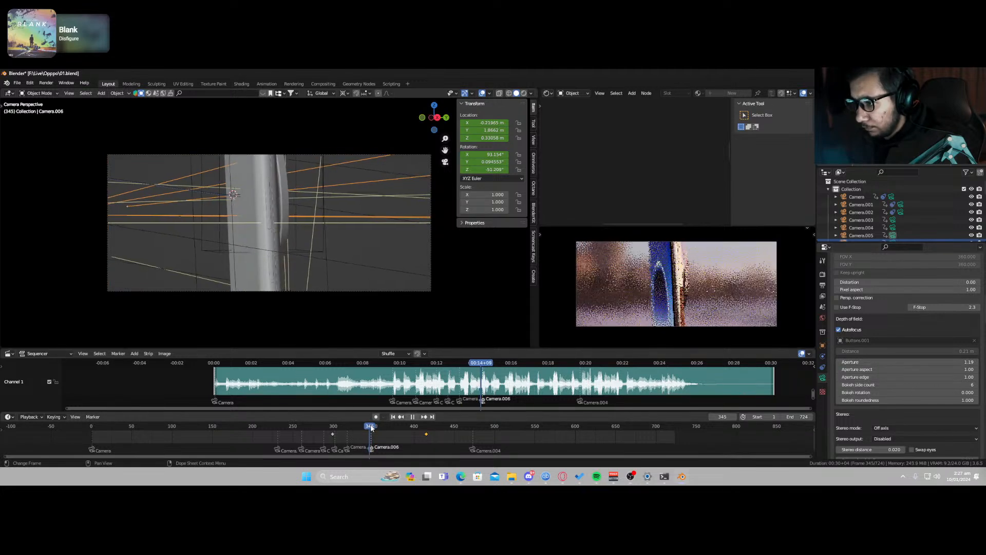
{"action": "left_click_drag", "start_coordinate": [382, 426], "coordinate": [353, 430]}
{"action": "key", "text": "space"}
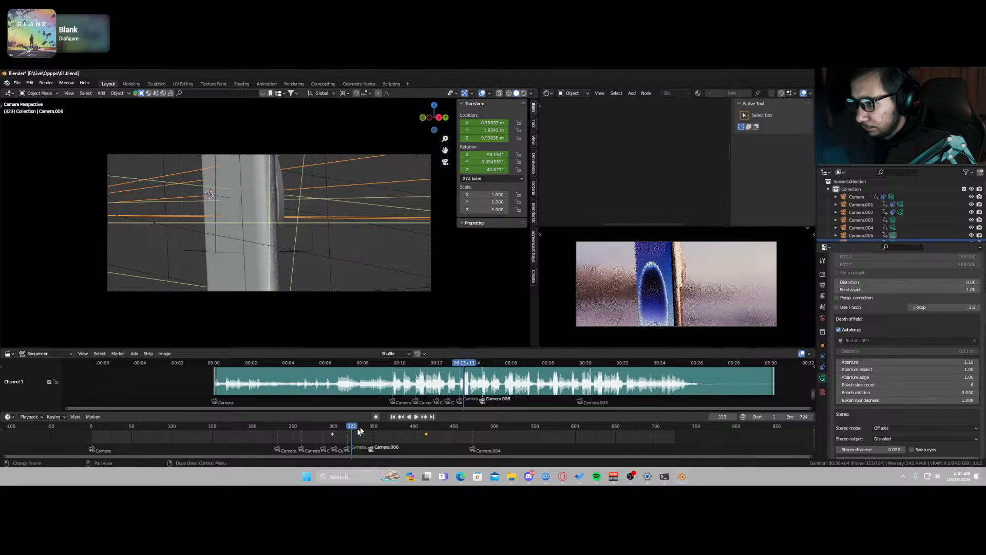
{"action": "scroll", "coordinate": [687, 309], "scroll_direction": "up", "scroll_amount": 5}
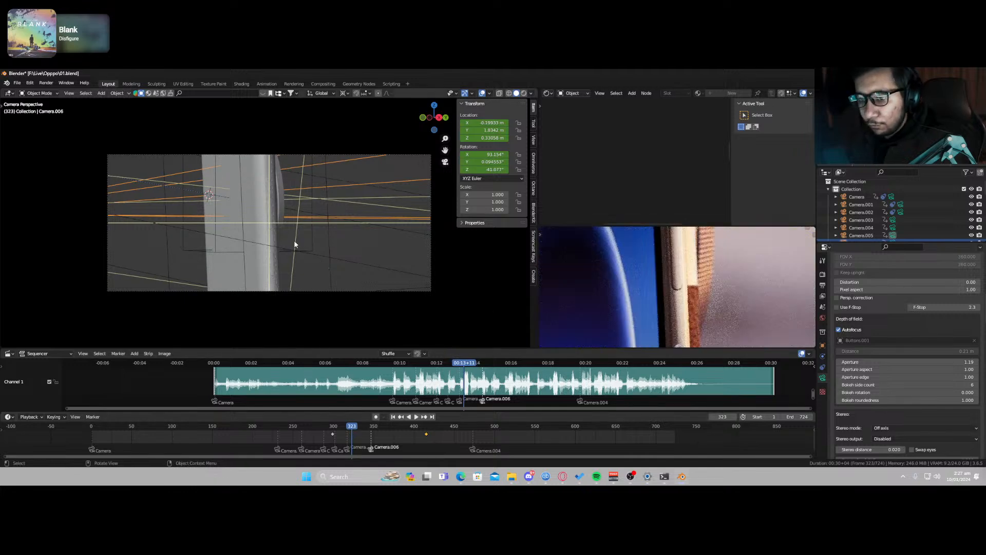
{"action": "middle_click_drag", "start_coordinate": [294, 244], "coordinate": [309, 277]}
{"action": "key", "text": "KP_0"}
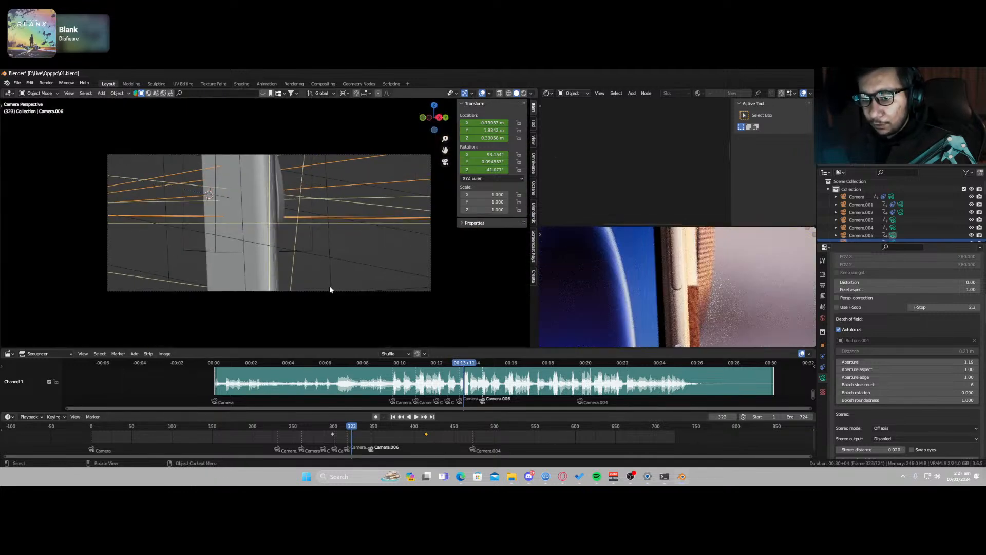
{"action": "left_click", "coordinate": [328, 289]}
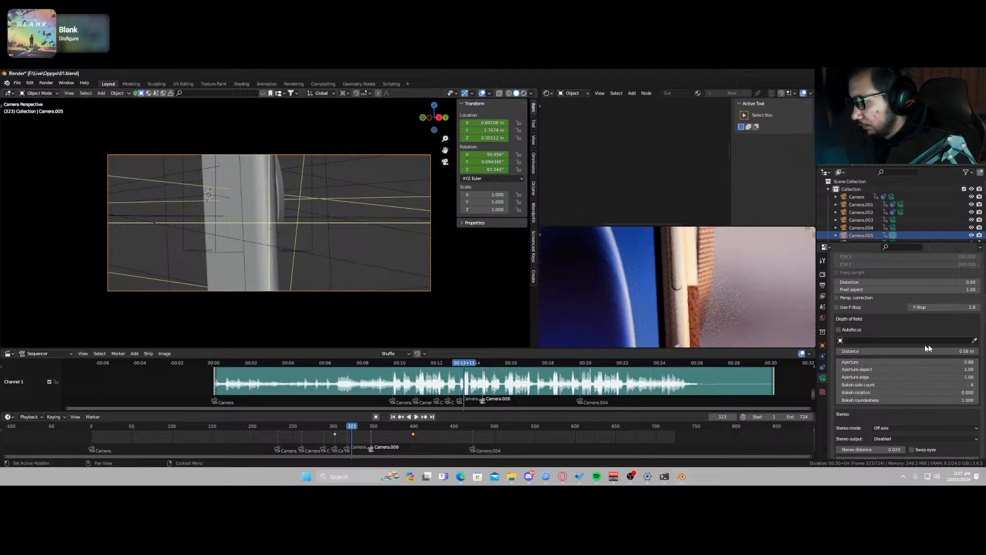
{"action": "left_click", "coordinate": [839, 330]}
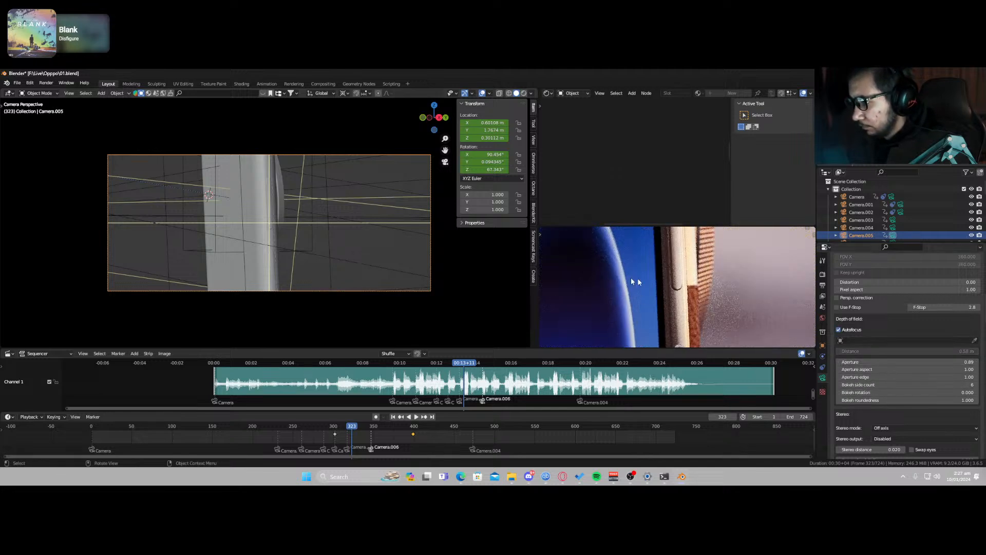
{"action": "scroll", "coordinate": [666, 282], "scroll_direction": "down", "scroll_amount": 6}
{"action": "key", "text": "space"}
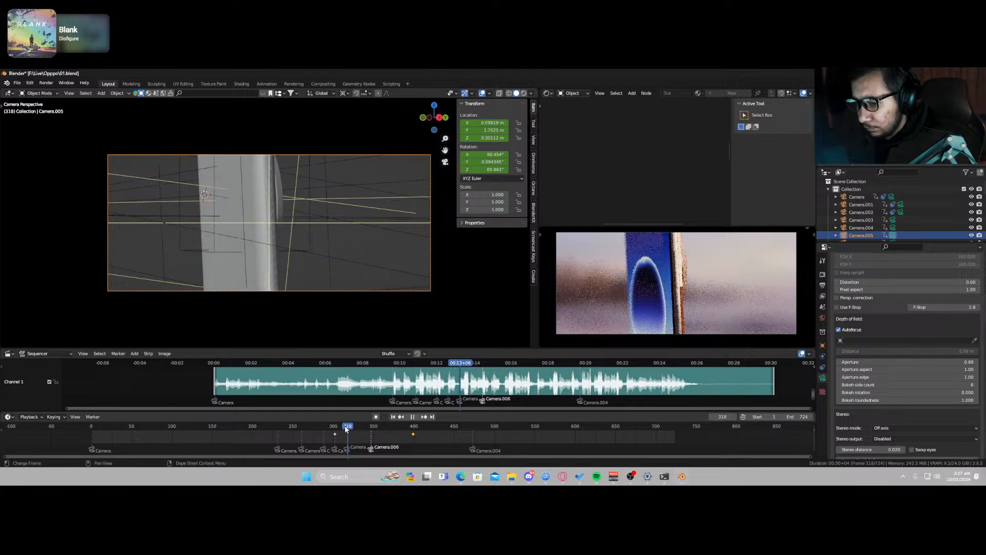
Step: Review the rendered side-button shot around frames 382 and 371 with playback stopped
{"action": "left_click_drag", "start_coordinate": [367, 432], "coordinate": [394, 432]}
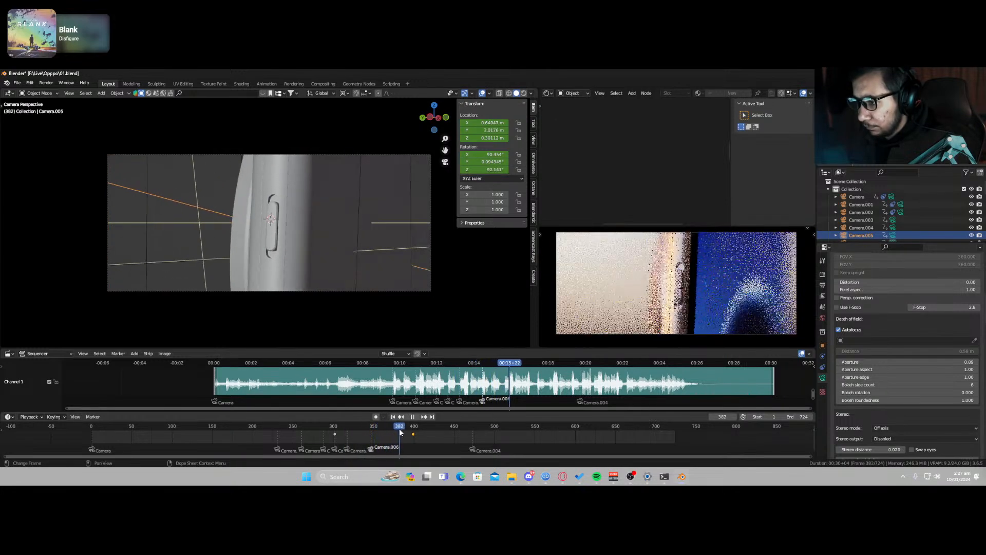
{"action": "key", "text": "space"}
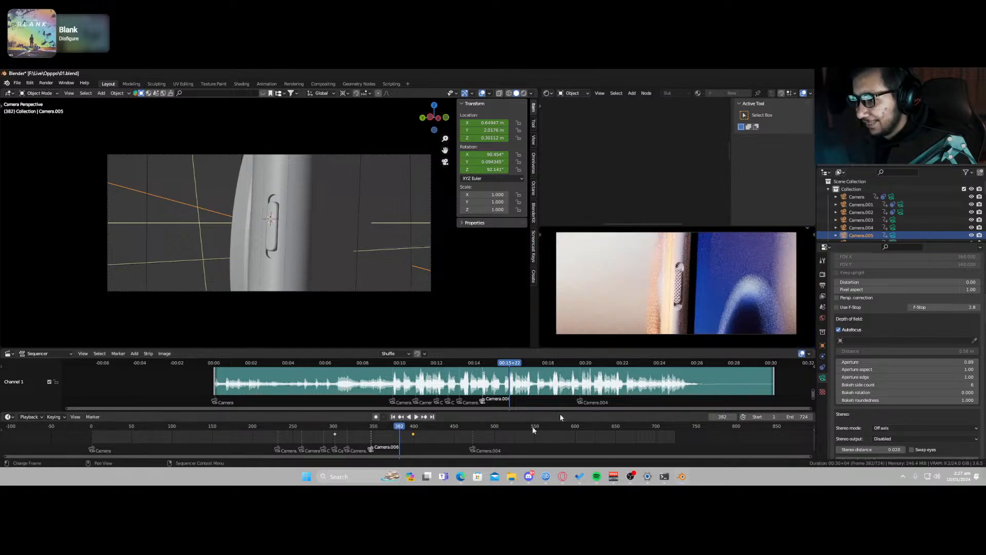
{"action": "left_click", "coordinate": [390, 426]}
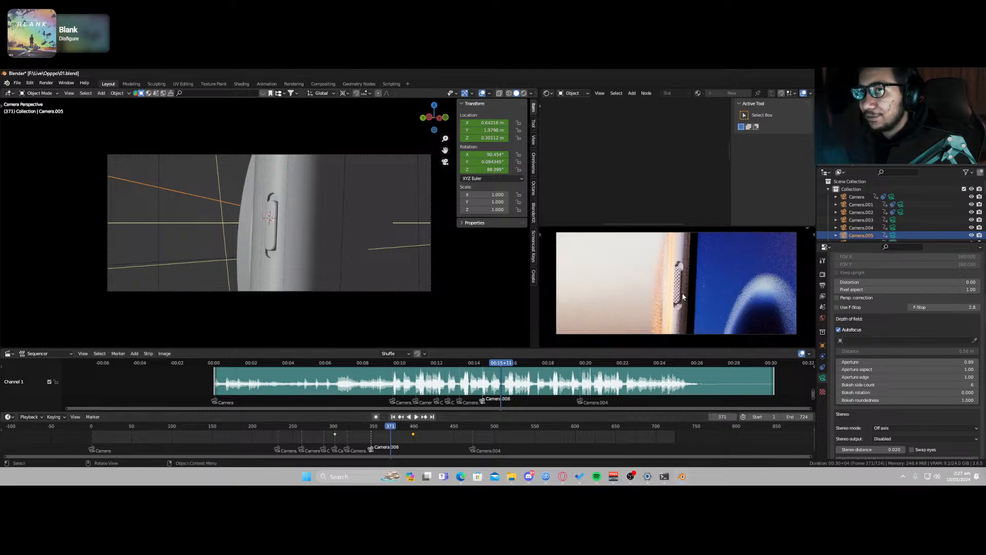
Step: At frame 282, set the oppo logo plane's metallic material roughness to 0.01 and save the file
{"action": "left_click_drag", "start_coordinate": [394, 429], "coordinate": [319, 434]}
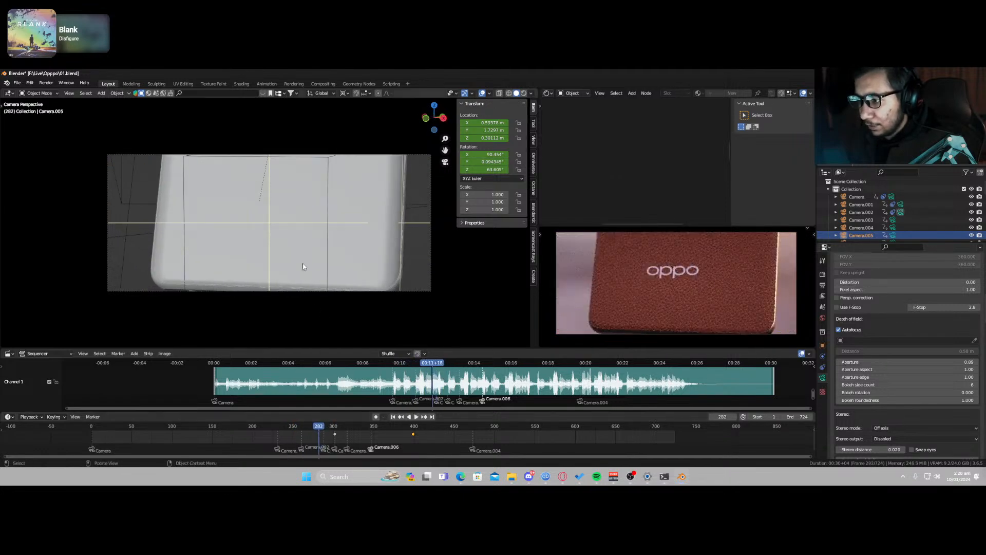
{"action": "left_click", "coordinate": [274, 241]}
{"action": "scroll", "coordinate": [609, 210], "scroll_direction": "down", "scroll_amount": 5}
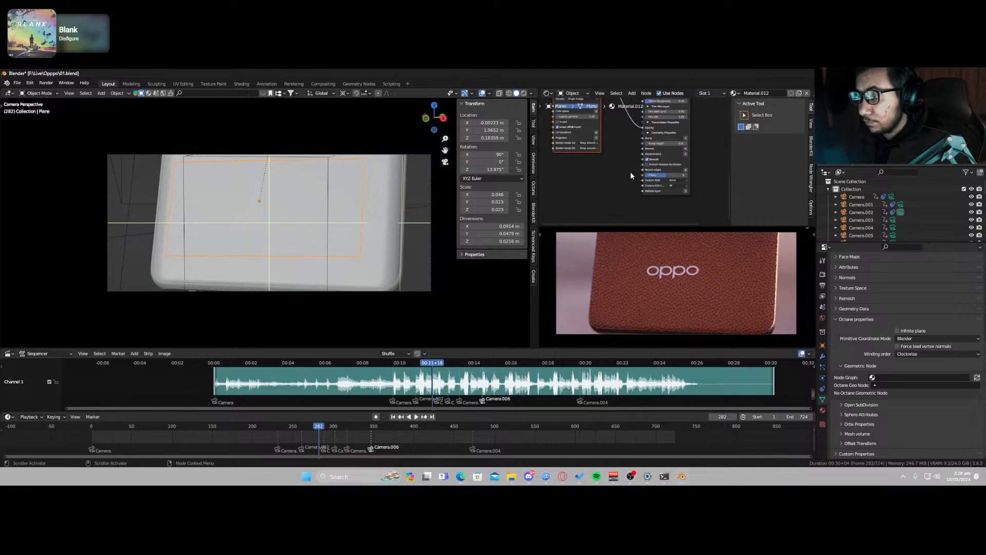
{"action": "scroll", "coordinate": [606, 178], "scroll_direction": "up", "scroll_amount": 4}
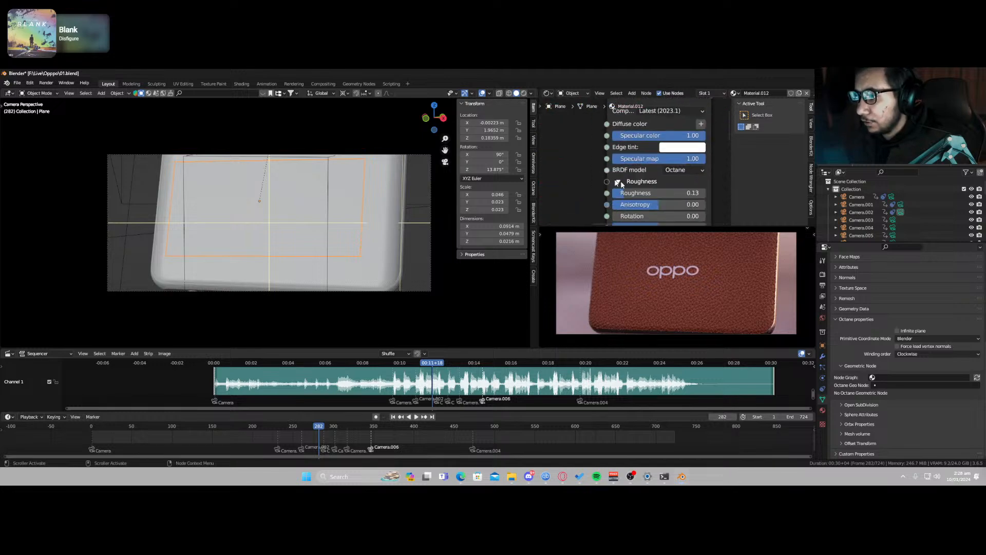
{"action": "left_click_drag", "start_coordinate": [653, 193], "coordinate": [648, 193]}
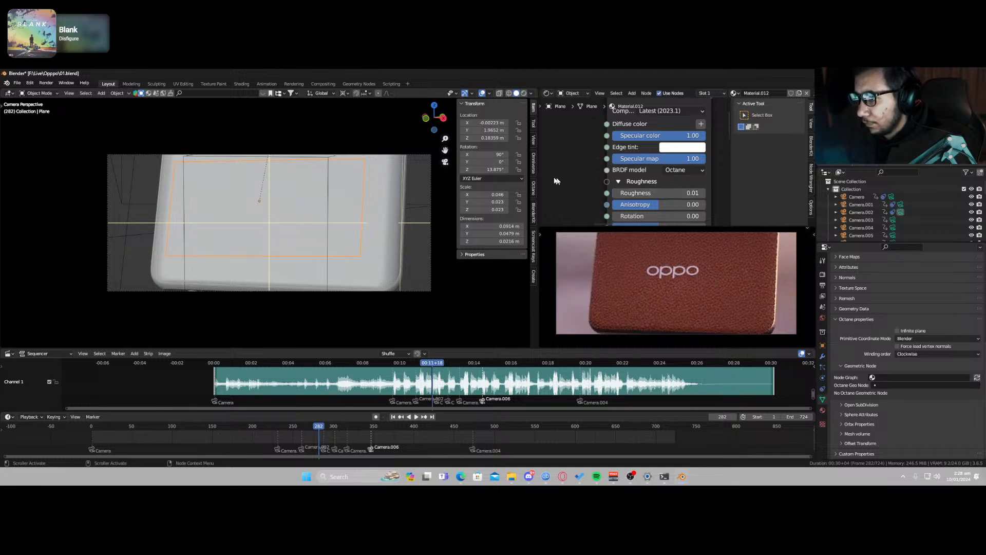
{"action": "scroll", "coordinate": [555, 180], "scroll_direction": "down", "scroll_amount": 5}
{"action": "key", "text": "ctrl+s"}
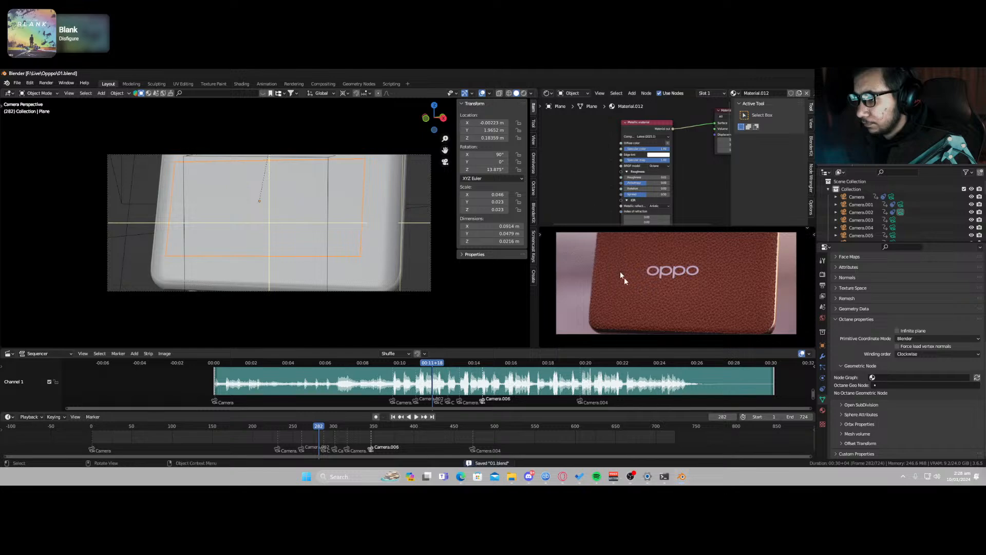
Step: Inspect the oppo logo up close in the rendered preview and return to the camera view
{"action": "middle_click_drag", "start_coordinate": [625, 276], "coordinate": [706, 269]}
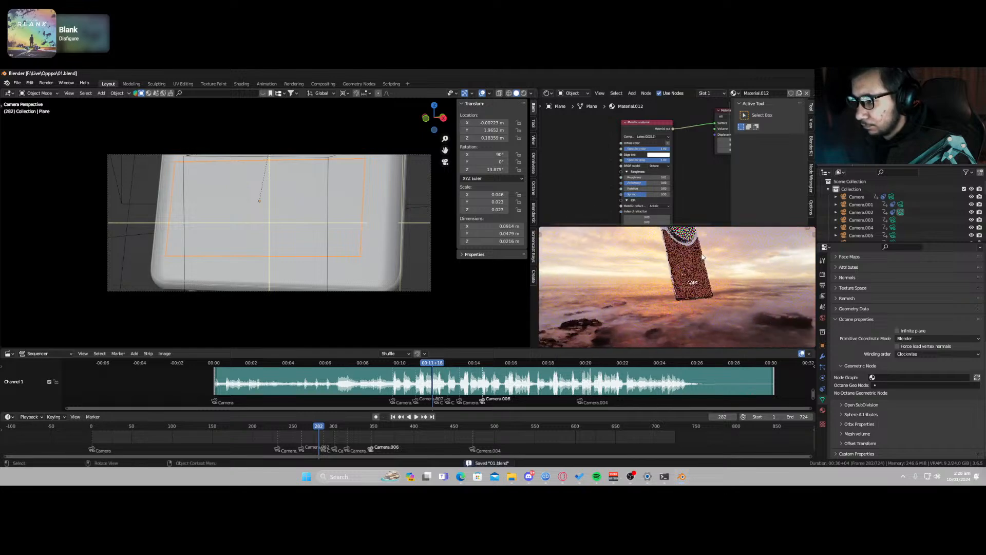
{"action": "scroll", "coordinate": [714, 294], "scroll_direction": "up", "scroll_amount": 7}
{"action": "scroll", "coordinate": [735, 281], "scroll_direction": "up", "scroll_amount": 3}
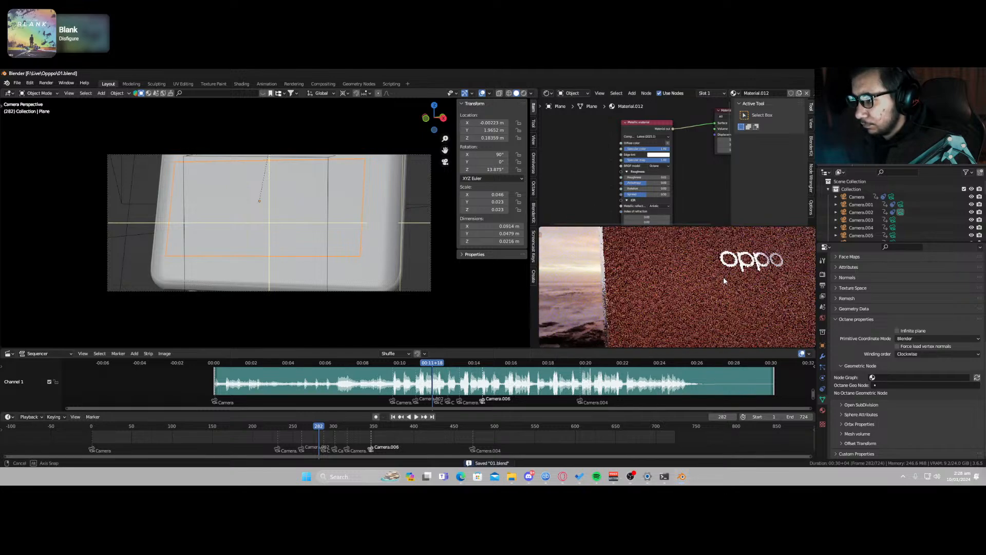
{"action": "key", "text": "KP_0"}
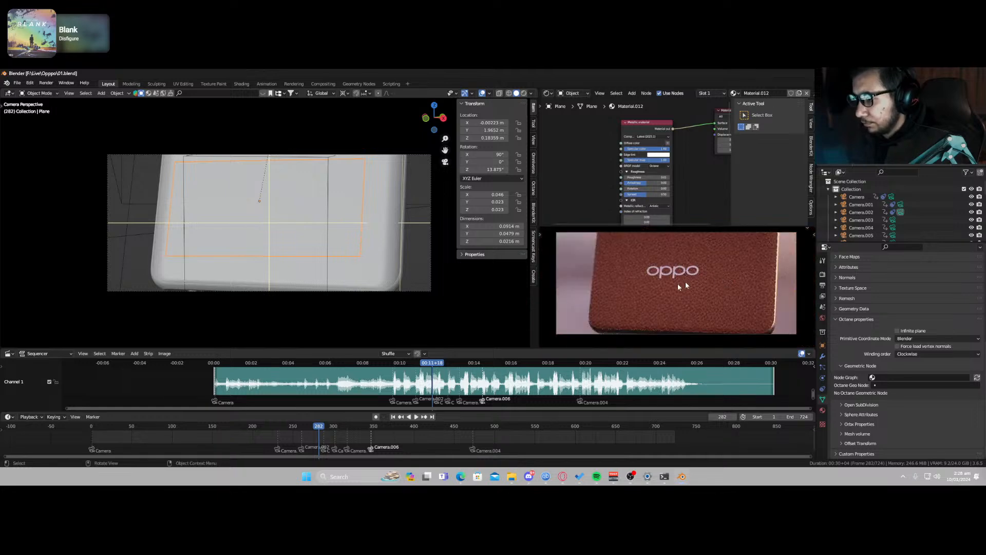
Step: Move to frame 309 and select the phone's front glass to access its material
{"action": "left_click_drag", "start_coordinate": [321, 428], "coordinate": [341, 429]}
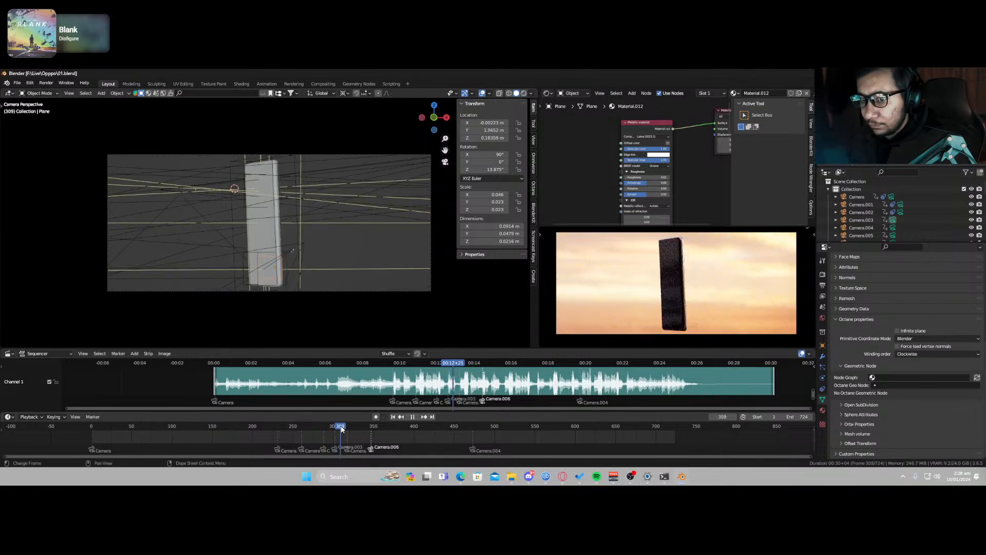
{"action": "left_click", "coordinate": [261, 230]}
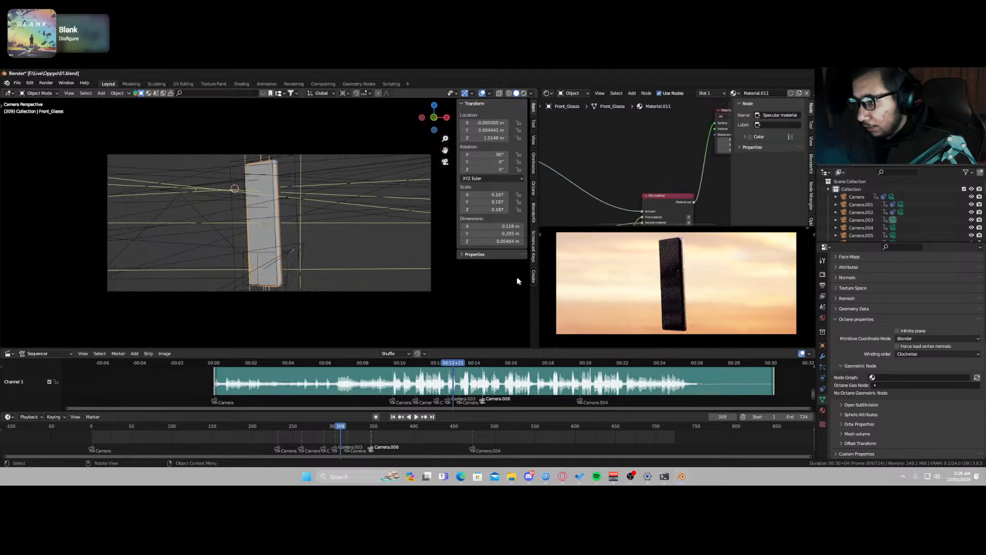
{"action": "scroll", "coordinate": [308, 206], "scroll_direction": "up", "scroll_amount": 5}
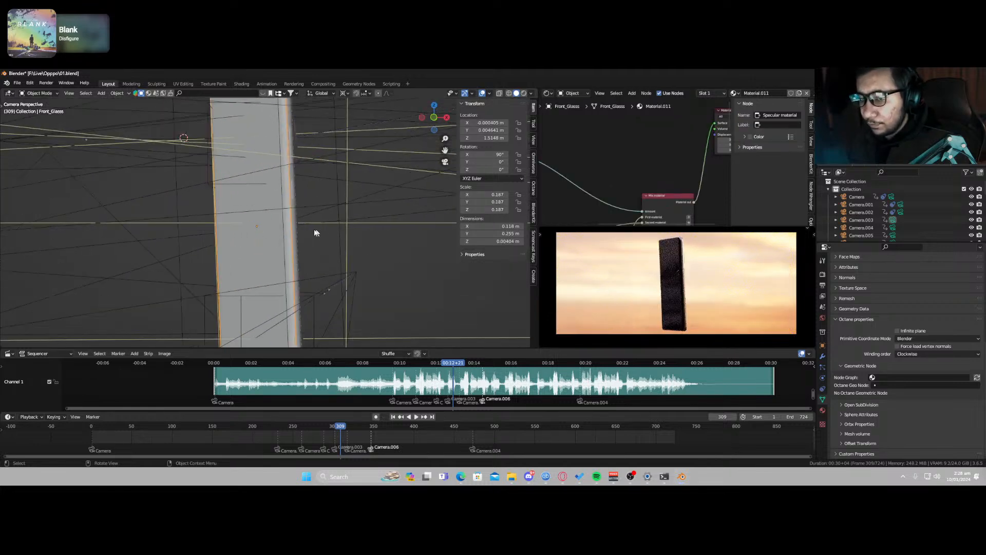
{"action": "scroll", "coordinate": [304, 233], "scroll_direction": "down", "scroll_amount": 3}
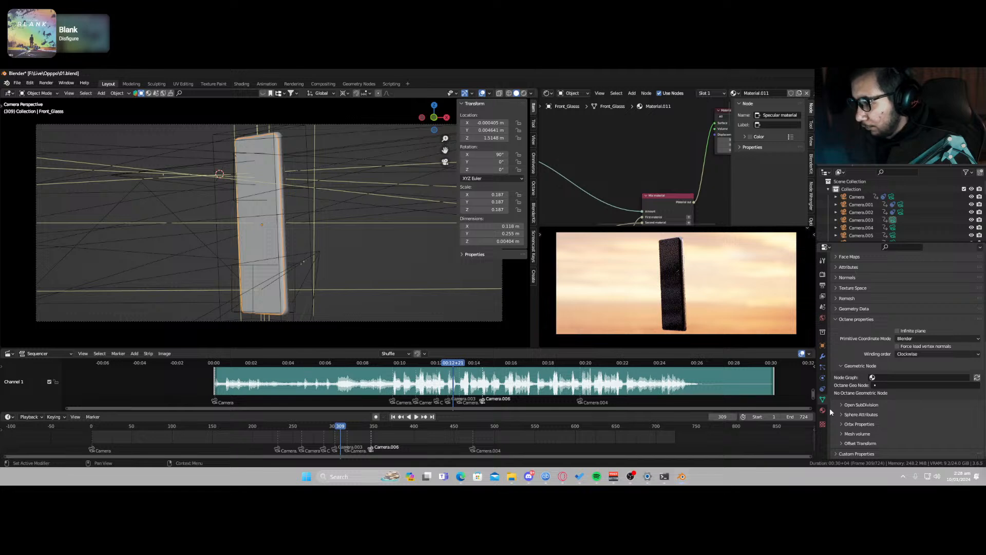
Step: Switch the smaller camera preview to solid shading and scrub the timeline between about frames 298 and 373 to review the camera cuts
{"action": "key", "text": "z"}
{"action": "left_click", "coordinate": [718, 309]}
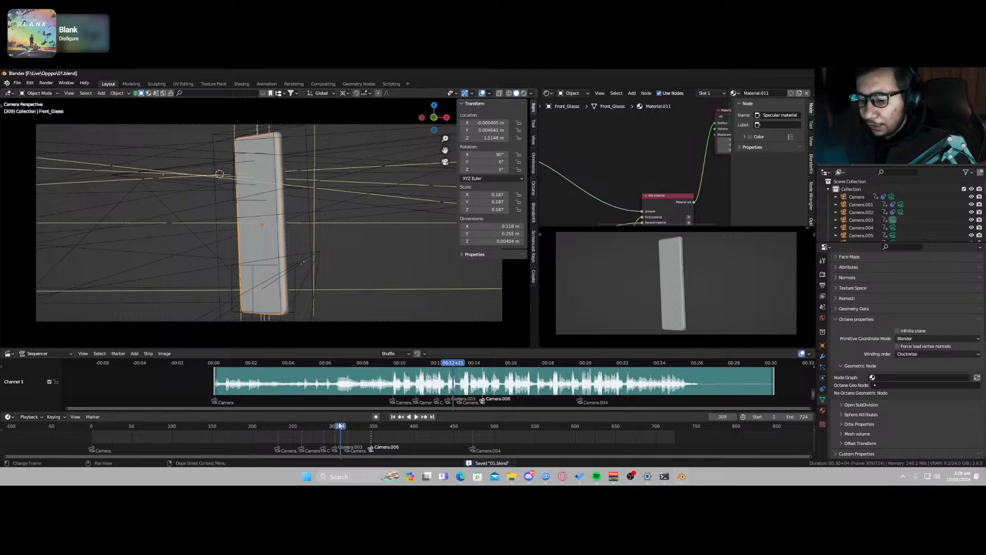
{"action": "left_click_drag", "start_coordinate": [340, 425], "coordinate": [392, 429]}
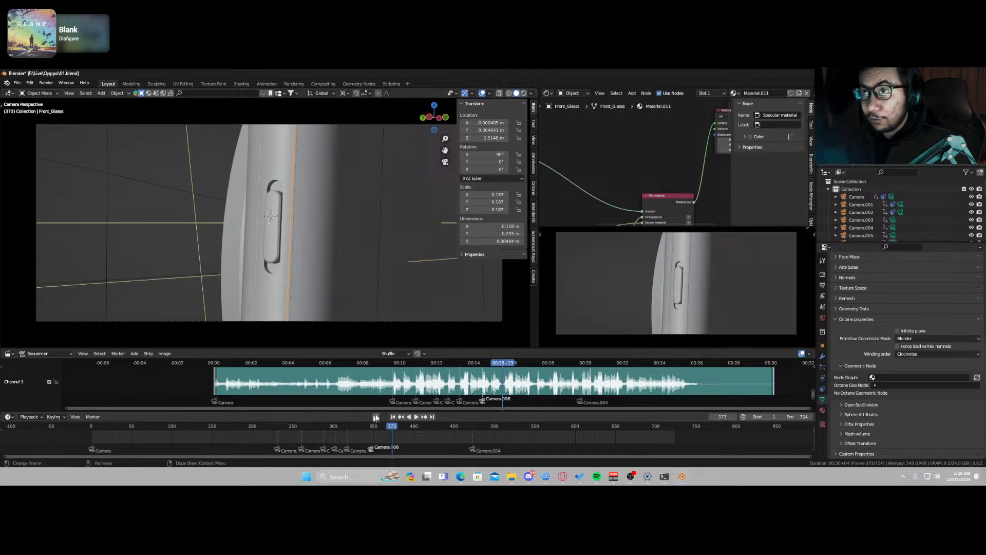
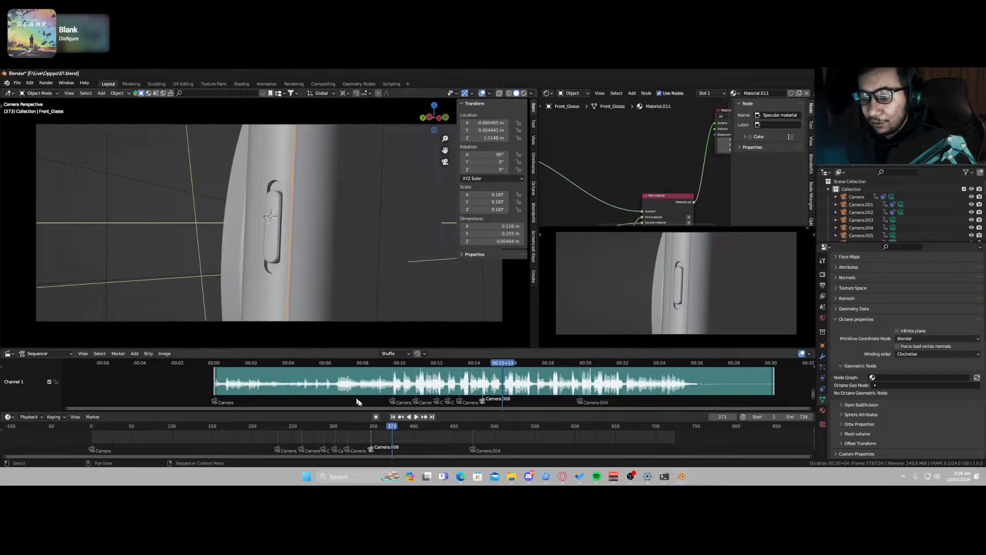
{"action": "left_click_drag", "start_coordinate": [381, 426], "coordinate": [332, 426]}
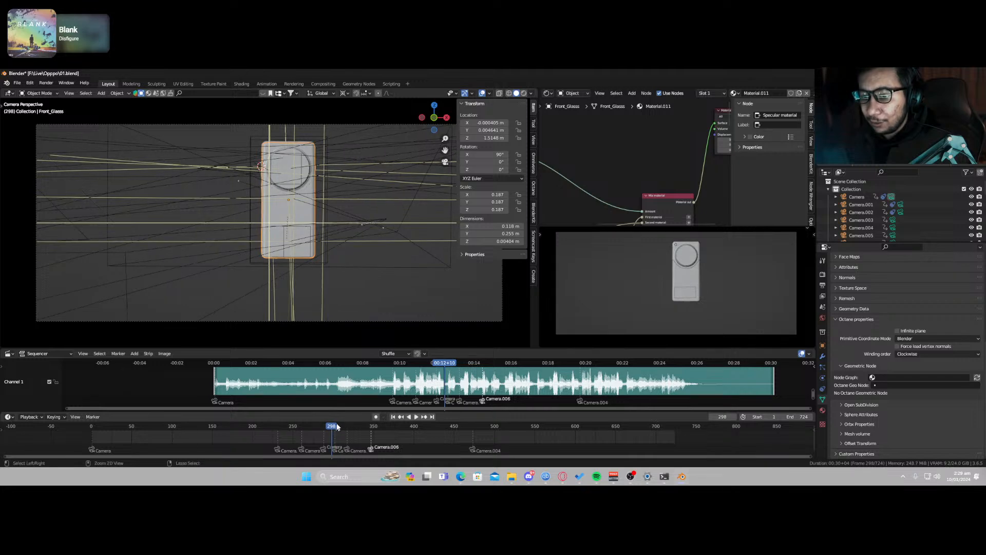
Step: Save the file and play the opening shot from the first frame, stopping at frame 127
{"action": "key", "text": "ctrl+s"}
{"action": "key", "text": "shift+Left"}
{"action": "key", "text": "space"}
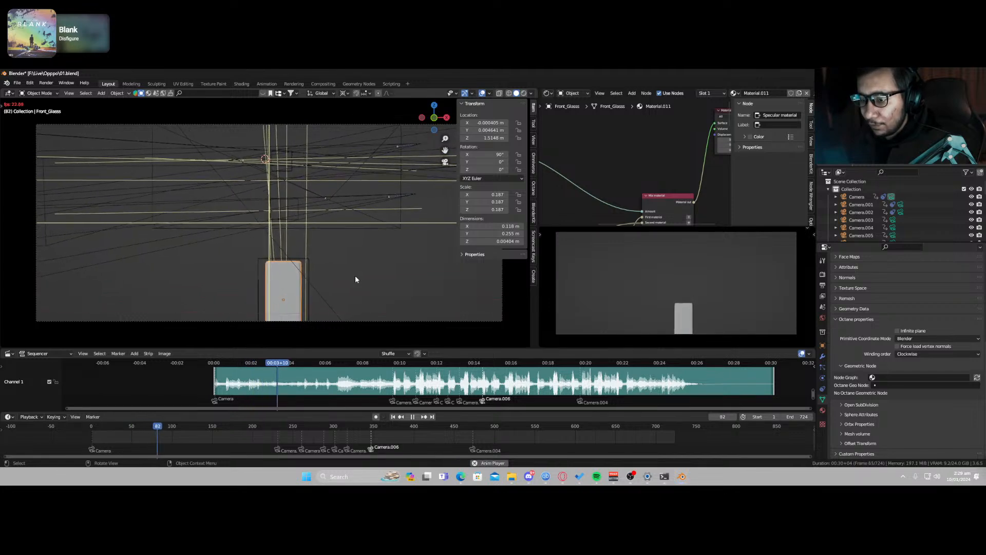
{"action": "key", "text": "space"}
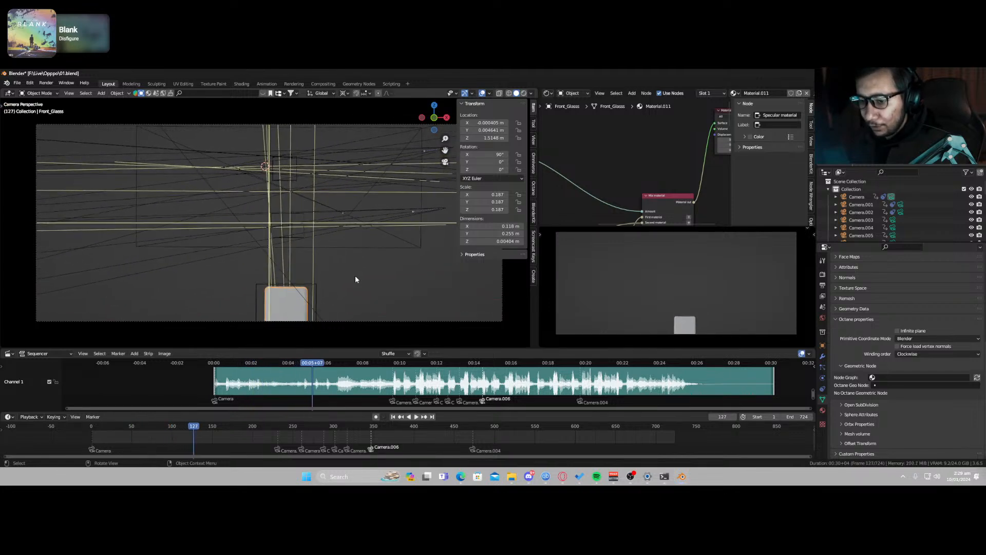
Step: Unhide the hidden water surface cube and enable its Dynamic Paint modifier in the viewport
{"action": "key", "text": "alt+h"}
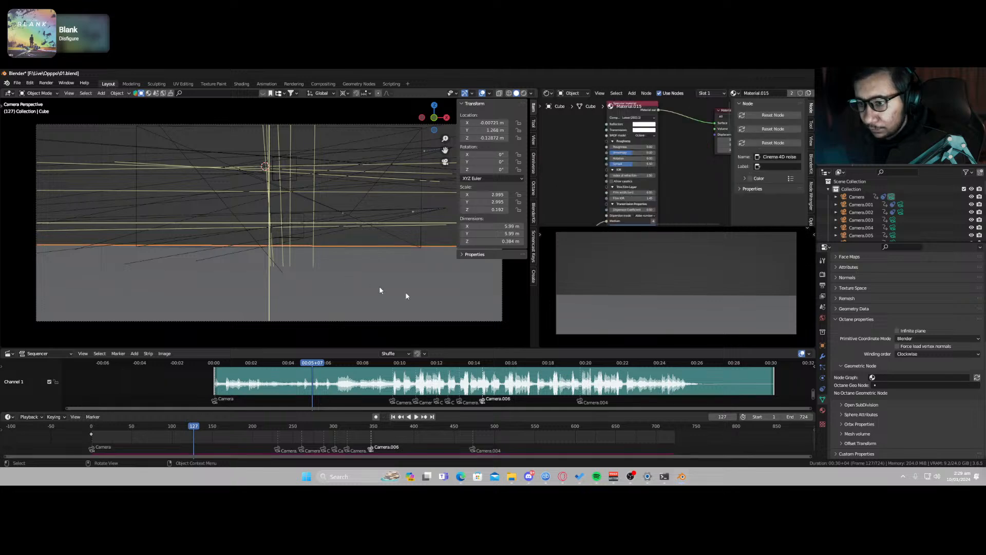
{"action": "left_click", "coordinate": [823, 357]}
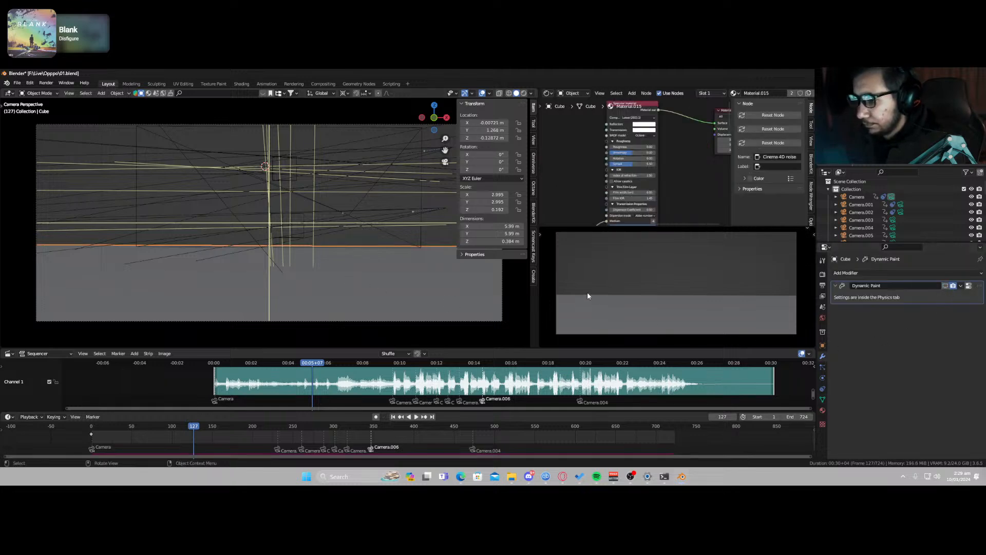
{"action": "key", "text": "space"}
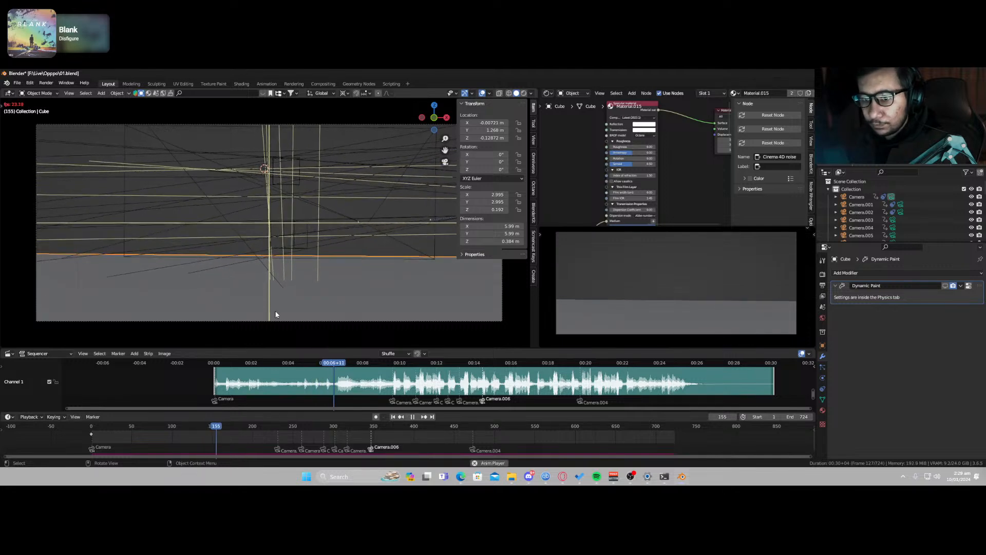
{"action": "key", "text": "space"}
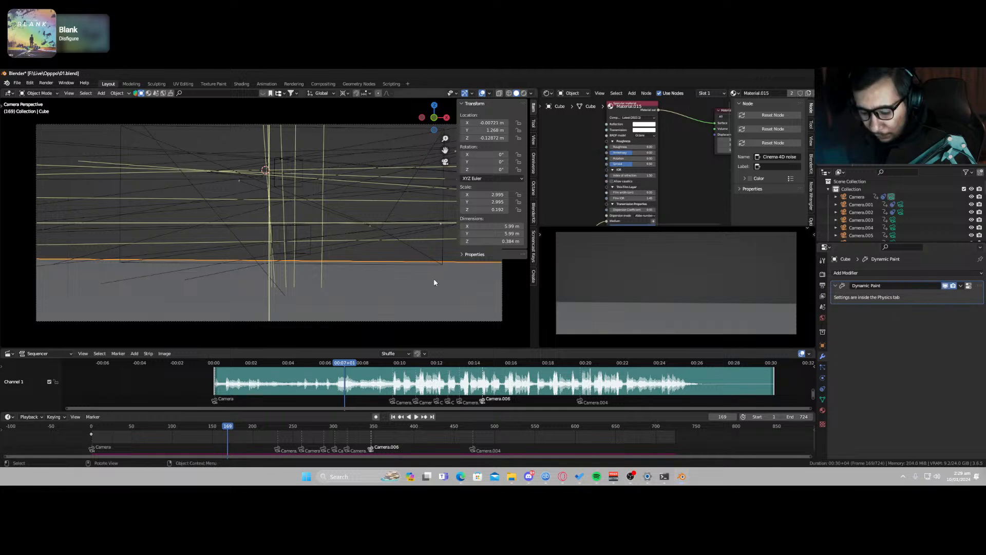
Step: Save the file, replay the phone's side-view shots, and stop the playhead at frame 376
{"action": "key", "text": "space"}
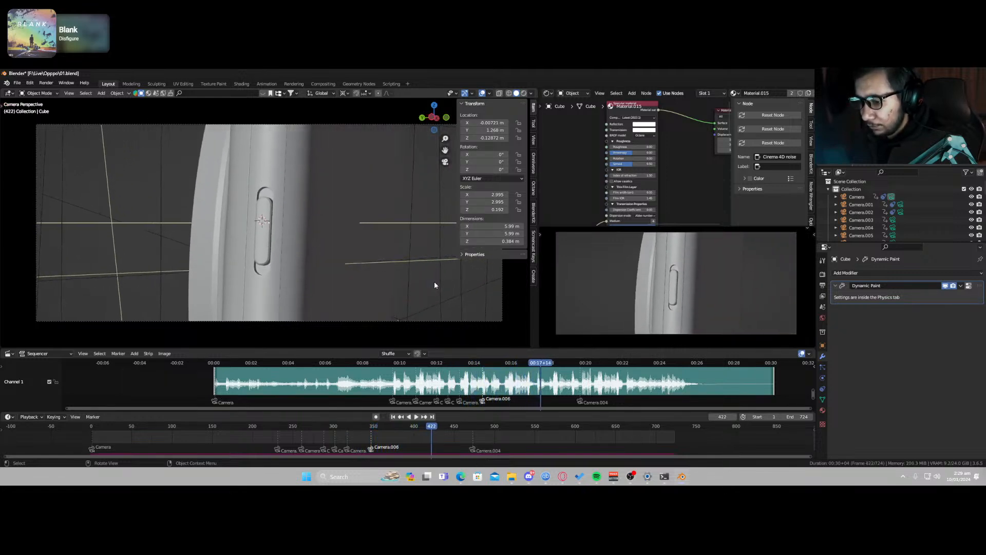
{"action": "key", "text": "ctrl+s"}
{"action": "left_click_drag", "start_coordinate": [367, 432], "coordinate": [360, 431]}
{"action": "key", "text": "space"}
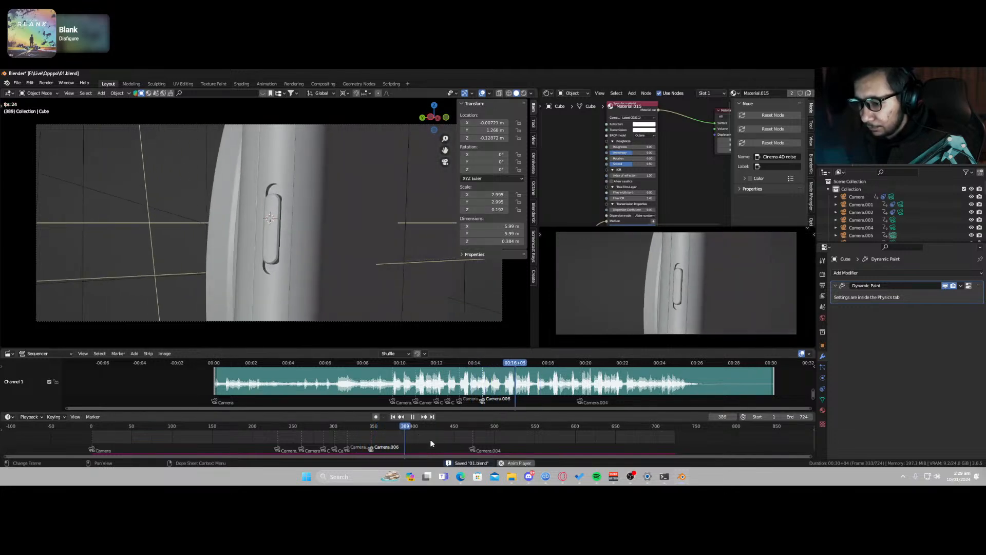
{"action": "left_click", "coordinate": [415, 428]}
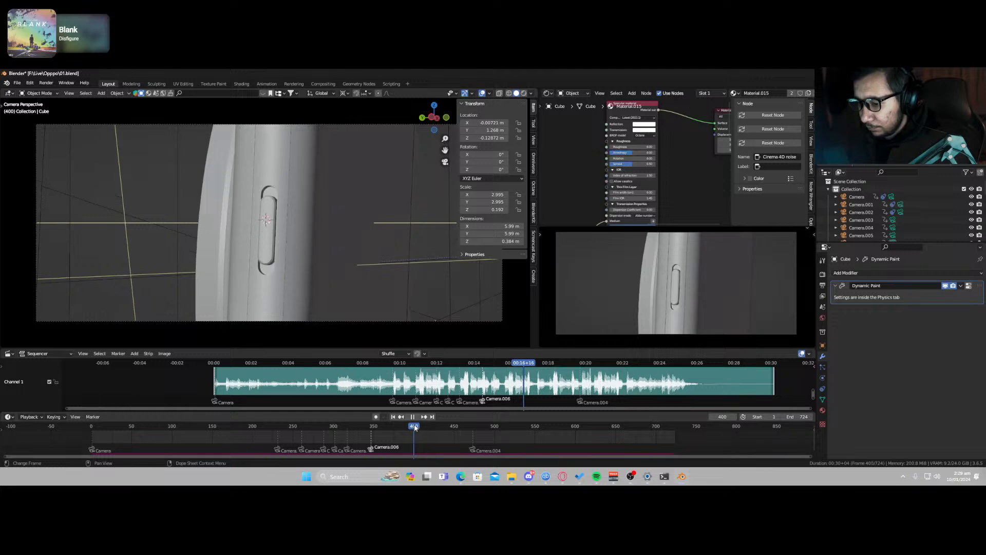
{"action": "left_click_drag", "start_coordinate": [411, 427], "coordinate": [327, 425]}
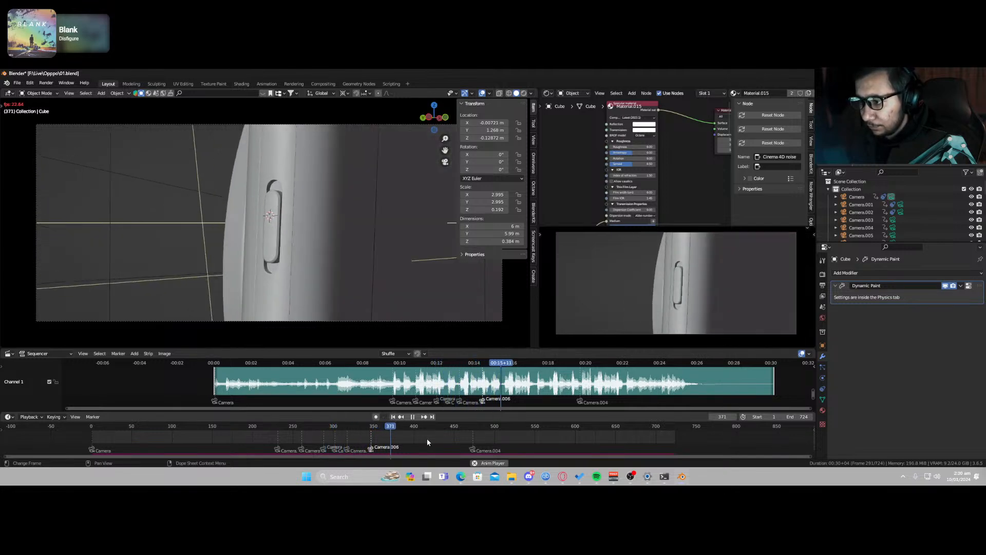
{"action": "left_click", "coordinate": [341, 430]}
{"action": "key", "text": "space"}
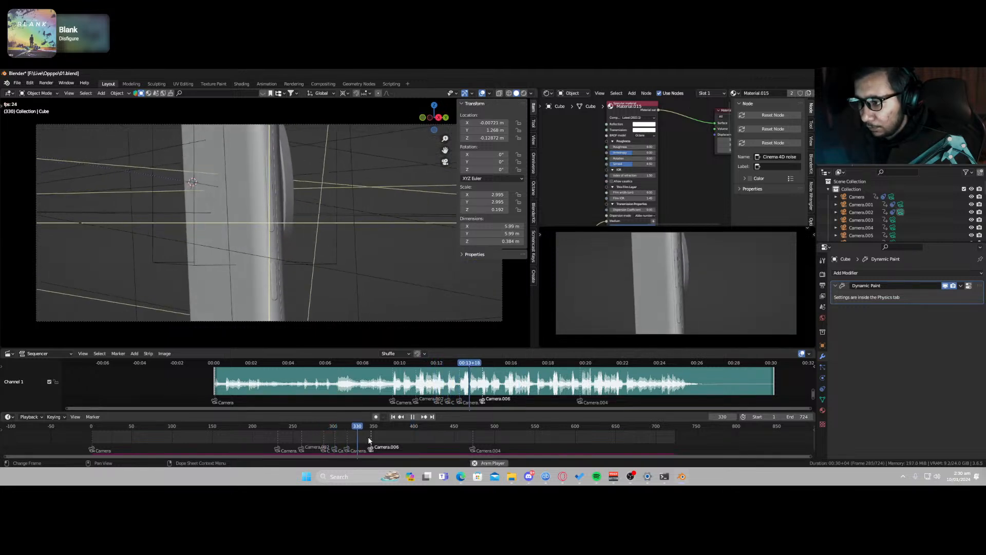
{"action": "key", "text": "space"}
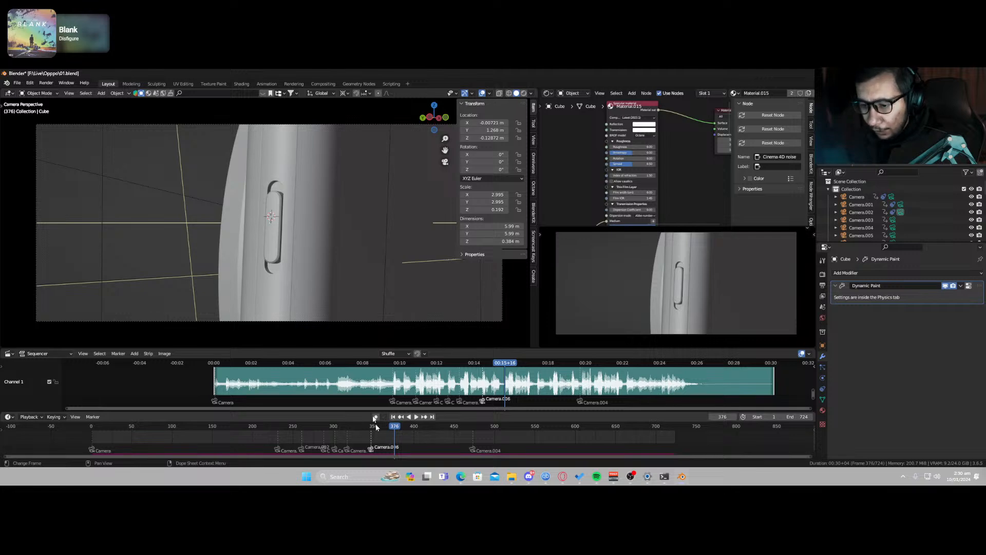
Step: Duplicate the active camera and place the copy slightly offset from the original
{"action": "left_click", "coordinate": [325, 322]}
{"action": "key", "text": "shift+d"}
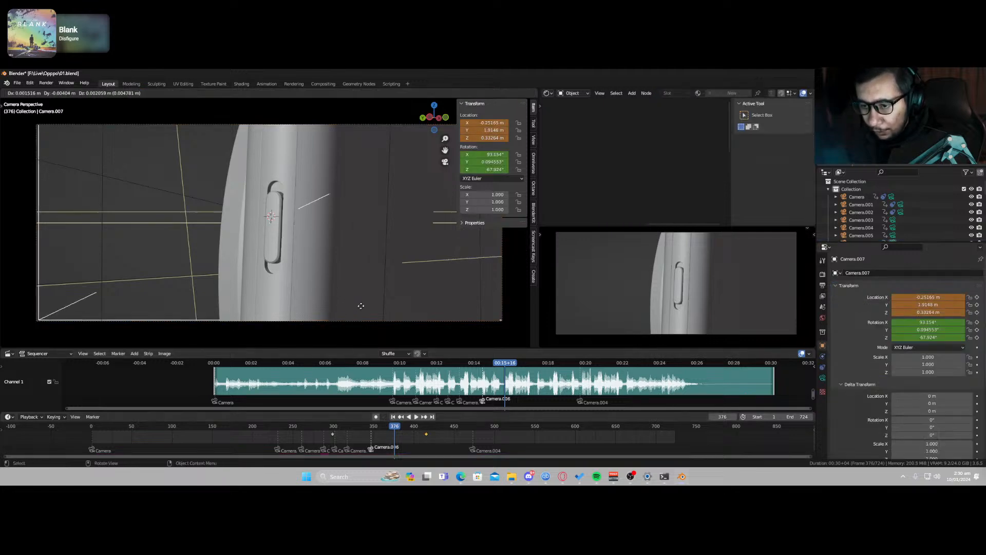
{"action": "left_click", "coordinate": [335, 321]}
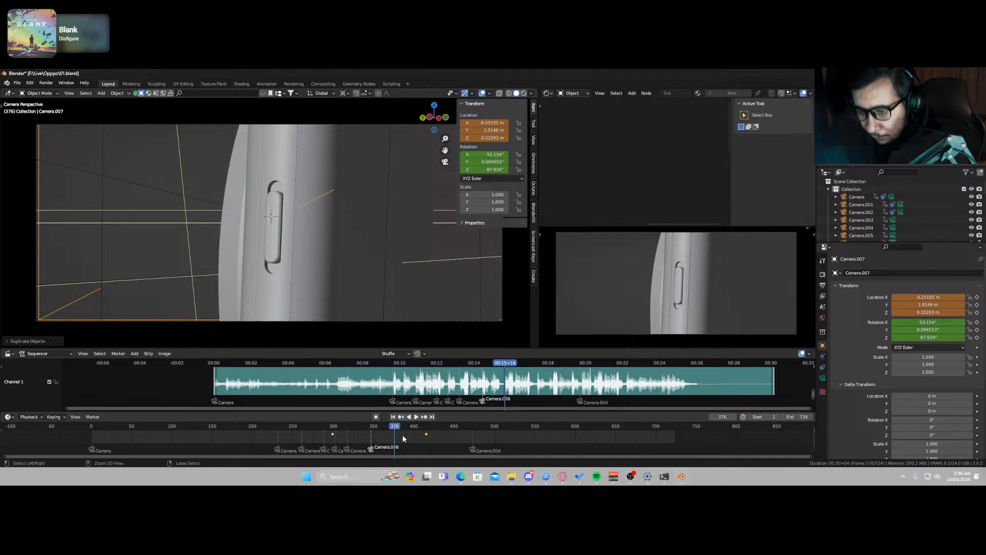
Step: Bind the duplicated camera to a marker at frame 376 and delete its copied keyframes
{"action": "key", "text": "ctrl+b"}
{"action": "right_click", "coordinate": [396, 435]}
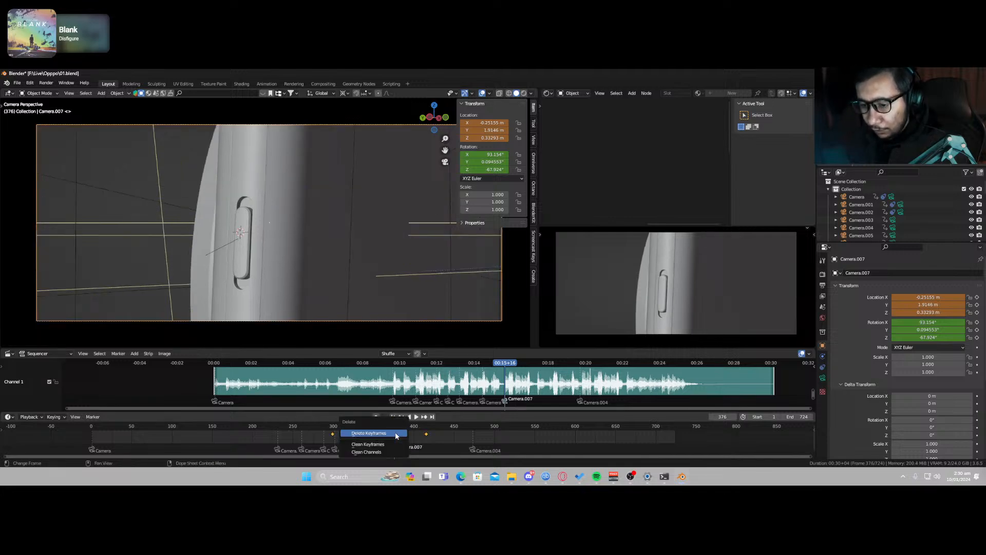
{"action": "left_click", "coordinate": [369, 442]}
Step: Fly the new camera around the phone to a close-up of the front glass near the top edge
{"action": "key", "text": "shift+grave"}
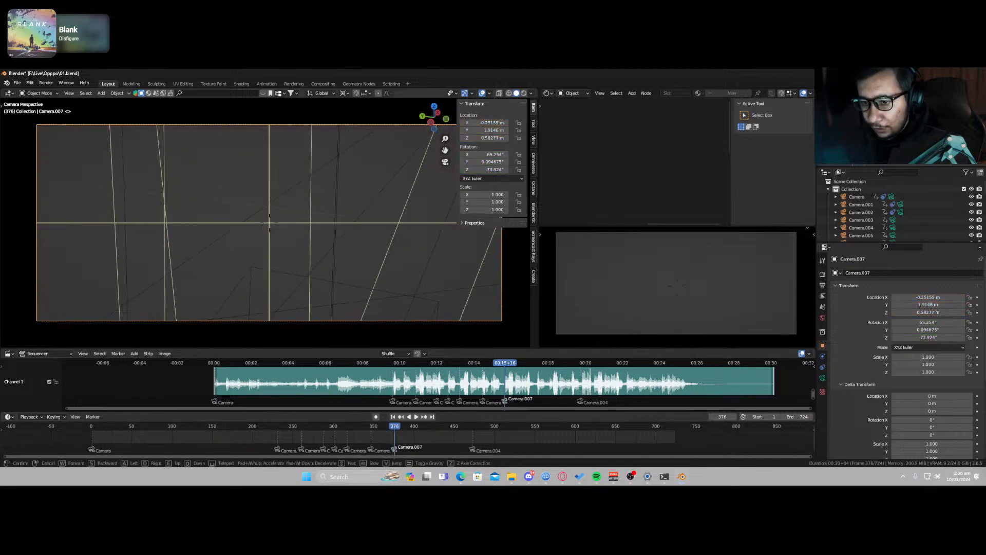
{"action": "key", "text": "d"}
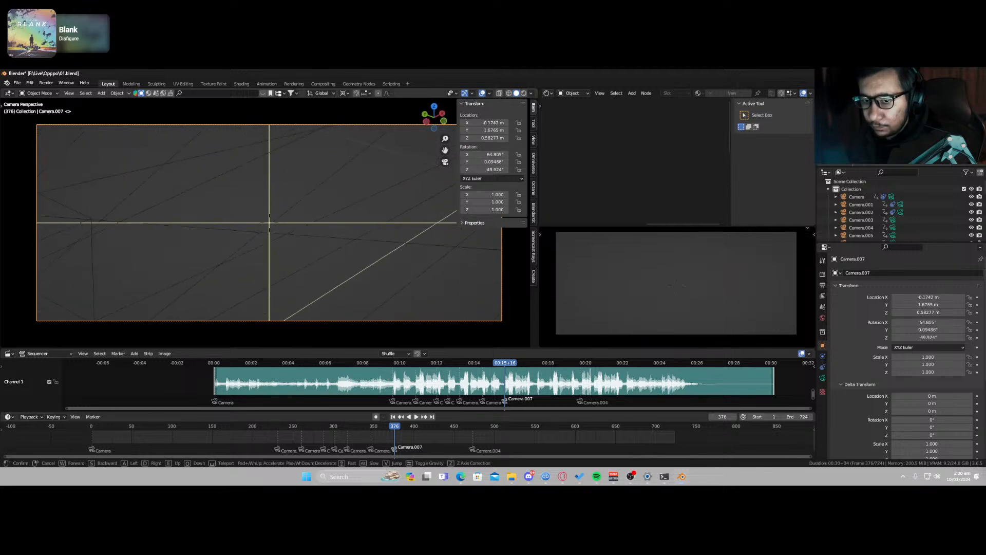
{"action": "key", "text": "a"}
{"action": "key", "text": "q"}
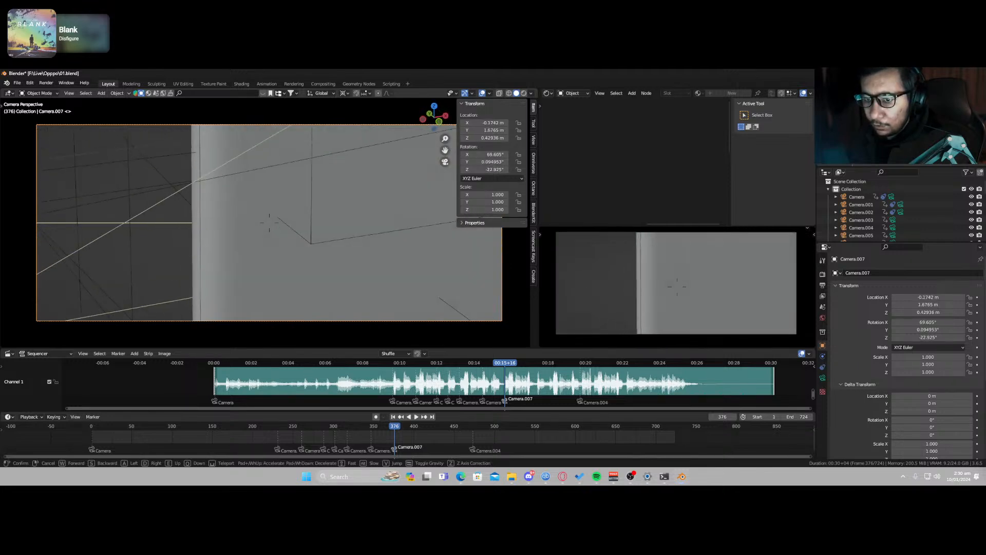
{"action": "key", "text": "a"}
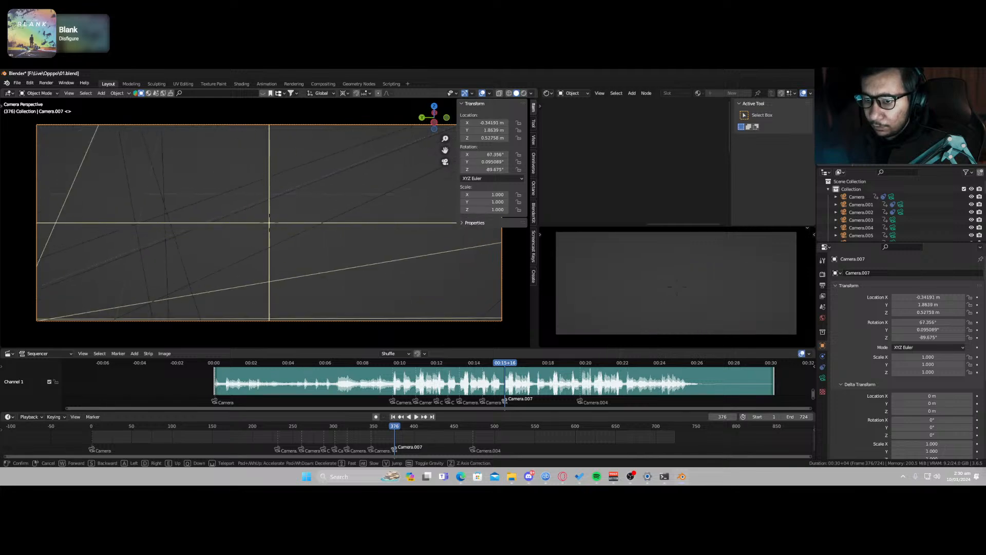
{"action": "key", "text": "w"}
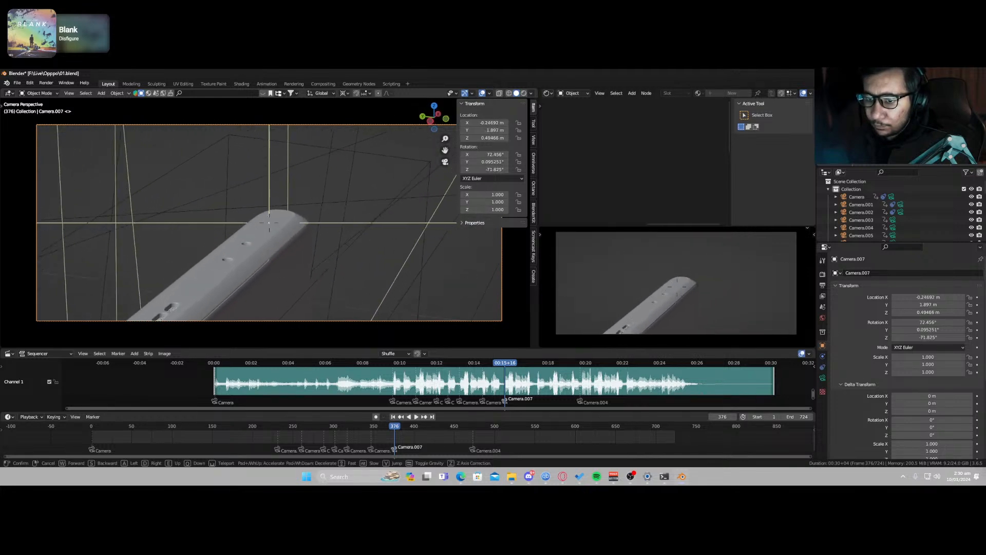
{"action": "key", "text": "w"}
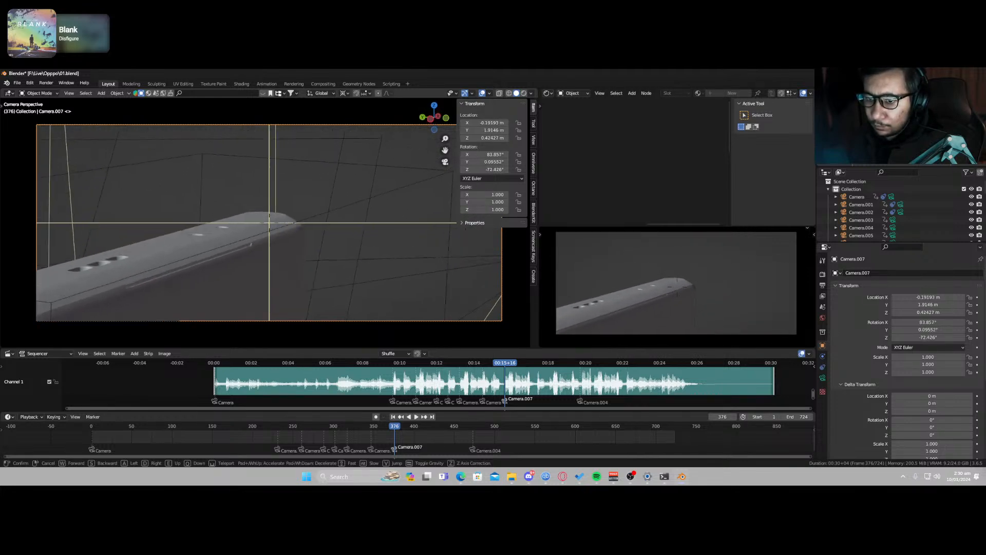
{"action": "key", "text": "d"}
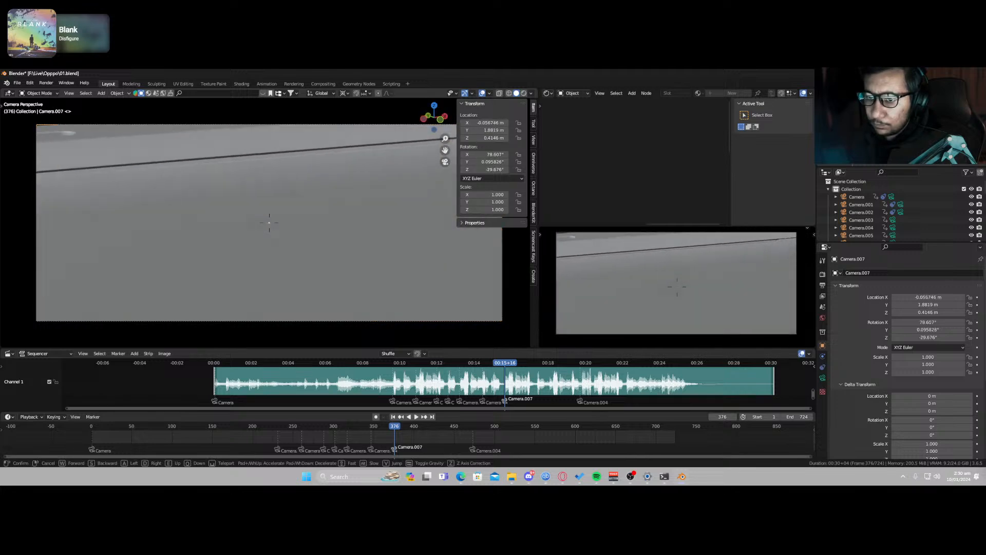
{"action": "left_click", "coordinate": [379, 302]}
Step: Switch the smaller preview to rendered shading and fly the camera until the round front-camera hole is centred in the frame
{"action": "left_click", "coordinate": [705, 279]}
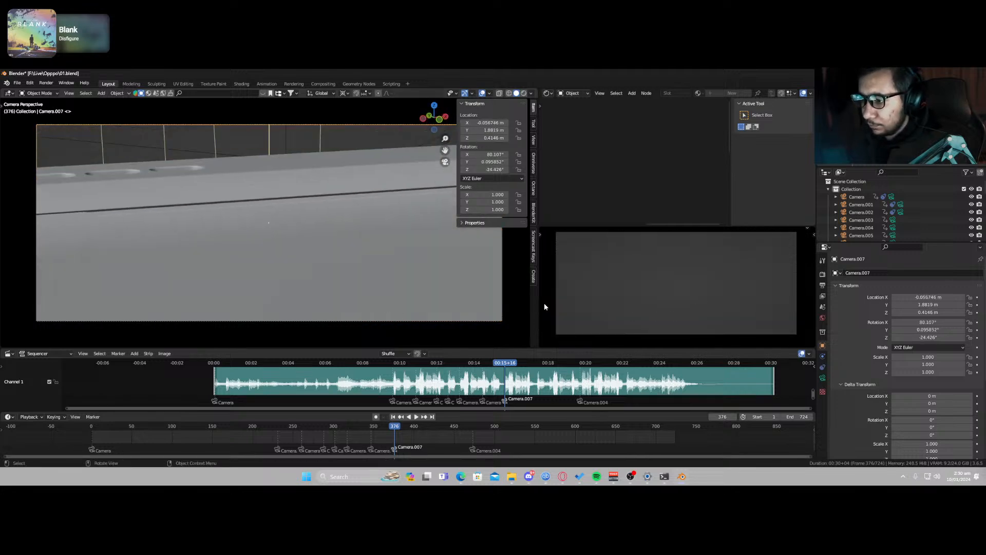
{"action": "key", "text": "shift+grave"}
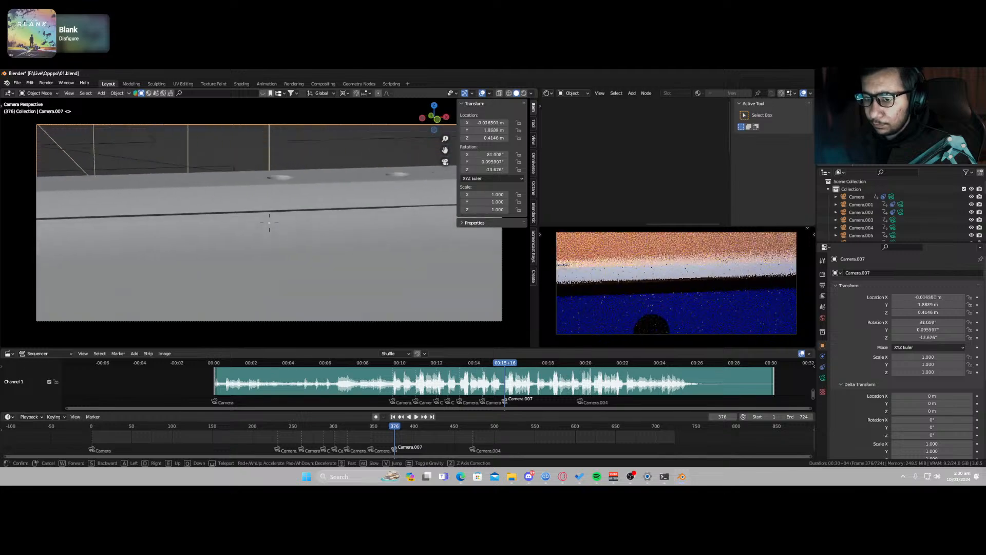
{"action": "key", "text": "q"}
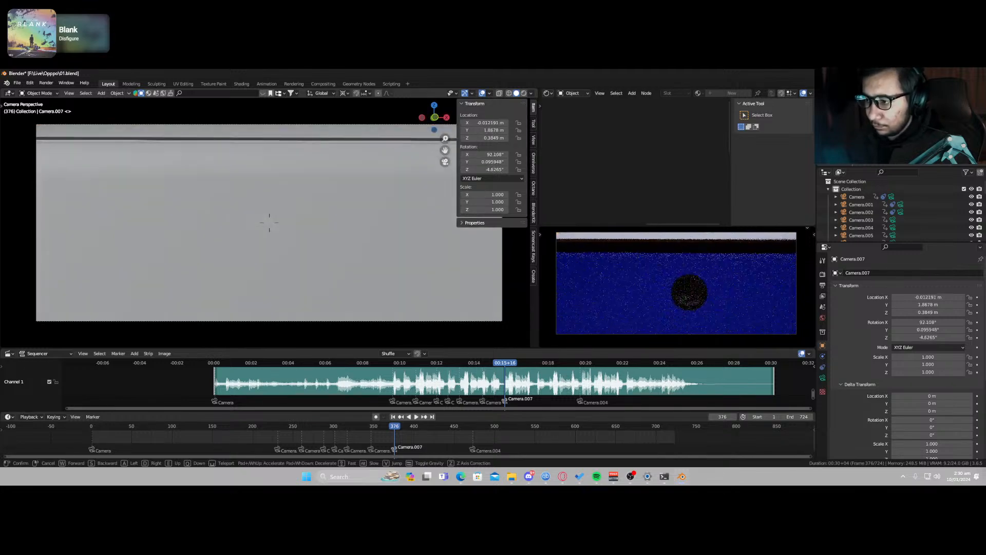
{"action": "key", "text": "q"}
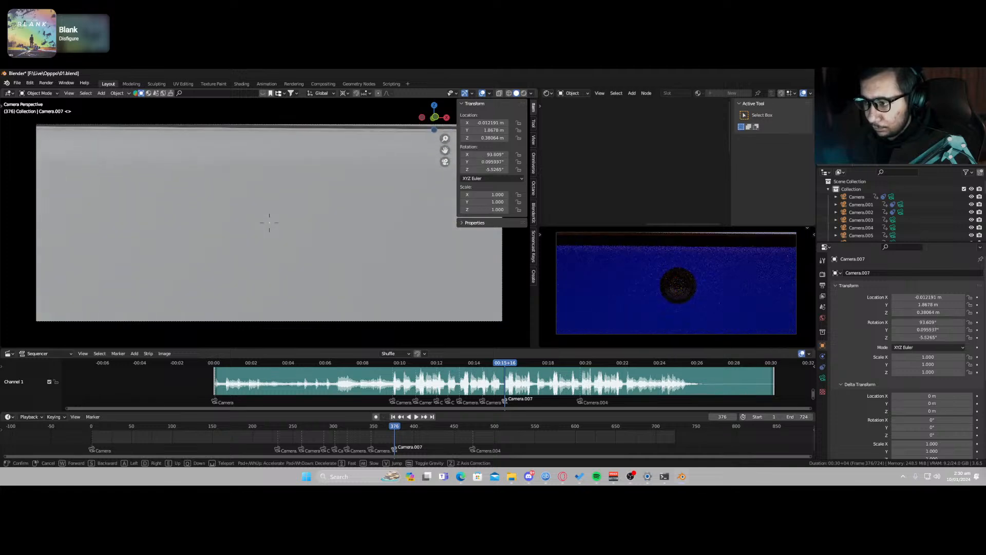
{"action": "left_click", "coordinate": [290, 271]}
Step: Select the new camera and lower it along the global Z axis to about 0.38 m
{"action": "left_click", "coordinate": [315, 321]}
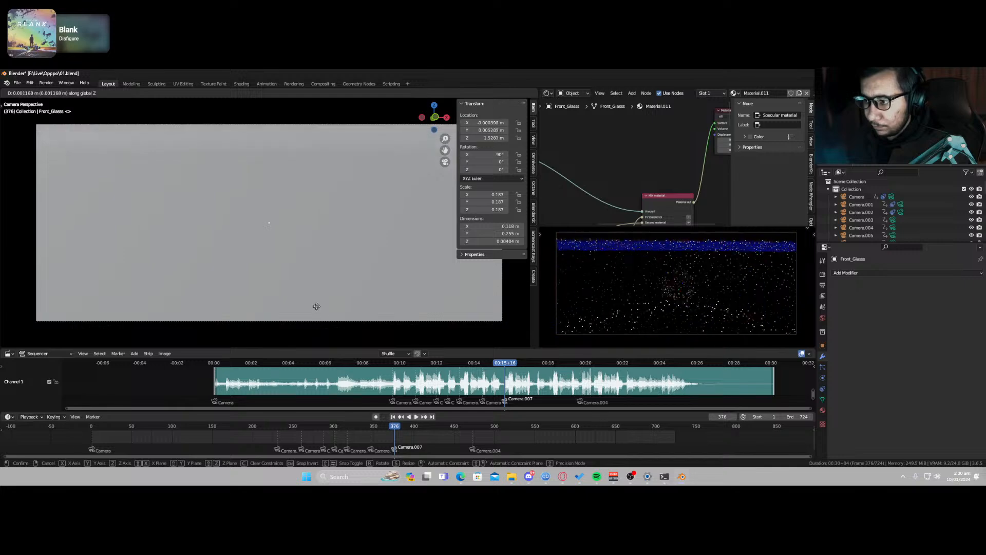
{"action": "left_click", "coordinate": [356, 125]}
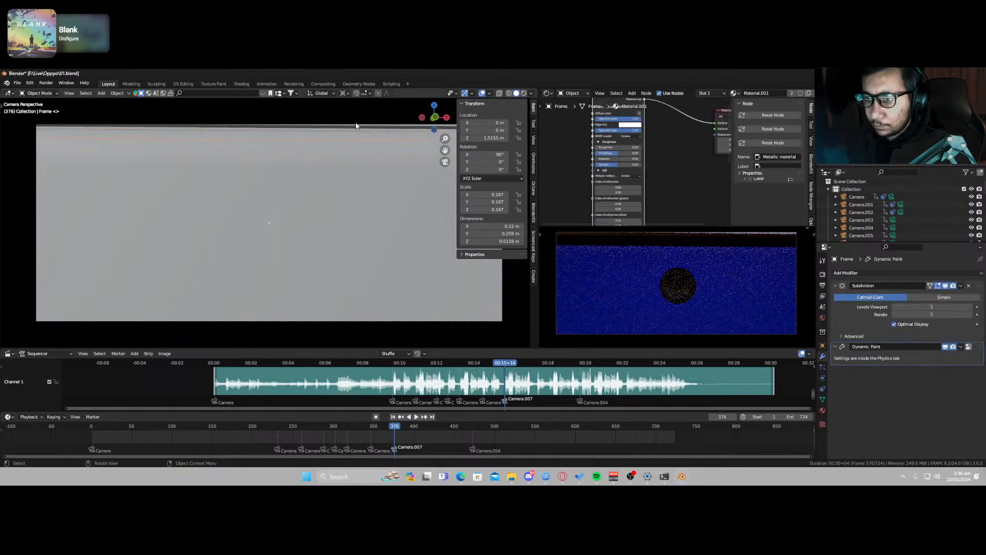
{"action": "left_click", "coordinate": [319, 176]}
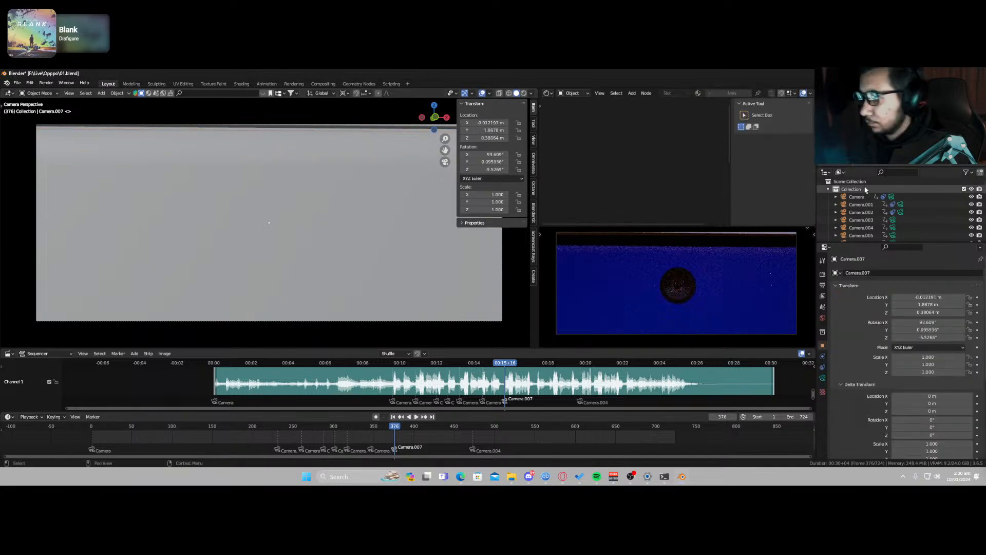
{"action": "key", "text": "g"}
{"action": "key", "text": "z"}
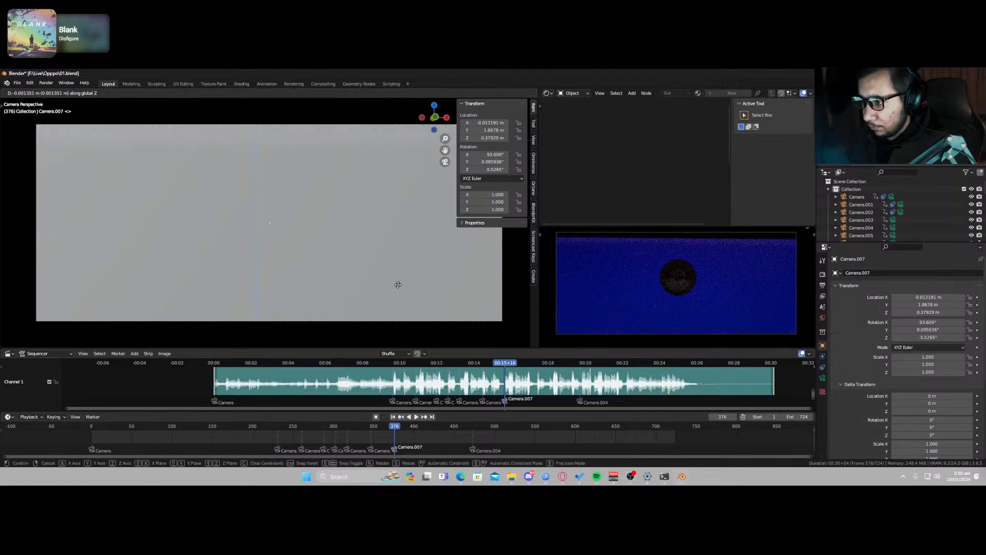
{"action": "left_click", "coordinate": [397, 283]}
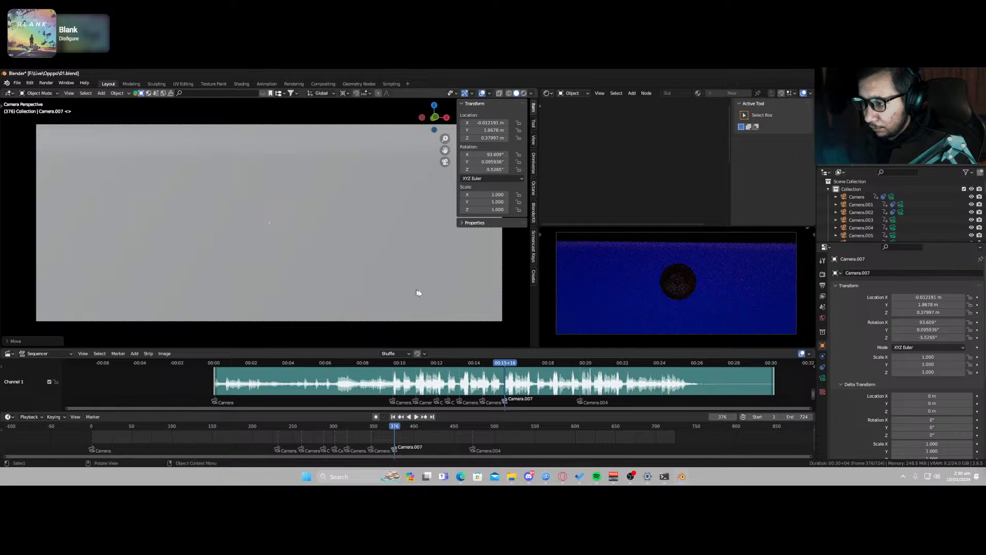
Step: Insert a Location & Rotation keyframe for the close-up camera at frame 376 and shift it back to about frame 364
{"action": "key", "text": "i"}
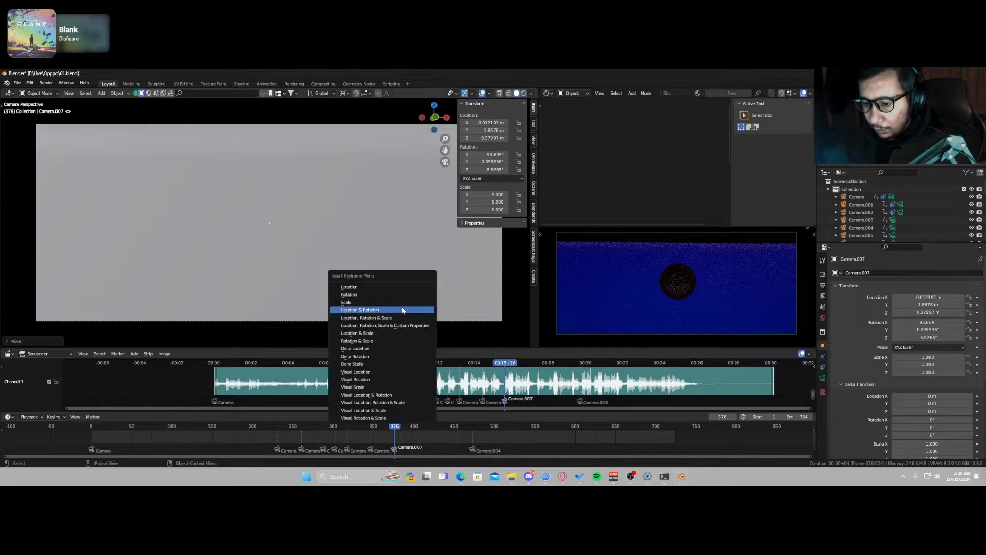
{"action": "left_click", "coordinate": [403, 310]}
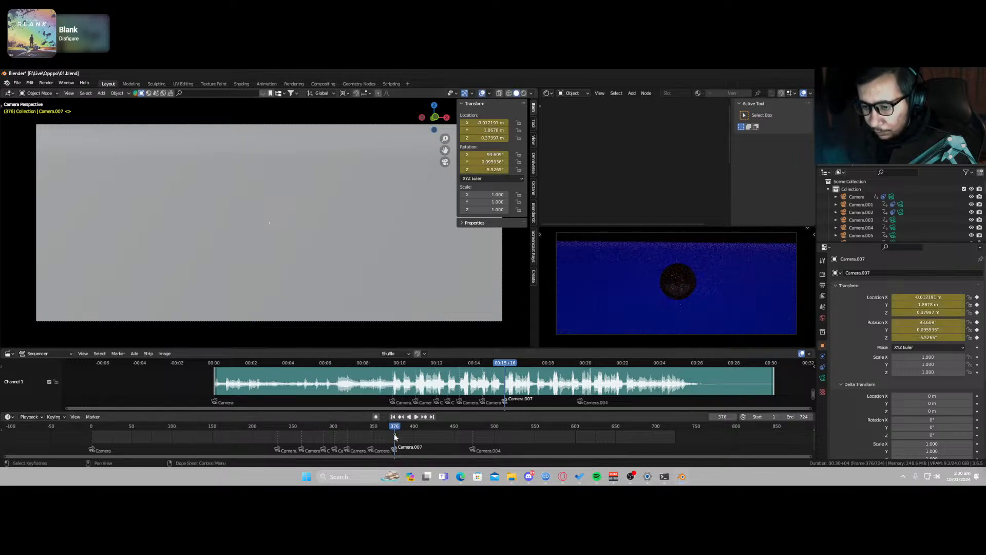
{"action": "left_click_drag", "start_coordinate": [394, 436], "coordinate": [385, 435]}
Step: Pull the camera back along its local Z axis and turn it about global Z to a Z rotation of about -42°
{"action": "key", "text": "g"}
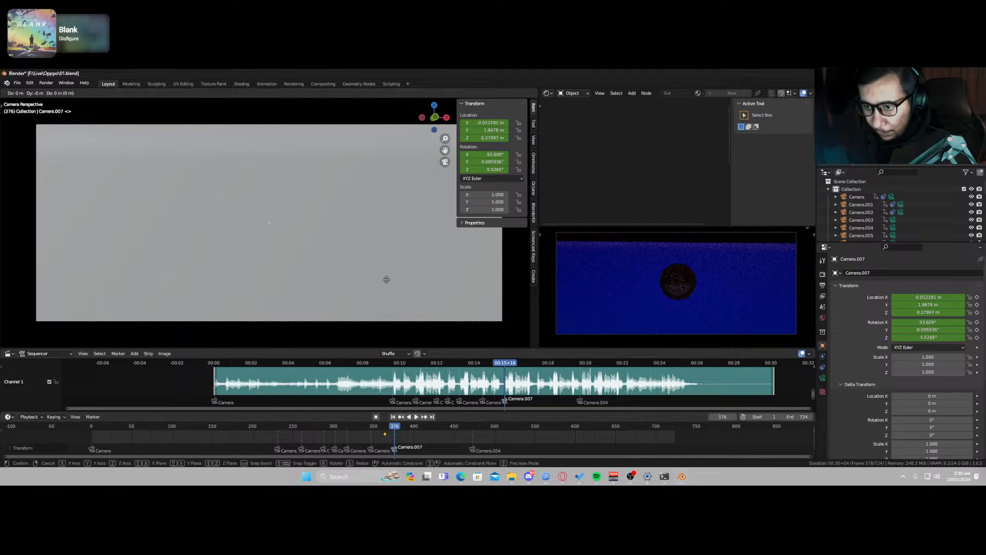
{"action": "key", "text": "z"}
{"action": "key", "text": "z"}
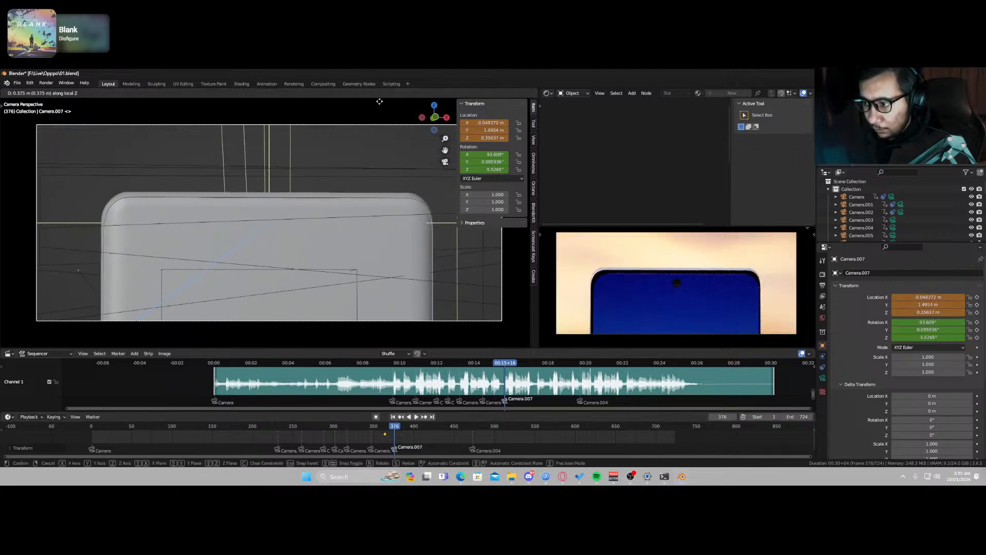
{"action": "left_click", "coordinate": [403, 80]}
{"action": "key", "text": "r"}
{"action": "key", "text": "z"}
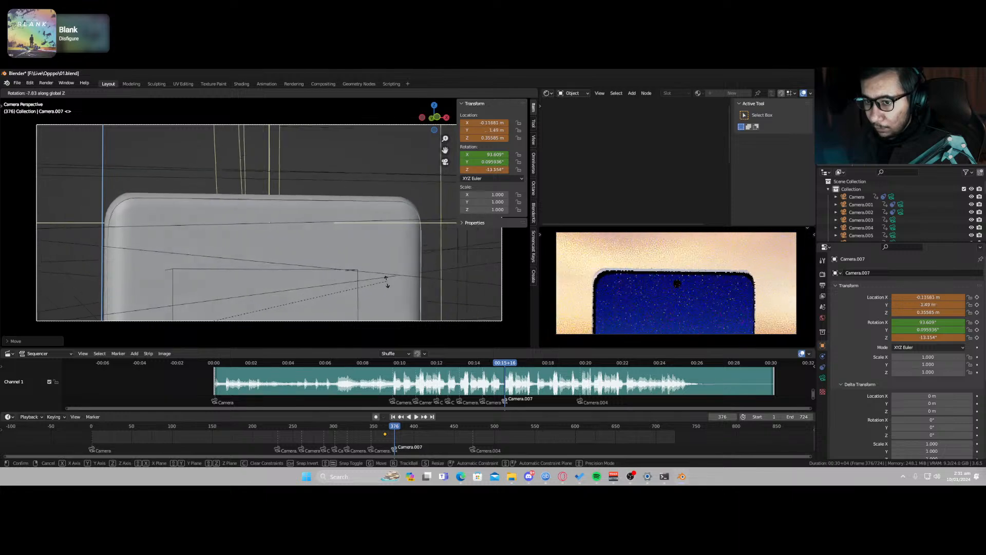
{"action": "left_click", "coordinate": [391, 151]}
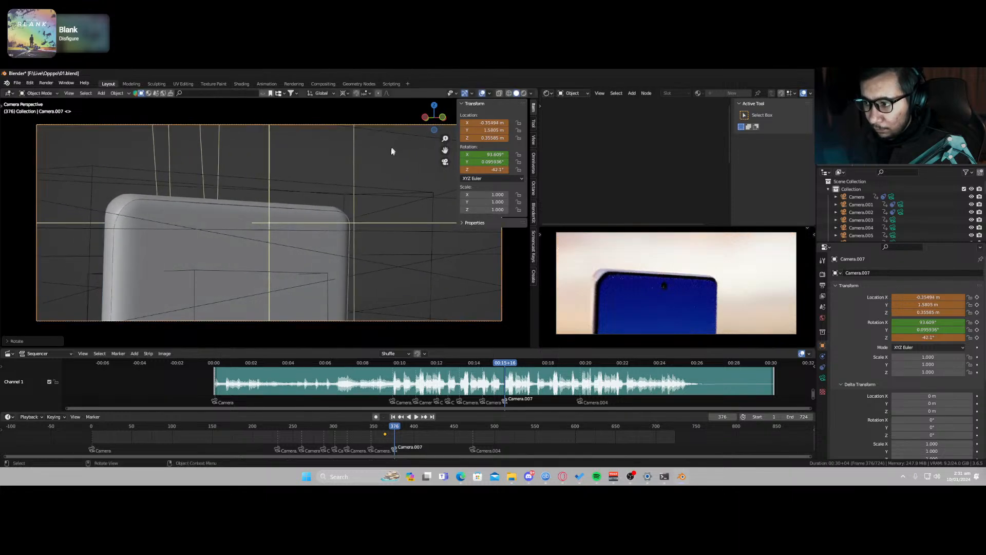
Step: Keyframe the turned camera pose and move that keyframe to about frame 436
{"action": "key", "text": "i"}
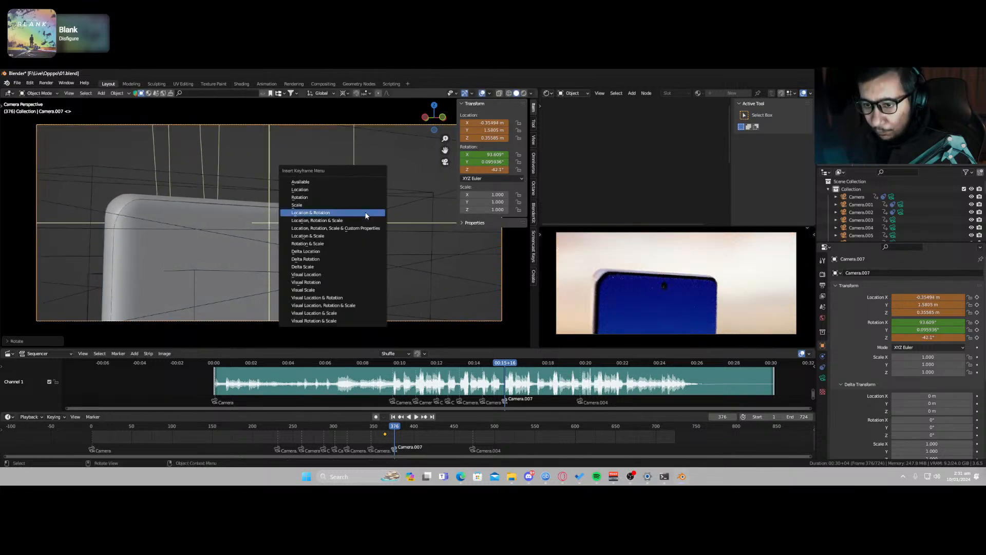
{"action": "left_click", "coordinate": [362, 183]}
{"action": "mouse_move", "coordinate": [396, 433]}
{"action": "left_mouse_down"}
{"action": "mouse_move", "coordinate": [446, 440]}
{"action": "mouse_move", "coordinate": [379, 427]}
{"action": "left_mouse_up"}
Step: Play back the turning camera move and scrub through it to about frame 438
{"action": "key", "text": "space"}
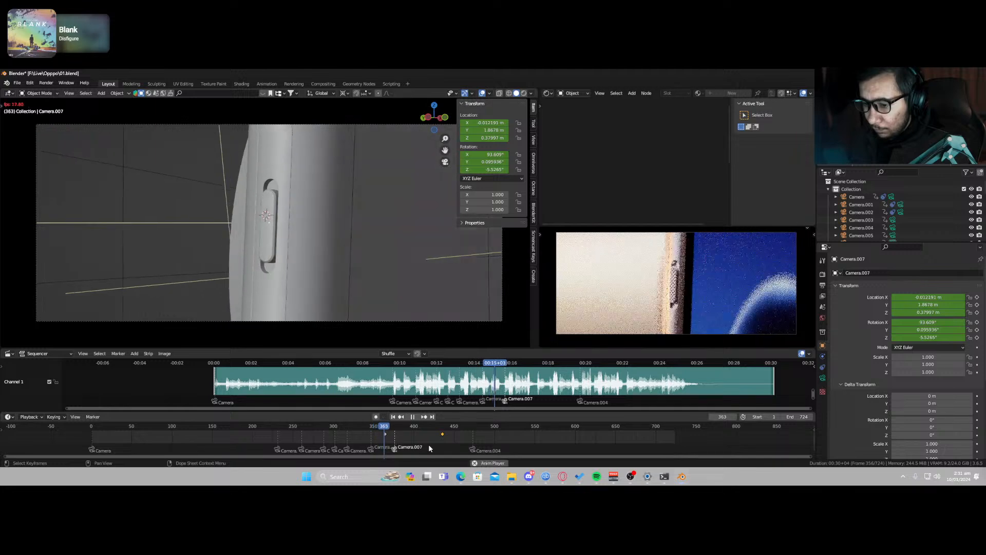
{"action": "key", "text": "space"}
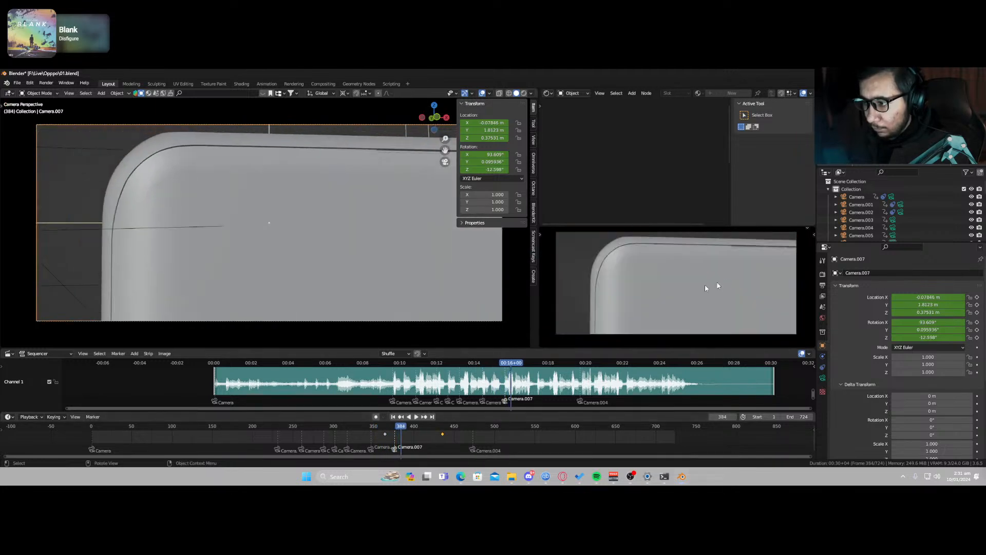
{"action": "key", "text": "space"}
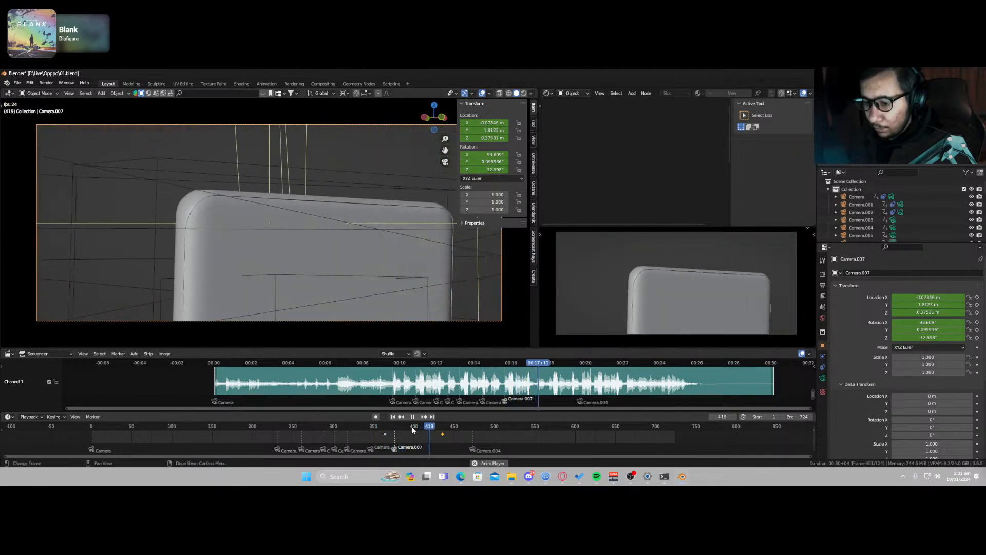
{"action": "left_click_drag", "start_coordinate": [404, 428], "coordinate": [444, 426]}
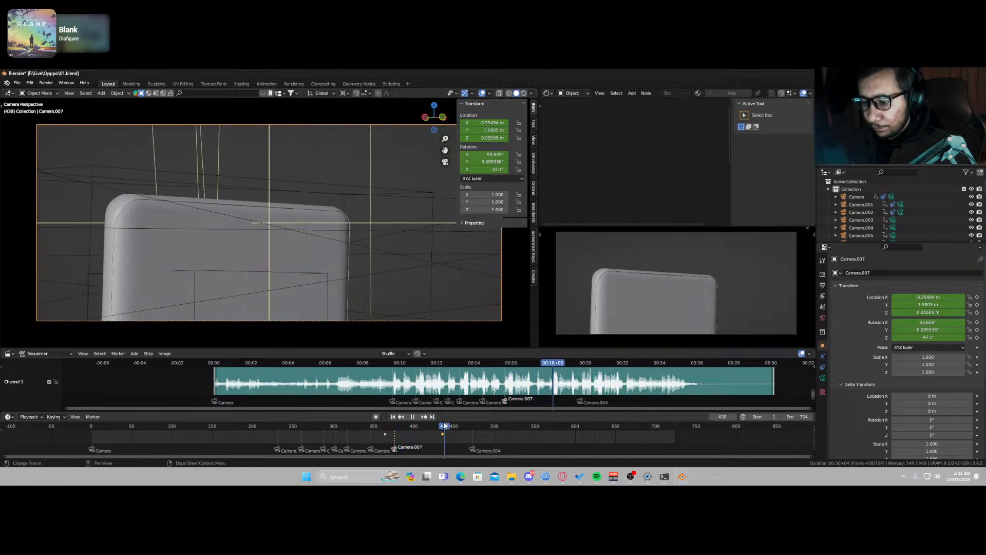
Step: Delete the camera's end keyframe near frame 437
{"action": "left_click", "coordinate": [443, 435]}
{"action": "key", "text": "x"}
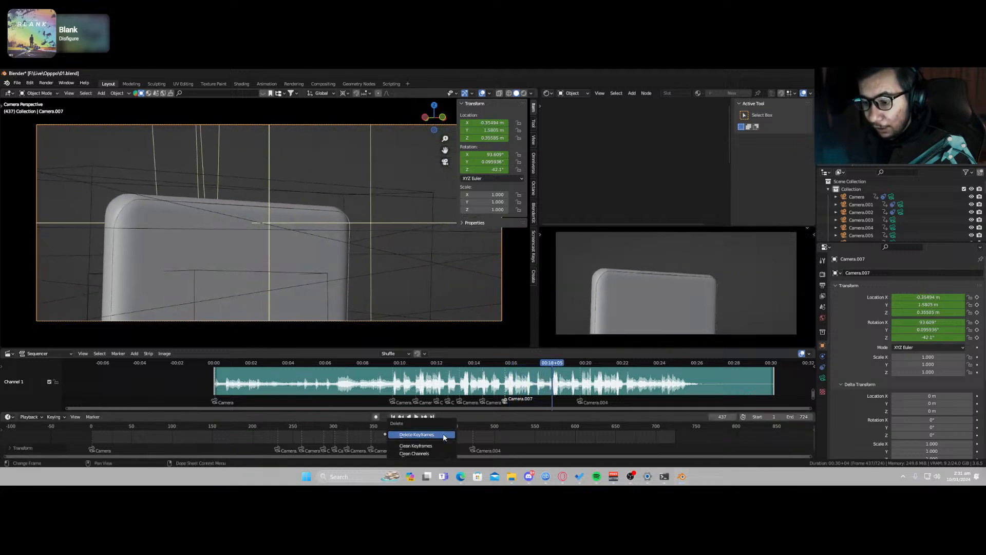
{"action": "left_click", "coordinate": [444, 435]}
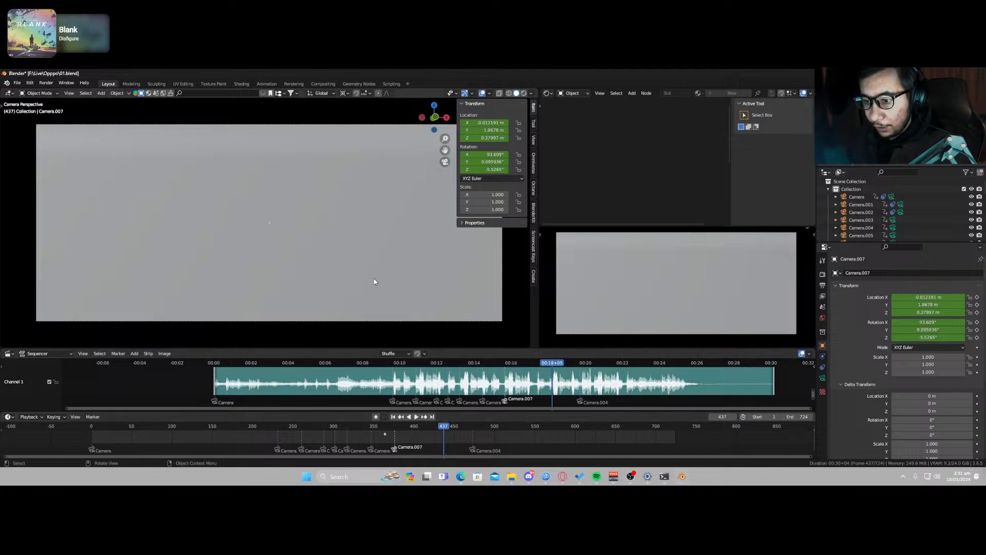
Step: At frame 437, pull the camera back along its local Z axis to about 1.2 m in Y and keyframe the available channels
{"action": "key", "text": "g"}
{"action": "key", "text": "z"}
{"action": "key", "text": "z"}
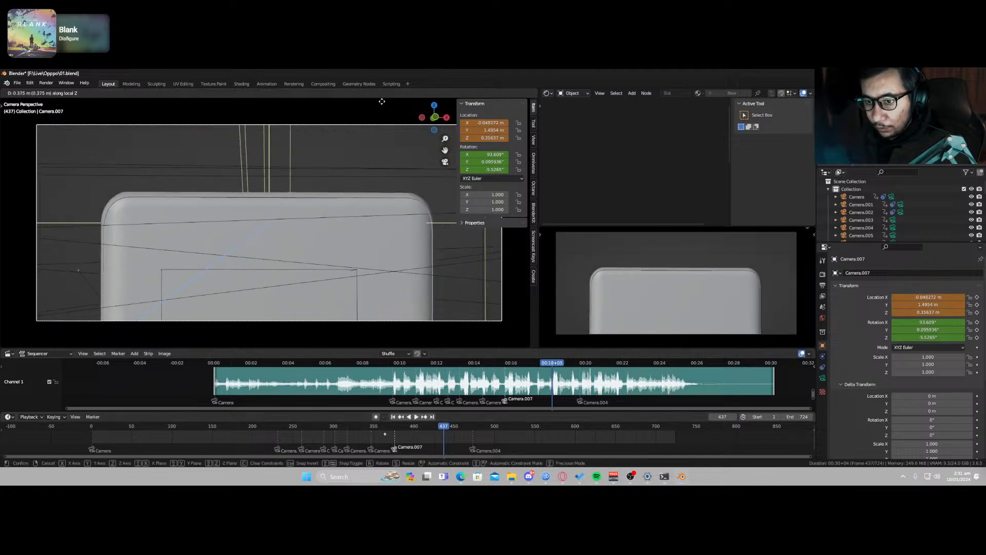
{"action": "left_click", "coordinate": [353, 218]}
{"action": "key", "text": "i"}
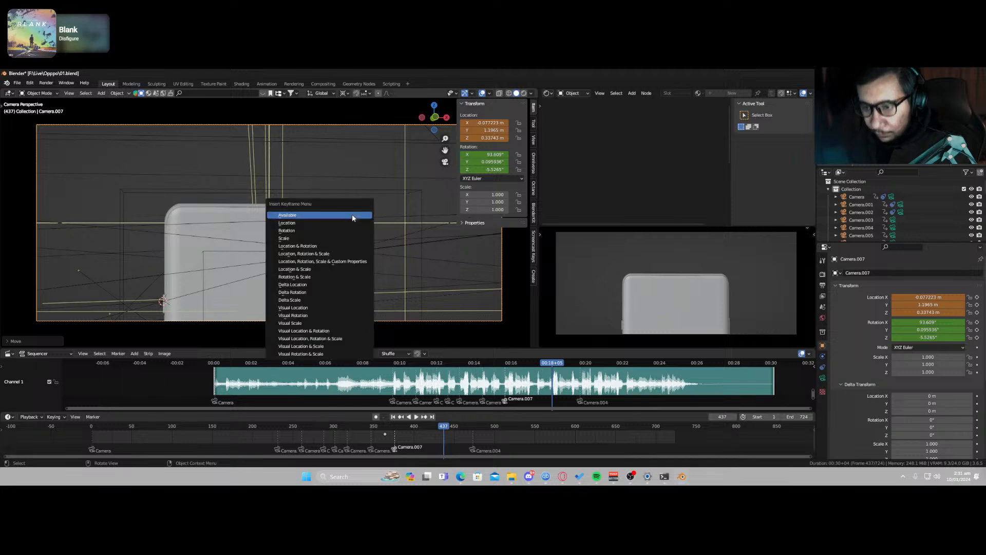
{"action": "left_click", "coordinate": [353, 215]}
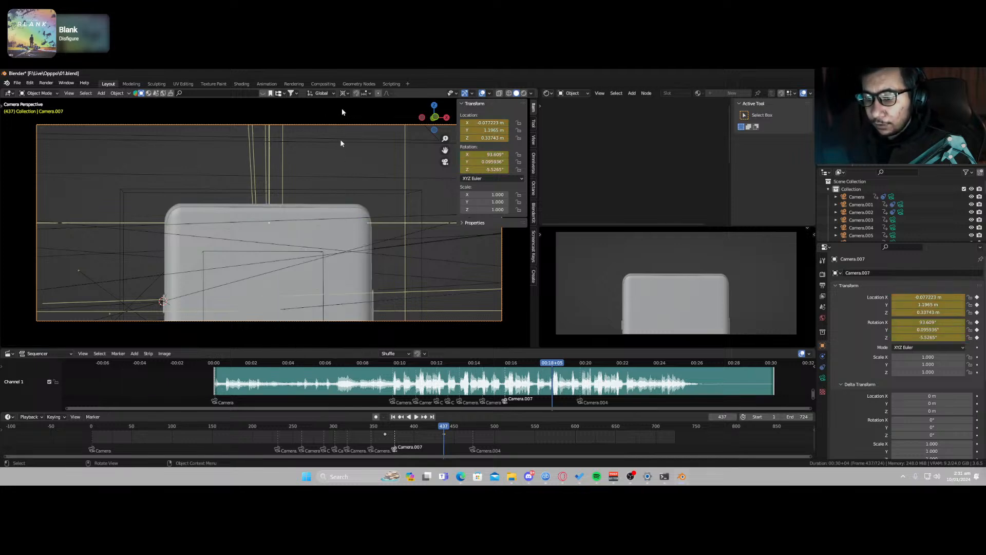
Step: Shift the camera along global X to about -0.15 m and rotate it about Z to about -11.2°
{"action": "key", "text": "g"}
{"action": "key", "text": "x"}
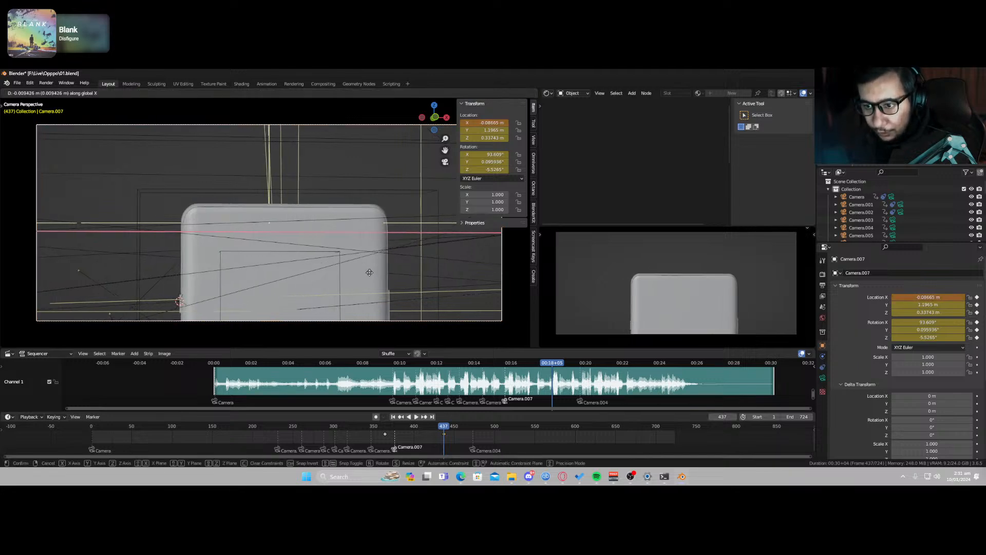
{"action": "left_click", "coordinate": [355, 276]}
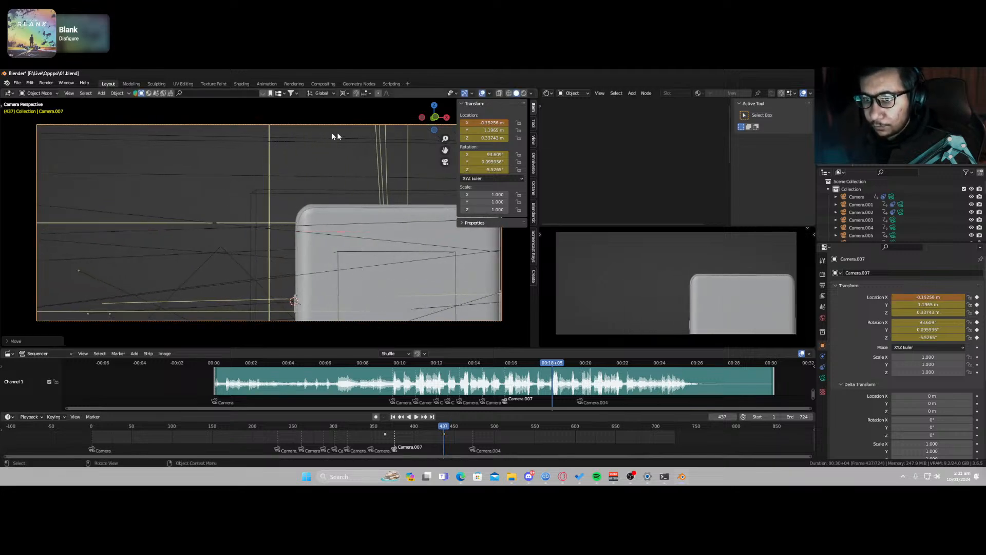
{"action": "left_click", "coordinate": [343, 93]}
{"action": "left_click", "coordinate": [353, 111]}
{"action": "key", "text": "r"}
{"action": "key", "text": "z"}
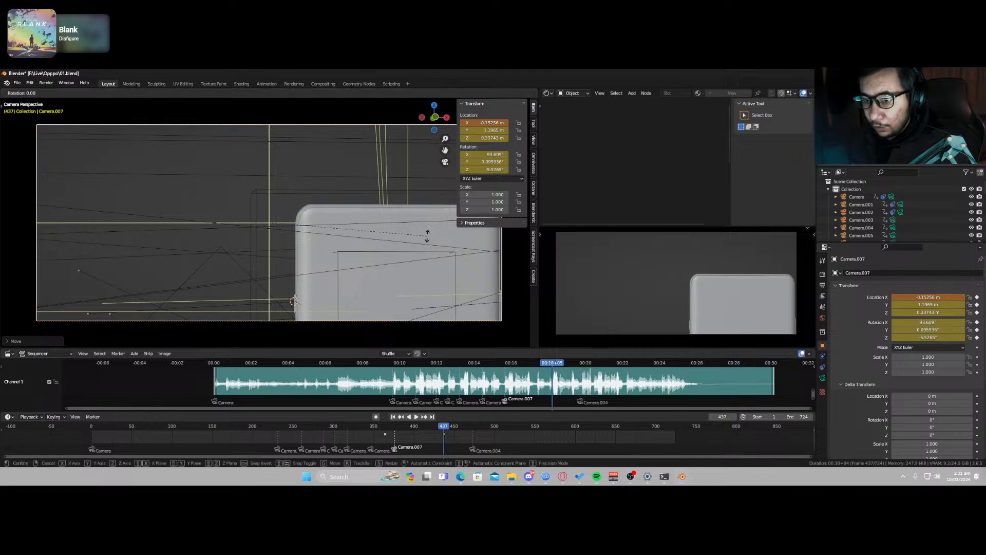
{"action": "left_click", "coordinate": [421, 254]}
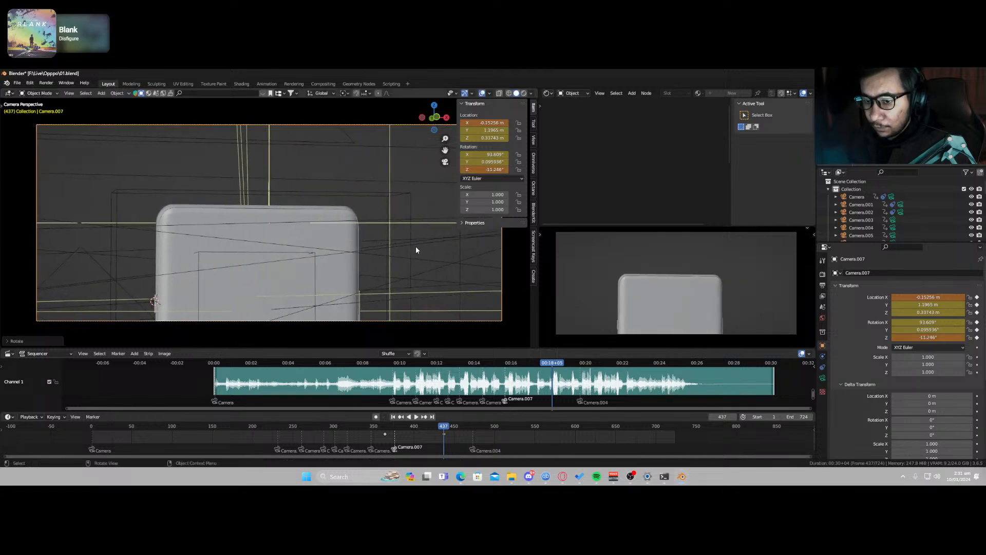
Step: Reframe the phone with the camera at about -0.21 m in X and -15.4° about Z, and keyframe the pose at frame 437
{"action": "key", "text": "g"}
{"action": "key", "text": "x"}
{"action": "left_click", "coordinate": [404, 248]}
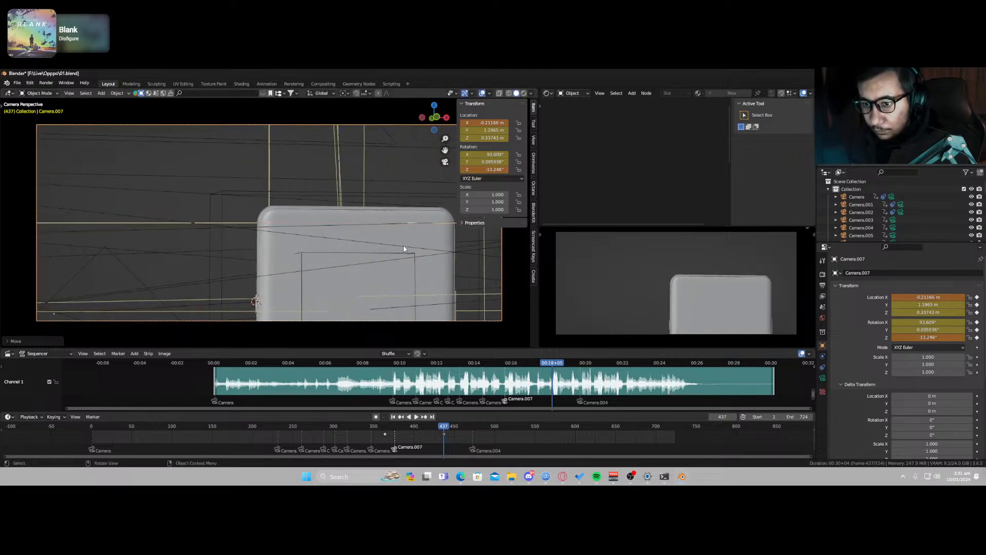
{"action": "key", "text": "r"}
{"action": "key", "text": "z"}
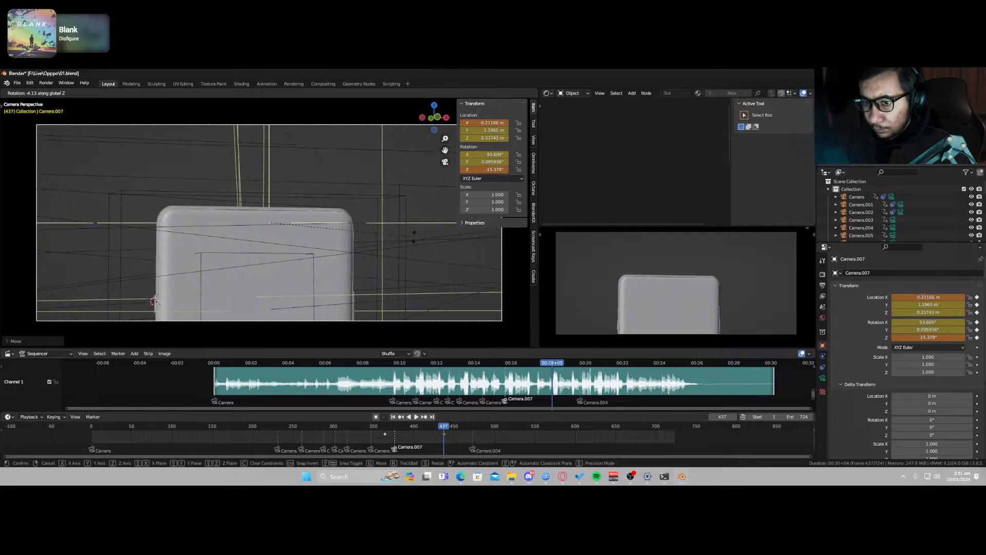
{"action": "left_click", "coordinate": [413, 236]}
{"action": "right_click", "coordinate": [411, 236]}
{"action": "left_click", "coordinate": [403, 298]}
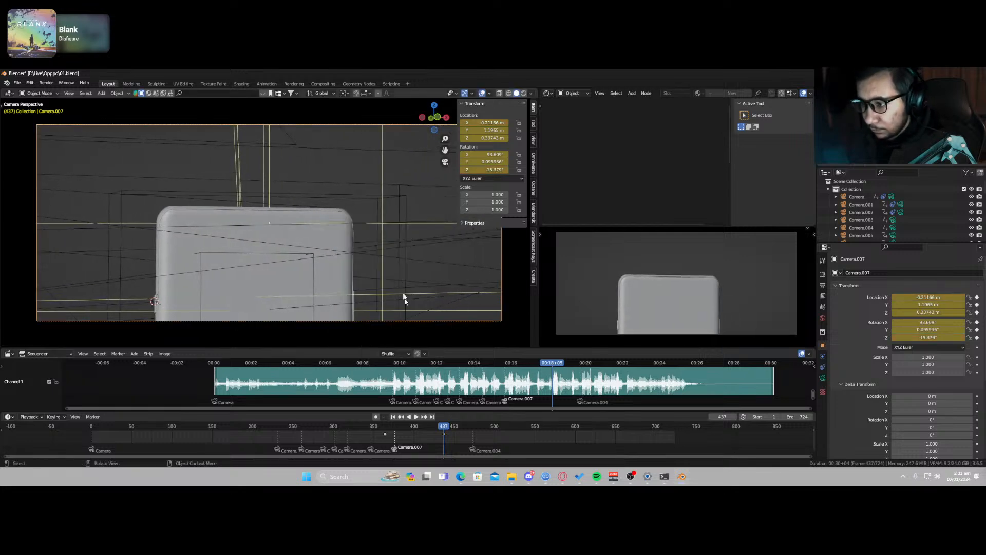
Step: Play back the revised pull-back shot from its starting keyframe to check the motion around the camera's marker
{"action": "left_click_drag", "start_coordinate": [440, 431], "coordinate": [386, 434]}
{"action": "key", "text": "space"}
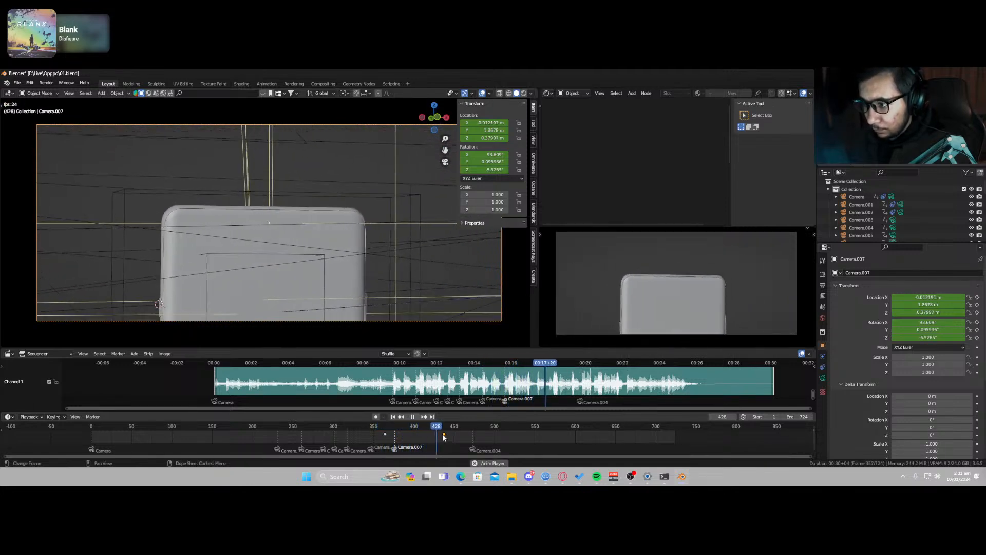
{"action": "key", "text": "space"}
{"action": "left_click", "coordinate": [400, 430]}
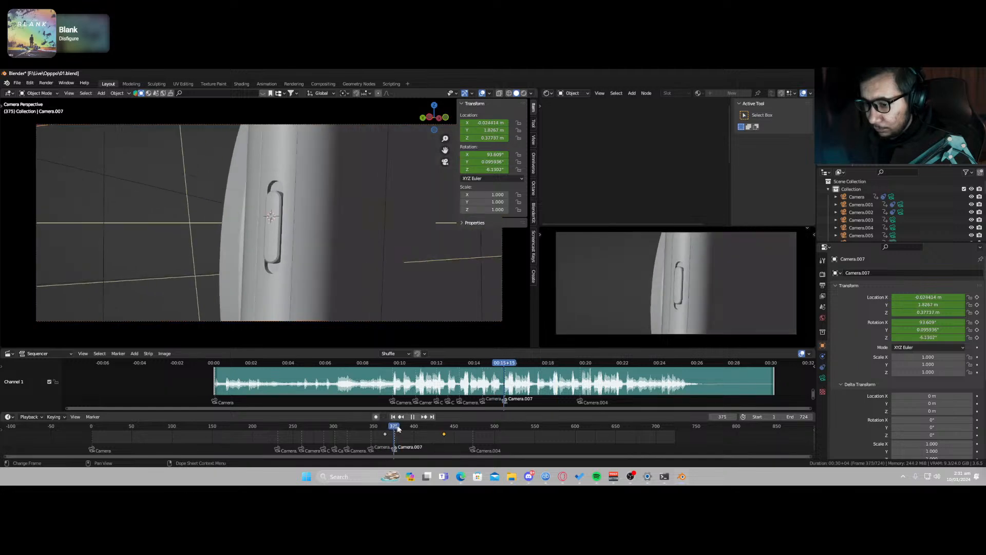
{"action": "key", "text": "space"}
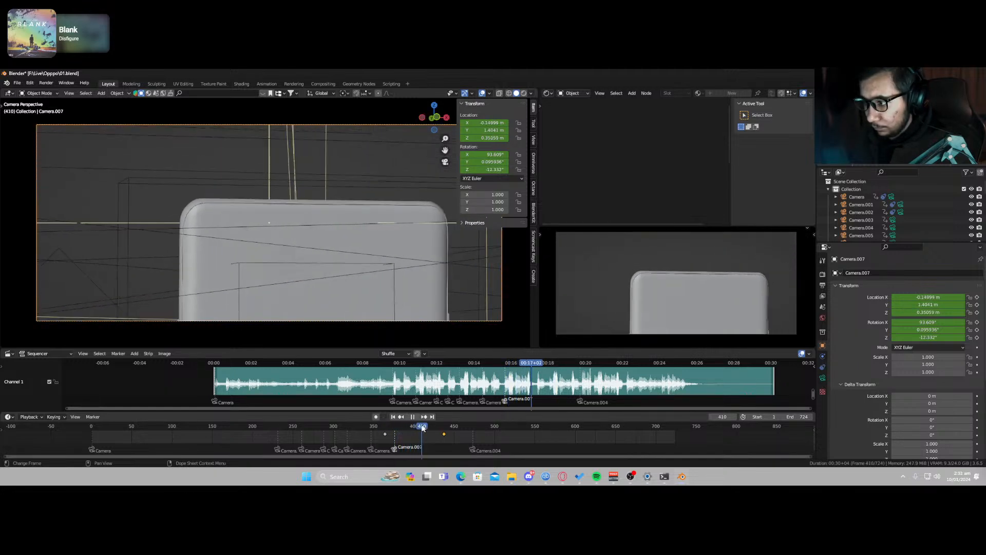
Step: Delete the shot's end keyframe and, at frame 380, pull the camera back along its local Z axis to about 1.14 m in Y
{"action": "mouse_move", "coordinate": [417, 429]}
{"action": "left_mouse_down"}
{"action": "mouse_move", "coordinate": [392, 431]}
{"action": "mouse_move", "coordinate": [428, 435]}
{"action": "left_mouse_up"}
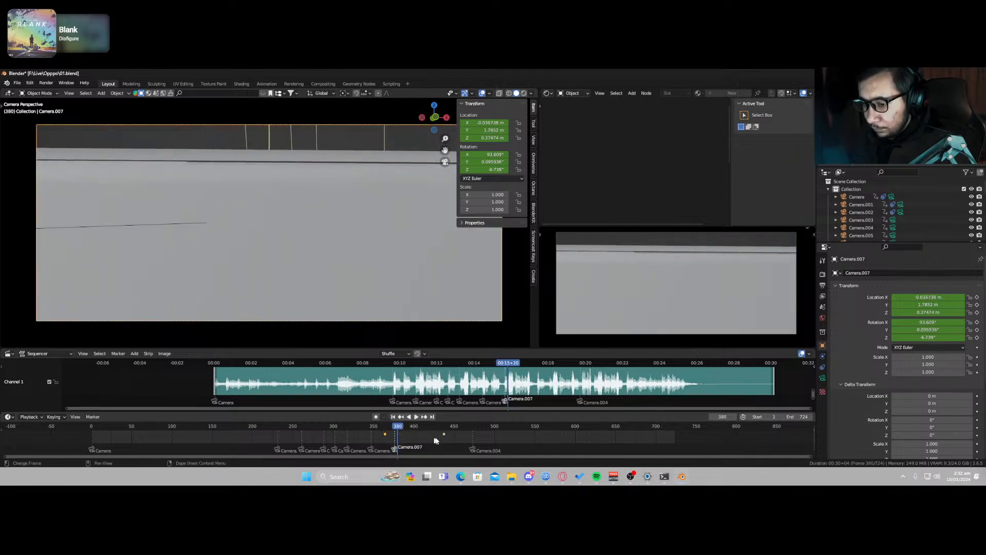
{"action": "key", "text": "Delete"}
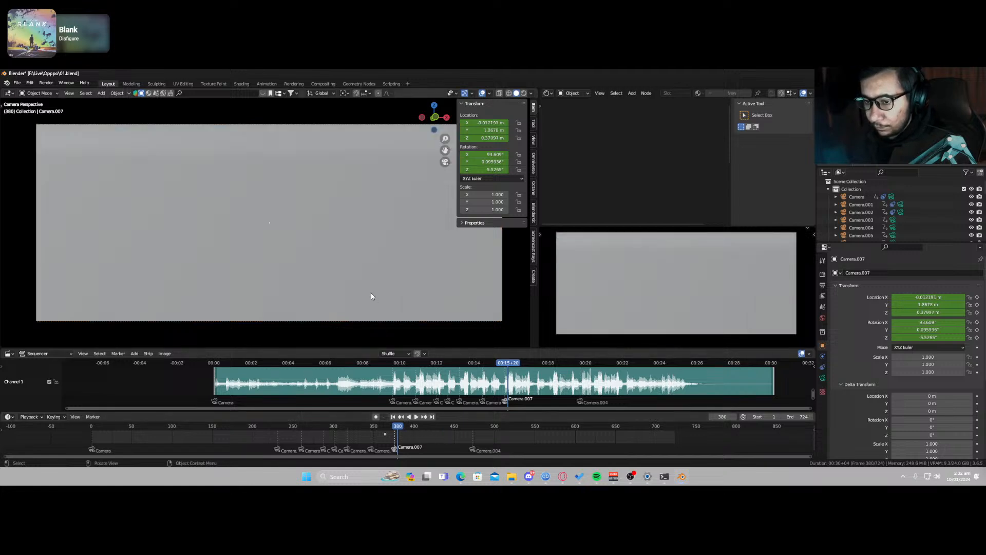
{"action": "key", "text": "g"}
{"action": "key", "text": "z"}
{"action": "key", "text": "z"}
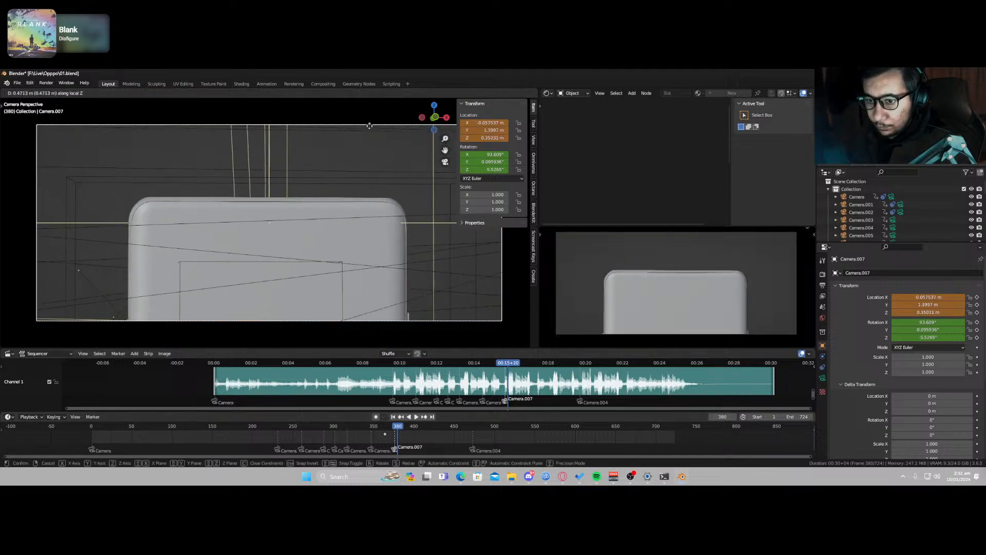
{"action": "left_click", "coordinate": [376, 212]}
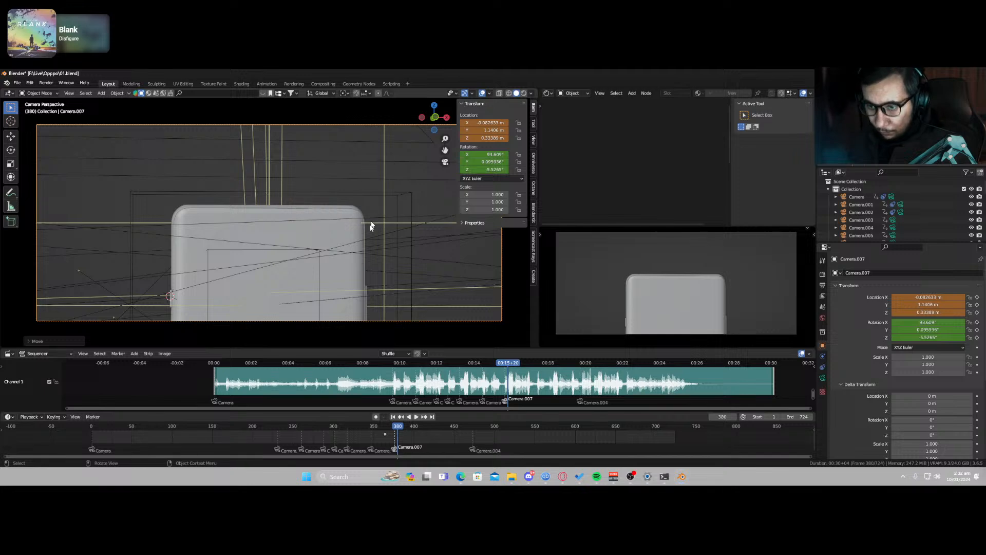
Step: Roll the camera about a quarter turn around its local Z axis so the phone lies sideways in the frame
{"action": "key", "text": "r"}
{"action": "key", "text": "z"}
{"action": "key", "text": "z"}
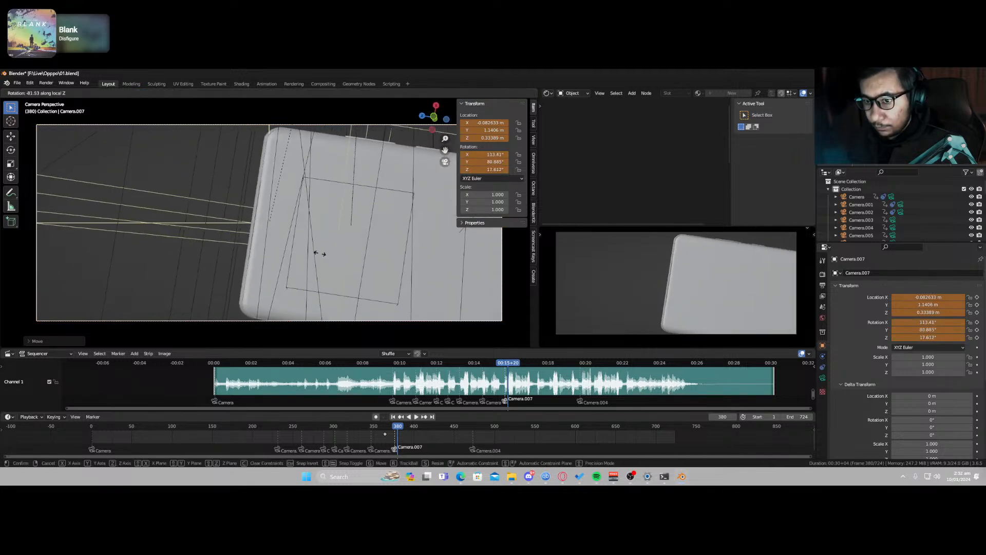
{"action": "left_click", "coordinate": [303, 170]}
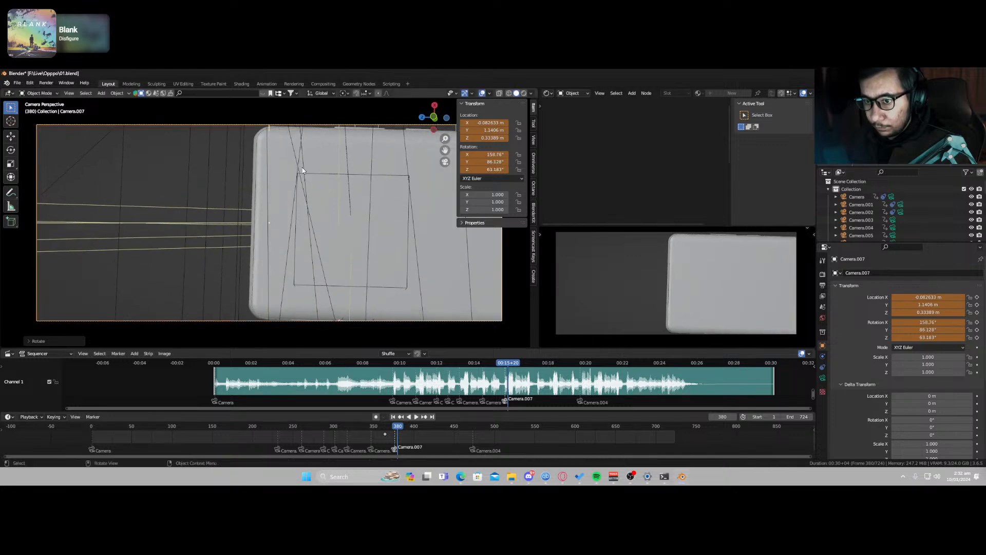
Step: Keyframe the rolled camera pose and move that keyframe to about frame 440
{"action": "key", "text": "i"}
{"action": "left_click", "coordinate": [325, 196]}
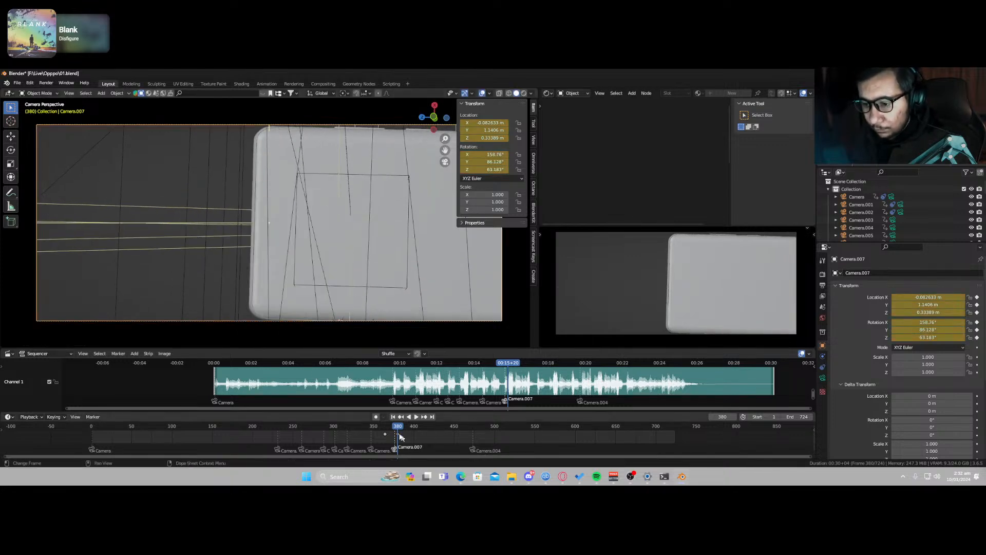
{"action": "left_click_drag", "start_coordinate": [400, 437], "coordinate": [445, 441]}
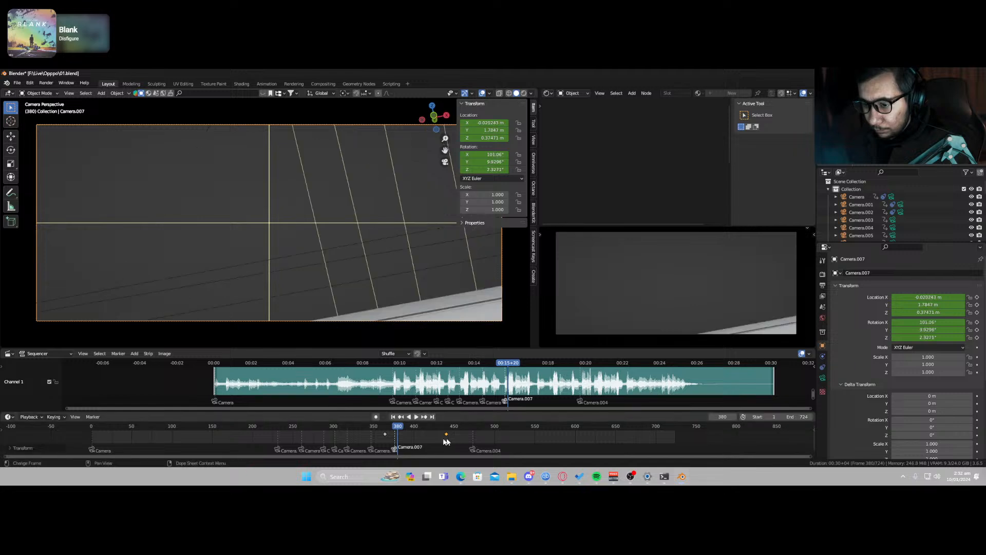
{"action": "key", "text": "space"}
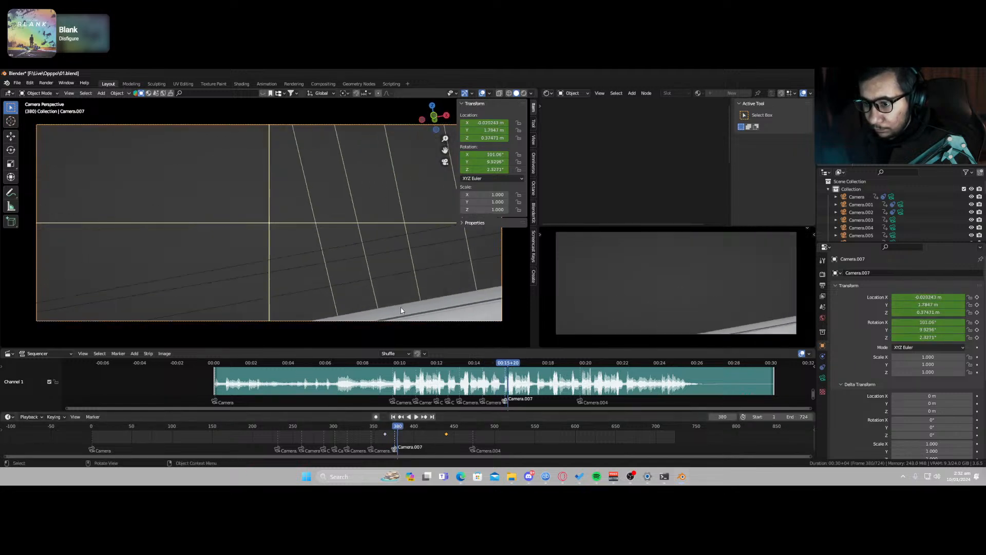
Step: Delete the rolled end keyframe and, at frame 380, pull the camera back along its local Z axis to about 1.26 m in Y
{"action": "middle_click_drag", "start_coordinate": [399, 308], "coordinate": [403, 317]}
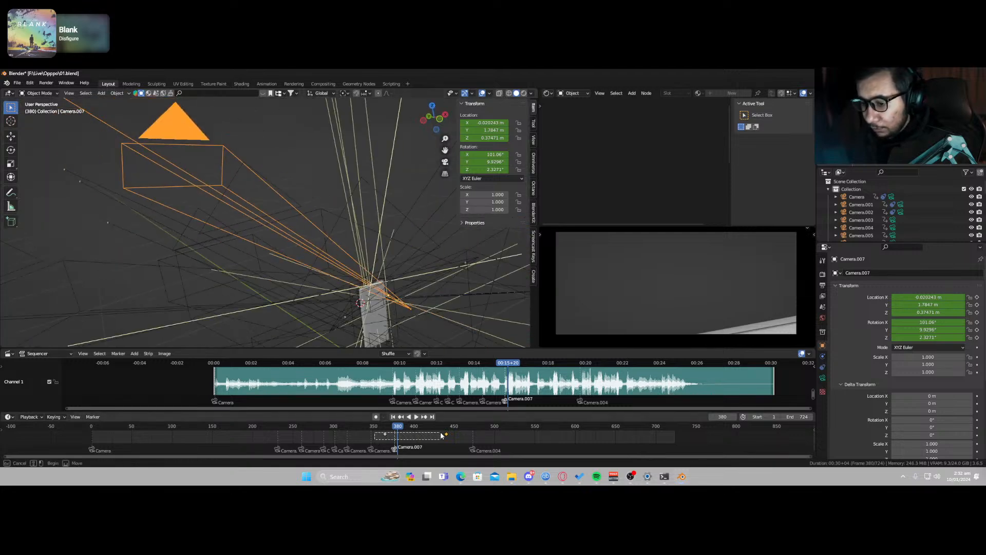
{"action": "key", "text": "Delete"}
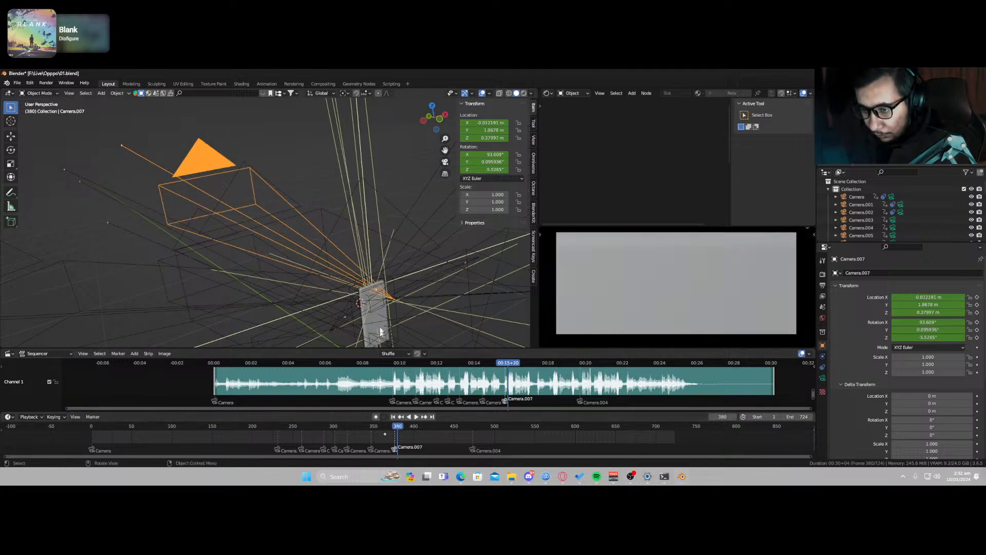
{"action": "key", "text": "g"}
{"action": "key", "text": "z"}
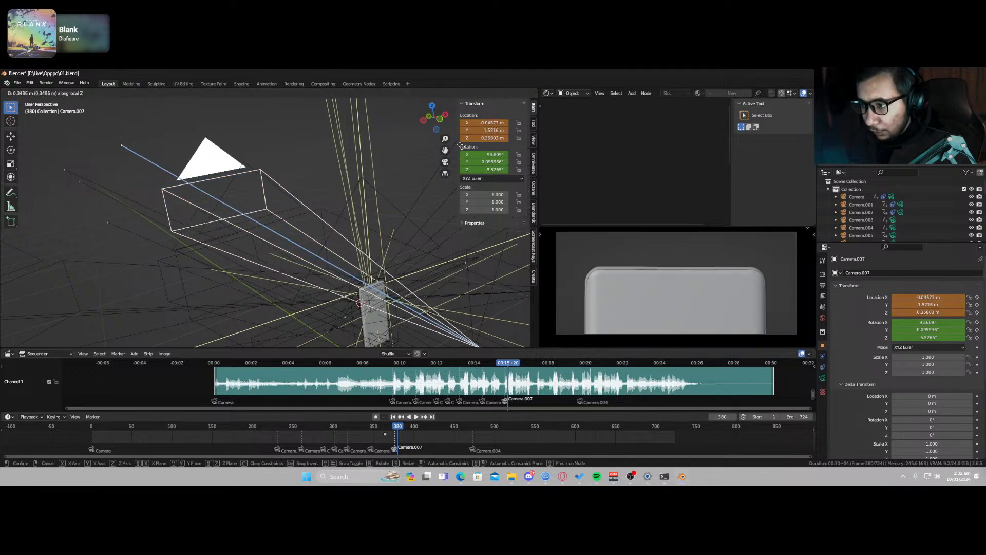
{"action": "left_click", "coordinate": [104, 259]}
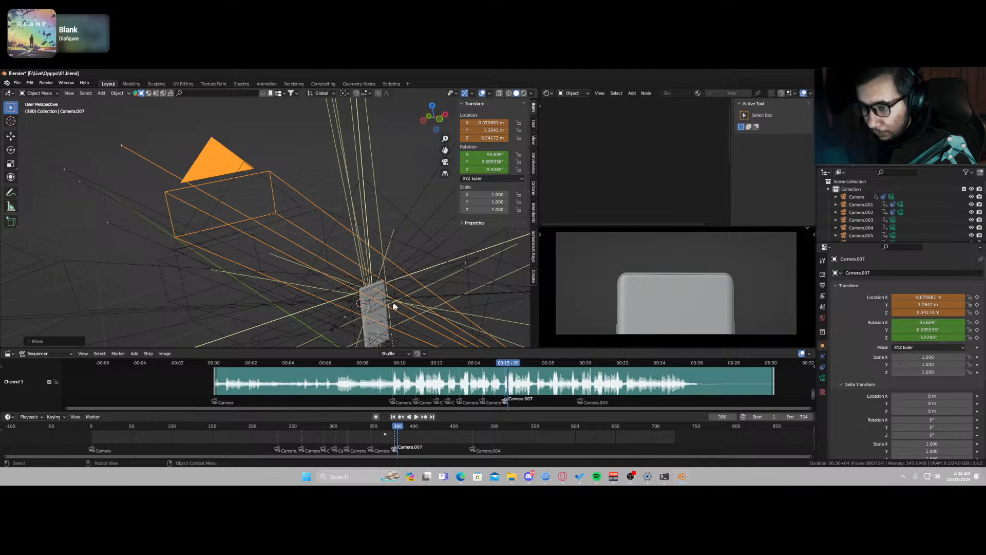
Step: Keyframe the pulled-back pose and shift both camera keyframes so the move runs from frame 380 to frame 396
{"action": "key", "text": "i"}
{"action": "left_click", "coordinate": [395, 337]}
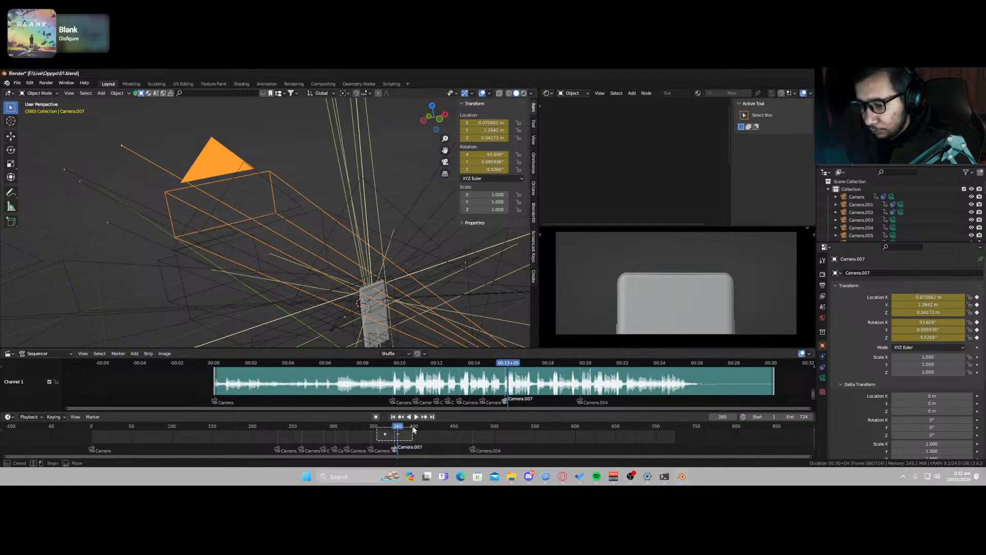
{"action": "left_click_drag", "start_coordinate": [414, 429], "coordinate": [402, 438]}
{"action": "key", "text": "g"}
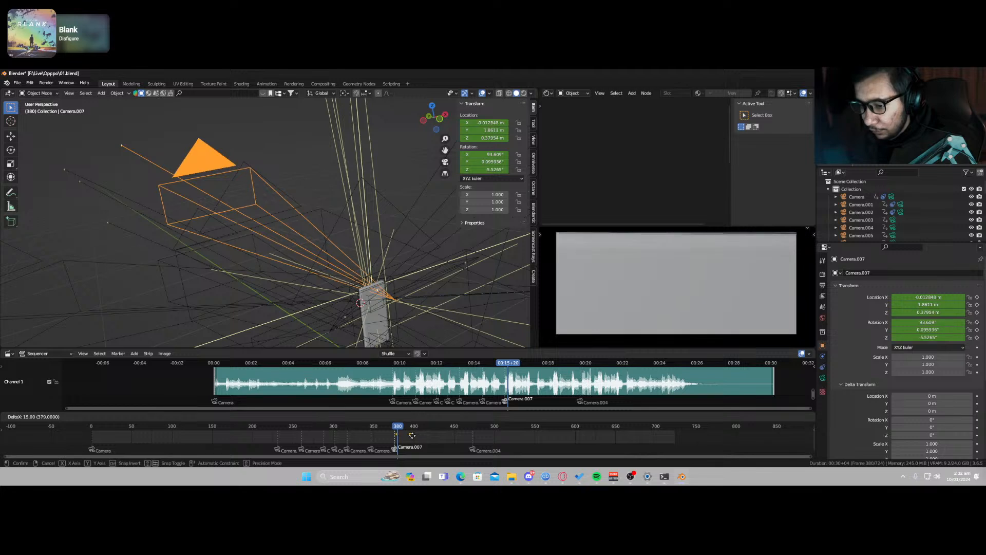
{"action": "left_click", "coordinate": [413, 435]}
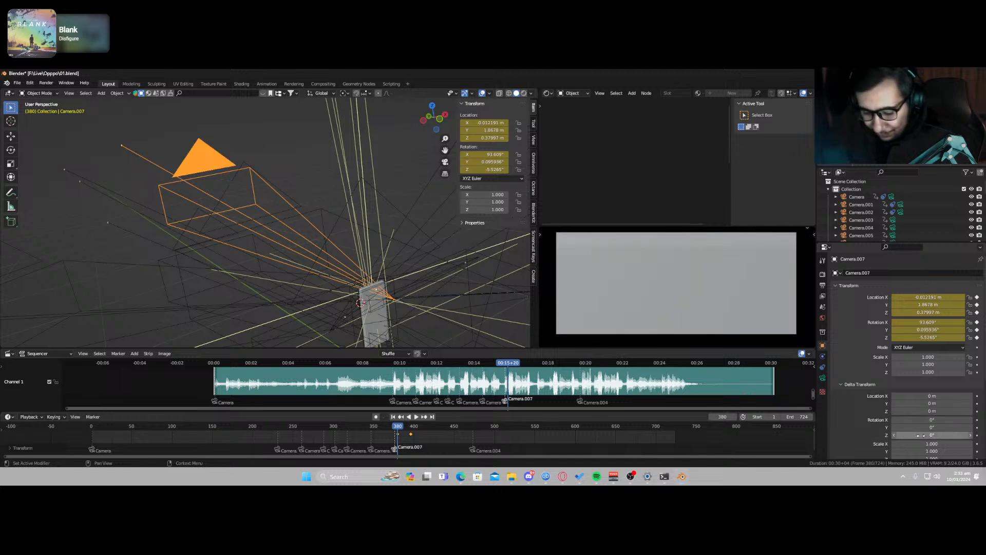
Step: Keyframe the camera's delta rotation at frame 380 and set its delta rotation Y to 810° at frame 396
{"action": "key", "text": "i"}
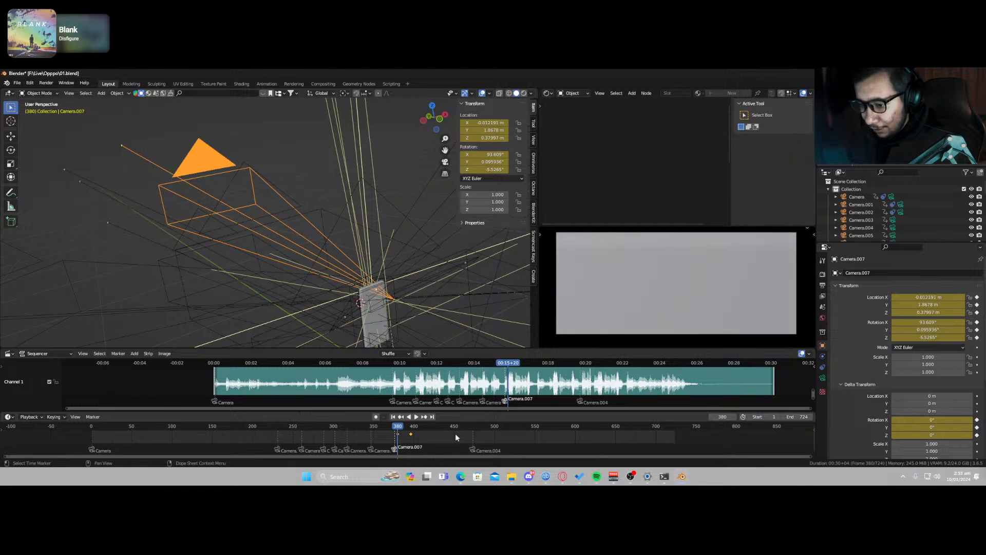
{"action": "left_click", "coordinate": [424, 417]}
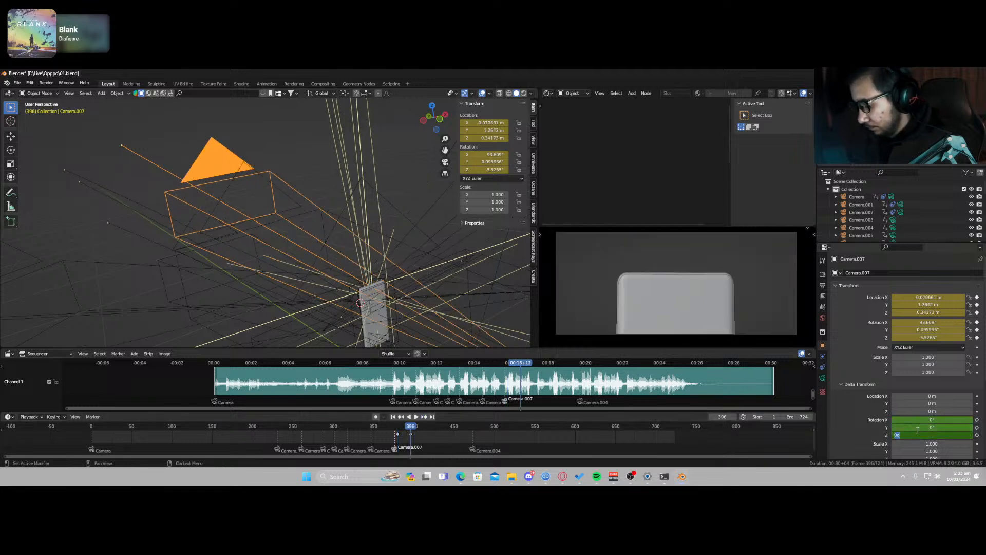
{"action": "left_click", "coordinate": [873, 434]}
{"action": "left_click_drag", "start_coordinate": [922, 435], "coordinate": [979, 428]}
{"action": "key", "text": "ctrl+z"}
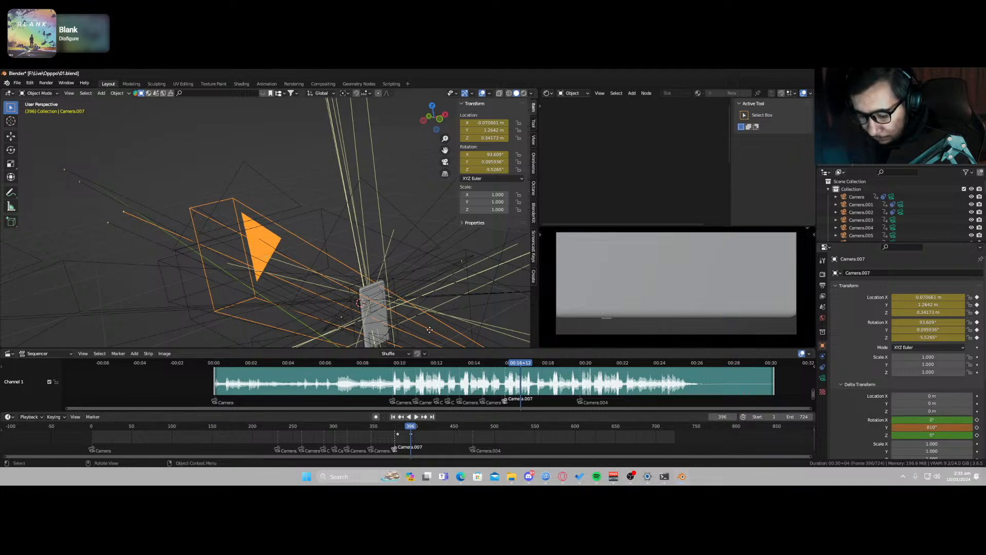
Step: Reposition the rolled camera along the global axes to about 0.40 m in Z and -0.049 m in X
{"action": "key", "text": "g"}
{"action": "key", "text": "y"}
{"action": "key", "text": "x"}
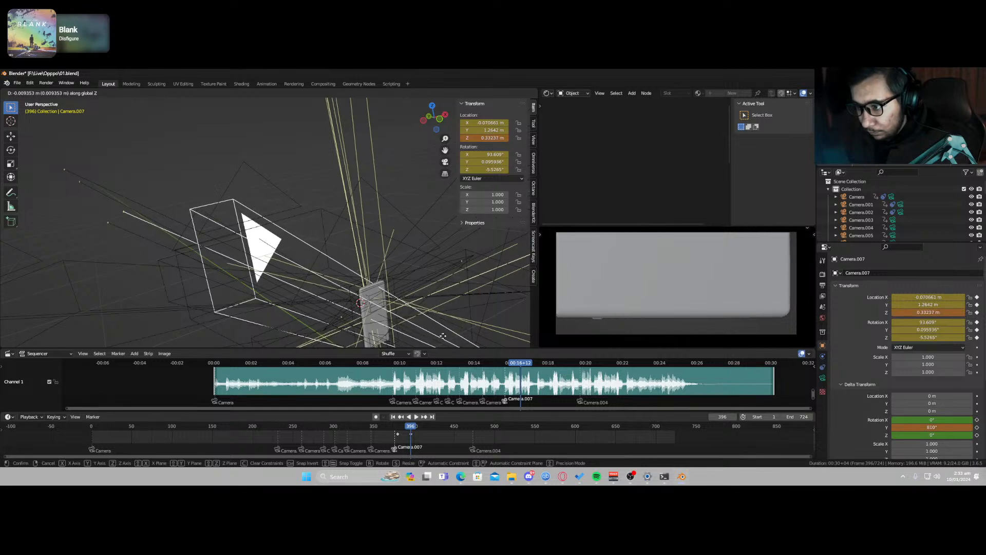
{"action": "left_click", "coordinate": [34, 318]}
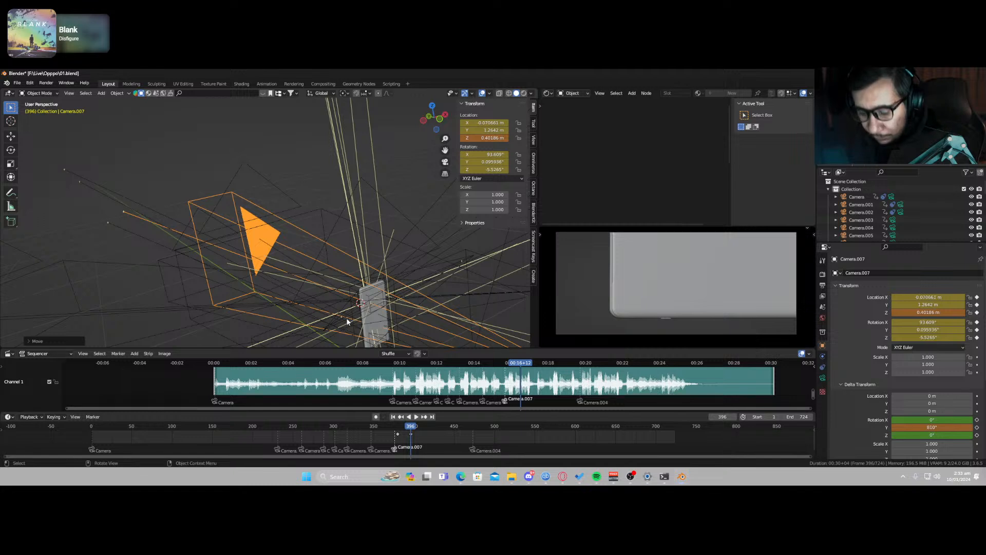
{"action": "key", "text": "g"}
{"action": "key", "text": "z"}
{"action": "key", "text": "z"}
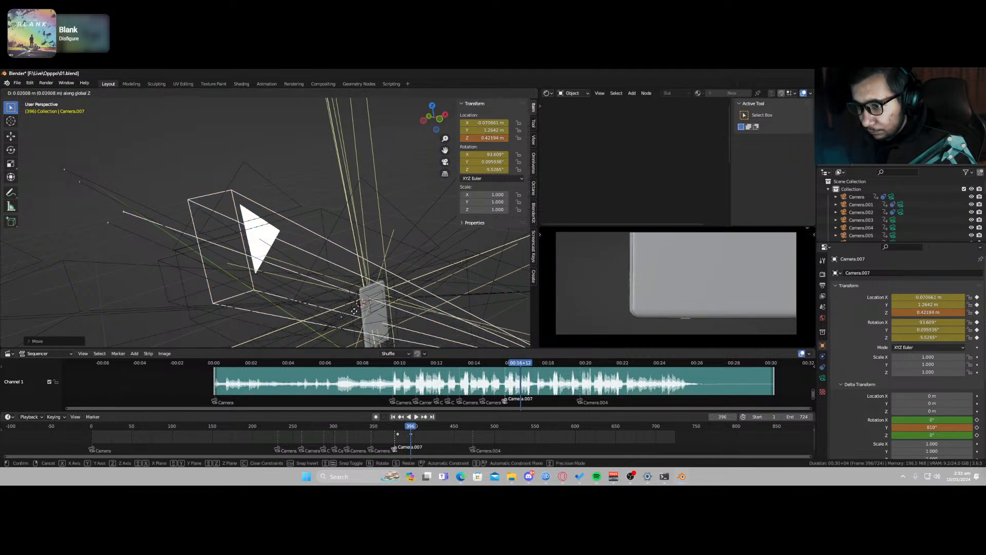
{"action": "key", "text": "y"}
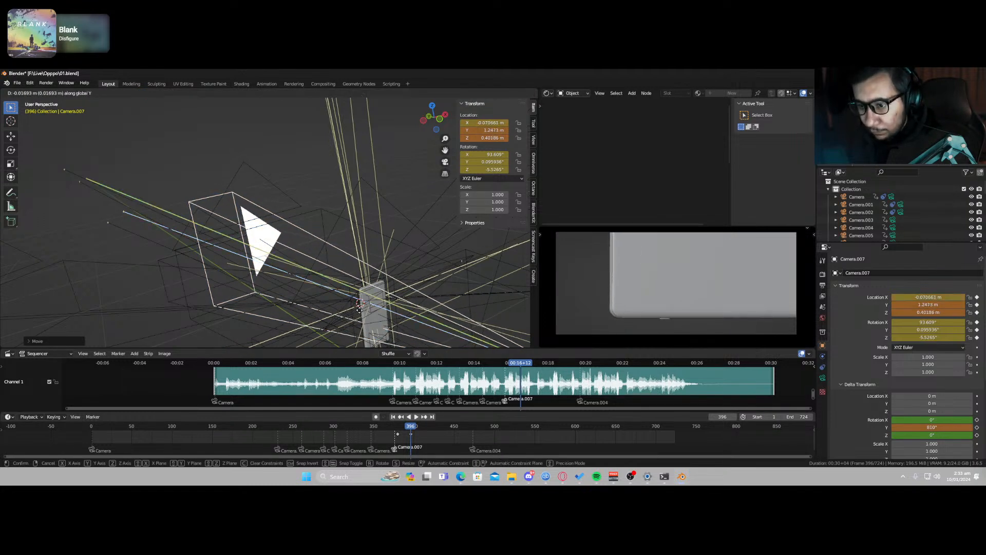
{"action": "key", "text": "x"}
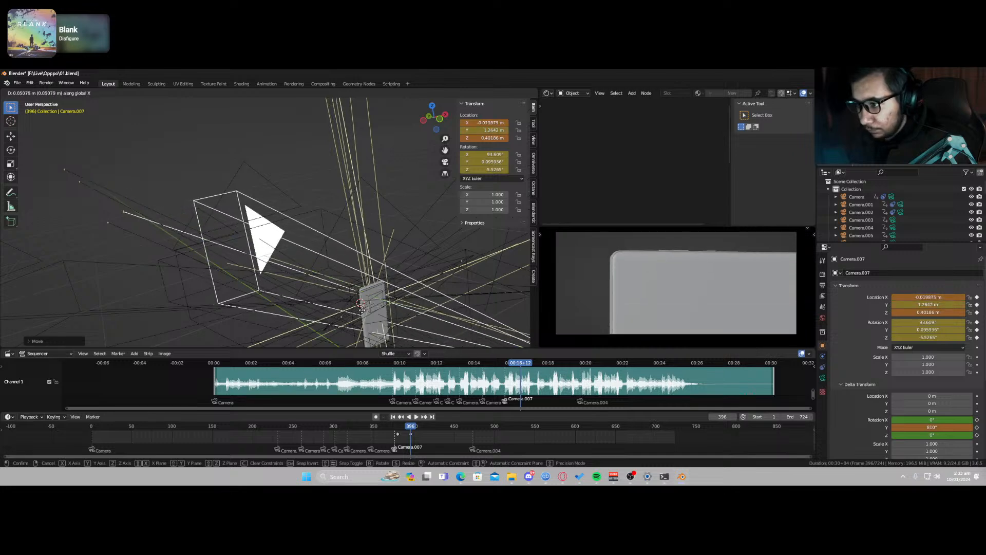
{"action": "left_click", "coordinate": [358, 316]}
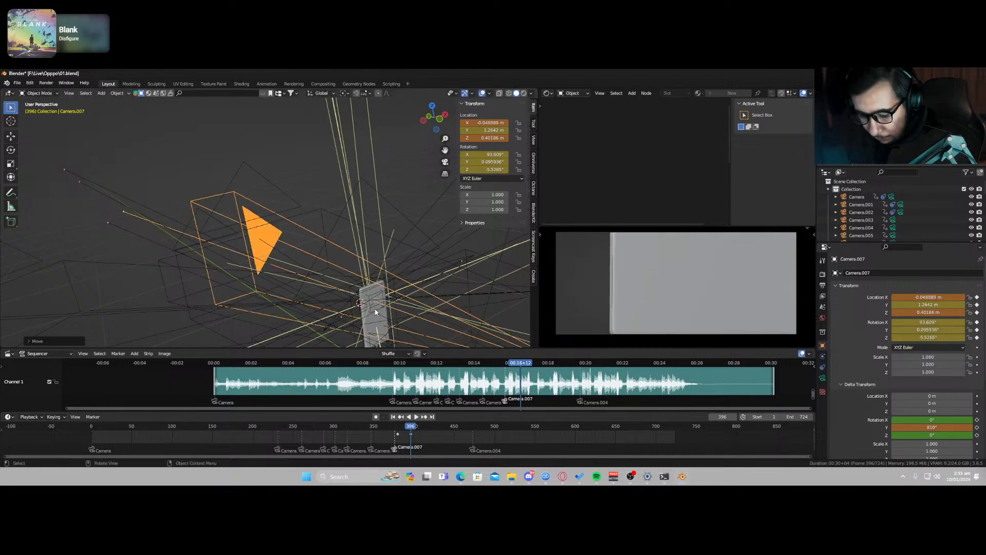
Step: Try the spinning pose as an end keyframe at frame 396 by playing back the move, and undo it
{"action": "key", "text": "i"}
{"action": "left_click", "coordinate": [376, 311]}
{"action": "left_click_drag", "start_coordinate": [415, 430], "coordinate": [397, 430]}
{"action": "key", "text": "space"}
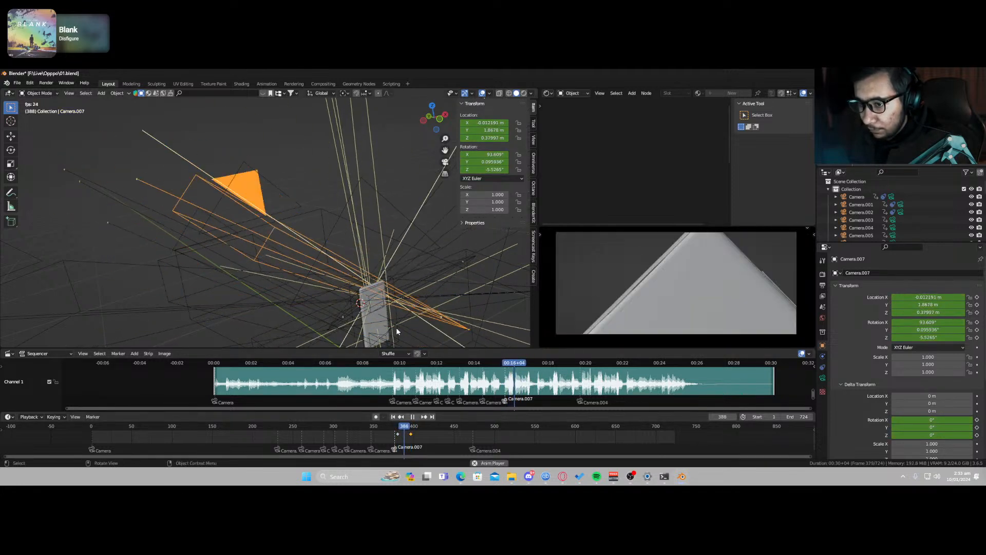
{"action": "key", "text": "space"}
{"action": "key", "text": "ctrl+z"}
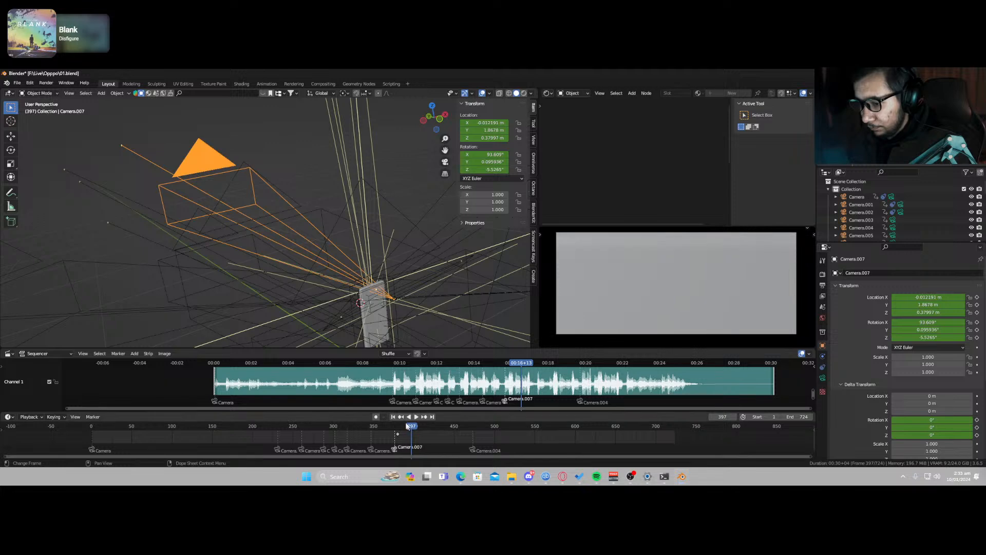
Step: Keyframe the camera's delta location at frame 380 and, at frame 391, pull it back along local Z to about 1.38 m in Y
{"action": "left_click", "coordinate": [401, 417]}
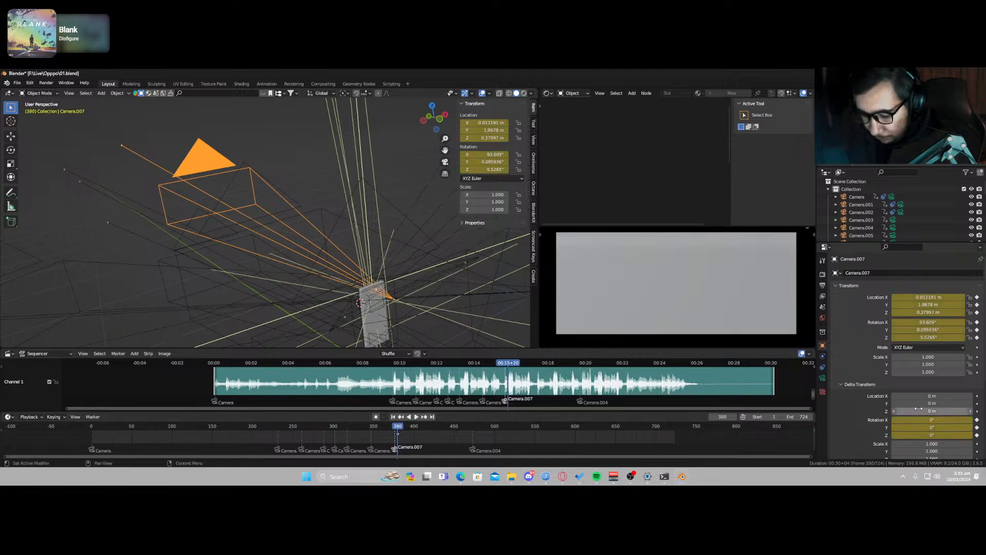
{"action": "key", "text": "i"}
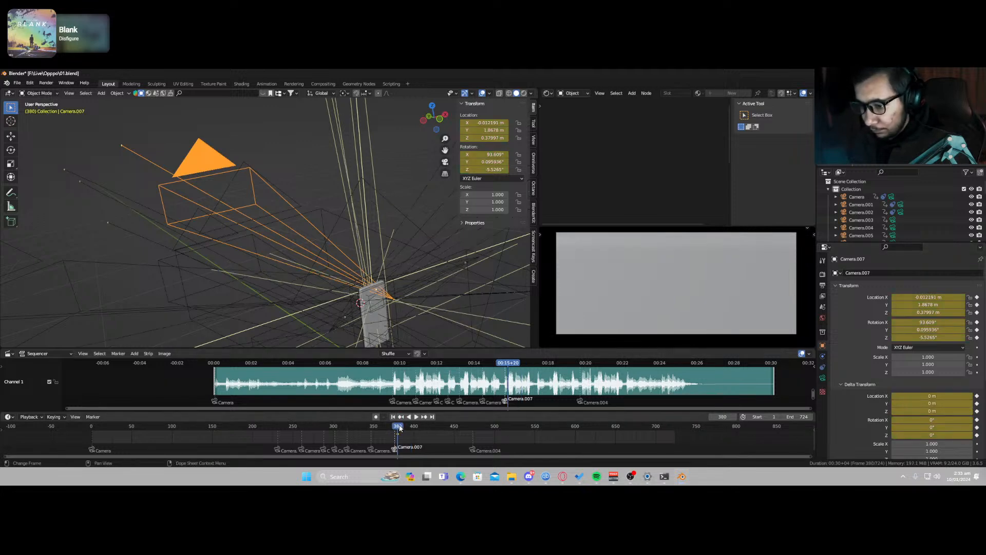
{"action": "key", "text": "space"}
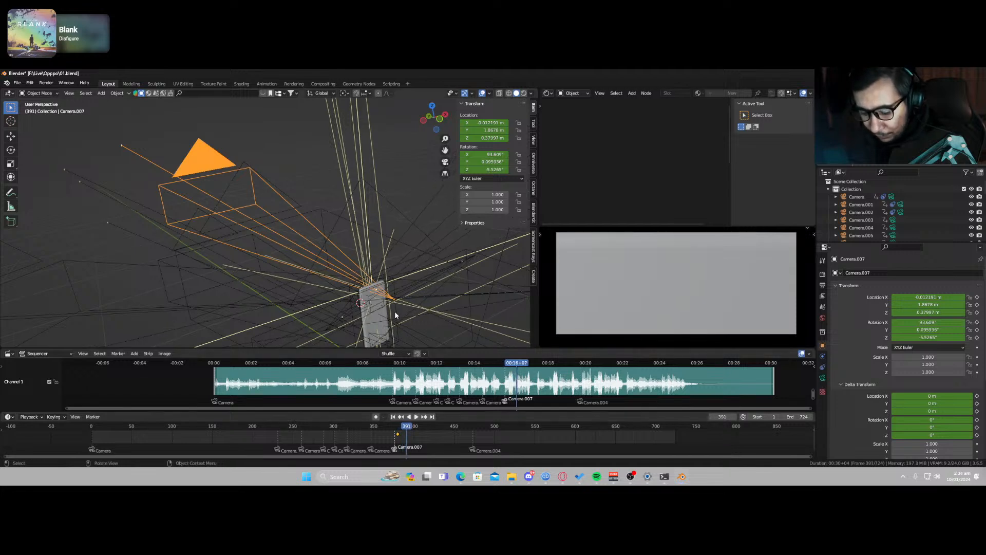
{"action": "key", "text": "g"}
{"action": "key", "text": "z"}
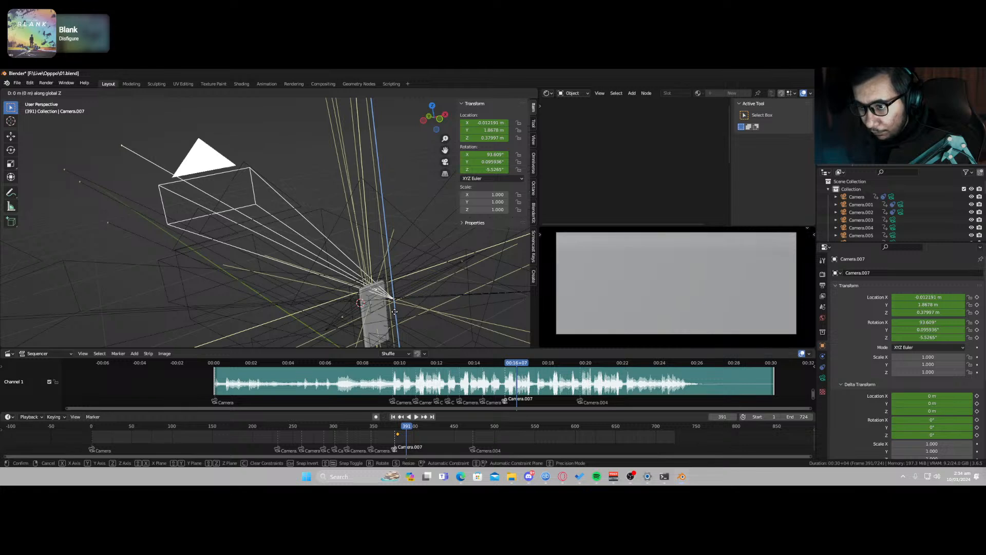
{"action": "key", "text": "z"}
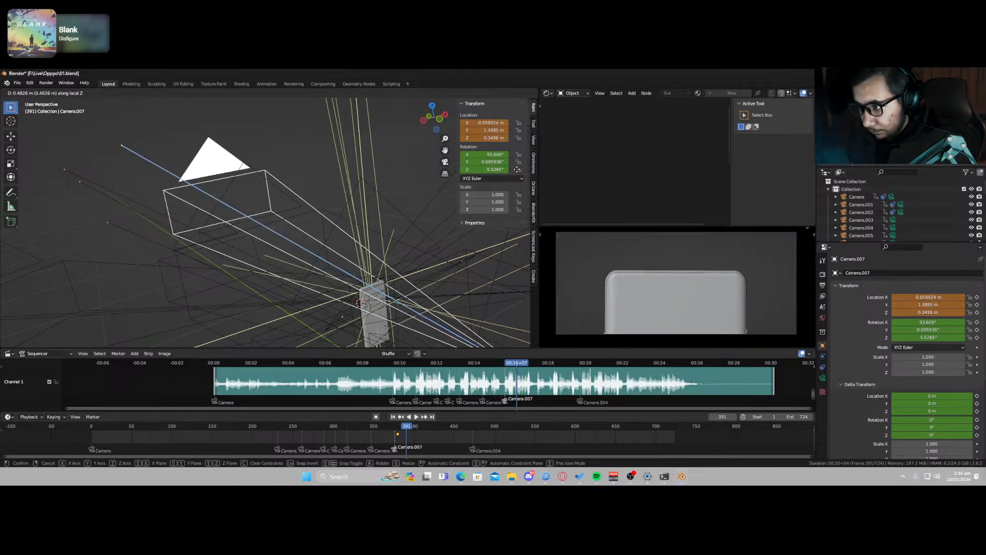
{"action": "left_click", "coordinate": [516, 170]}
{"action": "left_click", "coordinate": [329, 95]}
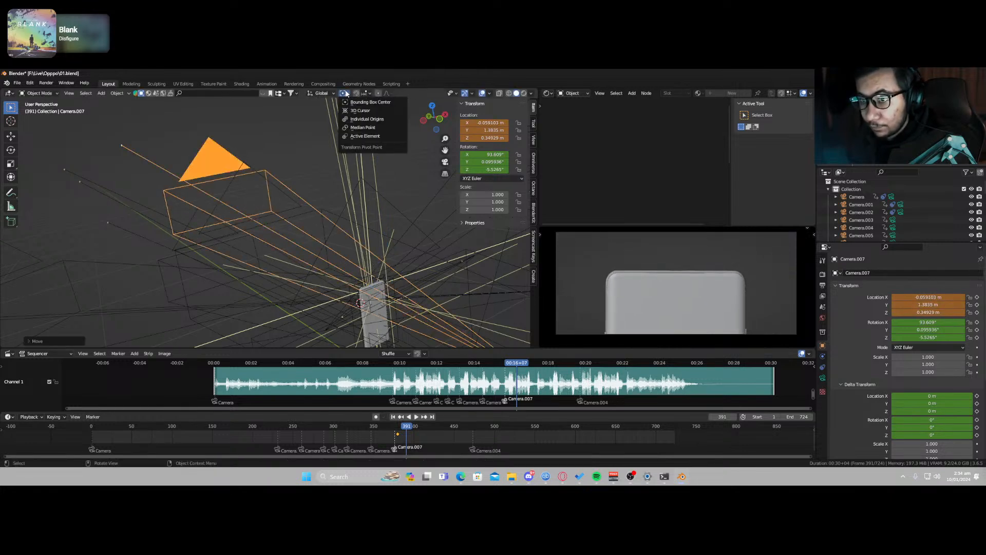
Step: Keyframe the pulled-back pose at frame 391 with a delta rotation Y of 49°
{"action": "key", "text": "i"}
{"action": "left_click", "coordinate": [402, 304]}
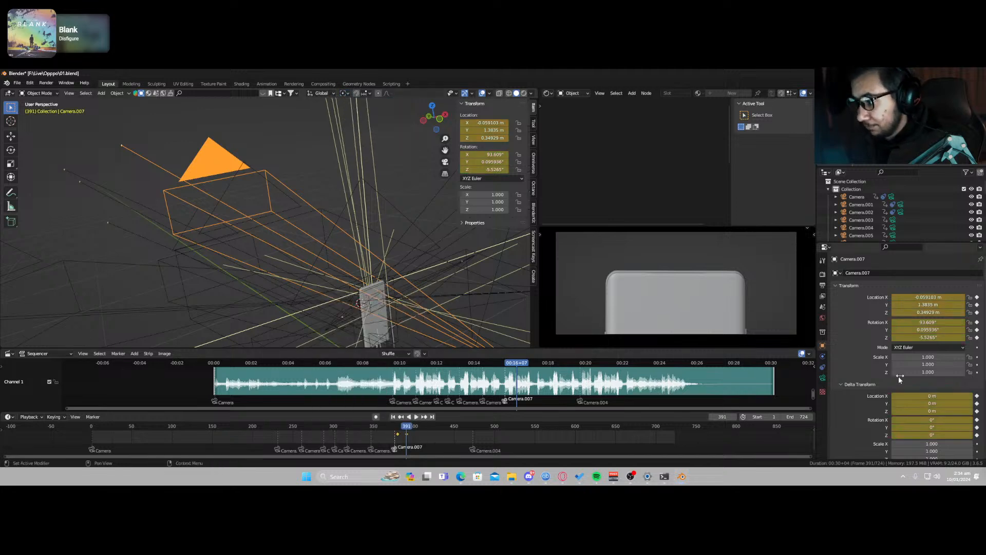
{"action": "mouse_move", "coordinate": [932, 427]}
{"action": "left_mouse_down"}
{"action": "mouse_move", "coordinate": [961, 426]}
{"action": "mouse_move", "coordinate": [931, 426]}
{"action": "left_mouse_up"}
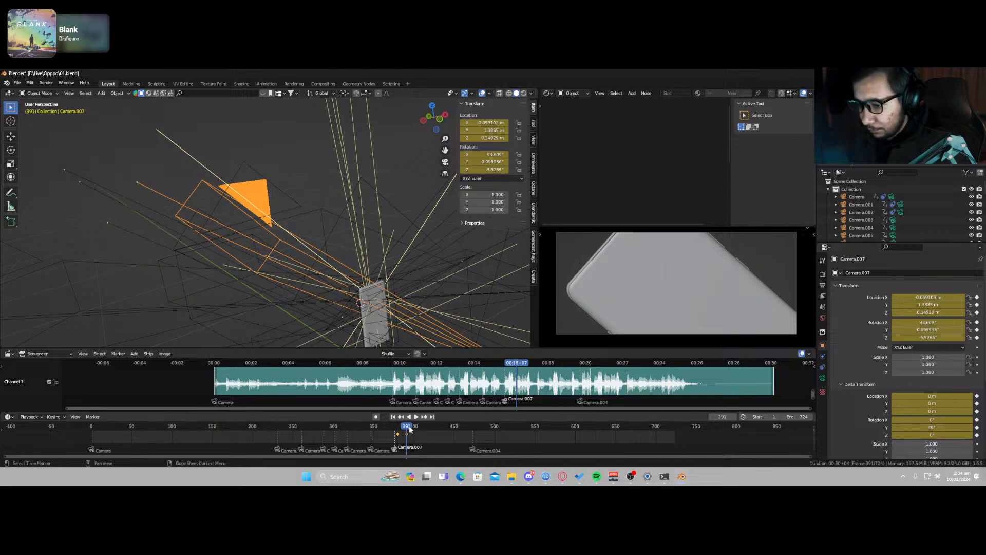
Step: Play back the rolling pull-back and spread its start and end keyframes to about frames 360 and 418
{"action": "left_click_drag", "start_coordinate": [408, 428], "coordinate": [392, 429]}
{"action": "key", "text": "space"}
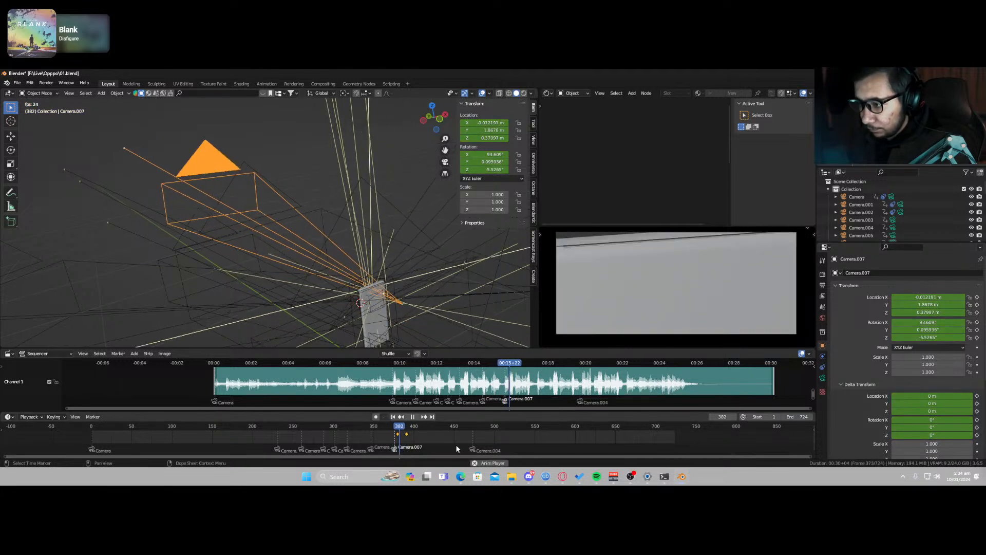
{"action": "key", "text": "space"}
{"action": "key", "text": "g"}
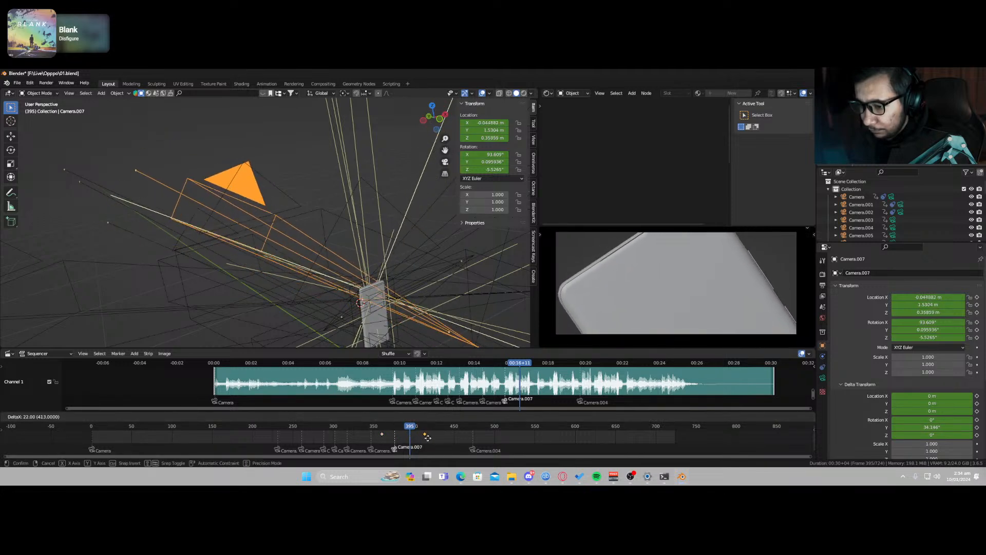
{"action": "left_click", "coordinate": [430, 440]}
Step: Save the file and play back the slowed-down shot from before its camera marker
{"action": "left_click_drag", "start_coordinate": [409, 431], "coordinate": [368, 431]}
{"action": "key", "text": "ctrl+s"}
{"action": "key", "text": "space"}
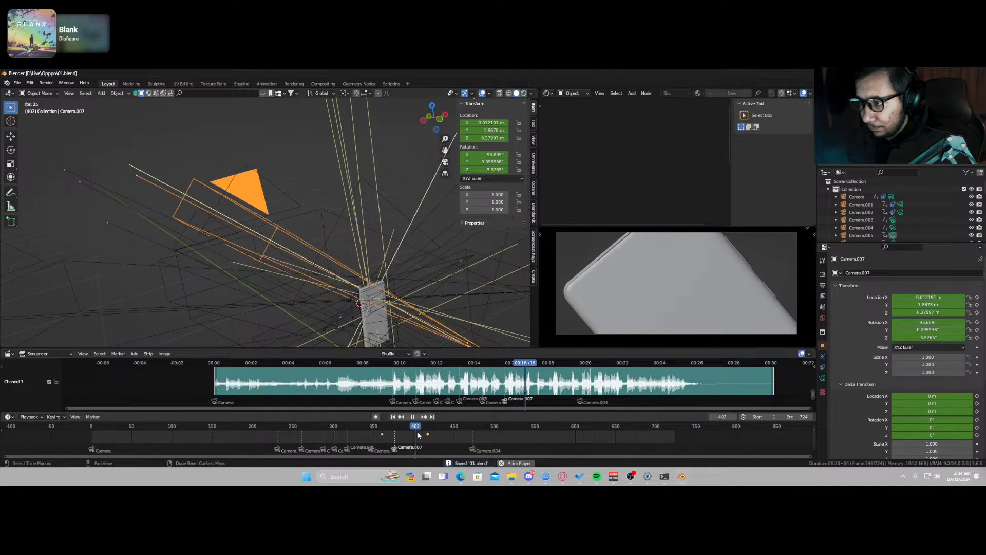
{"action": "key", "text": "space"}
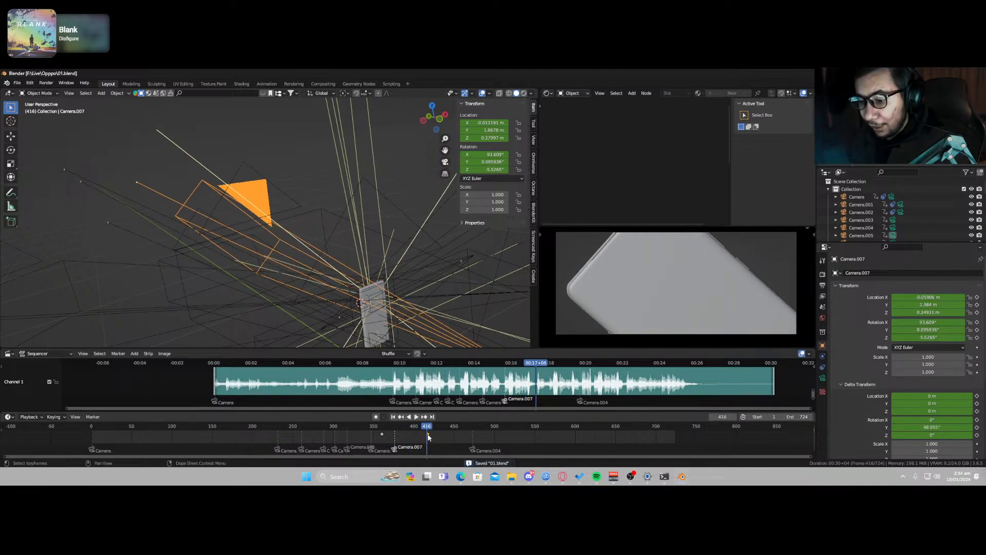
Step: Move the shot's end keyframe to about frame 428 and play back the animation from about frame 216
{"action": "left_click_drag", "start_coordinate": [427, 434], "coordinate": [265, 434]}
{"action": "key", "text": "space"}
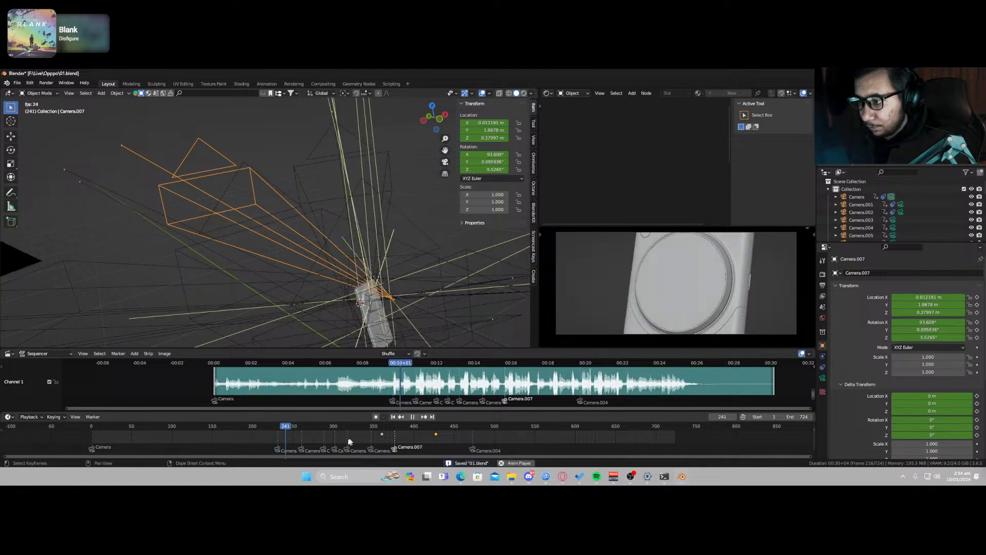
{"action": "key", "text": "space"}
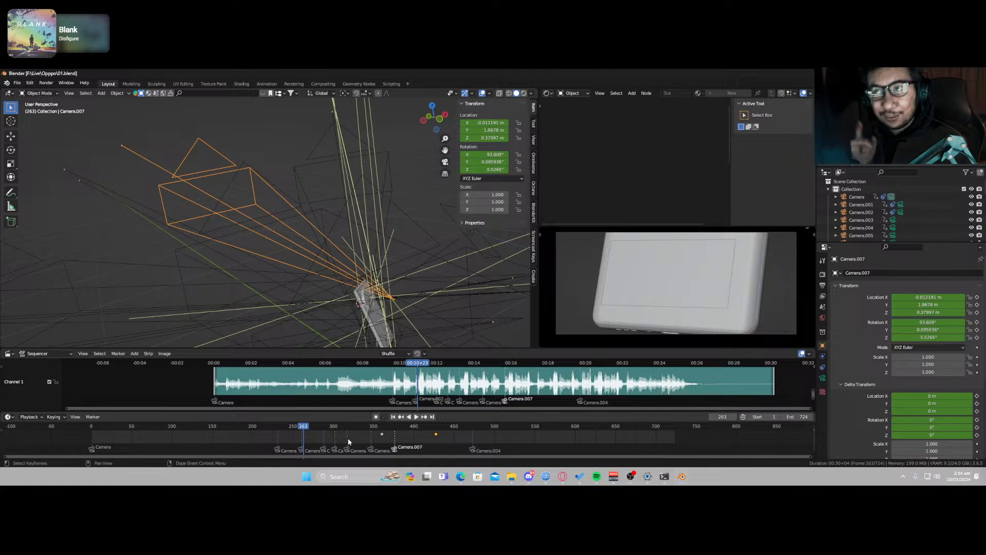
Step: Save the file, scrub through the opening camera shot to about frame 227, and save again
{"action": "key", "text": "ctrl+s"}
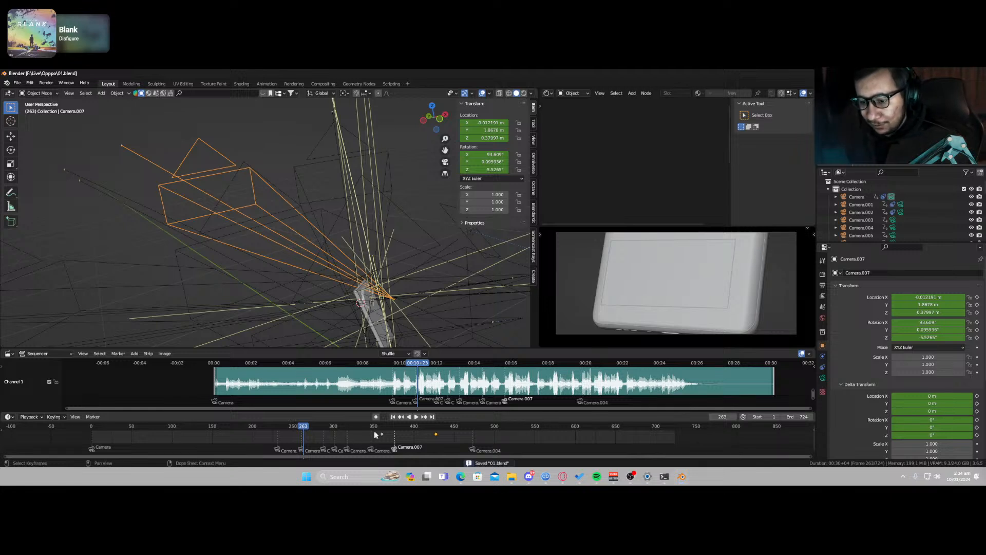
{"action": "left_click_drag", "start_coordinate": [111, 430], "coordinate": [275, 446]}
{"action": "key", "text": "space"}
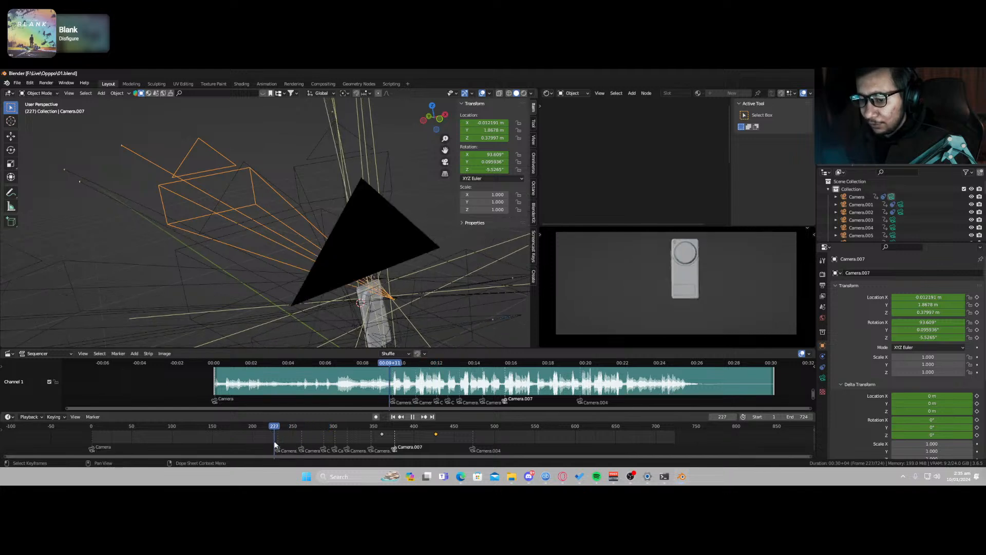
{"action": "key", "text": "ctrl+s"}
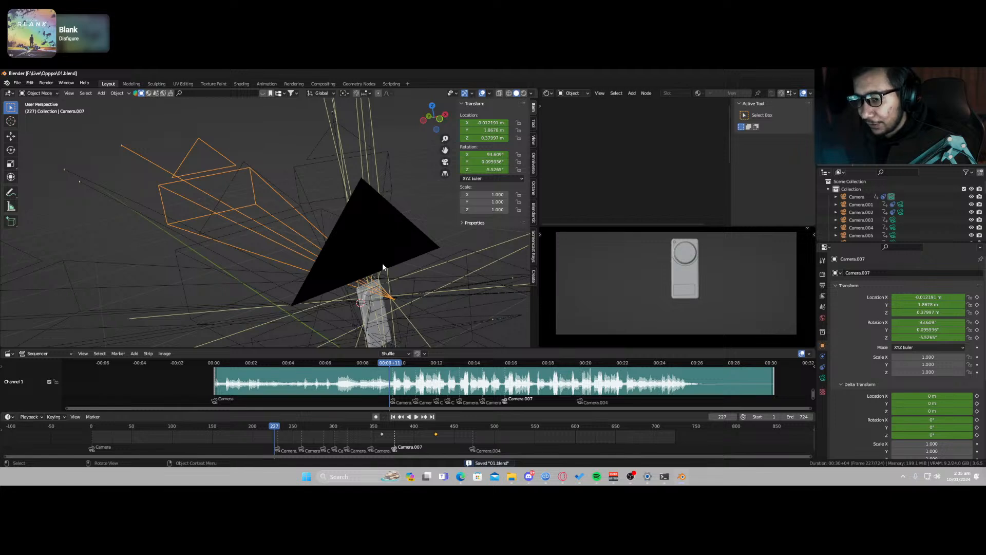
Step: Play back the animation from frame 227 past the Camera.007 marker and set the playhead to frame 416
{"action": "key", "text": "space"}
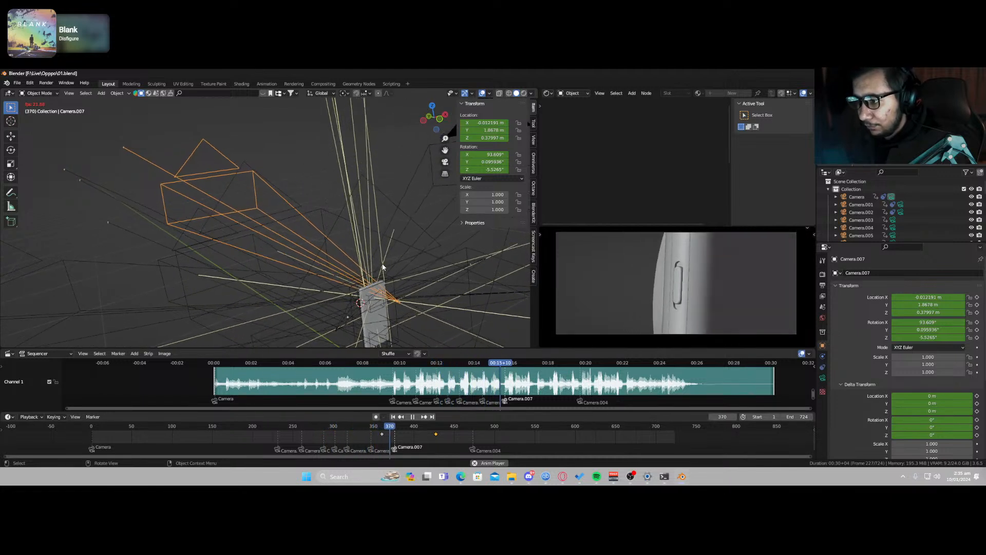
{"action": "key", "text": "space"}
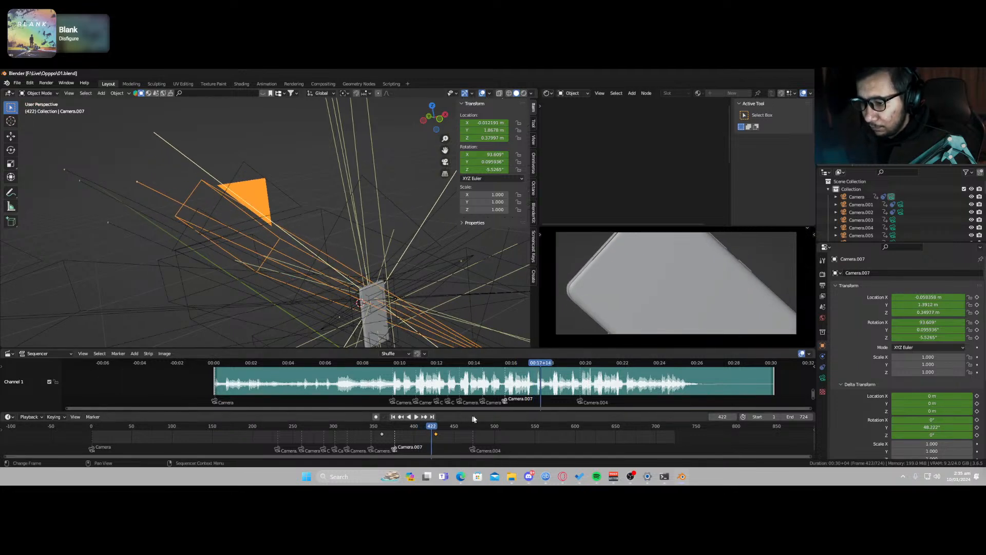
{"action": "left_click", "coordinate": [430, 426]}
{"action": "key", "text": "space"}
{"action": "left_click_drag", "start_coordinate": [430, 426], "coordinate": [428, 426]}
Step: Try duplicating Camera.007 at frame 416, delete the selected camera, and undo the deletion
{"action": "scroll", "coordinate": [391, 289], "scroll_direction": "up", "scroll_amount": 4}
{"action": "middle_click_drag", "start_coordinate": [391, 289], "coordinate": [388, 290]}
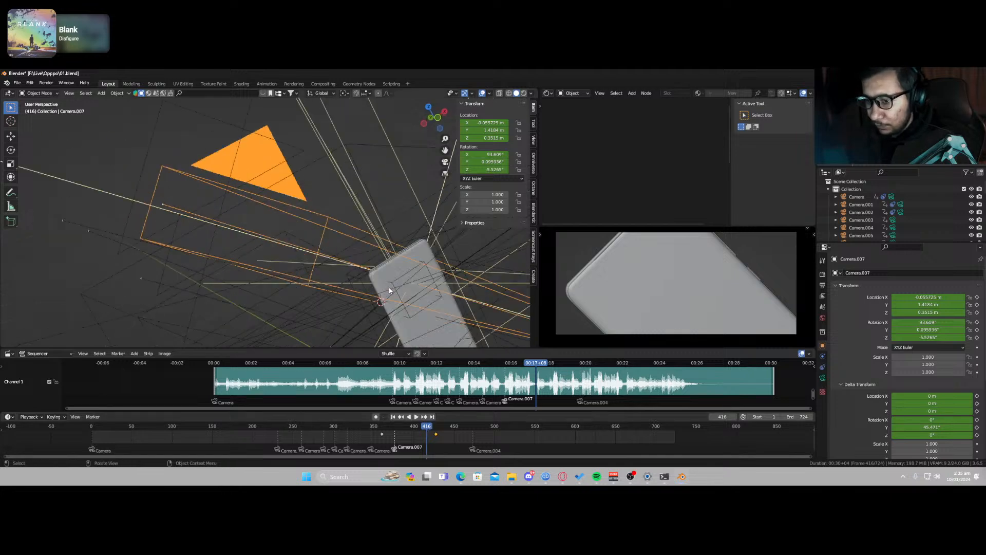
{"action": "key", "text": "KP_0"}
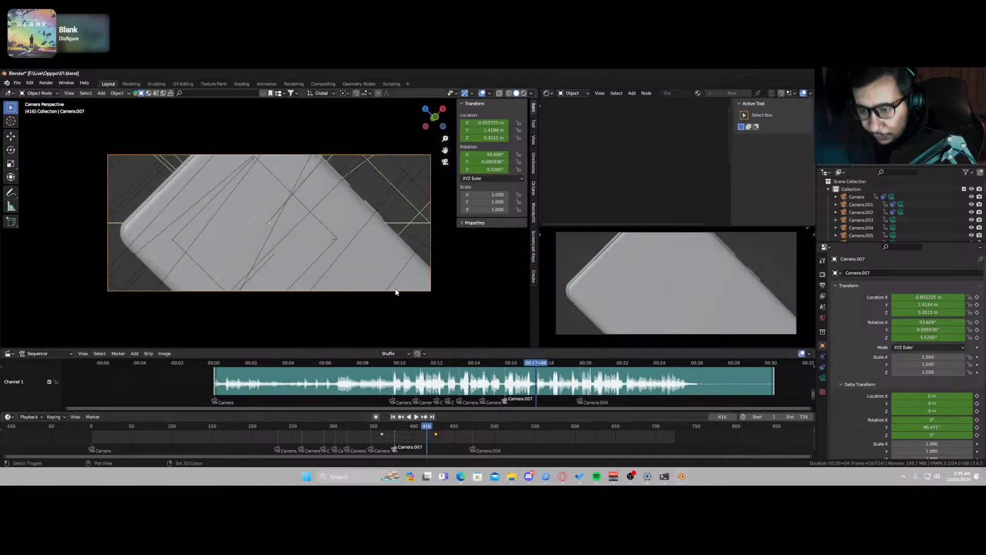
{"action": "key", "text": "shift+d"}
{"action": "left_click", "coordinate": [399, 275]}
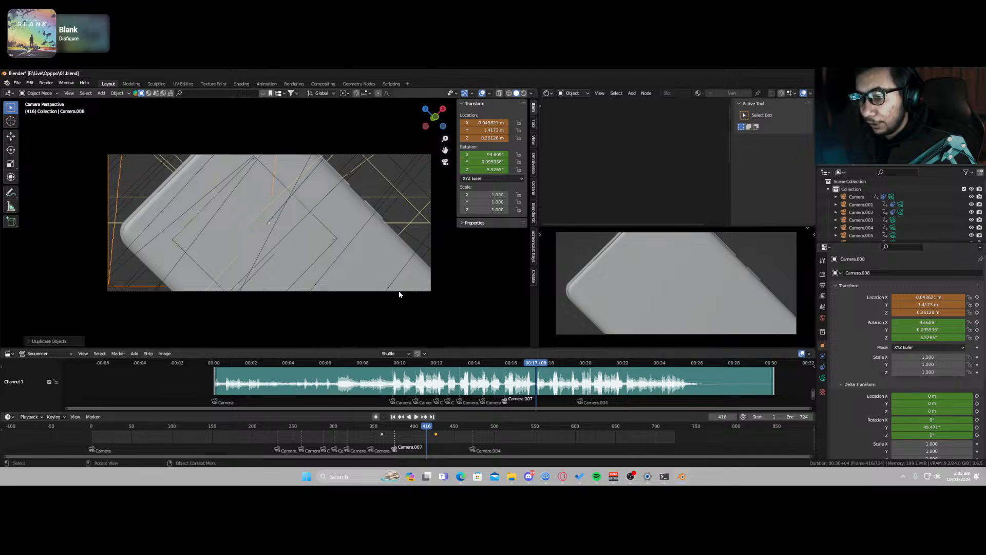
{"action": "key", "text": "x"}
{"action": "left_click", "coordinate": [399, 152]}
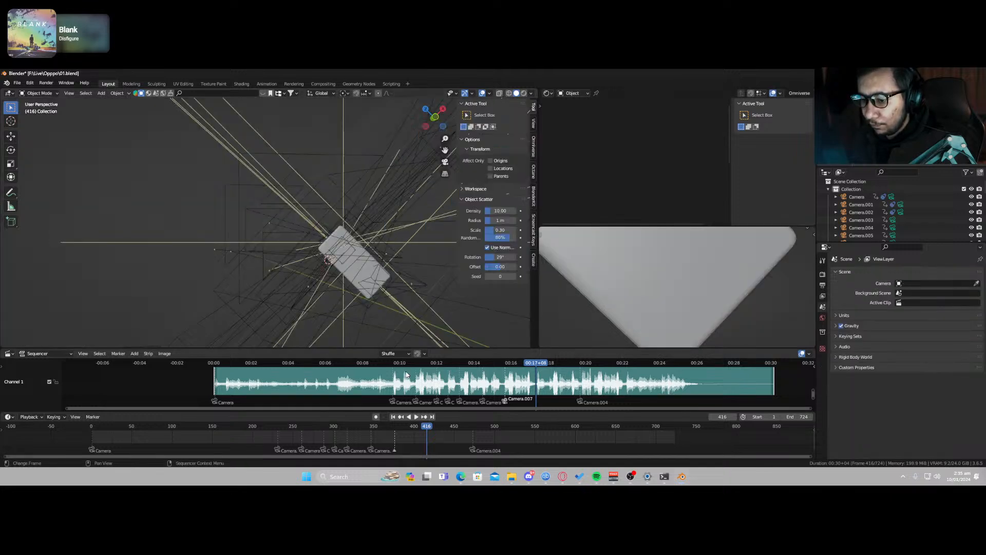
{"action": "key", "text": "ctrl+z"}
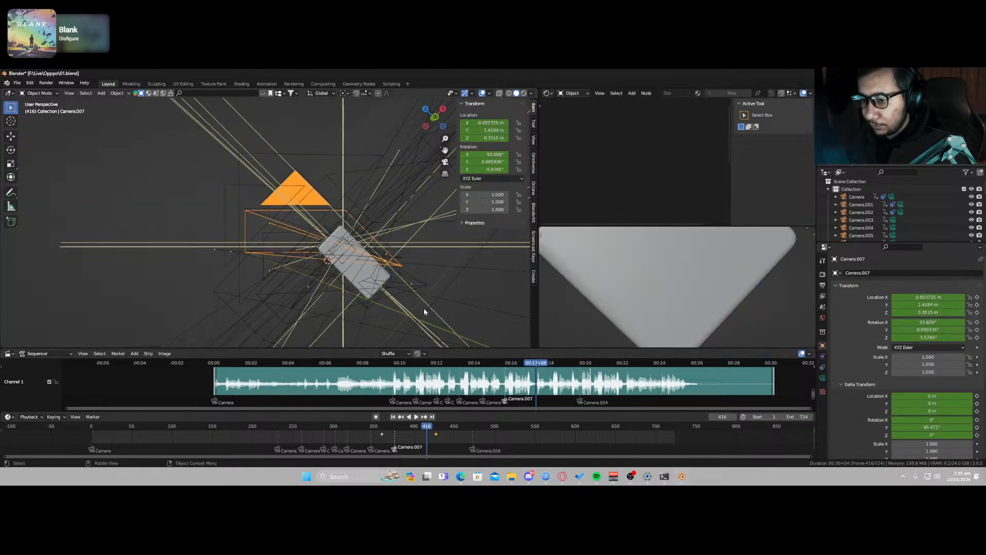
Step: Look through Camera.007 and duplicate it at frame 416 for the next shot
{"action": "key", "text": "KP_0"}
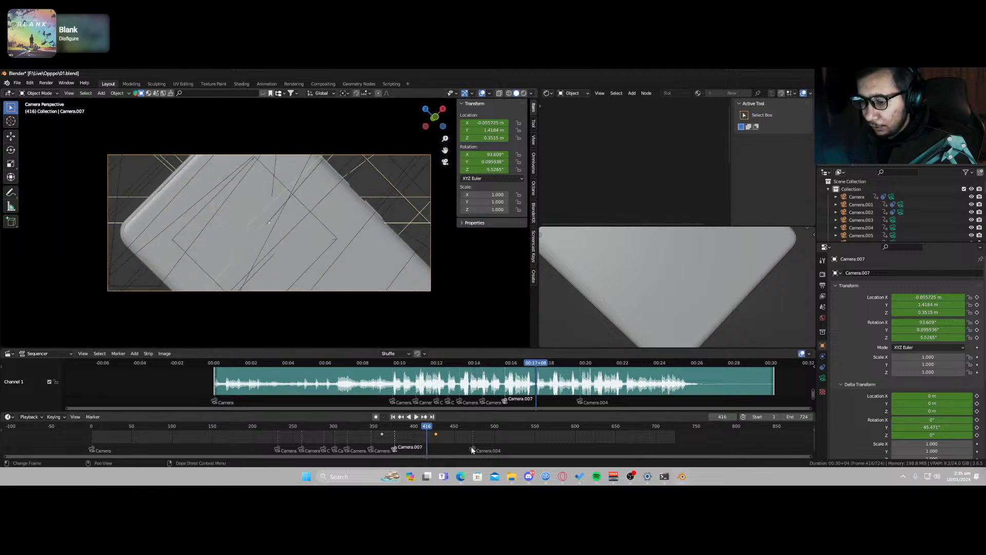
{"action": "key", "text": "shift+d"}
{"action": "left_click", "coordinate": [411, 309]}
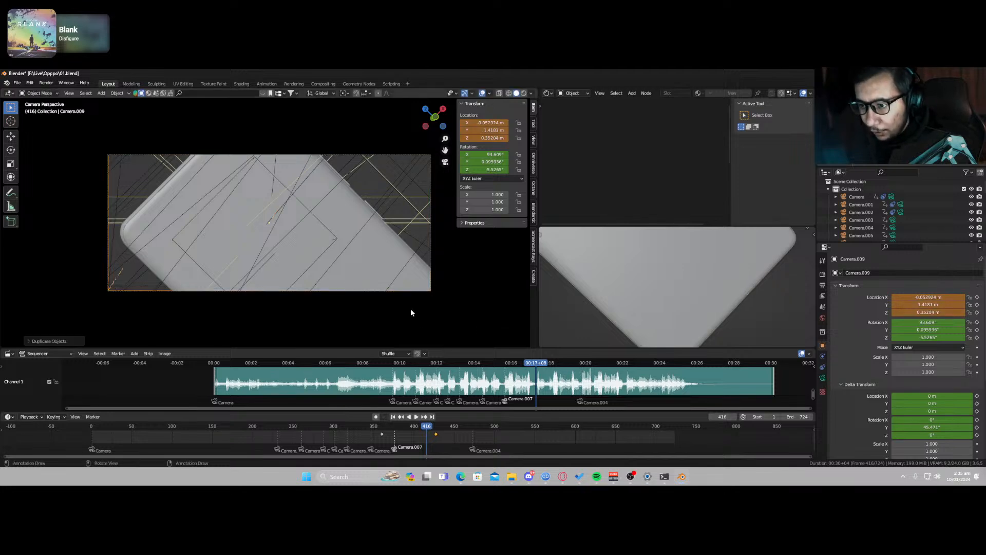
Step: Try deleting the duplicated camera's keyframes and undo back to the fresh duplicate at its original position
{"action": "key", "text": "a"}
{"action": "key", "text": "x"}
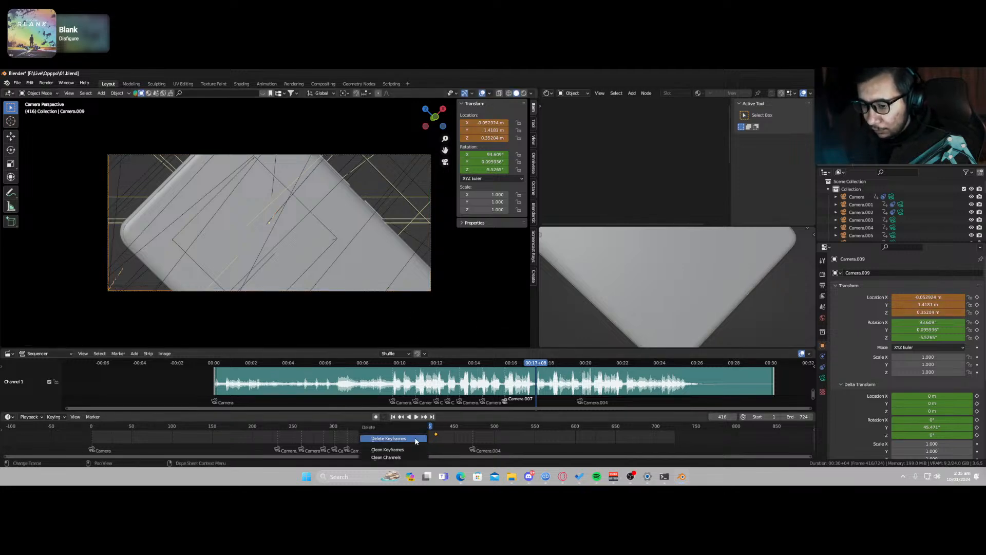
{"action": "left_click", "coordinate": [416, 441]}
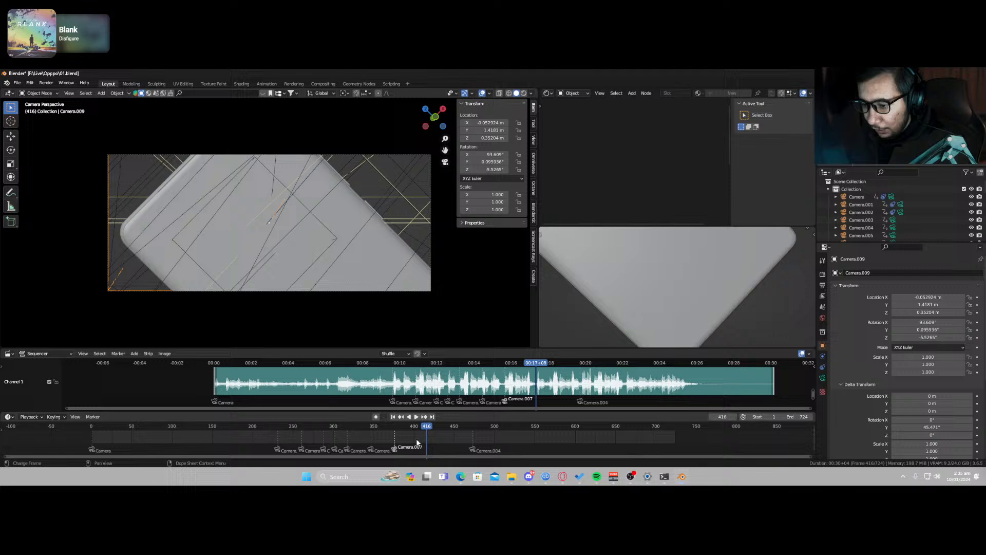
{"action": "left_click", "coordinate": [414, 291]}
{"action": "left_click", "coordinate": [484, 161]}
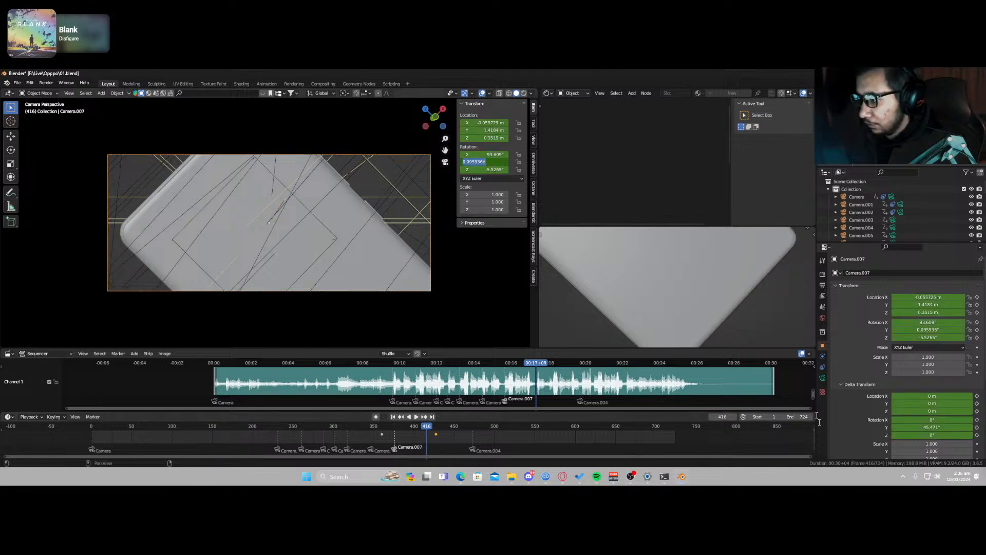
{"action": "left_click", "coordinate": [911, 421]}
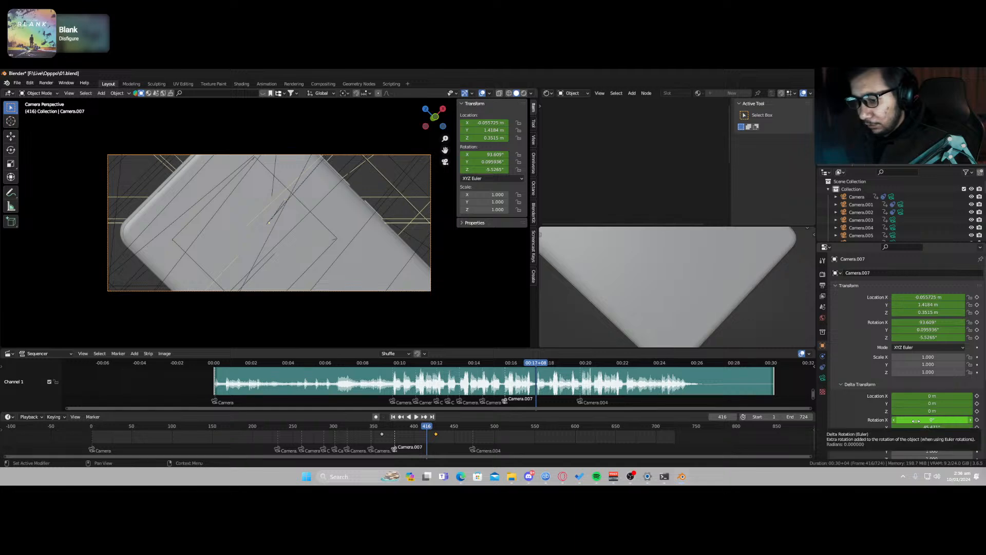
{"action": "left_click", "coordinate": [382, 269]}
{"action": "key", "text": "ctrl+z"}
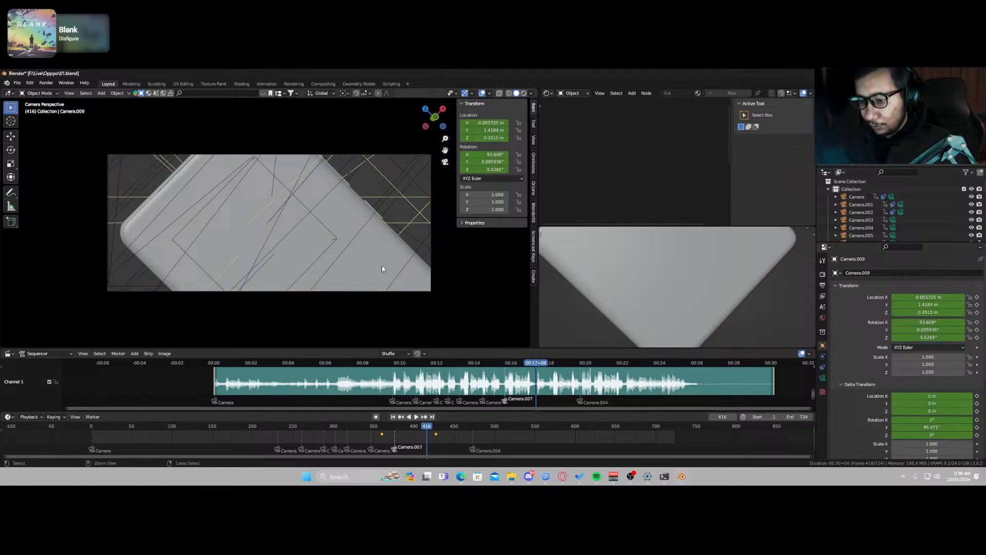
Step: Bind Camera.009 to a new marker at frame 416 and delete all of its inherited keyframes
{"action": "scroll", "coordinate": [856, 220], "scroll_direction": "down", "scroll_amount": 3}
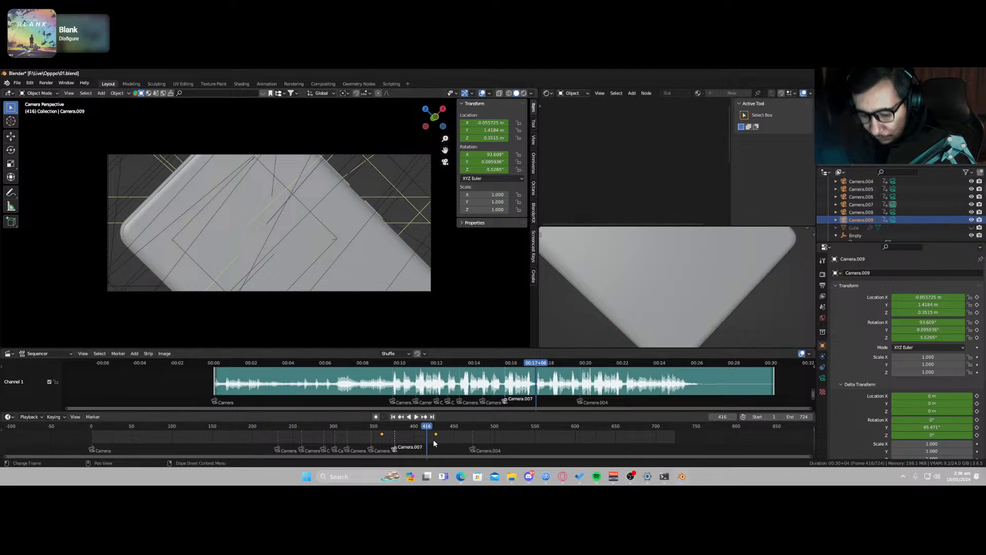
{"action": "key", "text": "ctrl+b"}
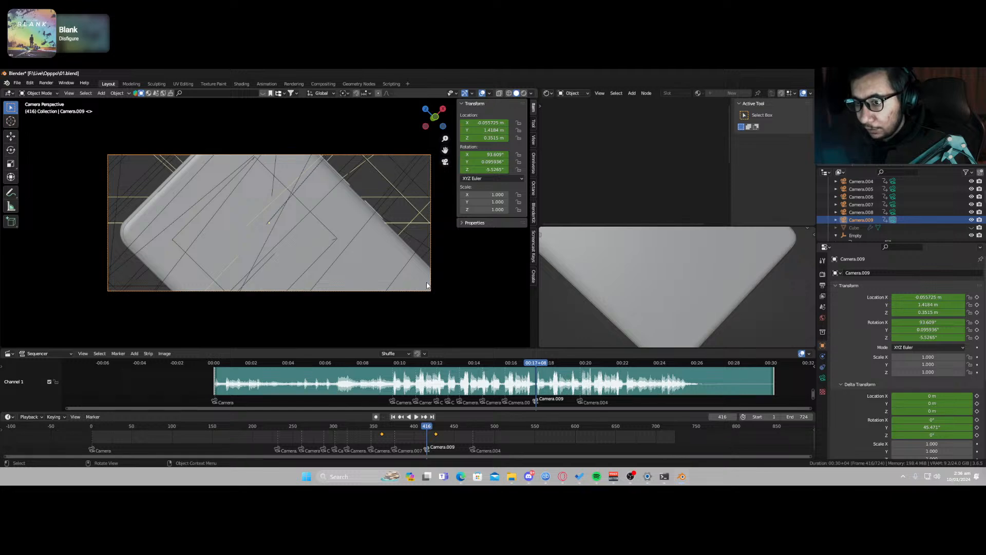
{"action": "key", "text": "c"}
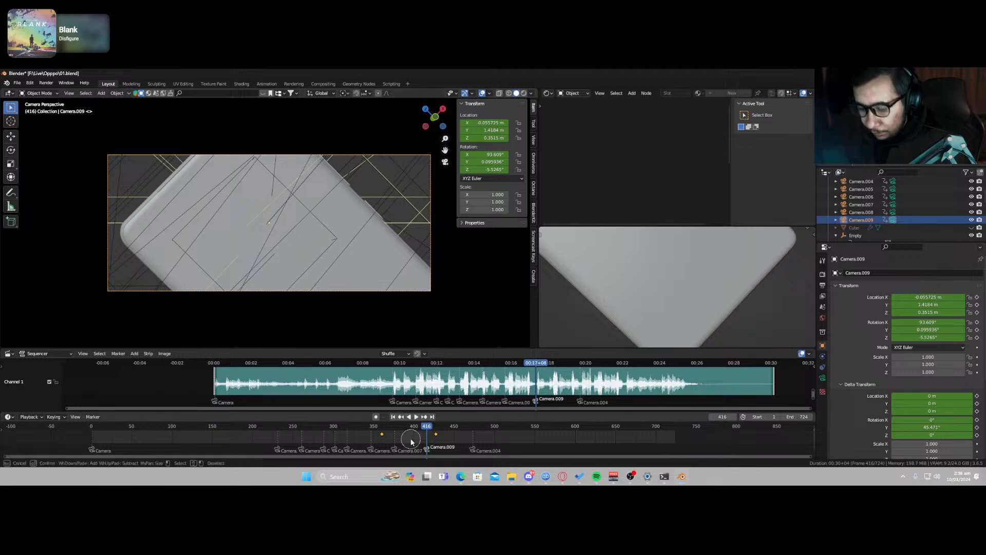
{"action": "key", "text": "Escape"}
{"action": "key", "text": "x"}
{"action": "left_click", "coordinate": [411, 439]}
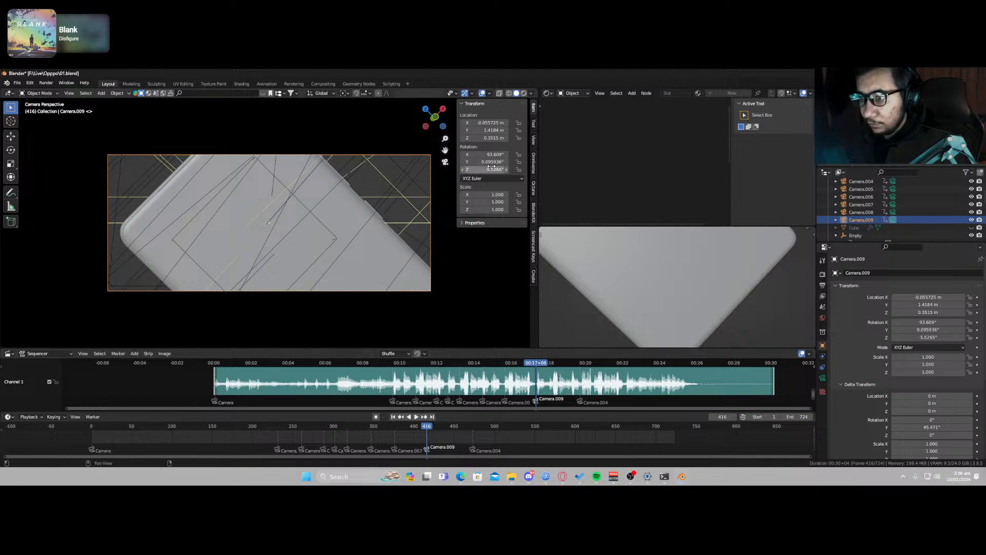
Step: Set Camera.009's delta rotation Y to 0 to level the shot
{"action": "double_click", "coordinate": [927, 427]}
{"action": "type", "text": "0"}
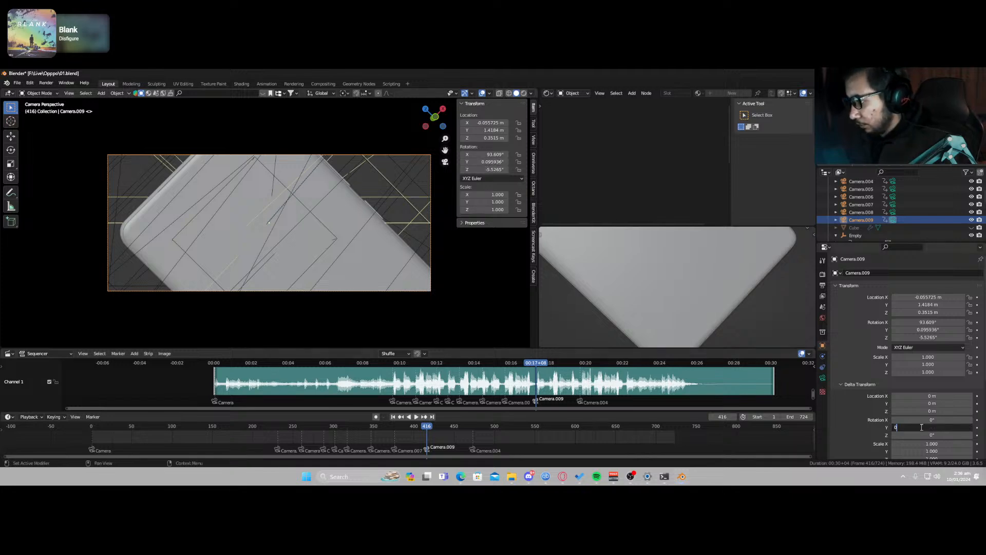
{"action": "key", "text": "Return"}
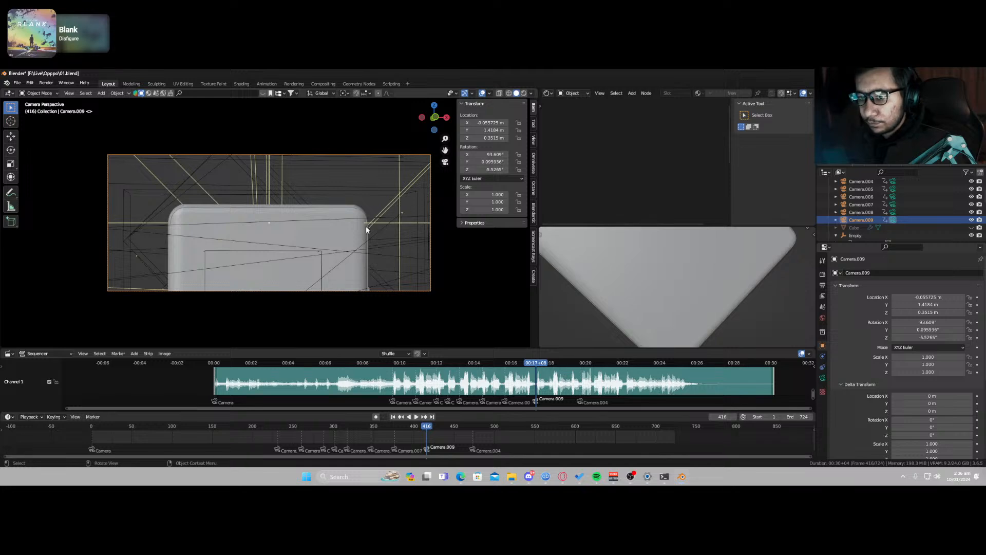
Step: Fly Camera.009 around the phone to a tilted close-up of the charging port edge and show the camera view in the rendered preview
{"action": "key", "text": "shift+grave"}
{"action": "key", "text": "s"}
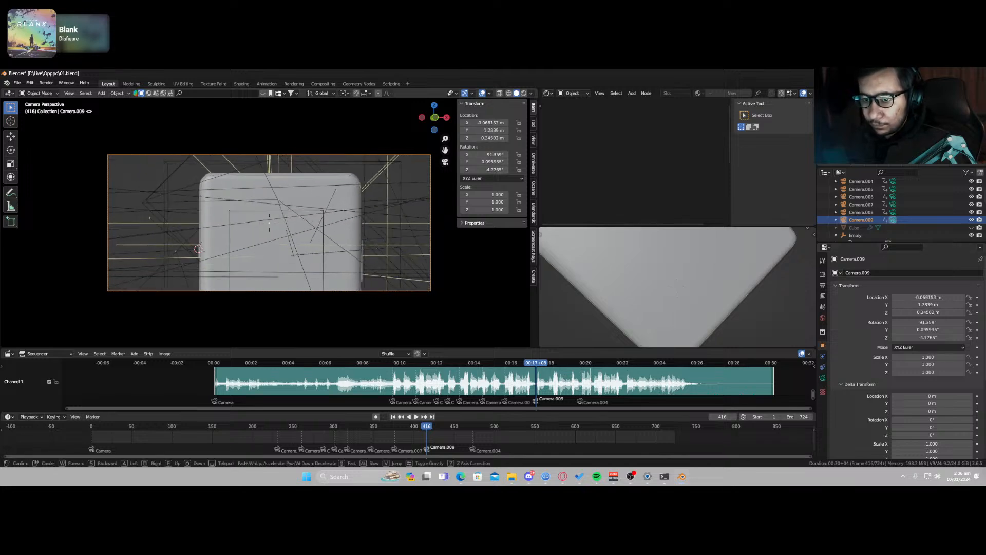
{"action": "key", "text": "a"}
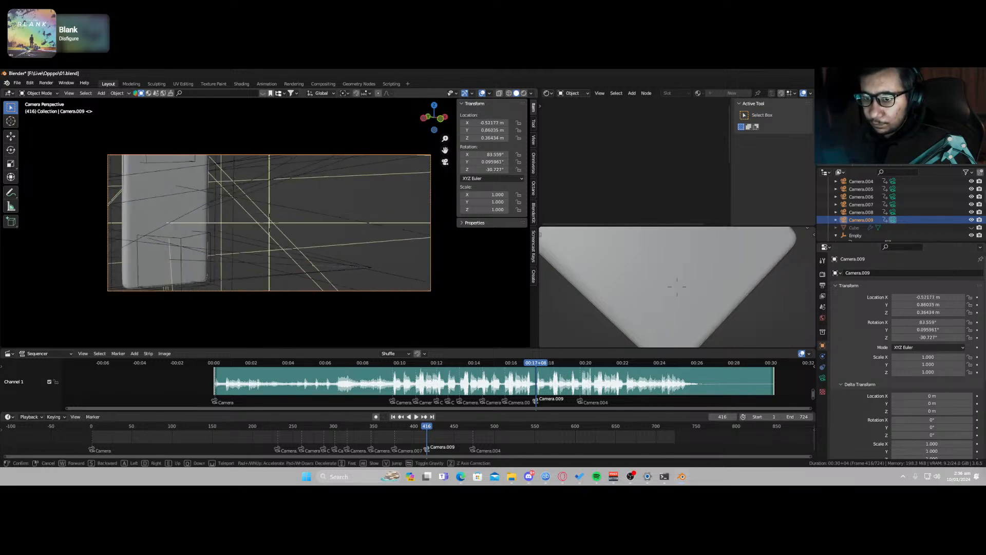
{"action": "key", "text": "w"}
{"action": "key", "text": "s"}
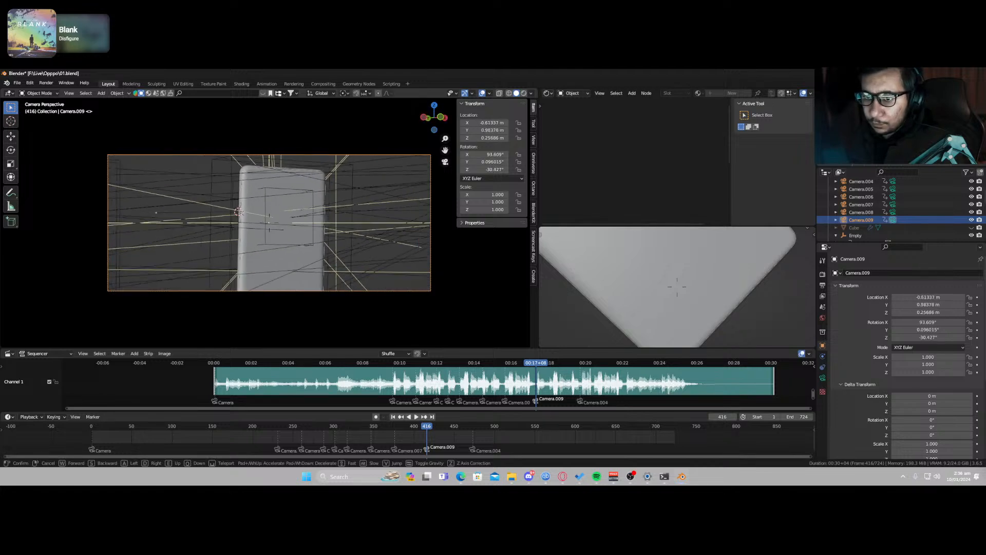
{"action": "key", "text": "d"}
{"action": "key", "text": "w"}
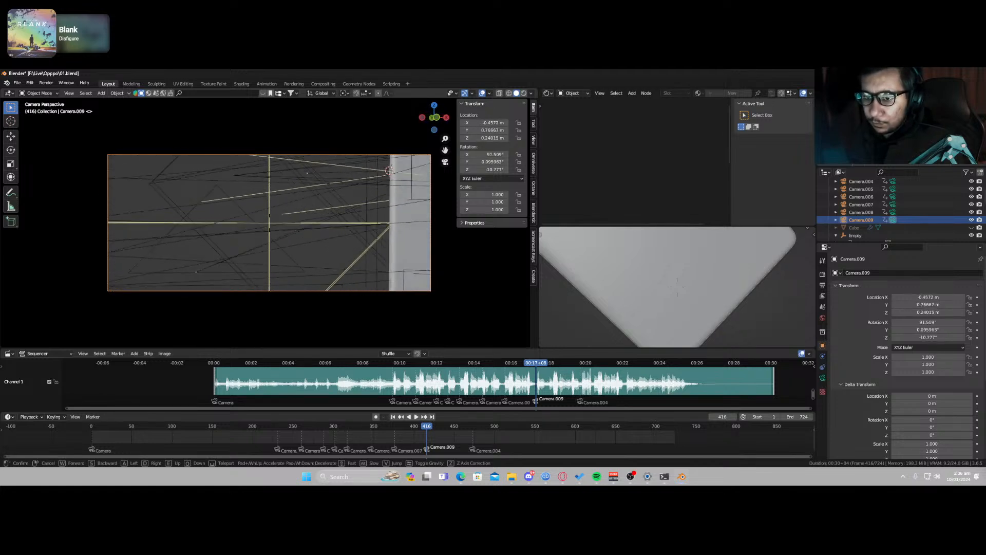
{"action": "key", "text": "d"}
{"action": "key", "text": "s"}
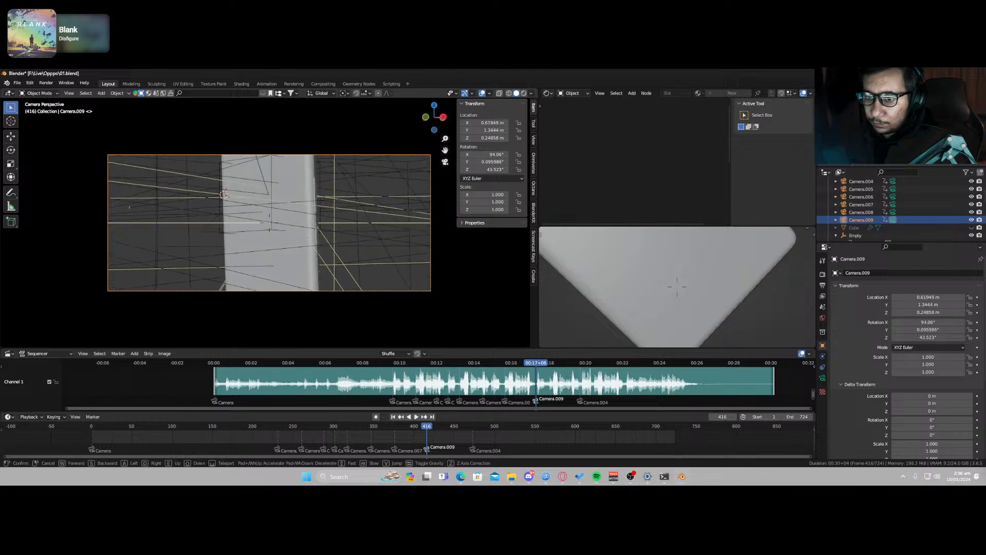
{"action": "key", "text": "a"}
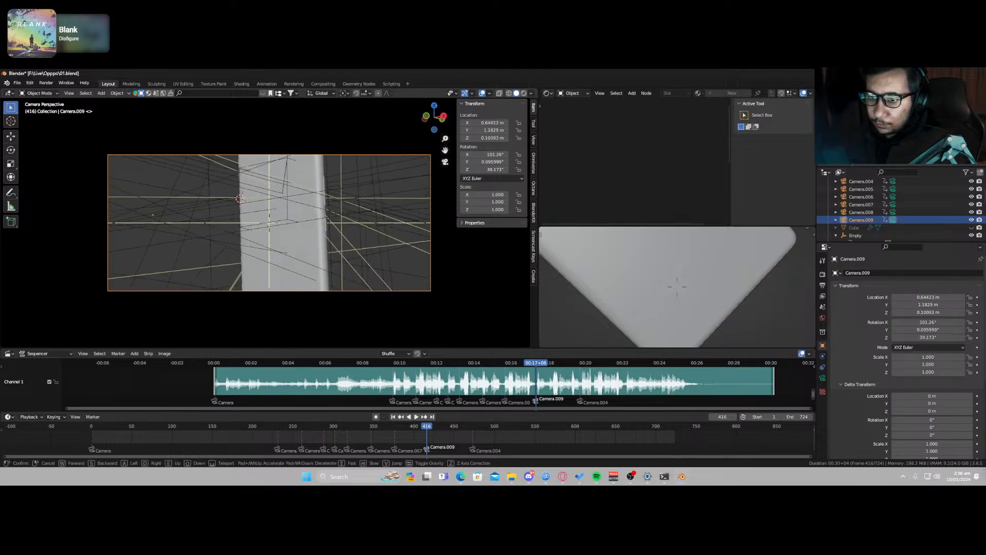
{"action": "key", "text": "s"}
{"action": "key", "text": "d"}
{"action": "key", "text": "w"}
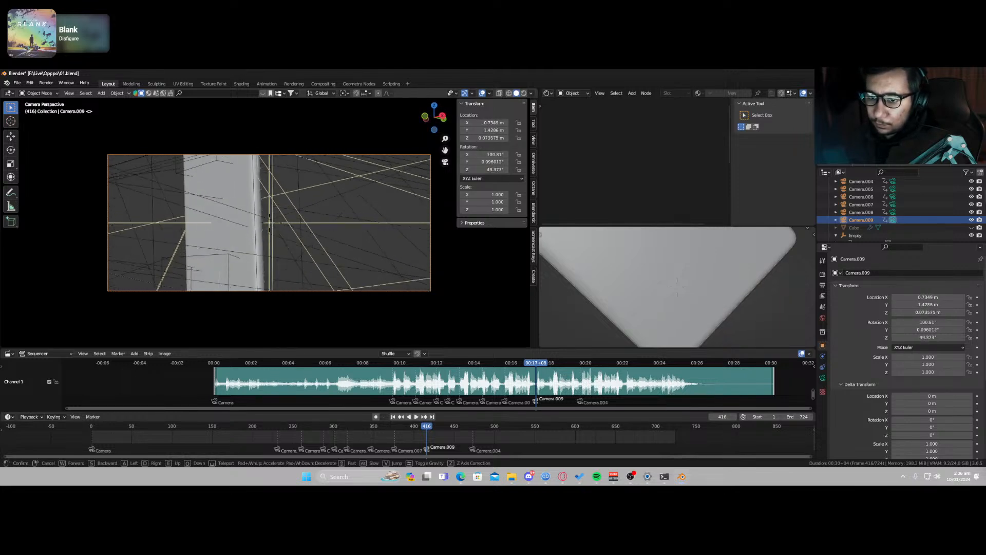
{"action": "key", "text": "q"}
{"action": "key", "text": "w"}
{"action": "key", "text": "q"}
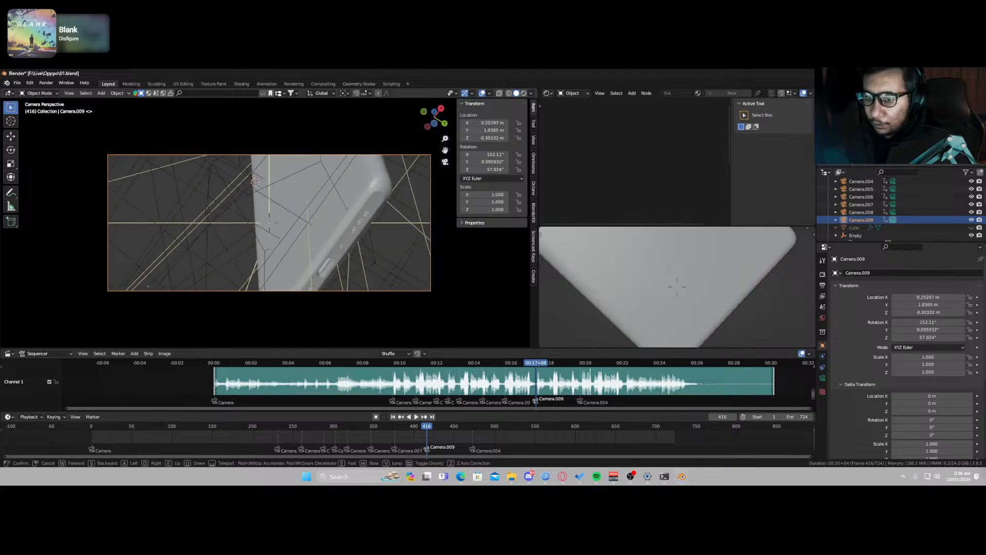
{"action": "key", "text": "w"}
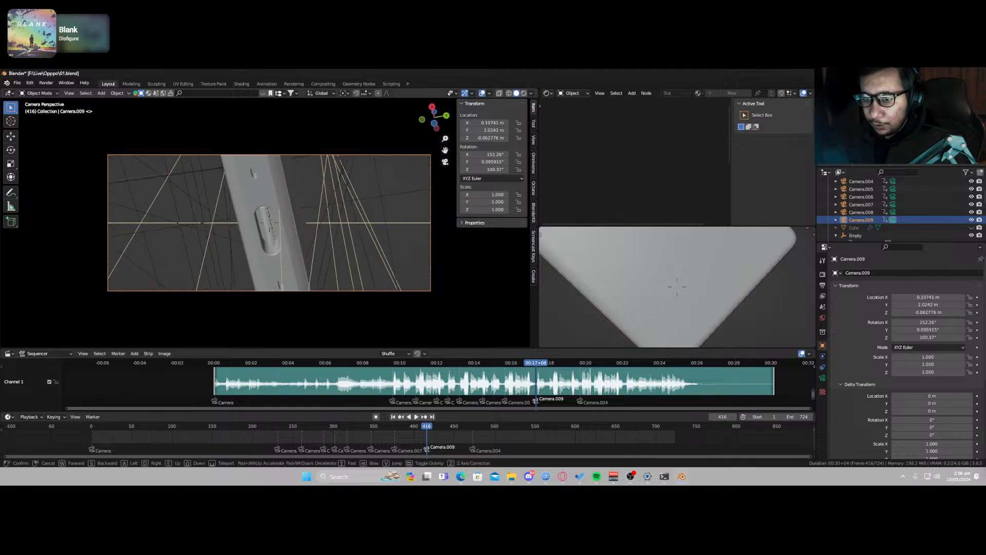
{"action": "left_click", "coordinate": [724, 323]}
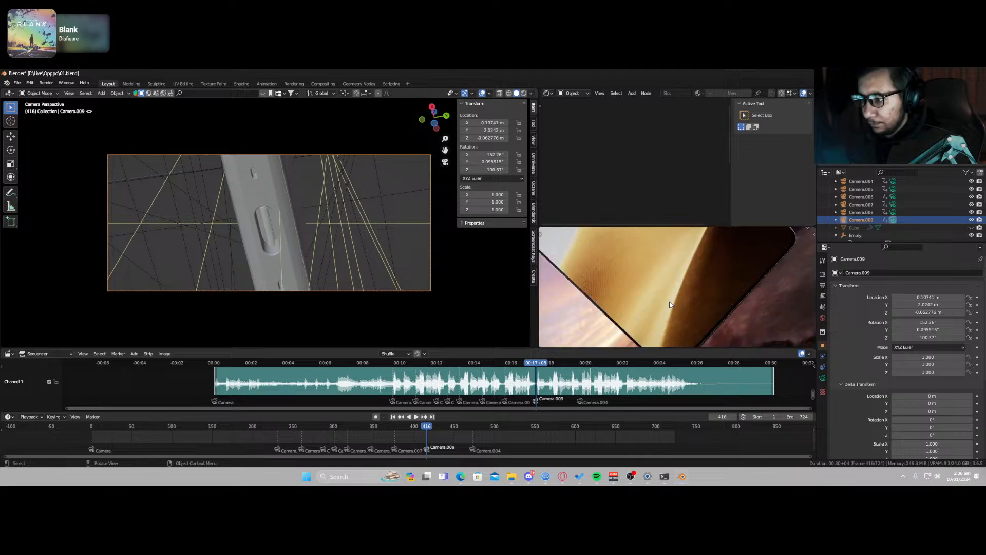
{"action": "key", "text": "KP_0"}
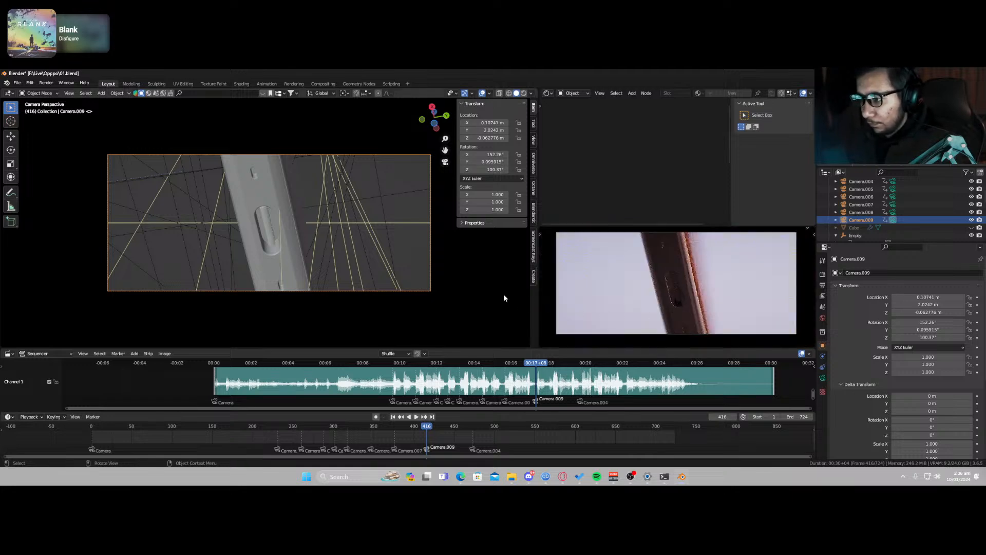
Step: Replace the Port object's shared default material with the existing Plastic material and check it in the rendered preview
{"action": "scroll", "coordinate": [263, 241], "scroll_direction": "up", "scroll_amount": 6}
{"action": "left_click", "coordinate": [271, 254]}
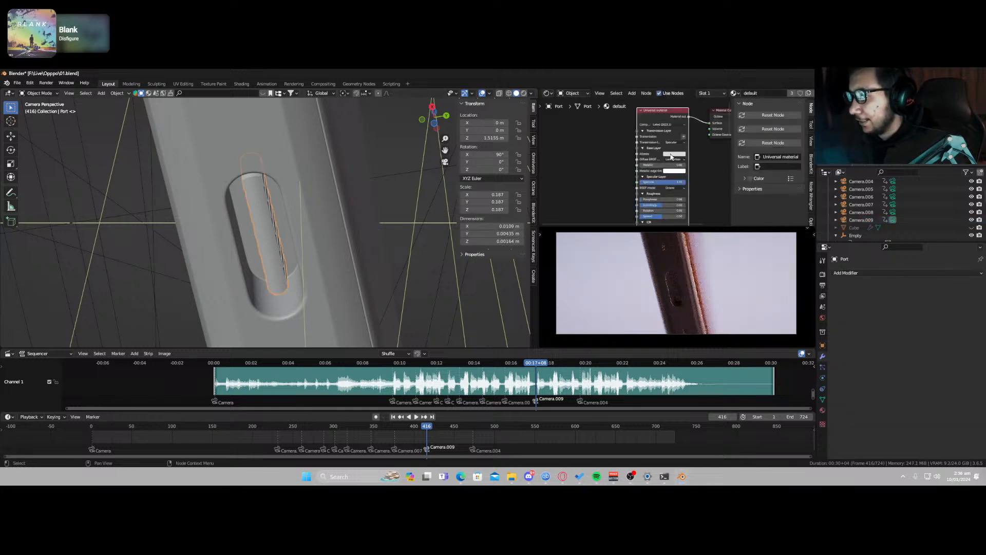
{"action": "left_click", "coordinate": [822, 410]}
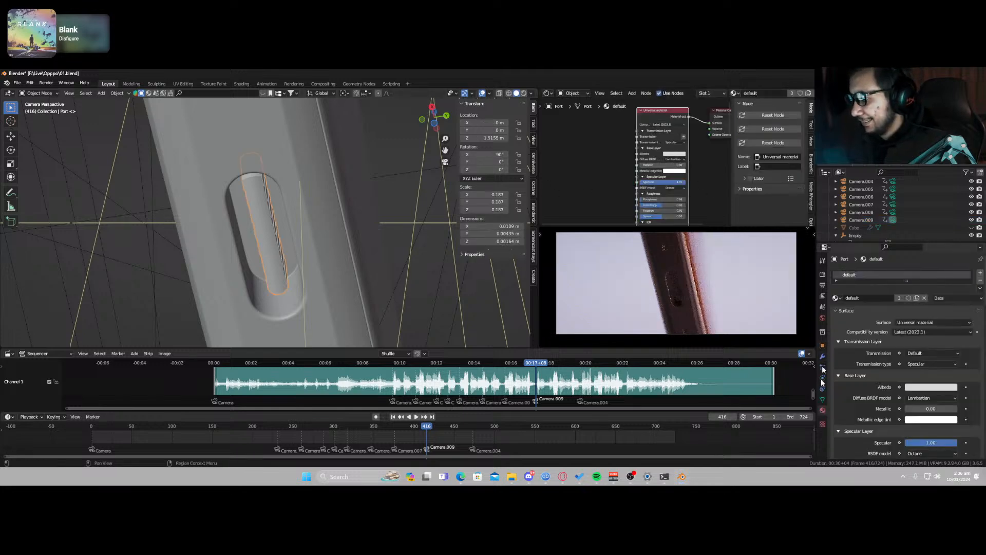
{"action": "left_click", "coordinate": [980, 280]}
{"action": "left_click", "coordinate": [980, 273]}
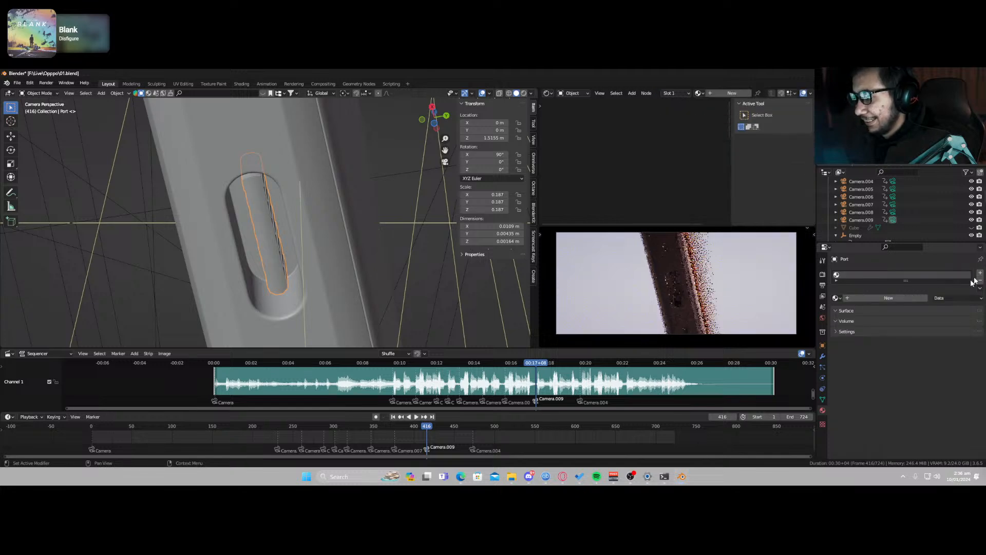
{"action": "left_click", "coordinate": [863, 298]}
{"action": "left_click", "coordinate": [836, 298]}
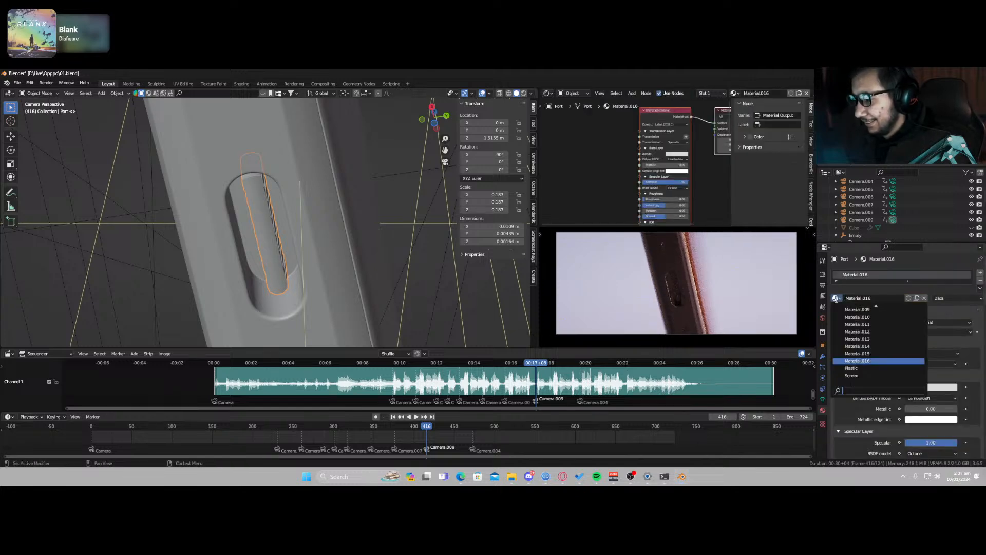
{"action": "left_click", "coordinate": [851, 368]}
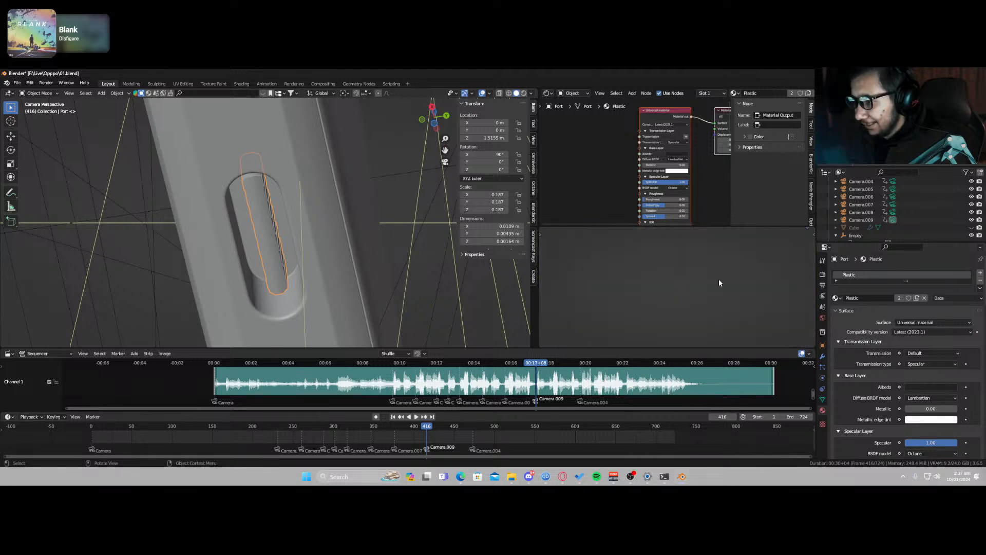
{"action": "scroll", "coordinate": [704, 292], "scroll_direction": "down", "scroll_amount": 3}
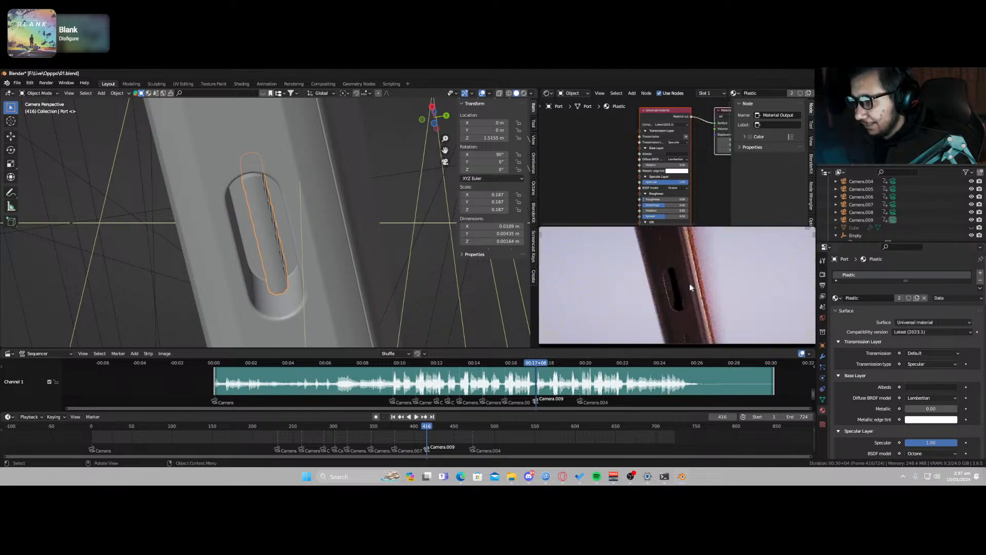
{"action": "scroll", "coordinate": [671, 253], "scroll_direction": "up", "scroll_amount": 4}
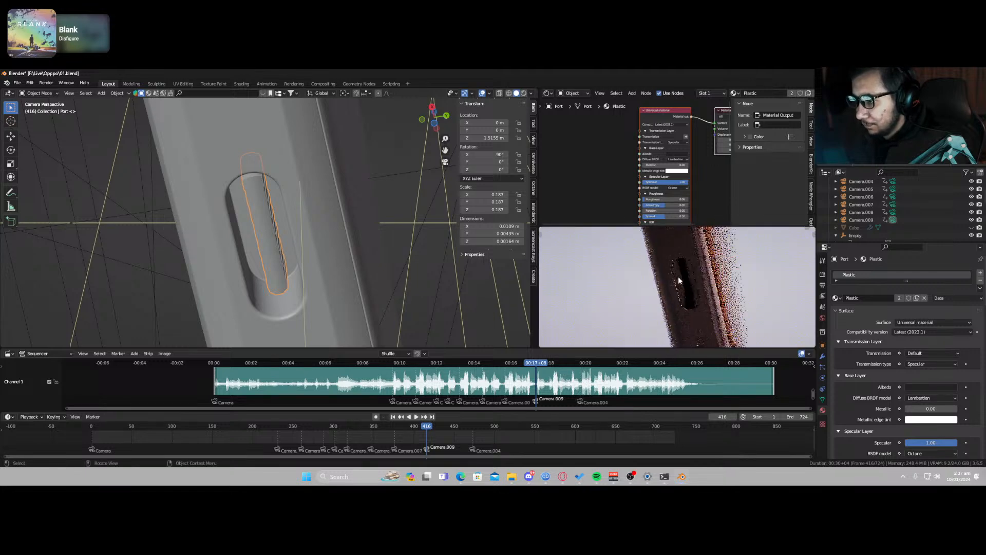
Step: Select the phone's Frame object and open its mesh for editing around the charging port recess
{"action": "left_click", "coordinate": [250, 253]}
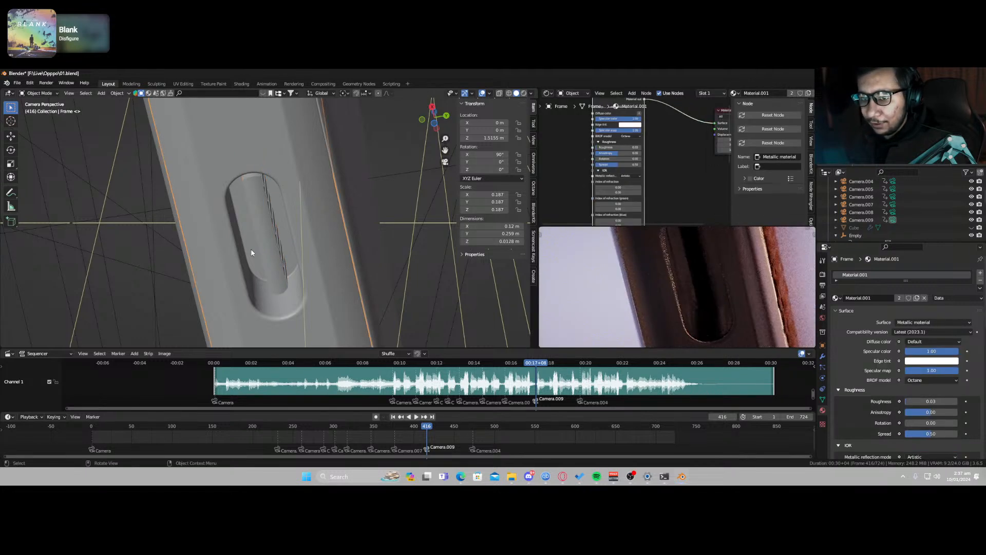
{"action": "key", "text": "Tab"}
{"action": "middle_click_drag", "start_coordinate": [255, 251], "coordinate": [277, 227]}
{"action": "scroll", "coordinate": [277, 227], "scroll_direction": "up", "scroll_amount": 5}
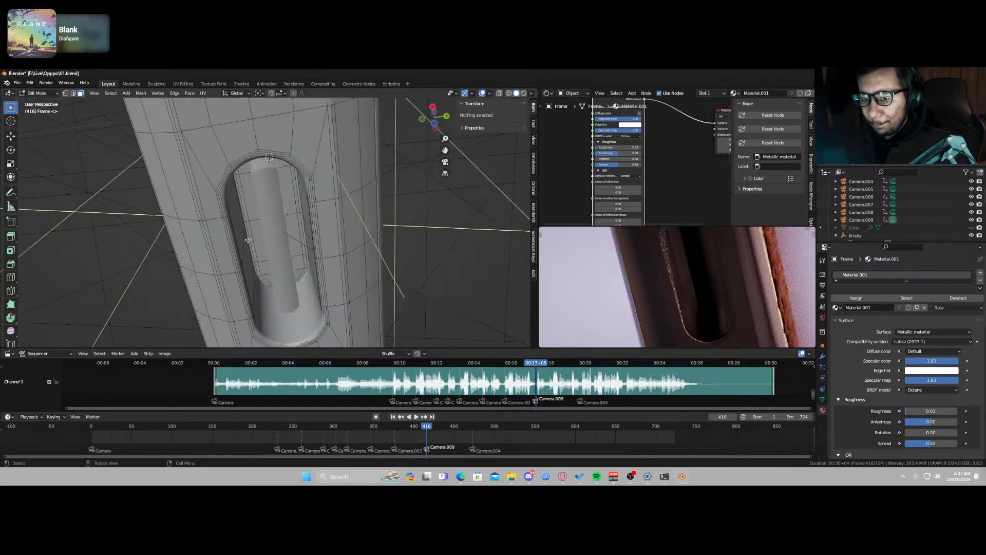
{"action": "left_click", "coordinate": [244, 242]}
{"action": "left_click", "coordinate": [249, 261], "text": "alt"}
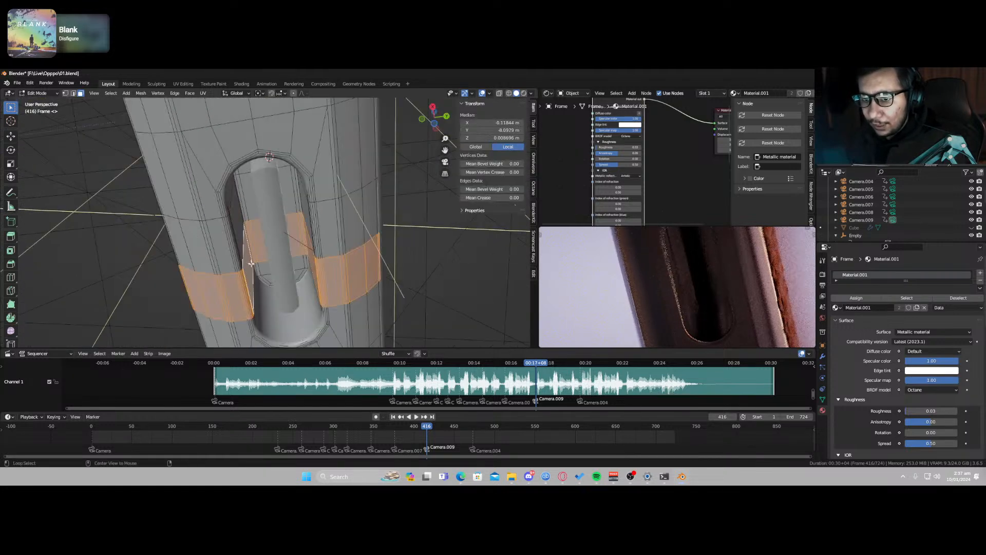
{"action": "left_click", "coordinate": [251, 271], "text": "alt"}
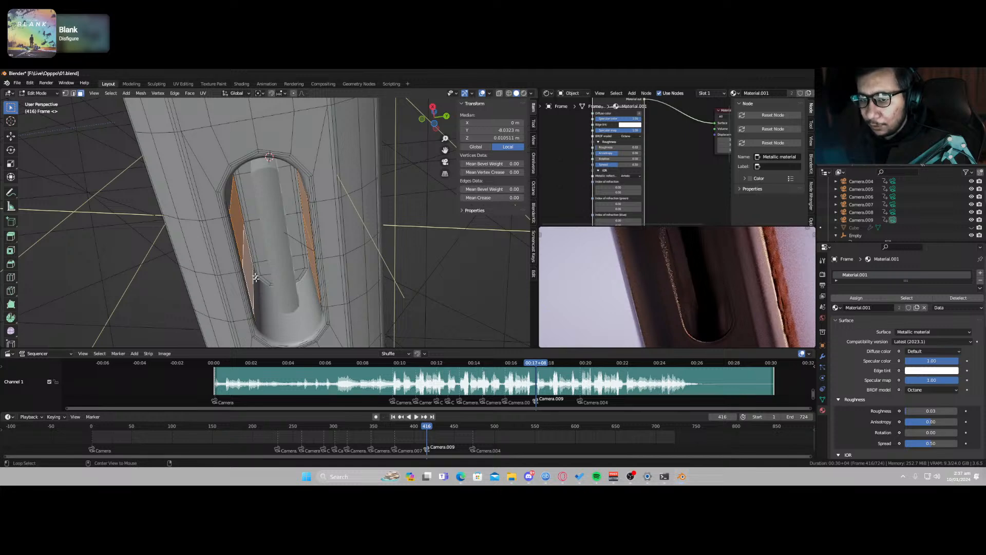
{"action": "key", "text": "alt+a"}
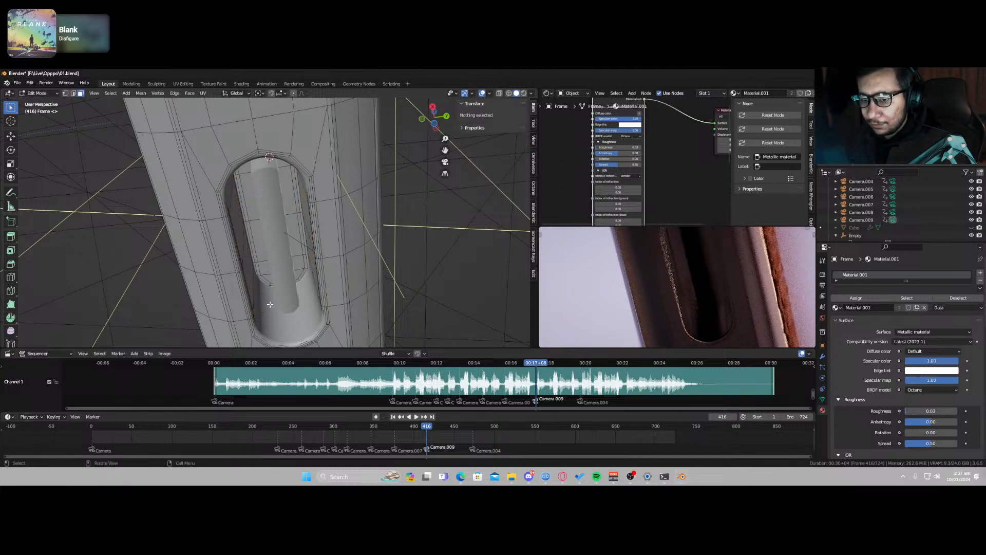
{"action": "key", "text": "Tab"}
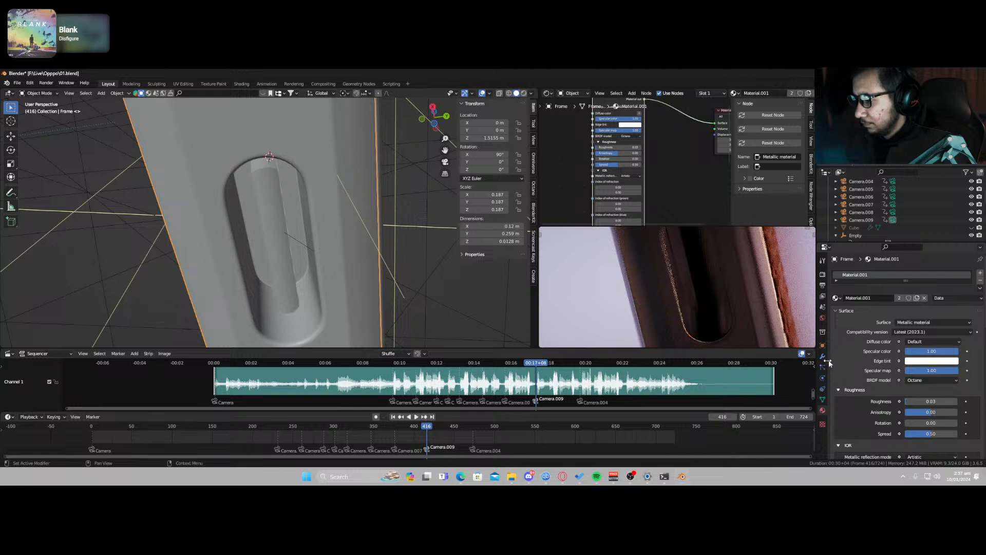
Step: Show the Frame's unsmoothed cage in Edit Mode and select all faces lining the inside of the charging port recess
{"action": "left_click", "coordinate": [823, 357]}
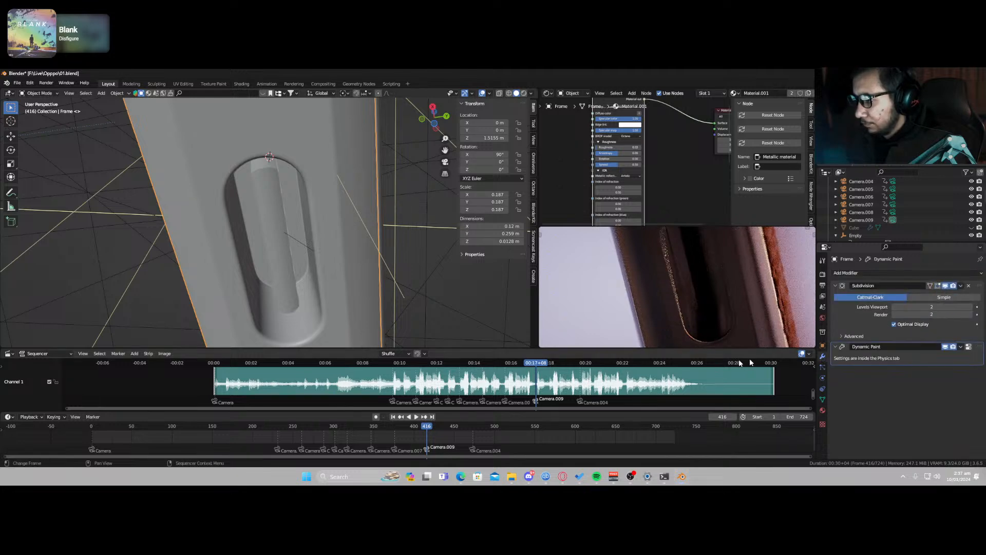
{"action": "key", "text": "Tab"}
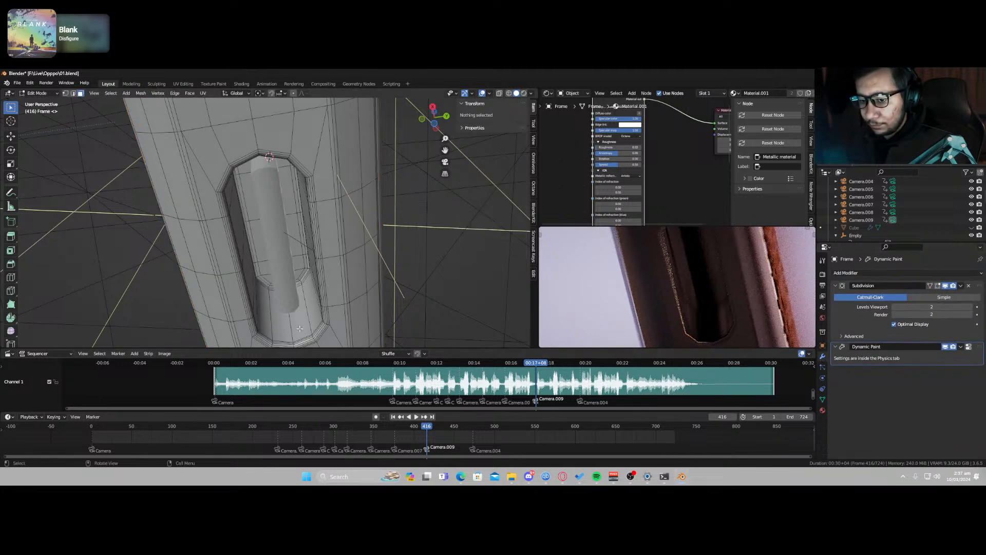
{"action": "left_click", "coordinate": [300, 329], "text": "alt"}
{"action": "left_click", "coordinate": [292, 328], "text": "alt"}
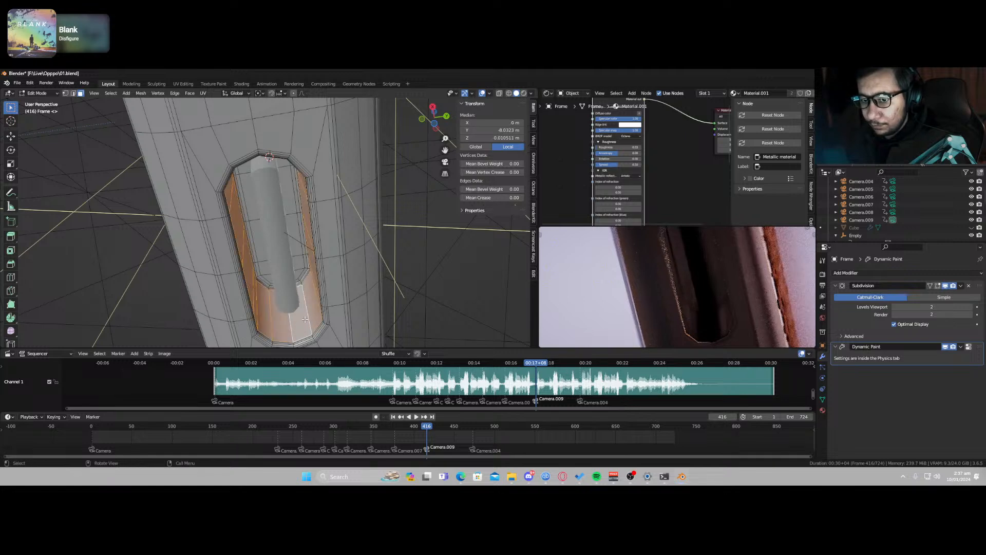
{"action": "key", "text": "ctrl+KP_Add"}
{"action": "key", "text": "ctrl+KP_Add"}
{"action": "key", "text": "ctrl+KP_Add"}
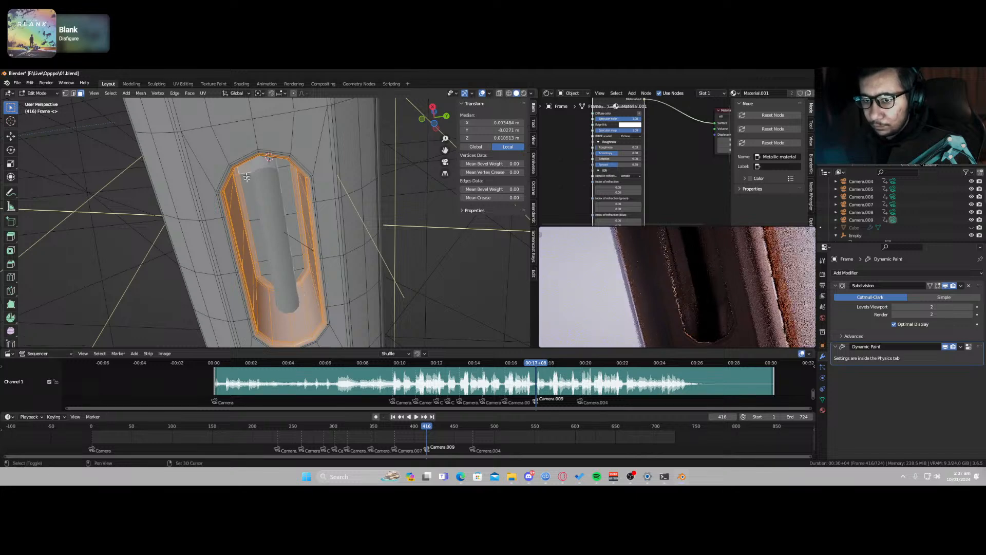
{"action": "left_click_drag", "start_coordinate": [239, 172], "coordinate": [268, 267]}
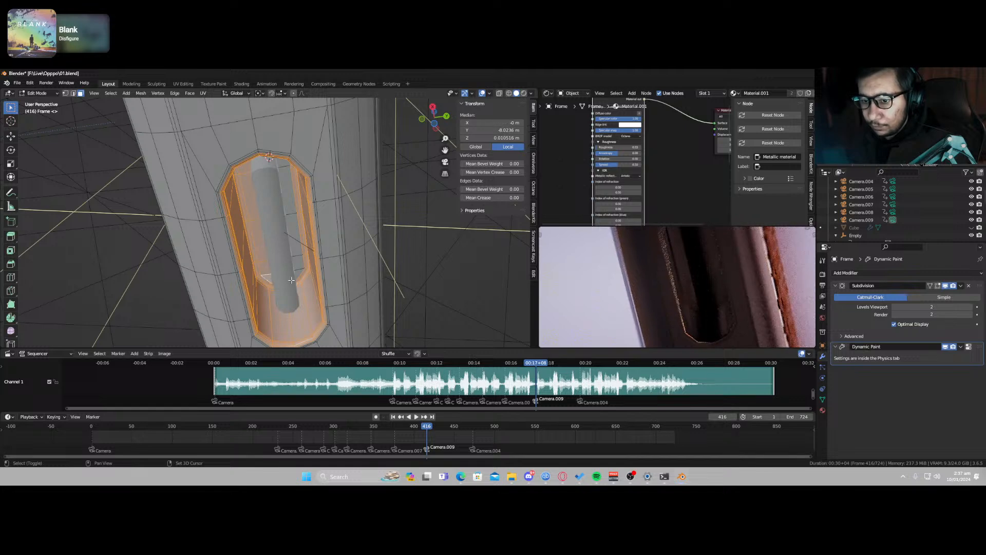
{"action": "left_click", "coordinate": [299, 262], "text": "shift"}
{"action": "left_click", "coordinate": [297, 238], "text": "shift"}
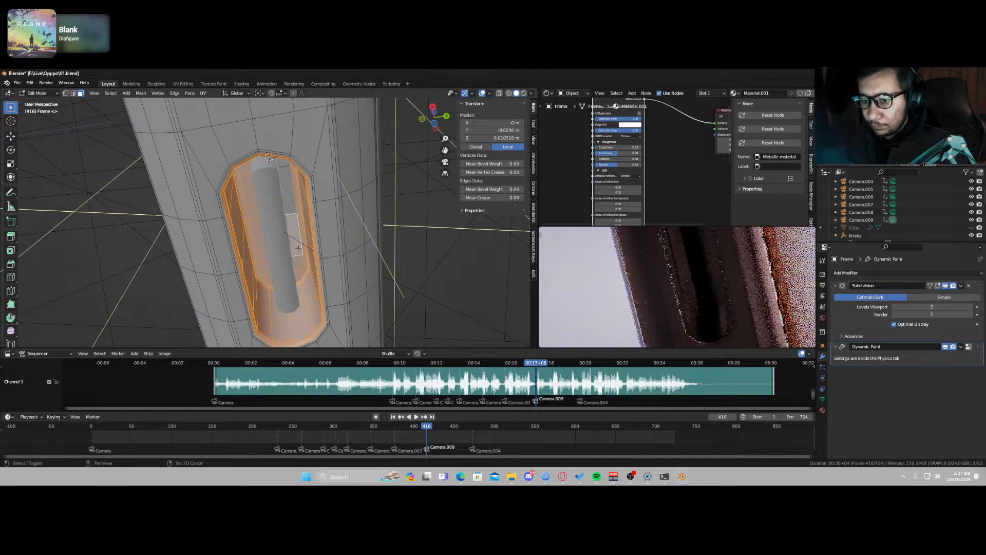
{"action": "left_click", "coordinate": [293, 197], "text": "shift"}
{"action": "middle_click_drag", "start_coordinate": [285, 160], "coordinate": [340, 241]}
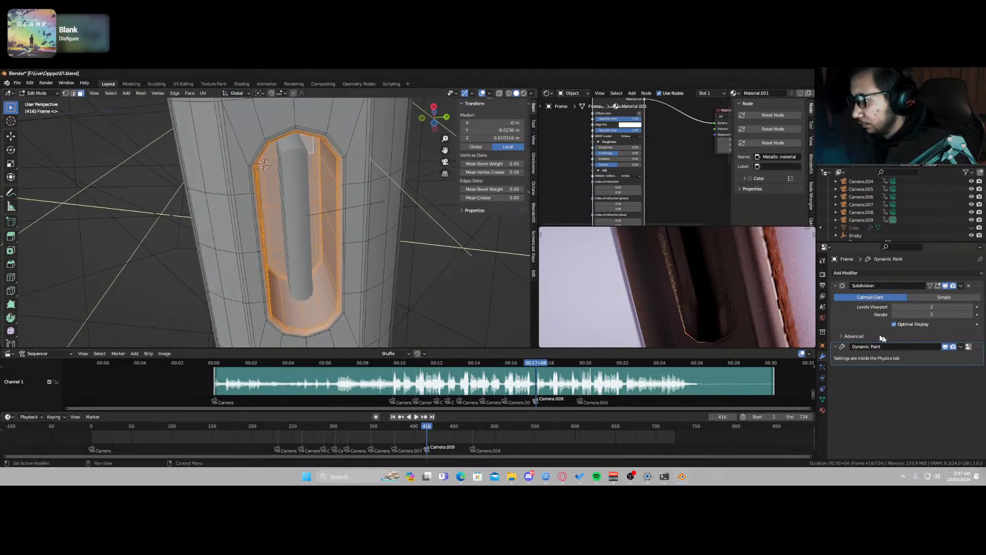
Step: Add a second material slot to the Frame with Material.006 and assign it to the selected port recess faces
{"action": "left_click", "coordinate": [823, 409]}
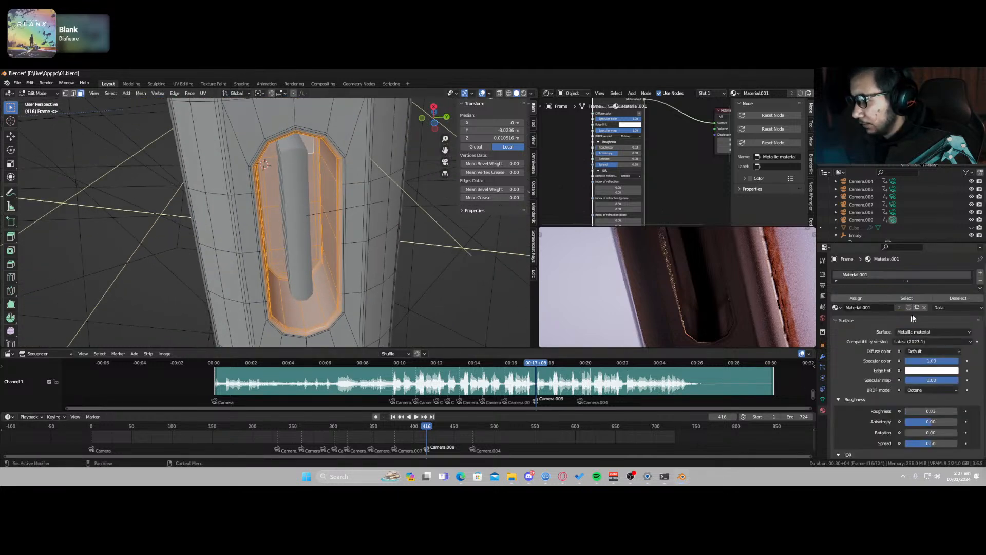
{"action": "left_click", "coordinate": [980, 274]}
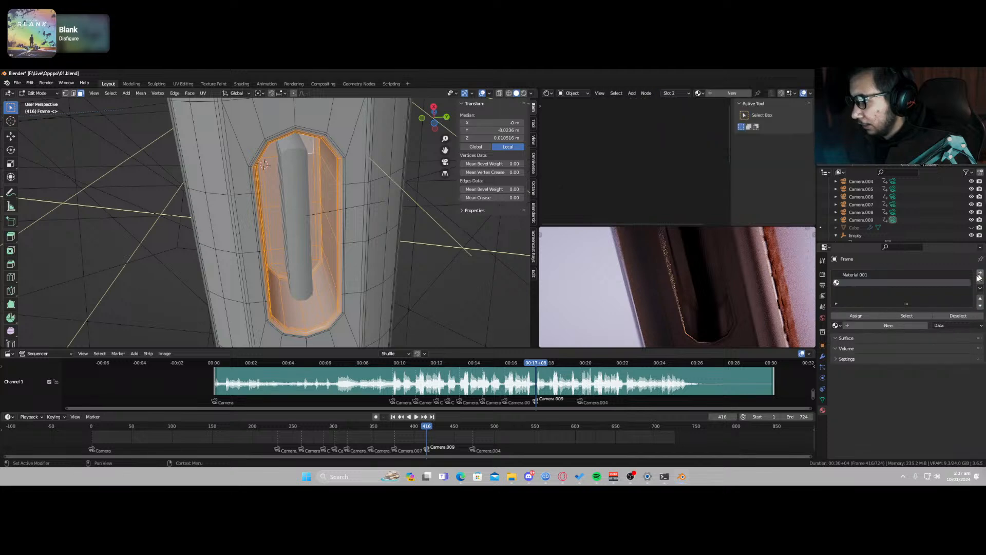
{"action": "left_click", "coordinate": [836, 325]}
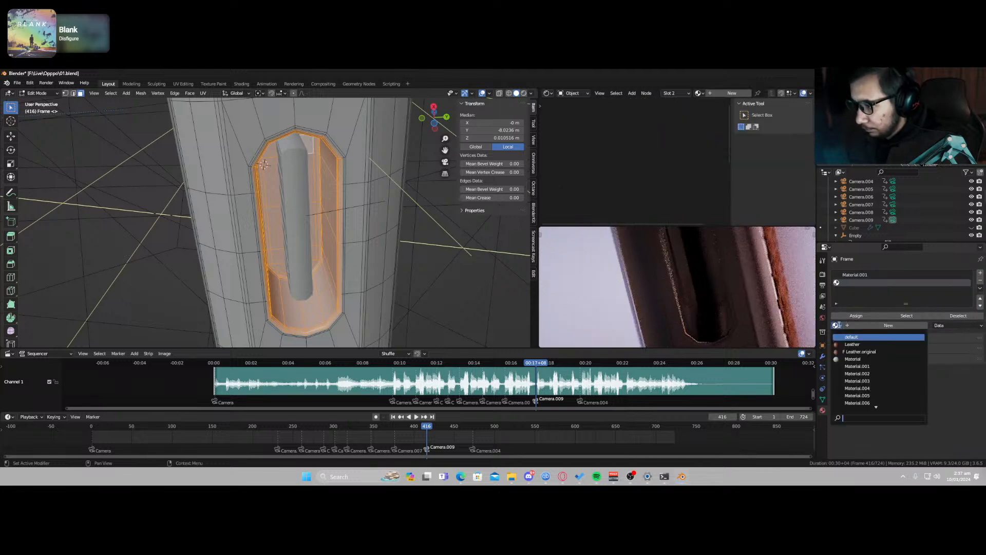
{"action": "left_click", "coordinate": [868, 402]}
{"action": "key", "text": "Tab"}
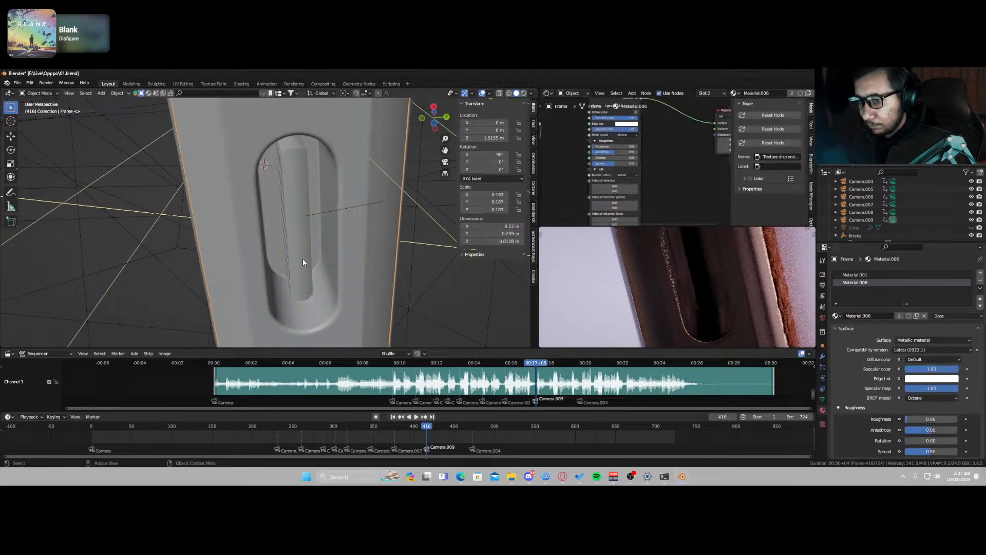
{"action": "key", "text": "Tab"}
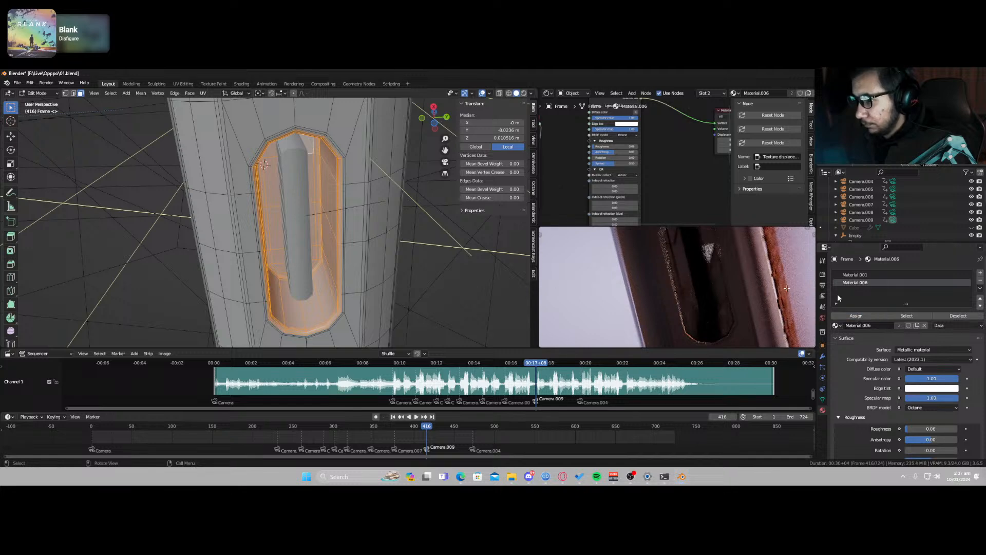
{"action": "key", "text": "Tab"}
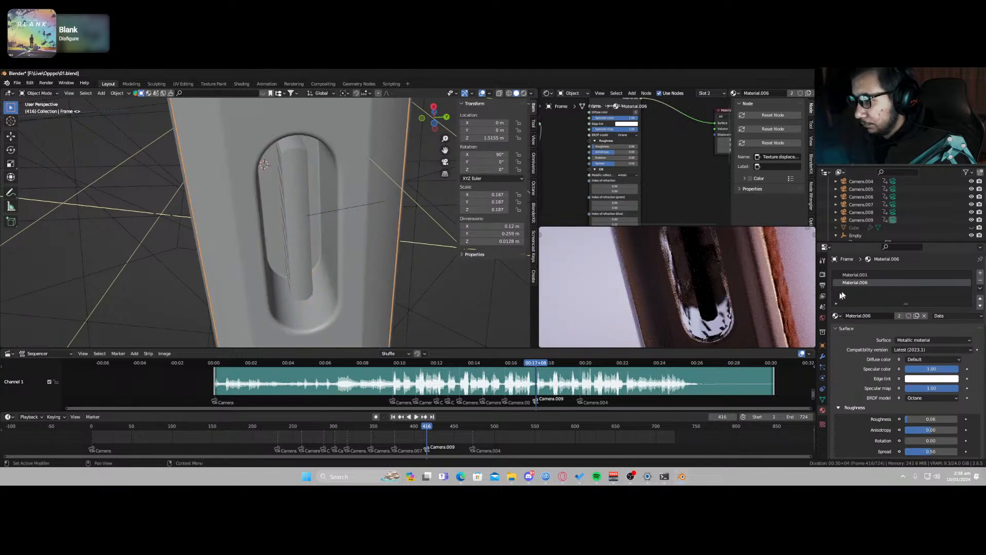
Step: Swap the Frame's second slot material to Material.004 and inspect the port recess from another angle in the rendered preview
{"action": "scroll", "coordinate": [650, 153], "scroll_direction": "down", "scroll_amount": 4}
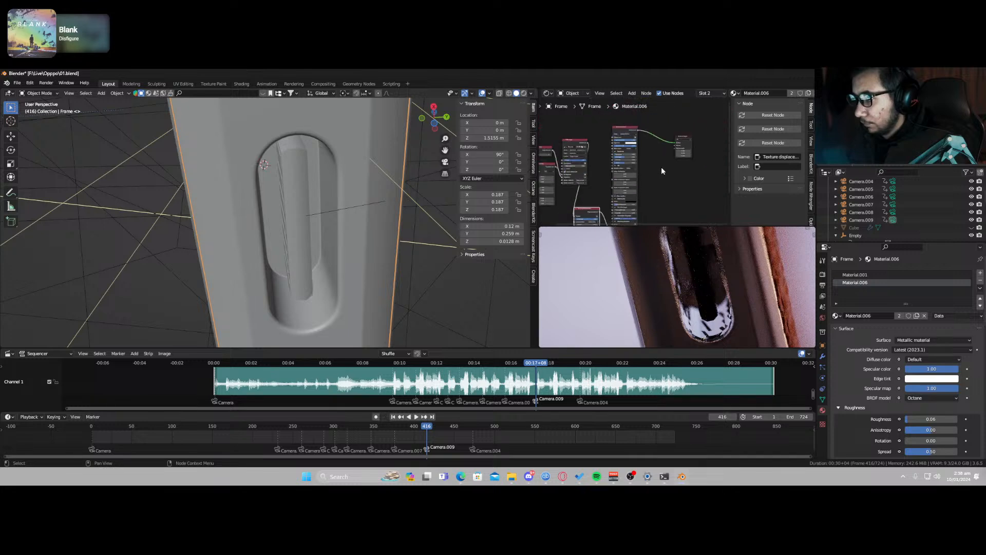
{"action": "left_click", "coordinate": [836, 315]}
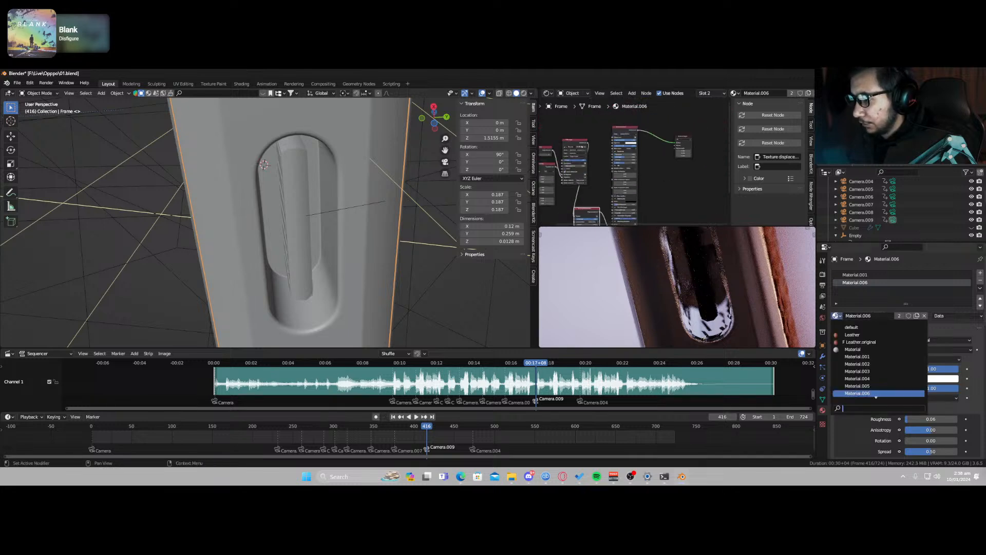
{"action": "left_click", "coordinate": [857, 379]}
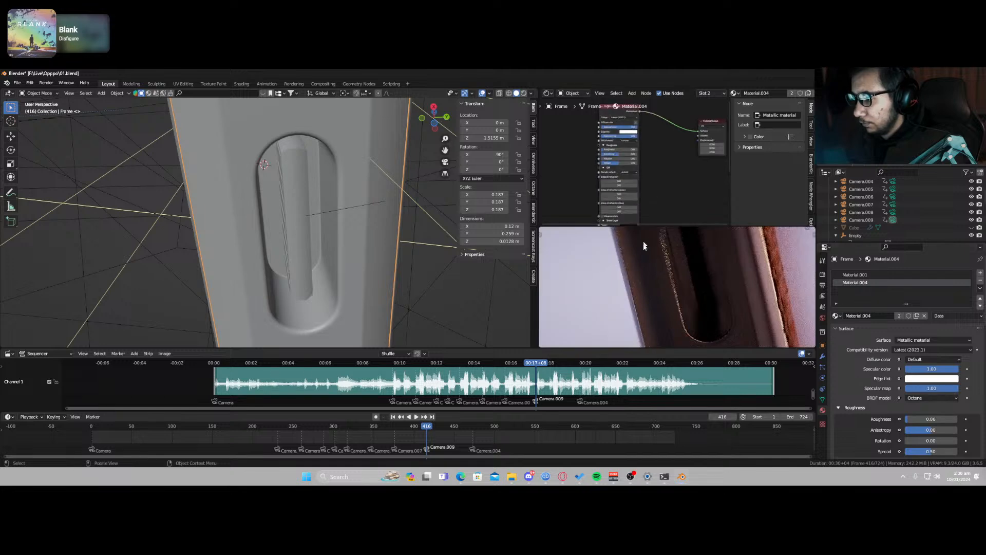
{"action": "middle_click_drag", "start_coordinate": [693, 310], "coordinate": [692, 270]}
{"action": "scroll", "coordinate": [740, 284], "scroll_direction": "down", "scroll_amount": 5}
{"action": "scroll", "coordinate": [737, 288], "scroll_direction": "up", "scroll_amount": 5}
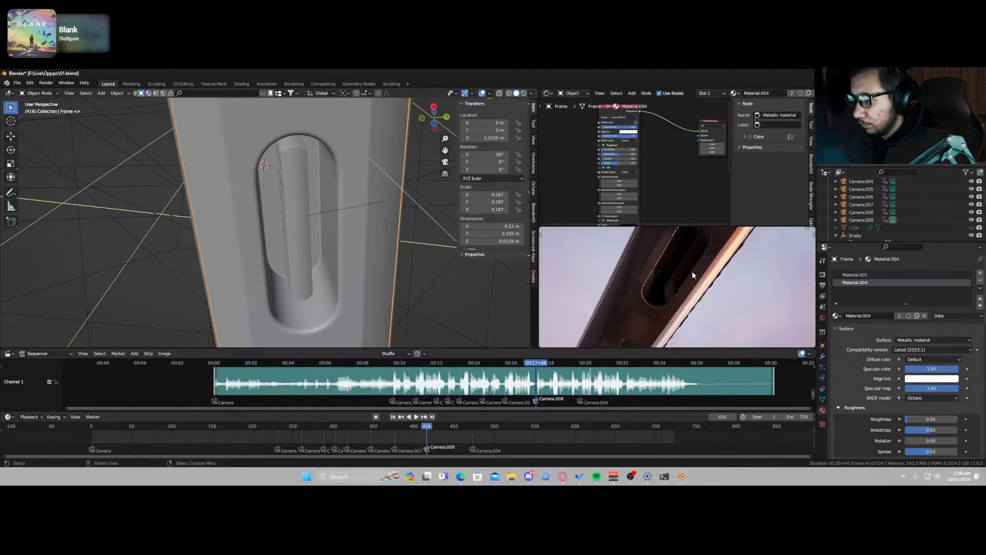
{"action": "scroll", "coordinate": [692, 270], "scroll_direction": "up", "scroll_amount": 5}
{"action": "scroll", "coordinate": [691, 275], "scroll_direction": "down", "scroll_amount": 3}
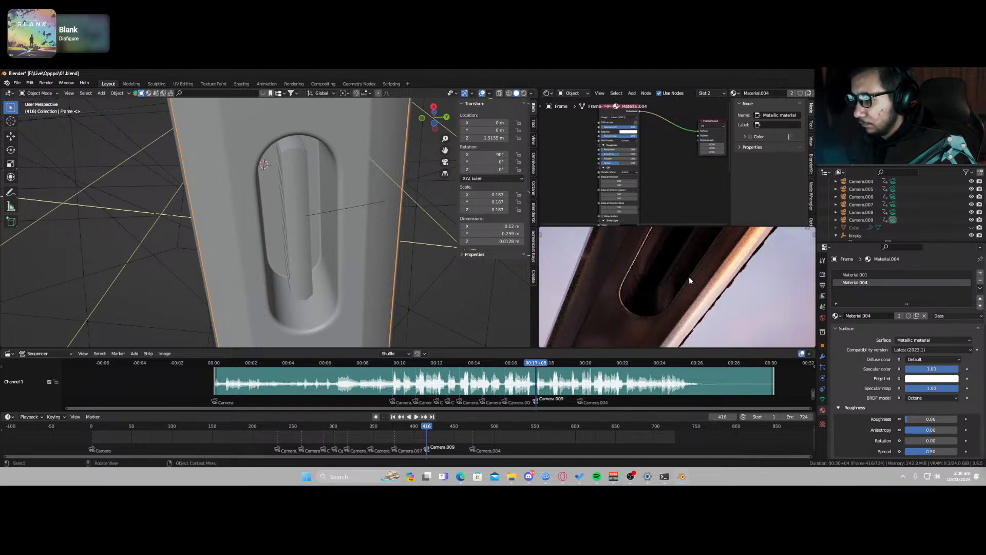
{"action": "scroll", "coordinate": [688, 280], "scroll_direction": "down", "scroll_amount": 2}
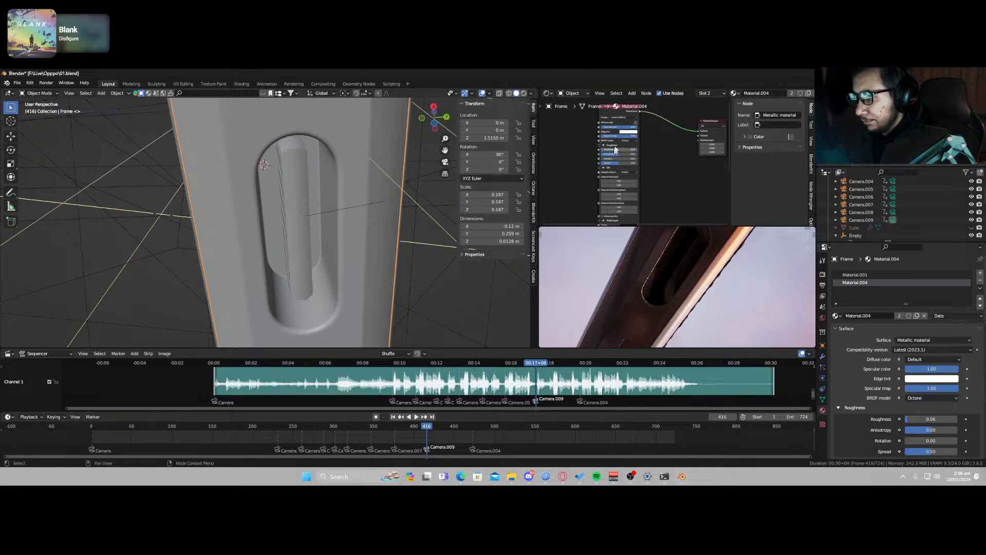
Step: Raise the roughness of Material.004's Metallic material node to 0.80
{"action": "scroll", "coordinate": [657, 186], "scroll_direction": "up", "scroll_amount": 4}
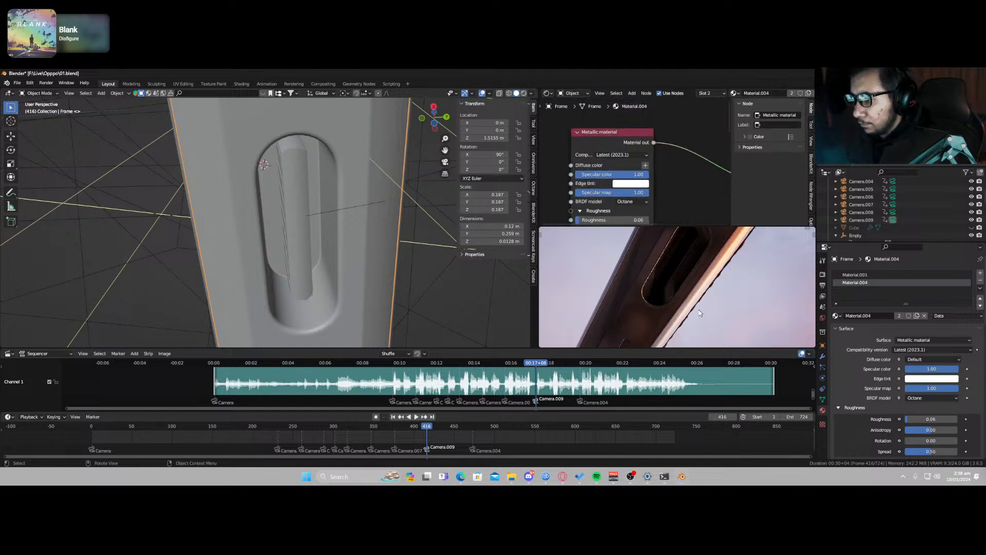
{"action": "scroll", "coordinate": [616, 182], "scroll_direction": "down", "scroll_amount": 2, "text": "shift"}
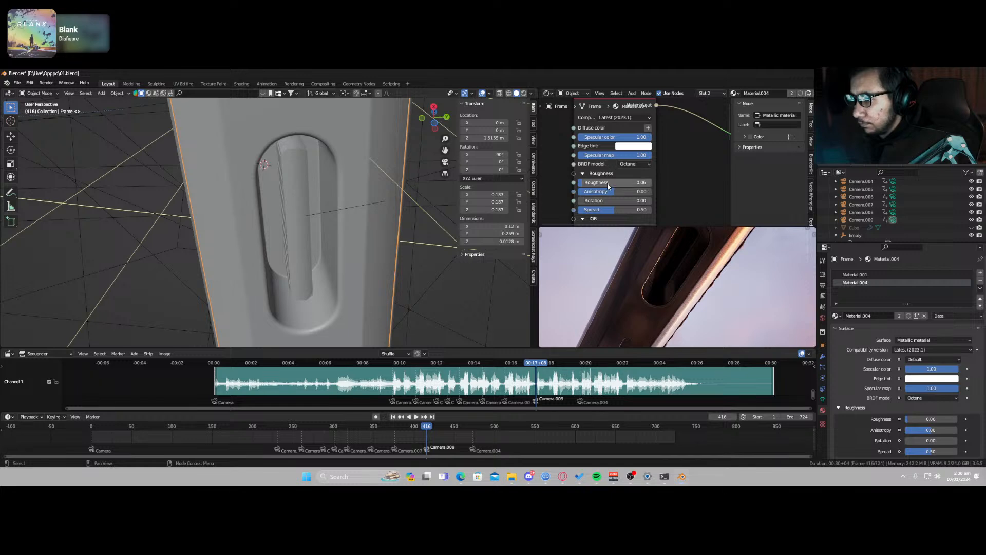
{"action": "left_click_drag", "start_coordinate": [607, 184], "coordinate": [616, 184]}
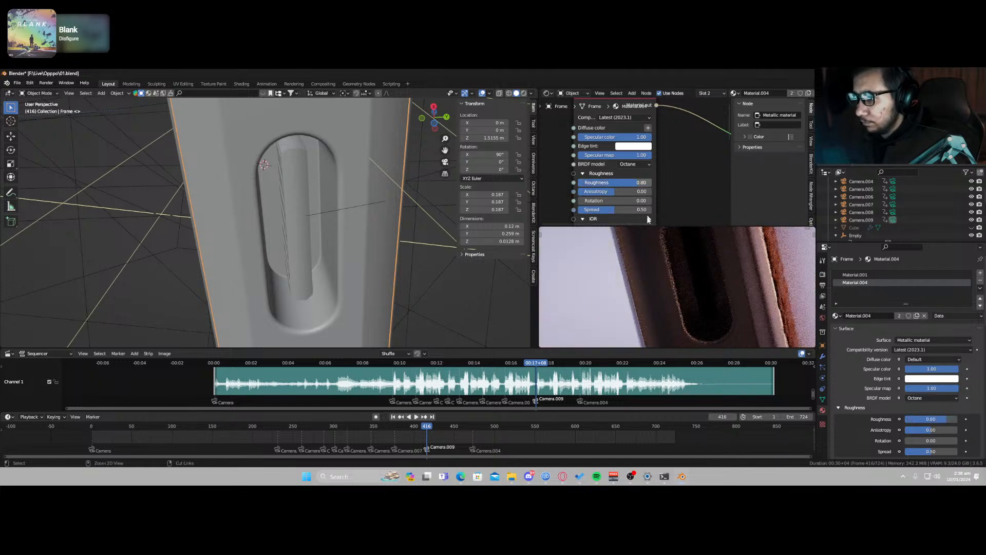
Step: Undo the last roughness change on the Metallic material node and look through the active scene camera
{"action": "key", "text": "ctrl+z"}
{"action": "scroll", "coordinate": [688, 299], "scroll_direction": "down", "scroll_amount": 8}
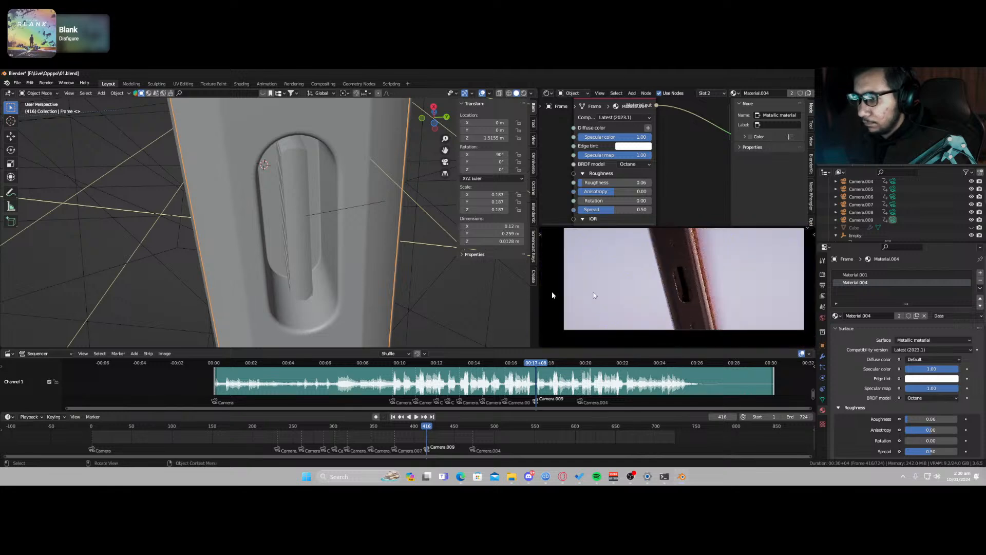
{"action": "key", "text": "KP_0"}
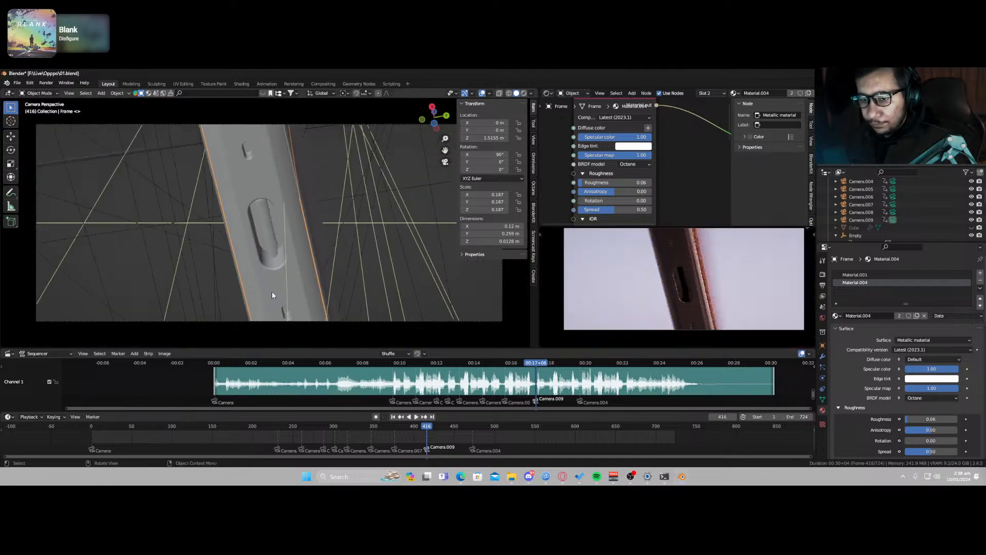
Step: Rotate Camera.009 until the phone's bottom edge runs horizontally, and shift it to about Z -0.058 m and X 0.141 m
{"action": "left_click", "coordinate": [287, 322]}
{"action": "key", "text": "r"}
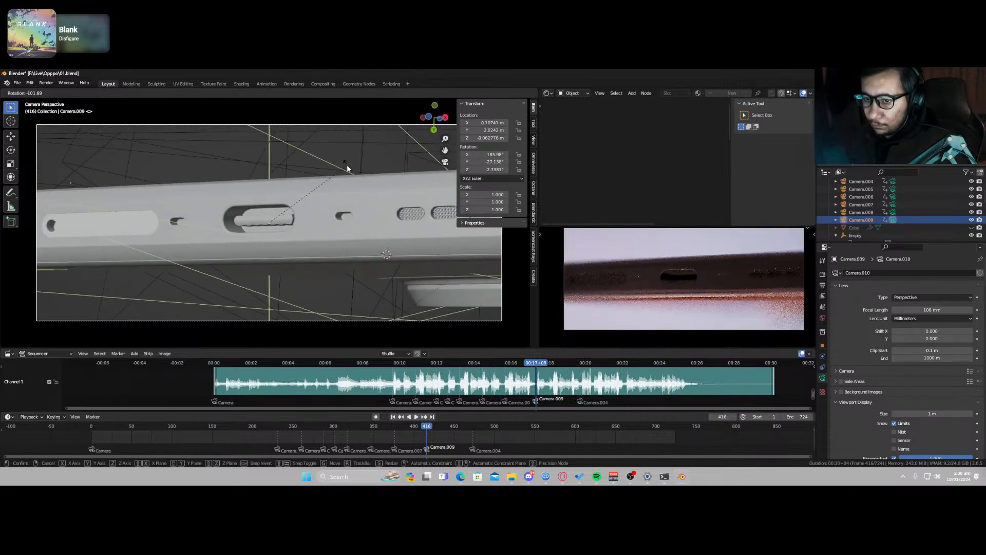
{"action": "left_click", "coordinate": [343, 226]}
{"action": "key", "text": "g"}
{"action": "key", "text": "z"}
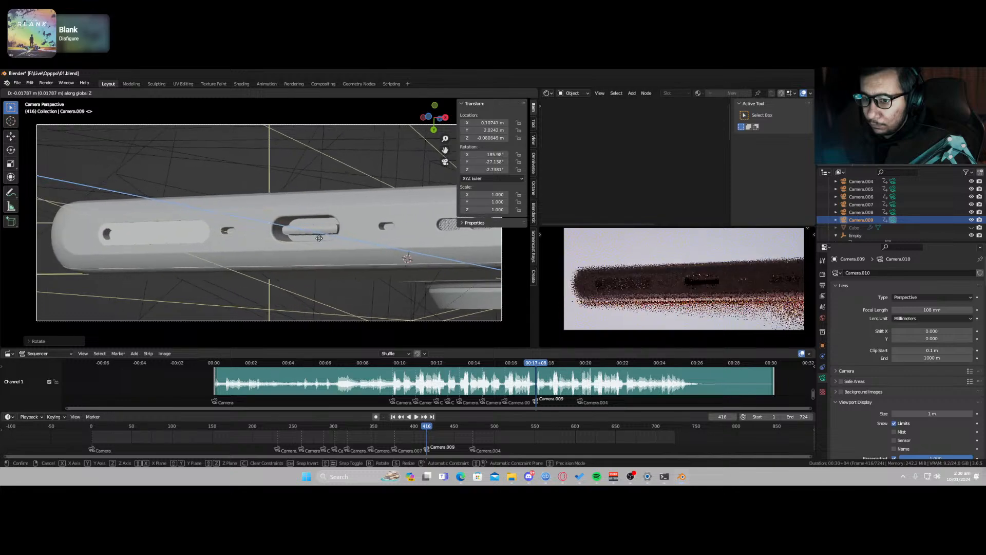
{"action": "left_click", "coordinate": [346, 242]}
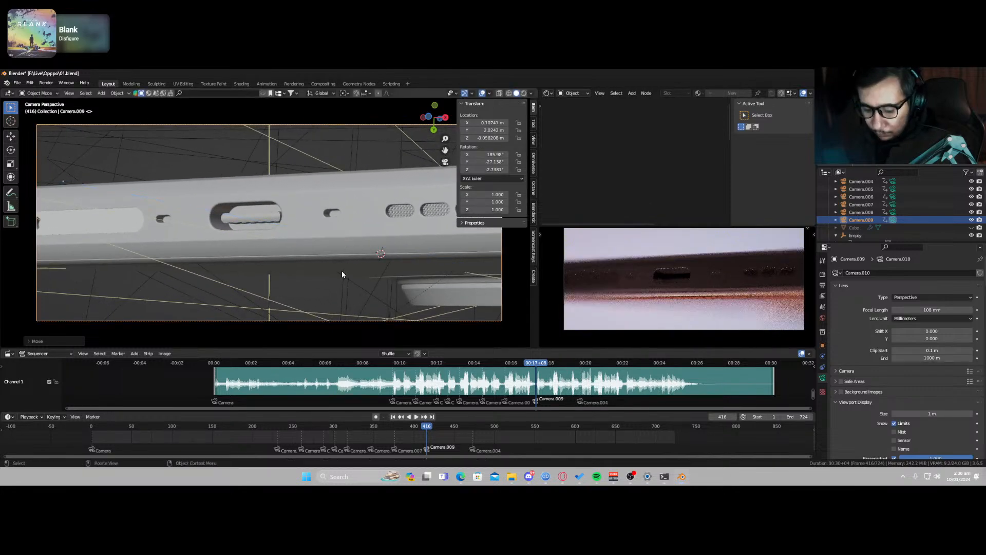
{"action": "key", "text": "g"}
{"action": "key", "text": "x"}
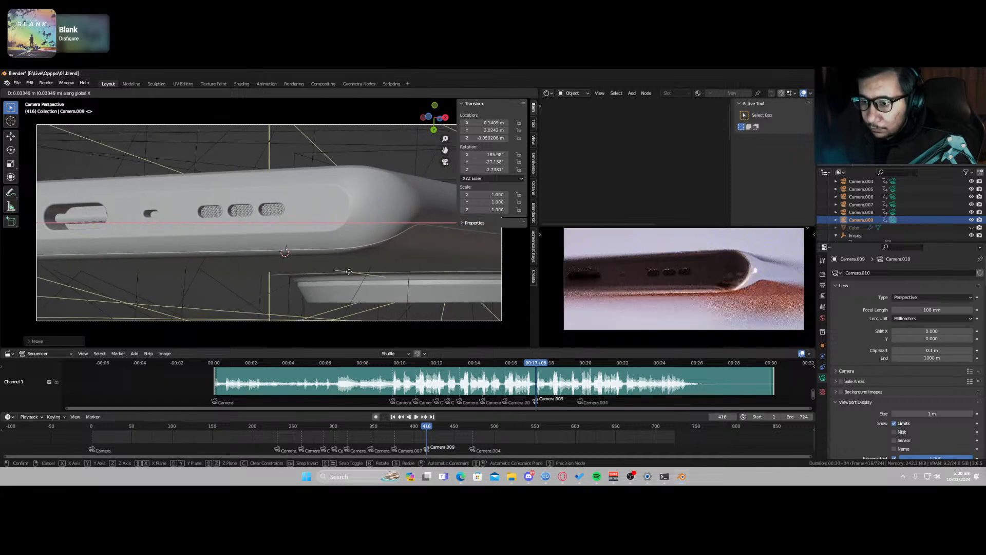
{"action": "left_click", "coordinate": [349, 272]}
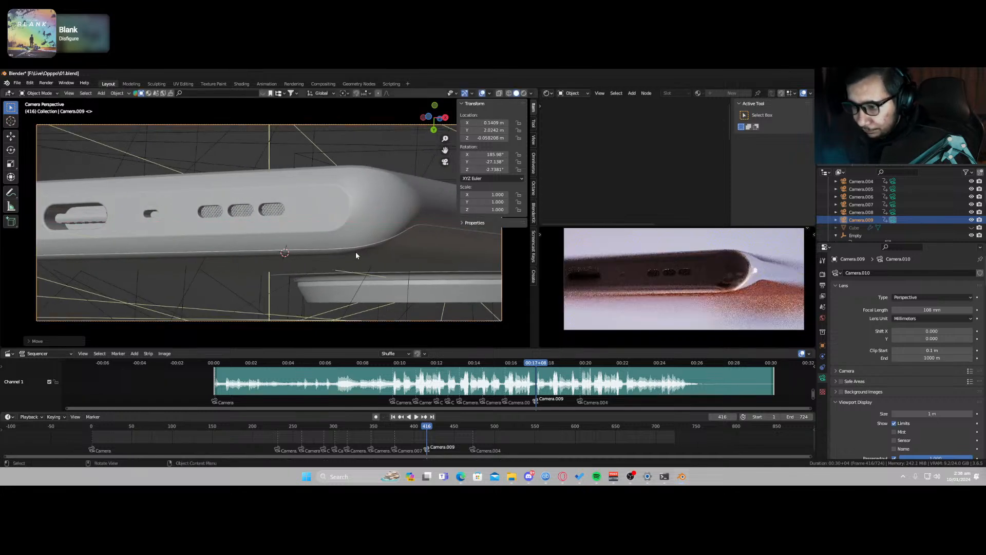
Step: Insert a Location & Rotation keyframe for Camera.009 at frame 416 and shift that key to about frame 400
{"action": "key", "text": "i"}
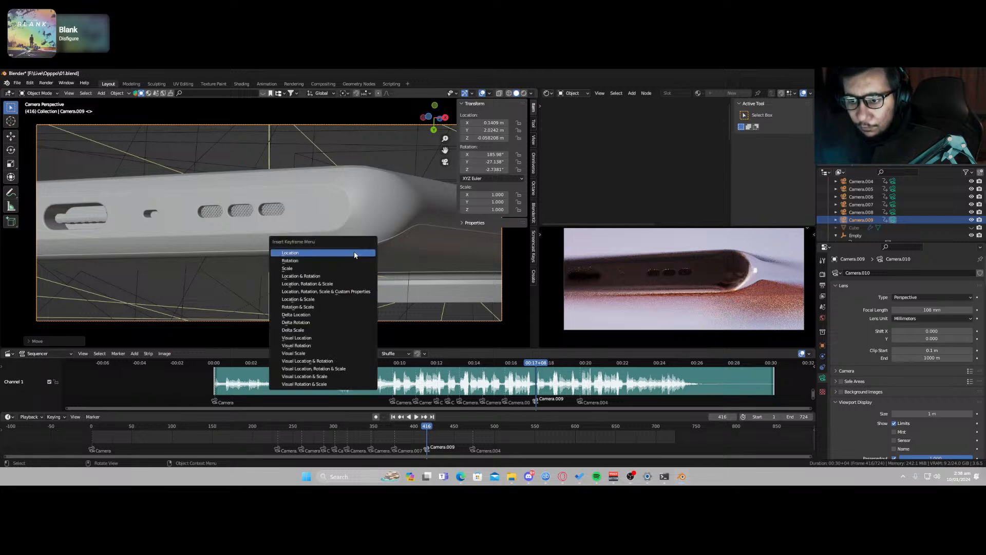
{"action": "left_click", "coordinate": [347, 276]}
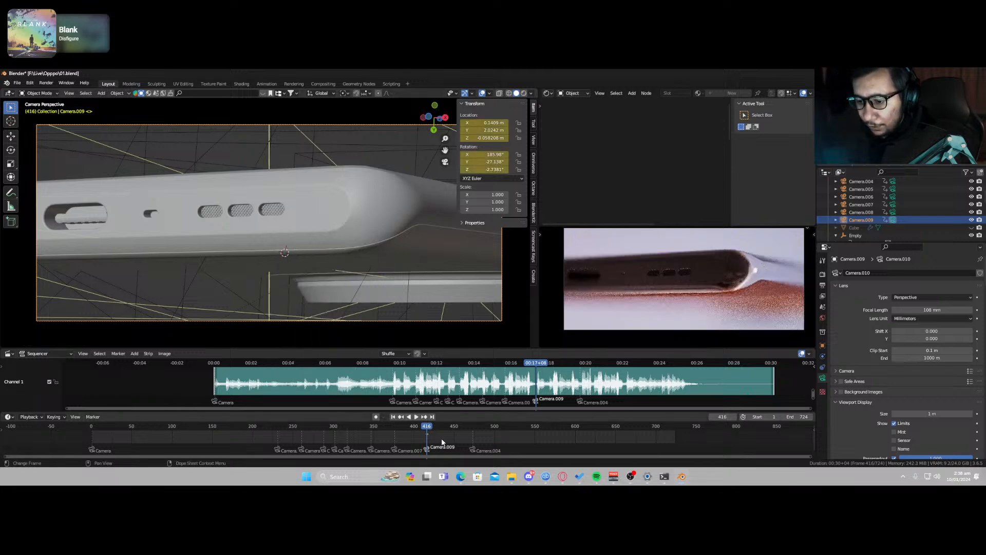
{"action": "left_click_drag", "start_coordinate": [428, 437], "coordinate": [416, 441]}
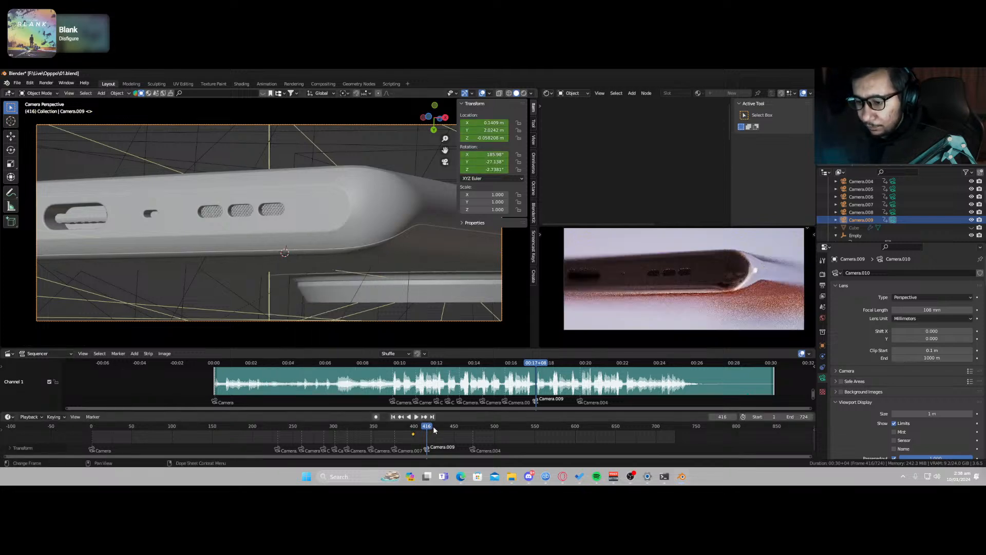
Step: At frame 425, slide Camera.009 along its local X axis to about X 0.072 m, framing the opposite end of the phone's bottom edge
{"action": "left_click", "coordinate": [434, 430]}
{"action": "key", "text": "g"}
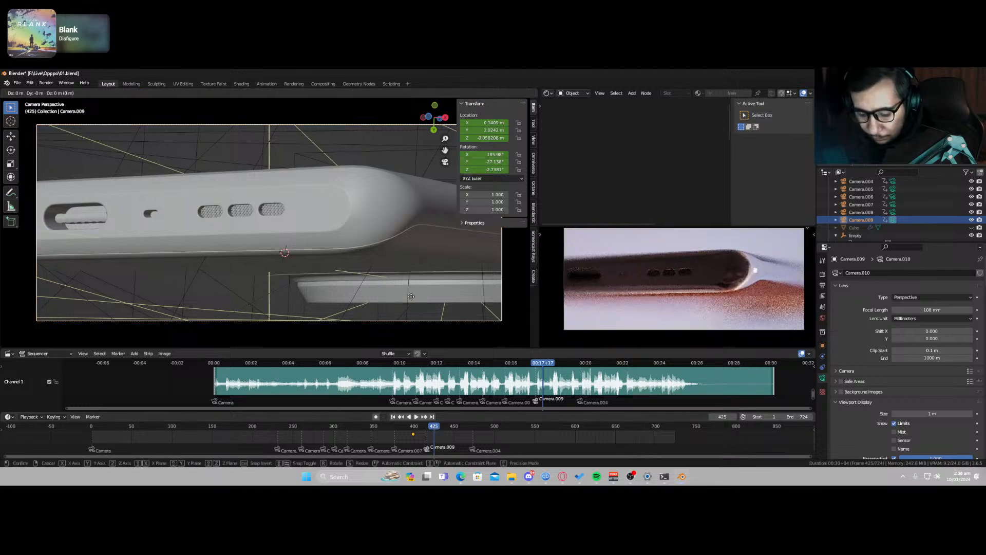
{"action": "key", "text": "x"}
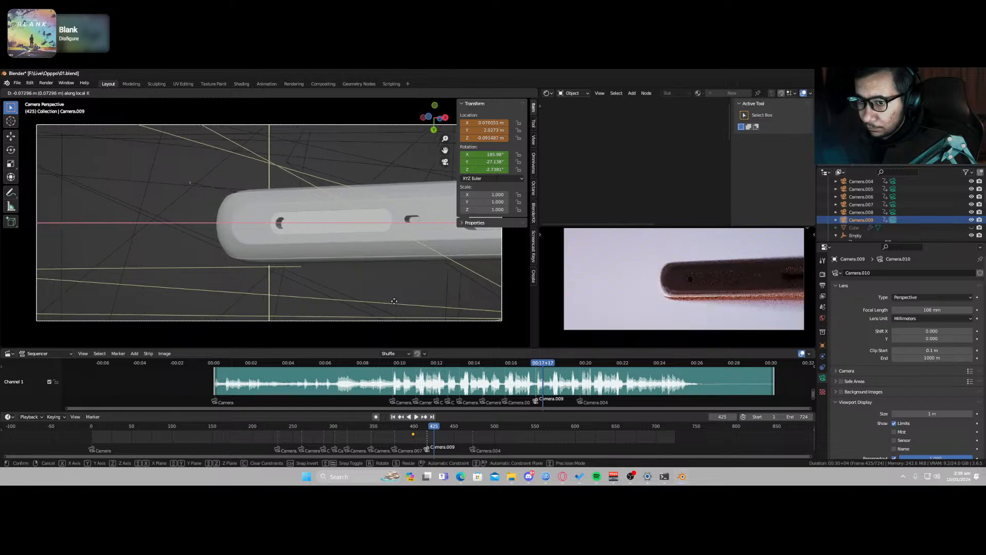
{"action": "left_click", "coordinate": [393, 304]}
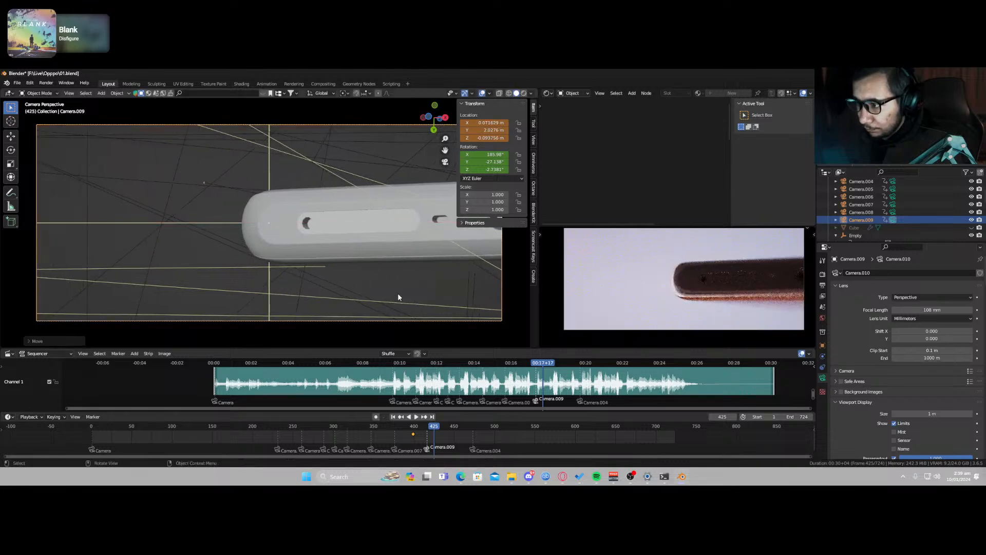
{"action": "key", "text": "g"}
{"action": "key", "text": "y"}
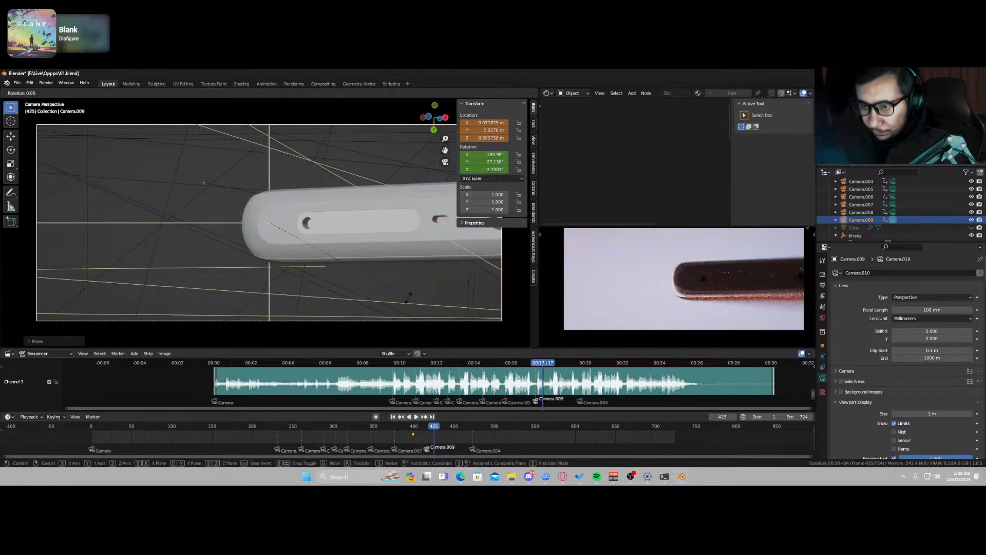
{"action": "right_click", "coordinate": [332, 142]}
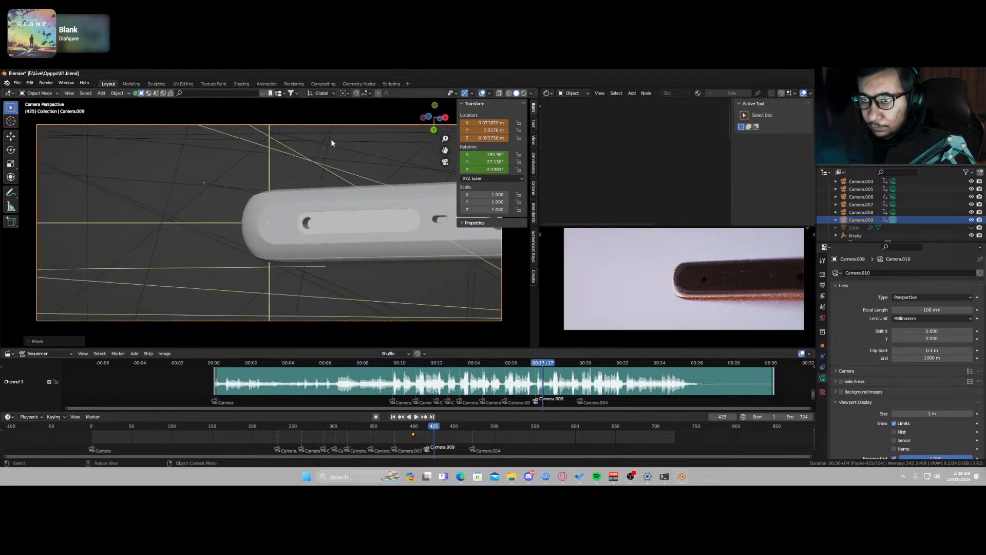
Step: Rotate Camera.009 around the 3D Cursor on the global Y axis to about 24°, and keyframe its location and rotation at frame 425
{"action": "left_click", "coordinate": [344, 94]}
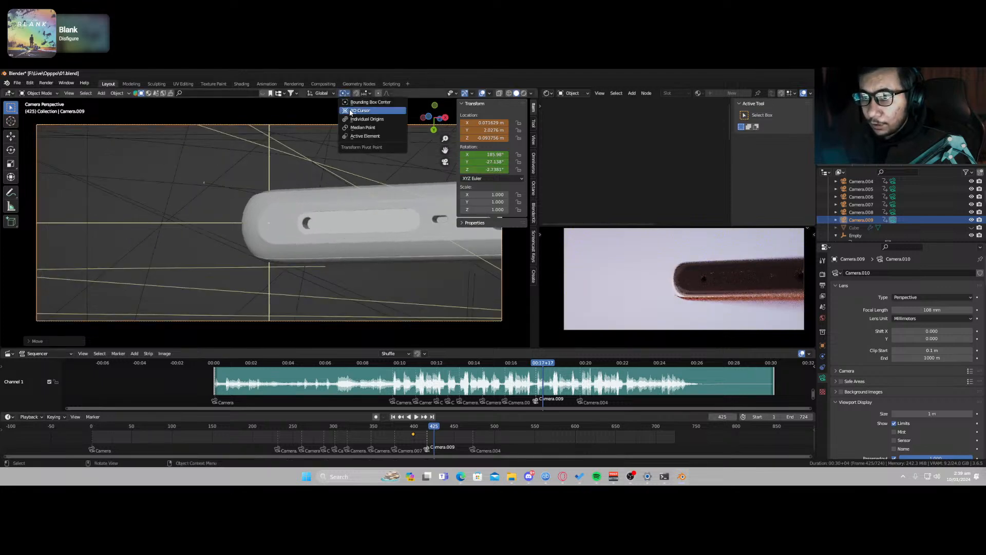
{"action": "left_click", "coordinate": [359, 112]}
{"action": "key", "text": "r"}
{"action": "key", "text": "z"}
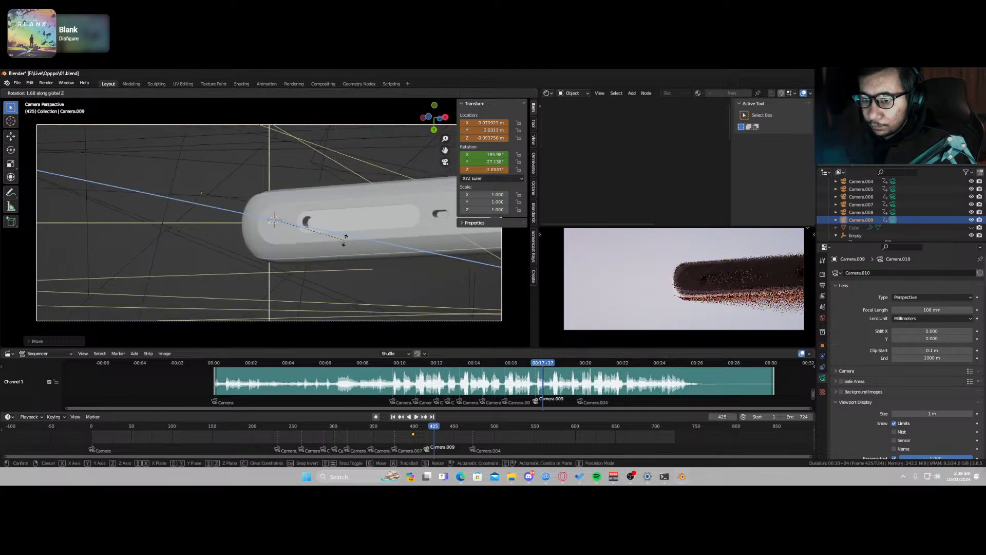
{"action": "key", "text": "x"}
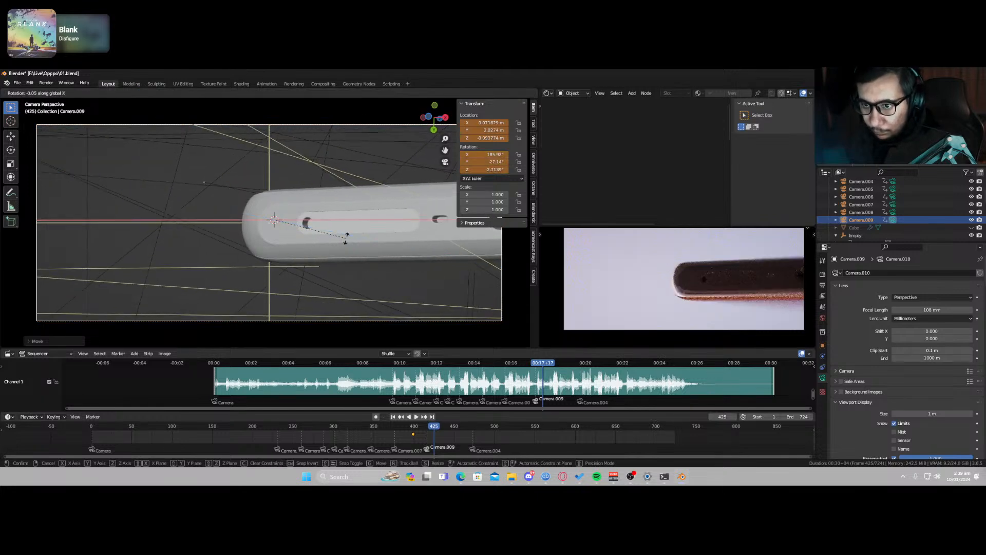
{"action": "key", "text": "y"}
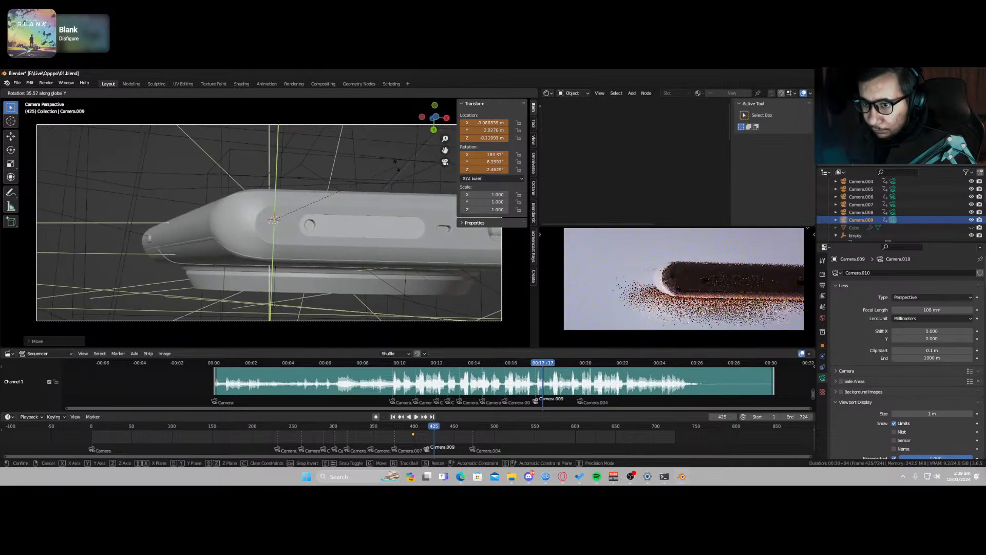
{"action": "left_click", "coordinate": [389, 145]}
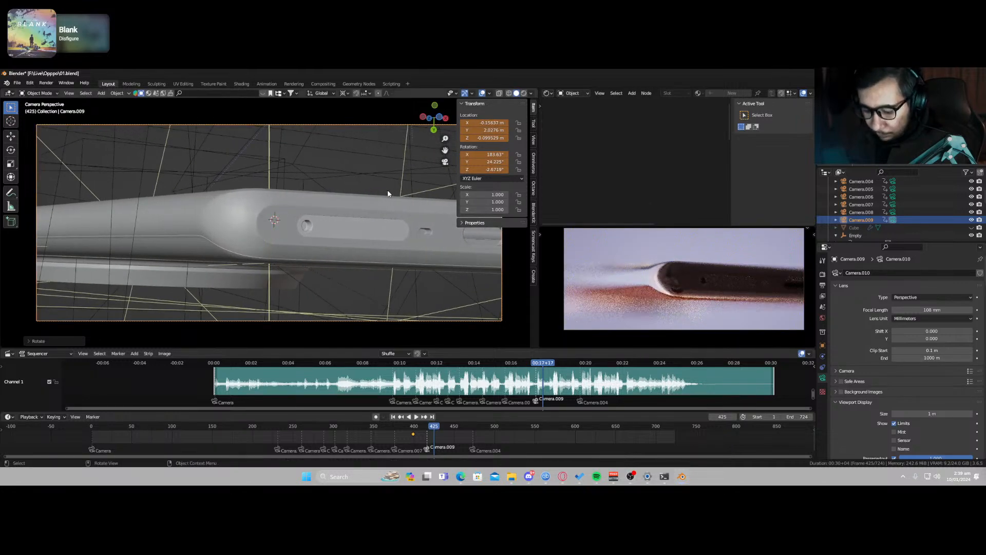
{"action": "key", "text": "i"}
{"action": "left_click", "coordinate": [385, 159]}
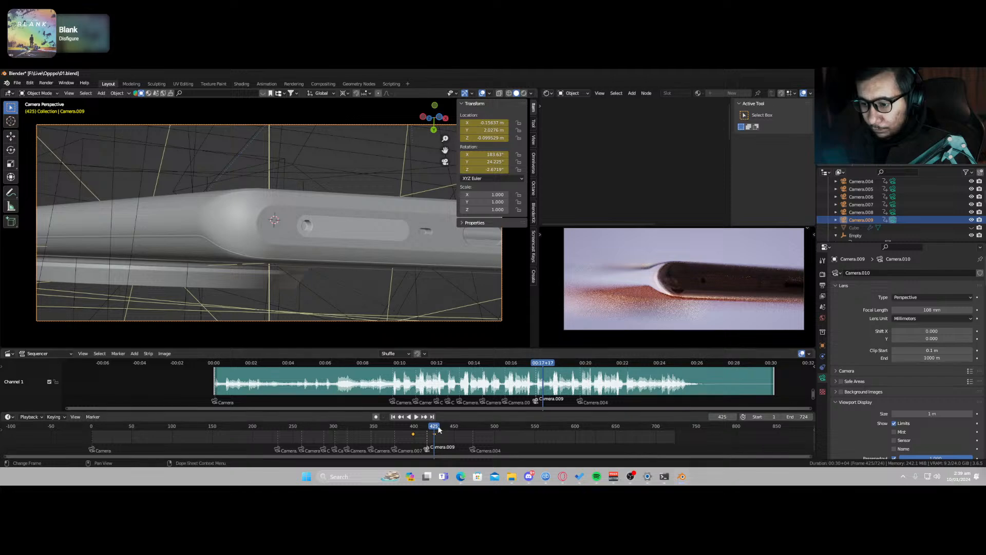
Step: Shift both Camera.009 keys so the first sits at frame 408, and move the second to about frame 486
{"action": "key", "text": "g"}
{"action": "left_click", "coordinate": [449, 439]}
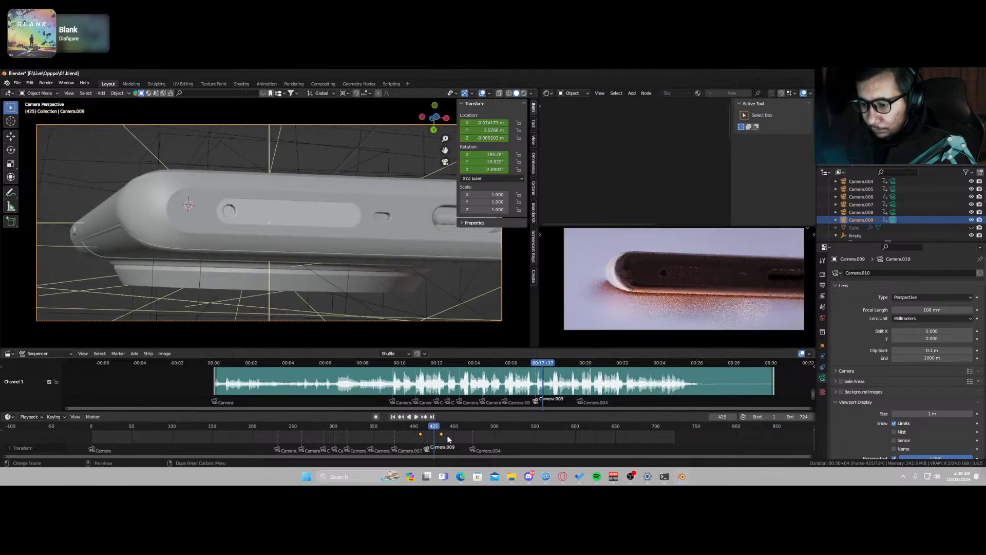
{"action": "left_click", "coordinate": [442, 435]}
{"action": "key", "text": "g"}
{"action": "left_click", "coordinate": [485, 436]}
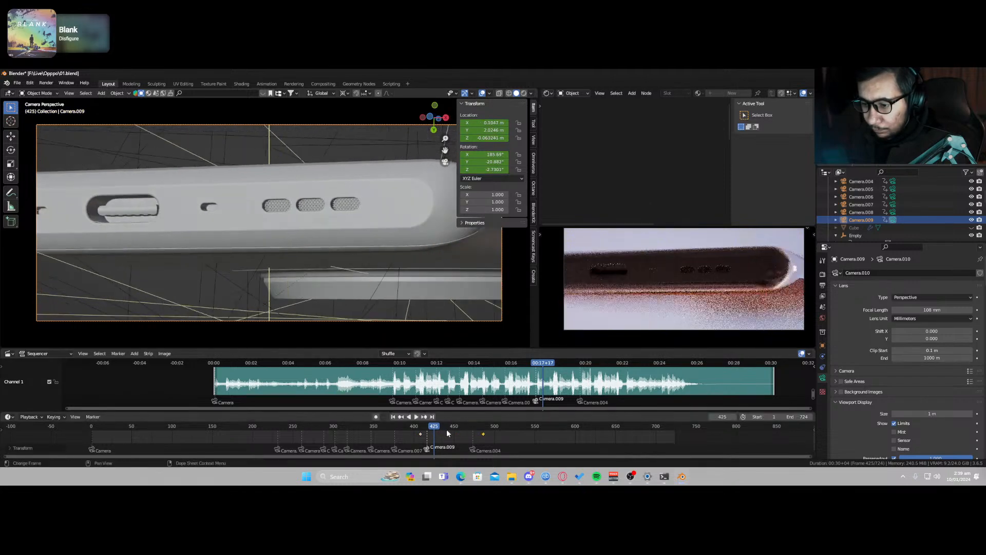
Step: Play back the Camera.009 move to check its timing and pull its end keyframe back to frame 482
{"action": "left_click", "coordinate": [425, 429]}
{"action": "key", "text": "space"}
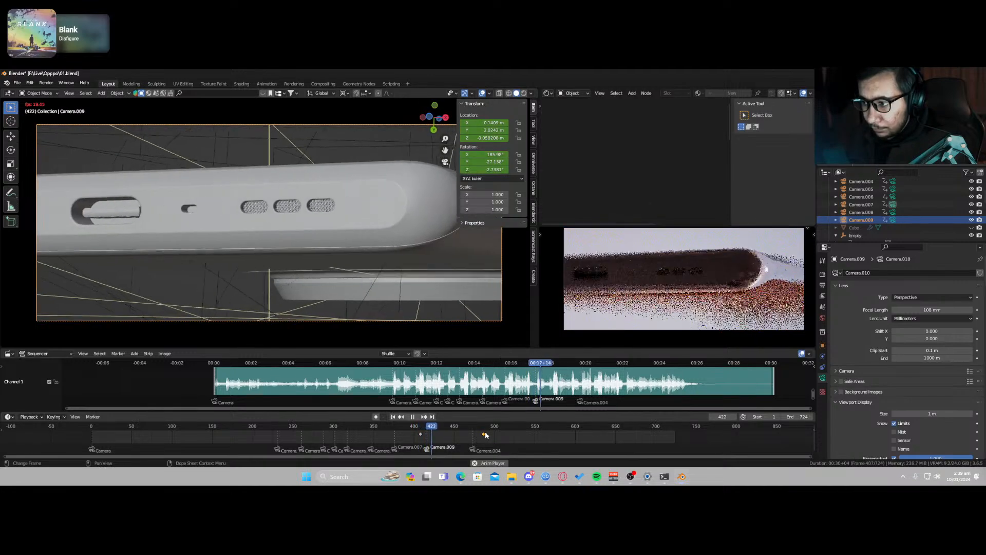
{"action": "key", "text": "space"}
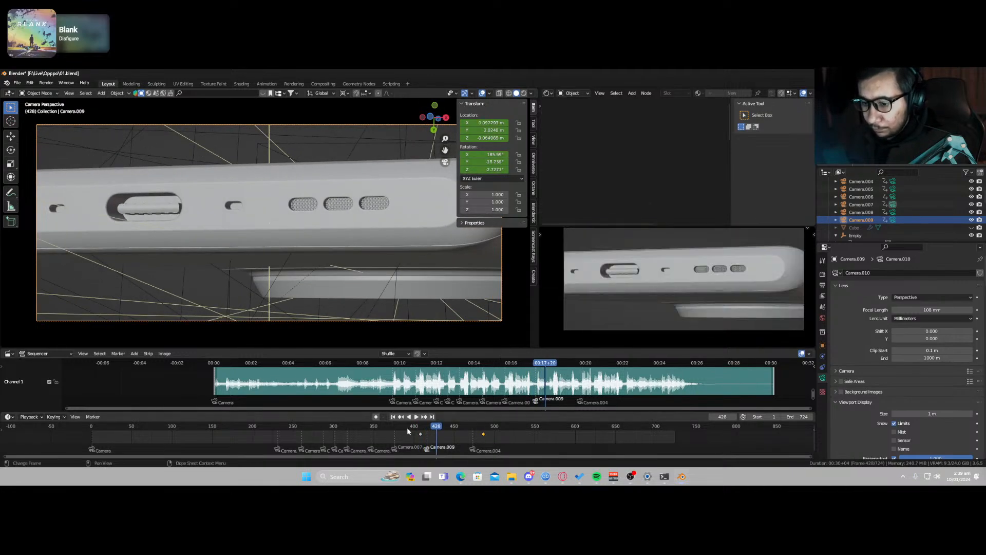
{"action": "left_click", "coordinate": [405, 430]}
{"action": "key", "text": "space"}
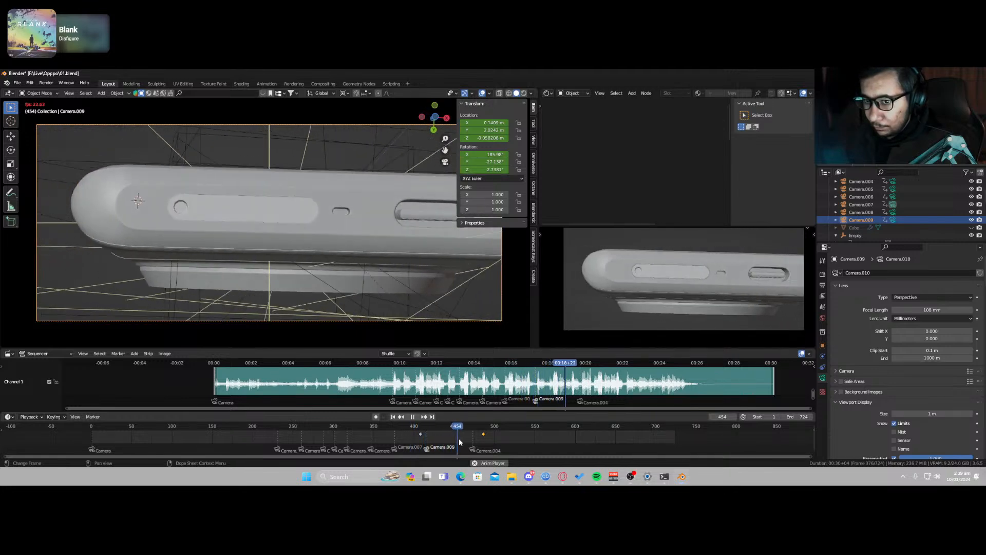
{"action": "key", "text": "space"}
{"action": "mouse_move", "coordinate": [484, 437]}
{"action": "left_mouse_down"}
{"action": "mouse_move", "coordinate": [496, 437]}
{"action": "mouse_move", "coordinate": [481, 437]}
{"action": "left_mouse_up"}
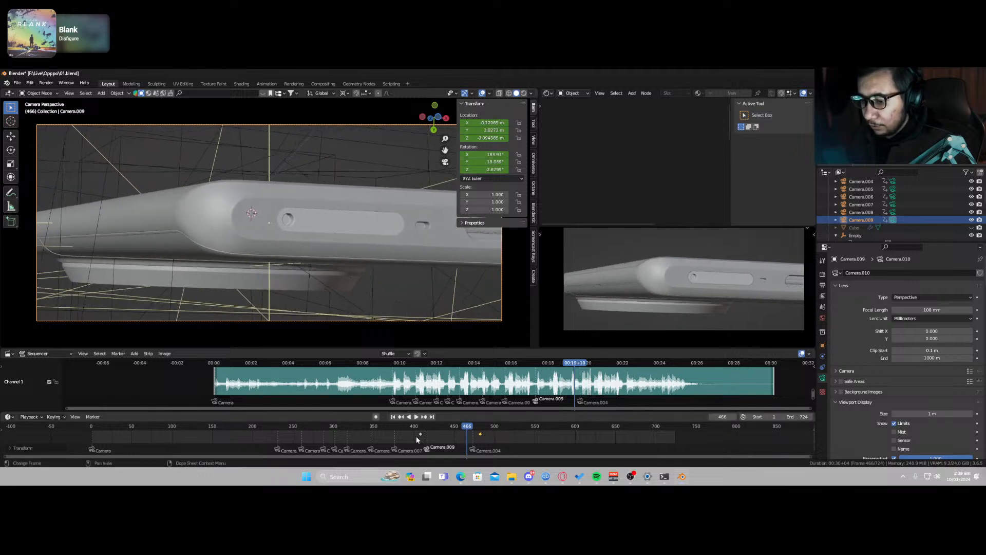
Step: Replace the shader editor with the Graph Editor and frame all of Camera.009's animation curves
{"action": "left_click", "coordinate": [543, 93]}
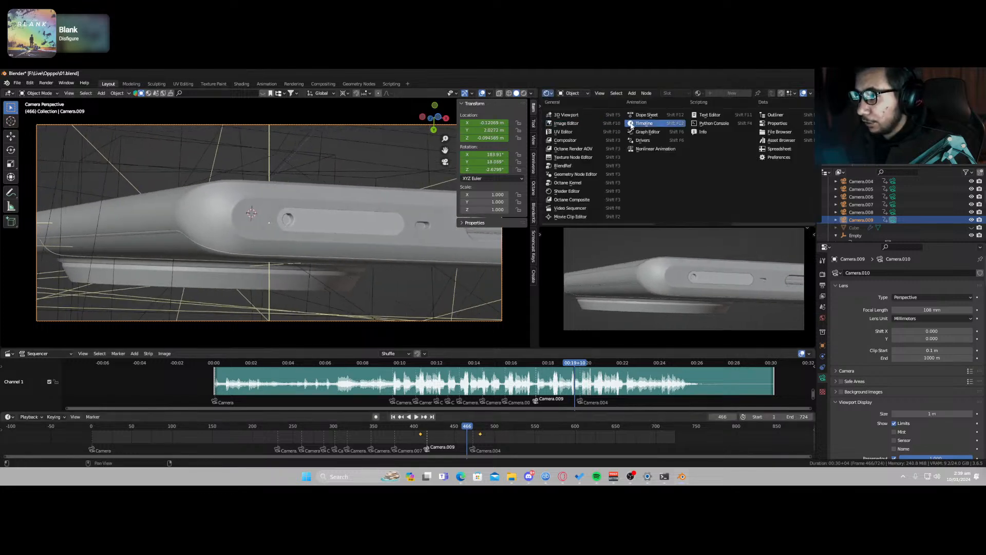
{"action": "left_click", "coordinate": [643, 131]}
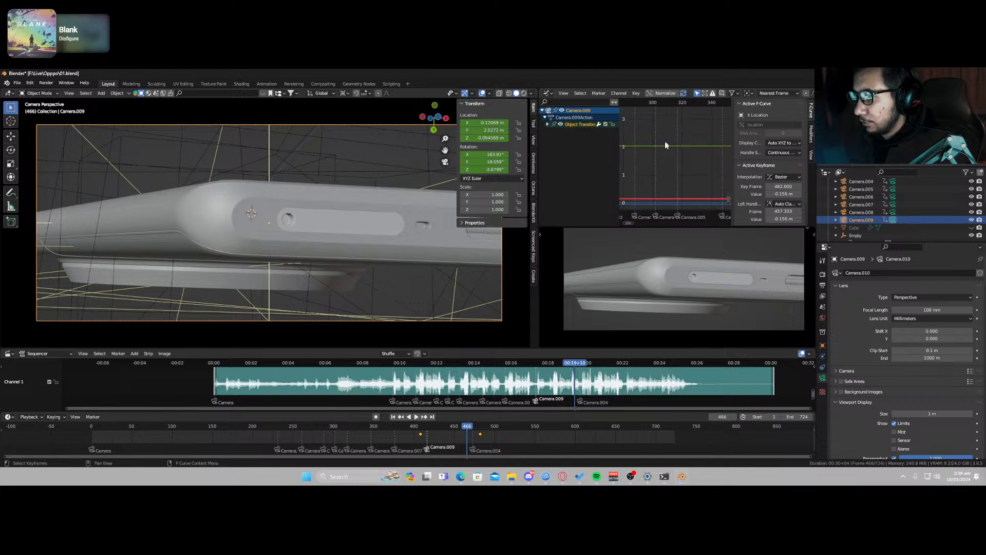
{"action": "key", "text": "Home"}
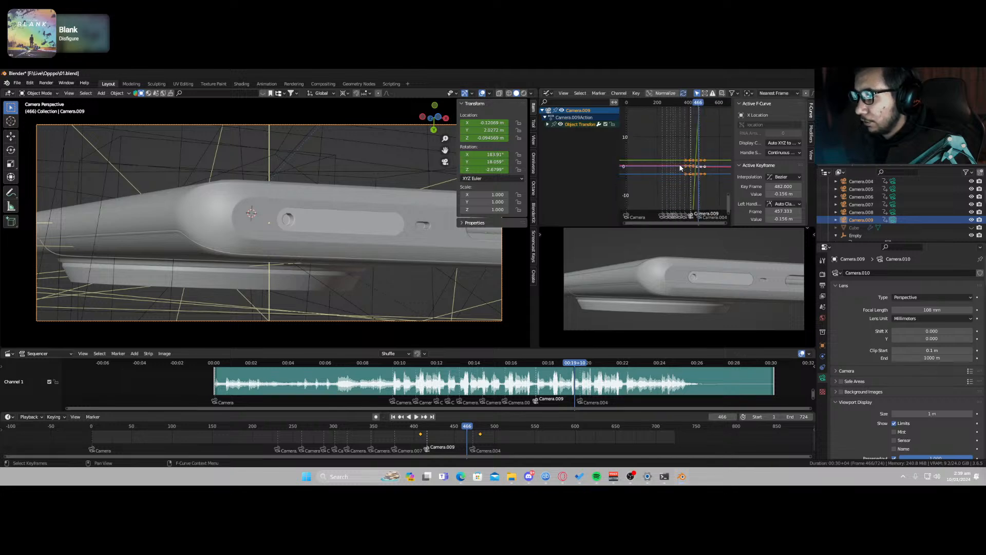
Step: Select the frame 408 key on Camera.009's Y Euler Rotation curve and scale its handles out, with the left handle at about frame 349
{"action": "left_click", "coordinate": [693, 119]}
{"action": "left_click_drag", "start_coordinate": [685, 111], "coordinate": [699, 126]}
{"action": "middle_click_drag", "start_coordinate": [695, 148], "coordinate": [689, 102], "text": "shift"}
{"action": "scroll", "coordinate": [677, 173], "scroll_direction": "up", "scroll_amount": 5}
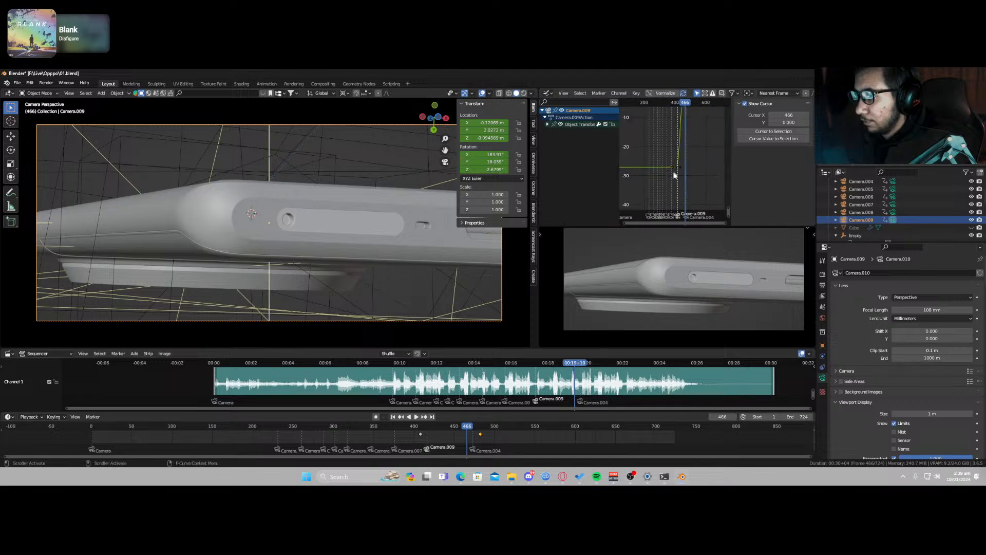
{"action": "left_click_drag", "start_coordinate": [670, 168], "coordinate": [688, 179]}
{"action": "key", "text": "s"}
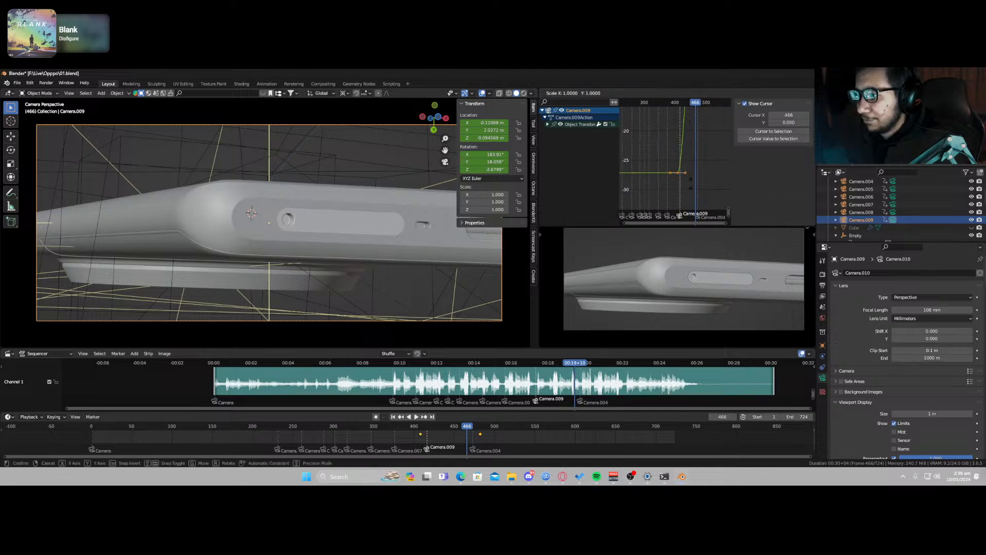
{"action": "key", "text": "x"}
{"action": "left_click", "coordinate": [692, 198]}
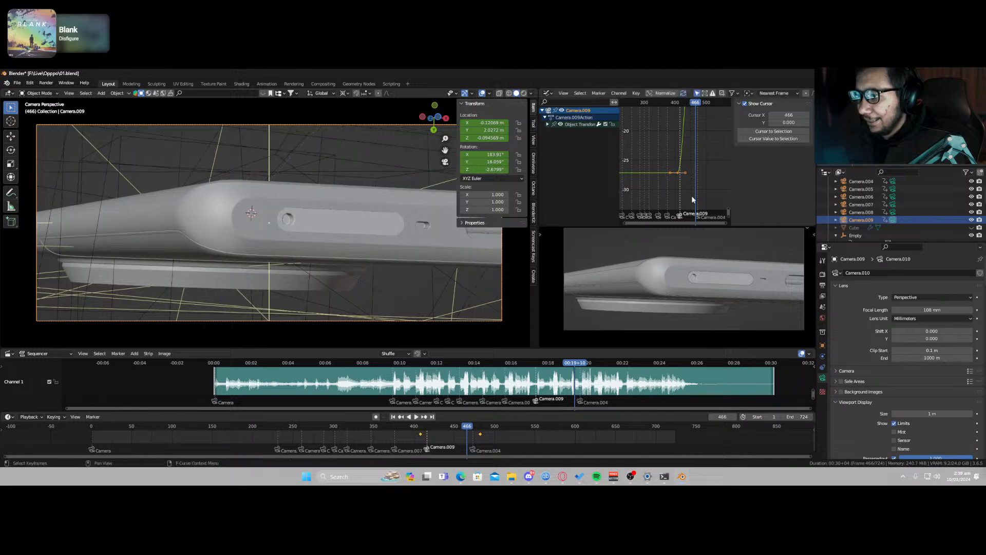
{"action": "left_click", "coordinate": [677, 174]}
{"action": "key", "text": "s"}
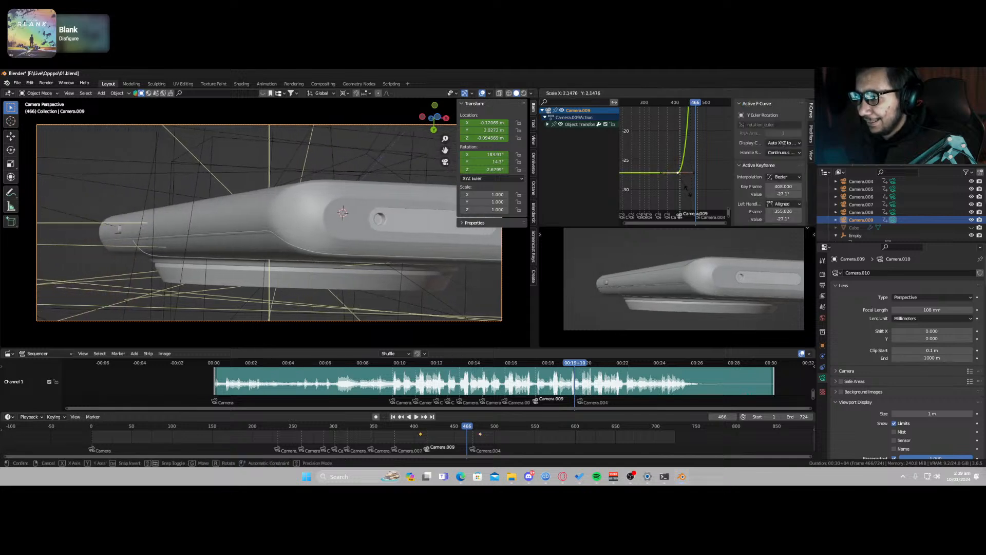
{"action": "left_click", "coordinate": [681, 178]}
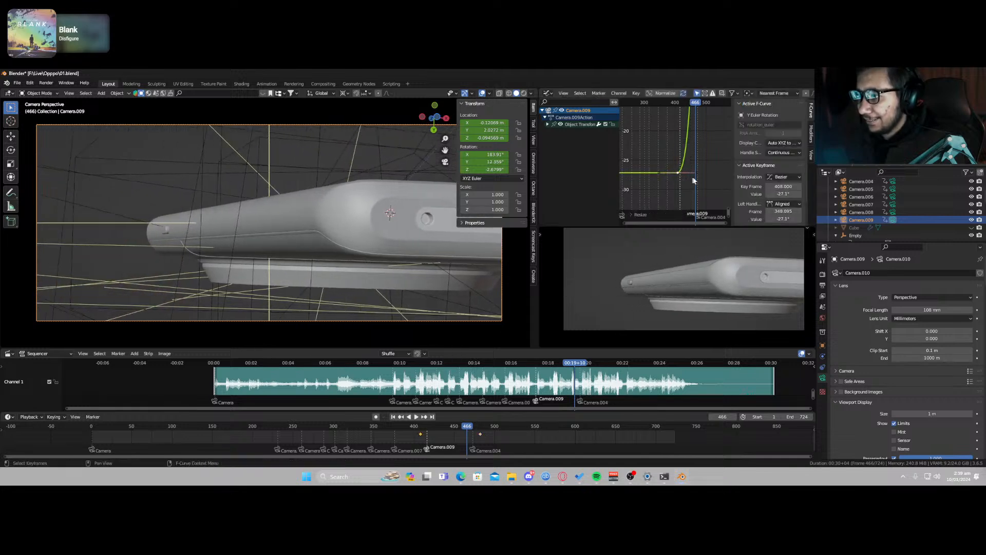
Step: Rotate the handles of Camera.009's frame 408 Y Euler Rotation key, with the left handle at about -28.3°, and play back the move
{"action": "key", "text": "r"}
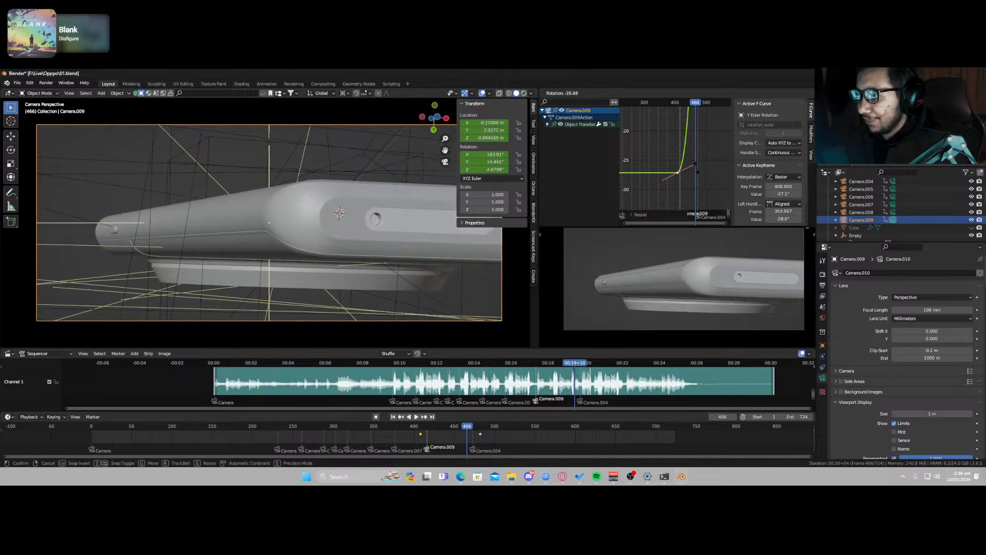
{"action": "left_click", "coordinate": [696, 169]}
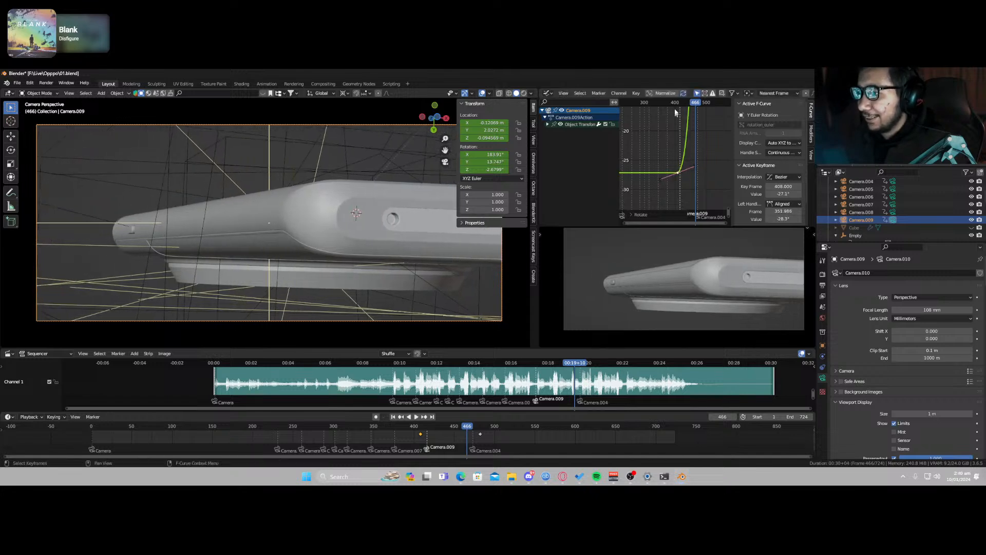
{"action": "left_click_drag", "start_coordinate": [671, 102], "coordinate": [665, 102]}
{"action": "key", "text": "space"}
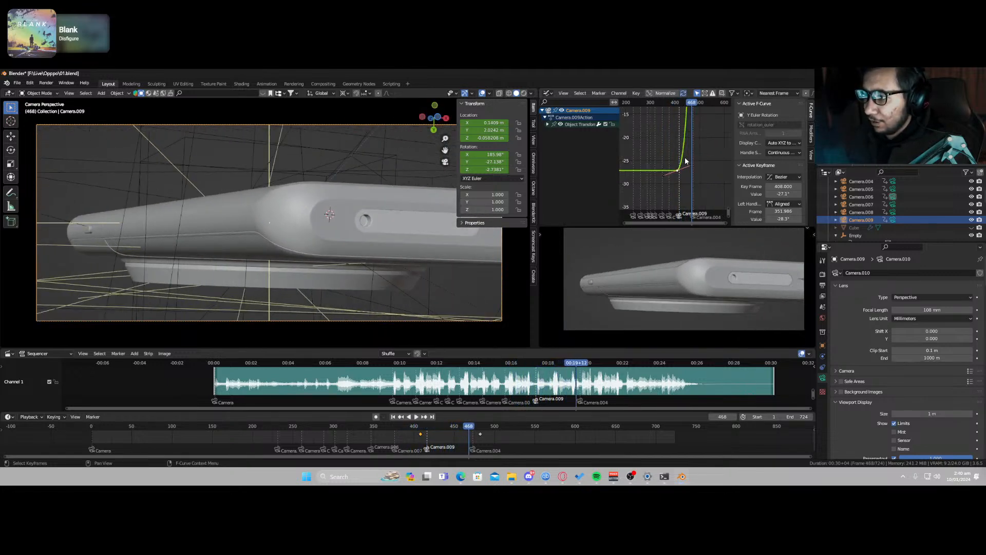
Step: Select the frame 482 key on the Y Euler Rotation curve, scale out its handles and tilt them, with the left handle at about 23.5°
{"action": "middle_click_drag", "start_coordinate": [684, 161], "coordinate": [674, 173]}
{"action": "scroll", "coordinate": [674, 173], "scroll_direction": "up", "scroll_amount": 3}
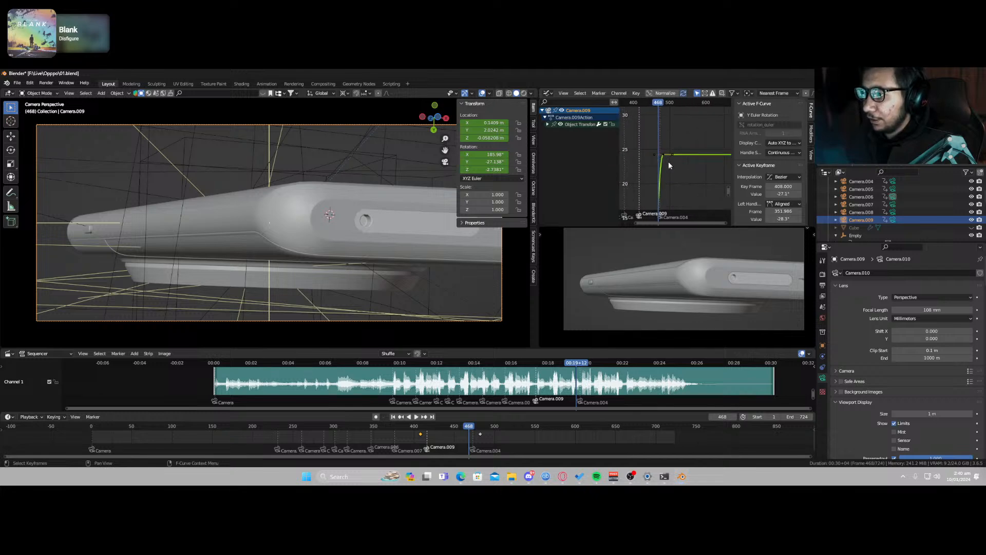
{"action": "left_click", "coordinate": [663, 154]}
{"action": "key", "text": "s"}
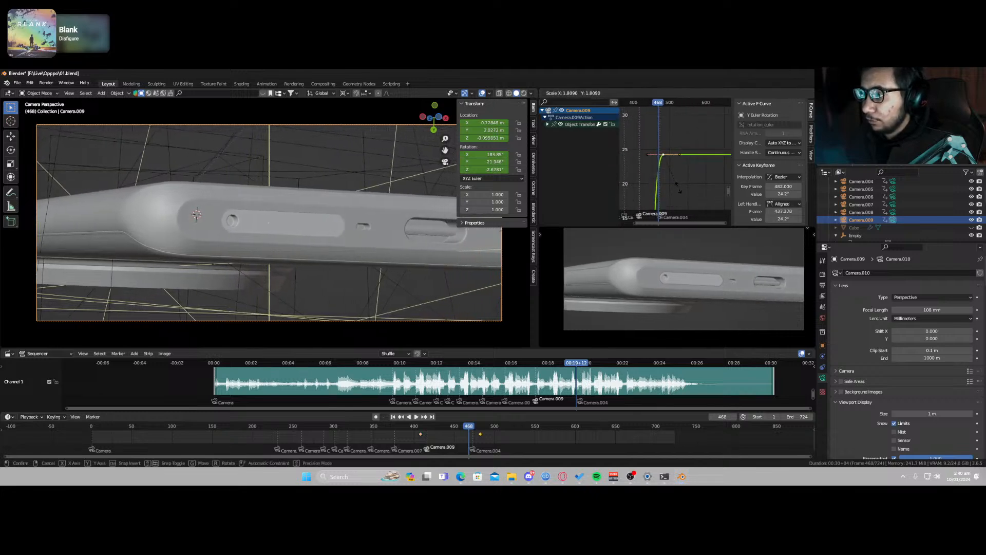
{"action": "key", "text": "r"}
{"action": "left_click", "coordinate": [692, 178]}
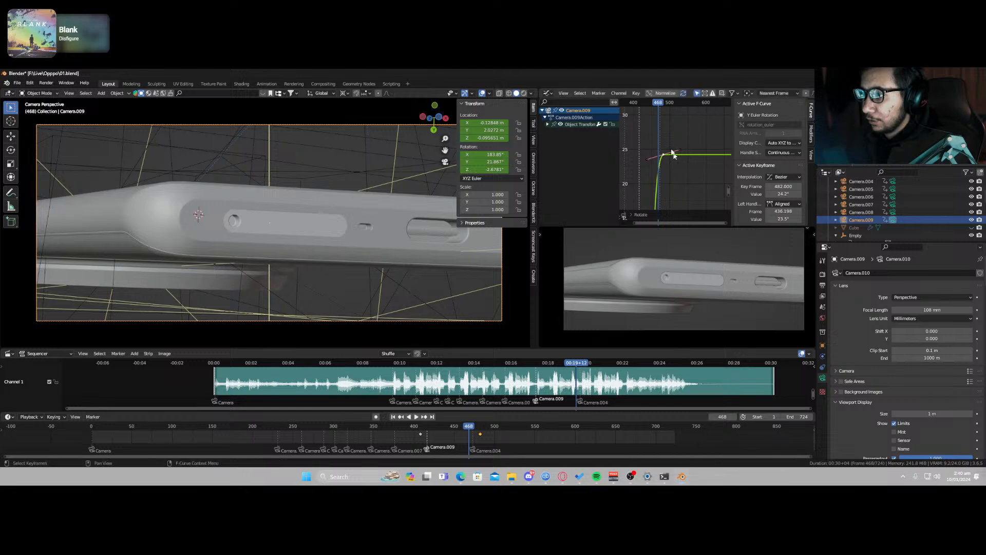
Step: Play back the Camera.009 move repeatedly from around its start marker to check the easing
{"action": "key", "text": "space"}
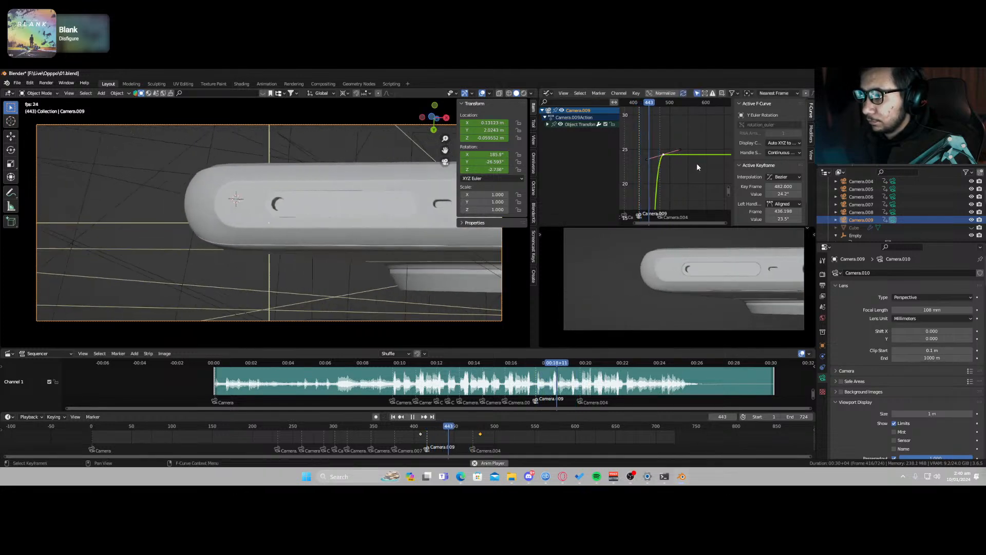
{"action": "key", "text": "space"}
{"action": "left_click_drag", "start_coordinate": [652, 104], "coordinate": [637, 110]}
{"action": "key", "text": "space"}
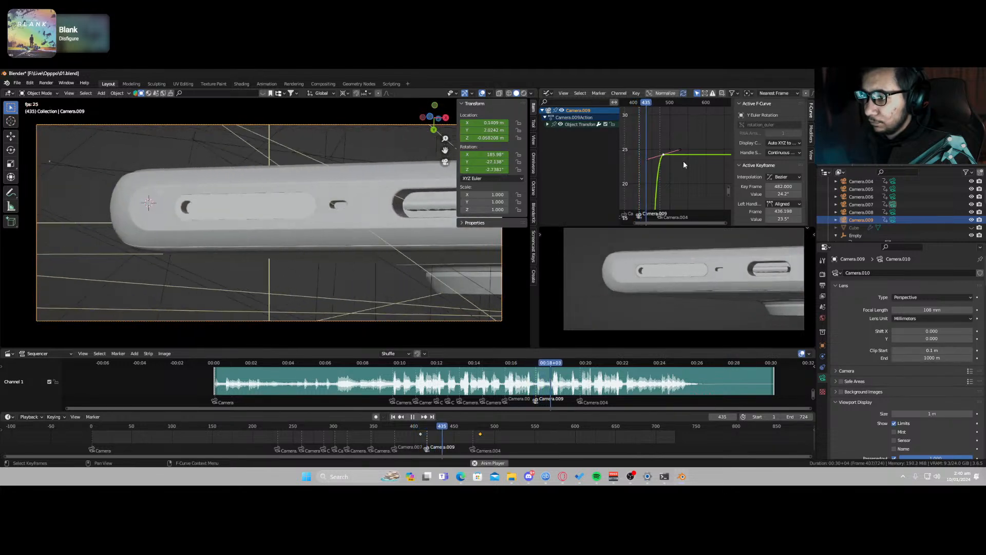
{"action": "key", "text": "space"}
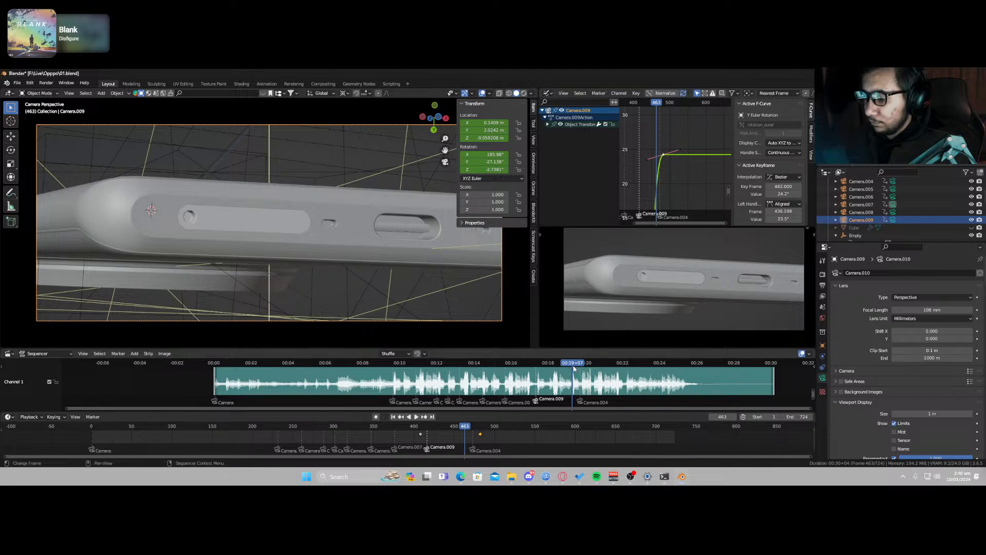
{"action": "left_click_drag", "start_coordinate": [573, 368], "coordinate": [535, 369]}
{"action": "key", "text": "space"}
{"action": "key", "text": "space"}
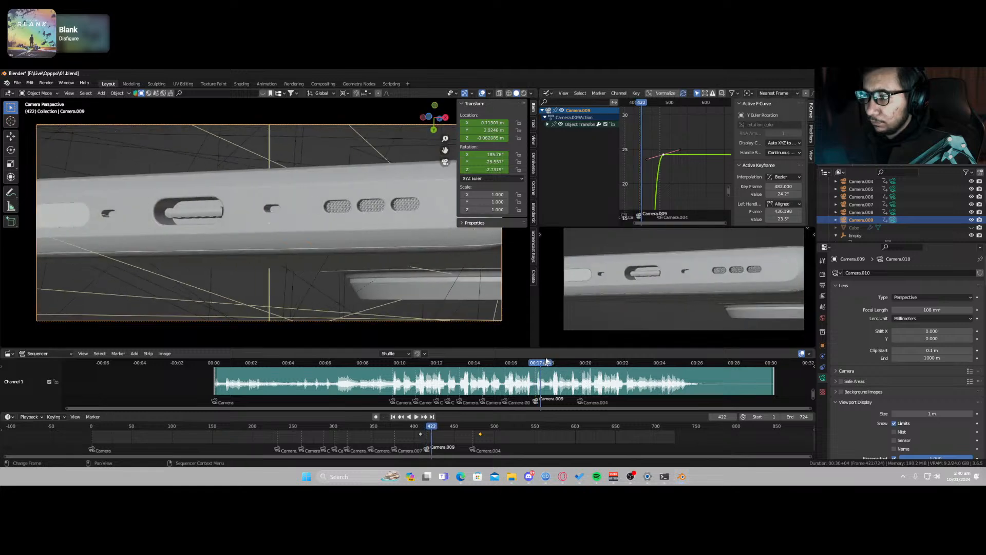
Step: Scale the Y Euler Rotation end key's handles out by about 3.67 and move the key along time to frame 460, checking in playback
{"action": "scroll", "coordinate": [656, 175], "scroll_direction": "down", "scroll_amount": 3}
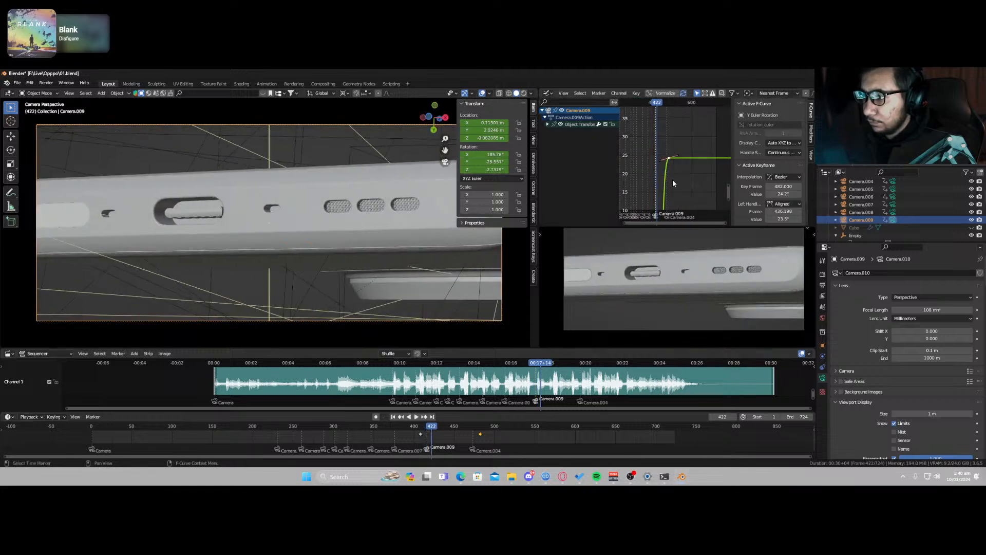
{"action": "key", "text": "s"}
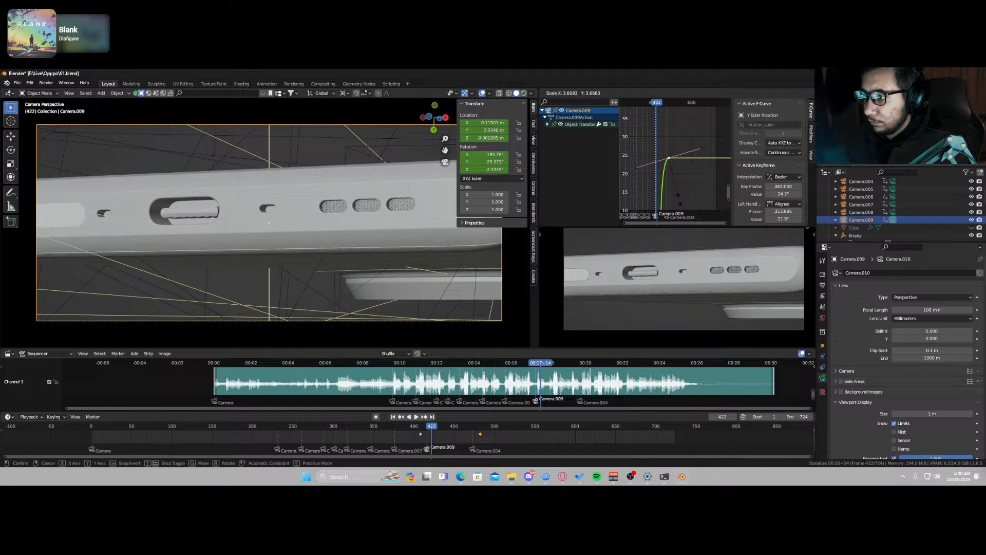
{"action": "left_click", "coordinate": [680, 200]}
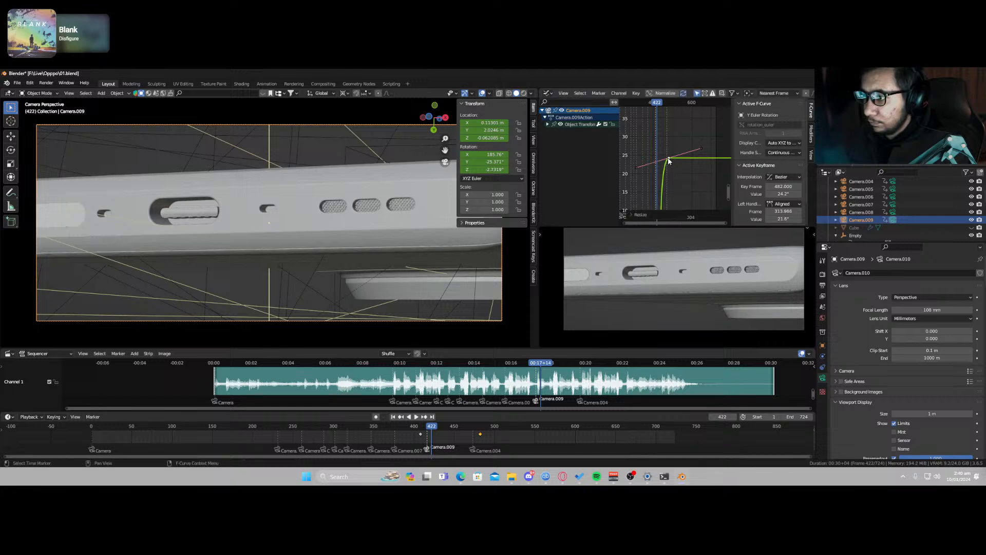
{"action": "key", "text": "g"}
{"action": "key", "text": "x"}
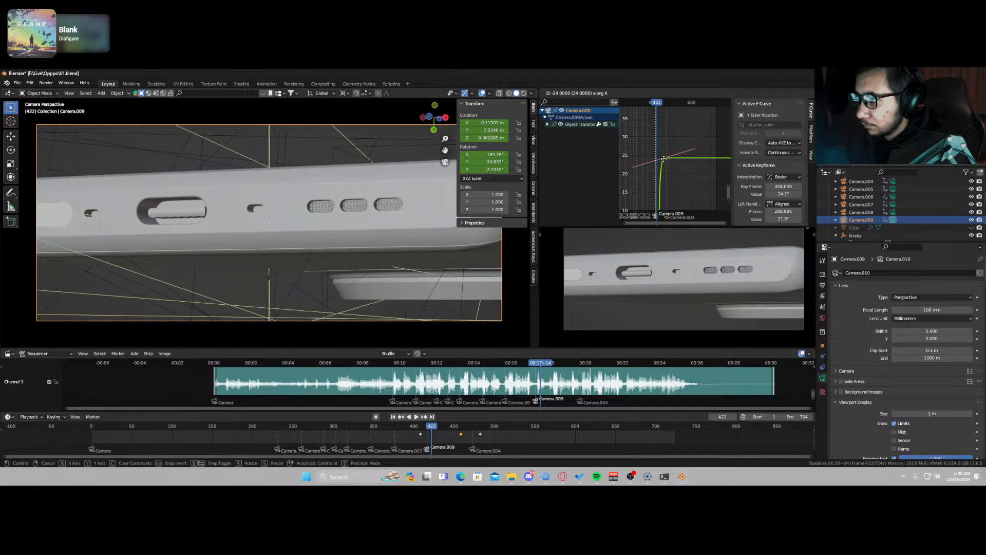
{"action": "left_click", "coordinate": [660, 150]}
{"action": "key", "text": "space"}
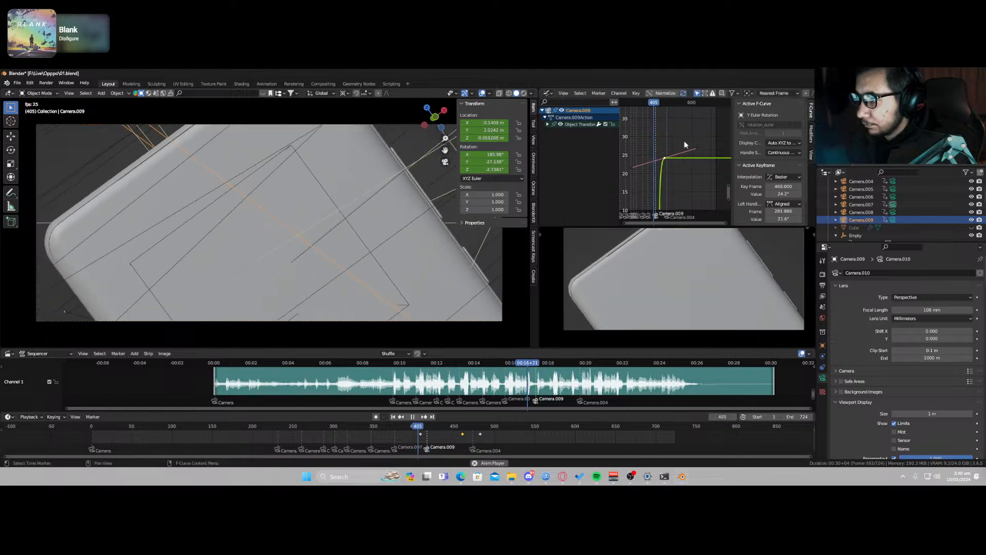
{"action": "key", "text": "space"}
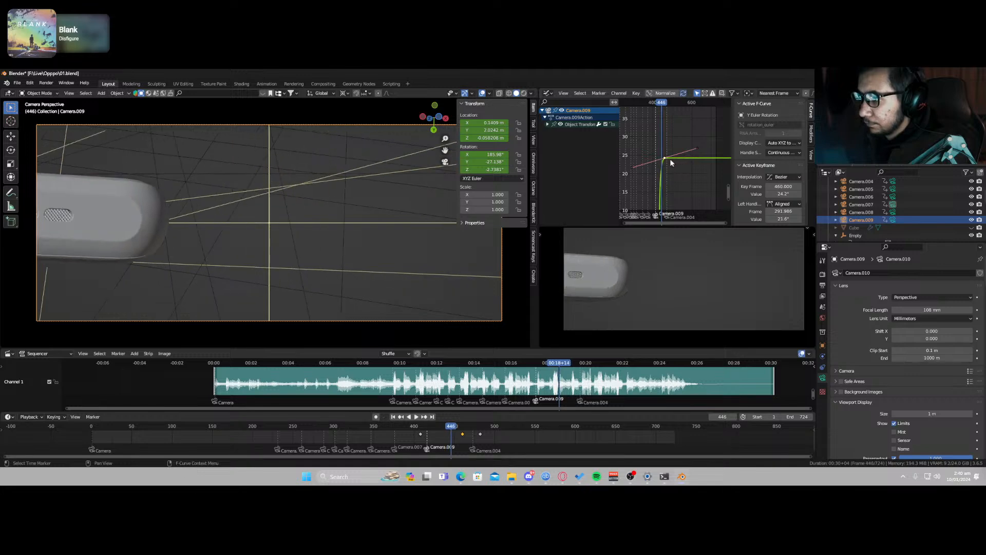
Step: Move the Y Euler Rotation end key to frame 504, lengthen its handles and level them, with the left handle at about 24.1°
{"action": "key", "text": "g"}
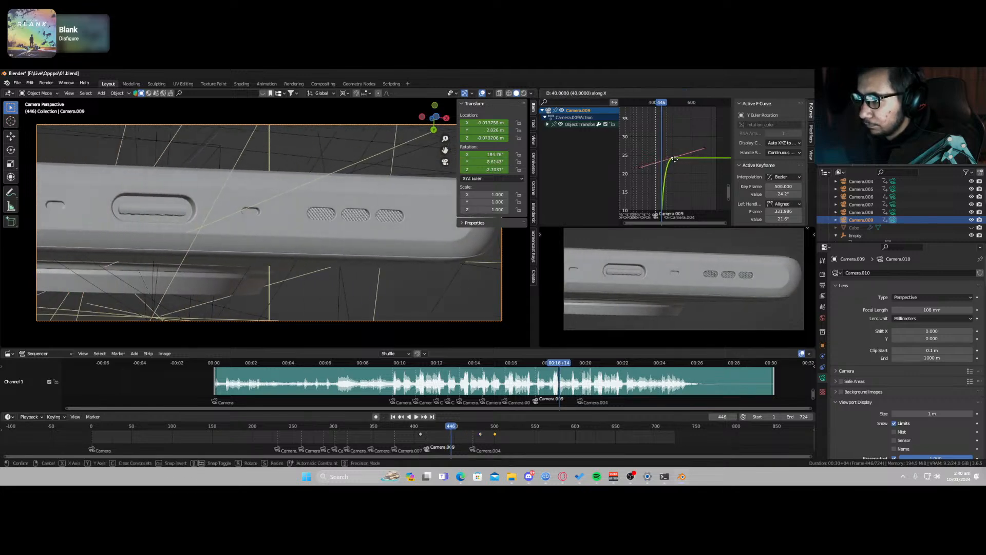
{"action": "left_click", "coordinate": [685, 163]}
{"action": "key", "text": "s"}
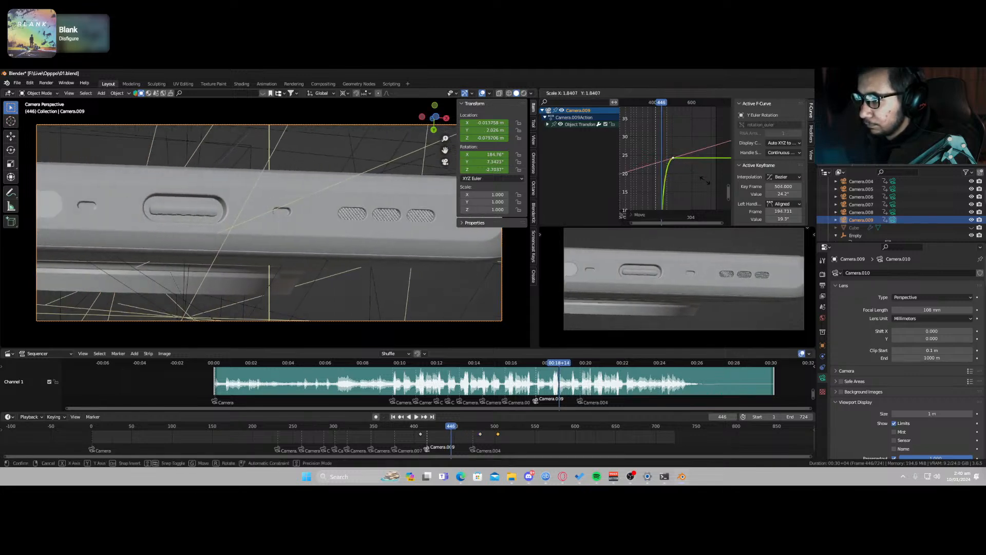
{"action": "left_click", "coordinate": [705, 181]}
{"action": "key", "text": "r"}
{"action": "left_click", "coordinate": [704, 191]}
{"action": "key", "text": "s"}
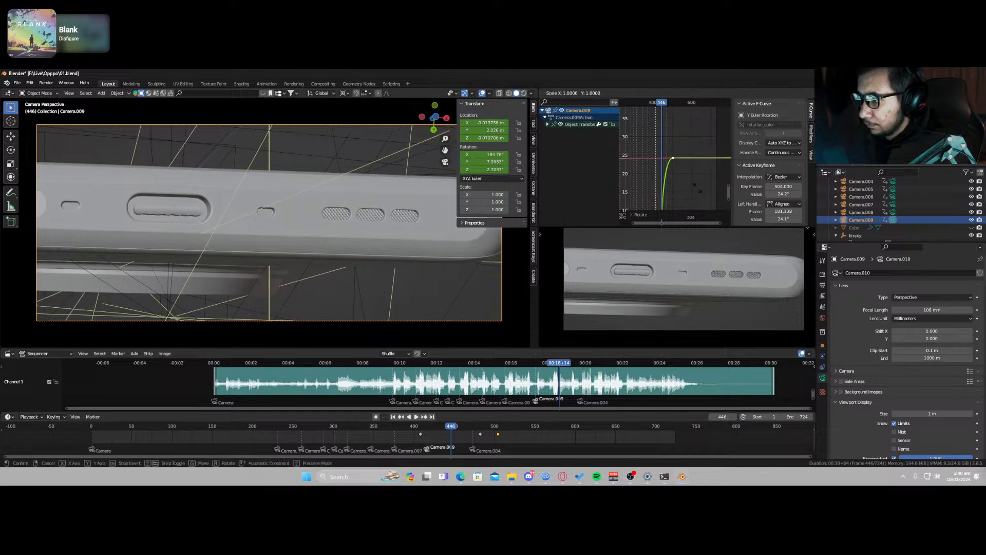
{"action": "left_click", "coordinate": [701, 191]}
Step: Select the frame 408 Y Euler Rotation key, scale its handles out by about 1.28 and play back the Camera.009 move
{"action": "scroll", "coordinate": [683, 173], "scroll_direction": "down", "scroll_amount": 4}
{"action": "middle_click_drag", "start_coordinate": [683, 174], "coordinate": [678, 108]}
{"action": "middle_click_drag", "start_coordinate": [684, 208], "coordinate": [671, 157]}
{"action": "scroll", "coordinate": [668, 173], "scroll_direction": "up", "scroll_amount": 7}
{"action": "left_click_drag", "start_coordinate": [648, 150], "coordinate": [658, 165]}
{"action": "key", "text": "s"}
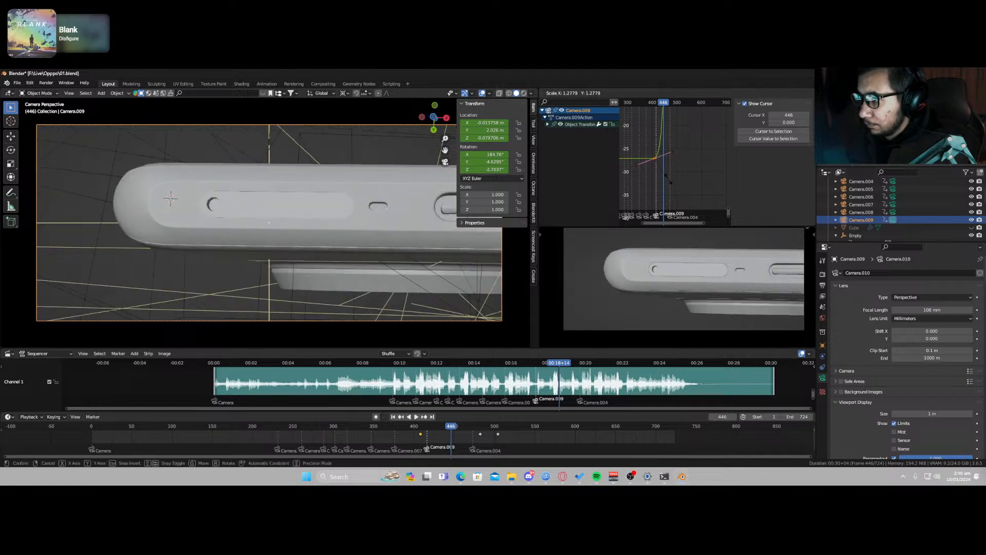
{"action": "left_click", "coordinate": [665, 176]}
{"action": "left_click_drag", "start_coordinate": [450, 429], "coordinate": [418, 429]}
{"action": "key", "text": "space"}
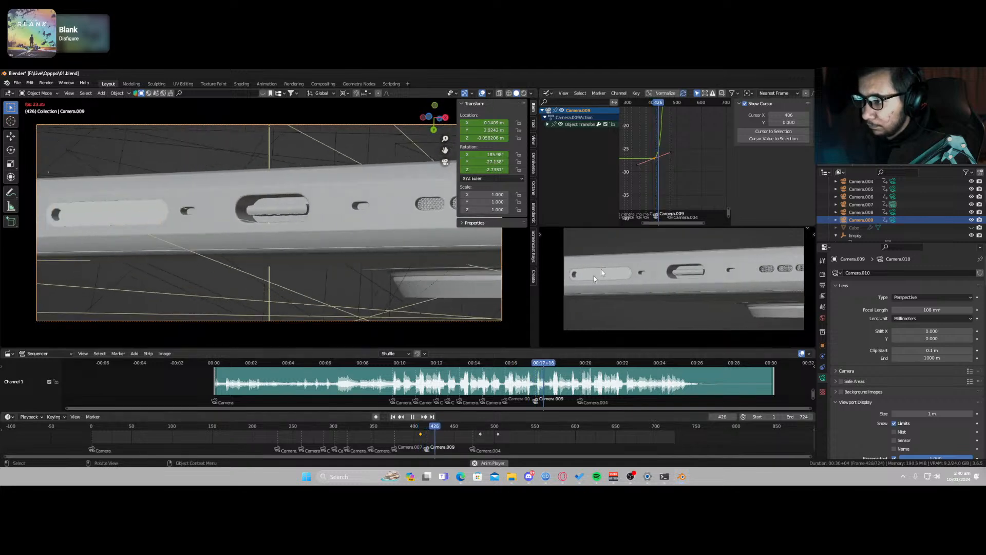
{"action": "key", "text": "space"}
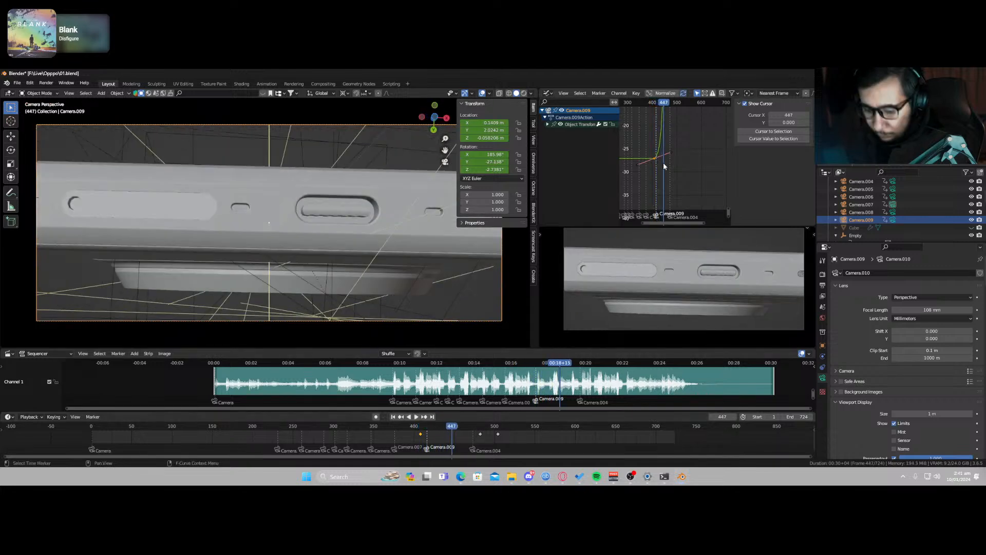
Step: Move the first Y Euler Rotation key about 16 frames earlier along time and play back the shot from around frame 409
{"action": "key", "text": "g"}
{"action": "key", "text": "x"}
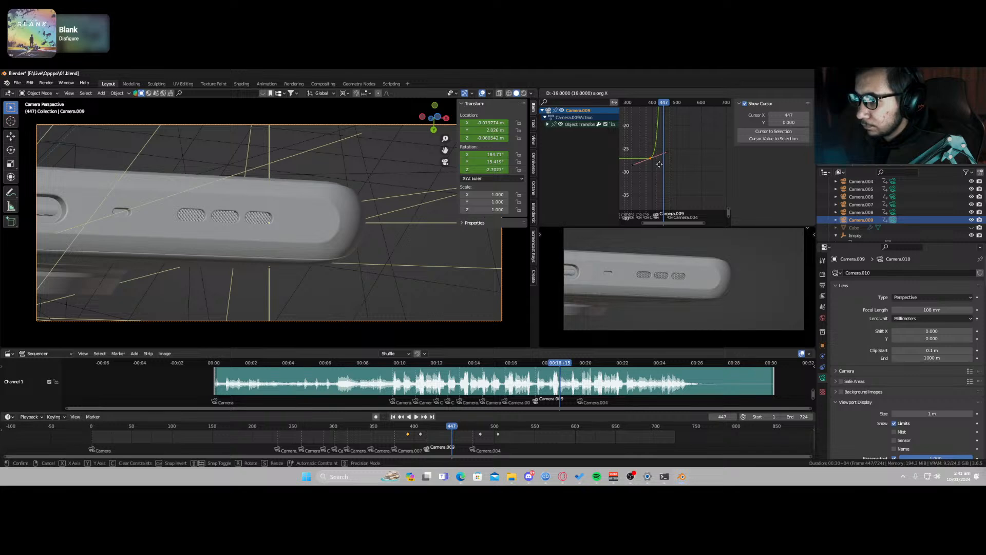
{"action": "left_click", "coordinate": [659, 164]}
{"action": "left_click_drag", "start_coordinate": [445, 433], "coordinate": [418, 432]}
{"action": "key", "text": "space"}
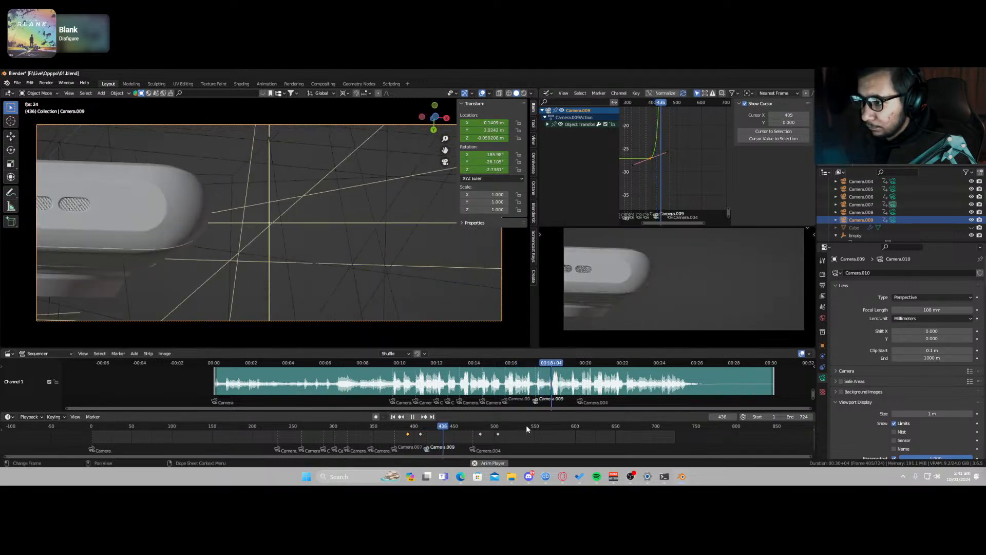
{"action": "key", "text": "space"}
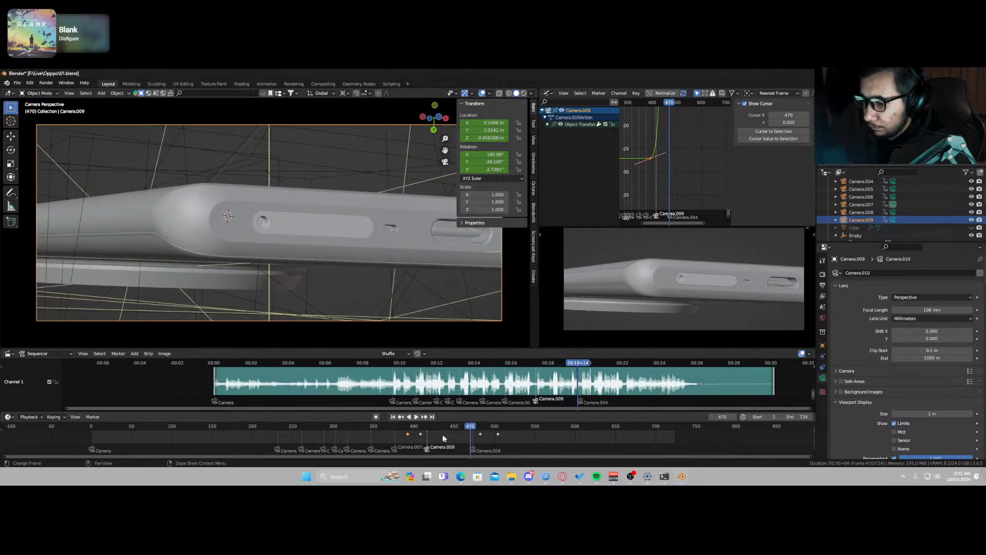
{"action": "left_click_drag", "start_coordinate": [438, 434], "coordinate": [421, 433]}
{"action": "key", "text": "space"}
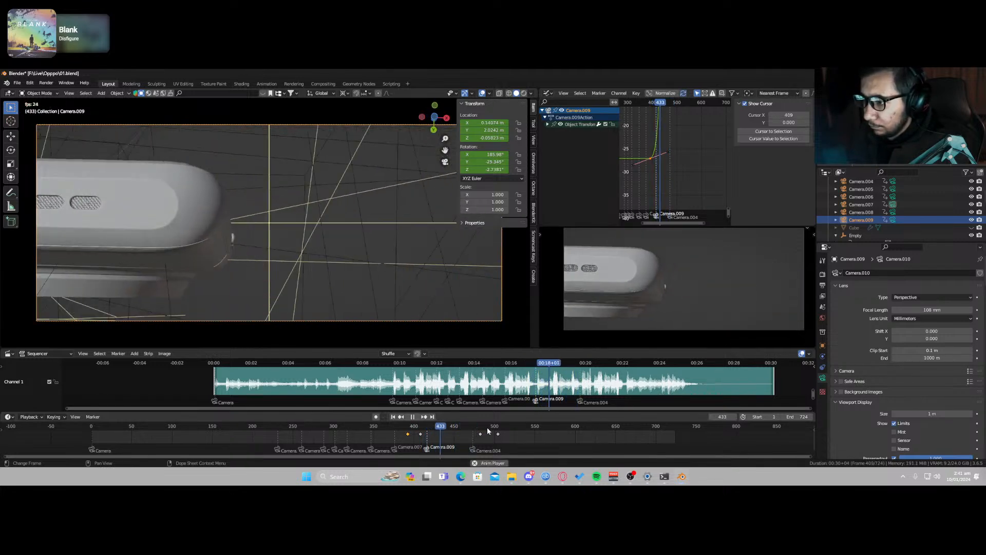
{"action": "key", "text": "space"}
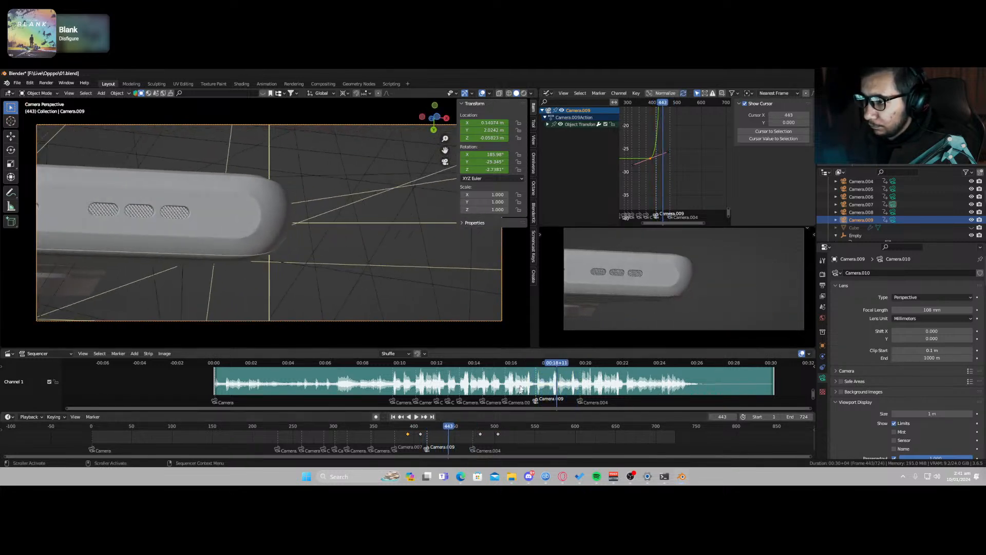
Step: Delete Camera.009's first Y Euler Rotation key and play through the shot to check the move
{"action": "key", "text": "x"}
{"action": "left_click", "coordinate": [655, 169]}
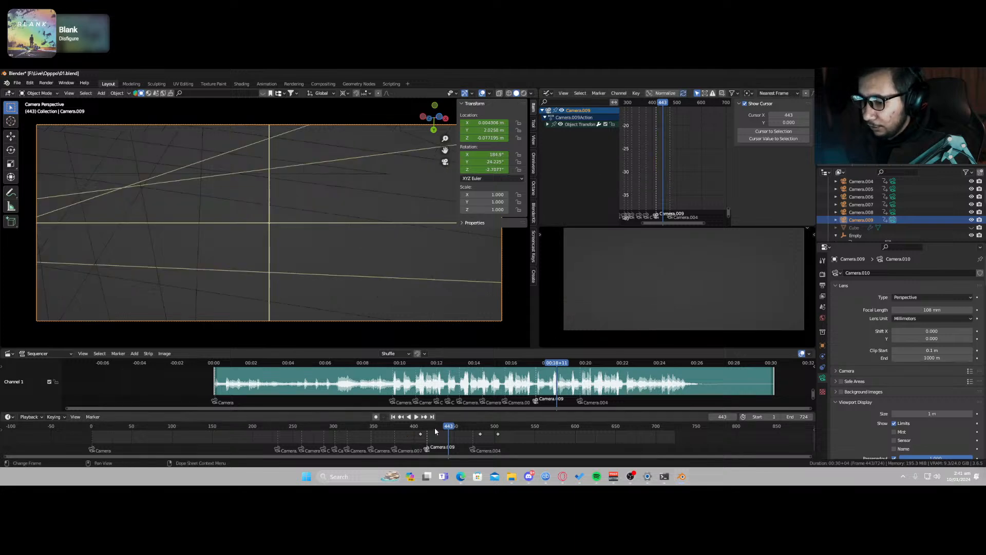
{"action": "key", "text": "space"}
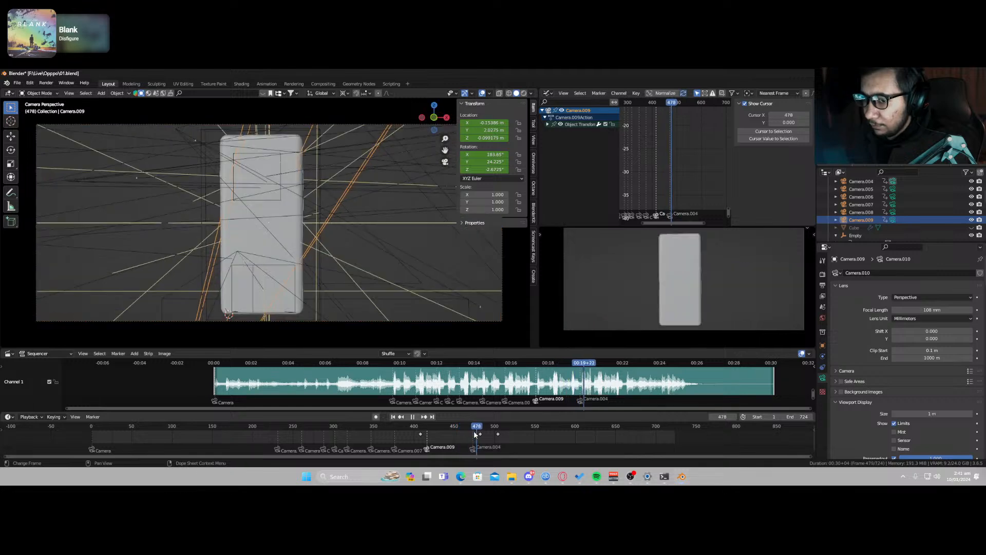
{"action": "left_click_drag", "start_coordinate": [474, 434], "coordinate": [470, 436]}
Step: Select all of Camera.009's keys in the timeline and shift them earlier so the first sits at about frame 379
{"action": "key", "text": "a"}
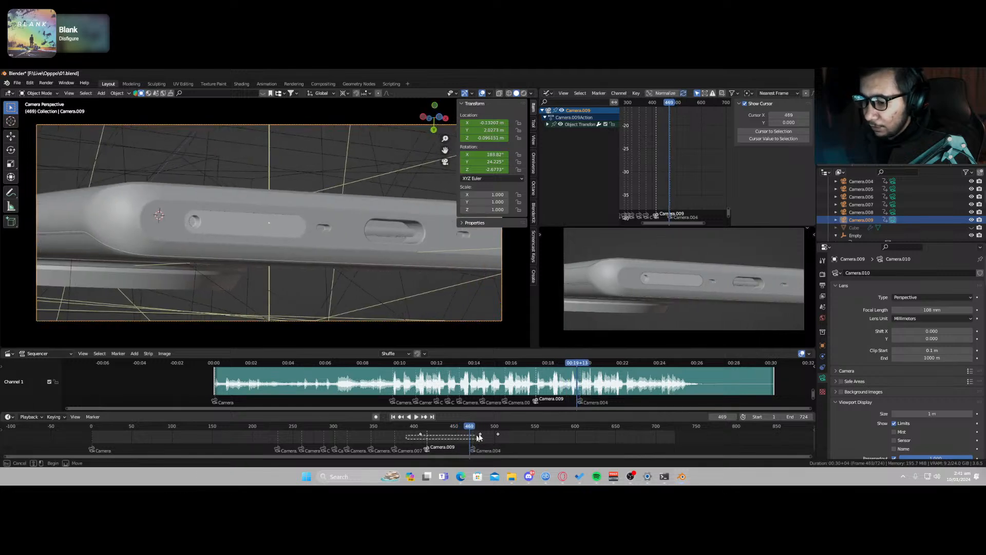
{"action": "left_click", "coordinate": [429, 431]}
{"action": "key", "text": "space"}
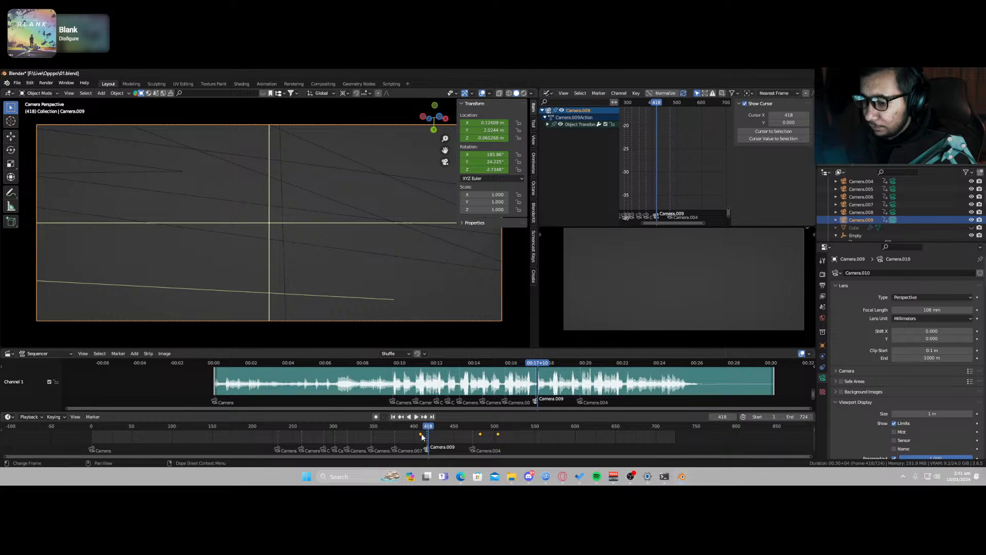
{"action": "key", "text": "g"}
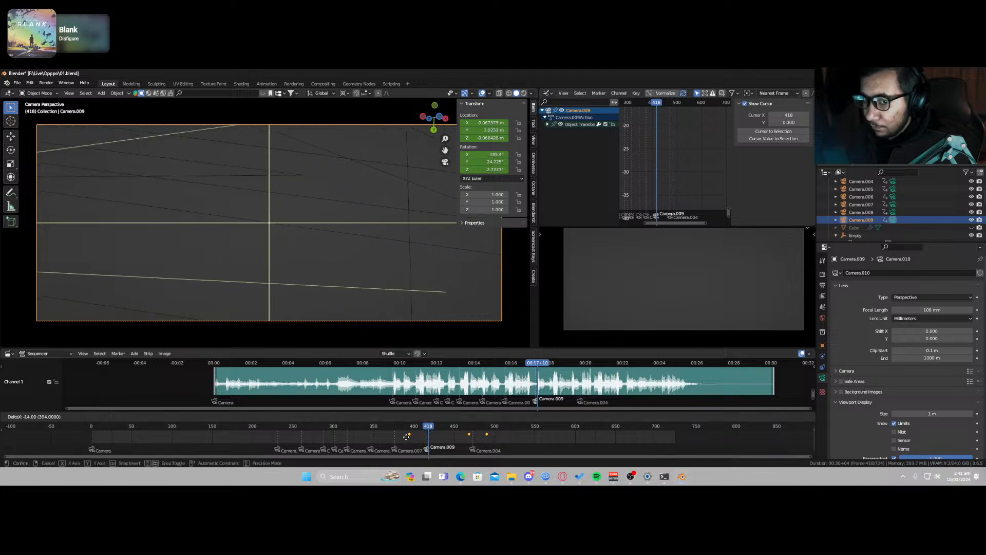
{"action": "left_click", "coordinate": [395, 438]}
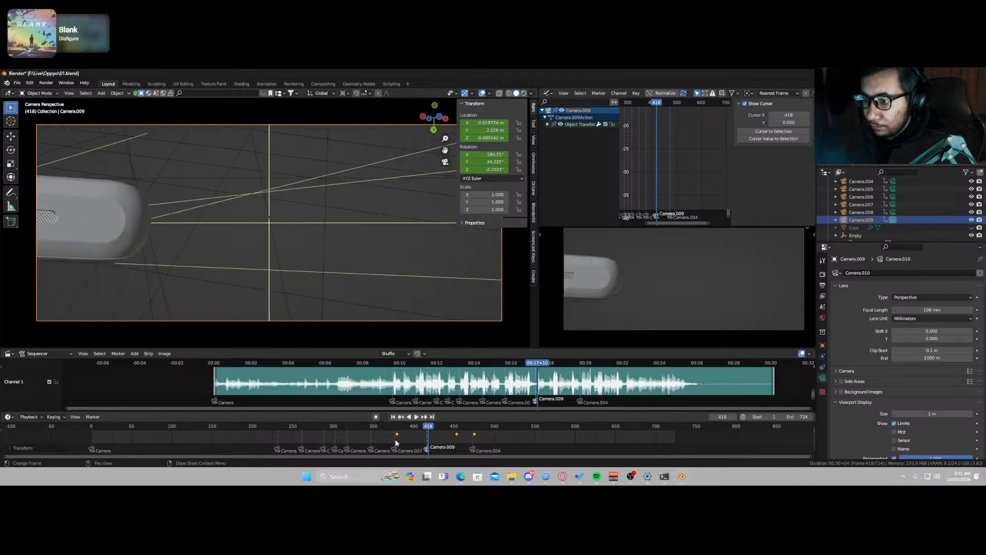
Step: Save the file and play back the shot across the Camera.009 marker to check the retimed move
{"action": "key", "text": "ctrl+s"}
{"action": "left_click_drag", "start_coordinate": [428, 430], "coordinate": [421, 430]}
{"action": "key", "text": "space"}
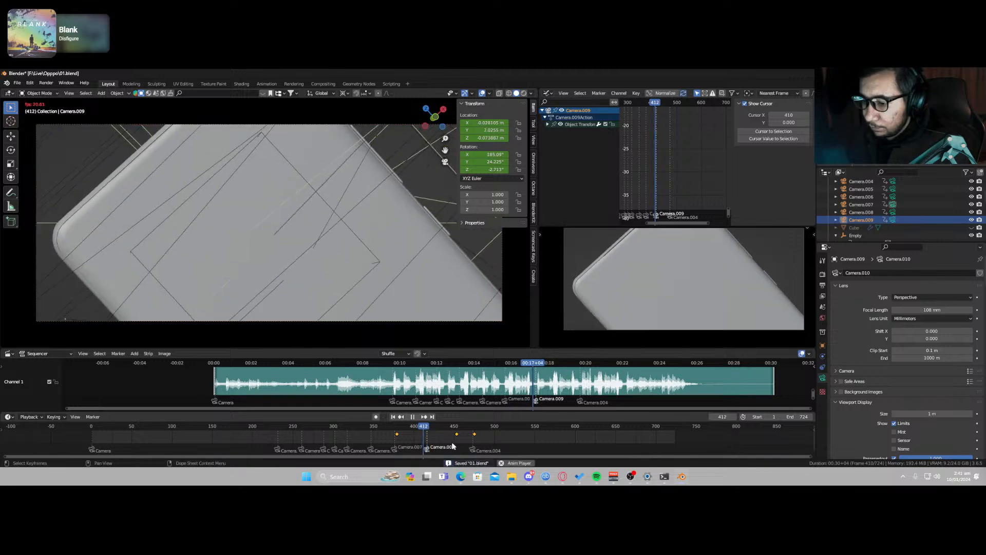
{"action": "key", "text": "space"}
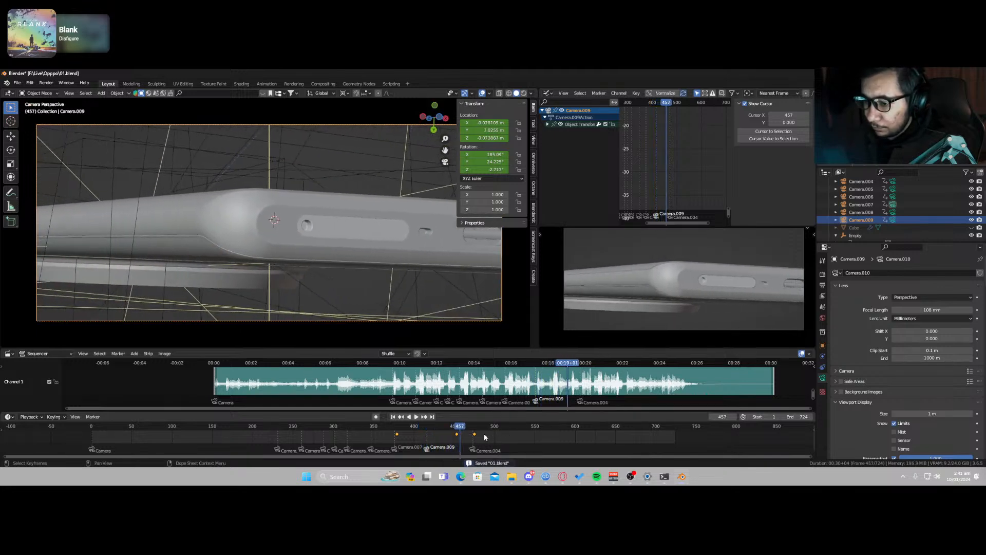
Step: Move Camera.009's middle key later in the timeline to beside its last key near frame 475, and play back from frame 400
{"action": "left_click_drag", "start_coordinate": [456, 434], "coordinate": [475, 439]}
{"action": "left_click", "coordinate": [414, 429]}
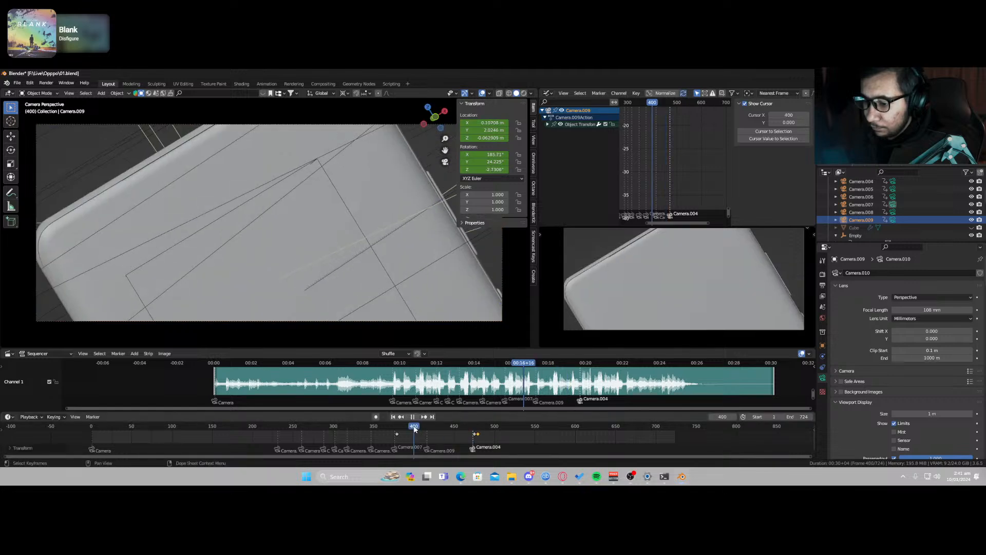
{"action": "key", "text": "space"}
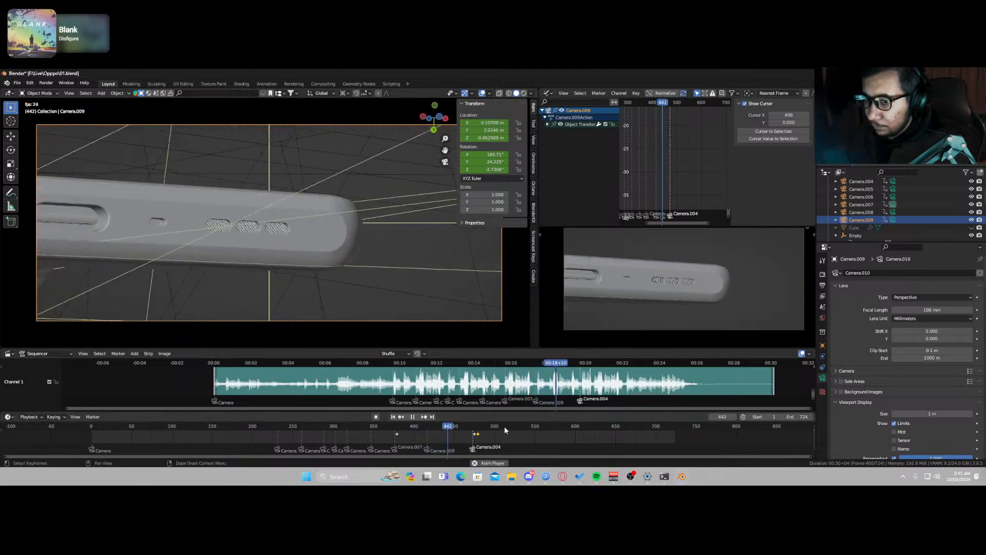
{"action": "key", "text": "space"}
Step: Shift all of Camera.009's keys about 6 frames earlier so the first sits near frame 373, play back from about frame 383 and save
{"action": "key", "text": "a"}
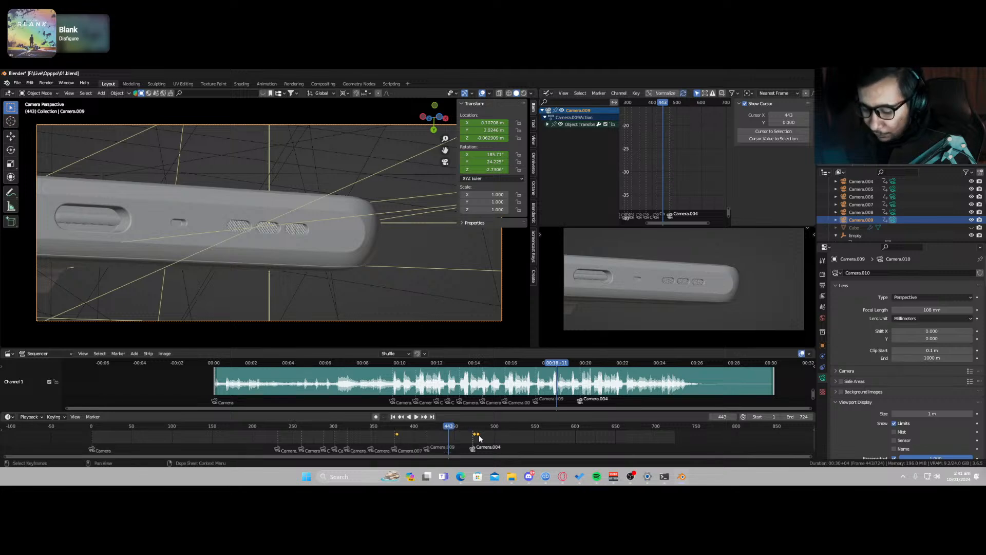
{"action": "key", "text": "g"}
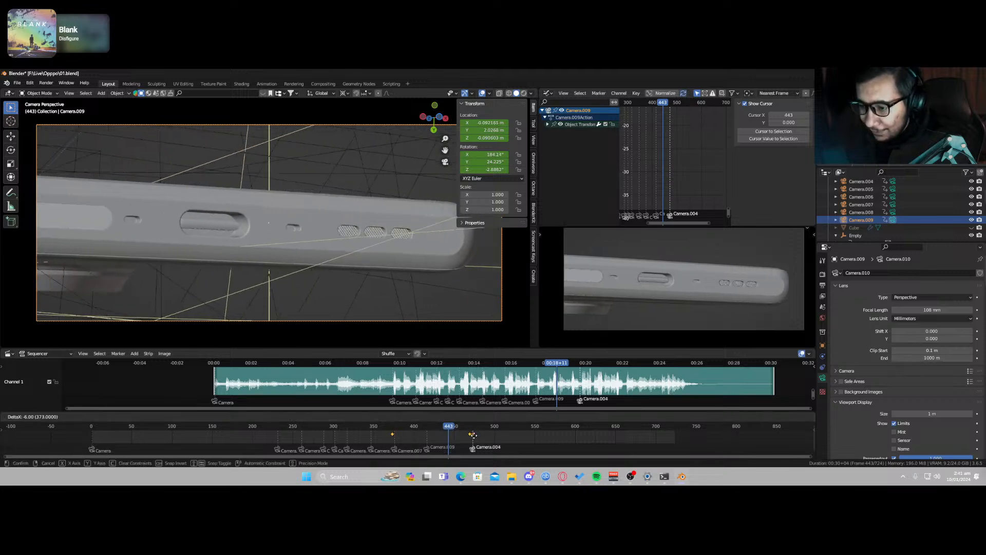
{"action": "left_click", "coordinate": [472, 434]}
{"action": "left_click", "coordinate": [401, 428]}
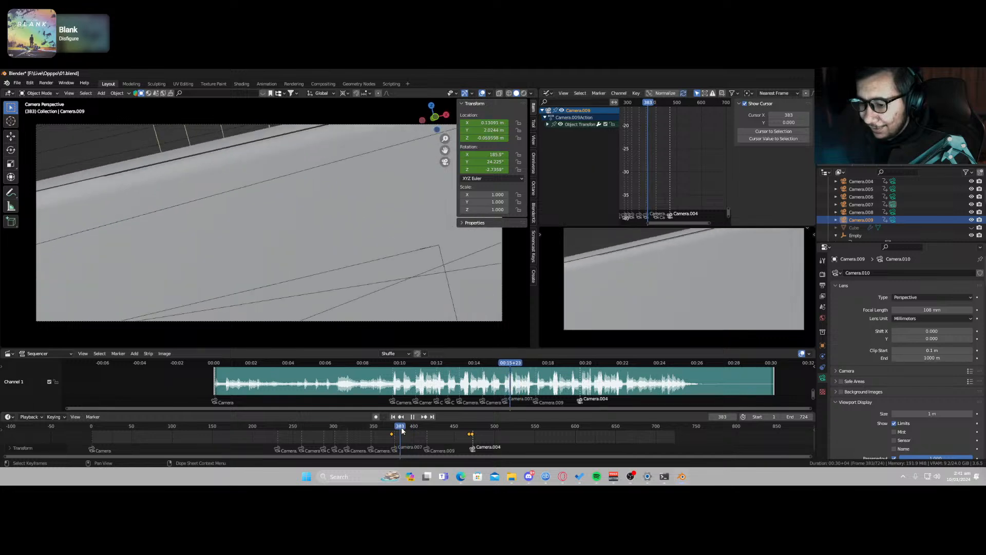
{"action": "key", "text": "space"}
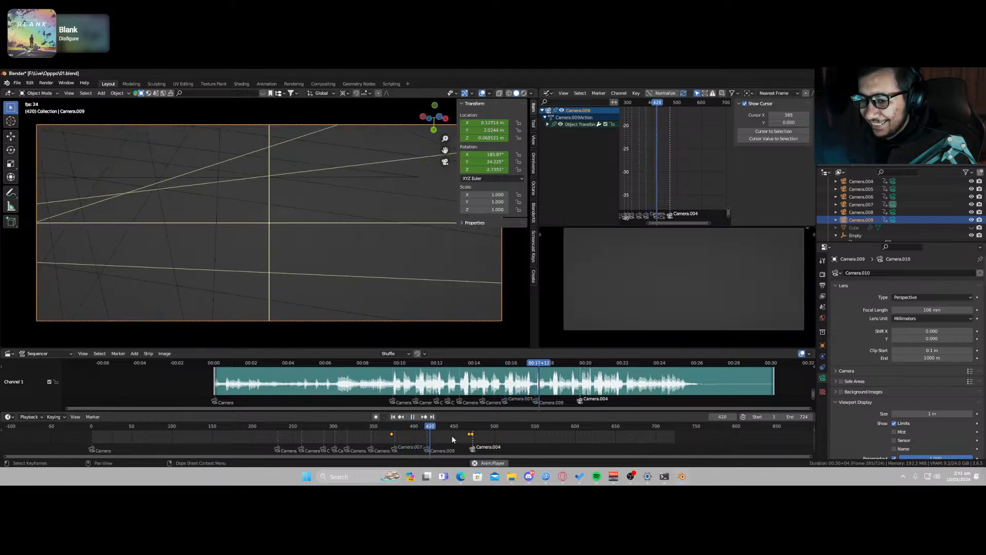
{"action": "key", "text": "space"}
{"action": "key", "text": "ctrl+s"}
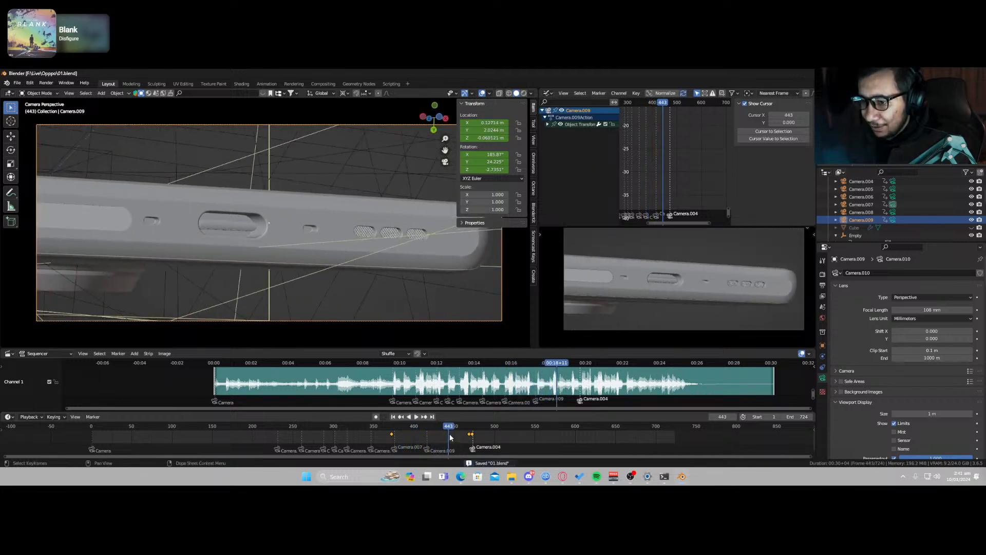
Step: Shift Camera.009's keys further earlier so the last sits at frame 464, and play back across the Camera.009 marker
{"action": "left_click_drag", "start_coordinate": [381, 440], "coordinate": [463, 437]}
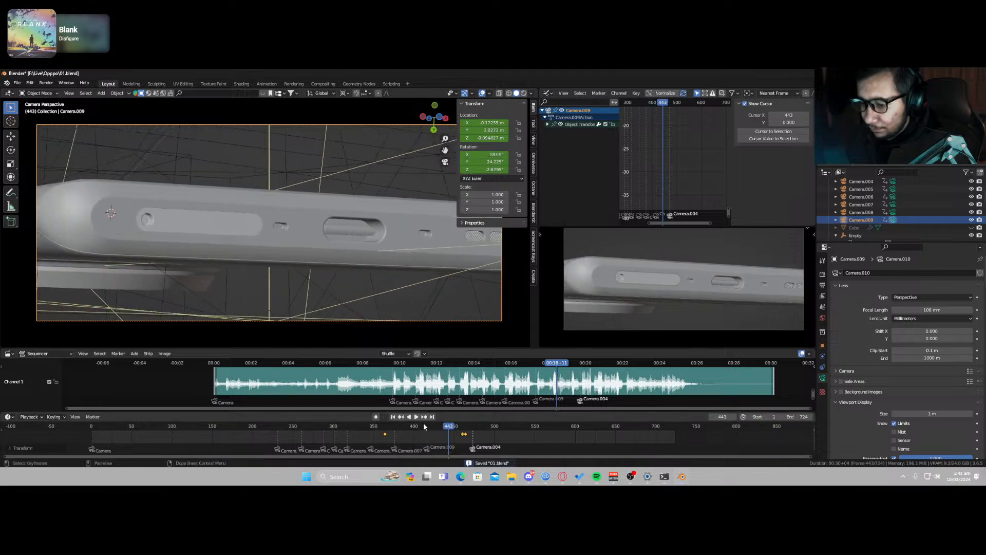
{"action": "left_click", "coordinate": [424, 426]}
{"action": "key", "text": "space"}
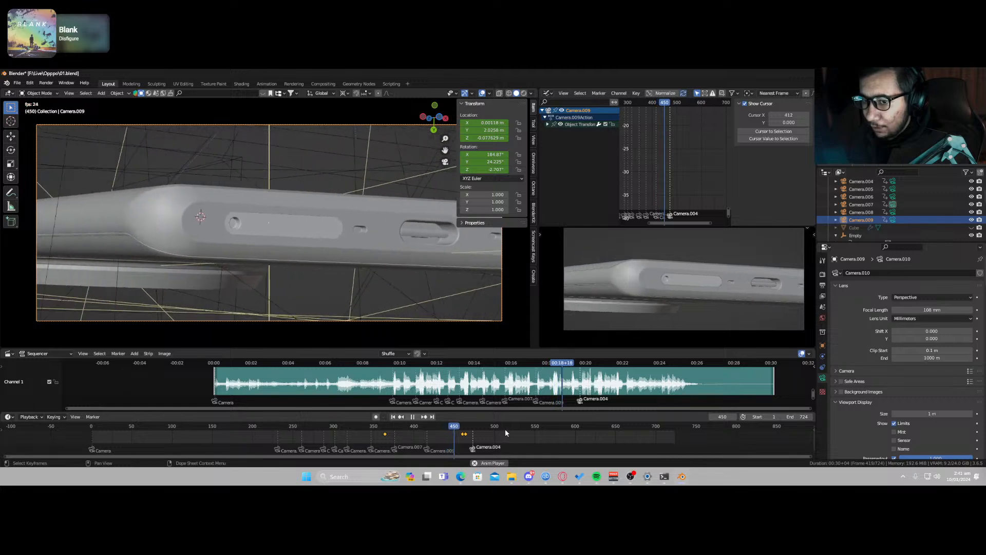
{"action": "left_click", "coordinate": [414, 427]}
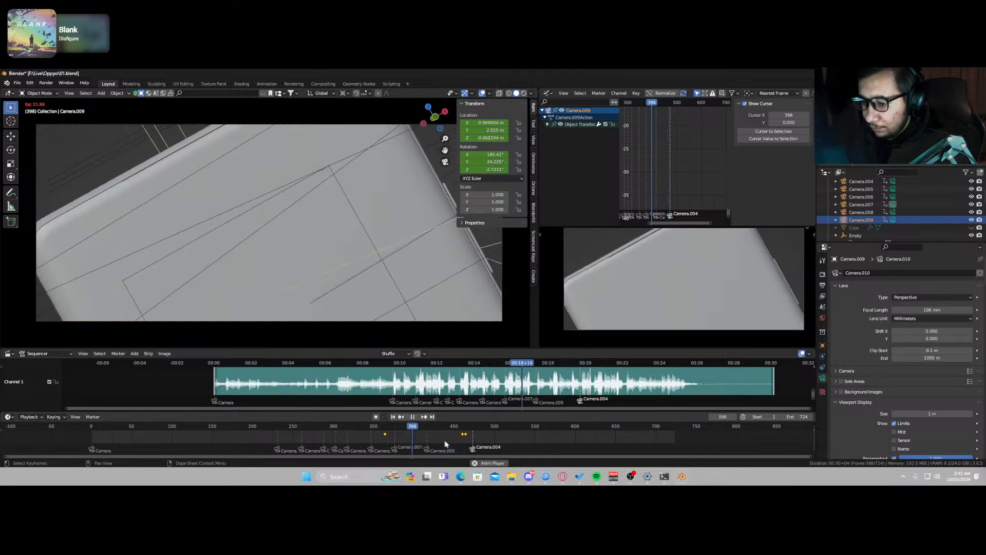
{"action": "key", "text": "space"}
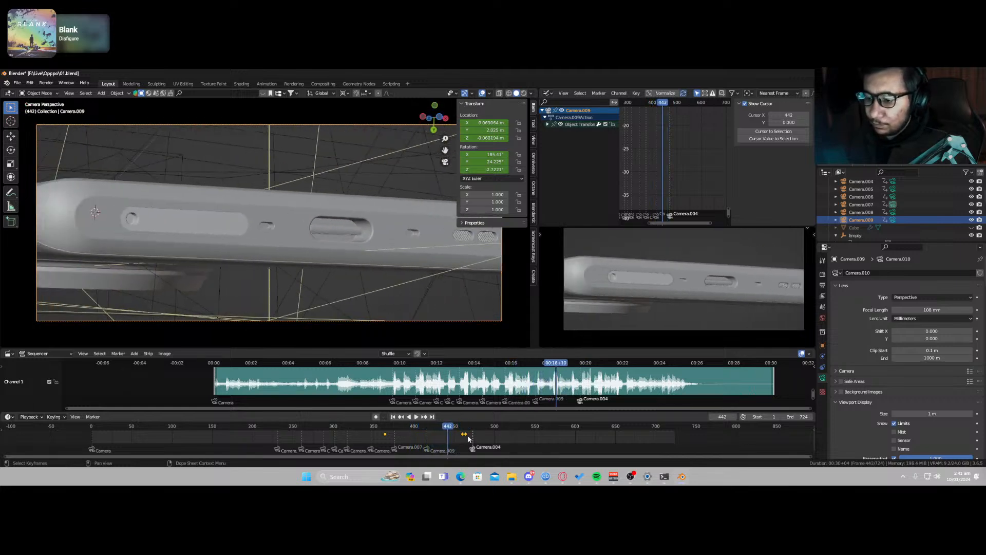
{"action": "key", "text": "space"}
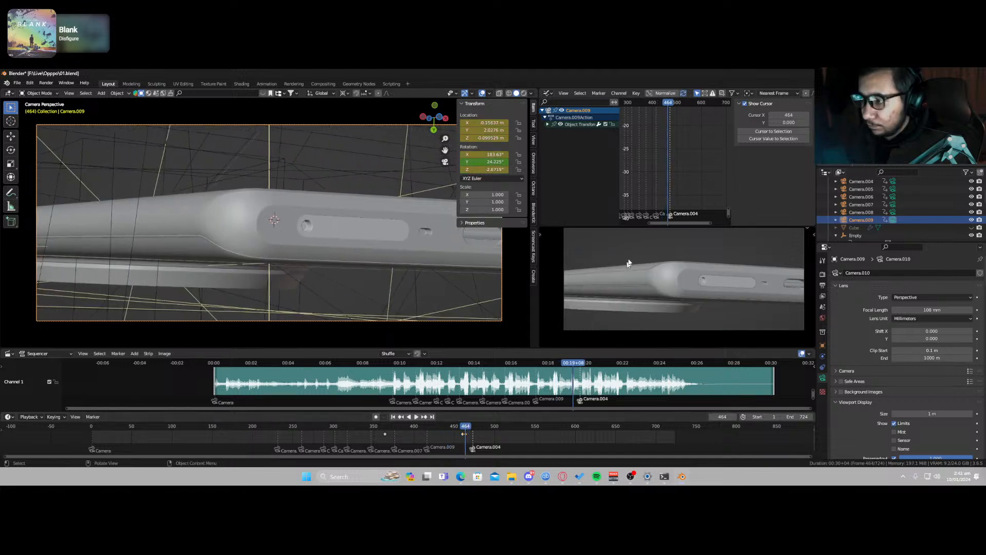
Step: Expand Camera.009's Object Transforms channels in the Graph Editor and frame the curves around frame 464
{"action": "scroll", "coordinate": [688, 149], "scroll_direction": "down", "scroll_amount": 6}
{"action": "scroll", "coordinate": [684, 149], "scroll_direction": "down", "scroll_amount": 4}
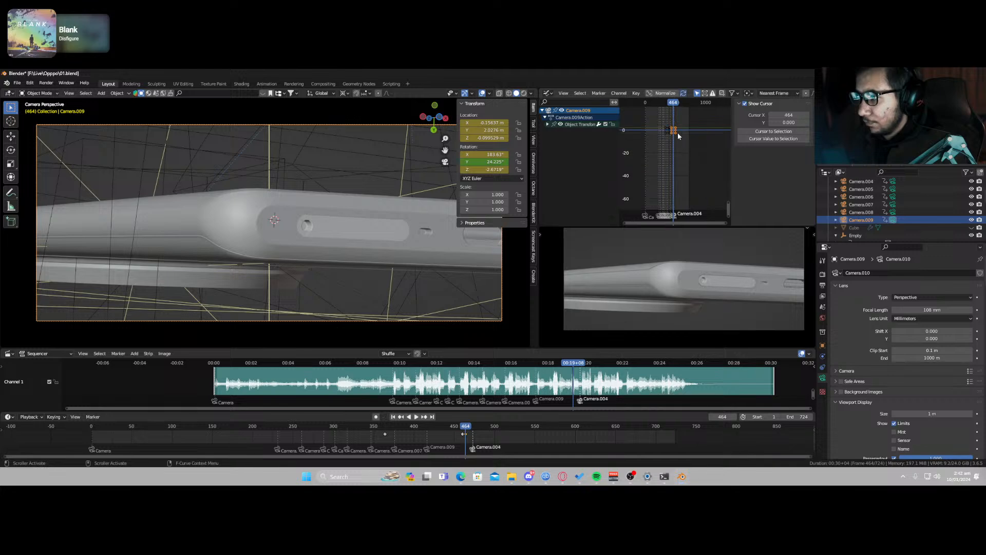
{"action": "scroll", "coordinate": [677, 134], "scroll_direction": "up", "scroll_amount": 10}
{"action": "middle_click_drag", "start_coordinate": [677, 144], "coordinate": [682, 172]}
{"action": "scroll", "coordinate": [694, 193], "scroll_direction": "up", "scroll_amount": 5}
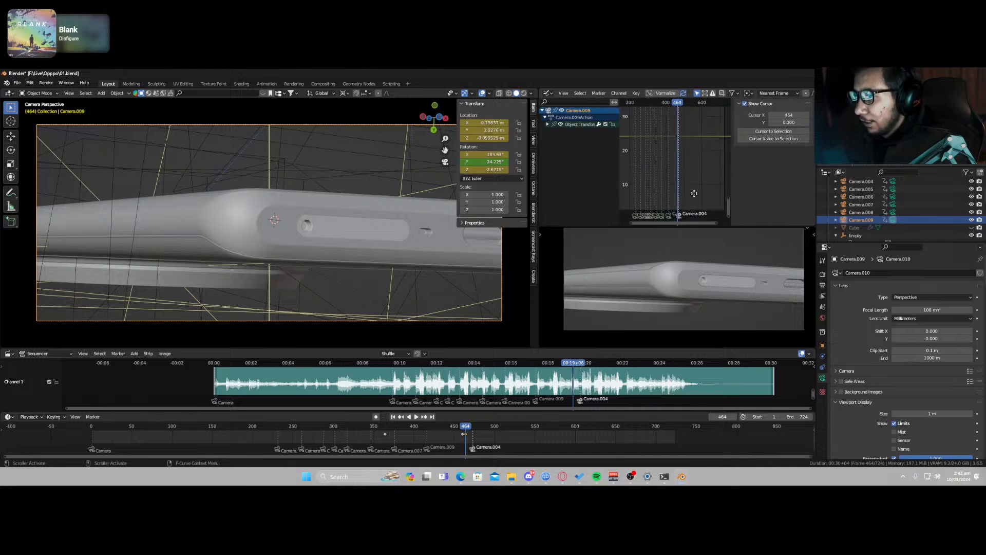
{"action": "scroll", "coordinate": [684, 132], "scroll_direction": "up", "scroll_amount": 4}
{"action": "scroll", "coordinate": [647, 153], "scroll_direction": "down", "scroll_amount": 3}
{"action": "scroll", "coordinate": [651, 159], "scroll_direction": "up", "scroll_amount": 8}
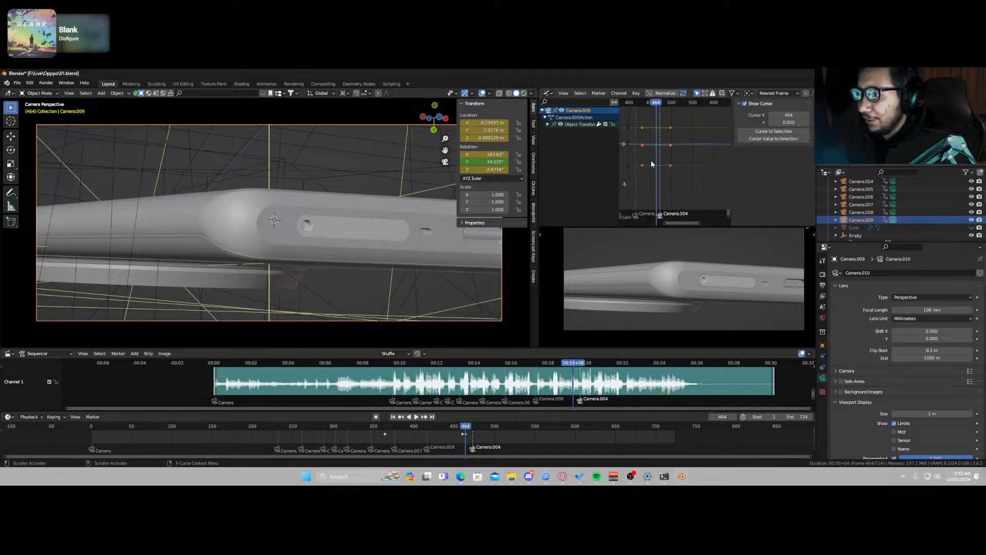
{"action": "left_click", "coordinate": [551, 124]}
{"action": "left_click", "coordinate": [548, 125]}
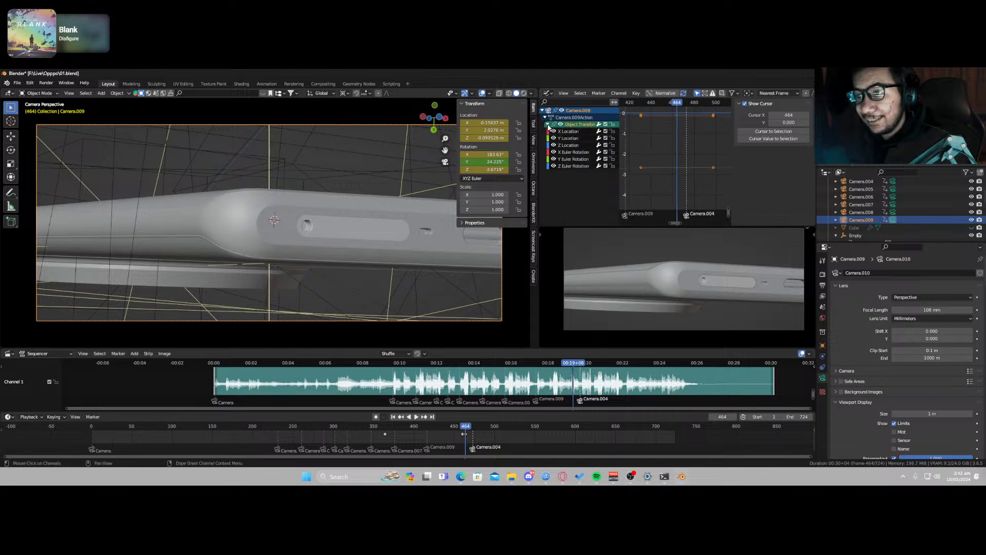
Step: Lengthen and tilt the handles of Camera.009's X Location key at frame 464, placing the left handle near frame 426.4 at -0.017 m
{"action": "left_click", "coordinate": [575, 159]}
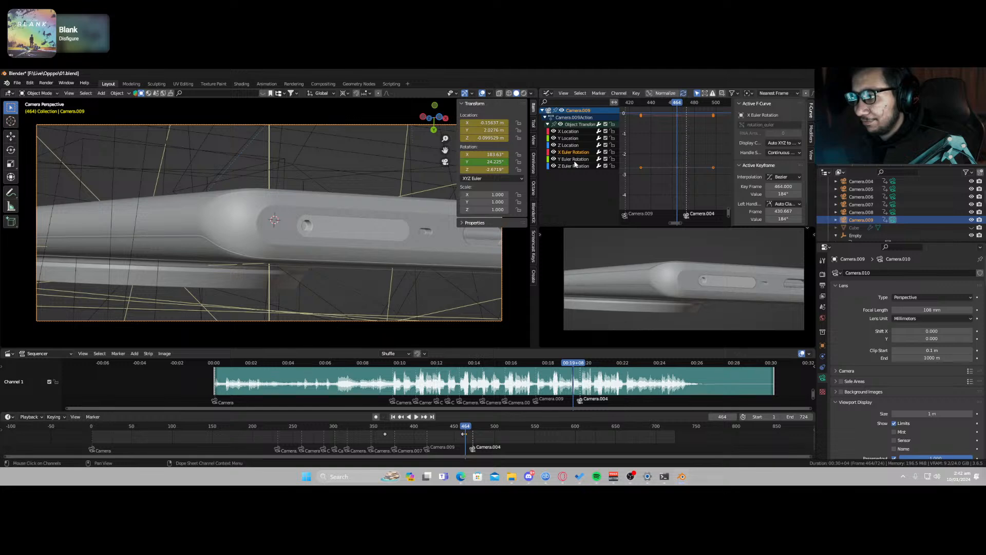
{"action": "left_click", "coordinate": [575, 152]}
{"action": "scroll", "coordinate": [648, 146], "scroll_direction": "down", "scroll_amount": 3}
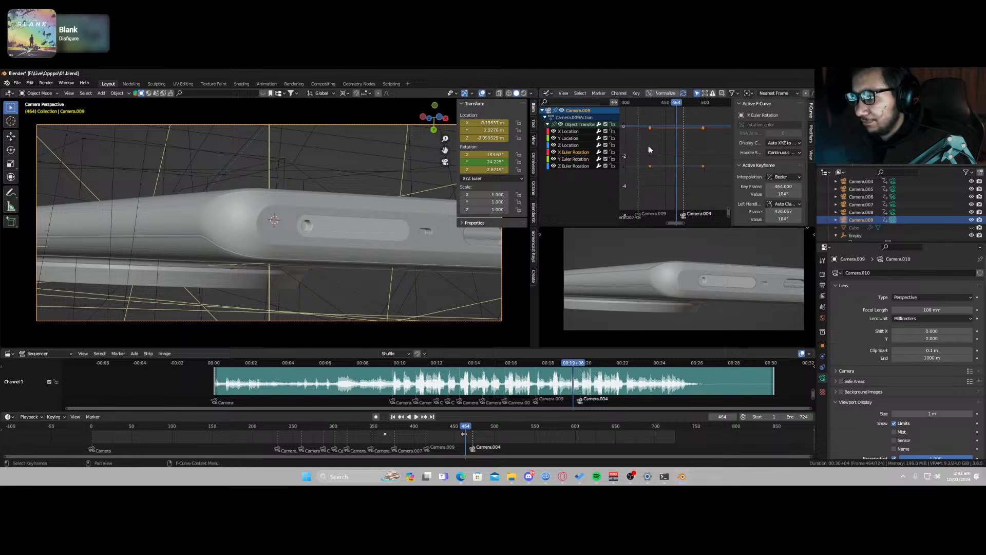
{"action": "scroll", "coordinate": [663, 164], "scroll_direction": "up", "scroll_amount": 5}
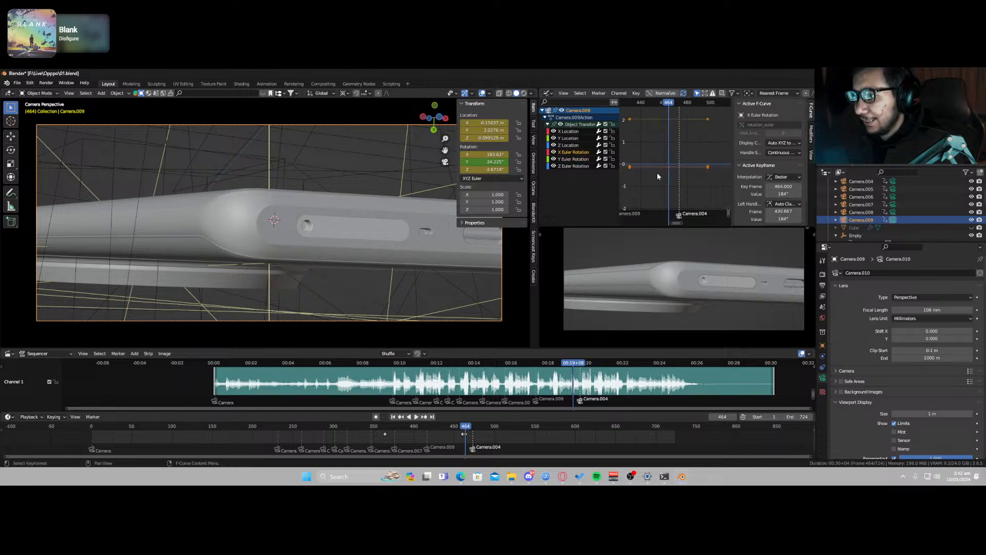
{"action": "left_click", "coordinate": [667, 168]}
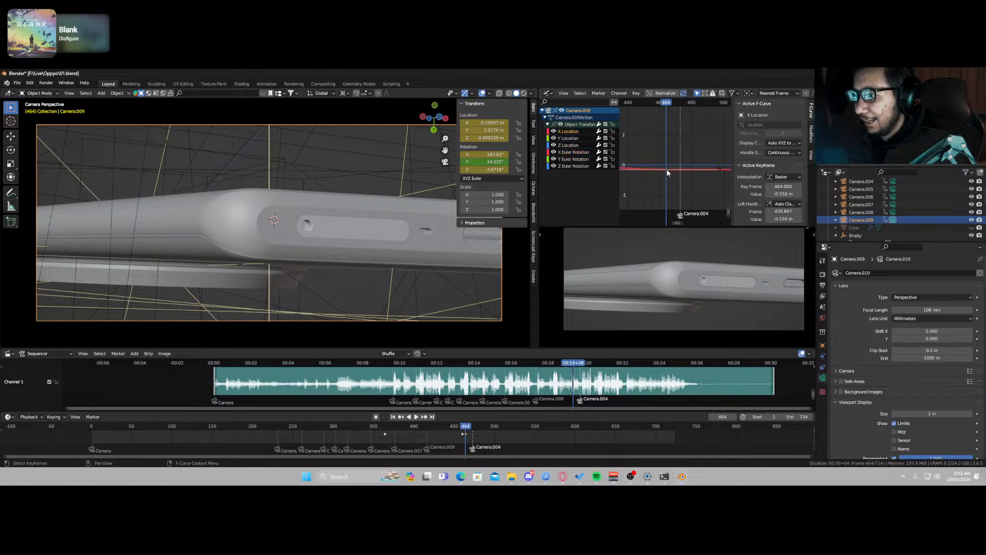
{"action": "scroll", "coordinate": [667, 176], "scroll_direction": "down", "scroll_amount": 2}
{"action": "key", "text": "s"}
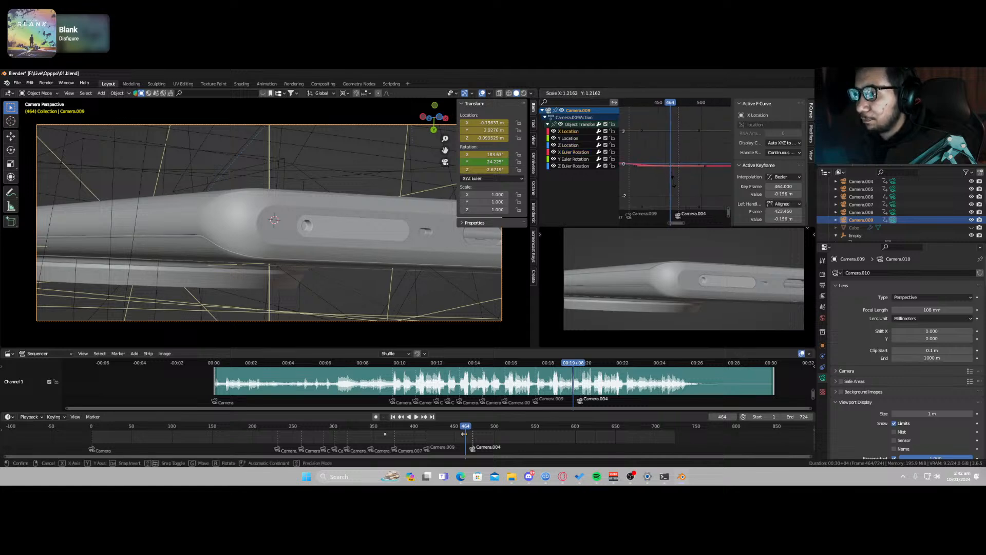
{"action": "key", "text": "r"}
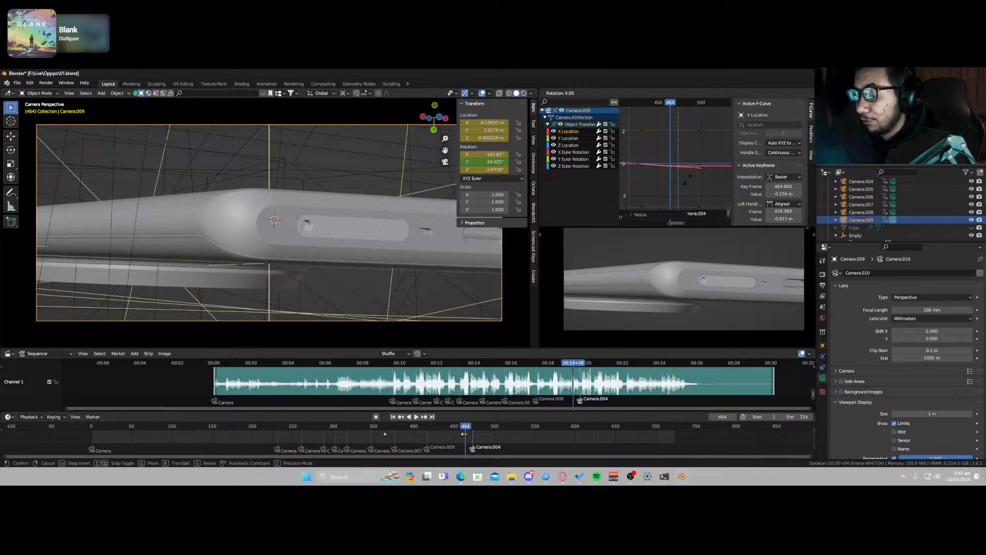
{"action": "left_click", "coordinate": [687, 179]}
Step: Move Camera.009's X Location key along time to frame 474 and save the file
{"action": "left_click_drag", "start_coordinate": [628, 101], "coordinate": [664, 115]}
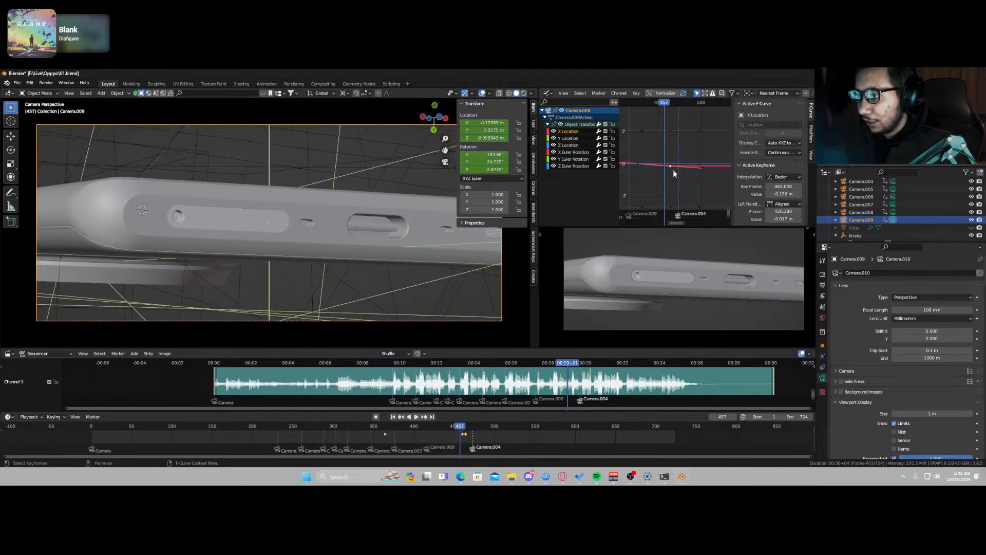
{"action": "key", "text": "g"}
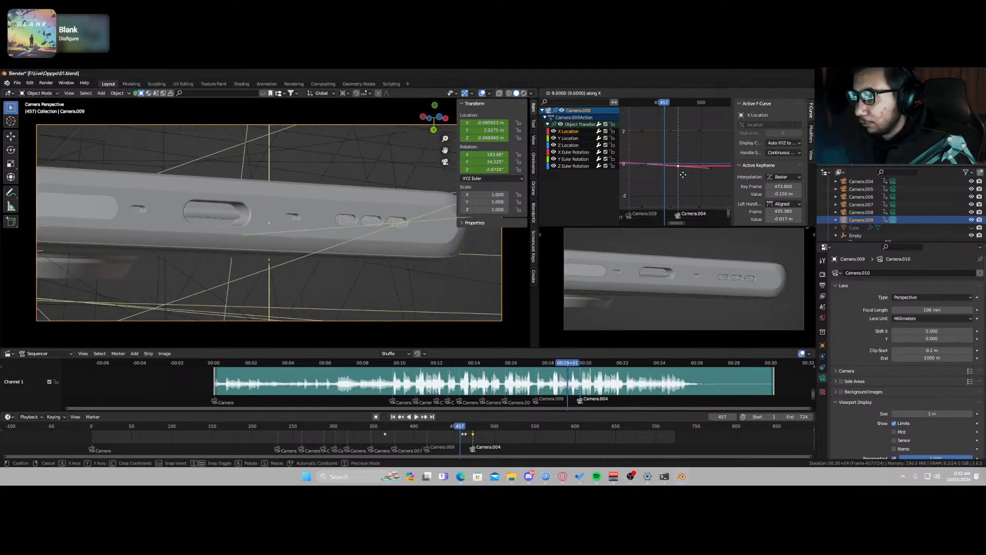
{"action": "left_click", "coordinate": [684, 174]}
{"action": "key", "text": "ctrl+s"}
Step: Save the file and play back the Camera.009 shot from frame 413 past the Camera.004 marker to check its ending
{"action": "left_click", "coordinate": [627, 102]}
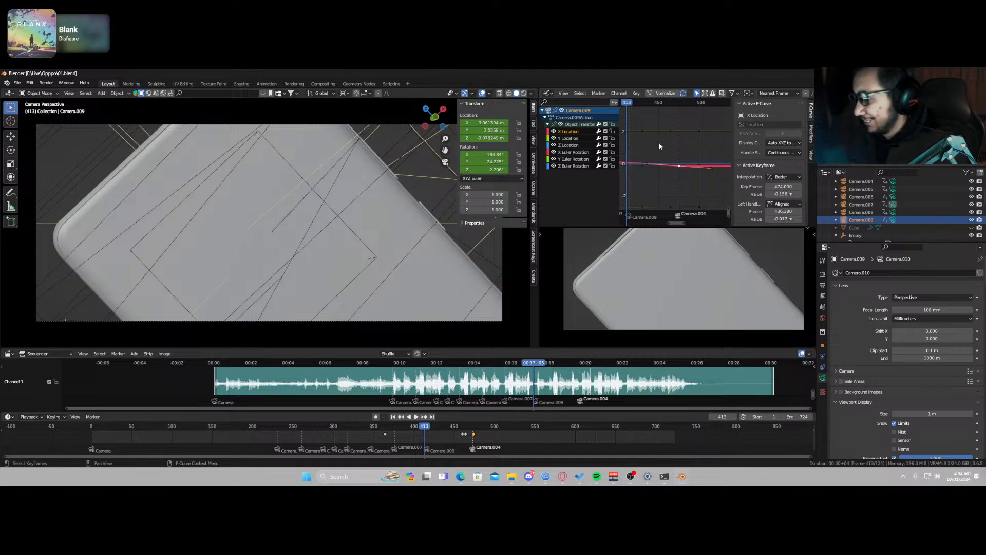
{"action": "key", "text": "ctrl+s"}
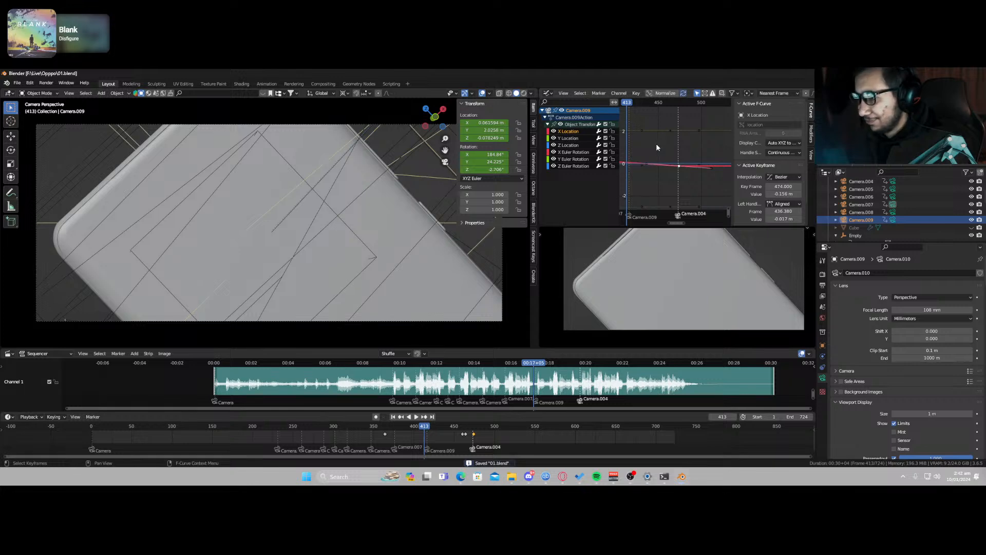
{"action": "key", "text": "space"}
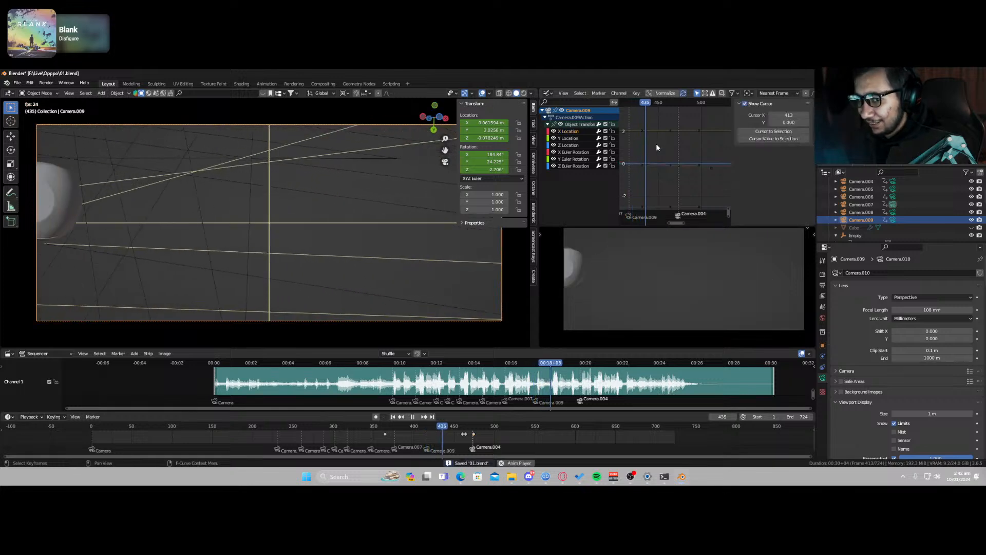
{"action": "key", "text": "space"}
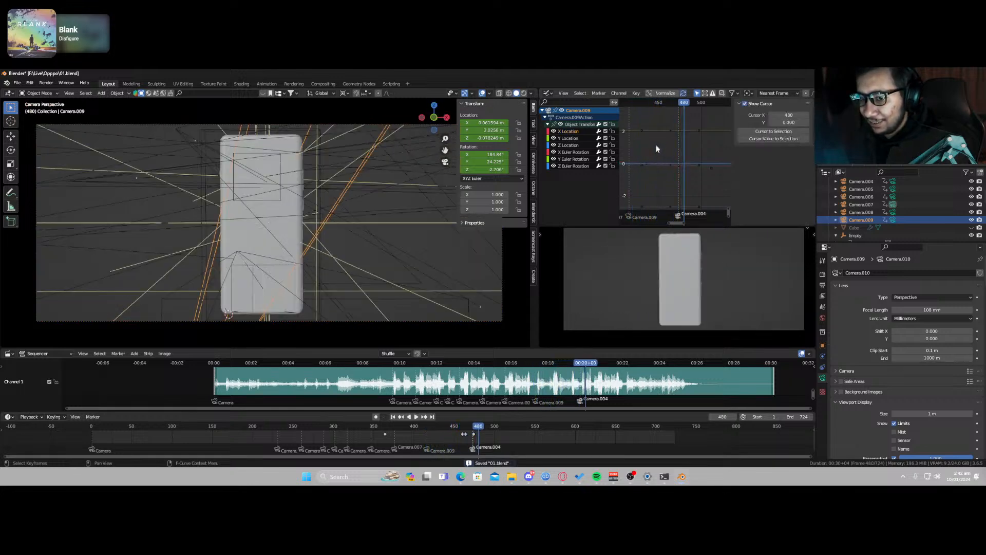
{"action": "key", "text": "ctrl+s"}
Step: At frame 485, lower Camera.004 along Z to about 0.2099 m to reframe the front view of the phone, and save the file
{"action": "left_click_drag", "start_coordinate": [445, 427], "coordinate": [483, 433]}
{"action": "scroll", "coordinate": [630, 303], "scroll_direction": "down", "scroll_amount": 2}
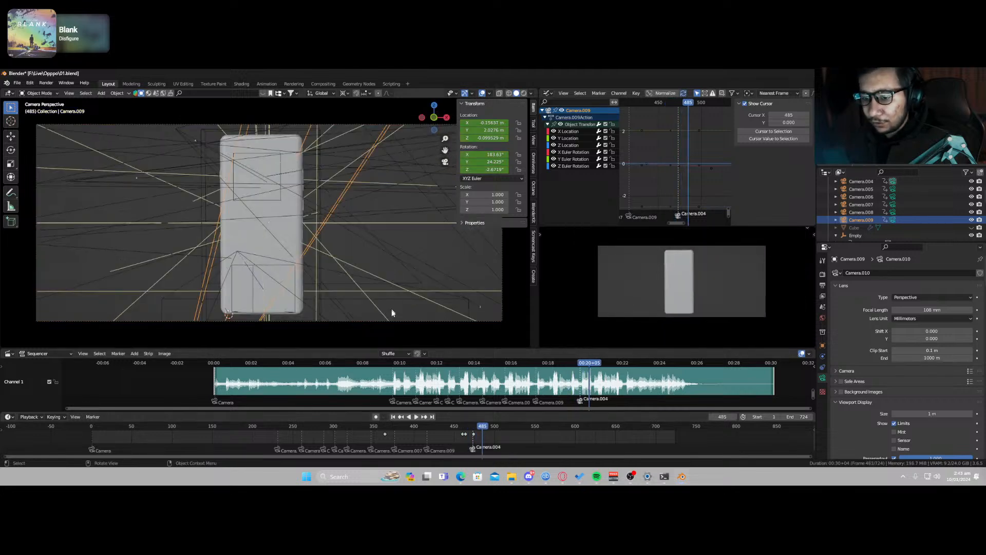
{"action": "left_click", "coordinate": [384, 317]}
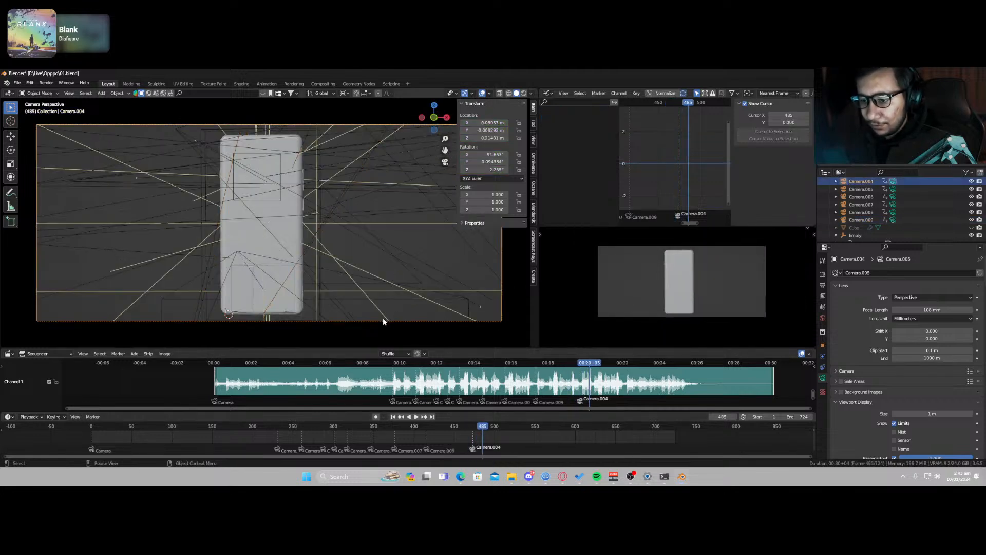
{"action": "key", "text": "g"}
{"action": "key", "text": "z"}
{"action": "left_click", "coordinate": [375, 258]}
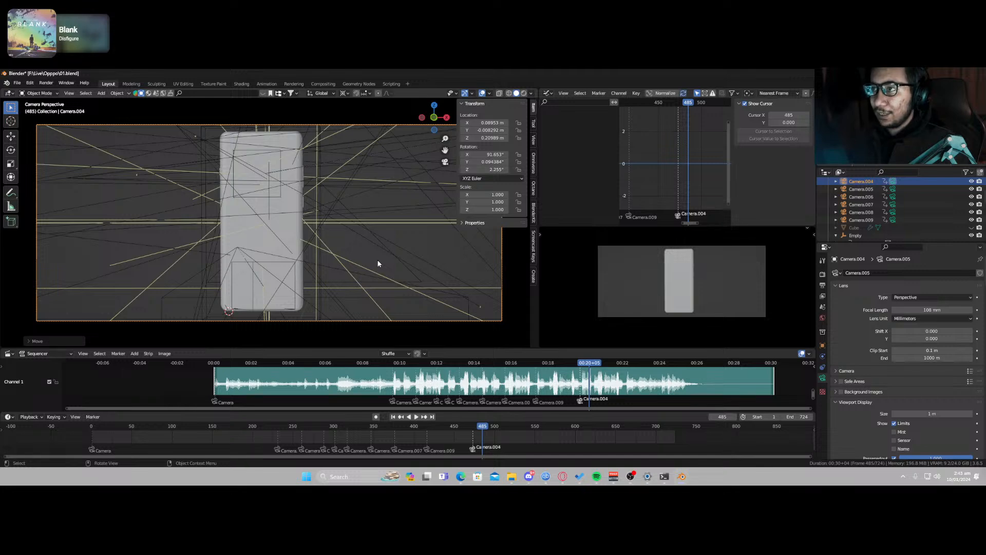
{"action": "key", "text": "ctrl+s"}
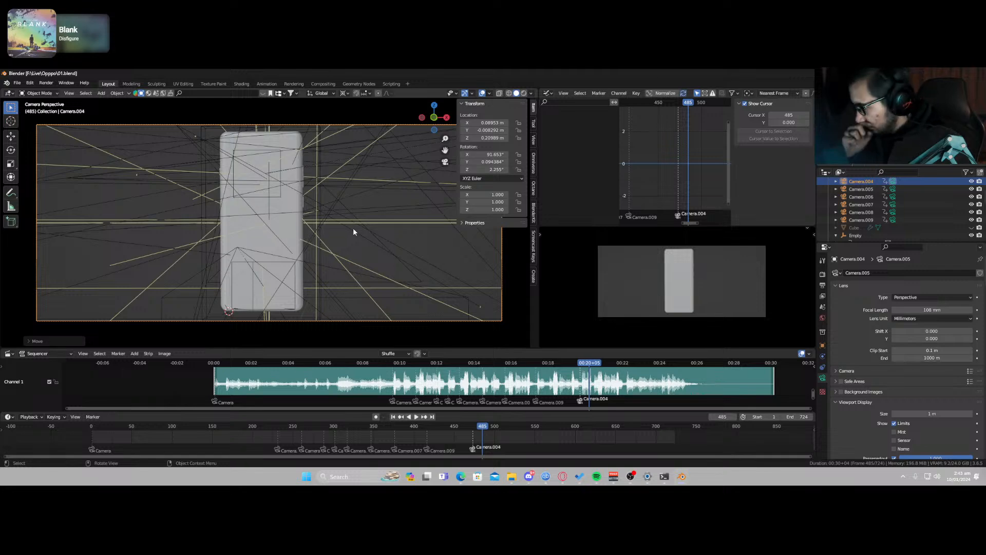
Step: Preview the Camera.004 front shot with rendered shading in the camera preview view, and return that view to solid shading
{"action": "key", "text": "z"}
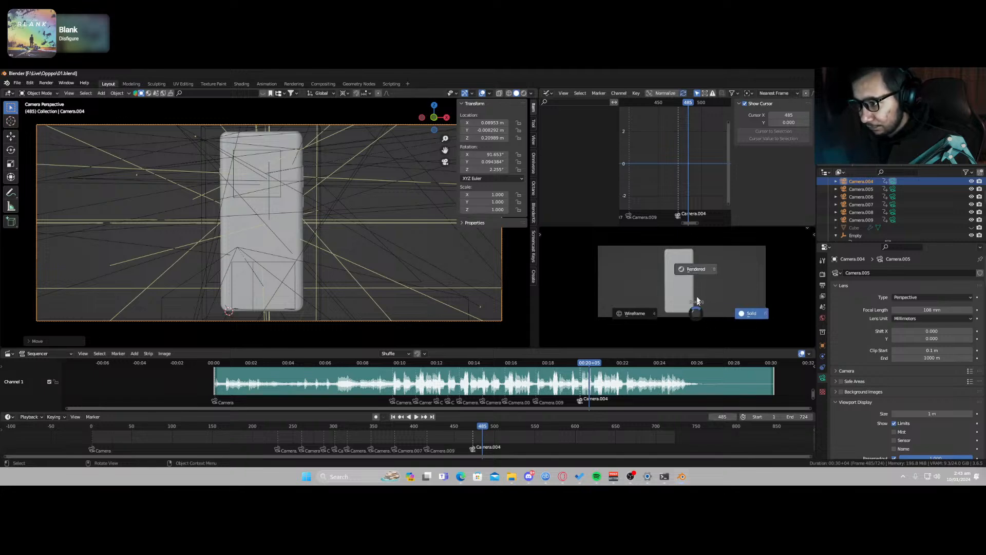
{"action": "left_click", "coordinate": [697, 282]}
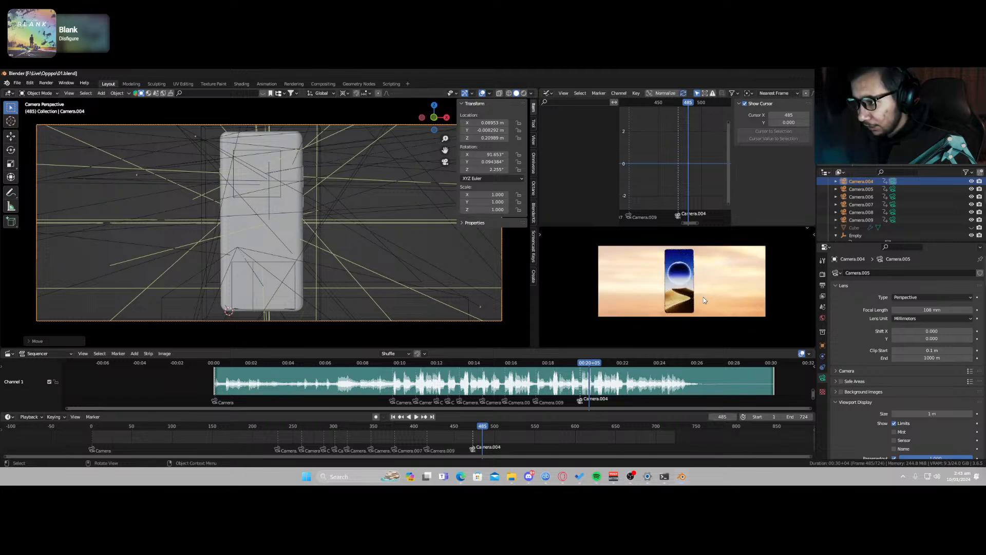
{"action": "key", "text": "z"}
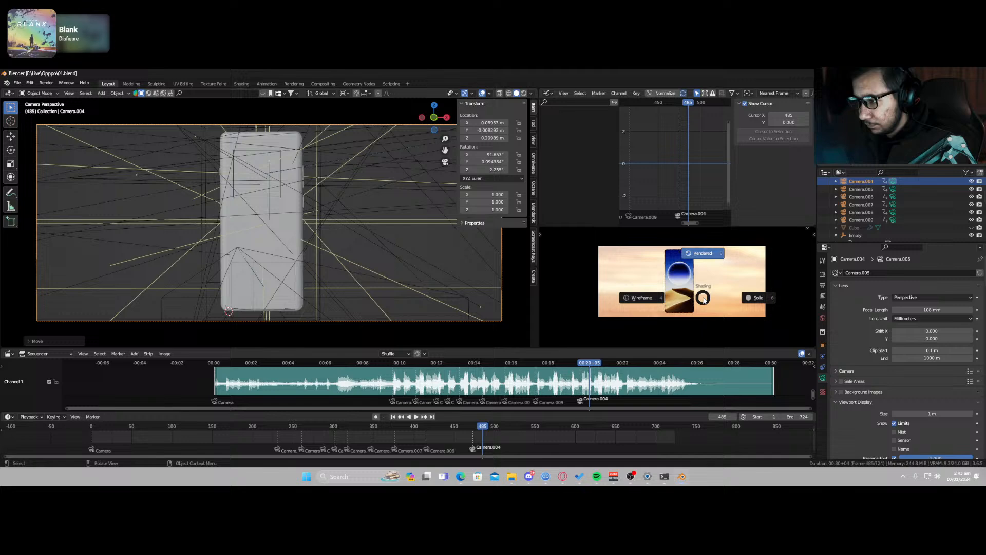
{"action": "left_click", "coordinate": [757, 298]}
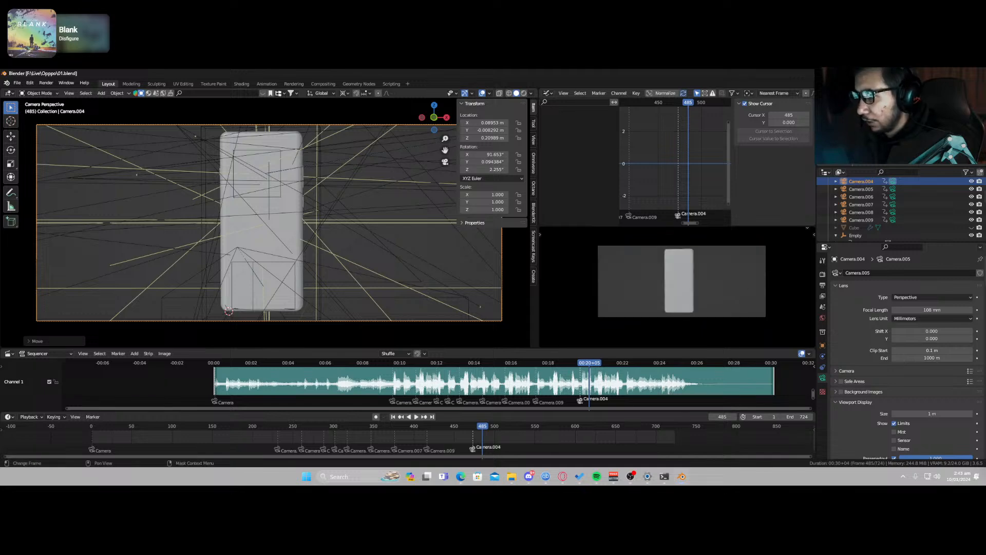
Step: Switch to After Effects, start a new project and save it as 01 in the F:\Live\Opppo folder
{"action": "key", "text": "super+d"}
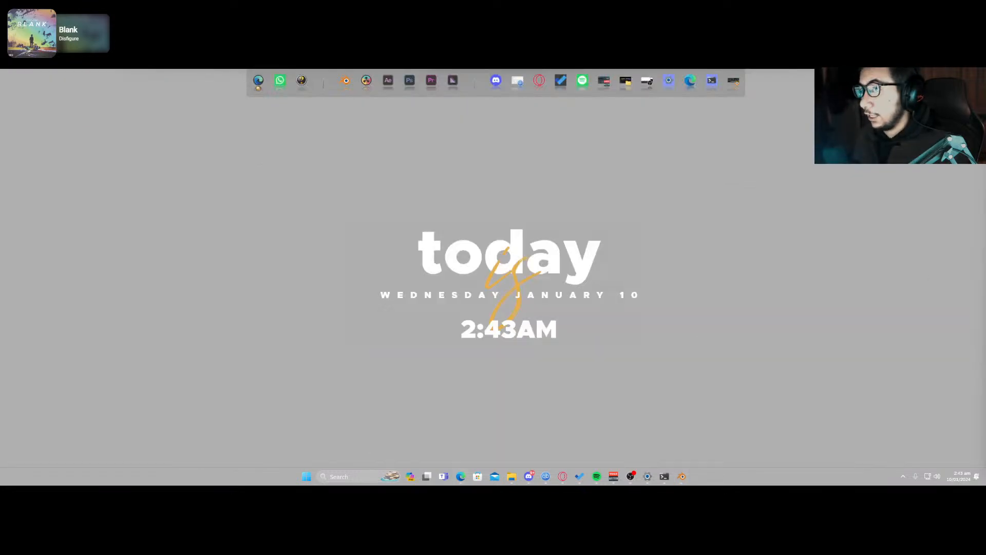
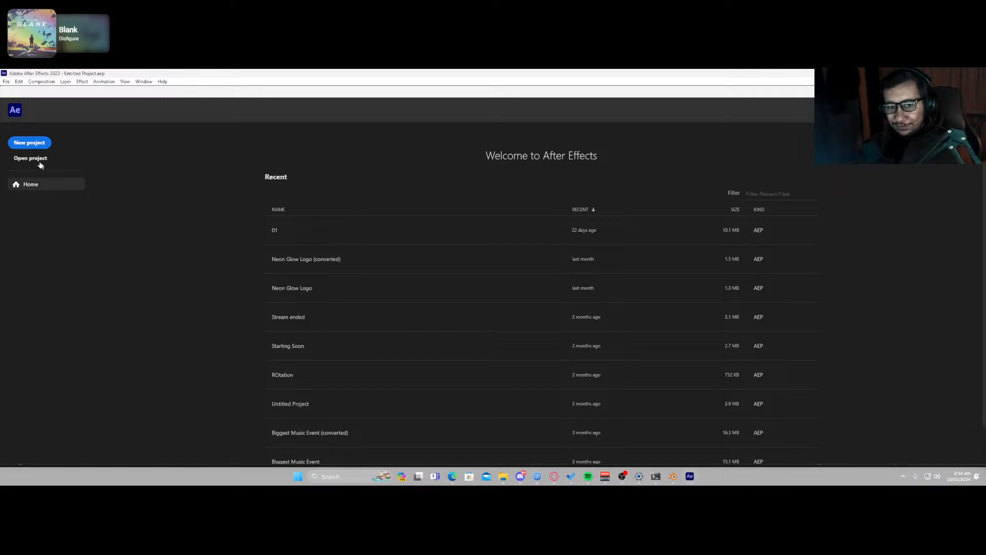
{"action": "left_click", "coordinate": [31, 143]}
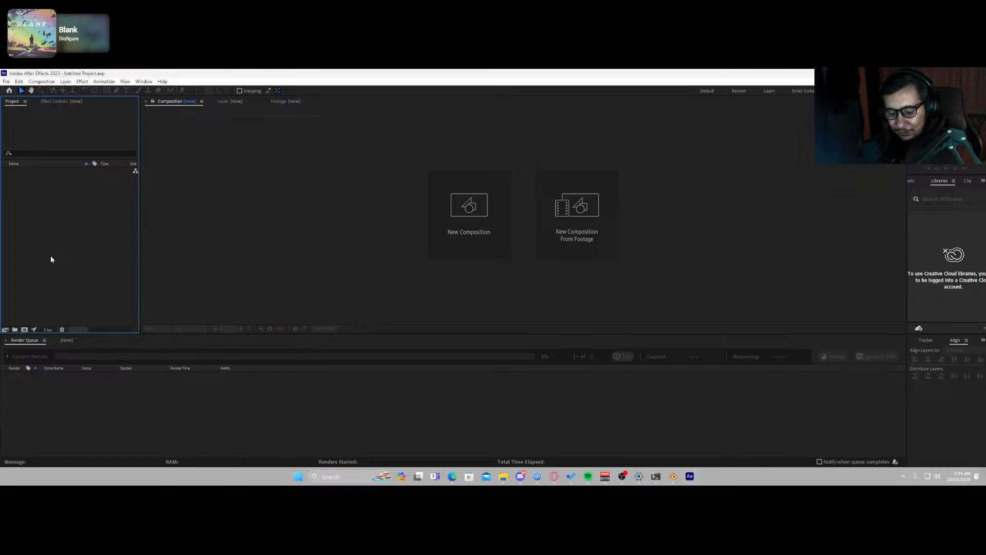
{"action": "key", "text": "ctrl+s"}
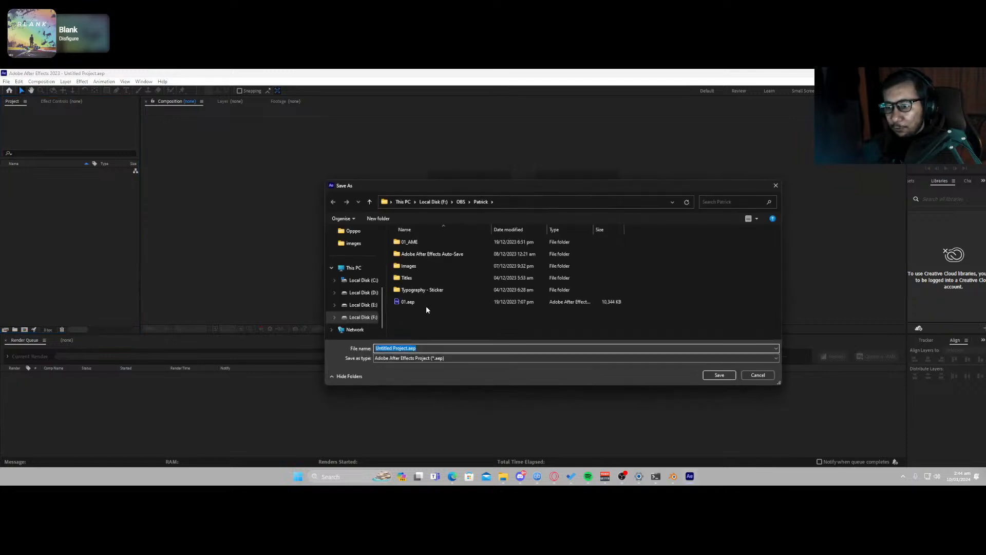
{"action": "scroll", "coordinate": [356, 284], "scroll_direction": "up", "scroll_amount": 1}
{"action": "left_click", "coordinate": [353, 268]}
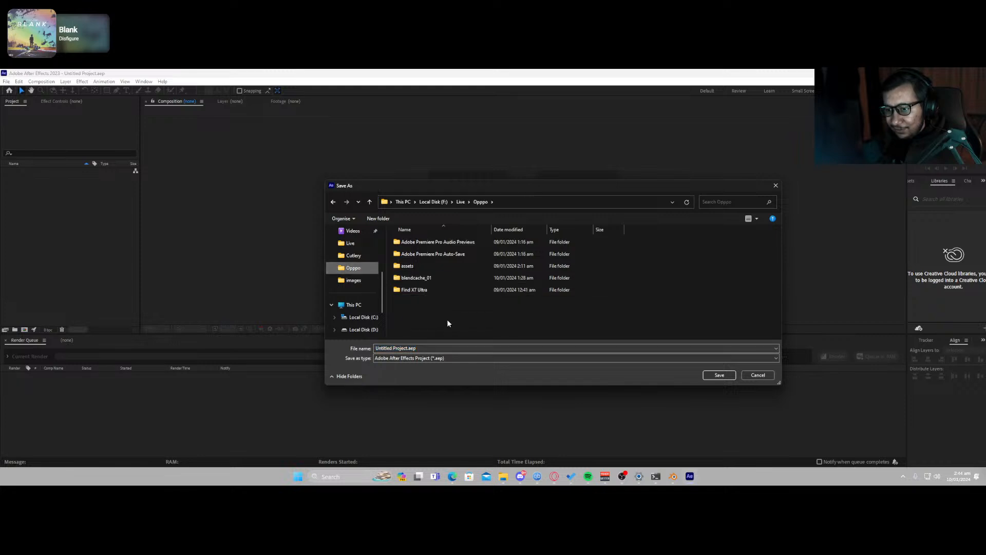
{"action": "left_click", "coordinate": [442, 346]}
{"action": "type", "text": "01"}
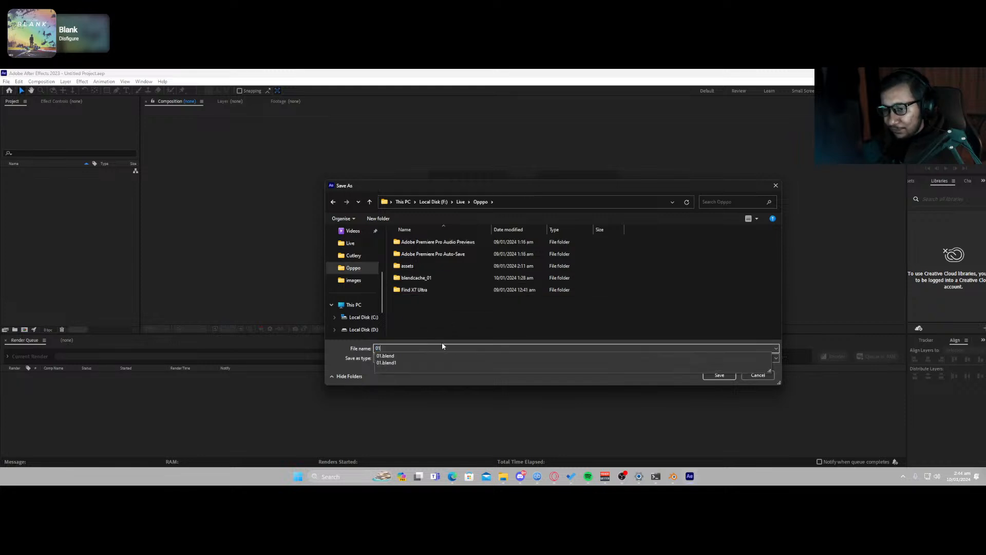
{"action": "key", "text": "Return"}
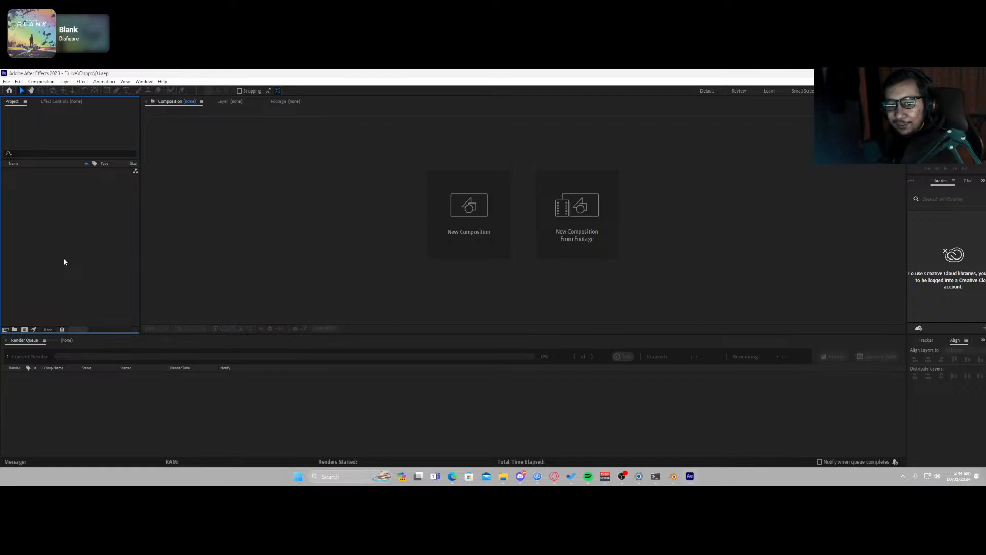
Step: Create a new portrait composition 1080 px wide and 1920 px high
{"action": "left_click", "coordinate": [24, 329]}
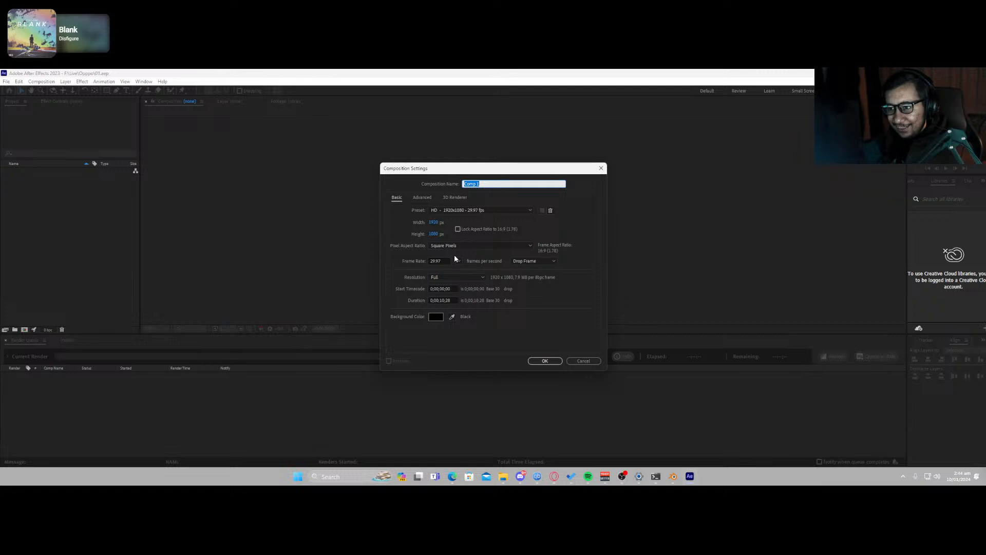
{"action": "left_click", "coordinate": [433, 223]}
{"action": "type", "text": "1080"}
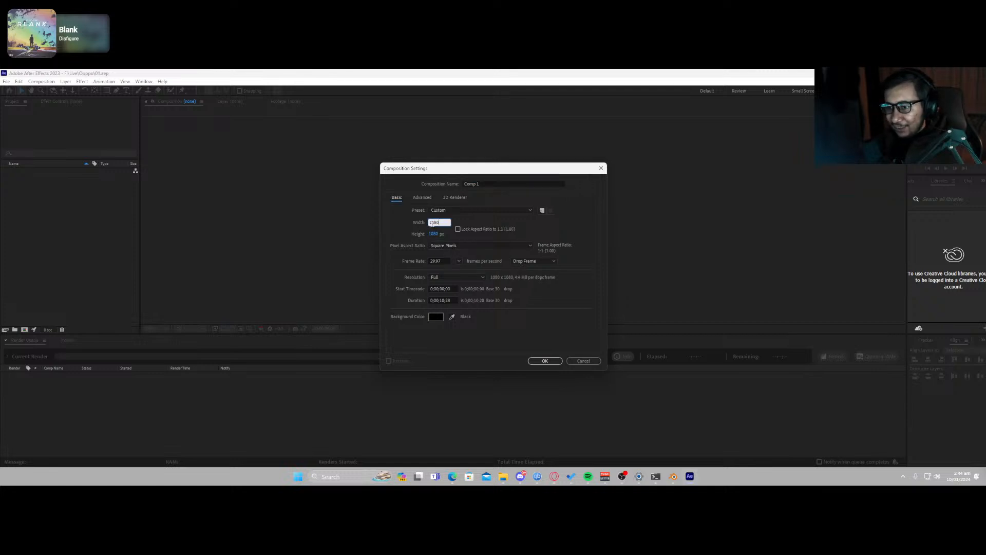
{"action": "key", "text": "Tab"}
{"action": "type", "text": "1"}
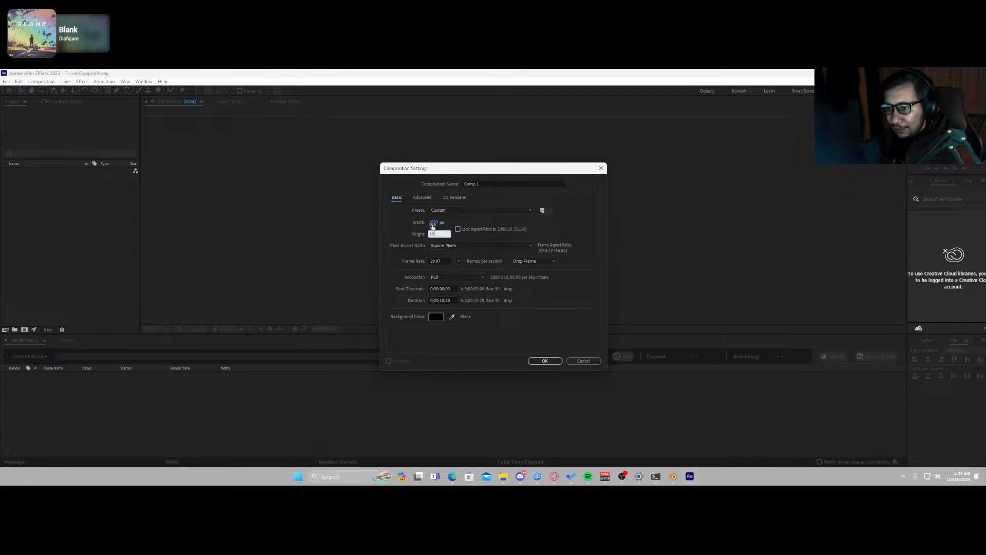
{"action": "type", "text": "9"}
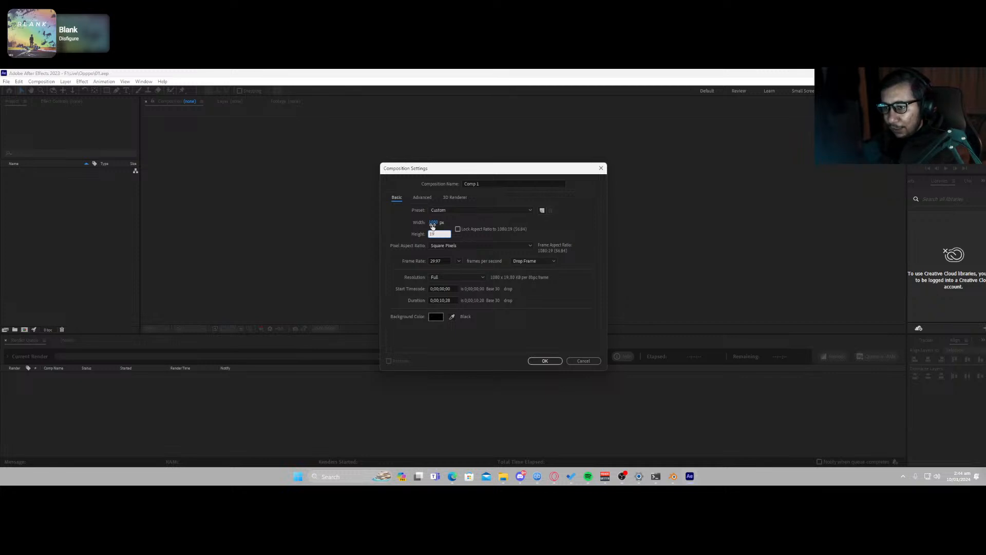
{"action": "type", "text": "20"}
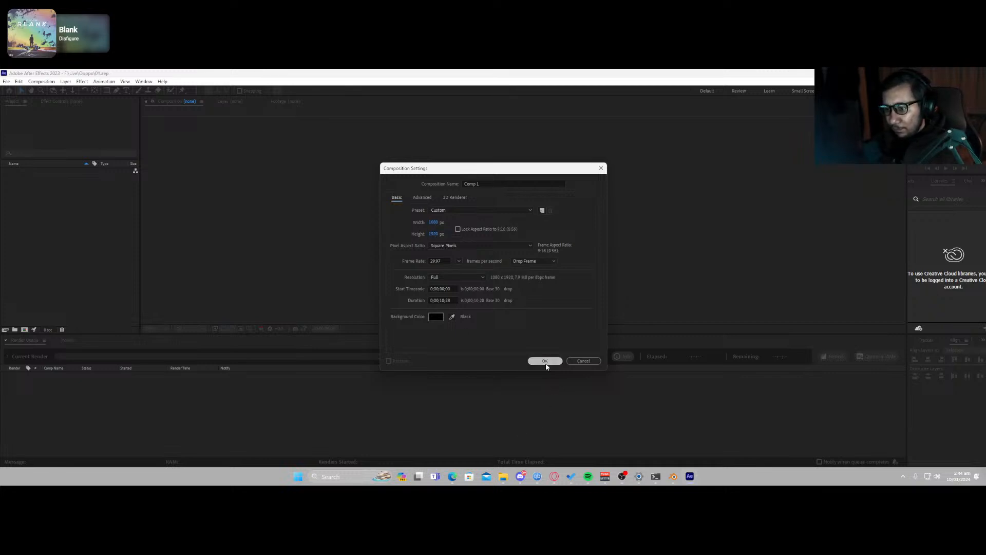
{"action": "left_click", "coordinate": [546, 361]}
{"action": "right_click", "coordinate": [52, 239]}
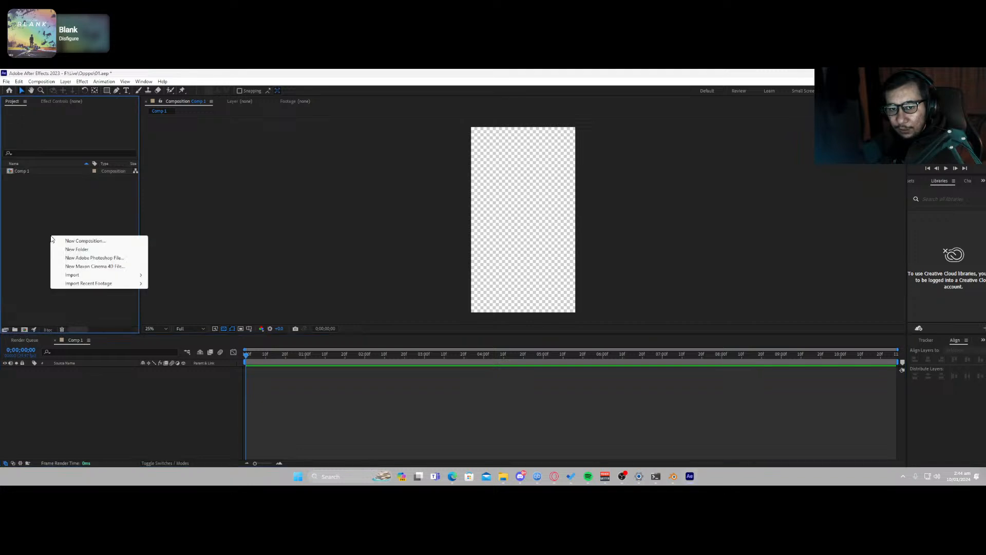
{"action": "mouse_move", "coordinate": [90, 276]}
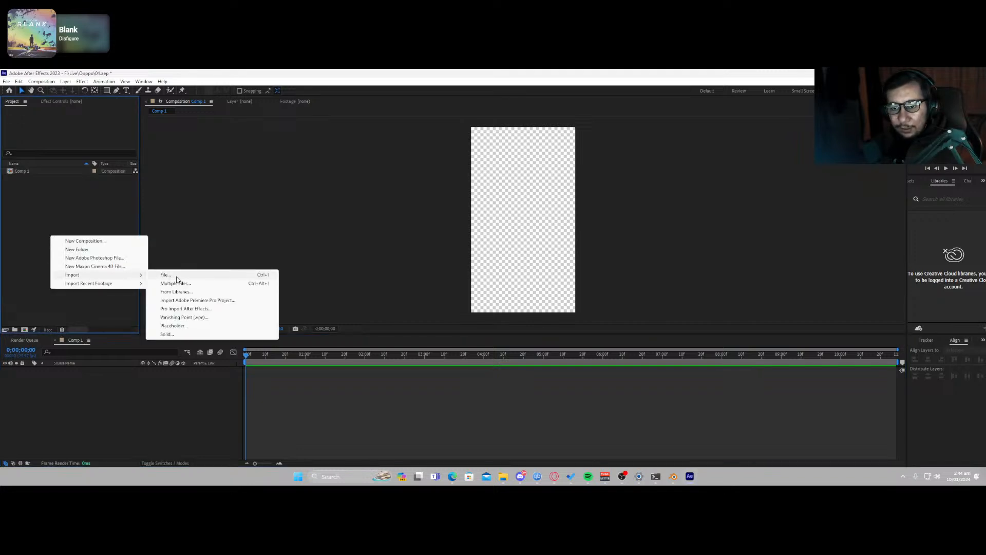
{"action": "left_click", "coordinate": [176, 276]}
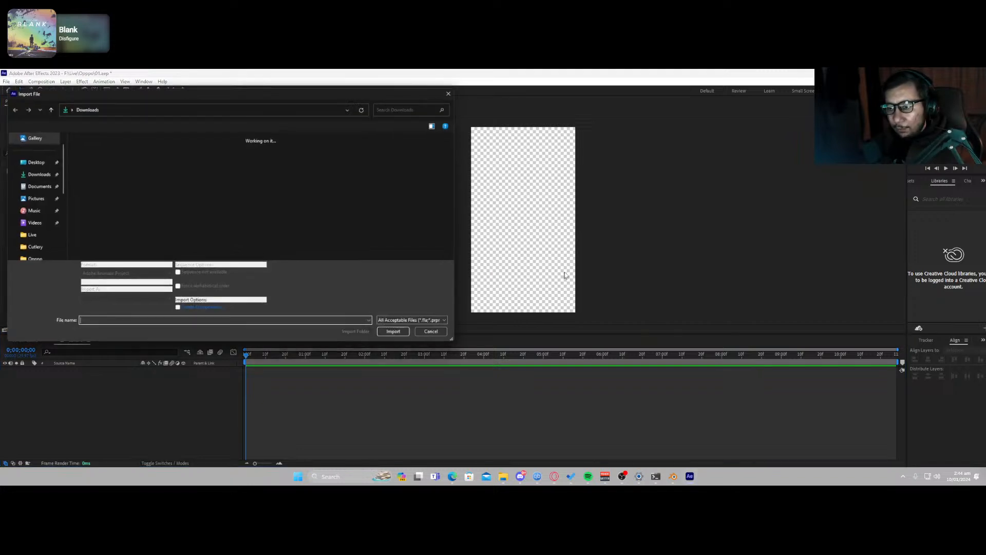
{"action": "left_click", "coordinate": [399, 107]}
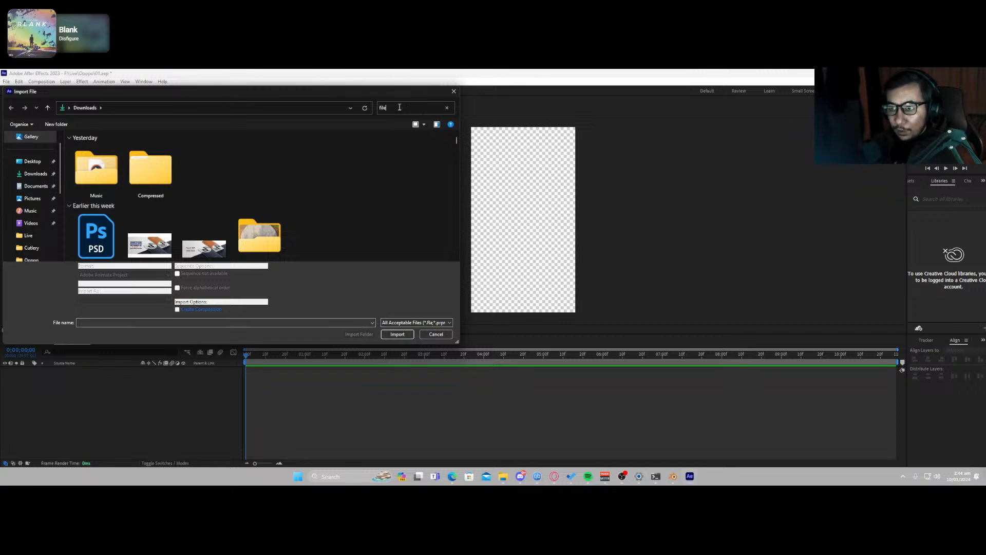
{"action": "double_click", "coordinate": [399, 107]}
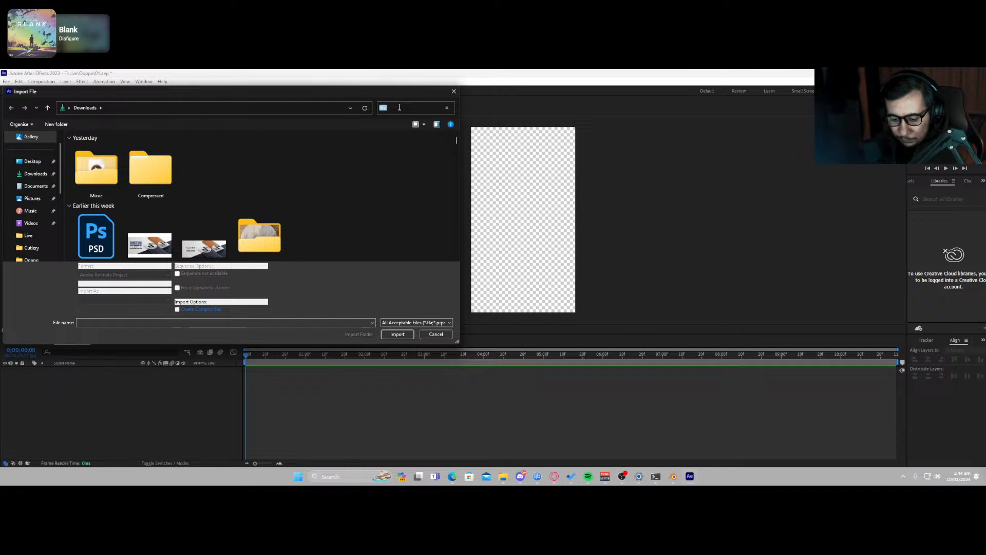
{"action": "type", "text": "firwe"}
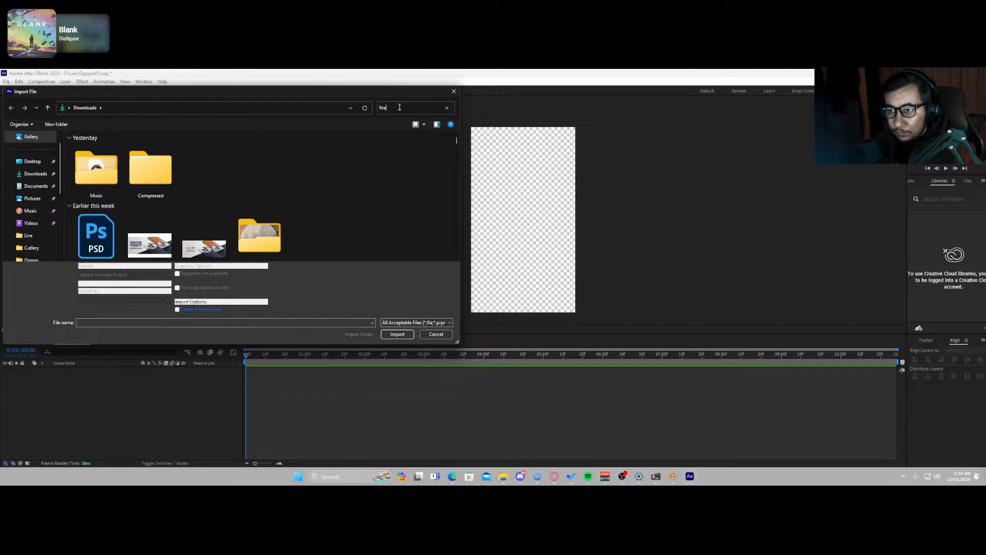
{"action": "scroll", "coordinate": [355, 192], "scroll_direction": "down", "scroll_amount": 3}
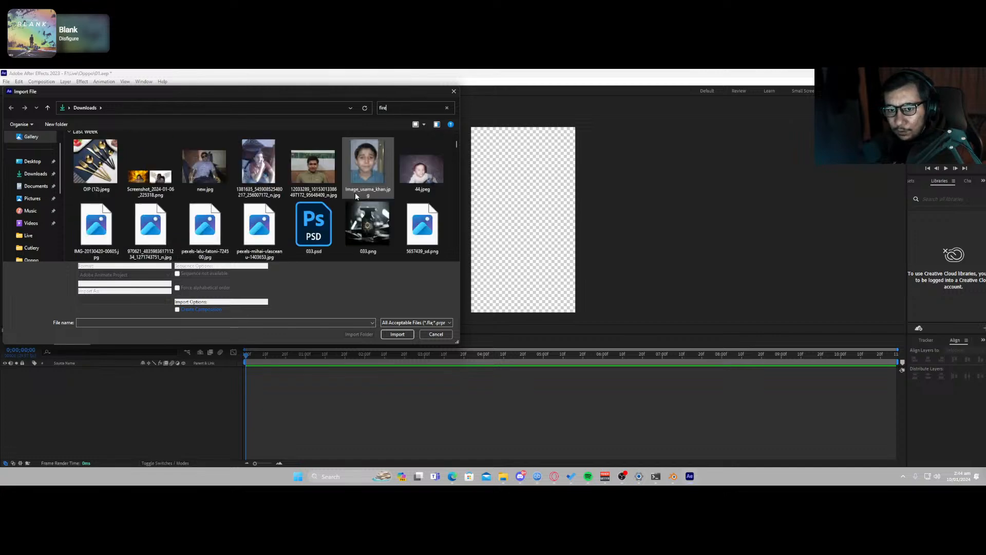
{"action": "scroll", "coordinate": [343, 204], "scroll_direction": "up", "scroll_amount": 2}
{"action": "scroll", "coordinate": [343, 203], "scroll_direction": "up", "scroll_amount": 2}
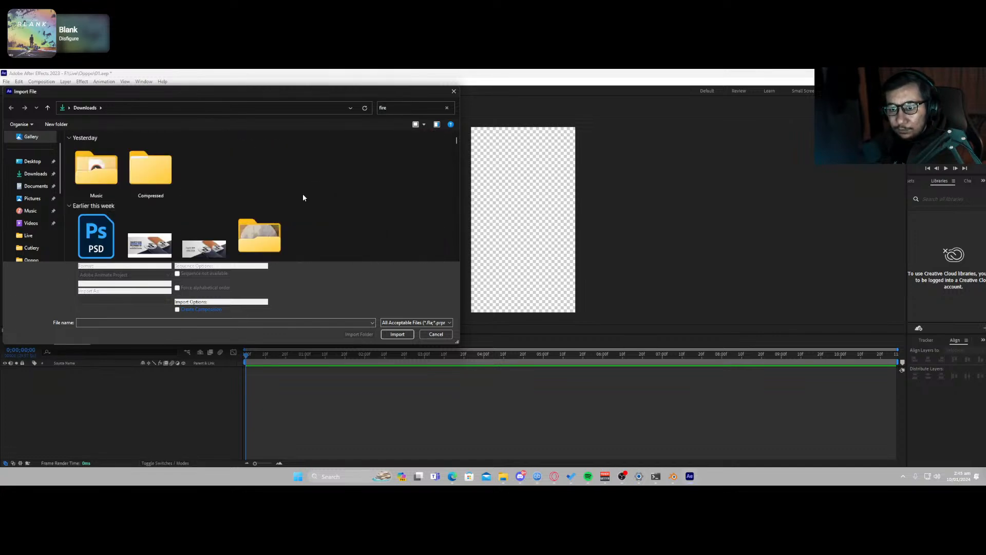
{"action": "left_click", "coordinate": [438, 325]}
{"action": "left_click", "coordinate": [434, 333]}
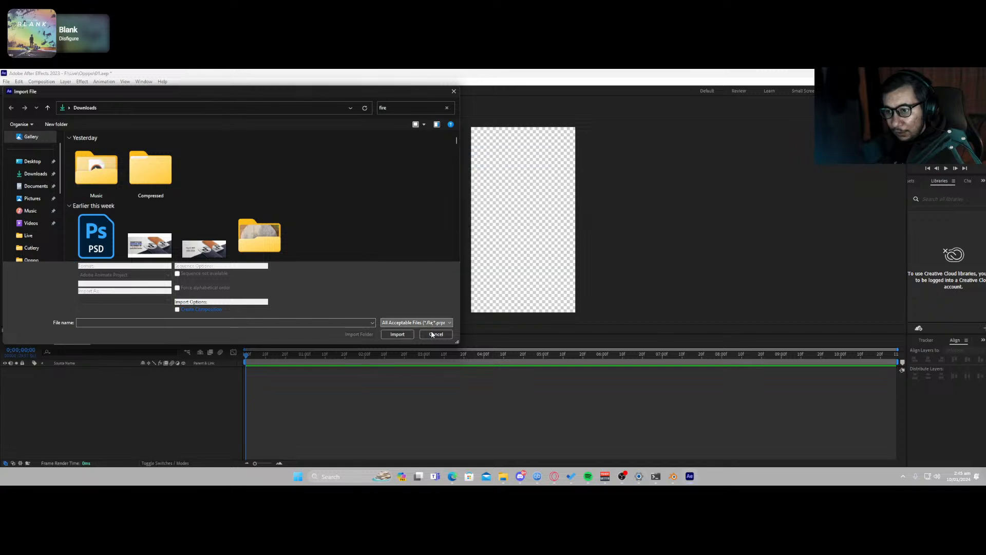
{"action": "left_click", "coordinate": [428, 325]}
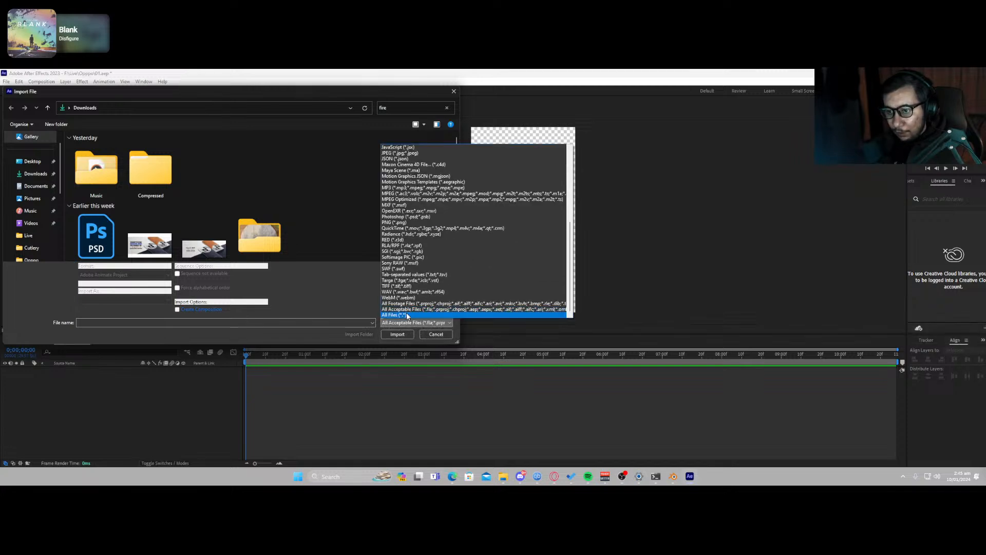
{"action": "left_click", "coordinate": [409, 316]}
{"action": "left_click", "coordinate": [404, 109]}
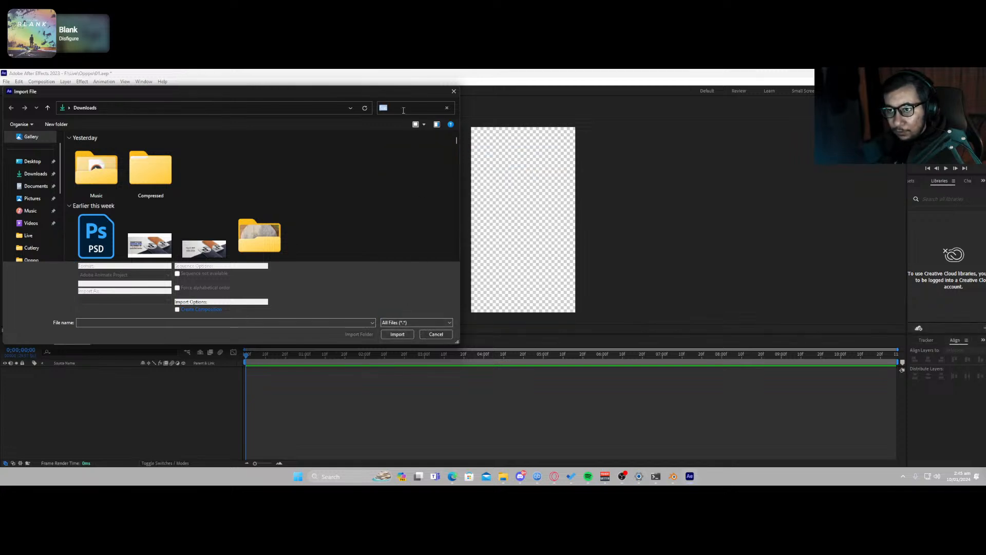
{"action": "left_click", "coordinate": [436, 334]}
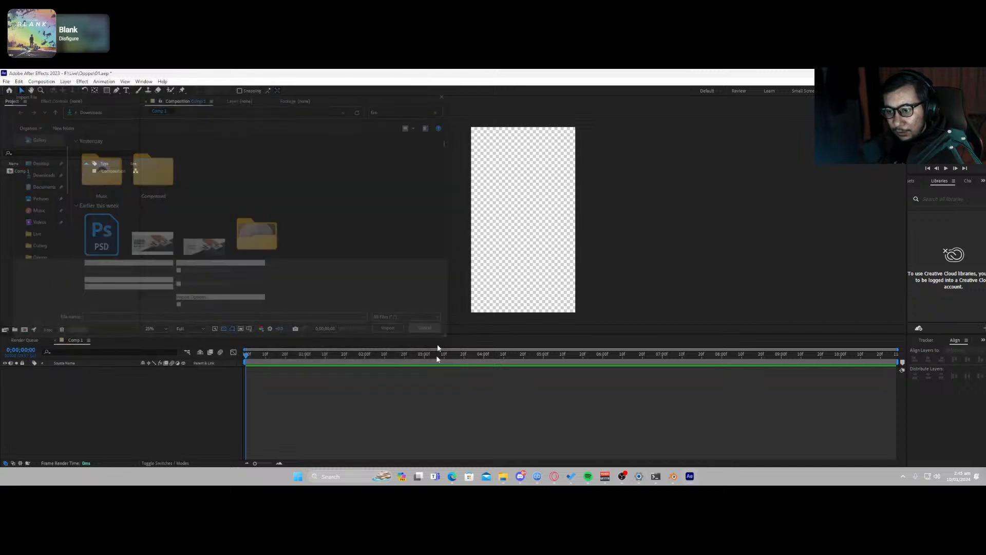
Step: Import the_sky_is_on_fire_4k.hdr from File Explorer into the project and add it as a layer in Comp 1
{"action": "left_click", "coordinate": [503, 481]}
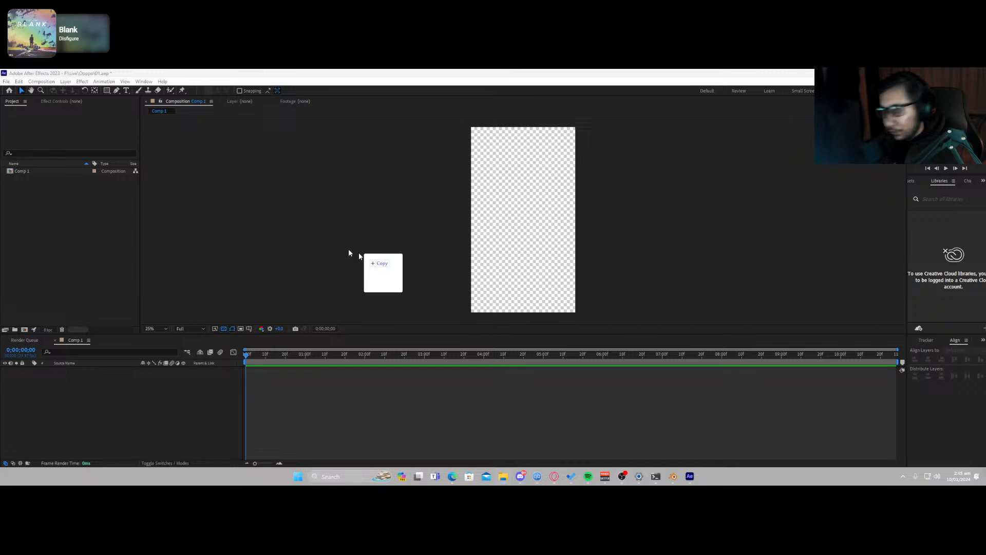
{"action": "left_click_drag", "start_coordinate": [351, 252], "coordinate": [63, 220]}
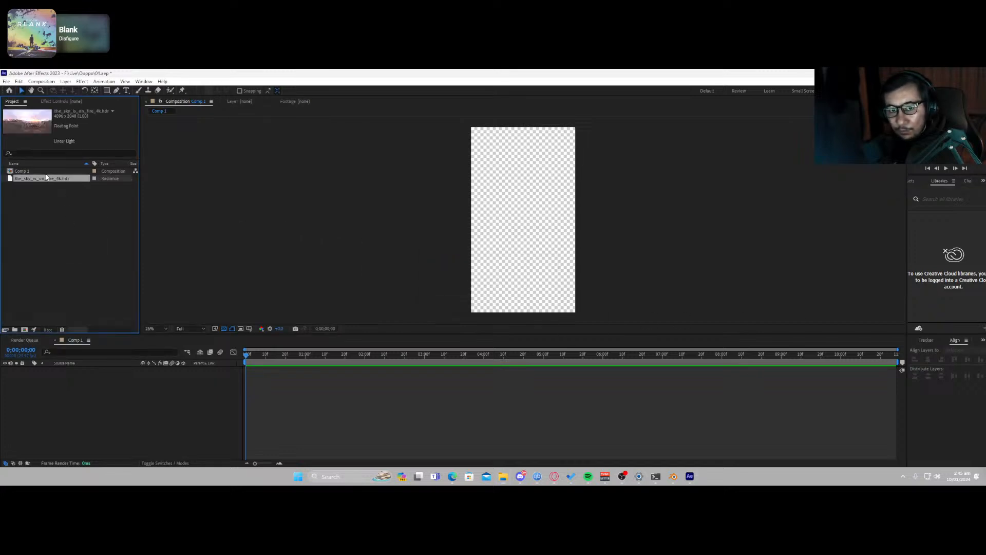
{"action": "left_click_drag", "start_coordinate": [42, 179], "coordinate": [114, 374]}
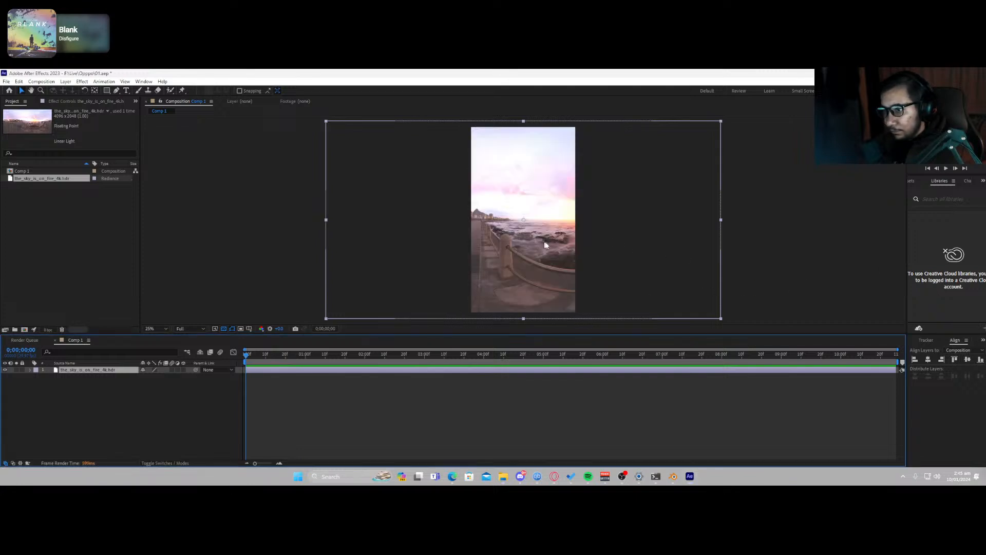
Step: Shift the sky layer left to bring the sunset into the portrait frame, widen it slightly and scale it to roughly double size
{"action": "left_click_drag", "start_coordinate": [547, 246], "coordinate": [472, 247]}
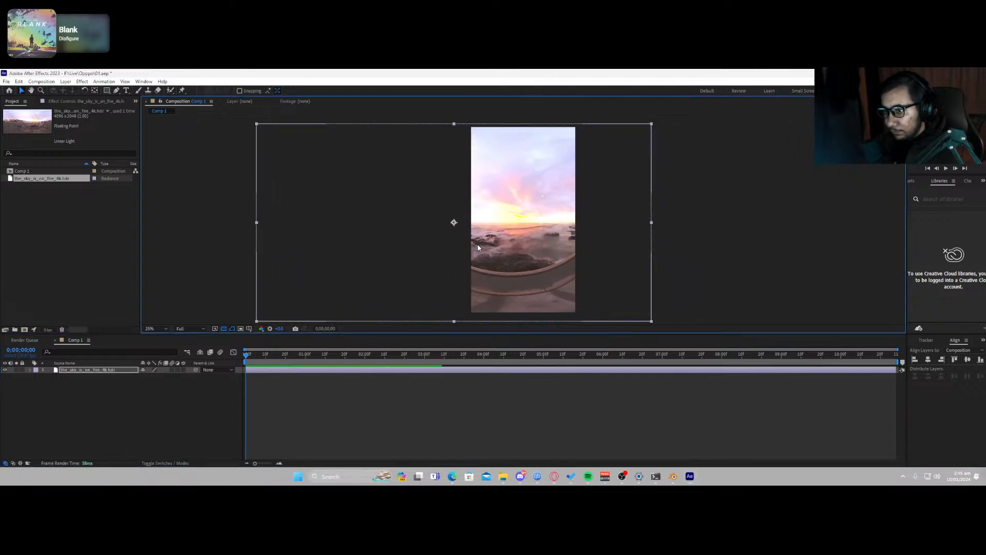
{"action": "left_click_drag", "start_coordinate": [651, 222], "coordinate": [661, 226]}
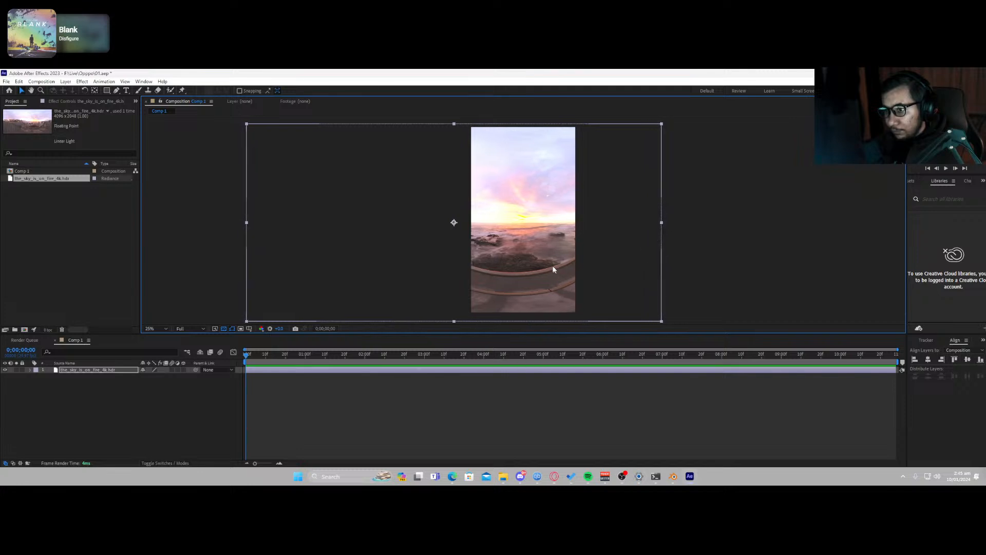
{"action": "left_click", "coordinate": [98, 371]}
{"action": "key", "text": "s"}
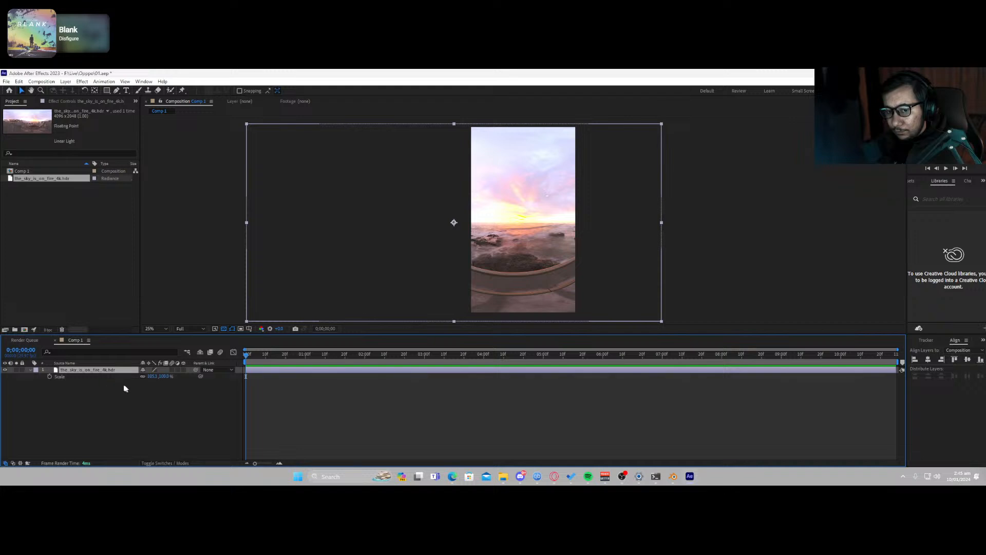
{"action": "left_click_drag", "start_coordinate": [164, 376], "coordinate": [202, 377]}
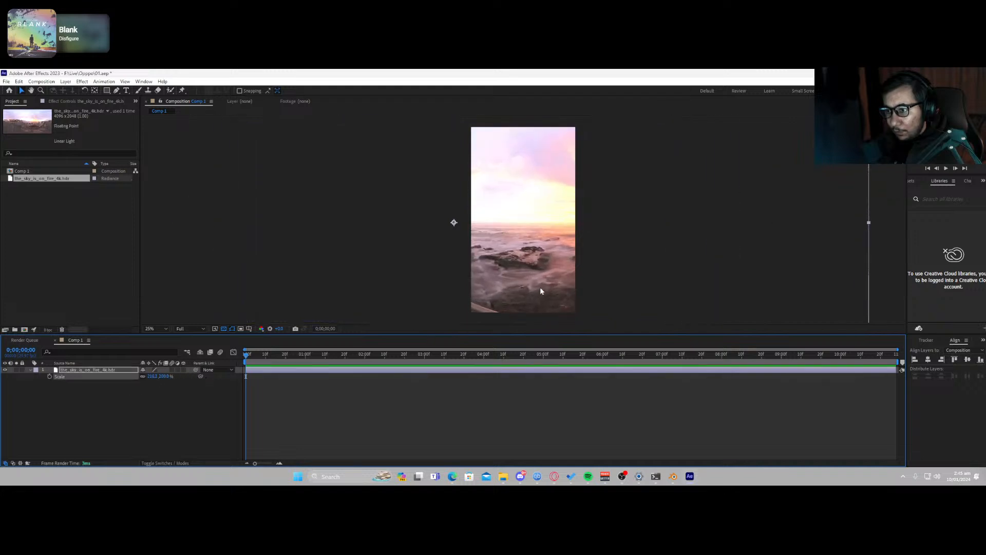
Step: Shift the sky layer further left to bring the bright sunset clouds near the centre of the portrait frame
{"action": "left_click_drag", "start_coordinate": [540, 275], "coordinate": [484, 271]}
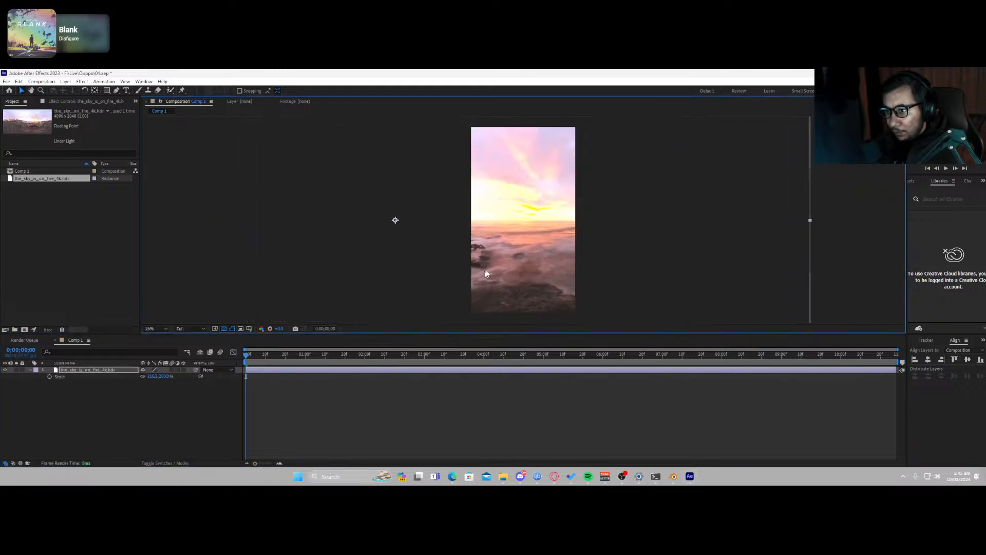
{"action": "scroll", "coordinate": [552, 237], "scroll_direction": "up", "scroll_amount": 6}
{"action": "scroll", "coordinate": [553, 239], "scroll_direction": "down", "scroll_amount": 8}
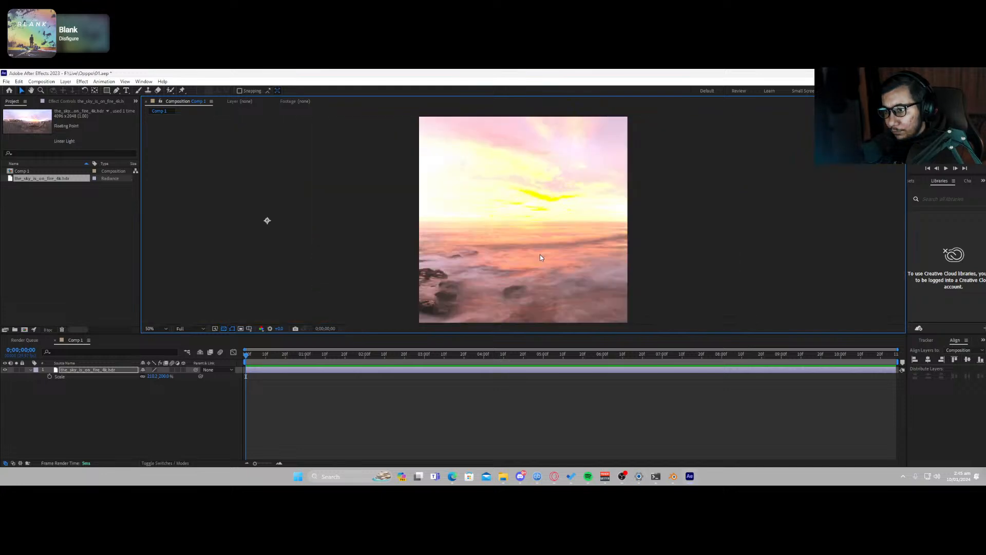
{"action": "scroll", "coordinate": [541, 257], "scroll_direction": "down", "scroll_amount": 1}
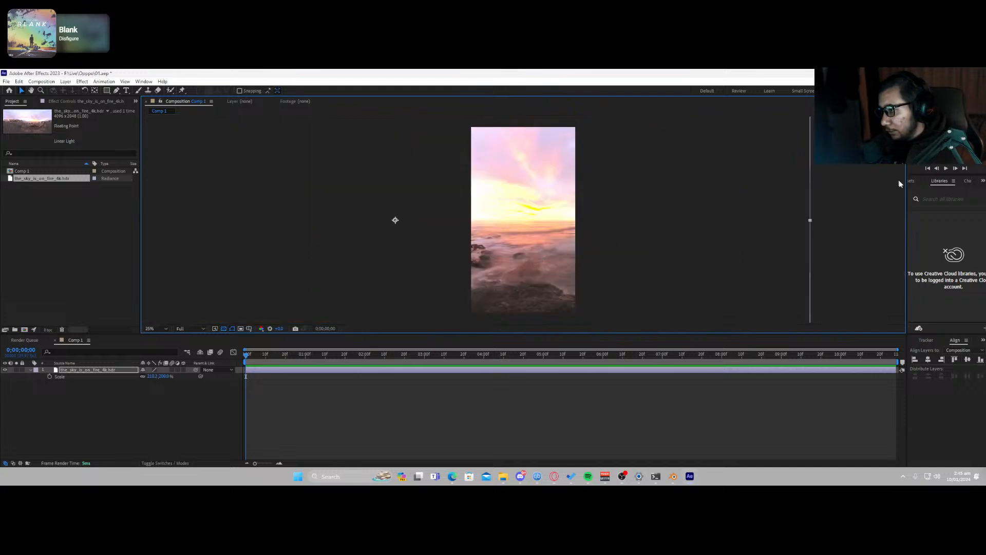
Step: Find the Curves effect and apply it to the sky layer
{"action": "left_click", "coordinate": [917, 180]}
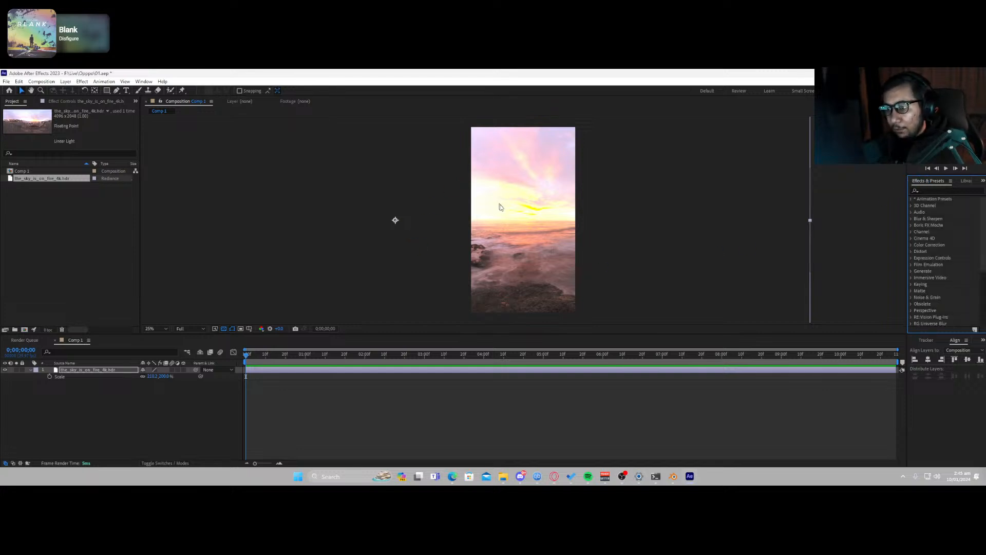
{"action": "scroll", "coordinate": [498, 213], "scroll_direction": "up", "scroll_amount": 2}
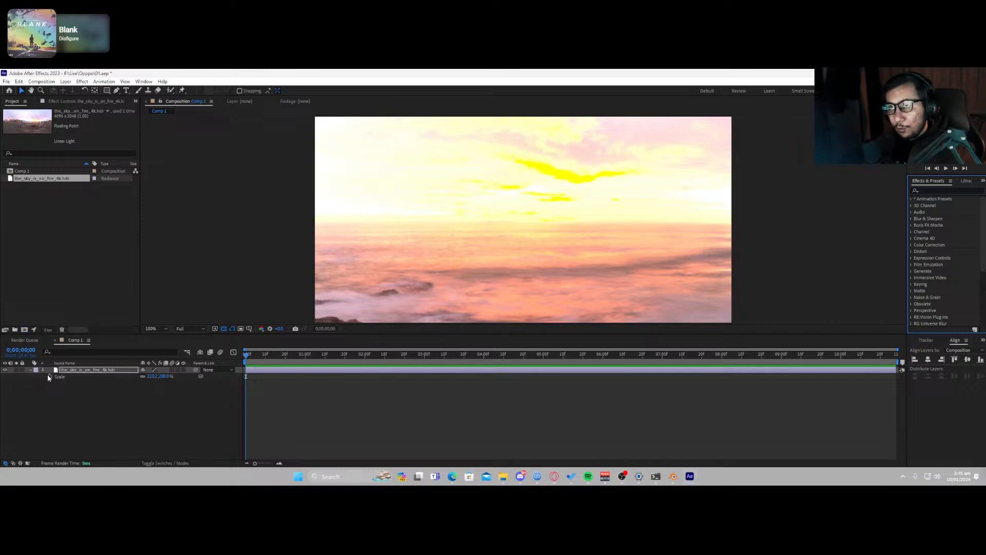
{"action": "scroll", "coordinate": [468, 212], "scroll_direction": "down", "scroll_amount": 4}
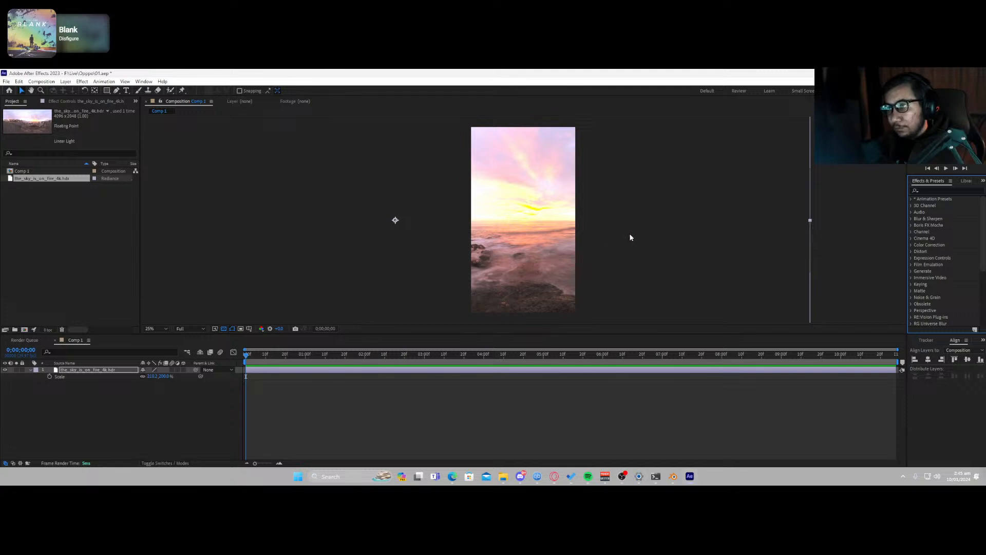
{"action": "left_click", "coordinate": [934, 190]}
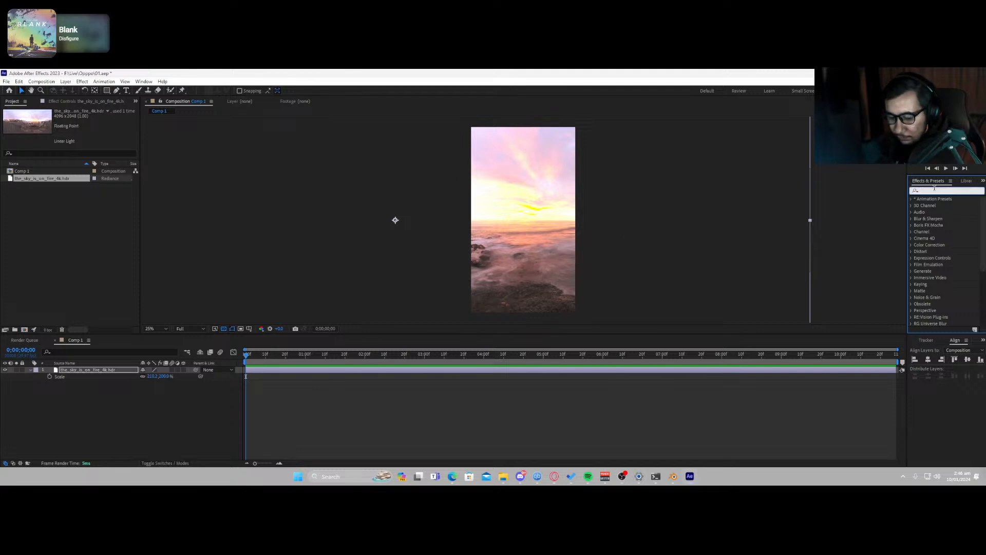
{"action": "type", "text": "color"}
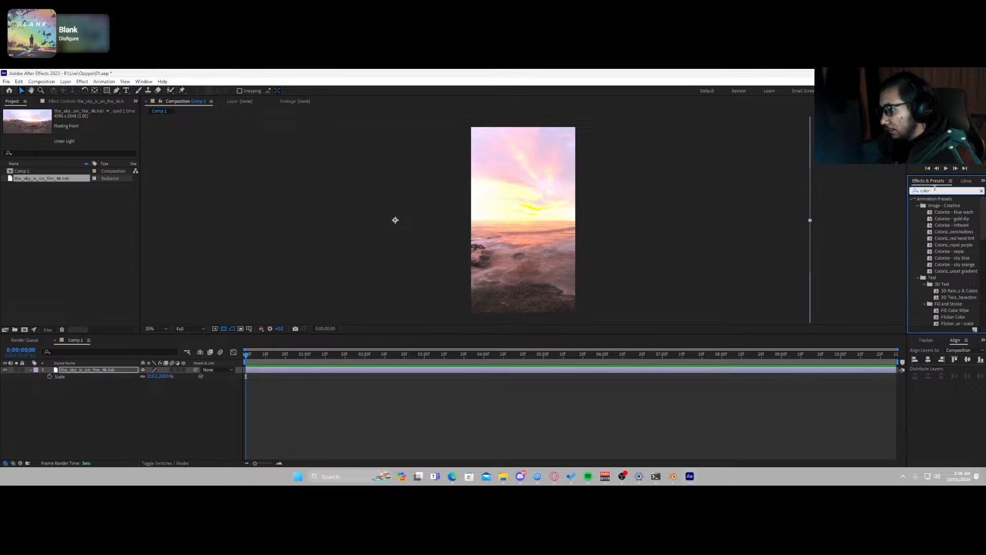
{"action": "scroll", "coordinate": [947, 285], "scroll_direction": "down", "scroll_amount": 5}
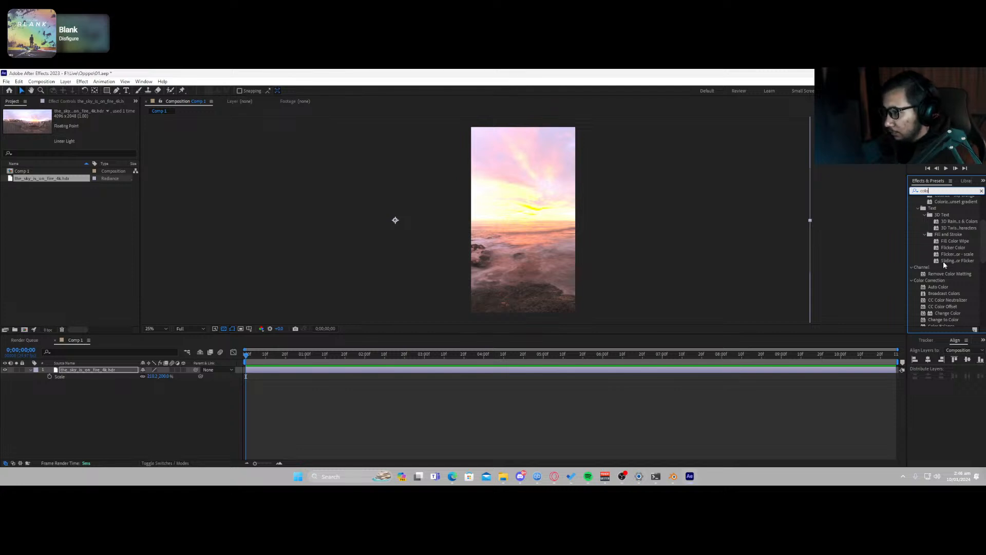
{"action": "key", "text": "BackSpace"}
{"action": "key", "text": "BackSpace"}
{"action": "key", "text": "BackSpace"}
{"action": "key", "text": "BackSpace"}
{"action": "type", "text": "urve"}
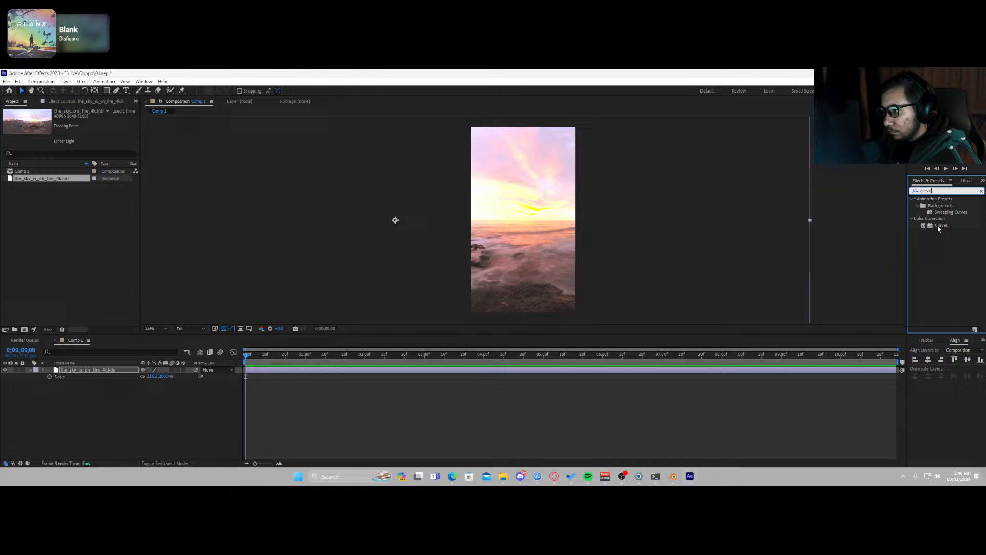
{"action": "left_click_drag", "start_coordinate": [939, 226], "coordinate": [437, 371]}
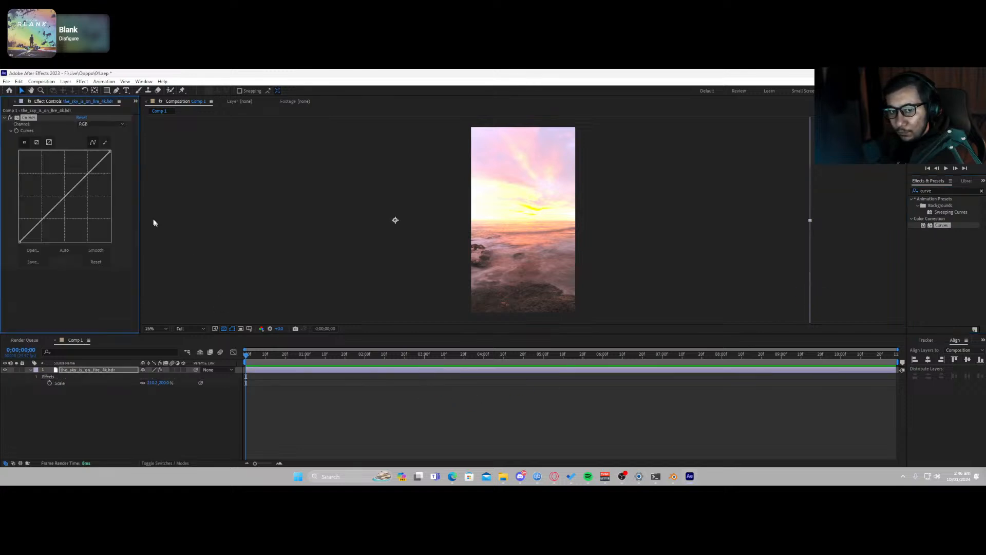
Step: Shape the sky layer's RGB curve into a gentle S, lowering the shadows and midtones and lifting the highlights
{"action": "left_click", "coordinate": [65, 197]}
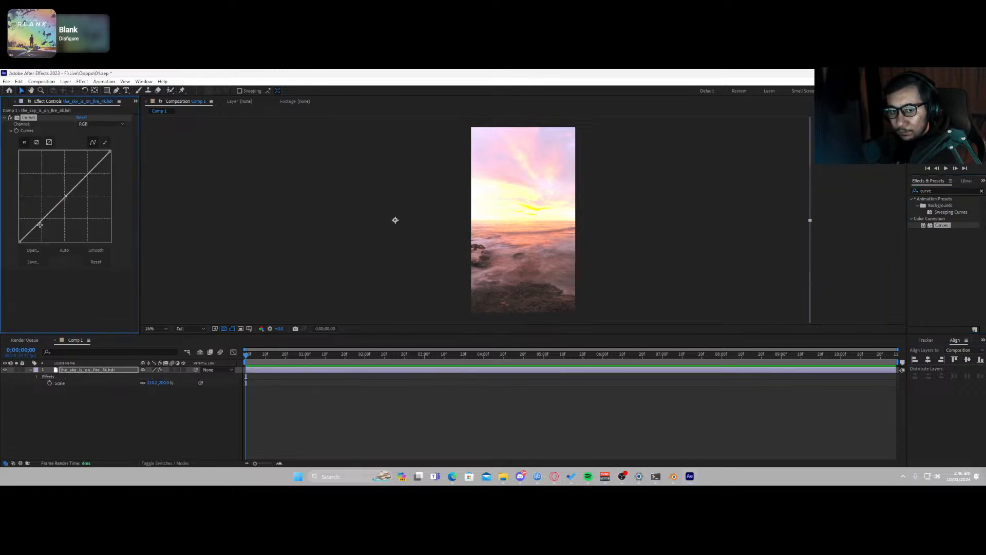
{"action": "left_click_drag", "start_coordinate": [41, 220], "coordinate": [67, 202]}
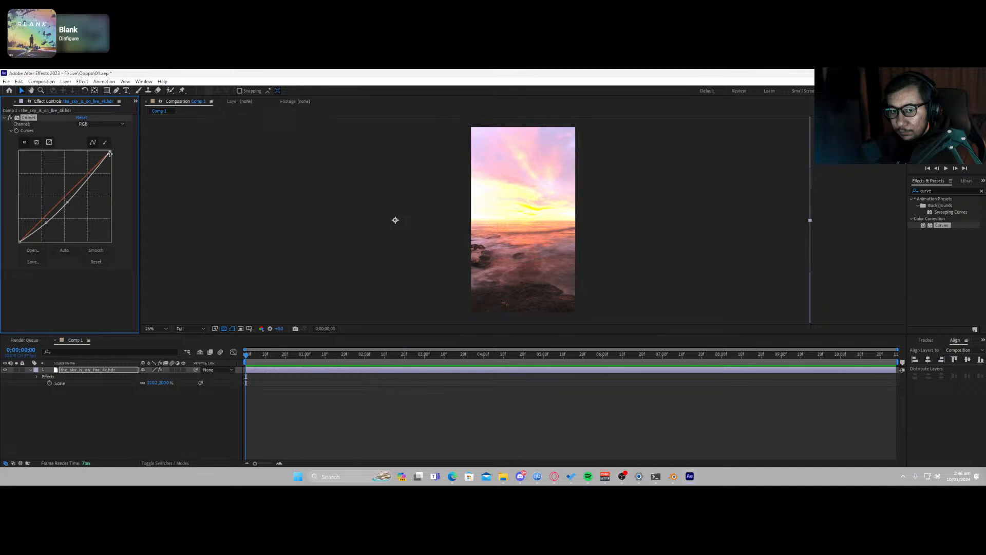
{"action": "left_click_drag", "start_coordinate": [109, 153], "coordinate": [90, 172]}
Step: Raise the midtones of the Red channel curve slightly to warm the sky image
{"action": "left_click", "coordinate": [94, 124]}
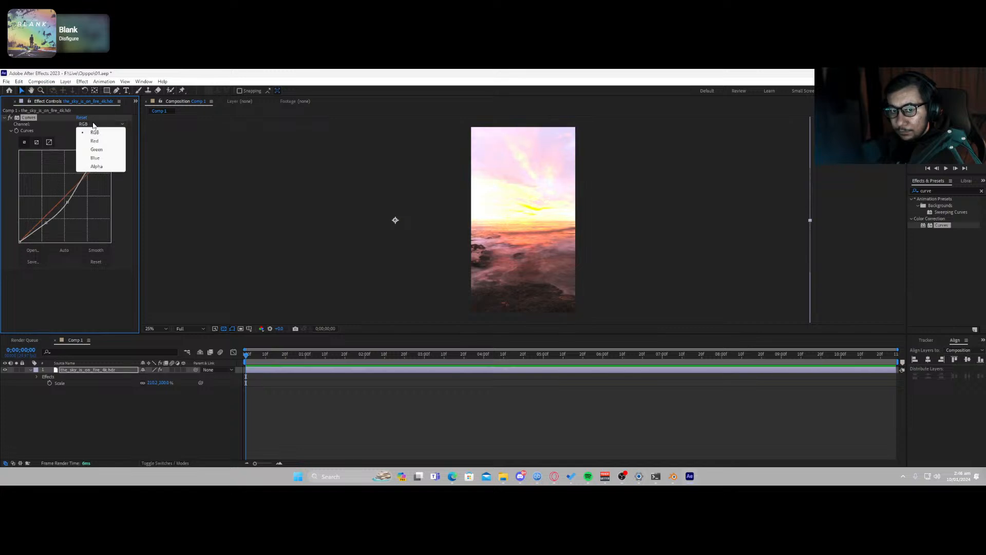
{"action": "left_click", "coordinate": [95, 141]}
{"action": "left_click_drag", "start_coordinate": [67, 194], "coordinate": [64, 194]}
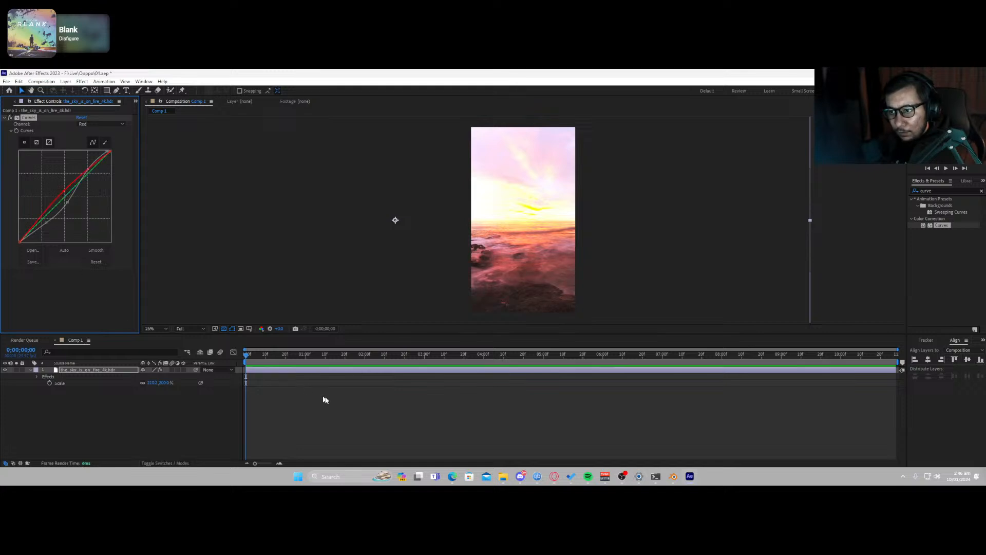
{"action": "left_click", "coordinate": [326, 399]}
{"action": "left_click", "coordinate": [295, 372]}
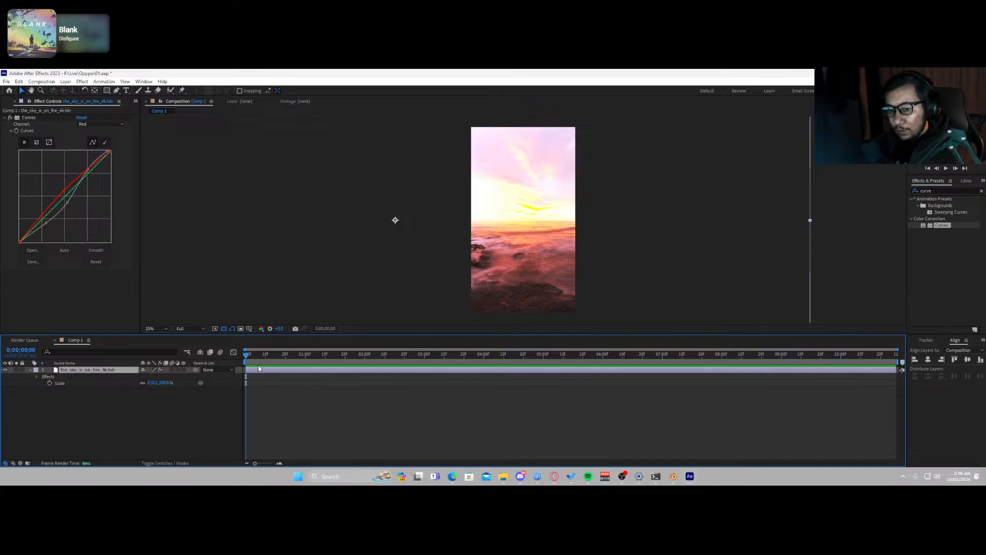
Step: Import Audio.mp3 from the F:\Live\Opppo folder into the project
{"action": "left_click", "coordinate": [26, 103]}
{"action": "right_click", "coordinate": [56, 242]}
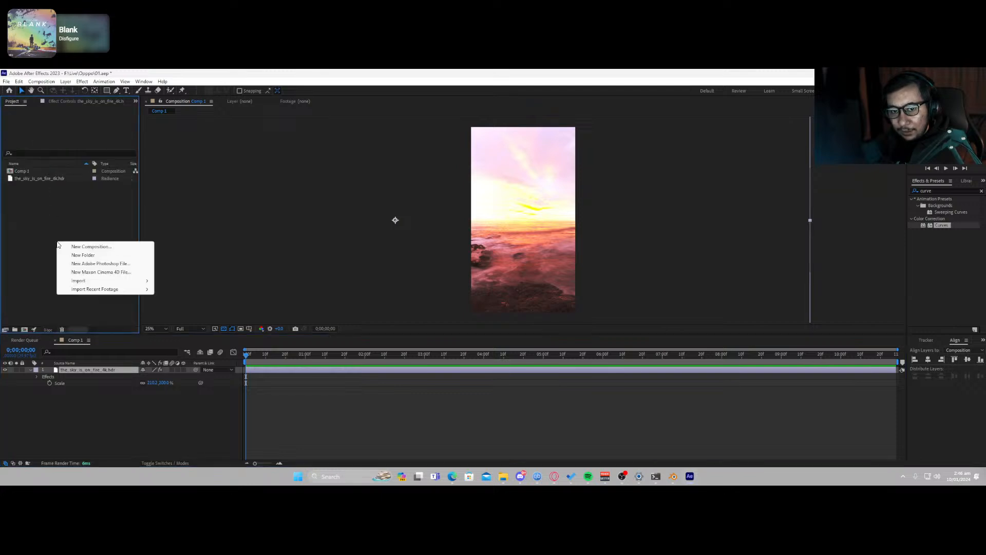
{"action": "mouse_move", "coordinate": [138, 281]}
{"action": "left_click", "coordinate": [206, 281]}
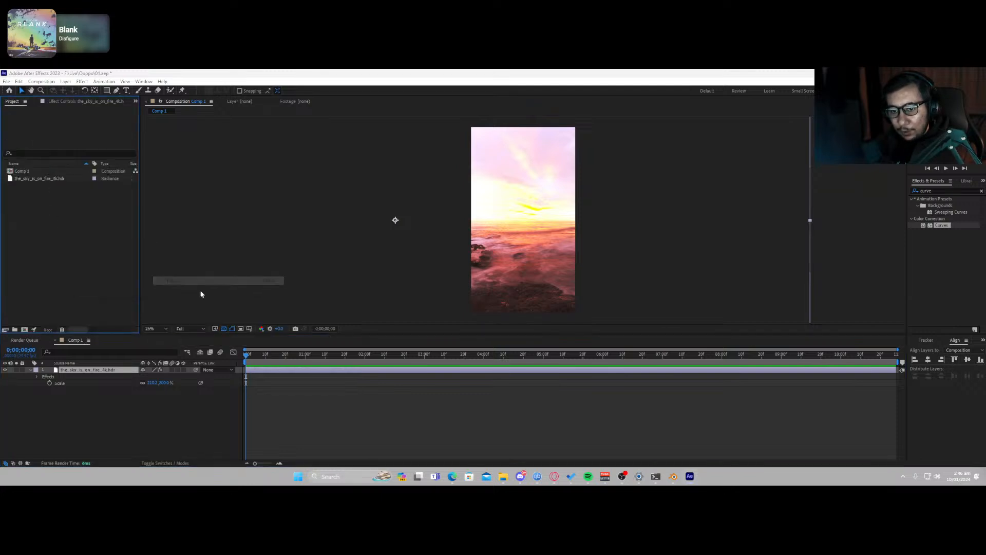
{"action": "scroll", "coordinate": [30, 225], "scroll_direction": "down", "scroll_amount": 3}
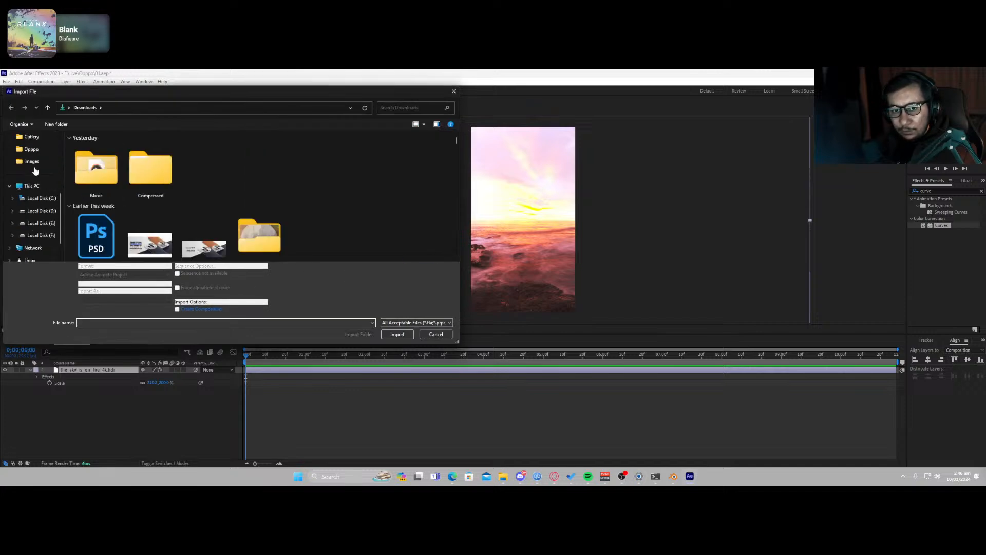
{"action": "left_click", "coordinate": [31, 149]}
{"action": "scroll", "coordinate": [242, 212], "scroll_direction": "down", "scroll_amount": 1}
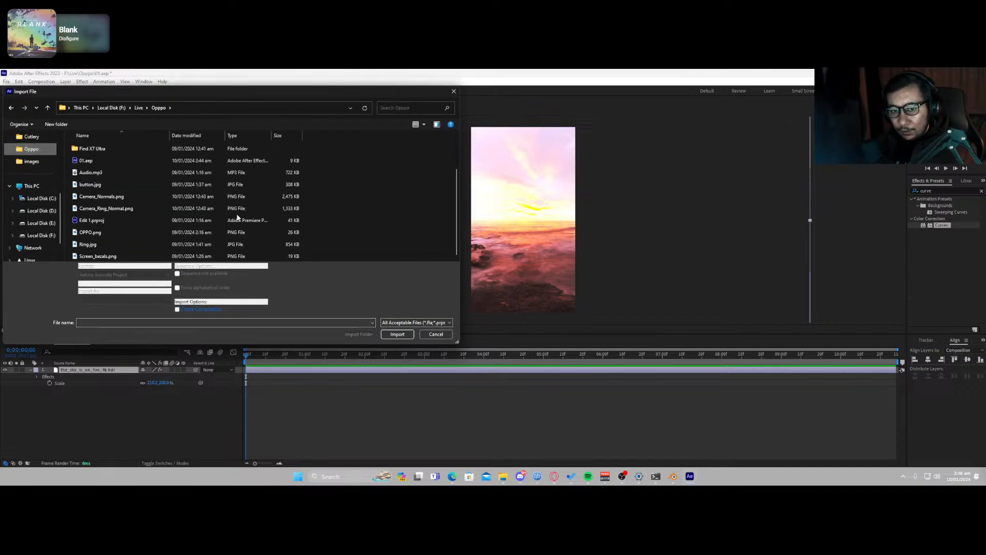
{"action": "double_click", "coordinate": [91, 172]}
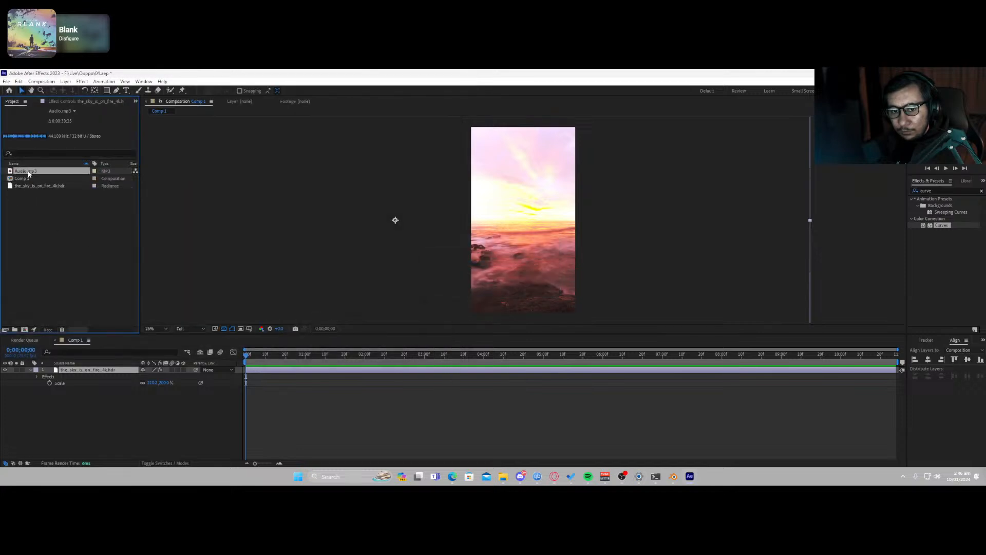
Step: Open the Audio.mp3 footage, listen for the section needed and set its in point at about 0:00:19:16
{"action": "double_click", "coordinate": [27, 172]}
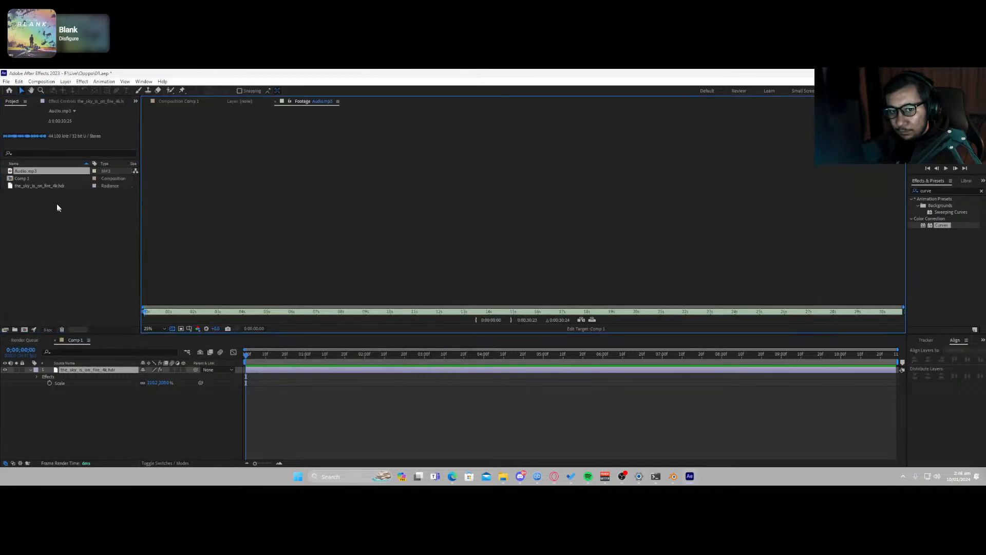
{"action": "key", "text": "space"}
{"action": "key", "text": "space"}
{"action": "left_click_drag", "start_coordinate": [434, 312], "coordinate": [513, 312]}
{"action": "key", "text": "v"}
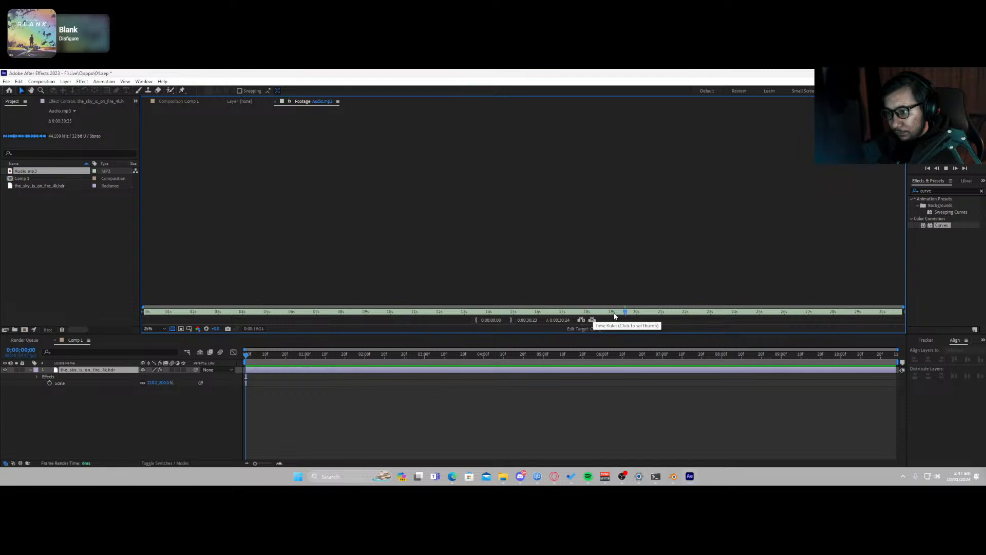
{"action": "key", "text": "space"}
{"action": "left_click_drag", "start_coordinate": [630, 314], "coordinate": [618, 315]}
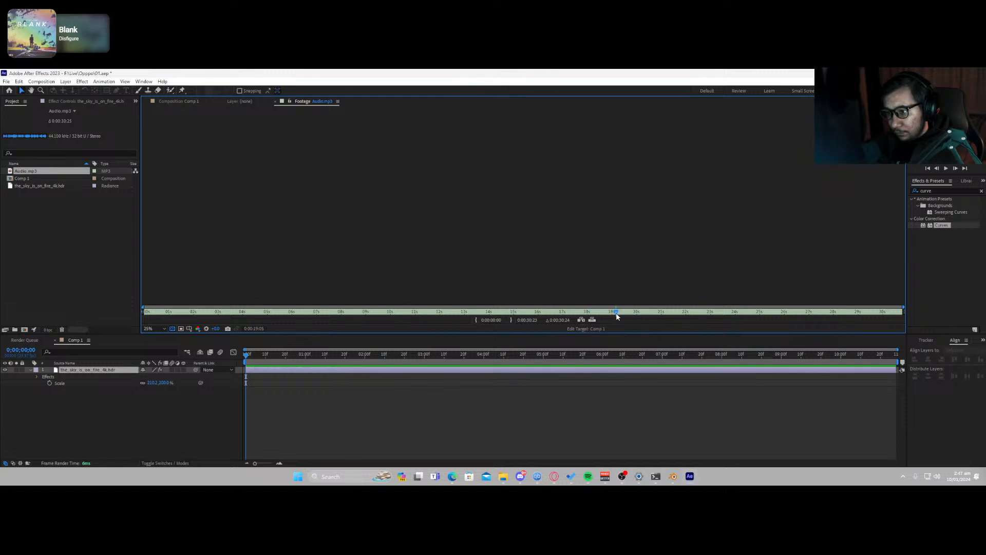
{"action": "left_click", "coordinate": [477, 320]}
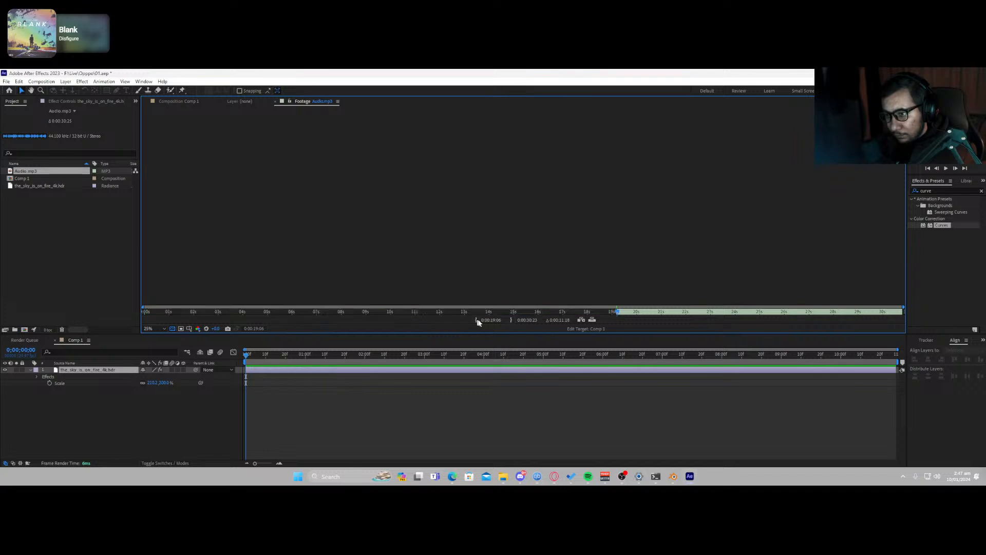
{"action": "left_click", "coordinate": [628, 311]}
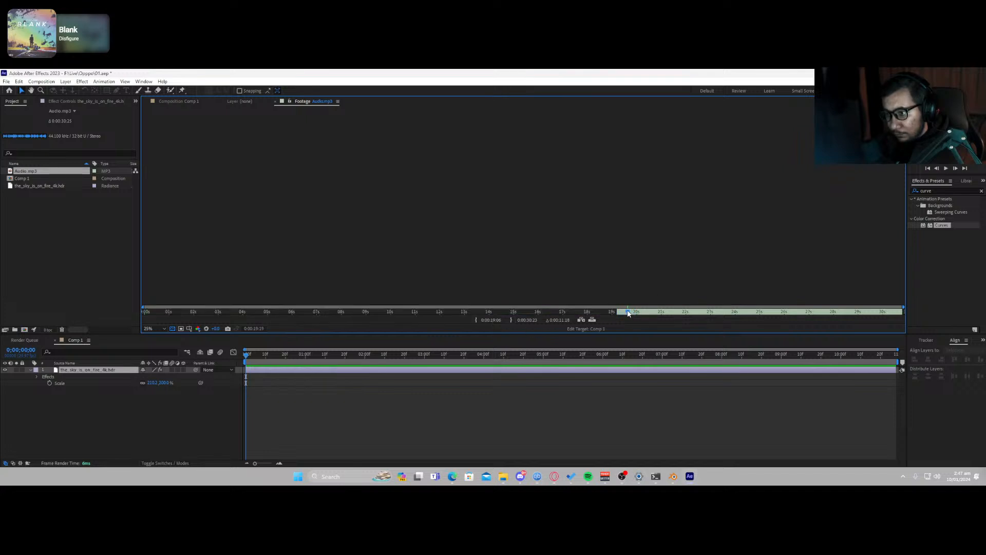
{"action": "left_click", "coordinate": [476, 320]}
Step: Set the audio's out point at about 0:00:20:14 and add the trimmed clip to Comp 1 beneath the sky layer
{"action": "left_click_drag", "start_coordinate": [622, 313], "coordinate": [646, 314]}
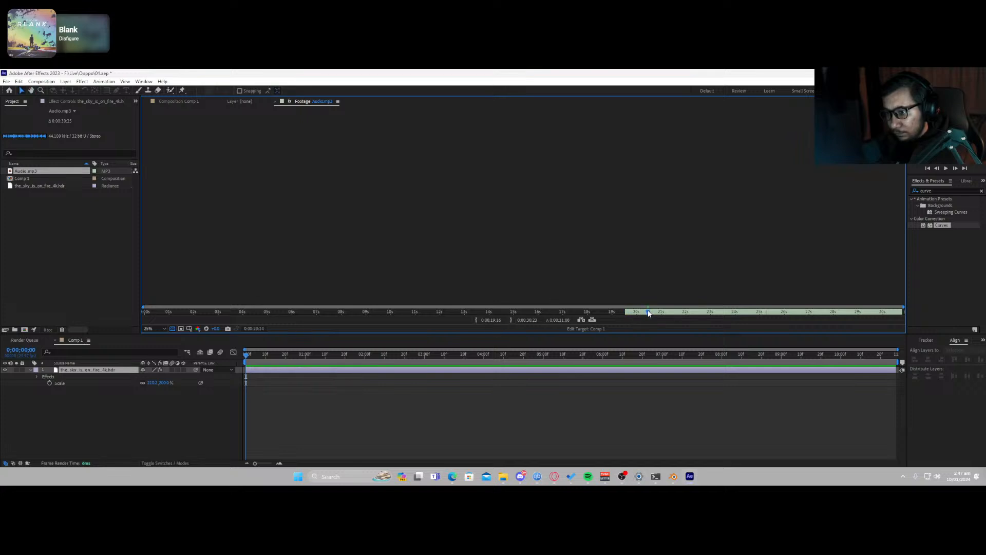
{"action": "left_click", "coordinate": [512, 321]}
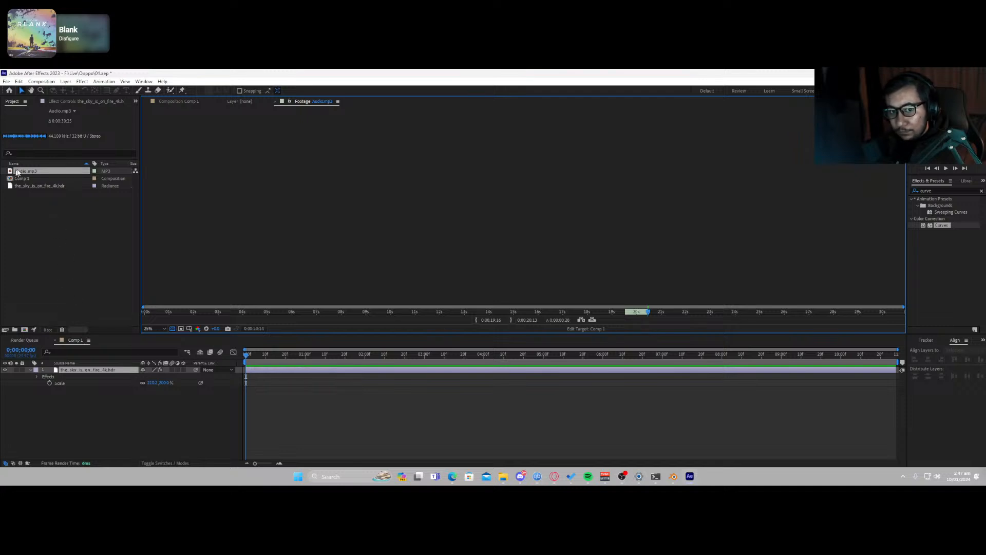
{"action": "left_click_drag", "start_coordinate": [30, 175], "coordinate": [134, 411]}
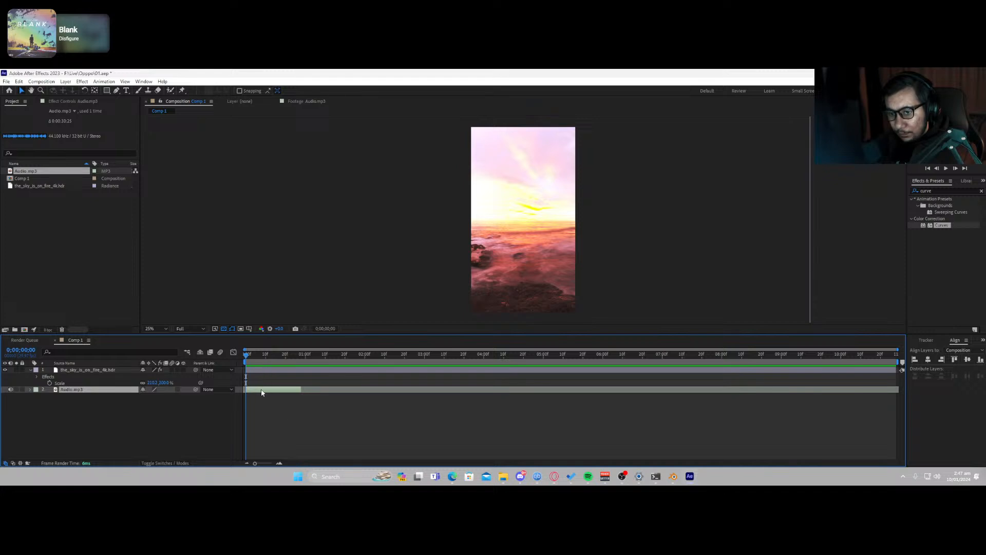
{"action": "mouse_move", "coordinate": [261, 392]}
{"action": "left_mouse_down"}
{"action": "mouse_move", "coordinate": [285, 393]}
{"action": "mouse_move", "coordinate": [260, 393]}
{"action": "left_mouse_up"}
Step: Expand the Audio.mp3 layer's audio properties to display its waveform in the timeline
{"action": "left_click", "coordinate": [266, 371]}
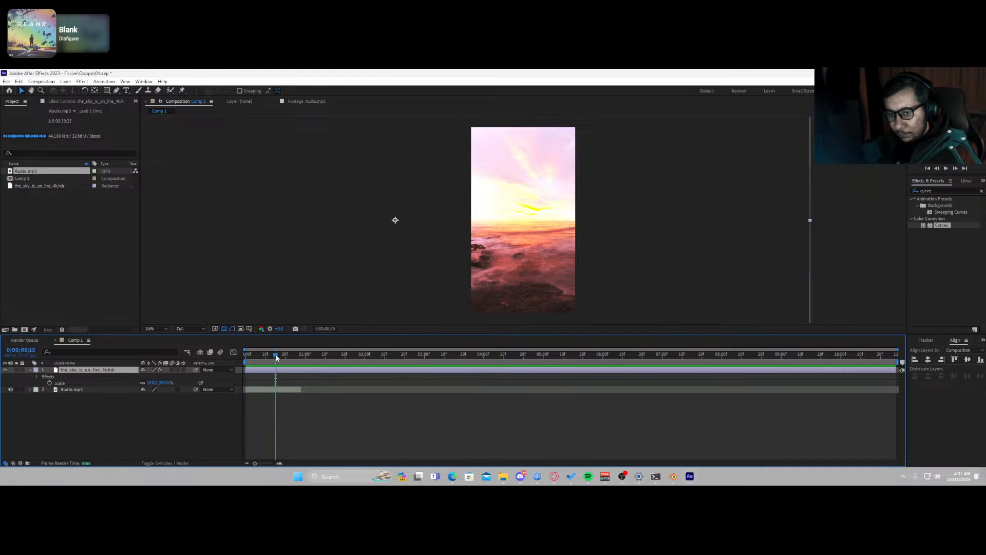
{"action": "left_click", "coordinate": [273, 356]}
{"action": "left_click_drag", "start_coordinate": [273, 356], "coordinate": [271, 356]}
{"action": "left_click", "coordinate": [30, 390]}
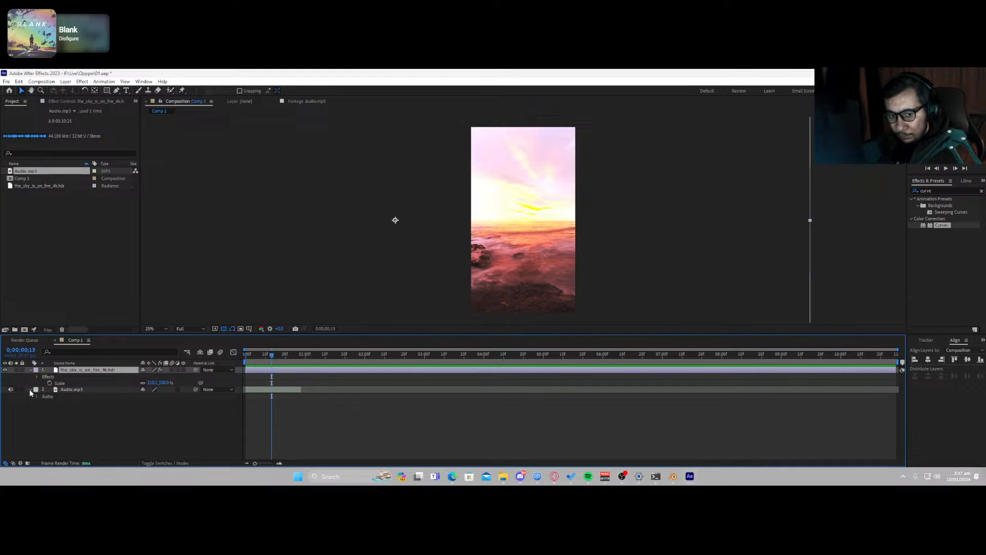
{"action": "left_click", "coordinate": [36, 397]}
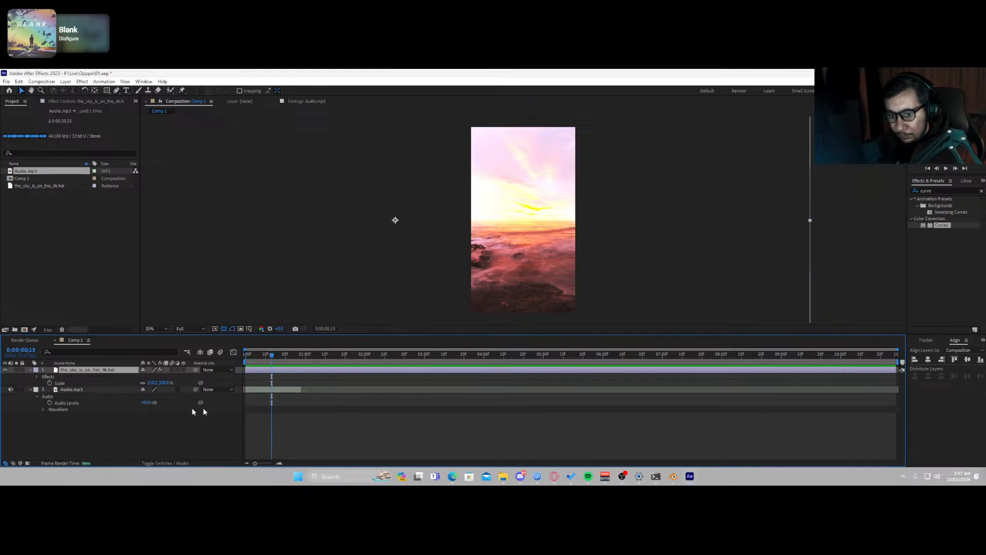
{"action": "left_click", "coordinate": [44, 410]}
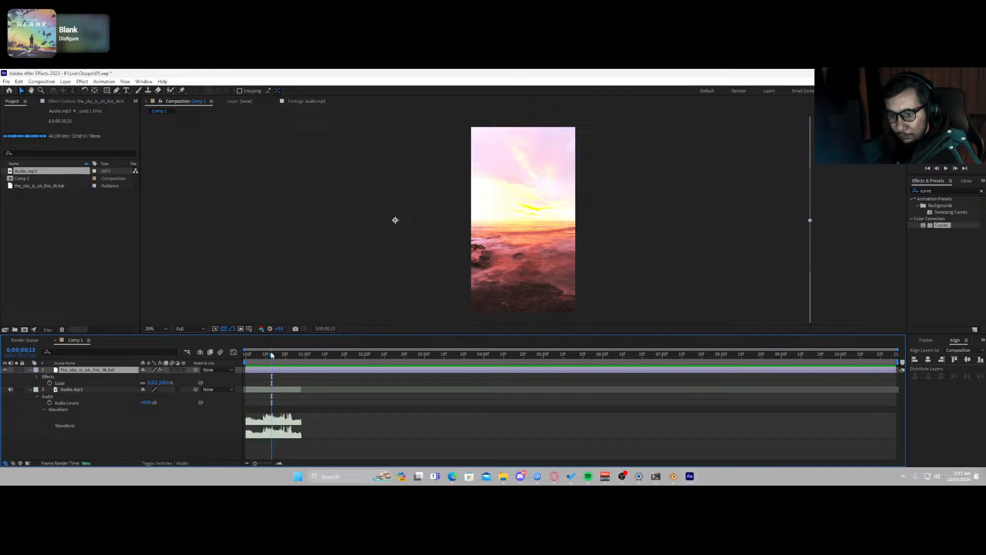
Step: Play the audio from frame 10 to find the beat and split the sky layer at 0;00;00;18
{"action": "left_click_drag", "start_coordinate": [272, 355], "coordinate": [265, 356]}
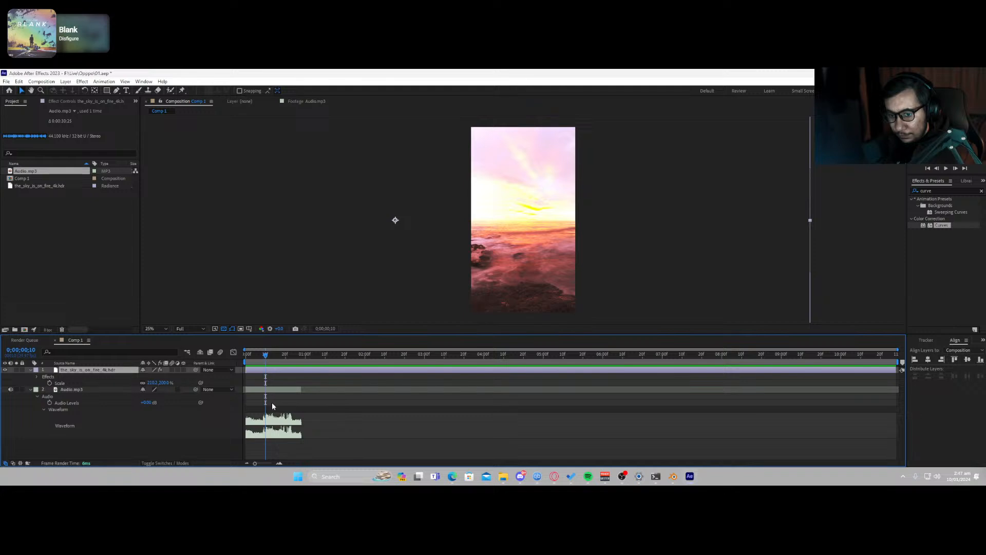
{"action": "key", "text": "space"}
{"action": "key", "text": "space"}
{"action": "left_click_drag", "start_coordinate": [286, 353], "coordinate": [281, 356]}
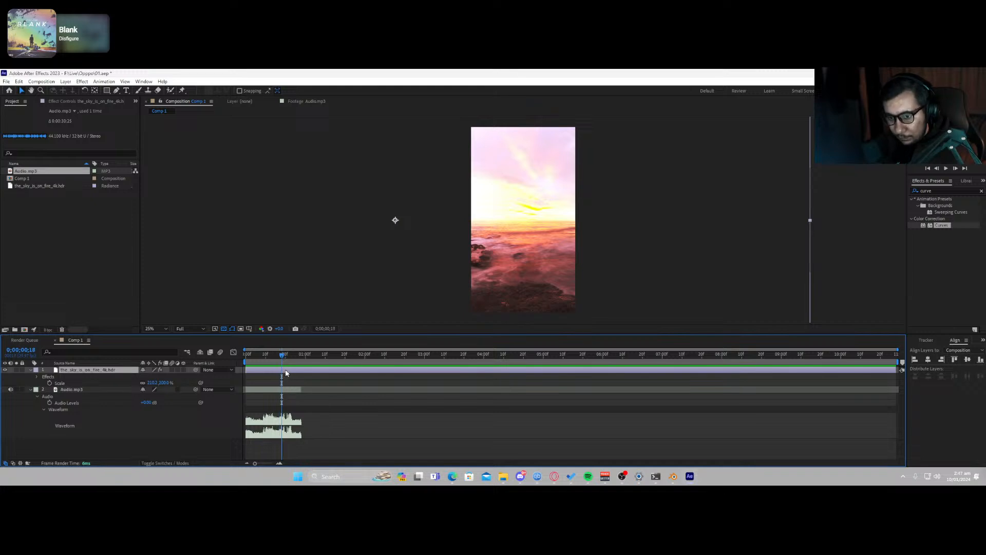
{"action": "key", "text": "ctrl+shift+d"}
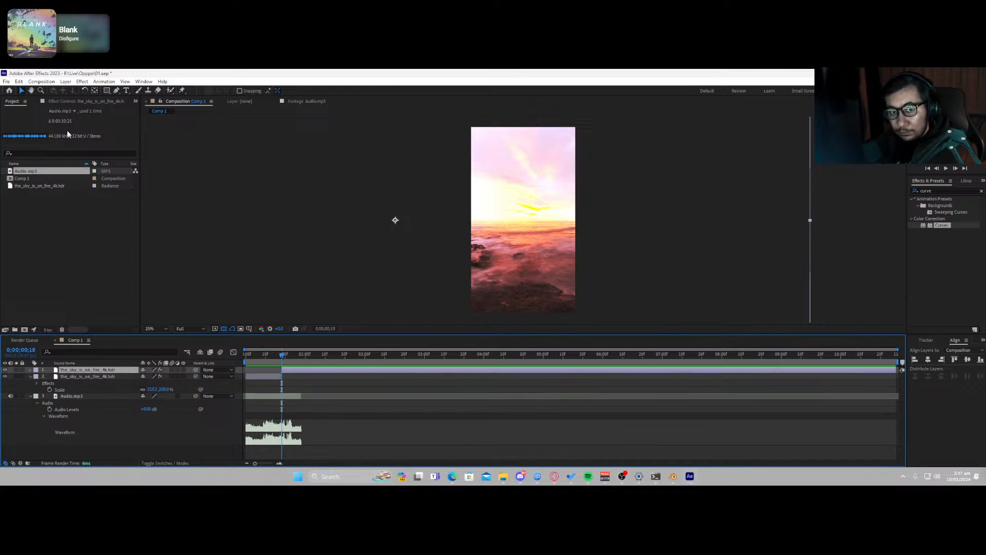
Step: Enlarge the second sky segment and move it upward so the sea and rocks fill most of the portrait frame
{"action": "left_click", "coordinate": [59, 103]}
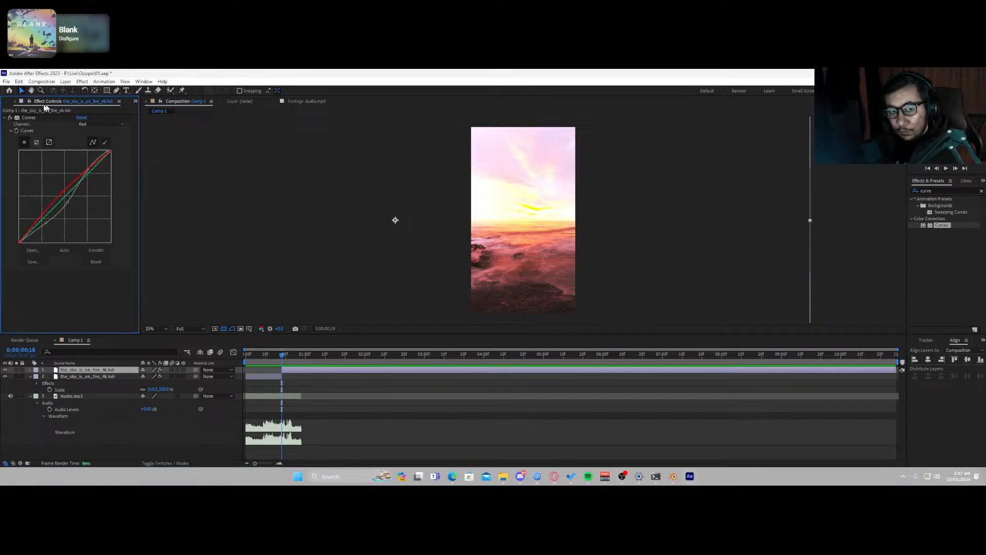
{"action": "left_click", "coordinate": [104, 370]}
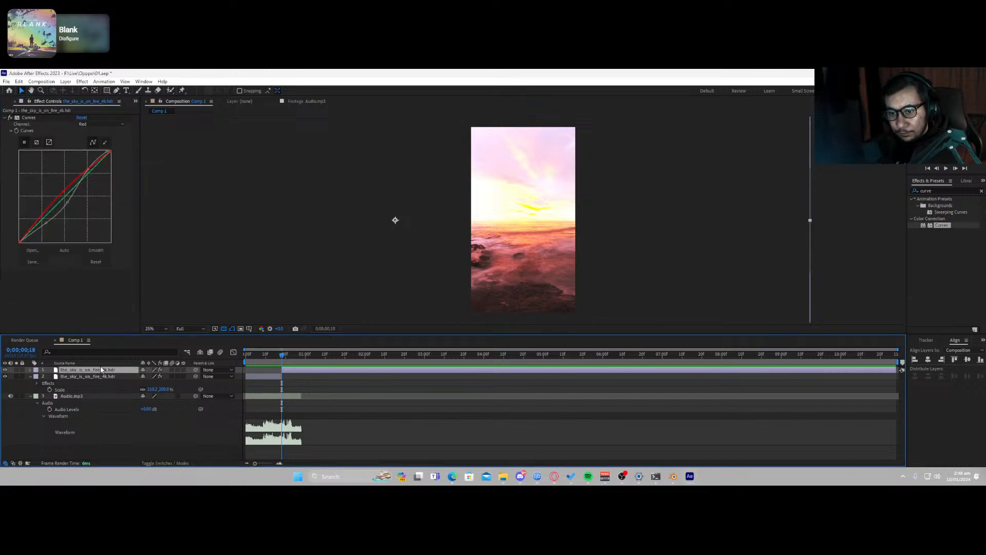
{"action": "key", "text": "s"}
{"action": "left_click_drag", "start_coordinate": [163, 376], "coordinate": [220, 375]}
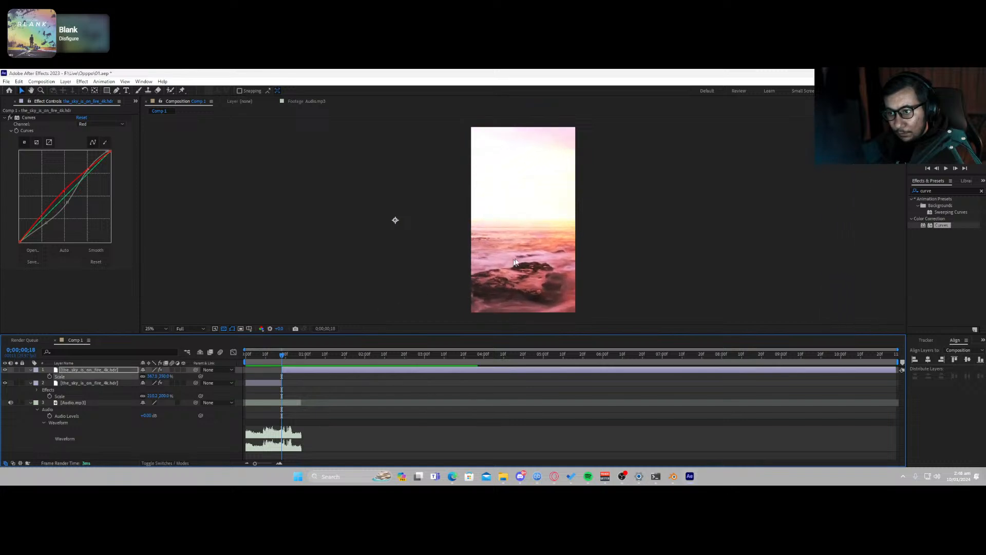
{"action": "left_click_drag", "start_coordinate": [514, 252], "coordinate": [535, 194]}
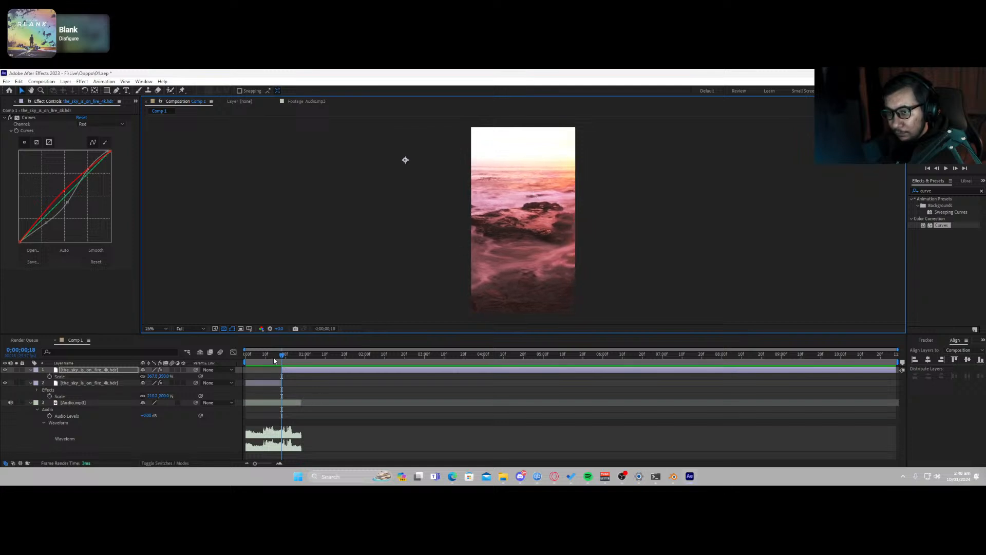
Step: Shift the first sky segment to the right and slightly up to frame the rocks and the curved railing
{"action": "left_click_drag", "start_coordinate": [273, 356], "coordinate": [267, 360]}
{"action": "left_click_drag", "start_coordinate": [519, 263], "coordinate": [587, 247]}
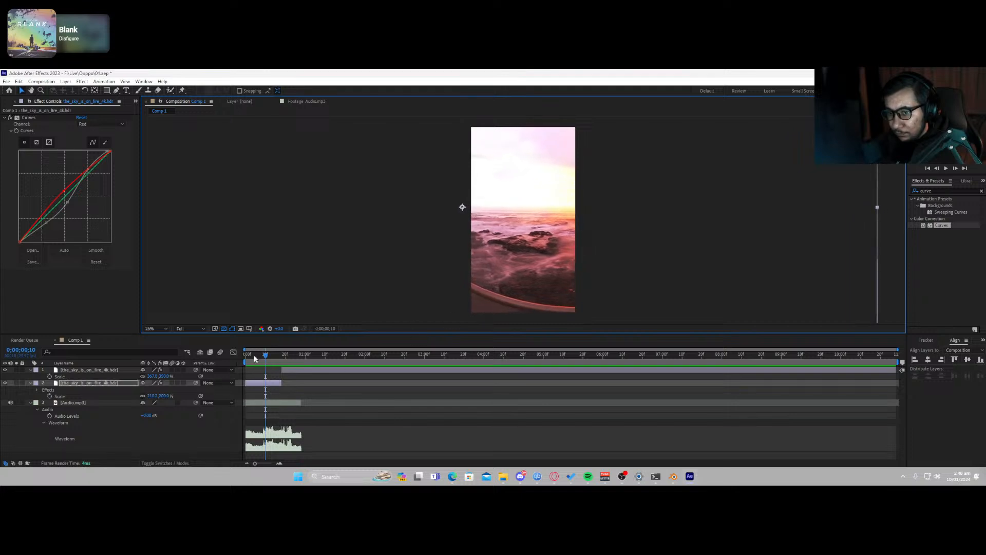
{"action": "left_click_drag", "start_coordinate": [255, 358], "coordinate": [241, 361]}
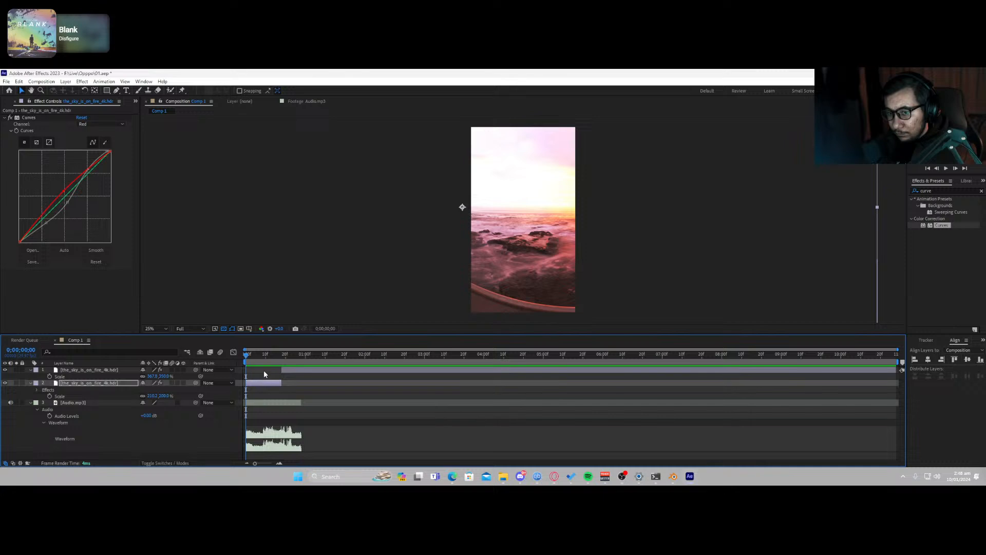
Step: Locate the next audio peak in the waveform and split the first sky segment at 0;00;00;09
{"action": "left_click", "coordinate": [251, 358]}
{"action": "left_click_drag", "start_coordinate": [251, 358], "coordinate": [263, 354]}
{"action": "left_click", "coordinate": [271, 383]}
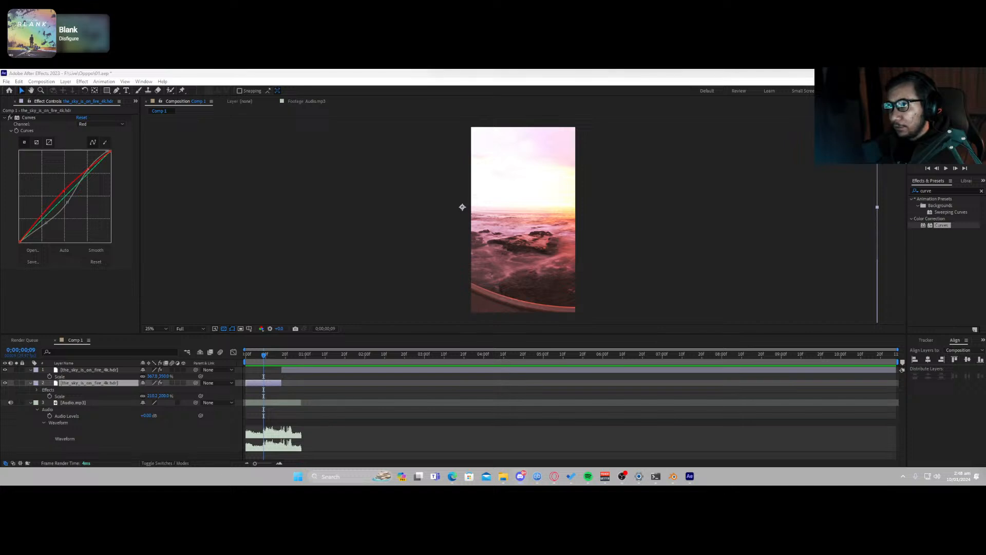
{"action": "key", "text": "alt+Tab"}
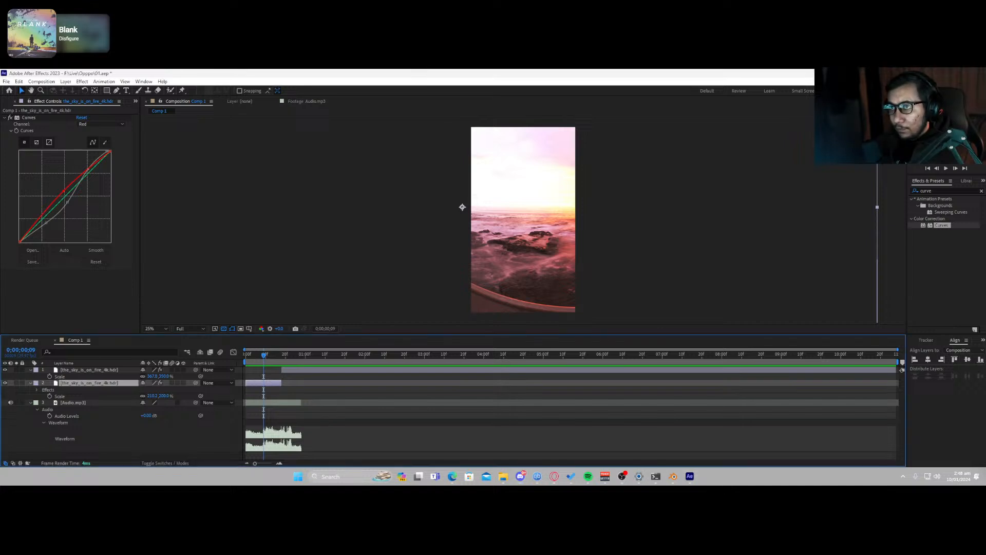
{"action": "key", "text": "alt+Tab"}
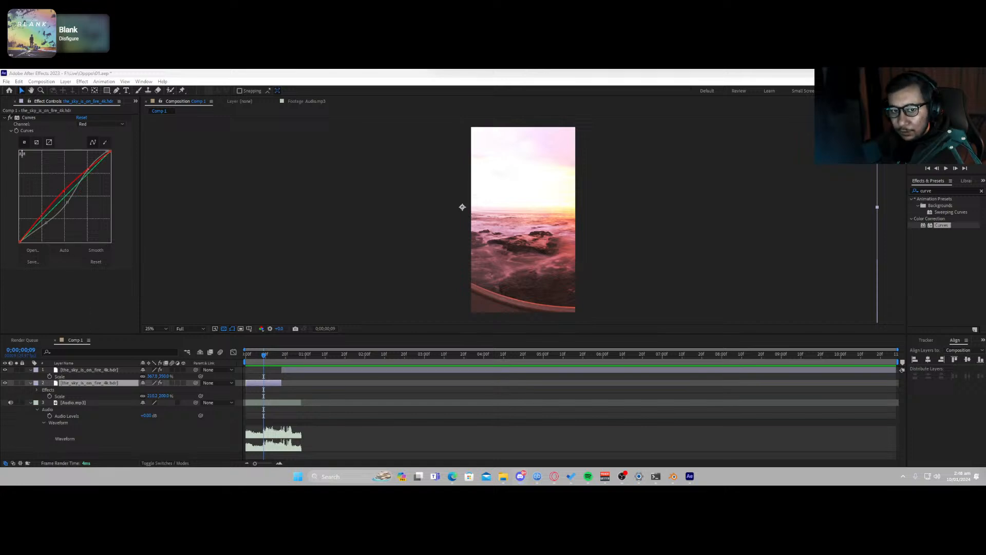
{"action": "scroll", "coordinate": [47, 101], "scroll_direction": "up", "scroll_amount": 1}
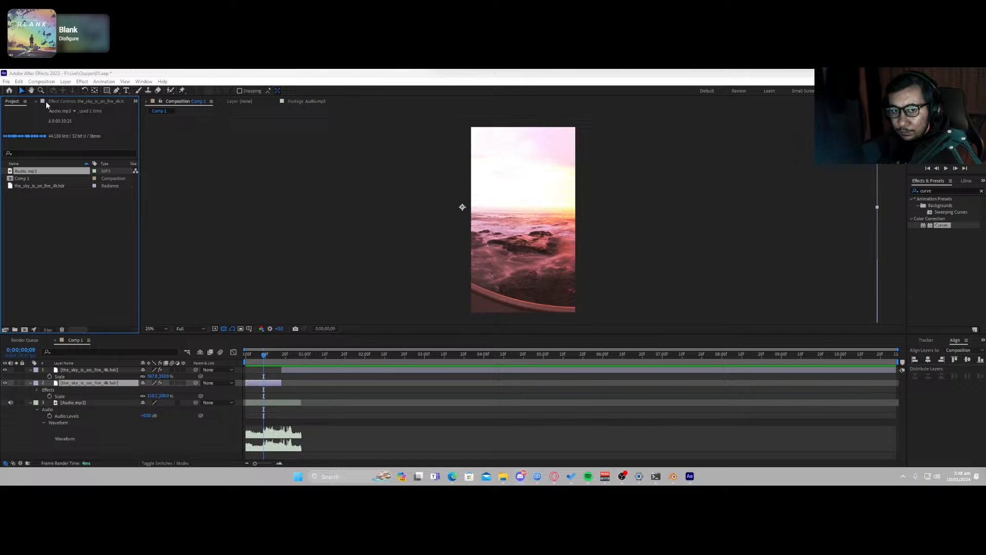
{"action": "left_click", "coordinate": [272, 383]}
{"action": "key", "text": "ctrl+shift+d"}
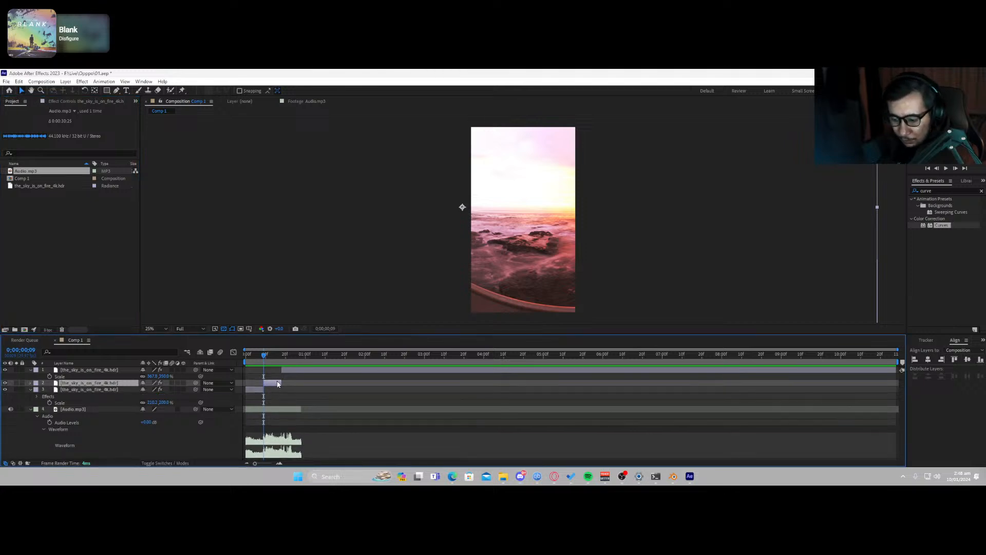
{"action": "key", "text": "Page_Down"}
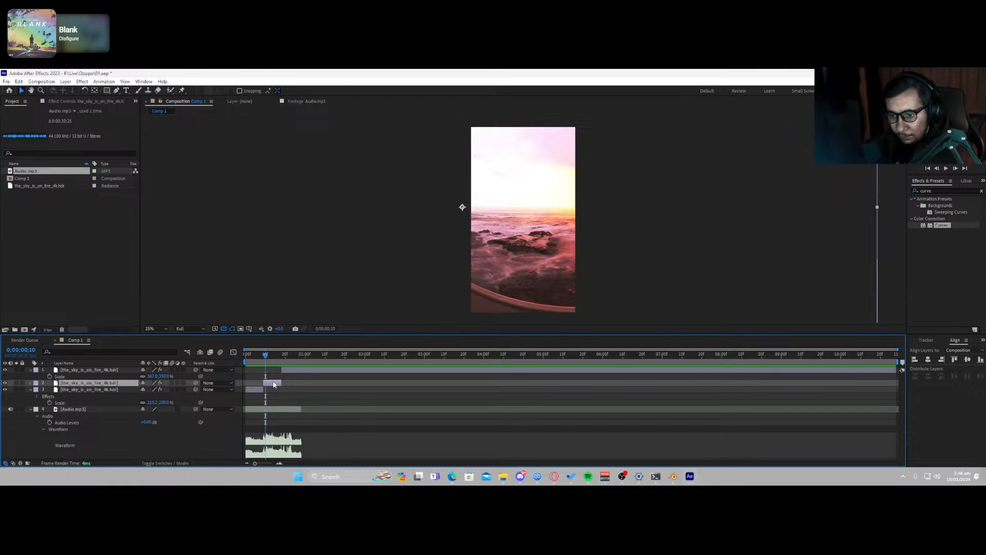
Step: Split the second sky layer at frame 10, delete the one-frame piece before it, and turn off the transparency grid
{"action": "key", "text": "ctrl+shift+d"}
{"action": "left_click", "coordinate": [264, 389]}
{"action": "key", "text": "Delete"}
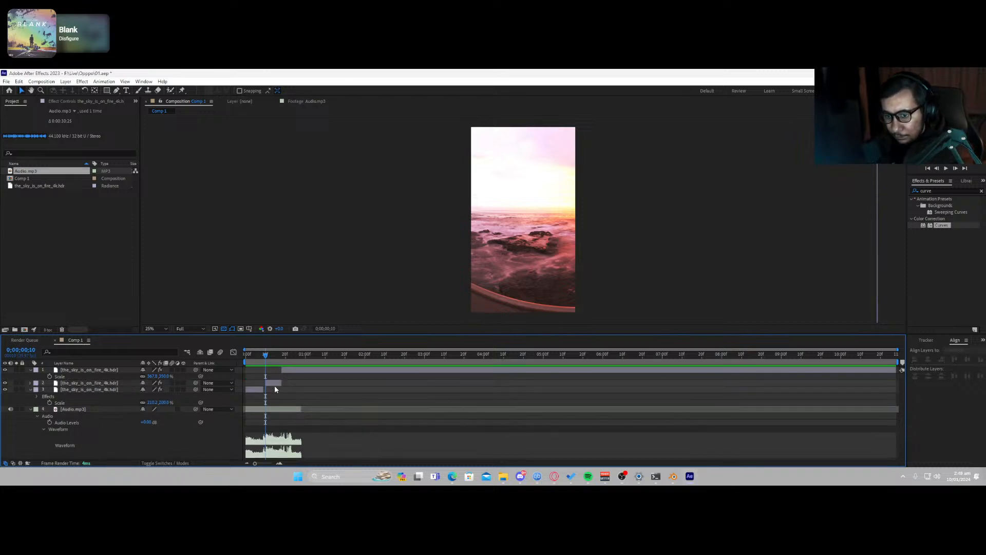
{"action": "key", "text": "Page_Up"}
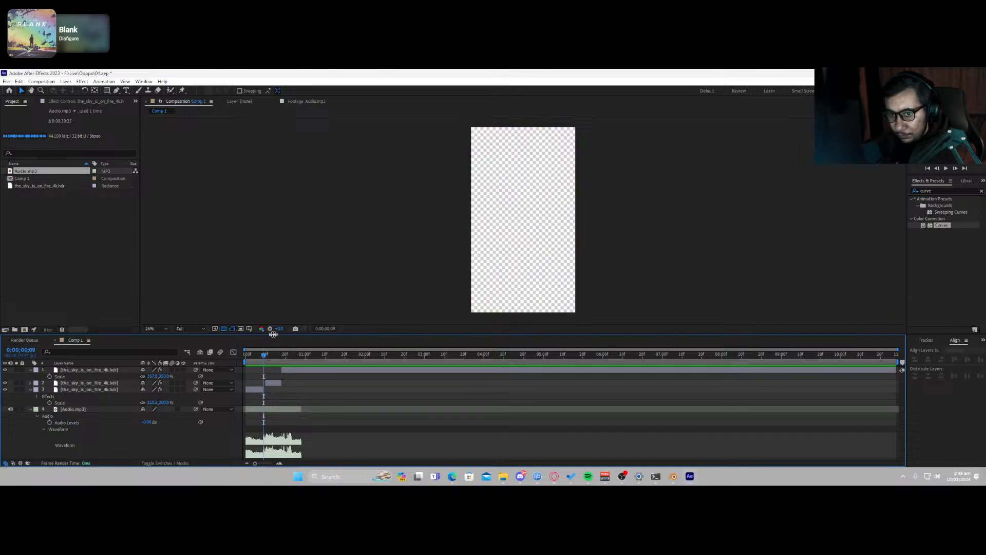
{"action": "left_click", "coordinate": [223, 328]}
{"action": "left_click_drag", "start_coordinate": [264, 355], "coordinate": [282, 362]}
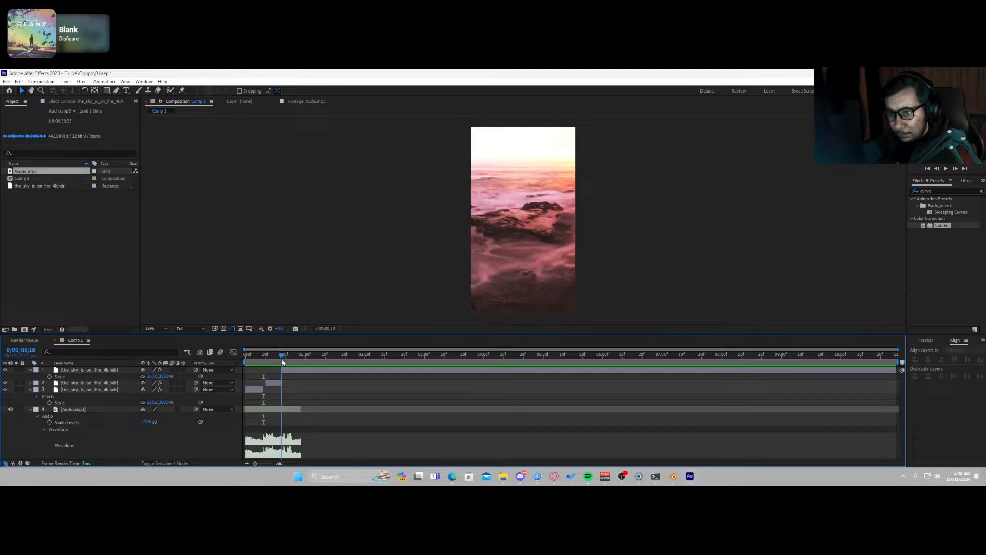
Step: Import the camera-interface screenshot JPG from the Downloads folder and add it as the top layer of Comp 1
{"action": "right_click", "coordinate": [89, 241]}
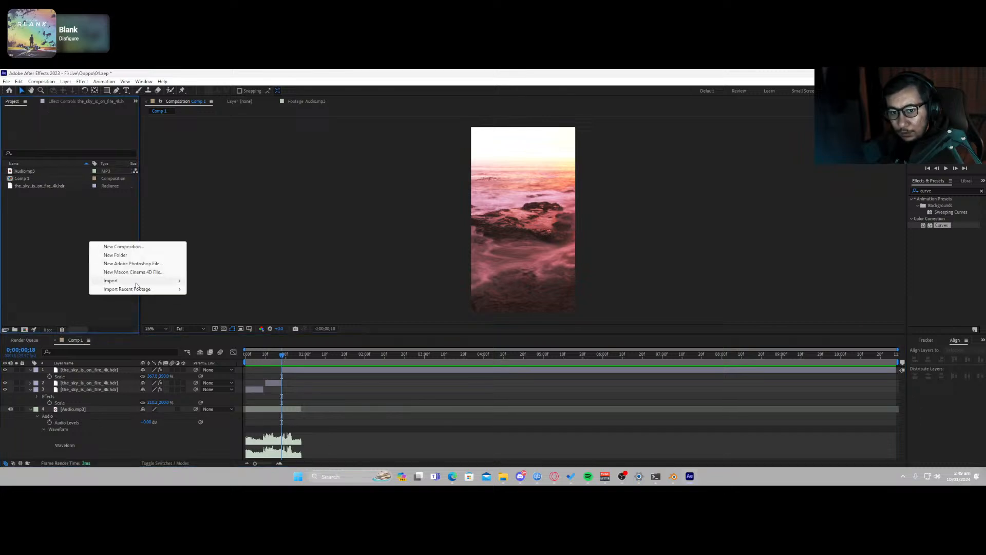
{"action": "mouse_move", "coordinate": [137, 280]}
{"action": "left_click", "coordinate": [203, 281]}
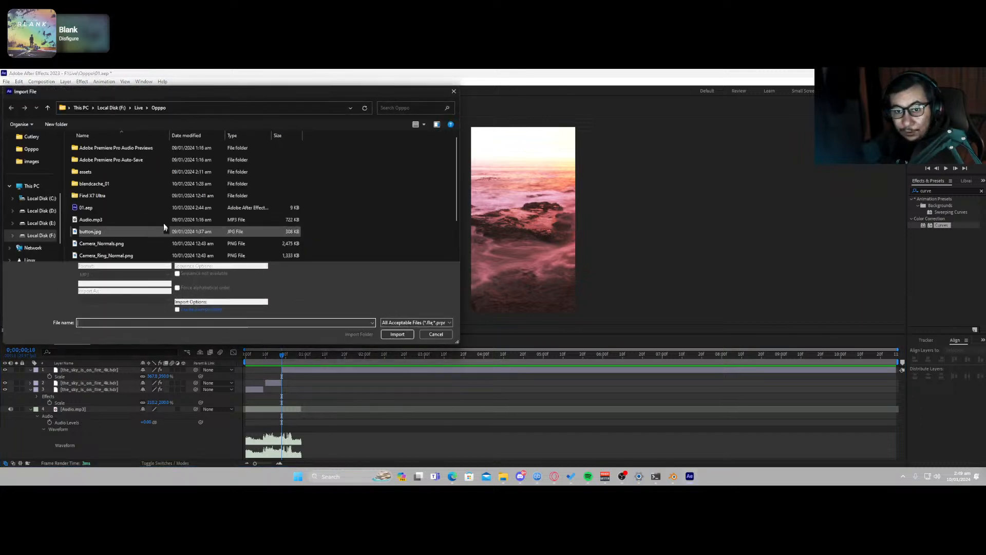
{"action": "scroll", "coordinate": [32, 194], "scroll_direction": "up", "scroll_amount": 5}
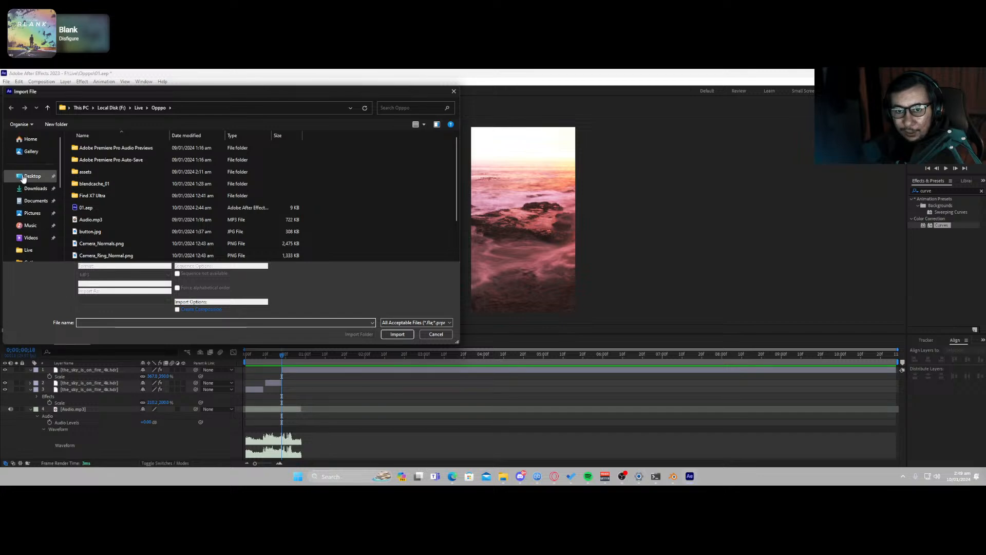
{"action": "left_click", "coordinate": [31, 192]}
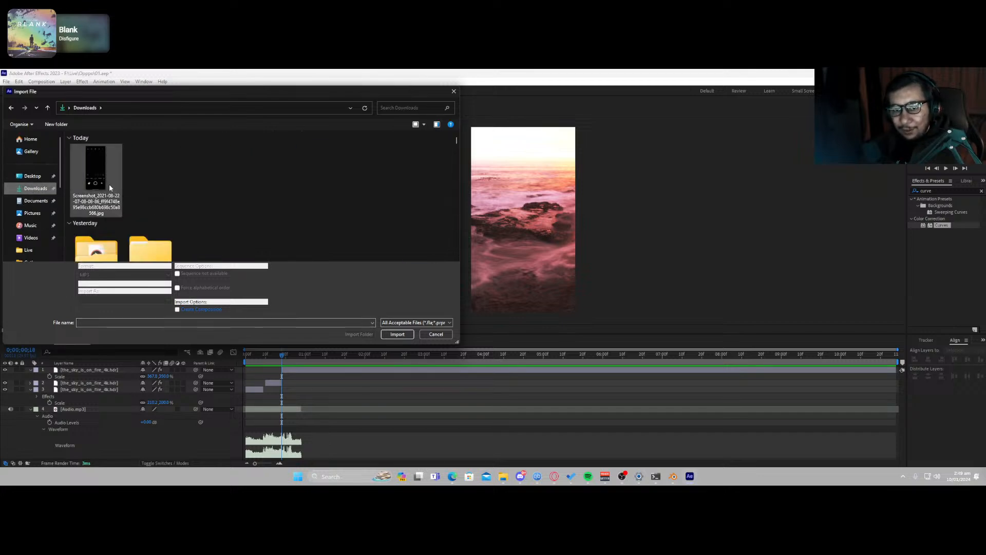
{"action": "double_click", "coordinate": [109, 184]}
{"action": "left_click_drag", "start_coordinate": [41, 185], "coordinate": [72, 367]}
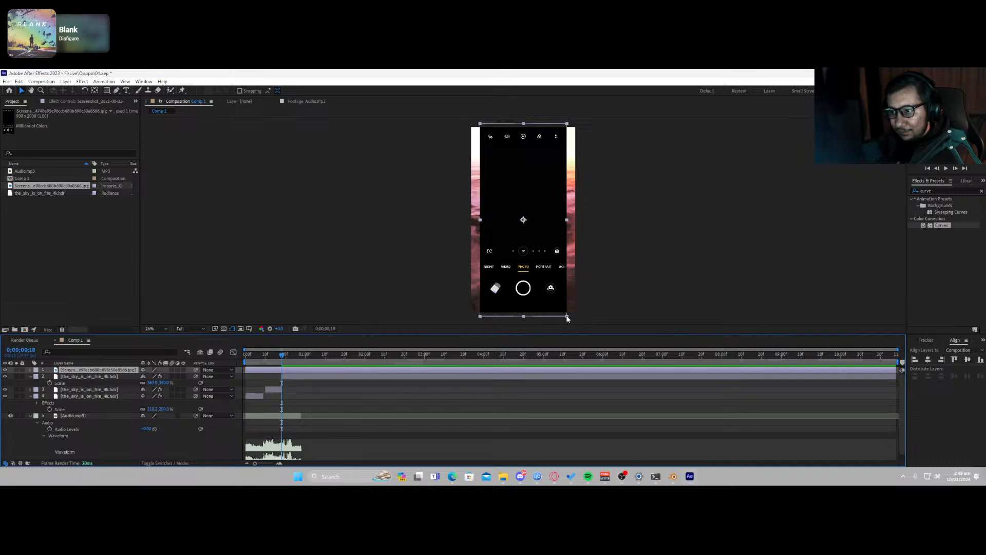
Step: Scale the camera-interface screenshot layer to 96% so its height fits the composition
{"action": "left_click", "coordinate": [567, 318]}
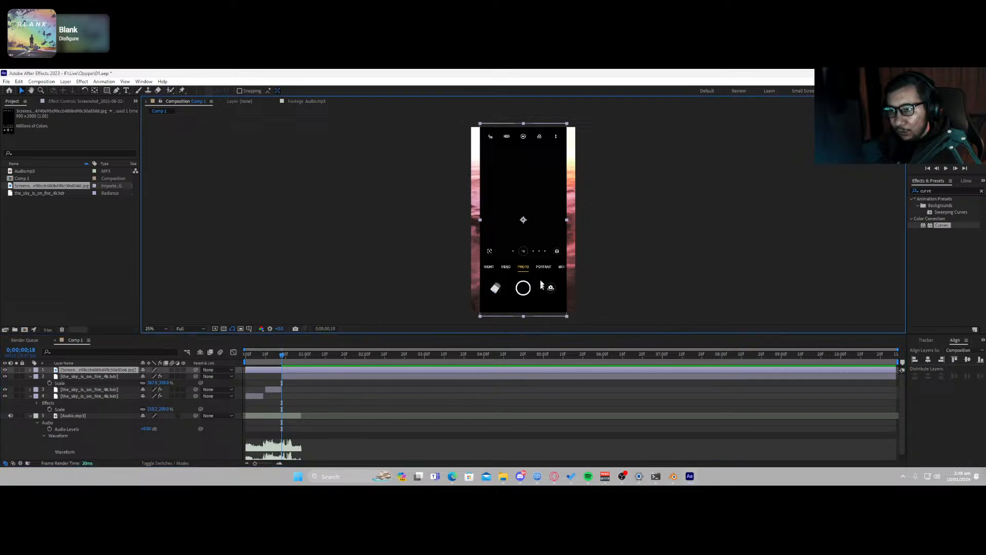
{"action": "key", "text": "s"}
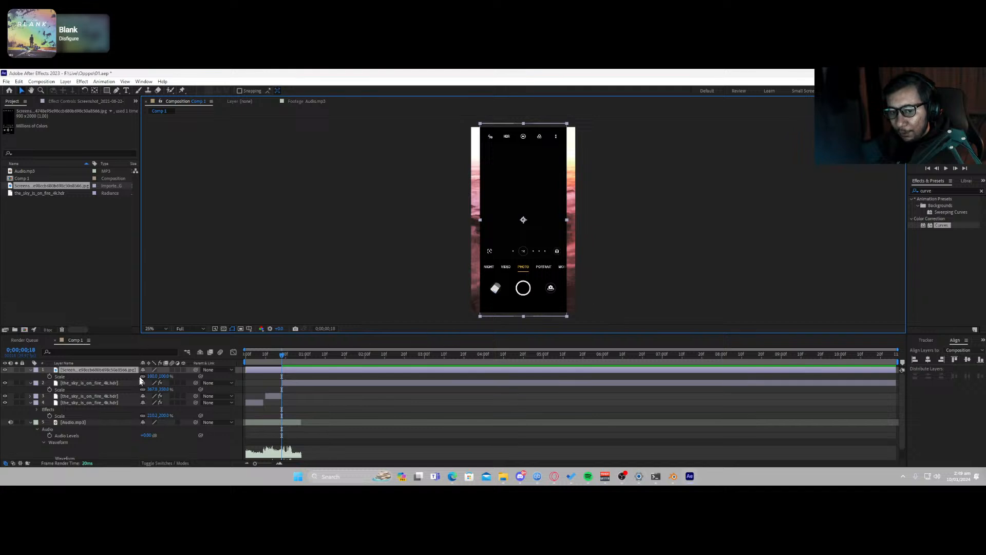
{"action": "mouse_move", "coordinate": [157, 376]}
{"action": "left_mouse_down"}
{"action": "mouse_move", "coordinate": [172, 377]}
{"action": "mouse_move", "coordinate": [142, 379]}
{"action": "left_mouse_up"}
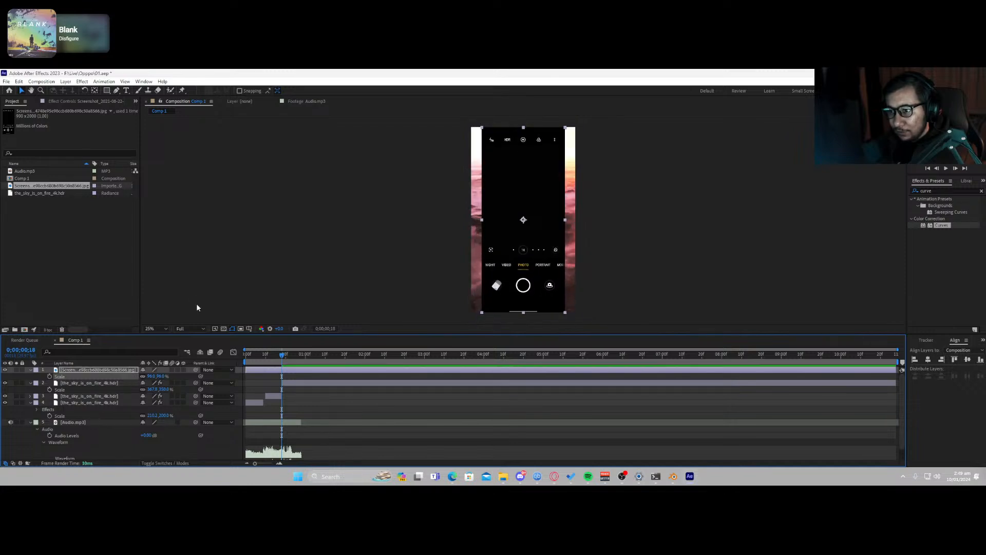
{"action": "key", "text": "KP_Enter"}
{"action": "left_click", "coordinate": [175, 101]}
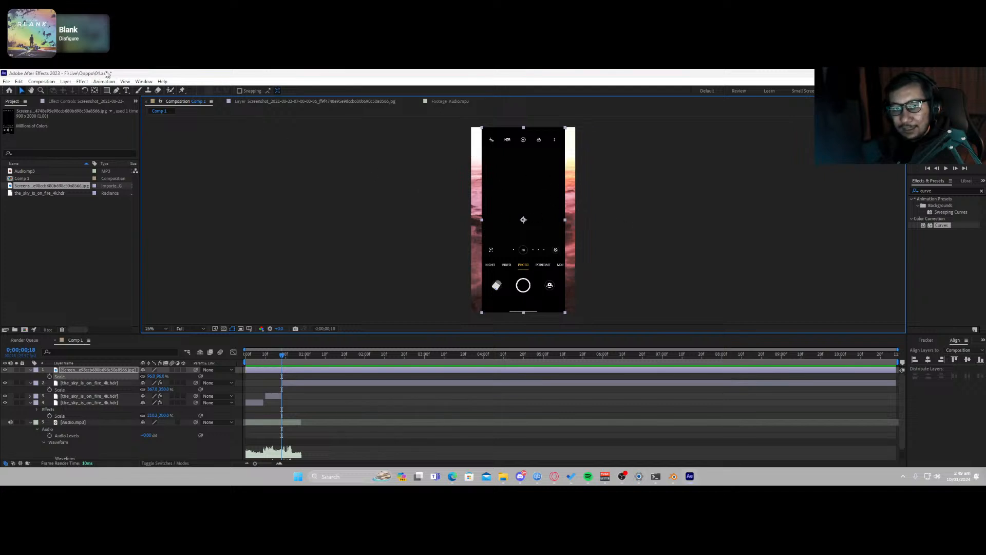
Step: Narrow the composition in its settings until its width matches the camera-interface screenshot
{"action": "left_click", "coordinate": [41, 81]}
{"action": "left_click", "coordinate": [63, 102]}
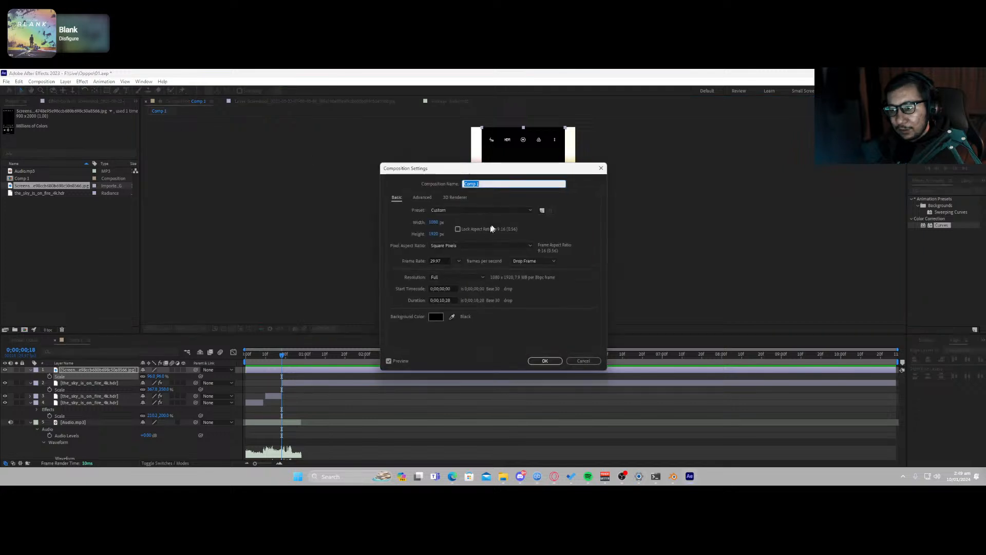
{"action": "left_click_drag", "start_coordinate": [456, 175], "coordinate": [690, 187]}
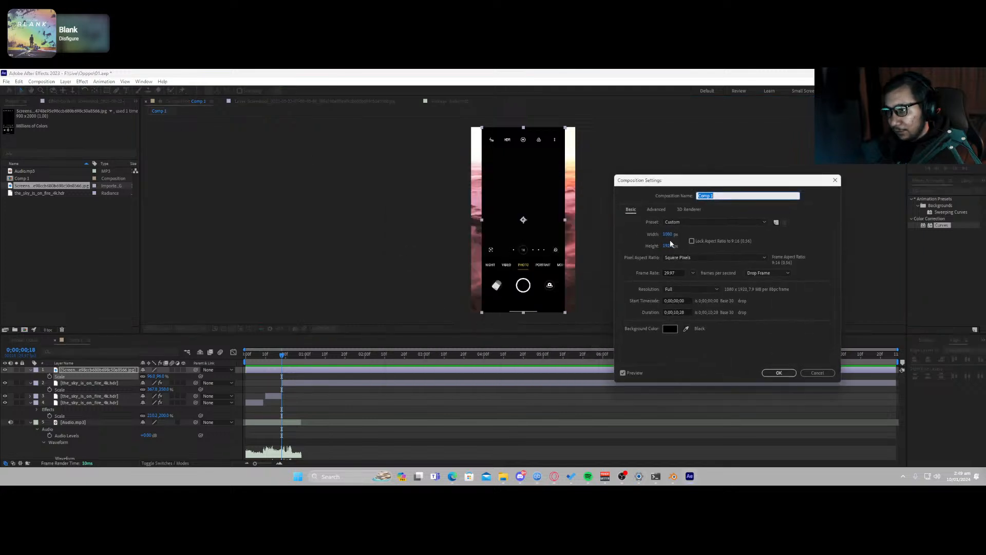
{"action": "left_click_drag", "start_coordinate": [670, 246], "coordinate": [647, 240]}
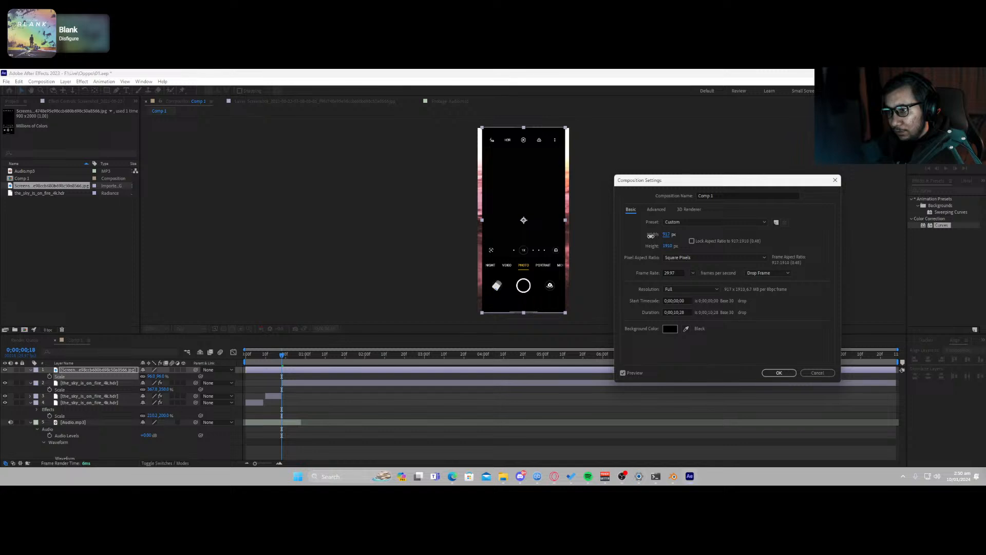
{"action": "left_click_drag", "start_coordinate": [664, 235], "coordinate": [653, 239]}
{"action": "left_click", "coordinate": [779, 372]}
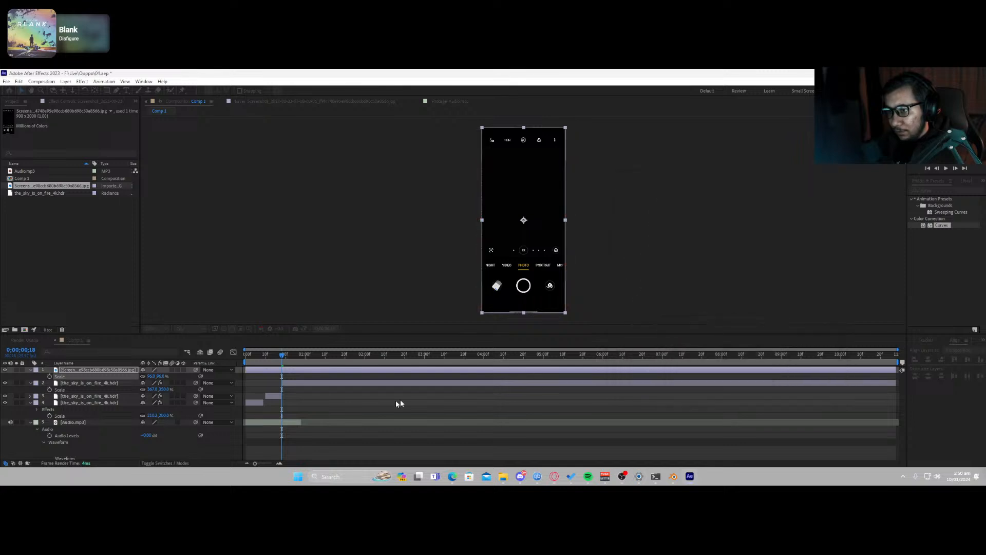
Step: Set the camera-interface screenshot layer's blending mode to Screen
{"action": "left_click", "coordinate": [254, 380]}
{"action": "key", "text": "F4"}
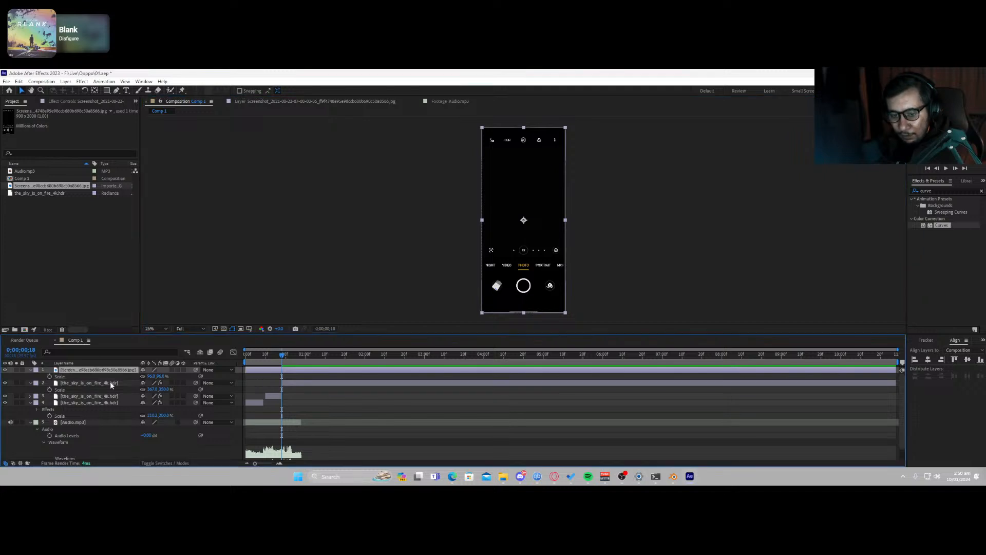
{"action": "left_click", "coordinate": [150, 370]}
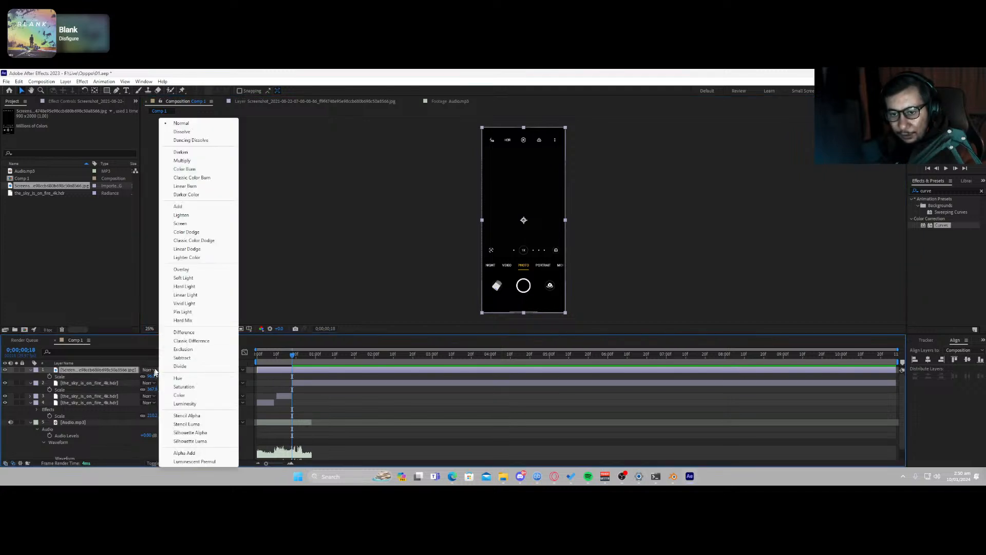
{"action": "left_click", "coordinate": [195, 222]}
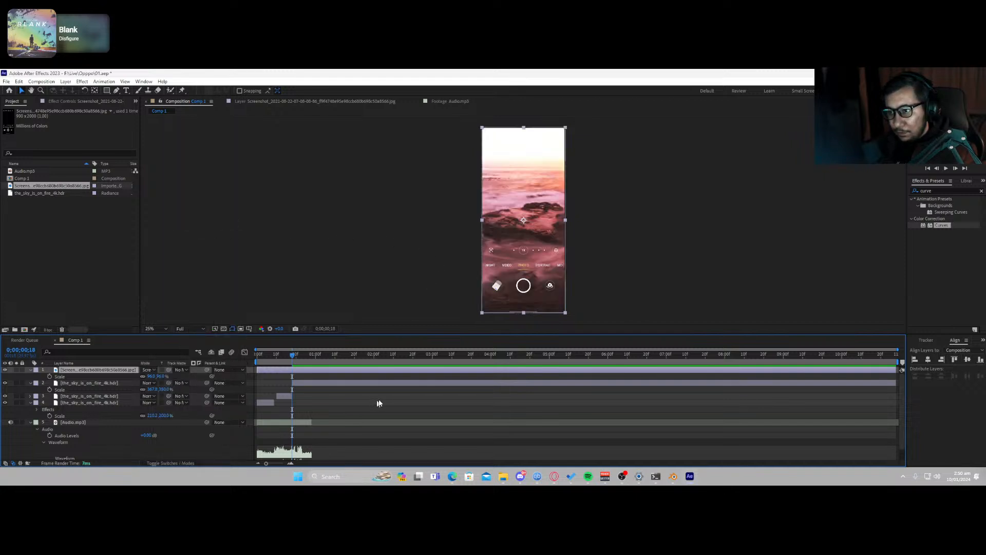
Step: Inspect the camera-interface overlay up close and preview the composition from its beginning
{"action": "scroll", "coordinate": [449, 220], "scroll_direction": "up", "scroll_amount": 4}
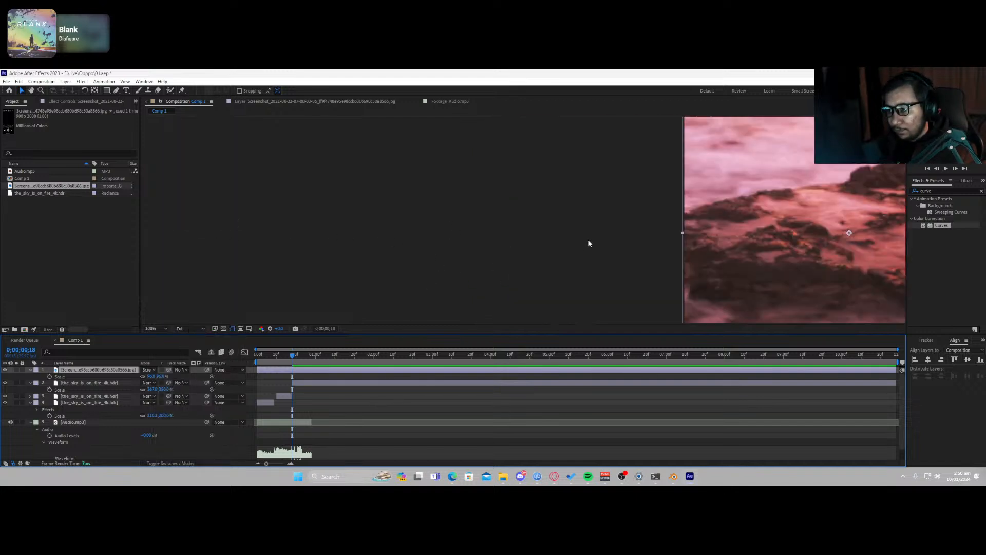
{"action": "scroll", "coordinate": [587, 239], "scroll_direction": "down", "scroll_amount": 5}
{"action": "scroll", "coordinate": [605, 250], "scroll_direction": "up", "scroll_amount": 5}
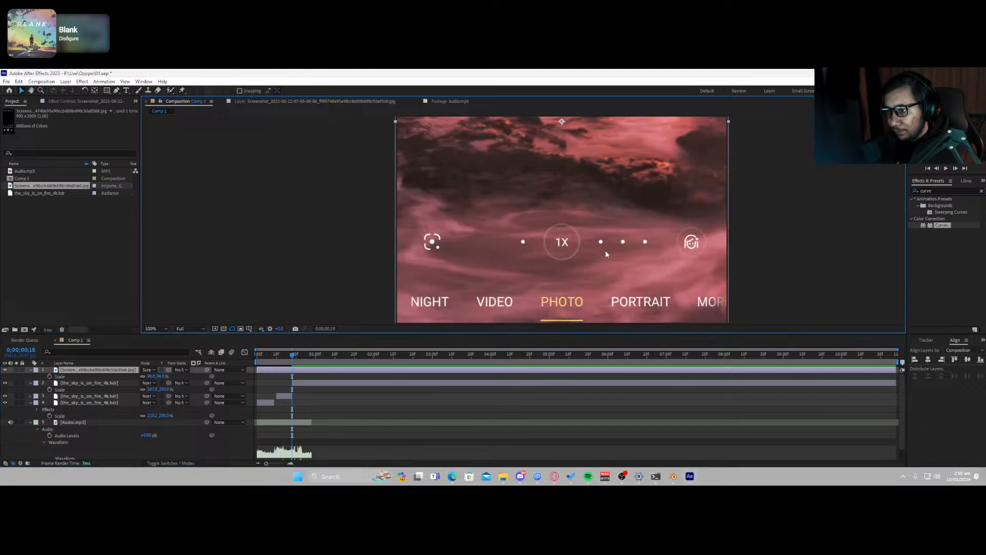
{"action": "scroll", "coordinate": [605, 250], "scroll_direction": "down", "scroll_amount": 4}
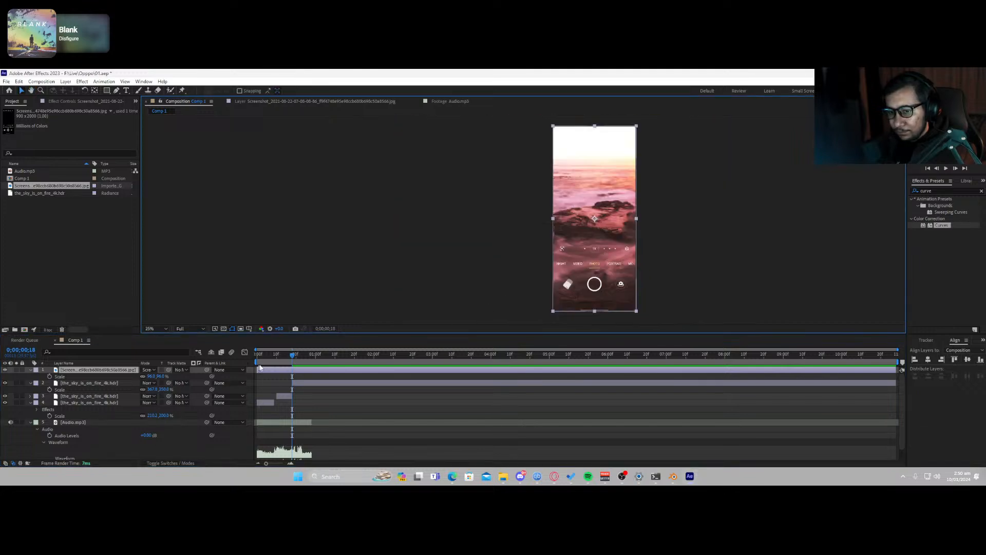
{"action": "left_click", "coordinate": [266, 357]}
{"action": "key", "text": "space"}
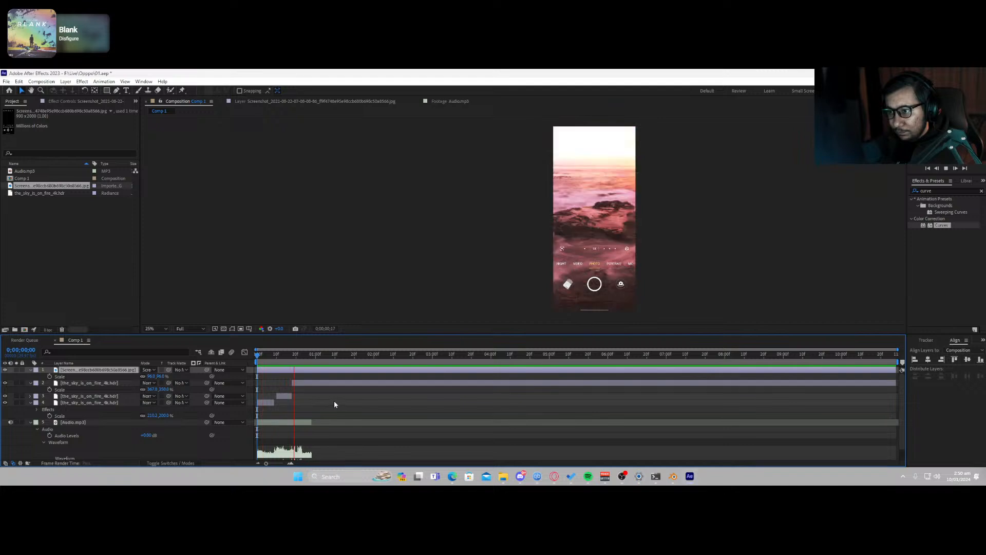
{"action": "left_click", "coordinate": [293, 361]}
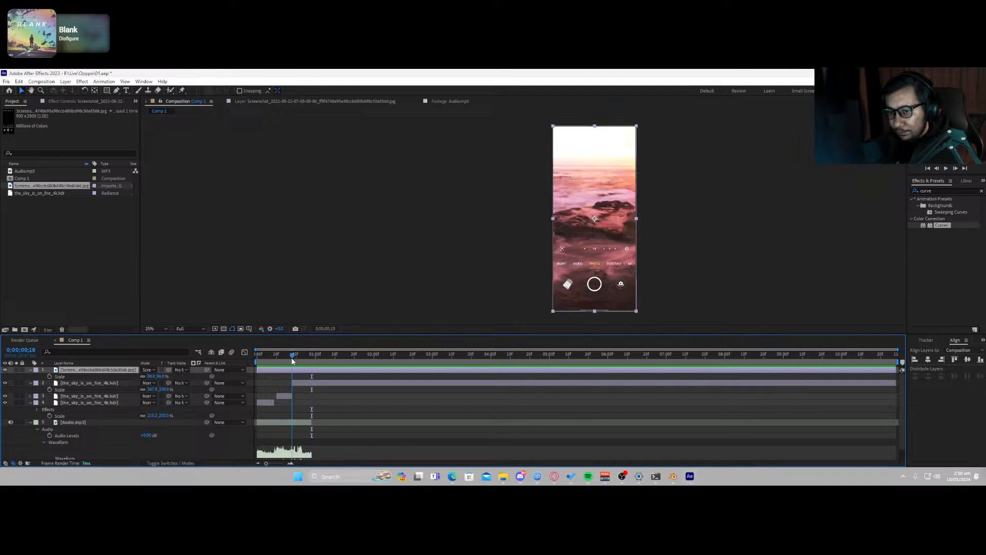
{"action": "left_click_drag", "start_coordinate": [292, 361], "coordinate": [259, 371]}
{"action": "key", "text": "space"}
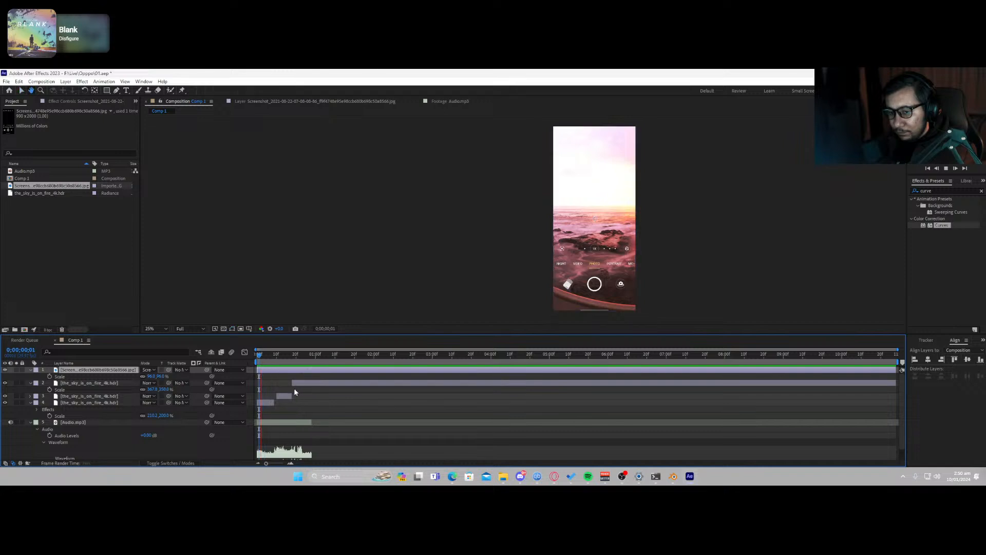
{"action": "key", "text": "space"}
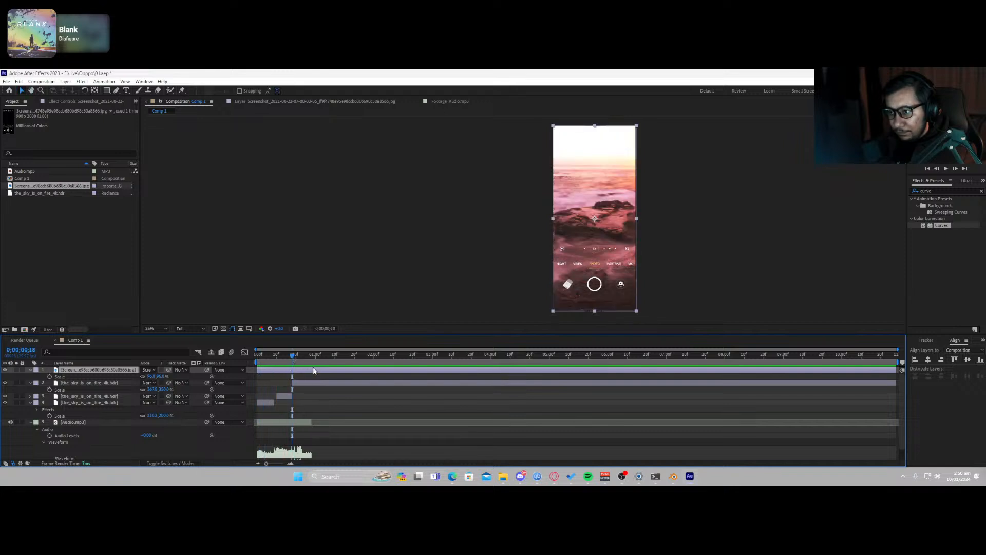
Step: Trim the end of the middle sky clip to frame 17 and extend the last sky clip's start to that frame
{"action": "scroll", "coordinate": [293, 391], "scroll_direction": "up", "scroll_amount": 5, "text": "alt"}
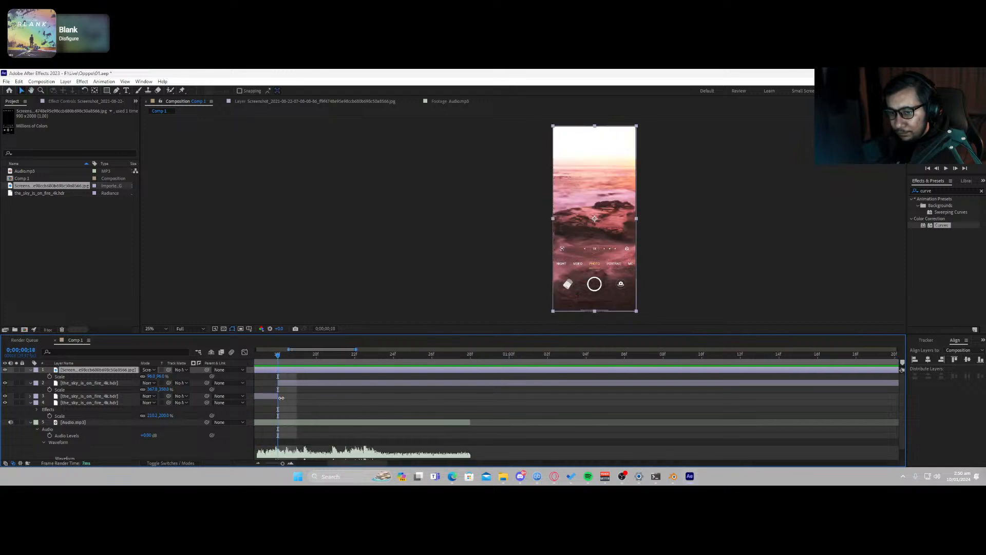
{"action": "left_click", "coordinate": [276, 396]}
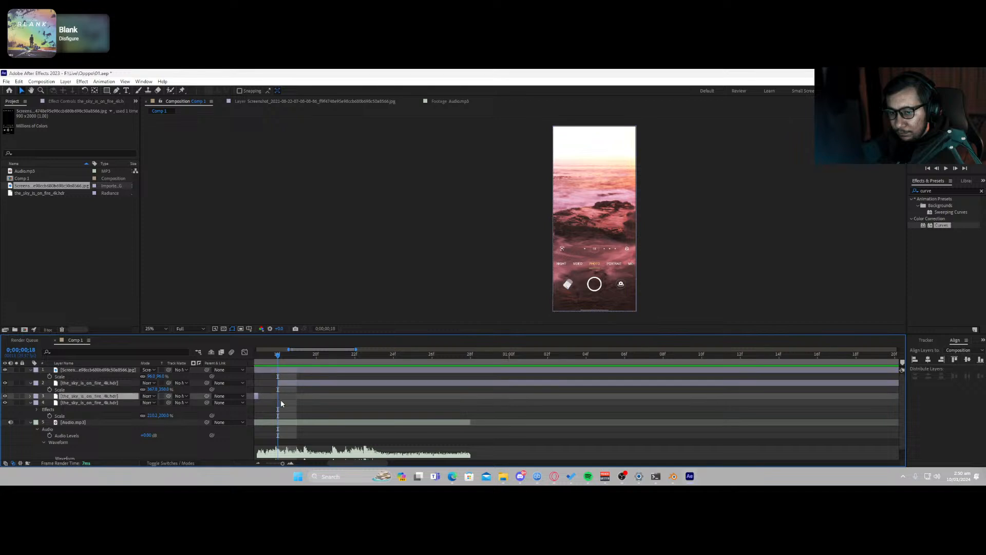
{"action": "scroll", "coordinate": [283, 404], "scroll_direction": "down", "scroll_amount": 1}
{"action": "scroll", "coordinate": [288, 395], "scroll_direction": "up", "scroll_amount": 1}
{"action": "scroll", "coordinate": [454, 390], "scroll_direction": "left", "scroll_amount": 10, "text": "shift"}
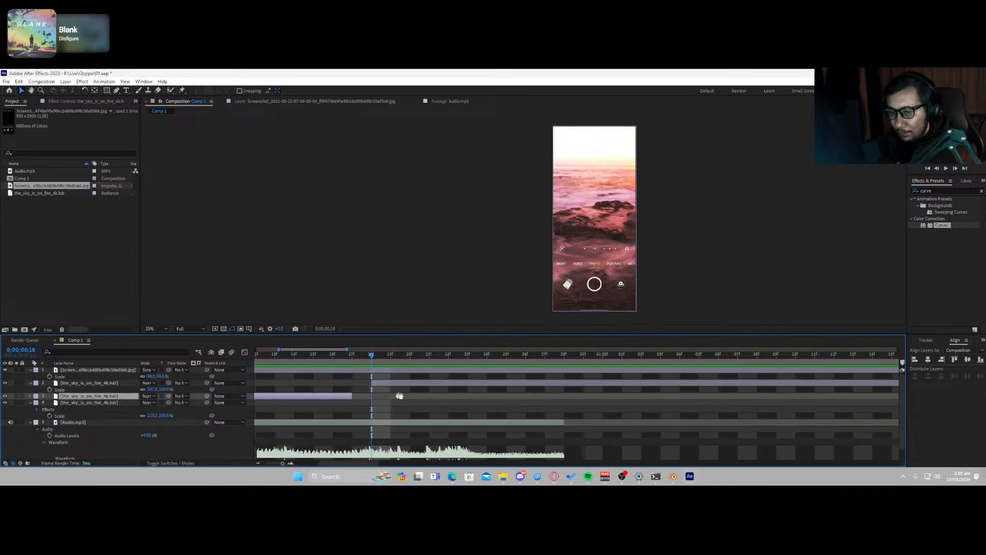
{"action": "left_click_drag", "start_coordinate": [463, 385], "coordinate": [447, 387]}
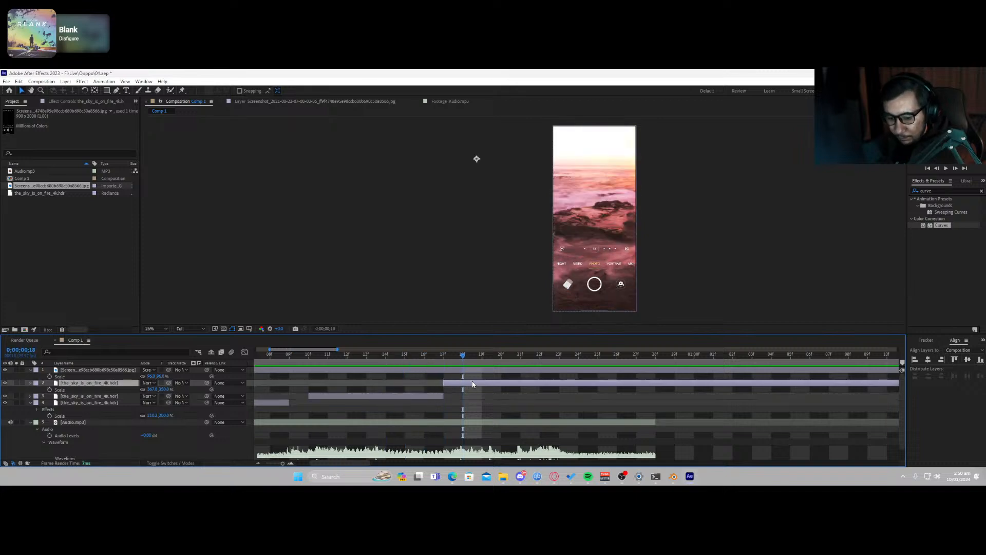
Step: Split the last sky clip at frames 18 and 19 and delete the one-frame piece between the cuts
{"action": "key", "text": "ctrl+shift+d"}
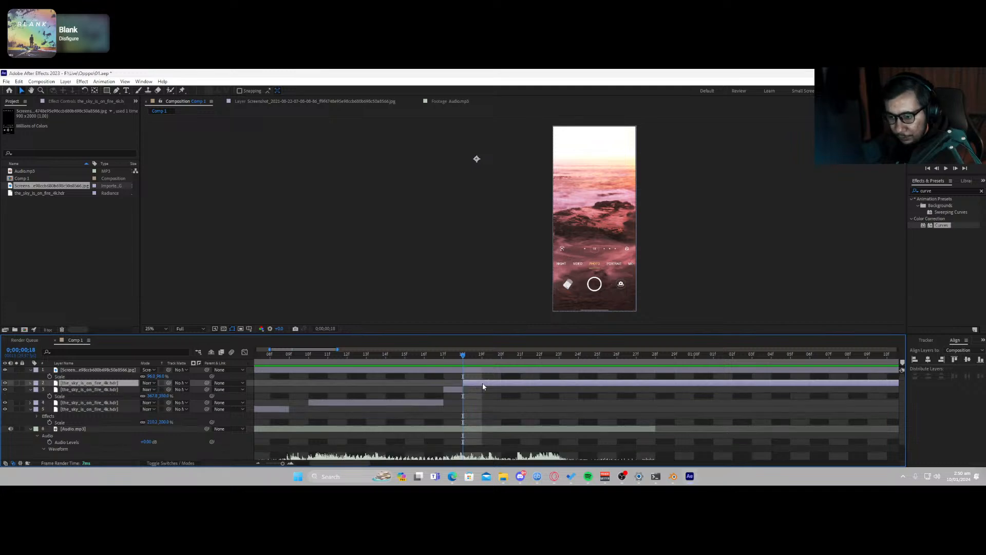
{"action": "key", "text": "Page_Down"}
{"action": "key", "text": "ctrl+shift+d"}
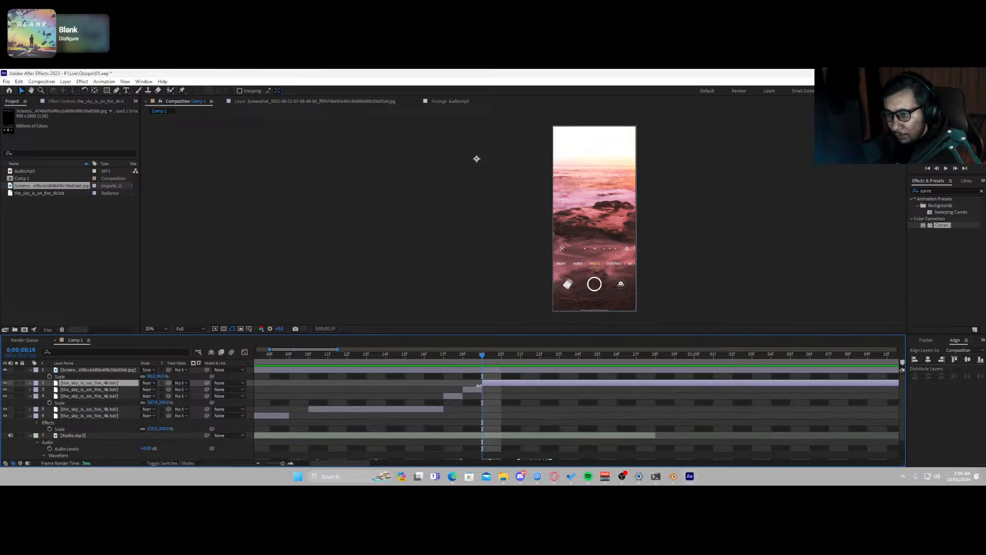
{"action": "left_click", "coordinate": [478, 391]}
{"action": "key", "text": "Delete"}
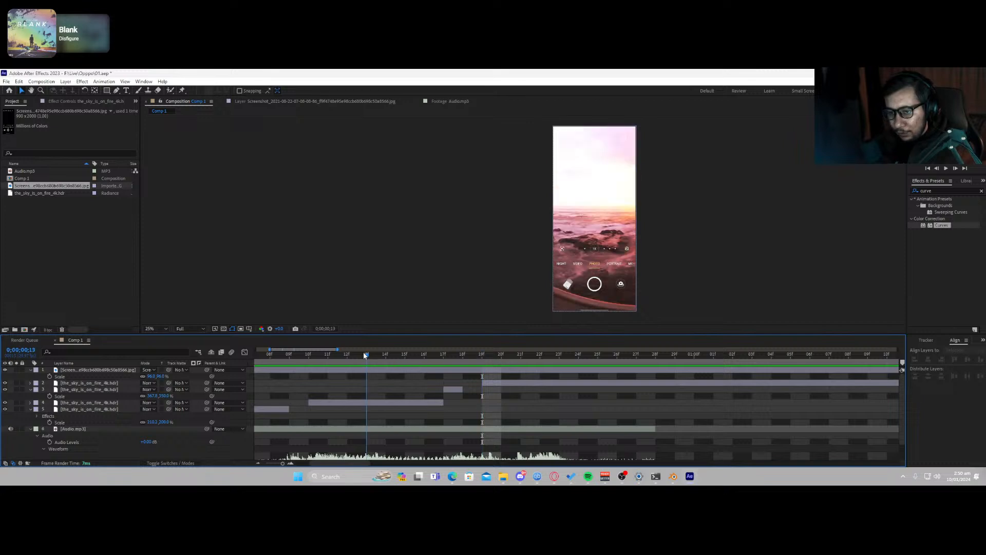
Step: Play back the new cuts from frame 13 and return the playhead to the start of the composition
{"action": "left_click", "coordinate": [364, 354]}
{"action": "key", "text": "space"}
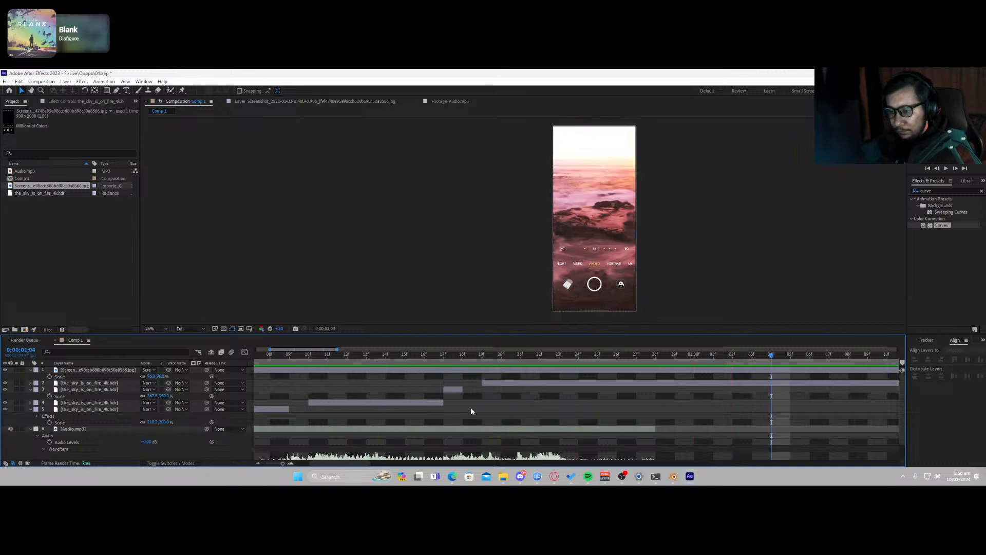
{"action": "key", "text": ";"}
{"action": "key", "text": "space"}
{"action": "left_click_drag", "start_coordinate": [267, 359], "coordinate": [243, 359]}
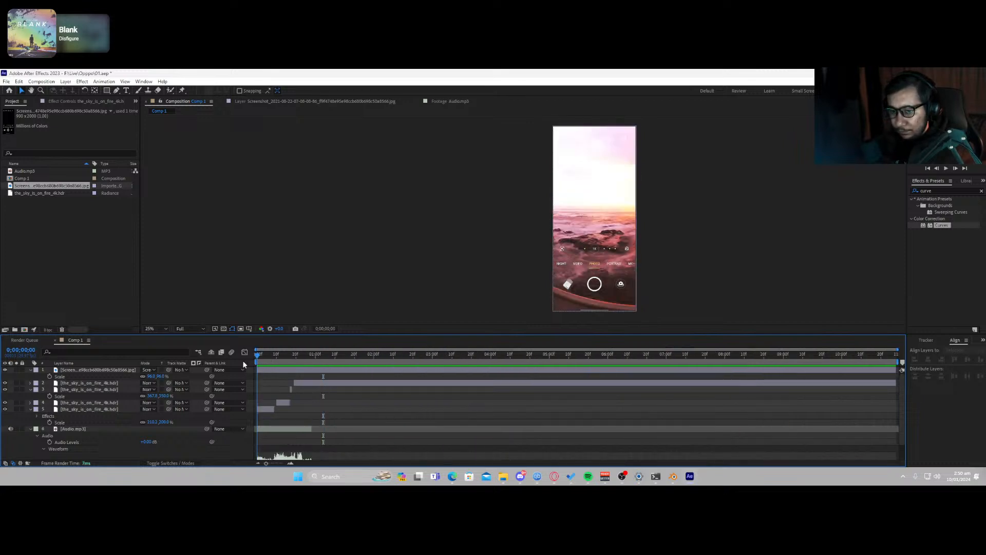
Step: Play back the composition repeatedly from its beginning to check how the sky cuts match the audio
{"action": "key", "text": "space"}
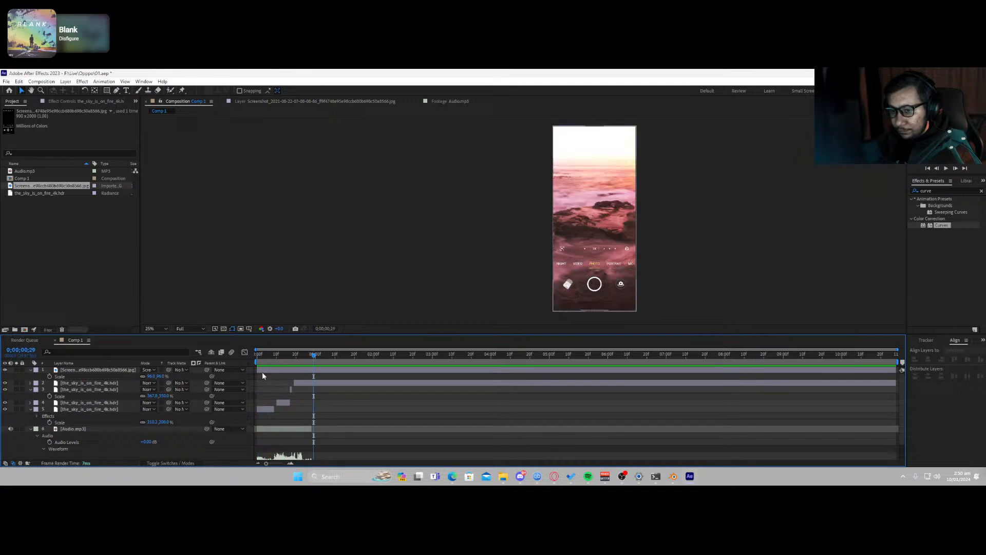
{"action": "key", "text": "Page_Down"}
{"action": "key", "text": "Page_Down"}
{"action": "key", "text": "Page_Down"}
{"action": "key", "text": "Page_Down"}
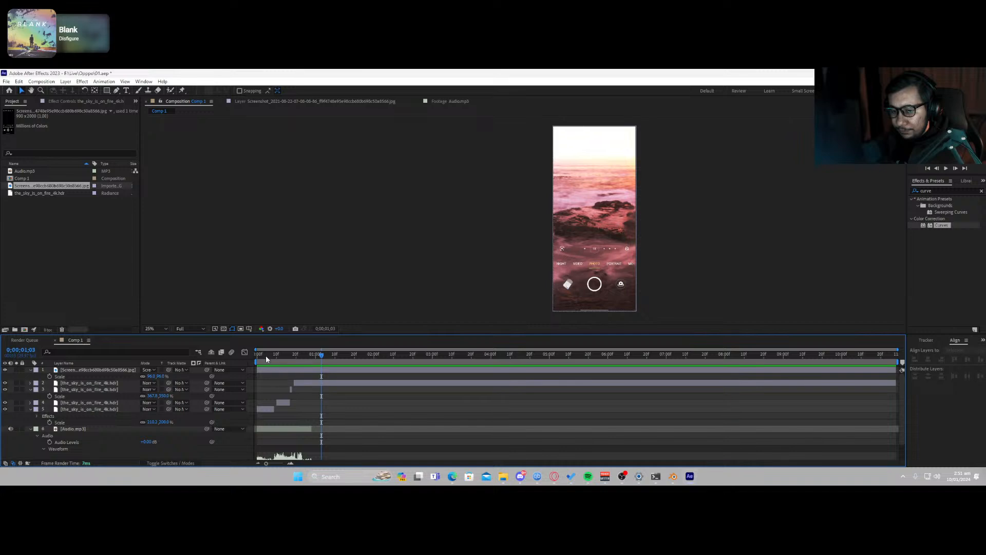
{"action": "mouse_move", "coordinate": [266, 359]}
{"action": "left_mouse_down"}
{"action": "mouse_move", "coordinate": [245, 361]}
{"action": "mouse_move", "coordinate": [252, 357]}
{"action": "left_mouse_up"}
{"action": "key", "text": "space"}
{"action": "key", "text": "space"}
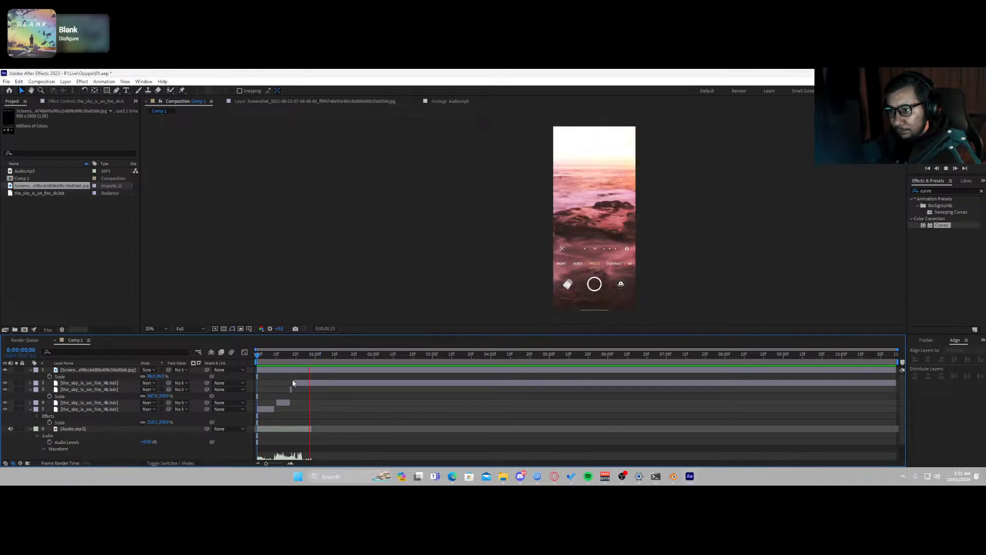
{"action": "key", "text": "space"}
{"action": "key", "text": "Home"}
{"action": "key", "text": "space"}
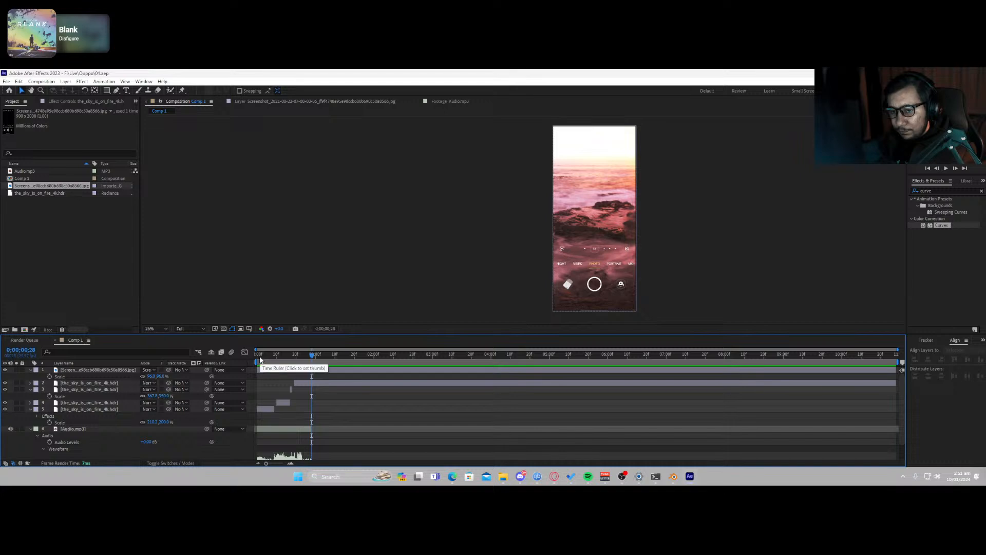
{"action": "key", "text": "Home"}
{"action": "key", "text": "space"}
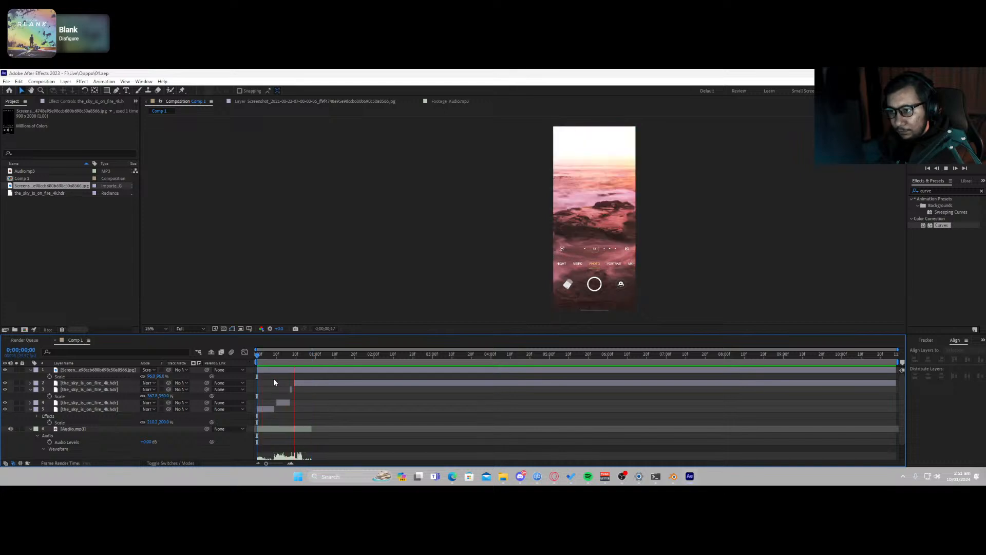
Step: End the work area at frame 28, just after the audio, and trim the composition to the work area
{"action": "left_click_drag", "start_coordinate": [318, 354], "coordinate": [311, 354]}
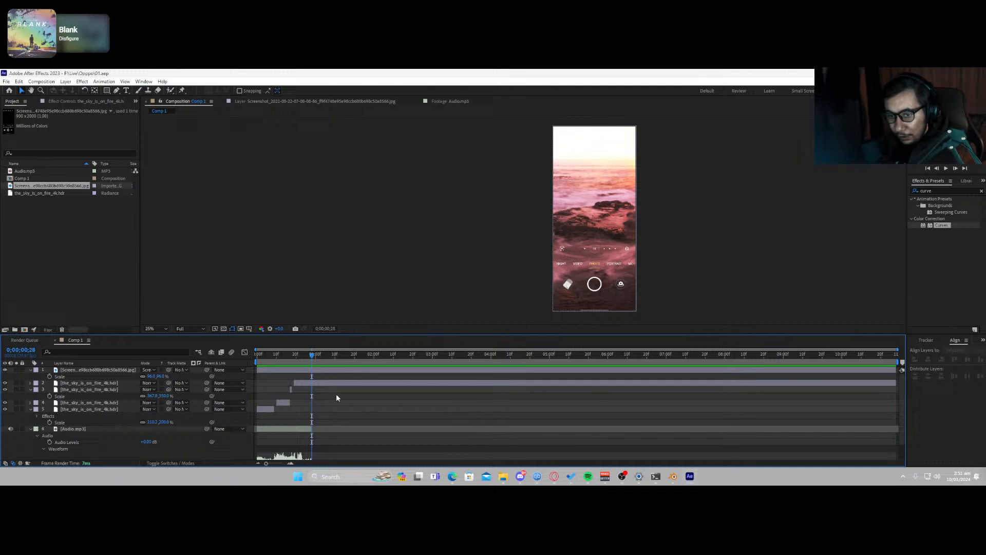
{"action": "key", "text": "n"}
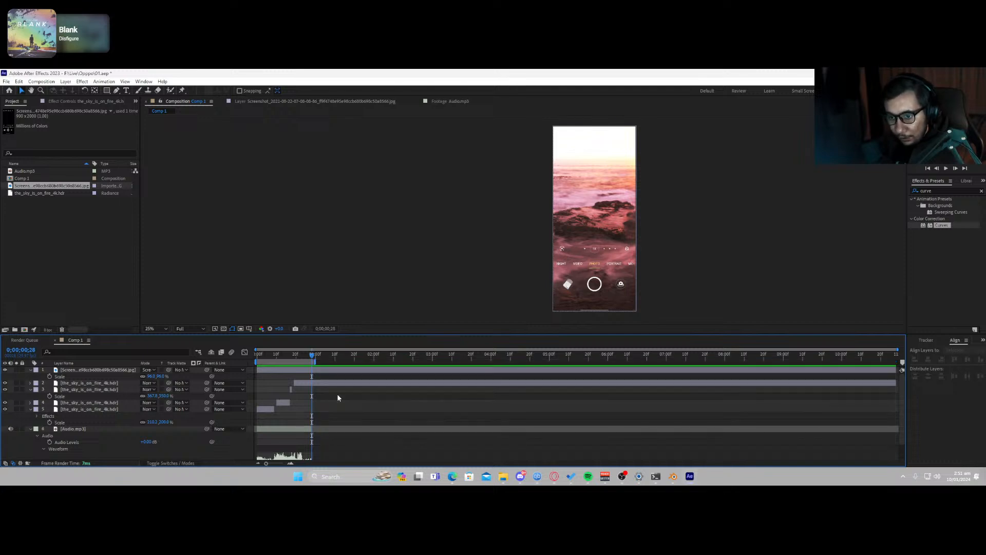
{"action": "right_click", "coordinate": [297, 361]}
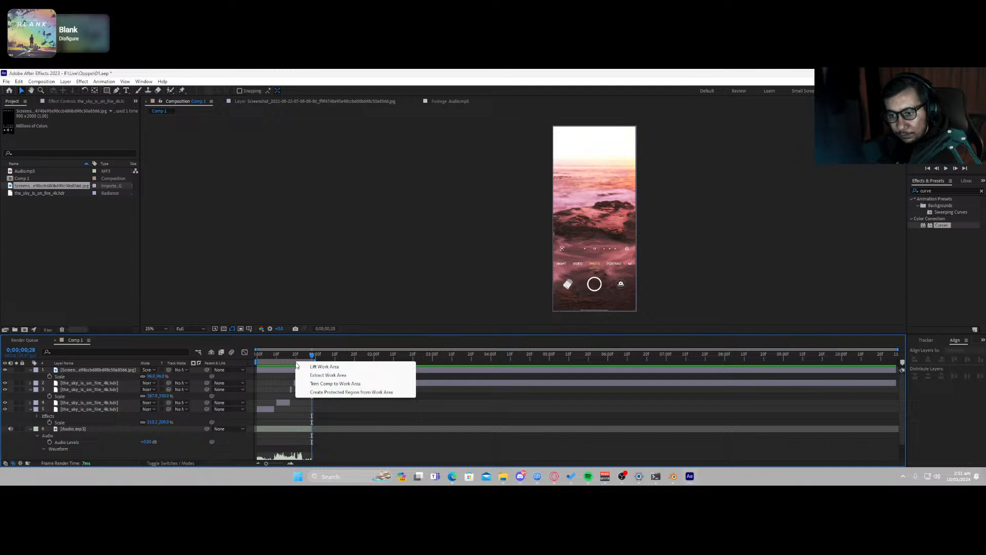
{"action": "left_click", "coordinate": [335, 383]}
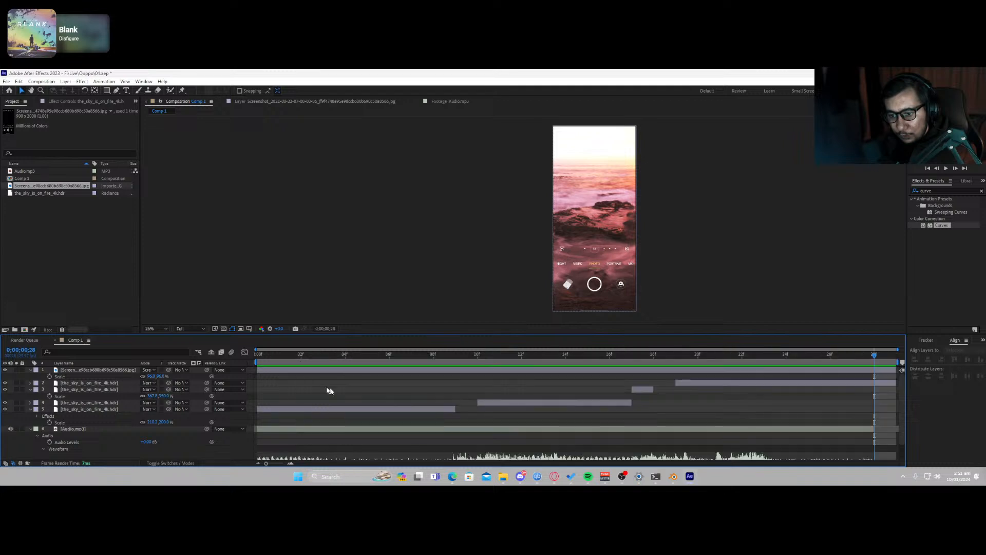
Step: Play back the trimmed composition and check the timing of the cuts around frame 19 against the audio waveform
{"action": "left_click", "coordinate": [263, 360]}
{"action": "key", "text": "space"}
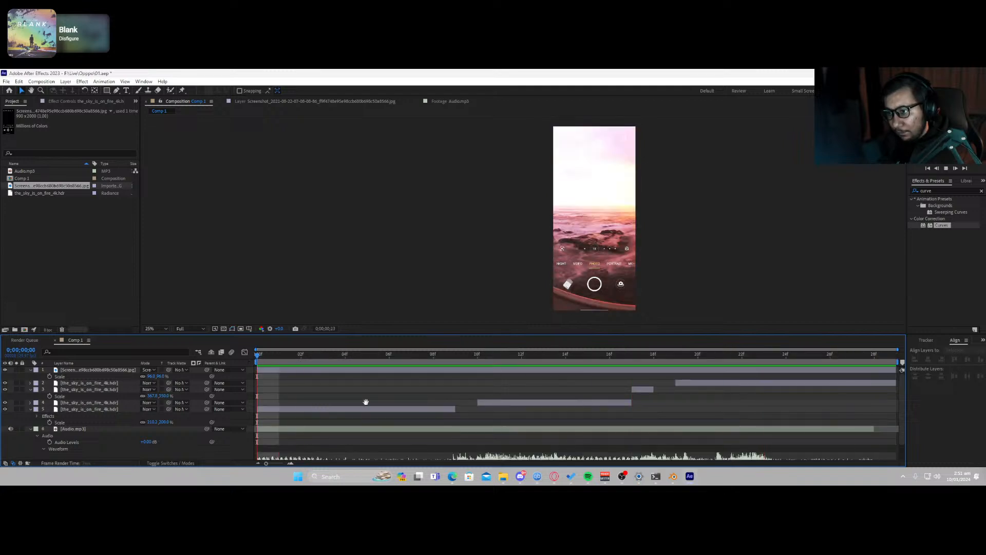
{"action": "key", "text": "Page_Down"}
{"action": "key", "text": "Page_Down"}
{"action": "key", "text": "space"}
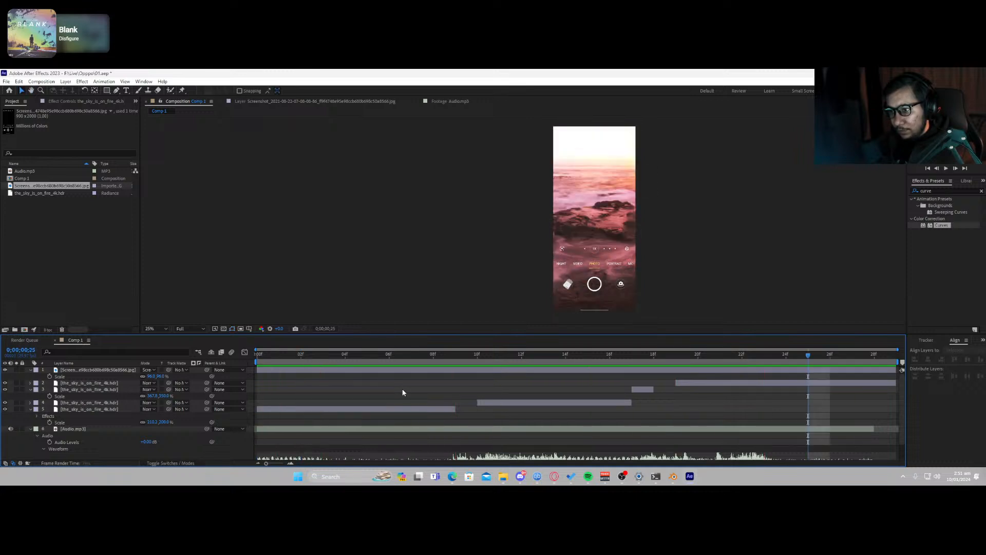
{"action": "left_click_drag", "start_coordinate": [324, 362], "coordinate": [670, 377]}
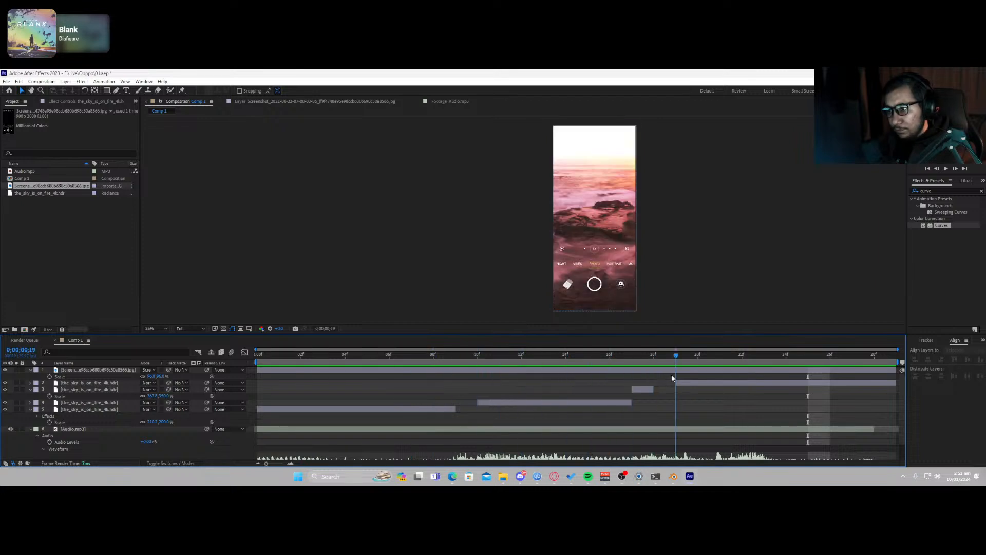
{"action": "key", "text": "space"}
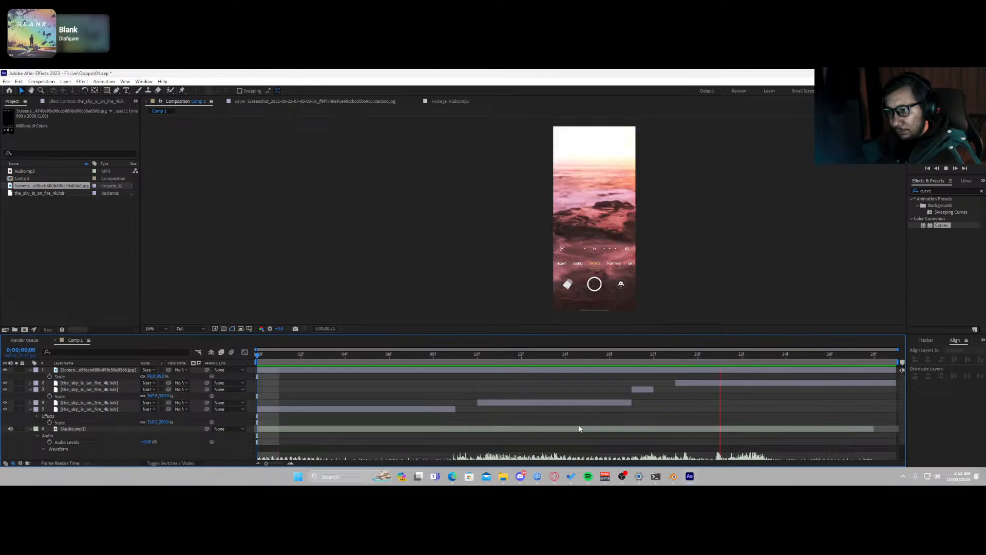
Step: Trim the end of the second sky clip to frame 15 and extend the third sky clip's start to that frame
{"action": "mouse_move", "coordinate": [582, 352]}
{"action": "left_mouse_down"}
{"action": "mouse_move", "coordinate": [569, 361]}
{"action": "mouse_move", "coordinate": [587, 360]}
{"action": "left_mouse_up"}
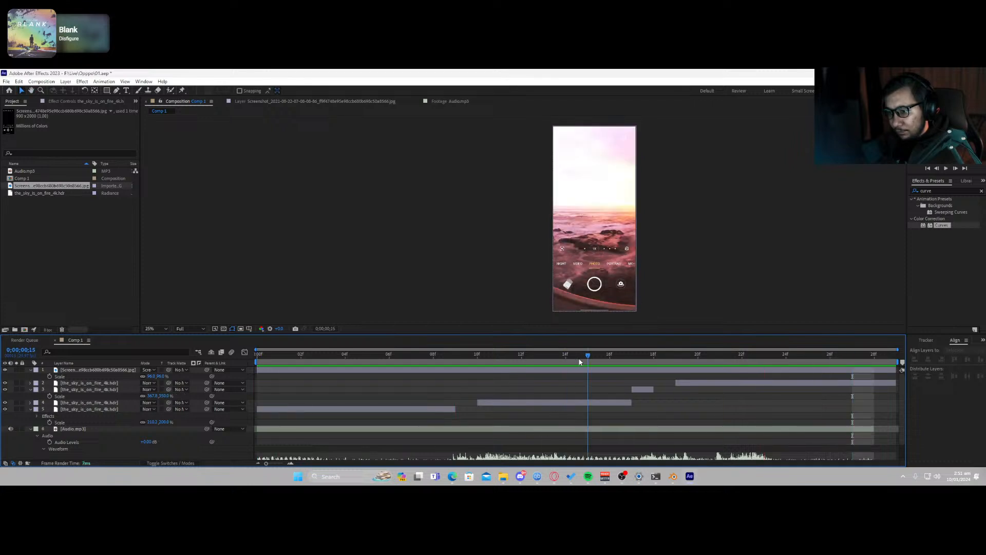
{"action": "left_click", "coordinate": [631, 401]}
{"action": "key", "text": "alt+bracketright"}
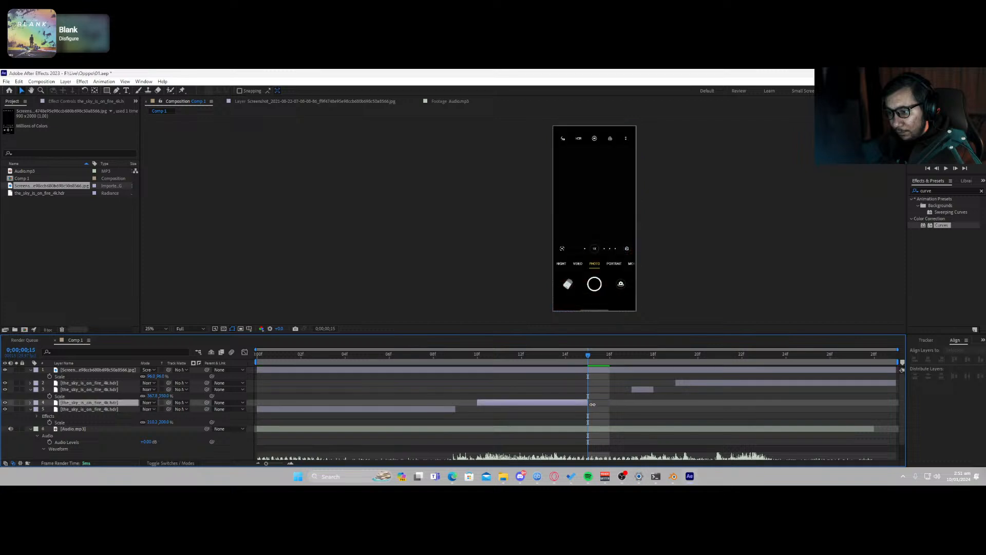
{"action": "left_click_drag", "start_coordinate": [632, 389], "coordinate": [588, 389]}
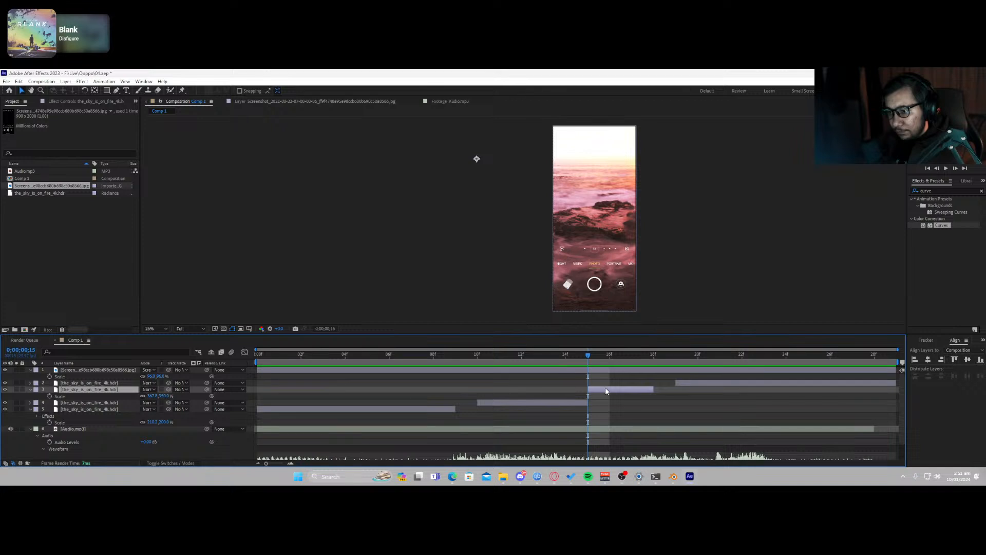
Step: Play back the retimed sky cuts from near the composition's start and save the project
{"action": "key", "text": "Home"}
{"action": "key", "text": "space"}
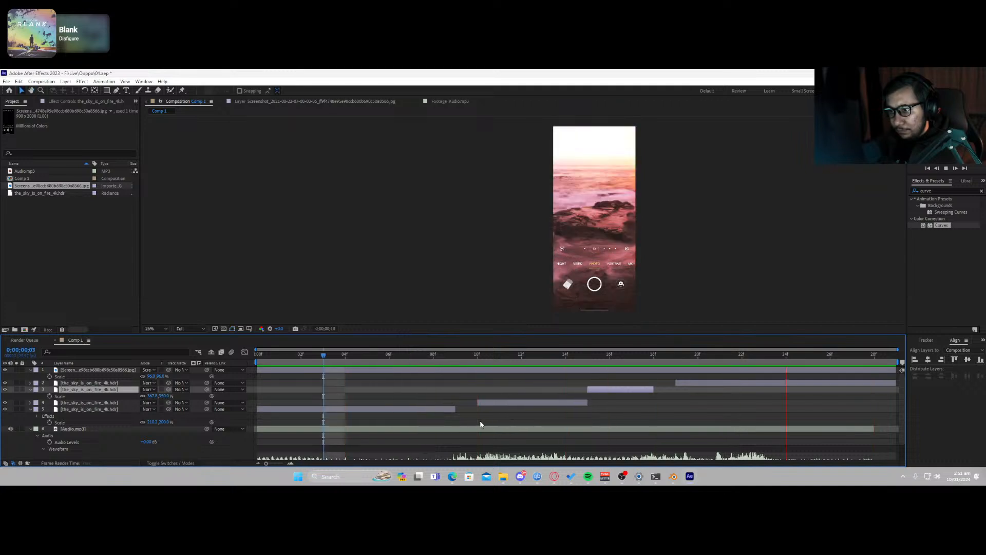
{"action": "key", "text": "space"}
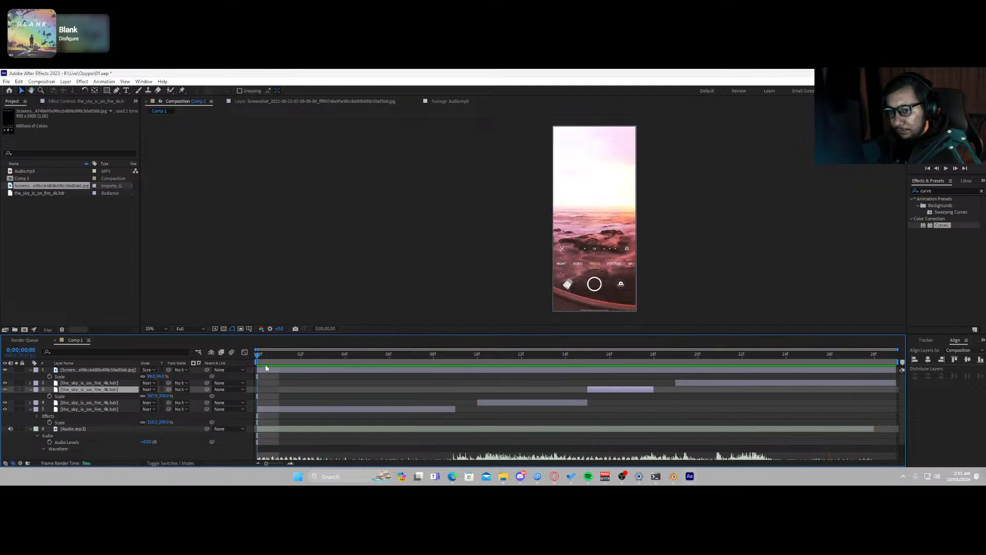
{"action": "left_click_drag", "start_coordinate": [263, 355], "coordinate": [359, 378]}
{"action": "key", "text": "space"}
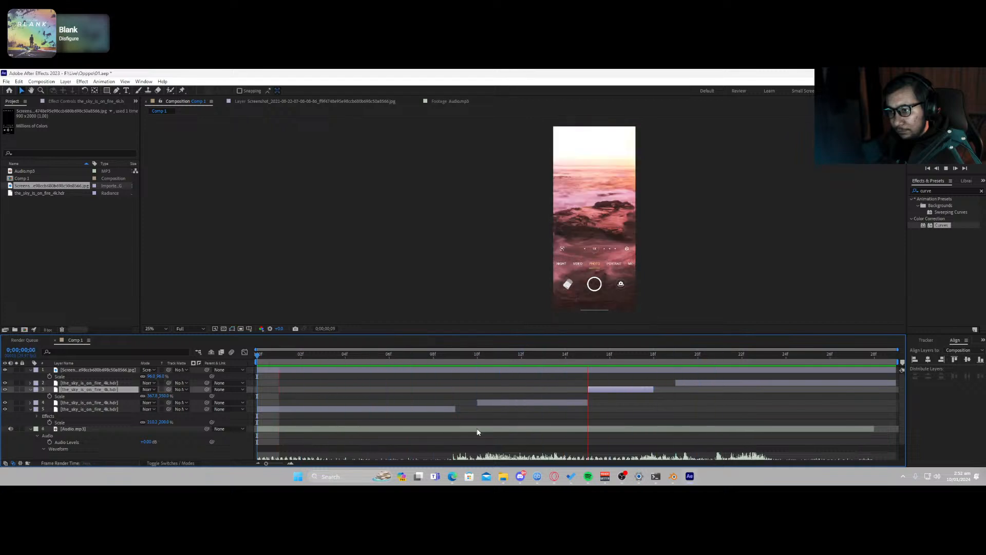
{"action": "key", "text": "space"}
{"action": "key", "text": "ctrl+s"}
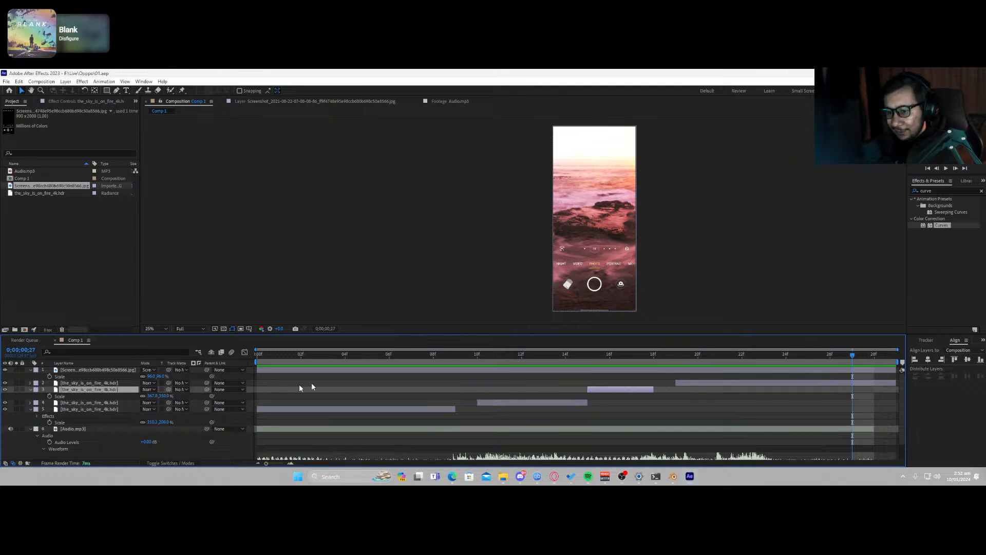
Step: Add Comp 1 to the render queue and set its output module to a PNG Sequence with no compression
{"action": "key", "text": "ctrl+m"}
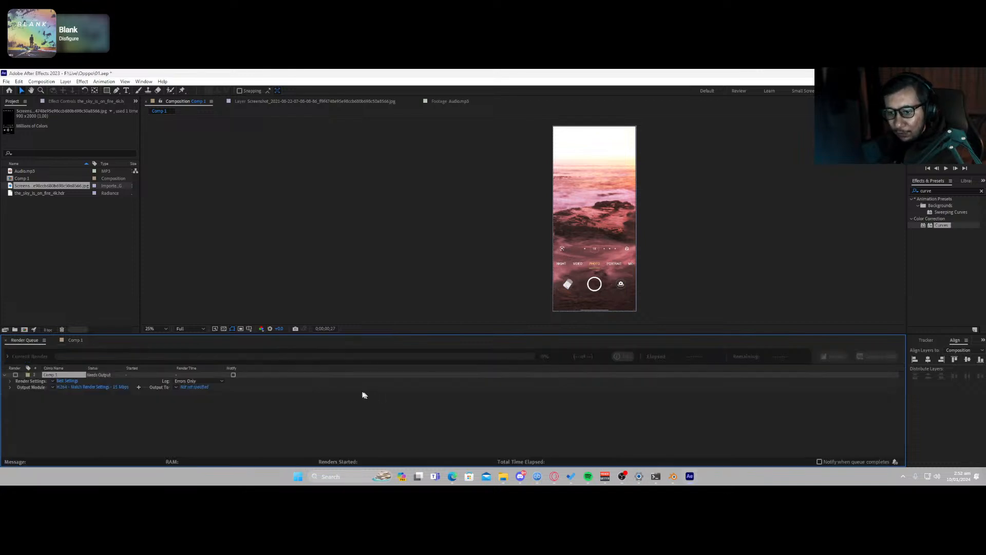
{"action": "left_click", "coordinate": [76, 392]}
{"action": "left_click", "coordinate": [92, 387]}
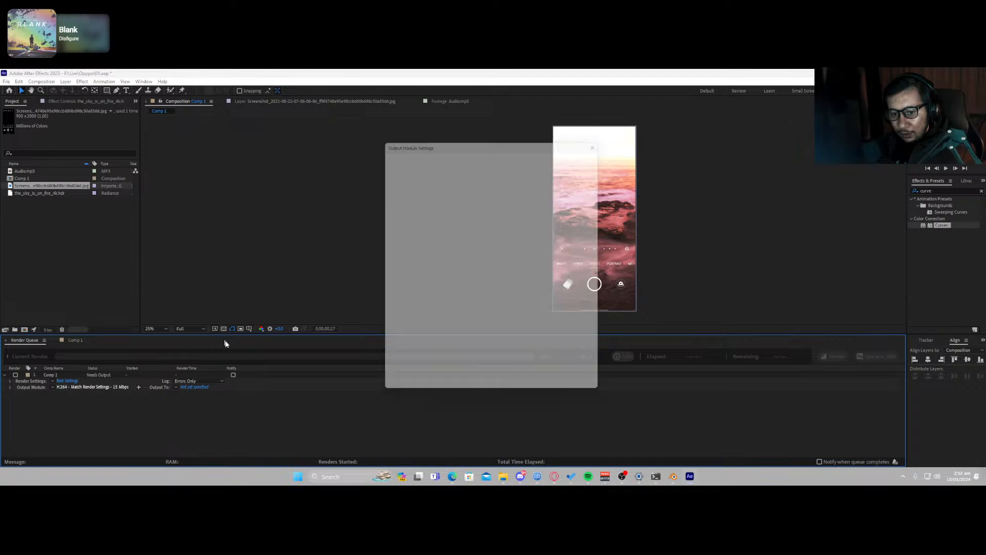
{"action": "left_click", "coordinate": [460, 176]}
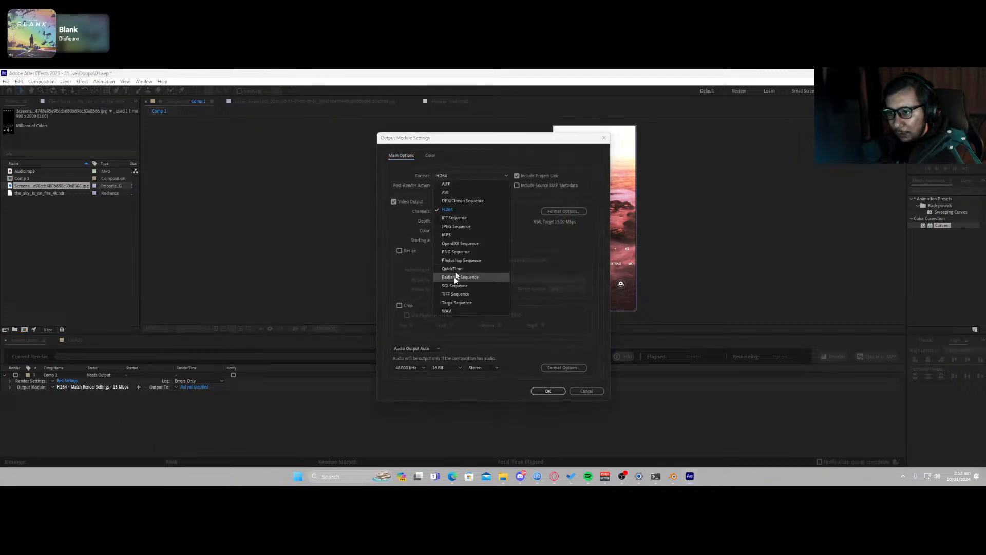
{"action": "left_click", "coordinate": [462, 251]}
{"action": "left_click", "coordinate": [557, 211]}
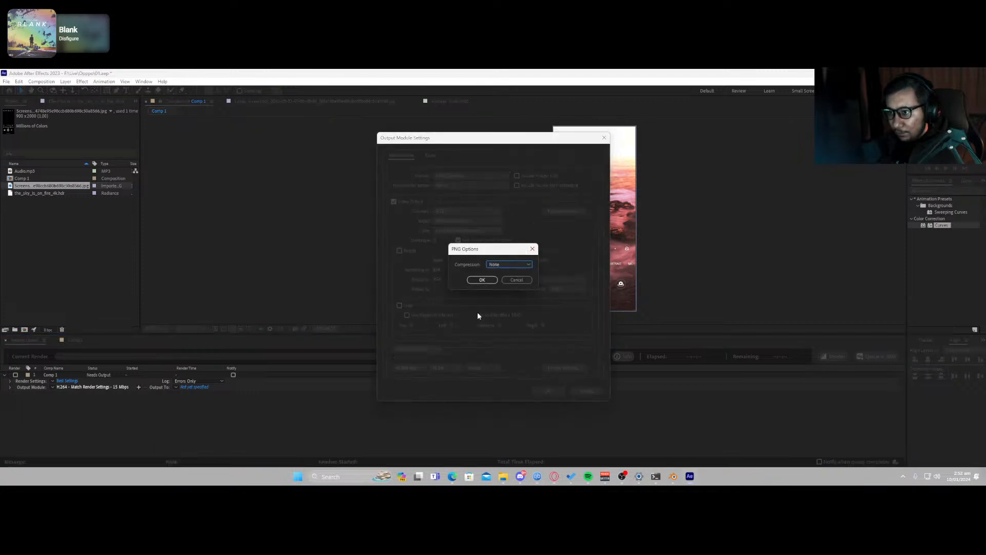
{"action": "left_click", "coordinate": [482, 279]}
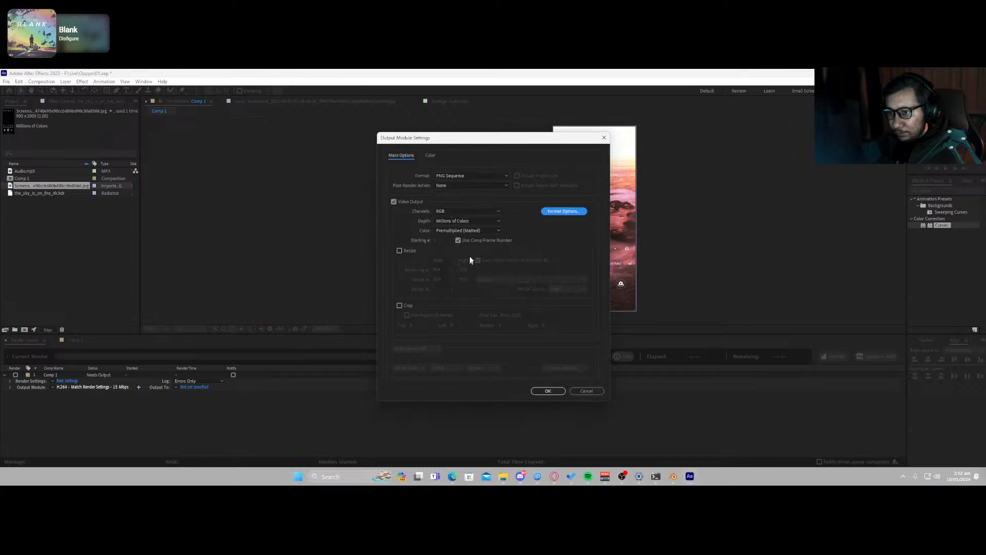
{"action": "left_click", "coordinate": [549, 390]}
Step: Set the output destination to a new folder named Camera inside the Opppo folder and render the PNG sequence
{"action": "left_click", "coordinate": [199, 390]}
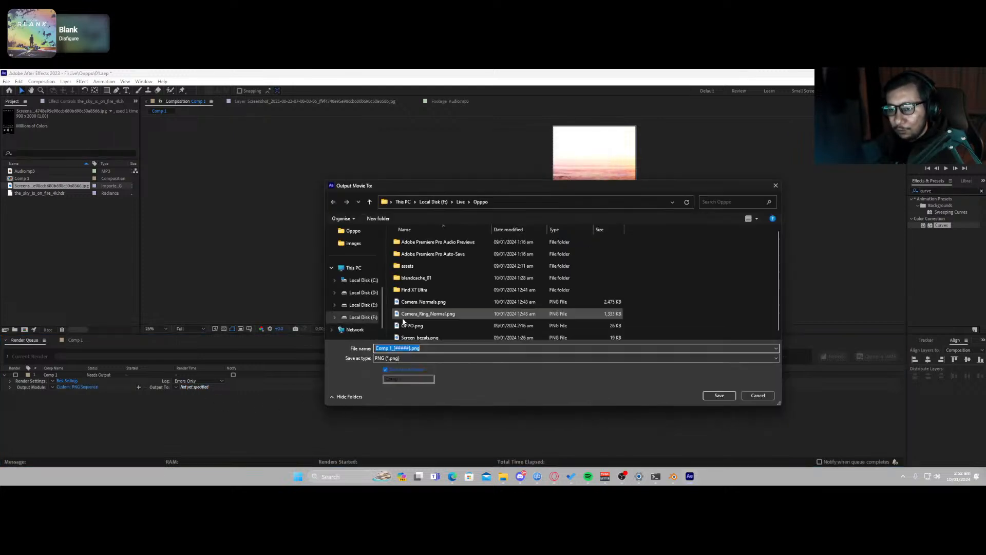
{"action": "left_click", "coordinate": [358, 233]}
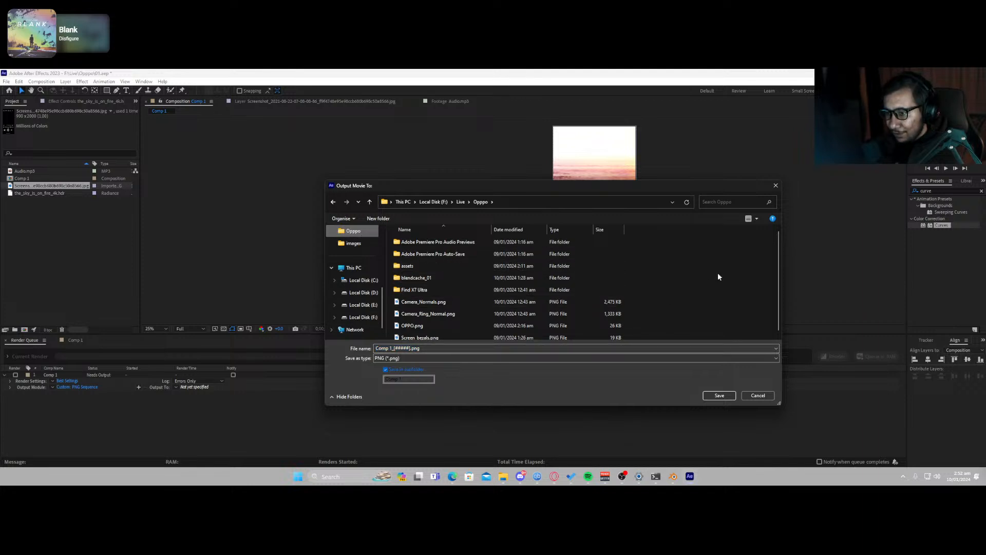
{"action": "key", "text": "ctrl+shift+n"}
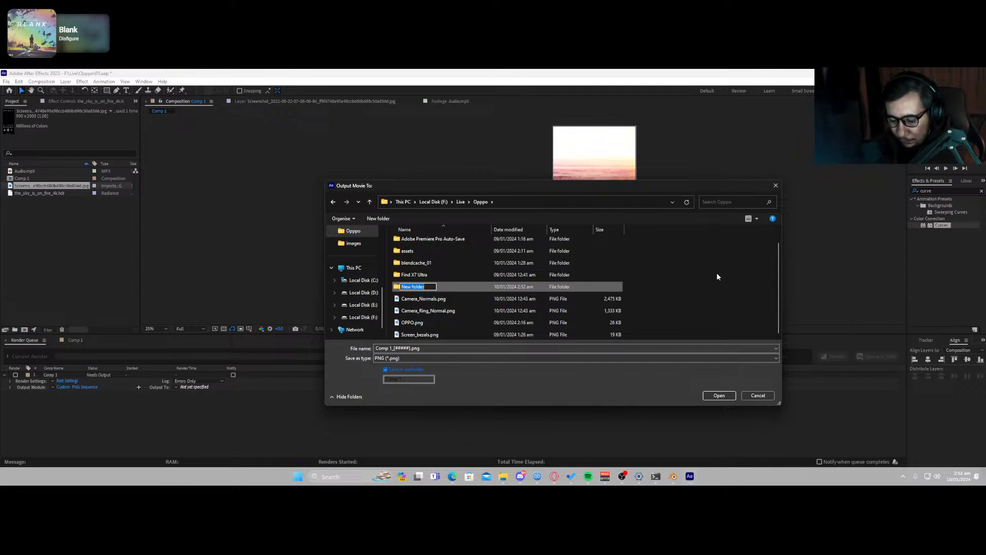
{"action": "type", "text": "Camera"}
{"action": "key", "text": "Return"}
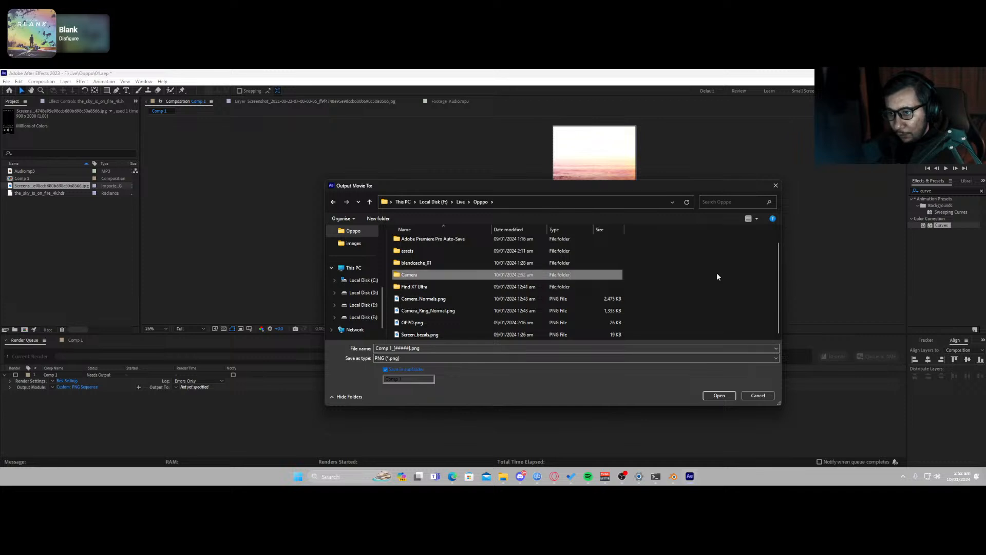
{"action": "double_click", "coordinate": [488, 274]}
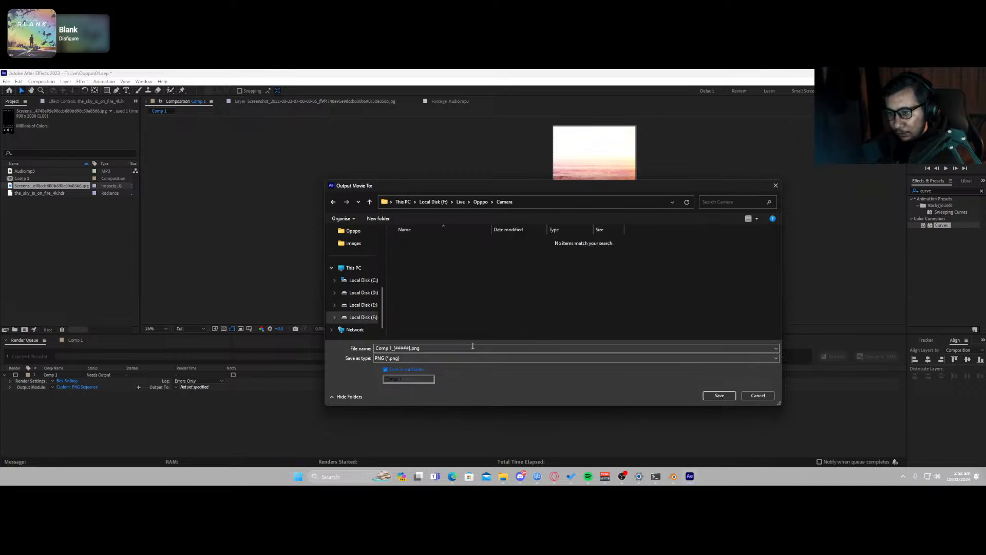
{"action": "left_click", "coordinate": [707, 397]}
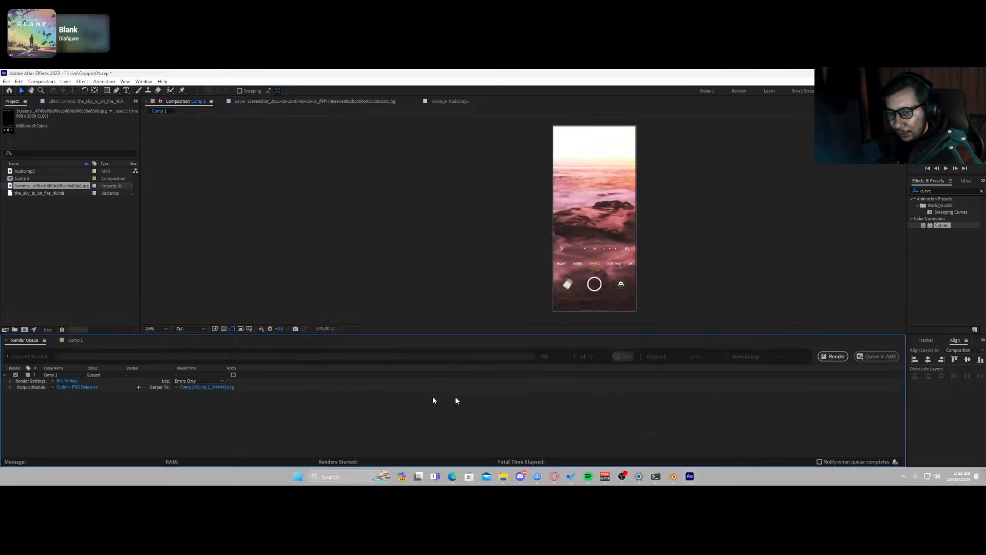
{"action": "left_click", "coordinate": [833, 356]}
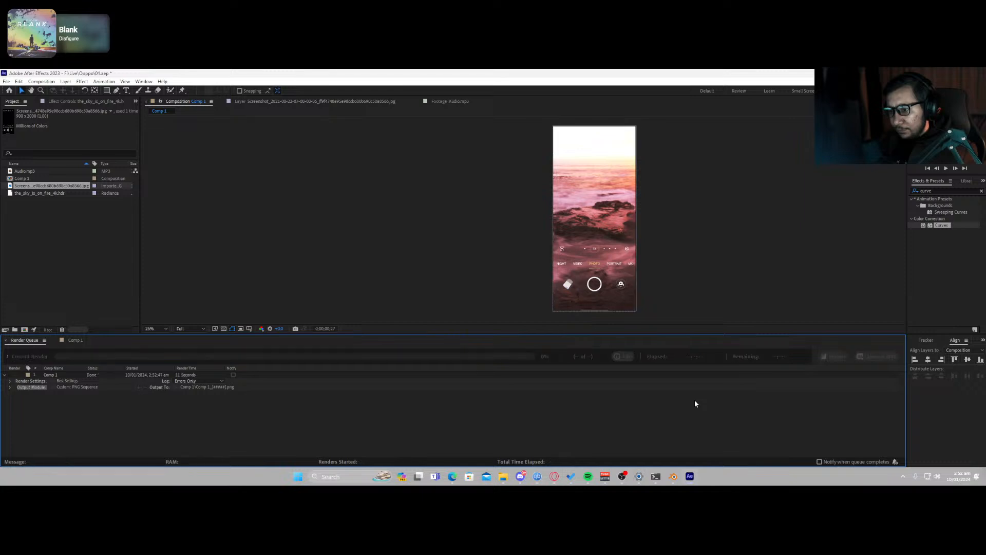
Step: Close After Effects and switch to the phone scene in Blender
{"action": "left_click", "coordinate": [705, 218]}
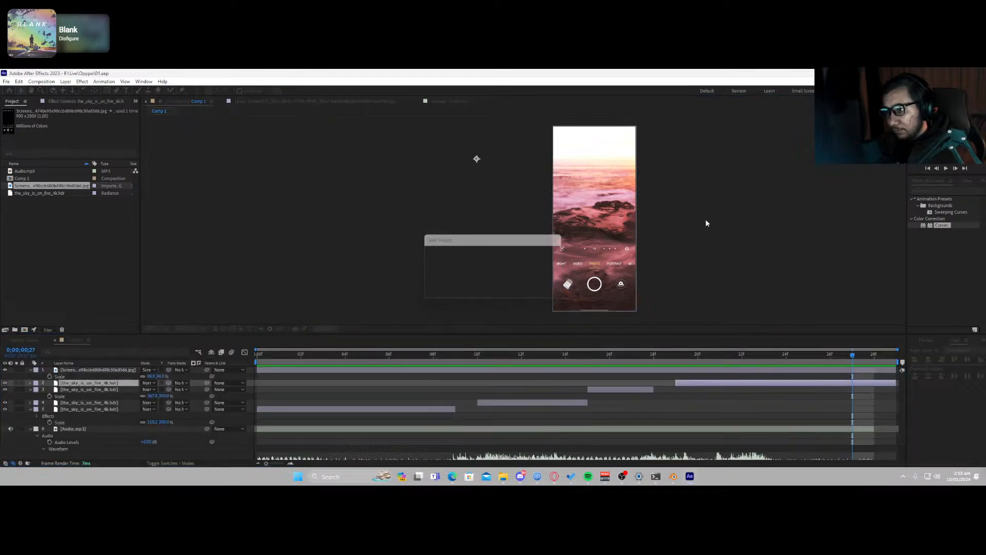
{"action": "left_click", "coordinate": [973, 74]}
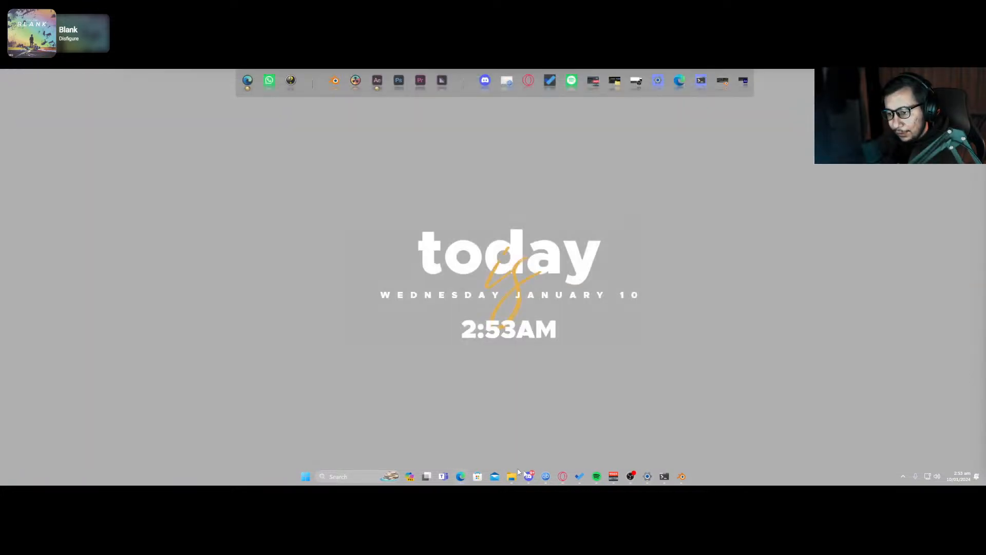
{"action": "left_click", "coordinate": [681, 476]}
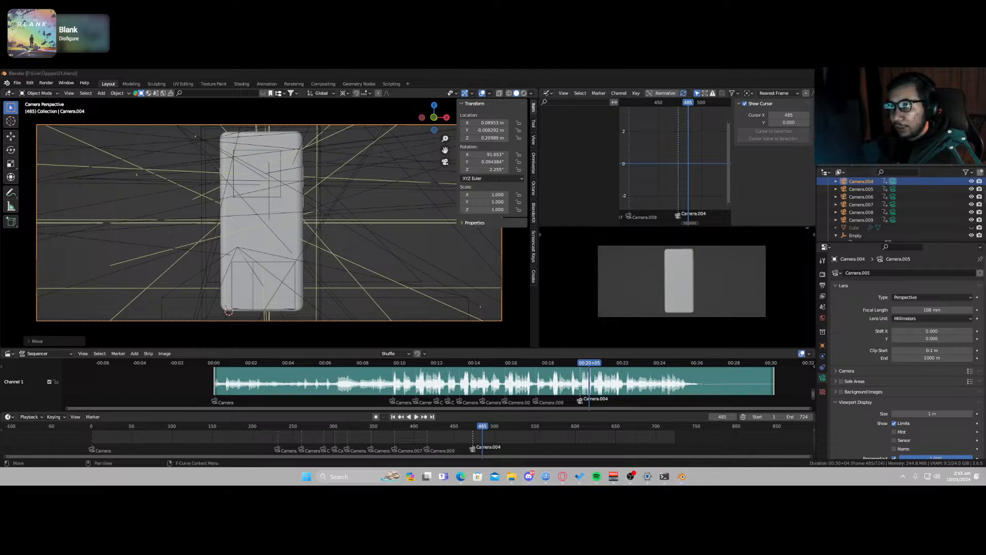
Step: Change the graph editor area to the Shader Editor and select the phone's display to edit its Screen material
{"action": "left_click", "coordinate": [547, 92]}
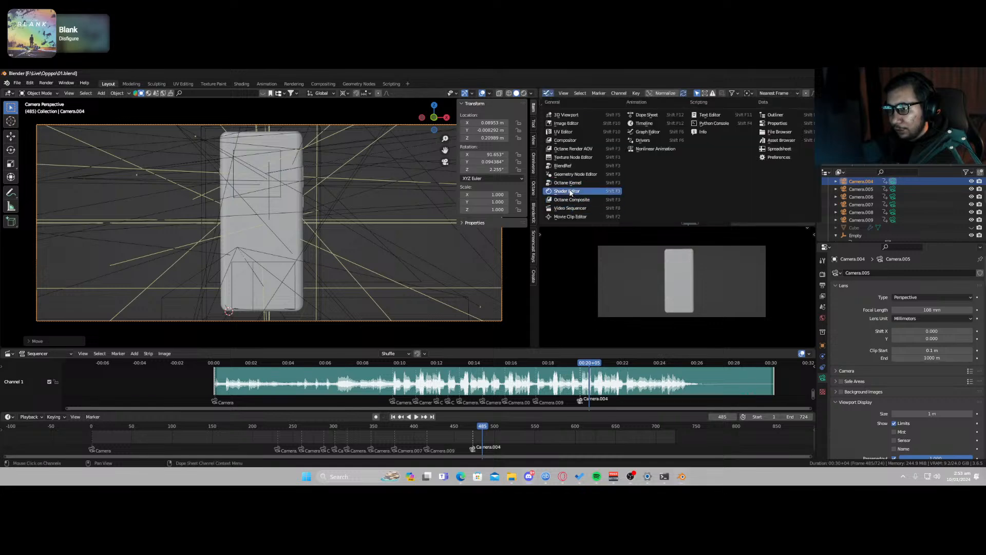
{"action": "left_click", "coordinate": [568, 191]}
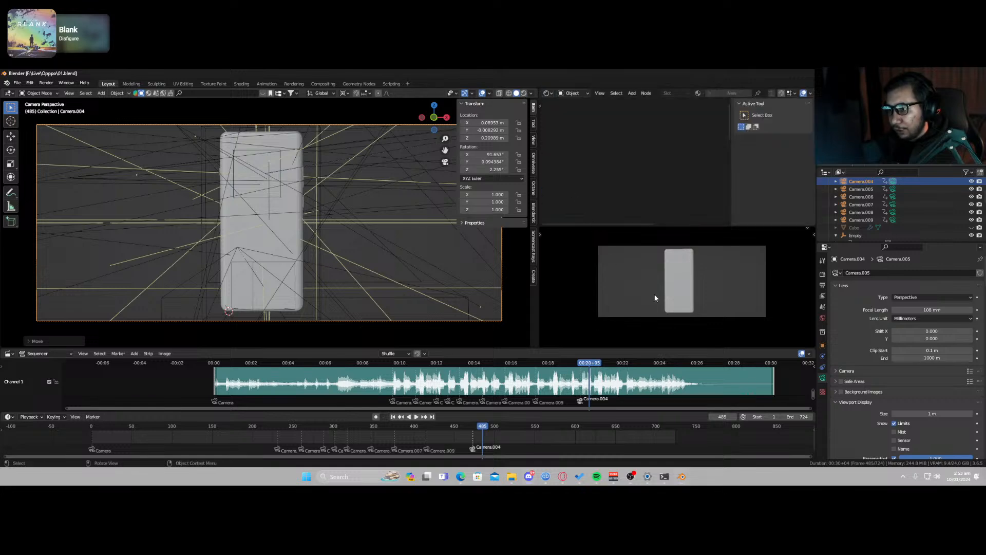
{"action": "left_click", "coordinate": [301, 193]}
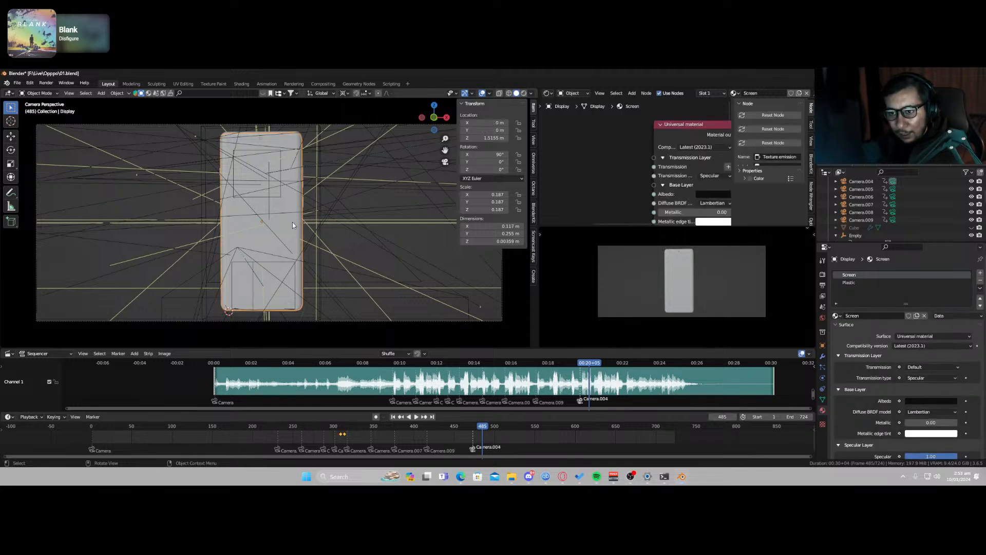
Step: Move the RGB image node farther from the Texture emission node and place a duplicate of it below
{"action": "scroll", "coordinate": [637, 149], "scroll_direction": "down", "scroll_amount": 6}
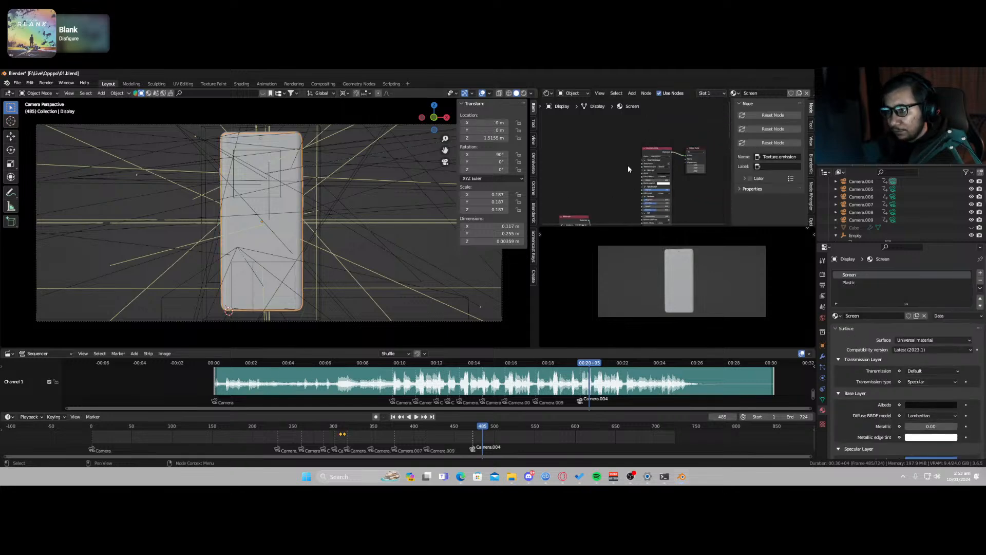
{"action": "middle_click_drag", "start_coordinate": [627, 165], "coordinate": [663, 104]}
{"action": "scroll", "coordinate": [620, 174], "scroll_direction": "up", "scroll_amount": 3}
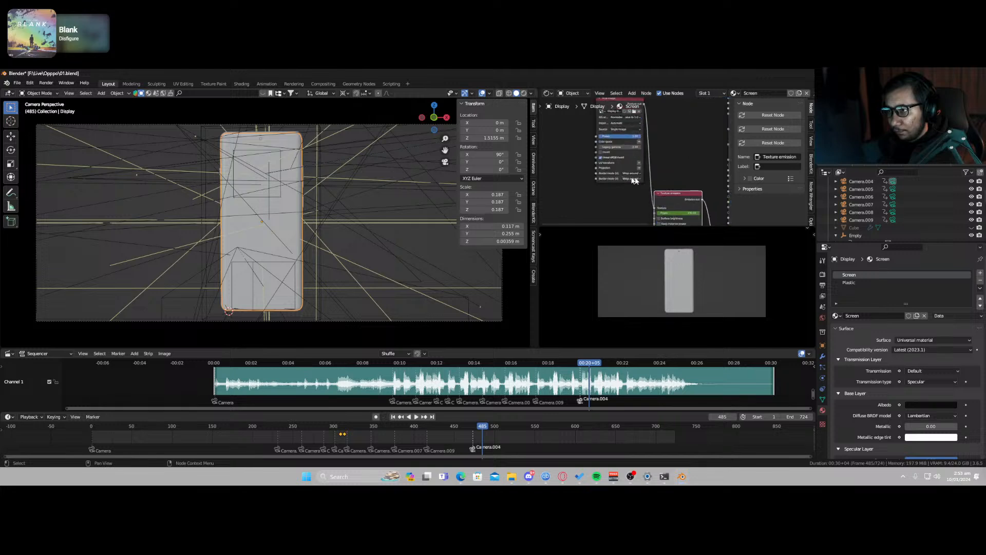
{"action": "middle_click_drag", "start_coordinate": [661, 163], "coordinate": [697, 180]}
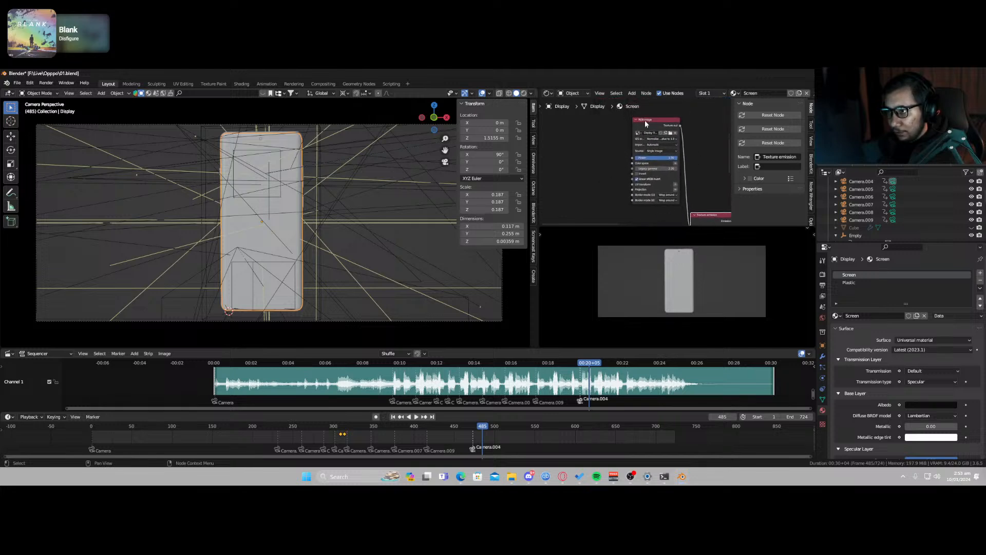
{"action": "left_click_drag", "start_coordinate": [645, 123], "coordinate": [560, 123]}
{"action": "middle_click_drag", "start_coordinate": [595, 196], "coordinate": [622, 170]}
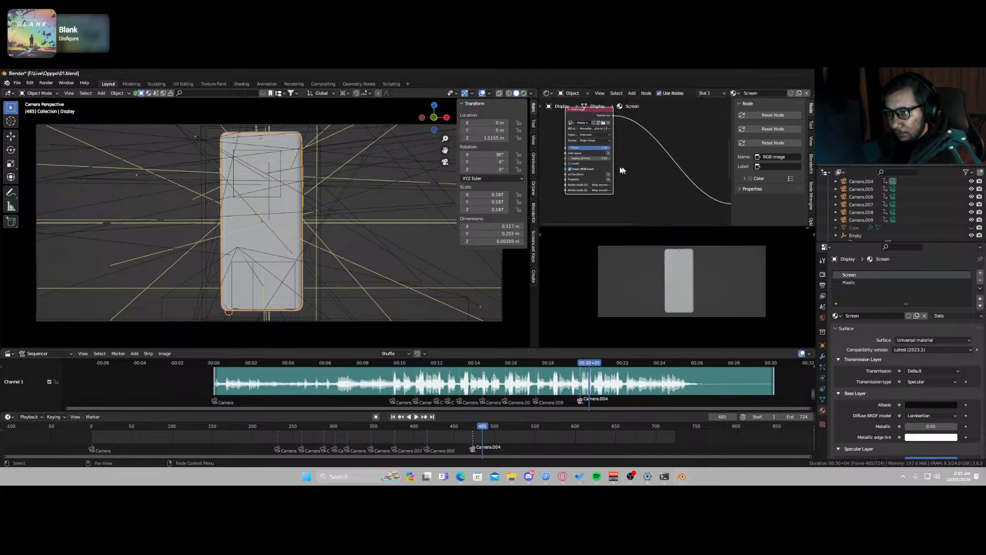
{"action": "key", "text": "shift+d"}
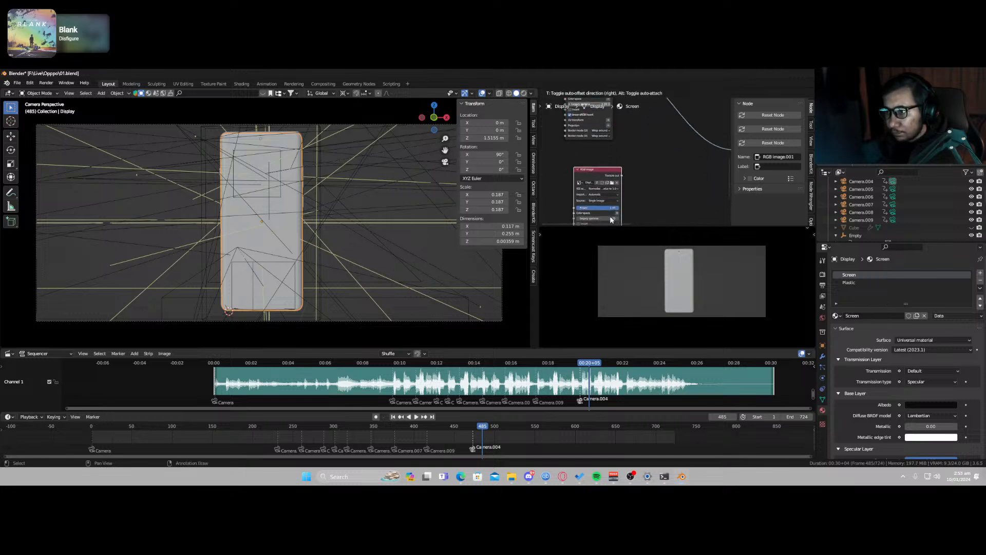
{"action": "left_click", "coordinate": [610, 208]}
Step: Load every PNG frame from the Opppo\Camera\Comp 1 folder into the duplicated RGB image node as an image sequence
{"action": "scroll", "coordinate": [589, 137], "scroll_direction": "up", "scroll_amount": 3}
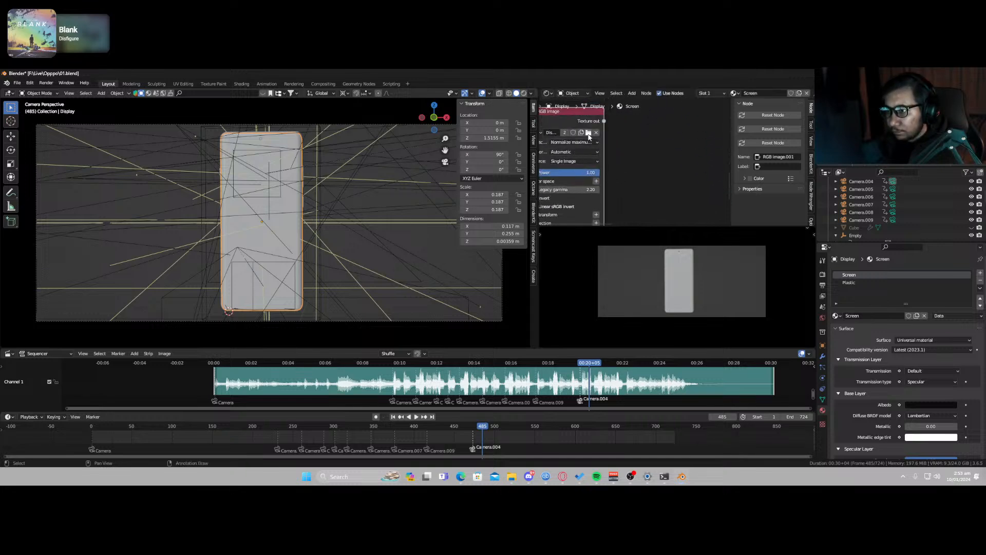
{"action": "left_click", "coordinate": [588, 133]}
{"action": "double_click", "coordinate": [411, 200]}
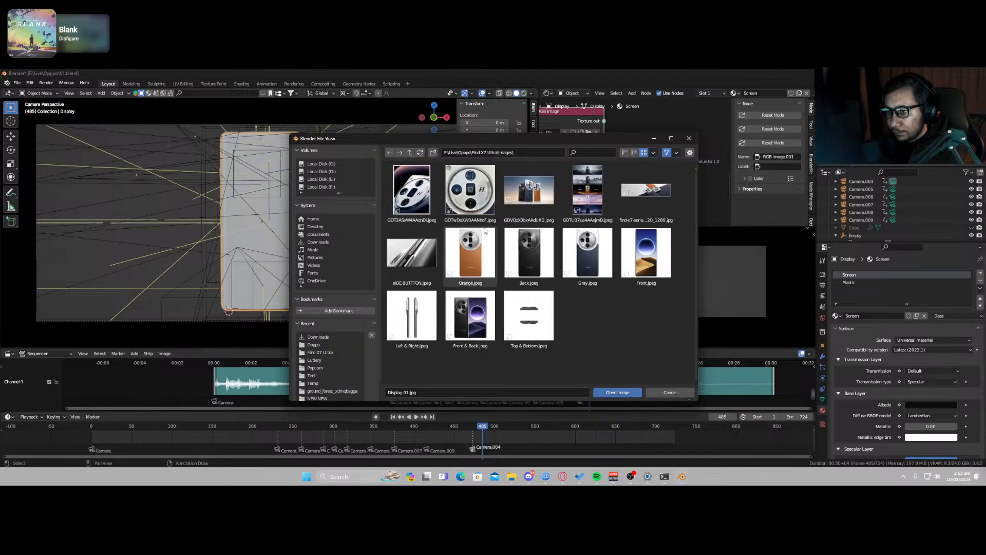
{"action": "left_click", "coordinate": [409, 152]}
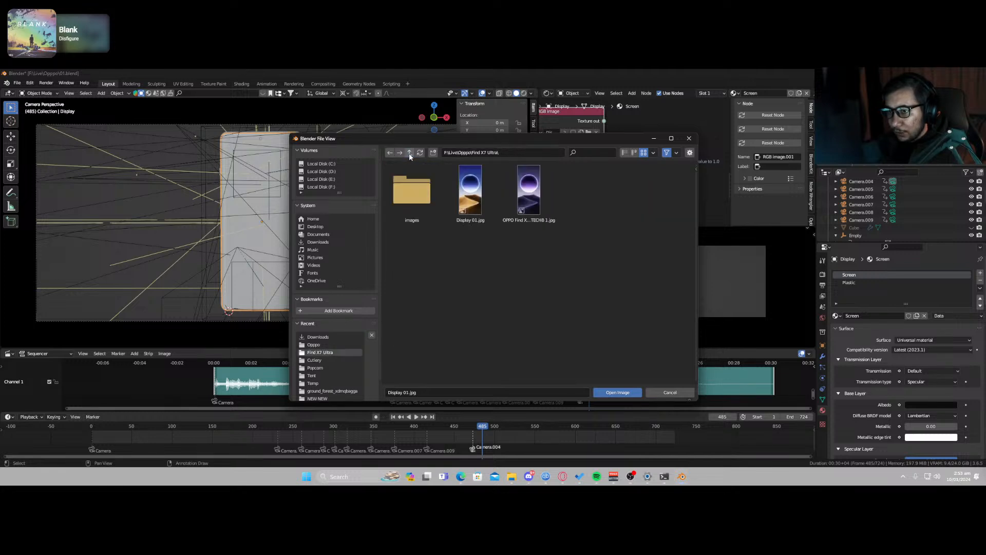
{"action": "left_click", "coordinate": [410, 153]}
{"action": "double_click", "coordinate": [461, 202]}
{"action": "double_click", "coordinate": [427, 211]}
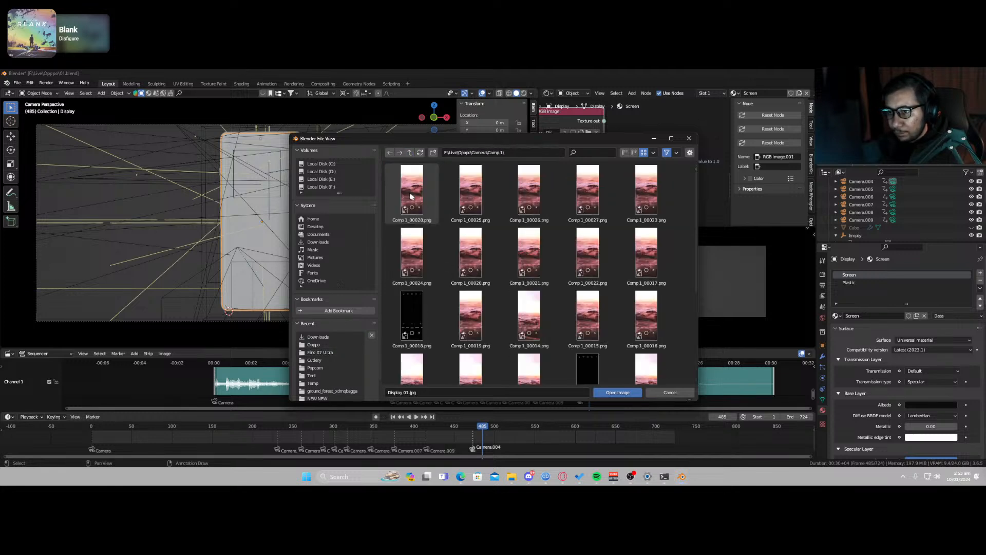
{"action": "key", "text": "n"}
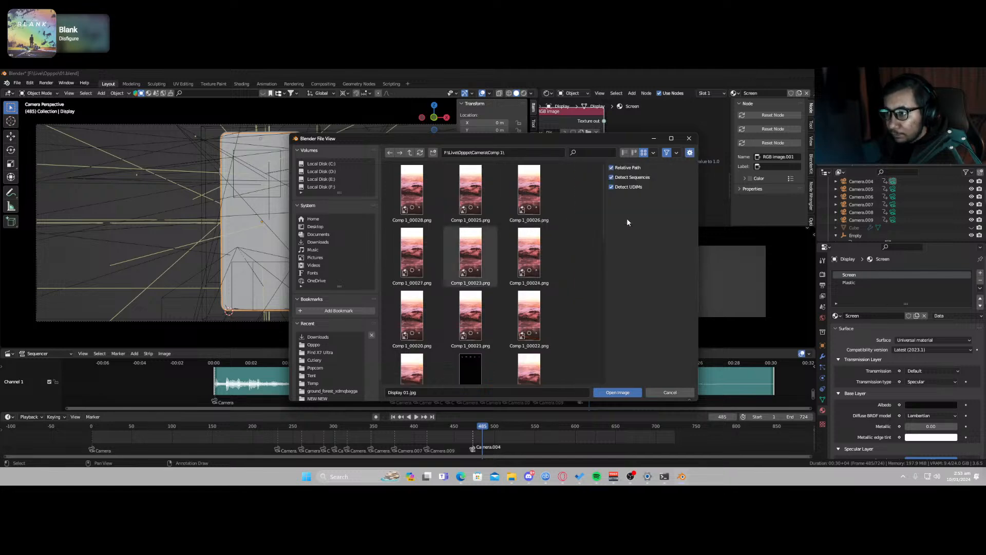
{"action": "key", "text": "n"}
{"action": "key", "text": "a"}
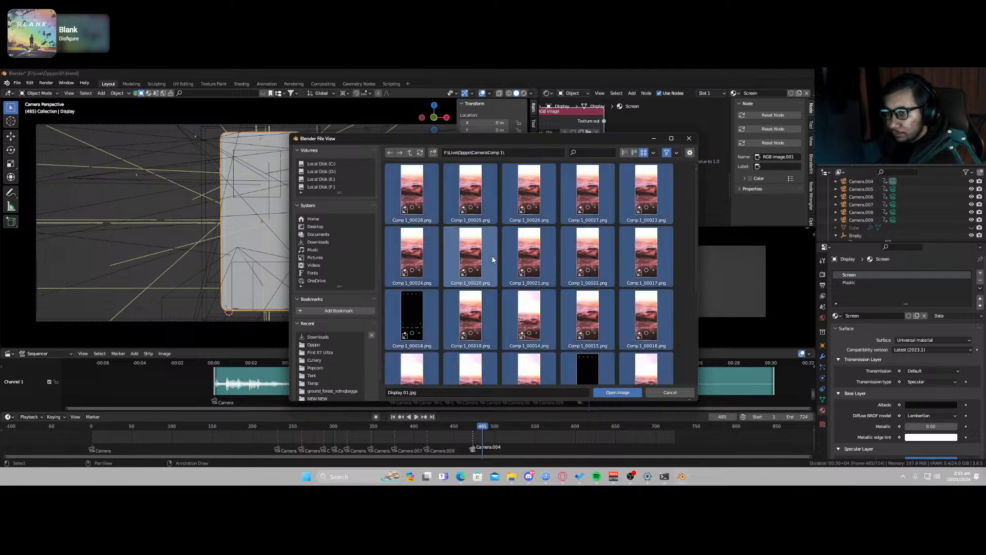
{"action": "left_click", "coordinate": [617, 392]}
{"action": "scroll", "coordinate": [636, 183], "scroll_direction": "down", "scroll_amount": 1}
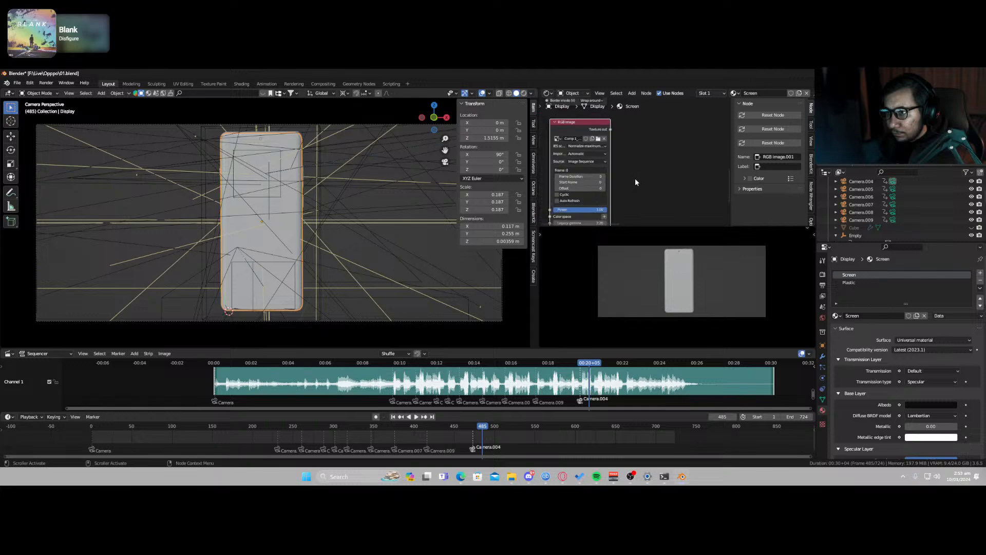
Step: Go to the Camera.004 marker, then set the image sequence's Start Frame to 473 and enable Auto Refresh
{"action": "left_click_drag", "start_coordinate": [482, 428], "coordinate": [473, 430]}
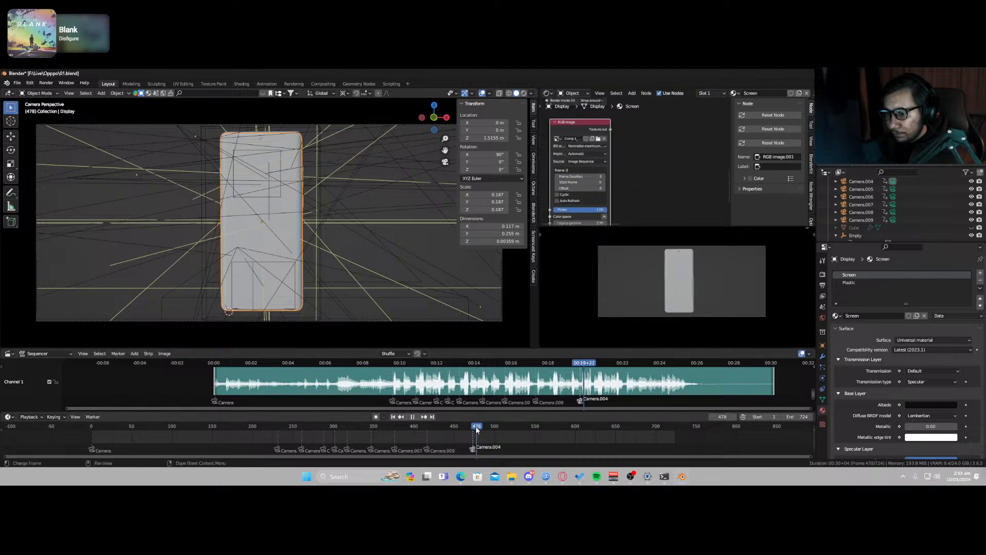
{"action": "key", "text": "space"}
{"action": "scroll", "coordinate": [604, 170], "scroll_direction": "up", "scroll_amount": 4}
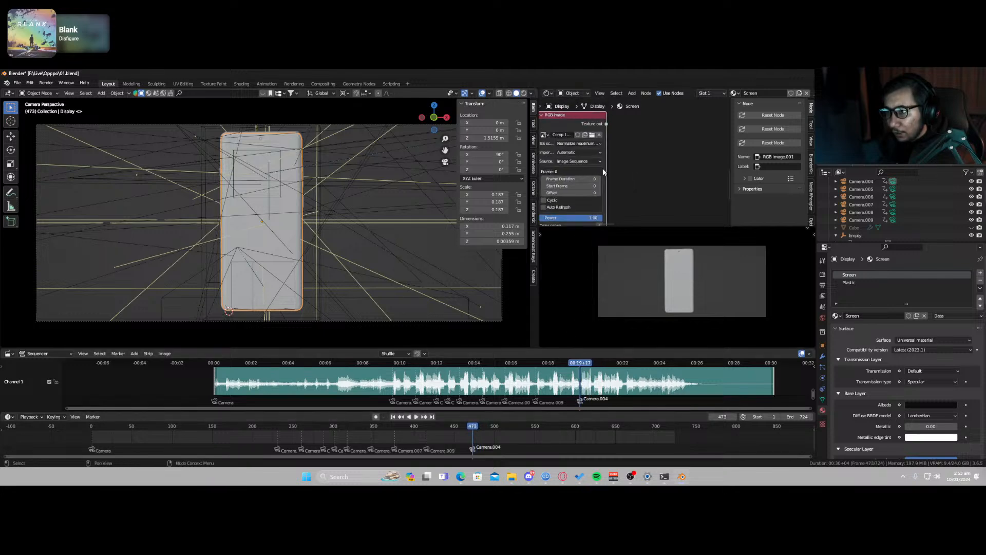
{"action": "middle_click_drag", "start_coordinate": [607, 191], "coordinate": [661, 165]}
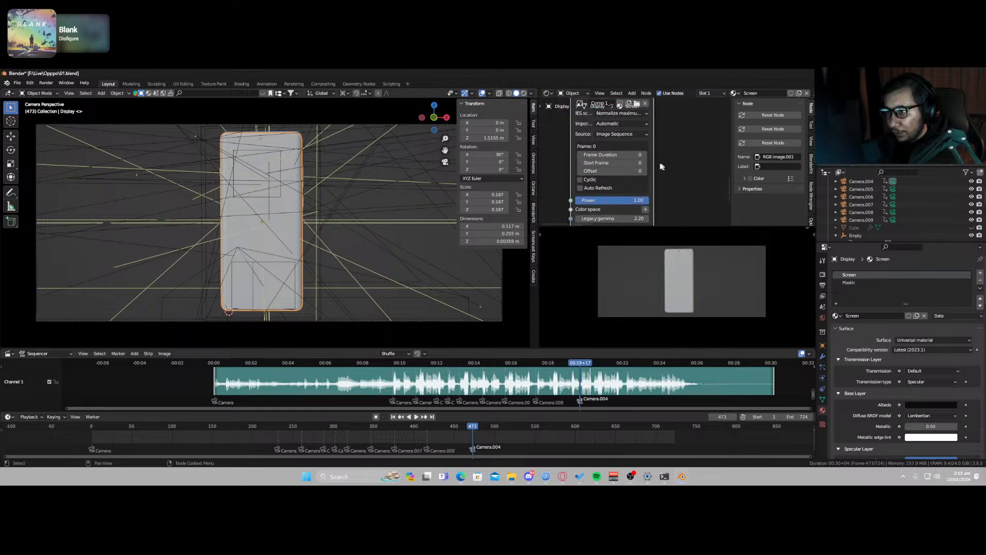
{"action": "left_click", "coordinate": [634, 165]}
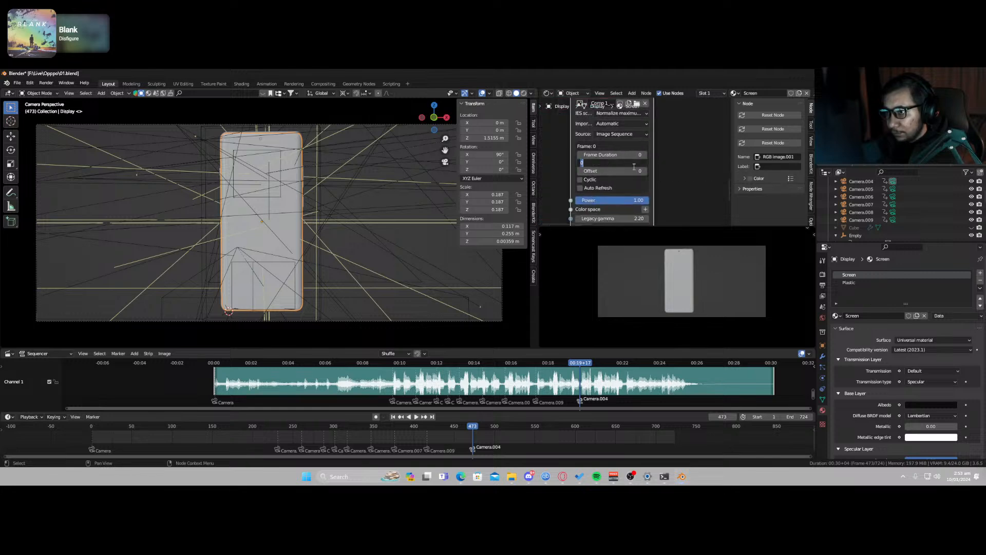
{"action": "type", "text": "473"}
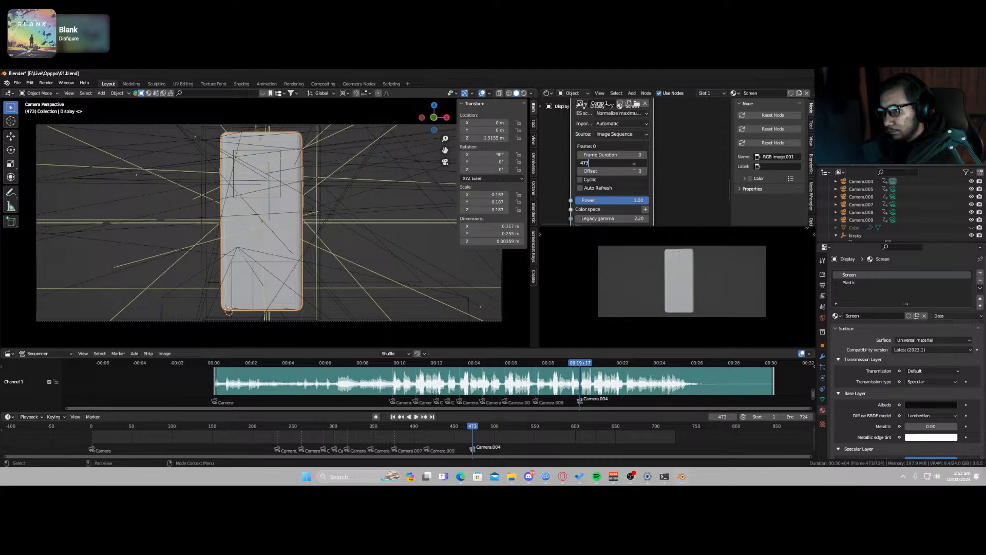
{"action": "key", "text": "Return"}
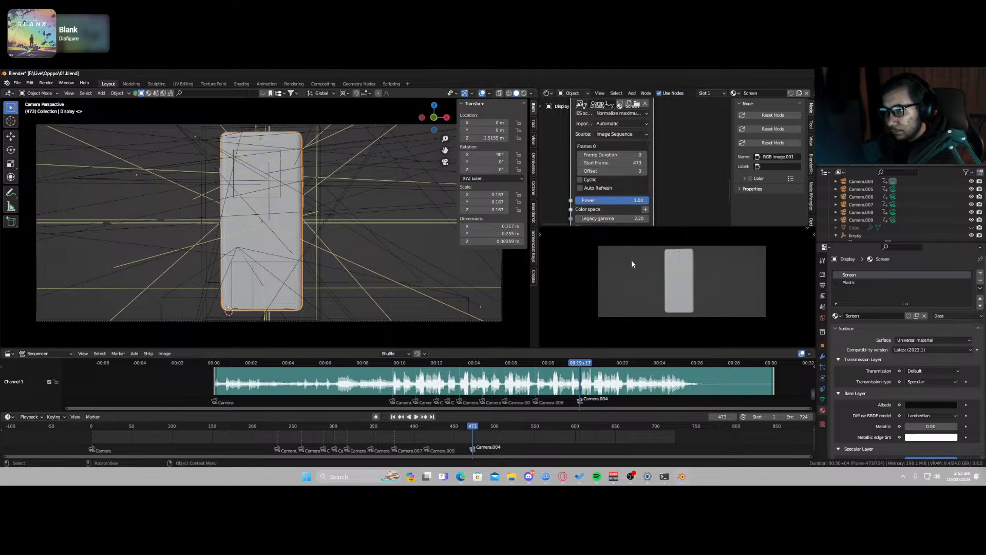
{"action": "left_click", "coordinate": [581, 188]}
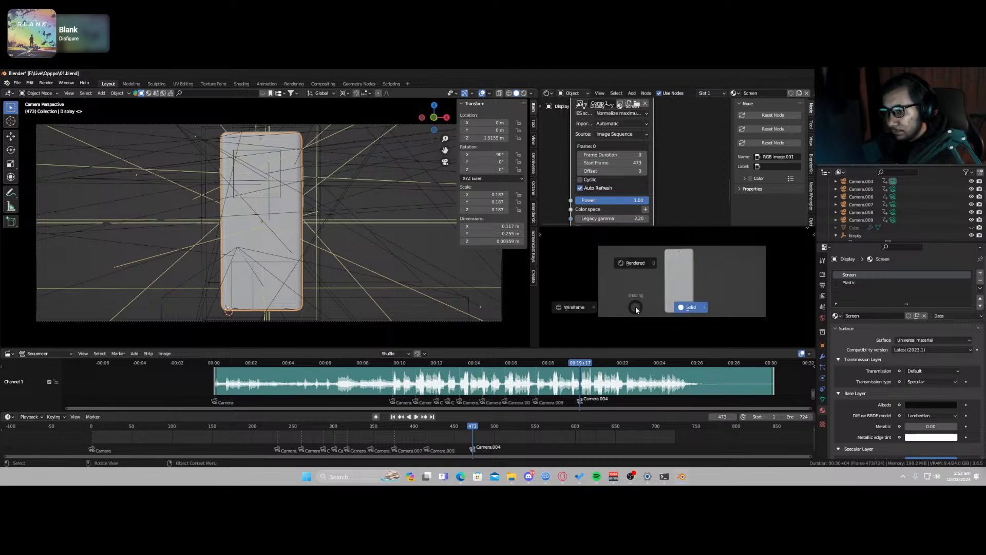
Step: Add a Texture switch node between the RGB image nodes and the Texture emission node
{"action": "scroll", "coordinate": [673, 156], "scroll_direction": "down", "scroll_amount": 7}
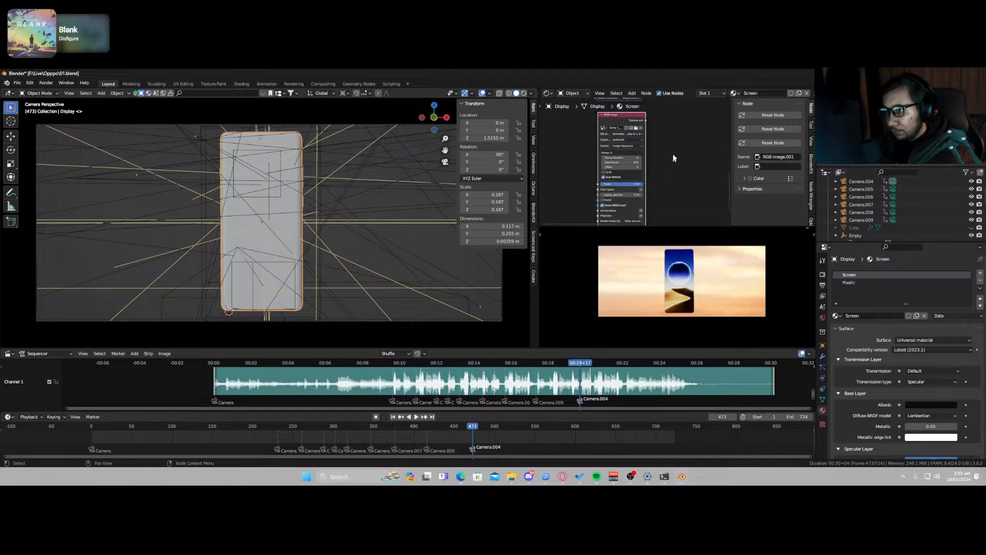
{"action": "middle_click_drag", "start_coordinate": [673, 155], "coordinate": [611, 200]}
{"action": "key", "text": "shift+a"}
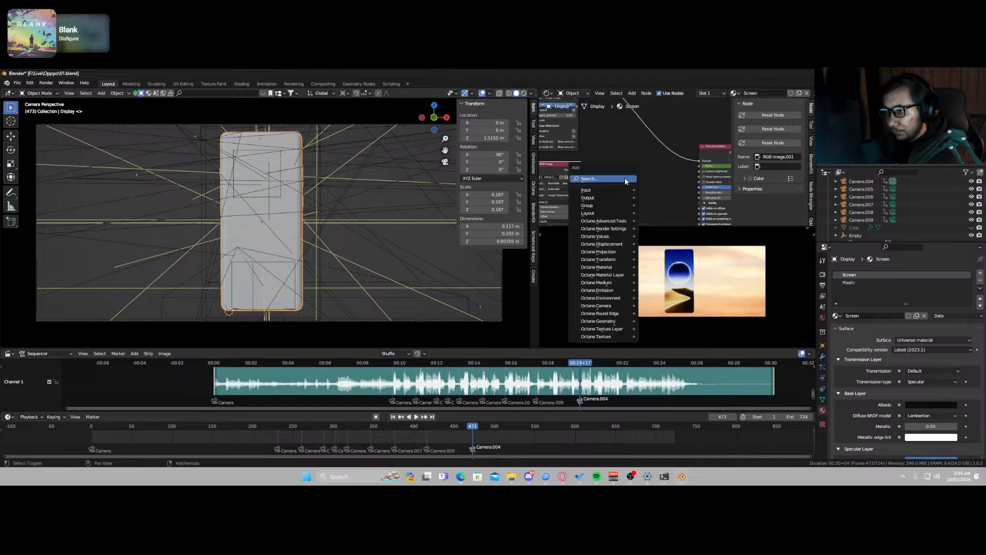
{"action": "type", "text": "texture"}
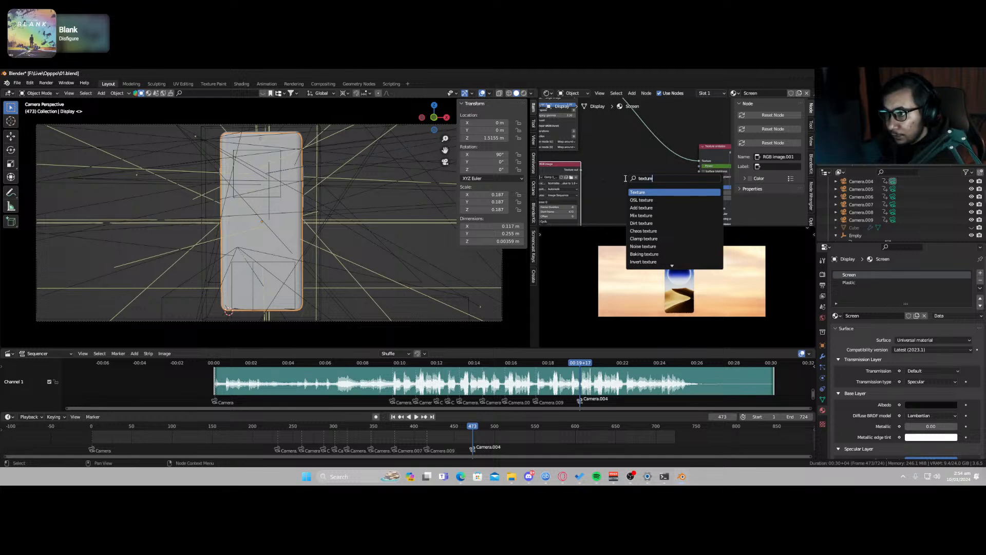
{"action": "type", "text": " s"}
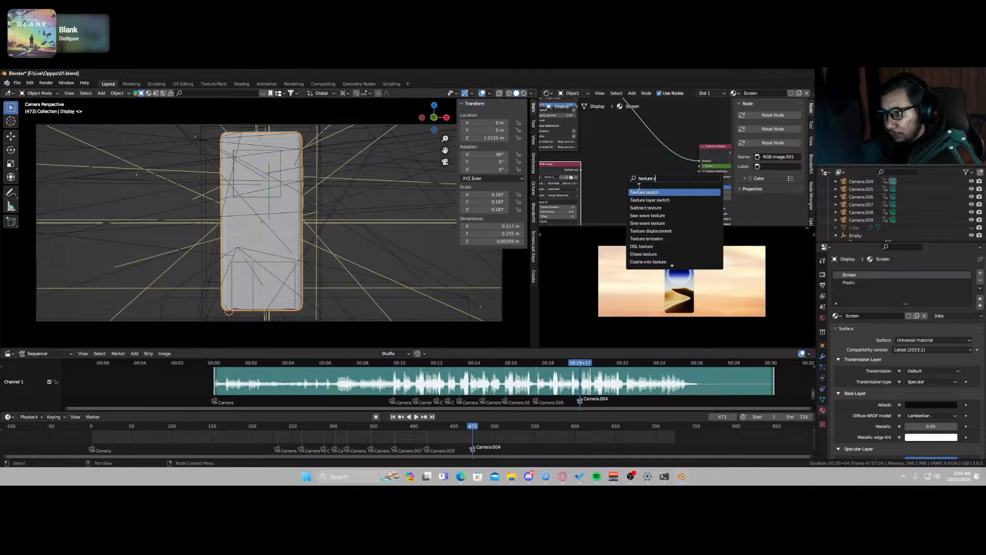
{"action": "key", "text": "Return"}
{"action": "left_click", "coordinate": [639, 162]}
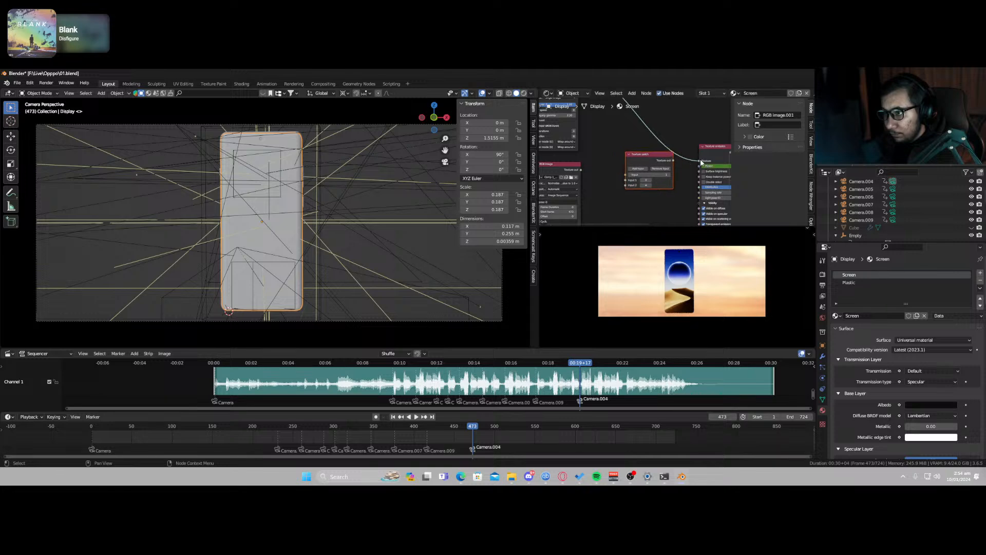
Step: Connect the original image to Input 1, the camera sequence to Input 2, and the switch's output to the Texture emission's texture
{"action": "left_click_drag", "start_coordinate": [701, 163], "coordinate": [631, 182]}
{"action": "left_click_drag", "start_coordinate": [673, 159], "coordinate": [699, 161]}
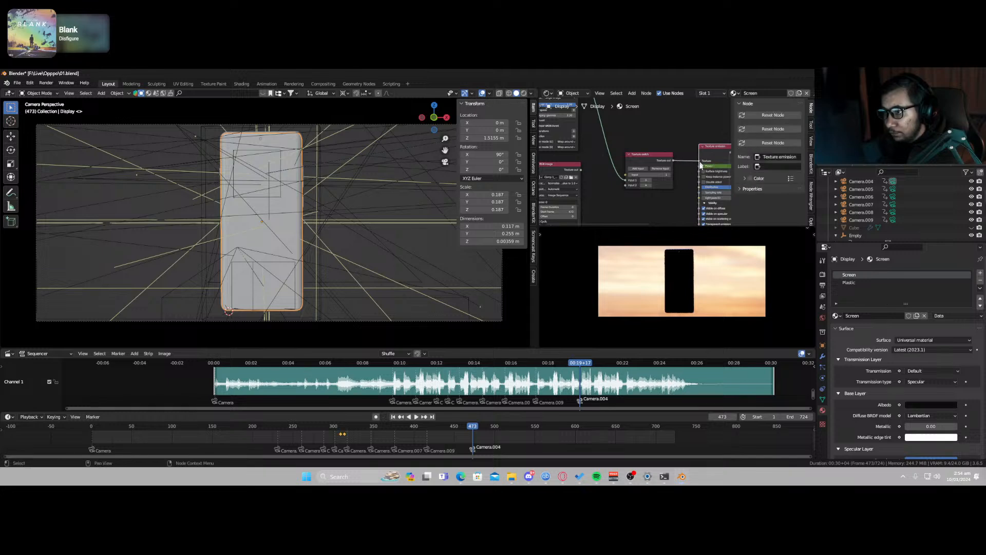
{"action": "scroll", "coordinate": [660, 186], "scroll_direction": "up", "scroll_amount": 2}
{"action": "left_click_drag", "start_coordinate": [573, 172], "coordinate": [628, 189]}
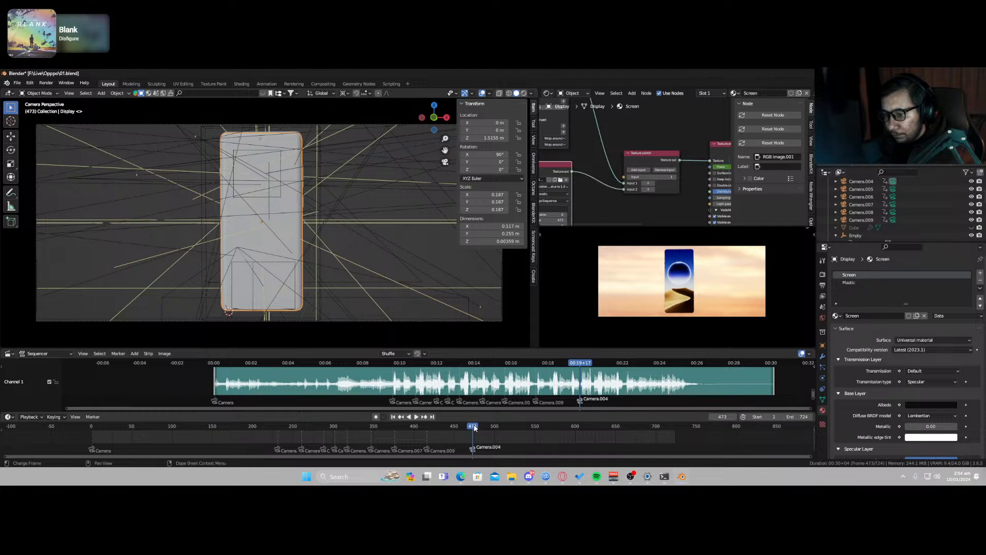
Step: Keyframe the Texture switch's Input value of 1 at frame 472
{"action": "left_click_drag", "start_coordinate": [473, 429], "coordinate": [472, 428]}
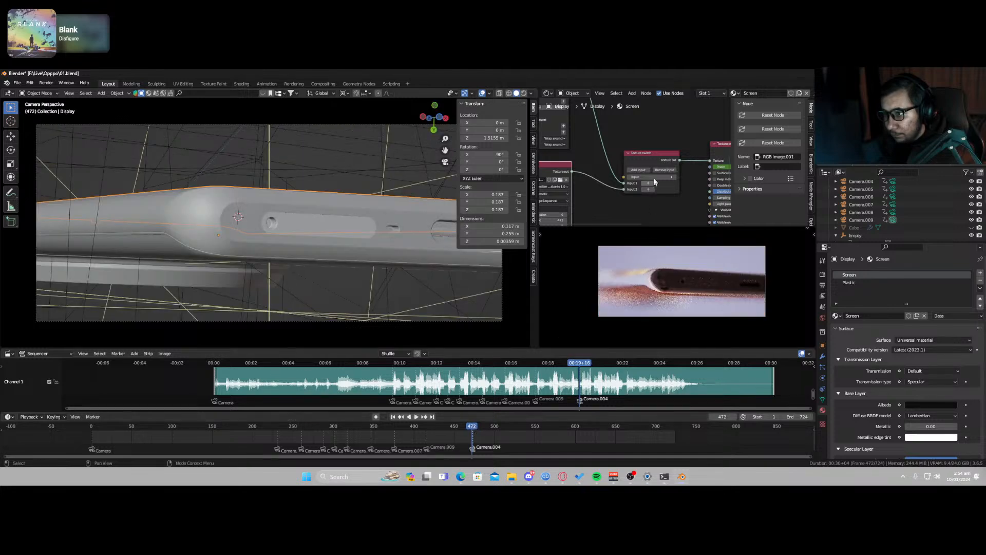
{"action": "key", "text": "i"}
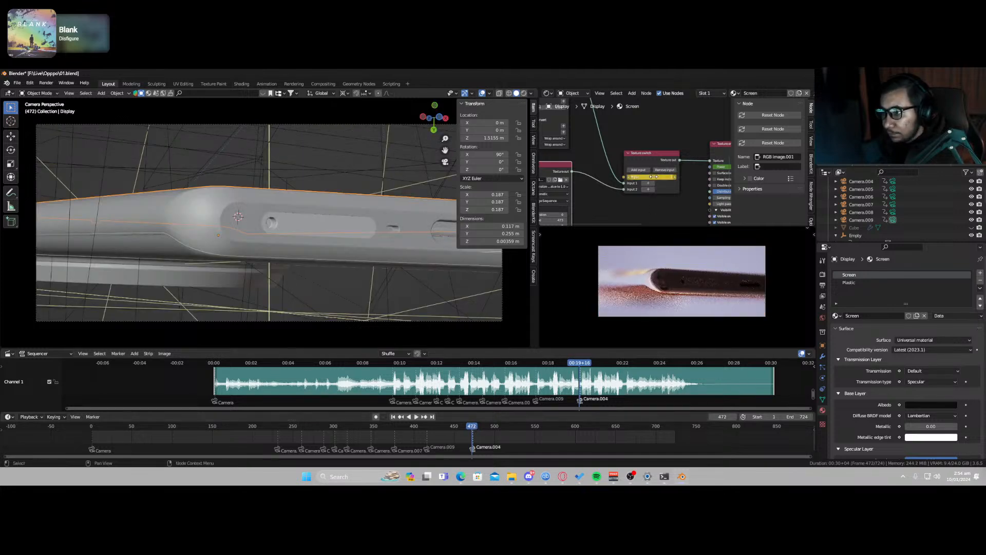
{"action": "left_click", "coordinate": [653, 159]}
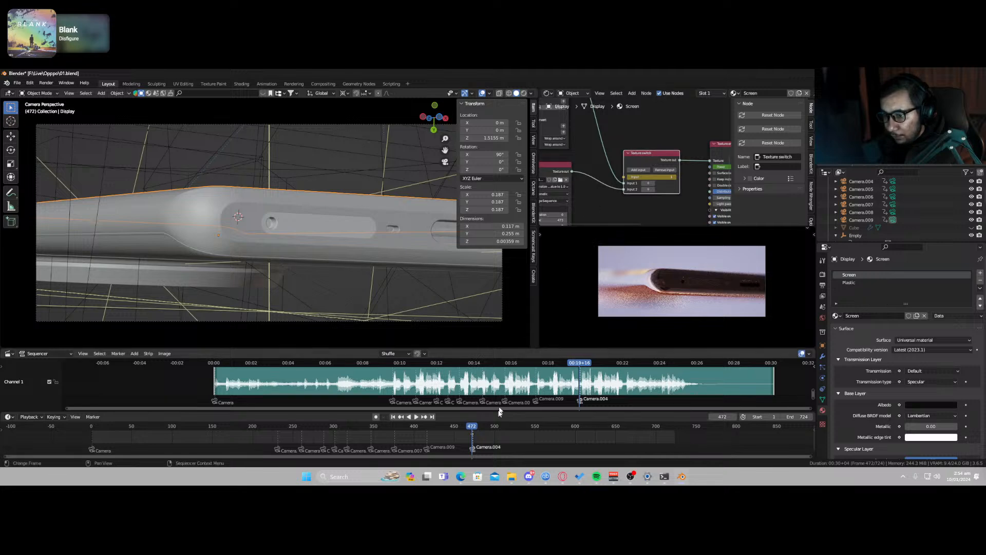
Step: Set the Texture switch's Input to 2 at frame 473 and keyframe it, checking the phone screen up close in the preview
{"action": "key", "text": "Right"}
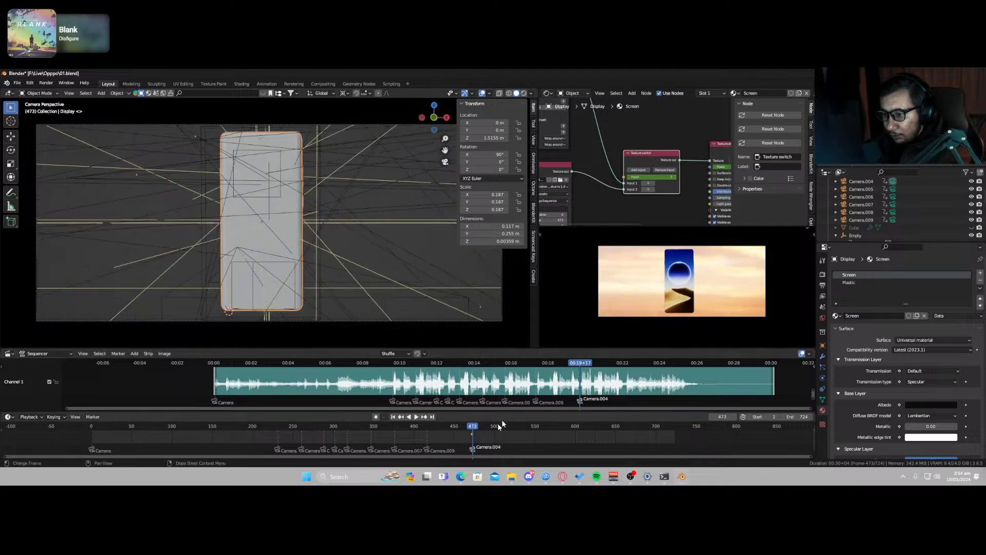
{"action": "left_click", "coordinate": [657, 177]}
{"action": "type", "text": "2"}
{"action": "key", "text": "Return"}
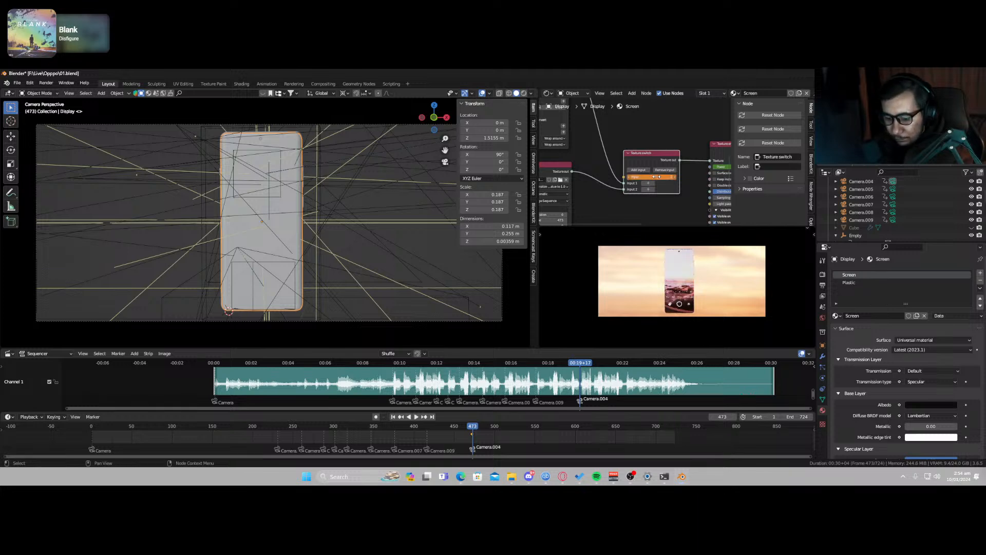
{"action": "key", "text": "i"}
{"action": "scroll", "coordinate": [683, 306], "scroll_direction": "up", "scroll_amount": 5}
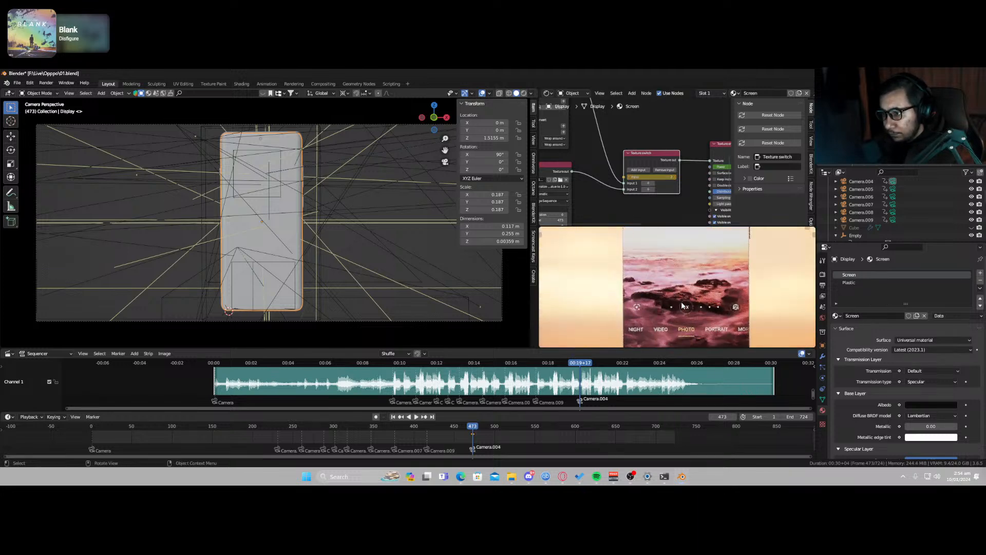
Step: Try adjusting the Legacy gamma of the camera sequence's RGB image node while comparing the phone screen in the preview
{"action": "scroll", "coordinate": [683, 306], "scroll_direction": "down", "scroll_amount": 5}
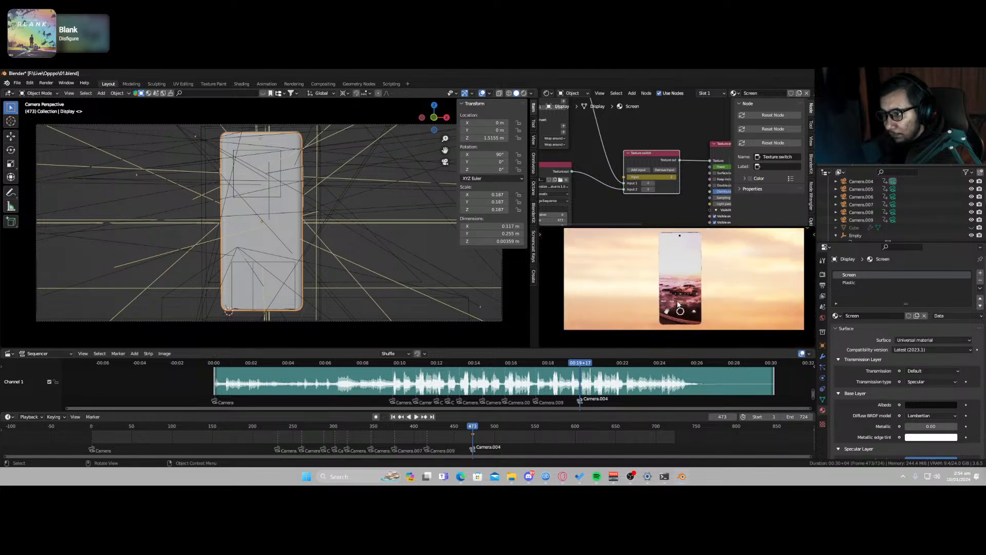
{"action": "scroll", "coordinate": [678, 303], "scroll_direction": "up", "scroll_amount": 3}
{"action": "middle_click_drag", "start_coordinate": [595, 188], "coordinate": [667, 103]}
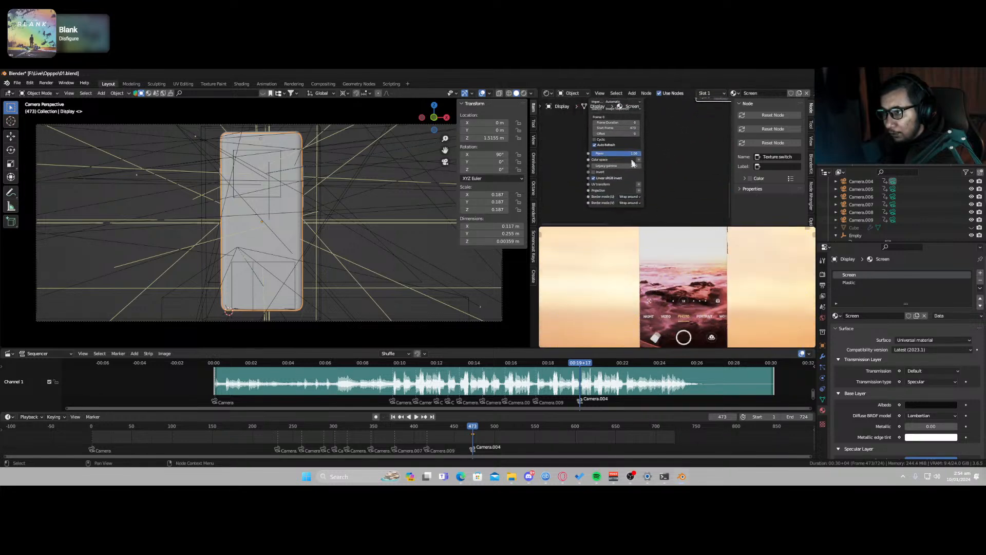
{"action": "left_click", "coordinate": [625, 165]}
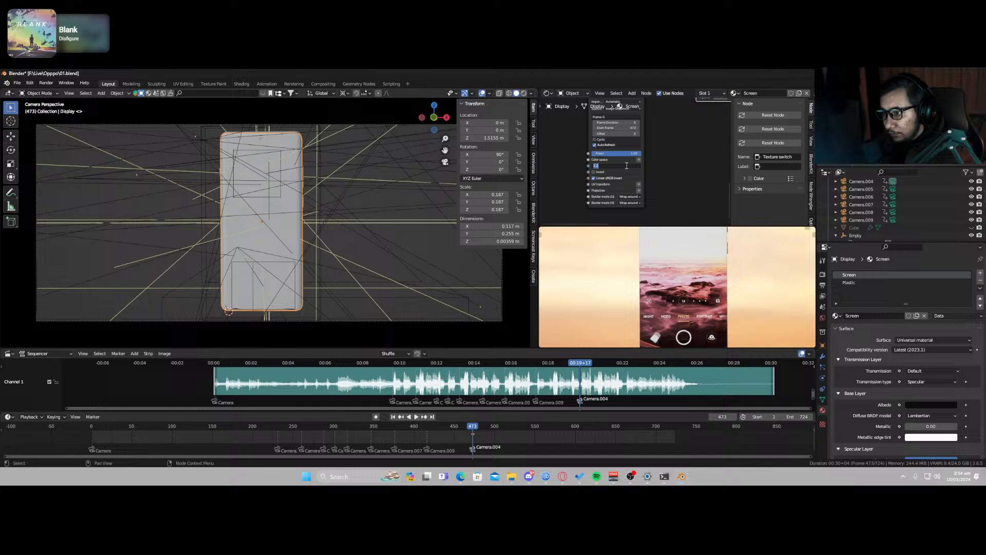
{"action": "left_click", "coordinate": [672, 165]}
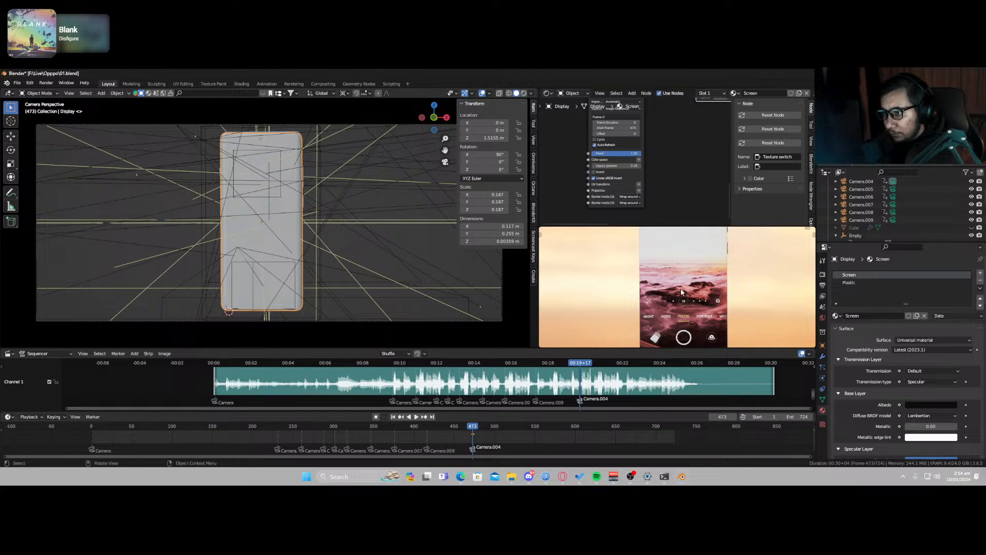
{"action": "scroll", "coordinate": [680, 291], "scroll_direction": "down", "scroll_amount": 1}
{"action": "middle_click_drag", "start_coordinate": [666, 175], "coordinate": [637, 192]}
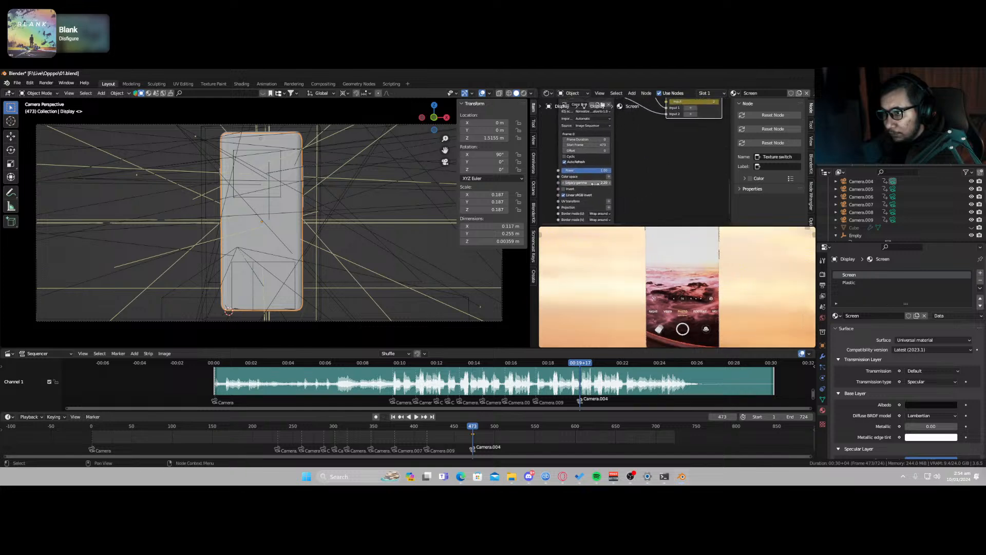
{"action": "mouse_move", "coordinate": [596, 184]}
{"action": "left_mouse_down"}
{"action": "mouse_move", "coordinate": [563, 183]}
{"action": "mouse_move", "coordinate": [595, 186]}
{"action": "left_mouse_up"}
{"action": "scroll", "coordinate": [654, 163], "scroll_direction": "down", "scroll_amount": 1}
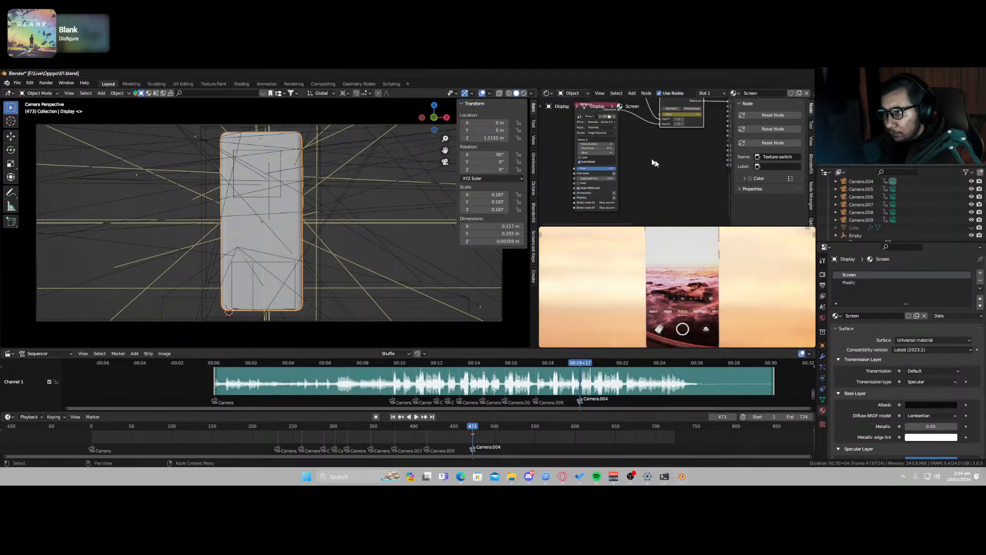
Step: Make room beside the camera sequence's RGB image node and insert a Color correction node before the Texture switch's Input 2
{"action": "middle_click_drag", "start_coordinate": [638, 158], "coordinate": [669, 173]}
{"action": "left_click_drag", "start_coordinate": [617, 126], "coordinate": [556, 140]}
{"action": "key", "text": "shift+a"}
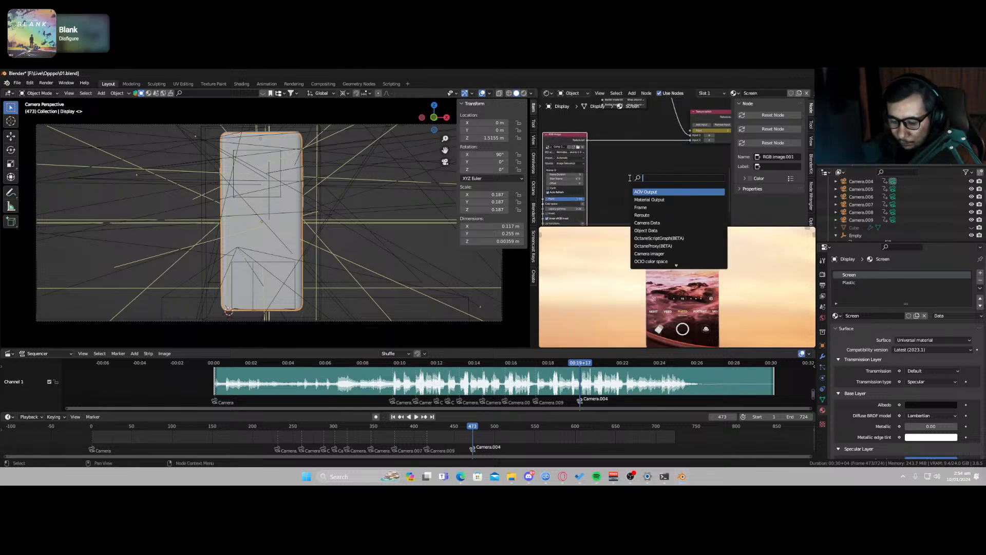
{"action": "type", "text": "color"}
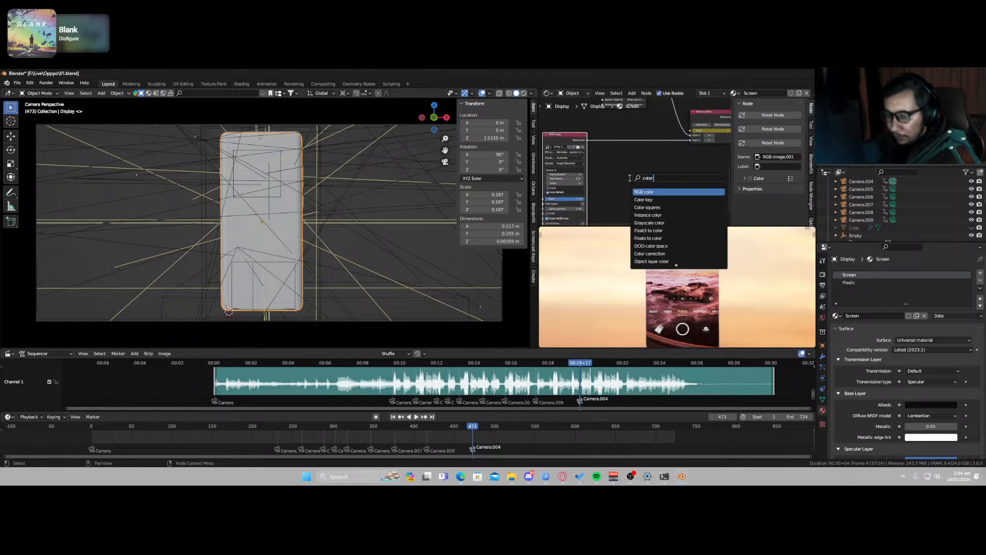
{"action": "type", "text": " corr"}
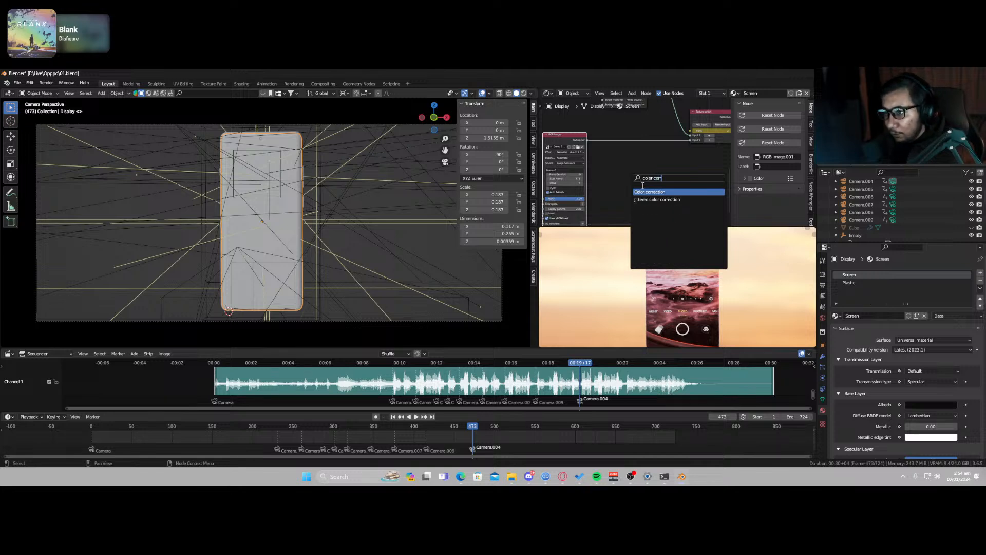
{"action": "key", "text": "Return"}
Step: Set the Color correction node's Brightness to 1.08, undoing the first adjustment that takes it down to 0
{"action": "scroll", "coordinate": [626, 138], "scroll_direction": "up", "scroll_amount": 4}
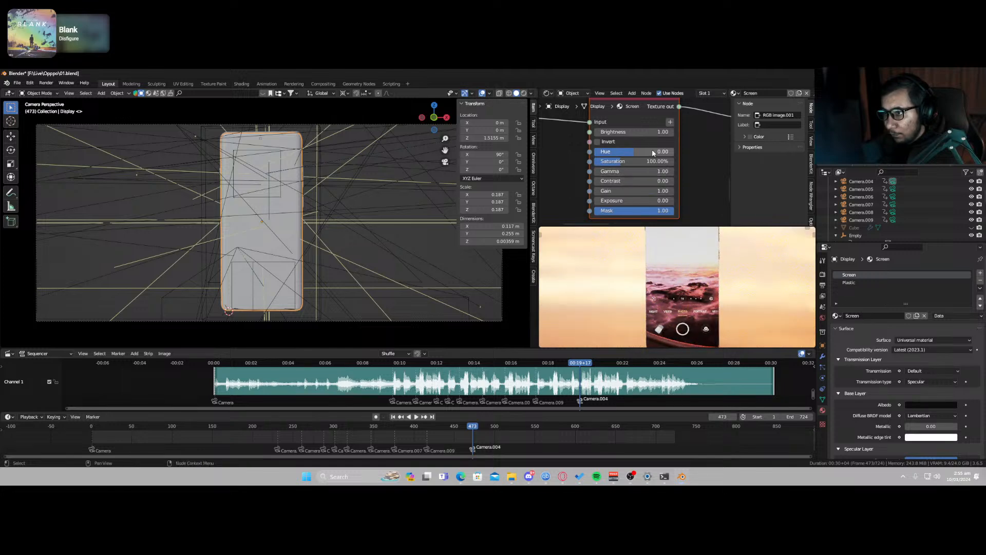
{"action": "left_click_drag", "start_coordinate": [650, 132], "coordinate": [606, 132]}
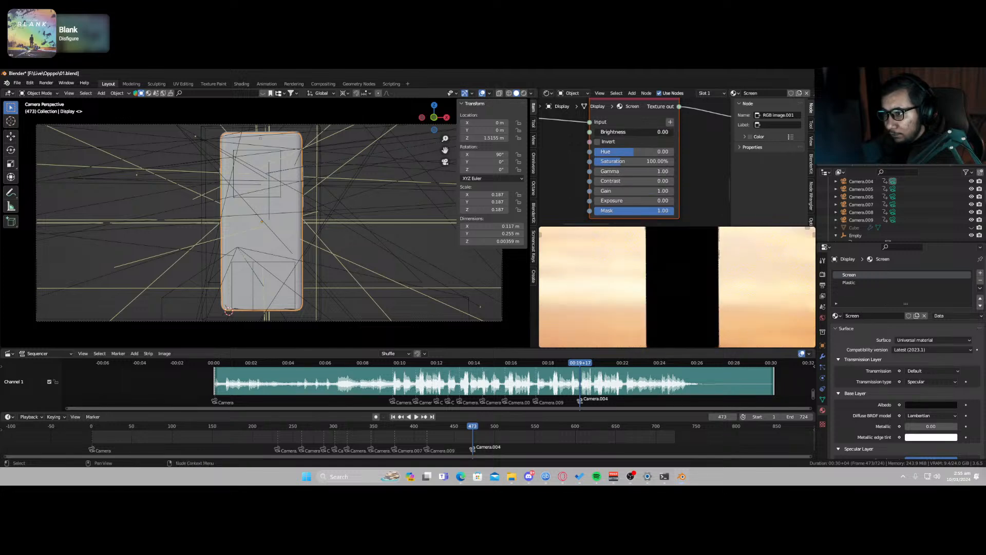
{"action": "key", "text": "ctrl+z"}
{"action": "left_click_drag", "start_coordinate": [617, 132], "coordinate": [625, 132], "text": "shift"}
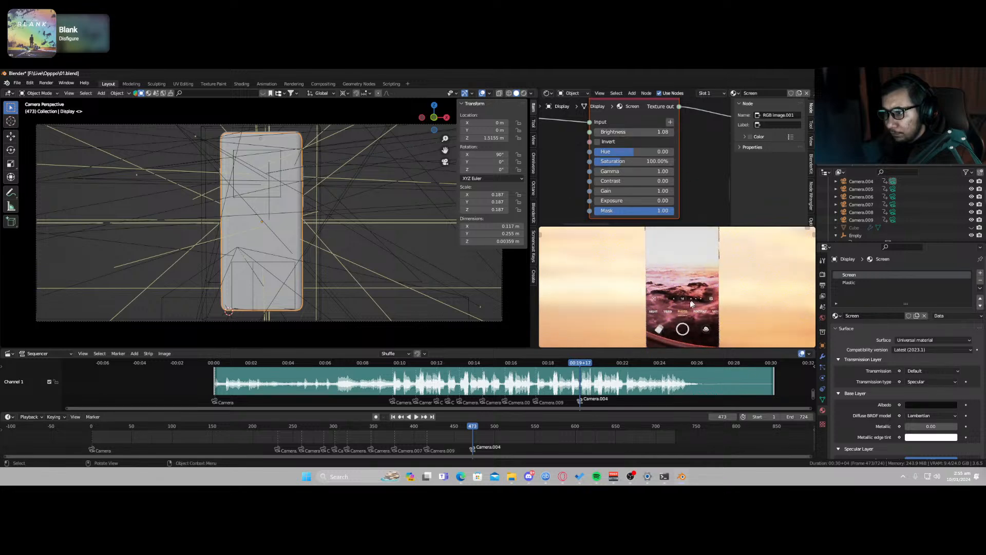
Step: Play the Camera.004 shot from frame 473 to check the image sequence on the phone screen
{"action": "scroll", "coordinate": [667, 280], "scroll_direction": "down", "scroll_amount": 5}
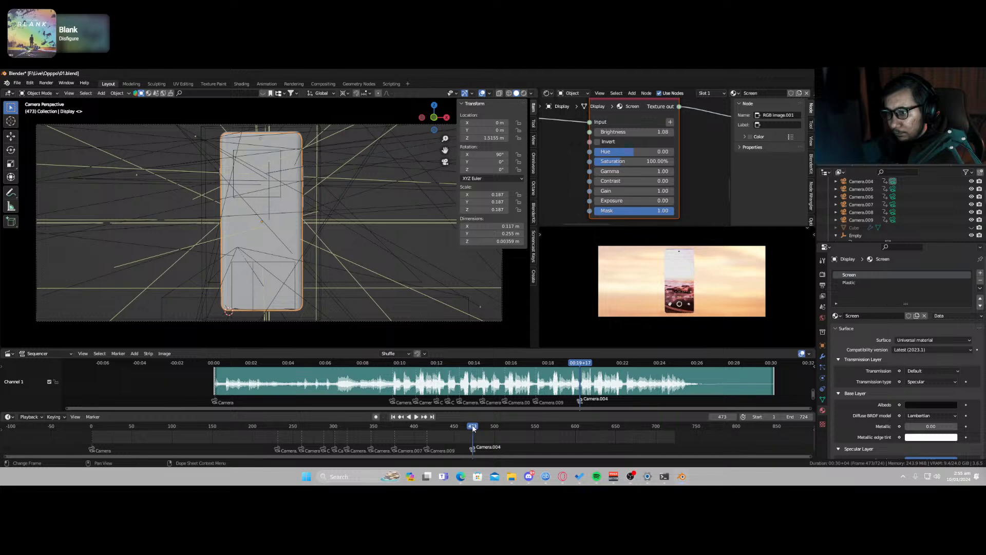
{"action": "key", "text": "space"}
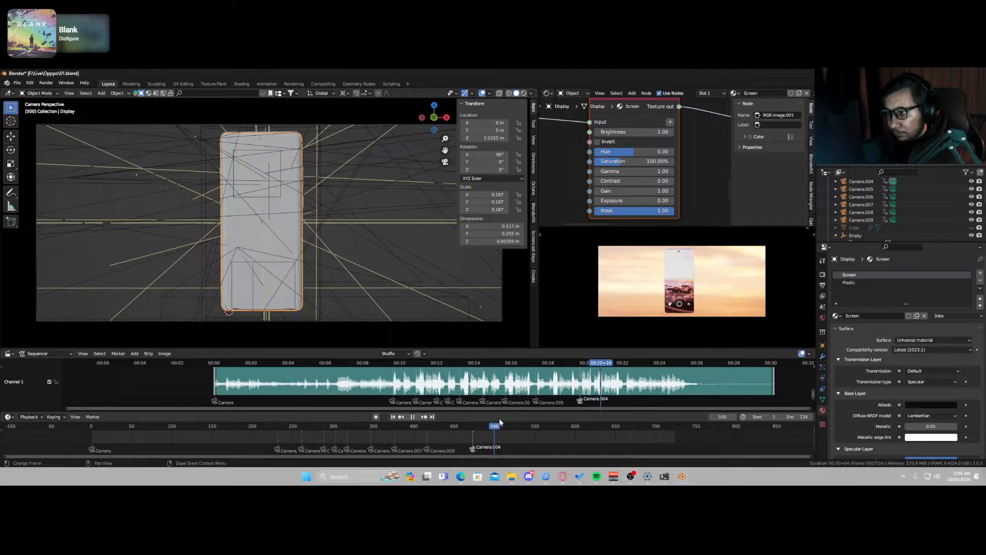
{"action": "key", "text": "space"}
{"action": "scroll", "coordinate": [700, 153], "scroll_direction": "down", "scroll_amount": 1}
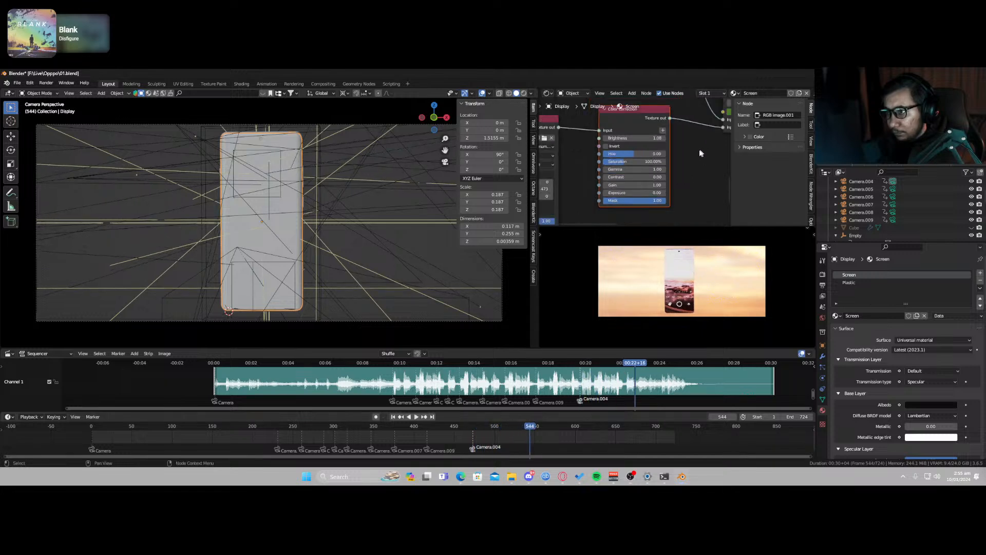
Step: Enable Cyclic on the camera sequence's RGB image node and replay the start of the Camera.004 shot
{"action": "scroll", "coordinate": [634, 167], "scroll_direction": "down", "scroll_amount": 6}
{"action": "middle_click_drag", "start_coordinate": [599, 174], "coordinate": [627, 147]}
{"action": "scroll", "coordinate": [612, 172], "scroll_direction": "up", "scroll_amount": 5}
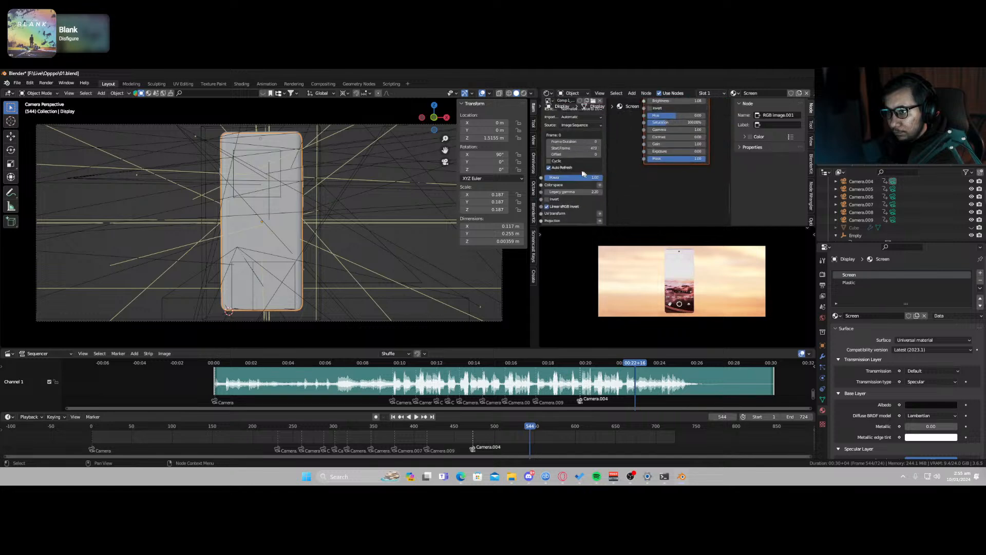
{"action": "left_click", "coordinate": [470, 429]}
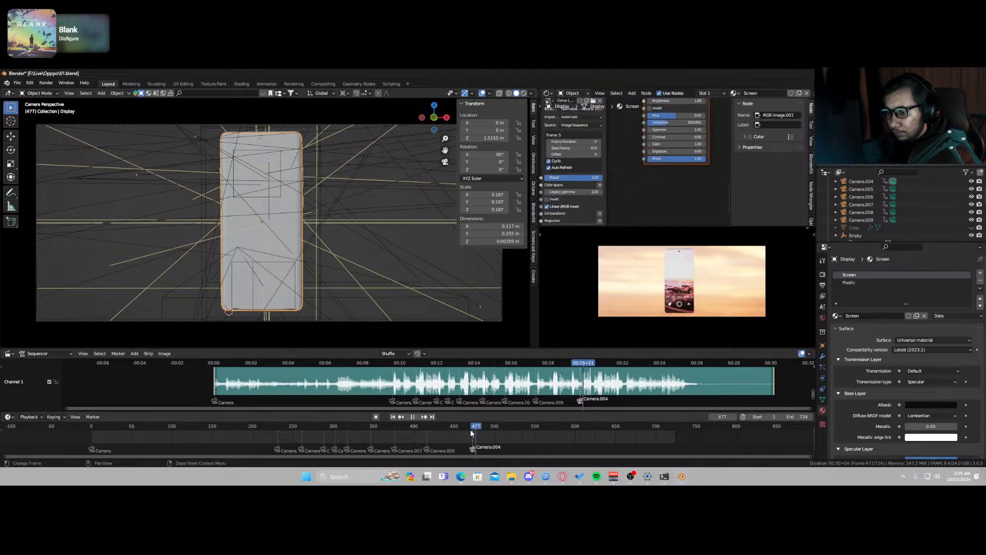
{"action": "key", "text": "space"}
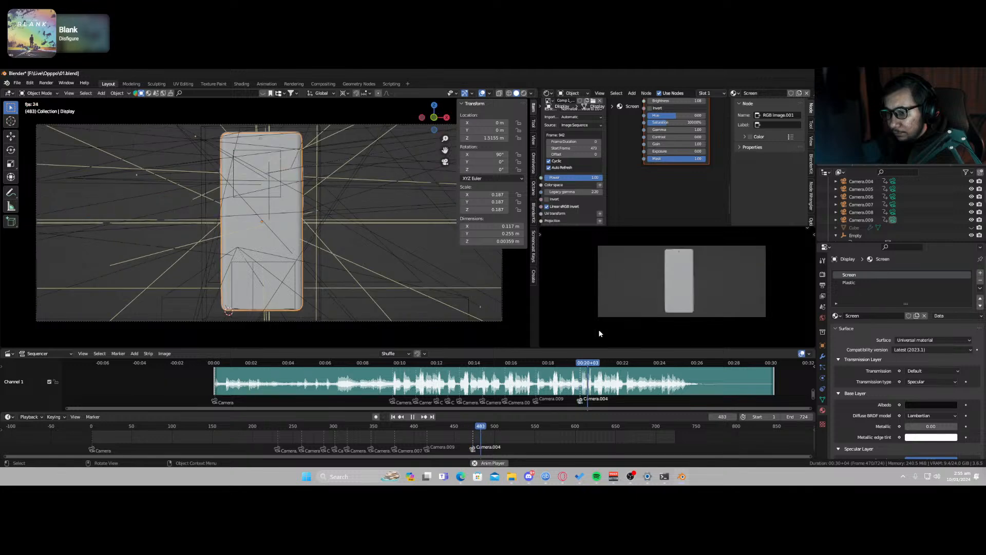
{"action": "key", "text": "space"}
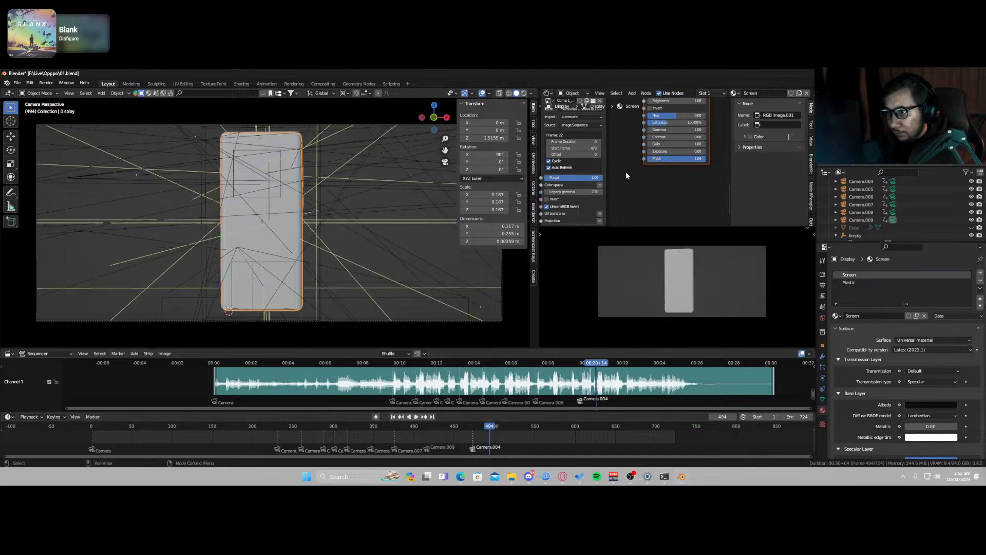
Step: Set the Frame Duration of the camera sequence's RGB image node to 28
{"action": "middle_click_drag", "start_coordinate": [626, 171], "coordinate": [644, 182]}
{"action": "scroll", "coordinate": [645, 181], "scroll_direction": "up", "scroll_amount": 2}
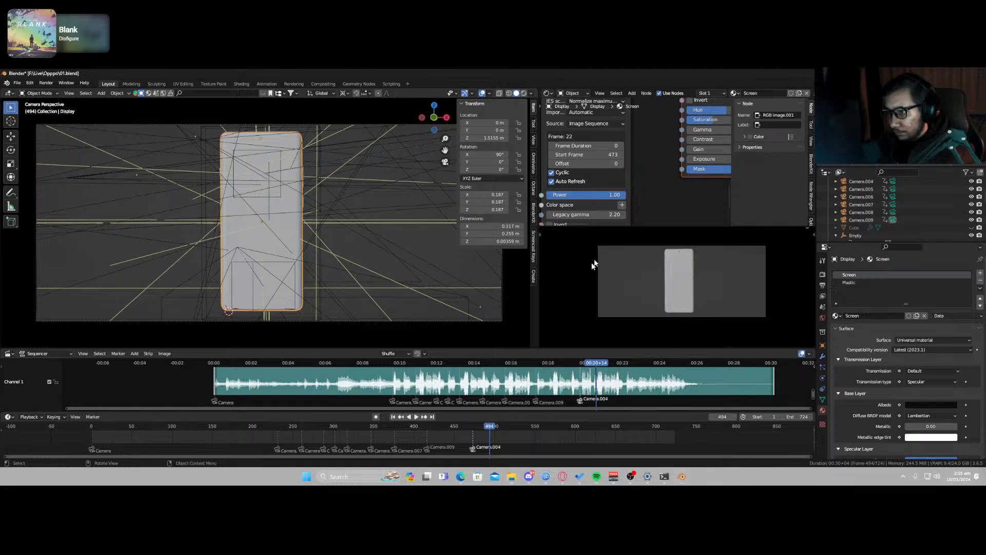
{"action": "left_click", "coordinate": [593, 145]}
{"action": "type", "text": "28"}
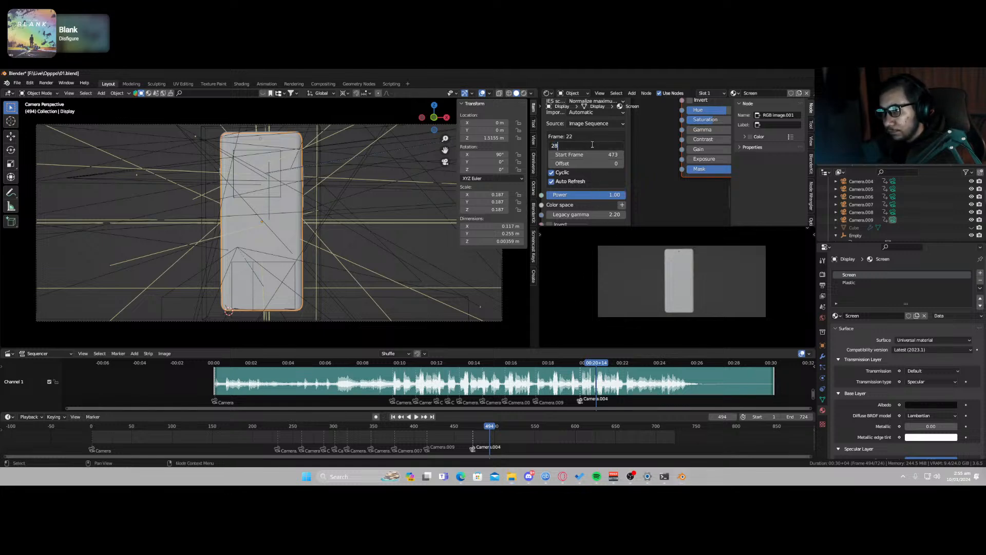
{"action": "key", "text": "Return"}
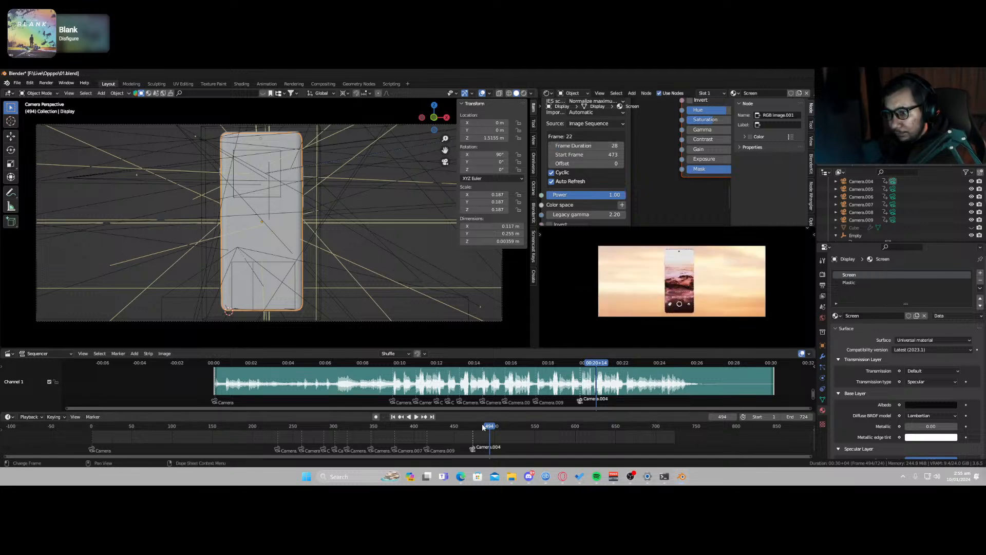
Step: Go to frame 493 and examine the camera-app image on the phone screen up close in the render preview
{"action": "mouse_move", "coordinate": [488, 431]}
{"action": "left_mouse_down"}
{"action": "mouse_move", "coordinate": [468, 435]}
{"action": "mouse_move", "coordinate": [489, 433]}
{"action": "left_mouse_up"}
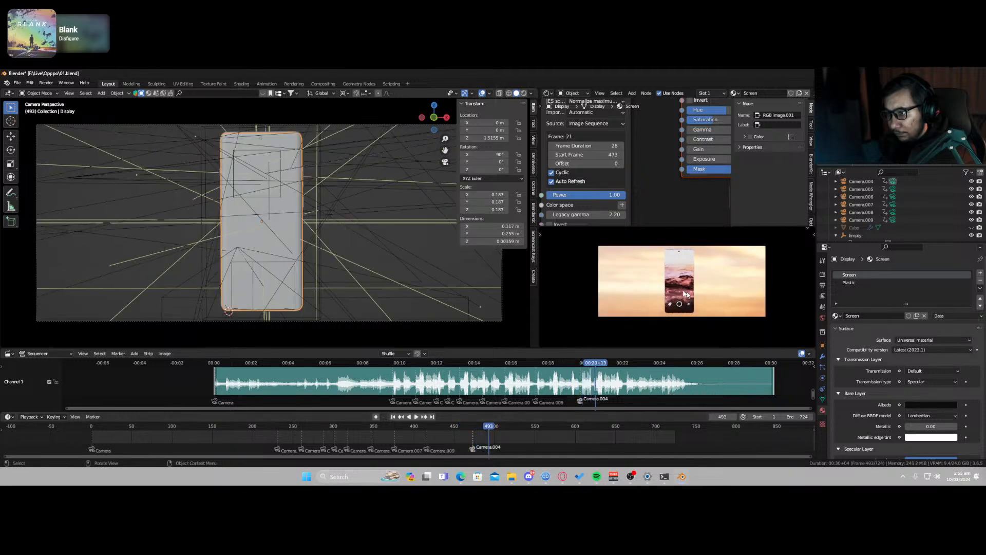
{"action": "scroll", "coordinate": [683, 276], "scroll_direction": "up", "scroll_amount": 5}
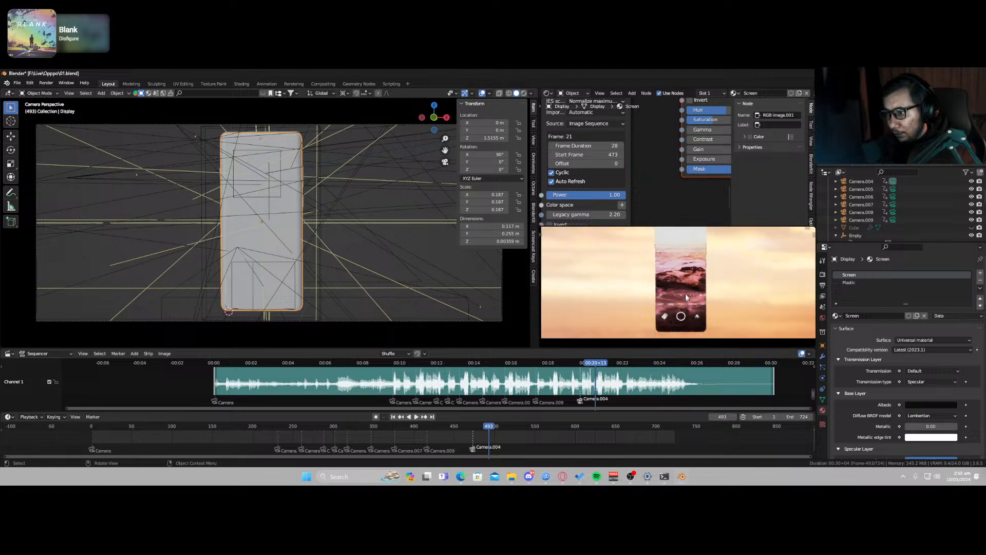
{"action": "scroll", "coordinate": [683, 311], "scroll_direction": "down", "scroll_amount": 2}
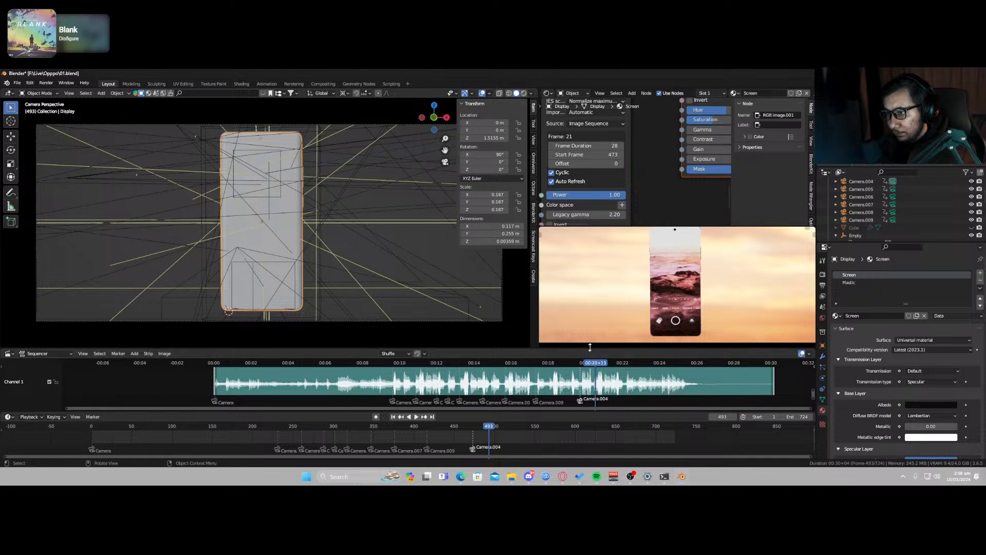
{"action": "scroll", "coordinate": [641, 307], "scroll_direction": "up", "scroll_amount": 5}
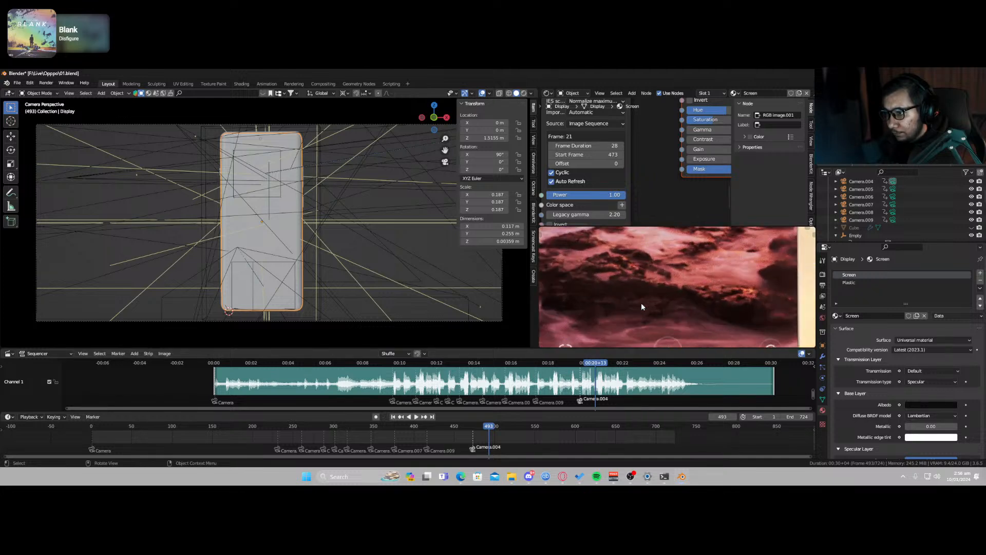
{"action": "scroll", "coordinate": [641, 306], "scroll_direction": "down", "scroll_amount": 5}
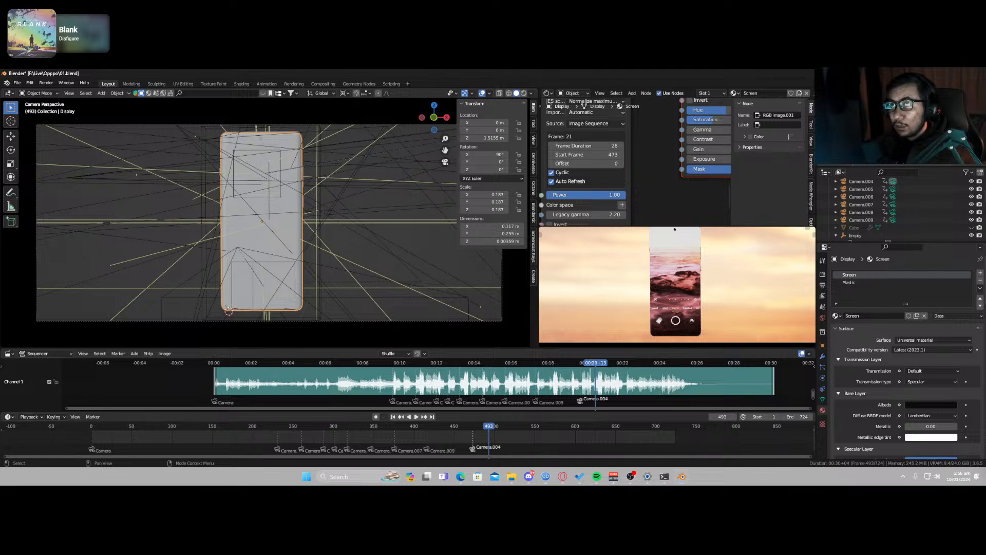
Step: Reveal the hidden Cube below the phone, select it and hide it again while checking the render preview
{"action": "scroll", "coordinate": [704, 240], "scroll_direction": "down", "scroll_amount": 1}
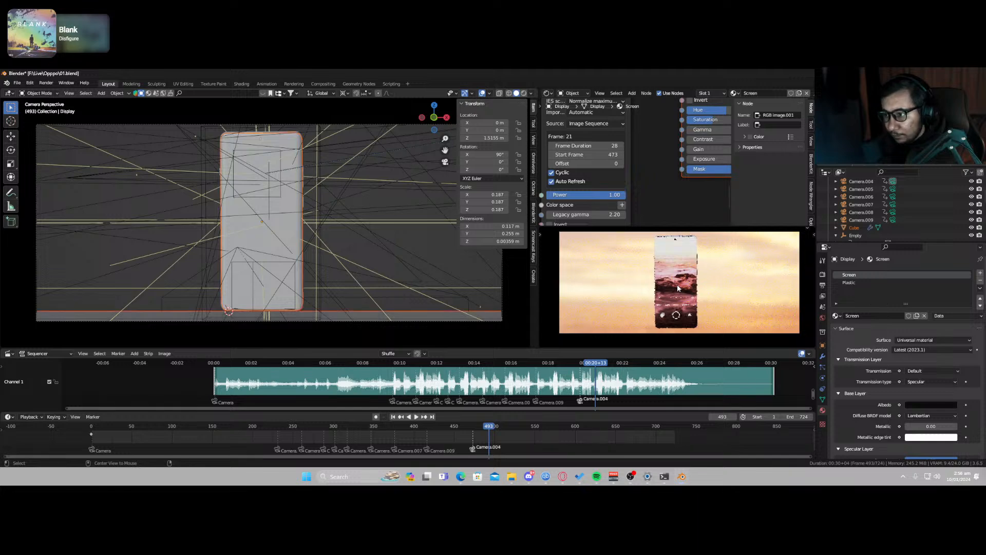
{"action": "left_click", "coordinate": [728, 330]}
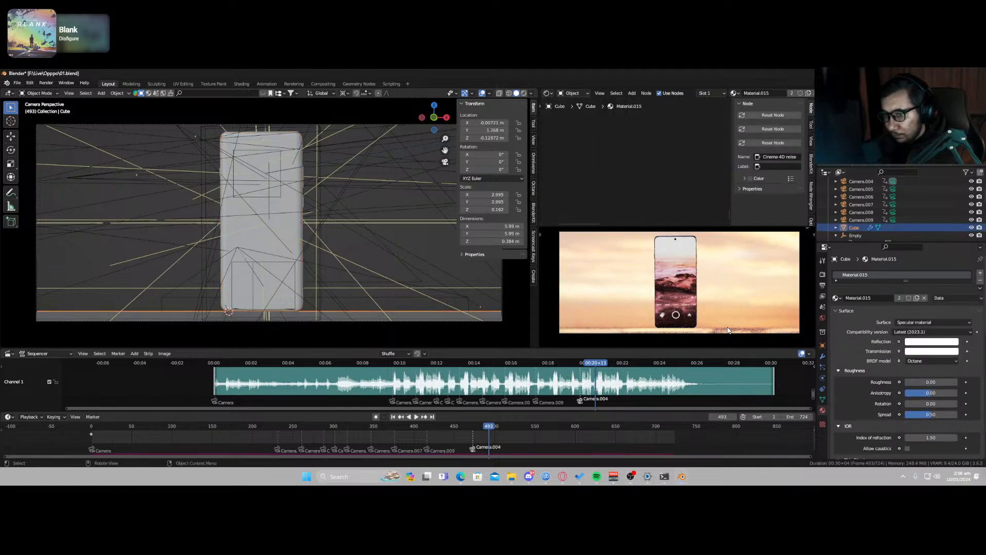
{"action": "scroll", "coordinate": [676, 291], "scroll_direction": "up", "scroll_amount": 3}
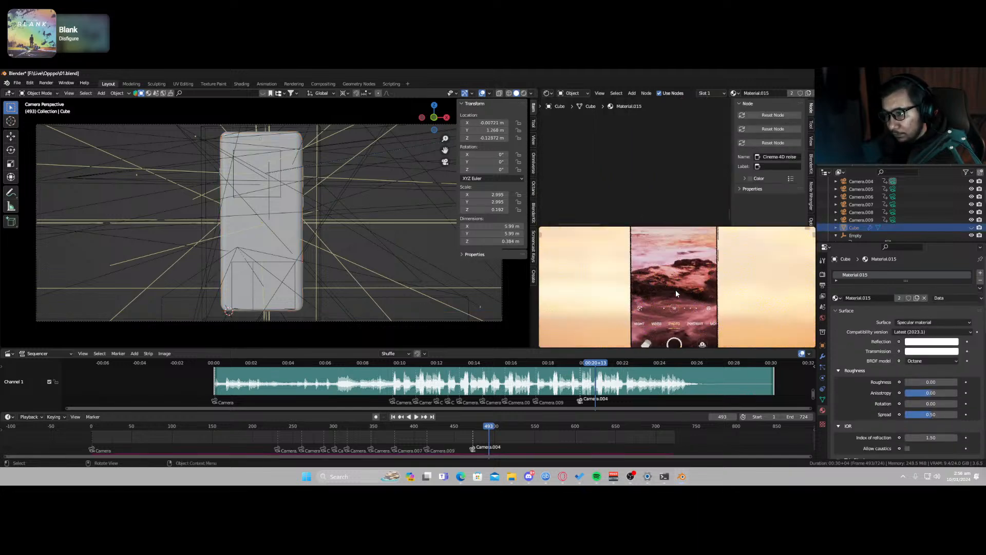
{"action": "scroll", "coordinate": [676, 289], "scroll_direction": "down", "scroll_amount": 4}
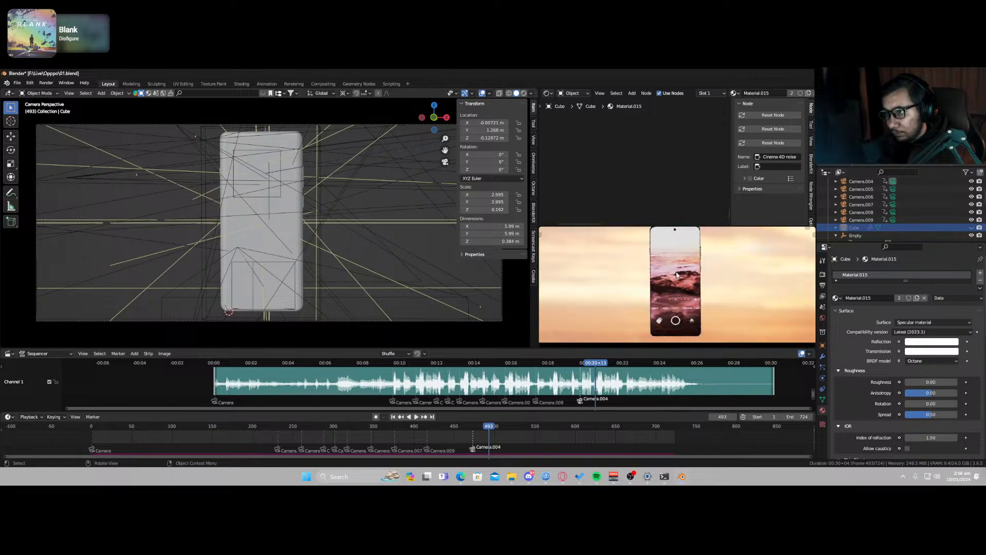
Step: Save the Blender file and open the most recent project 01 in After Effects
{"action": "key", "text": "ctrl+s"}
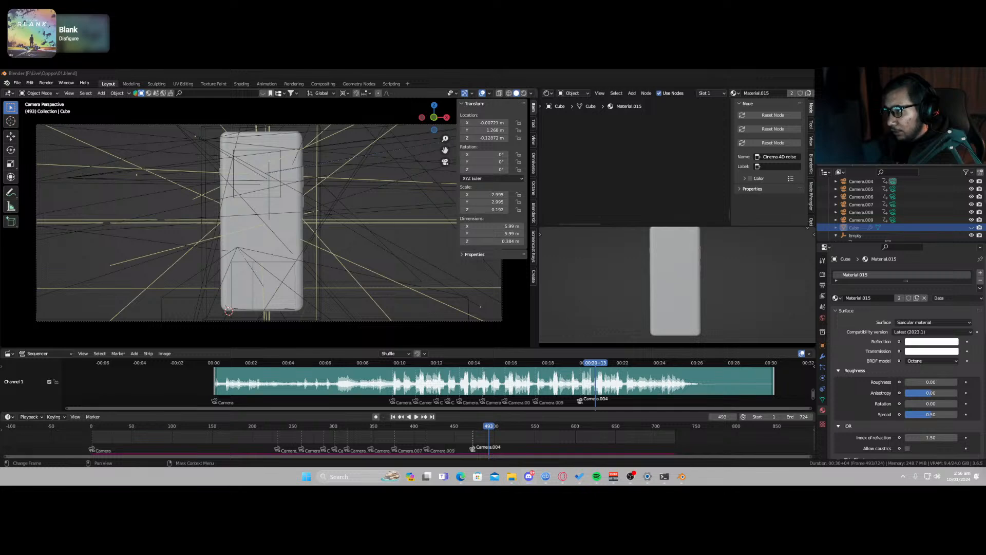
{"action": "key", "text": "super+d"}
{"action": "left_click", "coordinate": [390, 97]}
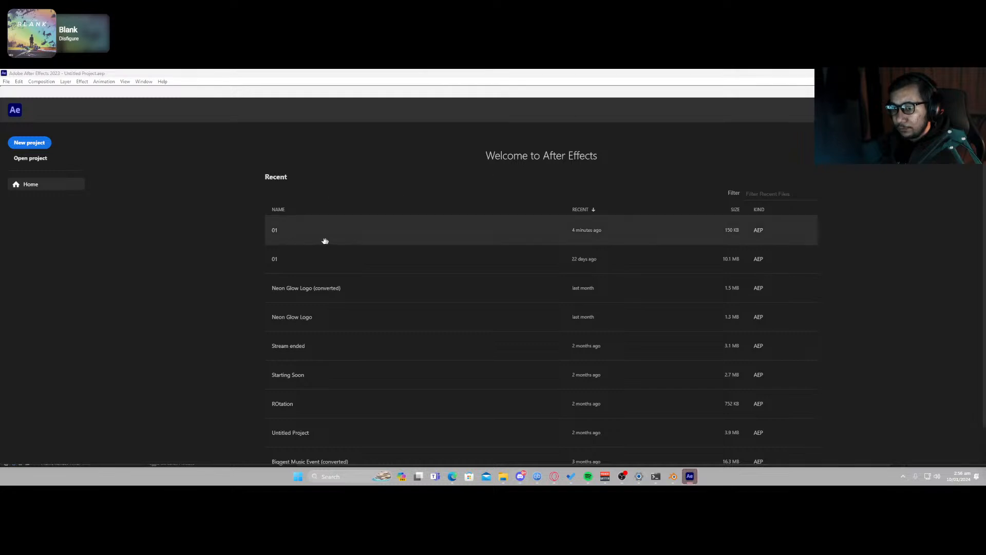
{"action": "left_click", "coordinate": [277, 230]}
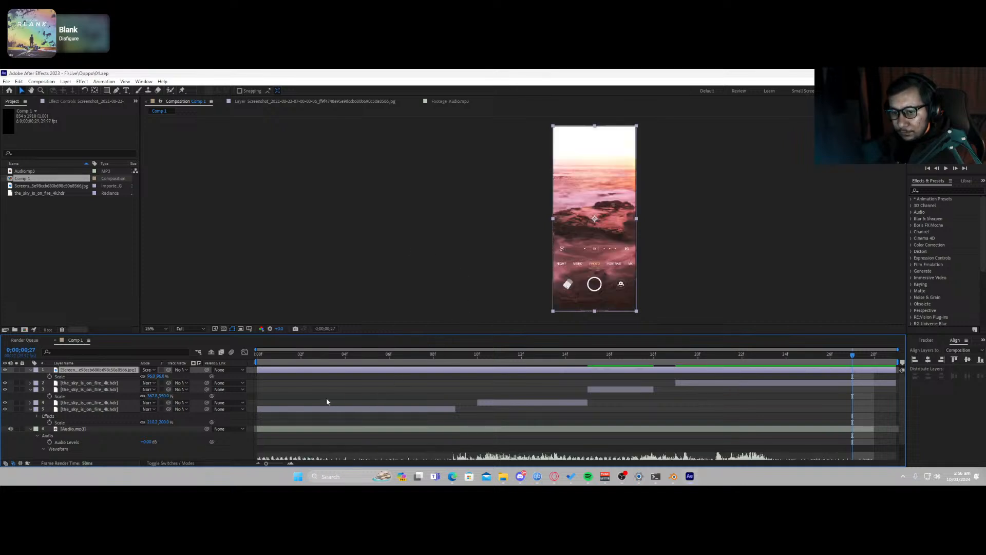
Step: Create a comp-size black solid and place it directly beneath the camera-app screenshot layer
{"action": "key", "text": "ctrl+y"}
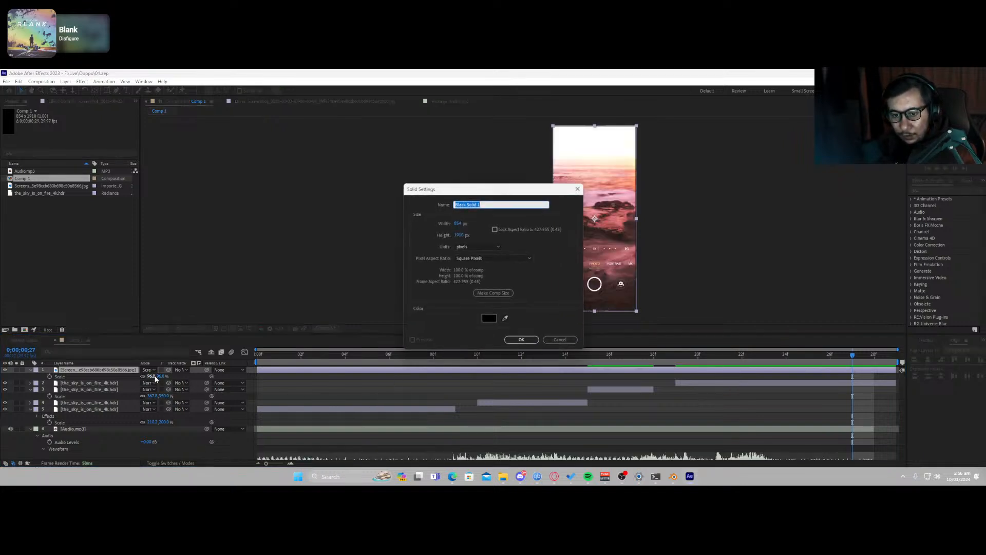
{"action": "left_click", "coordinate": [520, 340]}
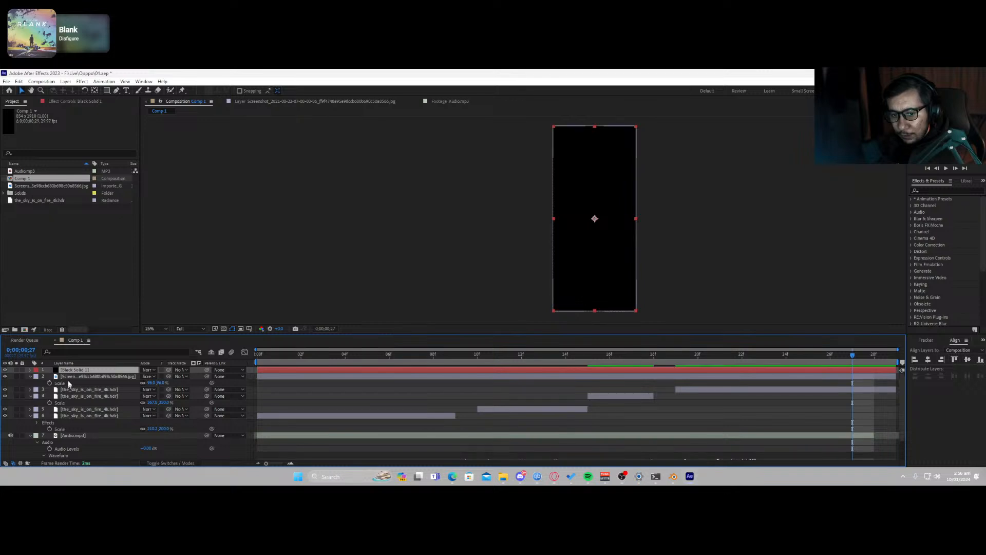
{"action": "left_click_drag", "start_coordinate": [82, 370], "coordinate": [85, 385]}
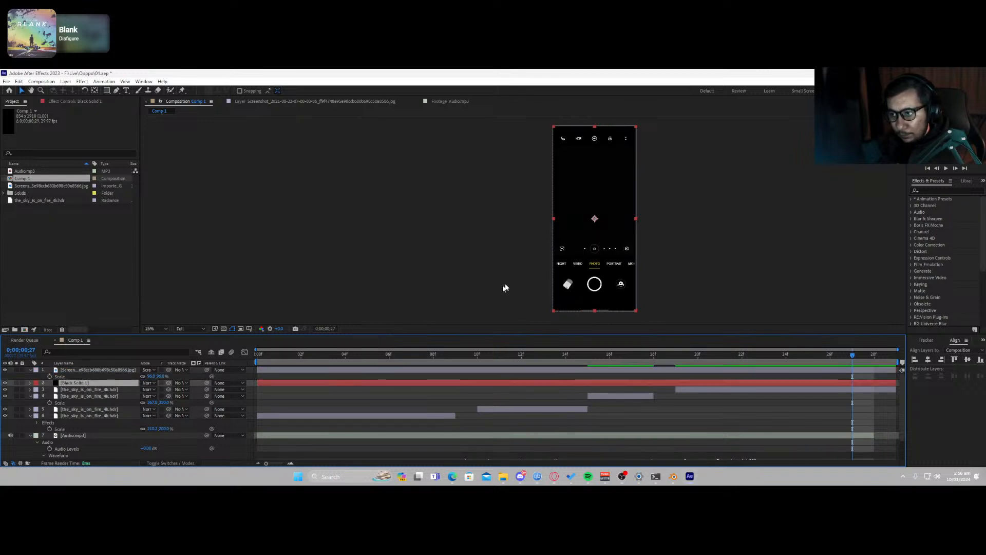
Step: Move the black solid down so its upper edge sits just above the NIGHT/VIDEO/PHOTO mode row, below the zoom controls
{"action": "left_click_drag", "start_coordinate": [600, 212], "coordinate": [604, 322]}
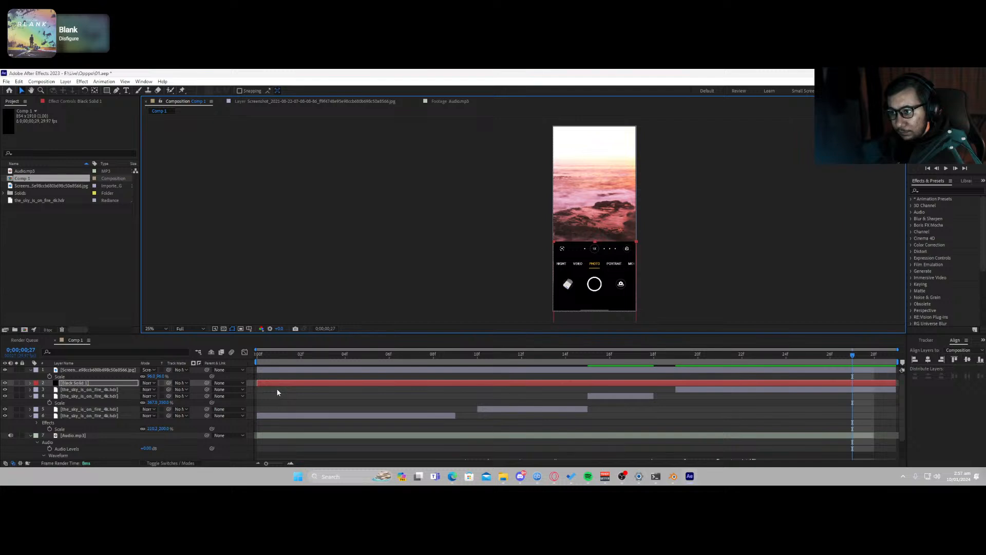
{"action": "scroll", "coordinate": [588, 307], "scroll_direction": "up", "scroll_amount": 6}
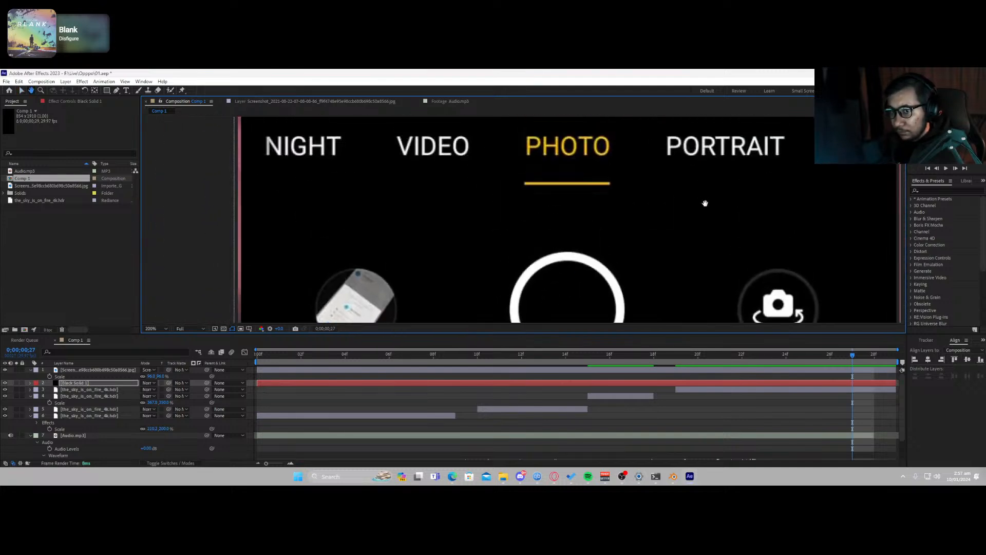
{"action": "scroll", "coordinate": [574, 205], "scroll_direction": "down", "scroll_amount": 2}
{"action": "scroll", "coordinate": [502, 188], "scroll_direction": "up", "scroll_amount": 1}
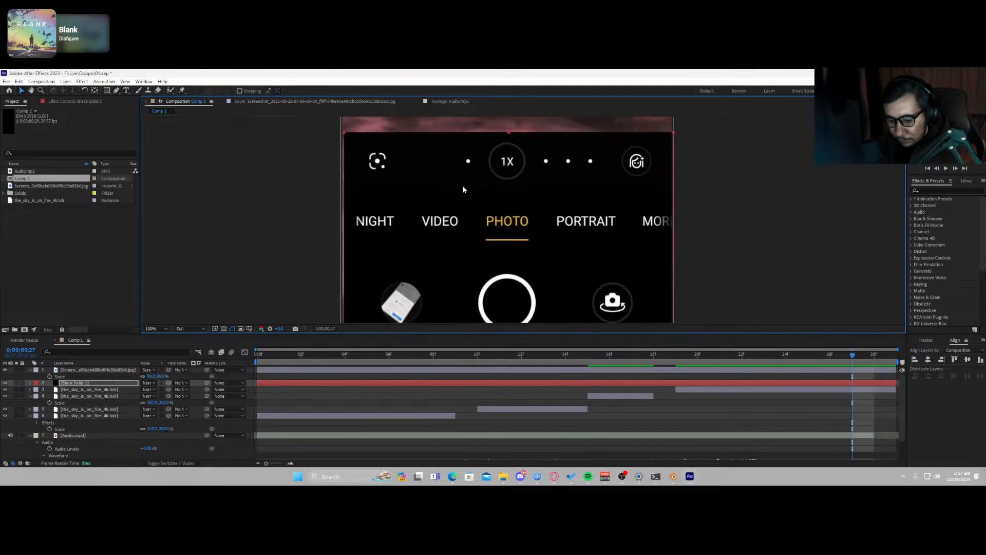
{"action": "key", "text": "g"}
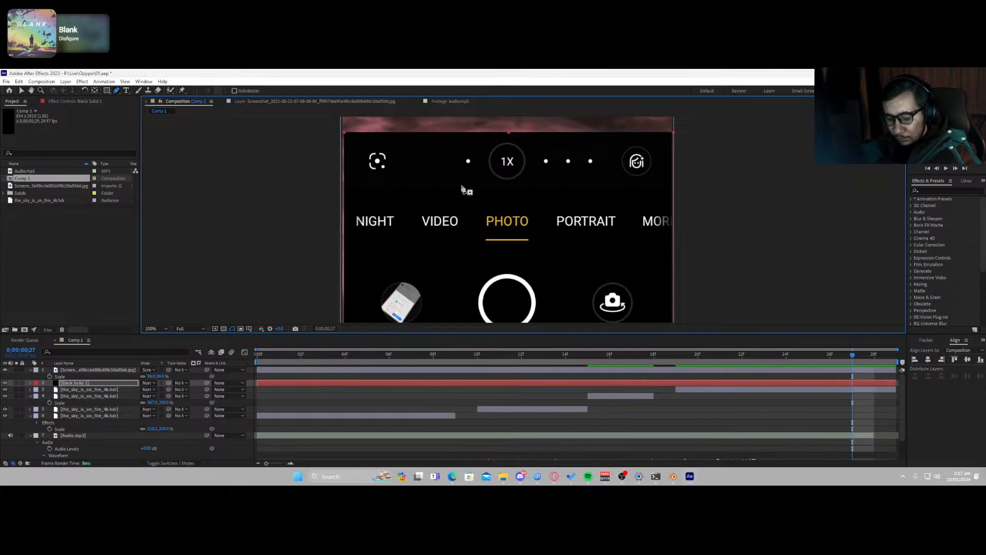
{"action": "key", "text": "v"}
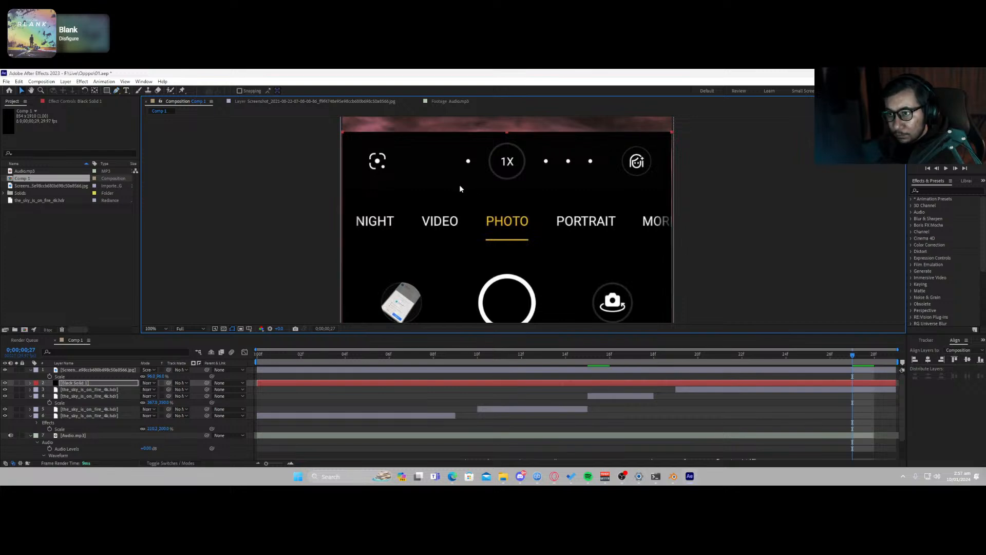
{"action": "left_click_drag", "start_coordinate": [458, 193], "coordinate": [458, 266]}
{"action": "scroll", "coordinate": [482, 235], "scroll_direction": "down", "scroll_amount": 4}
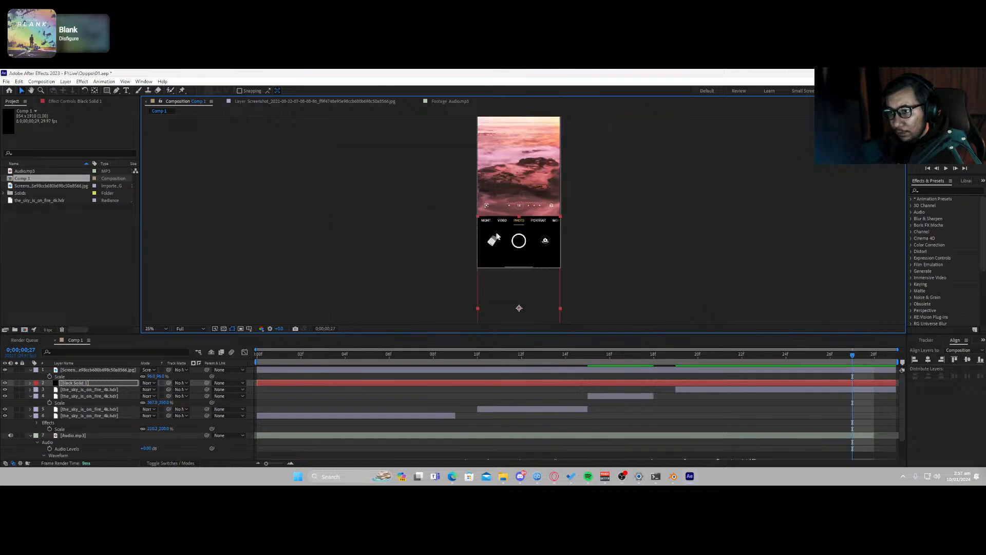
{"action": "scroll", "coordinate": [508, 239], "scroll_direction": "down", "scroll_amount": 1}
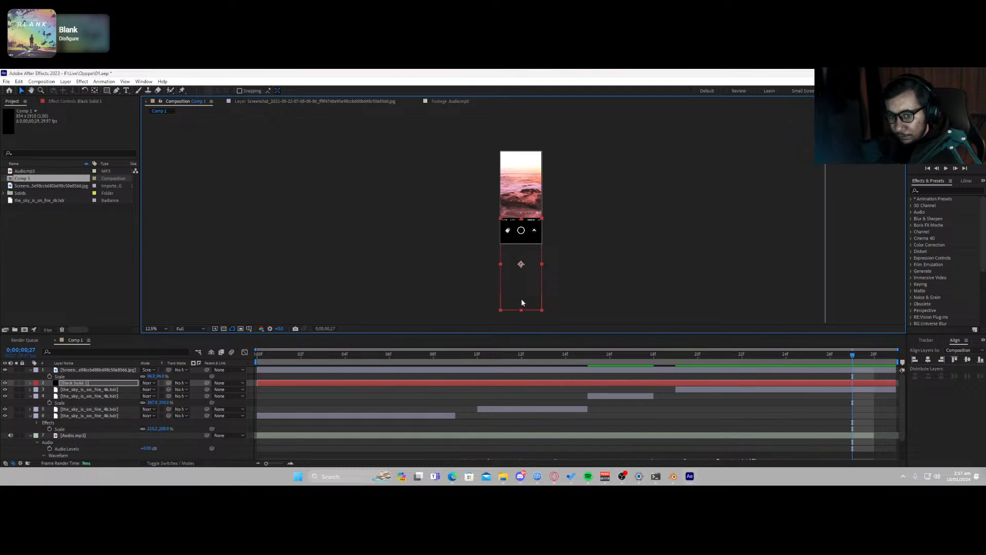
Step: Duplicate the black solid and move the copy up so it backs only the icon row at the phone screen's upper end
{"action": "left_click", "coordinate": [94, 384]}
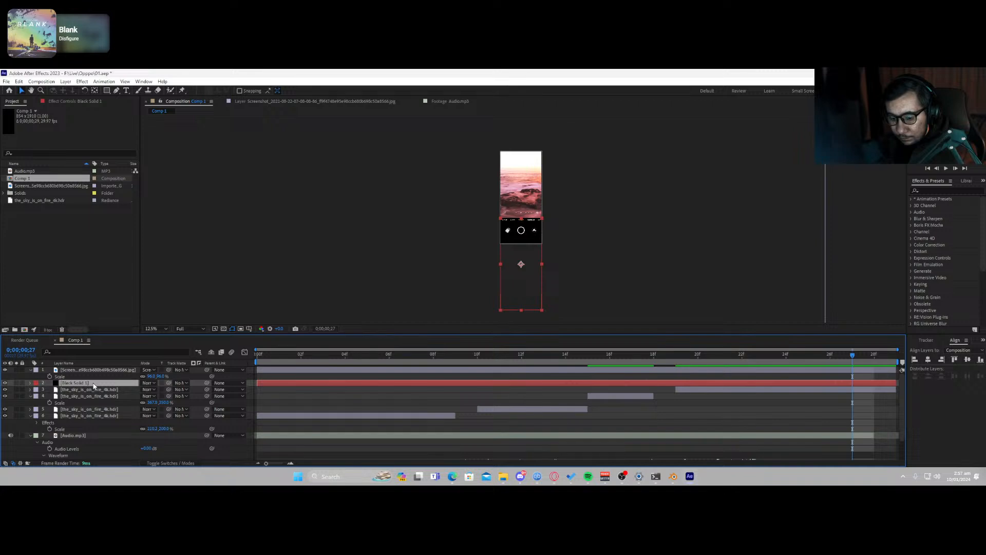
{"action": "key", "text": "ctrl+d"}
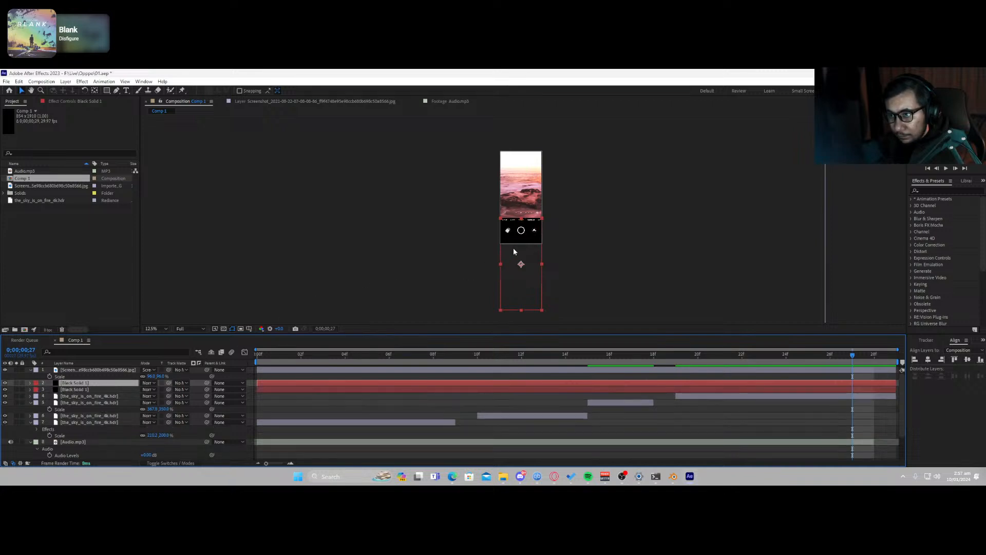
{"action": "left_click_drag", "start_coordinate": [517, 253], "coordinate": [517, 127]}
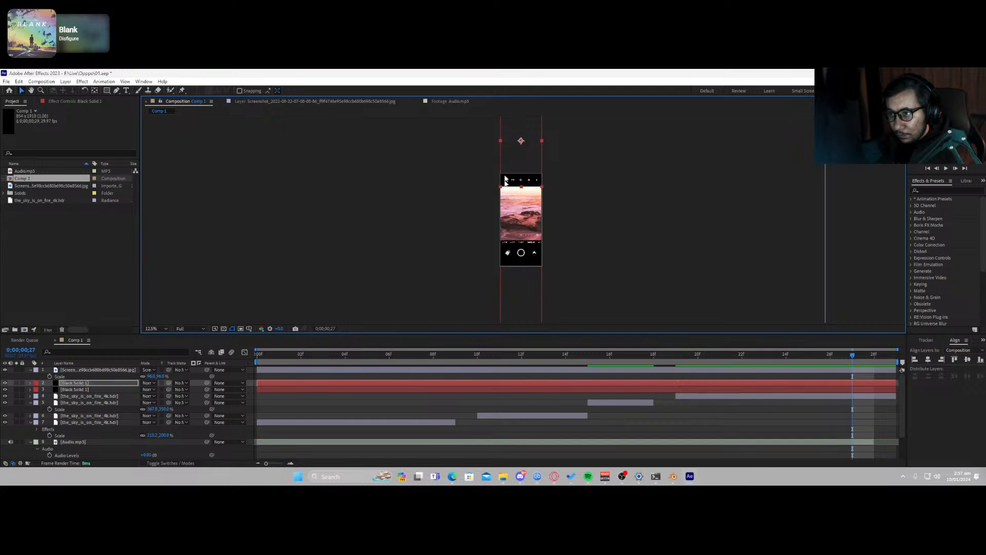
{"action": "key", "text": "period"}
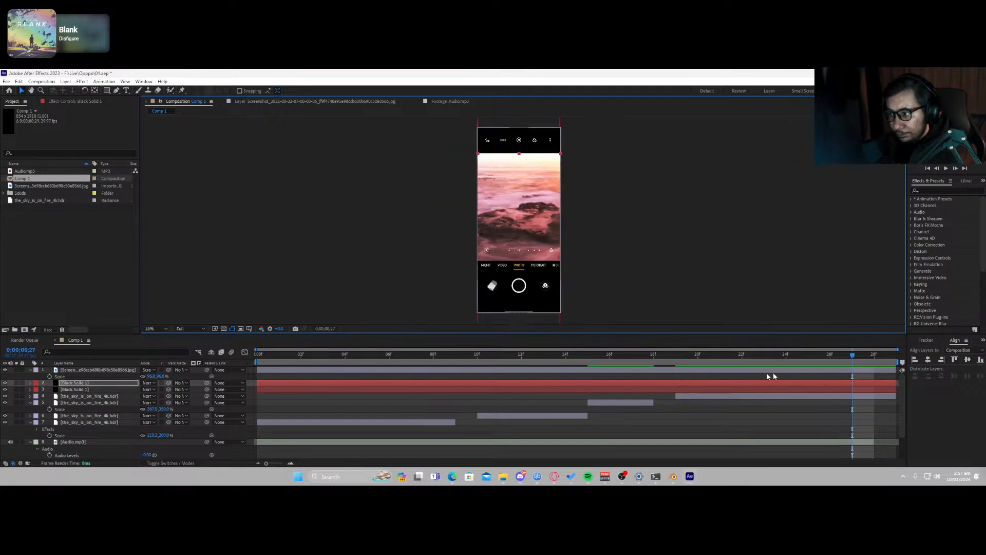
Step: Scrub through Comp 1 and examine the camera-app layout with the black bars, ending at the first frame
{"action": "left_click_drag", "start_coordinate": [853, 355], "coordinate": [698, 380]}
{"action": "scroll", "coordinate": [512, 261], "scroll_direction": "up", "scroll_amount": 2}
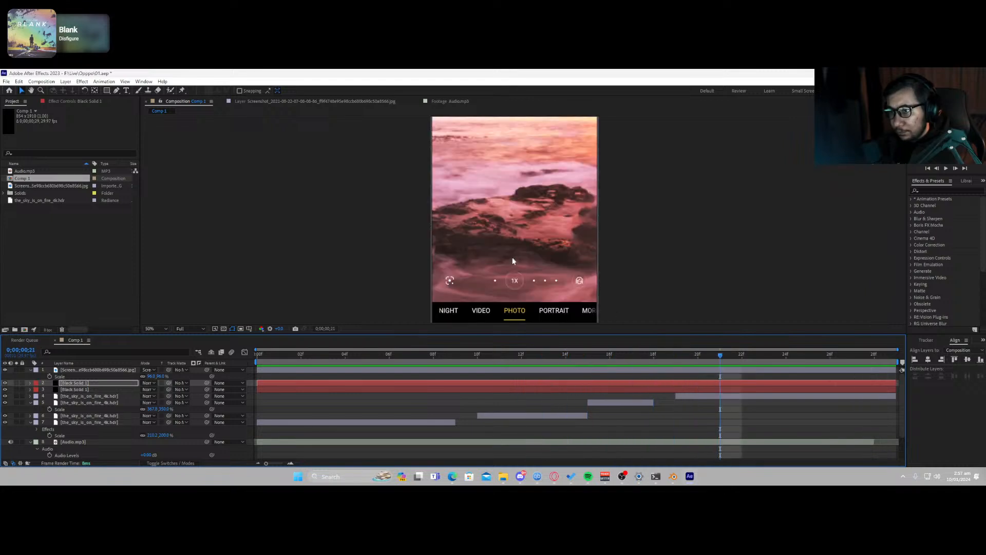
{"action": "scroll", "coordinate": [512, 276], "scroll_direction": "down", "scroll_amount": 2}
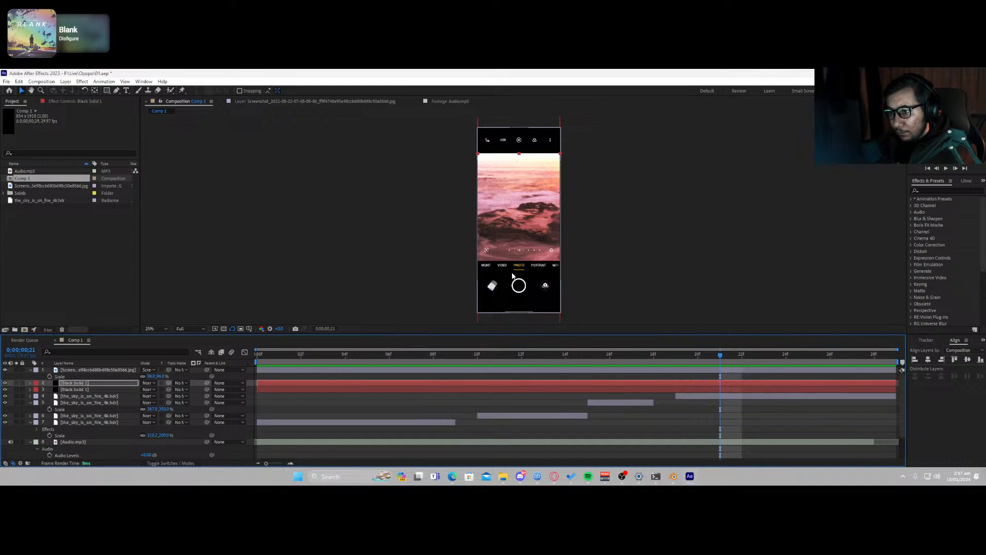
{"action": "scroll", "coordinate": [512, 276], "scroll_direction": "up", "scroll_amount": 1}
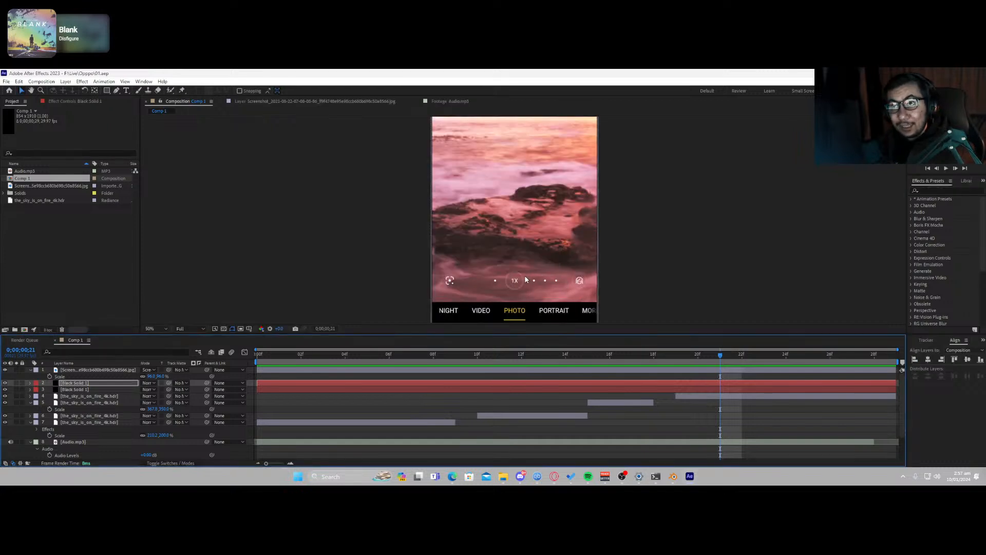
{"action": "scroll", "coordinate": [519, 276], "scroll_direction": "down", "scroll_amount": 1}
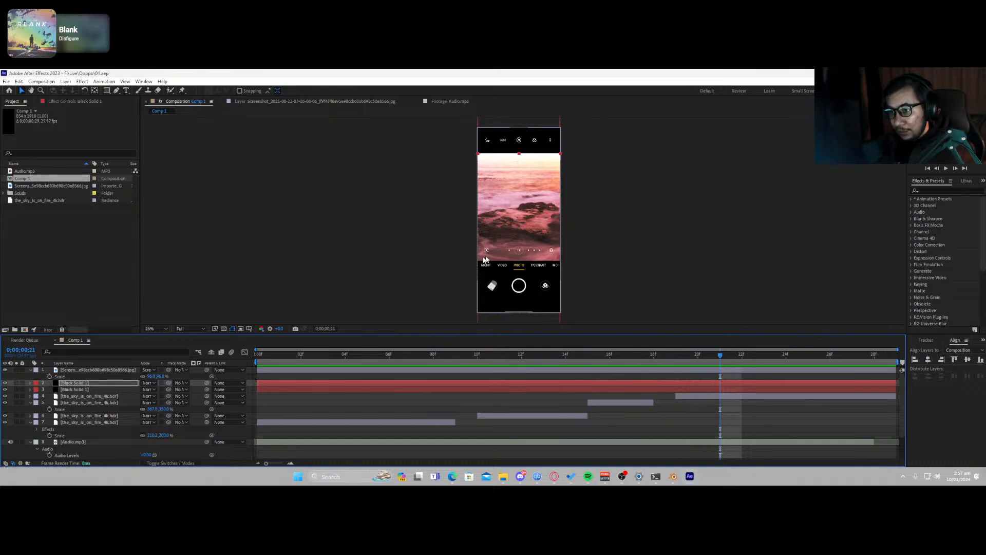
{"action": "left_click_drag", "start_coordinate": [665, 356], "coordinate": [652, 386]}
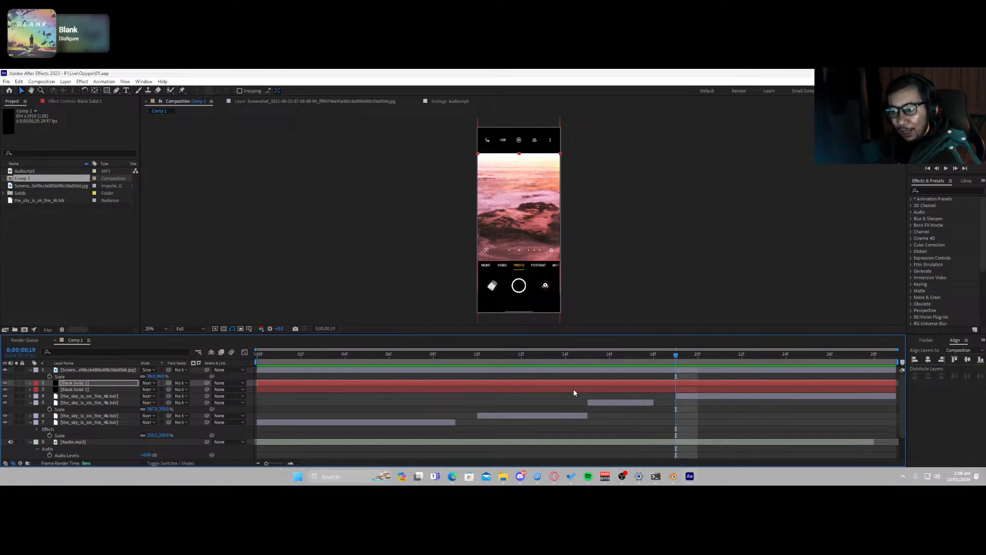
{"action": "left_click_drag", "start_coordinate": [337, 356], "coordinate": [697, 395]}
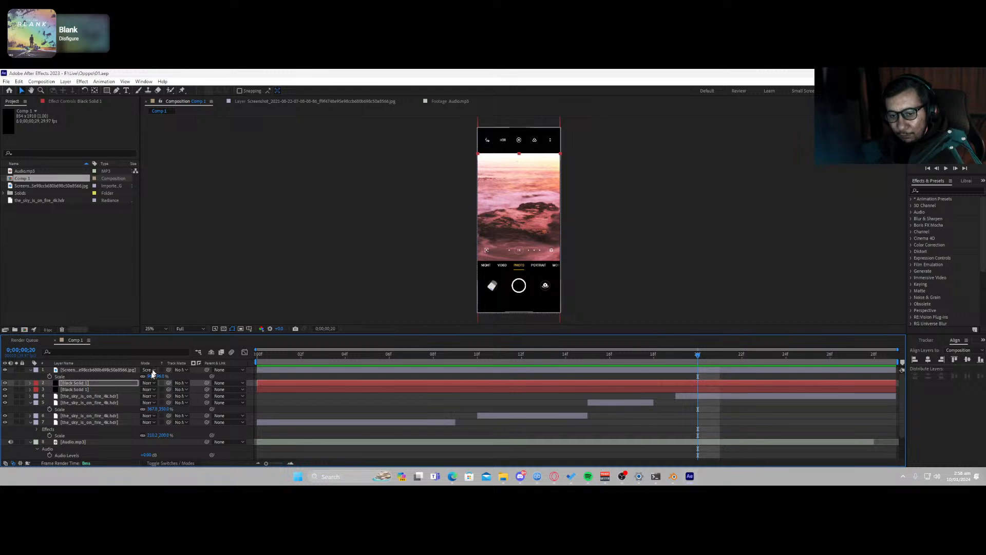
{"action": "left_click", "coordinate": [264, 353]}
Step: Add Comp 1 to the render queue and set its output format to PNG Sequence
{"action": "key", "text": "ctrl+m"}
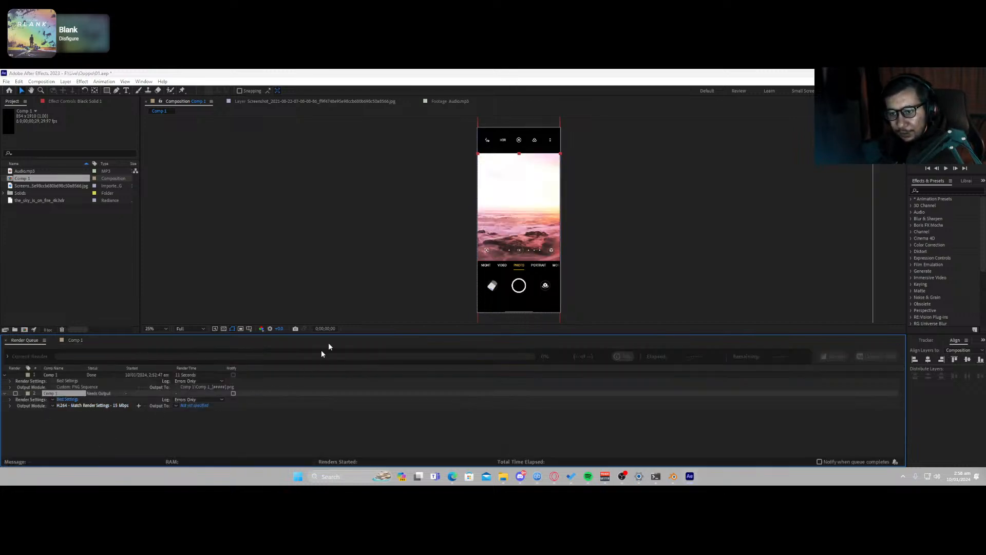
{"action": "left_click", "coordinate": [92, 405]}
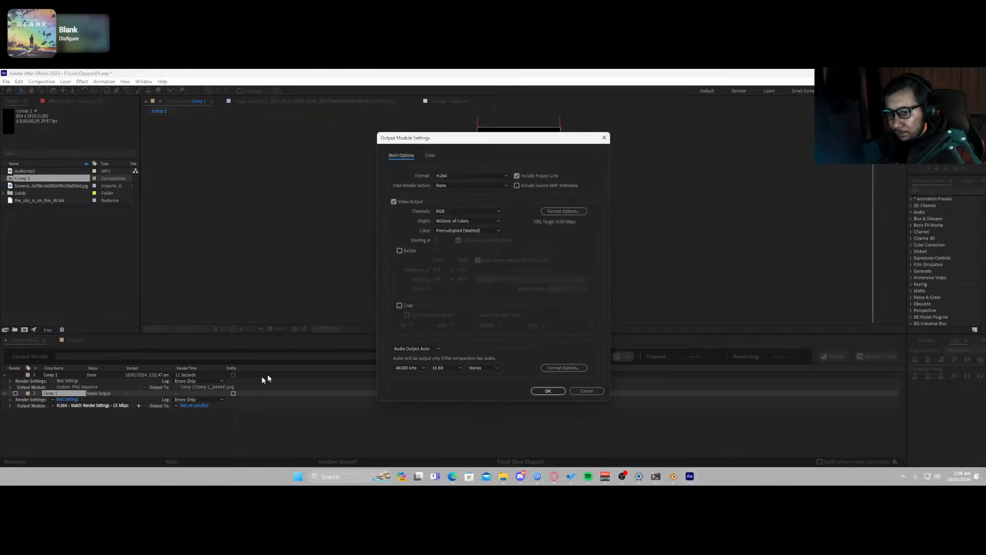
{"action": "left_click", "coordinate": [462, 175]}
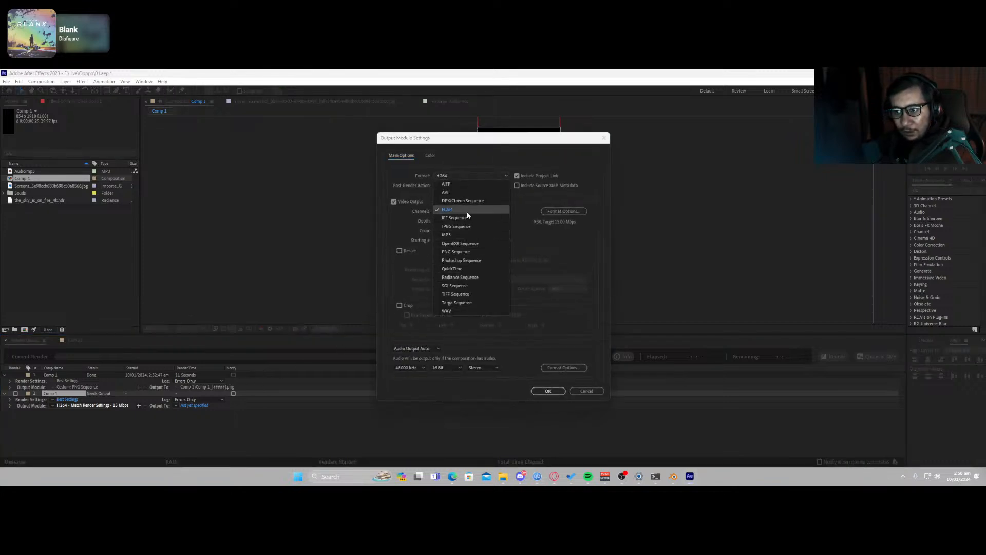
{"action": "left_click", "coordinate": [470, 248]}
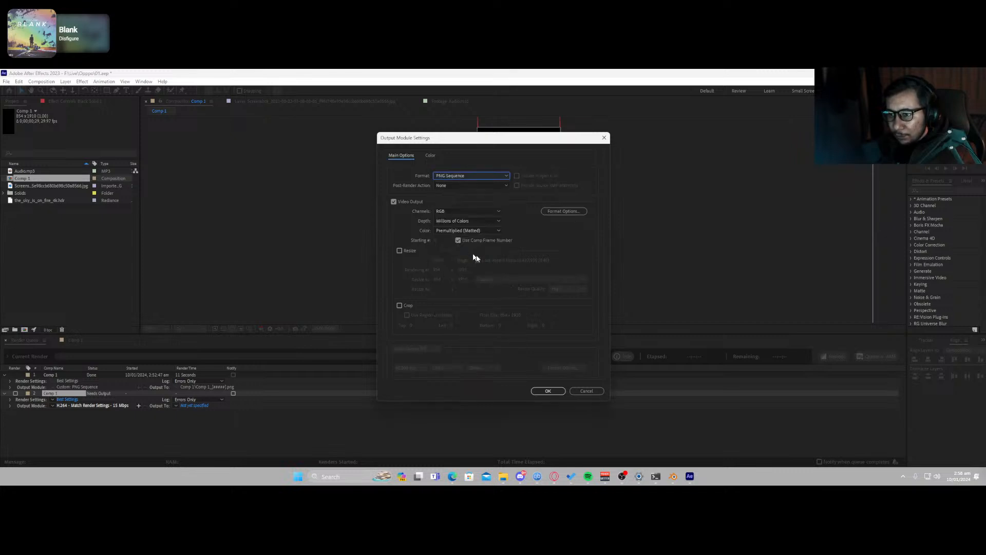
{"action": "left_click", "coordinate": [544, 390]}
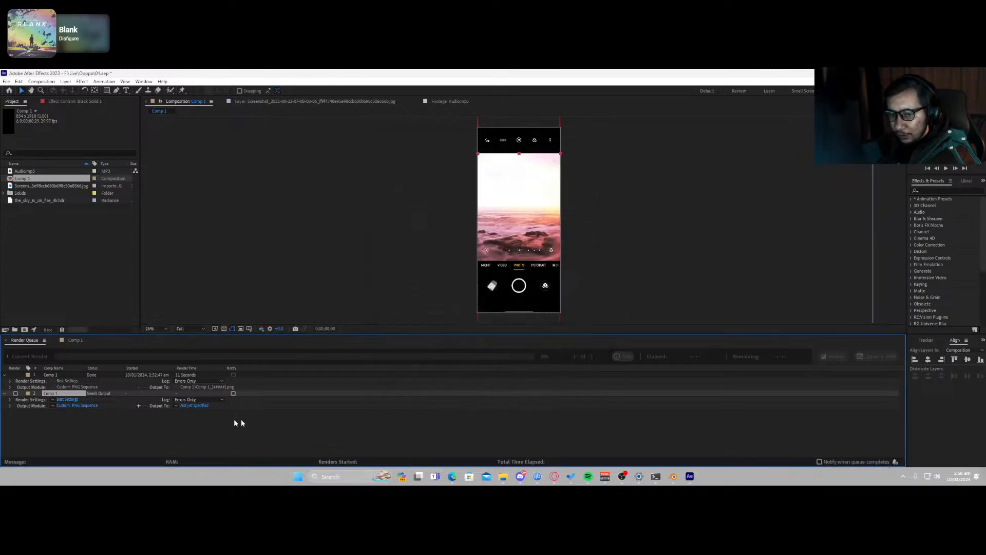
Step: Delete the old Comp 1 folder from the Camera output folder and try to save the new output there
{"action": "left_click", "coordinate": [197, 406]}
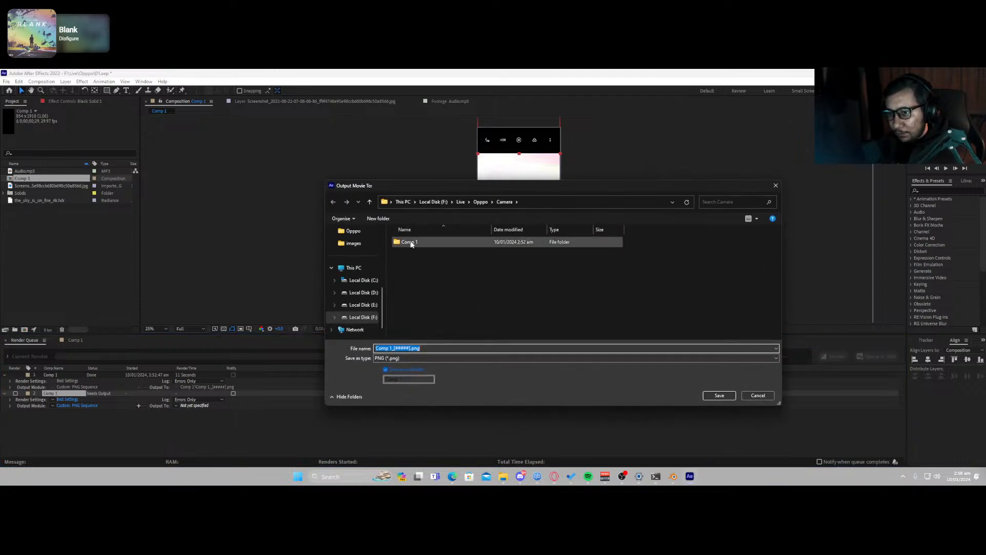
{"action": "left_click", "coordinate": [409, 242]}
{"action": "key", "text": "Delete"}
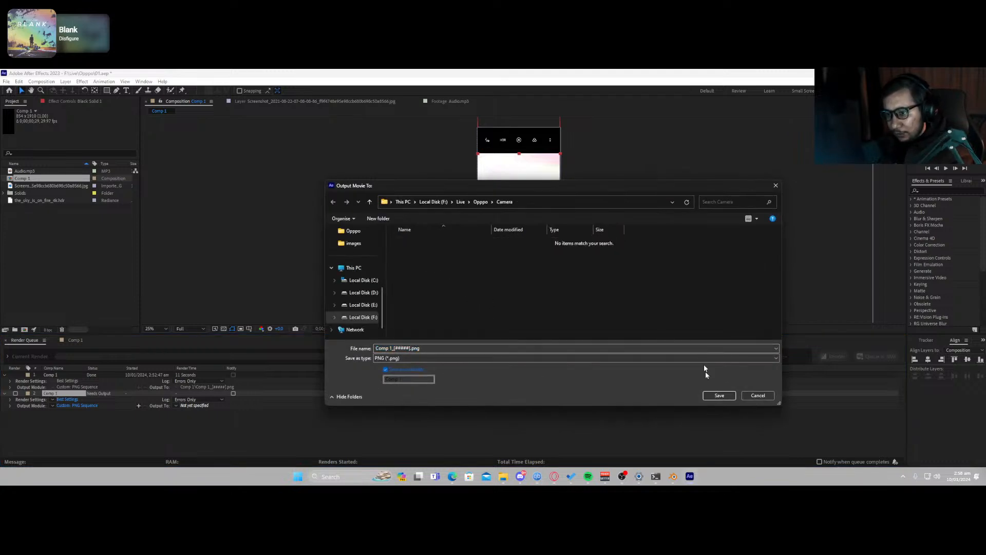
{"action": "left_click", "coordinate": [719, 395]}
{"action": "left_click", "coordinate": [576, 281]}
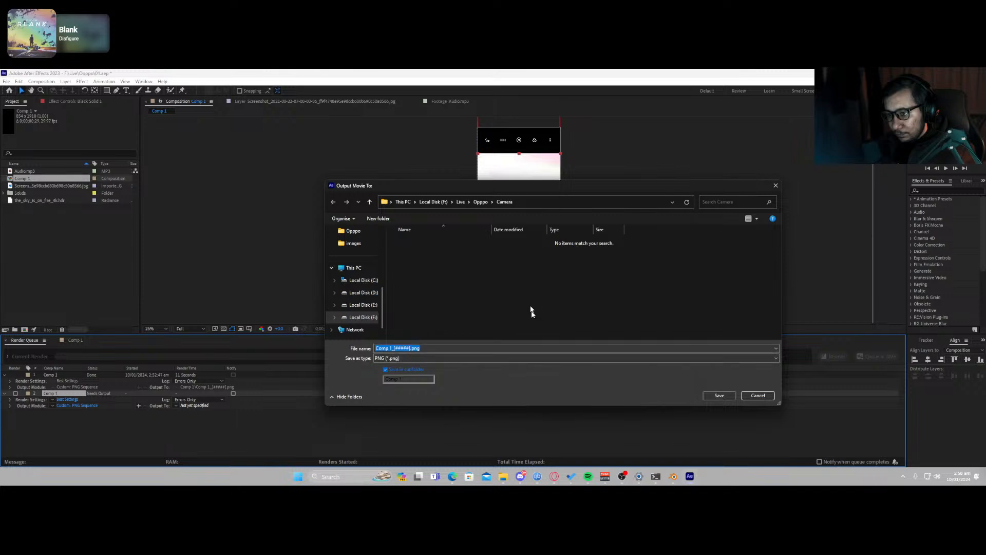
Step: Set the output to Comp 1_[#####].png in the Opppo project's Camera folder and render the sequence
{"action": "left_click", "coordinate": [480, 201]}
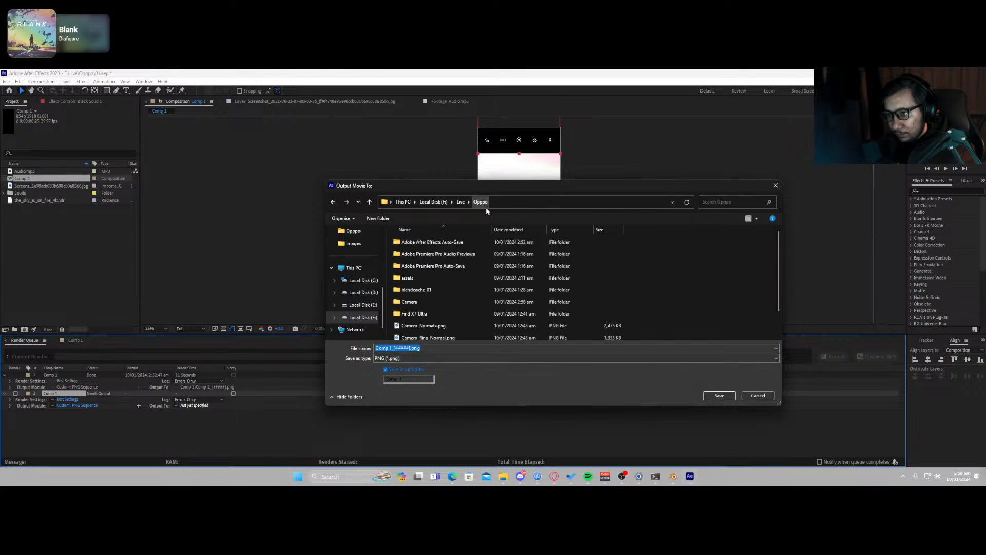
{"action": "double_click", "coordinate": [429, 302]}
{"action": "left_click", "coordinate": [718, 396]}
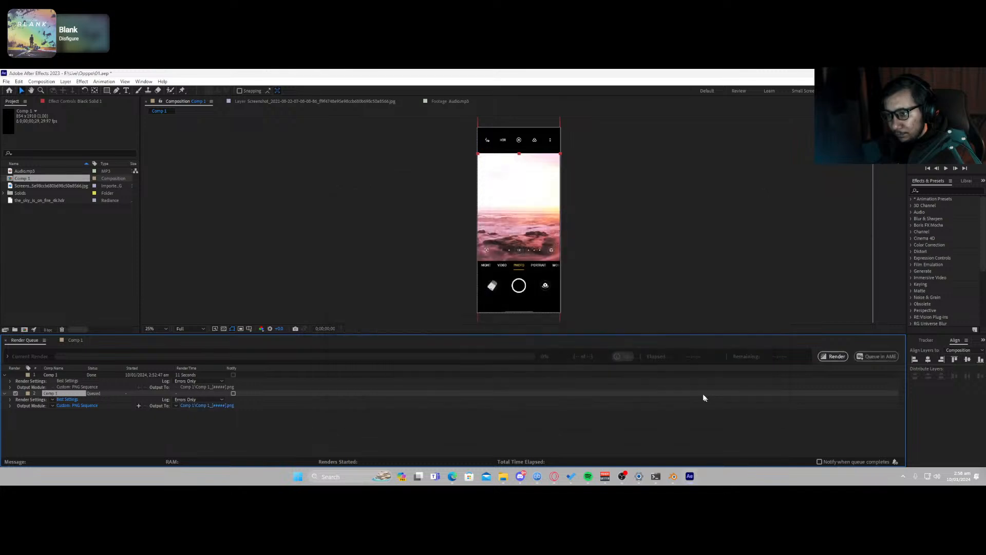
{"action": "left_click", "coordinate": [833, 357]}
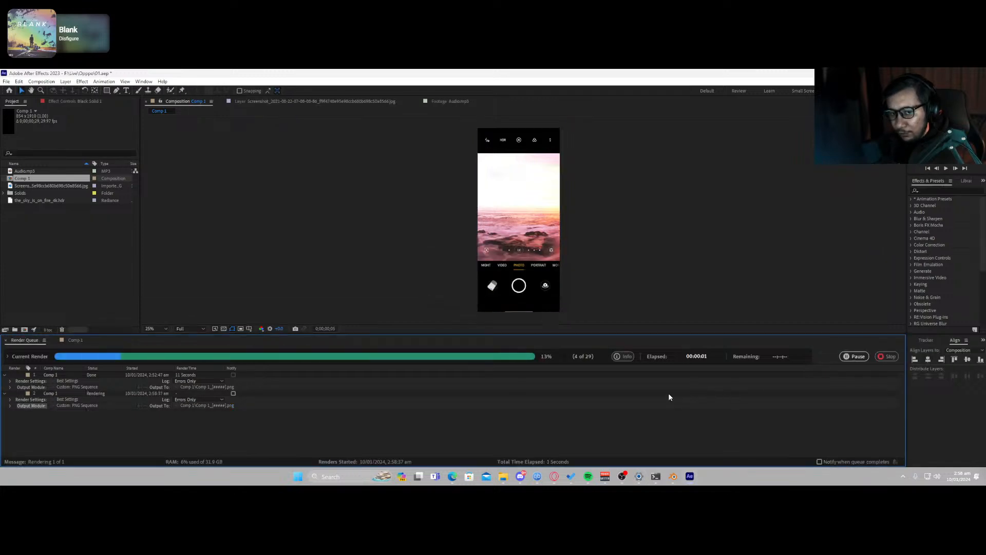
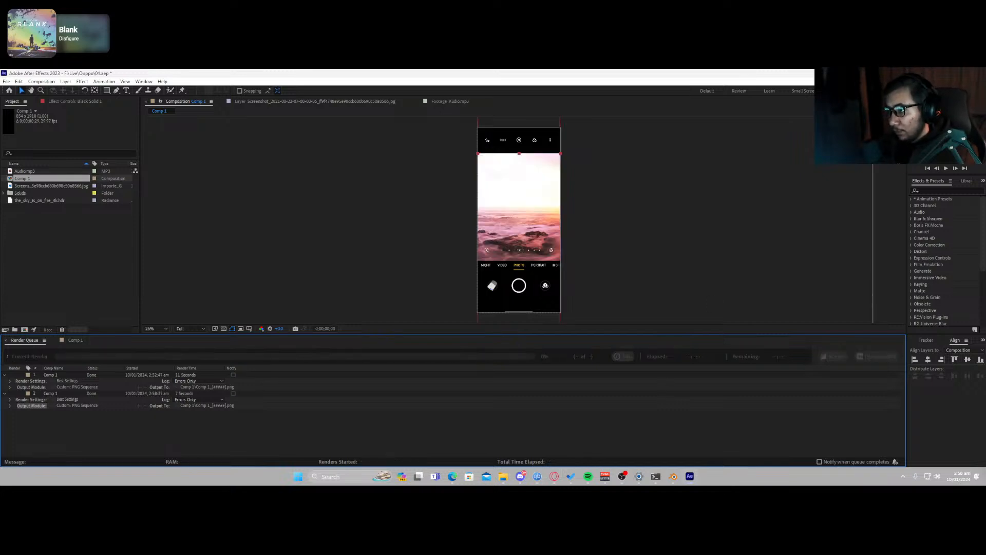
Step: Save project 01 while closing it, and switch to Blender to select the phone's Front_Glass object
{"action": "key", "text": "ctrl+alt+n"}
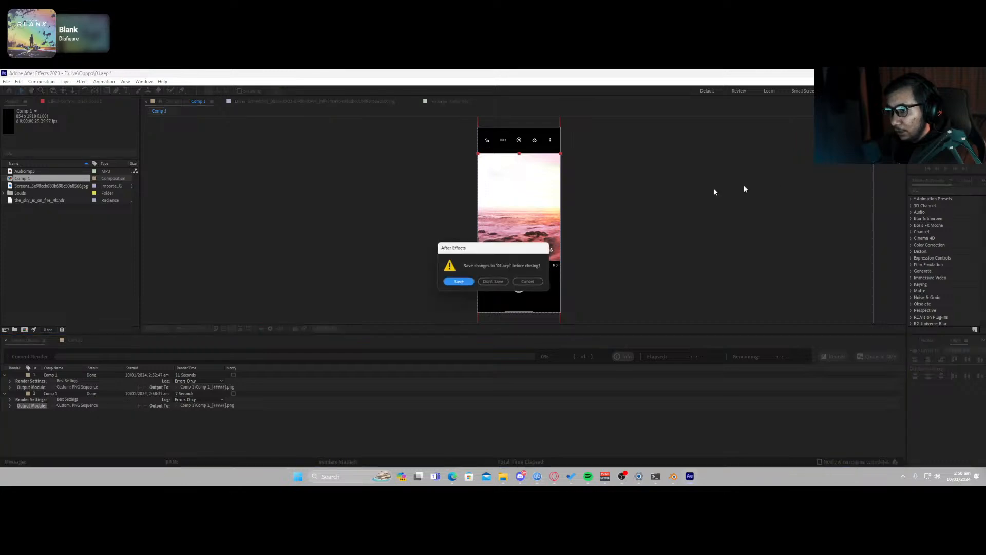
{"action": "left_click", "coordinate": [458, 281]}
{"action": "left_click", "coordinate": [674, 476]}
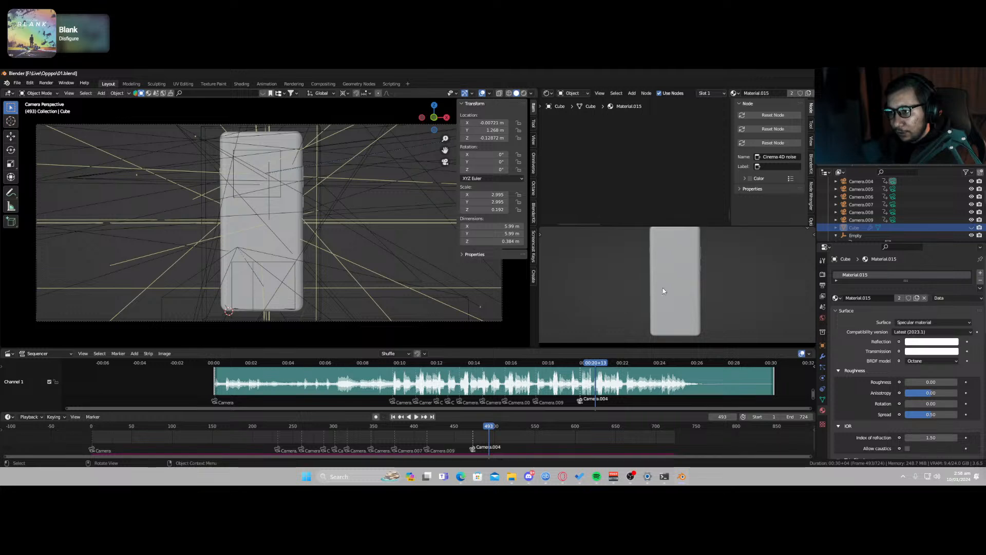
{"action": "left_click", "coordinate": [286, 225]}
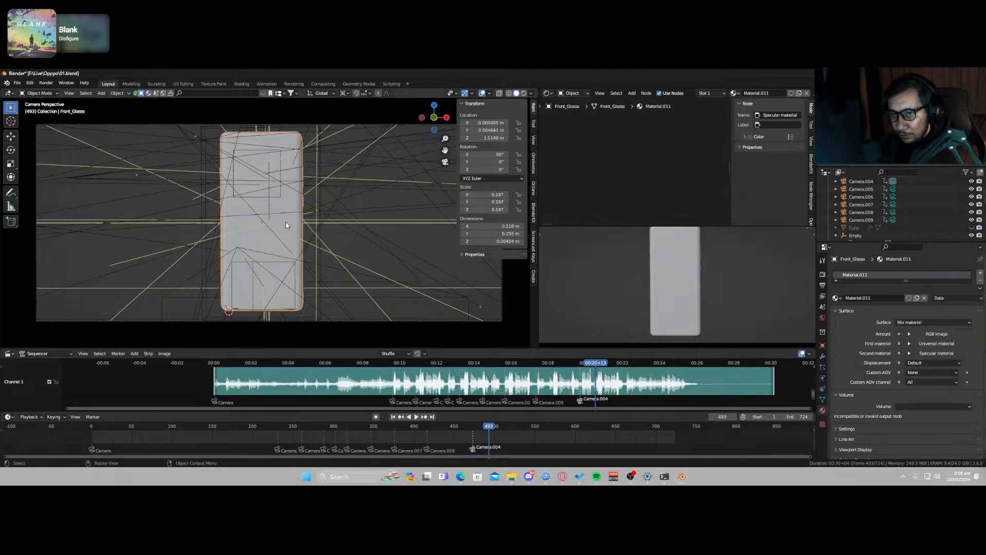
Step: Select the phone's Display object and play the cut from Camera.009 to Camera.004 to check its screen sequence
{"action": "left_click", "coordinate": [286, 224]}
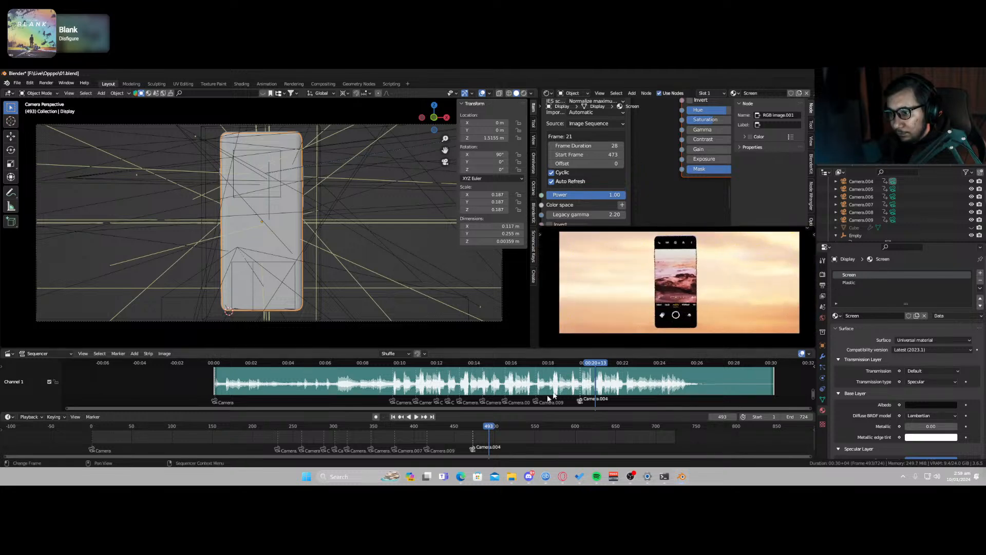
{"action": "left_click_drag", "start_coordinate": [589, 364], "coordinate": [570, 364]}
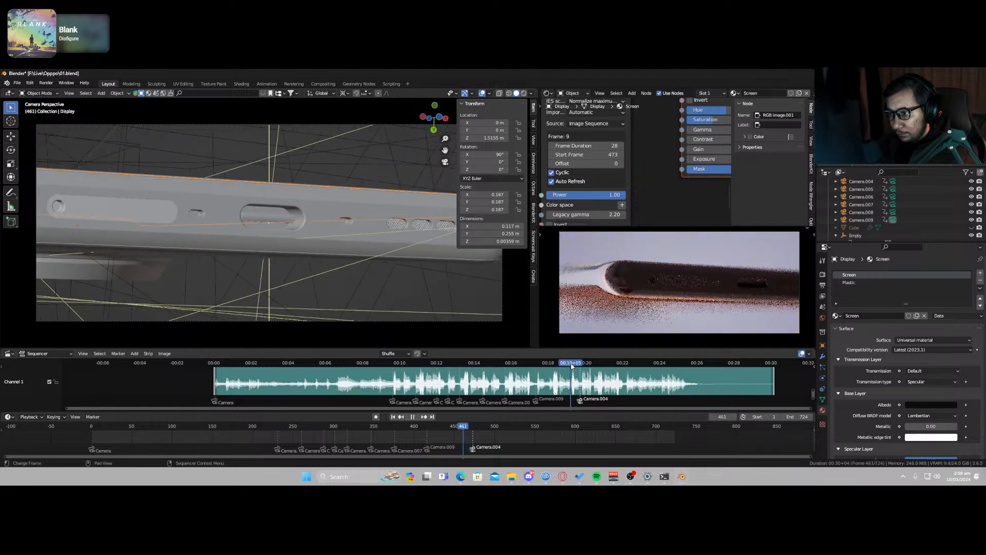
{"action": "key", "text": "space"}
{"action": "key", "text": "space"}
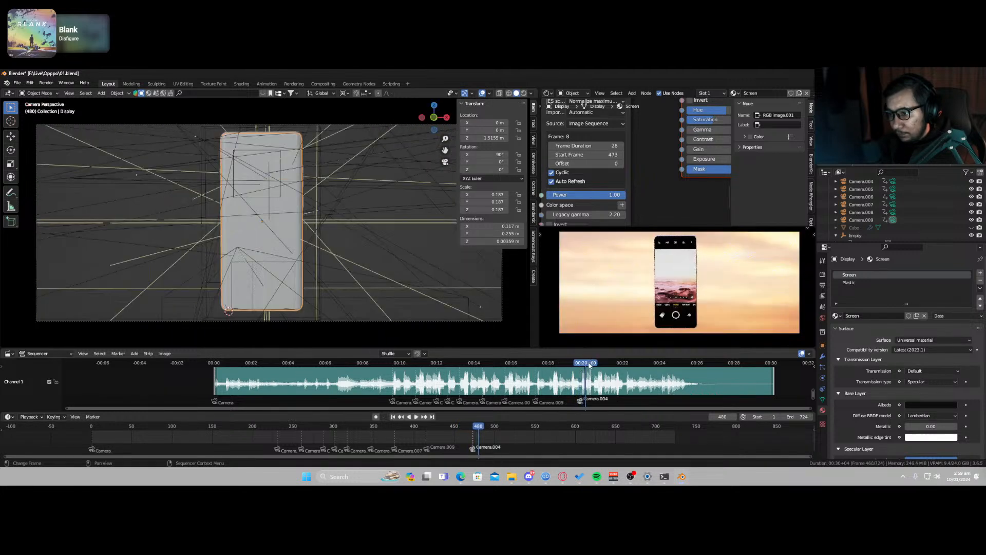
{"action": "key", "text": "space"}
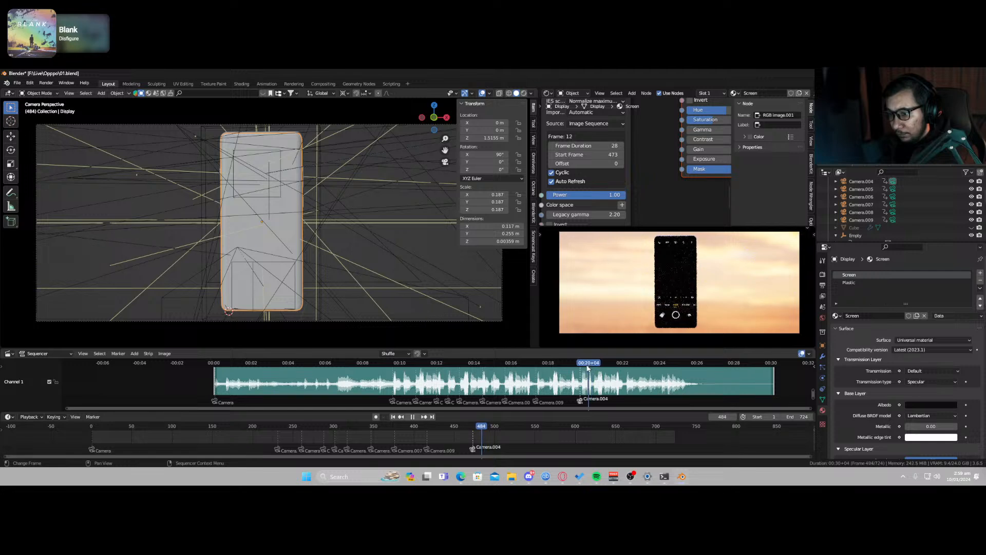
{"action": "mouse_move", "coordinate": [588, 367]}
{"action": "left_mouse_down"}
{"action": "mouse_move", "coordinate": [570, 368]}
{"action": "mouse_move", "coordinate": [599, 365]}
{"action": "mouse_move", "coordinate": [571, 367]}
{"action": "mouse_move", "coordinate": [590, 367]}
{"action": "left_mouse_up"}
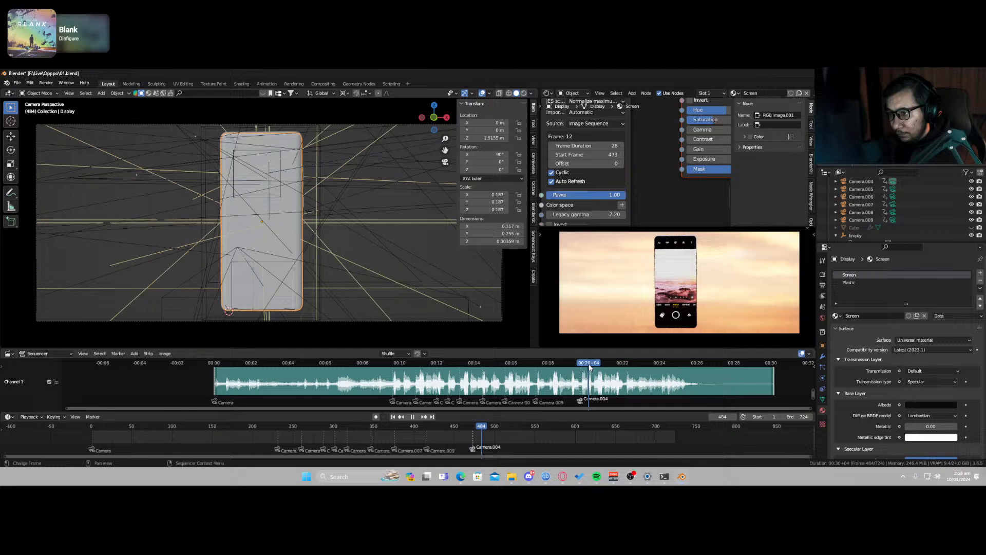
Step: Try rolling Camera.004 about 90° around its local Z axis to show the phone in landscape
{"action": "left_click", "coordinate": [397, 321]}
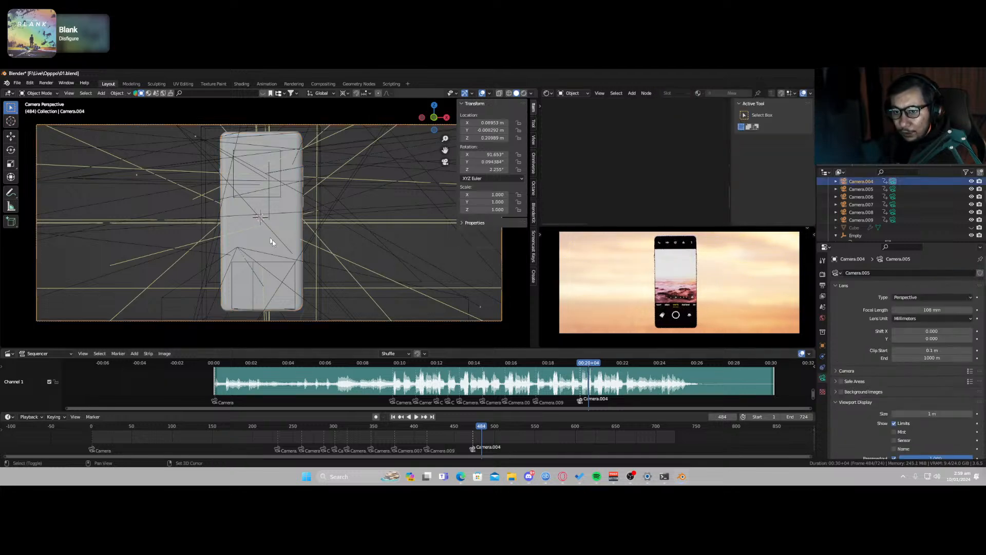
{"action": "key", "text": "r"}
{"action": "key", "text": "z"}
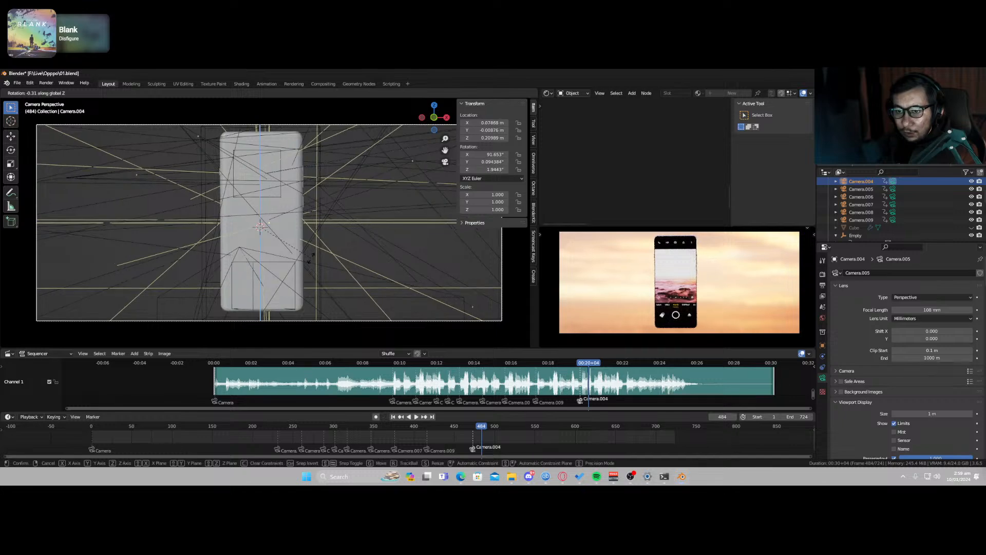
{"action": "key", "text": "z"}
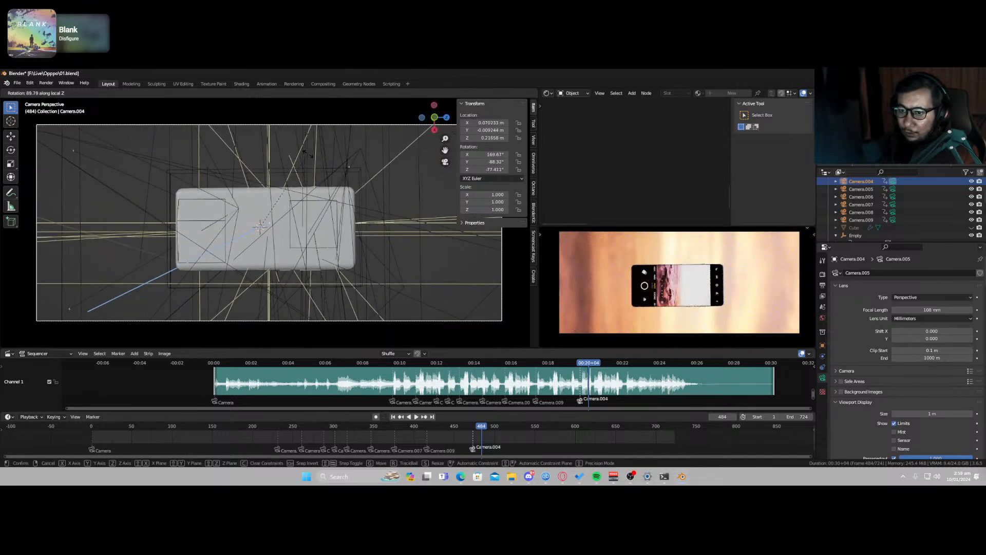
{"action": "left_click", "coordinate": [307, 154]}
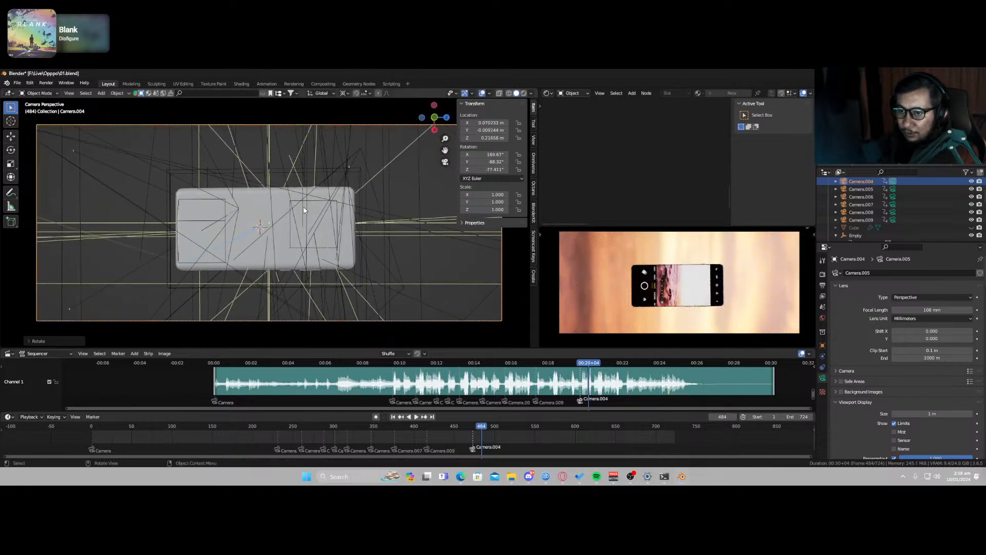
Step: Try moving Camera.004 closer to the phone along its local Z axis, to a Y location of about 0.93 m
{"action": "key", "text": "g"}
{"action": "key", "text": "y"}
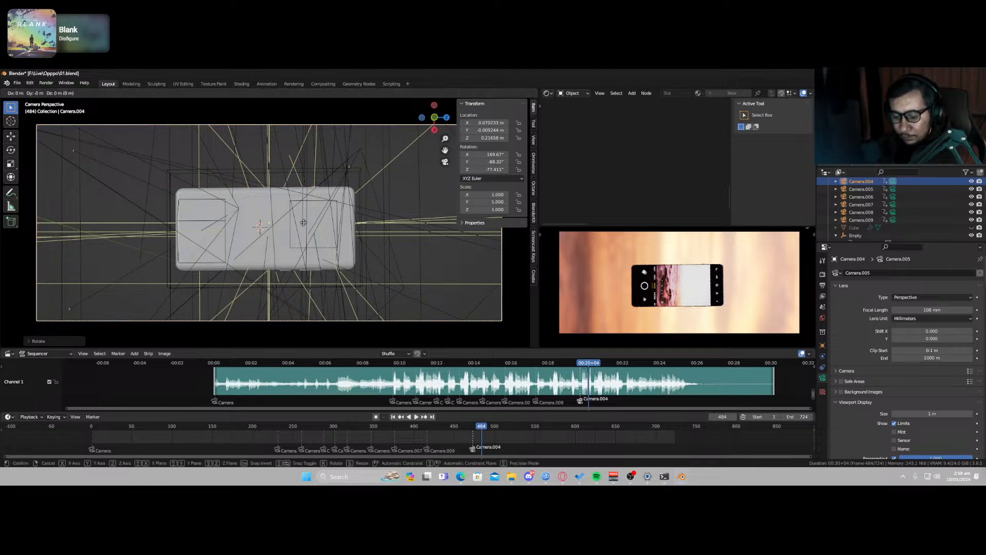
{"action": "key", "text": "z"}
{"action": "key", "text": "z"}
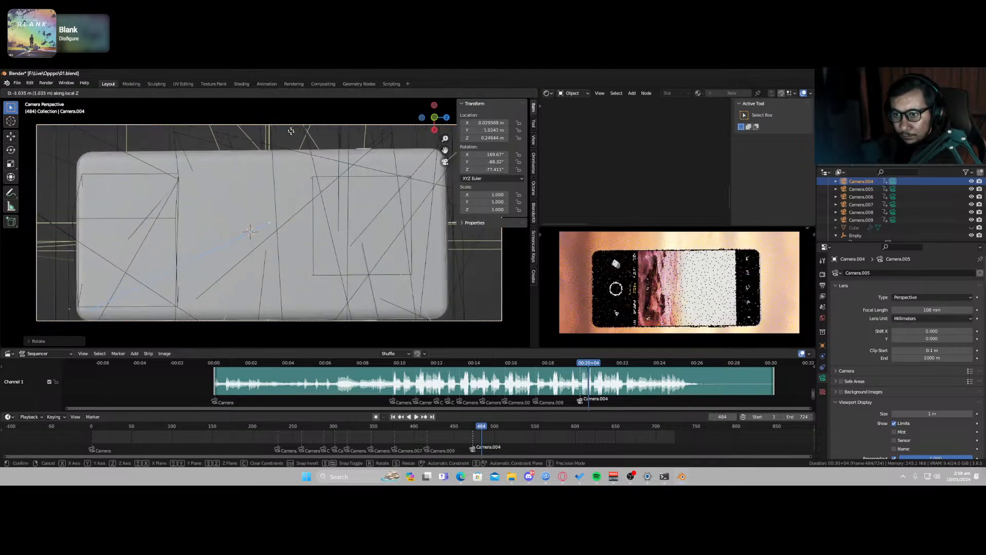
{"action": "left_click", "coordinate": [290, 142]}
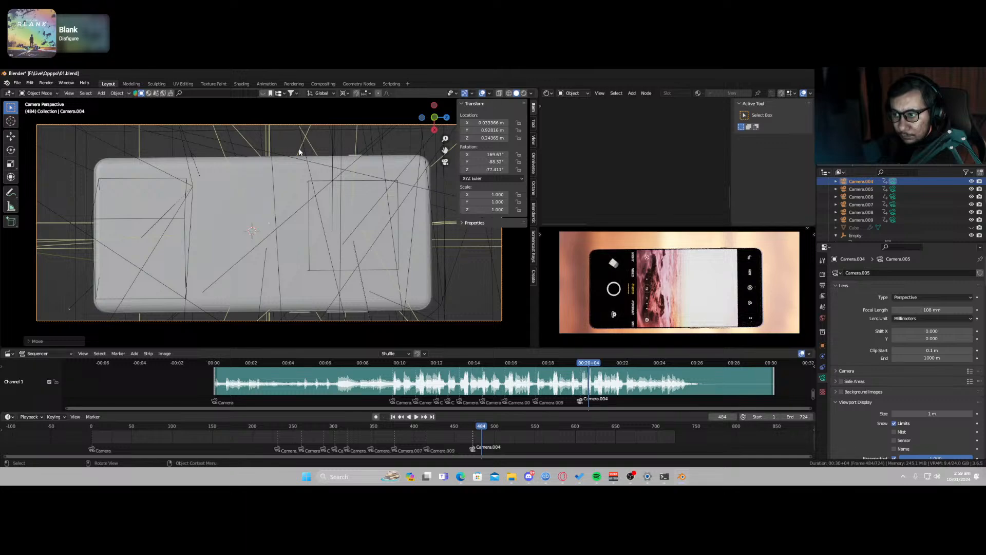
Step: Try moving Camera.004 even closer along the global Y axis, to a Y location of about 1.28 m
{"action": "key", "text": "g"}
{"action": "key", "text": "z"}
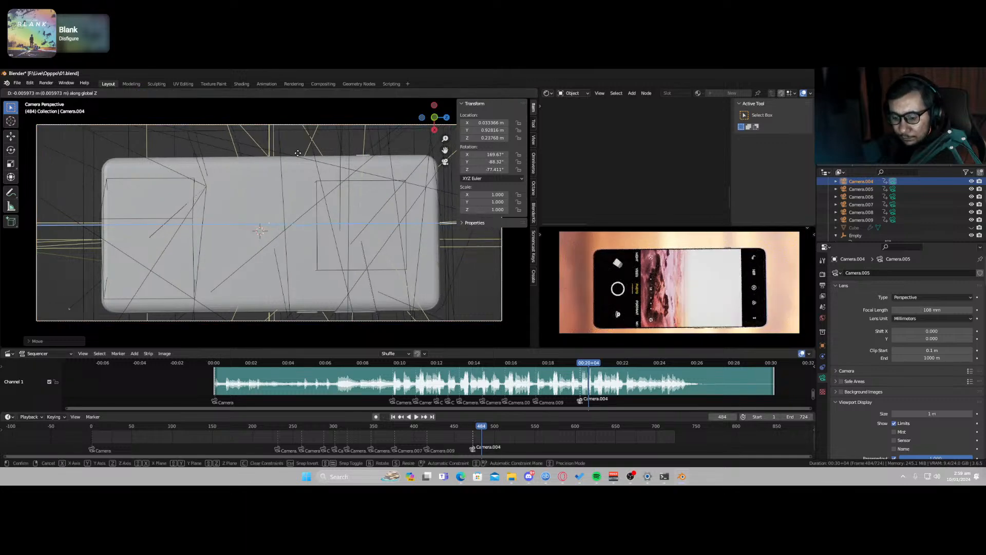
{"action": "key", "text": "y"}
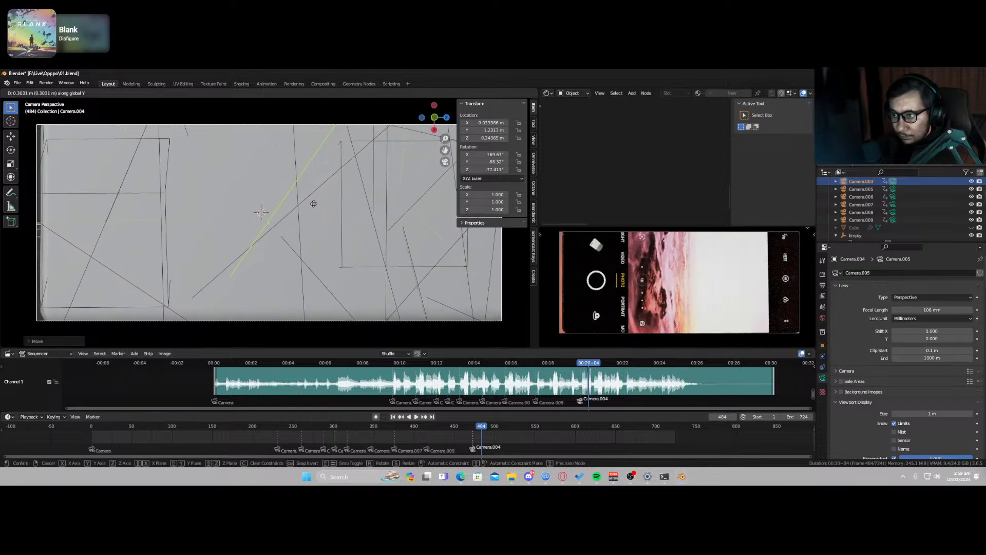
{"action": "left_click", "coordinate": [313, 207]}
{"action": "key", "text": "g"}
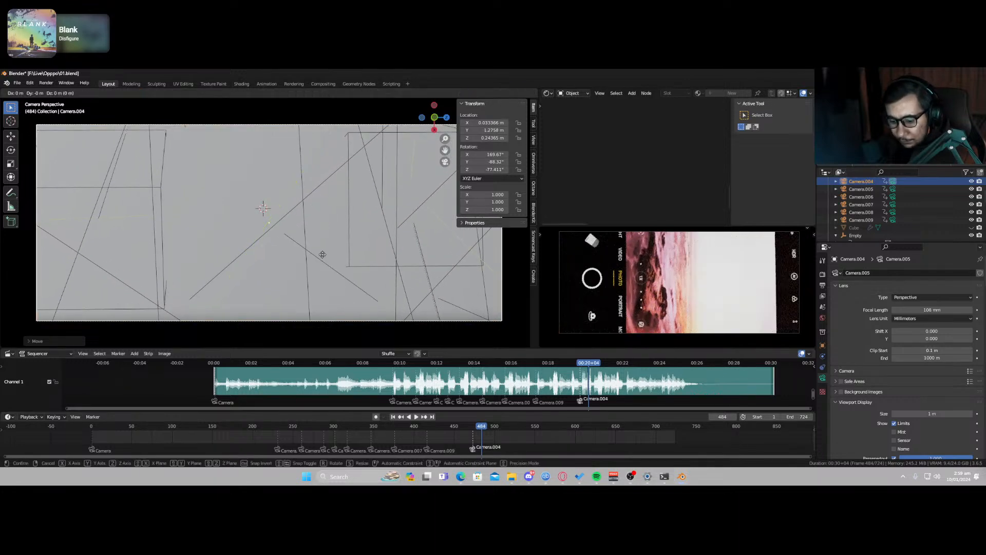
{"action": "key", "text": "y"}
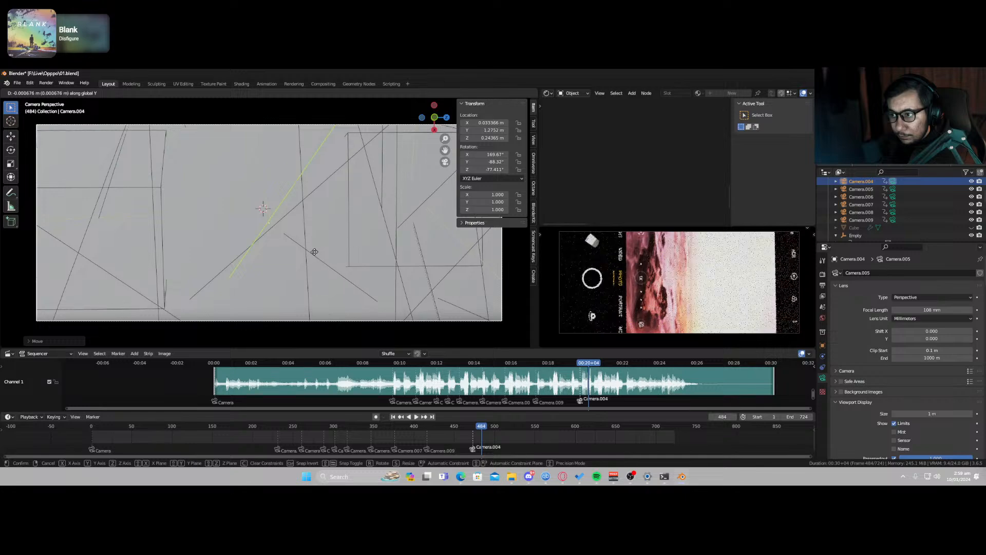
{"action": "key", "text": "Escape"}
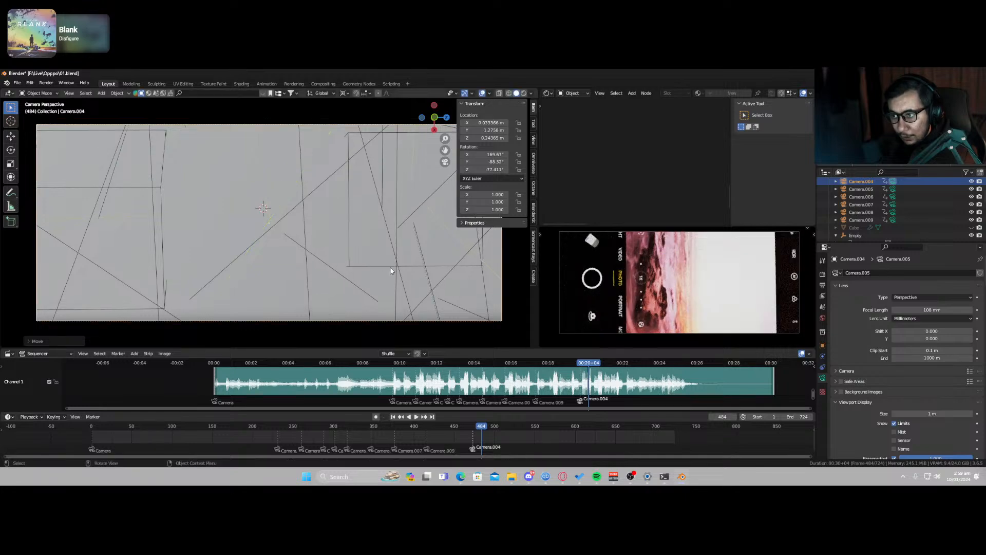
Step: Try rolling Camera.004 back by 90° around its local Z axis, and undo its landscape rotation and close-up moves
{"action": "key", "text": "r"}
{"action": "key", "text": "z"}
{"action": "key", "text": "z"}
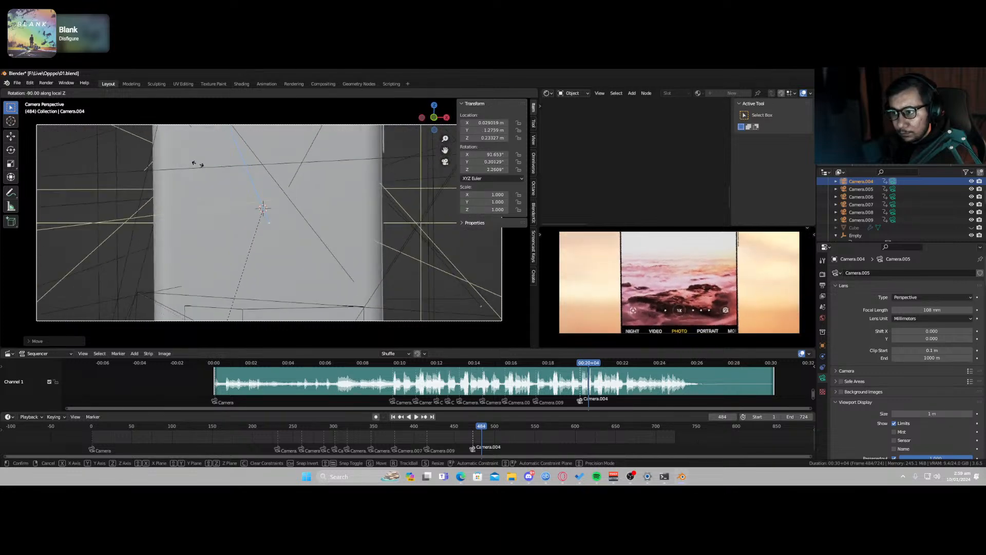
{"action": "left_click", "coordinate": [193, 161]}
{"action": "scroll", "coordinate": [301, 200], "scroll_direction": "down", "scroll_amount": 3}
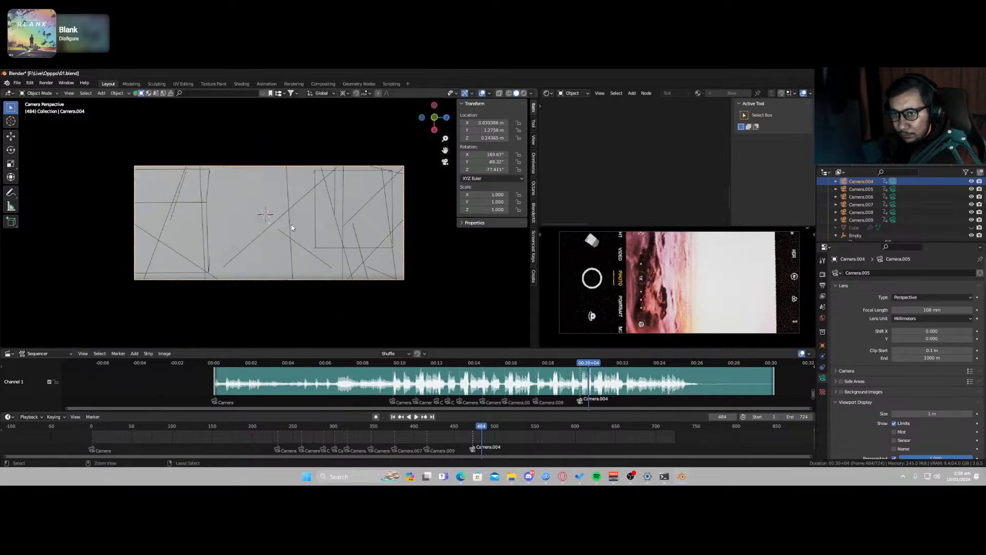
{"action": "key", "text": "ctrl+z"}
{"action": "key", "text": "ctrl+z"}
{"action": "key", "text": "ctrl+z"}
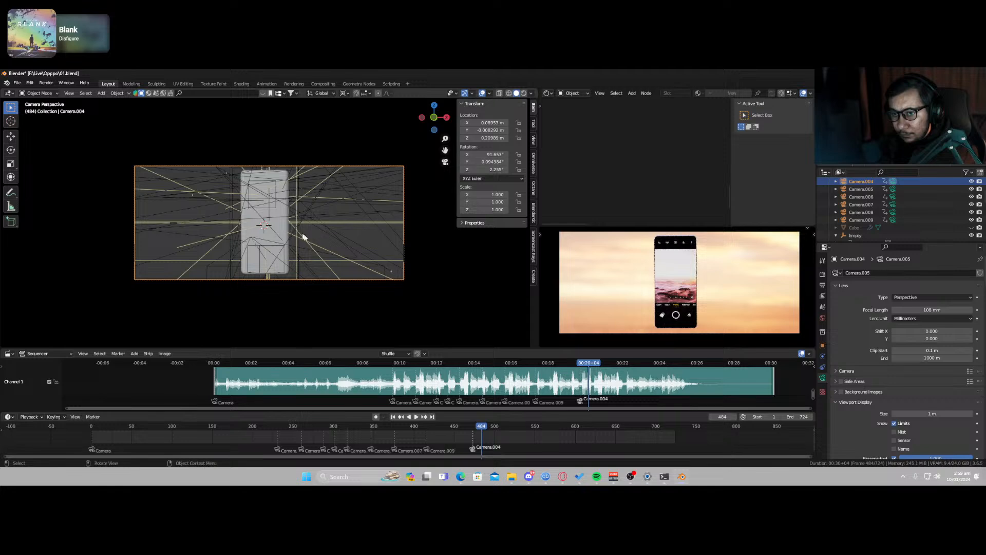
Step: Rotate Camera.004 around the global Z axis to about 11.65°, and try tilting it around the global X axis
{"action": "key", "text": "r"}
{"action": "key", "text": "z"}
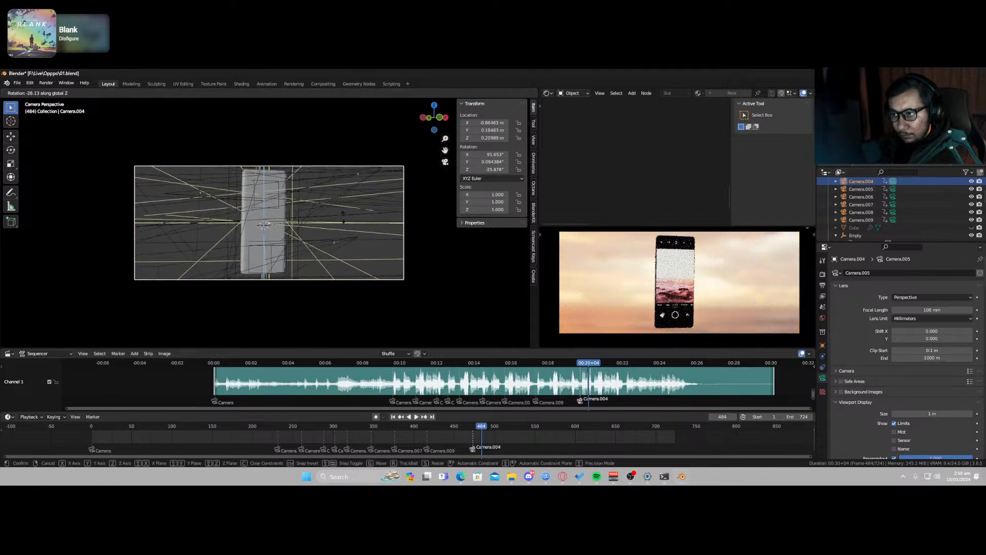
{"action": "left_click", "coordinate": [312, 251]}
{"action": "key", "text": "r"}
{"action": "key", "text": "x"}
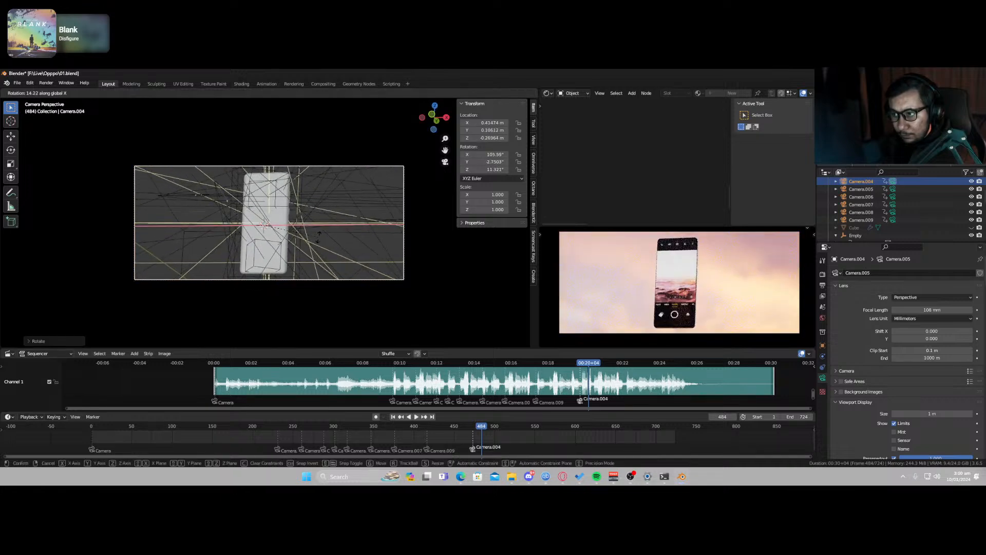
{"action": "middle_click_drag", "start_coordinate": [324, 242], "coordinate": [328, 233]}
{"action": "key", "text": "ctrl+z"}
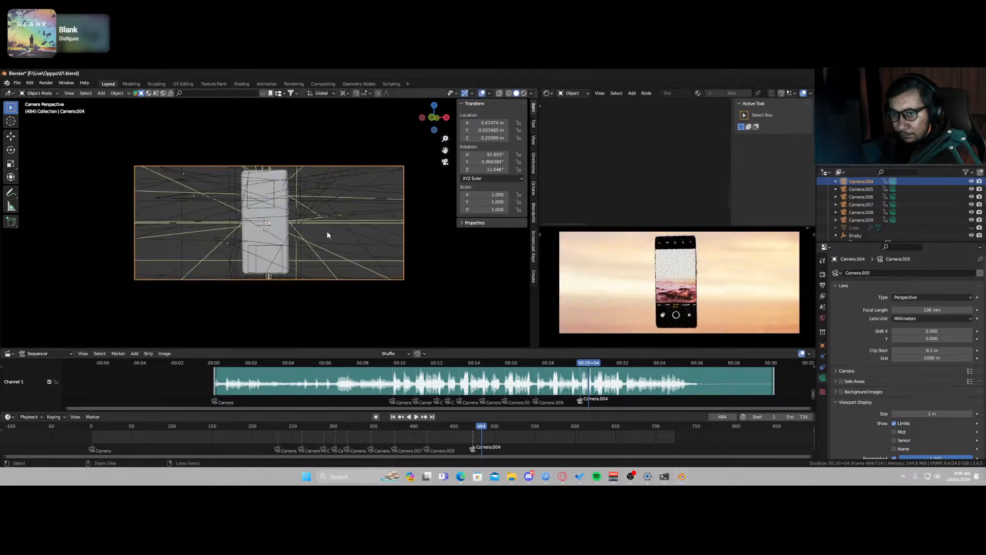
Step: Move Camera.004 closer along its local Z axis, and rotate it around the global Z axis to about -0.89°
{"action": "key", "text": "g"}
{"action": "key", "text": "z"}
{"action": "key", "text": "z"}
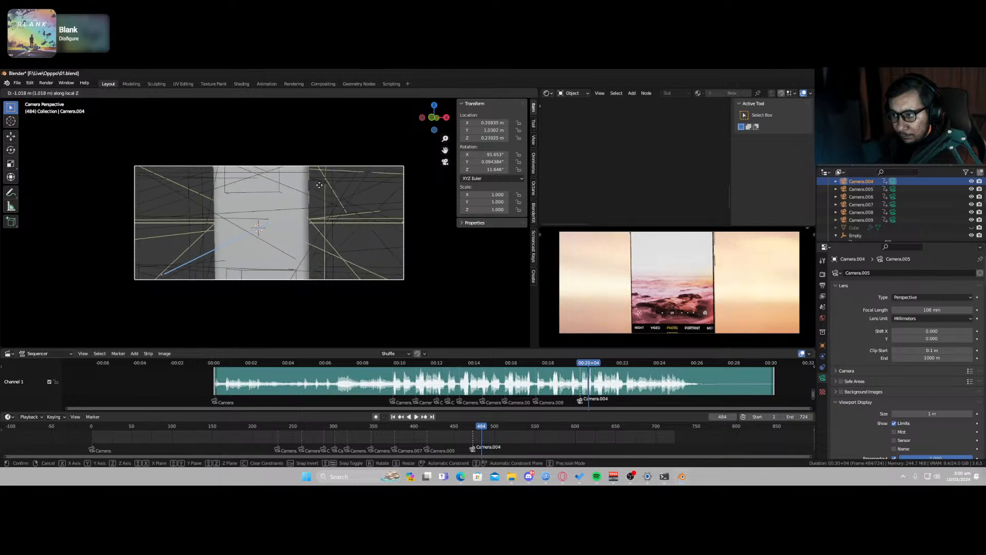
{"action": "left_click", "coordinate": [317, 197]}
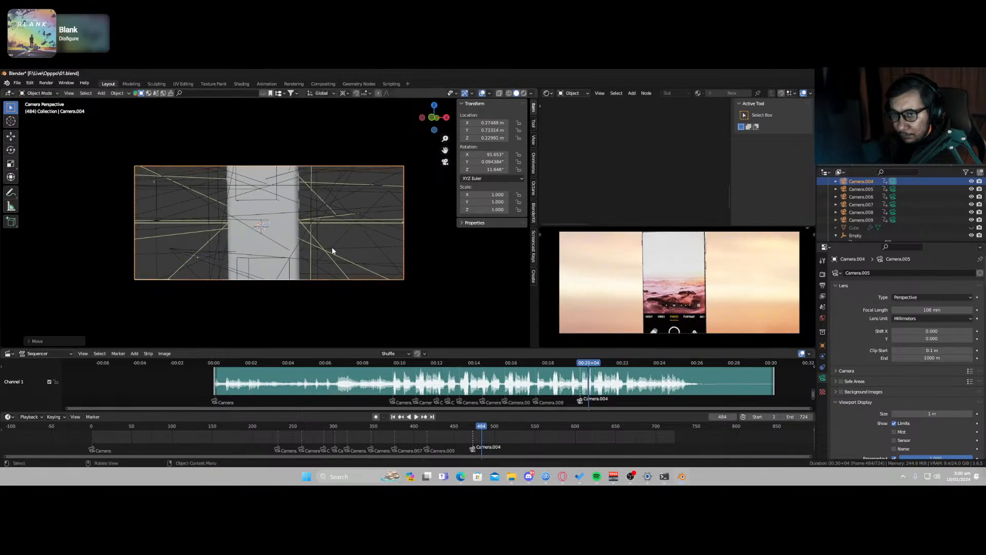
{"action": "key", "text": "r"}
{"action": "key", "text": "z"}
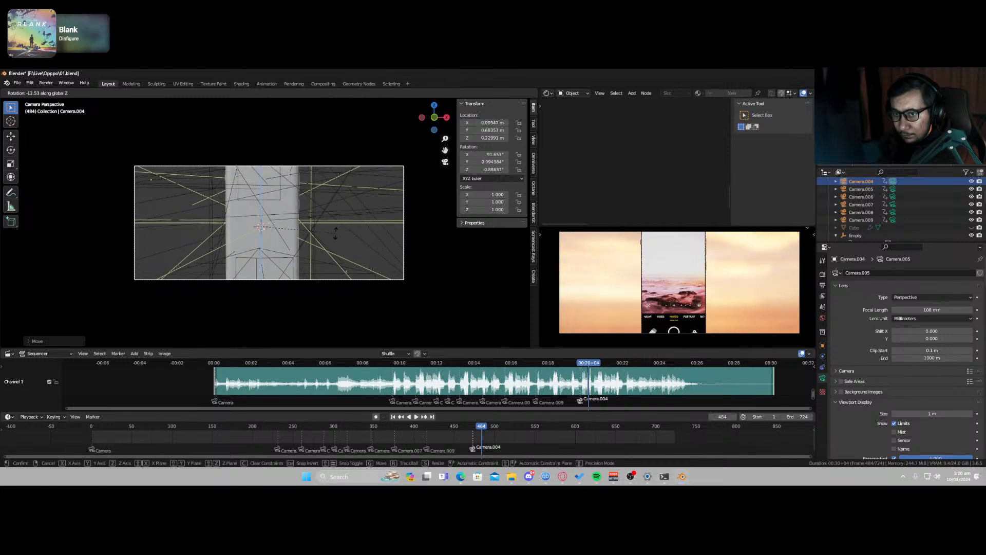
{"action": "left_click", "coordinate": [336, 233]}
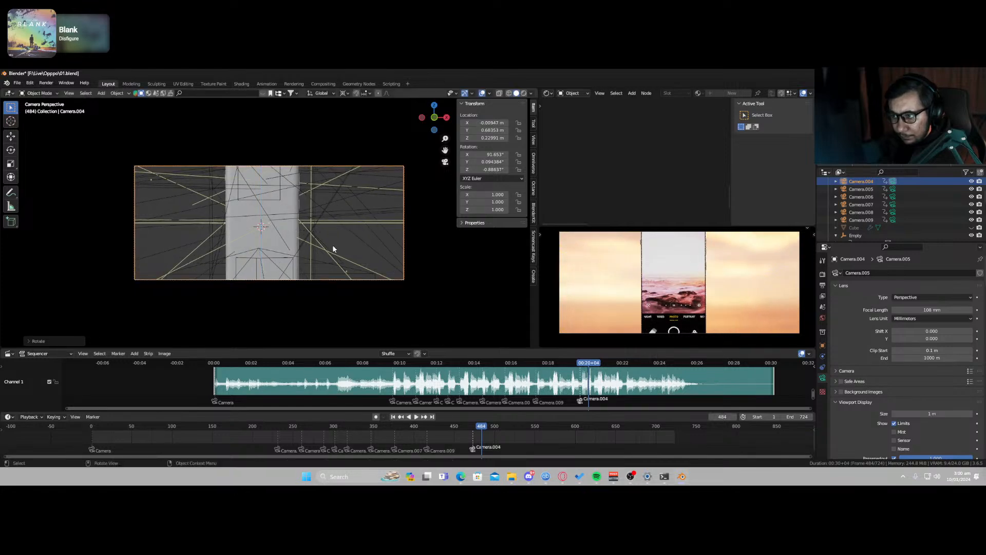
Step: Pull Camera.004 back along its local Z axis to a Y location of about 0.094 m, and save the file
{"action": "key", "text": "g"}
{"action": "key", "text": "z"}
{"action": "key", "text": "z"}
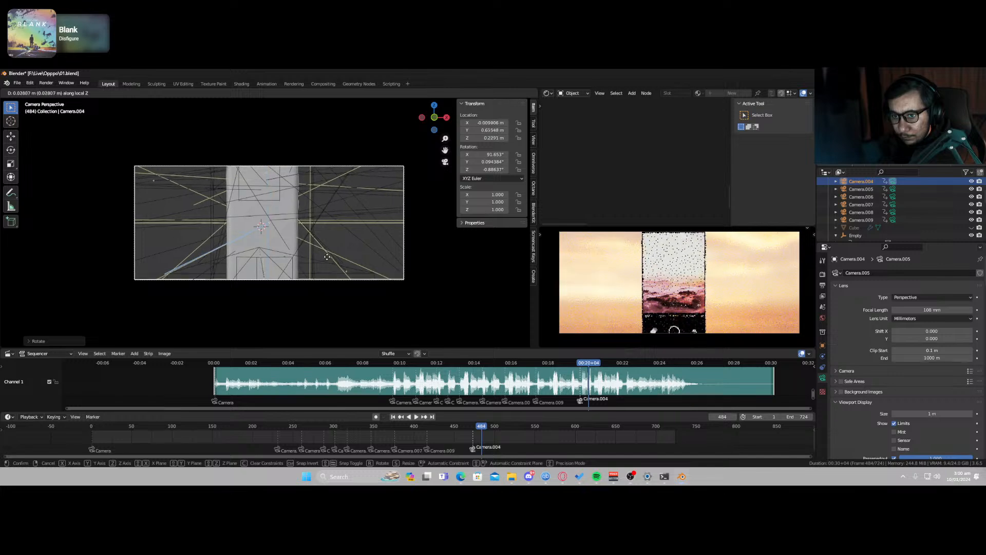
{"action": "left_click", "coordinate": [327, 276]}
{"action": "key", "text": "r"}
{"action": "key", "text": "z"}
{"action": "key", "text": "z"}
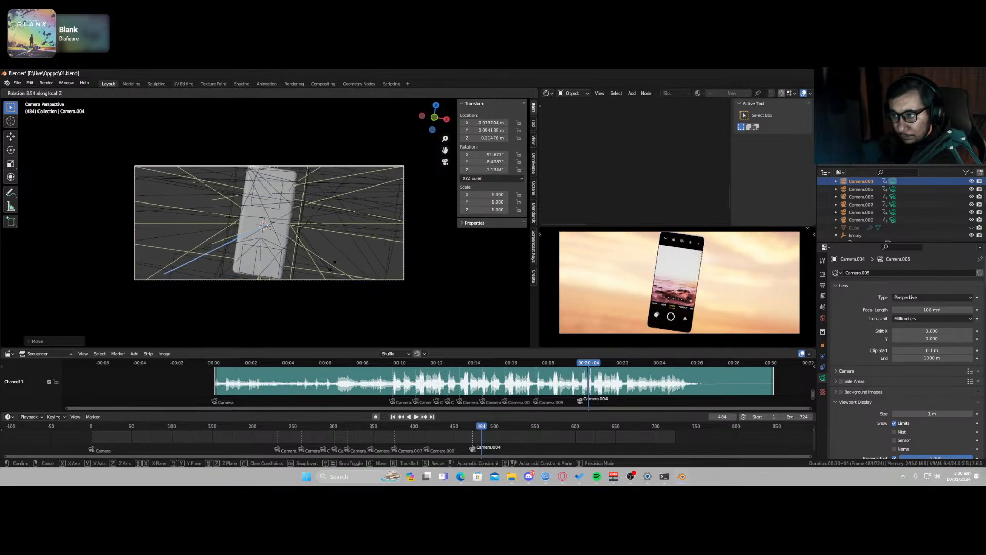
{"action": "left_click", "coordinate": [324, 275]}
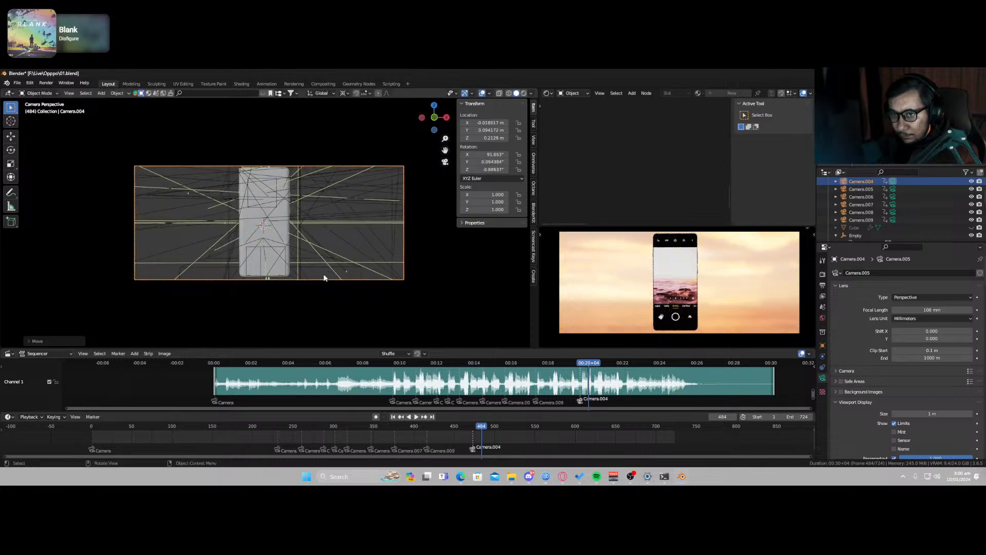
{"action": "key", "text": "ctrl+s"}
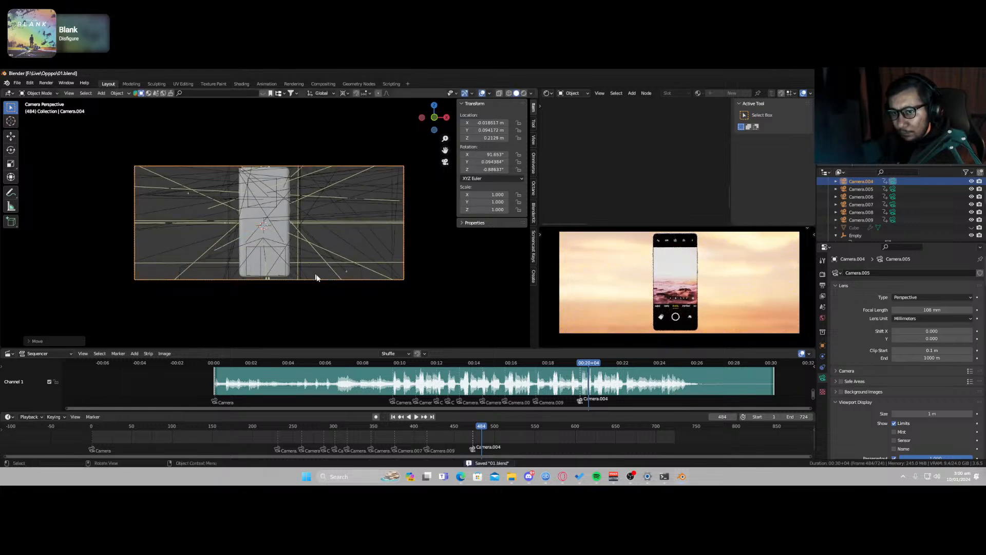
Step: Play the Camera.004 shot, return to its start at frame 473, and select the phone's Display object
{"action": "left_click", "coordinate": [456, 429]}
{"action": "key", "text": "space"}
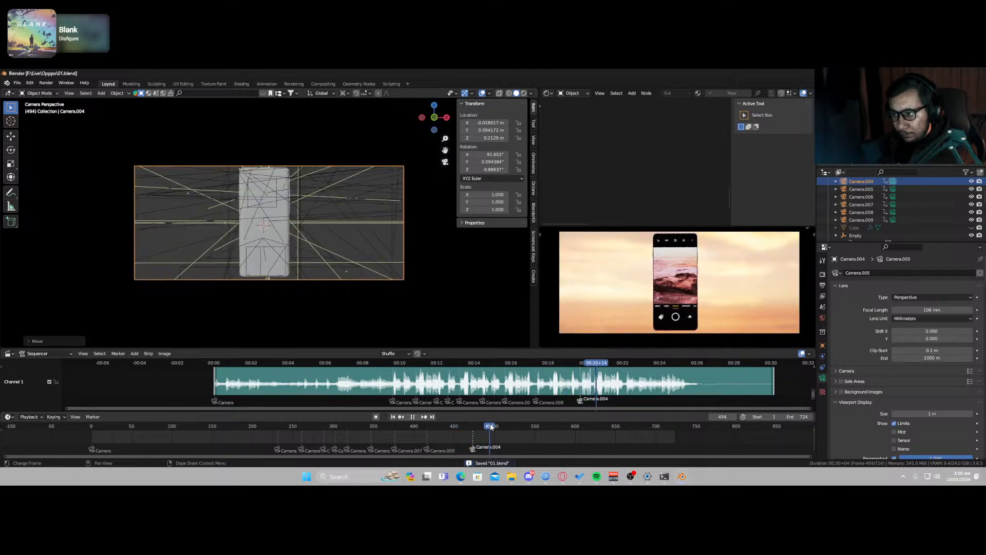
{"action": "left_click_drag", "start_coordinate": [488, 428], "coordinate": [474, 427]}
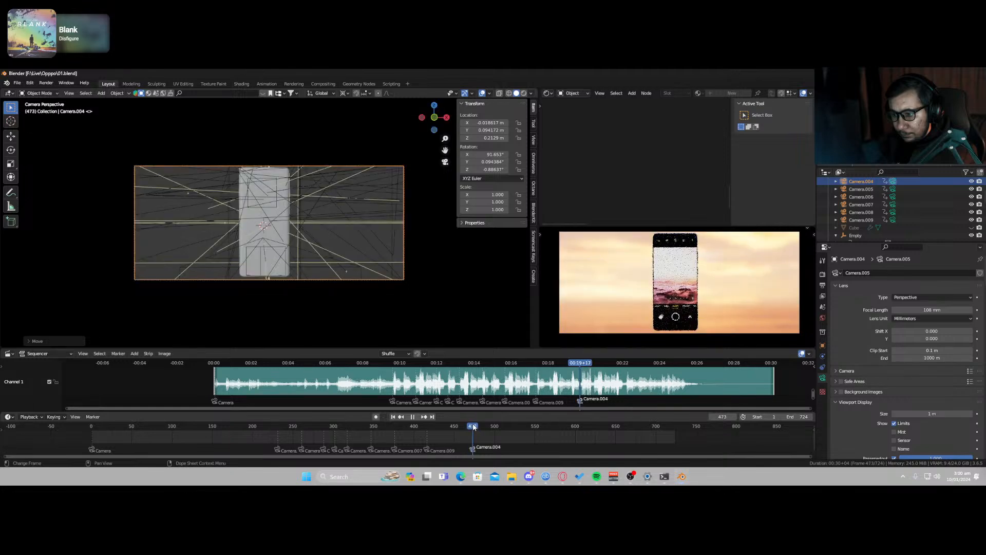
{"action": "key", "text": "space"}
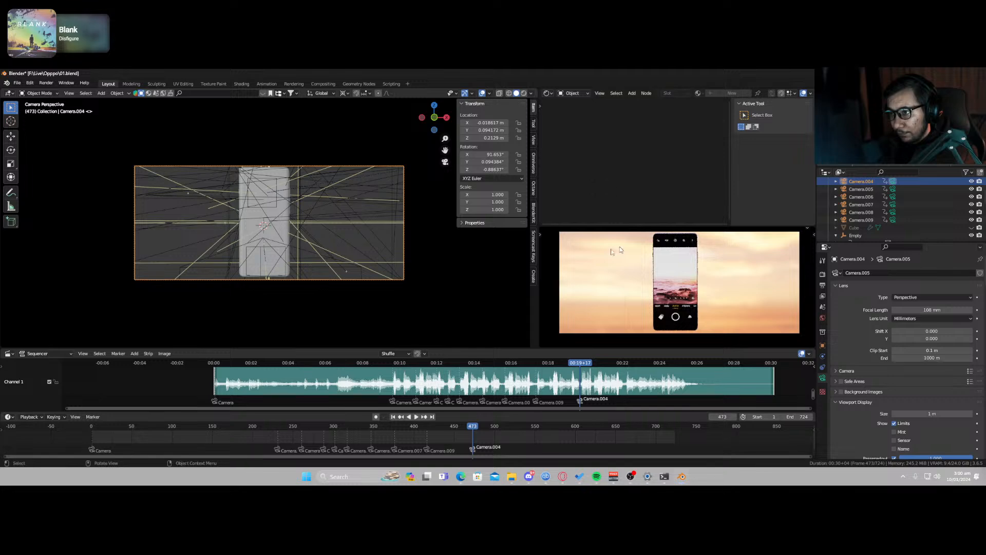
{"action": "left_click", "coordinate": [281, 230]}
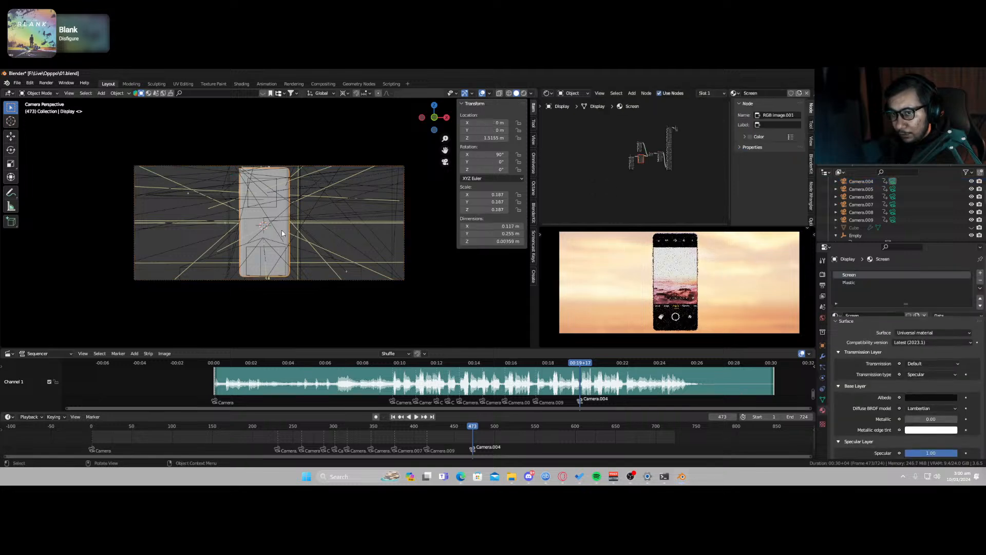
Step: Inspect the screen material's image sequence settings, play the start of the Camera.004 shot, and step back to frame 472
{"action": "scroll", "coordinate": [628, 167], "scroll_direction": "up", "scroll_amount": 6}
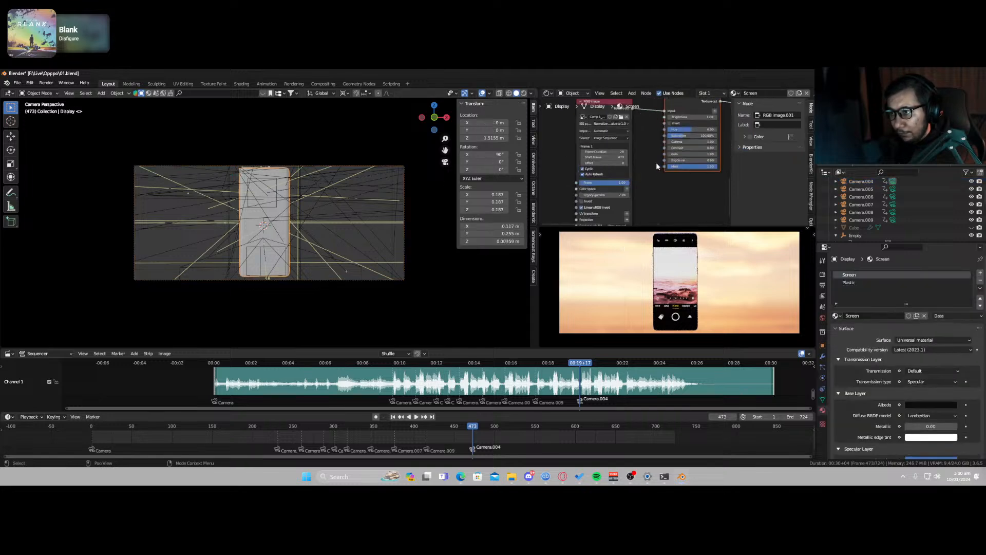
{"action": "scroll", "coordinate": [647, 166], "scroll_direction": "up", "scroll_amount": 2}
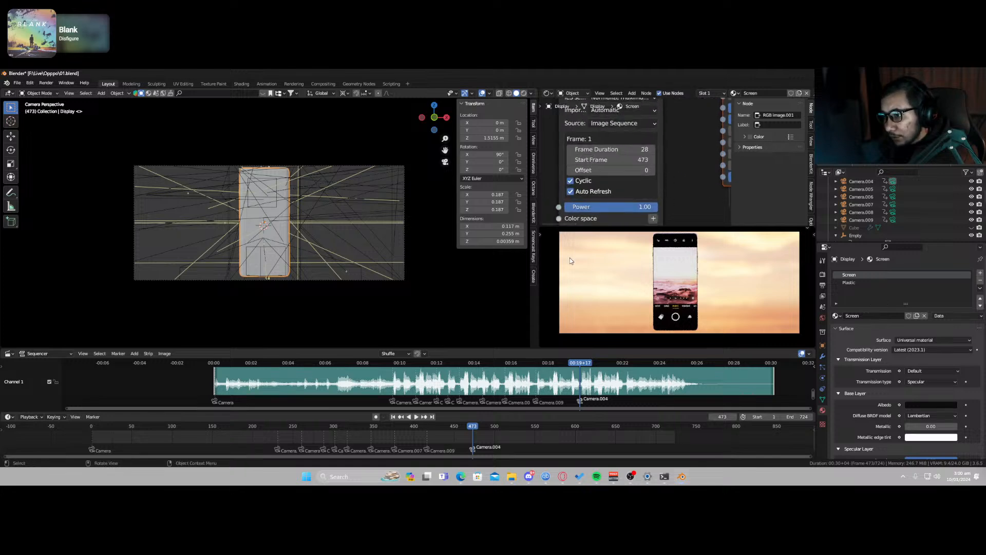
{"action": "scroll", "coordinate": [726, 392], "scroll_direction": "up", "scroll_amount": 4}
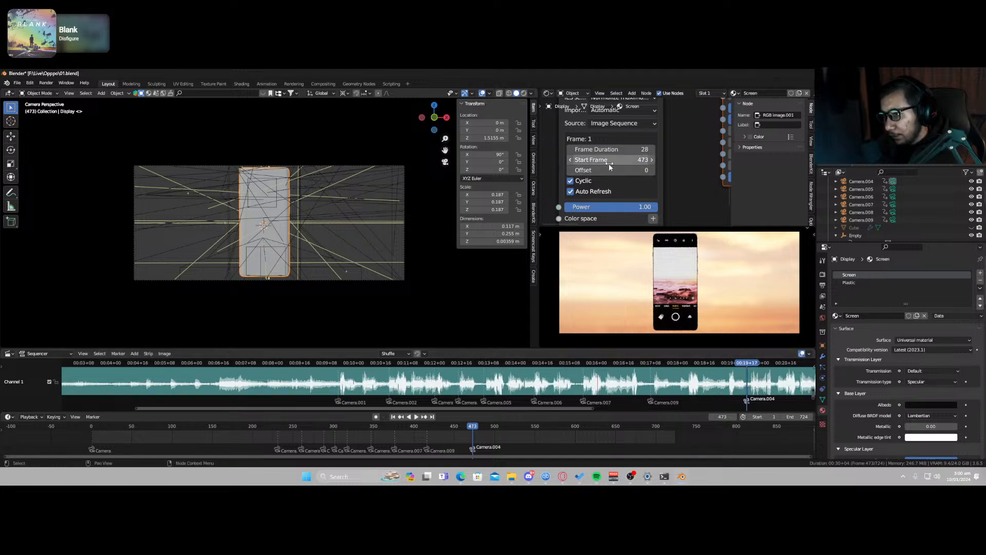
{"action": "key", "text": "z"}
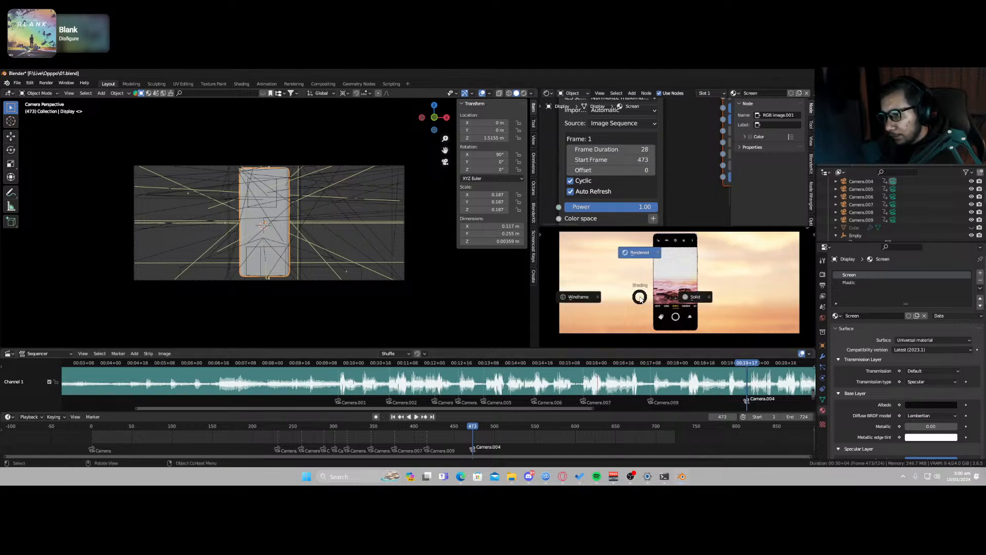
{"action": "left_click", "coordinate": [640, 300]}
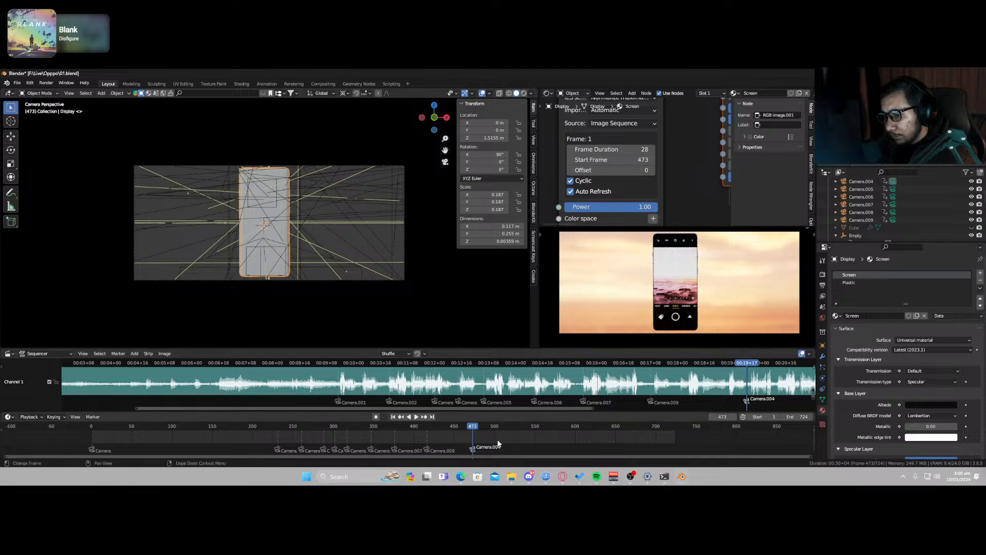
{"action": "key", "text": "space"}
{"action": "key", "text": "space"}
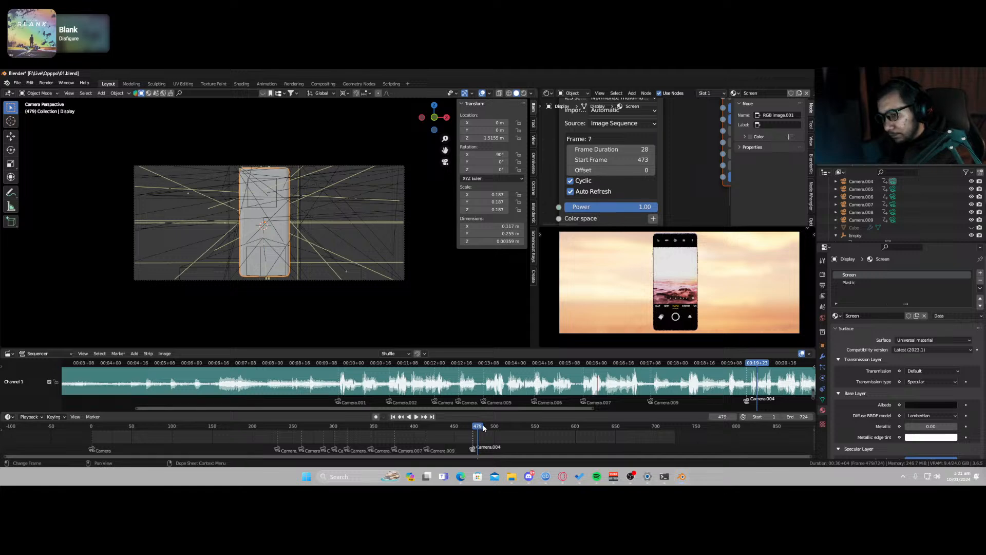
{"action": "key", "text": "Left"}
{"action": "key", "text": "Left"}
{"action": "key", "text": "Left"}
{"action": "key", "text": "Left"}
{"action": "key", "text": "Left"}
{"action": "key", "text": "Left"}
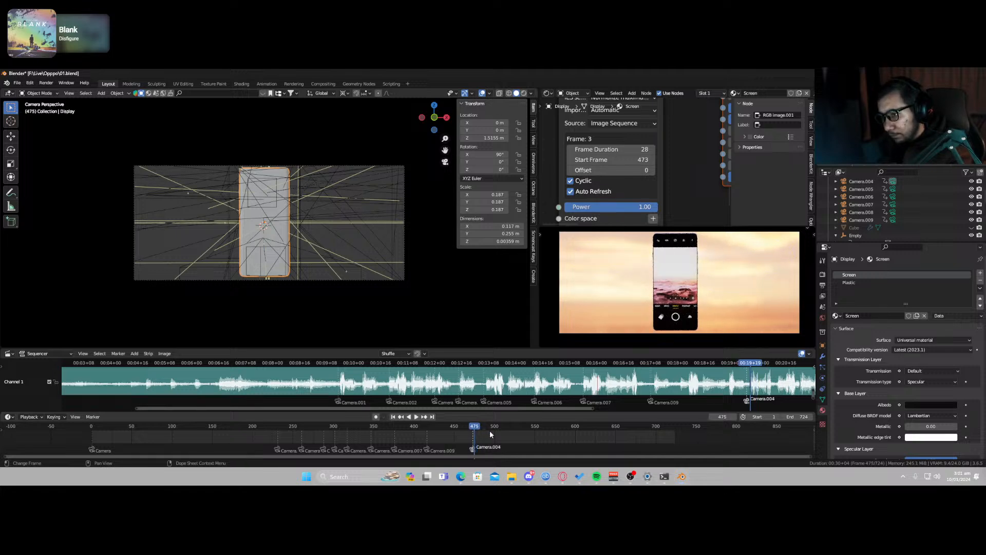
{"action": "key", "text": "Left"}
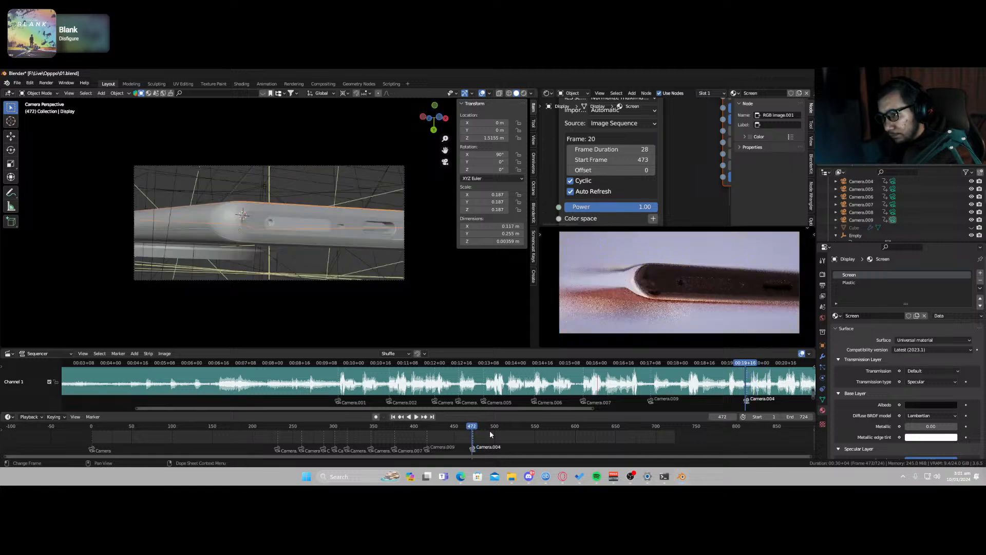
Step: Step through the Camera.004 shot up to frame 481 and back to 477, examining the phone's screen image
{"action": "key", "text": "Right"}
{"action": "key", "text": "Right"}
{"action": "key", "text": "Right"}
{"action": "key", "text": "Right"}
{"action": "key", "text": "Right"}
{"action": "key", "text": "Right"}
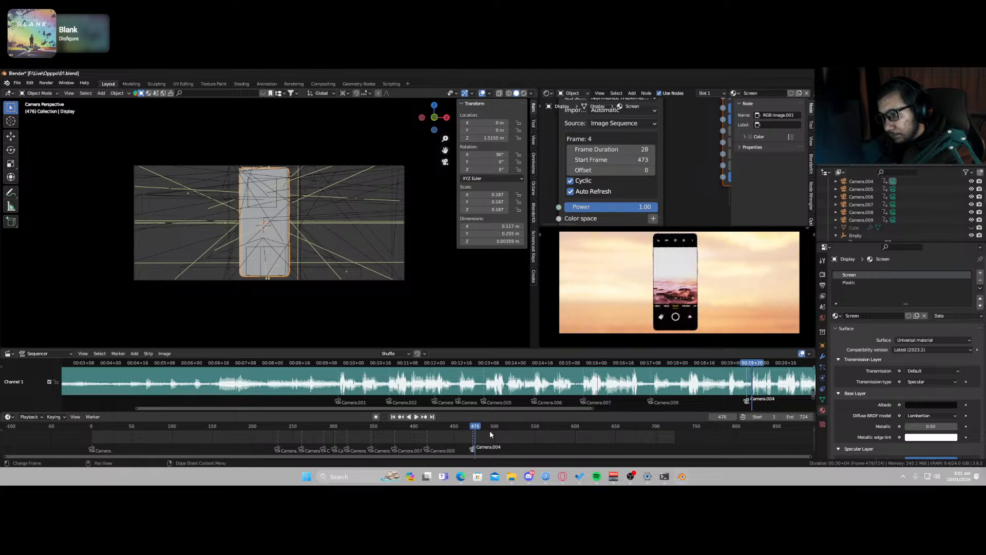
{"action": "key", "text": "Right"}
{"action": "key", "text": "Right"}
{"action": "key", "text": "Right"}
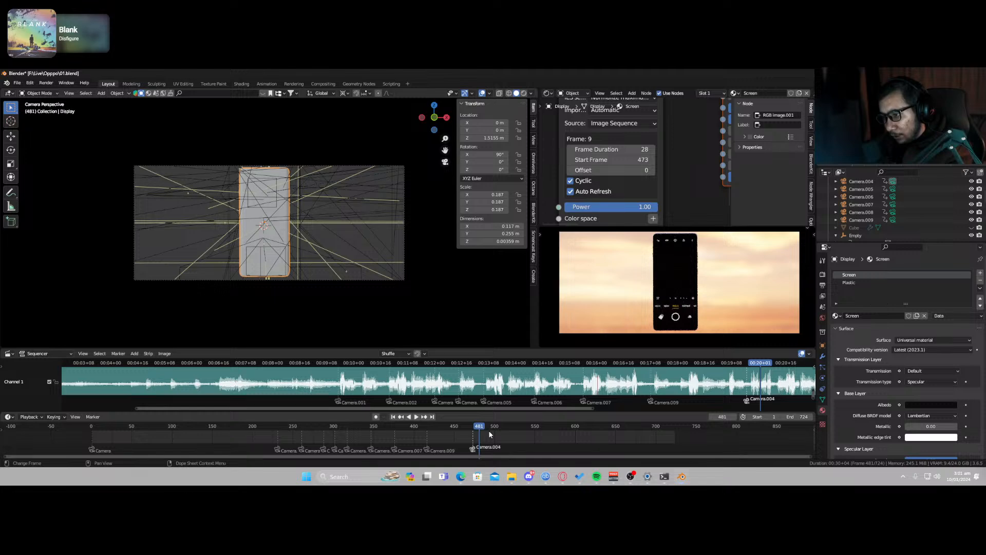
{"action": "key", "text": "Left"}
{"action": "key", "text": "Left"}
{"action": "key", "text": "Left"}
{"action": "key", "text": "Left"}
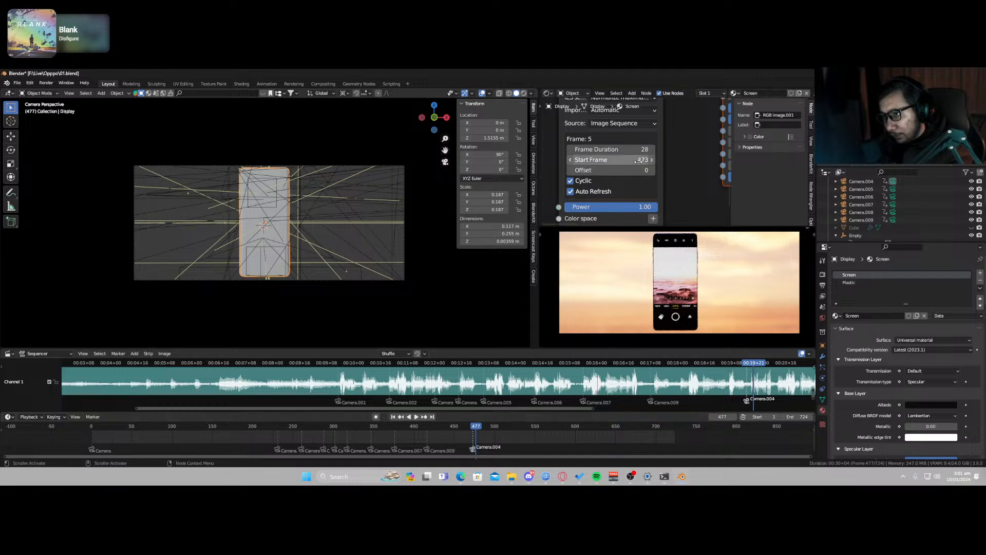
Step: Set the screen image sequence's start frame to 463 and scrub the timeline to frame 480
{"action": "left_click", "coordinate": [576, 160]}
{"action": "type", "text": "463"}
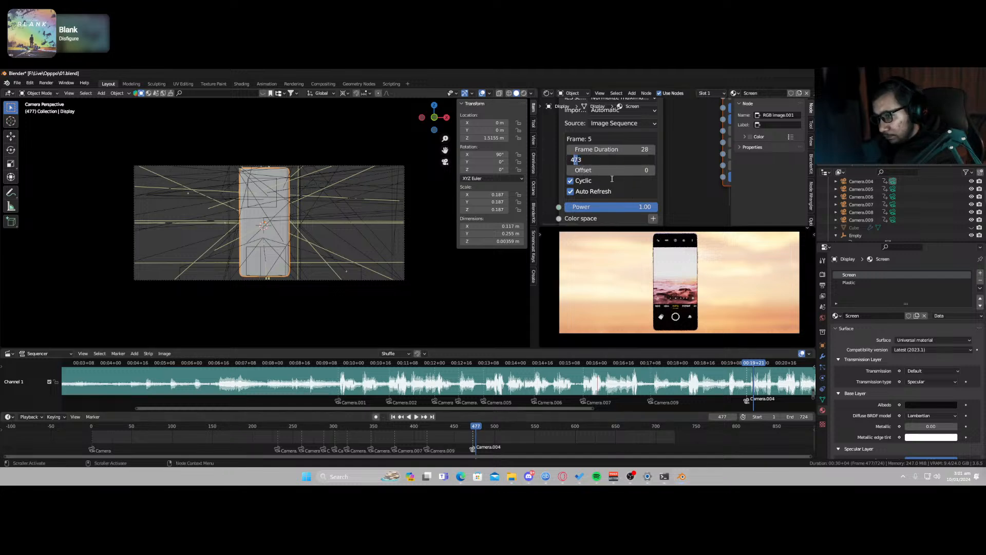
{"action": "key", "text": "Return"}
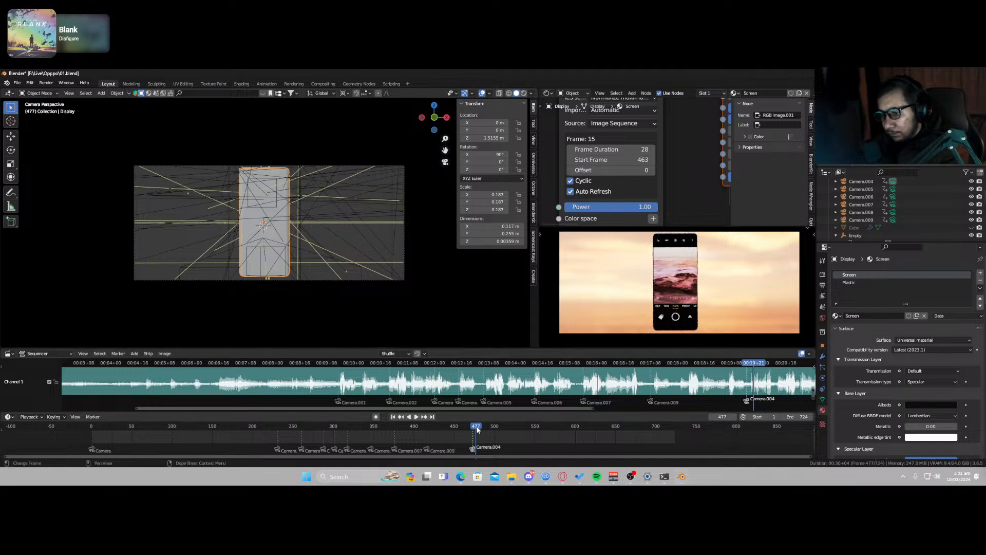
{"action": "left_click_drag", "start_coordinate": [475, 428], "coordinate": [470, 429]}
{"action": "left_click", "coordinate": [479, 433]}
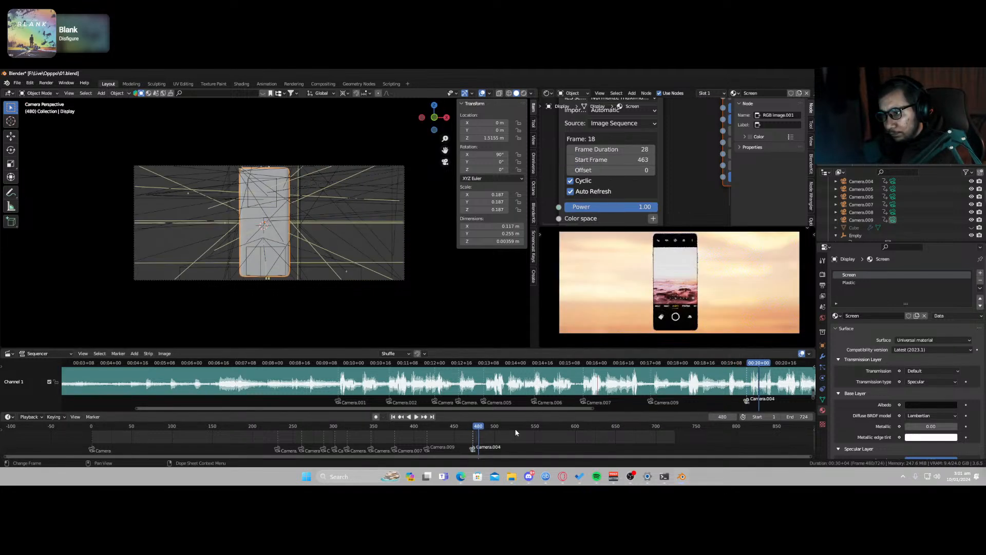
Step: Step back and forth through the start of the Camera.004 shot to check the screen sequence, finishing at frame 473
{"action": "key", "text": "Left"}
{"action": "key", "text": "Left"}
{"action": "key", "text": "Left"}
{"action": "key", "text": "Left"}
{"action": "key", "text": "Left"}
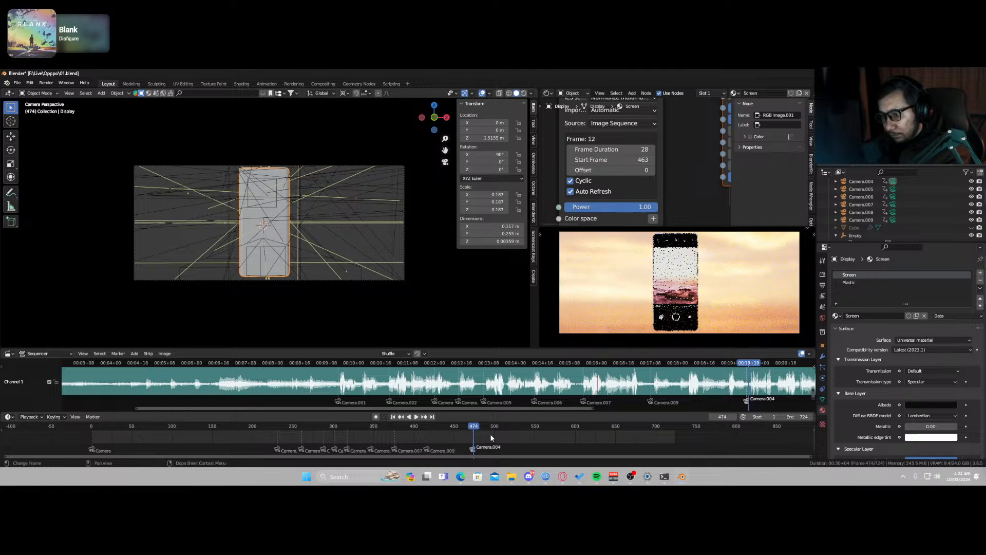
{"action": "key", "text": "Left"}
{"action": "key", "text": "Left"}
{"action": "key", "text": "Right"}
{"action": "key", "text": "Right"}
{"action": "key", "text": "Right"}
{"action": "key", "text": "Right"}
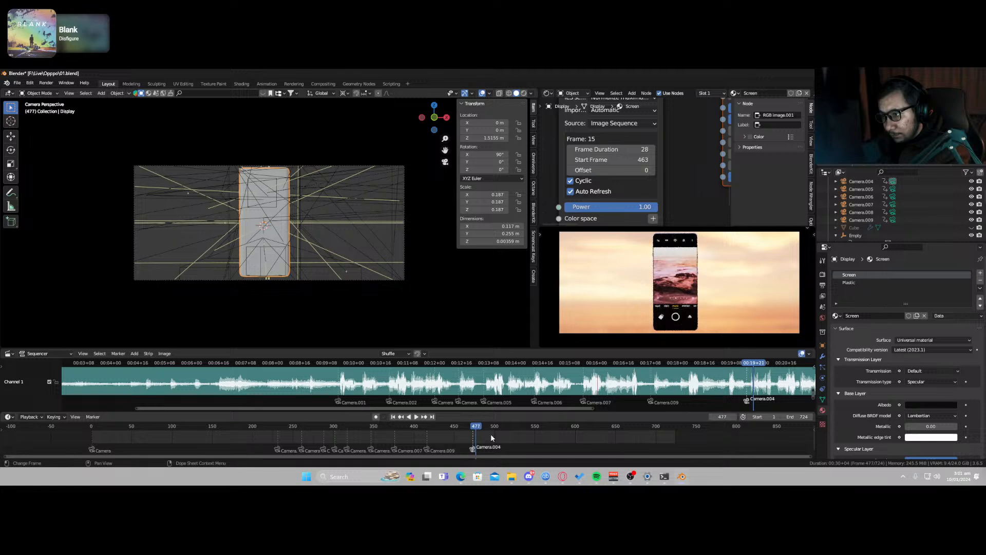
{"action": "key", "text": "Left"}
{"action": "key", "text": "Left"}
{"action": "key", "text": "Left"}
{"action": "key", "text": "Left"}
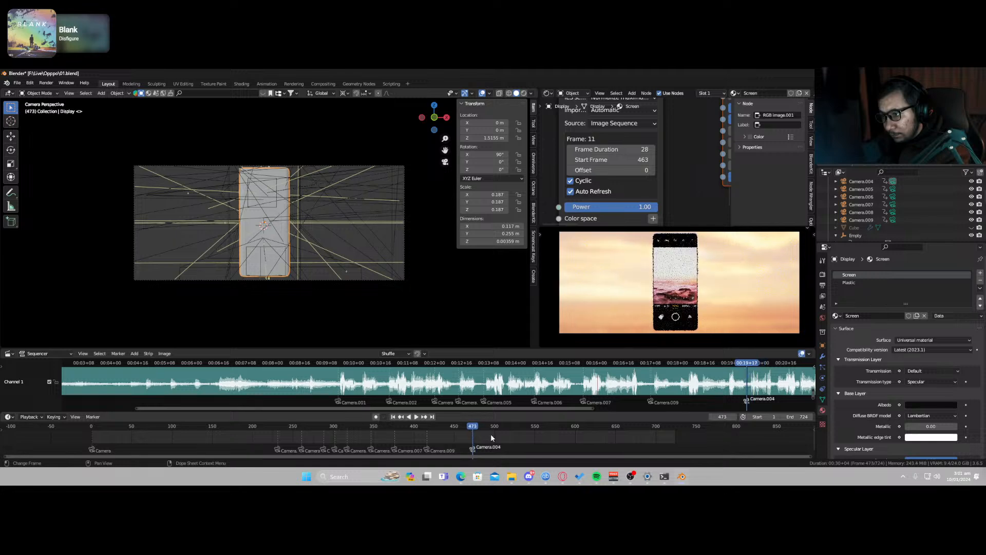
Step: Set the screen image sequence's start frame to 473 and replay the opening frames of the Camera.004 shot
{"action": "left_click", "coordinate": [625, 160]}
{"action": "type", "text": "473"}
{"action": "key", "text": "Return"}
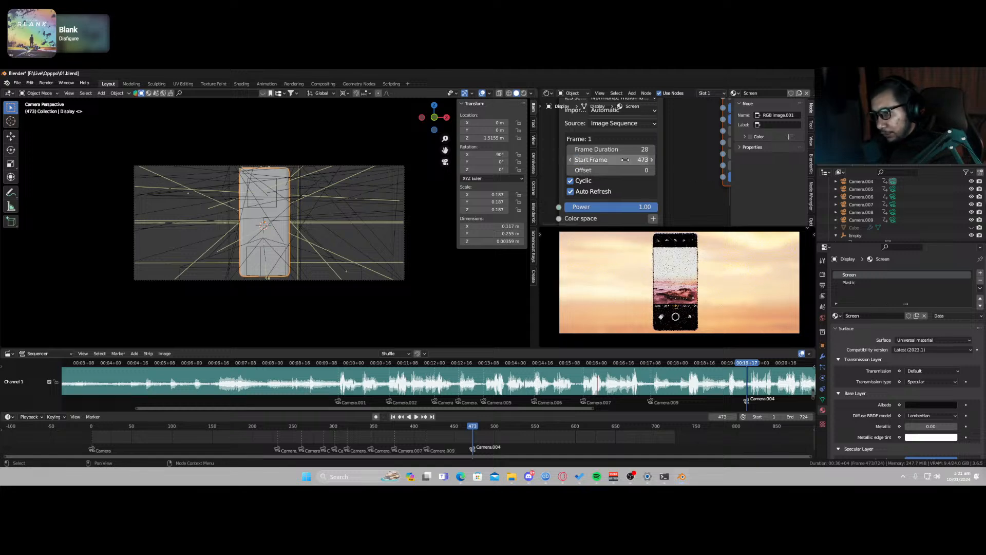
{"action": "key", "text": "space"}
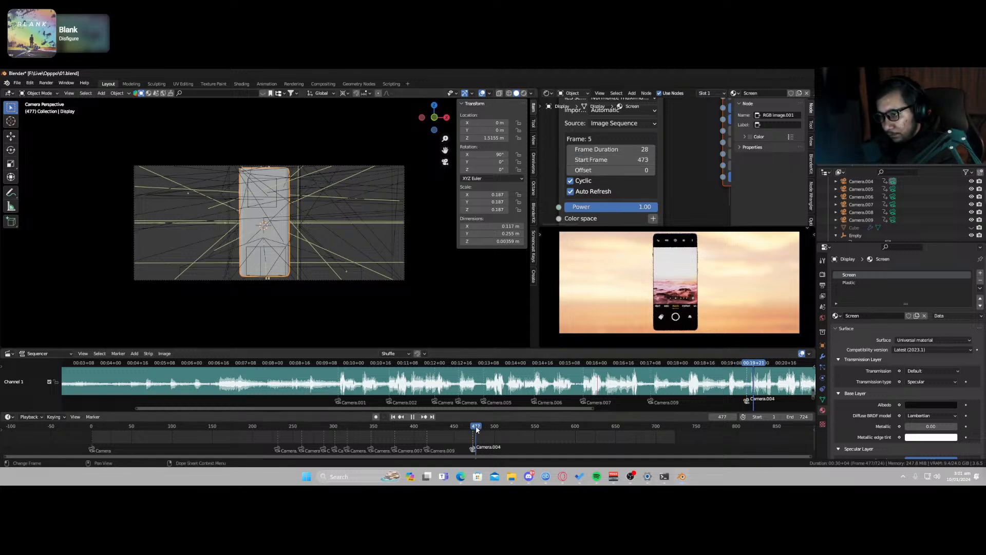
{"action": "key", "text": "space"}
{"action": "left_click_drag", "start_coordinate": [474, 429], "coordinate": [473, 430]}
Step: Step frame by frame to 481 and back to 480, checking when the phone's screen image changes
{"action": "key", "text": "Right"}
{"action": "key", "text": "Right"}
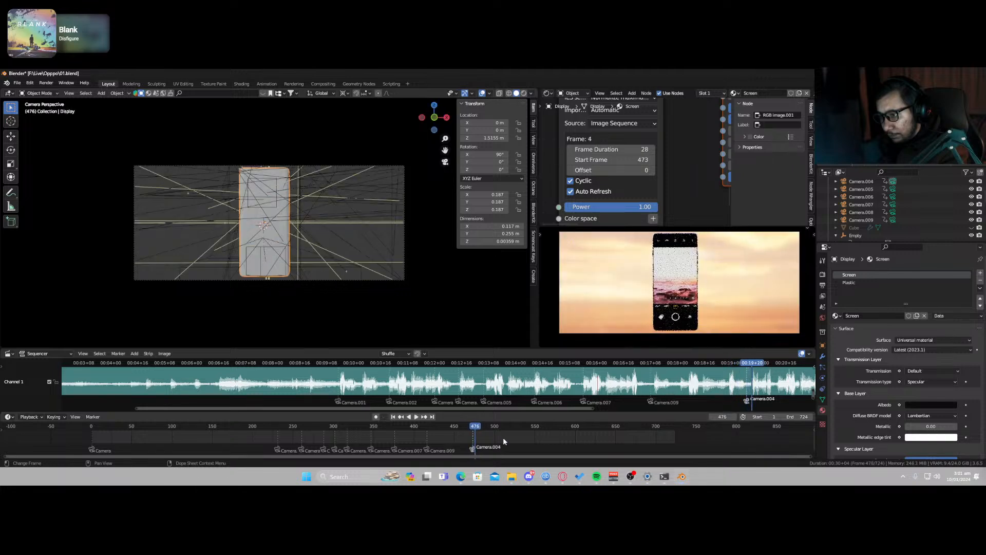
{"action": "key", "text": "Right"}
{"action": "key", "text": "Right"}
{"action": "key", "text": "Right"}
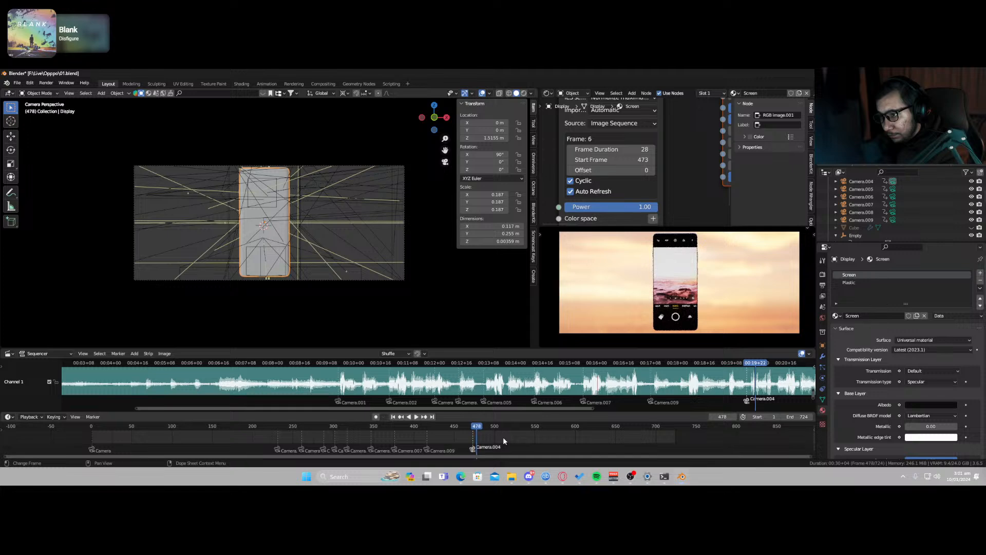
{"action": "key", "text": "Right"}
{"action": "key", "text": "Right"}
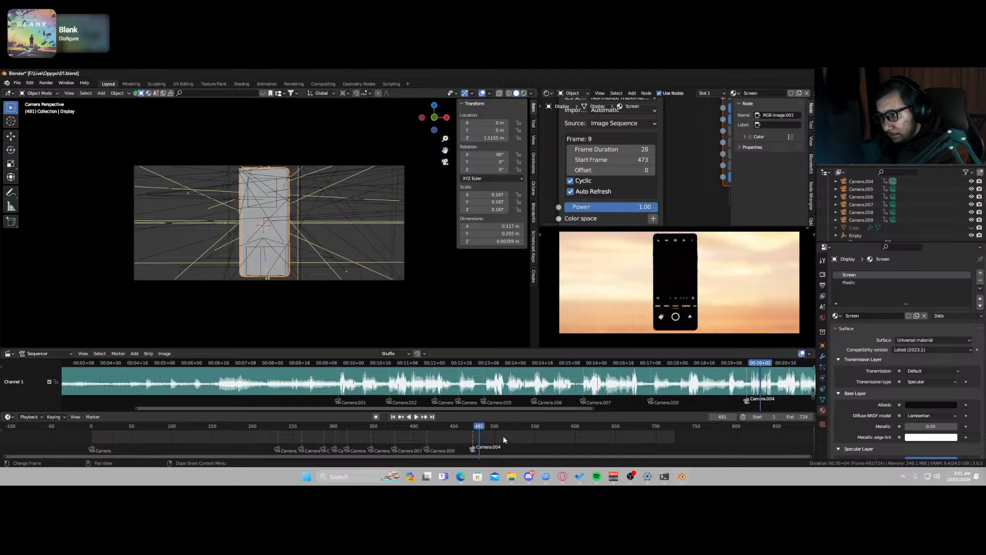
{"action": "key", "text": "Left"}
{"action": "key", "text": "Left"}
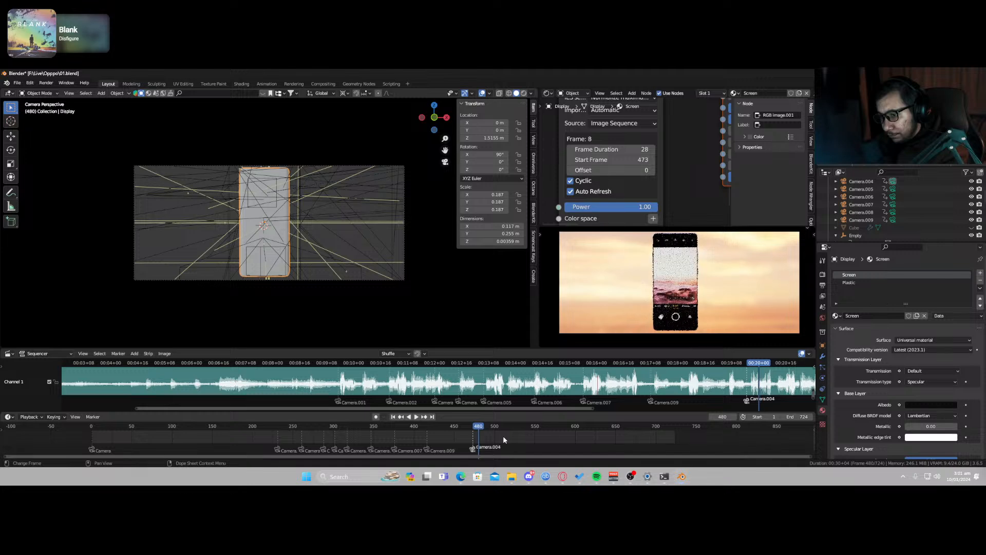
Step: Lower the screen image sequence's start frame to 469, checking the screen at frame 477
{"action": "left_click", "coordinate": [571, 160]}
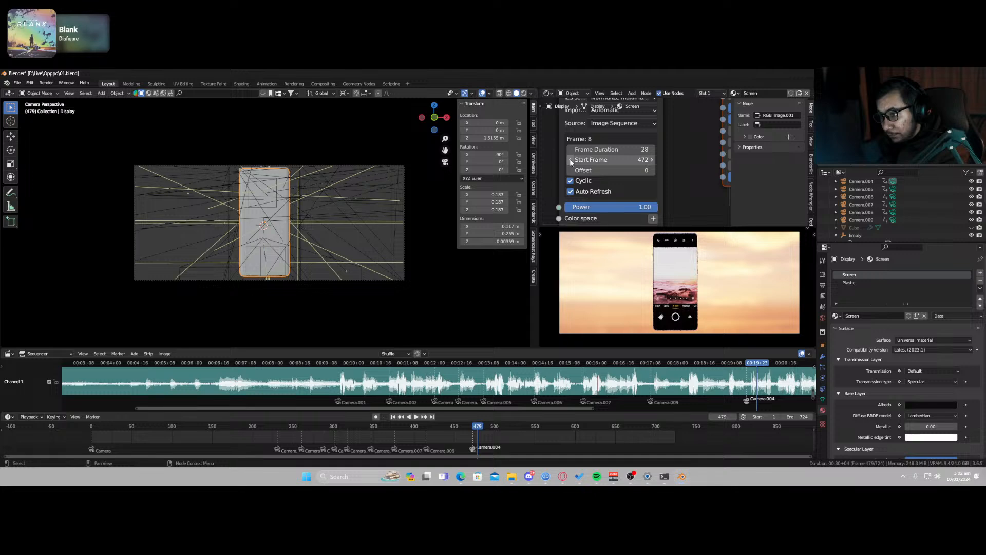
{"action": "key", "text": "Left"}
{"action": "key", "text": "Left"}
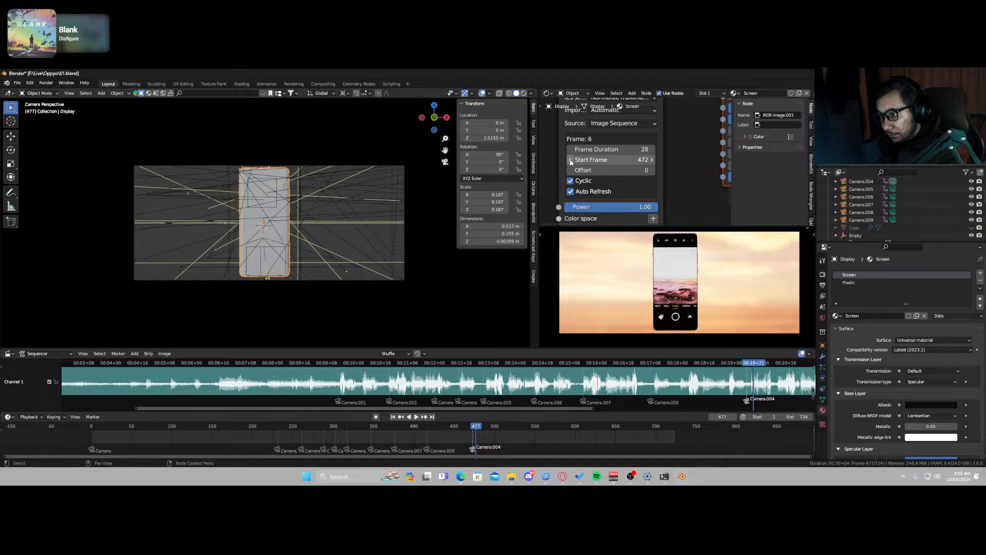
{"action": "left_click", "coordinate": [571, 160]}
{"action": "left_click", "coordinate": [570, 160]}
{"action": "left_click", "coordinate": [570, 160]}
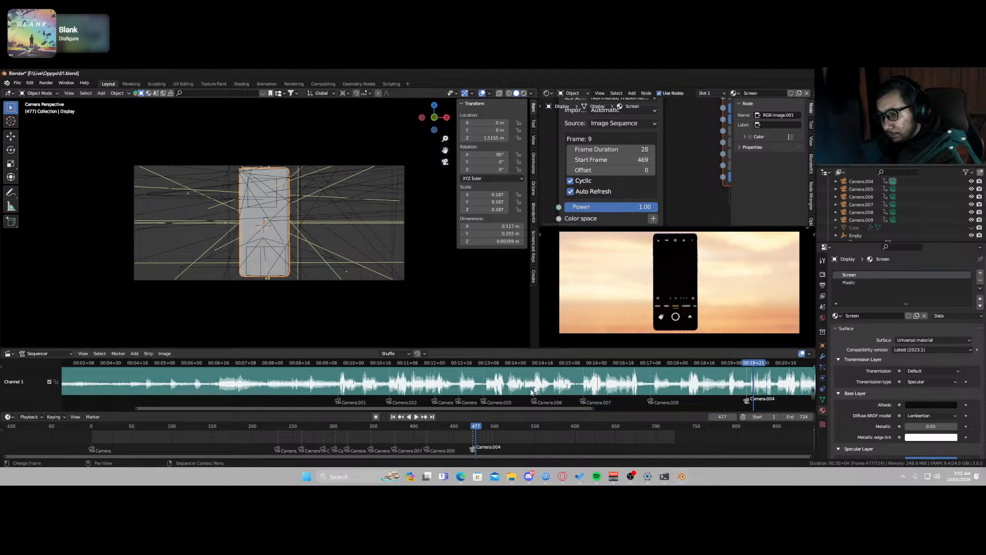
Step: Step back a few frames and forward to frame 488 to check the screen sequence's timing in the Camera.004 shot
{"action": "key", "text": "Left"}
{"action": "key", "text": "Left"}
{"action": "key", "text": "Left"}
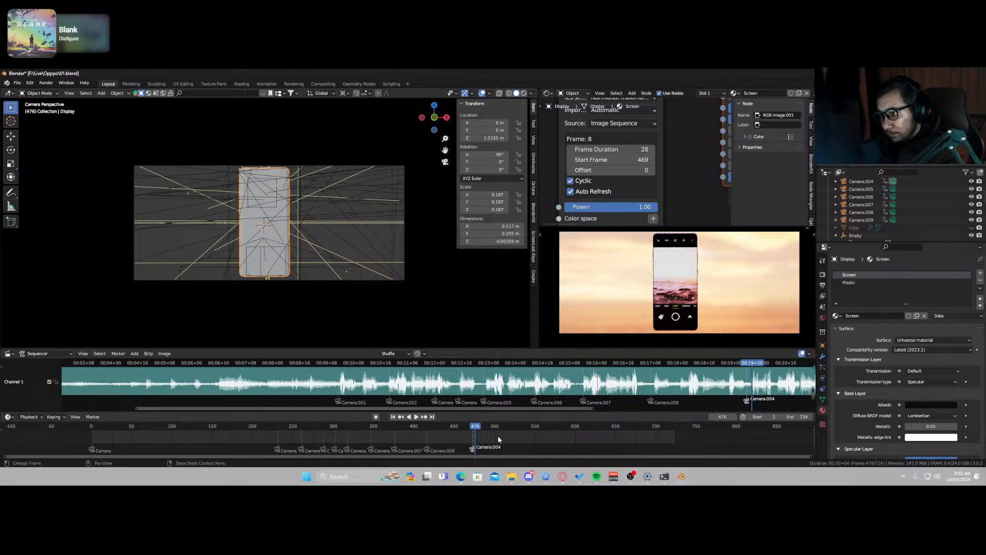
{"action": "key", "text": "Right"}
{"action": "key", "text": "Right"}
{"action": "key", "text": "Right"}
{"action": "key", "text": "Right"}
{"action": "key", "text": "Right"}
{"action": "key", "text": "Right"}
{"action": "key", "text": "Right"}
{"action": "key", "text": "Right"}
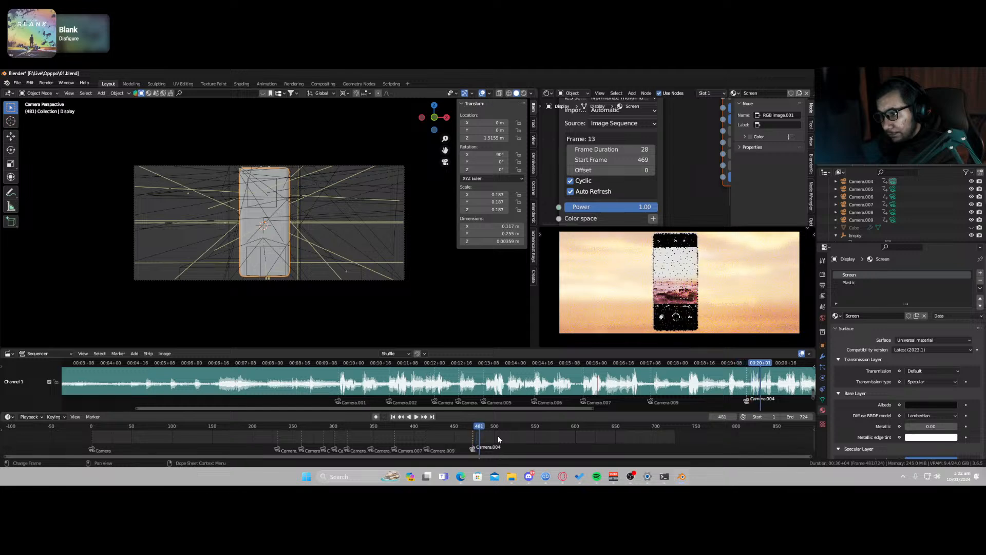
{"action": "key", "text": "Right"}
{"action": "key", "text": "Right"}
{"action": "key", "text": "Right"}
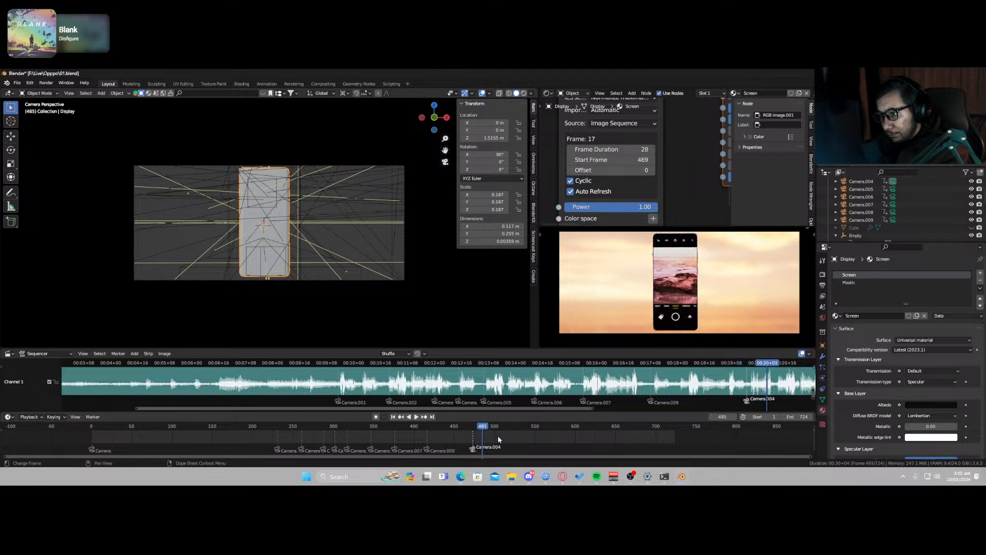
{"action": "key", "text": "Right"}
{"action": "key", "text": "Right"}
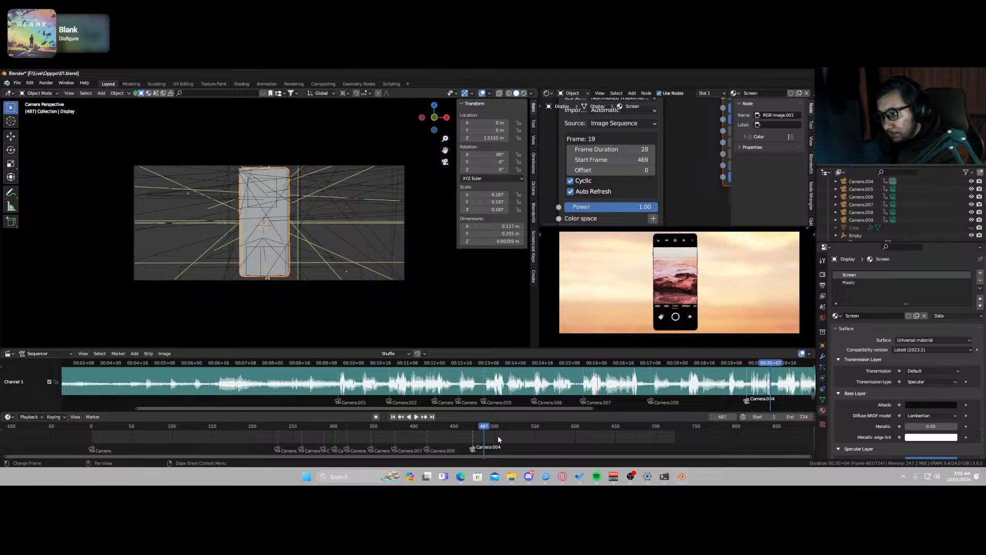
{"action": "key", "text": "Right"}
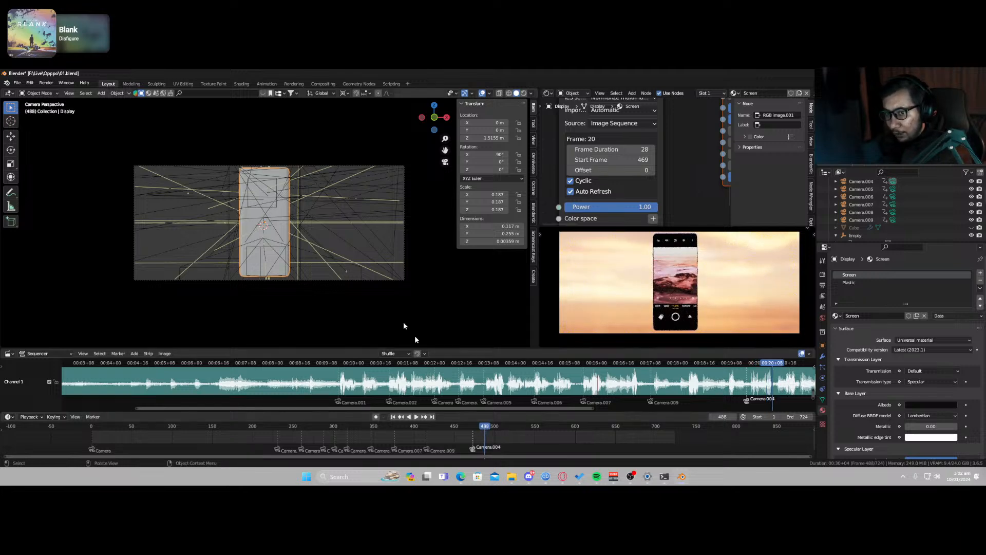
Step: Rotate Camera.004 around its local Z axis to a Y rotation of about -2.84°, and around the global Z axis to about 2.71°
{"action": "left_click", "coordinate": [364, 279]}
{"action": "key", "text": "r"}
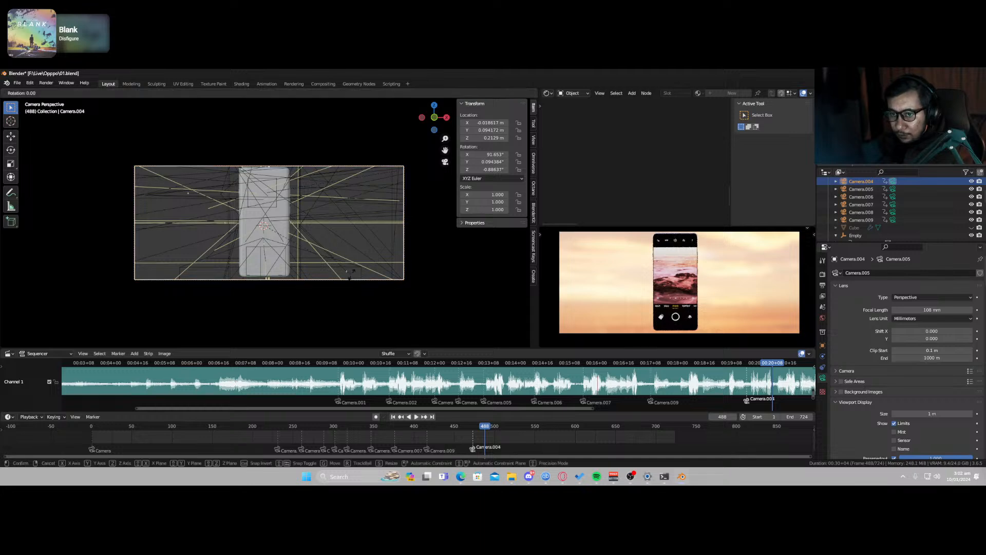
{"action": "key", "text": "z"}
{"action": "key", "text": "z"}
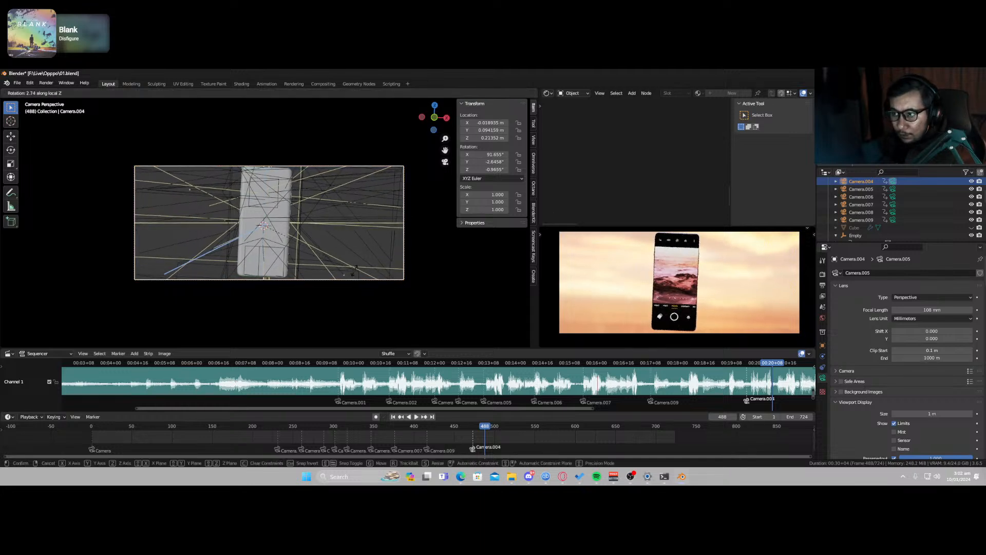
{"action": "left_click", "coordinate": [354, 270]}
{"action": "key", "text": "r"}
{"action": "key", "text": "z"}
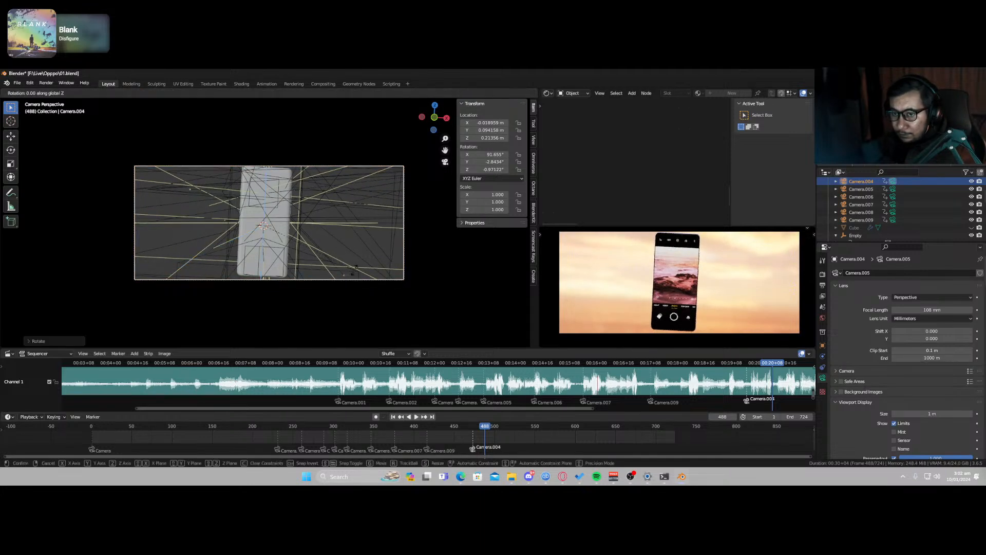
{"action": "left_click", "coordinate": [351, 278]}
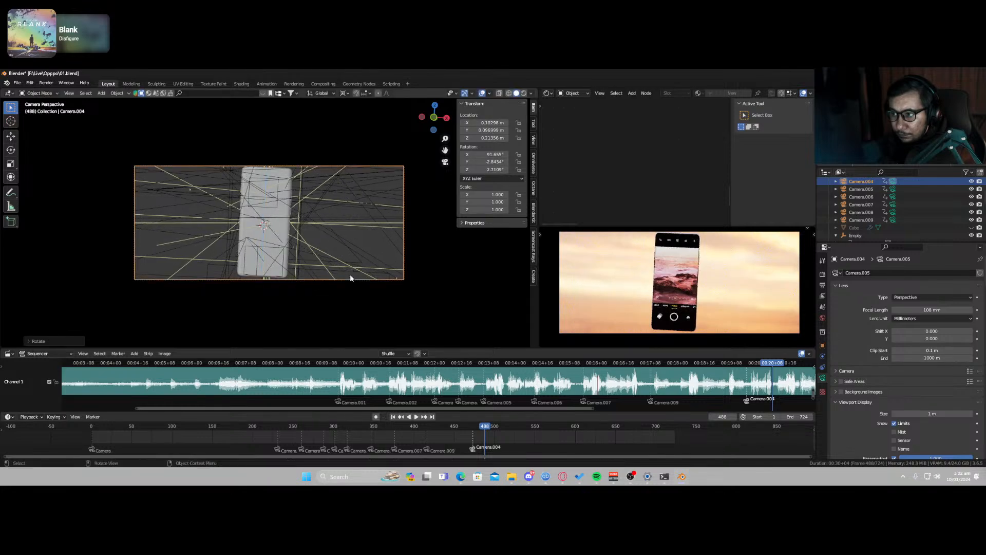
Step: Undo Camera.004's last two rotations, and save the file with the timeline at frame 474
{"action": "key", "text": "ctrl+z"}
{"action": "key", "text": "ctrl+z"}
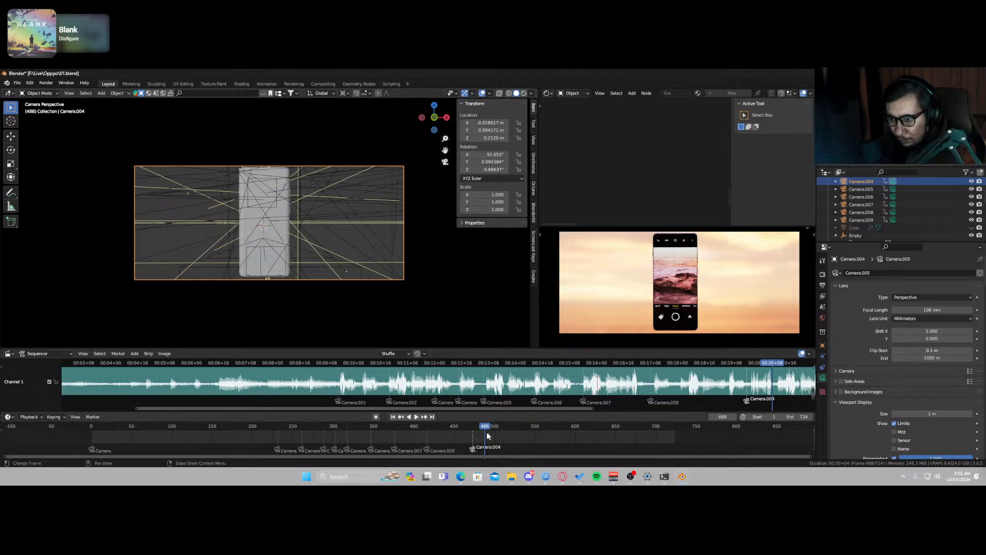
{"action": "left_click_drag", "start_coordinate": [485, 429], "coordinate": [475, 428]}
{"action": "key", "text": "ctrl+s"}
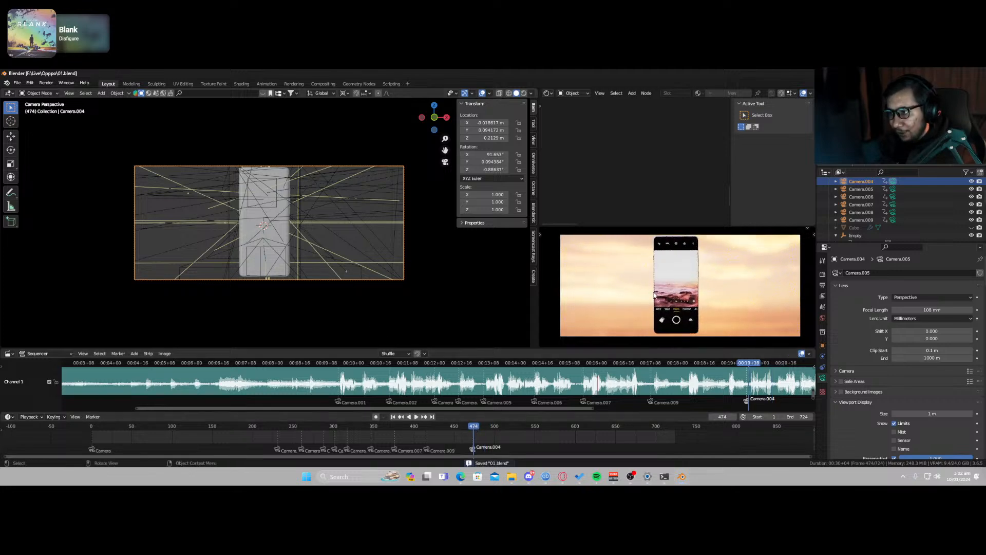
Step: Switch the camera preview viewport to solid shading and save the file
{"action": "key", "text": "z"}
{"action": "left_click", "coordinate": [667, 308]}
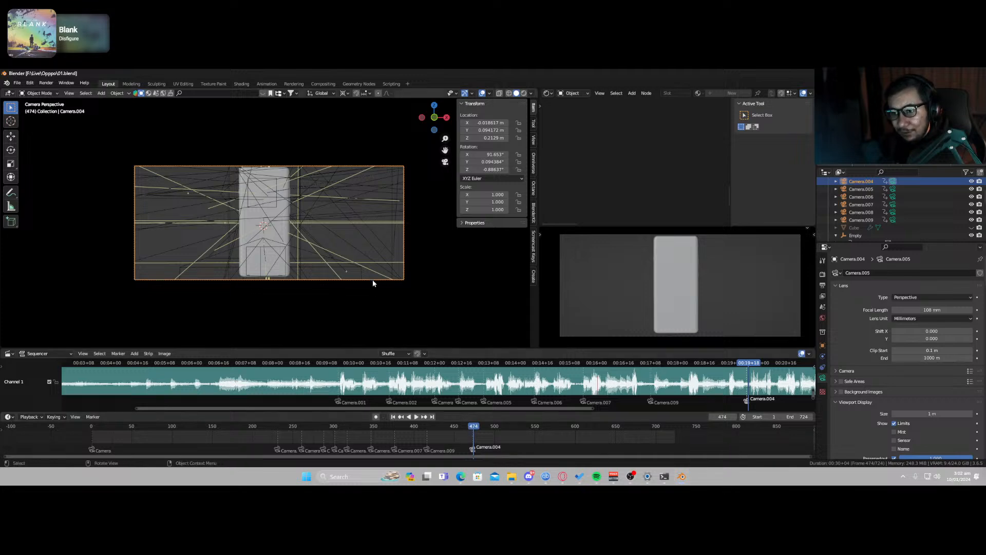
{"action": "key", "text": "ctrl+s"}
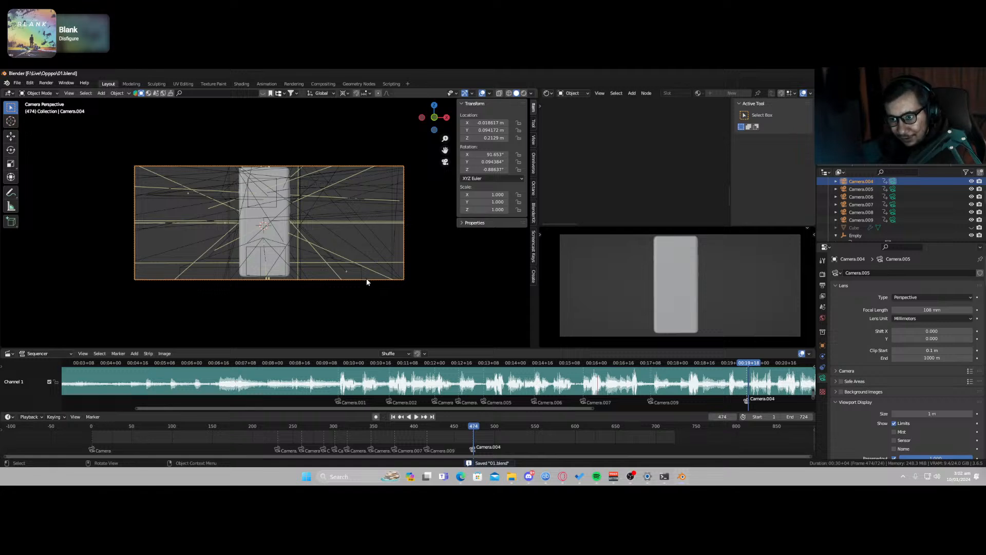
Step: Move Camera.004 along global X to about 0.0078 m, insert a location keyframe and shift it slightly ahead of the Camera.004 marker
{"action": "key", "text": "g"}
{"action": "key", "text": "x"}
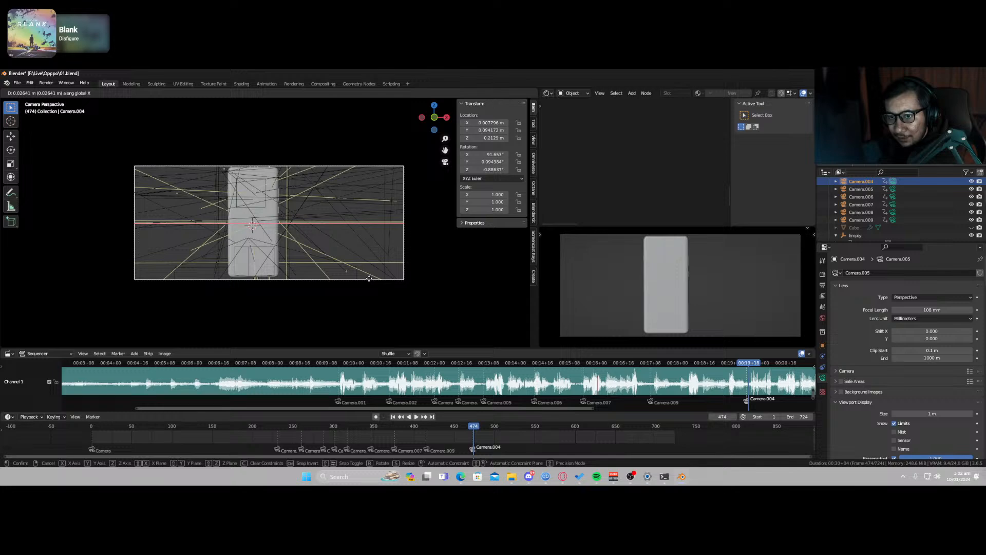
{"action": "left_click", "coordinate": [369, 278]}
{"action": "key", "text": "i"}
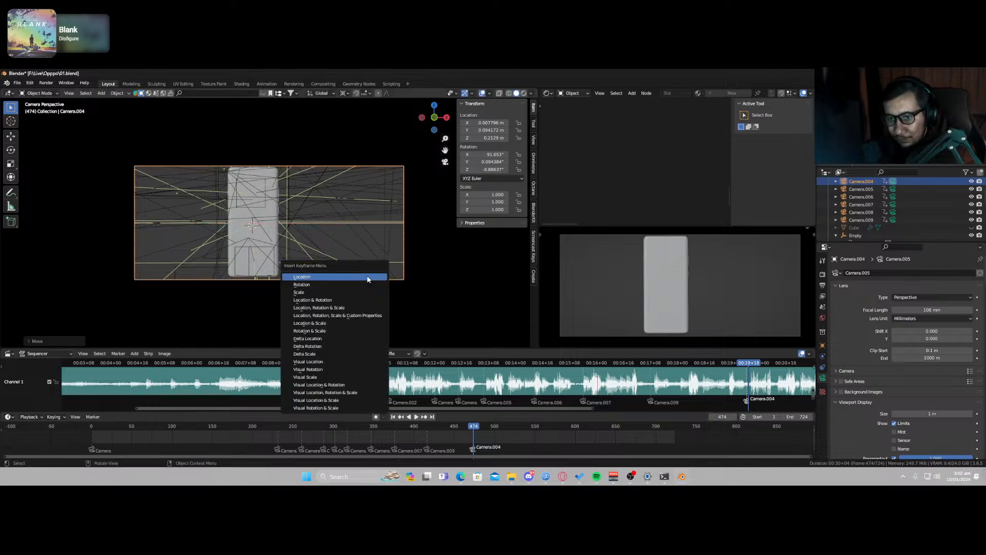
{"action": "left_click", "coordinate": [358, 278]}
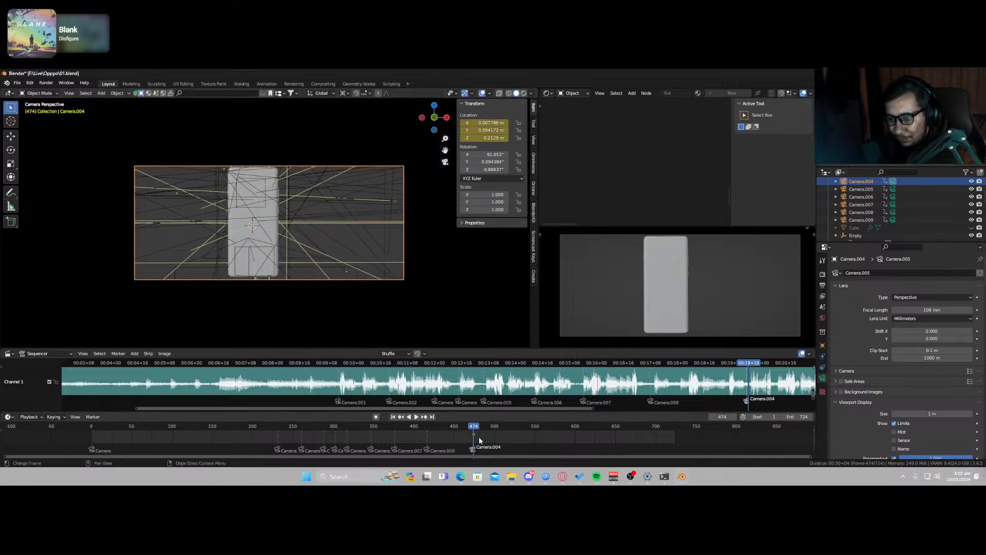
{"action": "left_click_drag", "start_coordinate": [472, 433], "coordinate": [463, 434]}
Step: Move Camera.004 along global X to about -0.094 m and keyframe its location at frame 474
{"action": "key", "text": "g"}
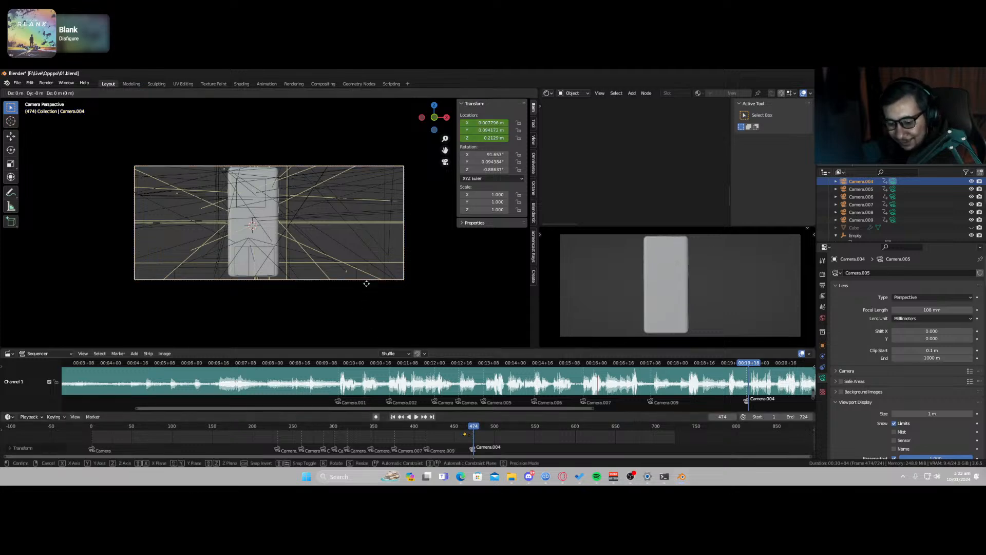
{"action": "key", "text": "x"}
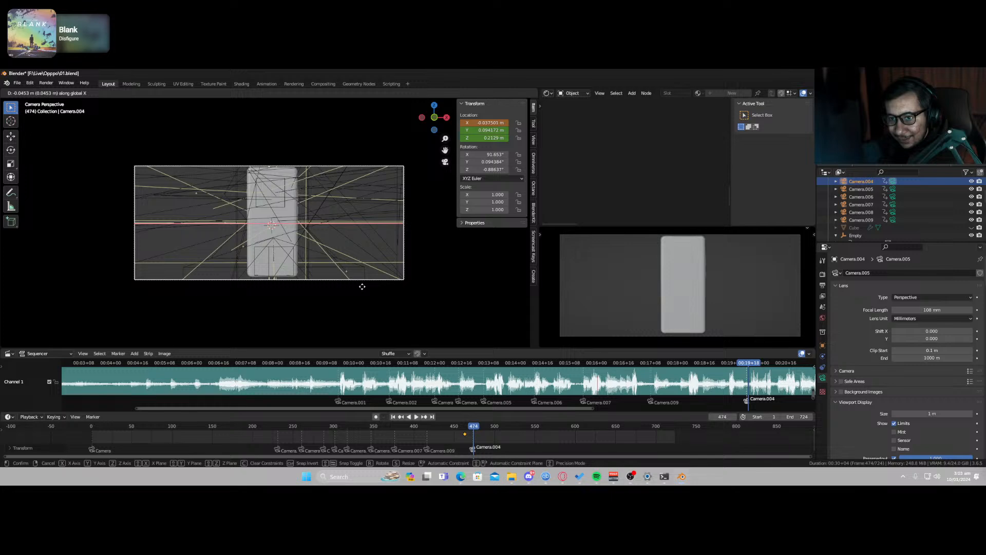
{"action": "left_click", "coordinate": [362, 286]}
{"action": "key", "text": "g"}
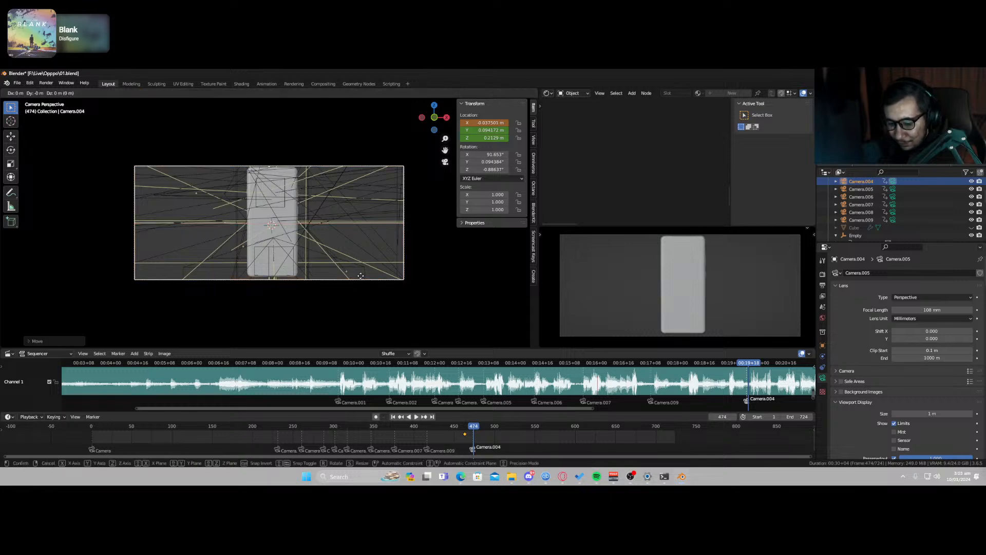
{"action": "key", "text": "x"}
{"action": "right_click", "coordinate": [355, 277]}
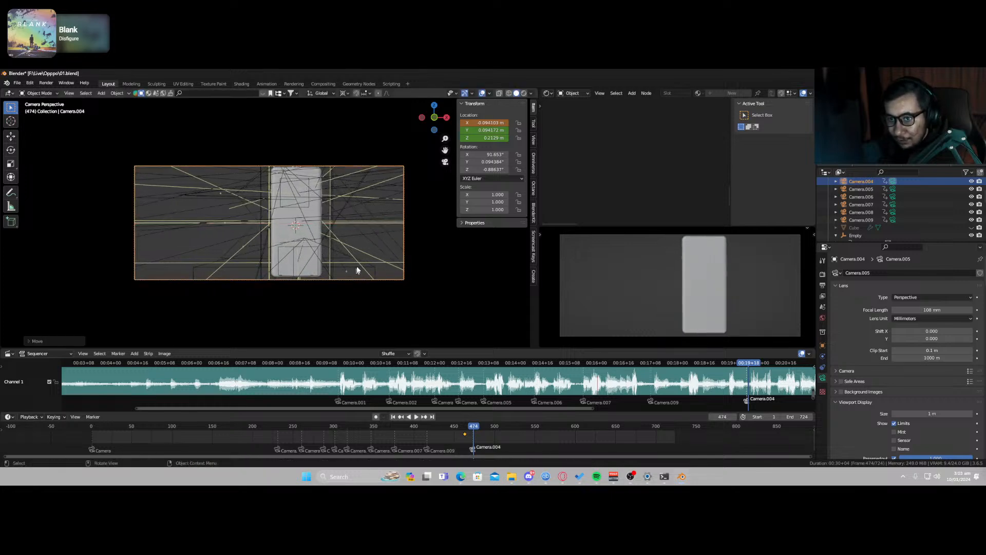
{"action": "right_click", "coordinate": [357, 263]}
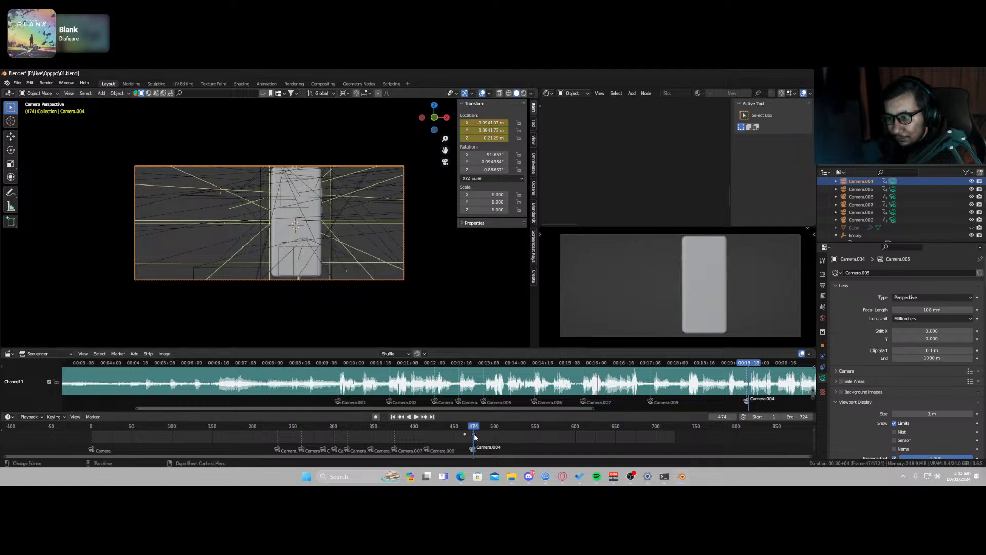
Step: Shift Camera.004's second location keyframe to about frame 535 to slow the slide, checking playback, and save the file
{"action": "mouse_move", "coordinate": [474, 436]}
{"action": "left_mouse_down"}
{"action": "mouse_move", "coordinate": [493, 436]}
{"action": "mouse_move", "coordinate": [468, 428]}
{"action": "left_mouse_up"}
{"action": "key", "text": "ctrl+s"}
{"action": "key", "text": "space"}
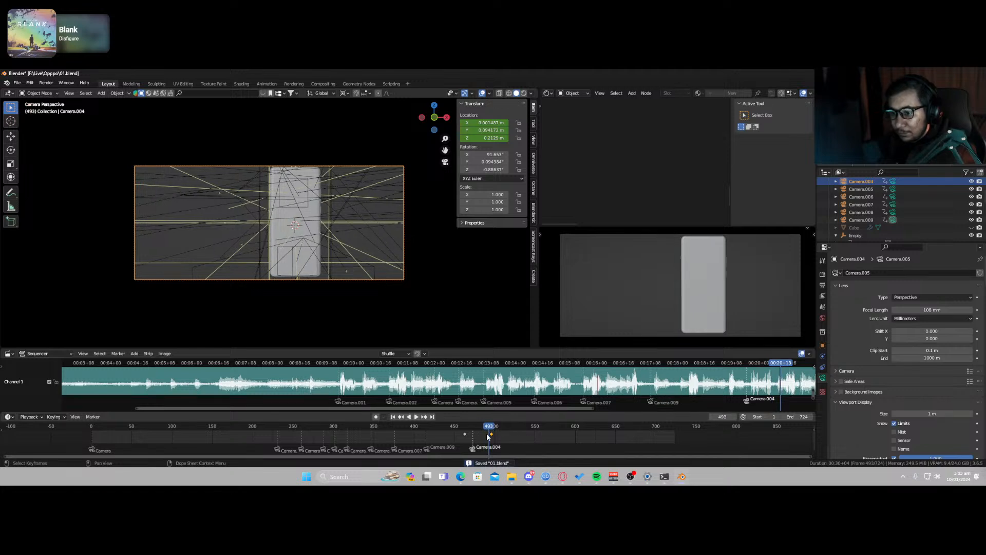
{"action": "left_click_drag", "start_coordinate": [492, 435], "coordinate": [522, 436]}
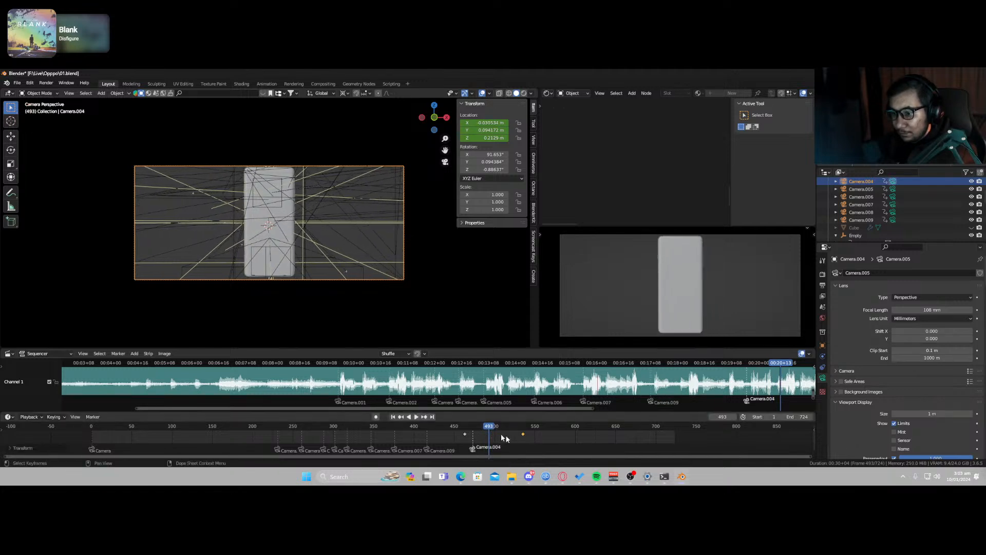
{"action": "key", "text": "ctrl+s"}
Step: Play the animation from before the Camera.004 marker to check the slower camera slide
{"action": "left_click", "coordinate": [469, 430]}
{"action": "key", "text": "space"}
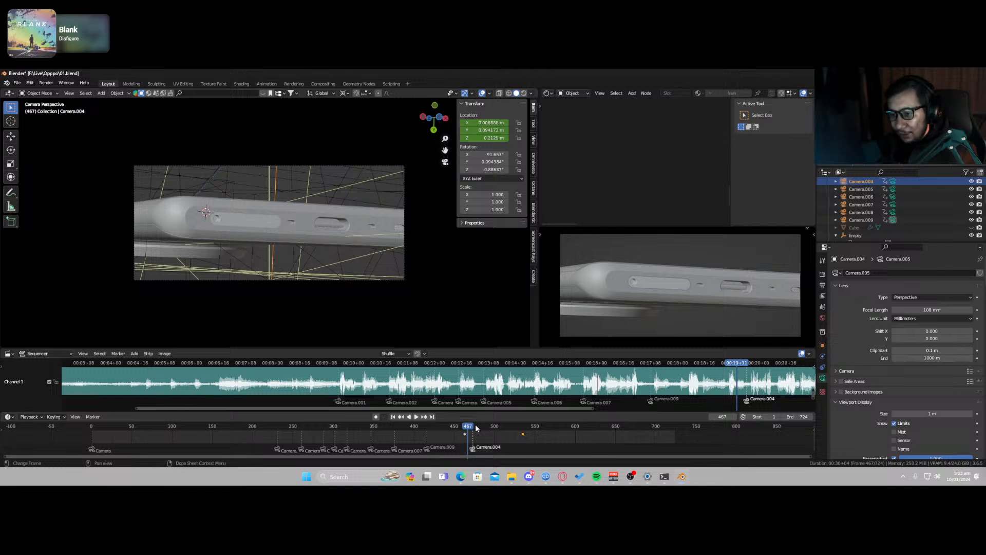
{"action": "left_click", "coordinate": [428, 434]}
{"action": "key", "text": "space"}
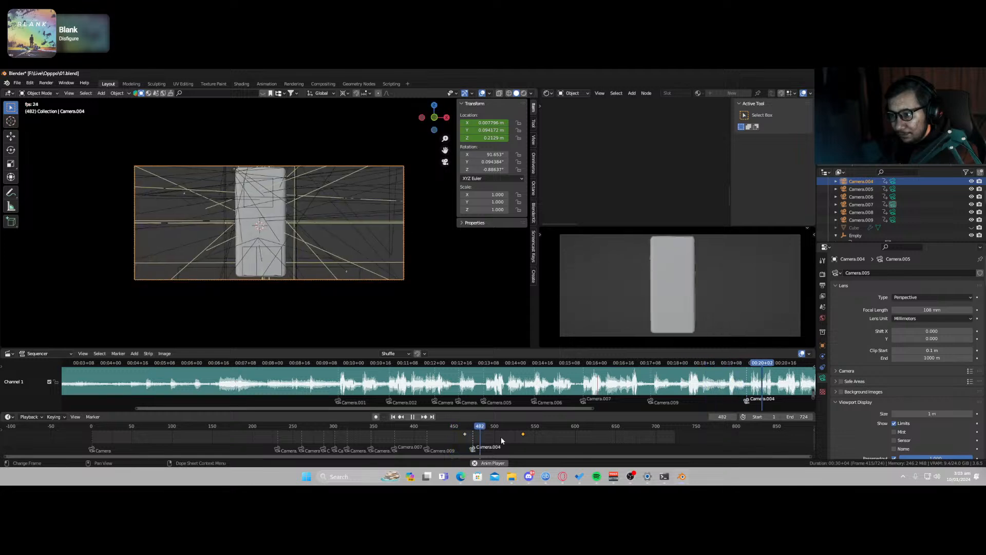
{"action": "key", "text": "space"}
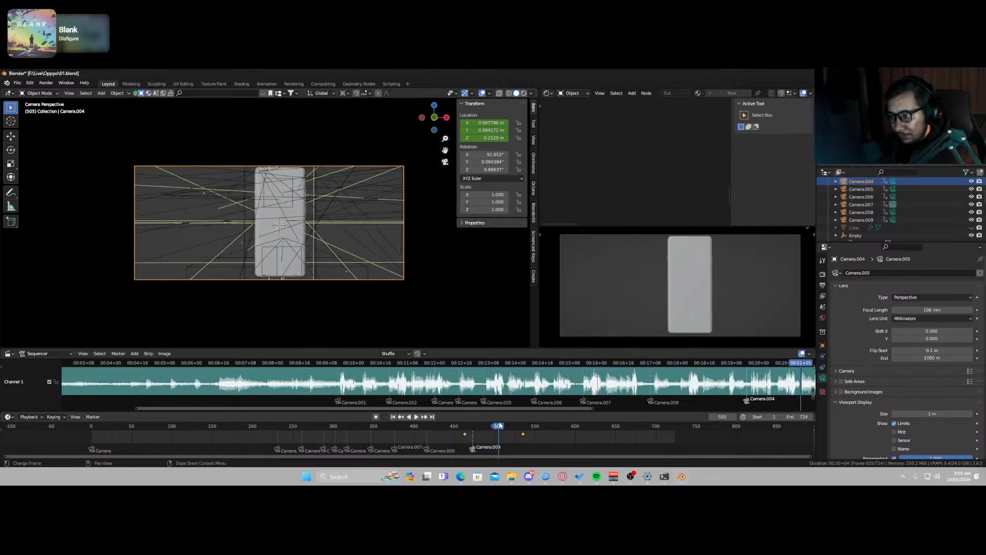
Step: Duplicate Camera.004 in place, bind the copy to a marker at frame 490 and save the file
{"action": "left_click_drag", "start_coordinate": [500, 421], "coordinate": [486, 429]}
{"action": "scroll", "coordinate": [714, 397], "scroll_direction": "down", "scroll_amount": 3}
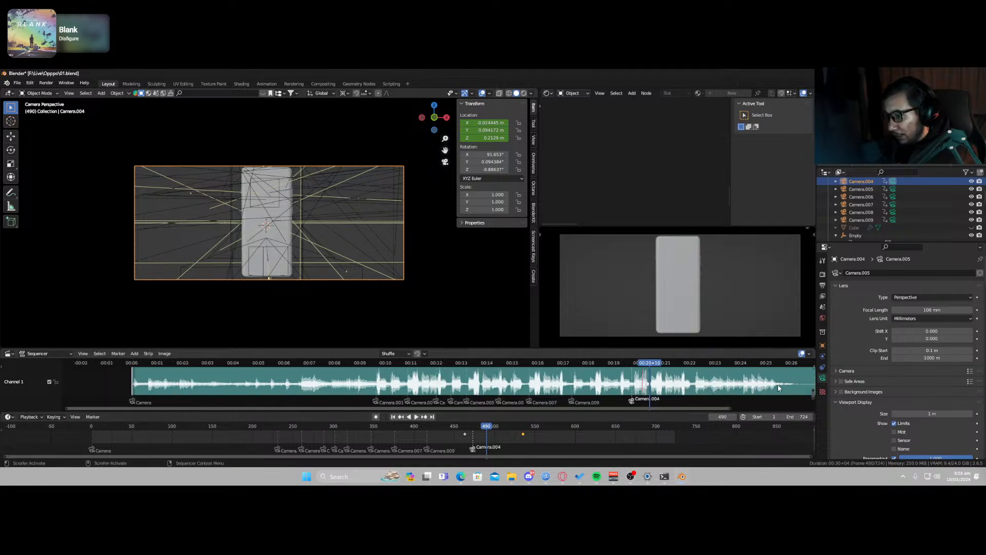
{"action": "scroll", "coordinate": [738, 390], "scroll_direction": "up", "scroll_amount": 3}
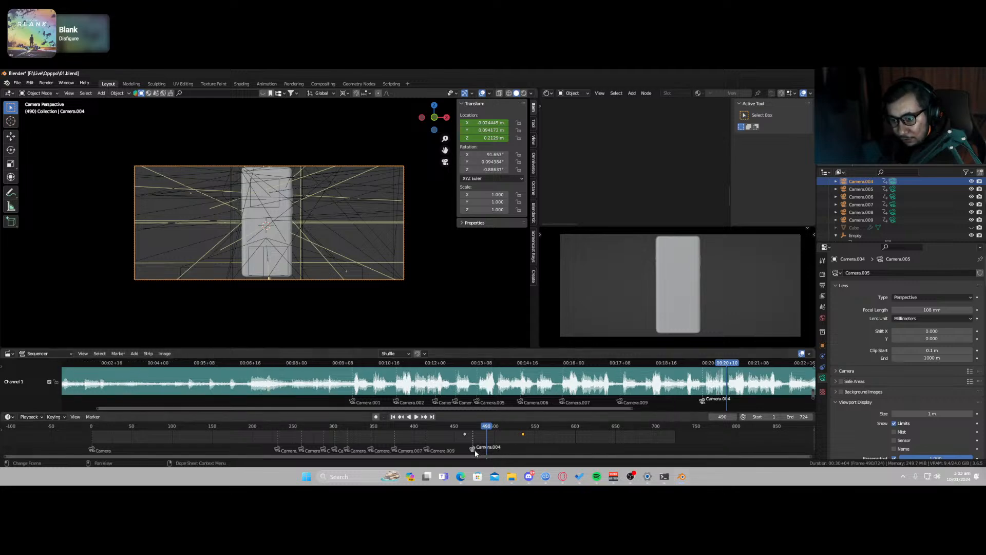
{"action": "key", "text": "g"}
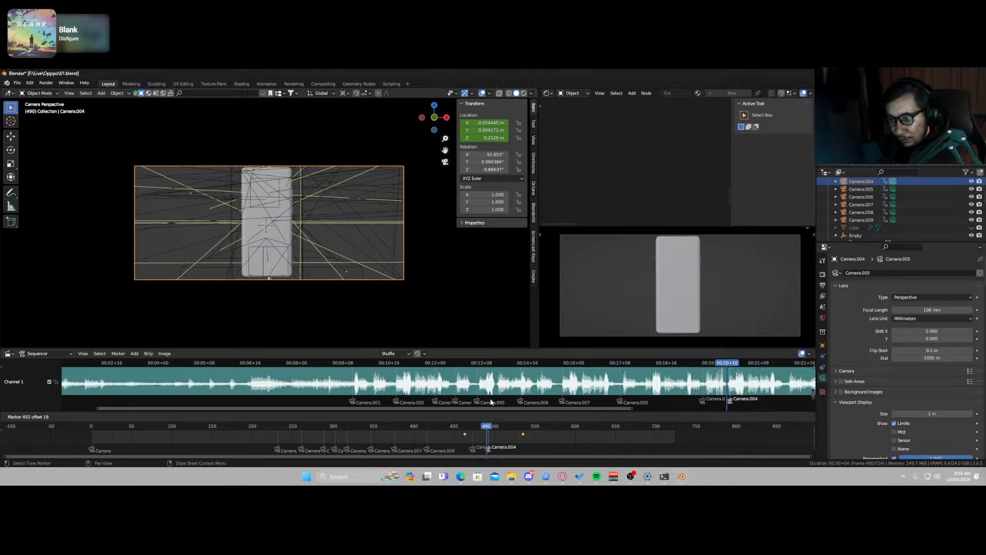
{"action": "key", "text": "Escape"}
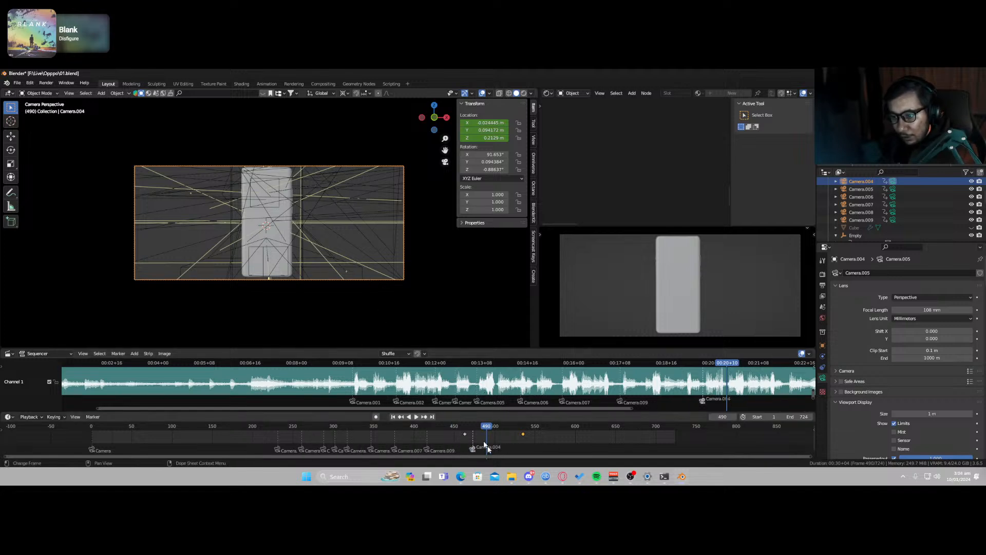
{"action": "key", "text": "shift+d"}
{"action": "key", "text": "Escape"}
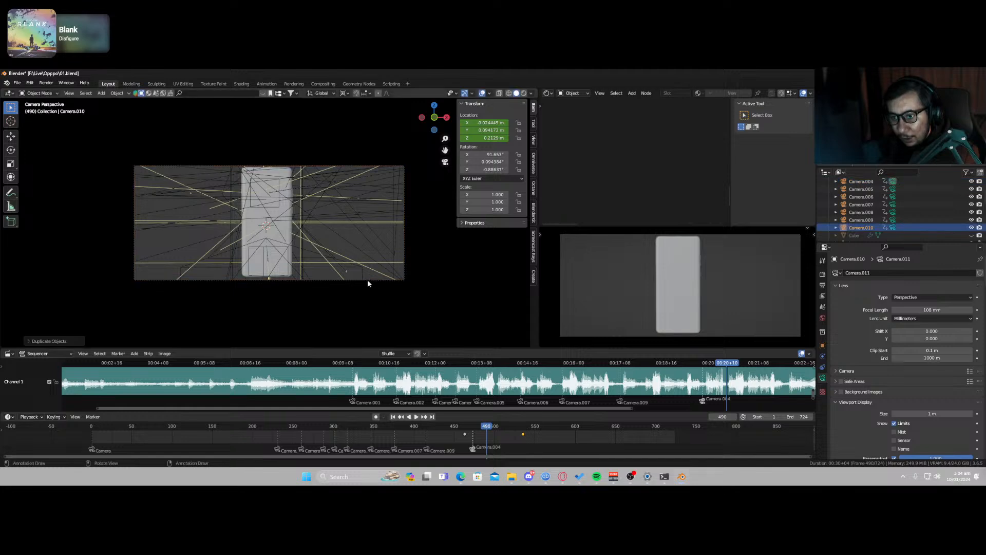
{"action": "key", "text": "ctrl+b"}
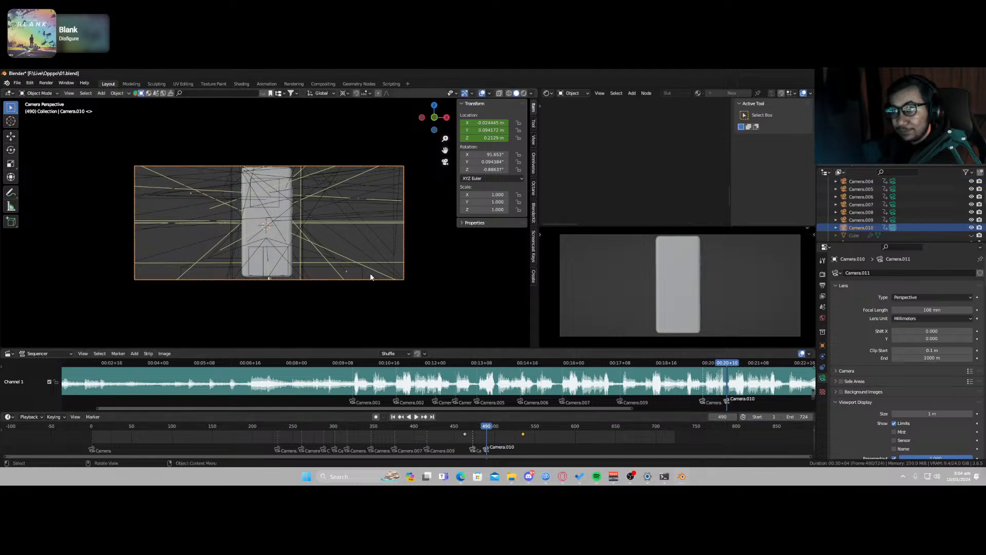
{"action": "key", "text": "ctrl+s"}
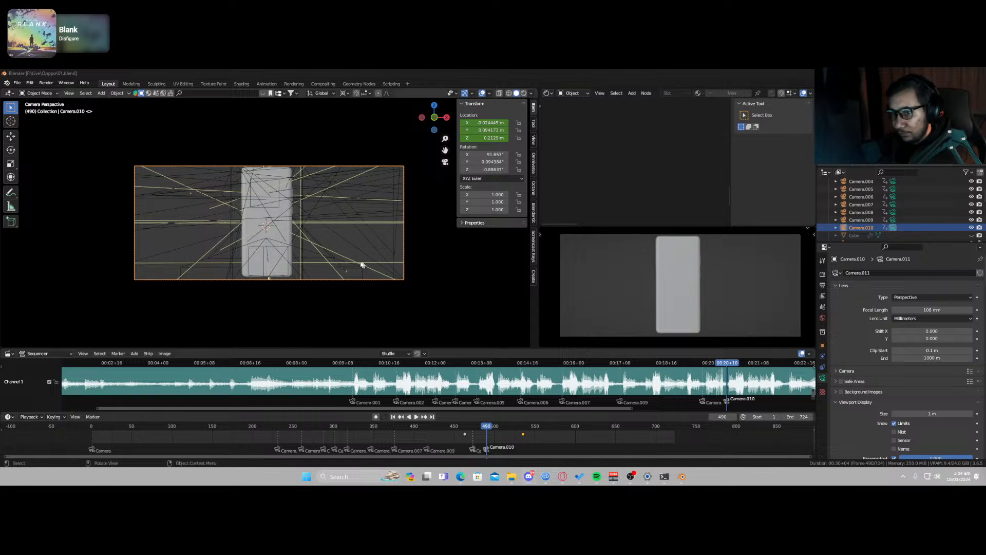
Step: Delete Camera.010's copied location keyframes and fly it behind the phone to frame the round camera module, with Z rotation about 139°
{"action": "key", "text": "x"}
{"action": "left_click", "coordinate": [507, 441]}
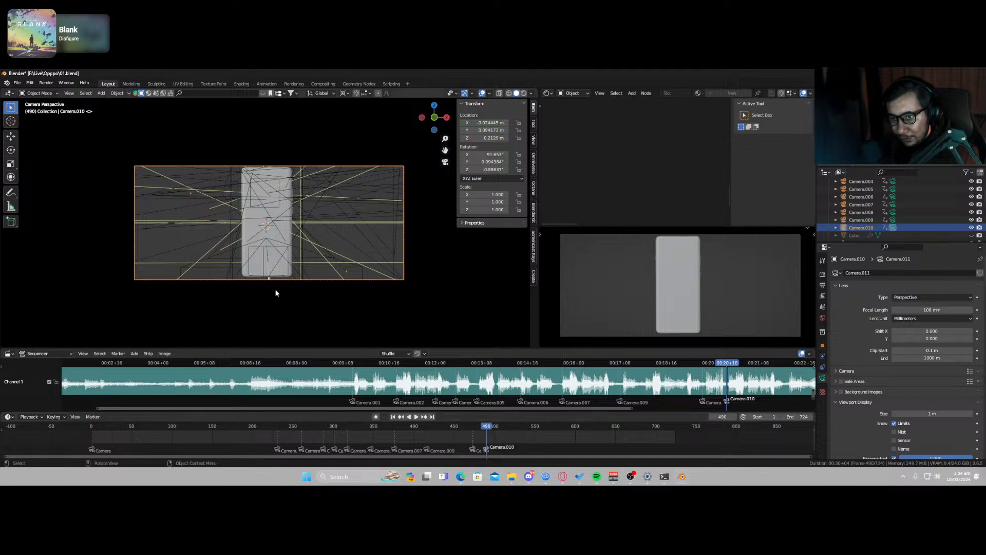
{"action": "key", "text": "shift+grave"}
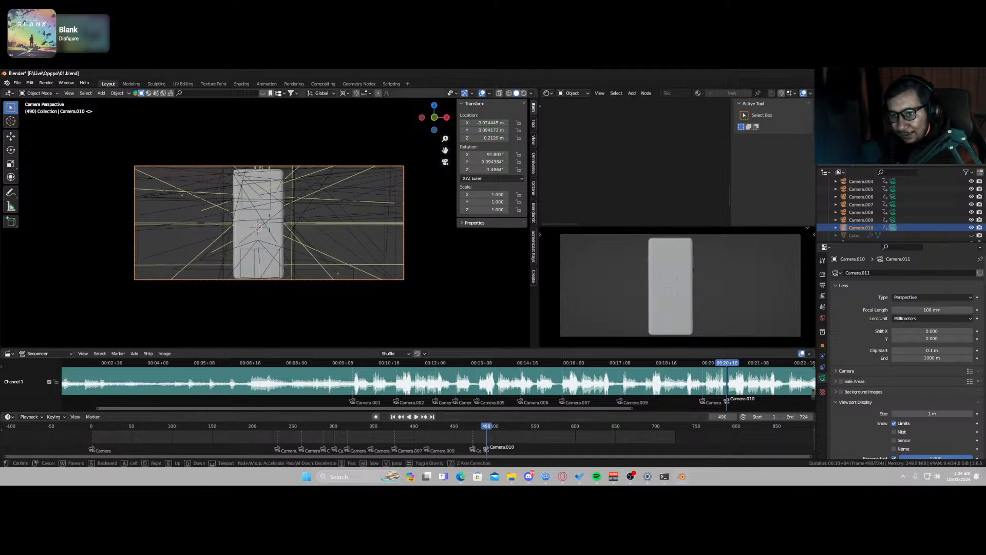
{"action": "key", "text": "w"}
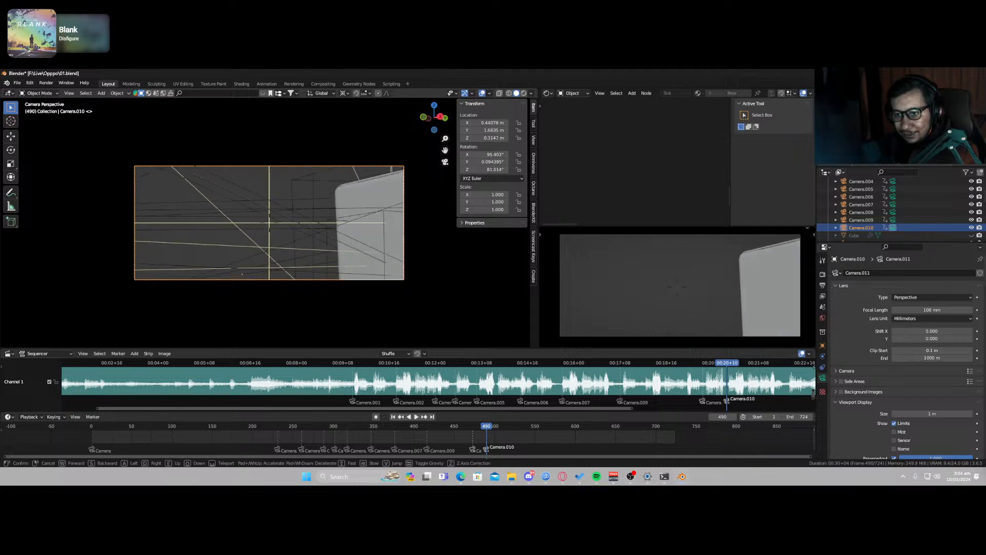
{"action": "key", "text": "d"}
{"action": "key", "text": "s"}
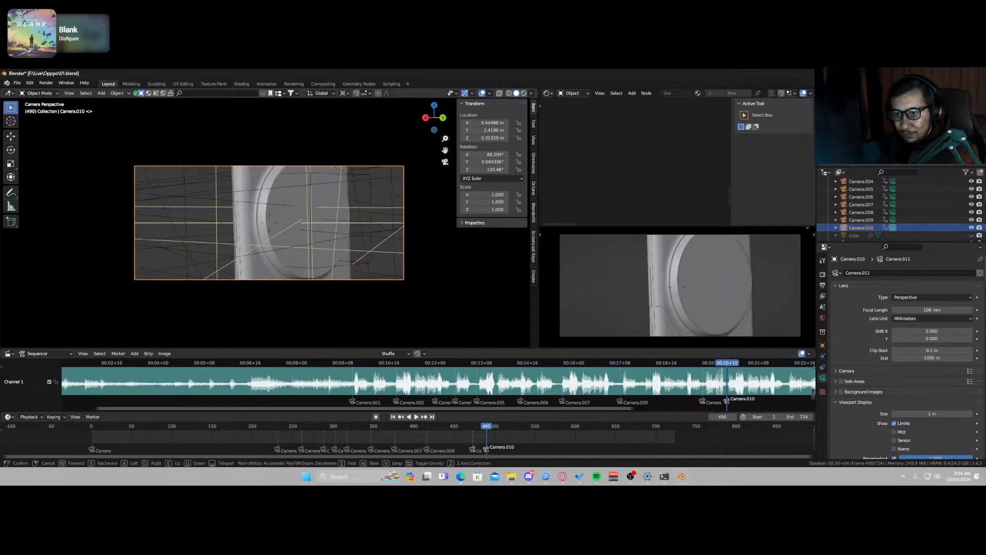
{"action": "key", "text": "s"}
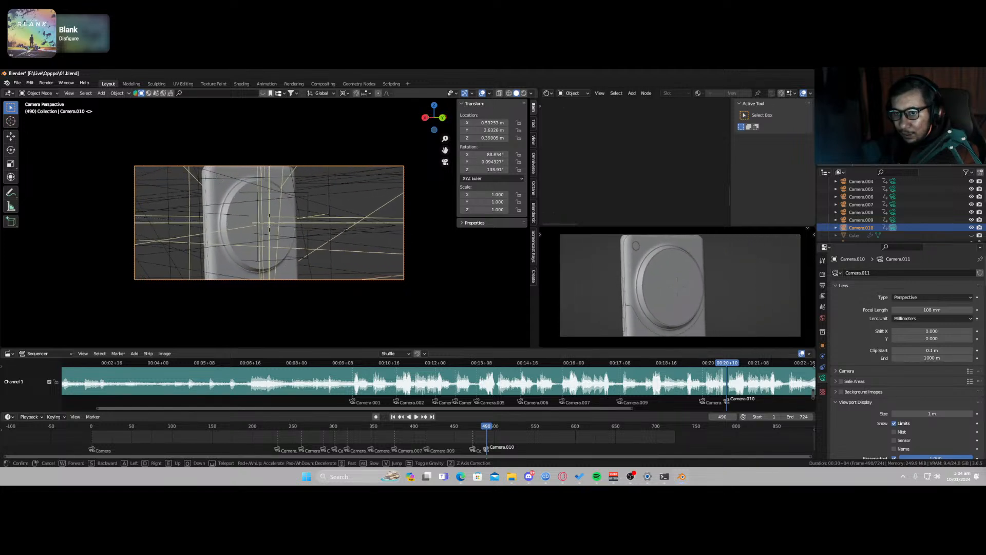
{"action": "left_click", "coordinate": [332, 279]}
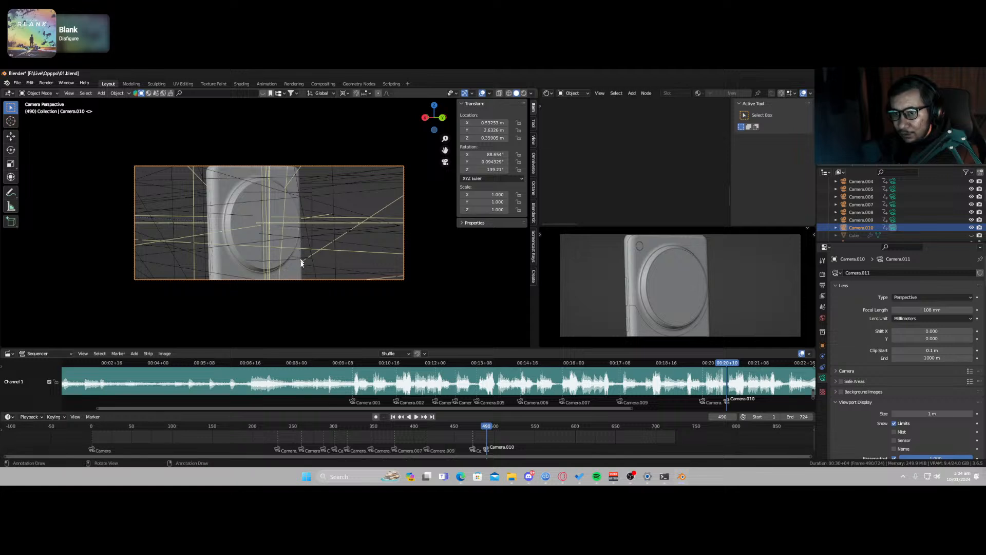
Step: Rotate Camera.010 around its local Z and X axes to about X 115.9° and Y 20.3°, and preview the shot in rendered shading
{"action": "key", "text": "r"}
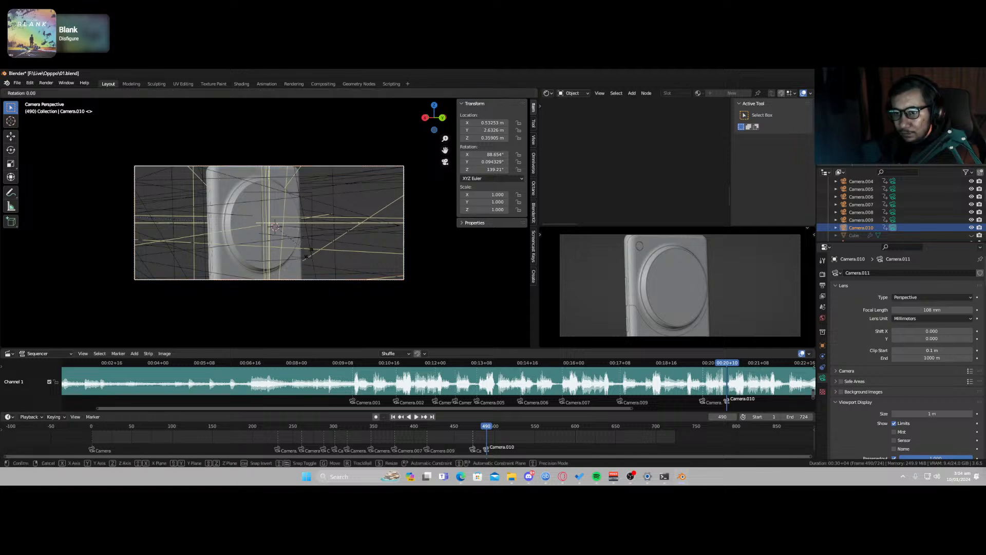
{"action": "key", "text": "z"}
{"action": "key", "text": "z"}
{"action": "left_click", "coordinate": [302, 269]}
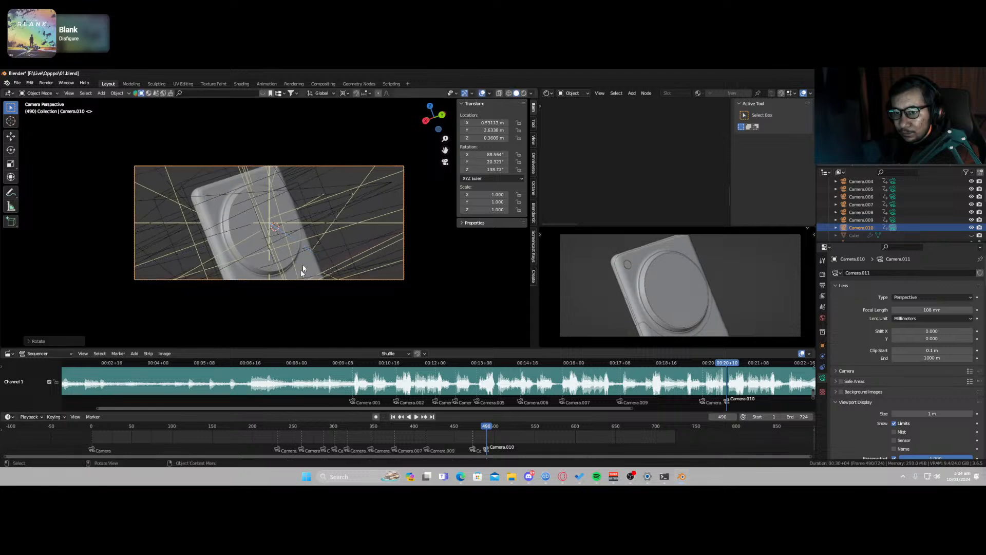
{"action": "key", "text": "r"}
{"action": "key", "text": "x"}
{"action": "key", "text": "x"}
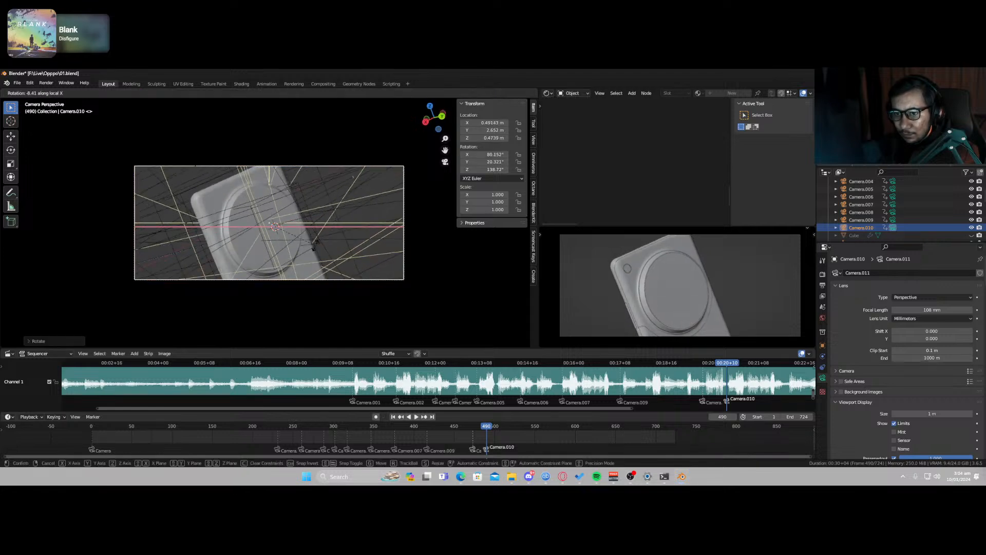
{"action": "left_click", "coordinate": [296, 269]}
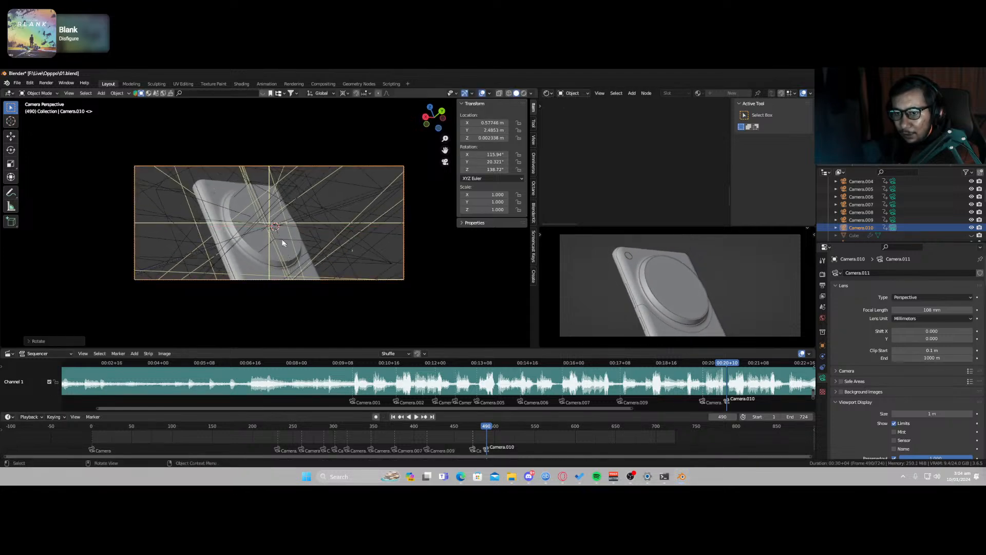
{"action": "key", "text": "z"}
{"action": "left_click", "coordinate": [663, 288]}
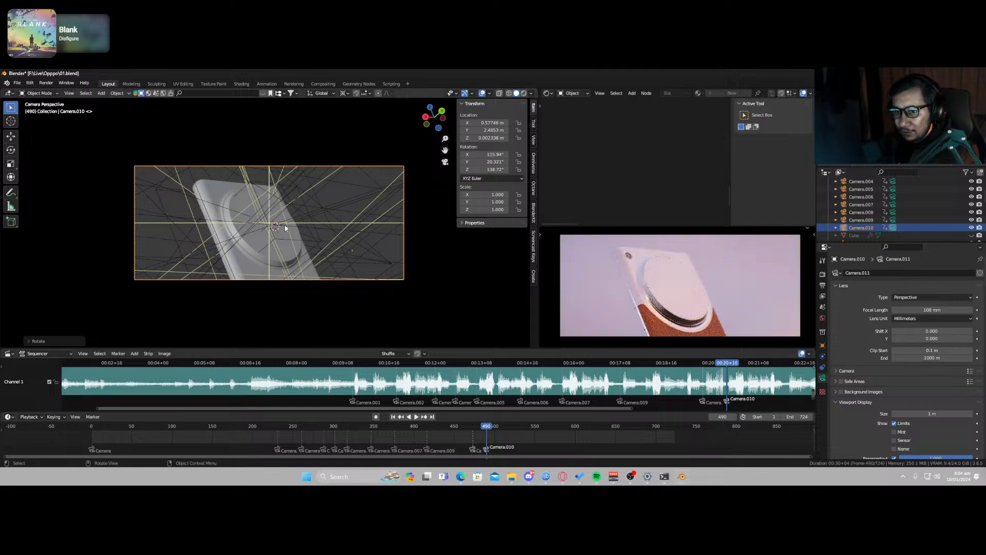
Step: Rotate Camera.010 around the Z axis to swing it around the phone's camera module, ending with Z rotation about 263.6°
{"action": "scroll", "coordinate": [285, 225], "scroll_direction": "up", "scroll_amount": 2}
{"action": "key", "text": "r"}
{"action": "key", "text": "z"}
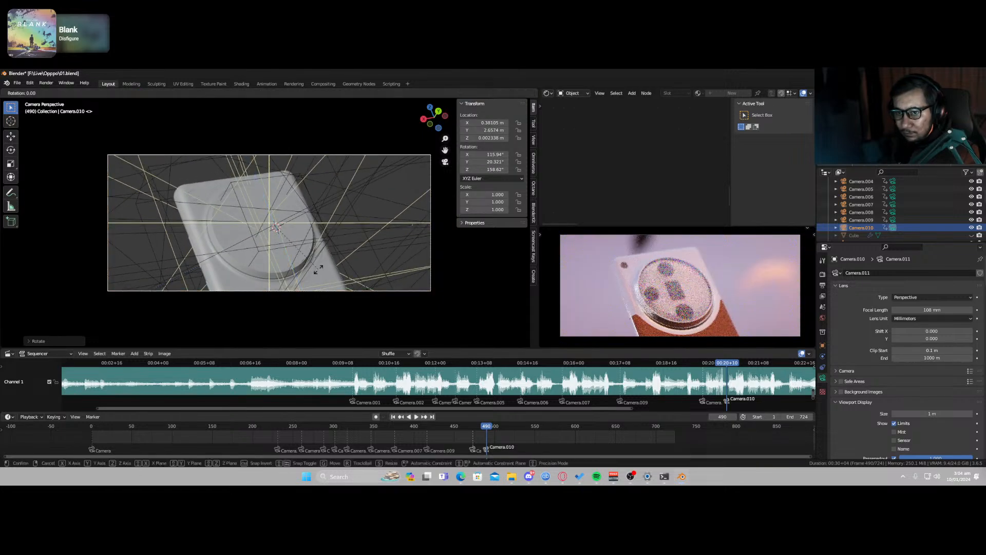
{"action": "key", "text": "z"}
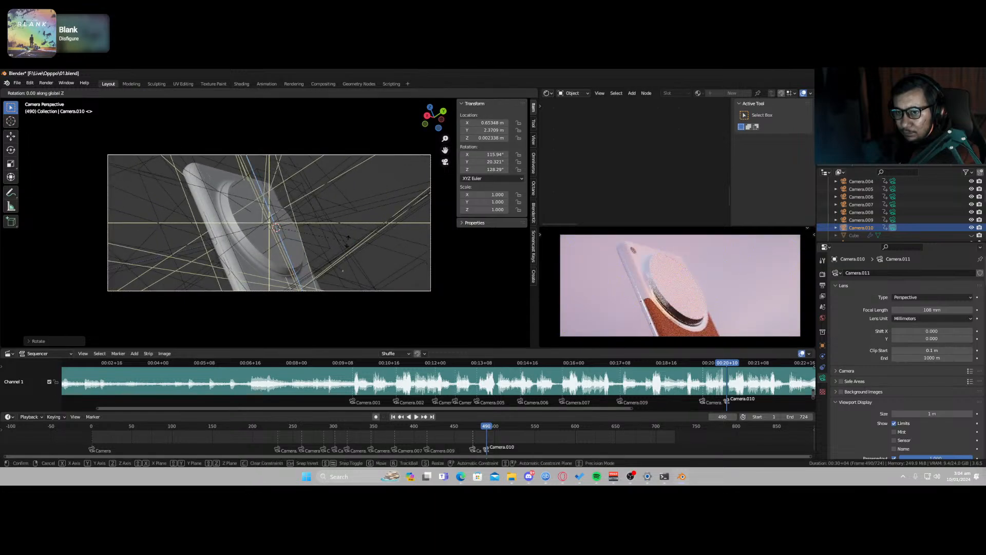
{"action": "left_click", "coordinate": [337, 288]}
{"action": "key", "text": "r"}
{"action": "key", "text": "z"}
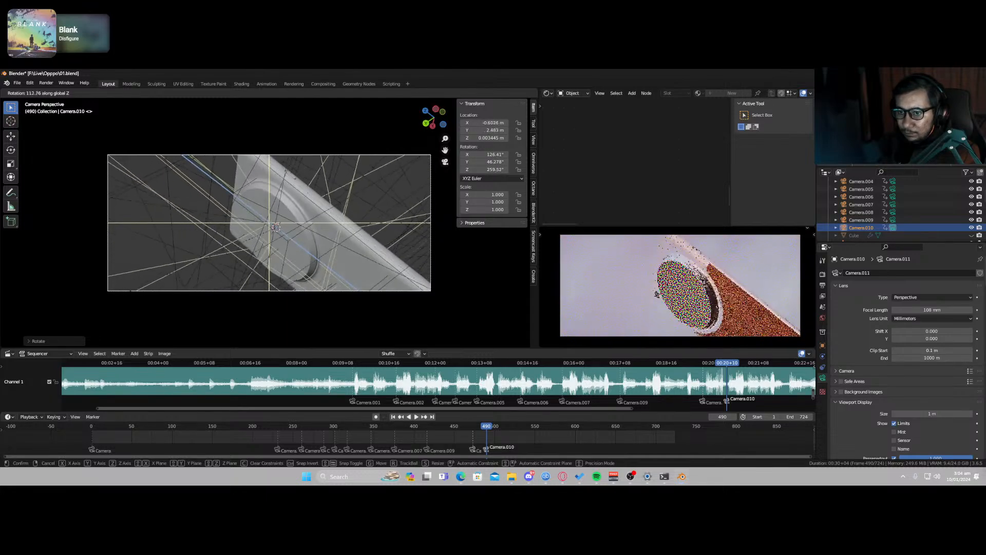
{"action": "left_click", "coordinate": [839, 291]}
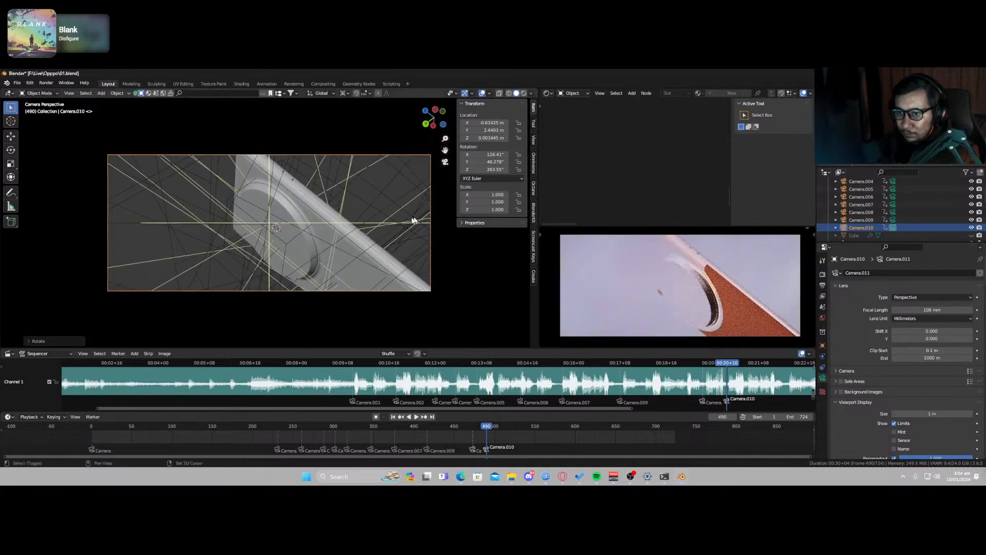
Step: Roll Camera.010 around its local Z axis to about X 147.2°, Y -60.8° and Z 182°, laying the phone sideways in frame
{"action": "key", "text": "r"}
{"action": "key", "text": "z"}
{"action": "key", "text": "z"}
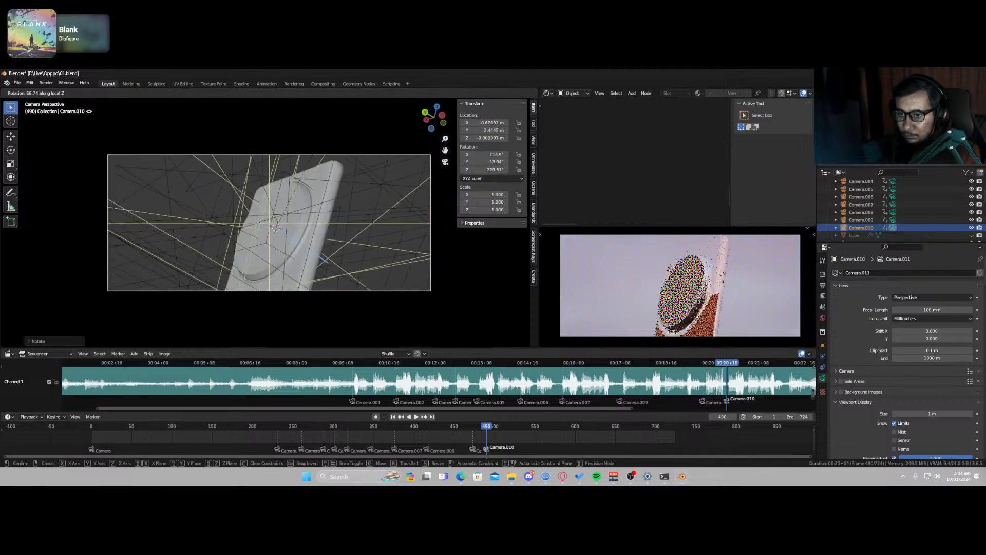
{"action": "left_click", "coordinate": [224, 305]}
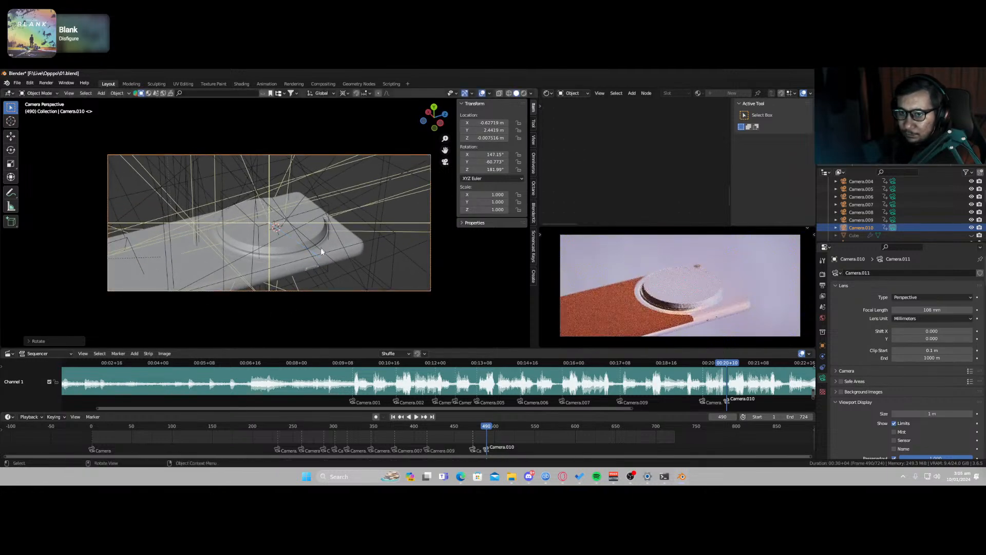
Step: Rotate Camera.010 around global Z and fly it in for a low close-up of the round camera module
{"action": "key", "text": "r"}
{"action": "key", "text": "z"}
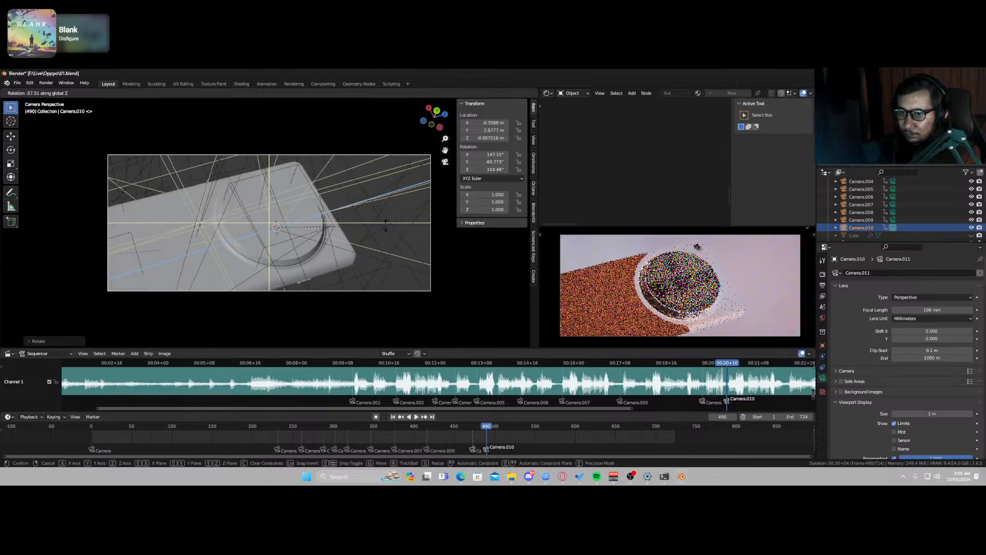
{"action": "left_click", "coordinate": [328, 284]}
{"action": "key", "text": "shift+grave"}
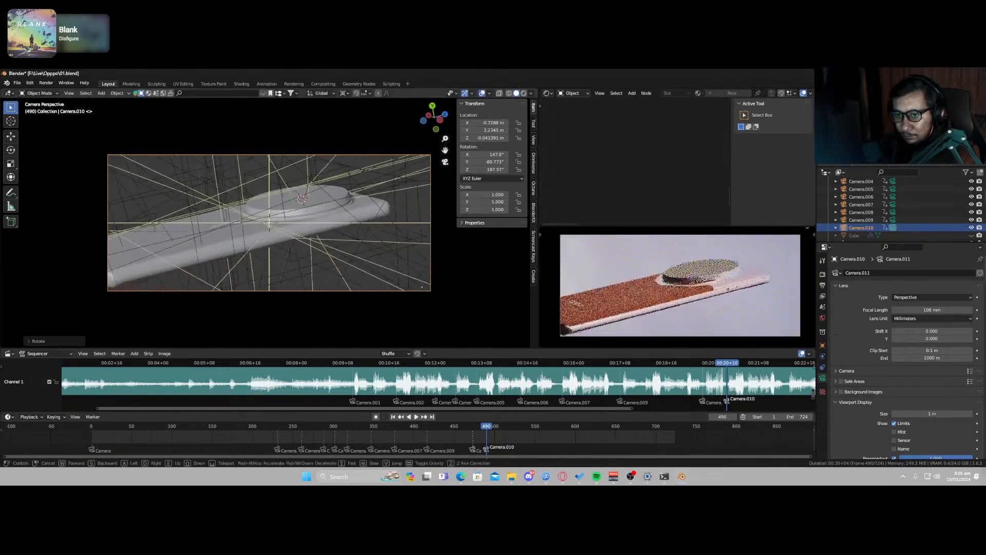
{"action": "key", "text": "w"}
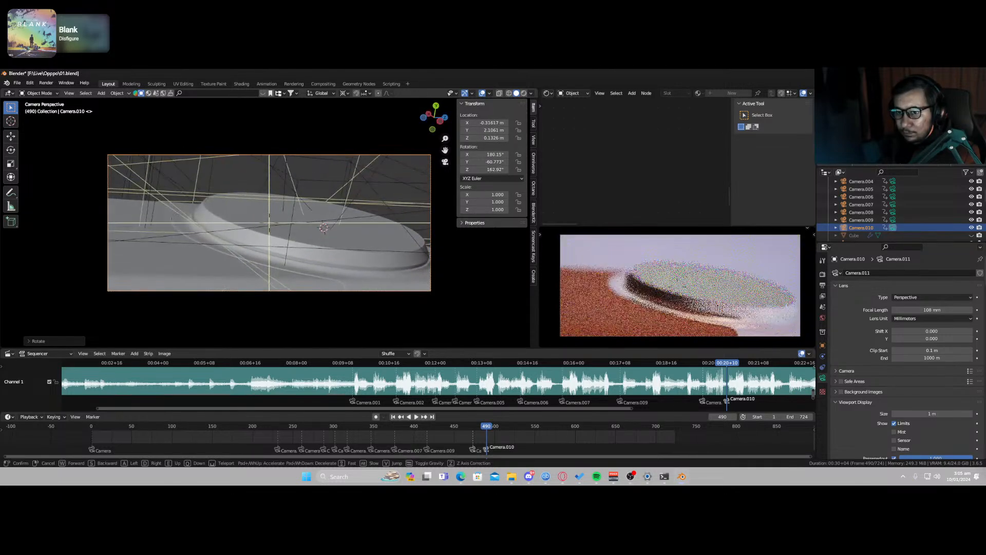
{"action": "left_click", "coordinate": [375, 273]}
Step: Re-aim Camera.010 at the camera module in fly navigation and turn it slightly around the global Z axis
{"action": "key", "text": "shift+grave"}
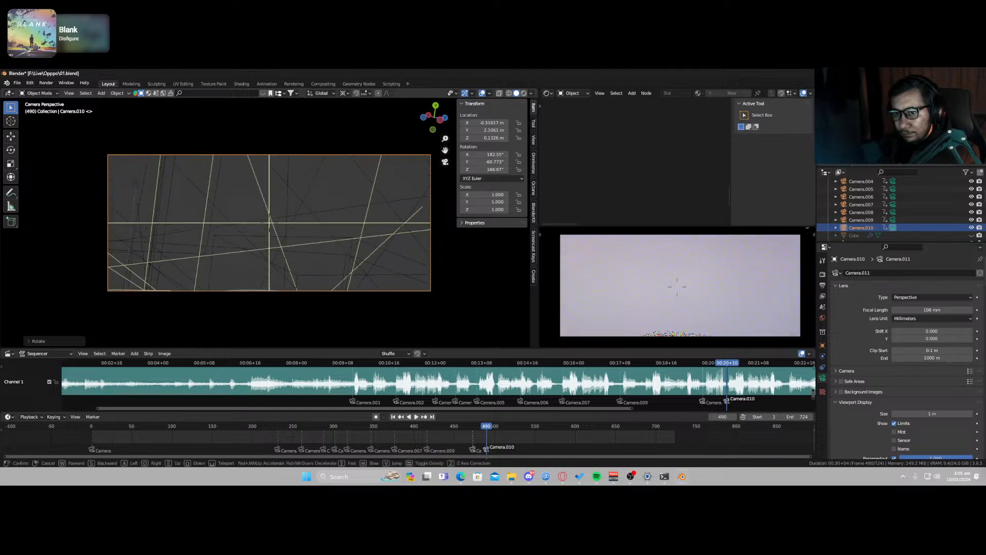
{"action": "left_click", "coordinate": [361, 250]}
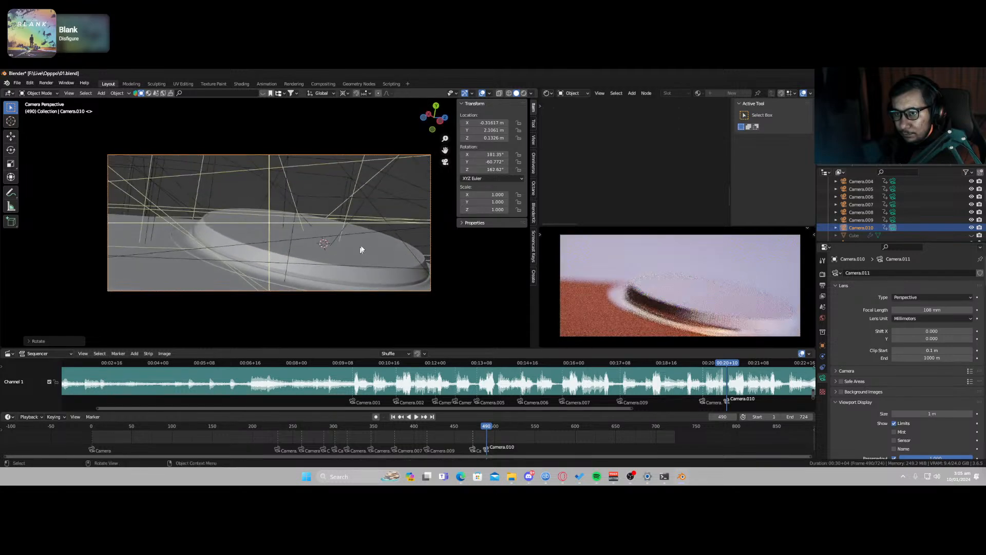
{"action": "key", "text": "shift+grave"}
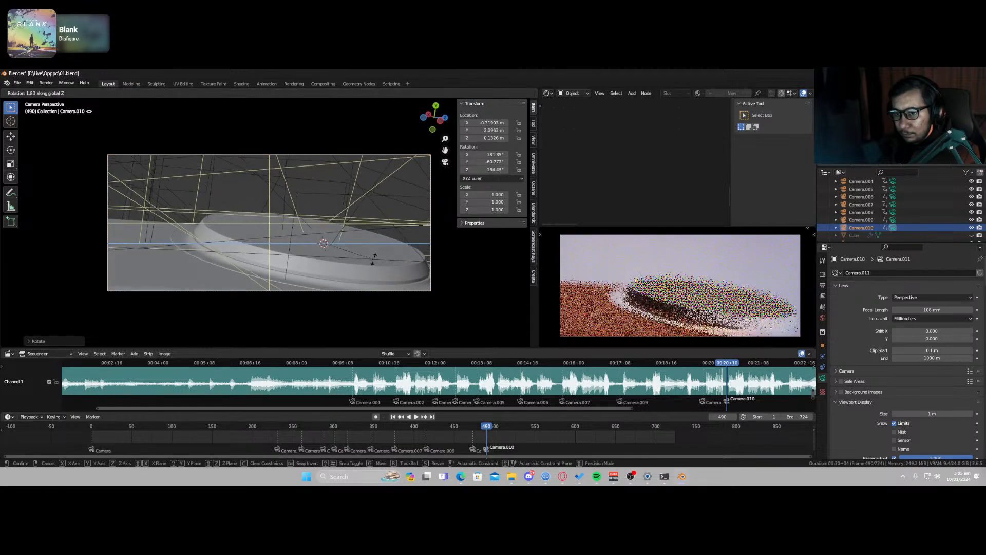
{"action": "left_click", "coordinate": [374, 262]}
Step: Rotate Camera.010 around its local axes to about X 175°, Y -48.2° and Z 171.6°
{"action": "key", "text": "r"}
{"action": "key", "text": "x"}
{"action": "key", "text": "x"}
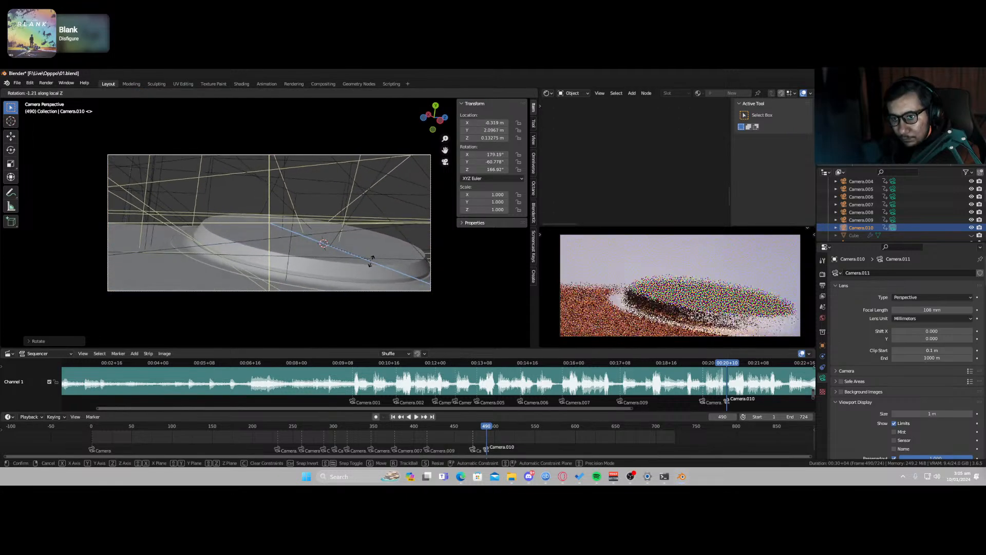
{"action": "left_click", "coordinate": [368, 269]}
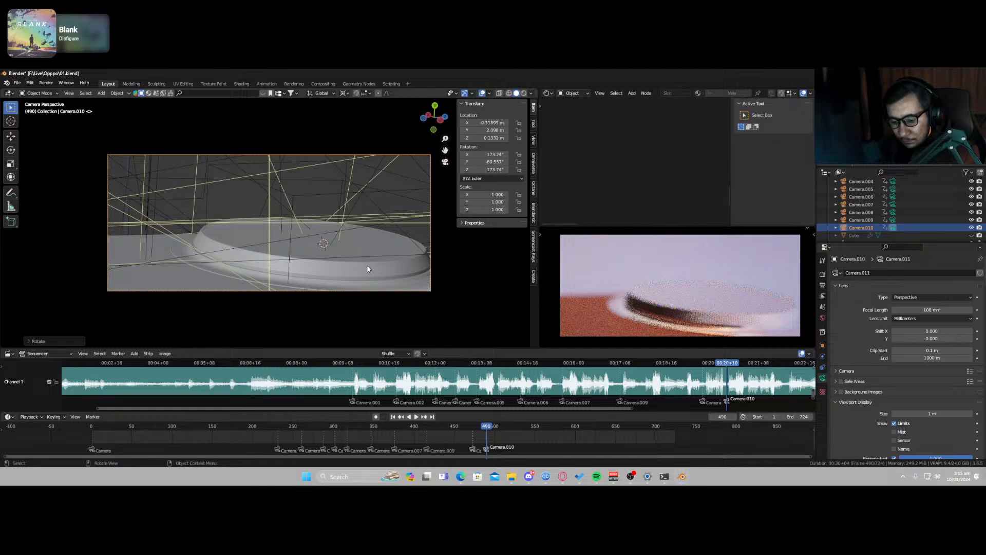
{"action": "key", "text": "r"}
{"action": "key", "text": "y"}
{"action": "key", "text": "y"}
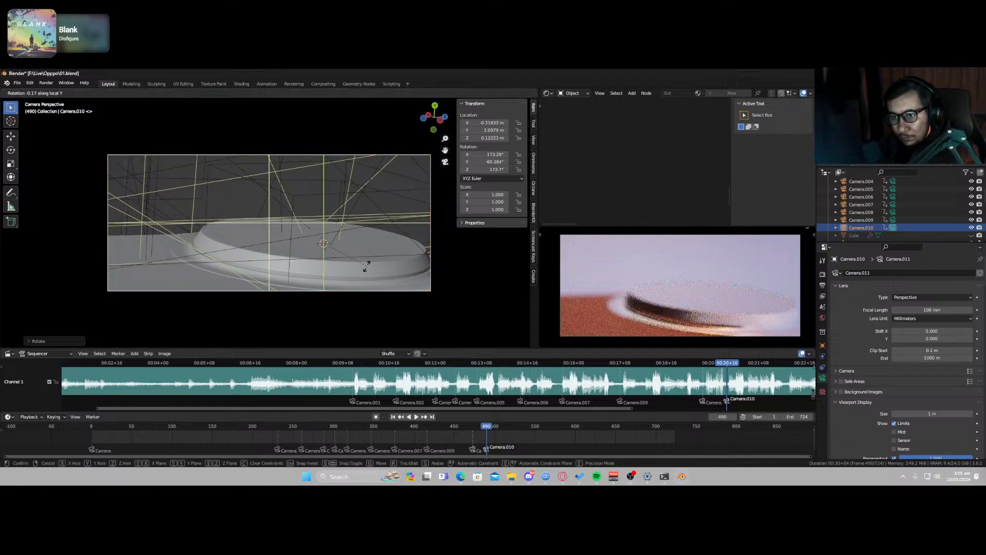
{"action": "left_click", "coordinate": [345, 276]}
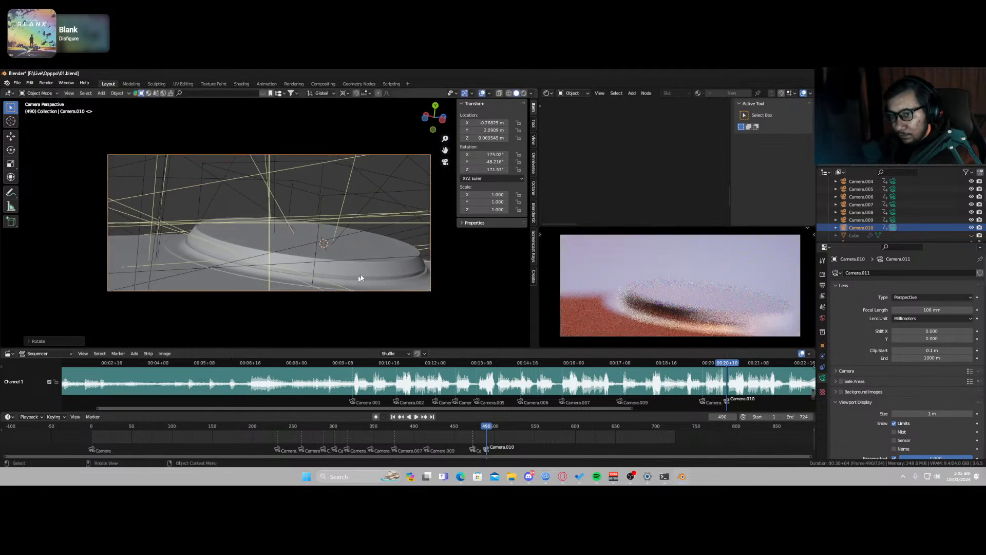
Step: Shift Camera.010 along its local Y, tilt it around local X and re-aim it to about X 168.6° and Z 167.5°
{"action": "key", "text": "g"}
{"action": "key", "text": "z"}
{"action": "key", "text": "z"}
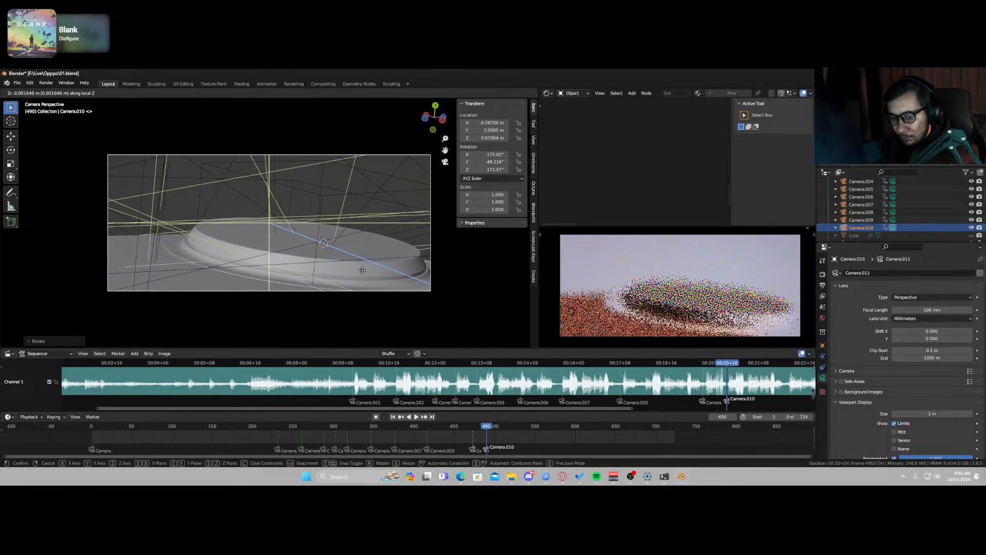
{"action": "key", "text": "y"}
{"action": "key", "text": "y"}
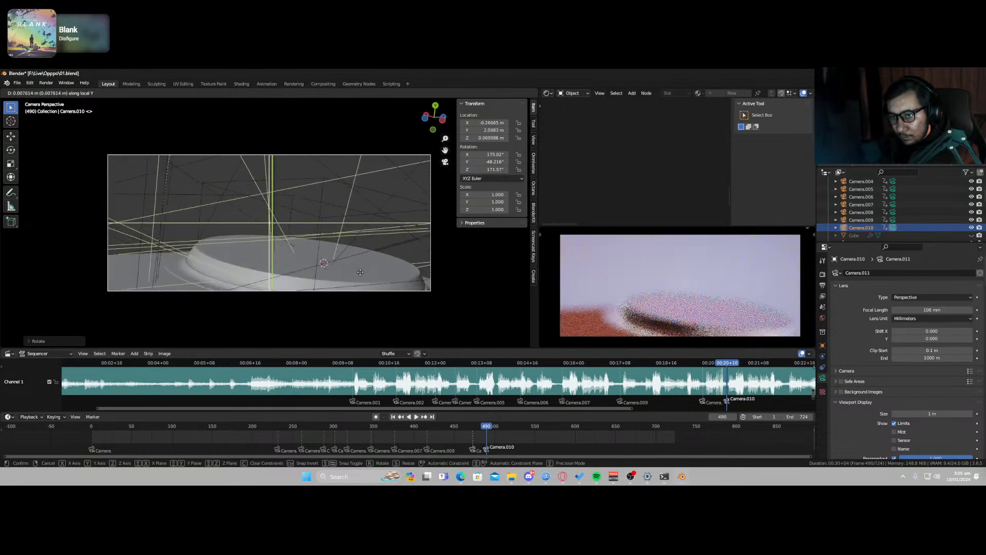
{"action": "left_click", "coordinate": [362, 268]}
{"action": "key", "text": "r"}
{"action": "key", "text": "x"}
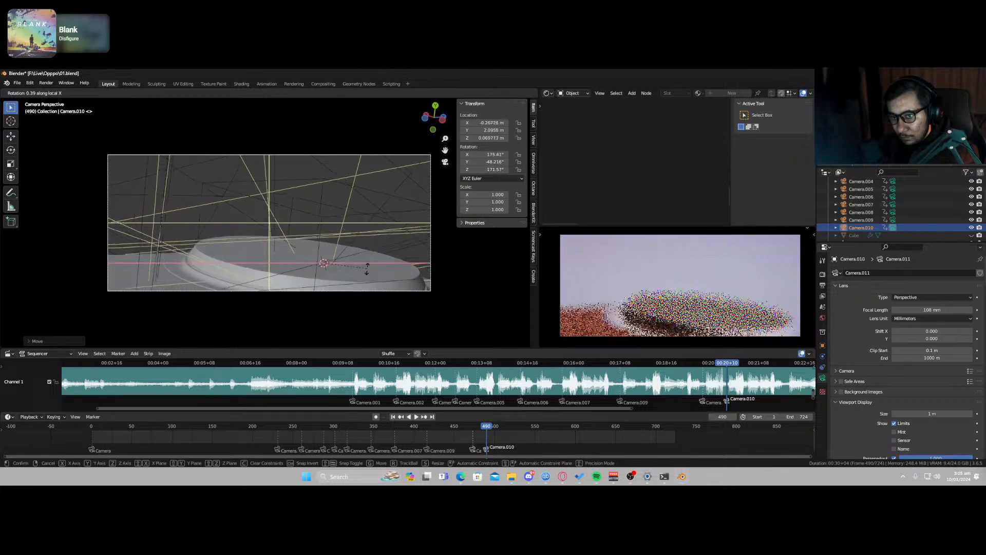
{"action": "left_click", "coordinate": [370, 252]}
{"action": "key", "text": "shift+grave"}
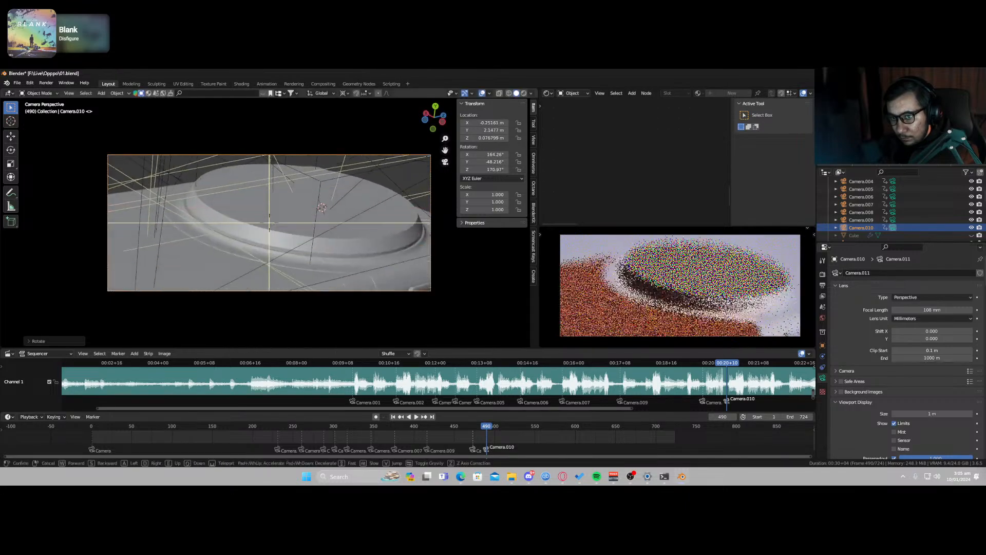
{"action": "left_click", "coordinate": [374, 259]}
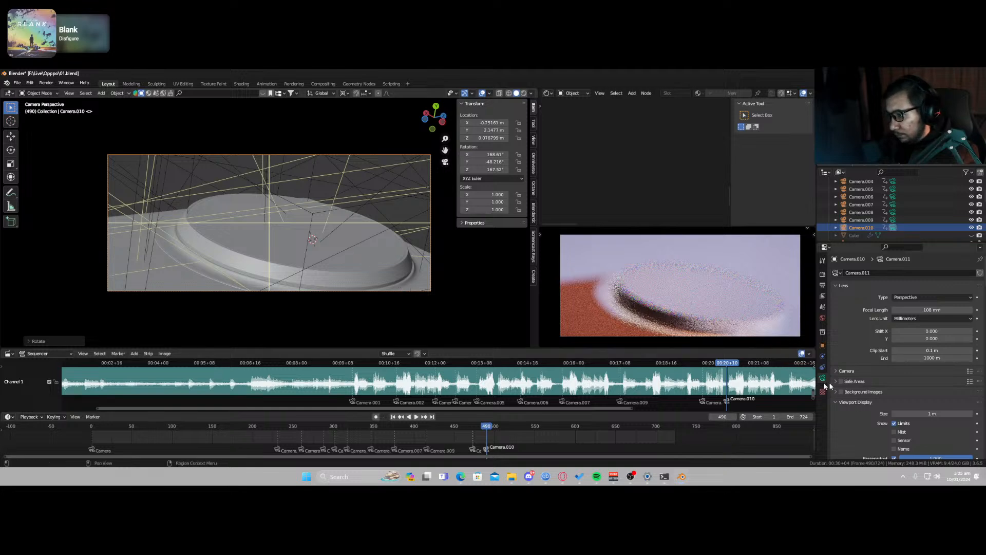
Step: Remove Plane as Camera.010's depth of field focus object and enable Autofocus
{"action": "scroll", "coordinate": [899, 380], "scroll_direction": "down", "scroll_amount": 12}
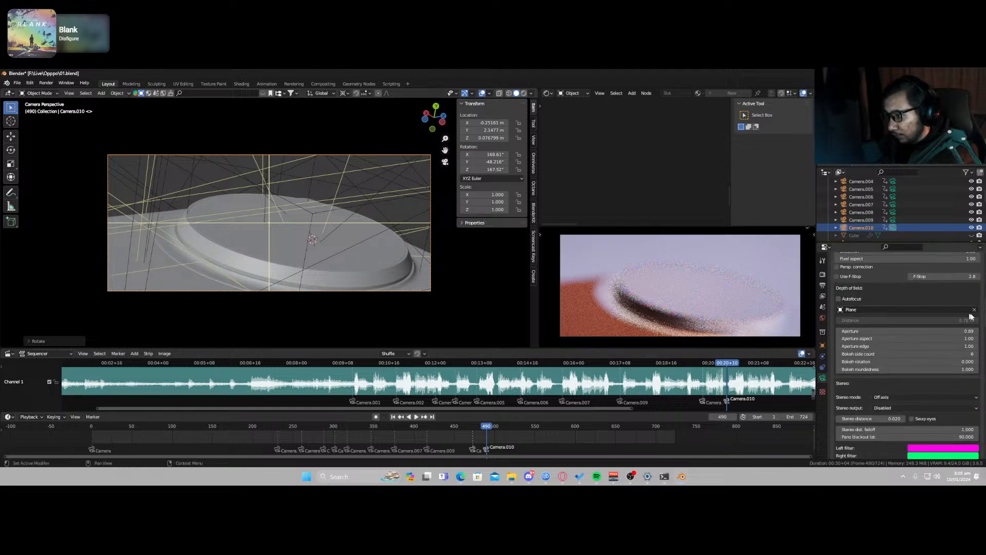
{"action": "left_click", "coordinate": [974, 310]}
{"action": "left_click", "coordinate": [838, 299]}
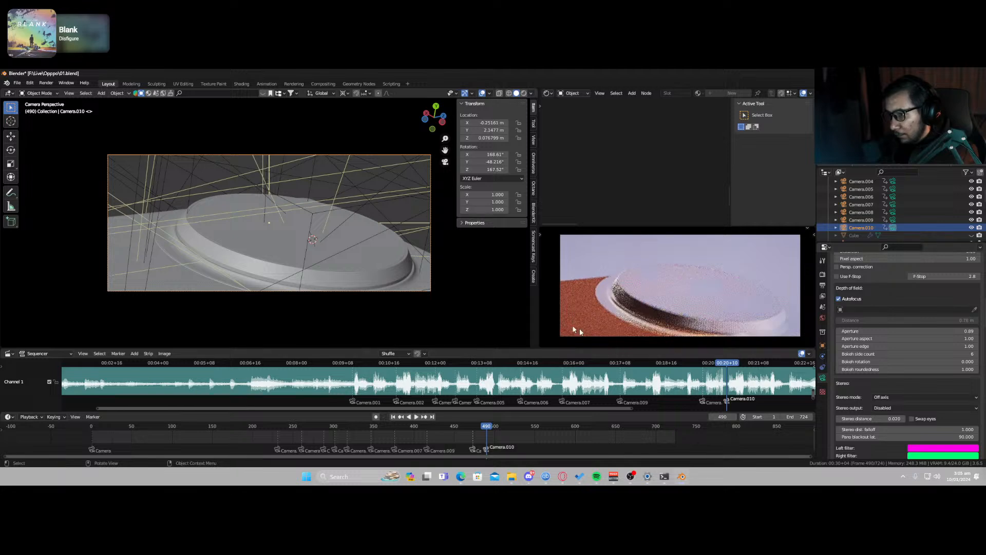
Step: Insert a Location & Rotation keyframe for the Camera_Glass cover at frame 490
{"action": "left_click", "coordinate": [324, 242]}
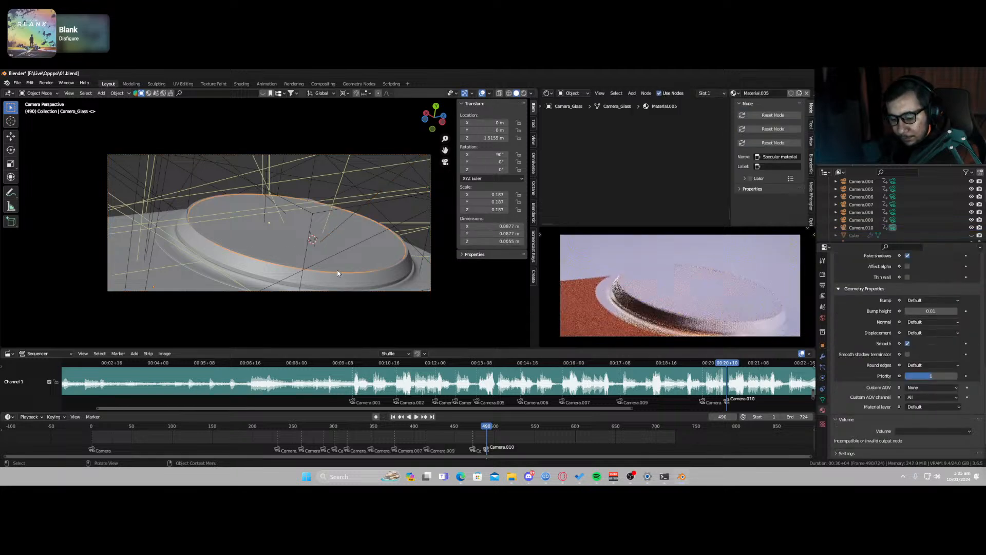
{"action": "key", "text": "i"}
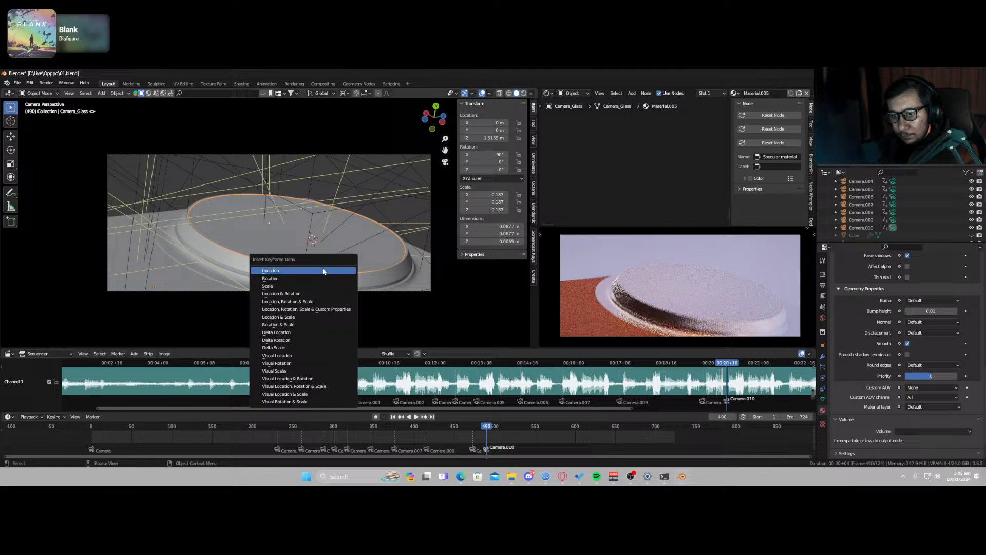
{"action": "left_click", "coordinate": [312, 295]}
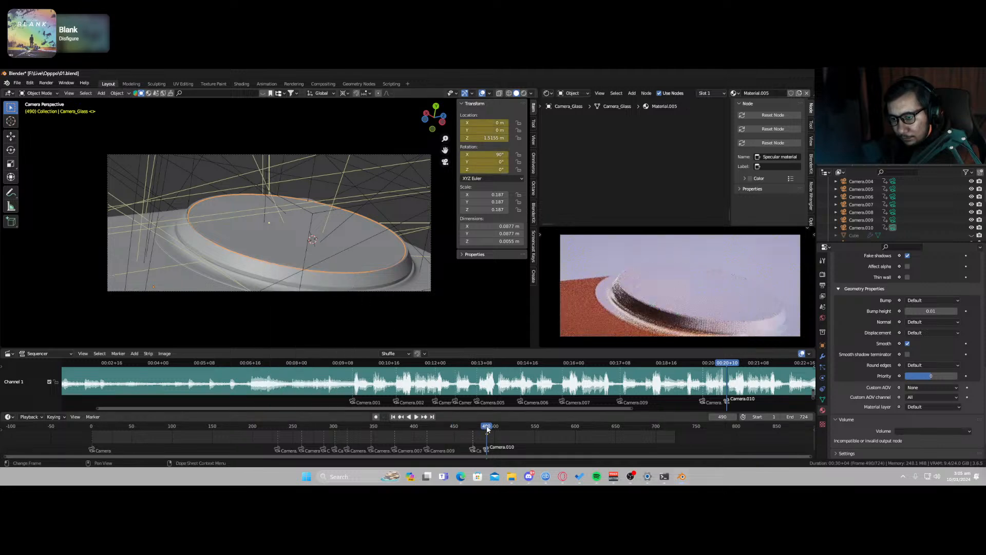
Step: At frame 517, lift Camera_Glass along its local Z out of the shot to Y about 0.625 m and keyframe its location and rotation
{"action": "key", "text": "space"}
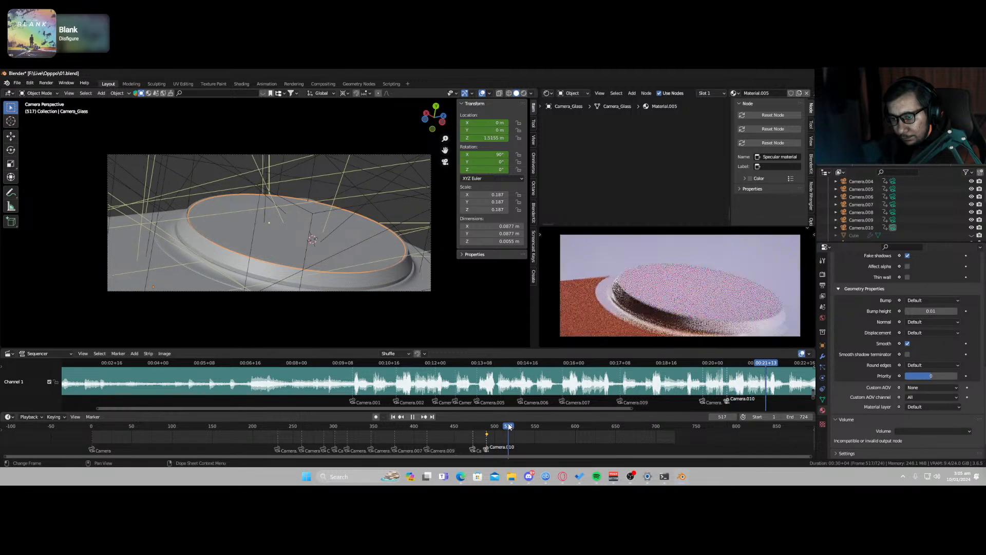
{"action": "key", "text": "space"}
{"action": "key", "text": "g"}
{"action": "key", "text": "z"}
{"action": "key", "text": "z"}
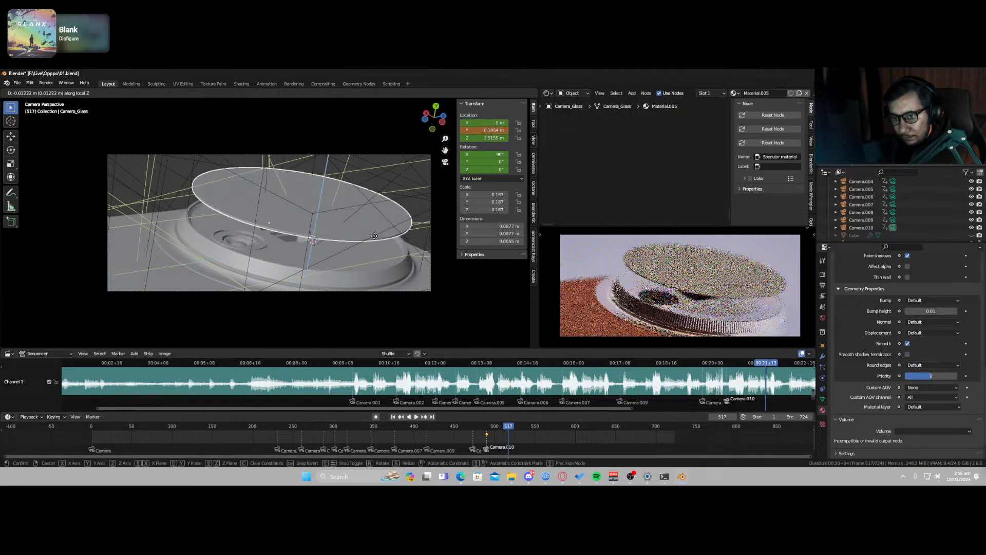
{"action": "left_click", "coordinate": [368, 134]}
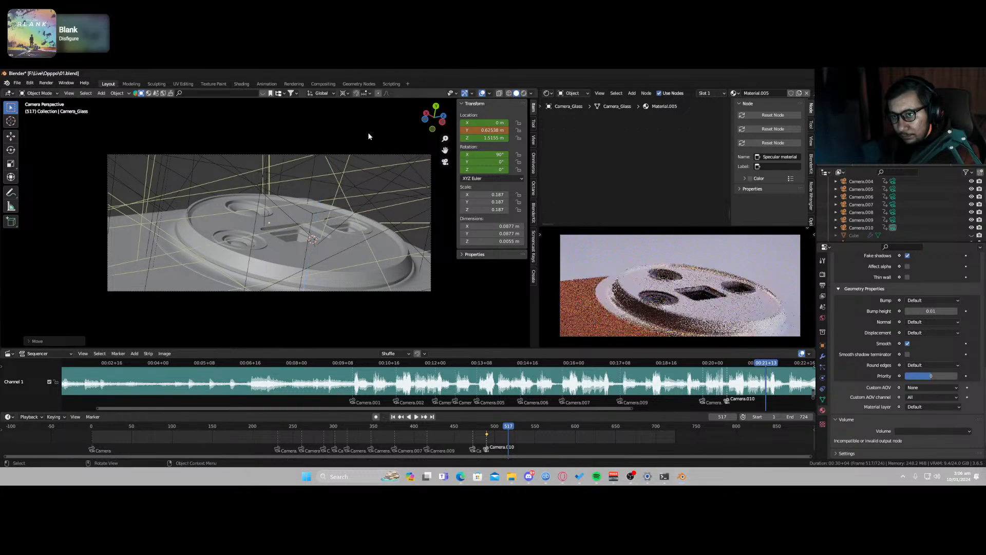
{"action": "key", "text": "i"}
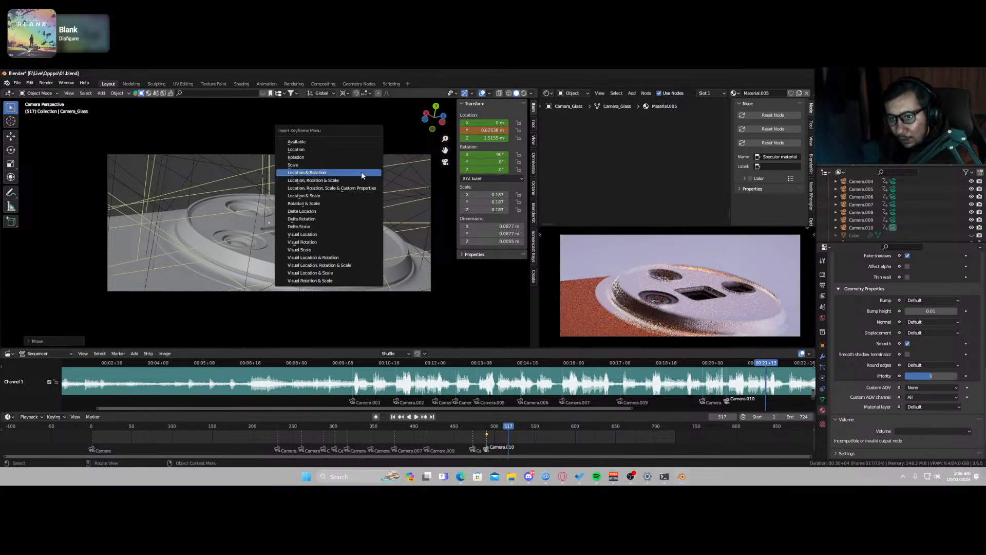
{"action": "left_click", "coordinate": [344, 145]}
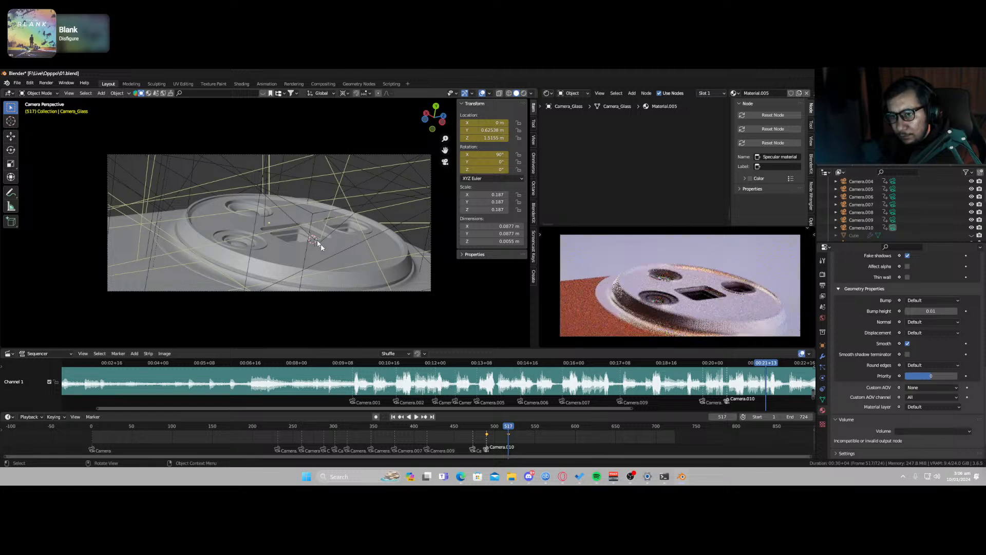
Step: Select Camera.010 from its camera view and insert a Location & Rotation keyframe at frame 517
{"action": "middle_click_drag", "start_coordinate": [317, 240], "coordinate": [289, 241]}
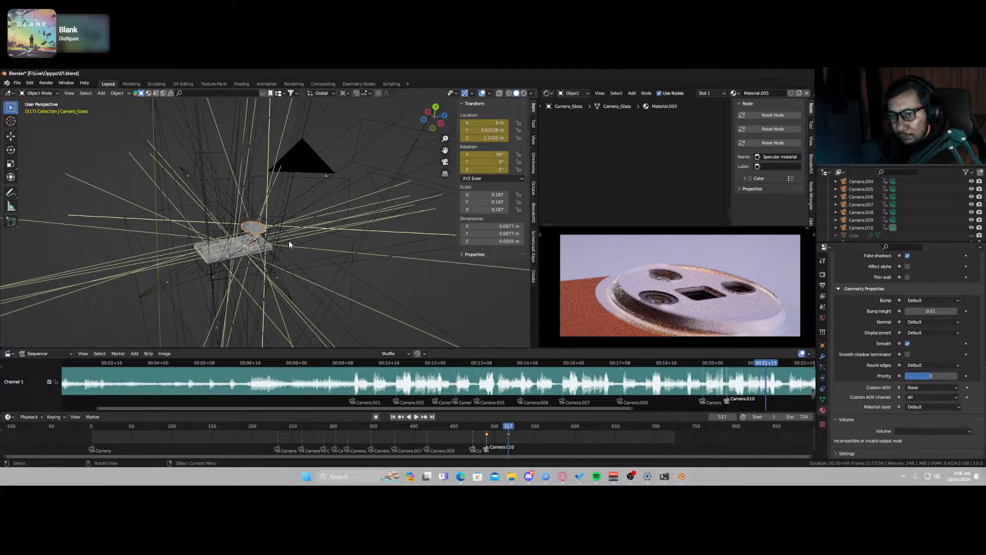
{"action": "key", "text": "KP_0"}
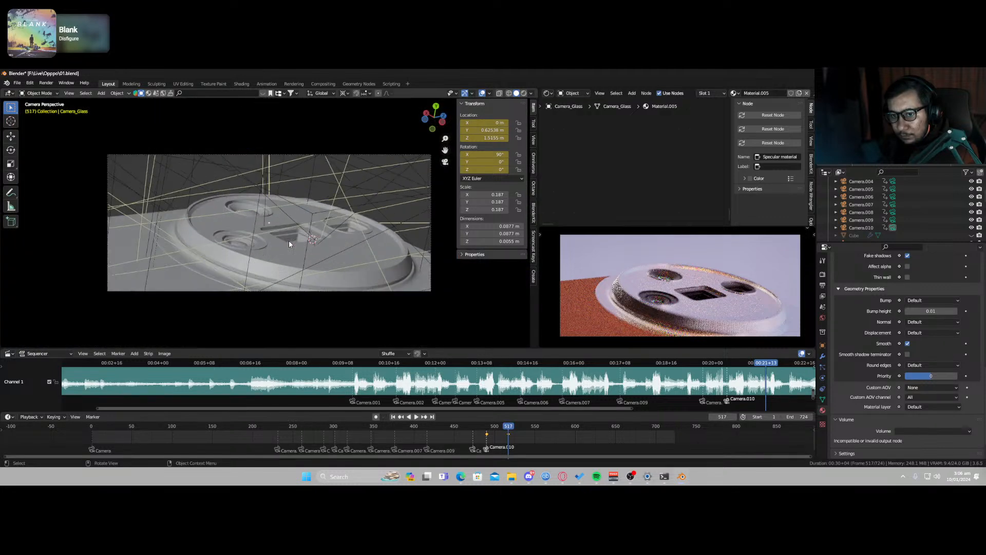
{"action": "left_click", "coordinate": [364, 291]}
{"action": "key", "text": "i"}
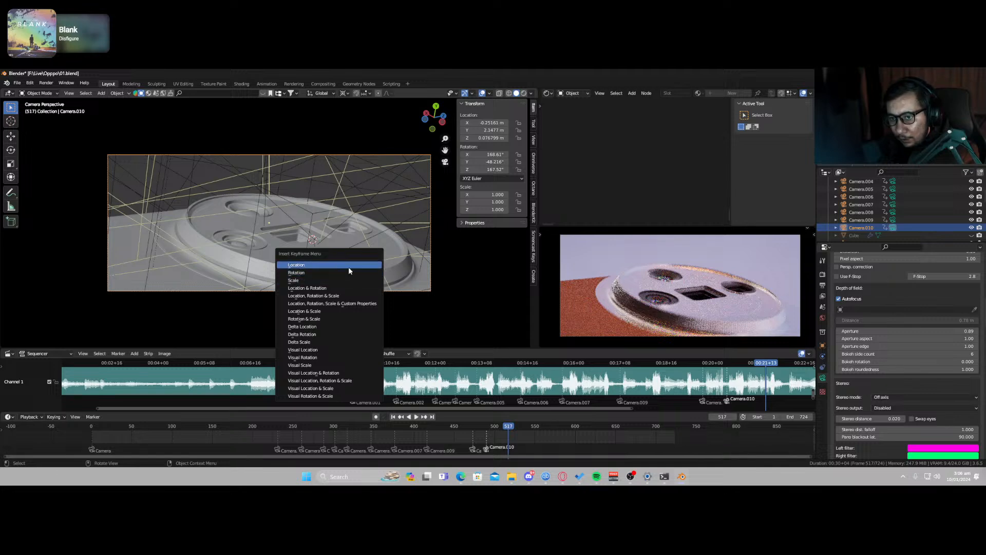
{"action": "left_click", "coordinate": [340, 287]}
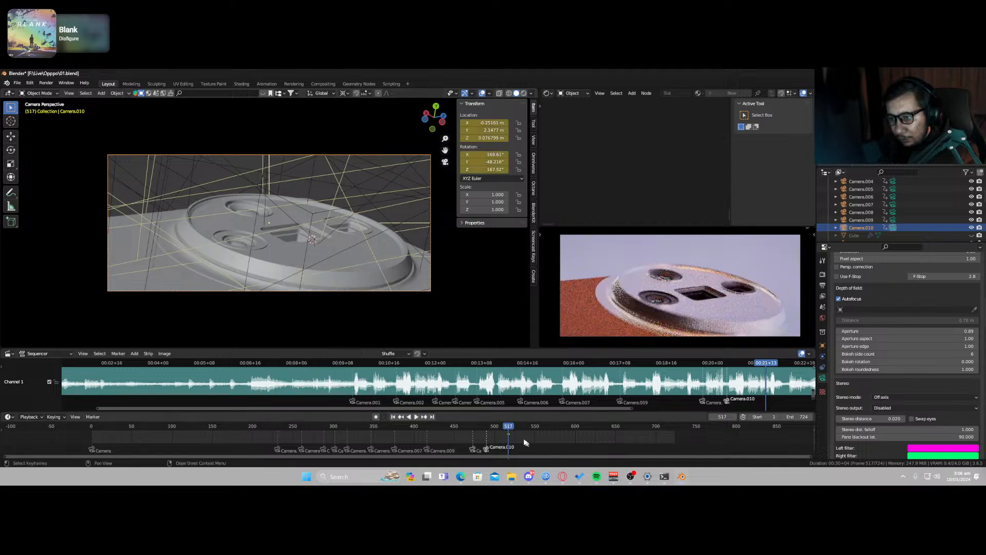
Step: Shift Camera.010's keyframe to frame 490, and keyframe a tilt about its local X at frame 517 with X rotation about 146°
{"action": "key", "text": "g"}
{"action": "left_click", "coordinate": [484, 441]}
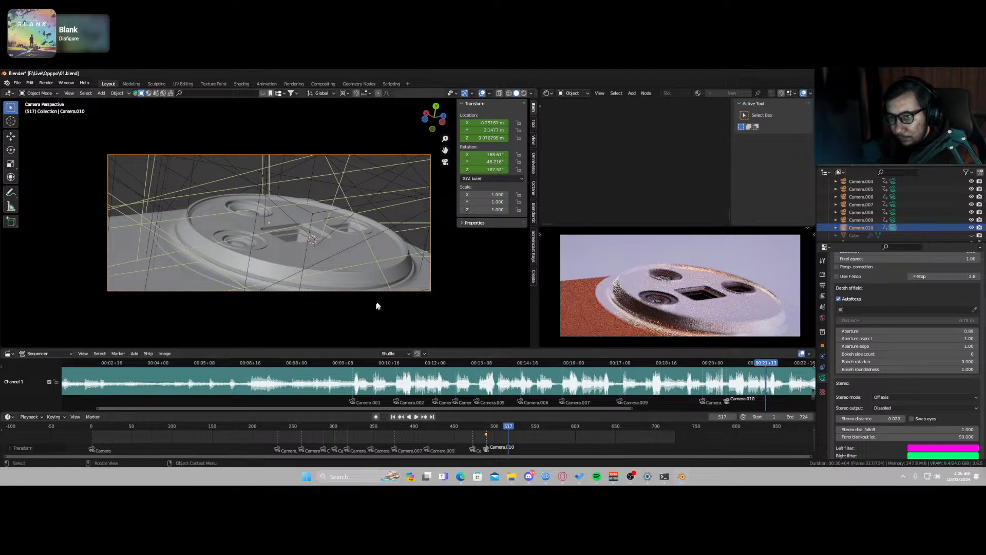
{"action": "key", "text": "r"}
{"action": "key", "text": "x"}
{"action": "key", "text": "x"}
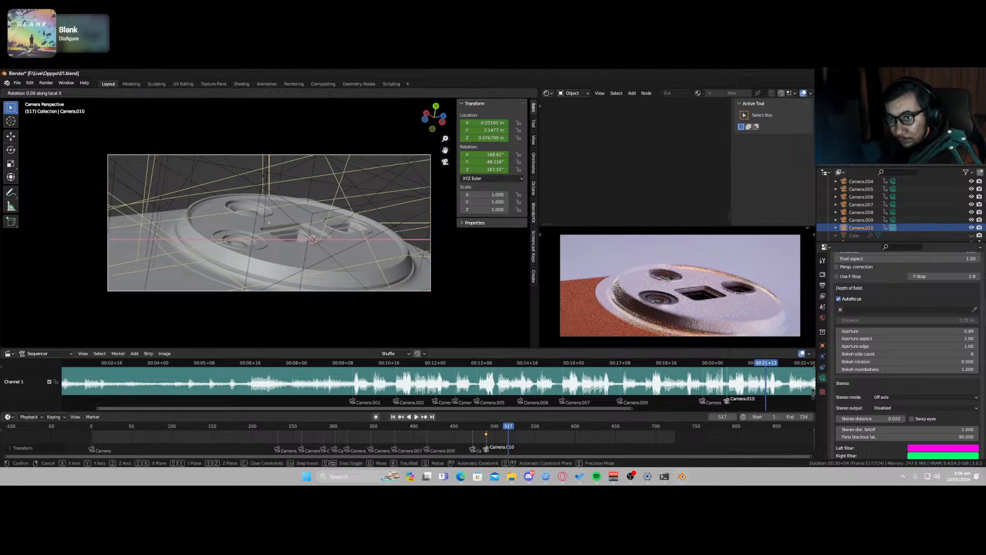
{"action": "left_click", "coordinate": [375, 247]}
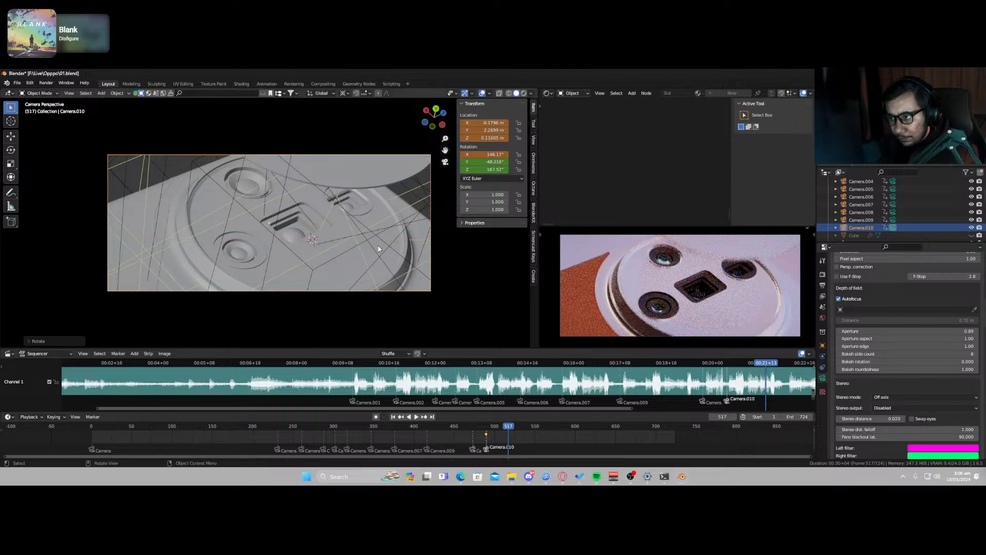
{"action": "key", "text": "i"}
{"action": "left_click", "coordinate": [362, 214]}
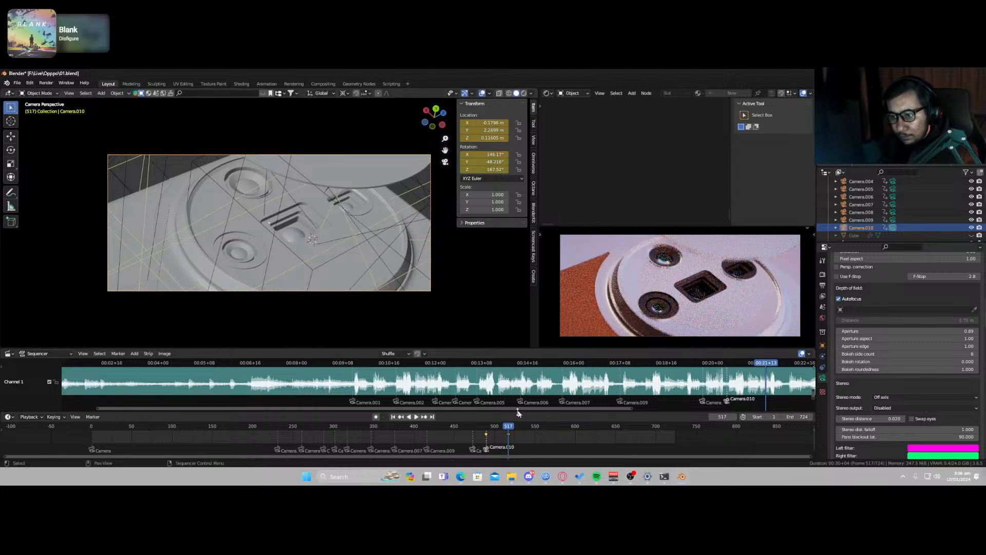
Step: Try an index of refraction of 1.00 on the Specular material of Camera_Glass at frame 501
{"action": "mouse_move", "coordinate": [507, 433]}
{"action": "left_mouse_down"}
{"action": "mouse_move", "coordinate": [477, 433]}
{"action": "mouse_move", "coordinate": [495, 431]}
{"action": "left_mouse_up"}
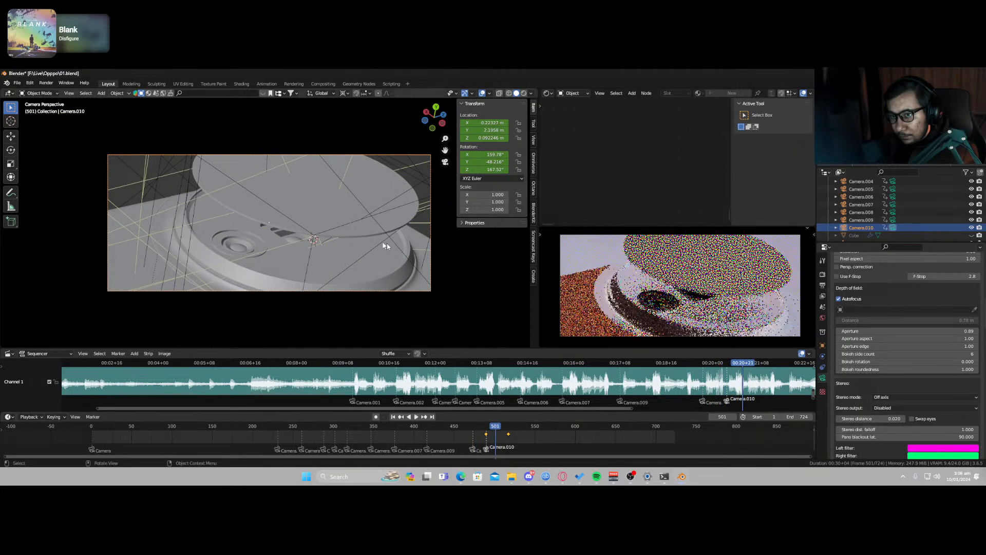
{"action": "left_click", "coordinate": [335, 205]}
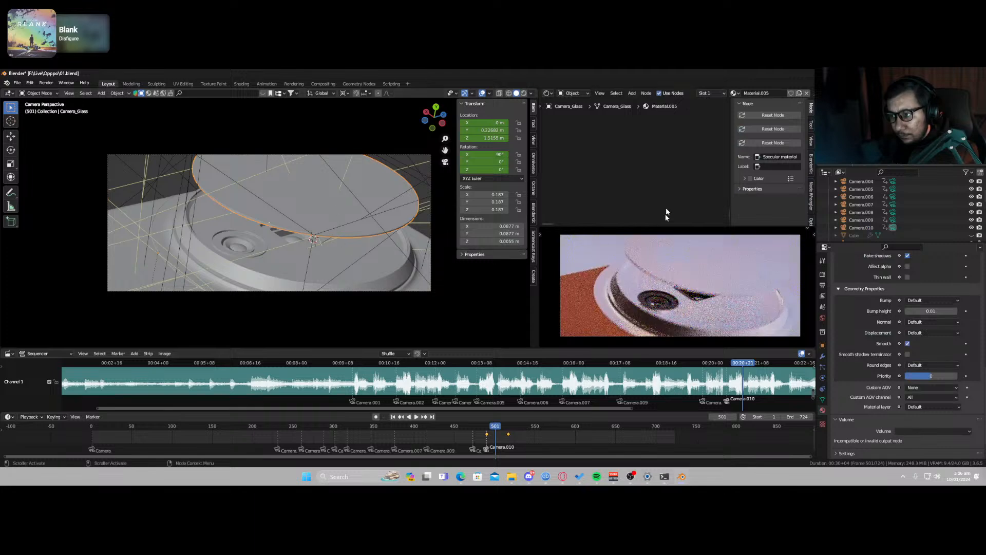
{"action": "scroll", "coordinate": [652, 160], "scroll_direction": "down", "scroll_amount": 5}
{"action": "scroll", "coordinate": [652, 158], "scroll_direction": "up", "scroll_amount": 4}
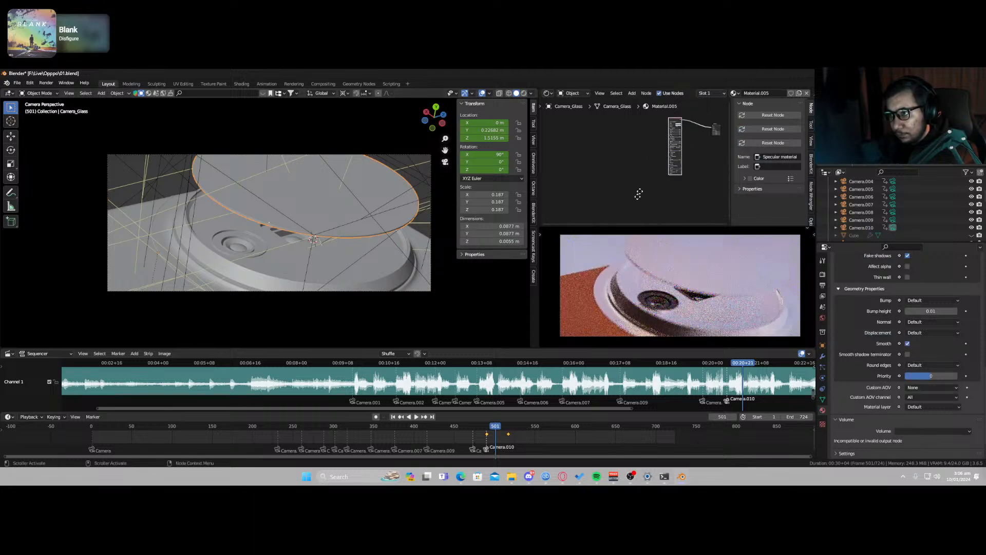
{"action": "scroll", "coordinate": [628, 171], "scroll_direction": "up", "scroll_amount": 5}
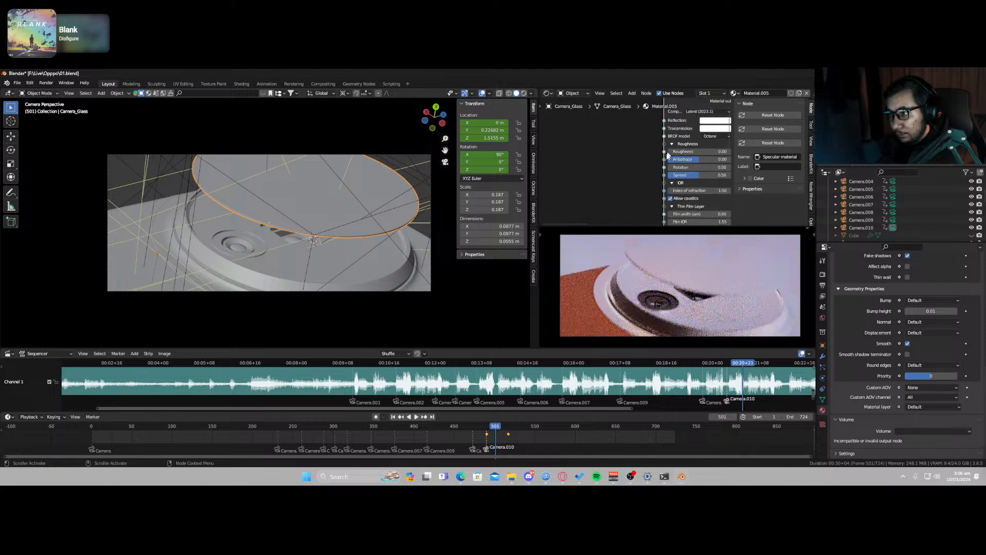
{"action": "middle_click_drag", "start_coordinate": [677, 188], "coordinate": [644, 173]}
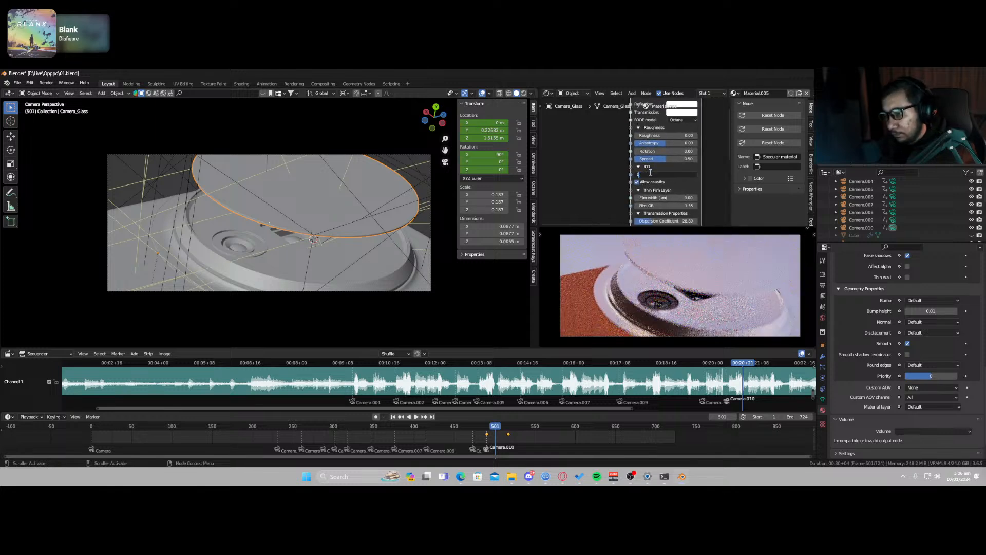
{"action": "type", "text": "1"}
{"action": "key", "text": "Return"}
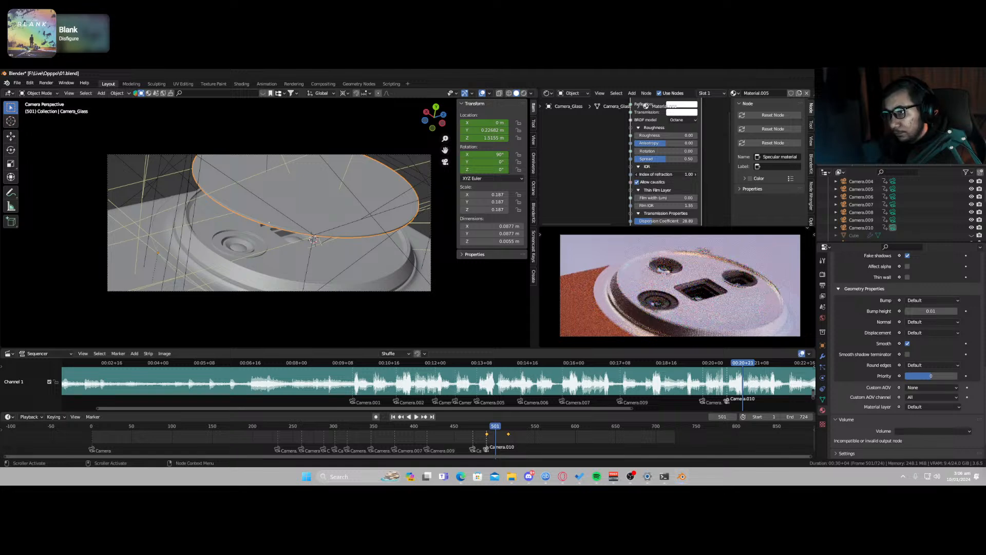
{"action": "left_click_drag", "start_coordinate": [665, 174], "coordinate": [674, 174]}
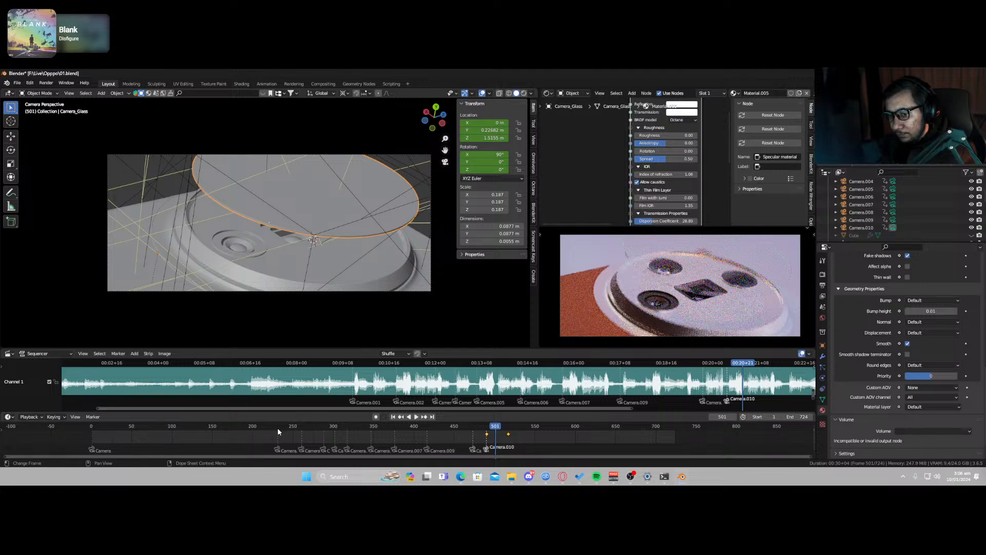
Step: Check the glass in the earlier camera shot at frame 256 and set its material's index of refraction to 1.55
{"action": "left_click_drag", "start_coordinate": [277, 431], "coordinate": [297, 434]}
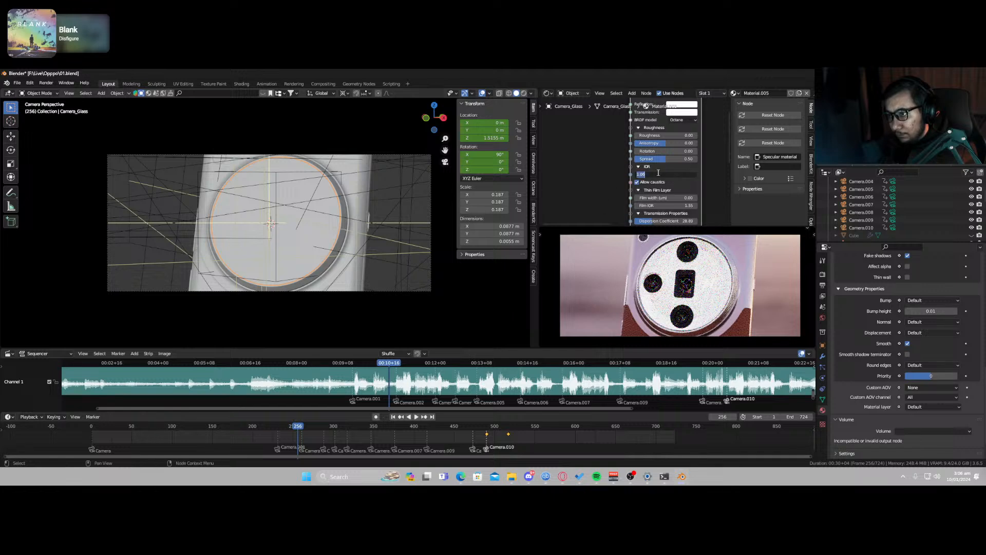
{"action": "type", "text": "1.55"}
{"action": "key", "text": "Return"}
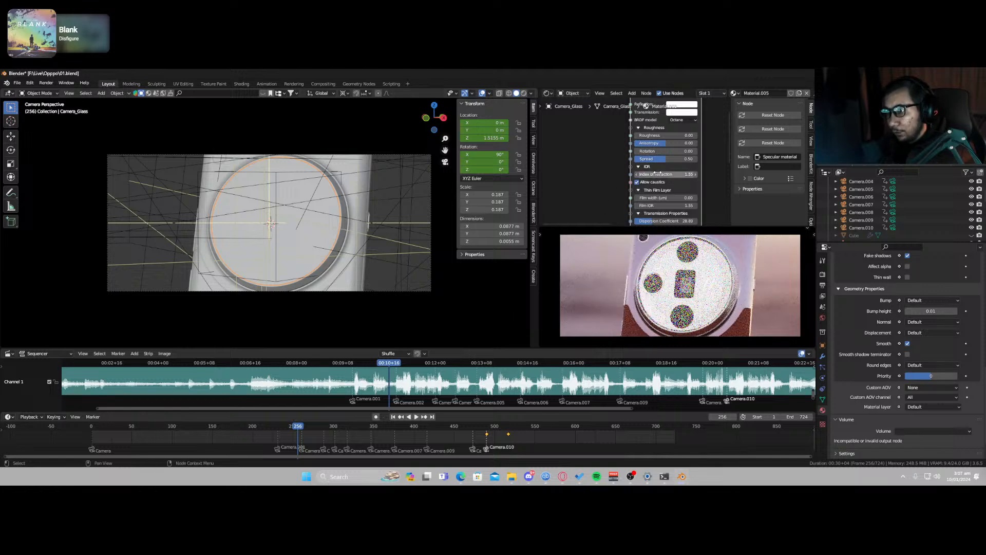
Step: Keyframe the Camera_Glass material's 1.55 index of refraction at frame 489, just before the Camera.010 shot starts
{"action": "left_click_drag", "start_coordinate": [303, 427], "coordinate": [494, 427]}
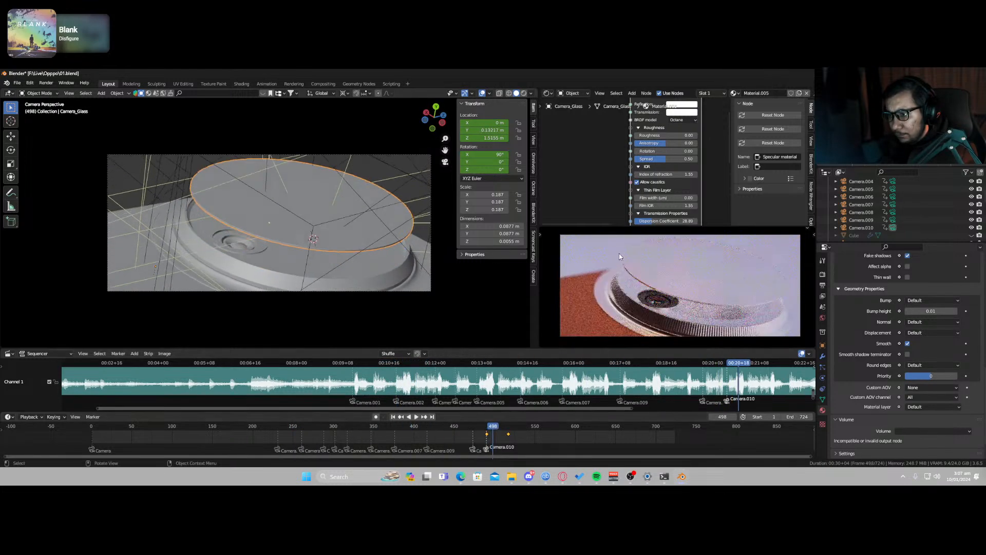
{"action": "scroll", "coordinate": [617, 159], "scroll_direction": "up", "scroll_amount": 1}
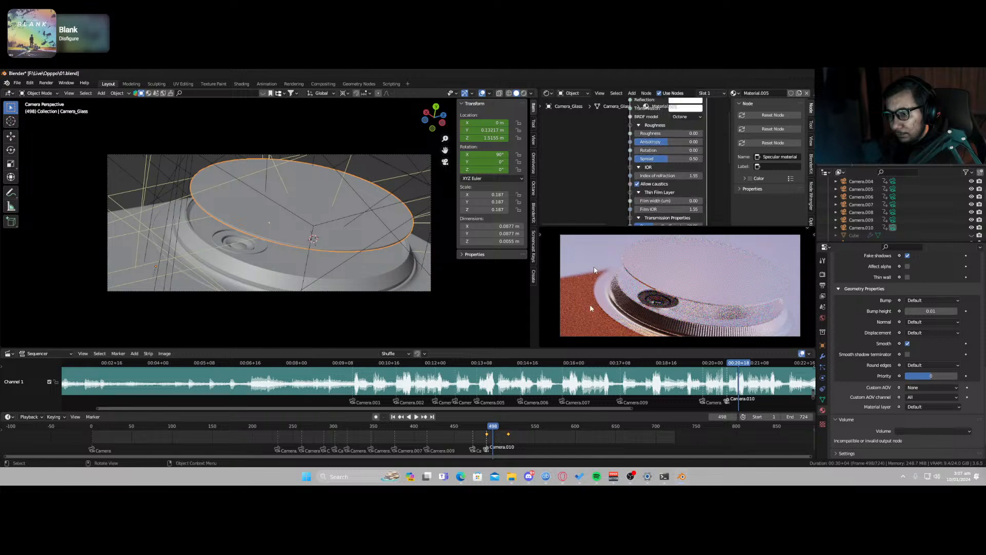
{"action": "left_click", "coordinate": [487, 427]}
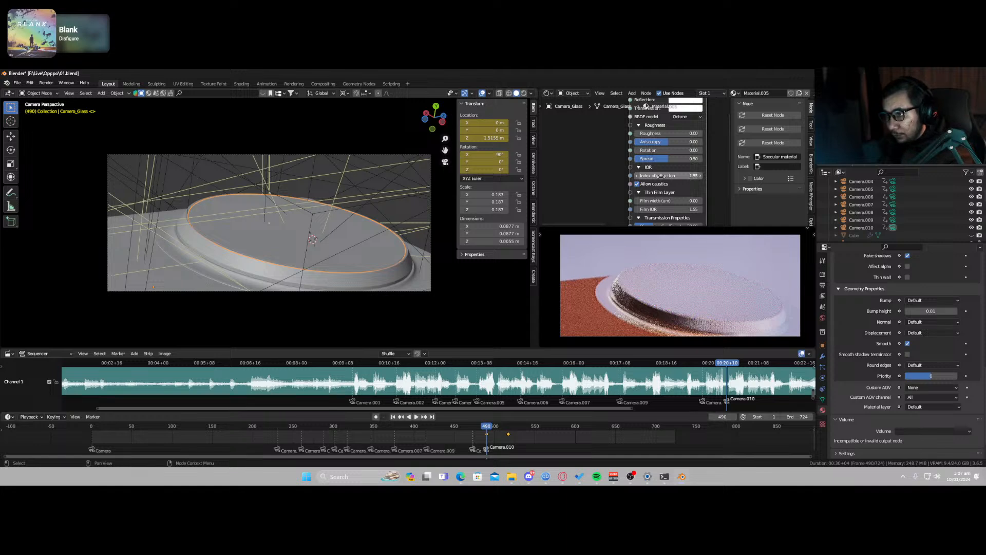
{"action": "key", "text": "Left"}
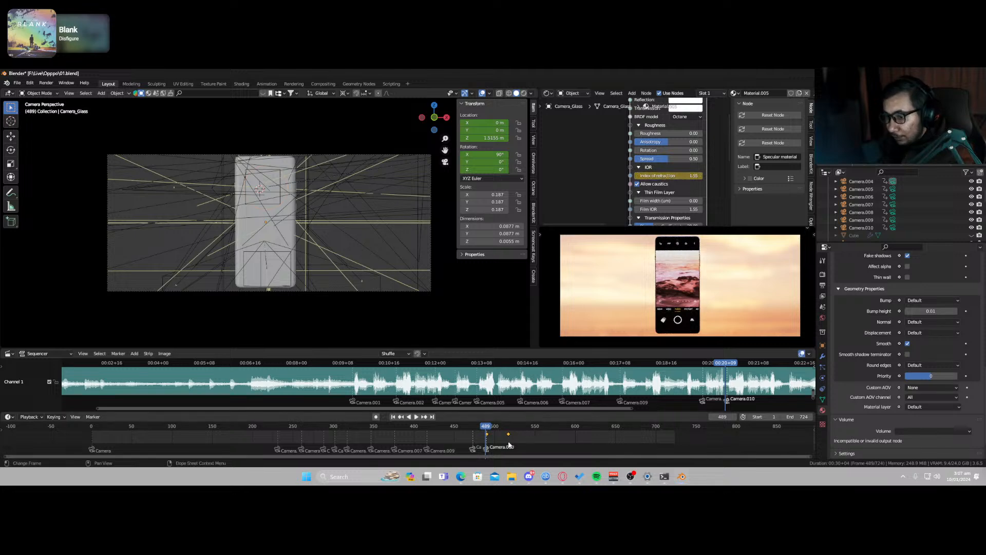
{"action": "key", "text": "Right"}
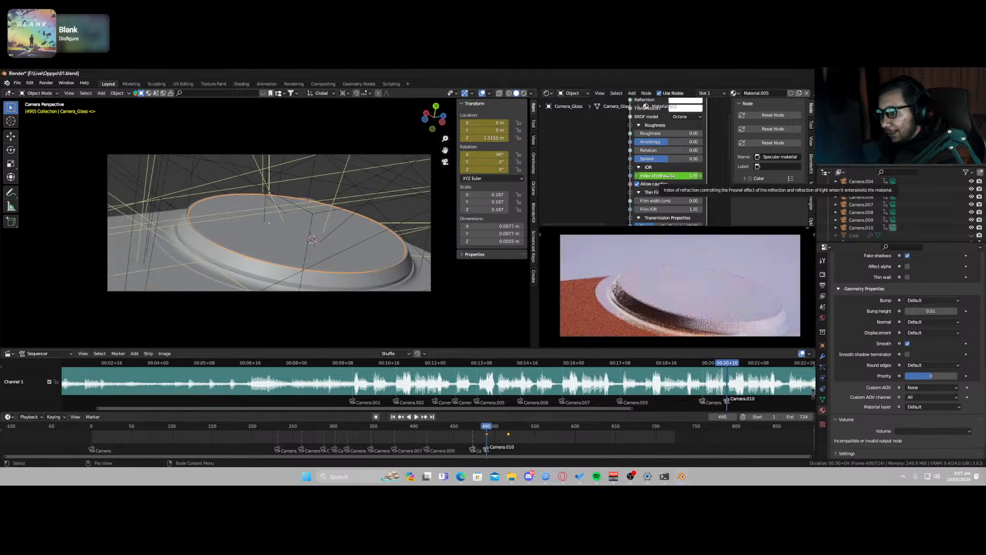
Step: Keyframe the Camera_Glass material's index of refraction at 1.00 on frame 490 and preview the cover lifting
{"action": "left_click", "coordinate": [670, 175]}
{"action": "type", "text": "1"}
{"action": "key", "text": "Return"}
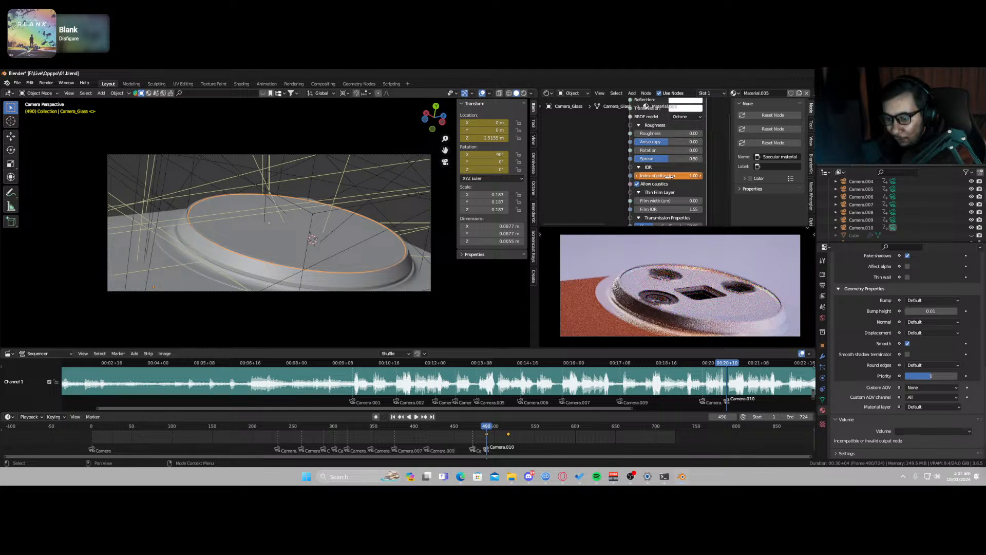
{"action": "key", "text": "i"}
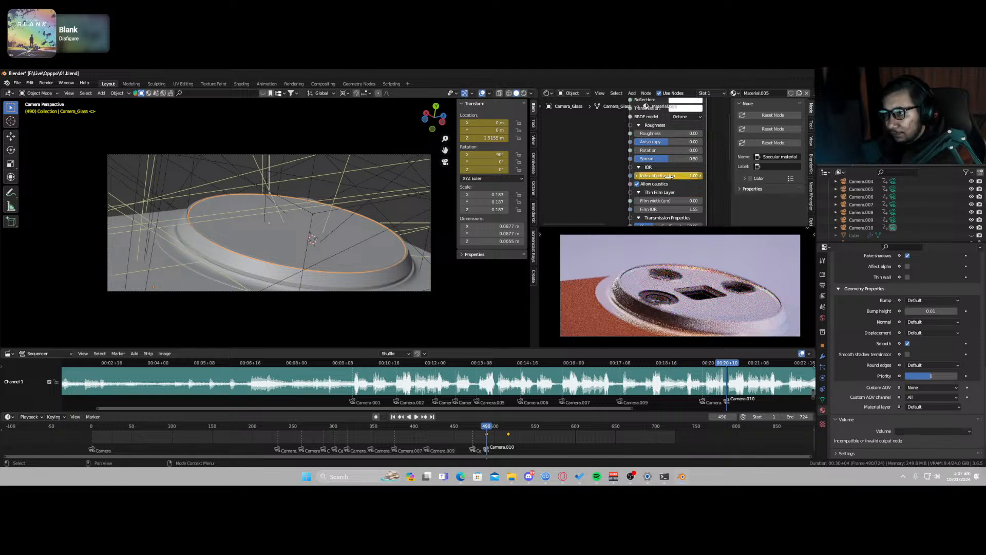
{"action": "key", "text": "space"}
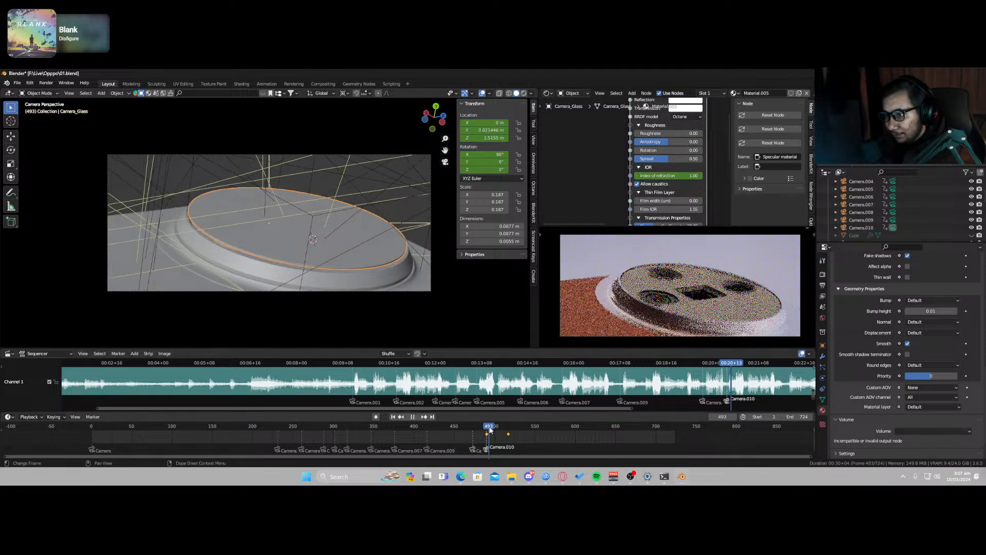
{"action": "key", "text": "space"}
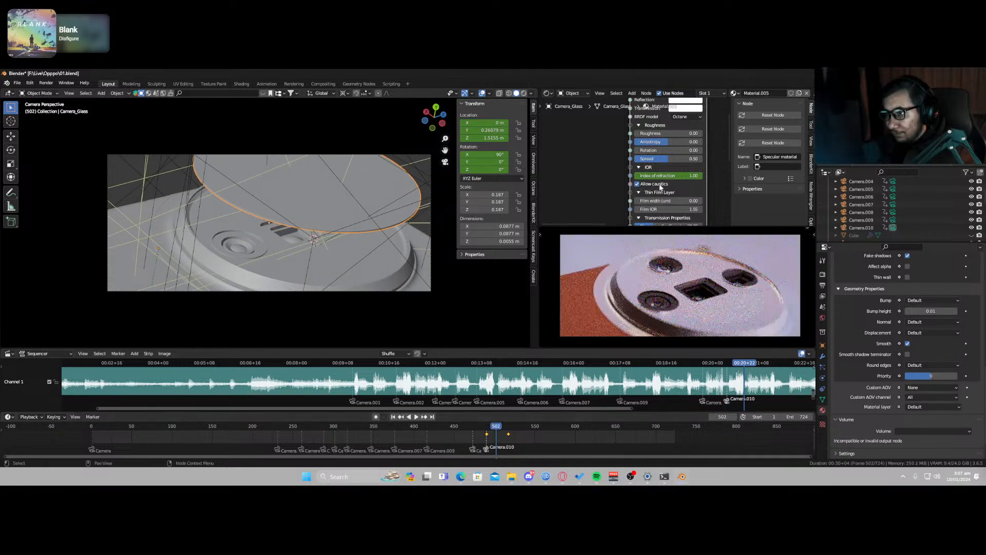
Step: Raise the Camera_Glass material's index of refraction to 1.04 at frame 490 and keyframe it
{"action": "left_click", "coordinate": [403, 417]}
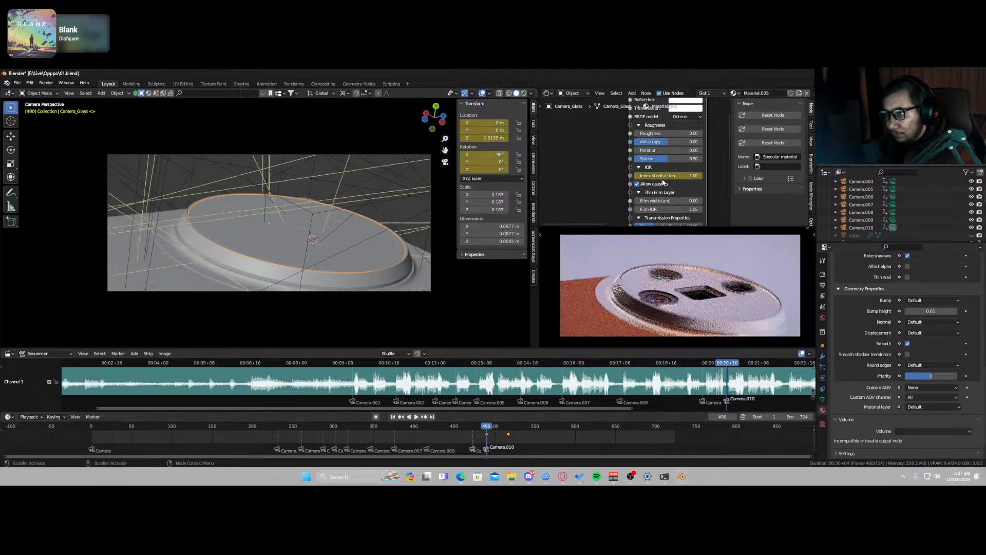
{"action": "left_click_drag", "start_coordinate": [668, 176], "coordinate": [676, 175]}
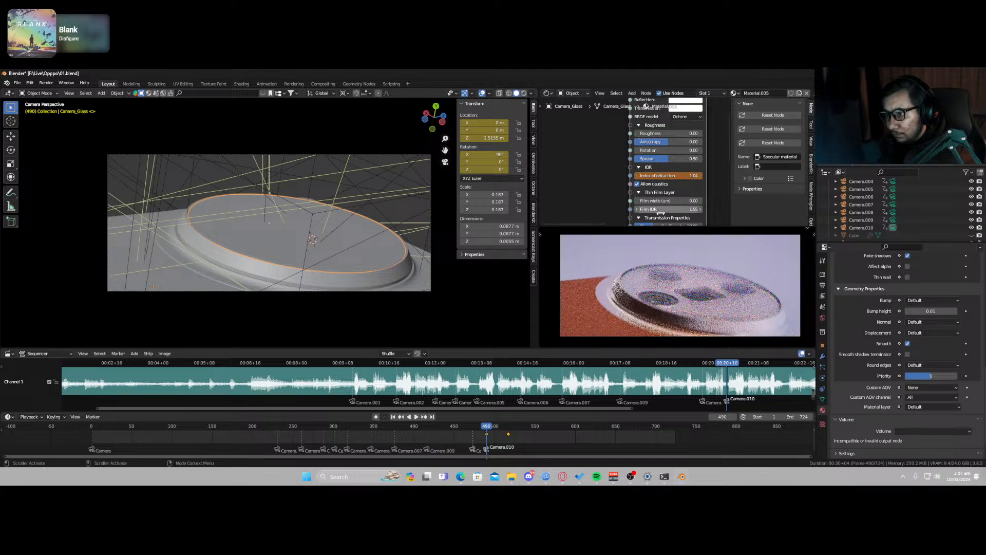
{"action": "key", "text": "i"}
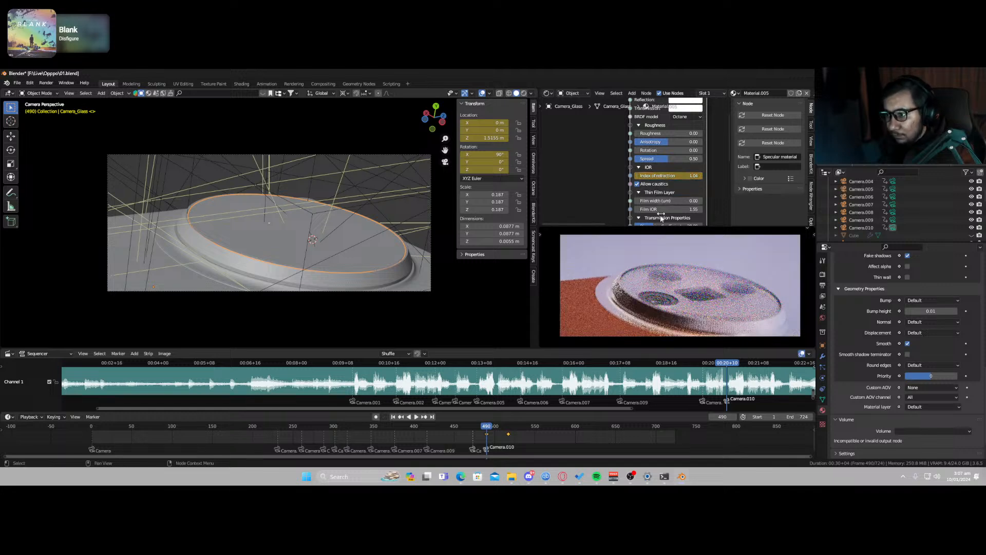
Step: Set the Camera_Glass material's roughness to 0.02 and check the lifting cover between frames 498 and 510
{"action": "key", "text": "Right"}
{"action": "key", "text": "Right"}
{"action": "key", "text": "Right"}
{"action": "key", "text": "Right"}
{"action": "key", "text": "Right"}
{"action": "key", "text": "Right"}
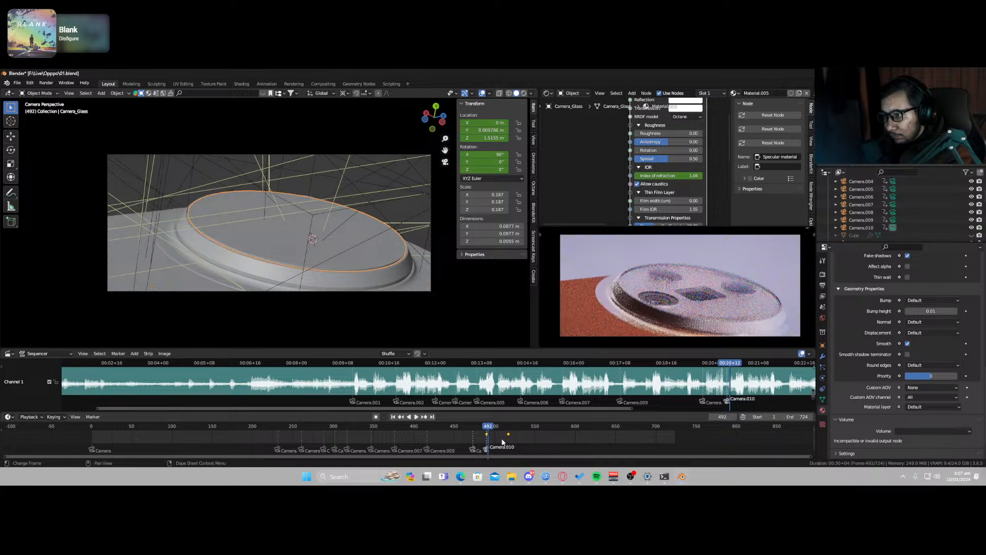
{"action": "key", "text": "Right"}
{"action": "key", "text": "Right"}
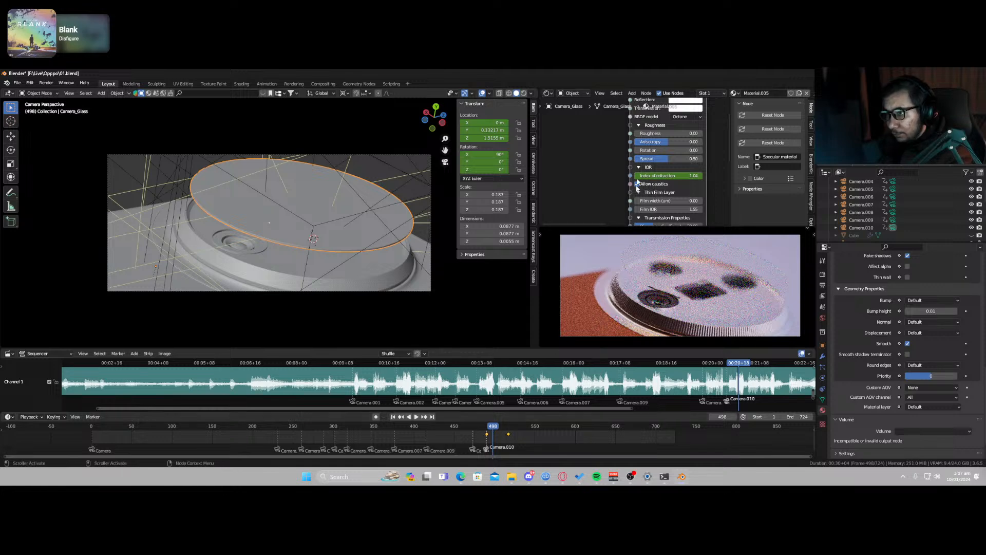
{"action": "left_click_drag", "start_coordinate": [668, 134], "coordinate": [670, 133]}
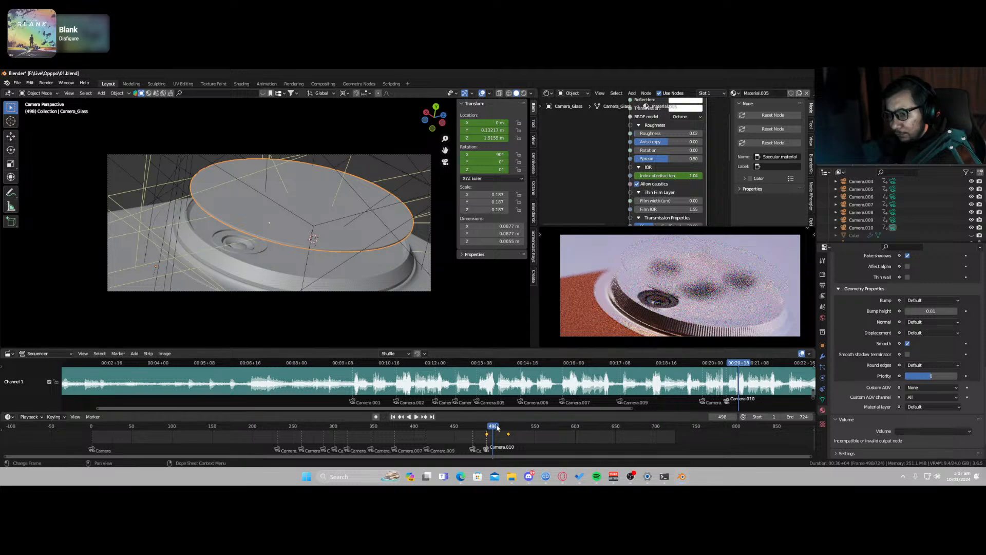
{"action": "mouse_move", "coordinate": [497, 428]}
{"action": "left_mouse_down"}
{"action": "mouse_move", "coordinate": [481, 427]}
{"action": "mouse_move", "coordinate": [503, 425]}
{"action": "left_mouse_up"}
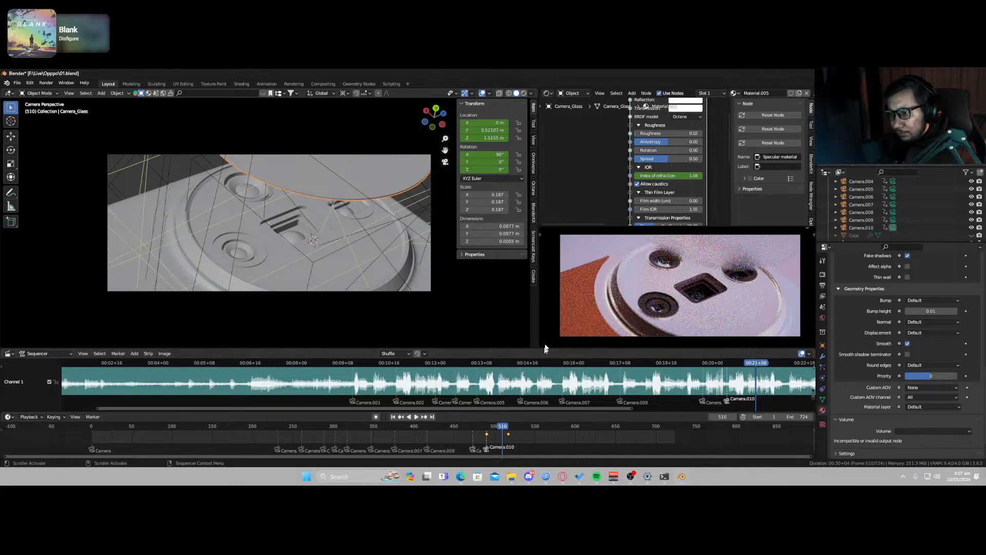
{"action": "scroll", "coordinate": [316, 240], "scroll_direction": "up", "scroll_amount": 1}
{"action": "left_click", "coordinate": [301, 242]}
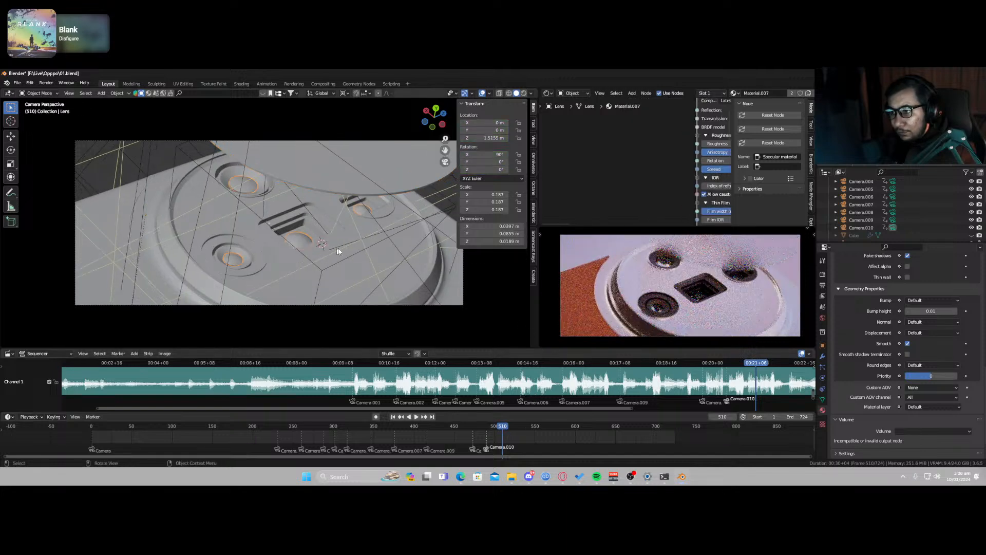
{"action": "left_click", "coordinate": [371, 166]}
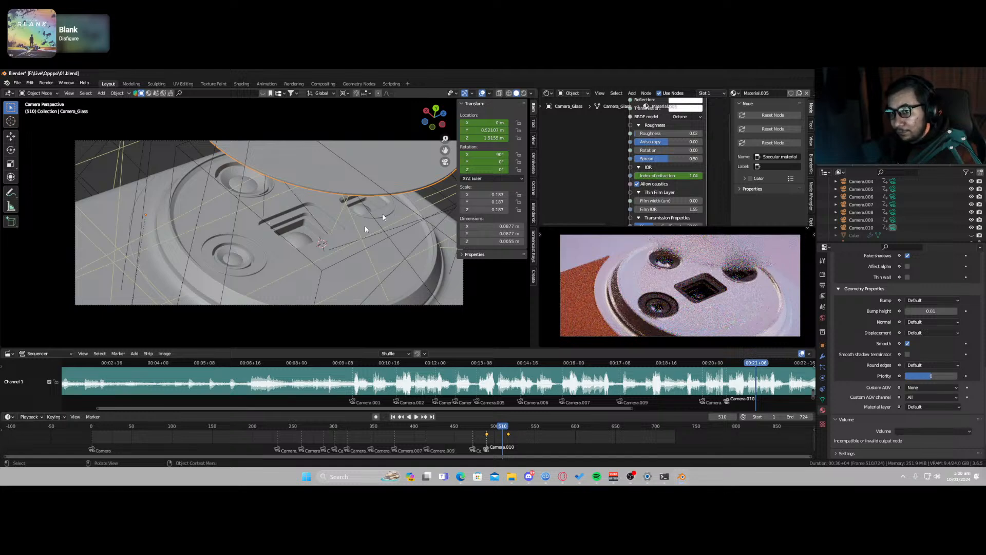
{"action": "left_click", "coordinate": [302, 241]}
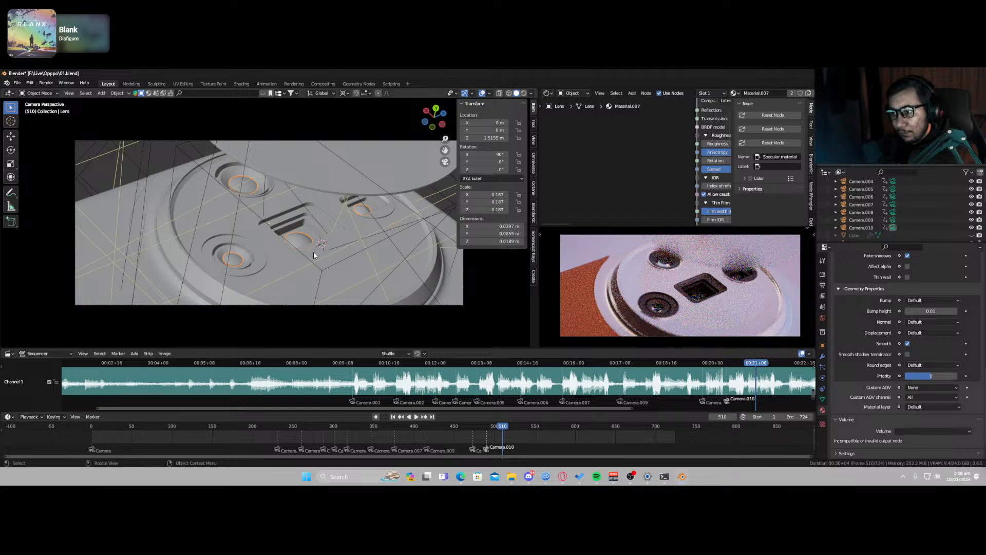
{"action": "key", "text": "g"}
{"action": "key", "text": "z"}
{"action": "key", "text": "z"}
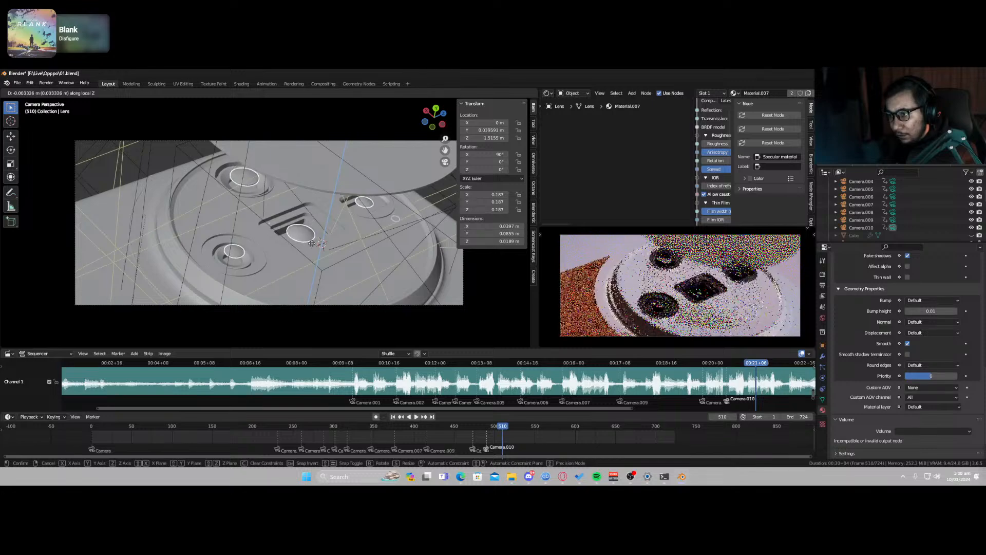
{"action": "right_click", "coordinate": [311, 244]}
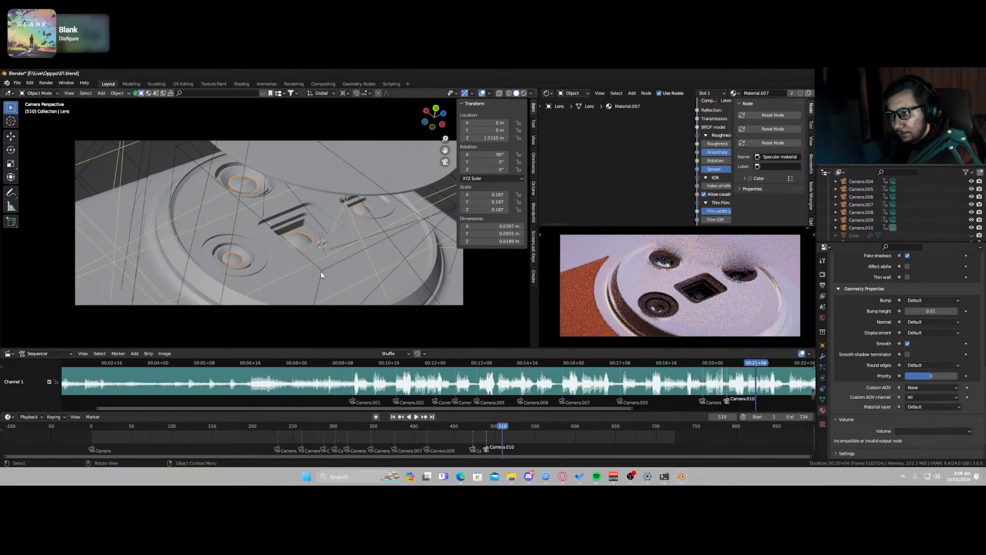
{"action": "left_click", "coordinate": [475, 427]}
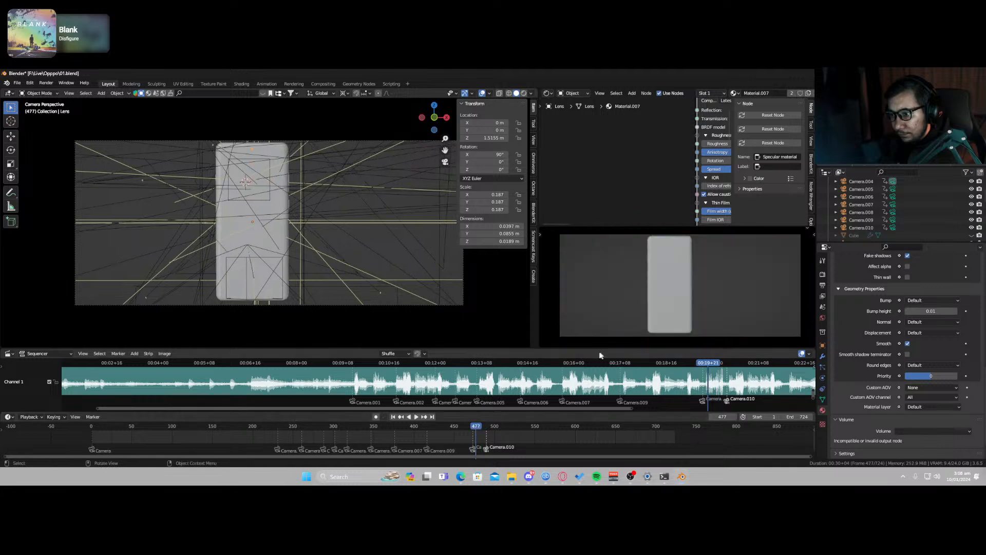
Step: Play the cut into the Camera.010 shot from frame 477, and return to frame 499 to inspect the lifting glass cover
{"action": "key", "text": "space"}
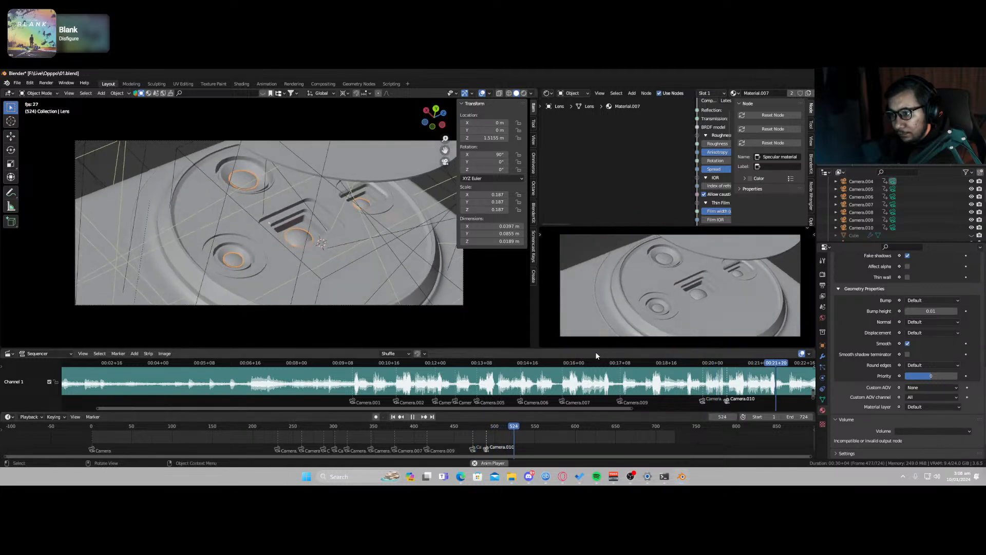
{"action": "key", "text": "space"}
{"action": "left_click_drag", "start_coordinate": [521, 430], "coordinate": [494, 431]}
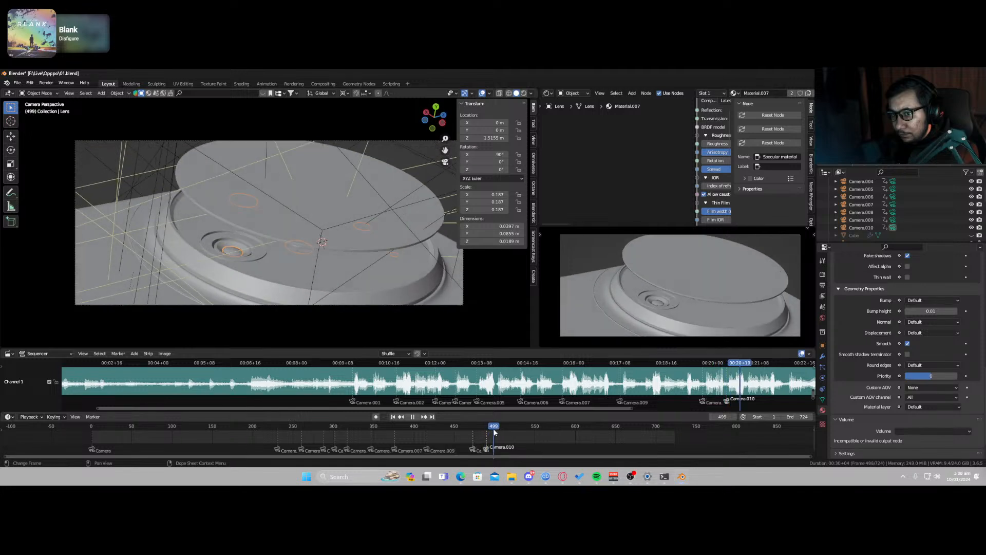
Step: Move the end keyframes of Camera_Glass and Camera.010 together to about frame 550, and play back the slower cover lift
{"action": "left_click", "coordinate": [363, 240]}
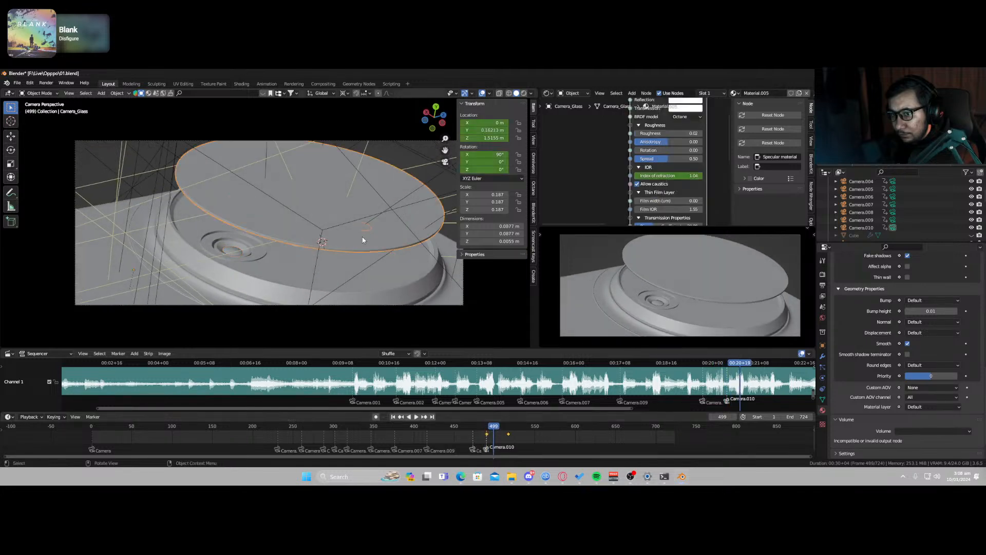
{"action": "left_click", "coordinate": [399, 304]}
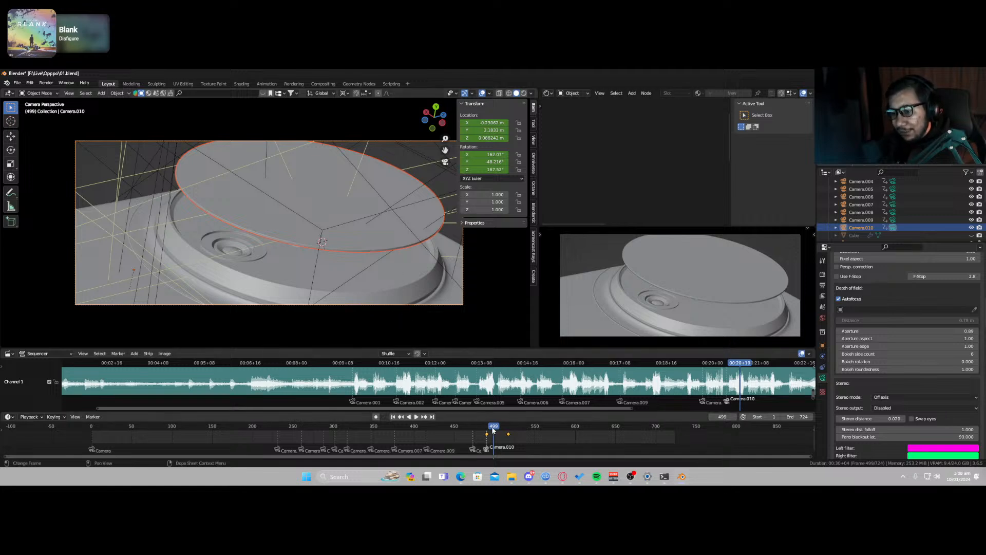
{"action": "left_click_drag", "start_coordinate": [492, 427], "coordinate": [536, 436]}
{"action": "key", "text": "space"}
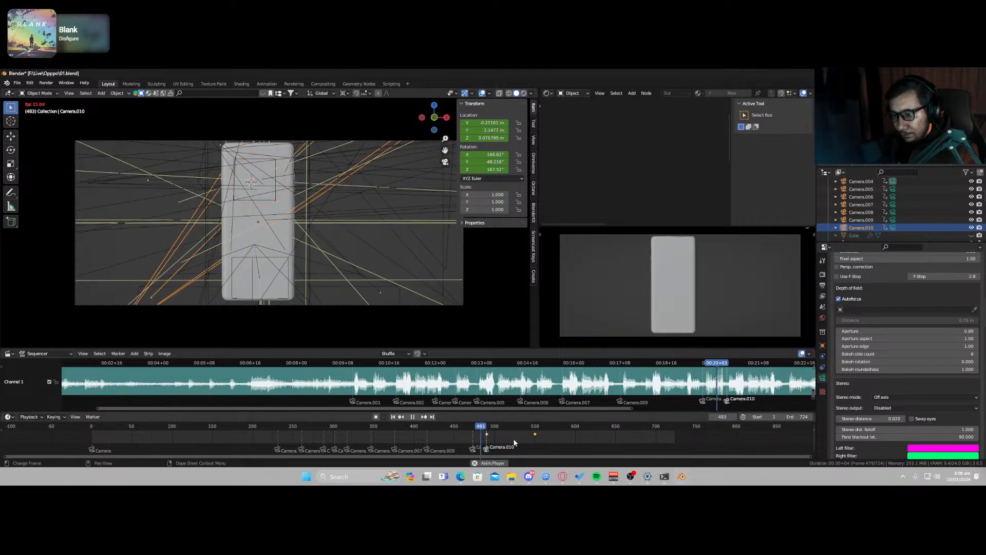
{"action": "key", "text": "space"}
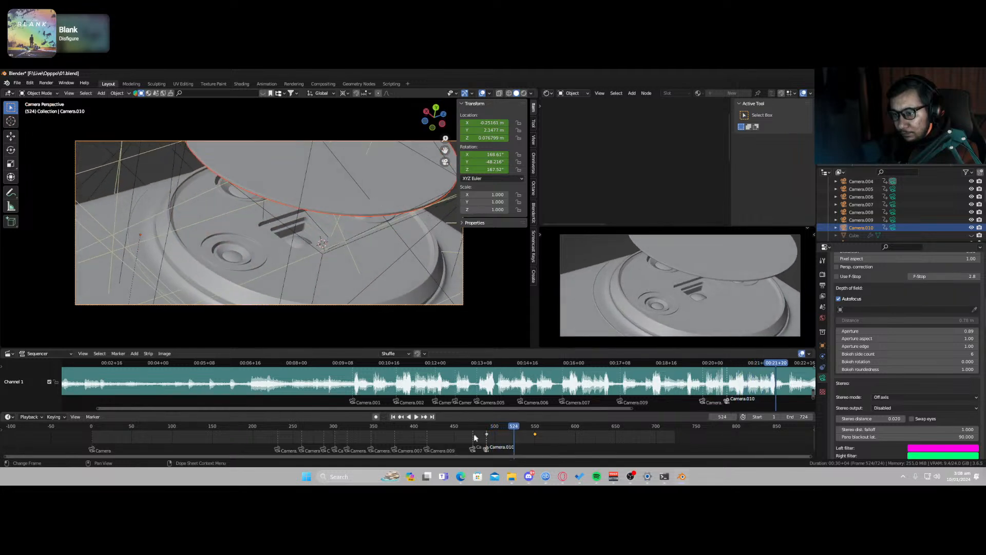
Step: Shift both of Camera.010's keyframes about 12 frames earlier in the timeline and play back the shot
{"action": "left_click_drag", "start_coordinate": [535, 436], "coordinate": [526, 436]}
{"action": "left_click", "coordinate": [475, 428]}
{"action": "key", "text": "space"}
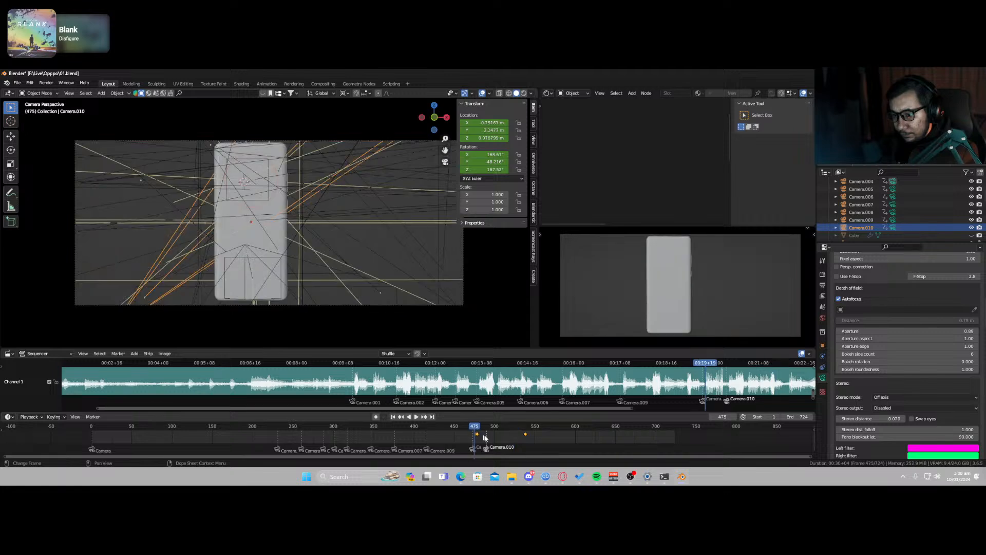
{"action": "key", "text": "space"}
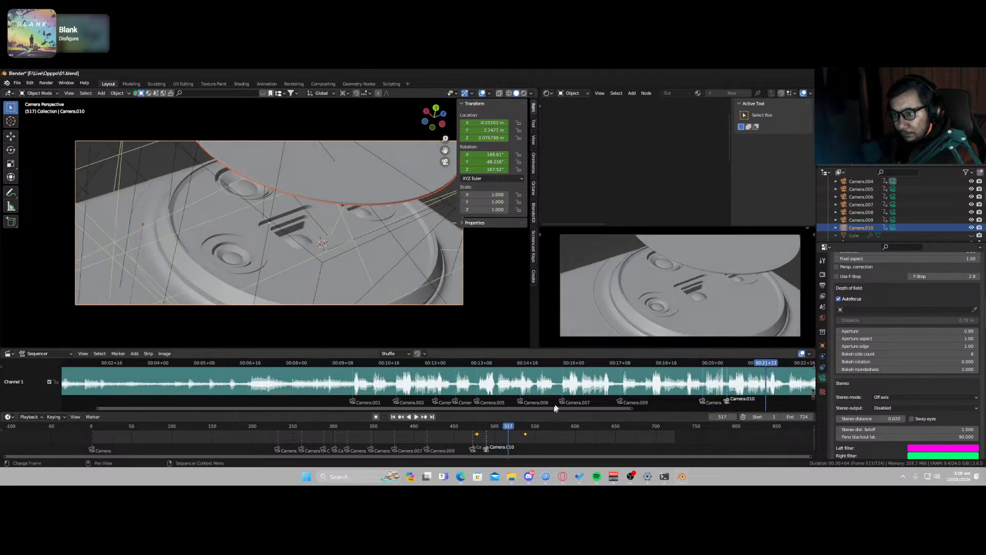
{"action": "left_click_drag", "start_coordinate": [485, 427], "coordinate": [471, 427]}
{"action": "key", "text": "space"}
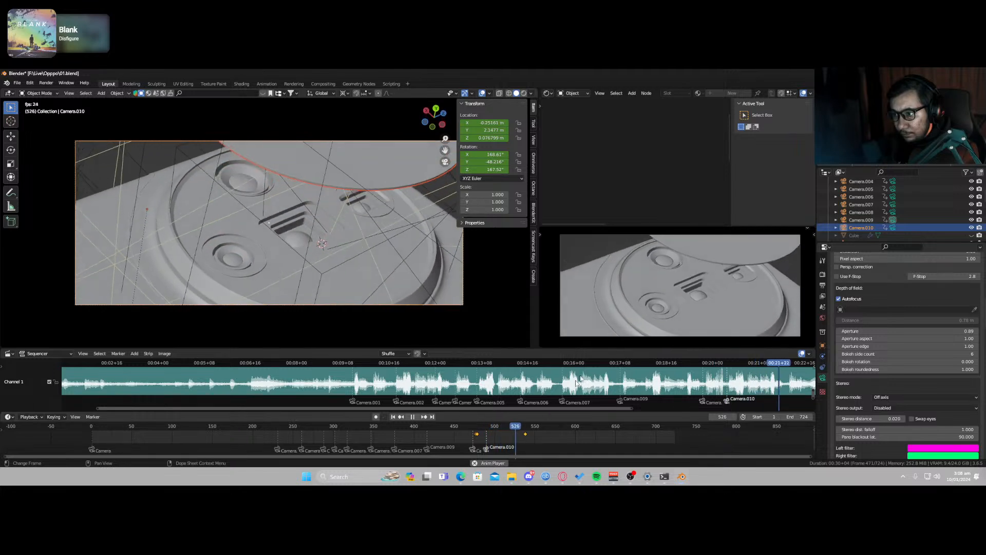
Step: Stop the playback at frame 528 and show the camera preview viewport in rendered shading
{"action": "key", "text": "space"}
{"action": "key", "text": "z"}
{"action": "left_click", "coordinate": [646, 302]}
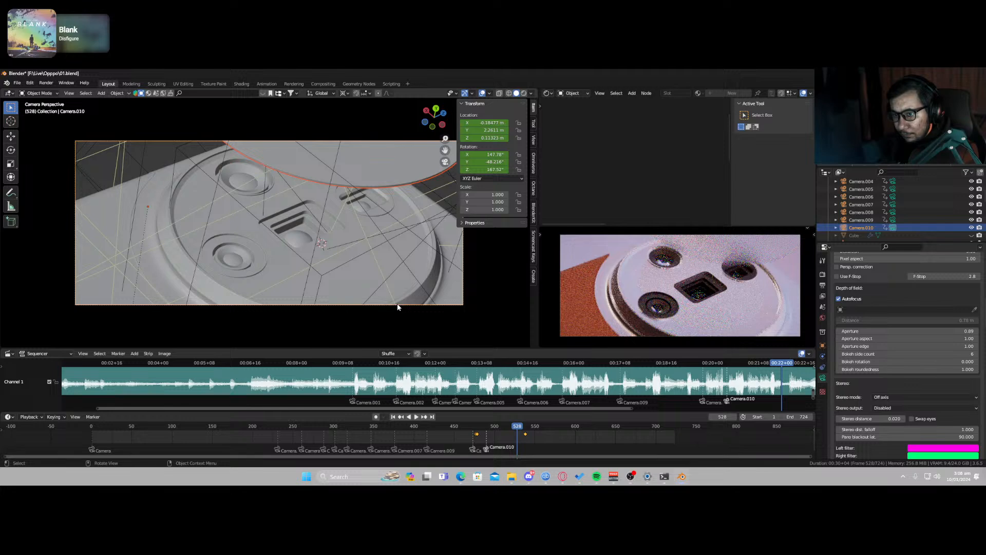
Step: Duplicate Camera.010 and delete the duplicate's keyframes
{"action": "key", "text": "shift+d"}
{"action": "left_click", "coordinate": [408, 297]}
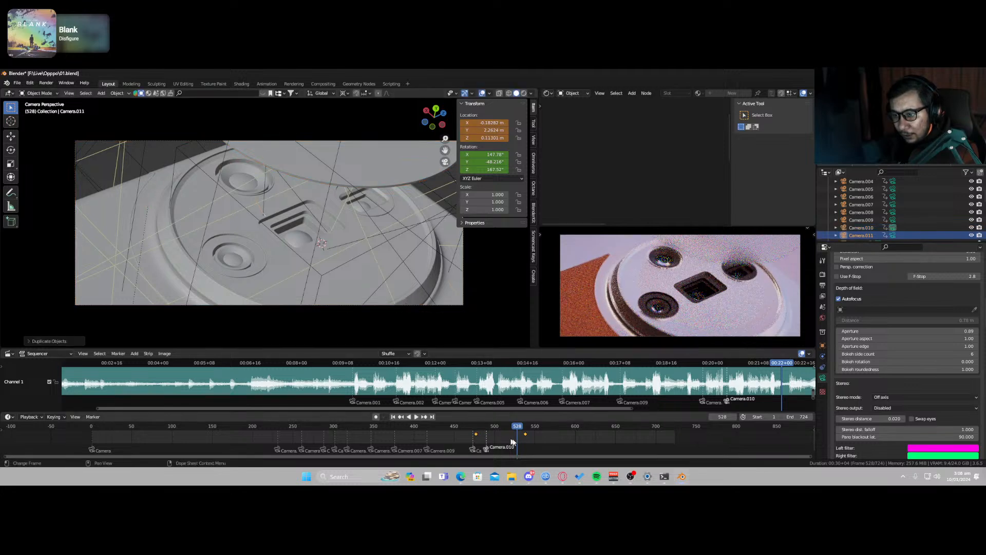
{"action": "key", "text": "x"}
{"action": "left_click", "coordinate": [535, 439]}
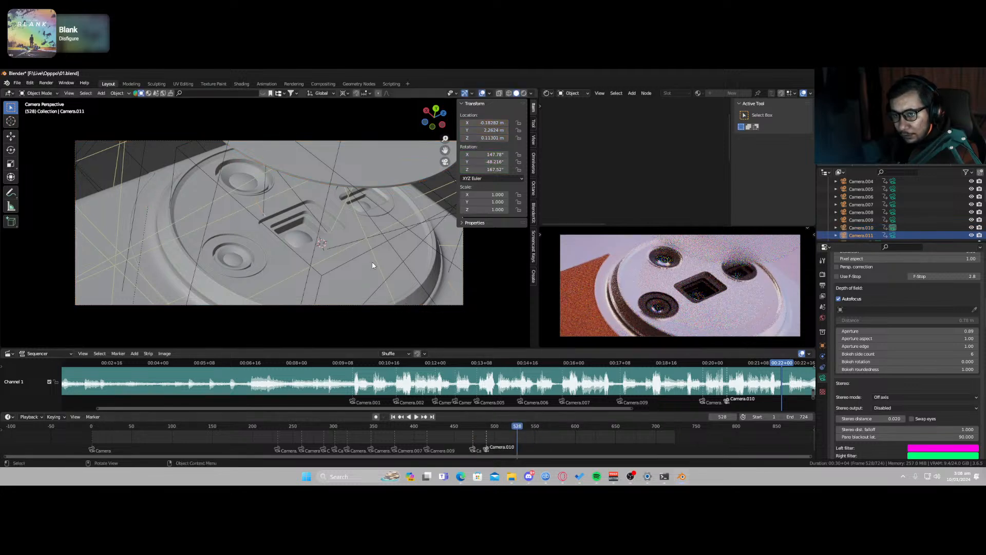
Step: Fly the active camera in close to the phone's round camera module and place the 3D cursor on its plate
{"action": "key", "text": "shift+grave"}
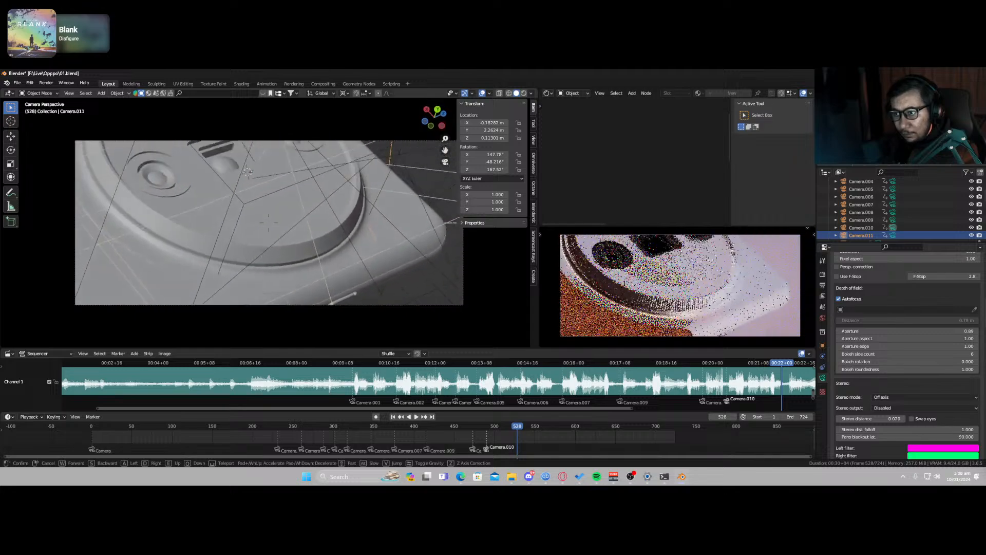
{"action": "key", "text": "w"}
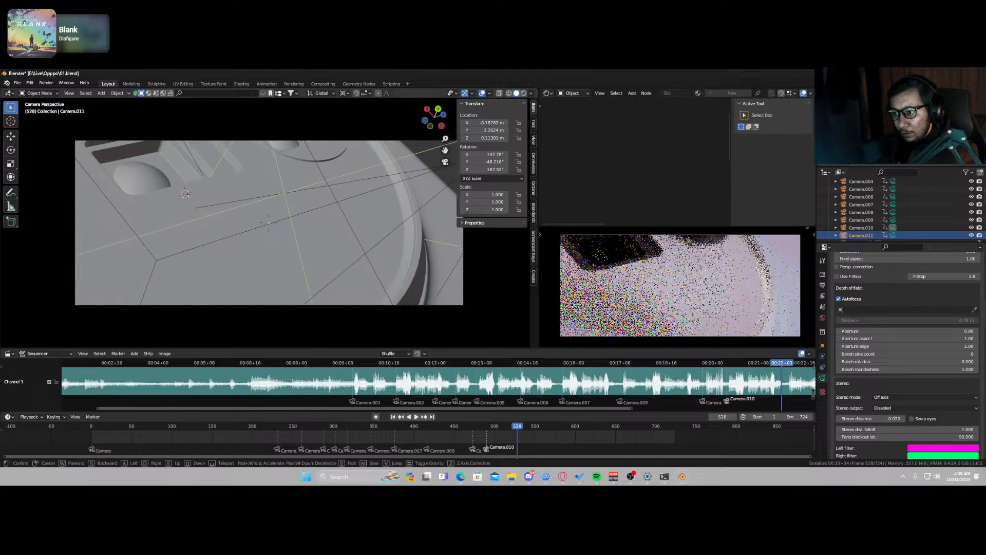
{"action": "left_click", "coordinate": [372, 261]}
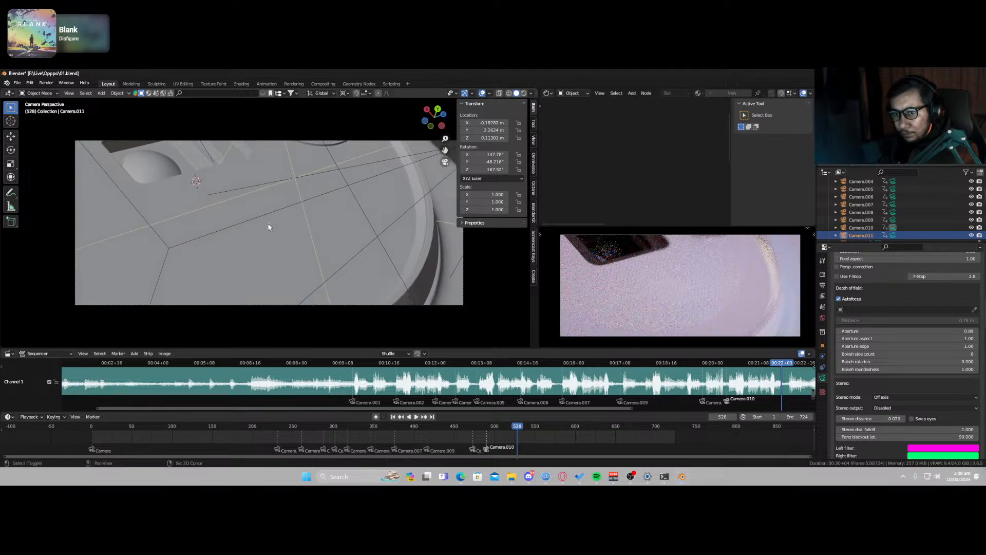
{"action": "right_click", "coordinate": [267, 223], "text": "shift"}
Step: Select Camera.010 and delete its keyframes
{"action": "left_click", "coordinate": [368, 306]}
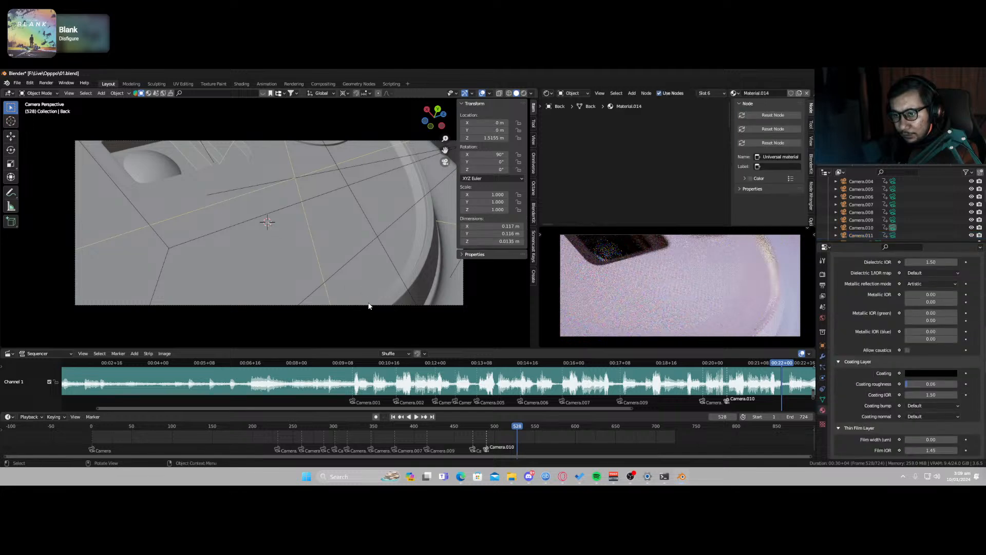
{"action": "left_click", "coordinate": [459, 306]}
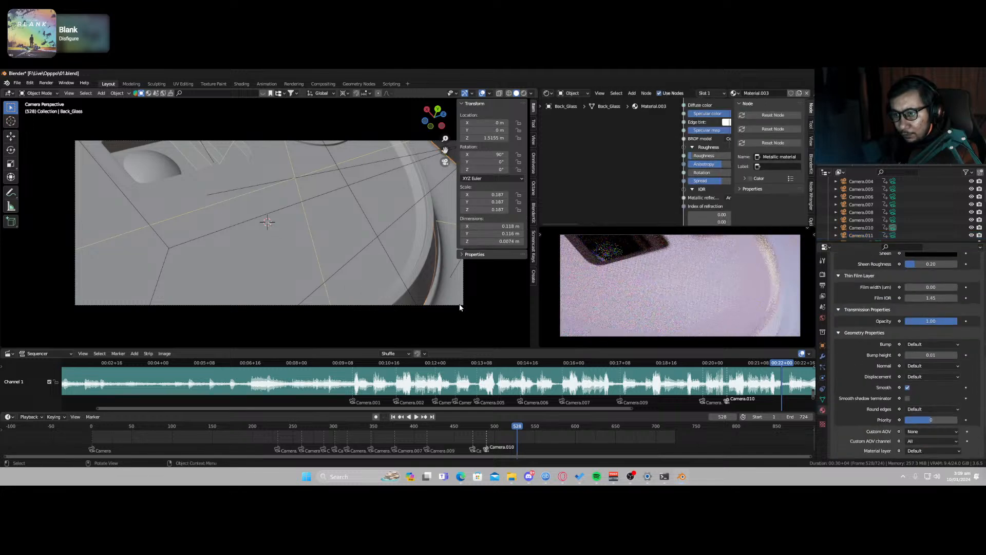
{"action": "left_click", "coordinate": [436, 138]}
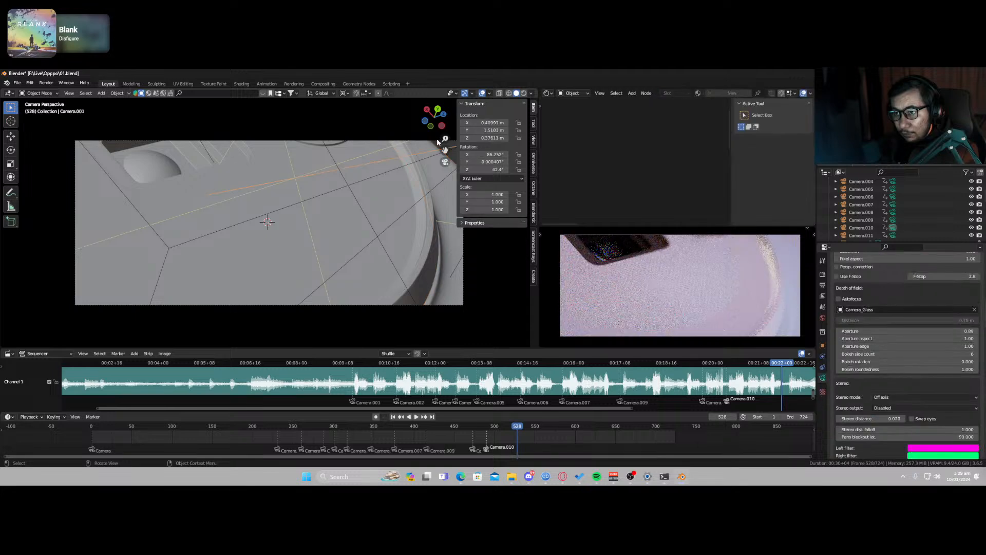
{"action": "key", "text": "x"}
{"action": "left_click", "coordinate": [500, 437]}
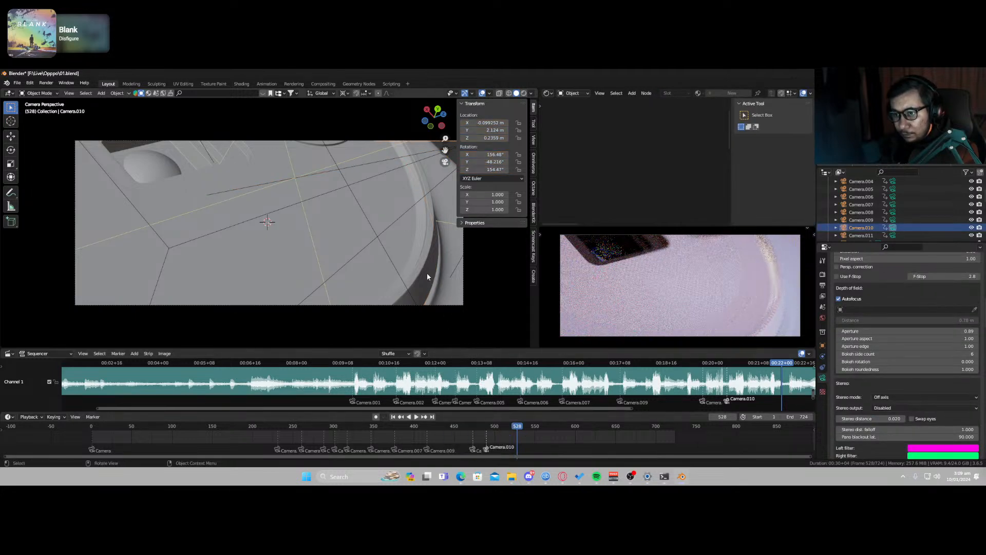
Step: Rotate Camera.010 about 35° on its local X axis around the 3D cursor for a low, grazing view of the camera module
{"action": "key", "text": "r"}
{"action": "key", "text": "x"}
{"action": "key", "text": "x"}
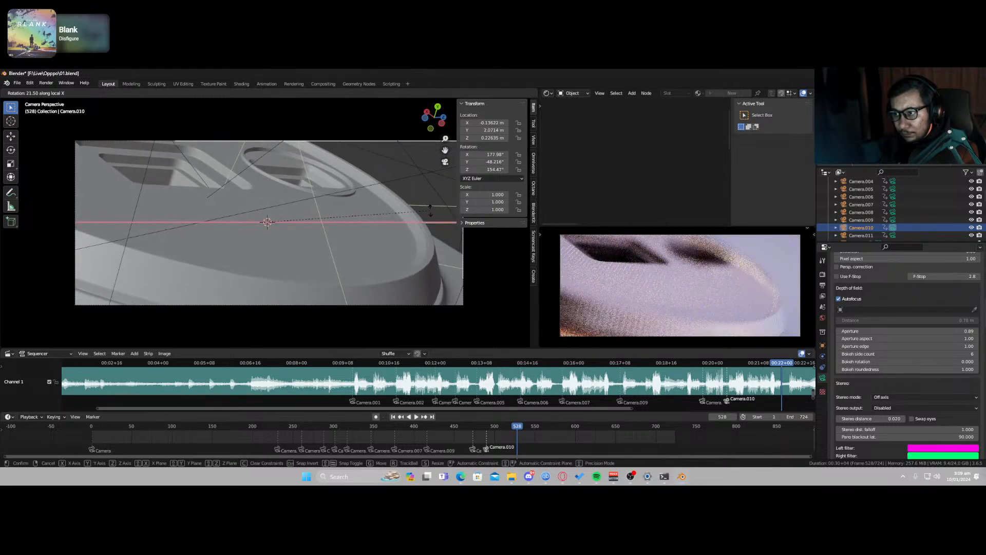
{"action": "left_click", "coordinate": [430, 175]}
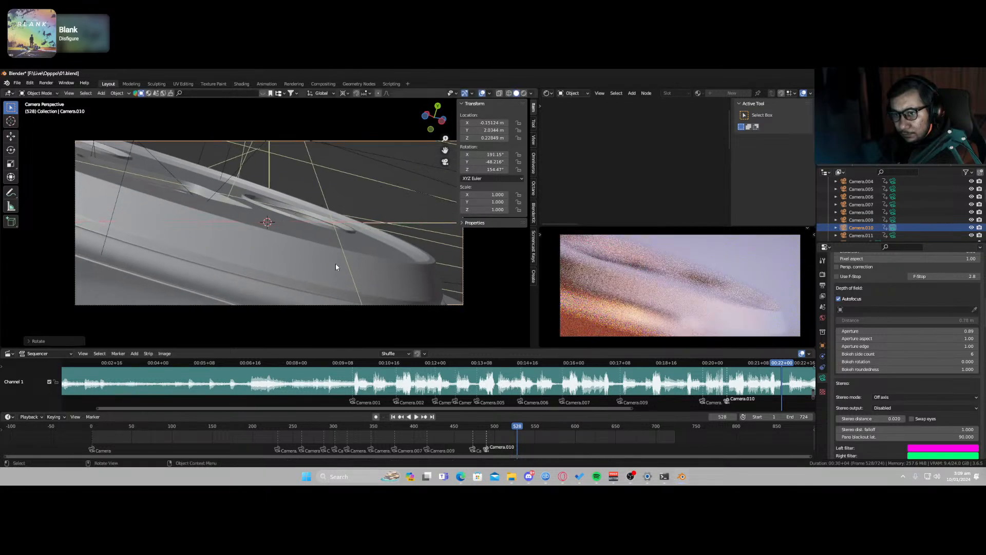
Step: Move Camera.010 about 0.03 m back along its local Z axis and rotate it about 27° around the global Z axis
{"action": "key", "text": "g"}
{"action": "key", "text": "z"}
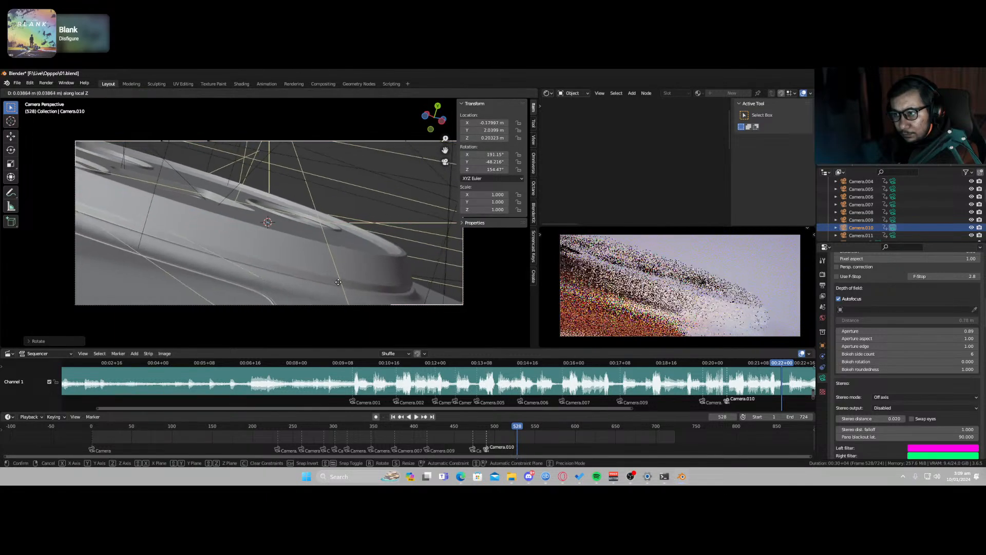
{"action": "left_click", "coordinate": [337, 278]}
{"action": "key", "text": "r"}
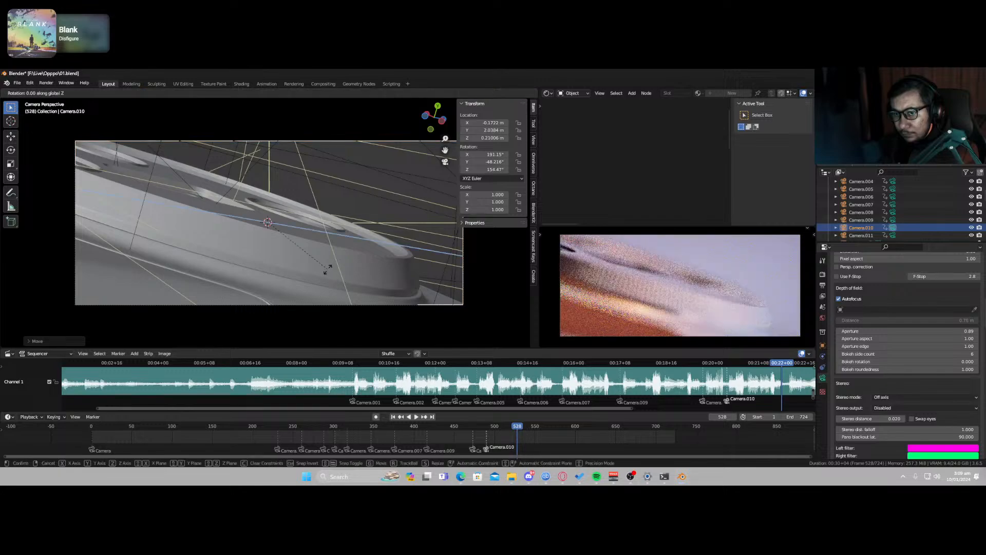
{"action": "key", "text": "z"}
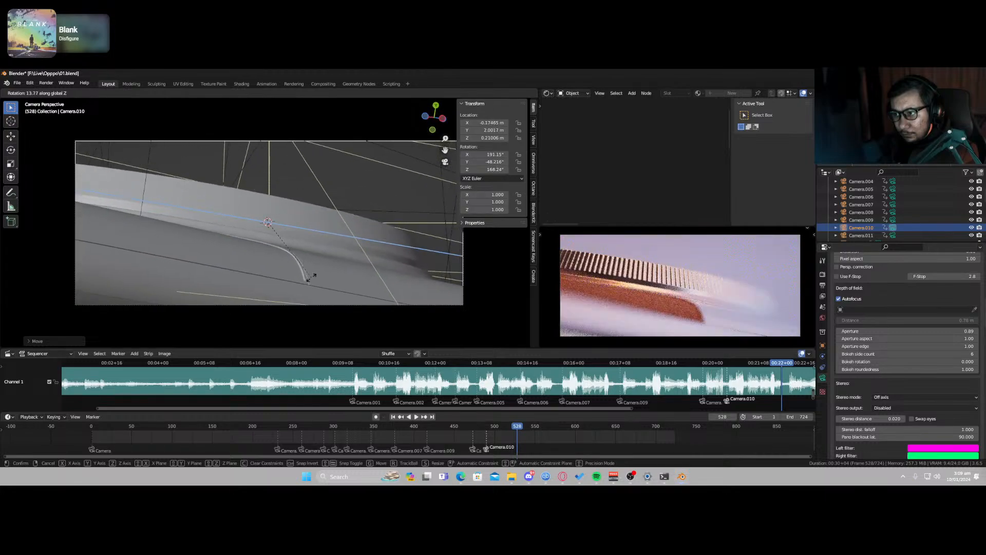
{"action": "left_click", "coordinate": [301, 297]}
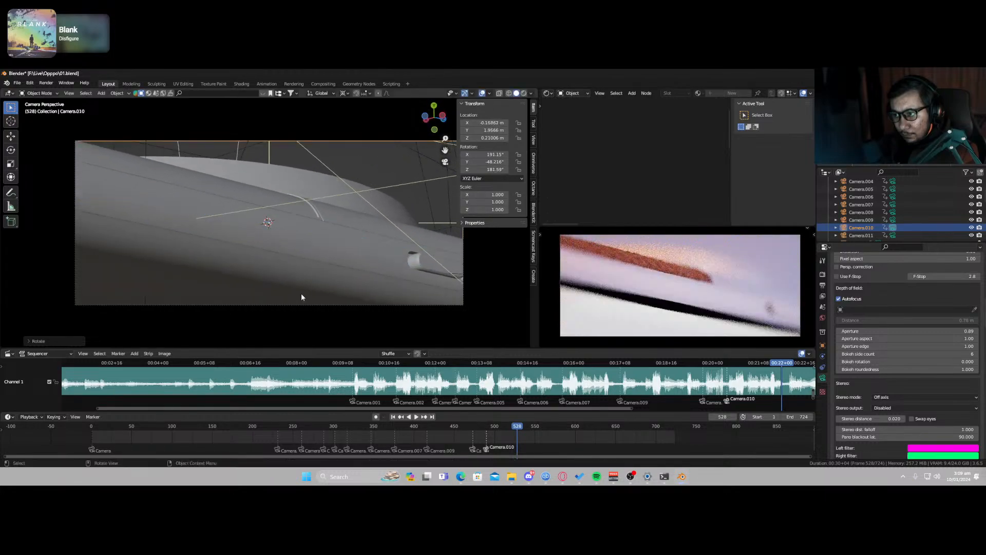
Step: Insert a Location & Rotation keyframe for Camera.010, shift it earlier to about frame 506 and play back the shot
{"action": "key", "text": "i"}
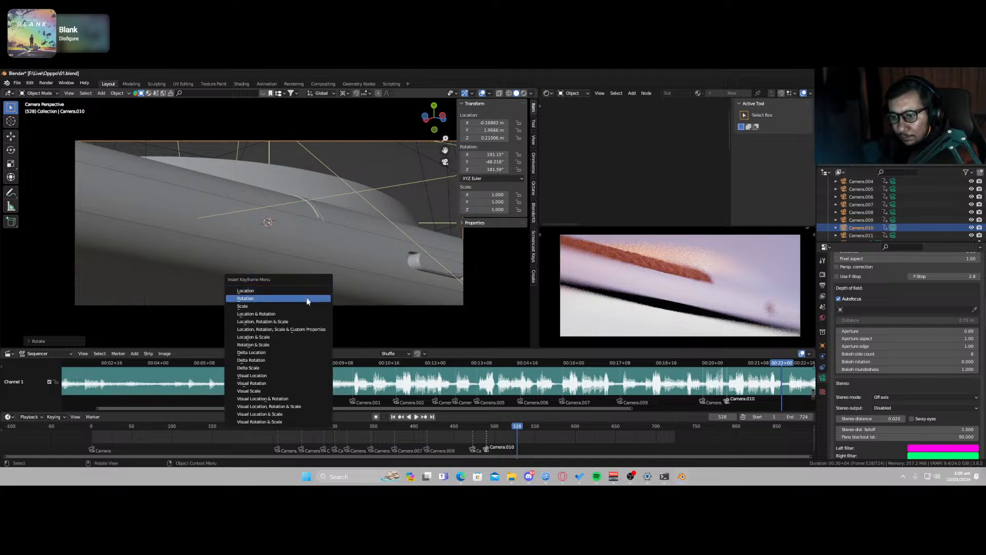
{"action": "left_click", "coordinate": [304, 314]}
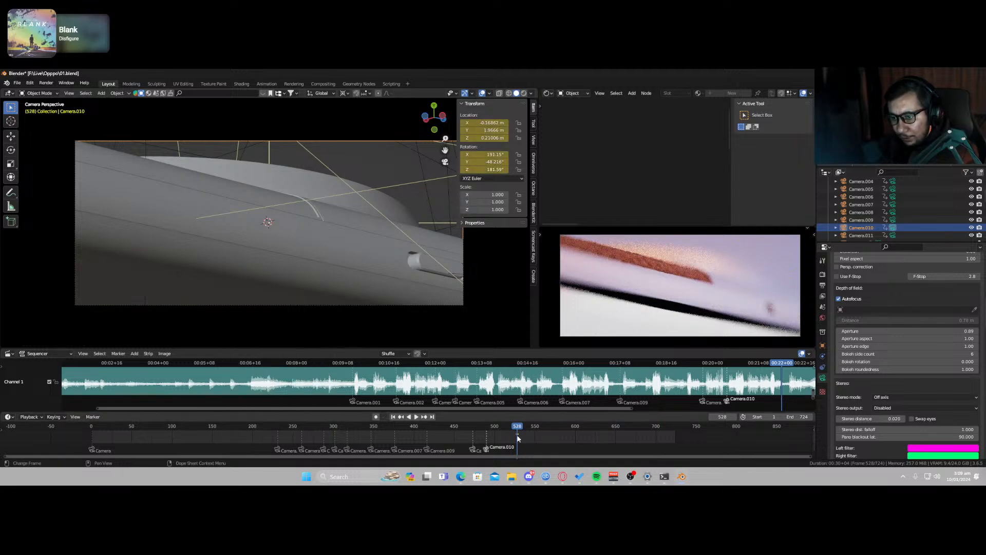
{"action": "left_click_drag", "start_coordinate": [517, 438], "coordinate": [471, 429]}
{"action": "key", "text": "space"}
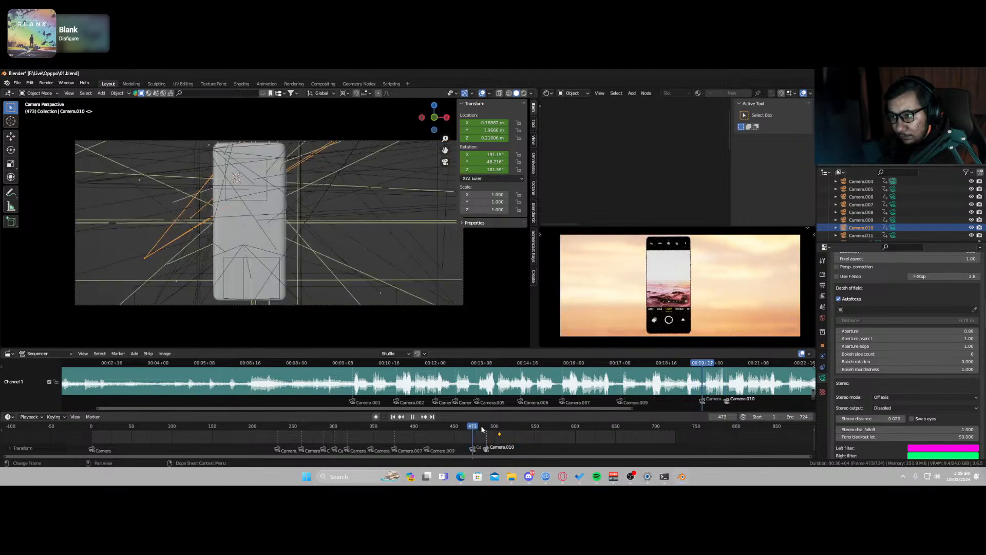
{"action": "key", "text": "space"}
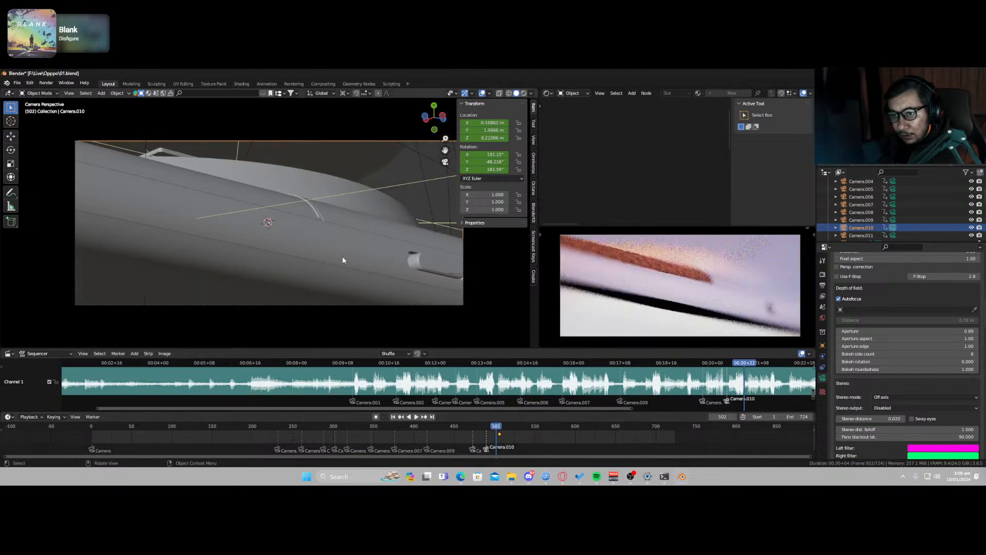
{"action": "key", "text": "Up"}
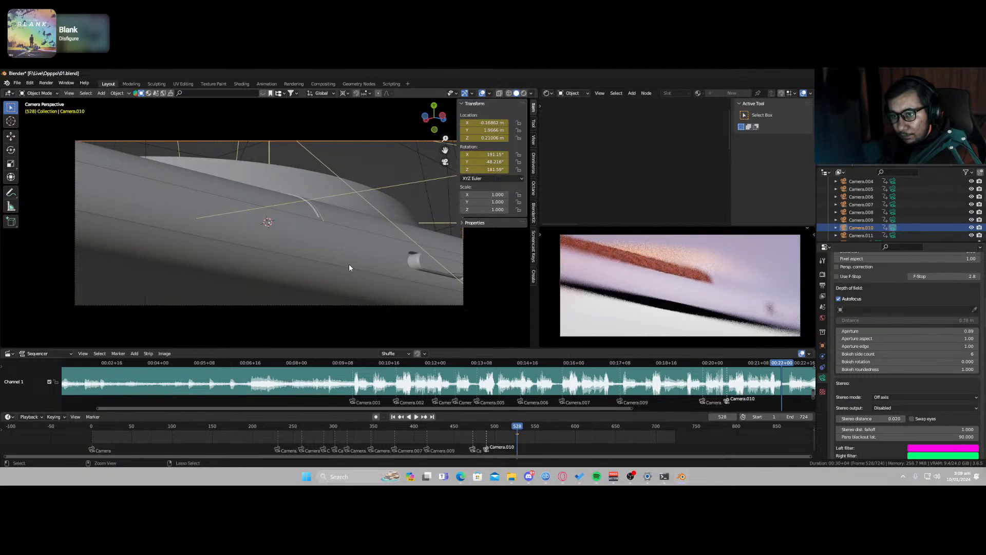
Step: Undo the new keyframe, the move, the rotations and the keyframe deletion on Camera.010
{"action": "key", "text": "ctrl+z"}
{"action": "key", "text": "ctrl+z"}
{"action": "key", "text": "ctrl+z"}
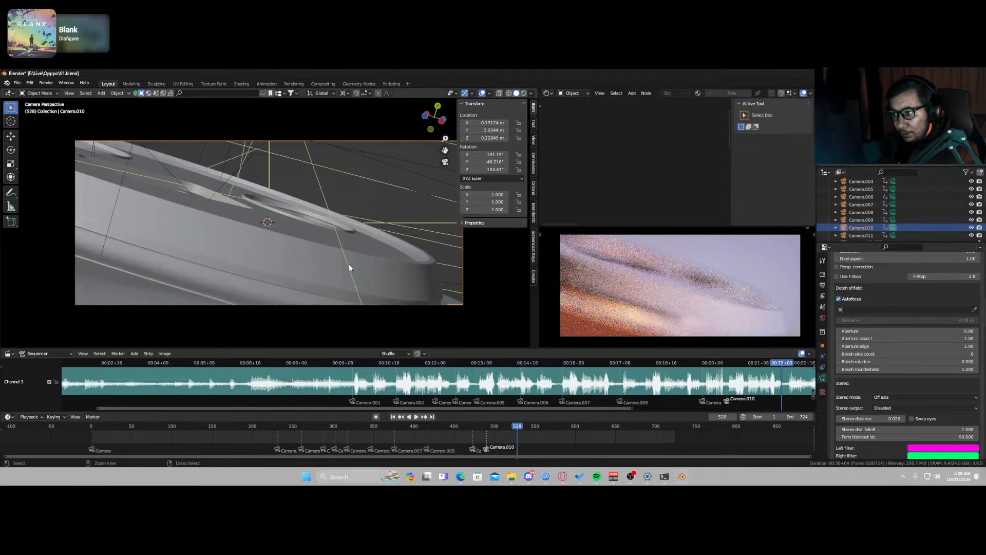
{"action": "key", "text": "ctrl+z"}
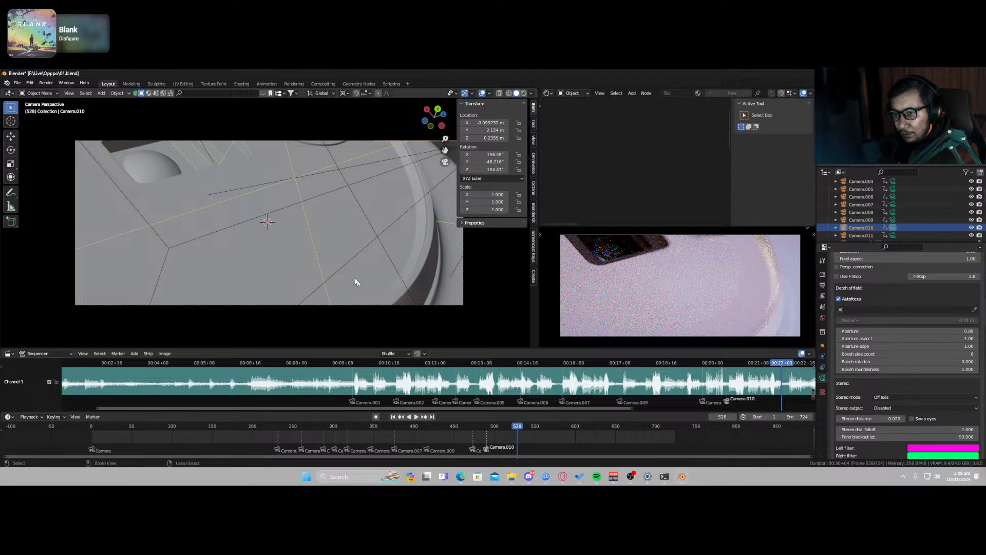
{"action": "key", "text": "ctrl+z"}
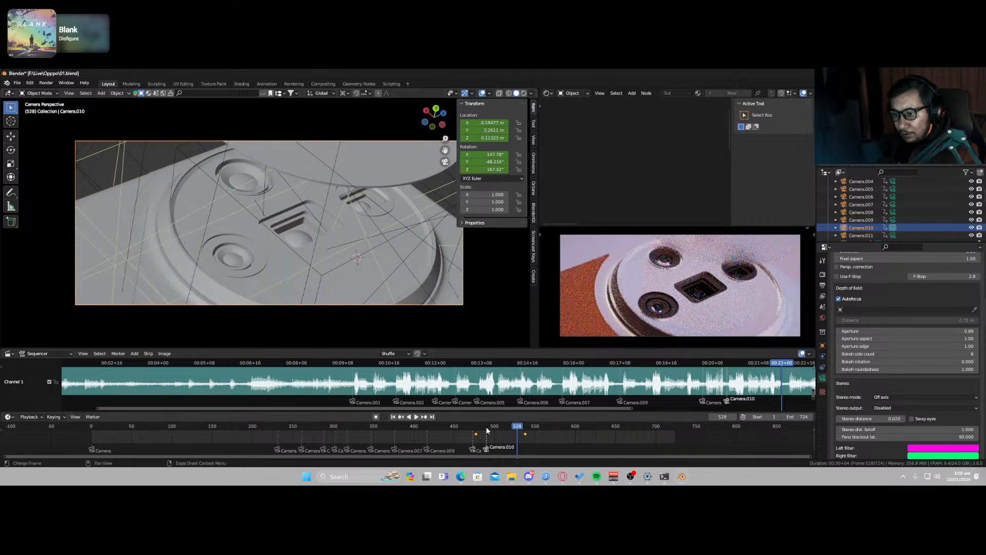
Step: Play back the shot around Camera.010's marker, starting from about frame 487
{"action": "key", "text": "space"}
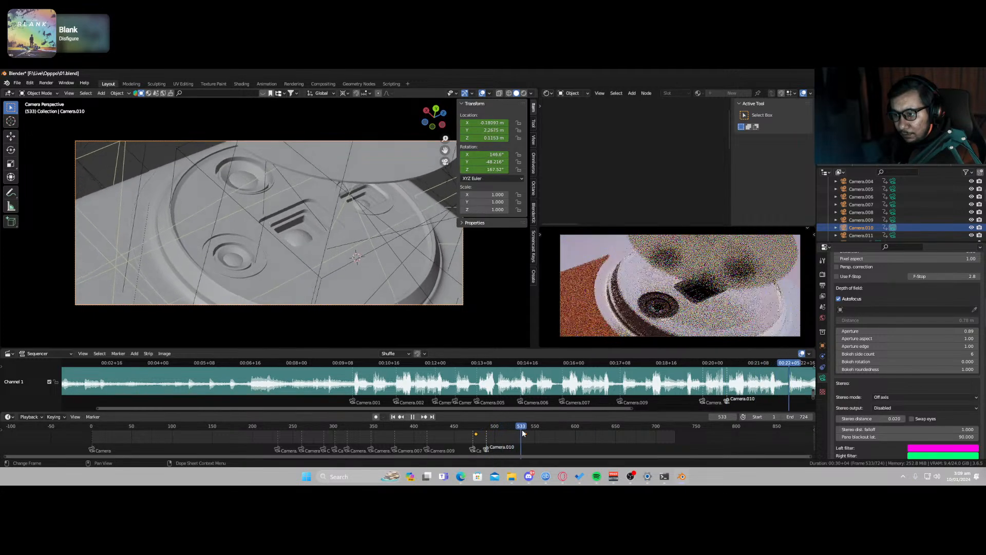
{"action": "left_click_drag", "start_coordinate": [522, 433], "coordinate": [484, 431]}
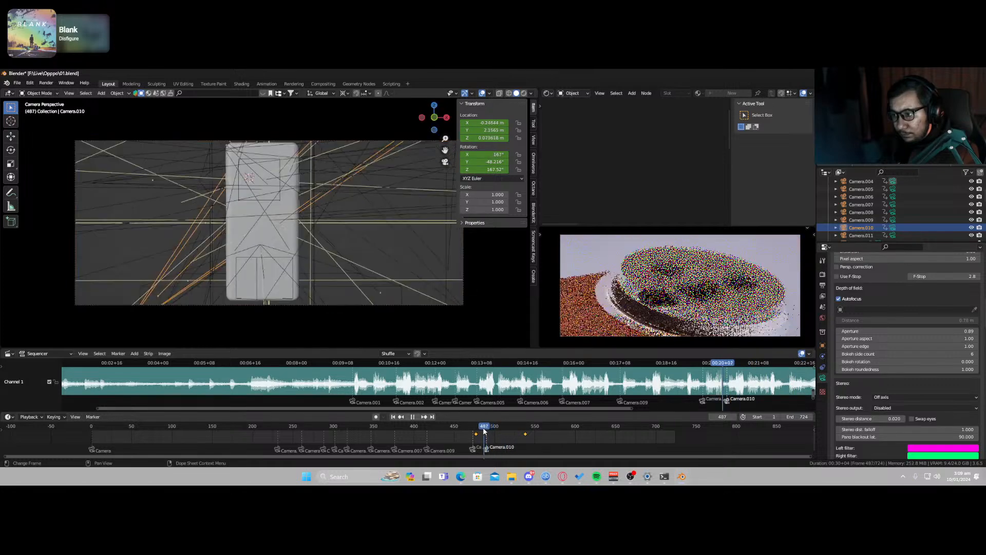
{"action": "key", "text": "space"}
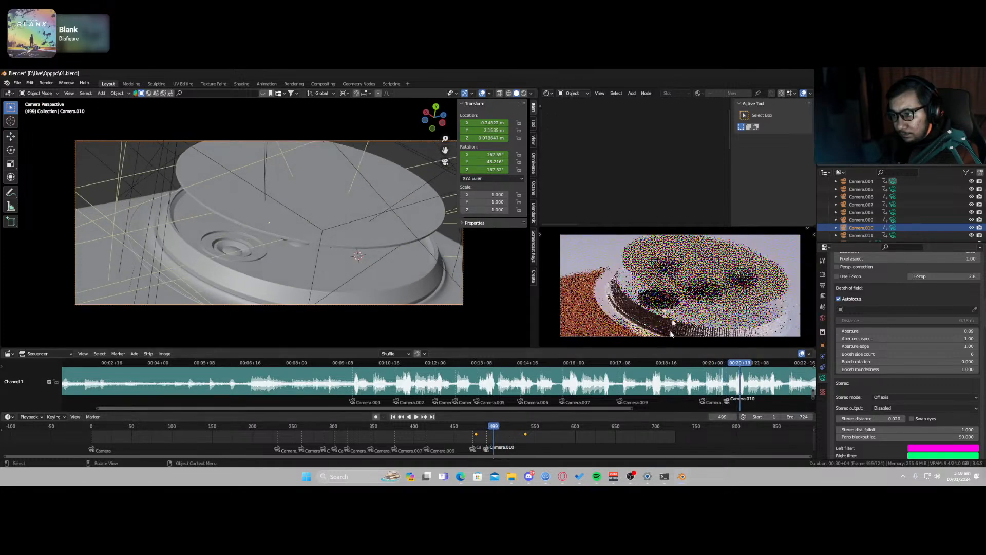
{"action": "key", "text": "space"}
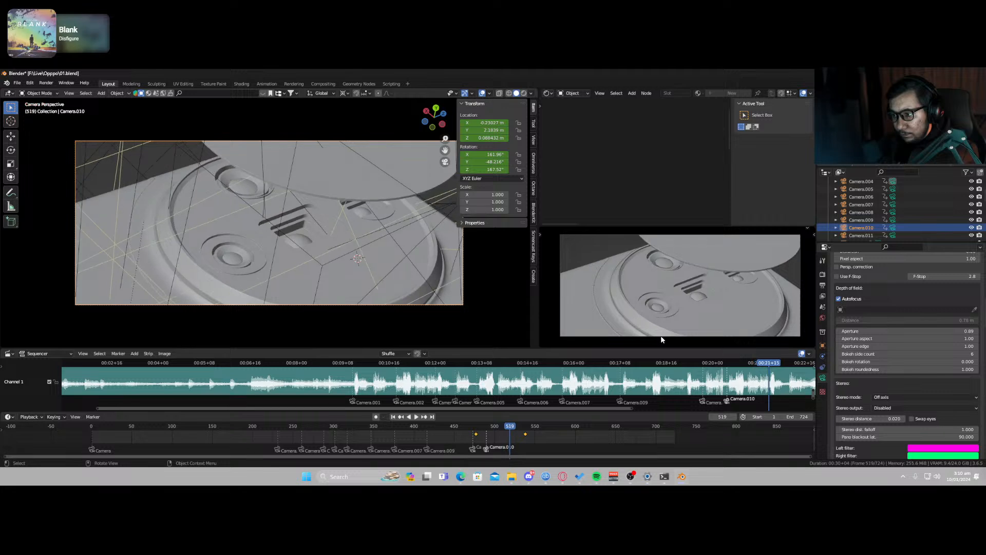
Step: Go to frame 521 and bind Camera.011 to a new timeline marker there
{"action": "key", "text": "space"}
{"action": "left_click", "coordinate": [777, 364]}
{"action": "left_click_drag", "start_coordinate": [777, 364], "coordinate": [772, 364]}
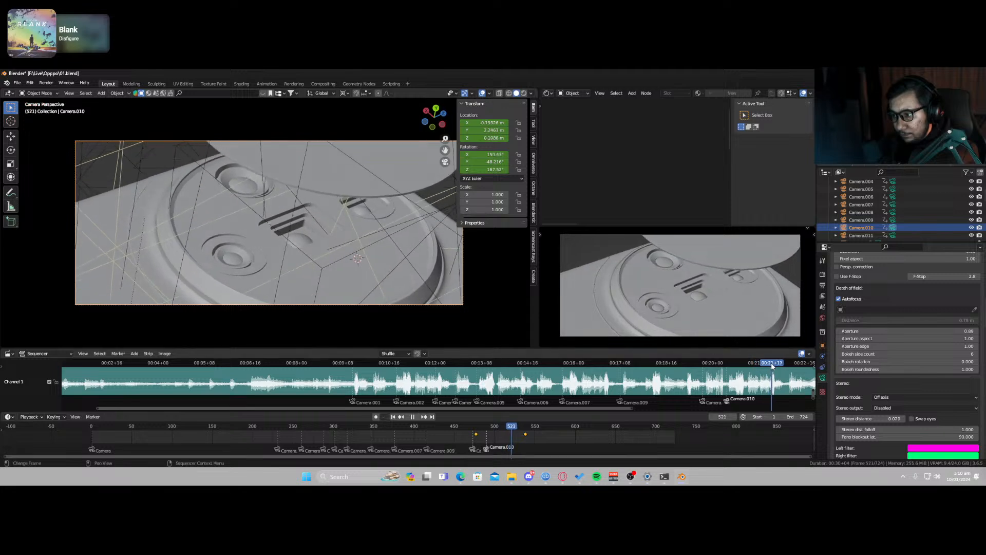
{"action": "left_click", "coordinate": [863, 235]}
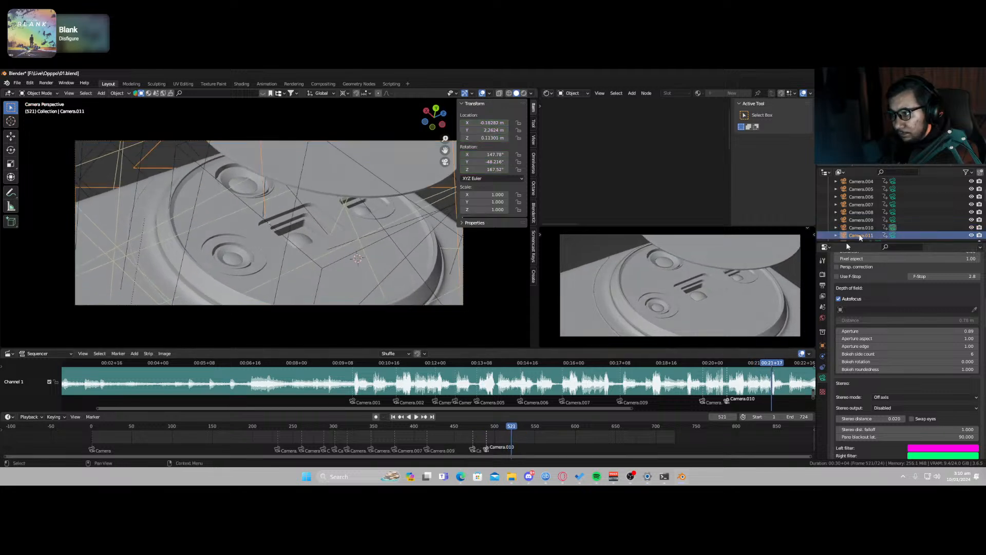
{"action": "key", "text": "ctrl+b"}
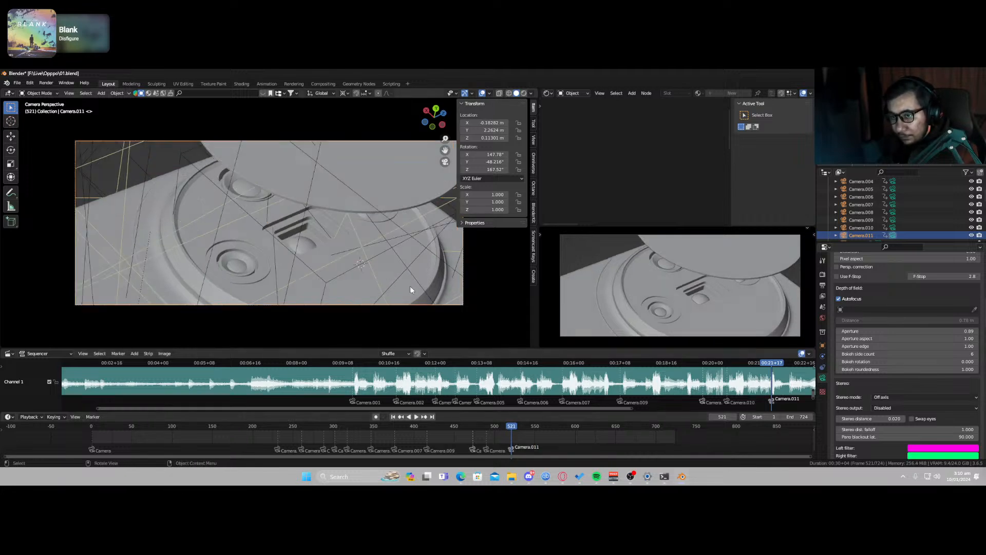
Step: Rotate Camera.011 around the global X axis, then roll it in the view plane for a lower view of the camera module
{"action": "key", "text": "r"}
{"action": "key", "text": "z"}
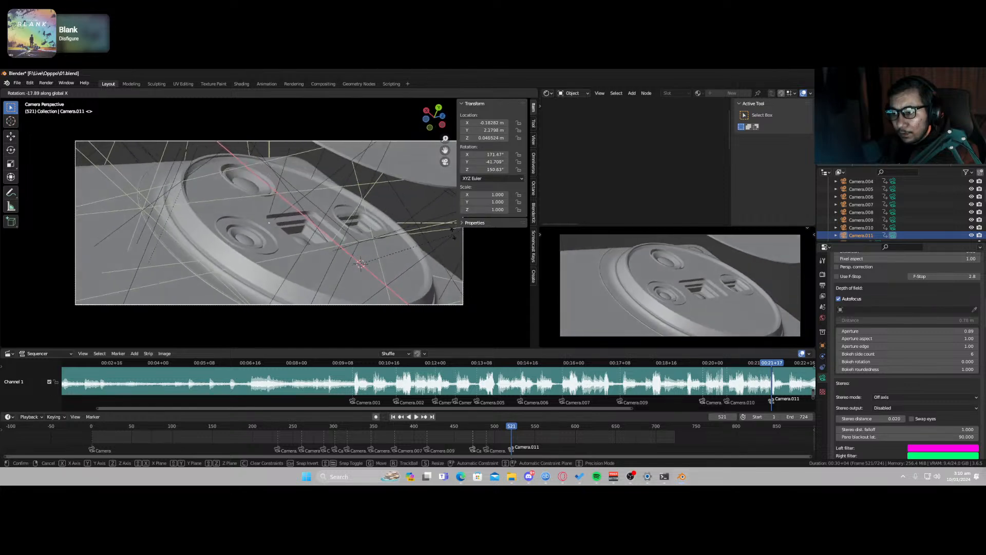
{"action": "left_click", "coordinate": [398, 245]}
{"action": "key", "text": "r"}
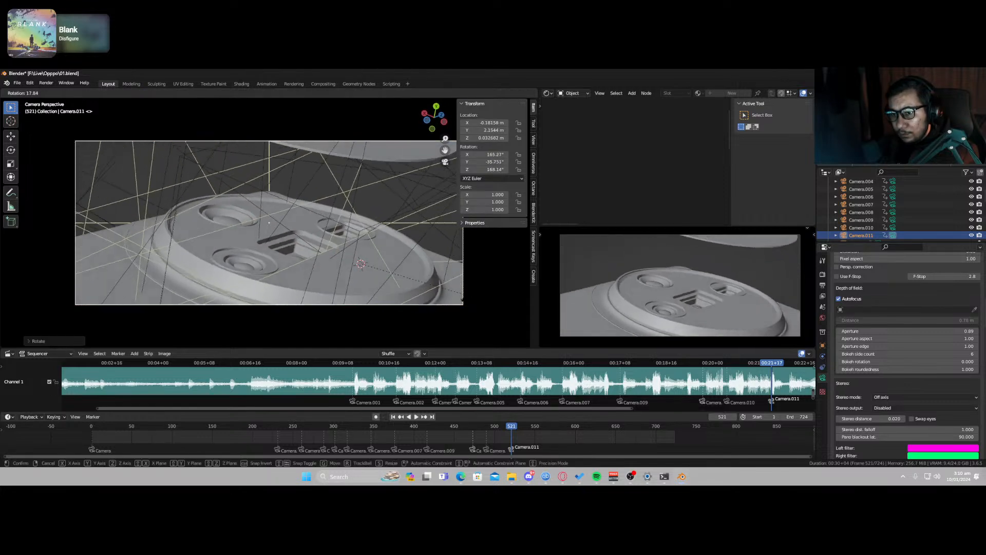
{"action": "left_click", "coordinate": [399, 286]}
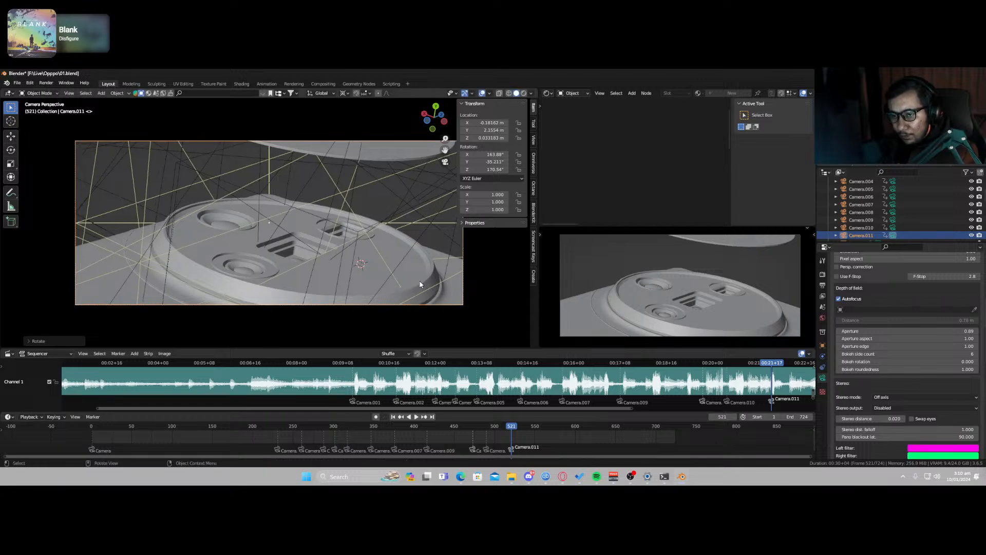
Step: Rotate Camera.011 about 52° around the global Y axis, then around the global X axis until the phone's surface looks level
{"action": "key", "text": "r"}
{"action": "key", "text": "z"}
{"action": "key", "text": "z"}
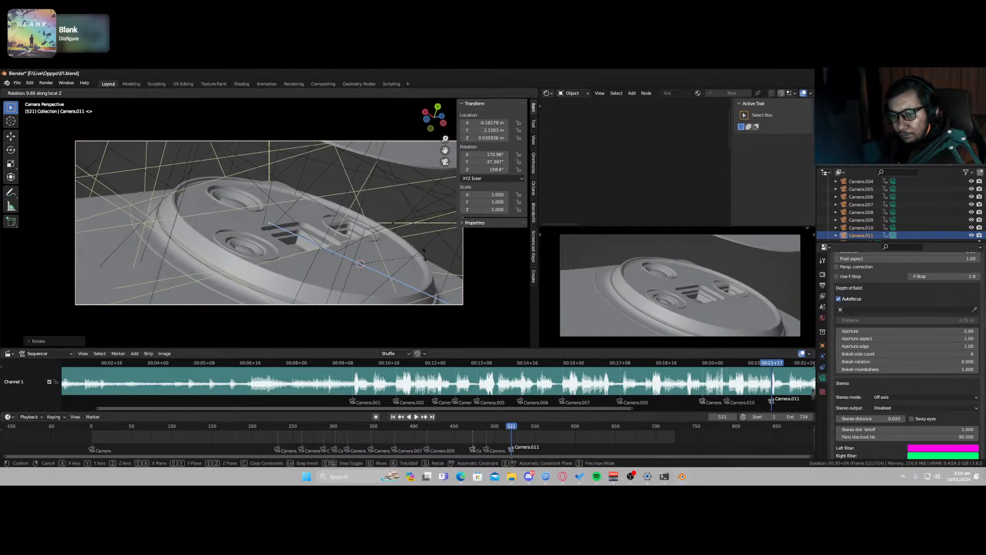
{"action": "key", "text": "y"}
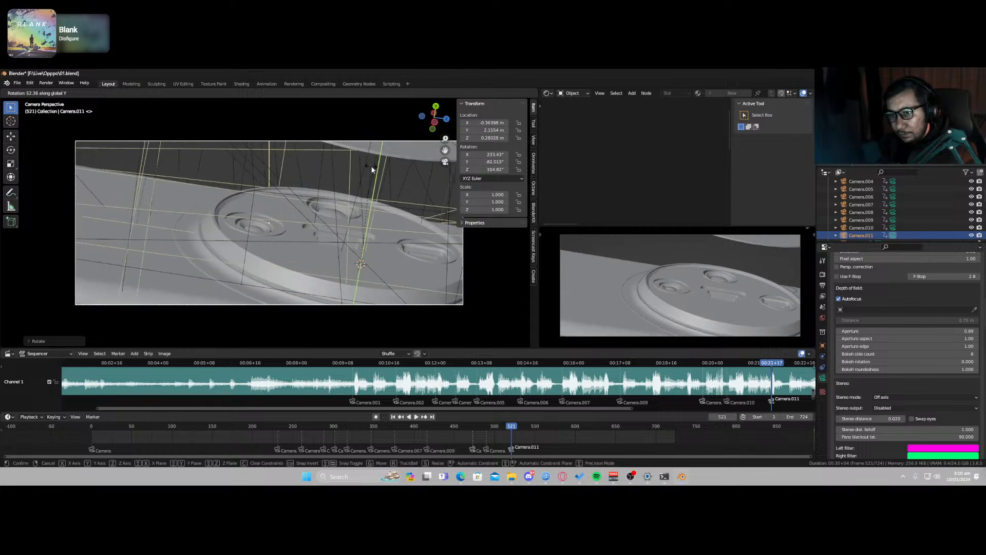
{"action": "key", "text": "x"}
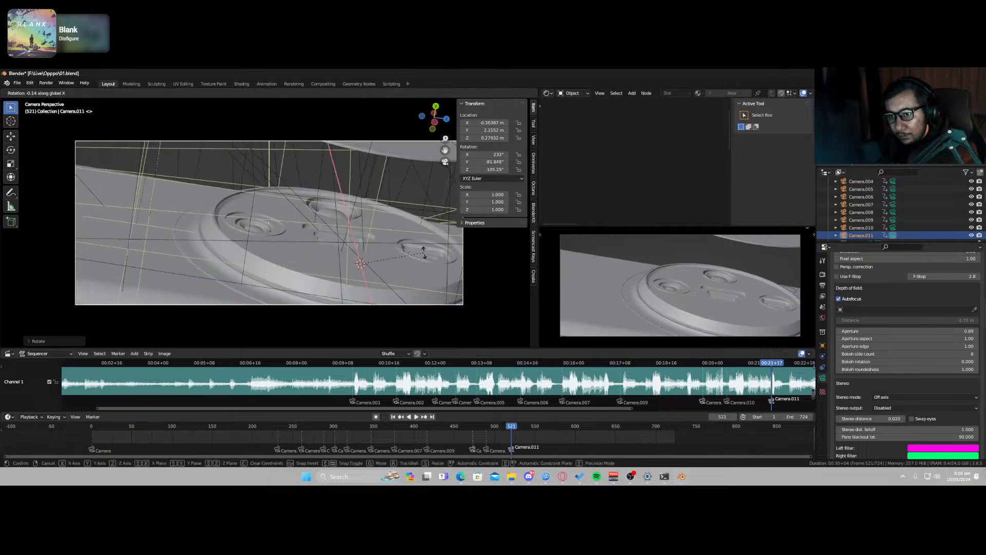
{"action": "left_click", "coordinate": [420, 276]}
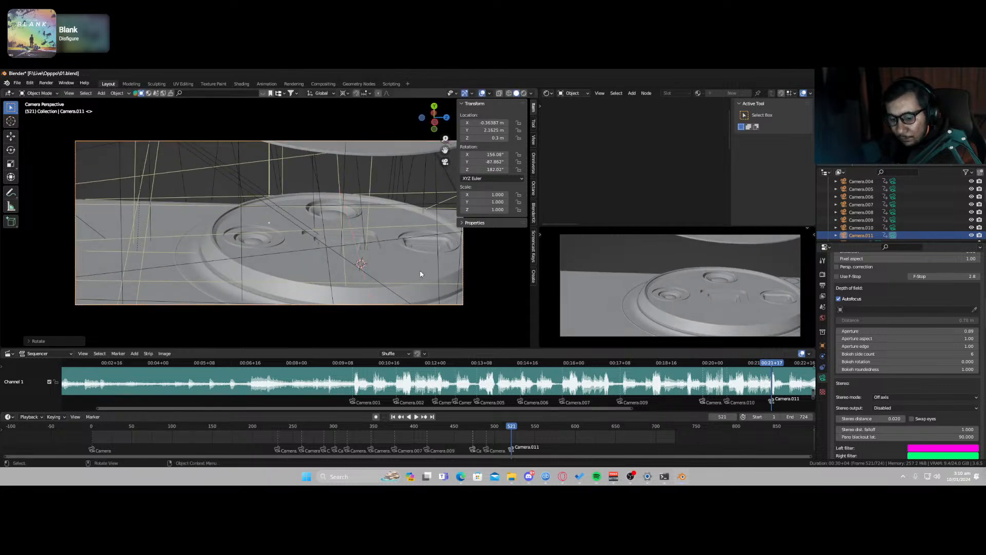
Step: Rotate Camera.011 around its local Z axis, then about 28° around the global Z axis for a nearly side-on view
{"action": "key", "text": "r"}
{"action": "key", "text": "z"}
{"action": "key", "text": "z"}
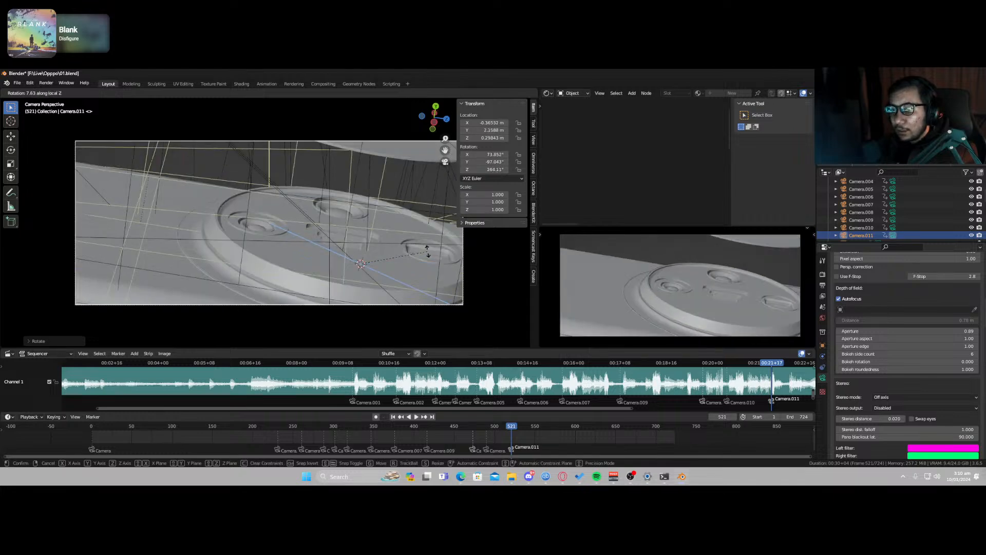
{"action": "left_click", "coordinate": [419, 274]}
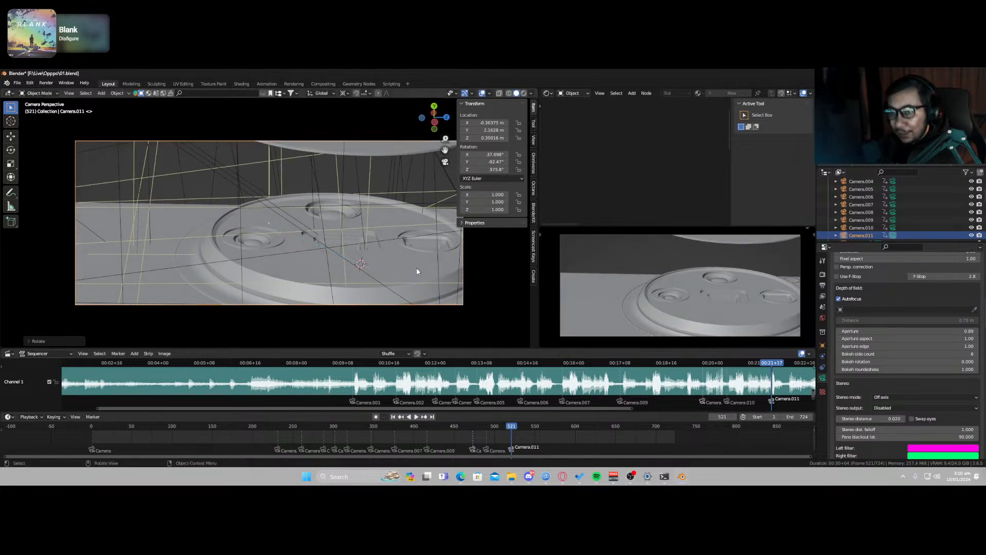
{"action": "key", "text": "r"}
{"action": "key", "text": "y"}
{"action": "key", "text": "y"}
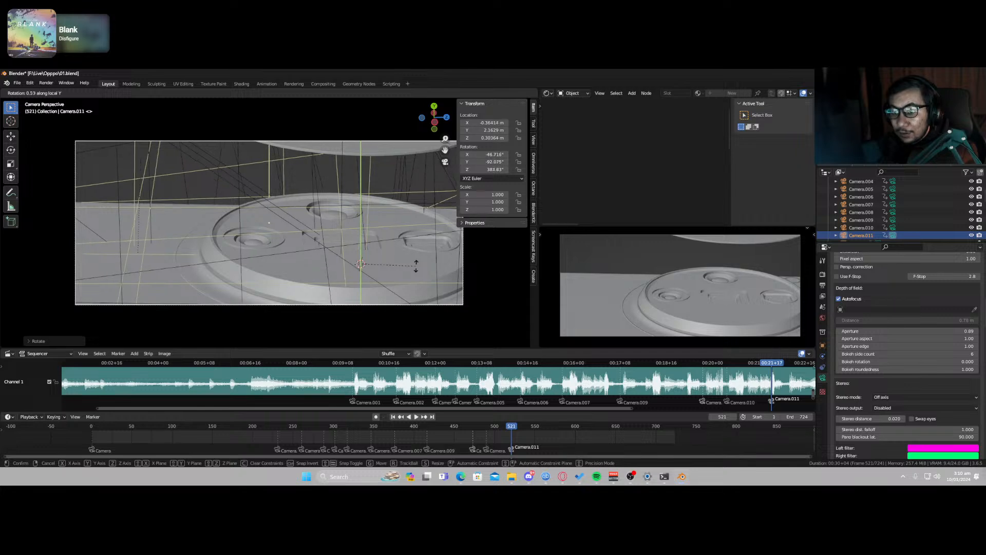
{"action": "key", "text": "z"}
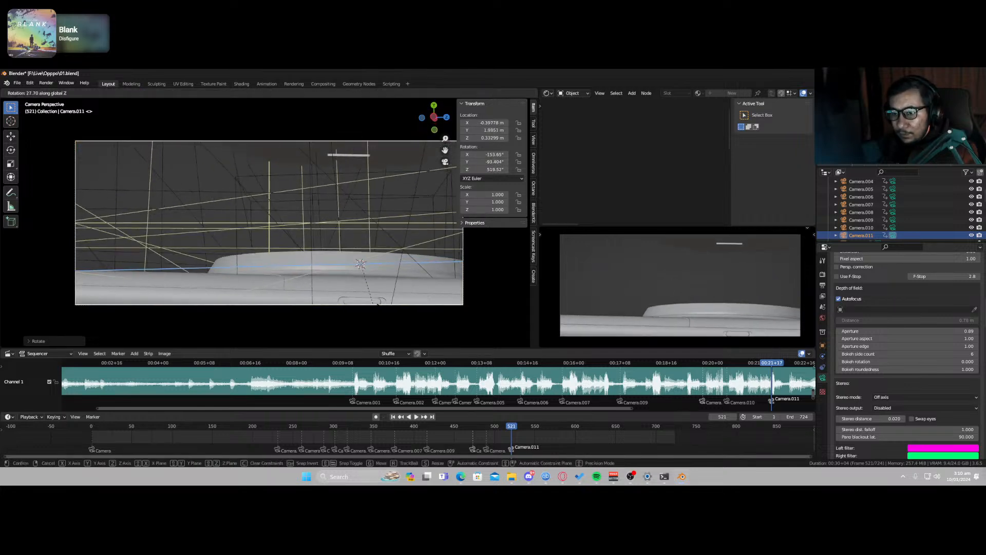
{"action": "left_click", "coordinate": [376, 307]}
Step: Check Camera.011's framing in the rendered preview, selecting the camera glass and the phone frame in its view
{"action": "left_click", "coordinate": [349, 154]}
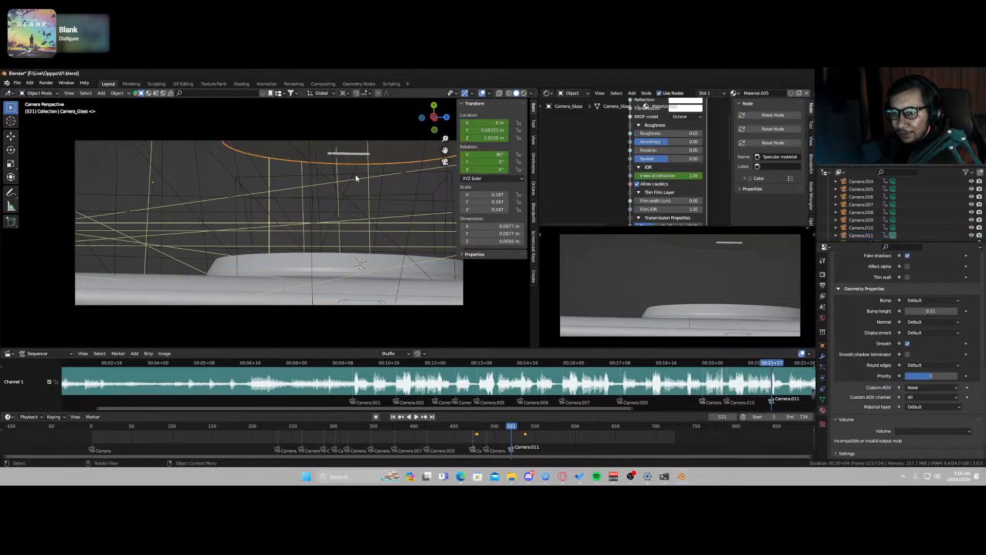
{"action": "mouse_move", "coordinate": [357, 178]}
{"action": "middle_mouse_down"}
{"action": "mouse_move", "coordinate": [365, 183]}
{"action": "mouse_move", "coordinate": [355, 193]}
{"action": "middle_mouse_up"}
{"action": "key", "text": "KP_0"}
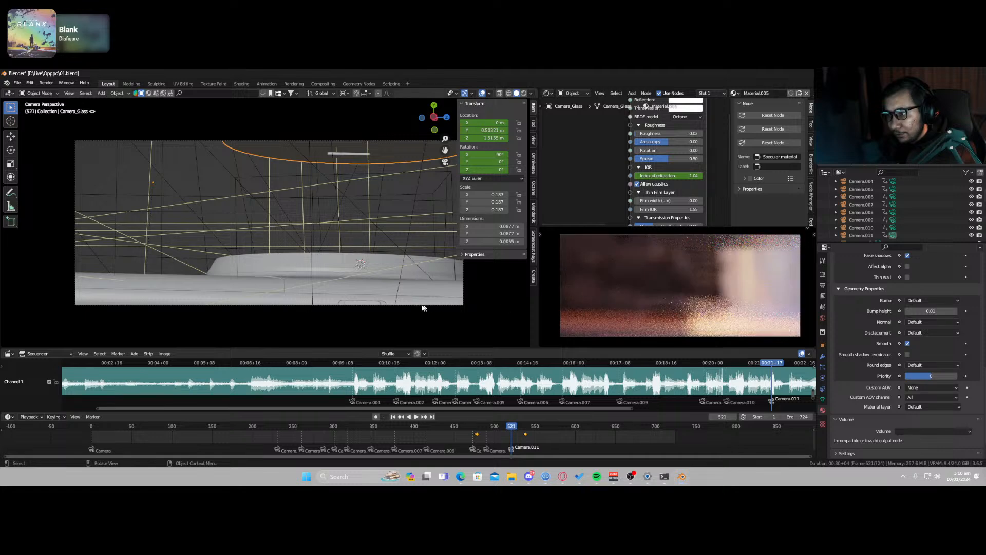
{"action": "left_click", "coordinate": [333, 306]}
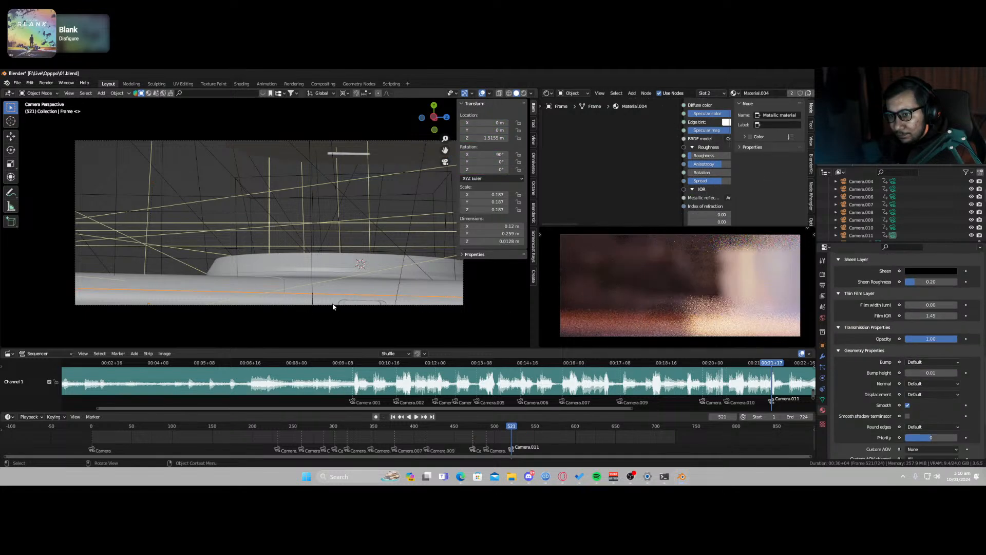
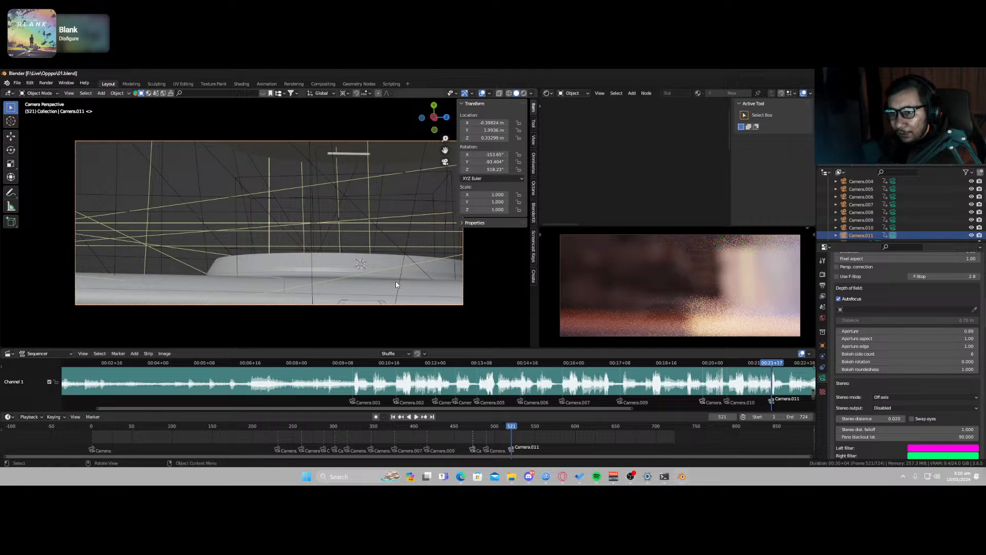
Step: Rotate Camera.011 about -7° around its local X axis and move it back about 0.02 m along its local Z axis
{"action": "key", "text": "r"}
{"action": "key", "text": "x"}
{"action": "key", "text": "x"}
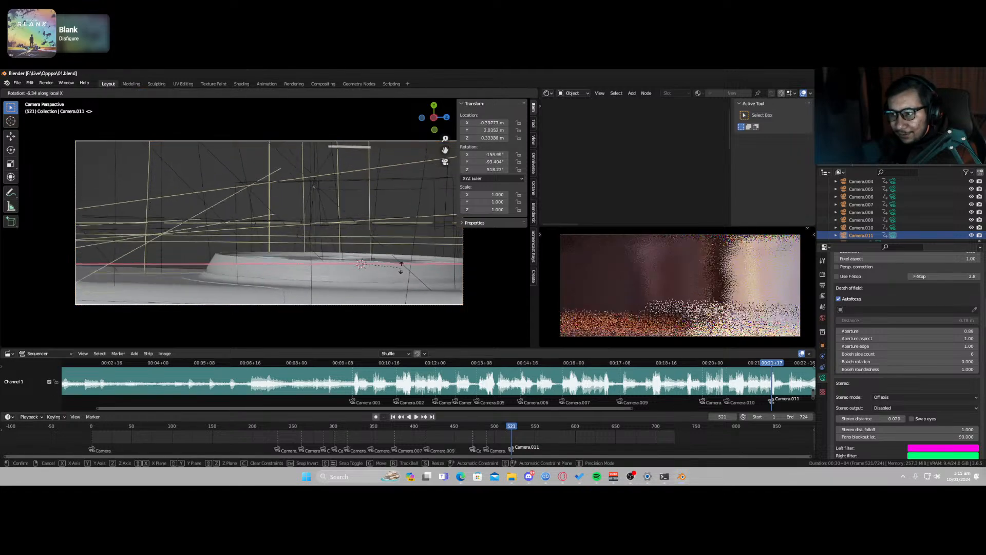
{"action": "left_click", "coordinate": [402, 268]}
{"action": "key", "text": "g"}
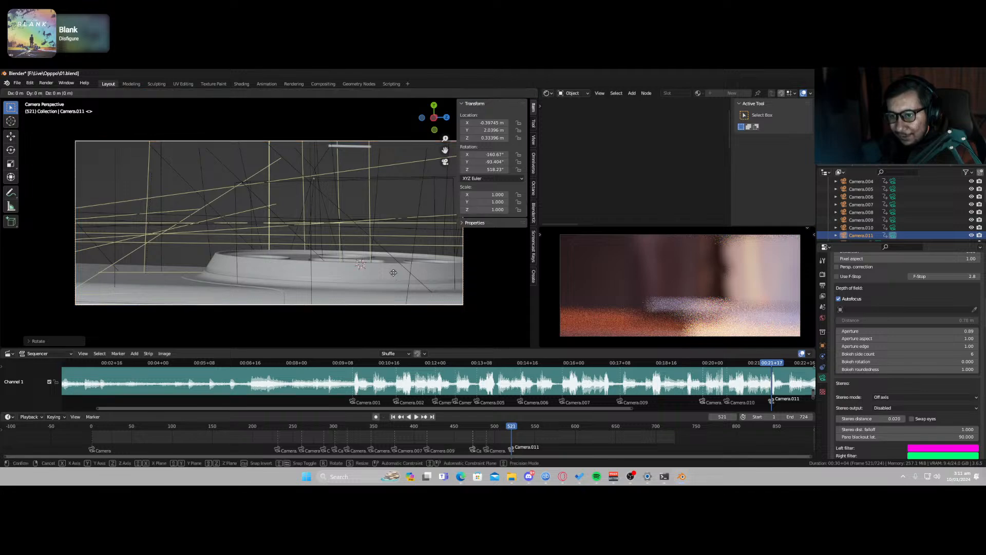
{"action": "key", "text": "z"}
{"action": "key", "text": "z"}
{"action": "left_click", "coordinate": [394, 289]}
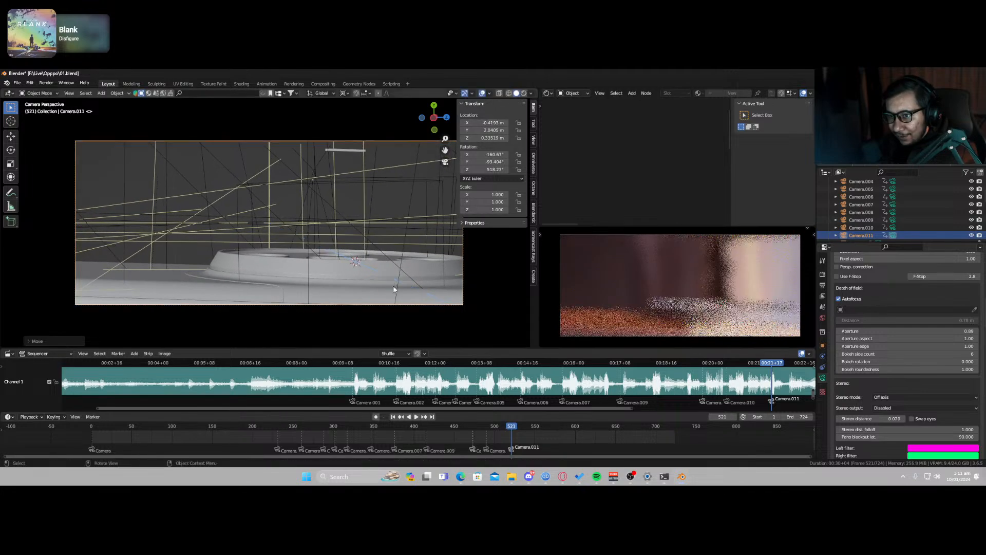
Step: Rotate Camera.011 about -14° around its local X axis, then adjust its angle around the global Y axis
{"action": "key", "text": "r"}
{"action": "key", "text": "x"}
{"action": "key", "text": "x"}
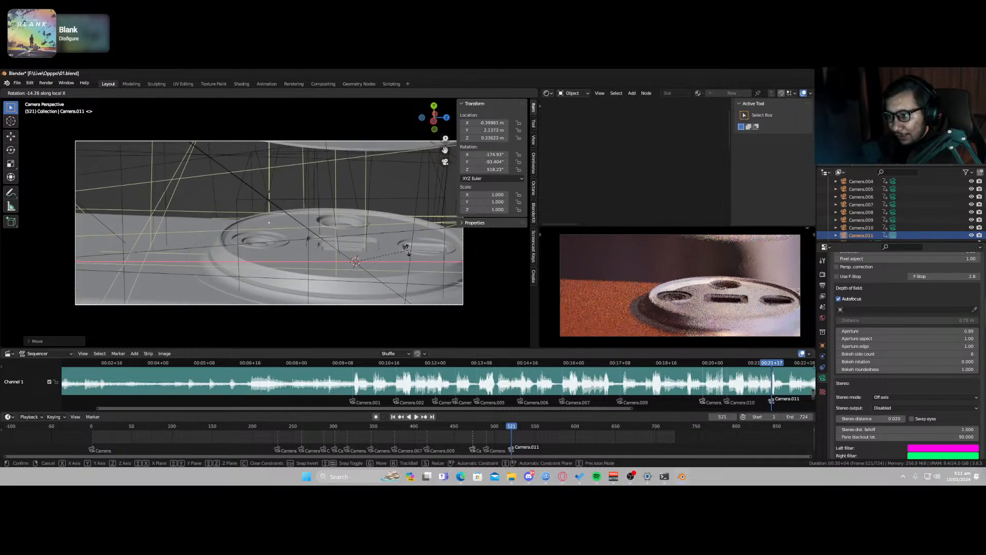
{"action": "left_click", "coordinate": [408, 253]}
{"action": "key", "text": "r"}
{"action": "key", "text": "z"}
{"action": "key", "text": "z"}
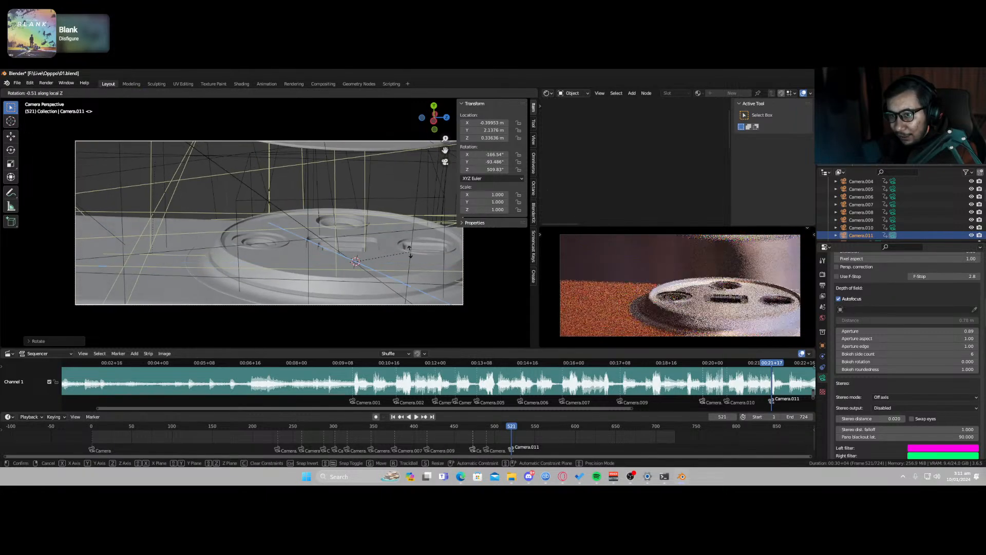
{"action": "key", "text": "y"}
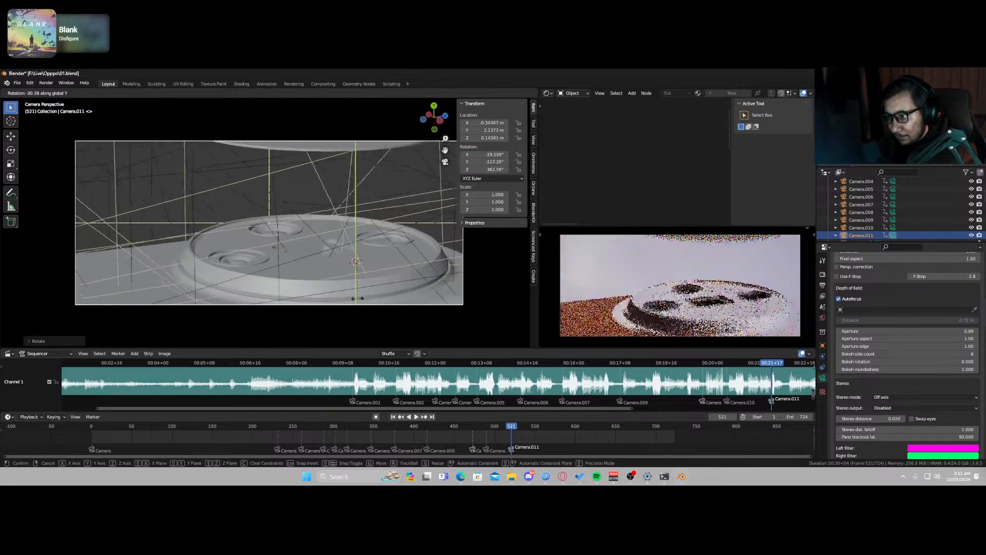
{"action": "left_click", "coordinate": [391, 250]}
Step: Reframe Camera.011 with walk navigation as a low close-up of the camera ring, at about X -0.33, Y 2.06, Z 0.31 m
{"action": "key", "text": "shift+grave"}
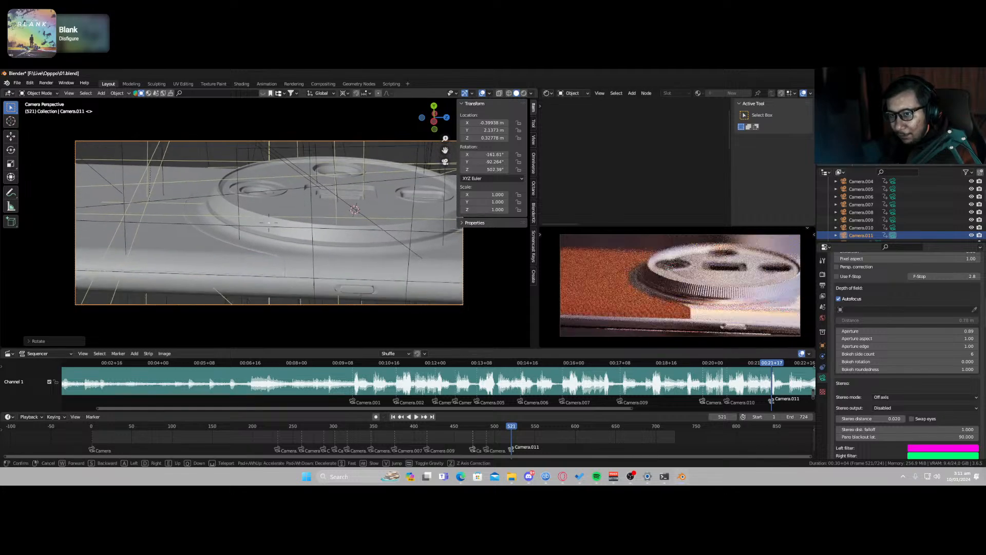
{"action": "key", "text": "q"}
{"action": "key", "text": "e"}
{"action": "key", "text": "s"}
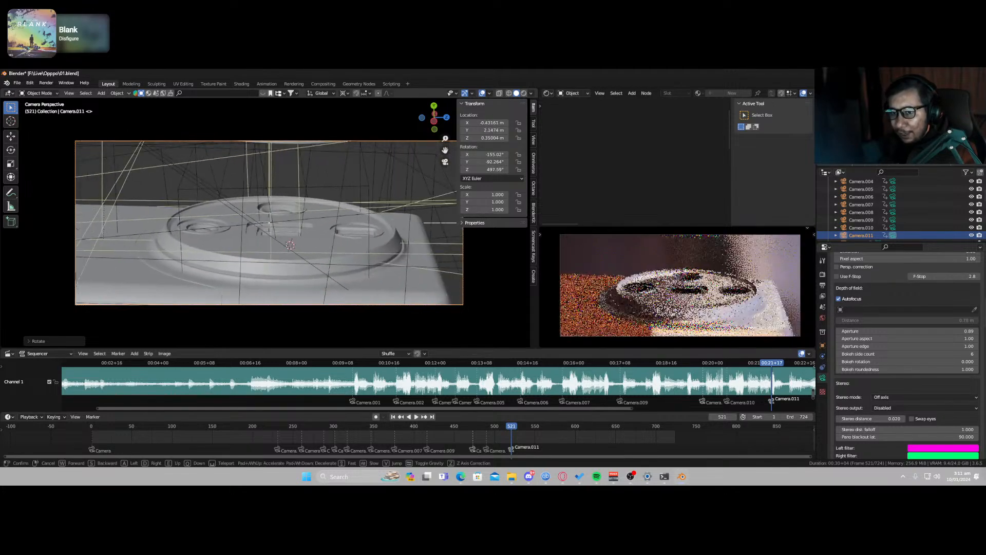
{"action": "key", "text": "q"}
{"action": "key", "text": "d"}
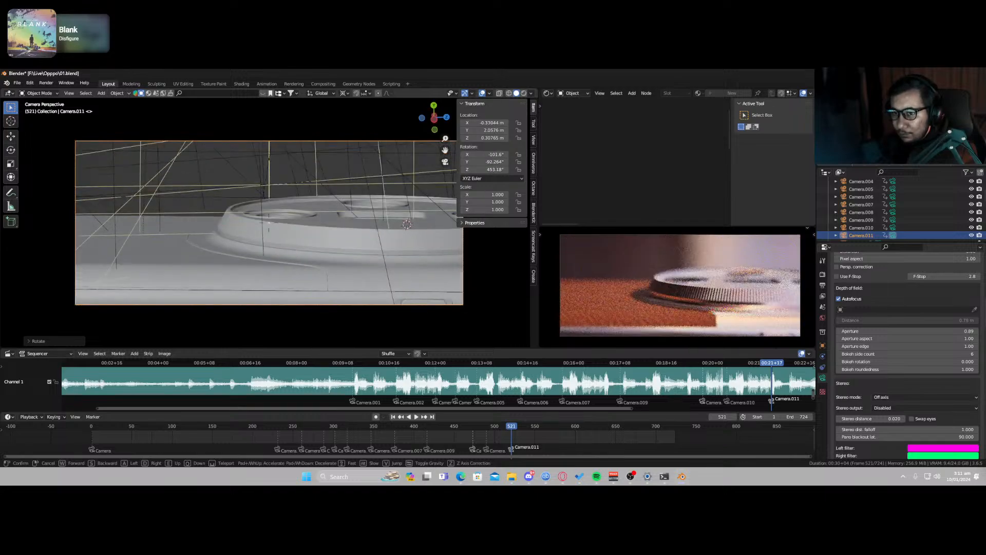
{"action": "left_click", "coordinate": [391, 253]}
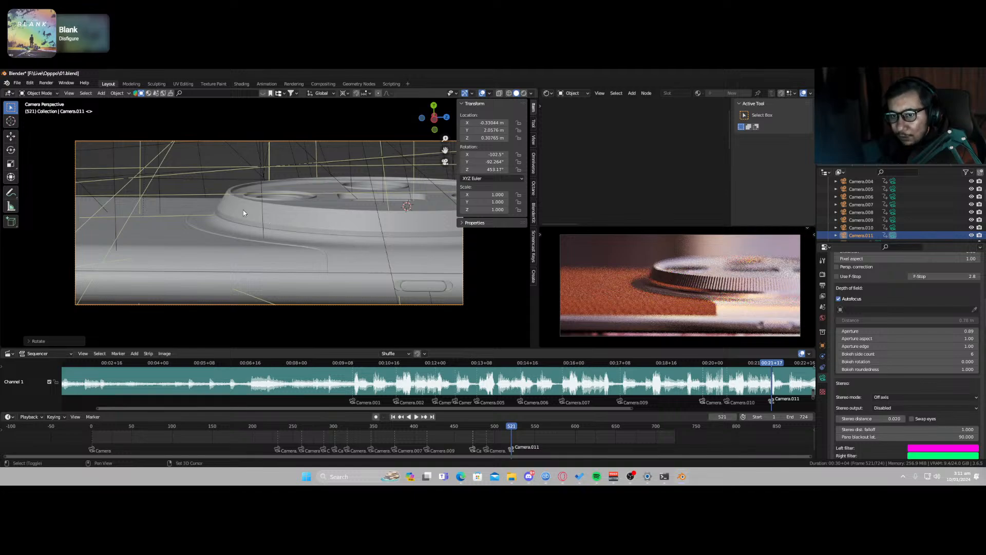
Step: Place the 3D cursor on the camera ring's near edge and rotate Camera.011 around it on the global Y axis
{"action": "key", "text": "r"}
{"action": "key", "text": "z"}
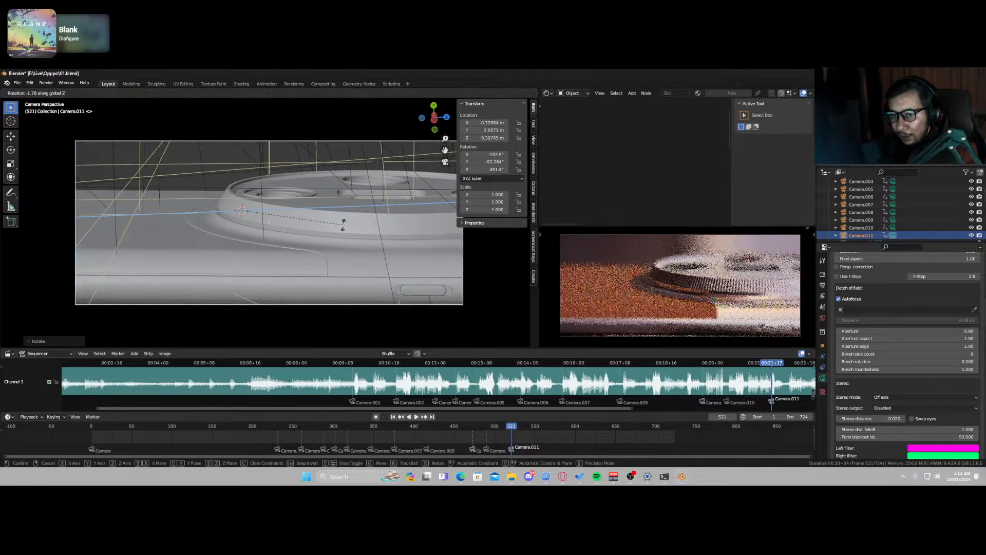
{"action": "key", "text": "y"}
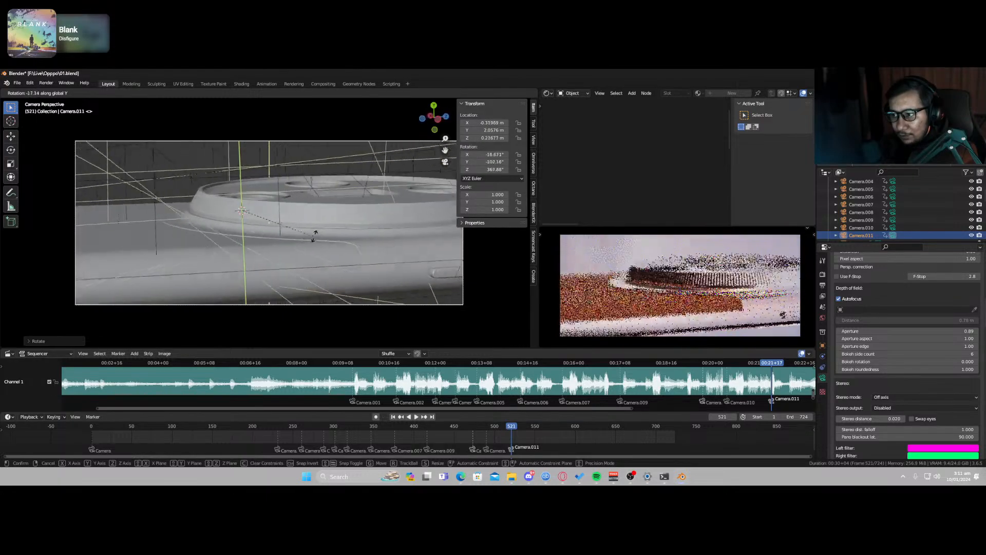
{"action": "left_click", "coordinate": [349, 205]}
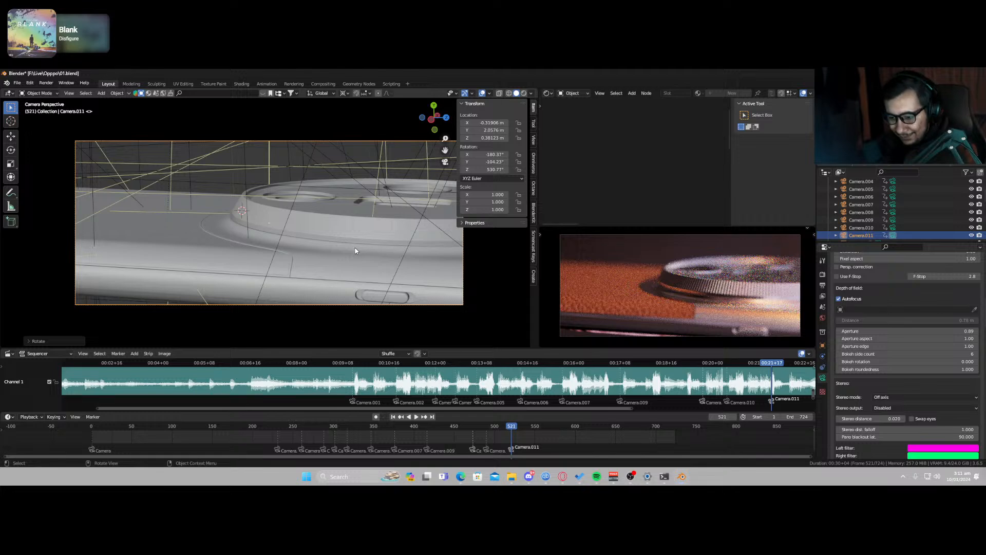
Step: Insert a Location & Rotation keyframe for Camera.011 at frame 521, nudge it slightly earlier and go to frame 551
{"action": "key", "text": "i"}
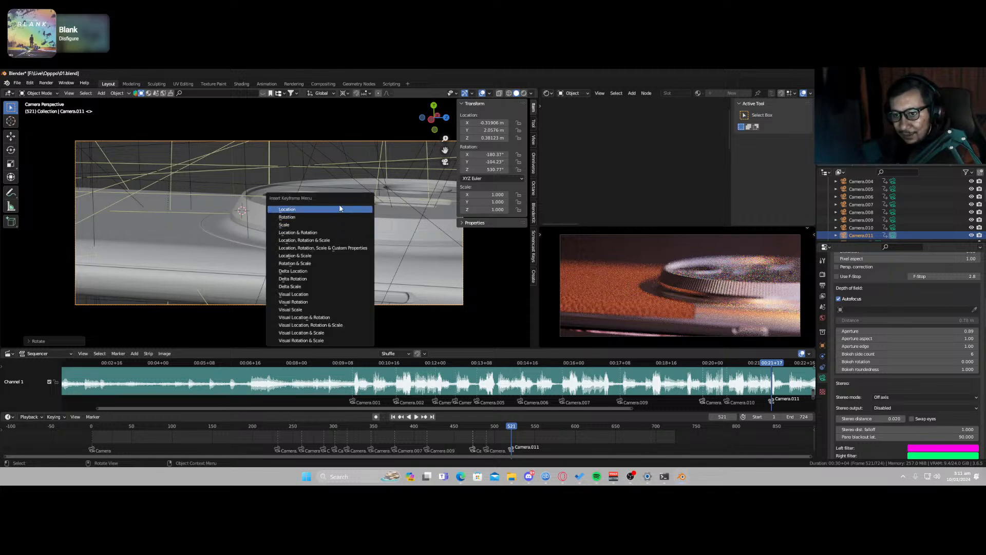
{"action": "left_click", "coordinate": [347, 232]}
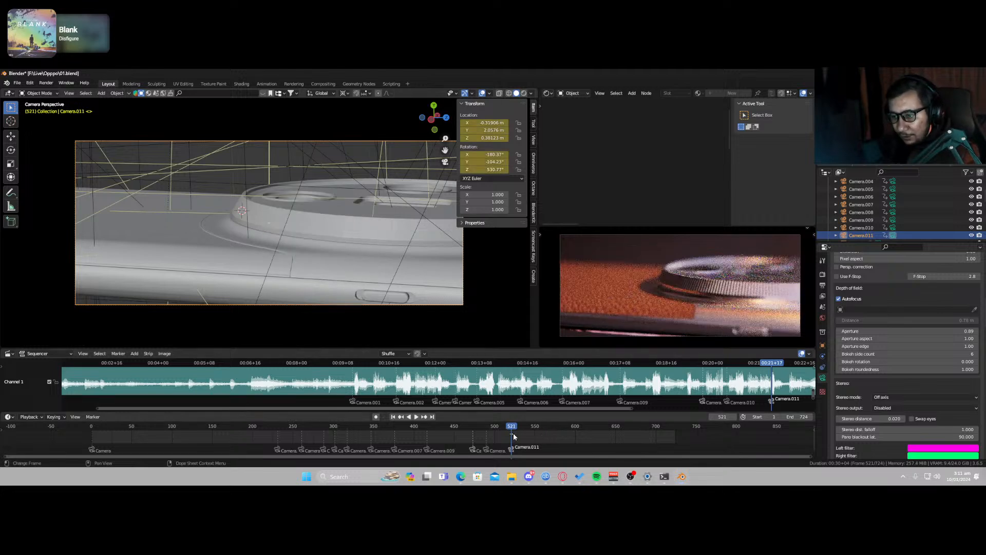
{"action": "left_click_drag", "start_coordinate": [512, 434], "coordinate": [536, 429]}
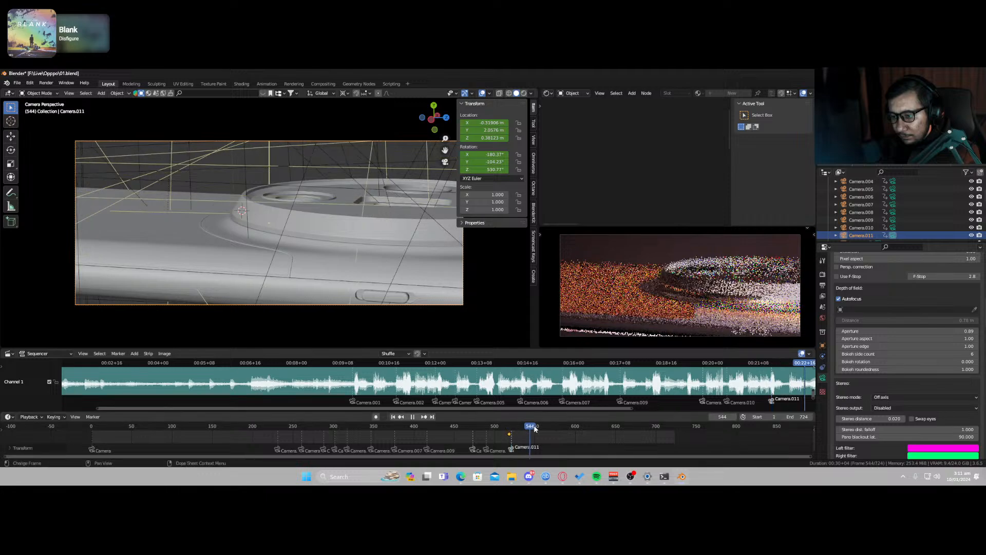
Step: Rotate Camera.011 at frame 551 about -74° around the global Y axis, then about 25° around the global X axis
{"action": "key", "text": "r"}
{"action": "key", "text": "z"}
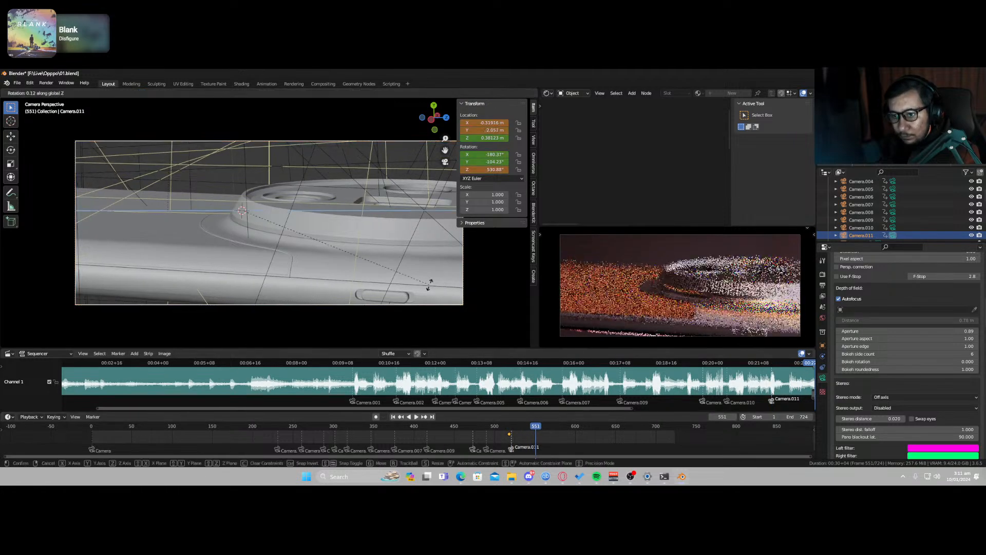
{"action": "key", "text": "y"}
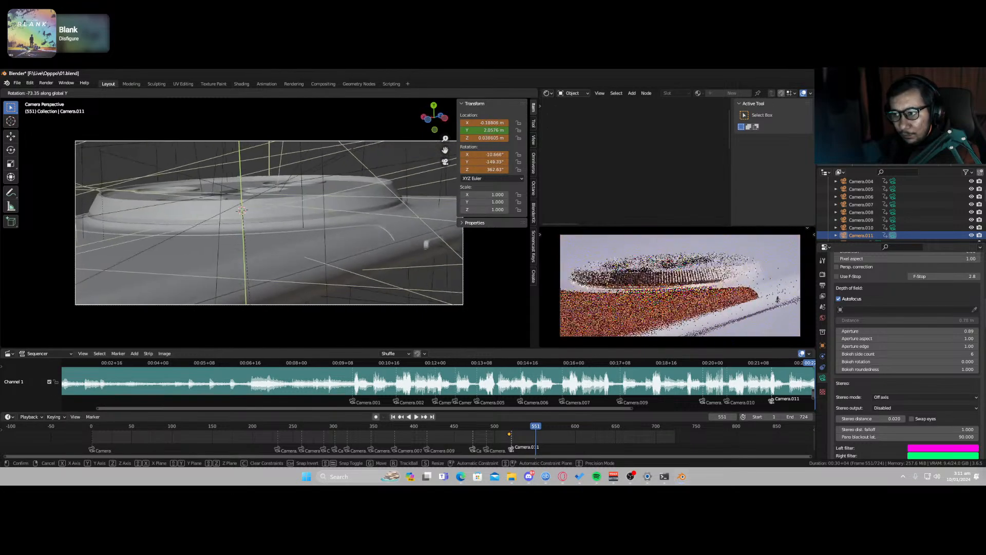
{"action": "left_click", "coordinate": [259, 88]}
{"action": "key", "text": "r"}
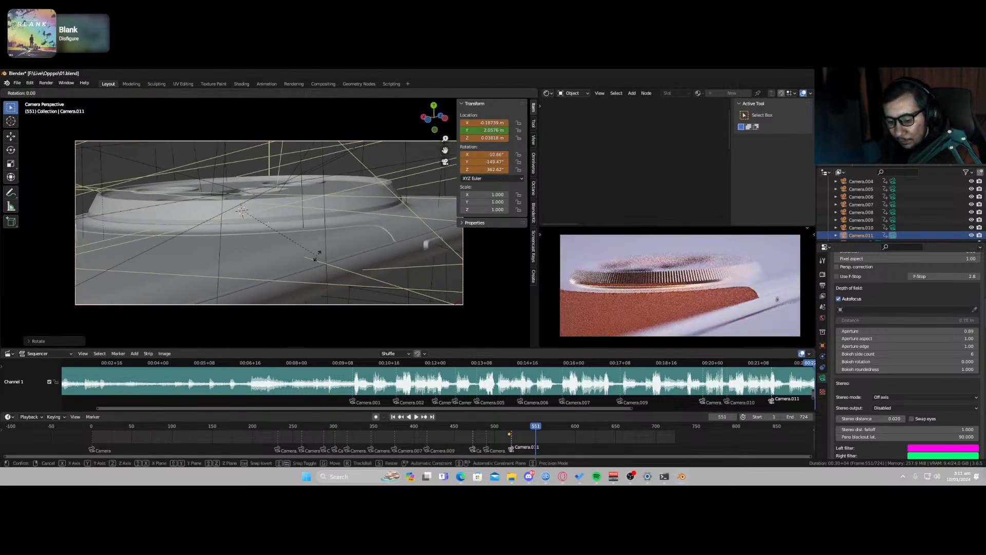
{"action": "key", "text": "x"}
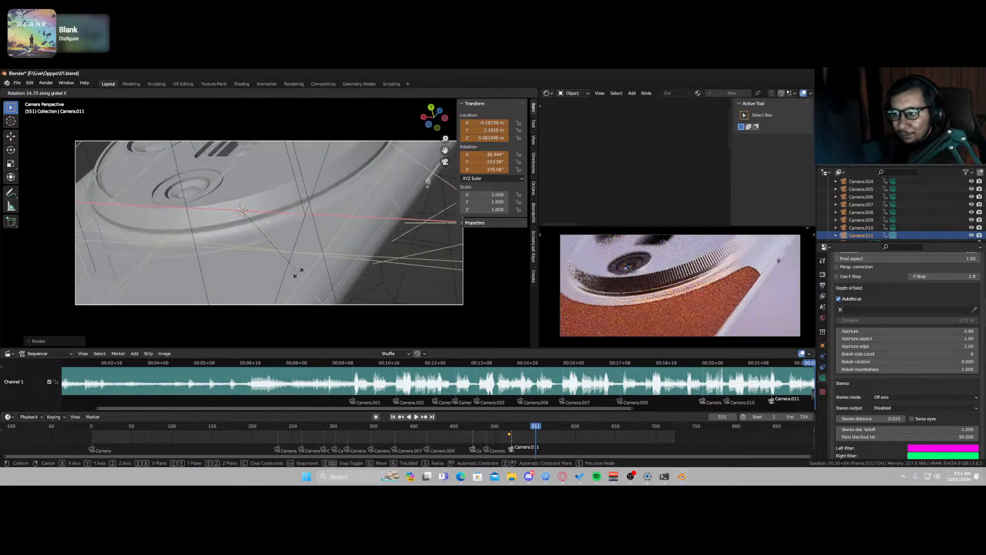
{"action": "left_click", "coordinate": [298, 272]}
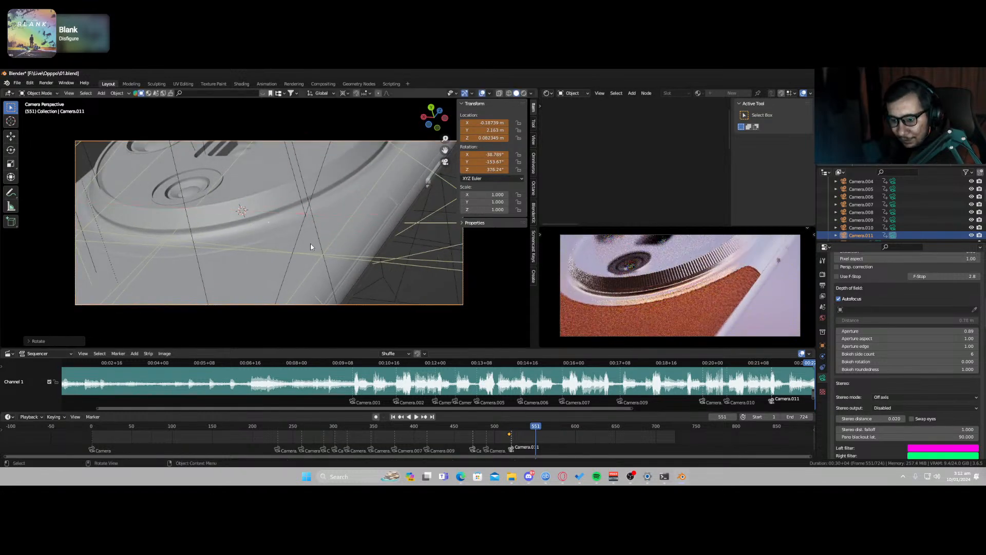
Step: Insert a Location & Rotation keyframe for the tilted Camera.011 at frame 551, scrub through the move and return to frame 551
{"action": "key", "text": "i"}
{"action": "left_click", "coordinate": [277, 216]}
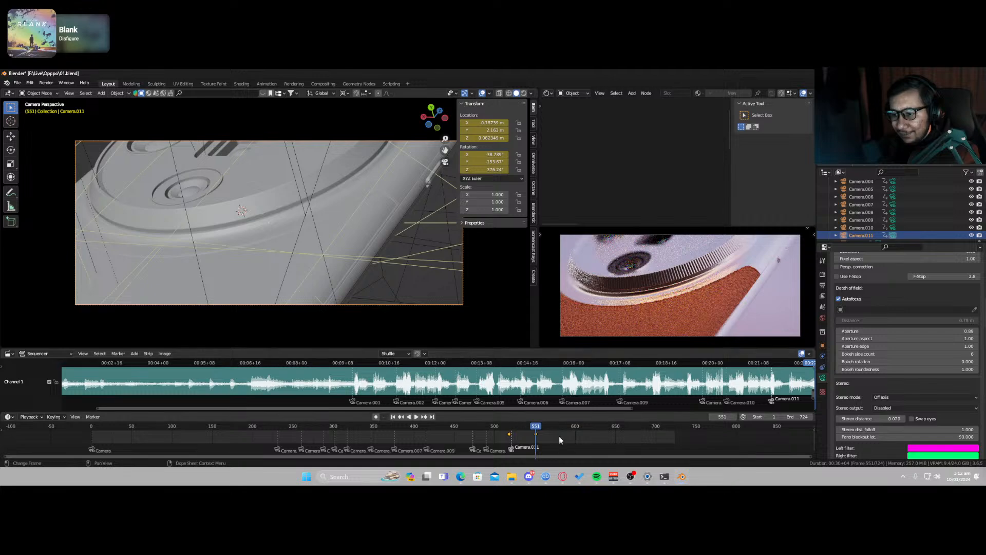
{"action": "left_click_drag", "start_coordinate": [537, 428], "coordinate": [527, 427]}
{"action": "left_click", "coordinate": [536, 431]}
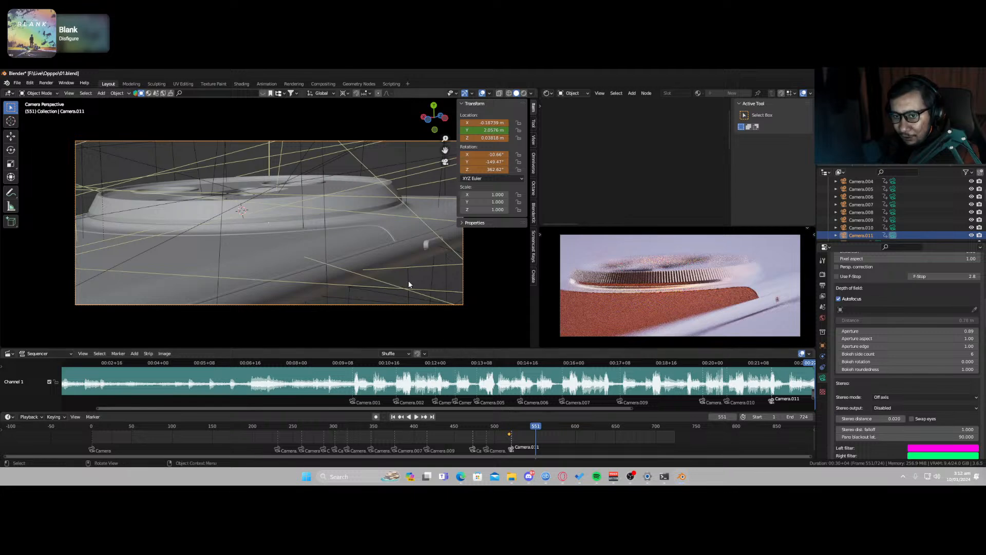
Step: Undo the global X rotation, keyframe Camera.011's location and rotation at frame 551 again and scrub back to frame 530
{"action": "key", "text": "i"}
{"action": "left_click", "coordinate": [400, 288]}
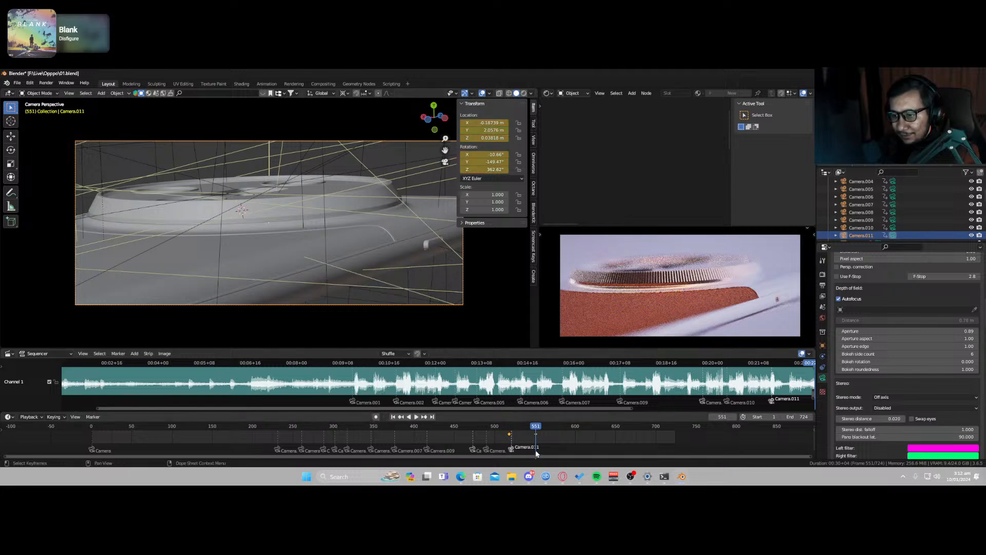
{"action": "mouse_move", "coordinate": [533, 428]}
{"action": "left_mouse_down"}
{"action": "mouse_move", "coordinate": [518, 438]}
{"action": "mouse_move", "coordinate": [519, 430]}
{"action": "left_mouse_up"}
Step: Delete Camera.011's keyframes and reset its X, Y and Z rotation to 0° at frame 530
{"action": "key", "text": "Delete"}
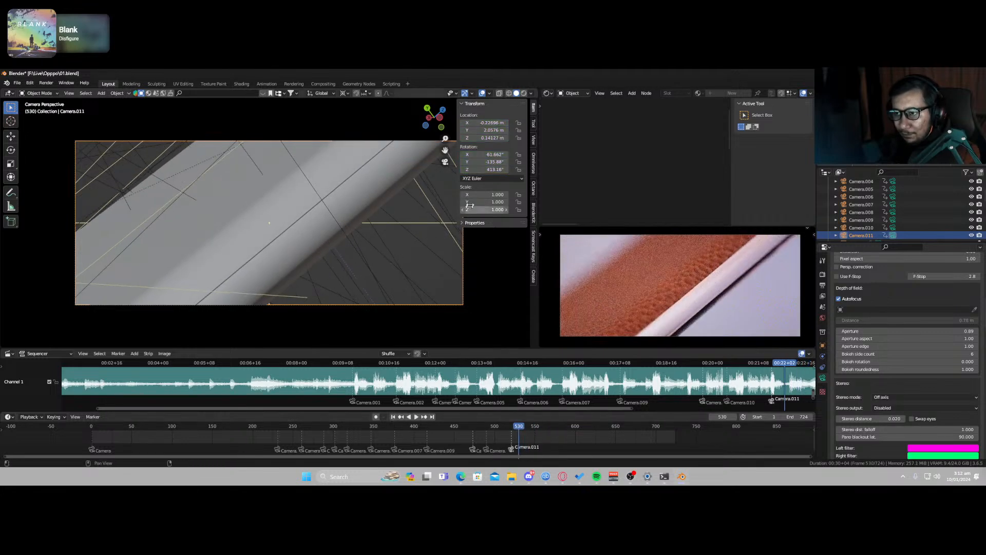
{"action": "key", "text": "BackSpace"}
{"action": "key", "text": "BackSpace"}
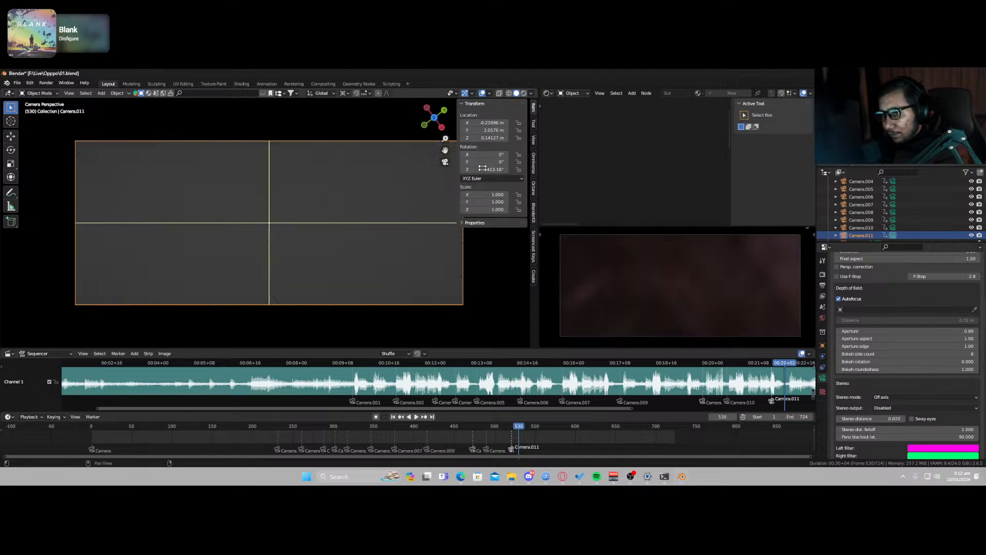
{"action": "key", "text": "BackSpace"}
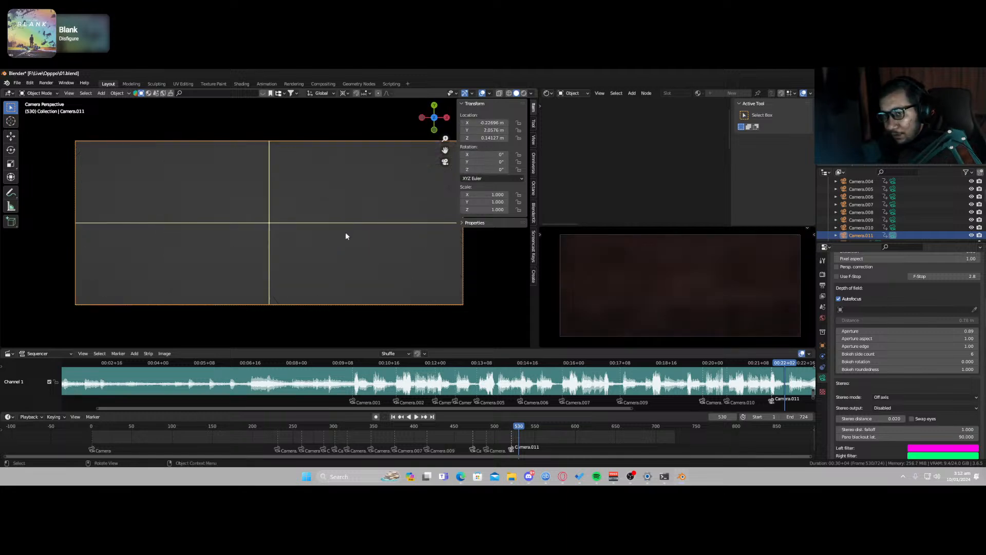
Step: Reframe Camera.011 with walk navigation as a close-up of the camera module's H logo, at about X -0.10, Y 2.10, Z 0.32 m
{"action": "key", "text": "shift+grave"}
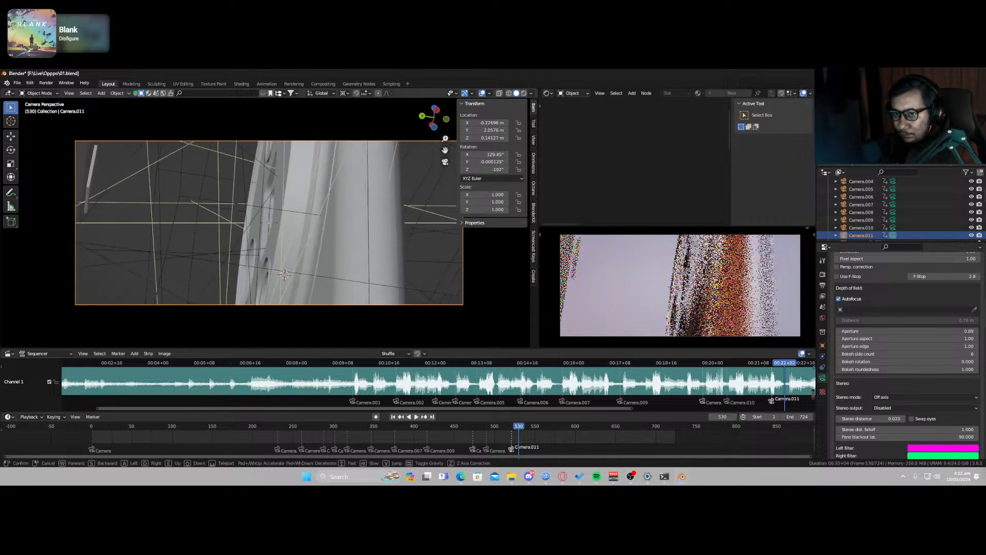
{"action": "key", "text": "e"}
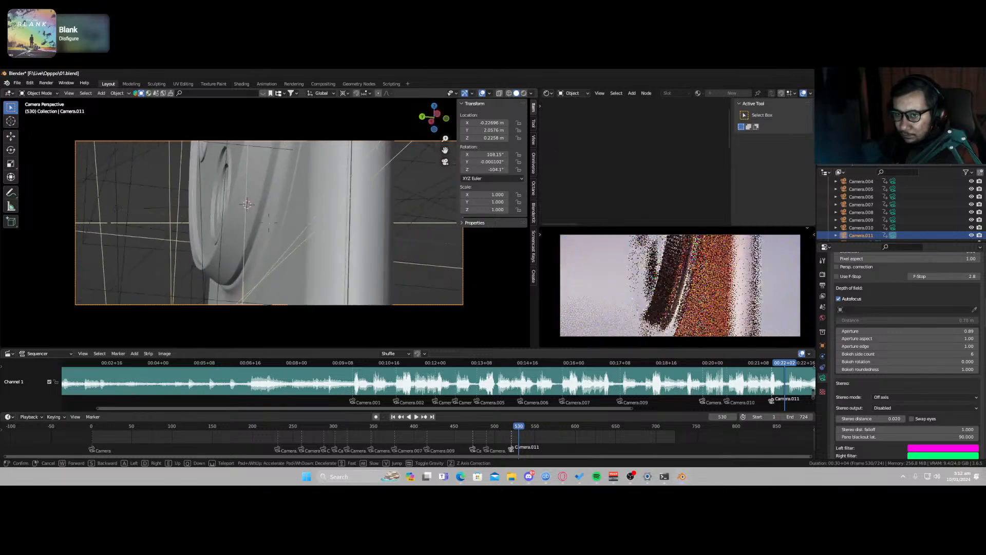
{"action": "key", "text": "w"}
{"action": "key", "text": "e"}
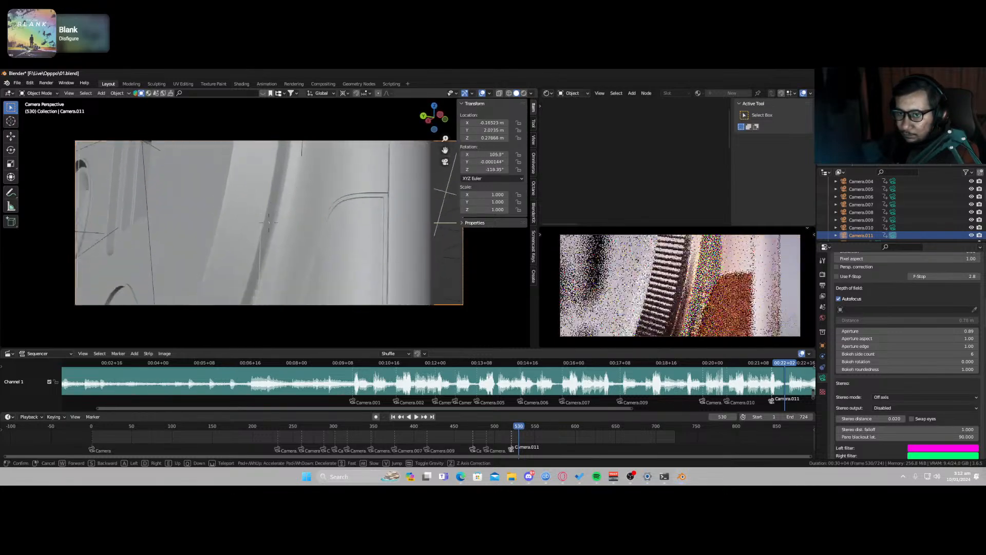
{"action": "key", "text": "a"}
{"action": "key", "text": "e"}
{"action": "key", "text": "w"}
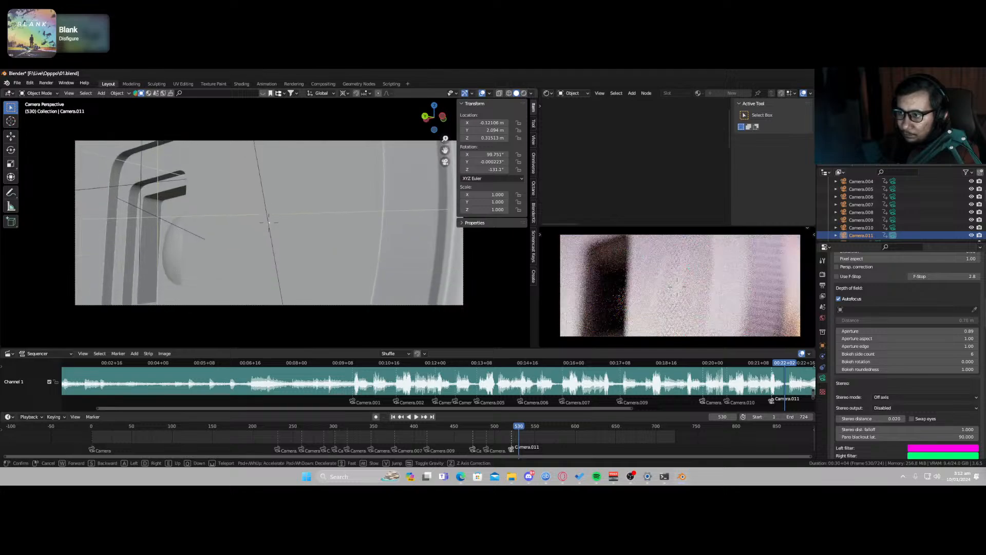
{"action": "key", "text": "w"}
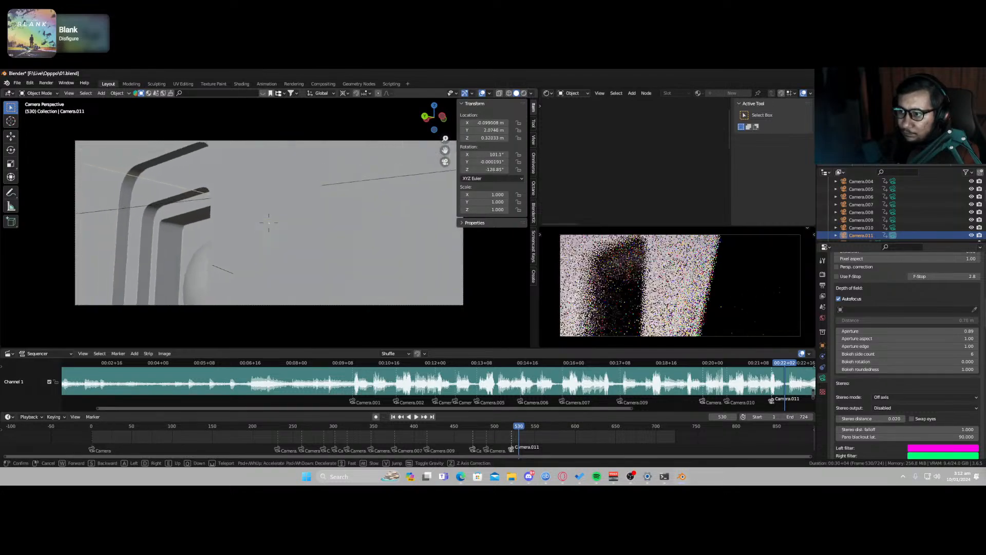
{"action": "key", "text": "s"}
{"action": "key", "text": "a"}
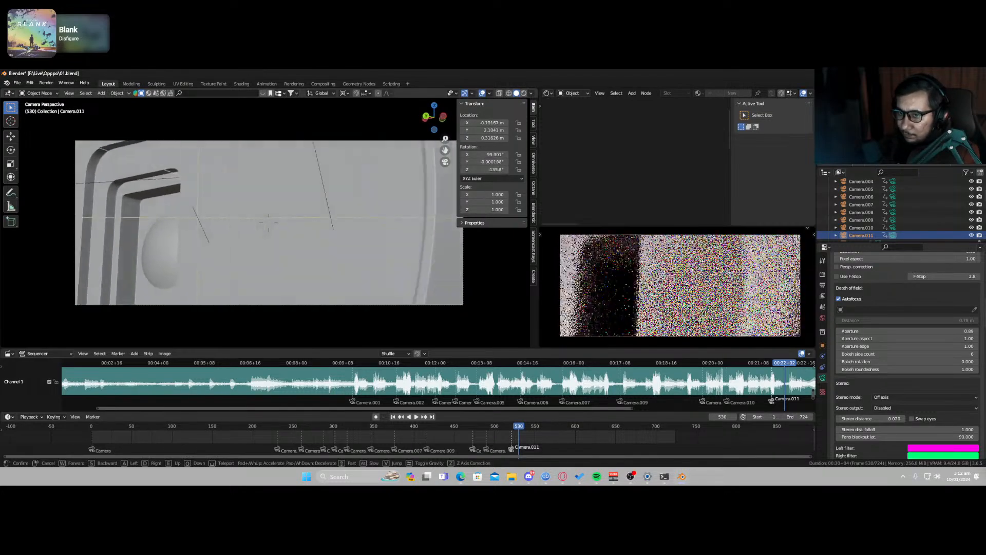
{"action": "left_click", "coordinate": [345, 233]}
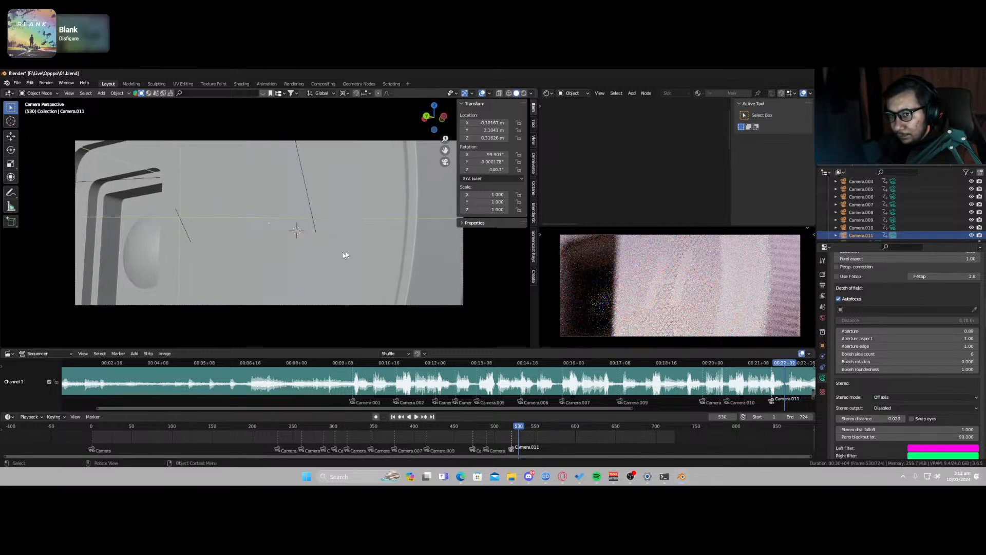
Step: Rotate Camera.011 about -30° on the global Z axis around the 3D cursor so it faces the H logo
{"action": "key", "text": "r"}
{"action": "key", "text": "z"}
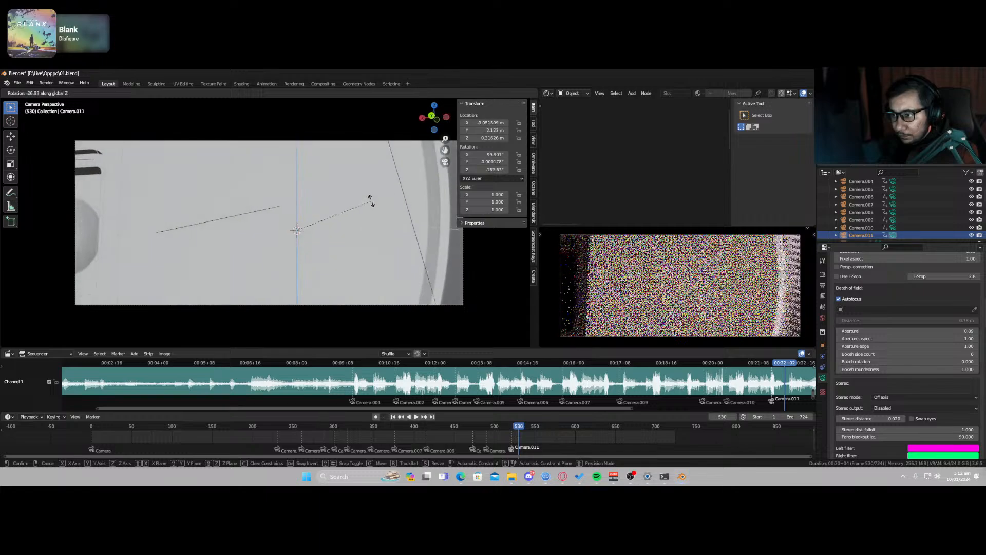
{"action": "left_click", "coordinate": [369, 195]}
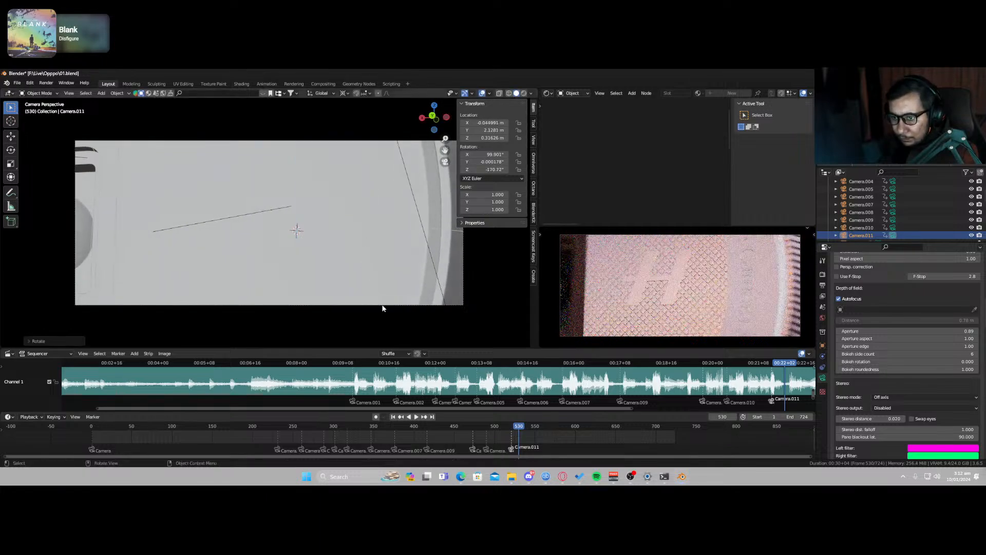
Step: Reselect Camera.011 and move it about 0.002 m along the global X axis
{"action": "left_click", "coordinate": [401, 283]}
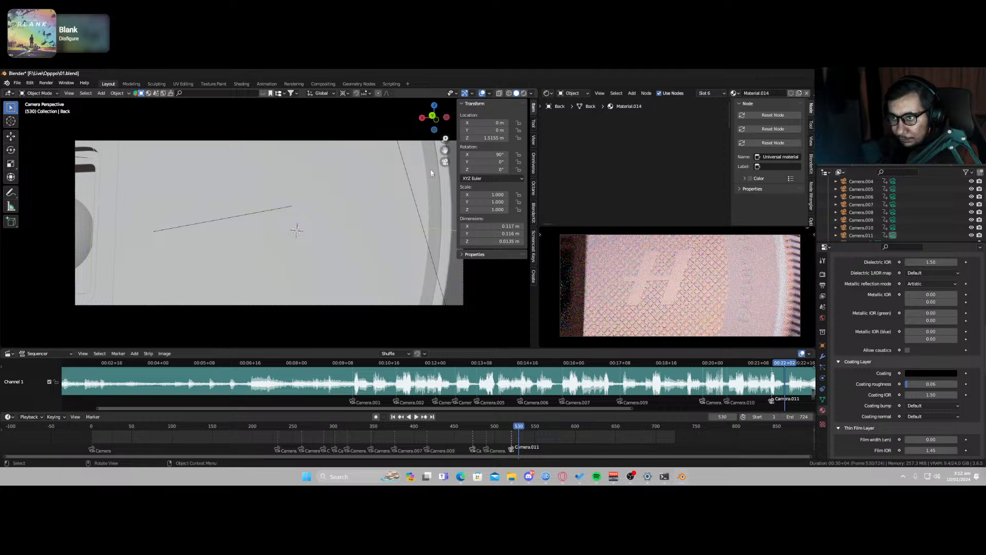
{"action": "scroll", "coordinate": [873, 211], "scroll_direction": "down", "scroll_amount": 4}
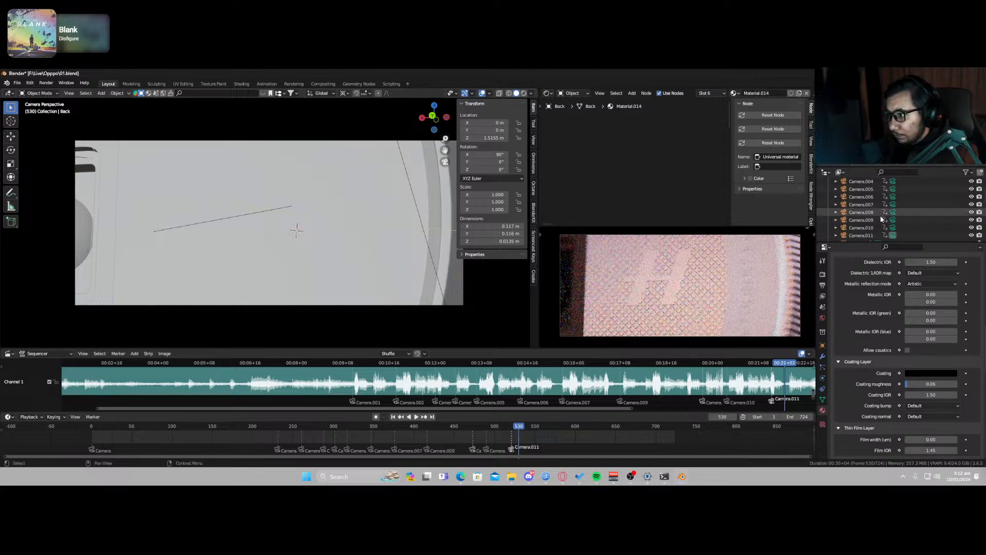
{"action": "left_click", "coordinate": [864, 189]}
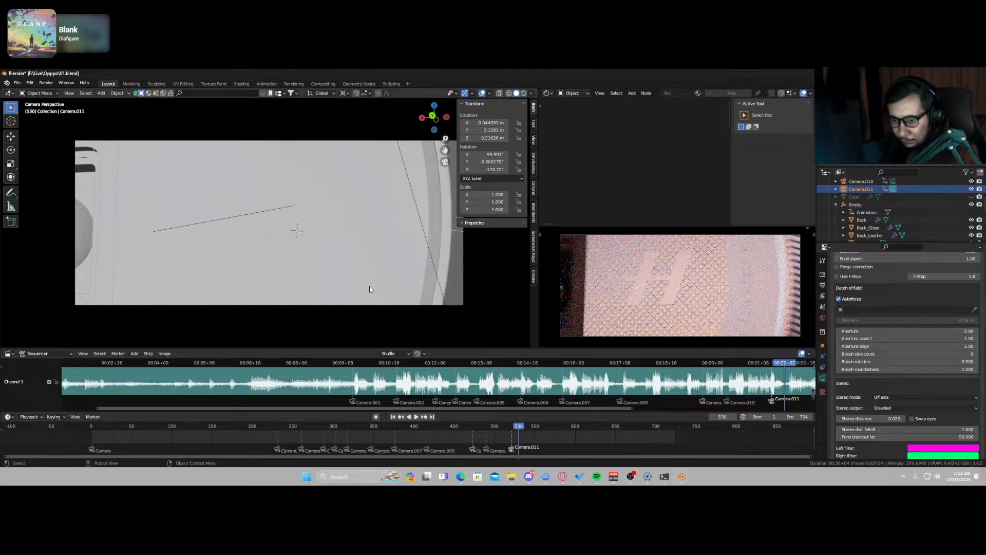
{"action": "key", "text": "g"}
{"action": "key", "text": "x"}
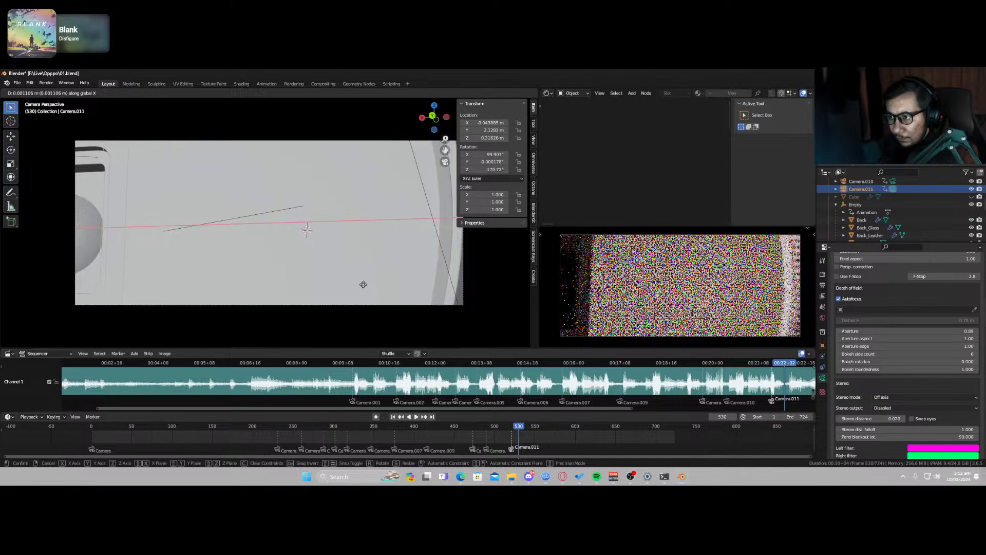
{"action": "left_click", "coordinate": [362, 287]}
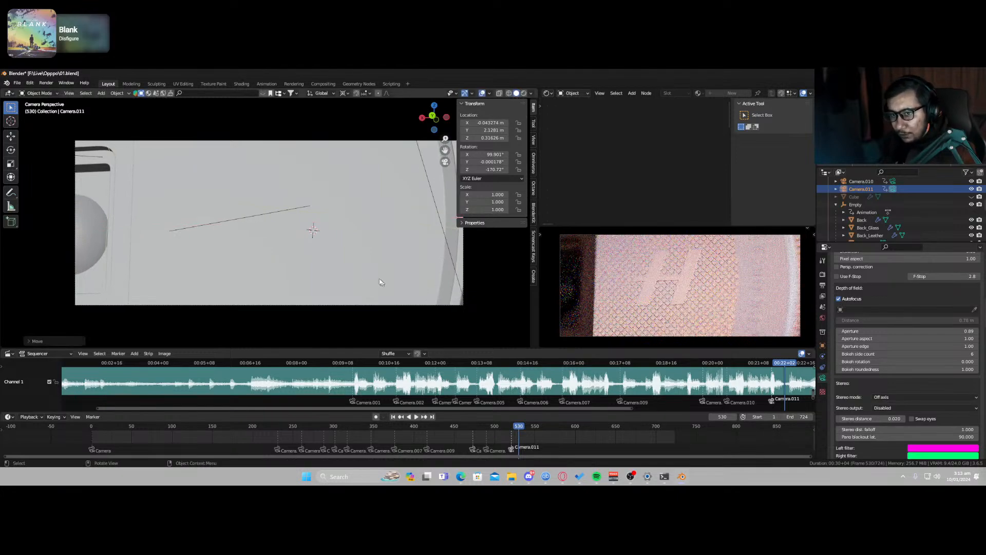
{"action": "key", "text": "r"}
{"action": "key", "text": "z"}
{"action": "key", "text": "z"}
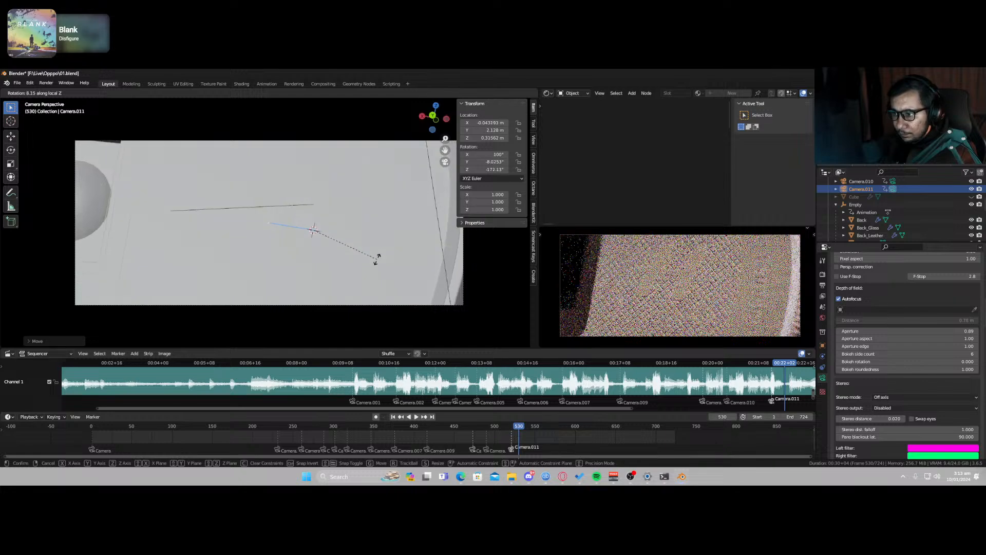
{"action": "right_click", "coordinate": [377, 260]}
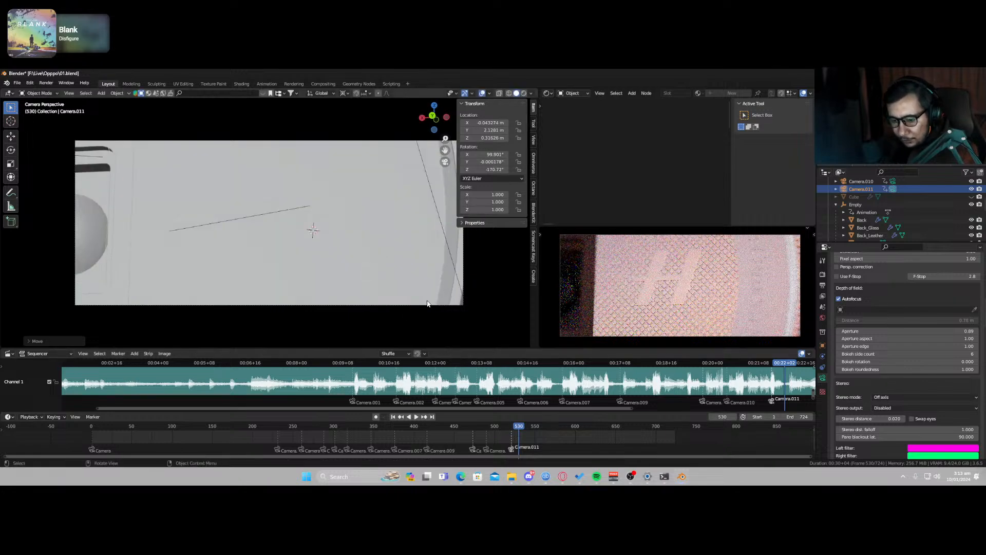
Step: Insert a Location & Rotation keyframe for Camera.011 facing the H logo and place it just before the Camera.011 marker
{"action": "key", "text": "i"}
{"action": "left_click", "coordinate": [425, 321]}
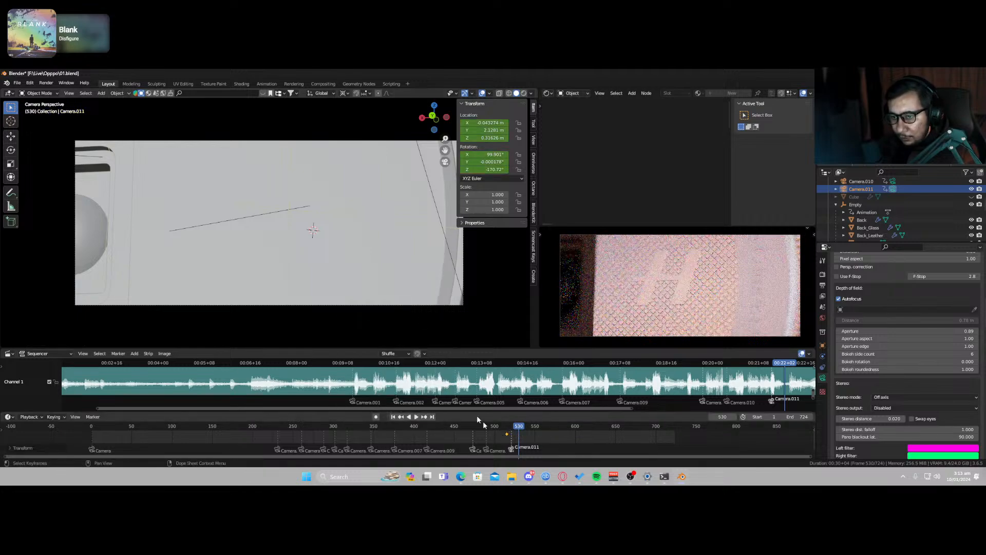
Step: Rotate Camera.011 about 34° around the global Z axis and insert a Location & Rotation keyframe at frame 530
{"action": "key", "text": "r"}
{"action": "key", "text": "z"}
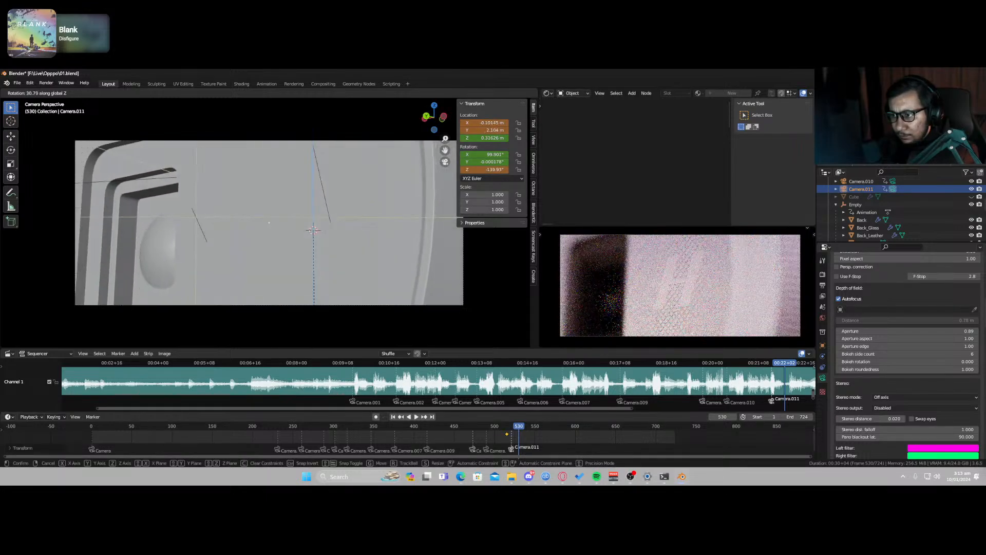
{"action": "left_click", "coordinate": [312, 303]}
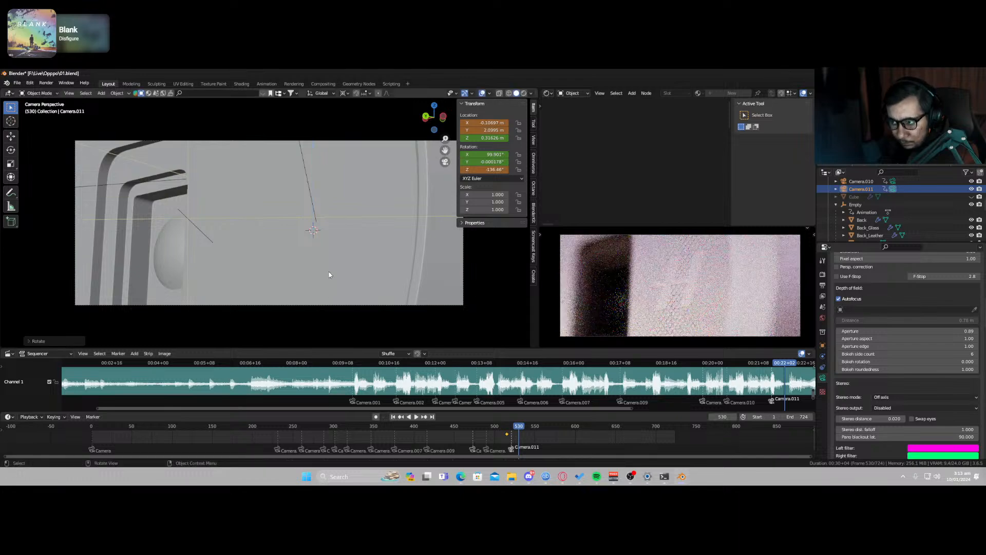
{"action": "key", "text": "i"}
{"action": "left_click", "coordinate": [308, 238]}
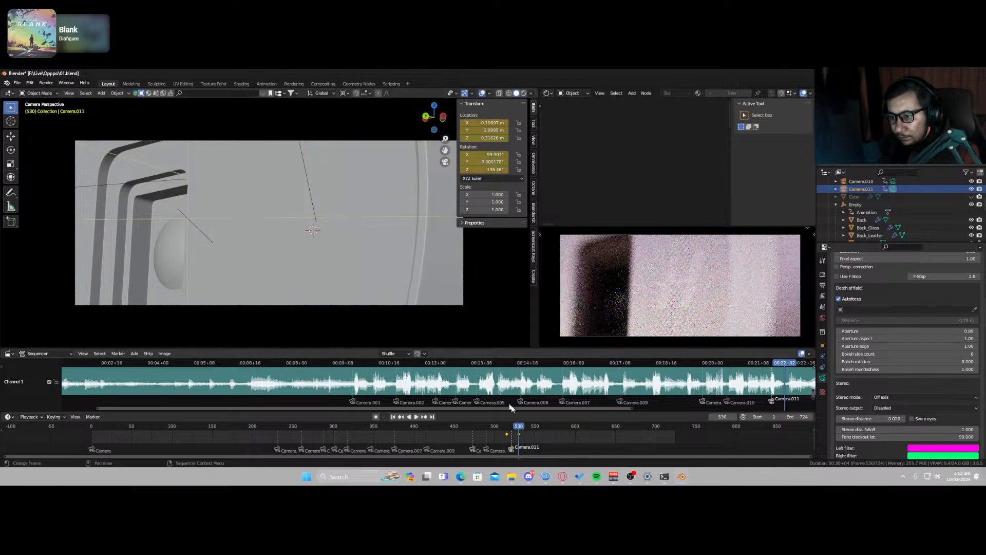
Step: Reverse the camera move by shifting the first keyframe to about frame 577 and the second to just before the Camera.011 marker
{"action": "key", "text": "space"}
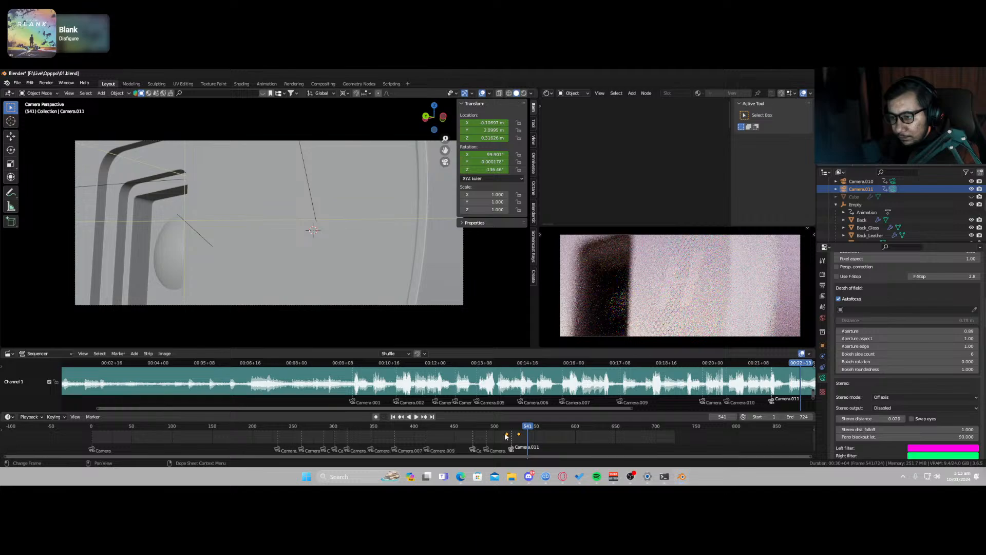
{"action": "left_click_drag", "start_coordinate": [506, 436], "coordinate": [557, 435]}
{"action": "left_click", "coordinate": [510, 436]}
Step: Play the shots from frame 472 to review the Camera.011 move, then replay it from around frame 550
{"action": "left_click_drag", "start_coordinate": [514, 429], "coordinate": [476, 429]}
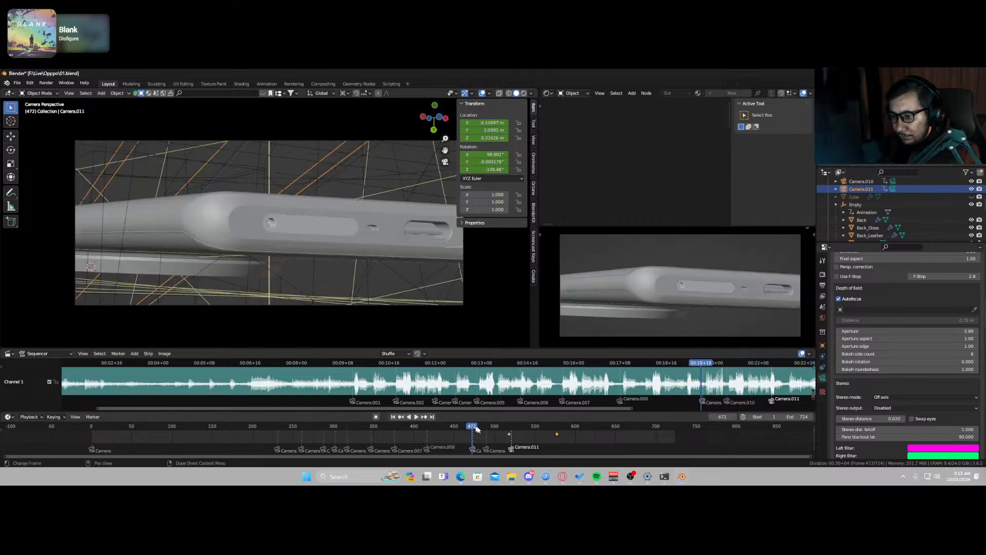
{"action": "key", "text": "space"}
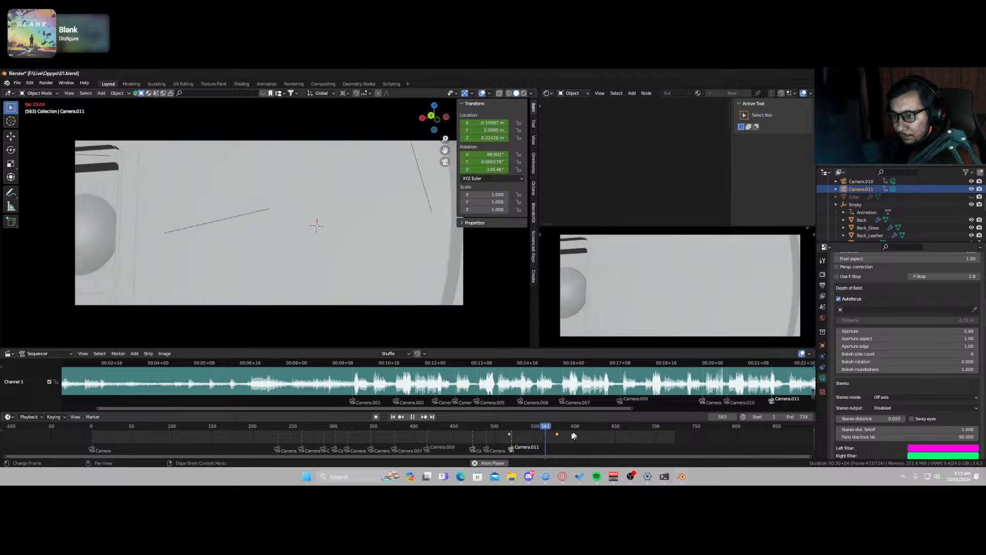
{"action": "key", "text": "space"}
{"action": "left_click", "coordinate": [535, 427]}
{"action": "key", "text": "space"}
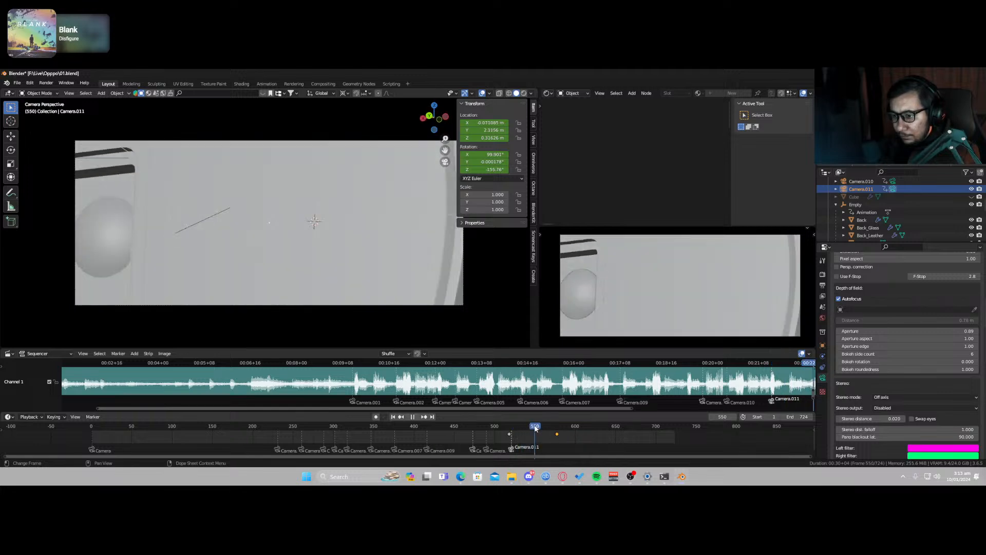
Step: Render the small camera preview and replay the Camera.011 shot from around frame 535 in the sequencer
{"action": "key", "text": "z"}
{"action": "left_click", "coordinate": [646, 283]}
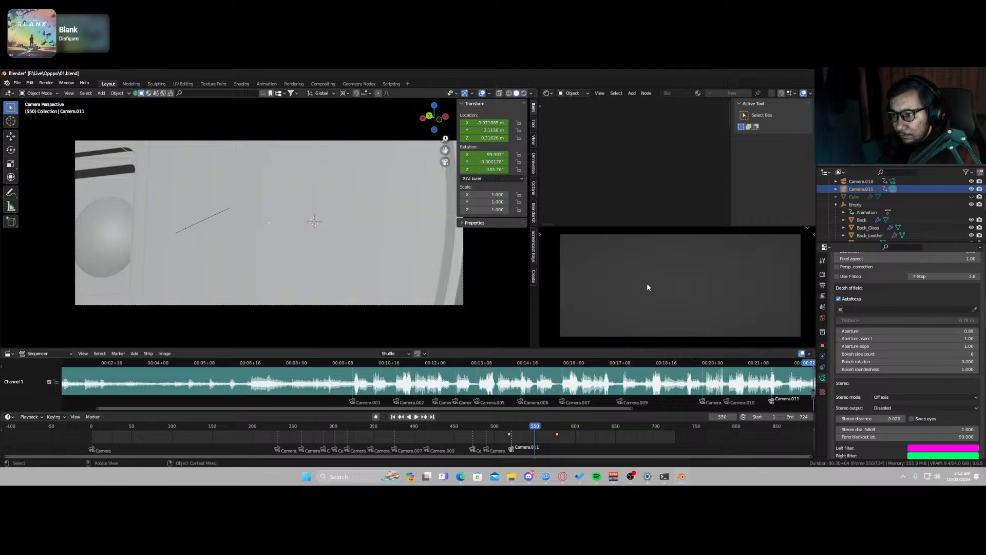
{"action": "left_click_drag", "start_coordinate": [393, 410], "coordinate": [578, 404]}
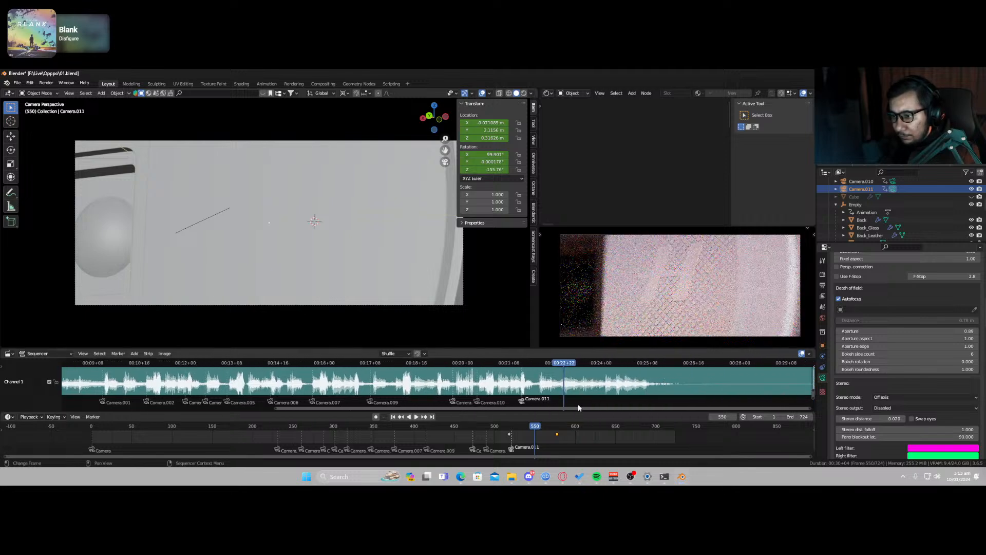
{"action": "left_click", "coordinate": [544, 364]}
{"action": "key", "text": "space"}
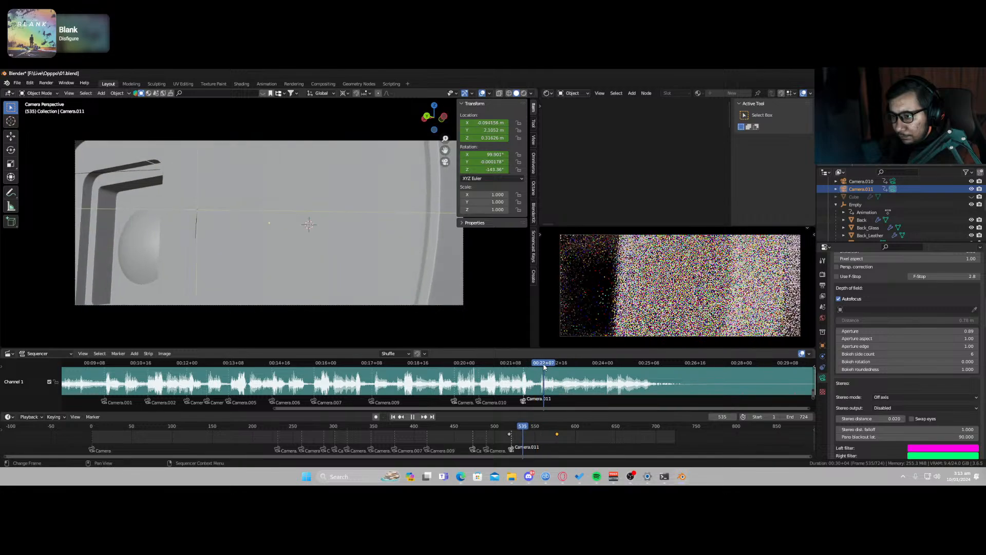
{"action": "left_click", "coordinate": [540, 364]}
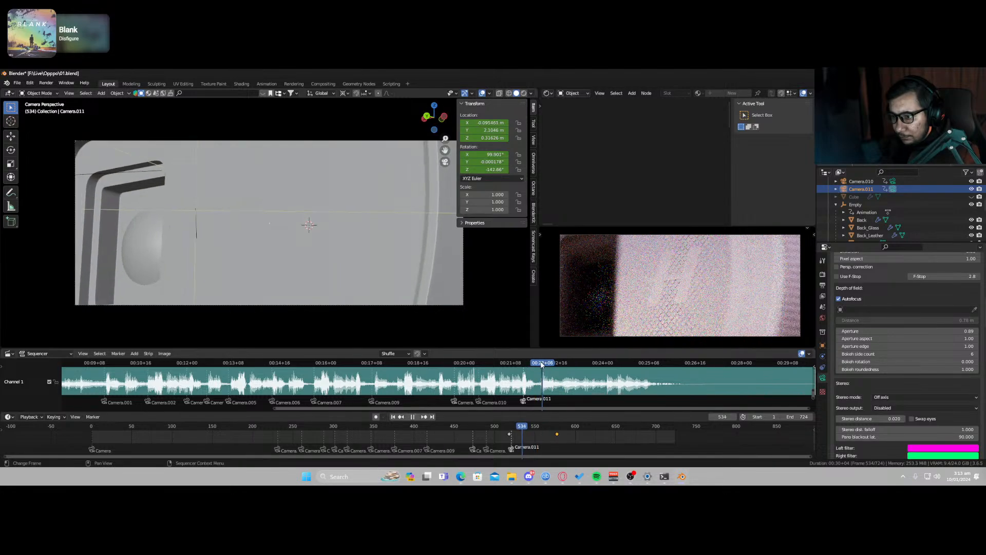
{"action": "key", "text": "space"}
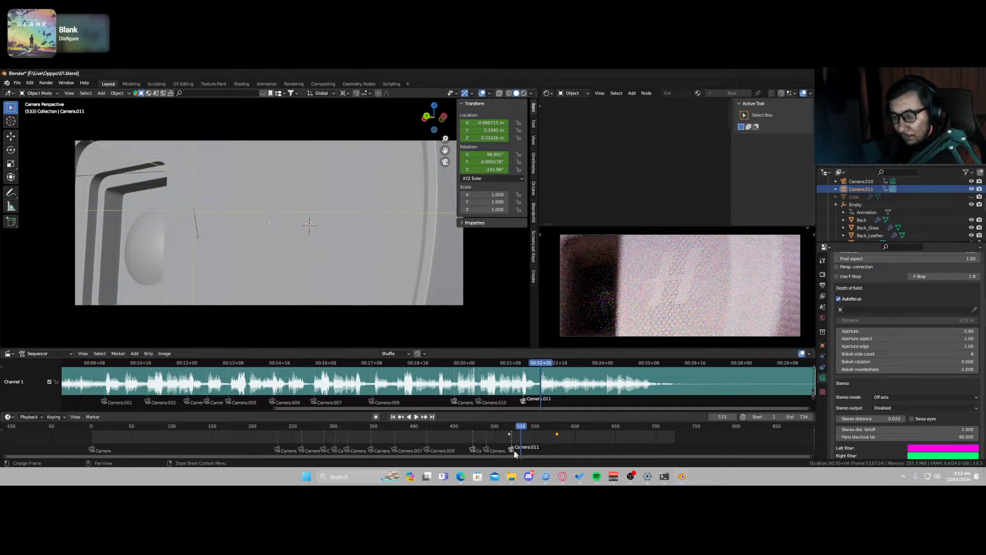
Step: Play the Camera.011 shot against the music, stop at frame 532 and save the file
{"action": "left_click", "coordinate": [494, 426]}
{"action": "key", "text": "space"}
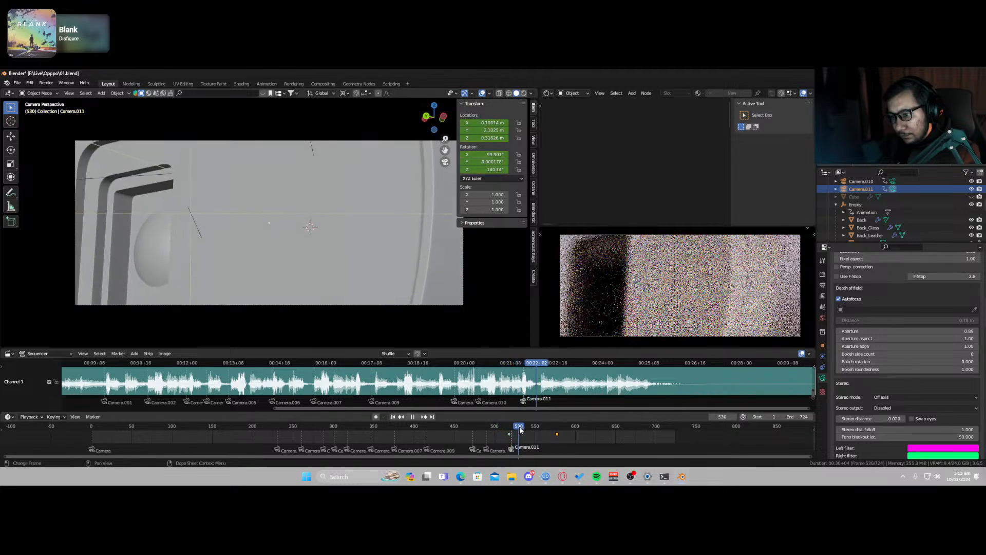
{"action": "key", "text": "space"}
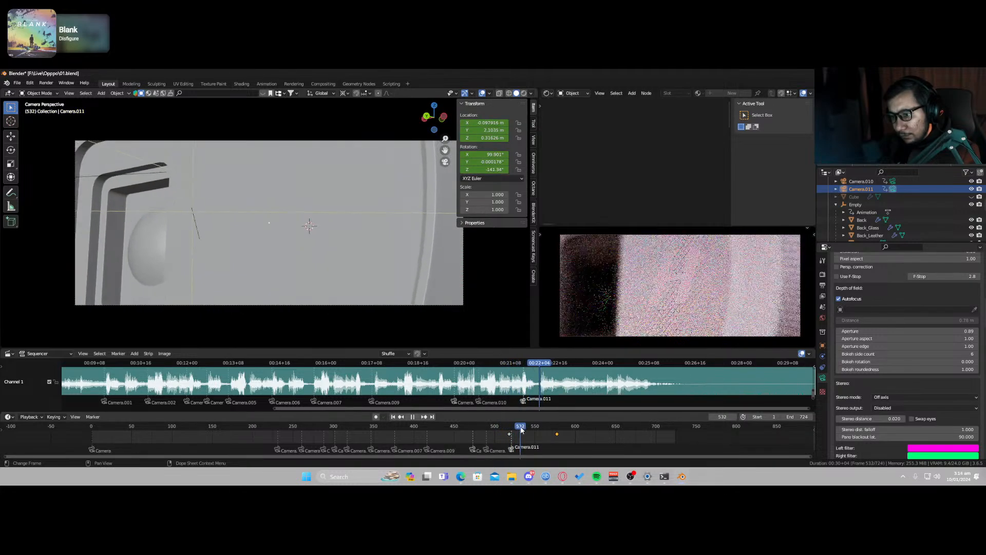
{"action": "key", "text": "ctrl+s"}
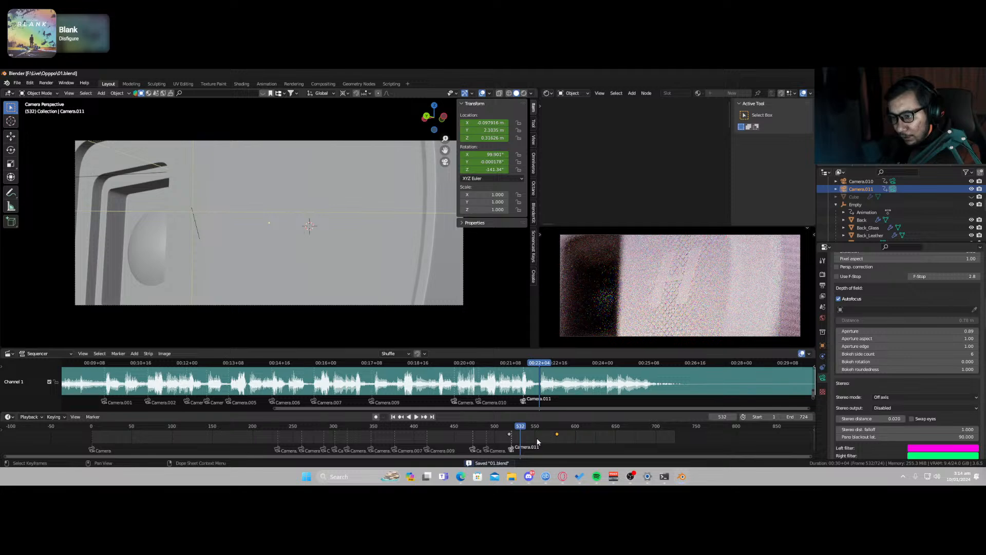
Step: Duplicate Camera.011 in place and bind the copy to a new marker at frame 532
{"action": "left_click", "coordinate": [858, 190]}
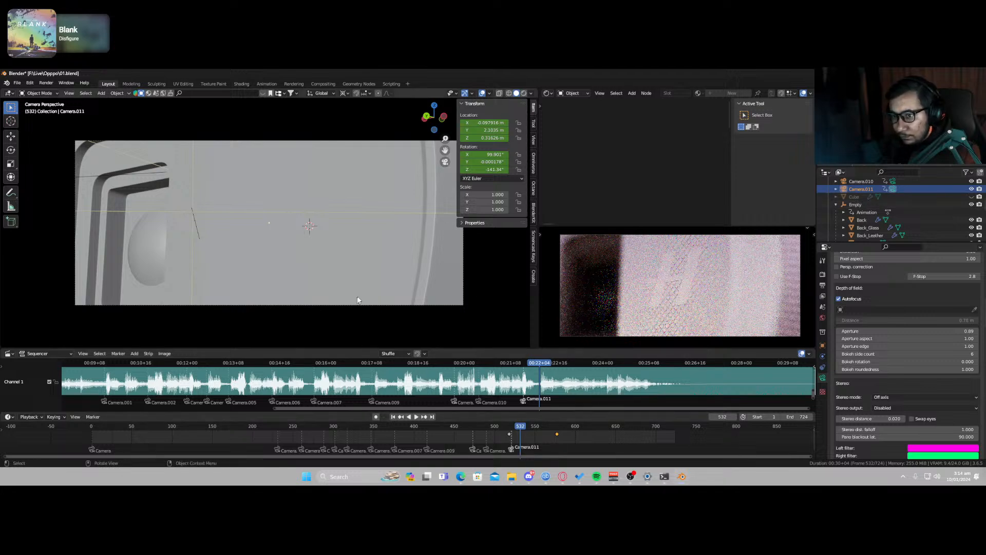
{"action": "key", "text": "shift+d"}
{"action": "key", "text": "Escape"}
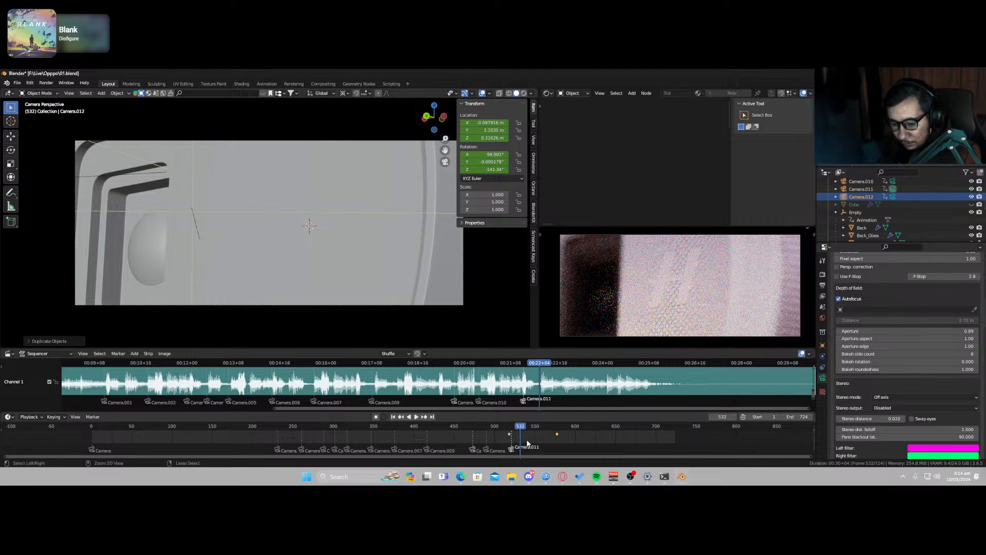
{"action": "key", "text": "ctrl+b"}
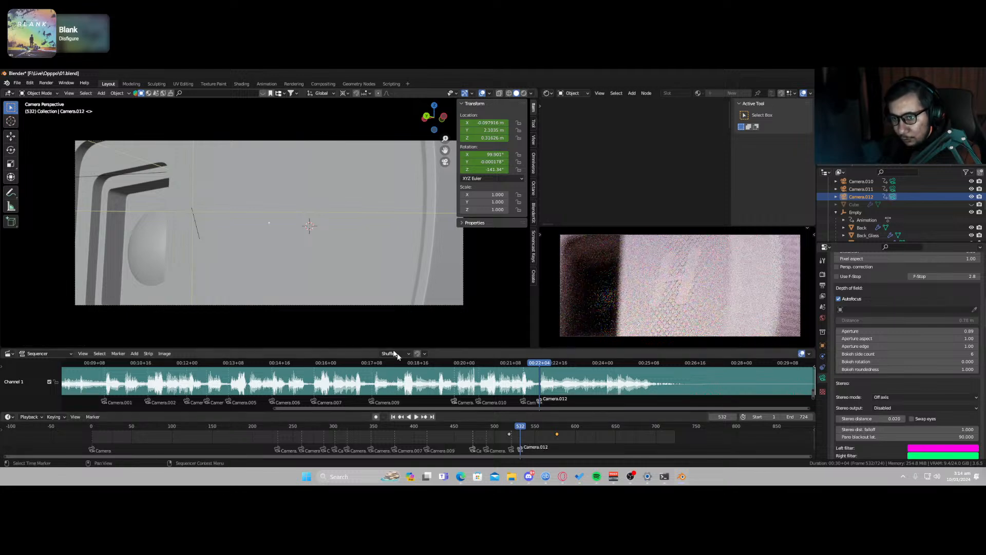
Step: Delete all keyframes of the duplicated camera, Camera.012, and return to its camera view
{"action": "middle_click_drag", "start_coordinate": [292, 278], "coordinate": [286, 287]}
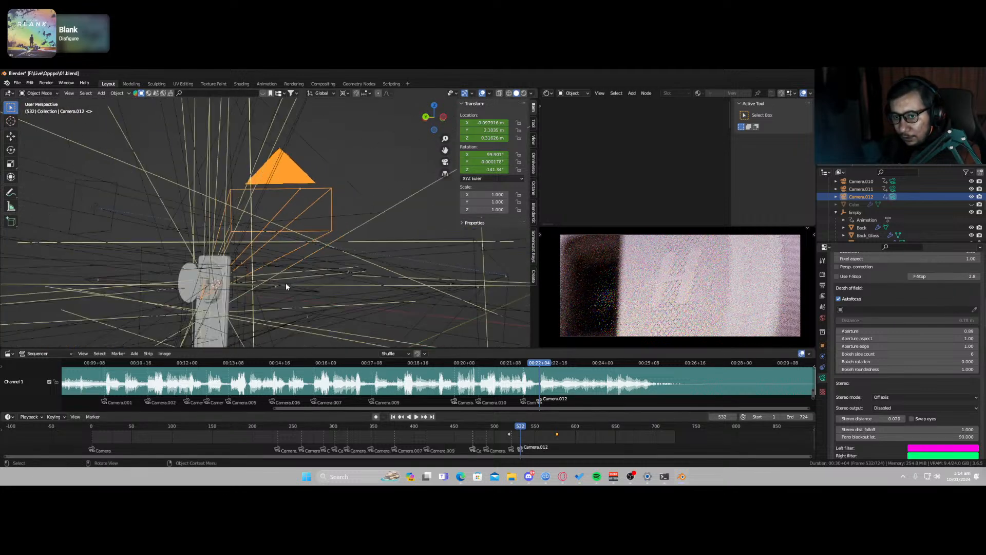
{"action": "key", "text": "a"}
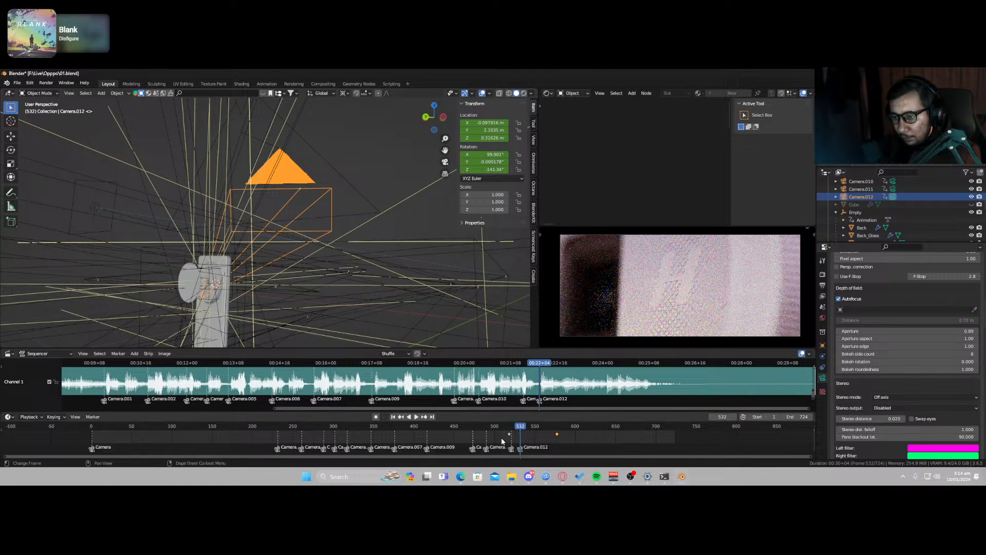
{"action": "key", "text": "a"}
{"action": "key", "text": "x"}
{"action": "left_click", "coordinate": [502, 439]}
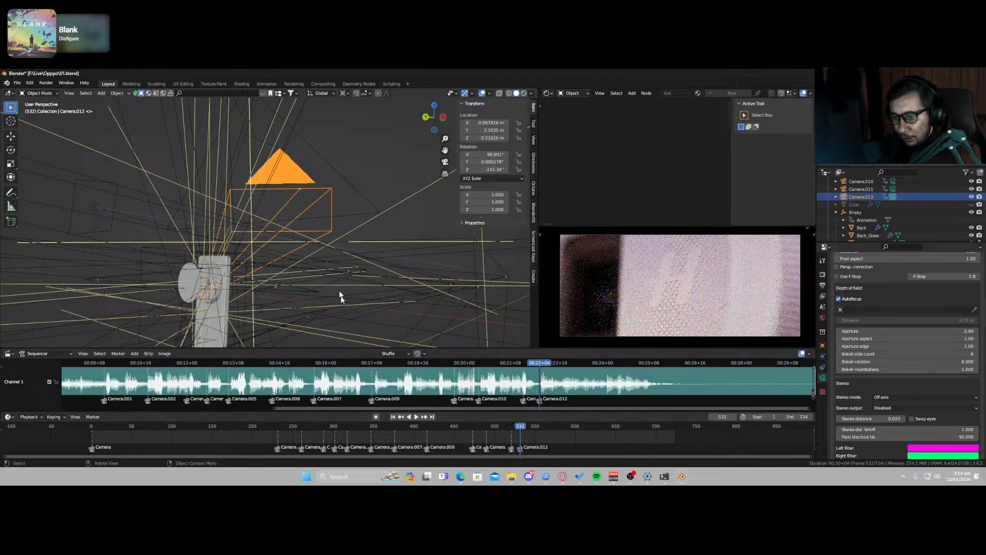
{"action": "key", "text": "KP_0"}
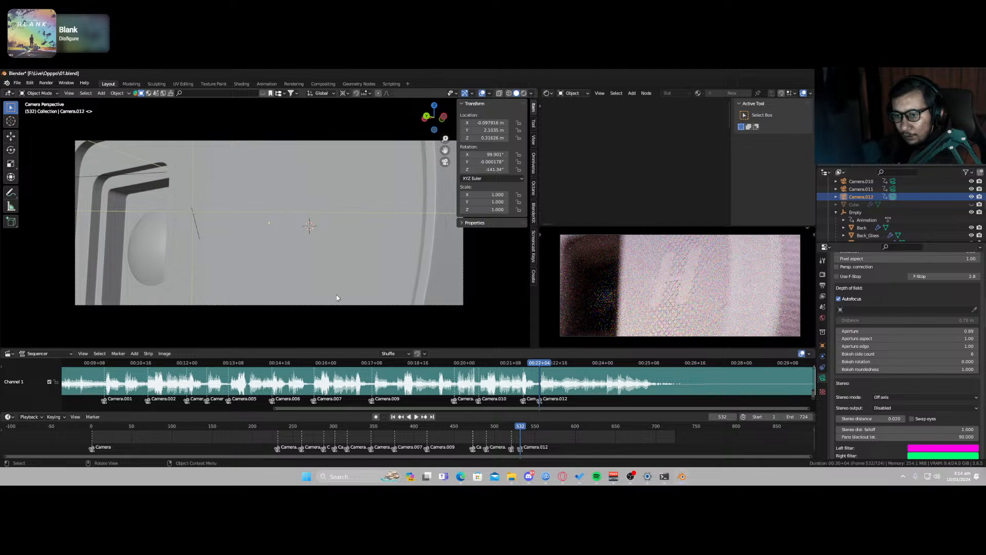
Step: Delete the Camera.012 marker at frame 532 and replay the preceding shots up to frame 533
{"action": "left_click", "coordinate": [520, 448]}
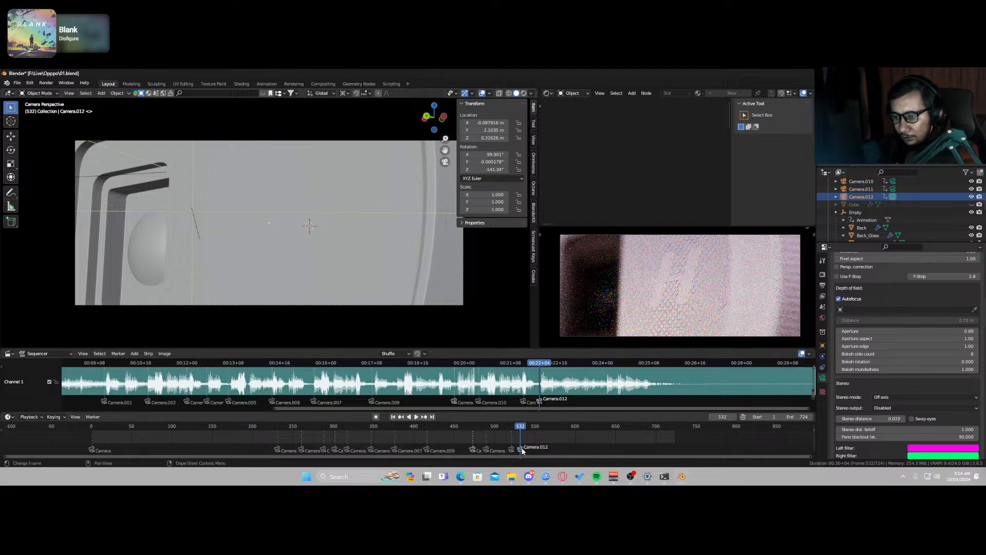
{"action": "left_click", "coordinate": [425, 425]}
{"action": "key", "text": "space"}
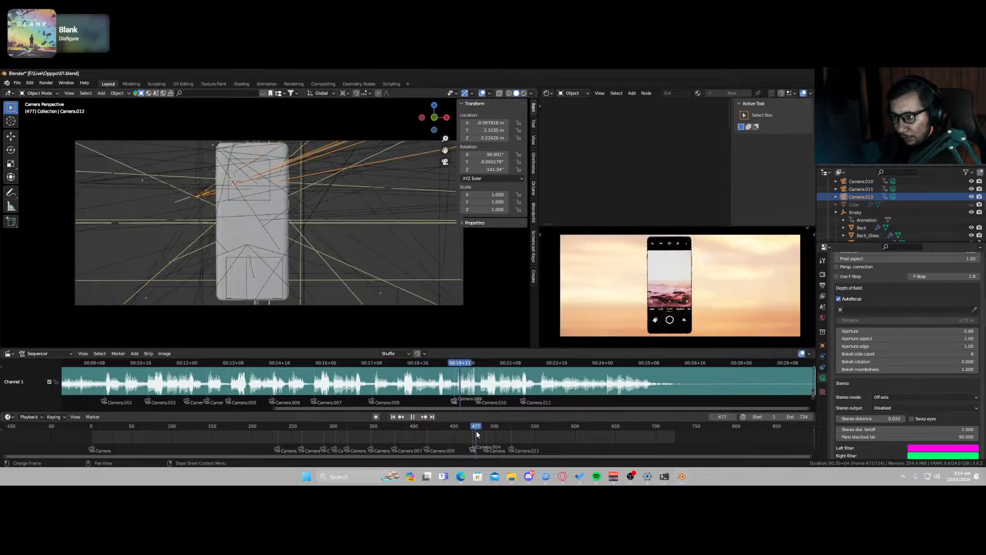
{"action": "key", "text": "space"}
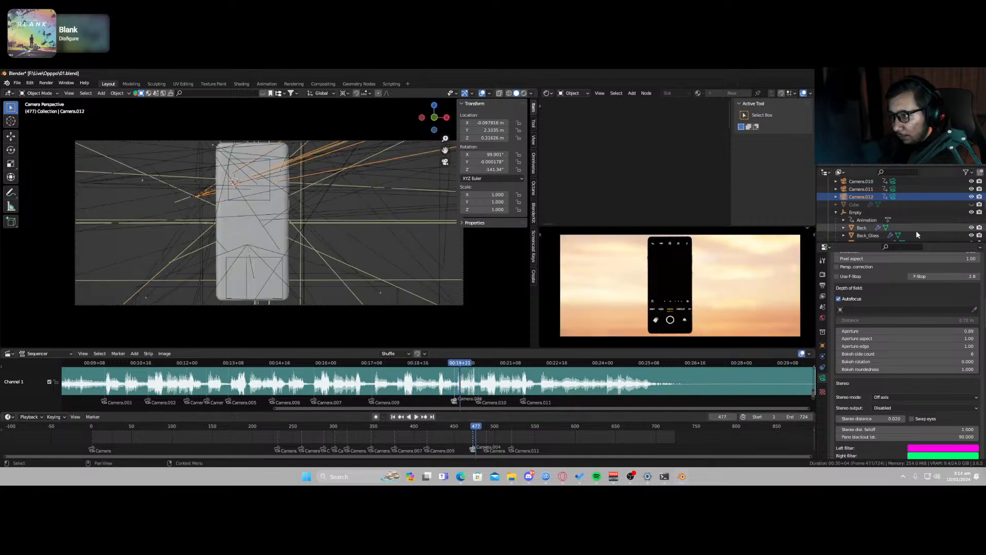
{"action": "scroll", "coordinate": [880, 208], "scroll_direction": "up", "scroll_amount": 2}
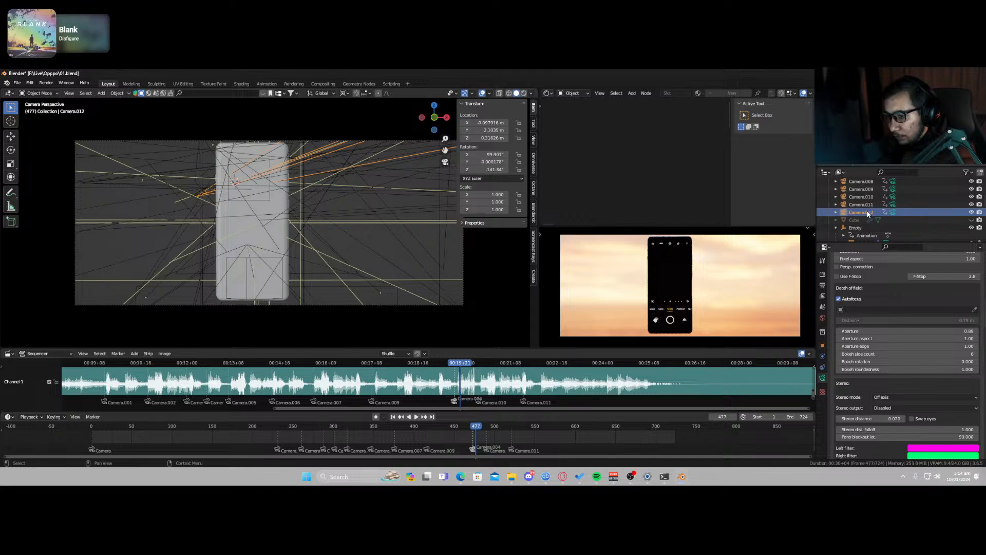
{"action": "key", "text": "space"}
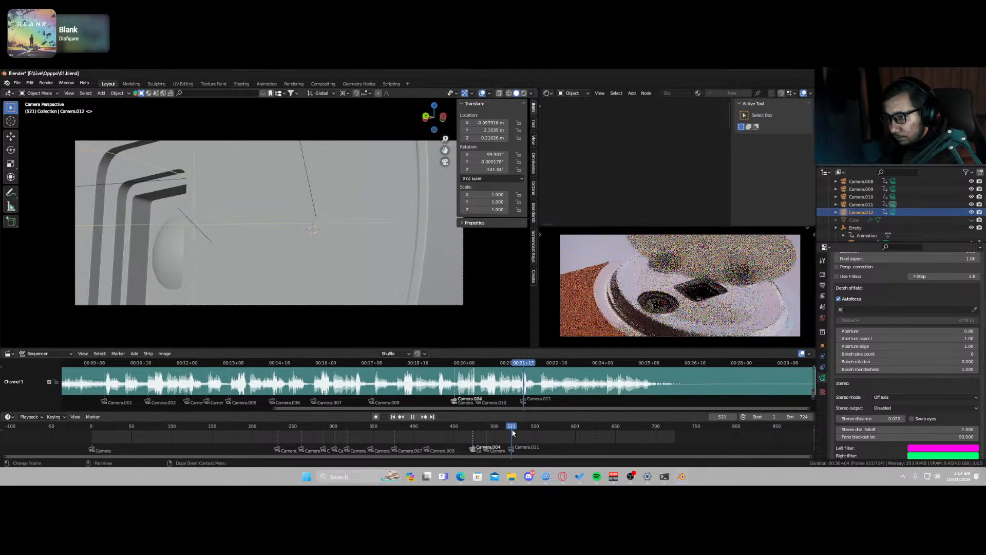
{"action": "left_click_drag", "start_coordinate": [519, 429], "coordinate": [521, 427]}
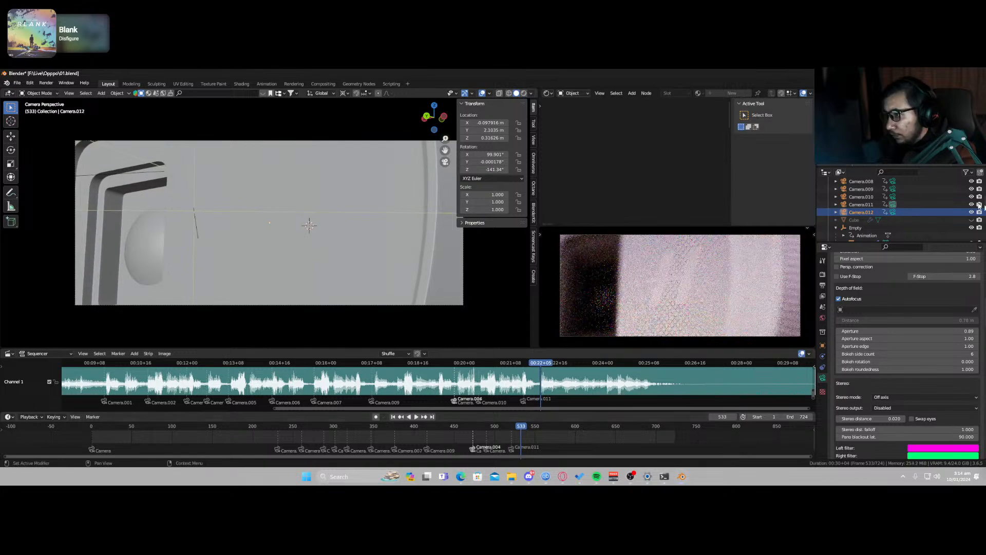
Step: Duplicate Camera.004 in place and bind the copy to a new marker at frame 533
{"action": "scroll", "coordinate": [861, 200], "scroll_direction": "up", "scroll_amount": 4}
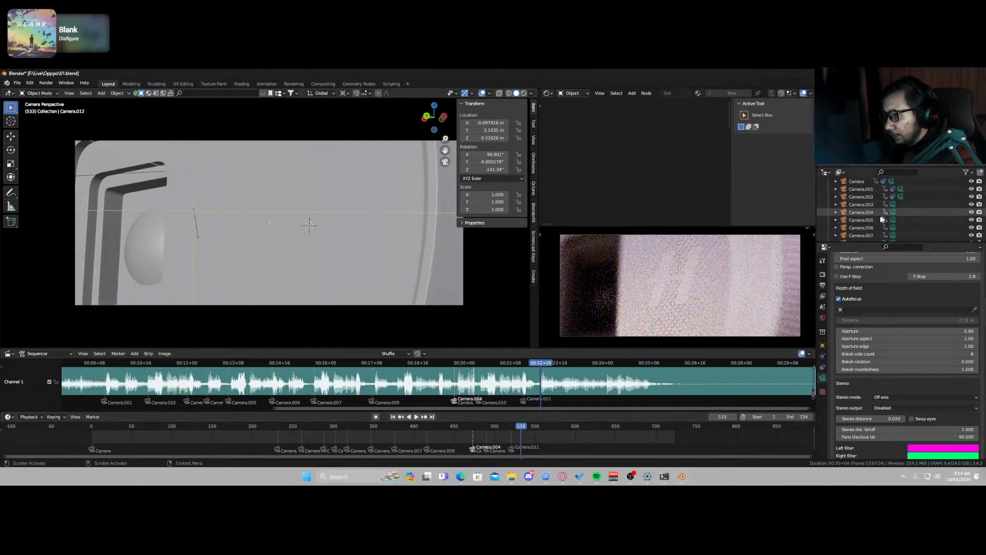
{"action": "left_click", "coordinate": [871, 214]}
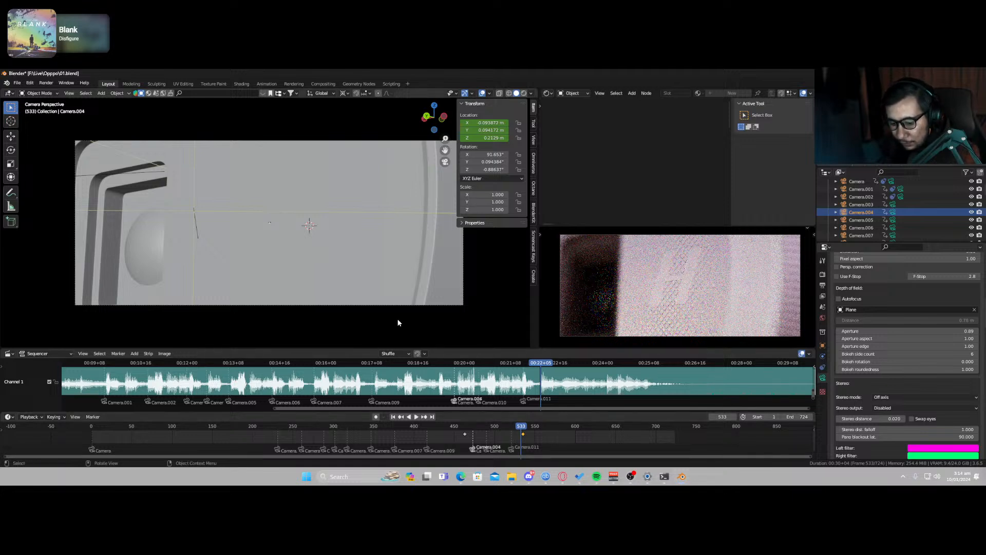
{"action": "key", "text": "shift+d"}
{"action": "key", "text": "Escape"}
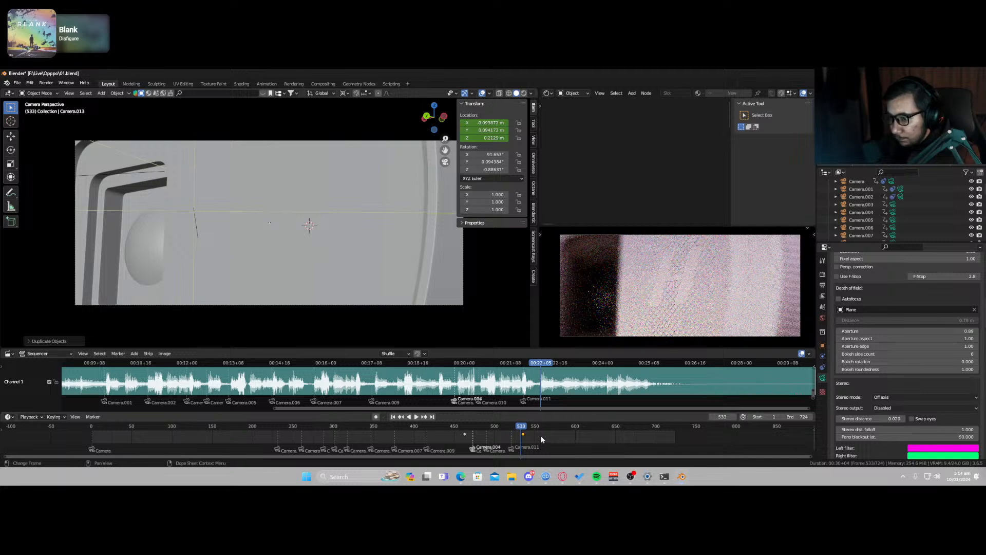
{"action": "key", "text": "ctrl+b"}
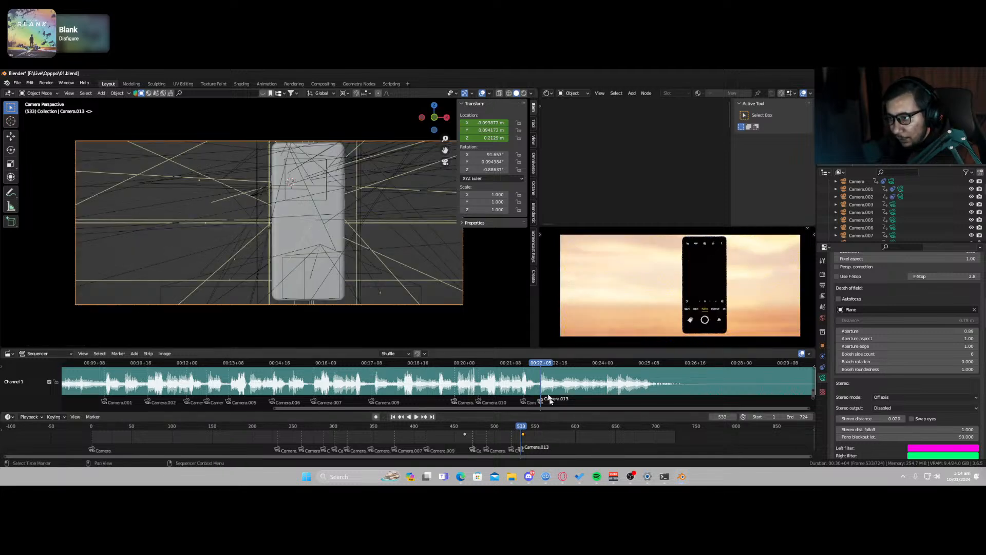
Step: Delete all keyframes of Camera.013 so the copied front view of the phone is static
{"action": "key", "text": "a"}
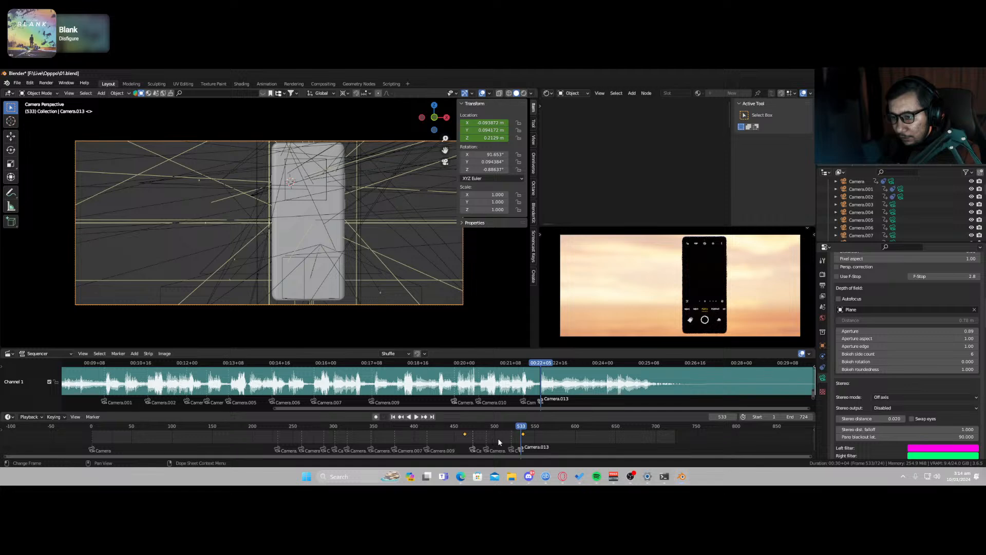
{"action": "key", "text": "x"}
{"action": "left_click", "coordinate": [499, 440]}
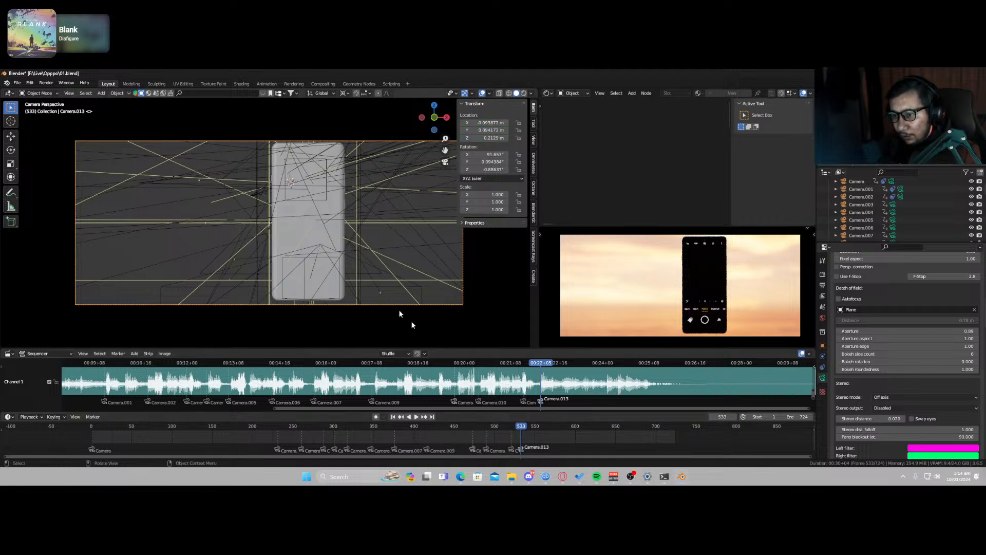
Step: Move Camera_Glass's last keyframes back to frame 532 and paste a copied keyframe at frame 533
{"action": "key", "text": "Left"}
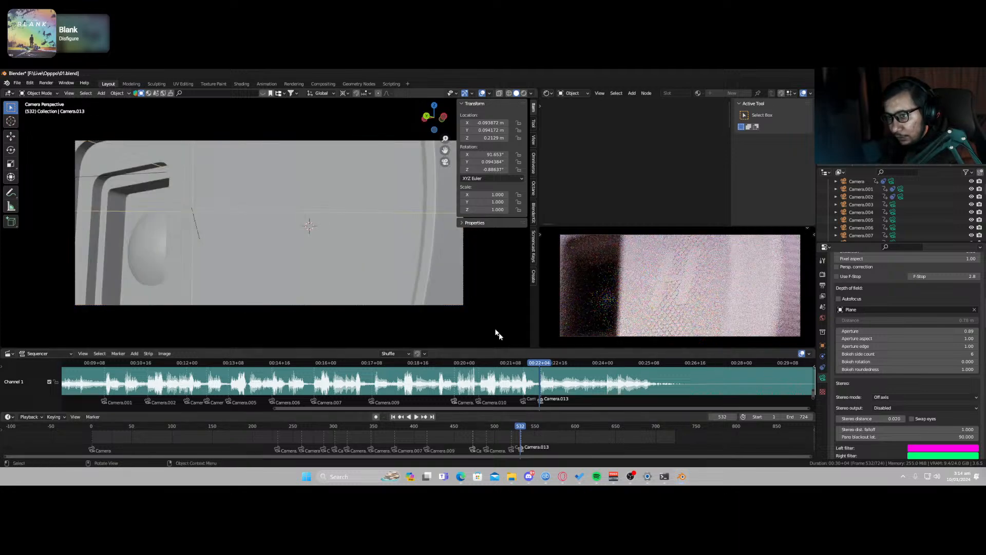
{"action": "middle_click_drag", "start_coordinate": [388, 271], "coordinate": [231, 250]}
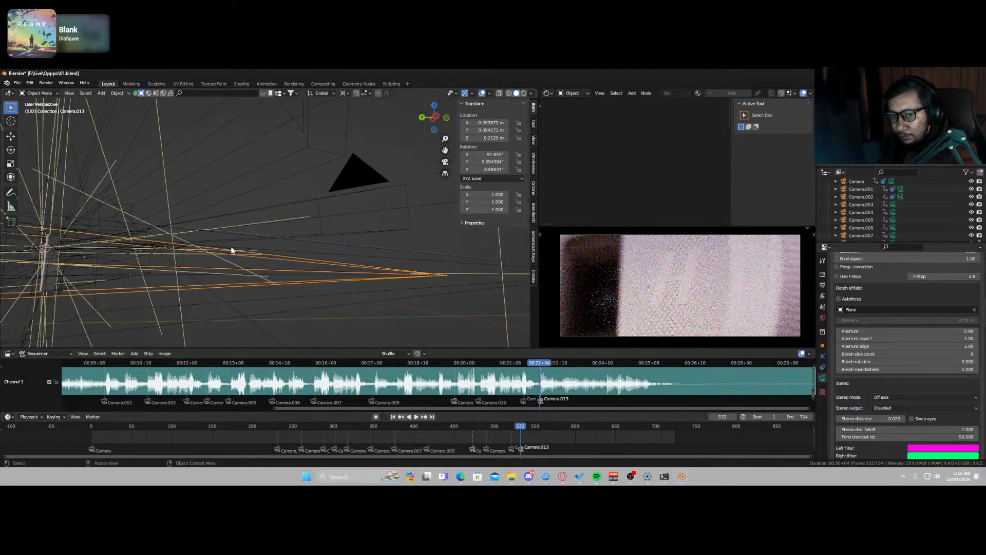
{"action": "middle_click_drag", "start_coordinate": [86, 254], "coordinate": [218, 256]}
{"action": "left_click", "coordinate": [97, 266]}
{"action": "scroll", "coordinate": [95, 274], "scroll_direction": "up", "scroll_amount": 5}
{"action": "left_click", "coordinate": [97, 265]}
{"action": "scroll", "coordinate": [93, 277], "scroll_direction": "up", "scroll_amount": 5}
{"action": "scroll", "coordinate": [216, 259], "scroll_direction": "down", "scroll_amount": 5}
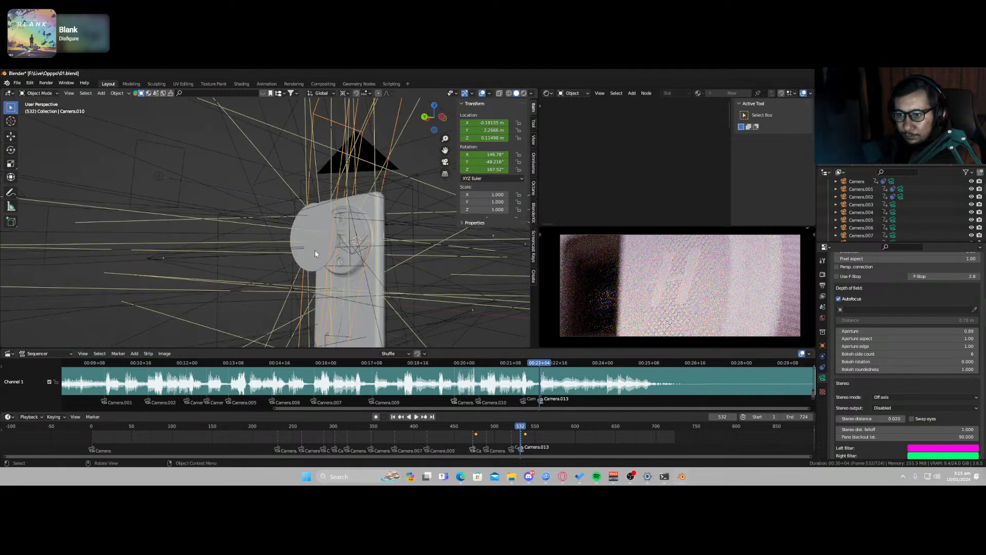
{"action": "left_click", "coordinate": [316, 260]}
{"action": "scroll", "coordinate": [503, 406], "scroll_direction": "up", "scroll_amount": 1}
{"action": "scroll", "coordinate": [521, 445], "scroll_direction": "up", "scroll_amount": 4}
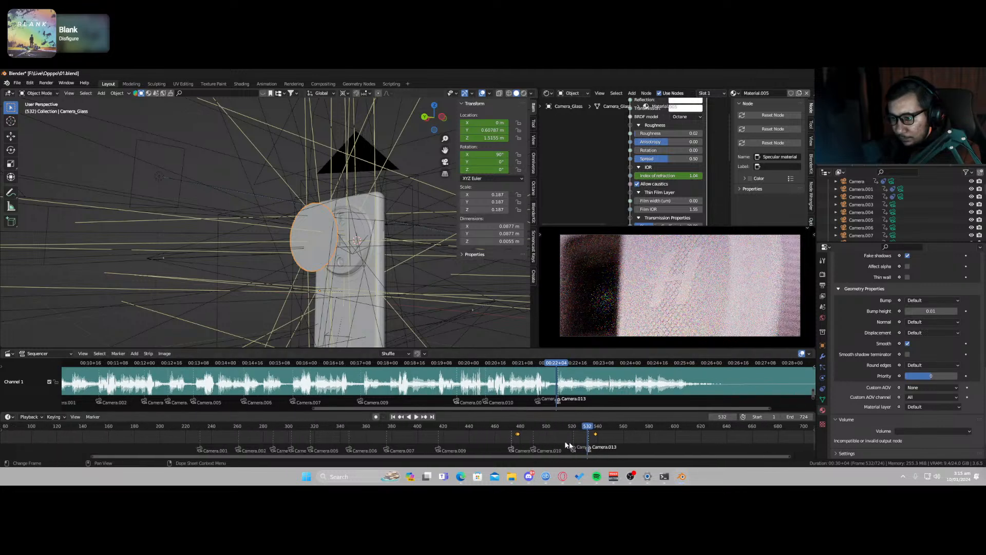
{"action": "scroll", "coordinate": [523, 442], "scroll_direction": "up", "scroll_amount": 1}
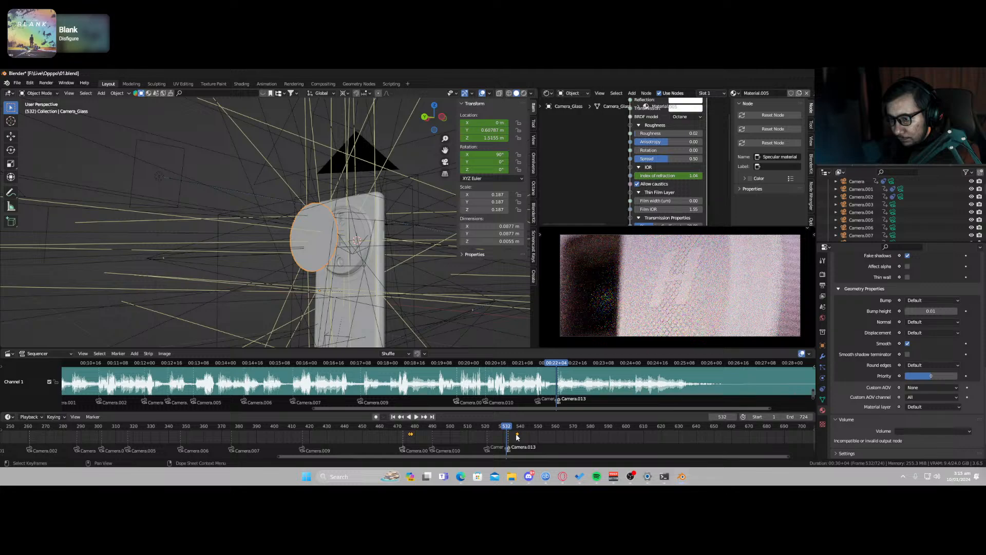
{"action": "left_click_drag", "start_coordinate": [516, 435], "coordinate": [506, 438]}
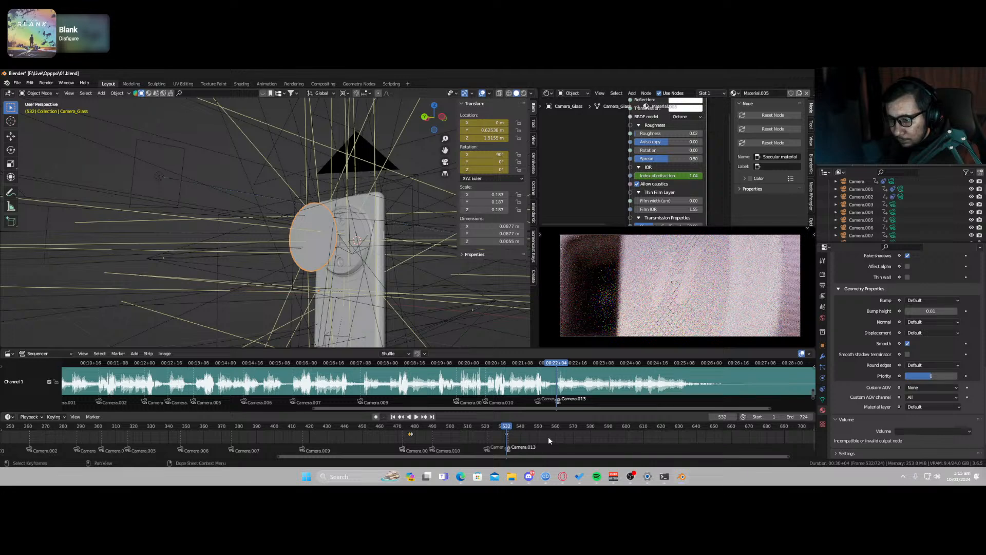
{"action": "key", "text": "Right"}
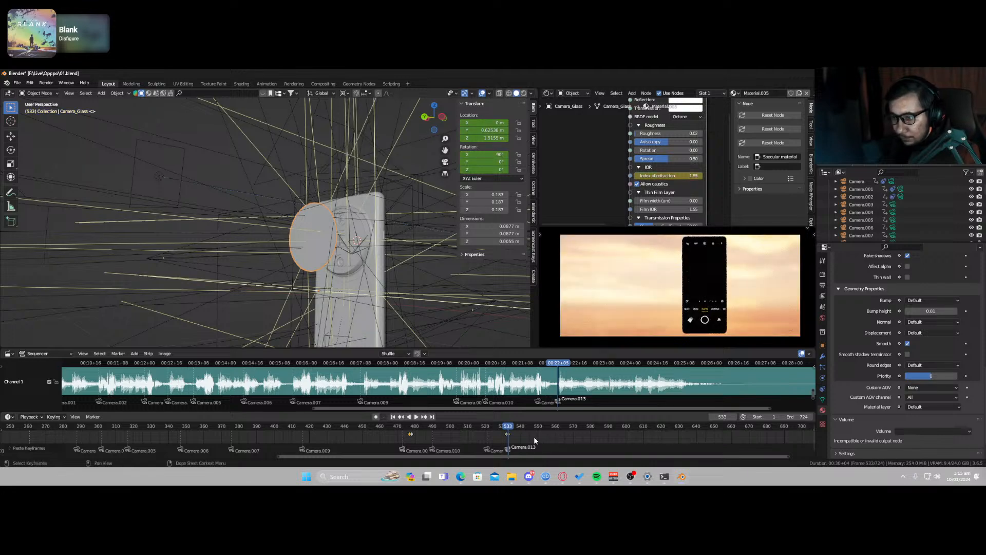
{"action": "left_click", "coordinate": [518, 437]}
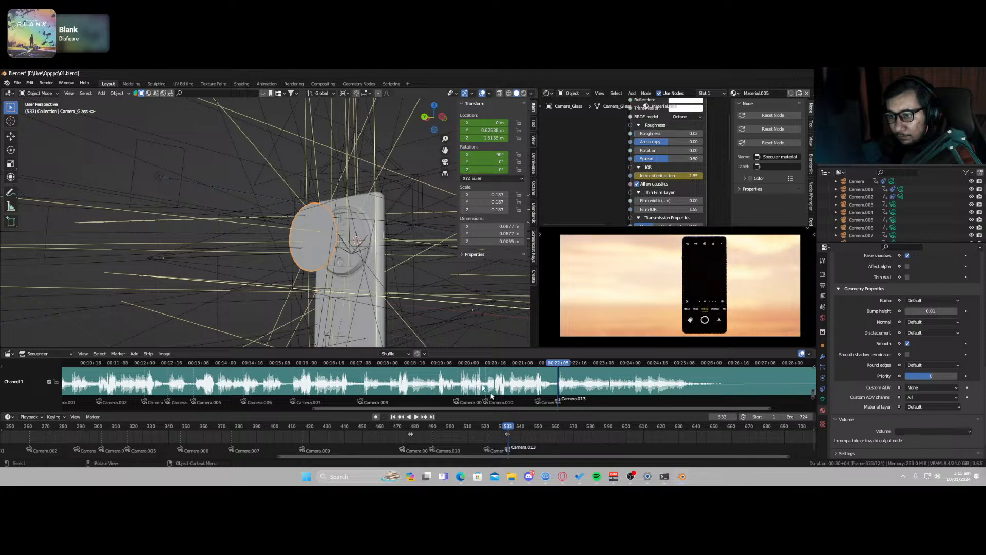
Step: At frame 533, move Camera_Glass along the Y axis back onto the phone's camera ring and save the file
{"action": "key", "text": "Left"}
{"action": "left_click", "coordinate": [410, 430]}
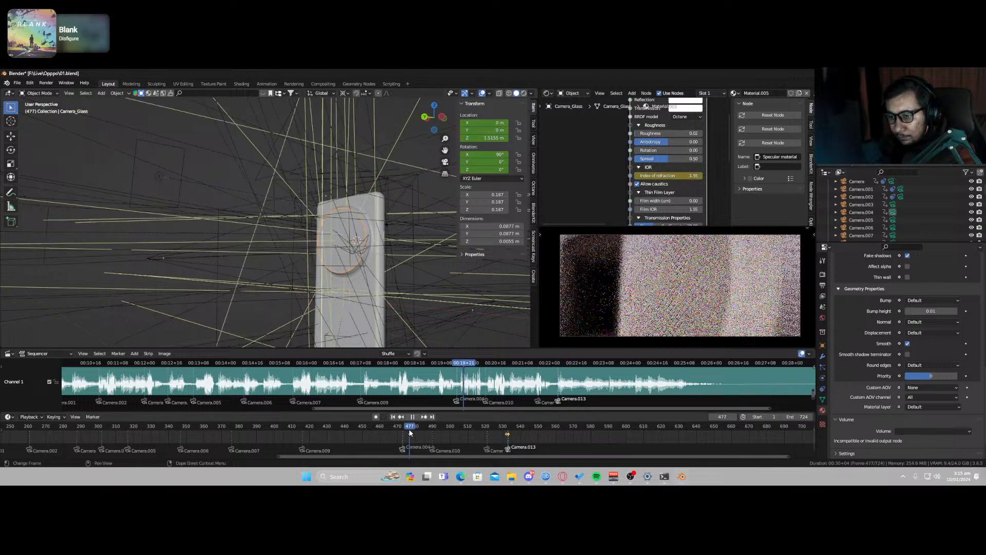
{"action": "key", "text": "space"}
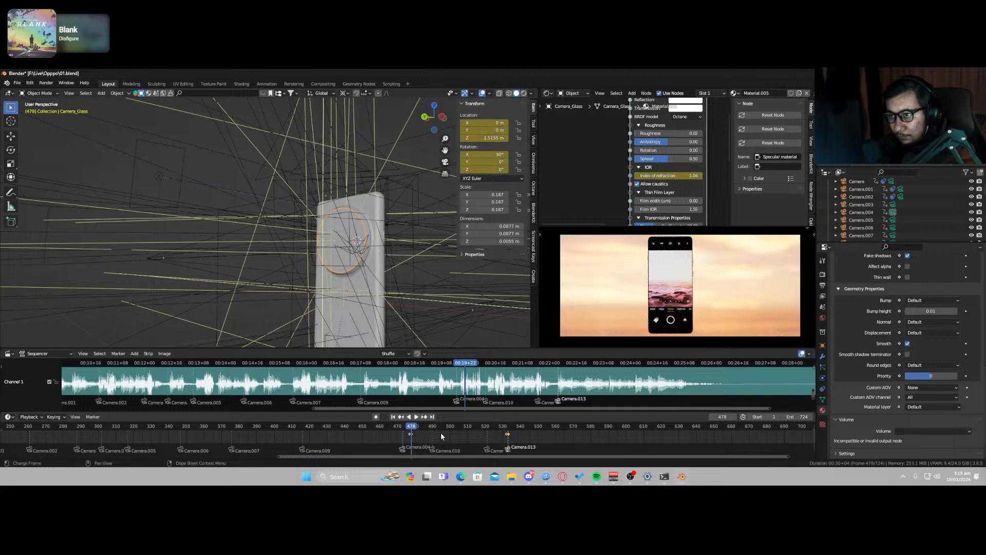
{"action": "key", "text": "Left"}
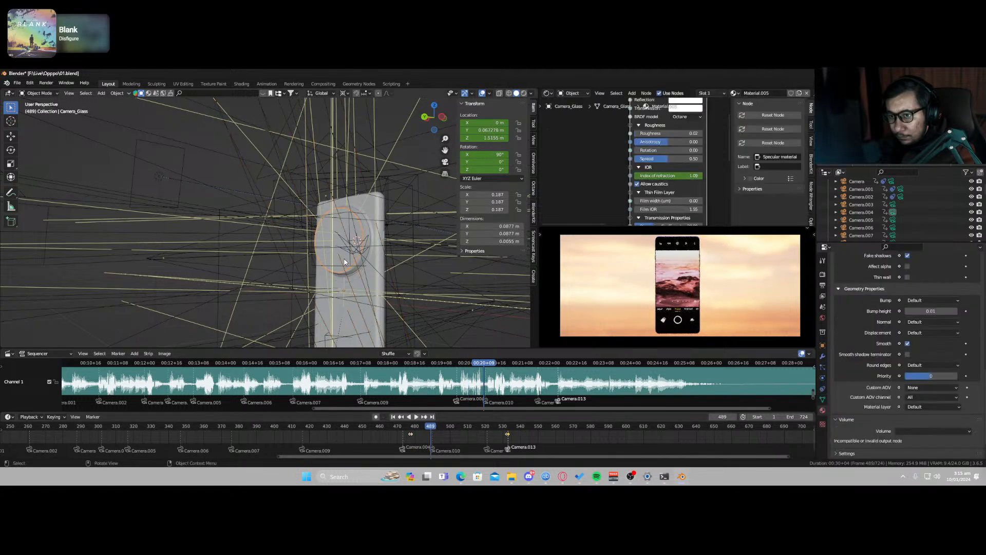
{"action": "left_click", "coordinate": [507, 429]}
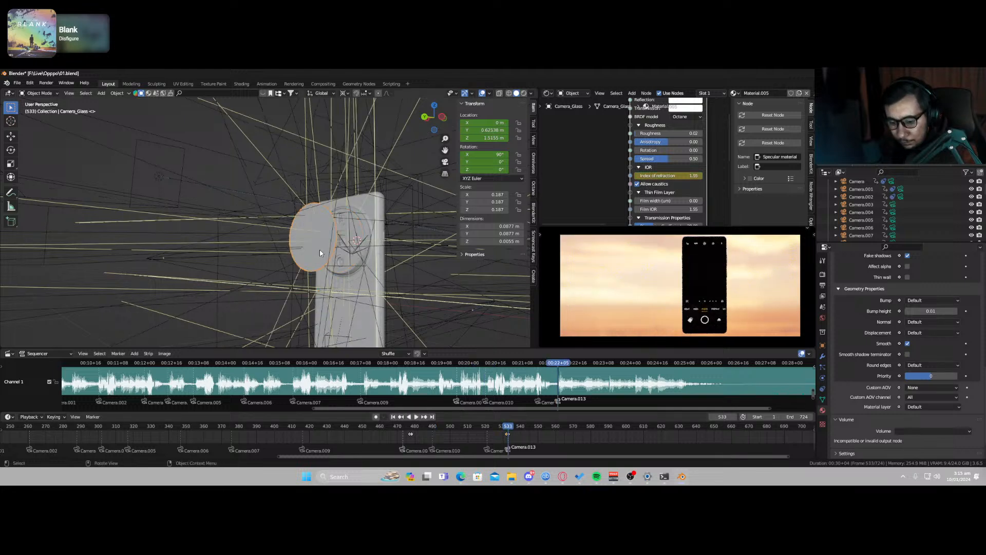
{"action": "key", "text": "g"}
{"action": "key", "text": "y"}
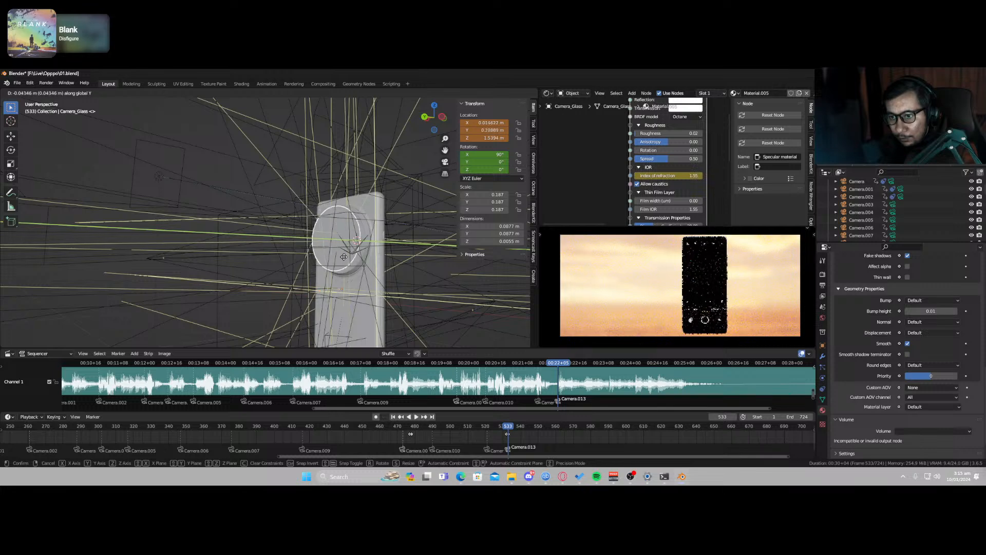
{"action": "left_click", "coordinate": [348, 260]}
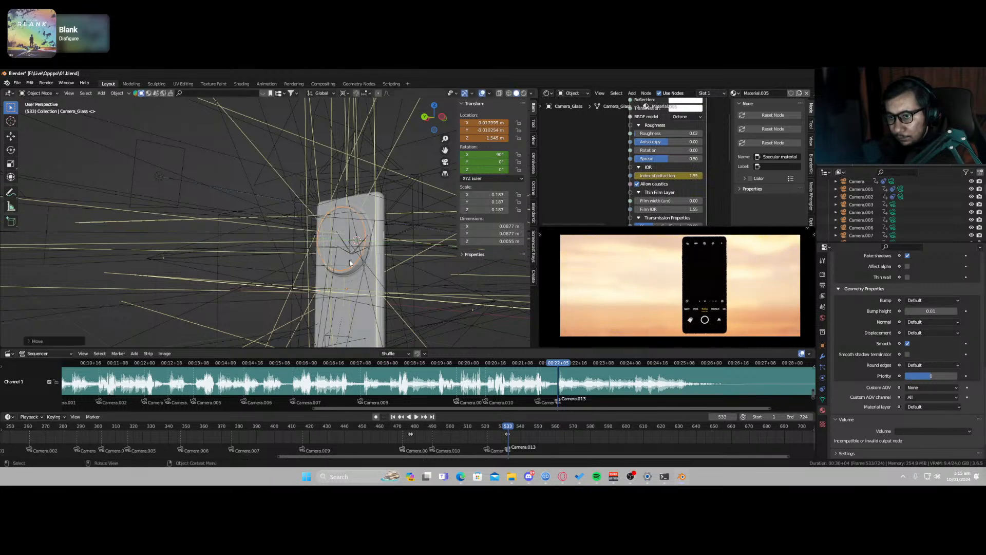
{"action": "scroll", "coordinate": [354, 260], "scroll_direction": "up", "scroll_amount": 5}
{"action": "scroll", "coordinate": [366, 271], "scroll_direction": "down", "scroll_amount": 3}
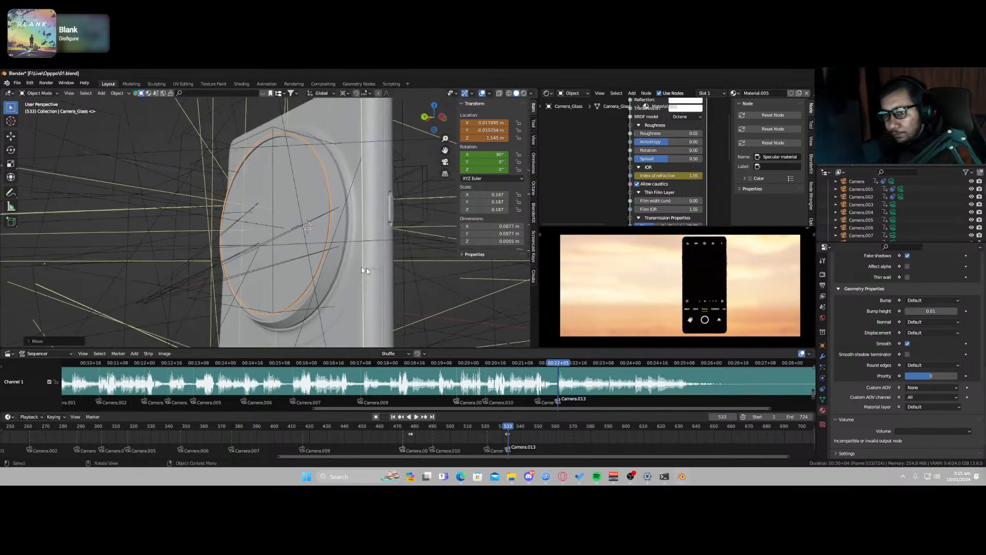
{"action": "mouse_move", "coordinate": [333, 277]}
{"action": "middle_mouse_down"}
{"action": "mouse_move", "coordinate": [322, 280]}
{"action": "mouse_move", "coordinate": [361, 310]}
{"action": "mouse_move", "coordinate": [334, 302]}
{"action": "mouse_move", "coordinate": [332, 288]}
{"action": "mouse_move", "coordinate": [340, 294]}
{"action": "middle_mouse_up"}
{"action": "key", "text": "ctrl+s"}
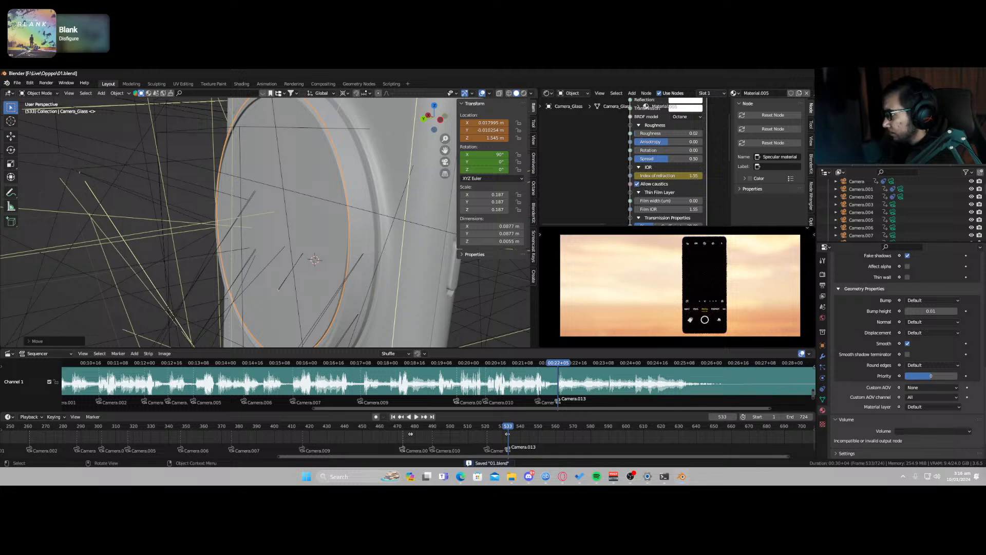
Step: Nudge Camera_Glass along the Y axis to about 0.002 m and keyframe its location and rotation at frame 533
{"action": "middle_click_drag", "start_coordinate": [280, 258], "coordinate": [339, 248]}
{"action": "key", "text": "g"}
{"action": "key", "text": "y"}
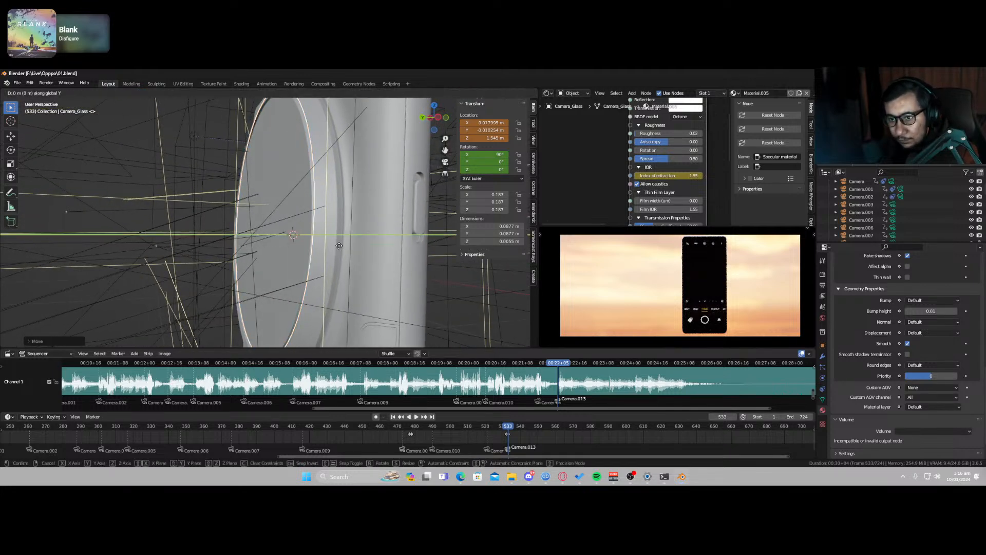
{"action": "left_click", "coordinate": [335, 246]}
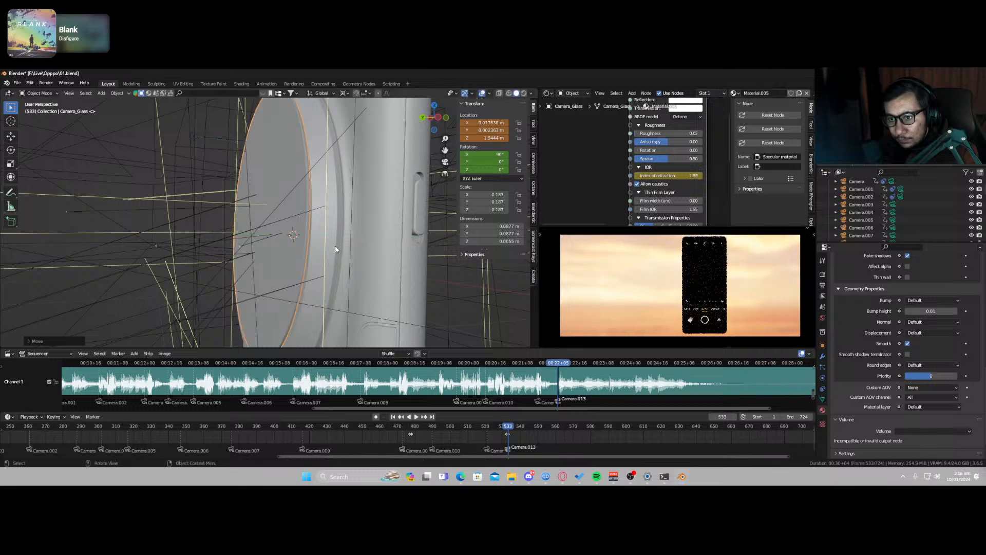
{"action": "mouse_move", "coordinate": [311, 262]}
{"action": "middle_mouse_down"}
{"action": "mouse_move", "coordinate": [297, 260]}
{"action": "mouse_move", "coordinate": [307, 266]}
{"action": "middle_mouse_up"}
{"action": "right_click", "coordinate": [306, 266]}
{"action": "left_click", "coordinate": [307, 266]}
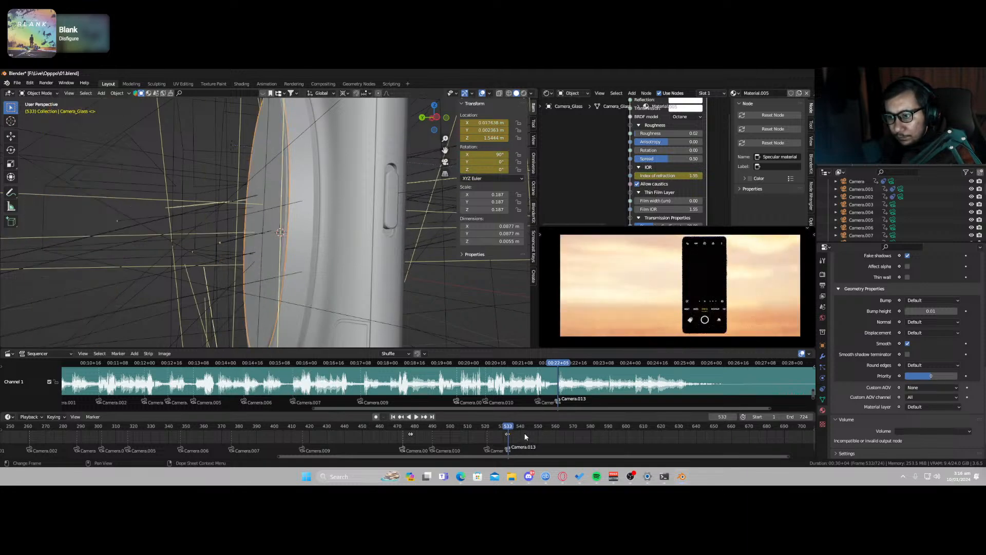
Step: Select the phone's Display object and locate the Texture switch node in its Screen material
{"action": "middle_click_drag", "start_coordinate": [430, 309], "coordinate": [260, 191]}
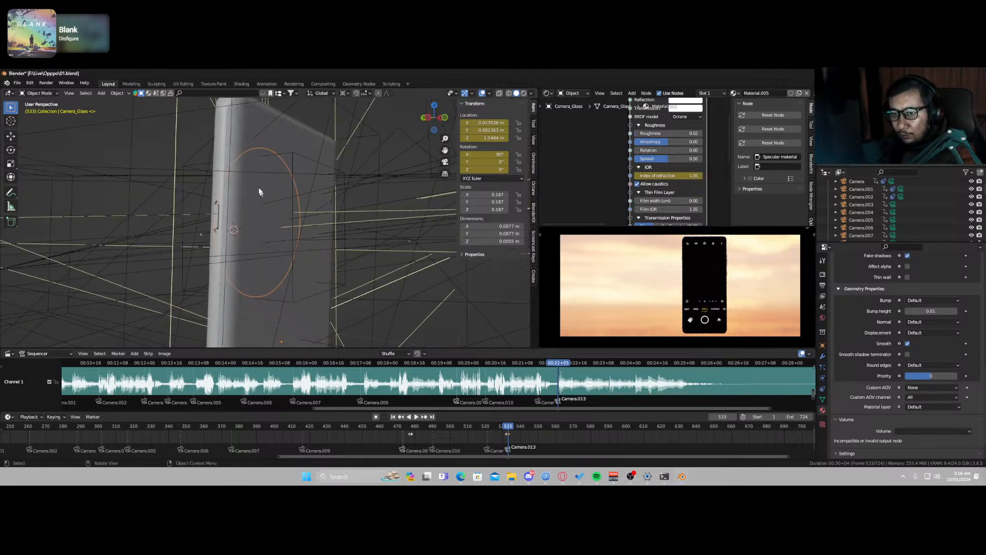
{"action": "left_click", "coordinate": [243, 169]}
{"action": "left_click", "coordinate": [249, 172]}
{"action": "left_click", "coordinate": [266, 140]}
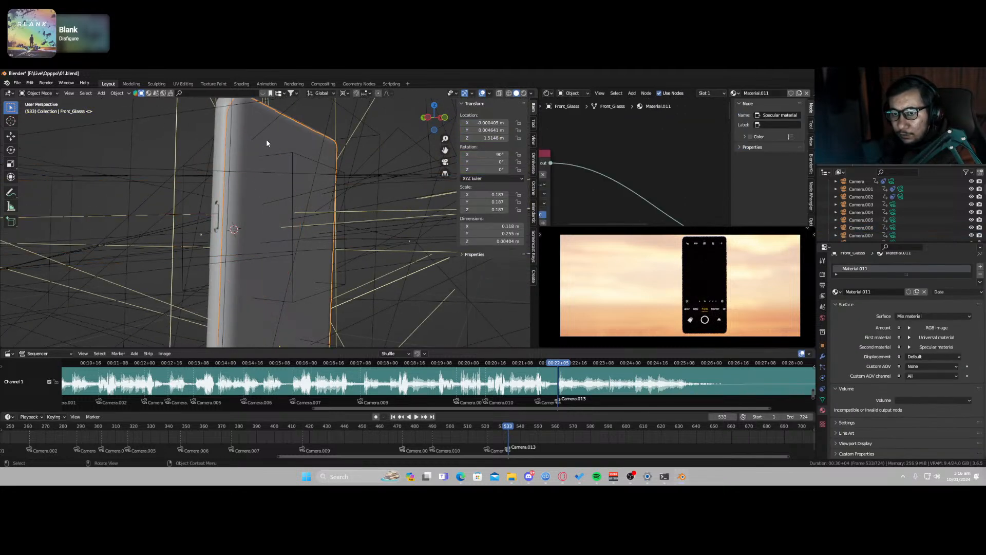
{"action": "scroll", "coordinate": [642, 148], "scroll_direction": "down", "scroll_amount": 8}
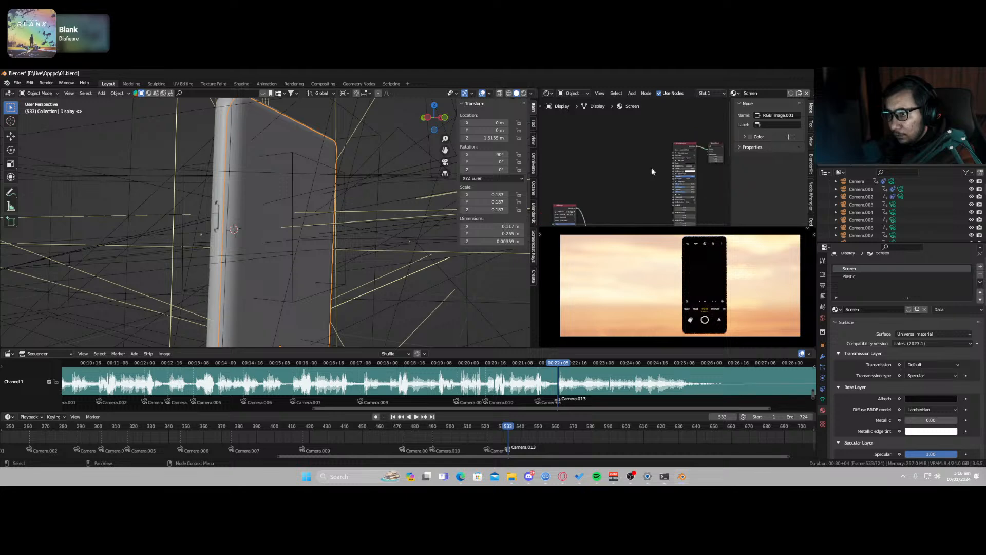
{"action": "middle_click_drag", "start_coordinate": [651, 168], "coordinate": [605, 207]}
{"action": "scroll", "coordinate": [619, 150], "scroll_direction": "up", "scroll_amount": 8}
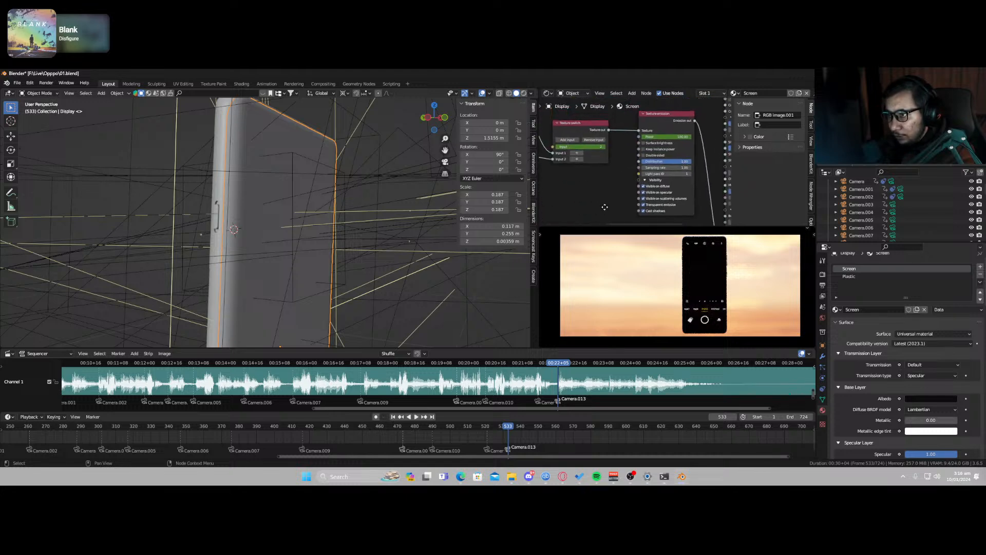
{"action": "scroll", "coordinate": [605, 172], "scroll_direction": "up", "scroll_amount": 2}
{"action": "middle_click_drag", "start_coordinate": [605, 171], "coordinate": [651, 189]}
{"action": "scroll", "coordinate": [650, 190], "scroll_direction": "up", "scroll_amount": 5}
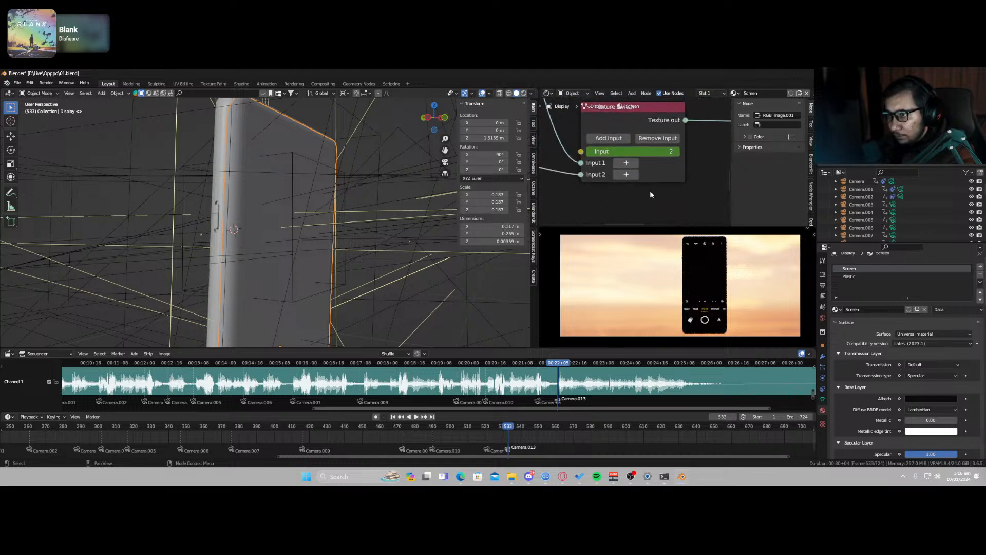
Step: Keyframe the Texture switch input at 2 on frame 532 and at 1 on frame 533
{"action": "key", "text": "Left"}
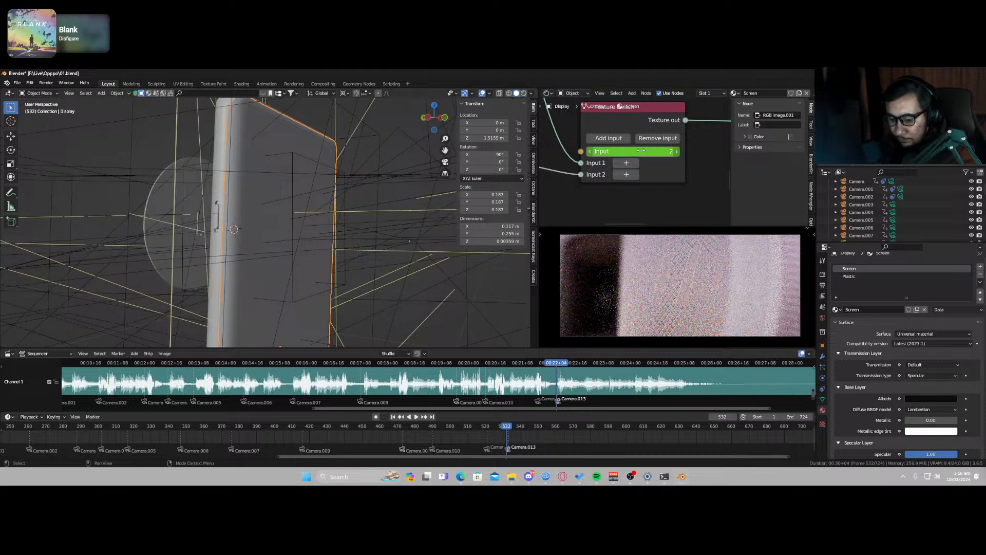
{"action": "key", "text": "i"}
{"action": "key", "text": "Right"}
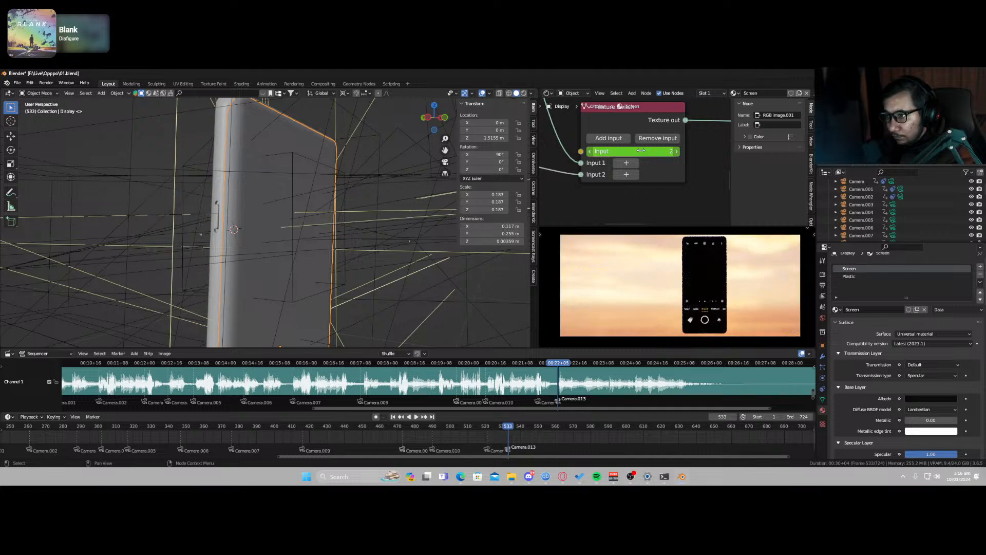
{"action": "left_click_drag", "start_coordinate": [640, 151], "coordinate": [629, 151]}
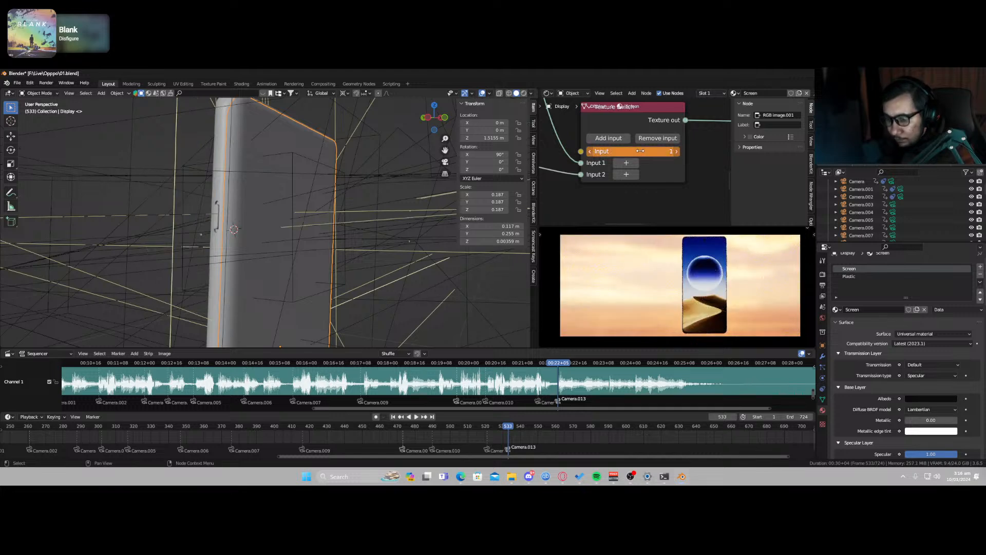
{"action": "key", "text": "i"}
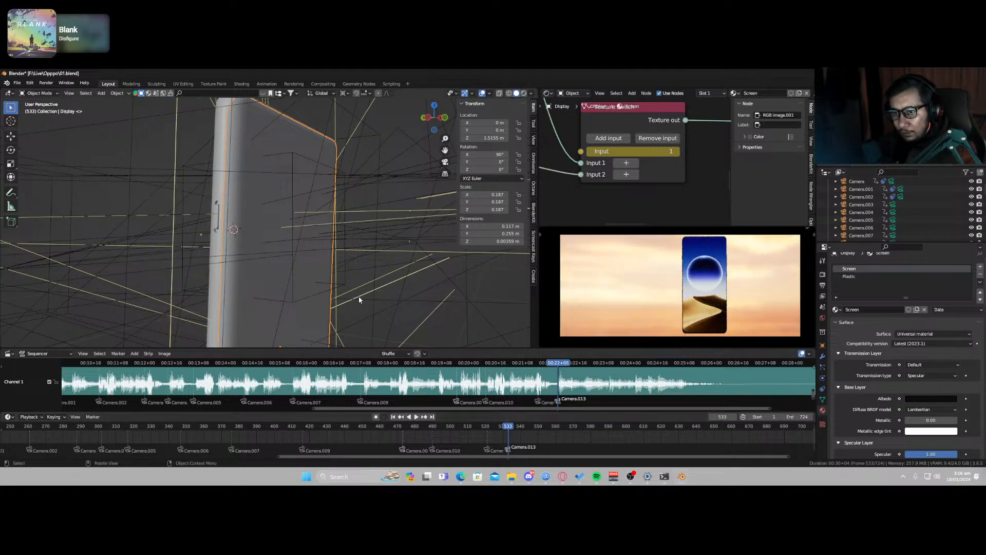
Step: Look through Camera.013 and move it back about 0.002 m along its local Z axis
{"action": "scroll", "coordinate": [359, 298], "scroll_direction": "down", "scroll_amount": 6}
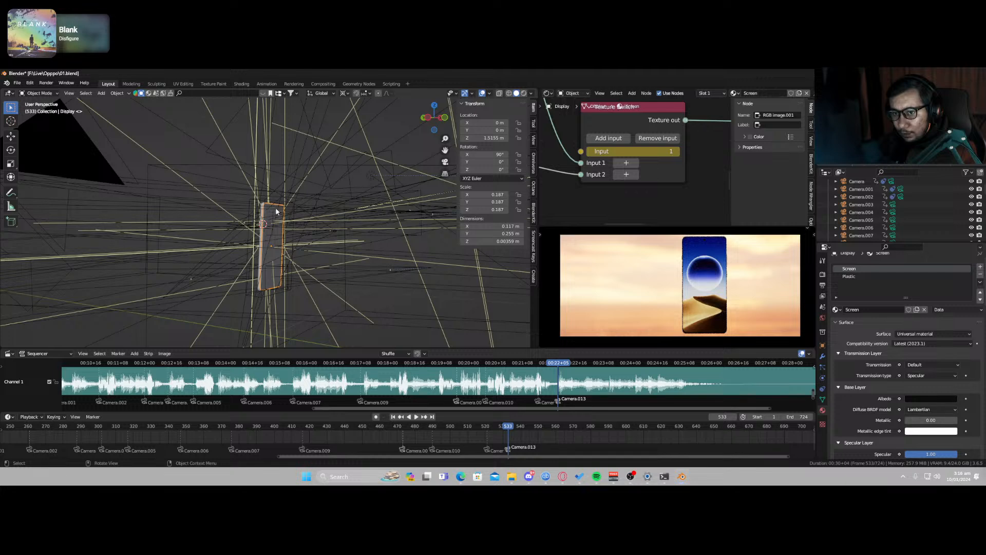
{"action": "left_click", "coordinate": [251, 204]}
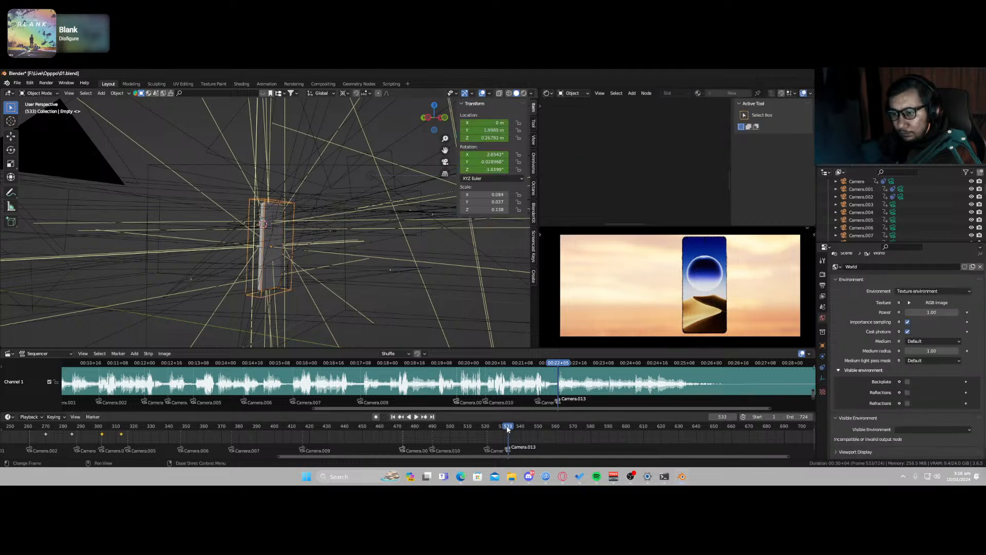
{"action": "key", "text": "space"}
{"action": "key", "text": "space"}
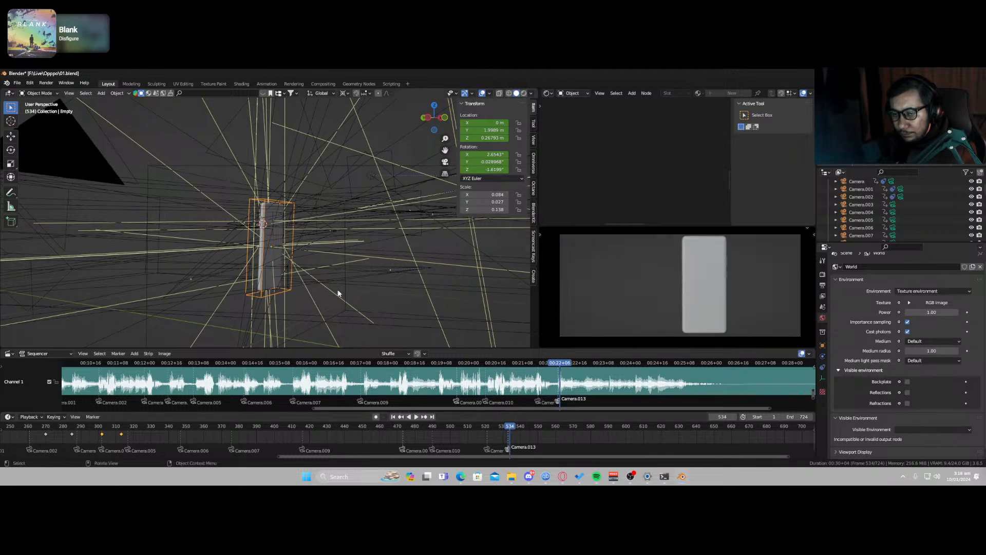
{"action": "middle_click_drag", "start_coordinate": [338, 291], "coordinate": [339, 267]}
{"action": "key", "text": "KP_0"}
{"action": "left_click", "coordinate": [374, 305]}
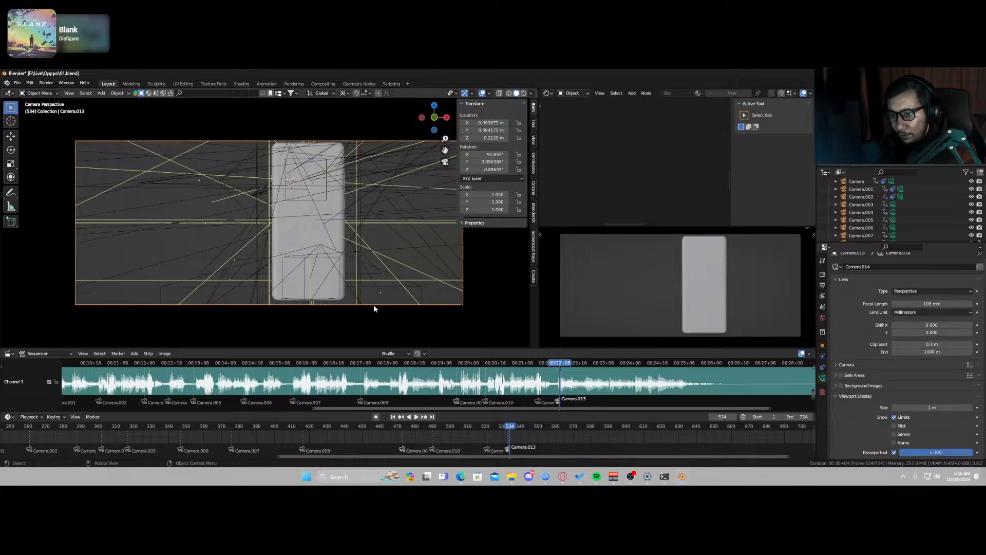
{"action": "key", "text": "g"}
{"action": "key", "text": "z"}
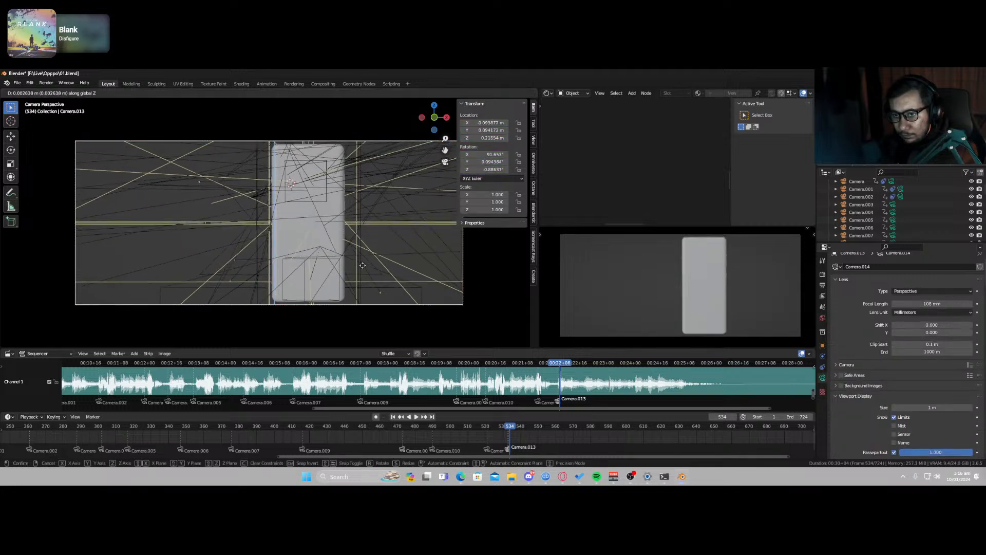
{"action": "key", "text": "z"}
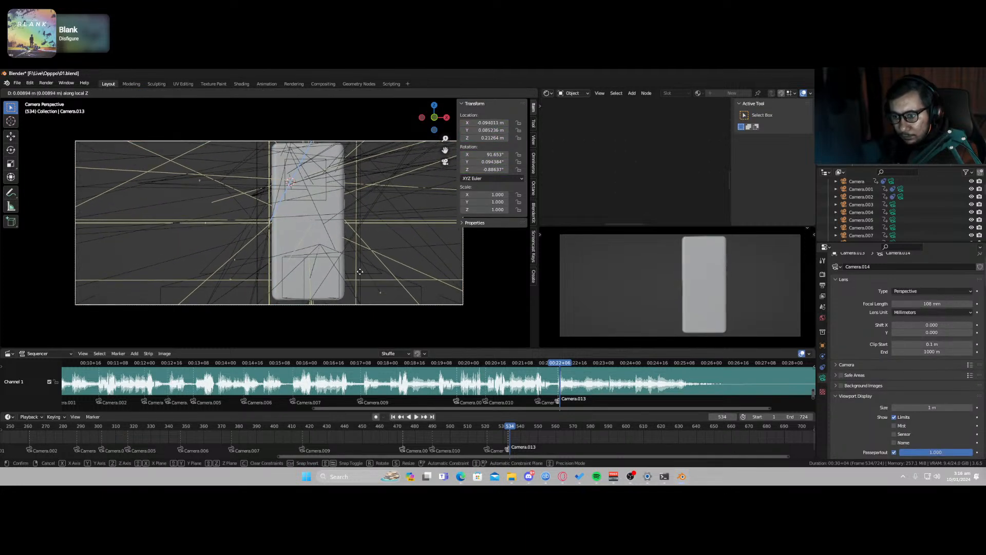
{"action": "left_click", "coordinate": [366, 279]}
Step: Insert a Location & Rotation keyframe for Camera.013 at frame 533 and shift it back to about frame 531
{"action": "key", "text": "space"}
{"action": "left_click", "coordinate": [508, 427]}
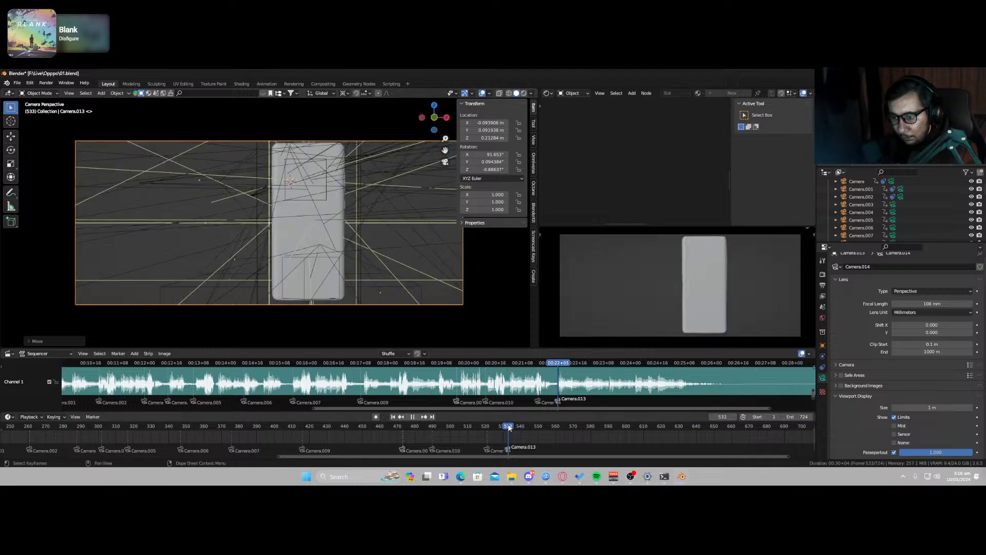
{"action": "key", "text": "space"}
{"action": "key", "text": "i"}
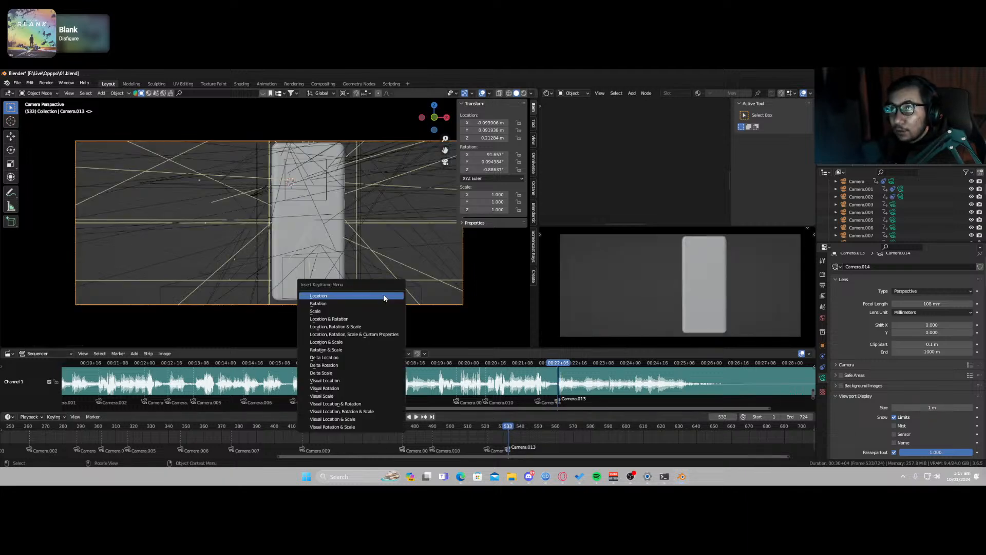
{"action": "left_click", "coordinate": [363, 319]}
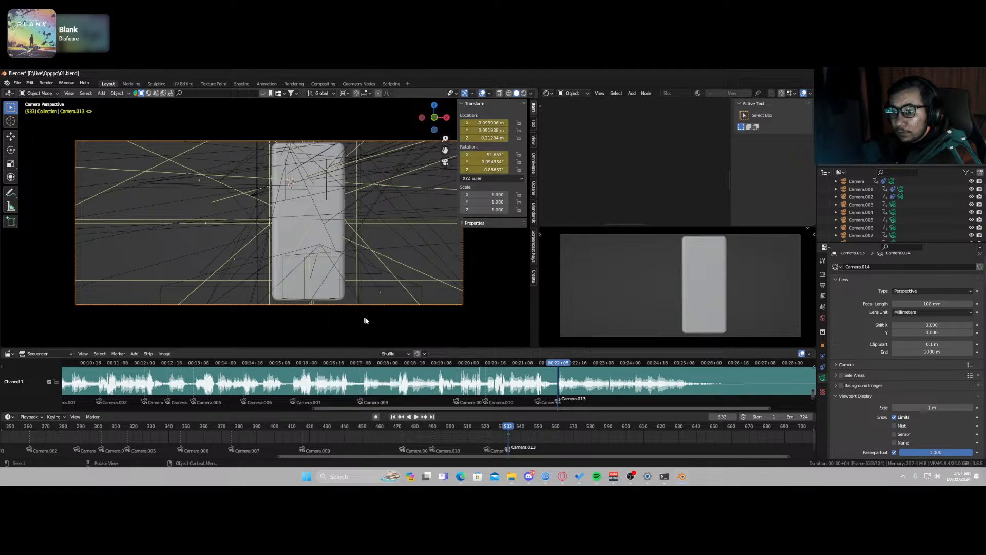
{"action": "left_click_drag", "start_coordinate": [508, 435], "coordinate": [505, 435]}
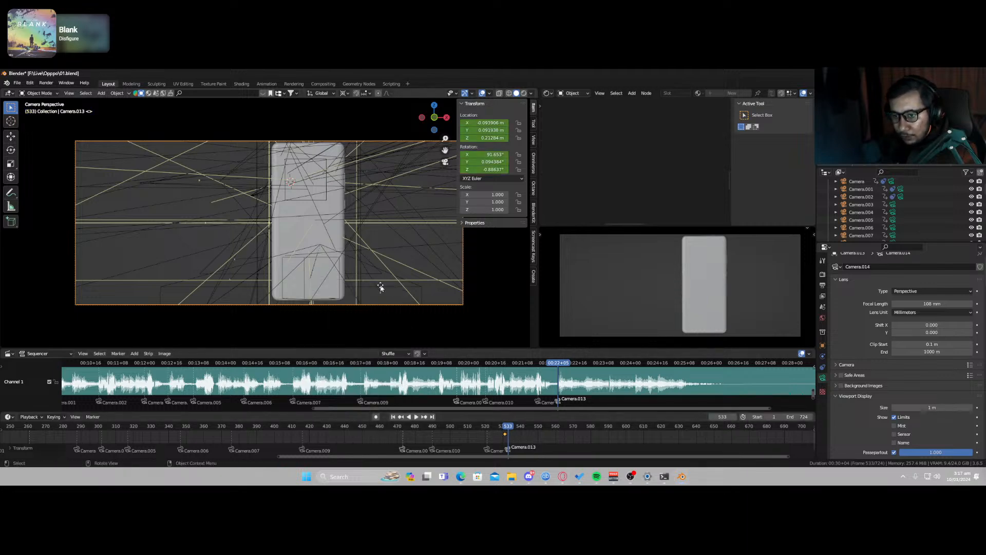
Step: Pull Camera.013 back about 0.57 m along its local Z axis, raise it to about Z 0.205 m, and keyframe this position
{"action": "key", "text": "g"}
{"action": "key", "text": "z"}
{"action": "key", "text": "z"}
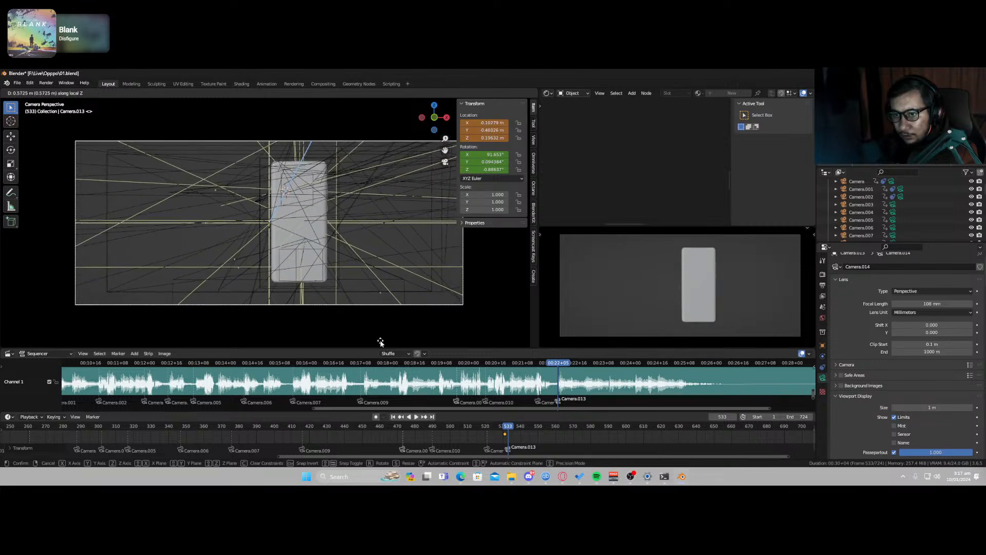
{"action": "left_click", "coordinate": [372, 273]}
{"action": "key", "text": "g"}
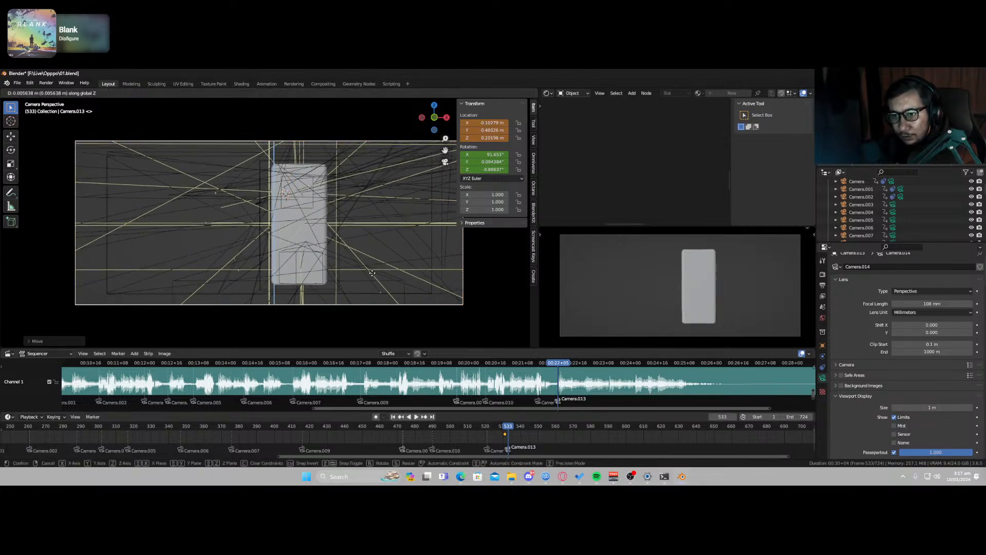
{"action": "left_click", "coordinate": [372, 272]}
{"action": "key", "text": "i"}
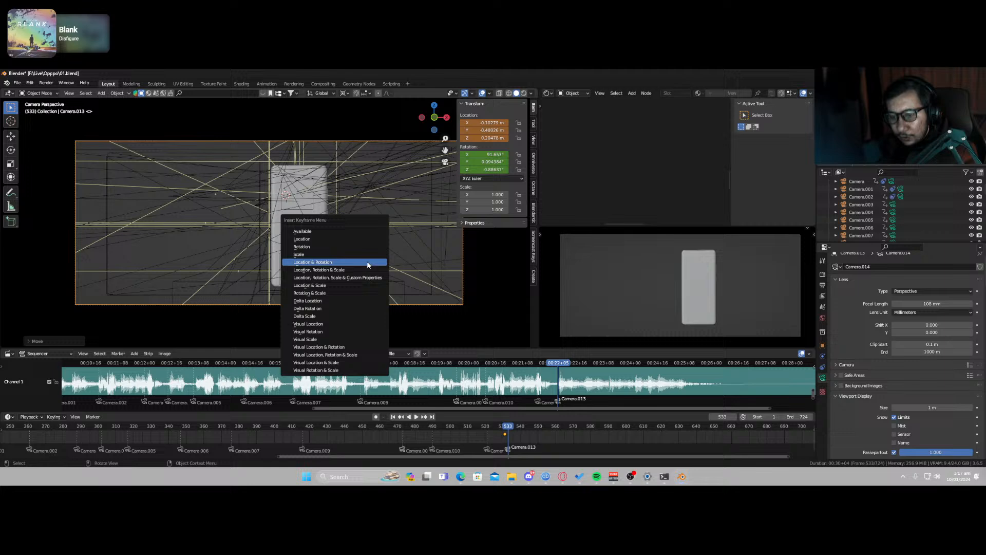
{"action": "left_click", "coordinate": [355, 232]}
Step: Move Camera.013's last keyframe out to about frame 594 and replay the pull-back shot
{"action": "left_click_drag", "start_coordinate": [510, 435], "coordinate": [575, 437]}
{"action": "key", "text": "space"}
{"action": "key", "text": "space"}
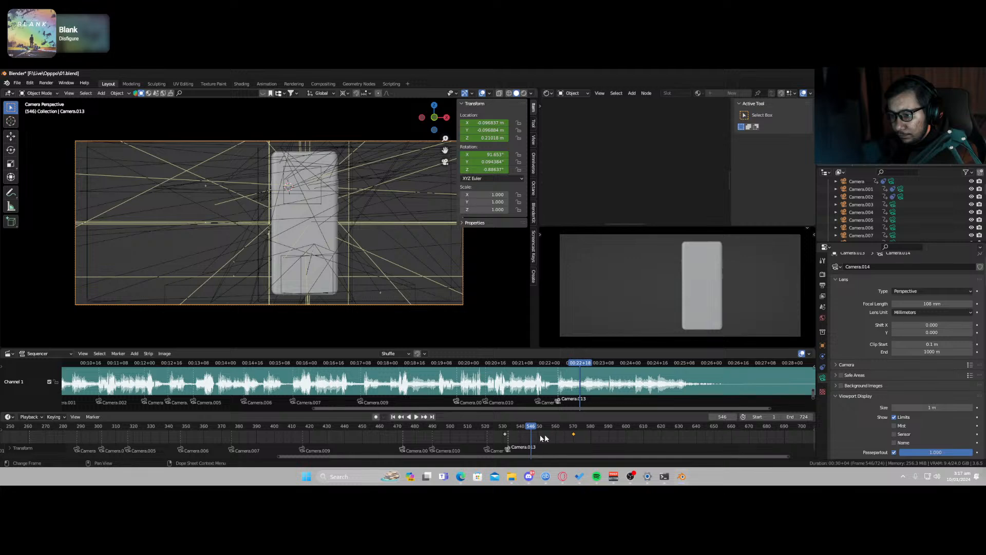
{"action": "left_click_drag", "start_coordinate": [634, 364], "coordinate": [658, 365]}
{"action": "left_click_drag", "start_coordinate": [573, 434], "coordinate": [615, 443]}
{"action": "left_click", "coordinate": [492, 426]}
{"action": "key", "text": "space"}
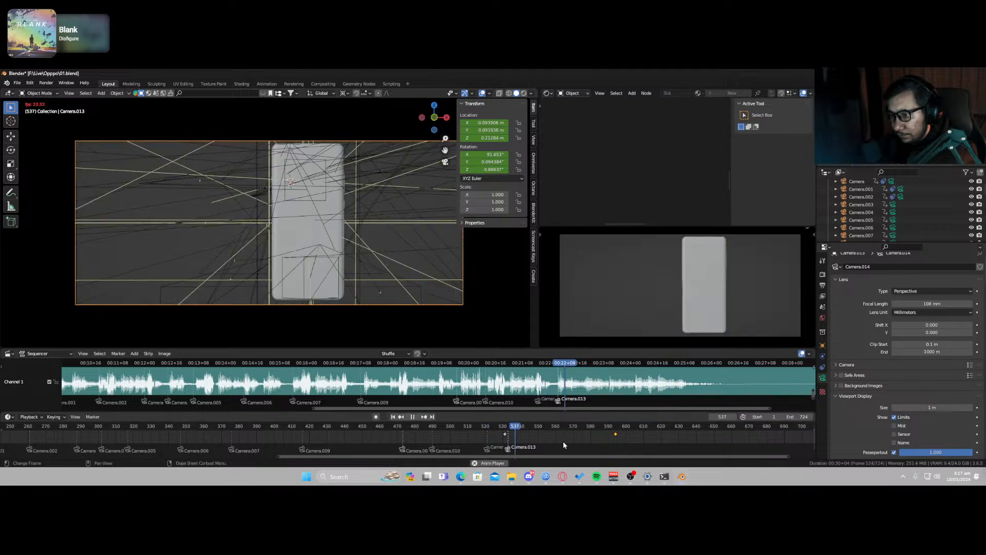
Step: Stop playback at frame 578 and select the phone's Empty with all its child parts down to Sim_Tray
{"action": "key", "text": "space"}
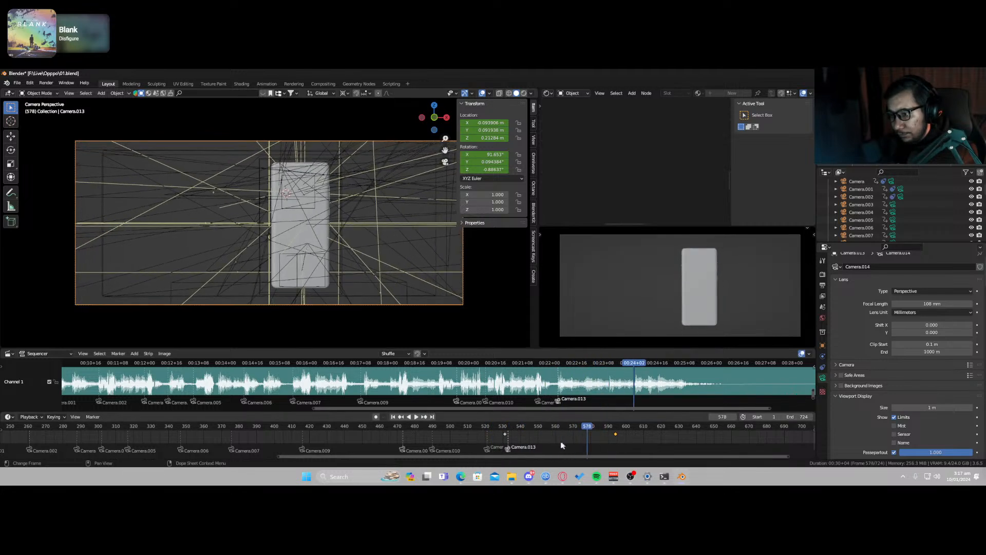
{"action": "left_click", "coordinate": [343, 244]}
{"action": "left_click", "coordinate": [343, 249]}
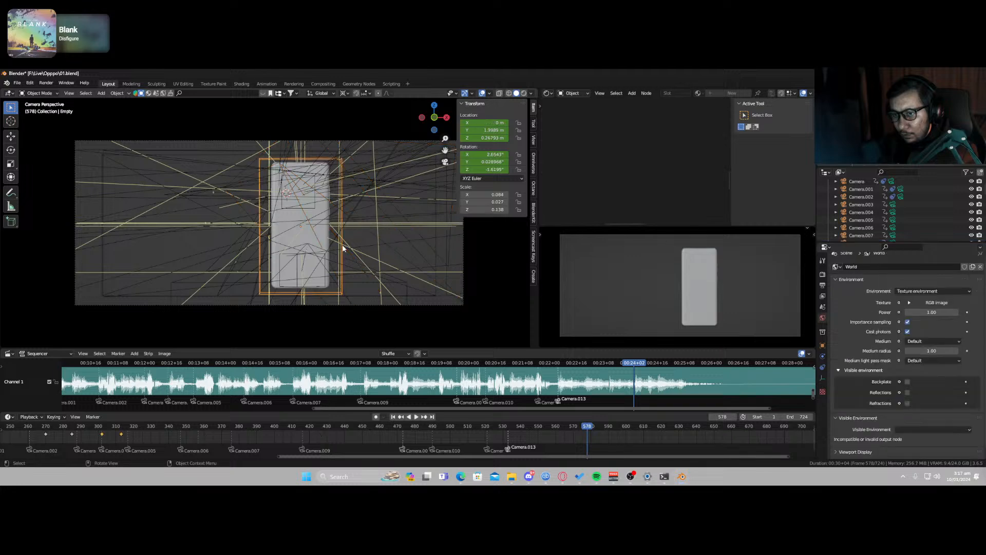
{"action": "scroll", "coordinate": [318, 263], "scroll_direction": "up", "scroll_amount": 1}
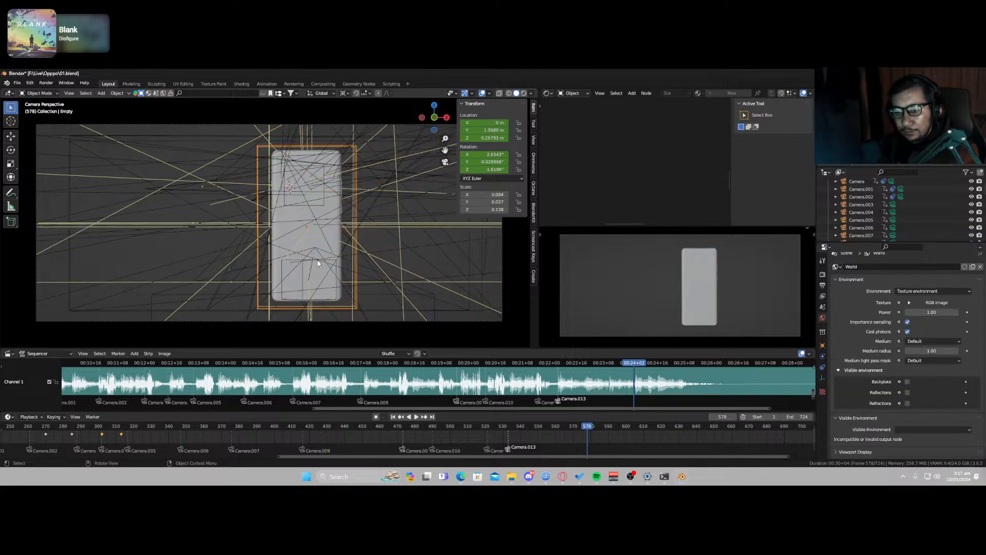
{"action": "middle_click_drag", "start_coordinate": [289, 262], "coordinate": [349, 229]}
{"action": "scroll", "coordinate": [824, 194], "scroll_direction": "up", "scroll_amount": 3}
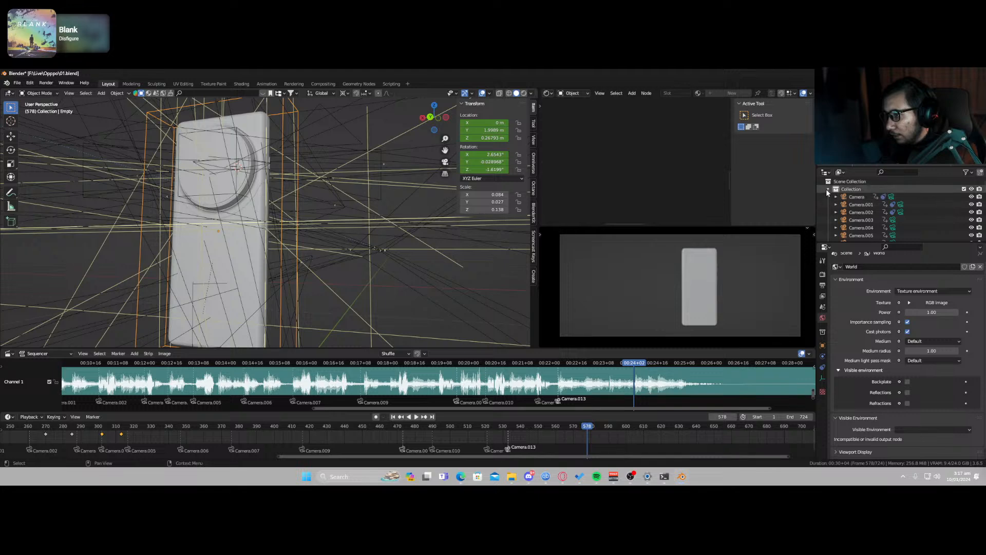
{"action": "scroll", "coordinate": [884, 213], "scroll_direction": "down", "scroll_amount": 5}
{"action": "scroll", "coordinate": [885, 214], "scroll_direction": "down", "scroll_amount": 5}
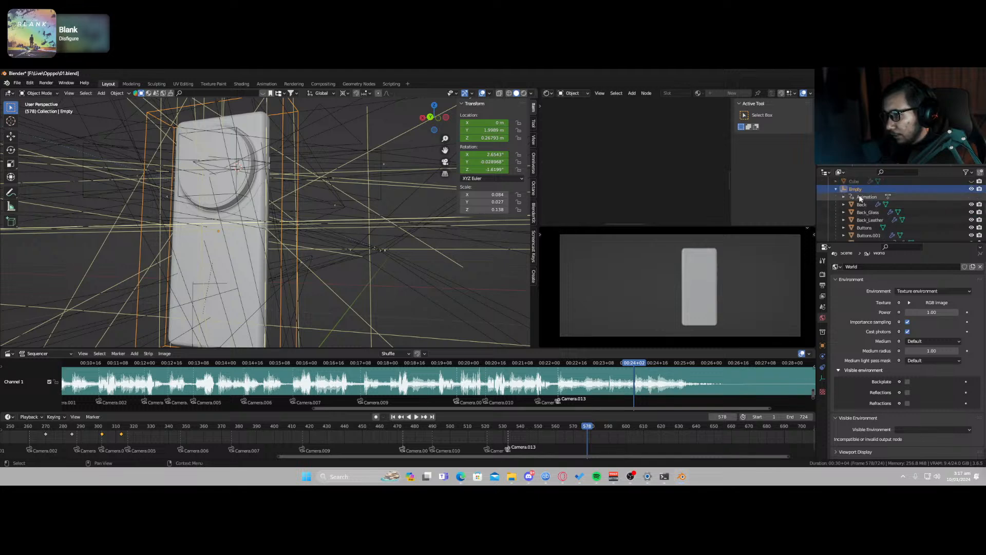
{"action": "scroll", "coordinate": [864, 203], "scroll_direction": "down", "scroll_amount": 3}
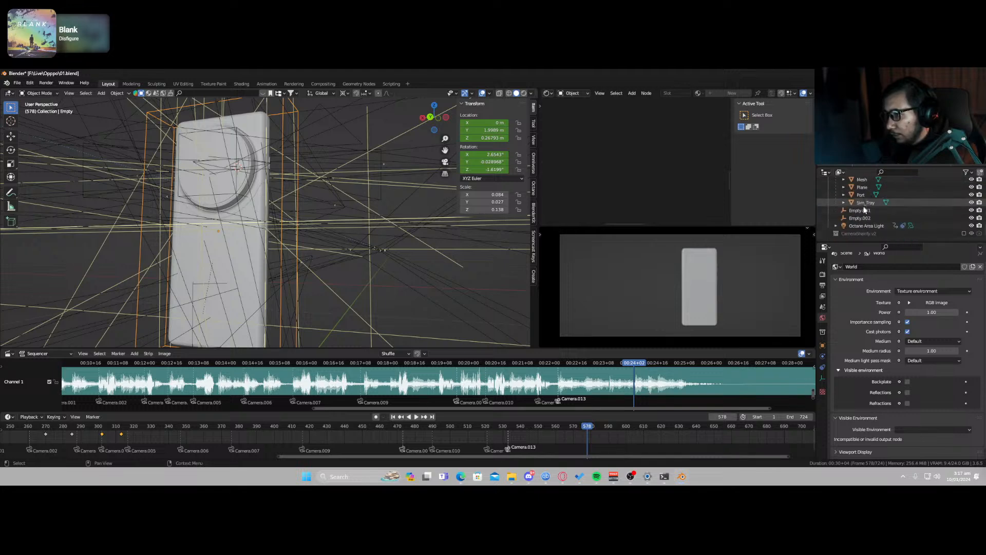
{"action": "left_click", "coordinate": [866, 203], "text": "shift"}
{"action": "scroll", "coordinate": [261, 245], "scroll_direction": "down", "scroll_amount": 3}
{"action": "scroll", "coordinate": [262, 245], "scroll_direction": "down", "scroll_amount": 2}
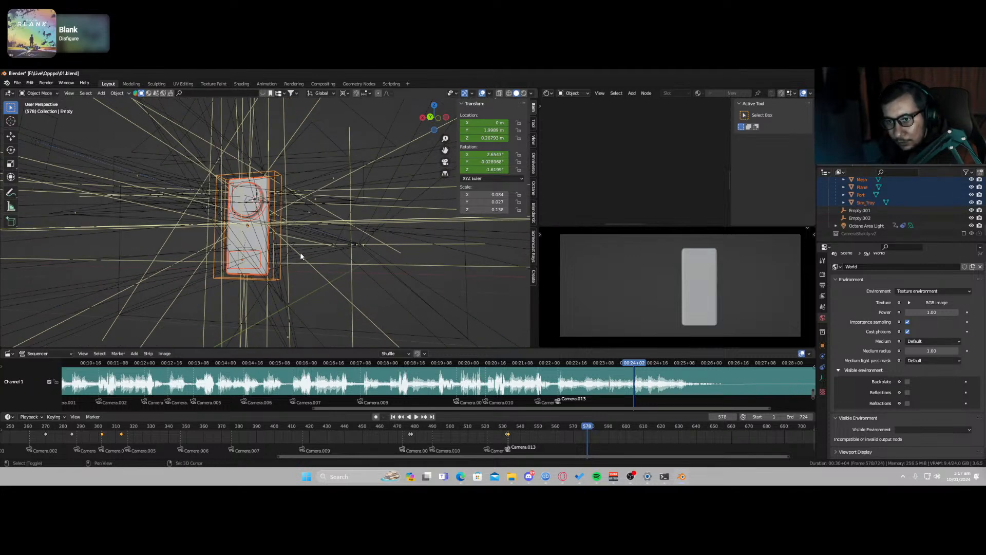
Step: Duplicate the selected phone hierarchy in place
{"action": "key", "text": "shift+d"}
{"action": "right_click", "coordinate": [300, 253]}
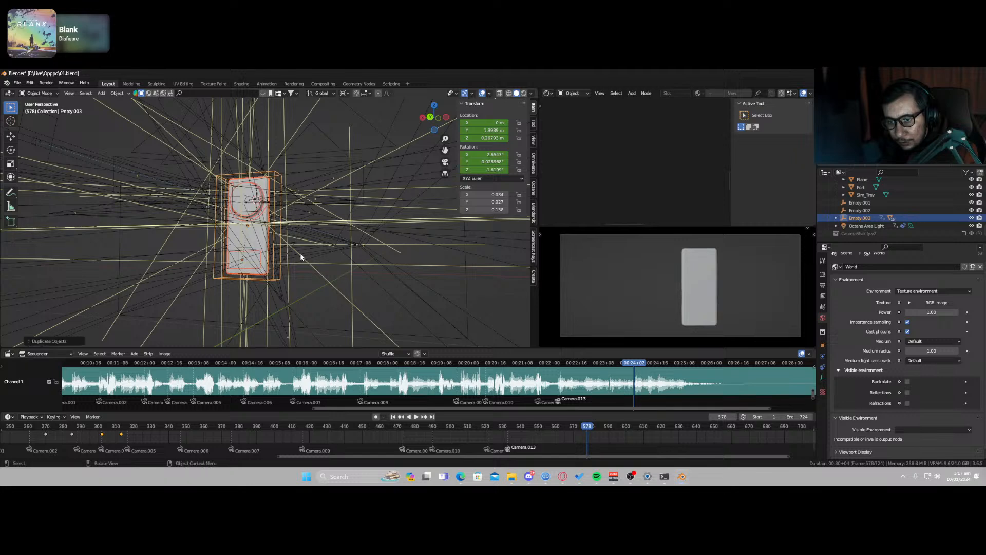
{"action": "key", "text": "x"}
{"action": "left_click", "coordinate": [302, 255]}
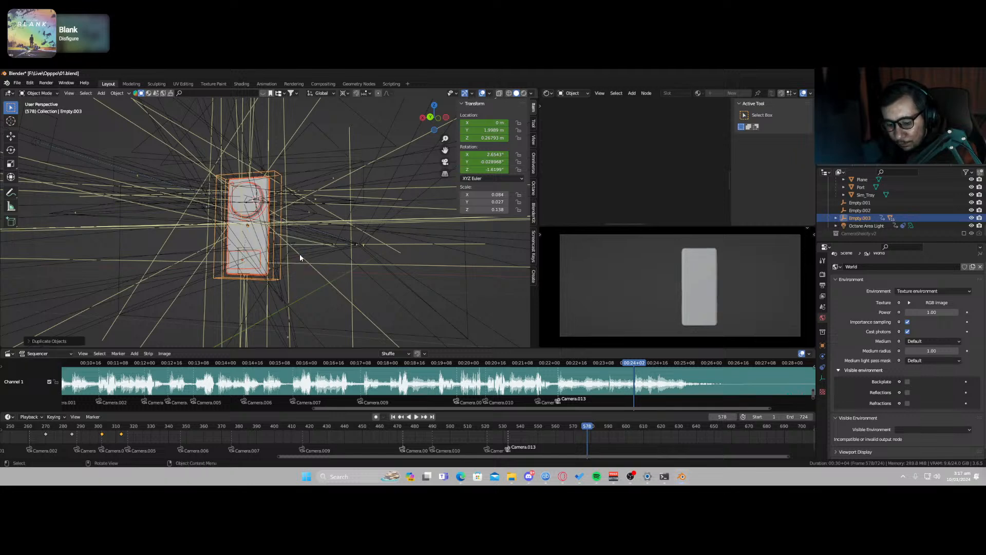
Step: Move the phone copy about -0.131 m along the global X axis, beside the original
{"action": "key", "text": "shift+d"}
{"action": "key", "text": "x"}
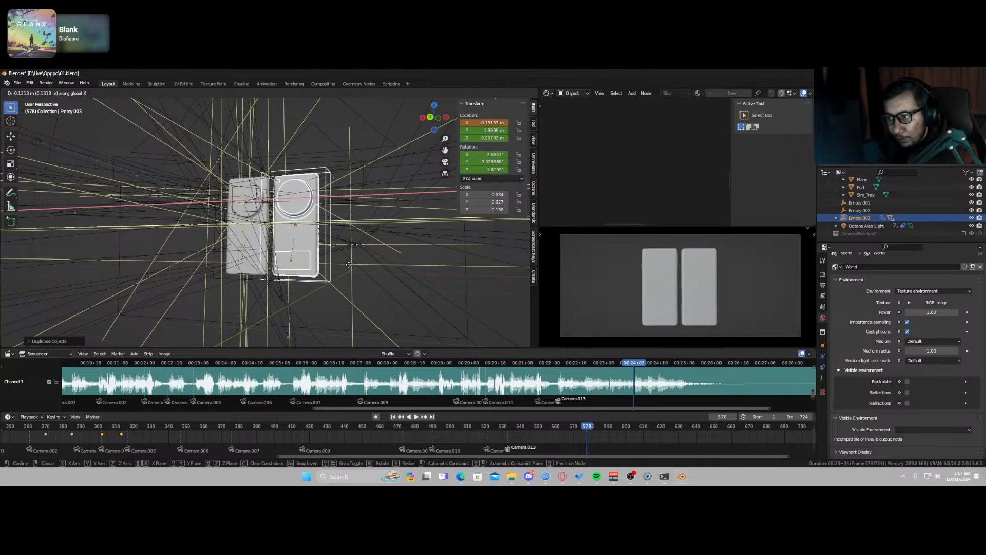
{"action": "left_click", "coordinate": [349, 264]}
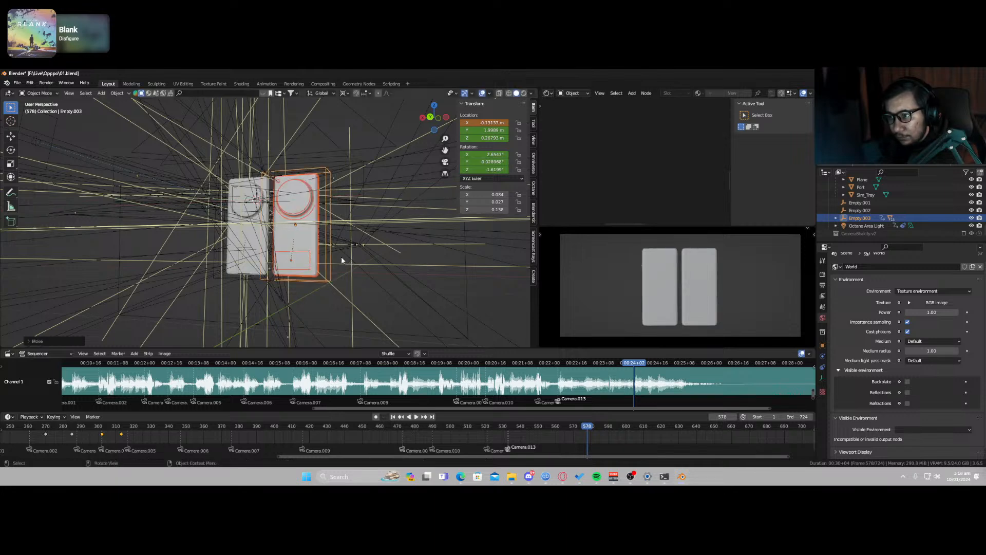
Step: Try rotating the phone copy about global Z, and set the transform pivot to Bounding Box Center
{"action": "key", "text": "r"}
{"action": "key", "text": "z"}
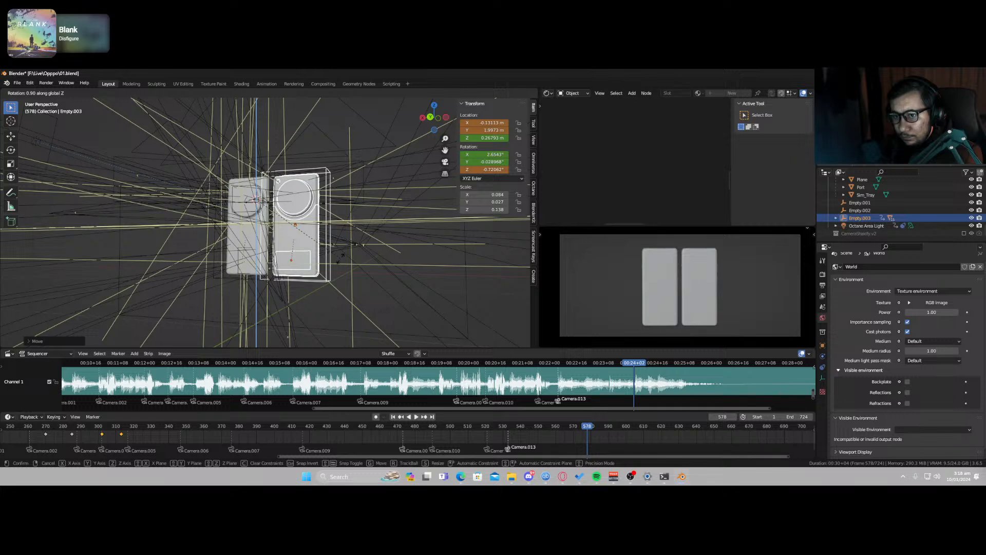
{"action": "left_click", "coordinate": [341, 261]}
{"action": "left_click", "coordinate": [347, 94]}
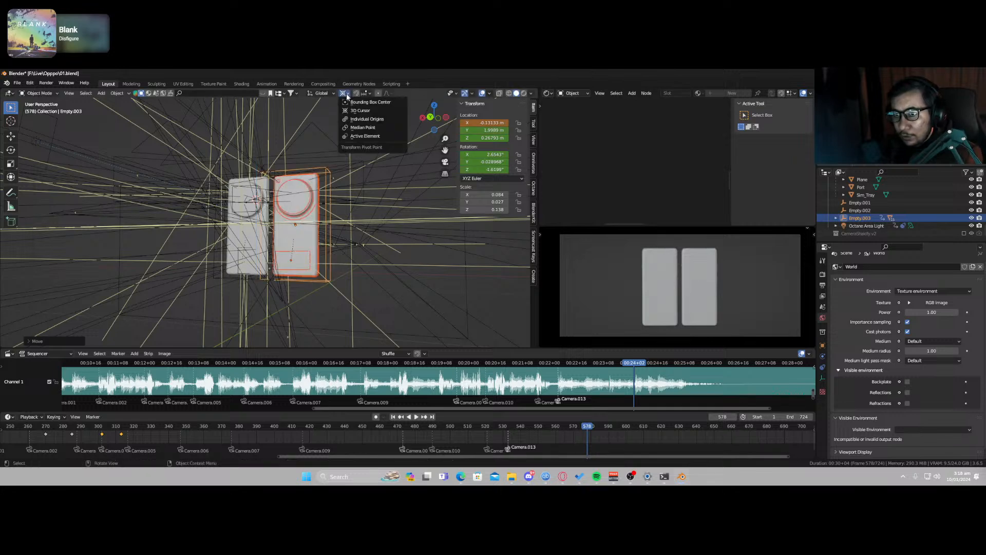
{"action": "left_click", "coordinate": [353, 102]}
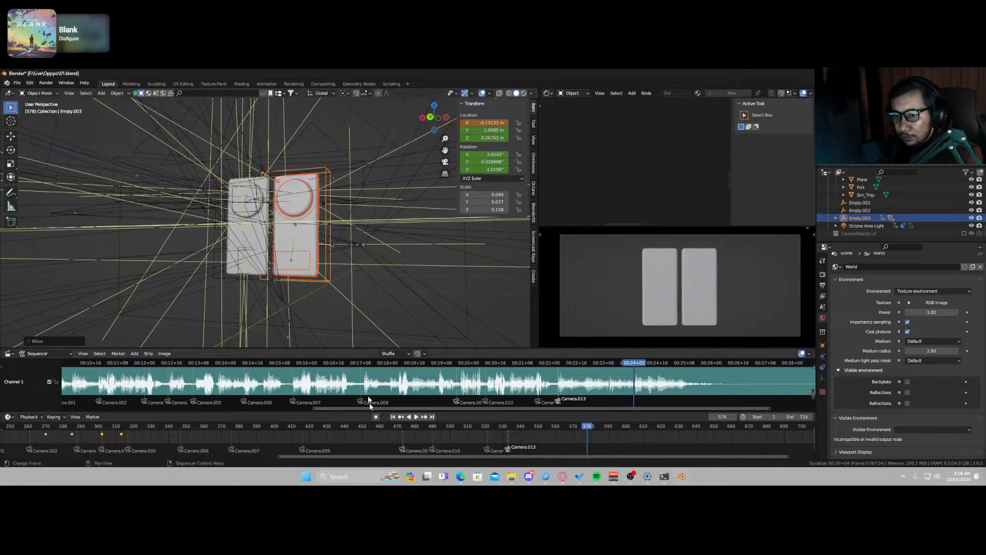
Step: Delete the phone copy's keyframes and rotate the copy 180° about the global Z axis
{"action": "key", "text": "a"}
{"action": "key", "text": "x"}
{"action": "left_click", "coordinate": [223, 441]}
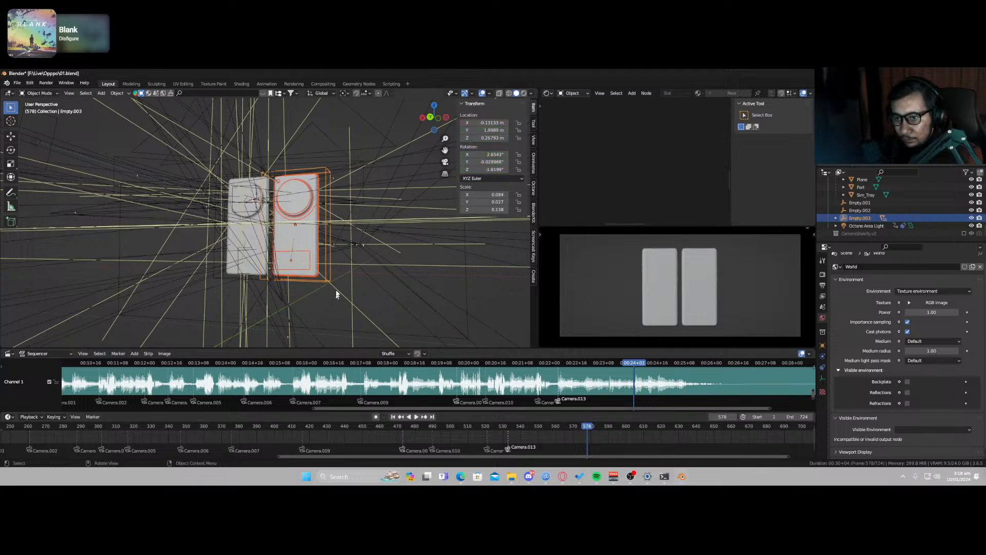
{"action": "type", "text": "rz60"}
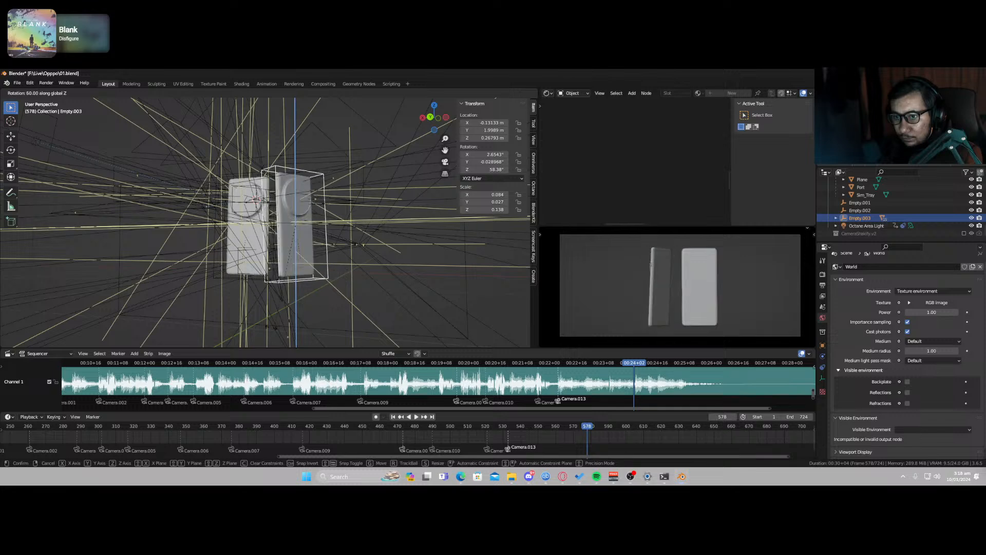
{"action": "key", "text": "BackSpace"}
{"action": "key", "text": "BackSpace"}
{"action": "type", "text": "180"}
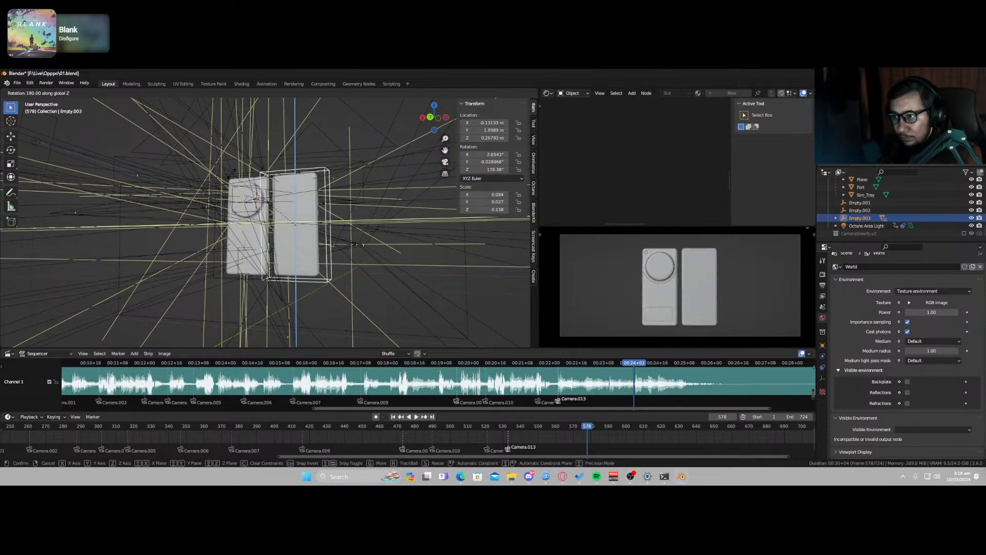
{"action": "key", "text": "Return"}
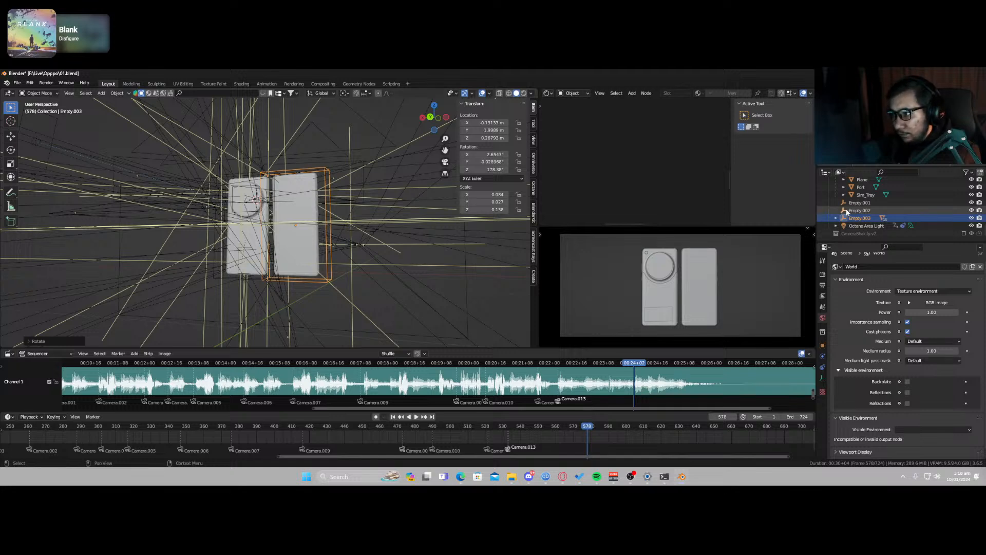
Step: Go to frame 532 and try to move the phone copy along the global Z axis
{"action": "scroll", "coordinate": [307, 239], "scroll_direction": "up", "scroll_amount": 2}
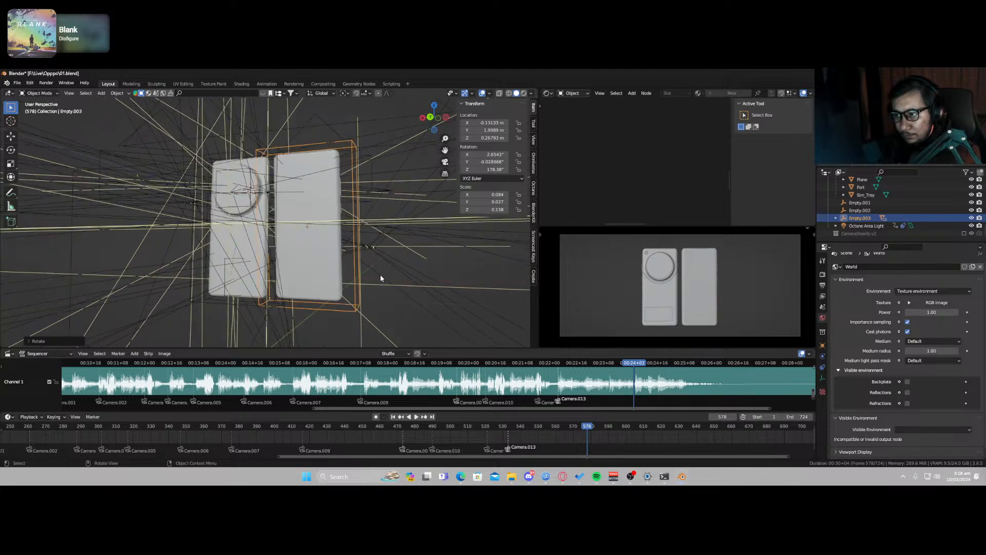
{"action": "middle_click_drag", "start_coordinate": [369, 272], "coordinate": [319, 290]}
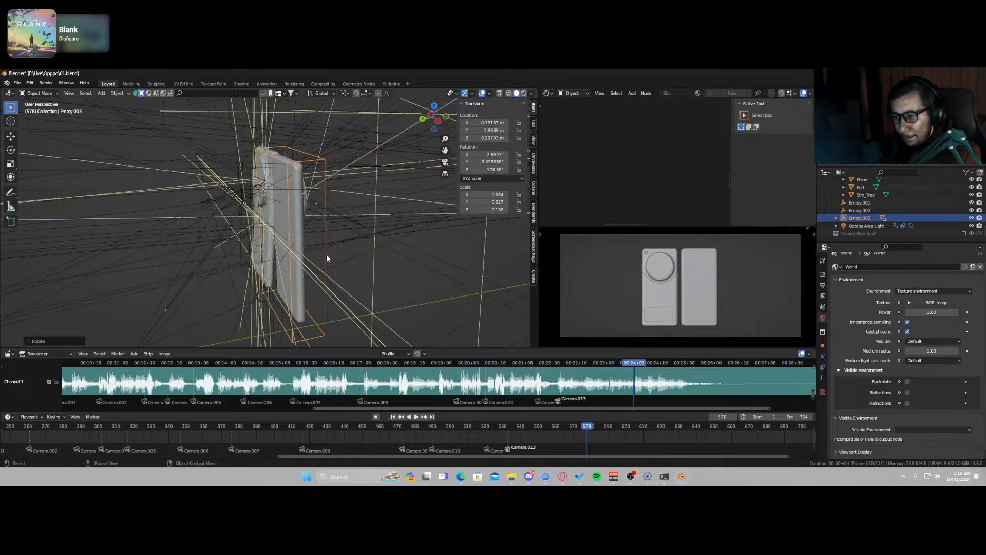
{"action": "left_click", "coordinate": [508, 429]}
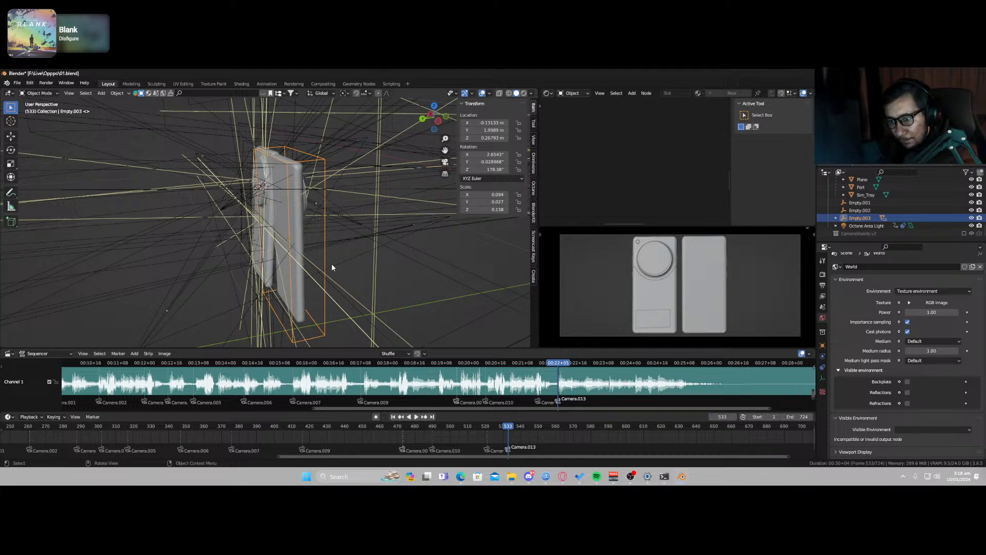
{"action": "key", "text": "Left"}
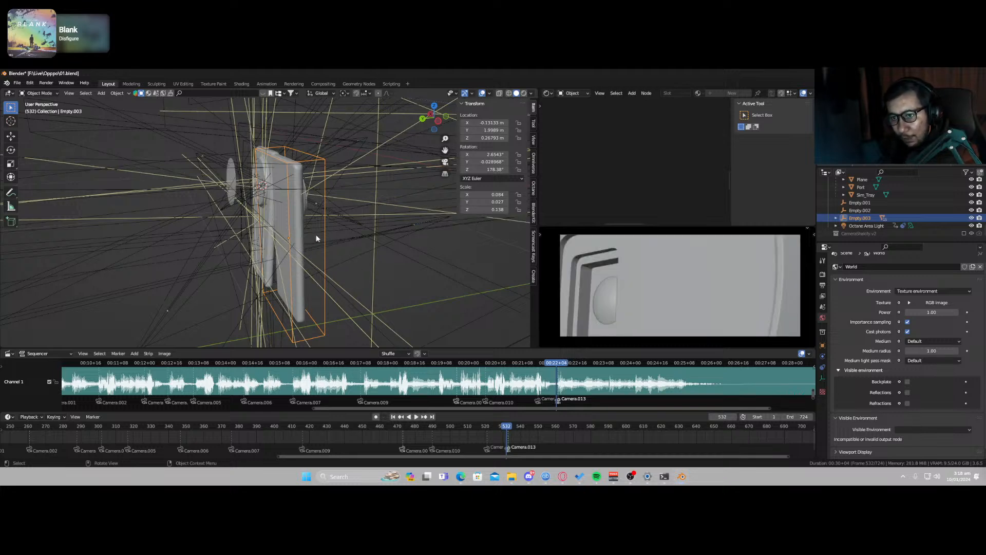
{"action": "mouse_move", "coordinate": [321, 237]}
{"action": "middle_mouse_down"}
{"action": "mouse_move", "coordinate": [275, 244]}
{"action": "mouse_move", "coordinate": [335, 248]}
{"action": "middle_mouse_up"}
{"action": "key", "text": "g"}
{"action": "key", "text": "z"}
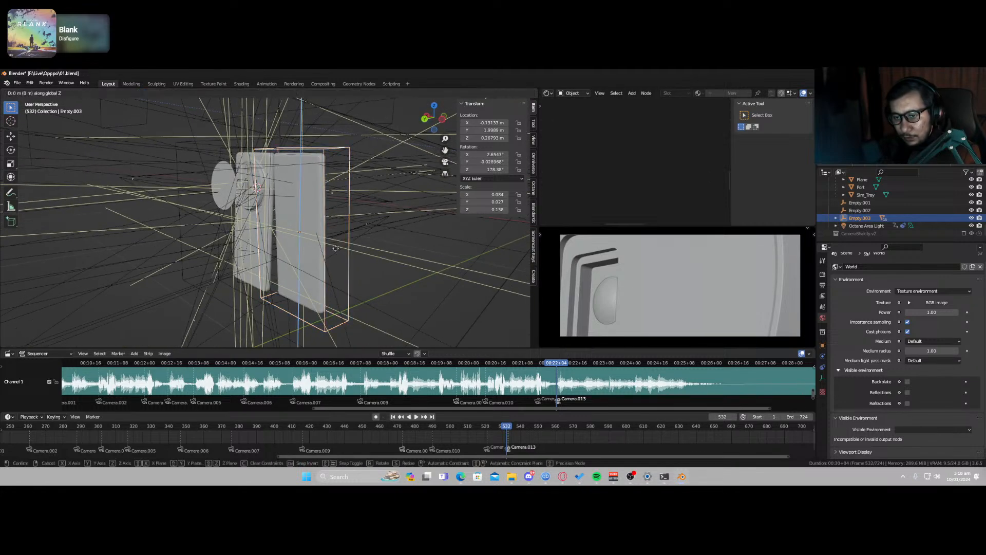
{"action": "left_click", "coordinate": [336, 248]}
Step: Undo the phone copy's move, 180° rotation, keyframe deletion and X offset, back to the in-place duplicate at frame 578
{"action": "key", "text": "ctrl+z"}
{"action": "key", "text": "ctrl+z"}
{"action": "key", "text": "ctrl+z"}
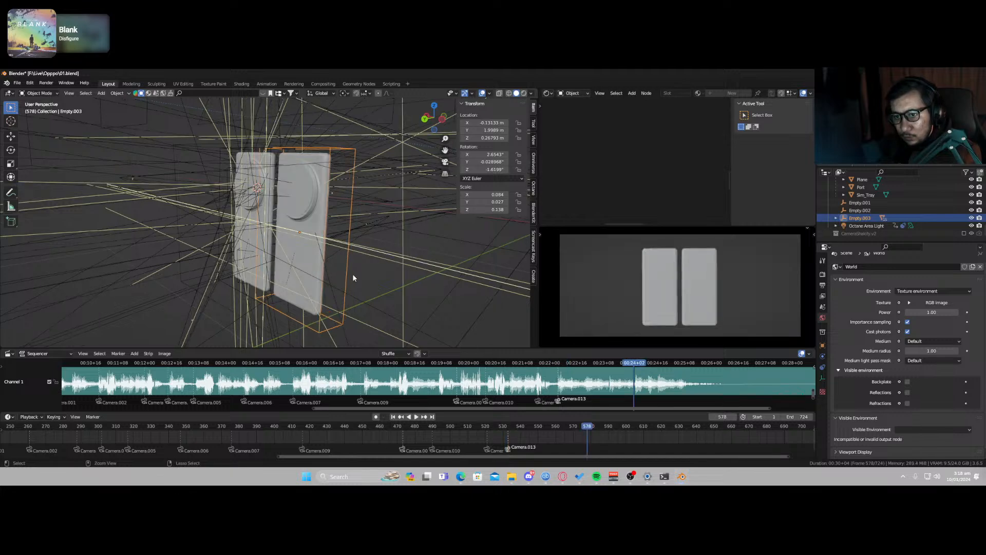
{"action": "key", "text": "ctrl+z"}
{"action": "key", "text": "ctrl+z"}
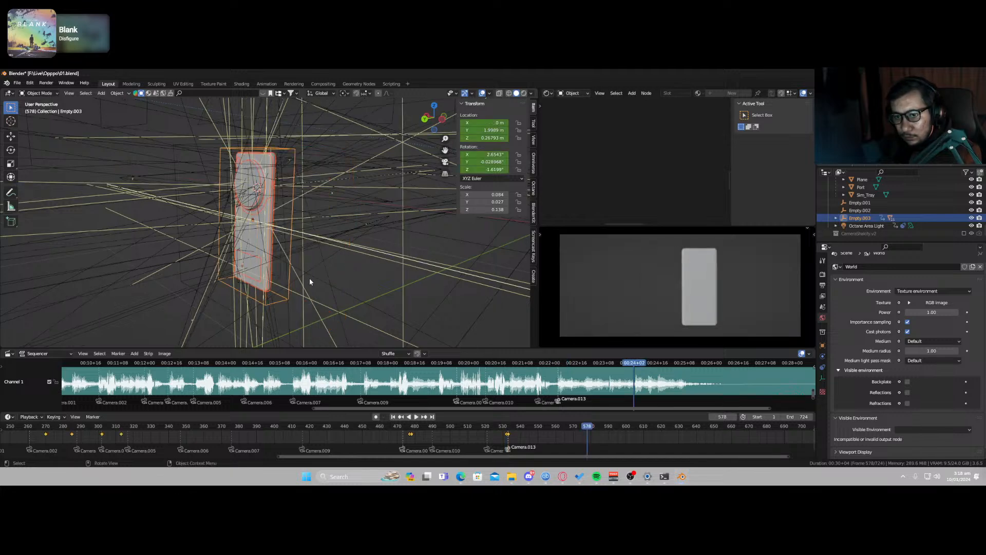
{"action": "mouse_move", "coordinate": [309, 278]}
{"action": "middle_mouse_down"}
{"action": "mouse_move", "coordinate": [284, 278]}
{"action": "mouse_move", "coordinate": [295, 281]}
{"action": "middle_mouse_up"}
{"action": "key", "text": "g"}
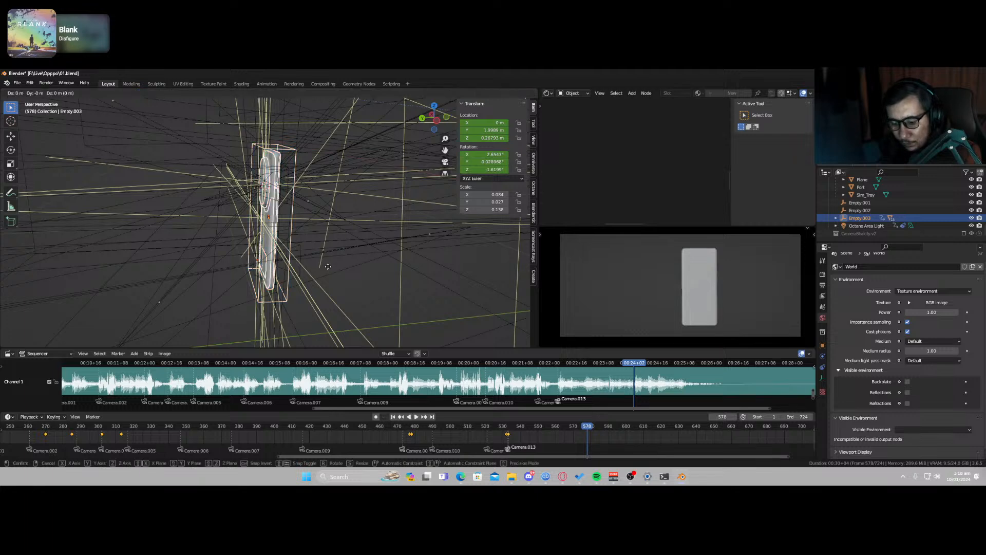
{"action": "key", "text": "y"}
{"action": "key", "text": "Escape"}
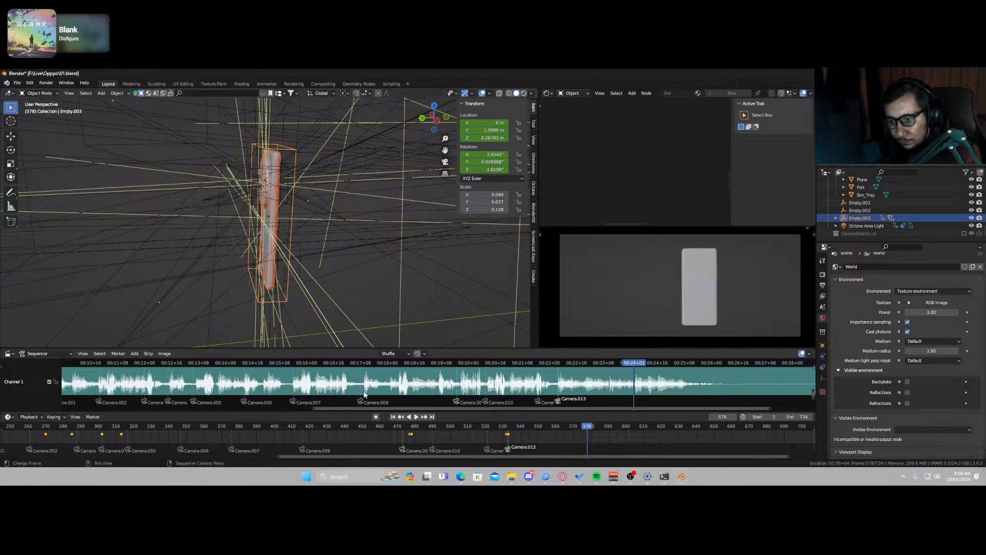
Step: Delete all keyframes from the duplicated phone hierarchy
{"action": "key", "text": "x"}
{"action": "left_click", "coordinate": [359, 439]}
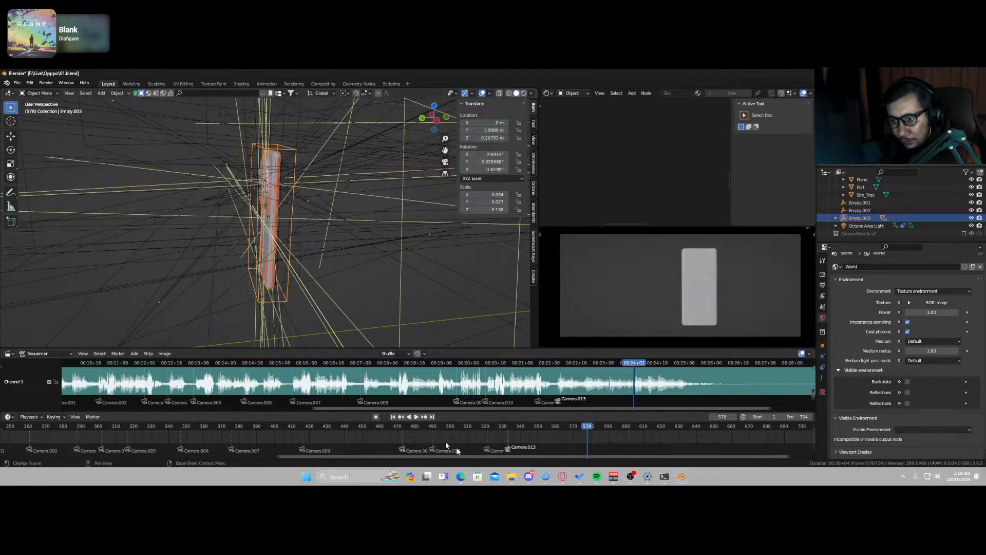
Step: Try moving the phone copy about 0.70 m down its local Z axis at frame 532, undo it, and return to frame 533
{"action": "left_click", "coordinate": [507, 426]}
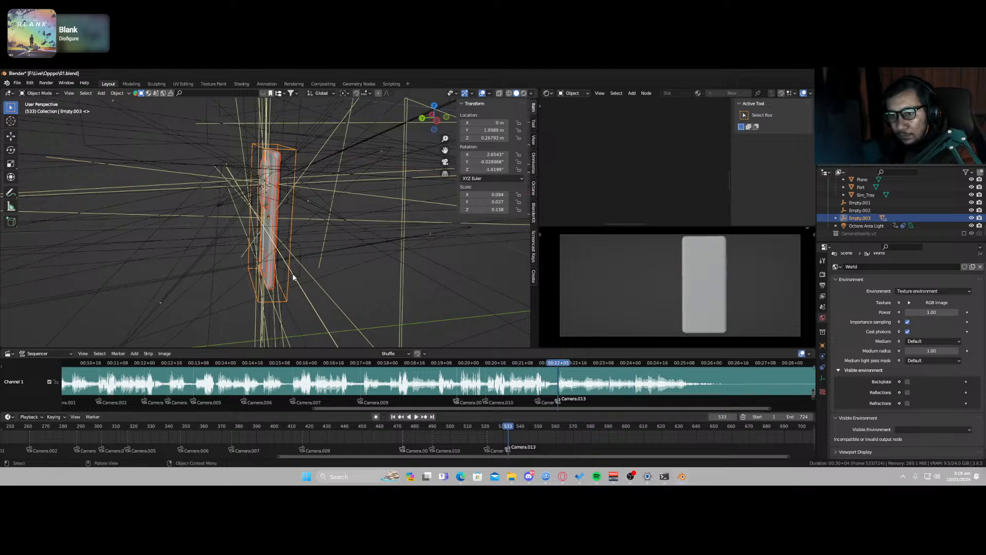
{"action": "key", "text": "Left"}
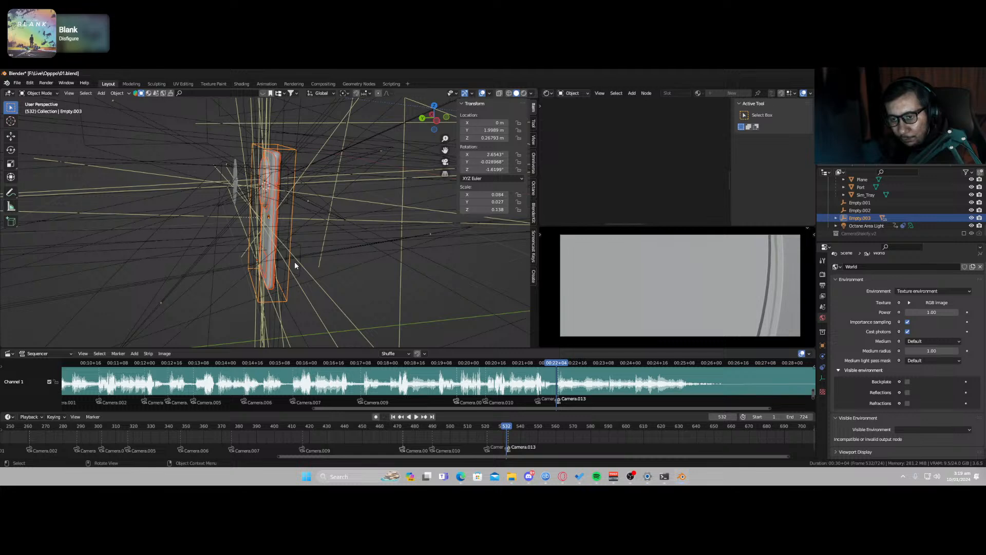
{"action": "key", "text": "g"}
{"action": "key", "text": "z"}
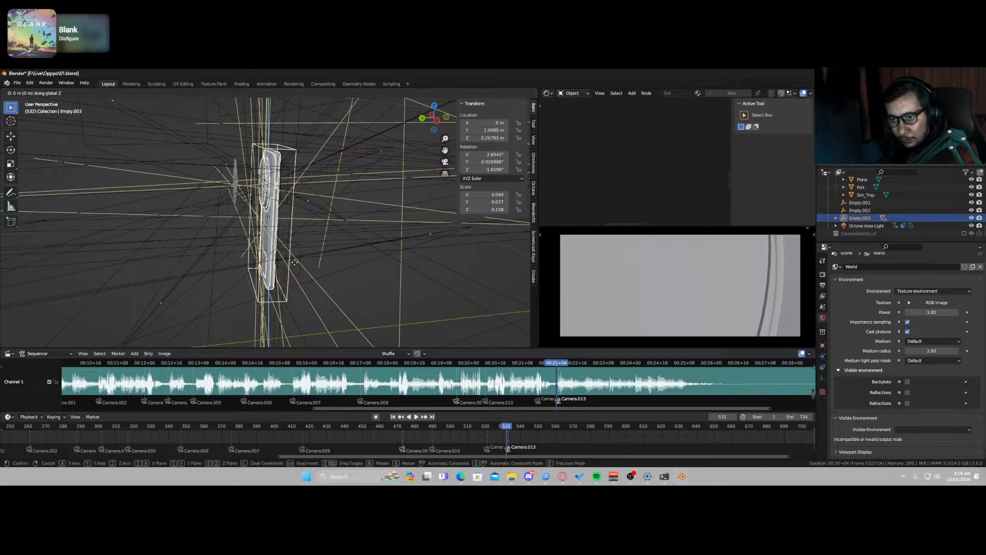
{"action": "key", "text": "z"}
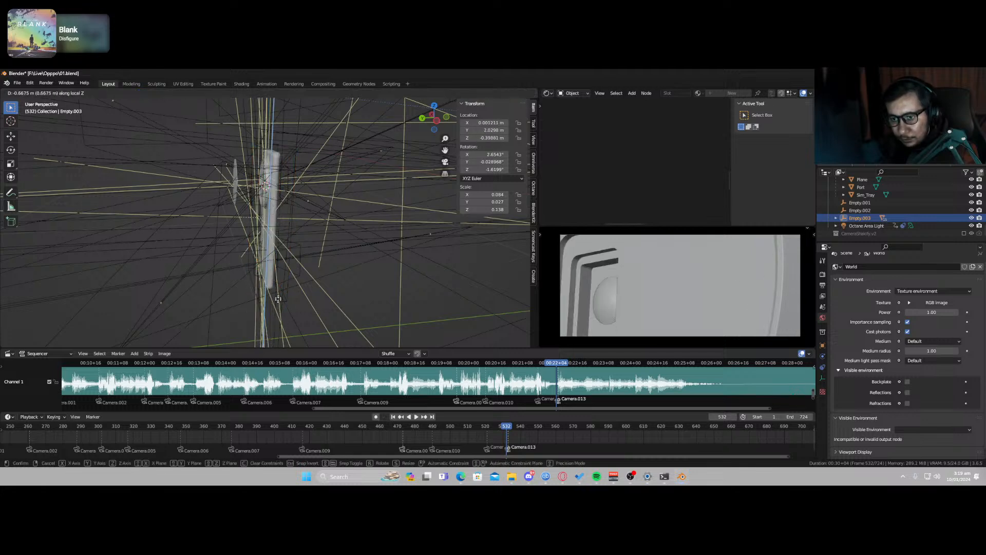
{"action": "left_click", "coordinate": [278, 298]}
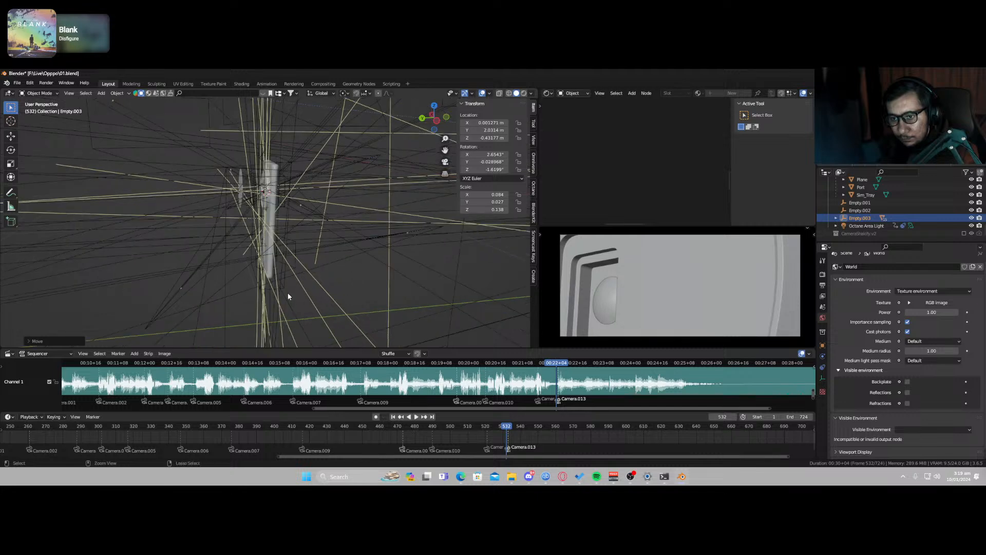
{"action": "key", "text": "ctrl+z"}
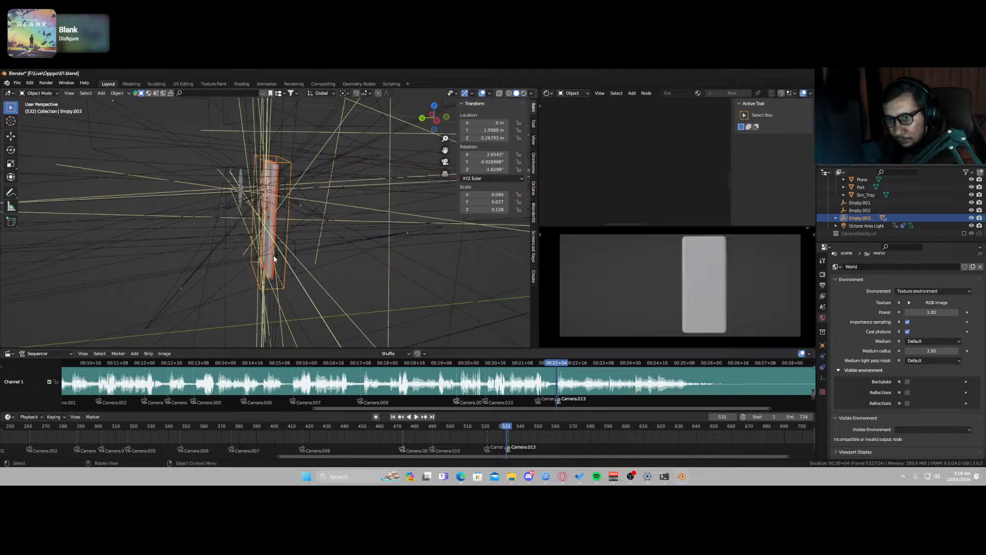
{"action": "key", "text": "Right"}
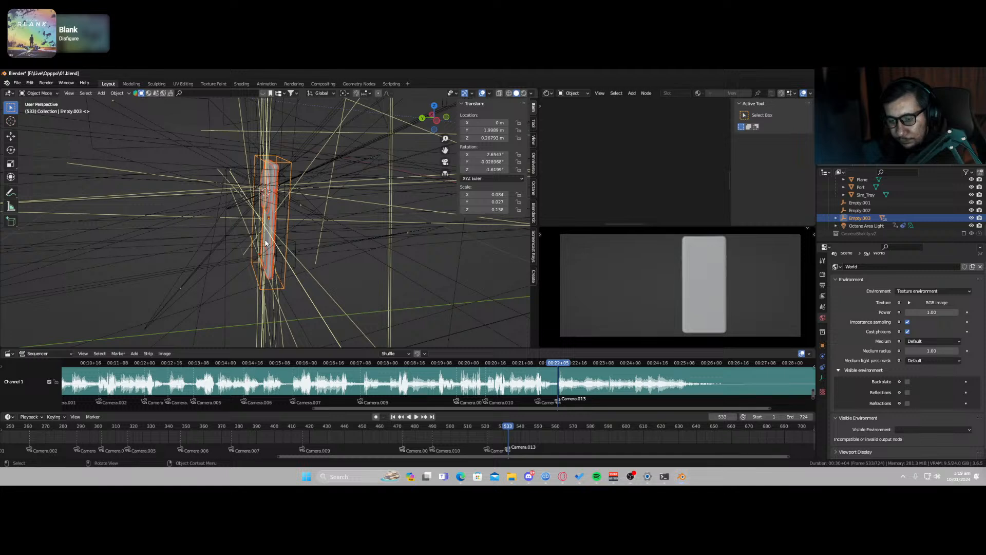
Step: Keyframe the phone copy's location and rotation at frame 533, and at frame 532 keyframe it about 0.92 m lower along local Z
{"action": "key", "text": "i"}
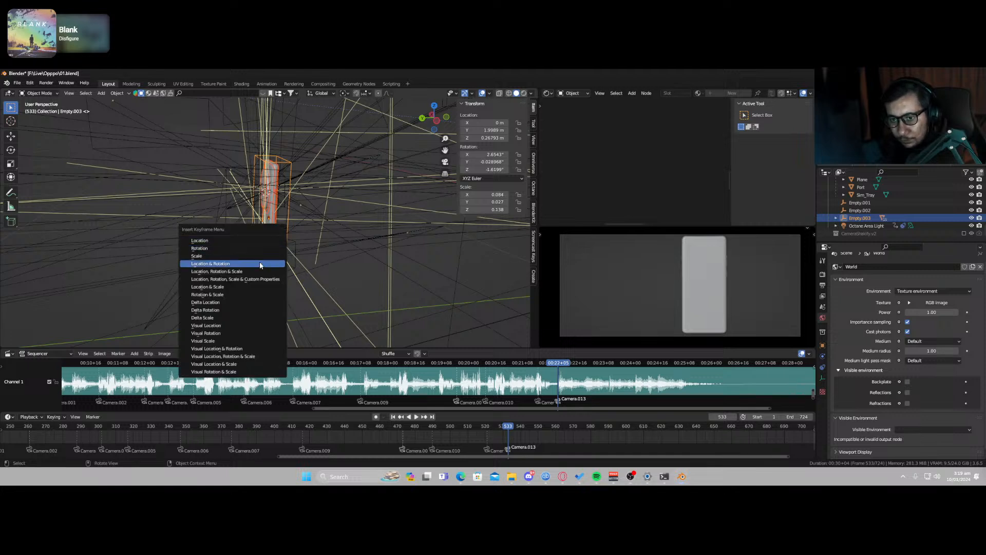
{"action": "key", "text": "Return"}
{"action": "key", "text": "Left"}
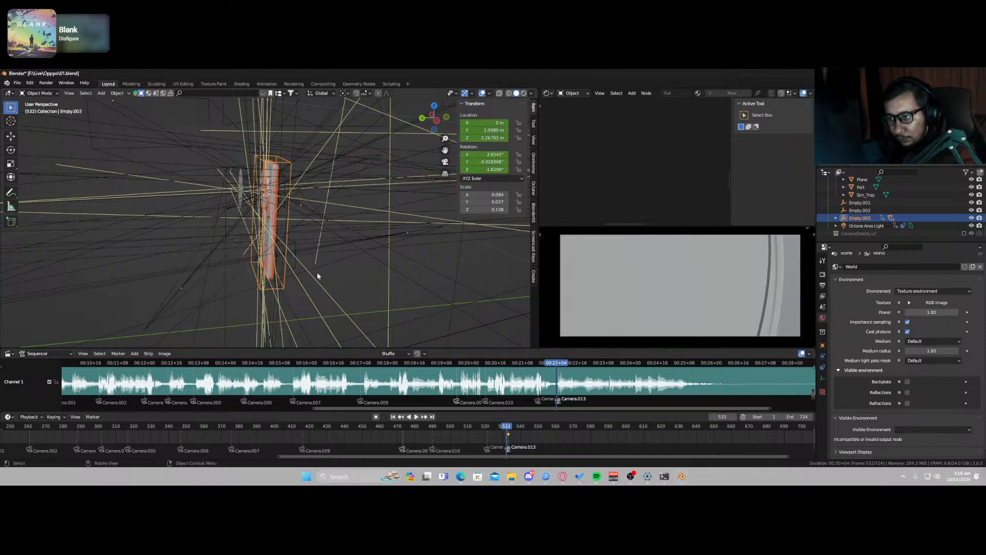
{"action": "key", "text": "g"}
{"action": "key", "text": "z"}
{"action": "key", "text": "z"}
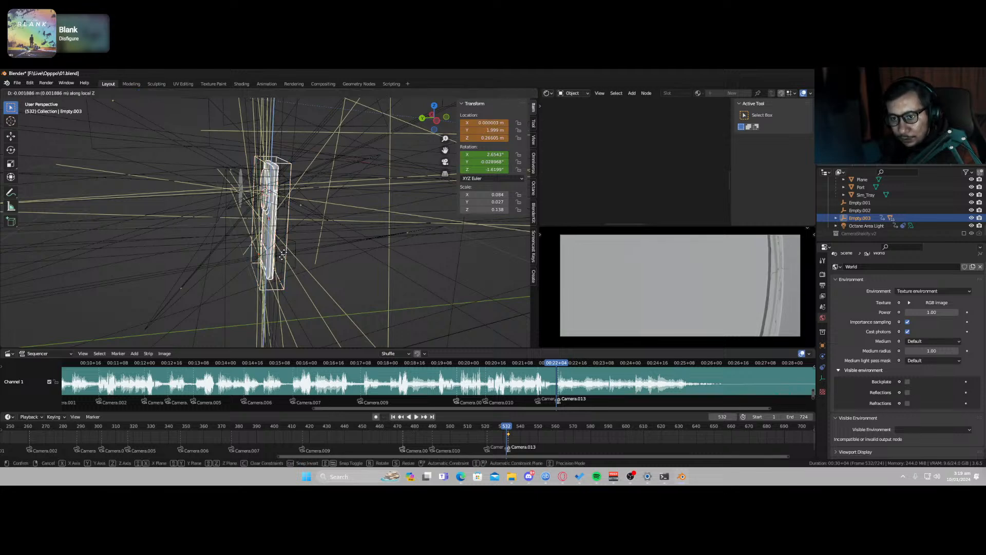
{"action": "left_click", "coordinate": [247, 307]}
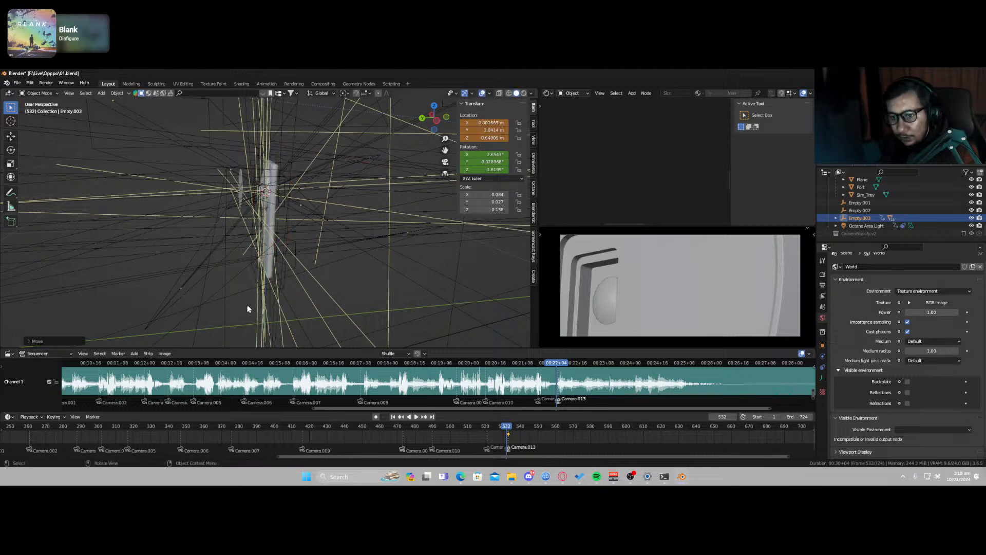
{"action": "scroll", "coordinate": [267, 275], "scroll_direction": "down", "scroll_amount": 4}
{"action": "middle_click_drag", "start_coordinate": [268, 272], "coordinate": [271, 242]}
{"action": "key", "text": "i"}
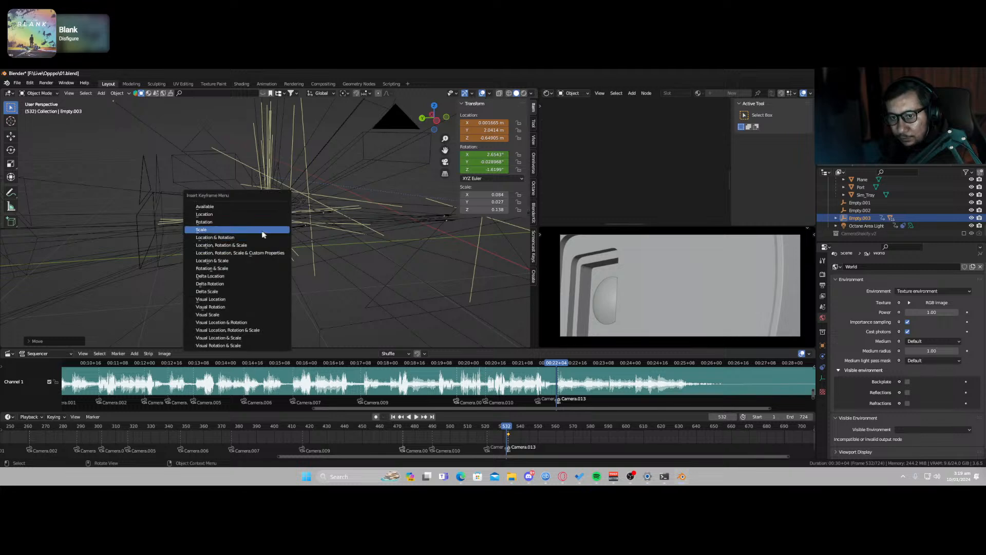
{"action": "left_click", "coordinate": [241, 207]}
Step: At frame 533, move the phone copy about 0.04 m along its local Y axis, clear of the original phone, and keyframe it
{"action": "key", "text": "Right"}
{"action": "scroll", "coordinate": [286, 226], "scroll_direction": "up", "scroll_amount": 8}
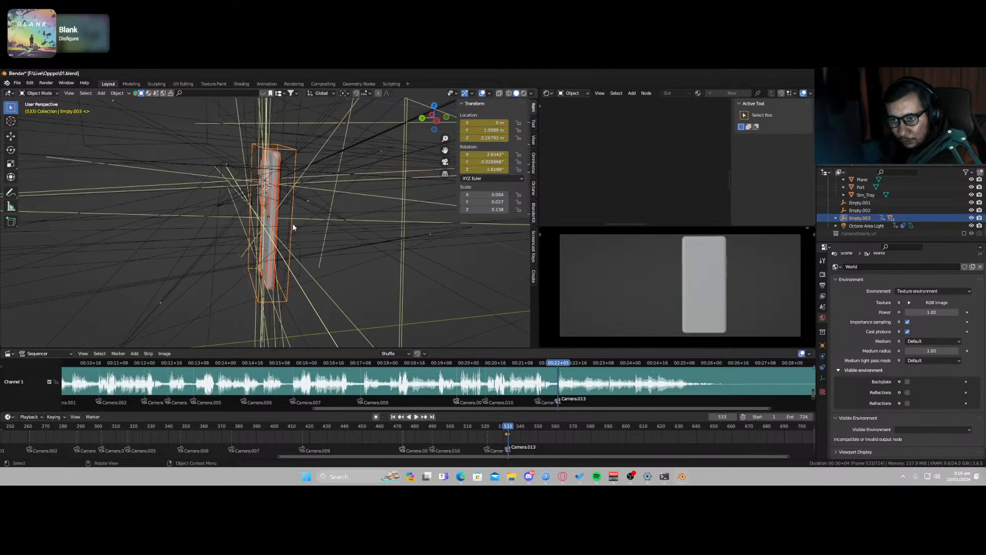
{"action": "key", "text": "g"}
{"action": "key", "text": "y"}
{"action": "key", "text": "y"}
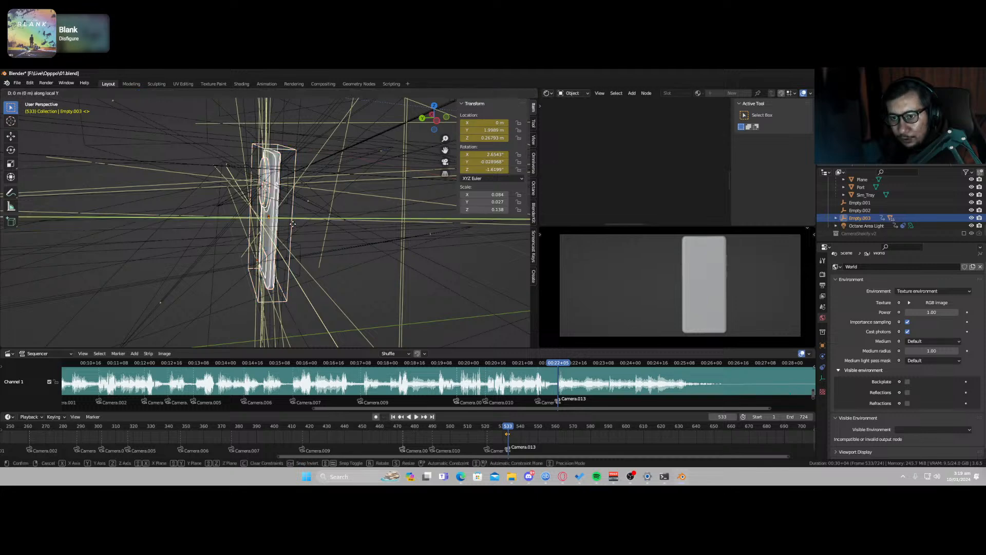
{"action": "left_click", "coordinate": [272, 226]}
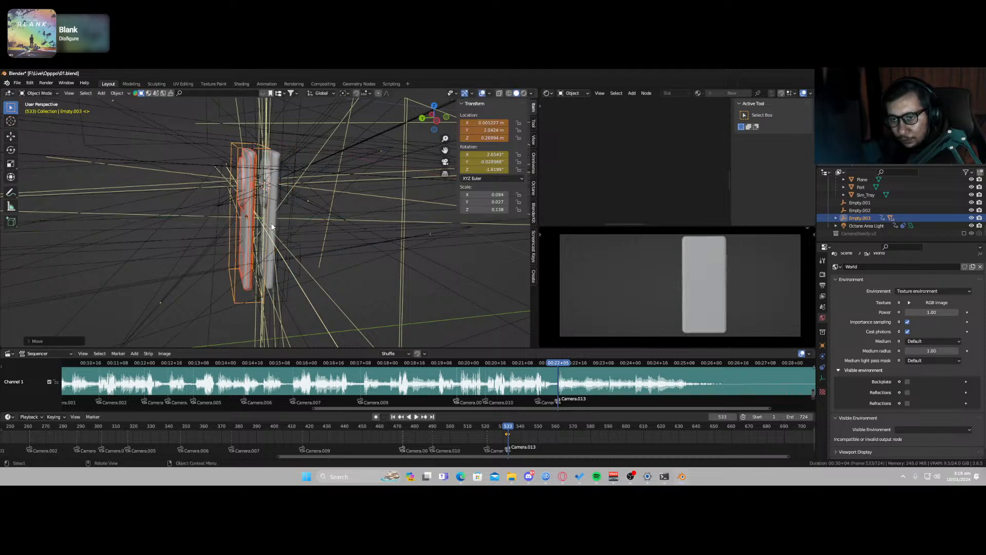
{"action": "key", "text": "i"}
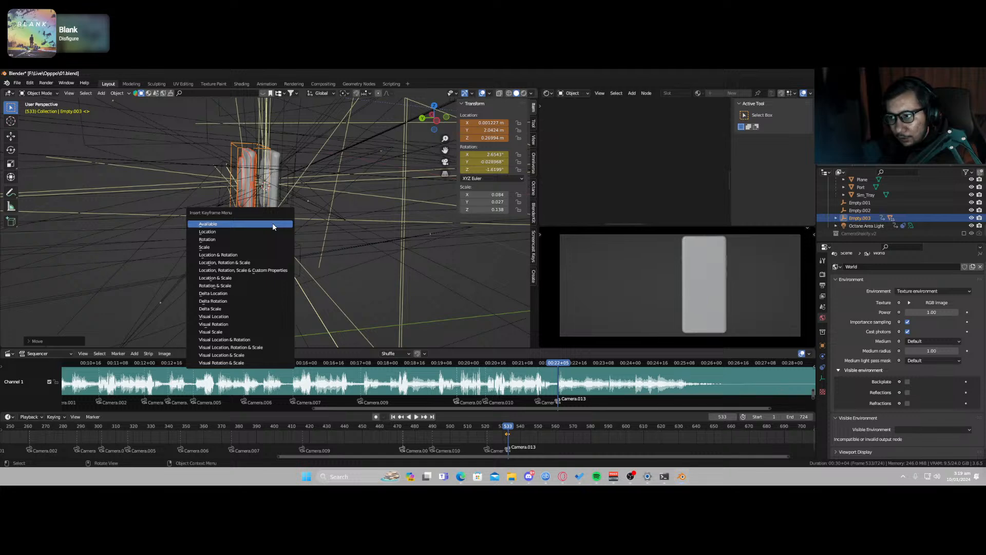
{"action": "left_click", "coordinate": [272, 224]}
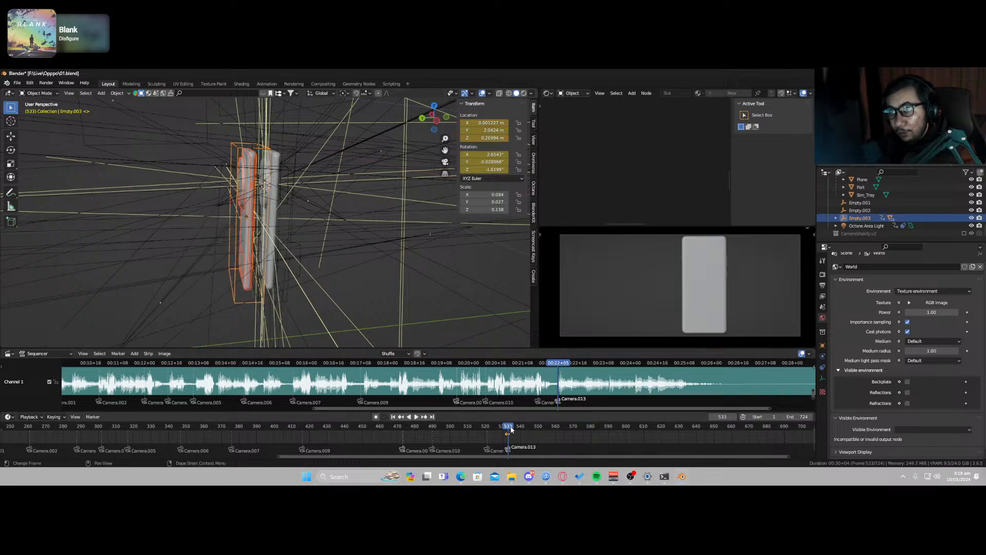
Step: At frame 534, move the phone copy along global X to about -0.177 m, beside the original, and keyframe its available channels
{"action": "key", "text": "Right"}
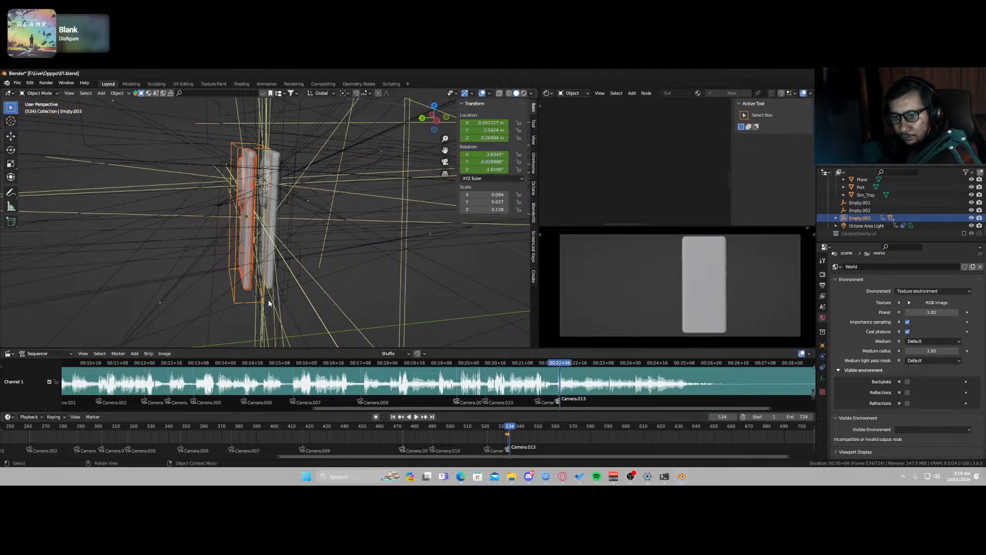
{"action": "middle_click_drag", "start_coordinate": [276, 307], "coordinate": [300, 326]}
{"action": "key", "text": "g"}
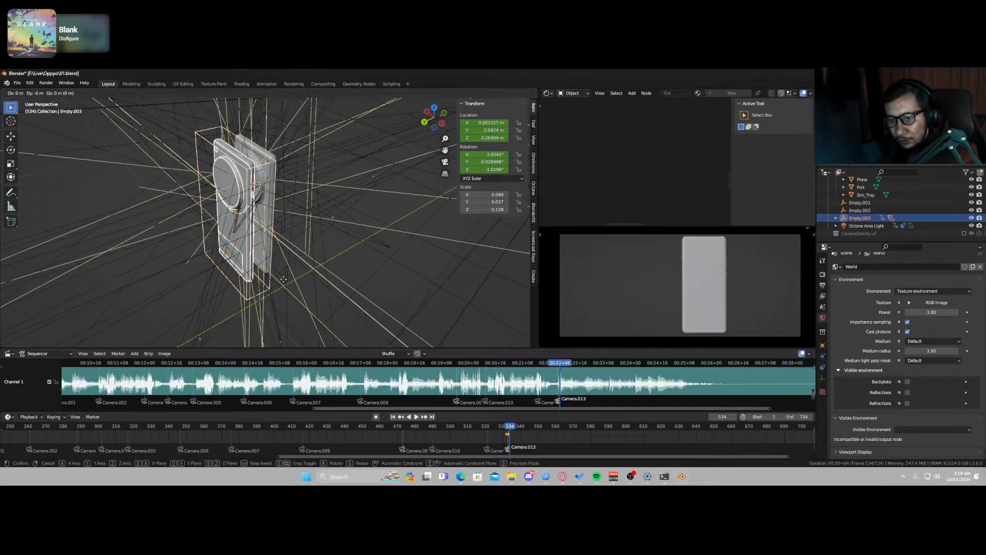
{"action": "key", "text": "x"}
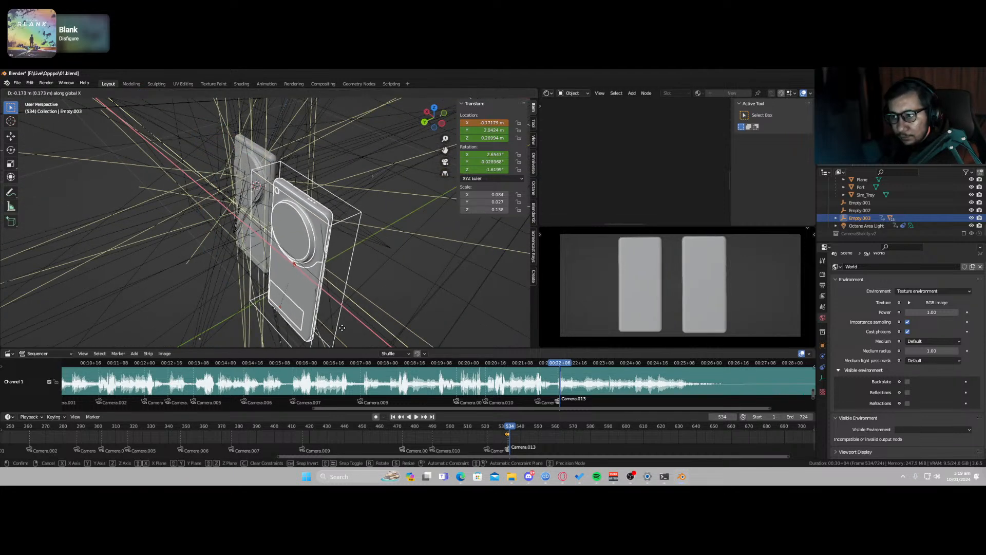
{"action": "left_click", "coordinate": [340, 310]}
{"action": "key", "text": "i"}
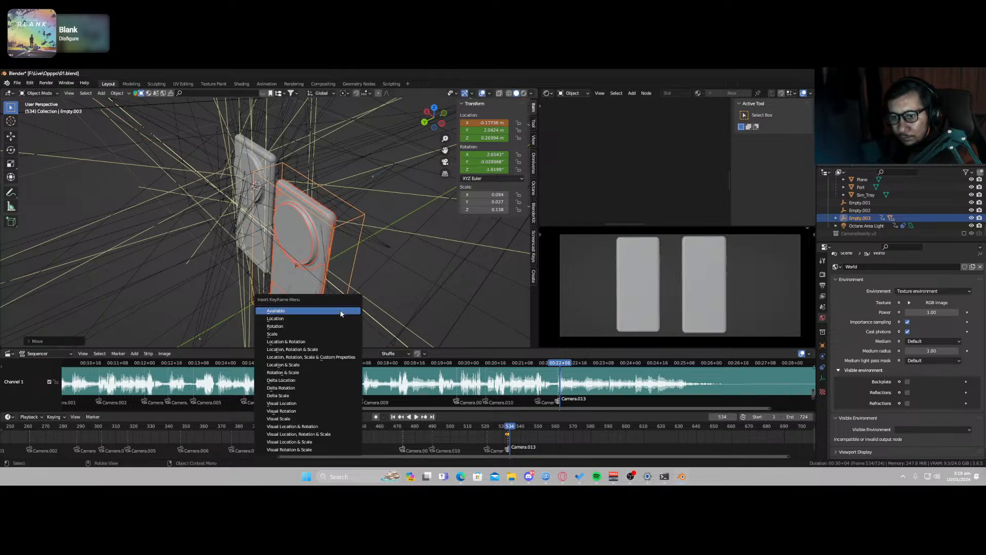
{"action": "left_click", "coordinate": [340, 310]}
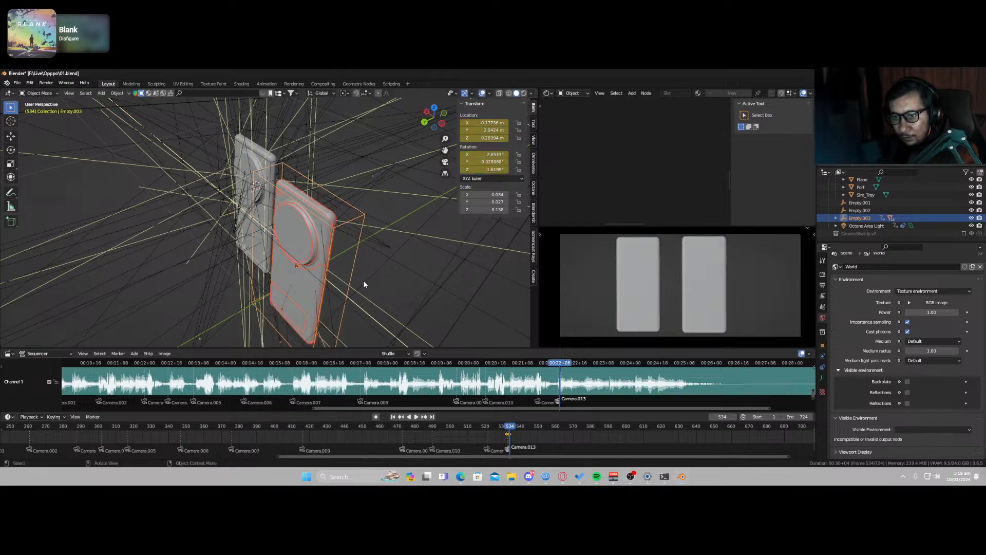
Step: Rotate the phone copy 180° about the global Z axis at frame 534 and keyframe the new rotation
{"action": "type", "text": "rz130"}
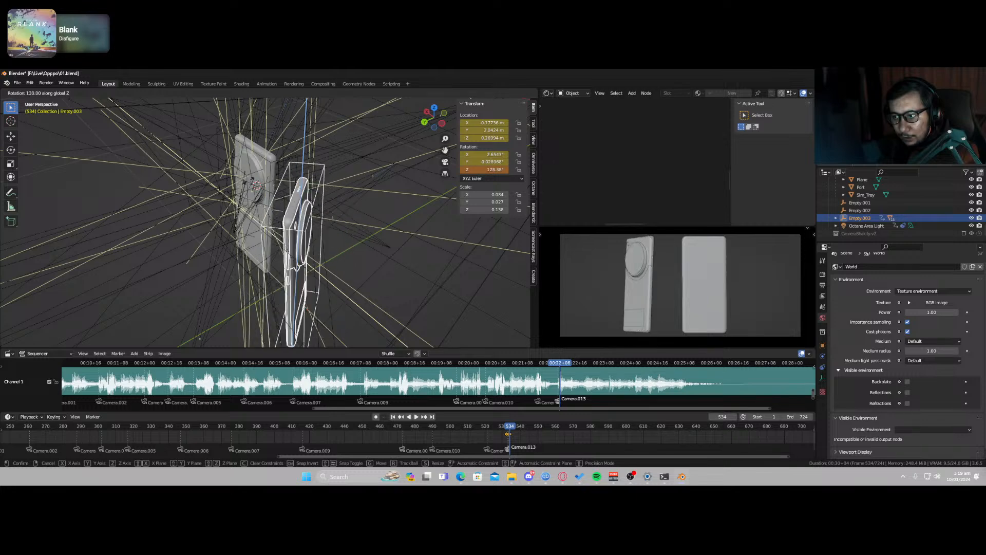
{"action": "key", "text": "BackSpace"}
{"action": "key", "text": "BackSpace"}
{"action": "type", "text": "80"}
{"action": "key", "text": "Return"}
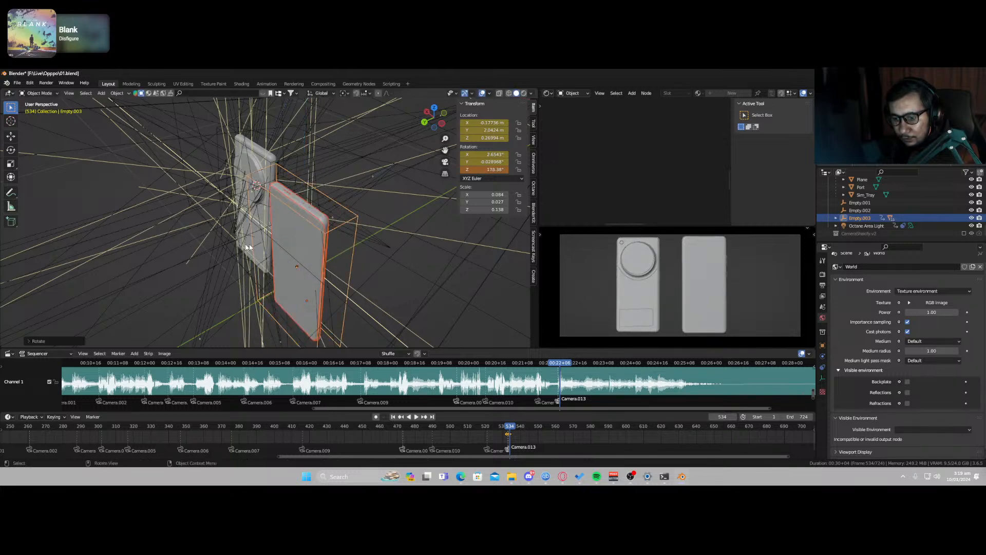
{"action": "key", "text": "i"}
{"action": "left_click", "coordinate": [262, 243]}
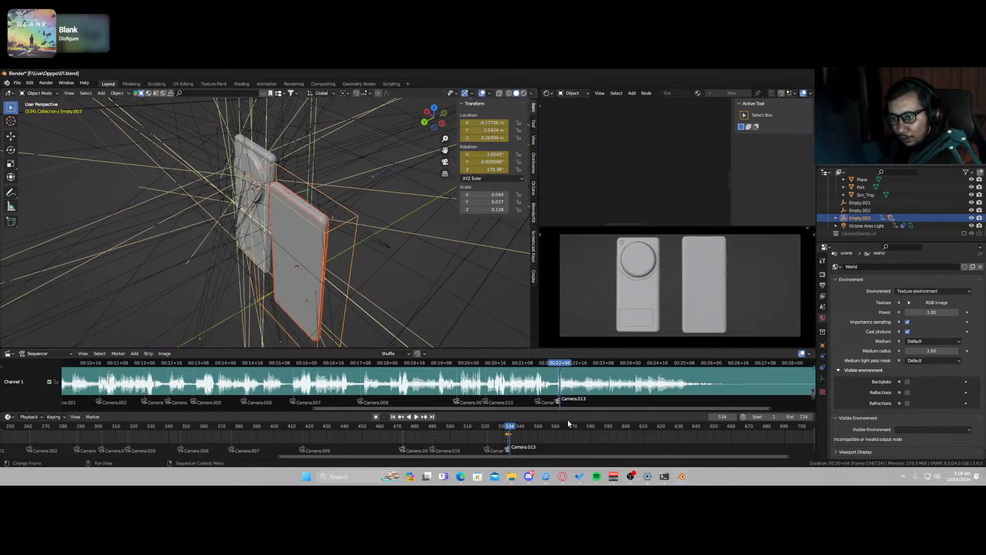
Step: Compare frames 533 and 534, and move the phone copy's frame 534 keyframe to frame 561
{"action": "key", "text": "Left"}
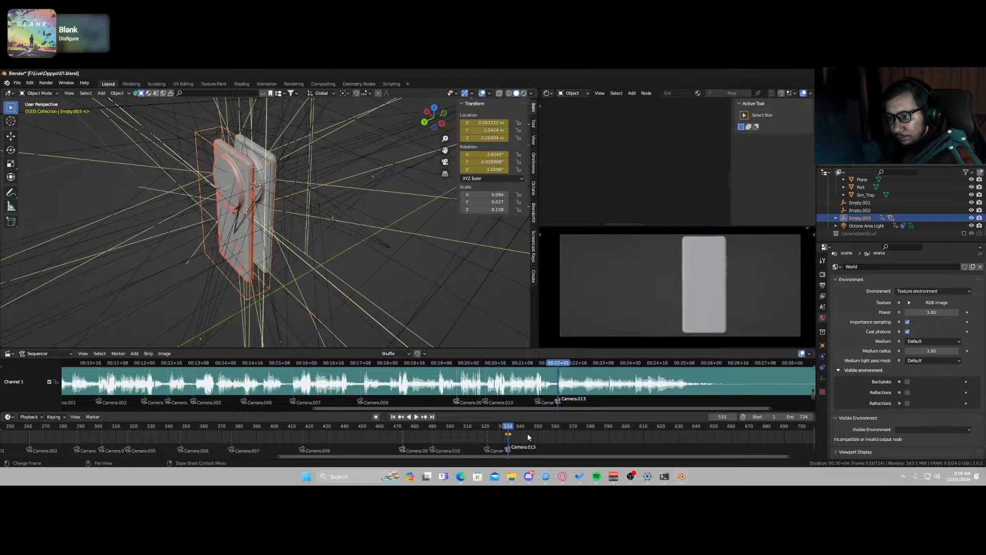
{"action": "key", "text": "Right"}
{"action": "key", "text": "Left"}
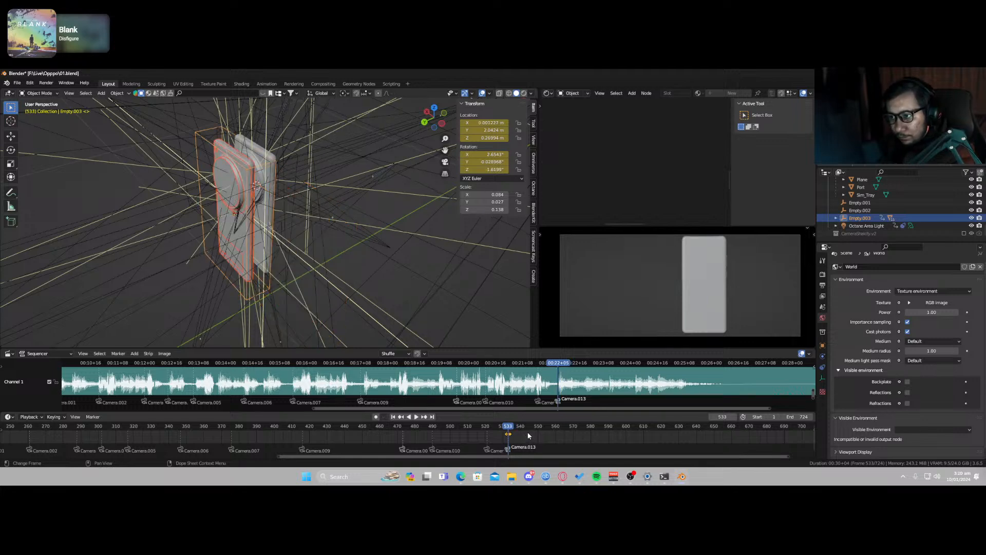
{"action": "scroll", "coordinate": [520, 439], "scroll_direction": "up", "scroll_amount": 2}
{"action": "key", "text": "Right"}
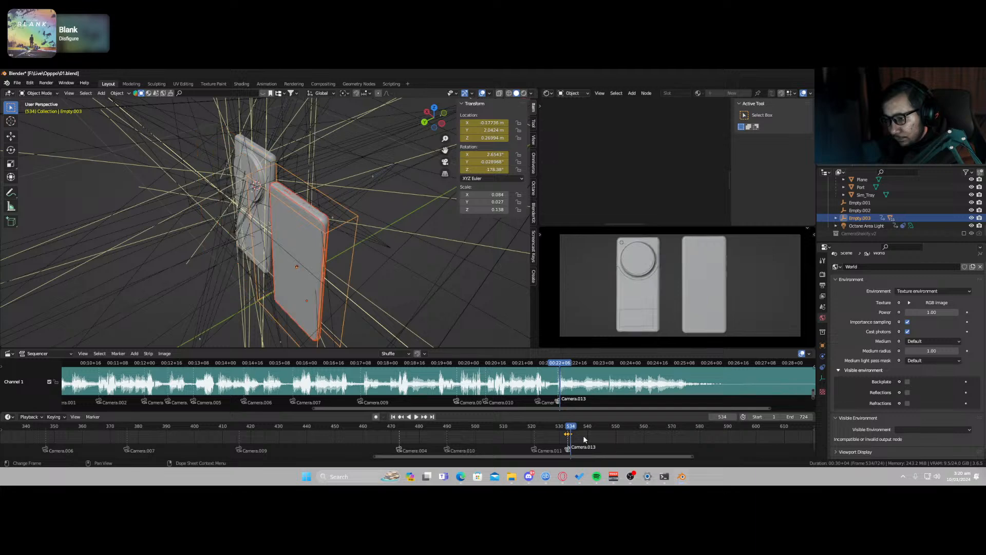
{"action": "left_click_drag", "start_coordinate": [569, 434], "coordinate": [648, 437]}
Step: Play back the phone copy's slide and rotation in the Camera.013 shot
{"action": "key", "text": "space"}
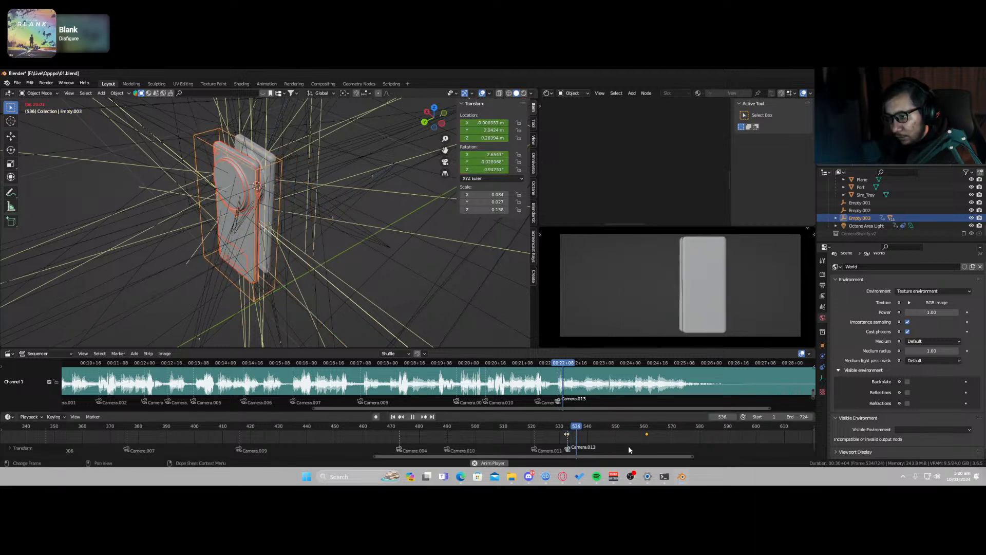
{"action": "key", "text": "space"}
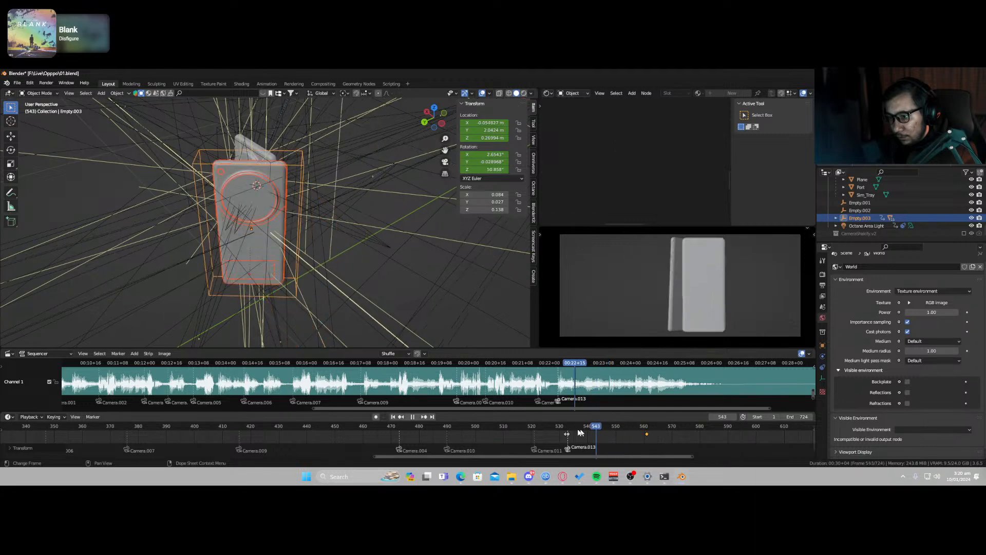
{"action": "key", "text": "space"}
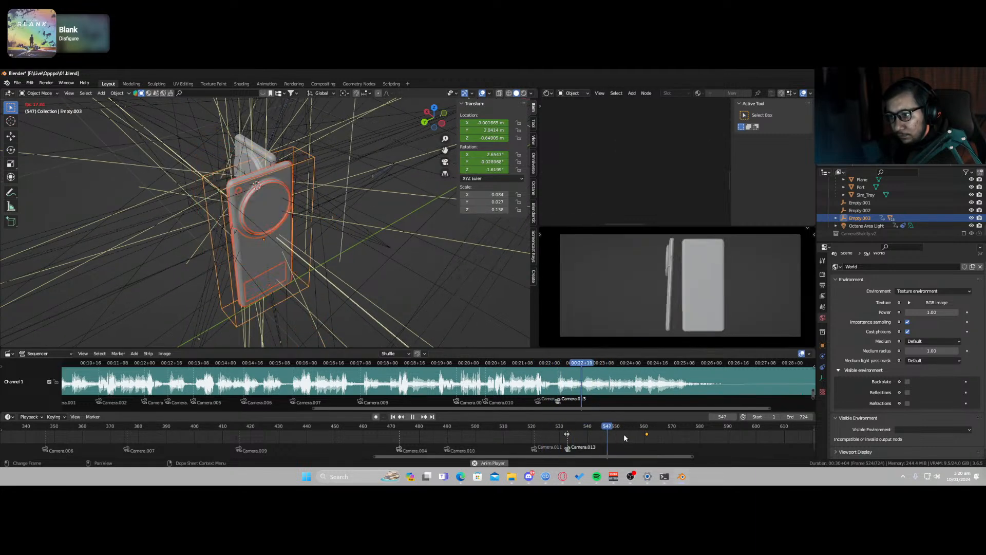
{"action": "key", "text": "space"}
Step: Enable Simplify in the render settings and set the viewport maximum subdivision to 1
{"action": "left_click", "coordinate": [822, 276]}
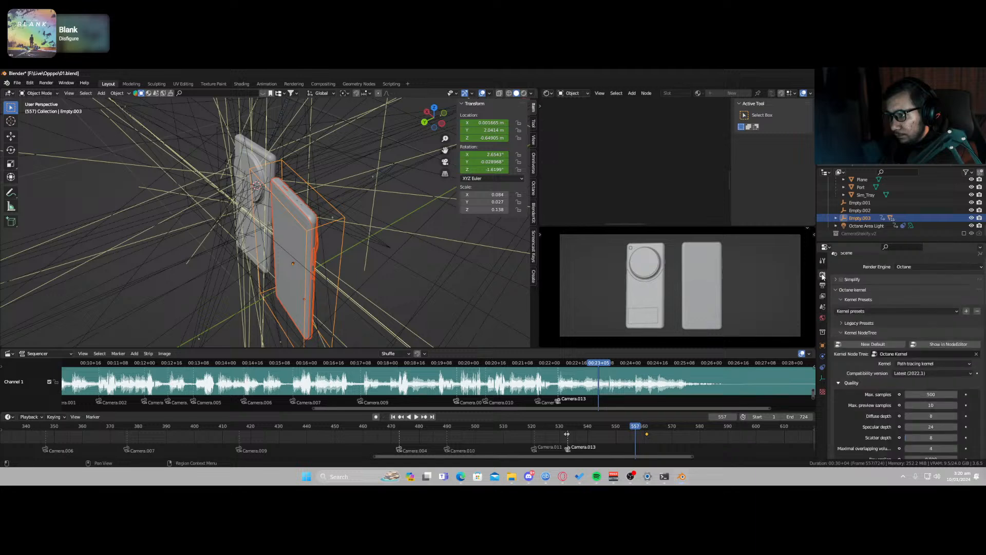
{"action": "left_click", "coordinate": [841, 279]}
{"action": "left_click", "coordinate": [835, 278]}
{"action": "left_click", "coordinate": [923, 300]}
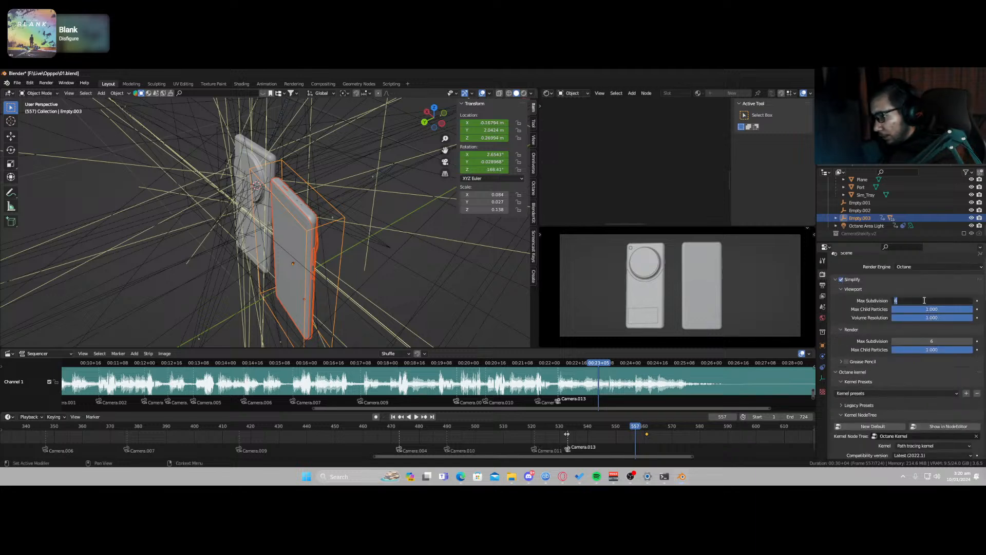
{"action": "key", "text": "Return"}
Step: Save the file and review the two-phone animation by playing it from shortly before the cut to Camera.013
{"action": "left_click_drag", "start_coordinate": [567, 428], "coordinate": [555, 428]}
{"action": "key", "text": "space"}
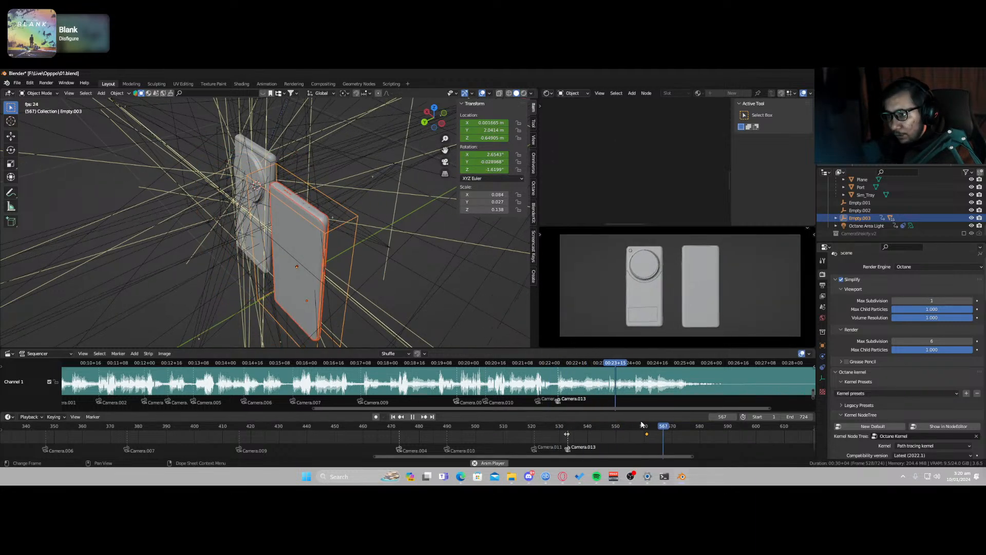
{"action": "key", "text": "space"}
{"action": "left_click_drag", "start_coordinate": [539, 427], "coordinate": [502, 429]}
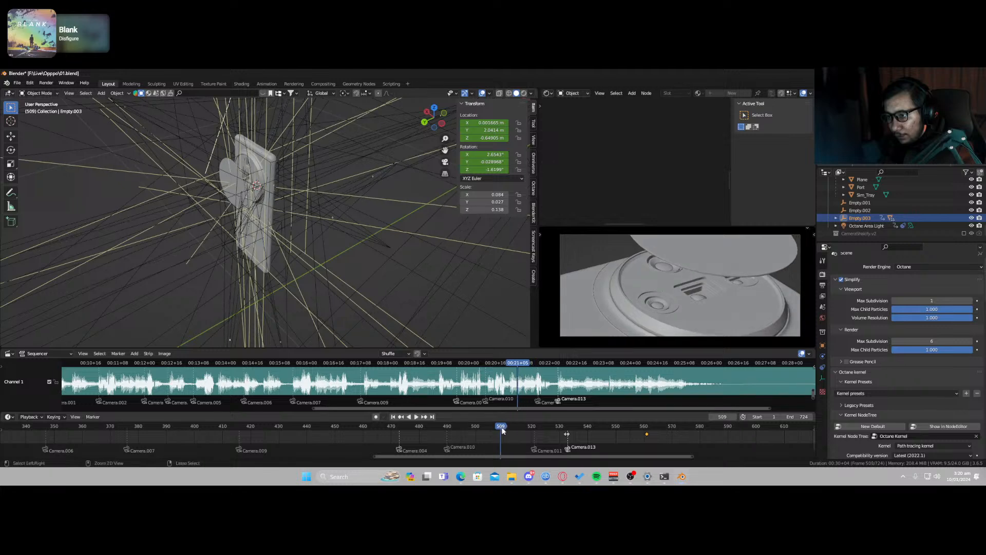
{"action": "key", "text": "ctrl+s"}
{"action": "key", "text": "space"}
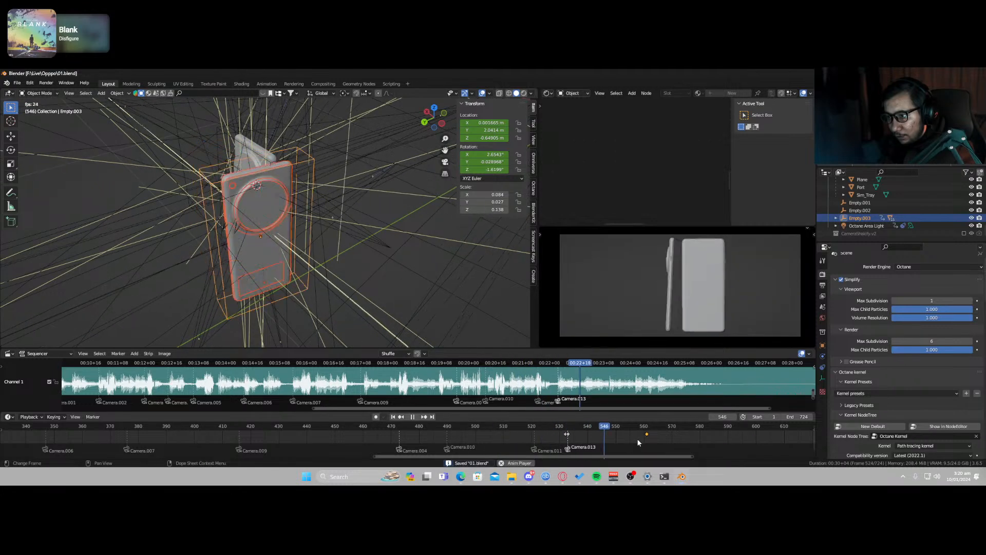
{"action": "key", "text": "space"}
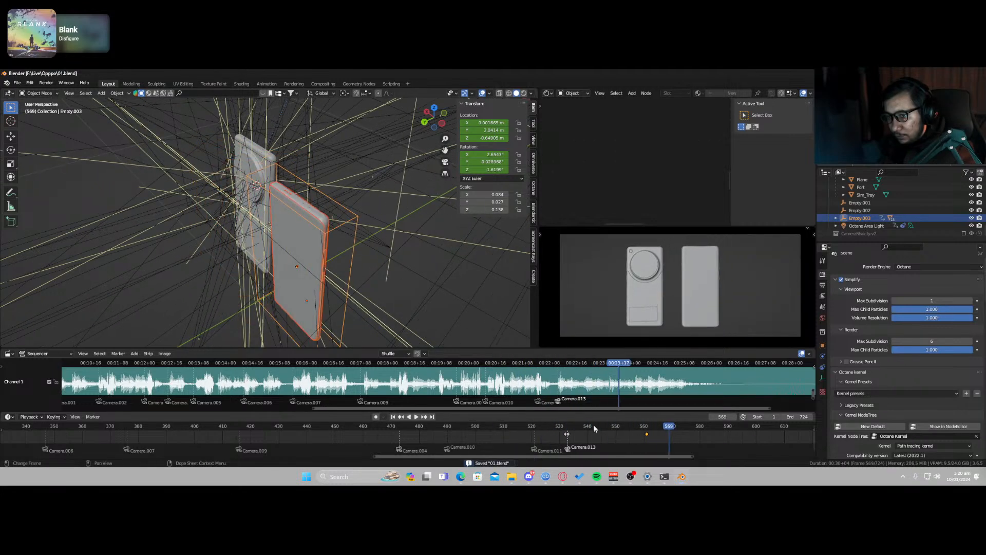
Step: Reveal all hidden objects and play back the sequence into the two-phone shot up to frame 561
{"action": "key", "text": "alt+h"}
{"action": "key", "text": "space"}
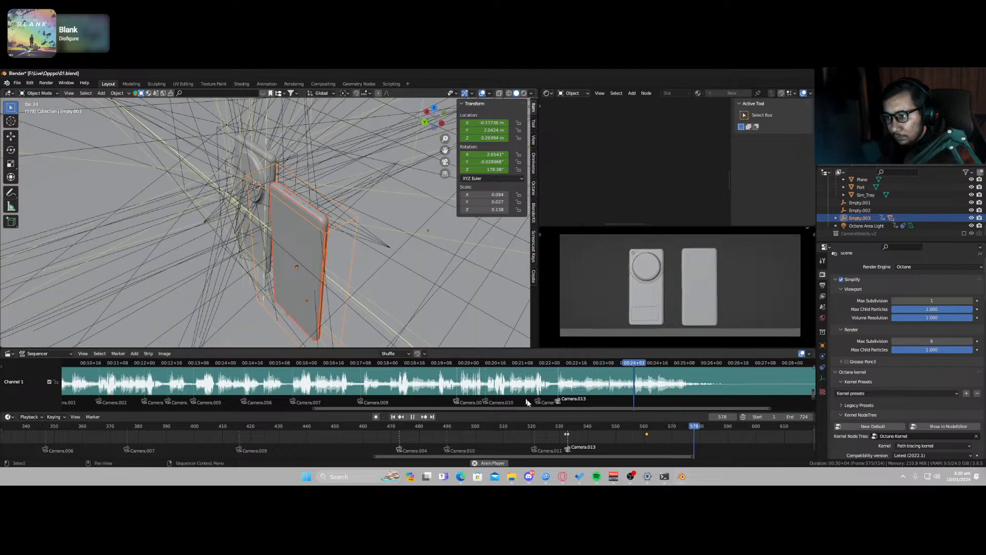
{"action": "key", "text": "space"}
{"action": "left_click_drag", "start_coordinate": [526, 427], "coordinate": [478, 427]}
{"action": "key", "text": "space"}
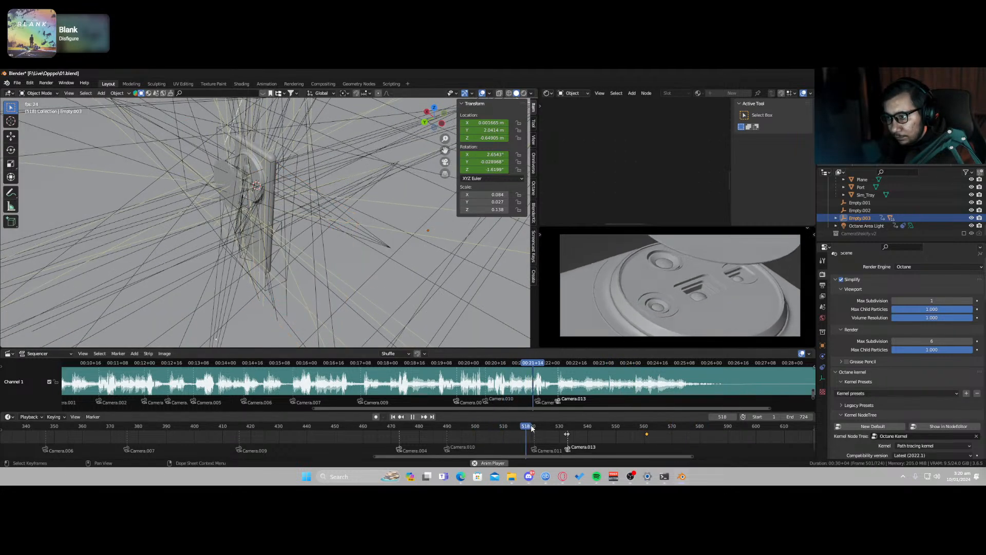
{"action": "key", "text": "space"}
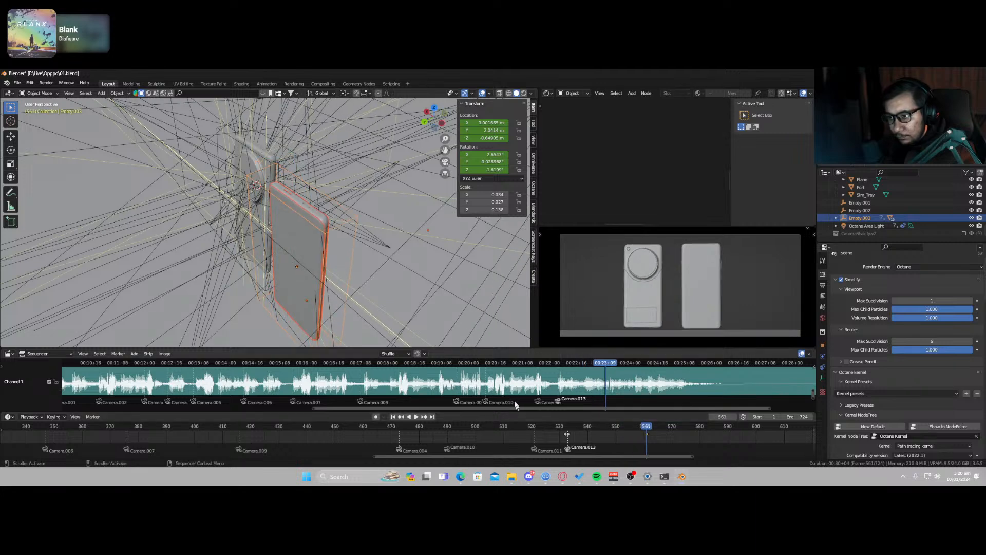
{"action": "key", "text": "r"}
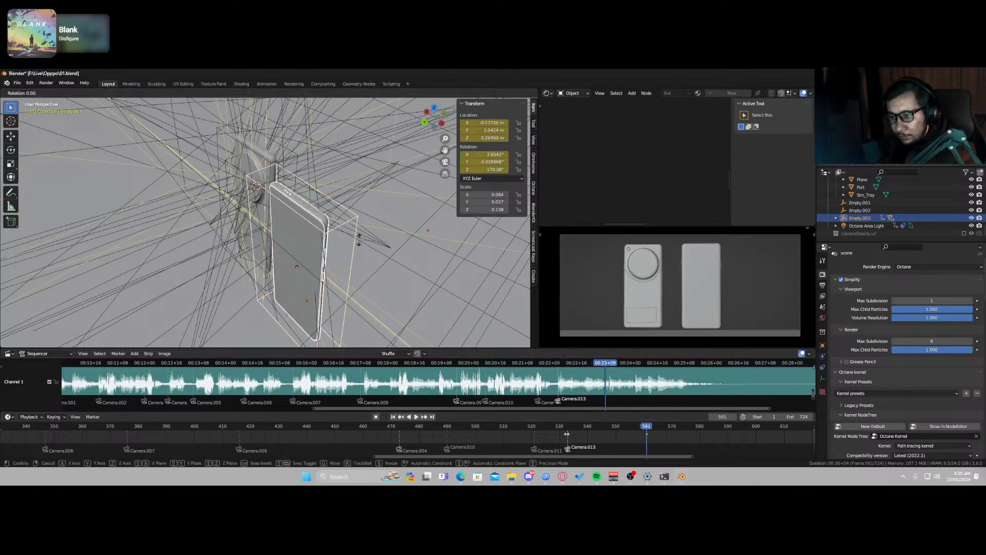
{"action": "right_click", "coordinate": [353, 233]}
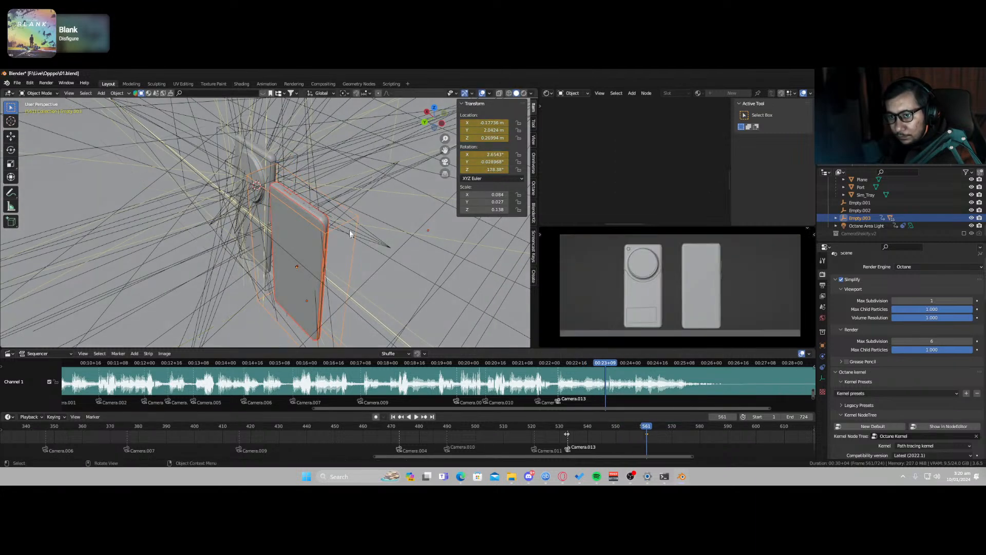
Step: Tilt the phone copy around its local Y axis to a Y rotation of about 21.7° at frame 561
{"action": "left_click", "coordinate": [347, 227]}
{"action": "left_click", "coordinate": [348, 226]}
{"action": "key", "text": "r"}
{"action": "key", "text": "x"}
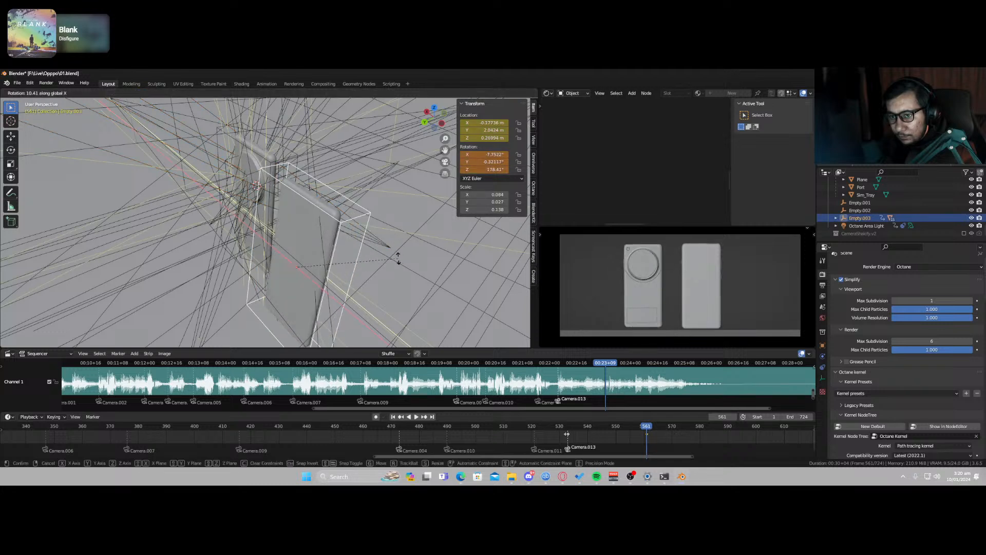
{"action": "key", "text": "z"}
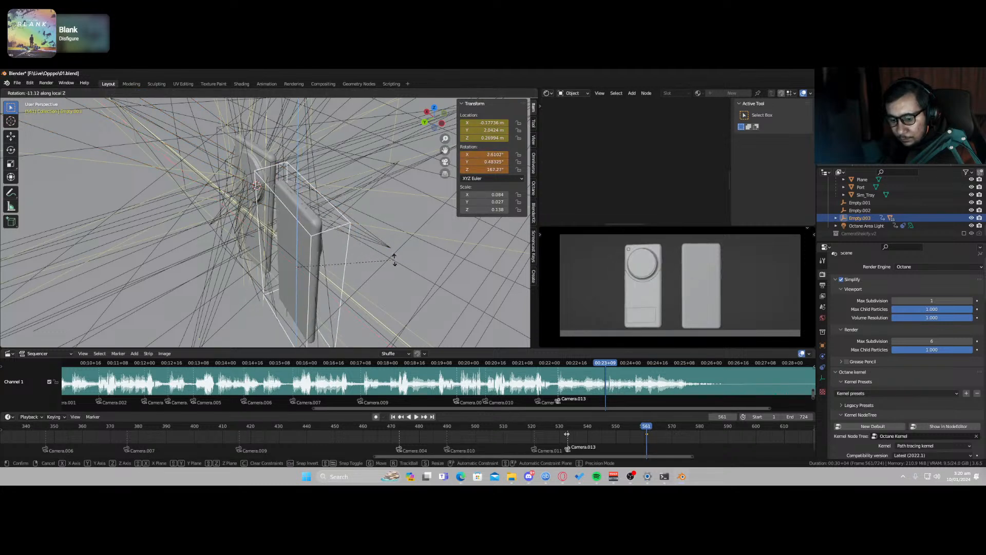
{"action": "key", "text": "y"}
{"action": "key", "text": "y"}
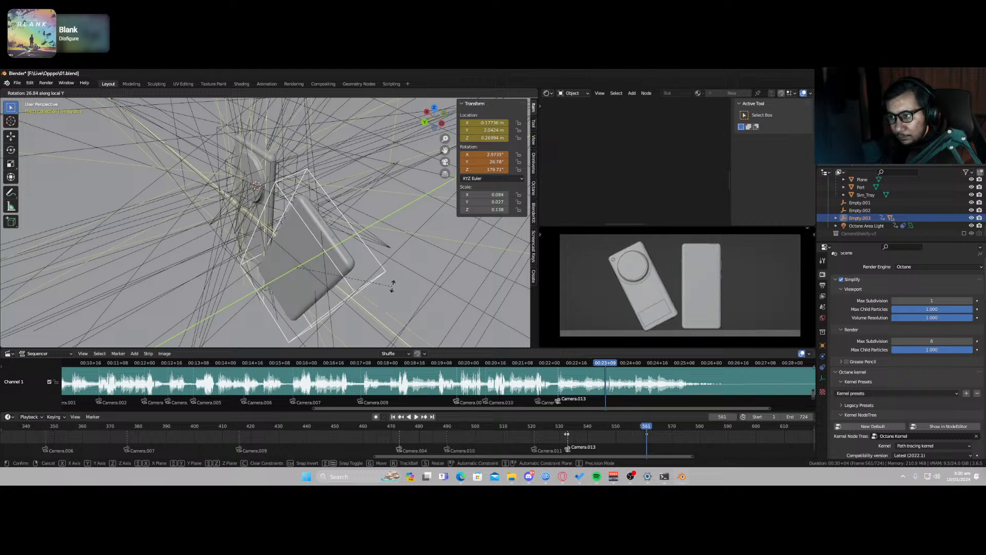
{"action": "left_click", "coordinate": [387, 280]}
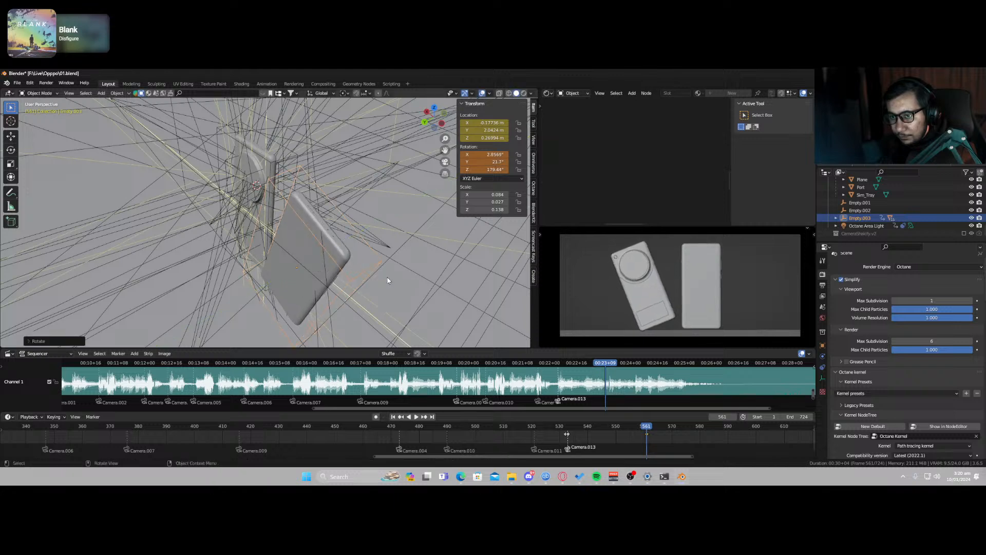
Step: Move the phone copy along X to about -0.118 m and keyframe its location and rotation at frame 561
{"action": "key", "text": "g"}
{"action": "key", "text": "x"}
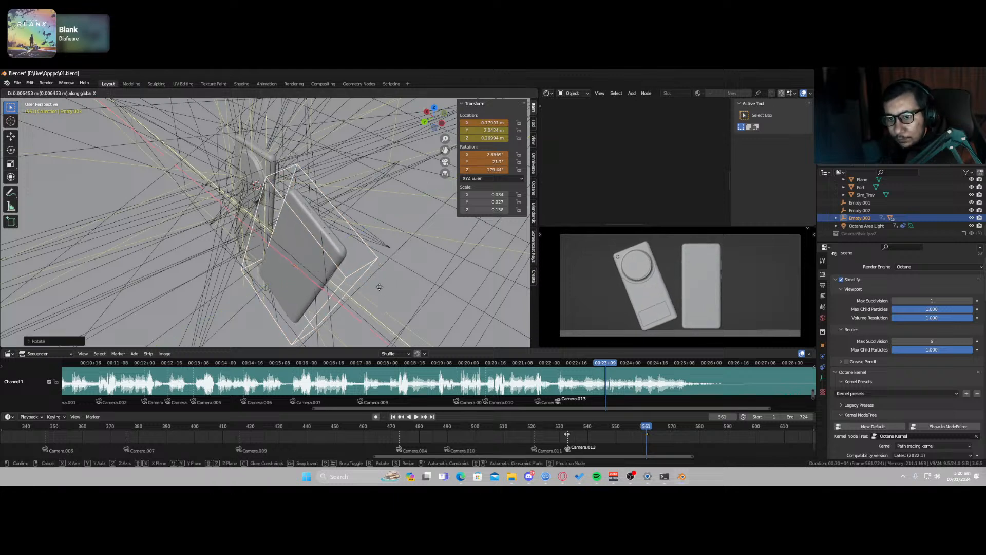
{"action": "left_click", "coordinate": [355, 274]}
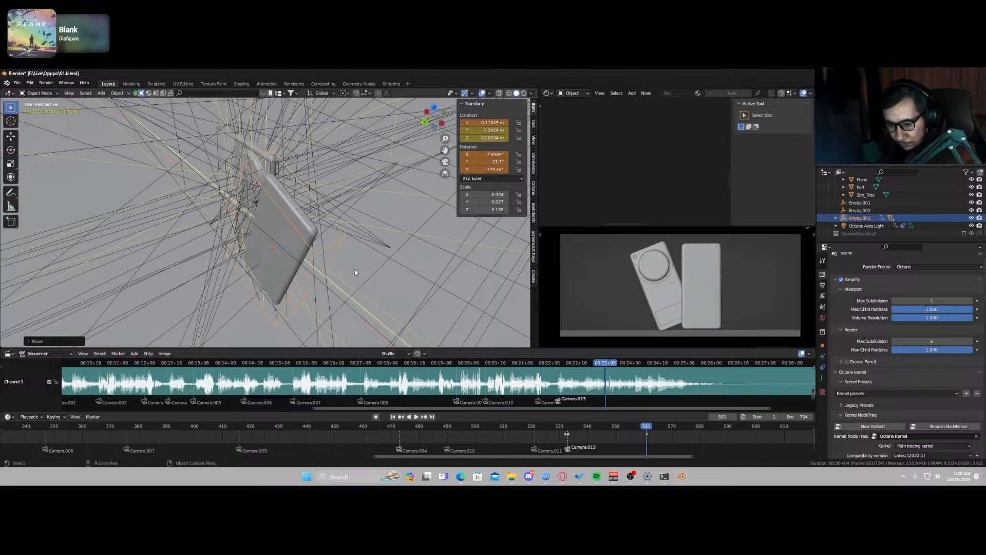
{"action": "key", "text": "i"}
{"action": "left_click", "coordinate": [355, 271]}
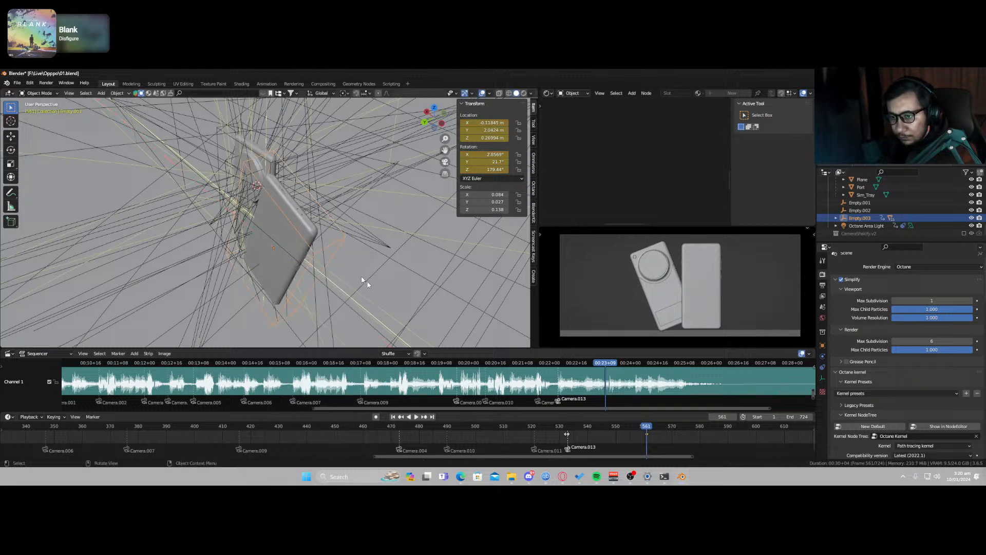
Step: At frame 546, move the phone copy along Y to about 2.087 m and keyframe its location and rotation
{"action": "left_click_drag", "start_coordinate": [647, 431], "coordinate": [605, 427]}
{"action": "key", "text": "space"}
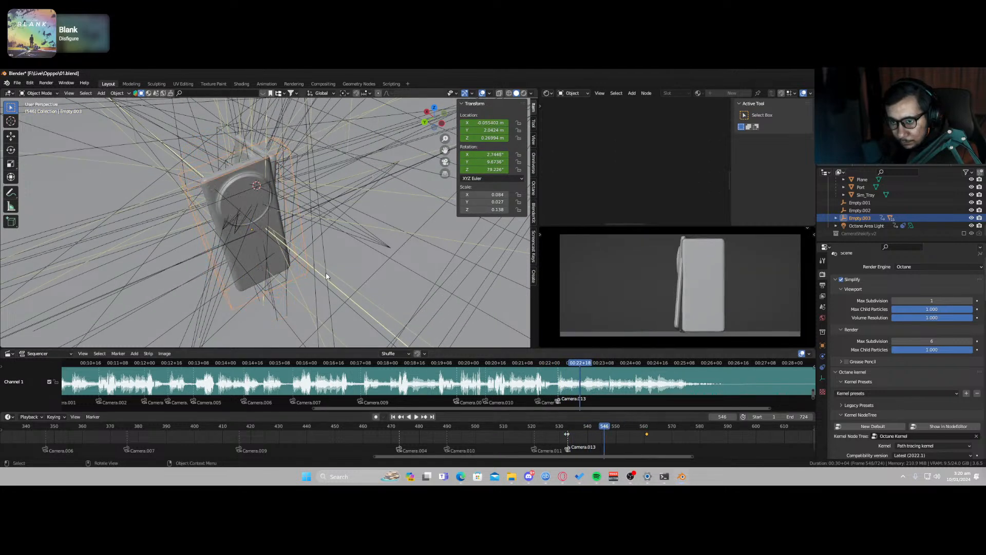
{"action": "key", "text": "g"}
{"action": "key", "text": "y"}
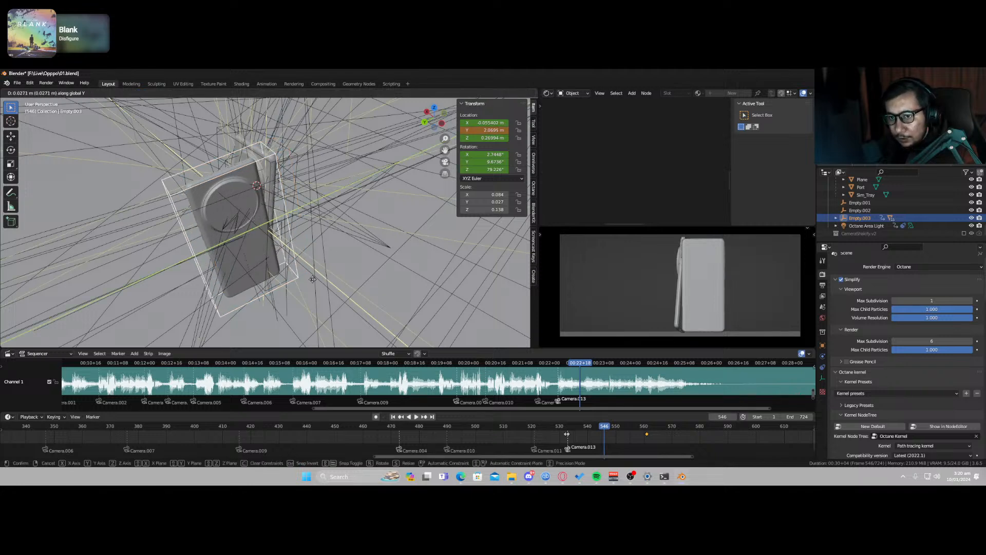
{"action": "left_click", "coordinate": [305, 286]}
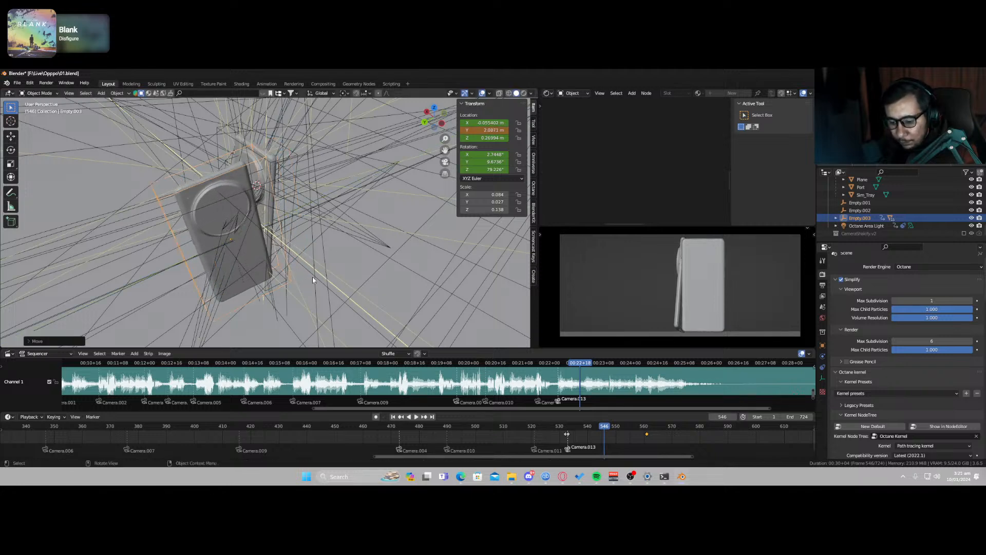
{"action": "right_click", "coordinate": [312, 279]}
{"action": "left_click", "coordinate": [308, 276]}
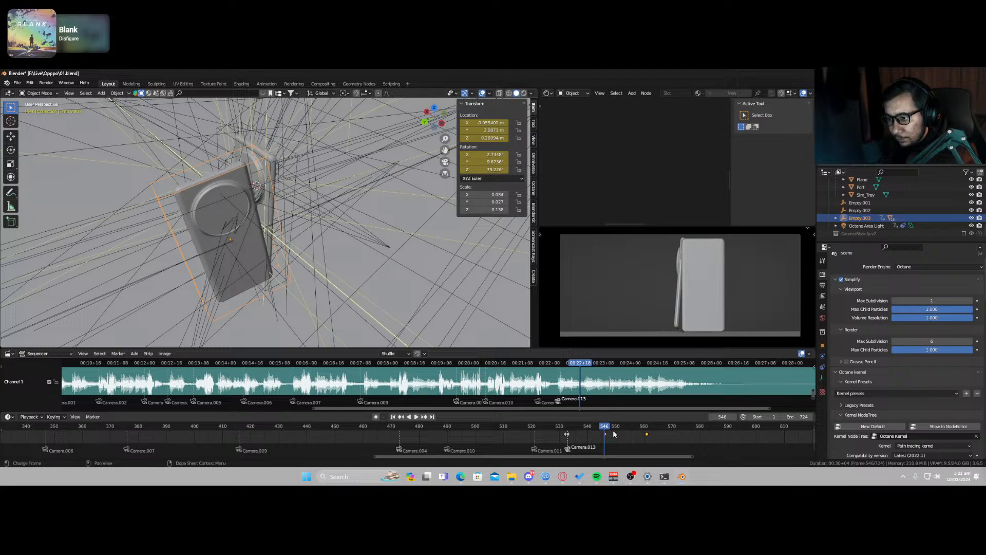
Step: Show the camera preview in rendered shading at frame 562 and select the phone copy's camera glass
{"action": "left_click_drag", "start_coordinate": [603, 430], "coordinate": [649, 437]}
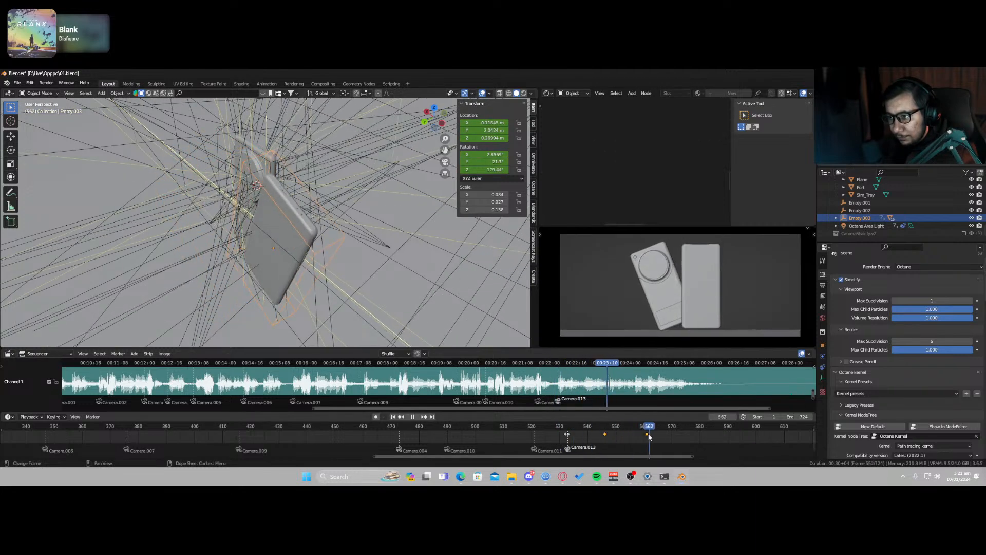
{"action": "key", "text": "z"}
{"action": "left_click", "coordinate": [658, 307]}
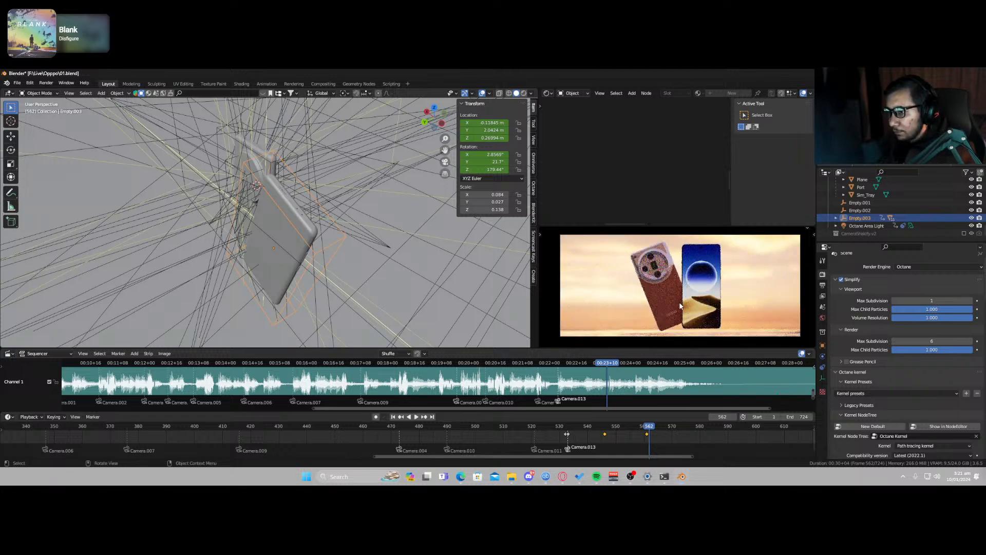
{"action": "scroll", "coordinate": [617, 256], "scroll_direction": "up", "scroll_amount": 4}
{"action": "left_click", "coordinate": [621, 250]}
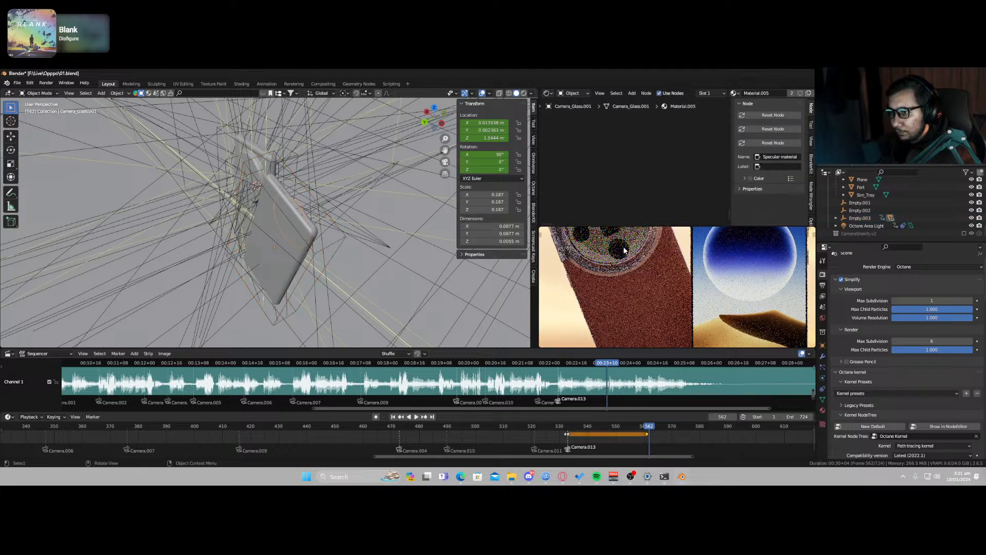
Step: Select the original phone's camera glass at frame 532 and examine its specular material's roughness, IOR and transmission settings
{"action": "middle_click_drag", "start_coordinate": [346, 269], "coordinate": [280, 256]}
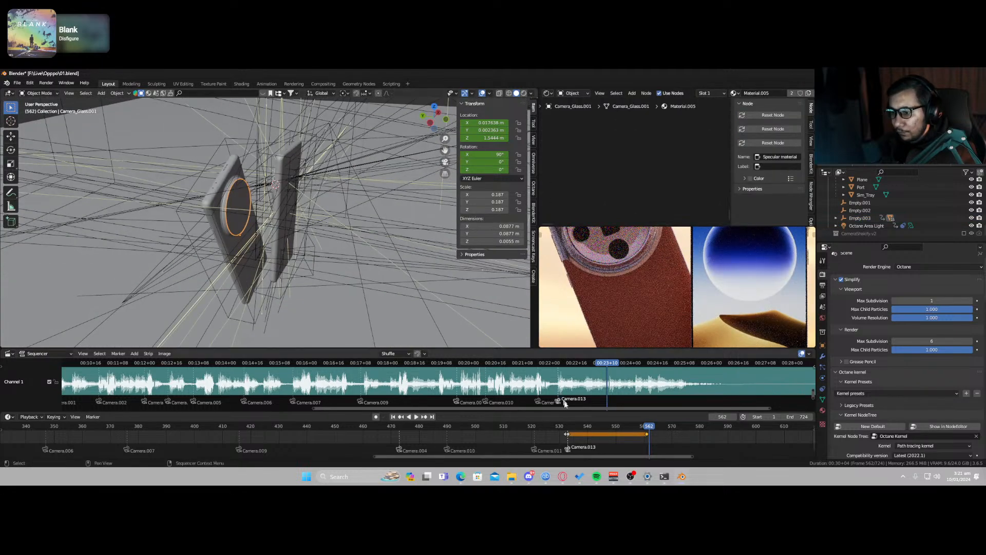
{"action": "left_click", "coordinate": [566, 427]}
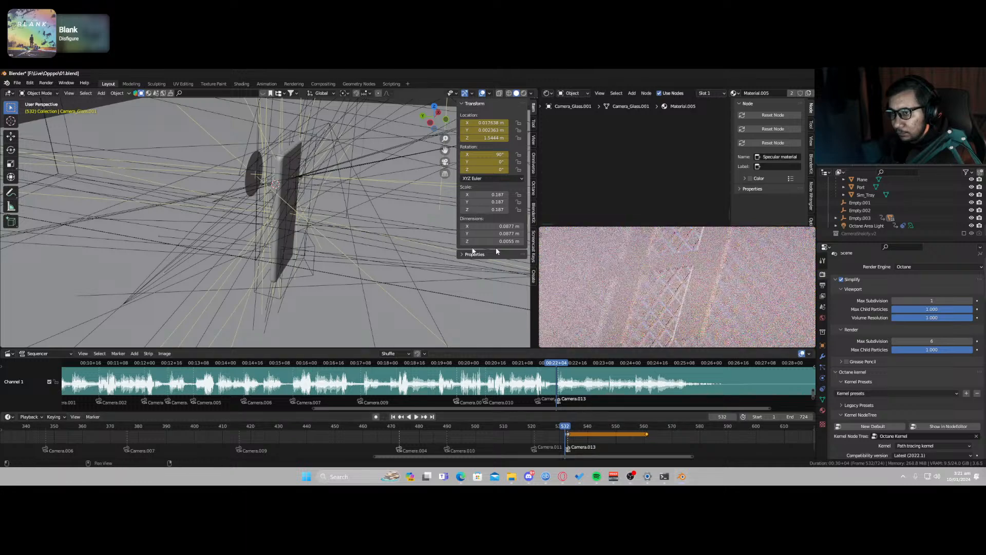
{"action": "left_click", "coordinate": [247, 179]}
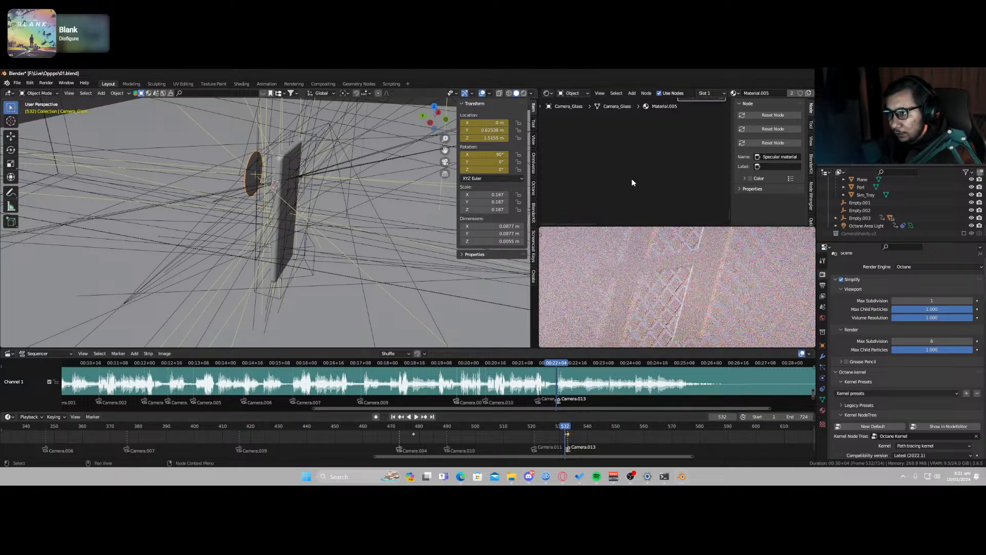
{"action": "scroll", "coordinate": [631, 179], "scroll_direction": "down", "scroll_amount": 10}
{"action": "middle_click_drag", "start_coordinate": [630, 172], "coordinate": [601, 205]}
{"action": "scroll", "coordinate": [597, 180], "scroll_direction": "up", "scroll_amount": 5}
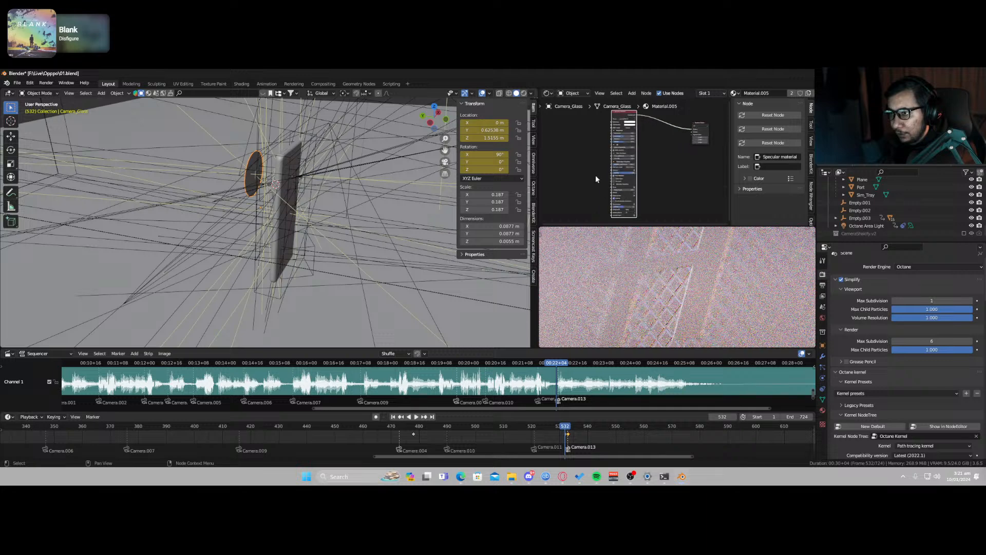
{"action": "scroll", "coordinate": [594, 179], "scroll_direction": "up", "scroll_amount": 9}
{"action": "mouse_move", "coordinate": [571, 158]}
{"action": "middle_mouse_down"}
{"action": "mouse_move", "coordinate": [577, 220]}
{"action": "mouse_move", "coordinate": [575, 174]}
{"action": "middle_mouse_up"}
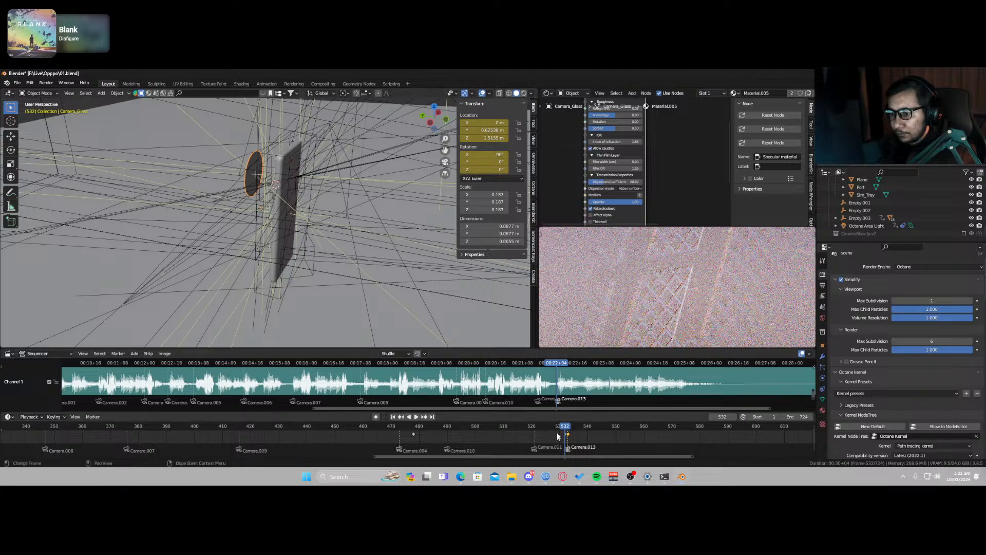
Step: Review the rendered preview from the Camera.010 shot at frame 490 through the two-phone ending, stopping at frame 588
{"action": "left_click_drag", "start_coordinate": [545, 430], "coordinate": [445, 427]}
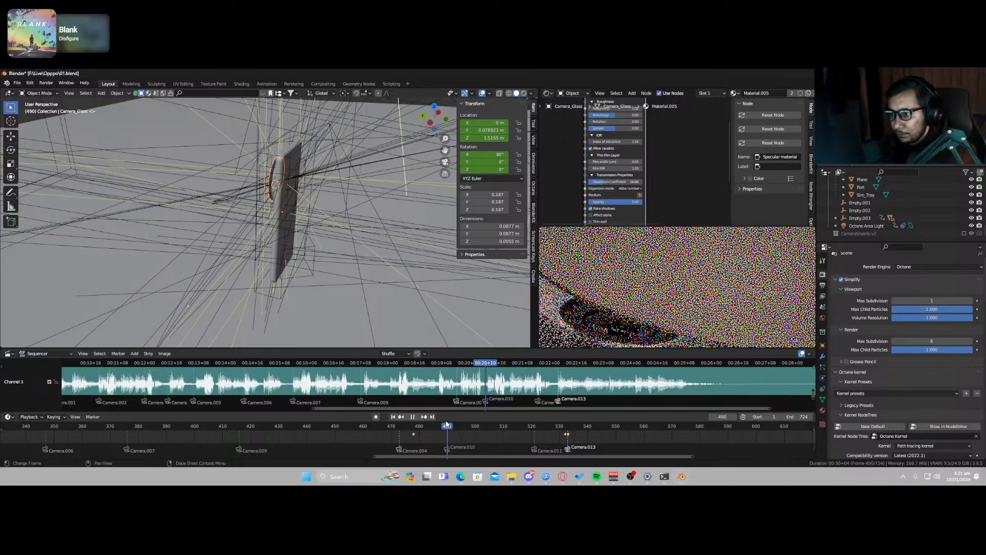
{"action": "key", "text": "space"}
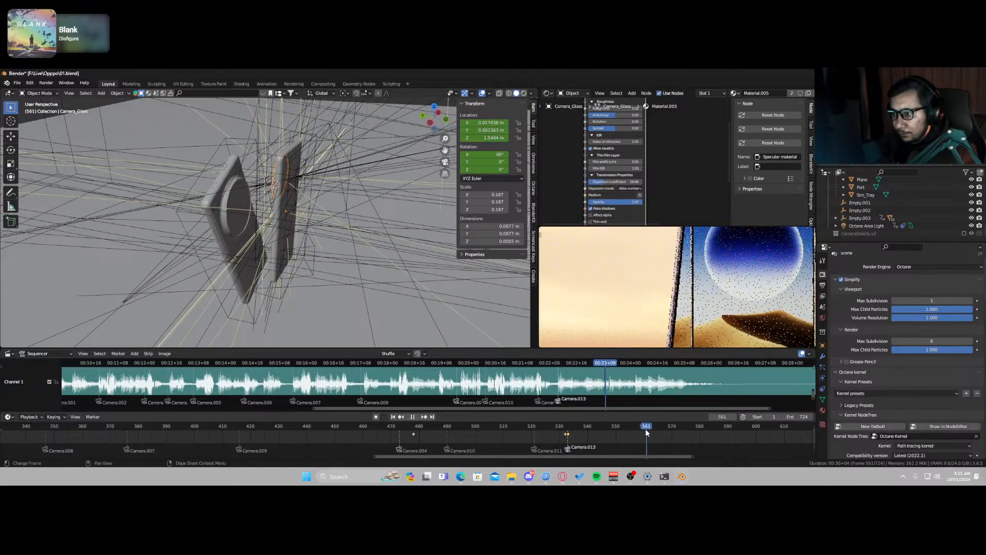
{"action": "key", "text": "space"}
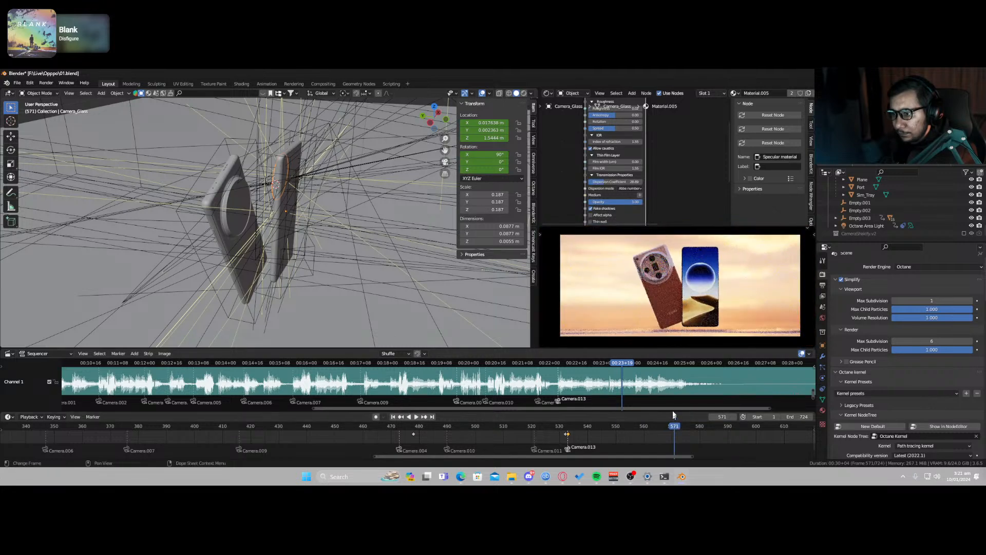
{"action": "key", "text": "space"}
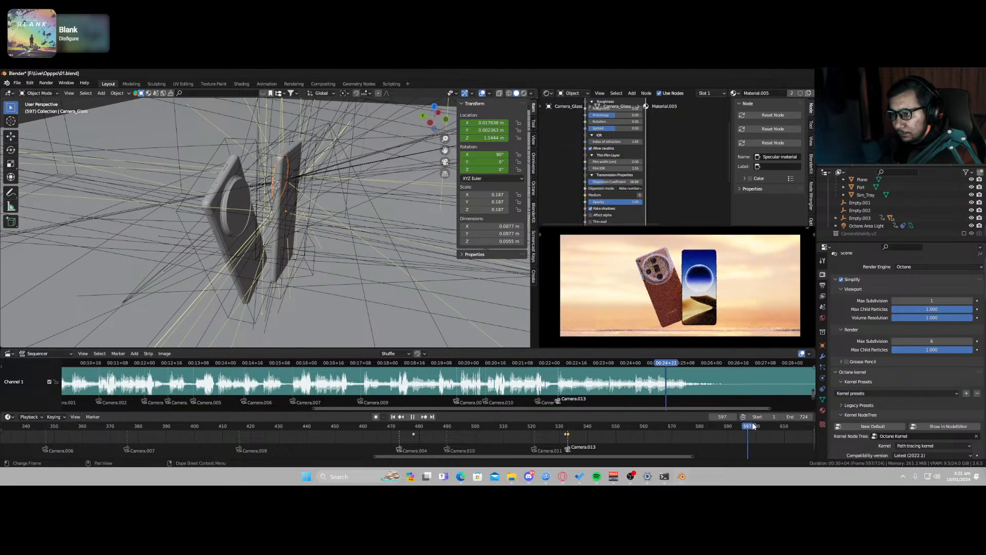
{"action": "left_click_drag", "start_coordinate": [756, 427], "coordinate": [723, 429]}
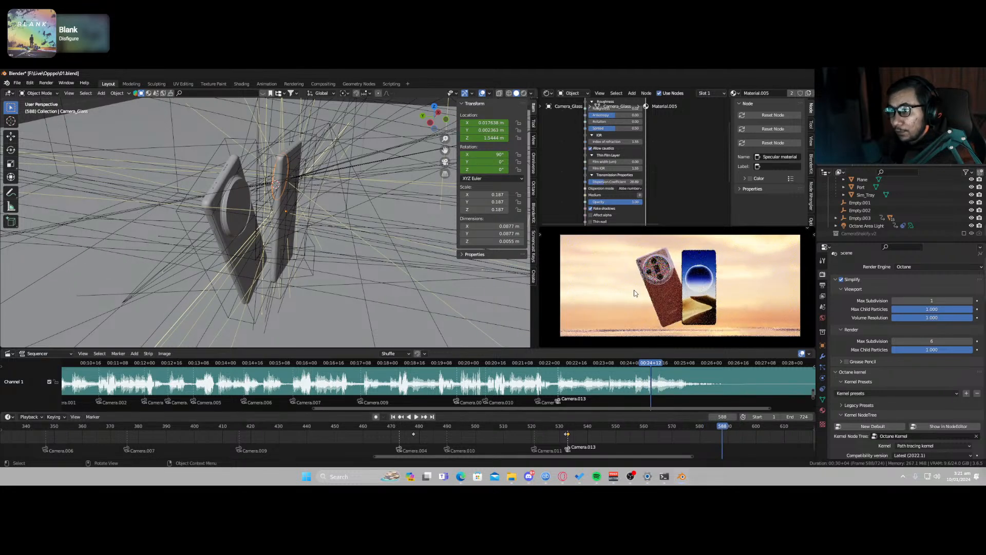
Step: Select Camera.013 in camera view, check its pull-back from frame 561 to 604, and save the file
{"action": "key", "text": "KP_0"}
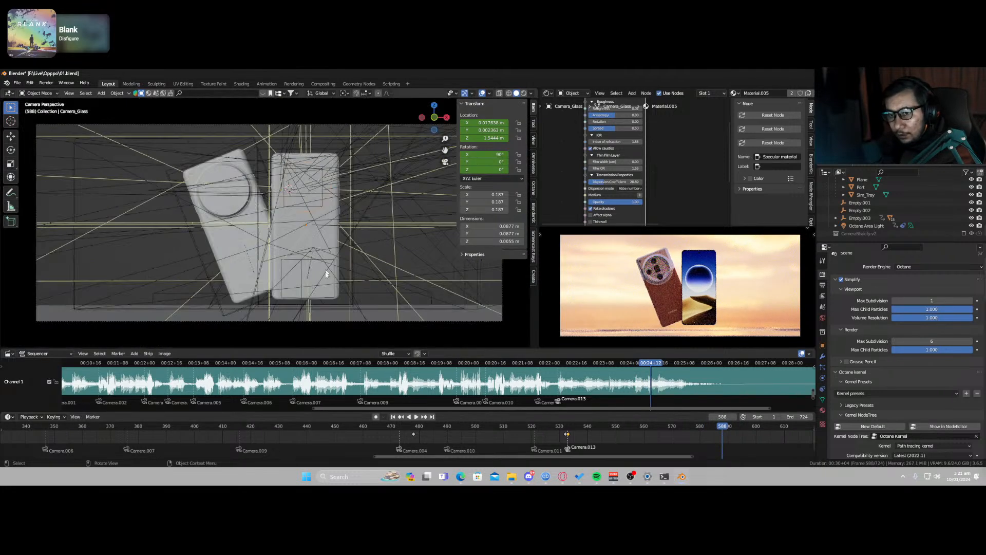
{"action": "left_click", "coordinate": [359, 322]}
{"action": "key", "text": "shift+ctrl+space"}
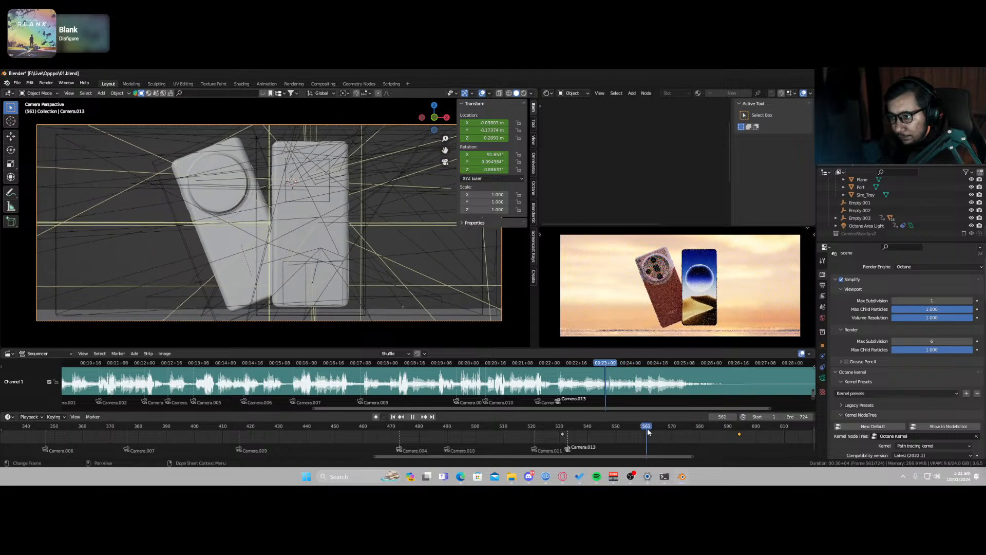
{"action": "left_click", "coordinate": [767, 427]}
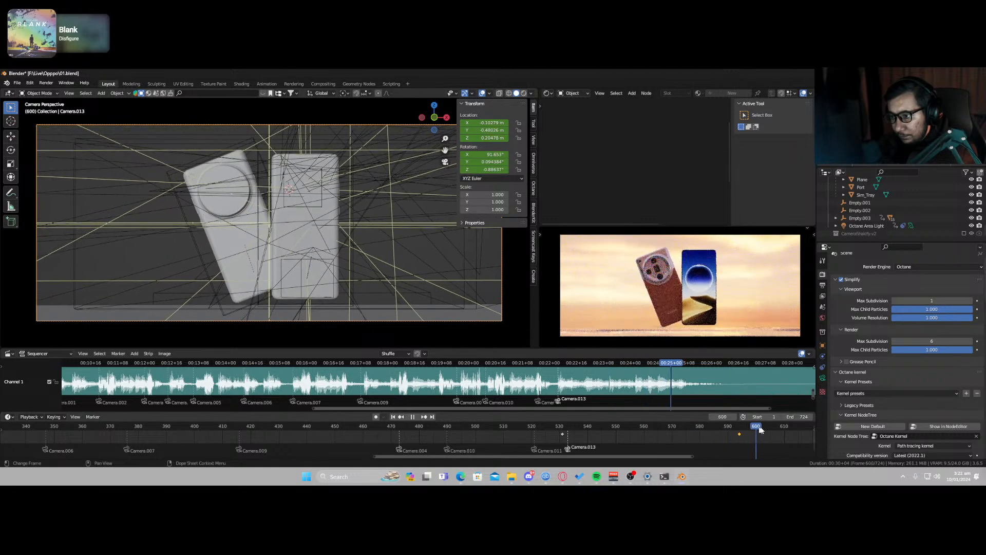
{"action": "key", "text": "ctrl+s"}
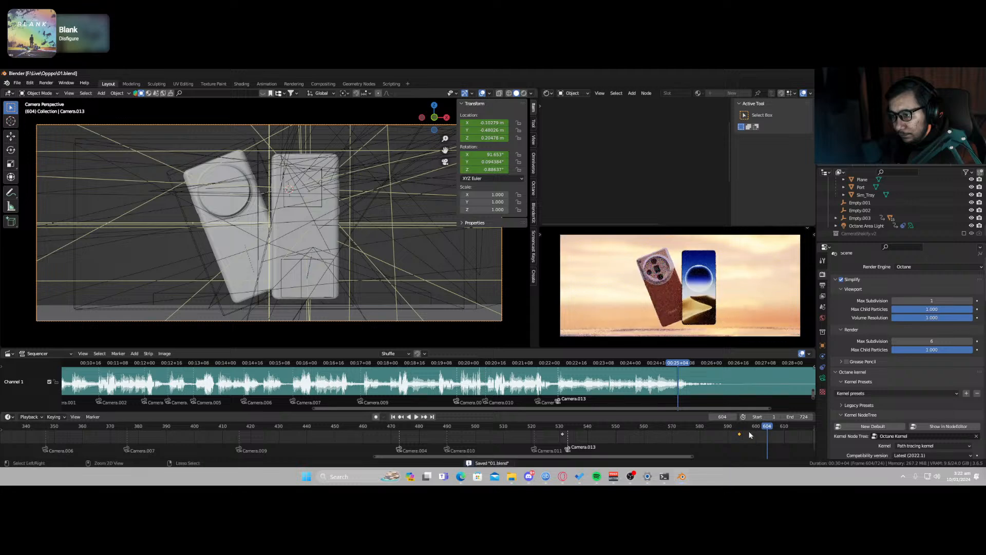
Step: Review the Camera.013 opening around frame 543, replay earlier shots, and check the rendered preview at frame 455
{"action": "left_click", "coordinate": [612, 427]}
{"action": "mouse_move", "coordinate": [610, 426]}
{"action": "left_mouse_down"}
{"action": "mouse_move", "coordinate": [560, 428]}
{"action": "mouse_move", "coordinate": [595, 427]}
{"action": "left_mouse_up"}
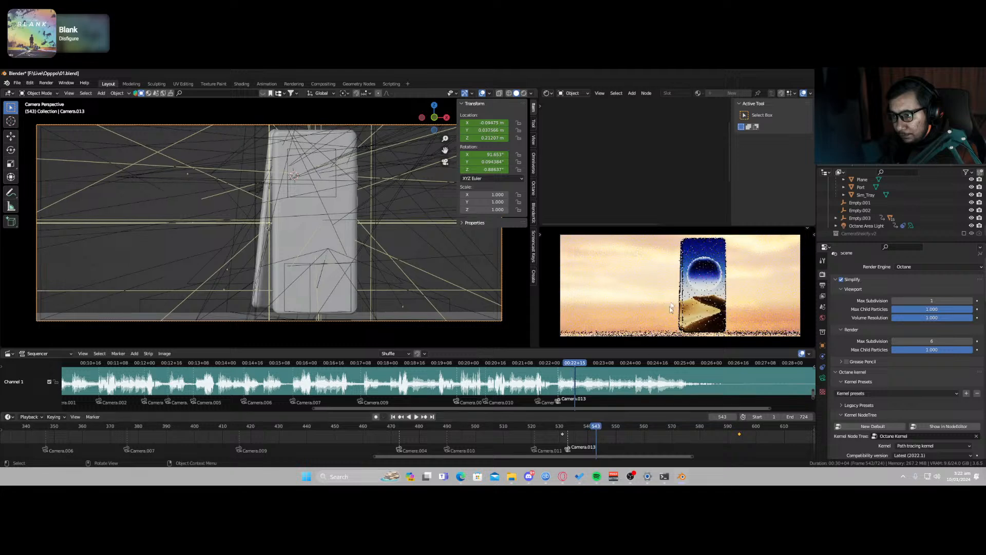
{"action": "left_click", "coordinate": [394, 417]}
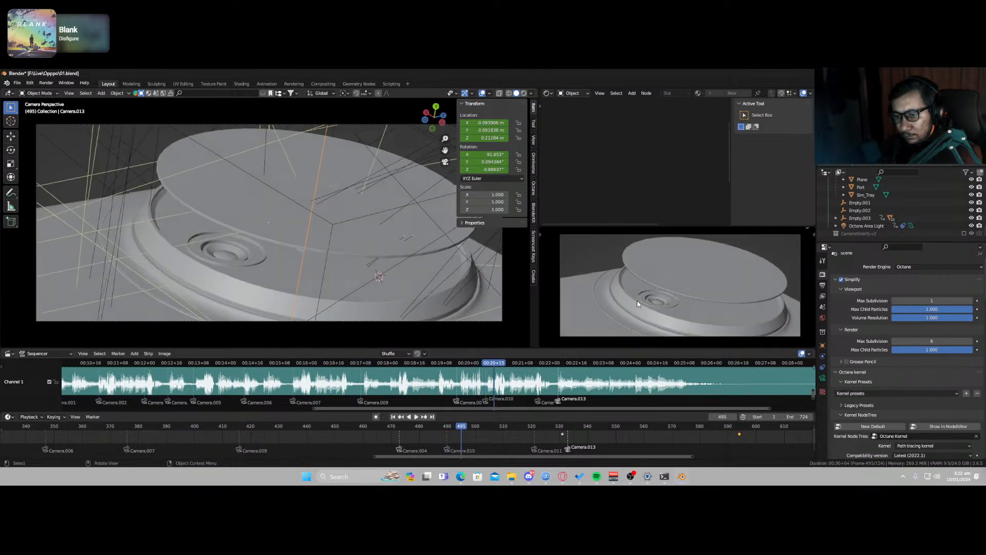
{"action": "left_click", "coordinate": [350, 430]}
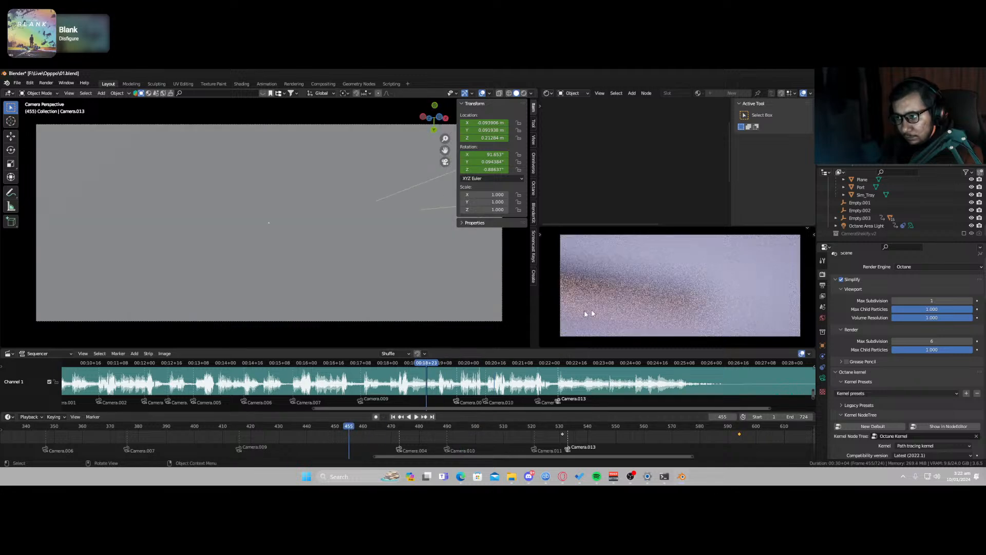
Step: Hide the large cube enclosing the phone to inspect the frame 455 port close-up without it, and reveal it again
{"action": "middle_click_drag", "start_coordinate": [308, 329], "coordinate": [304, 201]}
{"action": "key", "text": "KP_0"}
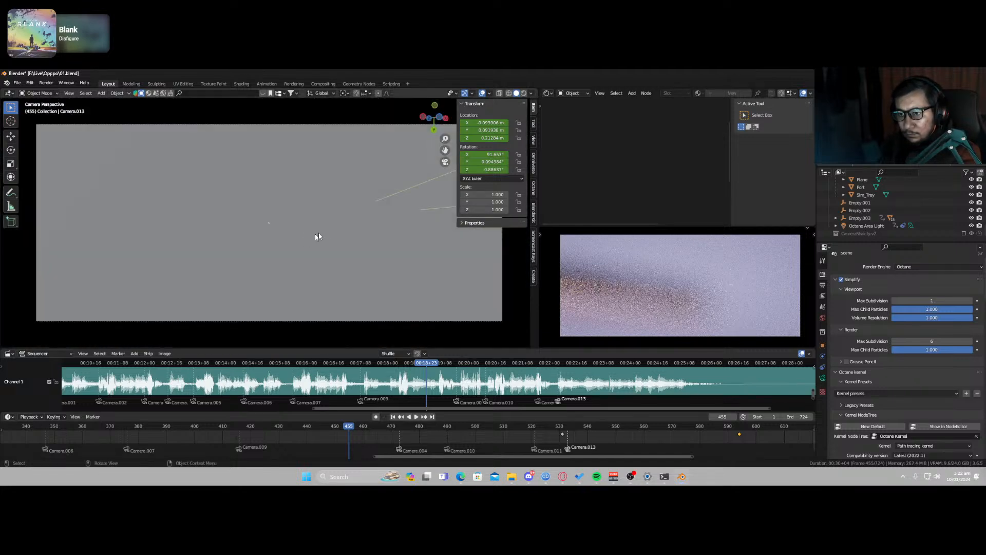
{"action": "left_click", "coordinate": [344, 229]}
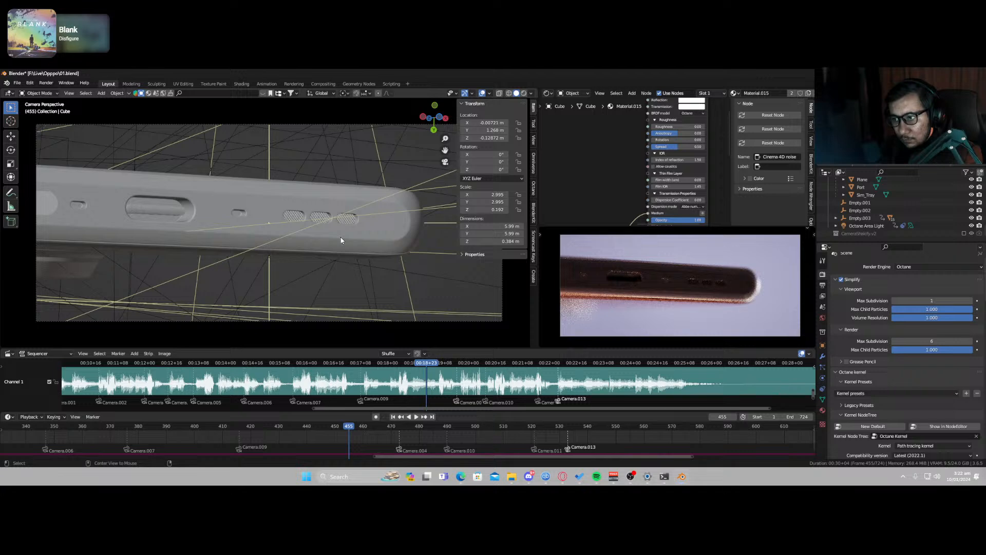
{"action": "key", "text": "alt+h"}
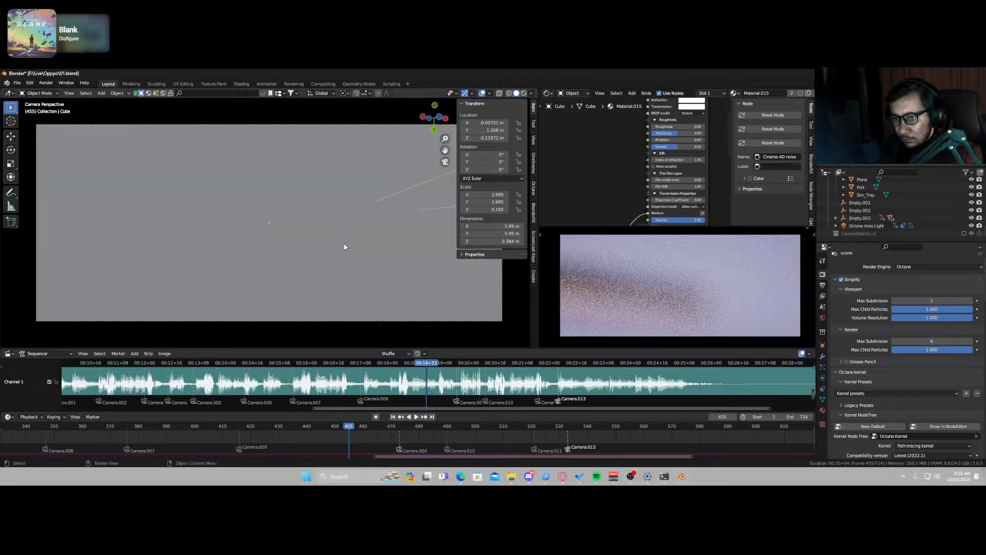
{"action": "middle_click_drag", "start_coordinate": [345, 247], "coordinate": [325, 260]}
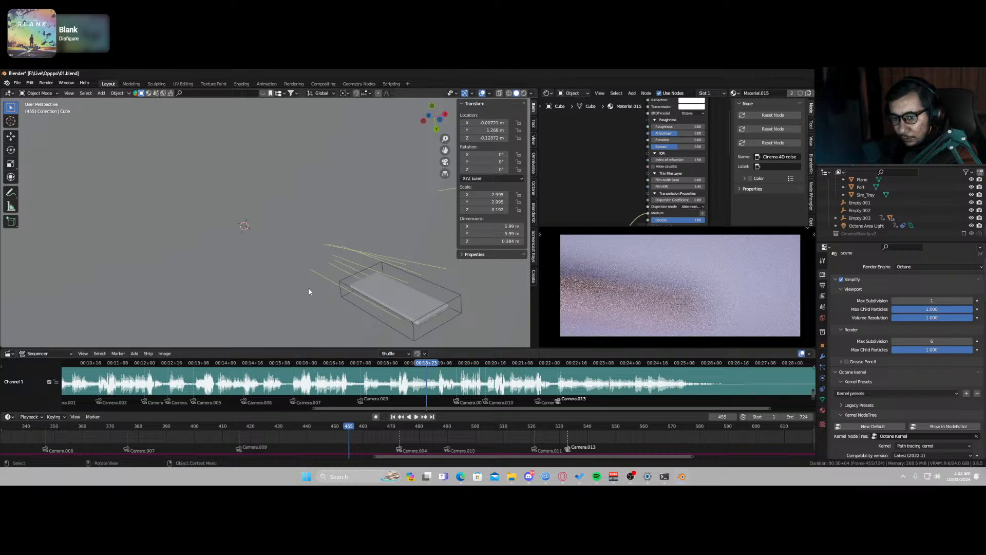
Step: Return to the camera view at frame 455 and examine the enclosing cube's visibility and Octane object settings
{"action": "key", "text": "KP_0"}
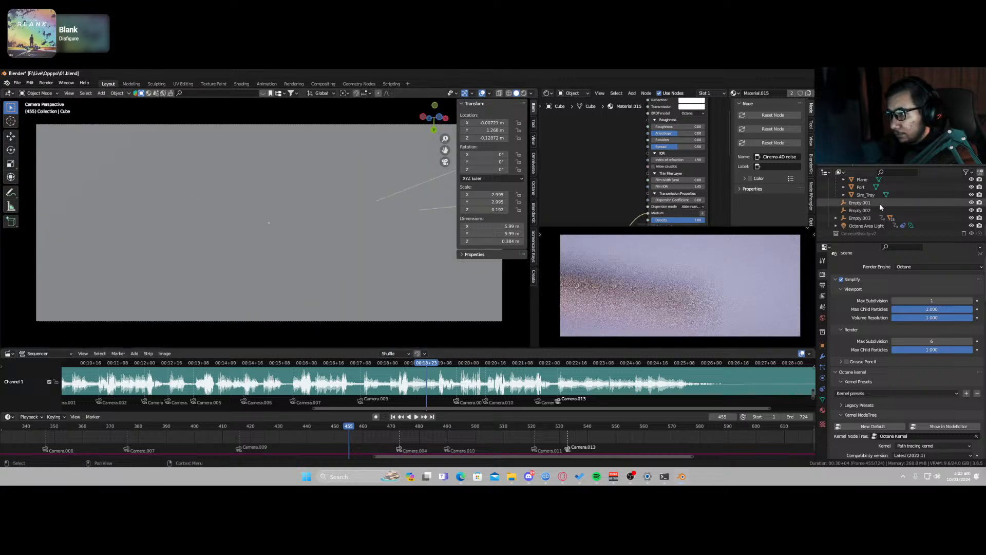
{"action": "scroll", "coordinate": [864, 211], "scroll_direction": "up", "scroll_amount": 5}
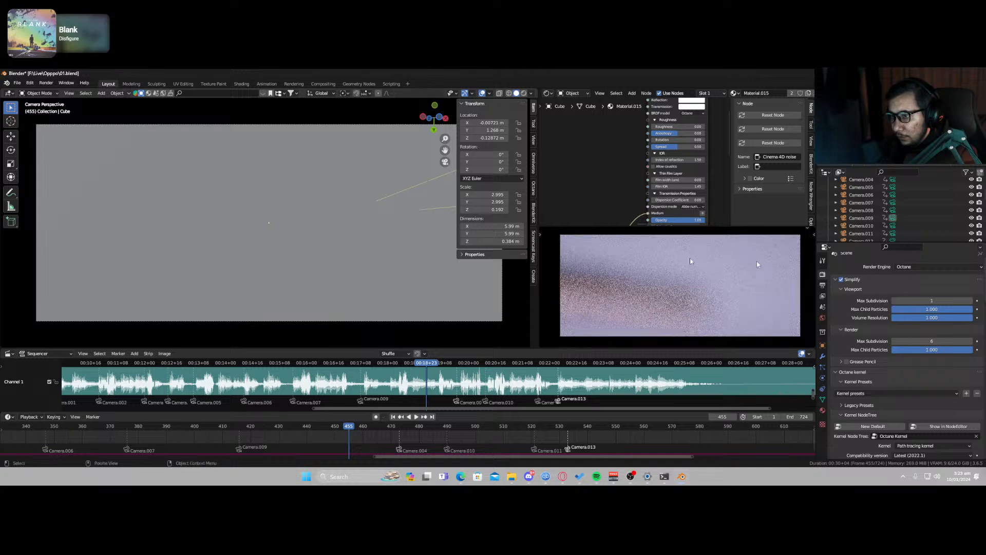
{"action": "left_click", "coordinate": [822, 346]}
{"action": "scroll", "coordinate": [881, 354], "scroll_direction": "down", "scroll_amount": 6}
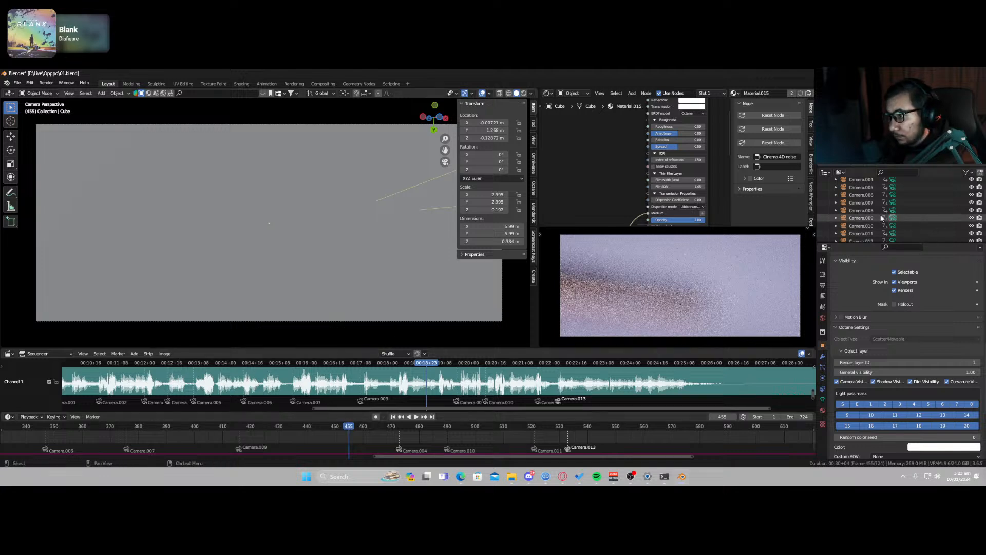
Step: Try a delta location offset of about -0.04 m in Z on Camera.009 at frame 455, and undo it
{"action": "left_click", "coordinate": [861, 218]}
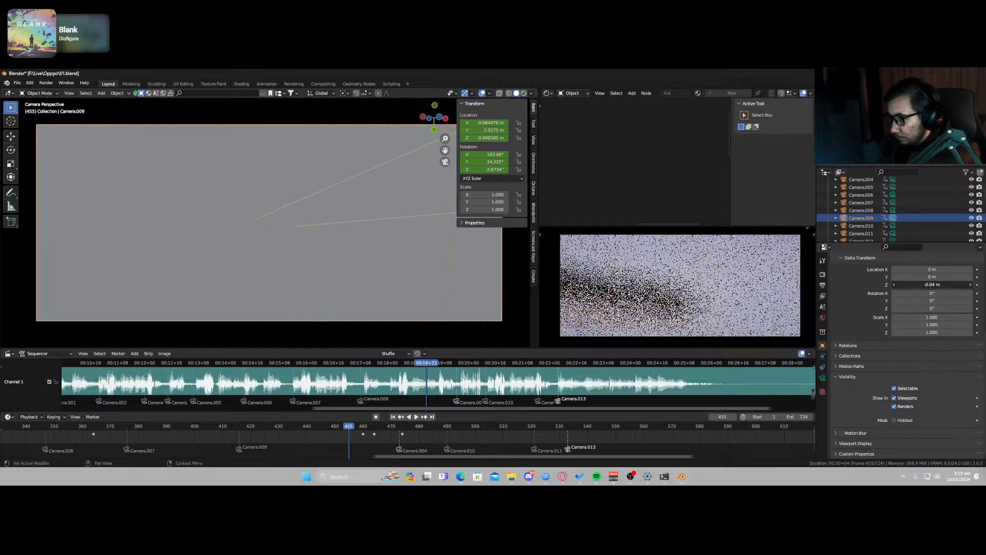
{"action": "left_click_drag", "start_coordinate": [935, 278], "coordinate": [920, 270]}
{"action": "right_click", "coordinate": [936, 280]}
{"action": "key", "text": "ctrl+z"}
{"action": "middle_click_drag", "start_coordinate": [329, 267], "coordinate": [323, 291]}
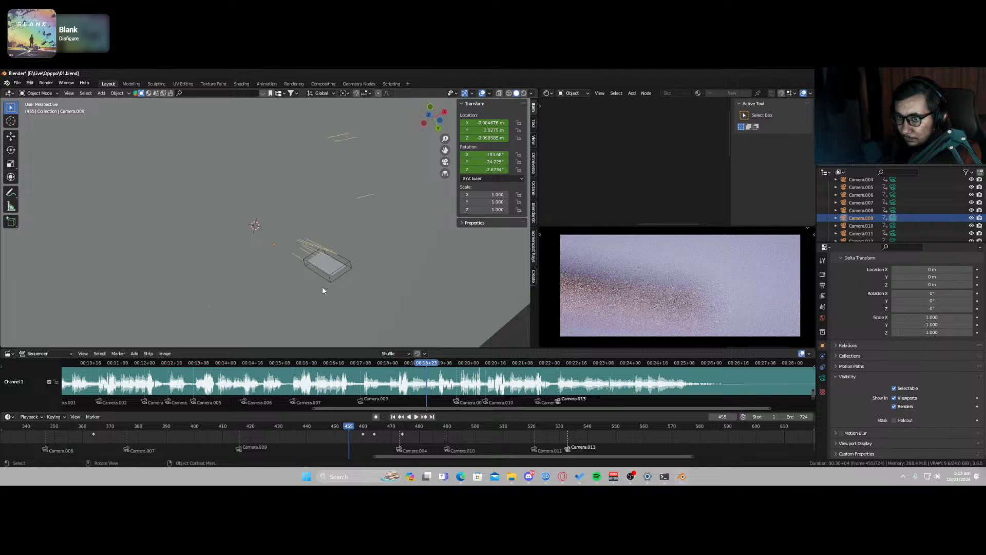
{"action": "key", "text": "KP_0"}
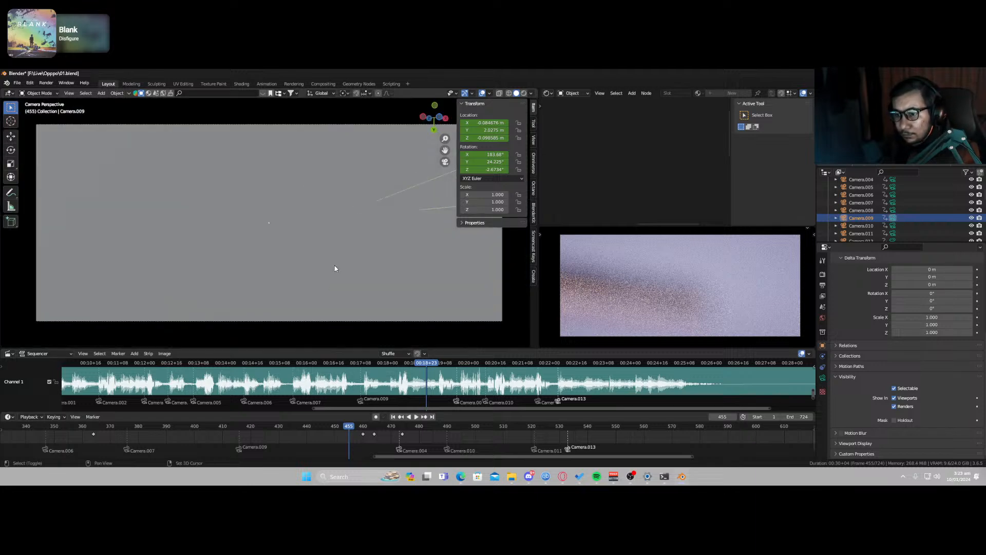
Step: Try flying Camera.009 forward to the phone's port at frame 460 and compare its framing with the rendered preview
{"action": "left_click", "coordinate": [362, 430]}
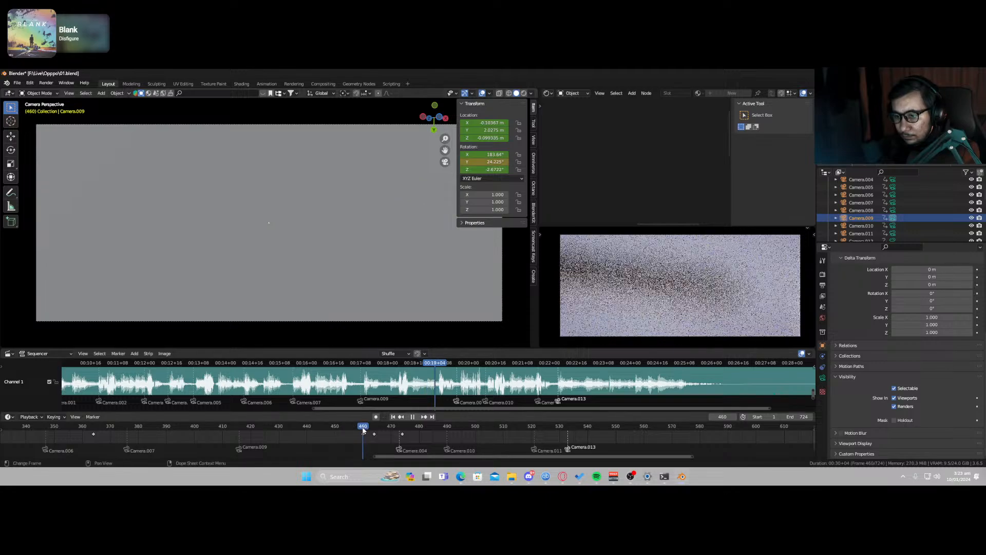
{"action": "key", "text": "shift+grave"}
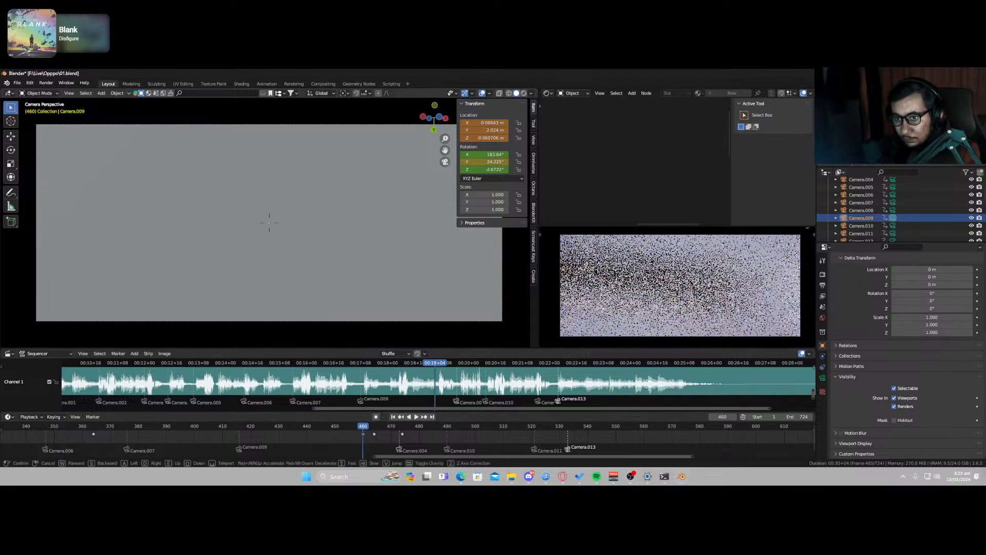
{"action": "key", "text": "w"}
{"action": "key", "text": "w"}
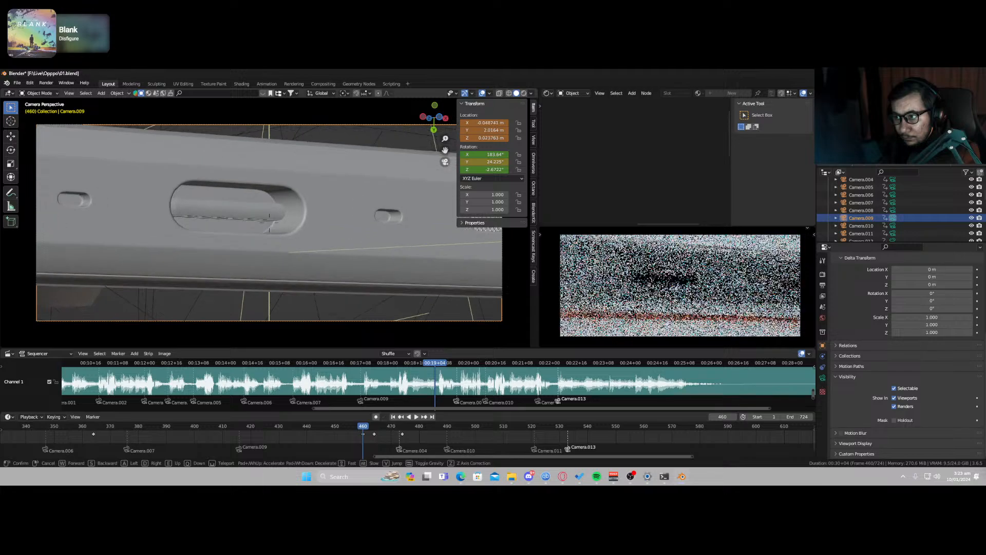
{"action": "left_click", "coordinate": [269, 222]}
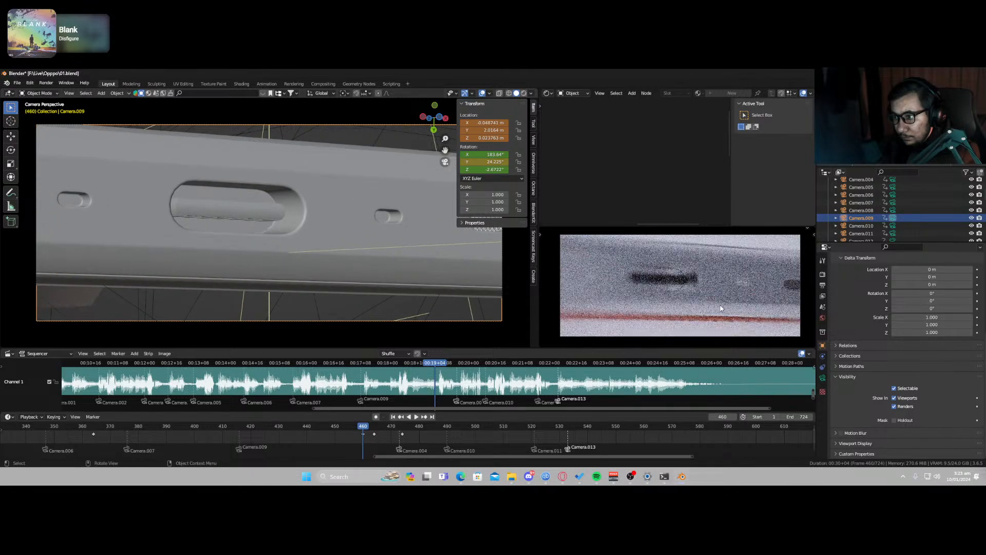
{"action": "middle_click_drag", "start_coordinate": [720, 307], "coordinate": [696, 314]}
{"action": "scroll", "coordinate": [674, 292], "scroll_direction": "down", "scroll_amount": 10}
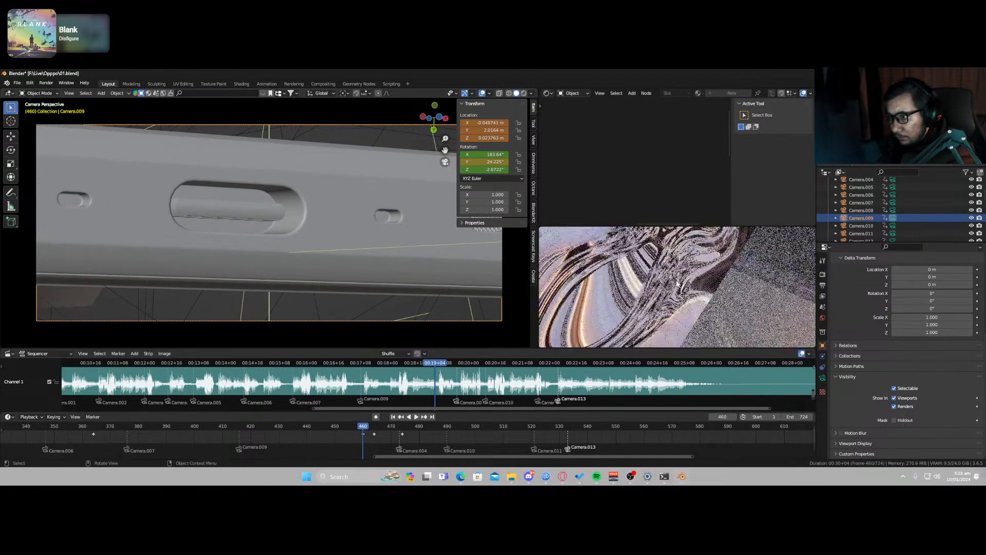
{"action": "key", "text": "KP_0"}
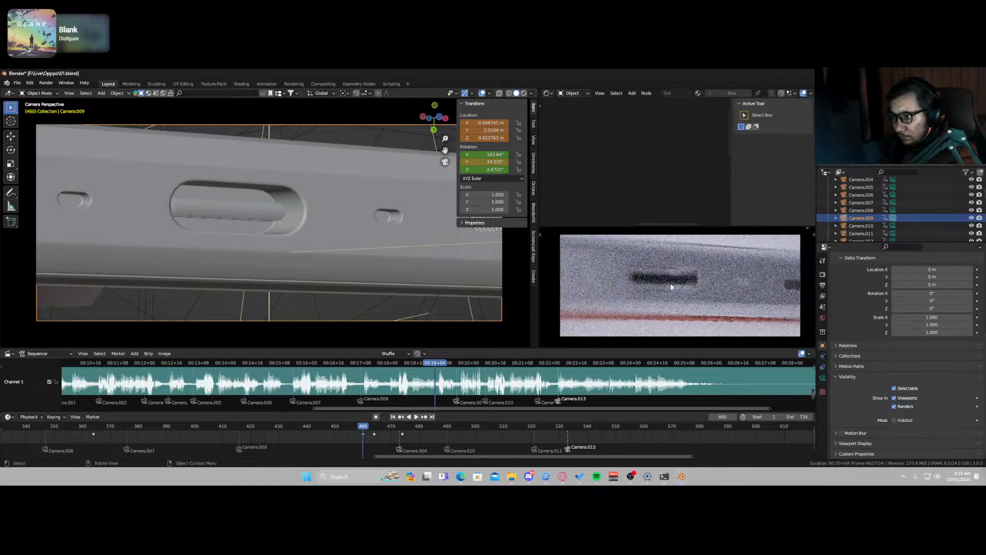
{"action": "scroll", "coordinate": [297, 263], "scroll_direction": "down", "scroll_amount": 3}
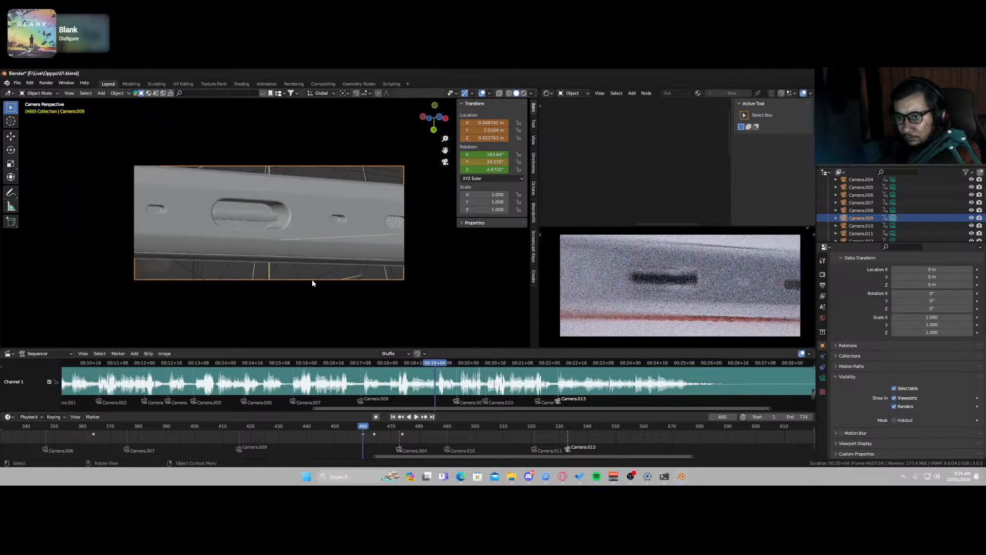
Step: Try moving Camera.009 along its local Z axis, and undo the camera position changes made at frame 460
{"action": "key", "text": "g"}
{"action": "key", "text": "z"}
{"action": "key", "text": "z"}
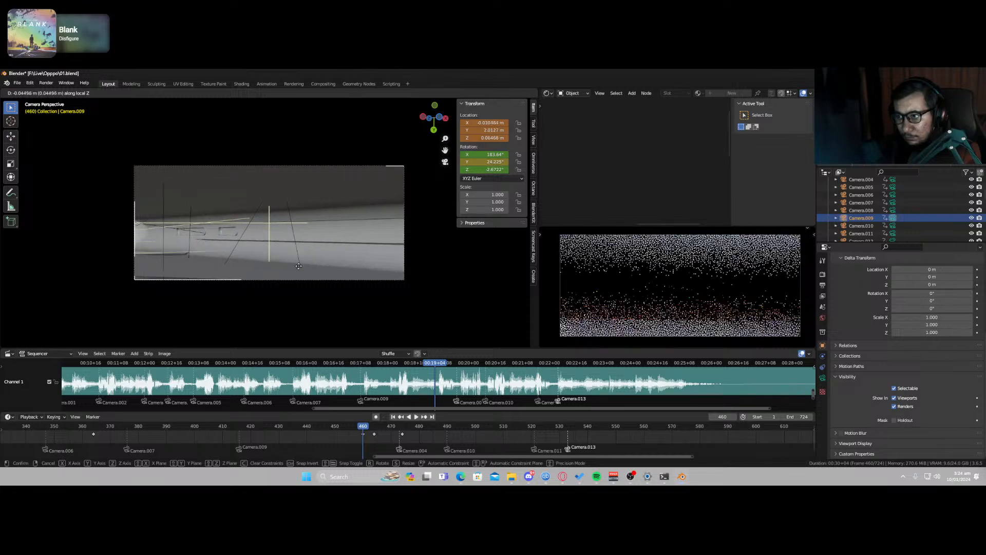
{"action": "left_click", "coordinate": [297, 275]}
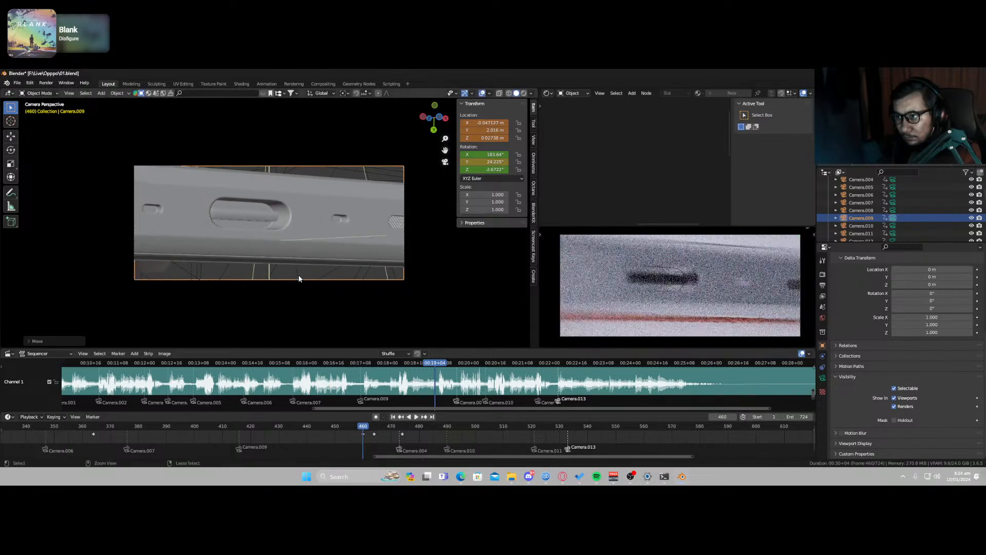
{"action": "key", "text": "ctrl+z"}
{"action": "key", "text": "ctrl+z"}
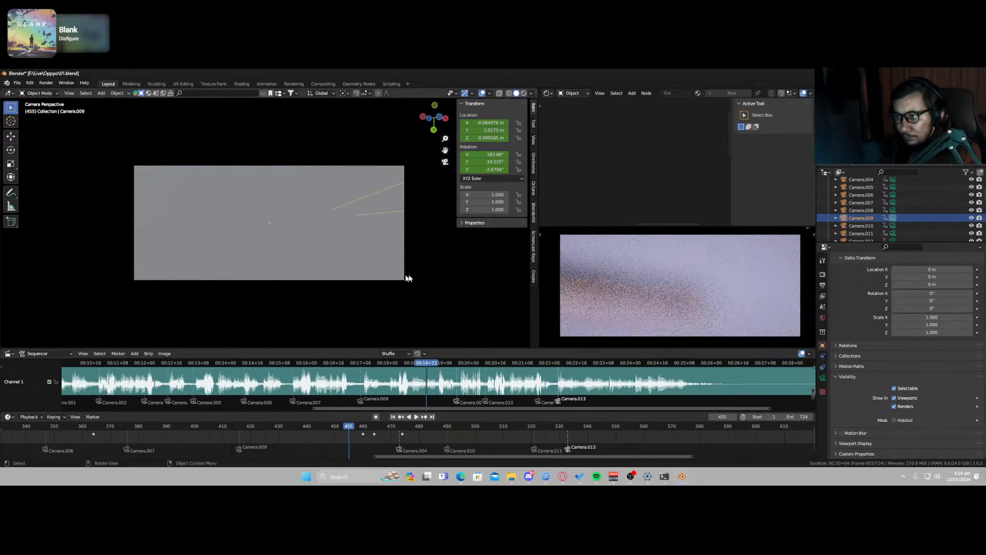
Step: Hide the large cube to review the Camera.009 shot from frame 415, and reveal it again at frame 416
{"action": "scroll", "coordinate": [932, 360], "scroll_direction": "up", "scroll_amount": 5}
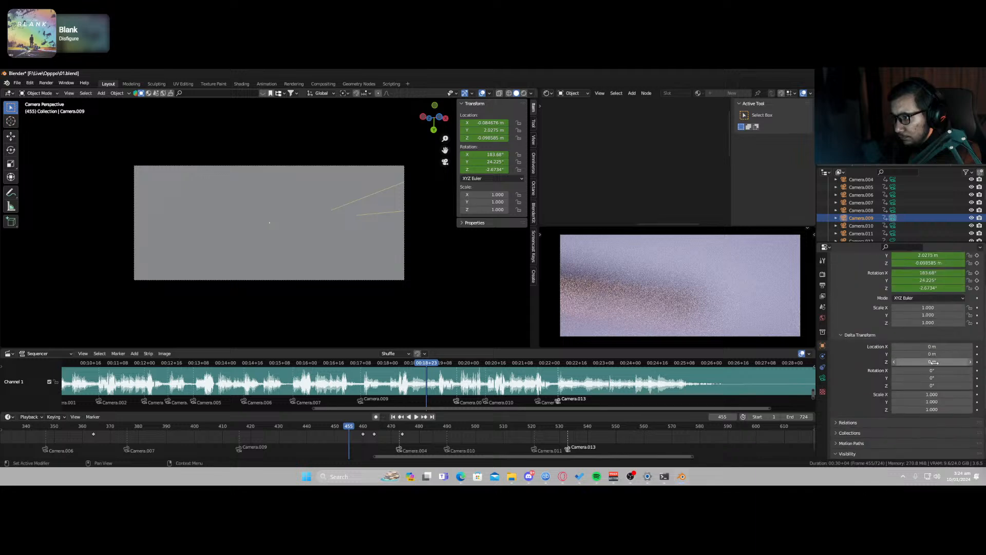
{"action": "left_click", "coordinate": [333, 262]}
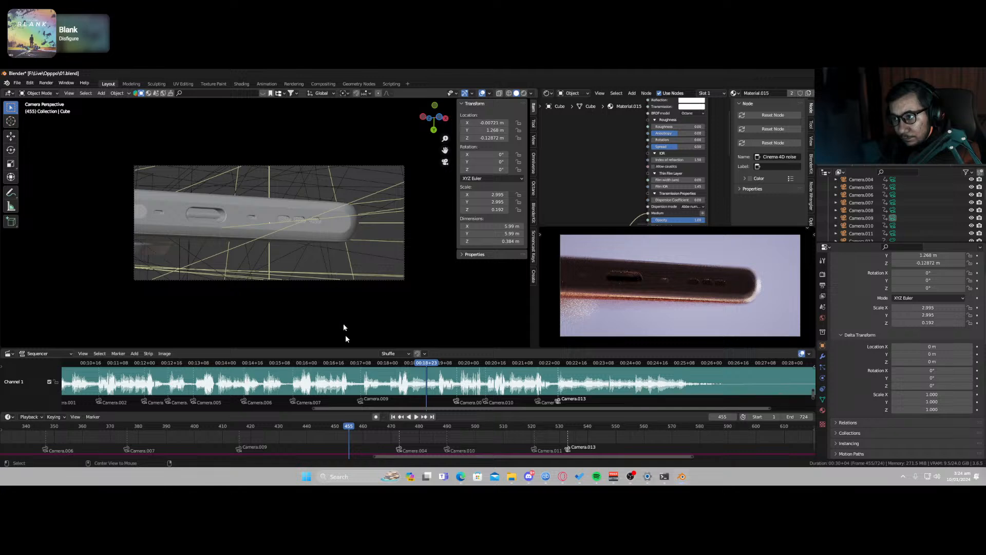
{"action": "left_click_drag", "start_coordinate": [260, 428], "coordinate": [237, 430]}
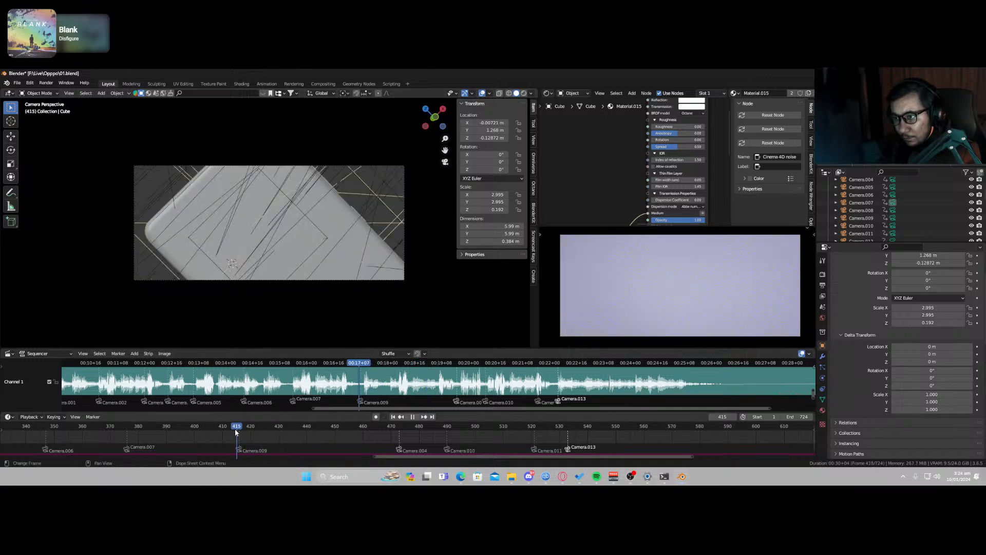
{"action": "key", "text": "space"}
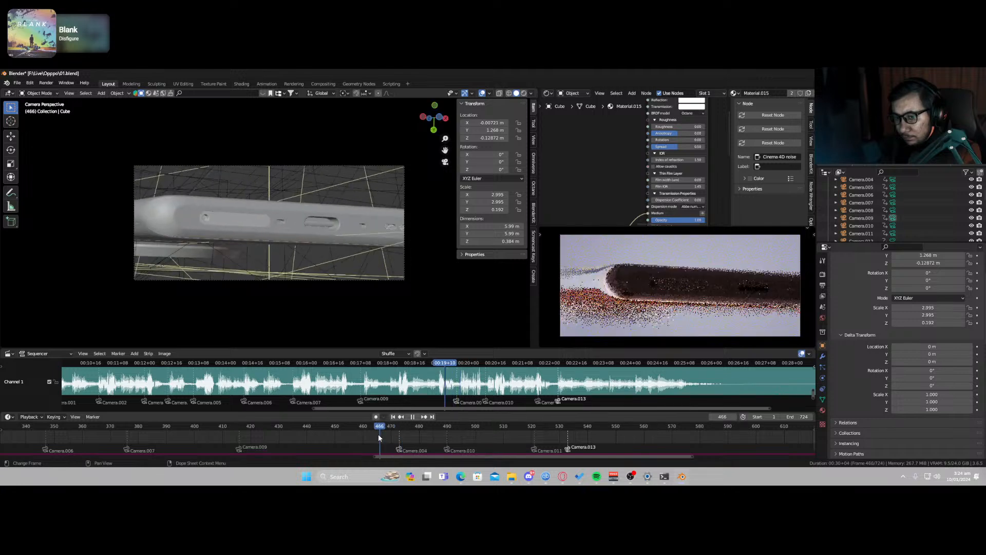
{"action": "left_click", "coordinate": [264, 434]}
{"action": "left_click_drag", "start_coordinate": [260, 434], "coordinate": [240, 434]}
{"action": "key", "text": "space"}
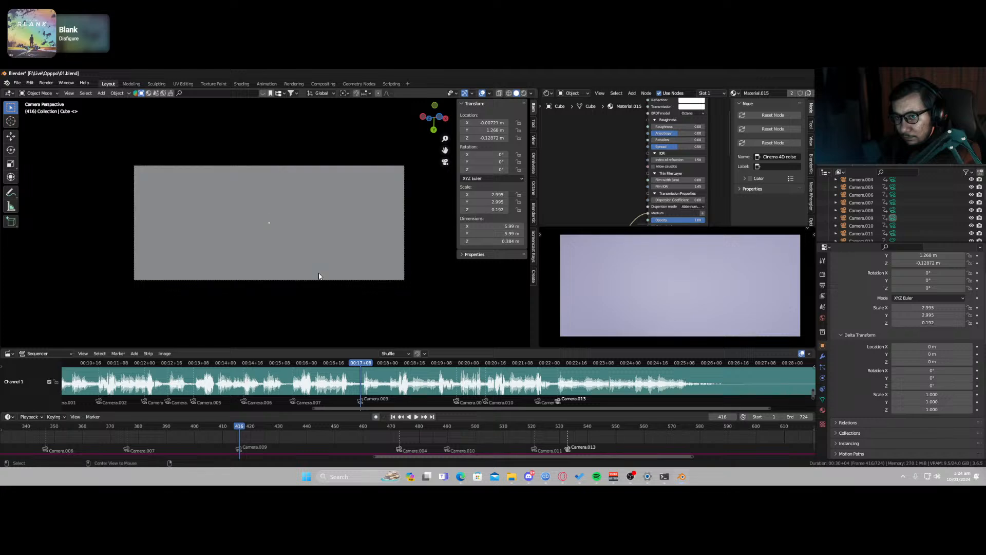
Step: Keyframe the large cube's render visibility as enabled at frames 416 and 415
{"action": "mouse_move", "coordinate": [328, 260]}
{"action": "middle_mouse_down"}
{"action": "mouse_move", "coordinate": [336, 263]}
{"action": "mouse_move", "coordinate": [324, 262]}
{"action": "middle_mouse_up"}
{"action": "scroll", "coordinate": [325, 262], "scroll_direction": "down", "scroll_amount": 4}
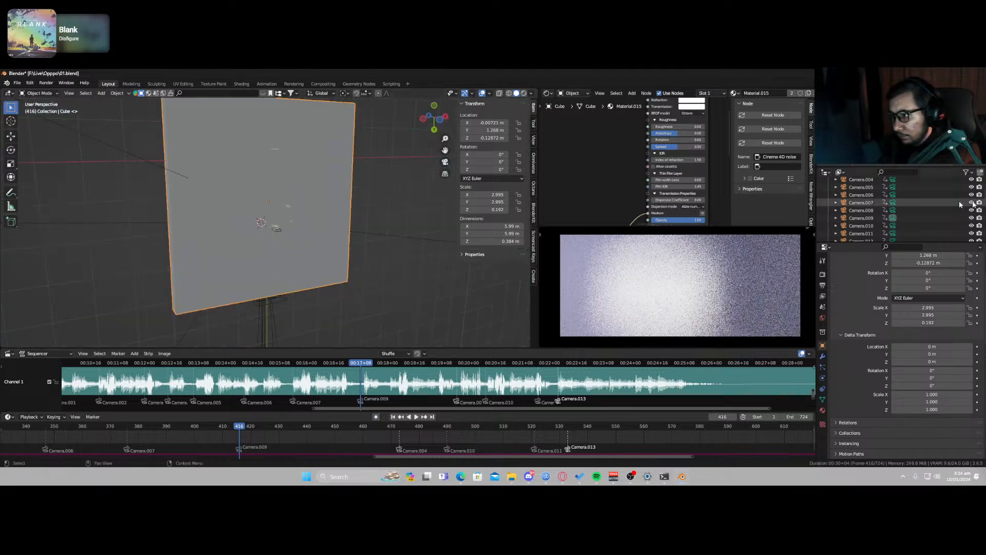
{"action": "scroll", "coordinate": [909, 215], "scroll_direction": "down", "scroll_amount": 5}
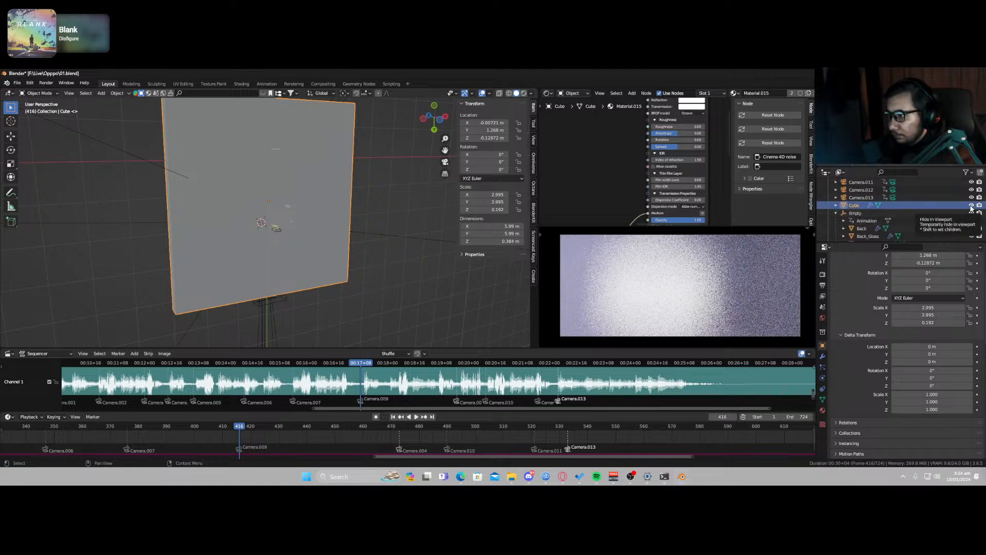
{"action": "key", "text": "i"}
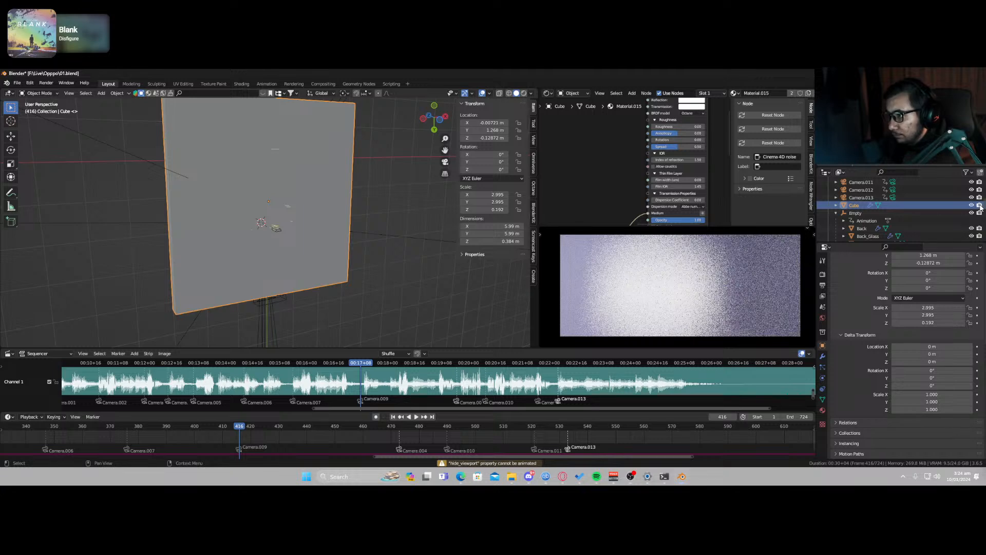
{"action": "key", "text": "i"}
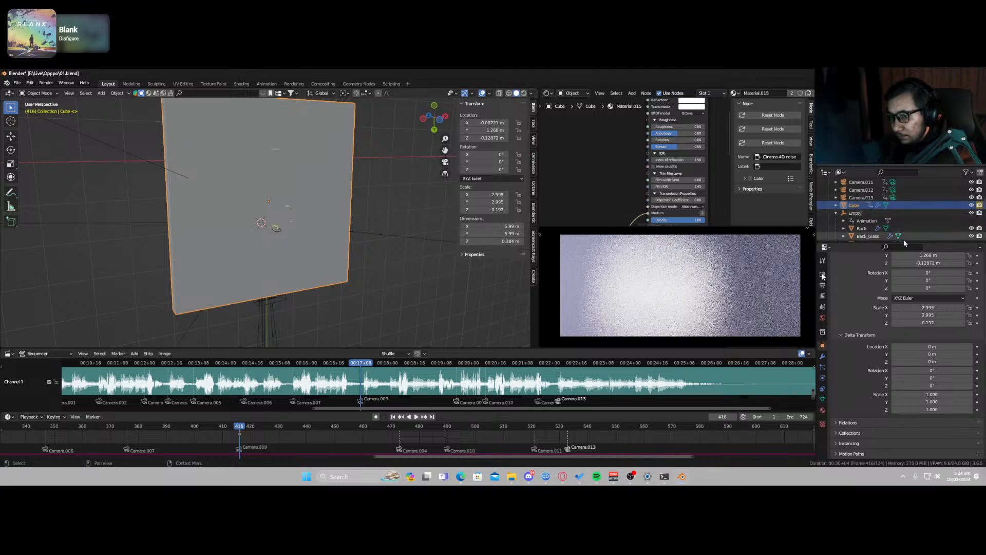
{"action": "key", "text": "Left"}
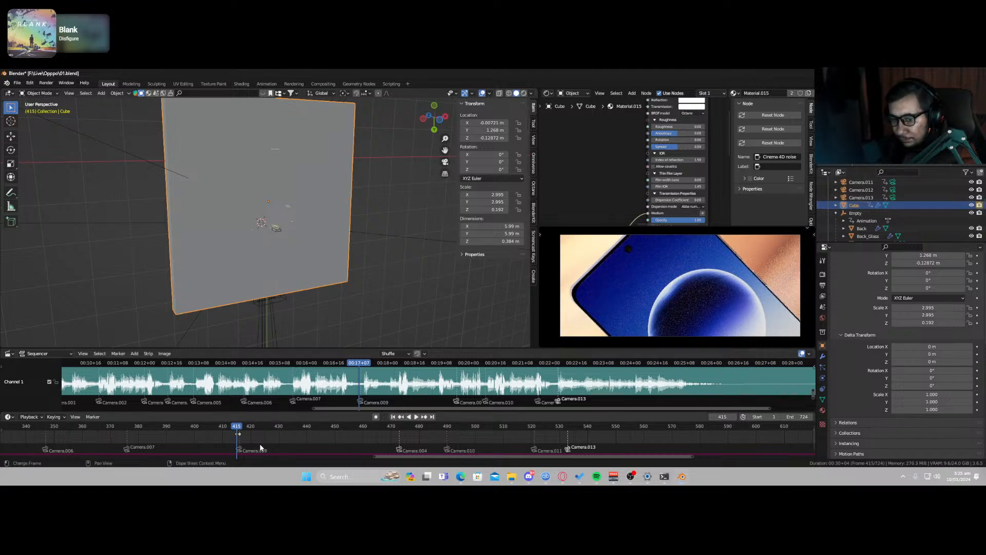
Step: Disable the large cube's render visibility at frame 416 and keyframe that state
{"action": "left_click", "coordinate": [240, 437]}
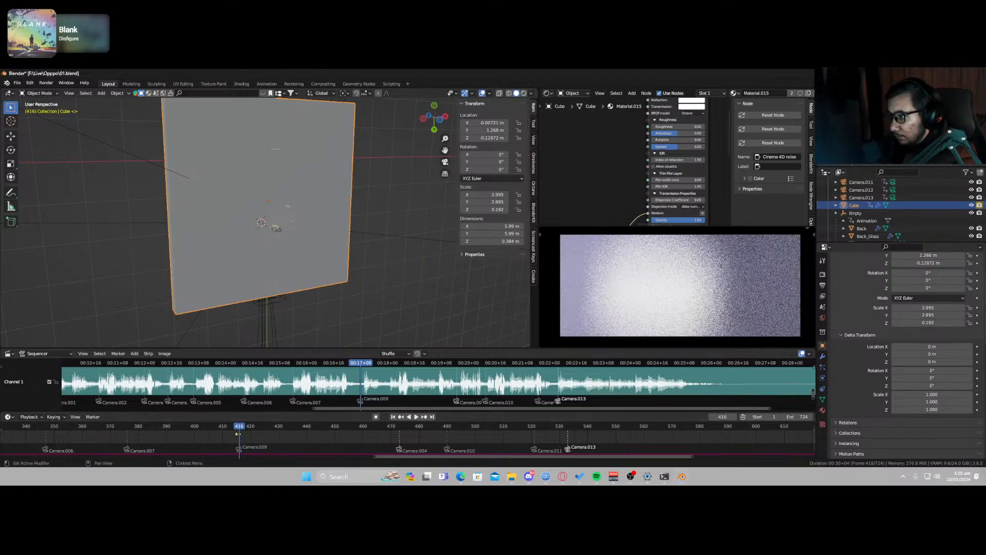
{"action": "left_click", "coordinate": [980, 208]}
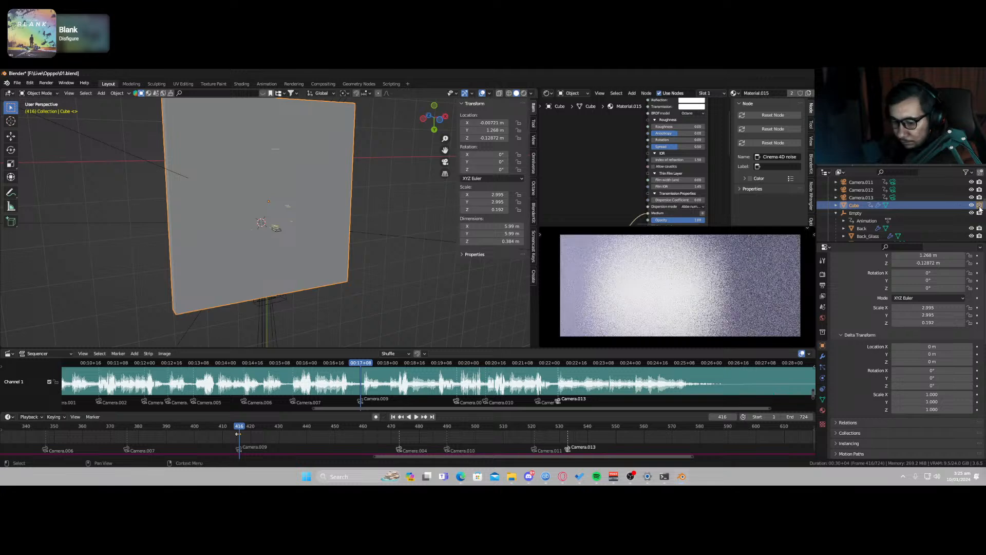
{"action": "key", "text": "i"}
Step: Hide the large cube in the viewport, play the Camera.009 shot up to frame 473, and reveal the cube again
{"action": "left_click", "coordinate": [972, 206]}
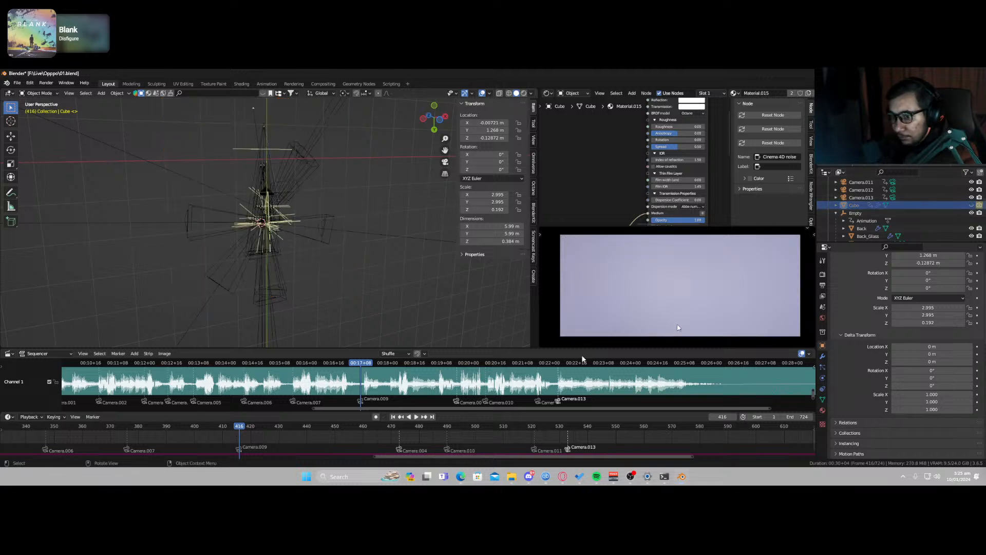
{"action": "key", "text": "space"}
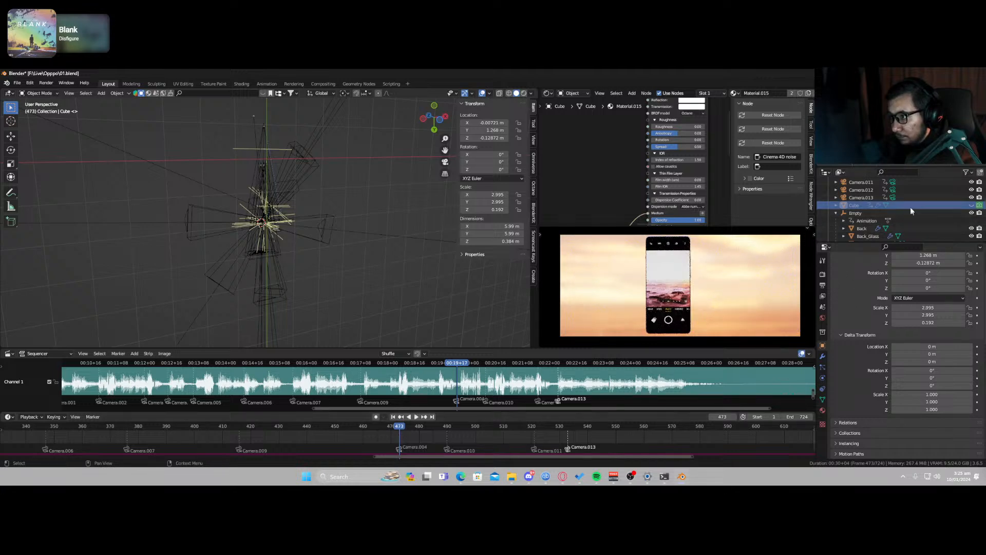
{"action": "left_click", "coordinate": [971, 205]}
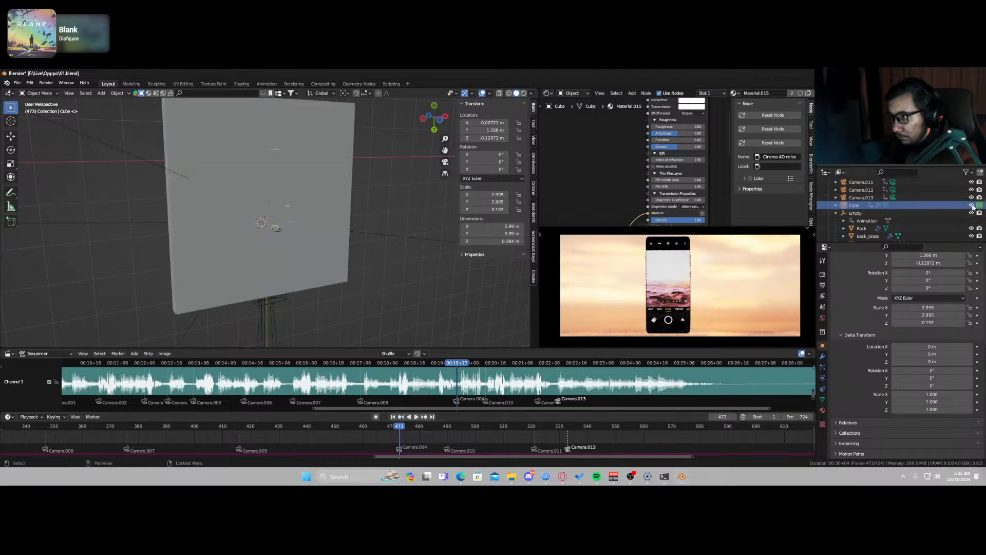
Step: Keyframe the large cube's render visibility as disabled at frame 472 and enabled at frame 473
{"action": "left_click", "coordinate": [886, 205]}
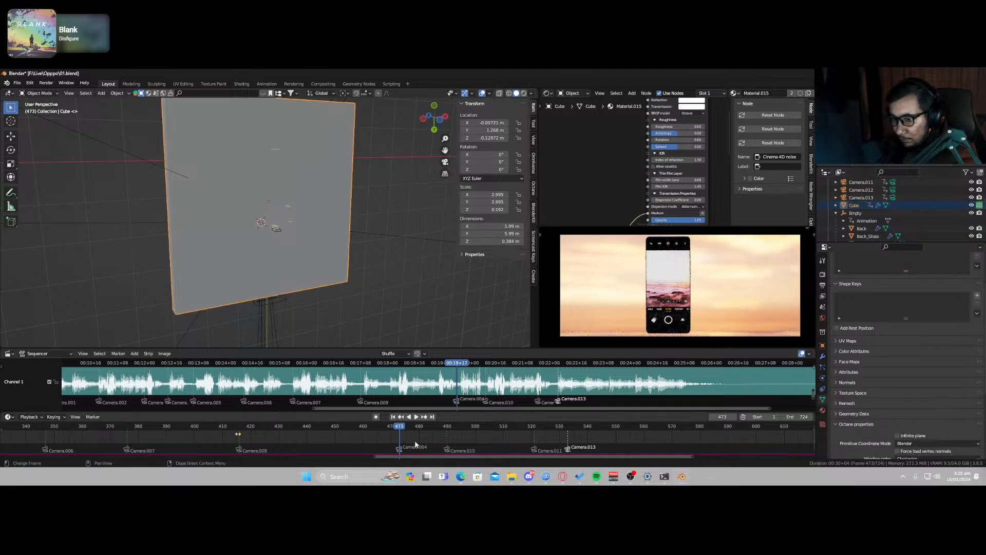
{"action": "key", "text": "Left"}
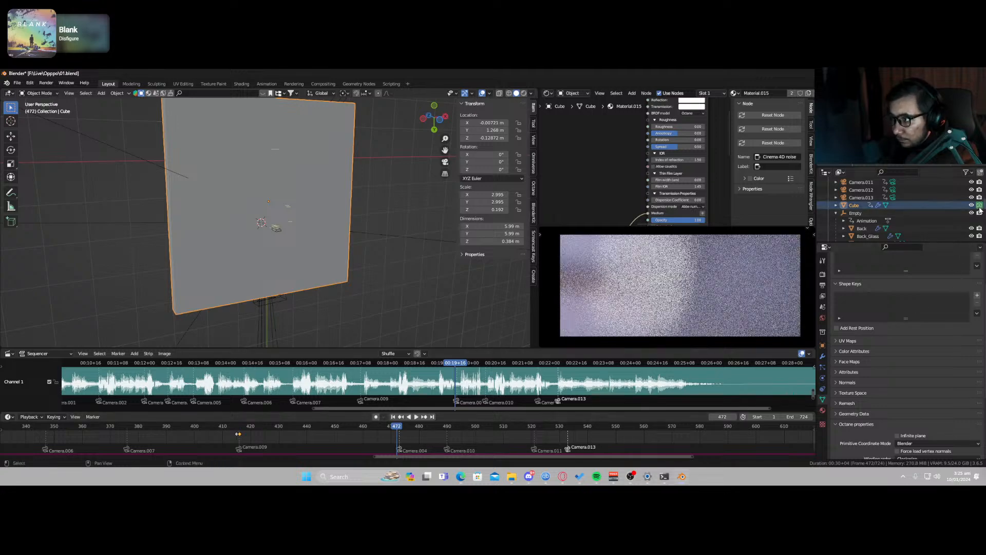
{"action": "key", "text": "i"}
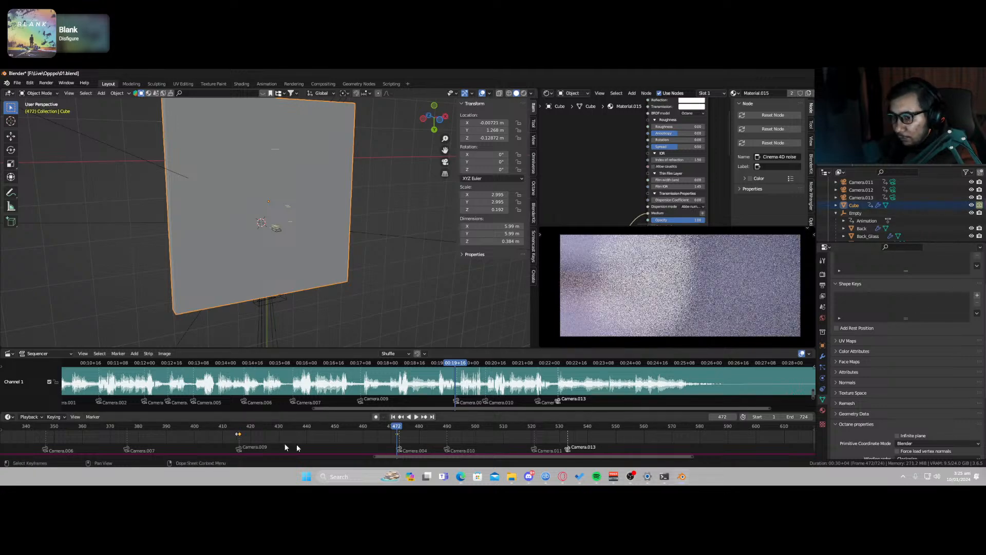
{"action": "key", "text": "Right"}
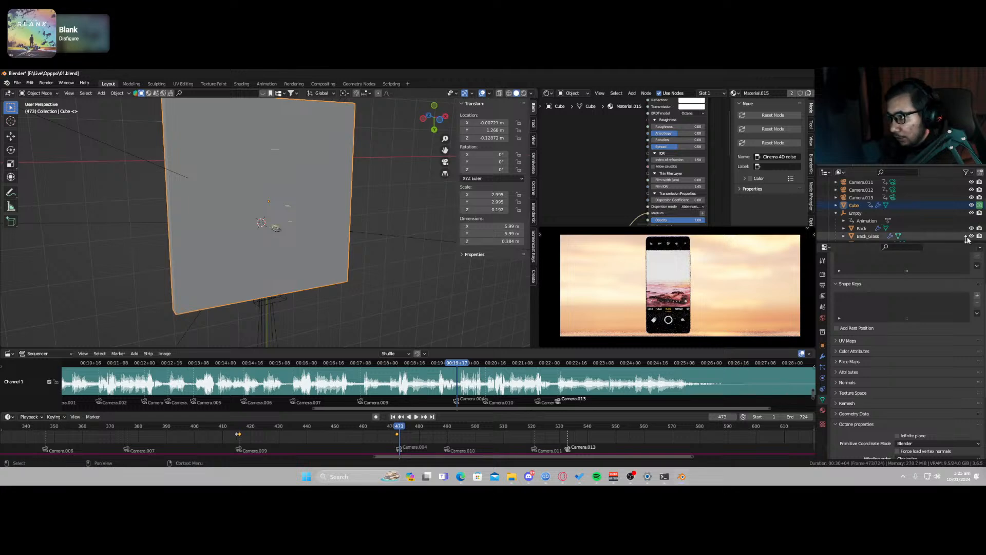
{"action": "key", "text": "i"}
{"action": "left_click", "coordinate": [979, 206]}
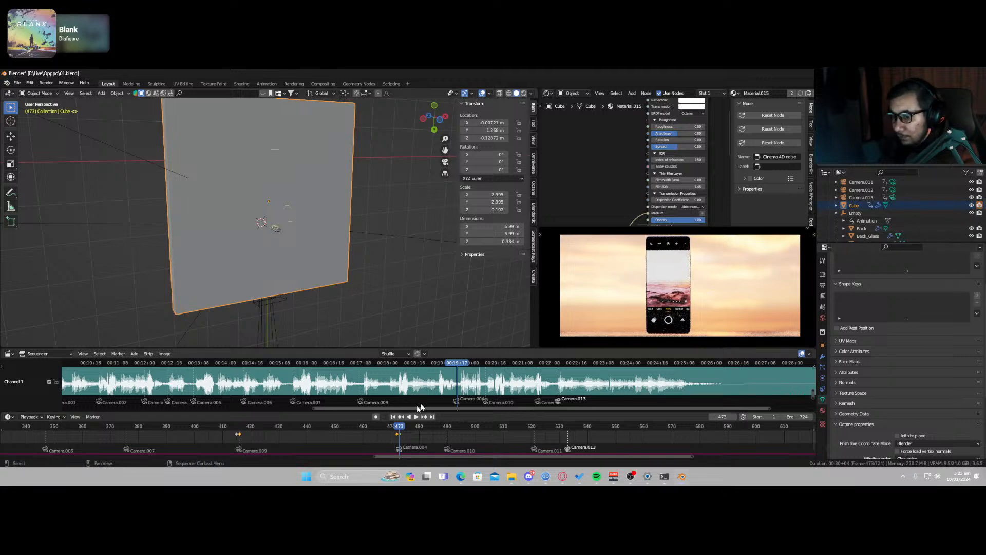
{"action": "key", "text": "i"}
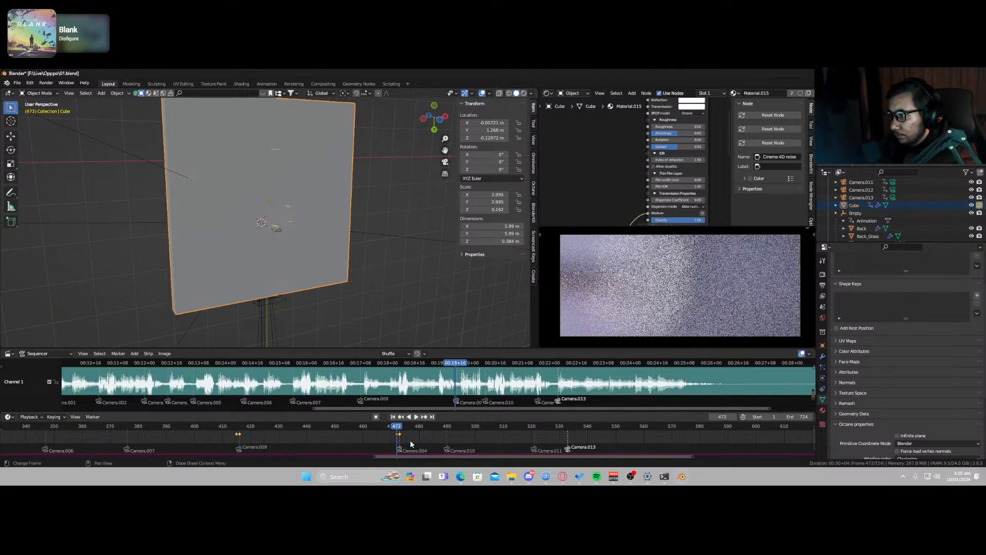
Step: Play the Camera.009 shot from frame 416, hide the large cube in the viewport, and inspect the rendered phone ports up close
{"action": "left_click", "coordinate": [237, 433]}
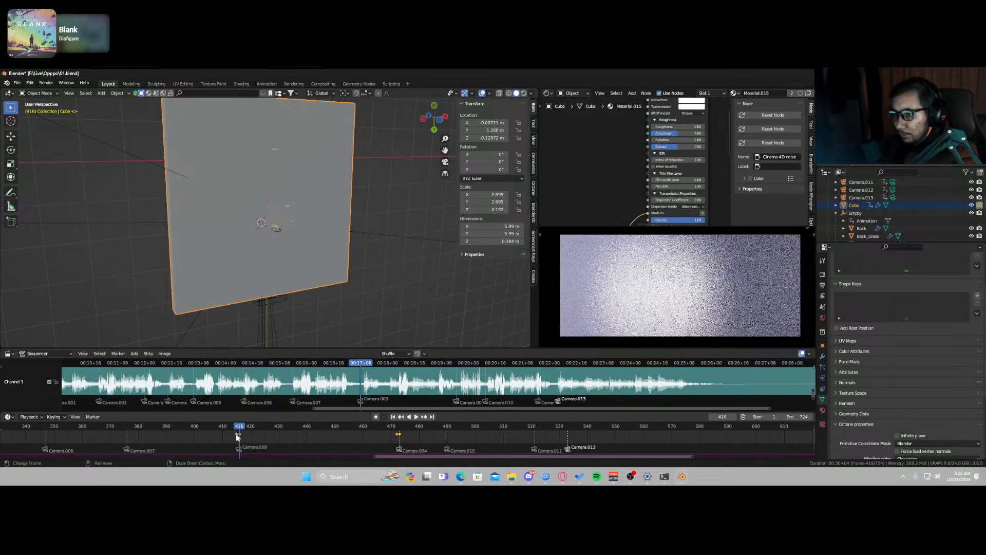
{"action": "key", "text": "space"}
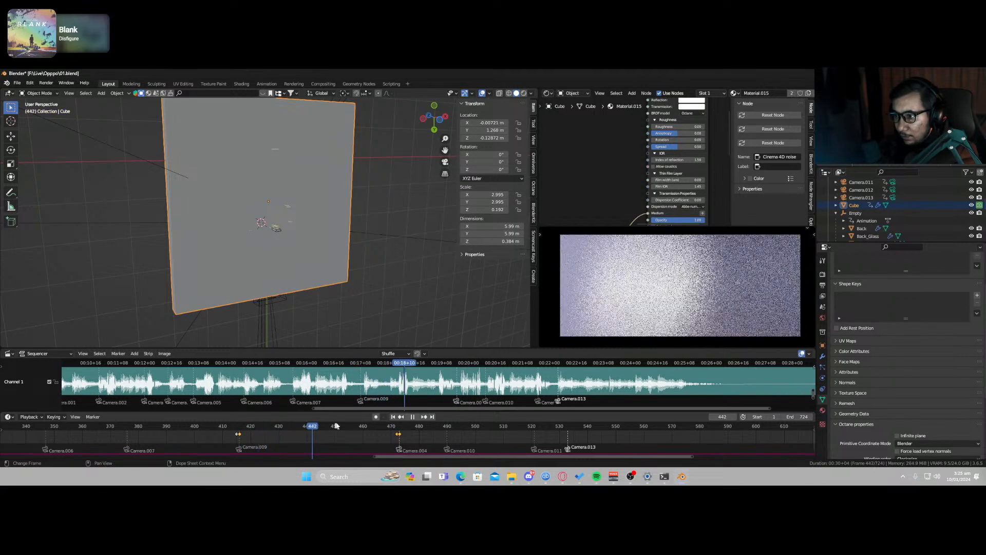
{"action": "key", "text": "space"}
{"action": "left_click", "coordinate": [972, 205]}
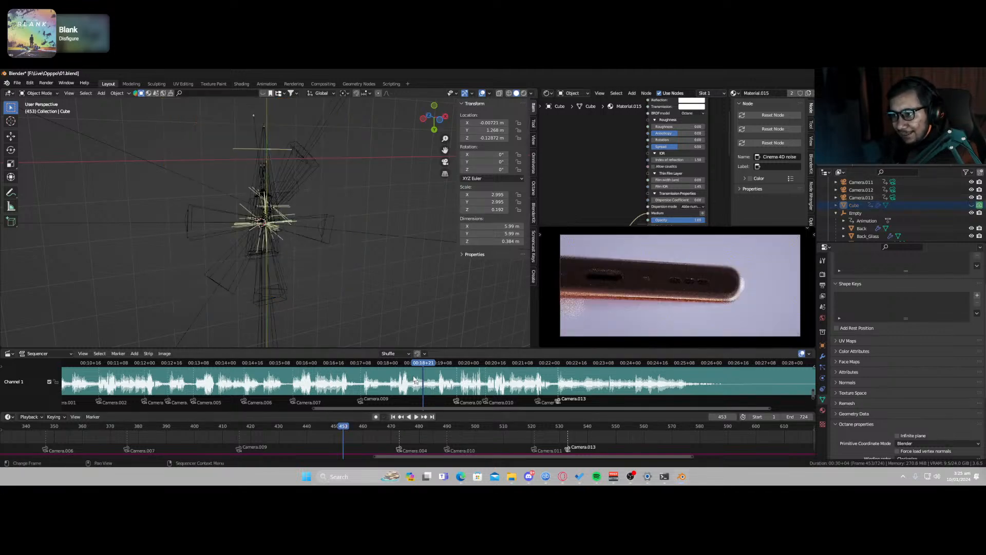
{"action": "scroll", "coordinate": [614, 288], "scroll_direction": "up", "scroll_amount": 3}
{"action": "scroll", "coordinate": [610, 302], "scroll_direction": "up", "scroll_amount": 2}
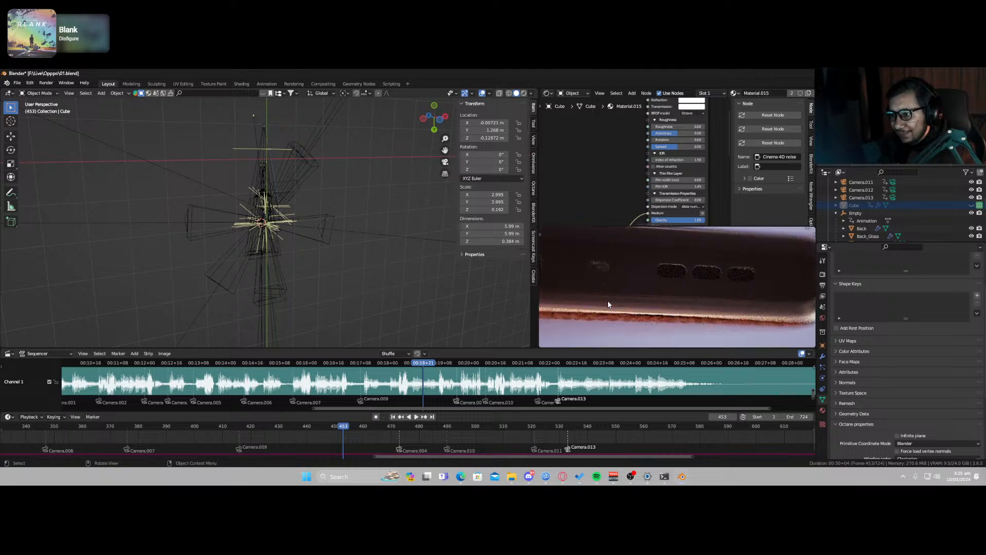
{"action": "scroll", "coordinate": [607, 304], "scroll_direction": "down", "scroll_amount": 5}
{"action": "scroll", "coordinate": [607, 305], "scroll_direction": "down", "scroll_amount": 1}
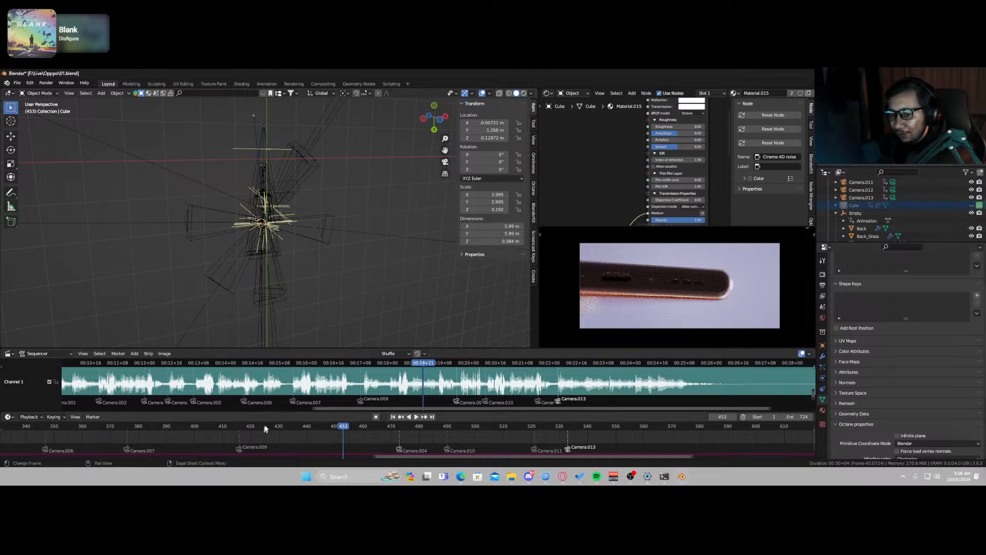
Step: Review the Camera.009 shot from frame 417 to the cut at frame 473, and scrub back to frame 336
{"action": "left_click", "coordinate": [241, 430]}
{"action": "key", "text": "space"}
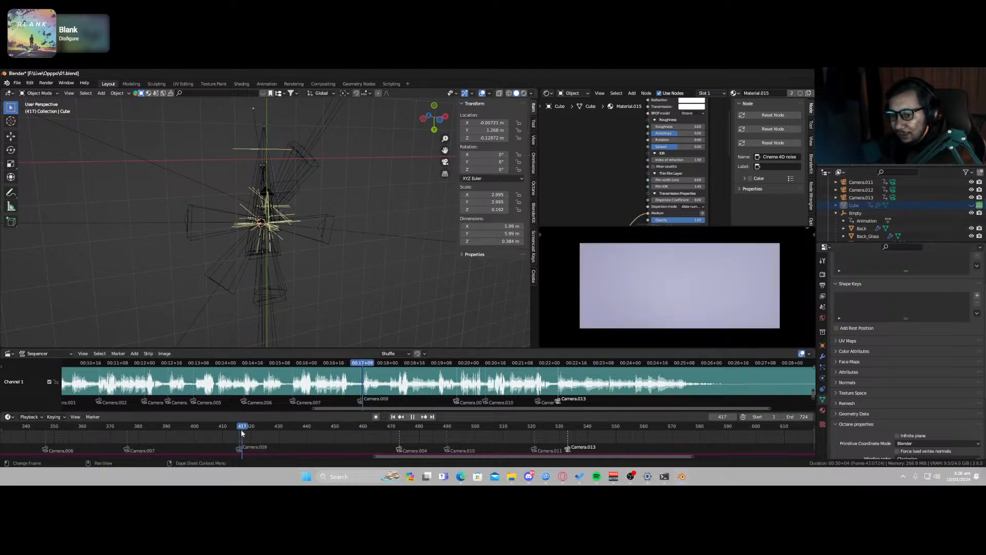
{"action": "left_click_drag", "start_coordinate": [239, 432], "coordinate": [399, 439]}
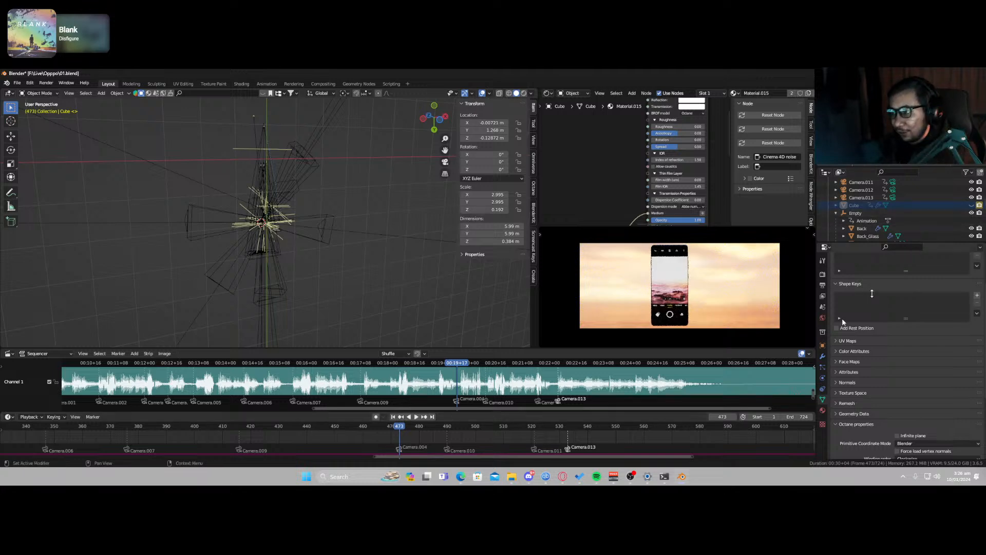
{"action": "key", "text": "Right"}
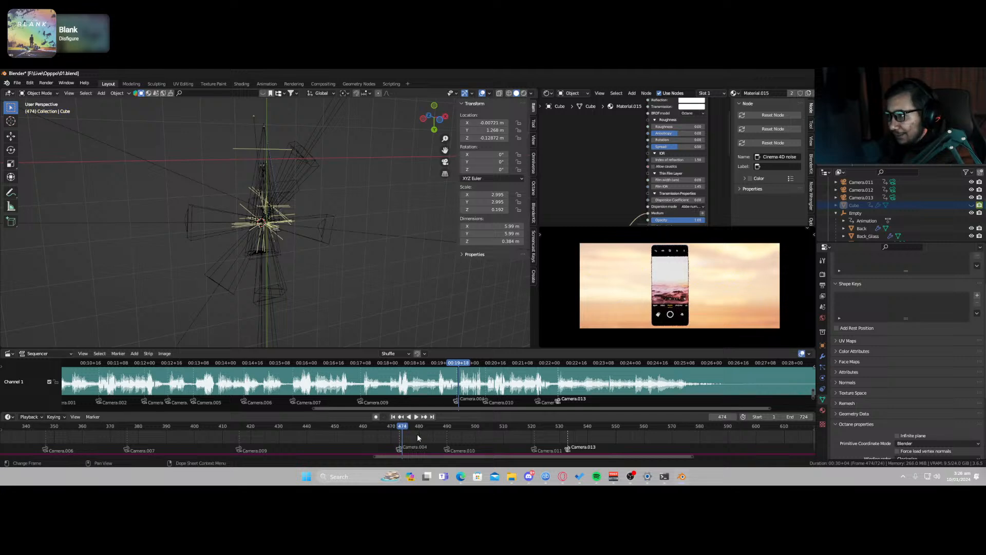
{"action": "key", "text": "Left"}
{"action": "key", "text": "Left"}
{"action": "key", "text": "Right"}
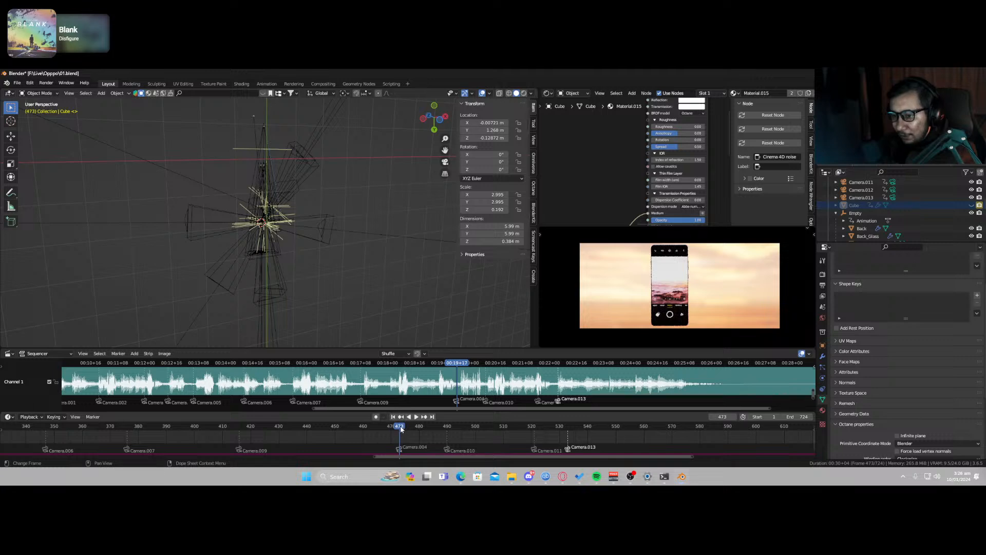
{"action": "left_click_drag", "start_coordinate": [401, 429], "coordinate": [27, 431]}
{"action": "key", "text": "space"}
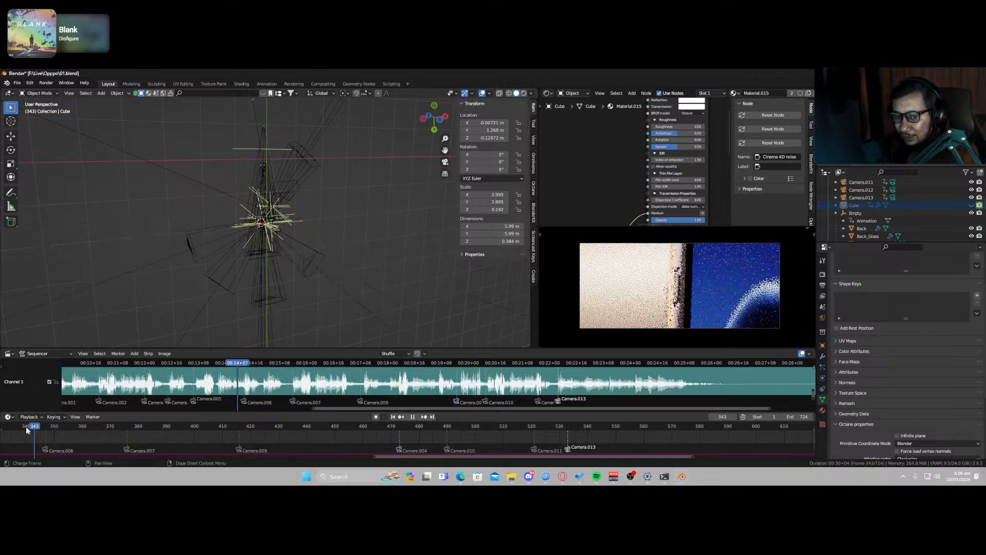
{"action": "key", "text": "Escape"}
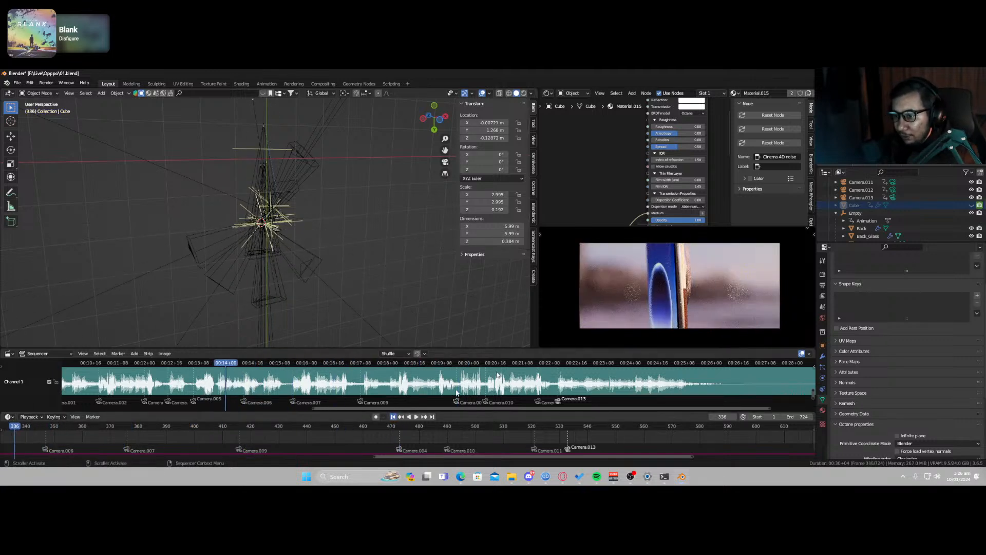
Step: Reveal the large cube at frame 1 and maximize the viewport in the active camera view with overlays off
{"action": "key", "text": "shift+Left"}
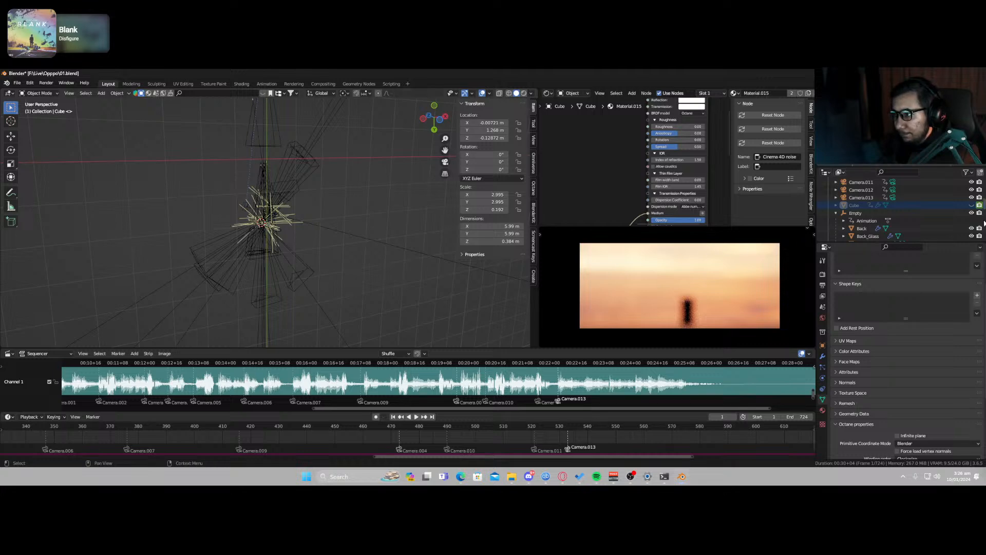
{"action": "left_click", "coordinate": [971, 205]}
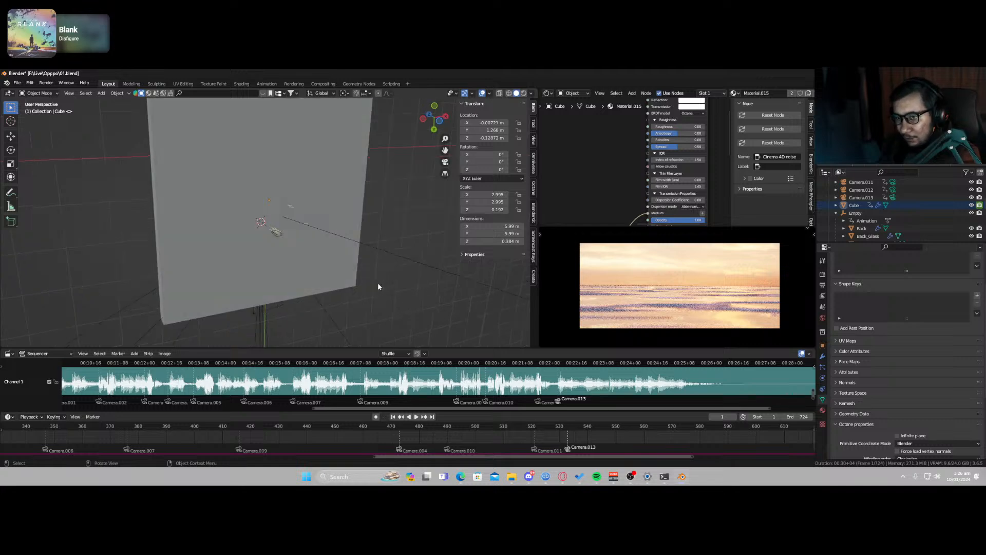
{"action": "key", "text": "KP_0"}
{"action": "left_click", "coordinate": [482, 94]}
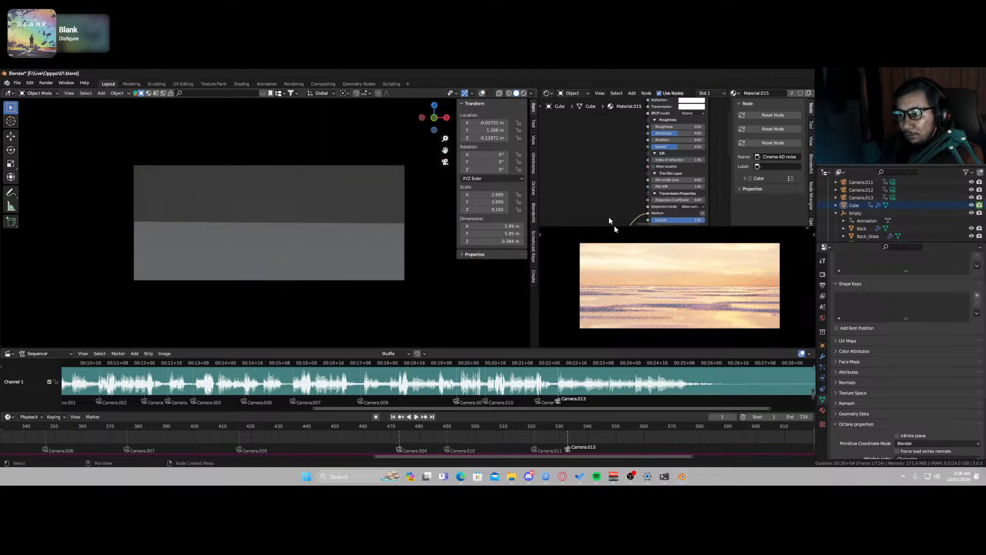
{"action": "key", "text": "ctrl+space"}
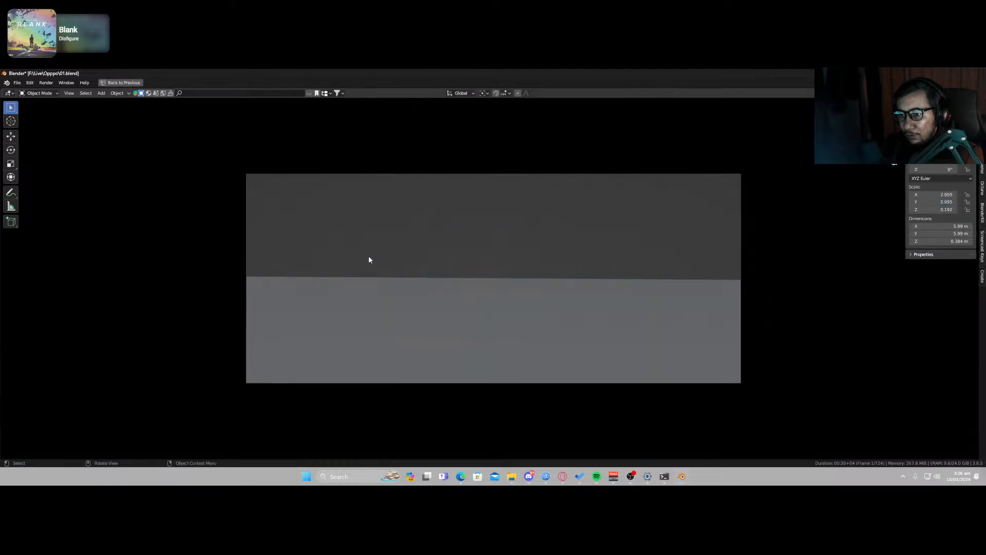
Step: Play the sequence from frame 1 in an enlarged camera view without toolbar or sidebar, and restore the full layout at frame 601
{"action": "scroll", "coordinate": [455, 290], "scroll_direction": "up", "scroll_amount": 5}
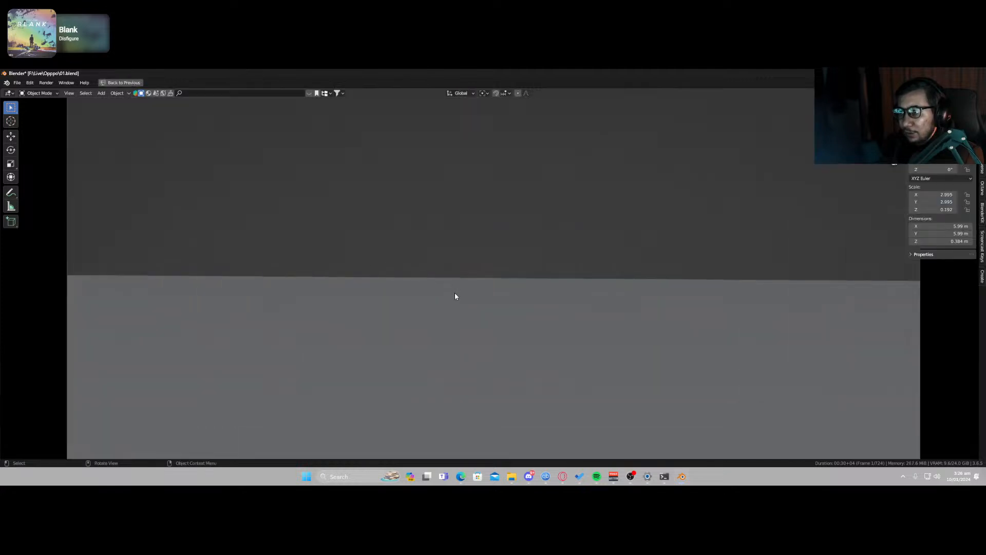
{"action": "scroll", "coordinate": [455, 297], "scroll_direction": "down", "scroll_amount": 2}
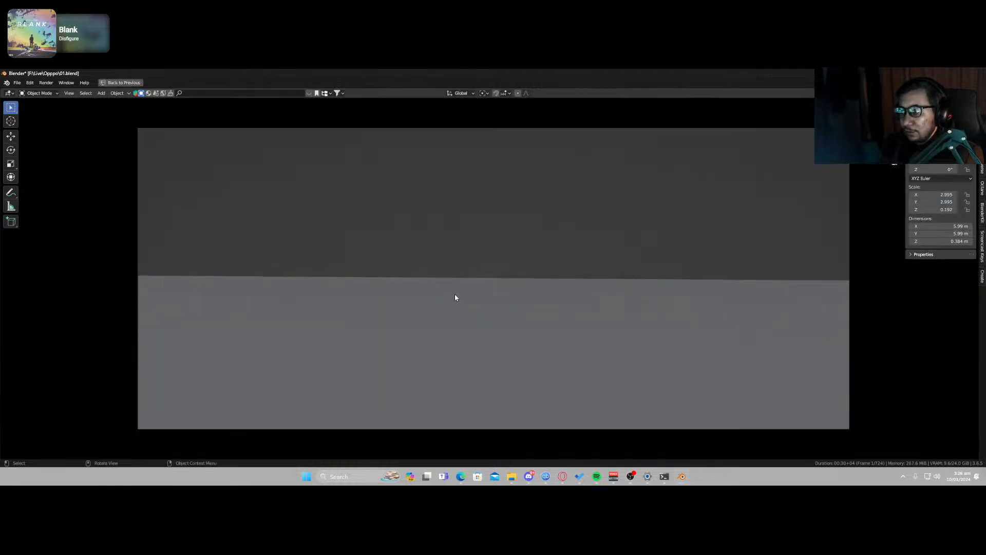
{"action": "key", "text": "t"}
{"action": "key", "text": "n"}
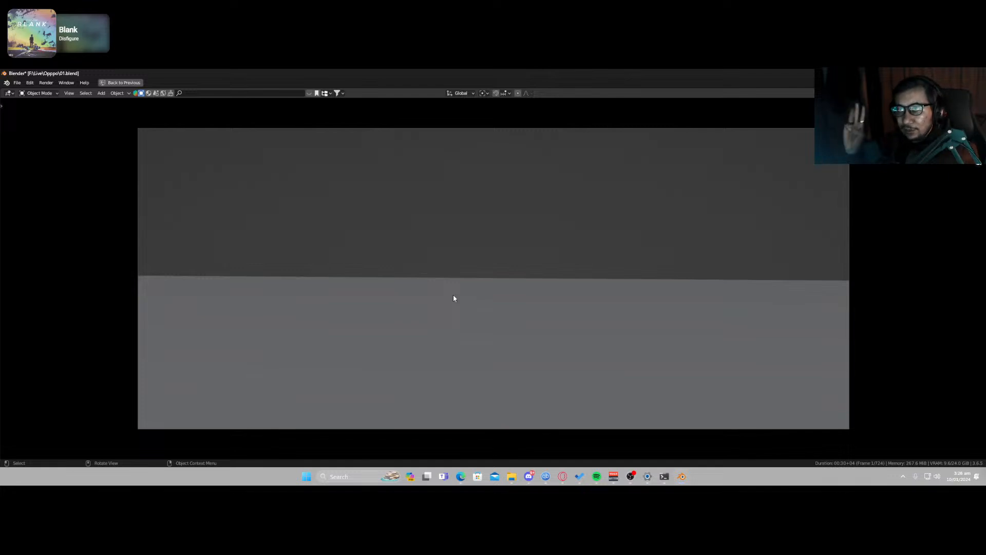
{"action": "key", "text": "space"}
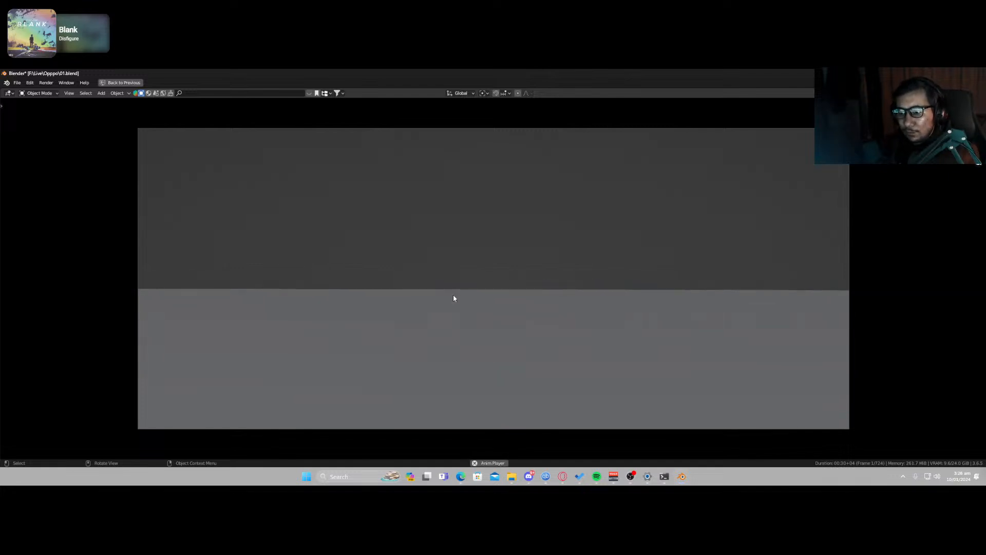
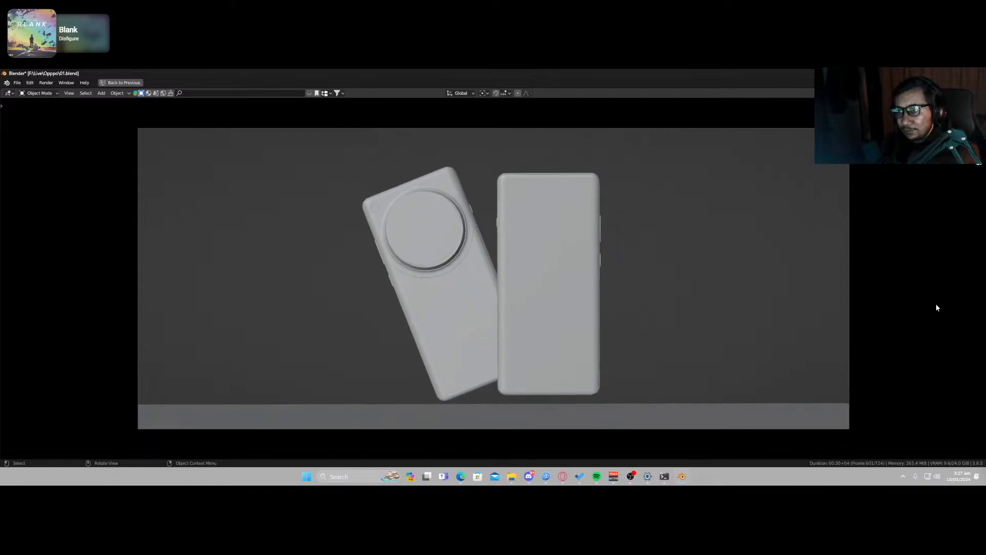
{"action": "key", "text": "Escape"}
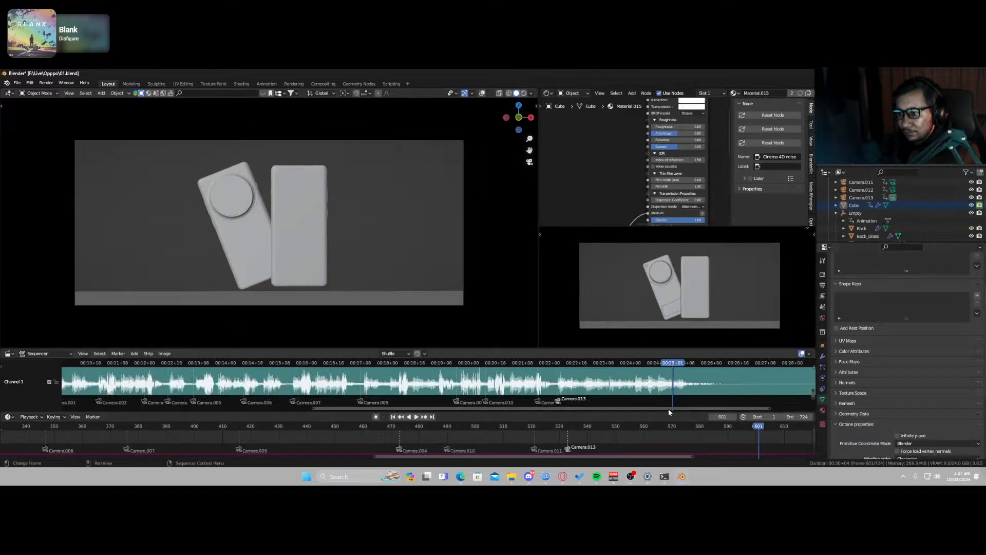
Step: Scrub back to the Camera.009 shot and replay the sequence through the Camera.013 shot
{"action": "key", "text": "space"}
{"action": "left_click", "coordinate": [542, 426]}
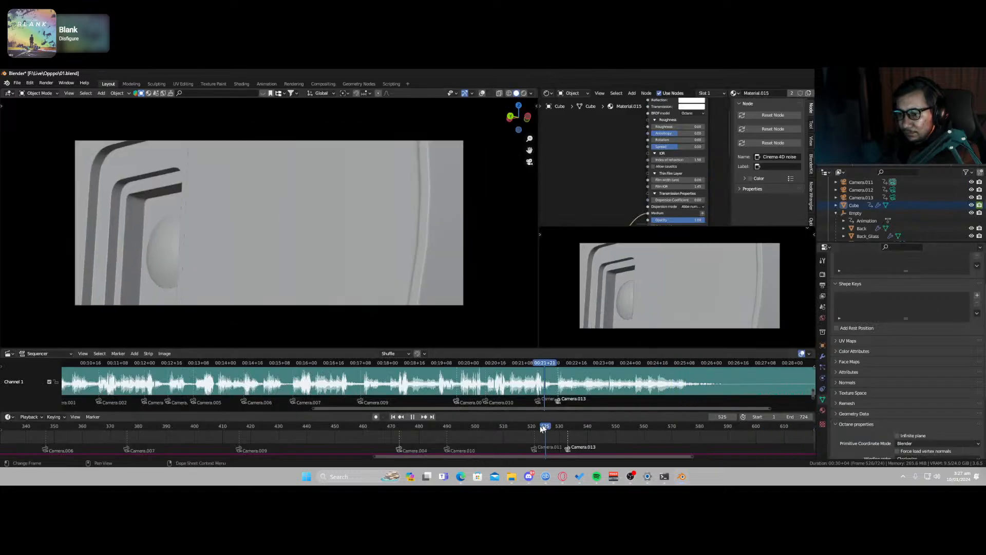
{"action": "left_click_drag", "start_coordinate": [542, 426], "coordinate": [351, 434]}
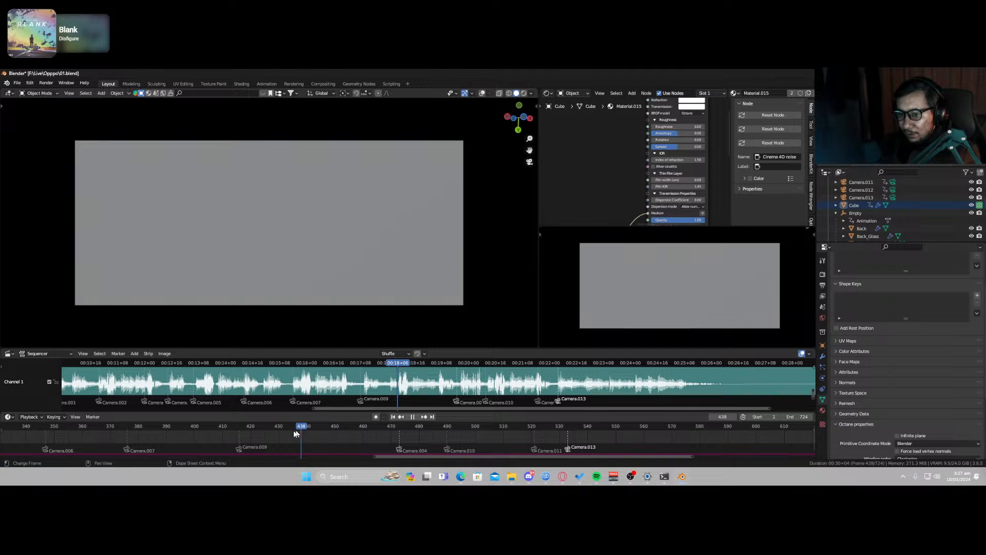
{"action": "left_click_drag", "start_coordinate": [262, 439], "coordinate": [397, 447]}
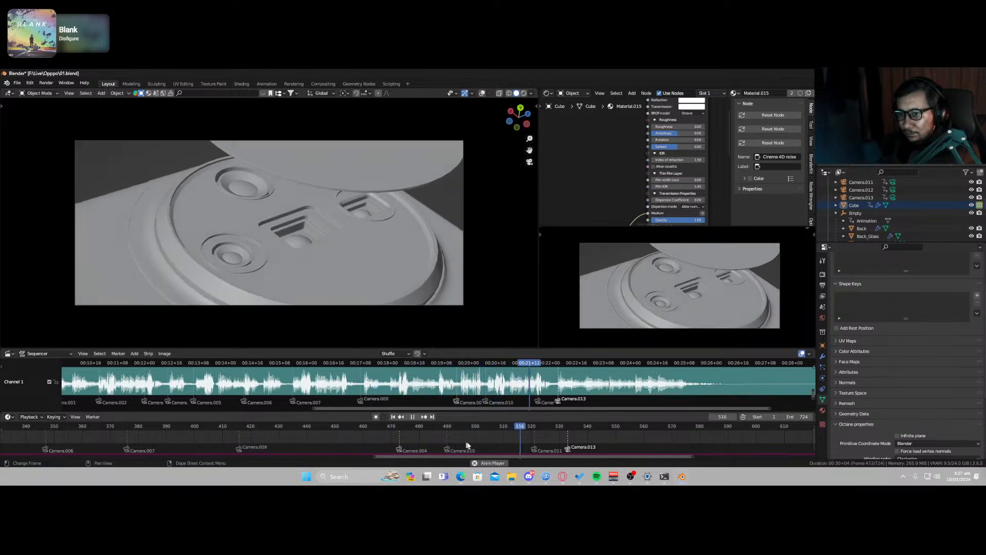
{"action": "key", "text": "space"}
{"action": "key", "text": "space"}
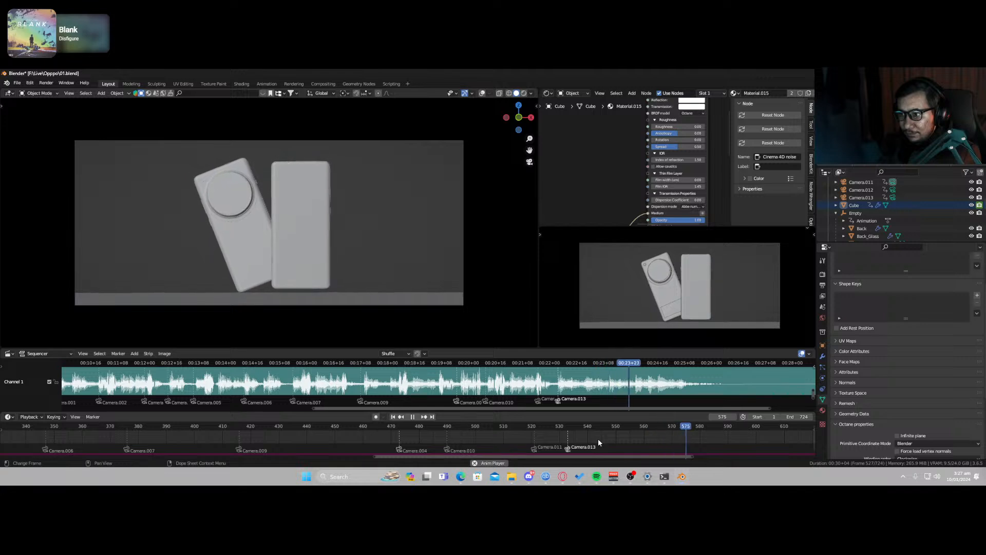
Step: Hide the large cube in the viewport to replay the sequence from the start of the Camera.009 shot, and save the file
{"action": "left_click", "coordinate": [325, 430]}
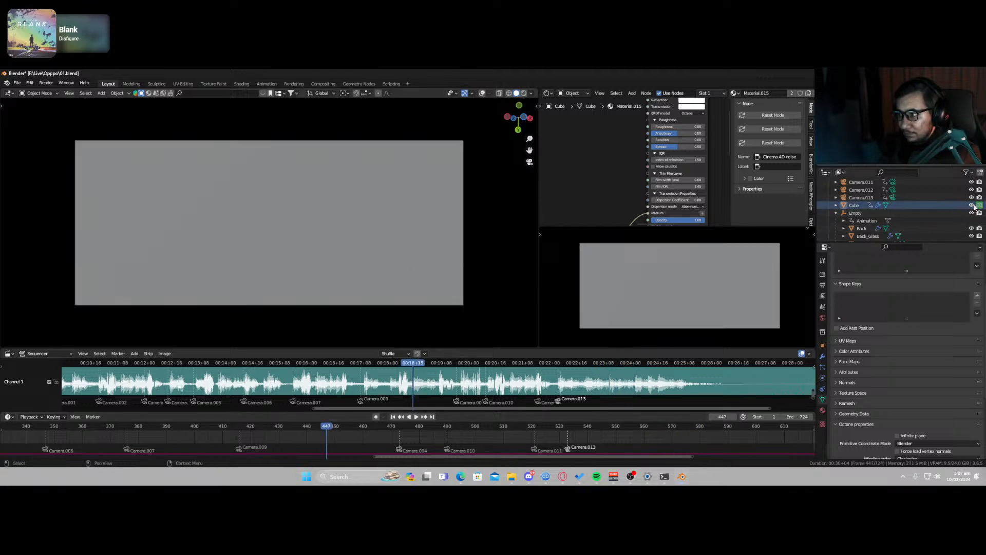
{"action": "left_click", "coordinate": [972, 204]}
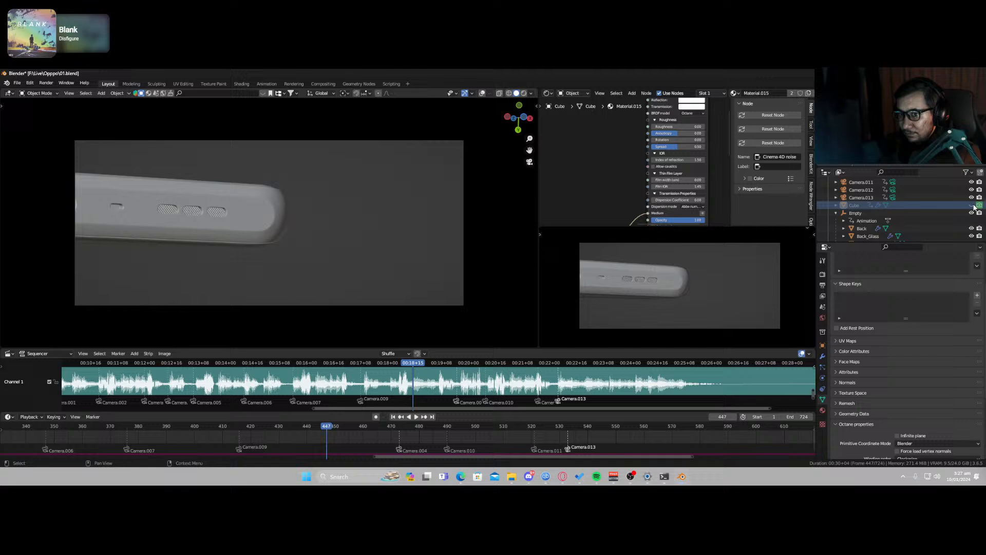
{"action": "key", "text": "space"}
{"action": "left_click", "coordinate": [237, 429]}
{"action": "key", "text": "space"}
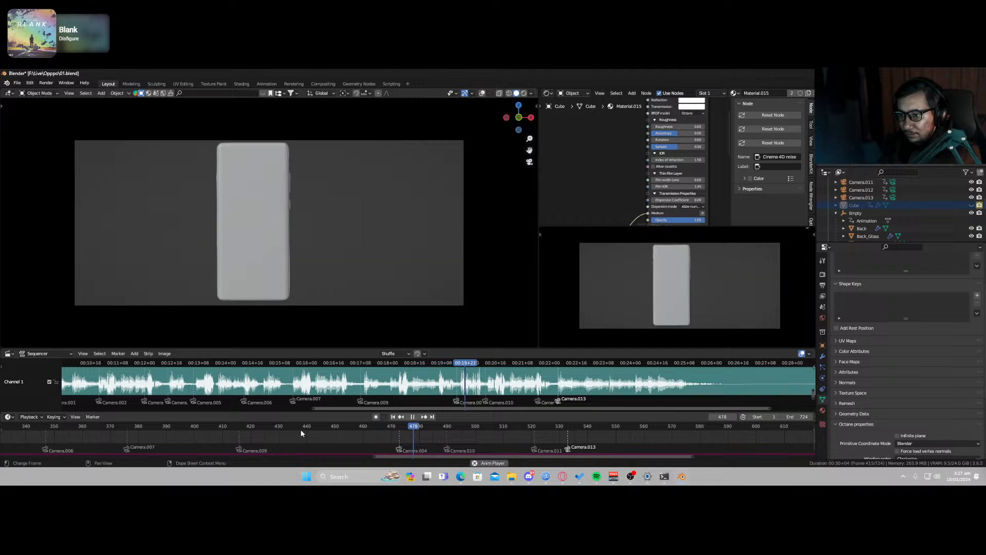
{"action": "key", "text": "space"}
{"action": "key", "text": "ctrl+s"}
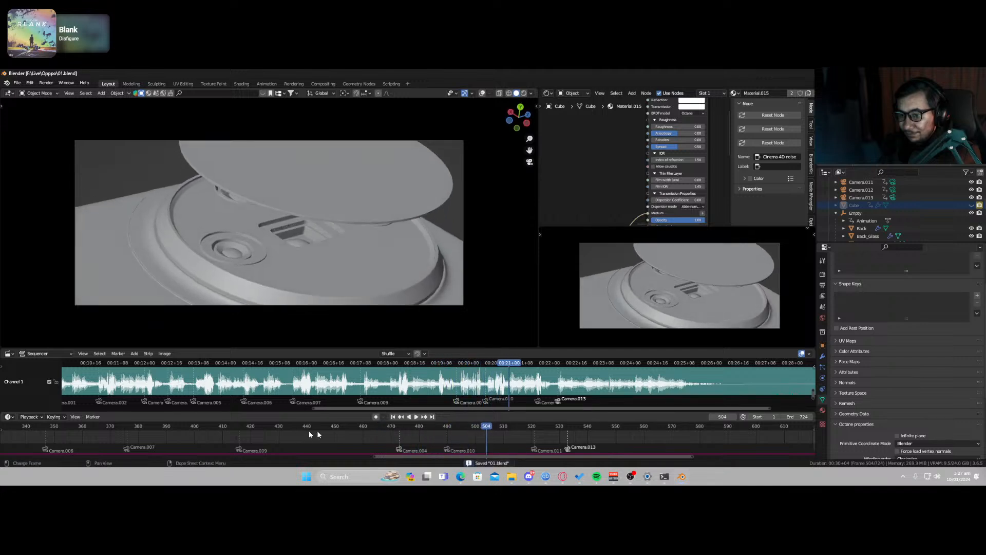
Step: Replay the sequence from frame 212 before the Camera.001 shot and stop at frame 348 in the Camera.006 shot
{"action": "left_click_drag", "start_coordinate": [396, 428], "coordinate": [87, 427]}
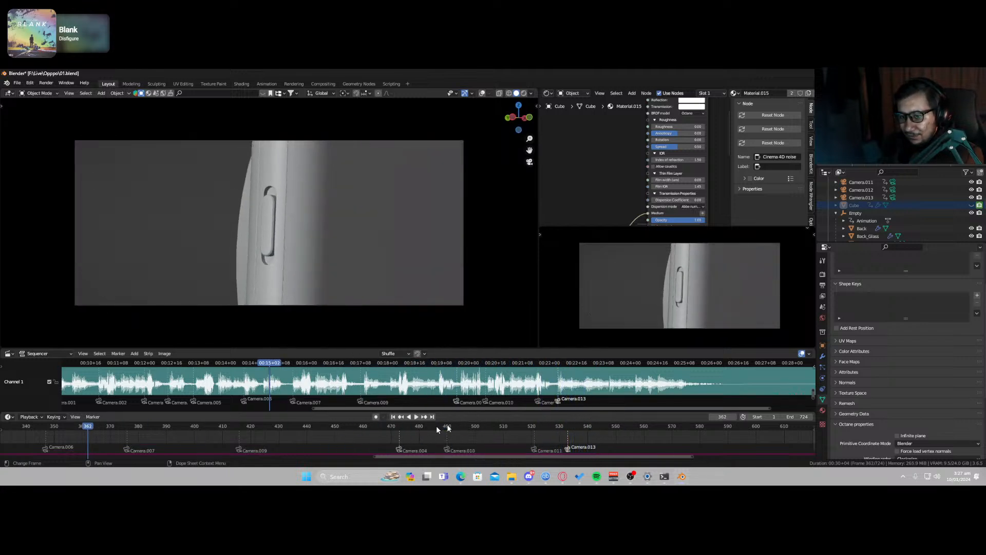
{"action": "scroll", "coordinate": [195, 445], "scroll_direction": "down", "scroll_amount": 3}
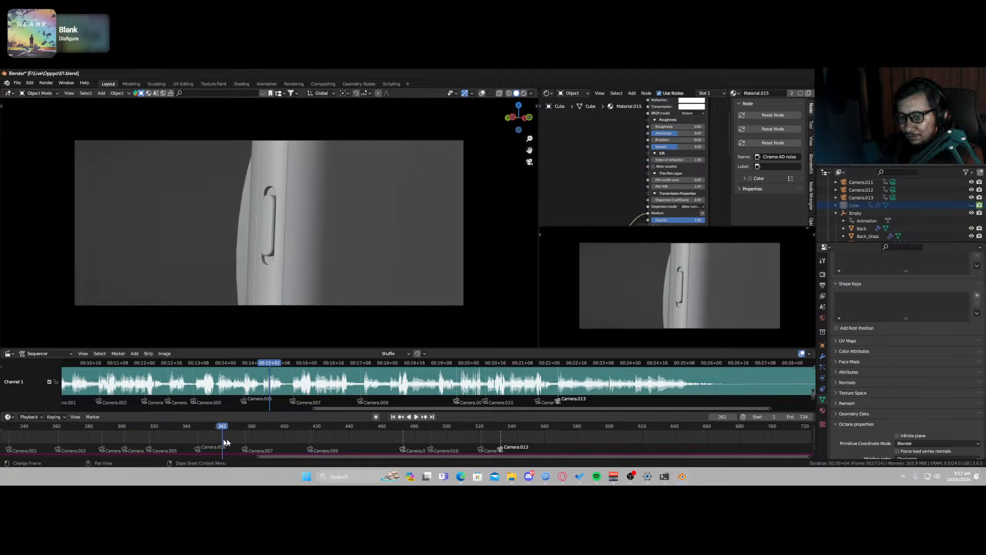
{"action": "scroll", "coordinate": [272, 437], "scroll_direction": "down", "scroll_amount": 5}
{"action": "left_click", "coordinate": [117, 428]}
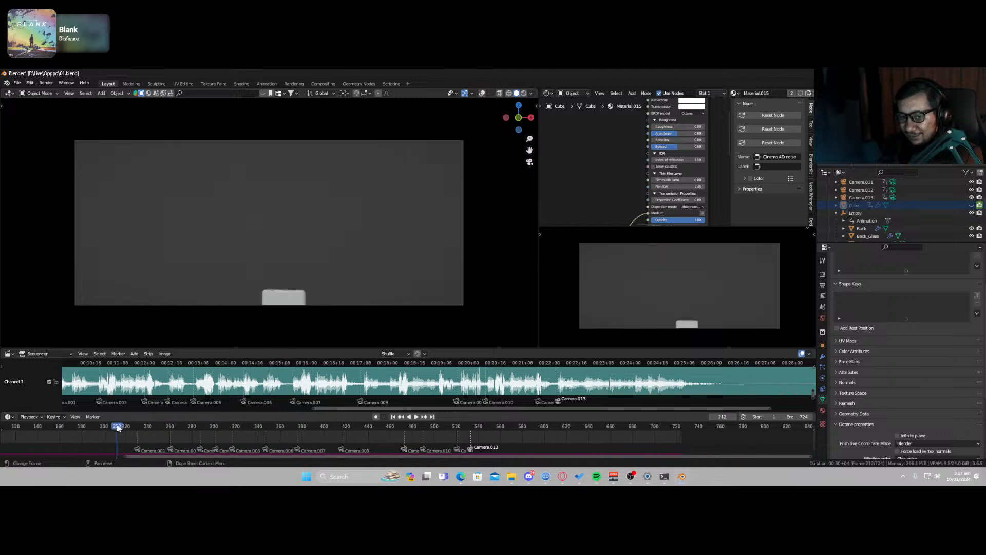
{"action": "key", "text": "space"}
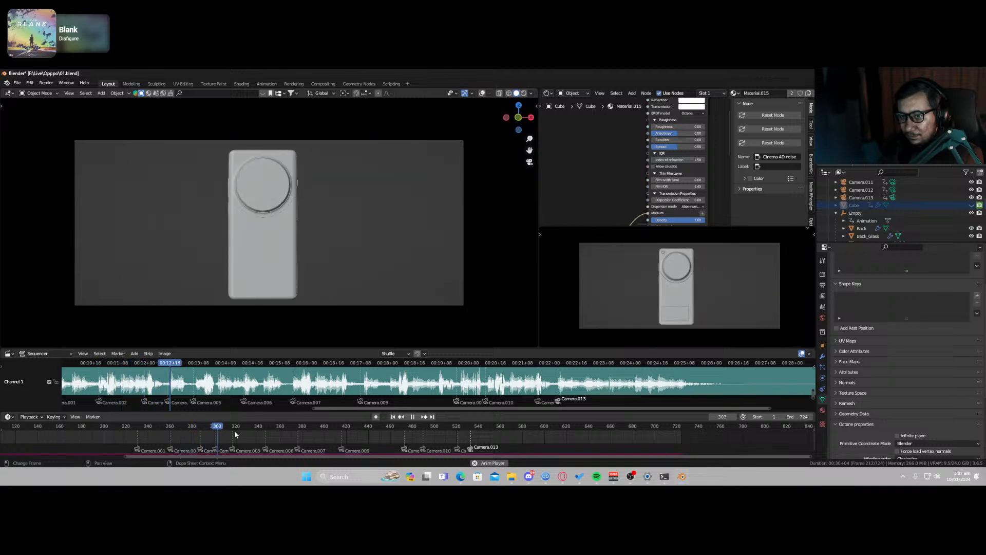
{"action": "key", "text": "space"}
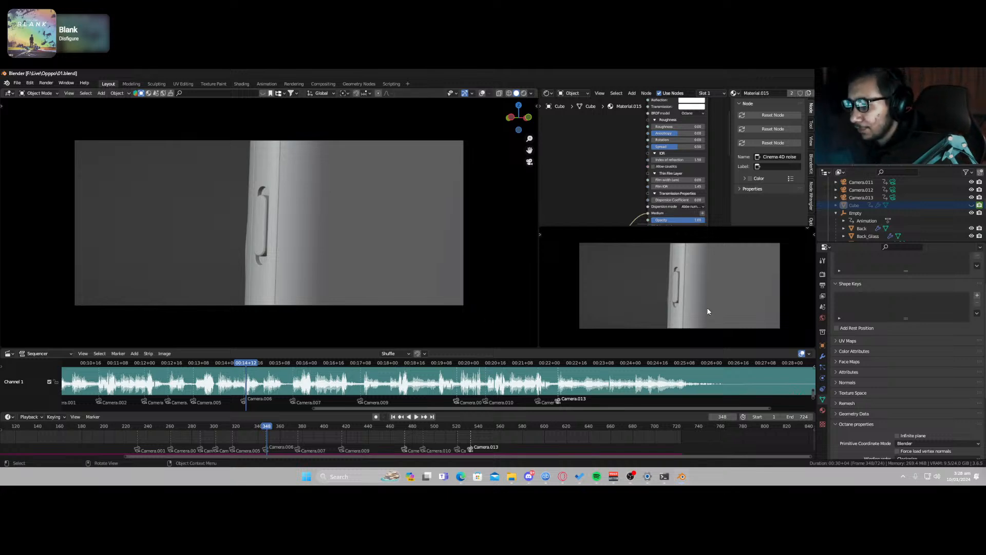
Step: Switch the small camera viewport to rendered shading and scrub from frame 348 to frame 574 in the Camera.013 shot
{"action": "key", "text": "z"}
{"action": "left_click", "coordinate": [709, 272]}
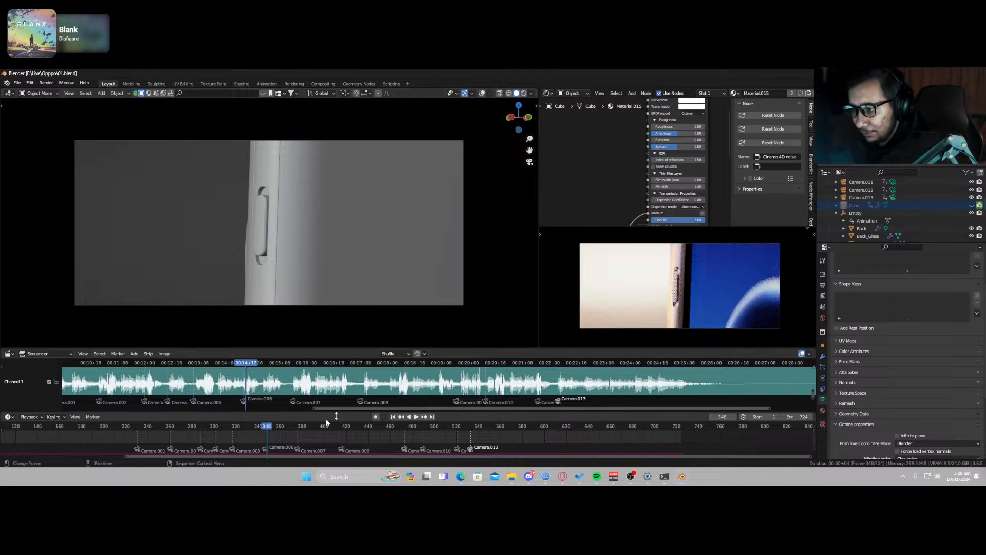
{"action": "left_click_drag", "start_coordinate": [278, 427], "coordinate": [517, 440]}
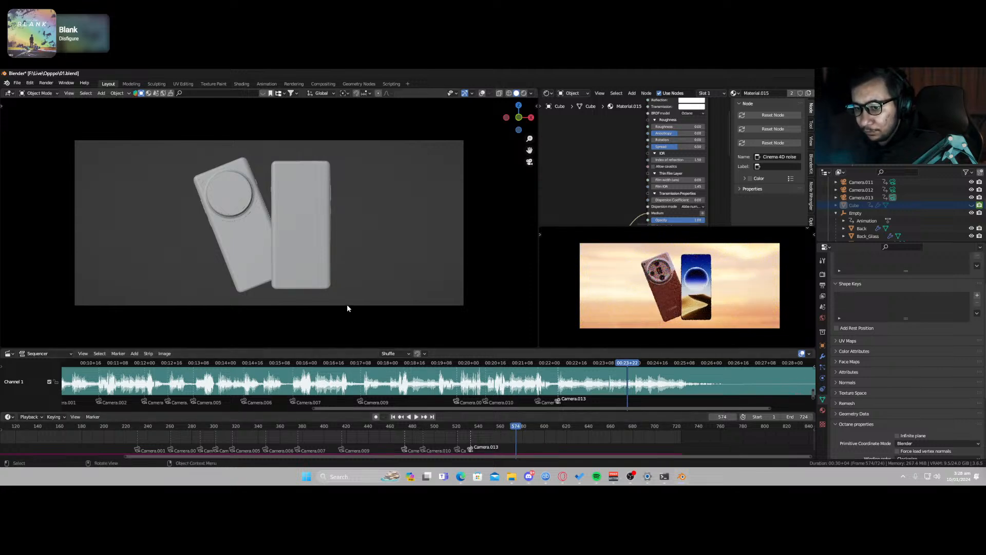
Step: Show the overlays and, at frame 594, move Camera.013 along global X to frame both phones right of centre, keyframing the new position
{"action": "left_click", "coordinate": [480, 94]}
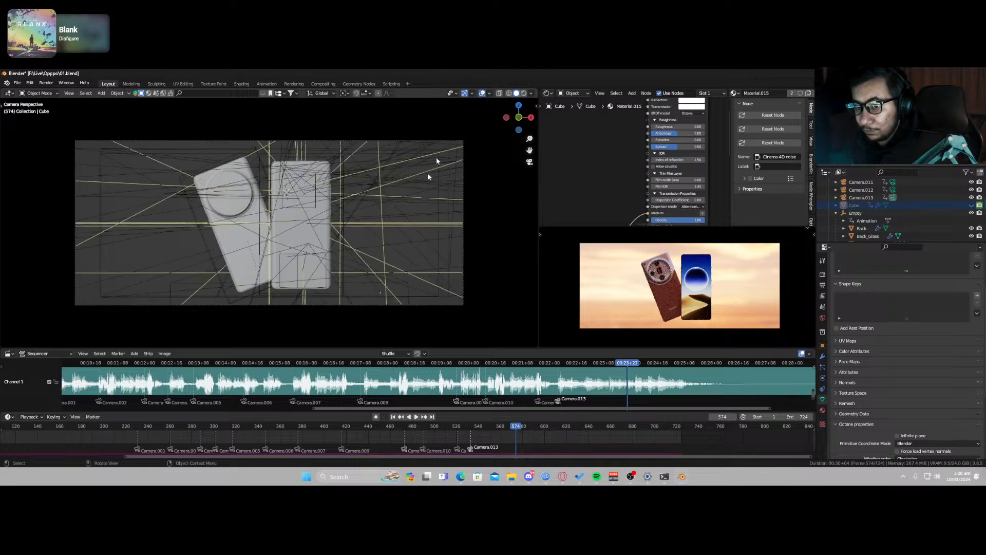
{"action": "left_click", "coordinate": [417, 305]}
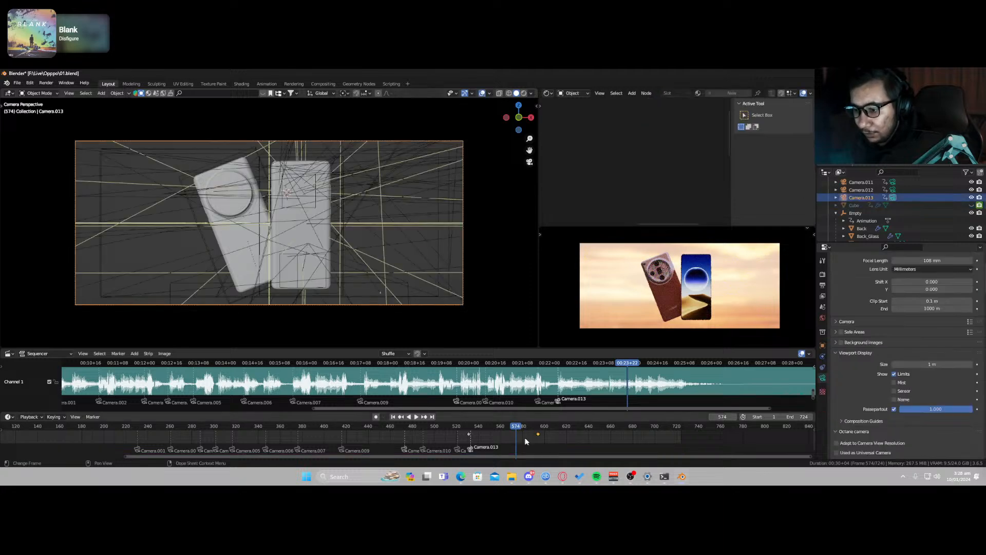
{"action": "left_click_drag", "start_coordinate": [534, 432], "coordinate": [538, 431]}
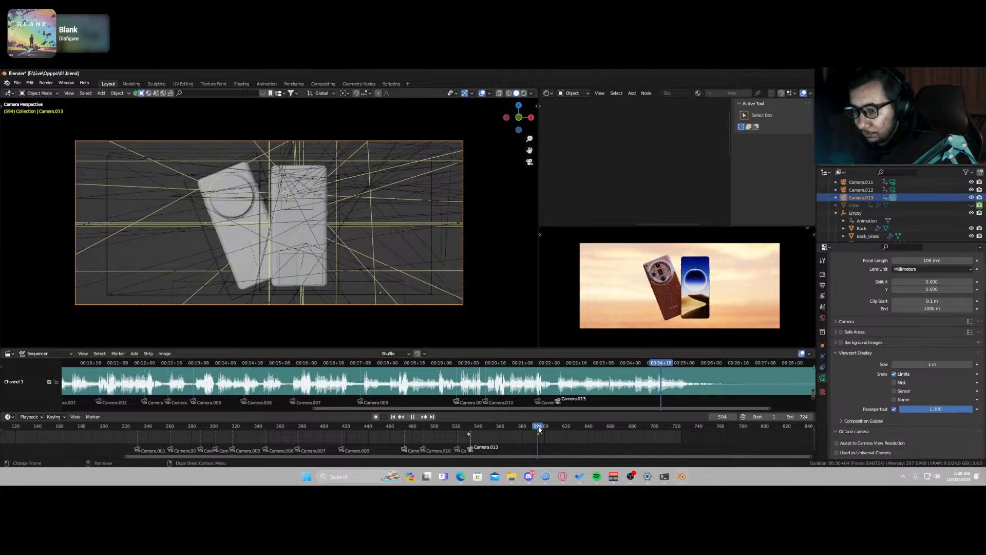
{"action": "key", "text": "g"}
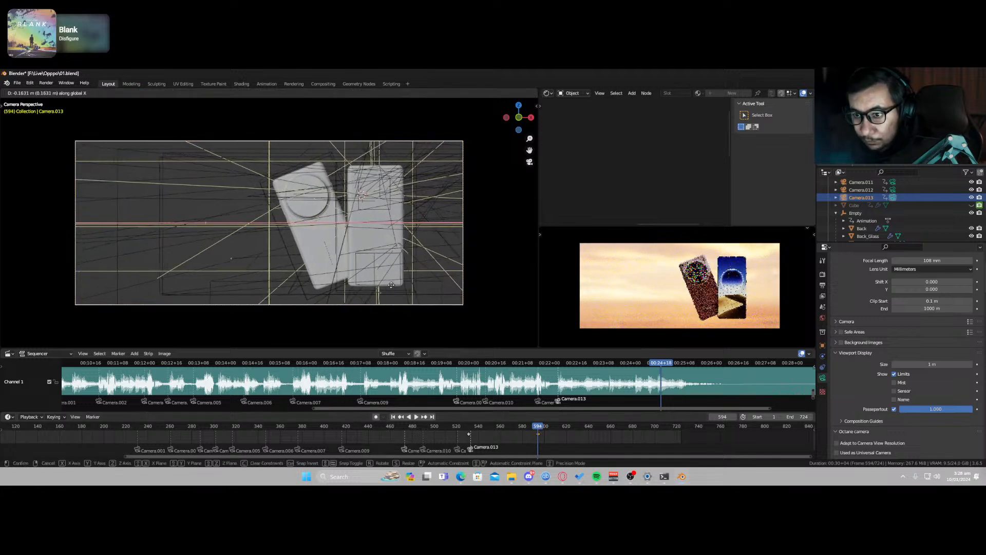
{"action": "left_click", "coordinate": [396, 273]}
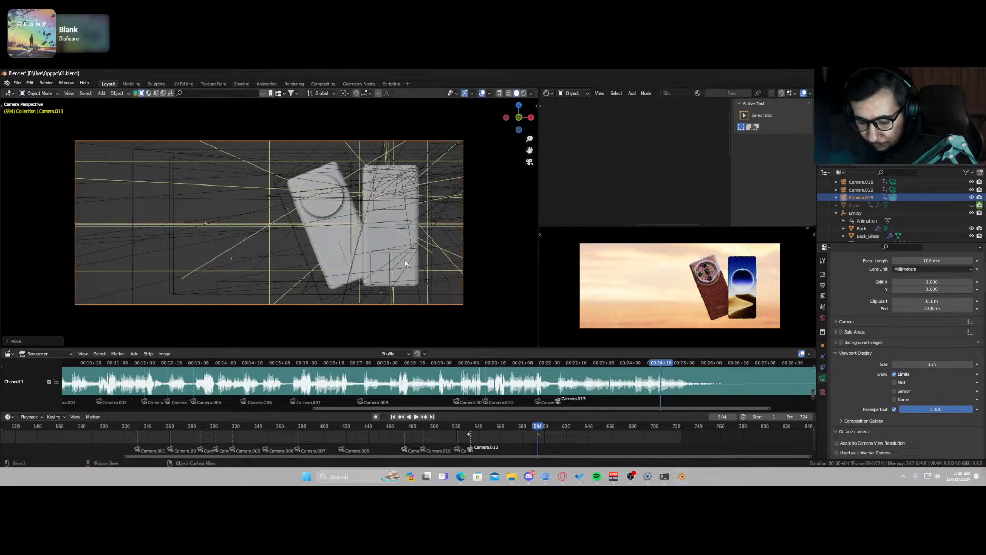
{"action": "right_click", "coordinate": [405, 263]}
Step: Scrub the Camera.013 shot from frame 535 to 609 to review the move, and return the small viewport to solid shading
{"action": "key", "text": "ctrl+shift+space"}
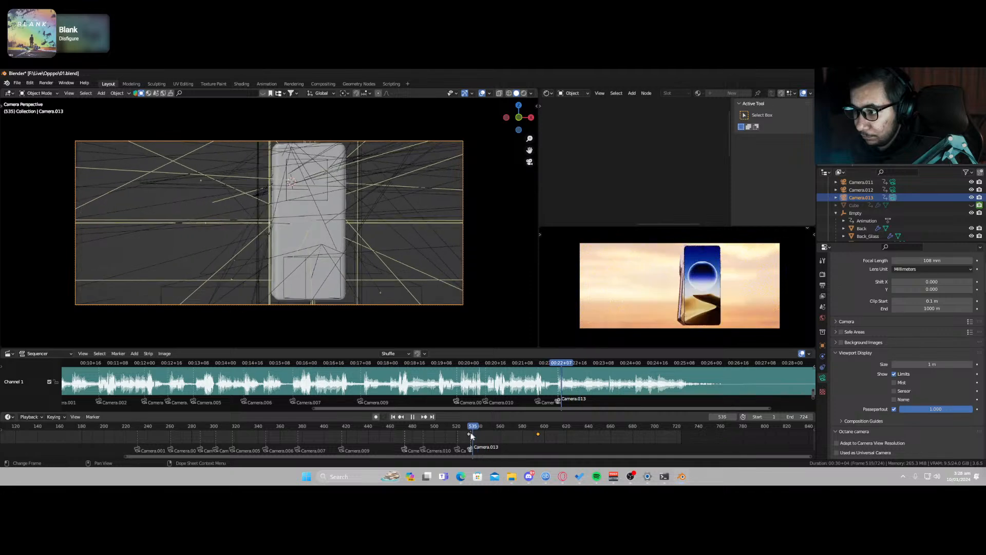
{"action": "left_click_drag", "start_coordinate": [473, 432], "coordinate": [555, 437]}
{"action": "left_click", "coordinate": [688, 300]}
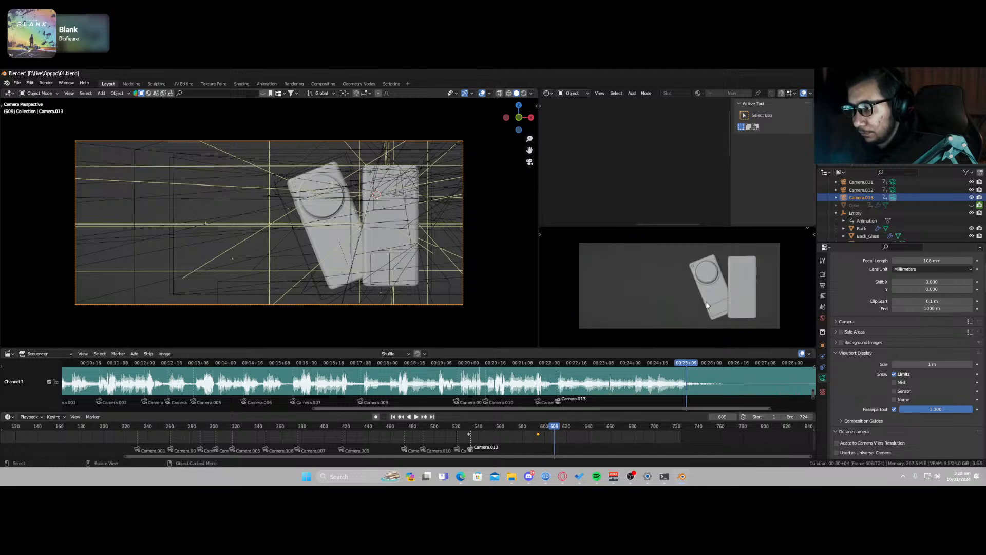